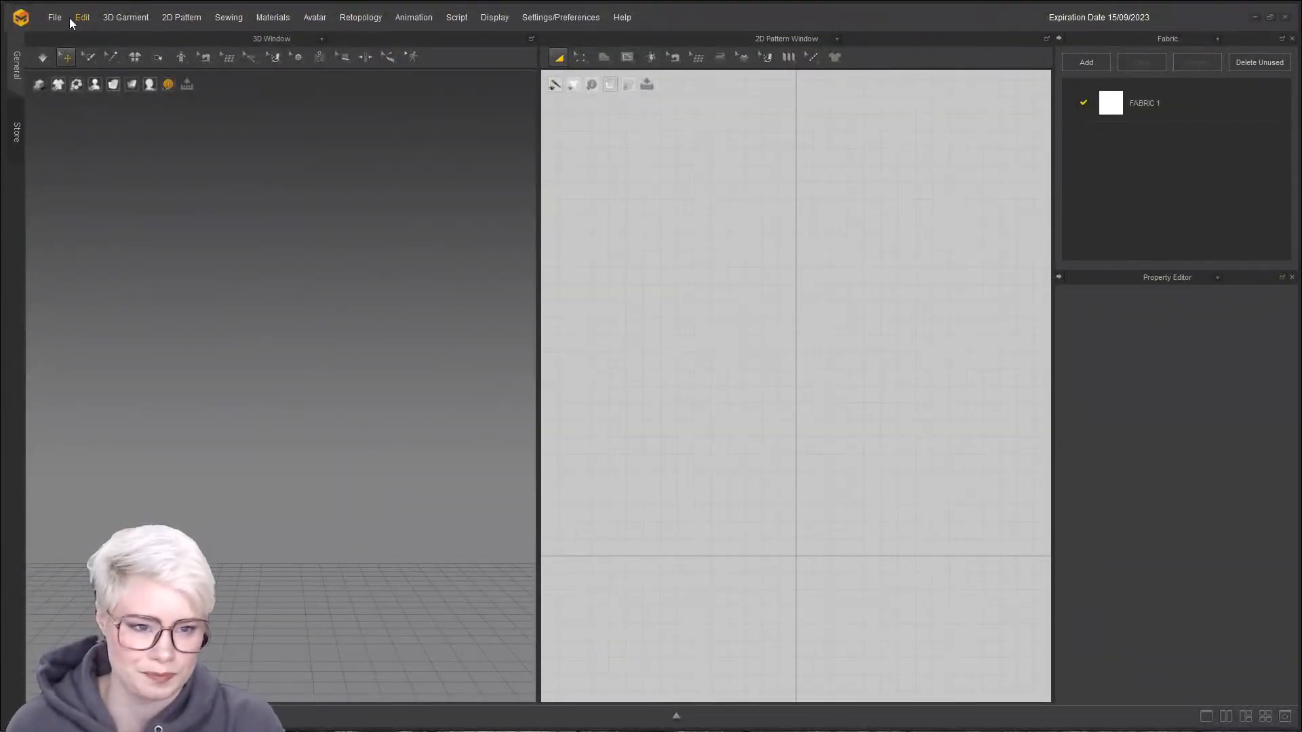
- Open the mens shoes project from the Stream files folder
left_click(59, 18)
mouse_move(90, 53)
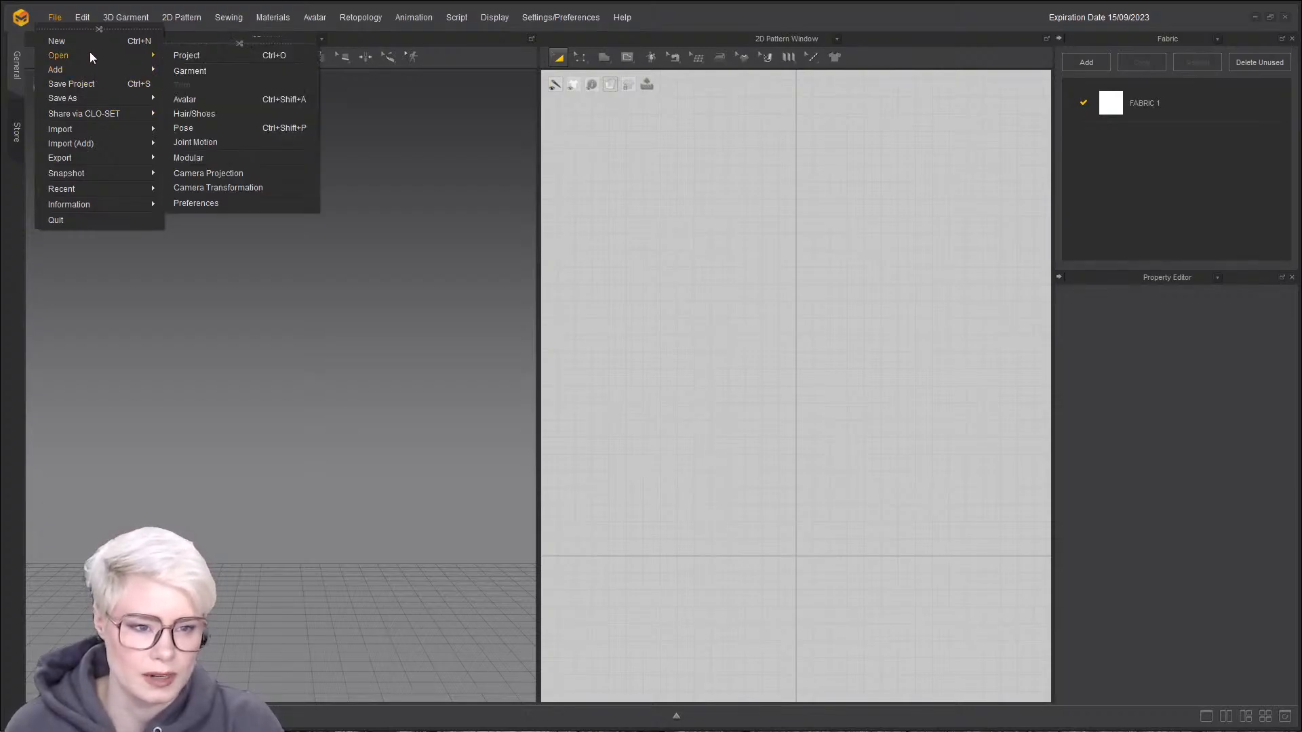
left_click(204, 57)
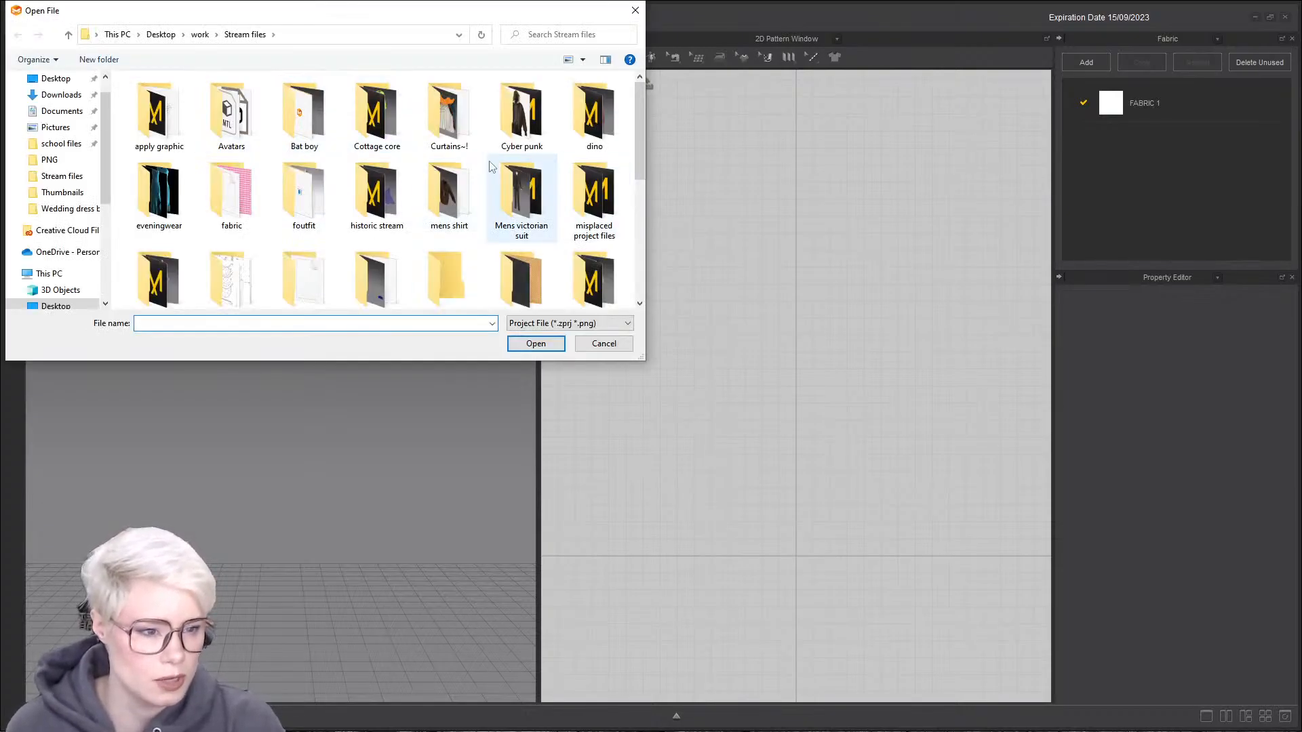
scroll(492, 166, "down", 3)
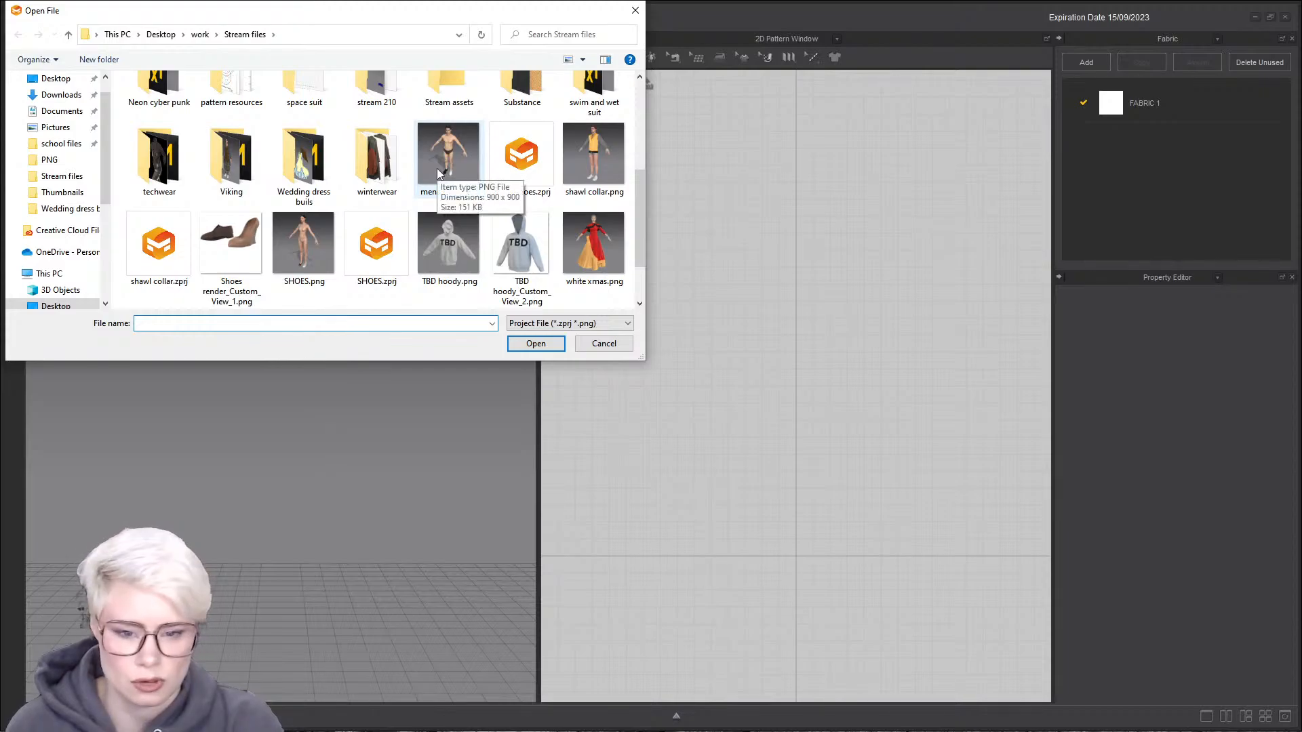
left_click(437, 173)
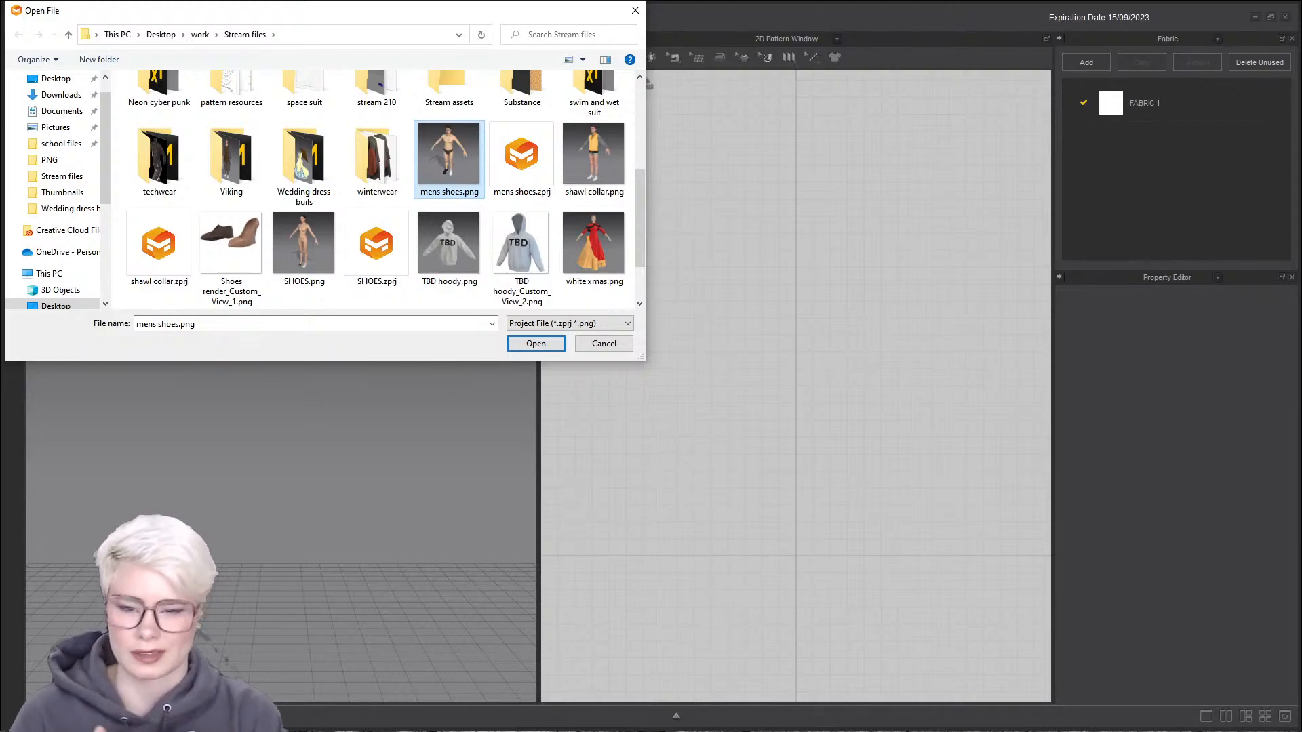
key("Return")
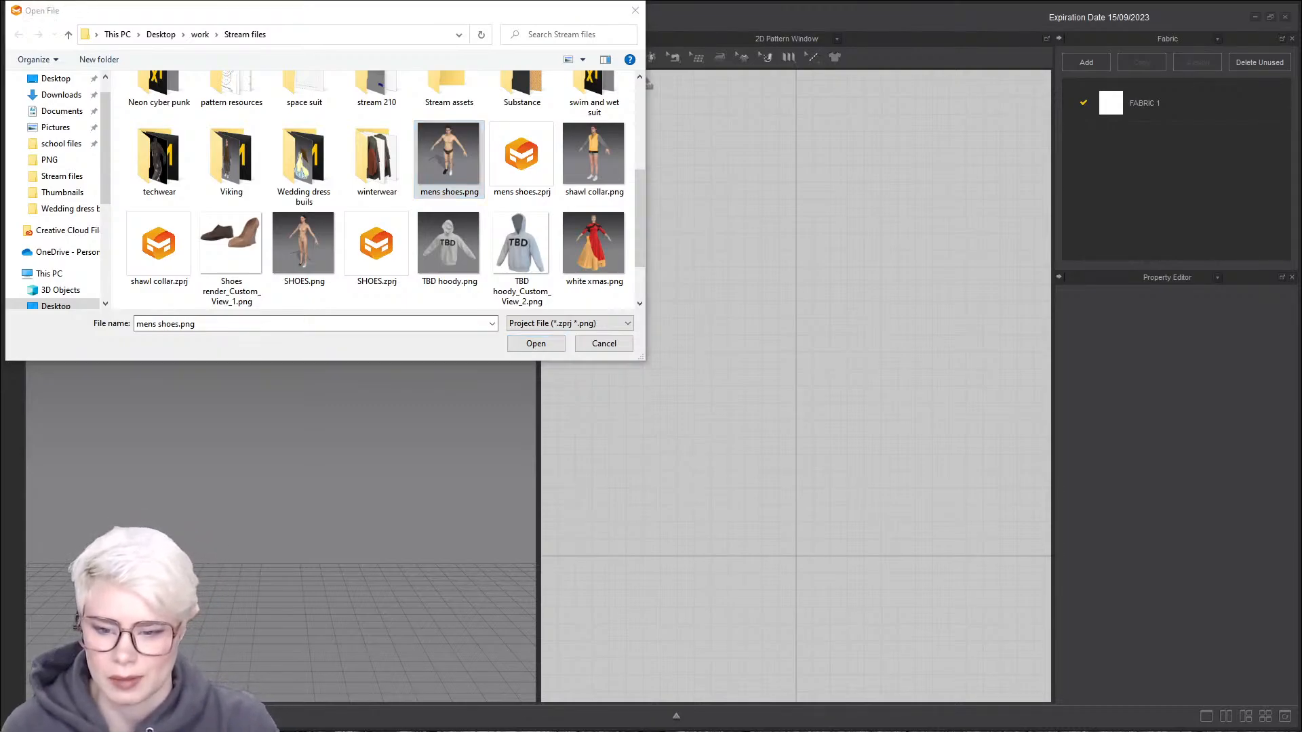
left_click_drag(640, 0, 639, 2)
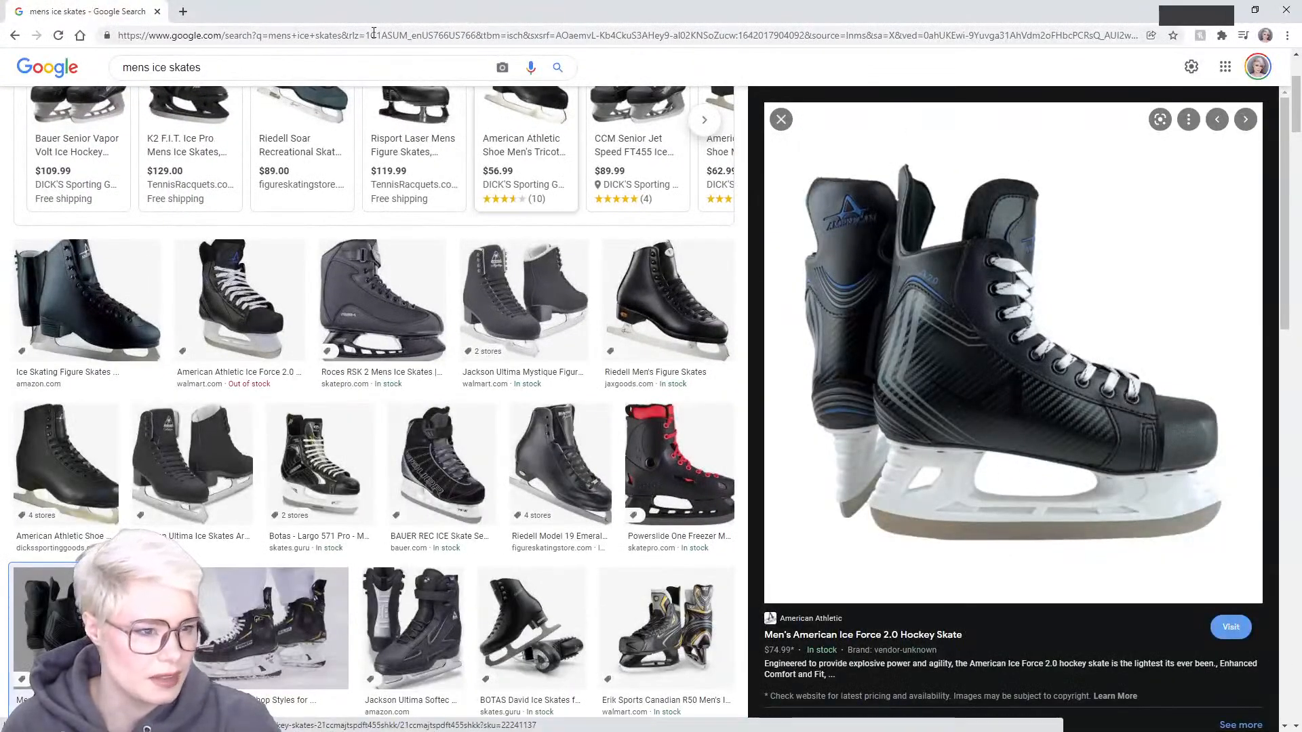
key("super+Down")
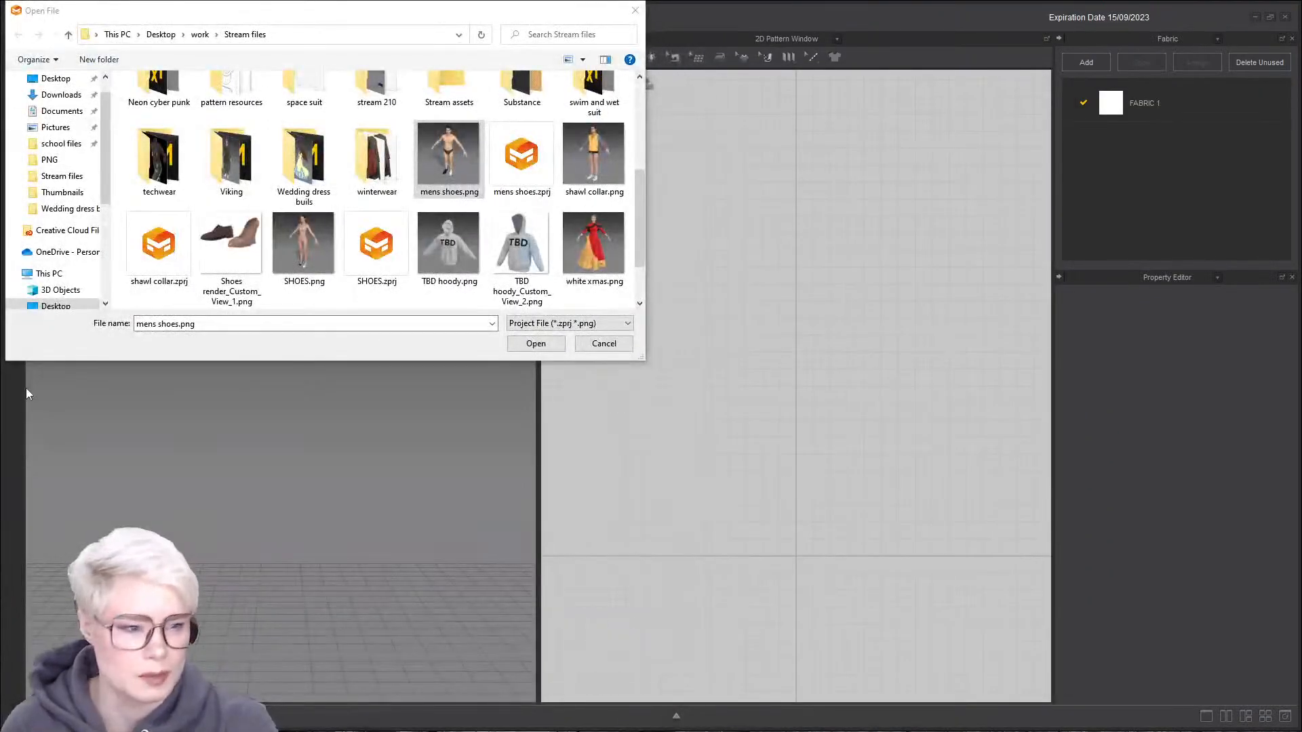
left_click(535, 344)
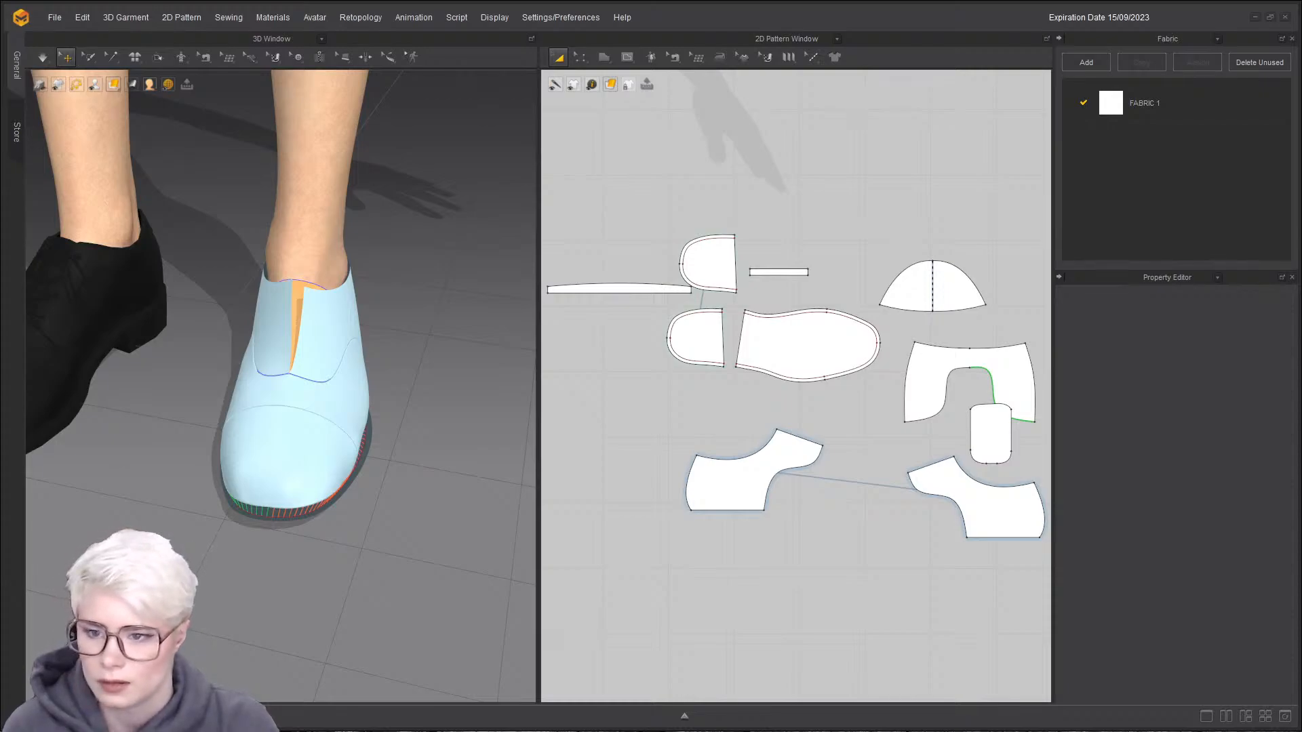
- Change the garment's 3D surface display so the shoe pieces are shown with their thickness
right_click_drag(526, 201, 156, 176)
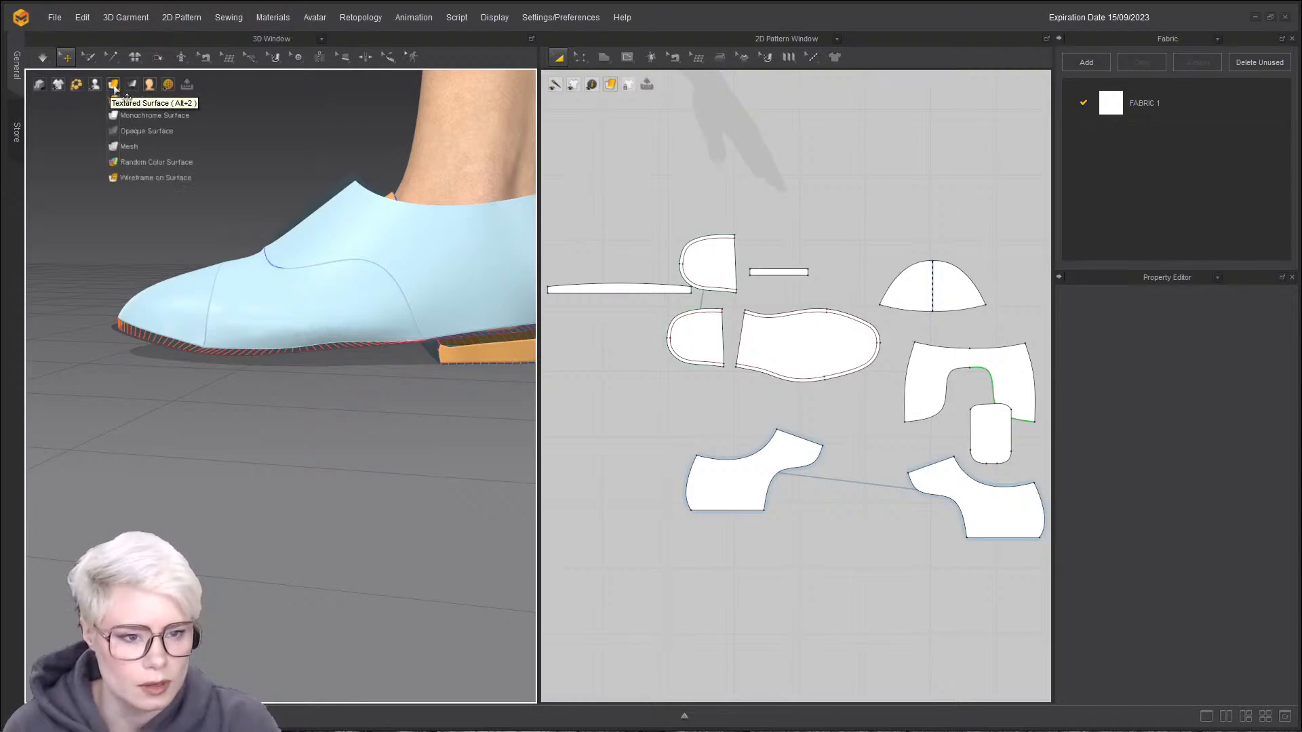
mouse_move(114, 86)
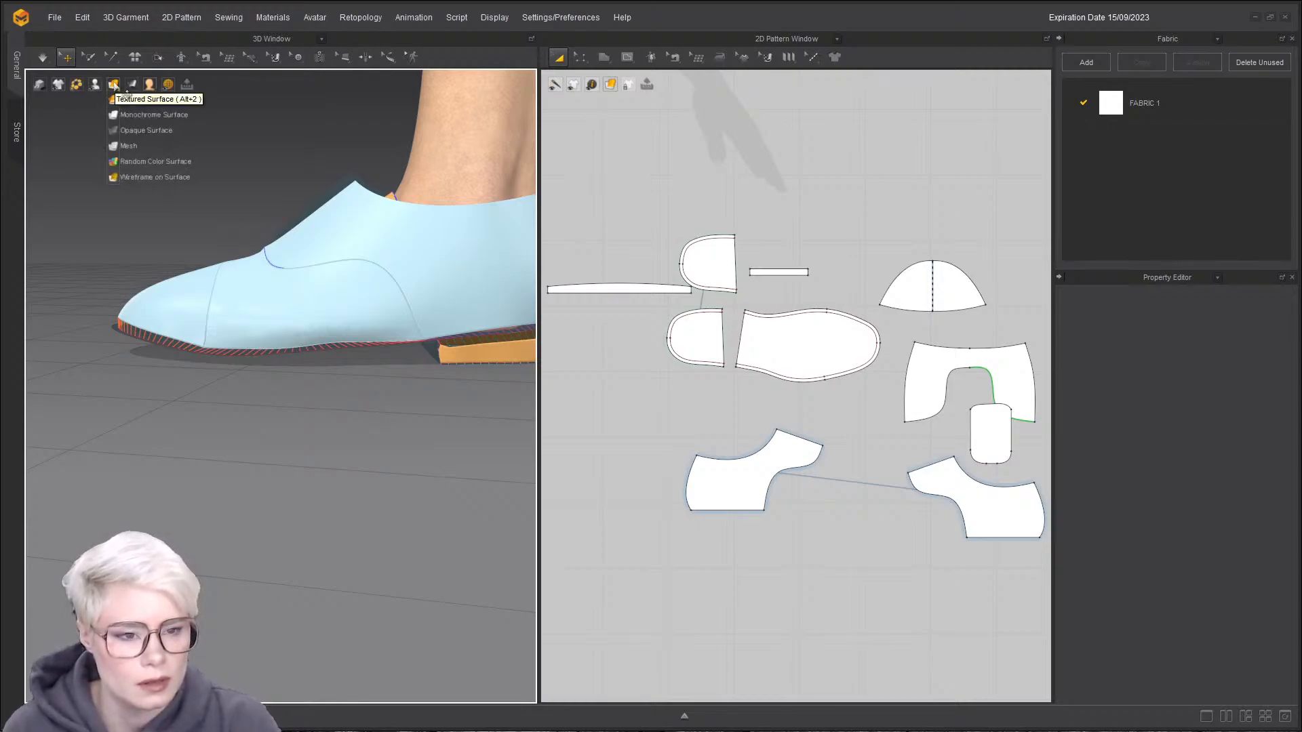
left_click(156, 115)
right_click_drag(280, 274, 210, 319)
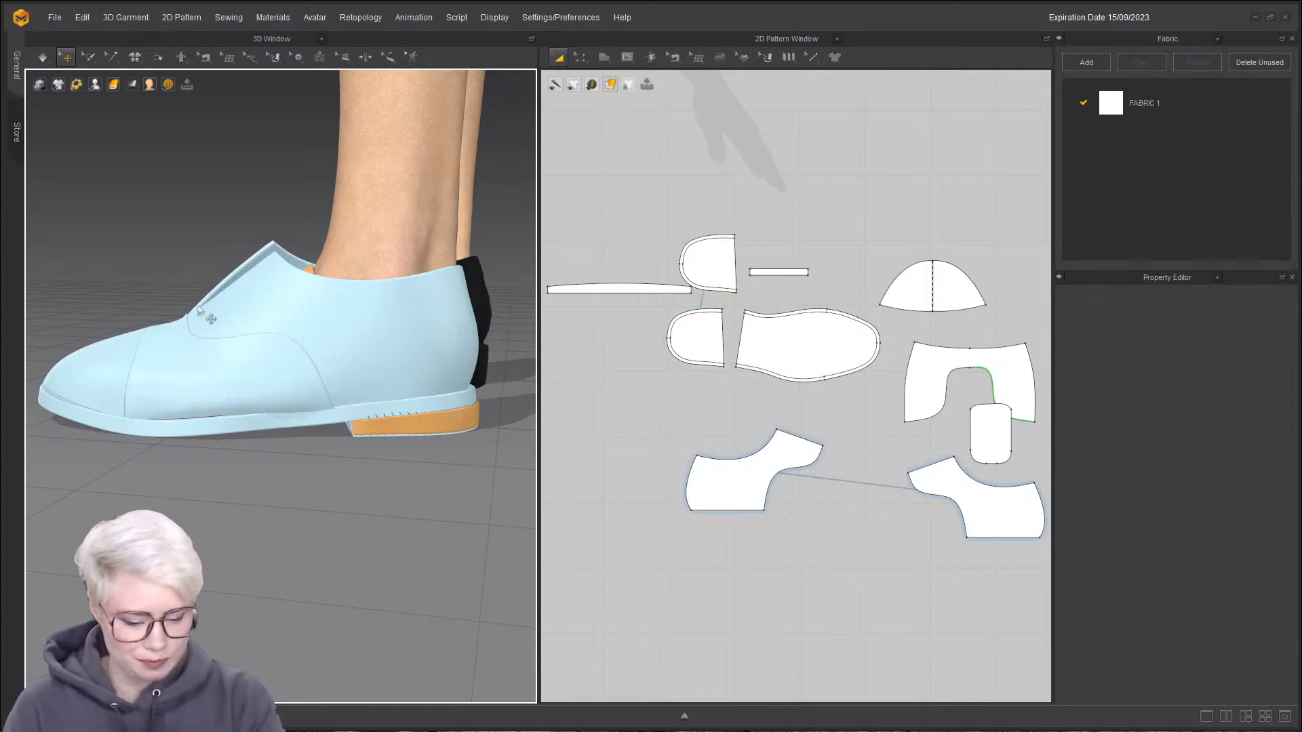
- Examine the light blue shoe from above and the black laced shoe on the avatar's other foot
right_click_drag(414, 284, 311, 185)
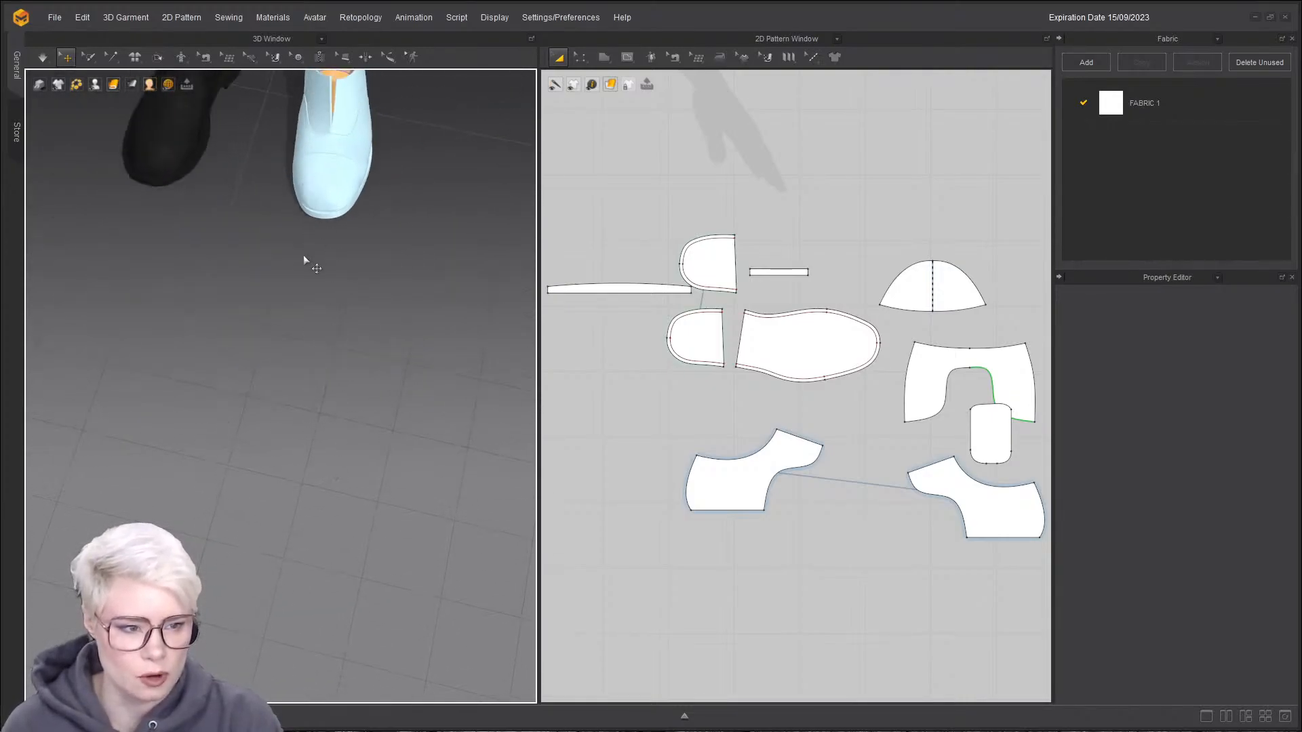
left_click(320, 187)
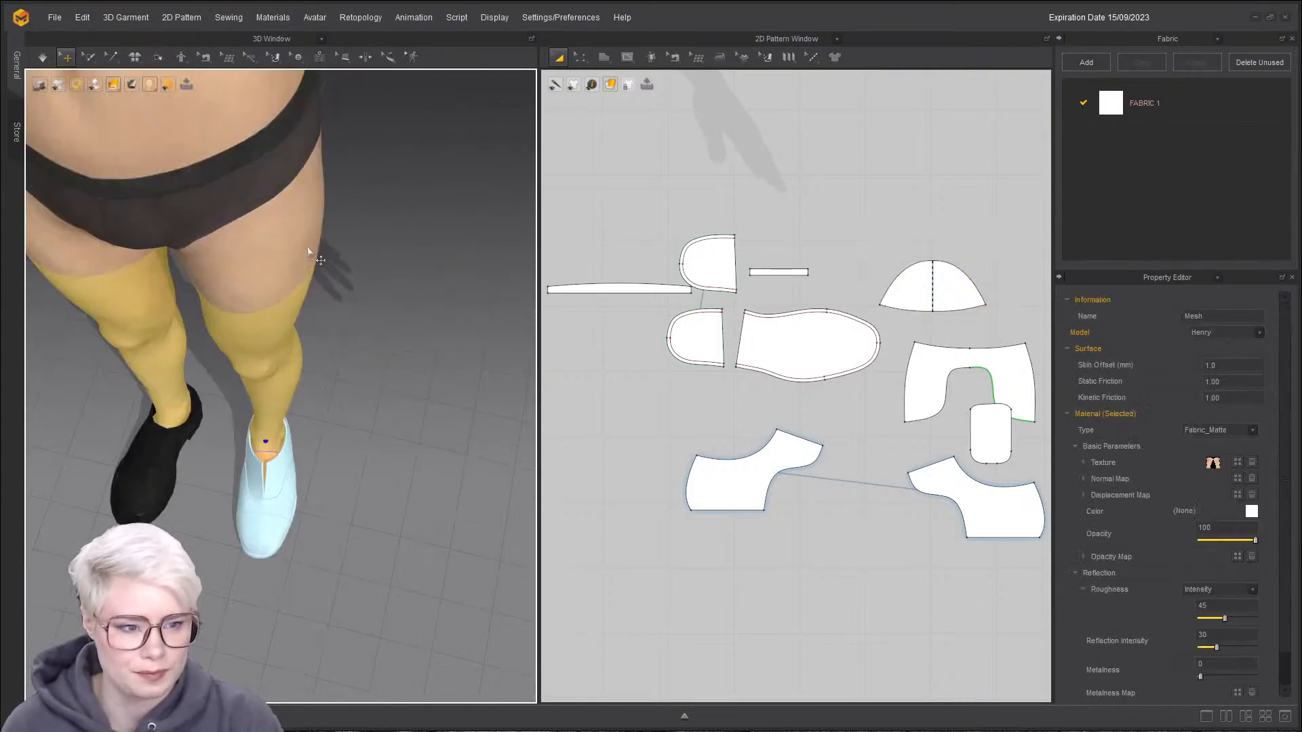
middle_click_drag(274, 398, 278, 271)
scroll(289, 380, "down", 3)
scroll(289, 380, "up", 4)
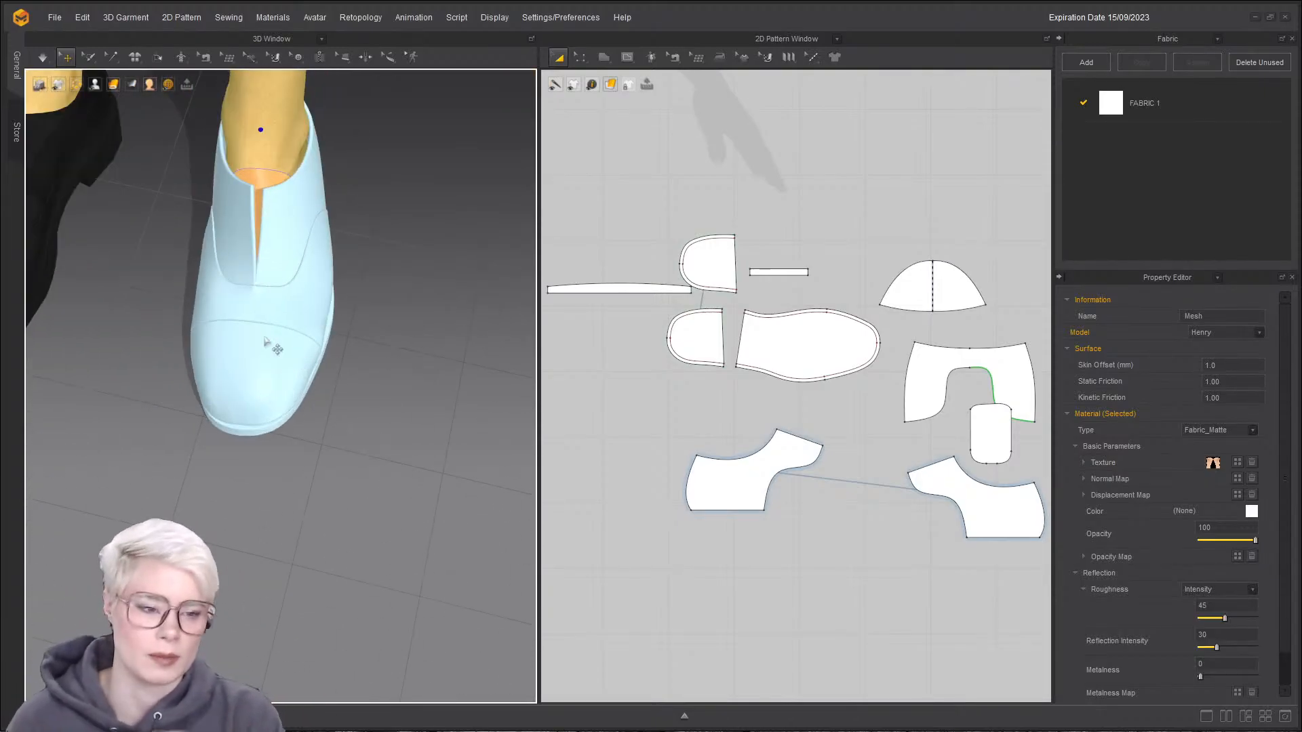
scroll(173, 284, "down", 3)
middle_click_drag(173, 284, 348, 233)
left_click(227, 263)
right_click(231, 265)
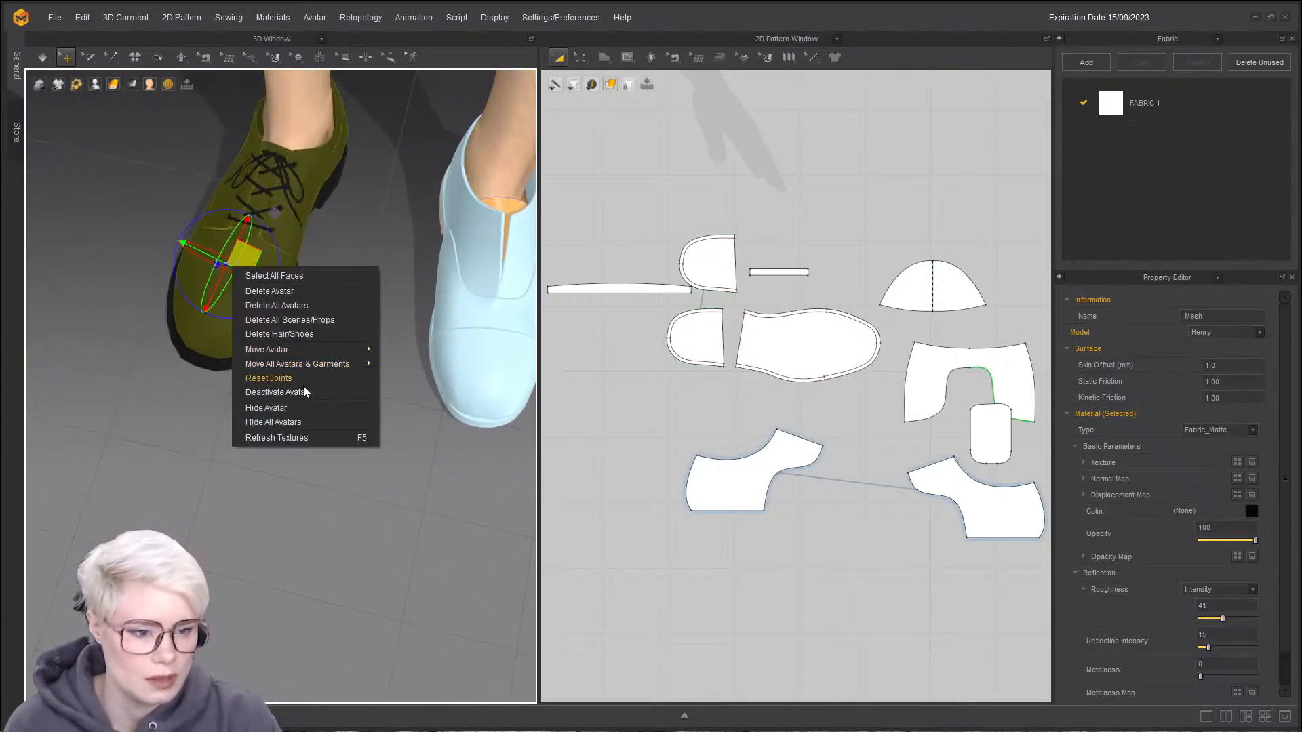
- Select all the shoe's pattern pieces and hide them in 3D to examine the avatar's bare foot
middle_click_drag(515, 307, 283, 314)
left_click(347, 288)
key("ctrl+a")
key("shift+q")
right_click_drag(282, 314, 271, 336)
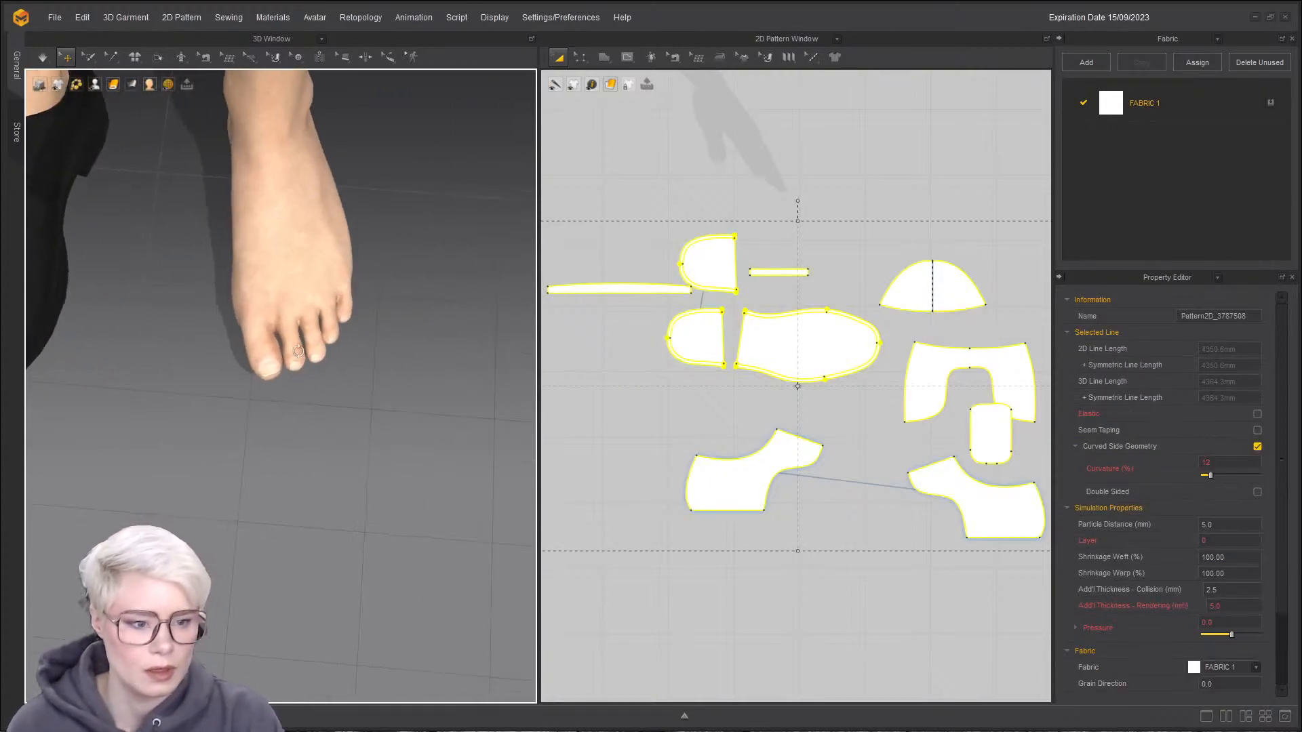
middle_click_drag(271, 337, 239, 372)
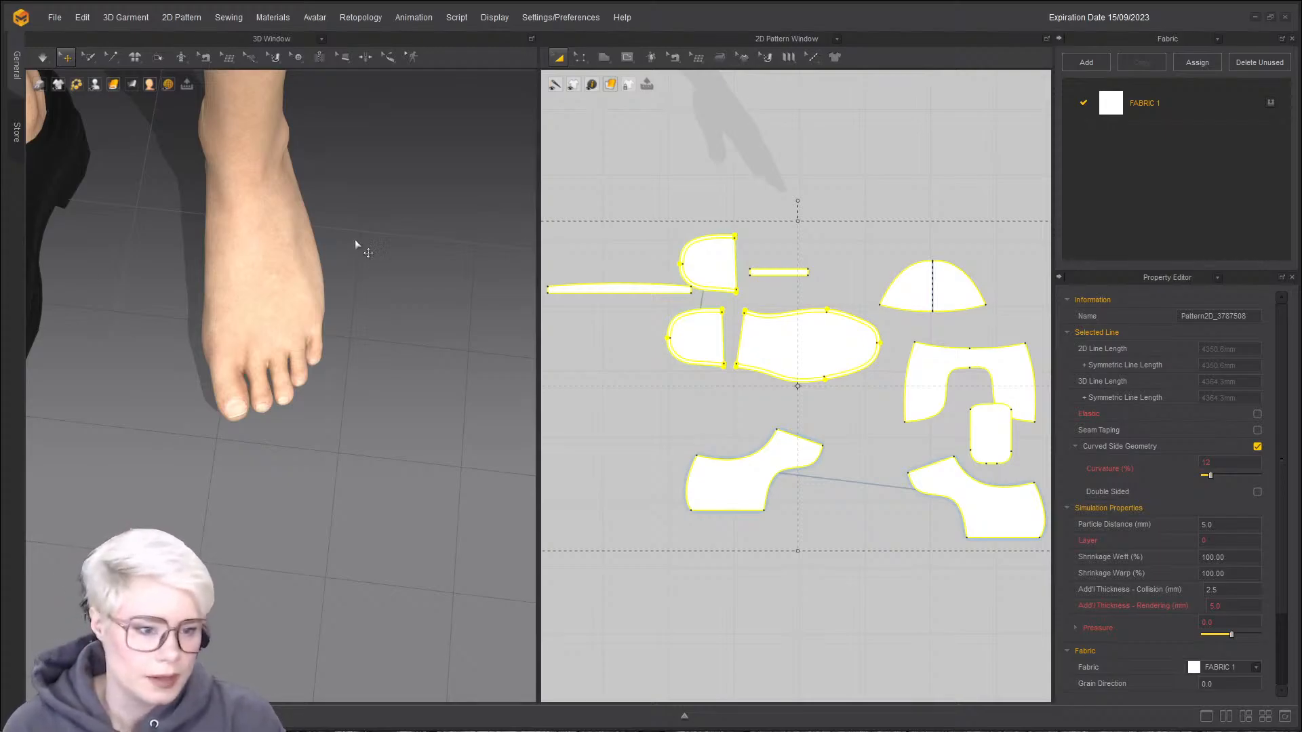
right_click_drag(333, 319, 279, 284)
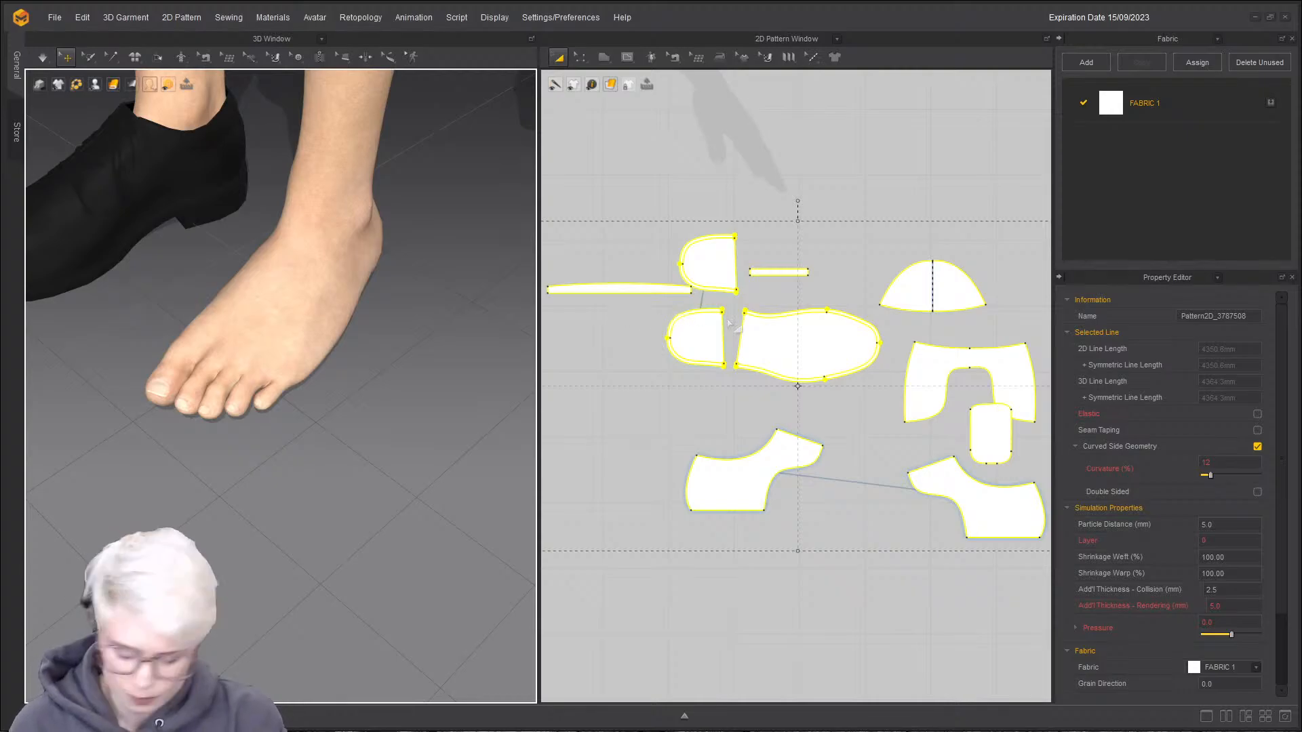
- Toggle the selected shoe pieces' 3D visibility repeatedly to compare the shoe's shape with the foot inside it
key("shift+q")
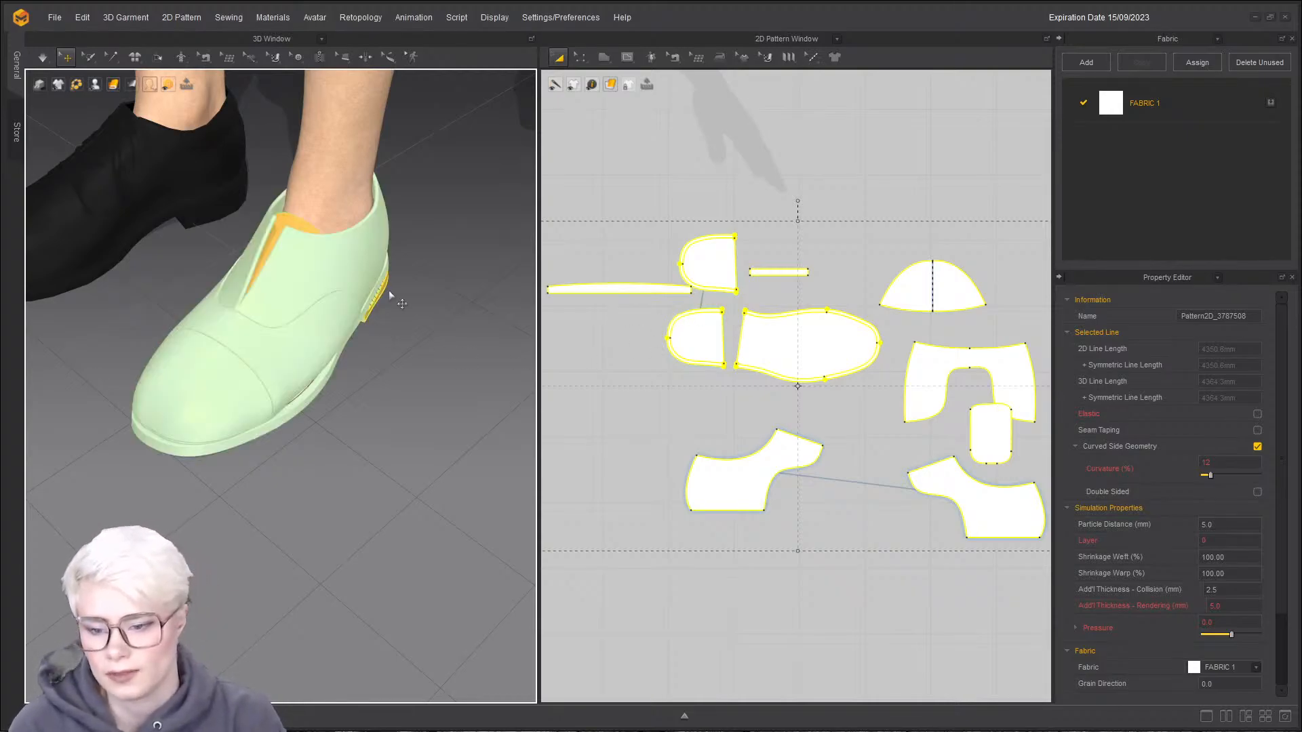
key("shift+q")
key("shift+q")
key("shift+q")
key("shift+q")
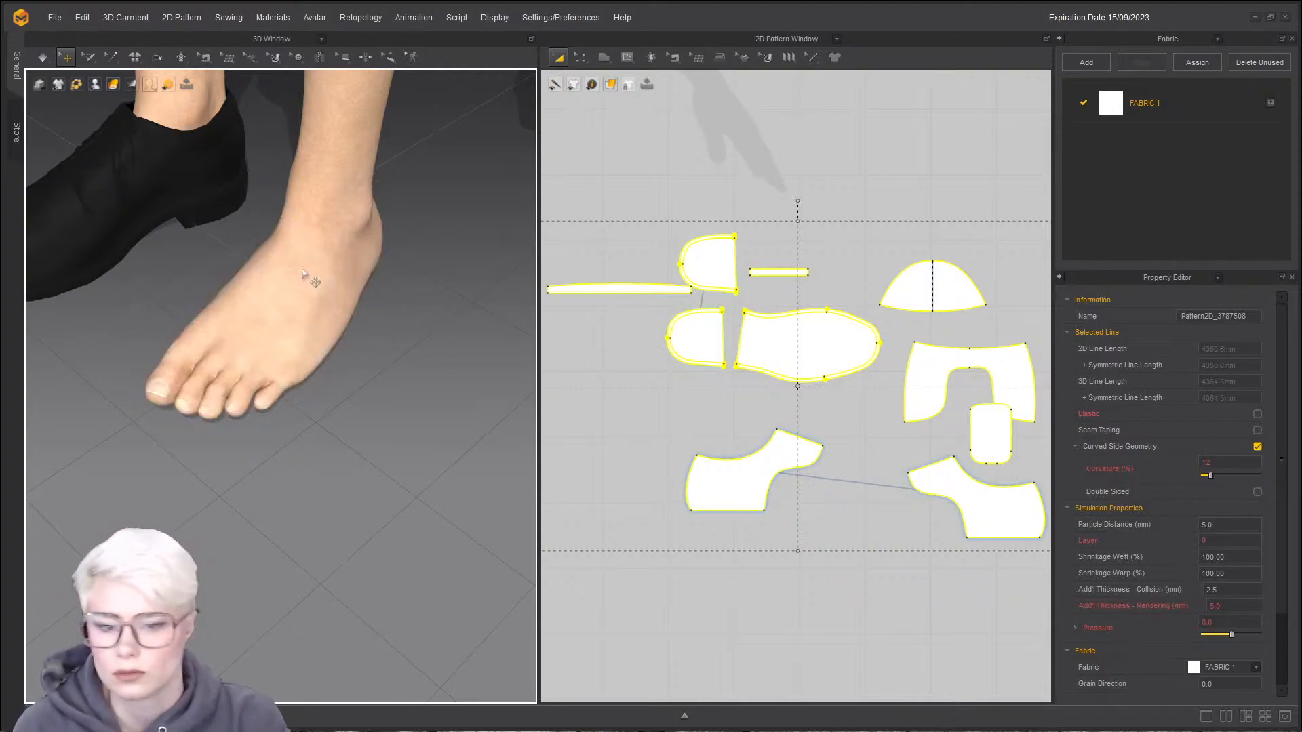
scroll(309, 278, "down", 3)
scroll(364, 312, "up", 6)
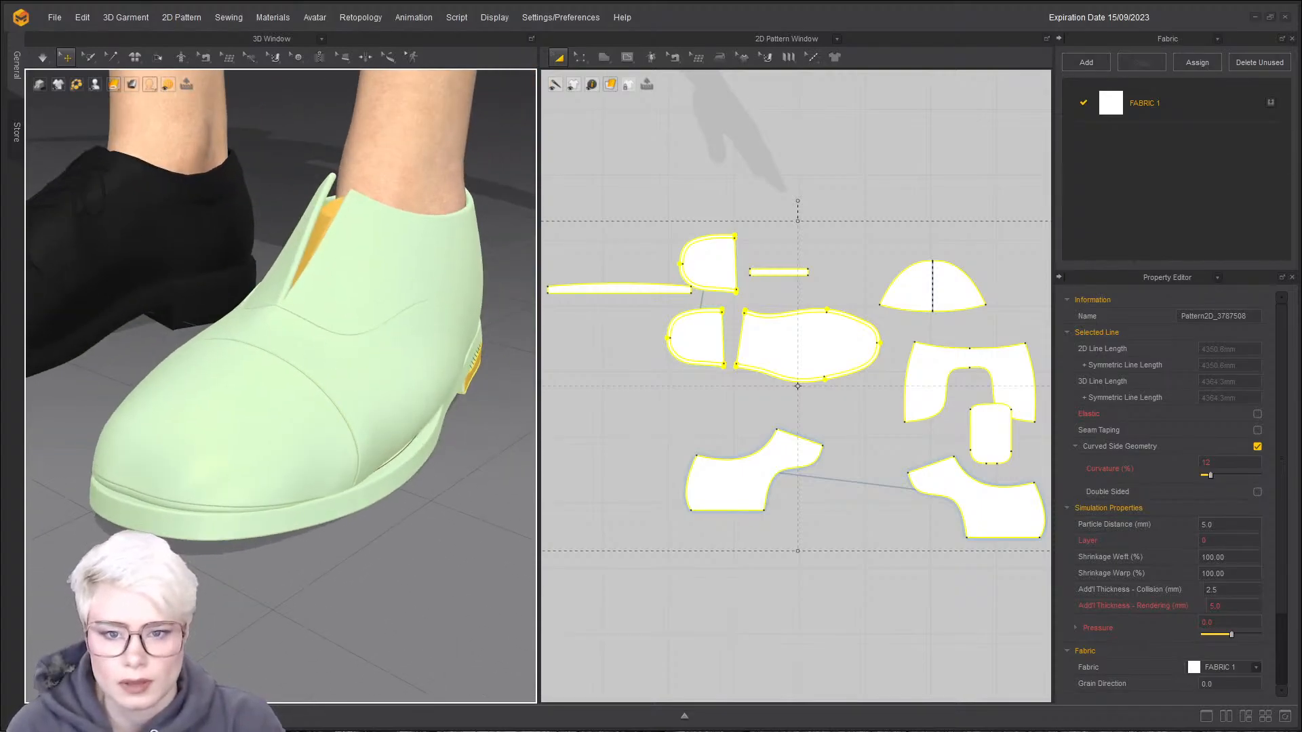
- Switch to the browser's mens ice skates image results and preview the Jackson Ultima Mystique skates alongside checking the 3D shoe
key("alt+Tab")
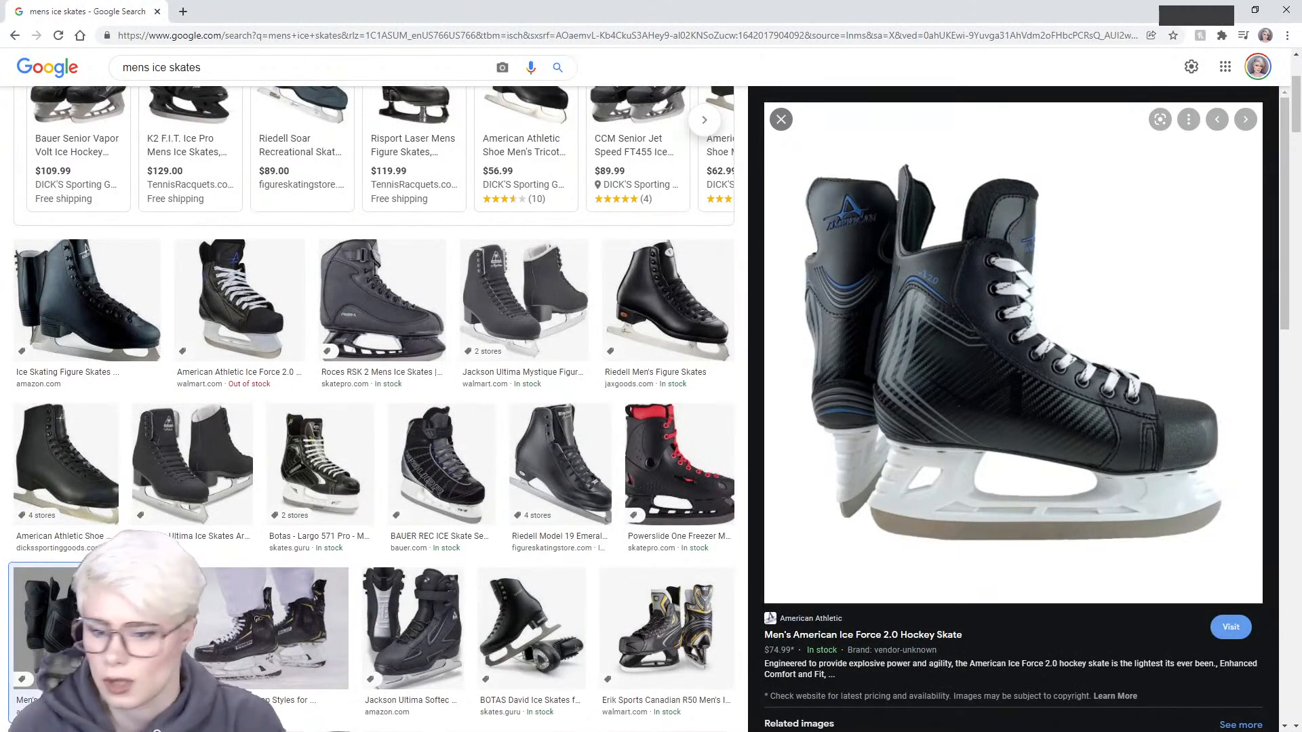
key("alt+Tab")
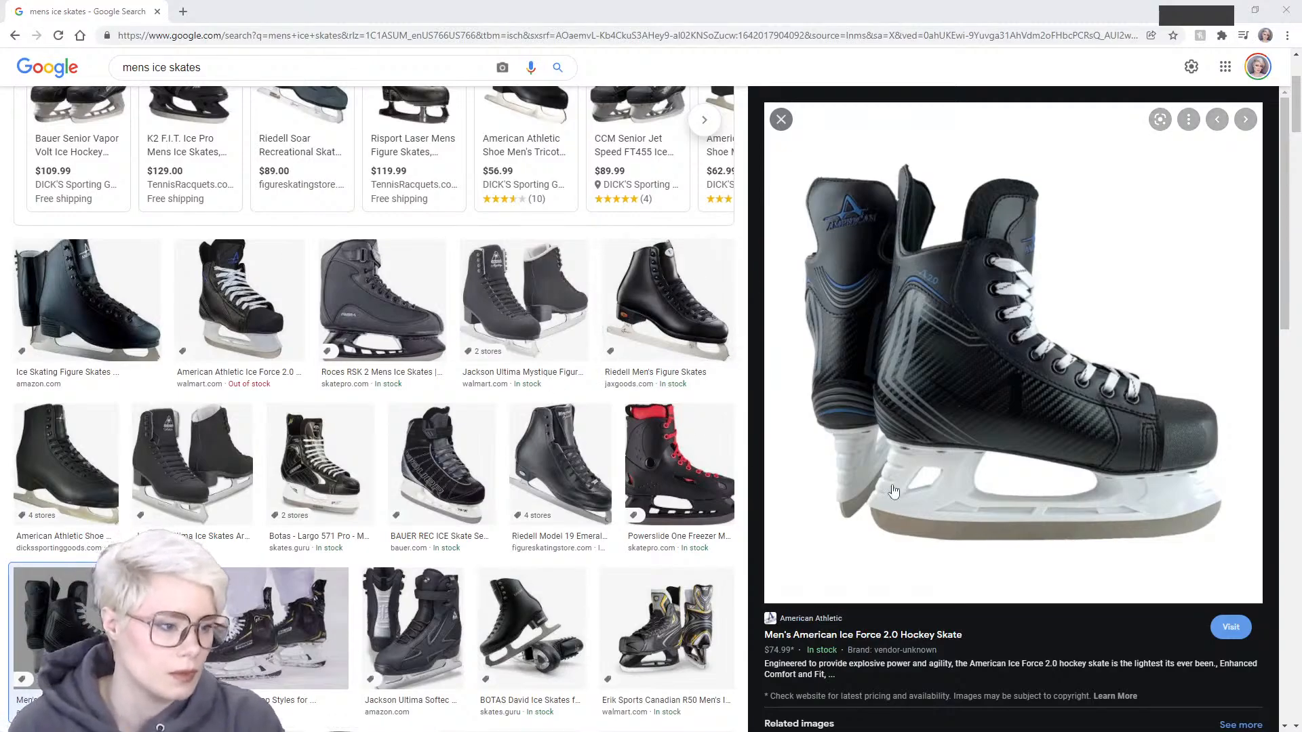
left_click(536, 313)
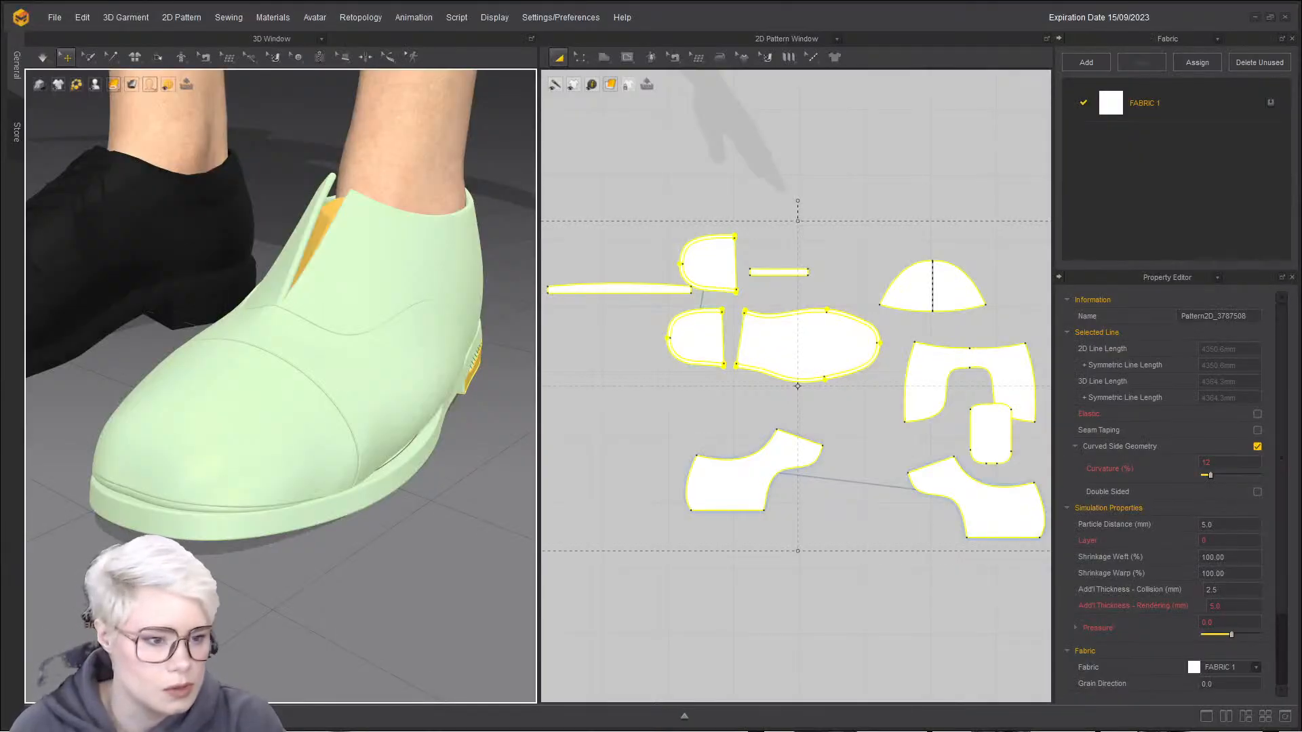
mouse_move(281, 478)
right_mouse_down()
mouse_move(234, 454)
mouse_move(176, 465)
mouse_move(237, 461)
mouse_move(272, 497)
right_mouse_up()
scroll(272, 497, "down", 3)
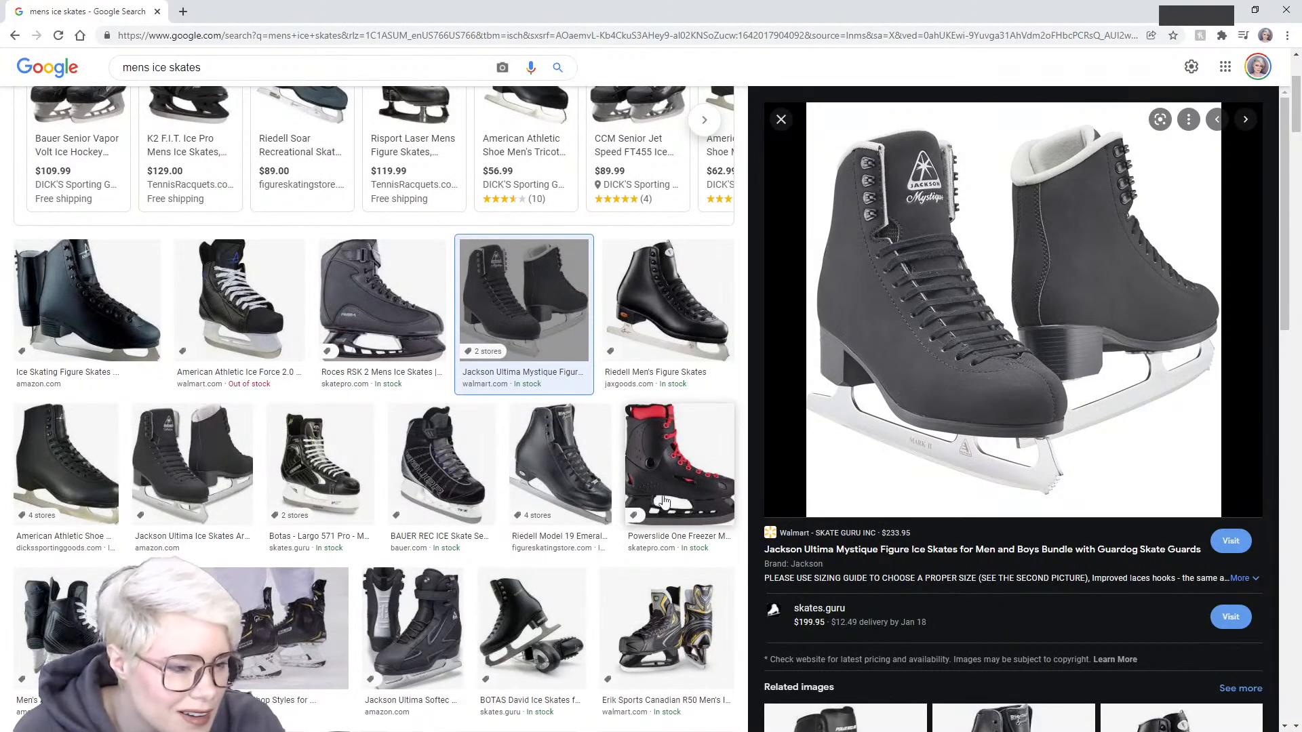
- Preview the Powerslide One Freezer Mens Ice Skates image and look through its related images
left_click(673, 515)
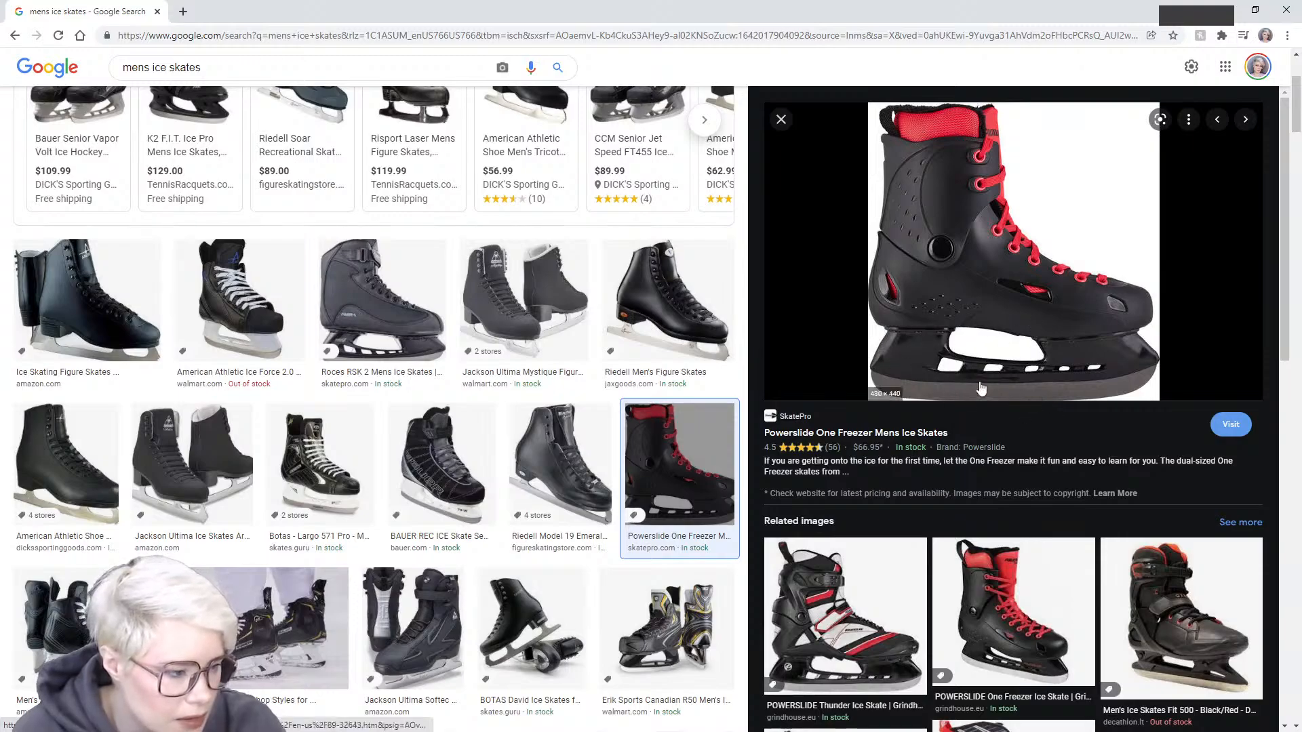
scroll(948, 347, "down", 3)
scroll(936, 380, "down", 2)
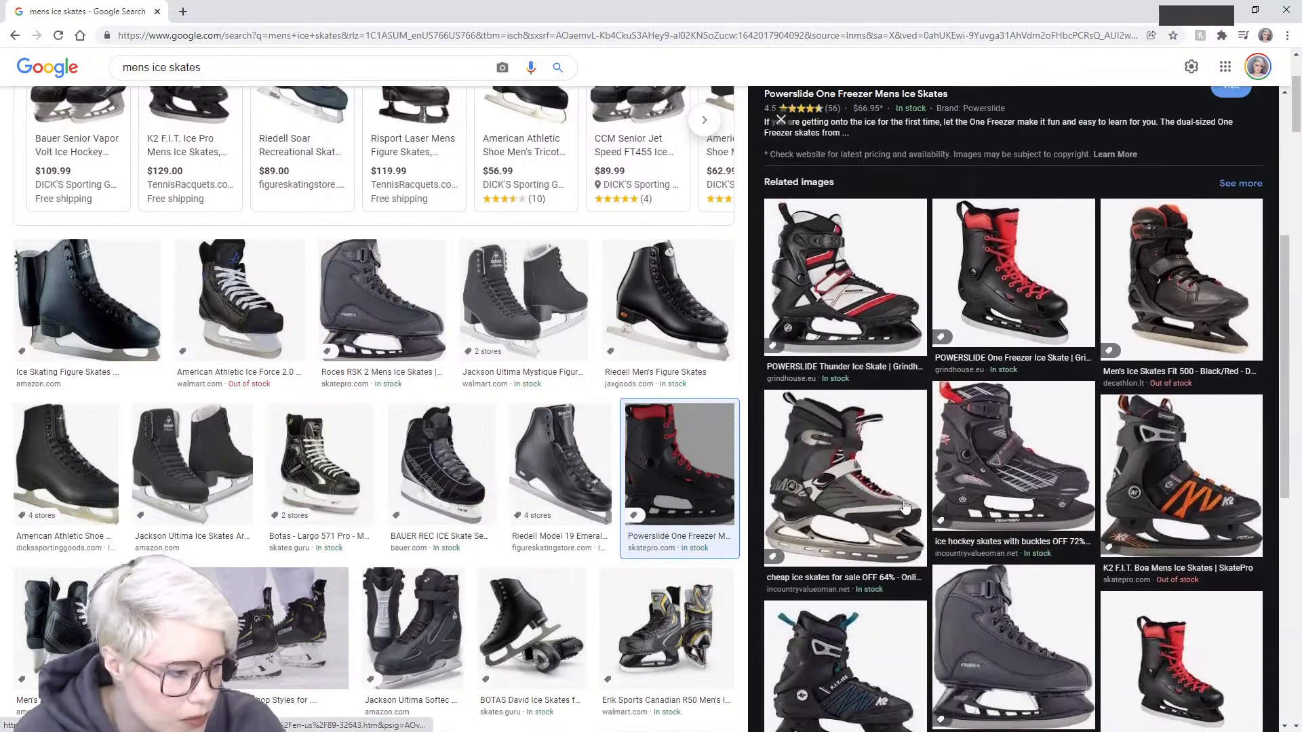
scroll(910, 445, "up", 5)
scroll(911, 445, "up", 1)
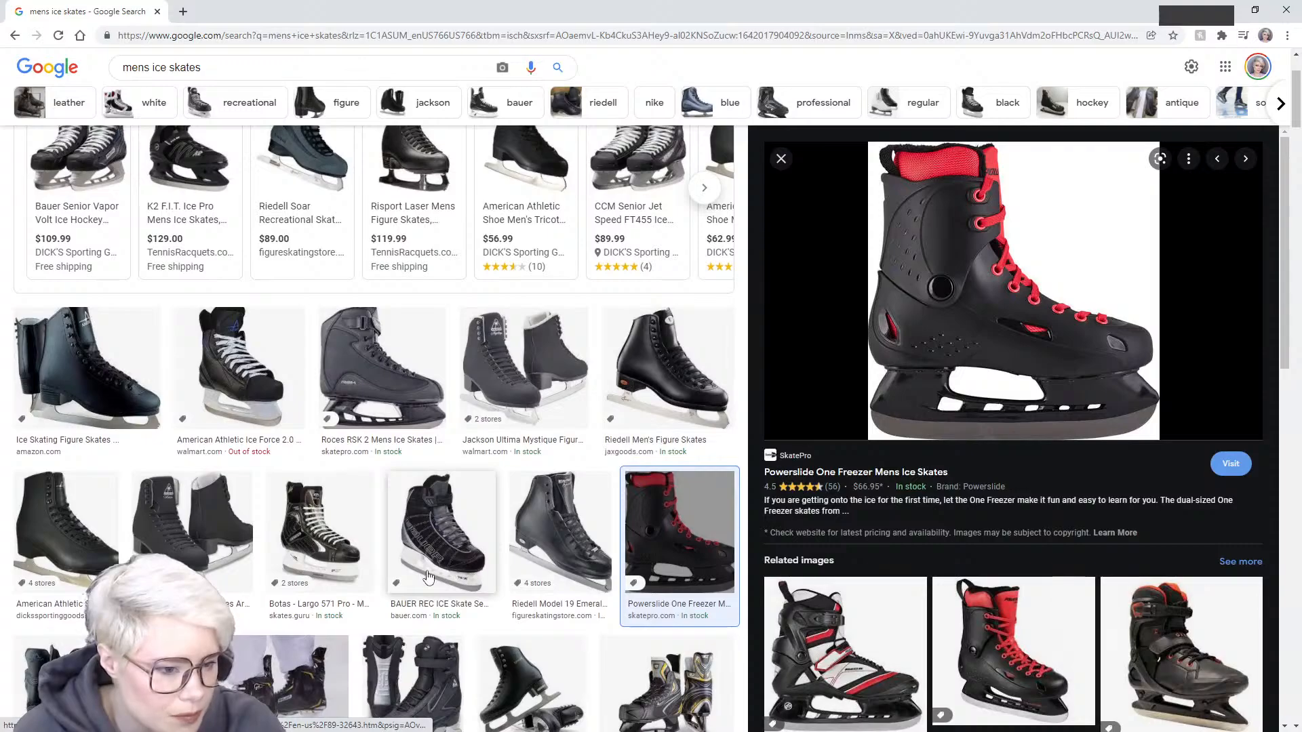
- Preview the BAUER REC ICE Skate Senior and Riedell Men's Figure Skates images as boot and blade references
left_click(441, 529)
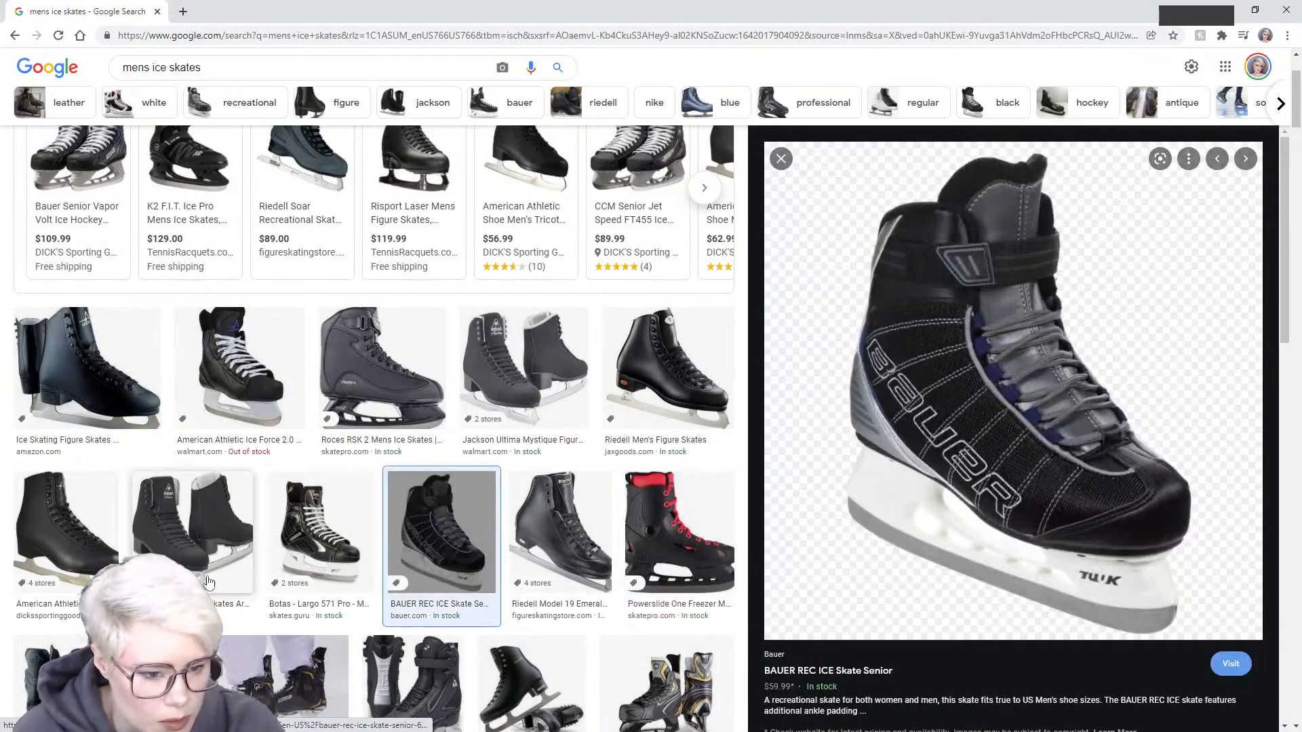
scroll(859, 572, "down", 1)
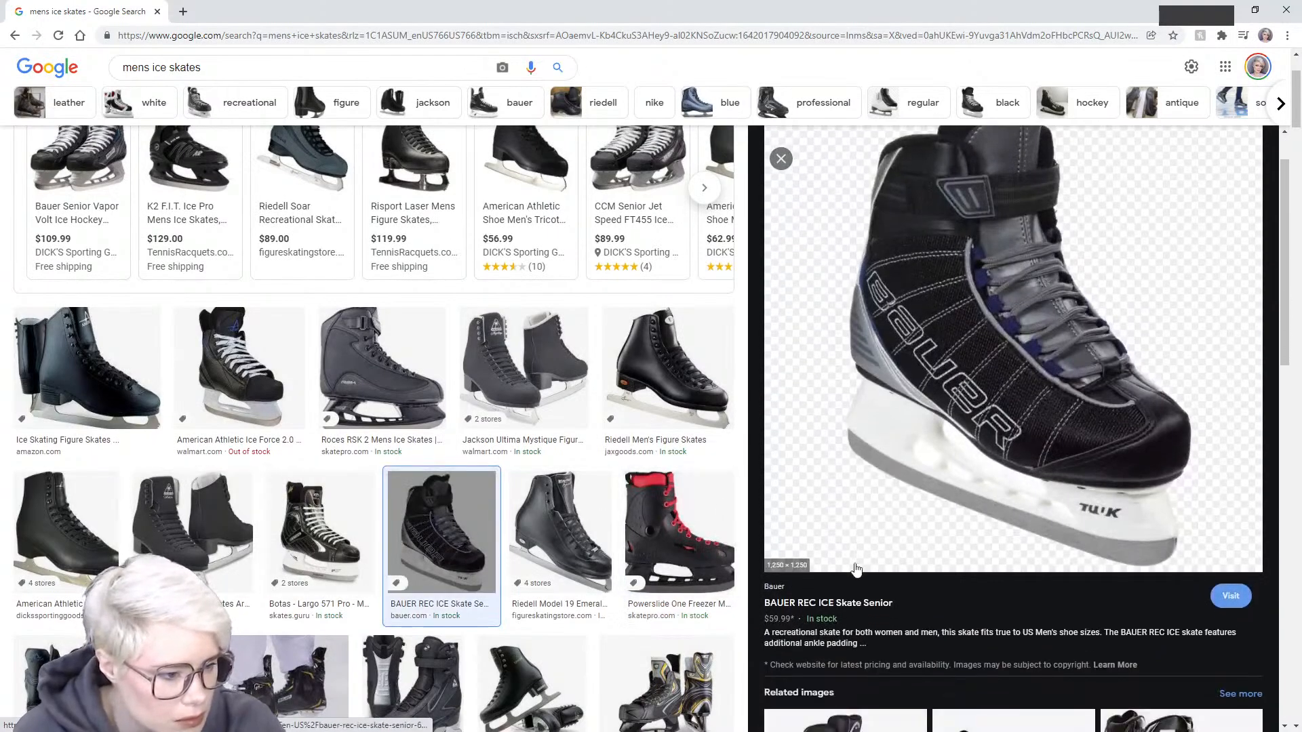
scroll(857, 569, "up", 1)
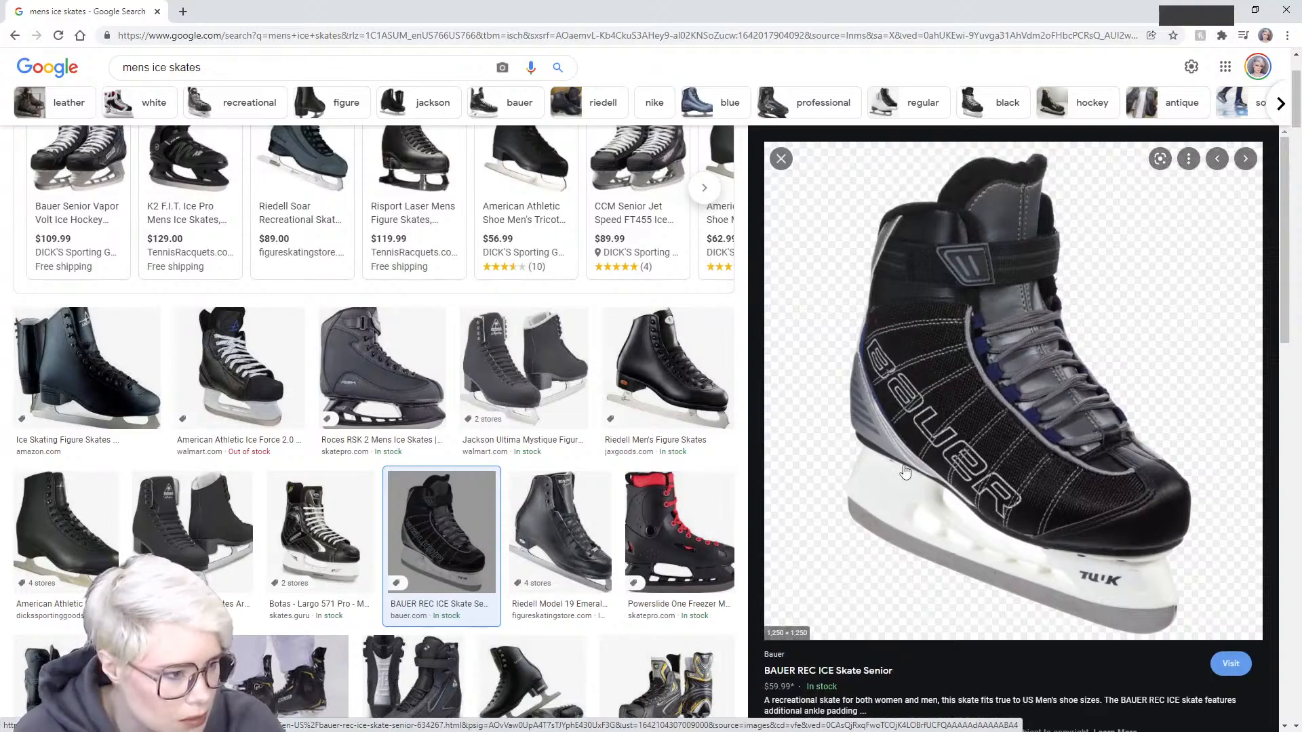
left_click(668, 370)
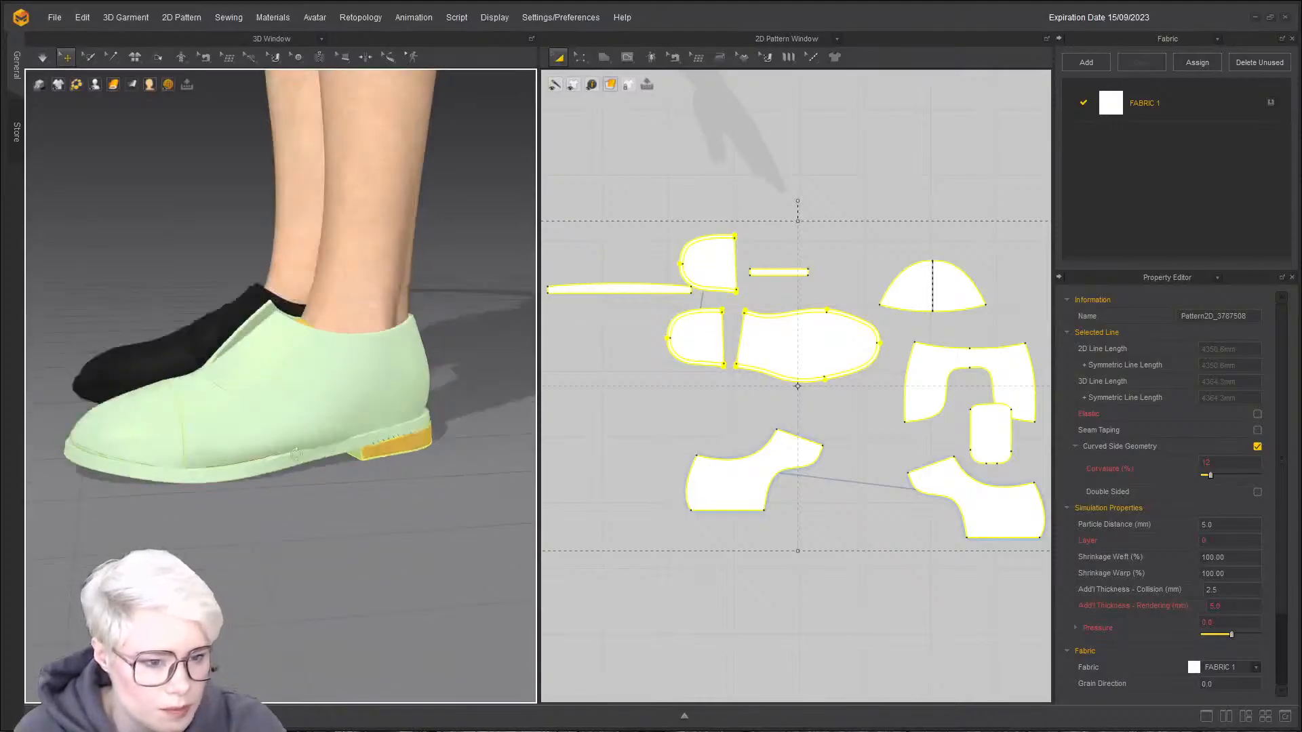
- Examine the 3D shoe from several angles against the figure skate reference
right_click_drag(296, 453, 326, 487)
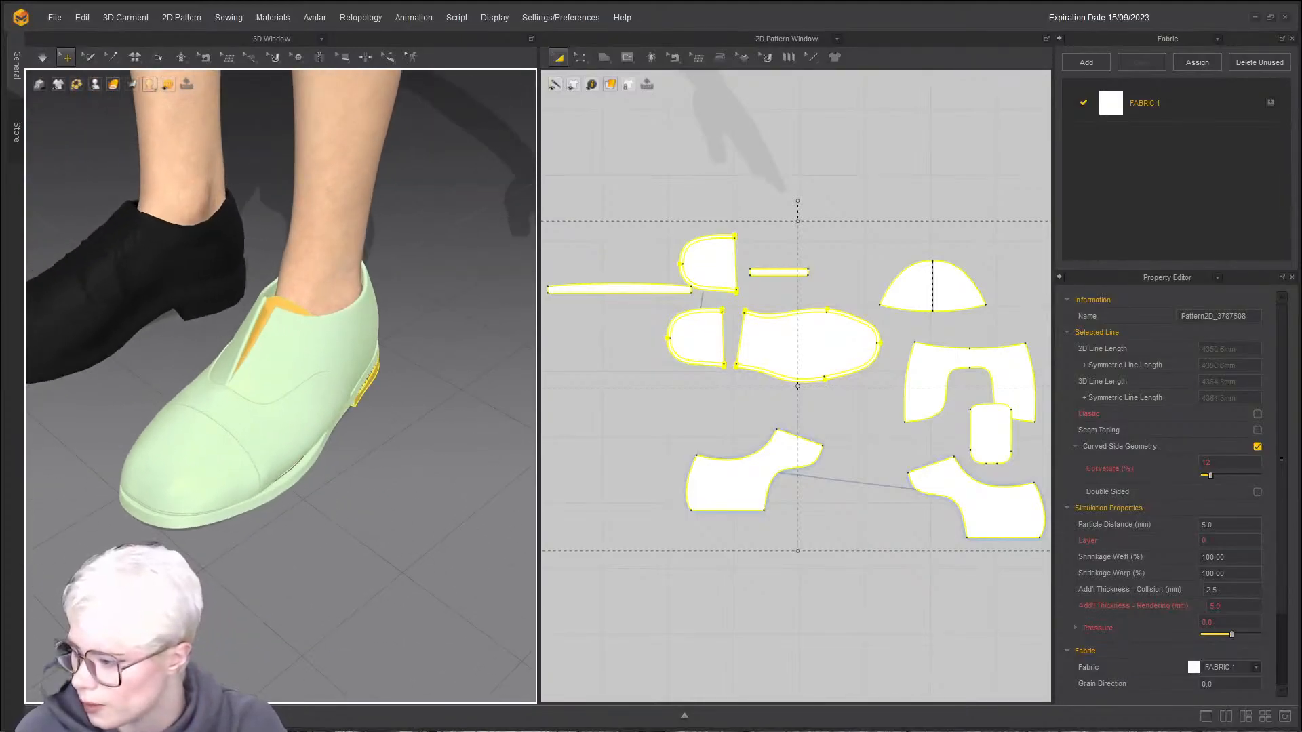
right_click_drag(264, 352, 145, 319)
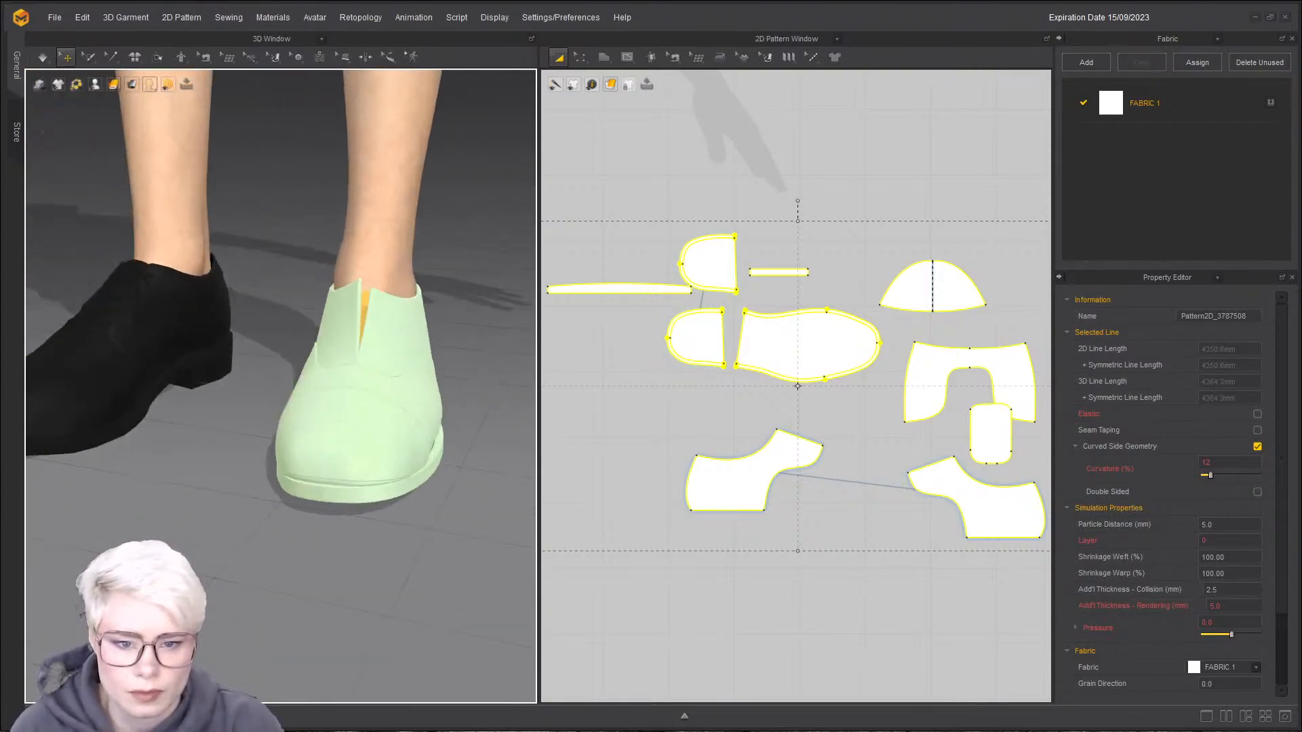
right_click_drag(61, 284, 153, 240)
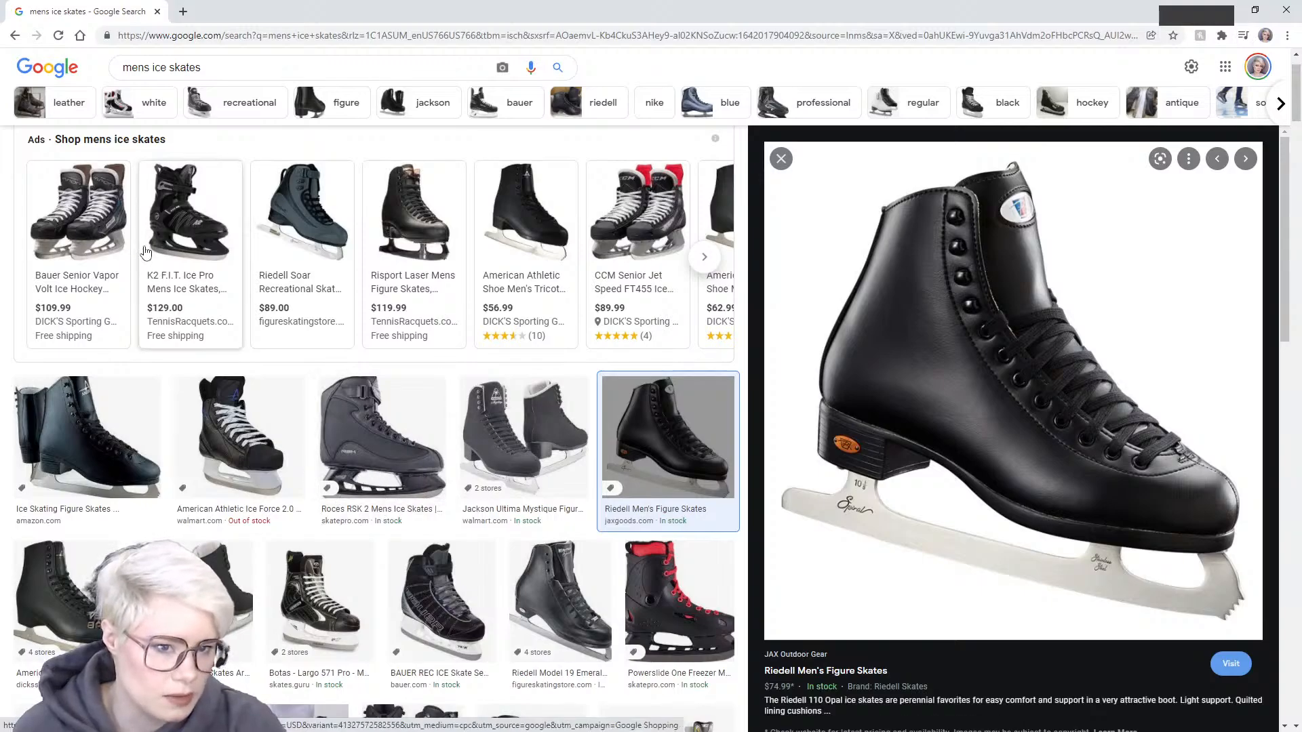
- Return from the browser to Marvelous Designer, clear the selection and examine both 3D shoes from the front and side
left_click_drag(99, 7, 0, 136)
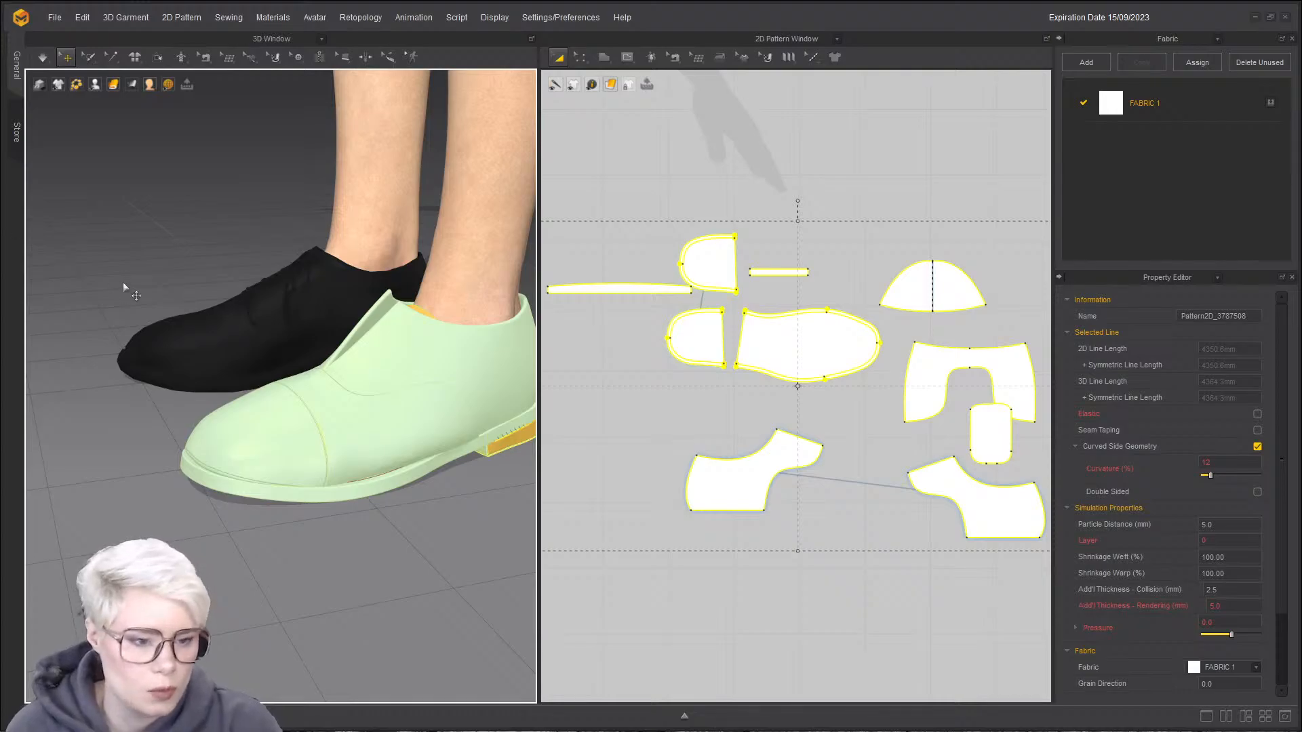
scroll(95, 274, "down", 3)
right_click_drag(75, 267, 205, 319)
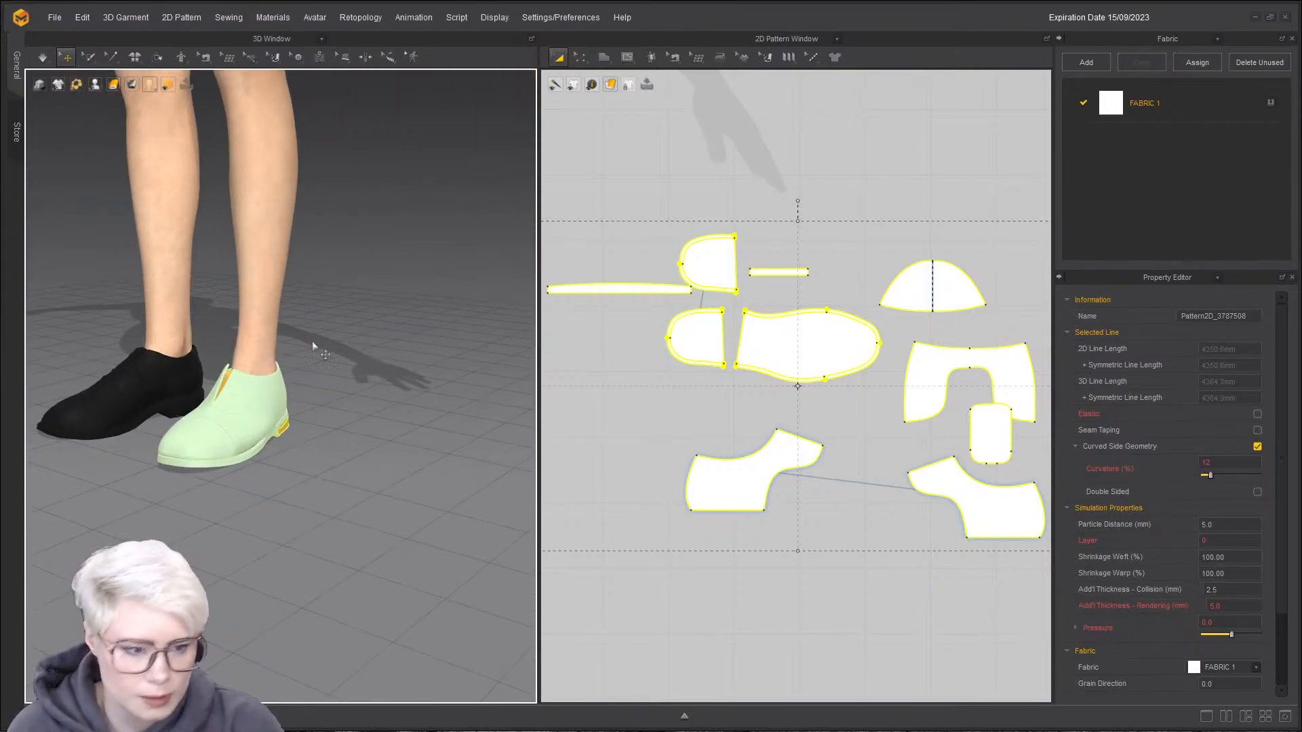
left_click(315, 470)
right_click_drag(315, 470, 179, 441)
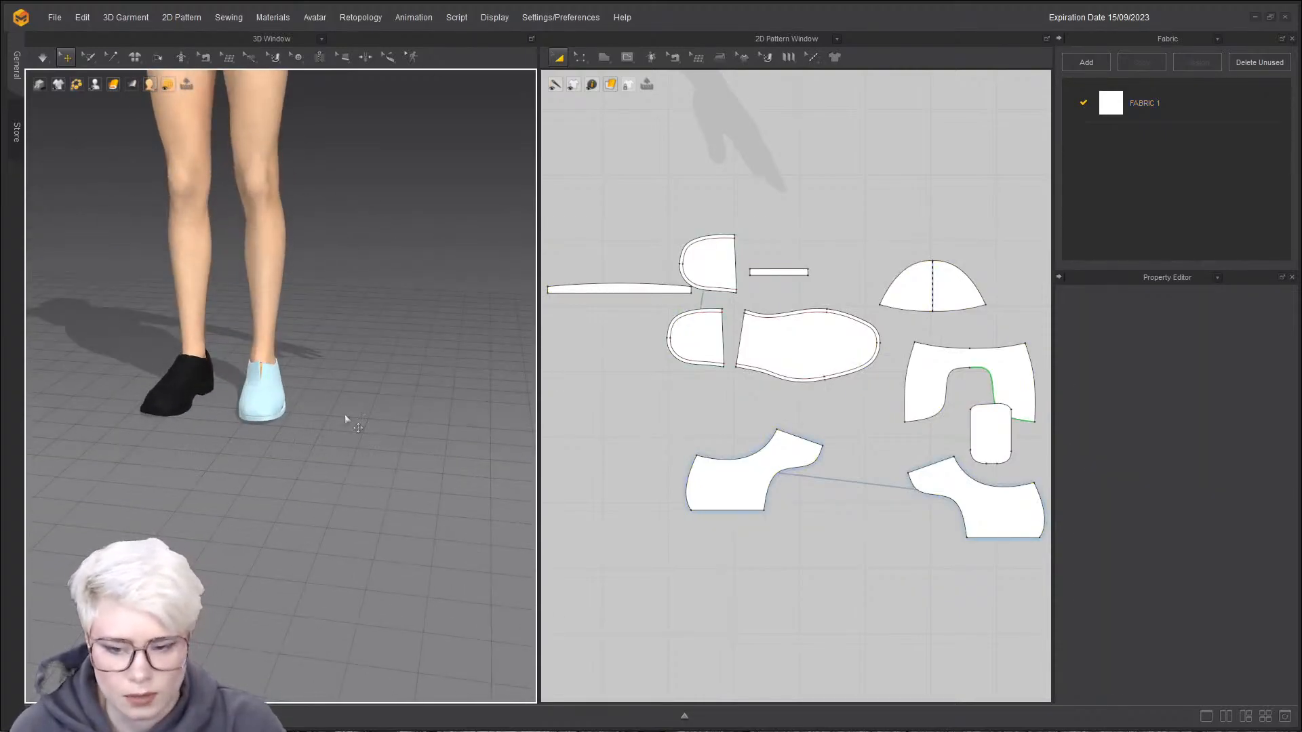
scroll(345, 363, "down", 3)
scroll(339, 370, "up", 4)
scroll(331, 386, "up", 1)
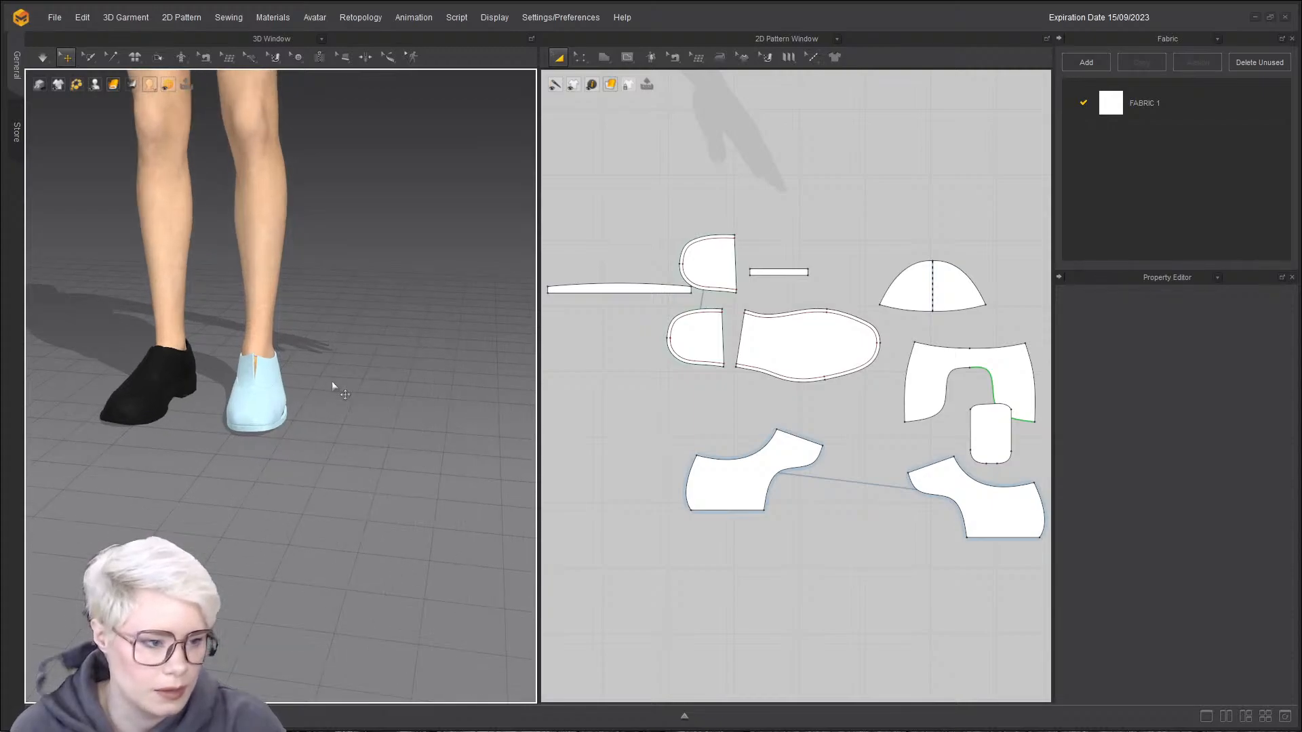
right_click_drag(333, 385, 281, 366)
scroll(281, 367, "up", 2)
middle_click_drag(274, 393, 389, 344)
right_click_drag(389, 345, 326, 348)
middle_click_drag(325, 349, 312, 413)
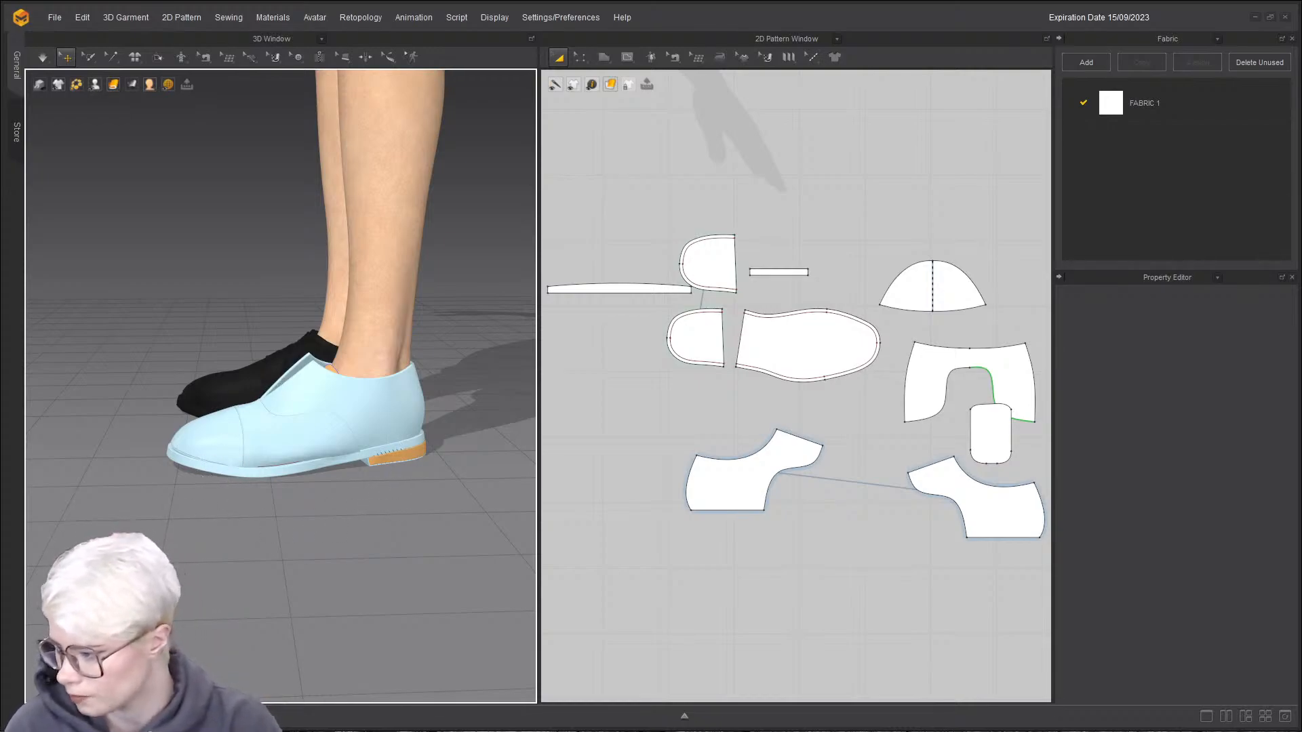
- Move the arch-shaped upper piece and the toe cap piece upward in the 2D pattern layout, clear of the tongue piece
scroll(671, 456, "down", 5)
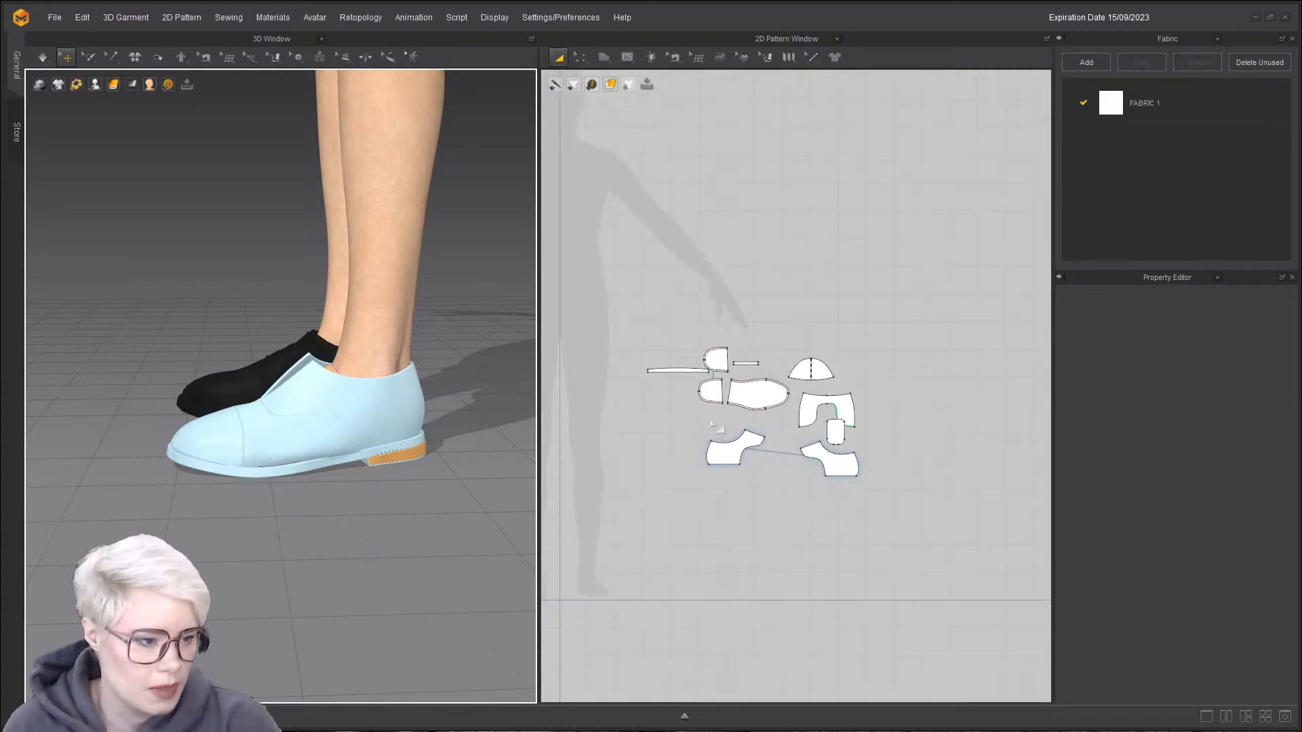
scroll(638, 392, "up", 5)
middle_click_drag(638, 392, 631, 392)
left_click_drag(803, 375, 811, 350)
left_click_drag(739, 304, 733, 266)
- Examine the shoe's front opening, side and heel from several angles in 3D, comparing it with the black shoe
right_click_drag(305, 434, 255, 426)
left_click(242, 524)
right_click_drag(243, 523, 267, 445)
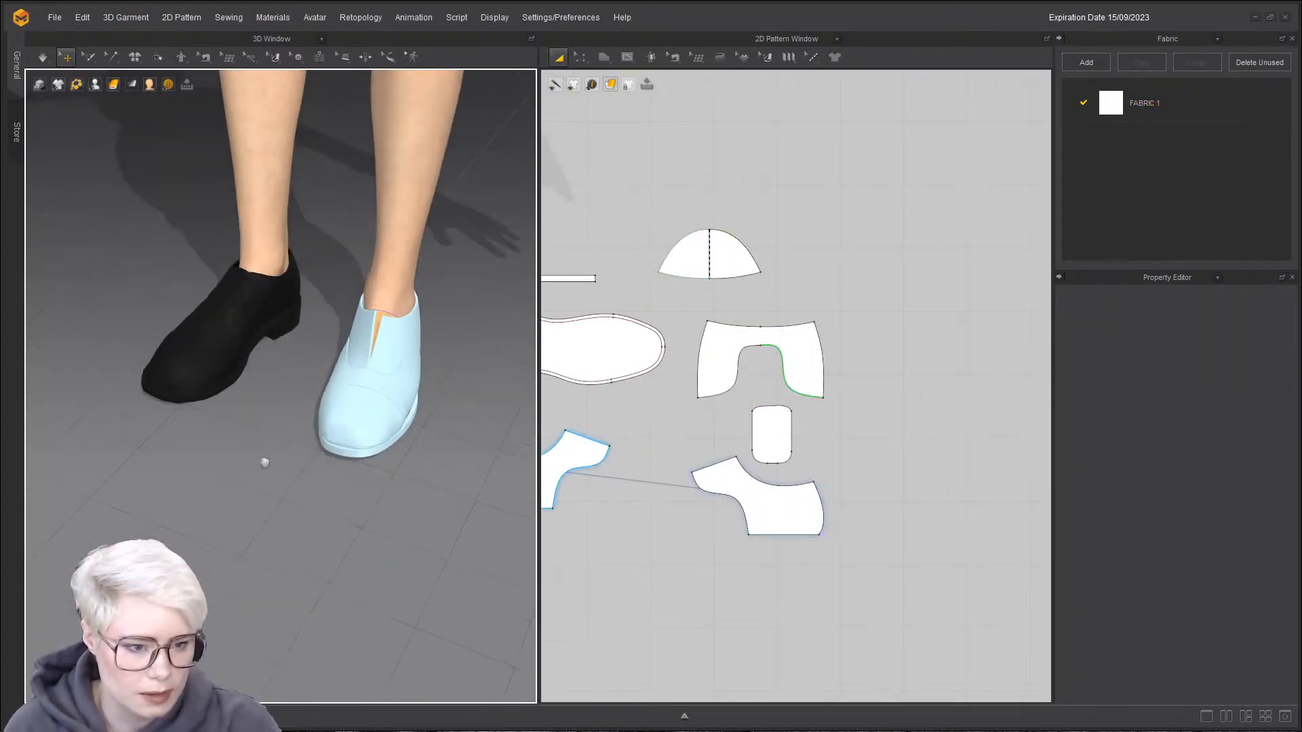
scroll(211, 488, "up", 5)
right_click_drag(211, 488, 382, 453)
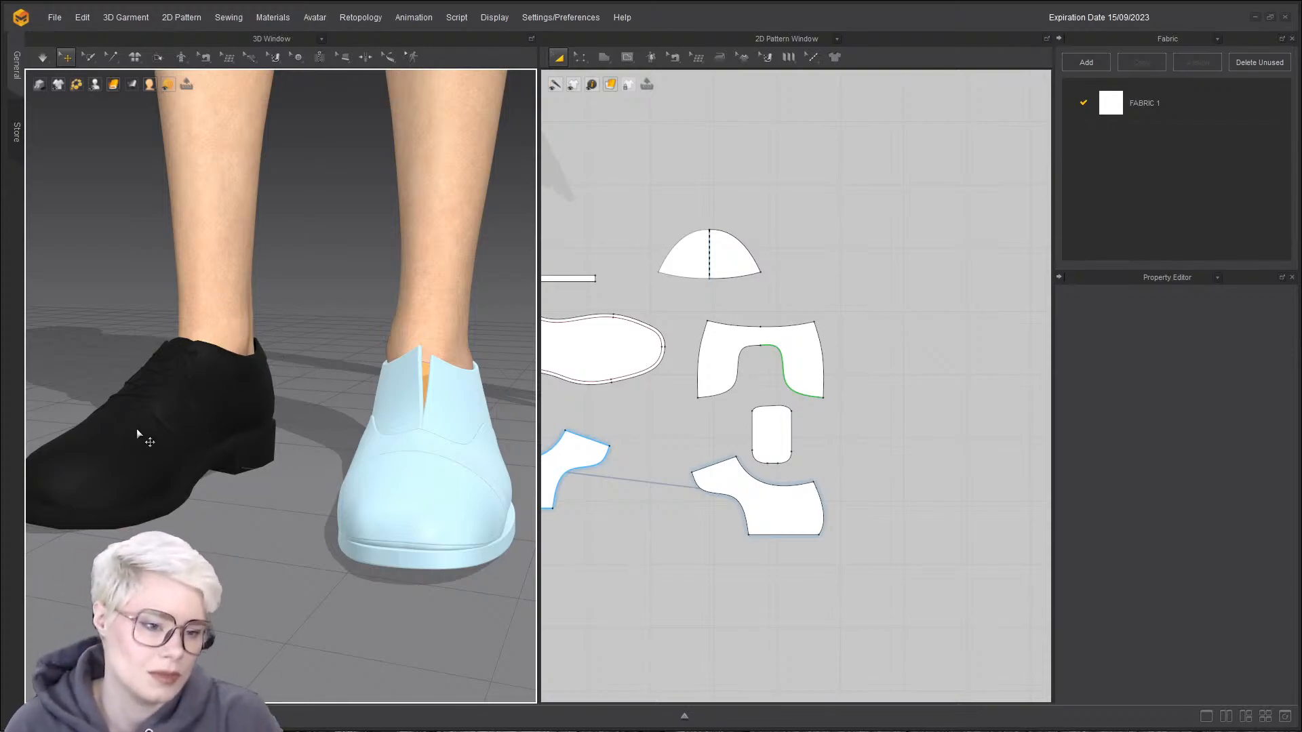
right_click_drag(130, 404, 165, 411)
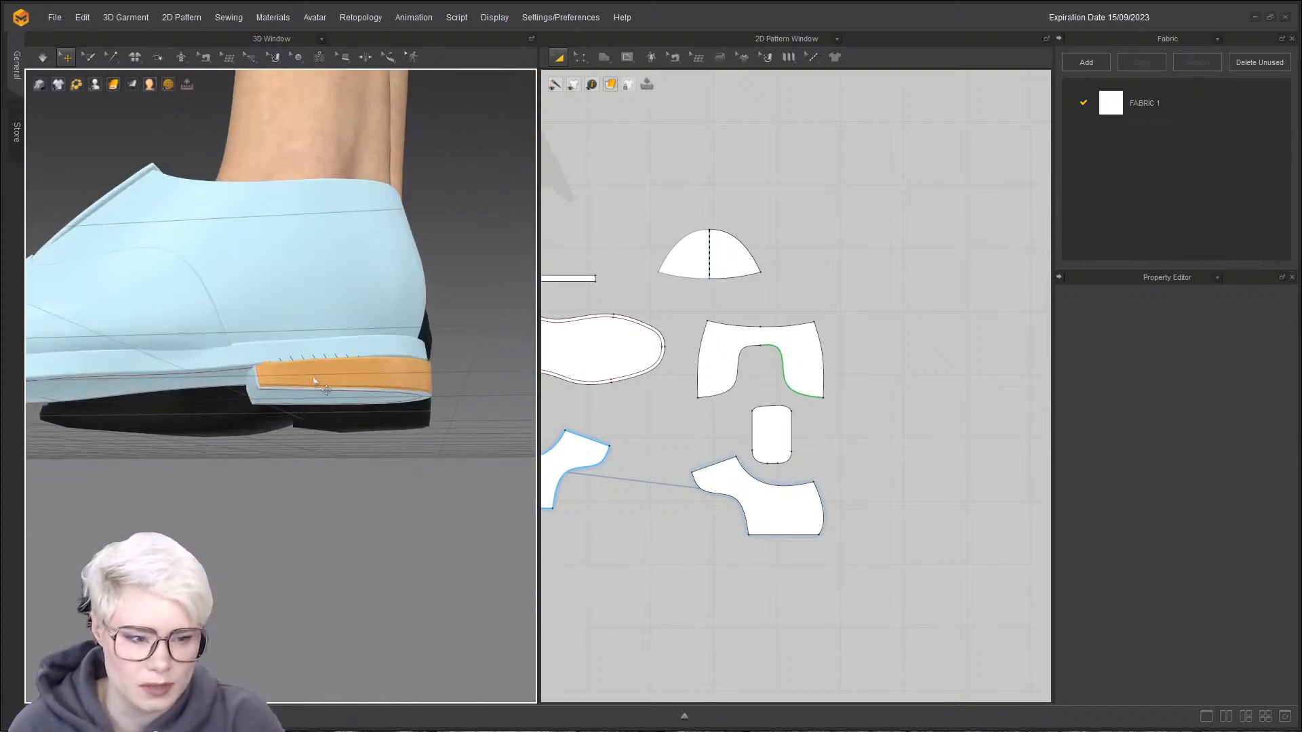
scroll(313, 380, "down", 5)
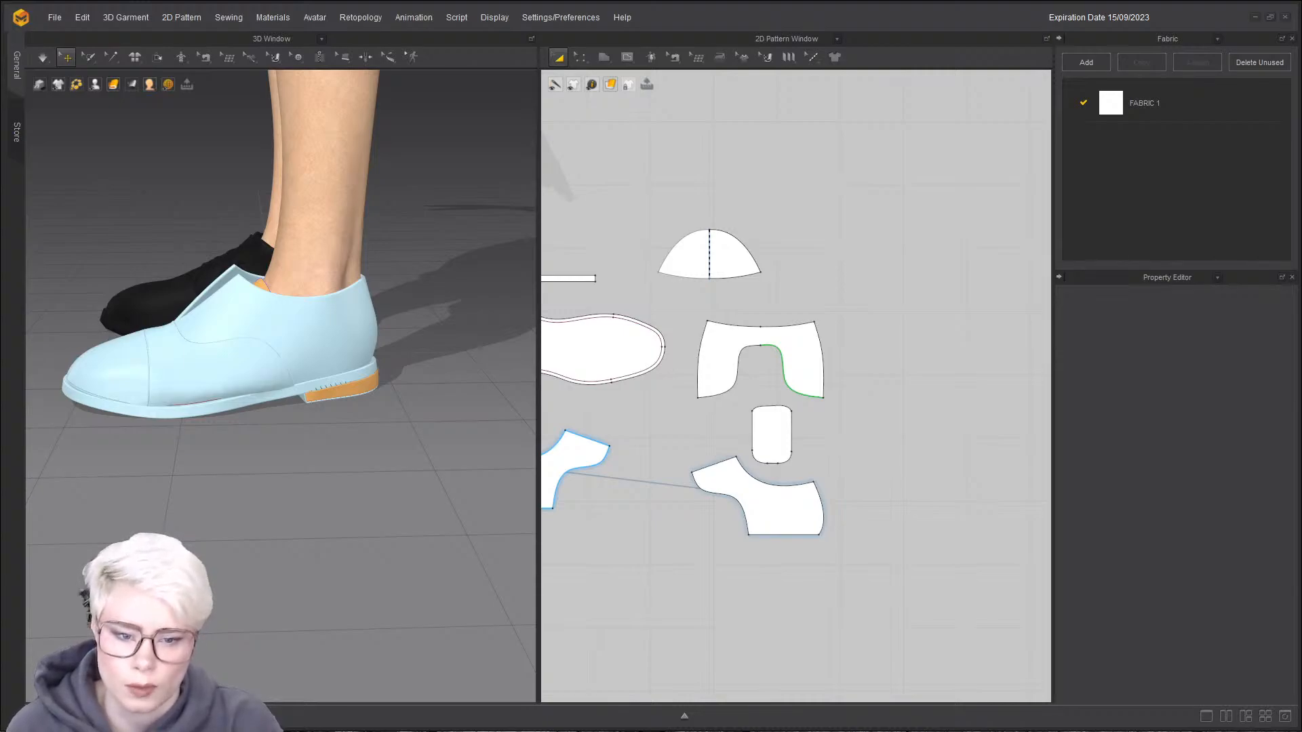
right_click_drag(111, 360, 255, 391)
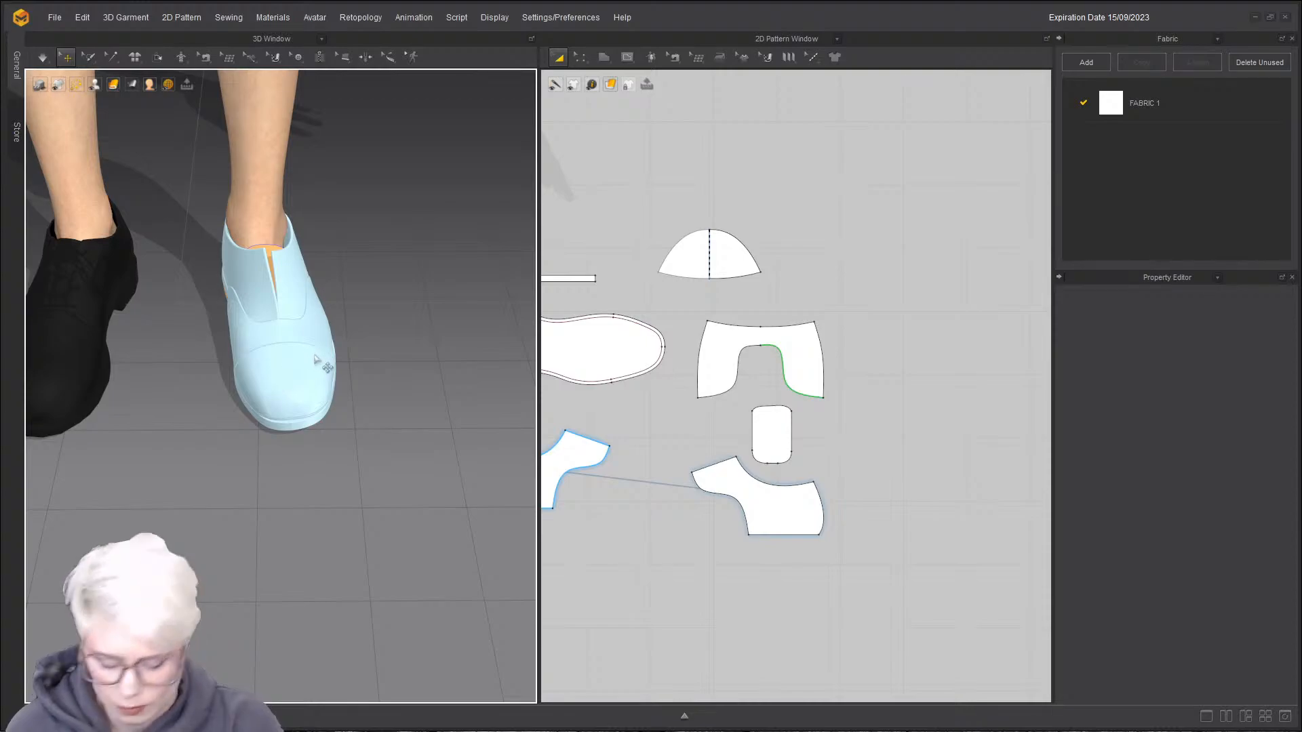
- Hide and show the garment repeatedly to examine the avatar's bare foot against the shoe's shape
key("ctrl+a")
key("shift+c")
right_click_drag(336, 356, 273, 421)
scroll(269, 345, "up", 3)
left_click(269, 345)
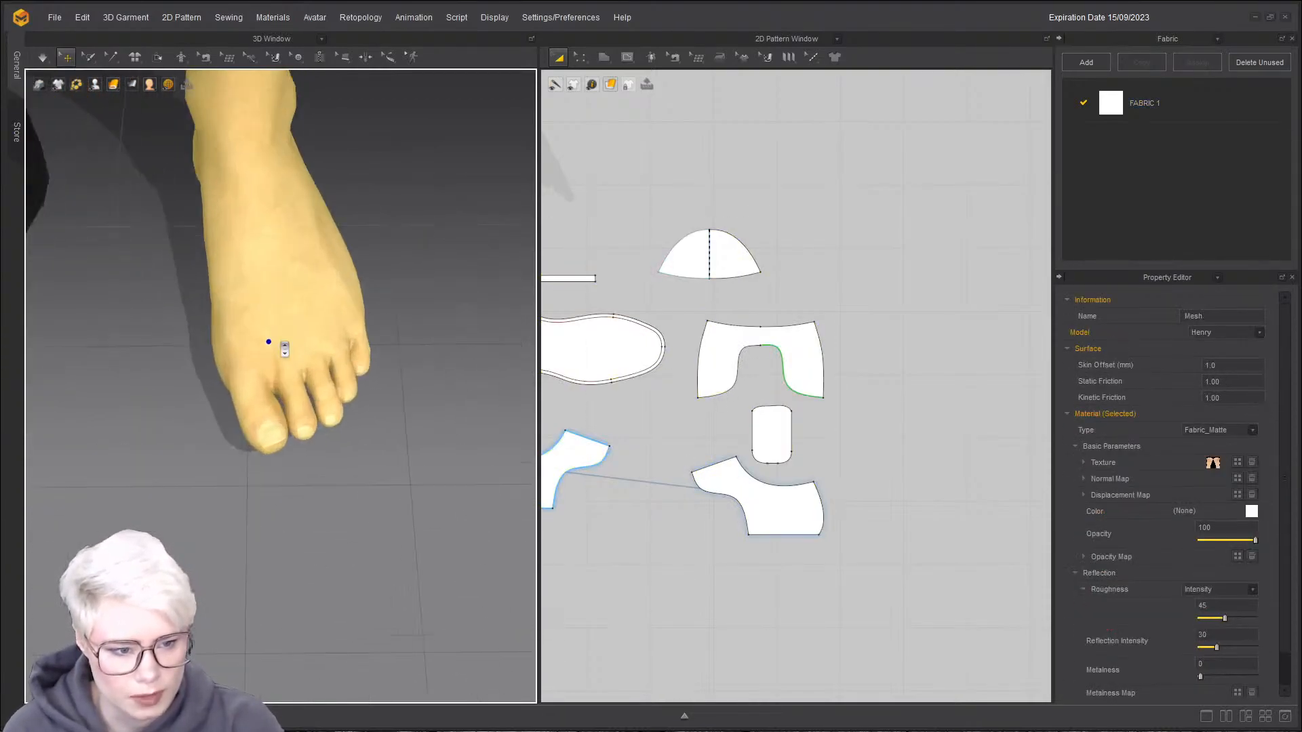
scroll(284, 346, "down", 2)
key("shift+c")
key("shift+c")
key("shift+c")
key("shift+c")
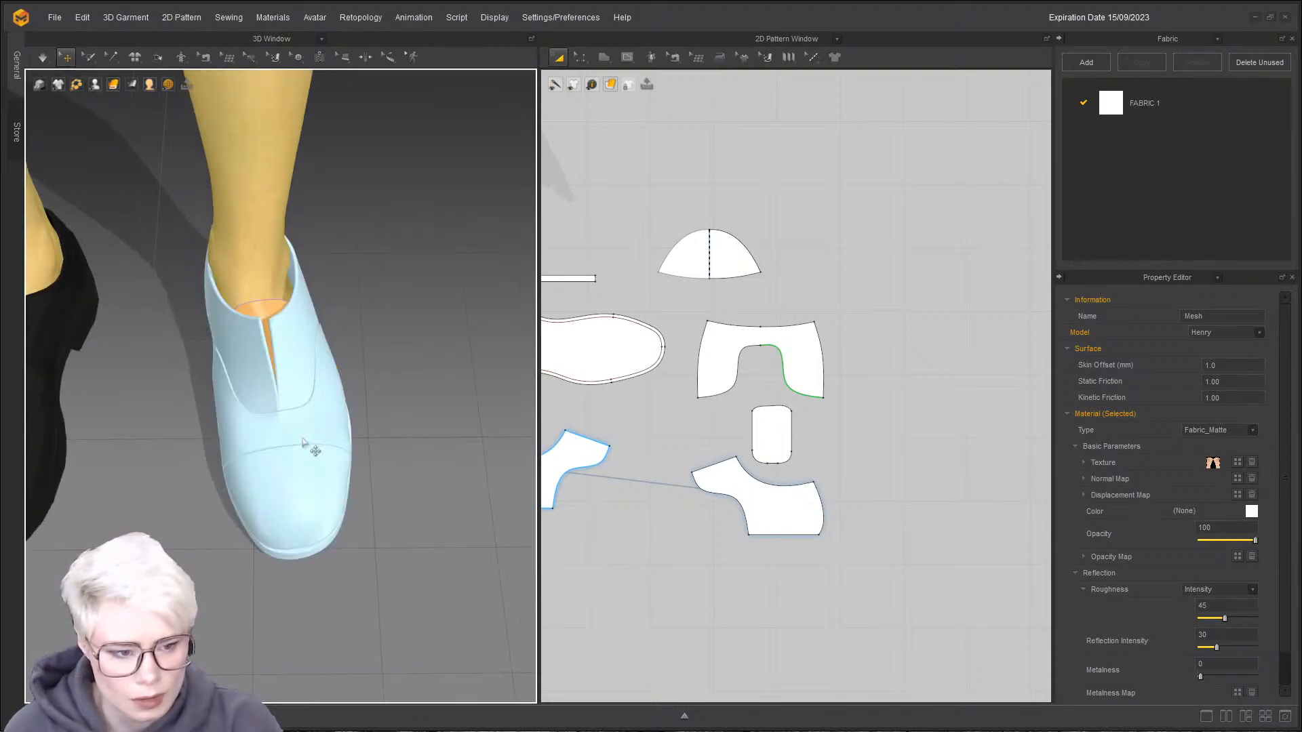
right_click_drag(286, 417, 281, 574)
key("shift+c")
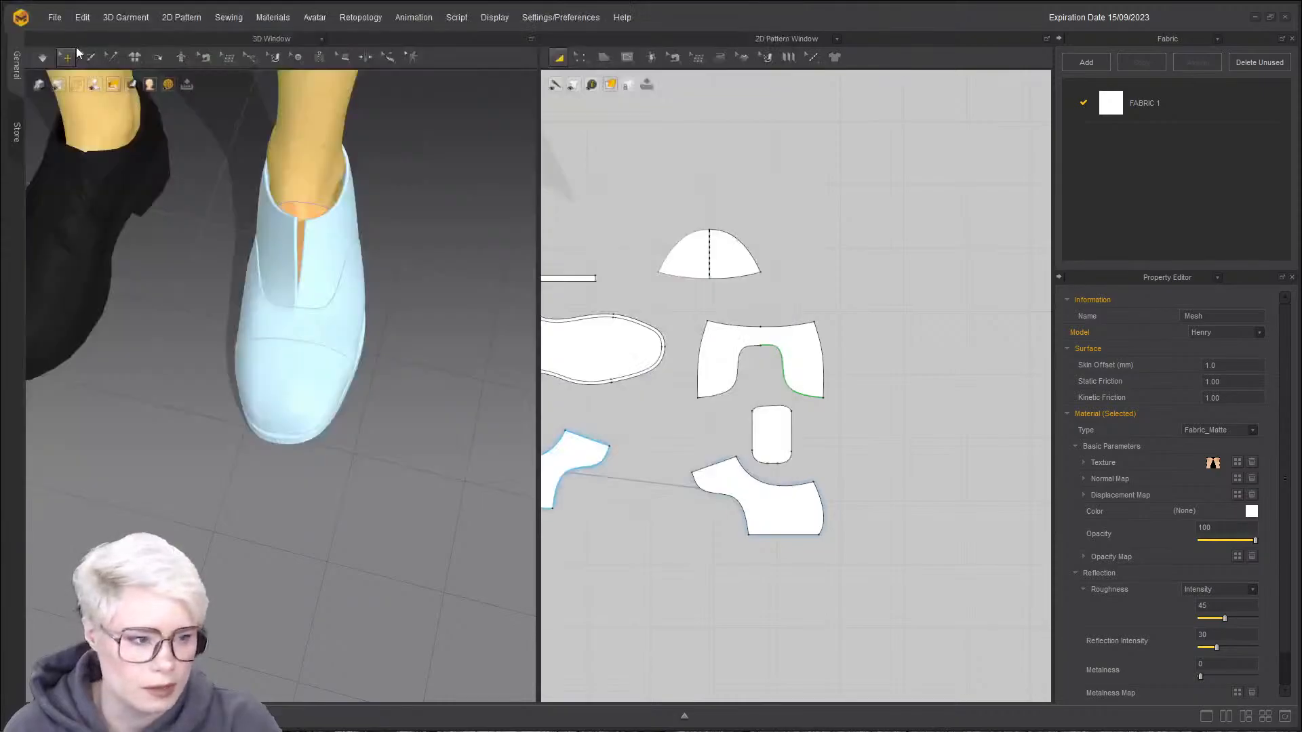
- Start adding a background image to the 2D pattern area and browse to the work folder on the Desktop
scroll(800, 196, "down", 5)
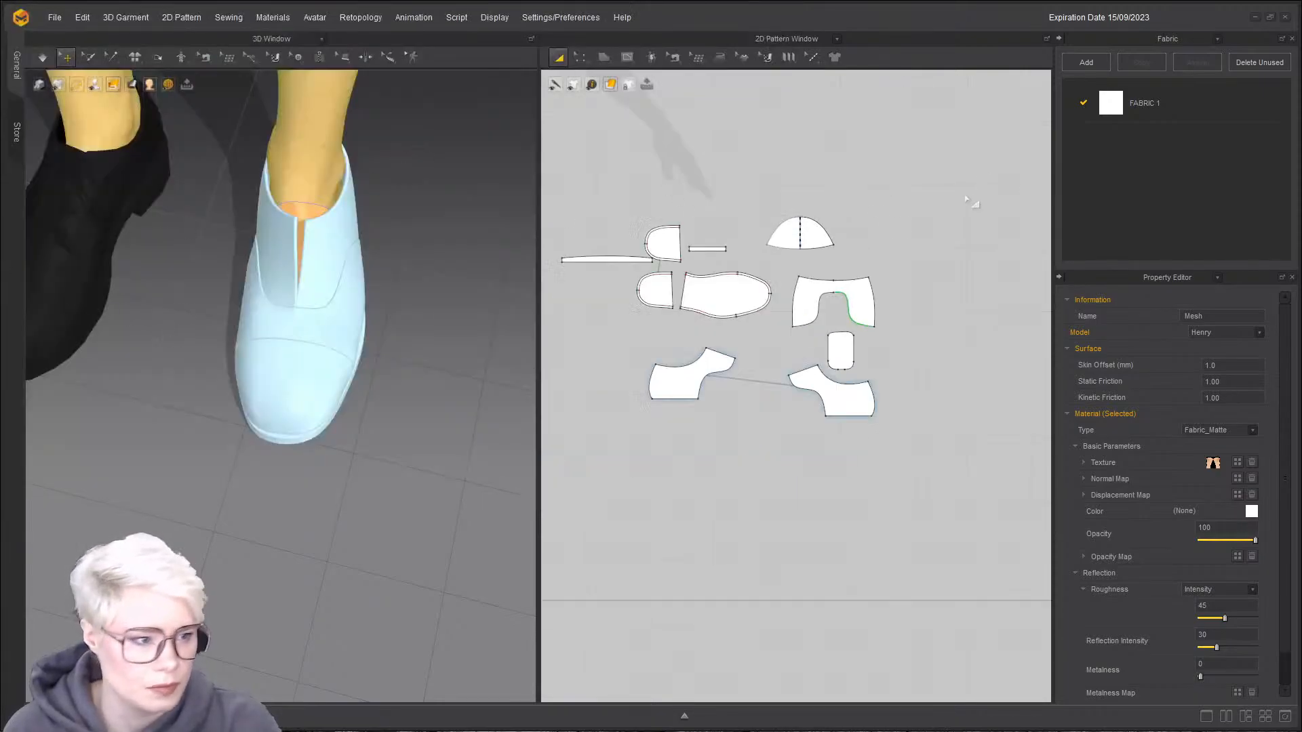
right_click(807, 186)
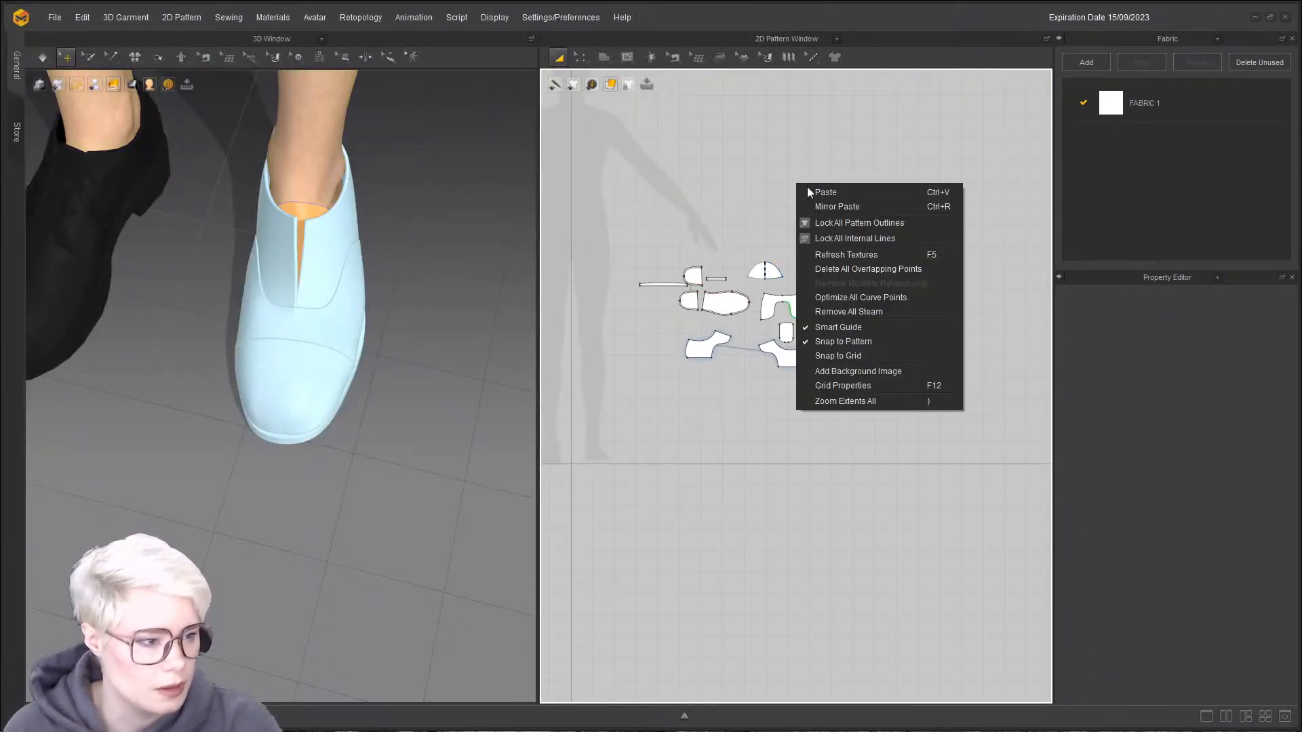
left_click(896, 374)
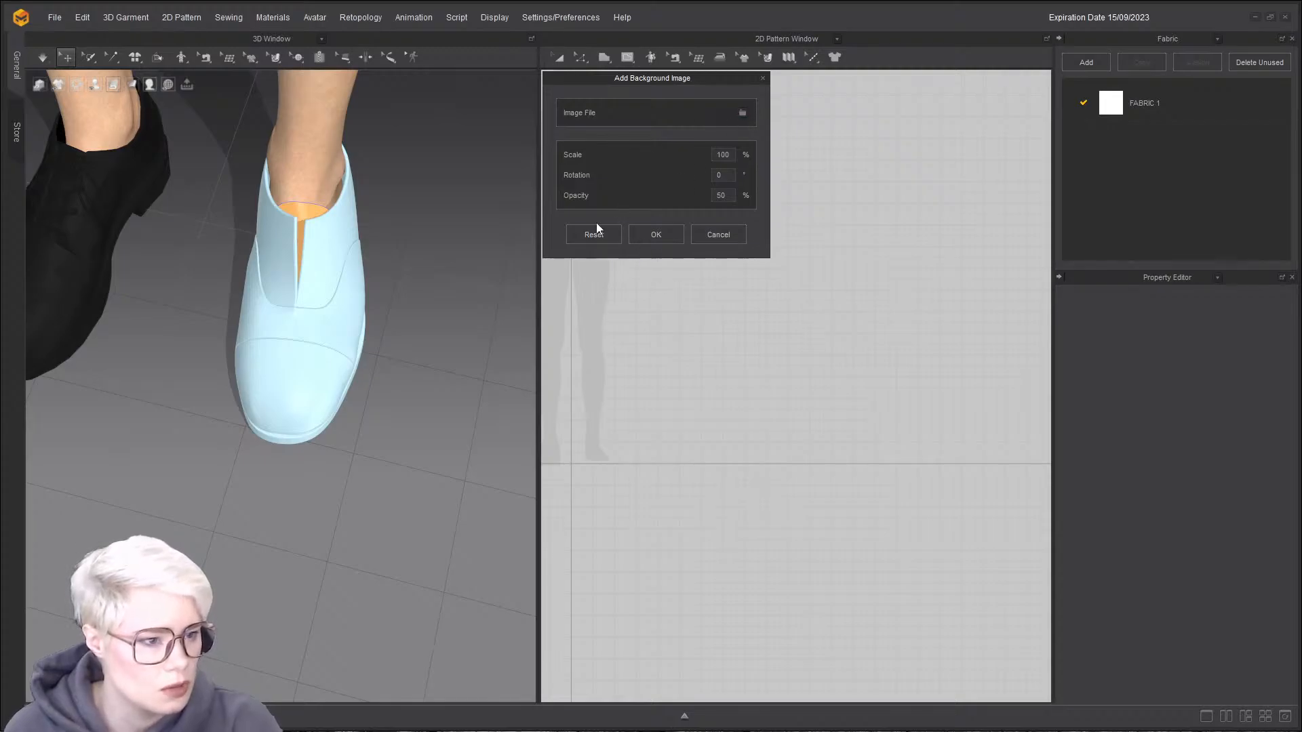
left_click(740, 114)
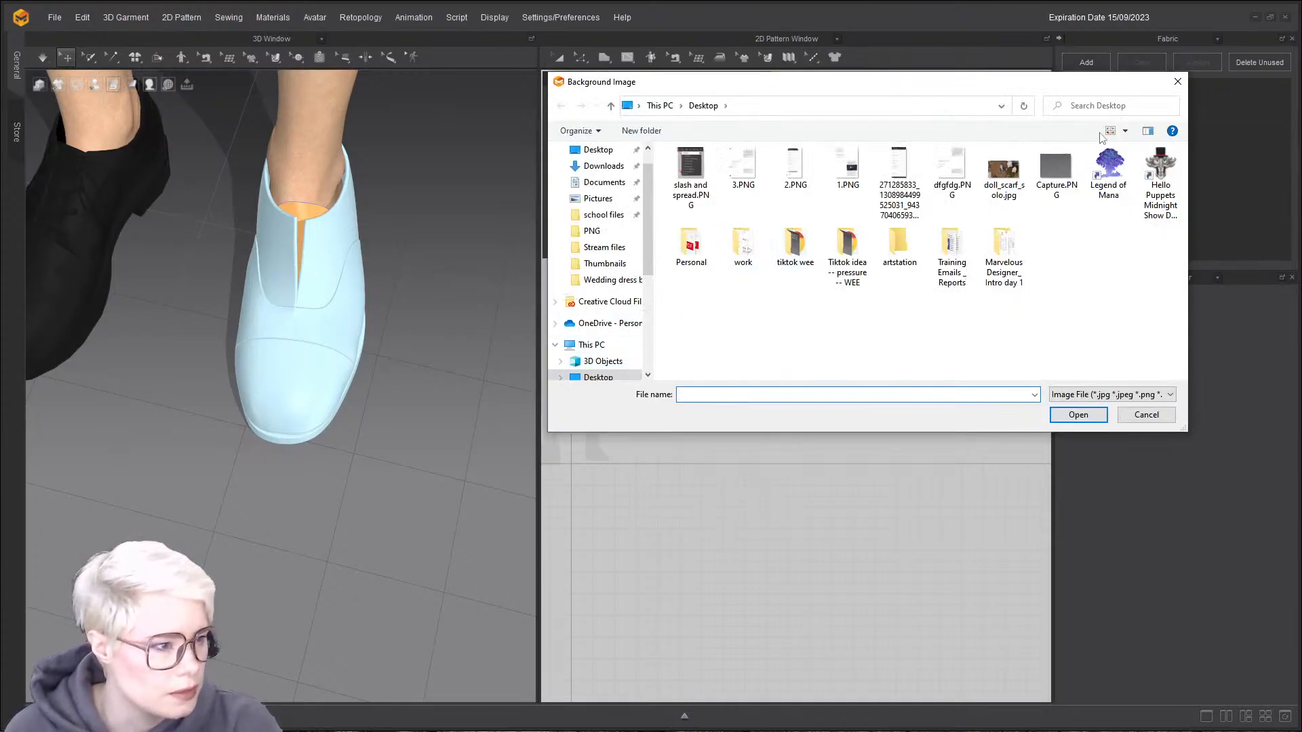
double_click(742, 244)
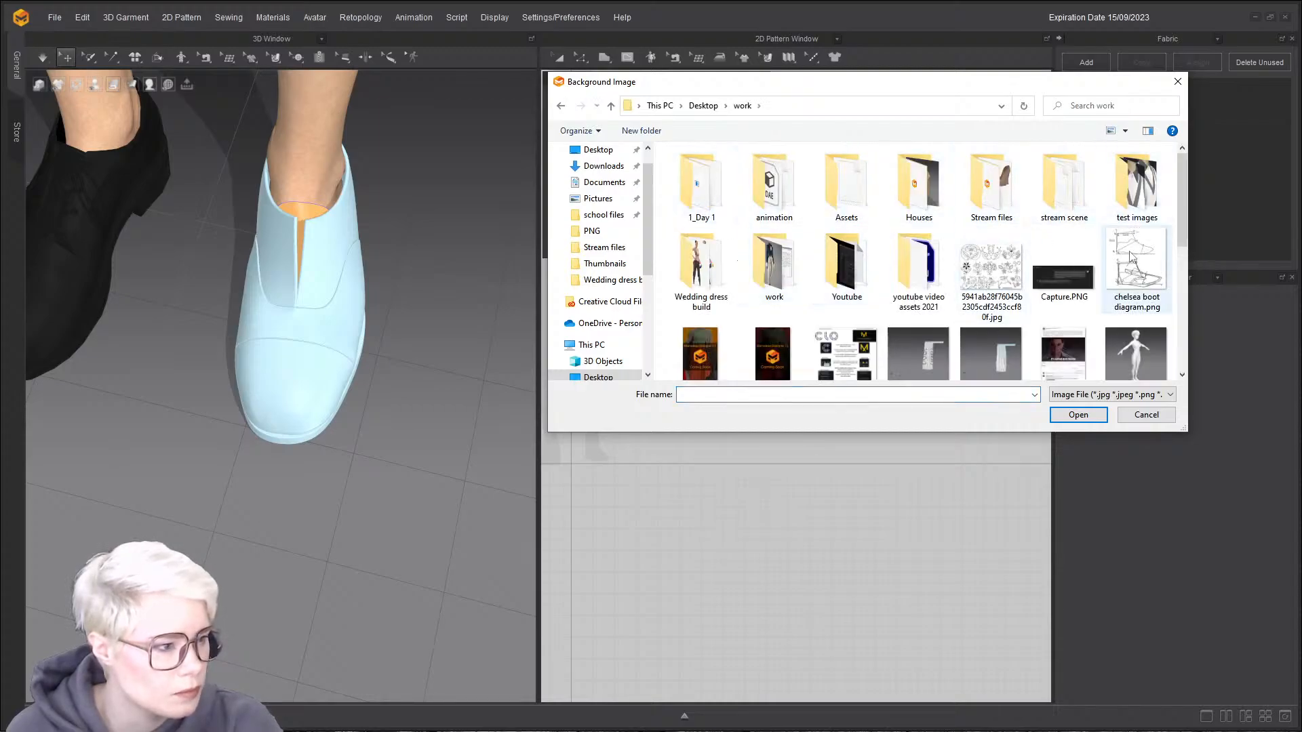
- Insert the black Riedell figure skate photo from the work folder as the 2D background image at 100% scale and 50% opacity
scroll(1114, 297, "down", 2)
scroll(1114, 297, "down", 1)
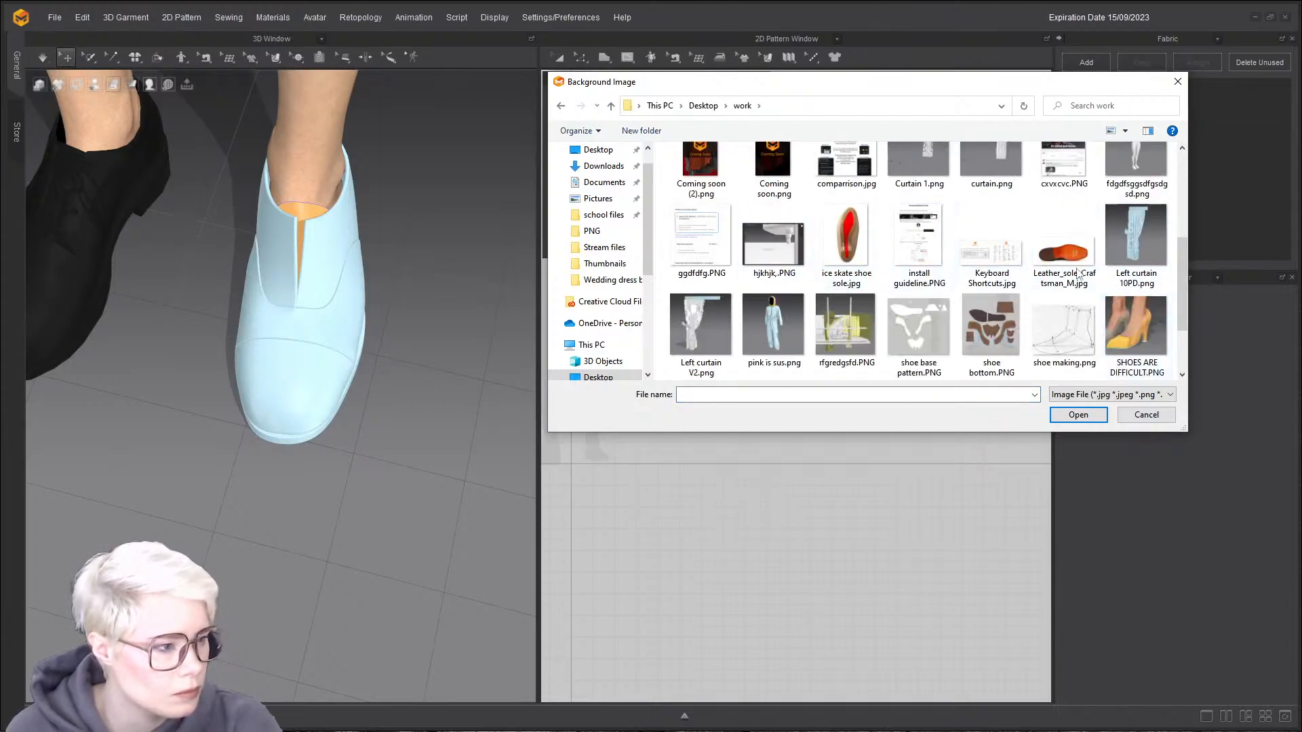
scroll(862, 250, "down", 1)
scroll(875, 250, "up", 3)
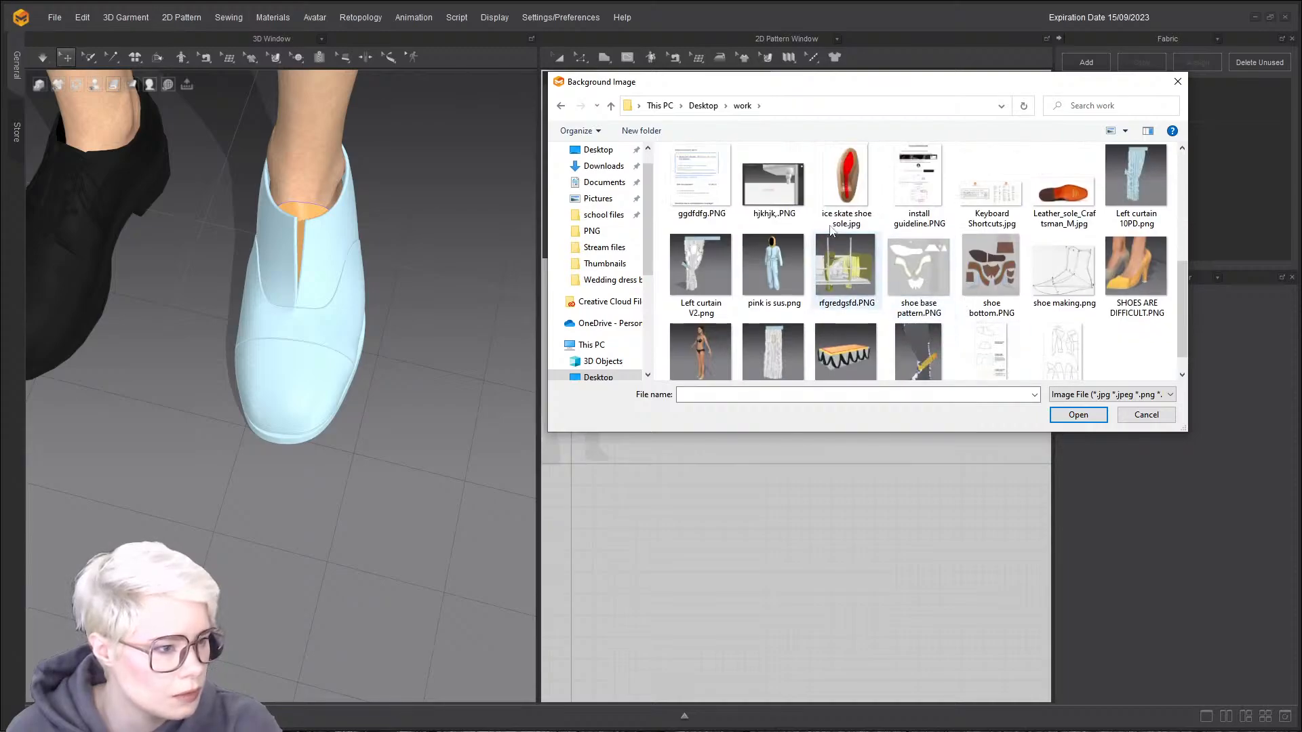
scroll(877, 251, "down", 1)
left_click(846, 325)
scroll(932, 299, "down", 1)
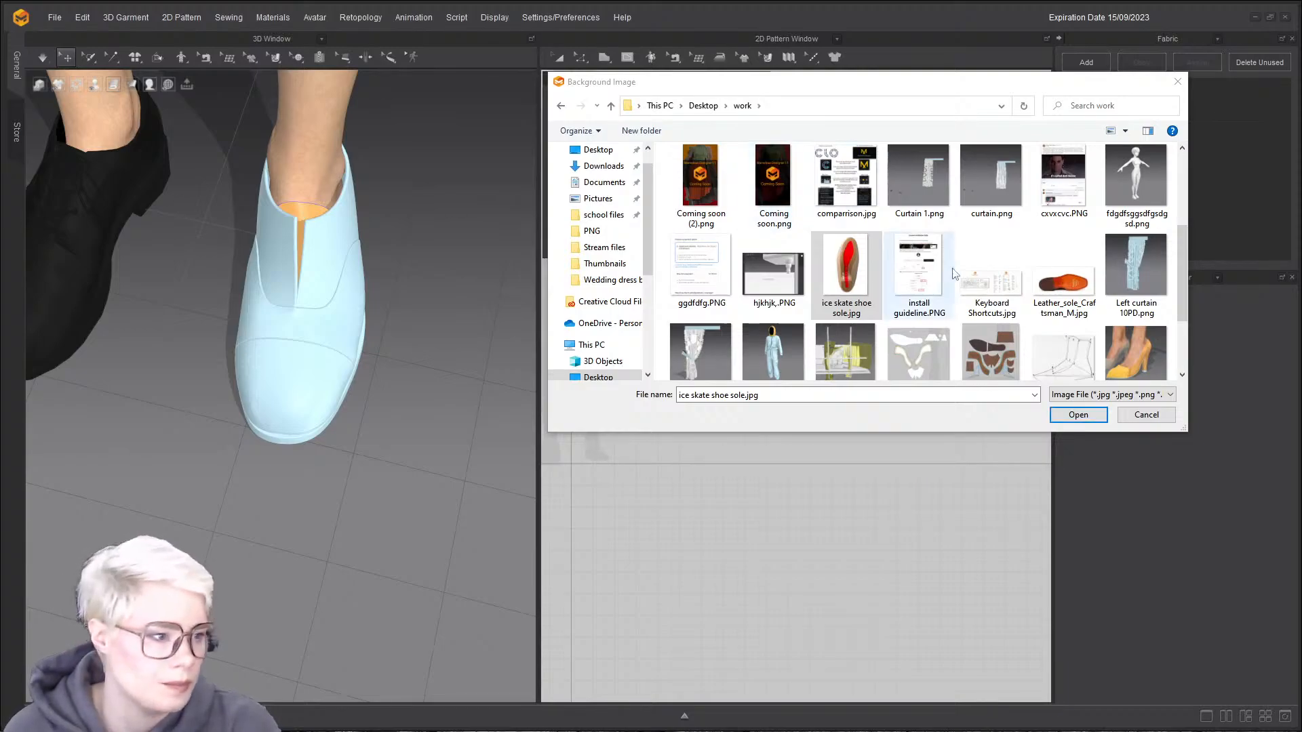
scroll(949, 277, "down", 2)
left_click(1131, 331)
left_click(1075, 417)
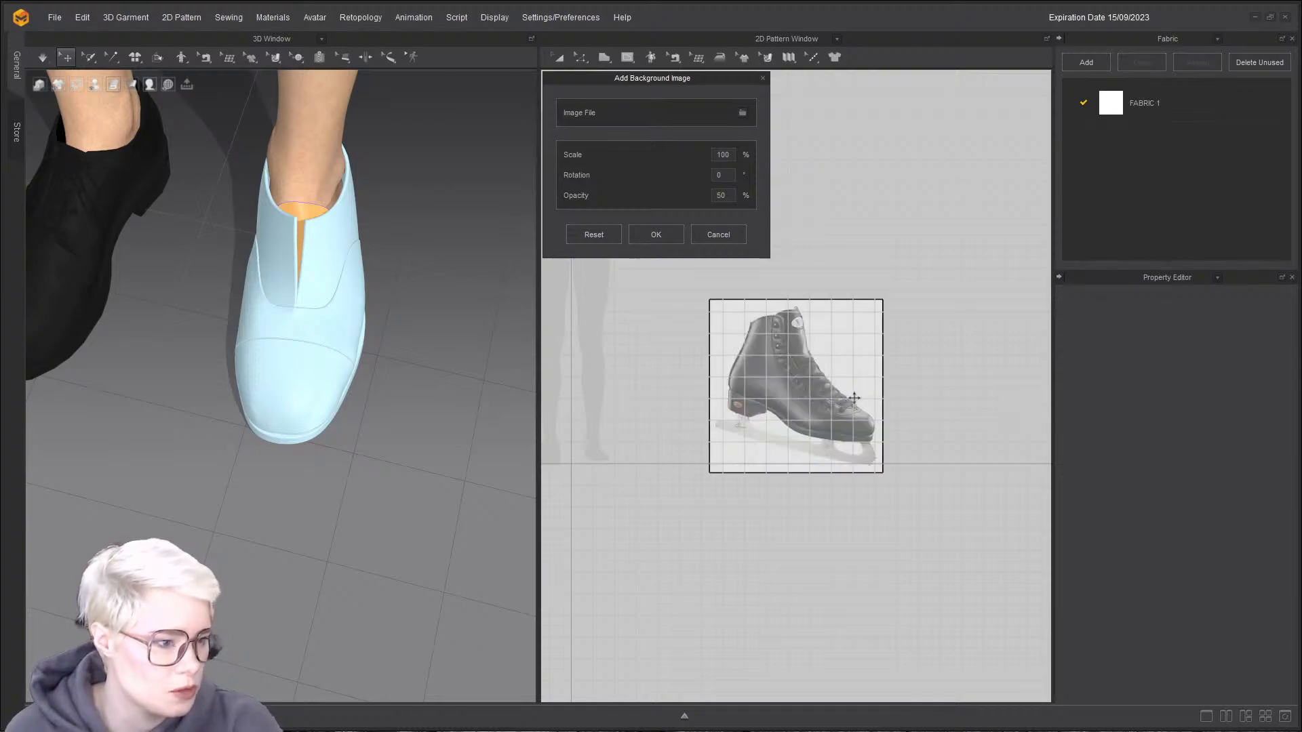
left_click(656, 235)
- Reposition the skate background image above the shoe pattern pieces, beside the avatar silhouette
right_click(825, 287)
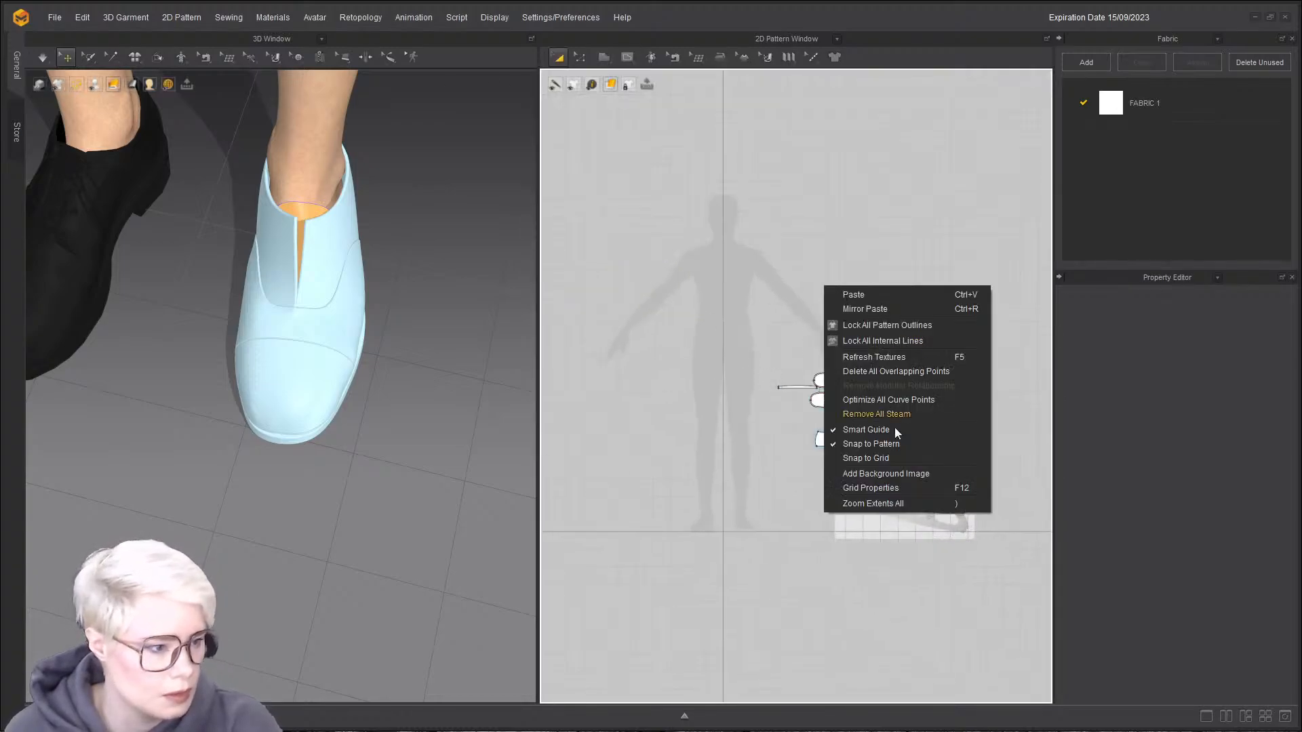
left_click(908, 473)
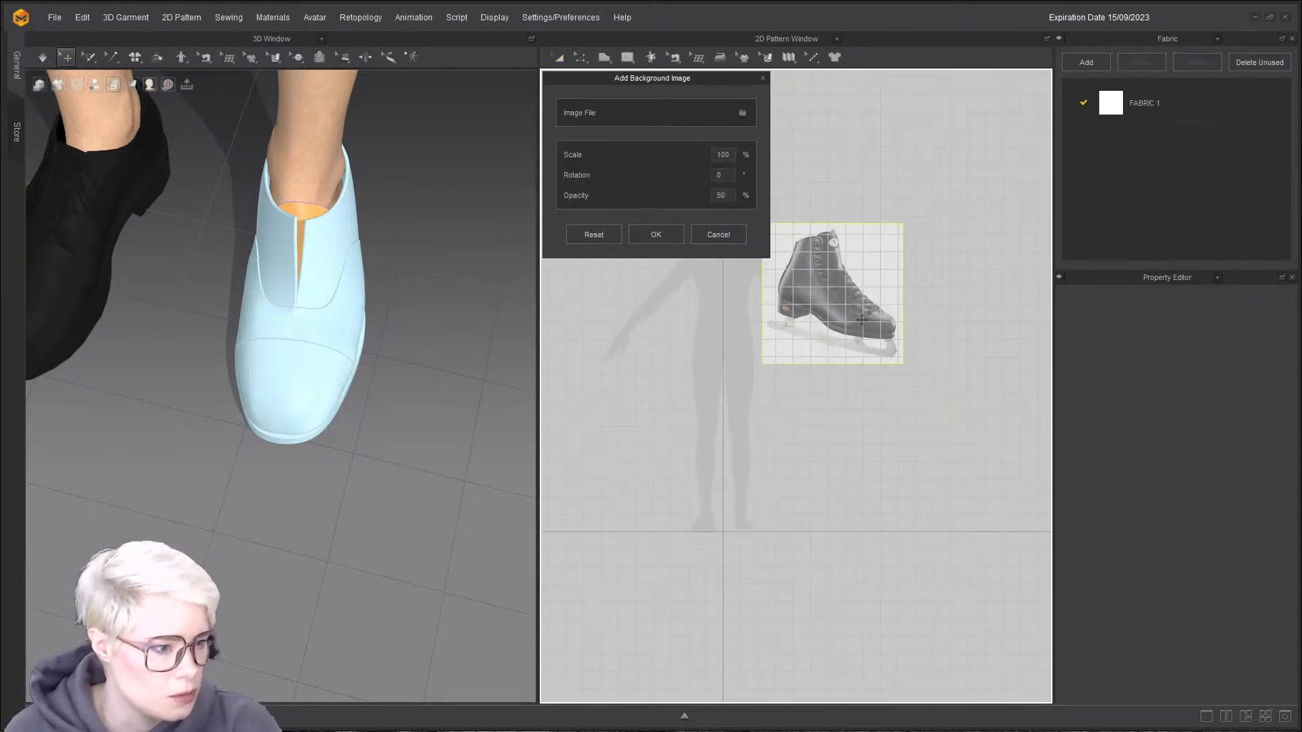
left_click(679, 237)
scroll(724, 279, "up", 5)
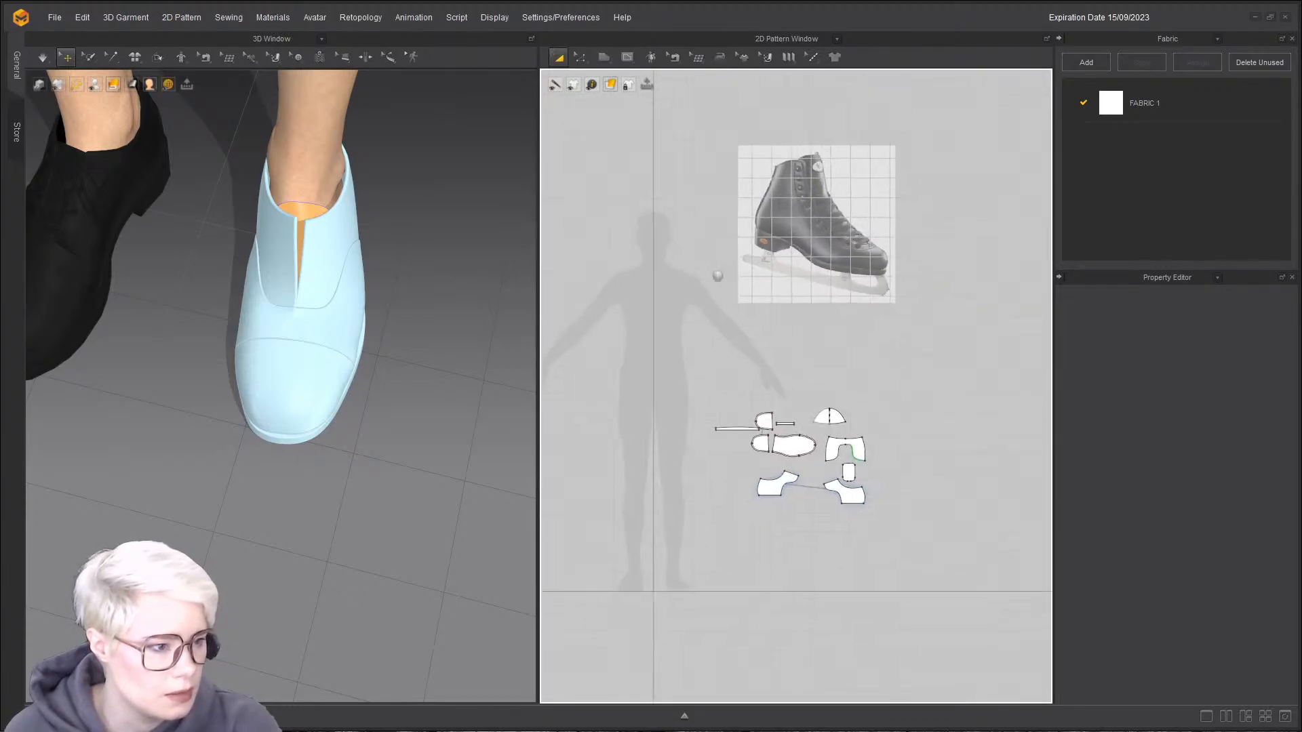
middle_click_drag(778, 218, 765, 208)
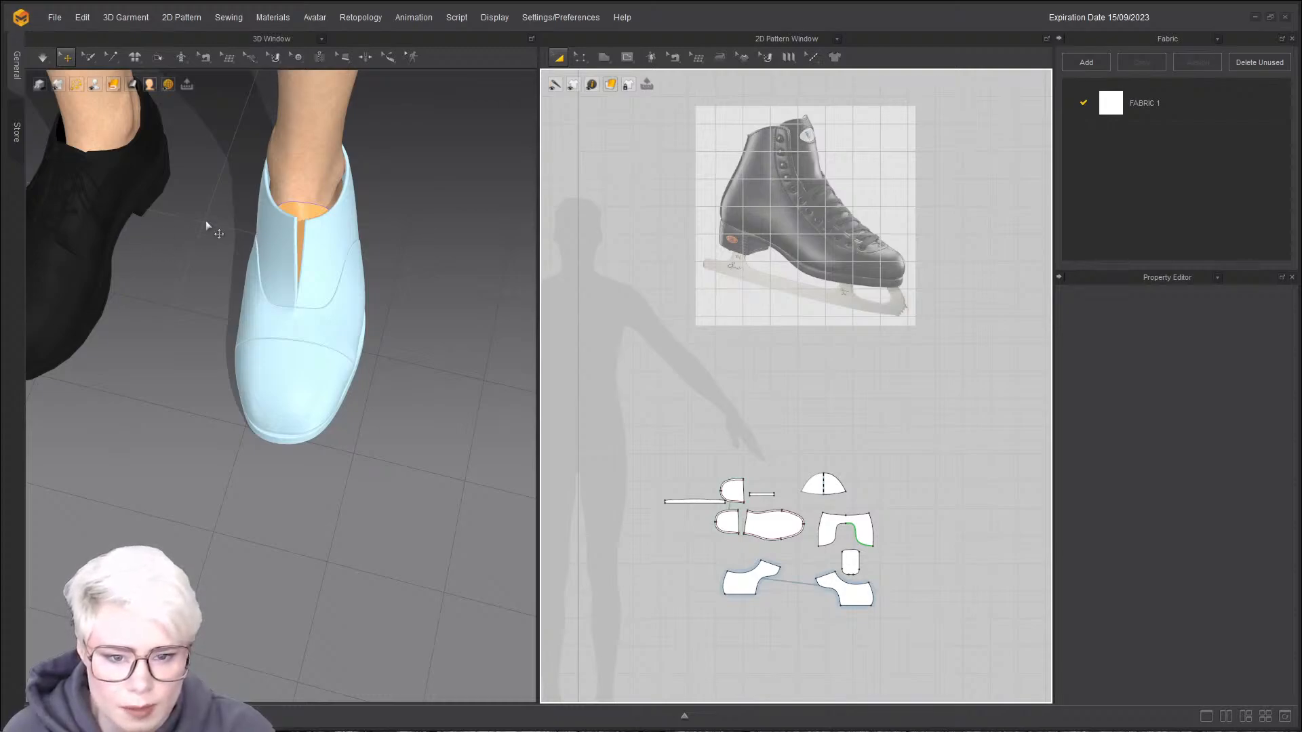
- Move the two side upper pieces below the other patterns and line them up at the same height
right_click_drag(341, 188, 290, 293)
scroll(291, 293, "up", 1)
scroll(291, 293, "up", 1)
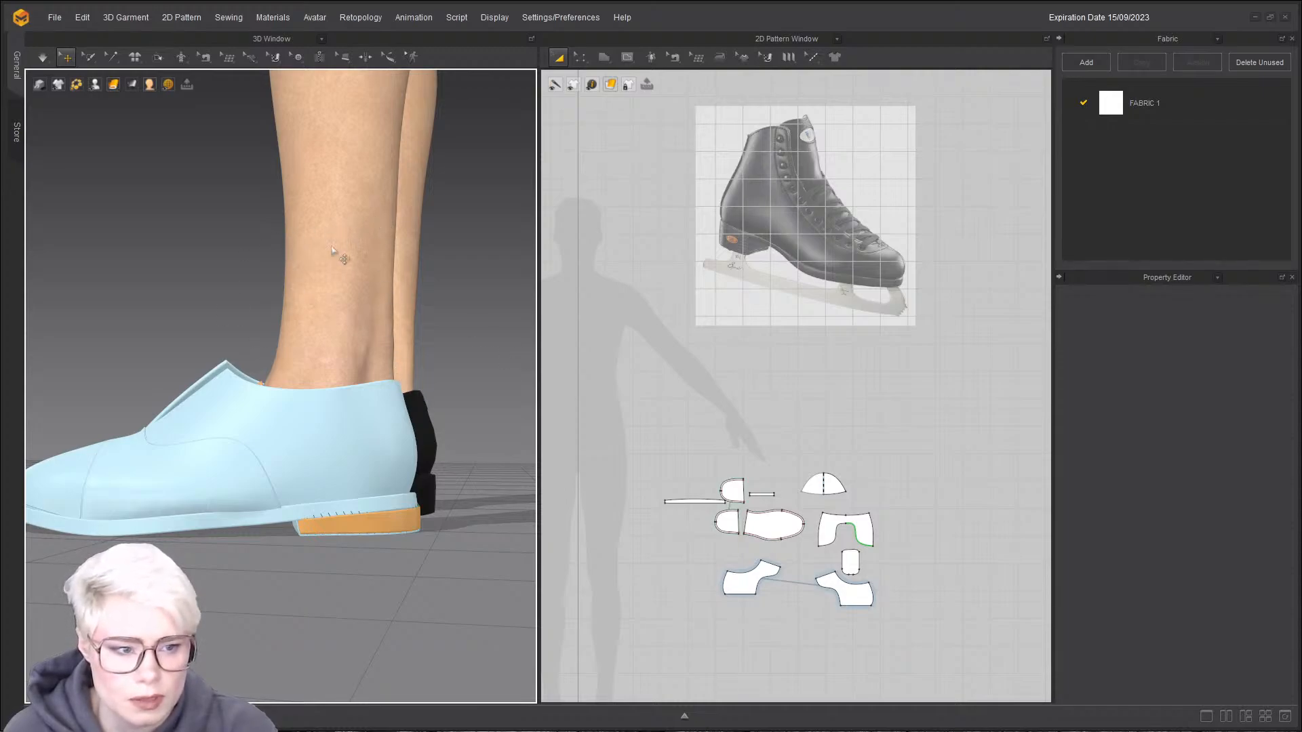
scroll(602, 261, "down", 3)
scroll(613, 443, "up", 8)
middle_click_drag(613, 443, 587, 322)
scroll(588, 322, "down", 1)
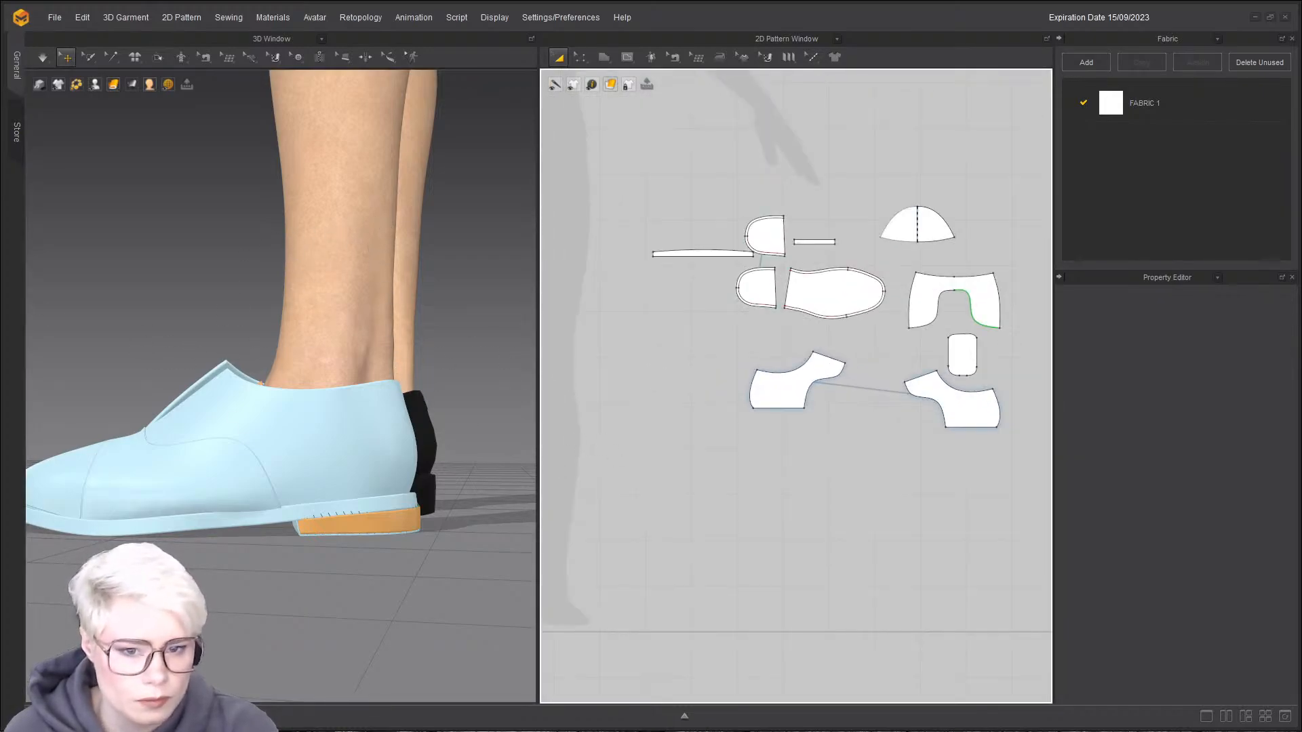
left_click(771, 376)
left_click(291, 405)
scroll(796, 437, "down", 1)
middle_click_drag(796, 437, 610, 462)
left_click_drag(759, 450, 737, 503)
left_click_drag(581, 420, 546, 490)
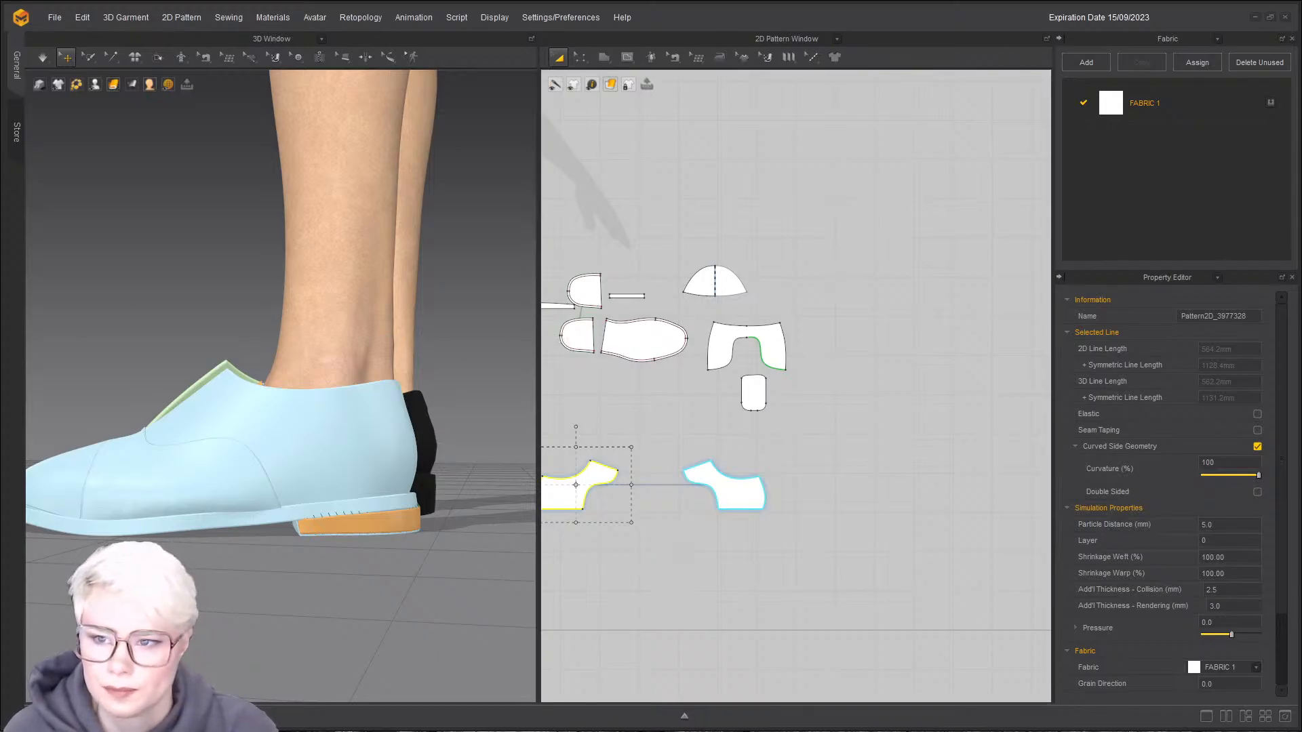
- Move the tongue piece midway between the two side upper pieces, just above them
scroll(590, 341, "up", 2)
middle_click_drag(590, 341, 629, 261)
right_click_drag(434, 325, 482, 380)
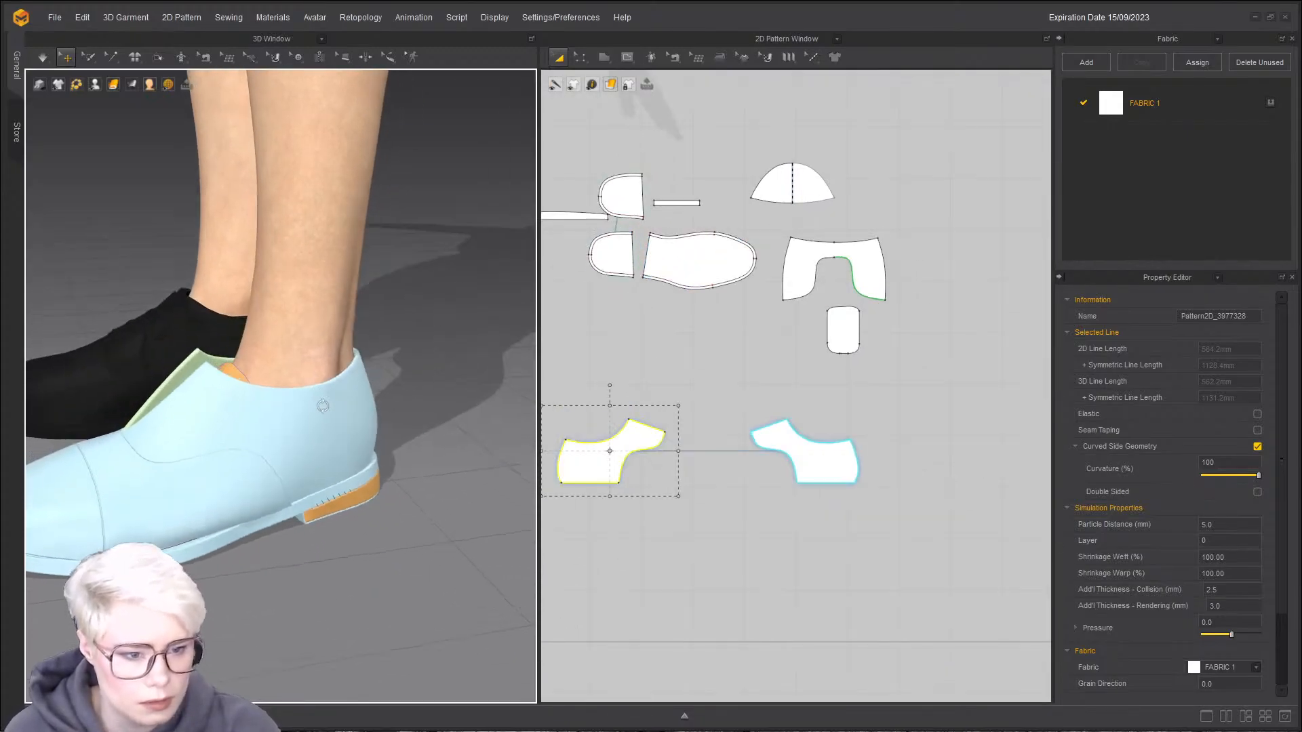
left_click_drag(842, 329, 684, 377)
- Examine the shoe's ankle opening in 3D and the right side upper piece in the 2D pattern
right_click_drag(292, 284, 239, 402)
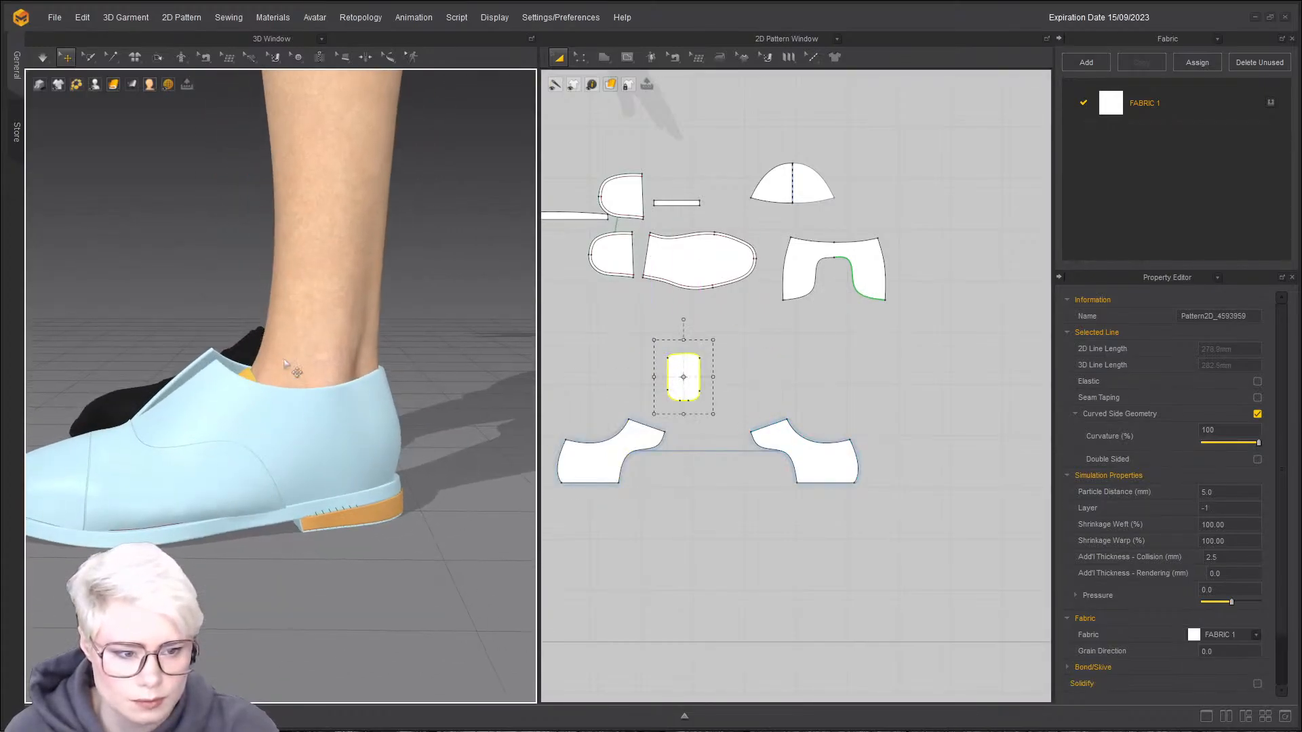
right_click_drag(295, 378, 130, 413)
right_click_drag(158, 465, 276, 363)
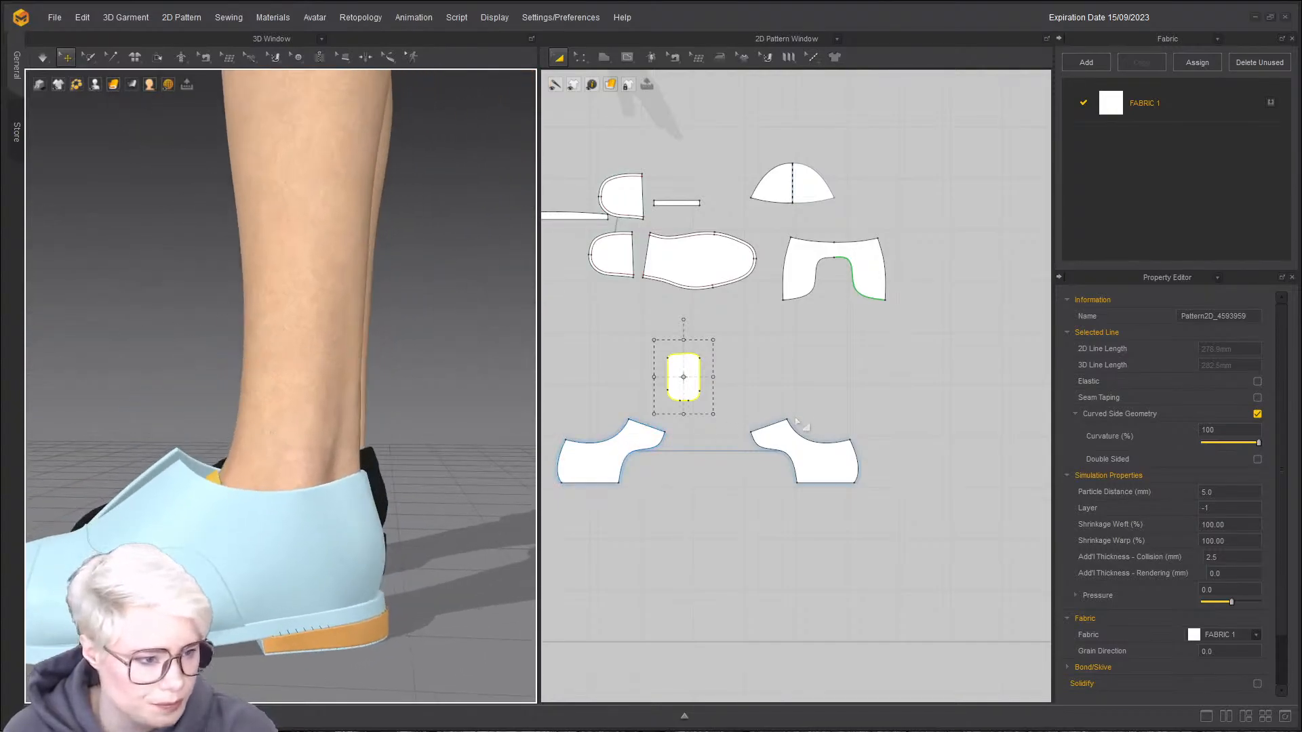
scroll(795, 407, "up", 2)
left_click(787, 330)
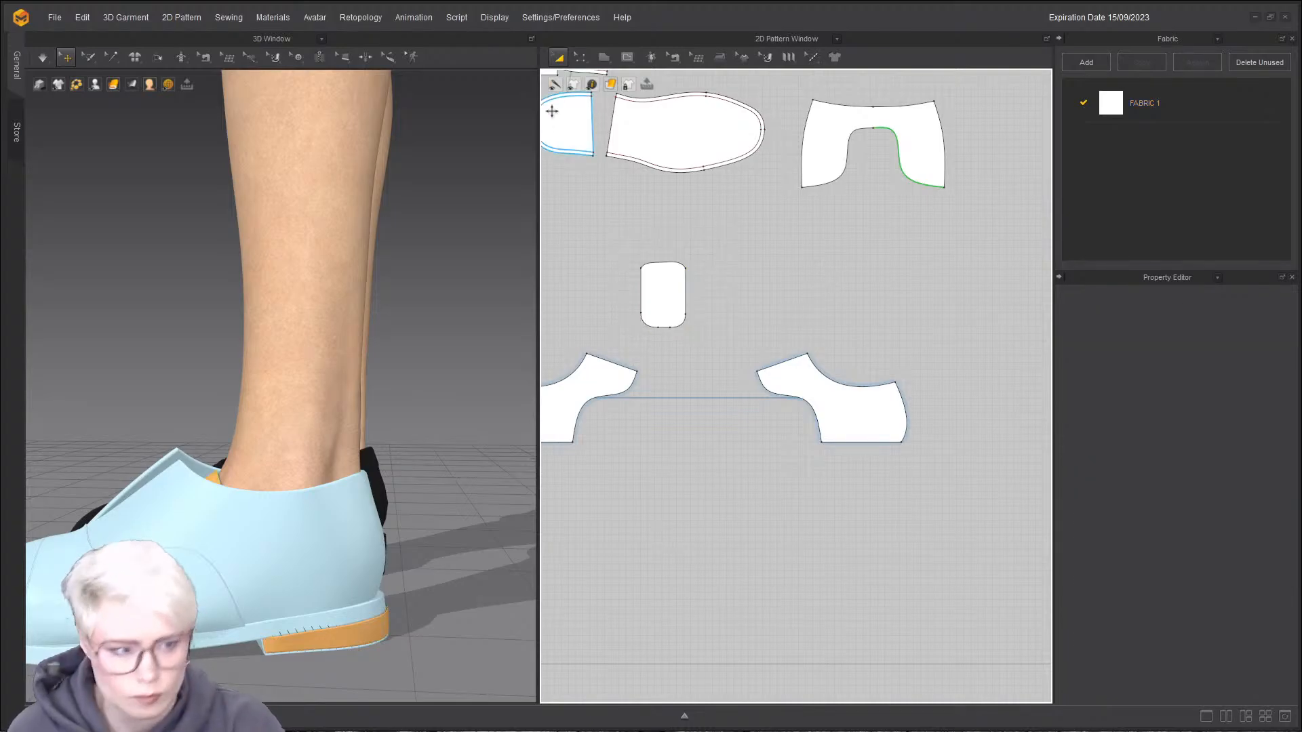
scroll(807, 393, "up", 3)
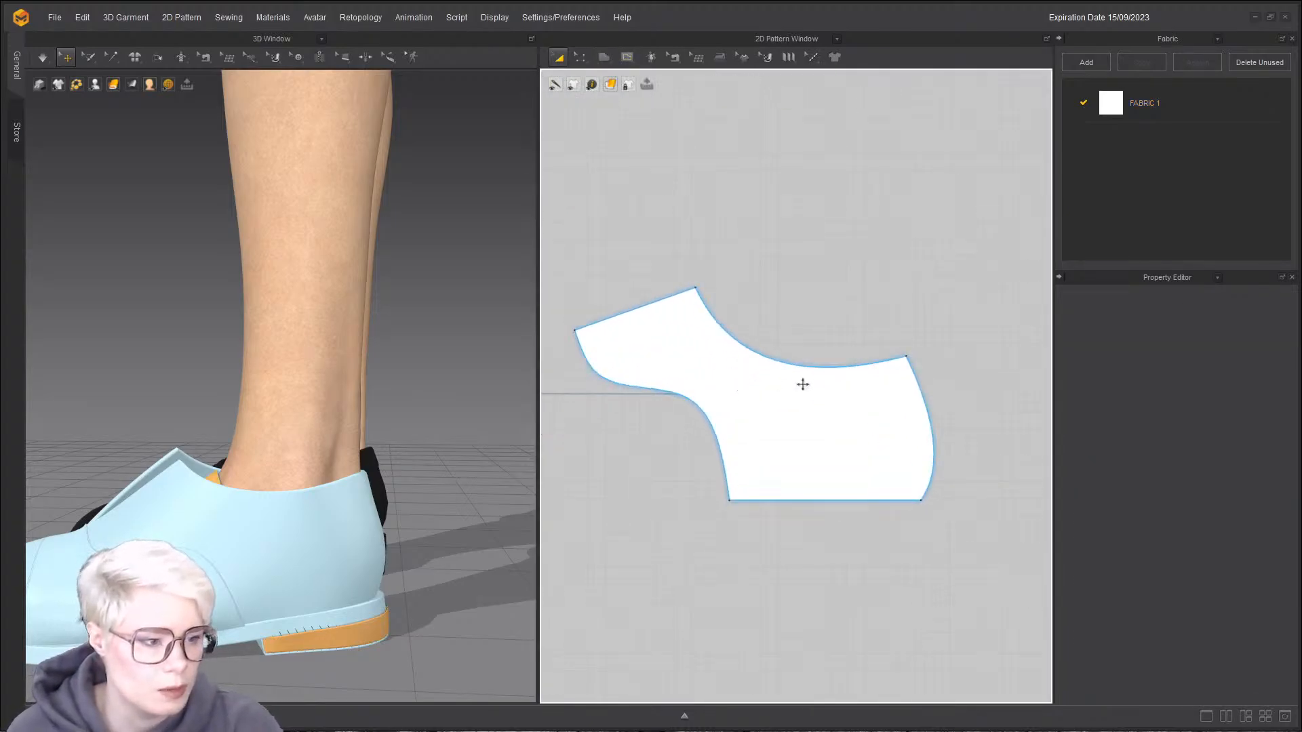
scroll(716, 421, "down", 2)
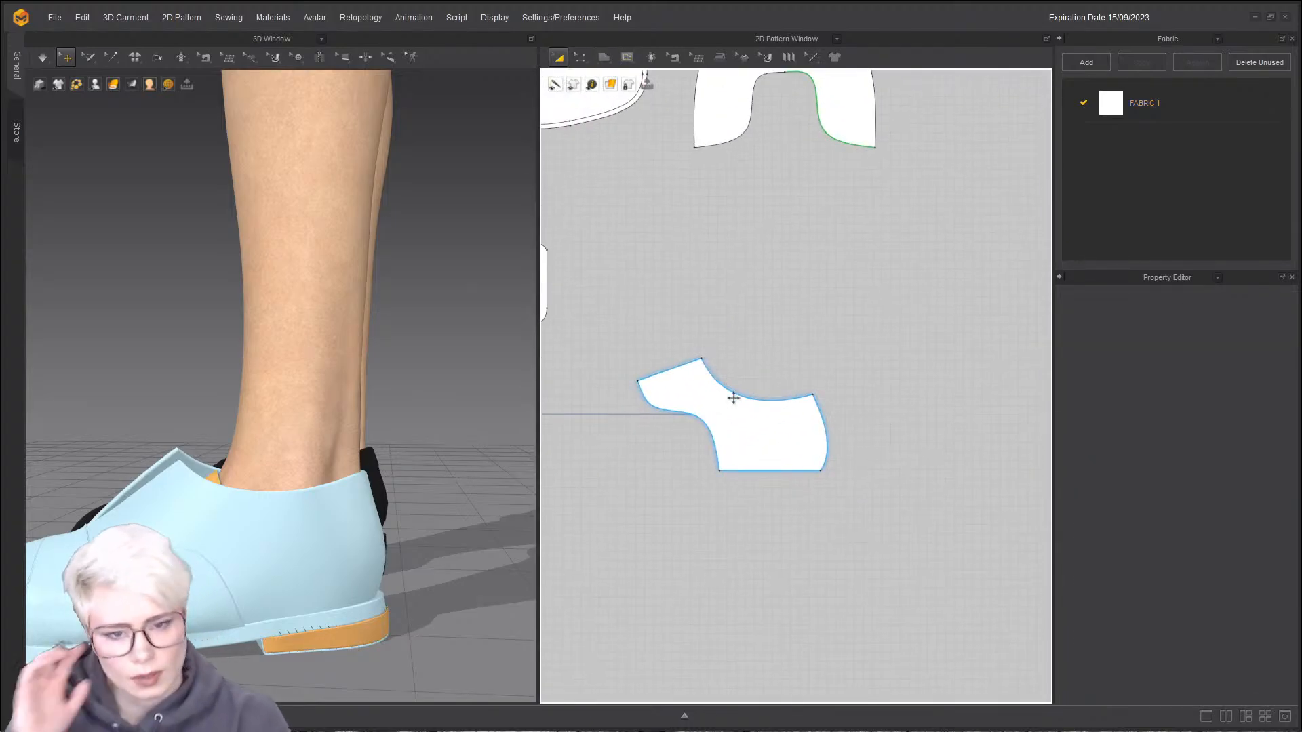
left_click(578, 57)
left_click(617, 84)
left_click_drag(736, 396, 765, 329)
key("Escape")
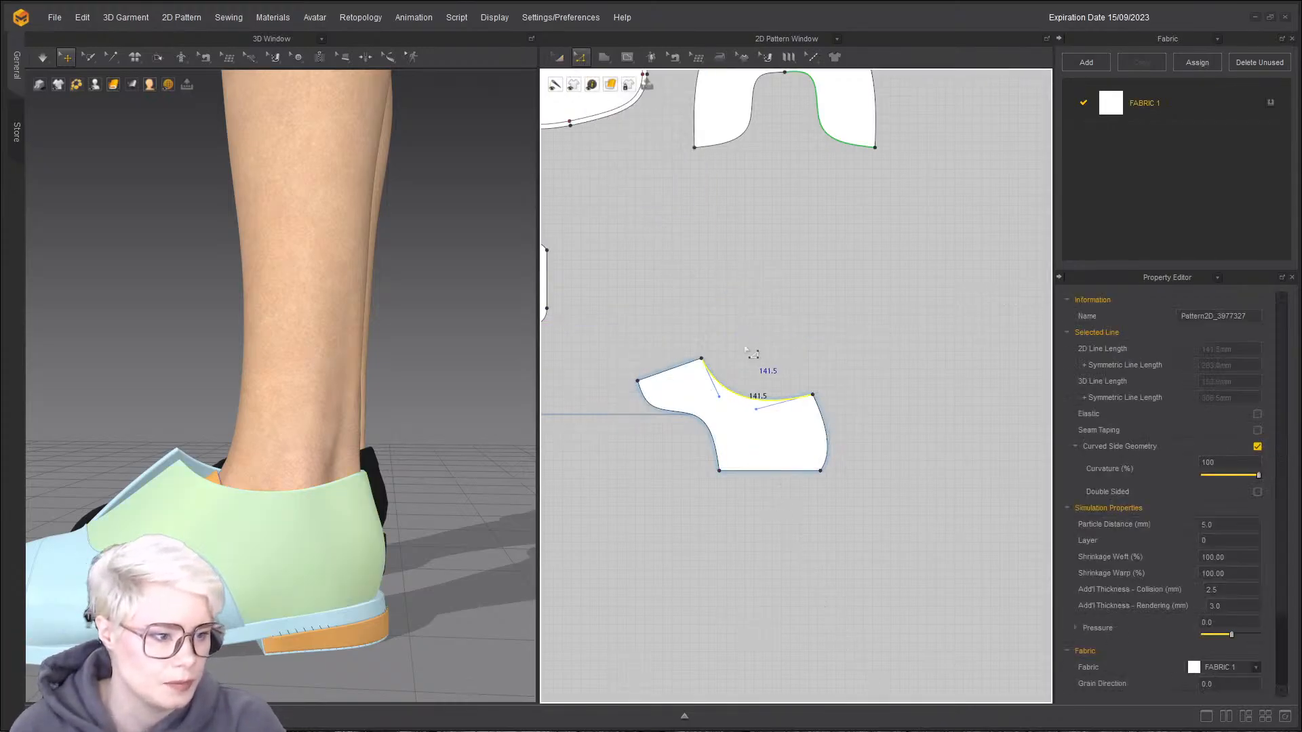
- Draw a four-sided ankle panel above the right side upper, spanning its curved opening, with the back edge about 108.6 mm long
left_click(603, 59)
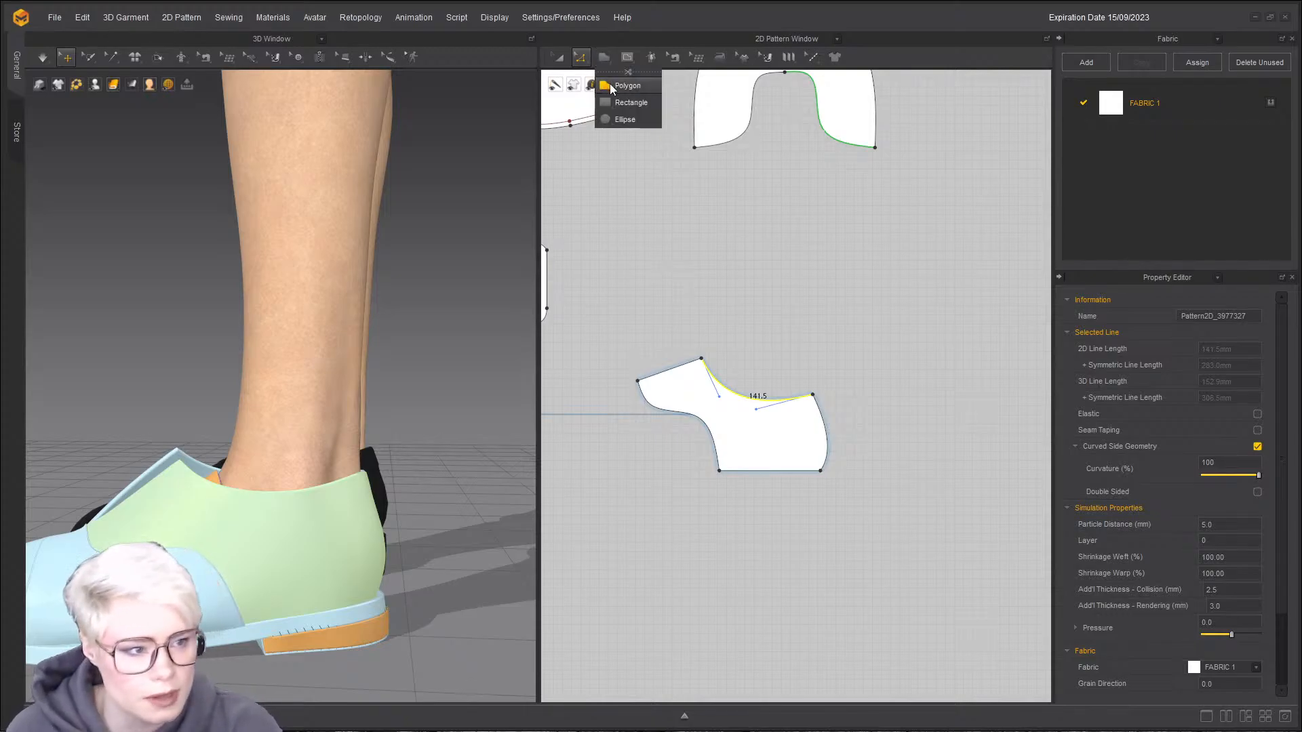
left_click(627, 86)
scroll(826, 438, "up", 2)
left_click(654, 328)
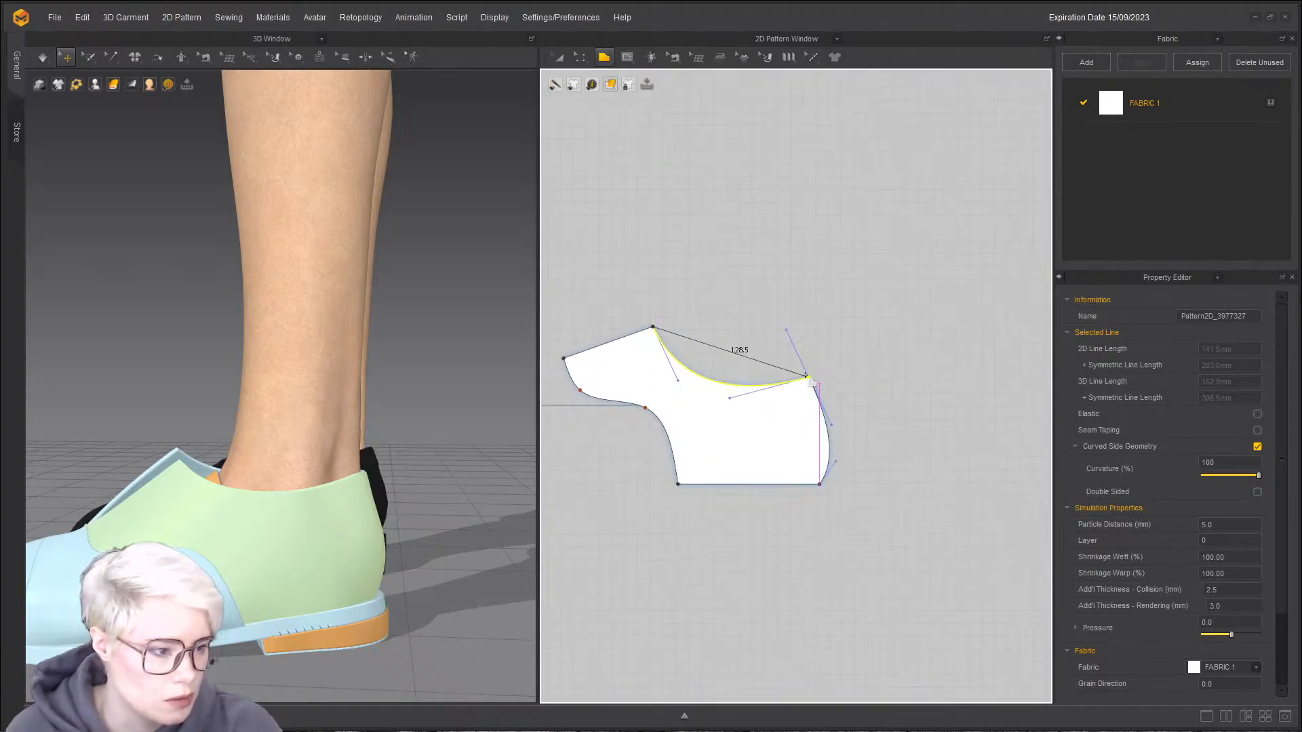
left_click(808, 377)
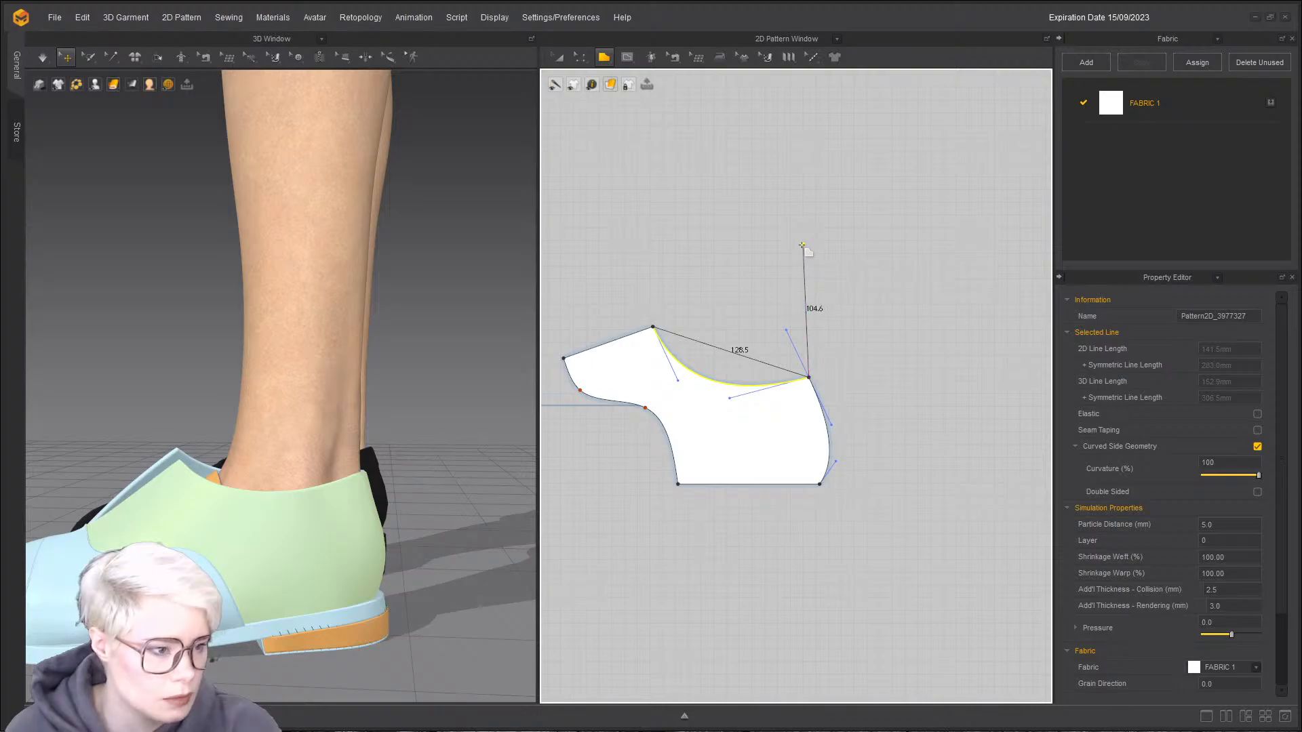
left_click(791, 240)
left_click(662, 240)
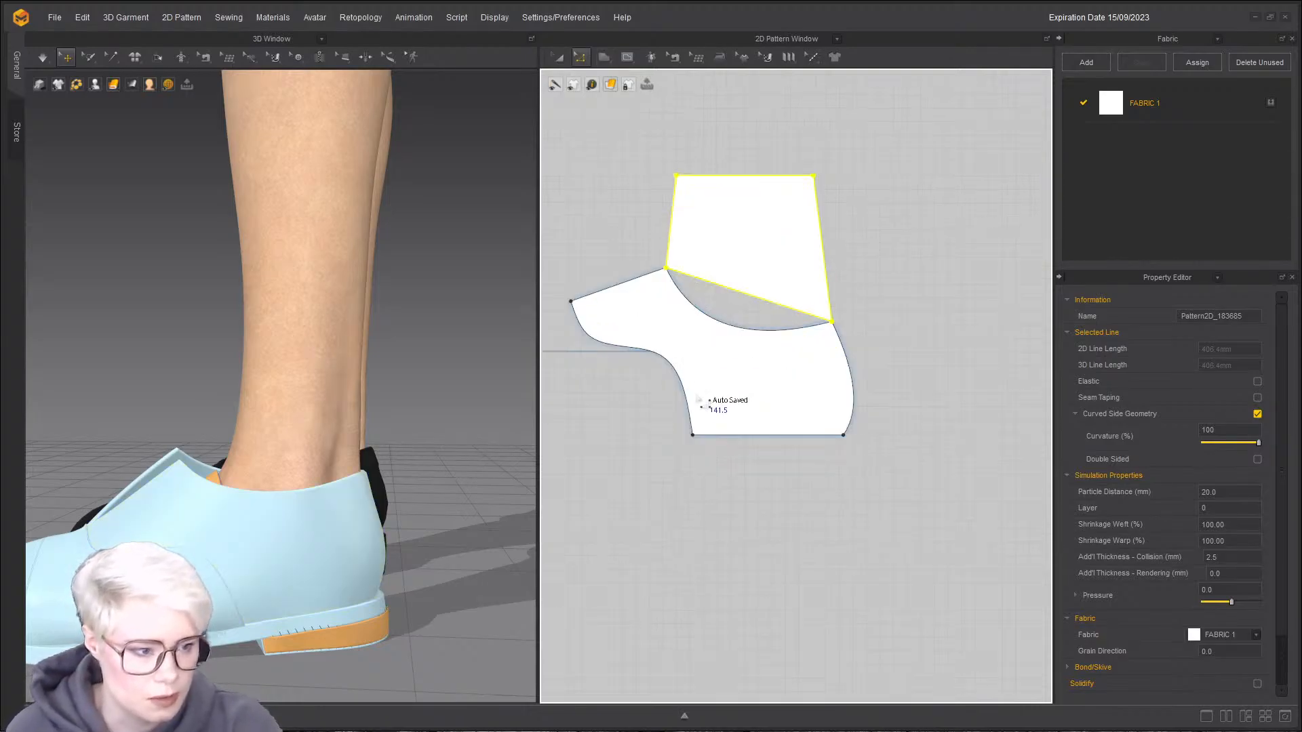
- Reshape the ankle panel's straight lower edge into a curve that follows the side upper's curved top edge
scroll(753, 313, "up", 3)
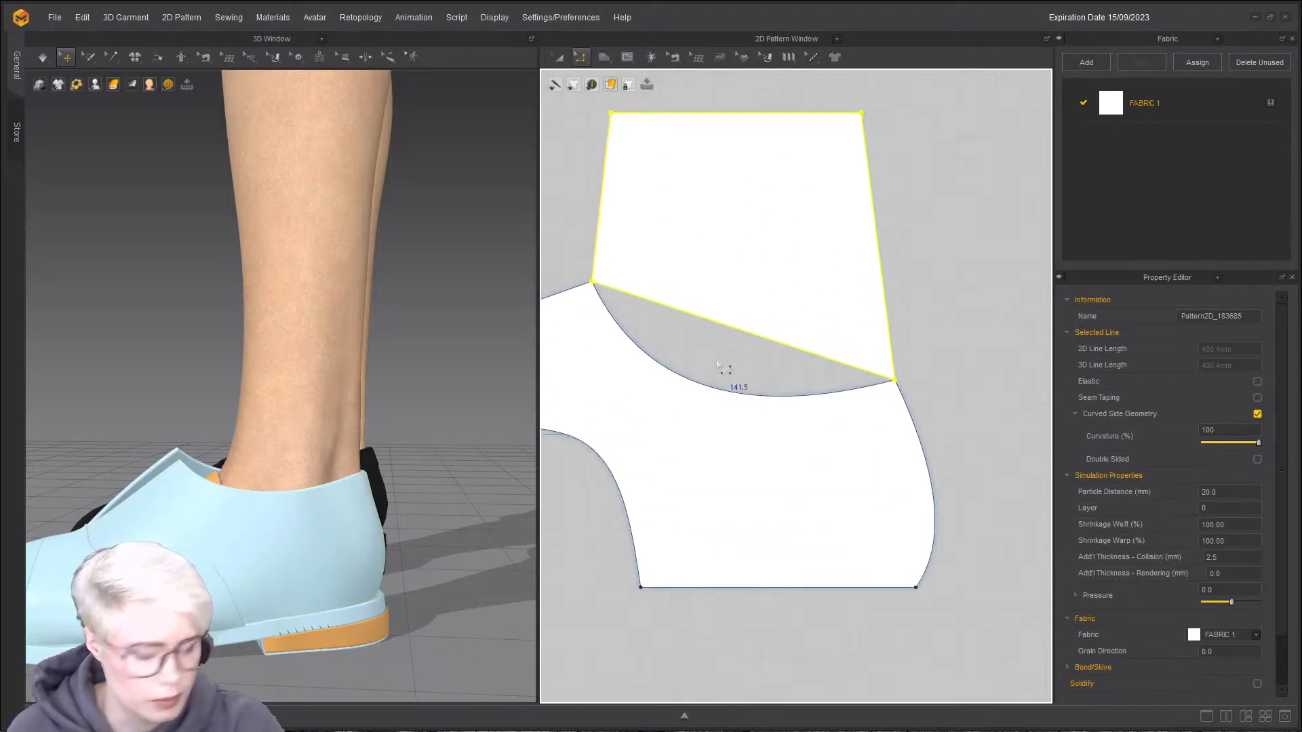
left_click(720, 366)
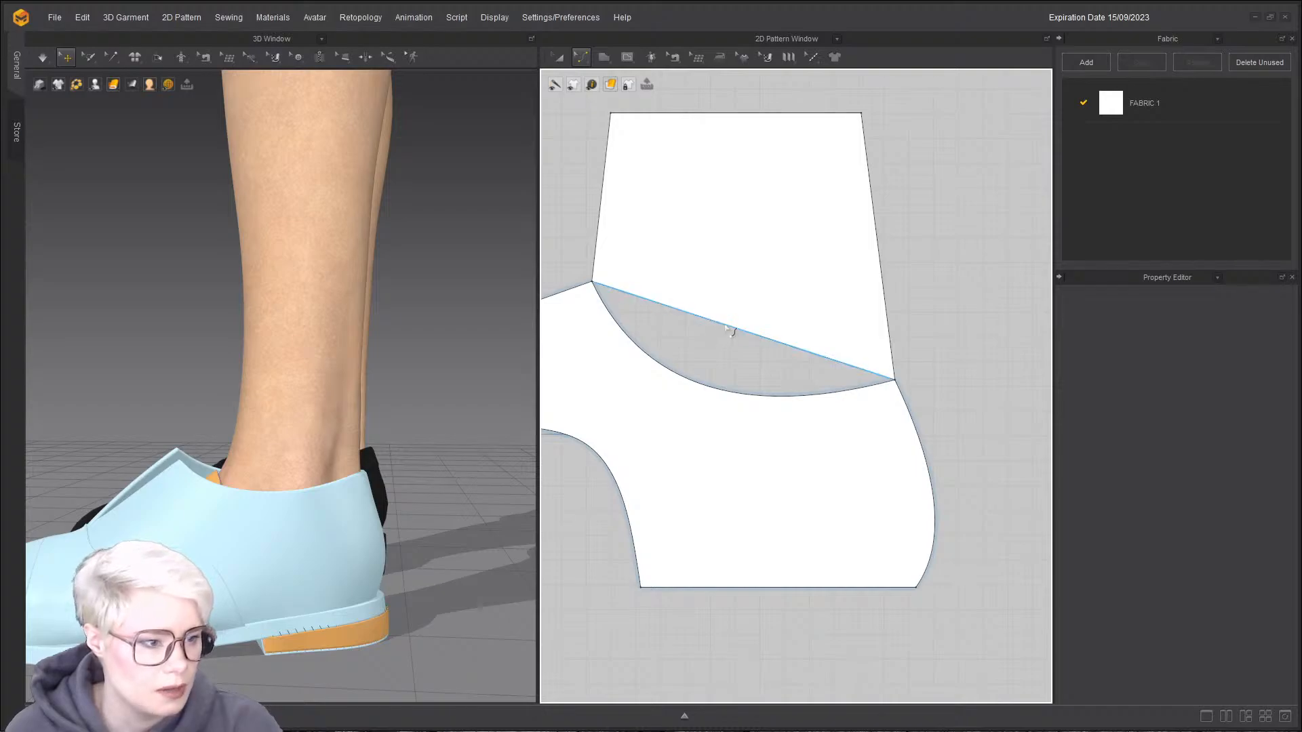
left_click(727, 330)
left_click(699, 375)
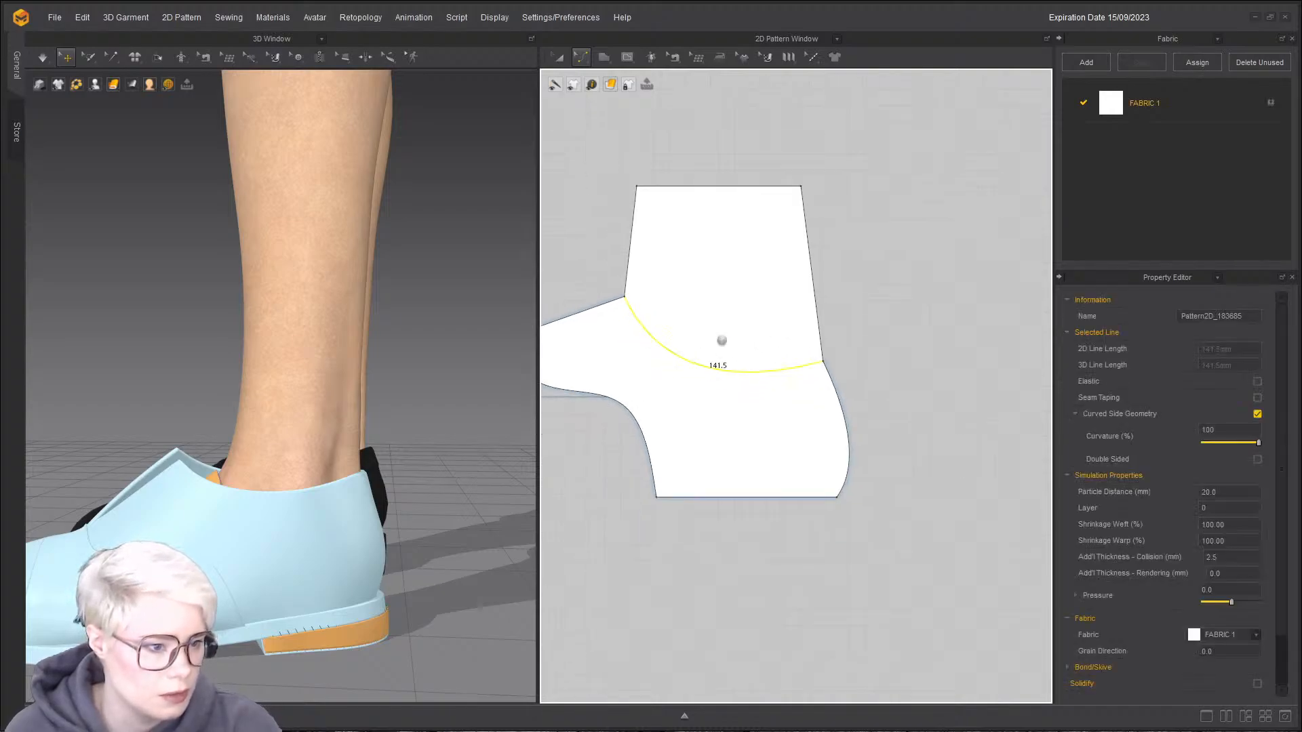
- Show the 2D patterns with a transparent surface and move the ankle panel up, clear of the side upper
scroll(724, 349, "up", 5)
key("a")
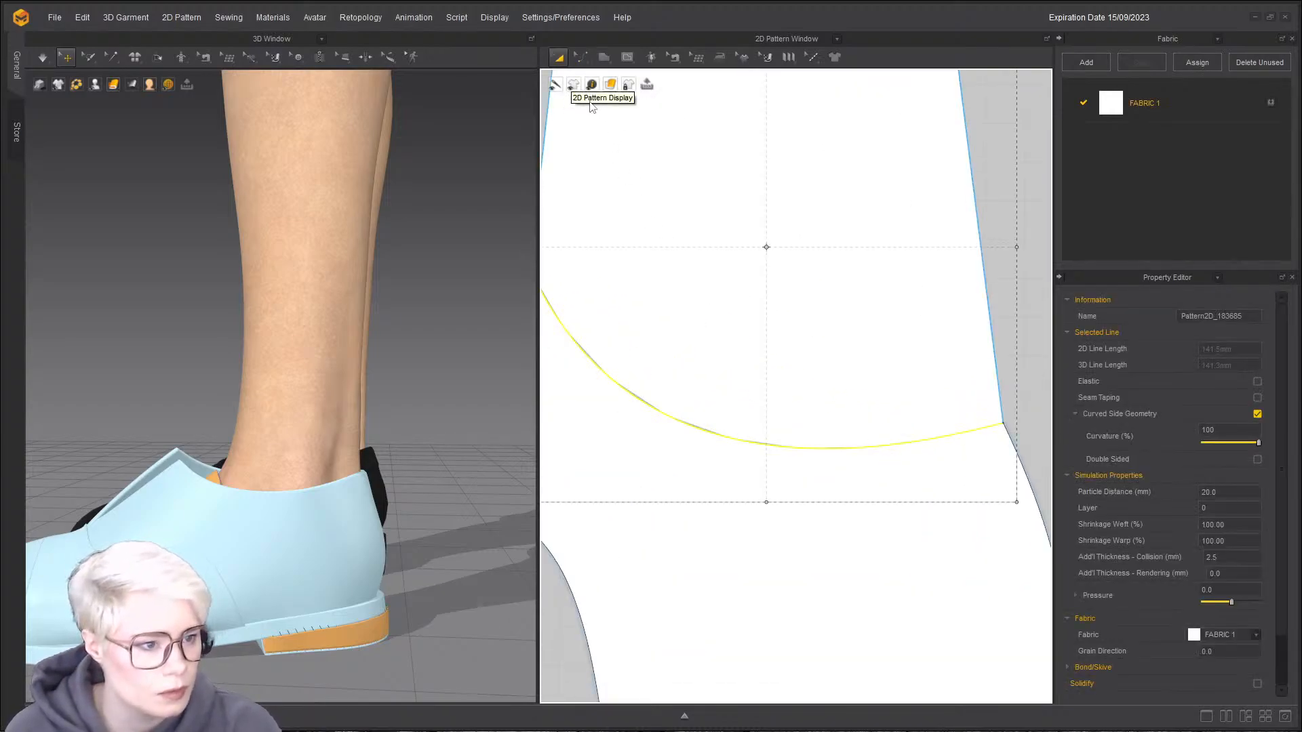
mouse_move(610, 85)
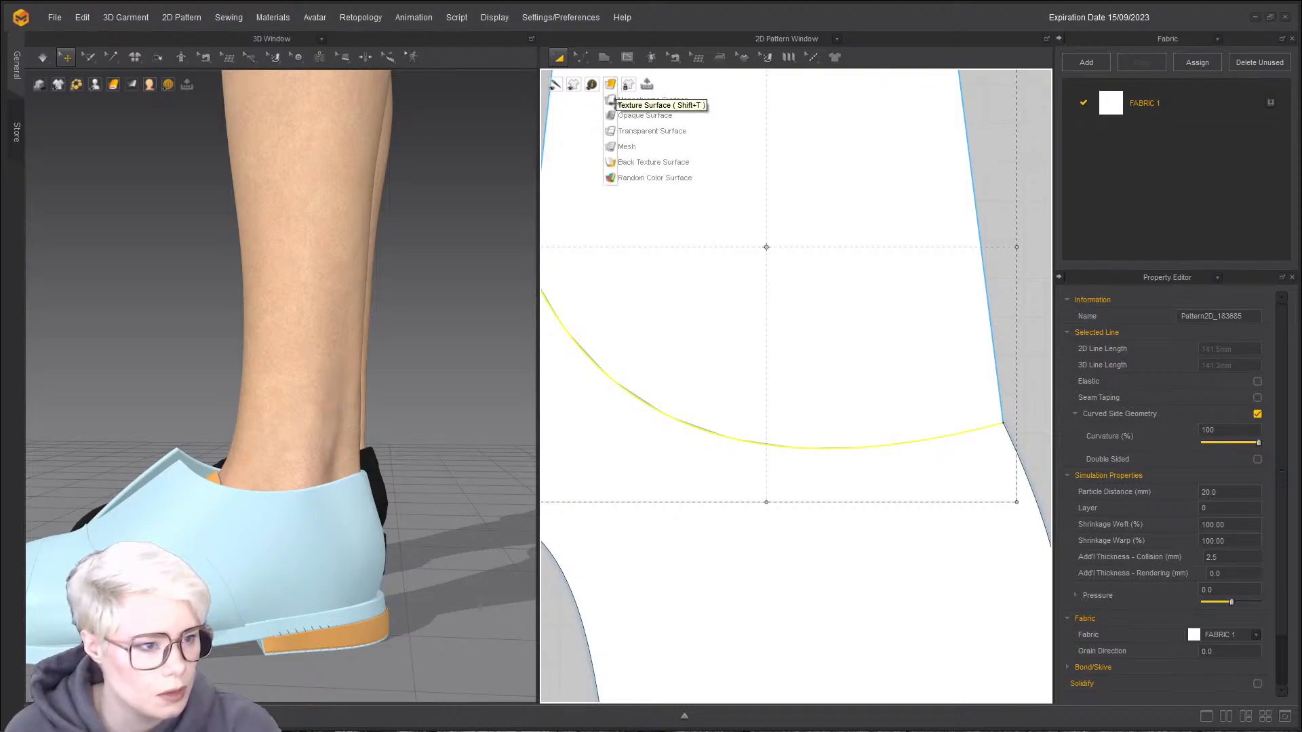
left_click(637, 128)
scroll(742, 298, "down", 2)
left_click(899, 251)
left_click_drag(809, 279, 821, 224)
scroll(906, 371, "down", 2)
left_click(981, 366)
- Sew the ankle panel's curved lower edge to the curved top edge of the side upper
key("z")
key("n")
left_click(805, 327)
left_click(732, 344)
- Clone the ankle panel as a symmetric pattern with sewing and place the copy above the opposite side upper
scroll(746, 339, "down", 3)
key("a")
left_click(761, 333)
right_click(762, 333)
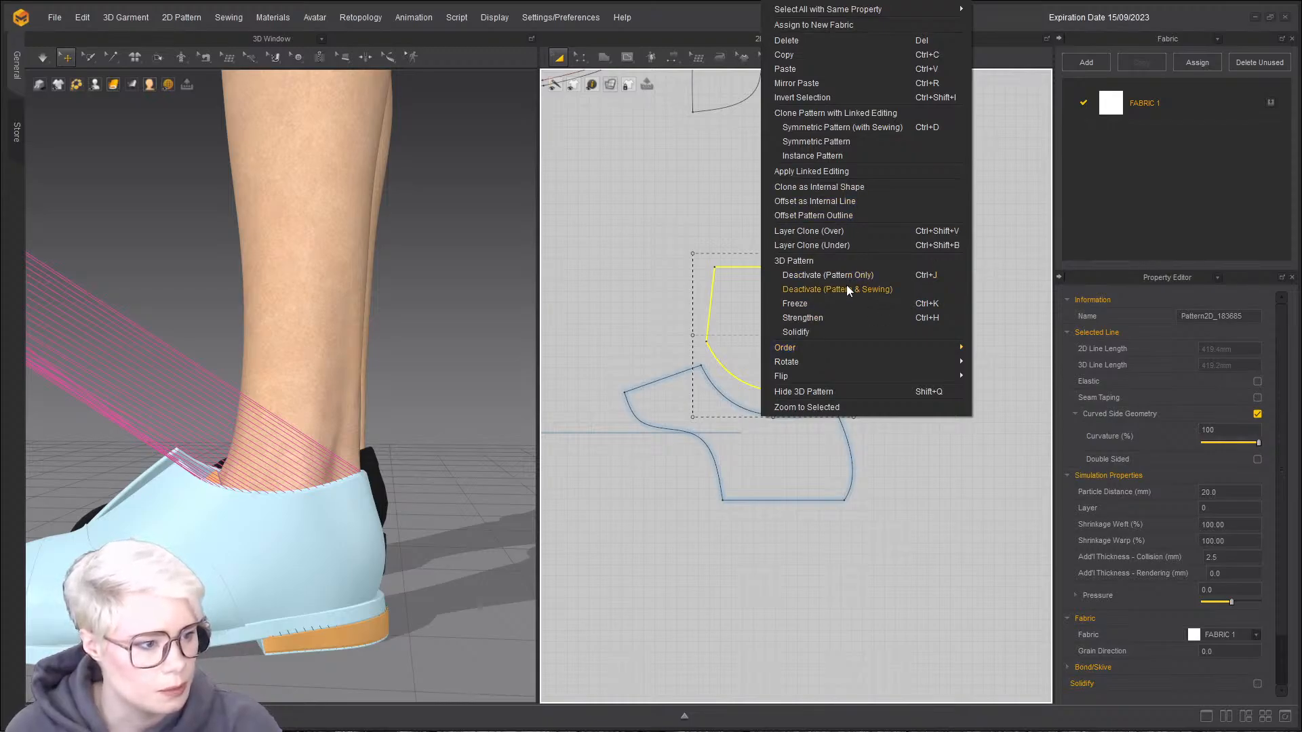
left_click(843, 128)
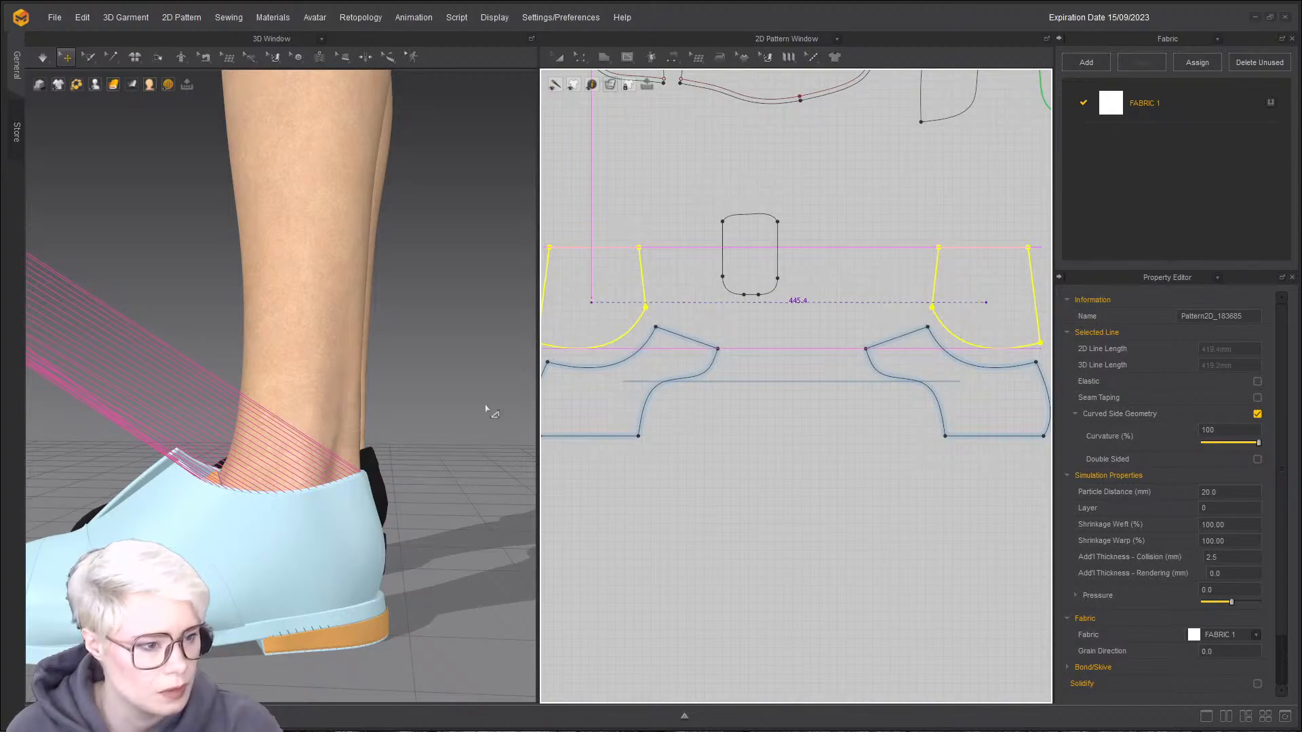
left_click(512, 390)
- Examine how the ankle panels' sewing lines attach to the shoe's side uppers in 3D
scroll(343, 421, "up", 3)
middle_click_drag(137, 429, 569, 417)
middle_click_drag(235, 426, 604, 387)
middle_click_drag(300, 356, 611, 404)
scroll(611, 405, "down", 2)
middle_click_drag(325, 400, 447, 409)
left_click(829, 371)
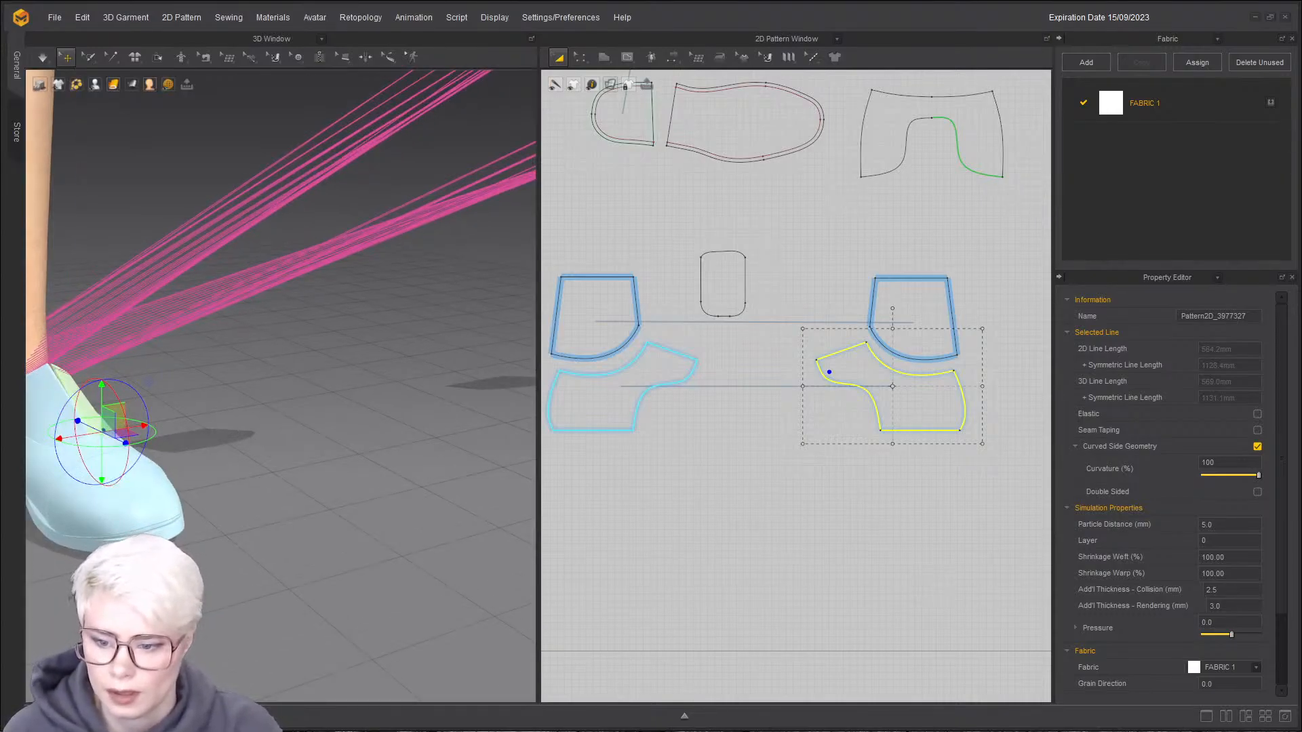
middle_click_drag(198, 344, 373, 353)
right_click_drag(373, 353, 344, 324)
scroll(263, 329, "up", 3)
scroll(806, 220, "down", 3)
- Study the skate reference image and compare it with the shoe pattern pieces
middle_click_drag(780, 224, 746, 475)
scroll(718, 401, "down", 3)
scroll(766, 358, "up", 3)
middle_click_drag(746, 271, 716, 319)
scroll(758, 395, "down", 1)
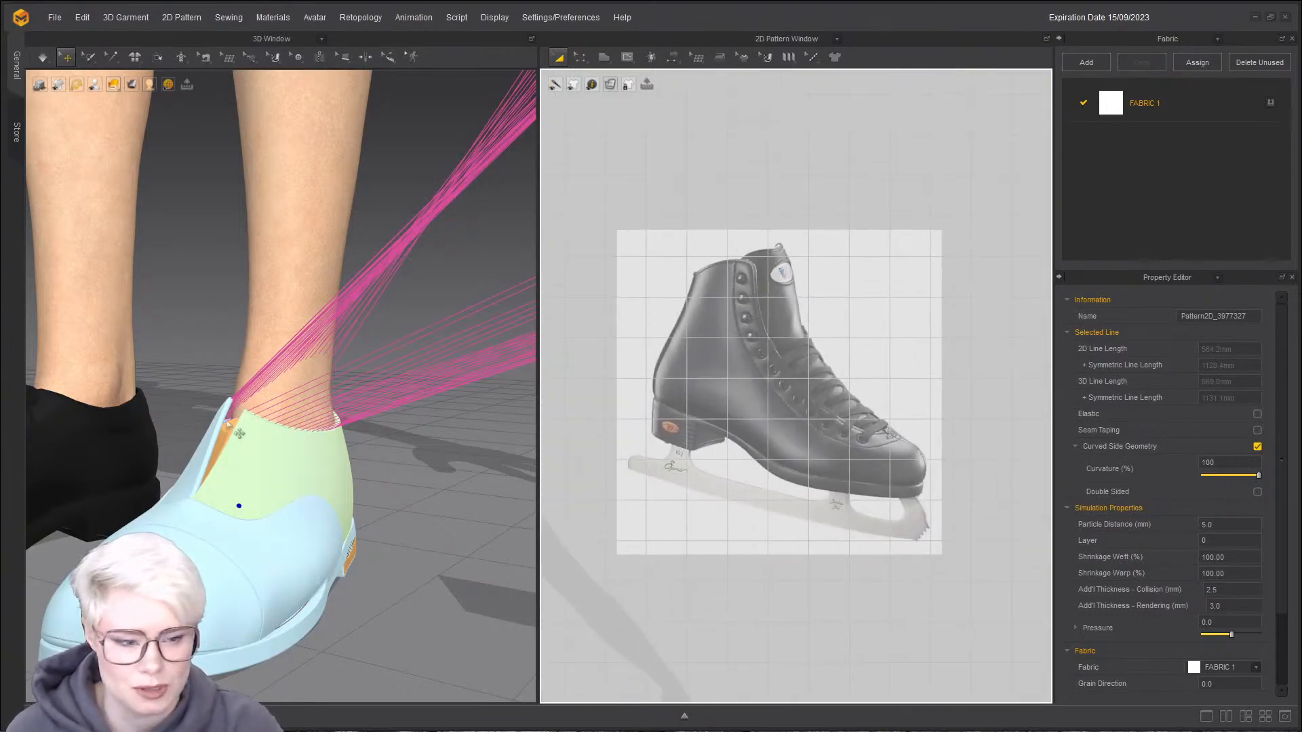
middle_click_drag(840, 503, 832, 259)
scroll(840, 217, "up", 2)
middle_click_drag(773, 597, 829, 190)
scroll(816, 430, "down", 1)
scroll(801, 480, "up", 1)
middle_click_drag(800, 479, 797, 403)
scroll(798, 403, "up", 1)
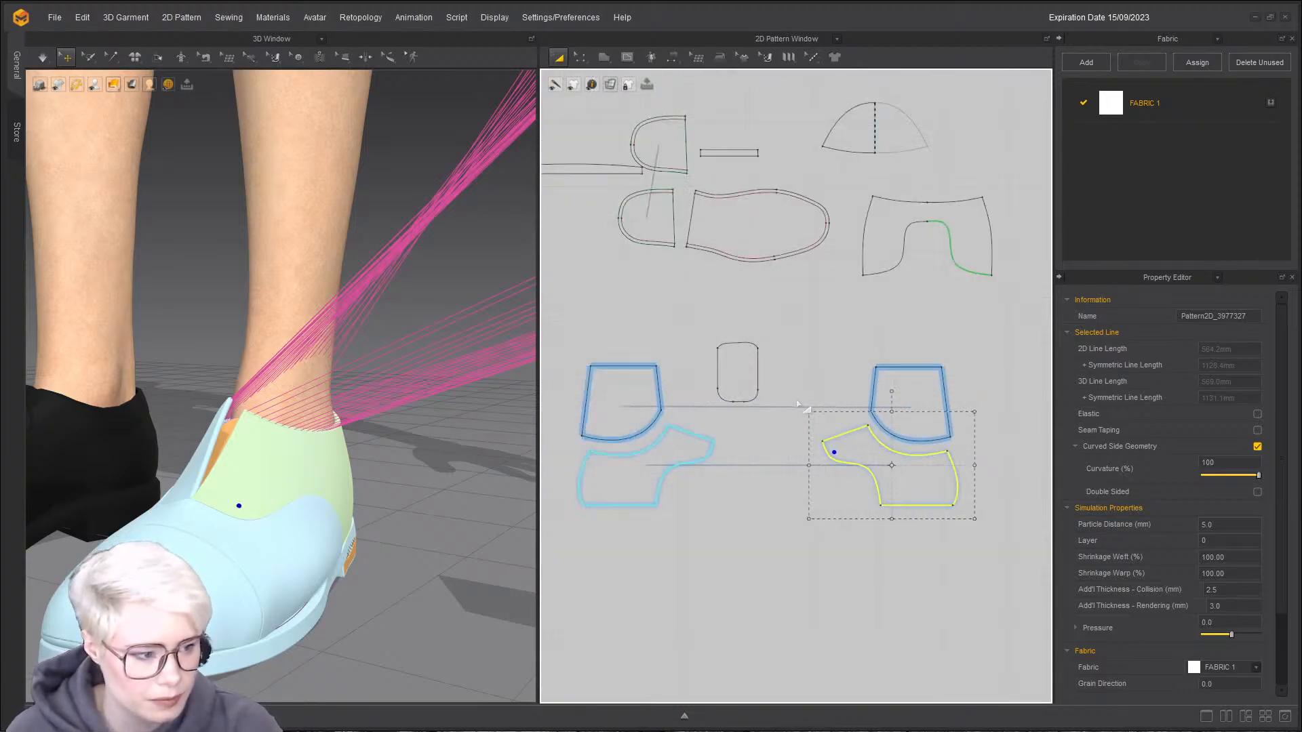
- Sew the back edges of the two ankle panels together
right_click_drag(360, 451, 374, 426)
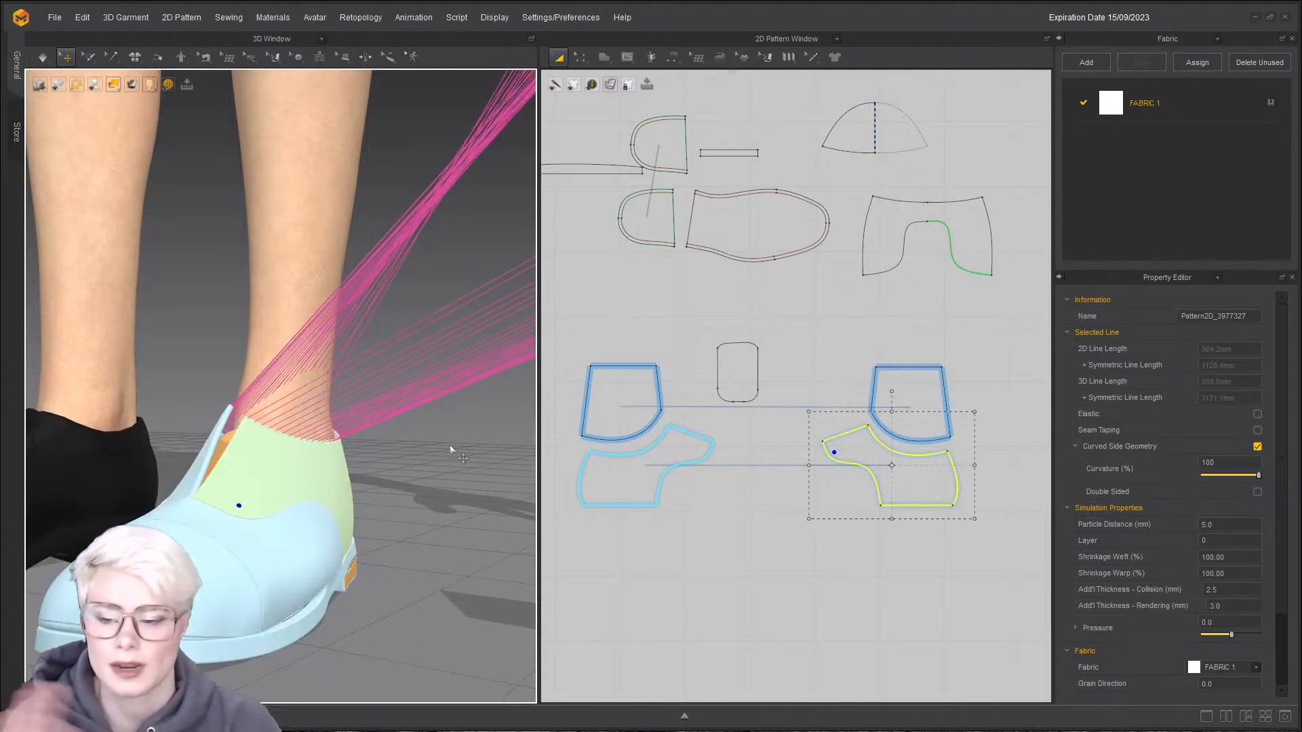
right_click_drag(438, 495, 419, 470)
scroll(417, 465, "down", 6)
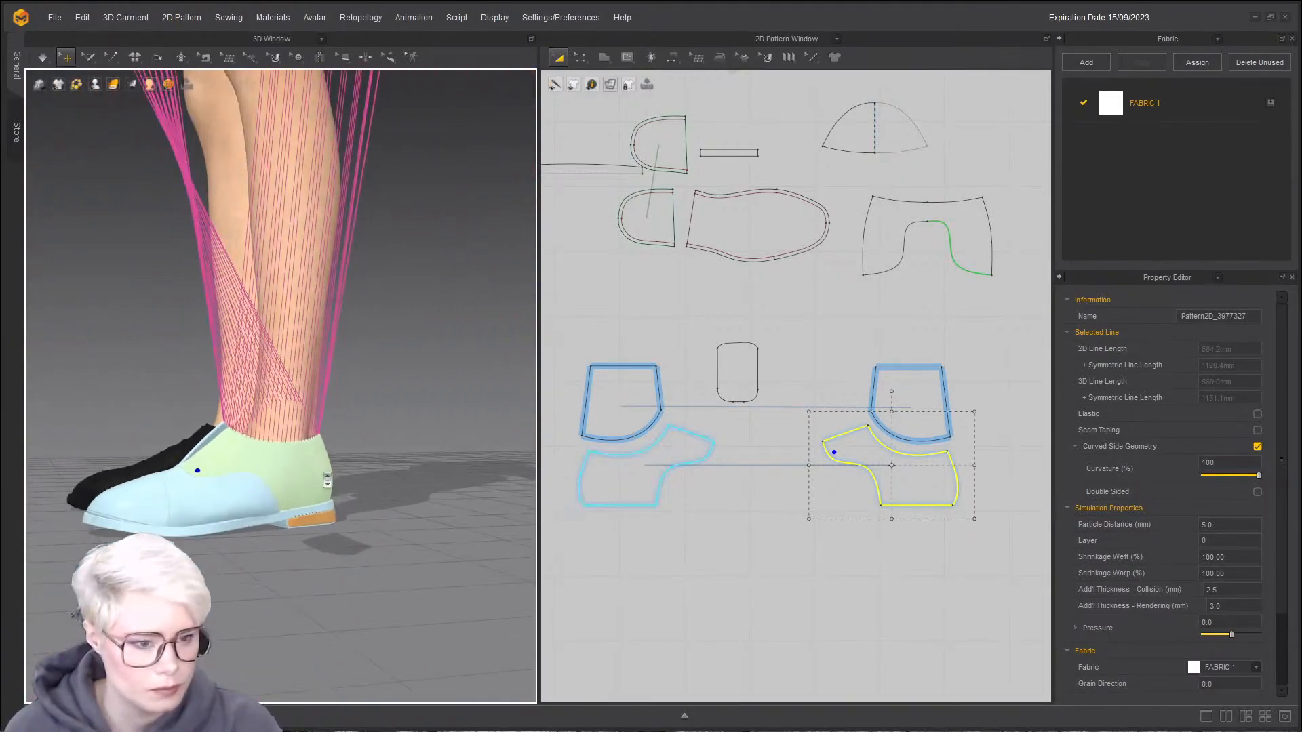
right_click_drag(291, 475, 377, 530)
scroll(260, 526, "down", 1)
scroll(308, 503, "down", 1)
middle_click_drag(309, 504, 254, 484)
left_click(323, 392)
left_click(390, 458)
key("n")
left_click(585, 401)
left_click(942, 399)
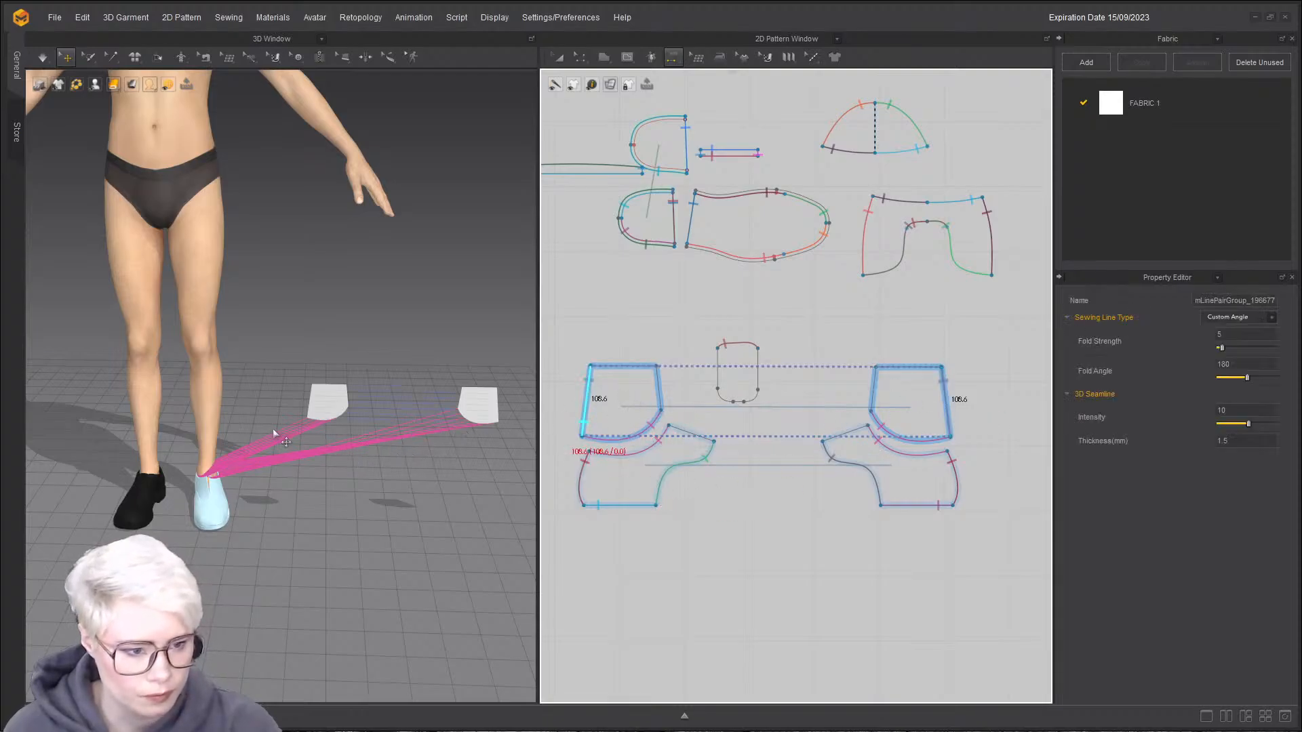
- Try to arrange both ankle panels in 3D with Superimpose (Side)
left_click(338, 411)
left_click(478, 405, "shift")
right_click(489, 403)
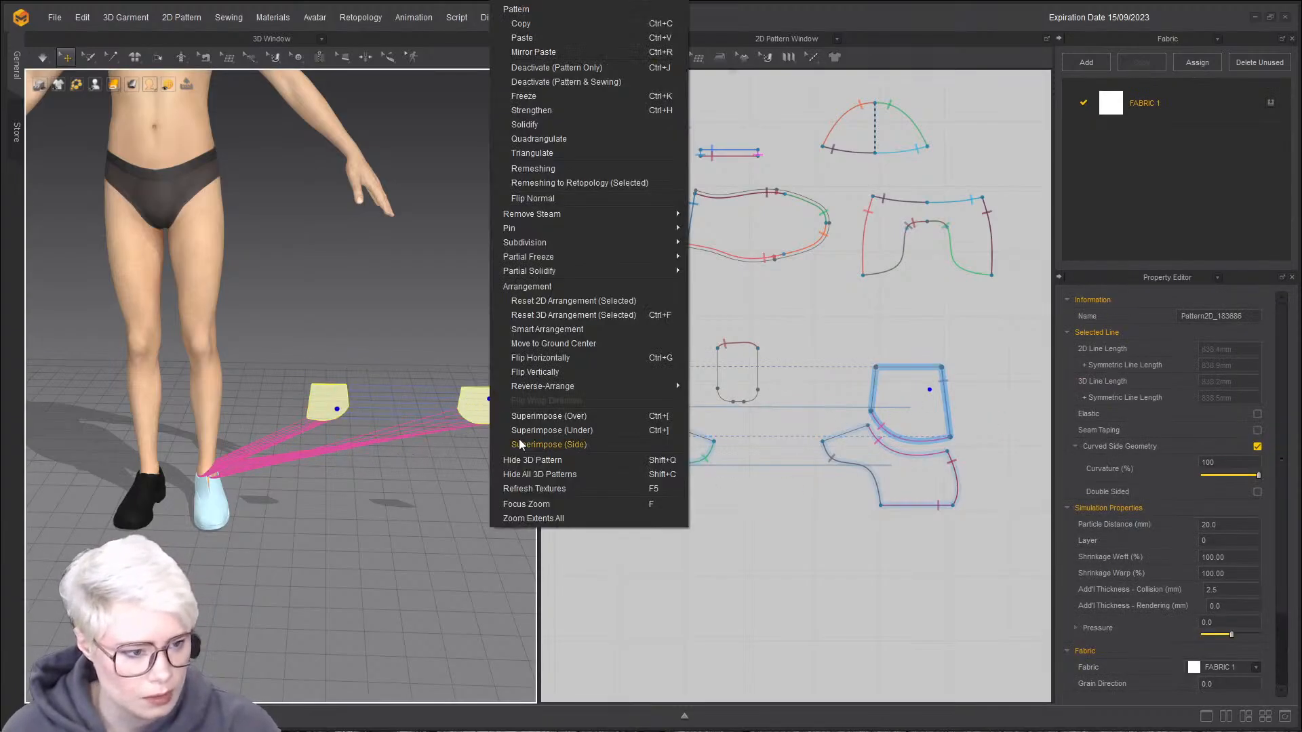
left_click(519, 443)
left_click(372, 445)
left_click(338, 402)
left_click(478, 405, "shift")
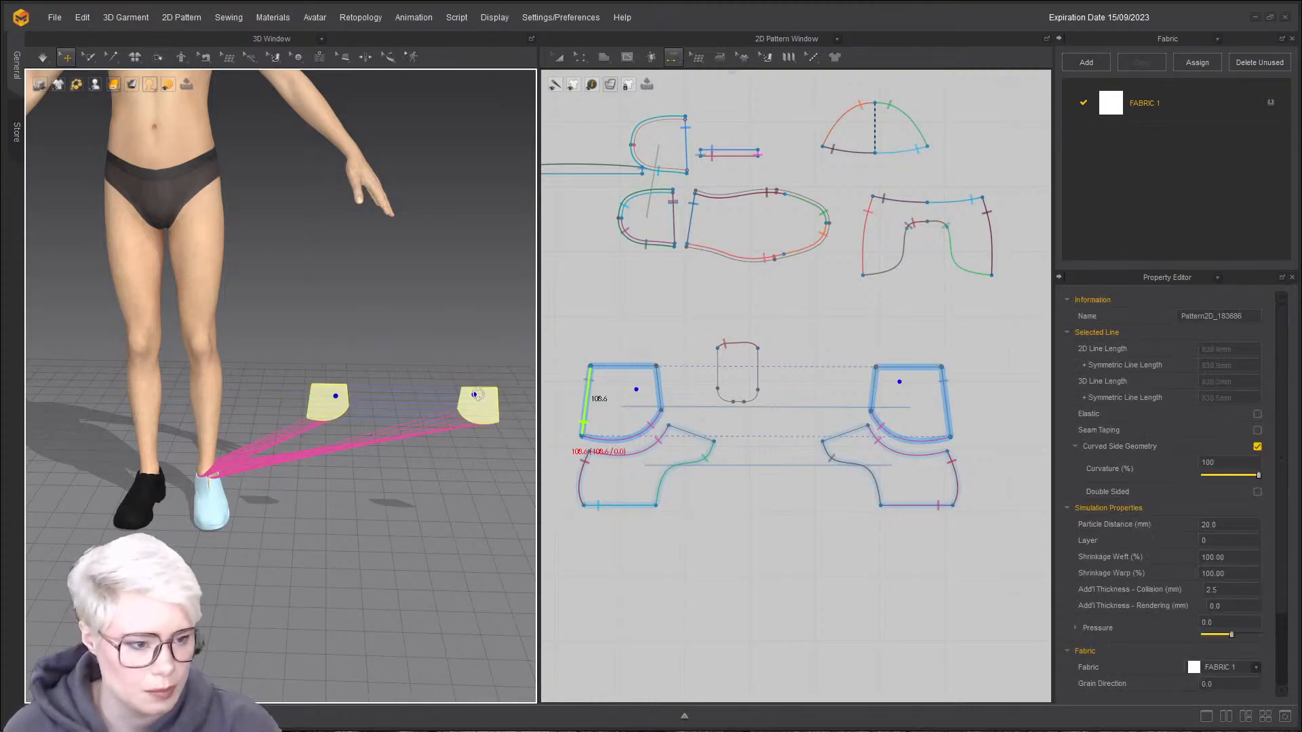
right_click(479, 405)
left_click(560, 445)
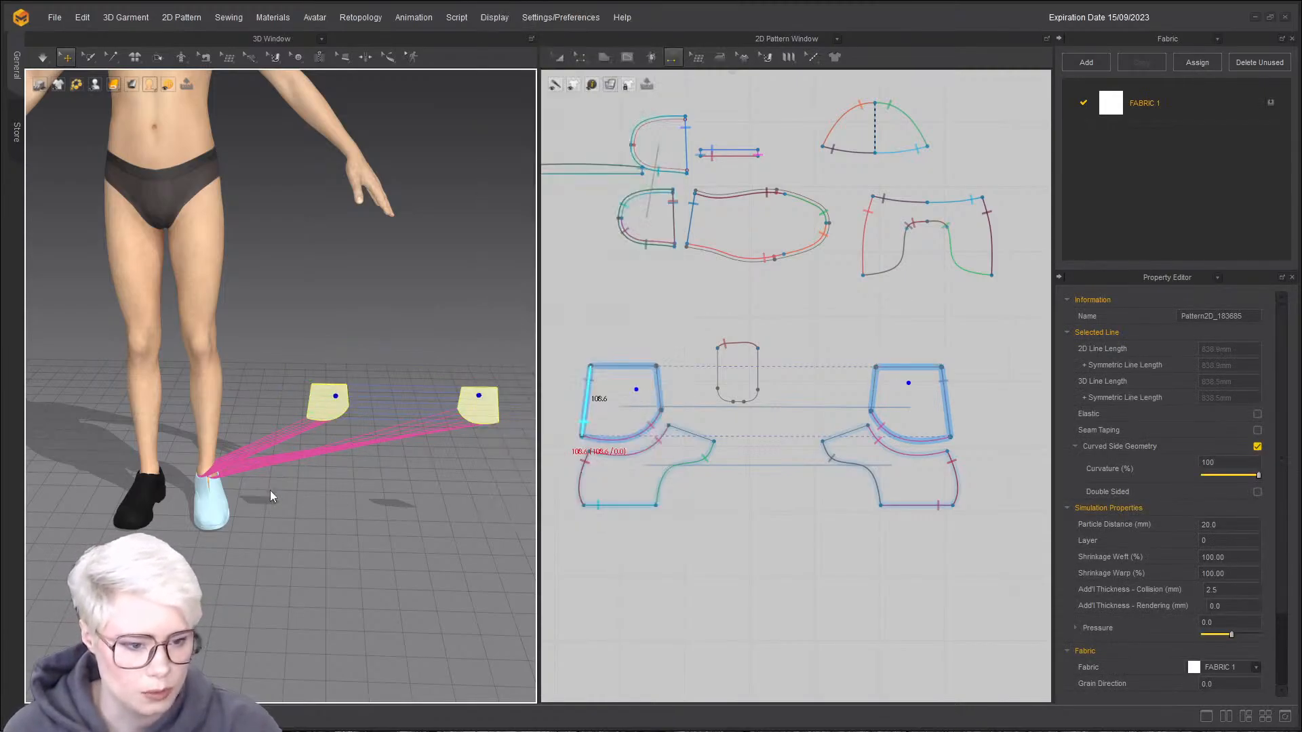
- Simulate the garment and pull the ankle panels into place around the ankle above the shoe
scroll(285, 465, "up", 3)
scroll(264, 461, "up", 3)
key("space")
key("n")
left_click_drag(301, 492, 534, 438)
right_click_drag(498, 451, 321, 487)
left_click_drag(340, 482, 519, 475)
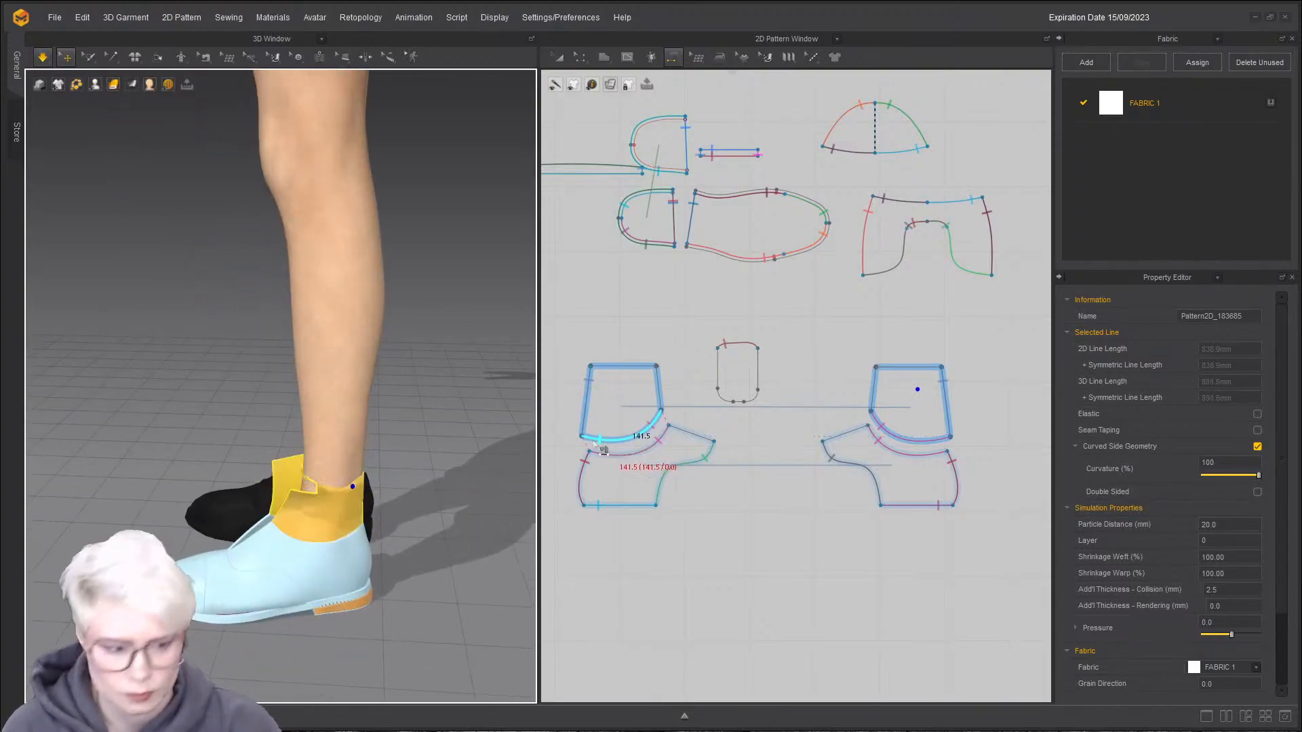
left_click_drag(326, 485, 474, 434)
left_click_drag(327, 483, 512, 444)
left_click_drag(322, 487, 528, 468)
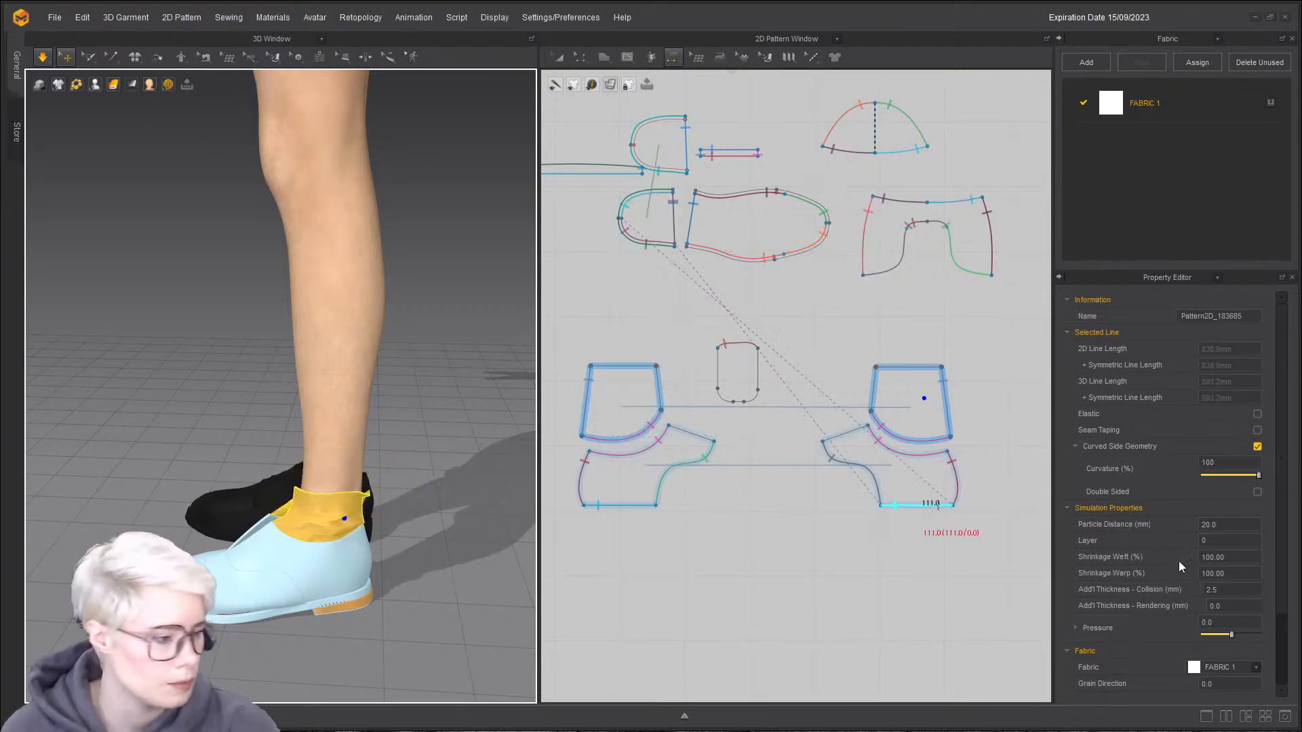
- Search the fabric library for leather and add Trim_Full_Grain_Leather to the project's fabrics
left_click(1285, 718)
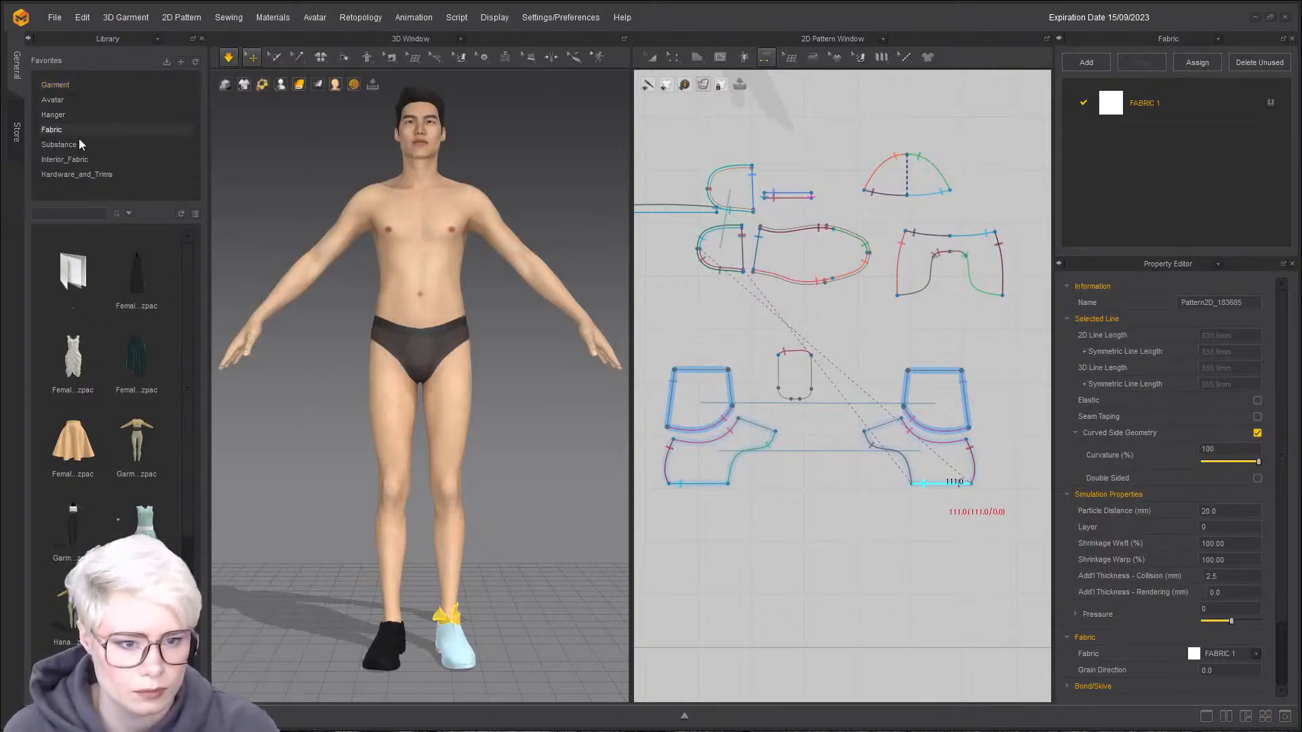
left_click(76, 129)
left_click(80, 211)
type("leat")
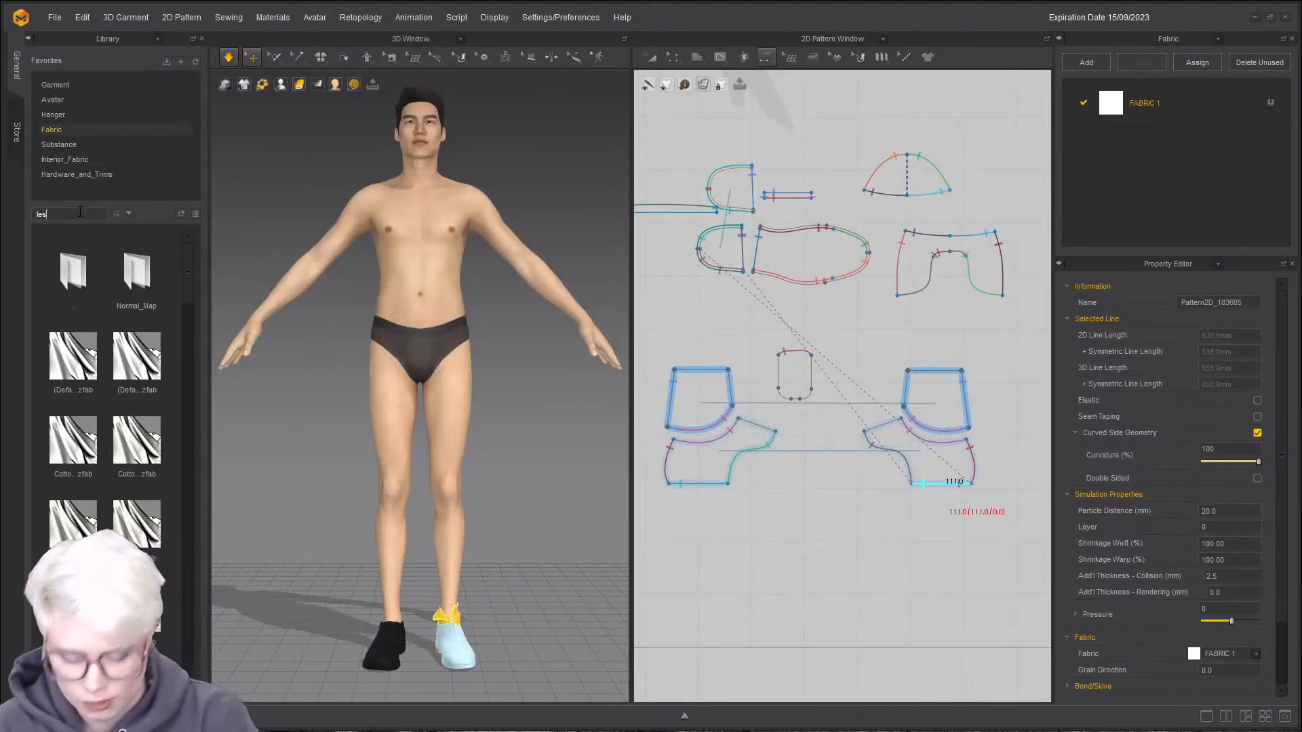
type("her")
key("Return")
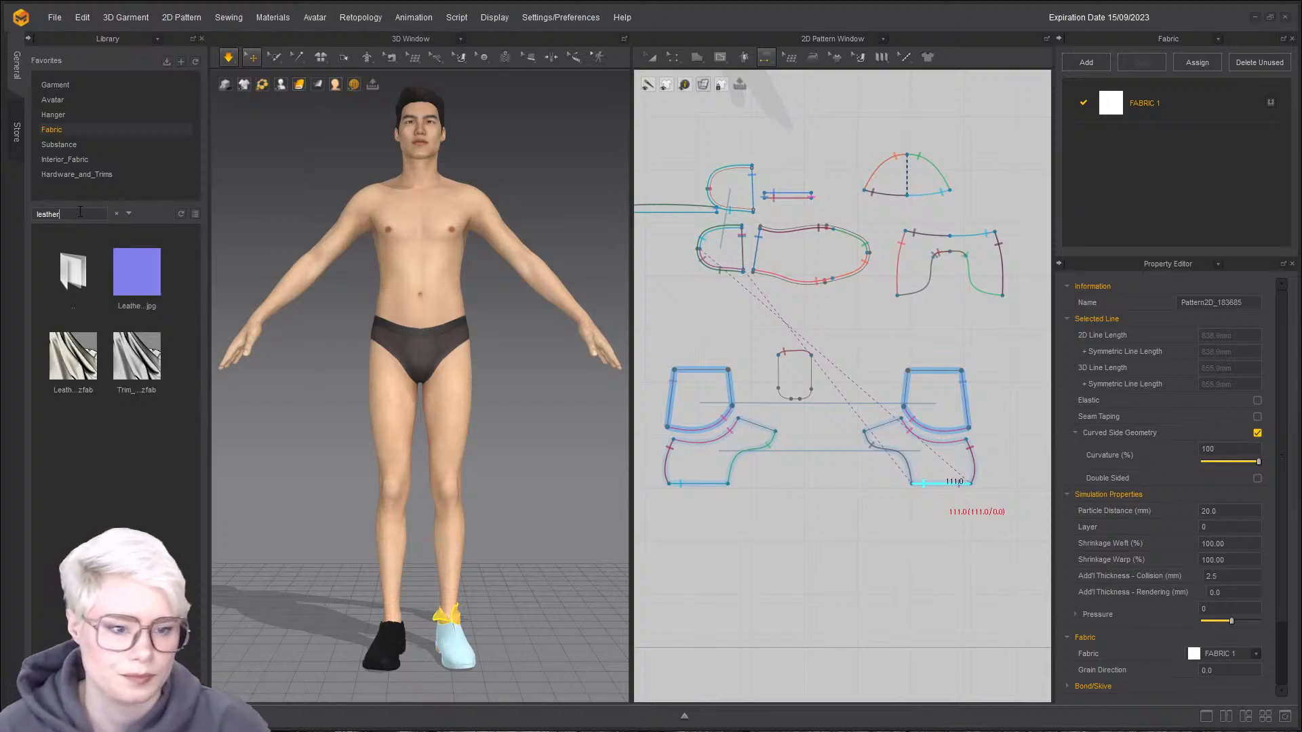
mouse_move(73, 366)
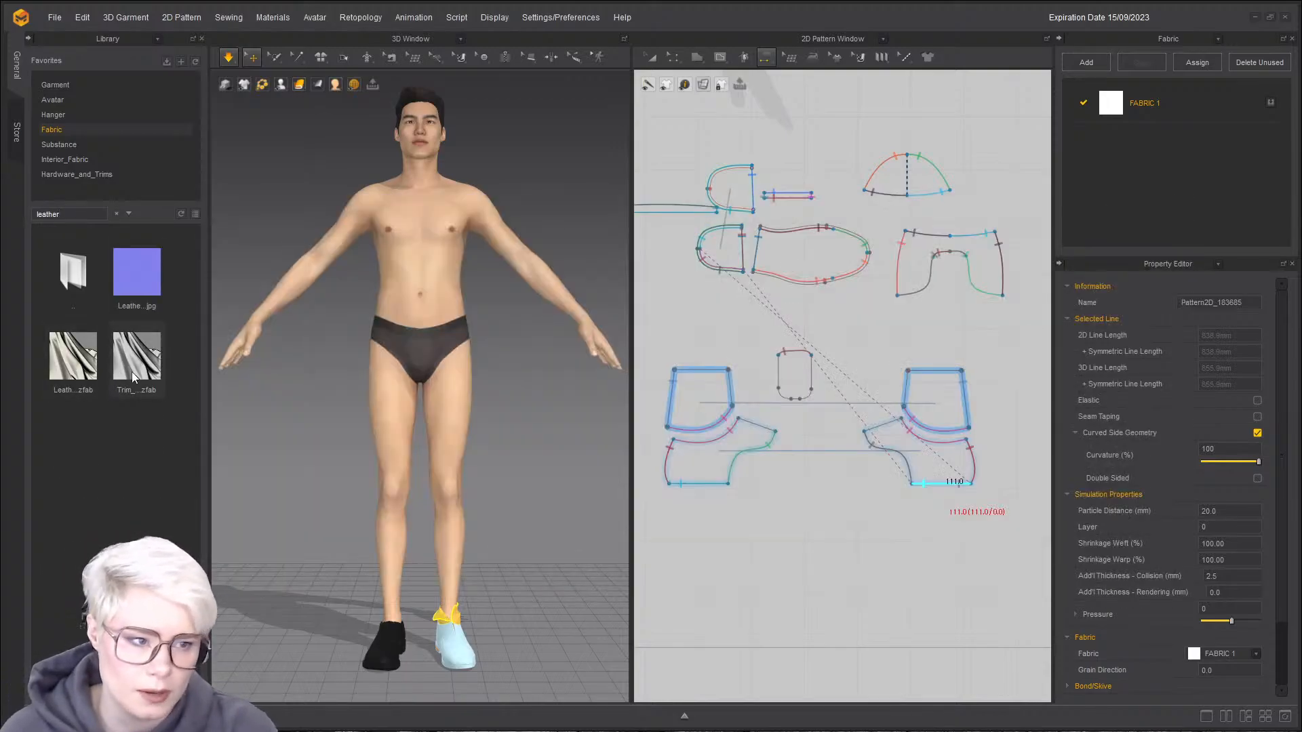
left_click_drag(131, 371, 1134, 168)
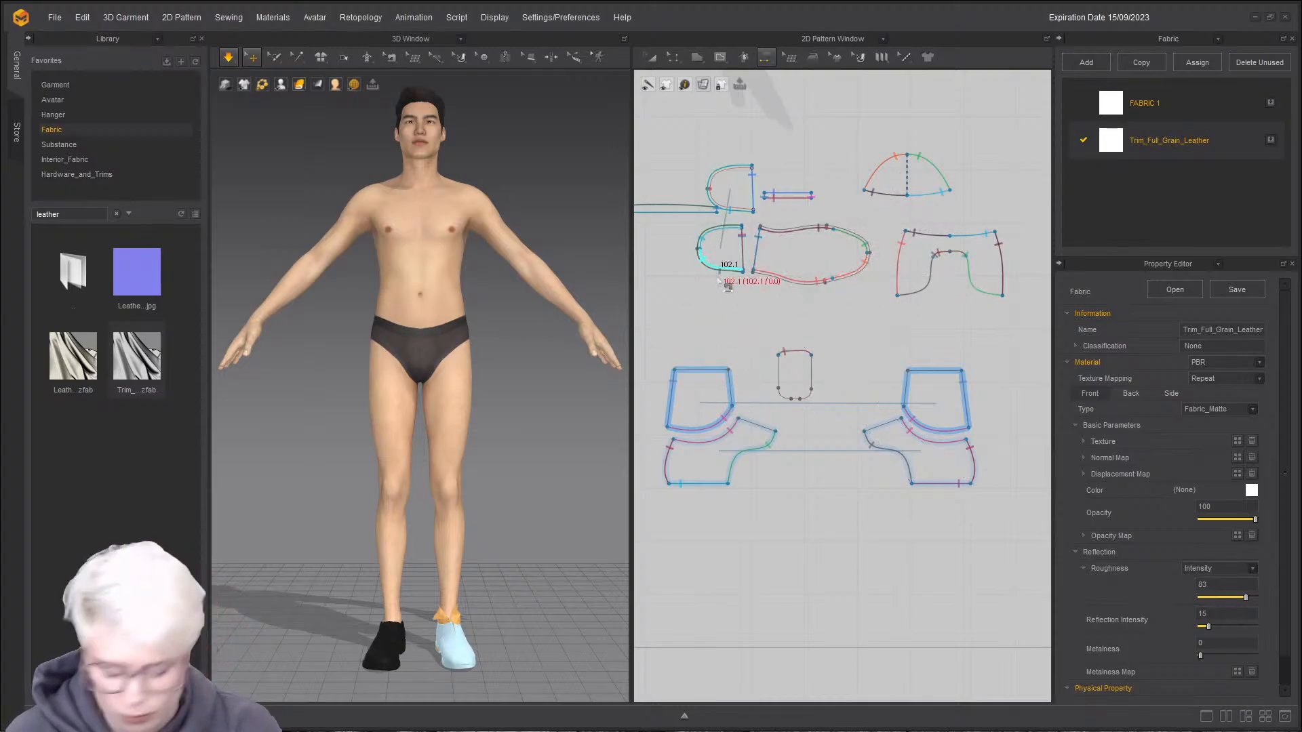
- Check the fabric on the shoe's pattern pieces and assign Trim_Full_Grain_Leather to both ankle panels
key("a")
left_click(773, 261)
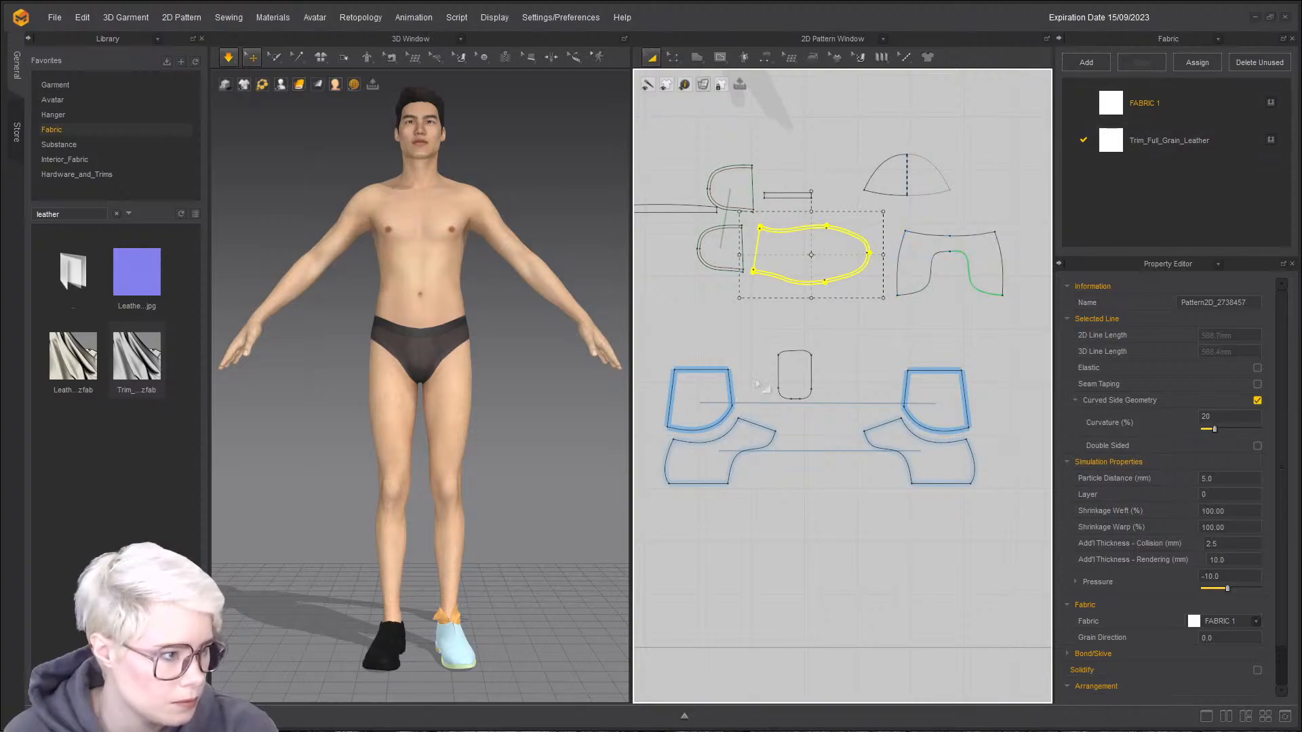
left_click(981, 250)
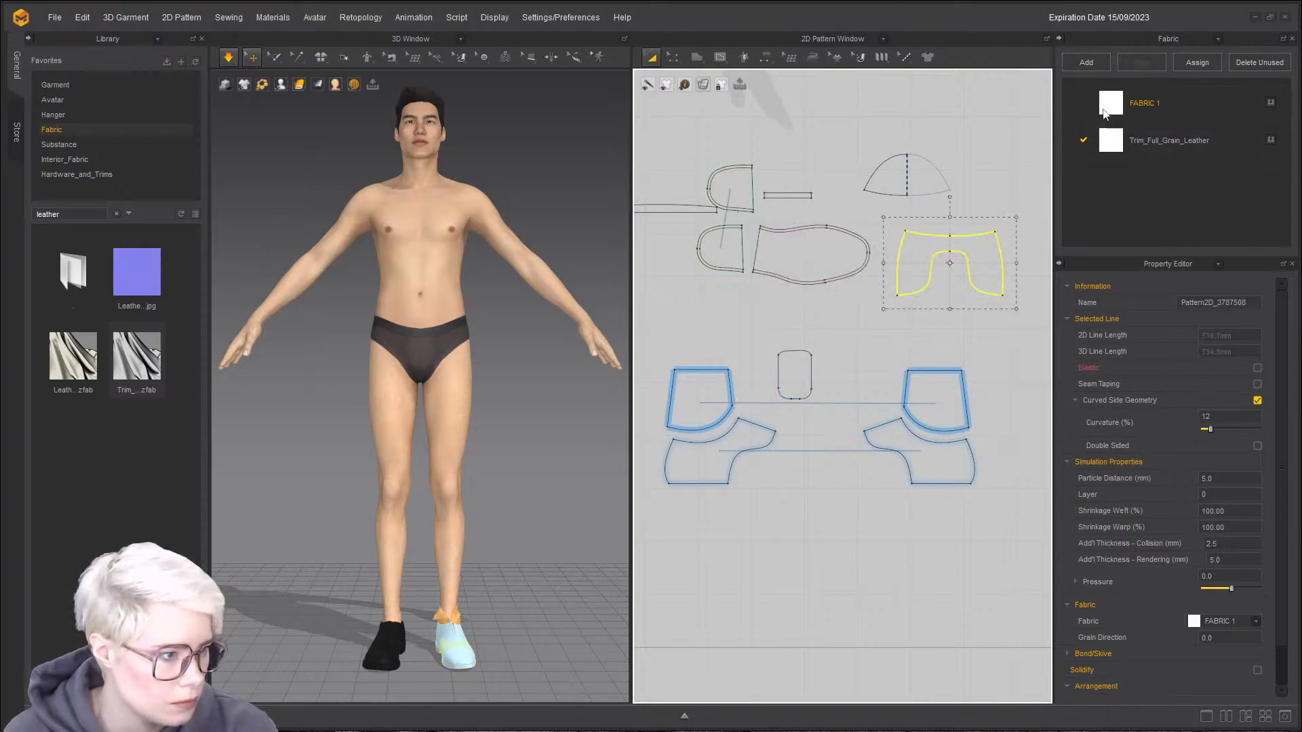
left_click(931, 435)
left_click(942, 401)
left_click(933, 458)
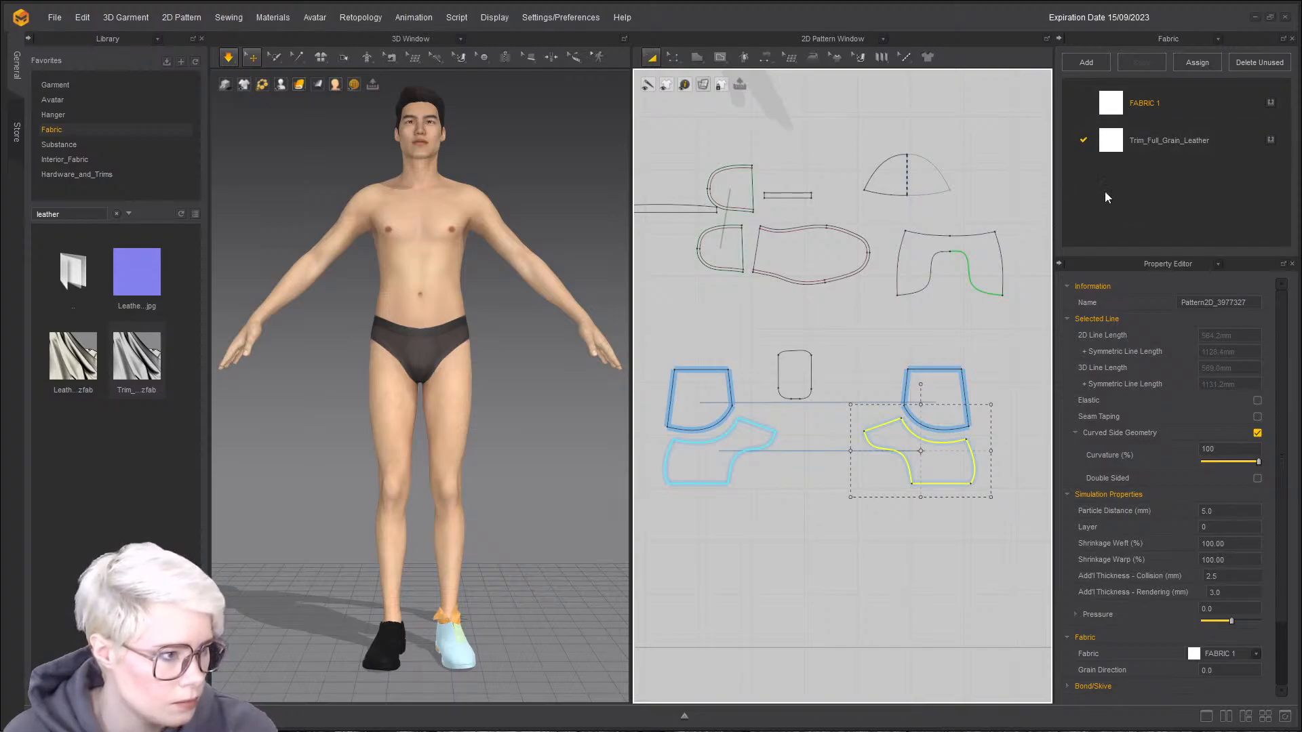
key("ctrl+a")
left_click(1110, 138)
left_click(927, 404)
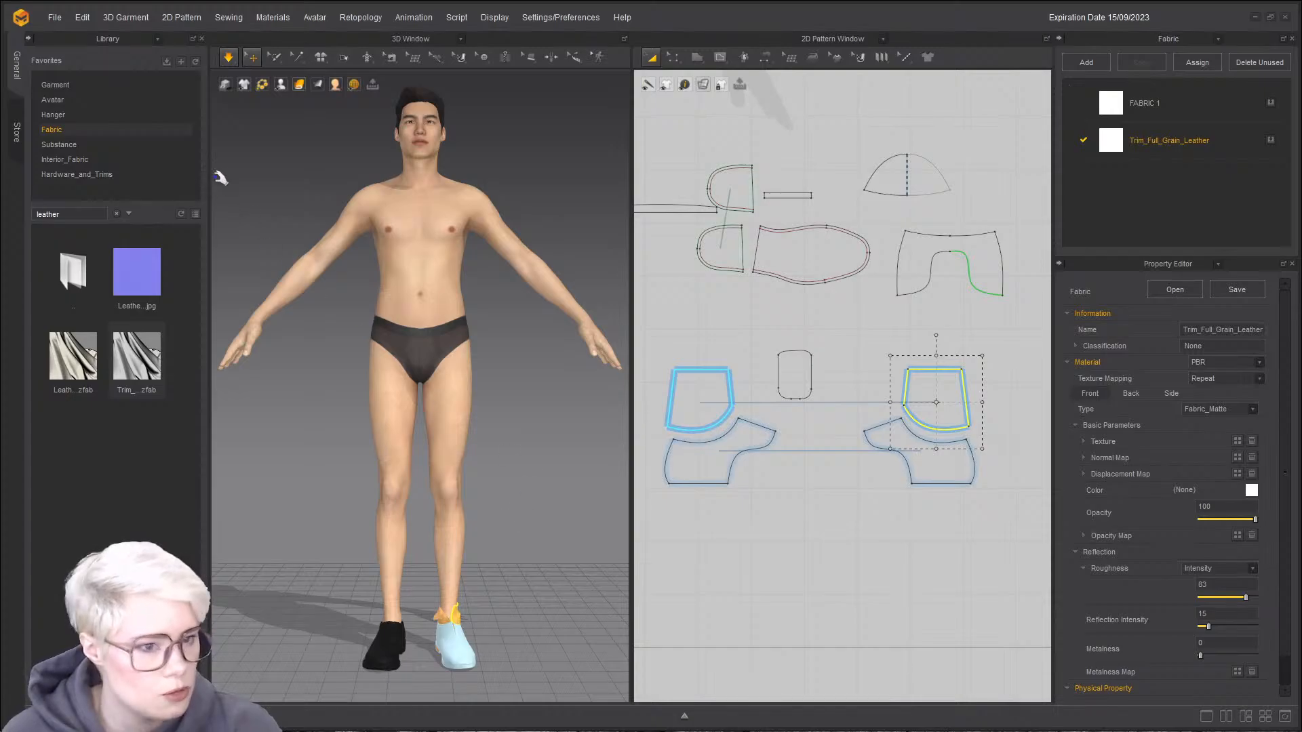
scroll(448, 404, "up", 6)
scroll(436, 448, "up", 3)
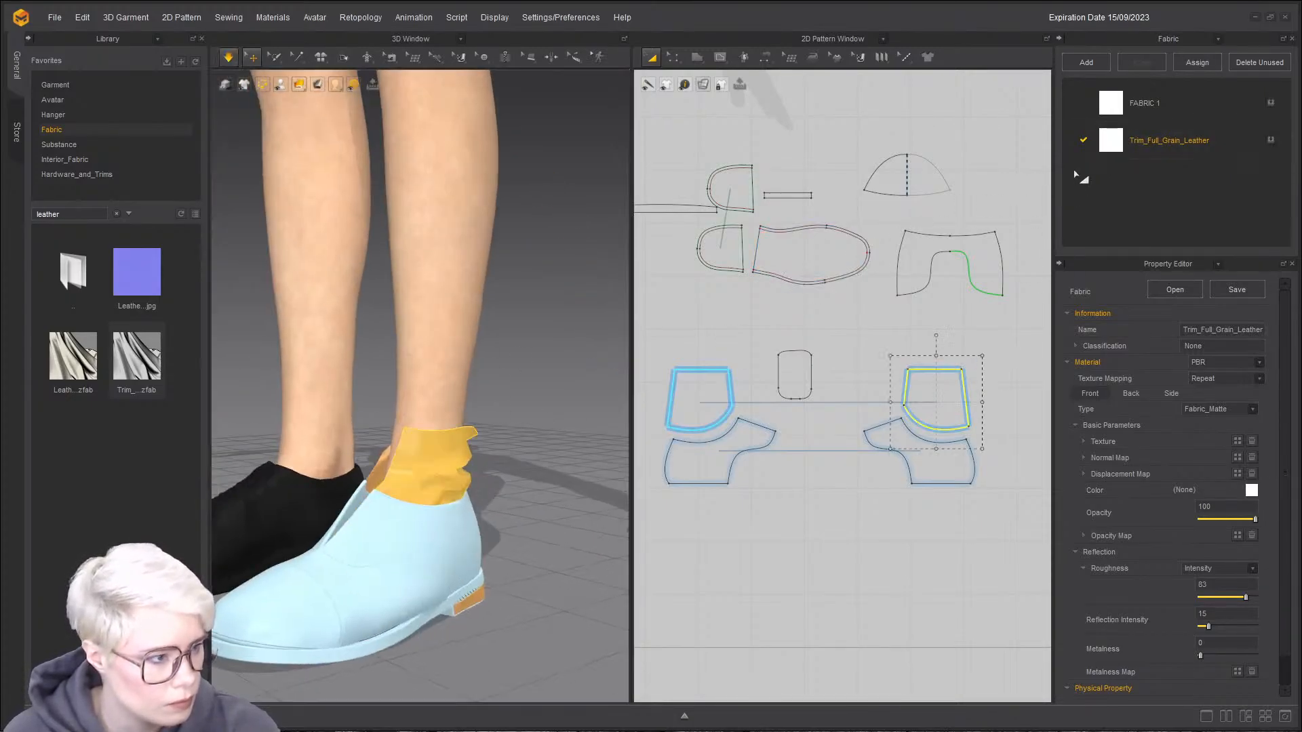
left_click(686, 405)
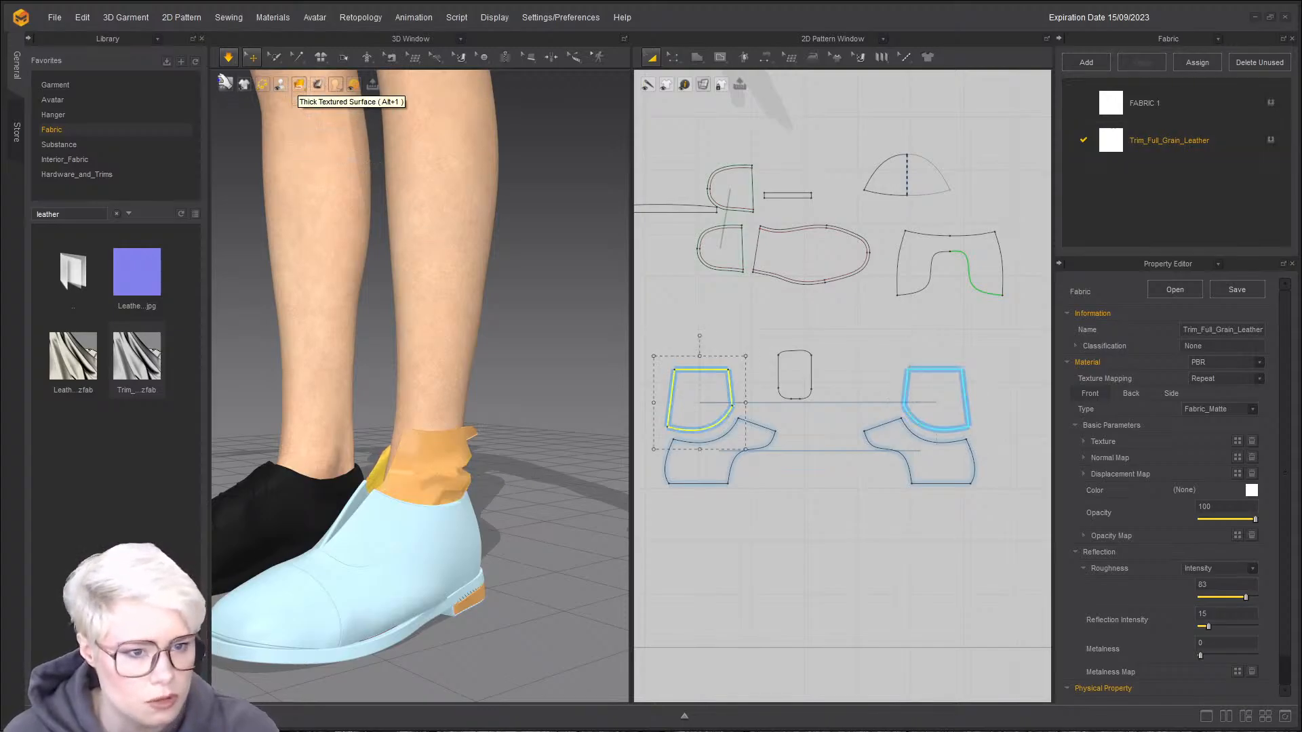
- Set the particle distance of both ankle panels to 10 mm
right_click_drag(416, 346, 415, 391)
left_click(474, 429)
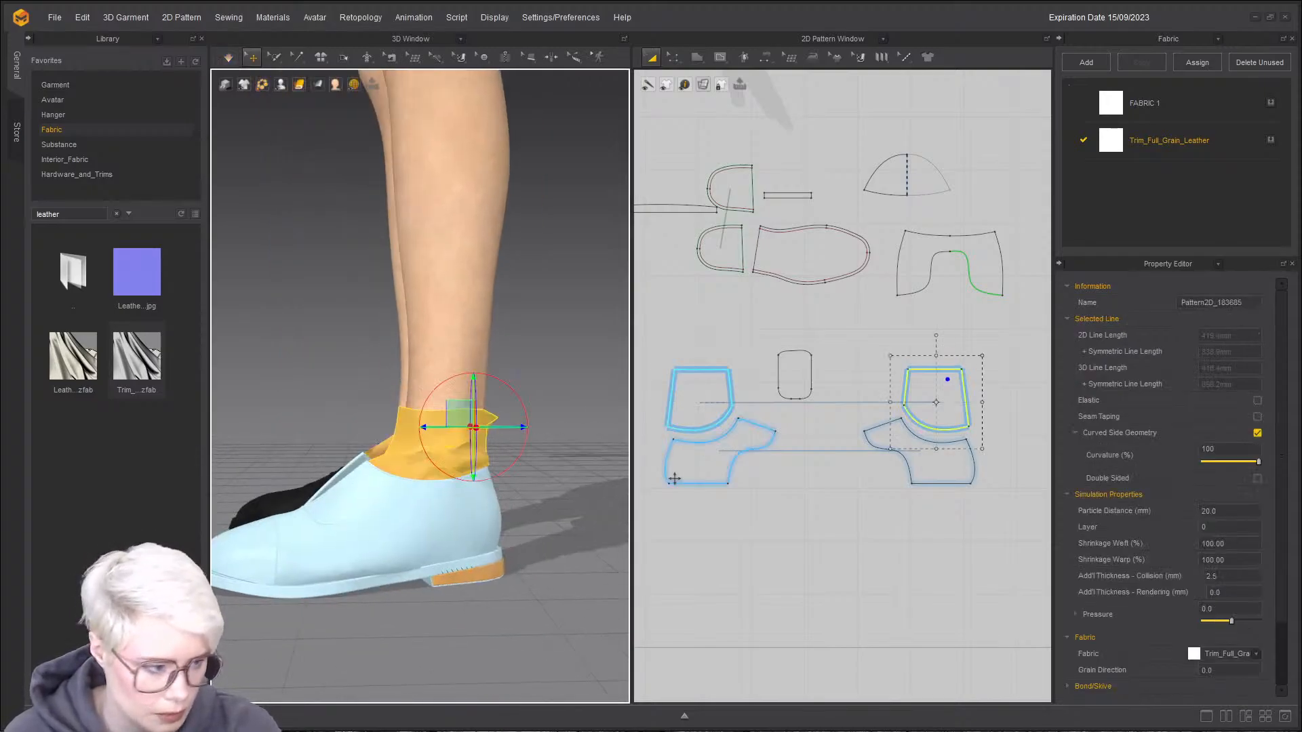
key("2")
left_click(419, 462, "shift")
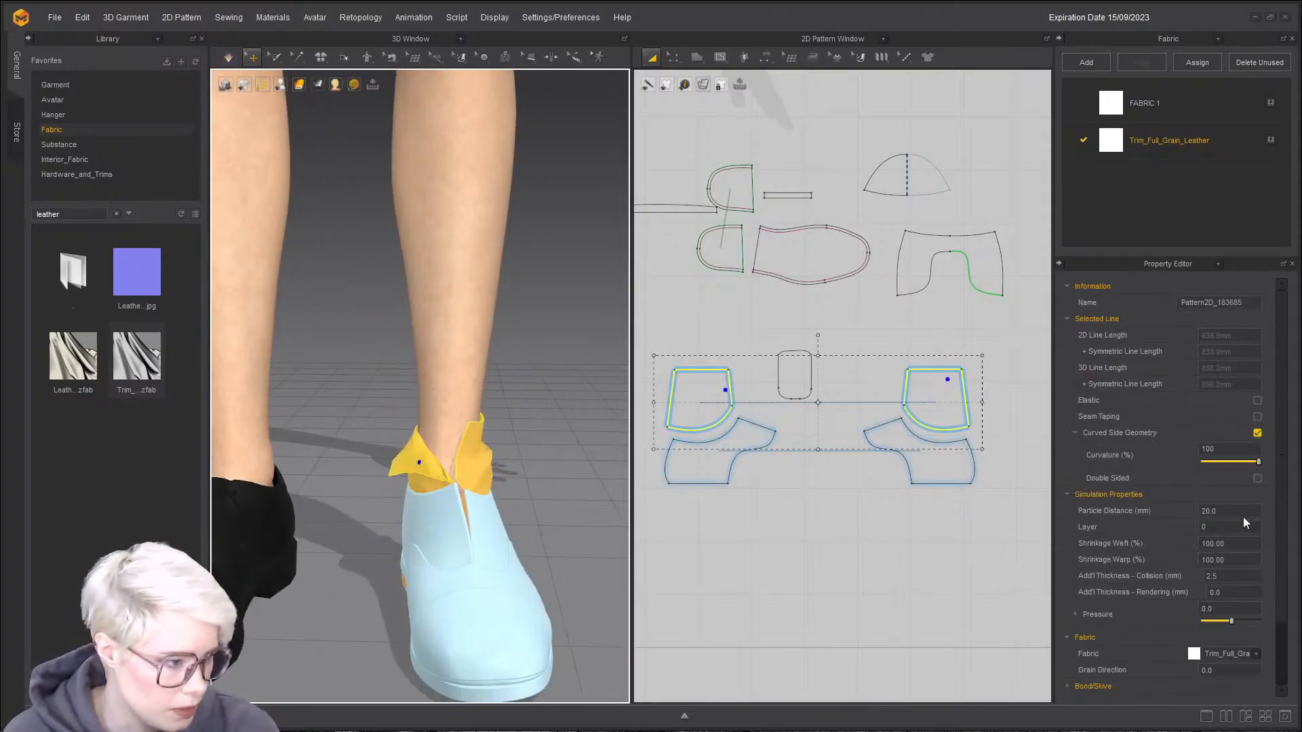
key("Return")
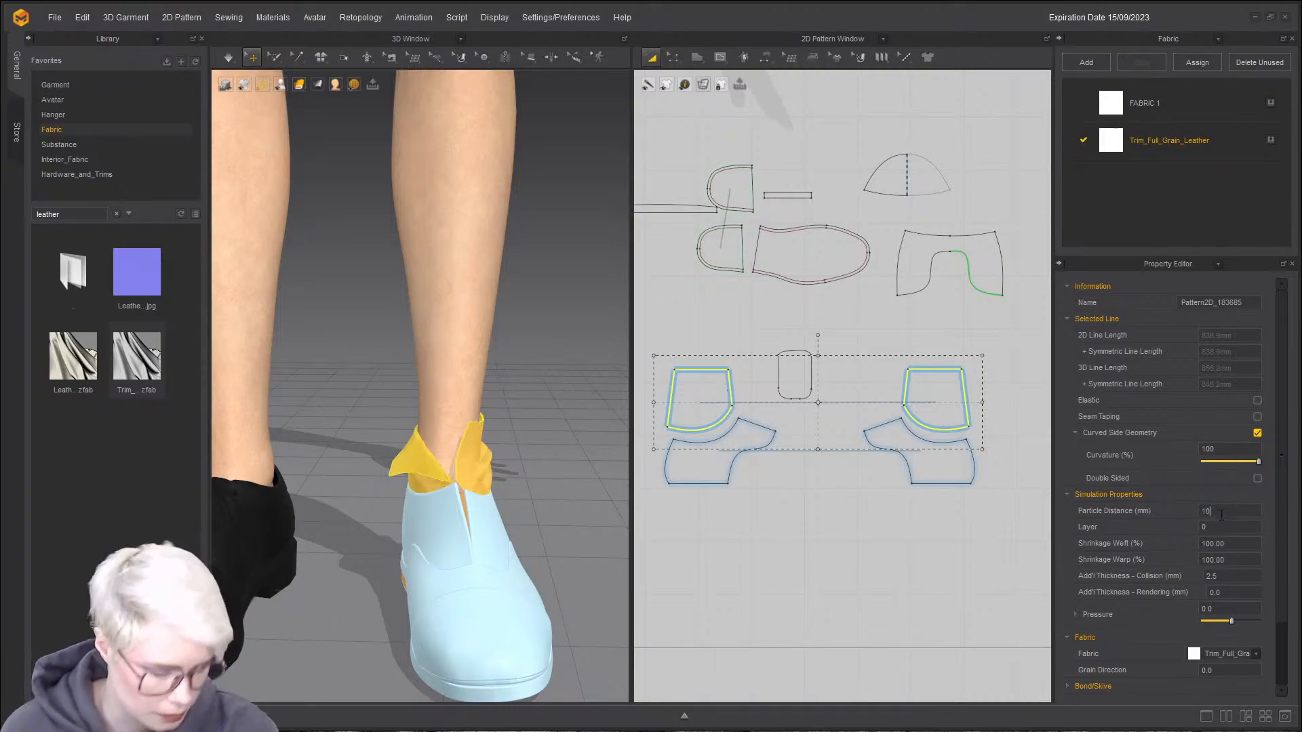
- Simulate the garment and pull both ankle panels upright so they wrap the ankle above the shoe
key("space")
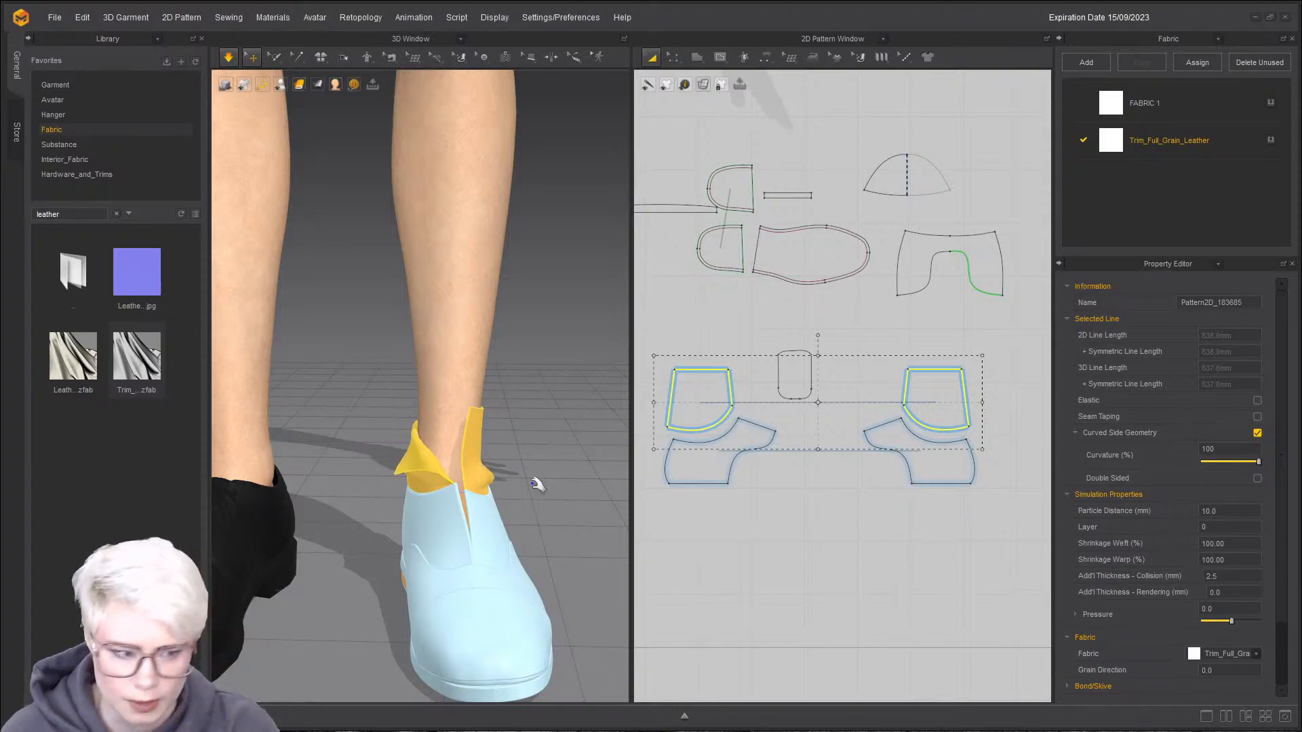
left_click_drag(418, 465, 581, 312)
scroll(480, 488, "up", 3)
right_click_drag(479, 488, 435, 474)
middle_click_drag(435, 475, 373, 390)
left_click_drag(478, 349, 546, 302)
key("space")
right_click_drag(546, 302, 363, 325)
right_click_drag(450, 343, 608, 377)
key("space")
right_click_drag(463, 372, 576, 383)
right_click_drag(503, 422, 423, 505)
key("space")
- Set the additional rendering thickness of both ankle panels to 3 mm, matching the quarter pieces below them
left_click(398, 510)
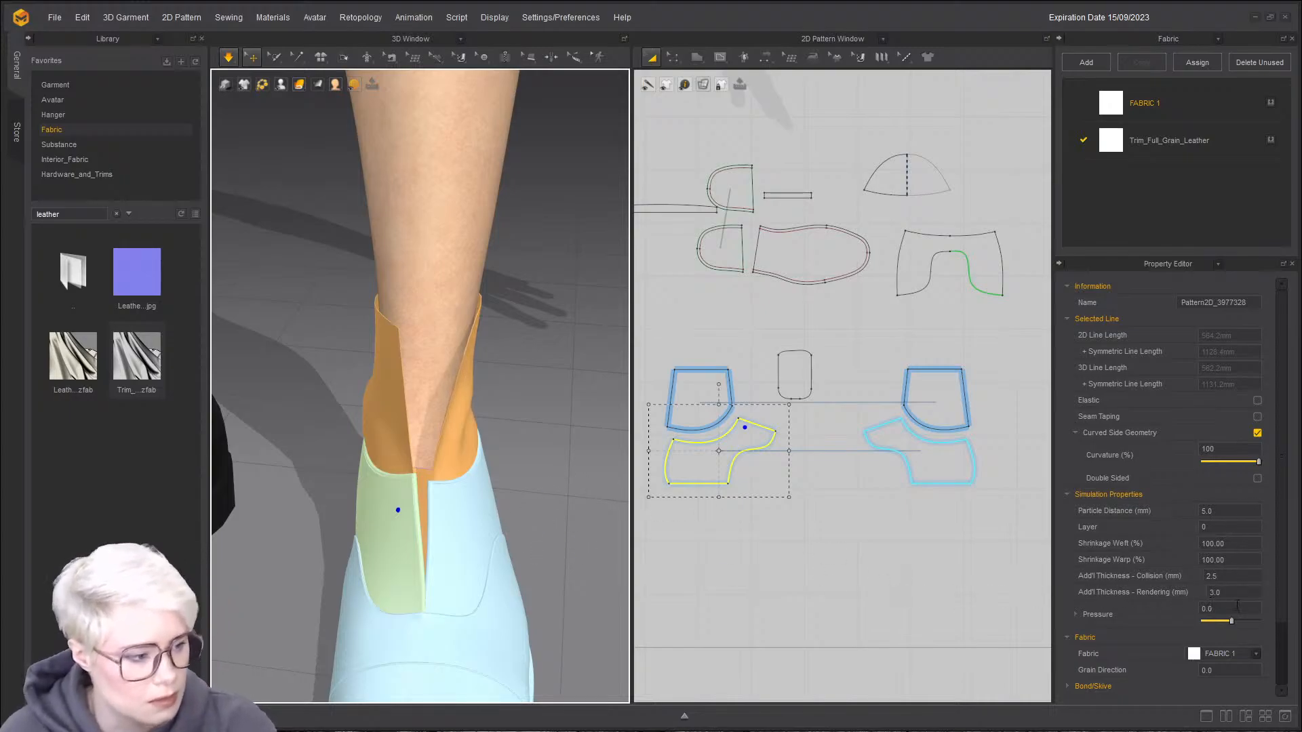
left_click(940, 414)
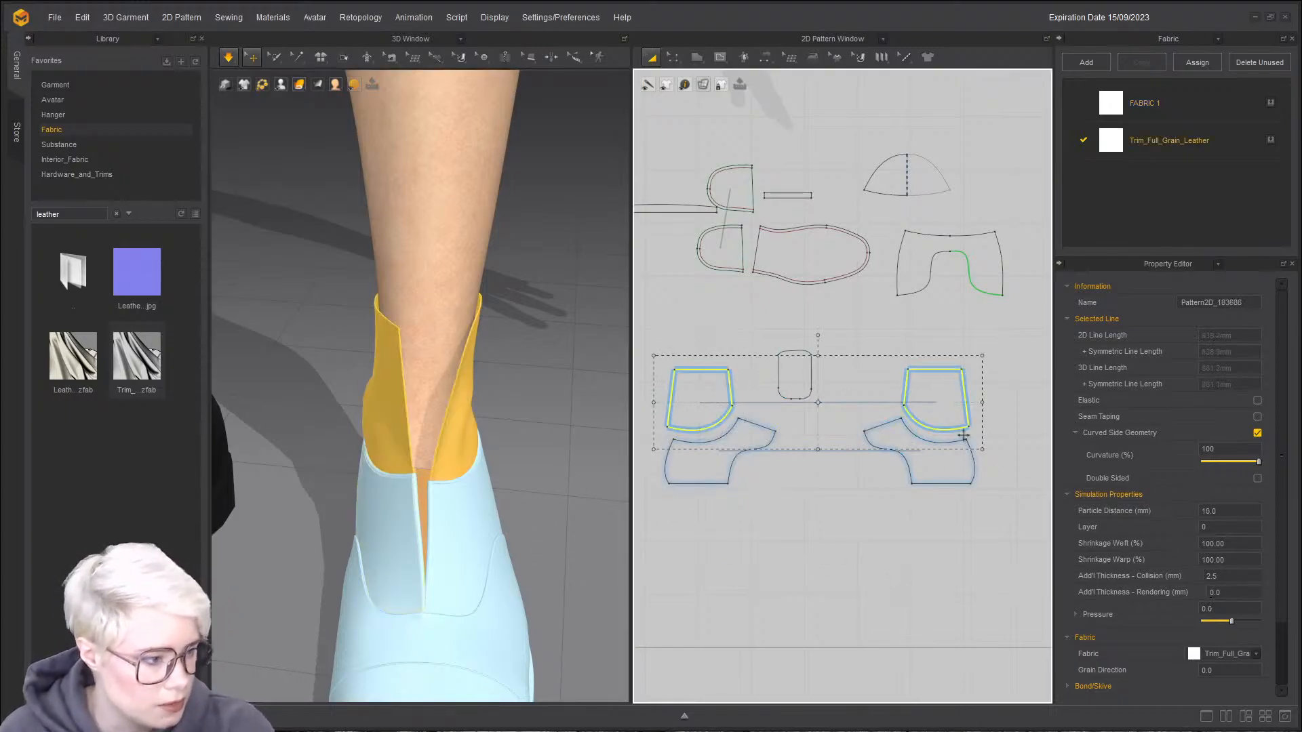
left_click(1244, 594)
type("3")
key("Return")
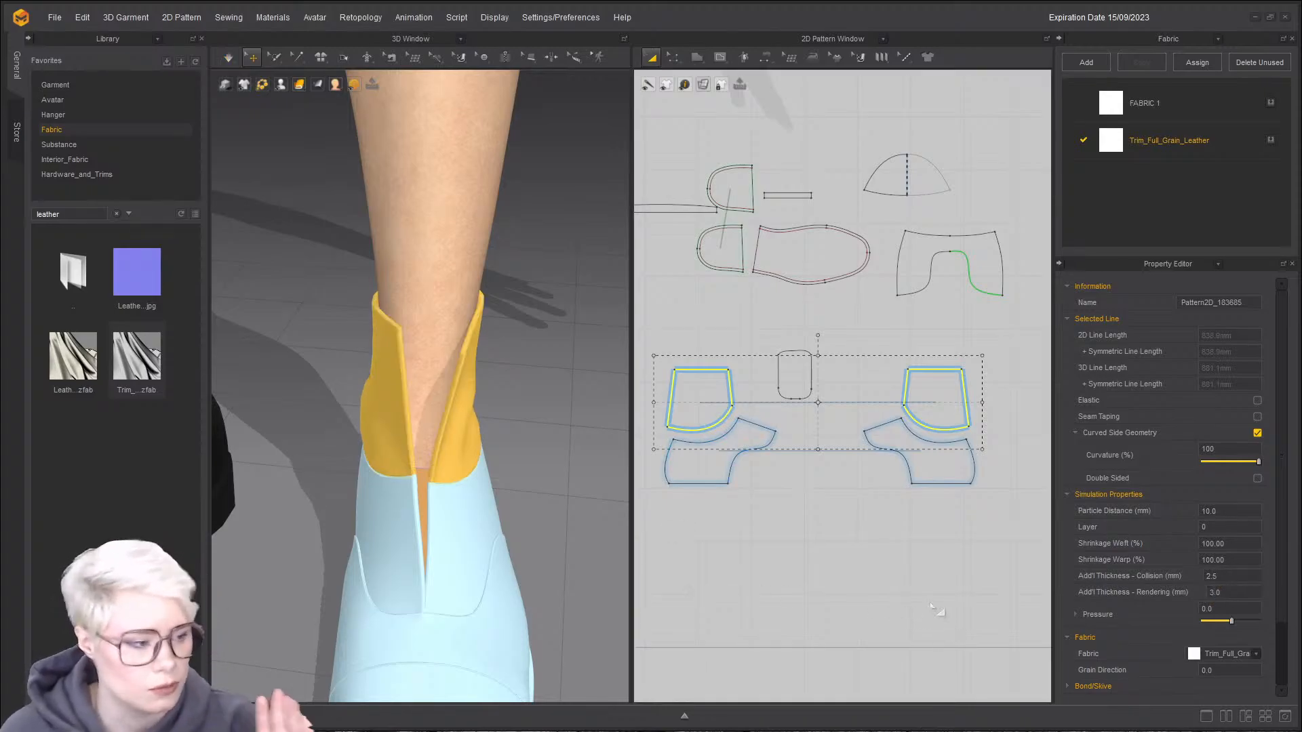
- Simulate again and pull the thickened ankle panels up to smooth them around the ankle
key("space")
mouse_move(475, 420)
left_mouse_down()
mouse_move(620, 341)
mouse_move(706, 326)
mouse_move(490, 427)
left_mouse_up()
right_click_drag(490, 427, 383, 404)
left_click_drag(474, 342, 472, 197)
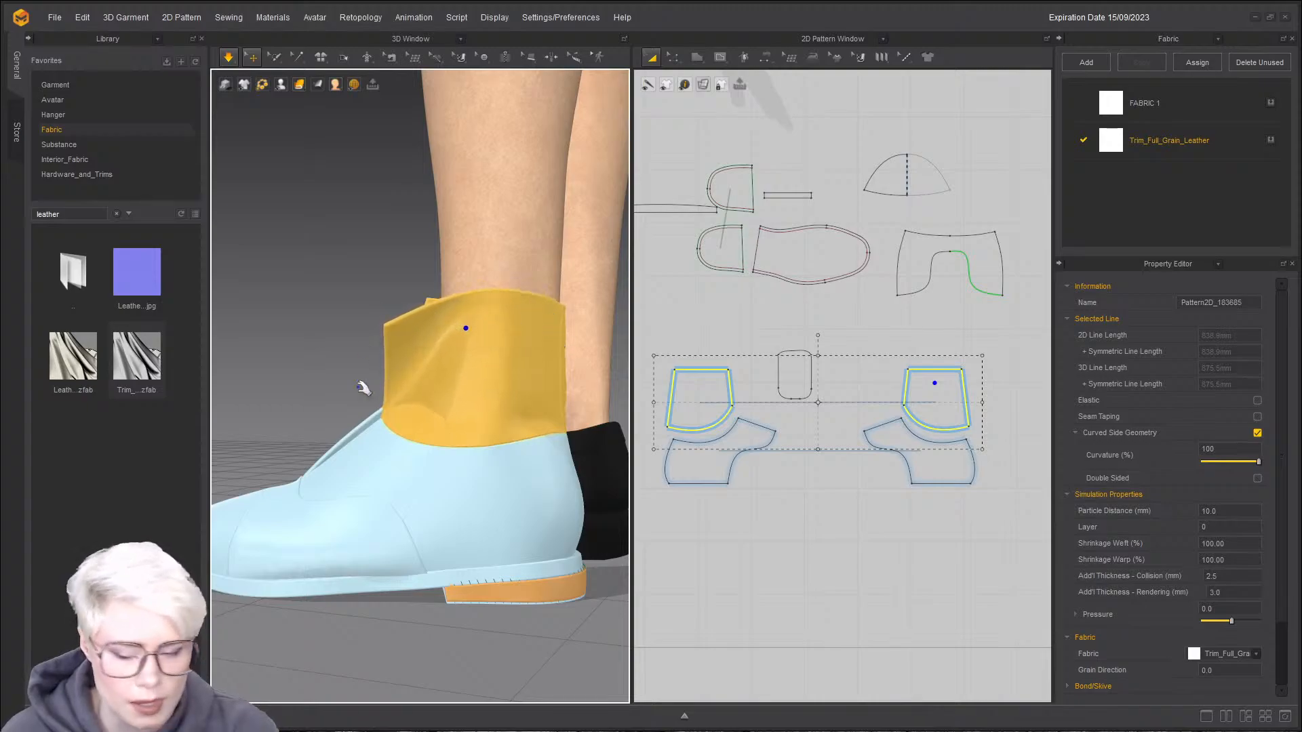
right_click_drag(514, 369, 390, 369)
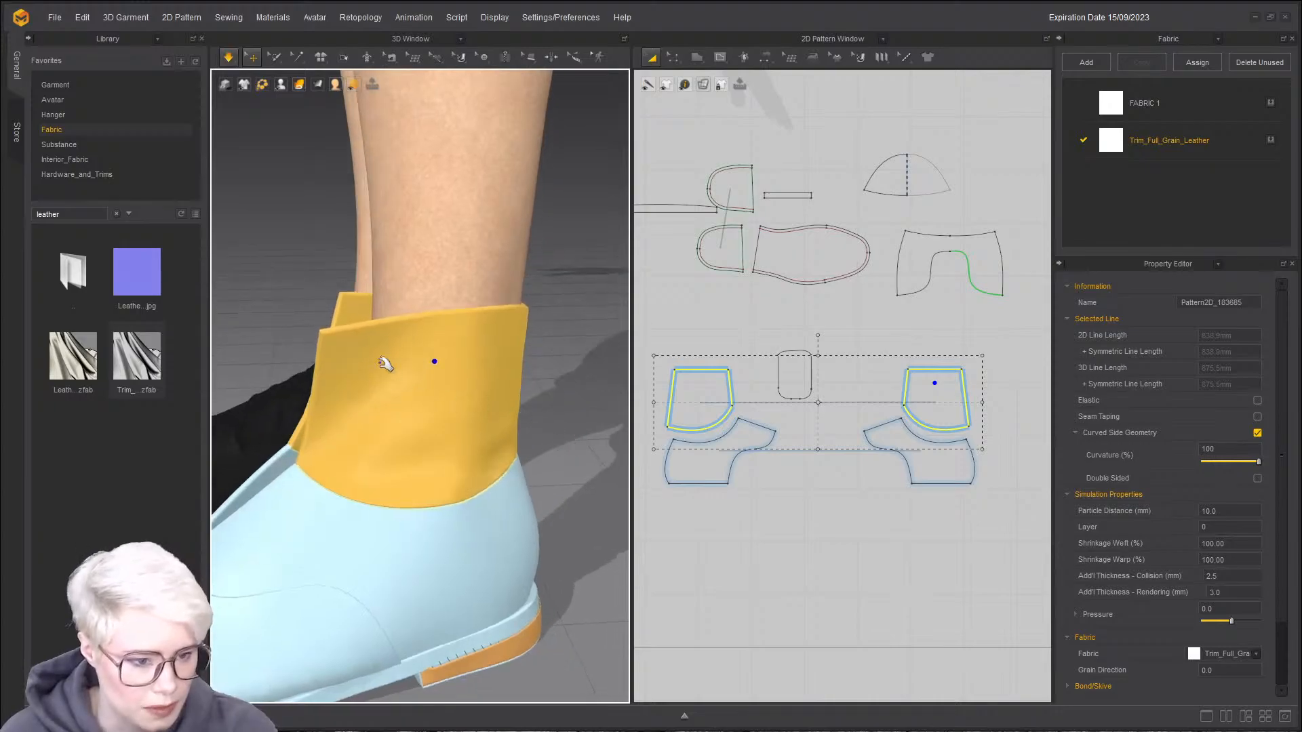
left_click(298, 87)
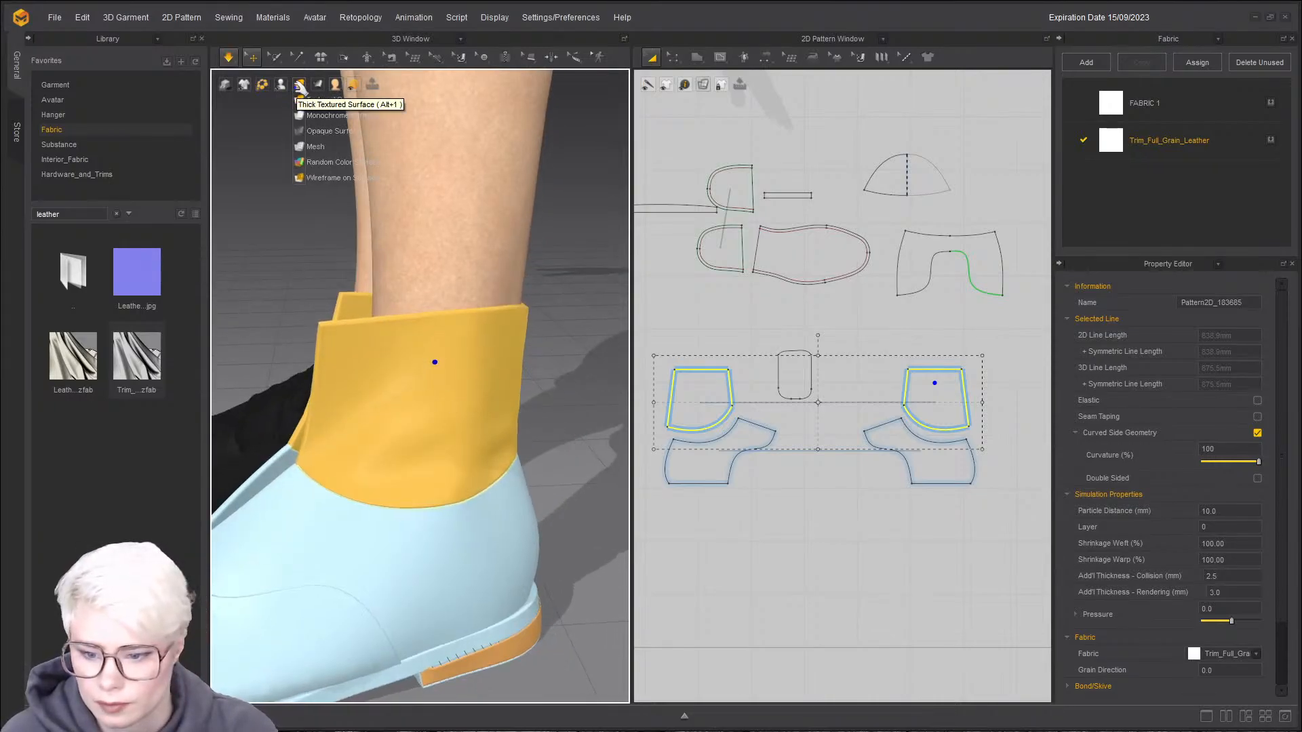
left_click(300, 87)
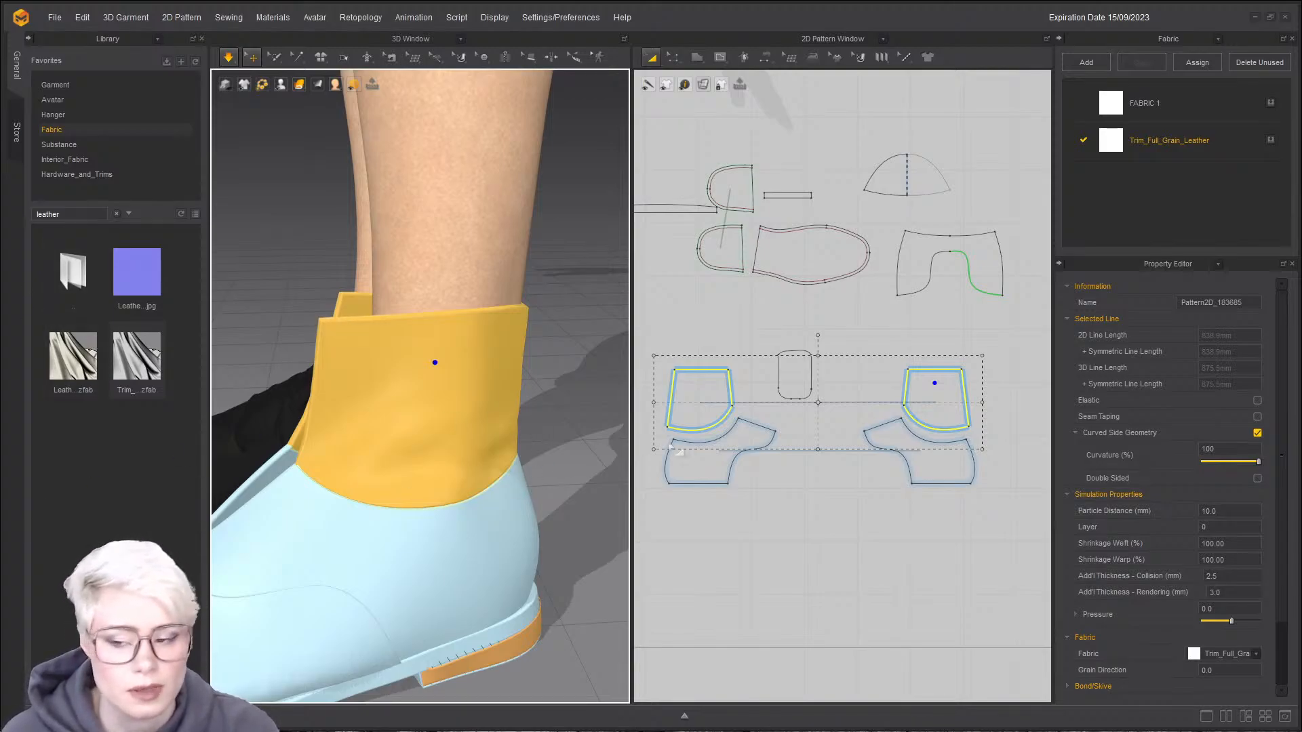
- Unfreeze and strengthen the two quarter pieces sewn below the ankle panels, then simulate them with the panels
left_click(300, 531)
right_click_drag(299, 532, 556, 423)
left_click(545, 431, "shift")
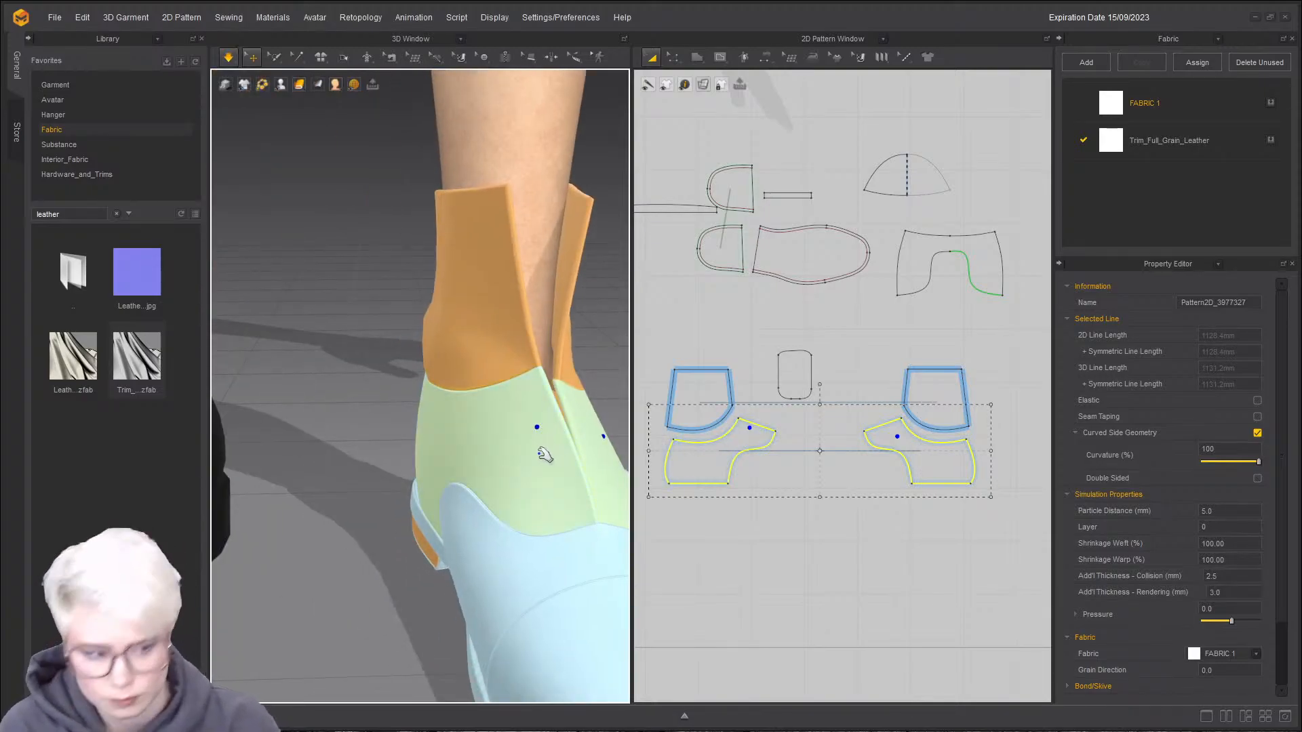
key("ctrl+k")
key("ctrl+h")
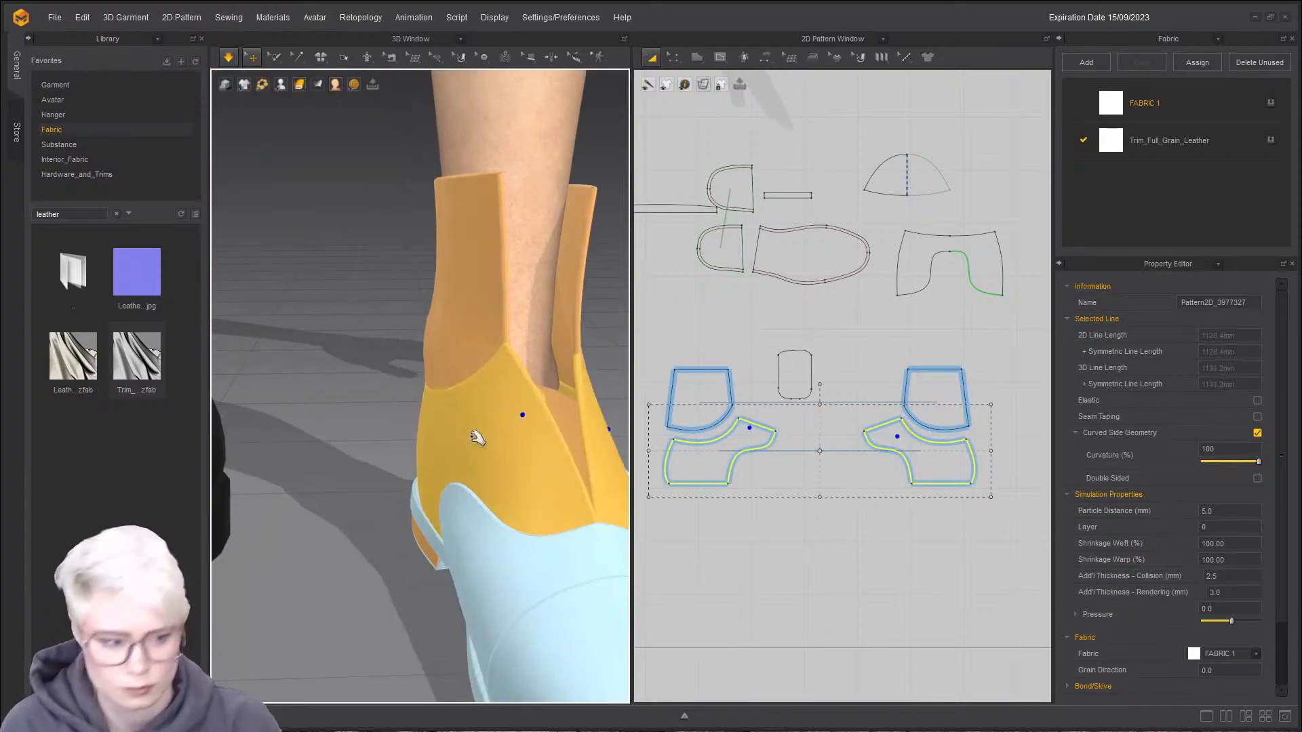
right_click_drag(476, 432, 436, 445)
right_click_drag(539, 434, 450, 335)
key("space")
right_click_drag(407, 390, 325, 329)
scroll(412, 353, "down", 3)
middle_click_drag(305, 322, 378, 318)
right_click_drag(390, 309, 474, 311)
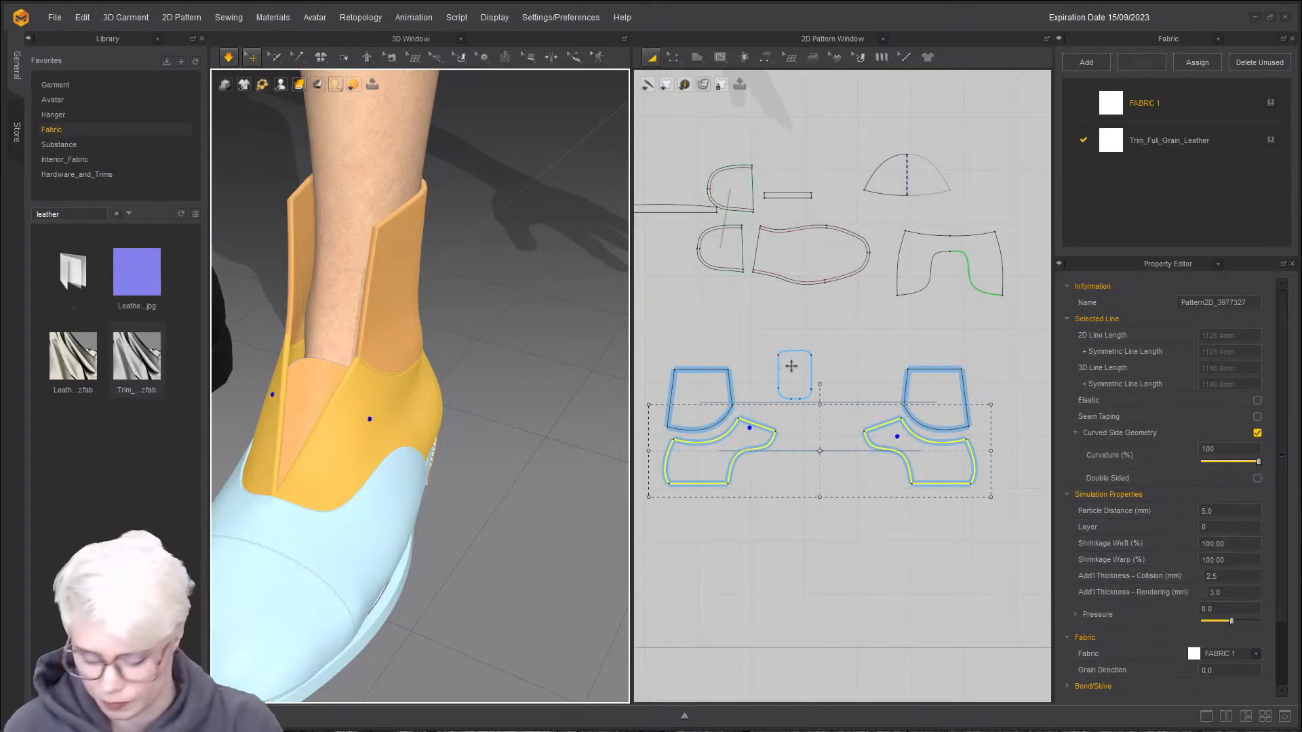
- Apply Optimize Curve Points to the top edge of the tongue pattern
scroll(791, 366, "up", 8)
key("z")
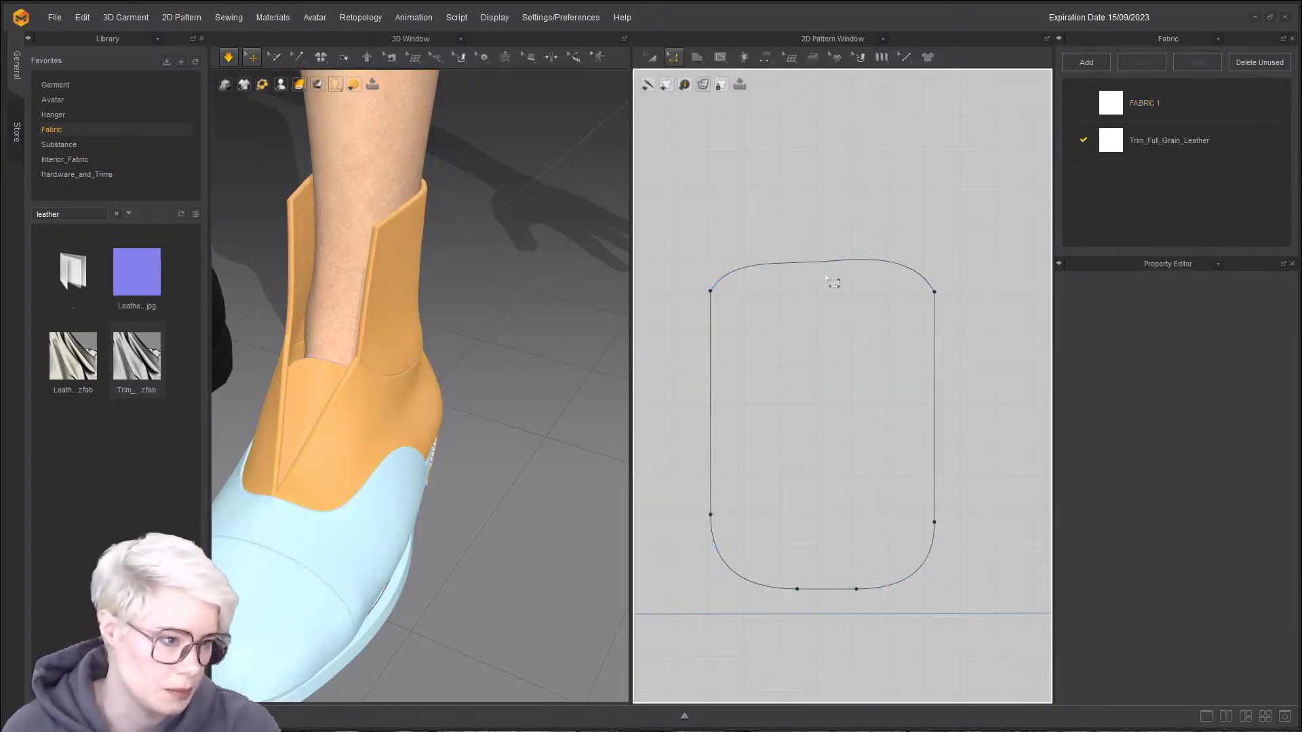
left_click(821, 267)
right_click(820, 267)
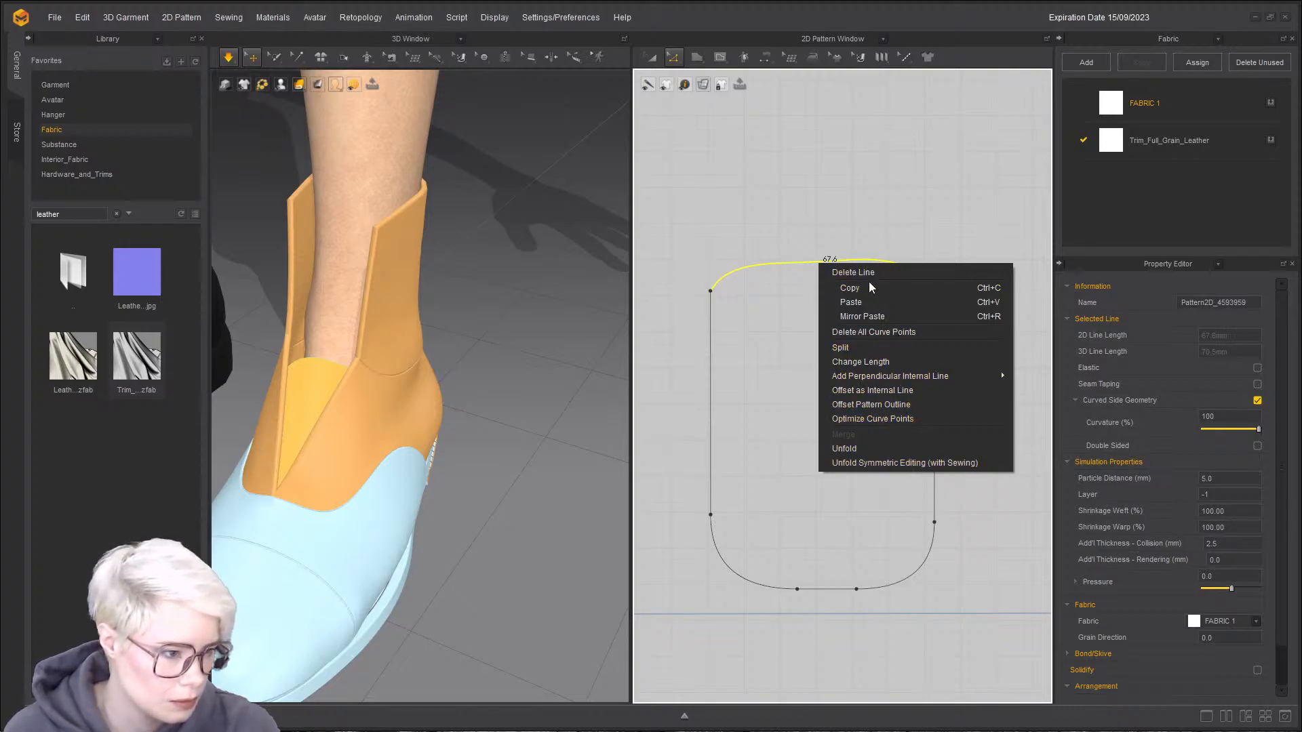
left_click(894, 420)
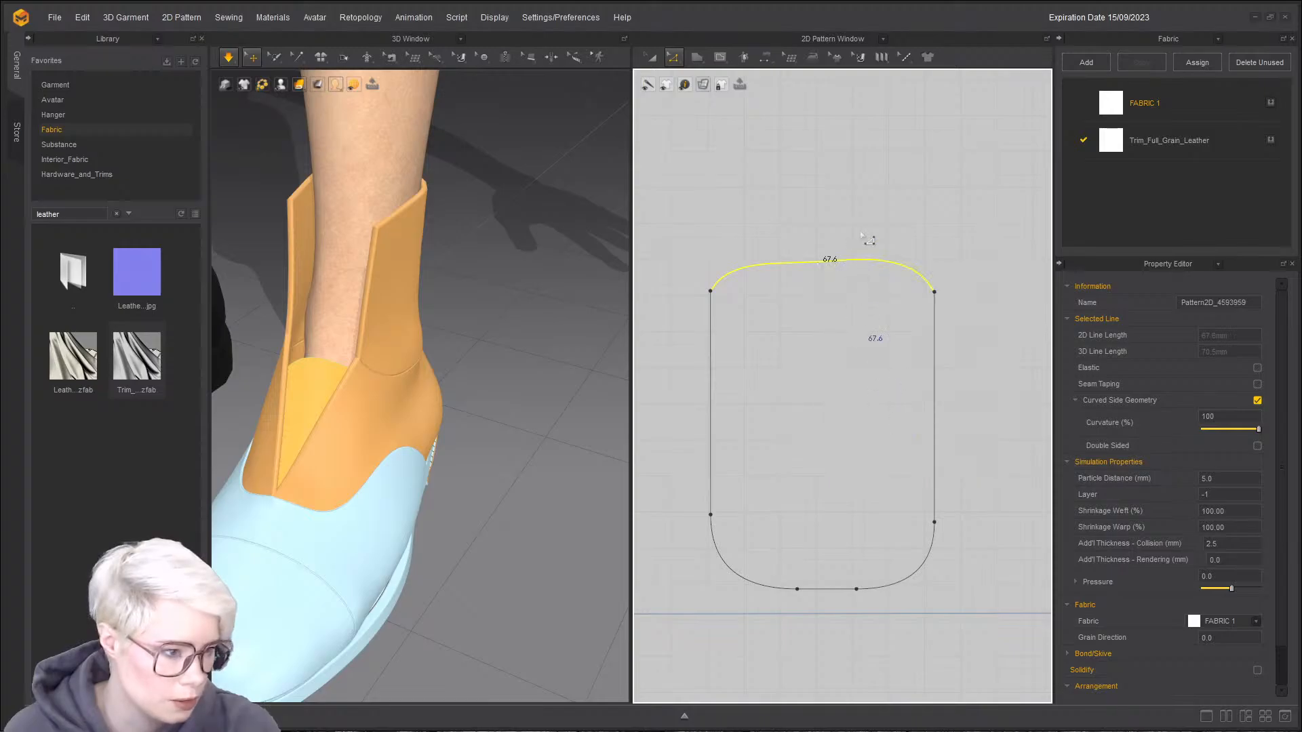
- Delete the uneven middle curve points on the tongue's top edge to make it a smooth arch
left_click(866, 229)
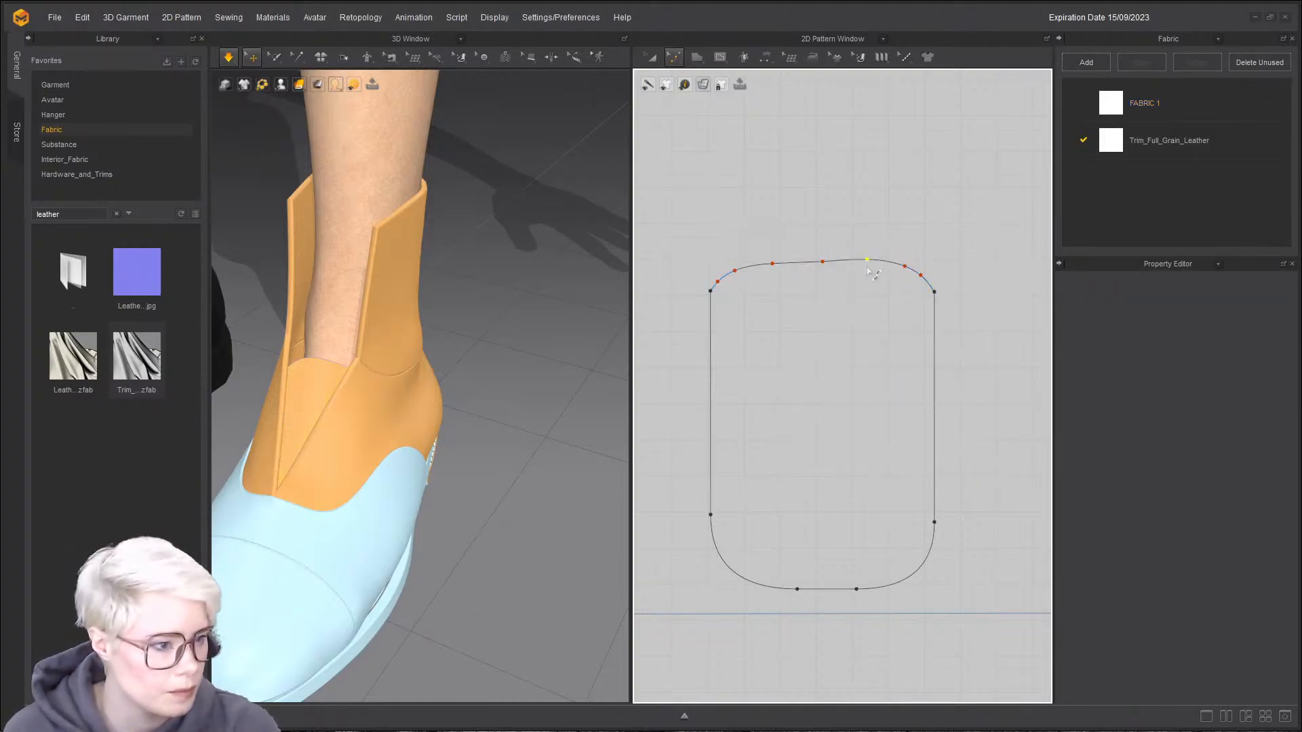
left_click(880, 262)
left_click_drag(743, 240, 881, 279)
right_click(868, 265)
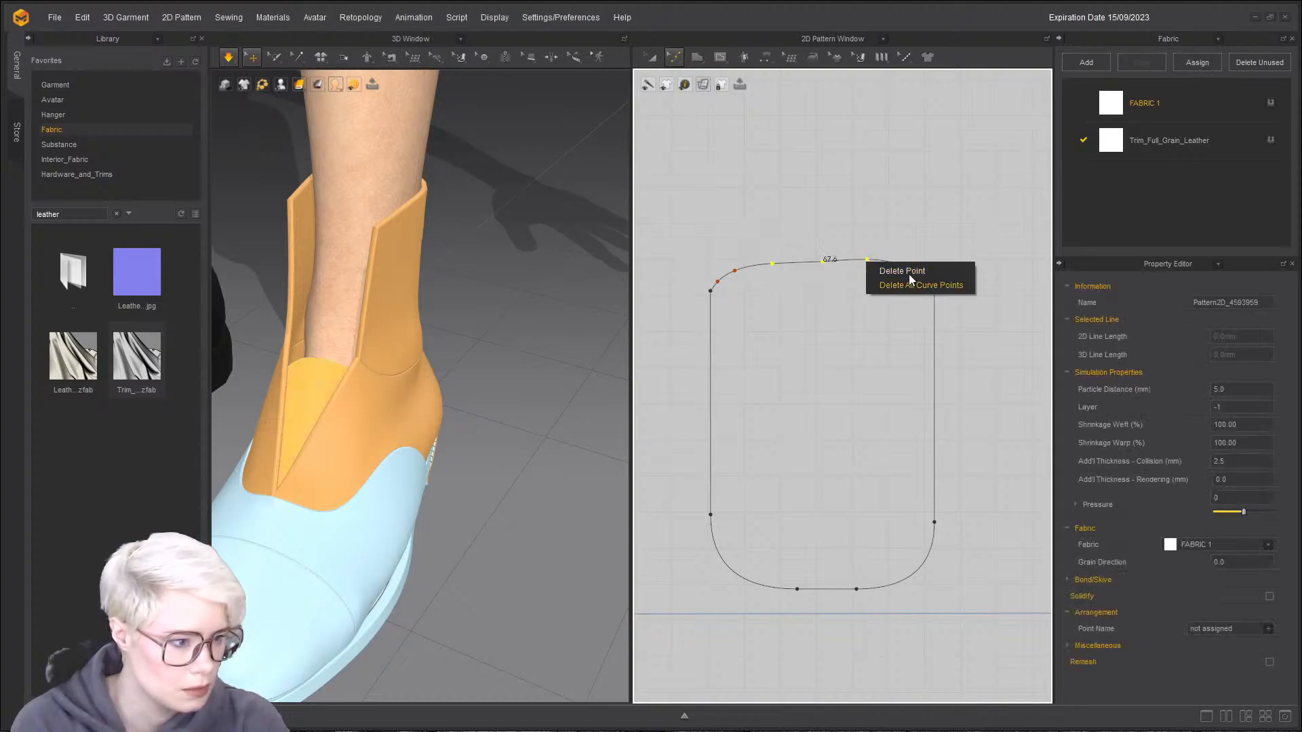
left_click(766, 247)
left_click_drag(894, 278, 896, 276)
key("Delete")
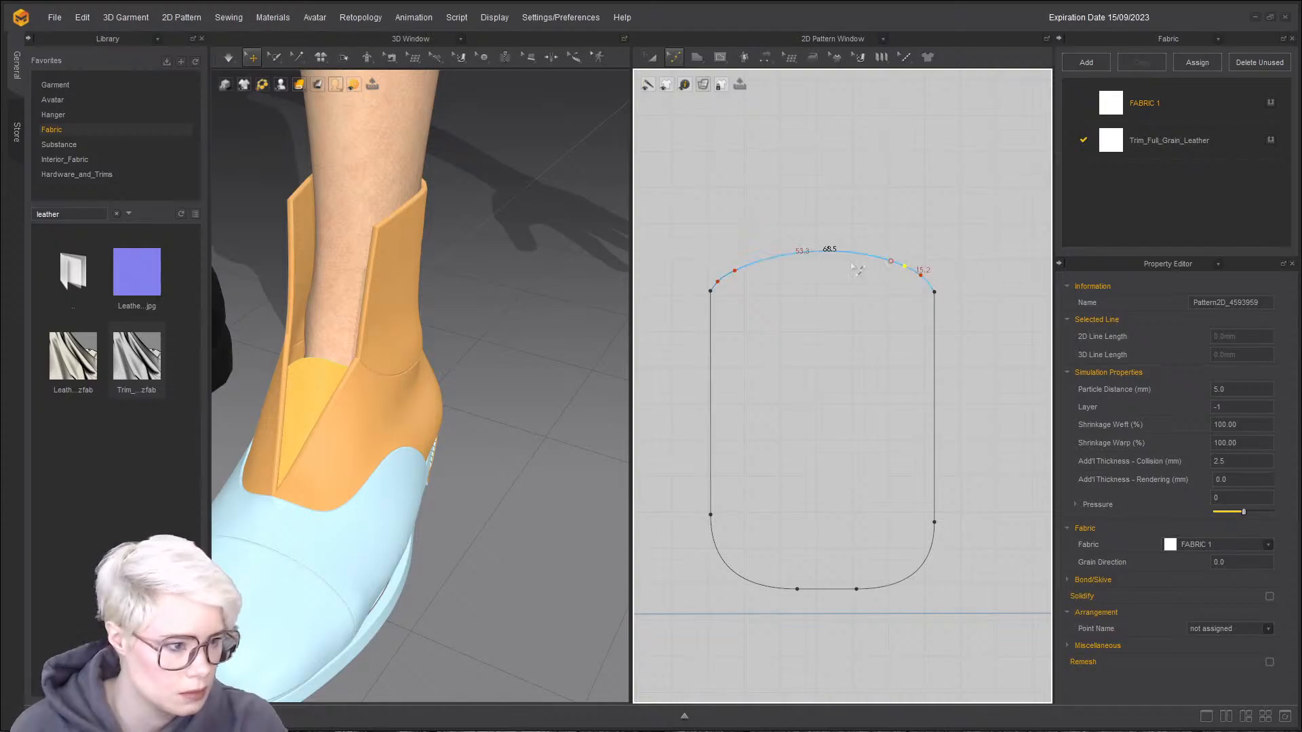
left_click(651, 57)
left_click(703, 194)
left_click(791, 335)
left_click(740, 150)
key("z")
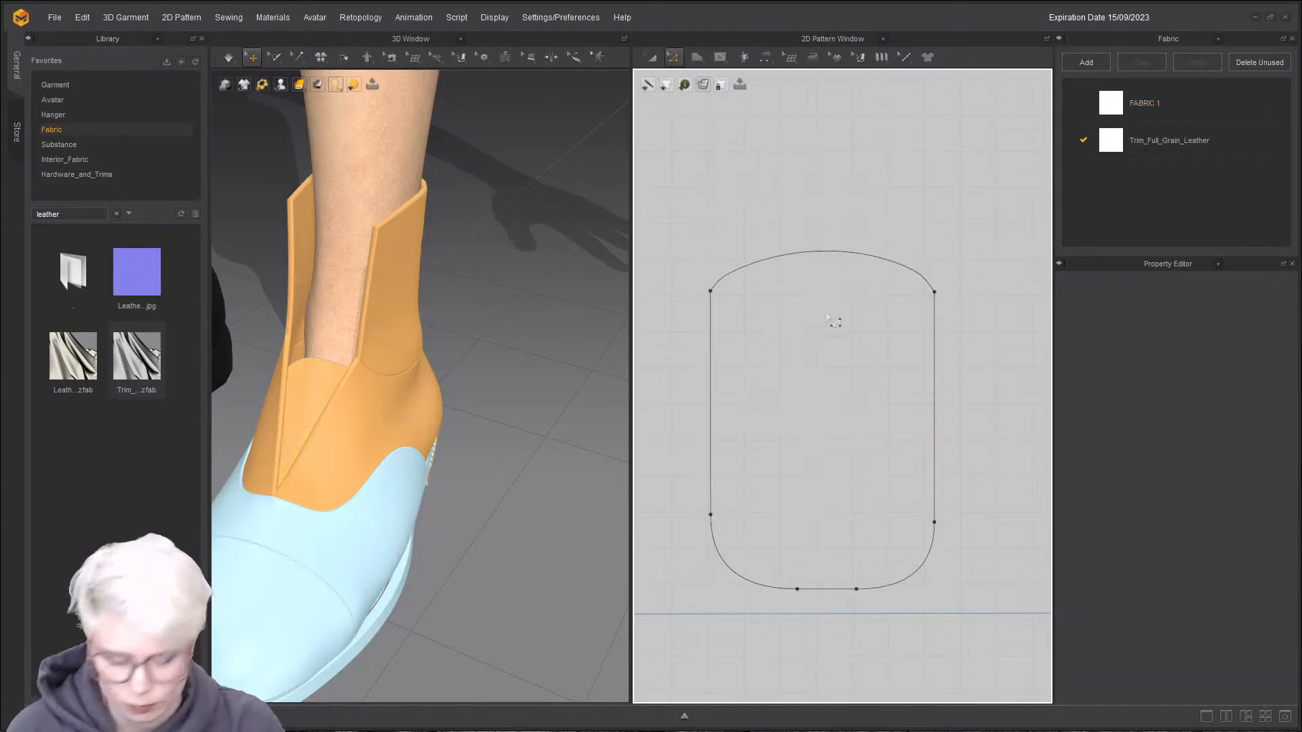
- Simulate the garment and pull the tongue up between the two quarter pieces
right_click_drag(356, 392, 407, 407)
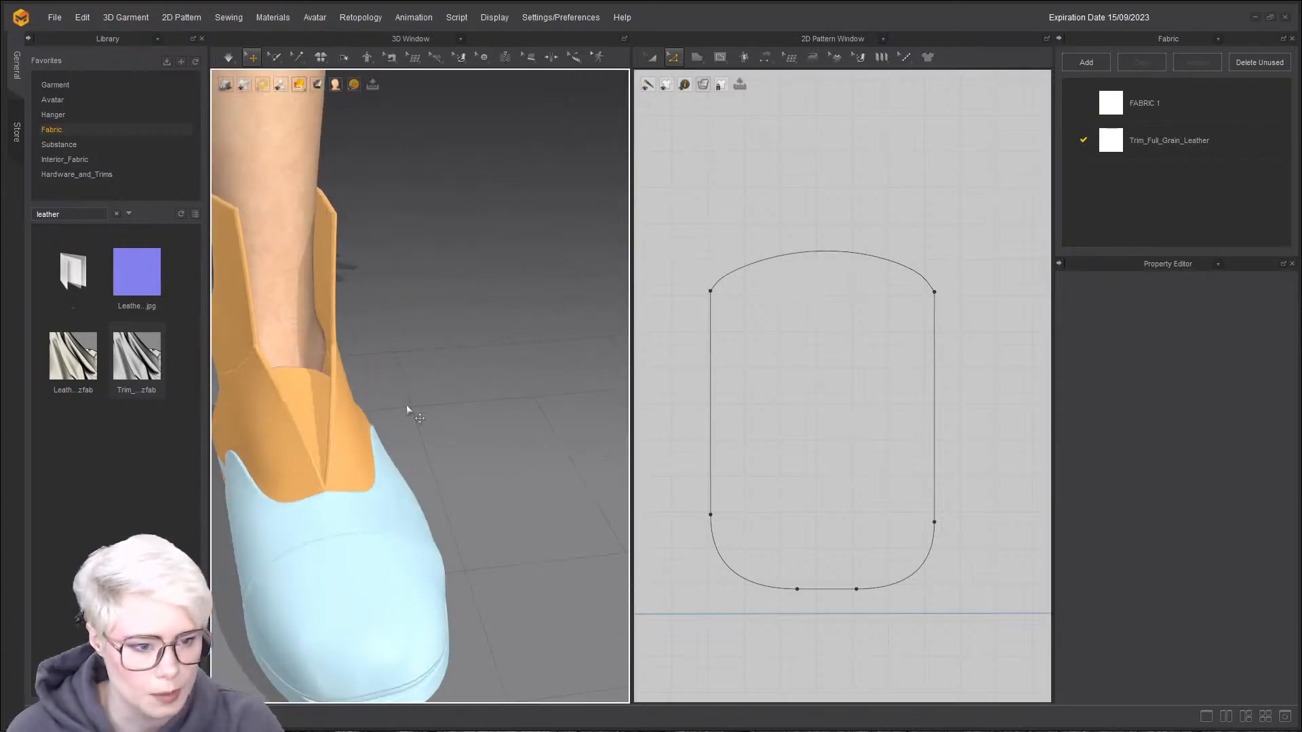
key("space")
left_click(307, 384)
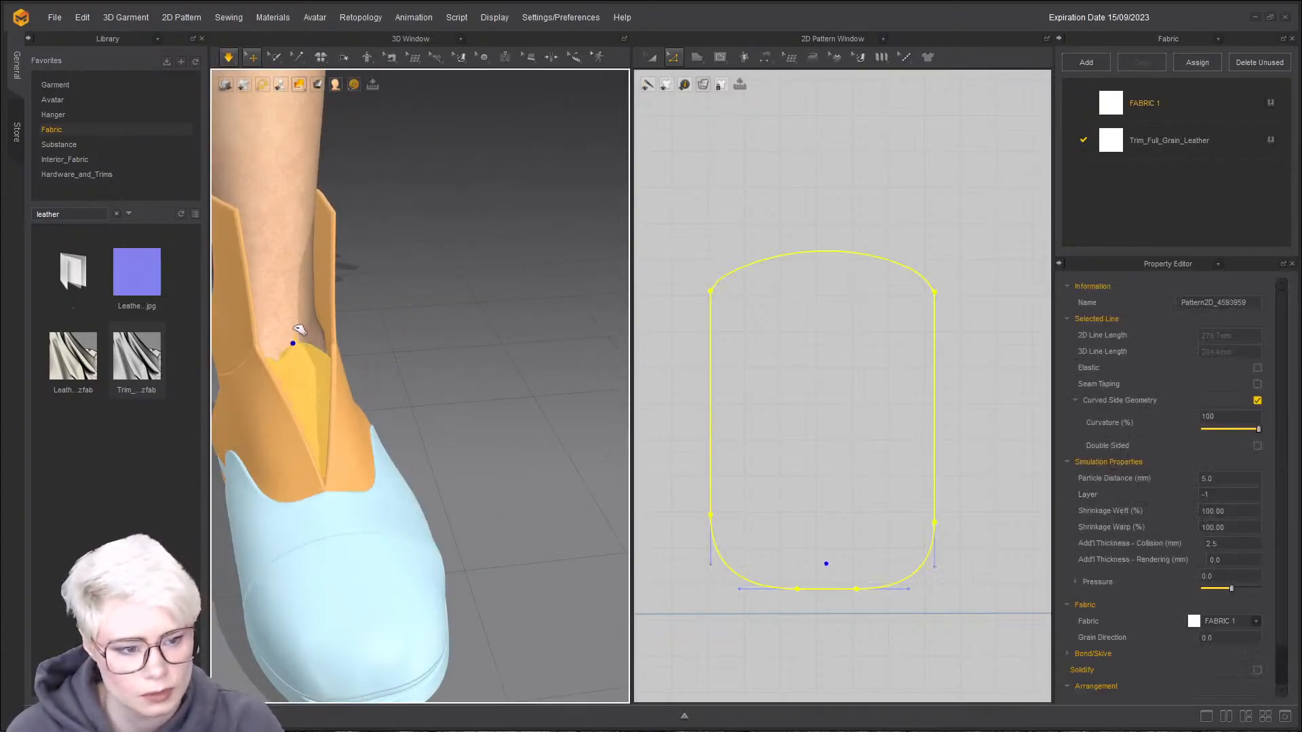
right_click_drag(430, 311, 334, 345)
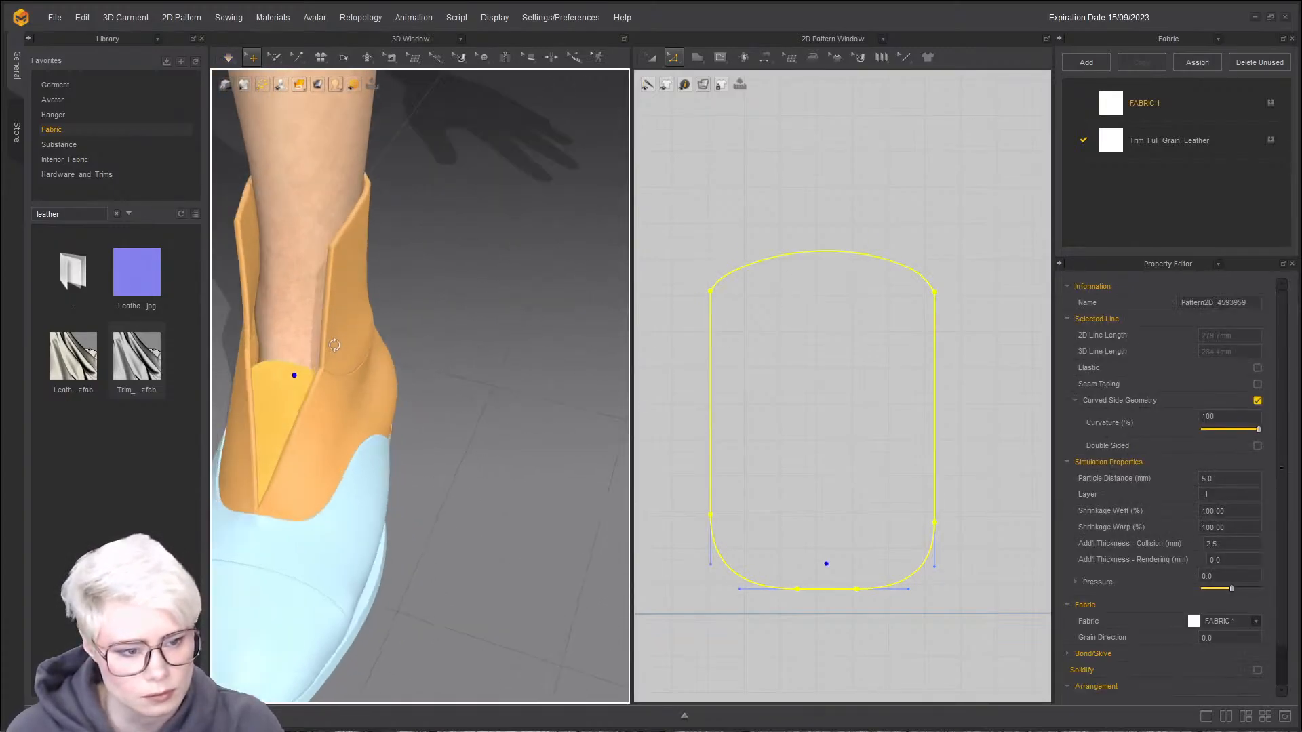
- Rotate the tongue pattern 180 degrees and stretch its upper end to lengthen it
key("a")
scroll(805, 142, "down", 3)
left_click(287, 381)
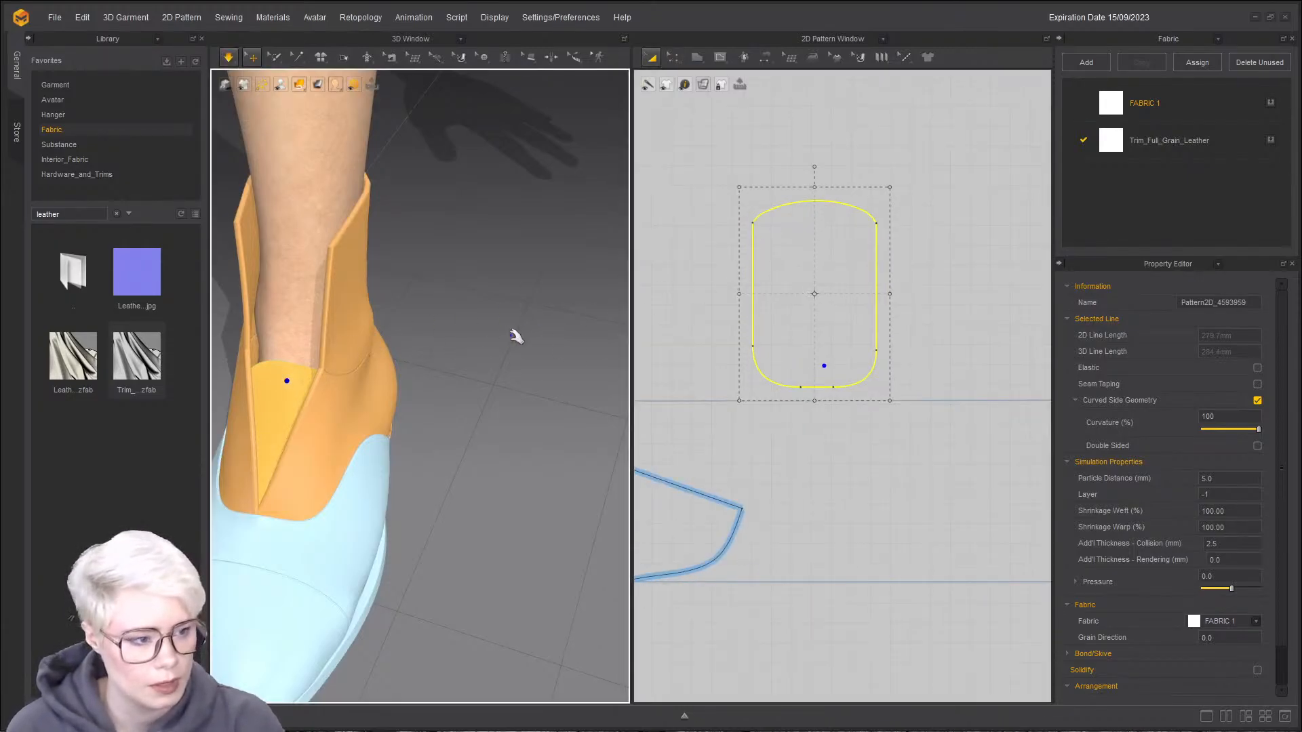
left_click_drag(808, 166, 840, 419)
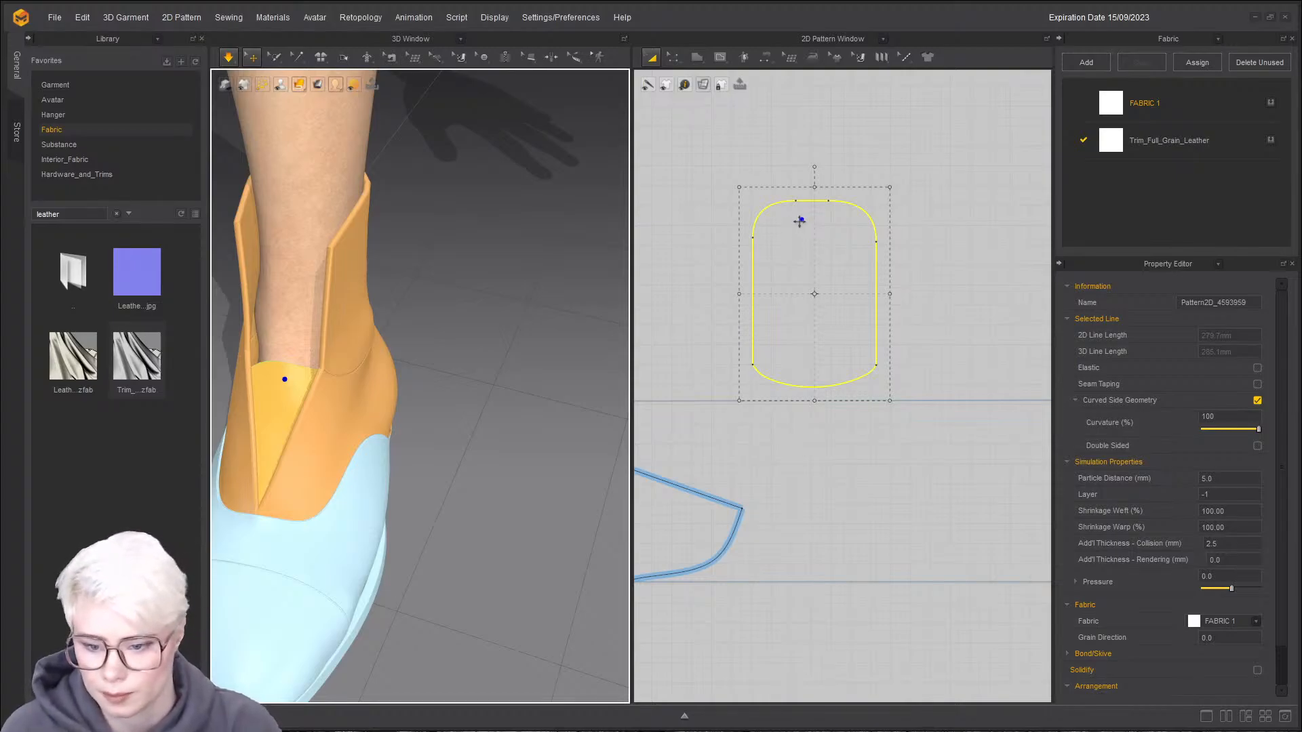
scroll(809, 229, "down", 4)
left_click_drag(814, 199, 815, 140)
- Simulate the lengthened tongue and pull it flat against the shin behind the ankle panels
right_click_drag(315, 338, 295, 341)
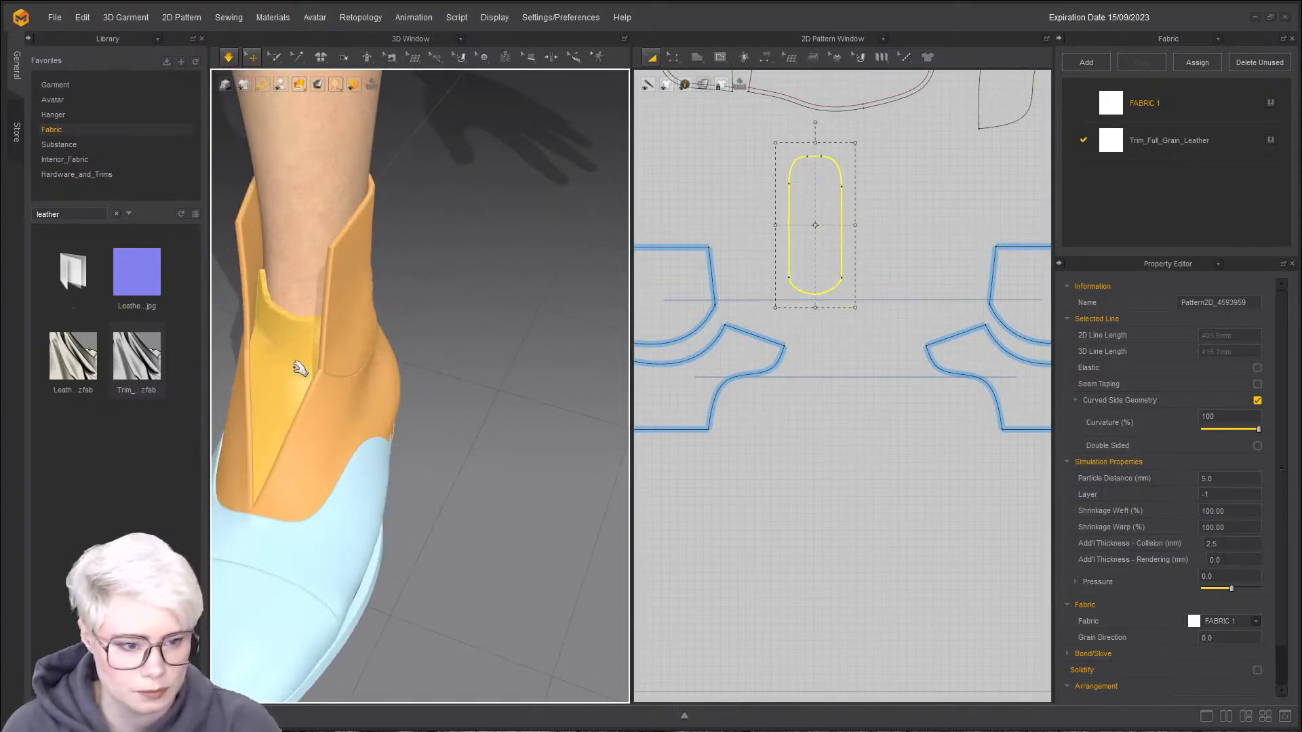
key("space")
left_click_drag(135, 323, 386, 273)
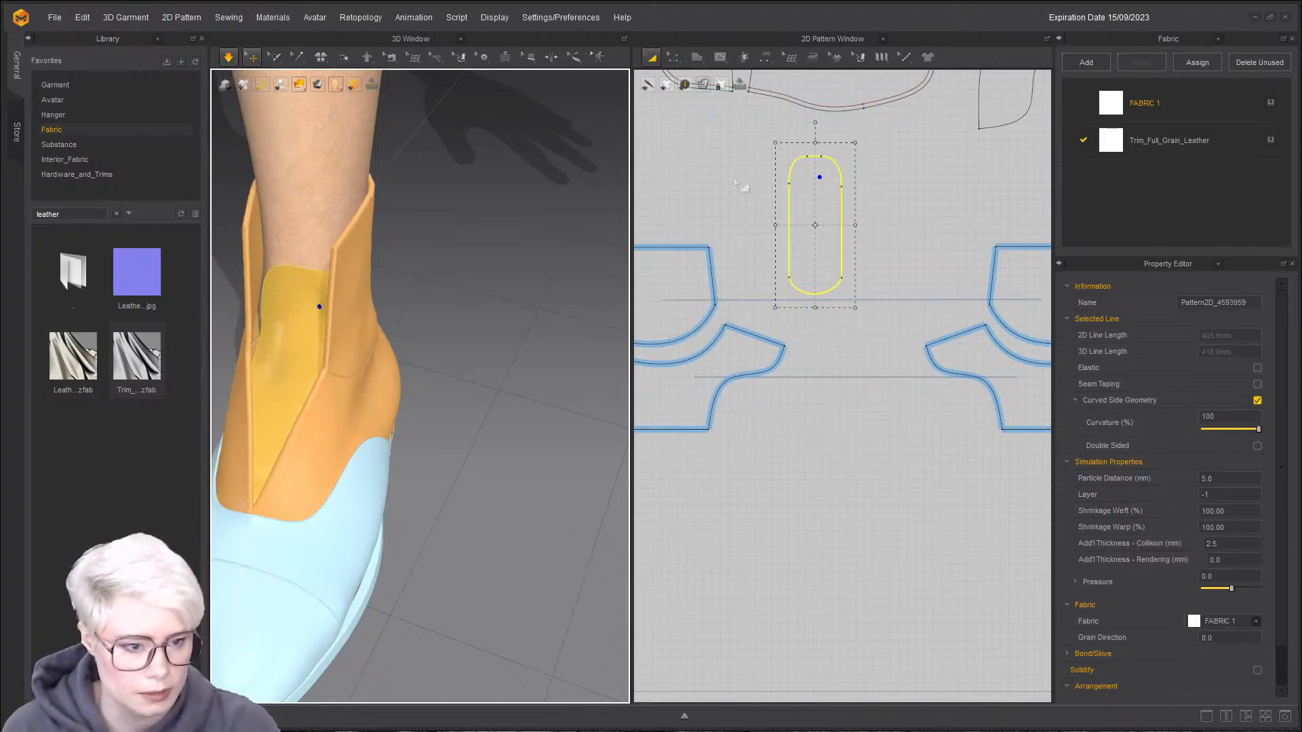
- Move the tongue pattern down between the ankle panels, stretch its upper end longer, and pull the simulated tongue up against the shin
middle_click_drag(807, 220, 814, 248)
left_click_drag(820, 304, 843, 423)
left_click_drag(851, 235, 850, 221)
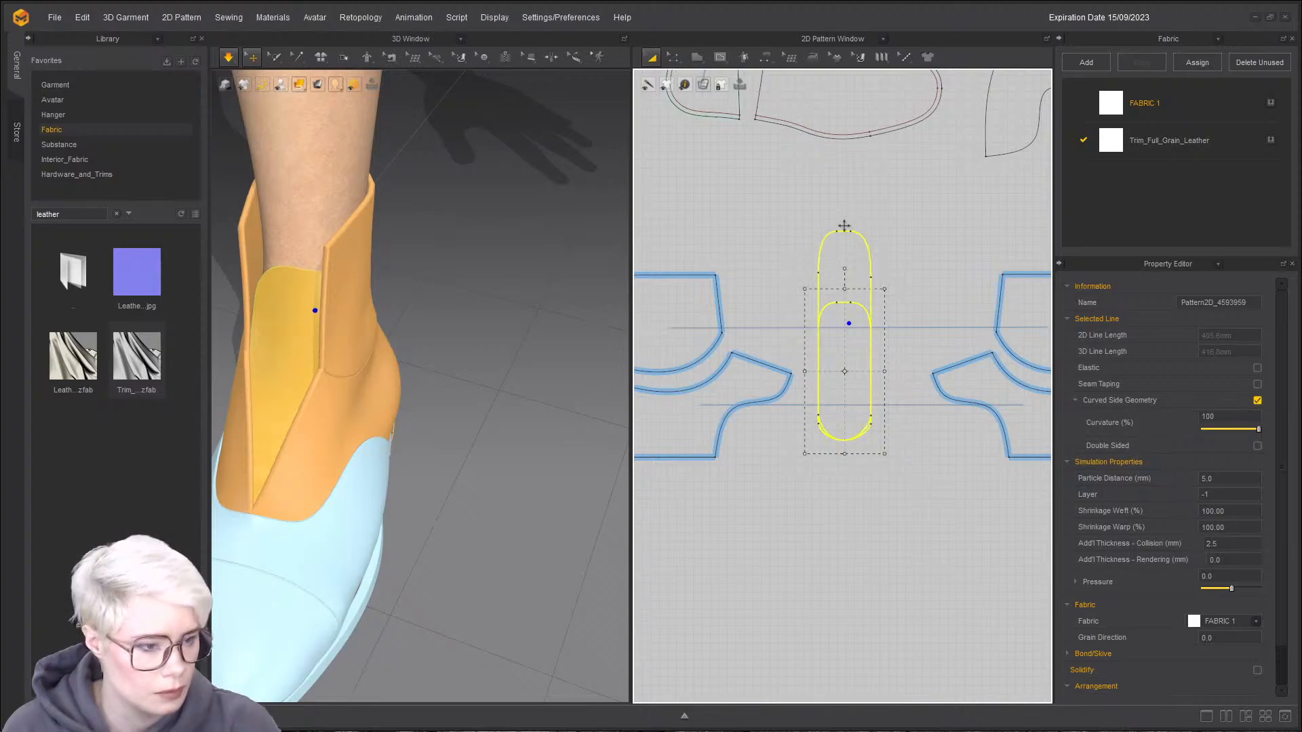
left_click_drag(275, 254, 242, 220)
mouse_move(309, 189)
left_mouse_down()
mouse_move(266, 245)
mouse_move(286, 196)
left_mouse_up()
mouse_move(268, 270)
left_mouse_down()
mouse_move(258, 265)
mouse_move(264, 276)
left_mouse_up()
- Shorten the tongue pattern slightly from its upper end and set its additional rendering thickness to 3 mm
key("b")
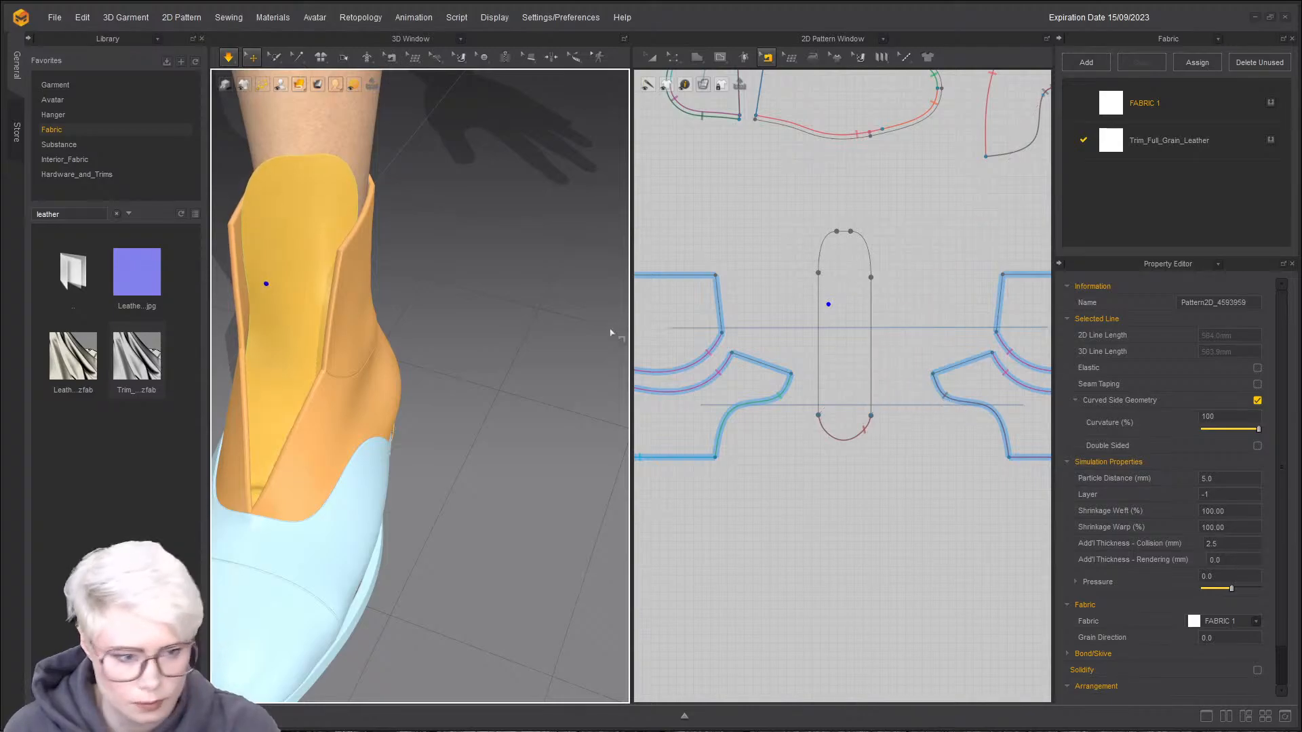
key("a")
left_click(828, 292)
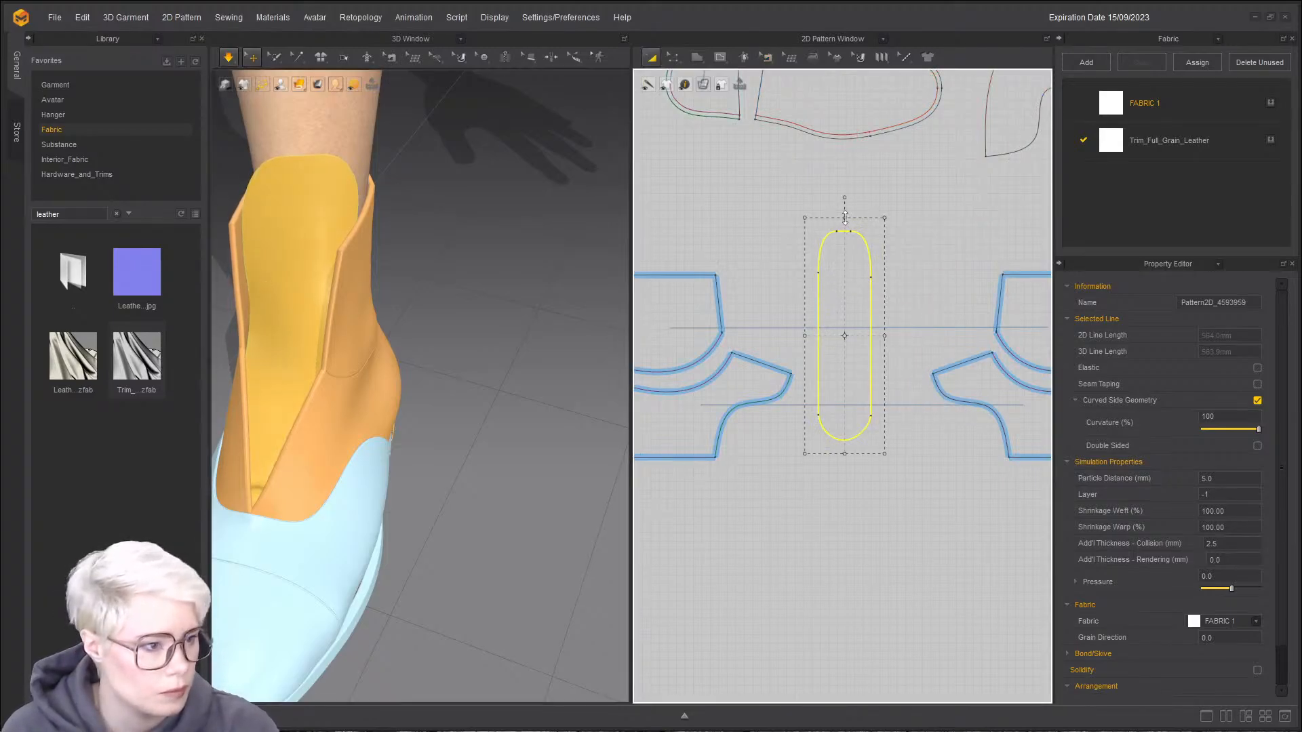
left_click_drag(847, 242, 846, 245)
key("q")
left_click(1226, 560)
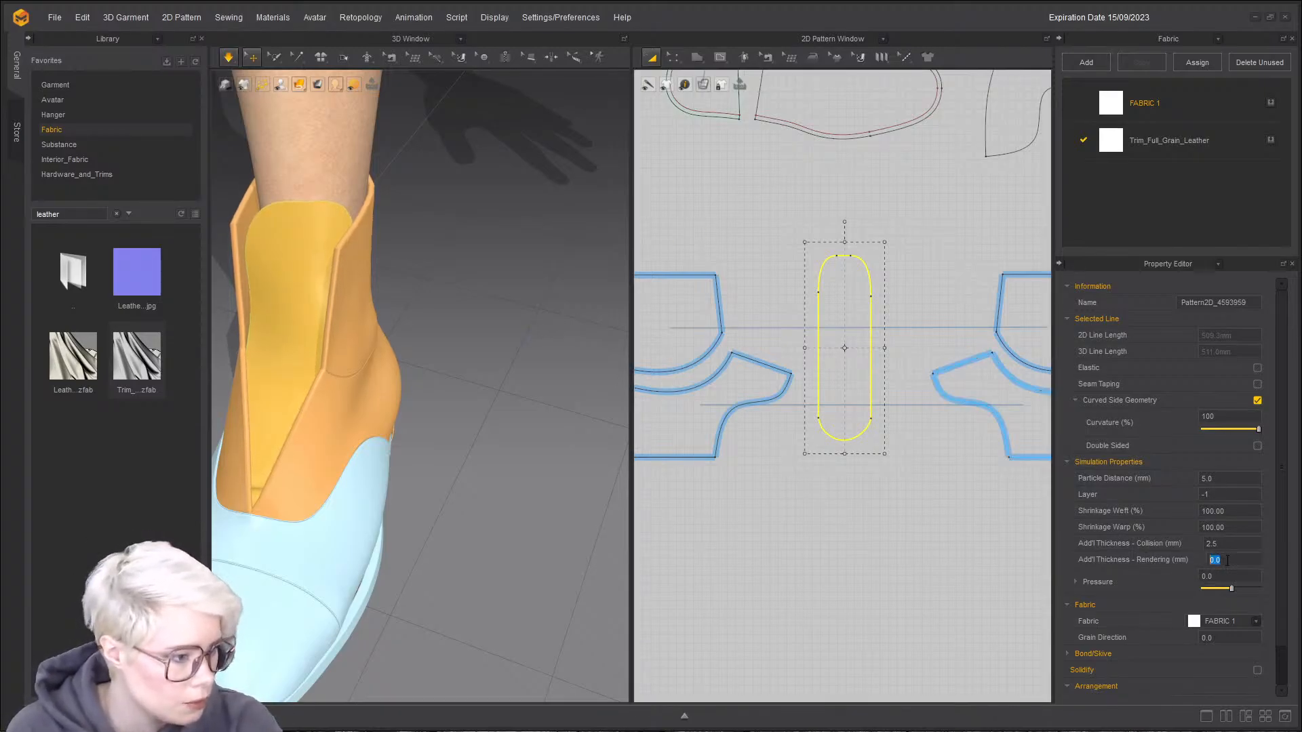
type("3")
key("Return")
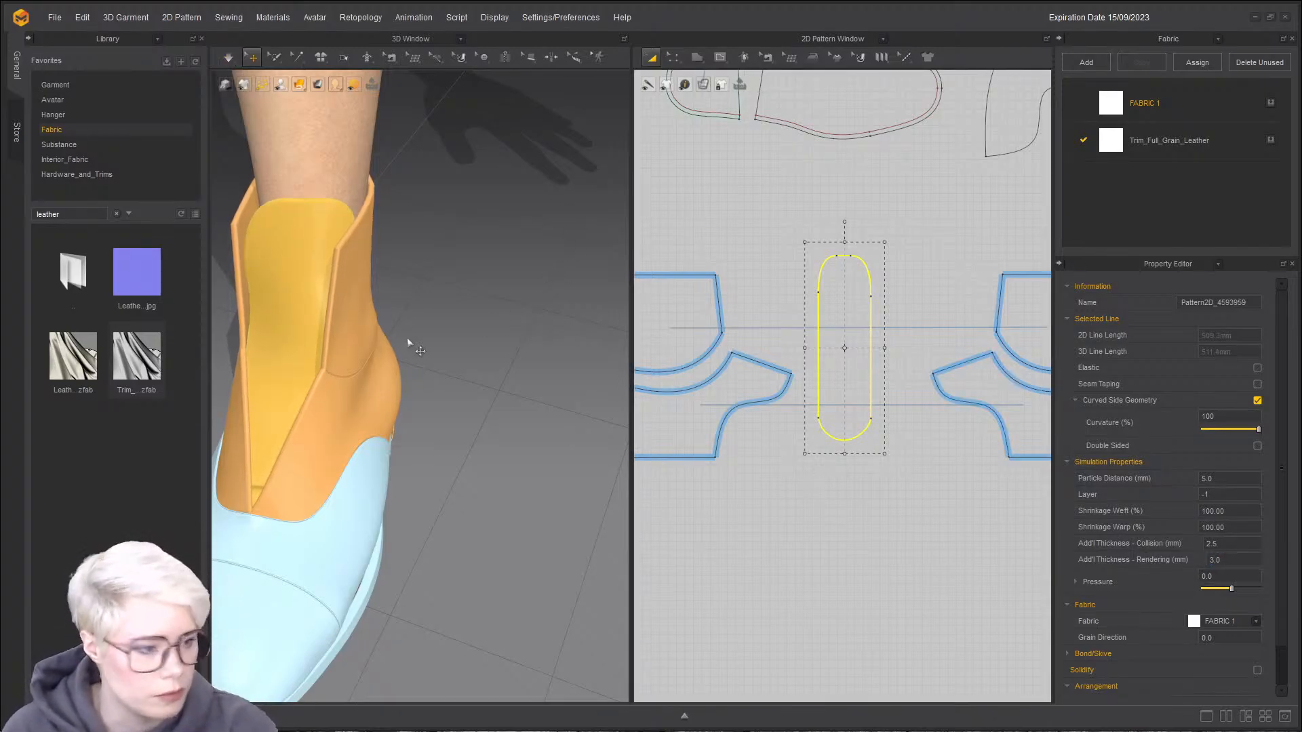
- Simulate the thickened tongue and pull it and the quarter pieces into place at the front opening
right_click_drag(324, 279, 308, 160)
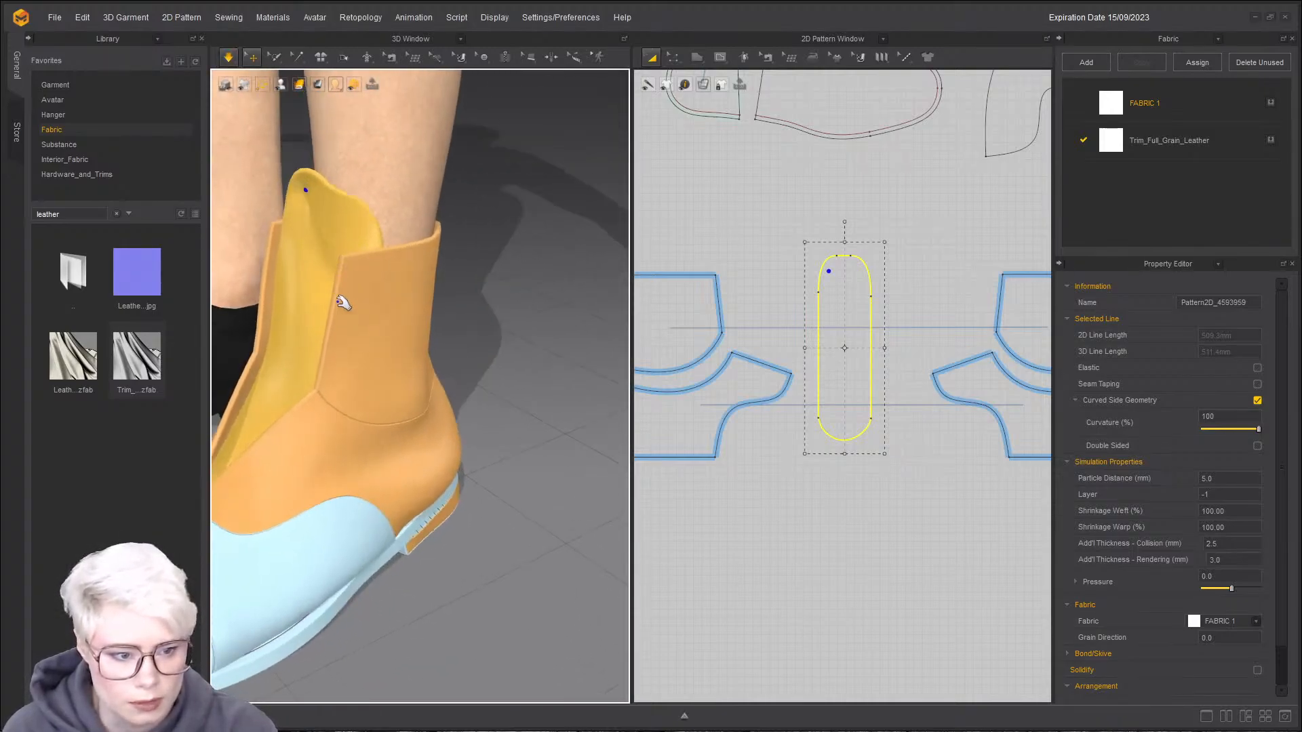
left_click_drag(289, 352, 283, 414)
right_click_drag(283, 414, 509, 415)
left_click(415, 385)
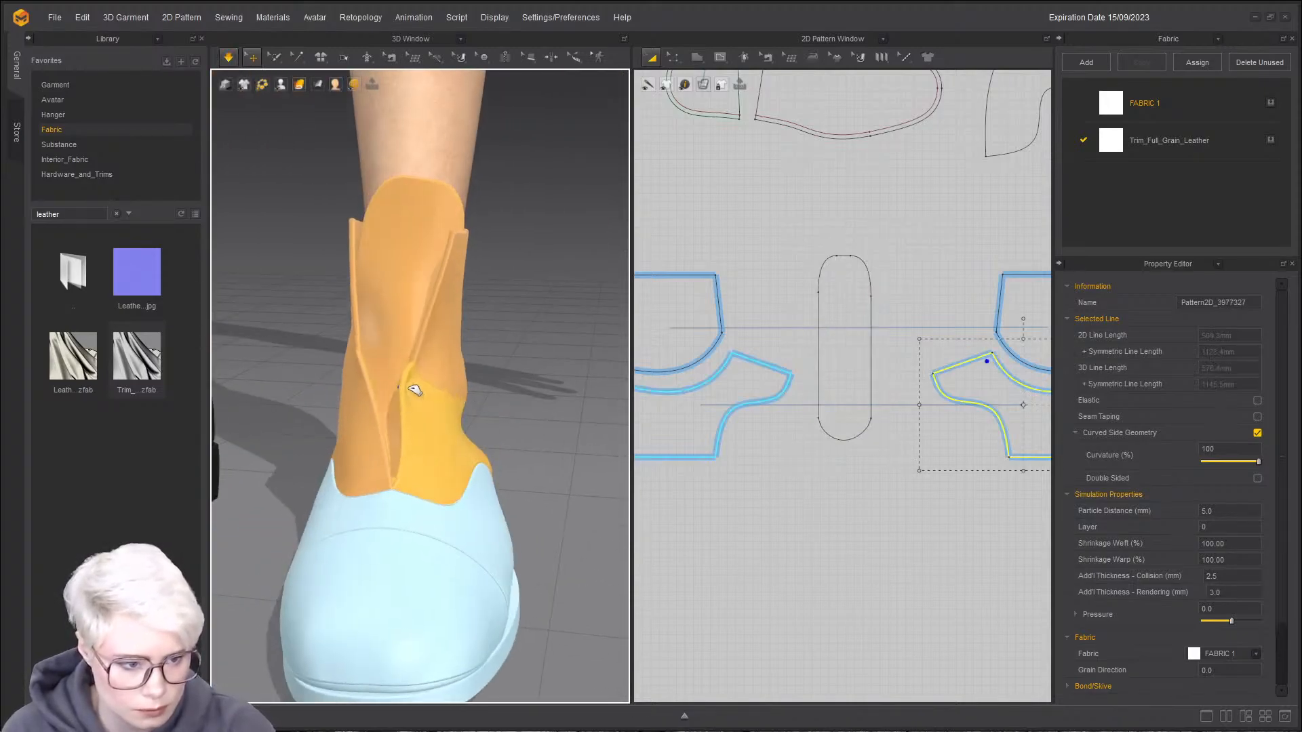
left_click(375, 382)
right_click_drag(437, 497, 372, 378)
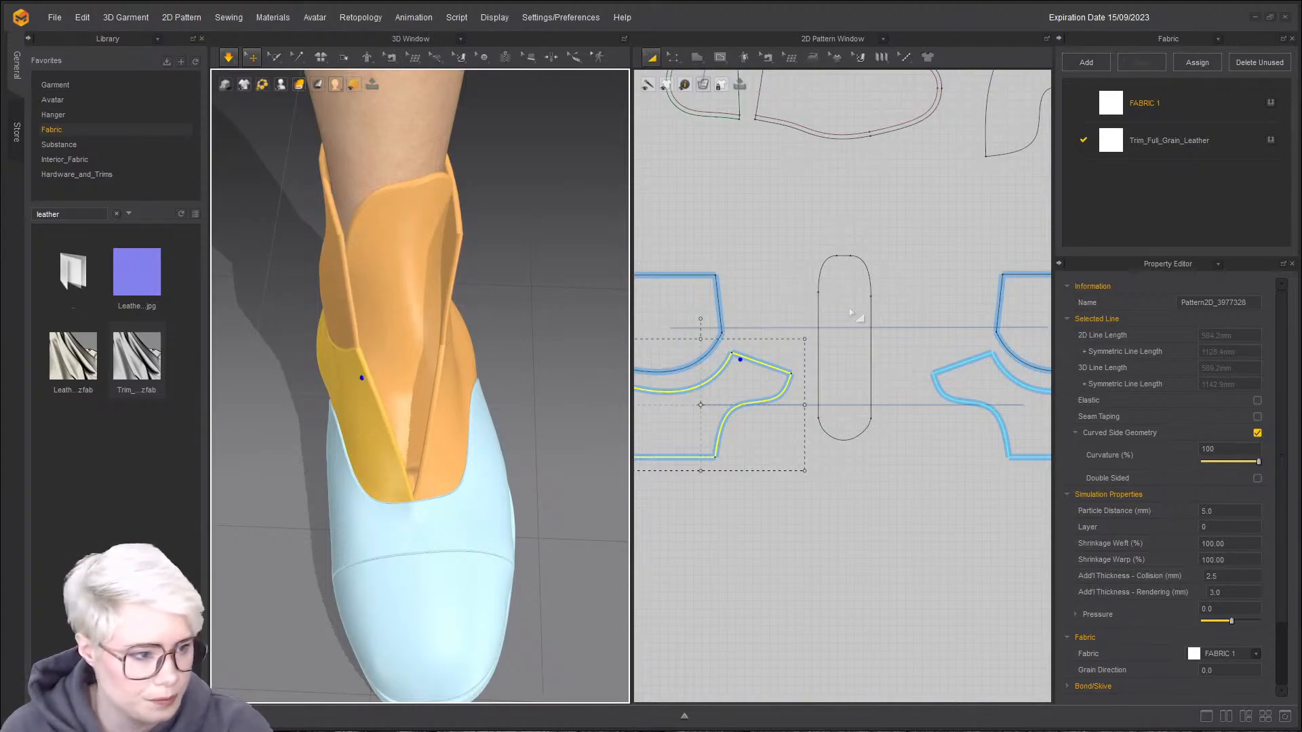
- Examine the figure skate reference photo for the shape of the ankle, front opening and tongue
scroll(893, 319, "down", 2)
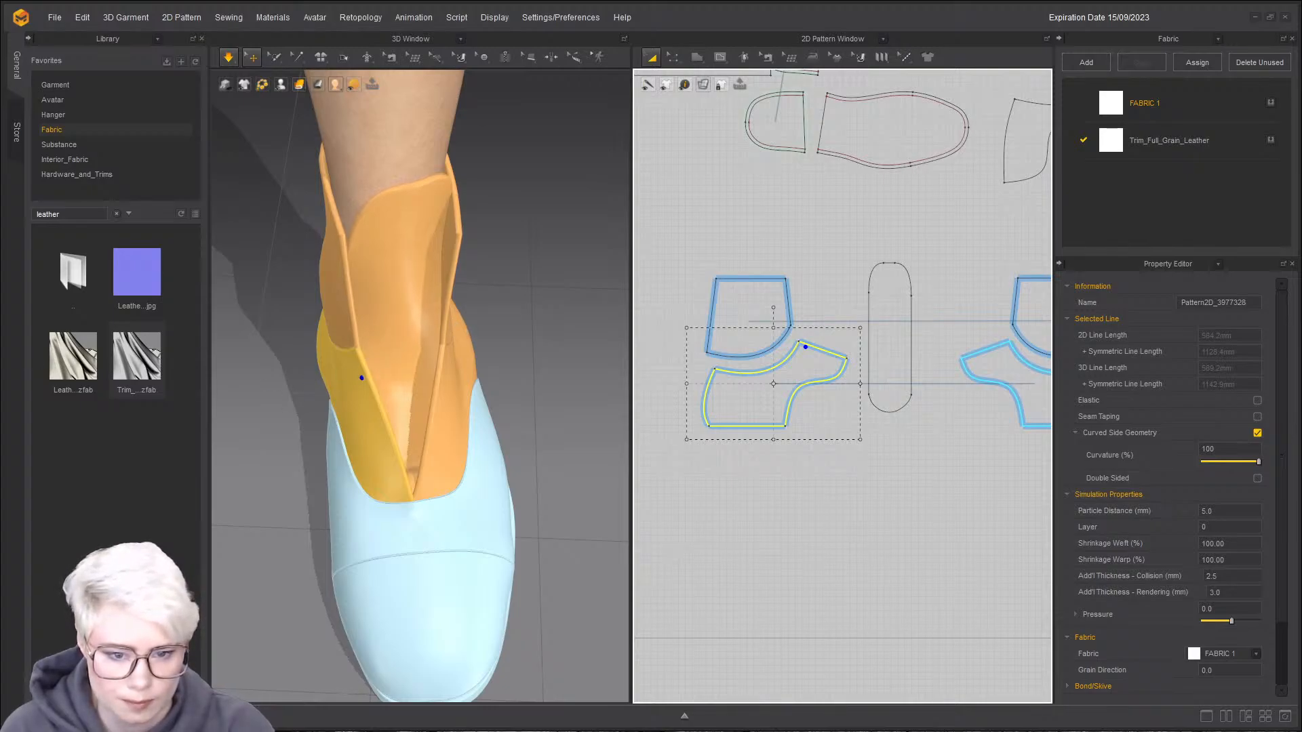
scroll(437, 336, "down", 2)
scroll(875, 236, "down", 1)
middle_click_drag(875, 235, 795, 290)
scroll(788, 249, "down", 1)
scroll(792, 244, "down", 2)
middle_click_drag(795, 227, 680, 436)
scroll(747, 314, "up", 5)
scroll(747, 309, "down", 2)
middle_click_drag(729, 180, 724, 303)
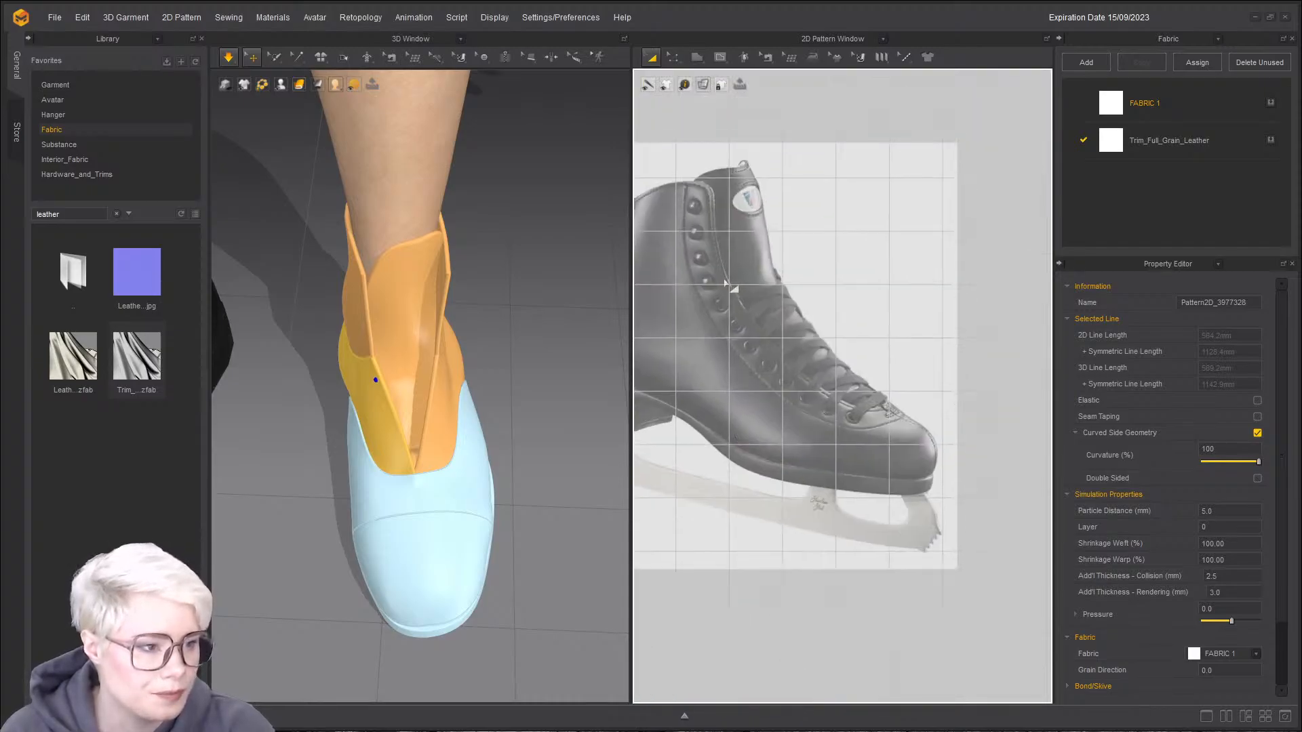
left_click(705, 334)
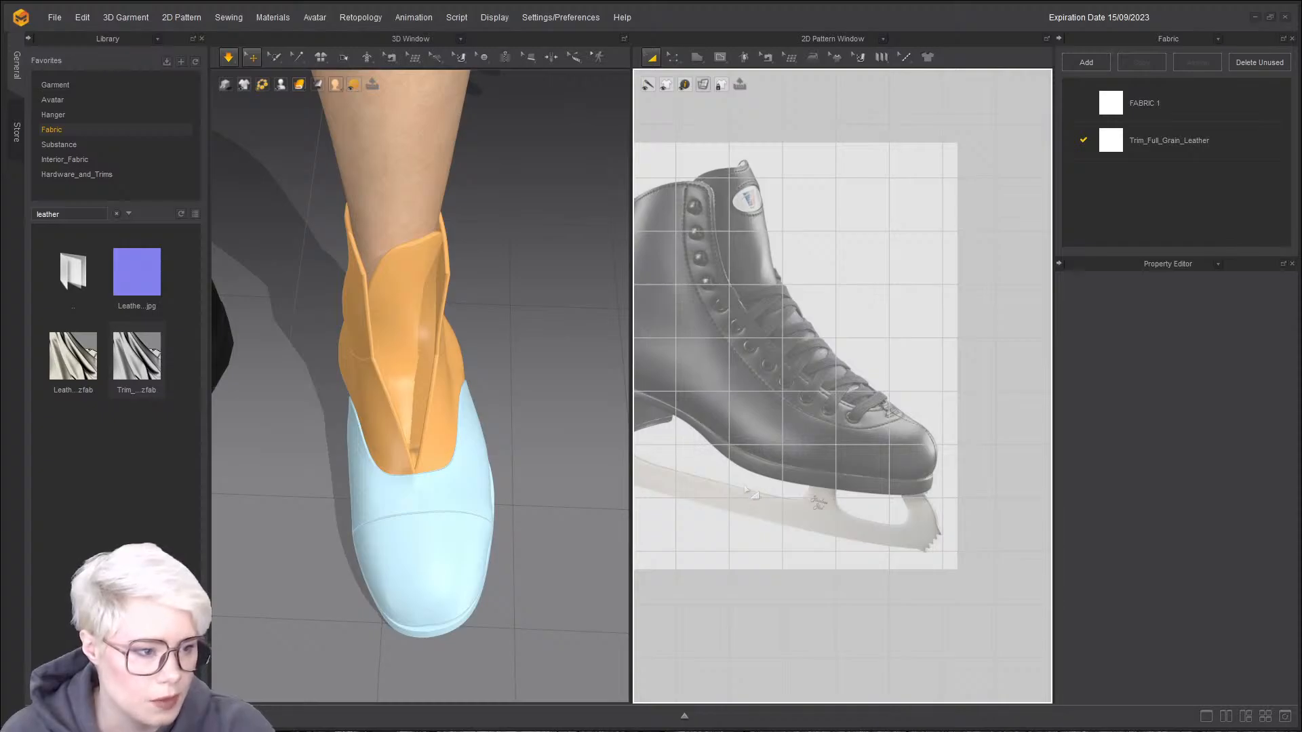
scroll(746, 493, "down", 2)
middle_click_drag(746, 493, 810, 215)
scroll(766, 658, "down", 2)
middle_click_drag(767, 657, 865, 383)
scroll(866, 383, "up", 6)
- Merge the ankle panel with the quarter piece along their curved sewing line
right_click_drag(400, 352, 410, 427)
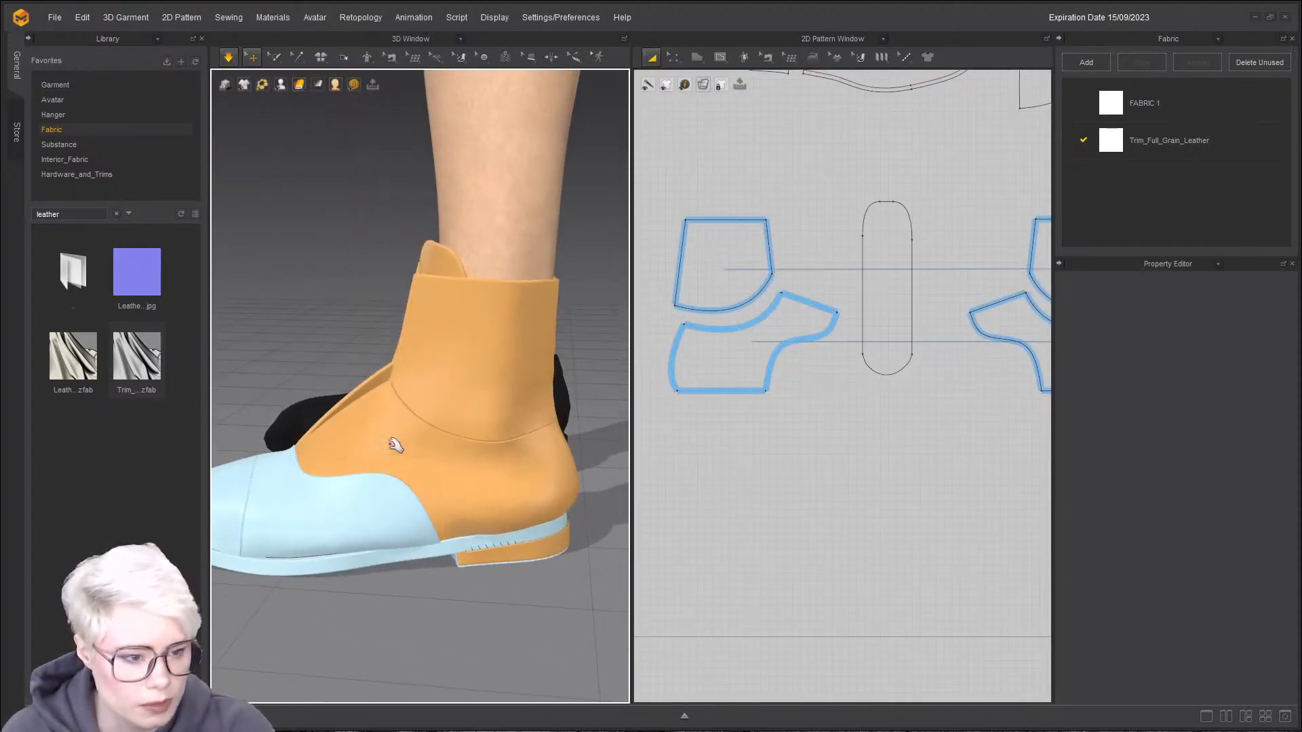
key("z")
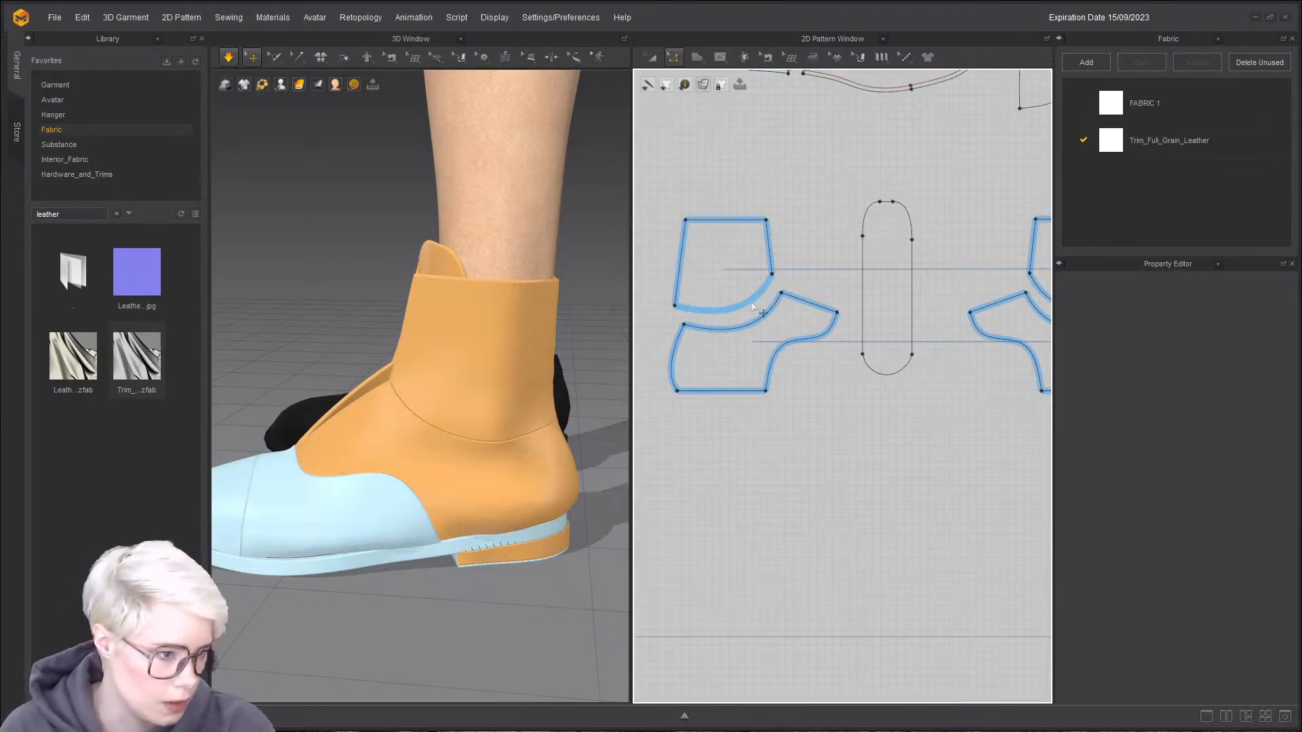
left_click(752, 306)
key("b")
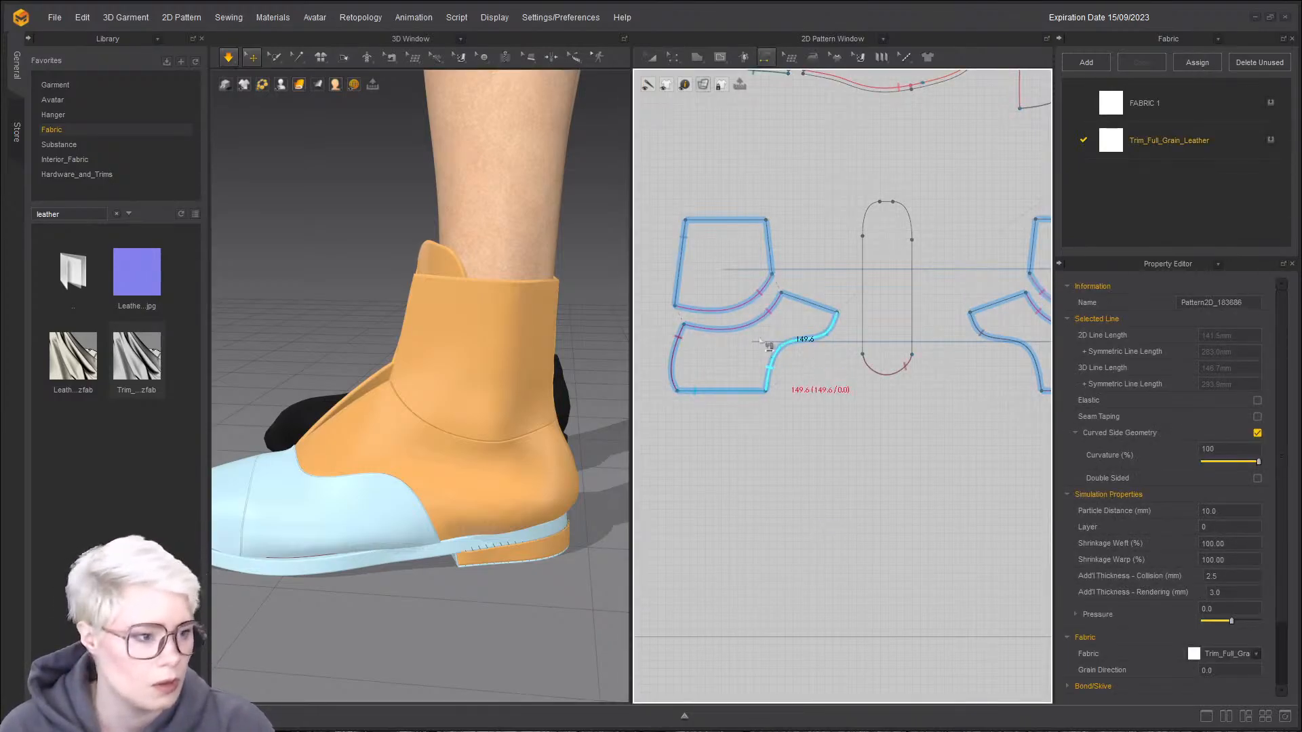
left_click(767, 319)
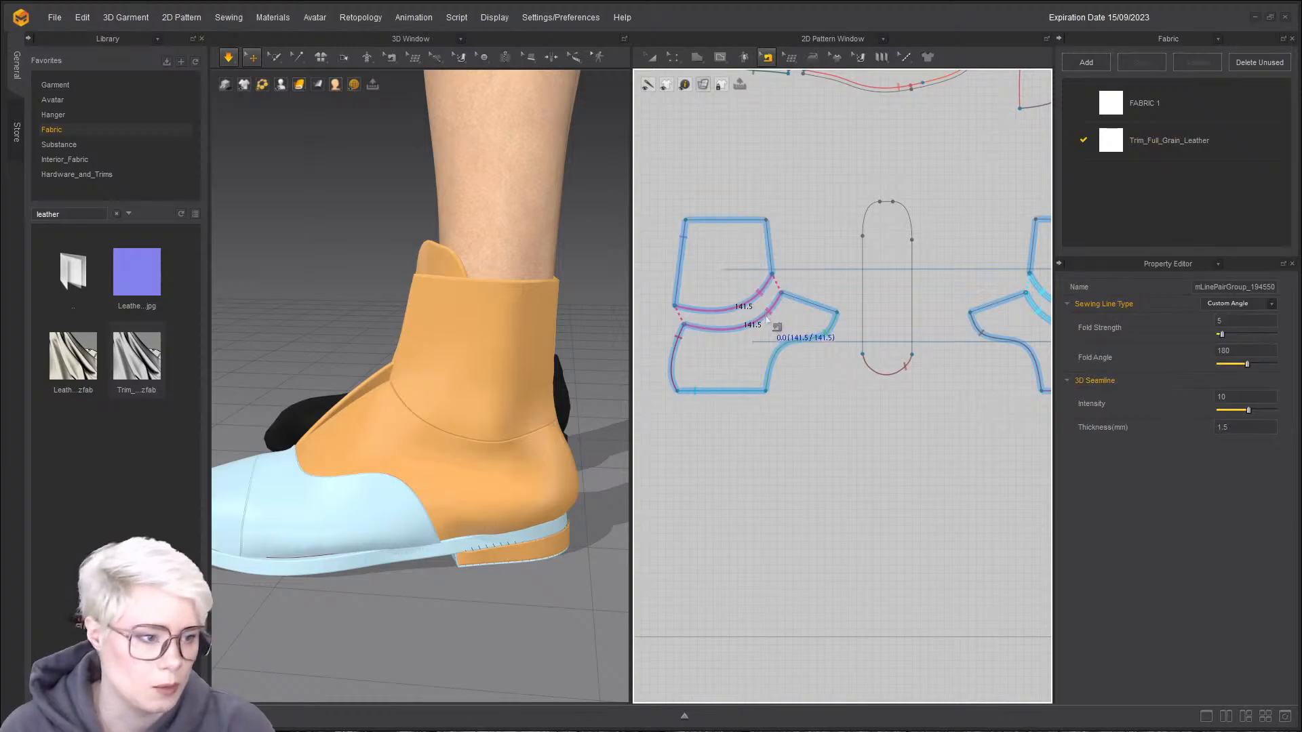
right_click(767, 318)
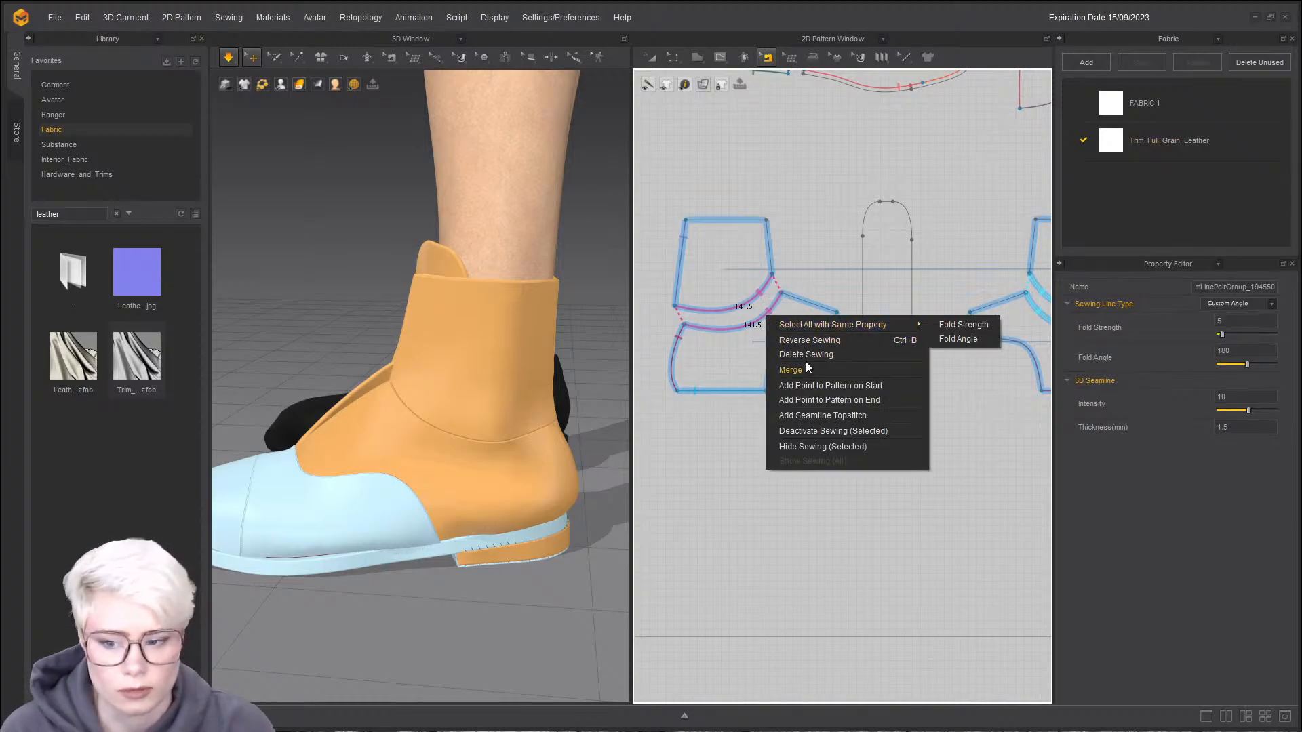
left_click(832, 373)
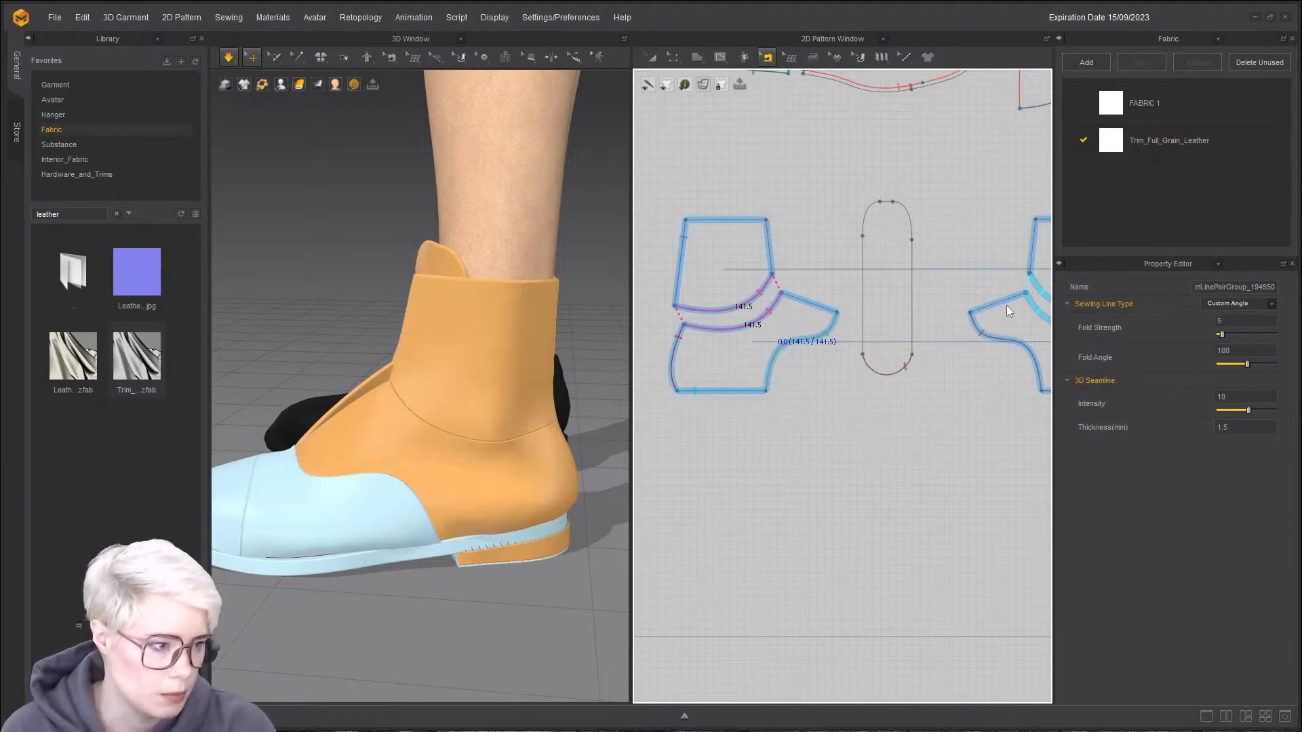
left_click(838, 324)
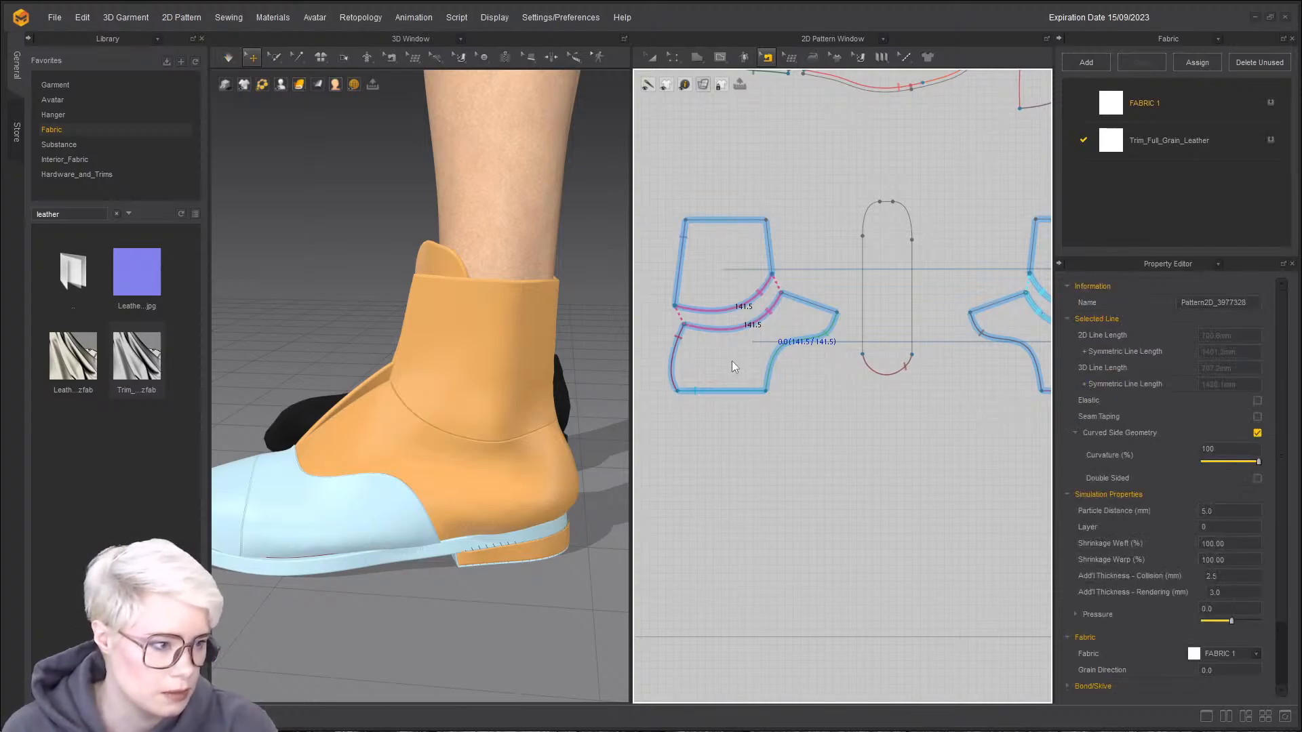
middle_click_drag(784, 344, 724, 359)
scroll(723, 360, "down", 2)
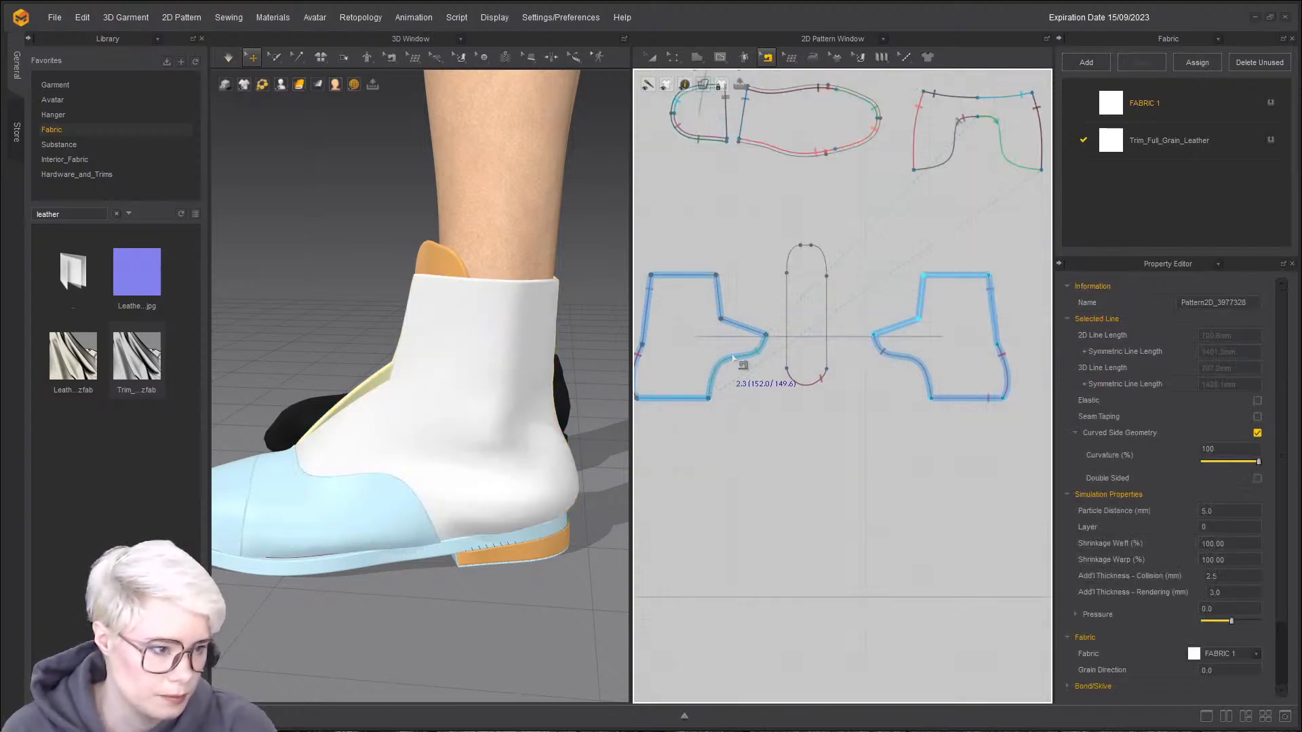
scroll(456, 407, "up", 1)
- Reshape the merged boot piece's angular front edge into a smooth concave curve from the collar to the lower front tip
right_click_drag(449, 408, 363, 450)
scroll(691, 317, "up", 3)
scroll(773, 333, "up", 2)
key("z")
left_click(680, 63)
left_click(709, 136)
left_click(811, 282)
left_click_drag(785, 333, 770, 349)
left_click_drag(721, 259, 710, 257)
- Examine the boot's new front curve and overall silhouette from several angles
right_click_drag(432, 424, 462, 429)
right_click_drag(560, 416, 356, 398)
left_click(355, 398)
right_click_drag(329, 353, 391, 343)
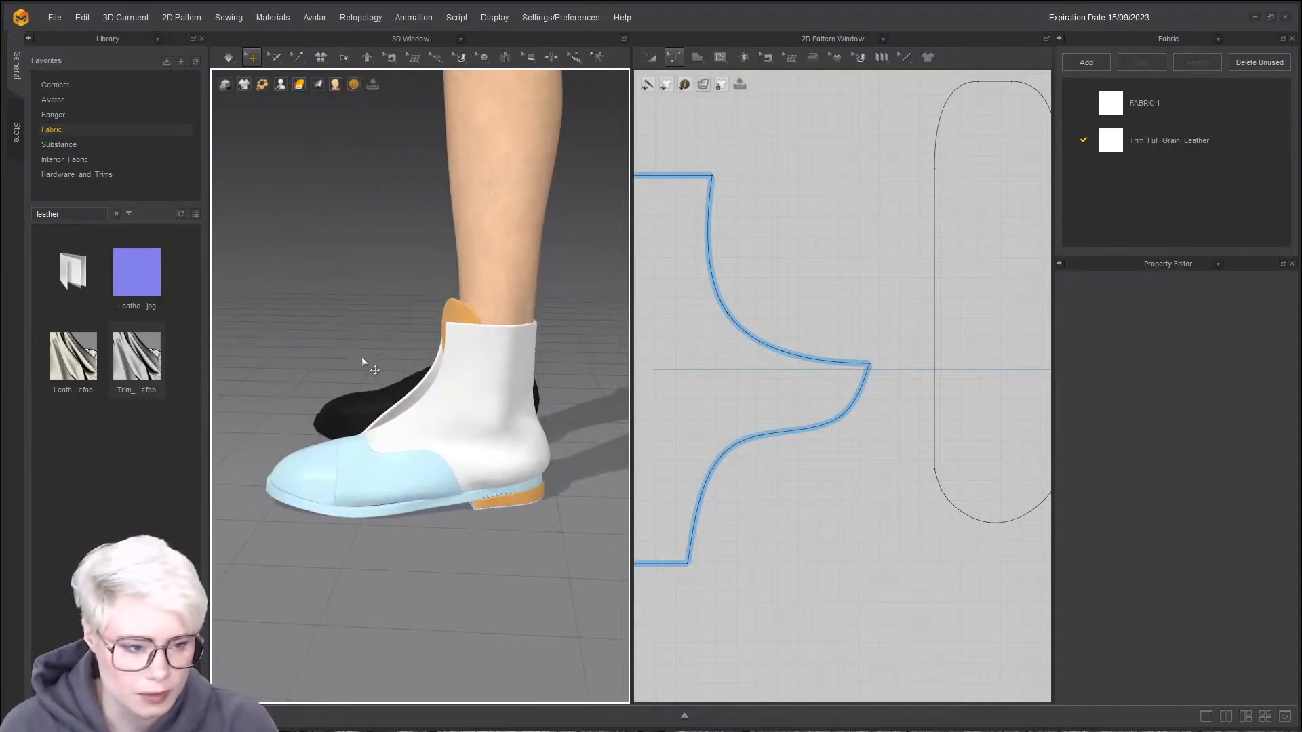
right_click_drag(411, 339, 436, 366)
scroll(436, 366, "up", 3)
middle_click_drag(436, 366, 372, 343)
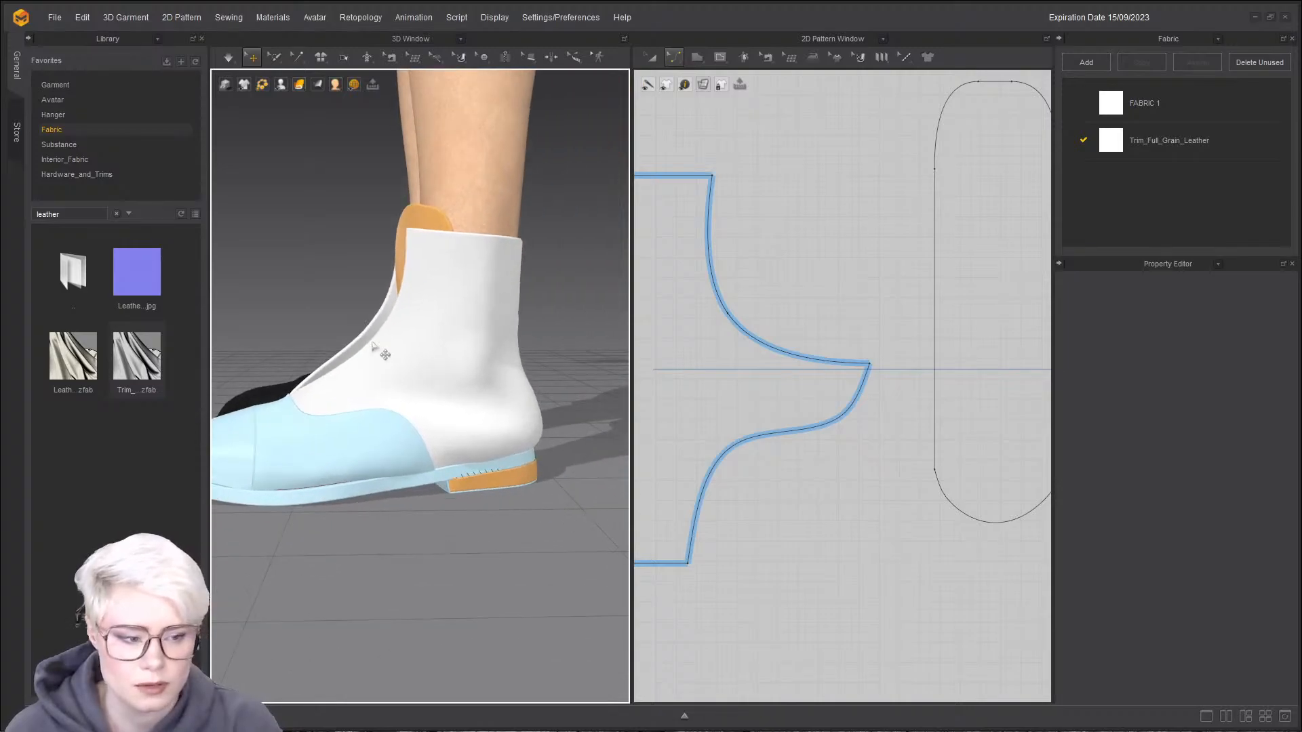
right_click_drag(428, 391, 438, 447)
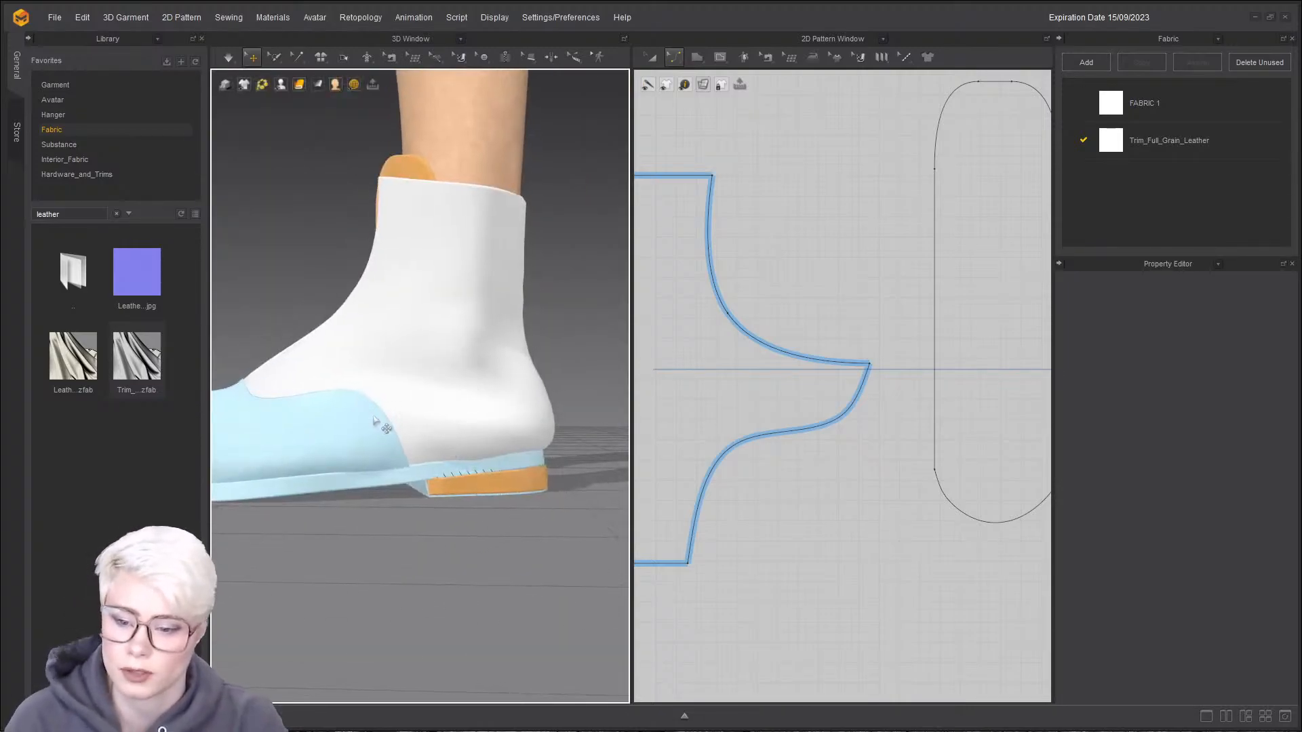
scroll(429, 412, "down", 3)
right_click_drag(429, 412, 267, 343)
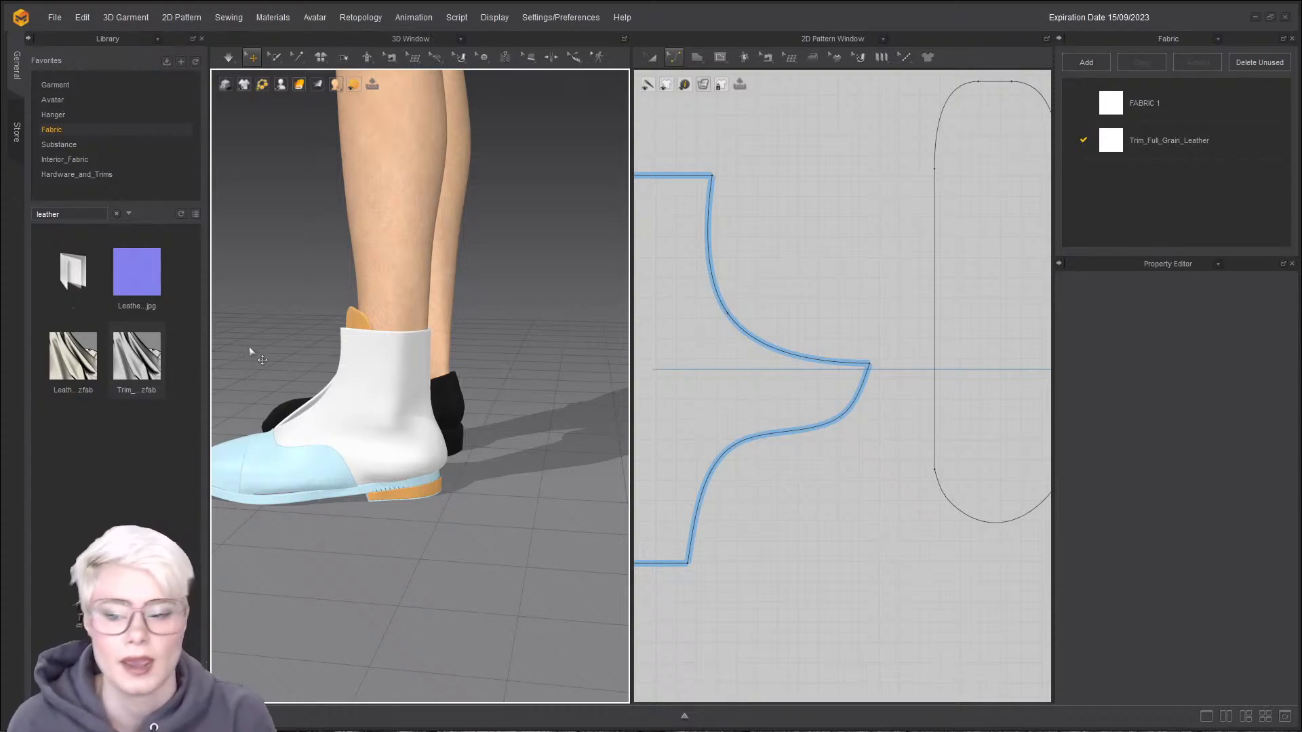
- Select both merged boot pieces, simulate them, and pull the collar up around the ankle
right_click(377, 393)
left_click(252, 344)
left_click(370, 400)
right_click_drag(434, 404, 329, 400)
left_click(432, 453, "shift")
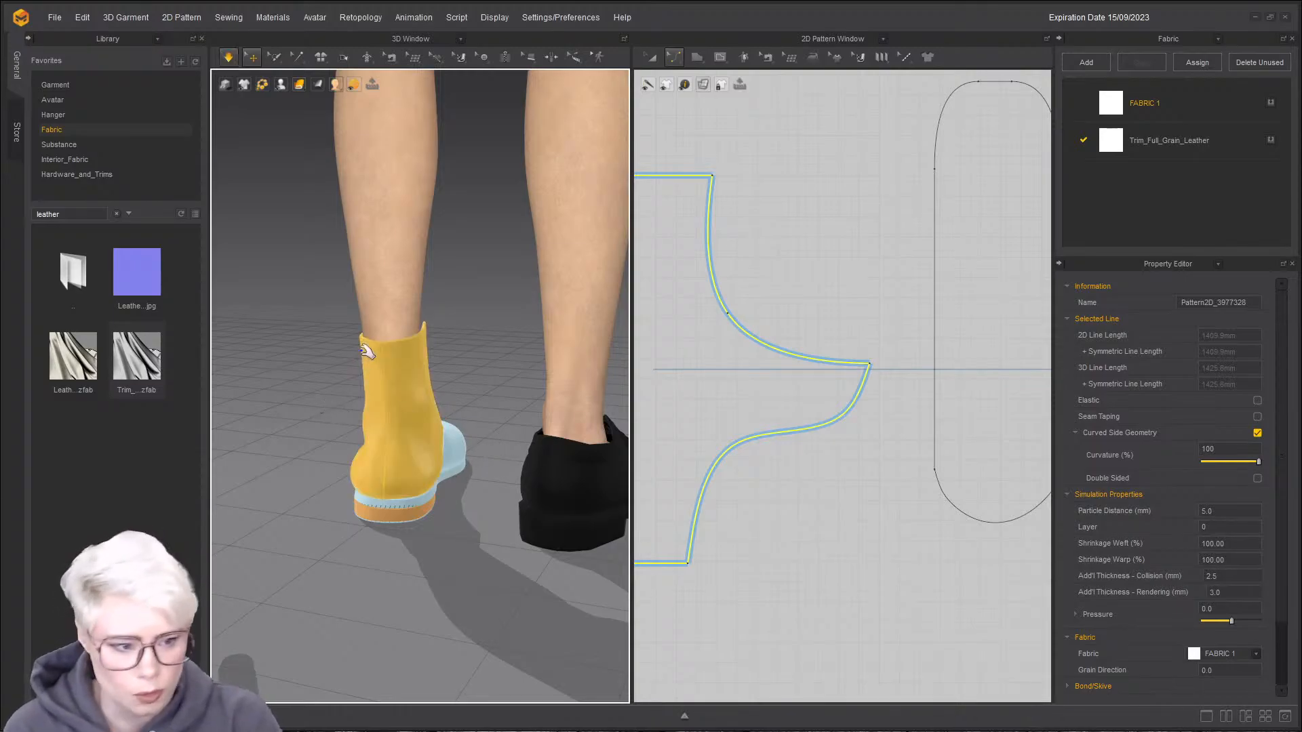
left_click_drag(338, 174, 342, 196)
right_click_drag(339, 414, 395, 441)
left_click_drag(394, 359, 401, 192)
right_click_drag(405, 407, 413, 385)
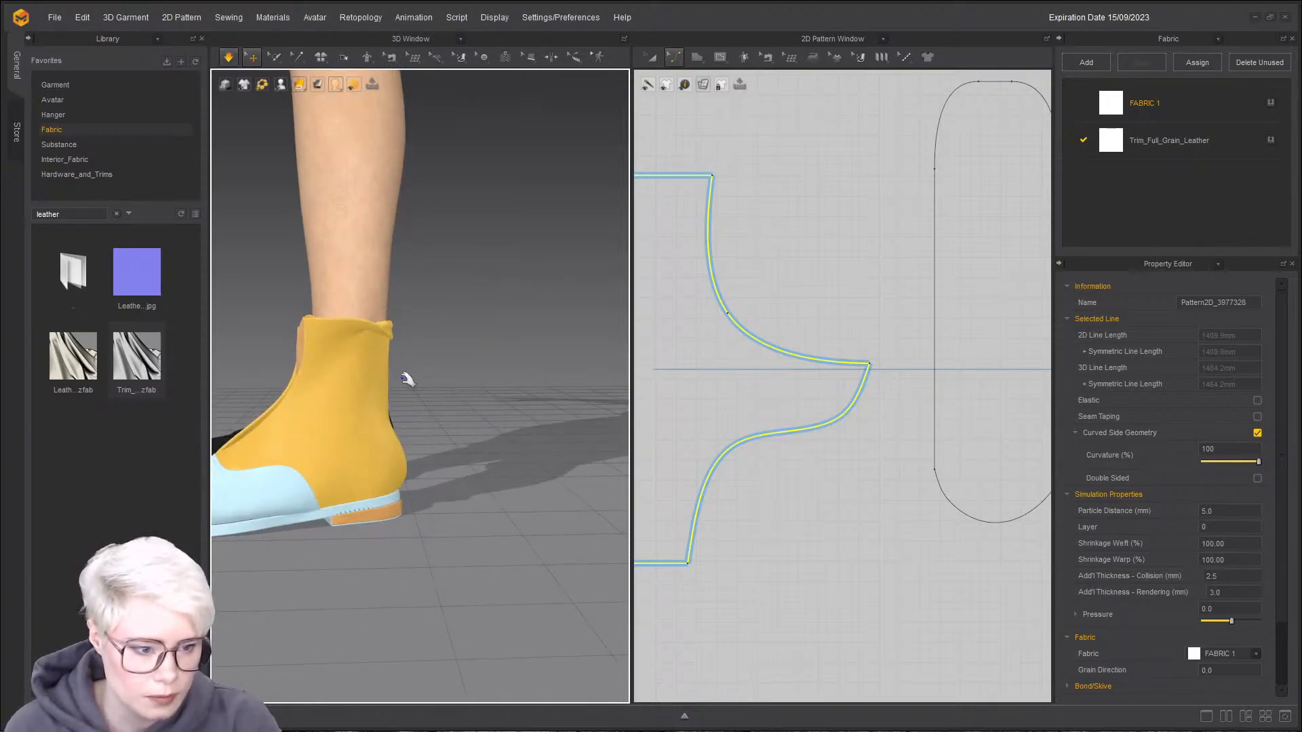
left_click_drag(395, 341, 401, 272)
- Pull the back of the boot upward during simulation to smooth the folds above the heel
right_click_drag(346, 364, 268, 351)
scroll(292, 379, "down", 4)
right_click_drag(431, 529, 380, 539)
right_click_drag(386, 444, 421, 494)
left_click_drag(424, 373, 425, 334)
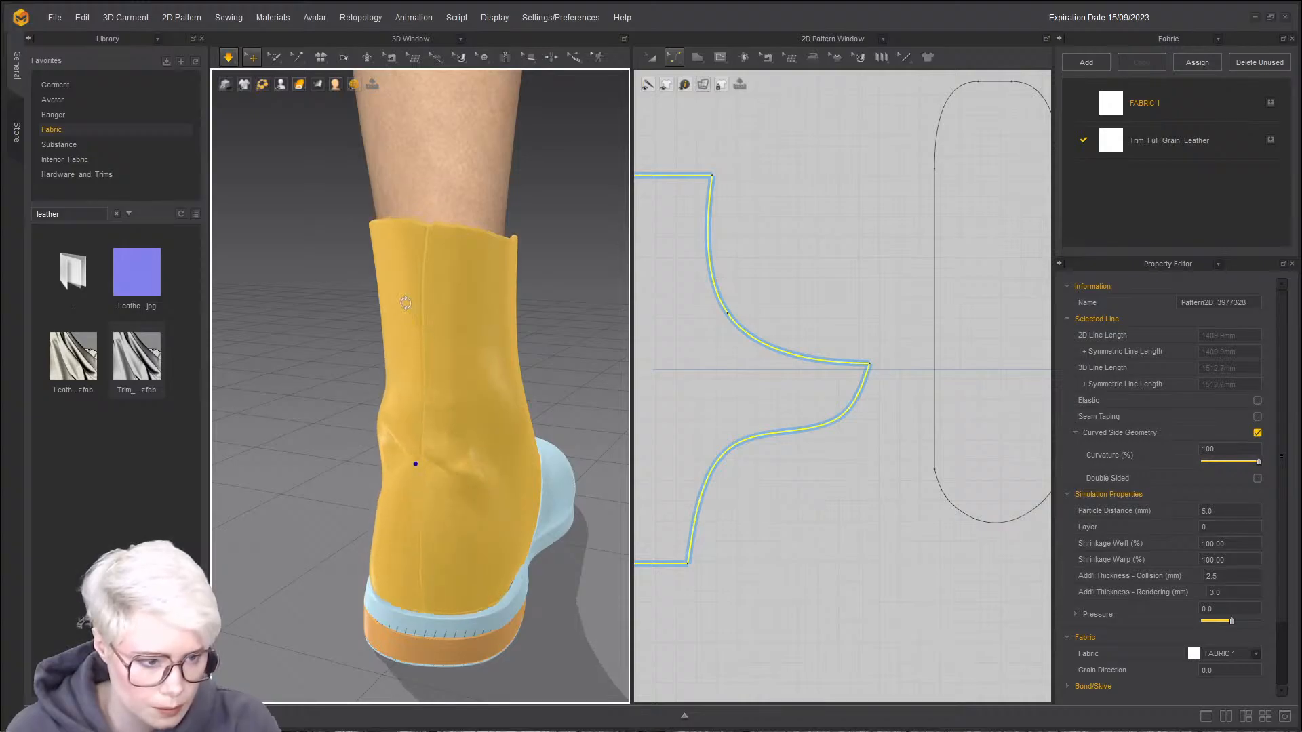
right_click_drag(441, 546, 500, 522)
key("space")
key("space")
right_click_drag(469, 573, 531, 535)
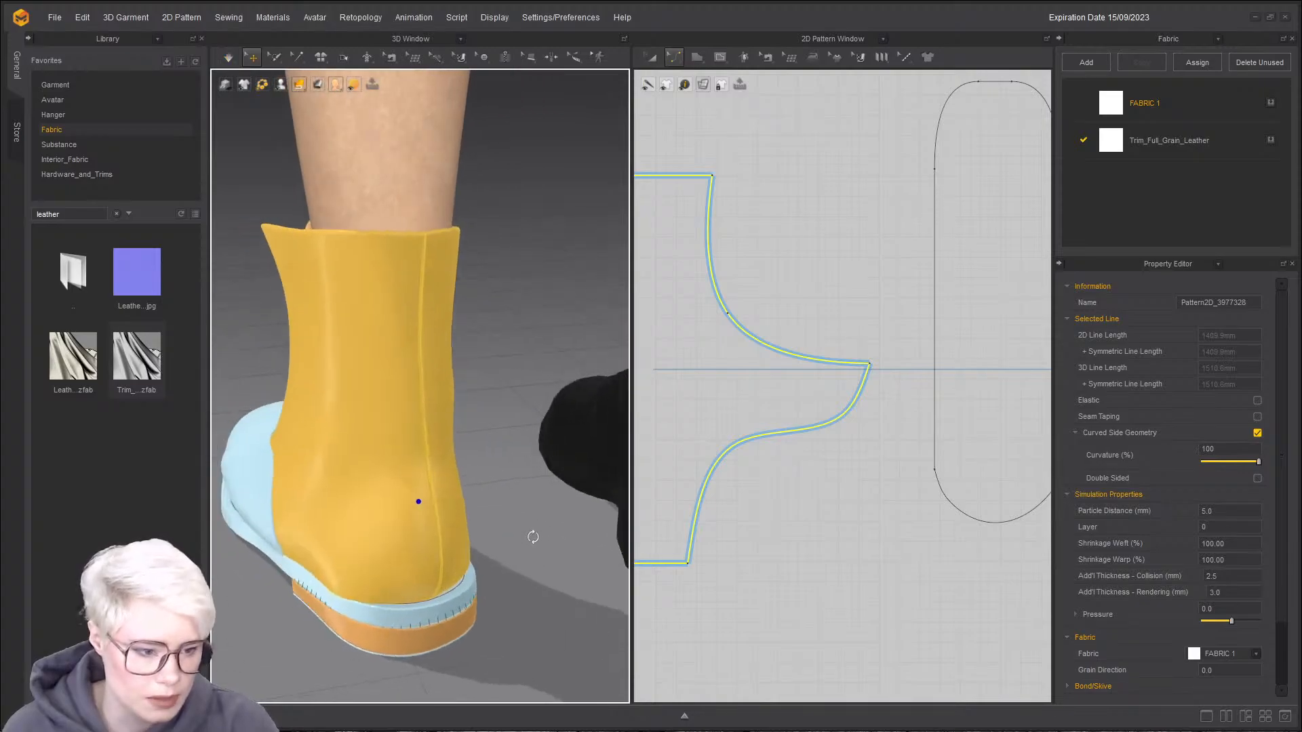
- Undo the last change and try to move the boot pieces up off the shoe sole
key("ctrl+z")
left_click(536, 570)
left_click_drag(468, 534, 567, 561)
right_click_drag(567, 560, 493, 542)
scroll(492, 543, "up", 10)
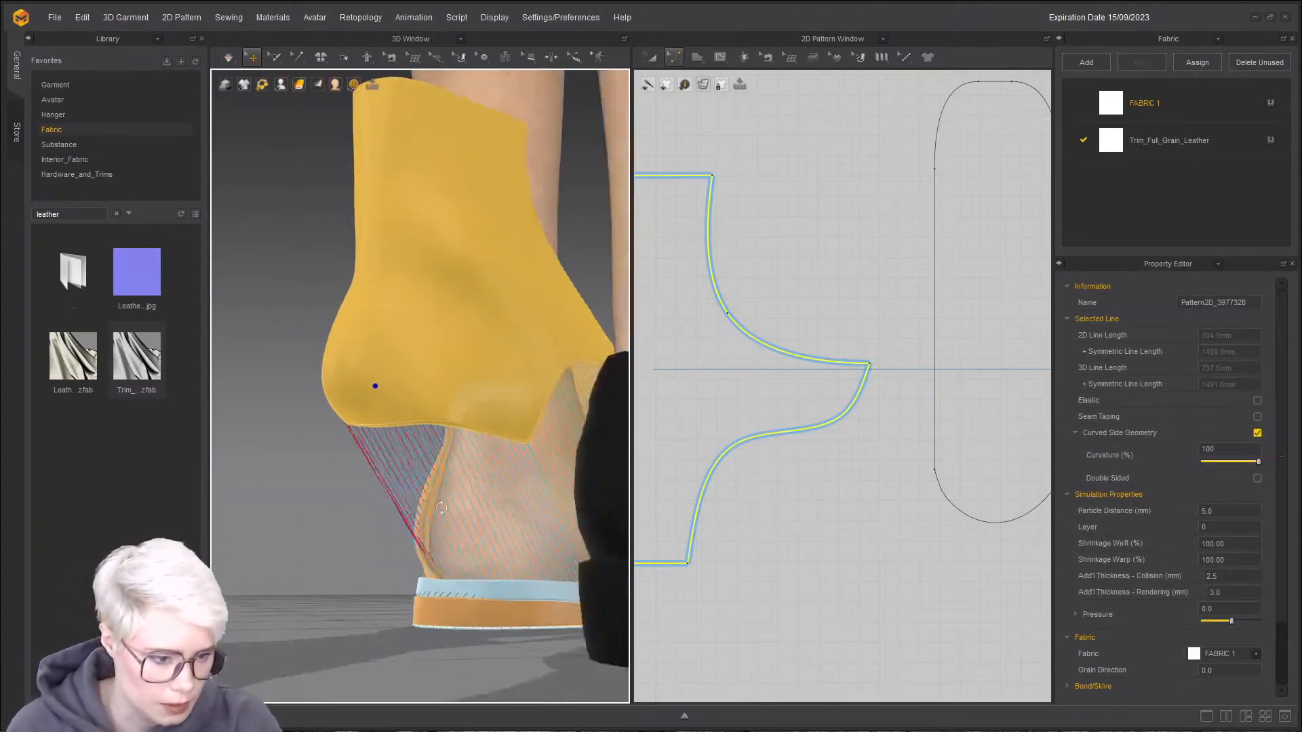
scroll(417, 532, "down", 2)
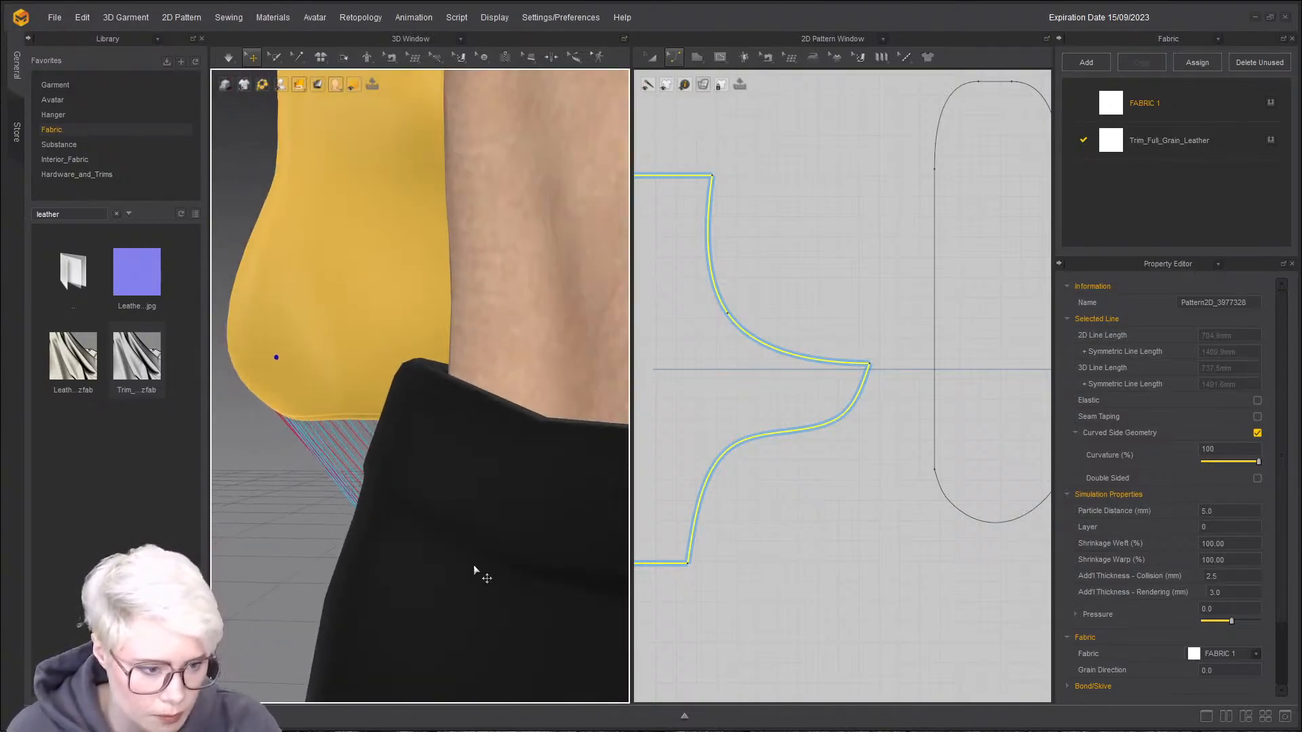
scroll(360, 552, "down", 1)
- Try hiding the avatar to expose the inside of the moved boot pieces and their sewing lines
left_click(414, 504)
right_click(416, 505)
left_click(502, 646)
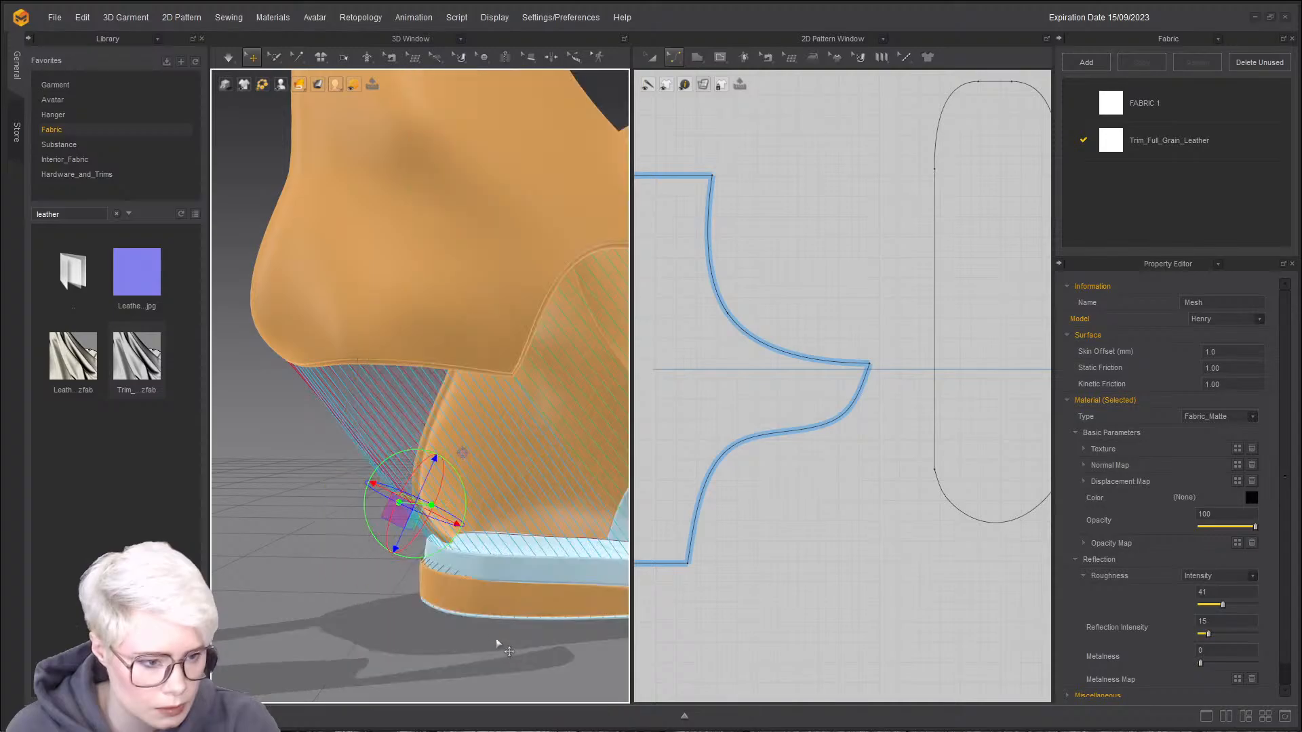
scroll(481, 542, "down", 3)
key("ctrl+z")
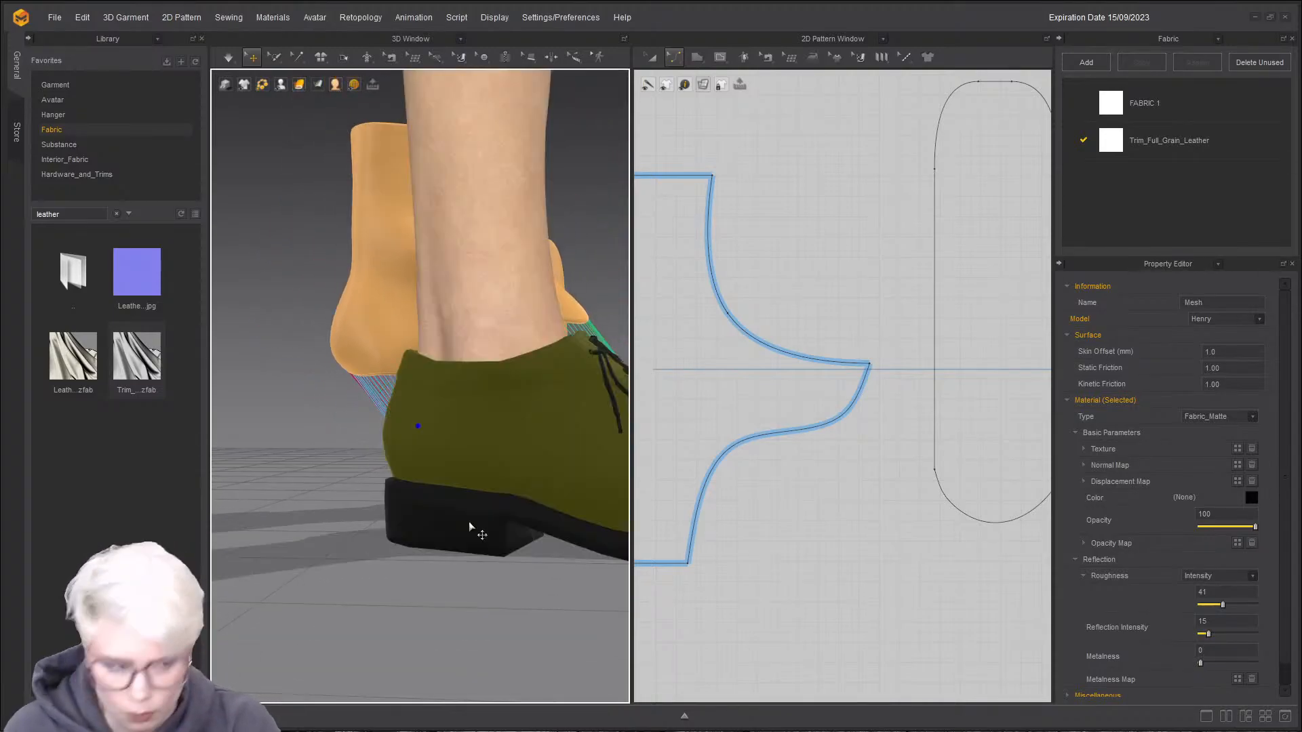
left_click(475, 471)
right_click(475, 471)
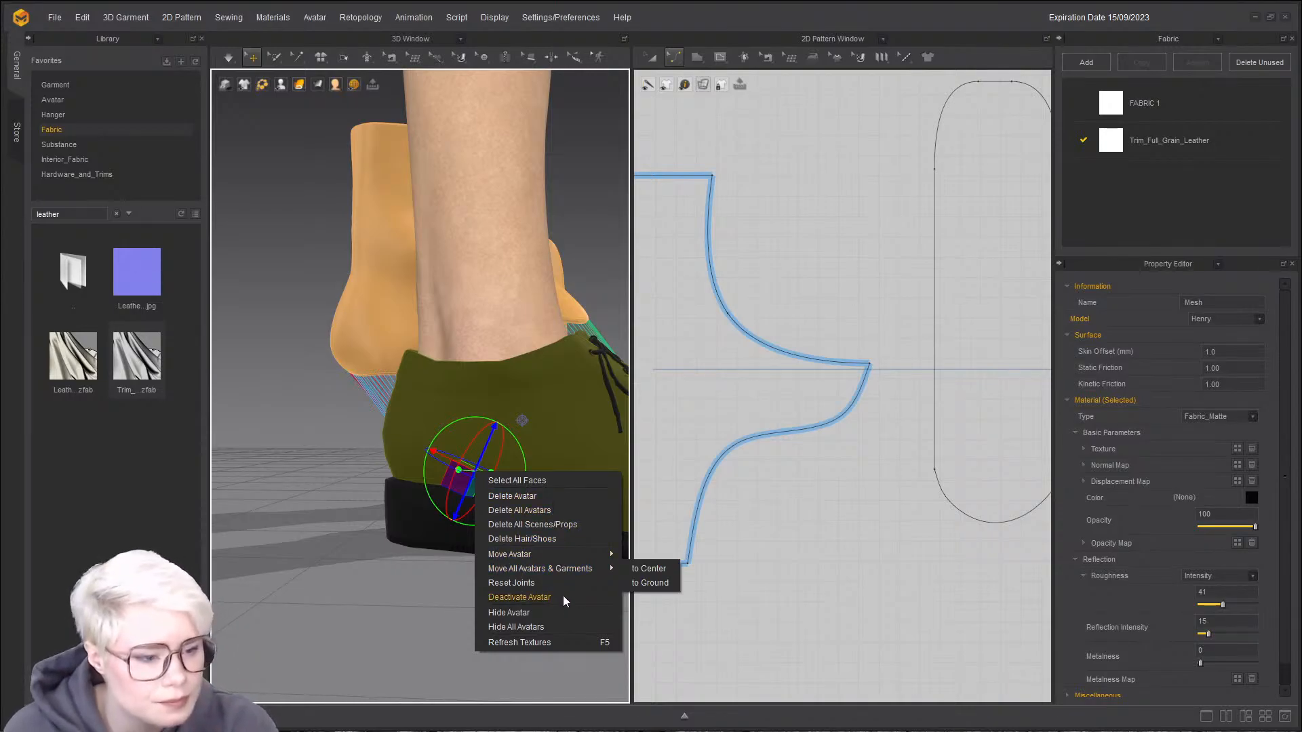
left_click(358, 545)
scroll(358, 546, "up", 3)
right_click_drag(358, 546, 441, 542)
scroll(441, 488, "down", 3)
right_click_drag(441, 488, 419, 449)
- Undo the hiding of the avatar and the displacement of the boot pieces
left_click(420, 449)
key("ctrl+z")
key("ctrl+z")
key("ctrl+z")
key("ctrl+z")
key("ctrl+z")
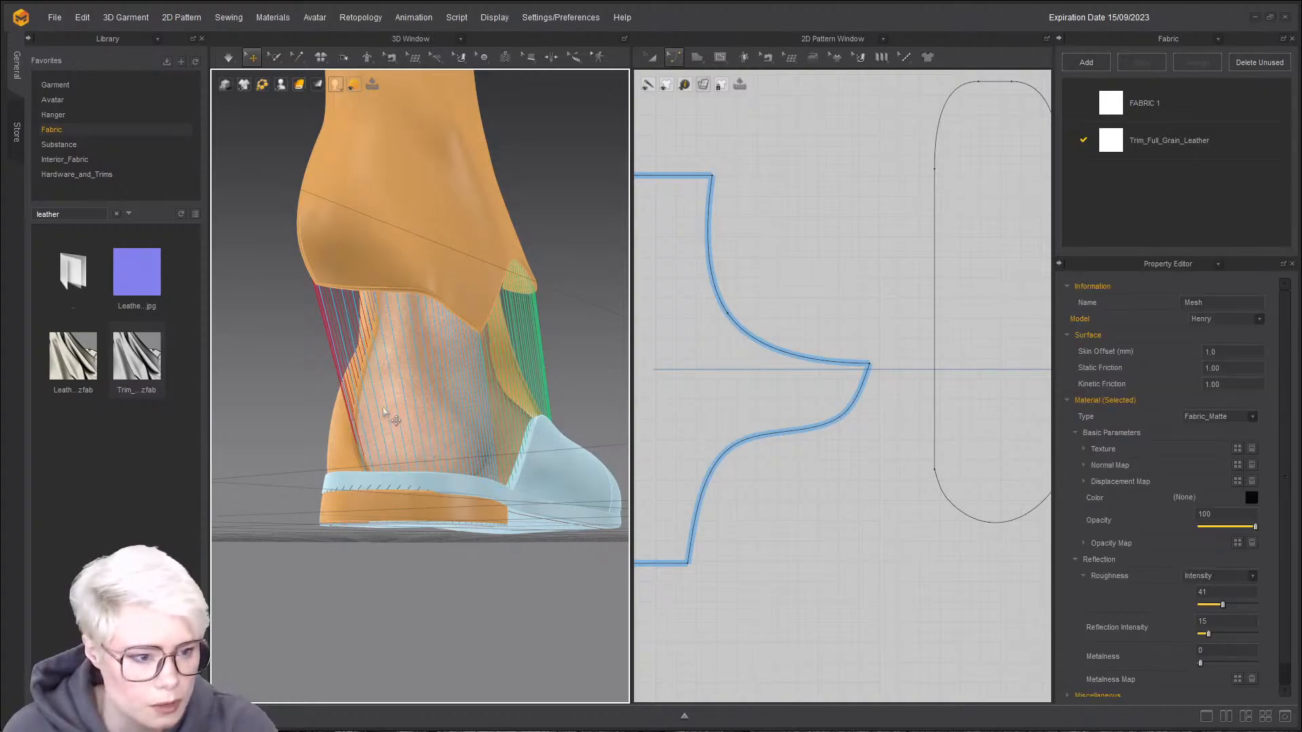
- Try moving the boot's side piece away from the foot to expose the heel and sewing lines, and undo the displacement
right_click_drag(306, 409, 452, 377)
left_click(478, 448)
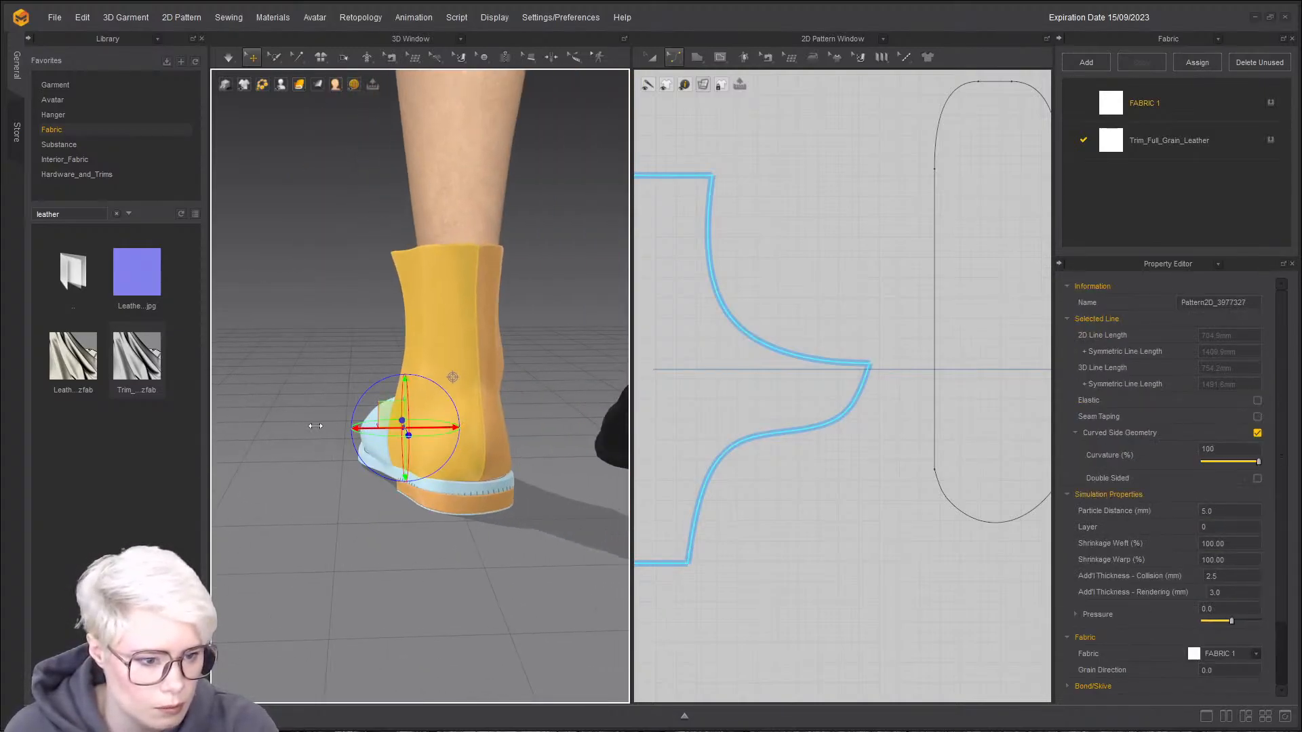
left_click_drag(346, 427, 153, 429)
mouse_move(330, 447)
right_mouse_down()
mouse_move(293, 449)
mouse_move(353, 450)
right_mouse_up()
left_click_drag(332, 453, 180, 295)
right_click_drag(330, 434, 482, 461)
scroll(394, 426, "up", 3)
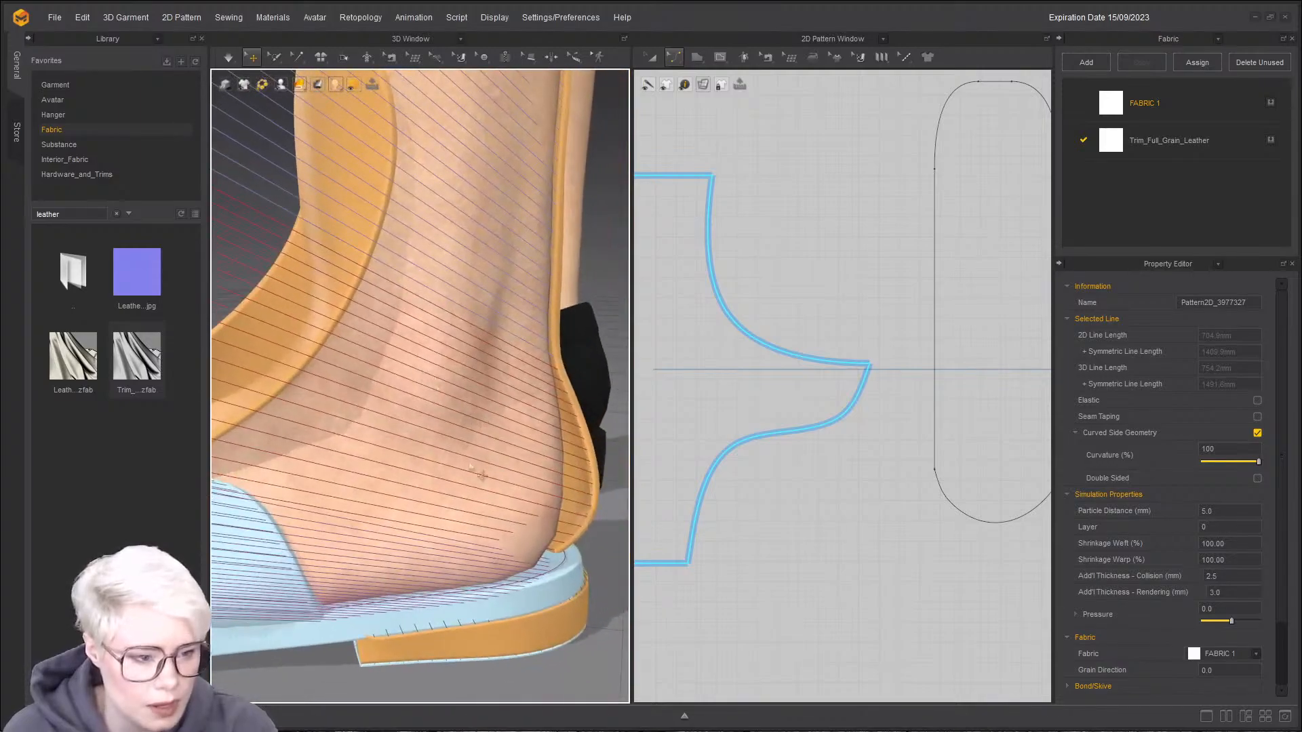
right_click_drag(568, 461, 515, 429)
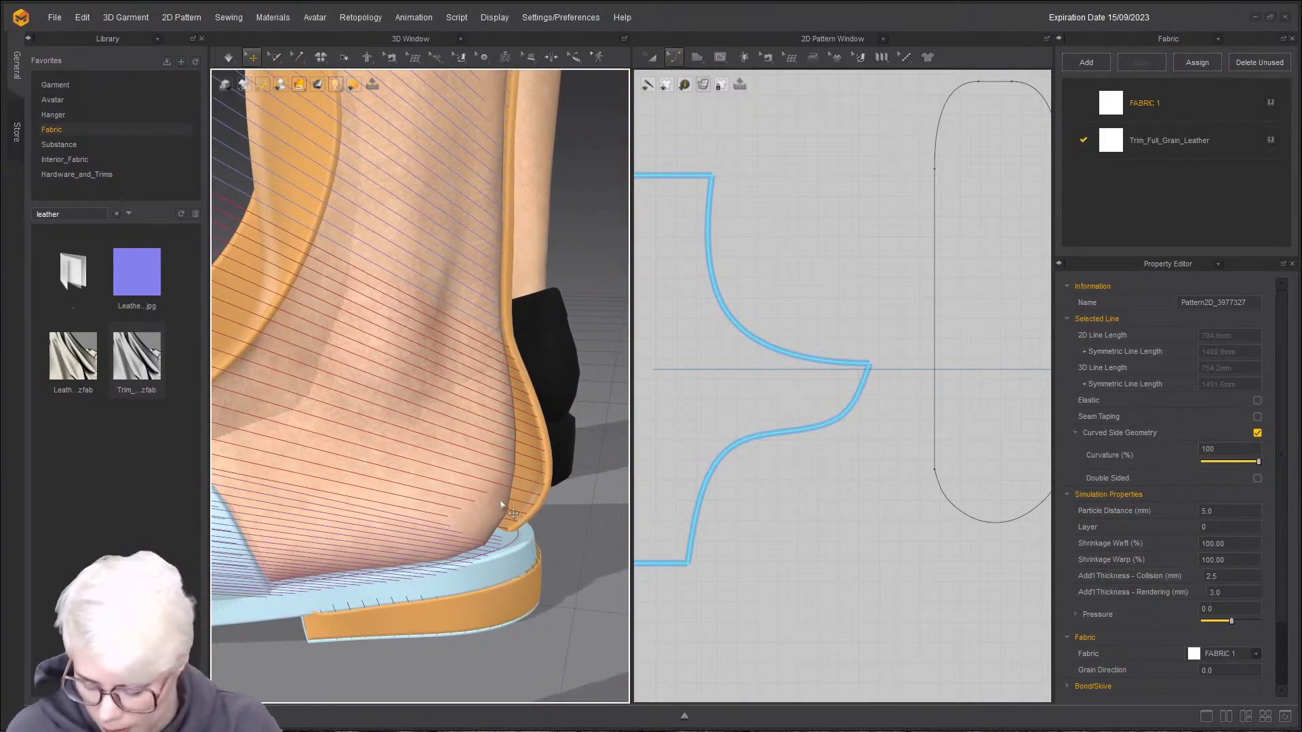
key("ctrl+z")
key("ctrl+z")
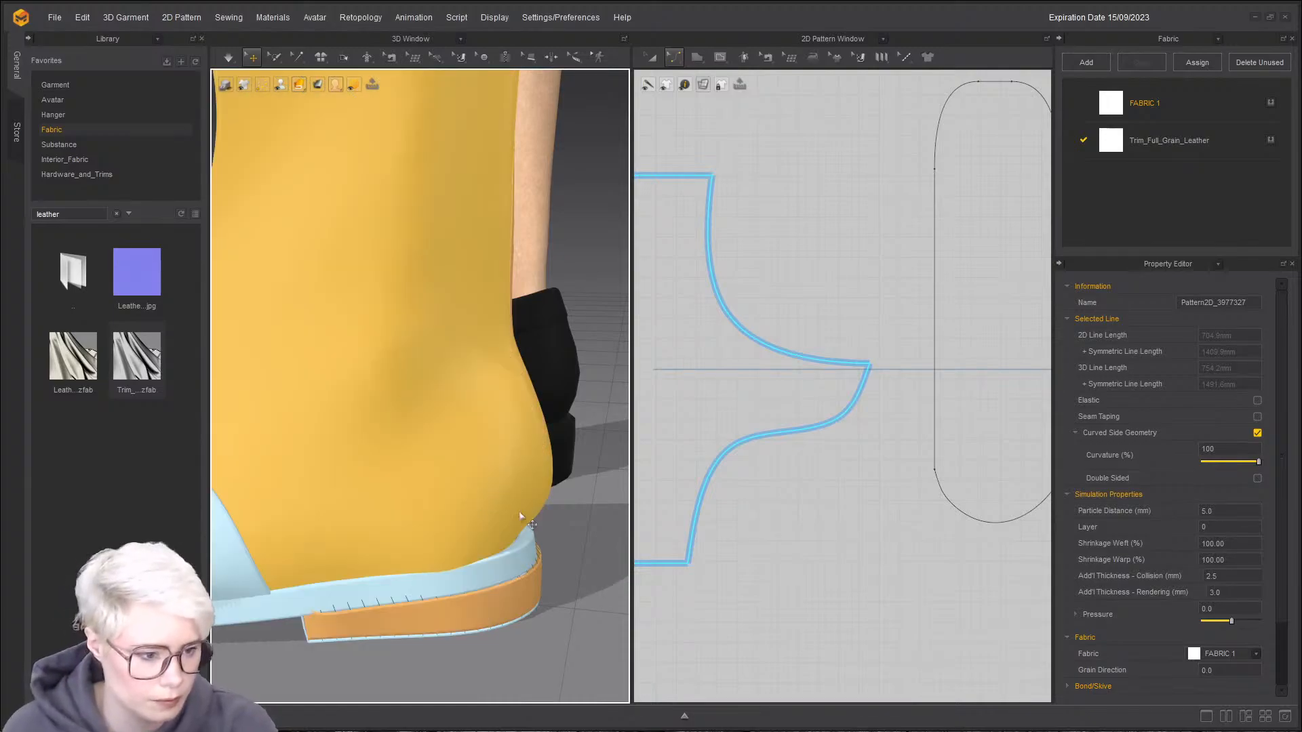
- Pull the upper part of the boot's side upward during simulation to smooth the leather around the ankle
scroll(486, 378, "down", 3)
key("space")
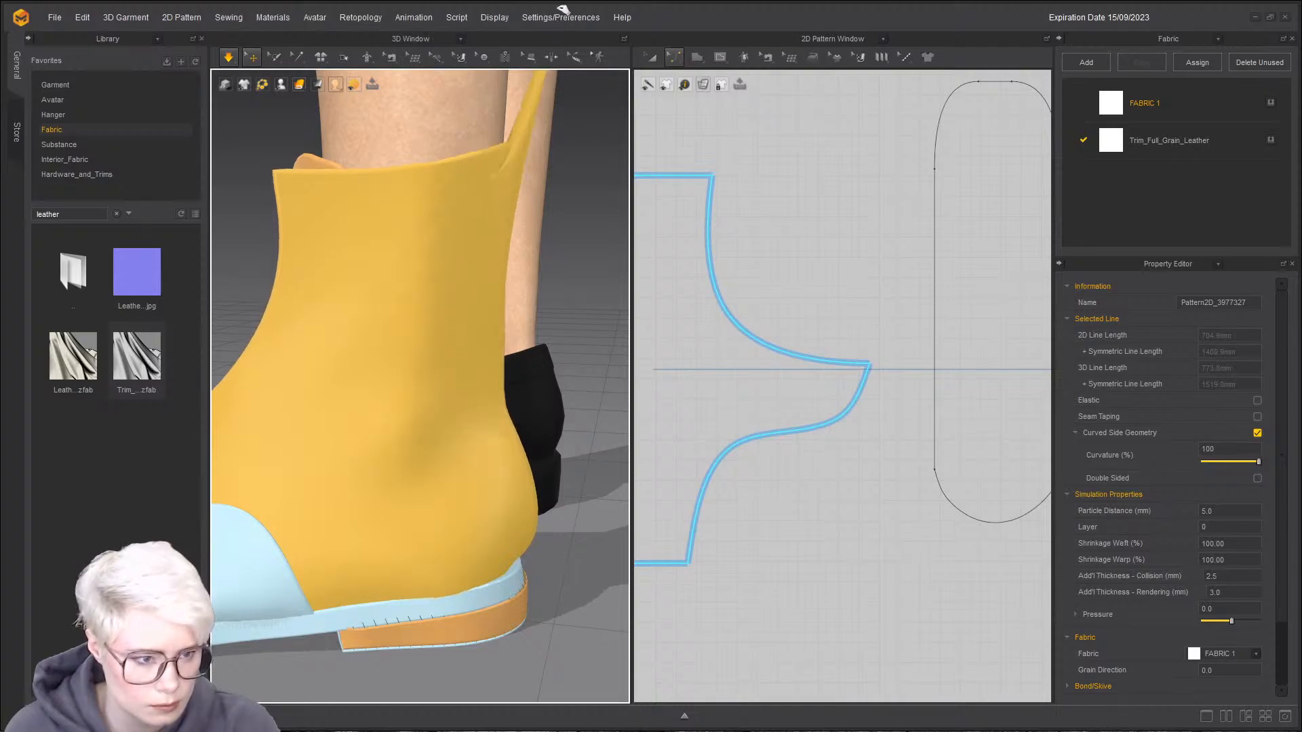
left_click_drag(410, 225, 413, 133)
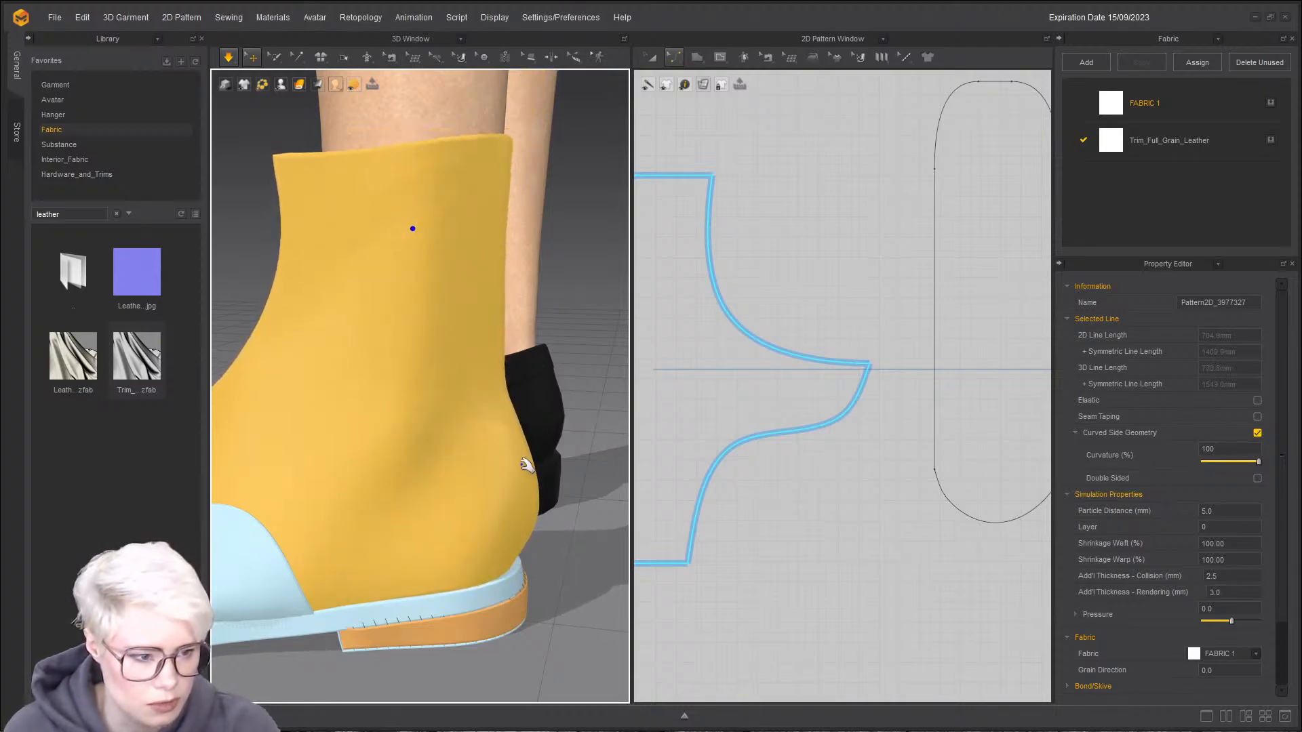
- Flatten the curved heel segment on the back edge of the boot side pattern
scroll(741, 477, "down", 2)
middle_click_drag(741, 477, 949, 455)
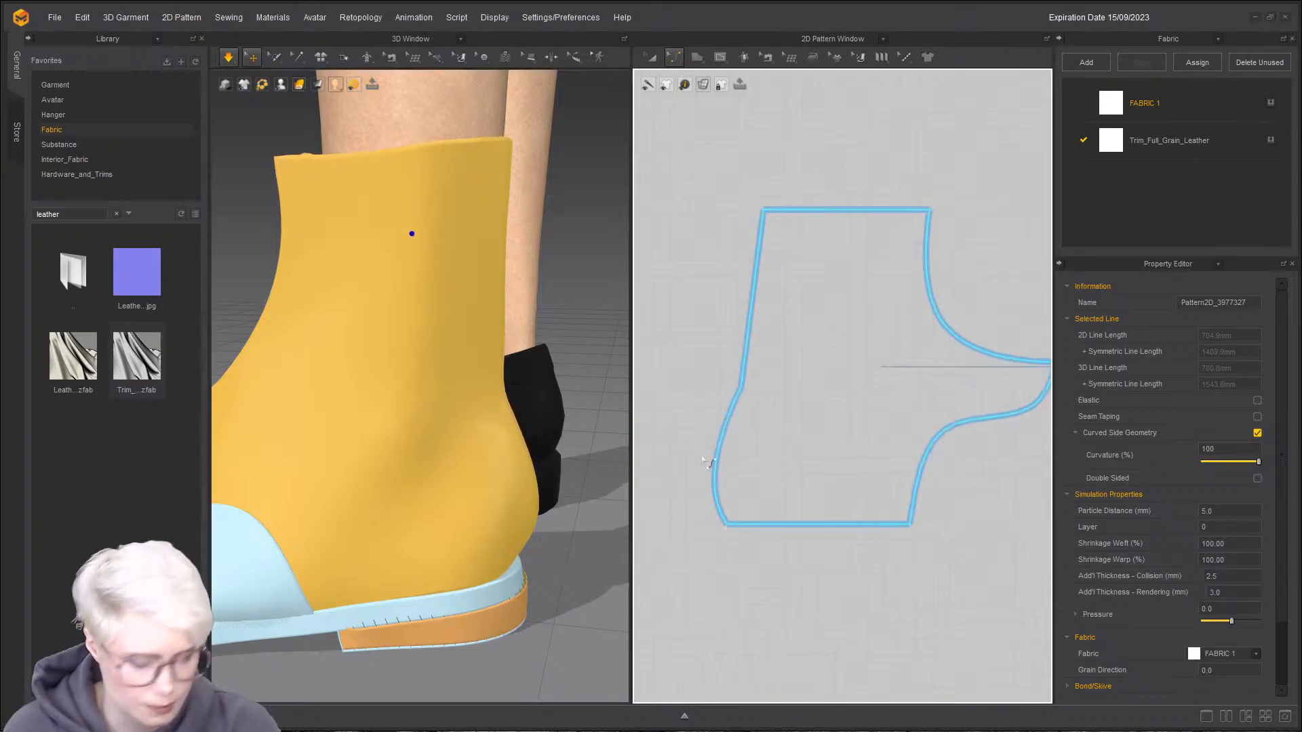
left_click(716, 505)
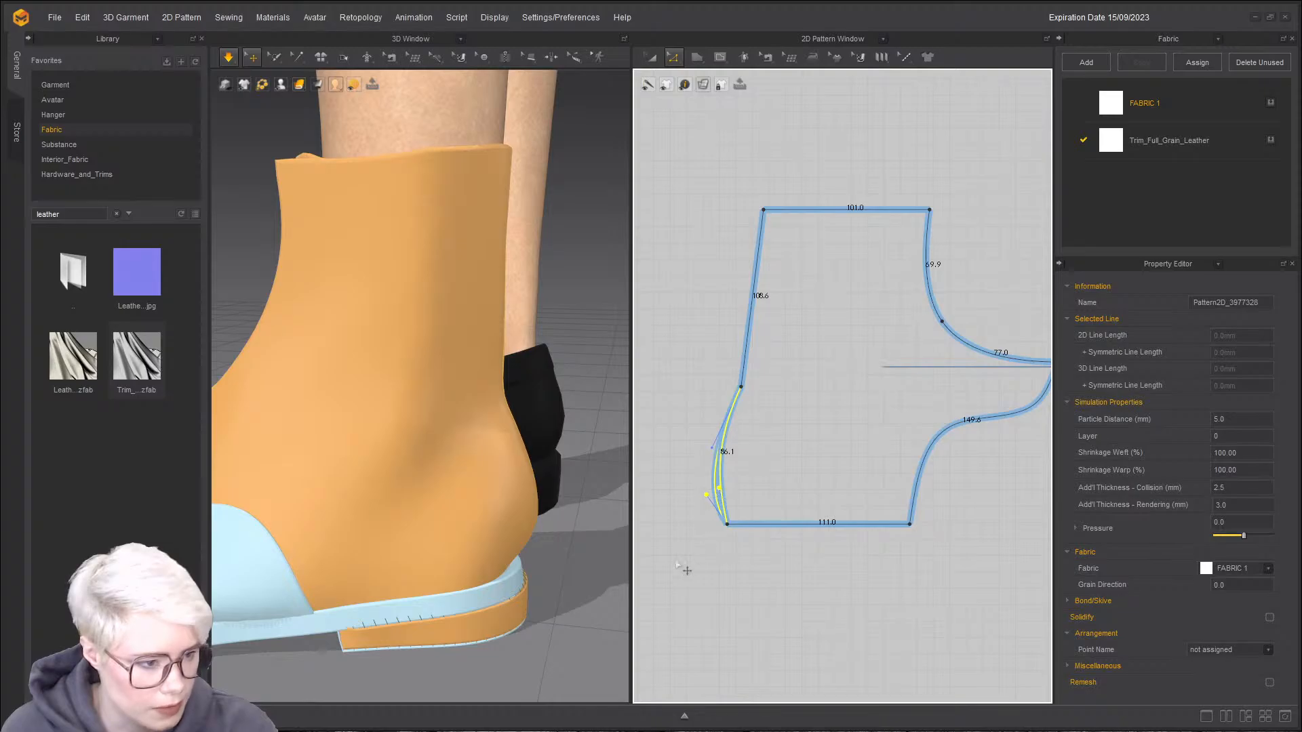
- Select the seam along the boot side's bottom edge to check its sewing line type, and check the simulated boot from the front
key("b")
left_click(767, 526)
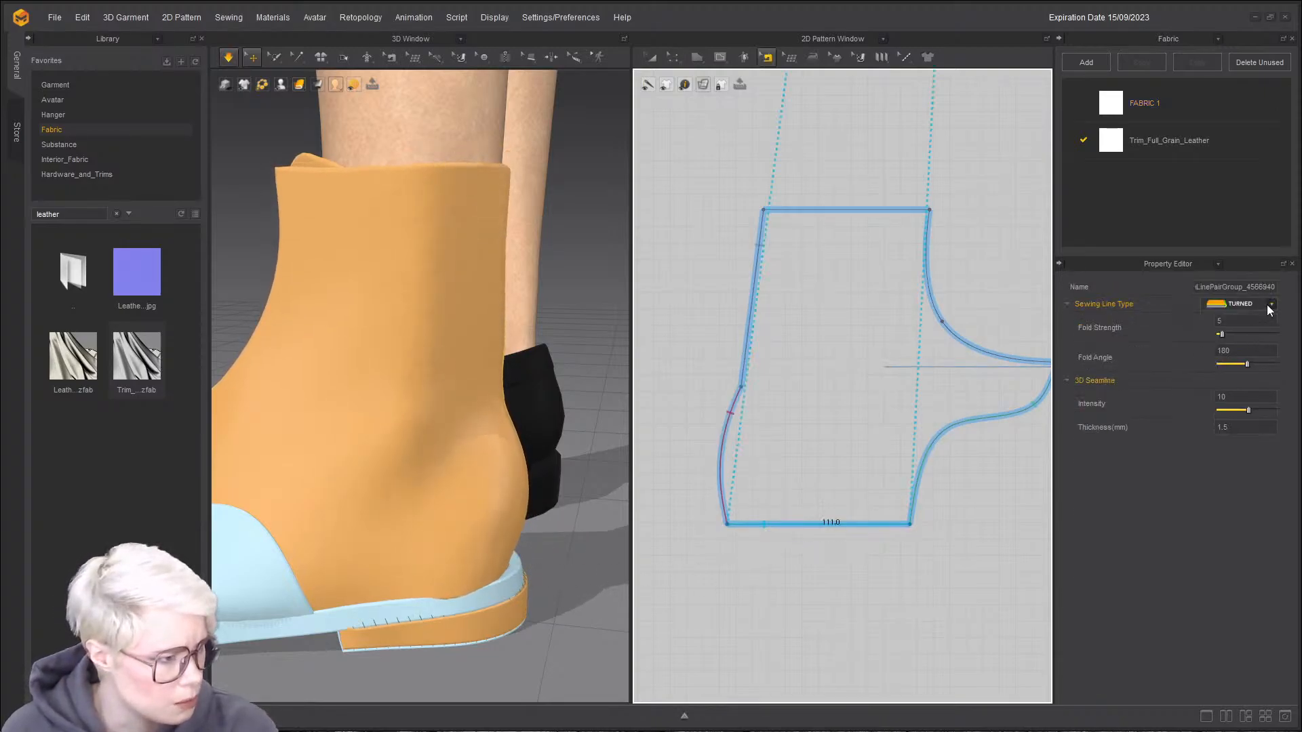
right_click_drag(561, 535, 635, 430)
key("space")
scroll(943, 422, "down", 3)
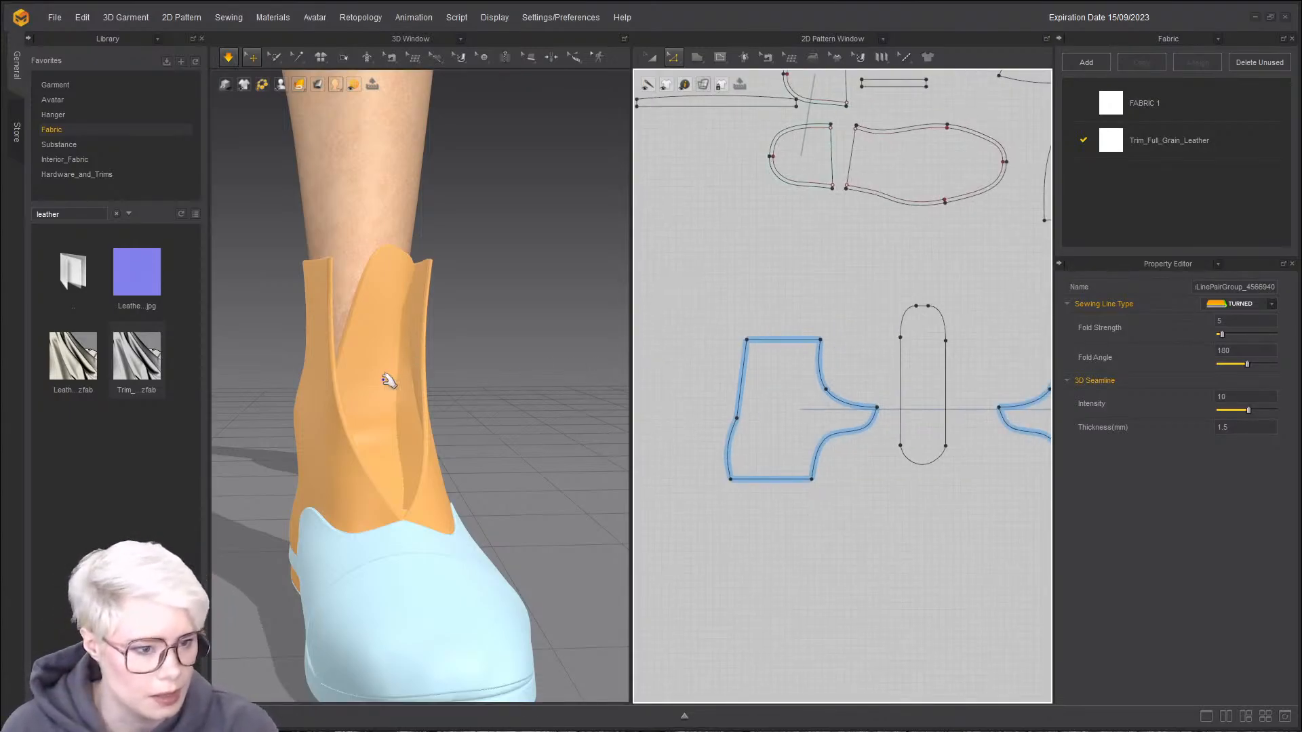
- Pull the top of the tongue into place inside the boot's front opening during simulation, and stop the simulation
left_click(360, 283)
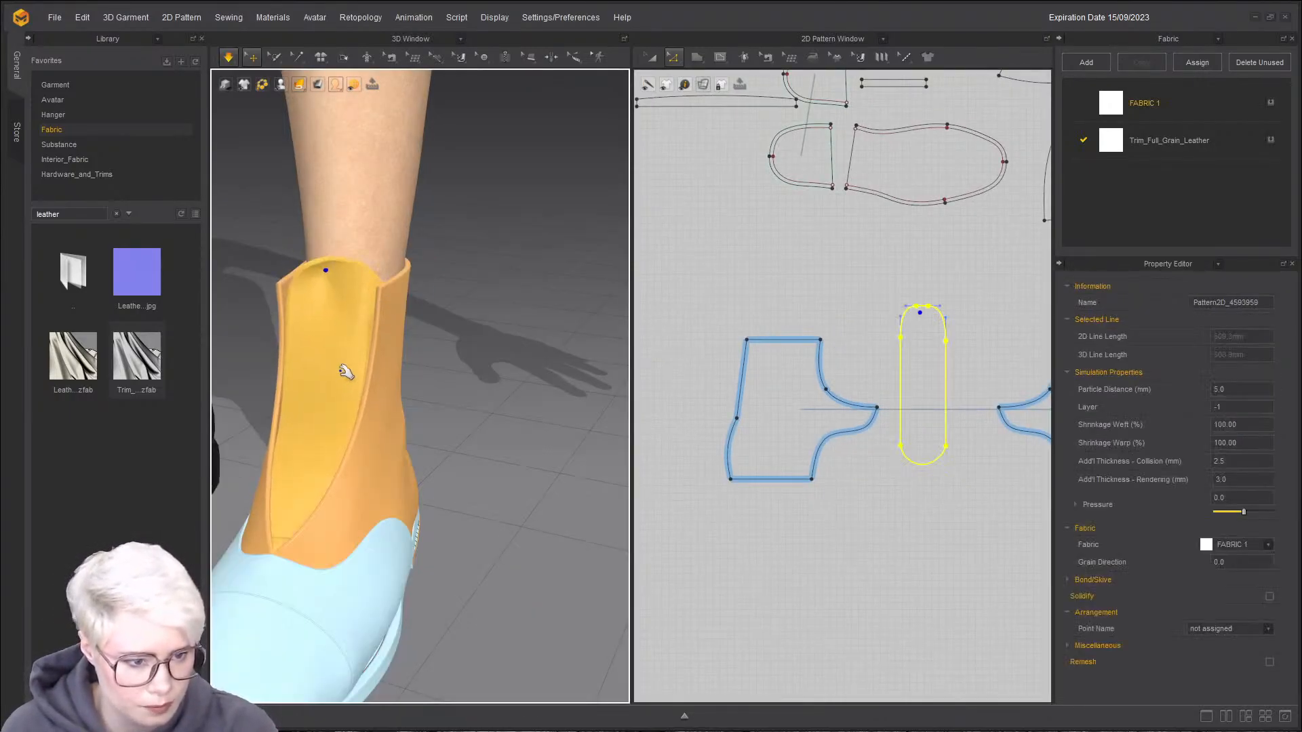
scroll(345, 372, "up", 3)
left_click_drag(237, 230, 232, 220)
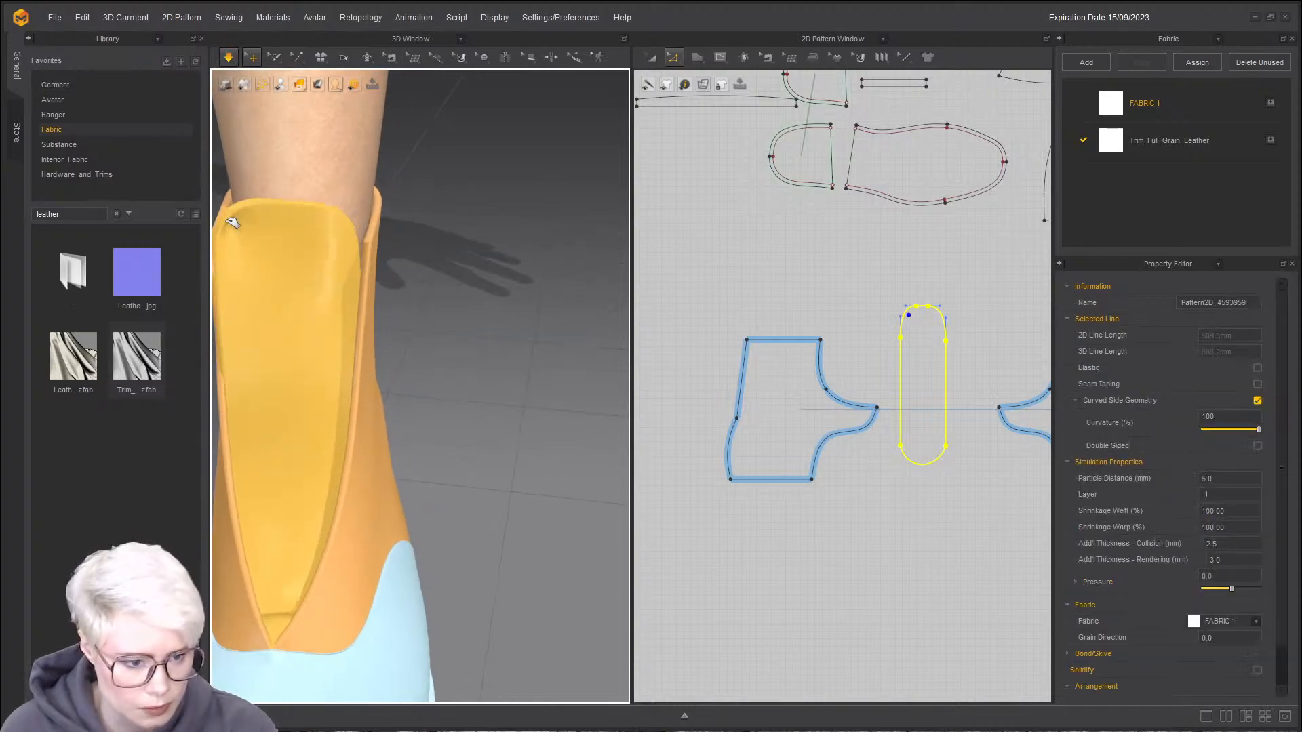
middle_click_drag(317, 303, 347, 290)
key("space")
scroll(908, 356, "up", 5)
scroll(762, 302, "up", 3)
scroll(332, 352, "down", 2)
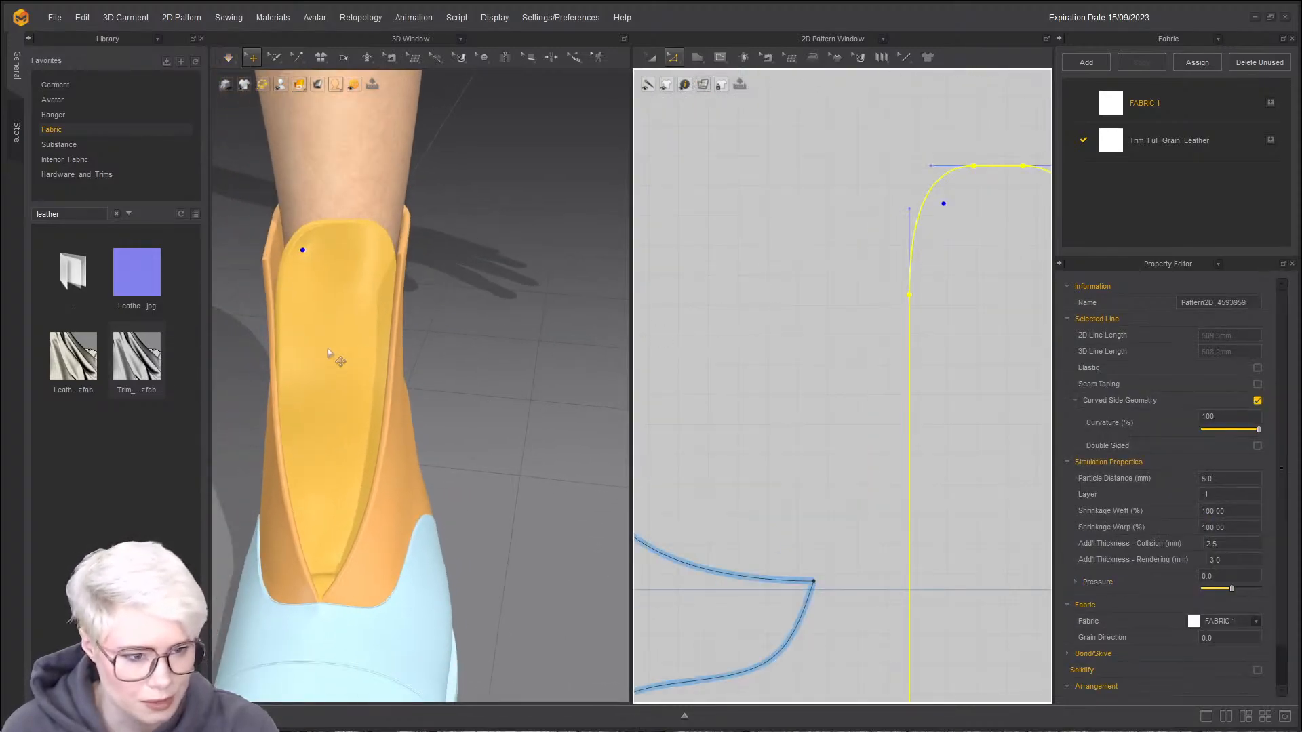
- Pull the back of the boot's other side upward during simulation to smooth the leather above the heel
right_click_drag(378, 327, 320, 411)
right_click_drag(434, 426, 312, 499)
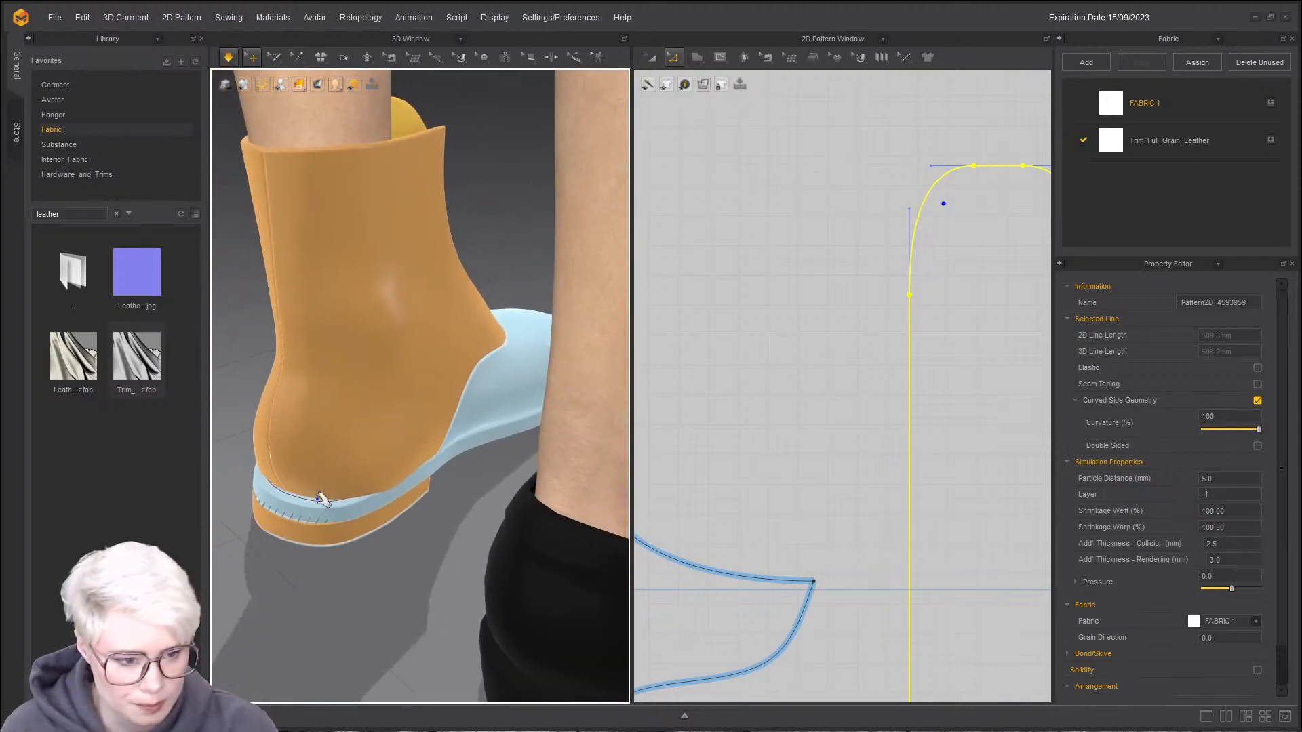
left_click(321, 499)
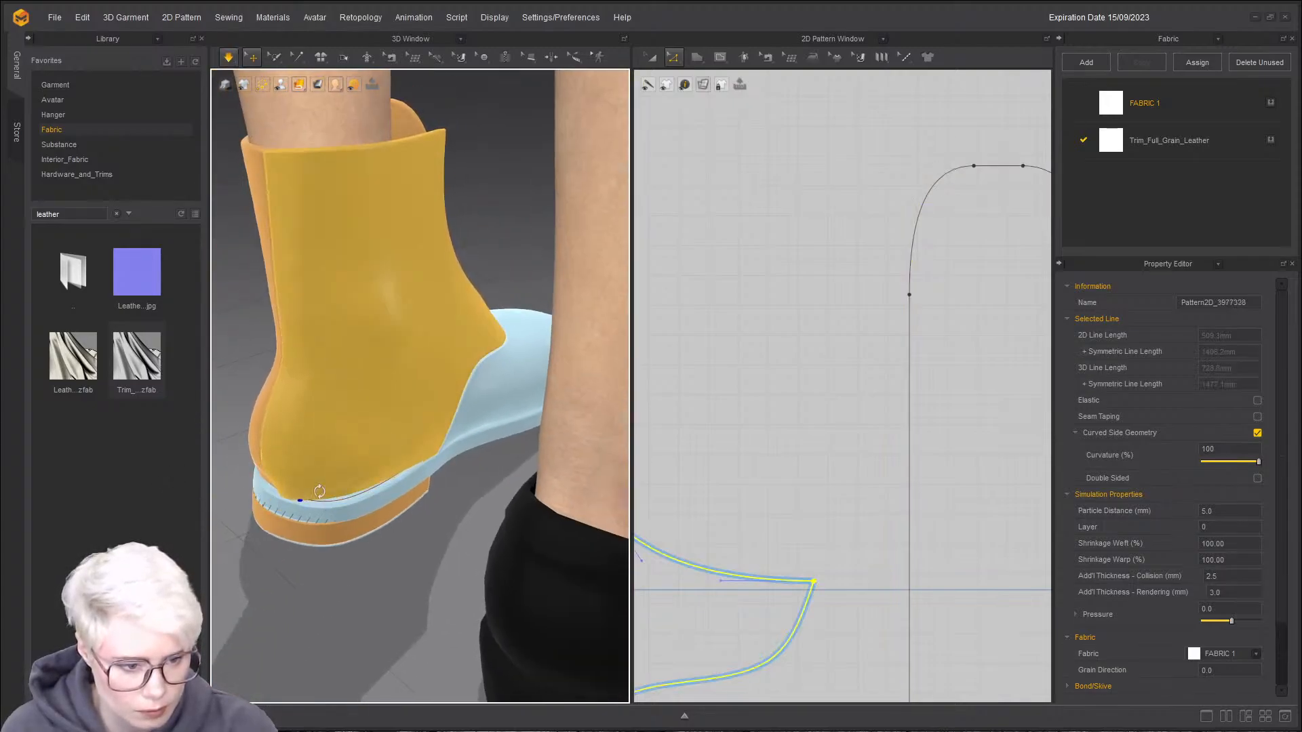
right_click_drag(319, 491, 304, 480)
left_click_drag(321, 490, 291, 120)
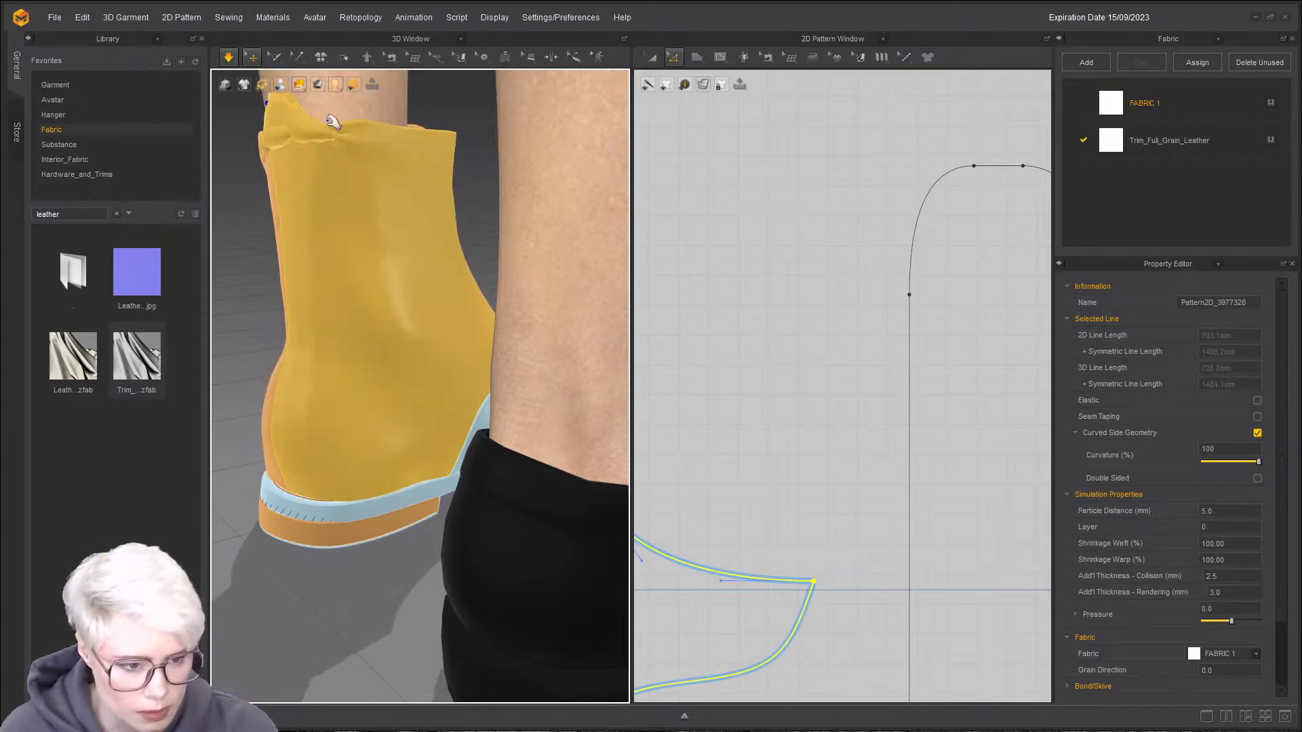
right_click_drag(530, 257, 441, 353)
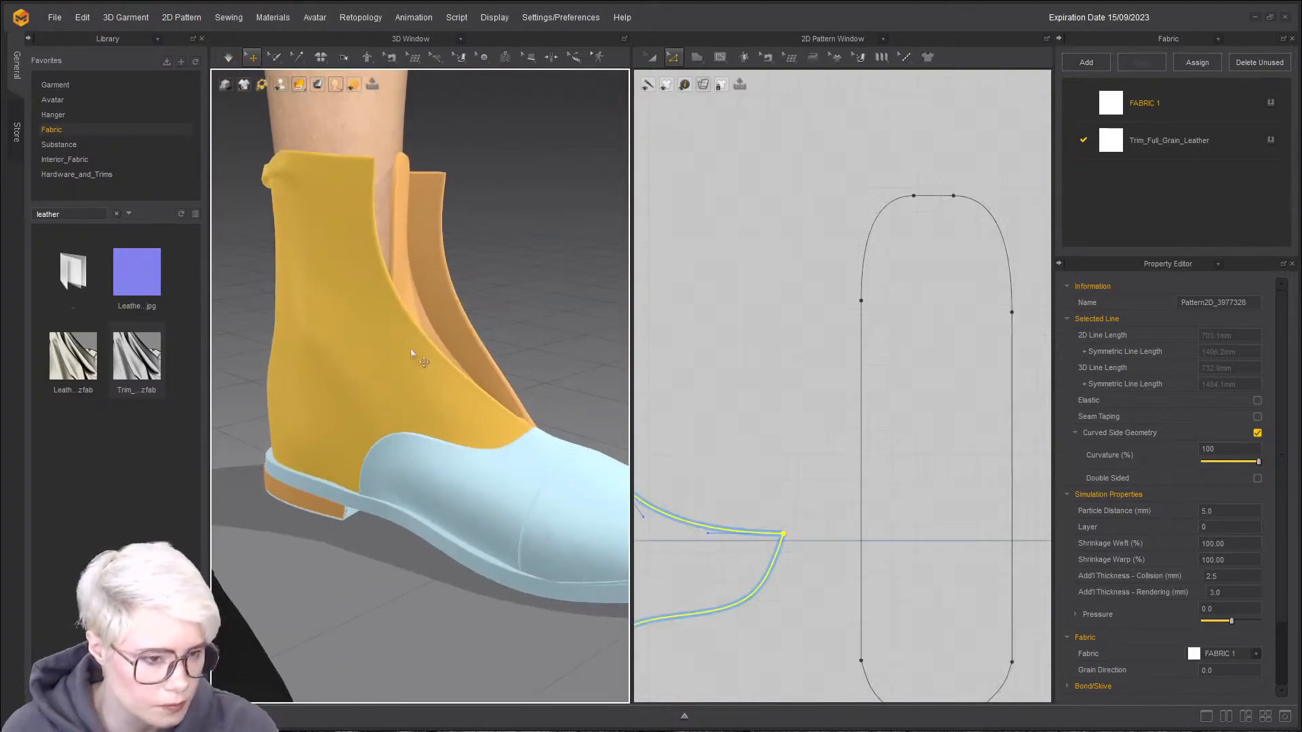
- Sew the front opening edges of the two boot side patterns together segment by segment, and simulate the closed boot
scroll(458, 385, "up", 3)
key("n")
scroll(764, 448, "down", 3)
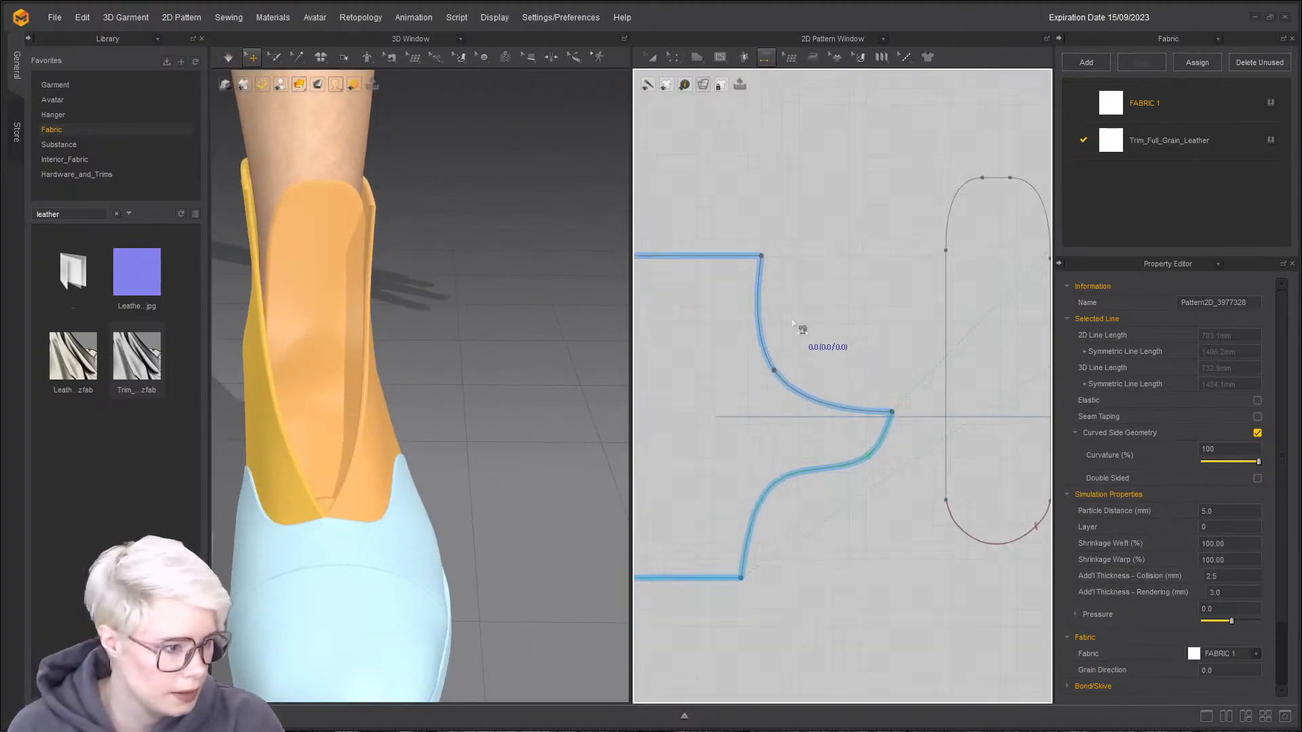
left_click(770, 309)
scroll(871, 352, "down", 1)
scroll(871, 352, "down", 3)
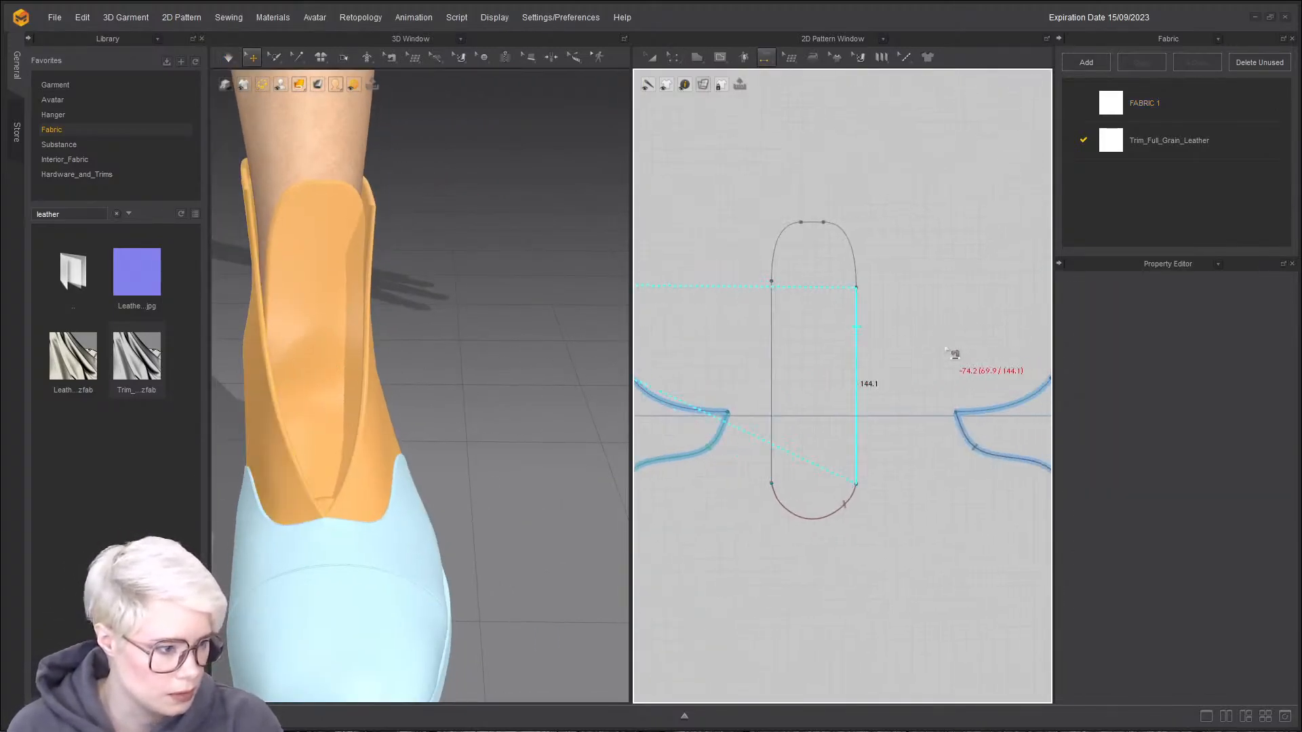
left_click(893, 353)
left_click(859, 395)
scroll(859, 394, "down", 2)
left_click(763, 382)
key("a")
key("space")
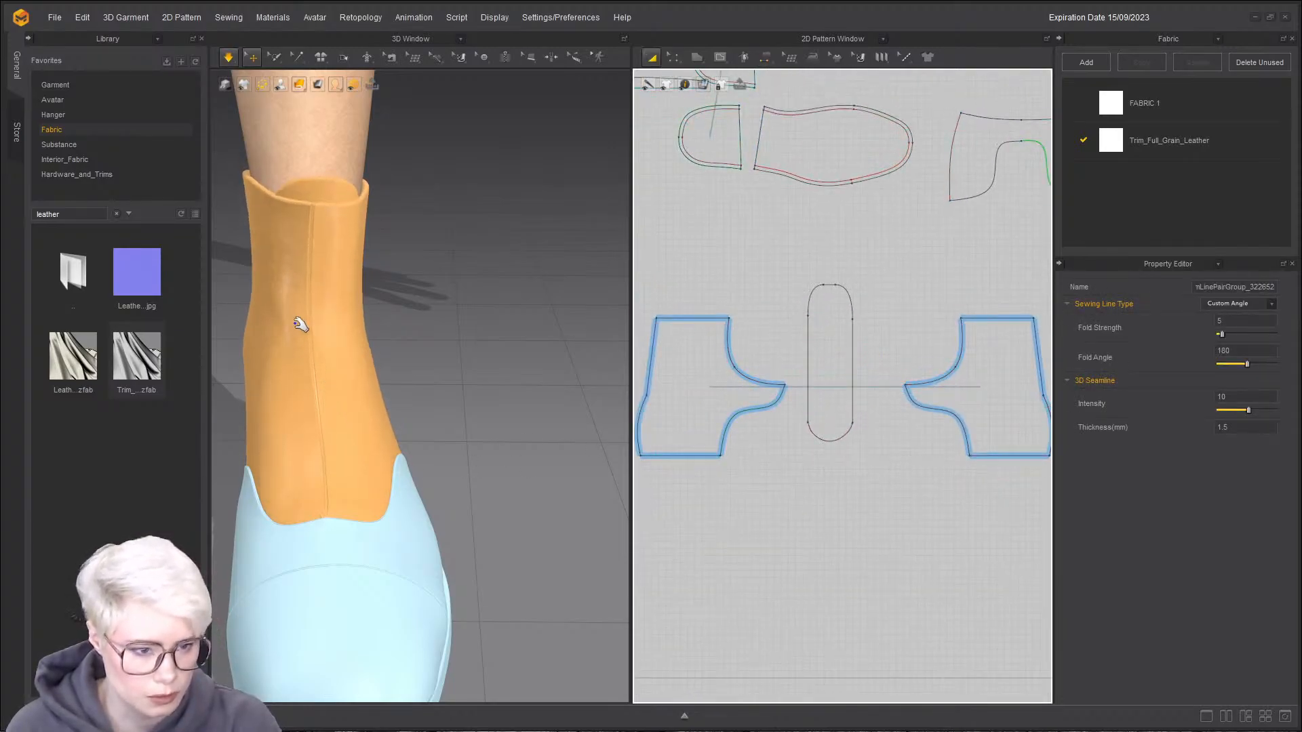
- Pull the closed boot upward at the back of the heel during simulation to smooth its folds
right_click_drag(302, 326, 335, 314)
scroll(387, 319, "up", 5)
scroll(387, 319, "down", 5)
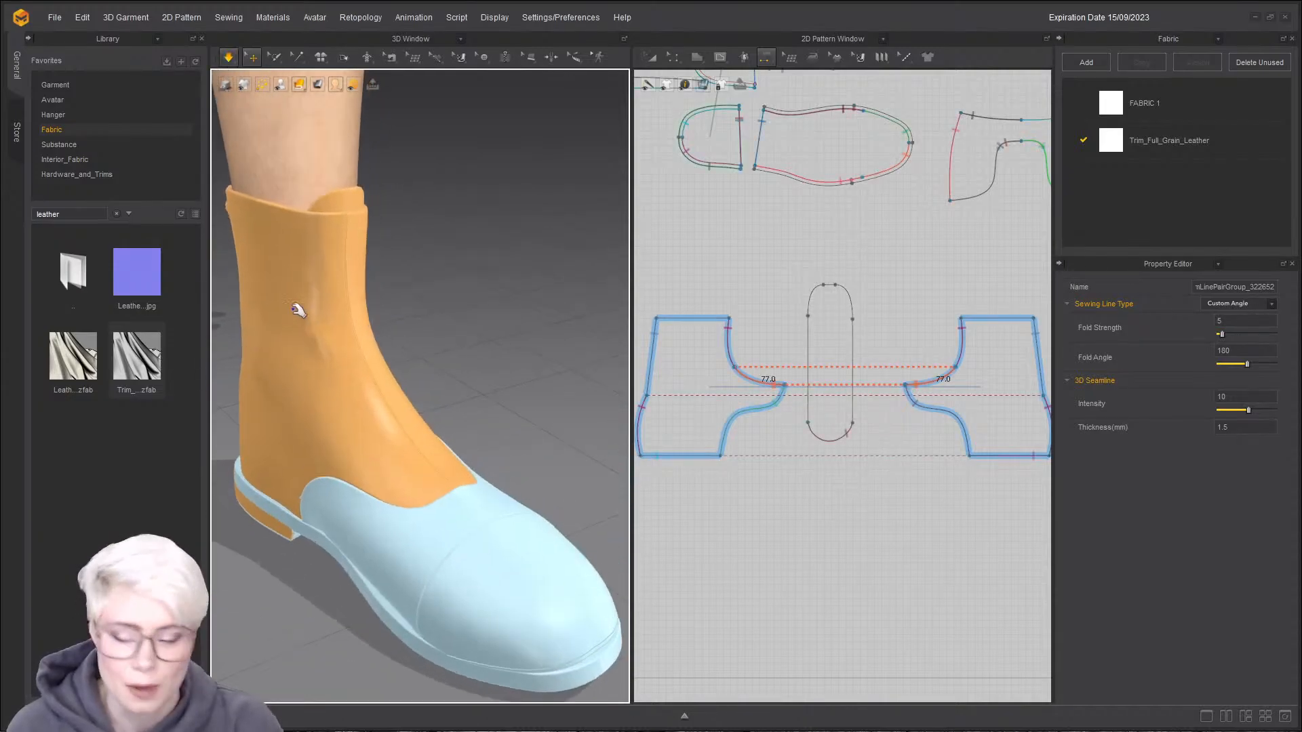
right_click_drag(298, 310, 479, 401)
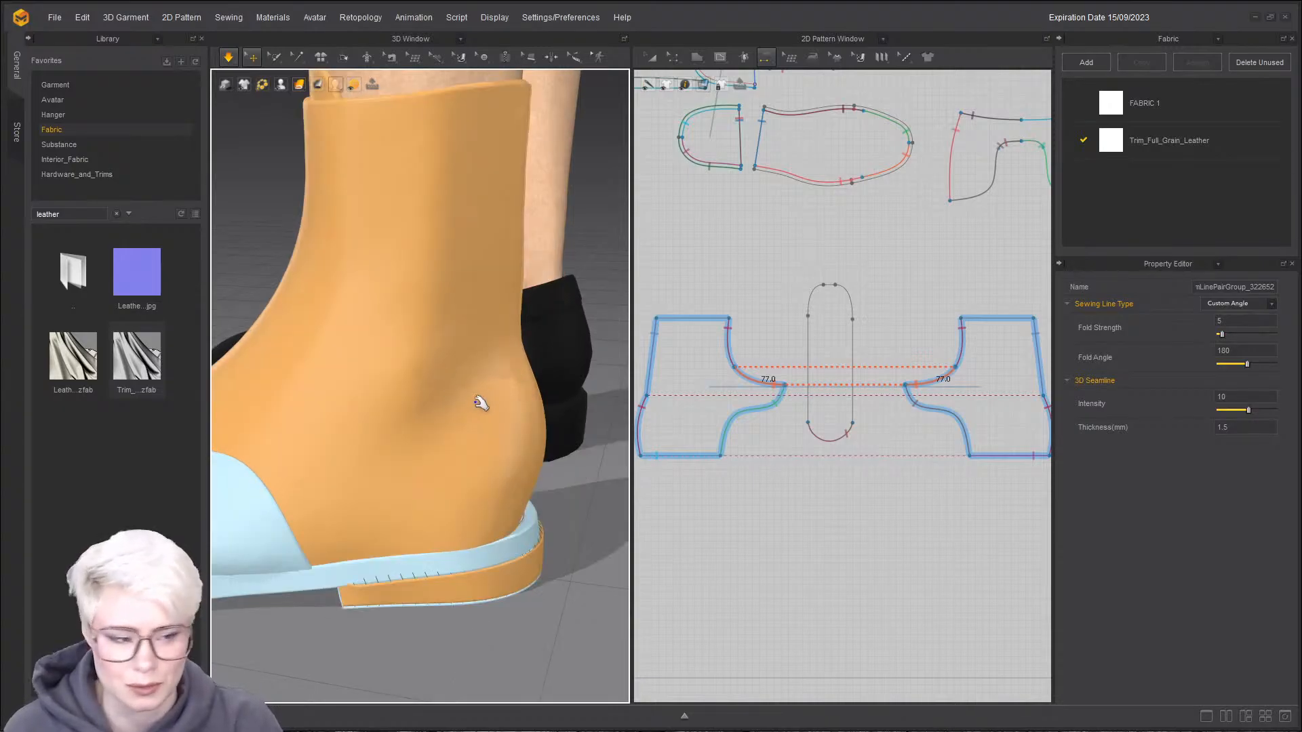
left_click(479, 400)
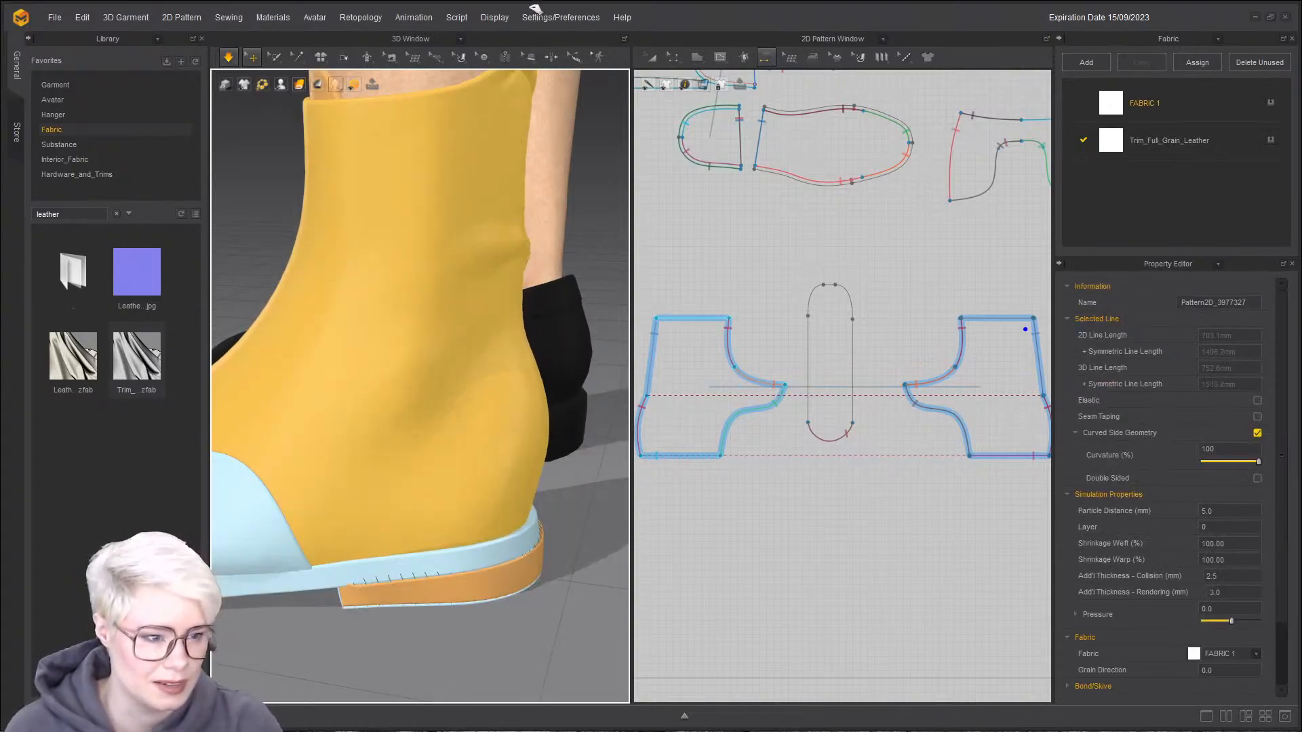
- Lower the back top corner of the boot side pattern so its top edge slopes, and pull the back up in simulation
key("z")
scroll(749, 292, "up", 4)
left_click_drag(794, 333, 792, 350)
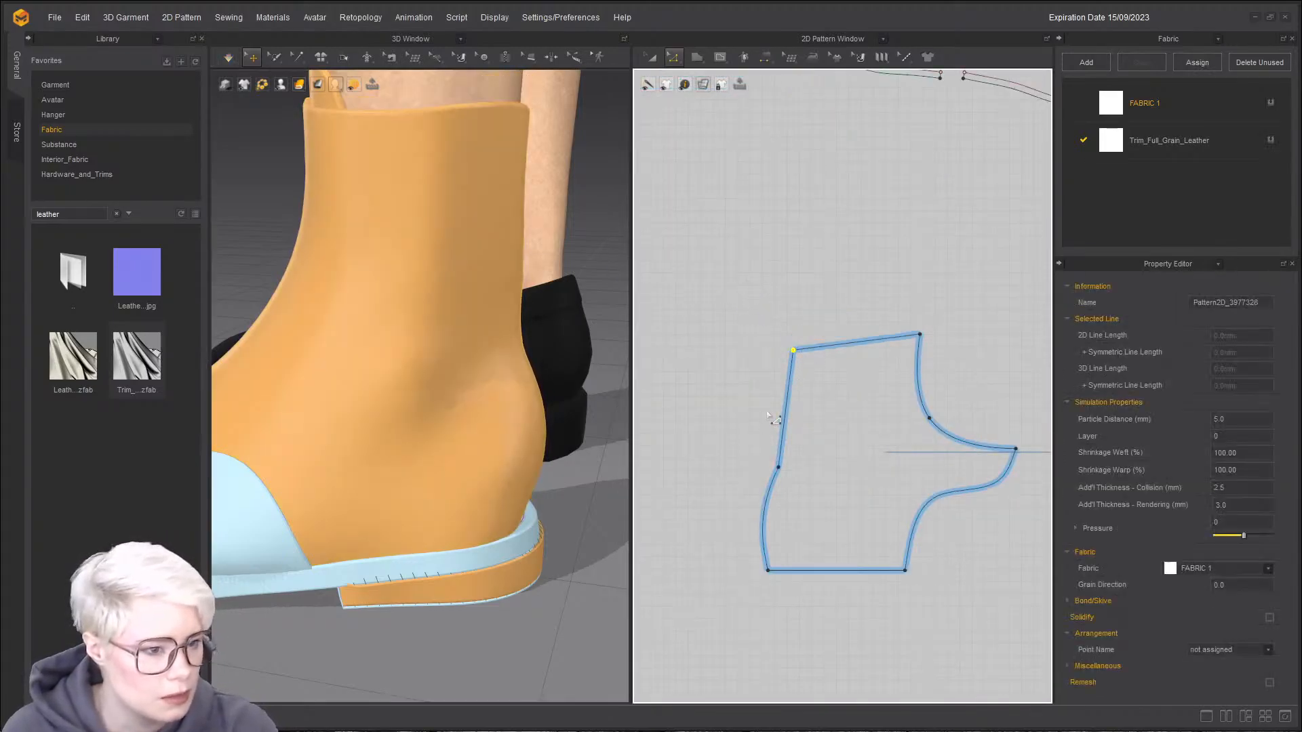
left_click(526, 136)
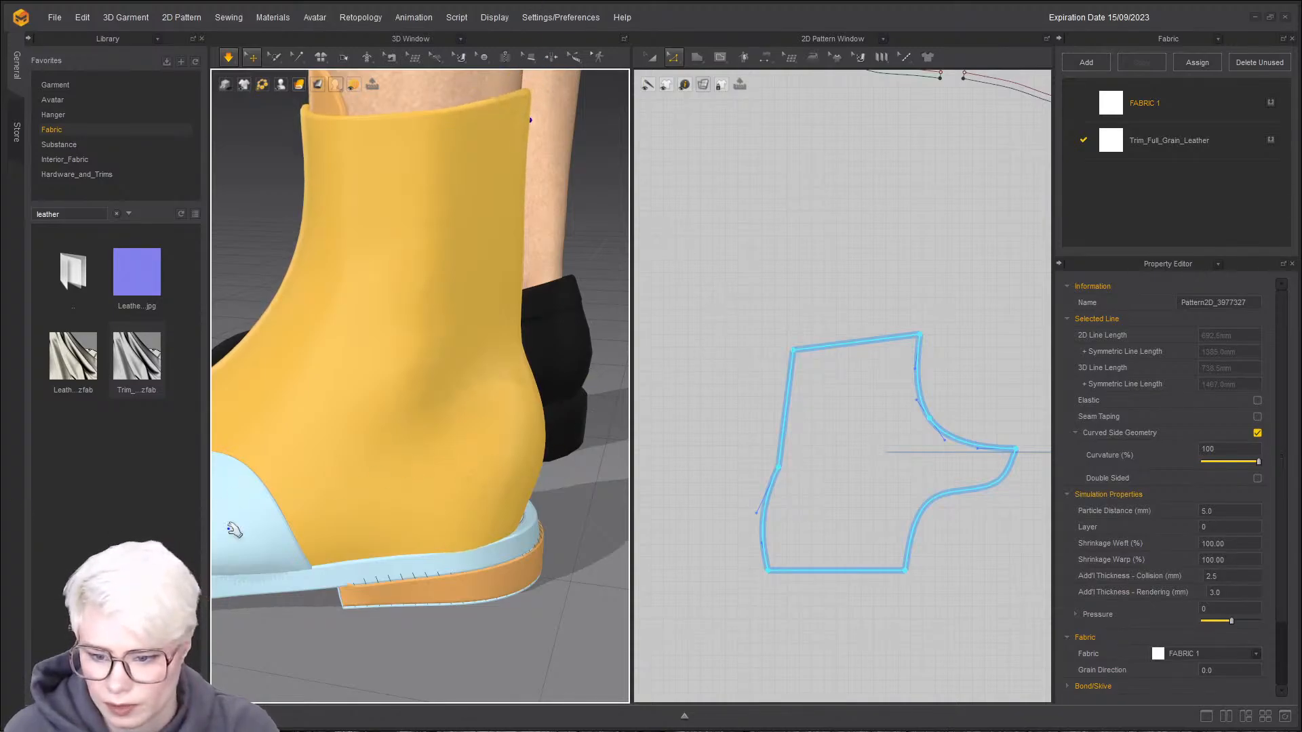
- Try moving the reshaped boot side piece off the foot to expose the heel area, and undo the displacement
right_click_drag(541, 488, 678, 479)
right_click_drag(556, 434, 431, 427)
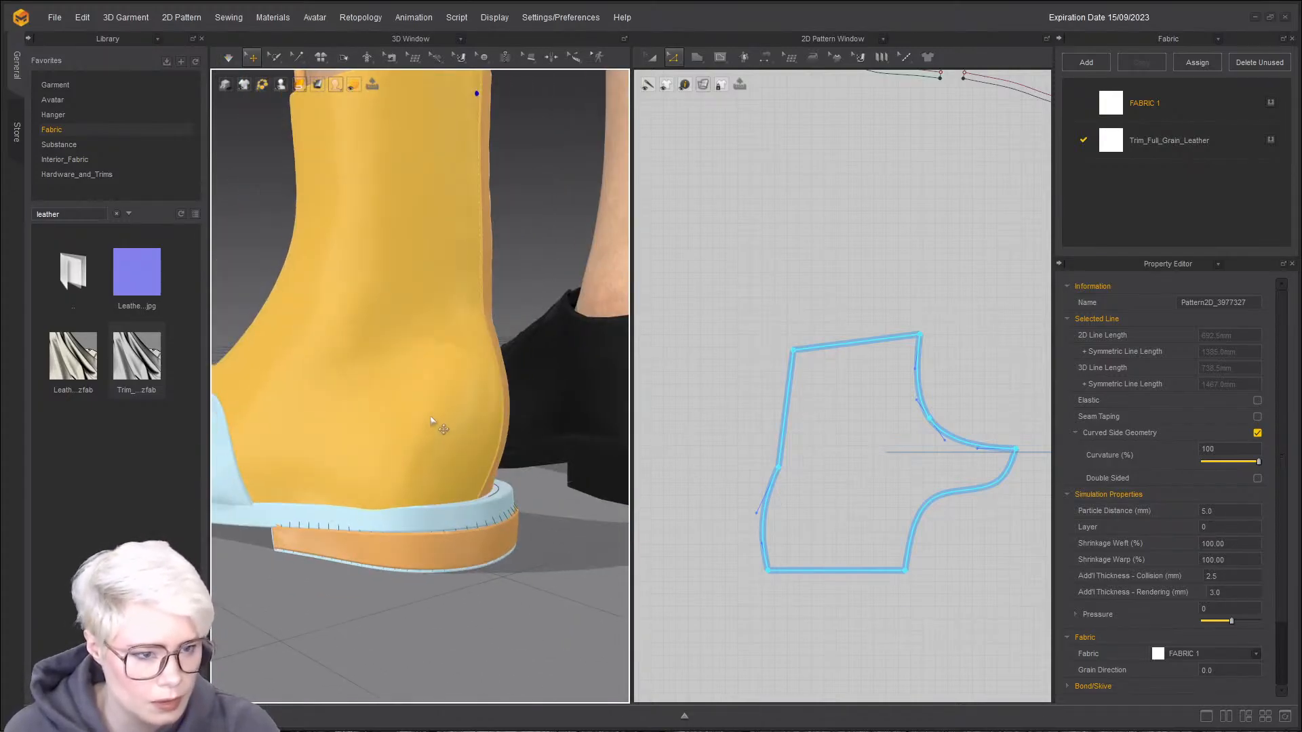
left_click_drag(434, 421, 271, 397)
right_click_drag(298, 401, 420, 415)
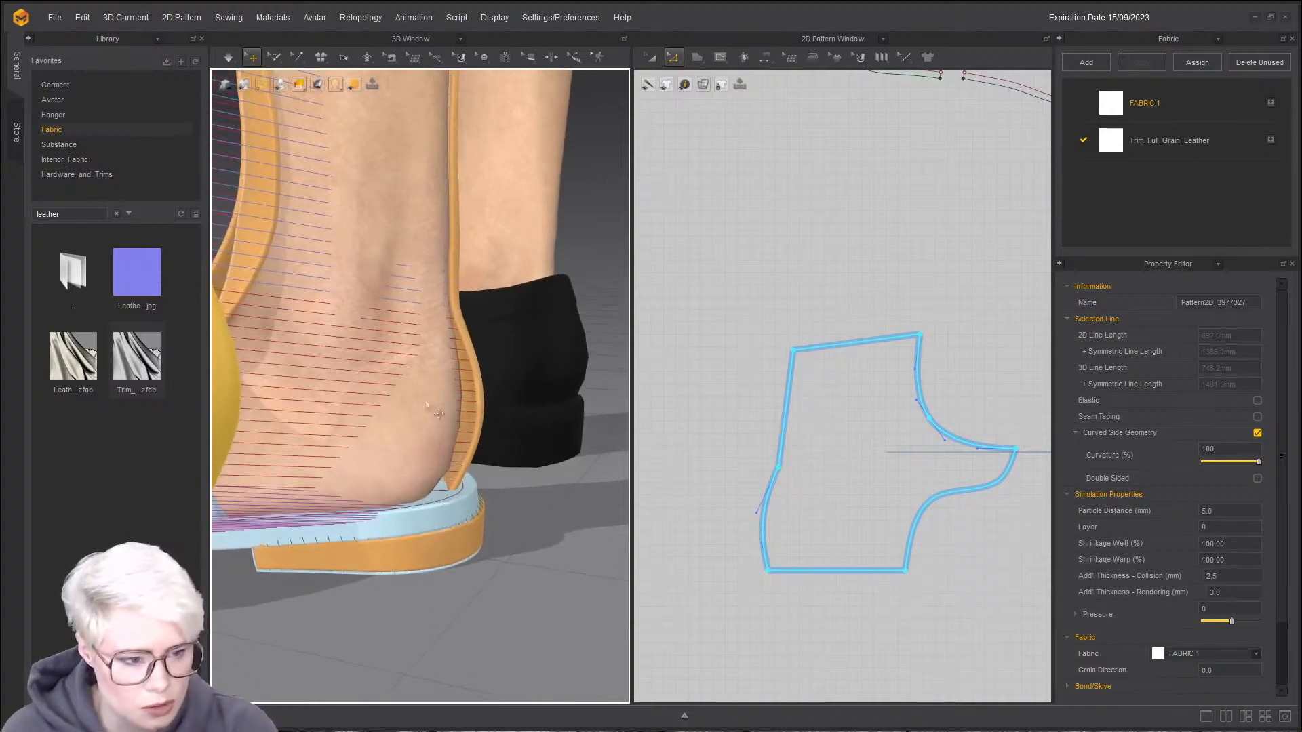
key("ctrl+z")
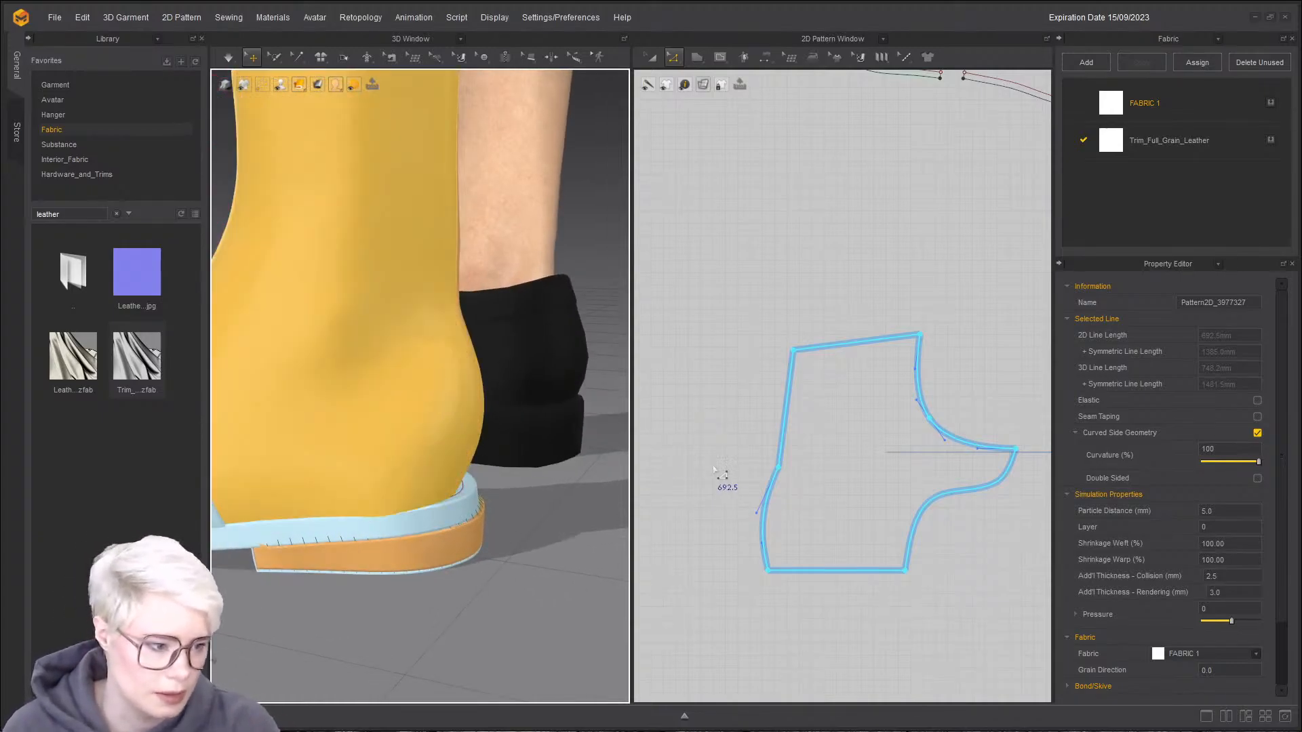
- Flatten the heel curve of the boot side pattern further, and pull the boot upward during simulation to smooth the folds
left_click(757, 517)
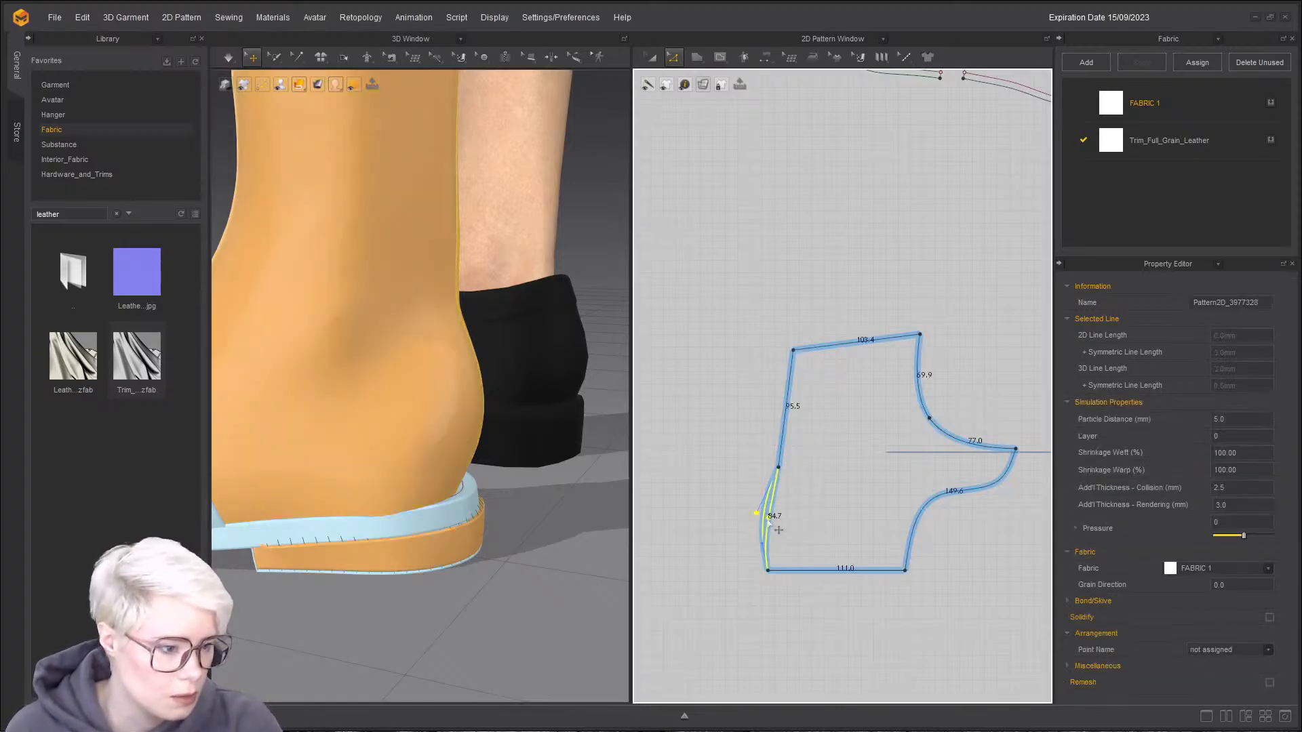
right_click_drag(600, 542, 389, 471)
left_click_drag(381, 245, 352, 209)
scroll(353, 209, "up", 1)
right_click_drag(358, 210, 434, 290)
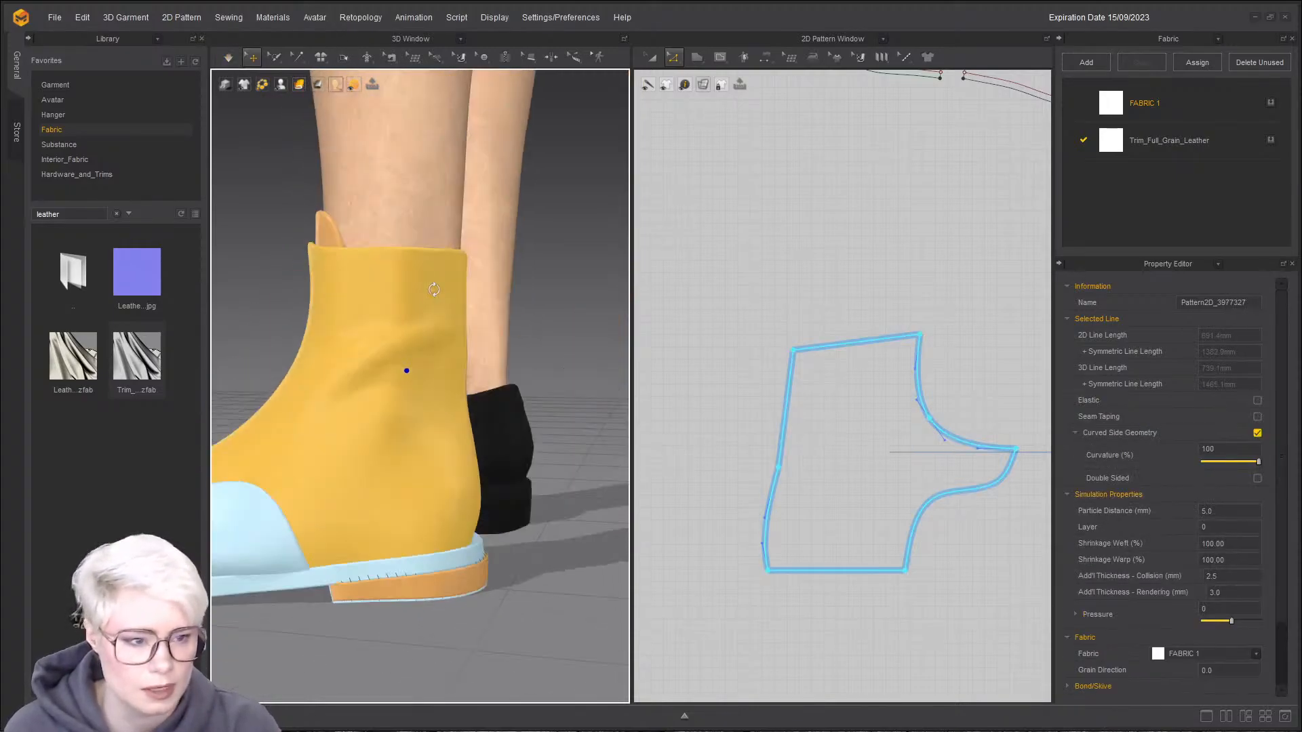
left_click_drag(383, 214, 389, 82)
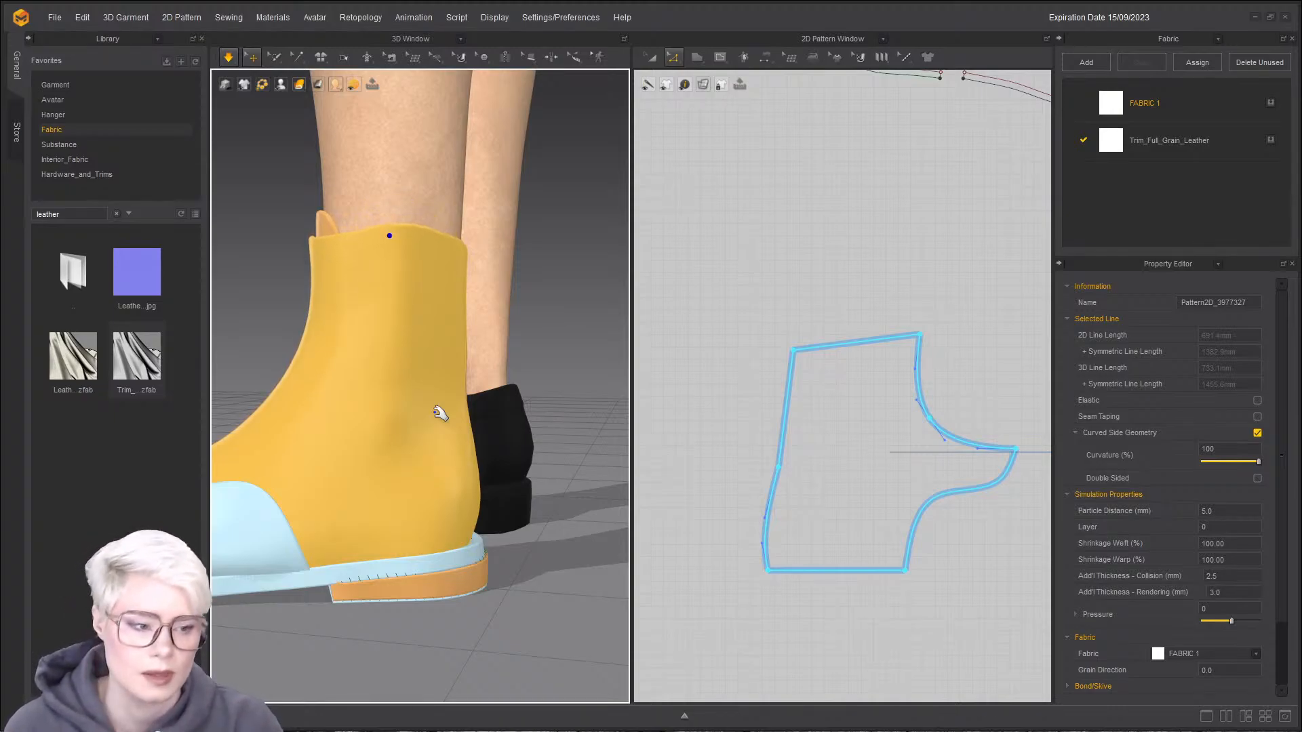
- Examine the reshaped boot and compare its heel and ankle shape with the figure skate reference photo
right_click_drag(358, 420, 333, 446)
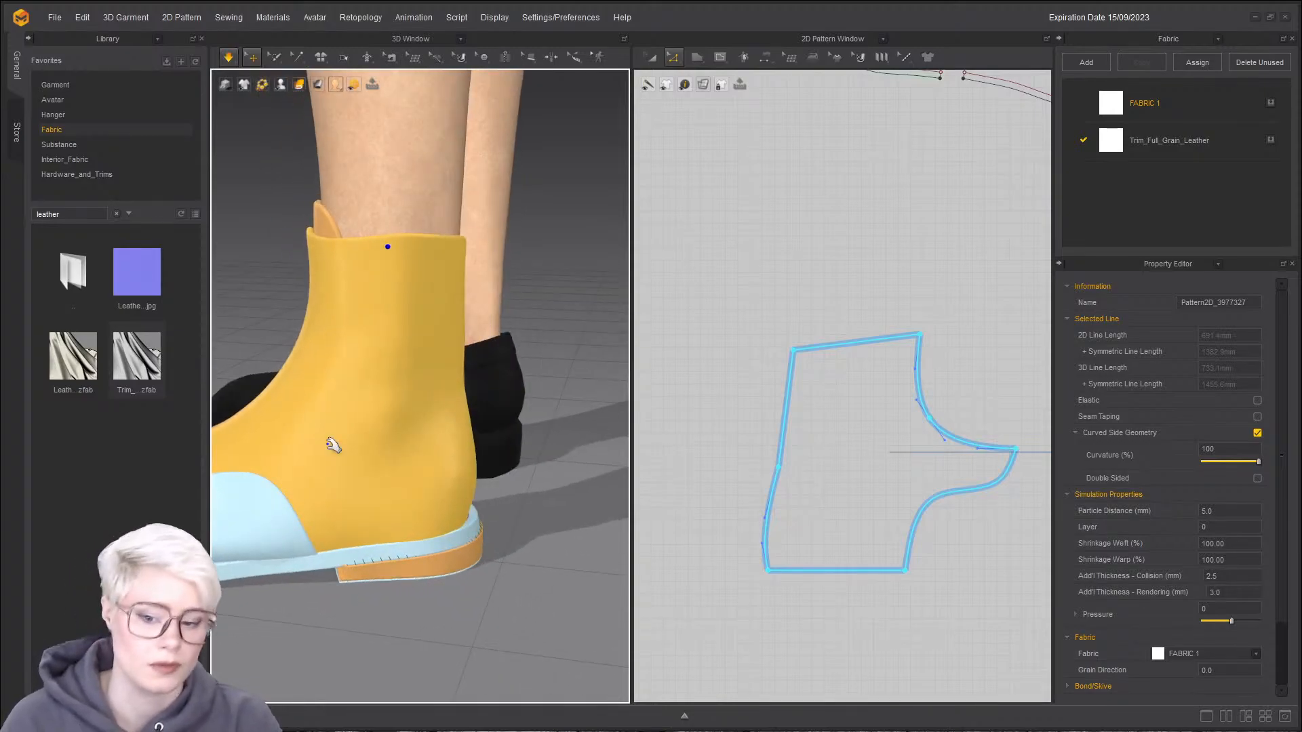
right_click_drag(380, 420, 361, 444)
scroll(908, 305, "down", 10)
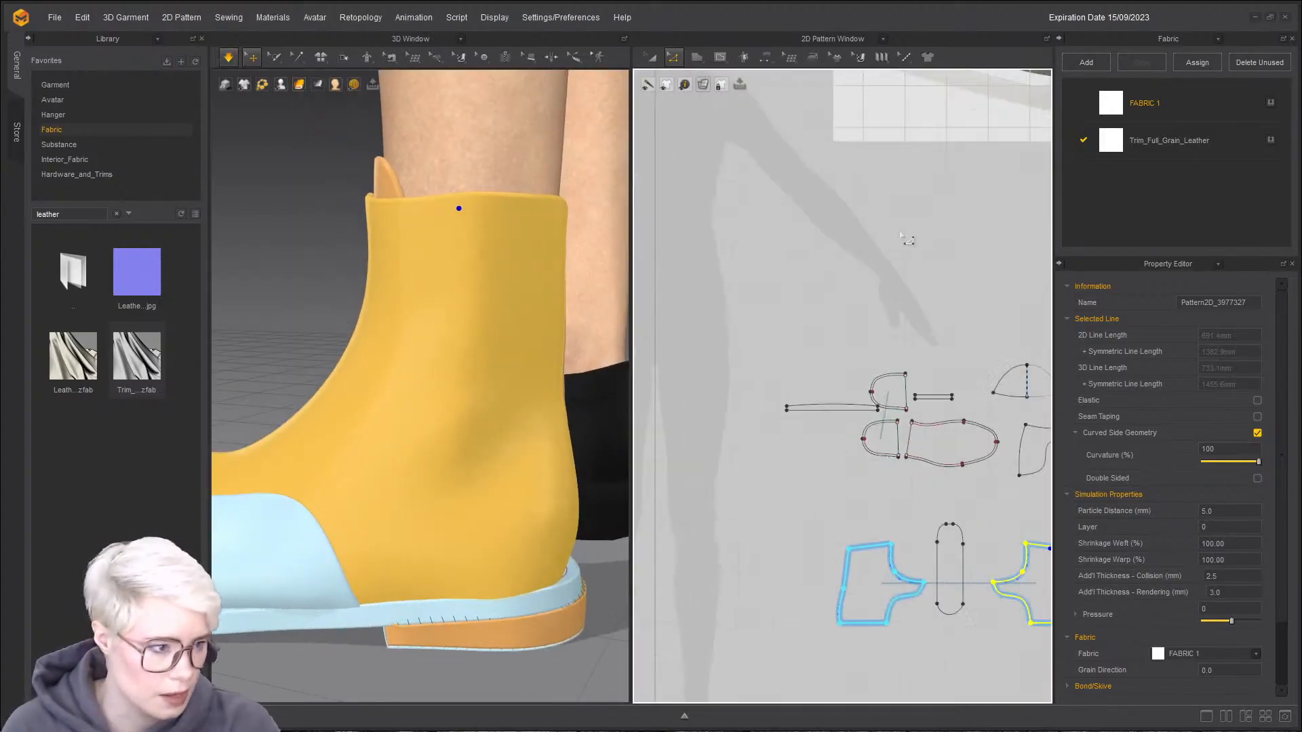
scroll(897, 292, "down", 10)
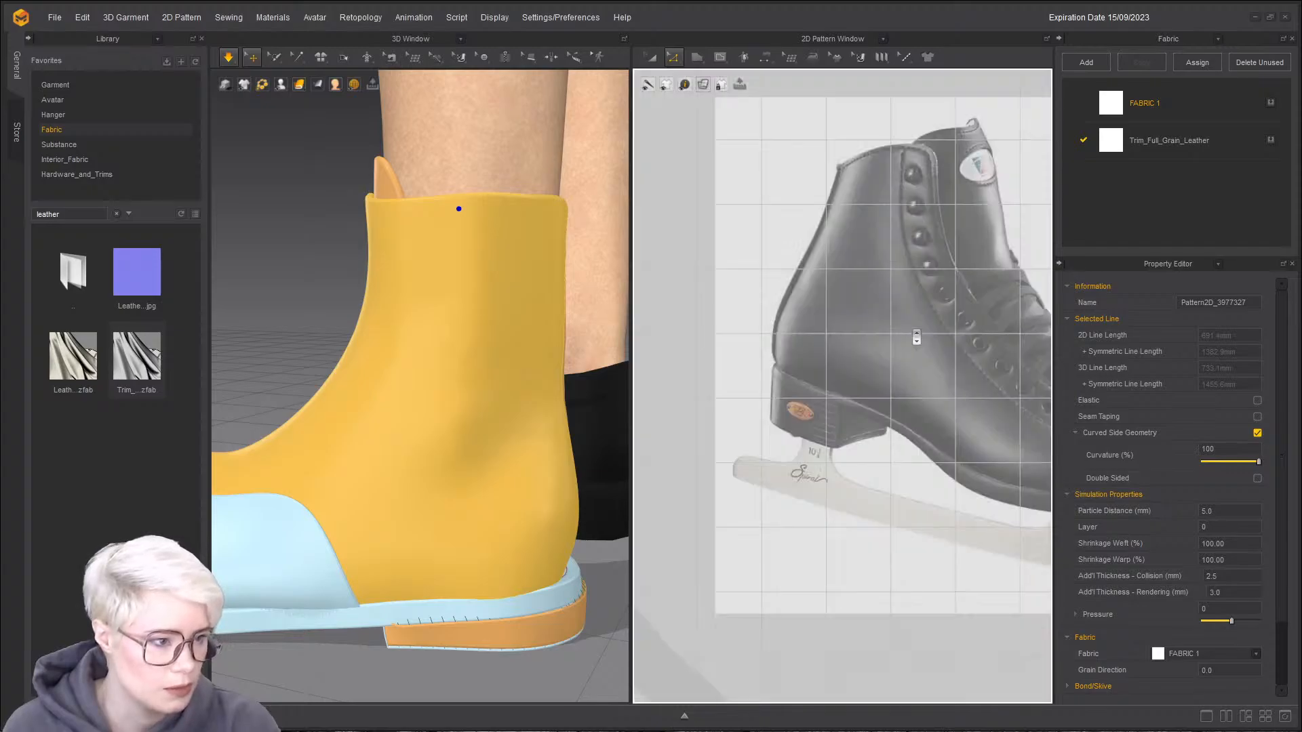
middle_click_drag(890, 306, 820, 316)
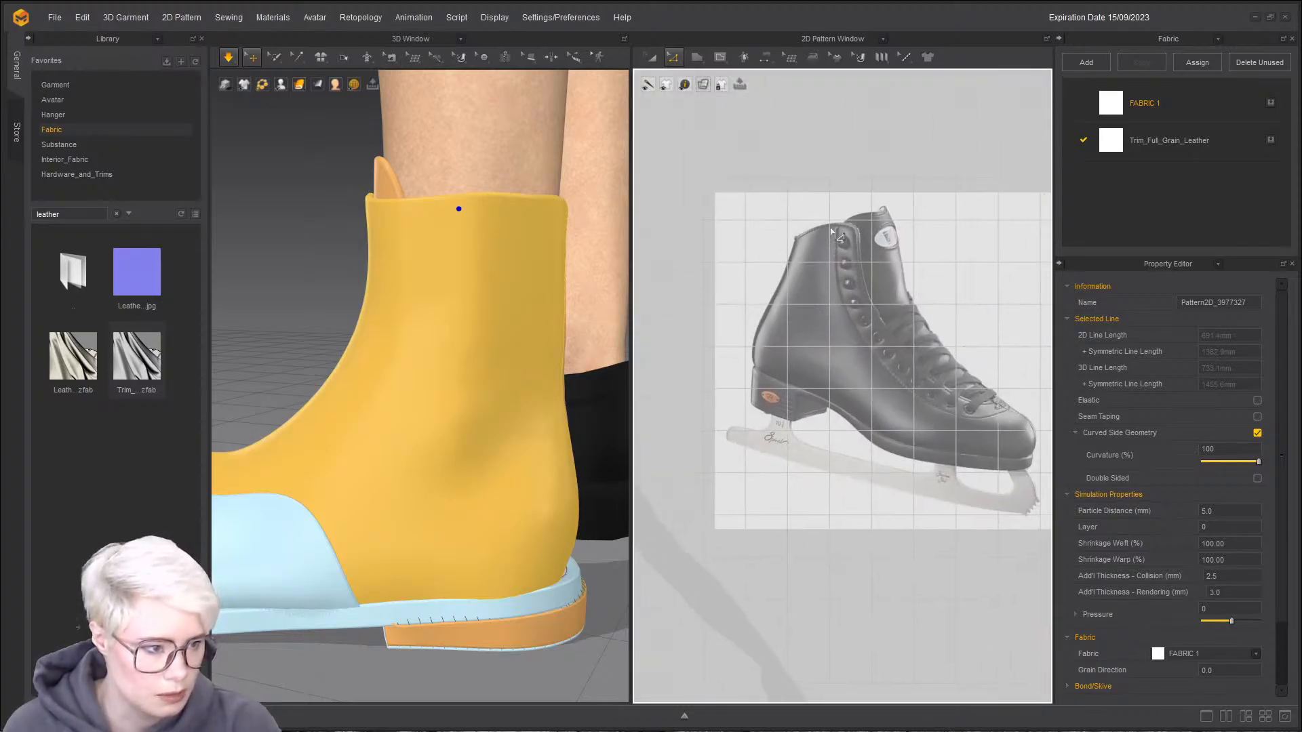
- Pull the boot side piece off the foot to inspect the heel, and undo the displacement
scroll(758, 480, "down", 5)
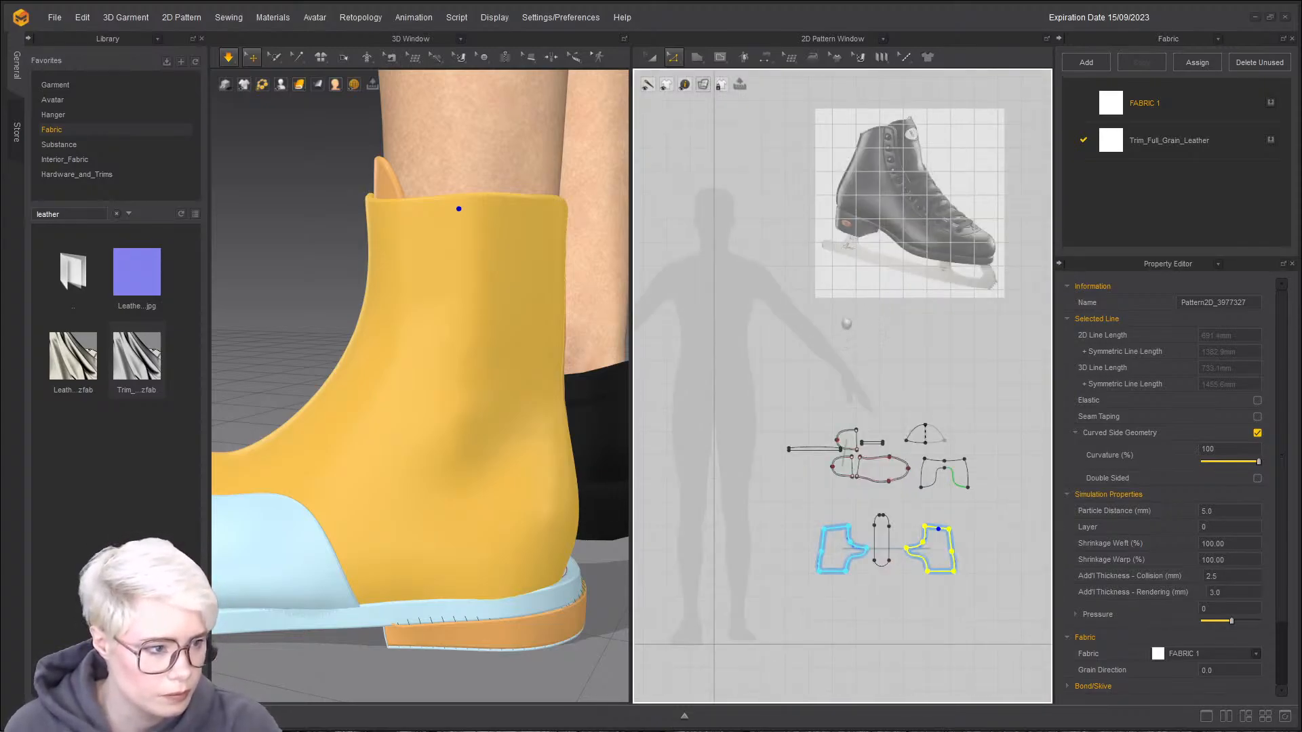
scroll(846, 277, "down", 2)
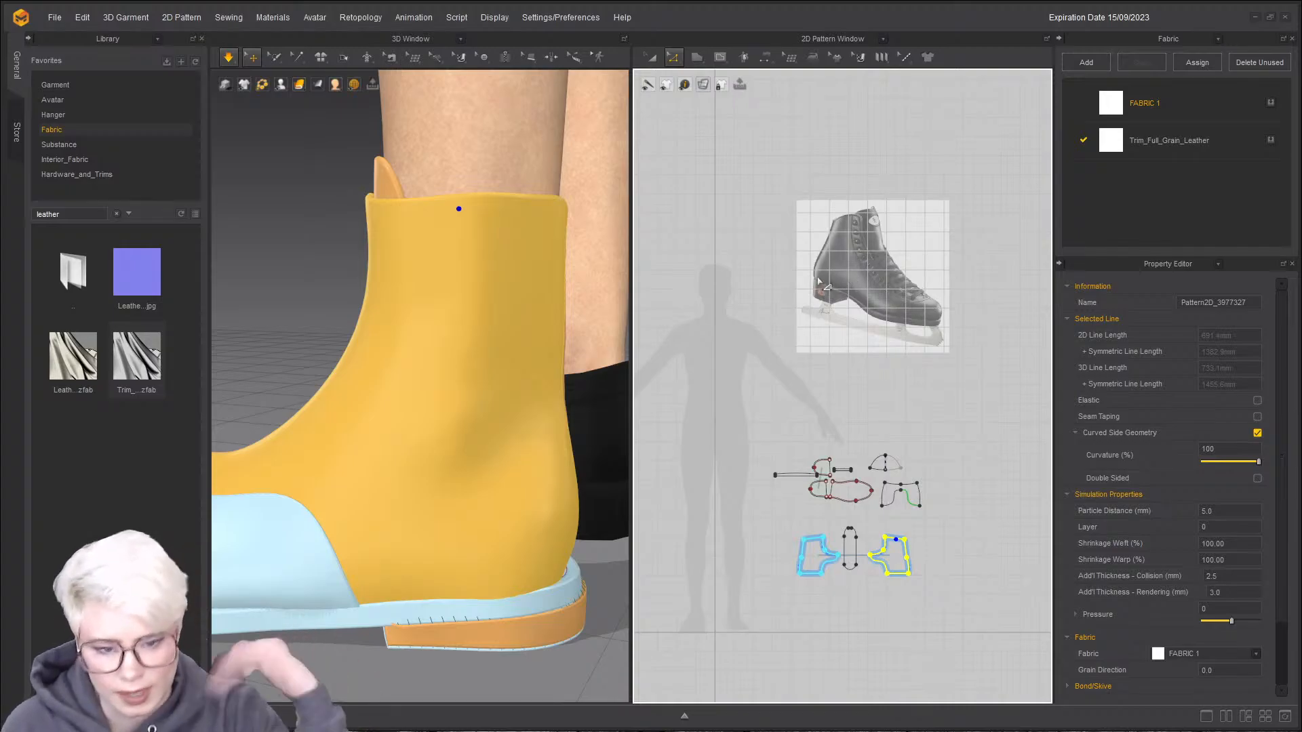
scroll(771, 464, "up", 5)
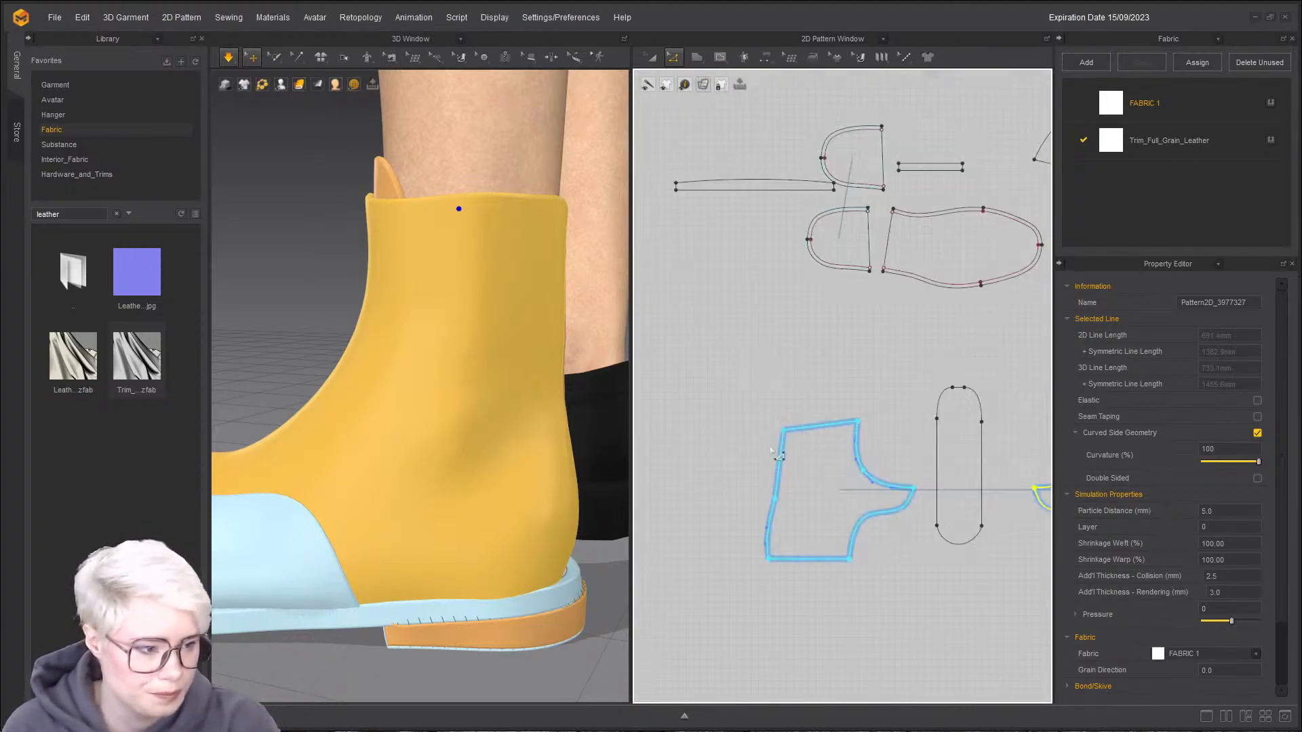
scroll(738, 411, "up", 3)
right_click_drag(574, 472, 548, 476)
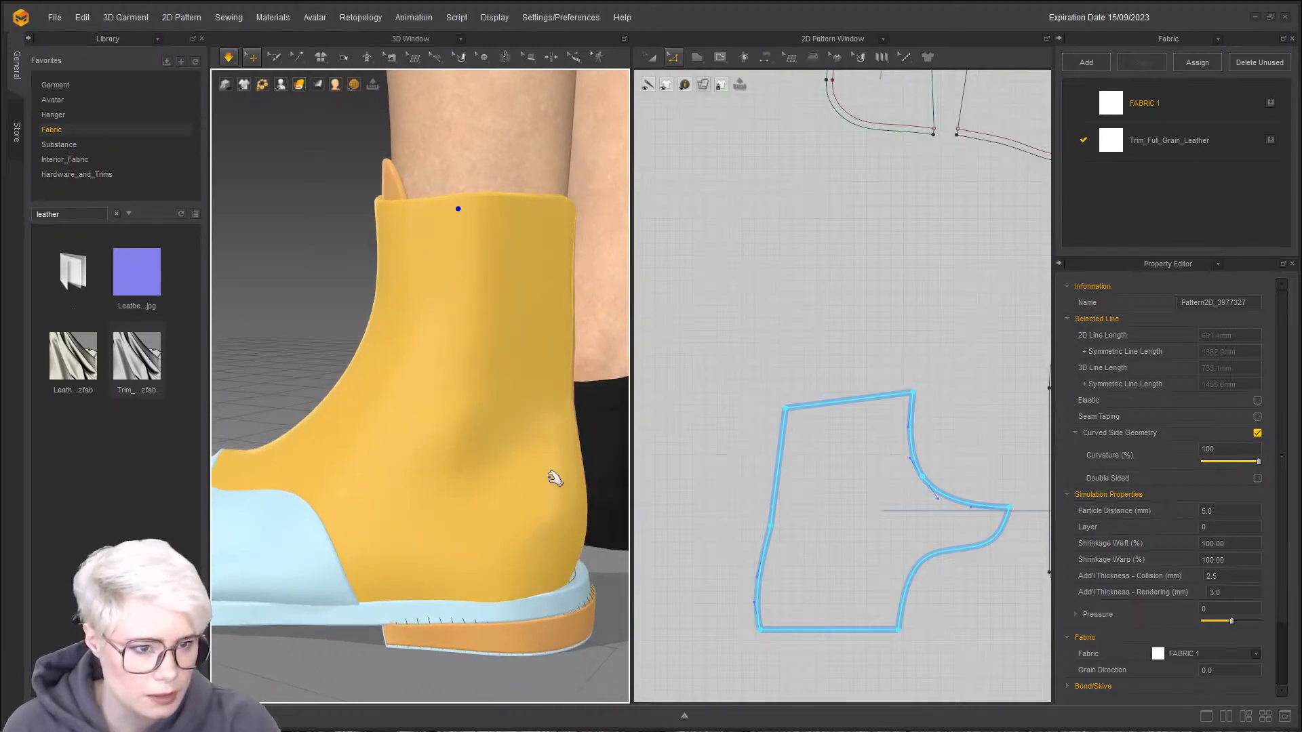
left_click_drag(534, 517, 379, 427)
scroll(556, 522, "up", 1)
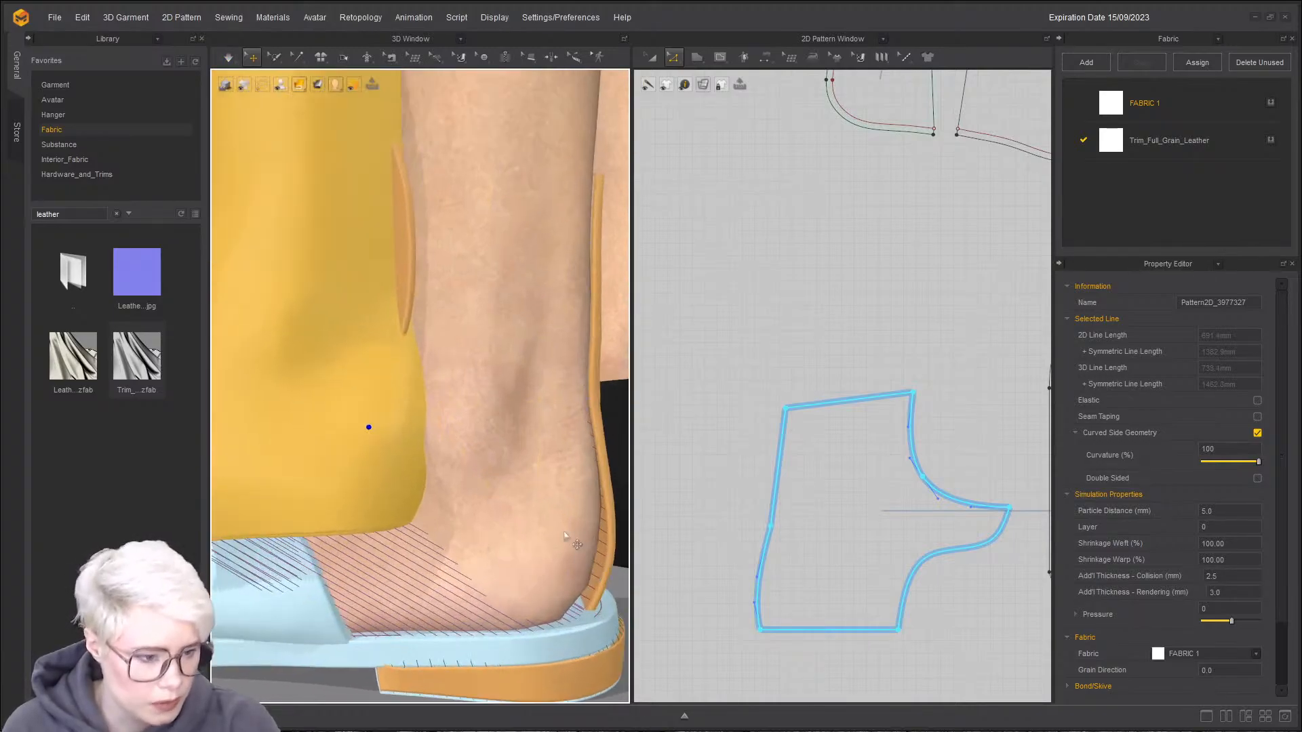
right_click(563, 529)
middle_click_drag(546, 478, 472, 384)
right_click_drag(472, 384, 513, 411)
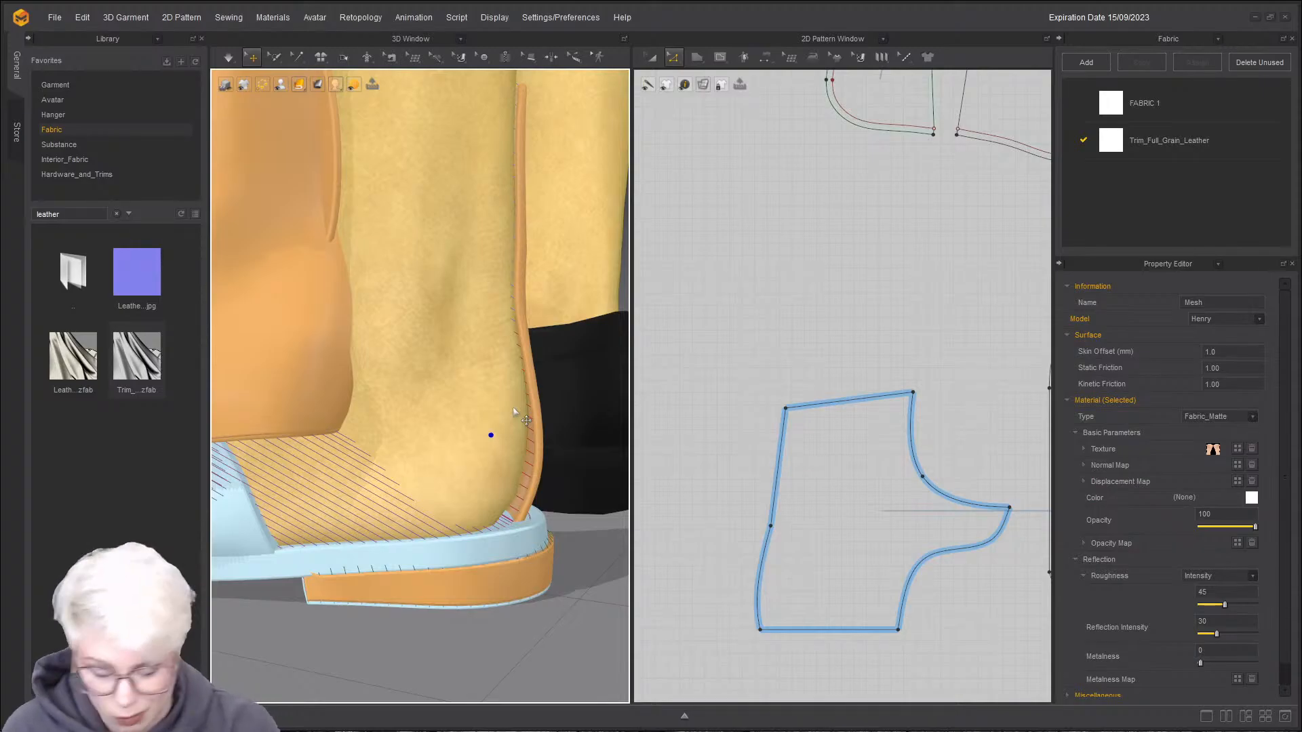
key("ctrl+z")
key("ctrl+z")
scroll(488, 429, "down", 2)
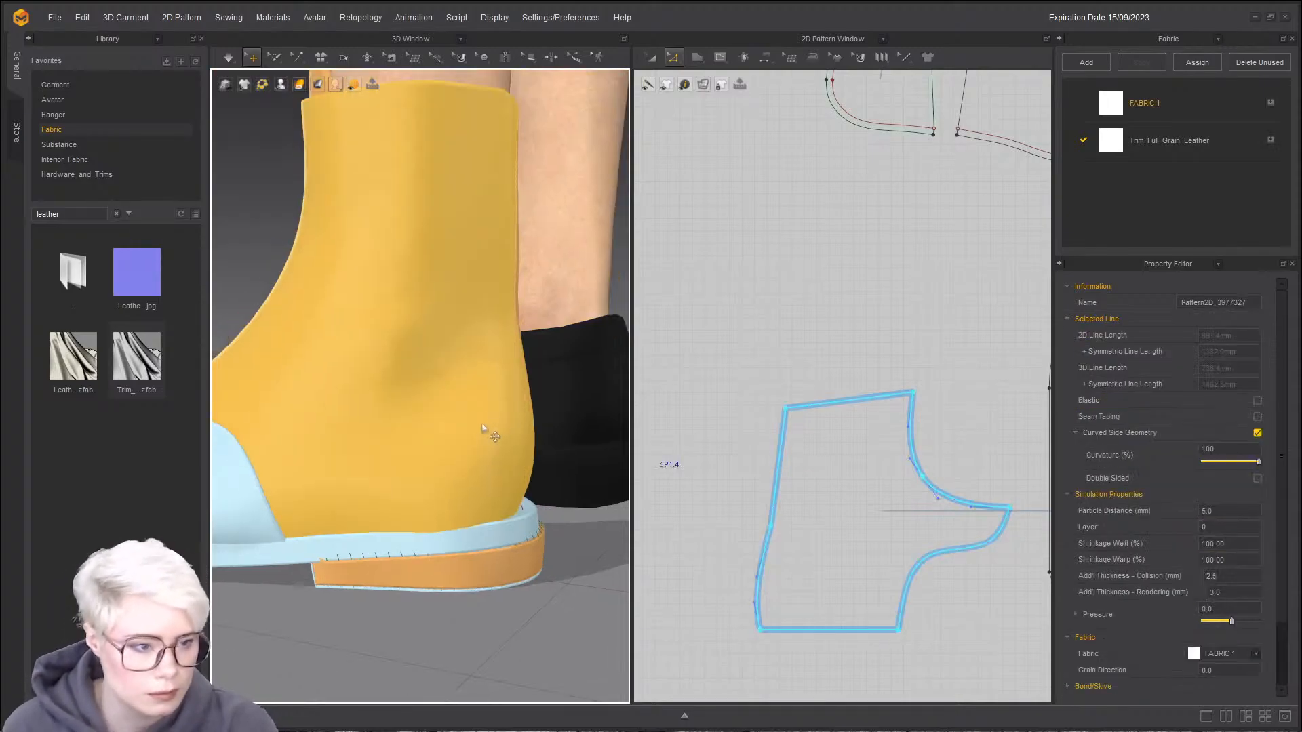
- Display the strain map on the boot and examine the stretch around the ankle opening and front seam
right_click_drag(440, 419, 410, 417)
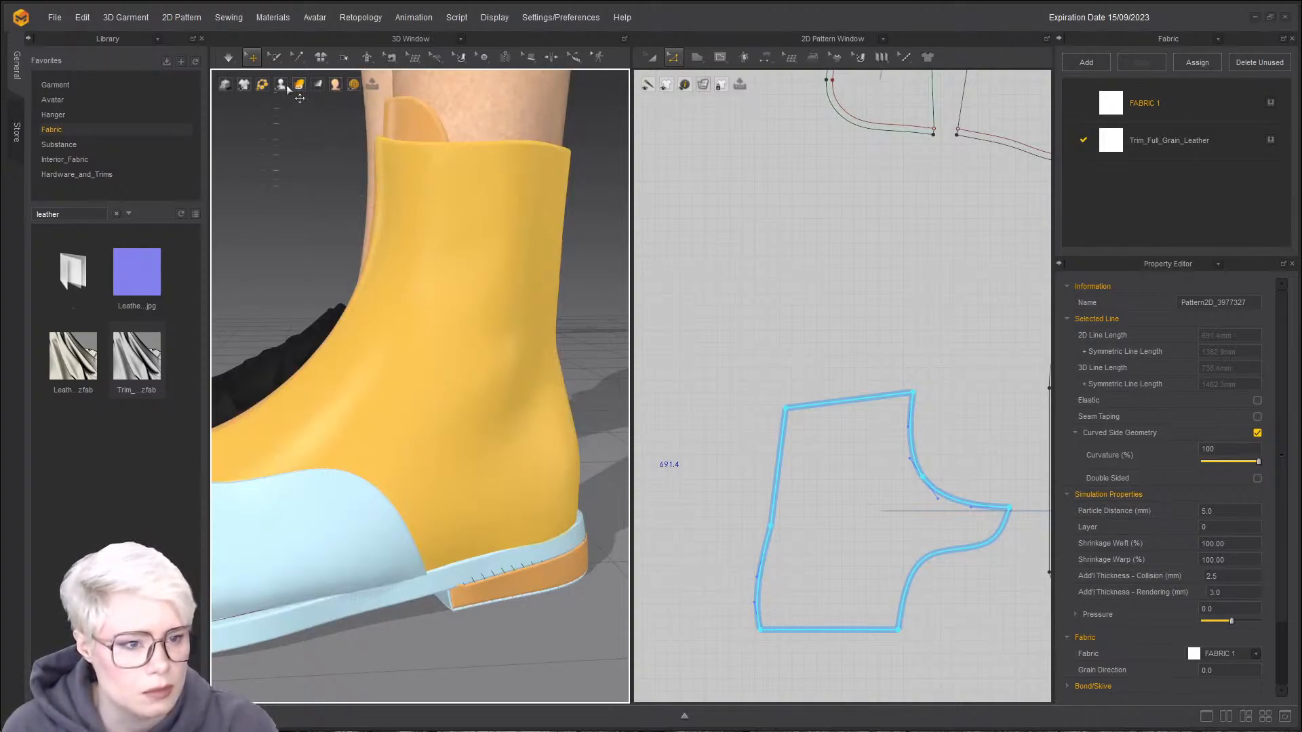
mouse_move(319, 85)
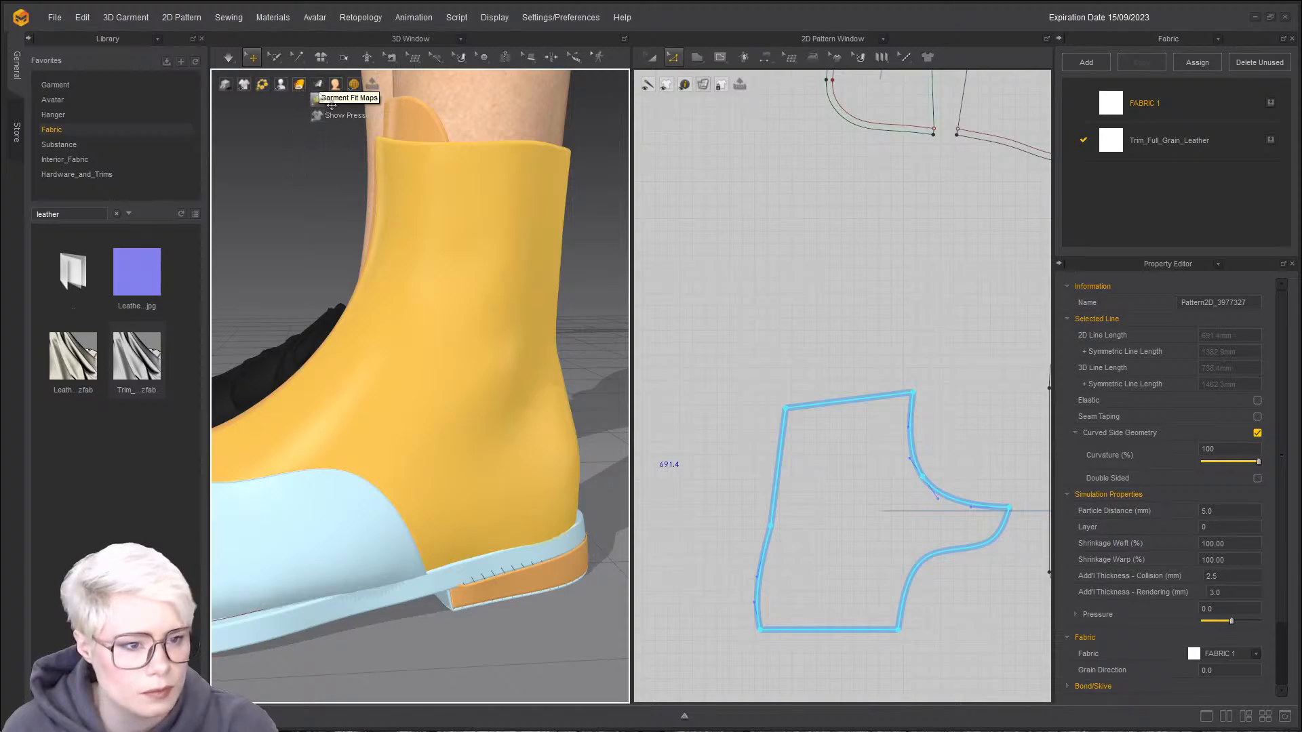
right_click_drag(447, 380, 367, 351)
scroll(354, 342, "up", 5)
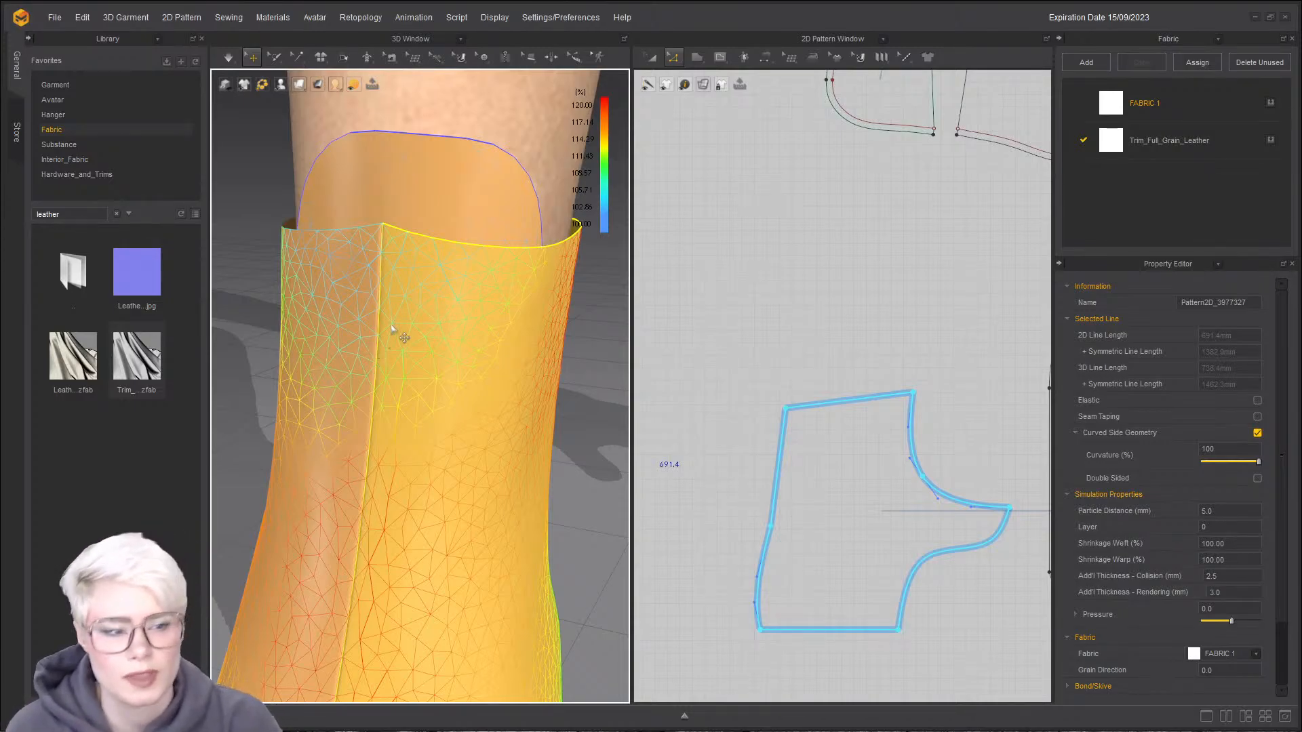
scroll(373, 234, "up", 4)
scroll(378, 221, "down", 3)
right_click_drag(374, 255, 422, 263)
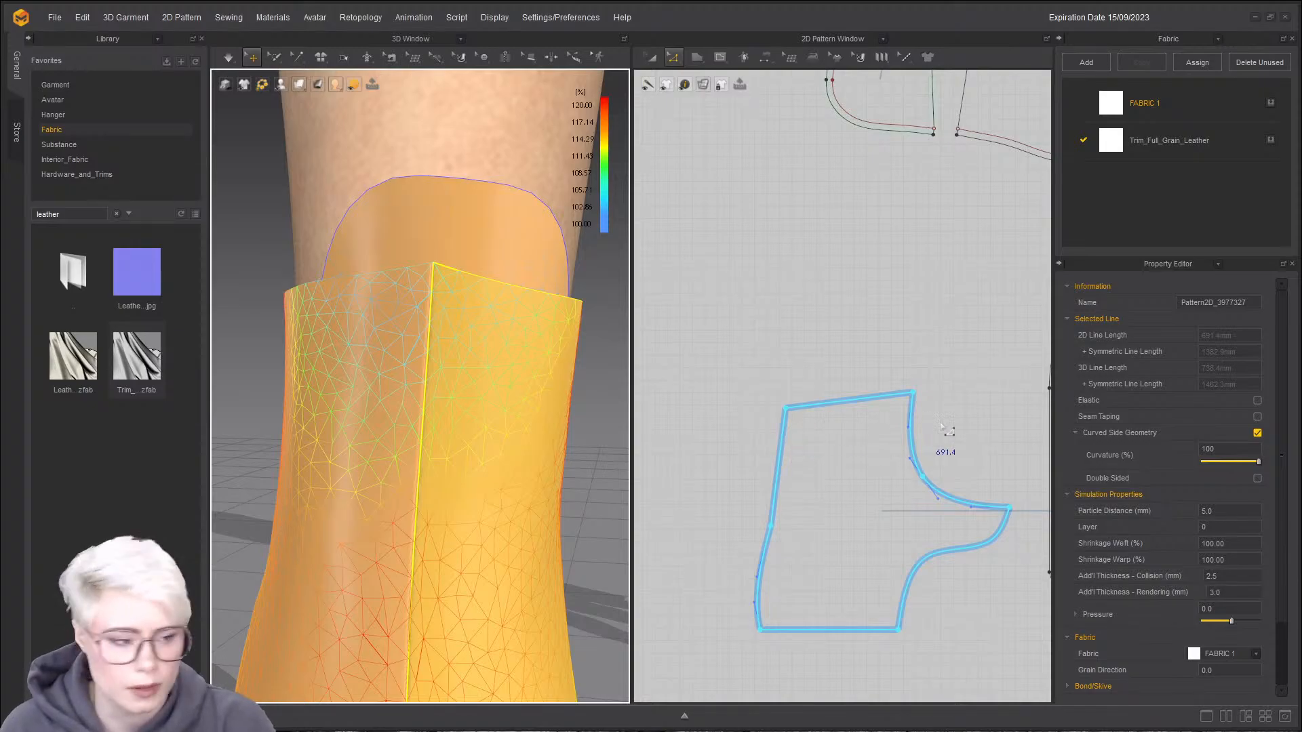
- Move the tongue pattern out from between the boot side patterns, and bring the sides' front edges close together to compare them
scroll(930, 432, "down", 3)
key("a")
left_click_drag(907, 396, 686, 282)
scroll(800, 446, "down", 2)
middle_click_drag(798, 444, 711, 427)
left_click(712, 427)
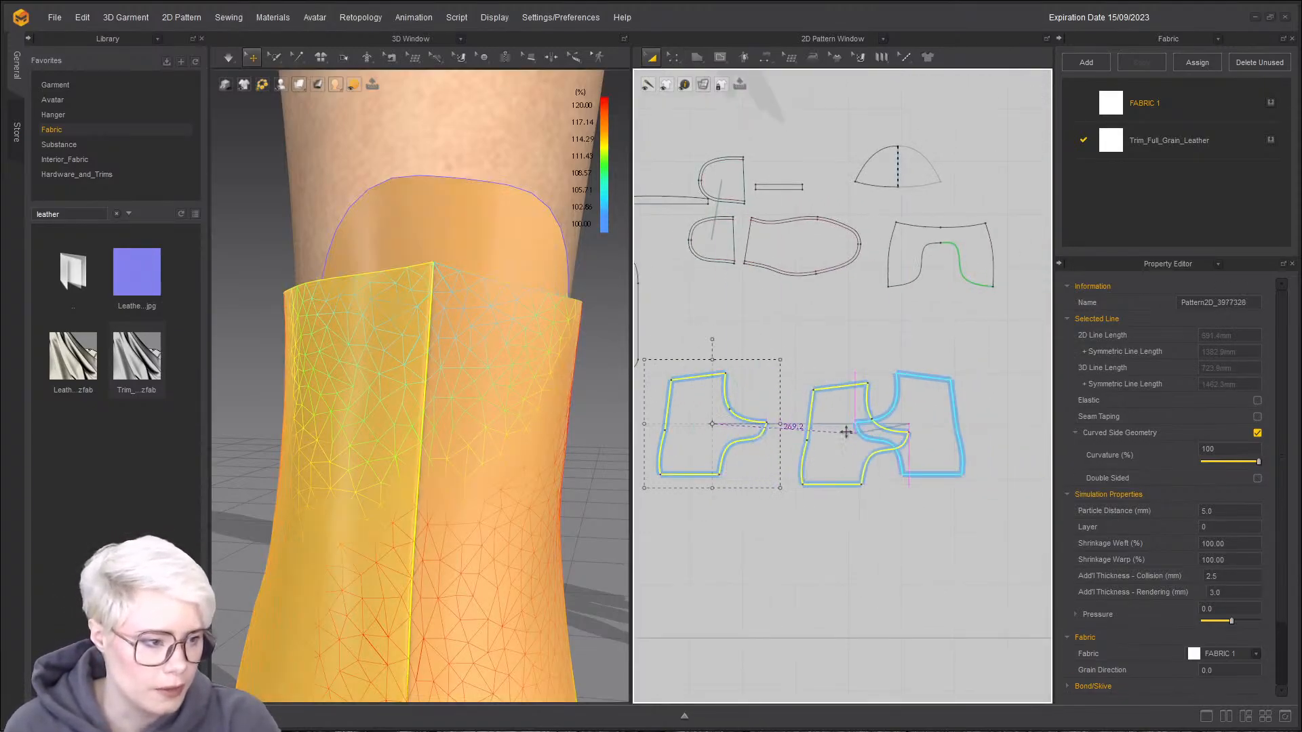
scroll(918, 407, "up", 6)
left_click_drag(978, 379, 906, 445)
scroll(896, 366, "up", 4)
scroll(895, 366, "down", 4)
middle_click_drag(855, 318, 870, 401)
scroll(864, 370, "up", 3)
middle_click_drag(799, 291, 802, 305)
scroll(803, 305, "up", 3)
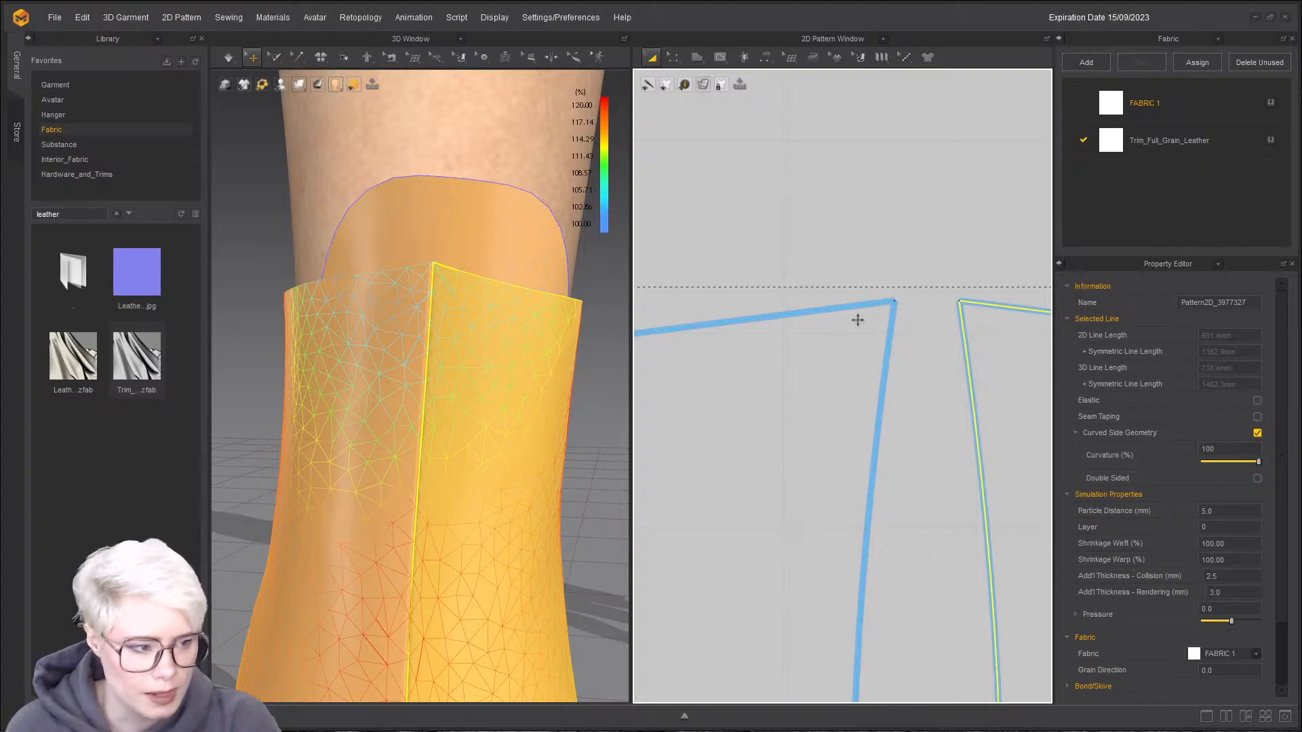
middle_click_drag(884, 327, 834, 341)
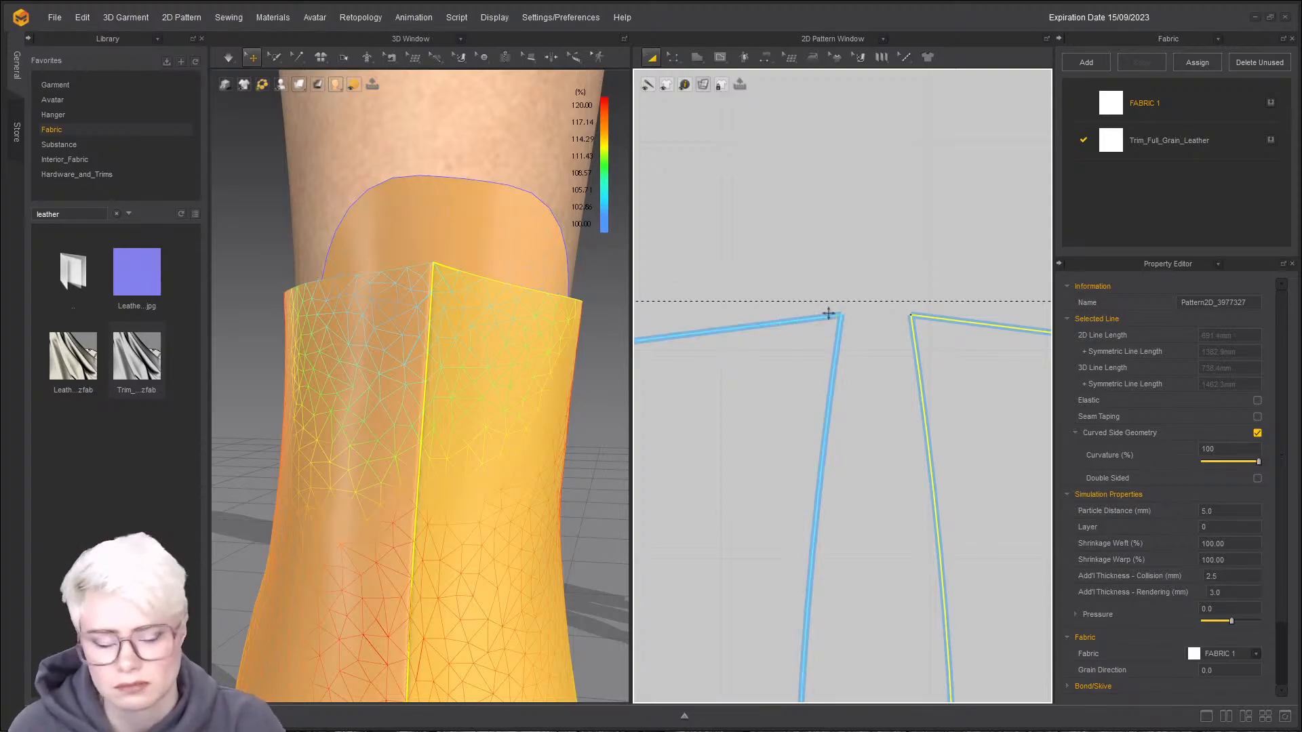
- Move the two boot side patterns apart again in the 2D layout
scroll(819, 318, "down", 5)
scroll(914, 328, "up", 4)
scroll(943, 352, "down", 6)
middle_click_drag(950, 361, 836, 283)
left_click_drag(841, 306, 996, 313)
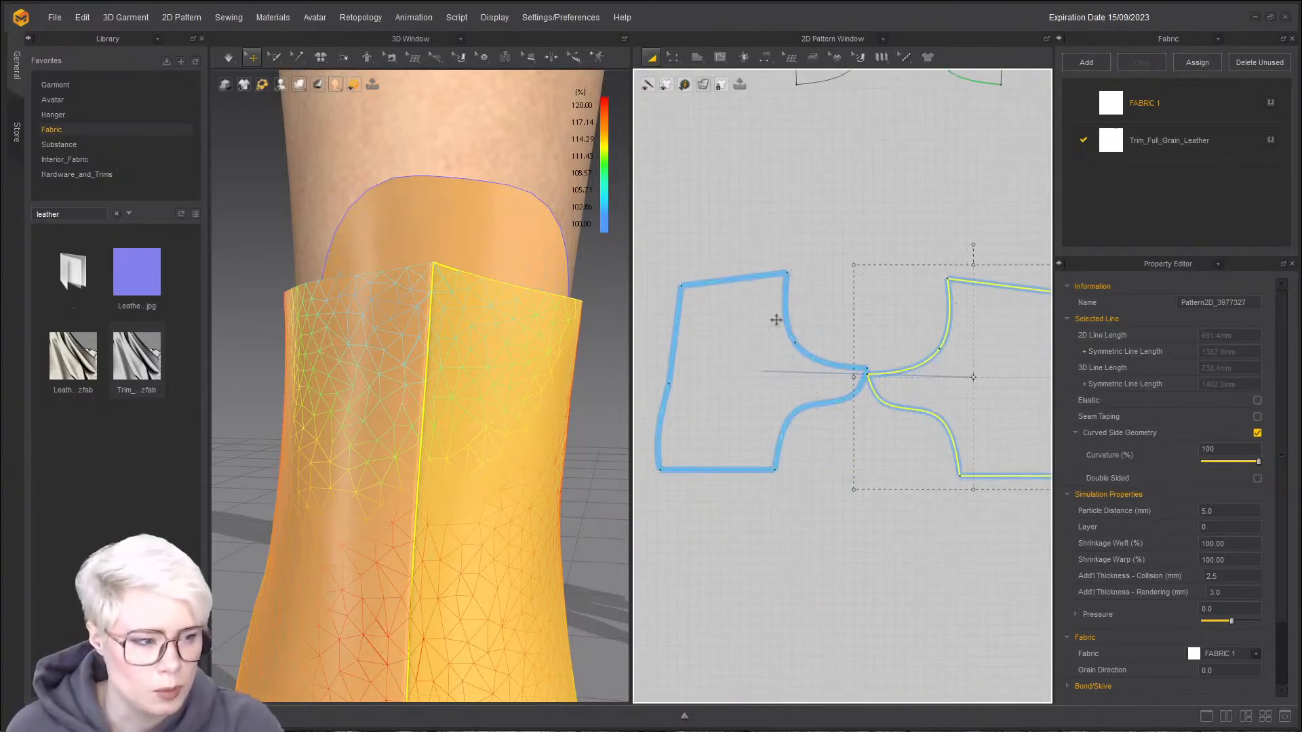
left_click_drag(749, 331, 688, 326)
- Check the strain along the boot's front, and activate the deactivated vamp piece
scroll(478, 373, "down", 5)
right_click_drag(437, 390, 387, 407)
scroll(433, 397, "down", 3)
scroll(421, 380, "up", 4)
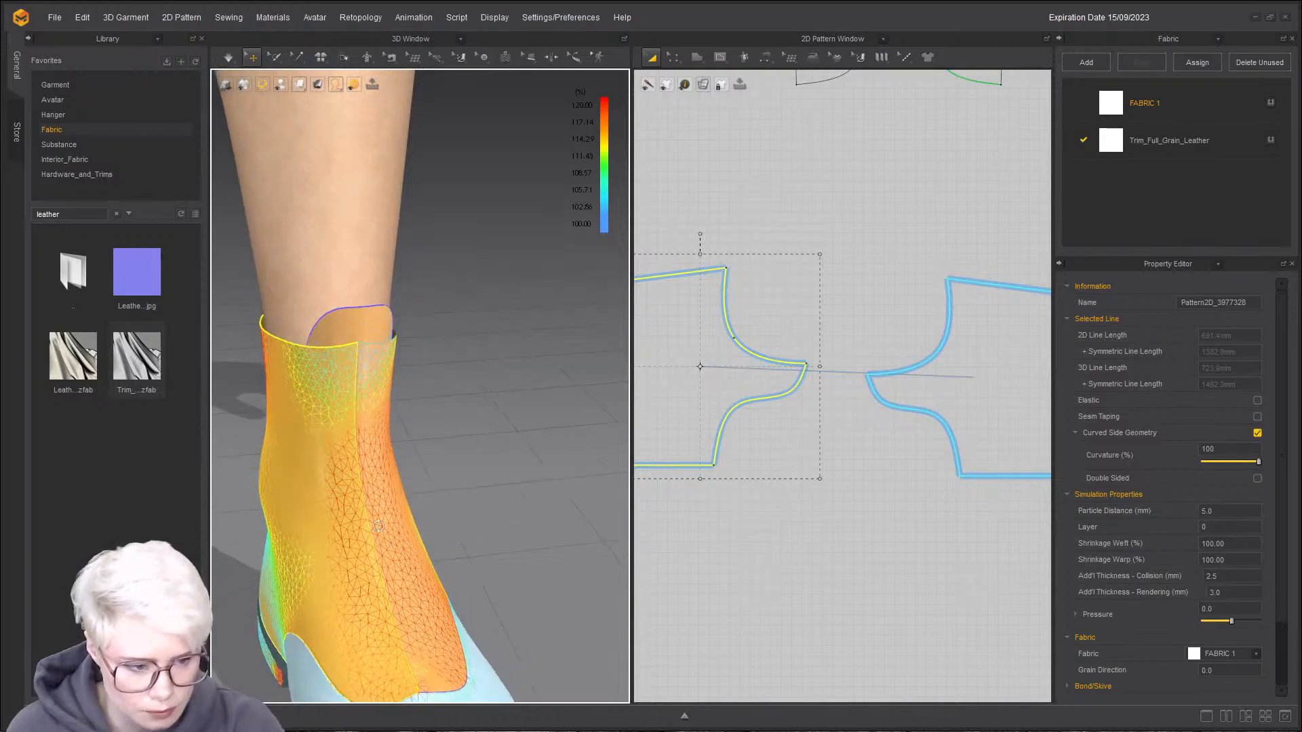
middle_click_drag(379, 420, 349, 325)
right_click_drag(349, 325, 339, 340)
scroll(339, 340, "up", 10)
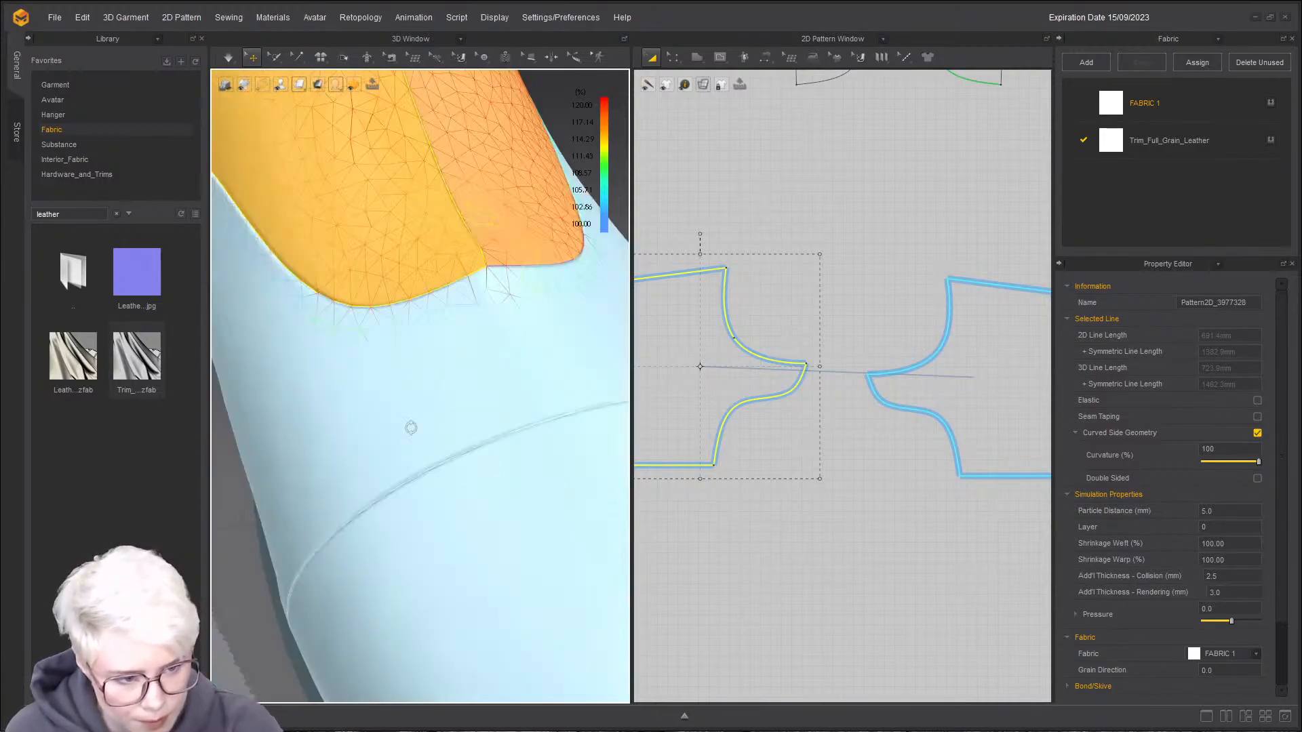
scroll(474, 403, "down", 5)
left_click(487, 382)
right_click(488, 383)
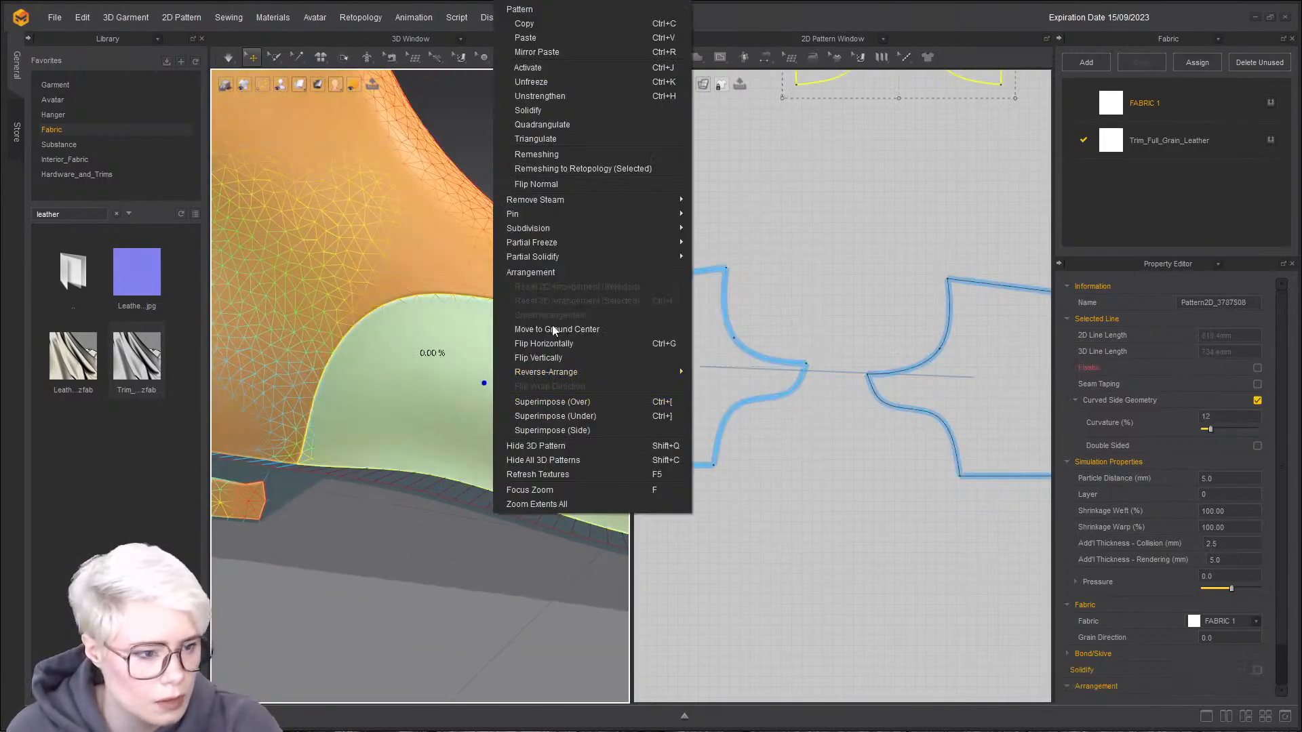
left_click(529, 67)
- Move the U-shaped vamp pattern below the two boot side patterns in the 2D layout
right_click_drag(555, 310, 414, 397)
scroll(813, 403, "down", 5)
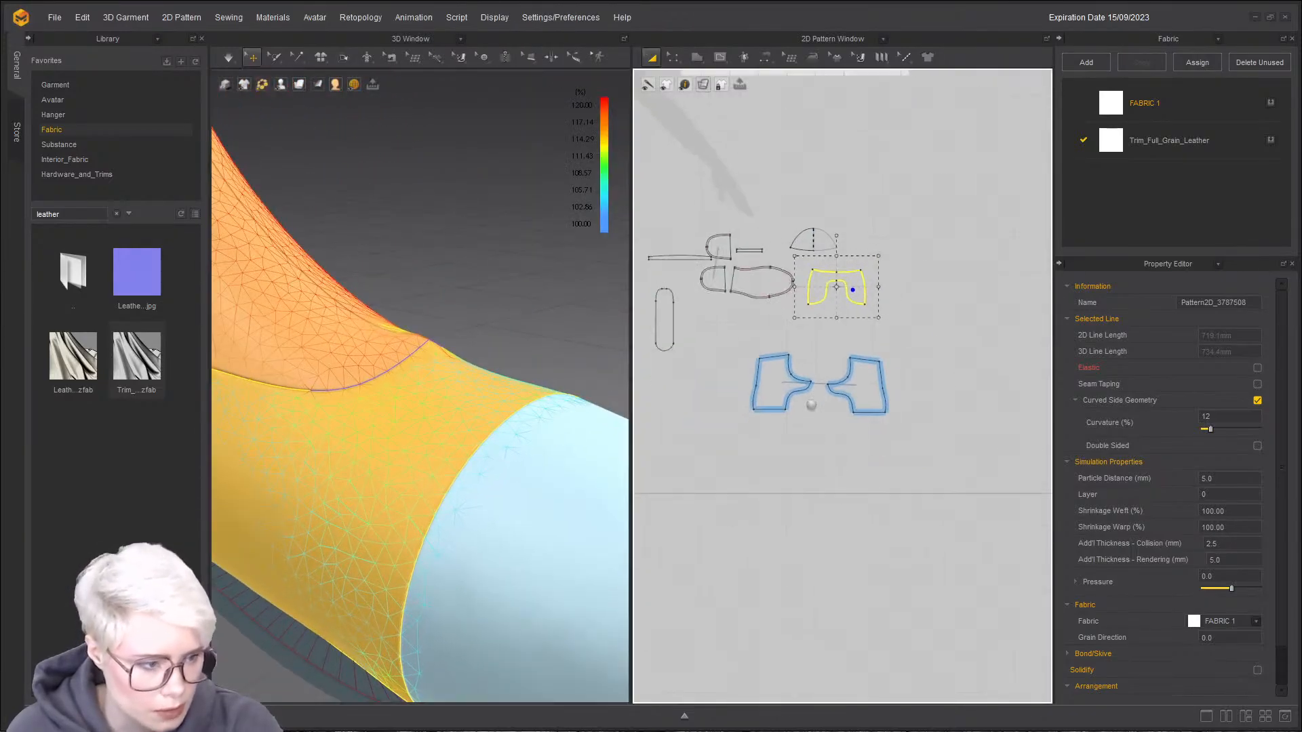
scroll(834, 360, "up", 5)
left_click_drag(849, 211, 796, 548)
- Simulate the boot with the vamp active, and turn off the strain map display
right_click_drag(520, 467, 401, 415)
left_click(429, 417)
scroll(401, 416, "down", 5)
right_click_drag(483, 390, 410, 364)
scroll(476, 390, "up", 2)
scroll(476, 391, "down", 4)
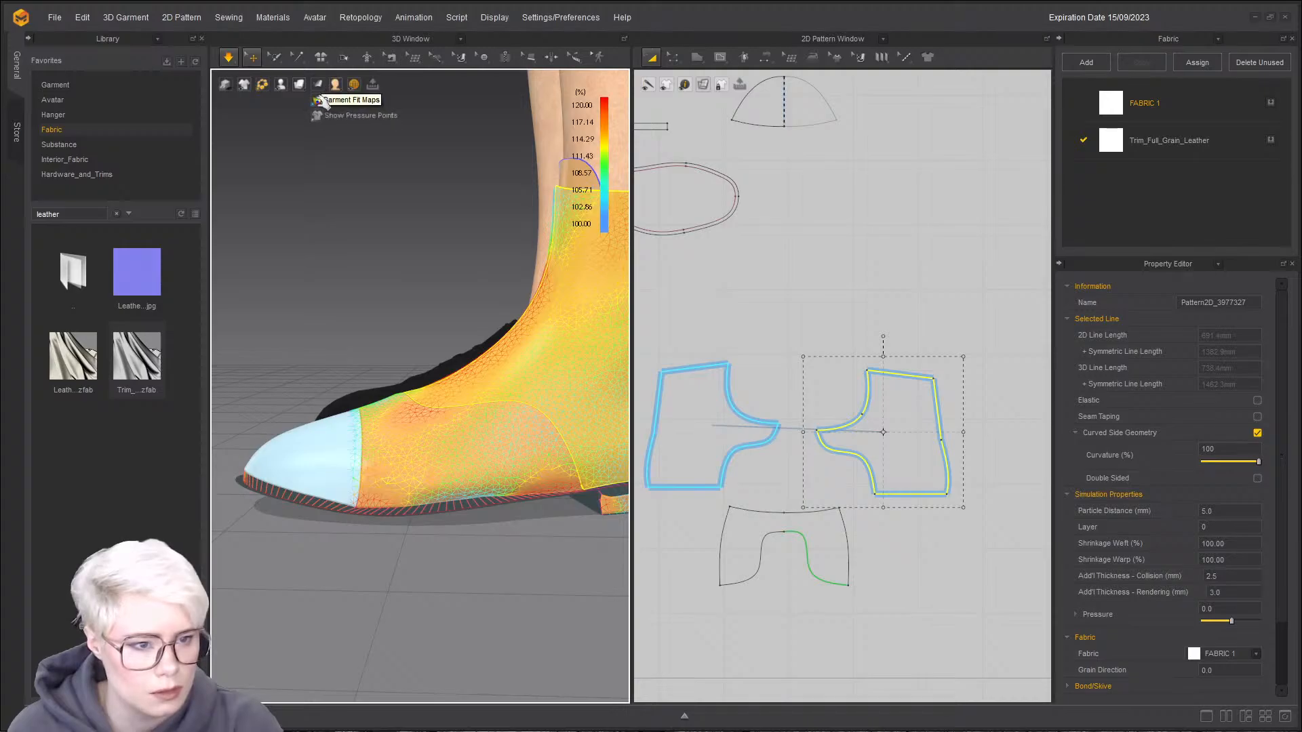
left_click(306, 110)
left_click(354, 294)
- Examine the seam between the vamp and boot sides, and the boot's front and ankle opening, with simulation running
right_click_drag(390, 352, 439, 415)
scroll(434, 400, "down", 4)
scroll(434, 400, "up", 4)
scroll(440, 421, "up", 2)
scroll(439, 421, "up", 1)
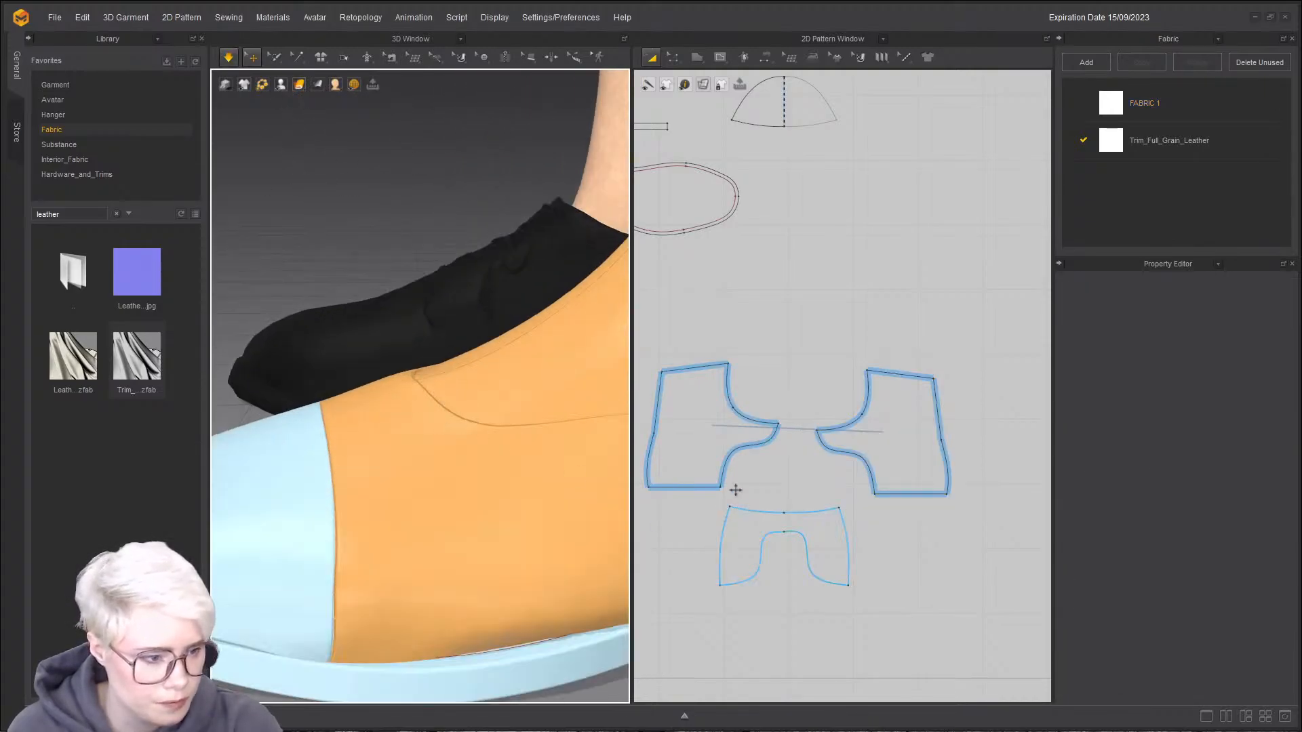
scroll(752, 474, "up", 3)
scroll(475, 380, "up", 3)
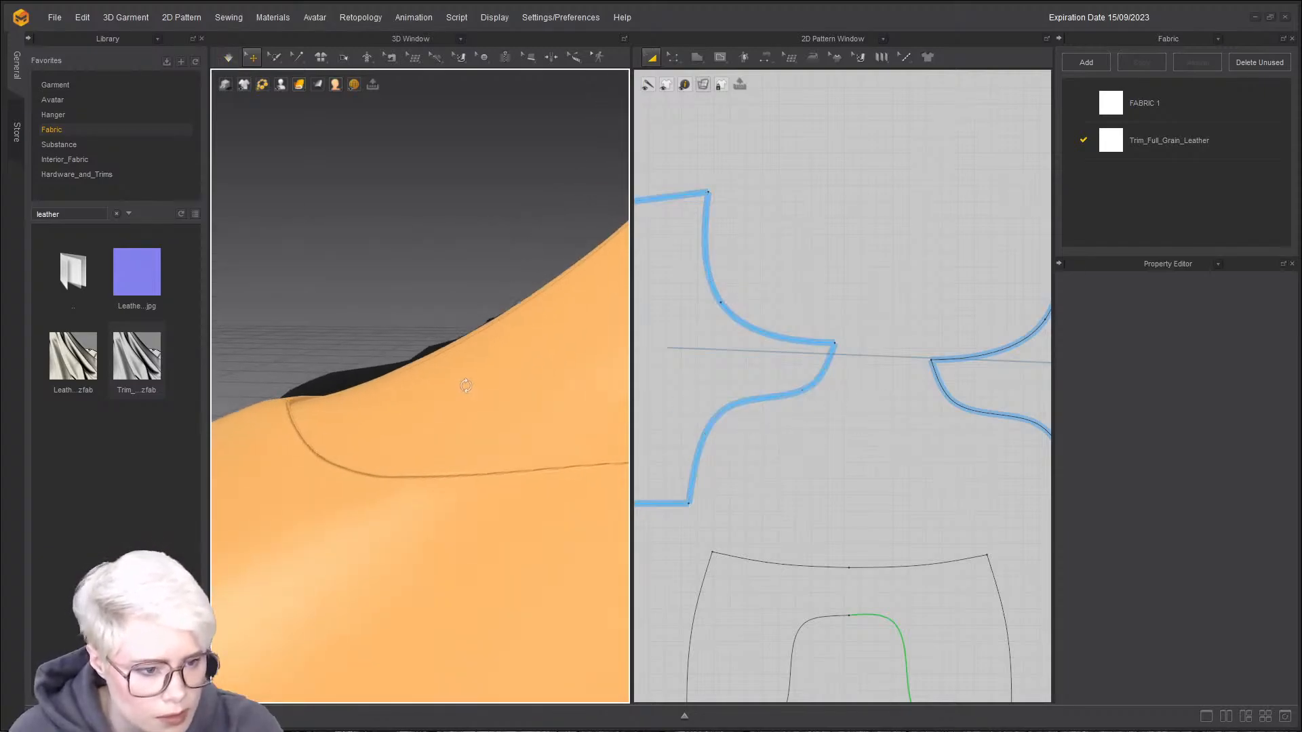
left_click(447, 390)
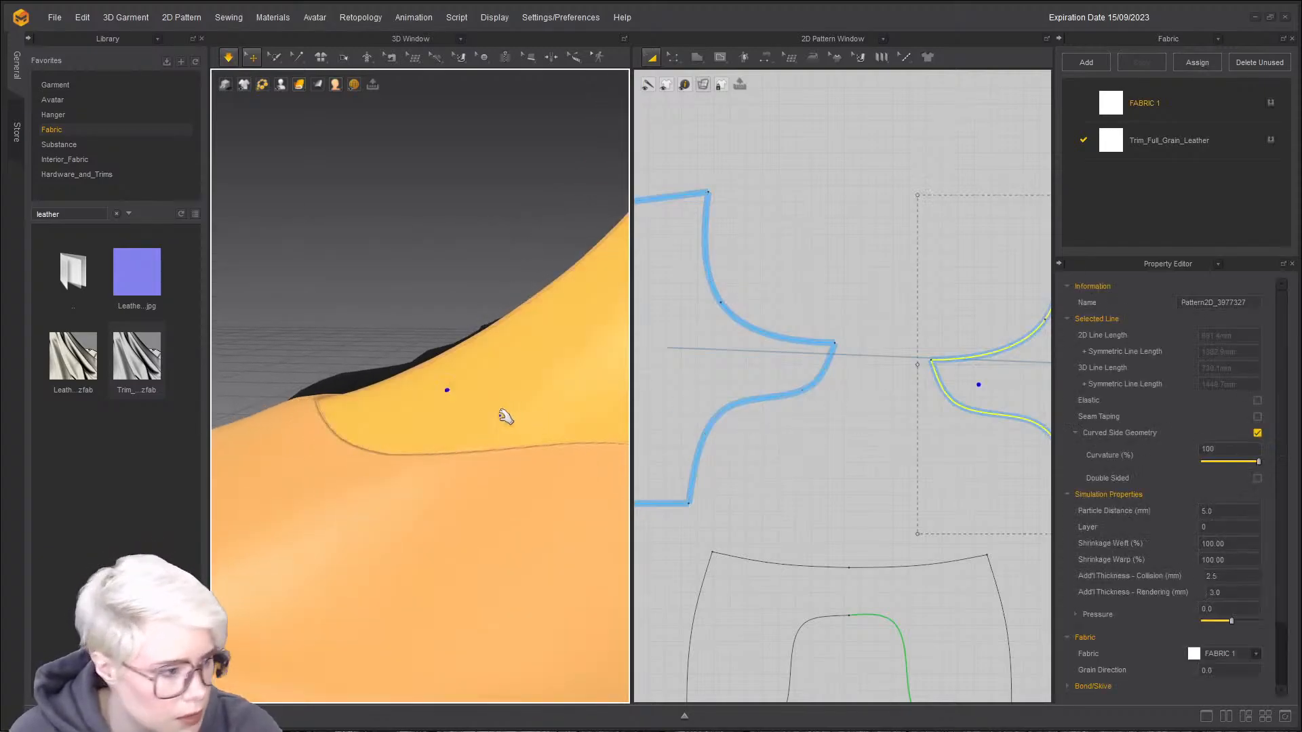
left_click(375, 482)
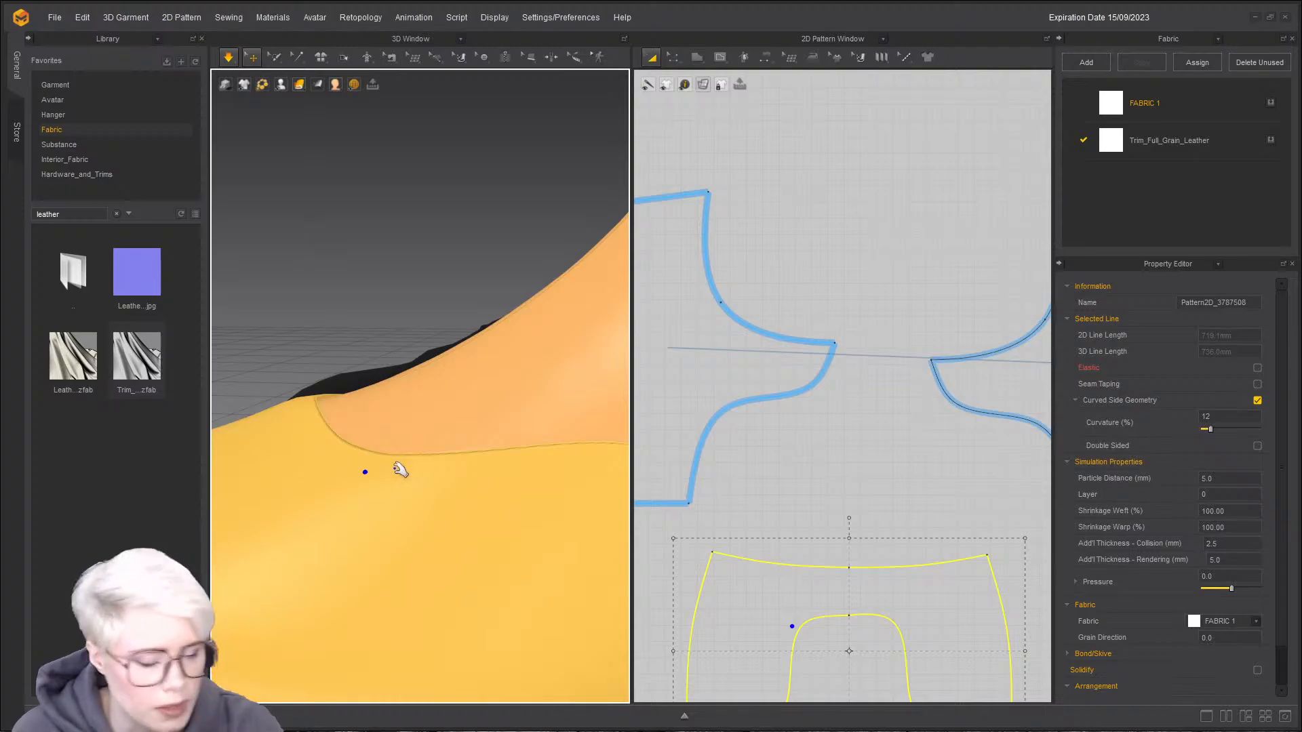
right_click_drag(400, 467, 376, 403)
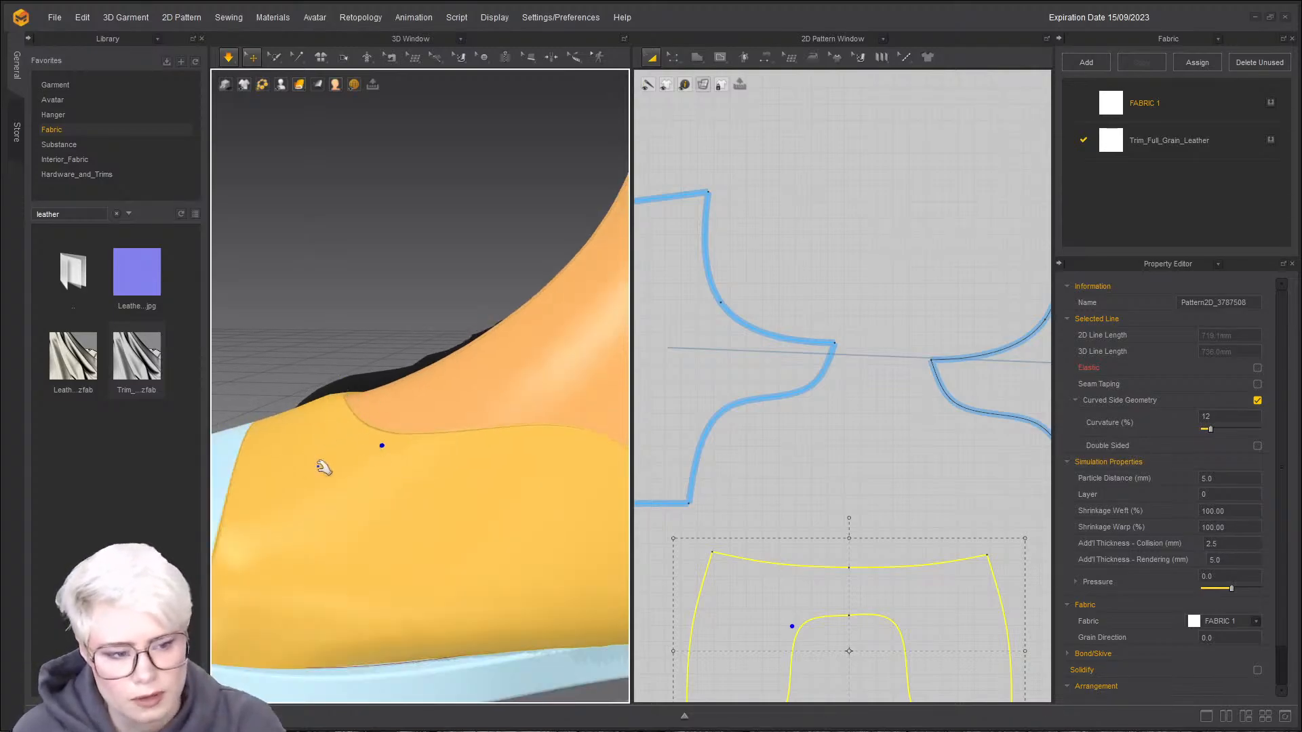
right_click_drag(333, 454, 495, 483)
scroll(440, 462, "down", 3)
scroll(495, 484, "up", 2)
right_click_drag(485, 532, 545, 563)
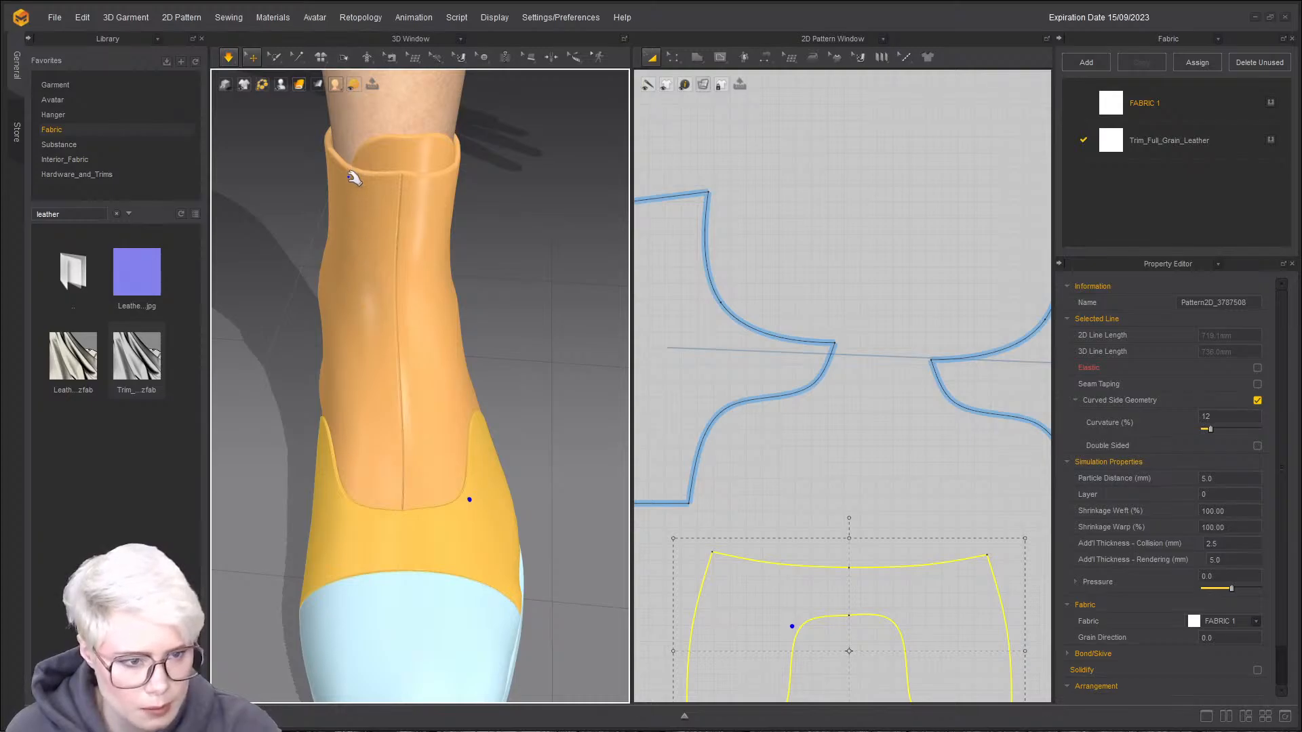
right_click_drag(352, 436, 392, 585)
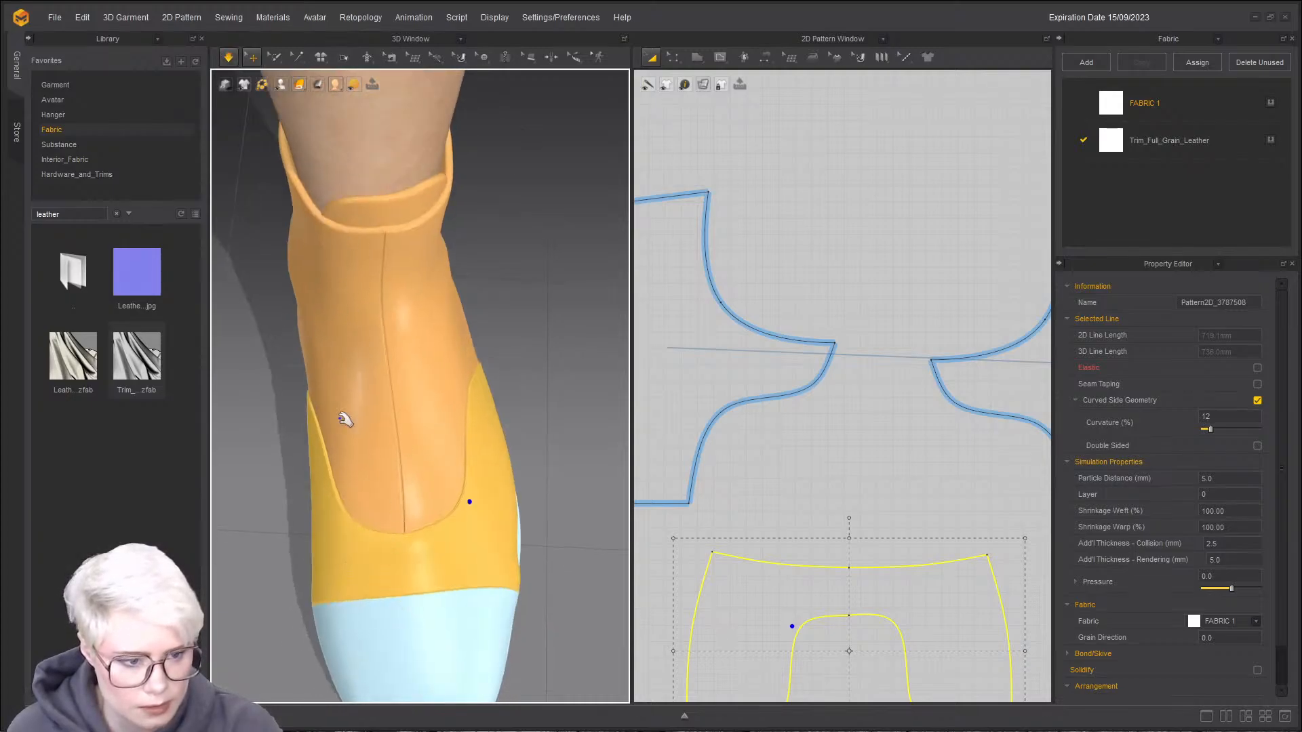
right_click_drag(418, 420, 474, 333)
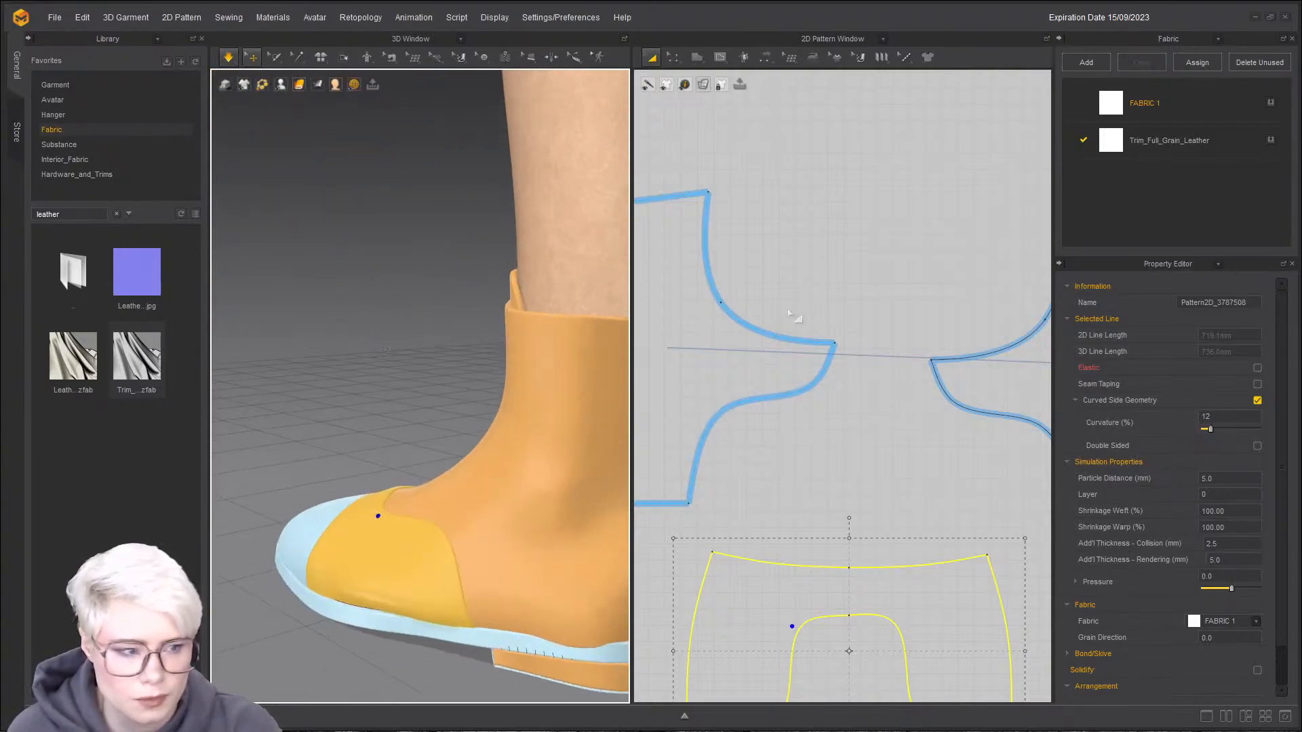
- Close the Library to enlarge the workspace, and compare the boot's shape with the figure skate photo
scroll(787, 309, "down", 4)
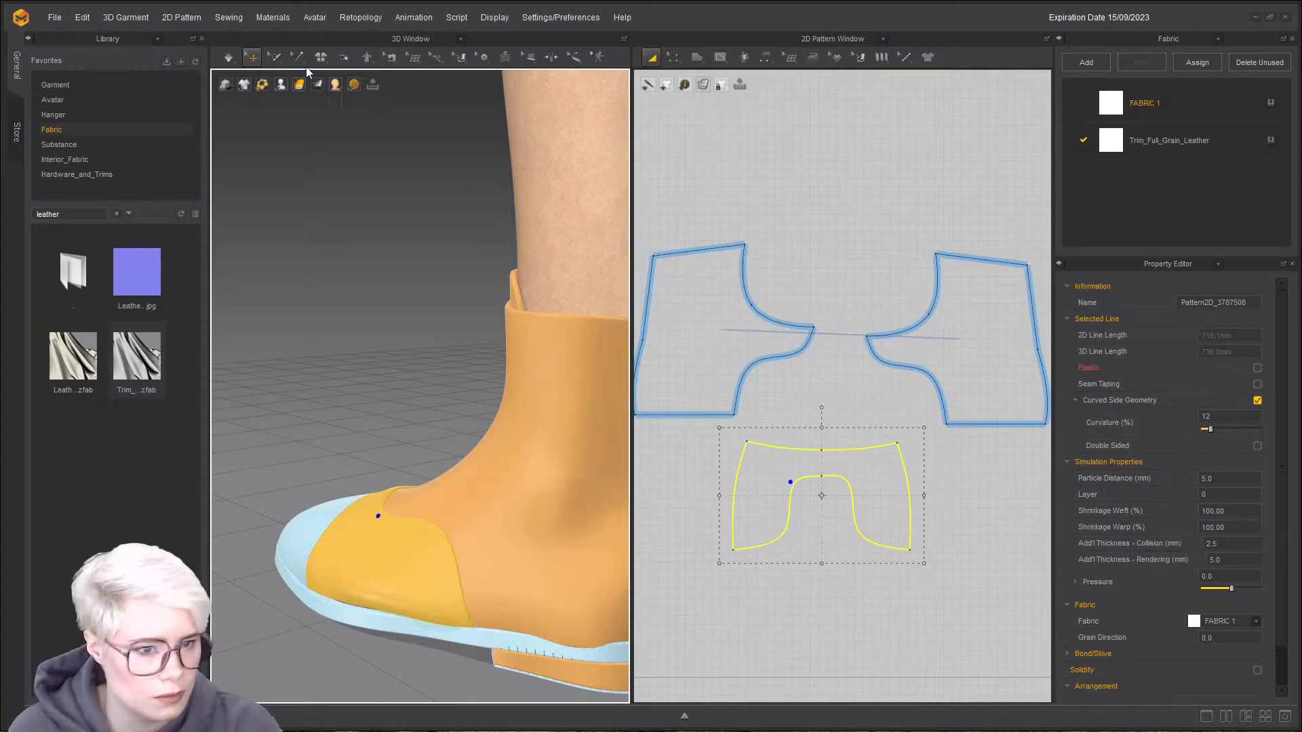
left_click(202, 39)
scroll(821, 627, "down", 8)
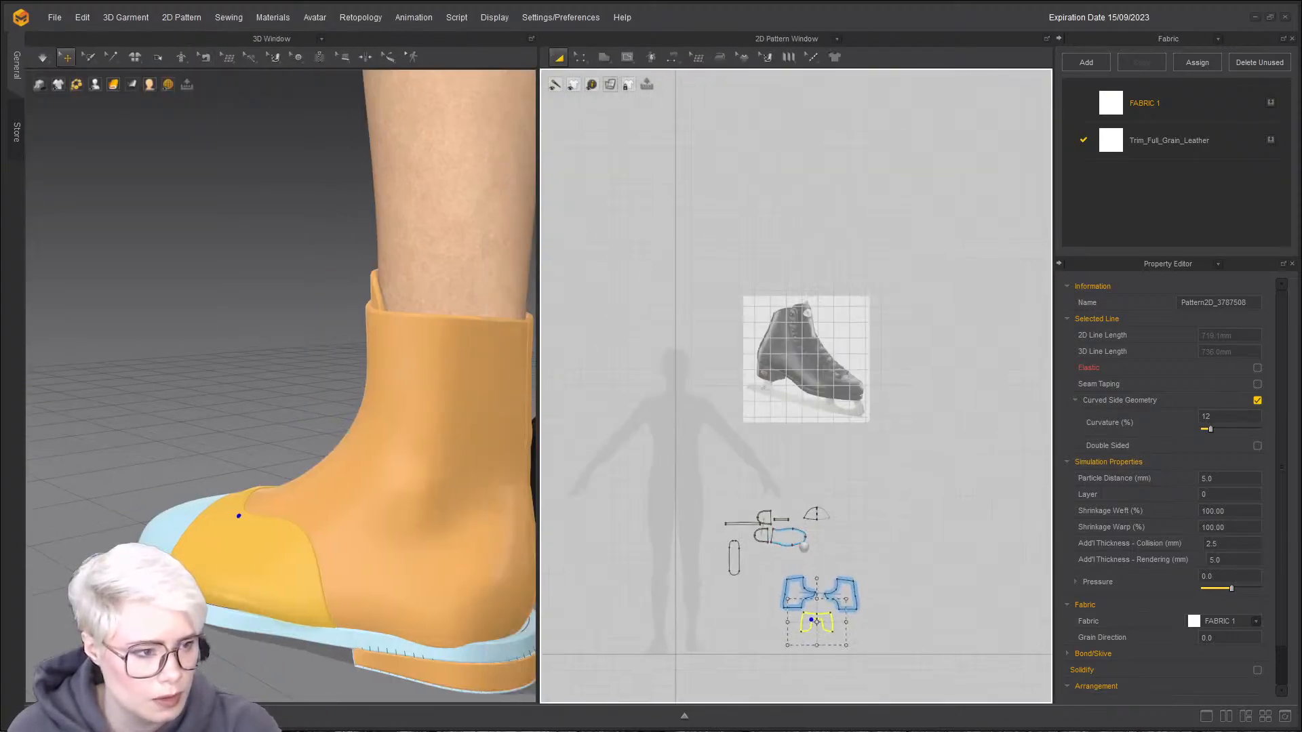
scroll(834, 394, "up", 8)
scroll(826, 446, "down", 3)
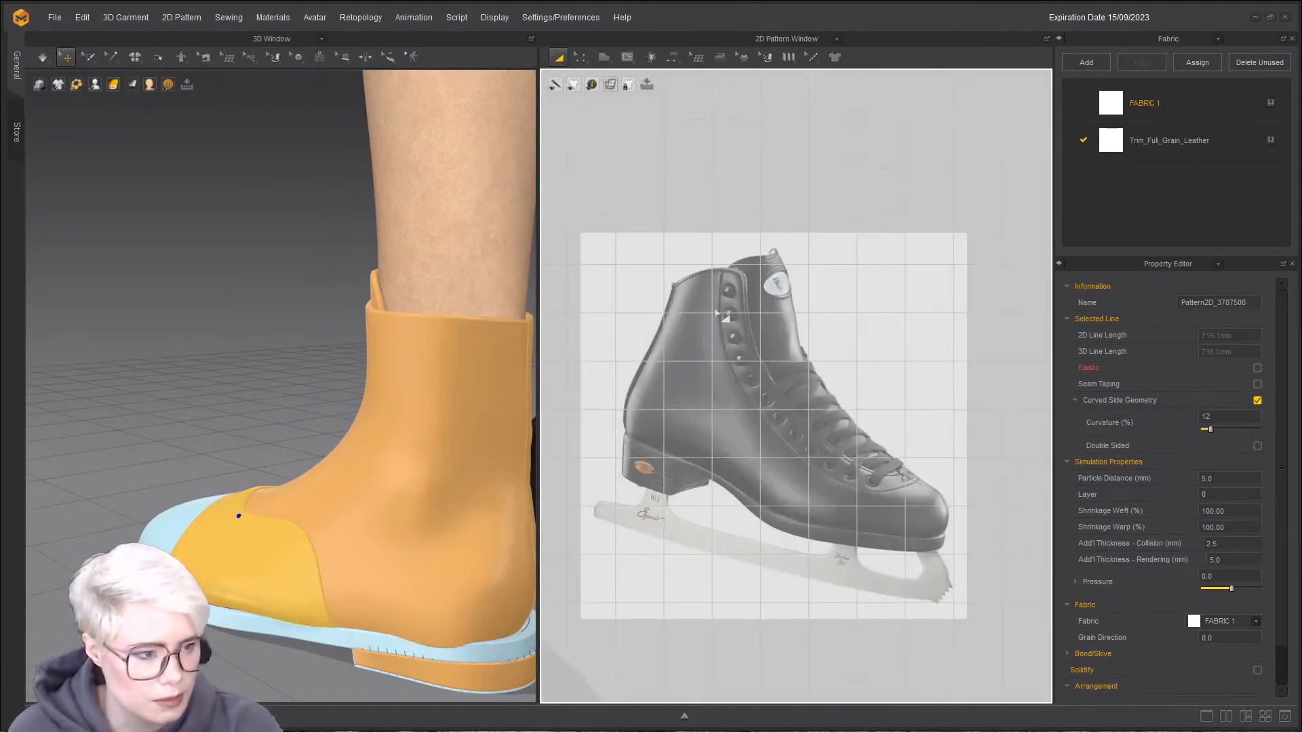
scroll(712, 451, "down", 3)
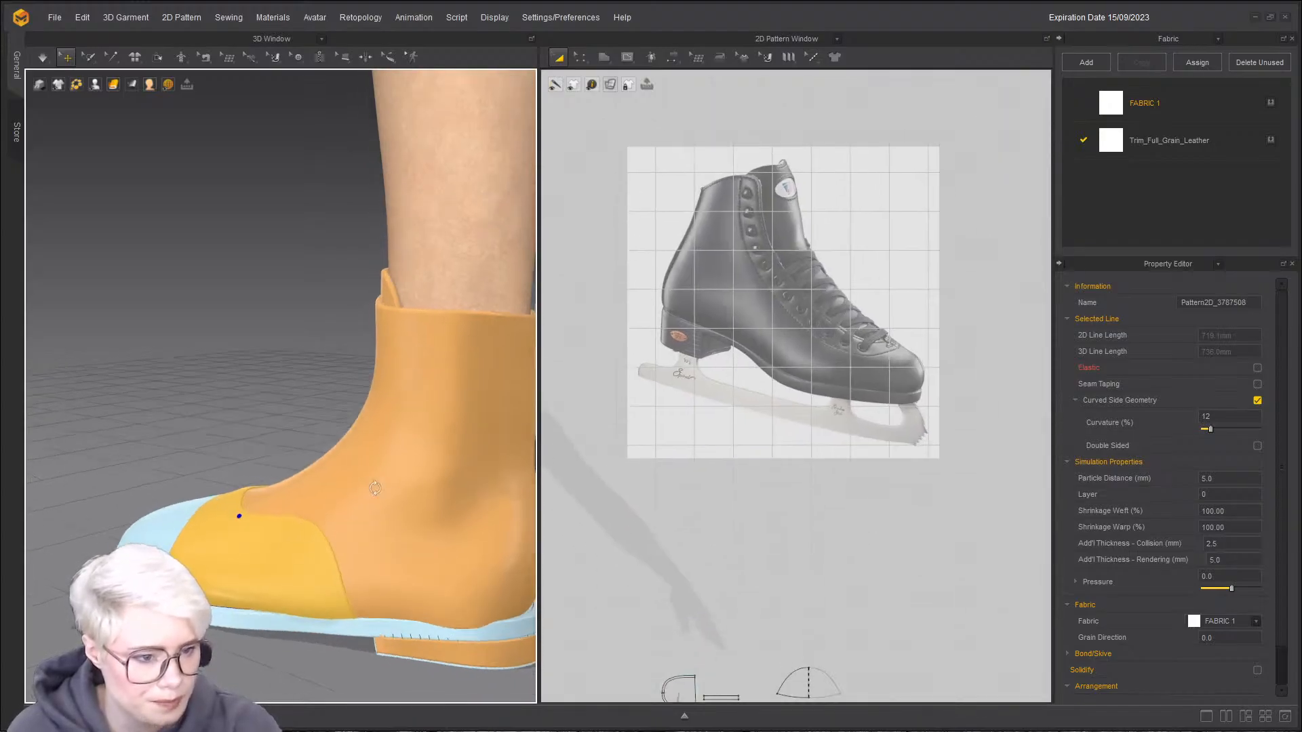
- Move the tongue pattern between the boot side patterns above the vamp, and inspect its outline and top in 3D
right_click_drag(674, 443, 764, 352)
right_click_drag(778, 473, 778, 195)
left_click_drag(648, 380, 850, 412)
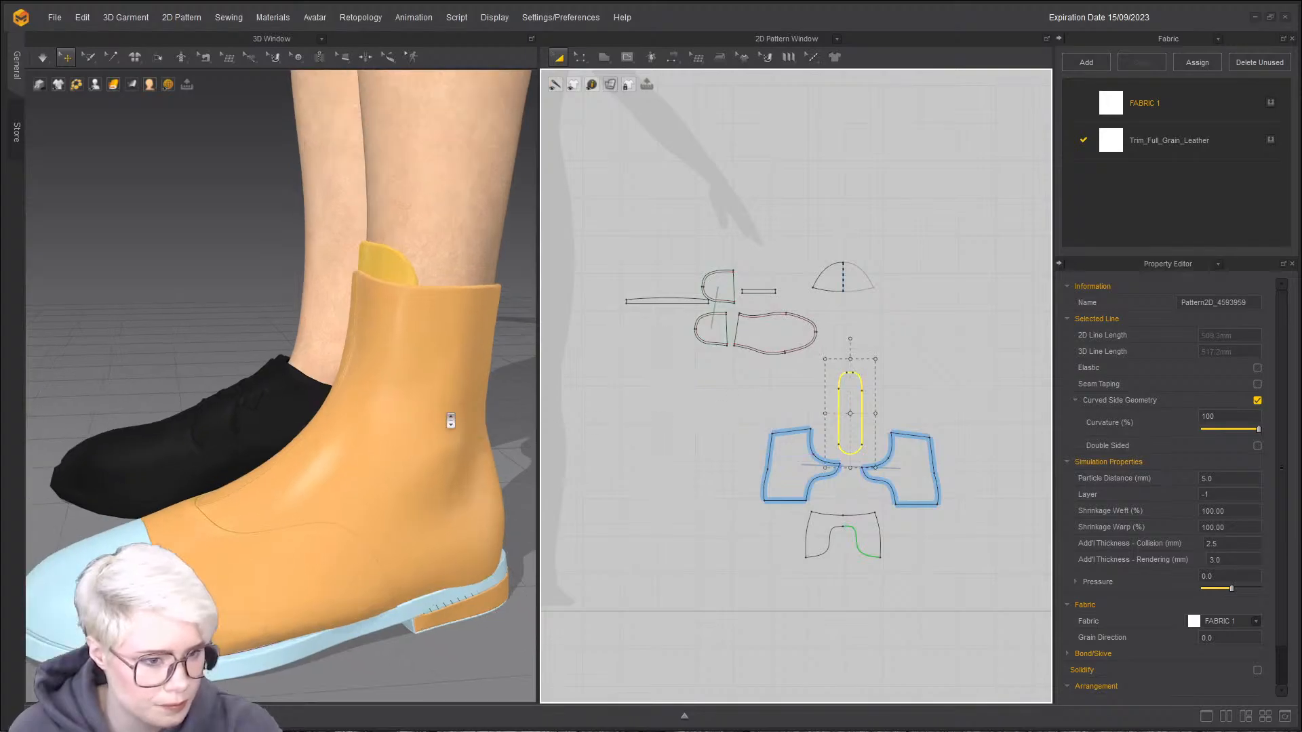
right_click_drag(450, 425, 495, 406)
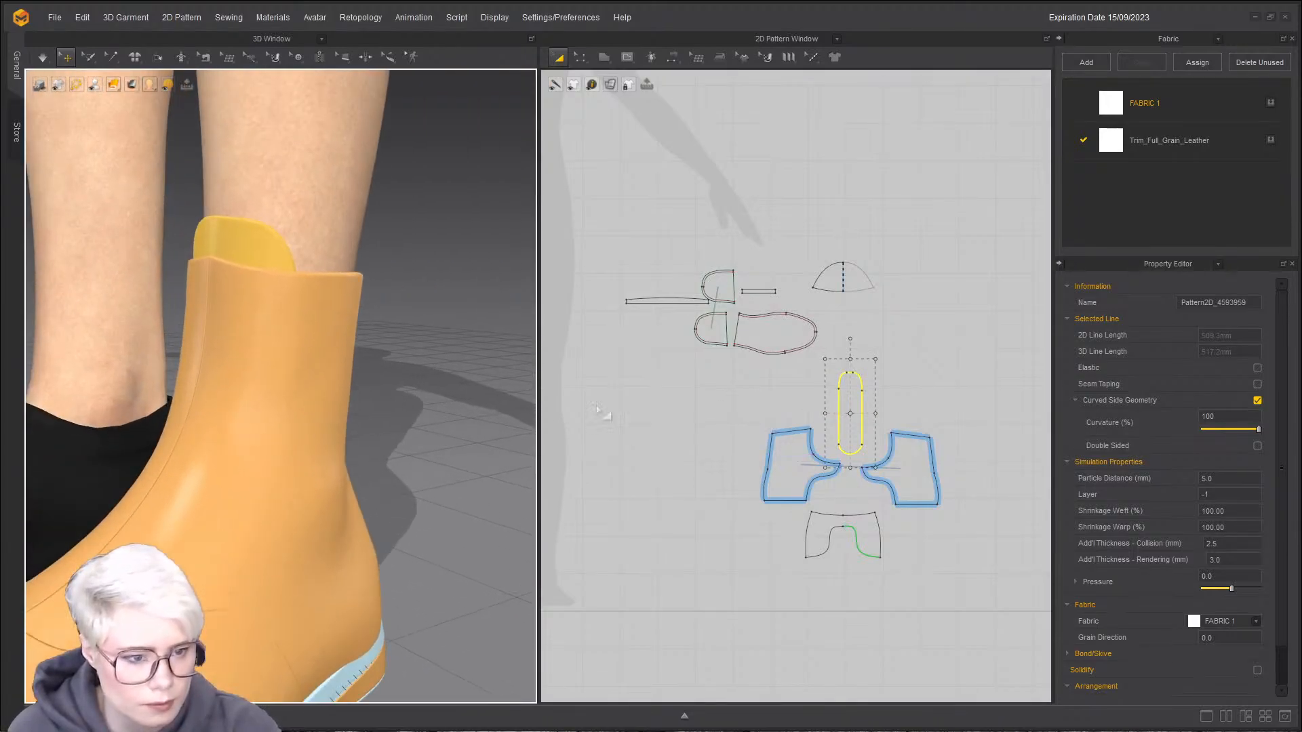
scroll(881, 354, "up", 5)
scroll(848, 258, "up", 3)
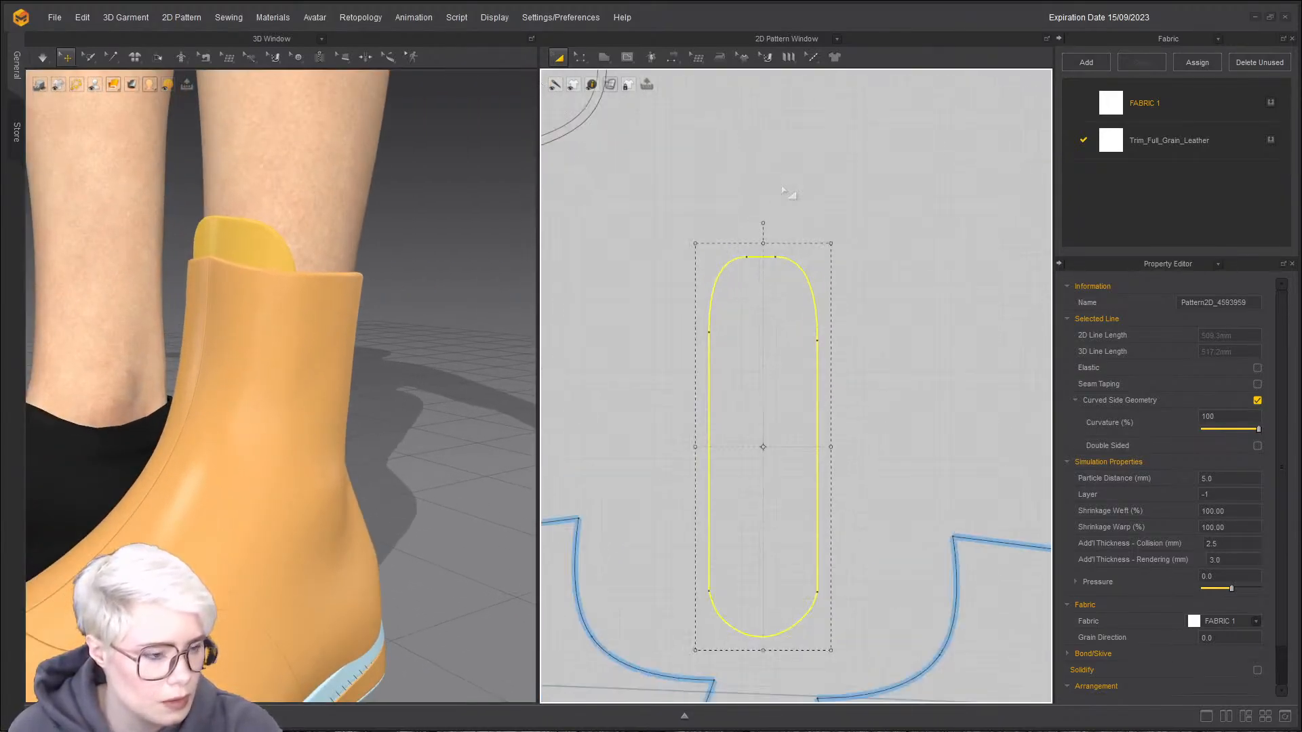
- Shorten the tongue pattern by lowering its rounded top edge to about the height of the boot's ankle opening
left_click_drag(760, 246, 731, 290)
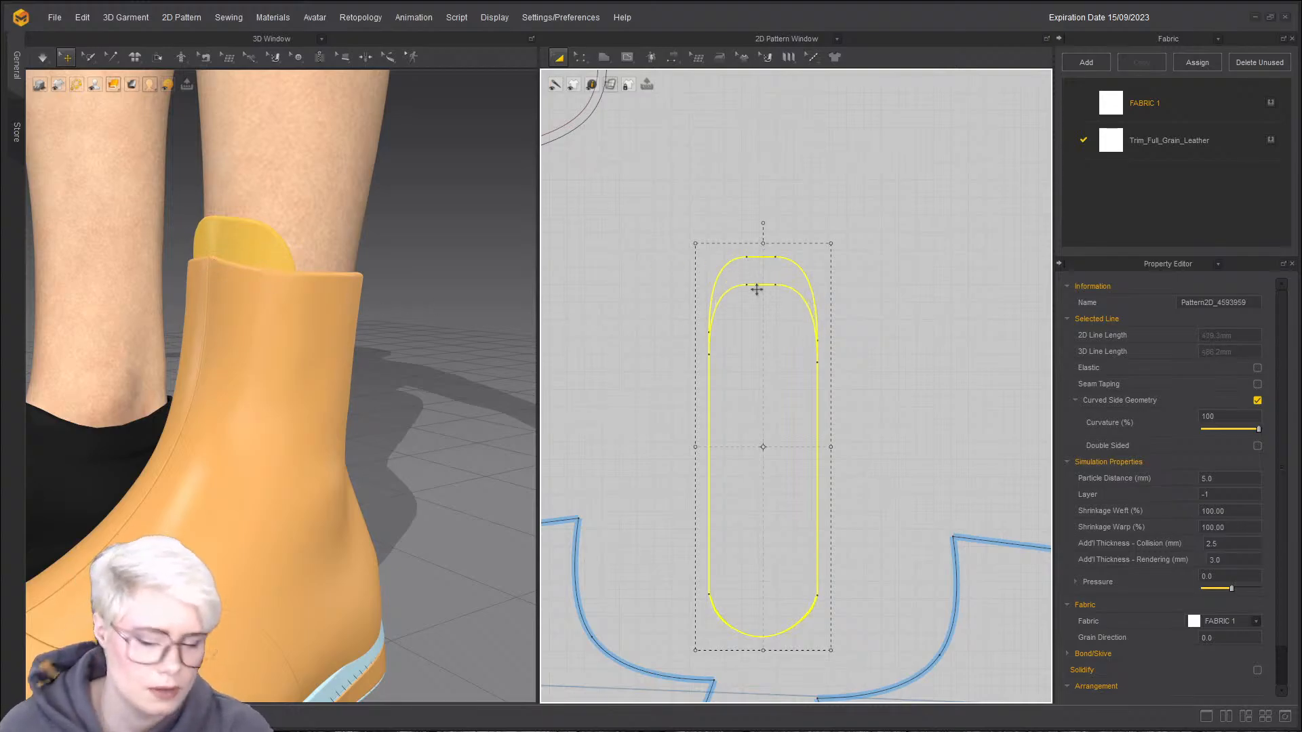
left_click_drag(735, 273, 735, 274)
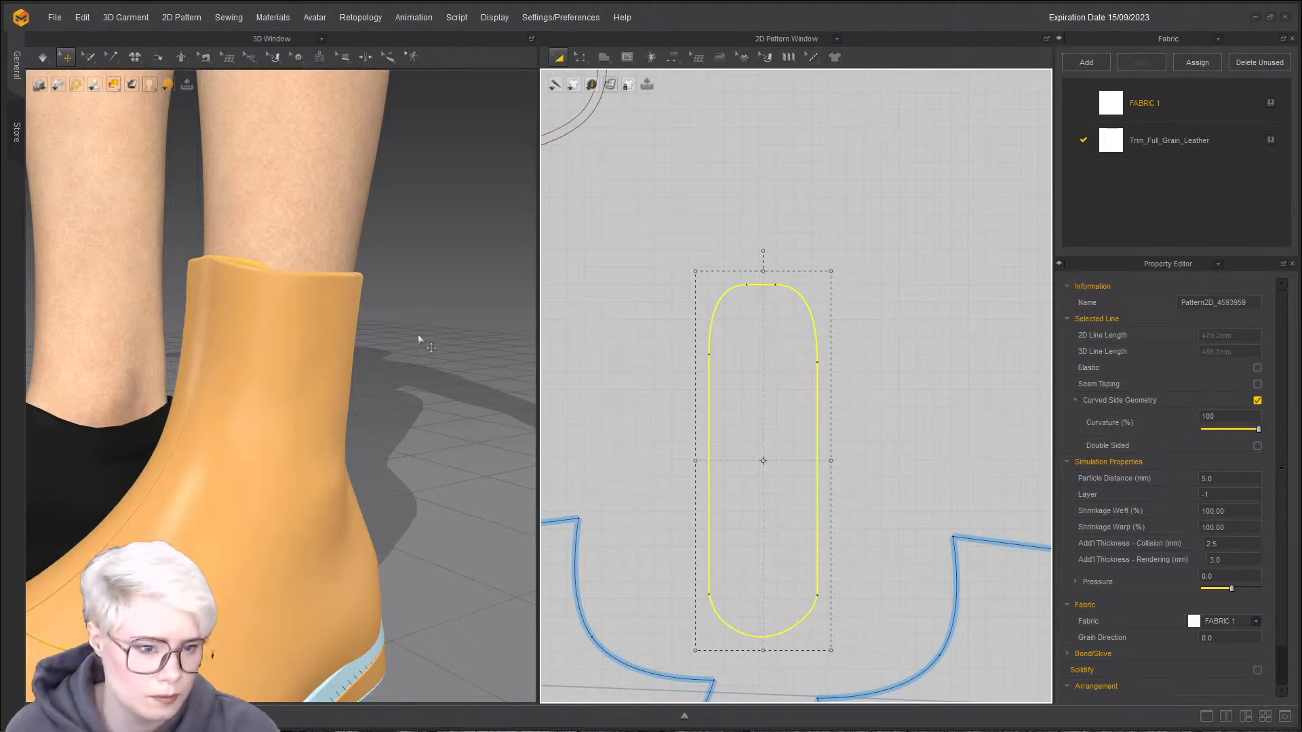
scroll(739, 389, "down", 1)
middle_click_drag(739, 389, 732, 261)
scroll(693, 351, "up", 2)
middle_click_drag(693, 351, 883, 250)
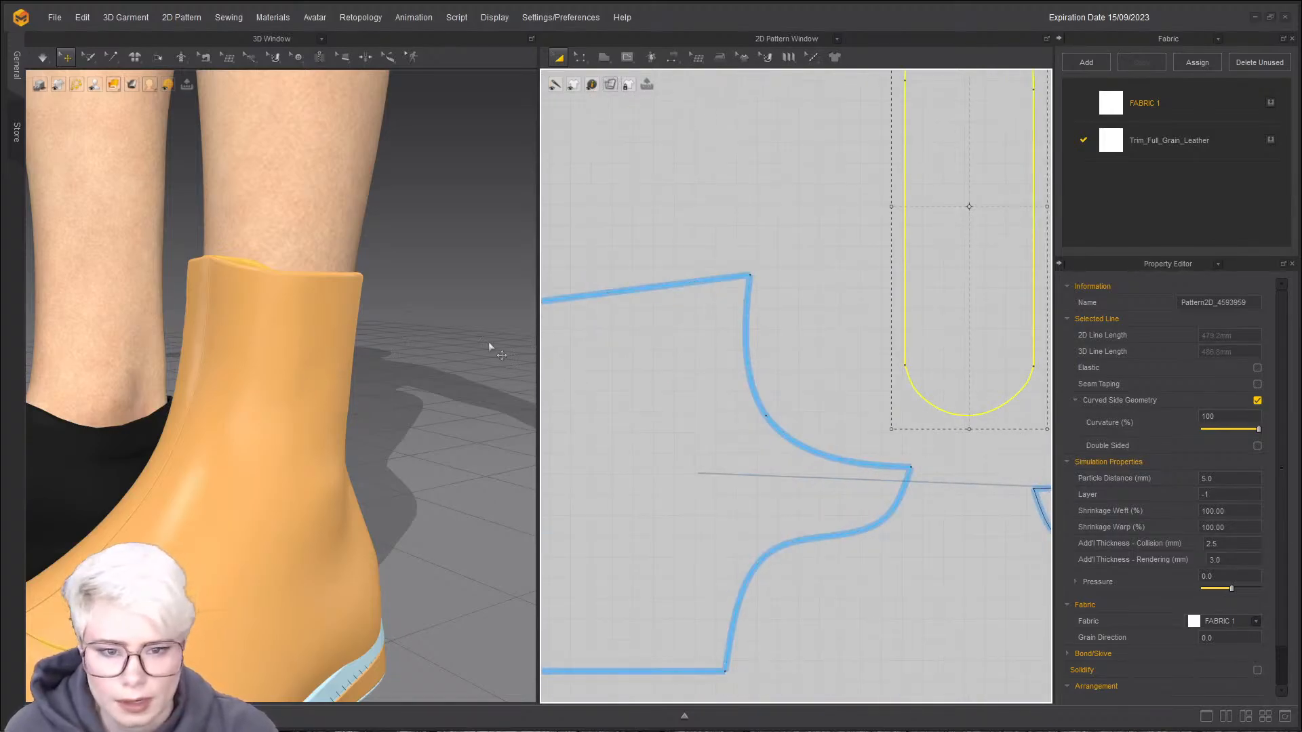
left_click(732, 244)
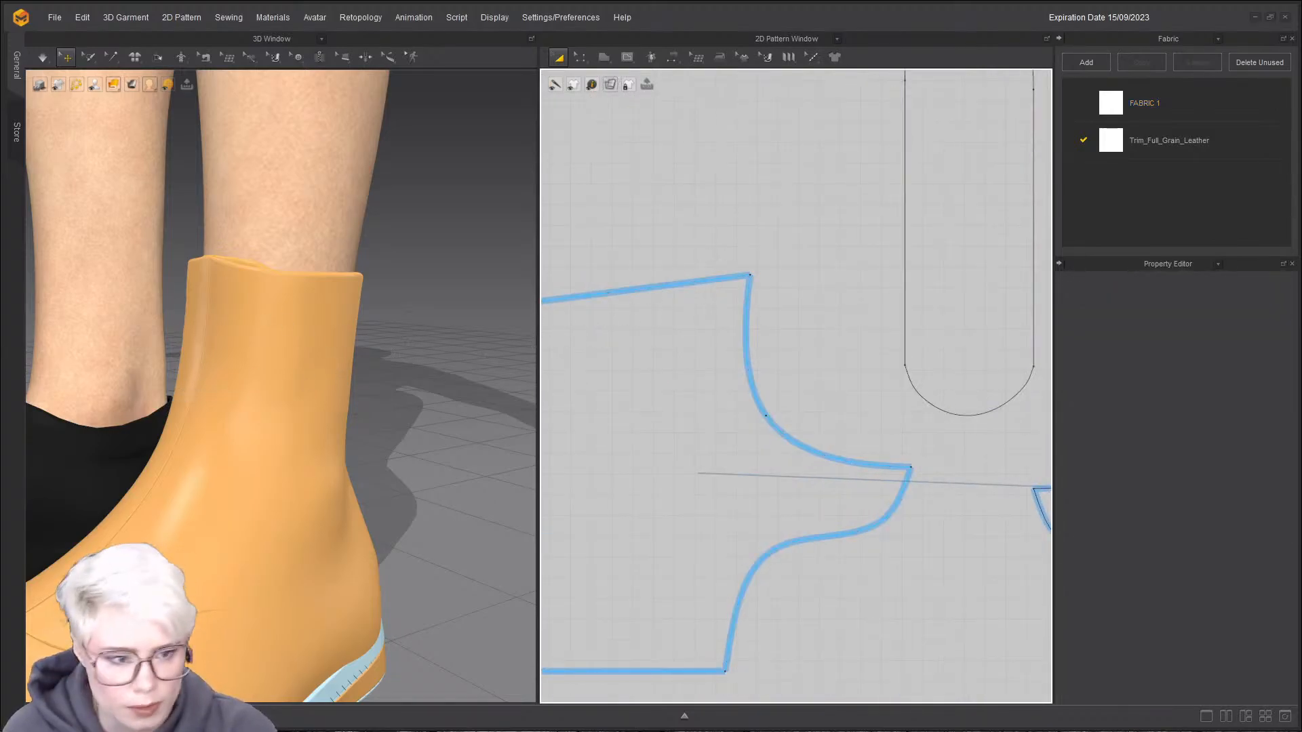
- Draw a 3D pattern line from the boot side's top edge down the ankle and onto the vamp
left_click(198, 343)
right_click_drag(195, 391, 305, 420)
middle_click_drag(234, 556, 230, 508)
right_click_drag(230, 509, 218, 495)
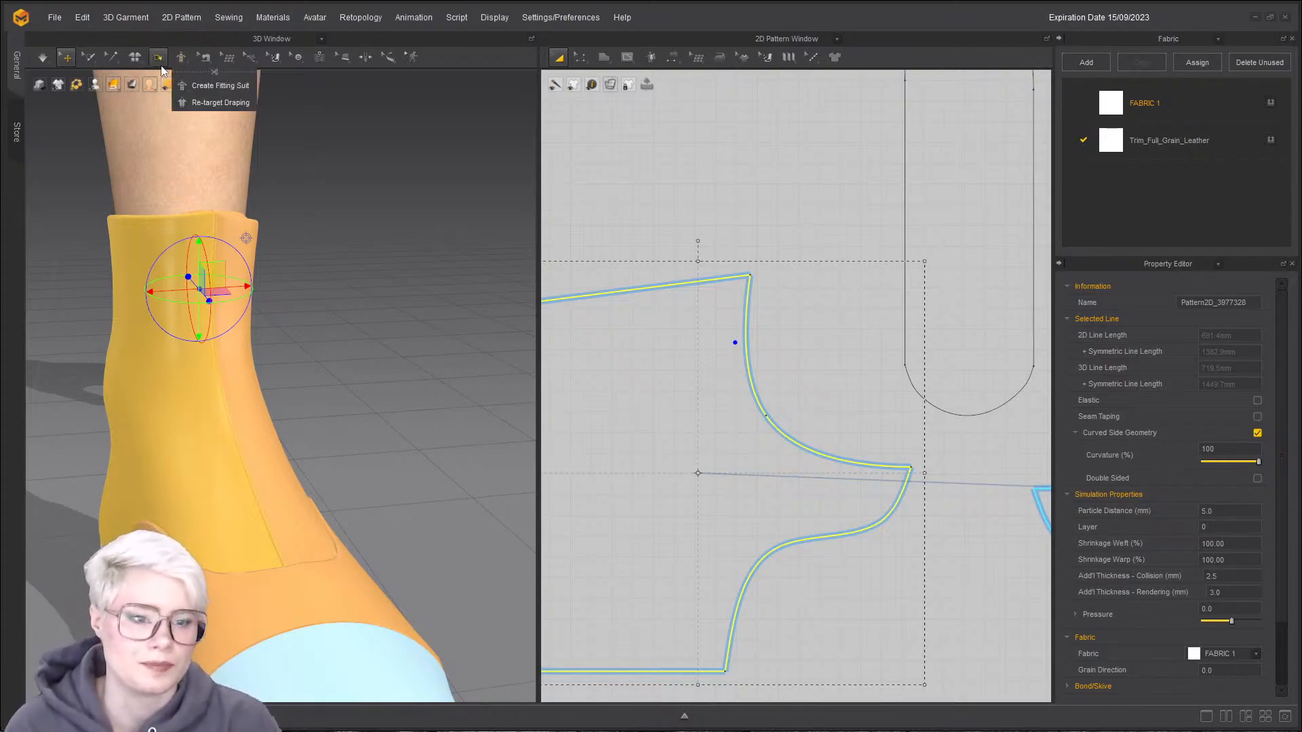
left_click(182, 59)
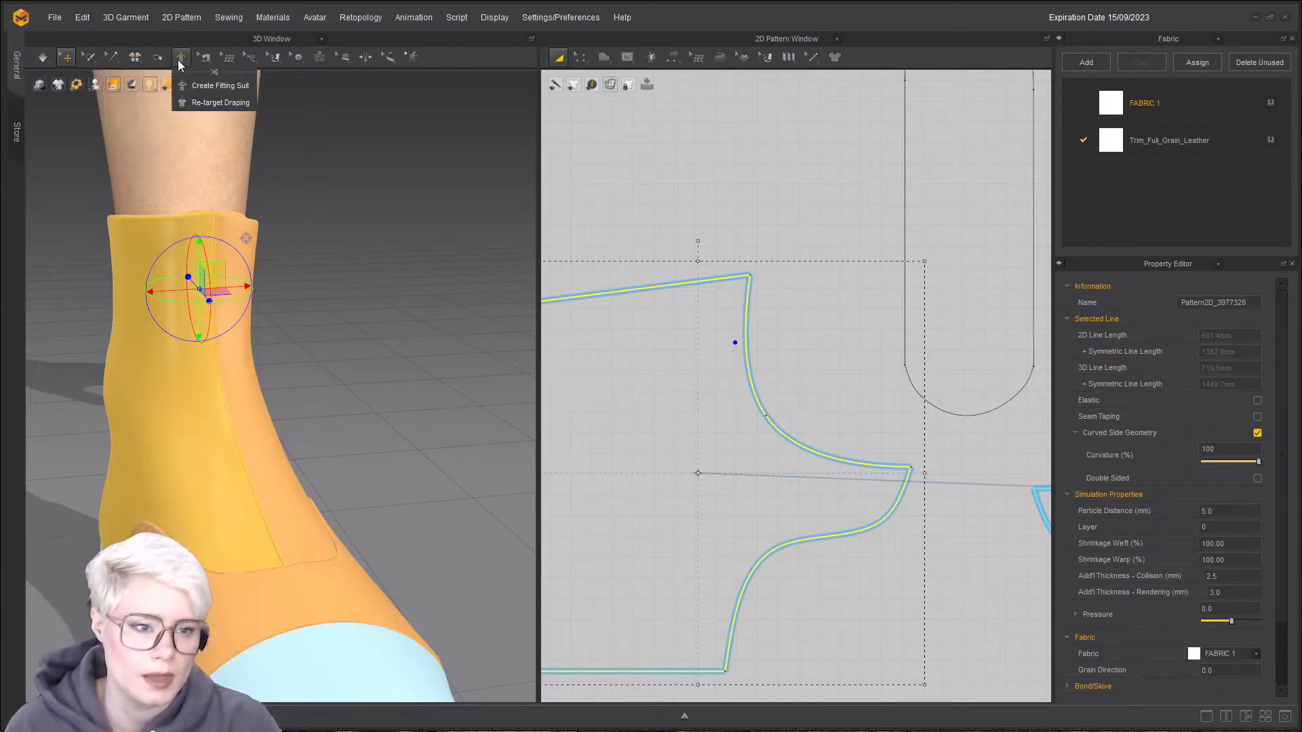
left_click(207, 58)
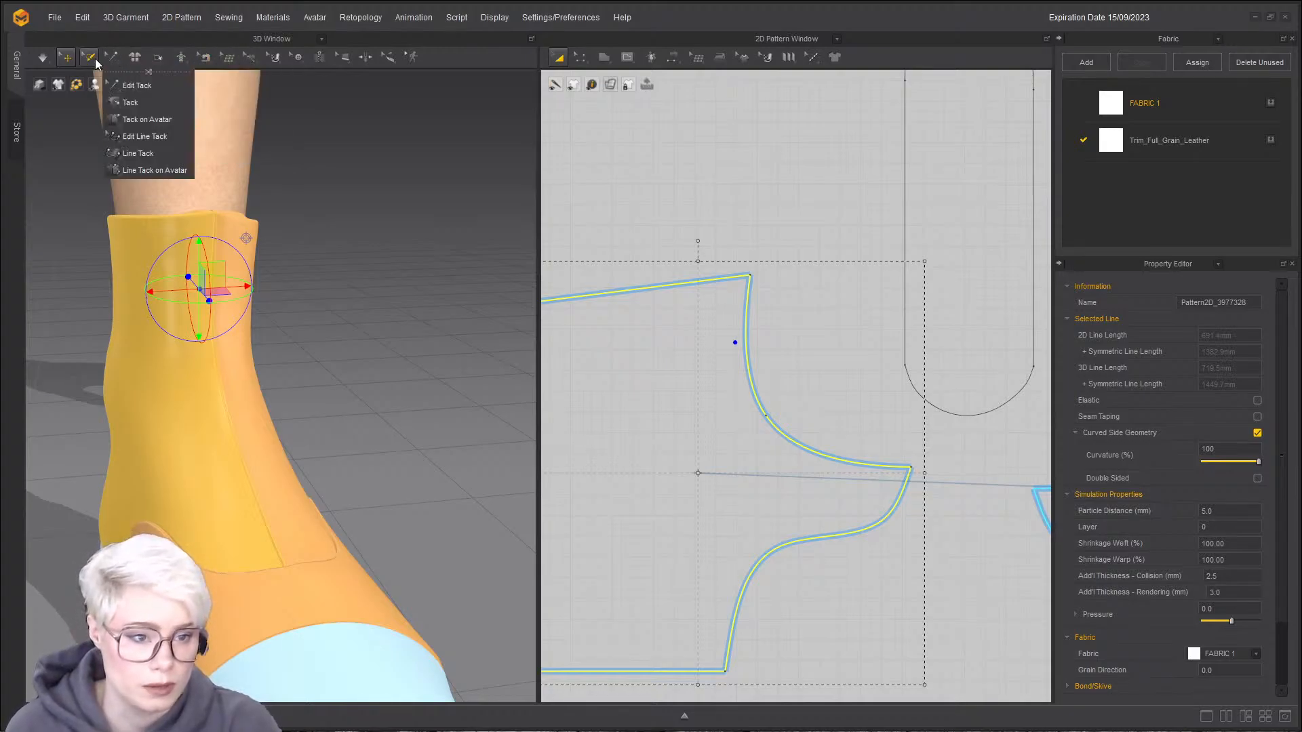
mouse_move(255, 58)
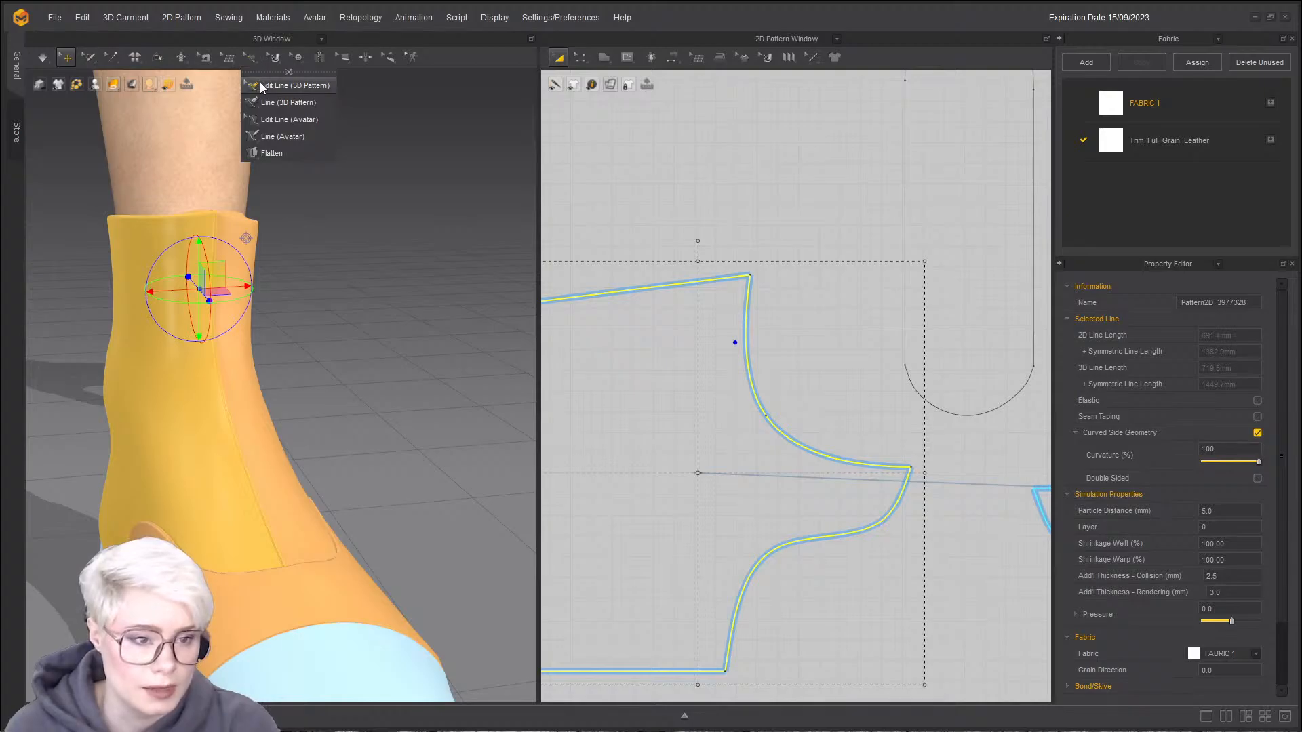
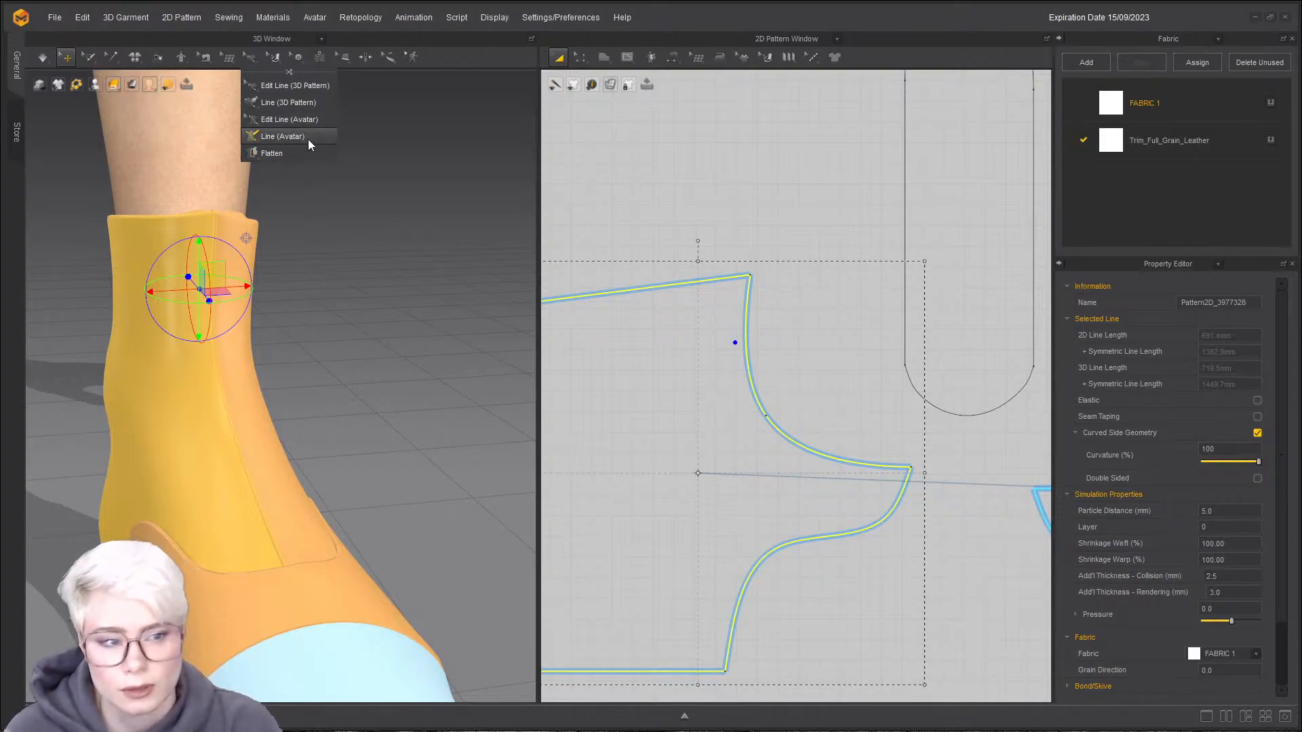
left_click(309, 104)
right_click_drag(162, 219, 173, 270)
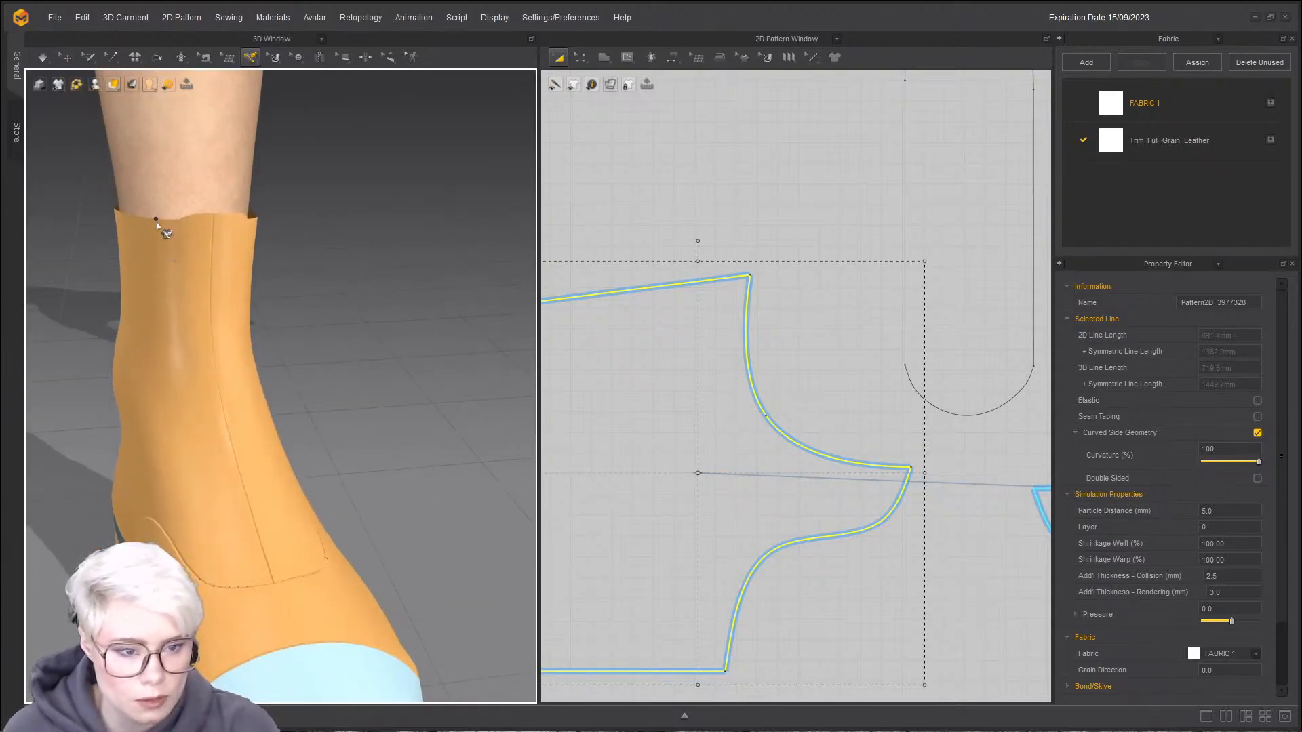
left_click(157, 295)
left_click(164, 394)
left_click(172, 479)
left_click(201, 580)
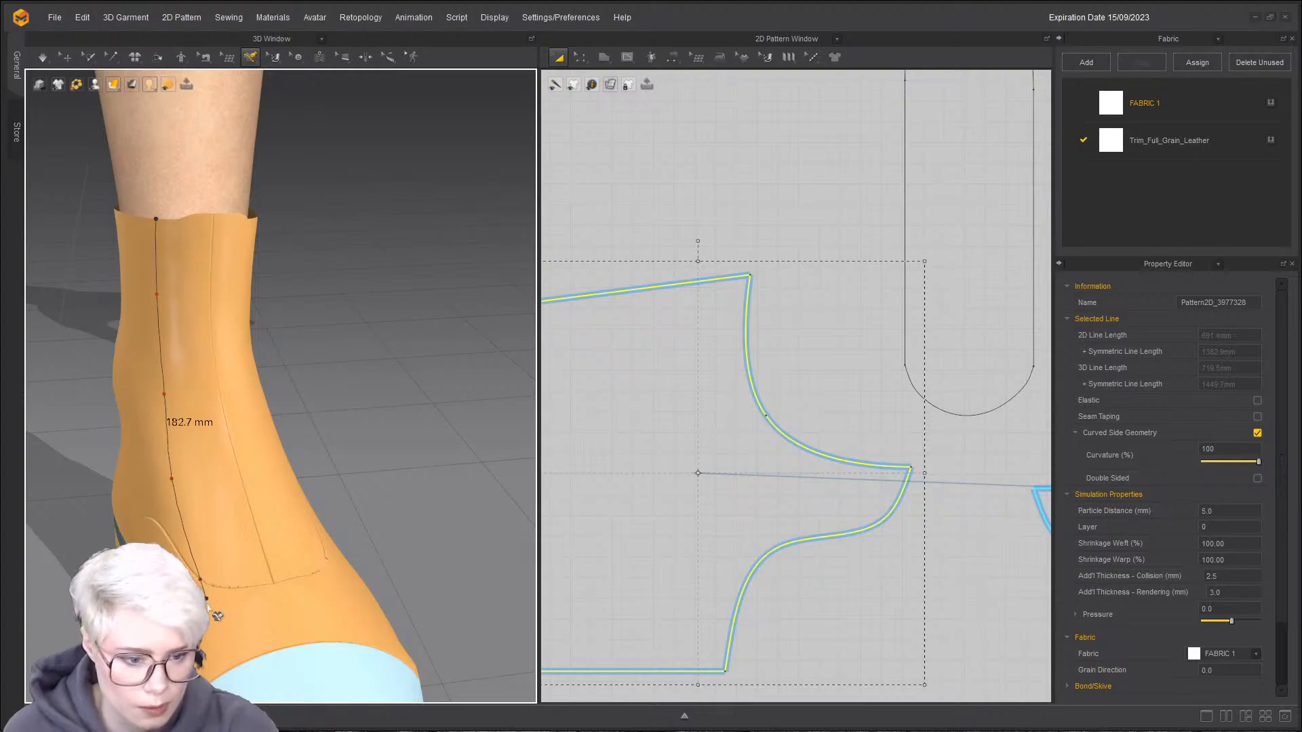
left_click(213, 620)
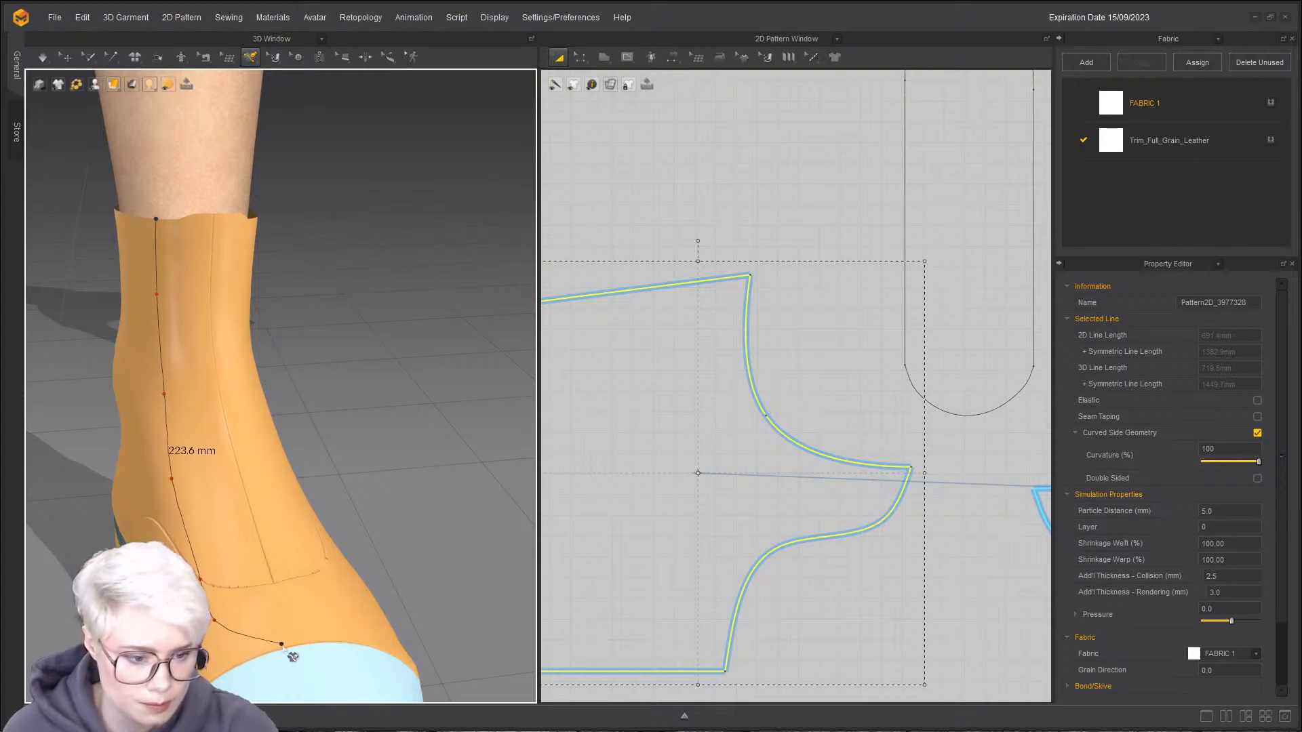
- Curve the 3D line across the vamp and finish it at the centre of the toe cap seam
right_click_drag(267, 645, 163, 678)
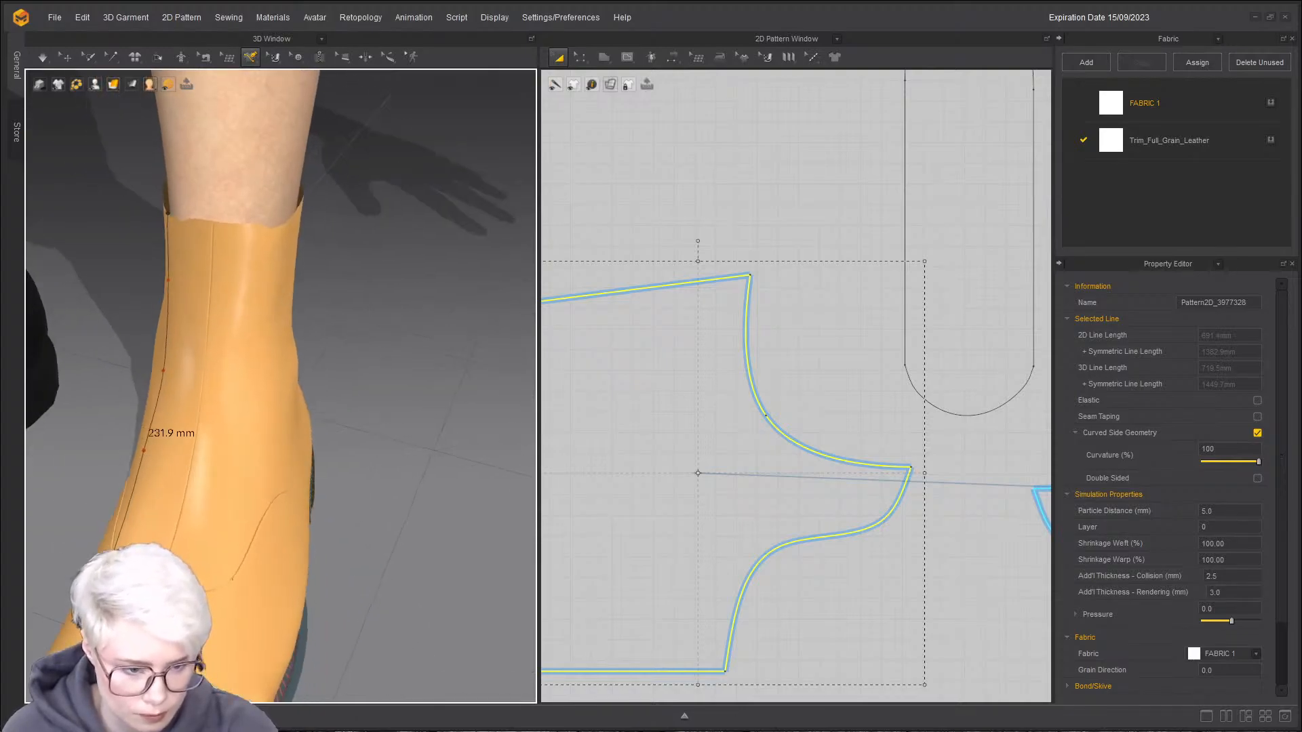
scroll(162, 651, "down", 1)
right_click_drag(150, 517, 163, 631)
middle_click_drag(163, 630, 205, 521)
scroll(205, 515, "down", 2)
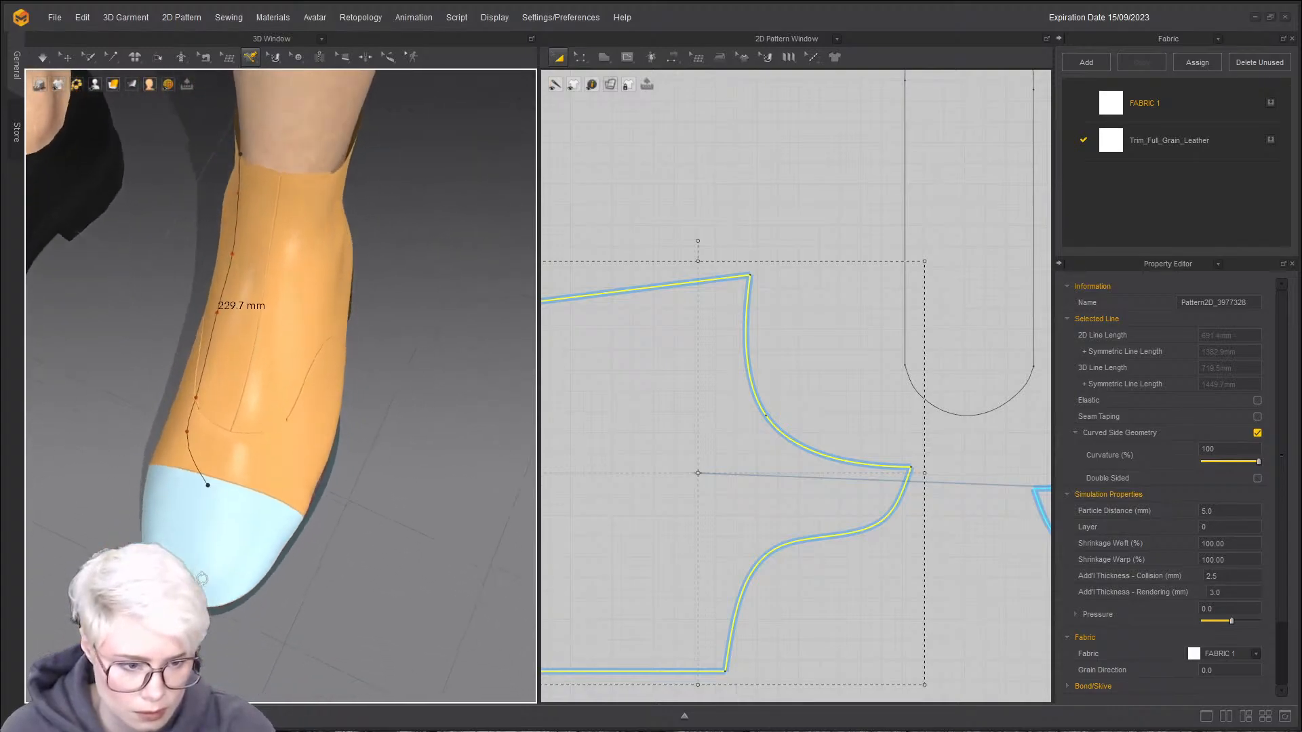
right_click_drag(203, 487, 275, 512)
scroll(265, 475, "up", 3)
left_click(249, 497)
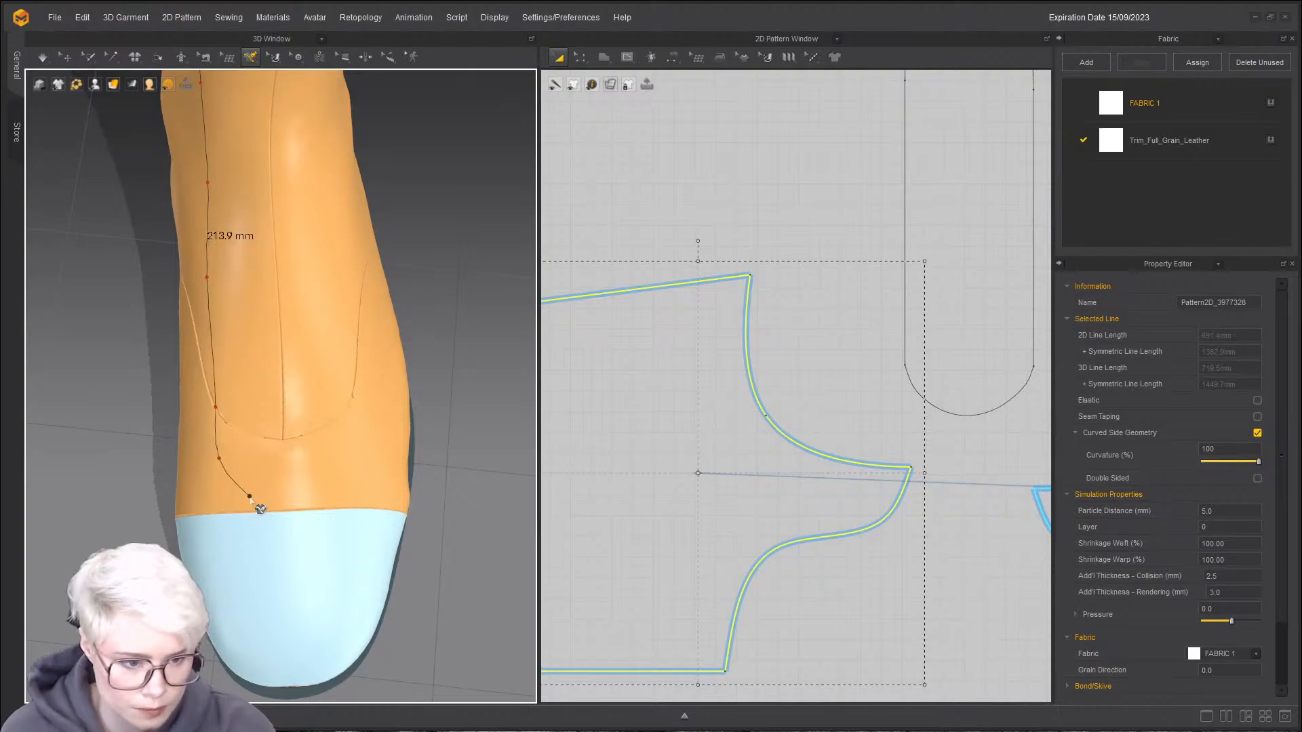
double_click(285, 512)
- Convert the drawn 3D line on the boot side and vamp to an internal shape
right_click_drag(297, 471, 197, 499)
scroll(712, 407, "down", 3)
scroll(695, 305, "up", 2)
scroll(690, 305, "up", 3)
scroll(601, 271, "up", 2)
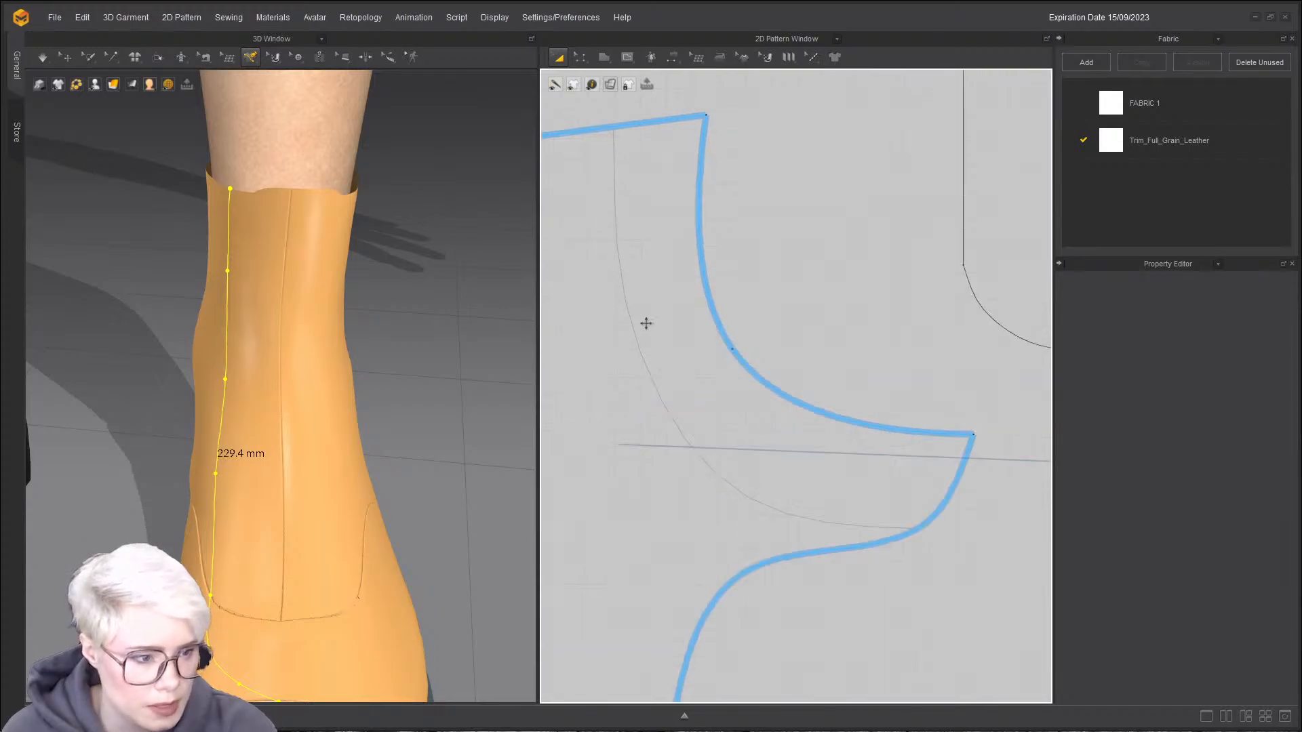
scroll(735, 486, "down", 4)
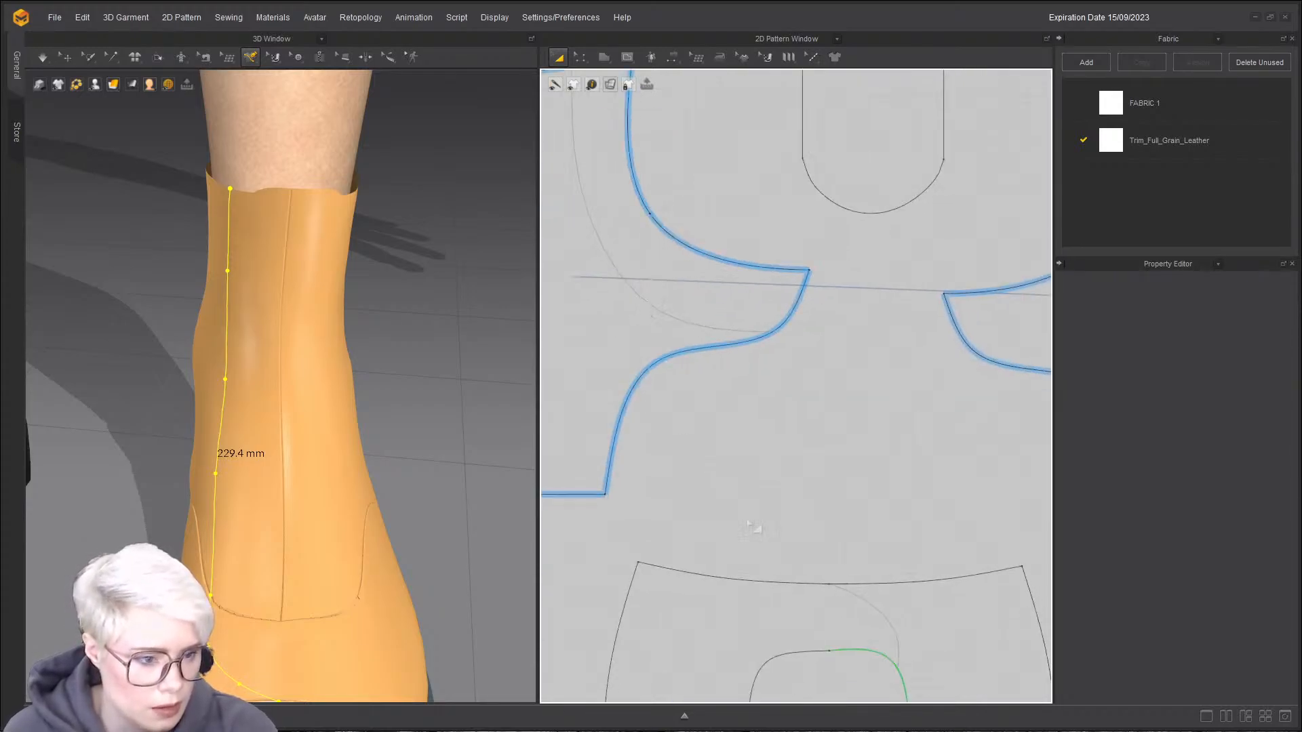
scroll(747, 439, "up", 3)
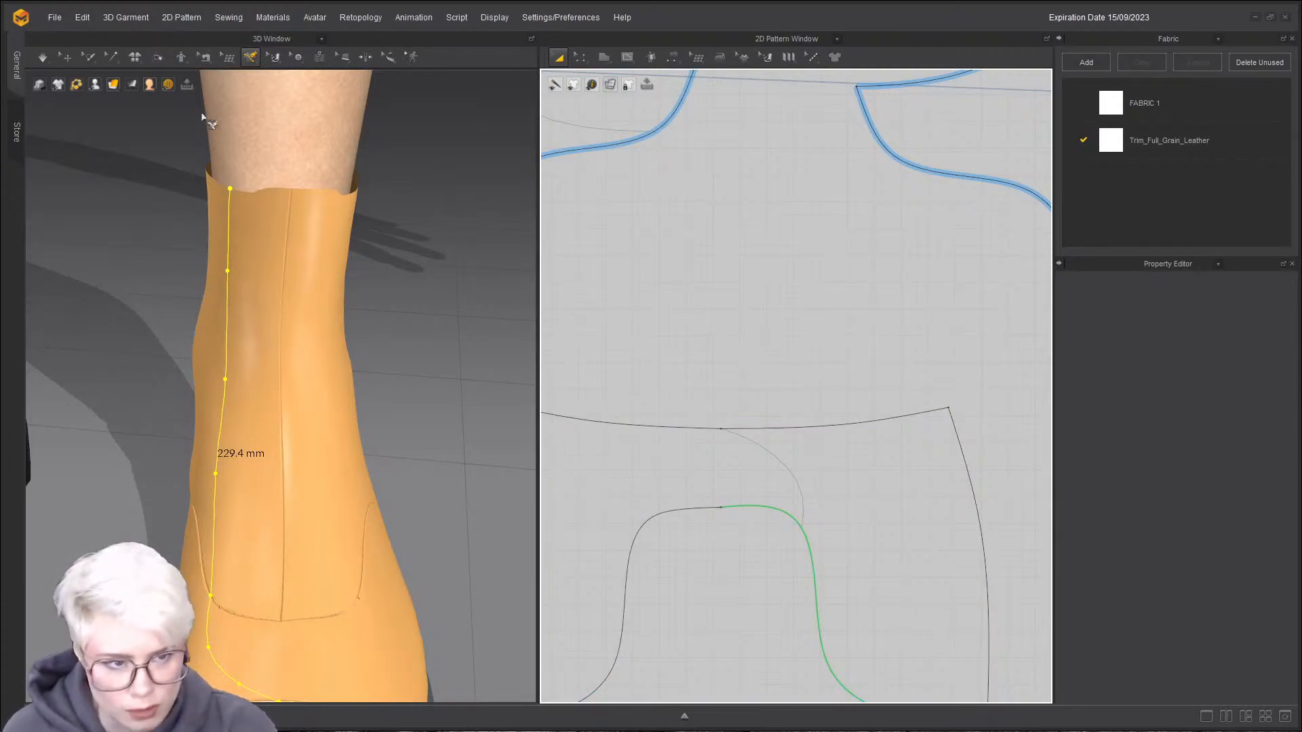
left_click(253, 60)
left_click(267, 84)
right_click(229, 283)
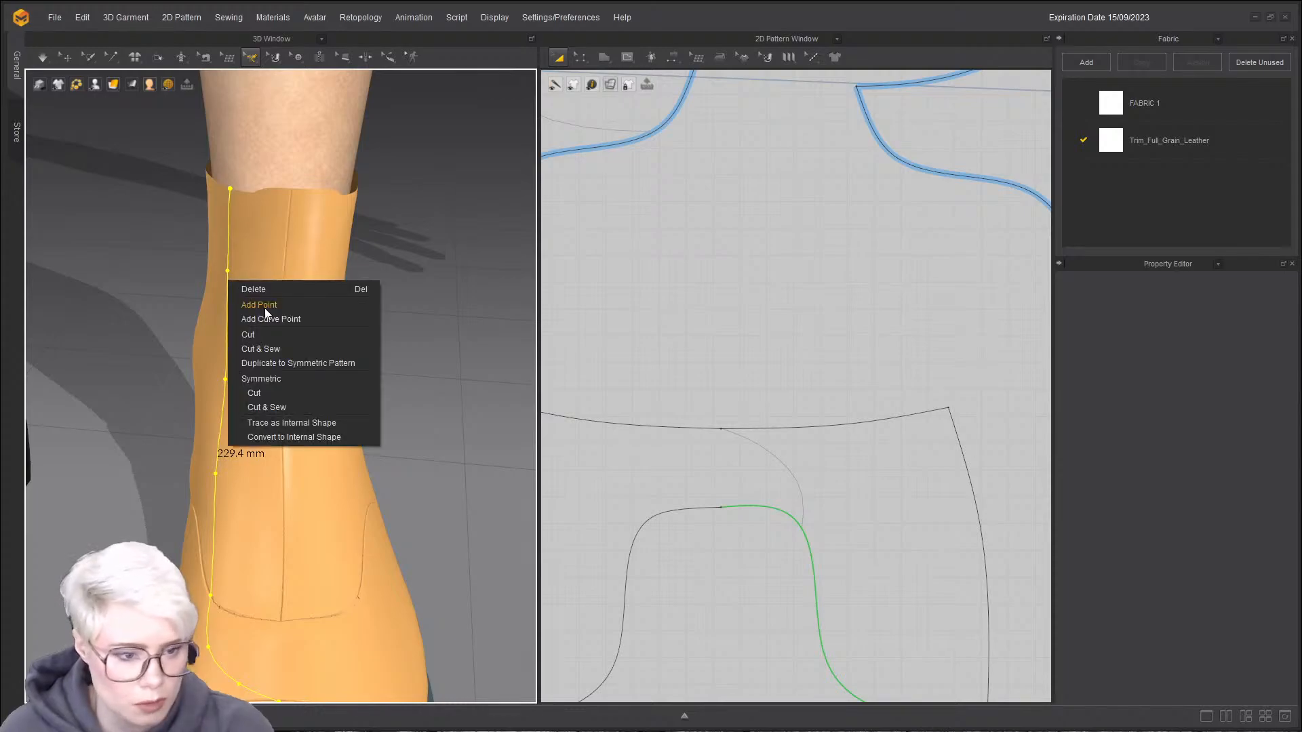
left_click(339, 438)
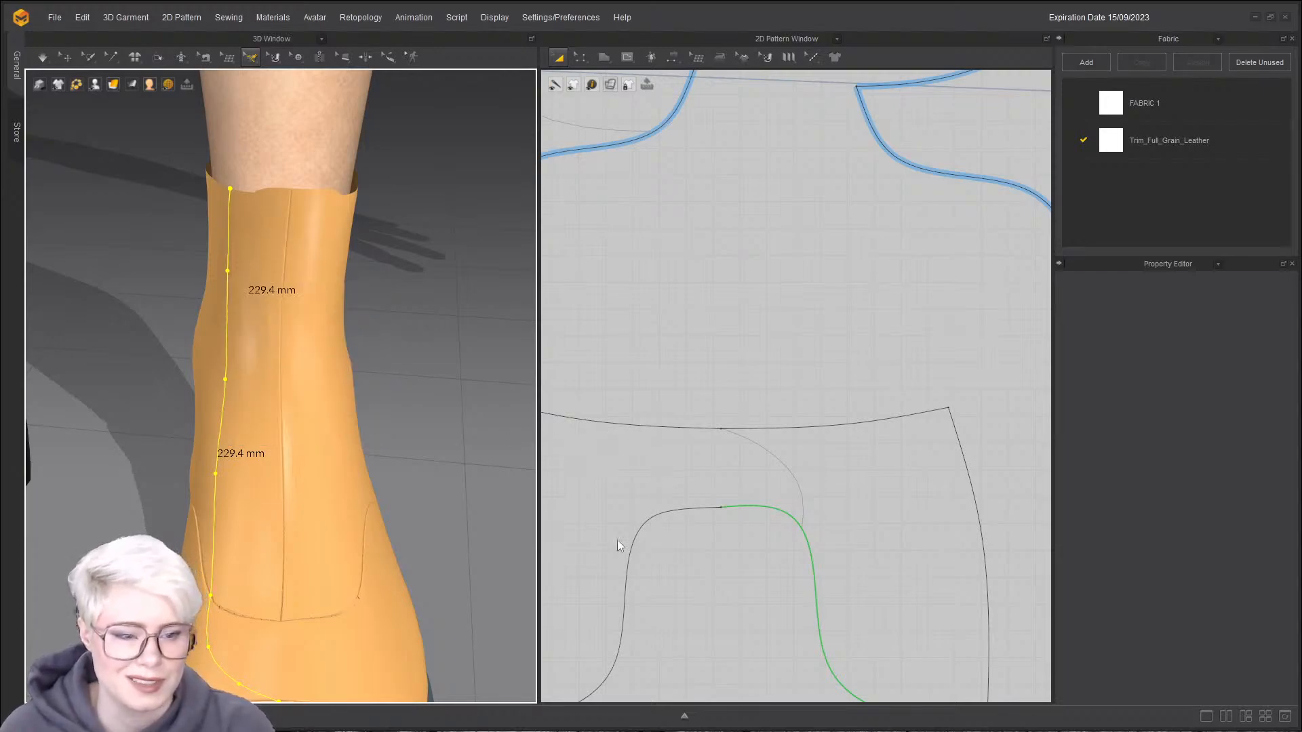
- Examine the converted internal line where it crosses from the boot sides onto the vamp
right_click_drag(271, 581, 290, 471)
scroll(318, 415, "up", 10)
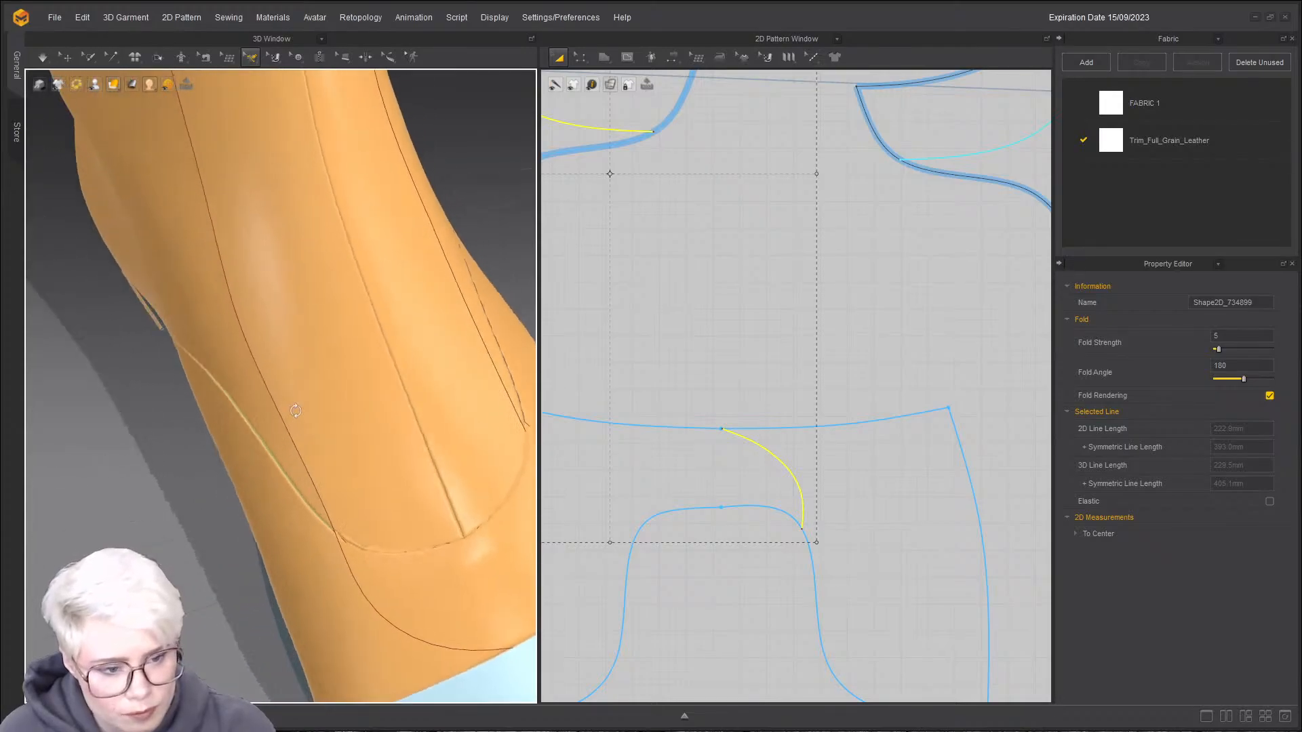
scroll(264, 354, "down", 5)
right_click_drag(372, 424, 346, 455)
middle_click_drag(678, 488, 727, 402)
left_click(758, 382)
scroll(761, 381, "up", 4)
left_click(915, 373)
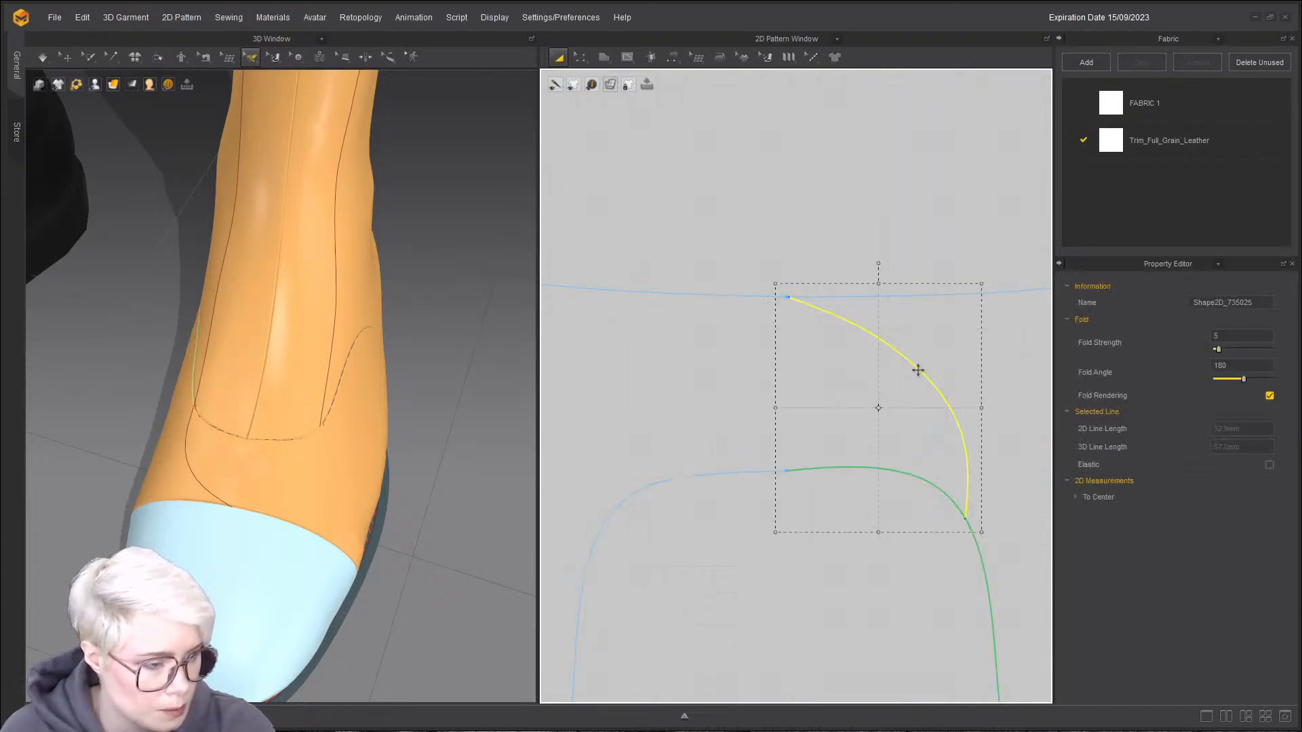
right_click(916, 370)
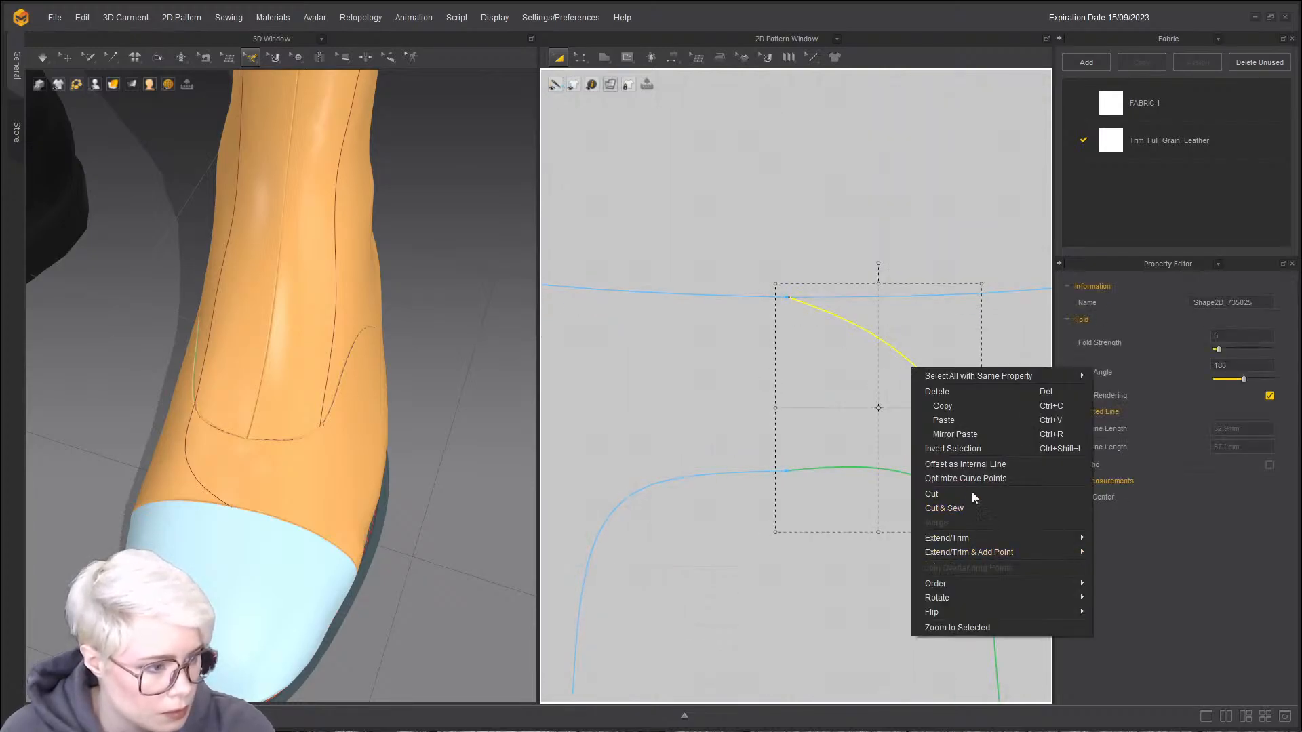
left_click(897, 382)
left_click(864, 220)
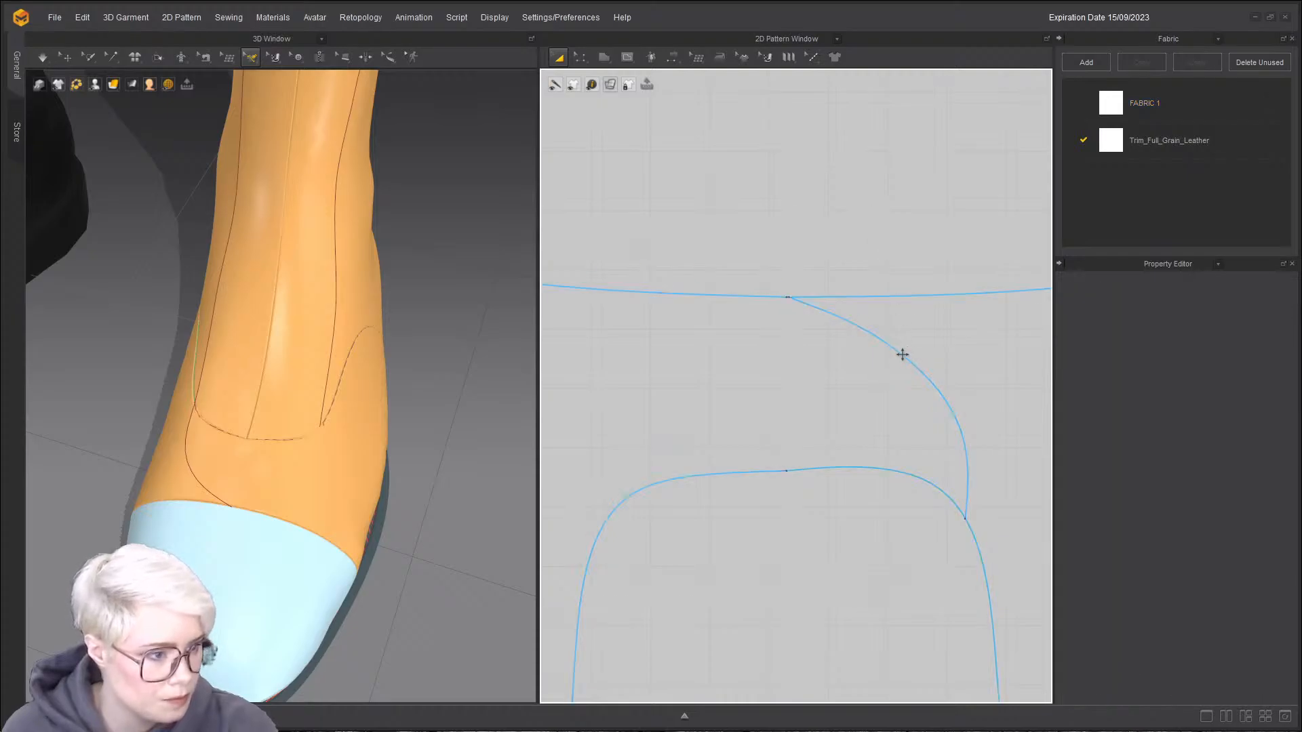
left_click(901, 357)
left_click(874, 241)
scroll(234, 285, "down", 4)
middle_click_drag(232, 281, 229, 399)
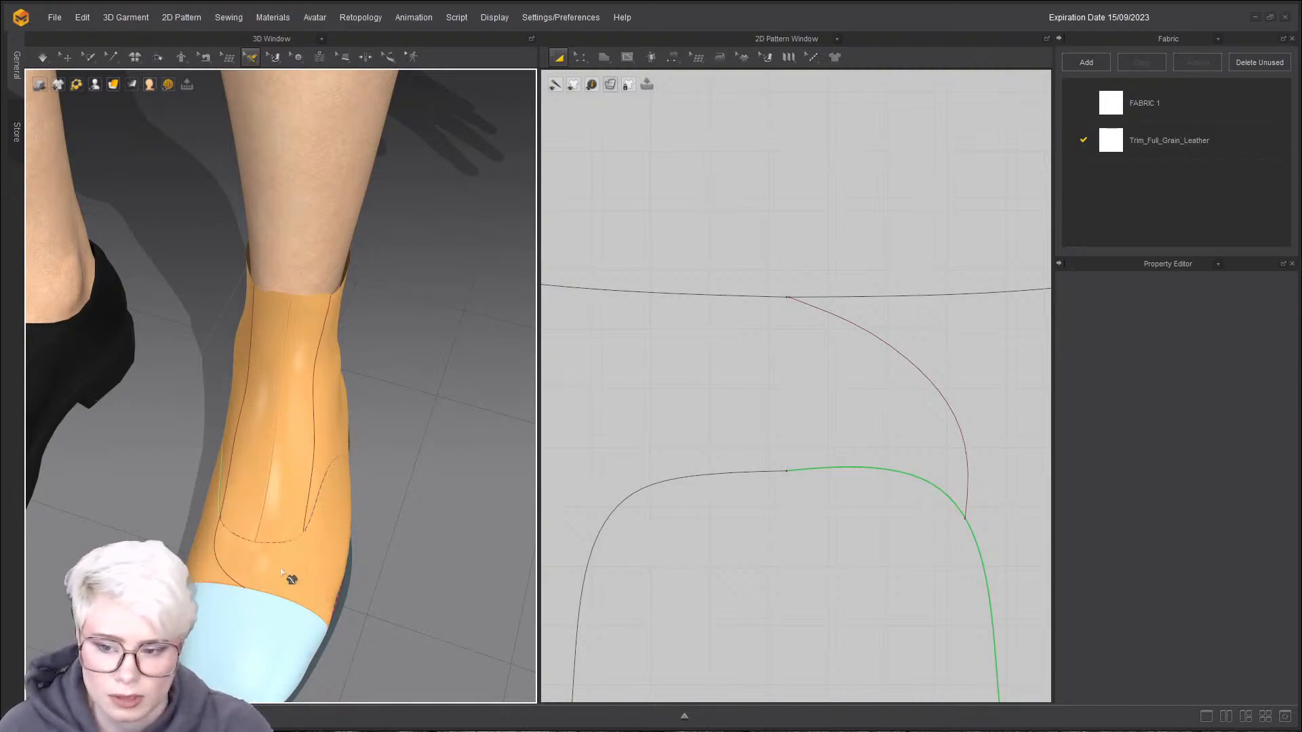
- Copy the vamp's curved internal line and mirror-paste it onto the opposite half, meeting at the top edge's centre
left_click(936, 388)
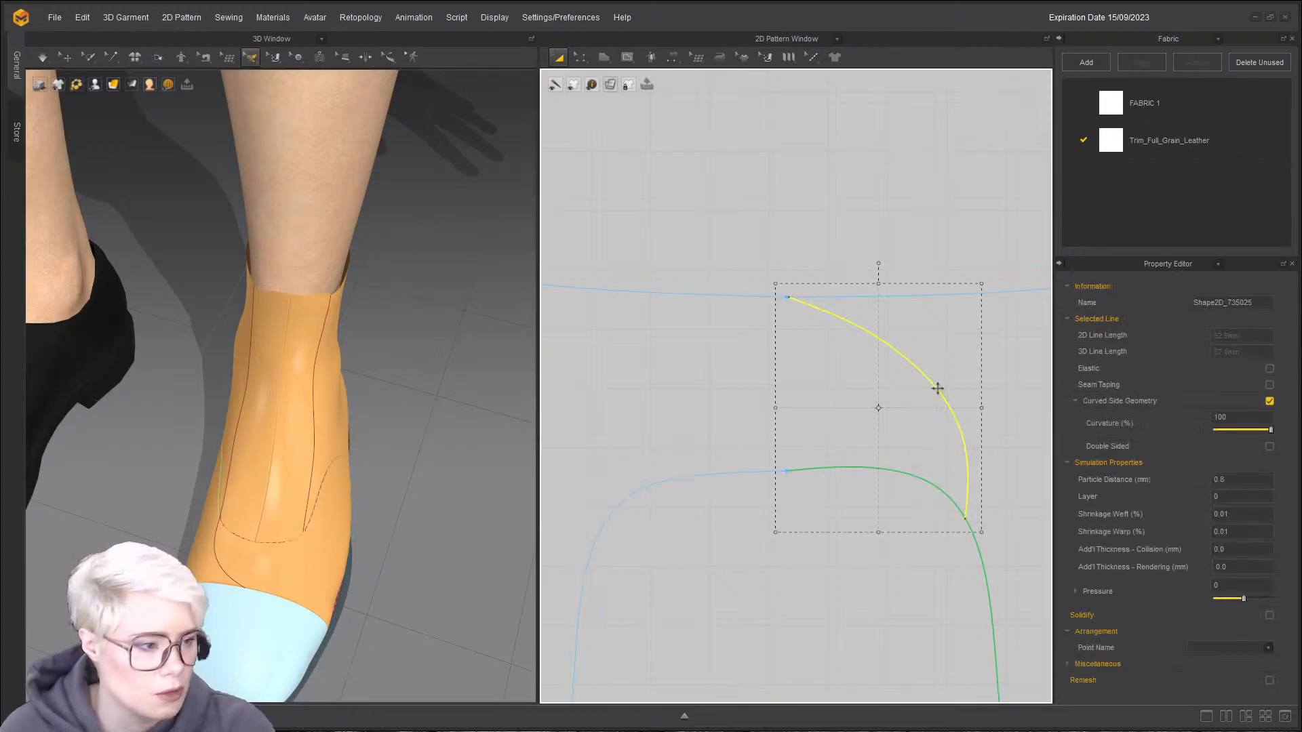
right_click(938, 388)
left_click(987, 428)
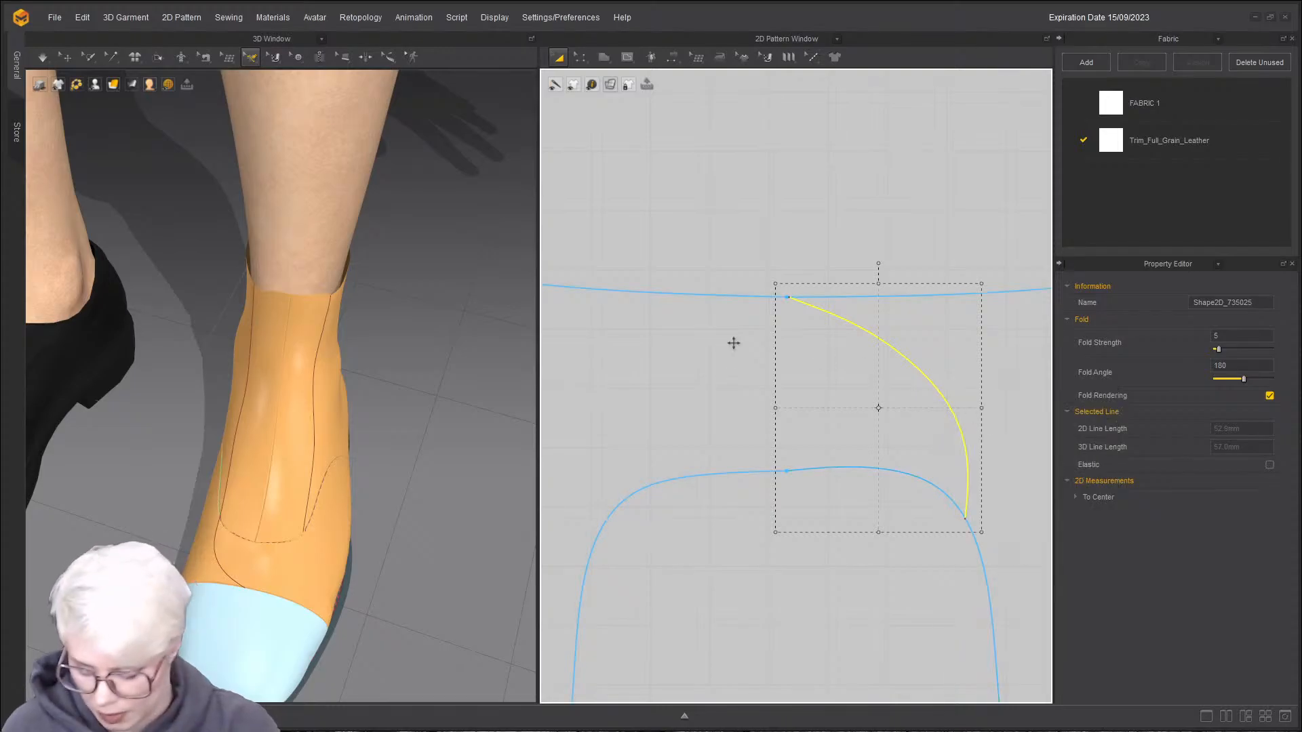
key("ctrl+r")
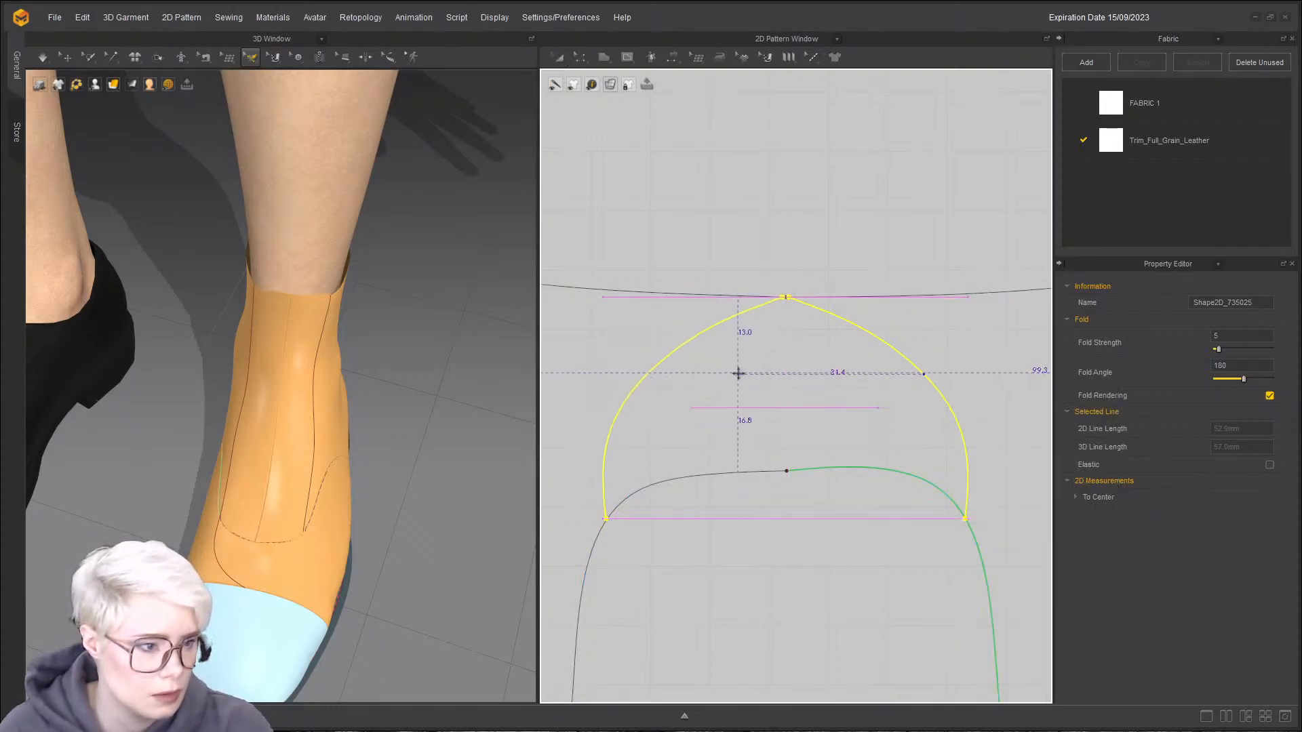
left_click(807, 432)
- Examine the mirrored curve on the boot in 3D and compare the front opening's shape with the figure skate photo
right_click_drag(263, 607, 285, 601)
scroll(285, 515, "up", 3)
right_click_drag(338, 475, 317, 439)
scroll(350, 465, "up", 4)
scroll(319, 445, "down", 4)
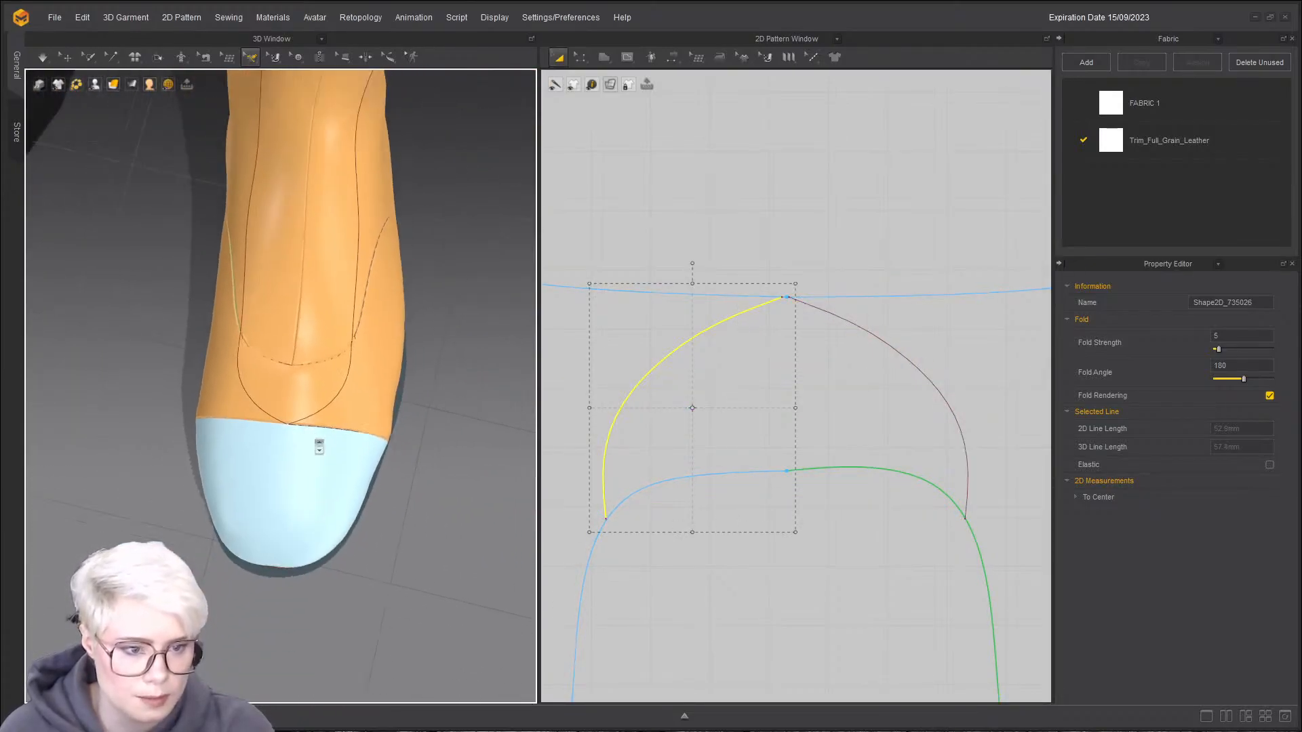
scroll(663, 328, "down", 10)
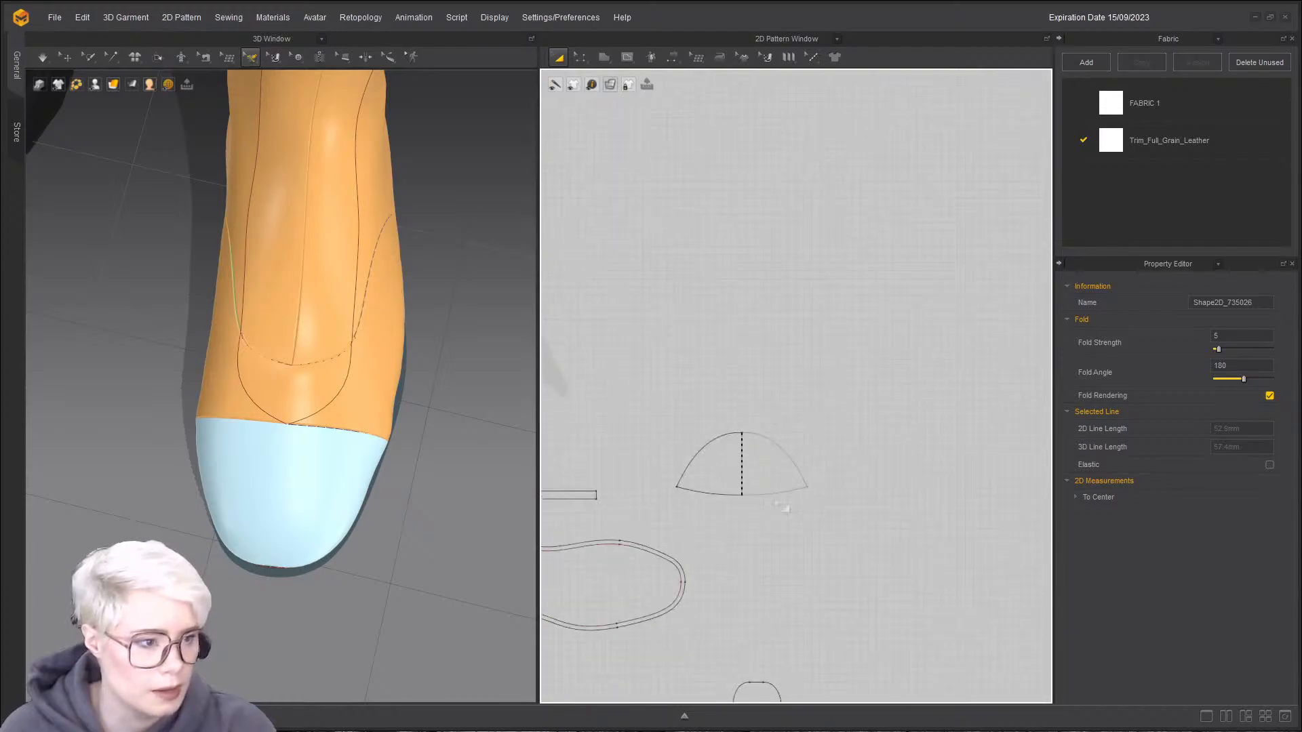
scroll(880, 419, "up", 6)
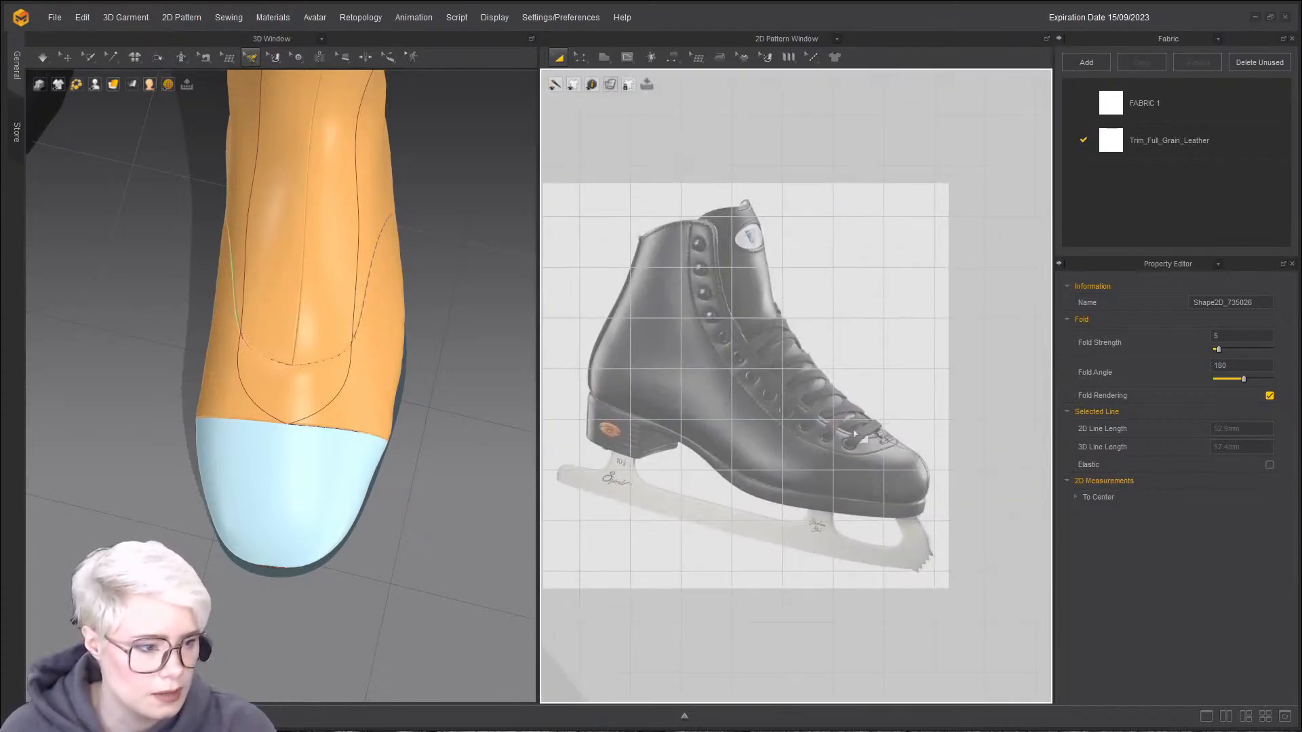
scroll(294, 410, "up", 1)
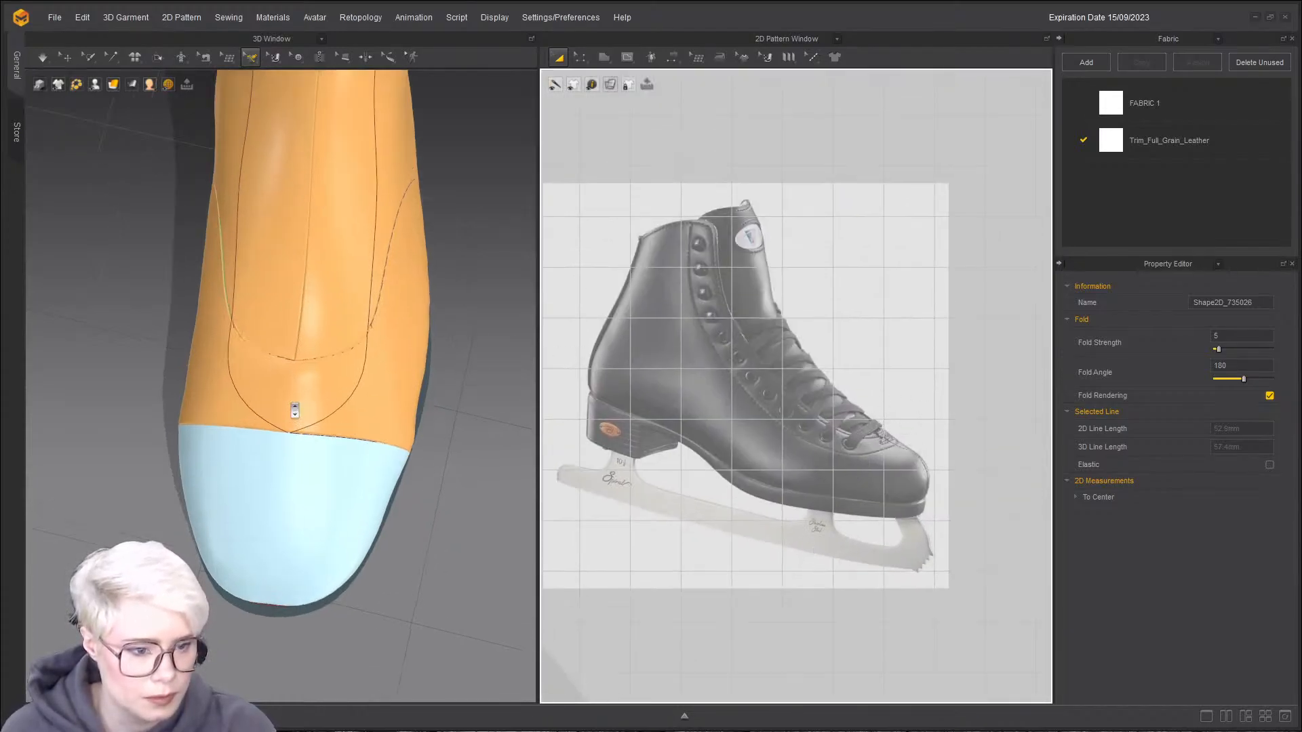
scroll(282, 517, "up", 1)
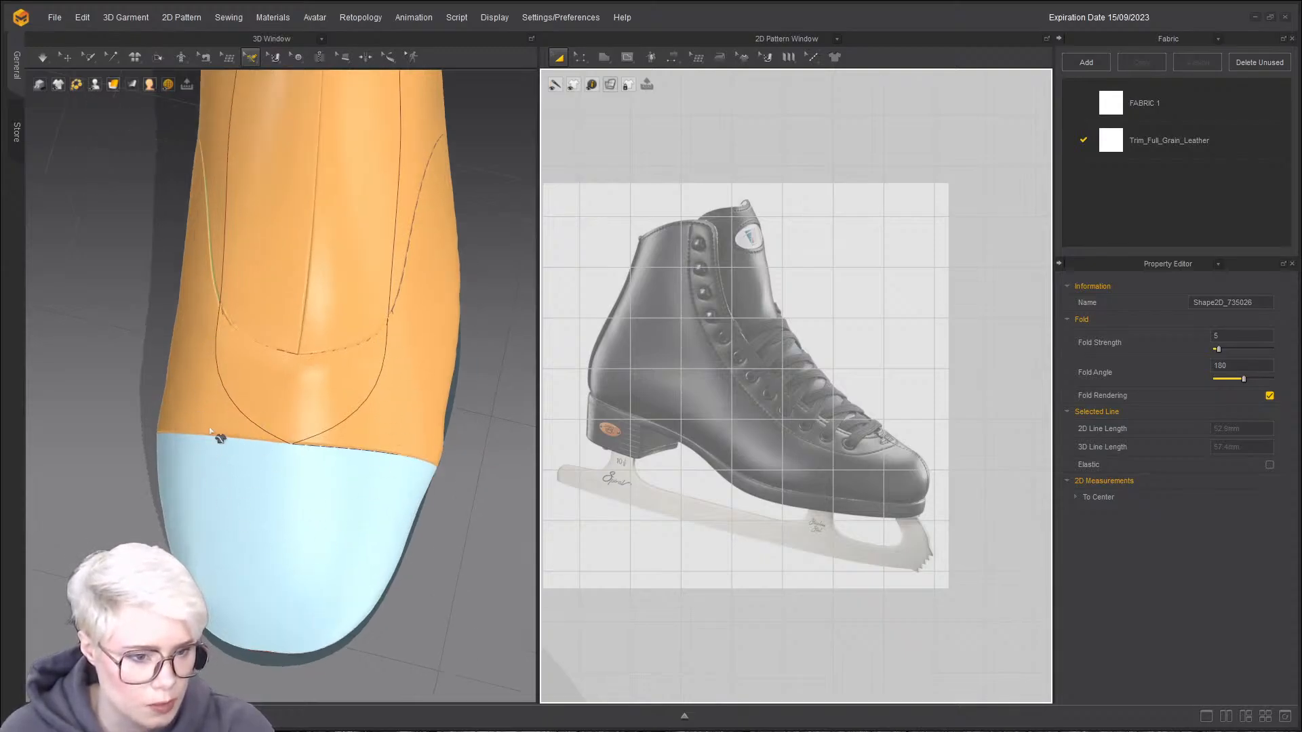
scroll(902, 542, "down", 6)
middle_click_drag(883, 582, 878, 424)
scroll(878, 424, "up", 1)
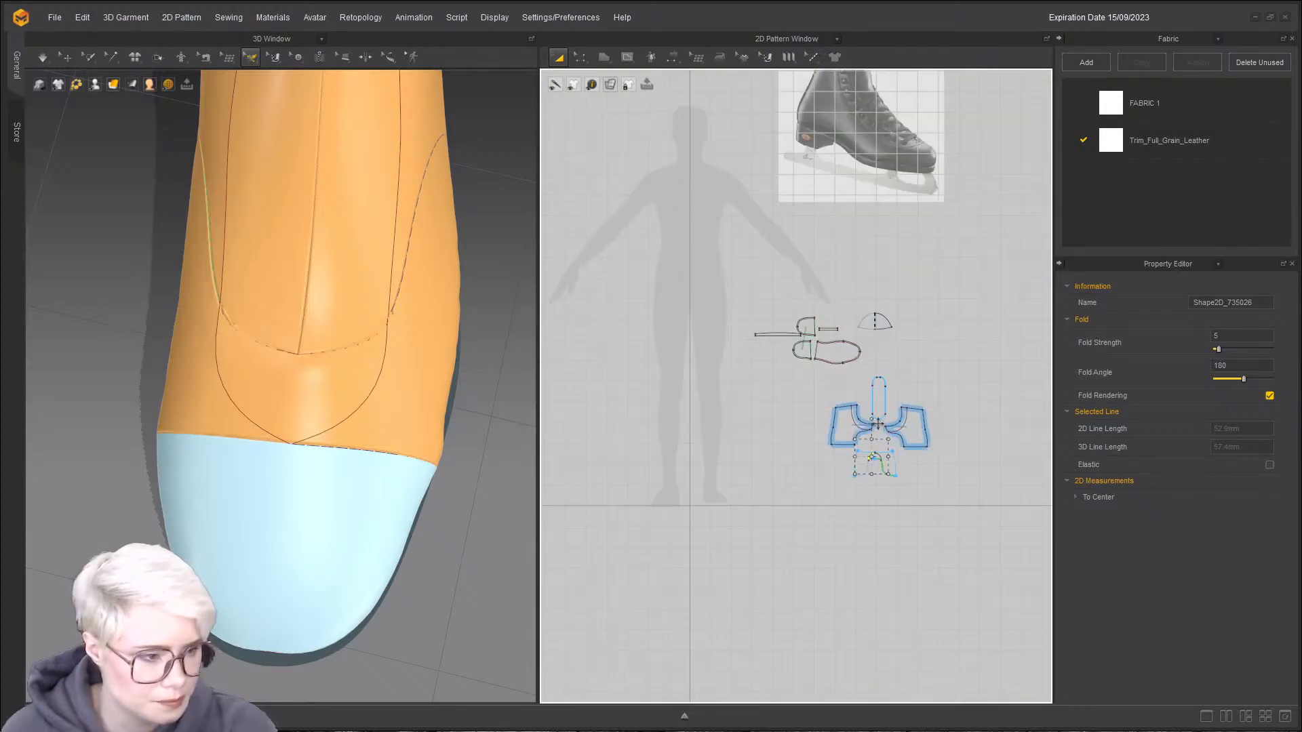
scroll(557, 354, "up", 2)
middle_click_drag(300, 310, 290, 401)
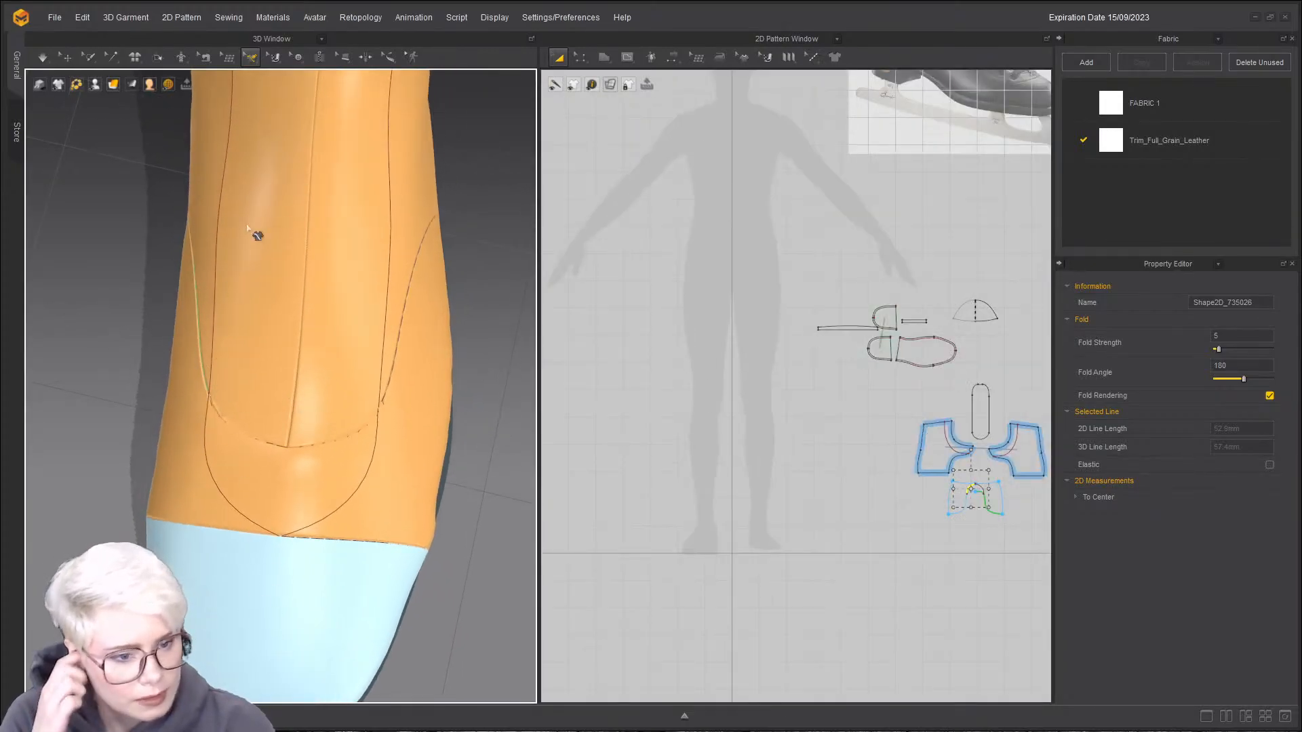
- Cut both boot sides and the vamp along their curved internal lines for the front opening
scroll(686, 450, "up", 5)
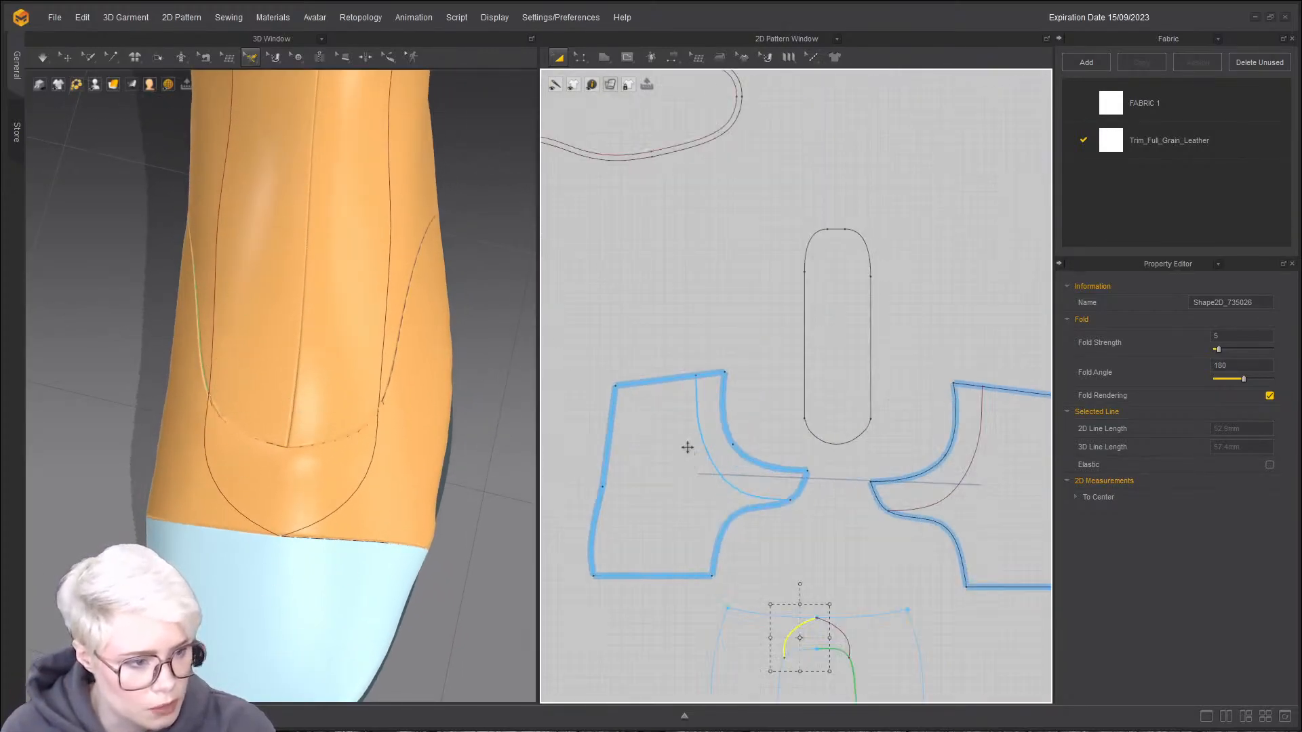
scroll(439, 366, "down", 2)
middle_click_drag(438, 366, 440, 434)
right_click_drag(320, 375, 313, 263)
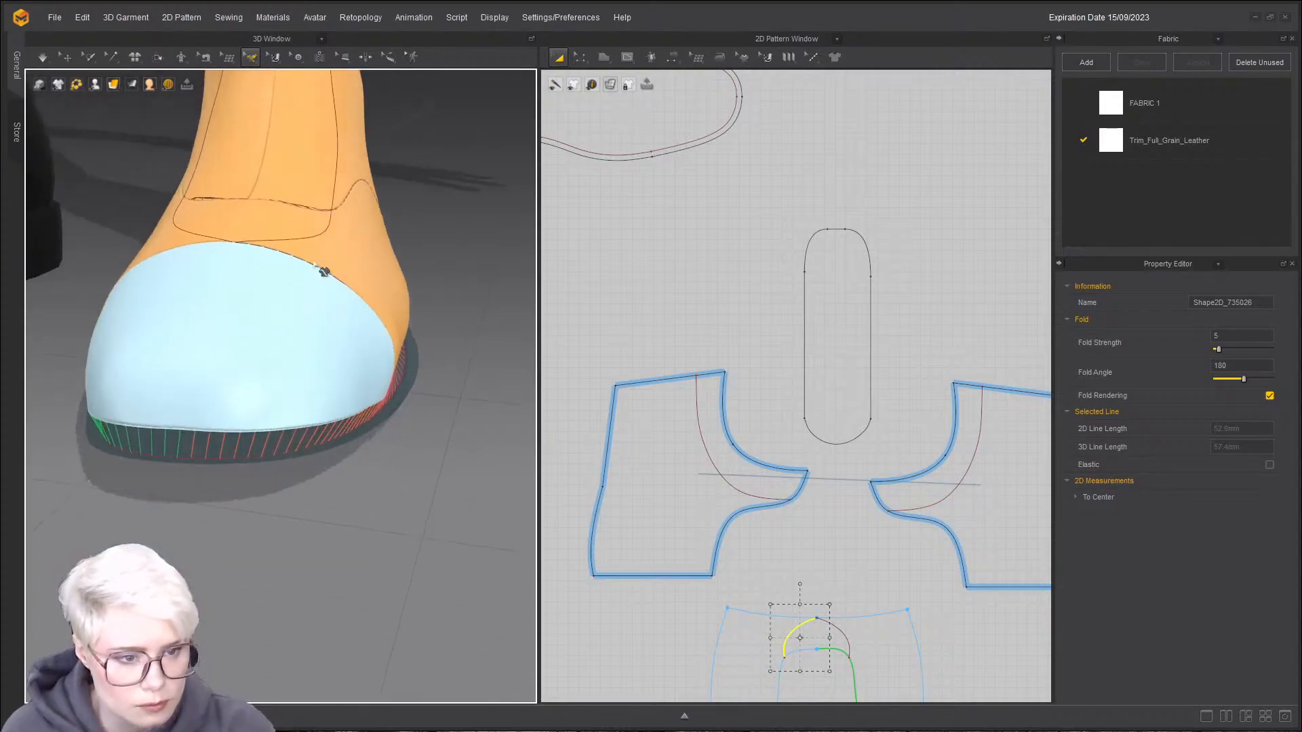
middle_click_drag(313, 263, 325, 350)
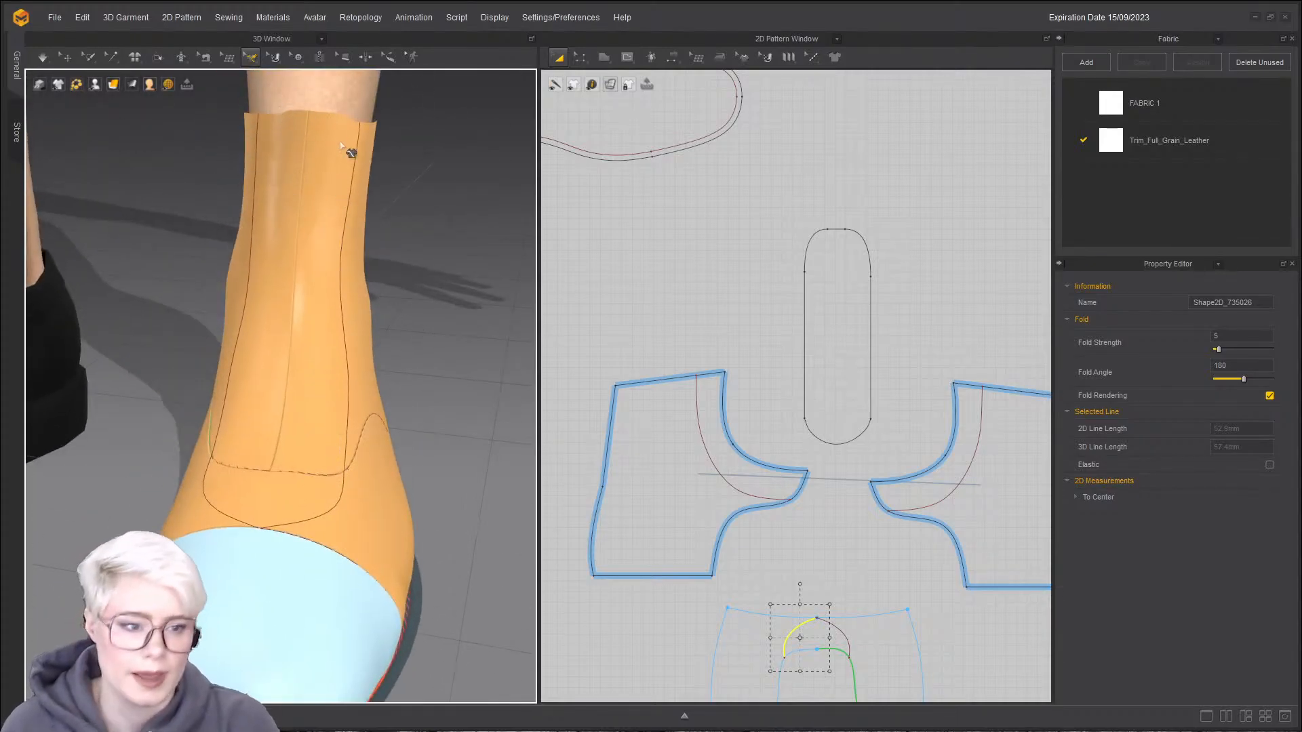
left_click(706, 445)
middle_click_drag(831, 632, 747, 481)
left_click(749, 483)
left_click(702, 369)
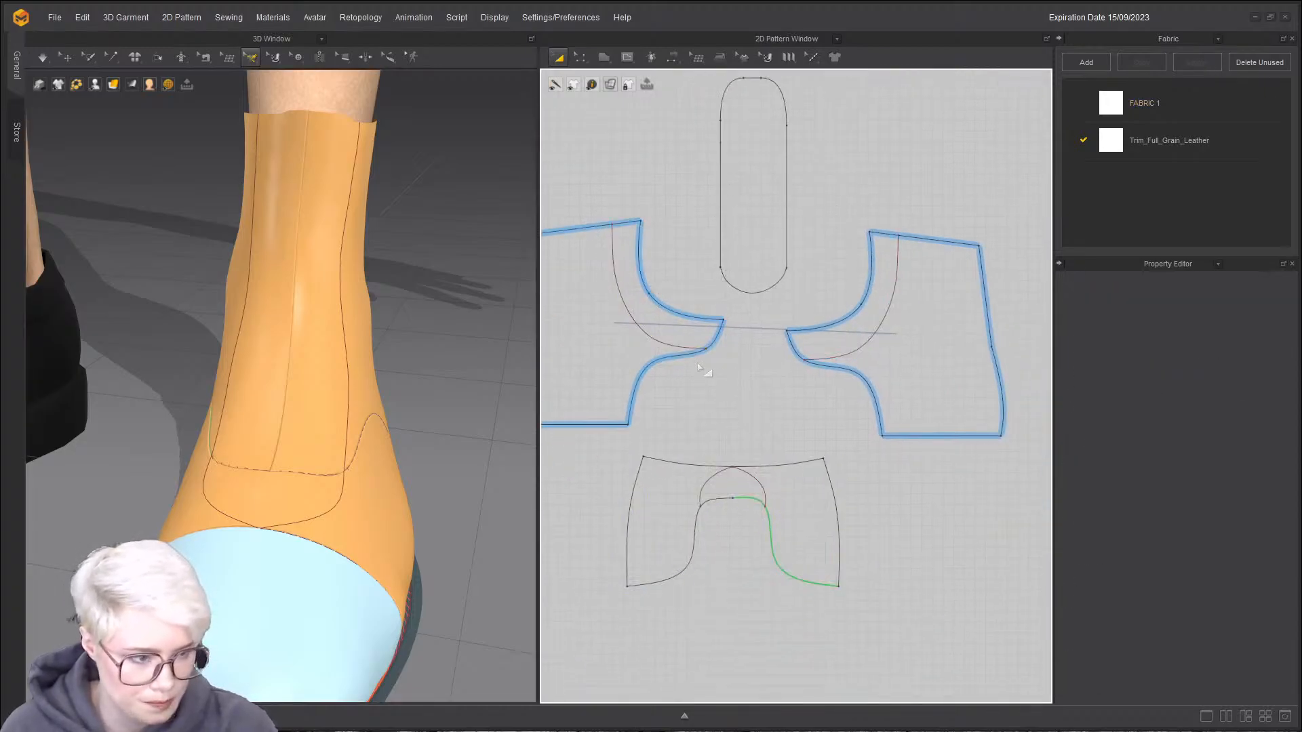
key("z")
left_click(630, 301)
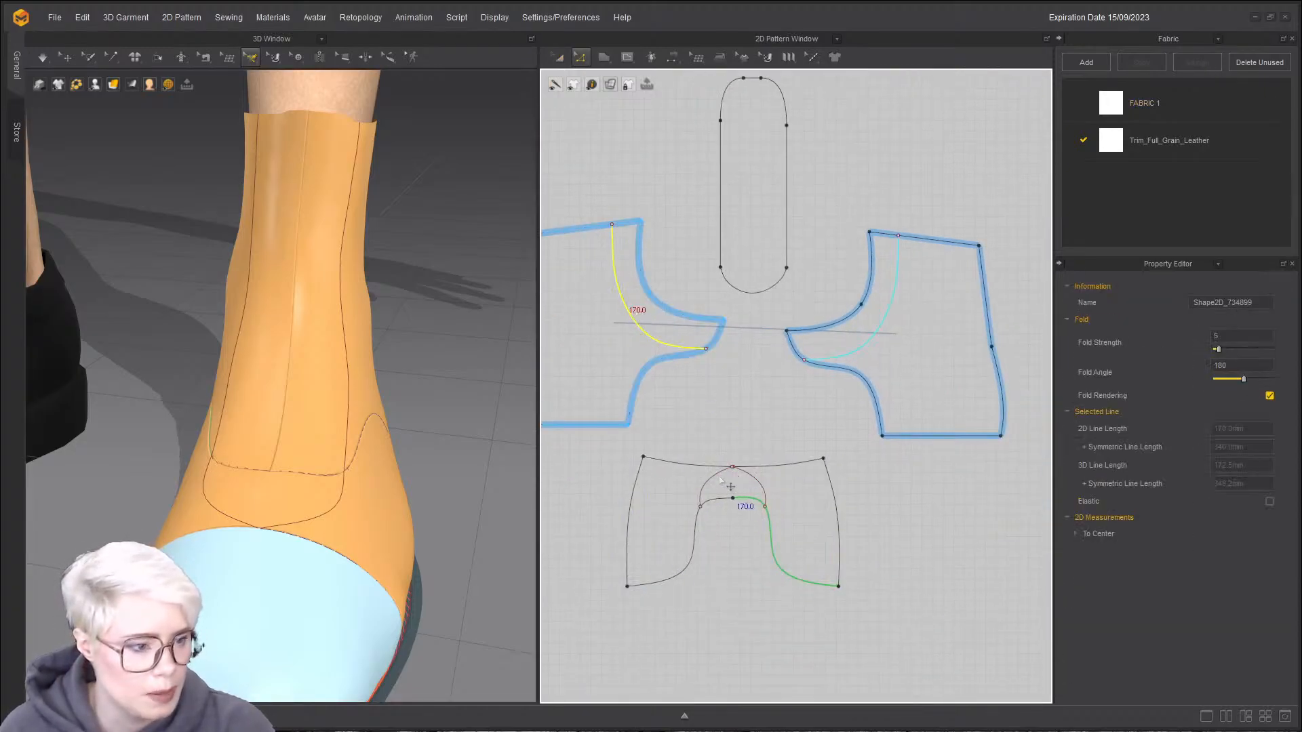
right_click(765, 484)
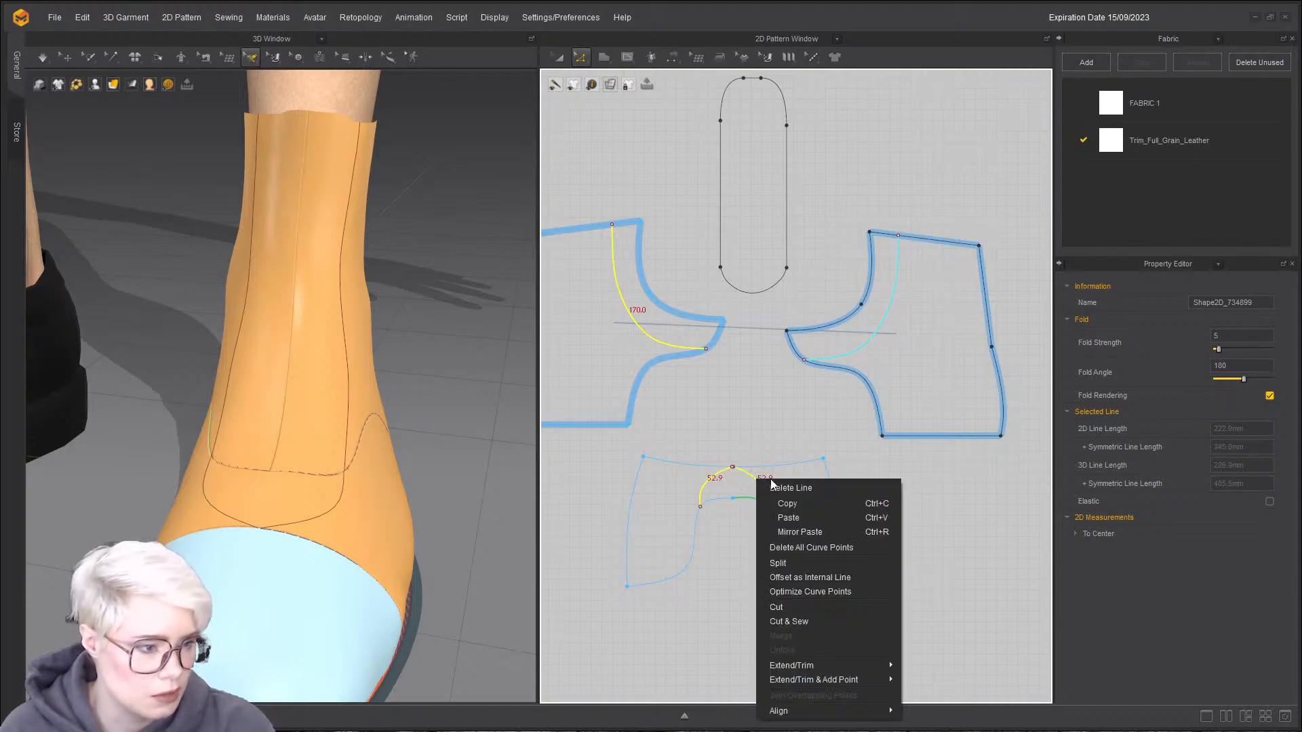
left_click(813, 611)
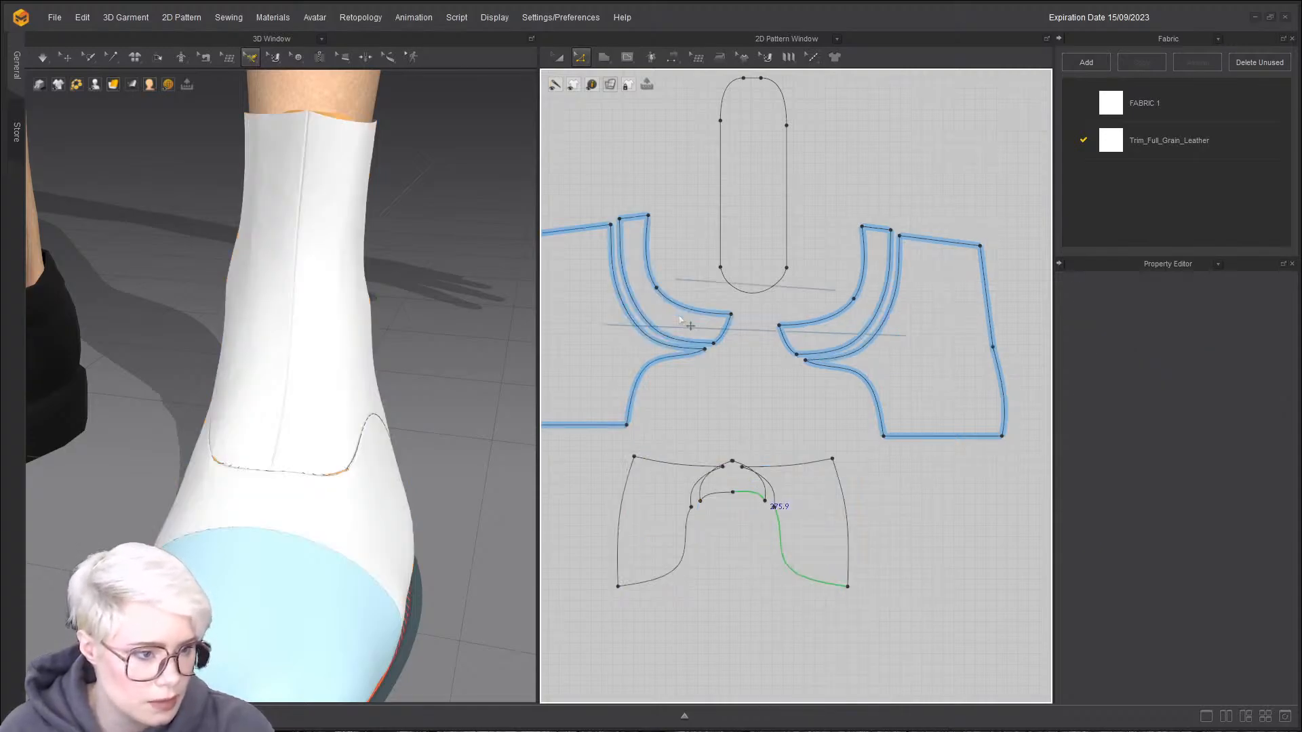
- Delete the cut-off front strips of both boot sides and the arched centre piece of the vamp
key("a")
left_click(694, 319)
left_click(855, 309, "shift")
left_click(733, 480, "shift")
key("Delete")
- Place the tongue pattern over the vamp opening in 2D and scale it wider to match the opening
right_click_drag(328, 443, 278, 461)
left_click_drag(755, 224, 712, 465)
scroll(719, 333, "down", 3)
left_click(418, 451)
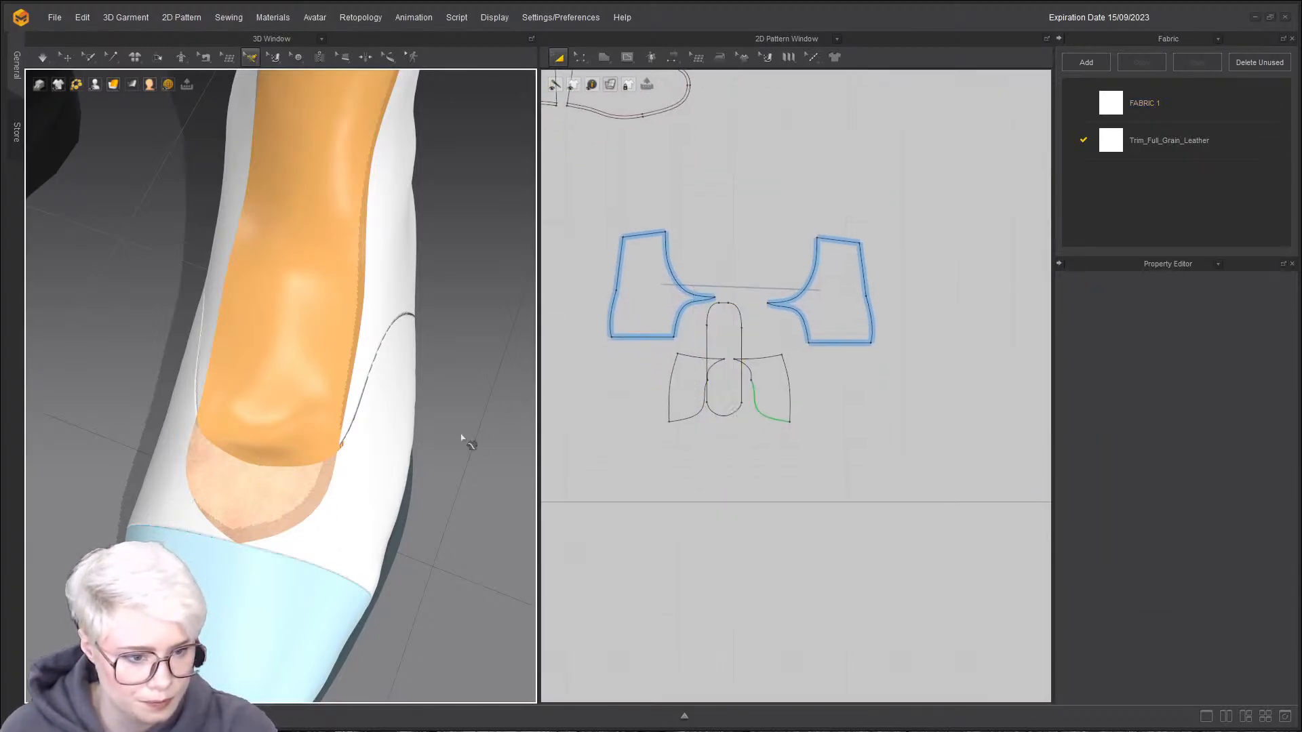
left_click_drag(735, 333, 735, 351)
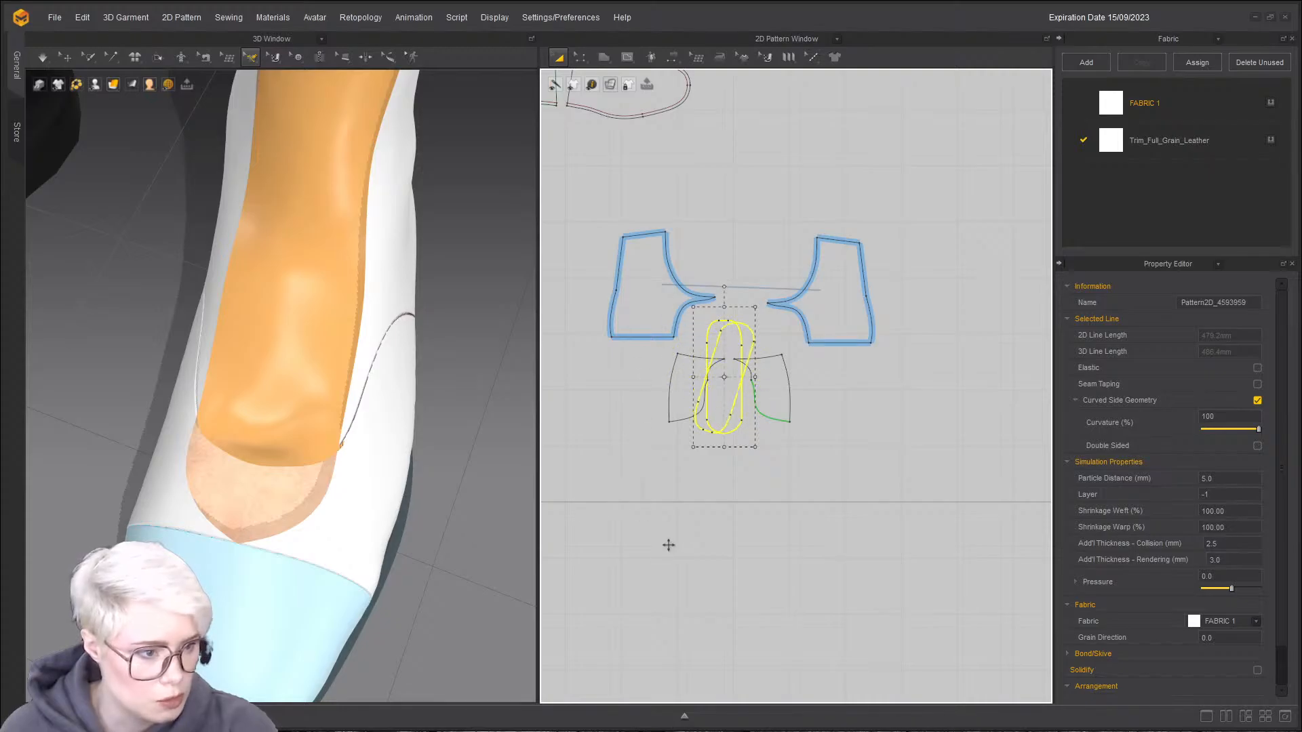
left_click_drag(717, 399, 719, 453)
scroll(725, 449, "up", 5)
left_click_drag(719, 392, 719, 382)
left_click_drag(666, 417, 647, 416)
left_click_drag(796, 414, 815, 414)
left_click_drag(732, 434, 735, 370)
scroll(683, 311, "up", 3)
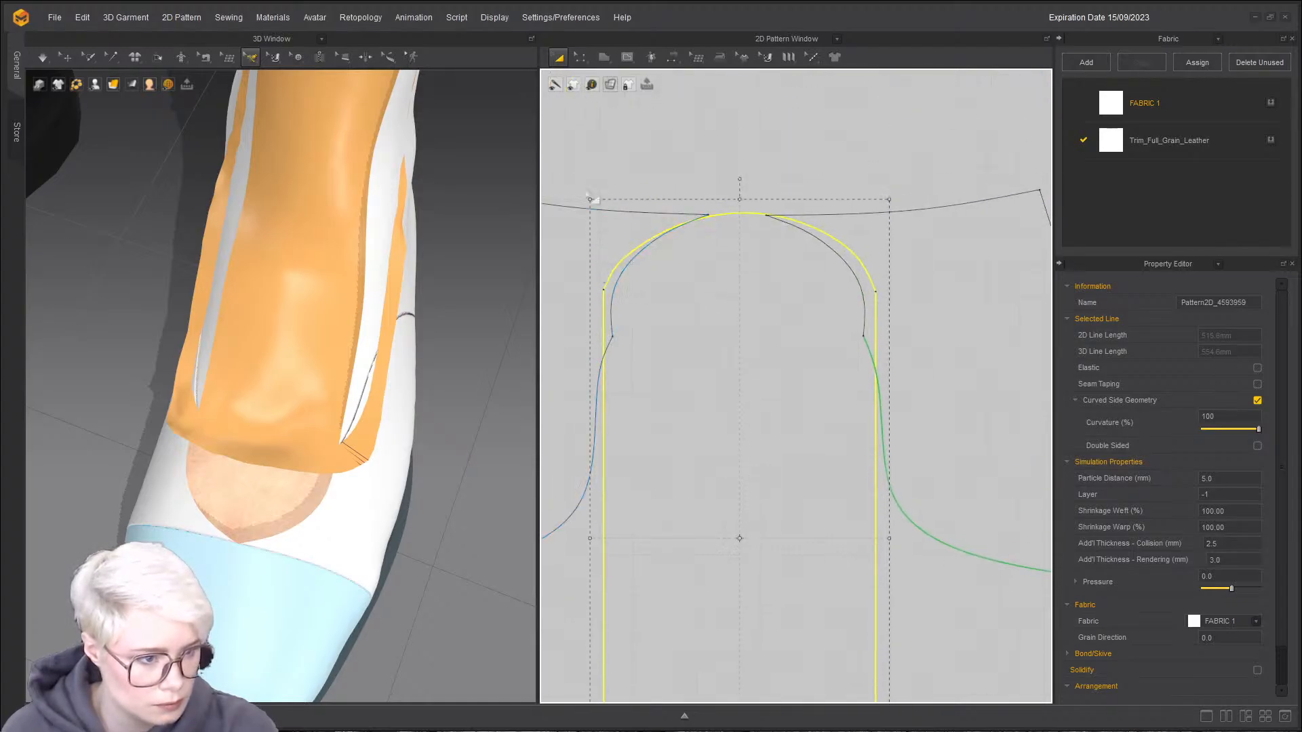
- Smooth the two upper corners of the tongue pattern and adjust their curve points to follow the vamp opening
left_click(685, 165)
left_click(580, 58)
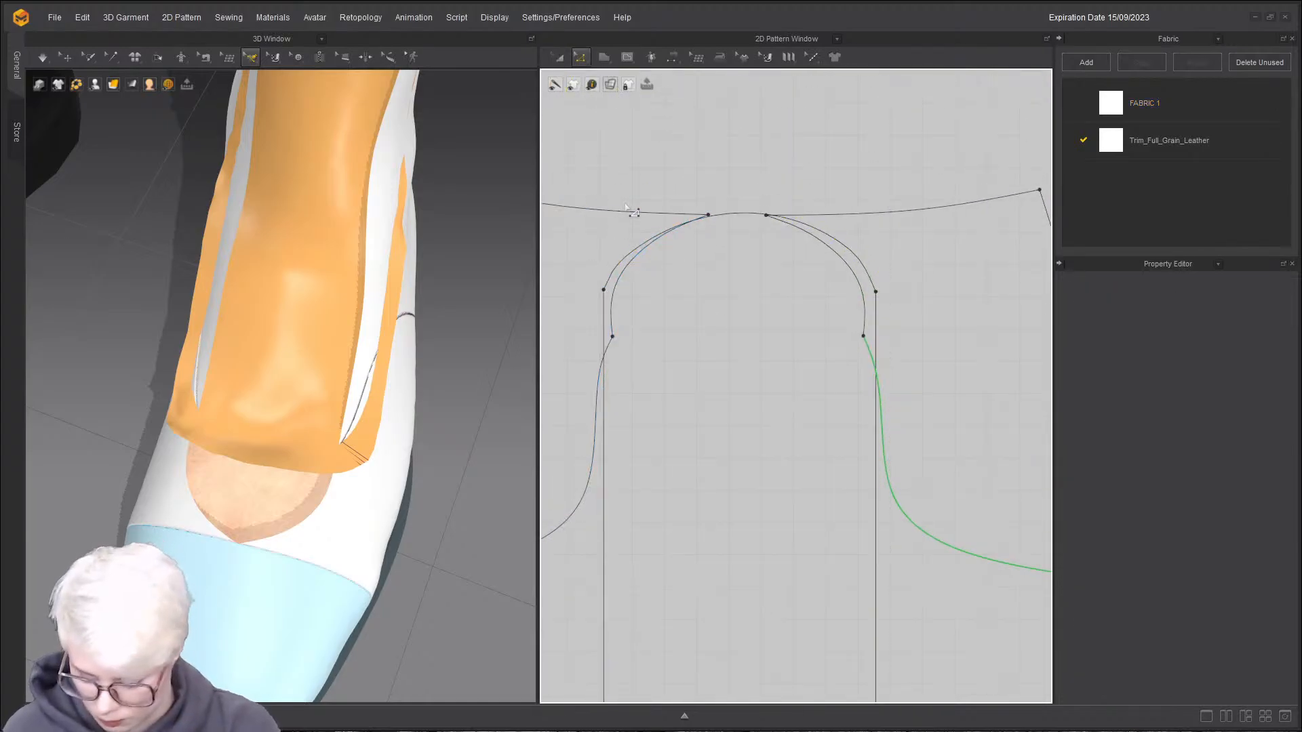
scroll(728, 370, "down", 2)
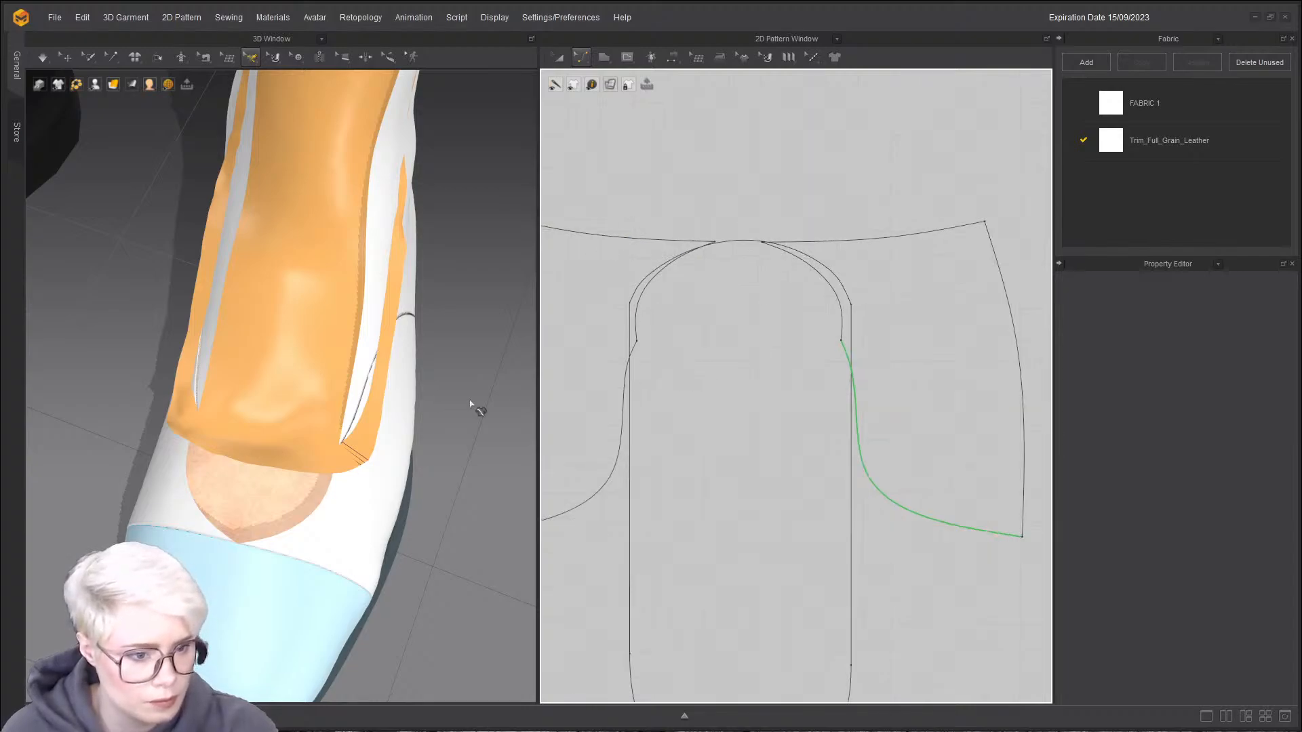
left_click(634, 299)
left_click(585, 57)
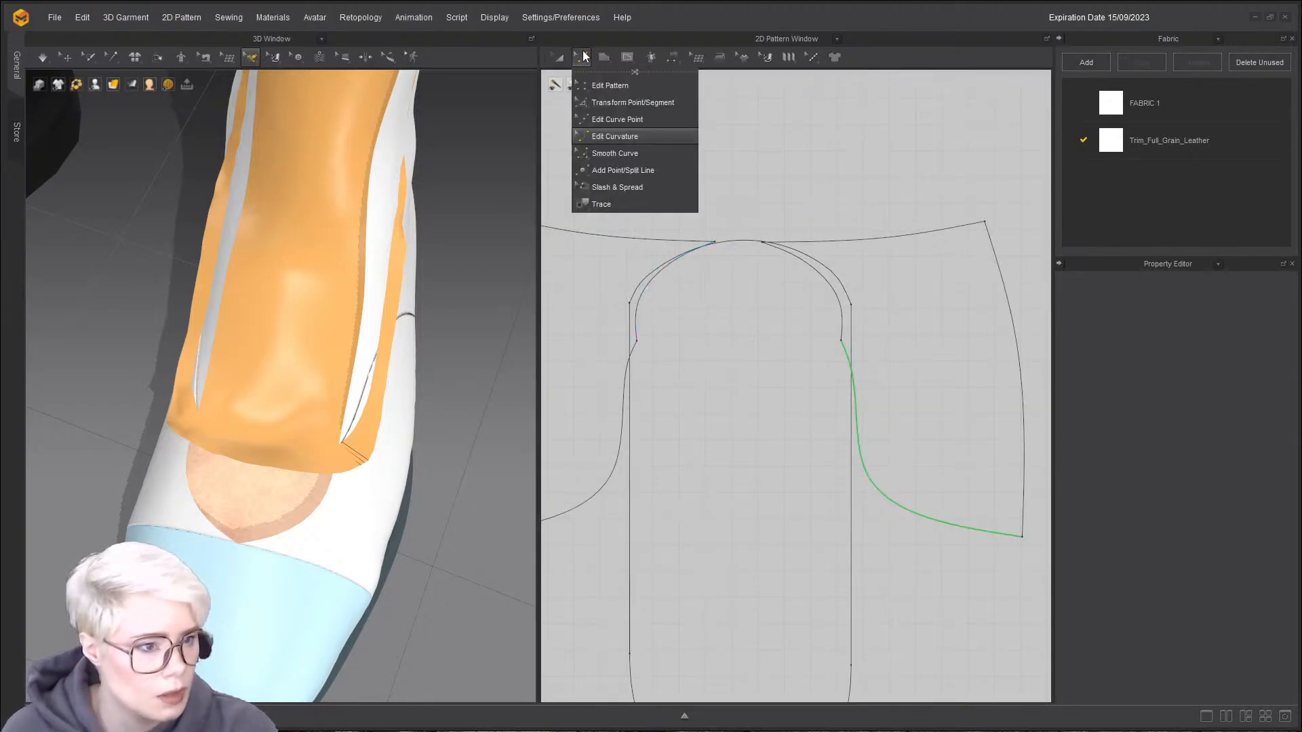
left_click(610, 155)
left_click_drag(630, 303, 675, 331)
left_click_drag(851, 304, 807, 354)
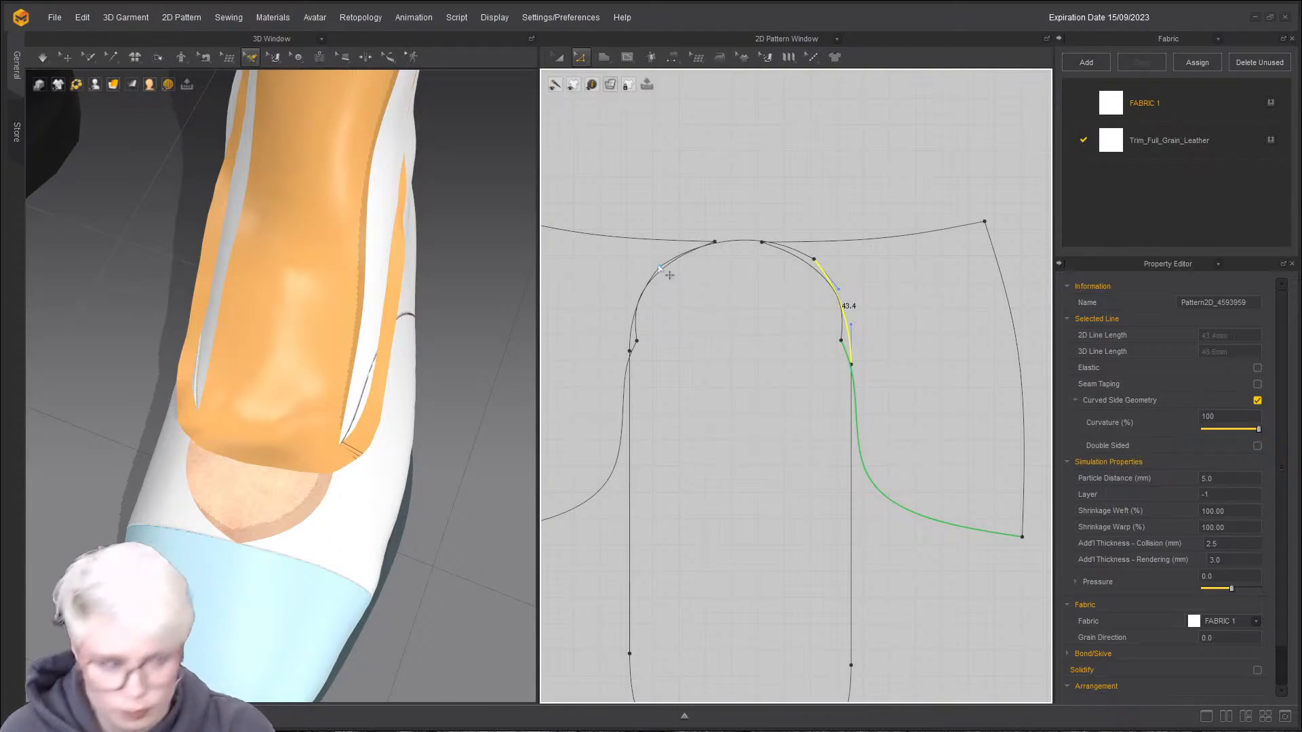
left_click_drag(661, 267, 663, 272)
left_click_drag(814, 260, 805, 259)
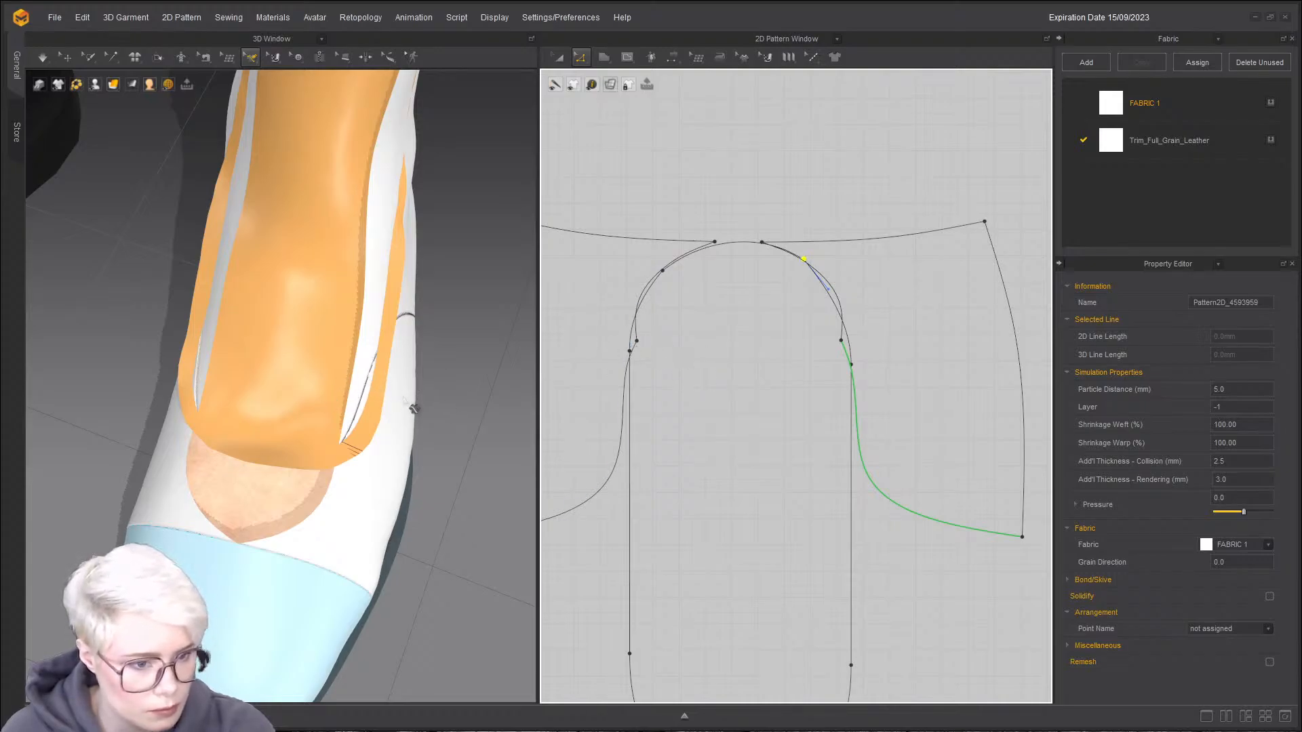
- Move the reshaped tongue pattern down, clear of the vamp pieces in 2D
key("a")
left_click(756, 432)
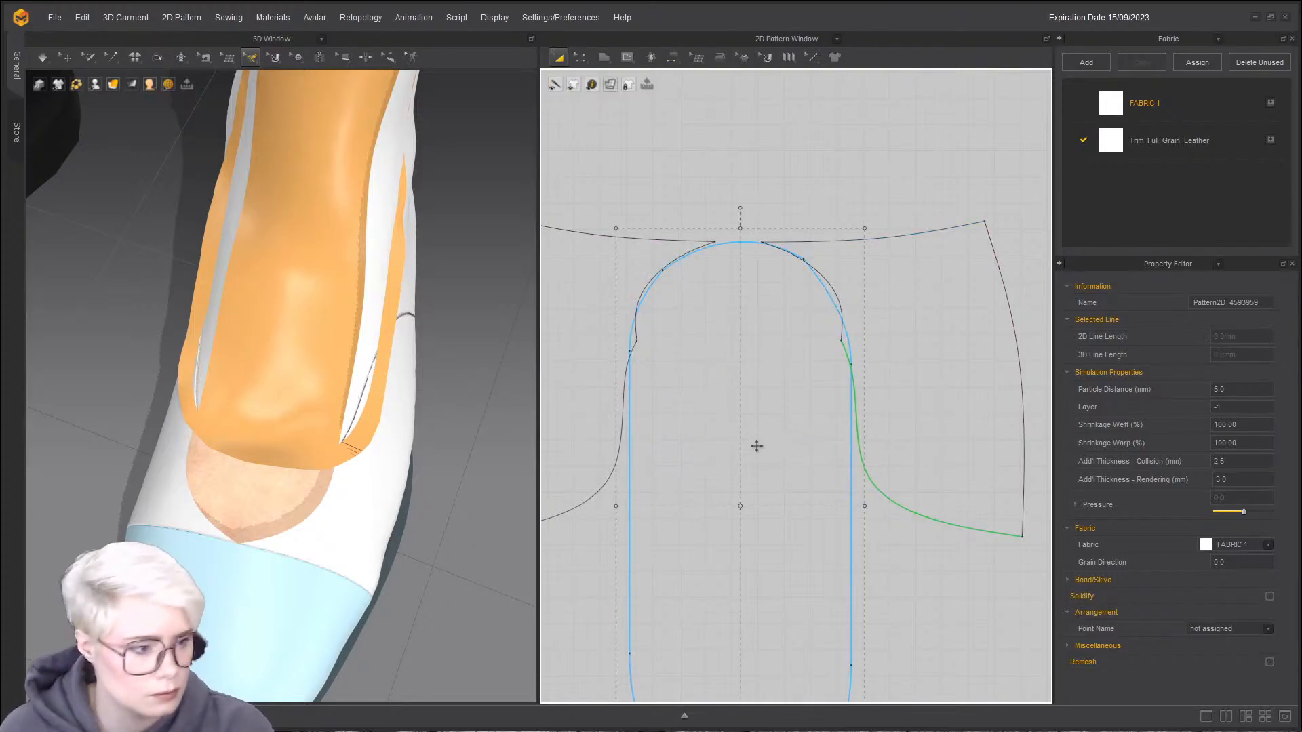
scroll(756, 433, "down", 5)
right_click_drag(421, 502, 245, 416)
left_click(244, 415)
- Strengthen both boot sides and both vamp pieces together
left_click(526, 434)
left_click(655, 449, "shift")
left_click(769, 449, "shift")
left_click(866, 355, "shift")
right_click_drag(454, 459, 434, 437)
left_click(613, 419)
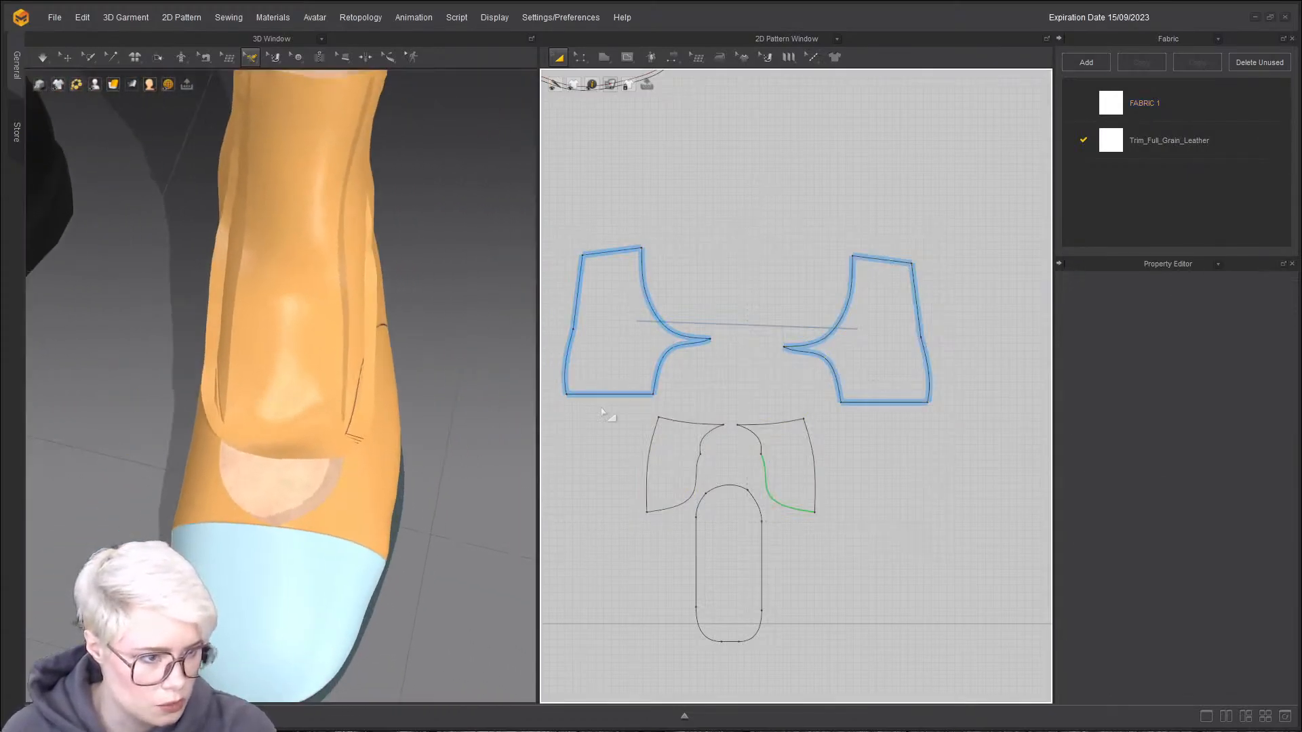
scroll(708, 412, "up", 4)
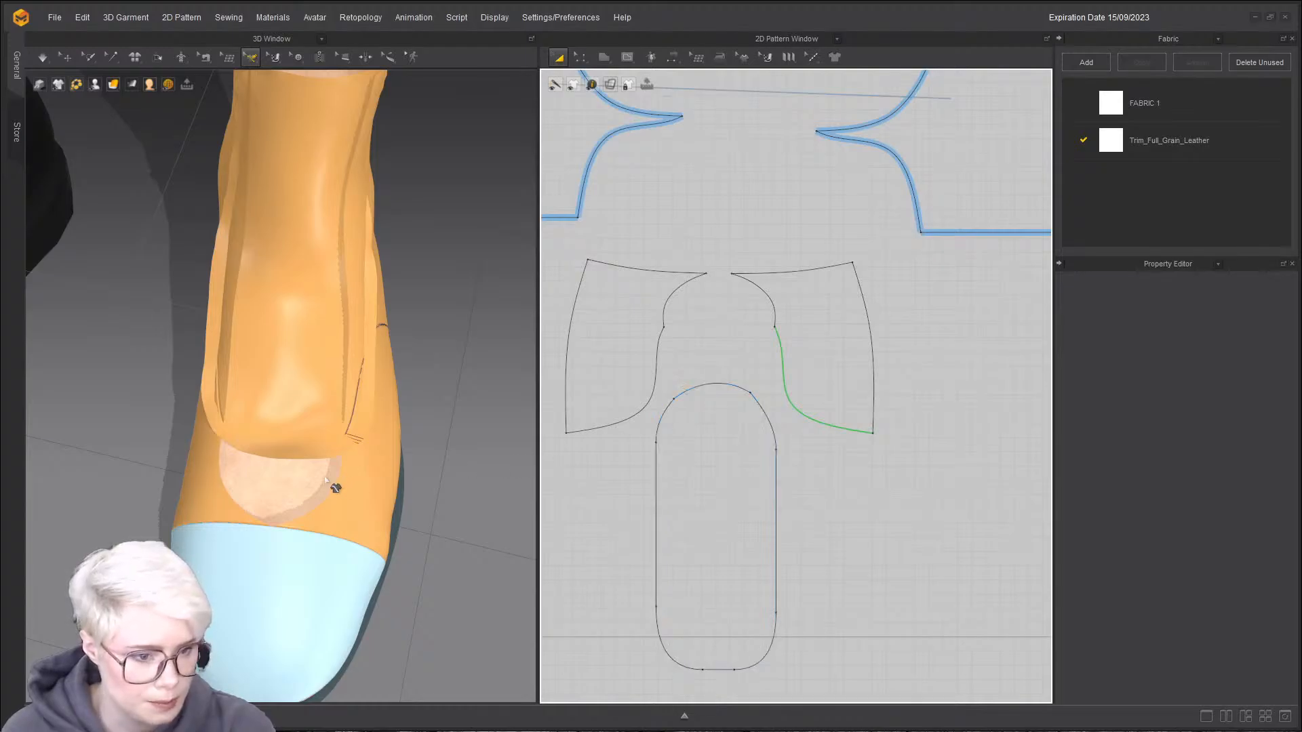
- Simulate the boot and pull the tongue forward in 3D until it reaches the toe cap
right_click_drag(335, 484, 280, 460)
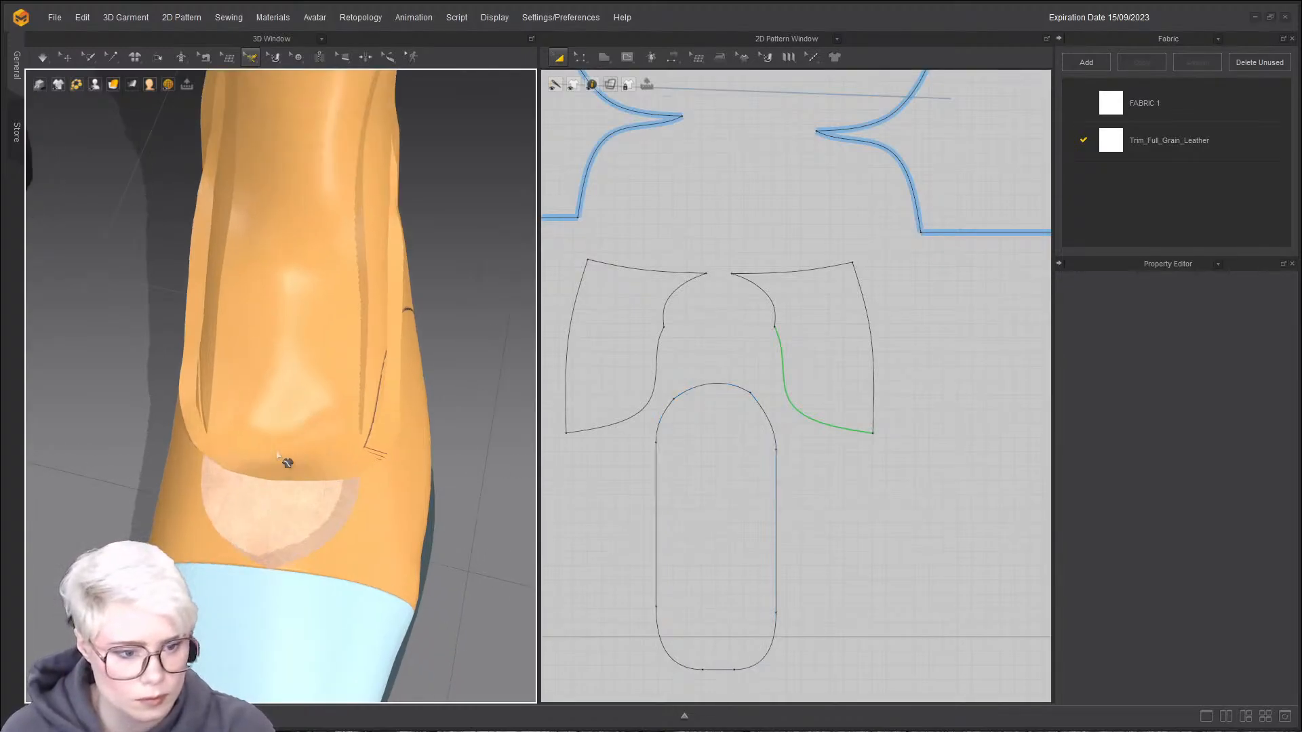
left_click(42, 57)
left_click_drag(293, 410, 269, 506)
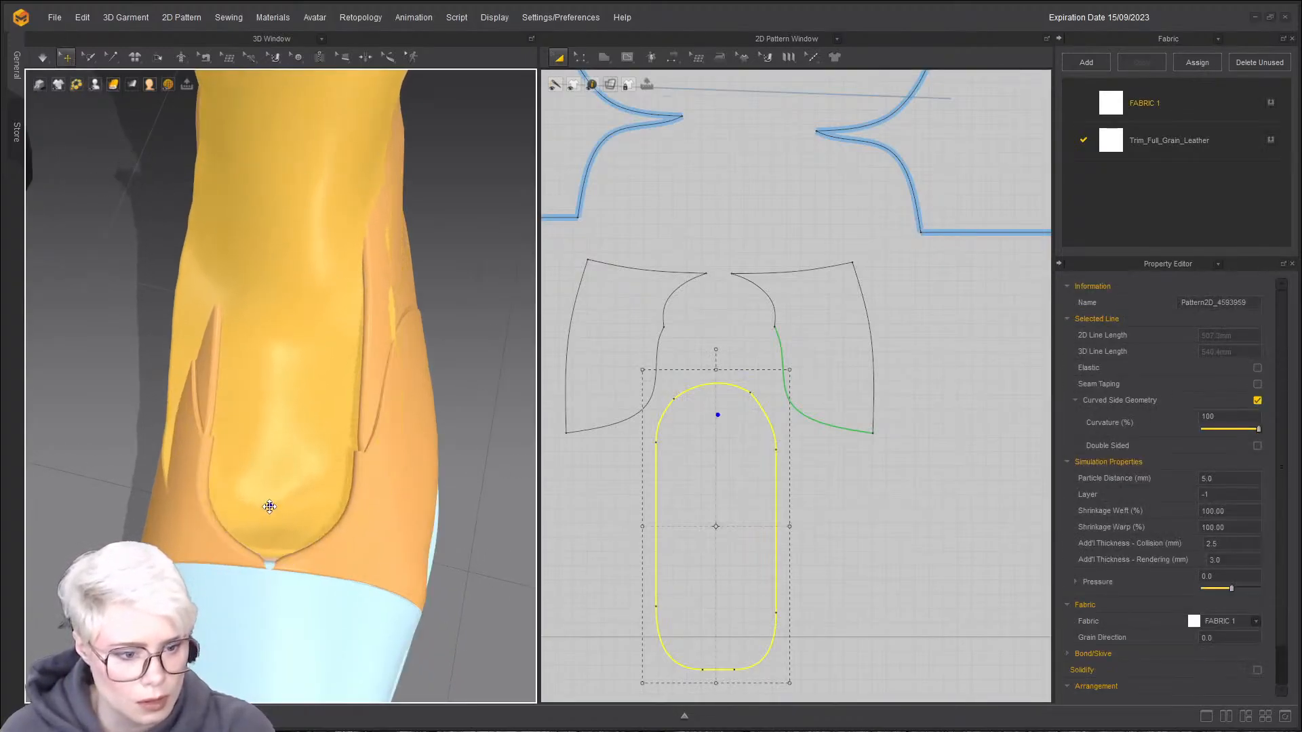
scroll(295, 428, "down", 3)
right_click_drag(296, 427, 218, 372)
- Lengthen the tongue pattern at its ankle end so it extends above the boot's top edge
scroll(694, 509, "down", 4)
middle_click_drag(694, 508, 662, 371)
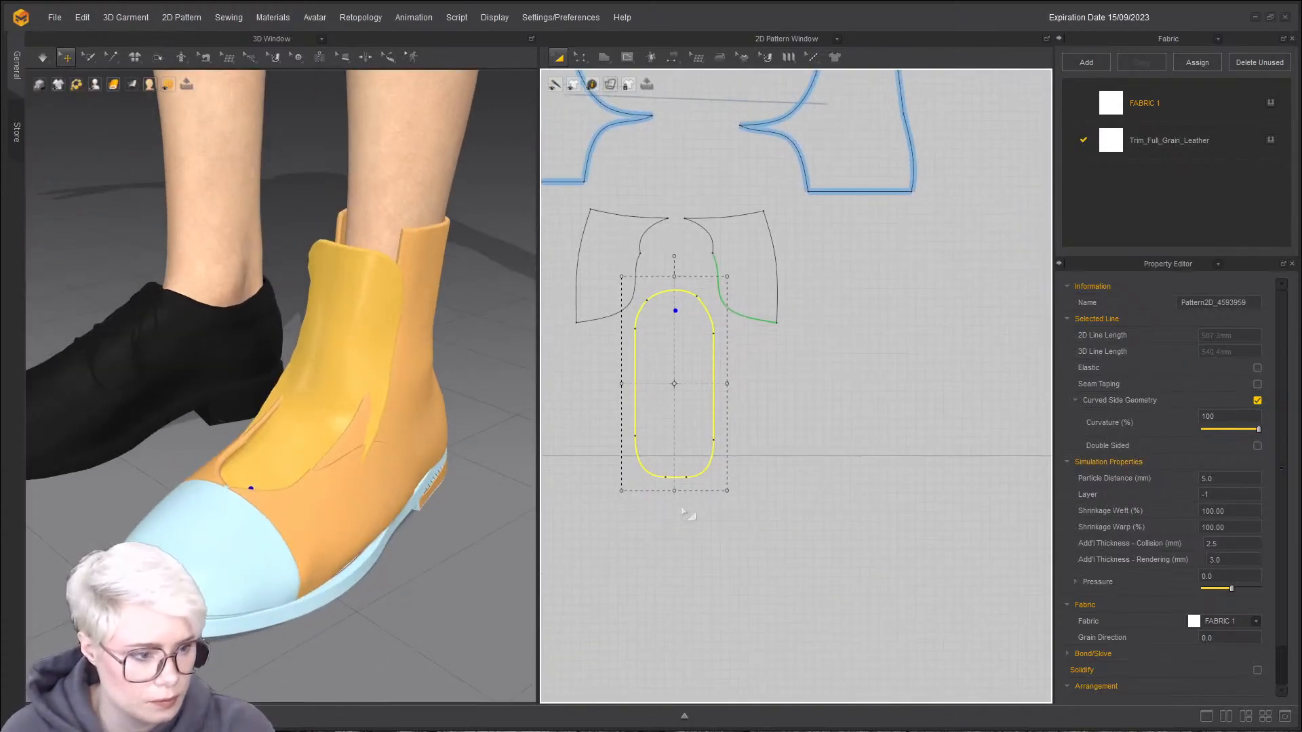
left_click_drag(675, 491, 674, 530)
scroll(252, 500, "up", 4)
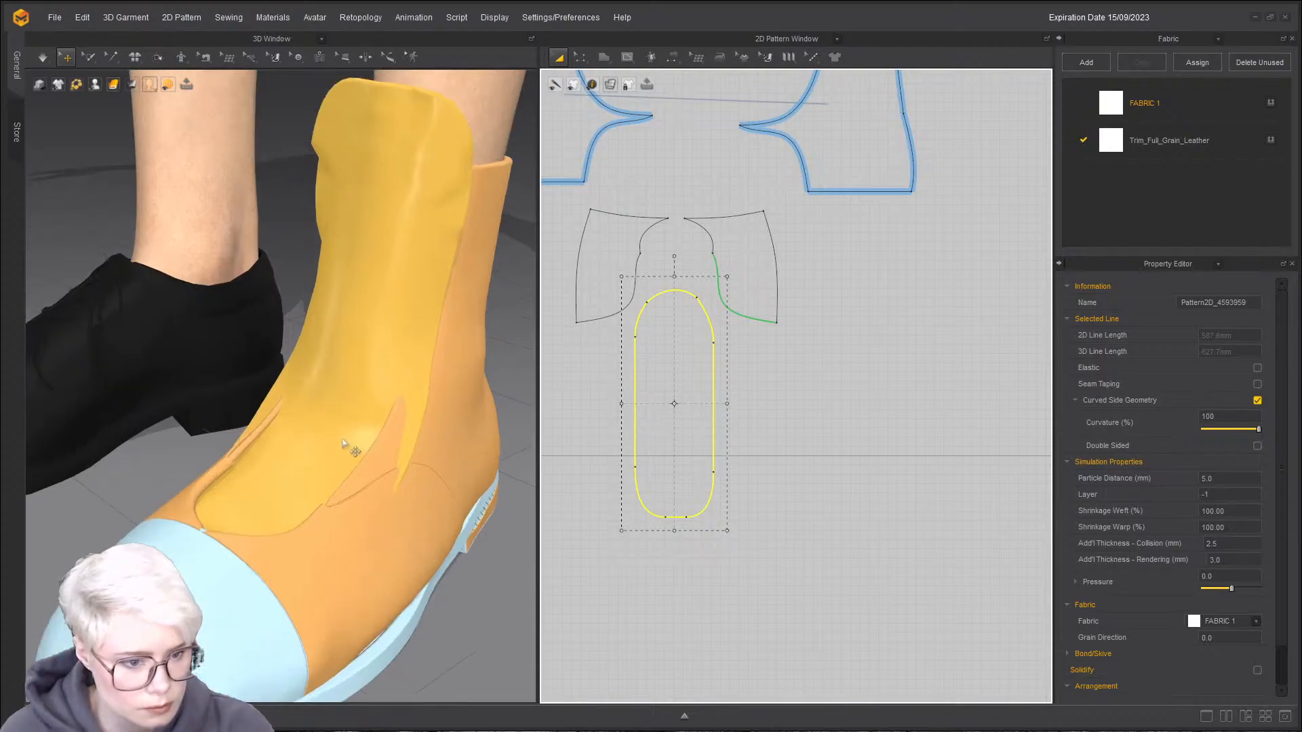
right_click_drag(251, 501, 187, 536)
scroll(670, 336, "up", 4)
middle_click_drag(669, 334, 666, 381)
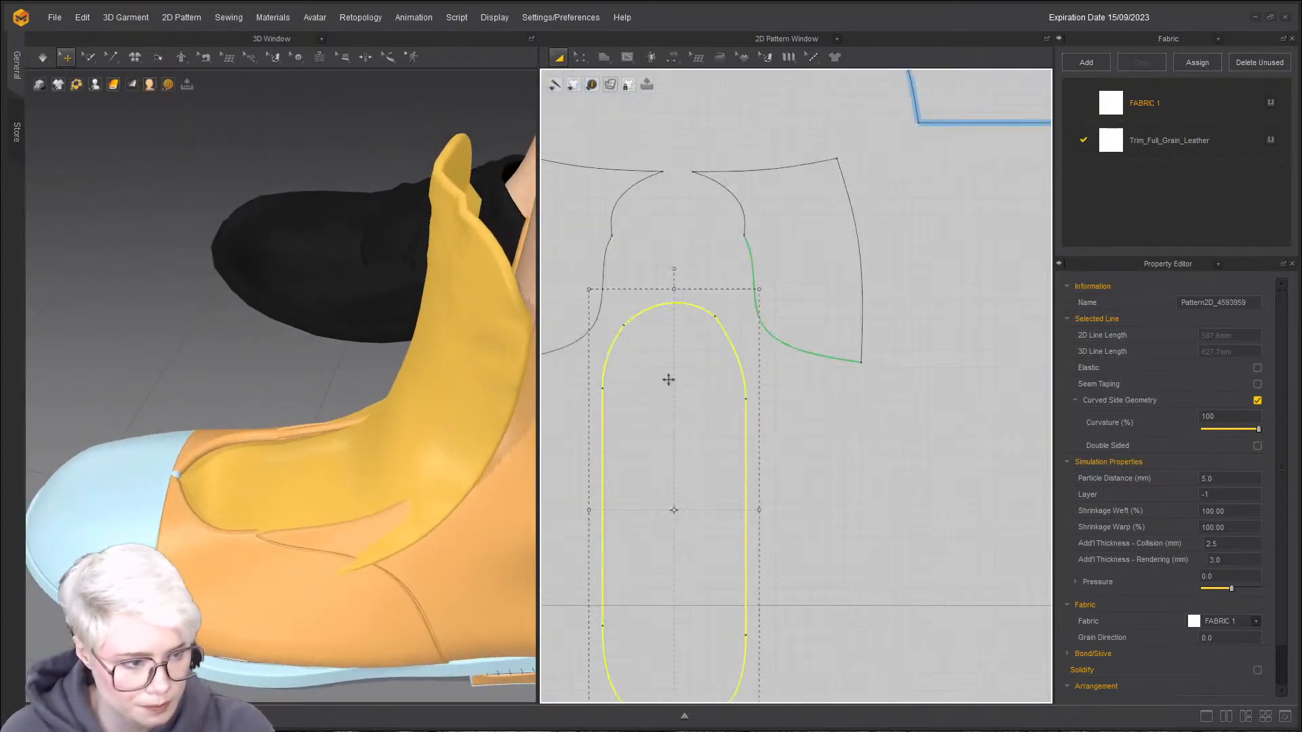
left_click(641, 293)
scroll(645, 319, "down", 5)
right_click_drag(183, 417, 465, 494)
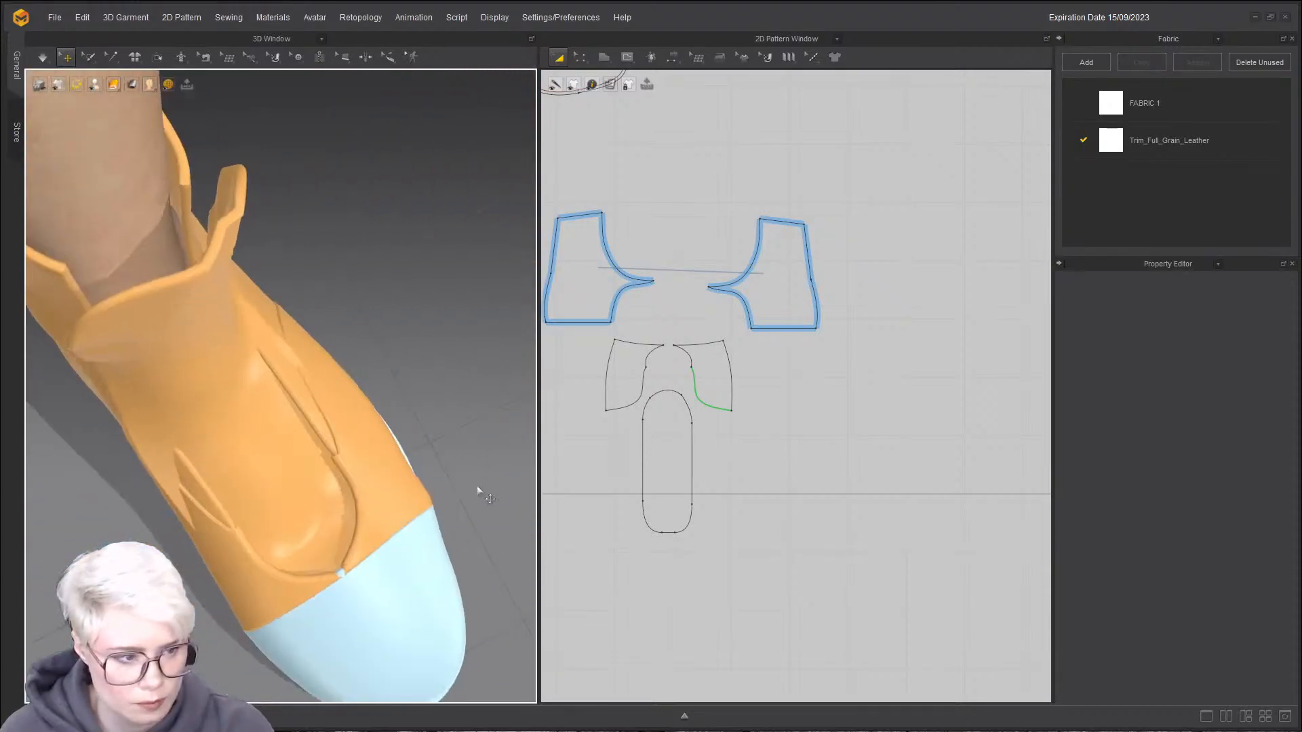
- Move the toe cap pattern down to sit directly above the two vamp pieces in 2D
scroll(556, 359, "up", 2)
scroll(712, 498, "down", 6)
middle_click_drag(712, 488, 720, 517)
left_click_drag(725, 315, 752, 488)
scroll(722, 467, "up", 10)
scroll(766, 462, "down", 5)
middle_click_drag(770, 461, 790, 390)
- Shift the two vamp pieces together so their inner tips meet at the toe cap's centre line
left_click_drag(641, 533, 665, 533)
left_click(852, 511)
left_click(662, 522)
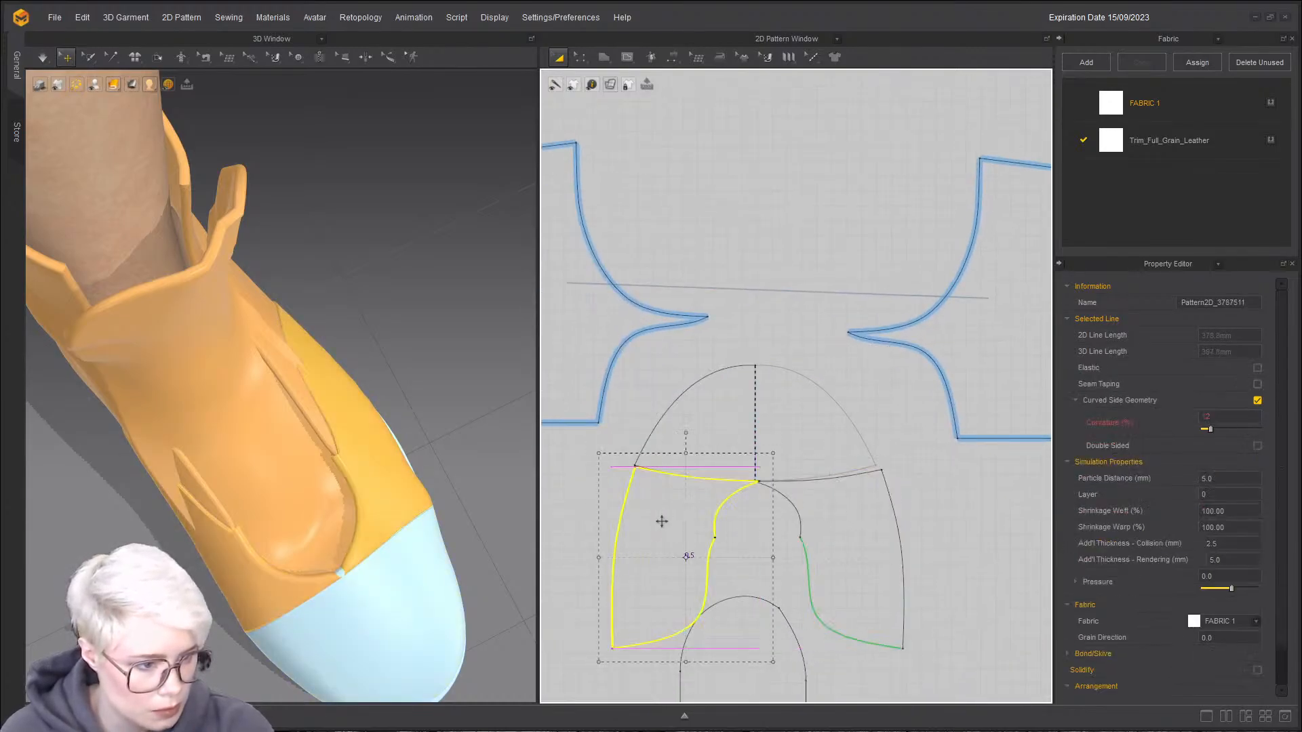
left_click(852, 509)
left_click_drag(653, 508, 650, 508)
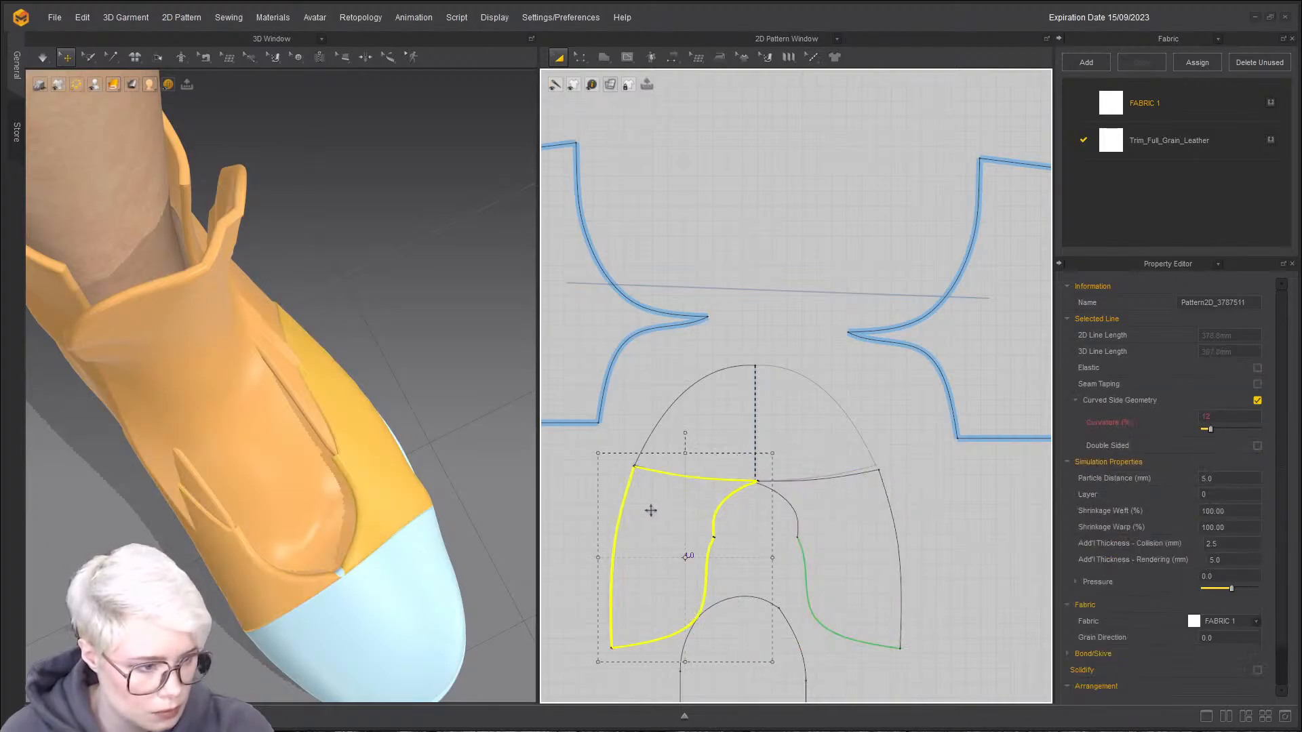
left_click(873, 518)
- Hide the tongue in 3D and simulate while pulling the boot side's front edge into place along the opening
right_click_drag(247, 516, 294, 428)
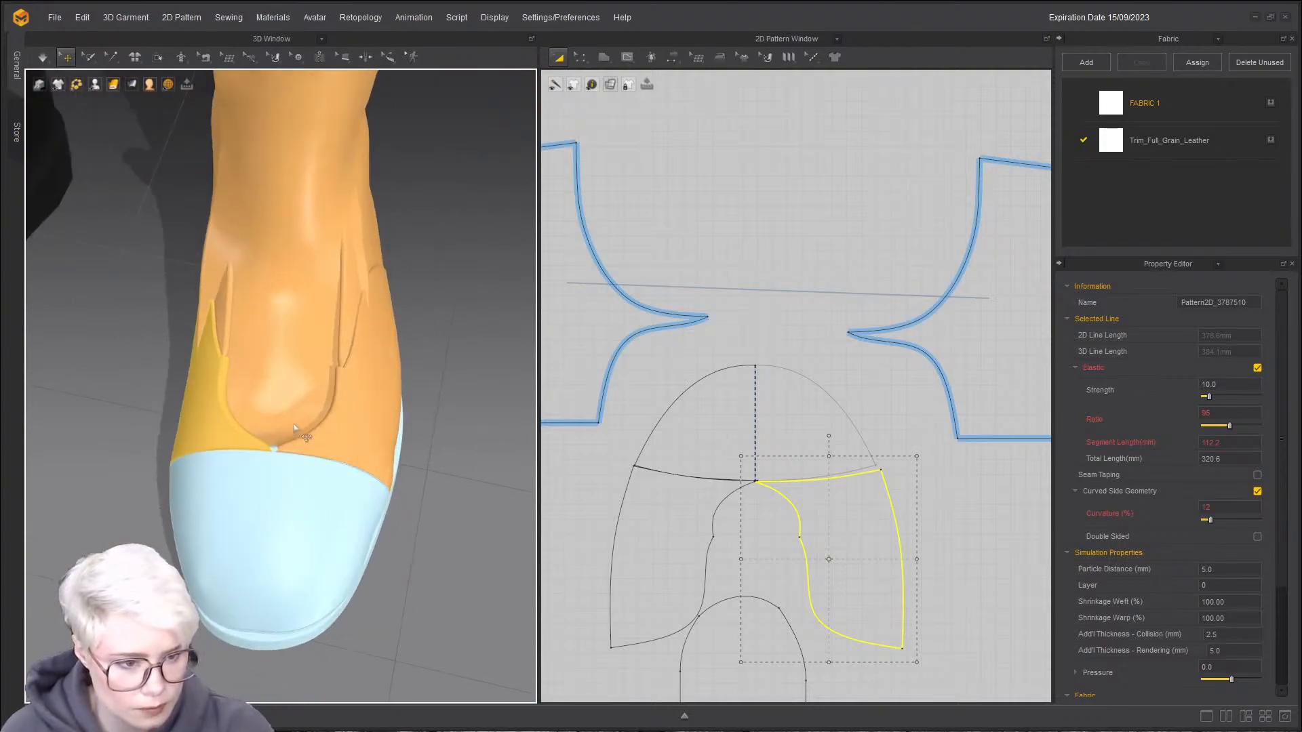
left_click(740, 658)
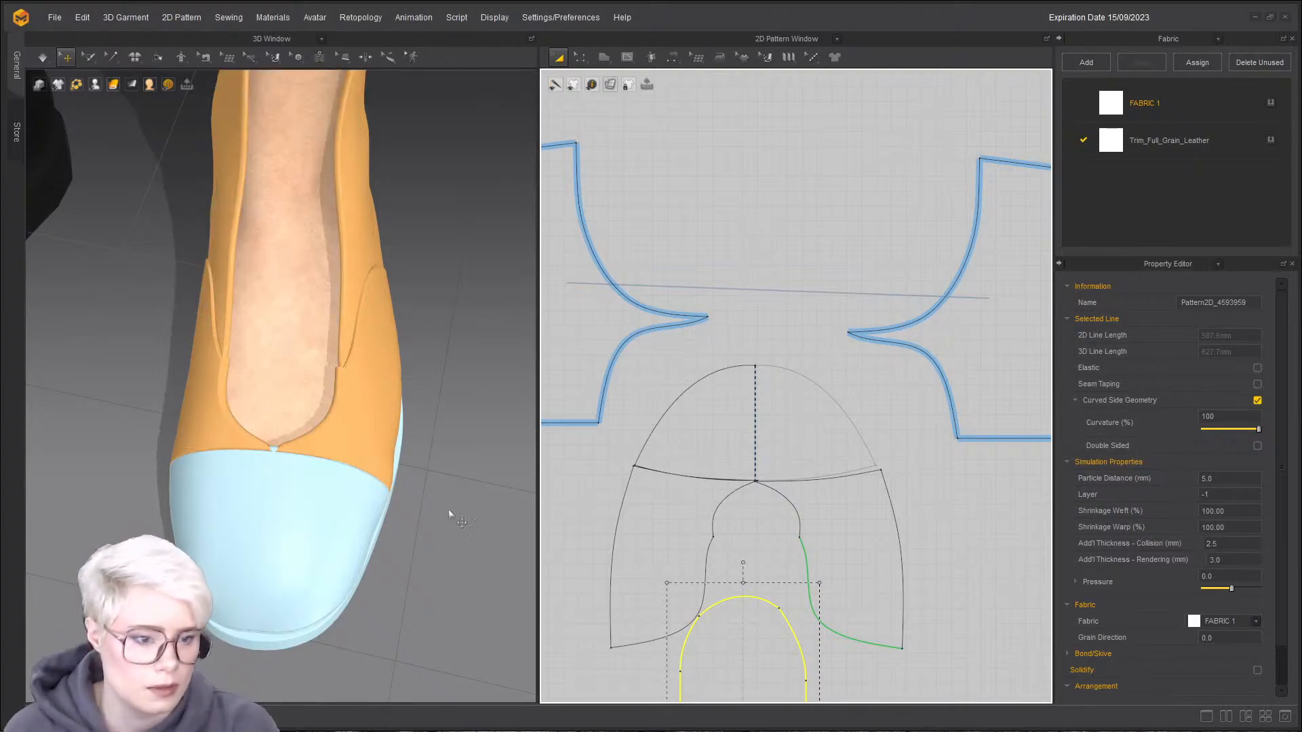
key("space")
left_click(325, 448)
right_click_drag(457, 376, 398, 382)
left_click_drag(397, 382, 395, 426)
key("space")
right_click_drag(396, 426, 260, 392)
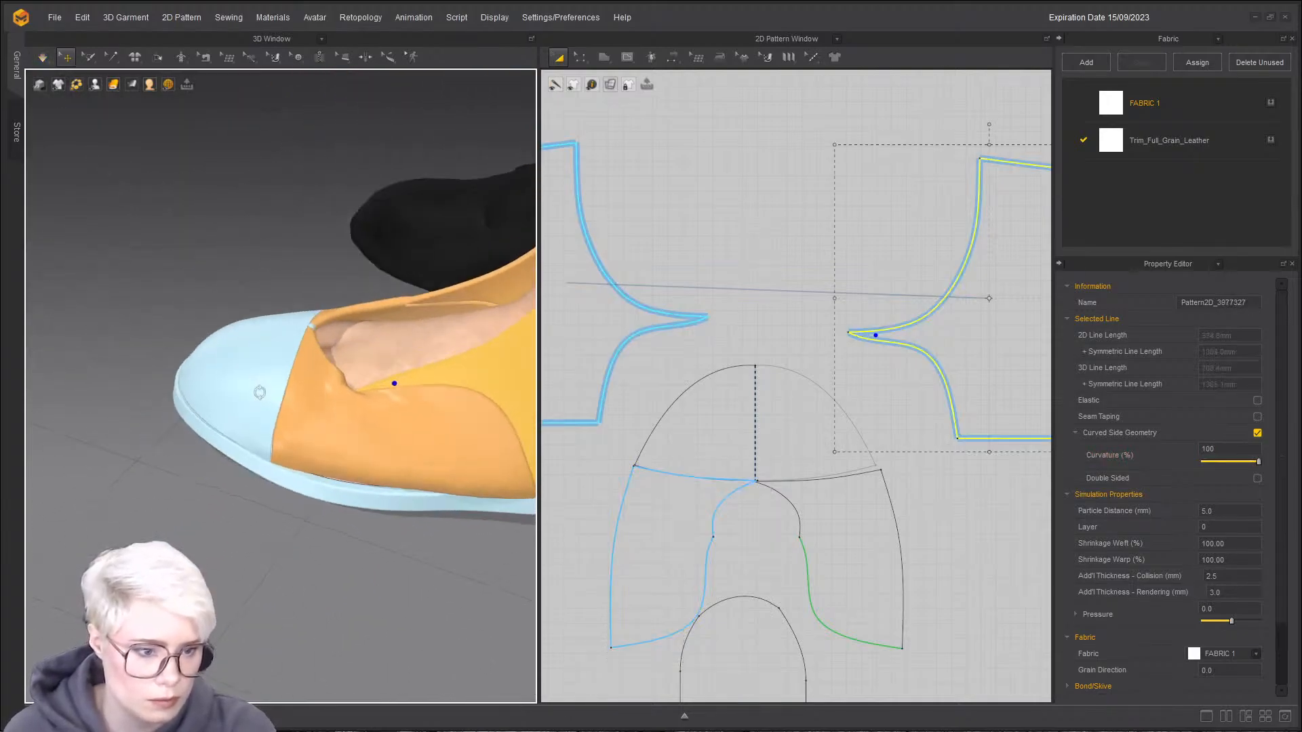
right_click_drag(421, 473, 490, 432)
key("space")
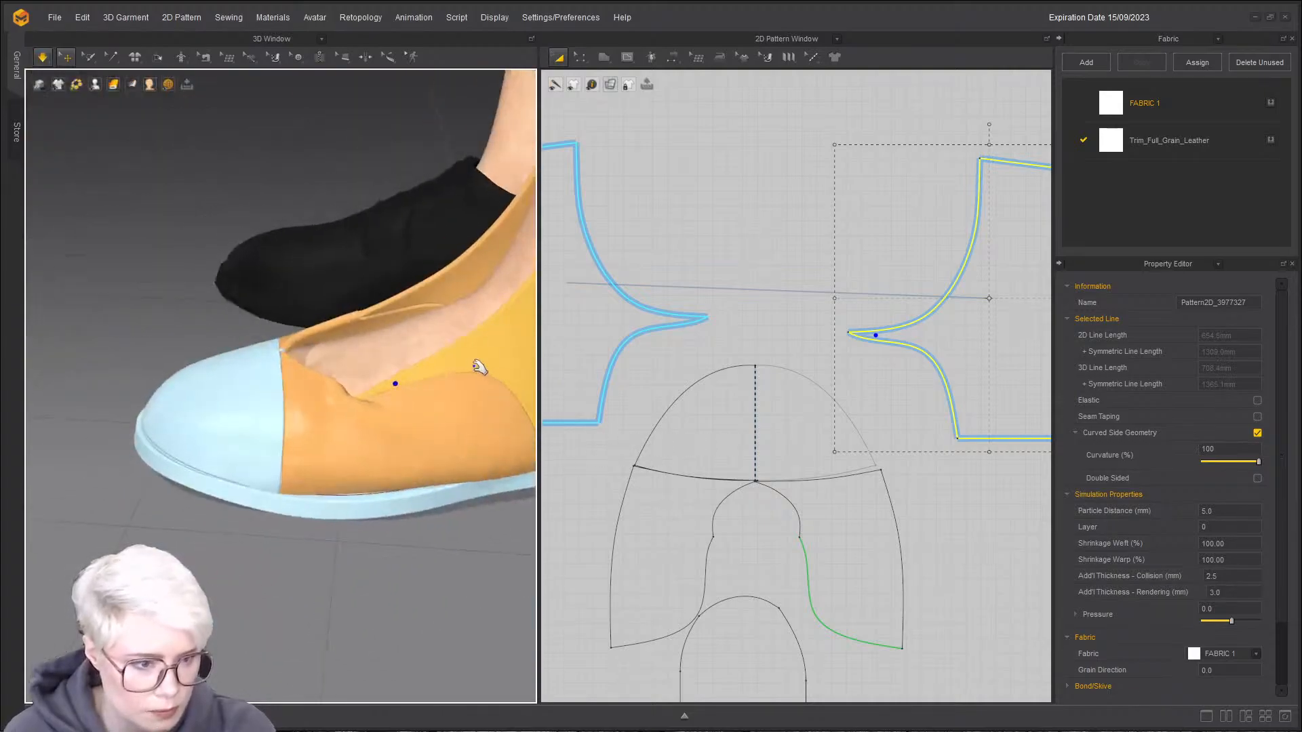
left_click_drag(544, 265, 542, 288)
key("space")
right_click_drag(366, 326, 364, 465)
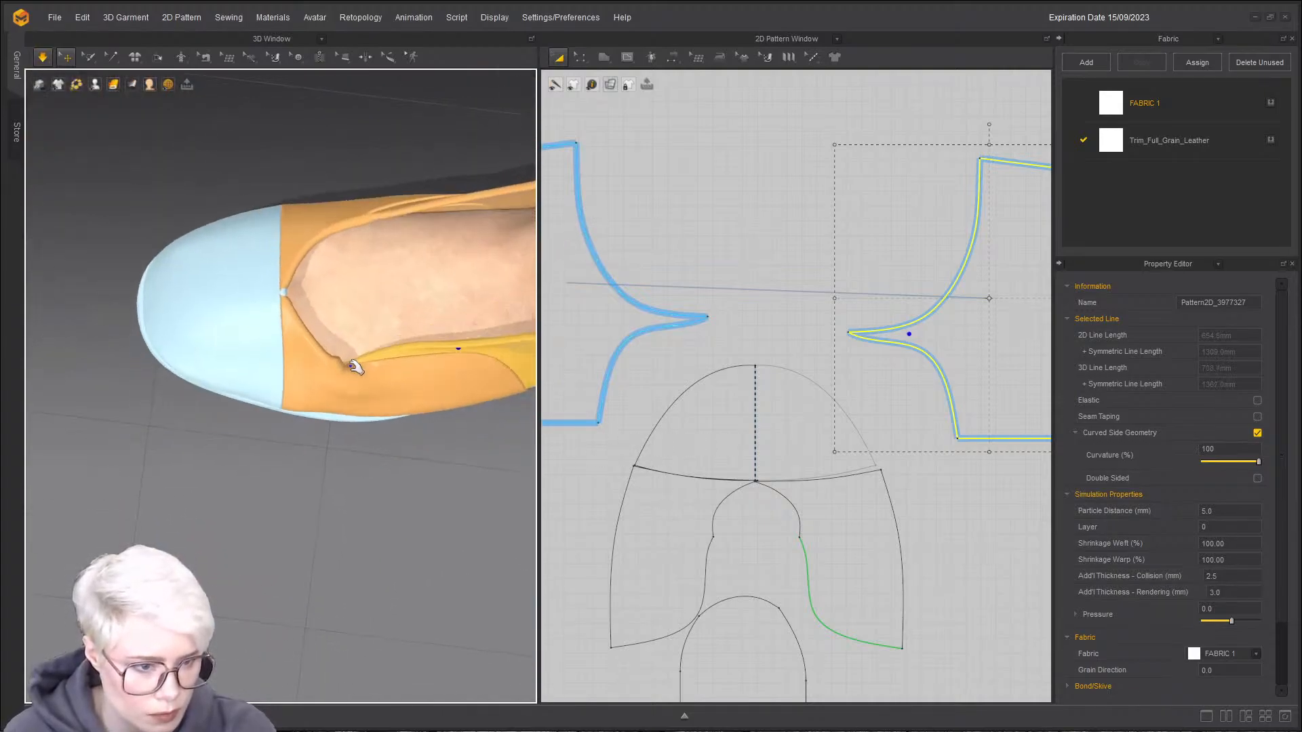
- Examine the seams joining the vamp's inner curves to the boot sides and toe cap
key("n")
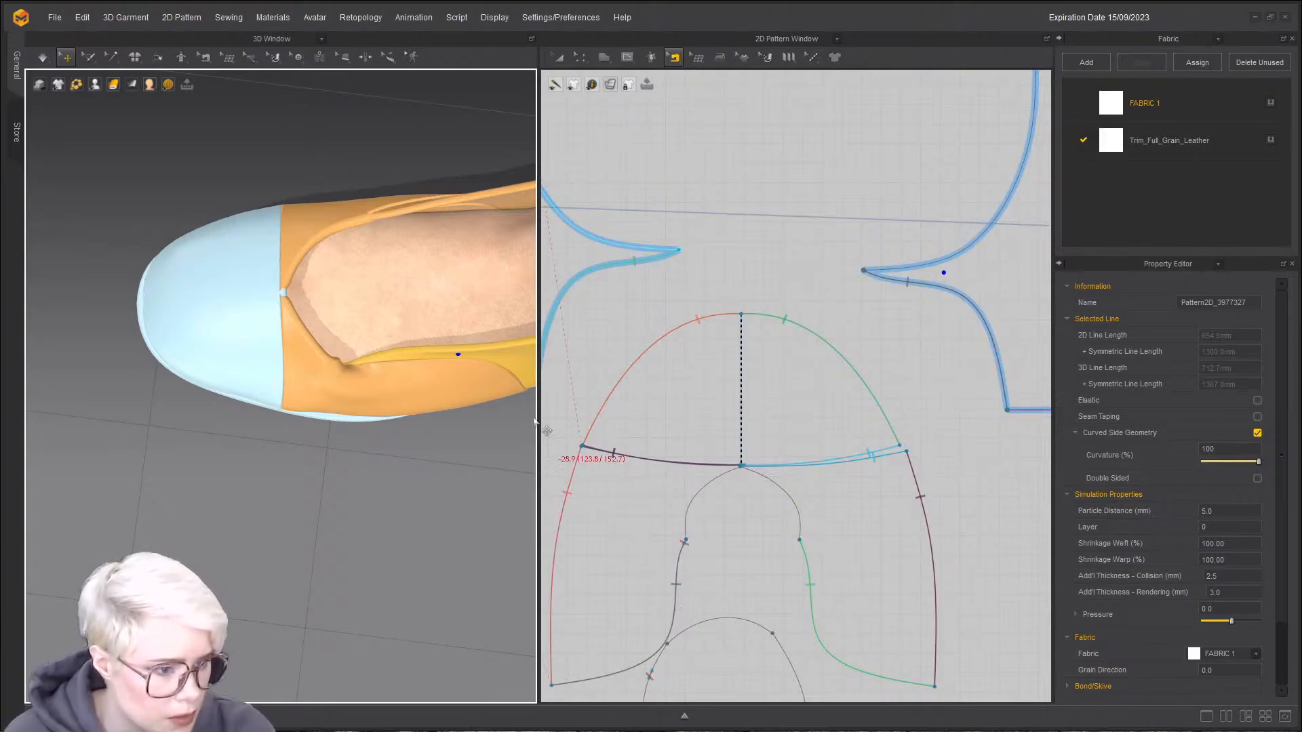
scroll(685, 544, "down", 1)
middle_click_drag(699, 541, 703, 441)
scroll(703, 448, "down", 4)
scroll(687, 541, "up", 6)
left_click(663, 520)
left_click(810, 560)
key("a")
- Draw a U-shaped 3D pattern line about 148 mm long from one vamp, around the toe cap, to the other vamp
right_click_drag(385, 388, 898, 410)
scroll(898, 410, "down", 10)
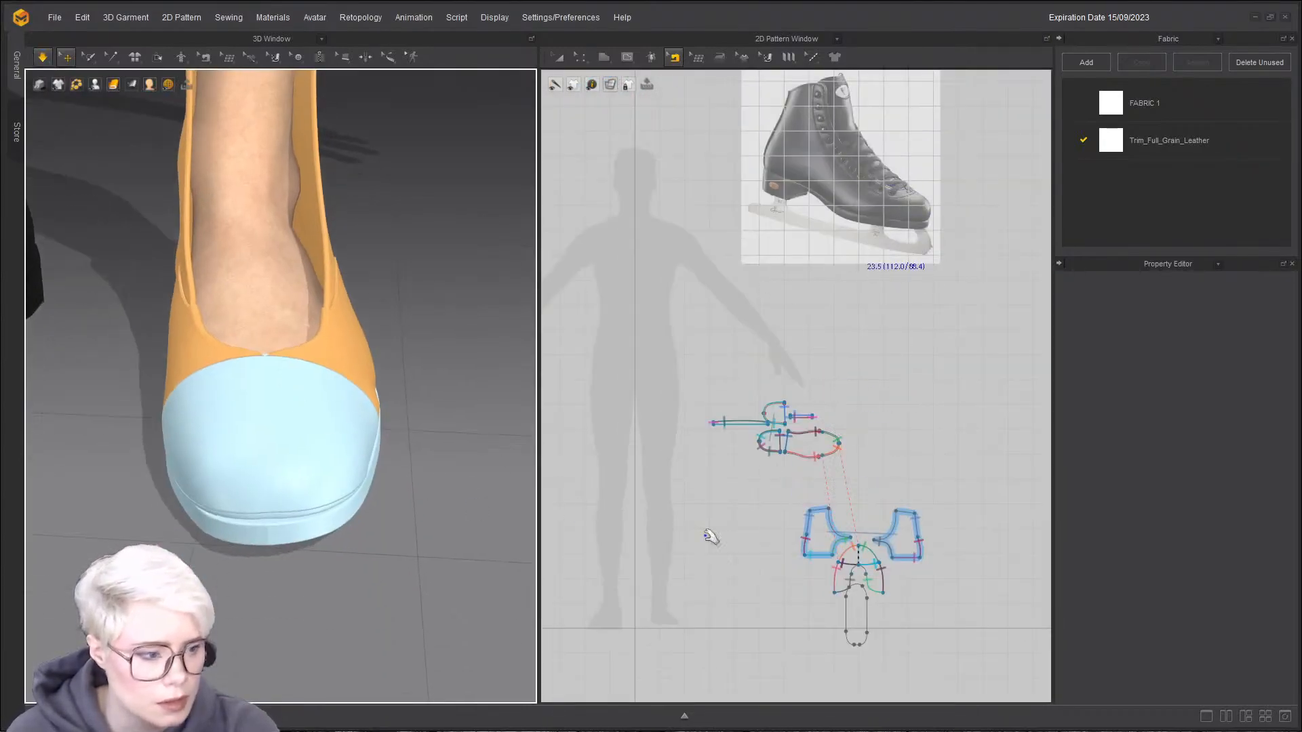
scroll(692, 536, "up", 5)
scroll(271, 393, "up", 3)
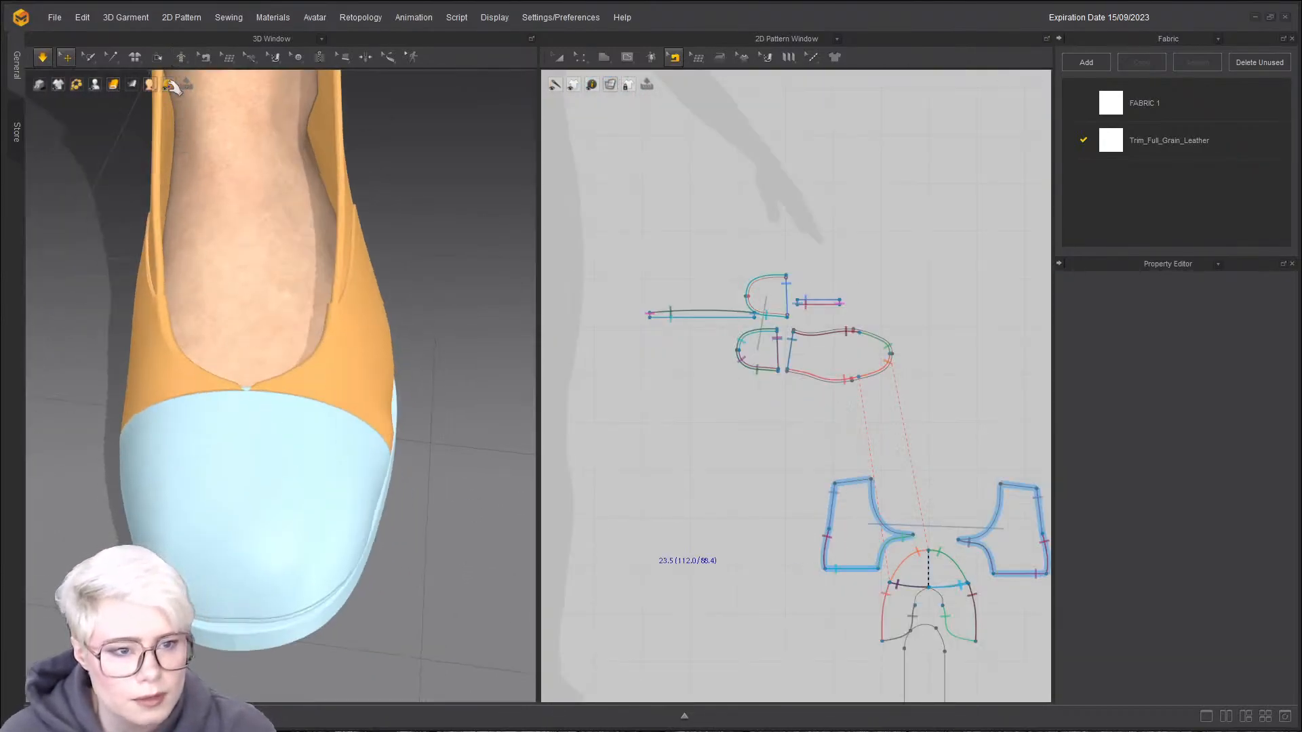
left_click(259, 59)
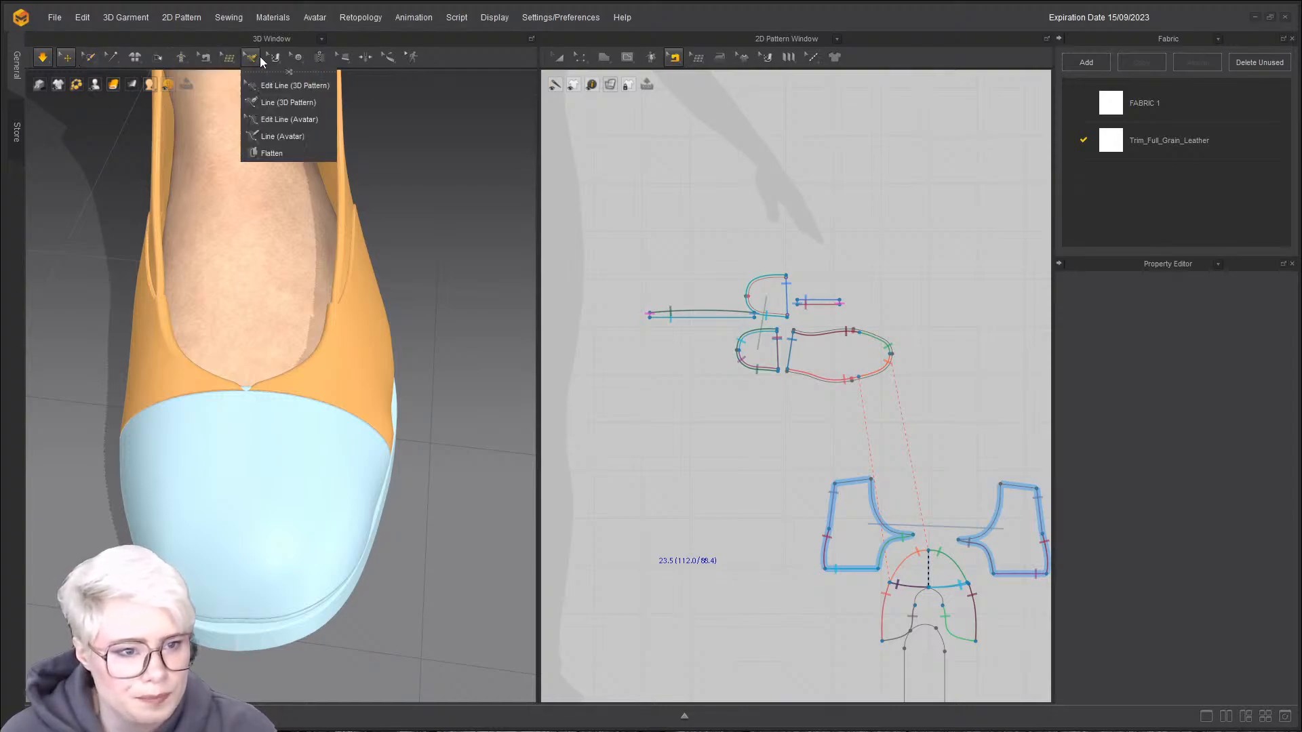
left_click(282, 103)
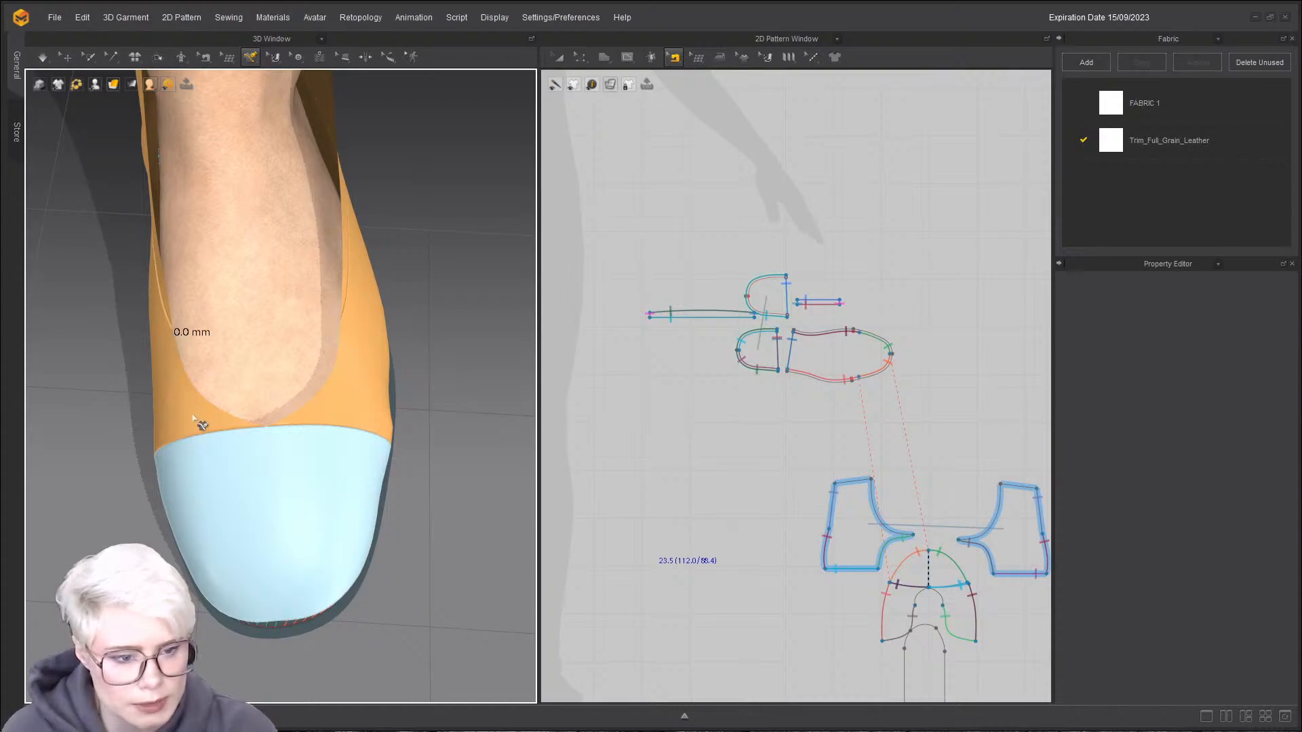
right_click_drag(184, 402, 318, 340)
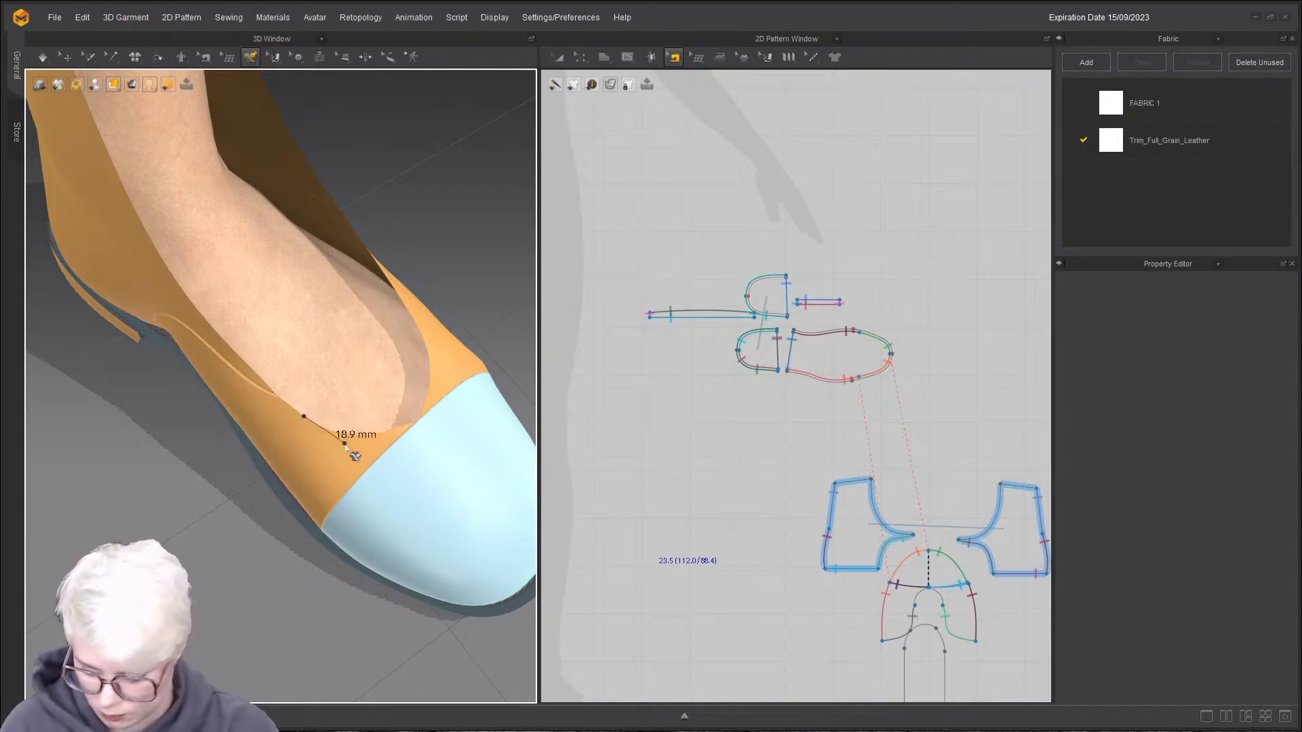
left_click(401, 478)
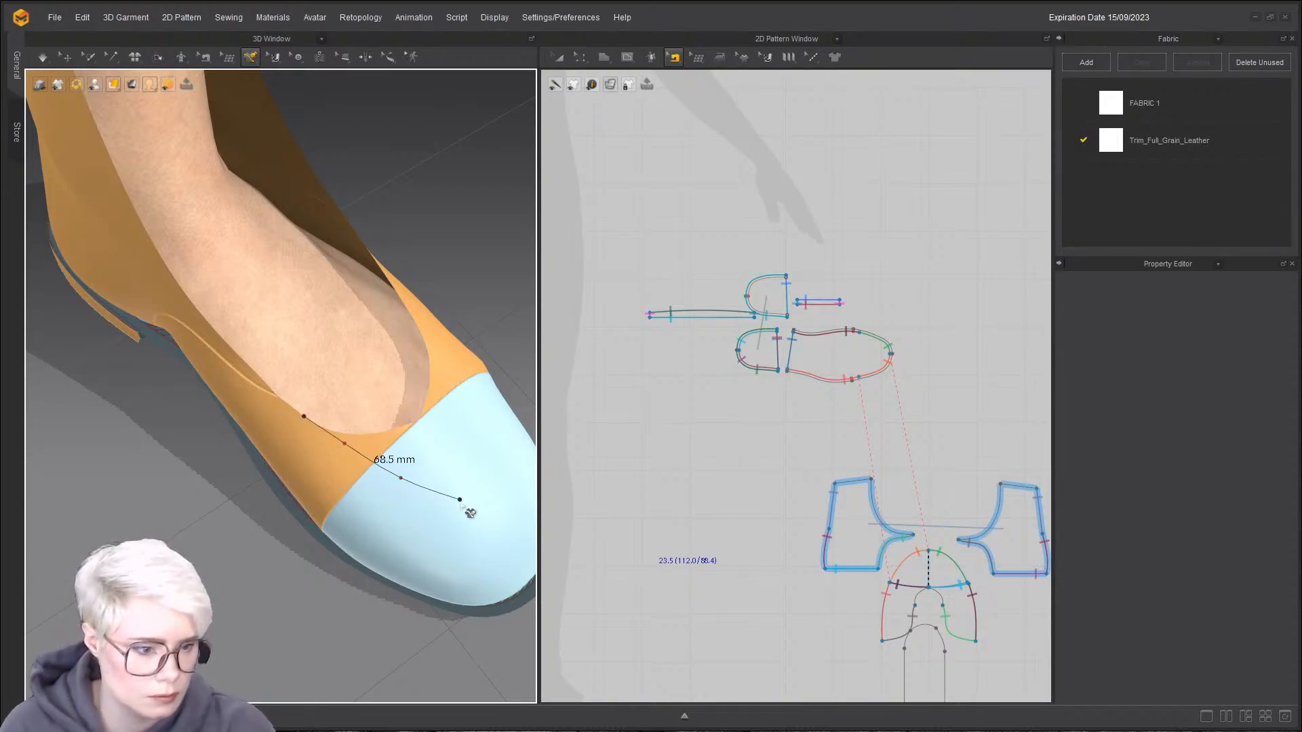
left_click(455, 499)
left_click(482, 478)
right_click_drag(475, 438, 309, 456)
left_click(342, 409)
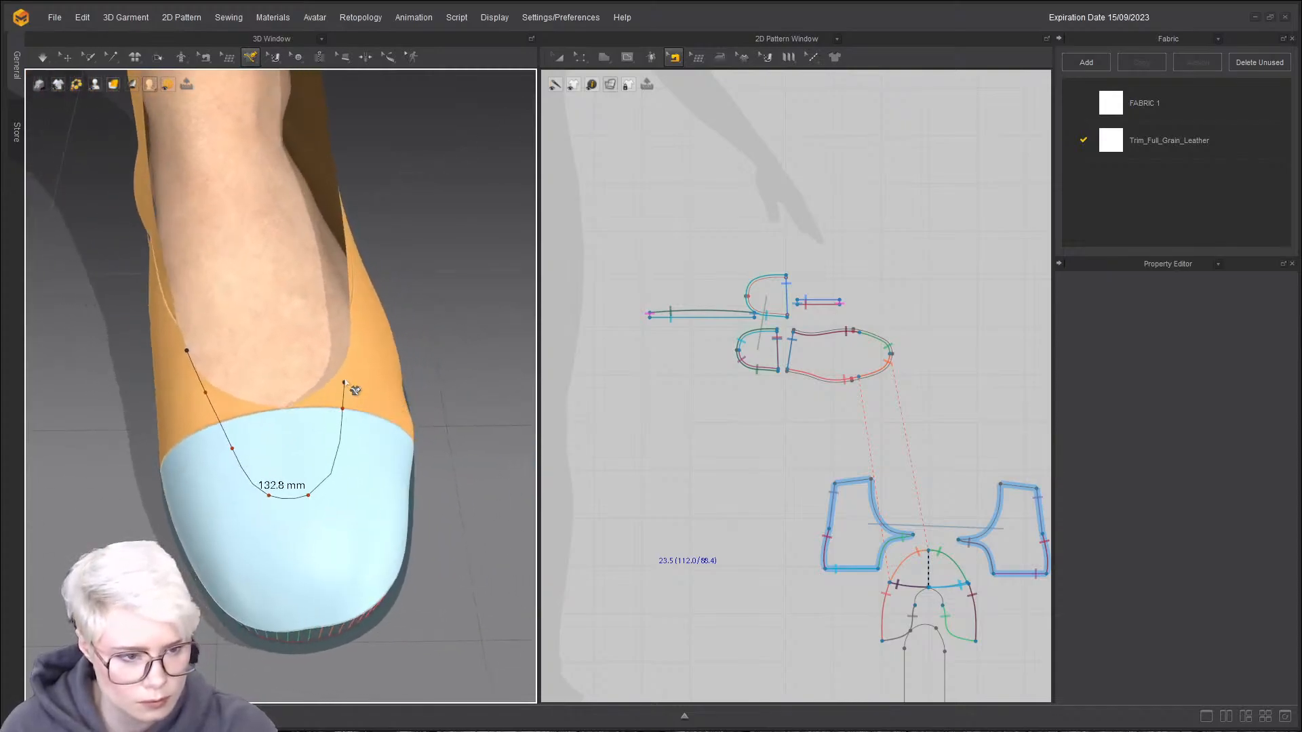
double_click(349, 351)
- Convert the drawn U-shaped line to an internal shape and cut the toe cap and vamp patterns along it
key("z")
left_click(249, 57)
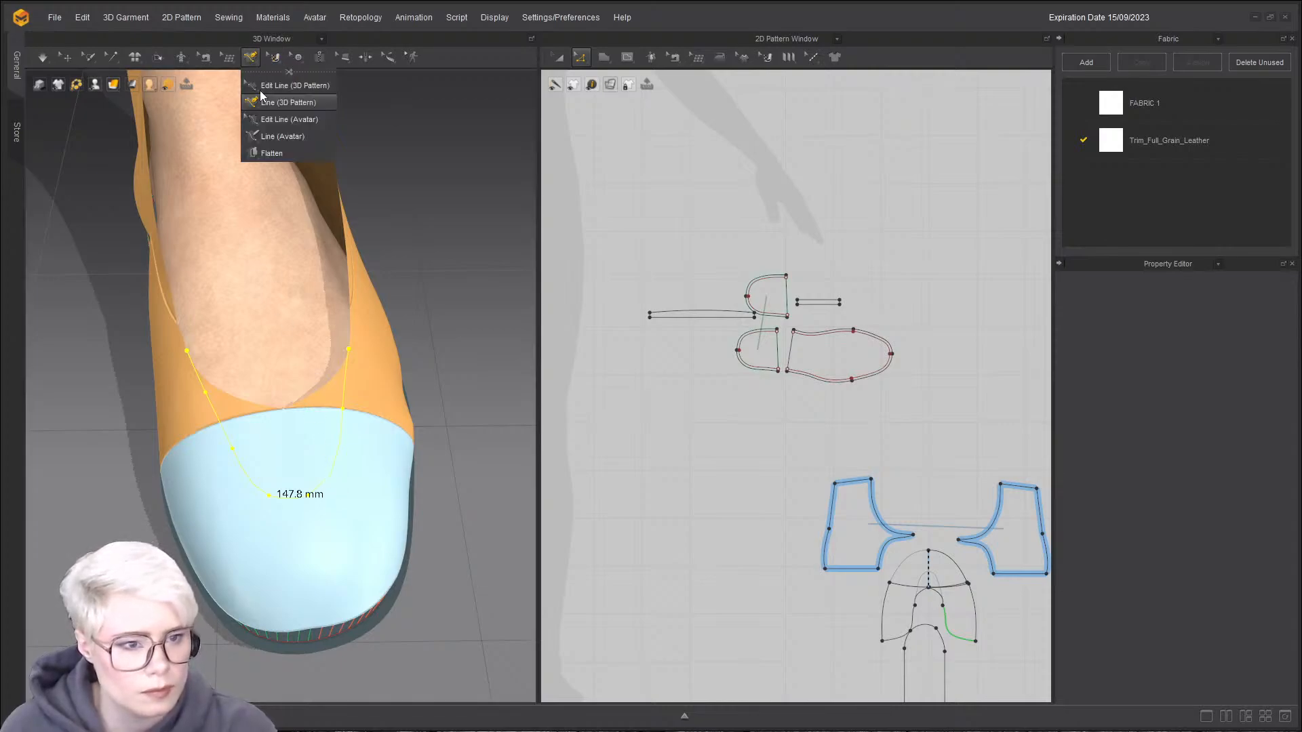
right_click(347, 464)
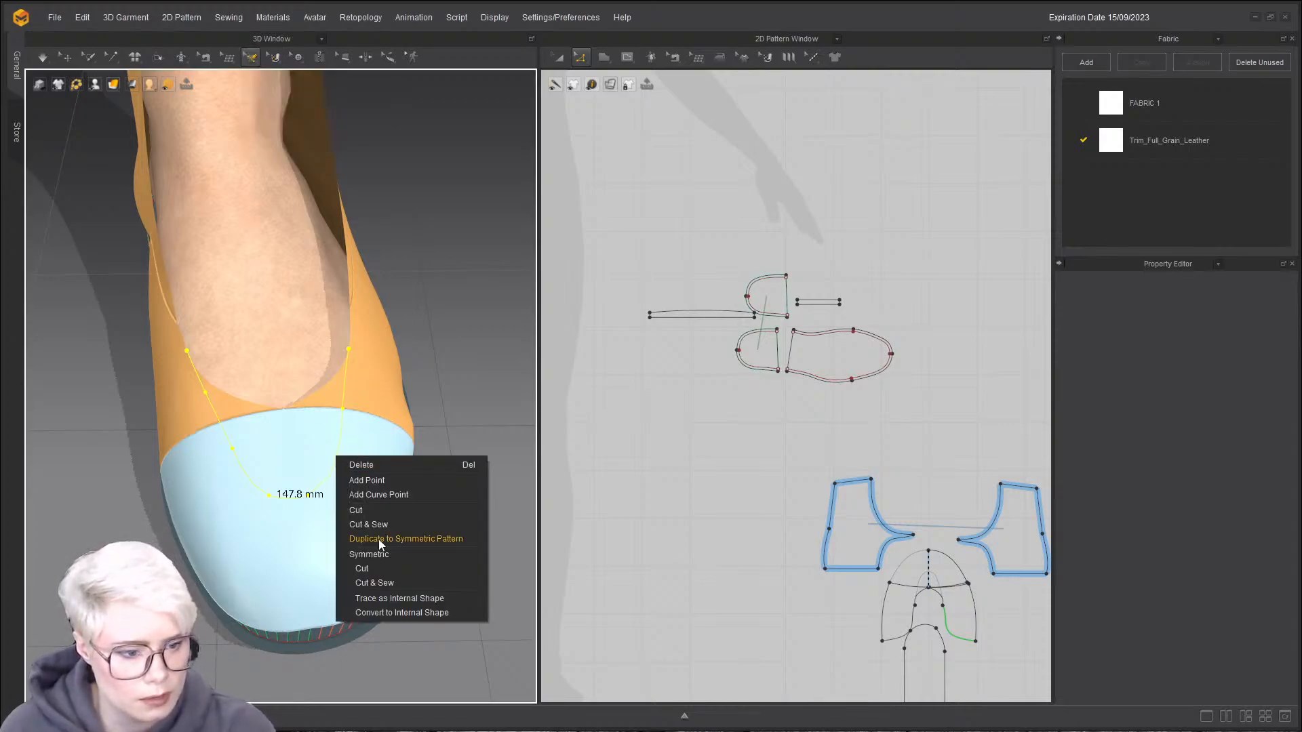
left_click(420, 612)
scroll(796, 450, "up", 6)
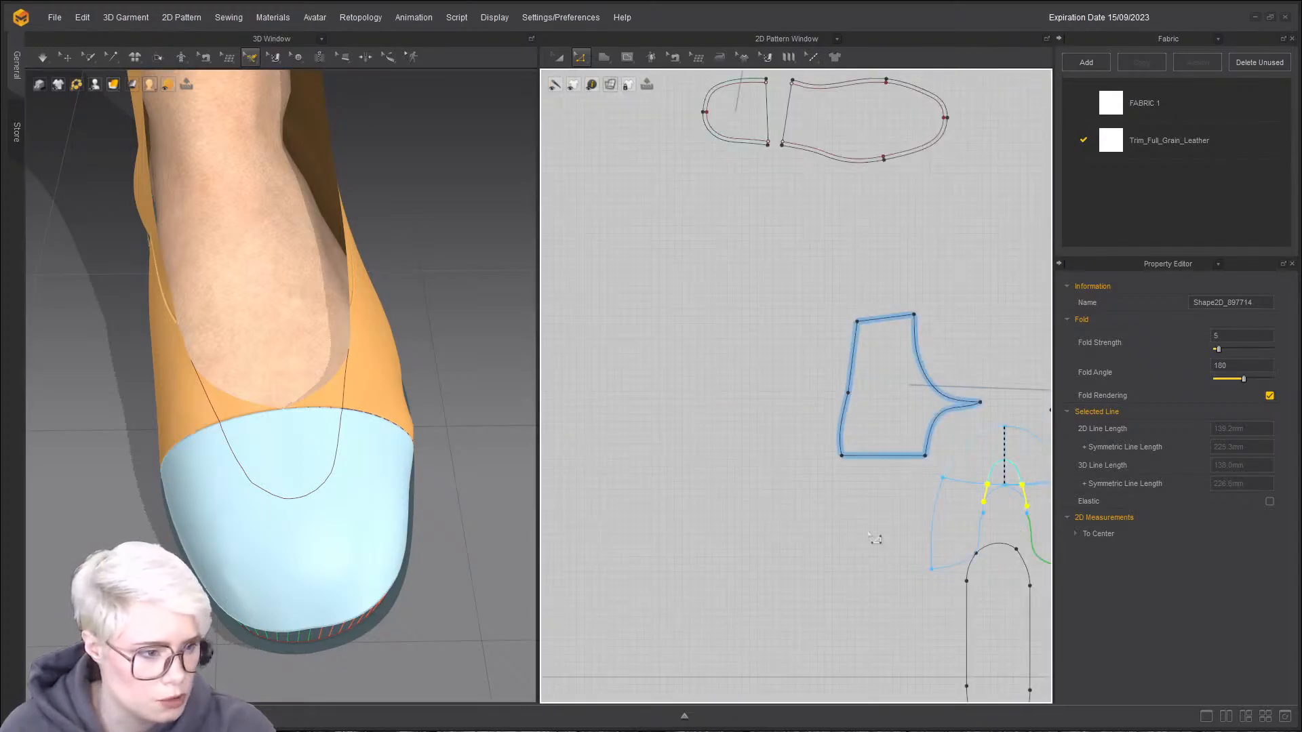
scroll(796, 450, "up", 5)
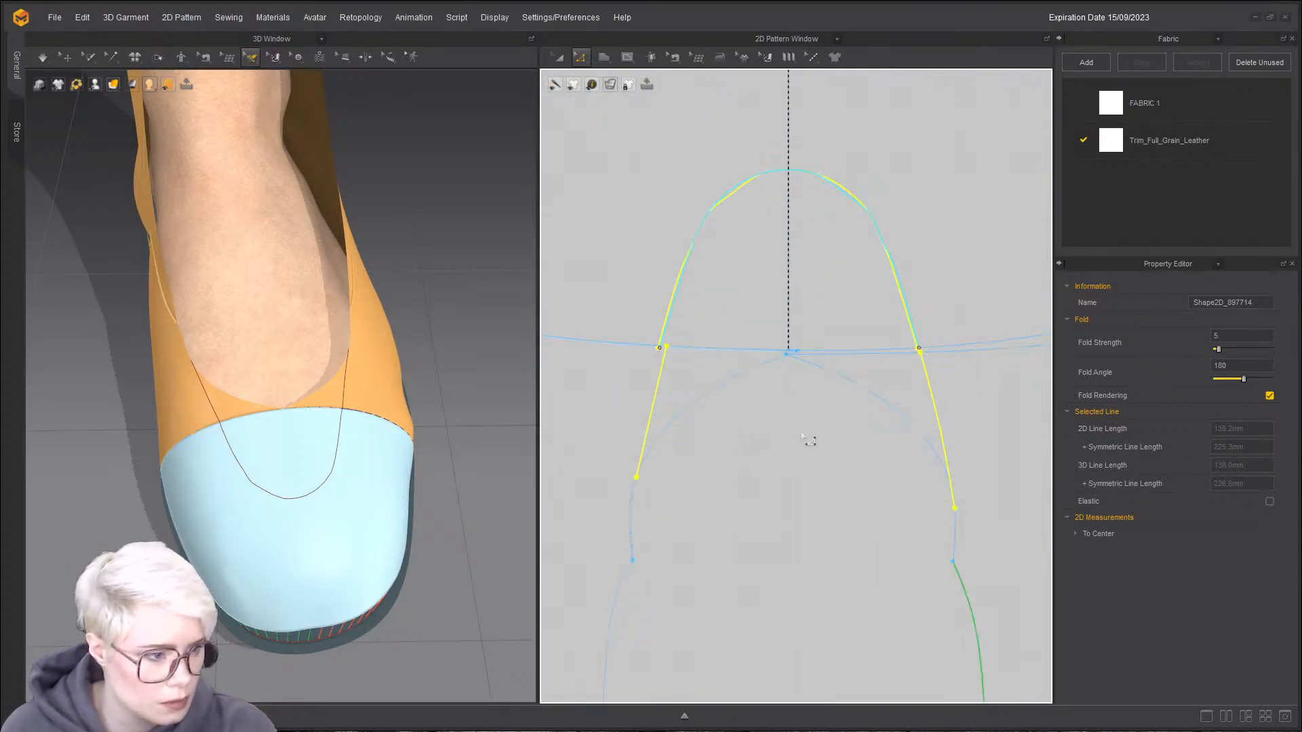
right_click(660, 382)
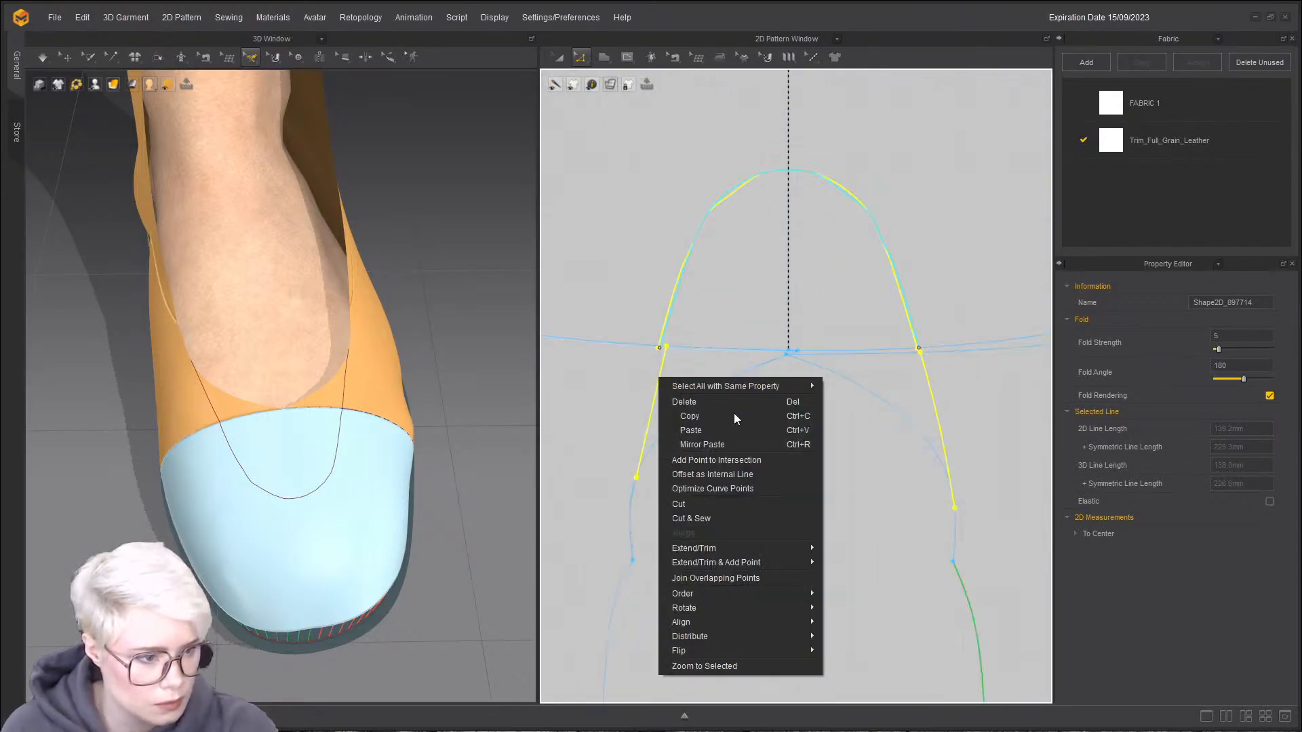
left_click(720, 505)
- Delete the cut-out pieces inside the toe cap and vamp opening
scroll(825, 415, "down", 6)
left_click(784, 348)
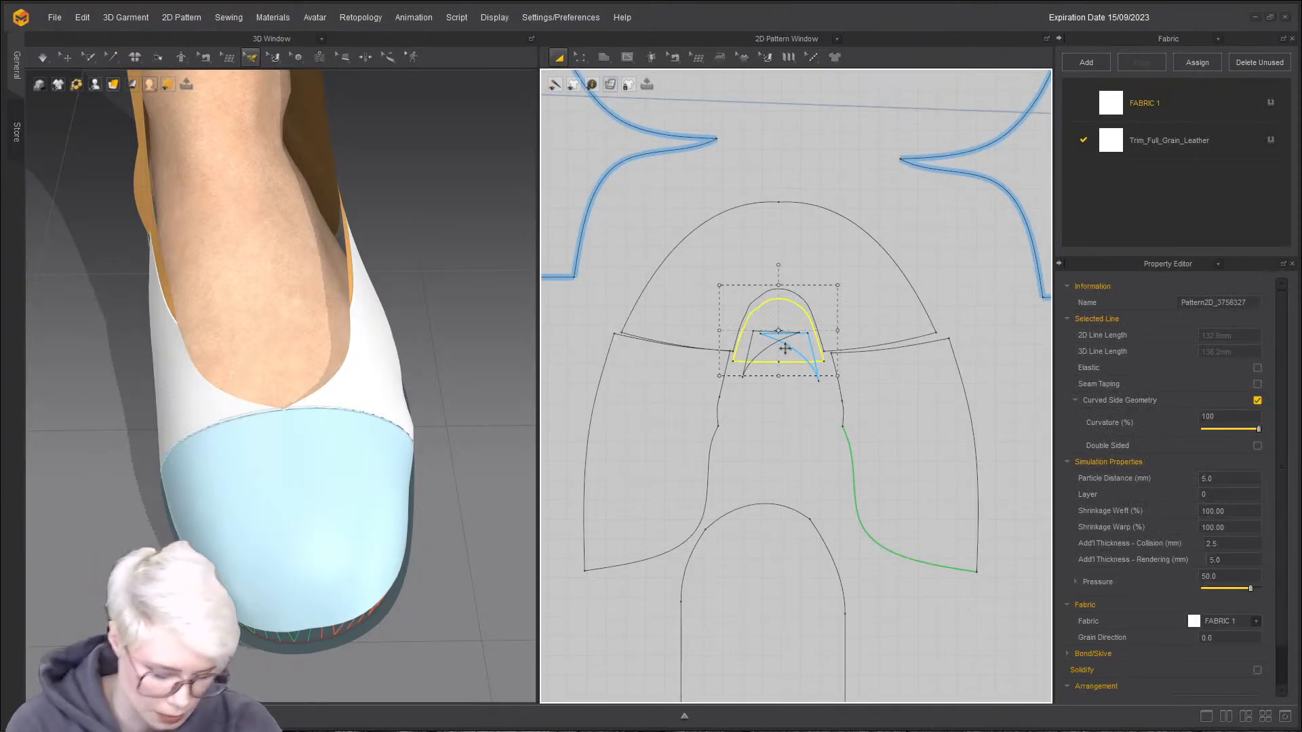
key("Delete")
left_click(785, 348)
key("Delete")
left_click(763, 345)
key("Delete")
- Display the garment with the Thick Textured Surface style and inspect the newly cut opening on the foot
right_click_drag(336, 456, 190, 337)
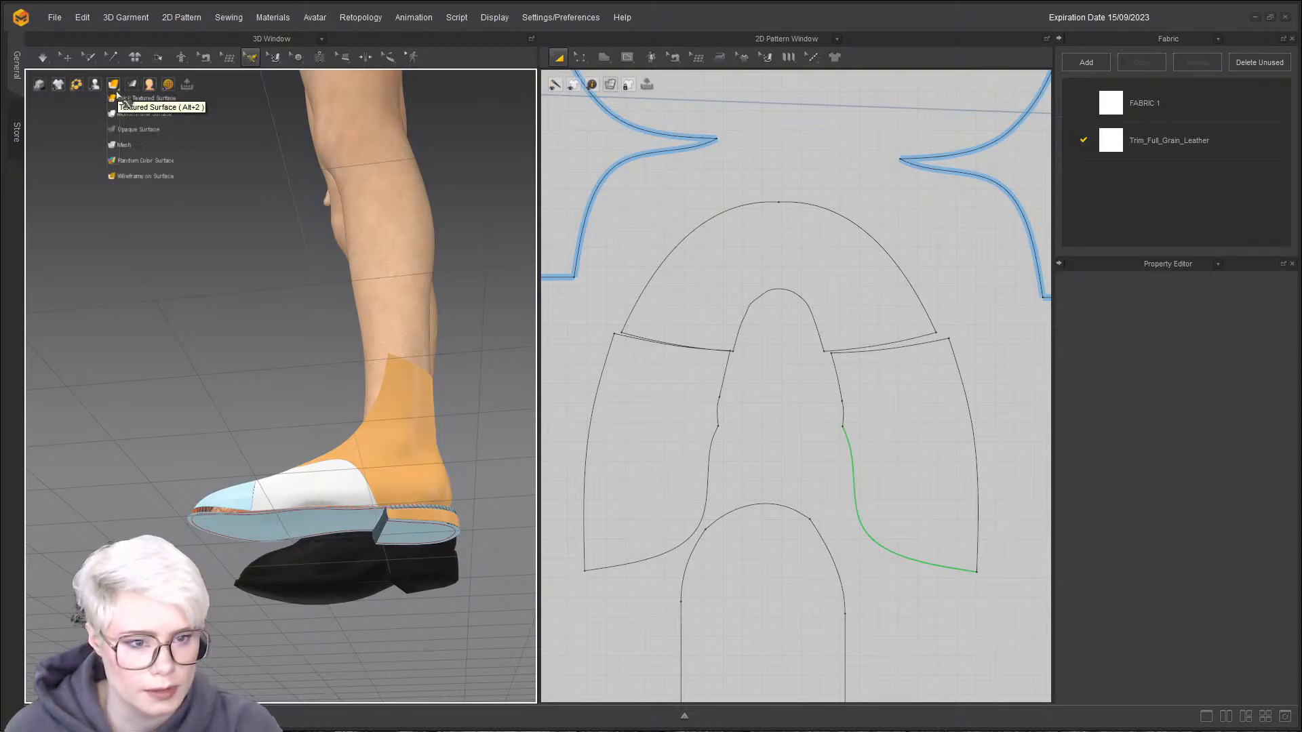
left_click(116, 100)
right_click_drag(194, 274, 380, 529)
scroll(331, 499, "up", 3)
mouse_move(283, 492)
right_mouse_down()
mouse_move(279, 476)
mouse_move(362, 457)
mouse_move(278, 475)
right_mouse_up()
- Spread the tongue, toe cap and two vamp patterns apart in 2D, keeping the toe cap centred just above the vamps
scroll(648, 555, "down", 4)
middle_click_drag(648, 554, 636, 426)
left_click_drag(699, 457, 706, 517)
left_click_drag(701, 301, 700, 270)
left_click_drag(634, 383, 607, 417)
left_click(748, 368)
scroll(645, 377, "up", 3)
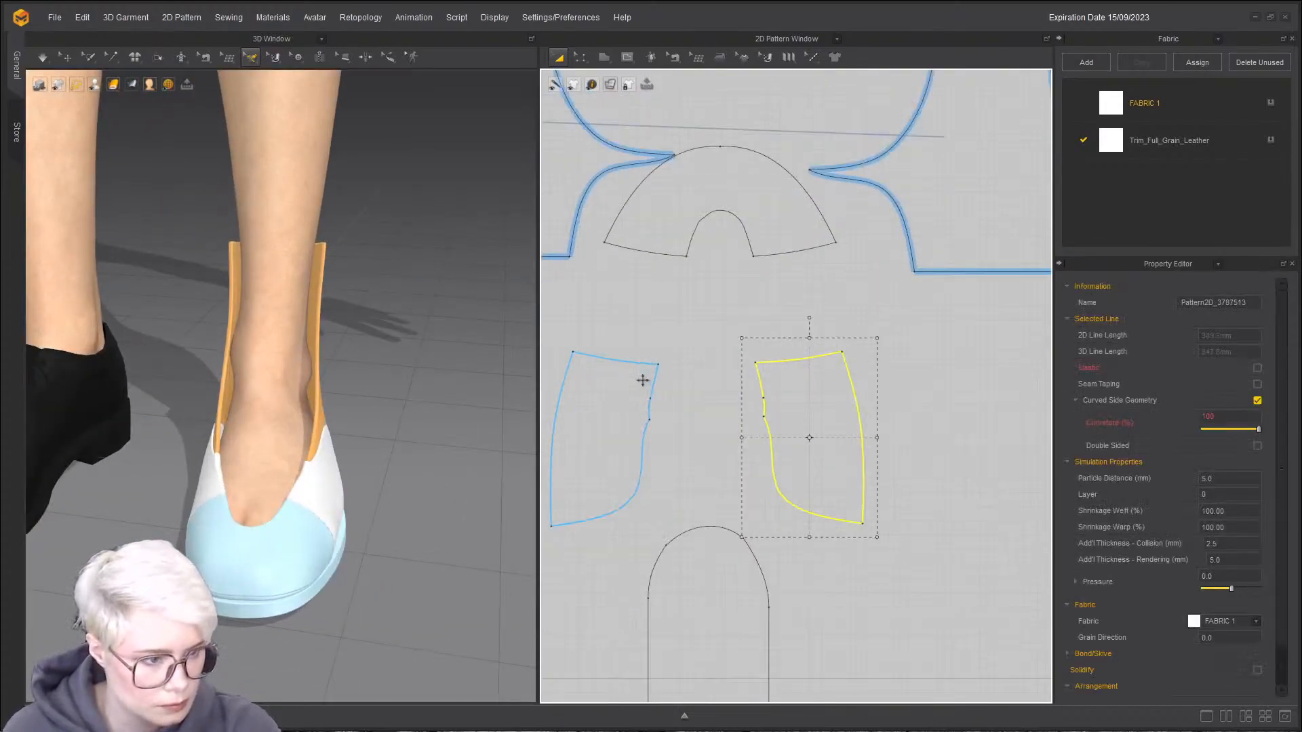
left_click_drag(749, 207, 737, 281)
- Delete the uneven curve point on the left side of the toe cap's inner cutout to smooth the curve
key("z")
scroll(709, 334, "up", 5)
scroll(711, 332, "down", 2)
middle_click_drag(700, 272, 689, 413)
left_click(691, 409)
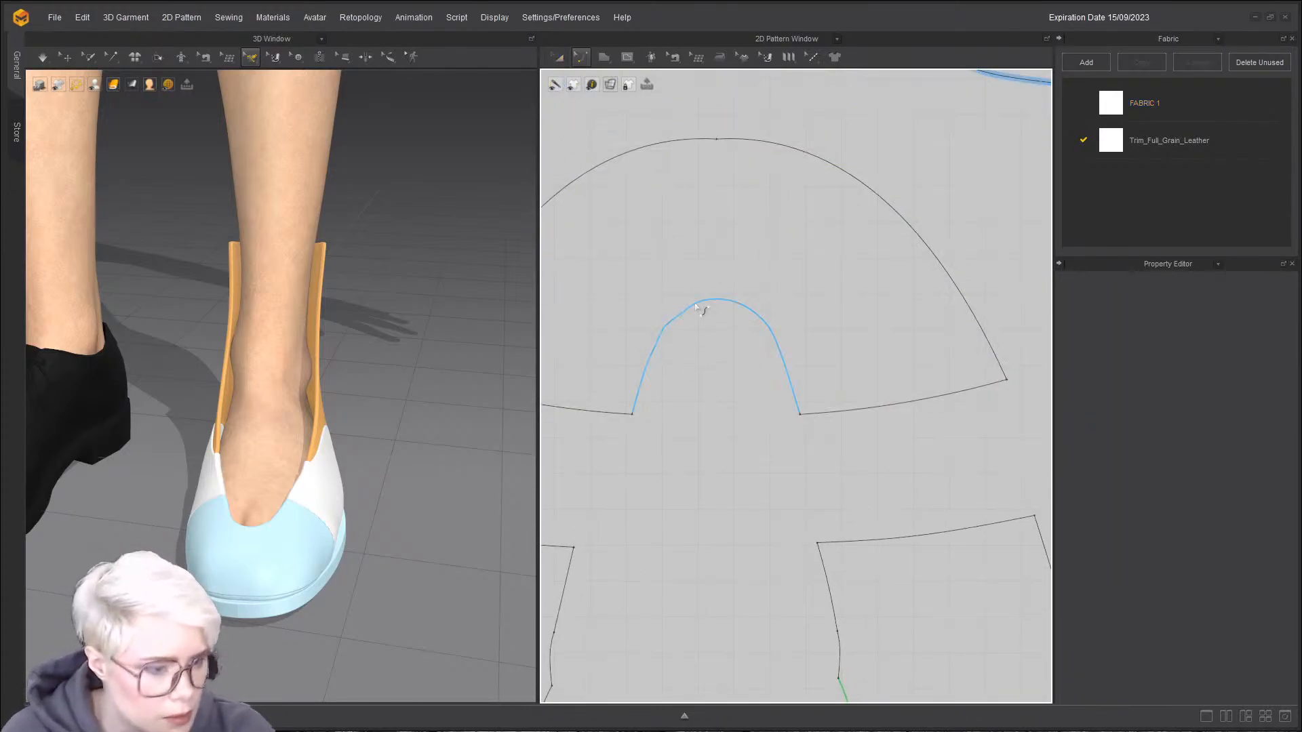
key("n")
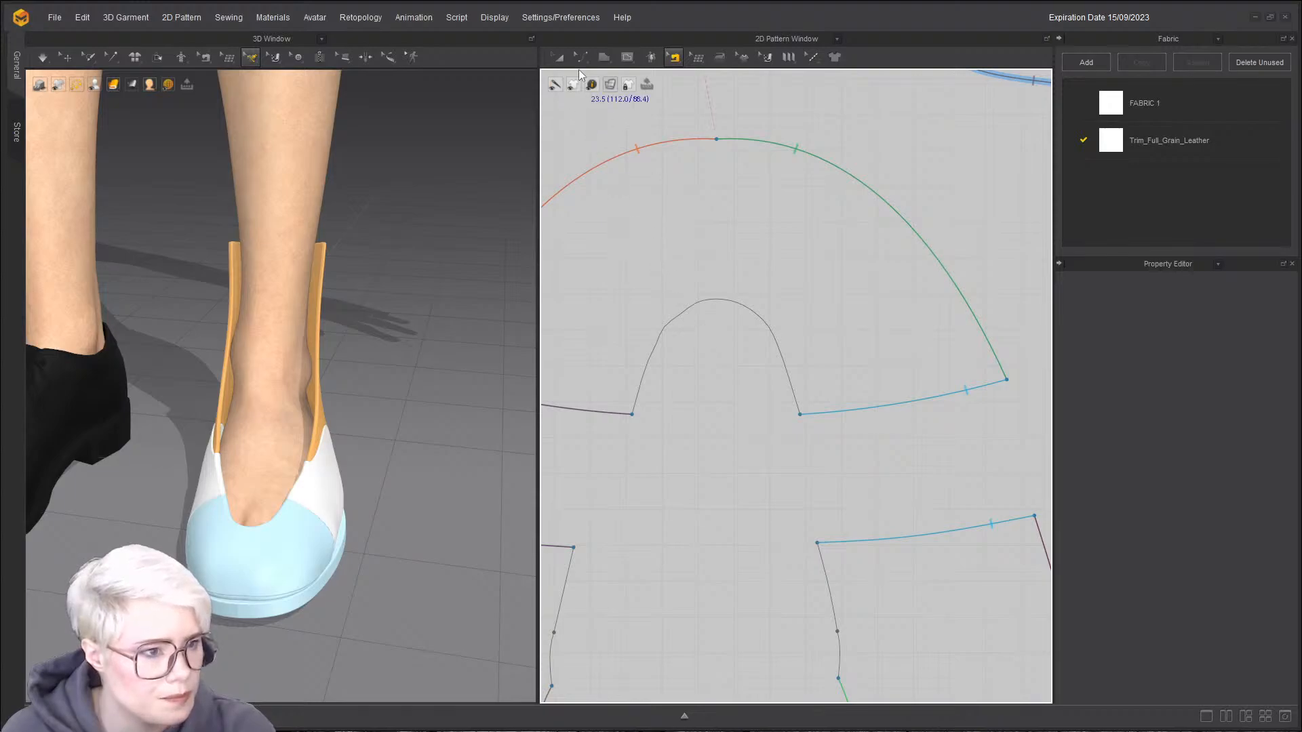
left_click(628, 58)
left_click(578, 58)
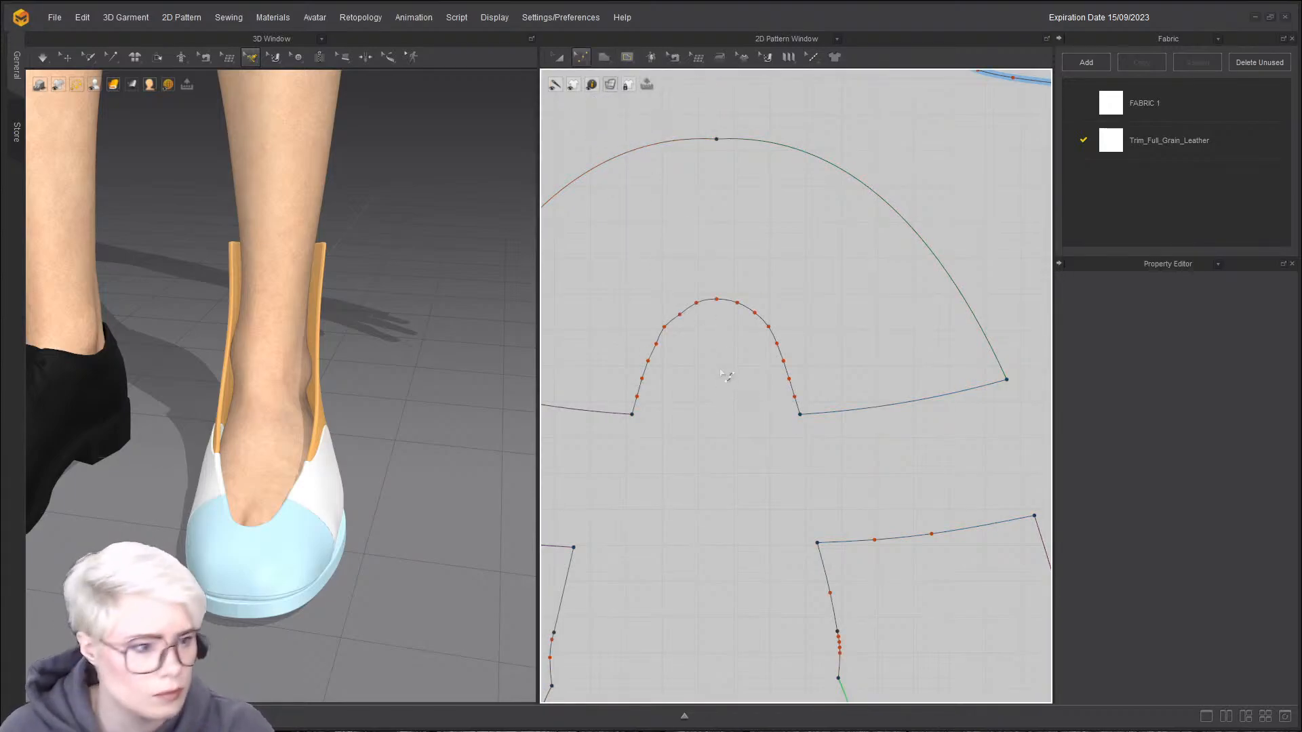
left_click(686, 313)
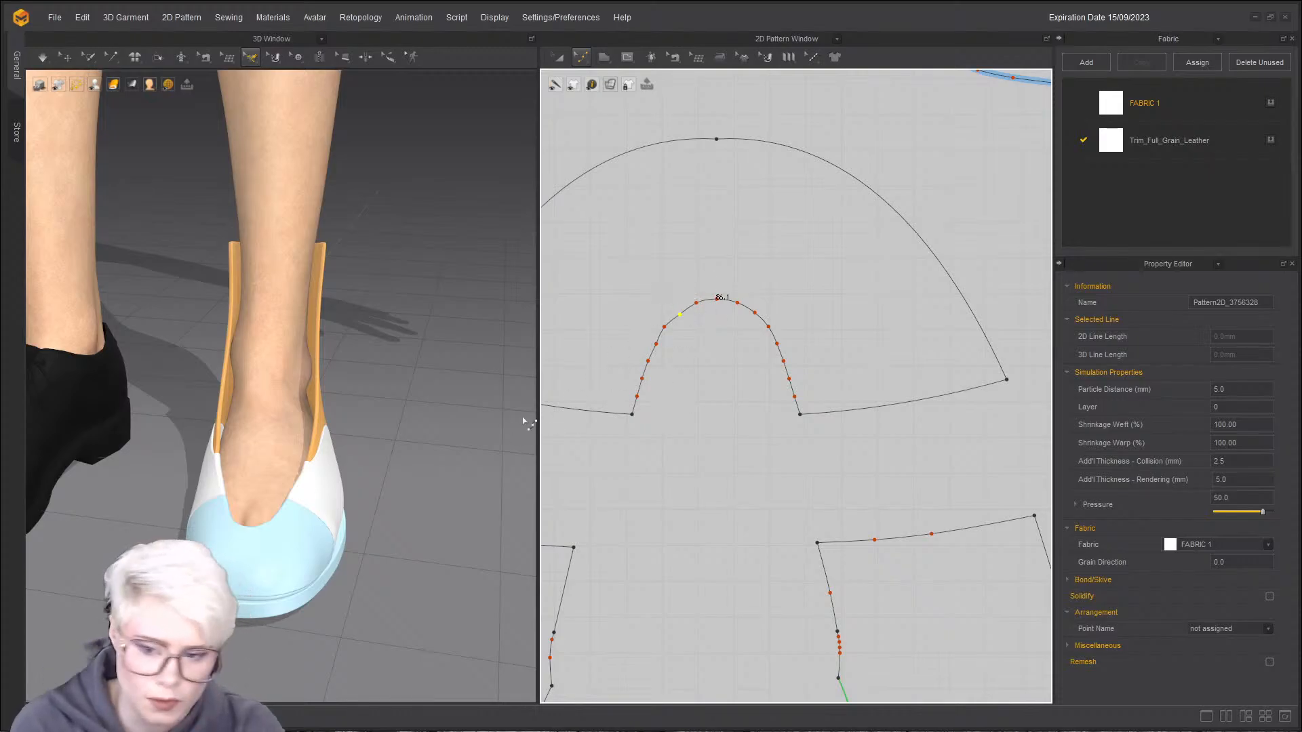
key("Delete")
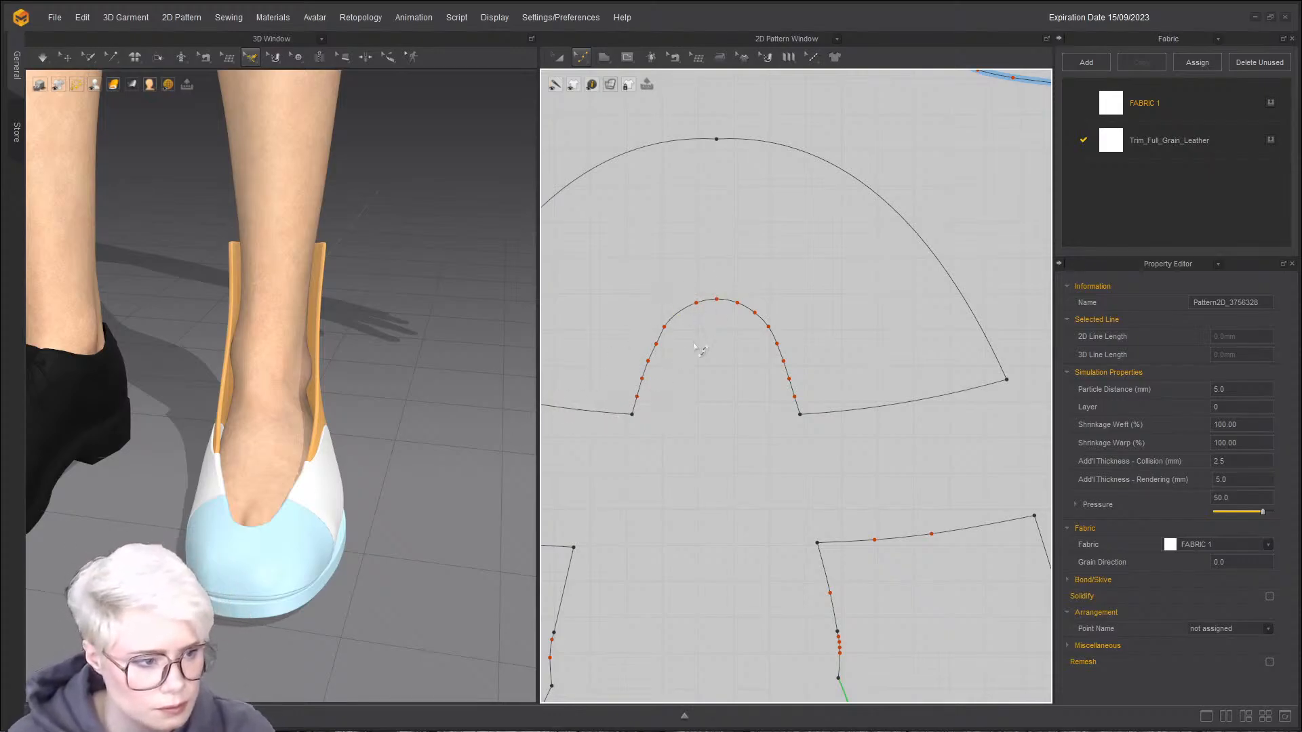
scroll(700, 436, "down", 5)
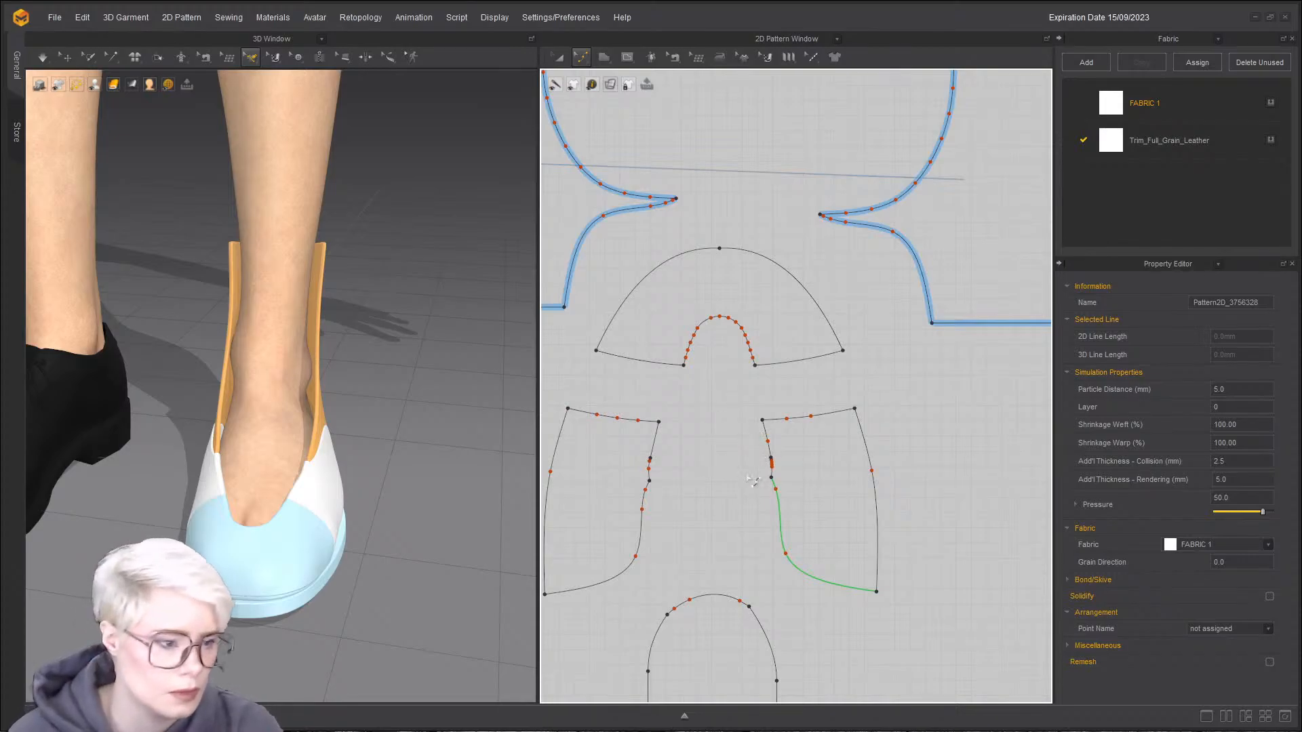
- Move the tongue pattern up in 2D so its rounded end sits between the two vamp pieces
left_click(713, 503)
key("a")
left_click_drag(705, 614, 687, 412)
scroll(687, 412, "up", 4)
right_click_drag(407, 468, 178, 508)
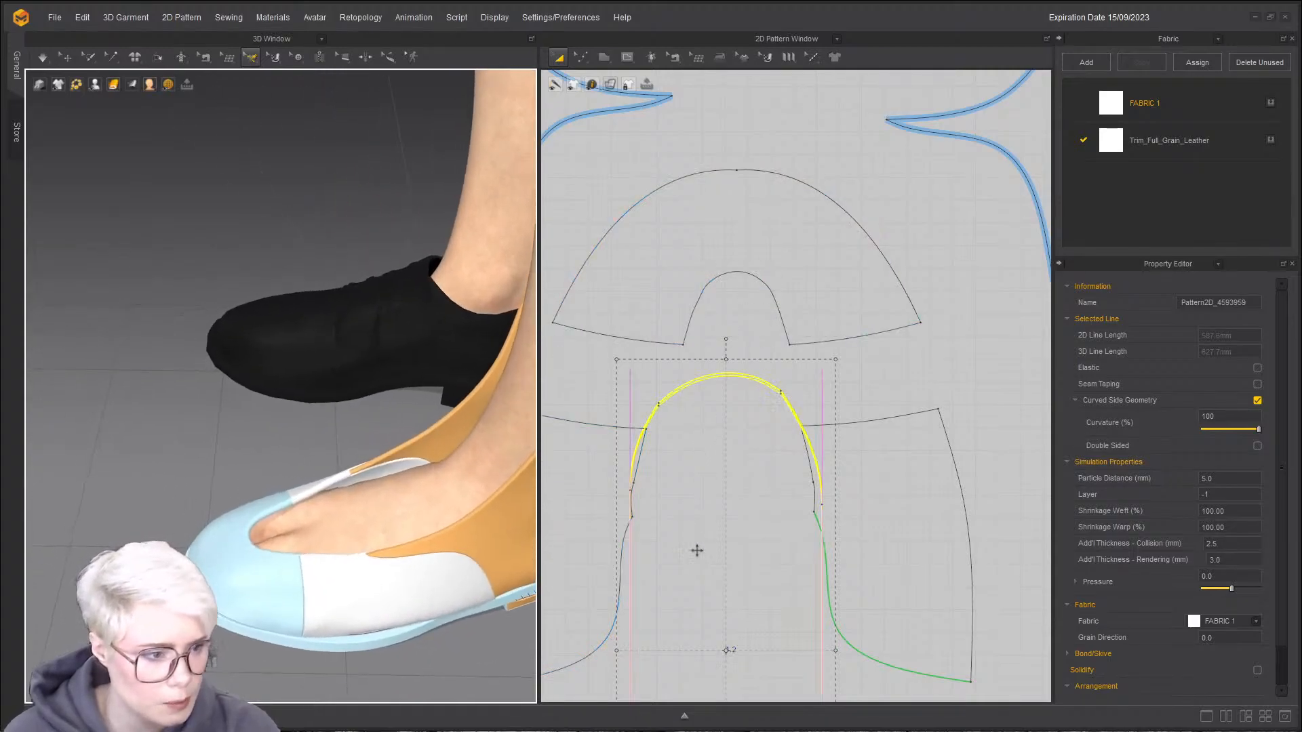
left_click_drag(698, 538, 684, 652)
- Examine the toe and lacing area of the skate boot in the reference photo
scroll(712, 341, "down", 5)
scroll(709, 339, "up", 3)
scroll(849, 337, "down", 8)
middle_click_drag(899, 84, 861, 436)
scroll(861, 436, "down", 2)
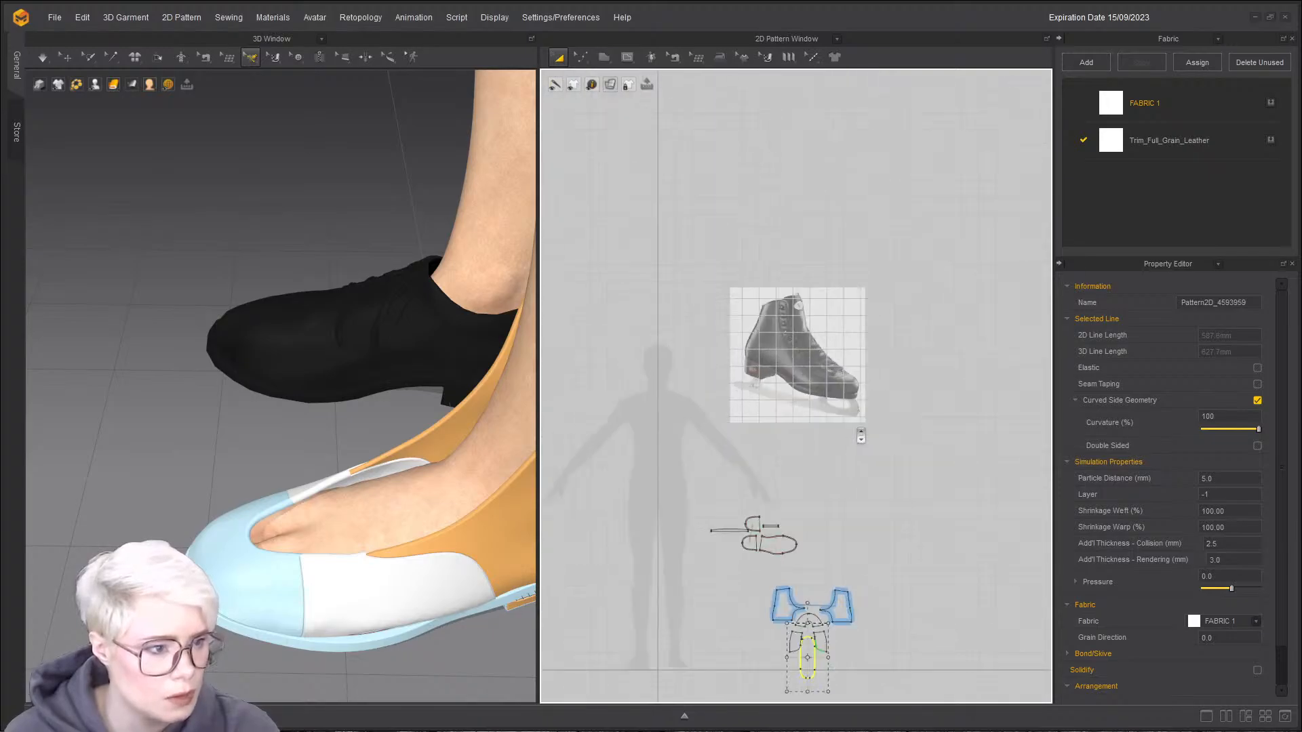
scroll(861, 436, "up", 6)
scroll(855, 461, "down", 2)
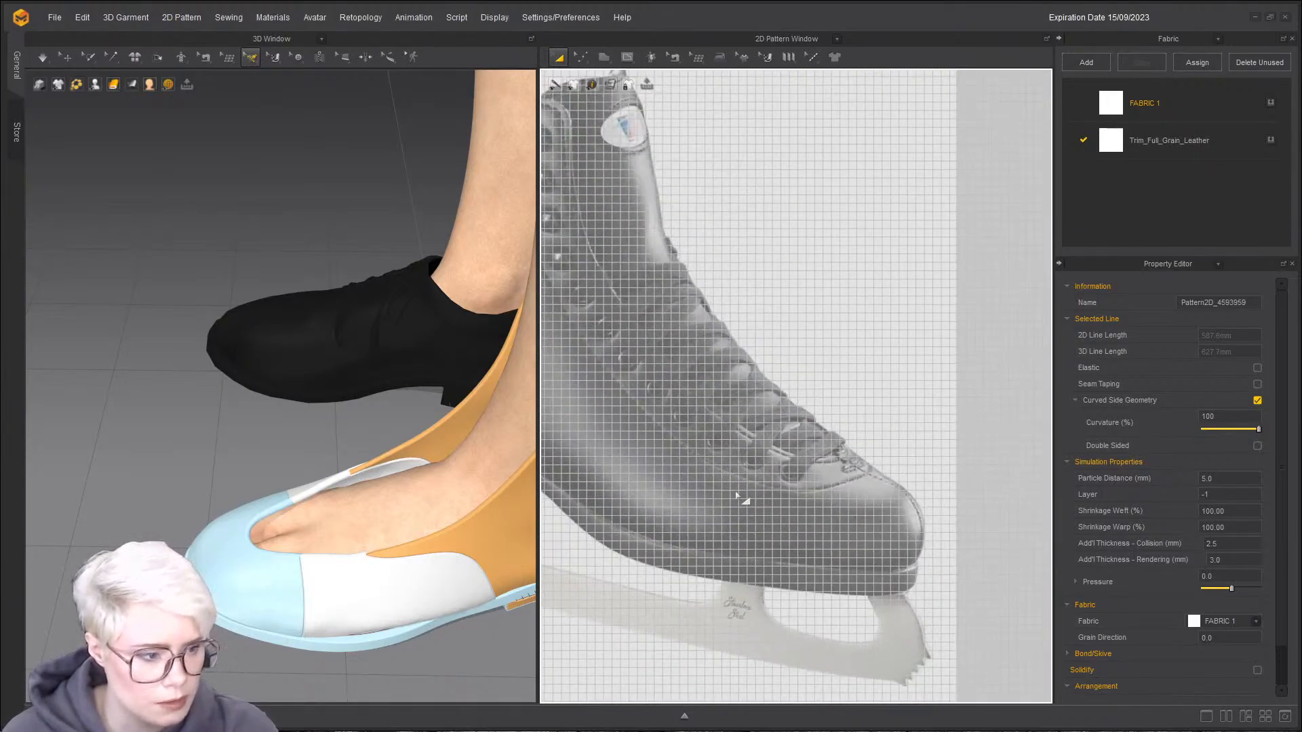
scroll(787, 498, "down", 6)
middle_click_drag(775, 656, 767, 436)
scroll(767, 448, "up", 4)
middle_click_drag(767, 678, 777, 513)
scroll(777, 513, "down", 2)
scroll(817, 360, "up", 6)
- Offset the toe cap's inner cutout curve by 12.5 mm as an internal line with Extend on
key("z")
left_click(755, 374)
right_click(758, 377)
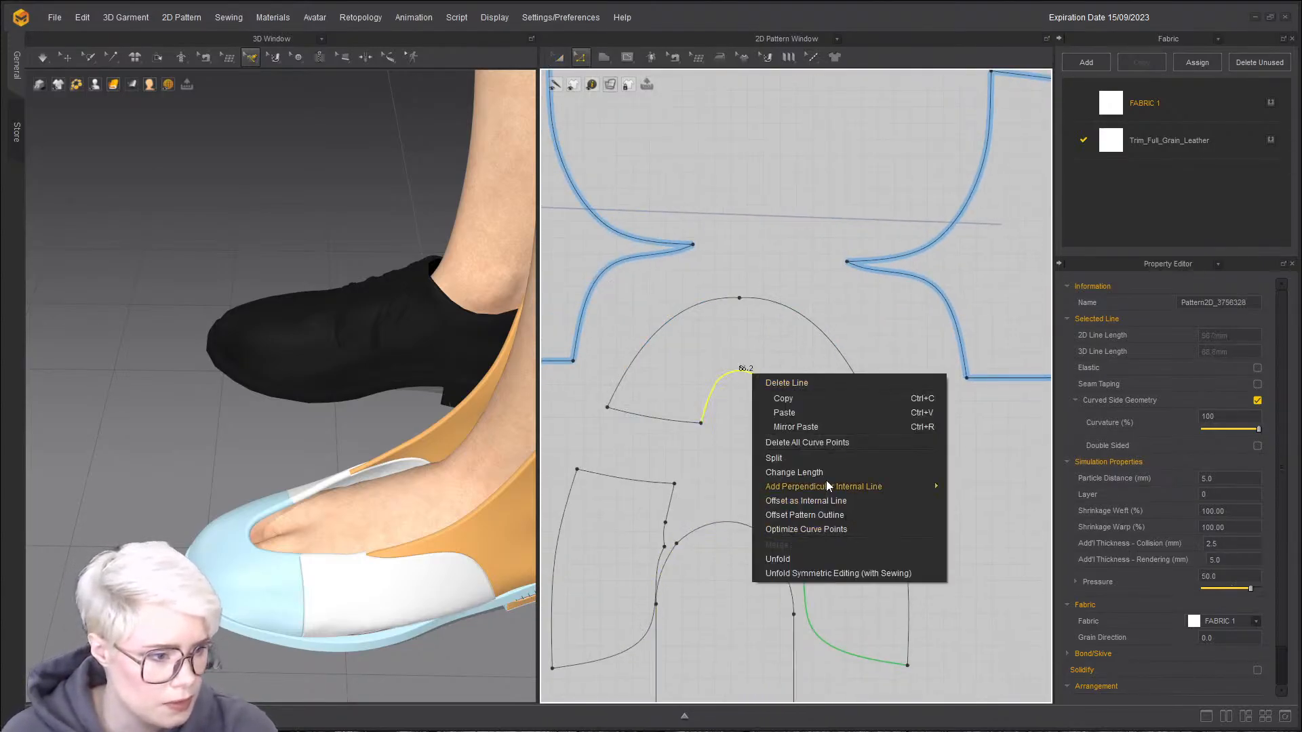
left_click(829, 502)
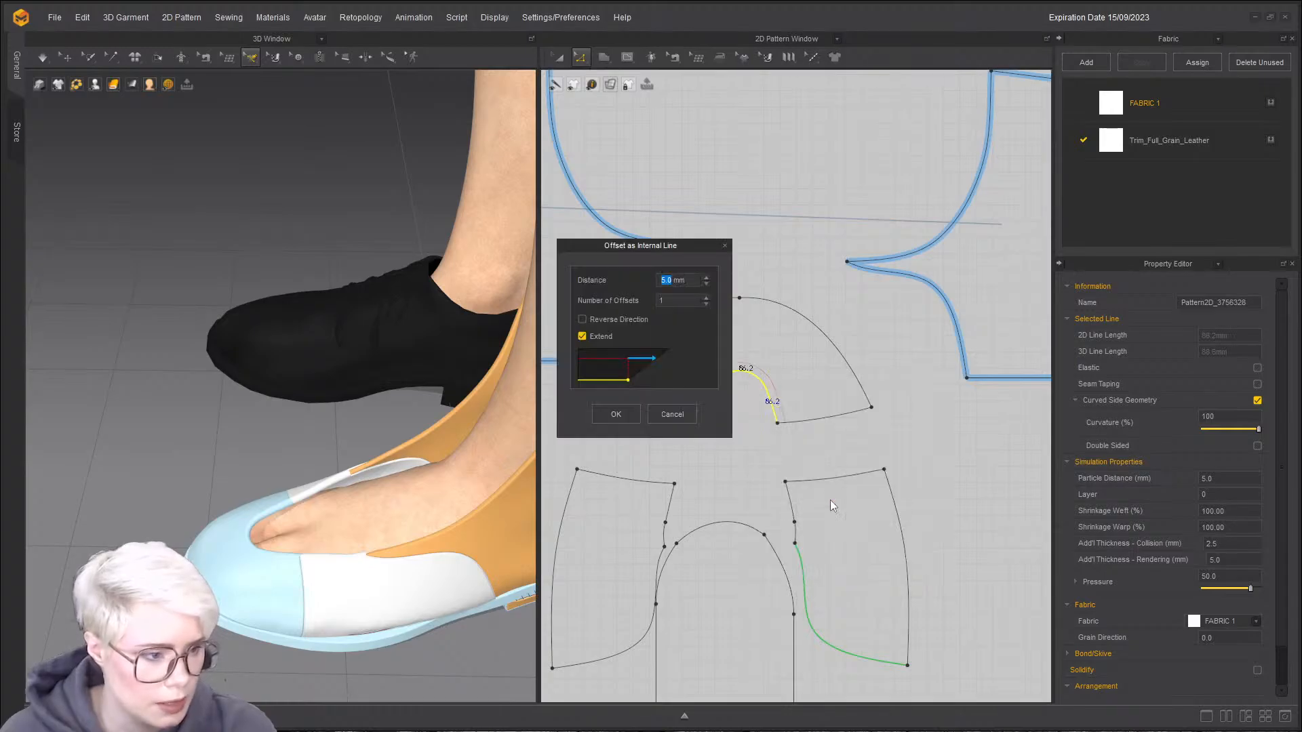
type("12.5")
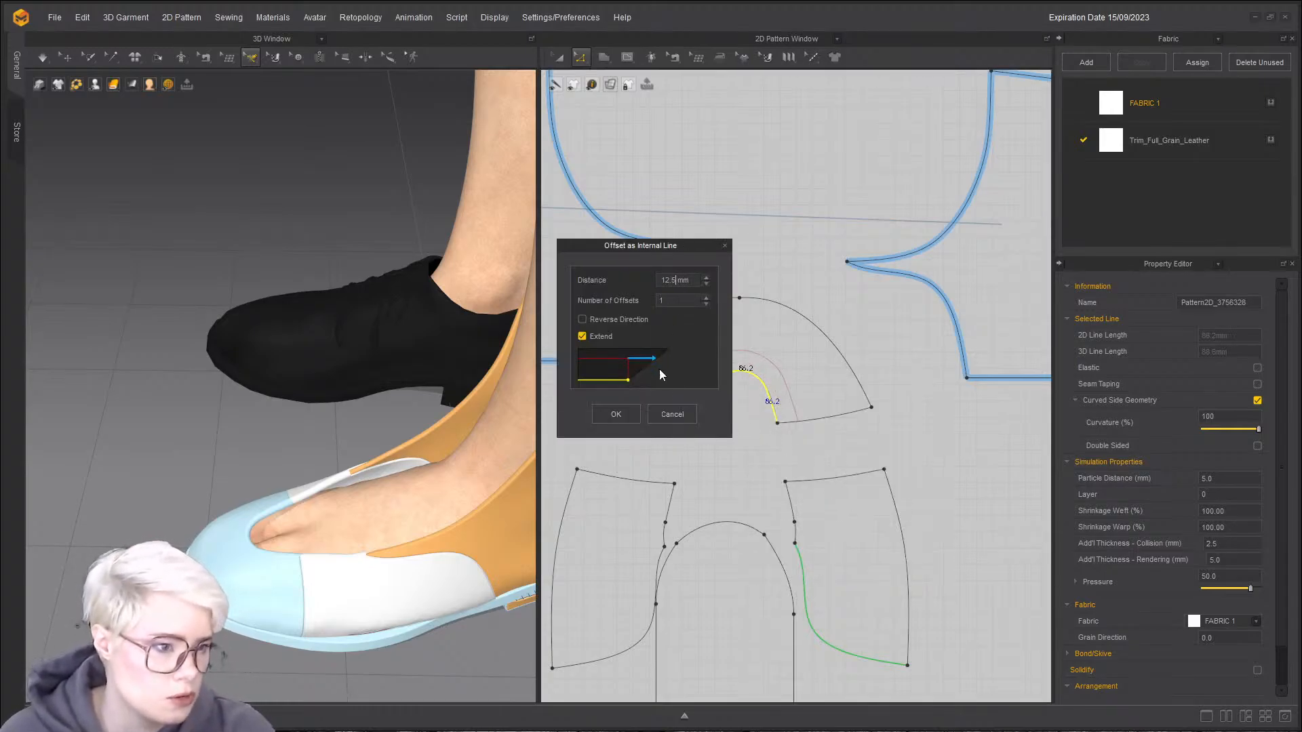
left_click(616, 414)
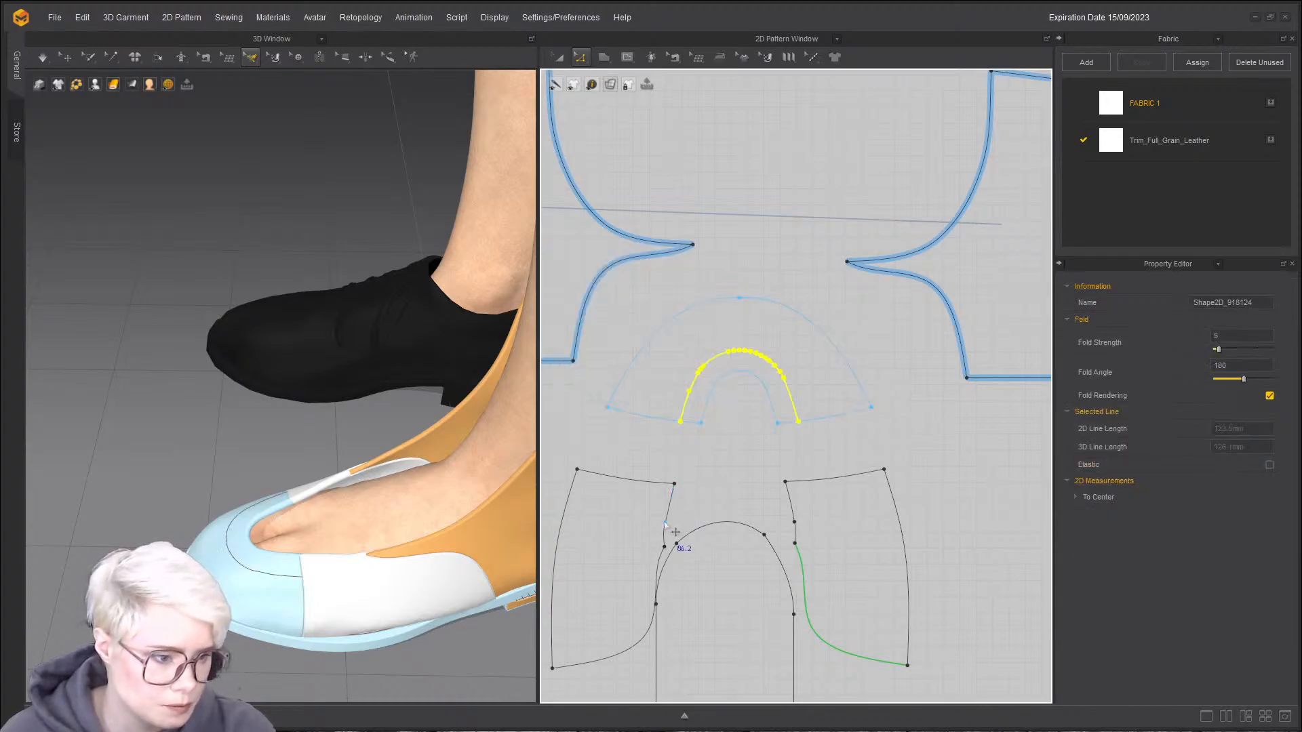
- Convert the upper corner point on each vamp's inner edge to a curve point
left_click(665, 523)
right_click(795, 523)
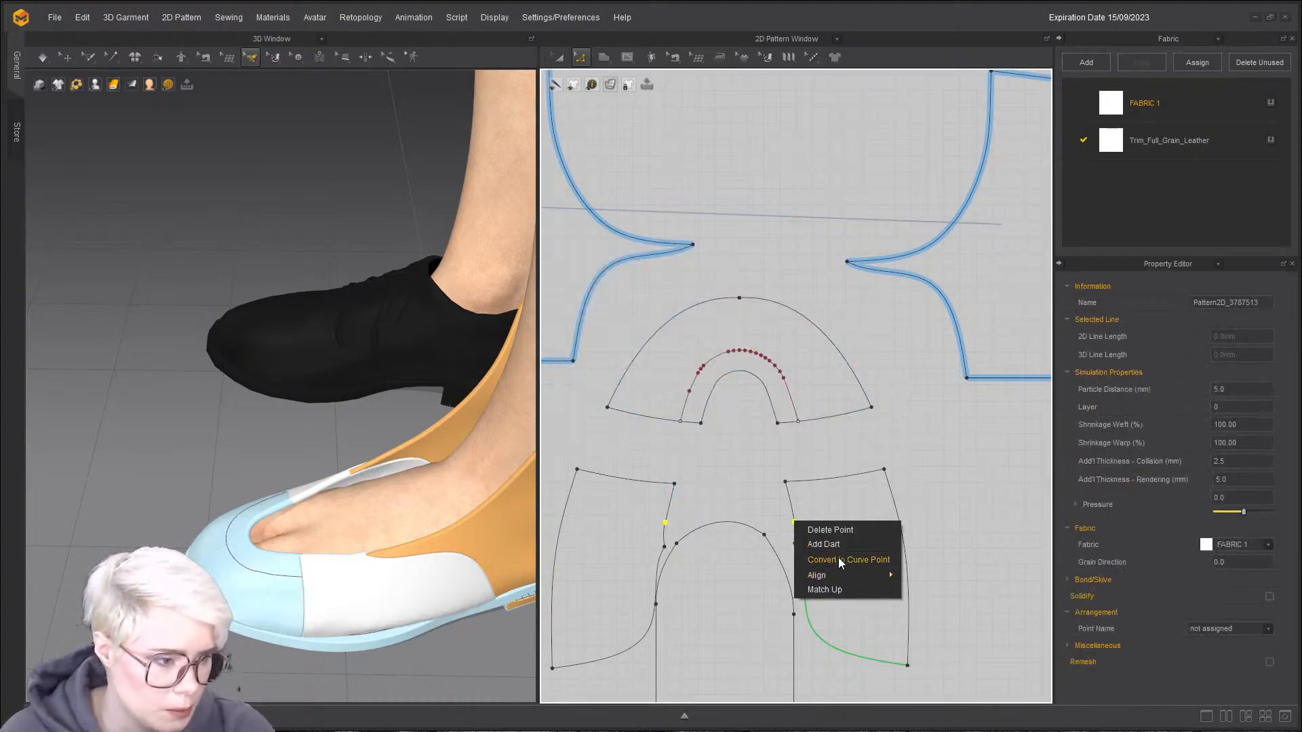
left_click(838, 560)
- Offset the left vamp's upper inner edge by 12.5 mm as an extended internal line
scroll(665, 477, "up", 3)
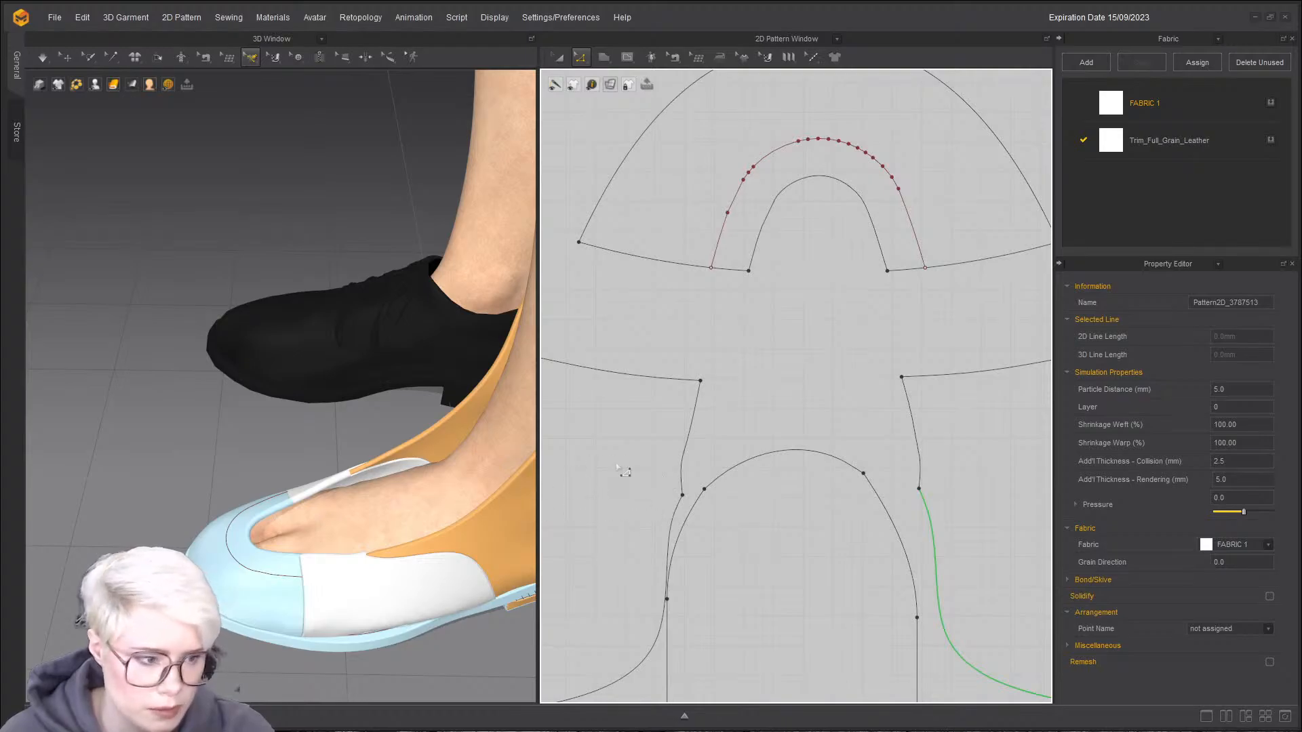
left_click(685, 453)
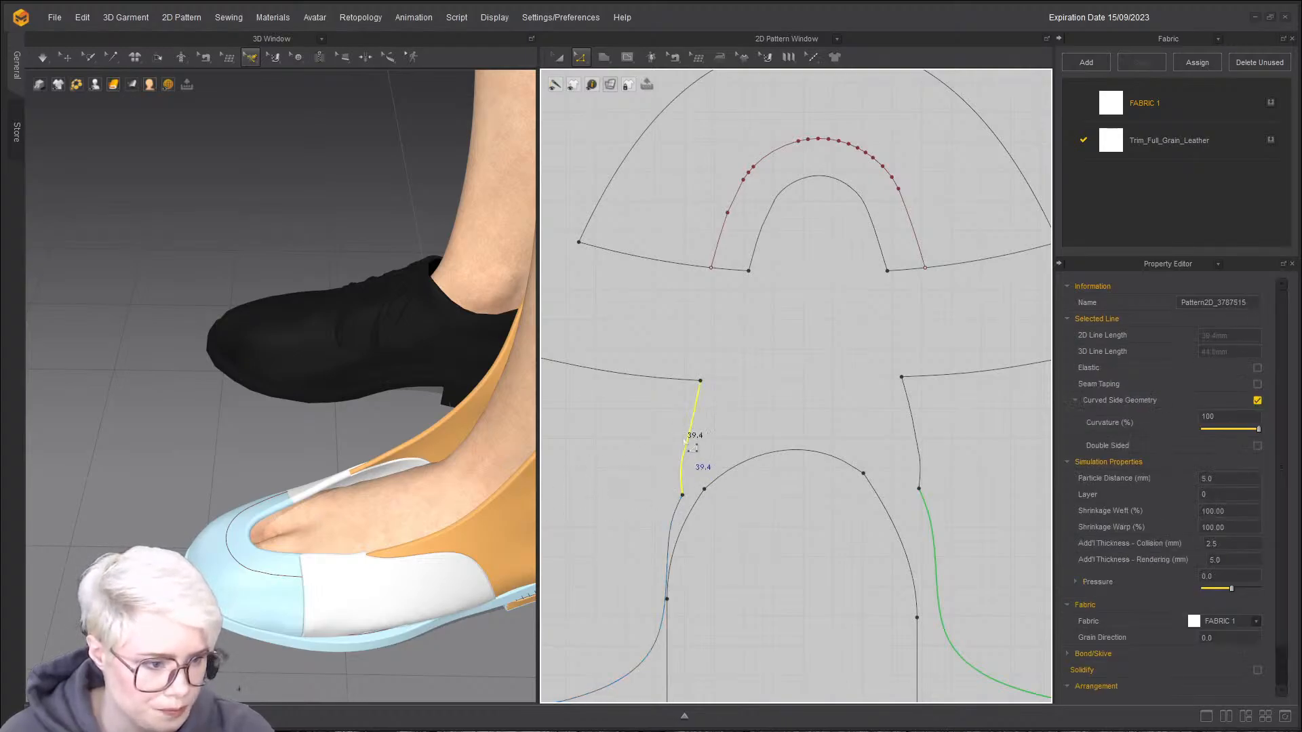
right_click(685, 439)
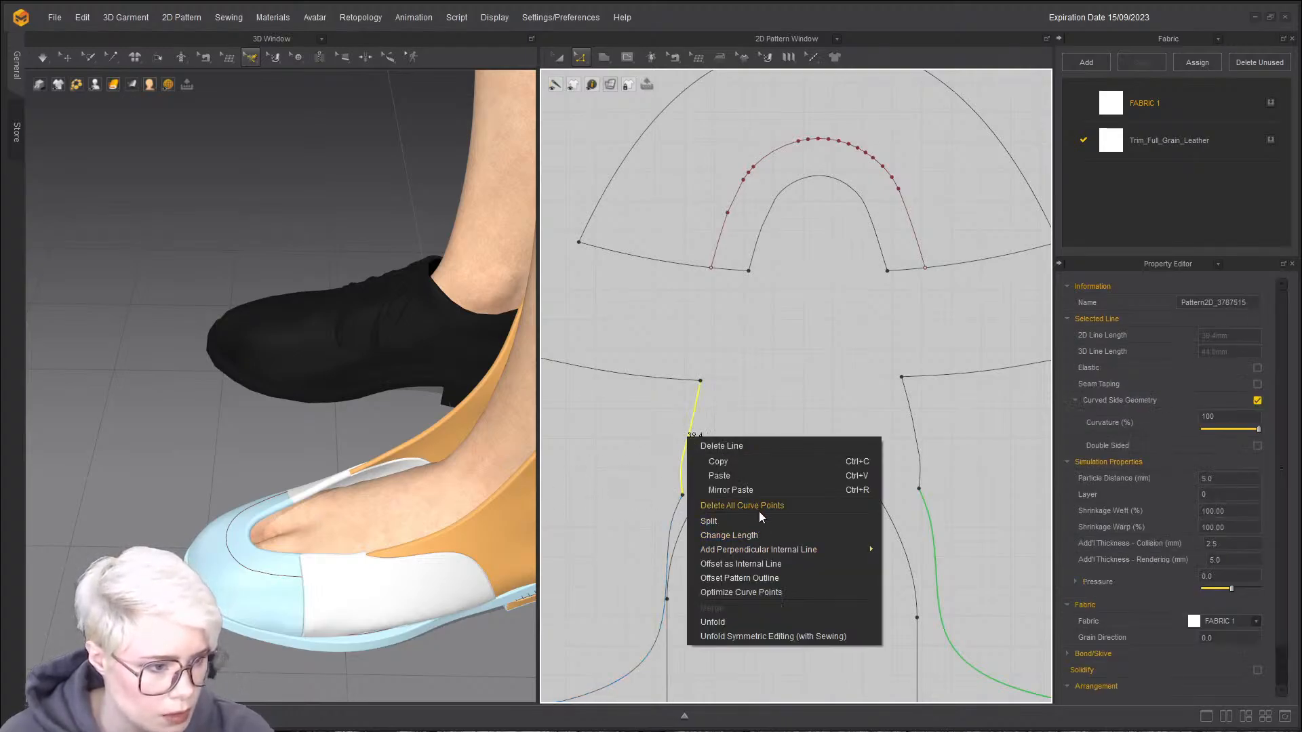
left_click(774, 564)
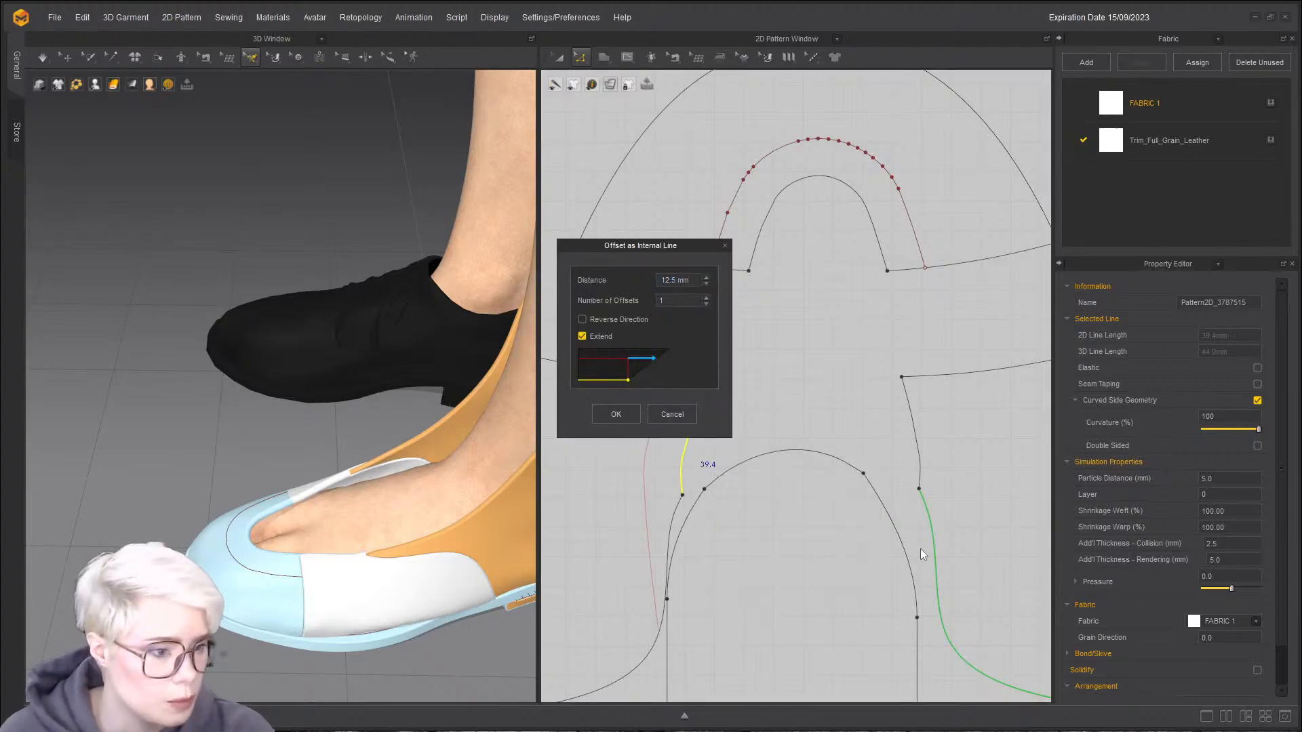
left_click(635, 416)
- Add a matching 12.5 mm extended internal offset line along the right vamp's upper inner edge
right_click_drag(507, 535, 399, 474)
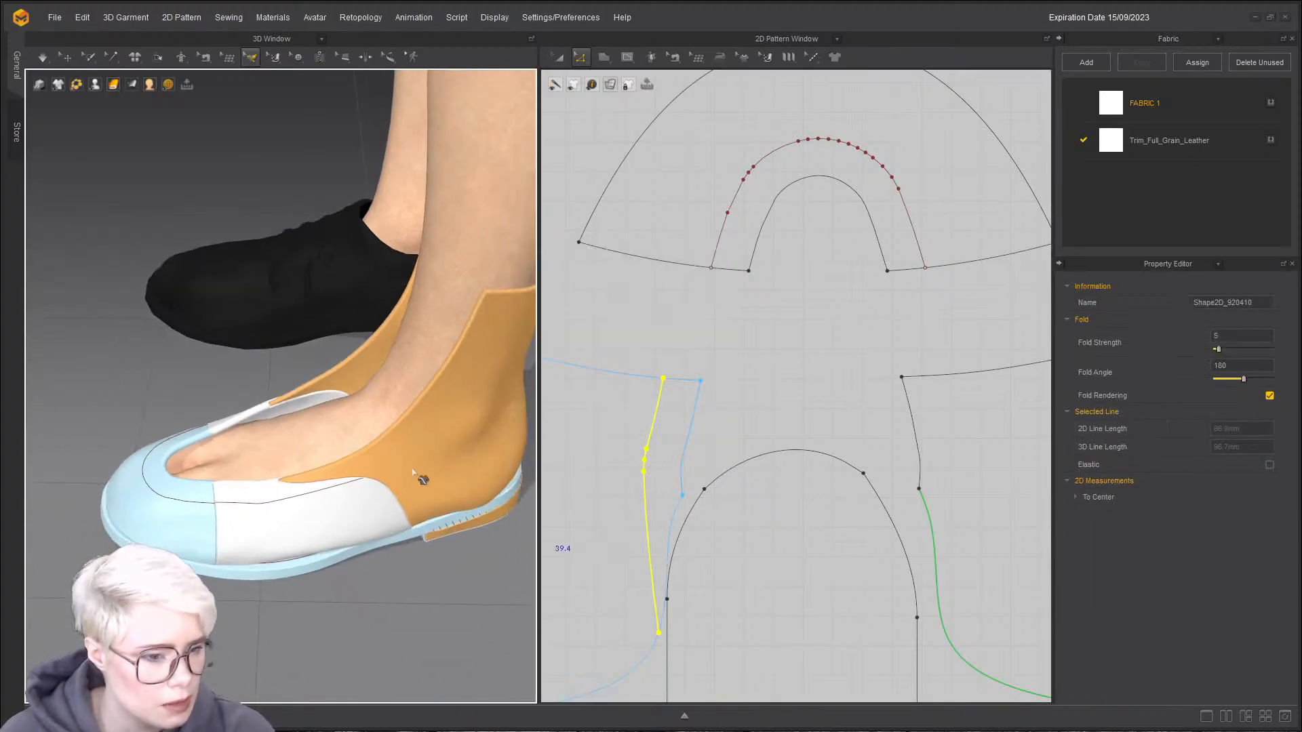
left_click(912, 428)
right_click(914, 429)
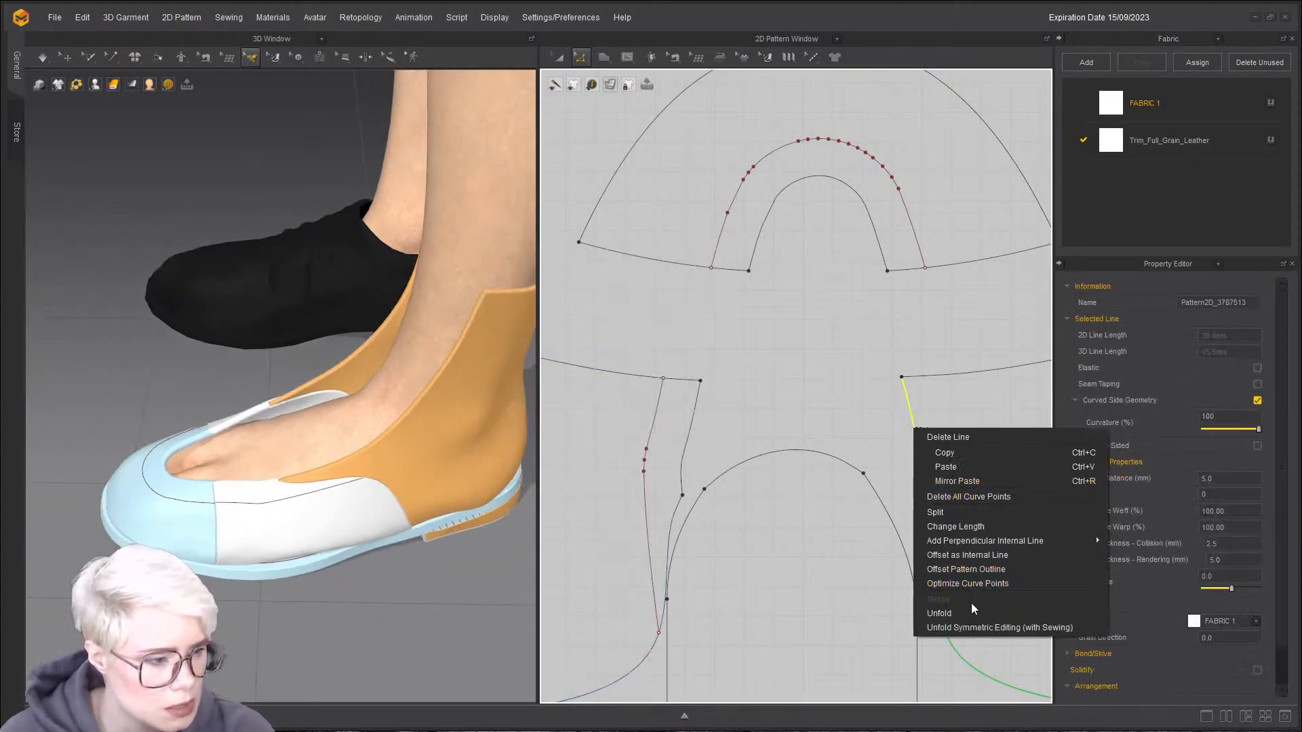
left_click(995, 557)
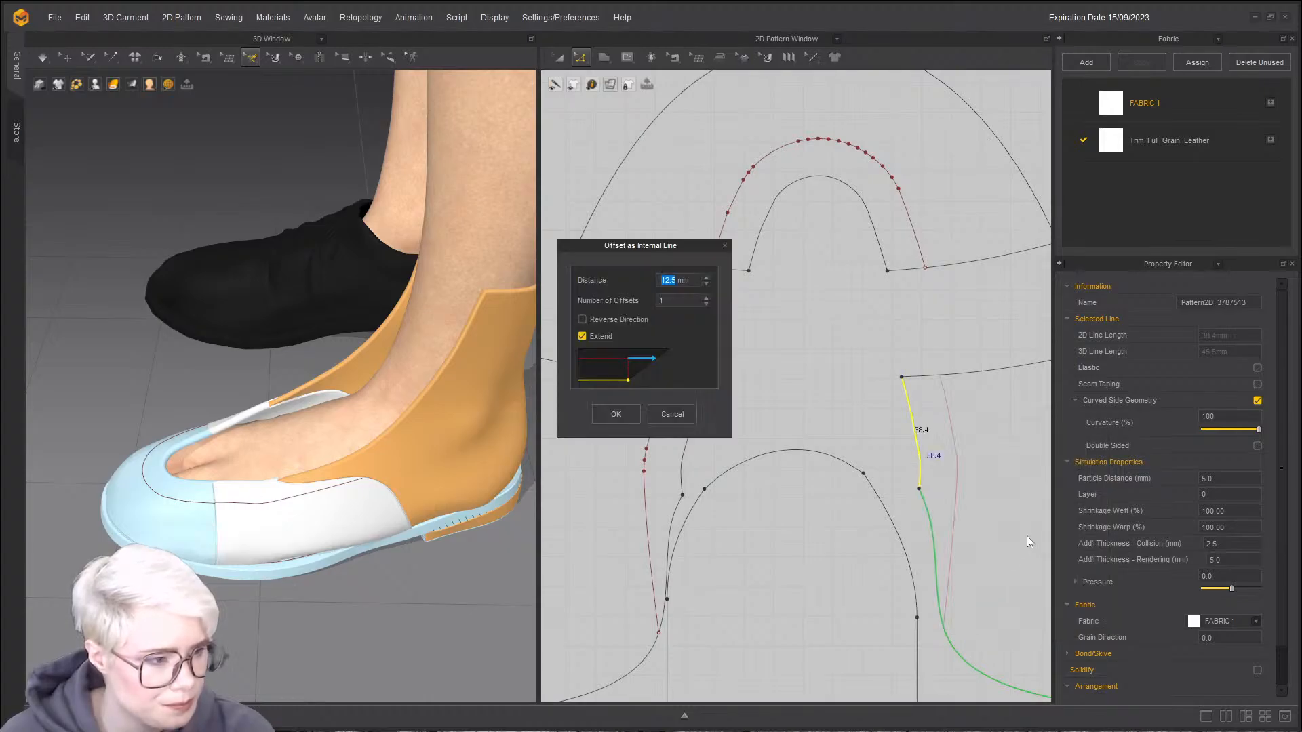
left_click(617, 415)
scroll(686, 445, "down", 5)
key("a")
scroll(686, 445, "up", 3)
scroll(766, 436, "down", 2)
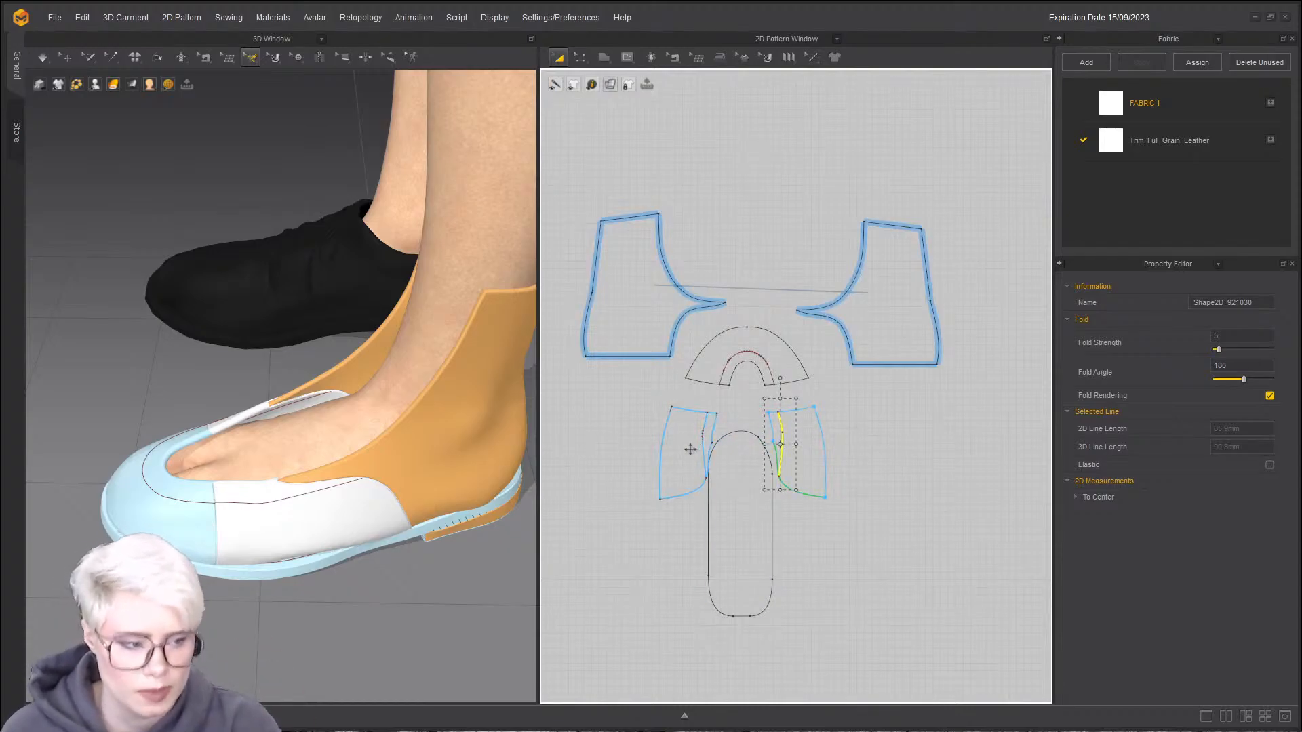
- Merge the curved toe piece with the right side panel along their sewn edge
left_click_drag(676, 440, 815, 427)
scroll(816, 428, "up", 4)
key("b")
left_click(771, 356)
right_click(766, 358)
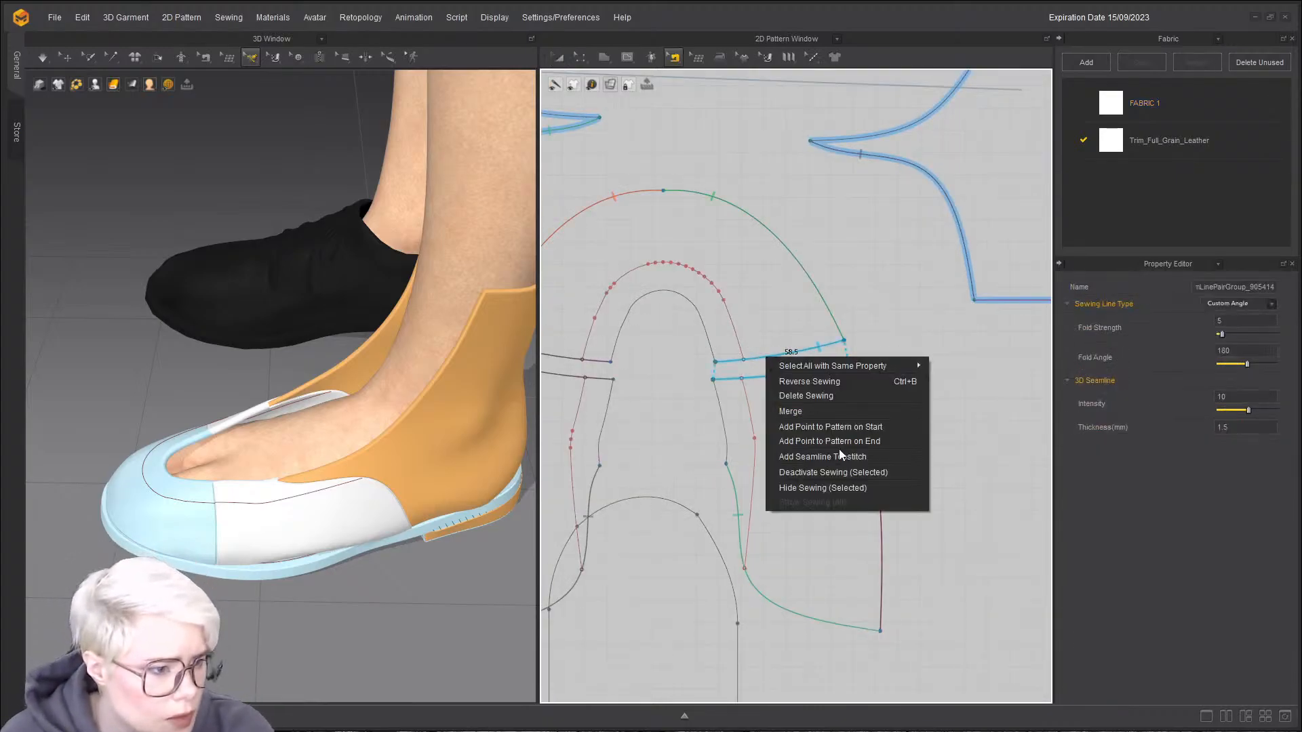
left_click(823, 407)
- Merge the left side panel into the toe piece along their sewn edge
middle_click_drag(619, 369, 698, 370)
left_click(618, 355)
right_click(624, 357)
left_click(669, 441)
left_click(468, 505)
right_click_drag(374, 463, 573, 526)
scroll(693, 312, "down", 5)
scroll(693, 312, "up", 2)
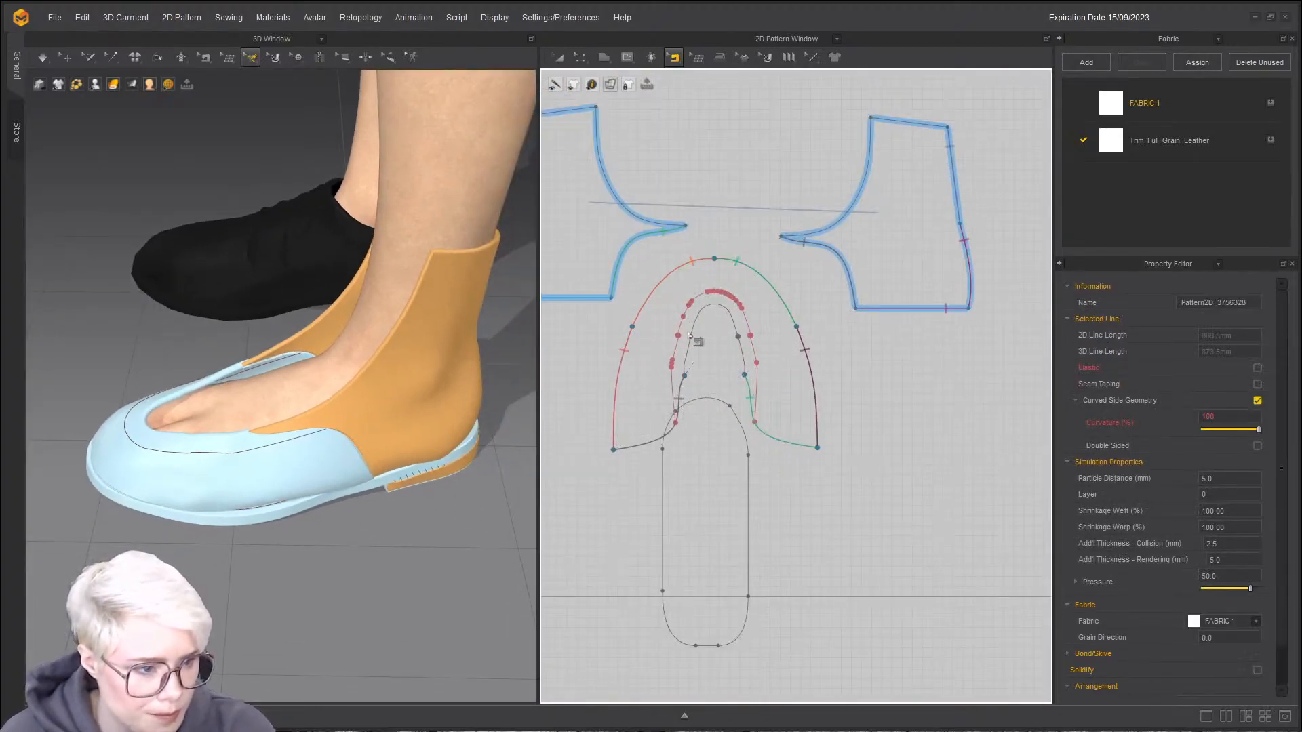
- Move both ankle panels down below the toe piece and check the seam on the toe piece's lower right edge
left_click_drag(902, 230, 956, 448)
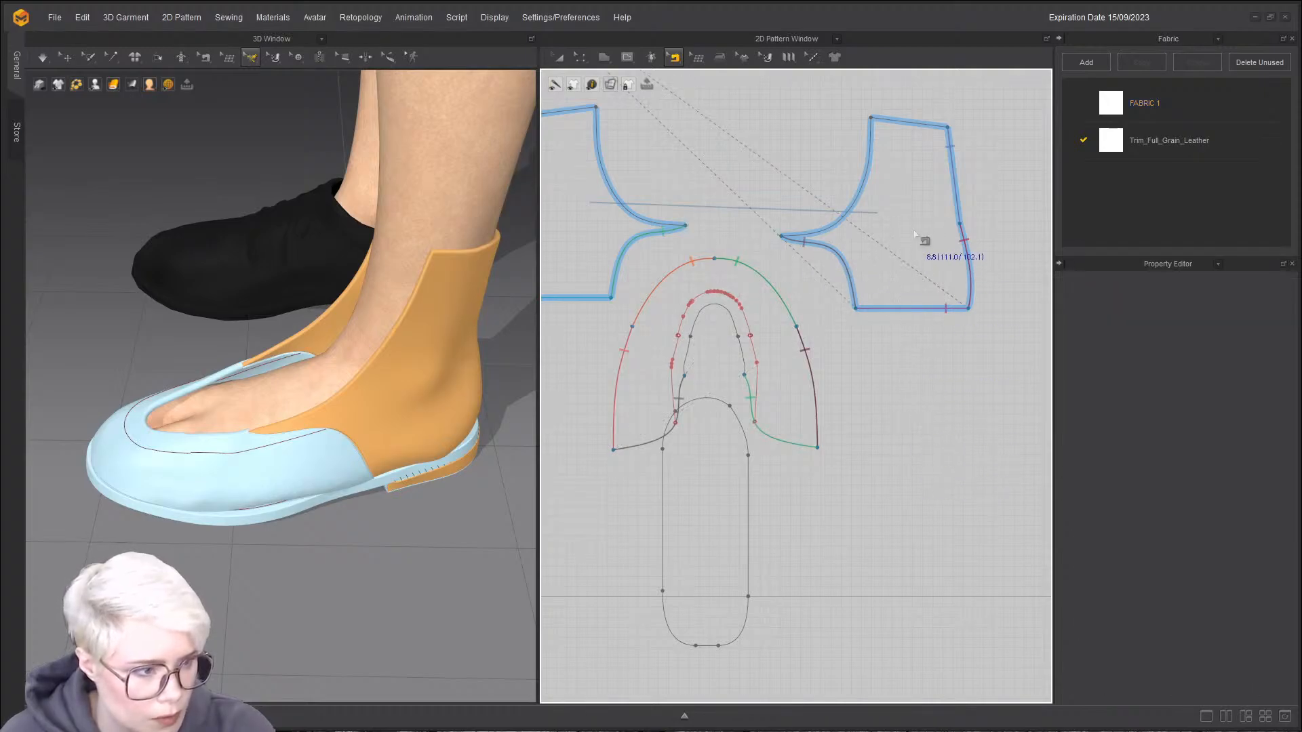
key("a")
left_click(924, 253)
left_click_drag(924, 253, 913, 514)
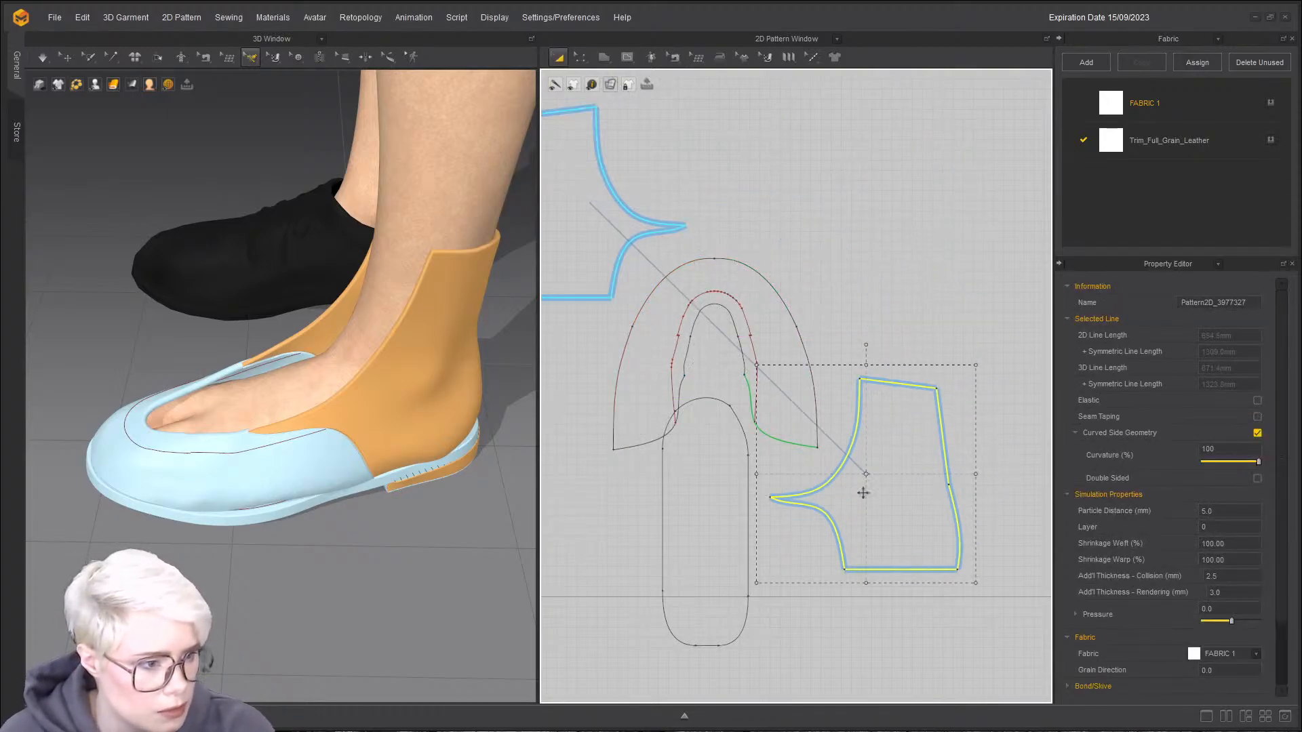
key("b")
left_click(785, 444)
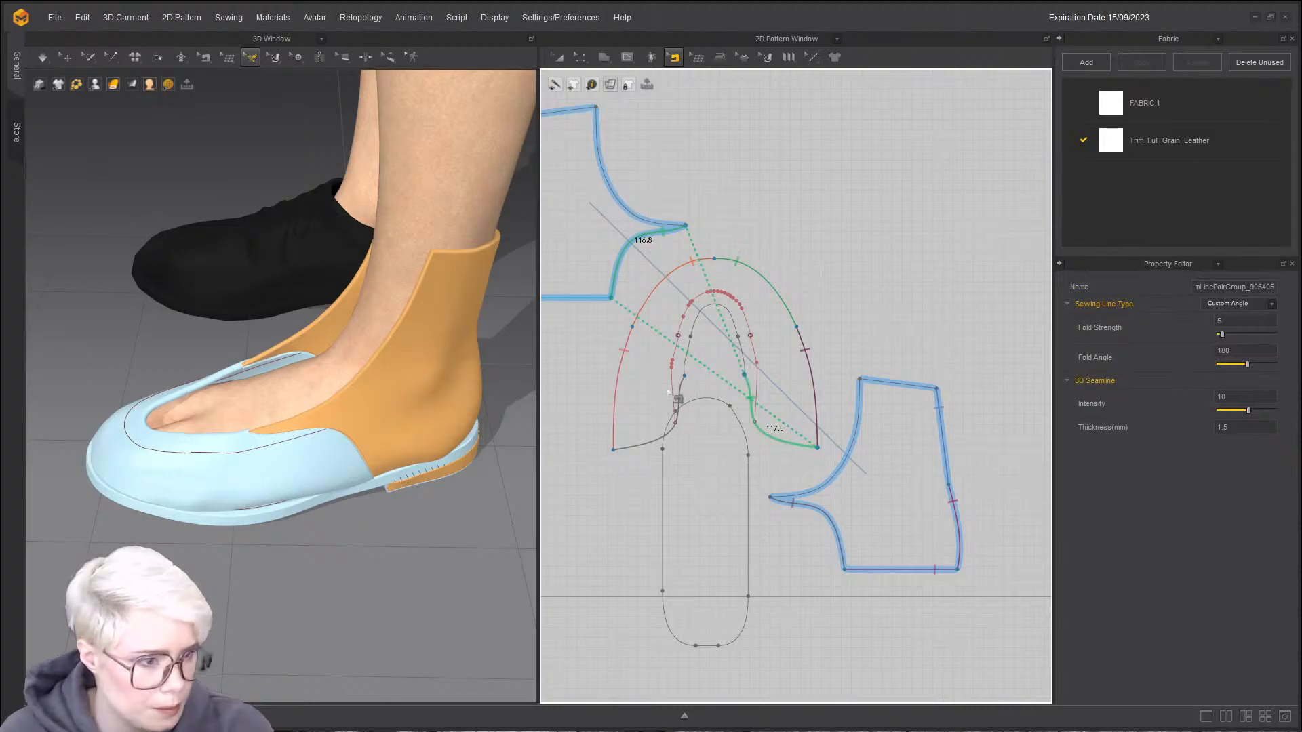
key("a")
left_click_drag(596, 223, 701, 468)
left_click_drag(724, 329, 808, 384)
- Draw a vertical internal line through the toe piece's centre from outer to inner edge, and apply Cut & Sew to it
scroll(774, 305, "down", 1)
scroll(726, 236, "up", 4)
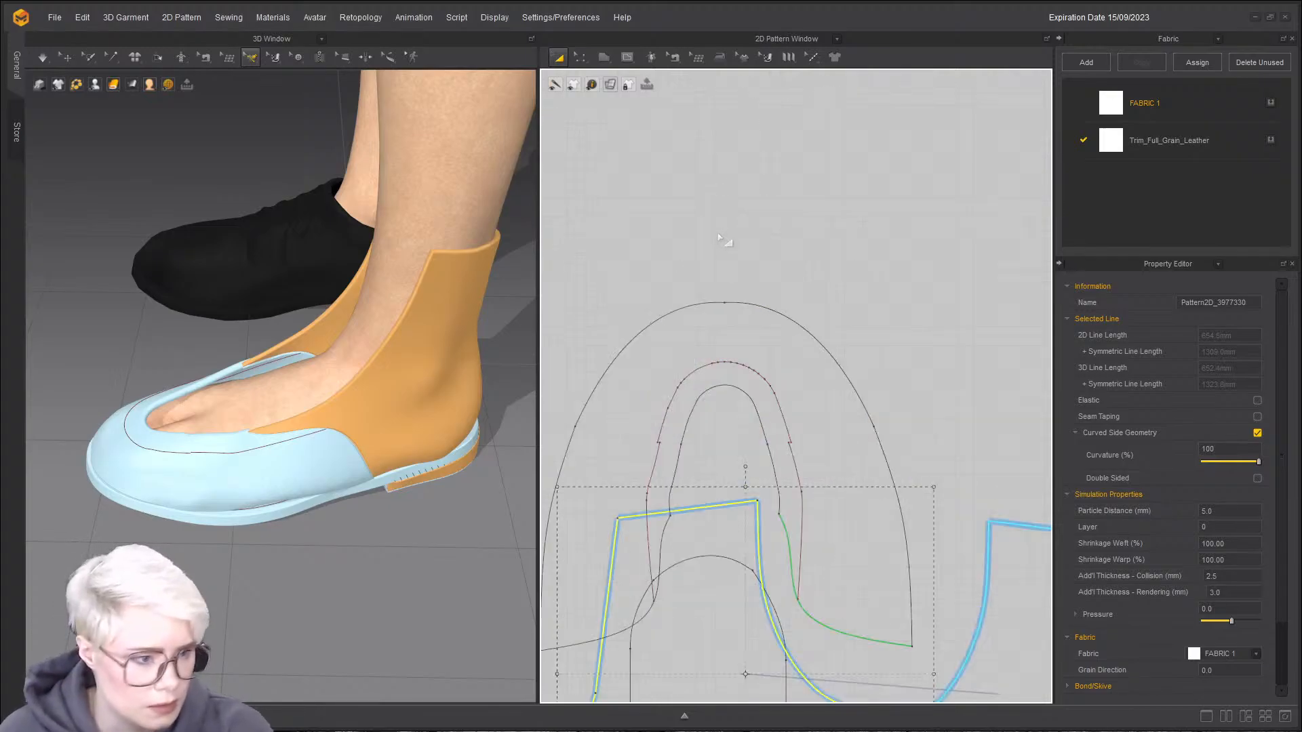
key("z")
left_click(625, 60)
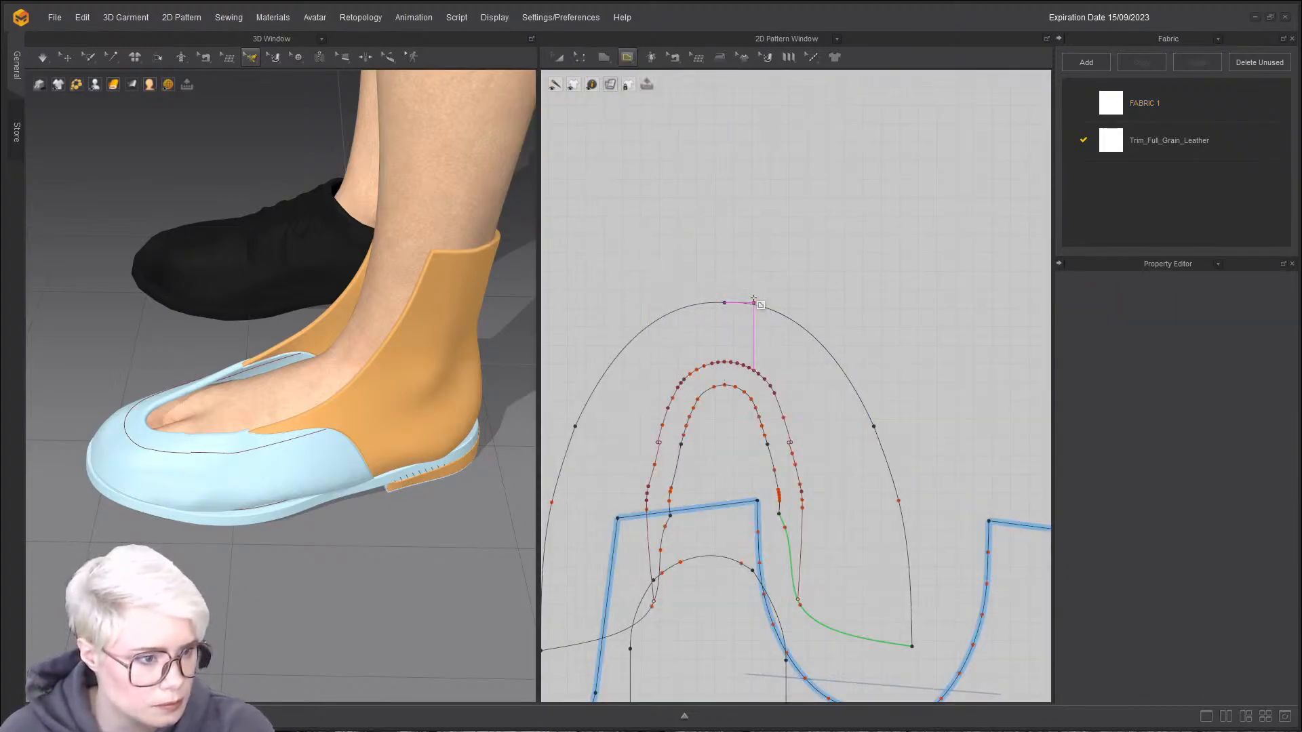
left_click(725, 303)
left_click(724, 385)
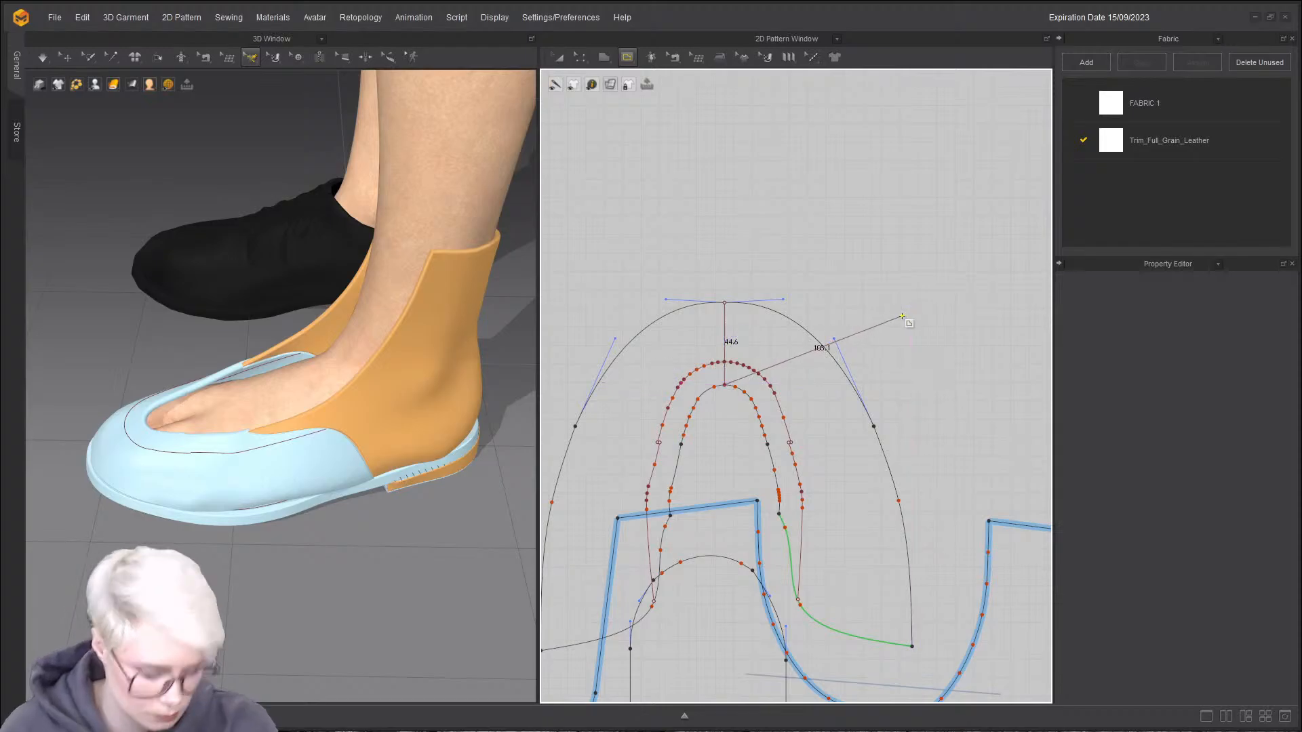
key("Return")
right_click(725, 324)
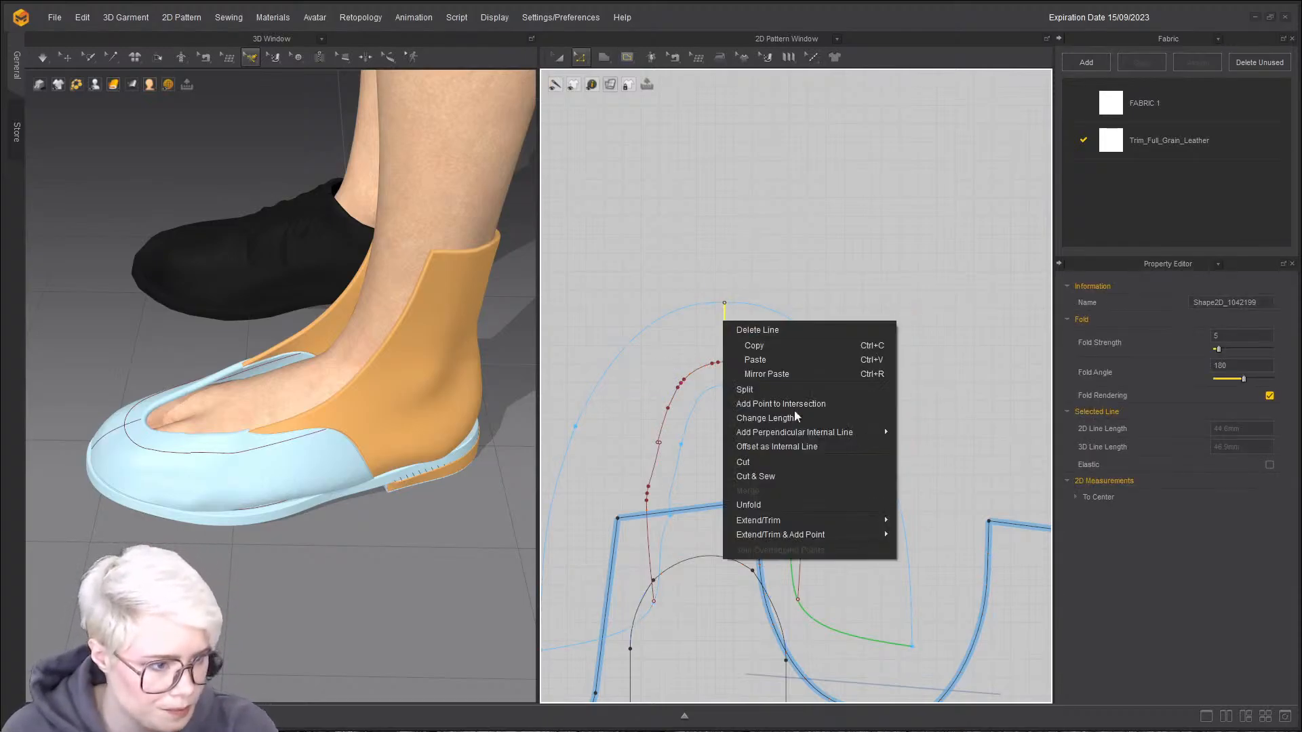
left_click(773, 476)
- Separate the two toe piece halves and arrange the ankle panels beneath them on either side of the long rounded piece
key("a")
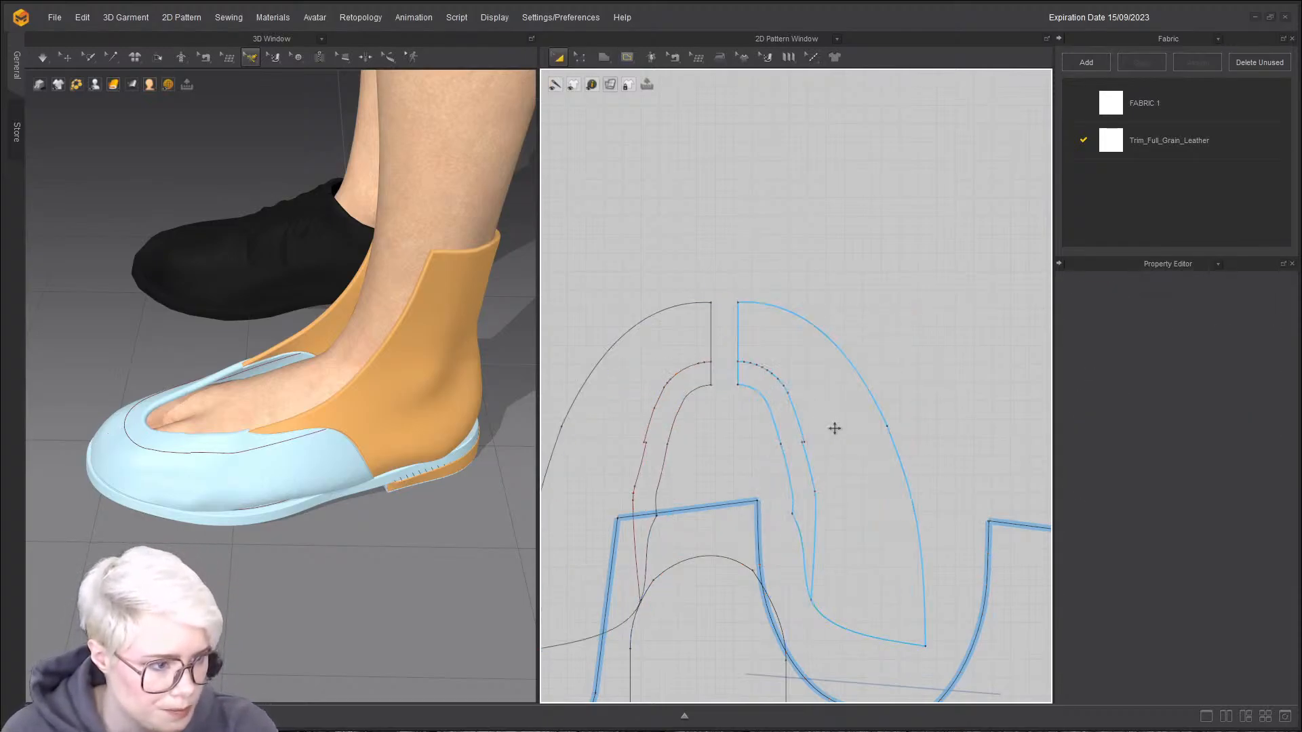
left_click_drag(837, 427, 880, 256)
scroll(665, 384, "down", 5)
left_click_drag(655, 391, 574, 206)
left_click_drag(745, 335, 802, 237)
middle_click_drag(651, 248, 702, 302)
left_click_drag(598, 287, 609, 338)
left_click_drag(869, 321, 883, 322)
left_click_drag(702, 559, 605, 502)
- Inspect the seam joining the left toe half's lower edge to its ankle panel
key("n")
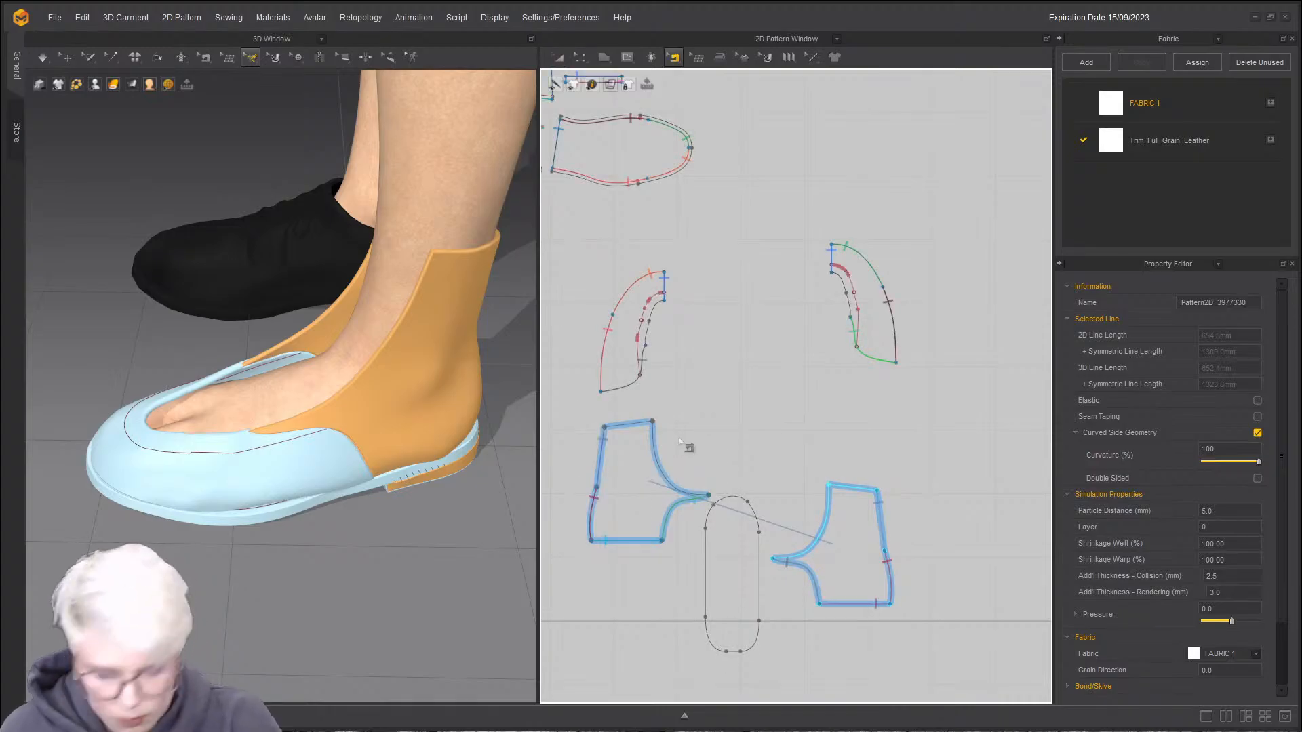
left_click(643, 388)
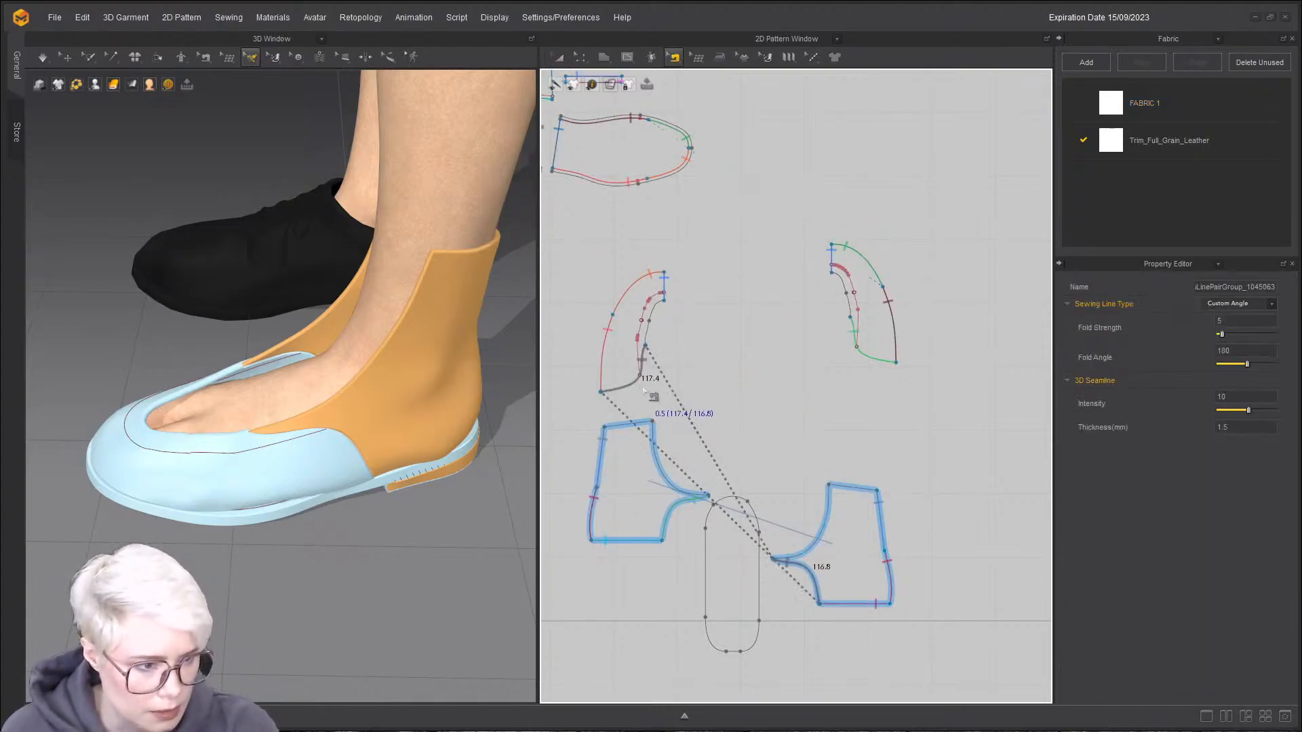
right_click(644, 391)
left_click(738, 291)
scroll(631, 505, "down", 4)
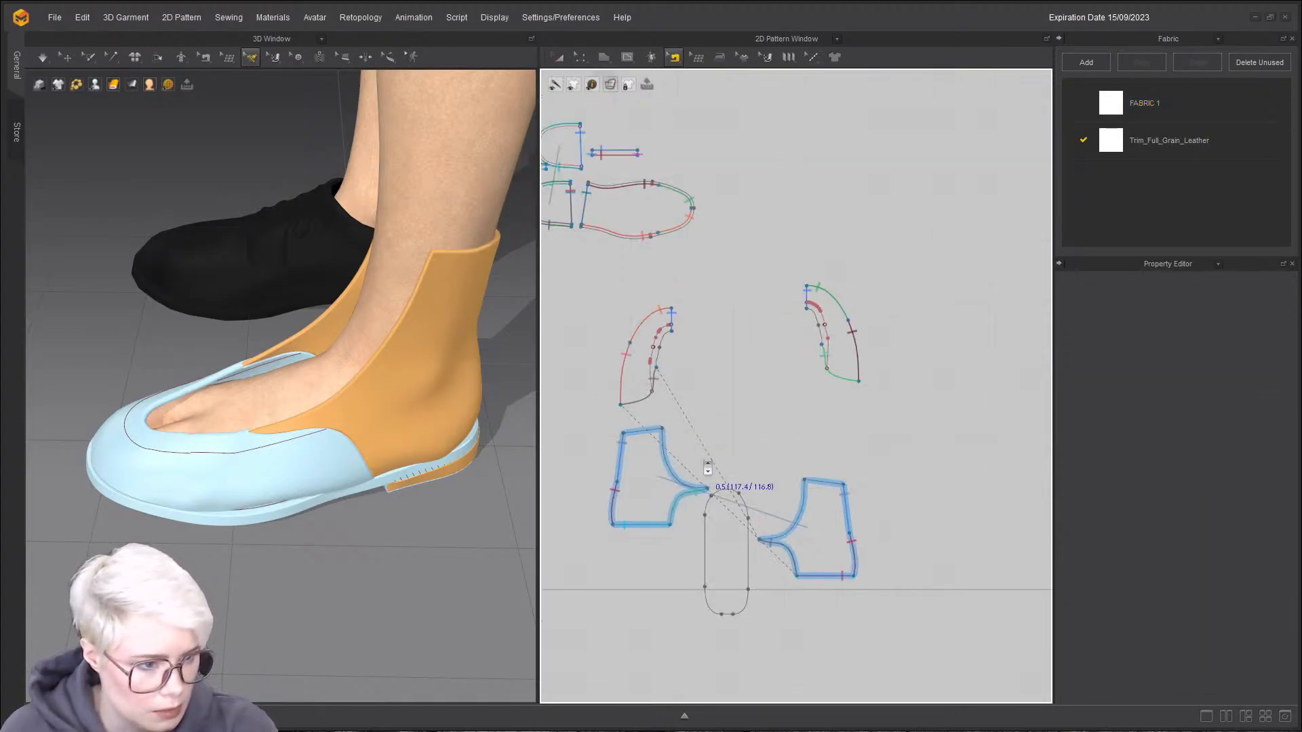
- Place the two ankle panels side by side above the toe halves
left_click_drag(631, 505, 702, 331)
left_click_drag(753, 525, 790, 319)
right_click_drag(516, 347, 348, 310)
scroll(366, 319, "up", 3)
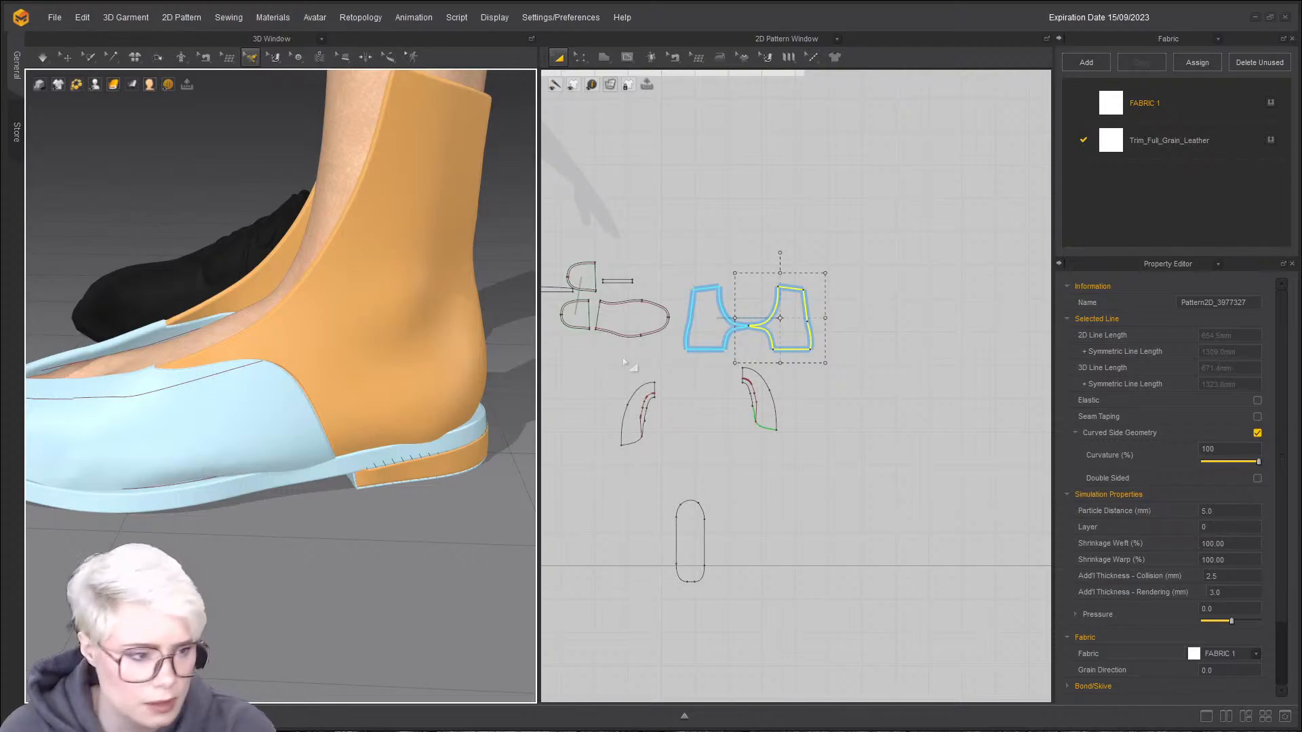
middle_click_drag(765, 324, 775, 331)
left_click_drag(797, 325, 821, 327)
- Bring the two toe halves together at their centre seam and move the long rounded piece up beneath them
scroll(696, 380, "up", 3)
left_click_drag(872, 420, 803, 452)
left_click_drag(586, 454, 707, 453)
middle_click_drag(776, 628, 775, 468)
left_click_drag(718, 567, 758, 482)
scroll(801, 414, "up", 3)
scroll(773, 431, "up", 3)
- Examine the toe opening's edge segments and the segments of the internal line offset around it
left_click(731, 277)
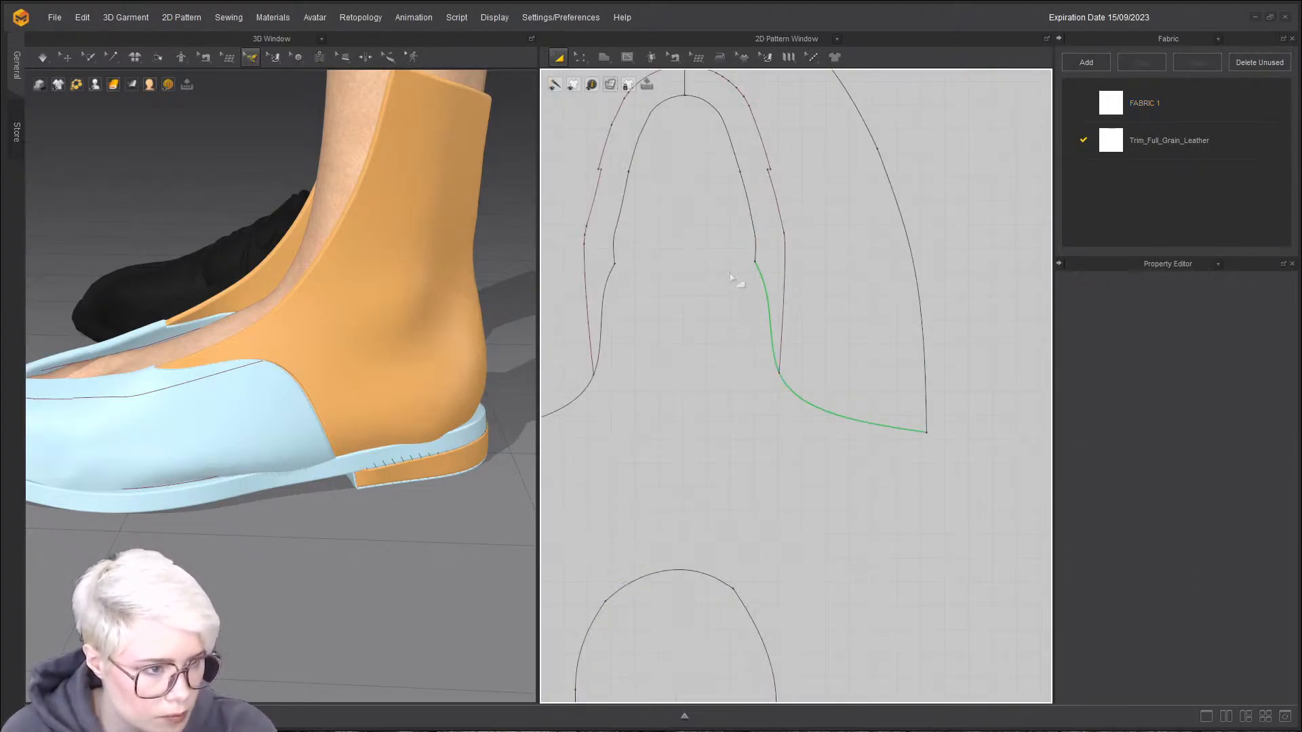
left_click(712, 121)
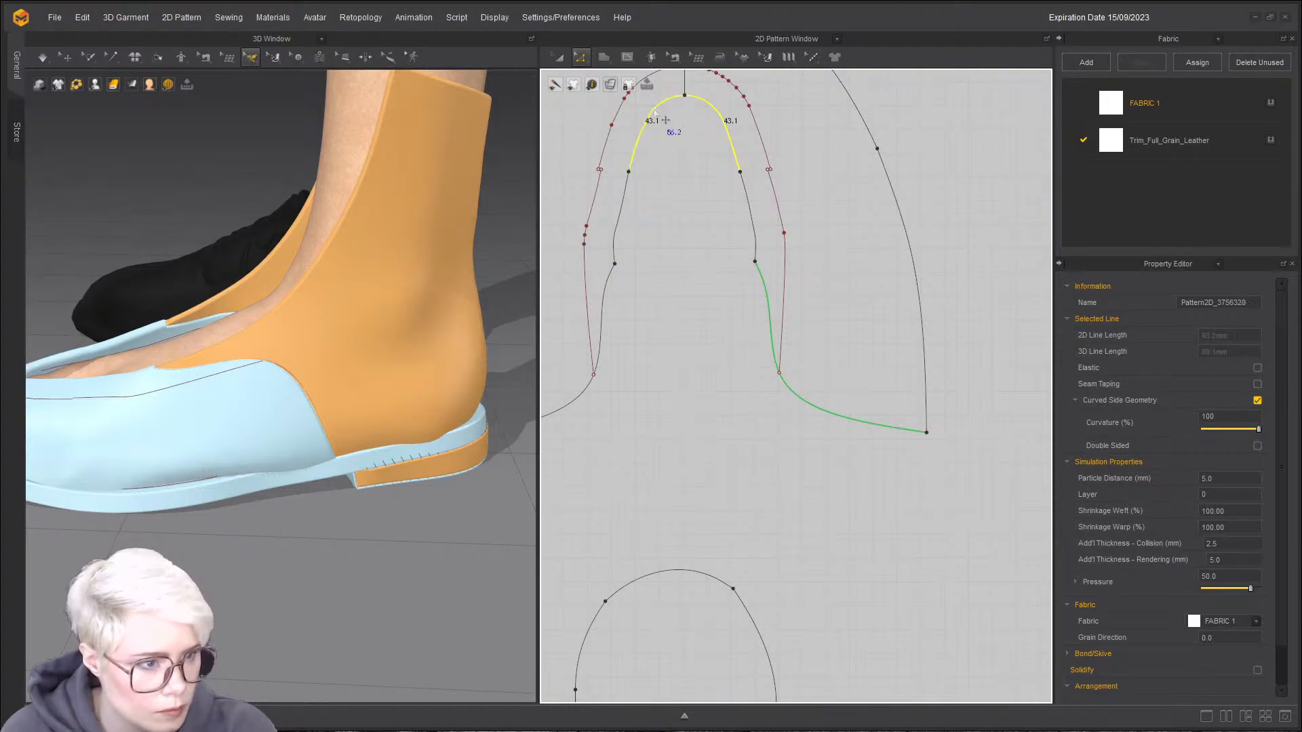
scroll(676, 187, "down", 2)
scroll(682, 227, "up", 5)
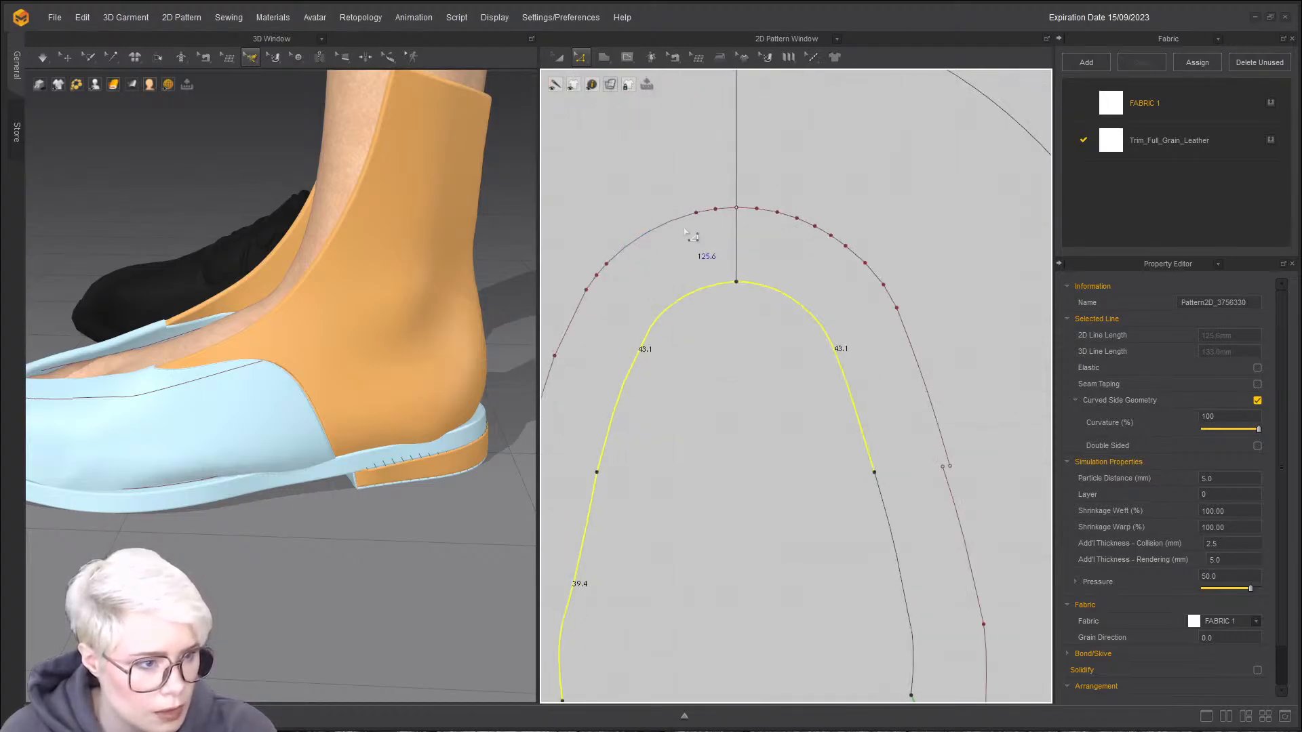
left_click(684, 230)
double_click(681, 222)
left_click(814, 225, "shift")
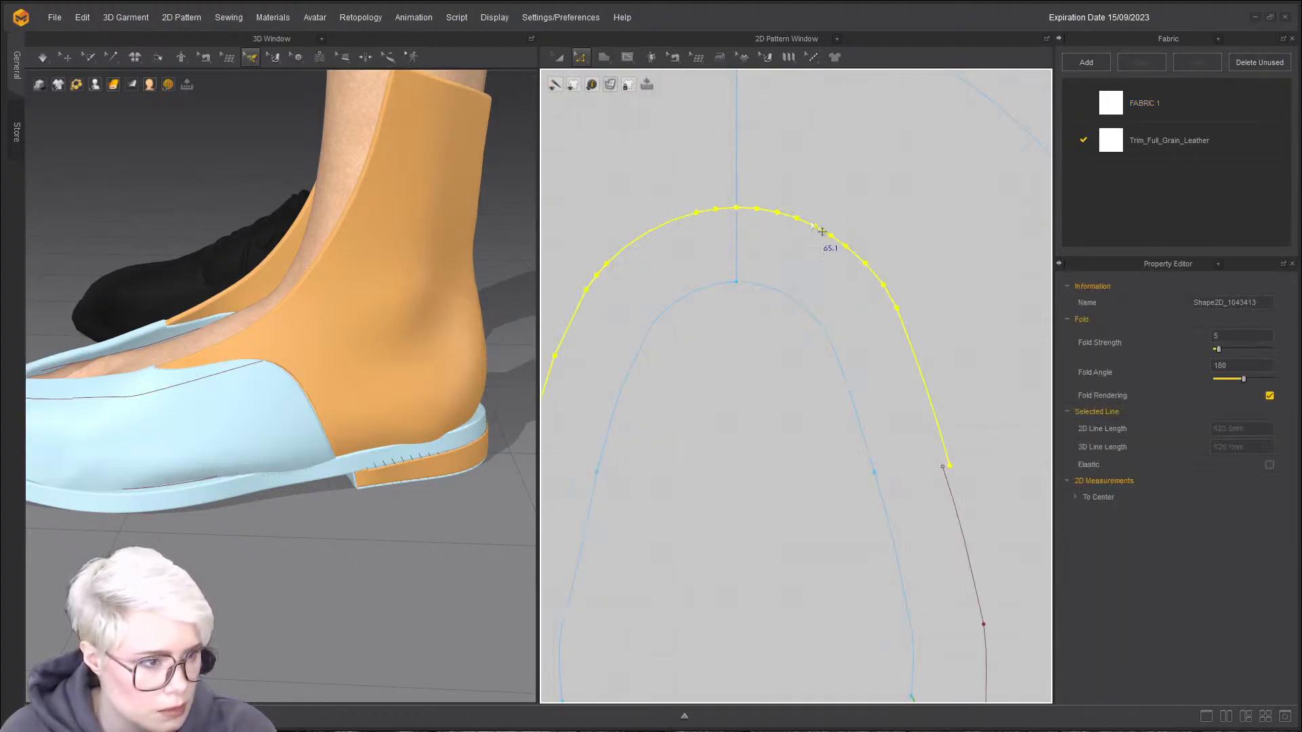
scroll(940, 422, "down", 2)
left_click(766, 455)
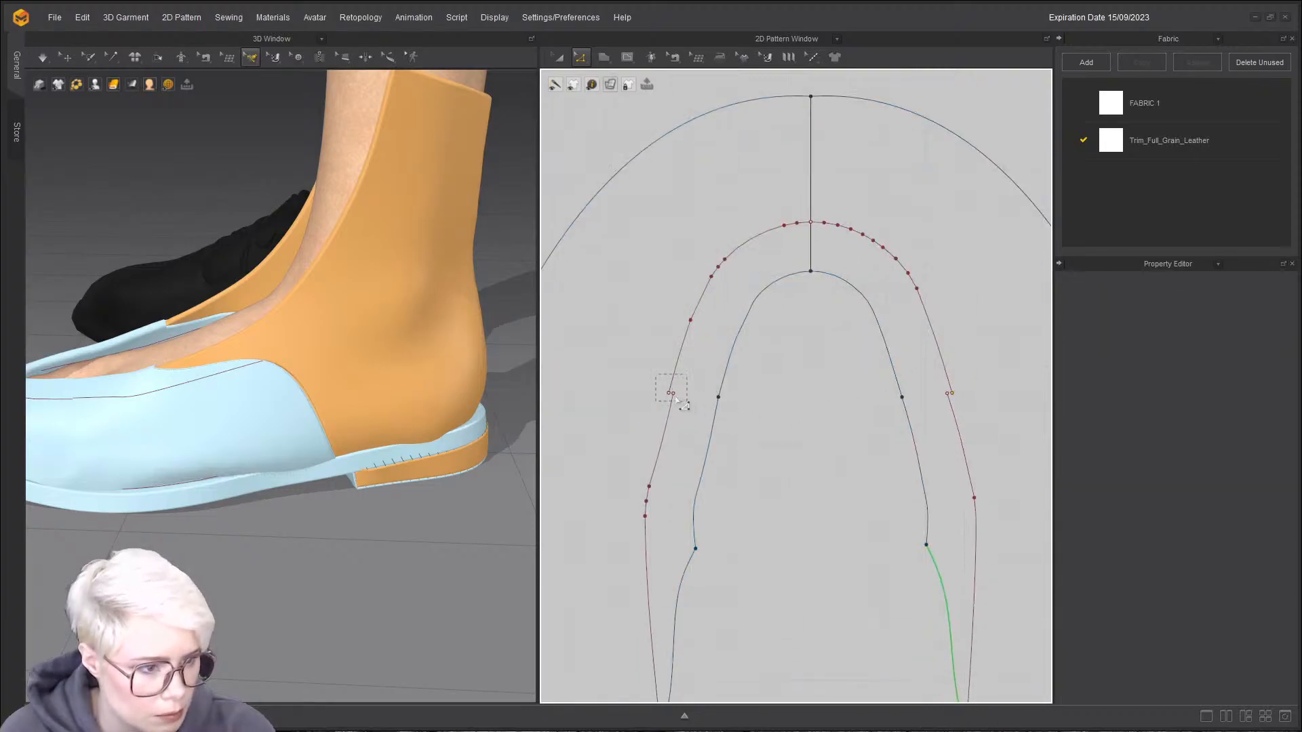
- Delete the old offset internal line segments and their small connecting stub from the right toe half
left_click_drag(682, 403, 681, 402)
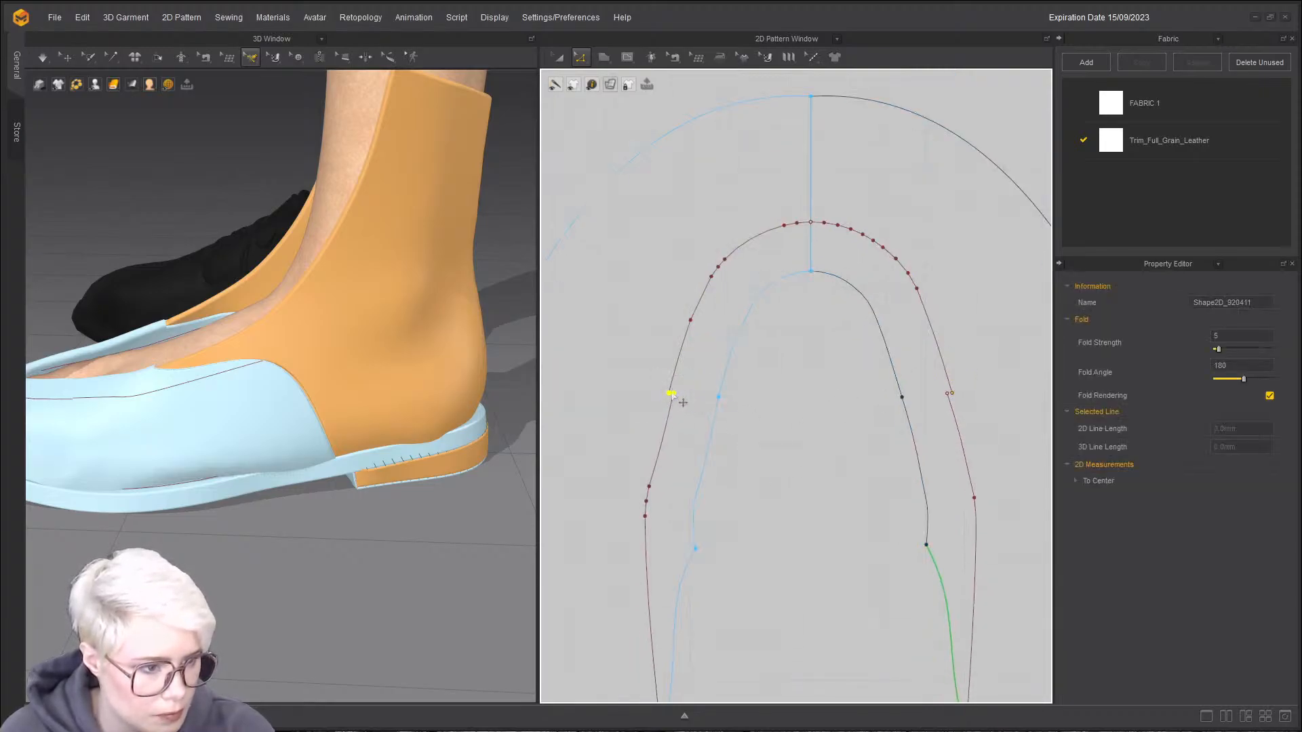
scroll(761, 425, "up", 2)
middle_click_drag(827, 385, 651, 425)
scroll(651, 425, "down", 4)
scroll(688, 402, "up", 6)
left_click_drag(662, 353, 712, 389)
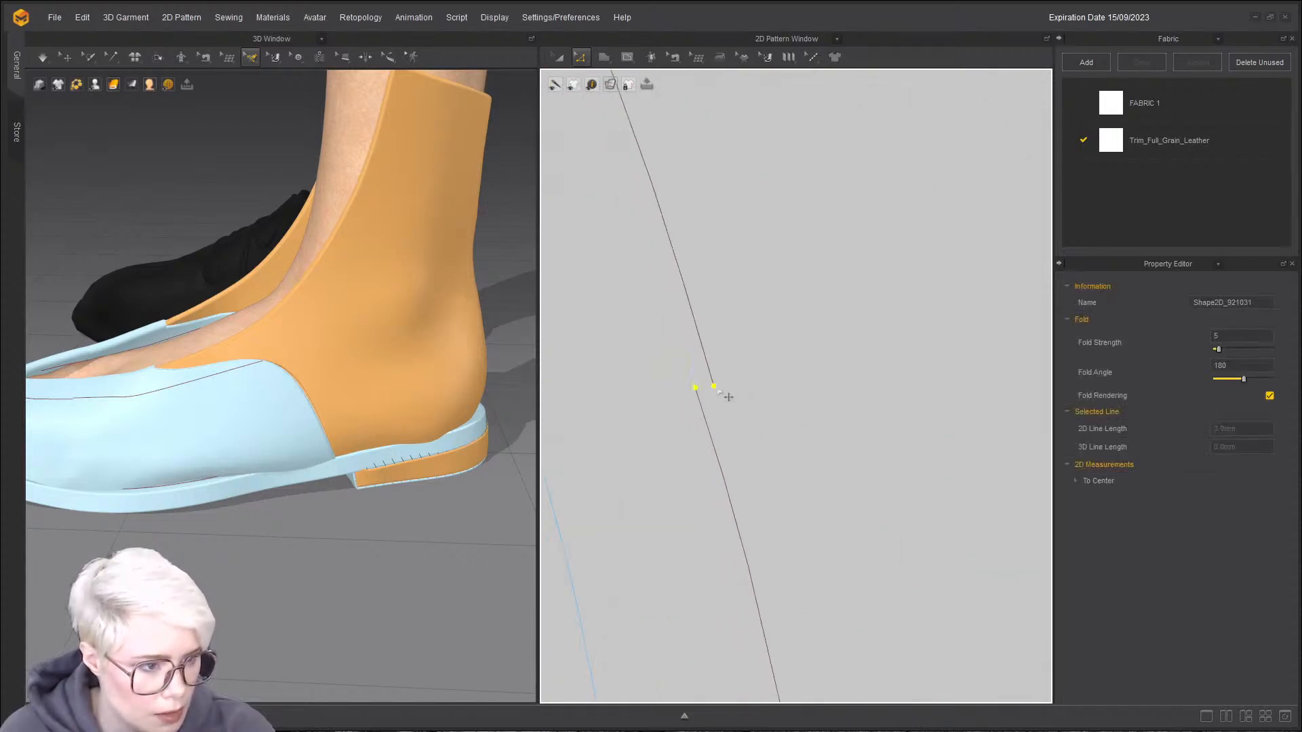
right_click(714, 386)
left_click(748, 455)
scroll(869, 425, "down", 3)
scroll(767, 375, "up", 2)
double_click(800, 337)
key("Delete")
double_click(829, 447)
key("Delete")
- Delete all remaining old offset internal line segments from the left toe half
scroll(668, 427, "down", 2)
middle_click_drag(668, 427, 811, 406)
left_click(723, 315)
key("Delete")
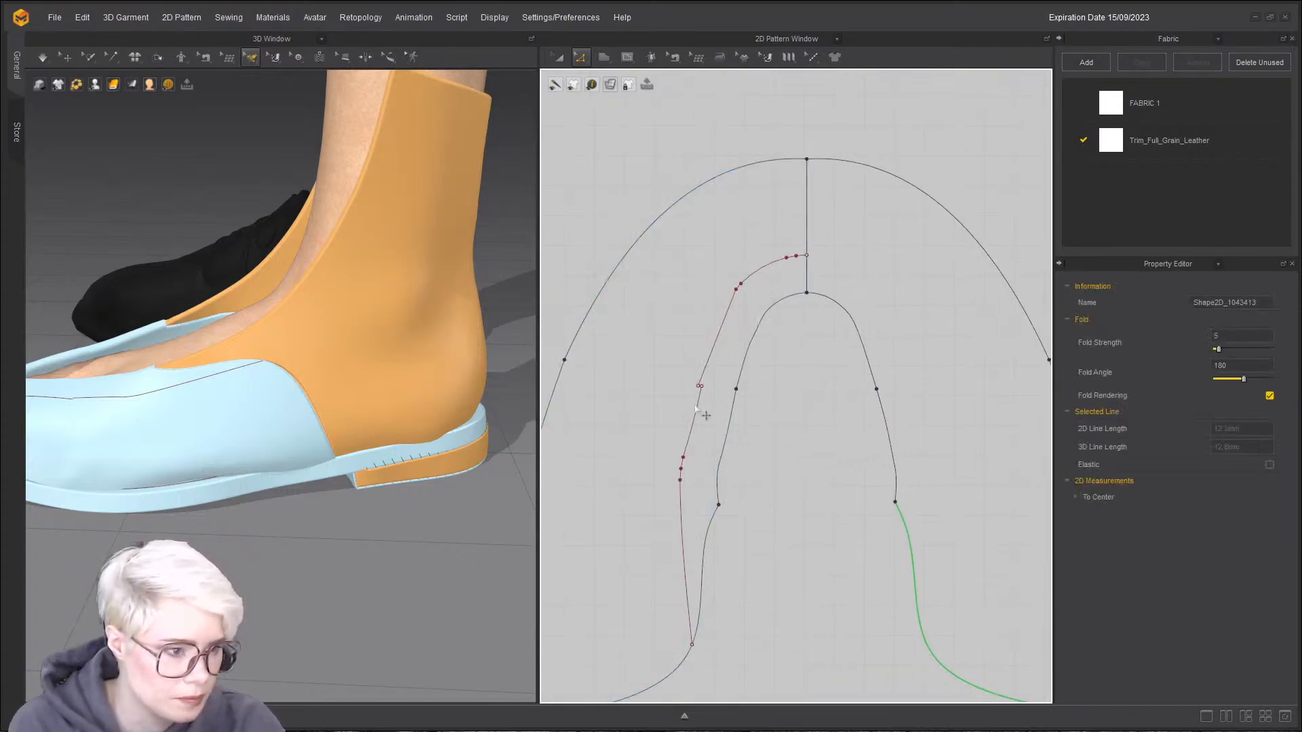
left_click(696, 410)
key("Delete")
left_click(715, 346)
key("Delete")
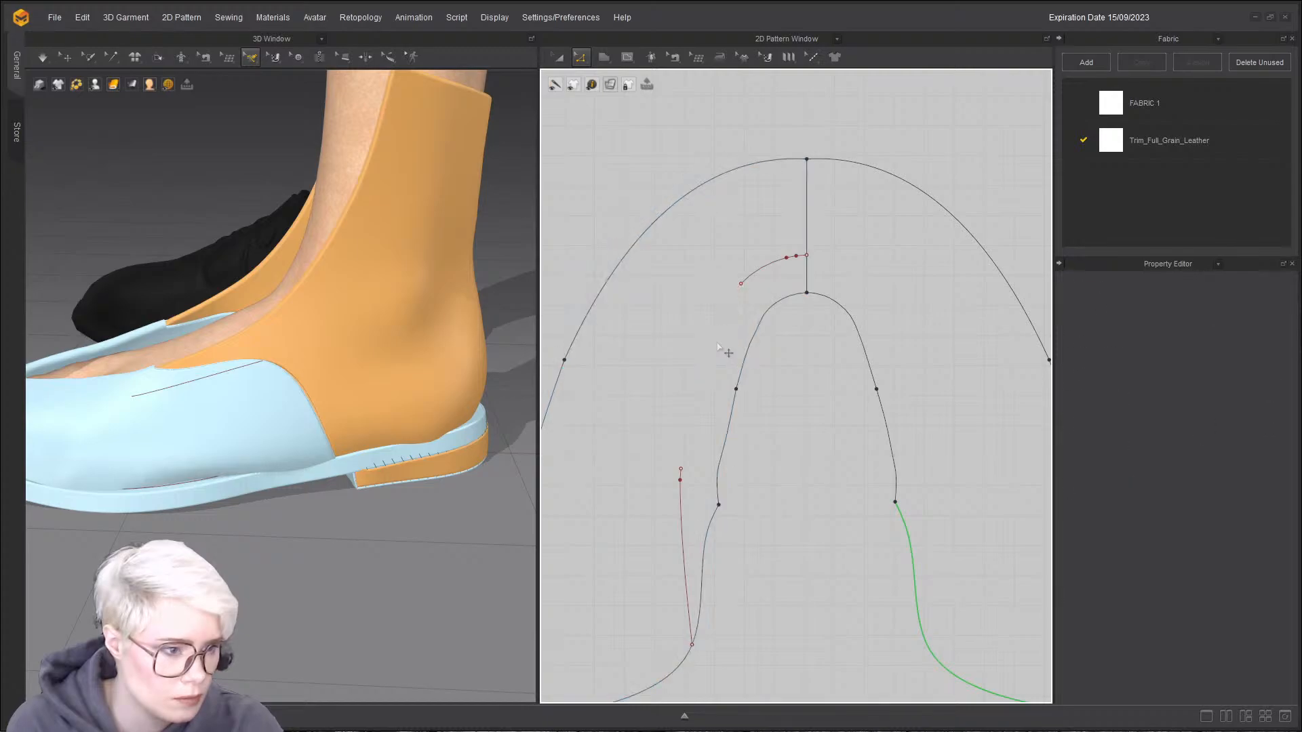
left_click(765, 270)
key("Delete")
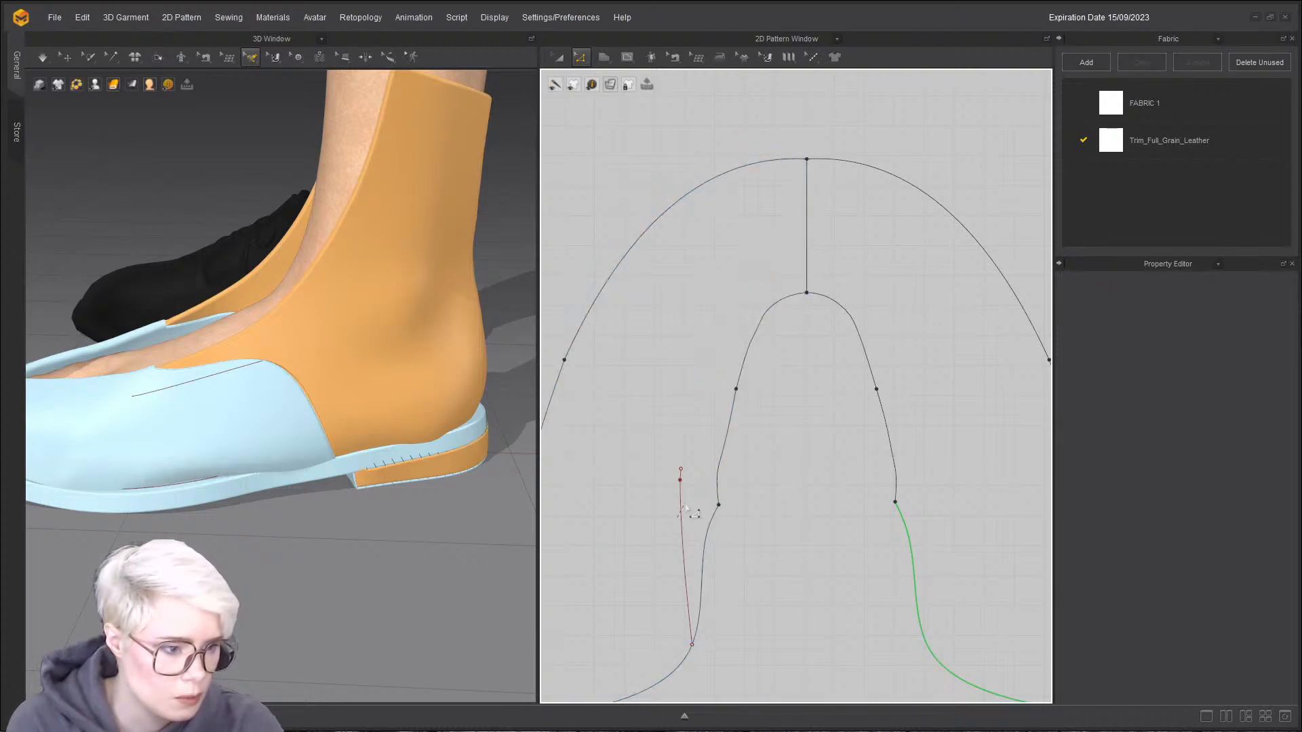
left_click(682, 515)
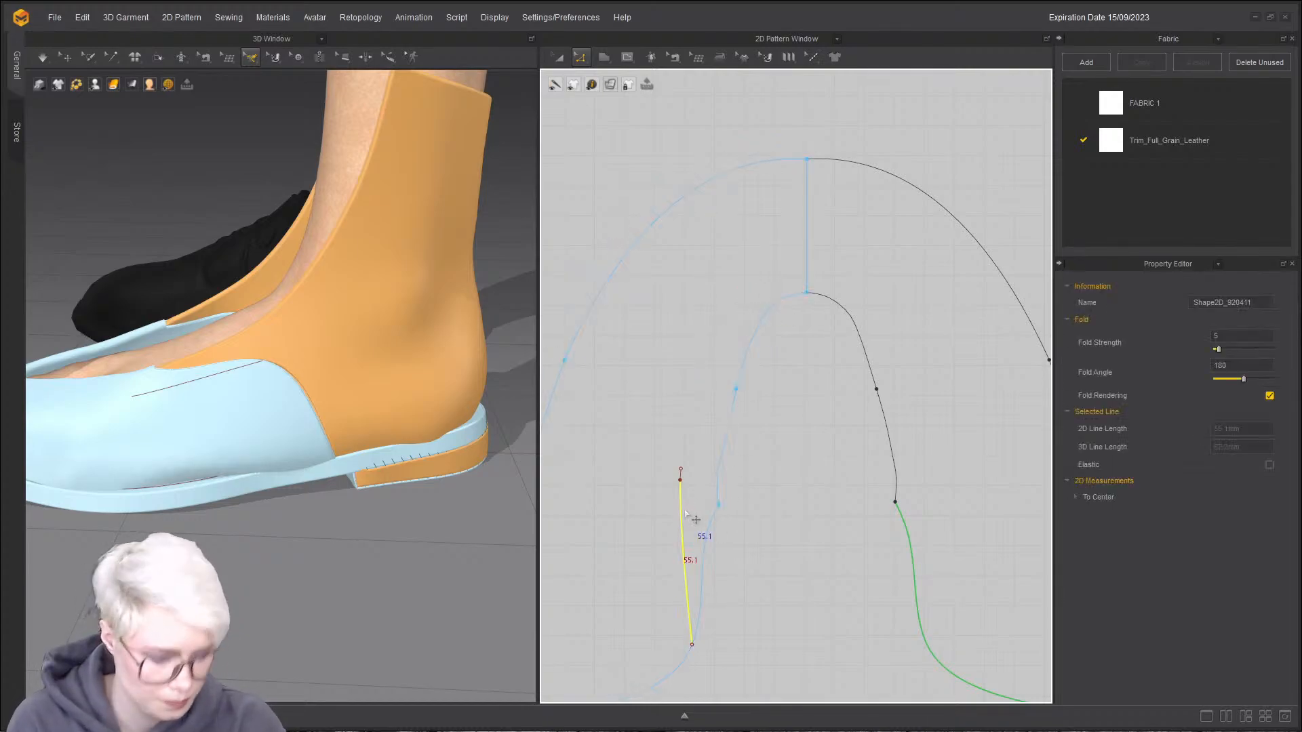
key("Delete")
- Select the four inner edge segments around the toe opening and offset them as a new internal line
scroll(761, 354, "up", 4)
scroll(794, 421, "down", 3)
left_click(798, 360)
left_click(765, 475, "shift")
scroll(767, 475, "down", 2)
right_click(769, 434)
left_click(878, 349, "shift")
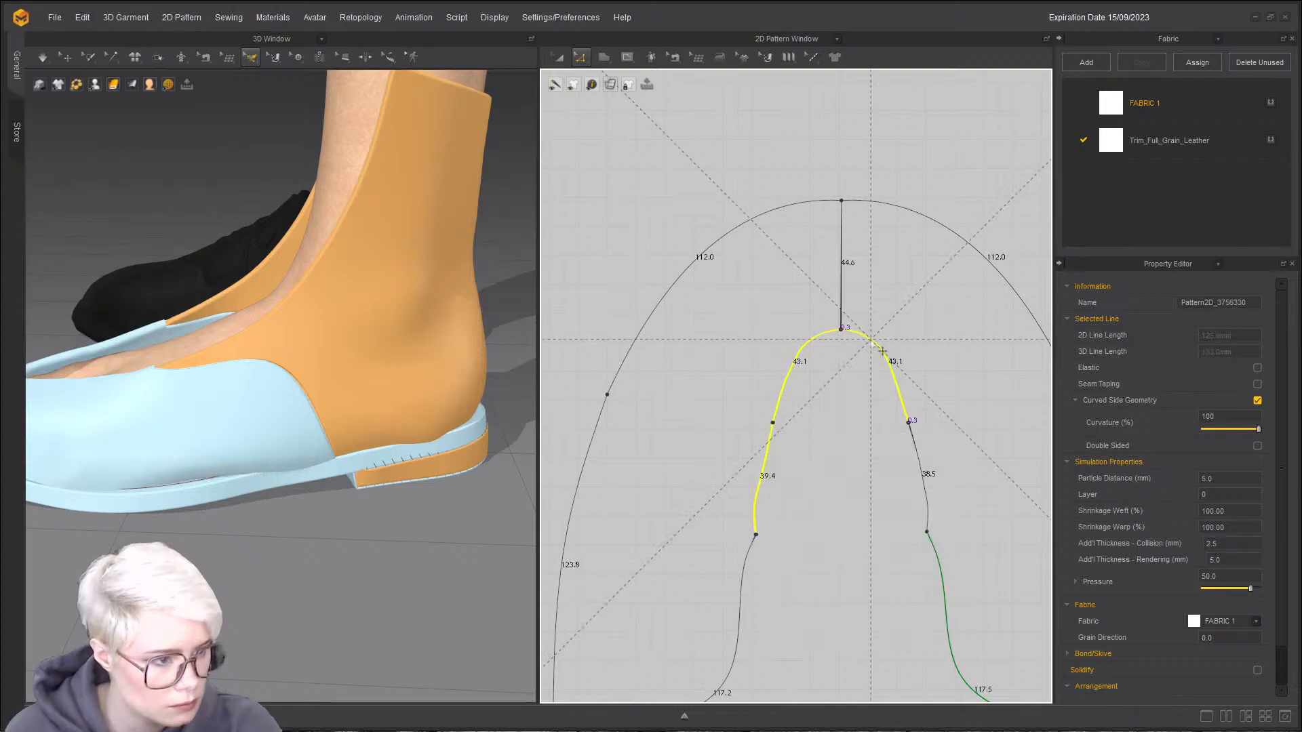
left_click(916, 460, "shift")
right_click(915, 461)
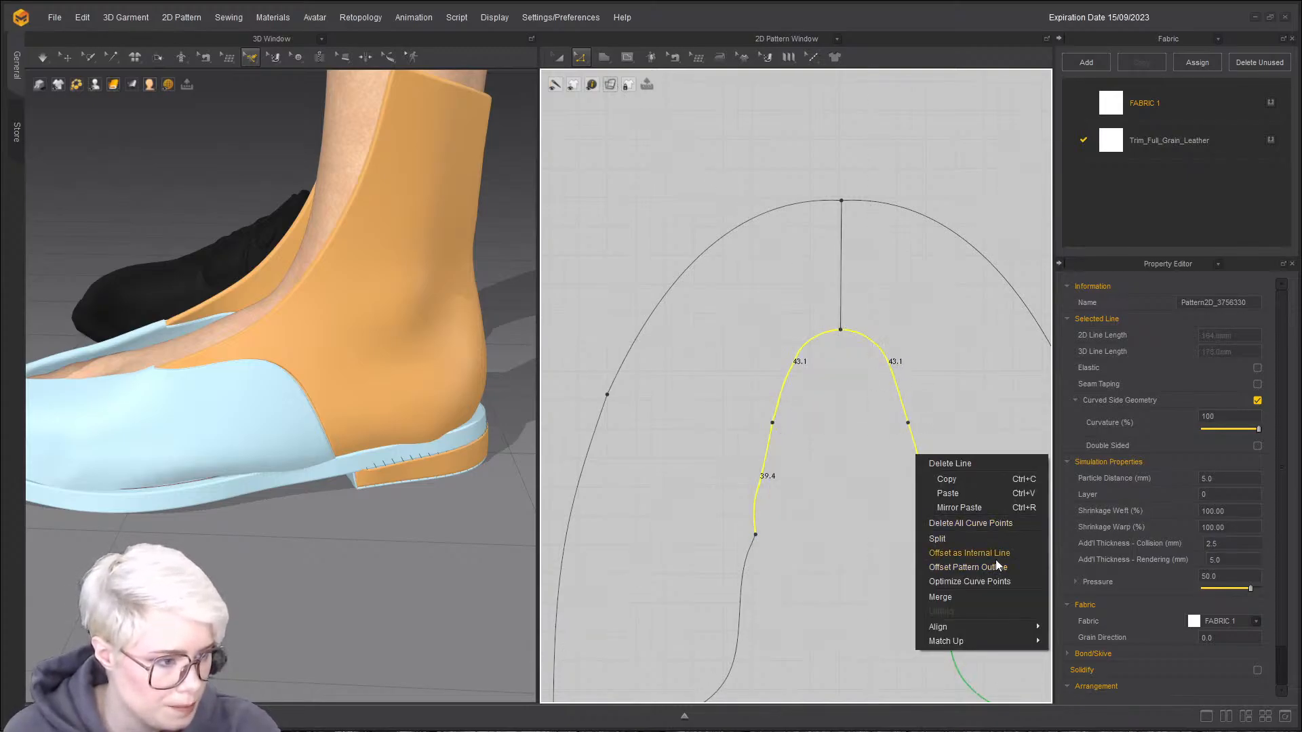
left_click(969, 553)
left_click(622, 413)
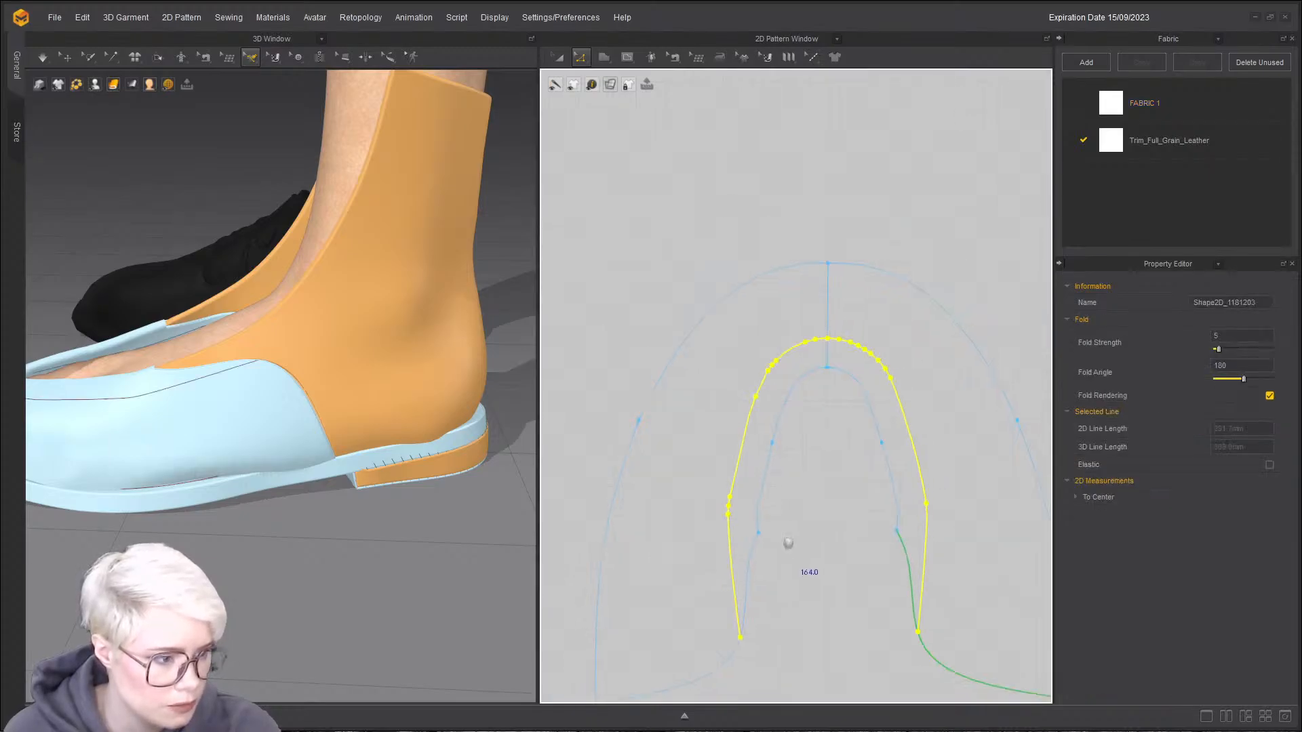
- Position the long rounded piece centrally just beneath the toe opening
right_click_drag(311, 436, 352, 414)
scroll(760, 437, "down", 1)
middle_click_drag(759, 439, 761, 398)
scroll(703, 361, "down", 1)
middle_click_drag(712, 288, 710, 237)
middle_click_drag(736, 564, 740, 498)
scroll(741, 499, "up", 1)
key("a")
left_click_drag(734, 558, 732, 345)
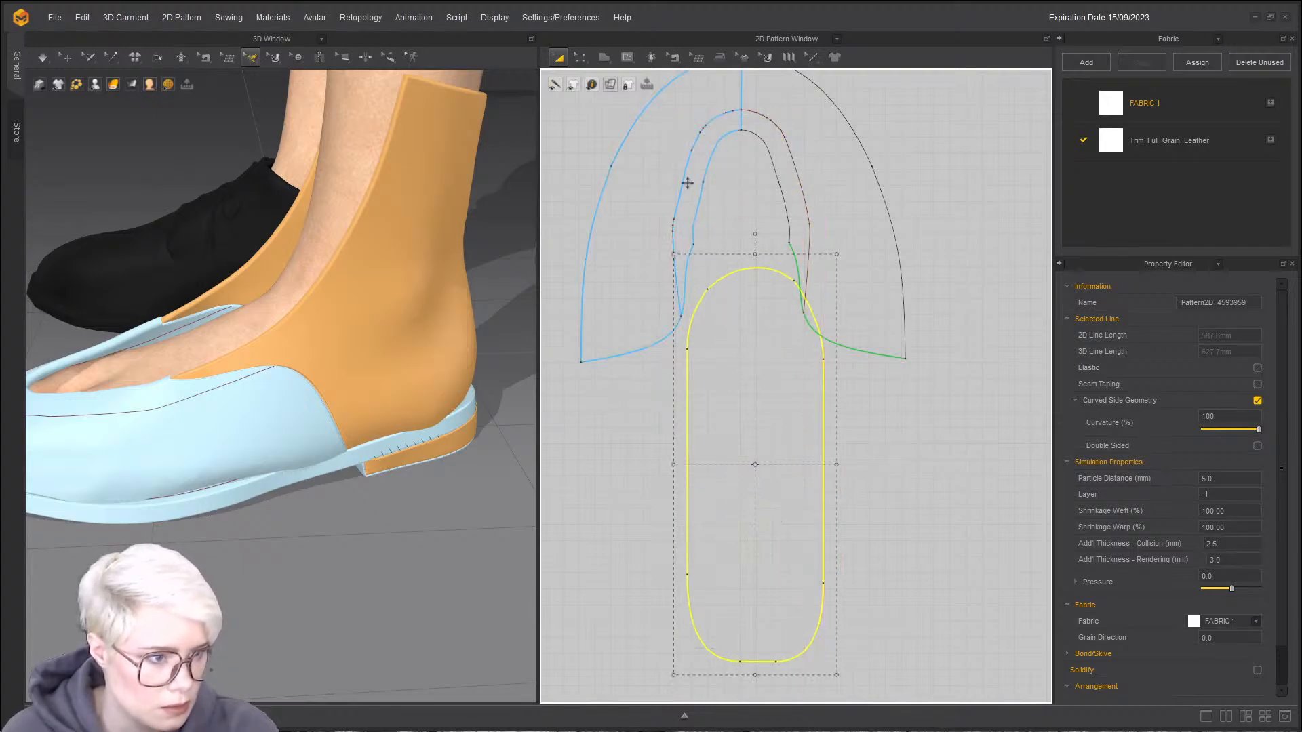
scroll(692, 200, "up", 3)
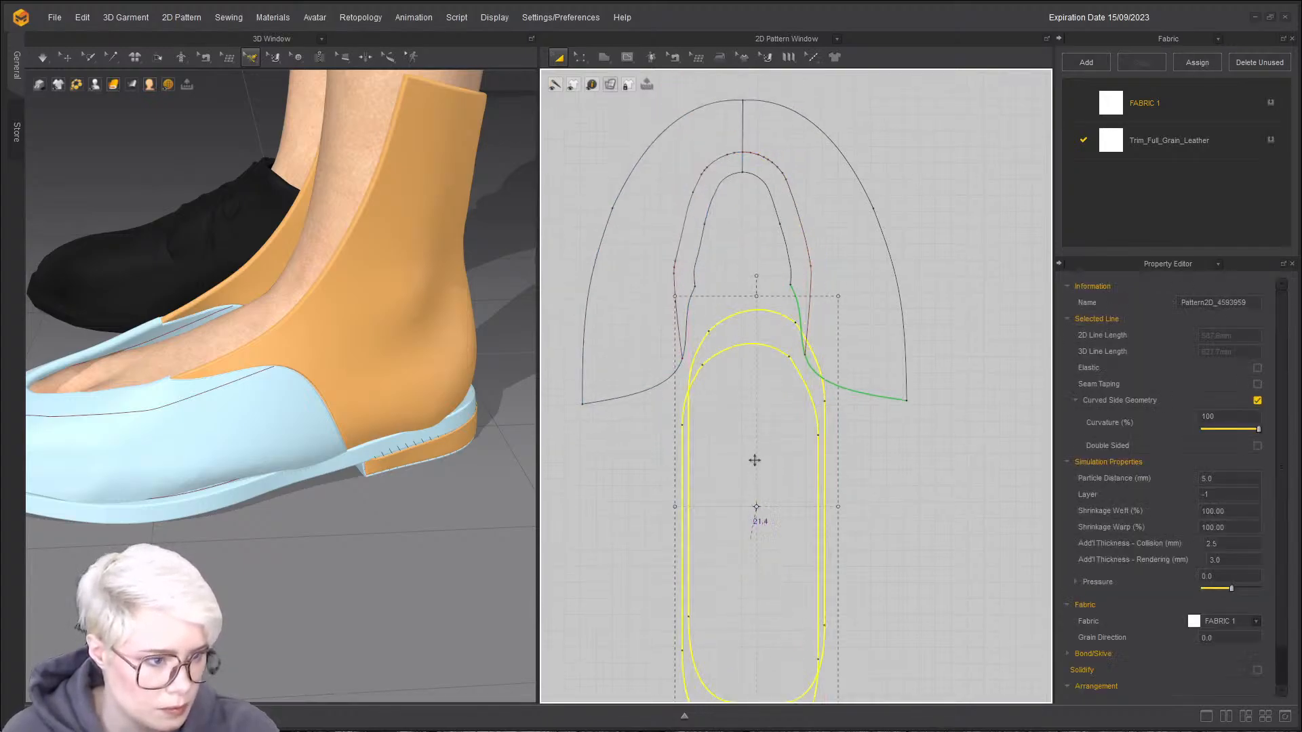
- Copy both halves of the toe opening's internal line and paste them centred onto the upper end of the long rounded piece
key("z")
left_click(679, 213)
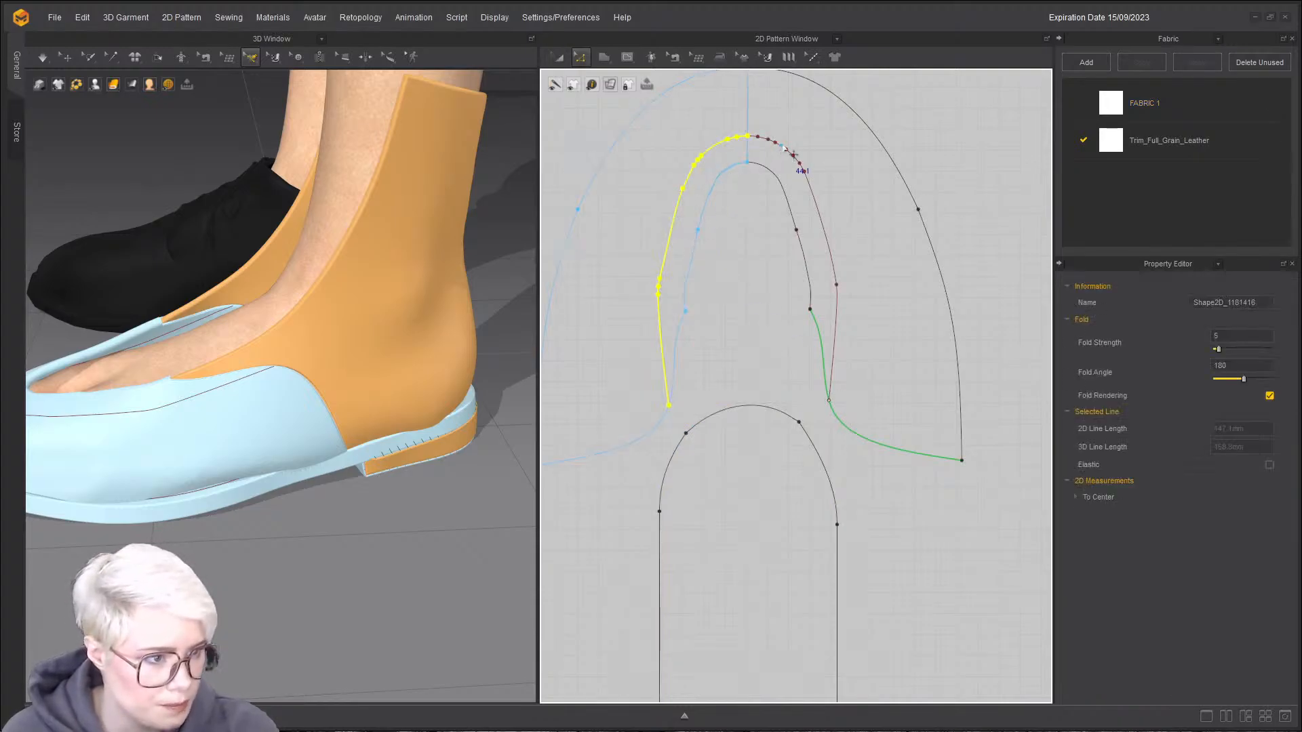
left_click(808, 187, "shift")
right_click(808, 187)
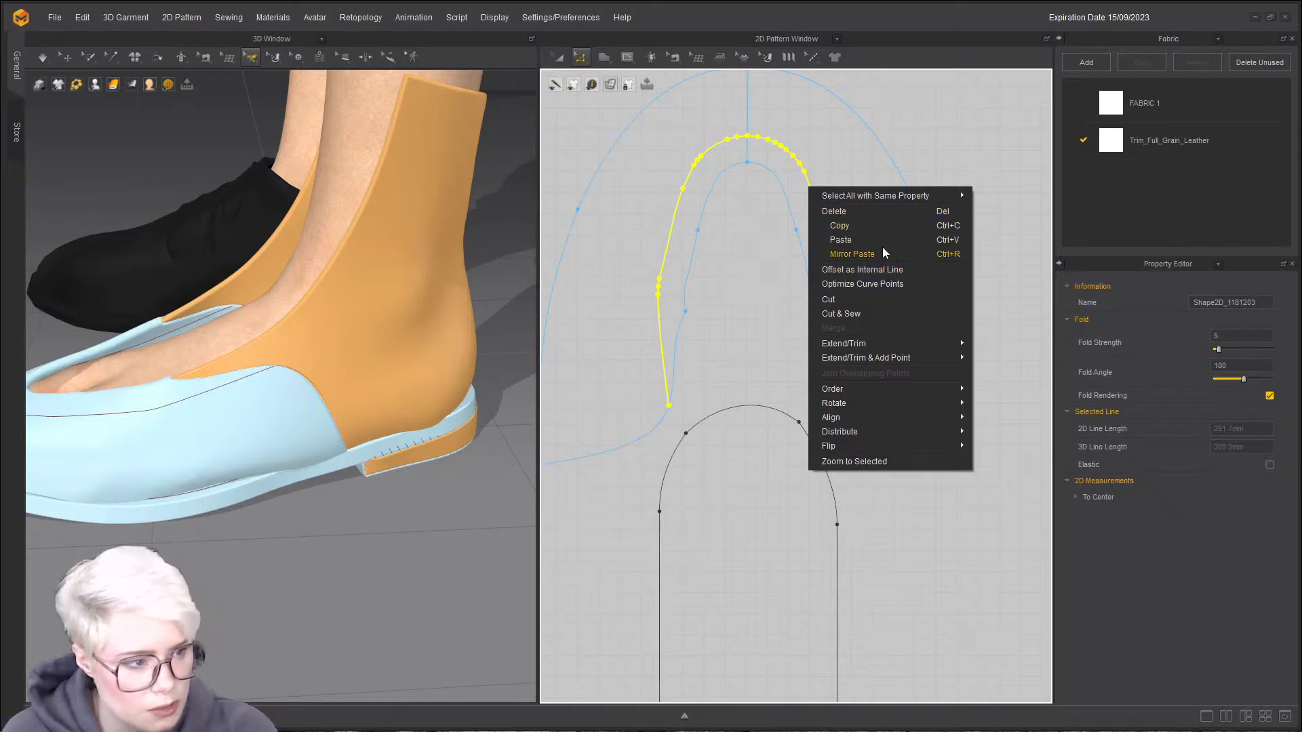
left_click(853, 226)
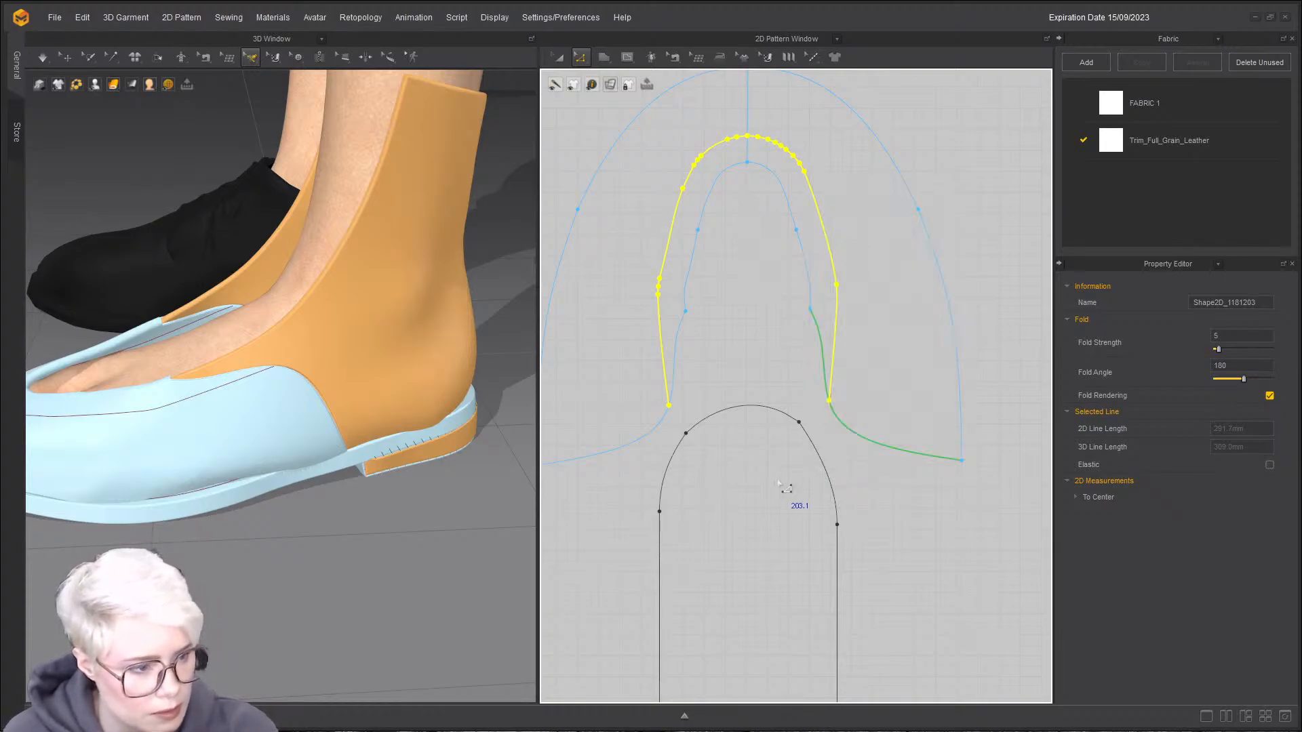
scroll(844, 416, "up", 2)
key("ctrl+v")
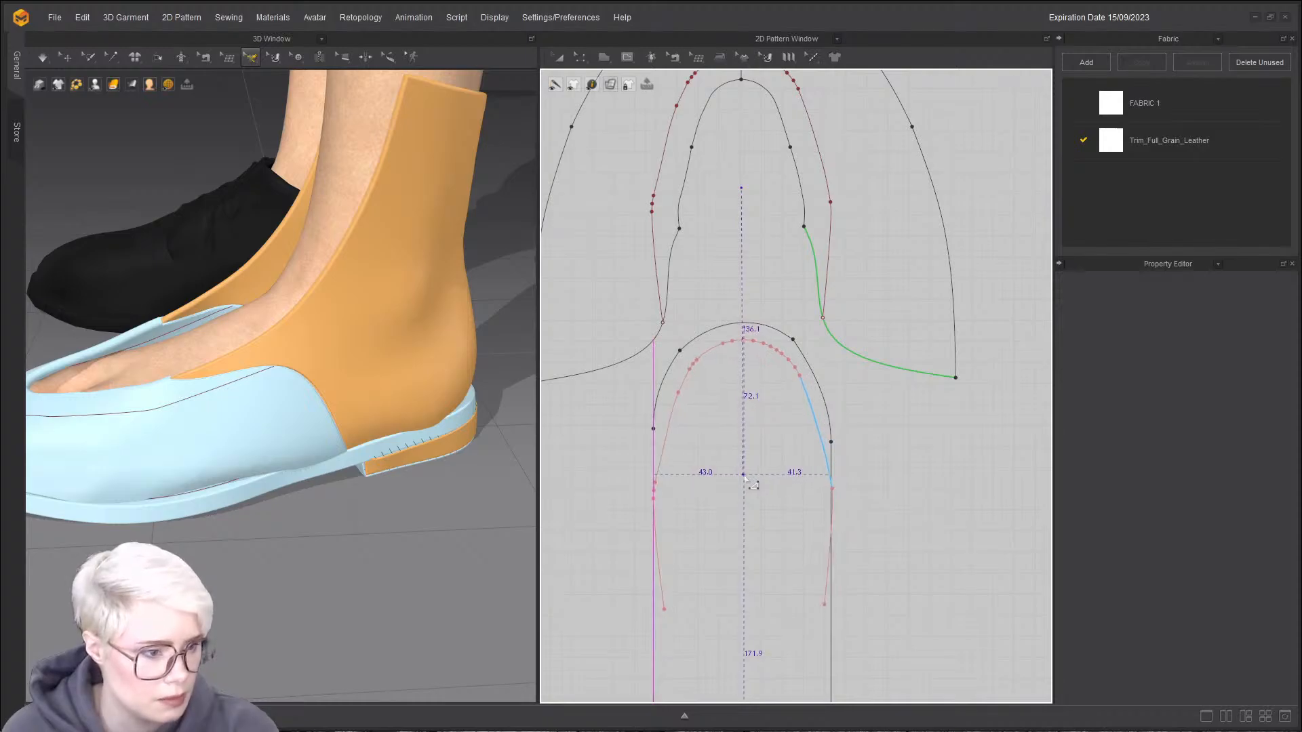
left_click(805, 524)
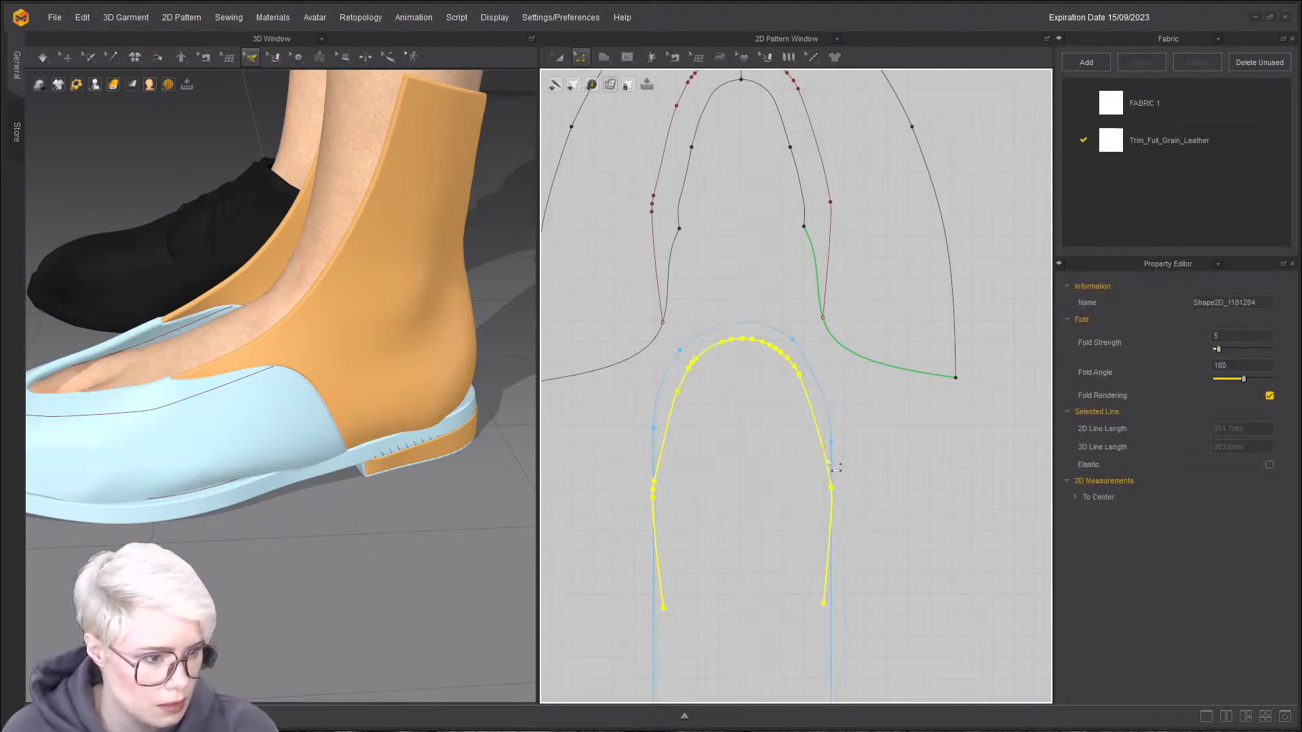
- Delete the lower tail segments on both sides of the pasted internal line, keeping the arch down to the long piece's side edges
scroll(851, 546, "up", 2)
left_click(923, 423)
left_click(637, 591)
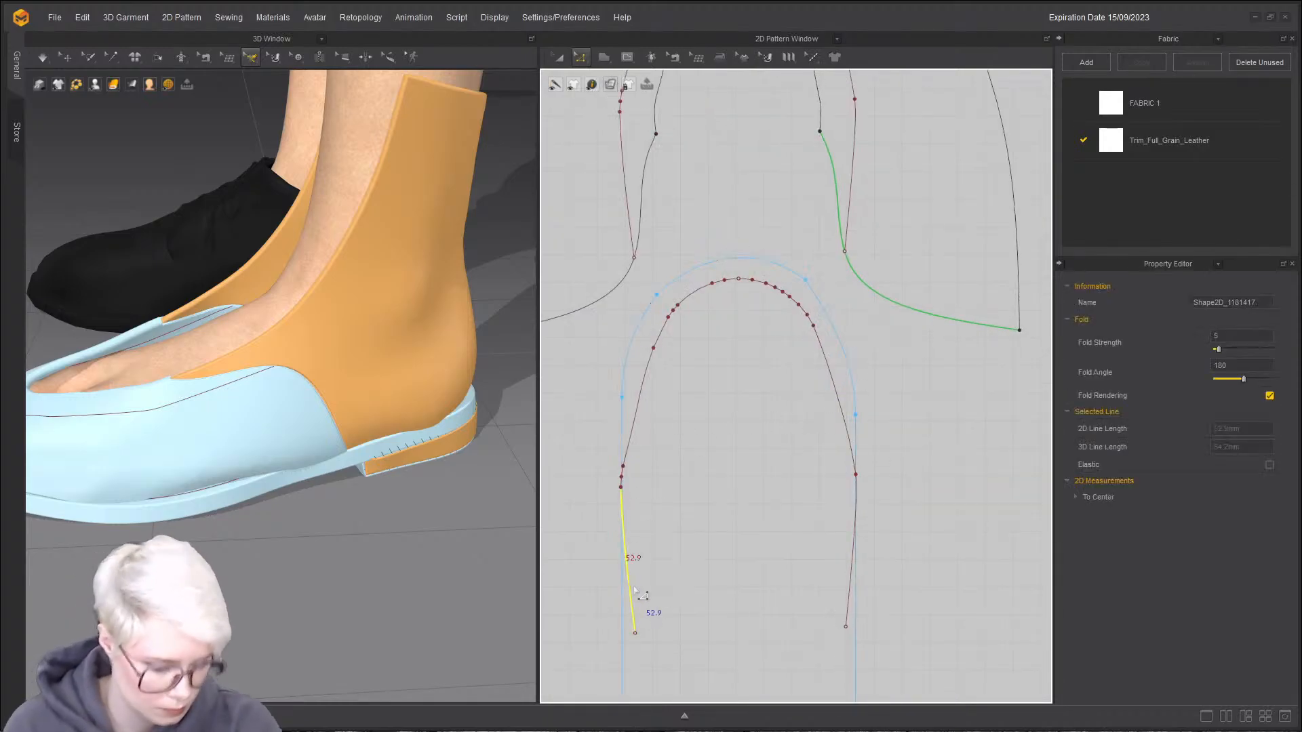
left_click(762, 616)
left_click(856, 578)
key("Delete")
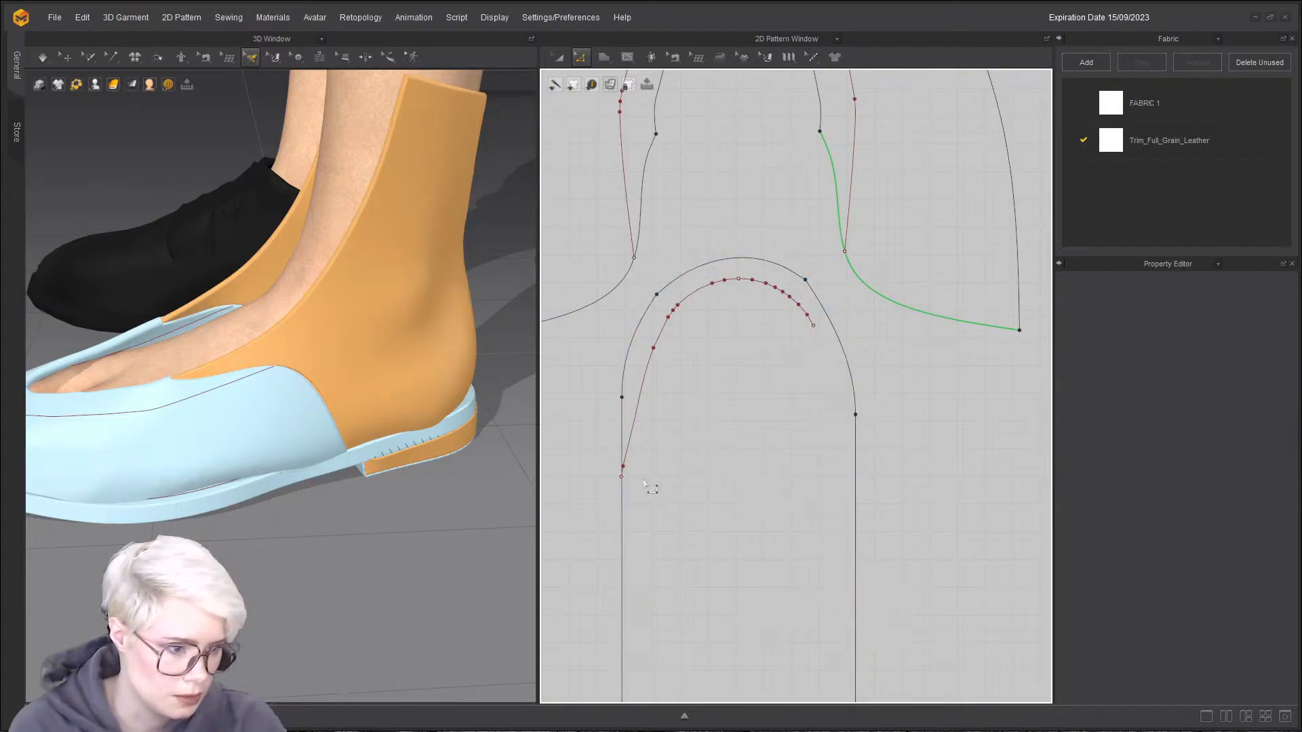
key("ctrl+z")
left_click(844, 634)
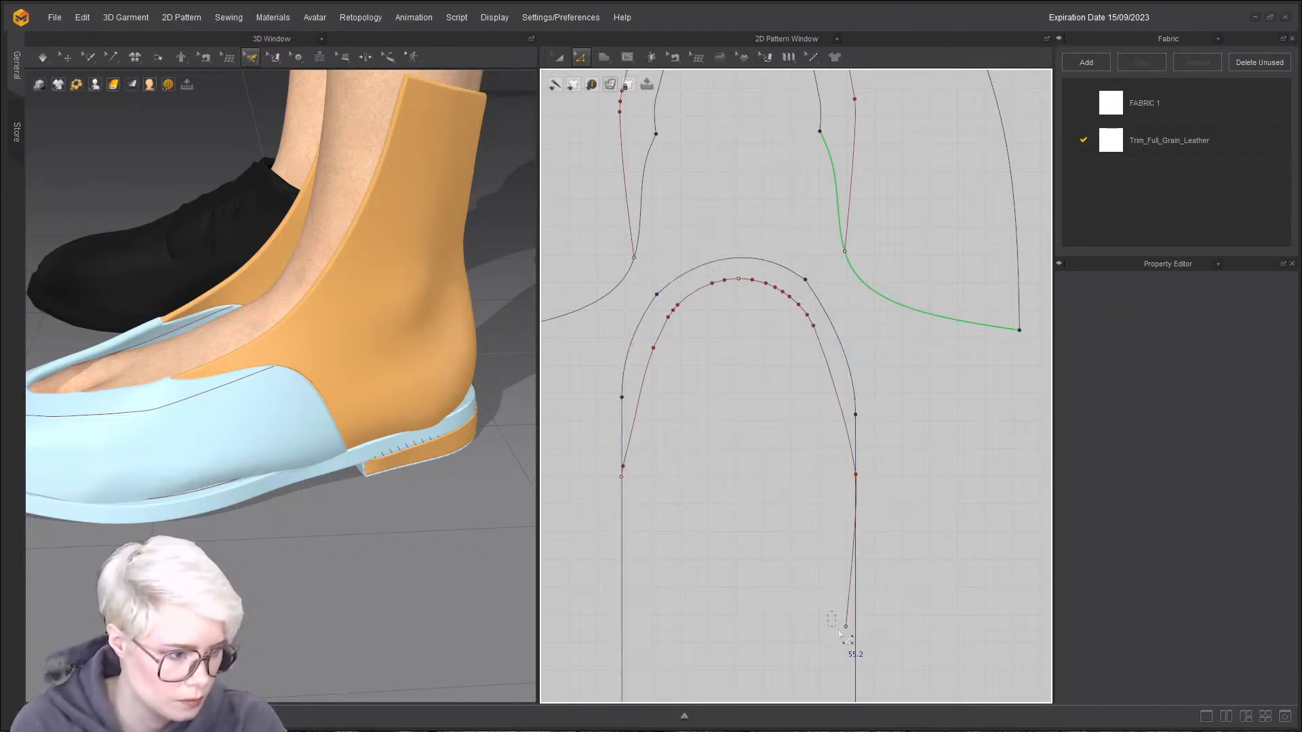
left_click(847, 630)
key("Delete")
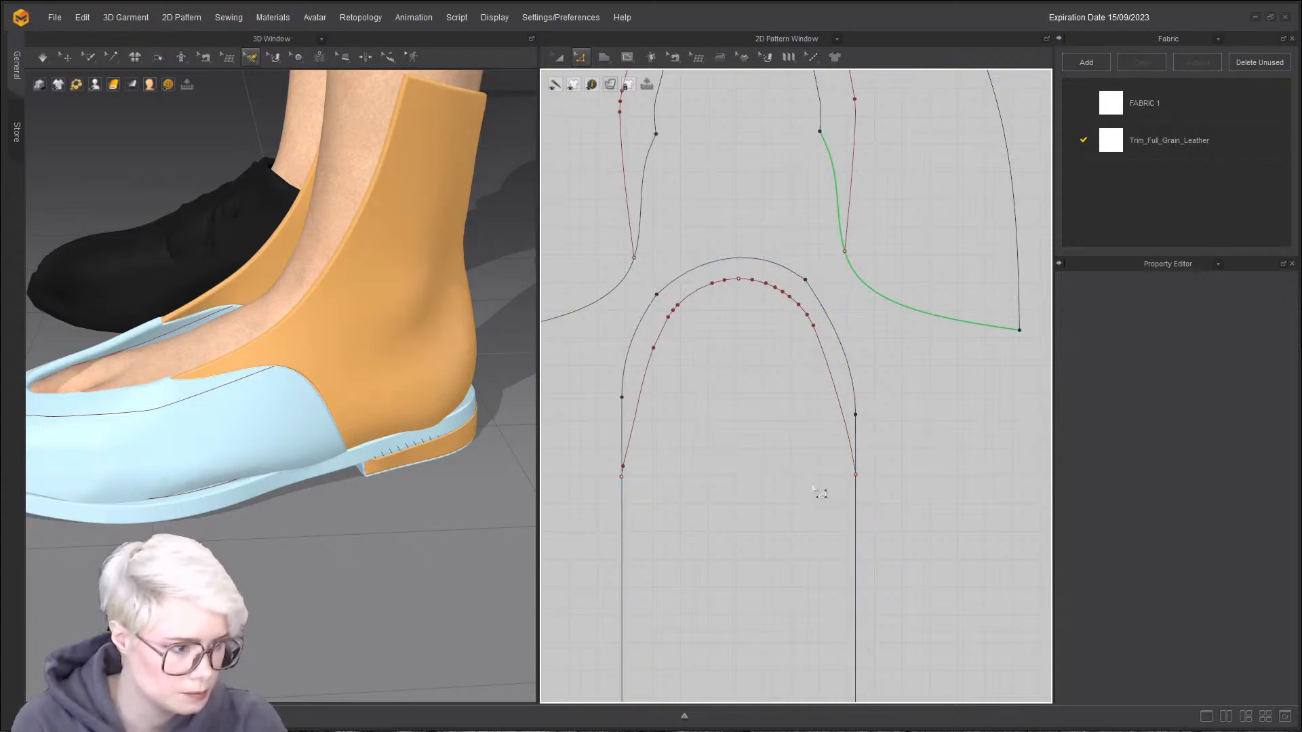
- Try to cut the long rounded piece along both halves of the arched internal line
left_click(643, 400)
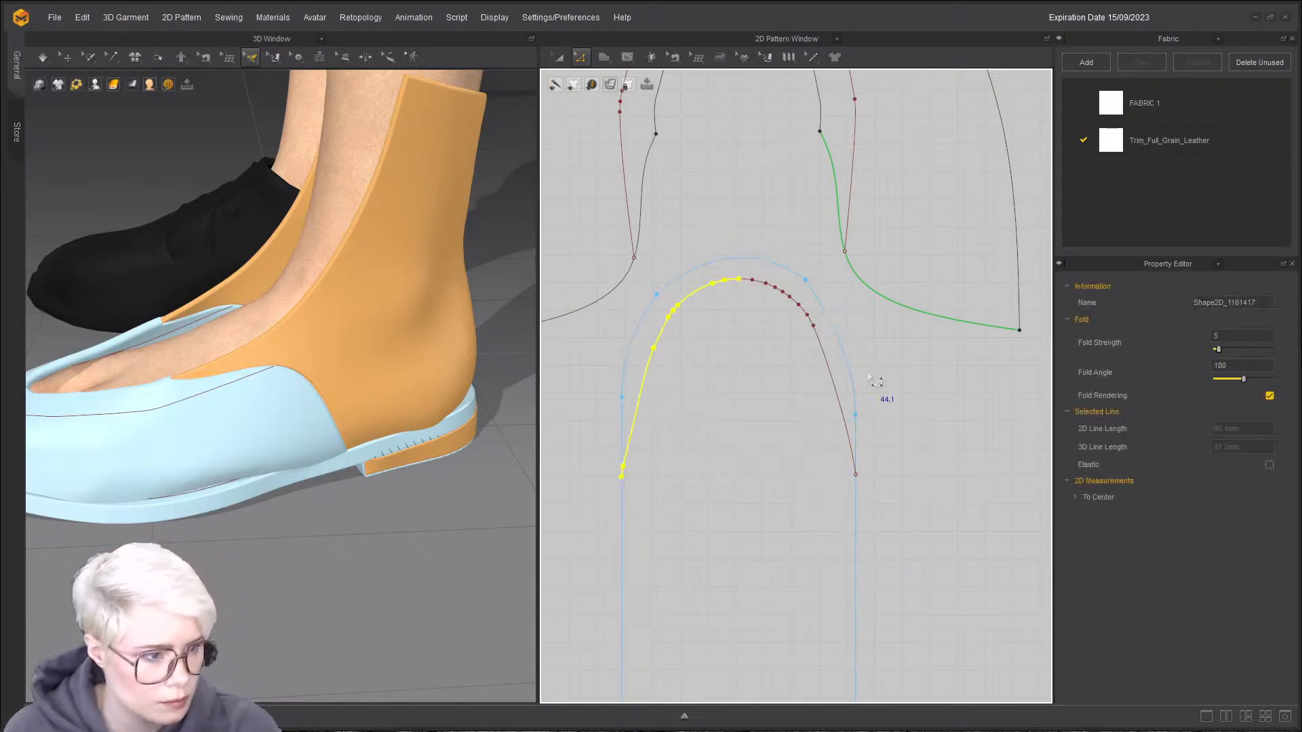
left_click(832, 375, "shift")
right_click(829, 370)
left_click(884, 497)
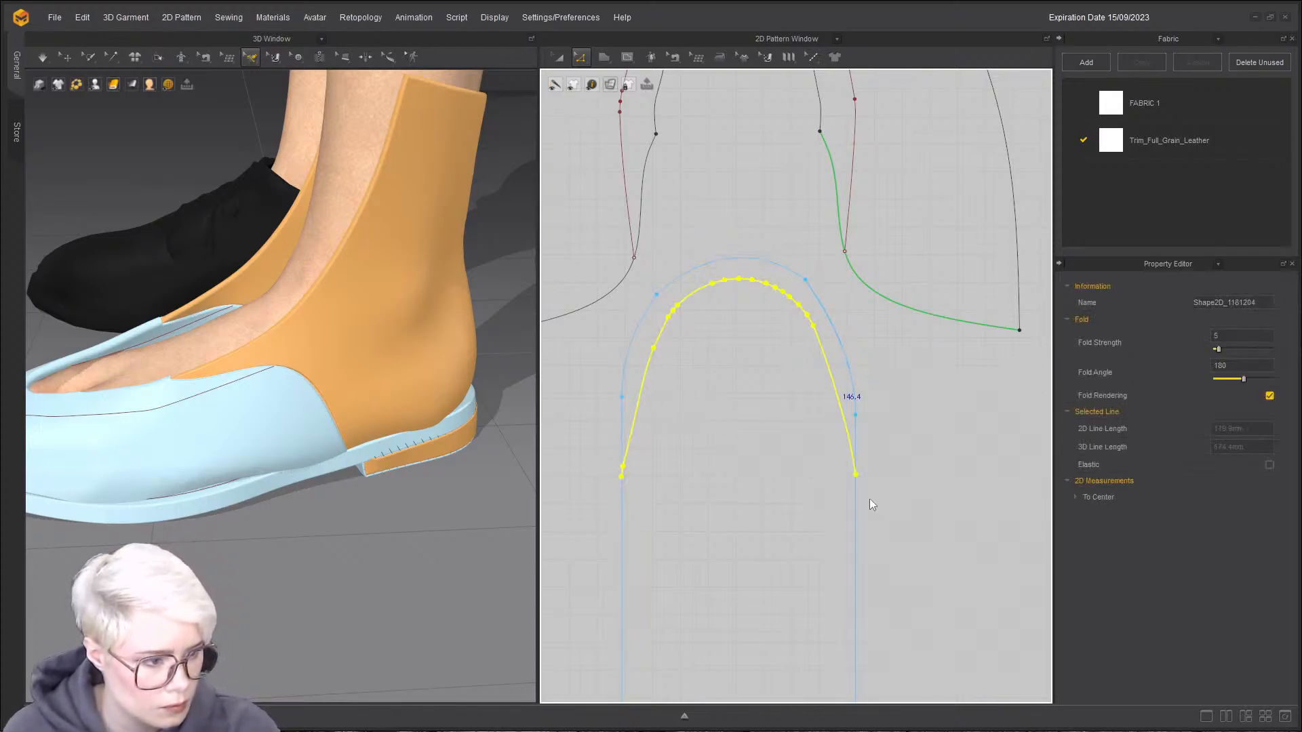
left_click(644, 394)
- Join the two halves of the arched internal line by merging their overlapping endpoints at the apex
scroll(661, 372, "up", 6)
left_click(859, 337)
scroll(860, 337, "down", 5)
scroll(848, 272, "up", 5)
scroll(822, 271, "down", 2)
middle_click_drag(821, 261, 772, 351)
left_click(810, 327)
right_click(812, 325)
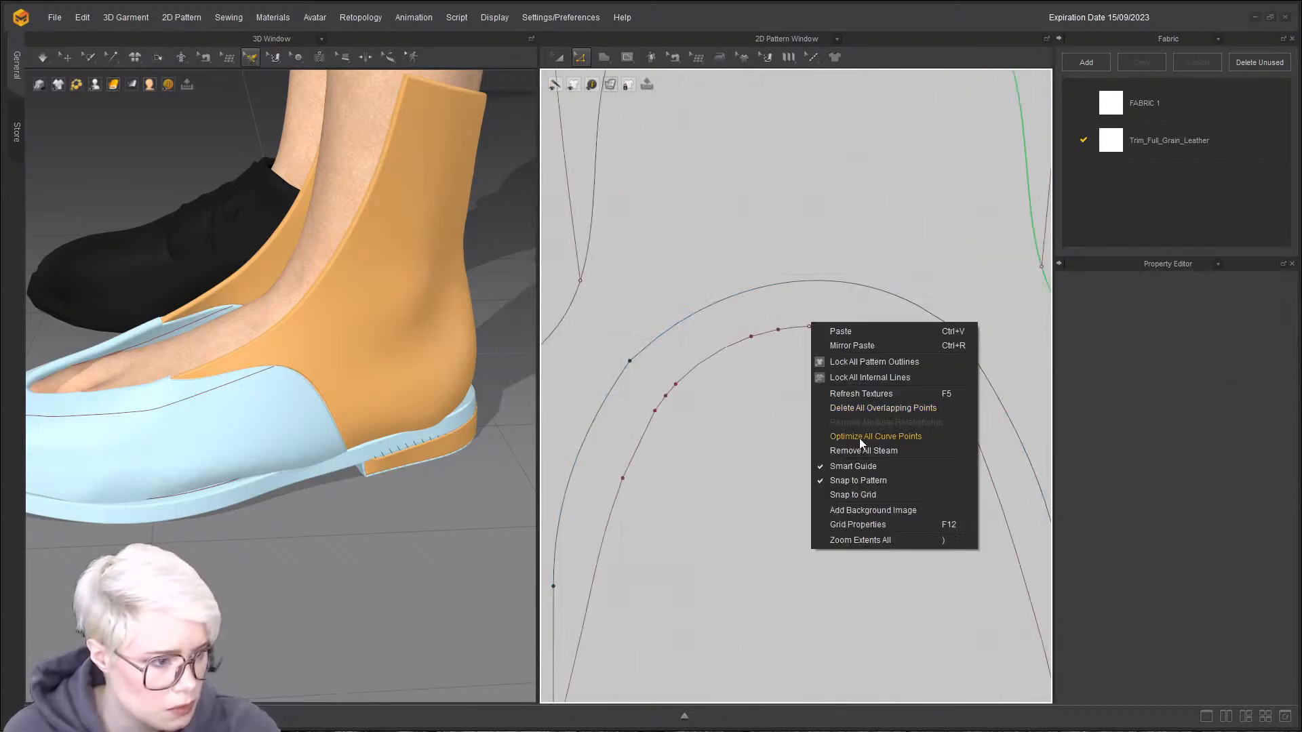
left_click(777, 328)
left_click(809, 327)
right_click(809, 327)
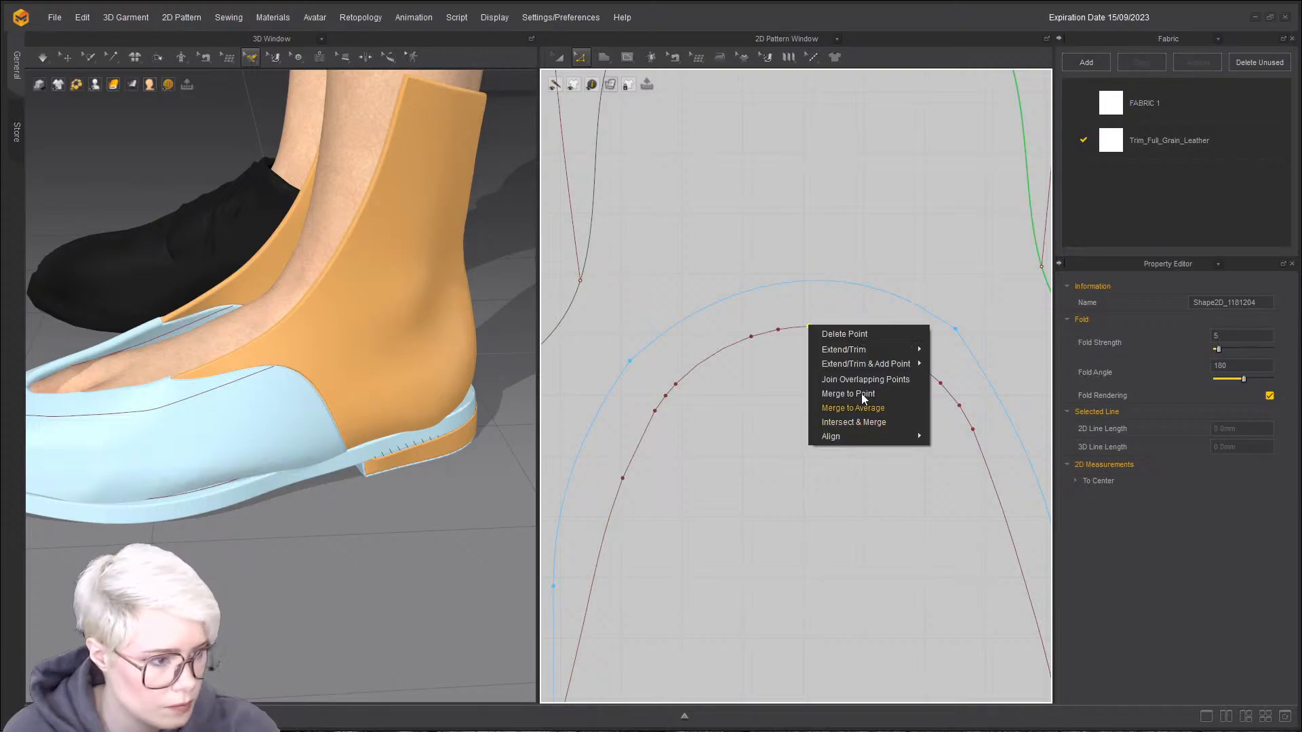
left_click(870, 407)
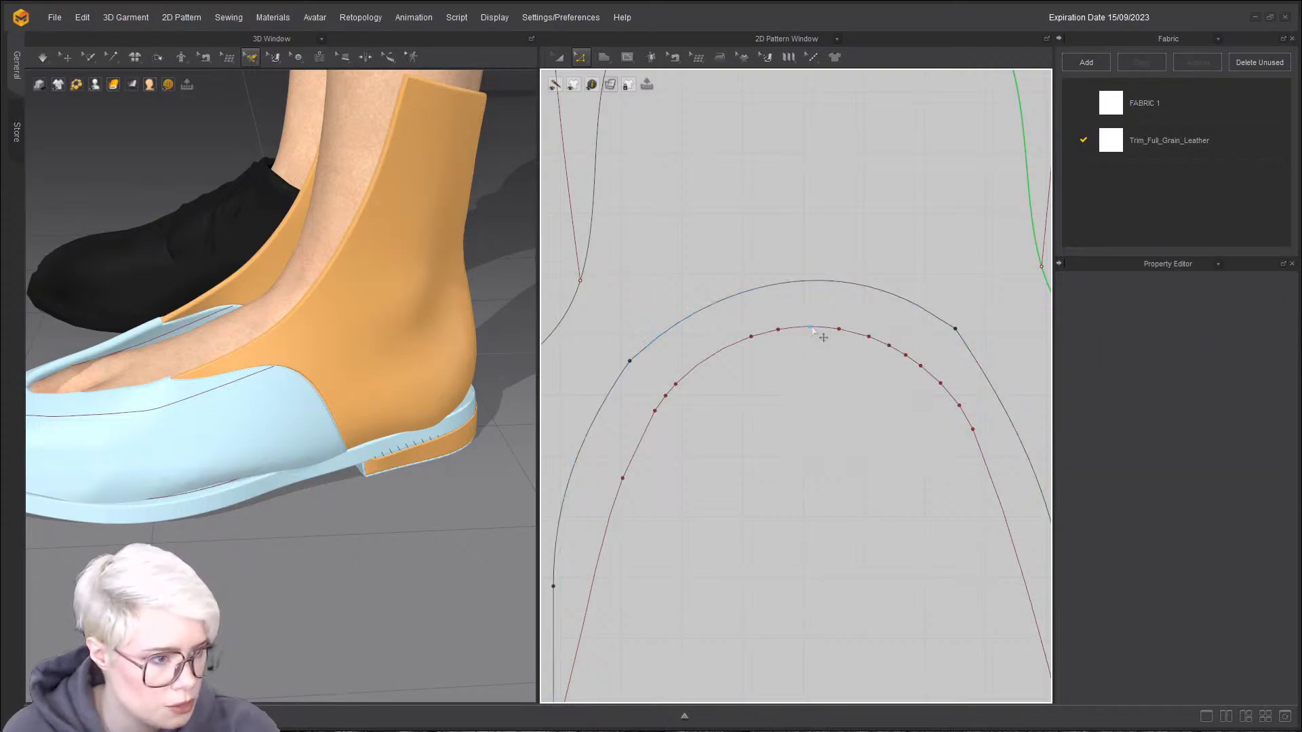
- Try to cut the long rounded piece along the joined arched line
left_click(724, 350)
right_click(724, 348)
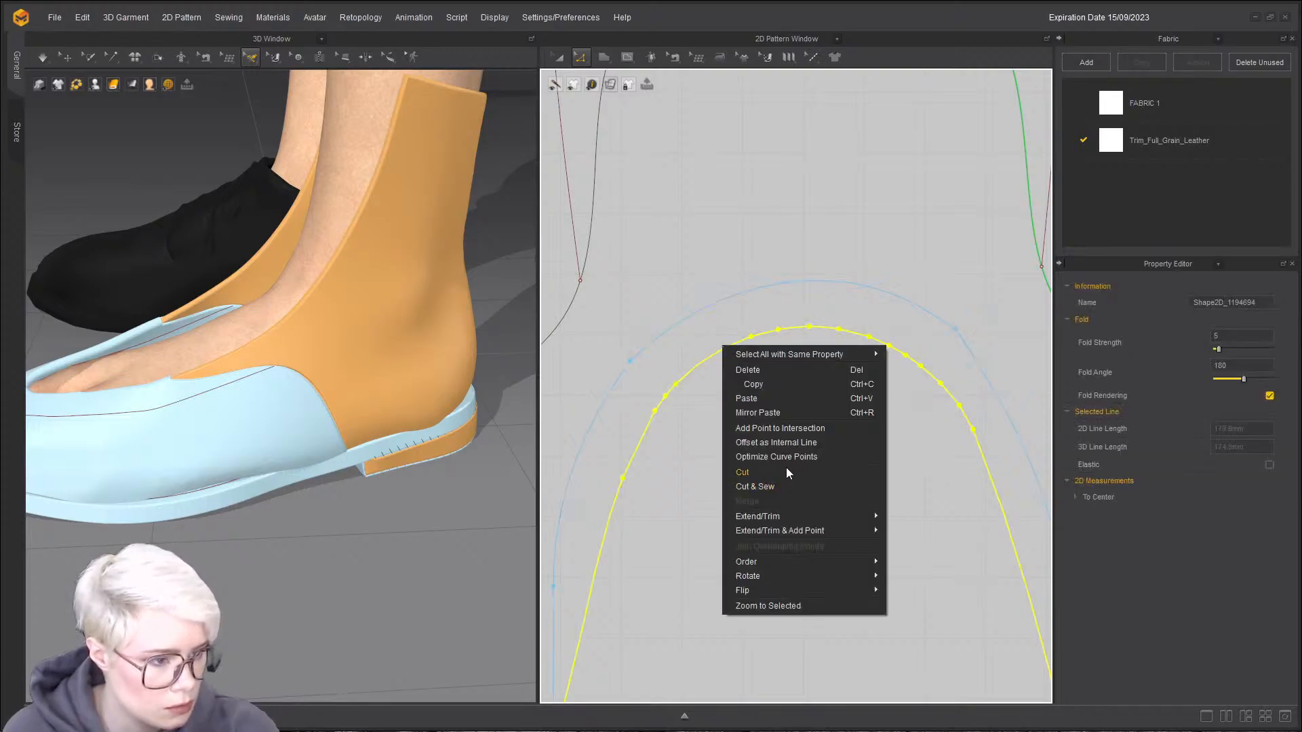
left_click(787, 467)
left_click(644, 392)
- Trim the short end segment at the arched line's left foot to the pattern outline, adding a point there
scroll(719, 457, "down", 2)
scroll(732, 458, "down", 1)
scroll(680, 459, "up", 5)
left_click(611, 508)
scroll(589, 487, "up", 1)
left_click(632, 444)
middle_click_drag(734, 438, 659, 415)
scroll(658, 414, "down", 3)
middle_click_drag(827, 407, 744, 404)
scroll(721, 416, "up", 3)
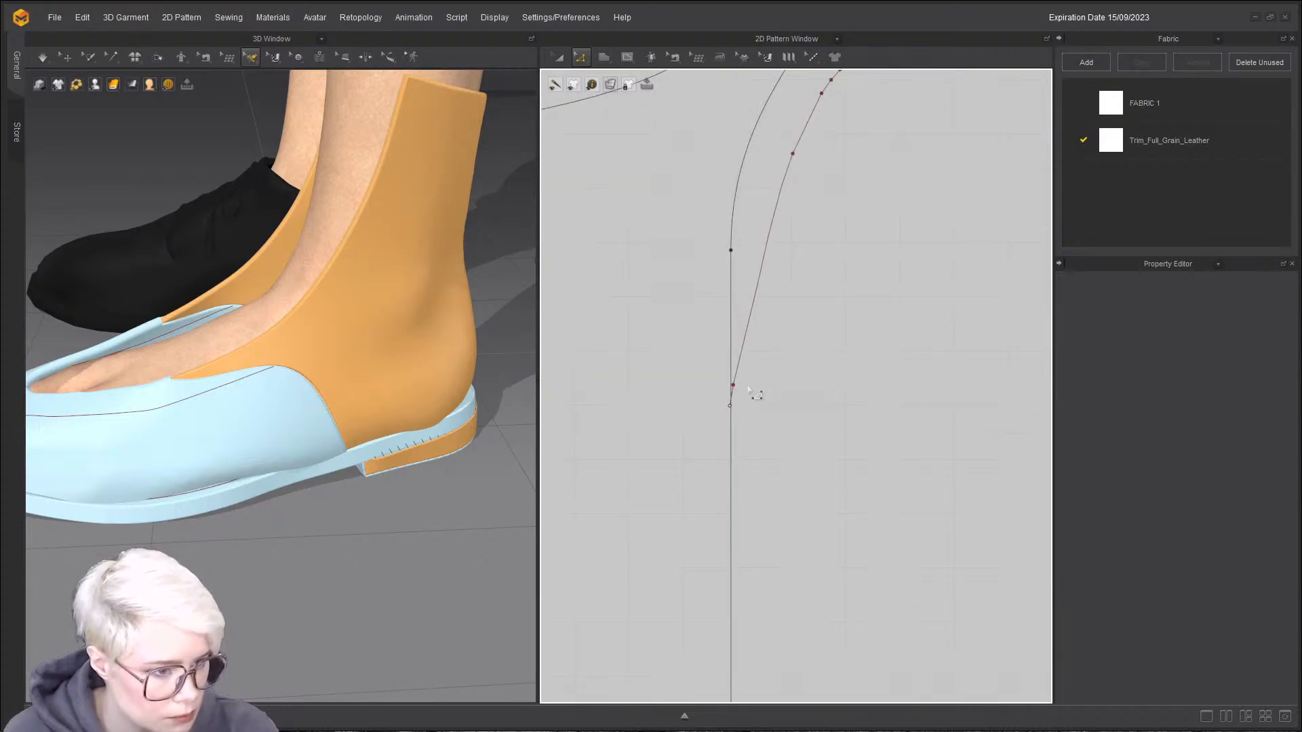
left_click(732, 400)
left_click(820, 407)
scroll(746, 397, "up", 3)
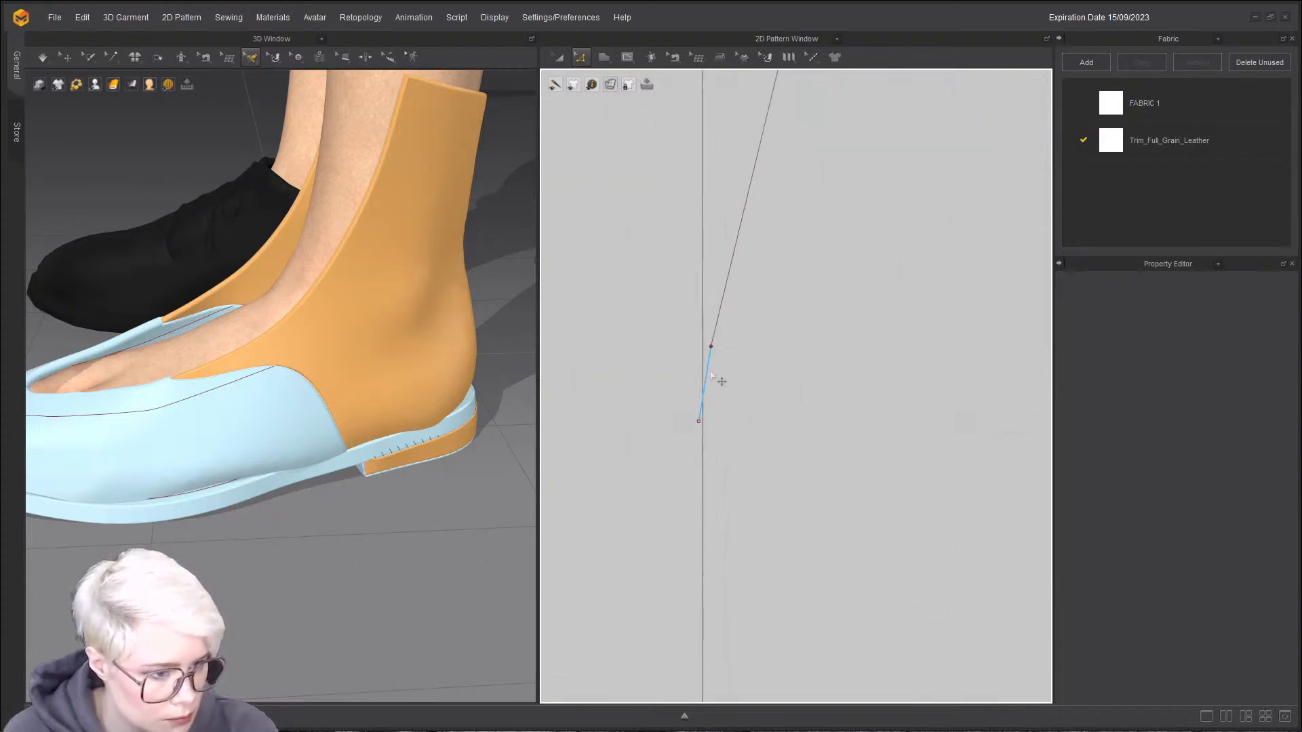
right_click(707, 377)
mouse_move(802, 581)
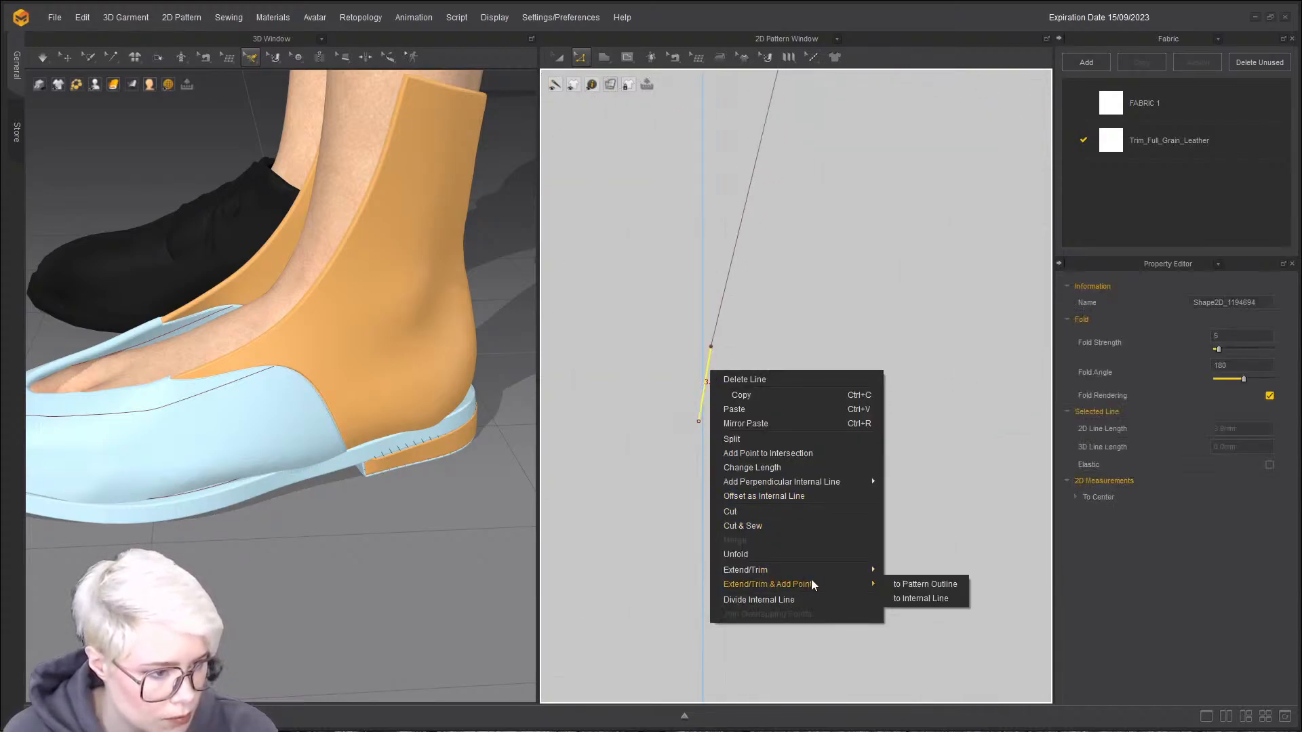
left_click(906, 587)
- Trim the arched line's right foot so that it ends on the long piece's side outline
scroll(950, 527, "down", 3)
middle_click_drag(990, 448, 871, 426)
scroll(871, 426, "down", 3)
middle_click_drag(1038, 426, 857, 441)
scroll(851, 466, "up", 2)
left_click(833, 444)
right_click(833, 442)
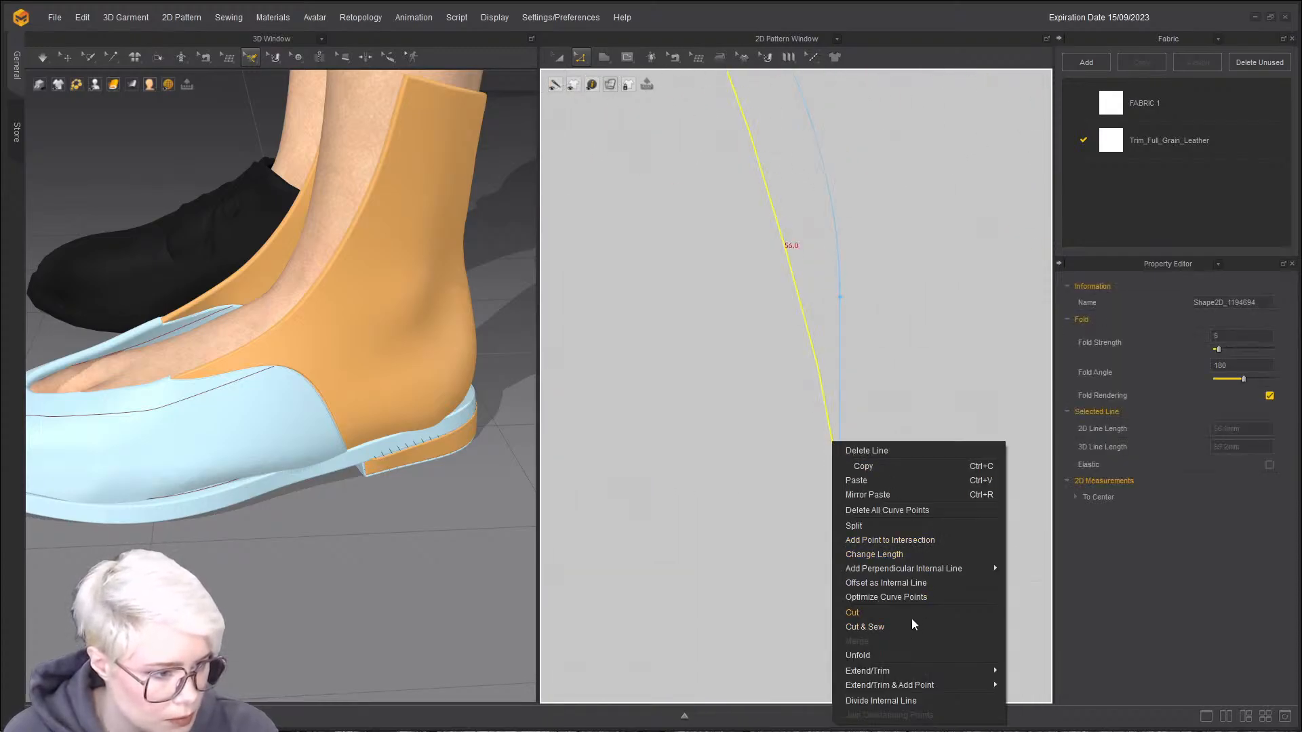
mouse_move(907, 675)
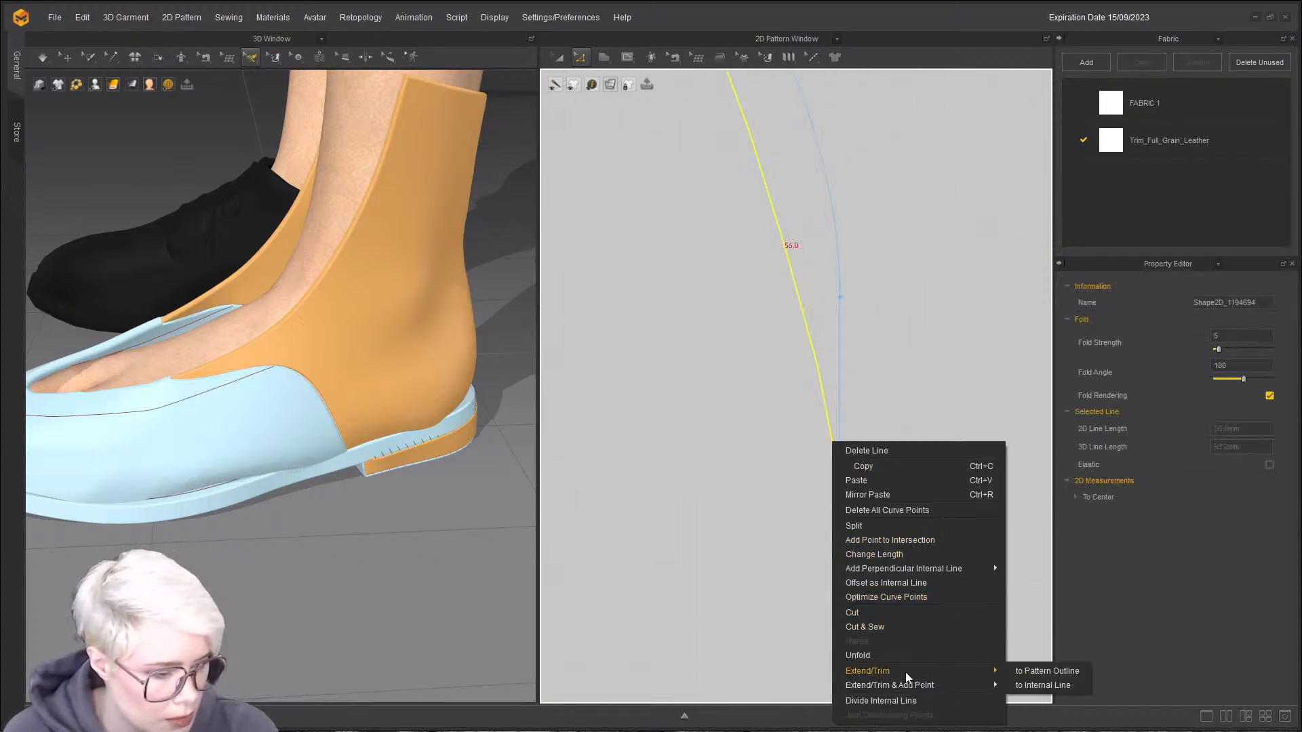
left_click(1069, 685)
- Try to cut the long rounded piece along the arched line with its trimmed ends
scroll(778, 524, "down", 3)
scroll(827, 420, "up", 3)
left_click(738, 442)
right_click(737, 442)
left_click(787, 557)
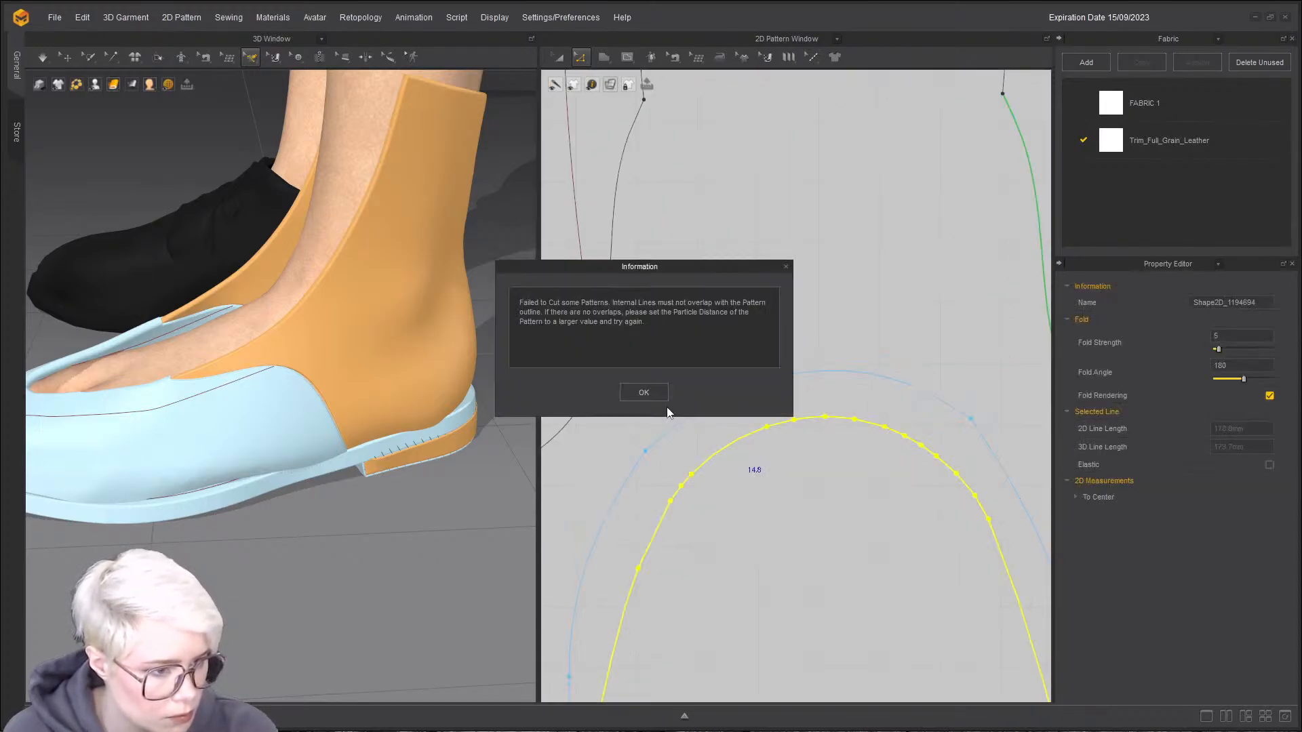
left_click(653, 398)
- Try again to trim the left foot's short end segment to the pattern outline with an added point
scroll(722, 440, "down", 3)
scroll(723, 475, "up", 4)
left_click(723, 482)
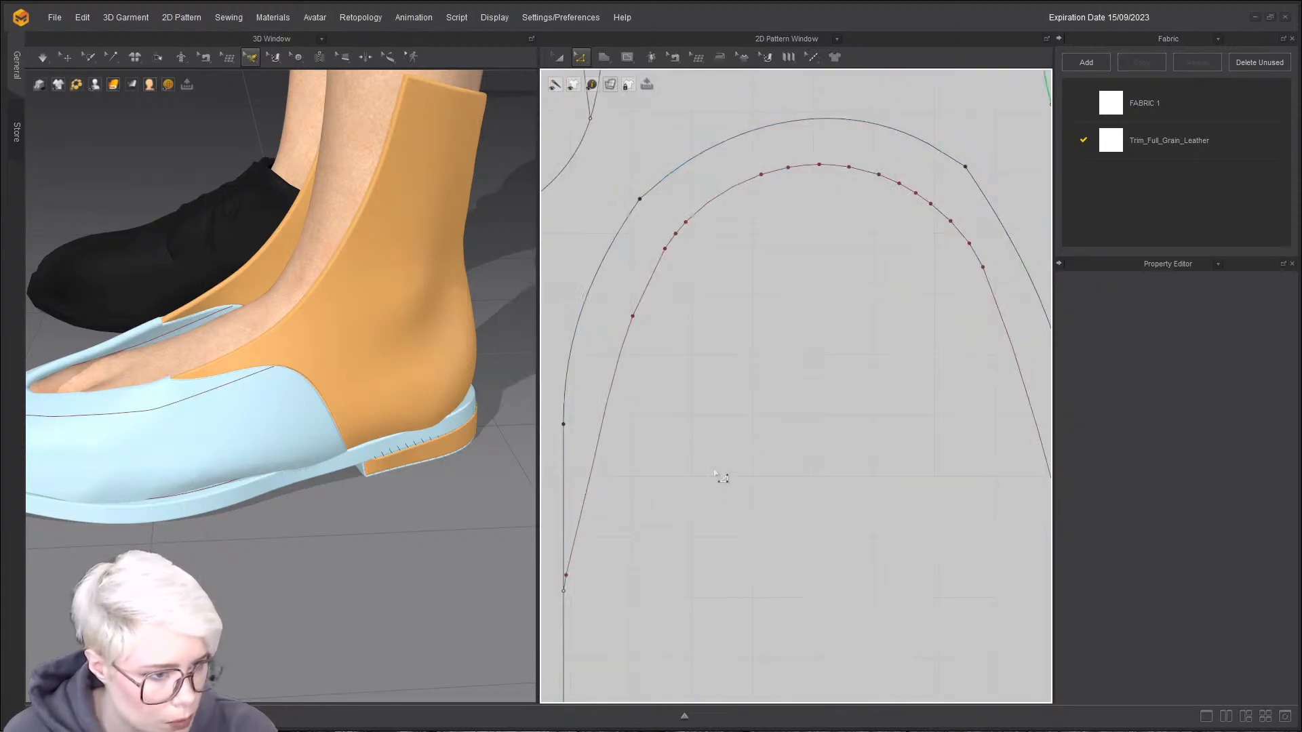
scroll(815, 349, "up", 1)
scroll(706, 459, "up", 2)
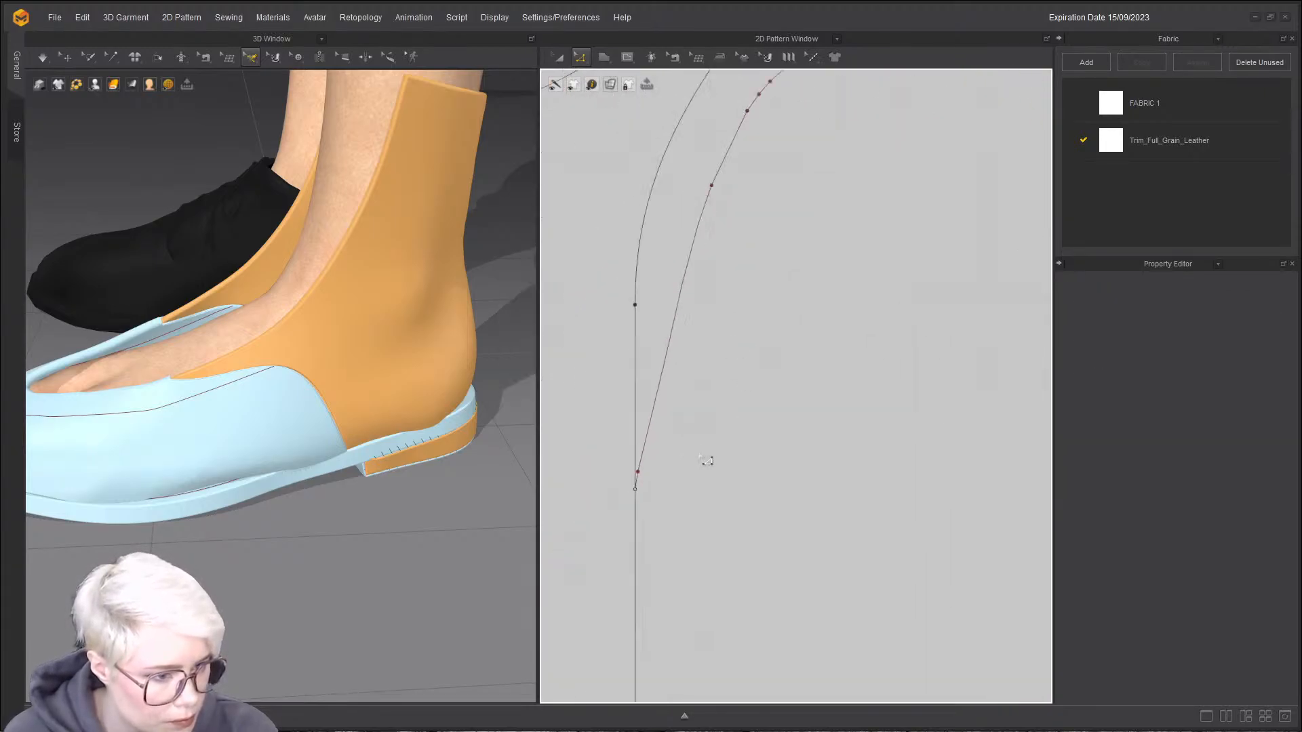
scroll(619, 499, "up", 5)
left_click(618, 492)
right_click(619, 493)
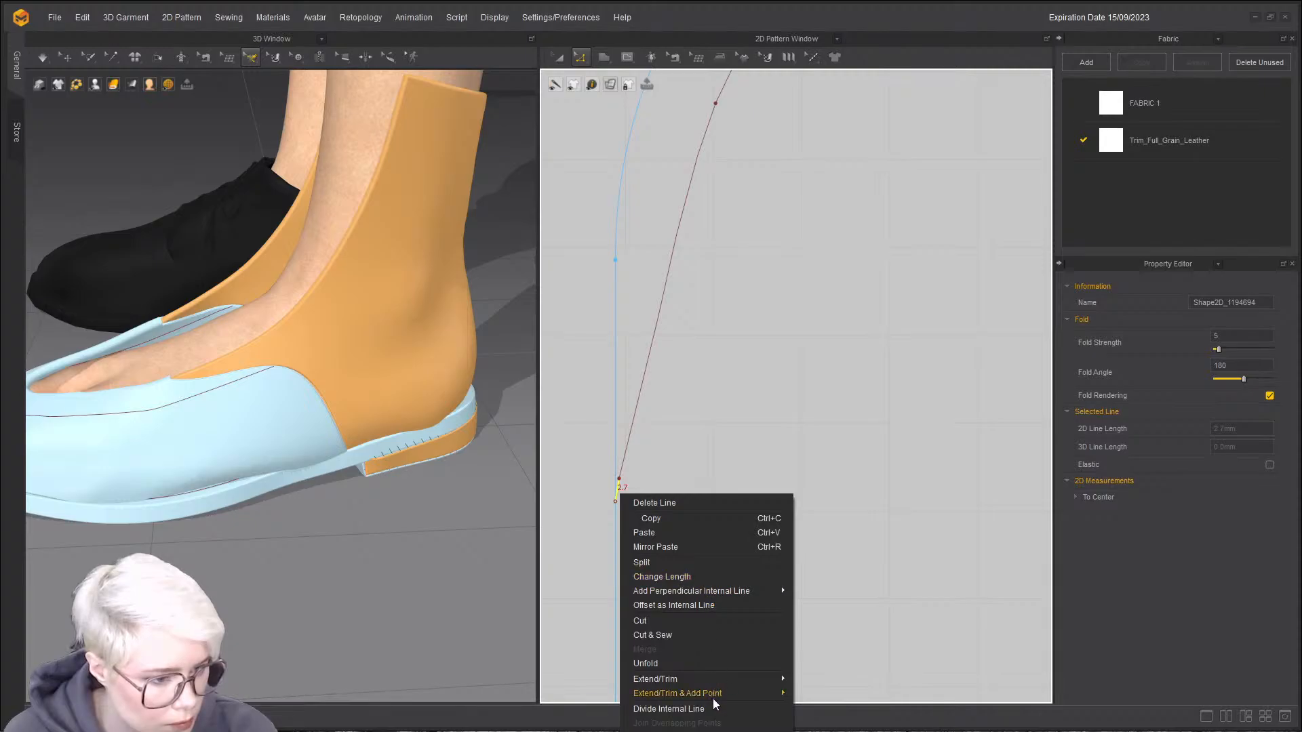
mouse_move(719, 693)
left_click(849, 694)
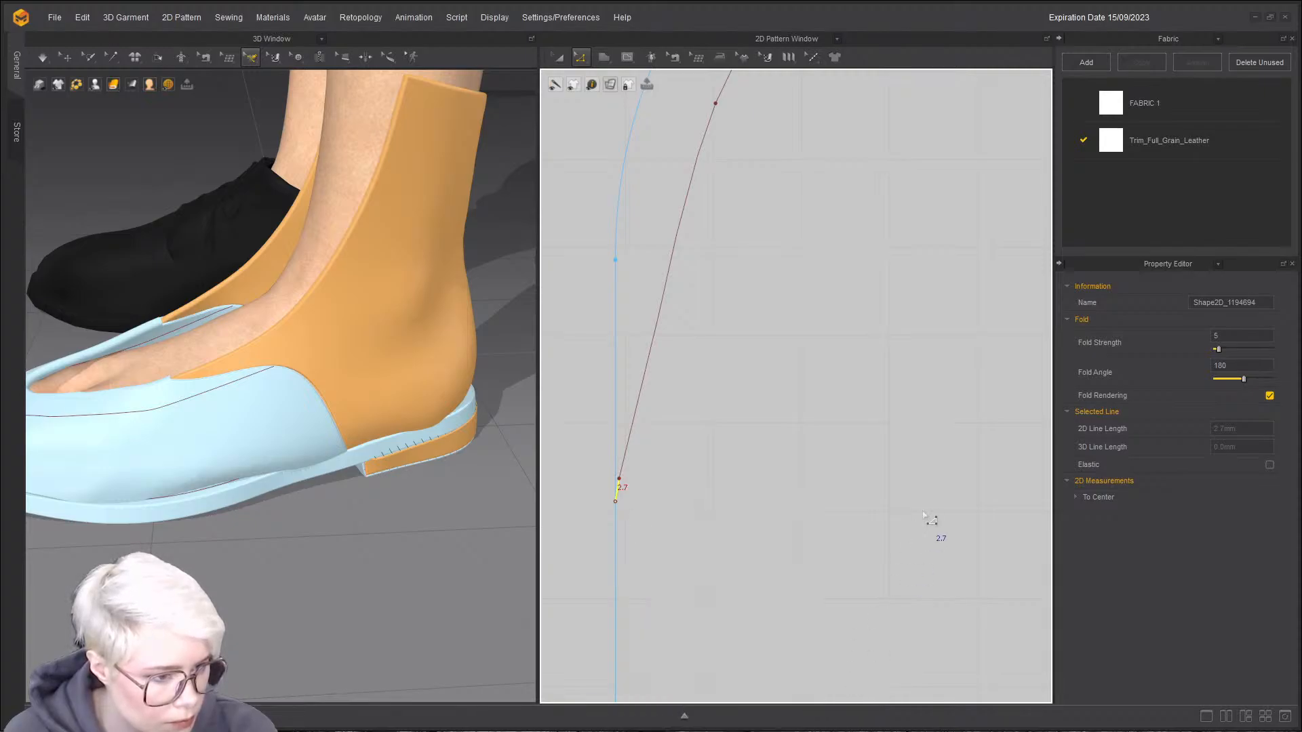
- Delete the short end segment at the arched line's left foot and extend the remaining line to the pattern outline, adding a point
scroll(933, 512, "down", 1)
middle_click_drag(910, 502, 815, 476)
scroll(619, 461, "up", 4)
middle_click_drag(619, 461, 912, 407)
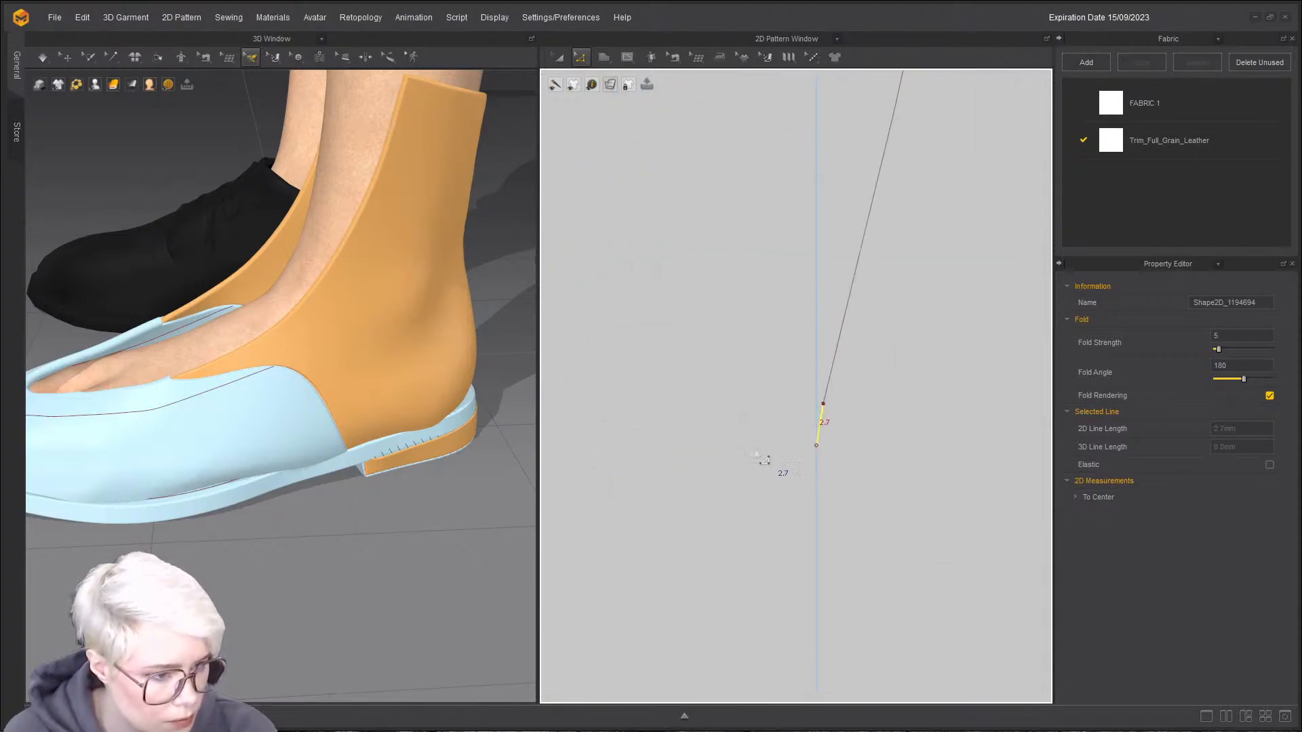
left_click(816, 448)
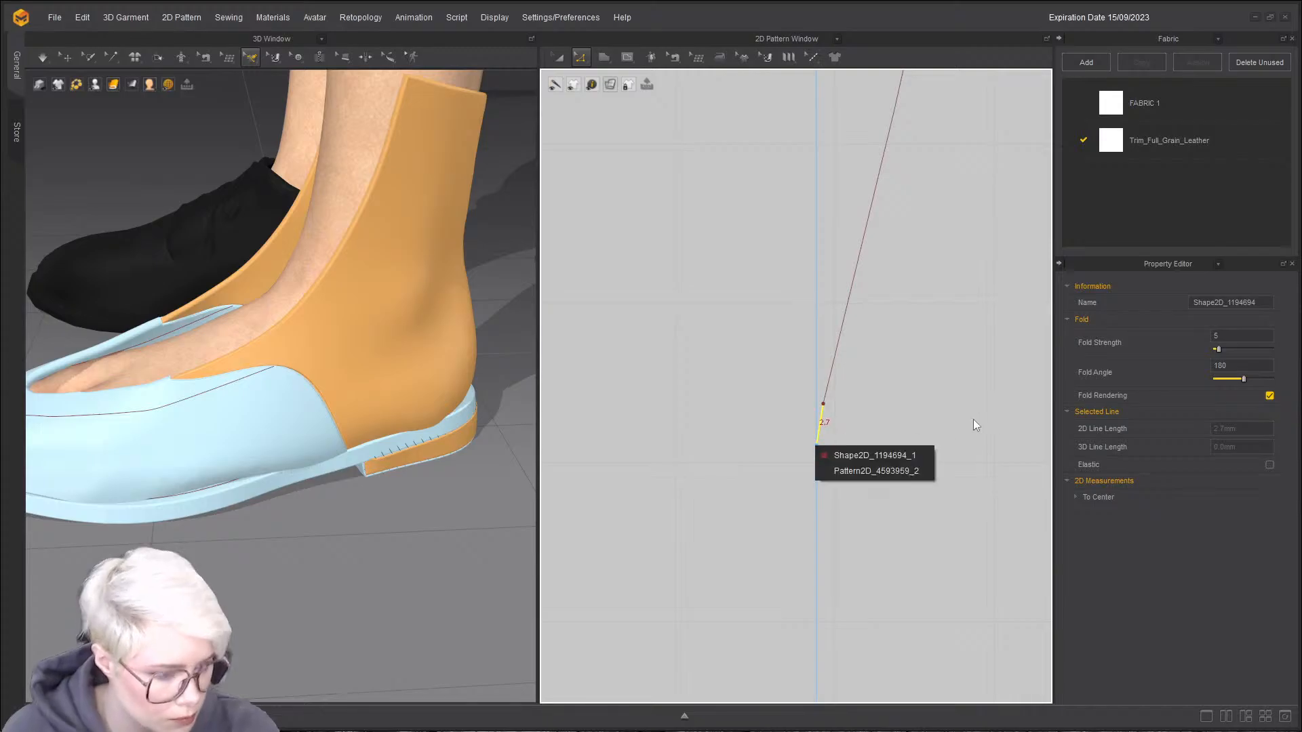
left_click(873, 457)
right_click(831, 381)
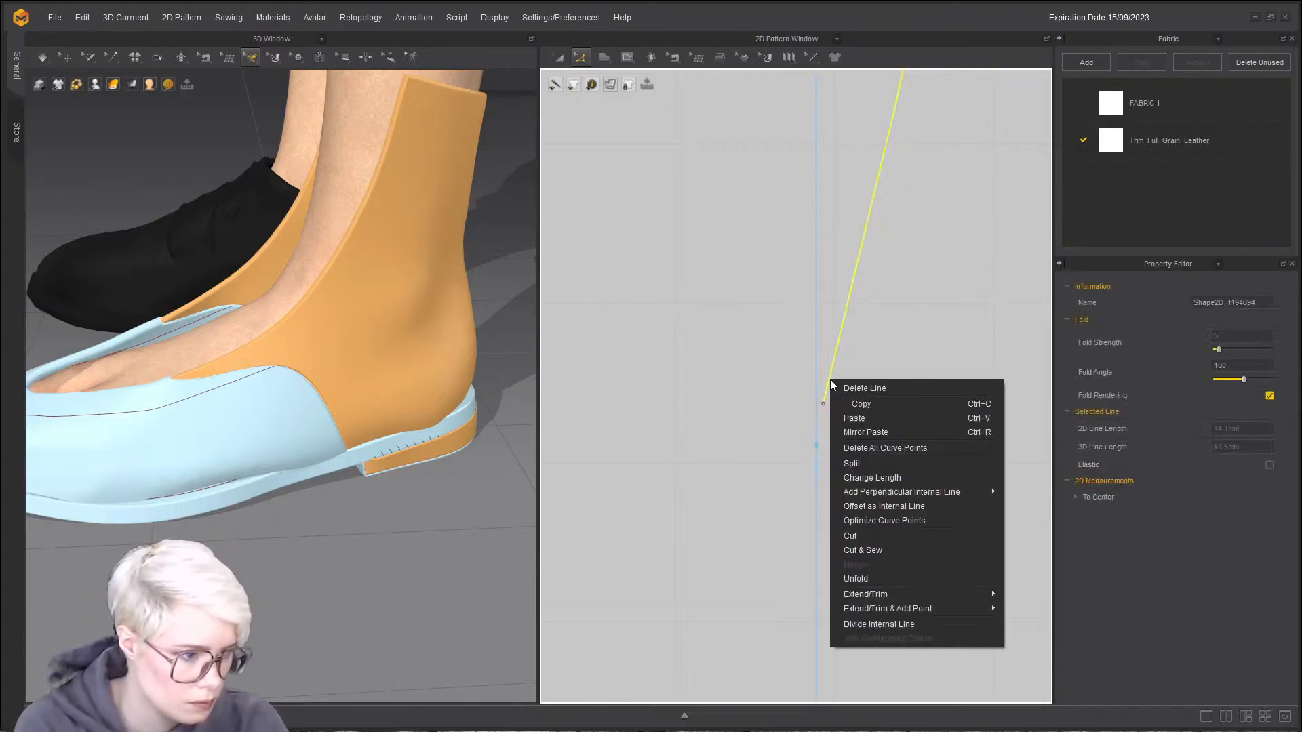
mouse_move(889, 608)
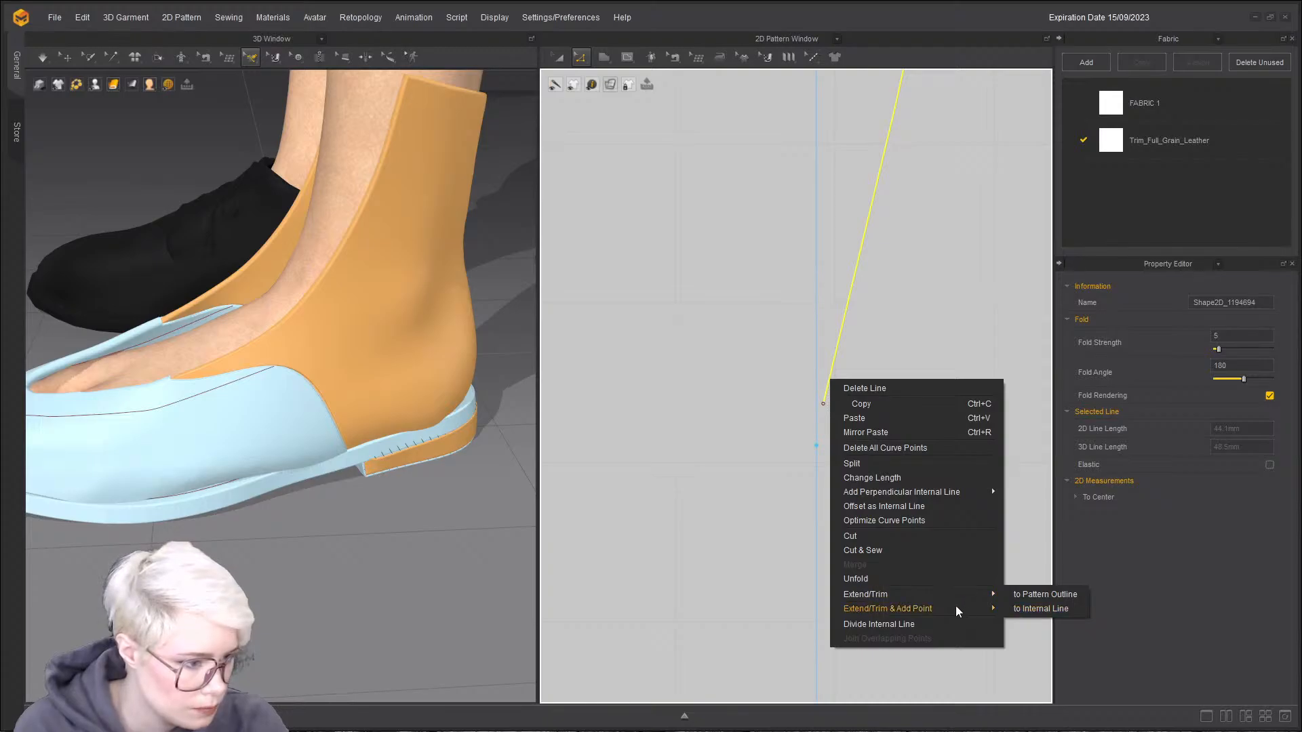
left_click(1041, 622)
- Extend or trim the arched line's right foot to the pattern outline, adding a point there
scroll(902, 461, "down", 3)
scroll(881, 454, "up", 4)
left_click(855, 445)
right_click(854, 442)
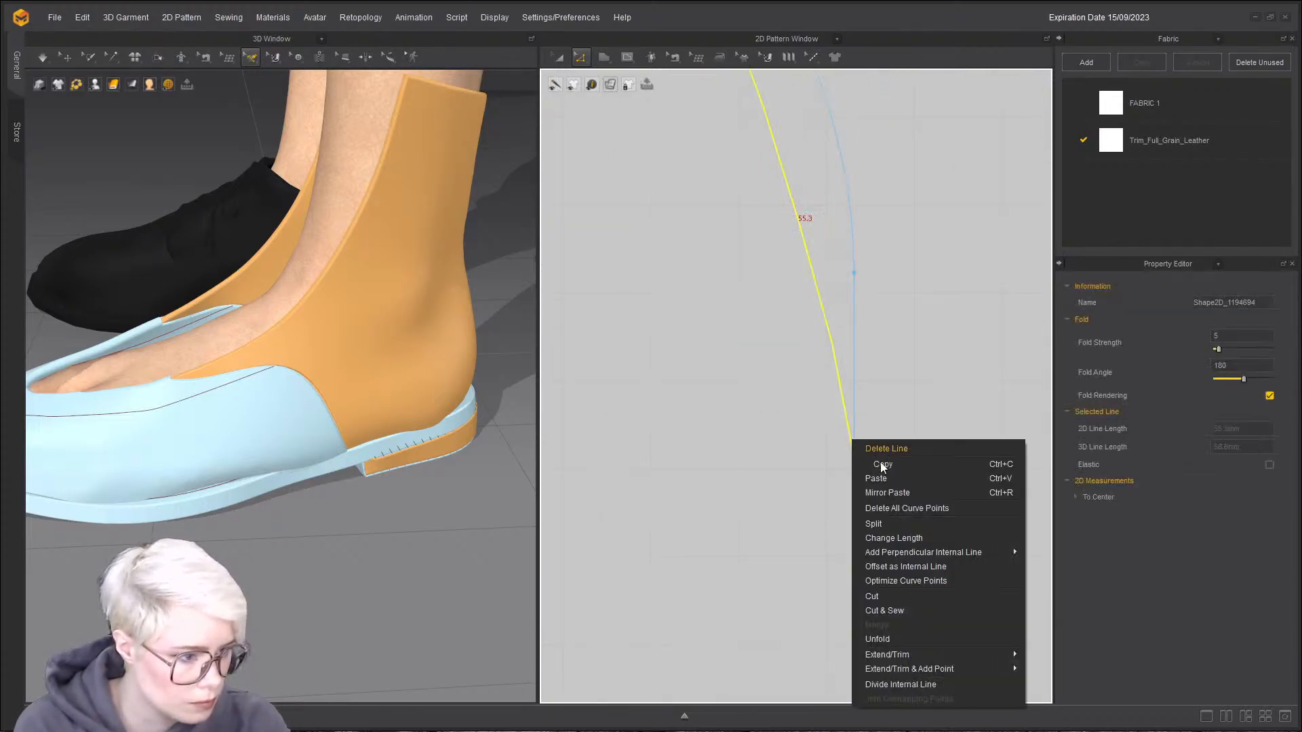
mouse_move(978, 673)
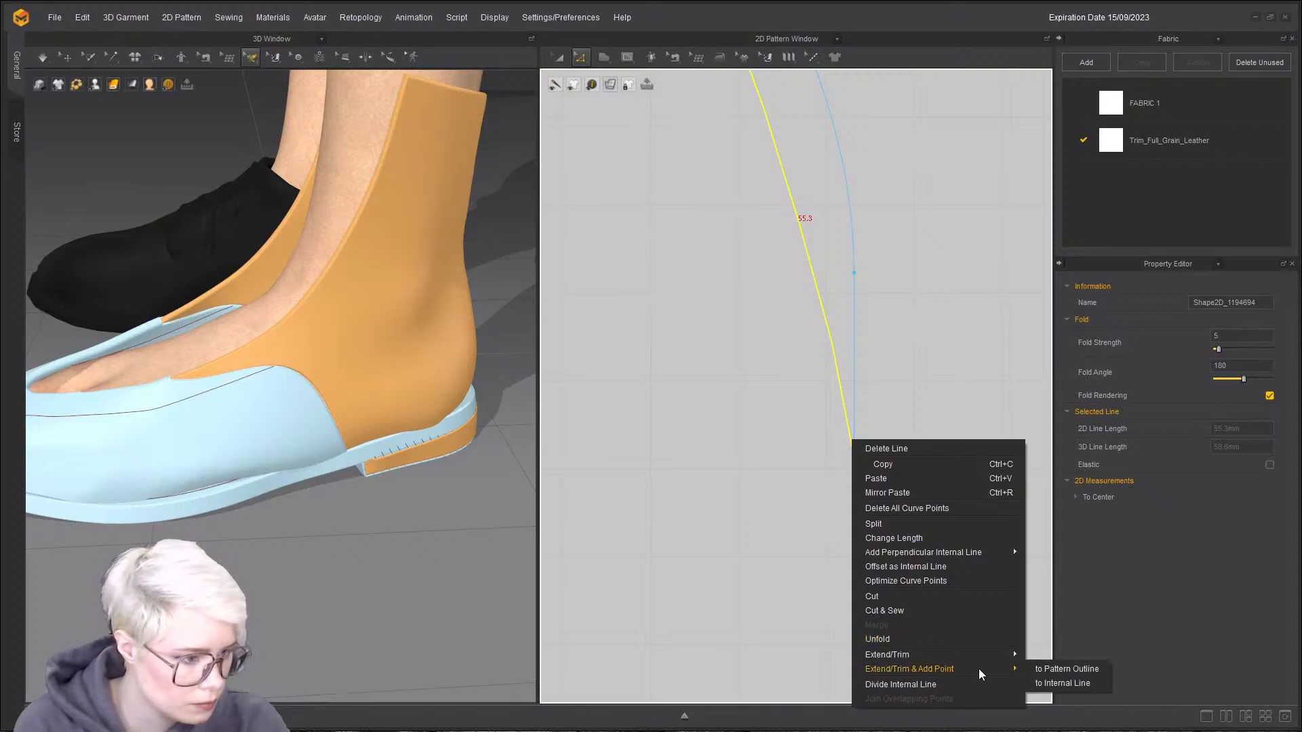
left_click(1065, 684)
- Cut the long rounded piece along the whole arched internal line
scroll(821, 597, "down", 3)
scroll(743, 373, "up", 2)
left_click(700, 365)
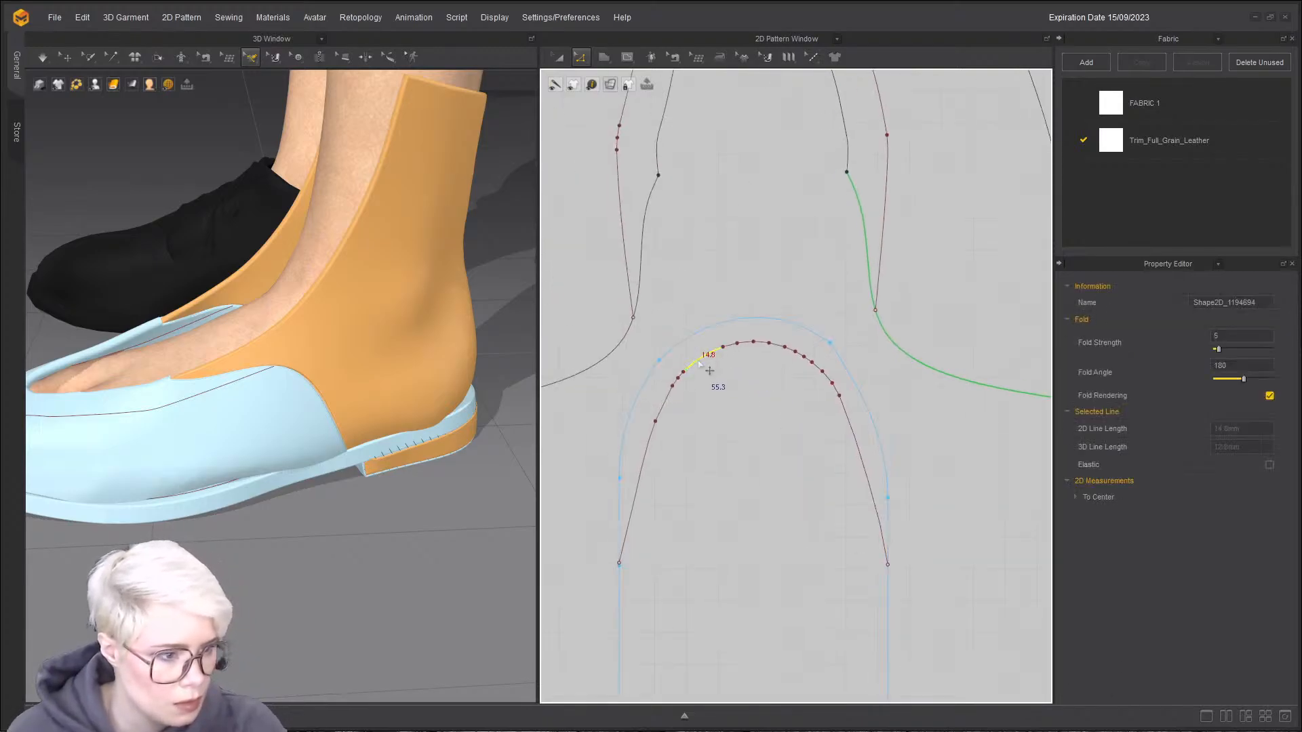
right_click(699, 361)
left_click(744, 471)
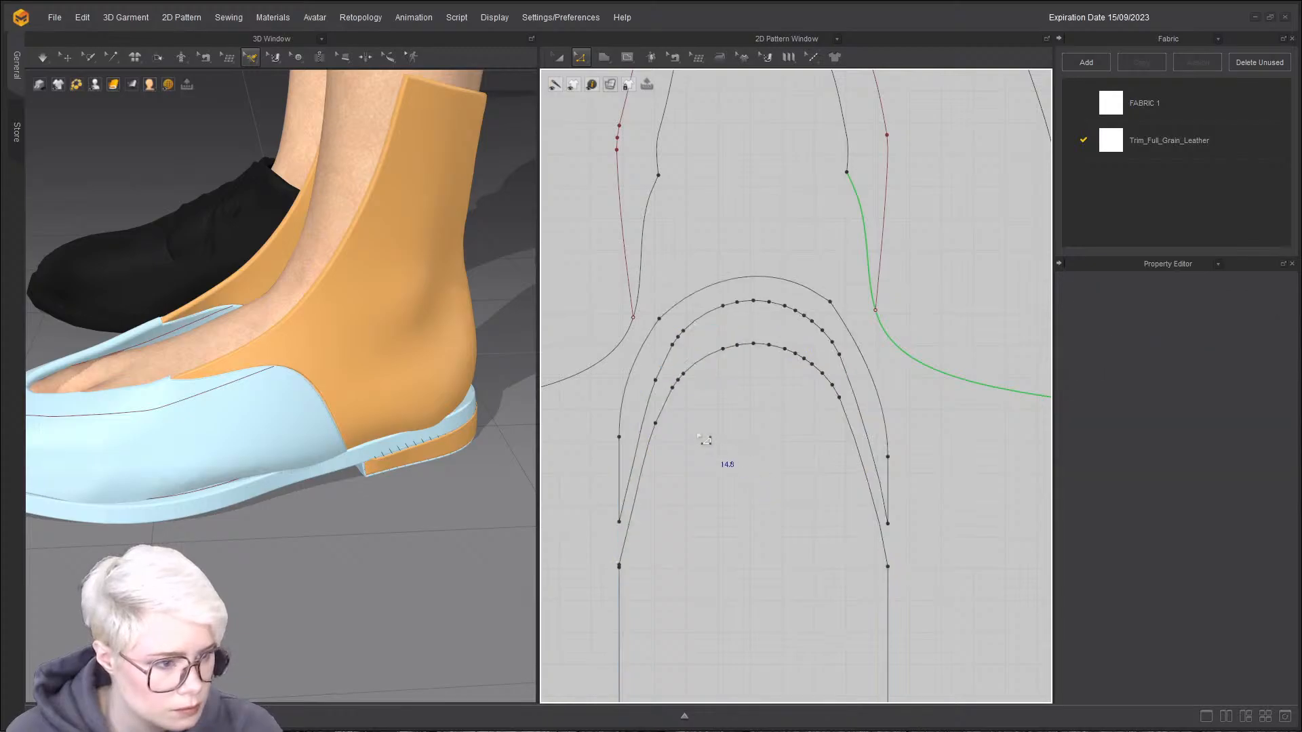
- Delete the crescent-shaped offcut and move the trimmed long piece slightly lower beneath the toe opening
key("a")
left_click(713, 303)
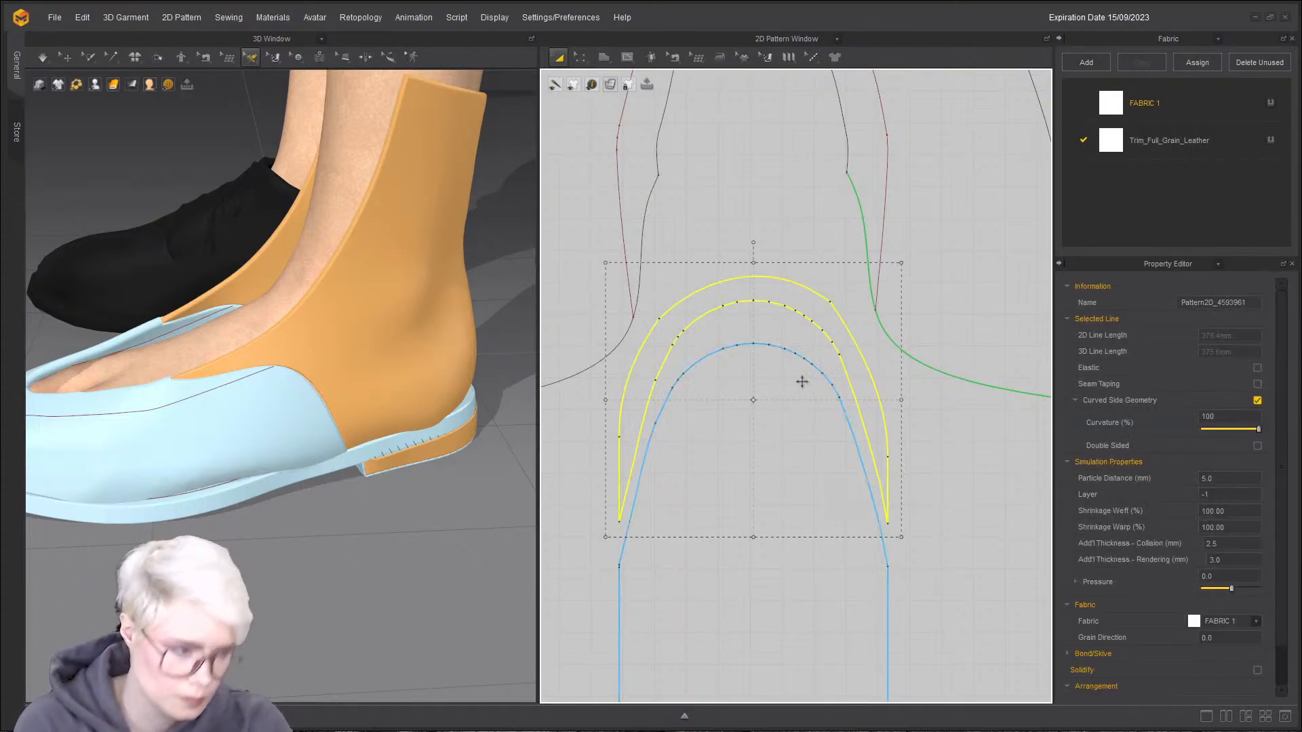
scroll(732, 339, "down", 2)
left_click_drag(744, 404, 778, 486)
scroll(771, 411, "up", 2)
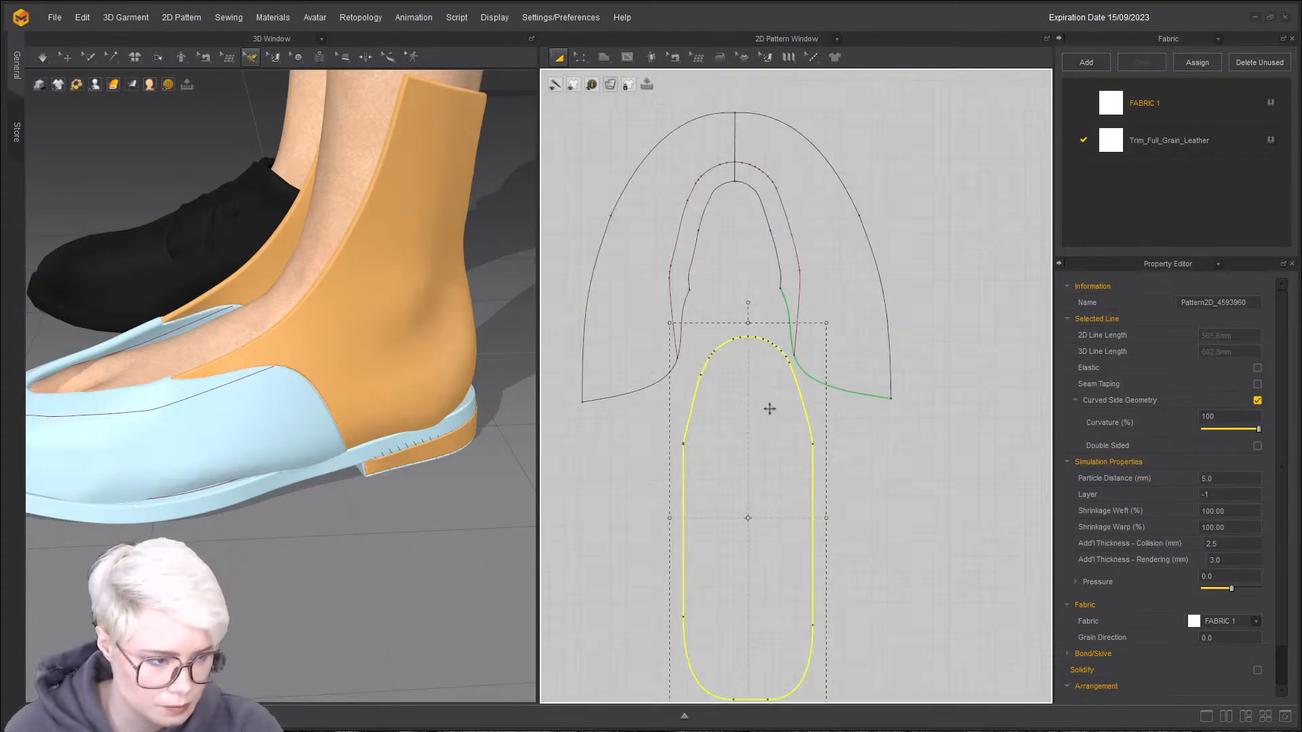
- Free-sew the tongue's curved top edge to both halves of the toe panel's arched internal line, between the existing points
key("n")
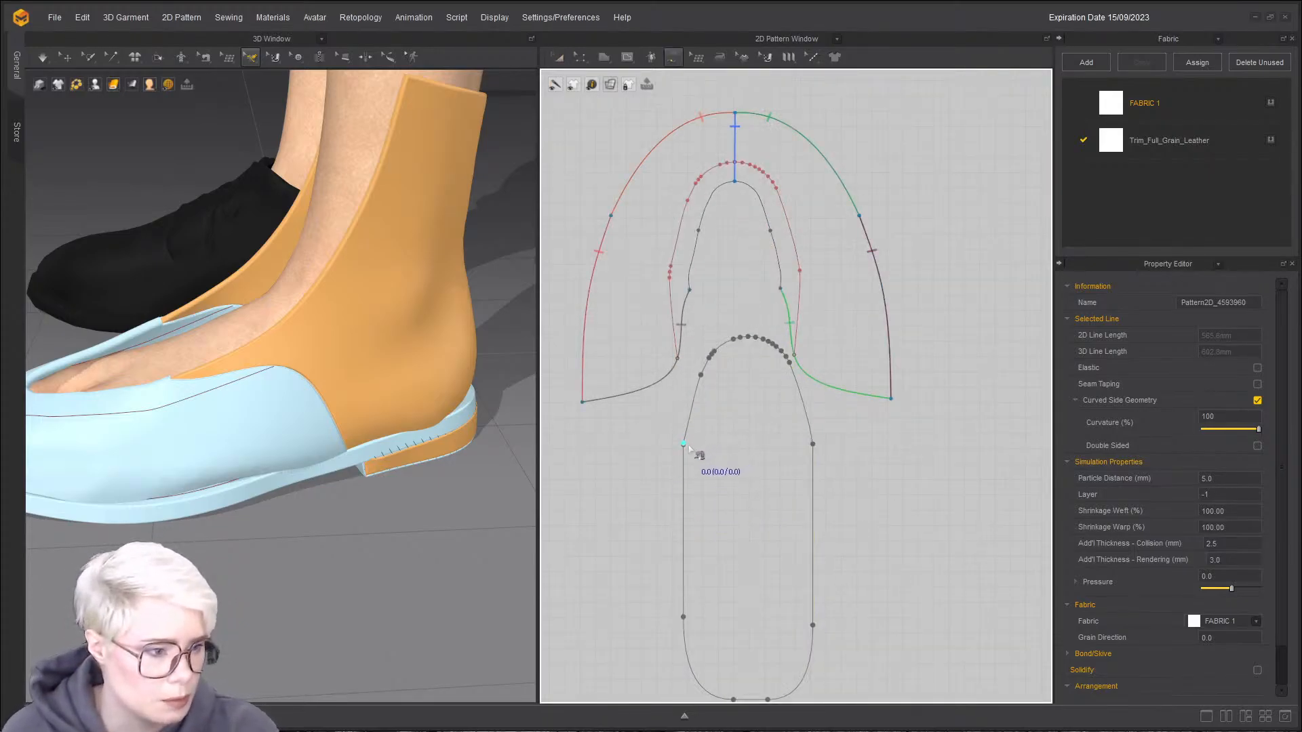
left_click(684, 444)
left_click(813, 444)
scroll(735, 282, "up", 2)
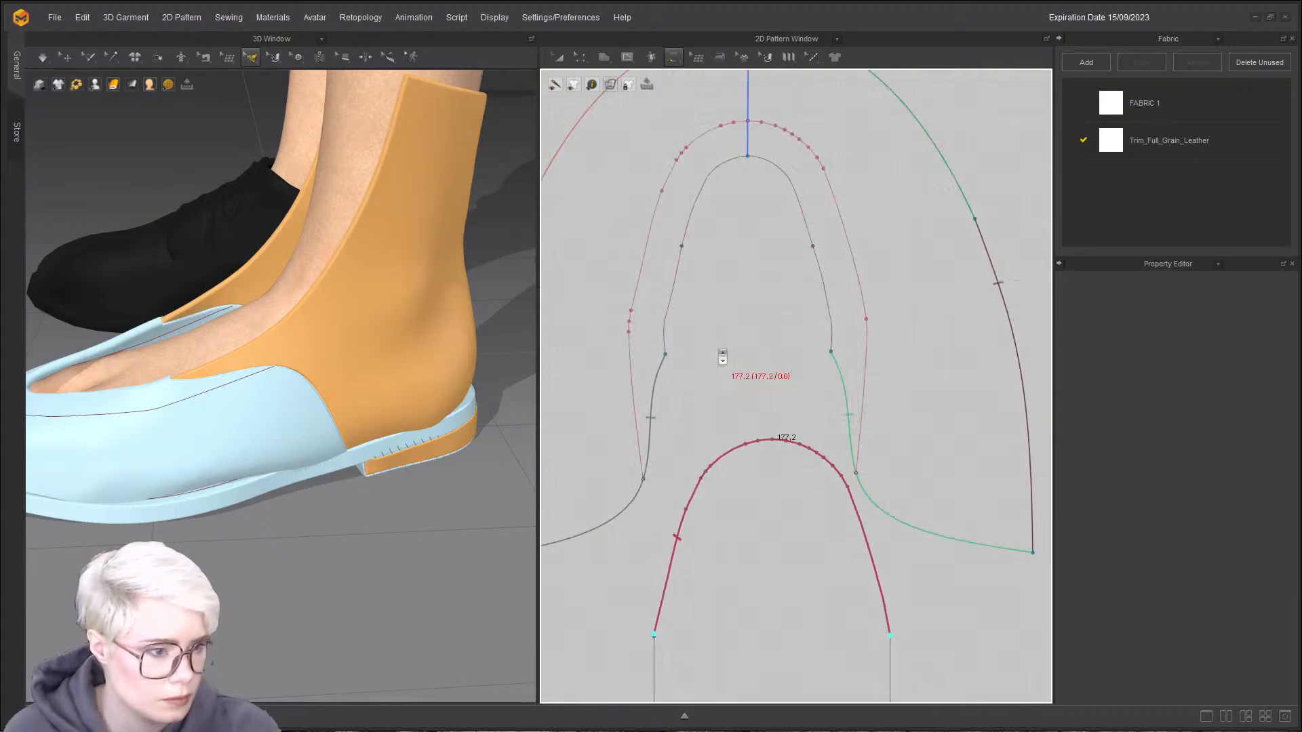
left_click(630, 313)
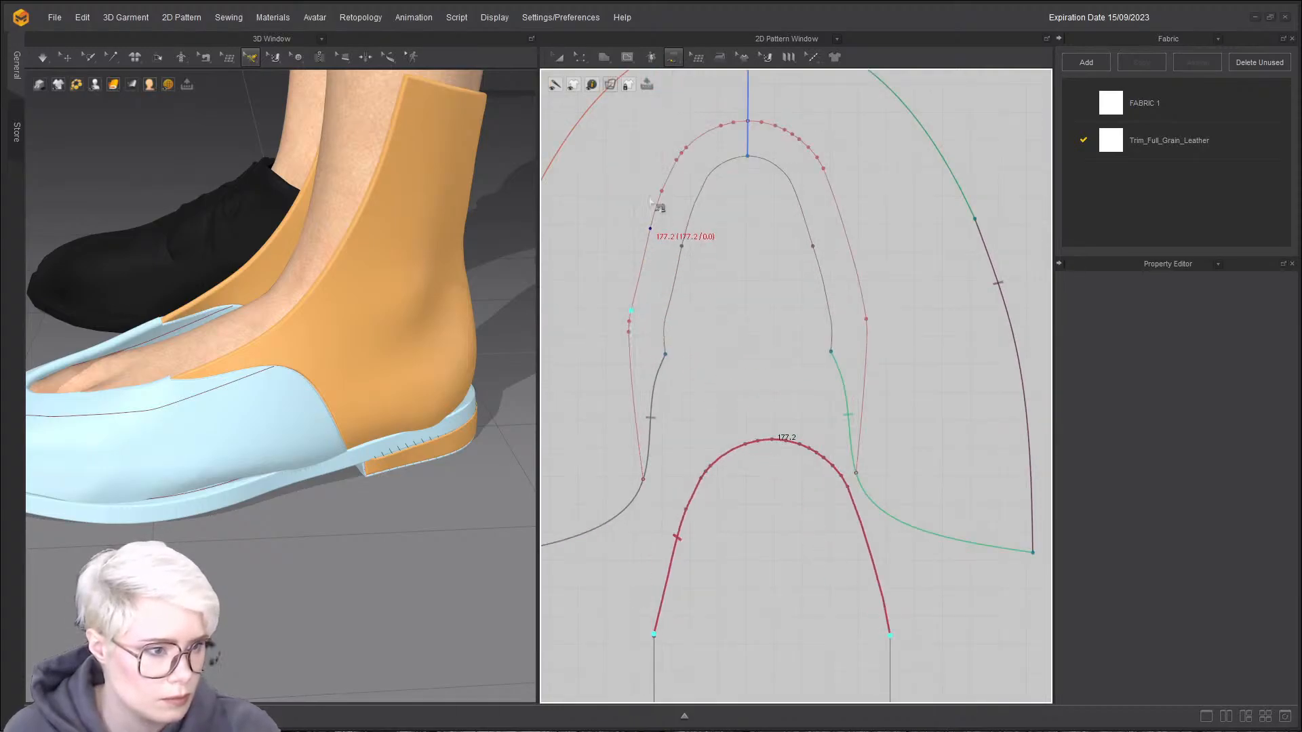
left_click(748, 123)
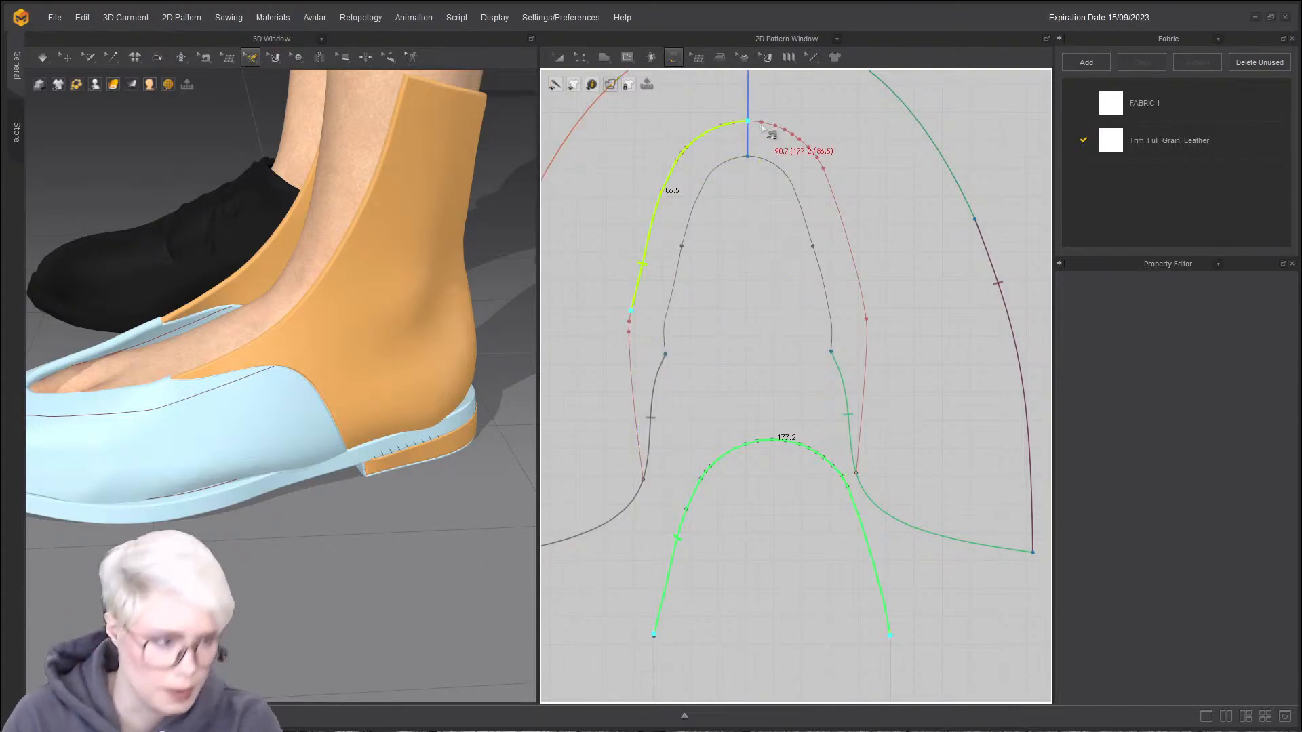
scroll(763, 129, "up", 5)
scroll(785, 253, "down", 5)
scroll(779, 387, "up", 4)
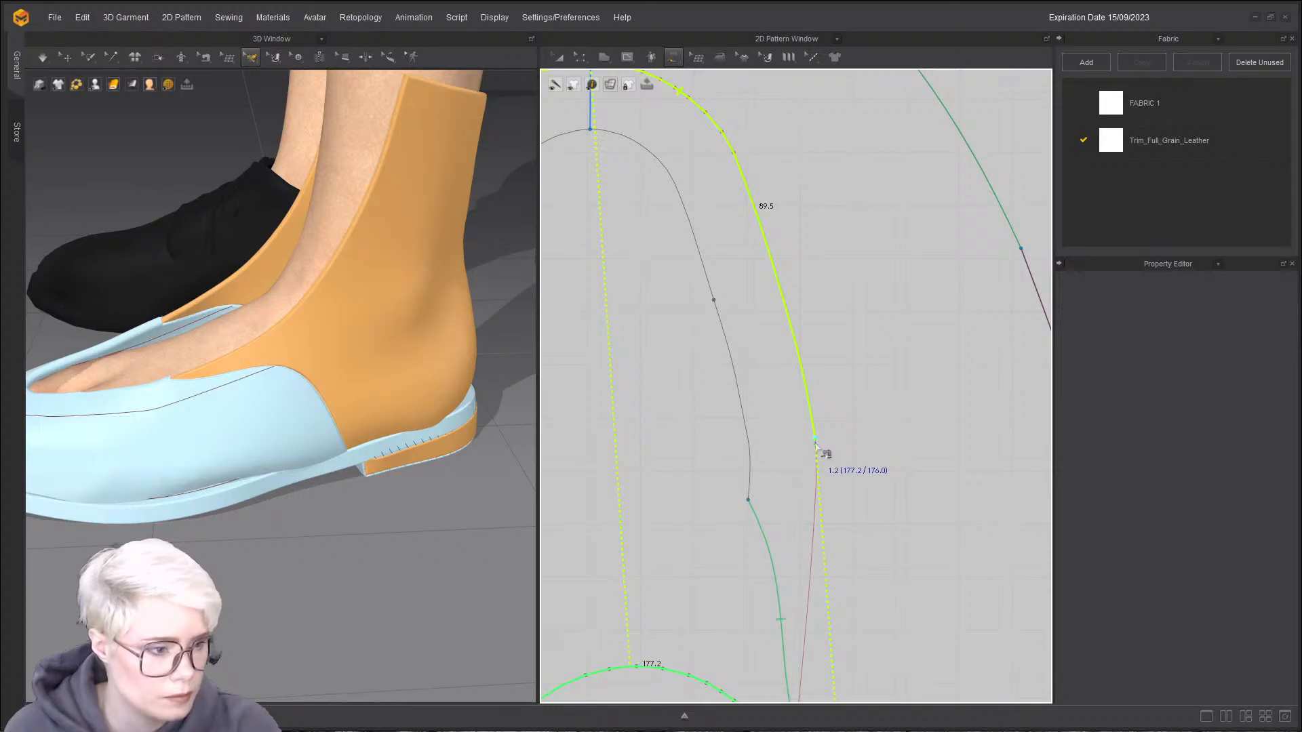
left_click(821, 445)
scroll(822, 445, "down", 5)
scroll(722, 542, "up", 6)
scroll(816, 401, "down", 6)
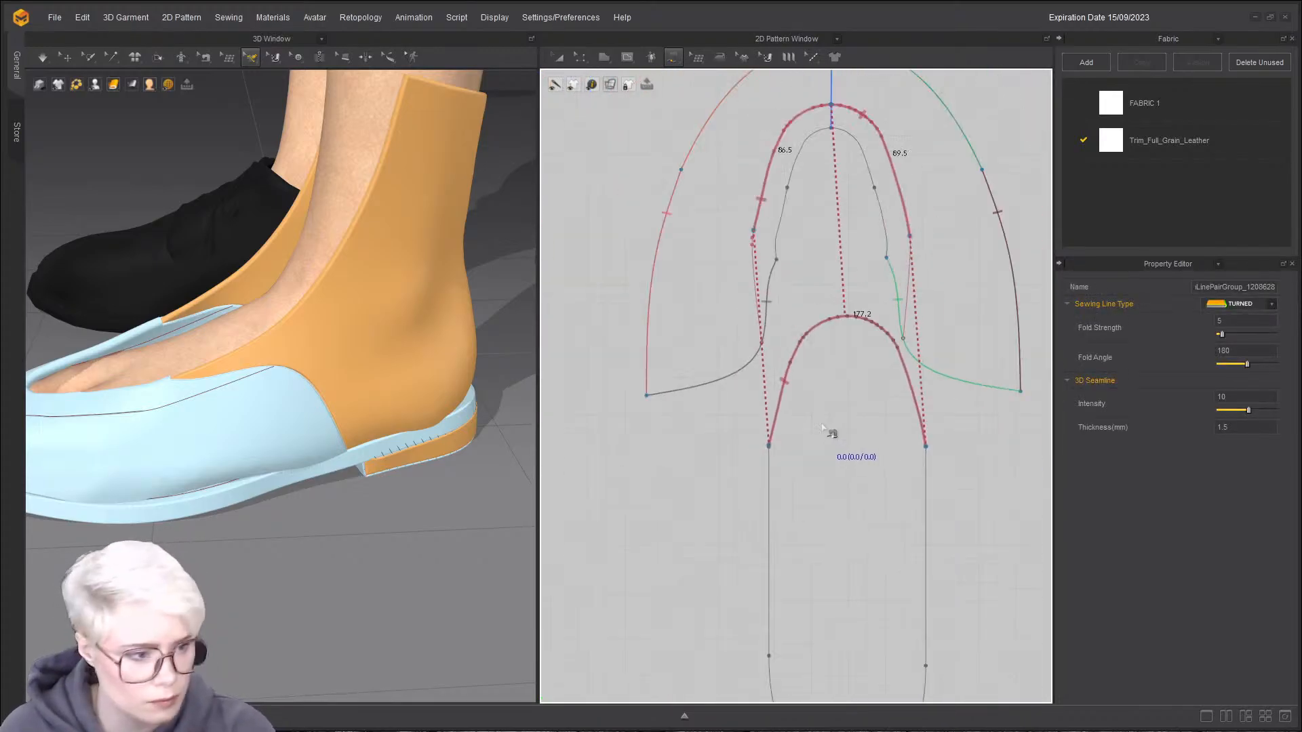
- Show the tongue pattern in the 3D view and activate it
key("a")
left_click(791, 489)
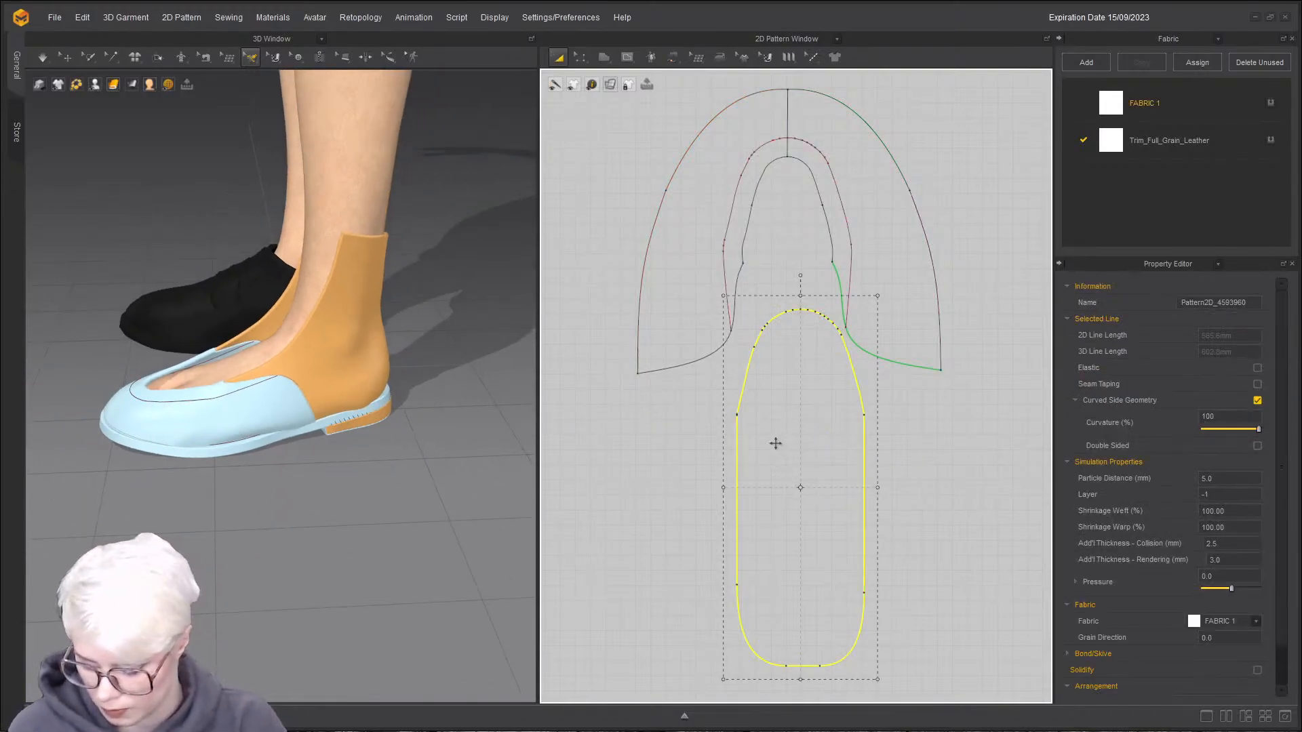
key("shift+q")
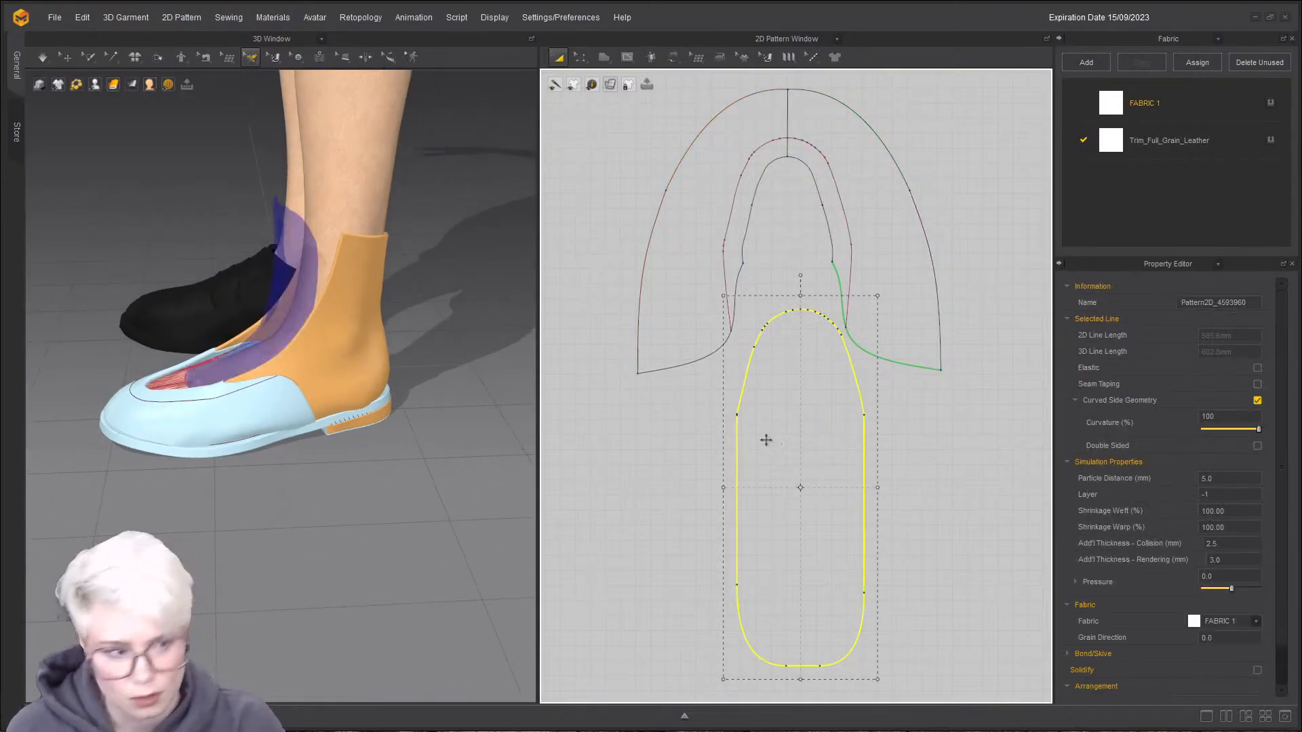
left_click(212, 379)
left_click(66, 57)
left_click(226, 391)
right_click_drag(260, 456, 262, 298)
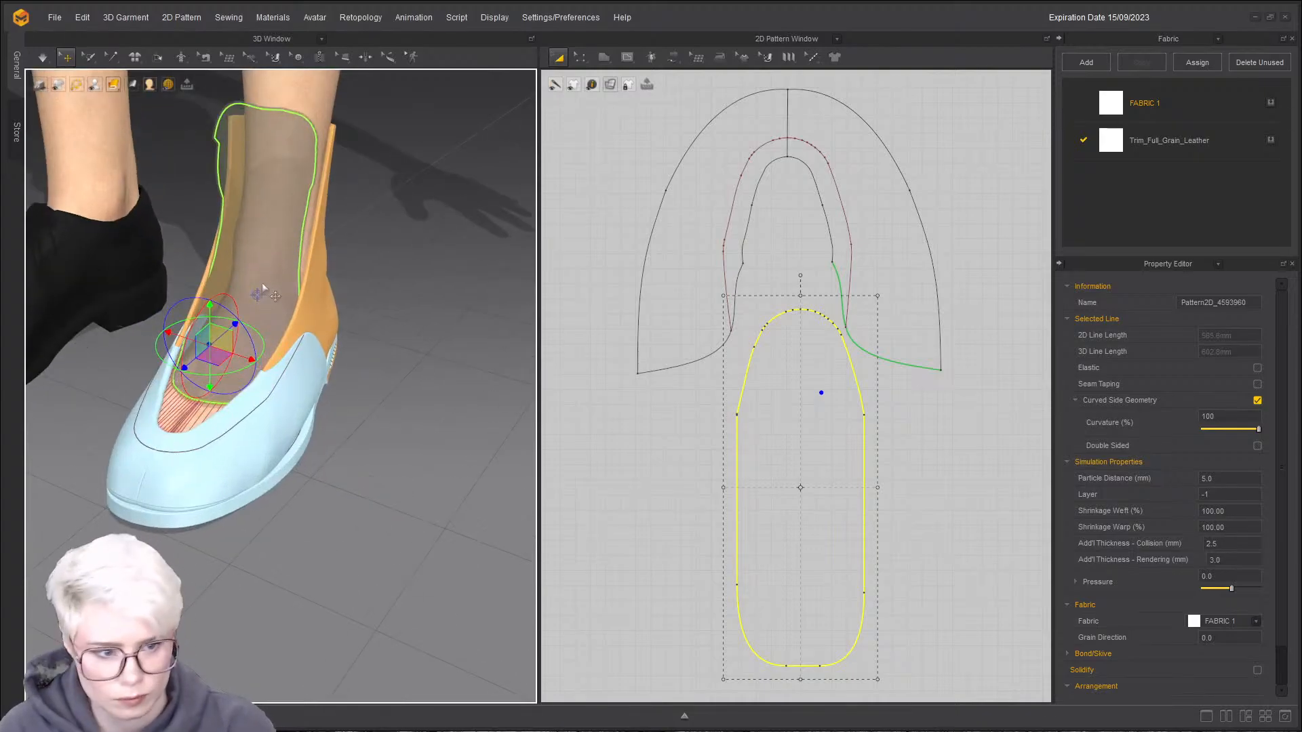
right_click(262, 279)
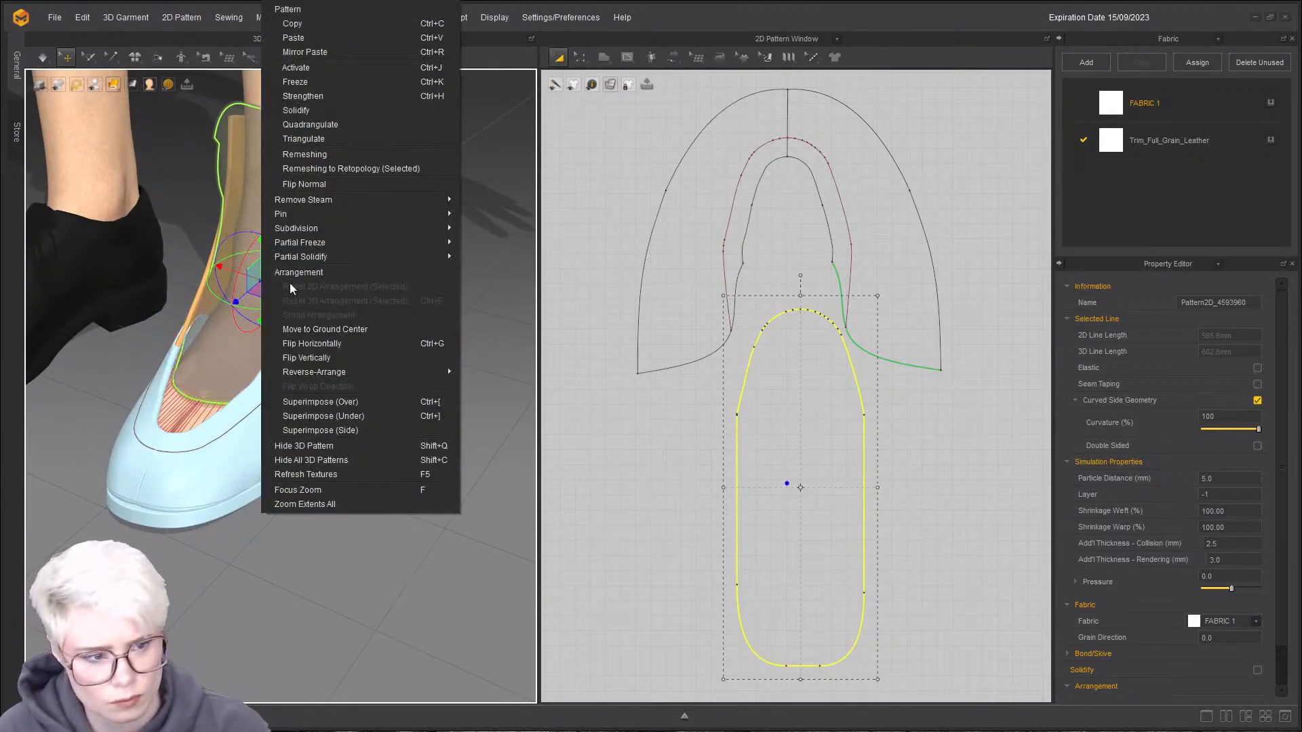
left_click(343, 72)
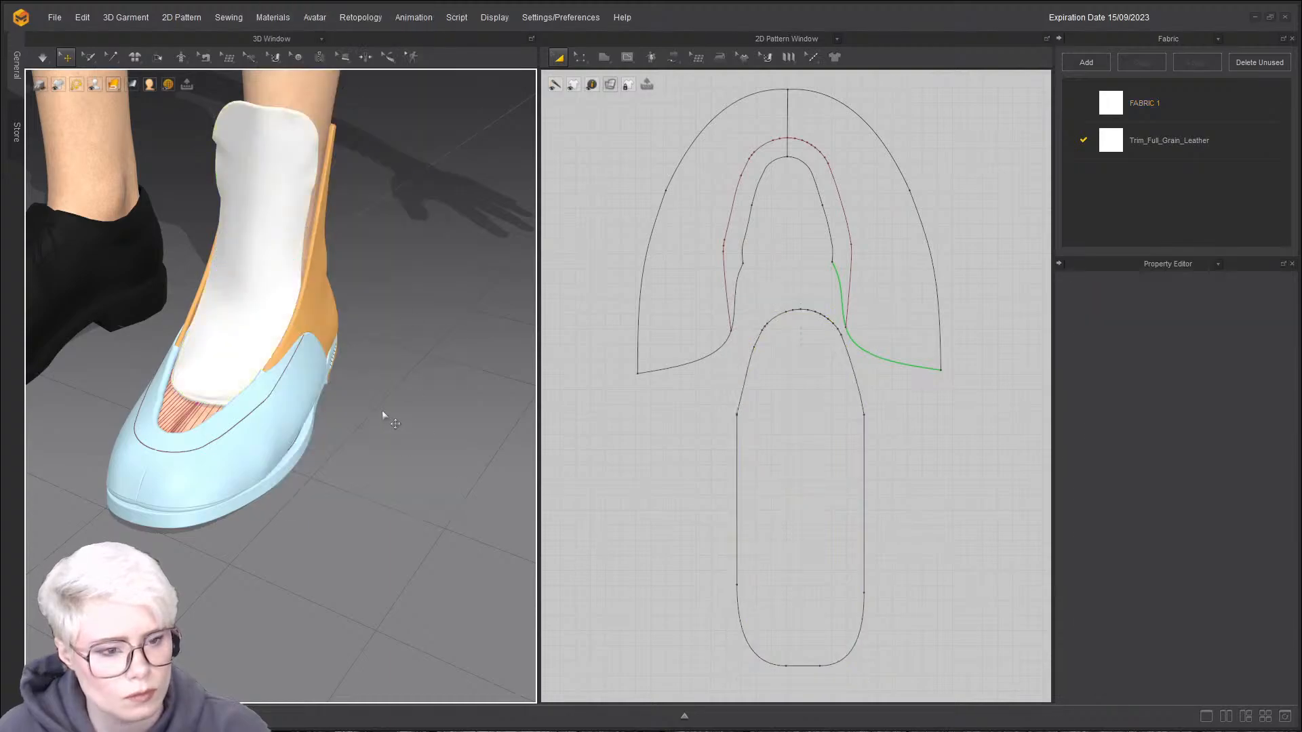
- Start simulating the garment to draw the sewn tongue onto the toe opening
left_click(244, 337)
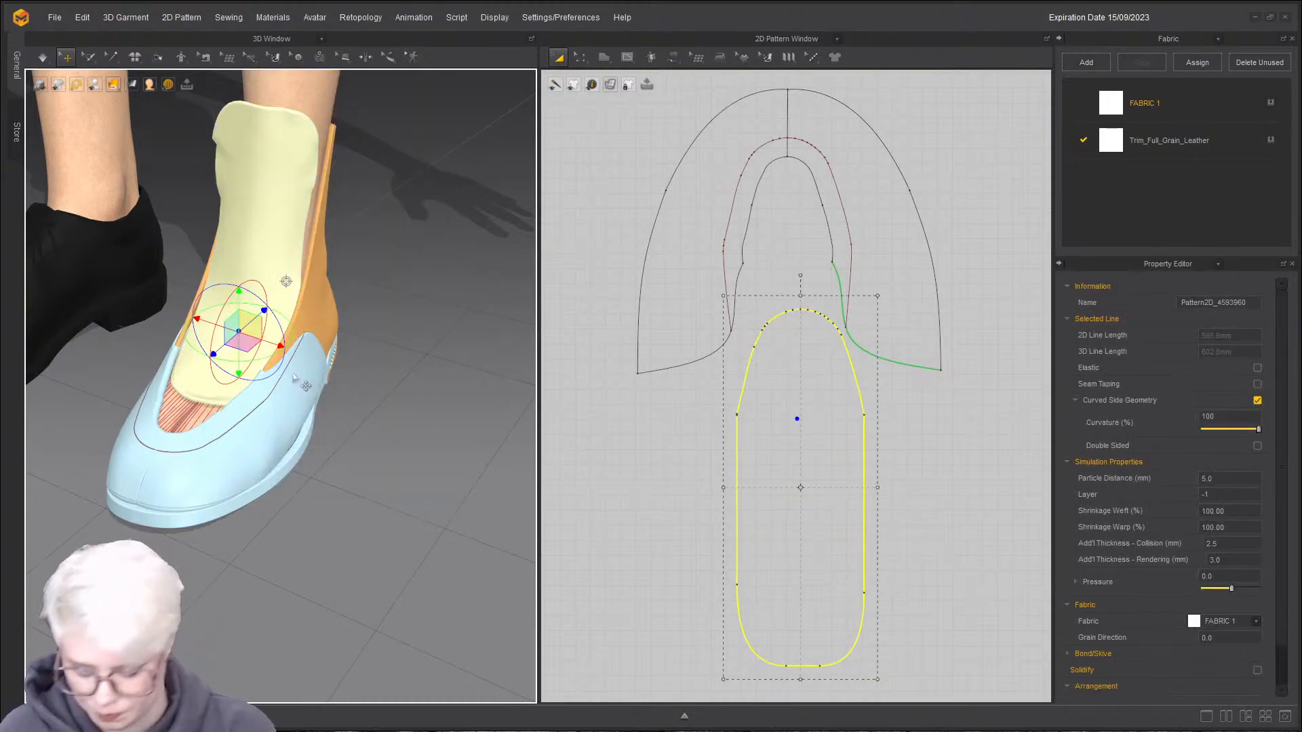
left_click(372, 371)
right_click_drag(249, 368, 333, 408)
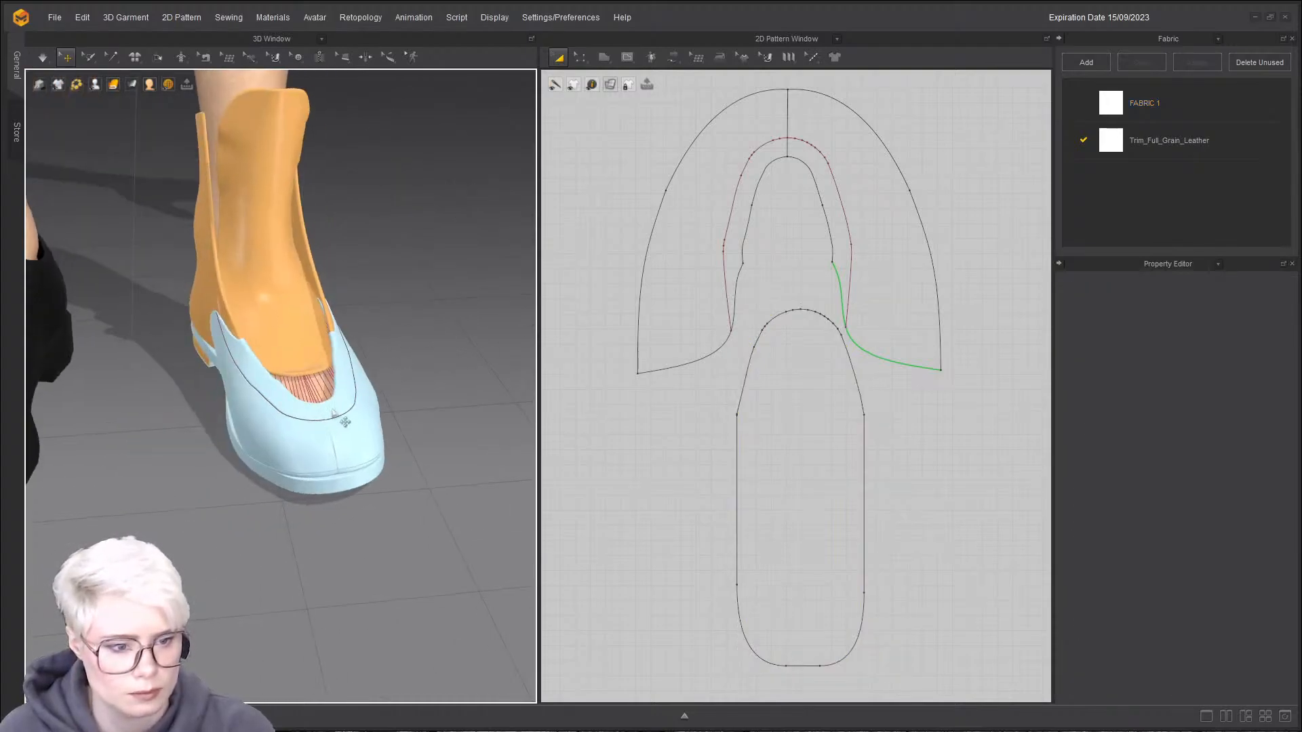
key("space")
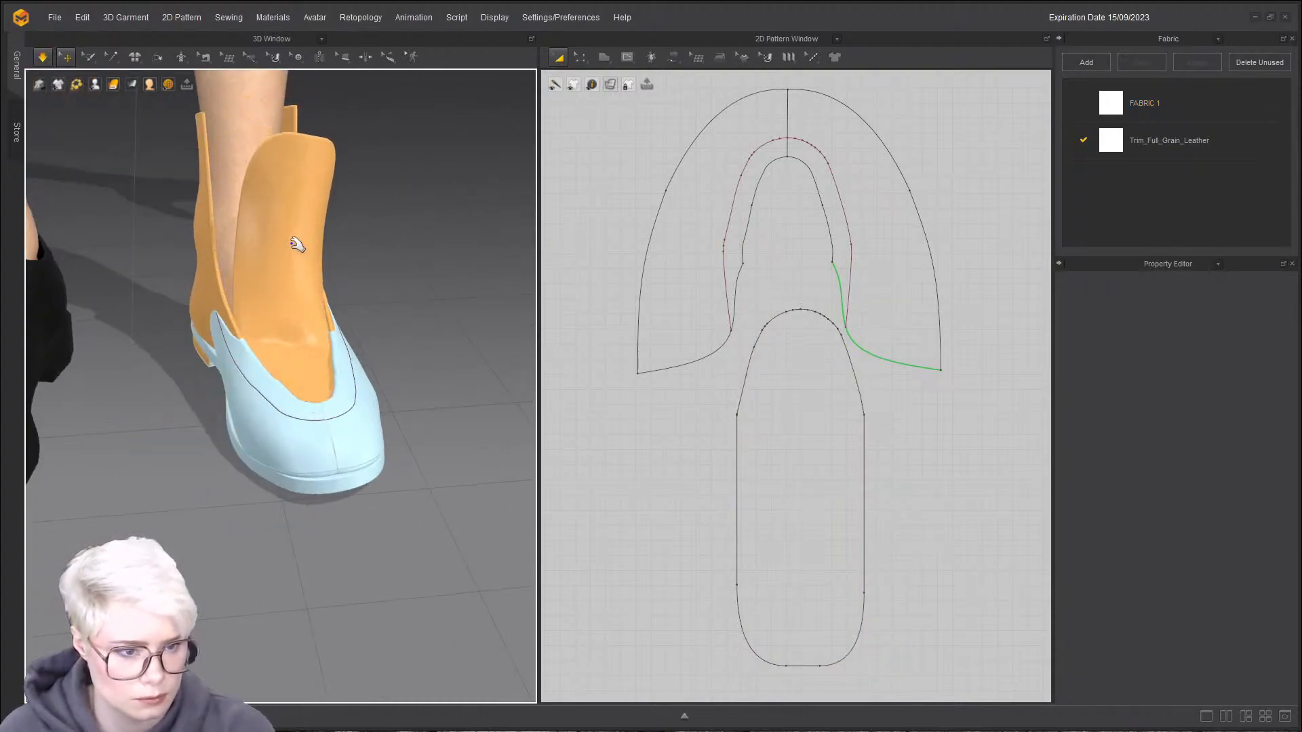
- Pull the tongue out from between the ankle panels and lay it back over their front edges
right_click_drag(304, 223, 250, 218)
left_click(252, 222)
right_click_drag(296, 387, 358, 368)
left_click_drag(271, 262, 493, 391)
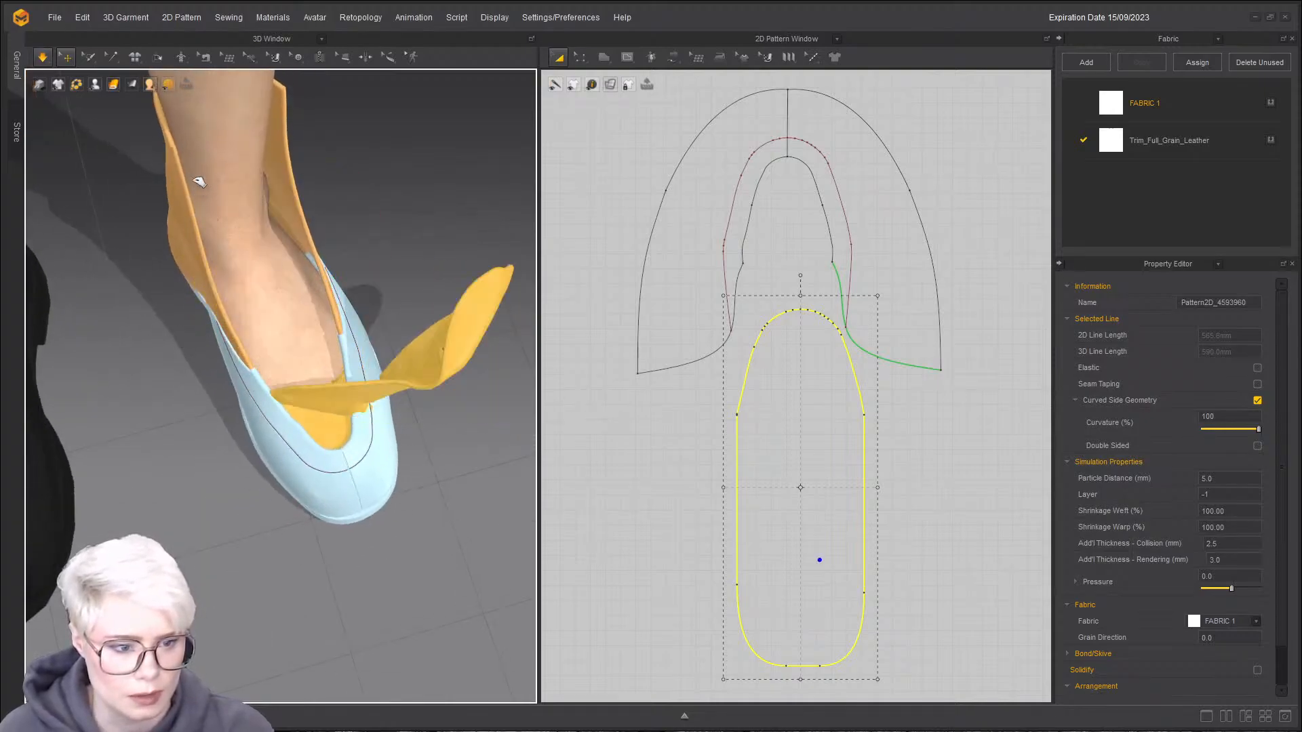
right_click_drag(313, 299, 298, 152)
left_click_drag(295, 149, 292, 130)
left_click_drag(311, 187, 291, 128)
right_click_drag(345, 360, 227, 196)
scroll(623, 410, "down", 2)
- Lengthen the tongue by moving its rounded lower end downward in the 2D pattern
middle_click_drag(623, 410, 605, 226)
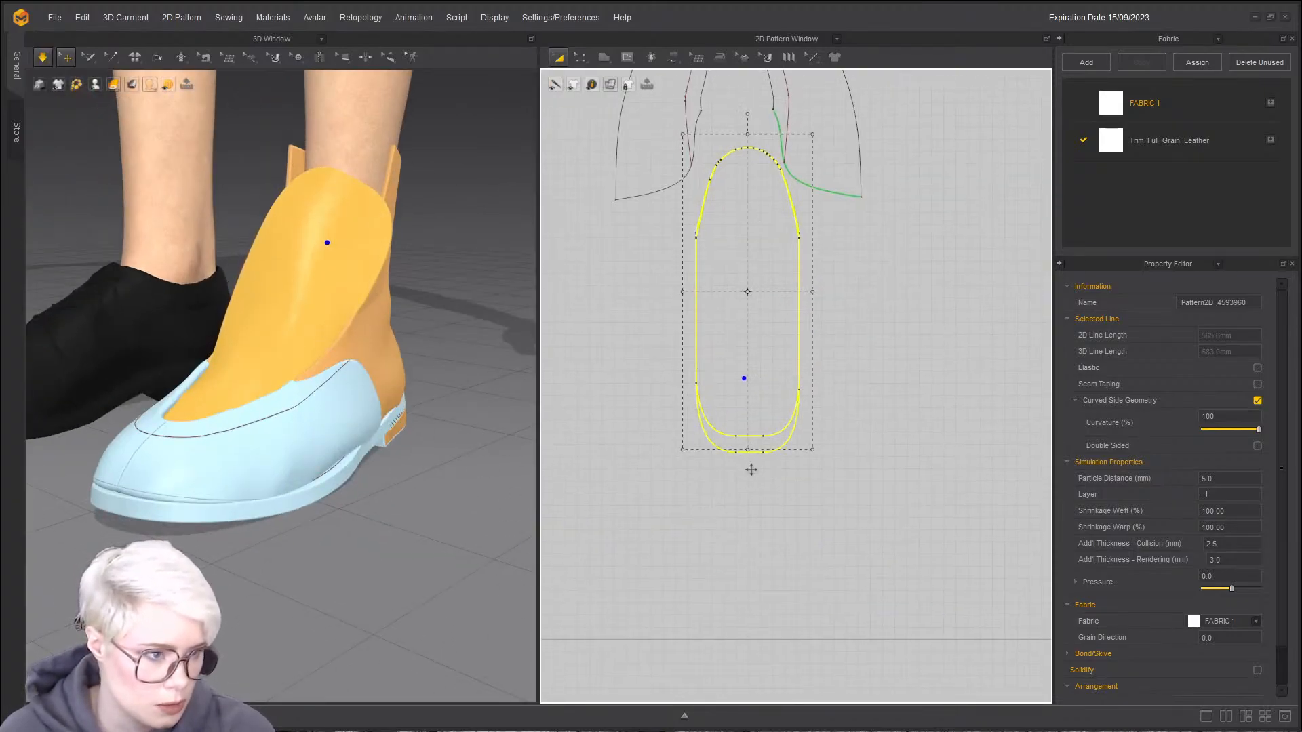
left_click(807, 470)
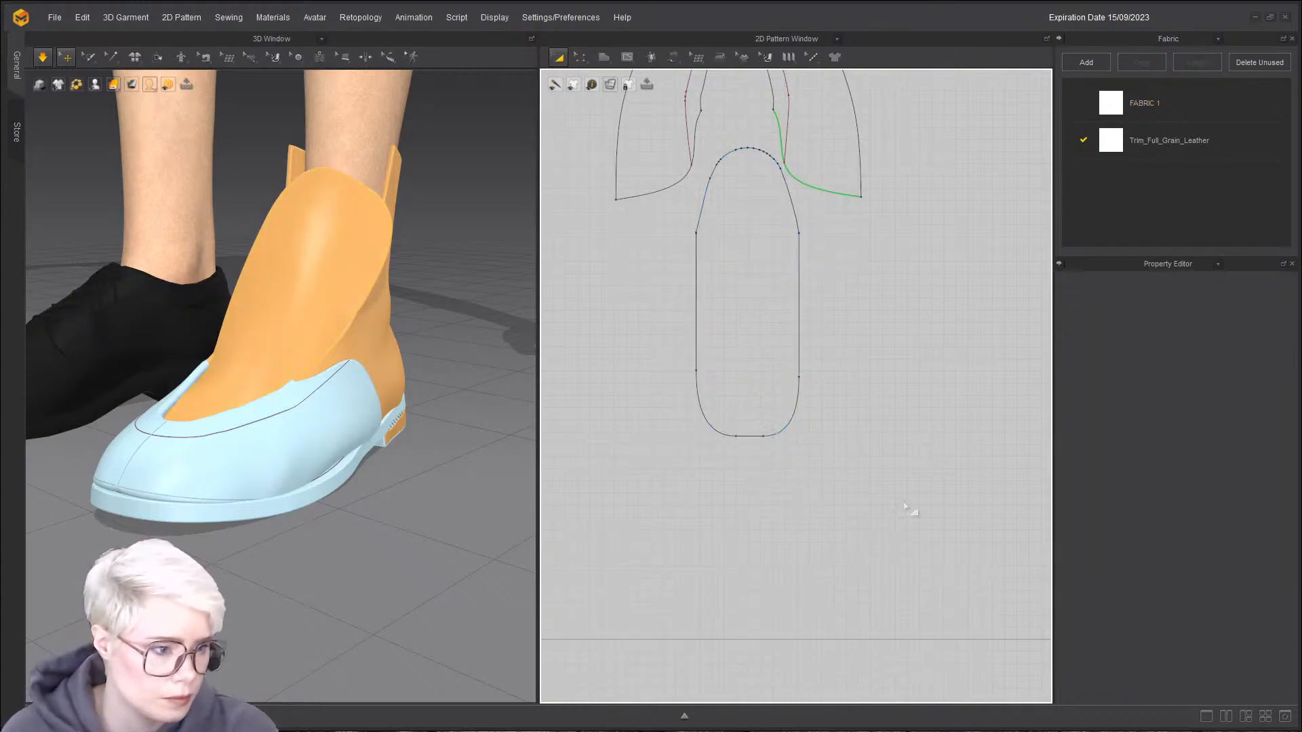
left_click(580, 58)
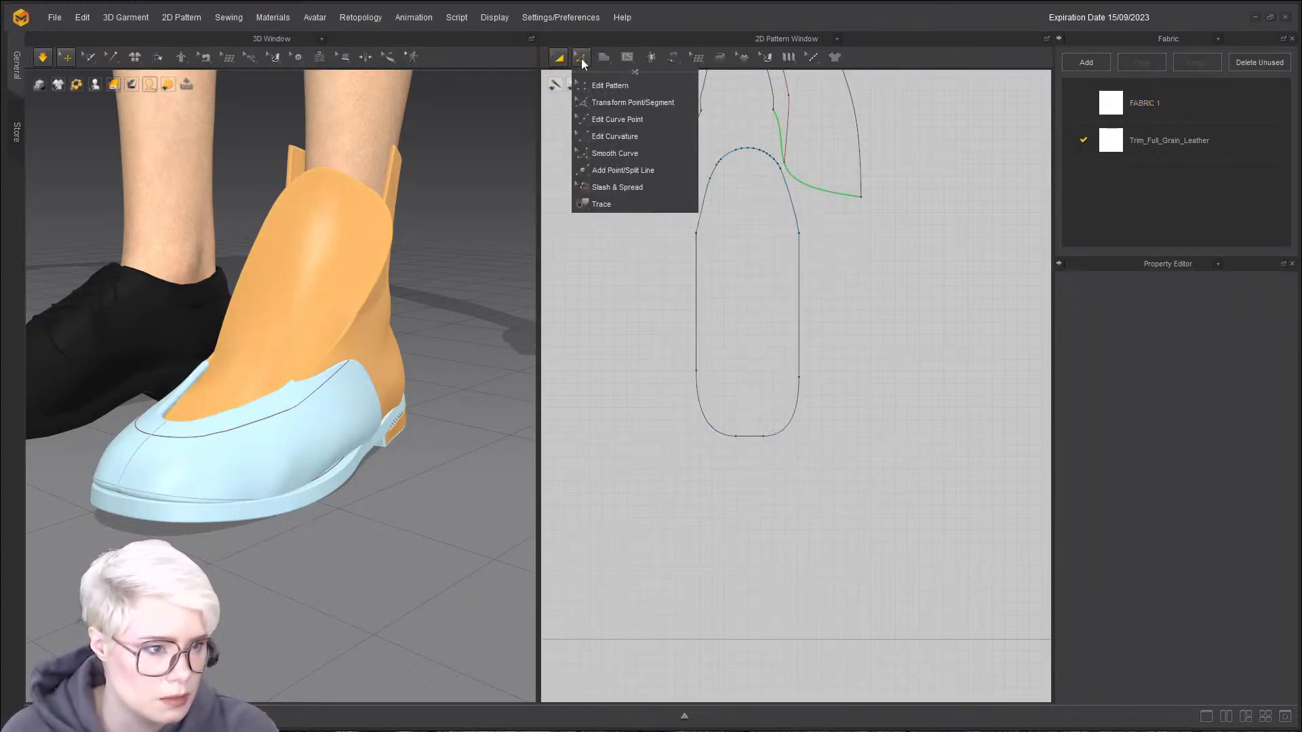
left_click(600, 92)
left_click_drag(640, 349, 871, 478)
left_click_drag(749, 440, 765, 502)
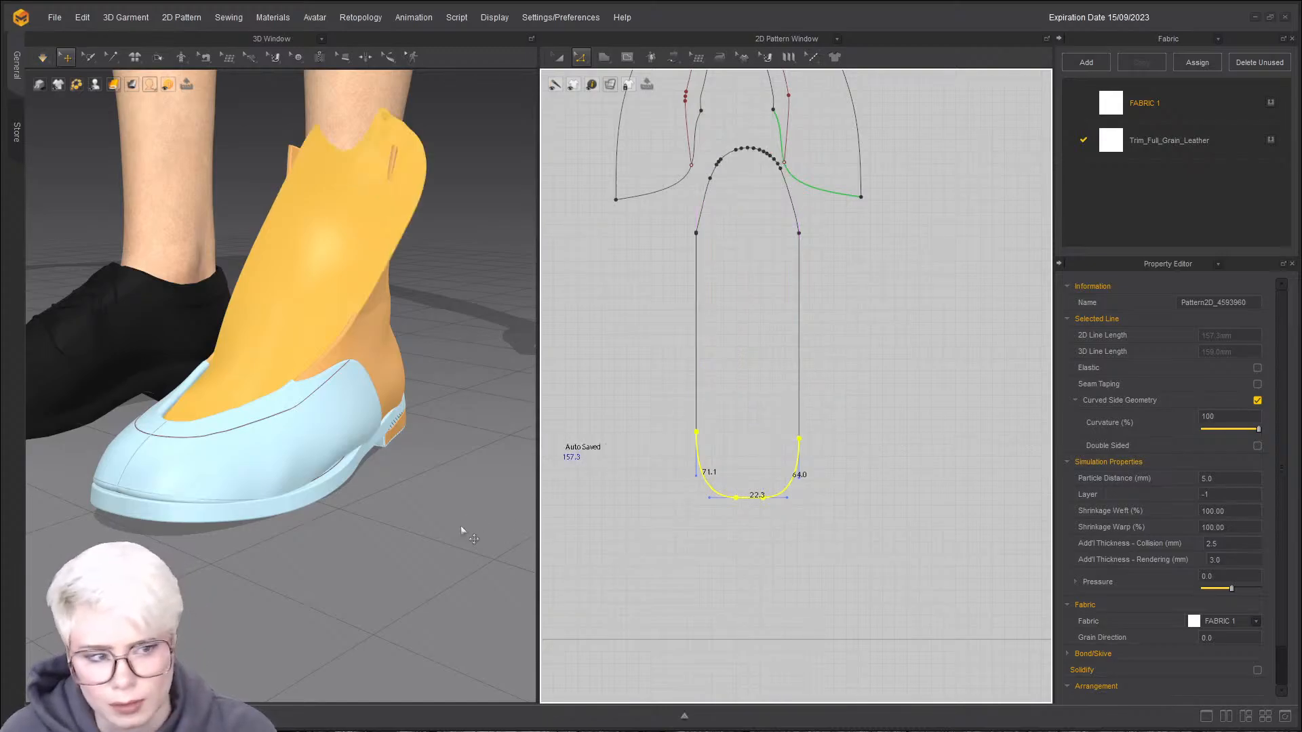
- Tug the lengthened tongue into place against the ankle, nudge its rounded end slightly in the pattern, and stop the simulation
left_click_drag(290, 189, 300, 243)
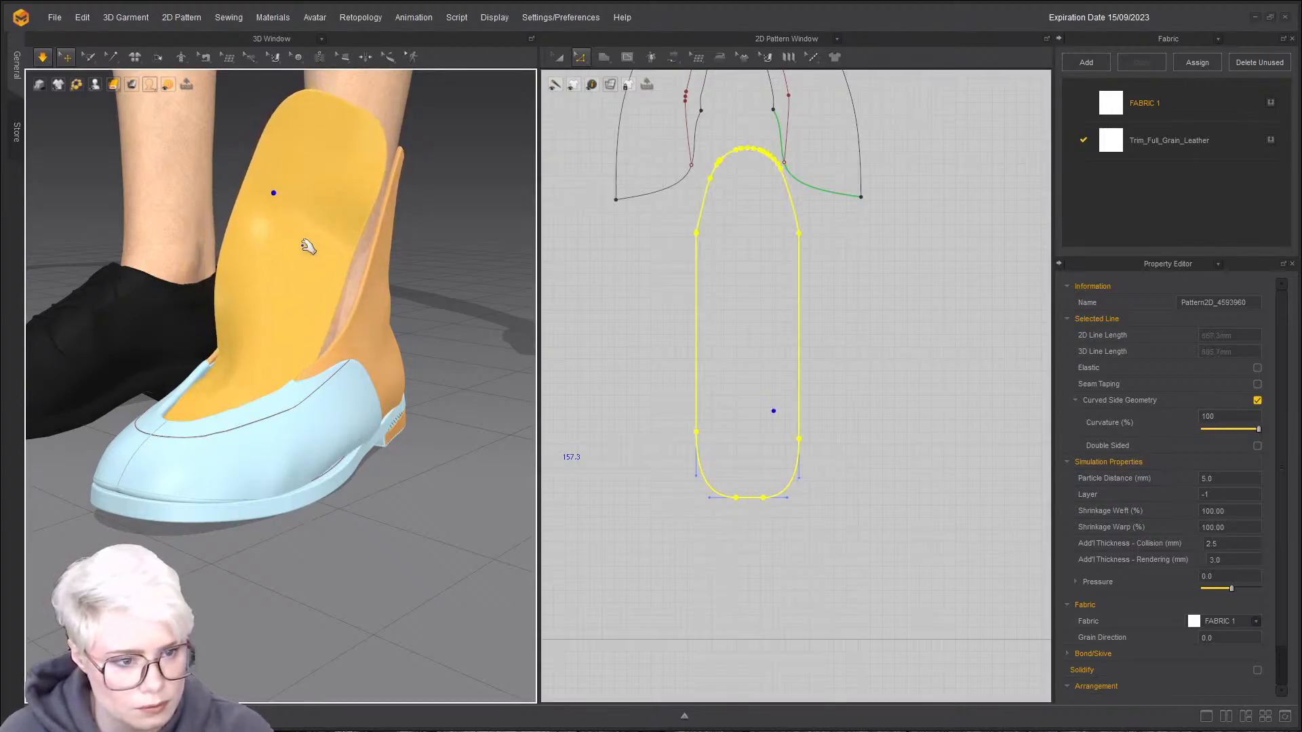
right_click_drag(299, 243, 288, 254)
left_click(682, 388)
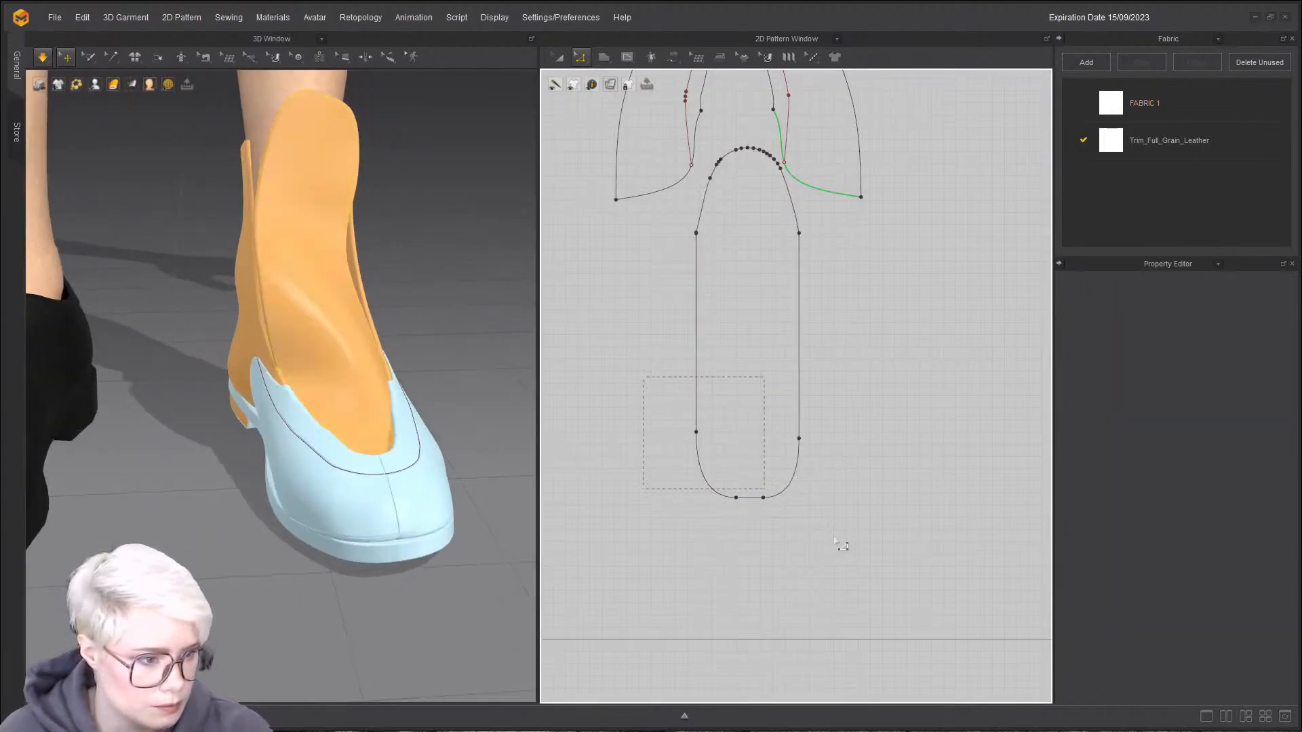
left_click_drag(767, 501, 727, 492)
right_click_drag(297, 279, 244, 277)
scroll(319, 261, "up", 3)
key("space")
- Compare the ankle panels' top edge and height with the ice skate reference photo
scroll(461, 164, "down", 1)
middle_click_drag(461, 165, 444, 261)
scroll(651, 166, "down", 3)
middle_click_drag(651, 166, 665, 227)
scroll(665, 228, "up", 2)
scroll(709, 339, "down", 5)
scroll(759, 248, "up", 5)
scroll(760, 248, "up", 3)
scroll(820, 293, "down", 3)
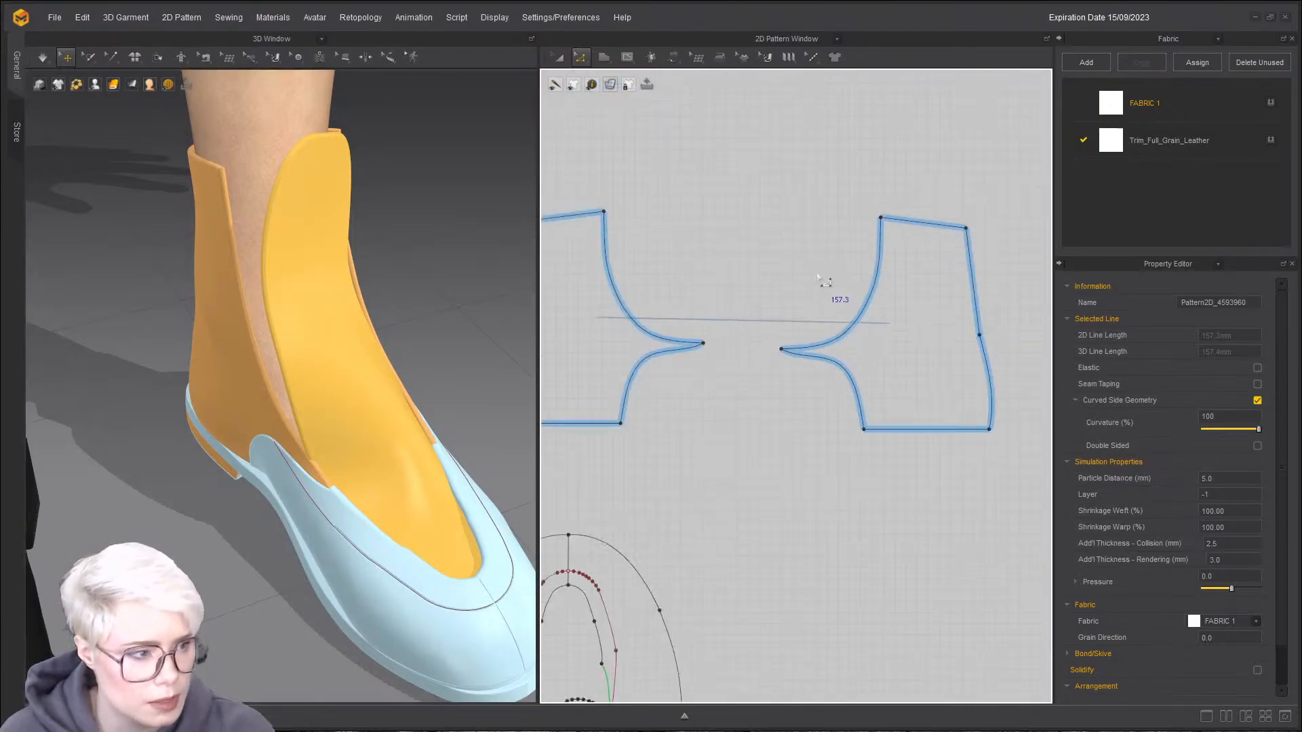
scroll(791, 227, "up", 3)
right_click_drag(153, 238, 203, 221)
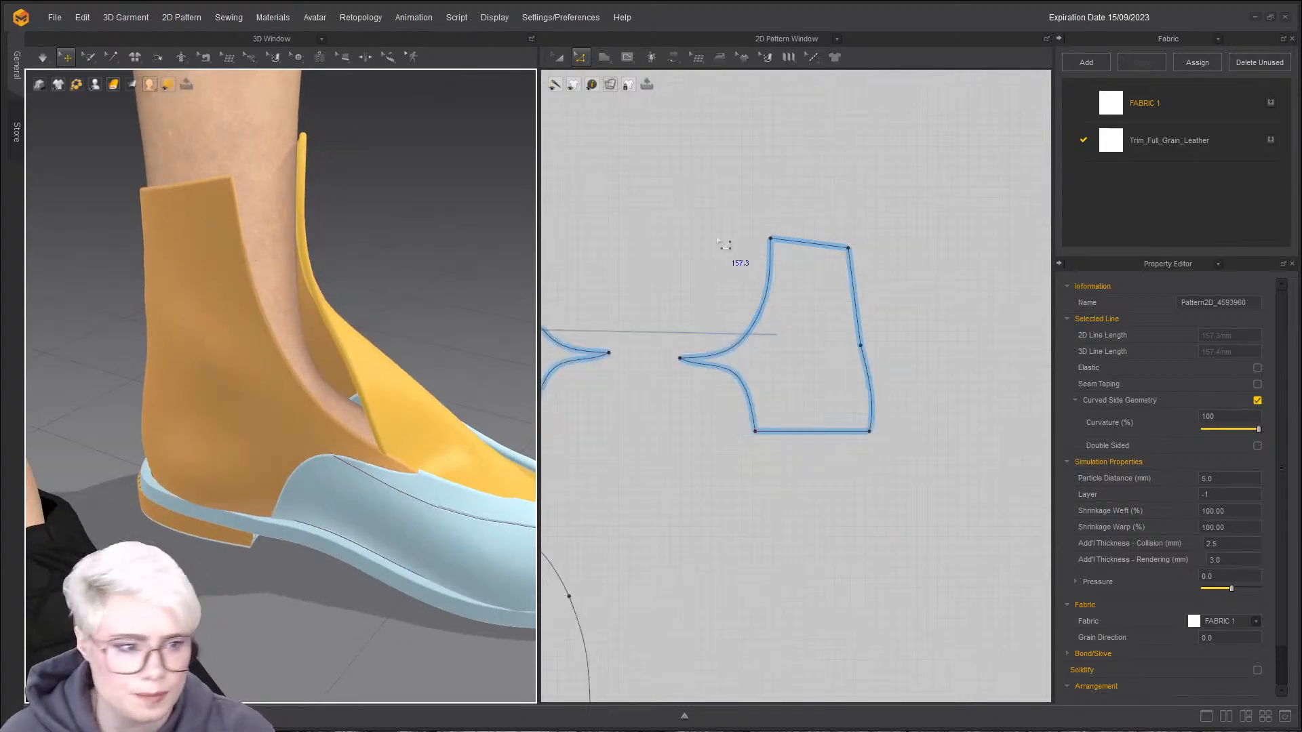
scroll(689, 270, "down", 5)
scroll(668, 283, "up", 6)
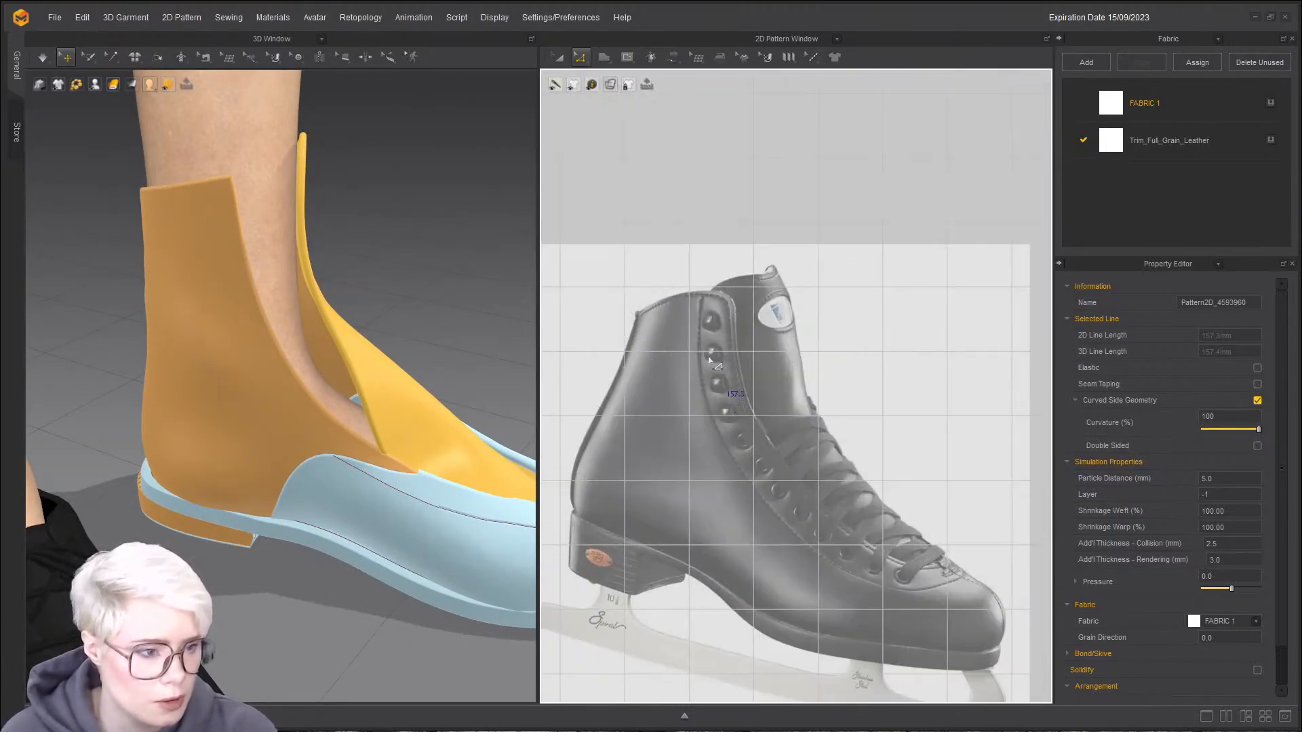
scroll(646, 449, "down", 5)
scroll(712, 376, "up", 6)
scroll(860, 386, "up", 4)
scroll(670, 287, "down", 3)
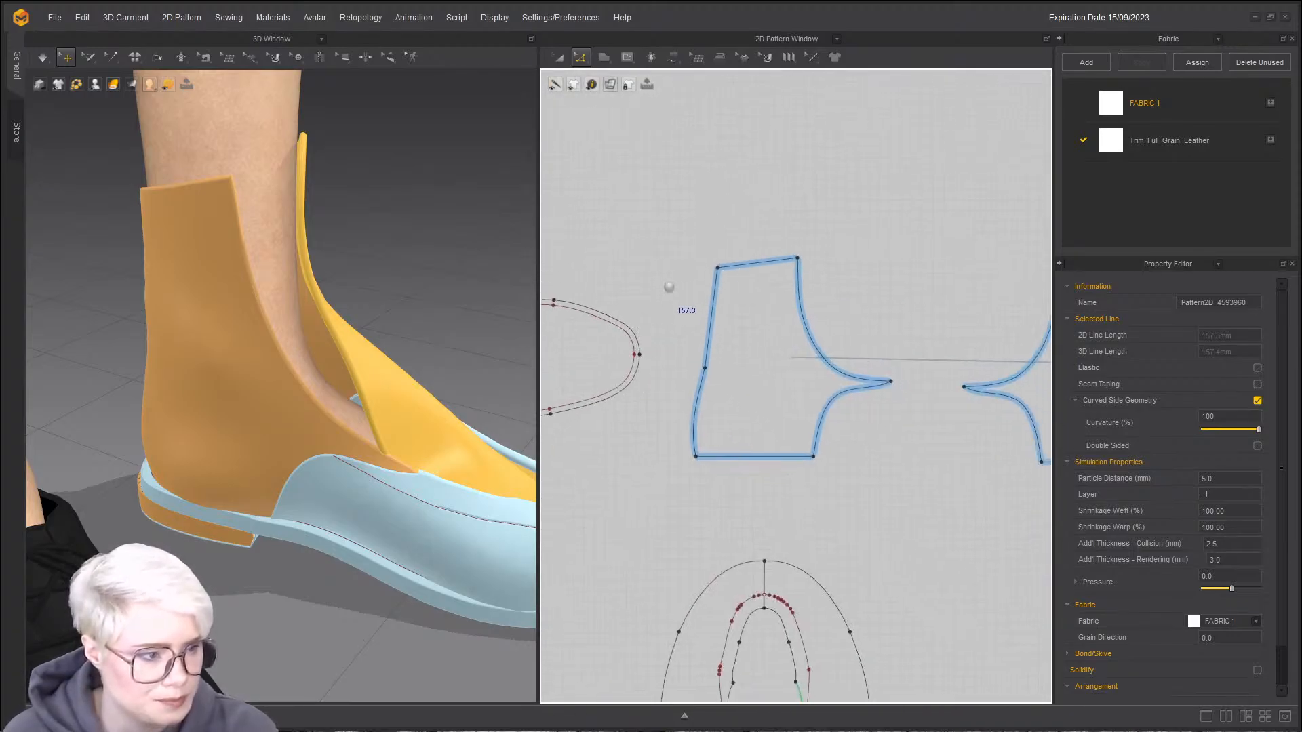
- Lower the ankle panels' upper back corner so the top edge slopes down toward the back seam
left_click(744, 217)
scroll(726, 277, "up", 2)
left_click(697, 272)
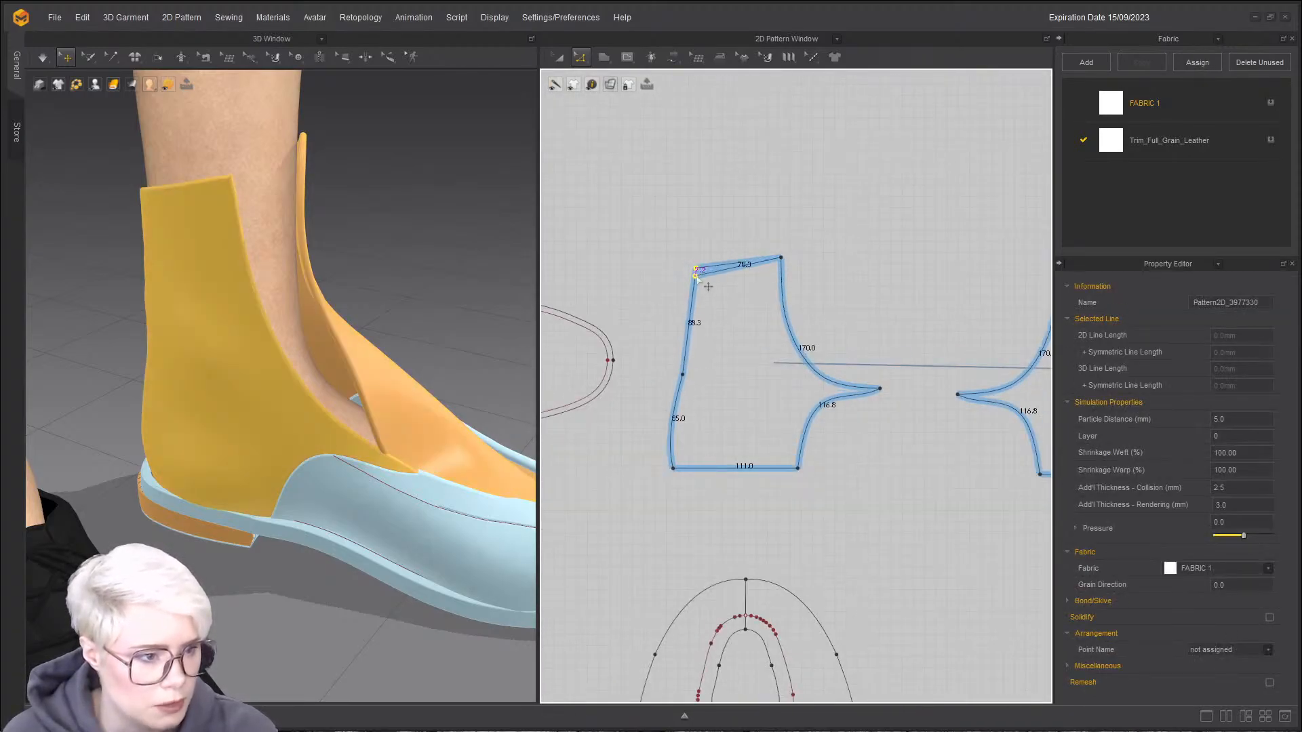
left_click_drag(695, 282, 694, 282)
scroll(688, 207, "down", 1)
right_click_drag(217, 227, 372, 261)
scroll(735, 229, "up", 1)
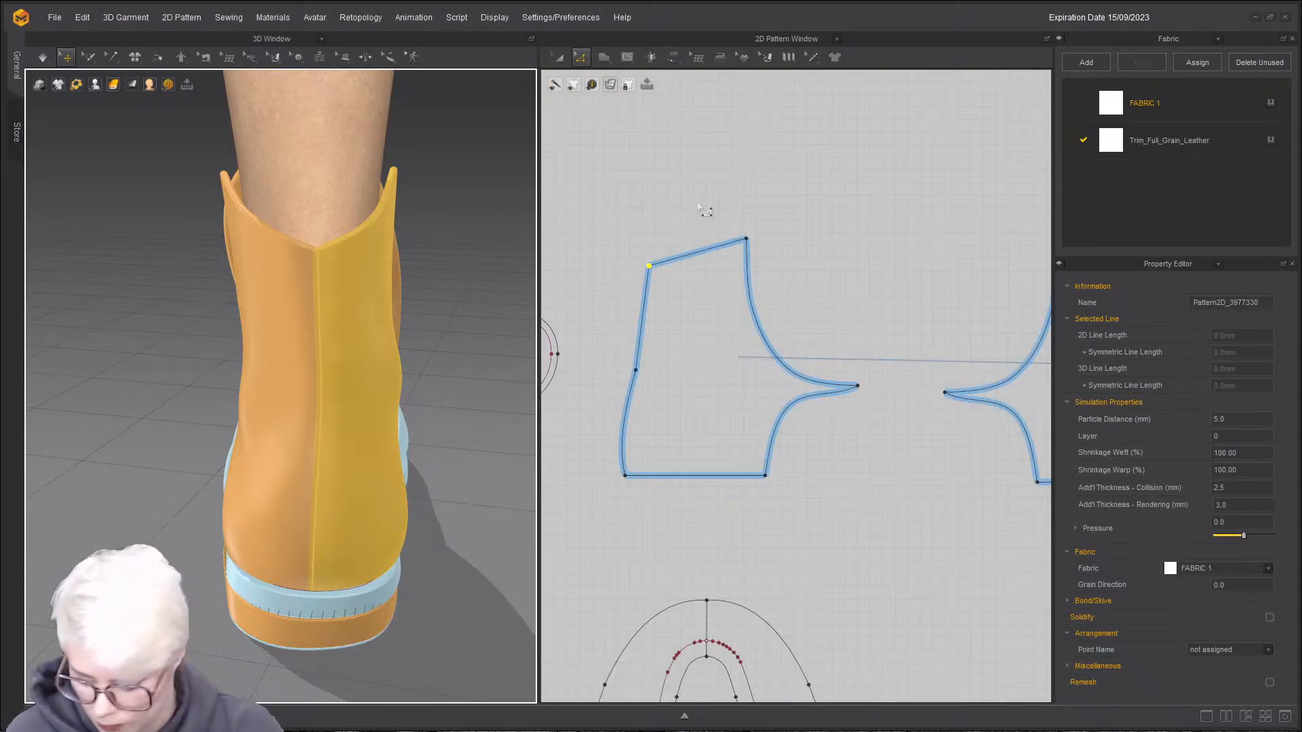
- Bend the ankle panels' sloping top edge into a gentle concave curve near the back corner
scroll(678, 244, "up", 3)
left_click_drag(665, 286, 668, 293)
right_click_drag(369, 253, 274, 254)
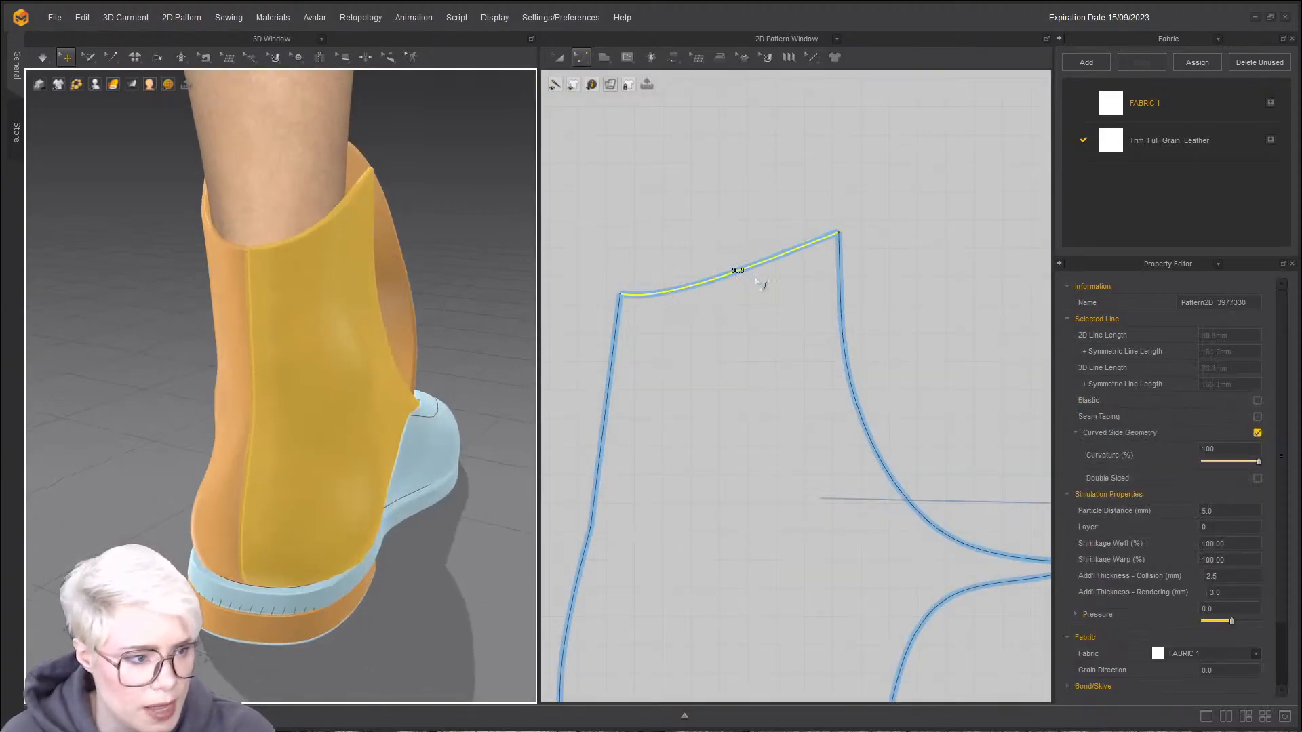
left_click(705, 183)
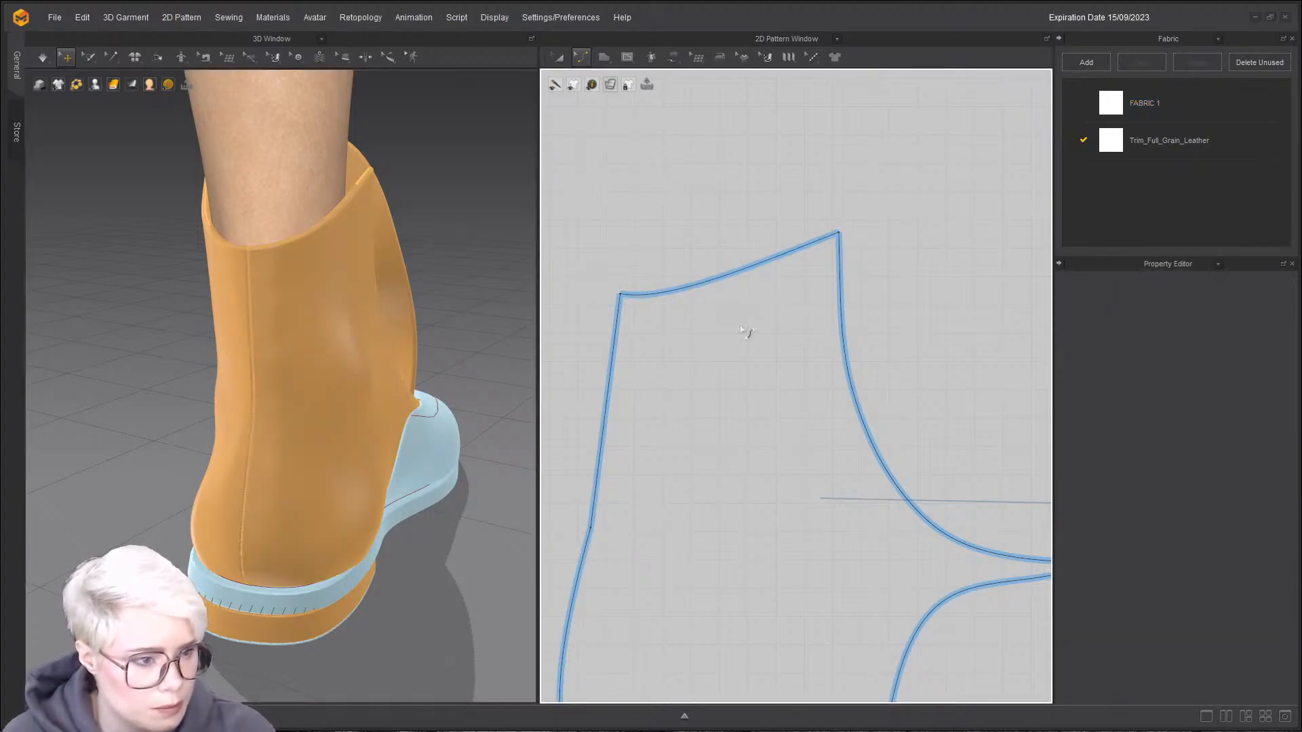
- Shape the top edge into an S-curve with a raised curve point near the front and another near the back
left_click(777, 260)
left_click_drag(777, 260, 769, 240)
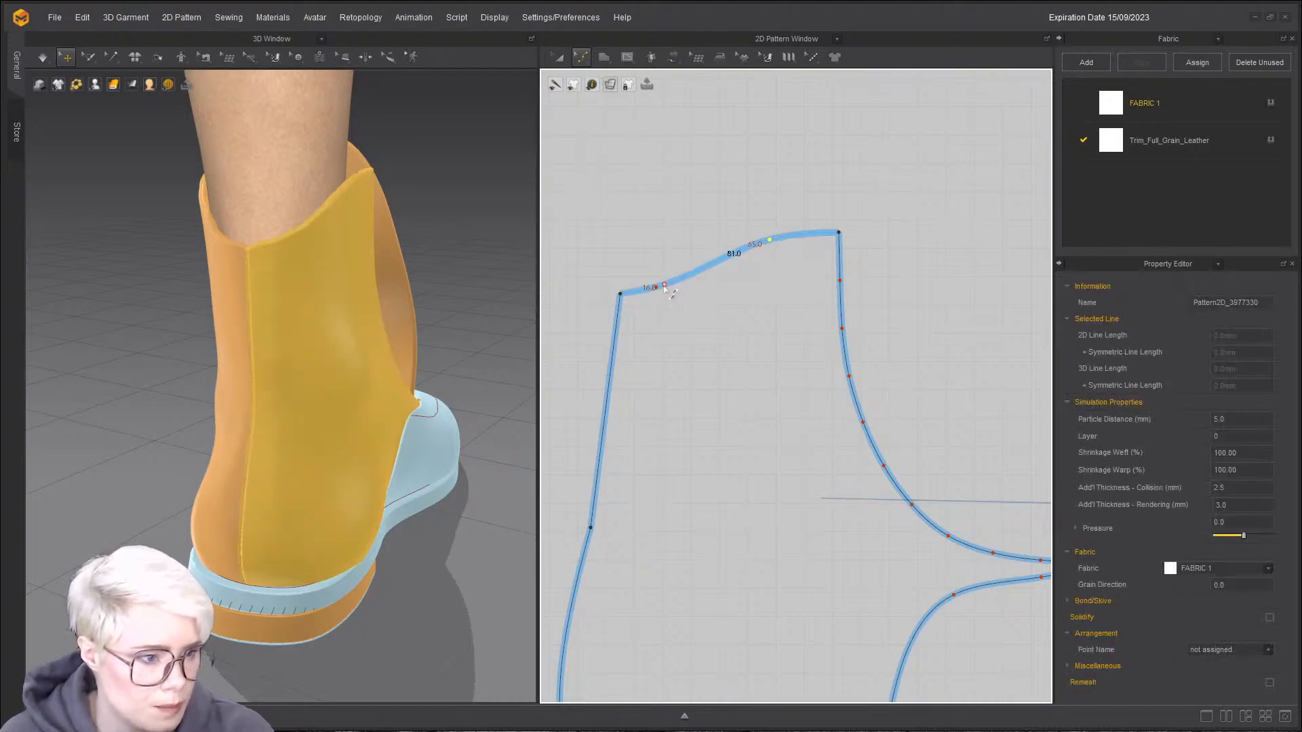
left_click_drag(658, 289, 681, 288)
scroll(285, 220, "up", 3)
right_click_drag(268, 221, 323, 255)
scroll(637, 284, "up", 5)
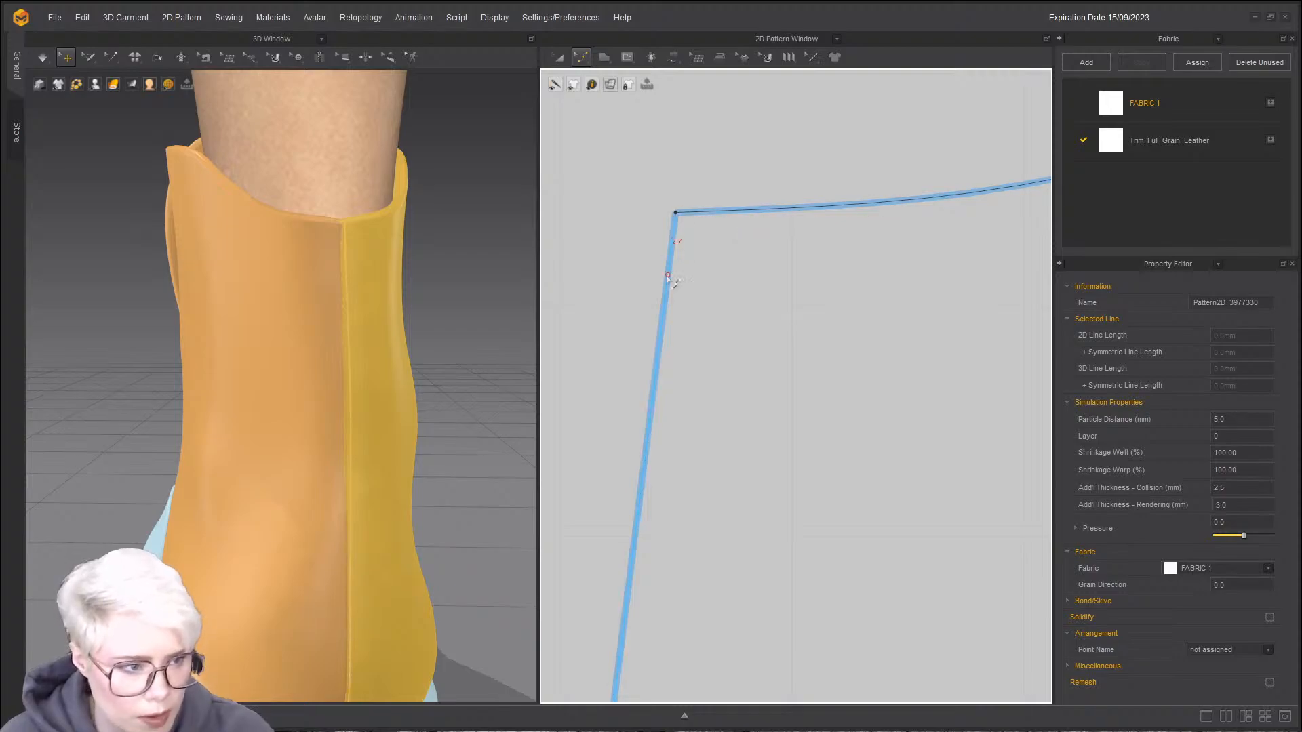
- Fine-tune the rear curve point so the top edge runs smoothly and nearly level into the back seam
right_click_drag(362, 291, 333, 274)
scroll(610, 246, "down", 2)
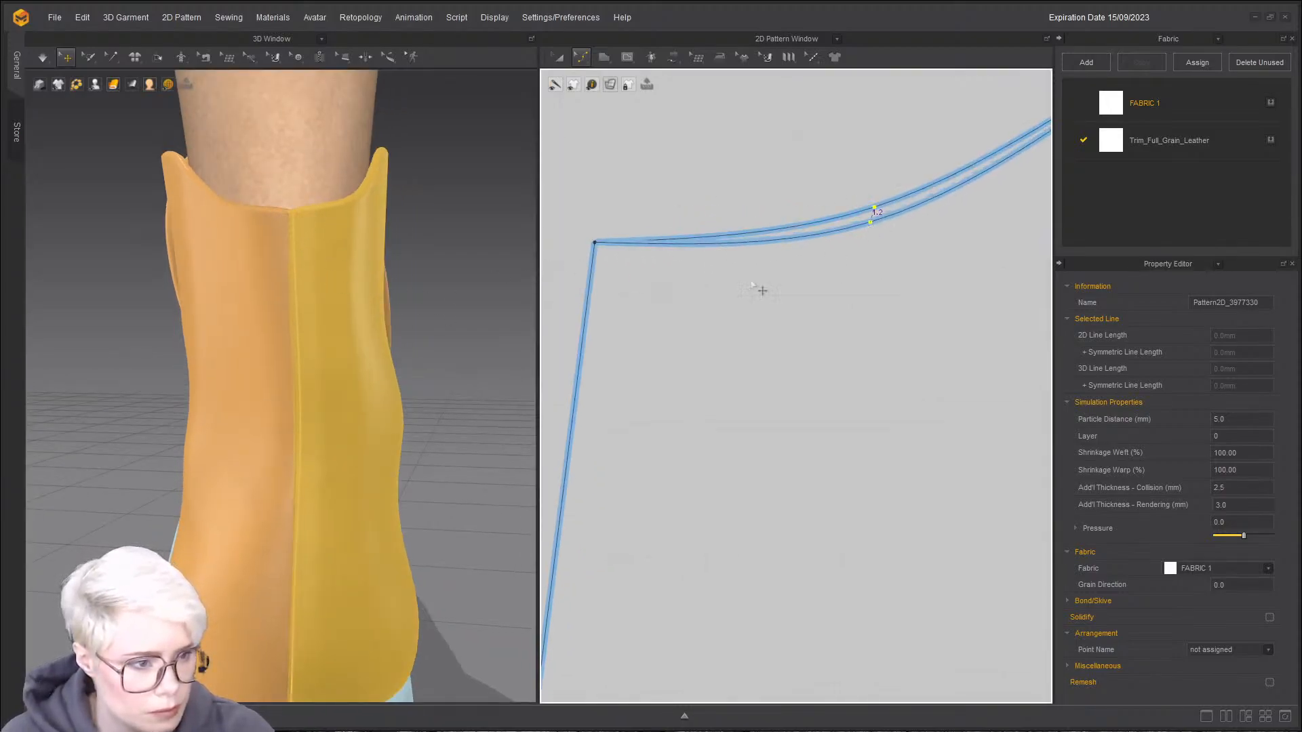
right_click_drag(325, 255, 339, 247)
scroll(896, 251, "down", 4)
scroll(895, 251, "down", 2)
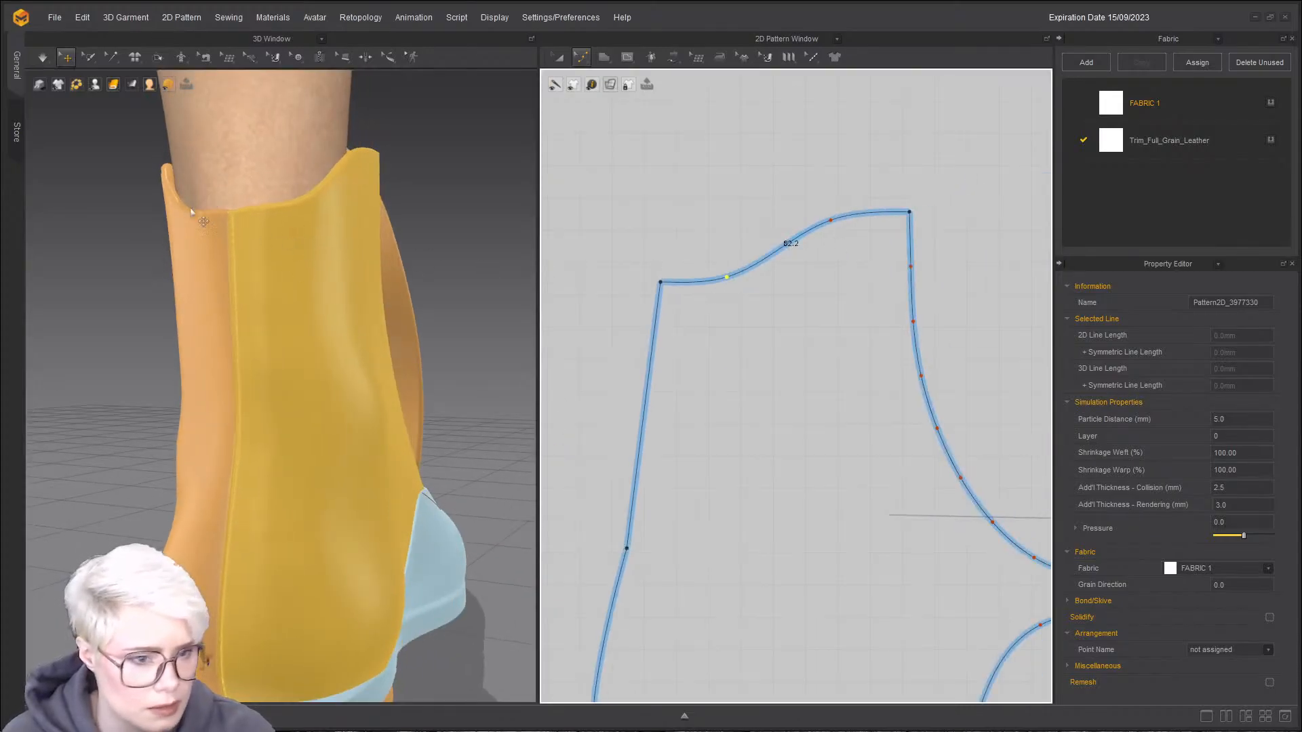
scroll(769, 287, "down", 2)
middle_click_drag(770, 290, 657, 293)
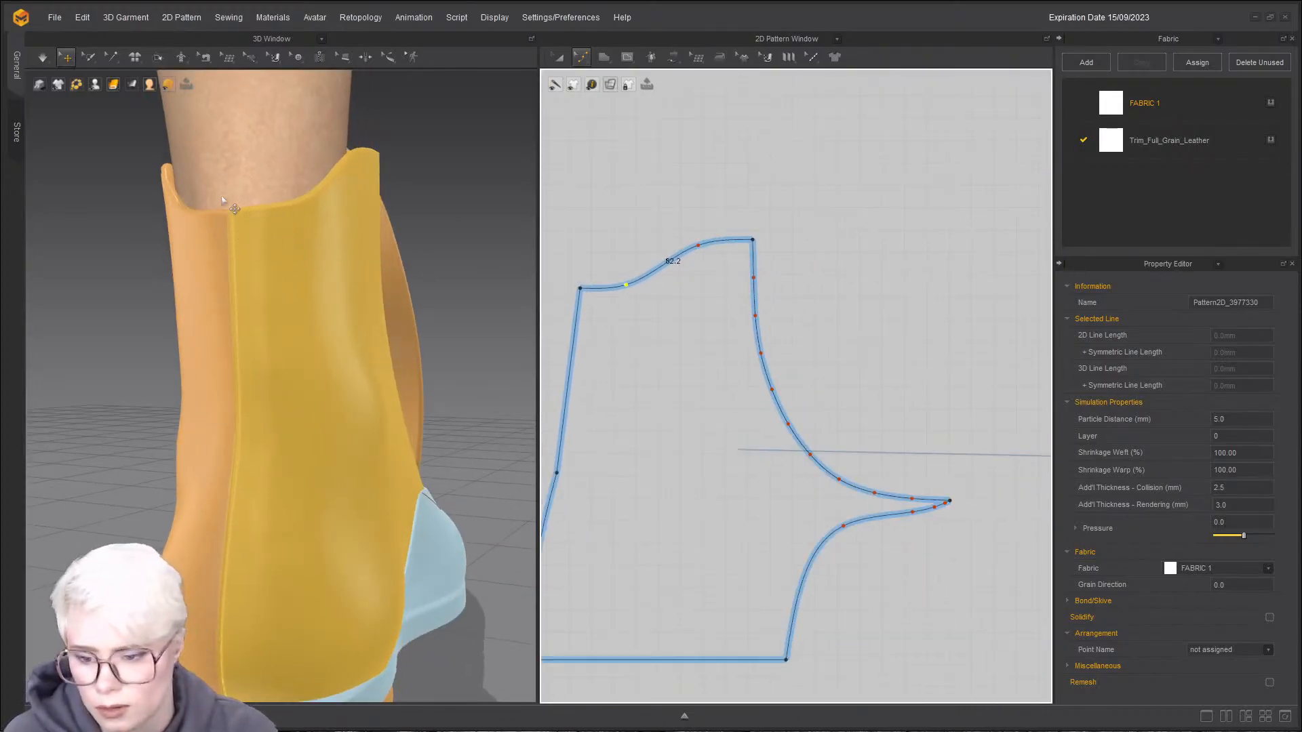
right_click_drag(501, 211, 216, 235)
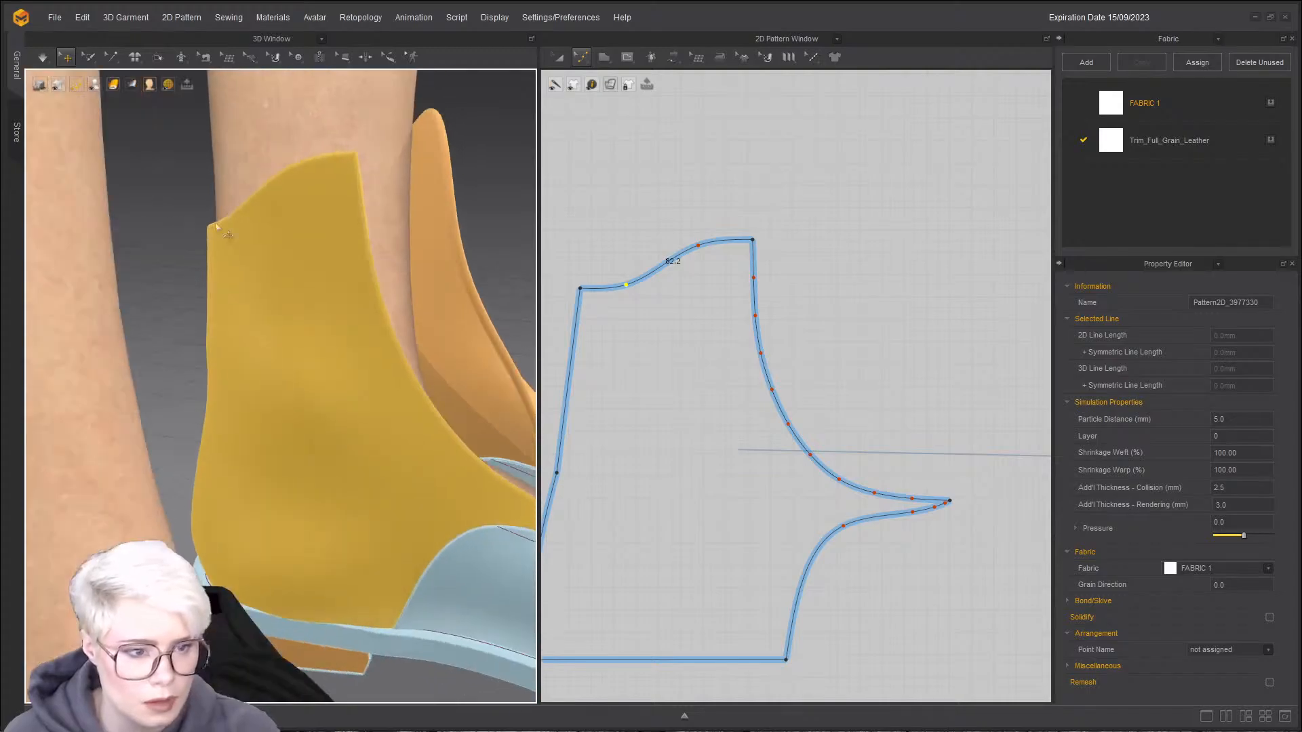
- Round off the ankle panels' upper front corner into a smooth curve
scroll(313, 168, "up", 2)
scroll(661, 273, "up", 5)
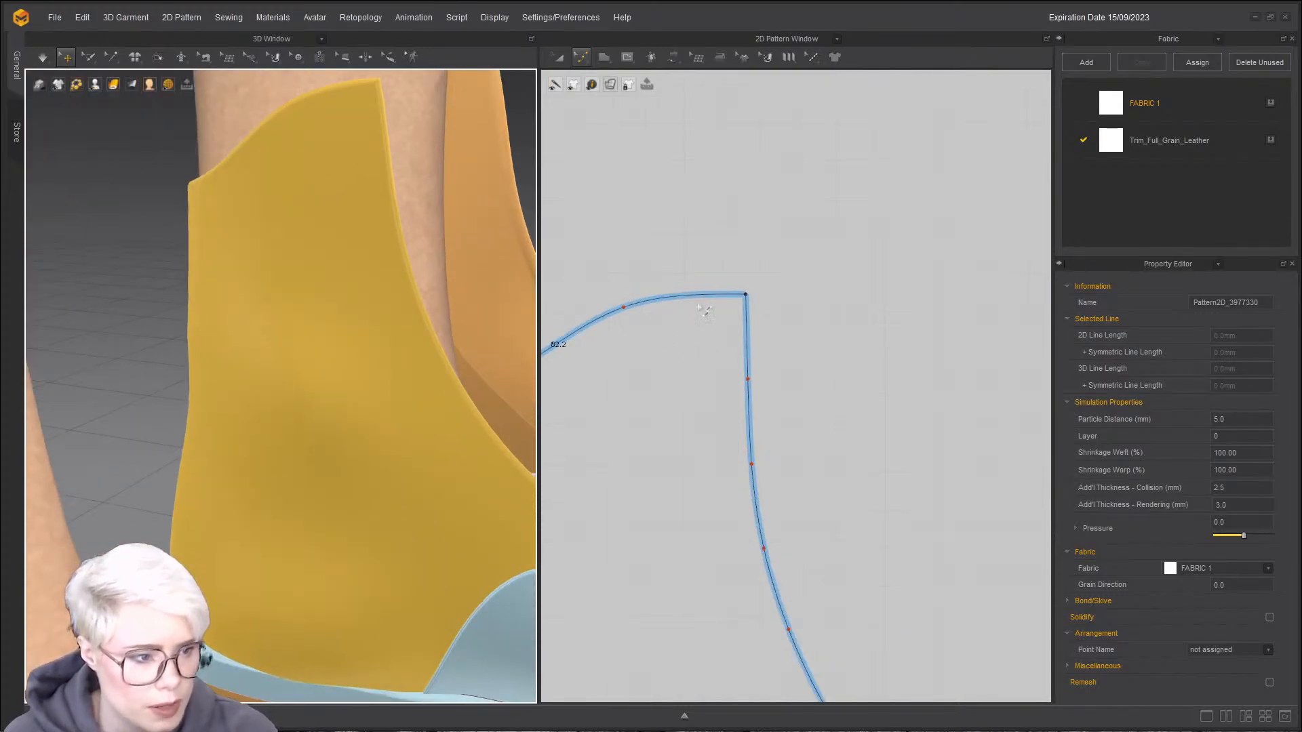
scroll(712, 290, "down", 5)
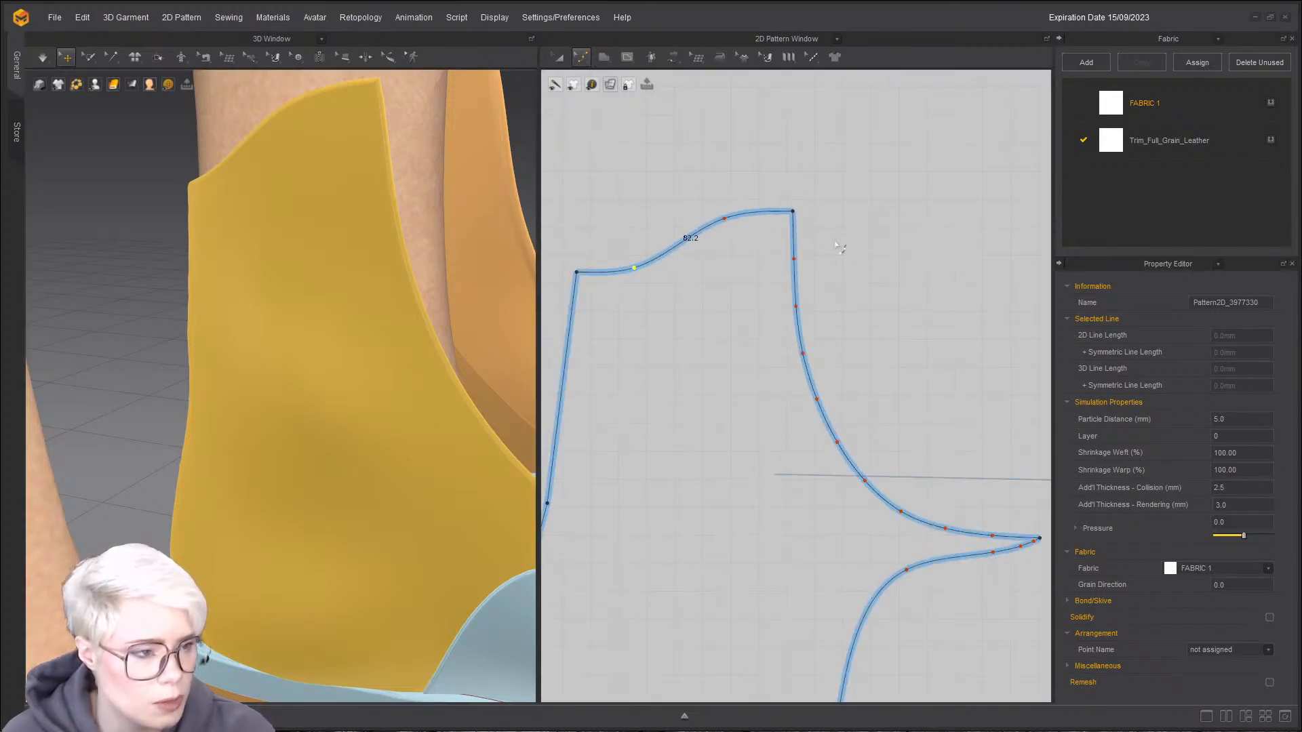
left_click(582, 59)
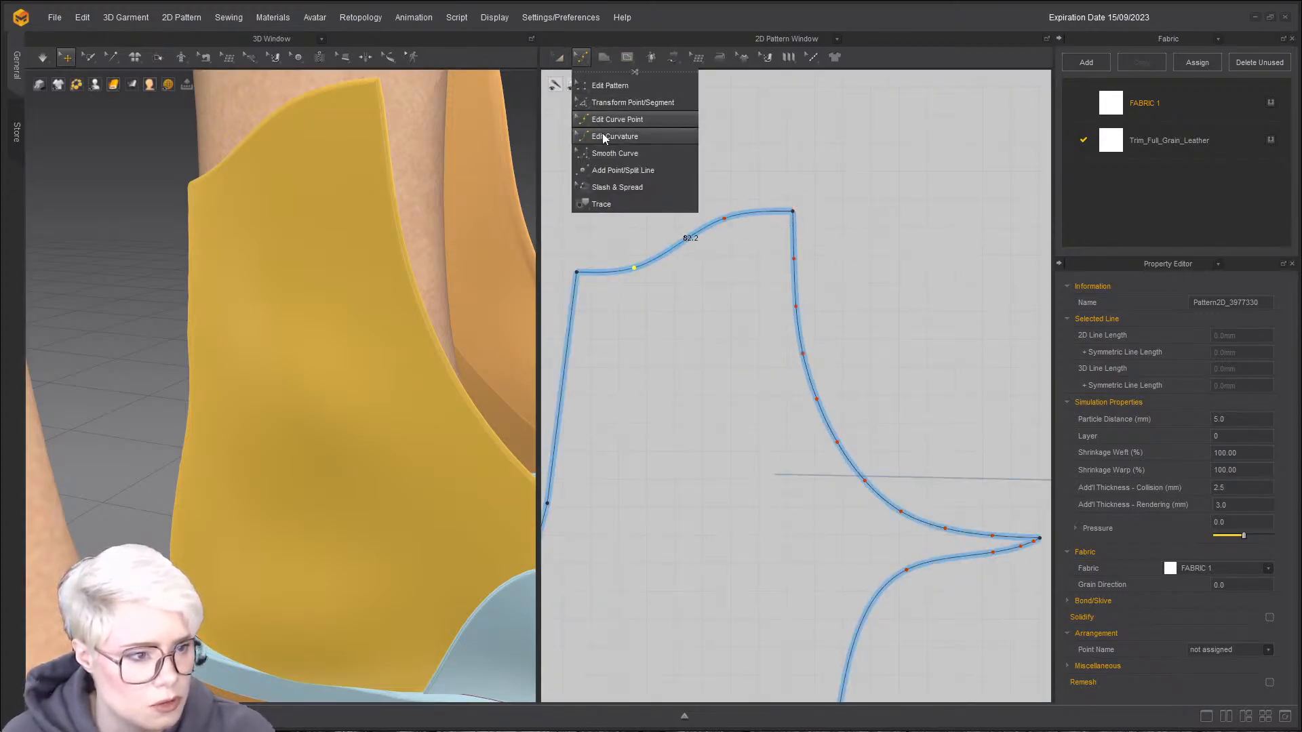
left_click(623, 169)
left_click_drag(788, 213, 765, 252)
- Examine the rounded ankle panels and the tongue on the foot from several angles
right_click_drag(284, 290, 407, 288)
scroll(848, 338, "down", 3)
scroll(736, 328, "down", 5)
middle_click_drag(738, 328, 733, 271)
right_click_drag(360, 305, 396, 379)
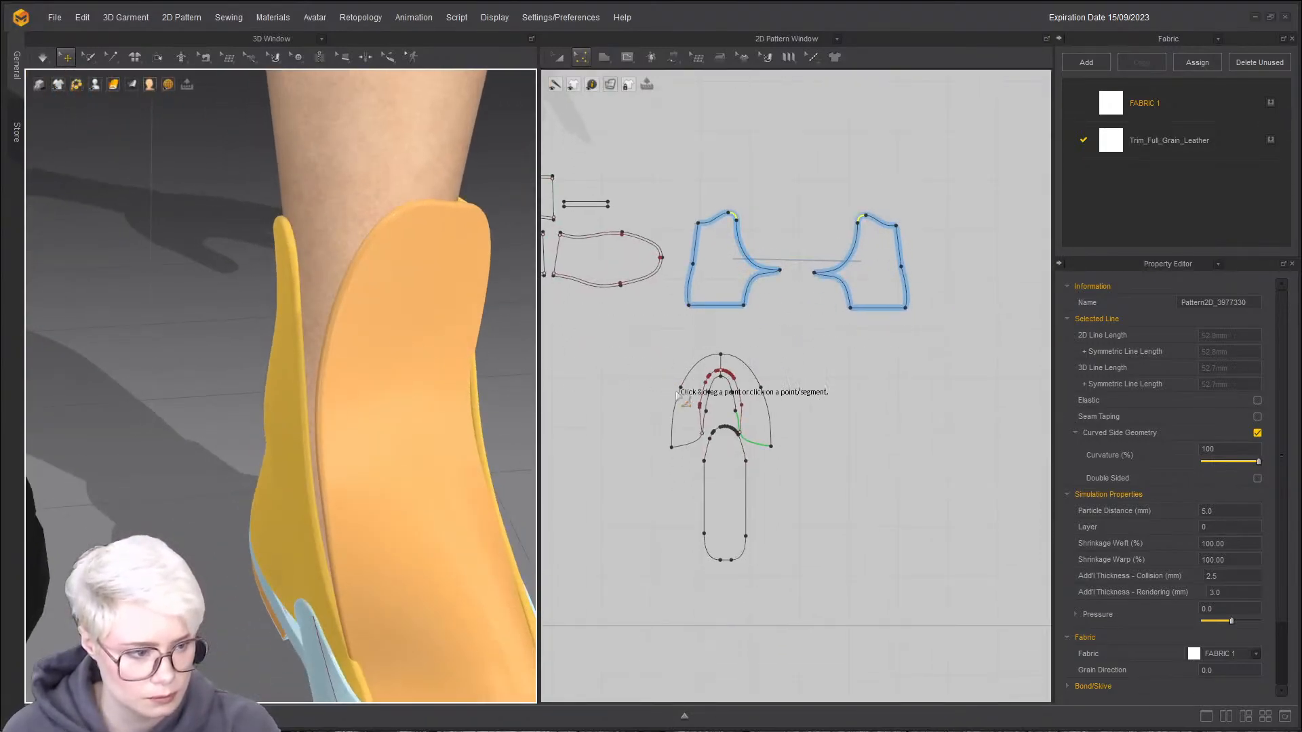
scroll(714, 355, "down", 2)
middle_click_drag(719, 355, 692, 400)
right_click_drag(380, 359, 438, 459)
middle_click_drag(439, 460, 358, 345)
scroll(358, 346, "down", 3)
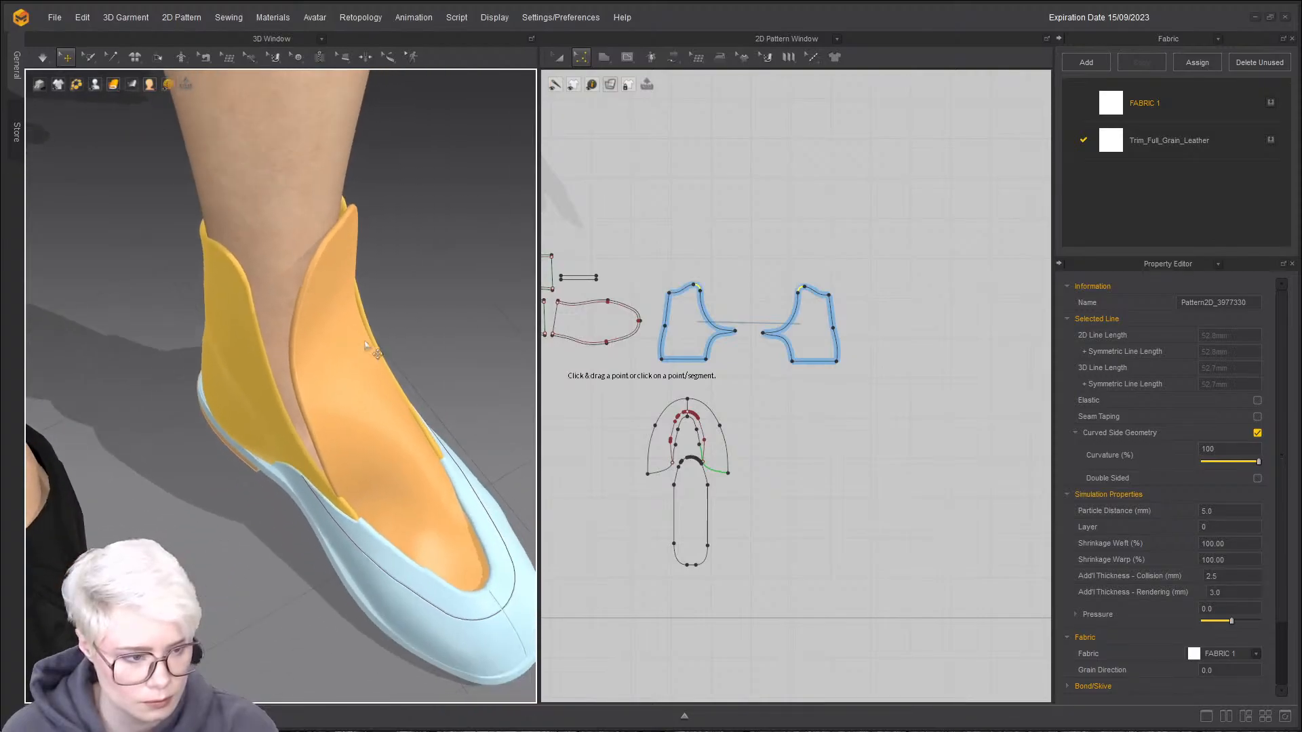
scroll(719, 400, "down", 6)
scroll(725, 402, "up", 2)
scroll(724, 401, "down", 2)
right_click_drag(325, 366, 398, 352)
right_click_drag(410, 418, 479, 430)
scroll(739, 325, "up", 6)
- Draw two lengthwise internal lines inside the tongue, one near each long side, from the curved toe edge to just short of the opposite end
middle_click_drag(760, 338, 613, 314)
scroll(661, 255, "up", 1)
middle_click_drag(662, 255, 775, 231)
left_click(628, 56)
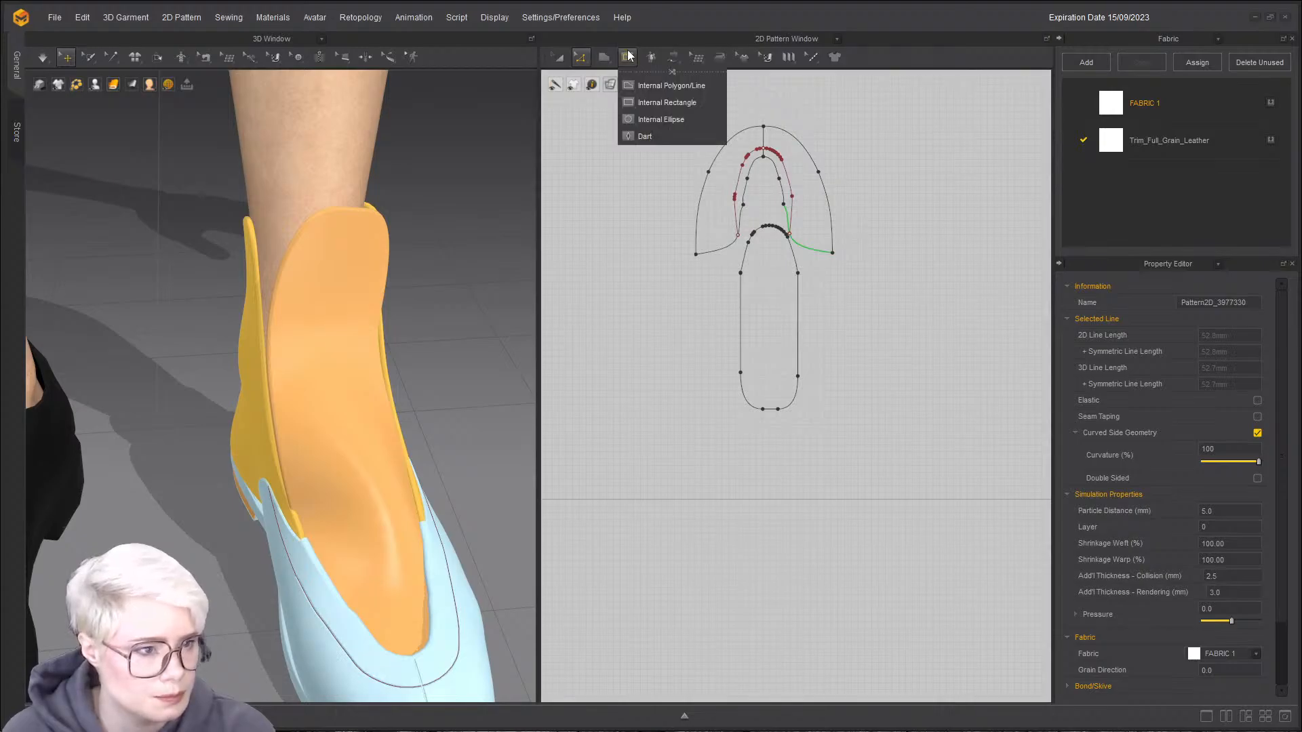
left_click(642, 88)
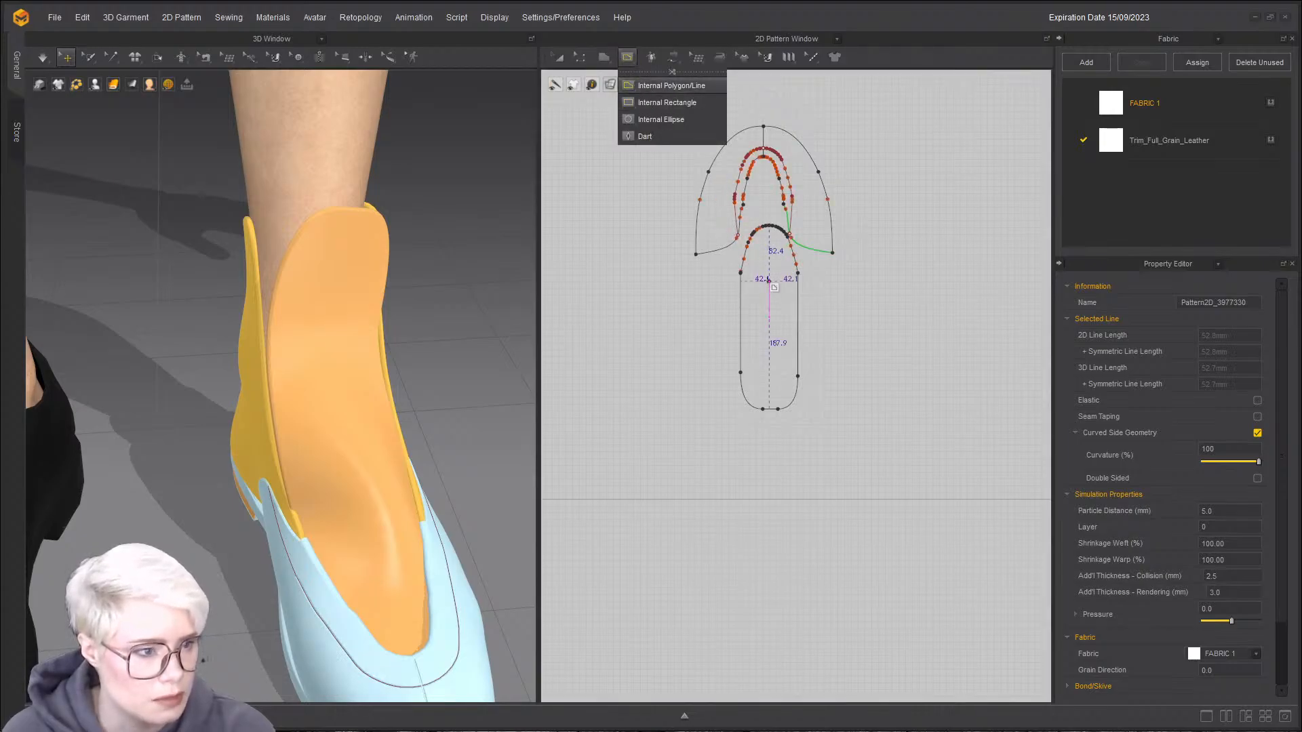
scroll(769, 278, "up", 6)
scroll(752, 245, "down", 6)
middle_click_drag(760, 282, 764, 358)
scroll(764, 360, "down", 5)
scroll(750, 310, "up", 4)
scroll(752, 332, "up", 1)
middle_click_drag(767, 294, 769, 439)
scroll(770, 440, "down", 3)
scroll(769, 439, "up", 5)
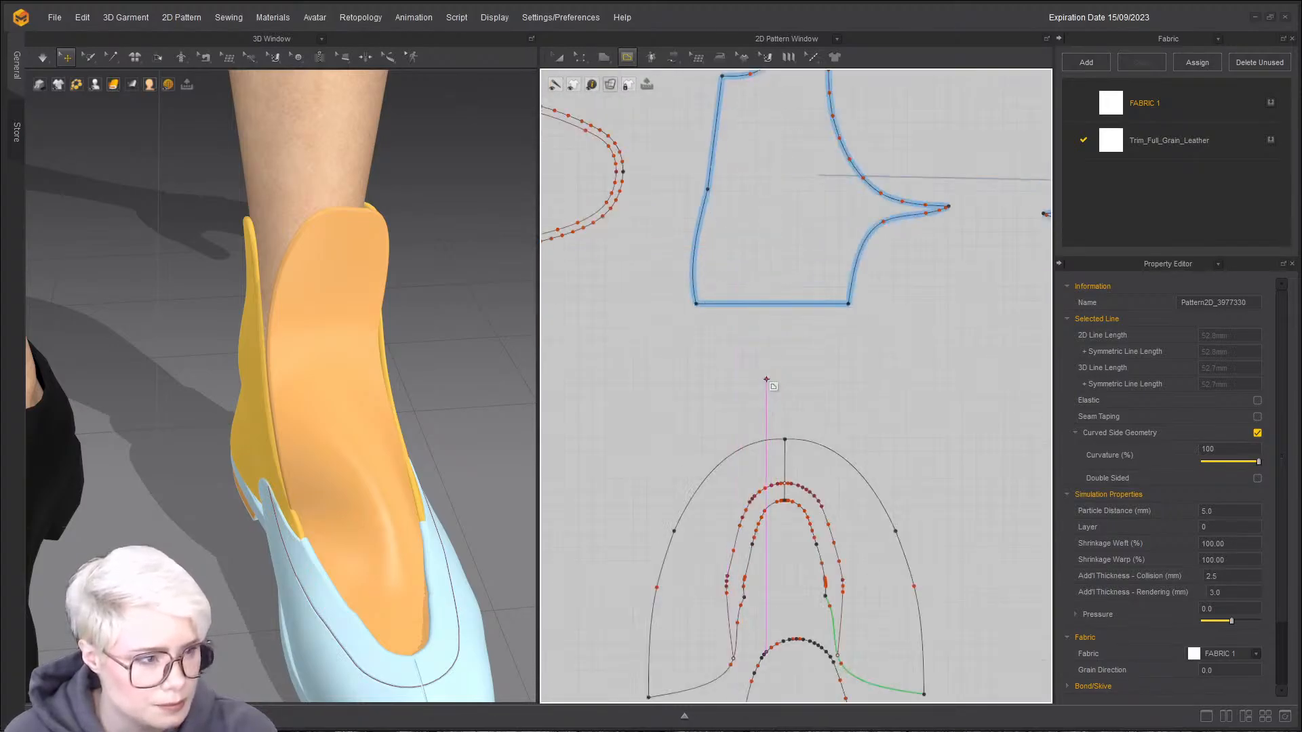
scroll(743, 371, "down", 2)
middle_click_drag(746, 378, 738, 195)
scroll(735, 393, "down", 2)
middle_click_drag(735, 403, 745, 275)
scroll(745, 275, "up", 3)
left_click(762, 283)
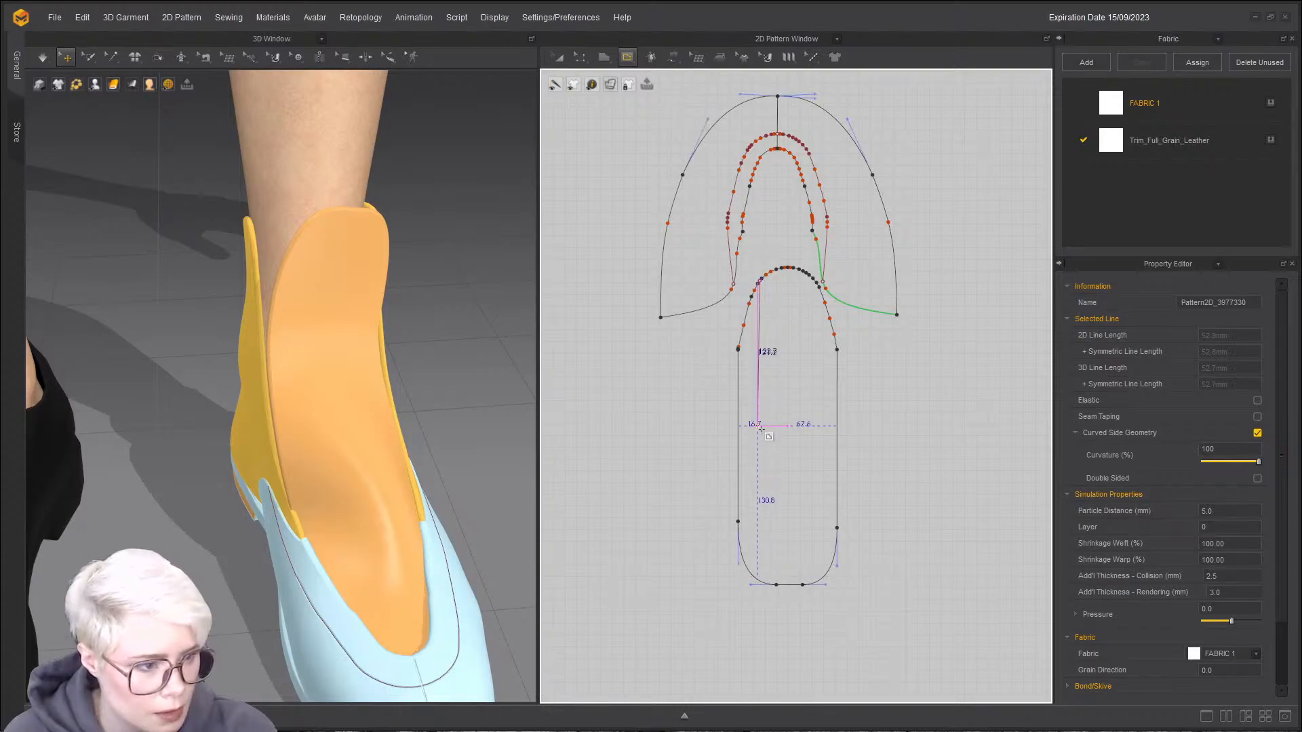
double_click(761, 546)
left_click(813, 279)
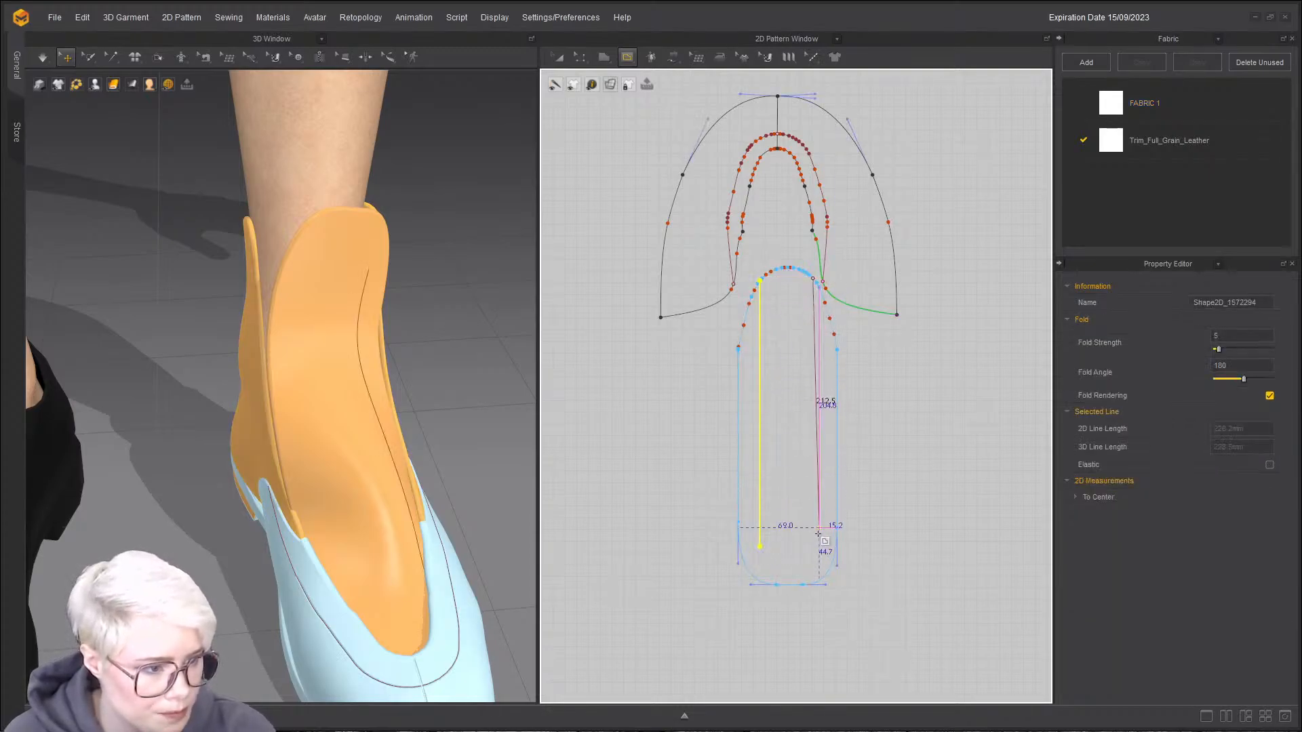
double_click(816, 546)
right_click_drag(421, 445, 407, 342)
- Offset the ankle panels' curved front edge inward as an extended internal line at a distance of 12.5 mm
key("b")
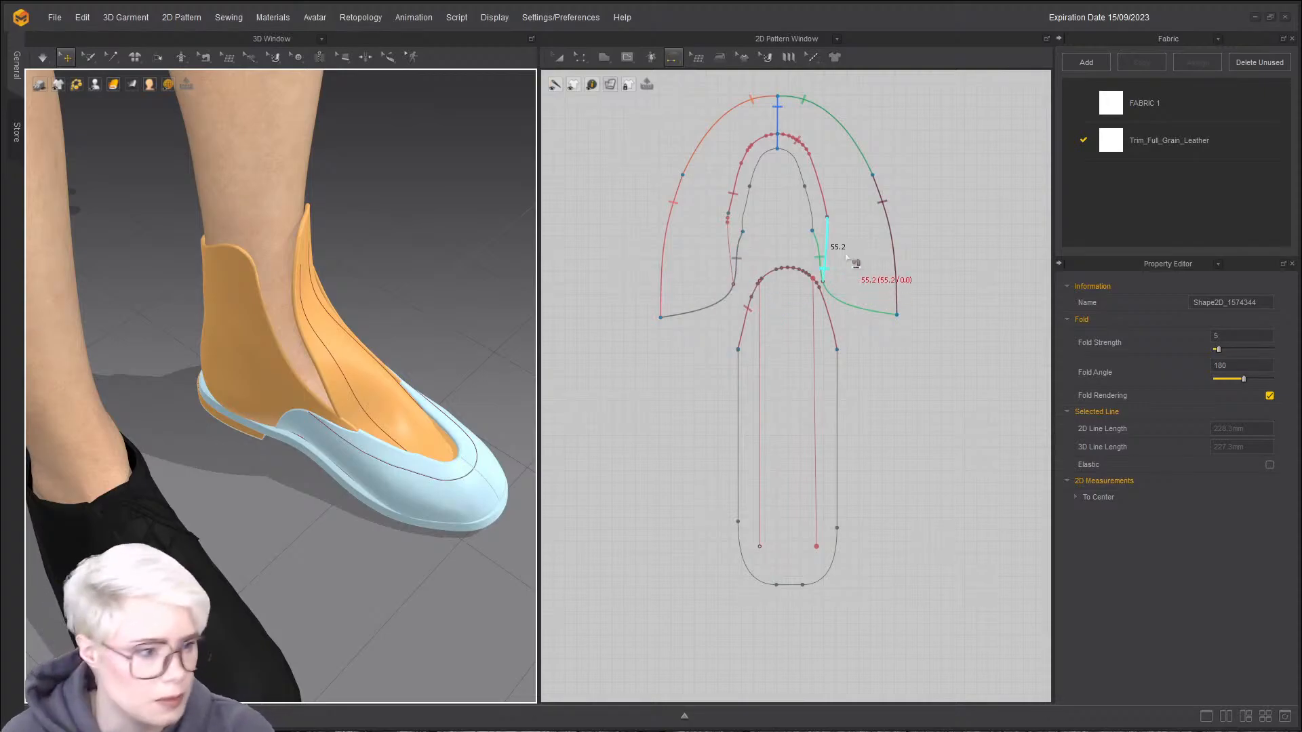
scroll(780, 375, "down", 3)
scroll(780, 310, "up", 5)
key("z")
left_click(808, 299)
right_click(815, 325)
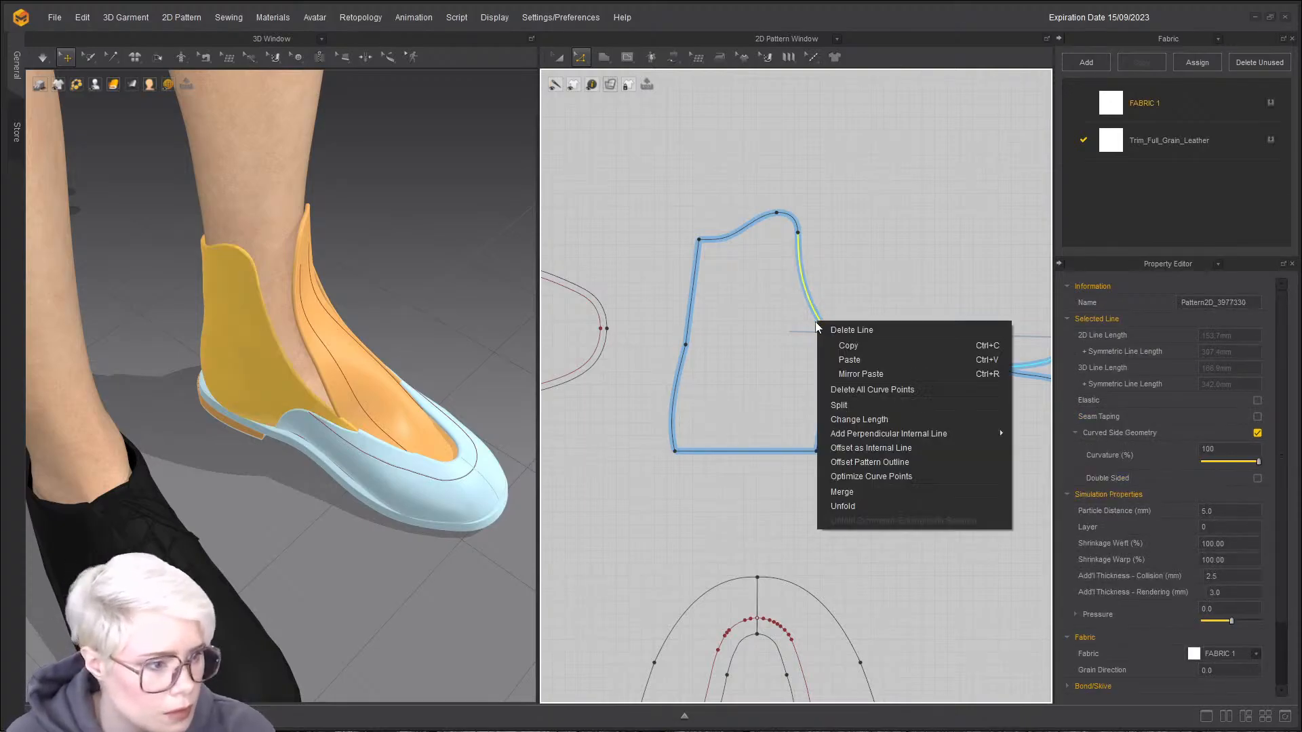
left_click(882, 449)
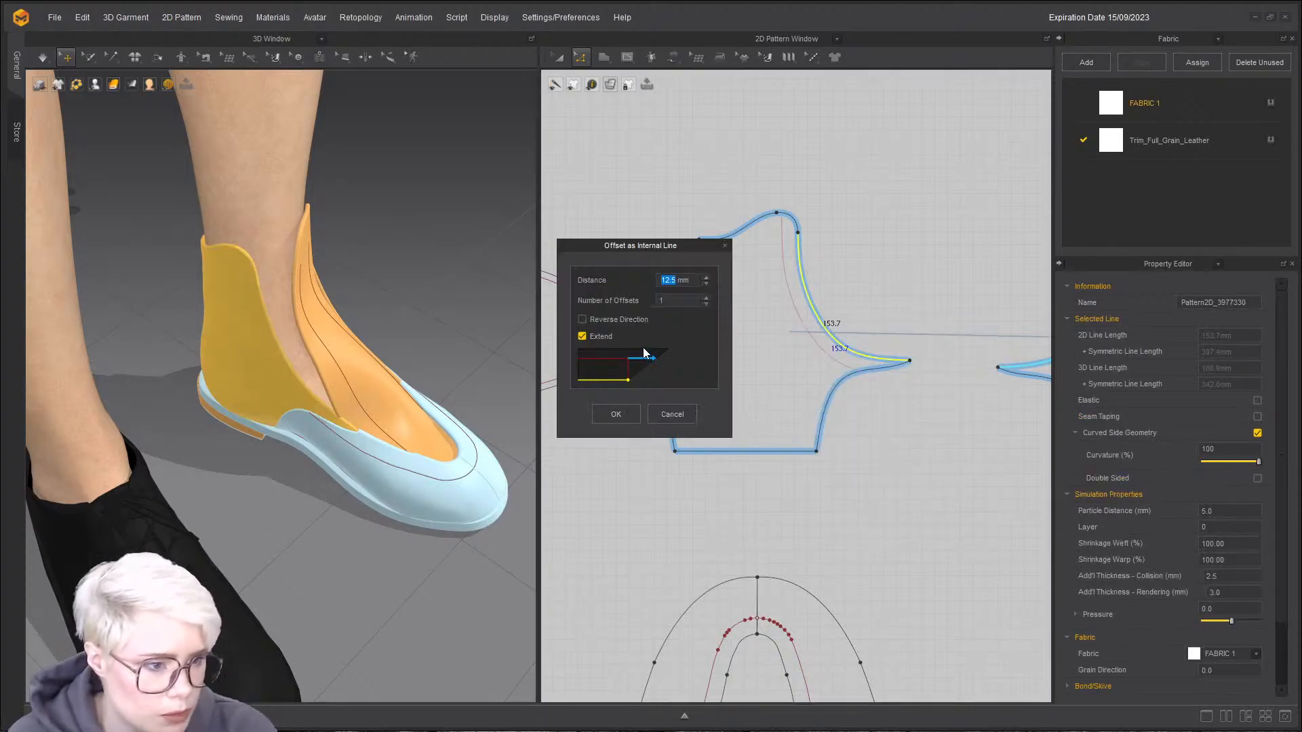
left_click(629, 410)
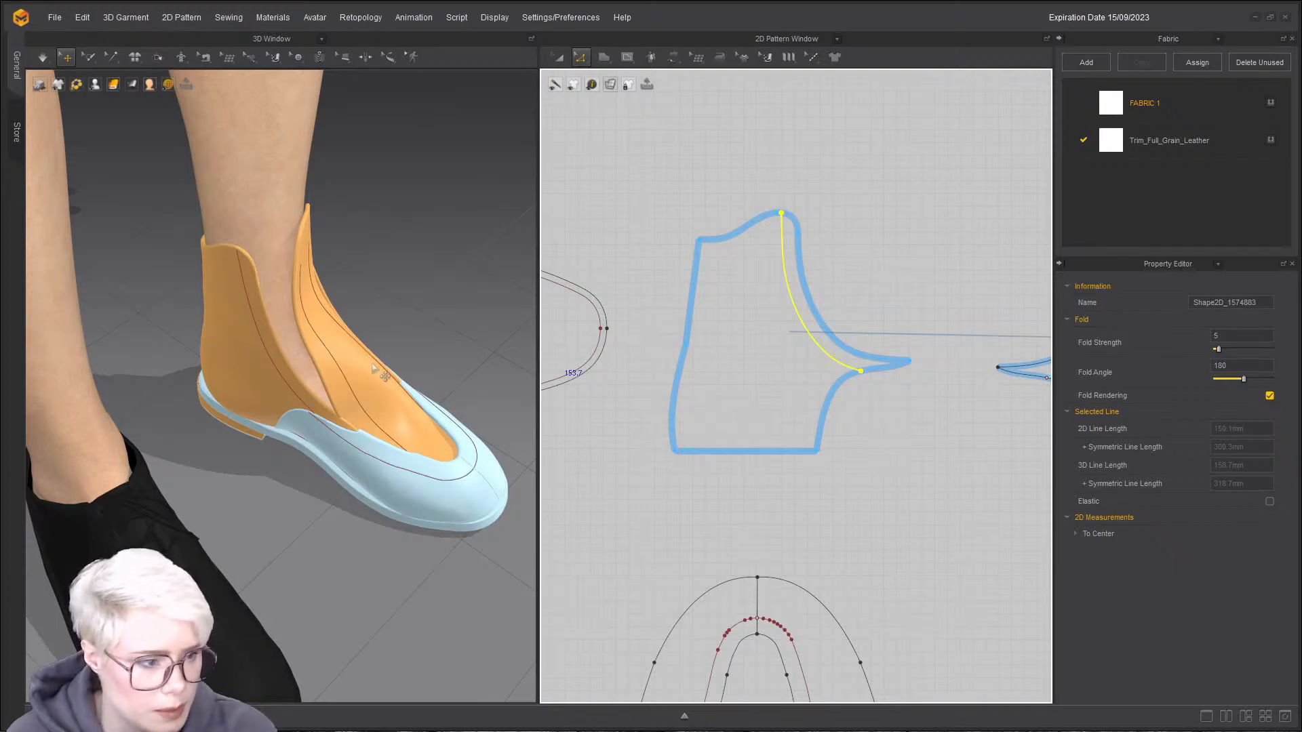
- Sew one straight side of the tongue to the toe opening's side edge and continue along the adjoining ankle panel's offset internal line
right_click_drag(409, 441, 309, 386)
left_click(290, 354)
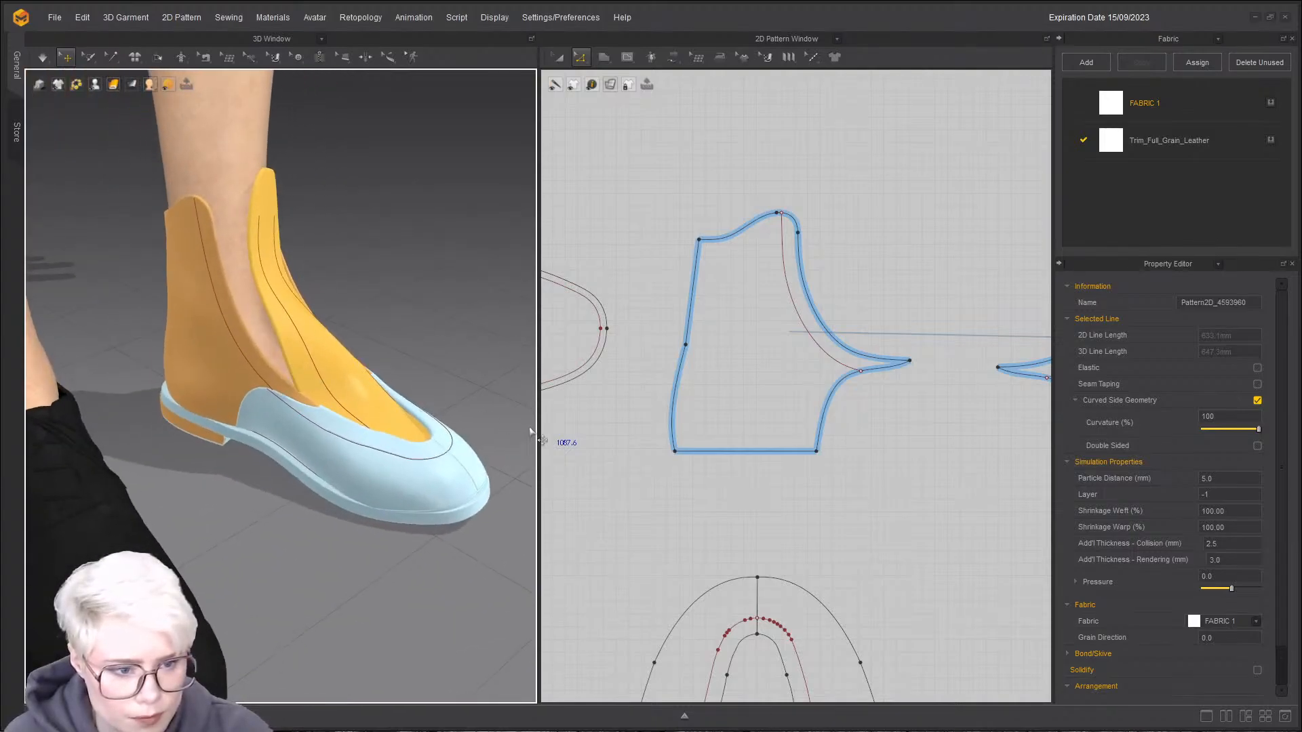
scroll(731, 407, "down", 5)
key("n")
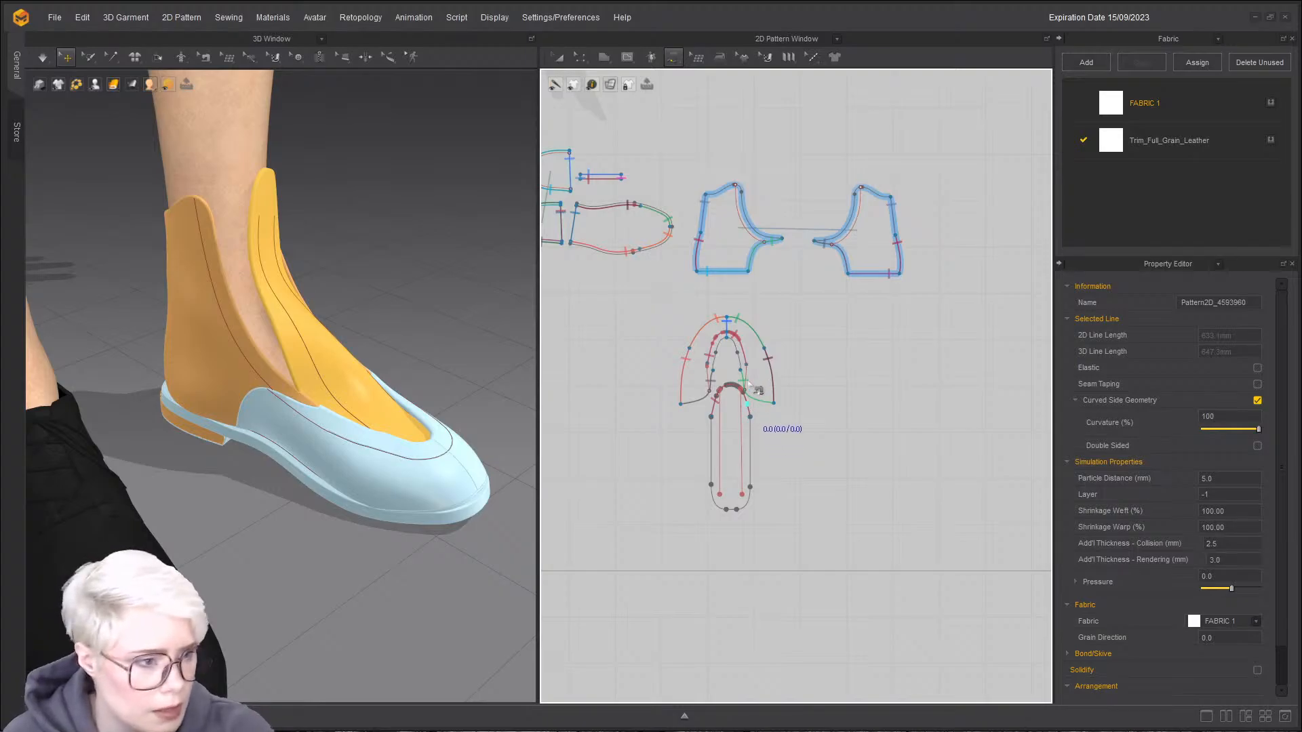
left_click(287, 358)
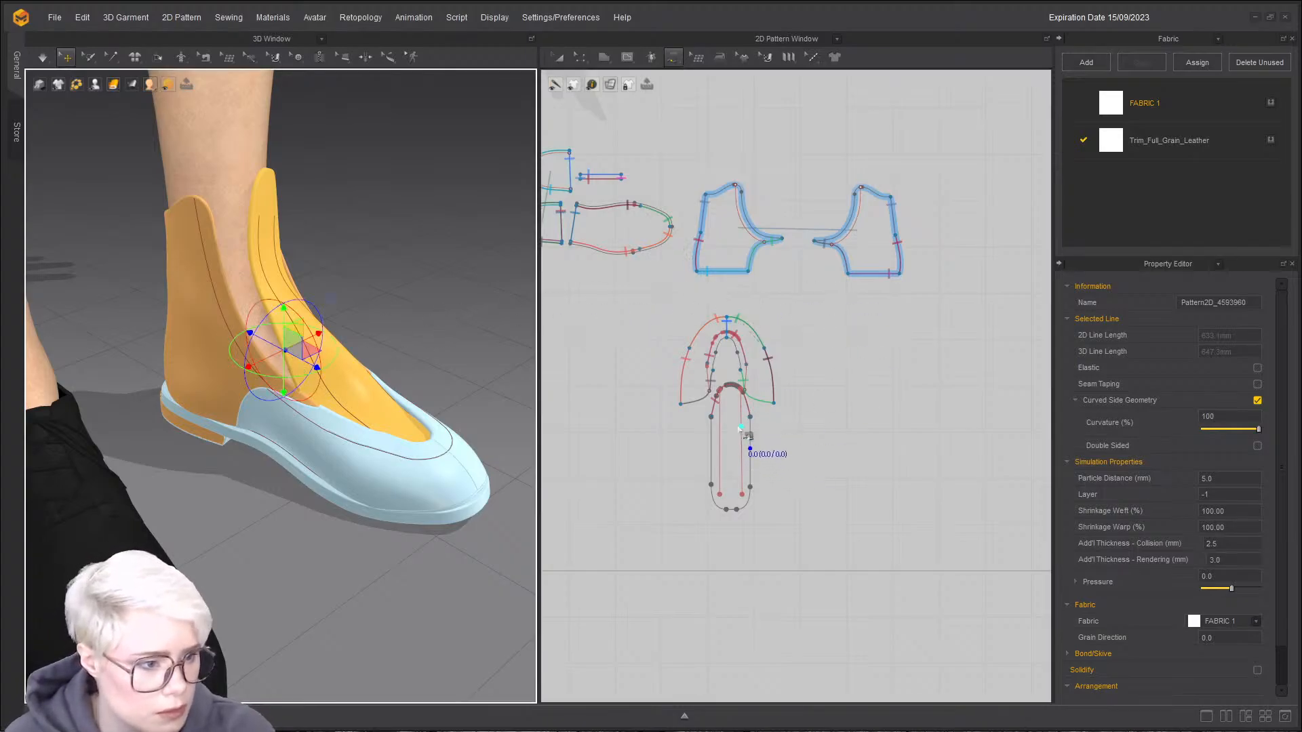
left_click(692, 386)
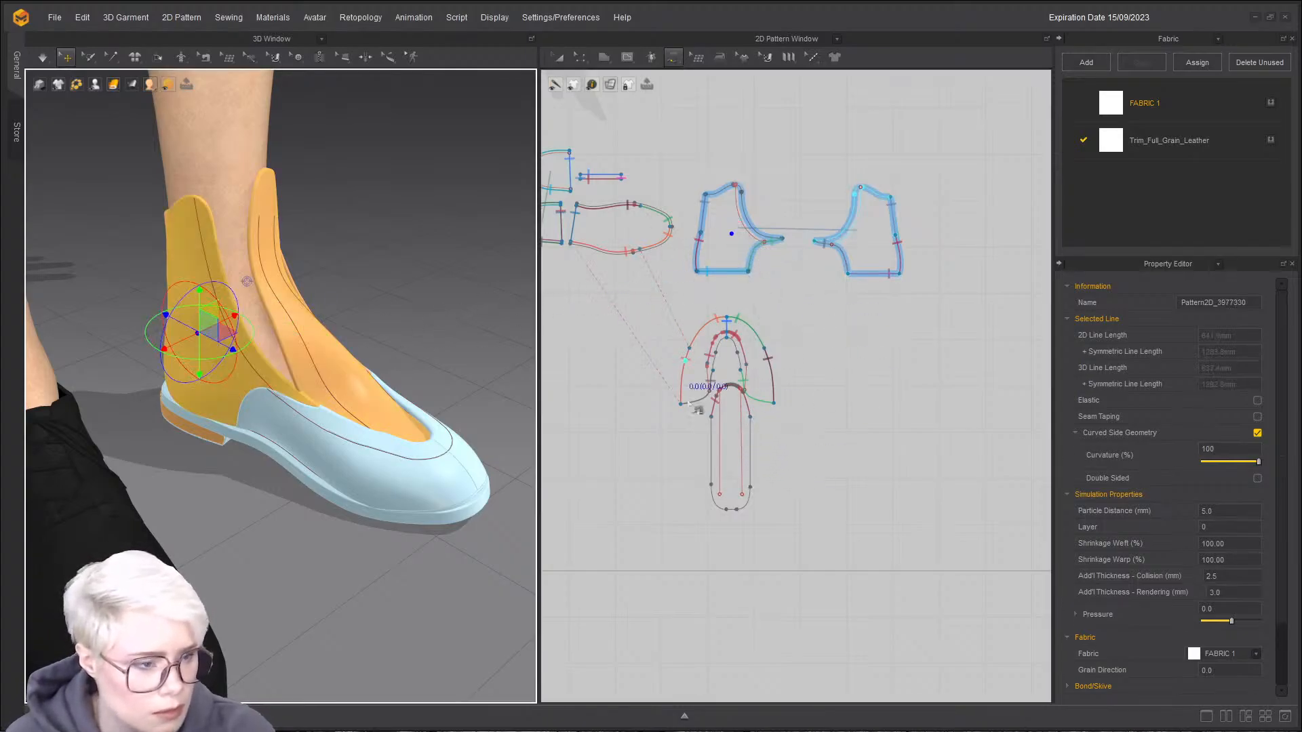
left_click(752, 419)
scroll(775, 241, "up", 5)
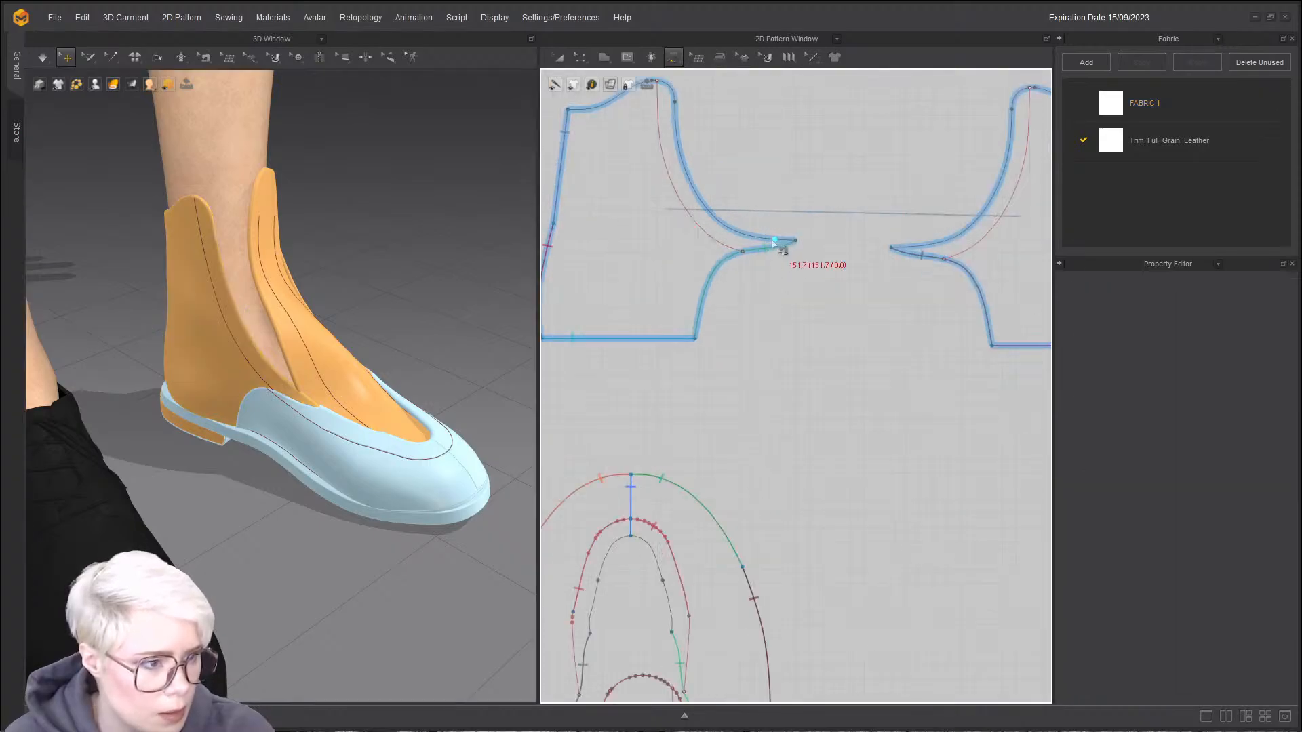
scroll(749, 348, "down", 2)
scroll(720, 241, "down", 1)
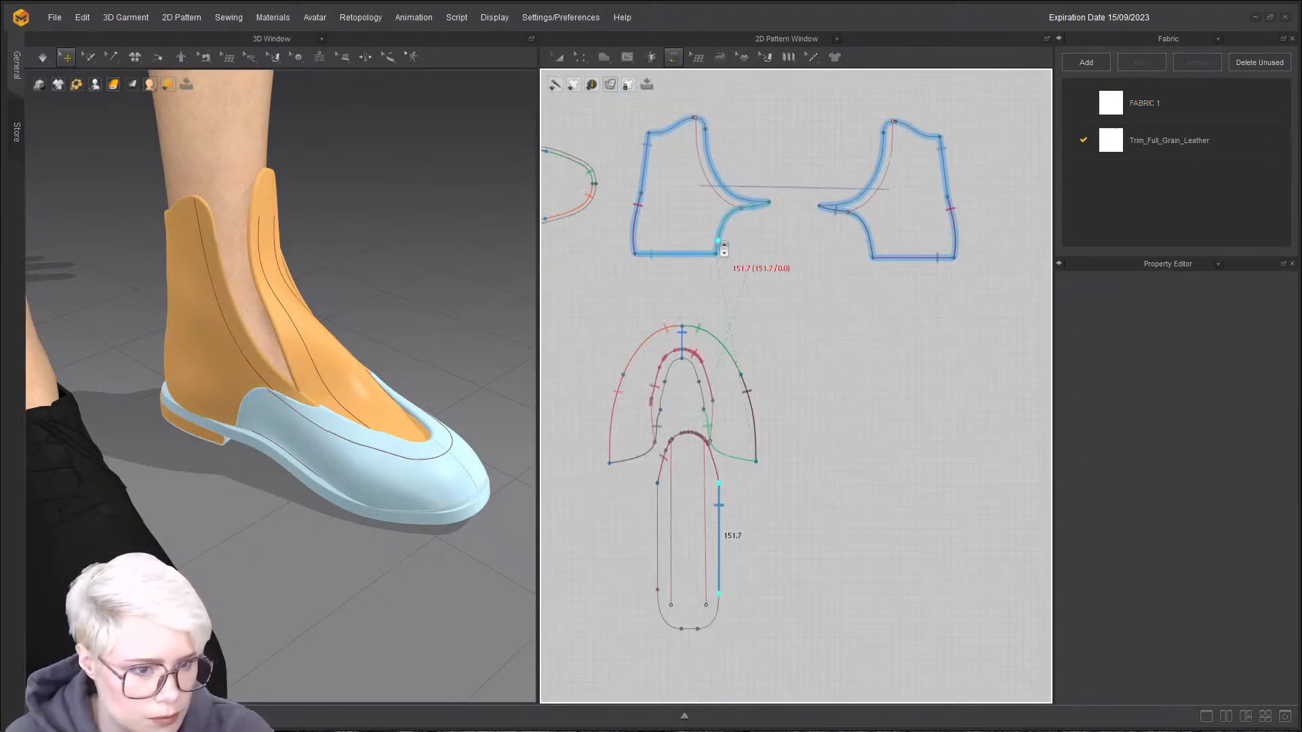
scroll(721, 426, "up", 4)
left_click(712, 400)
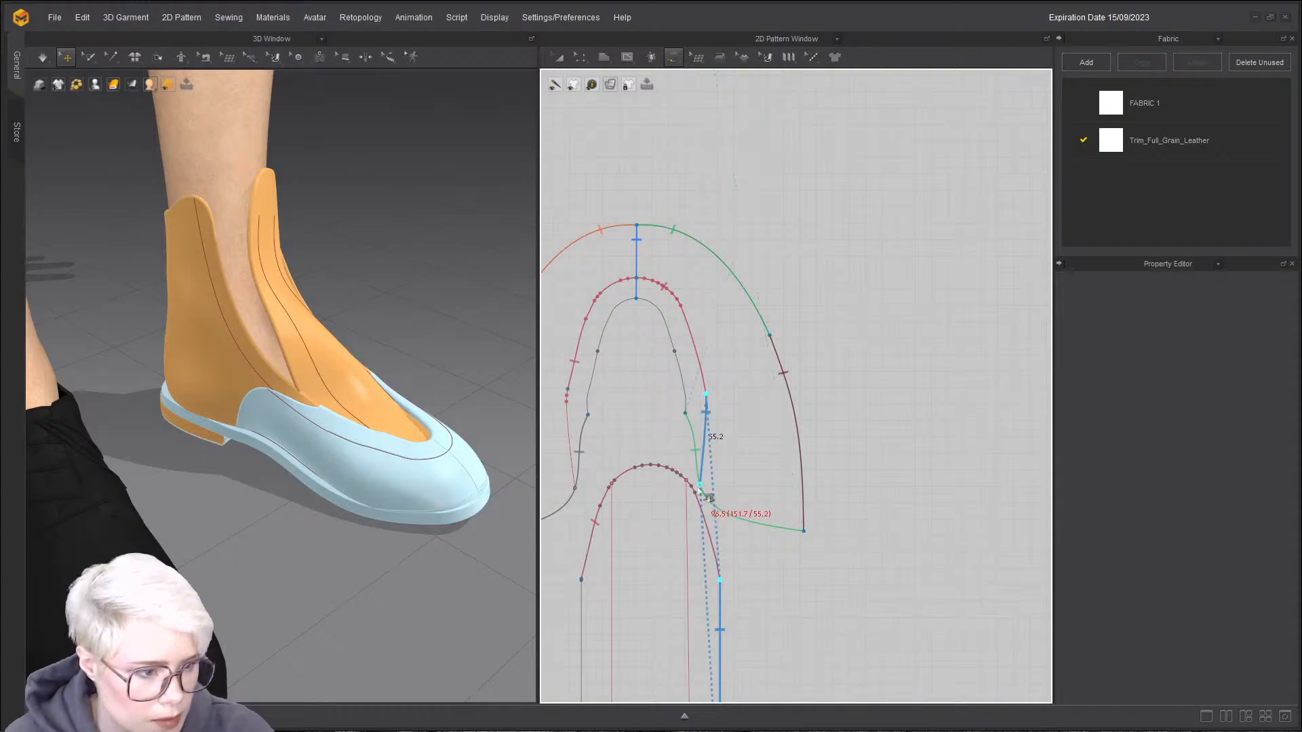
scroll(707, 497, "down", 5)
scroll(776, 536, "up", 4)
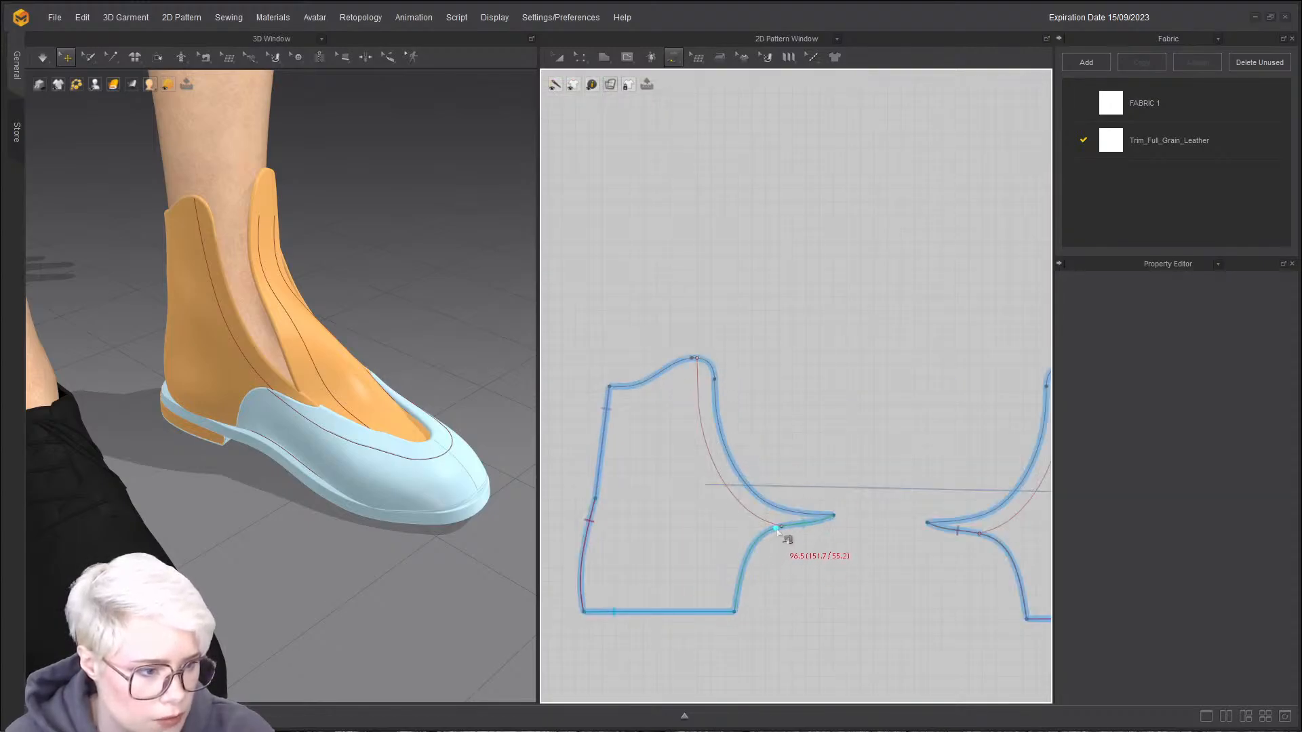
left_click(782, 526)
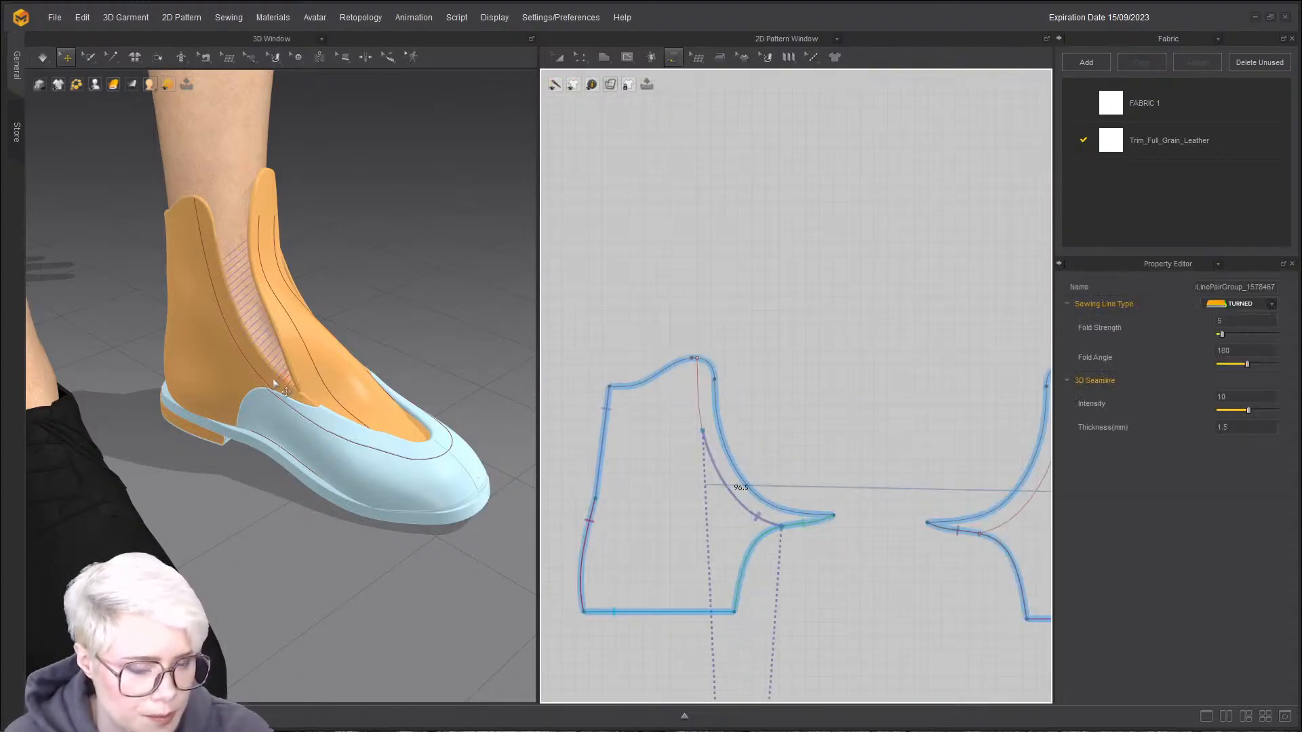
- Sew the tongue's opposite straight side to the other toe opening edge and the second ankle panel's offset internal line
mouse_move(292, 351)
right_mouse_down()
mouse_move(279, 340)
mouse_move(213, 388)
mouse_move(224, 379)
right_mouse_up()
scroll(868, 502, "down", 8)
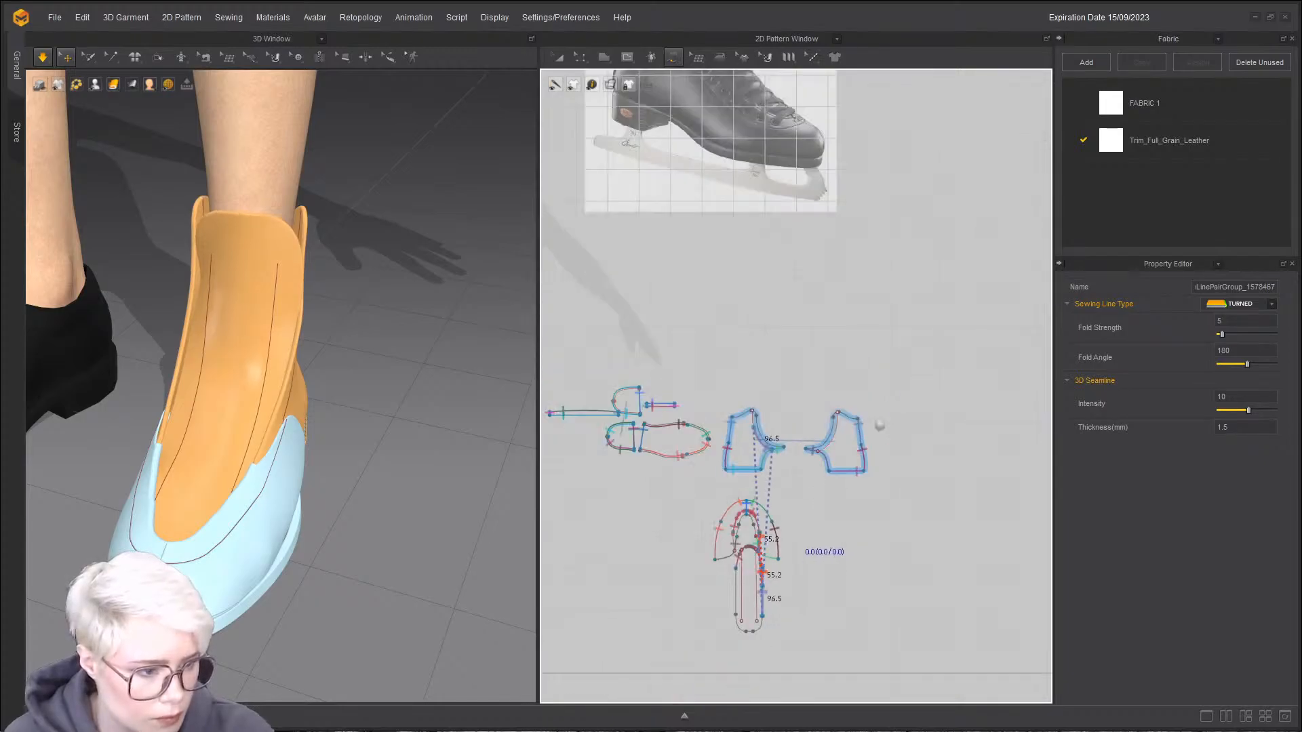
scroll(861, 498, "up", 5)
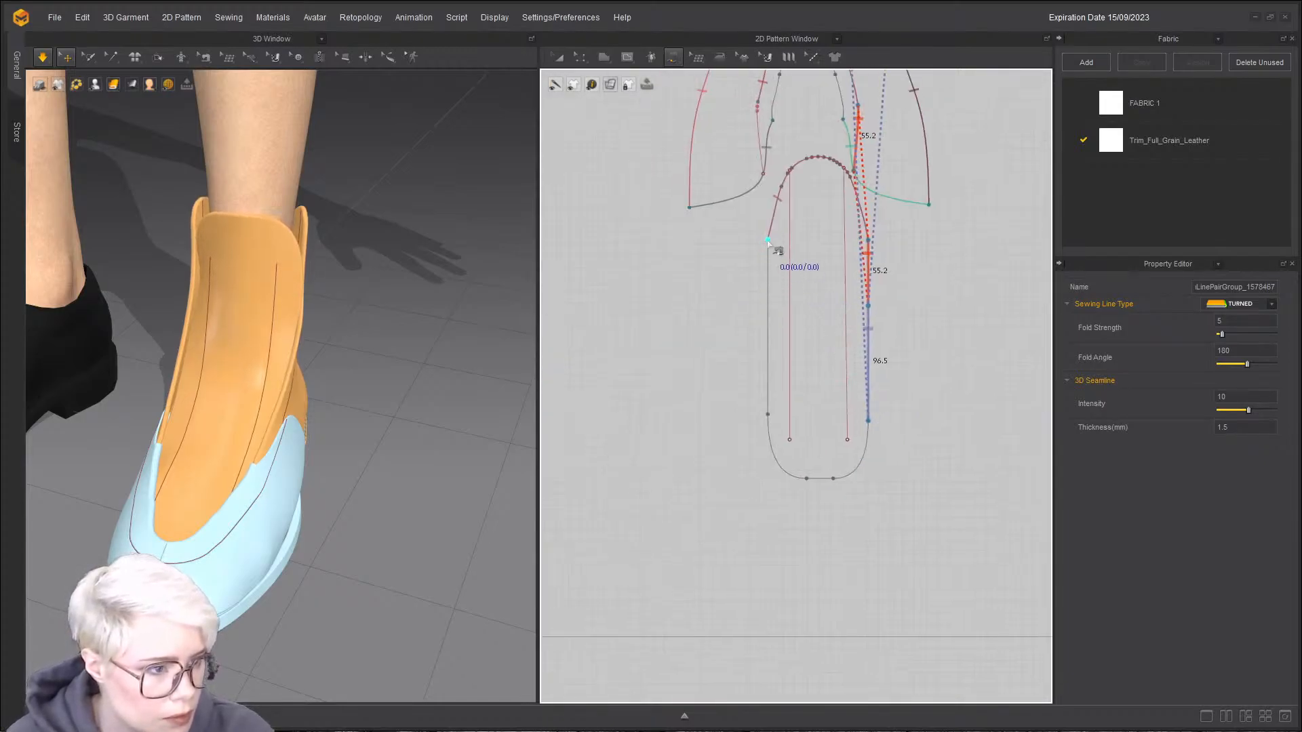
left_click(768, 241)
scroll(787, 290, "down", 5)
middle_click_drag(798, 287, 767, 468)
scroll(781, 444, "up", 2)
scroll(815, 383, "up", 3)
left_click(667, 387)
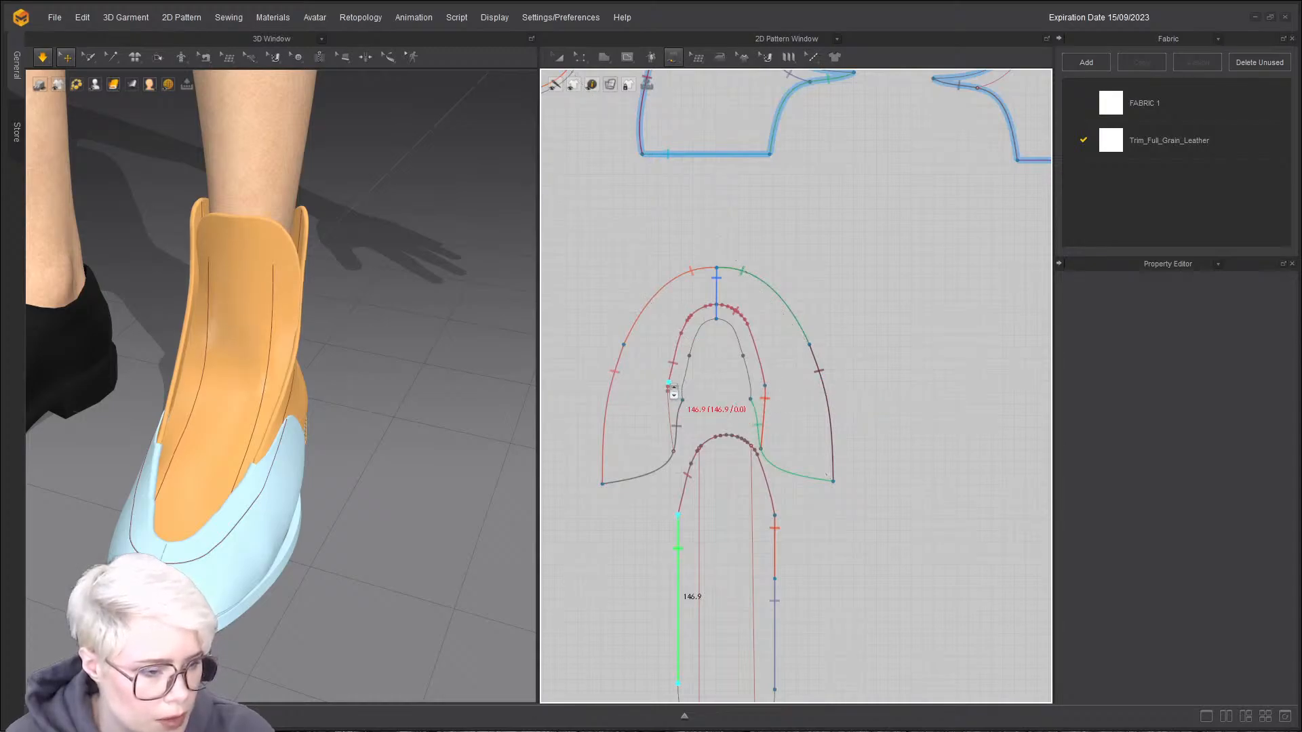
scroll(670, 385, "up", 4)
scroll(640, 535, "down", 2)
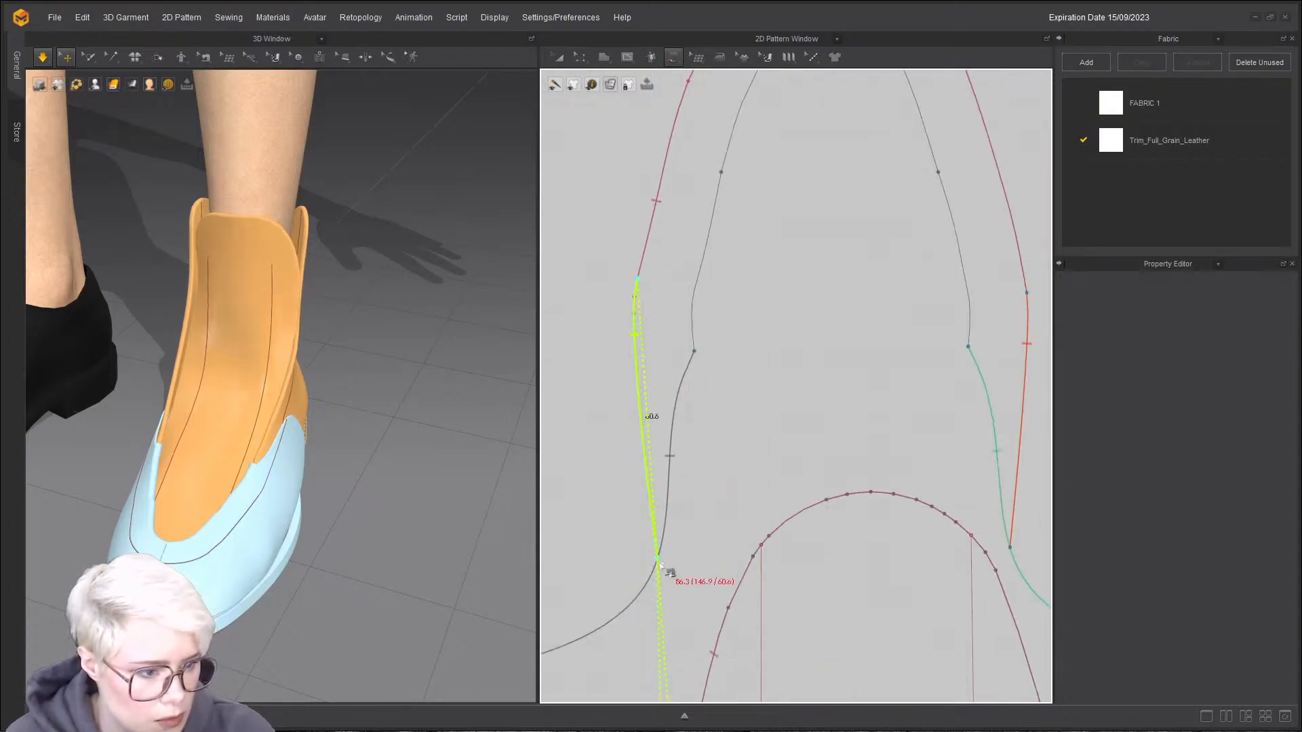
scroll(833, 463, "down", 3)
scroll(898, 312, "up", 4)
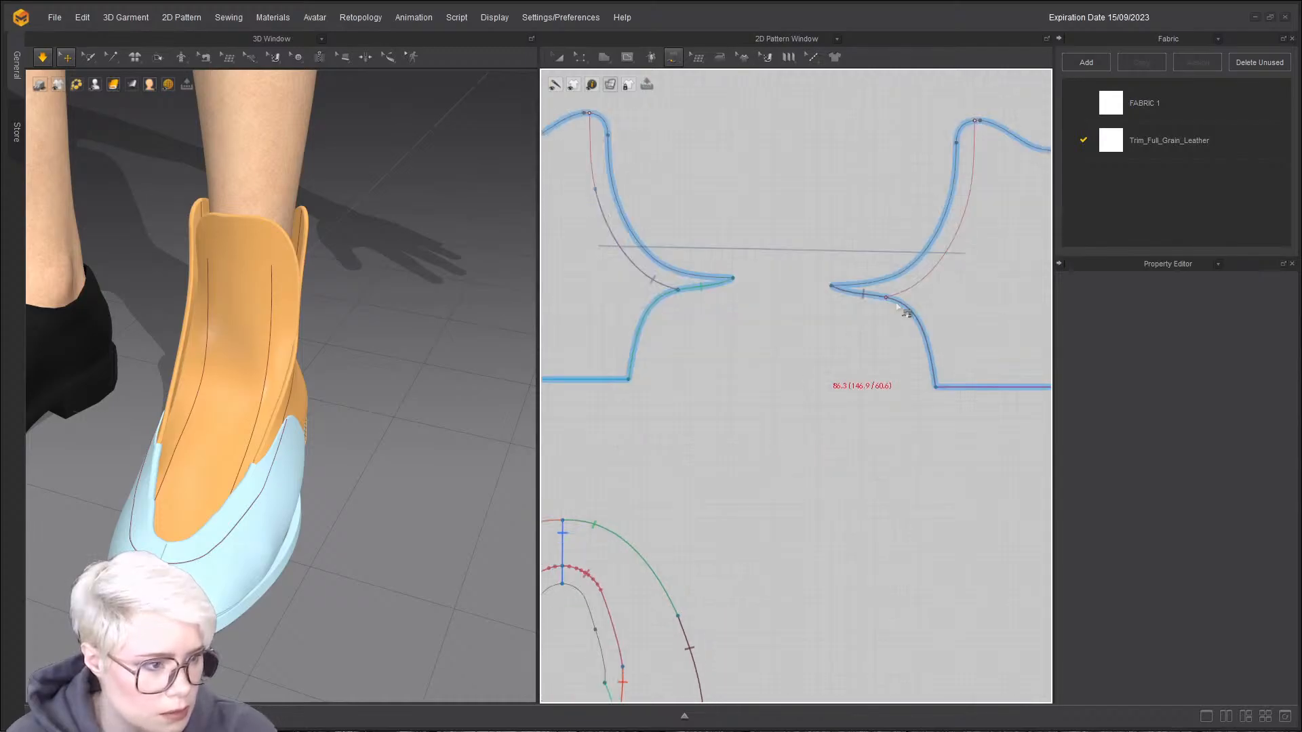
left_click(887, 299)
left_click(857, 307)
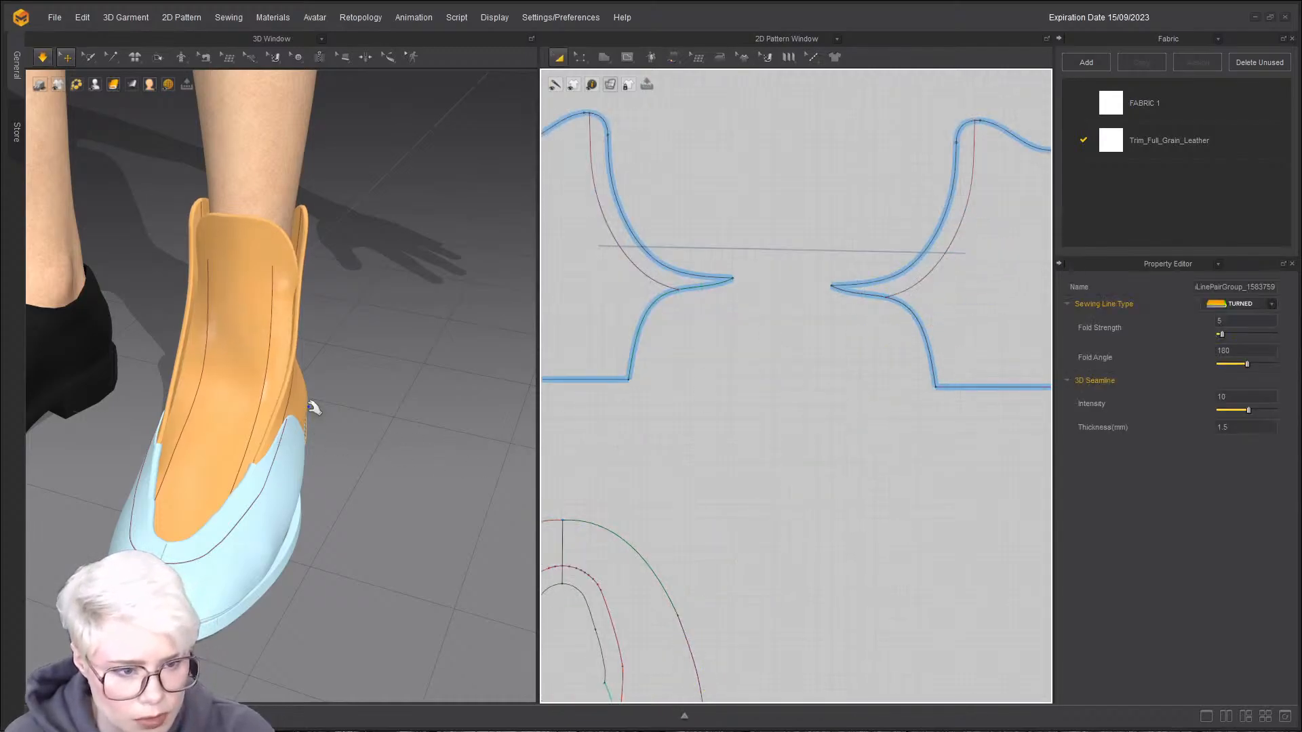
- Simulate the new tongue seams, pull the tongue into place on the foot, and check the fit around the ankle
key("space")
left_click_drag(255, 358, 254, 378)
key("space")
right_click_drag(254, 377, 386, 352)
key("space")
scroll(385, 359, "down", 2)
middle_click_drag(371, 462, 363, 380)
scroll(366, 383, "up", 2)
key("space")
key("space")
right_click_drag(272, 412, 96, 436)
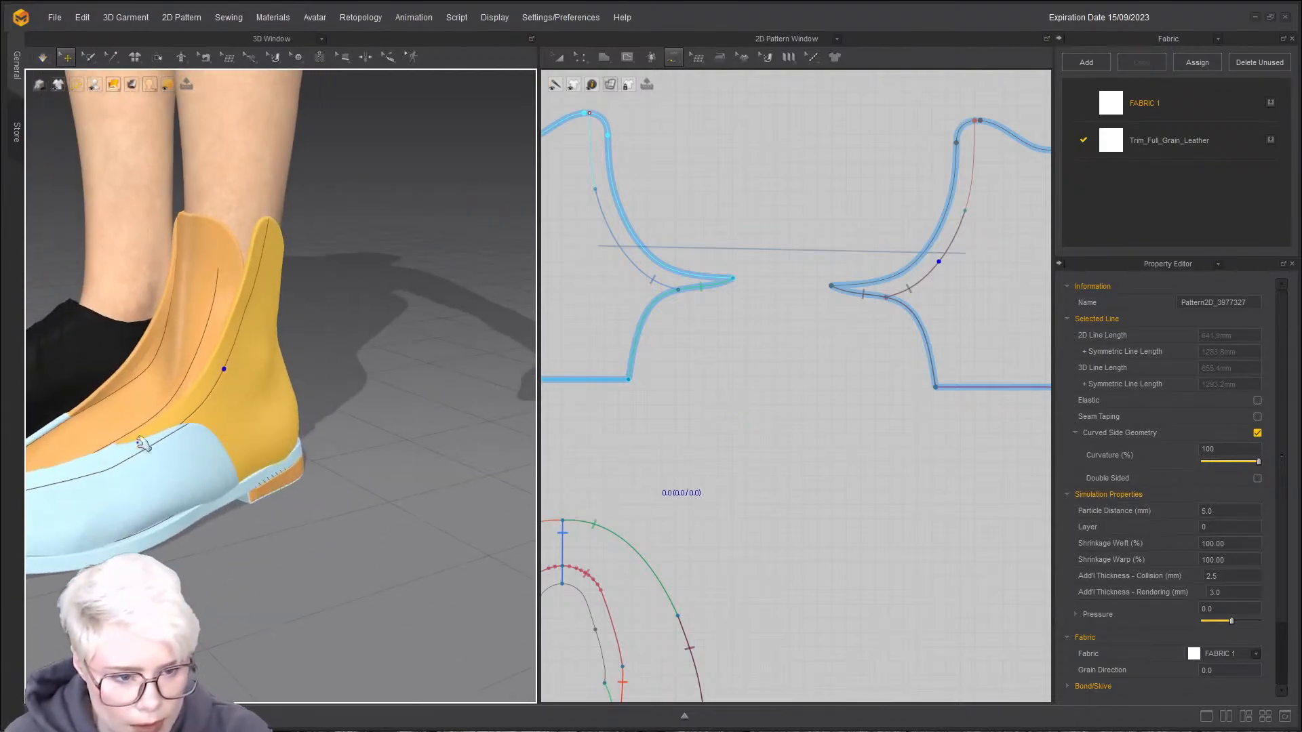
right_click_drag(212, 405, 285, 406)
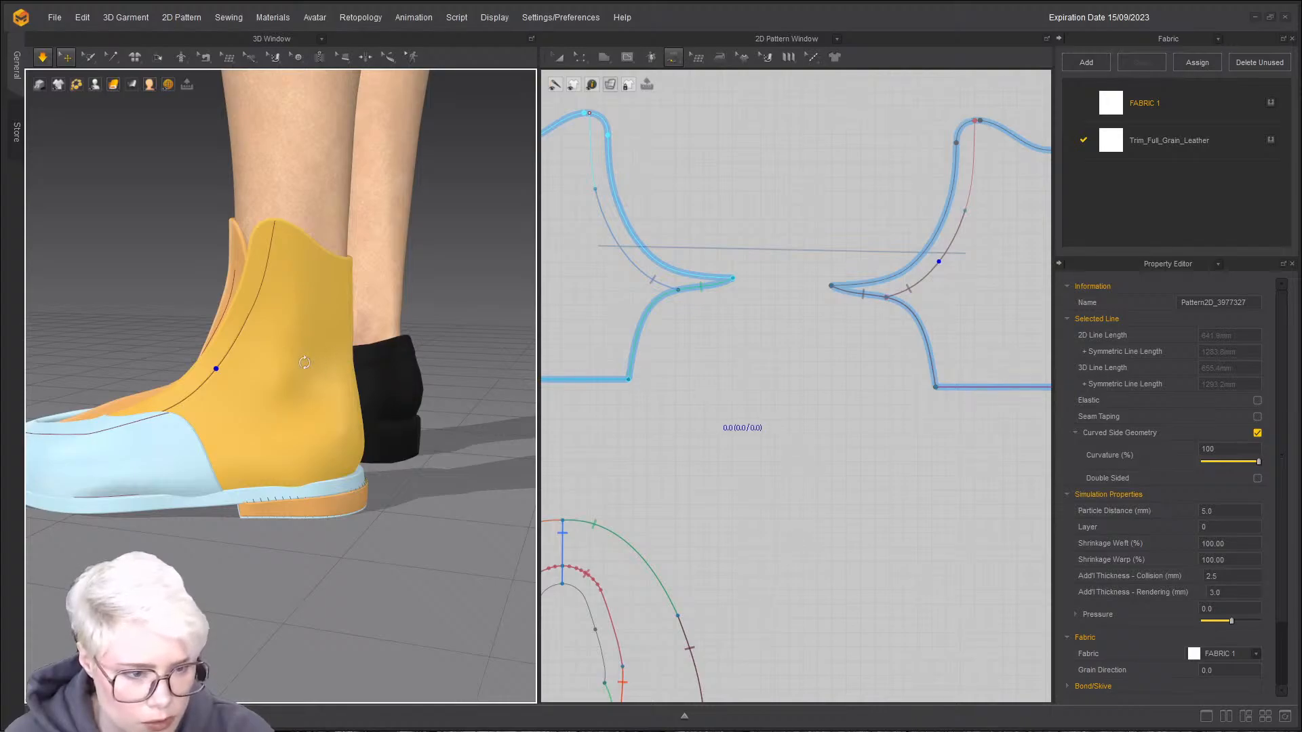
right_click_drag(316, 365, 343, 318)
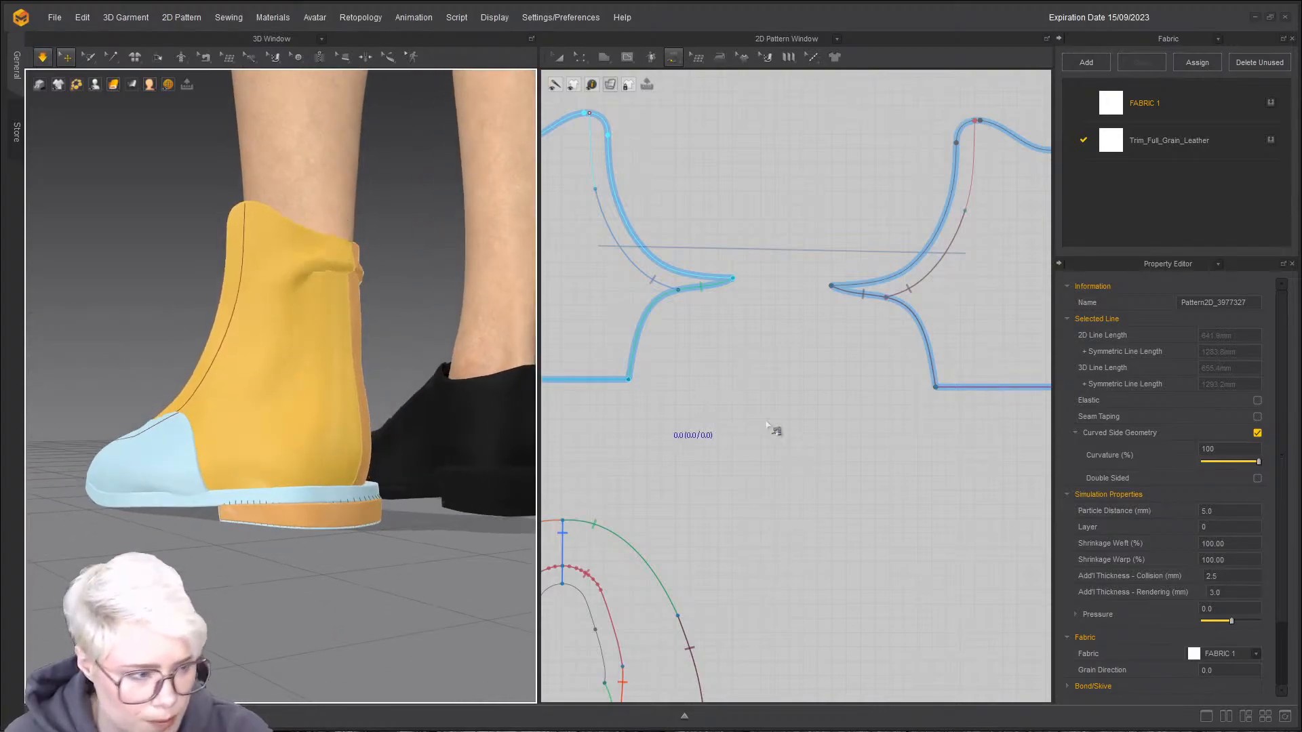
- Merge both ankle panels with the toe pieces along their sewn side seams
scroll(777, 427, "down", 5)
key("z")
left_click(780, 400)
key("b")
left_click(821, 360)
right_click(821, 361)
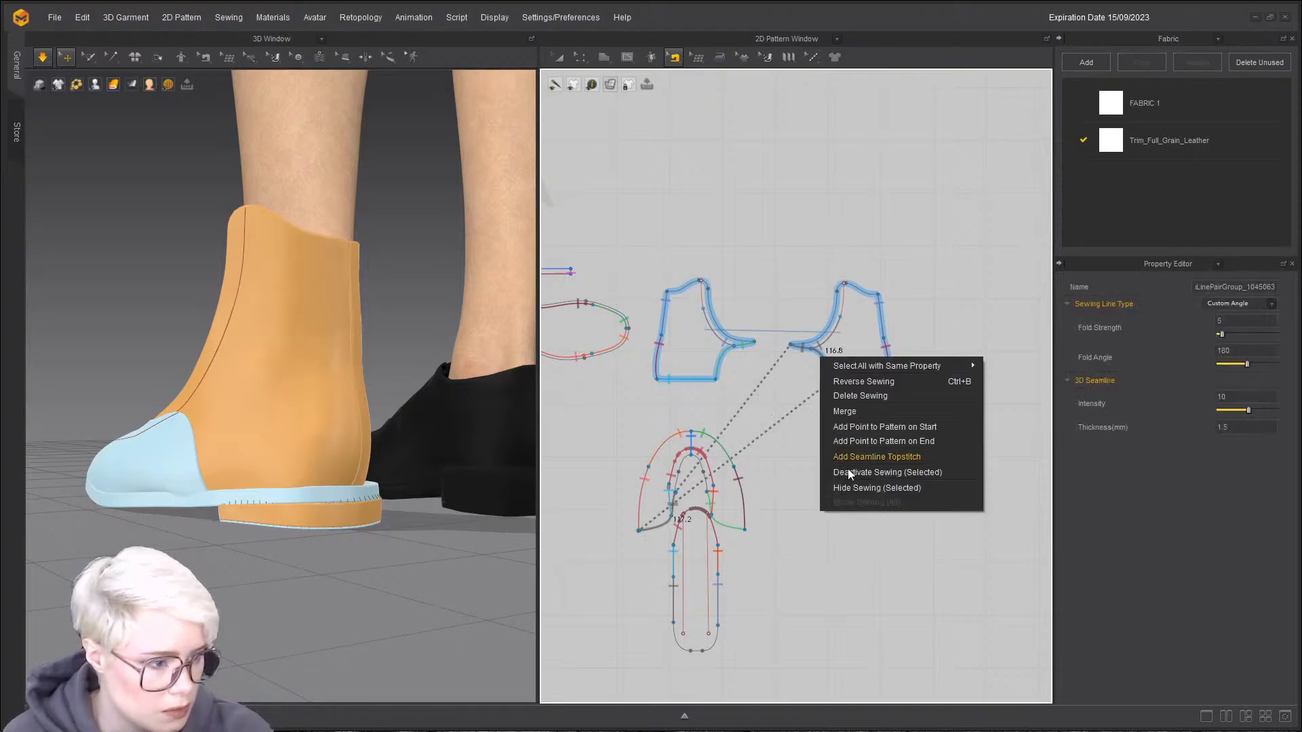
left_click(883, 412)
left_click(723, 366)
right_click(721, 363)
left_click(759, 416)
- Move the two merged side pieces apart in the pattern layout and select both of them
key("a")
left_click_drag(860, 335, 999, 366)
left_click_drag(729, 367, 655, 397)
right_click_drag(333, 429, 320, 431)
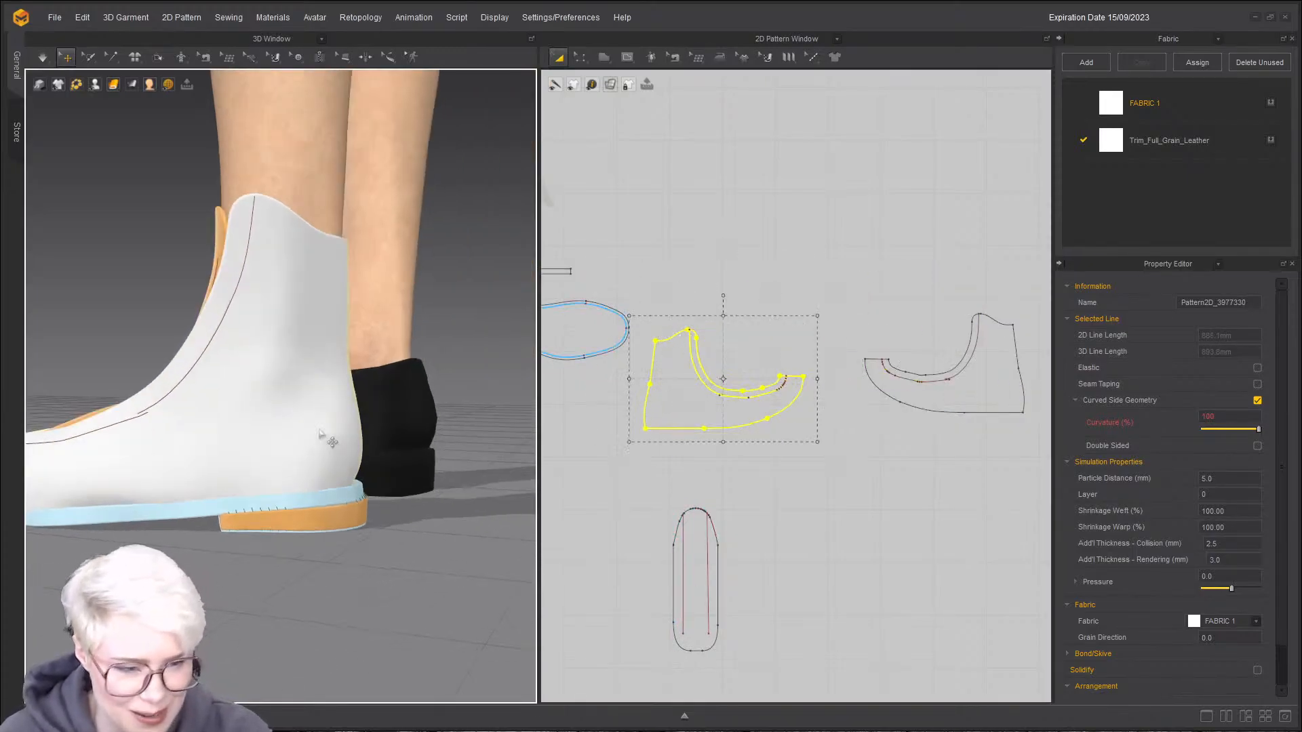
left_click(947, 394, "shift")
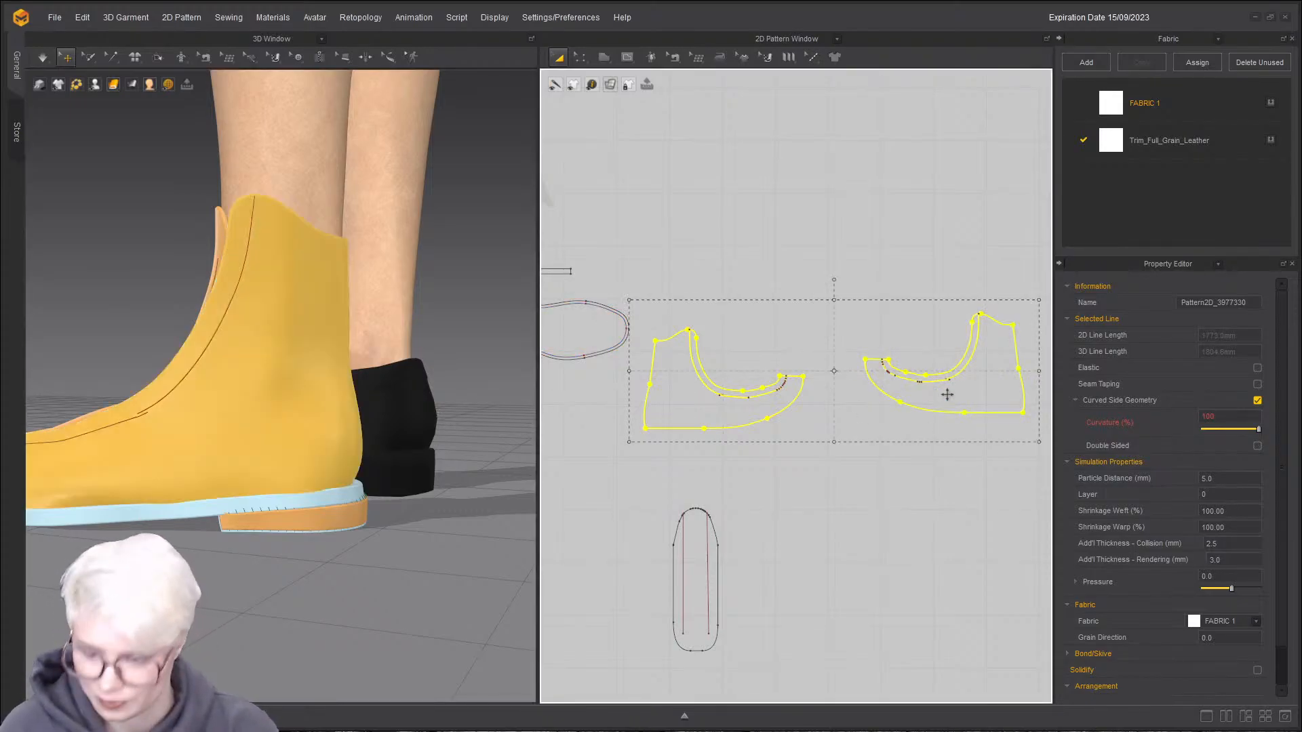
- Merge the two mismatched internal line points at the old ankle-toe junction of the first side piece to their average
right_click_drag(244, 410, 124, 434)
scroll(124, 433, "up", 2)
middle_click_drag(124, 433, 210, 415)
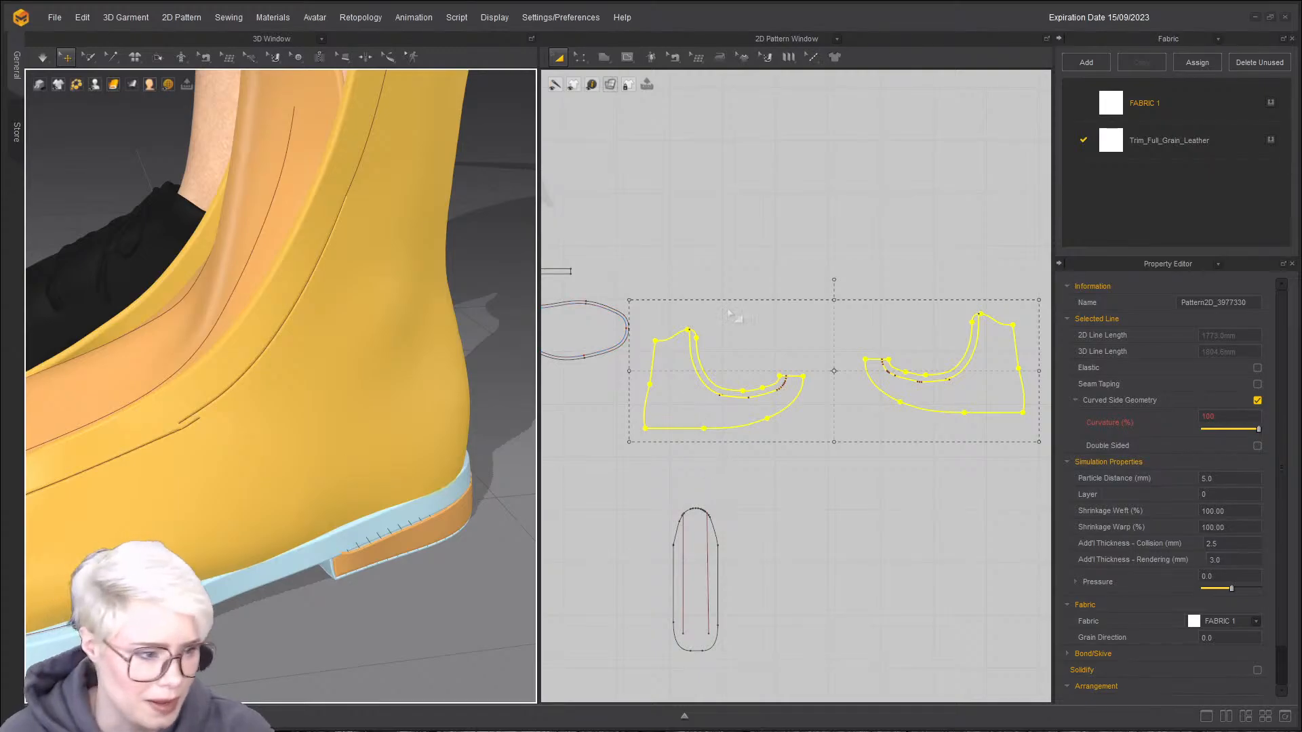
left_click(715, 328)
scroll(708, 409, "up", 10)
left_click(764, 406)
key("z")
left_click(787, 364)
left_click(792, 325)
right_click(806, 329)
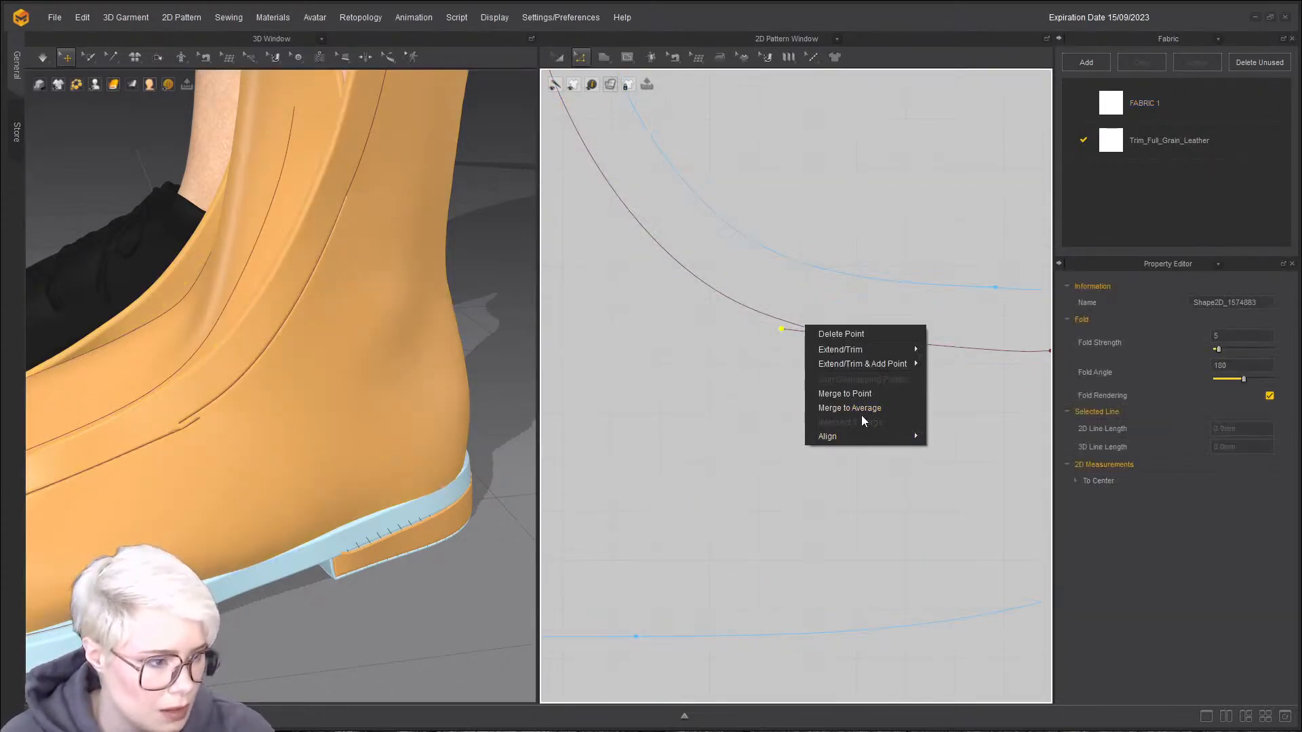
left_click(864, 406)
- Merge the mismatched internal line points at the matching junction on the other side piece to their average
scroll(874, 425, "down", 4)
scroll(956, 467, "up", 4)
left_click(888, 448)
right_click(897, 449)
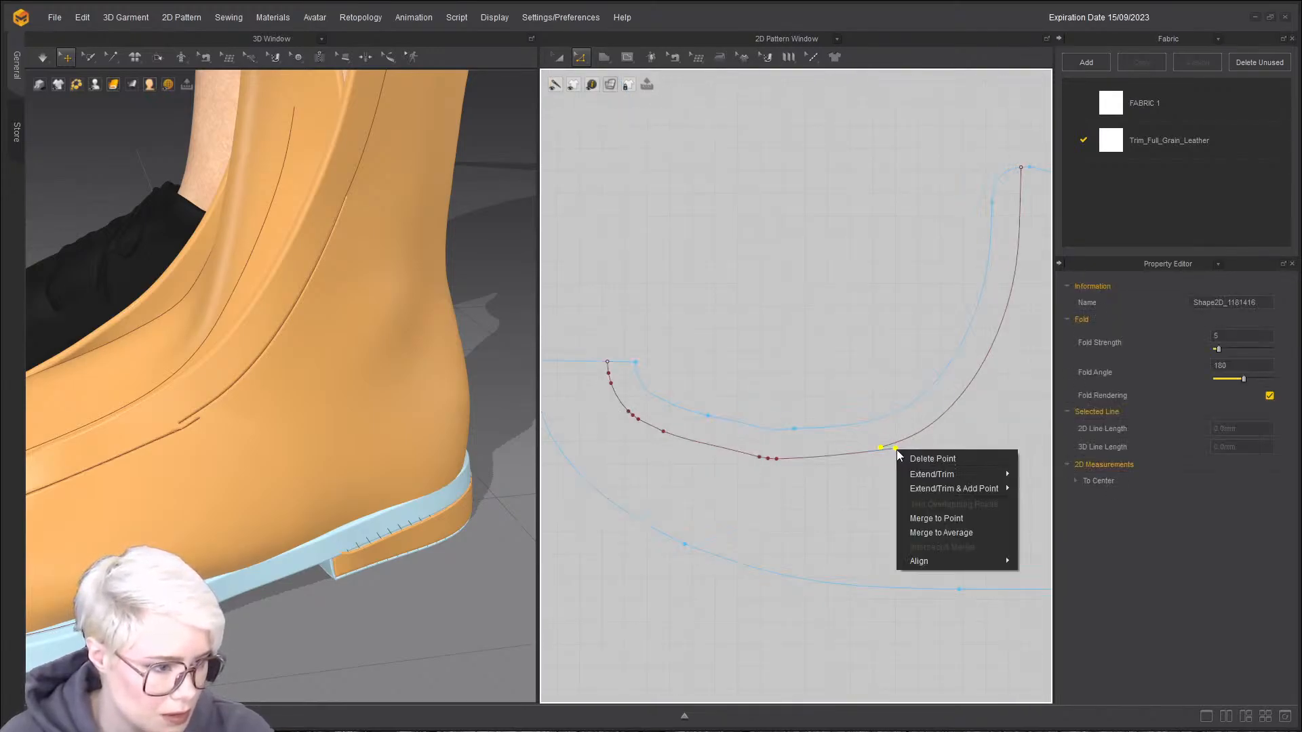
left_click(959, 534)
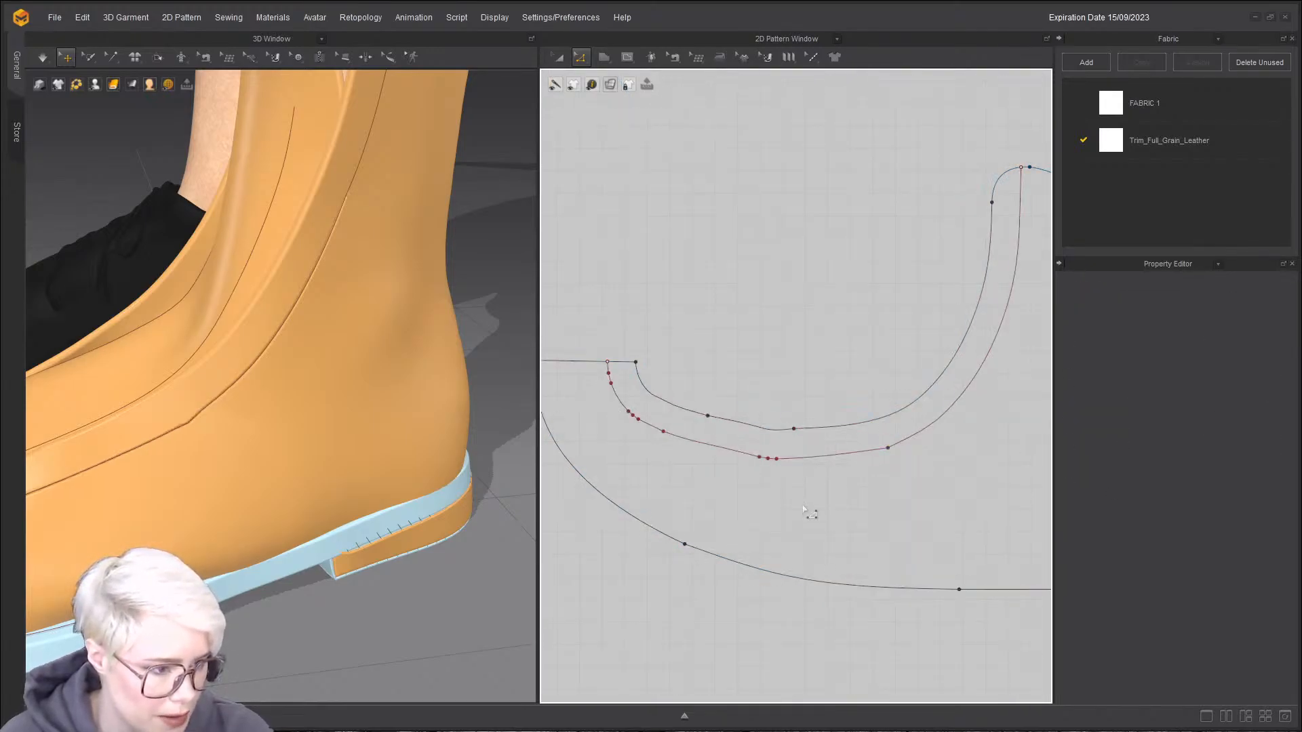
- Delete the surplus points clustered on the second side piece's internal line below the opening edge
left_click(765, 432)
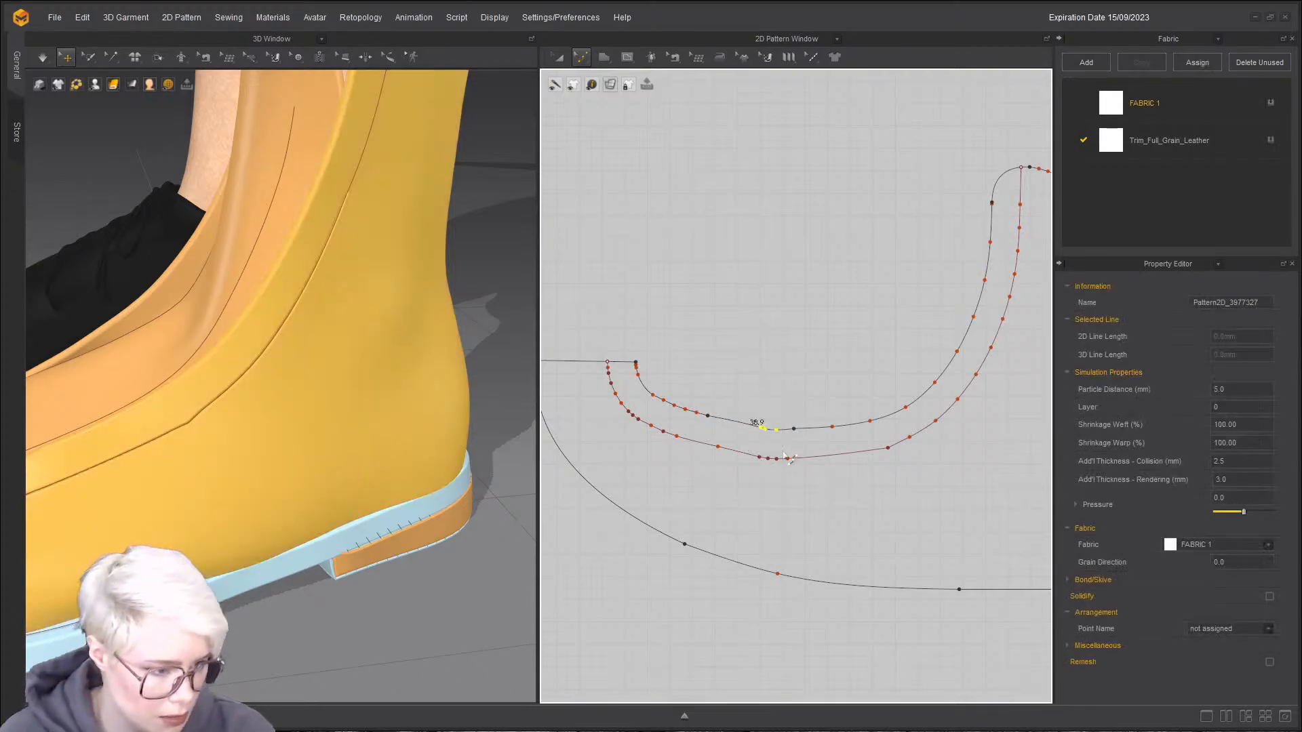
left_click(776, 444)
scroll(754, 426, "up", 3)
left_click(751, 433)
scroll(777, 501, "down", 3)
scroll(777, 501, "up", 1)
left_click_drag(824, 517, 786, 490)
key("Delete")
scroll(597, 530, "down", 6)
middle_click_drag(677, 537, 1030, 468)
middle_click_drag(562, 531, 717, 520)
scroll(701, 503, "up", 2)
scroll(930, 482, "down", 1)
- Examine the side pieces' seams and the simulated boot's fit from the toe and the side
right_click_drag(270, 486, 355, 474)
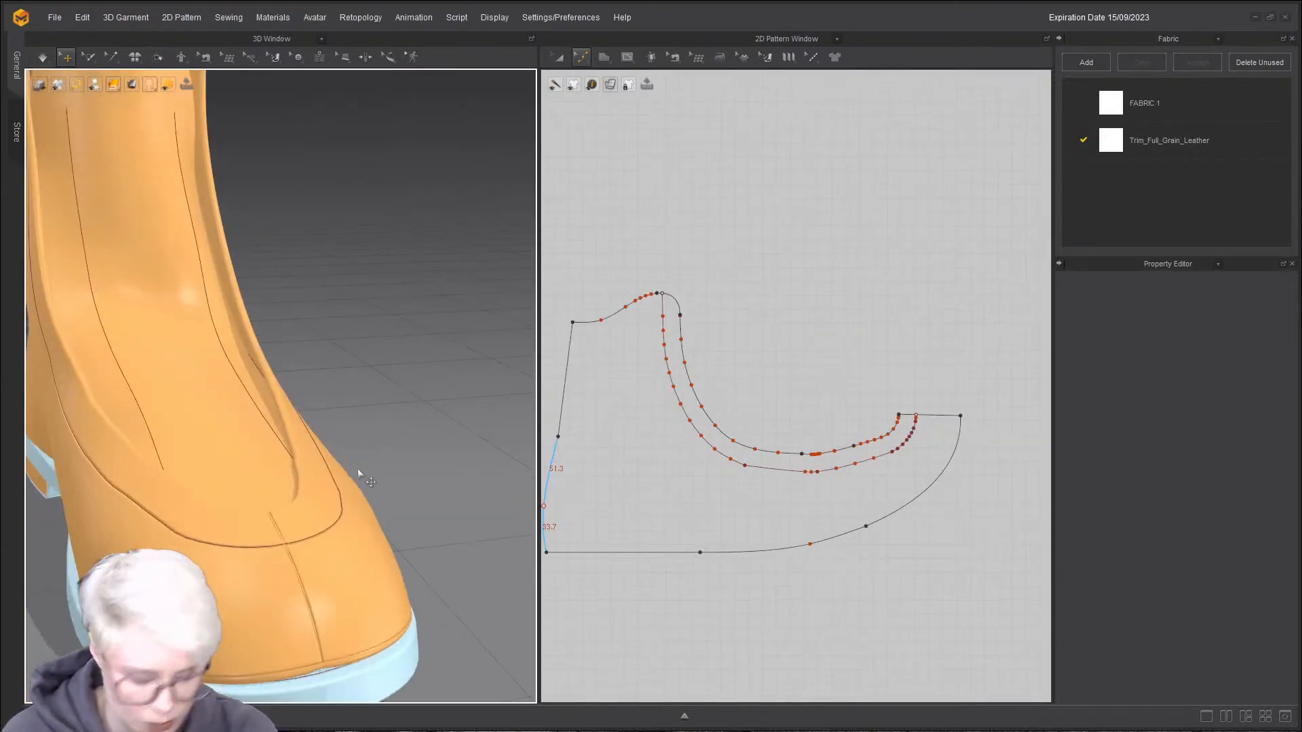
scroll(355, 474, "down", 4)
scroll(752, 488, "down", 1)
key("b")
scroll(801, 478, "down", 1)
middle_click_drag(875, 487, 722, 482)
key("a")
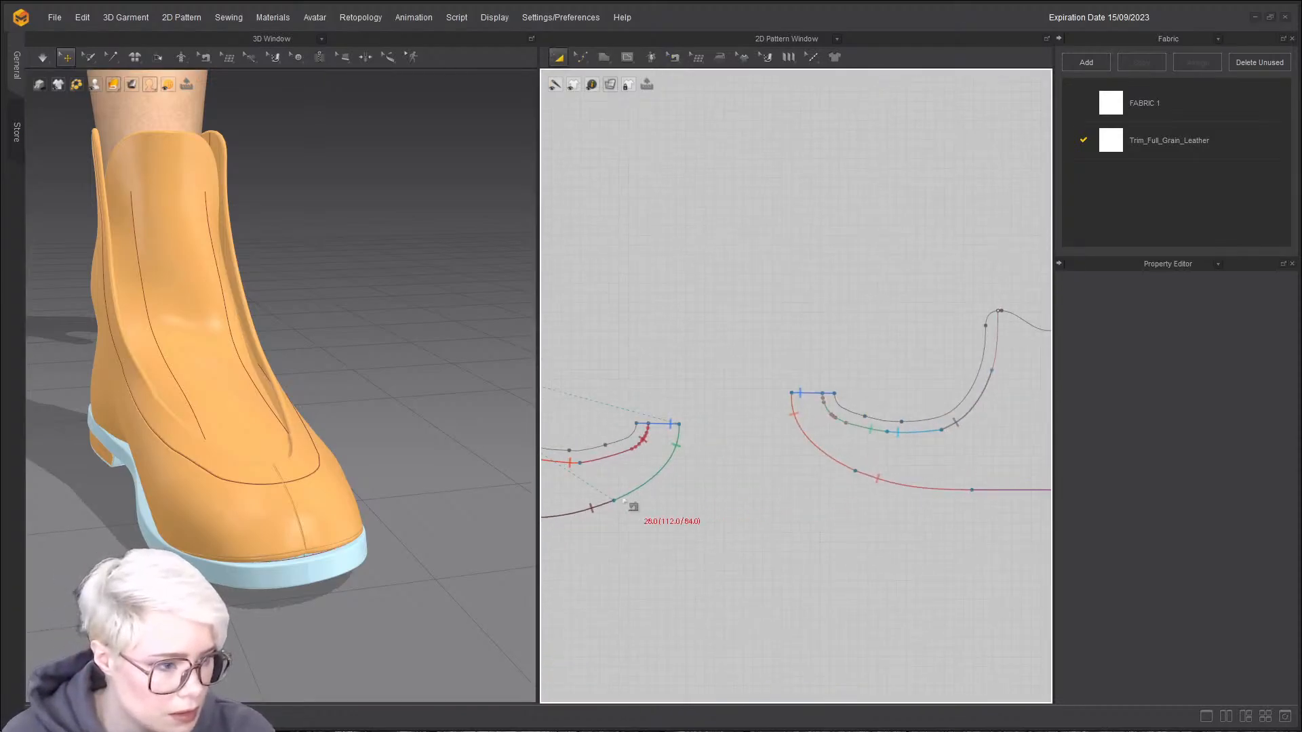
key("b")
right_click_drag(321, 491, 292, 422)
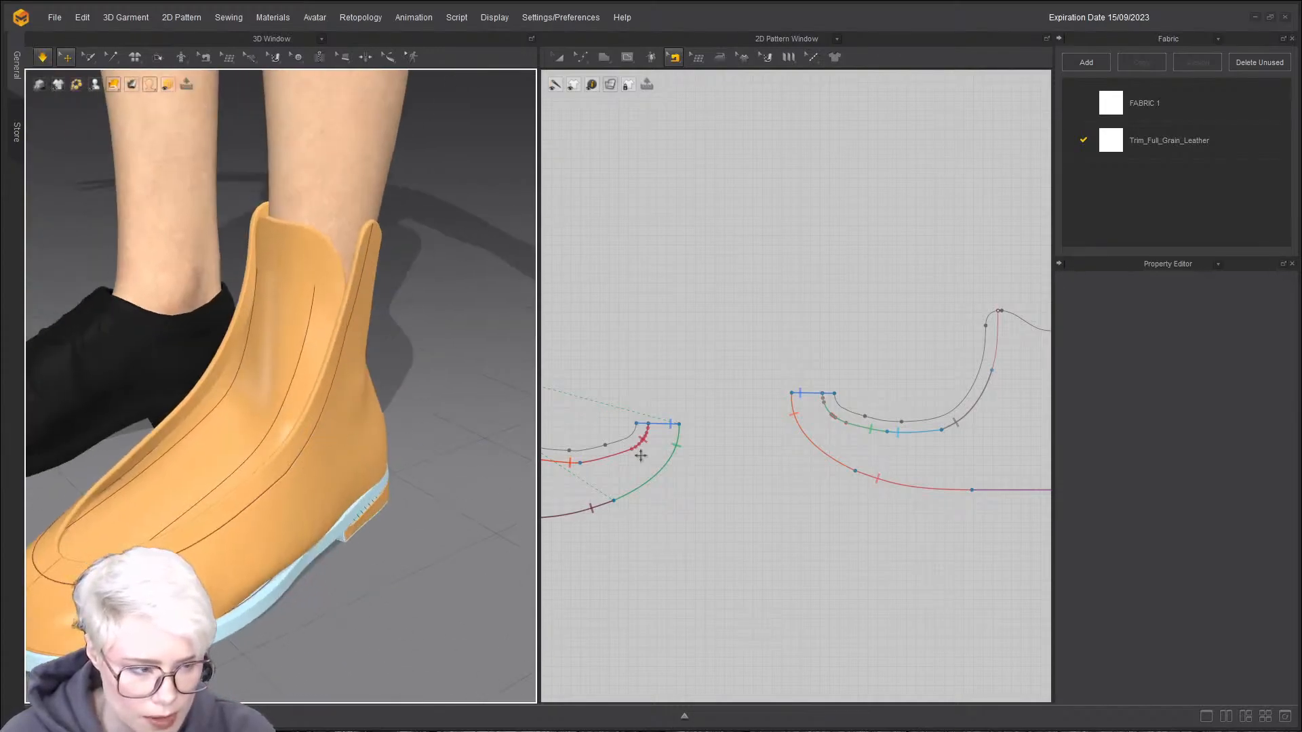
- Delete both lengthwise internal lines from the tongue pattern
scroll(747, 404, "down", 3)
key("z")
scroll(791, 575, "up", 6)
left_click(766, 308)
left_click(689, 274, "shift")
key("Delete")
scroll(701, 367, "down", 3)
scroll(704, 349, "up", 2)
scroll(701, 348, "down", 3)
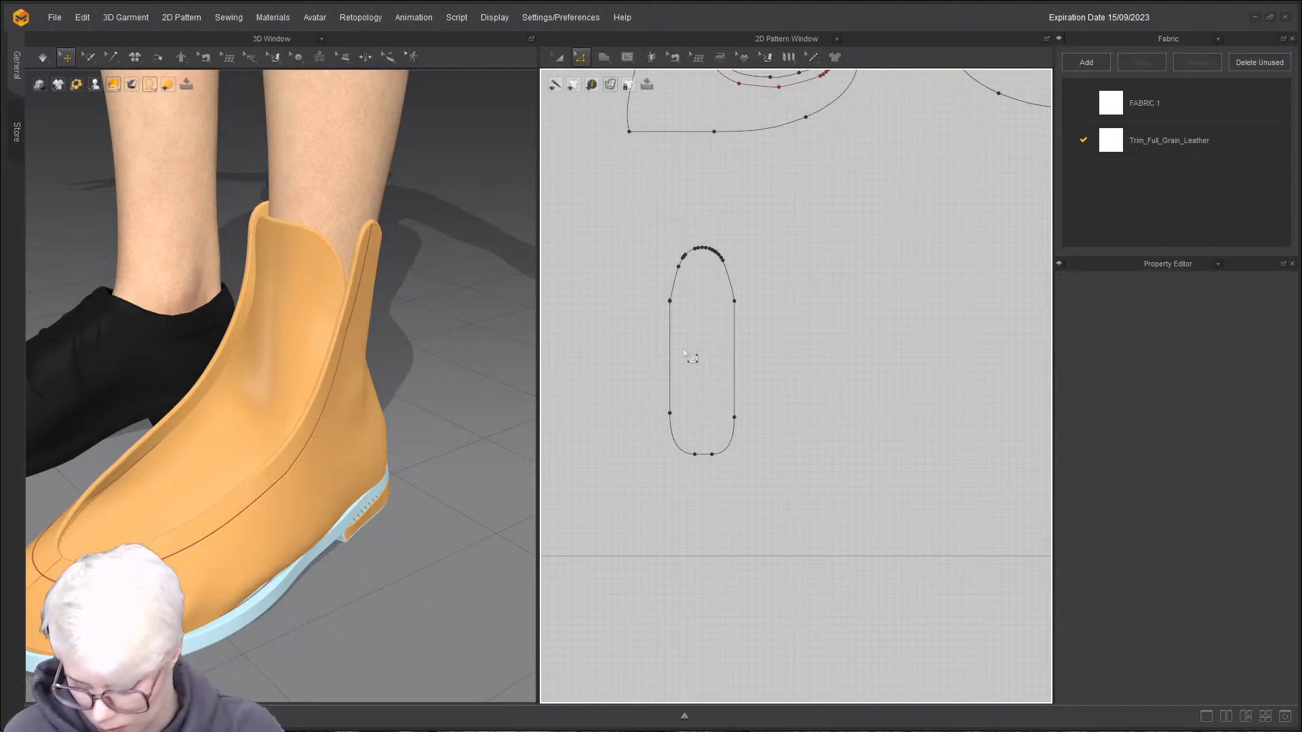
- Examine the closely spaced outline points at the upper end of the tongue's straight side
scroll(689, 349, "up", 2)
left_click(670, 350)
scroll(673, 346, "up", 3)
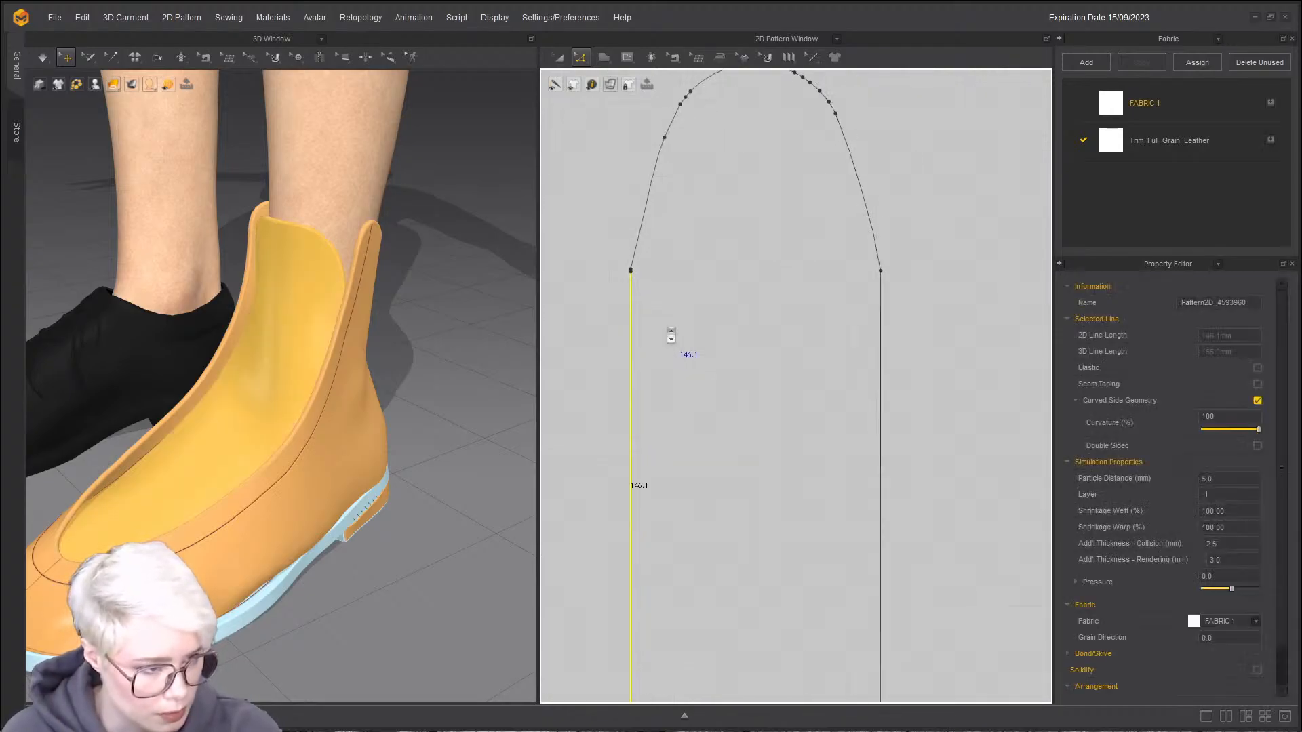
left_click(631, 274)
left_click(631, 294)
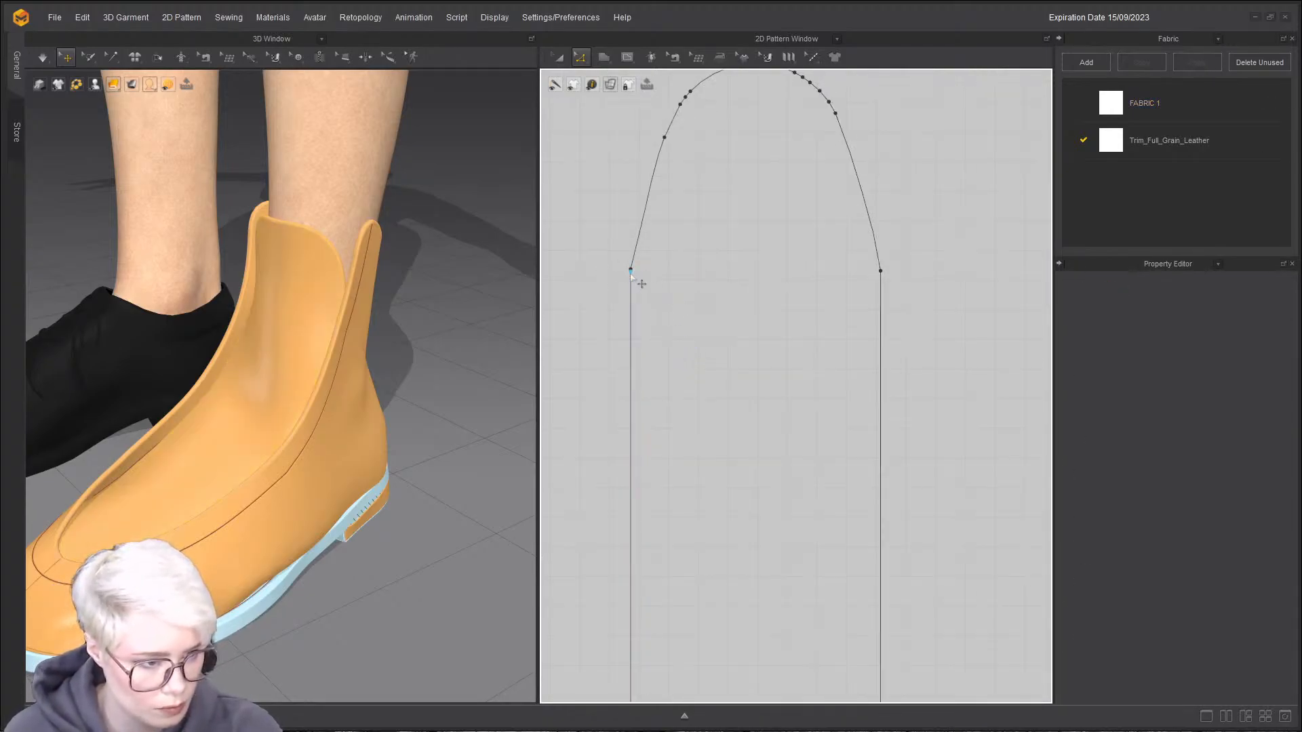
scroll(694, 355, "down", 1)
scroll(696, 356, "up", 2)
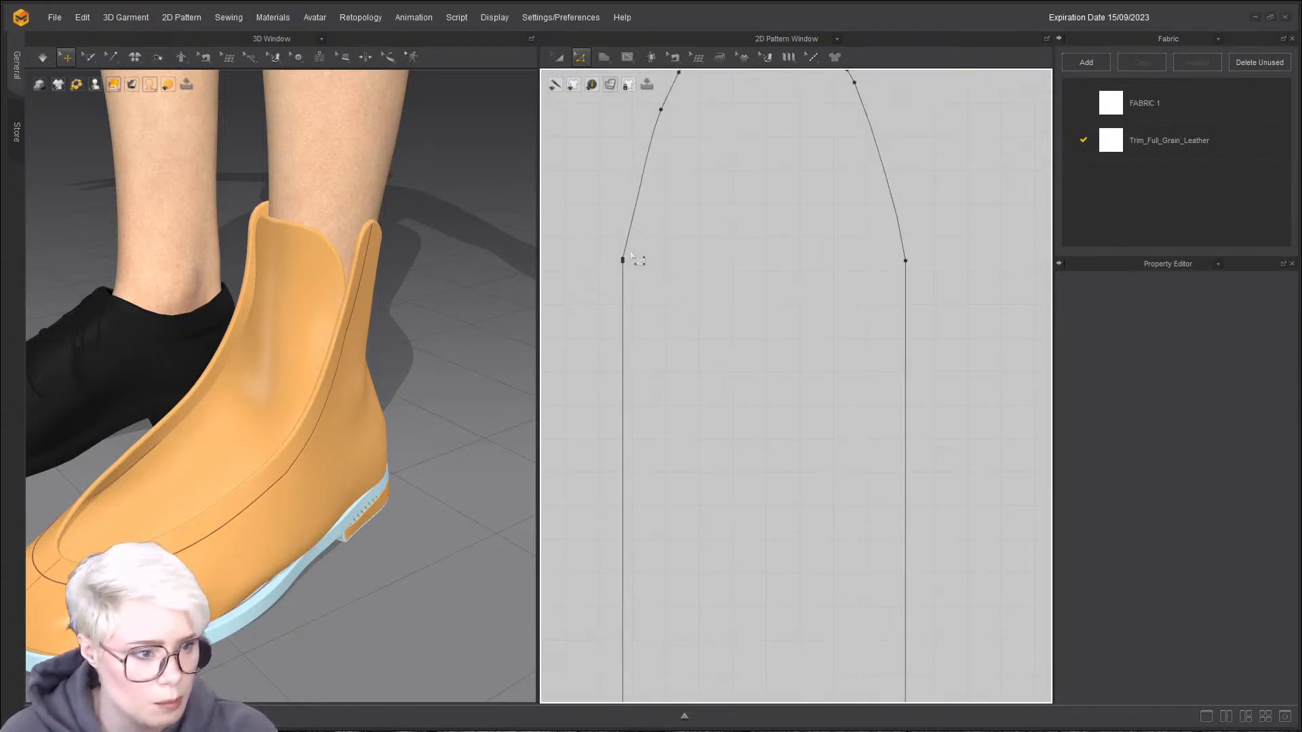
scroll(639, 310, "down", 1)
scroll(627, 326, "up", 2)
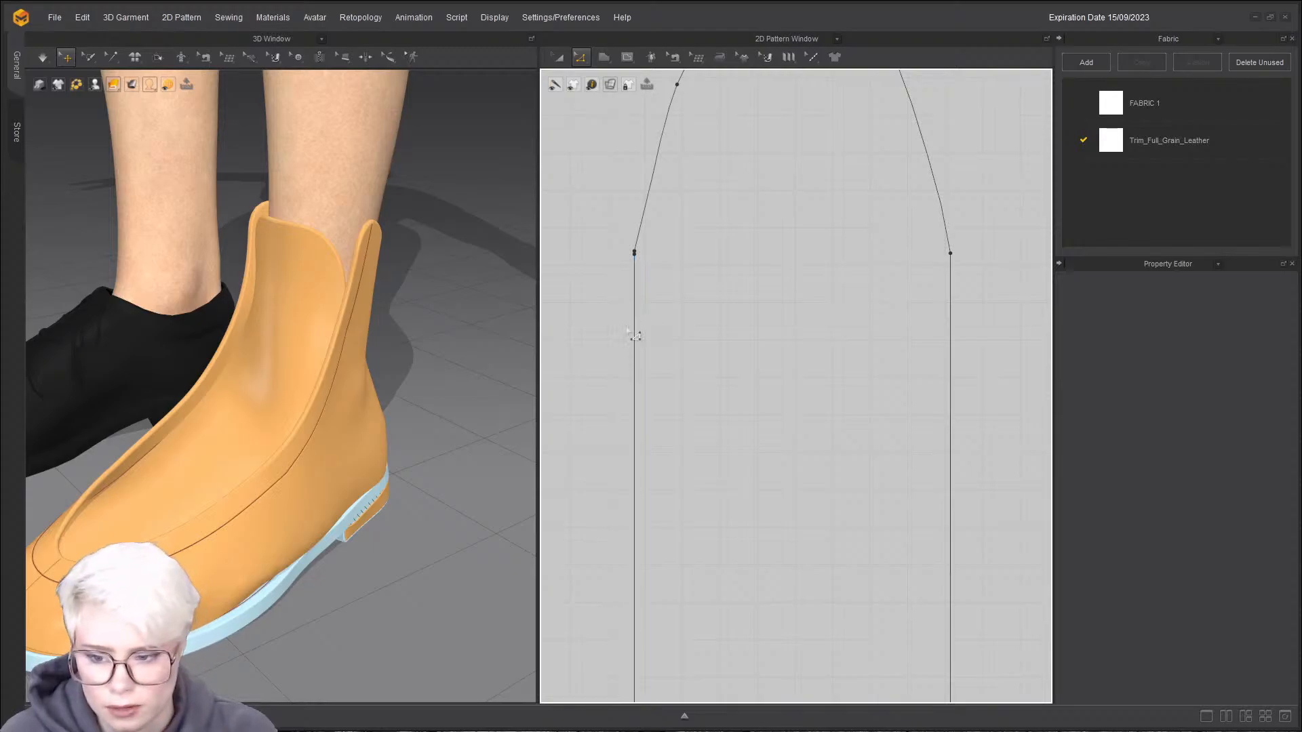
scroll(645, 279, "down", 1)
left_click(634, 256)
left_click(629, 249)
left_click(638, 250)
left_click(601, 264)
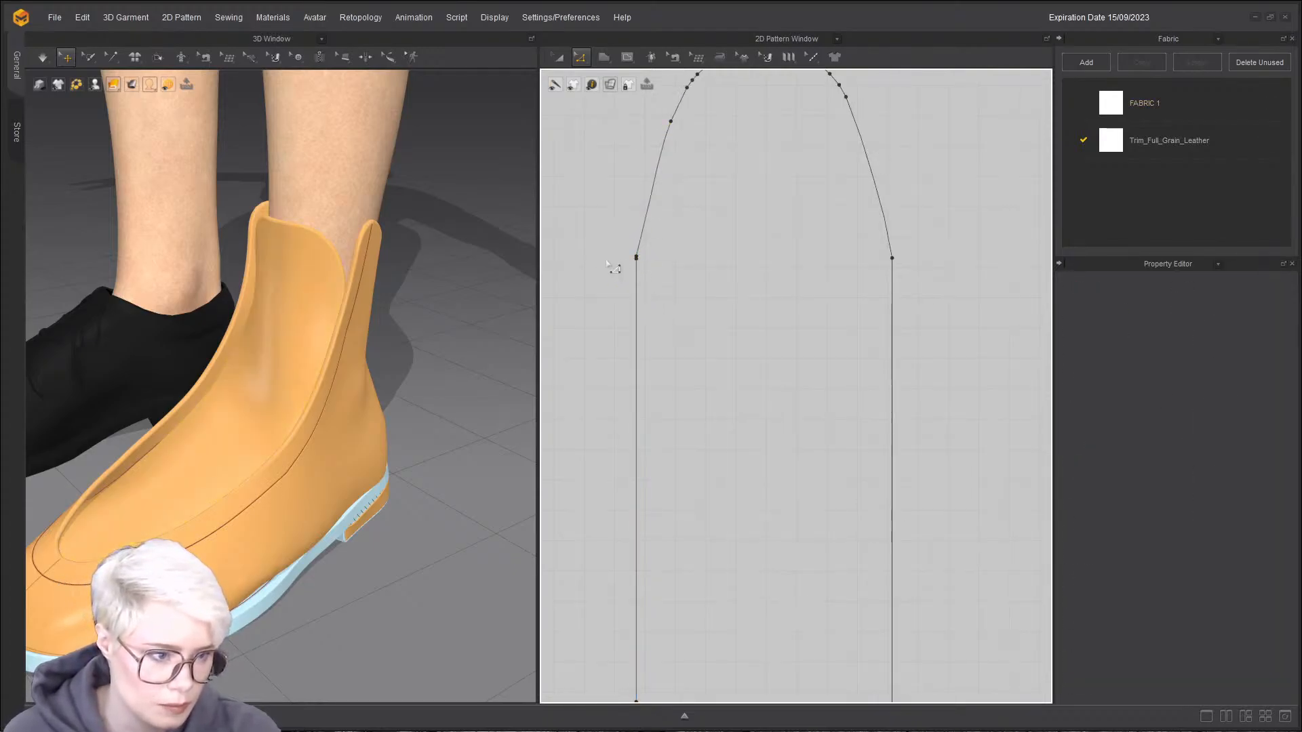
left_click(638, 256)
- Check how the tongue sits inside the ankle opening from the front and the side
right_click_drag(460, 280, 373, 252)
right_click_drag(529, 283, 463, 287)
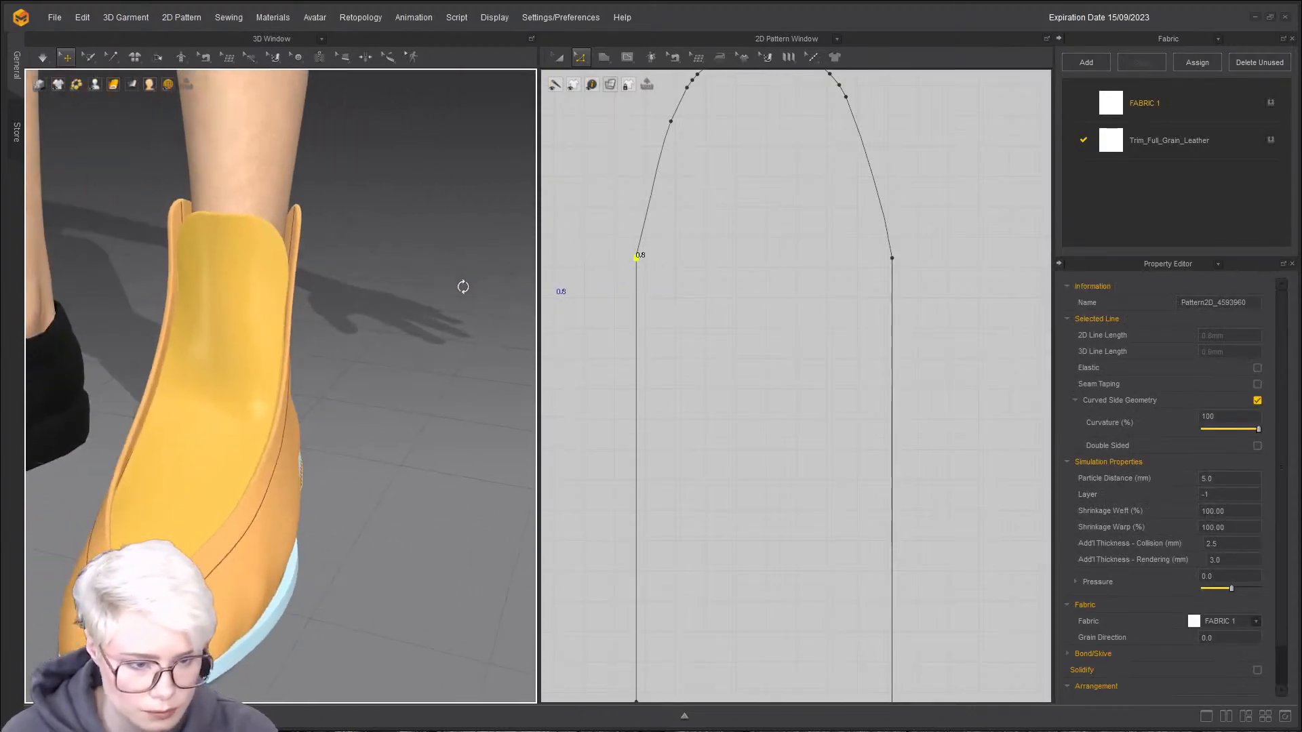
right_click_drag(586, 258, 493, 249)
right_click_drag(349, 262, 217, 246)
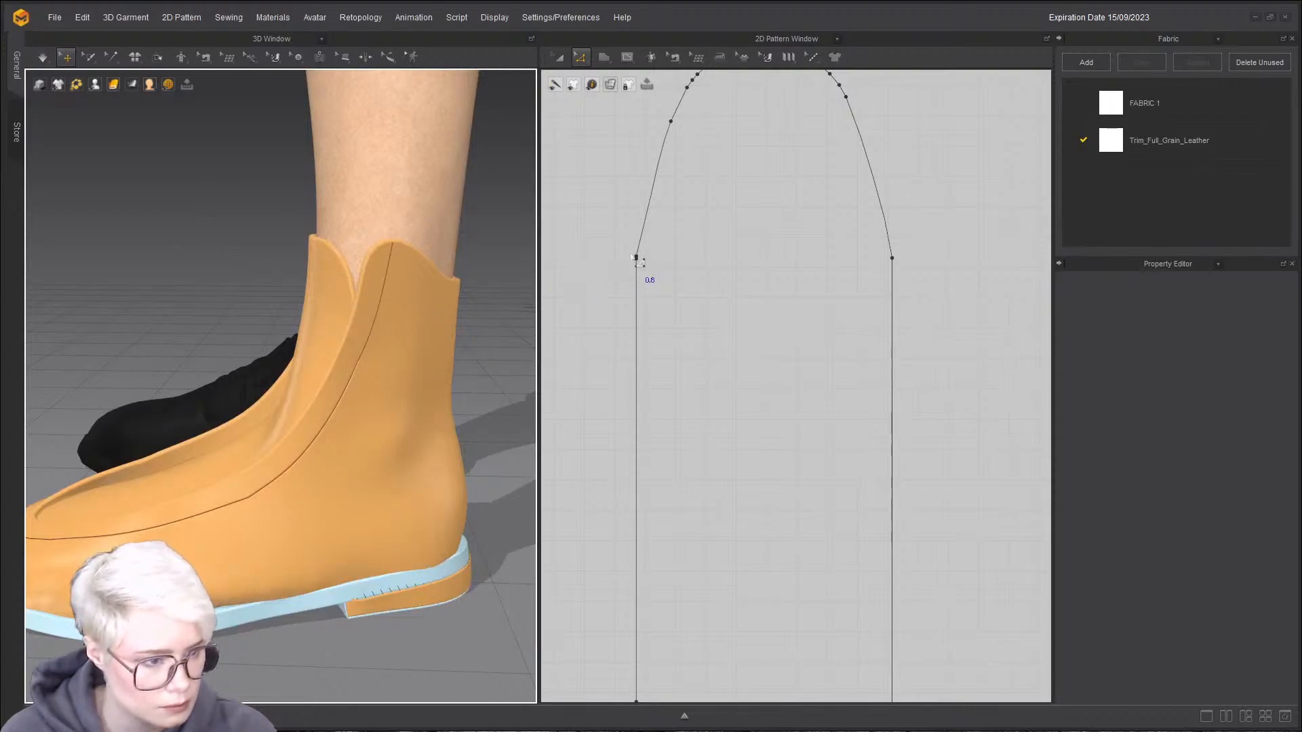
scroll(665, 357, "down", 2)
mouse_move(466, 375)
right_mouse_down()
mouse_move(476, 421)
mouse_move(439, 384)
mouse_move(448, 363)
right_mouse_up()
left_click(618, 300)
double_click(623, 204)
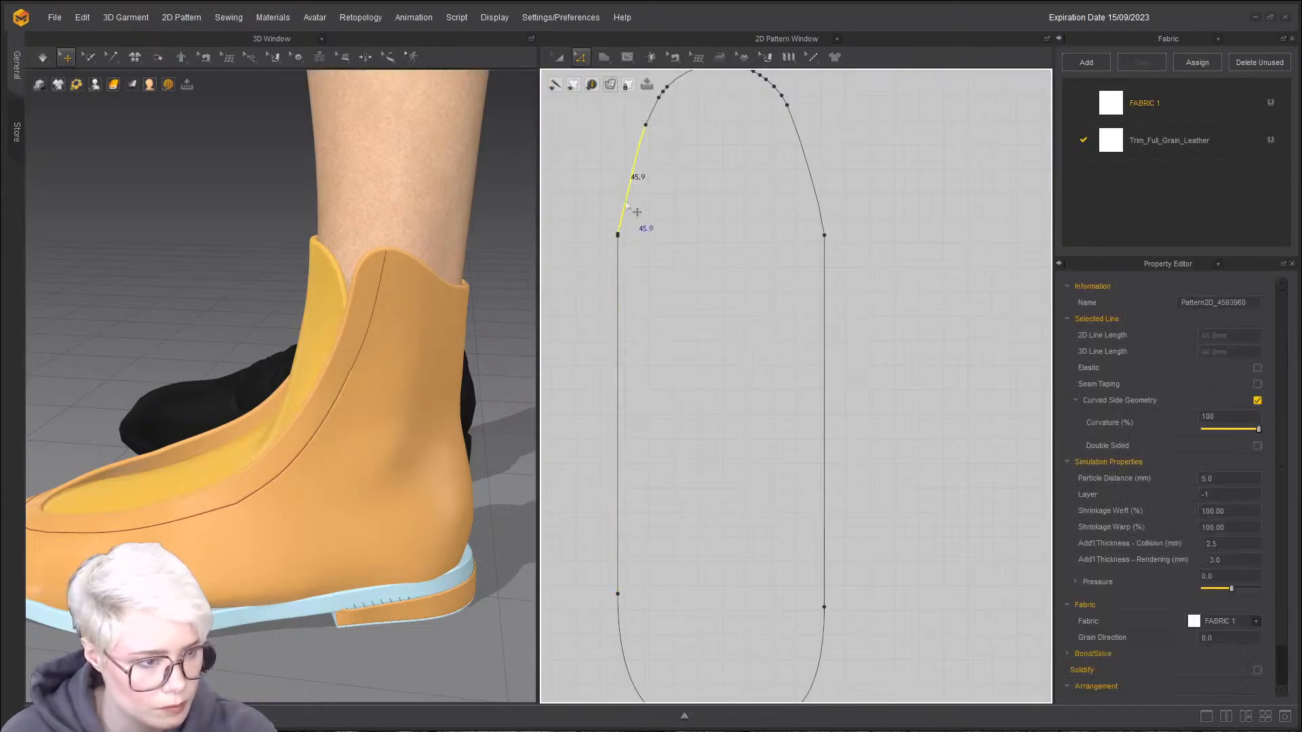
right_click(625, 209)
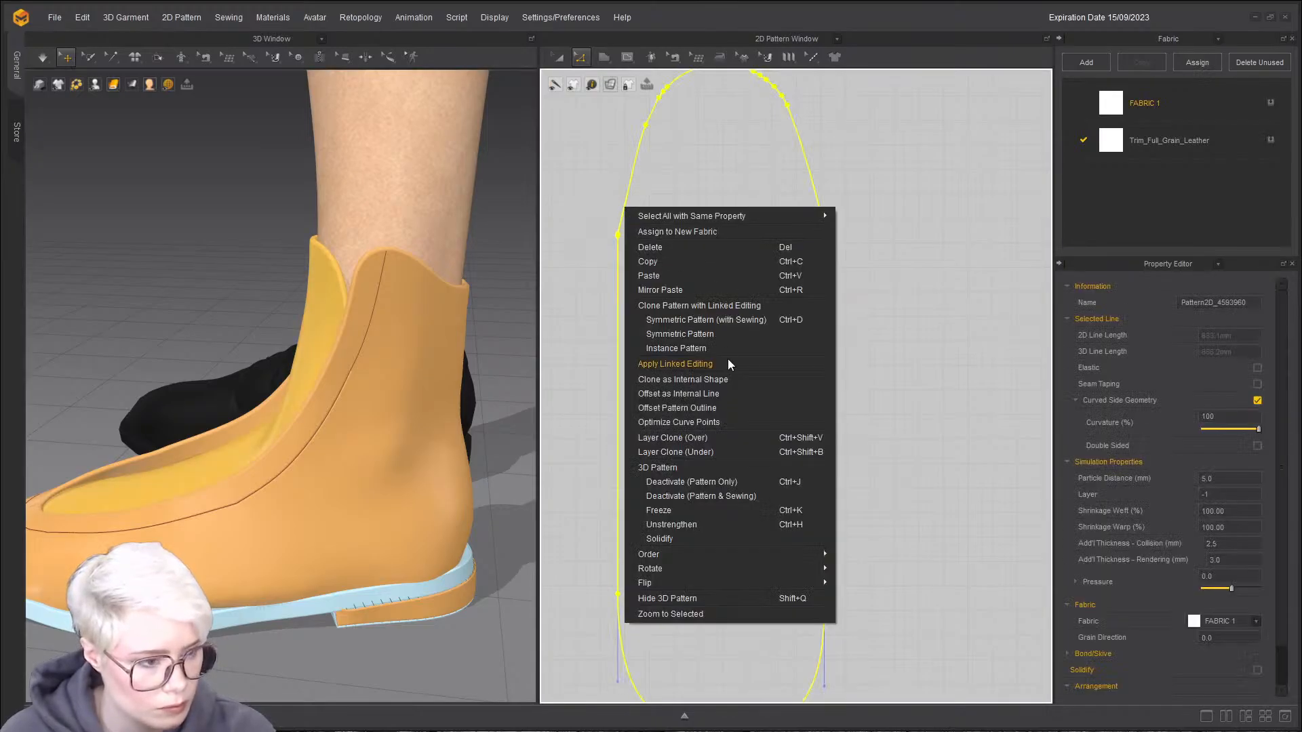
left_click(682, 289)
scroll(629, 204, "down", 6)
middle_click_drag(653, 319, 649, 403)
key("b")
scroll(667, 334, "down", 1)
middle_click_drag(663, 334, 679, 295)
scroll(705, 204, "up", 4)
key("z")
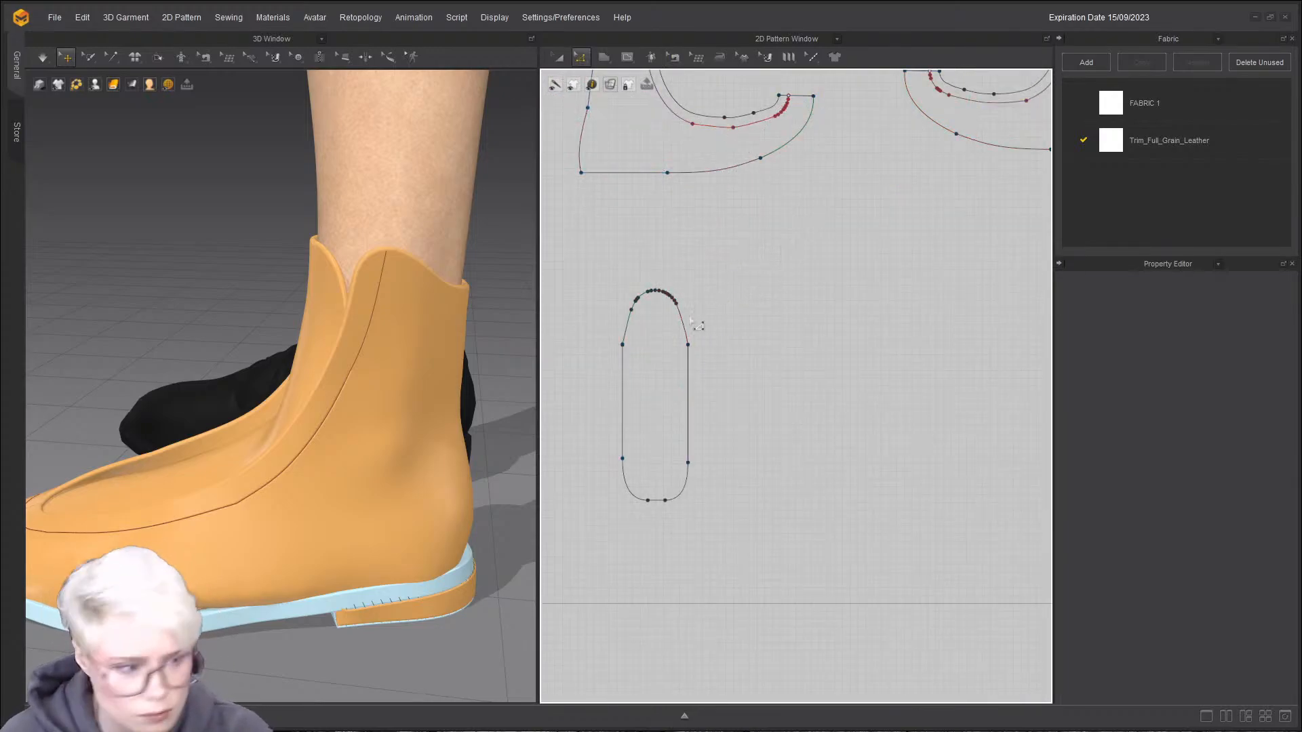
- Offset the tongue's whole outline inward as one internal line at a distance of 12.5 mm
left_click(624, 363)
right_click(623, 418)
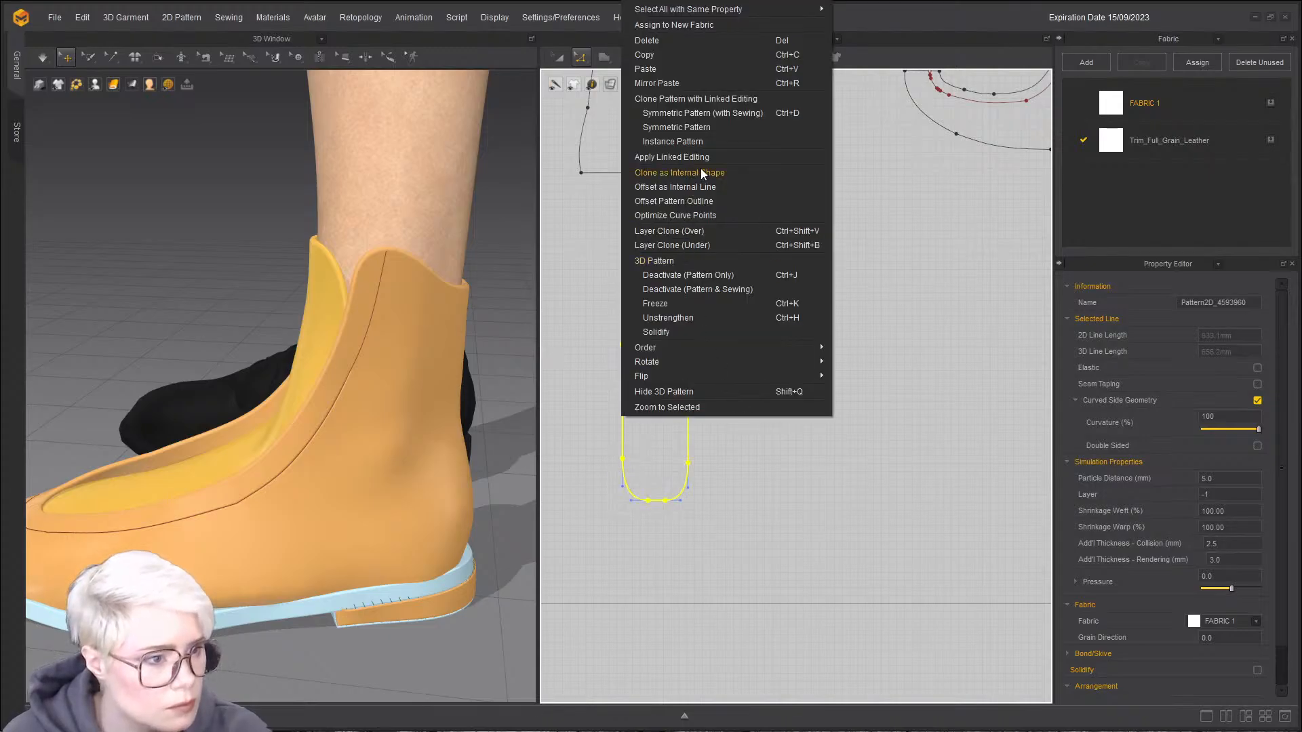
left_click(714, 188)
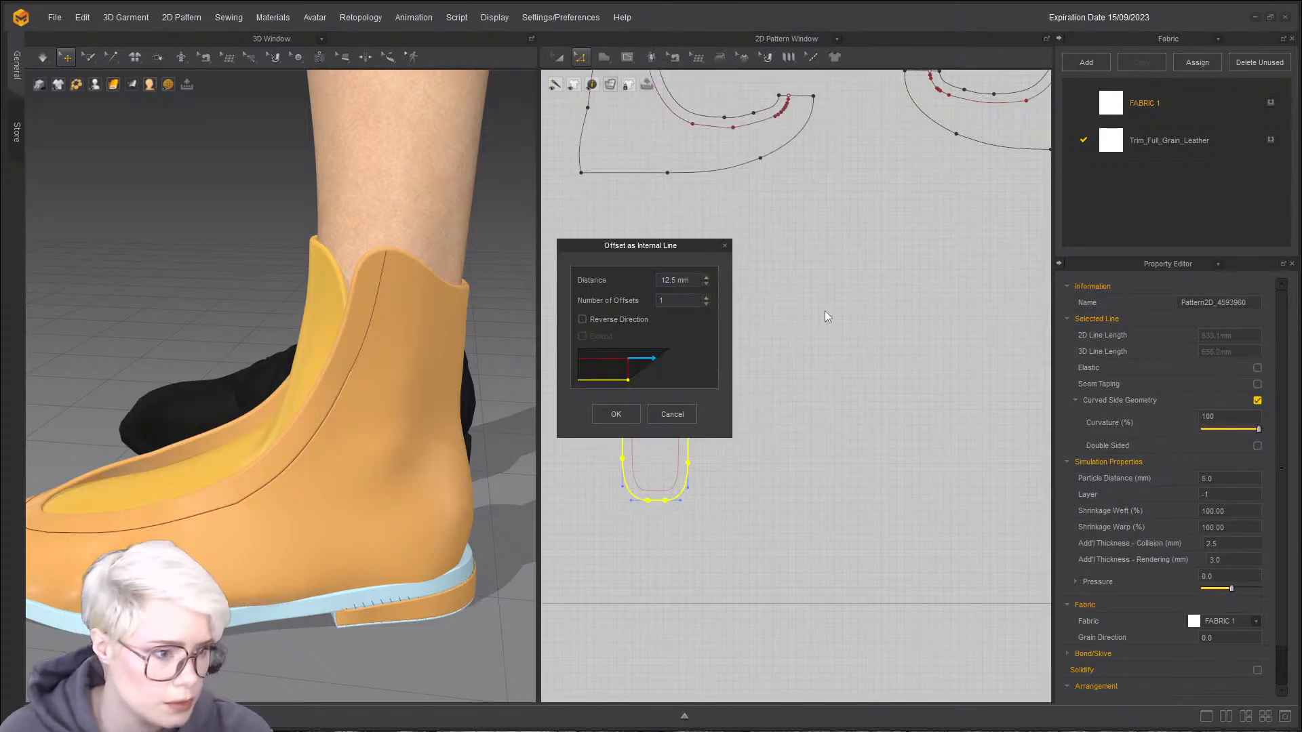
left_click(615, 415)
right_click_drag(407, 440, 244, 352)
- Delete the four seams joining the tongue's straight outer sides to the side pieces
left_click(747, 311)
scroll(731, 284, "down", 2)
key("m")
scroll(654, 382, "up", 3)
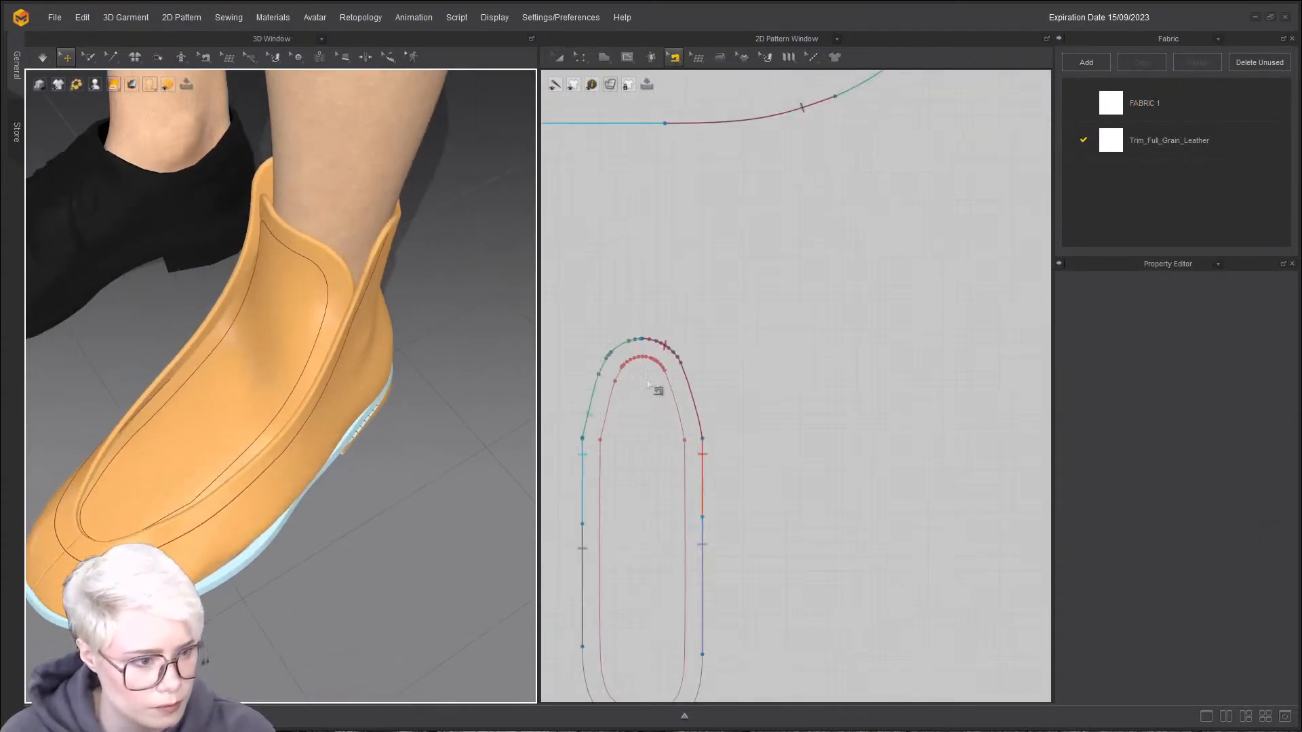
left_click(584, 461)
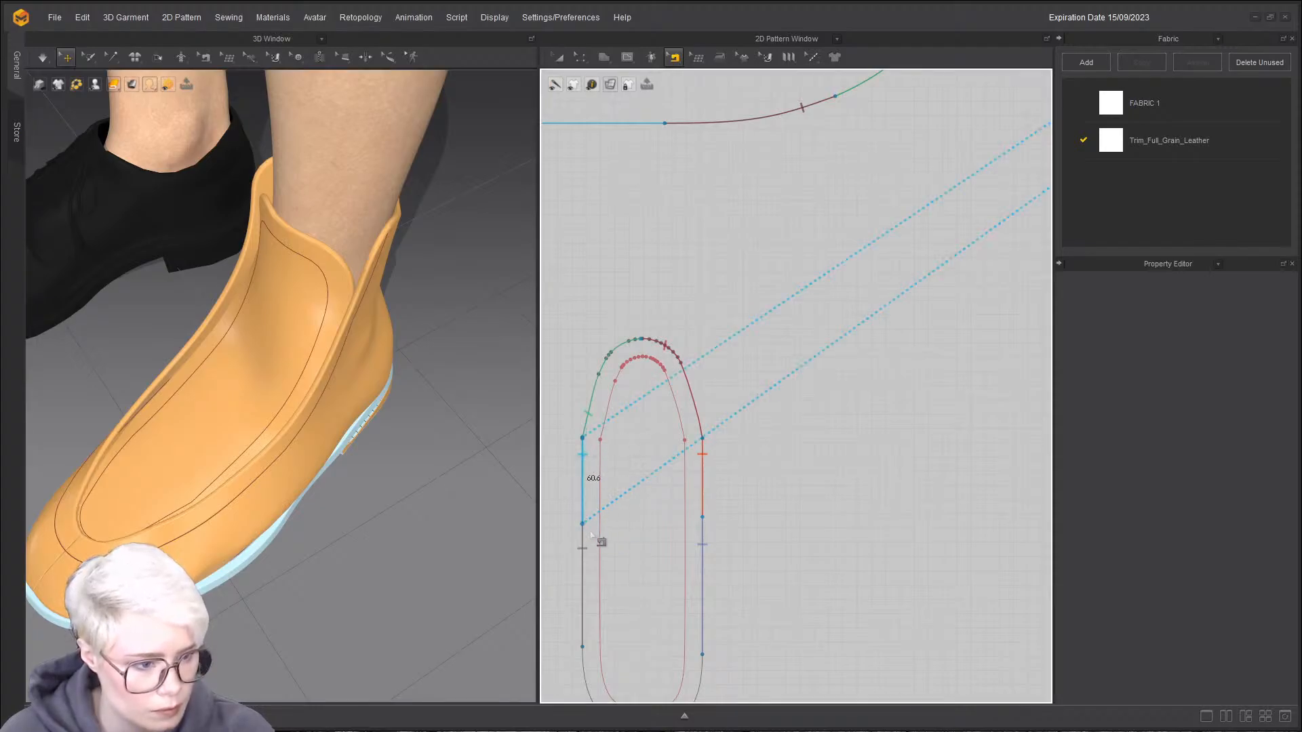
left_click(582, 552)
left_click(703, 476)
left_click(702, 546)
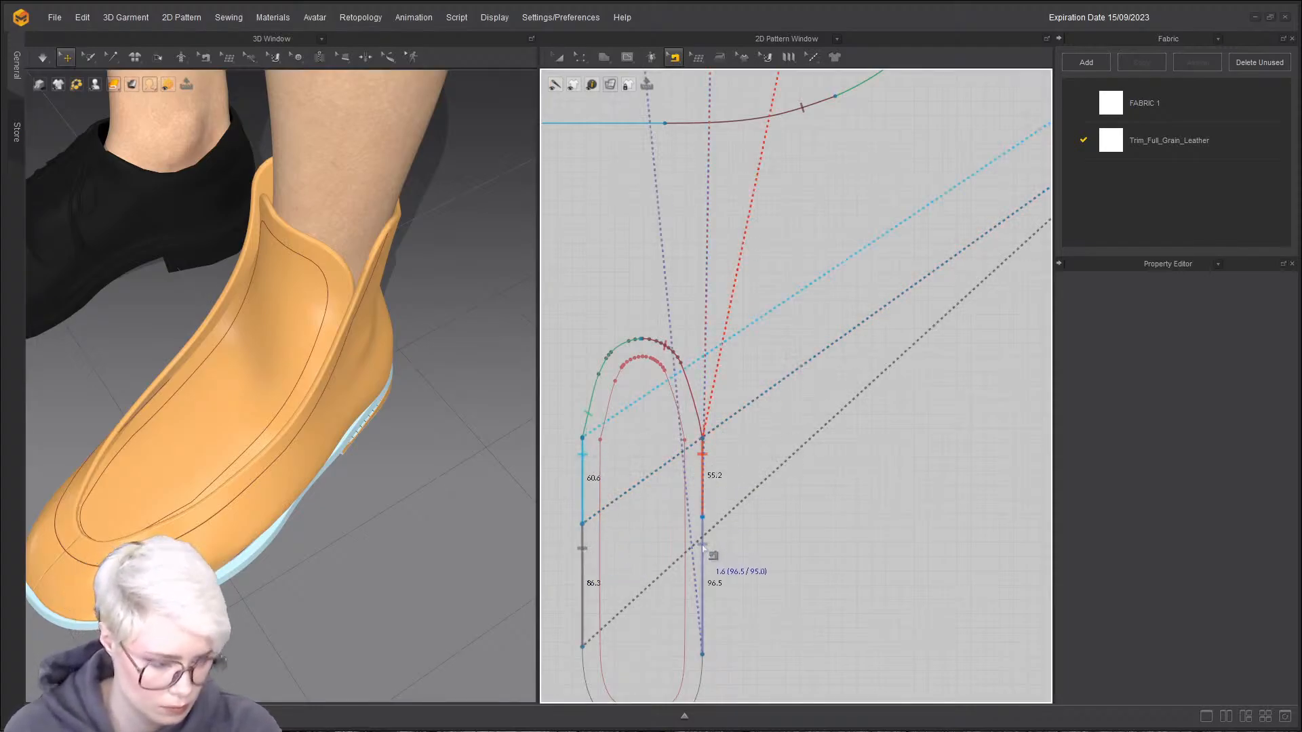
key("Escape")
- Simulate the boot and pull the loosened tongue into place beneath the ankle panels
scroll(641, 432, "down", 5)
middle_click_drag(649, 326, 648, 405)
scroll(649, 407, "up", 4)
key("a")
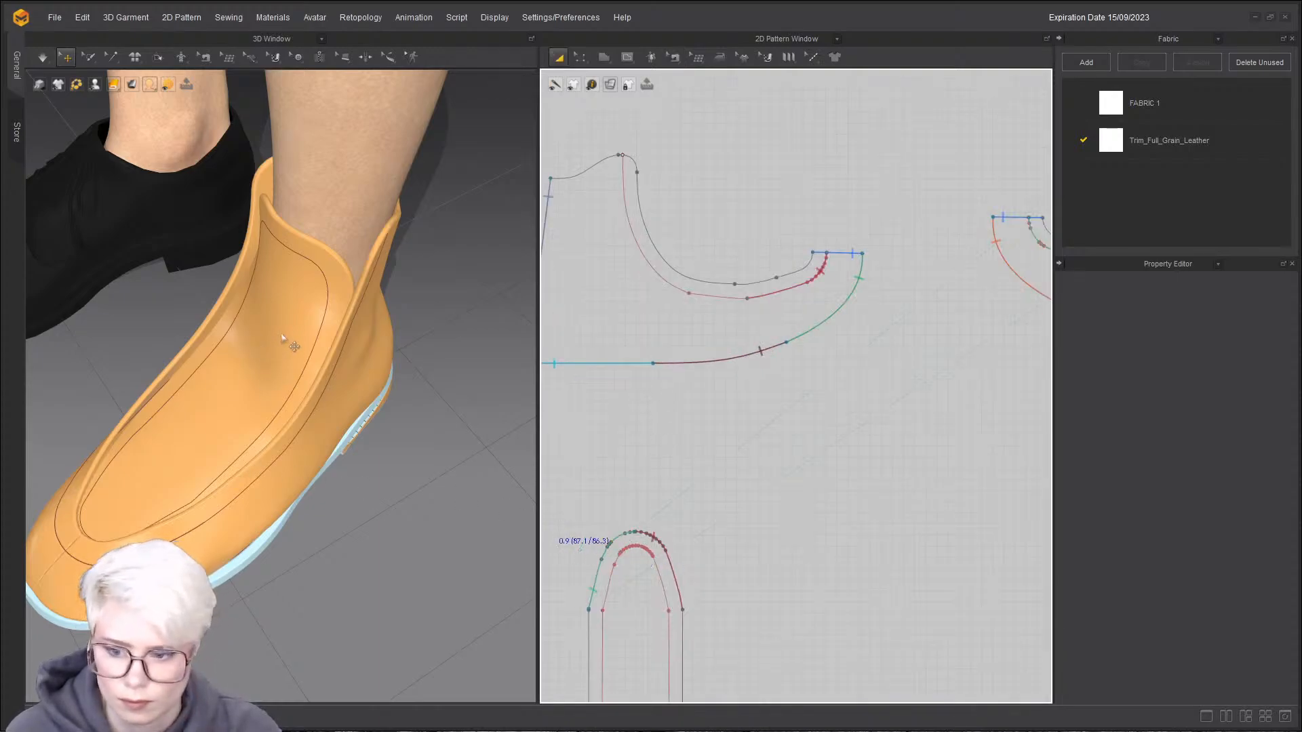
left_click(240, 273)
key("space")
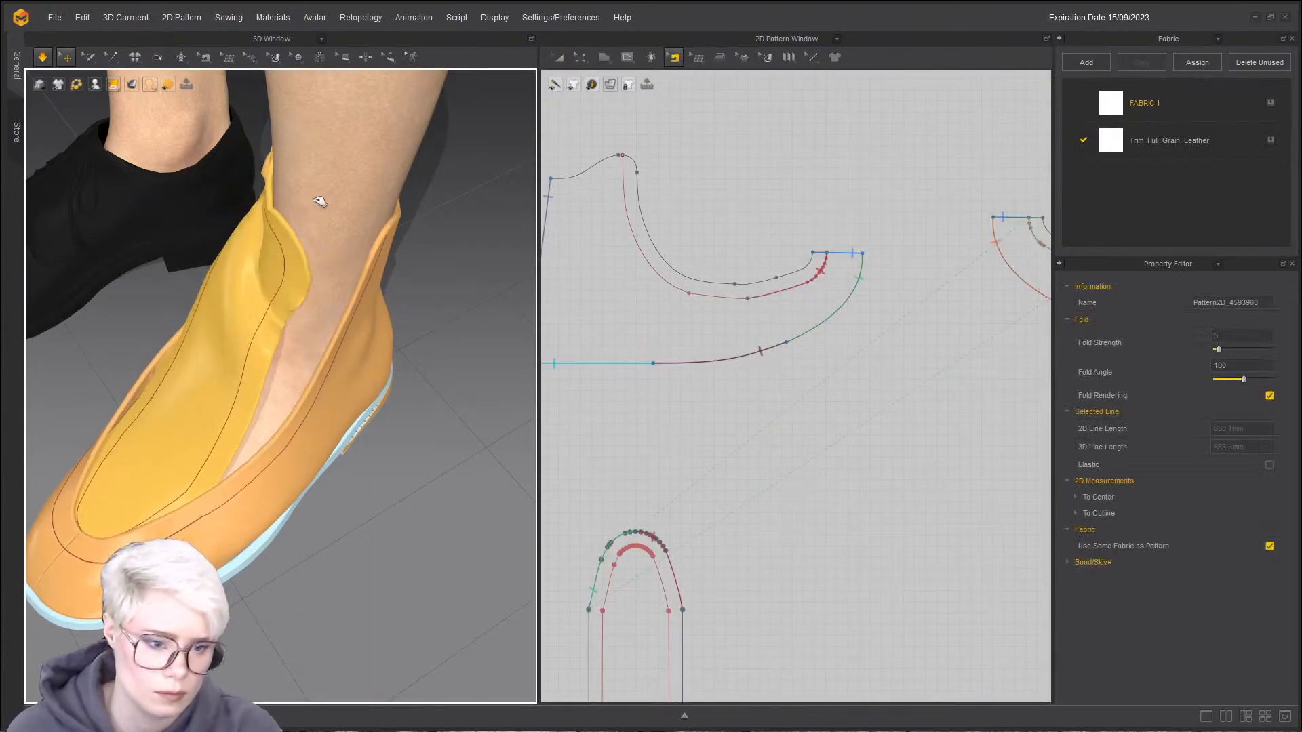
scroll(688, 387, "down", 2)
scroll(662, 378, "up", 2)
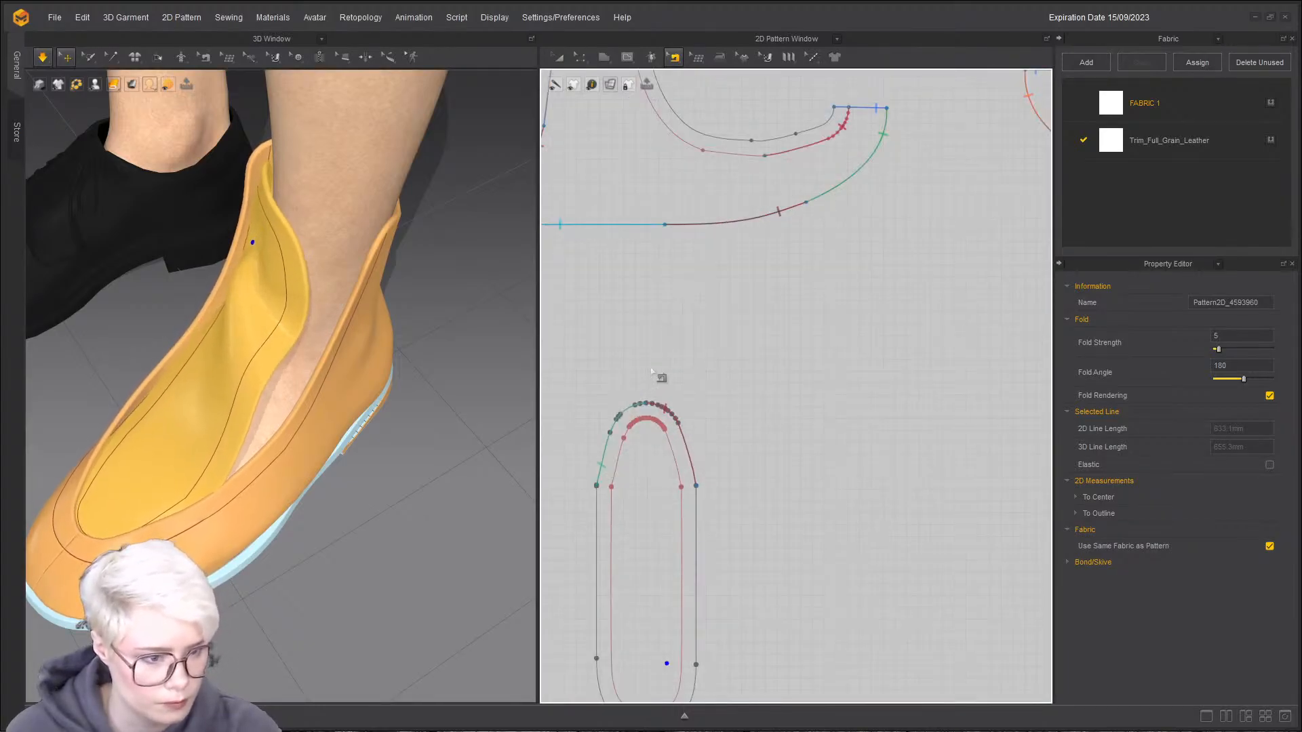
- Free-sew about 131 mm of the tongue's offset internal line, along one straight side, to the first side piece's internal line
scroll(723, 373, "down", 2)
scroll(695, 368, "up", 5)
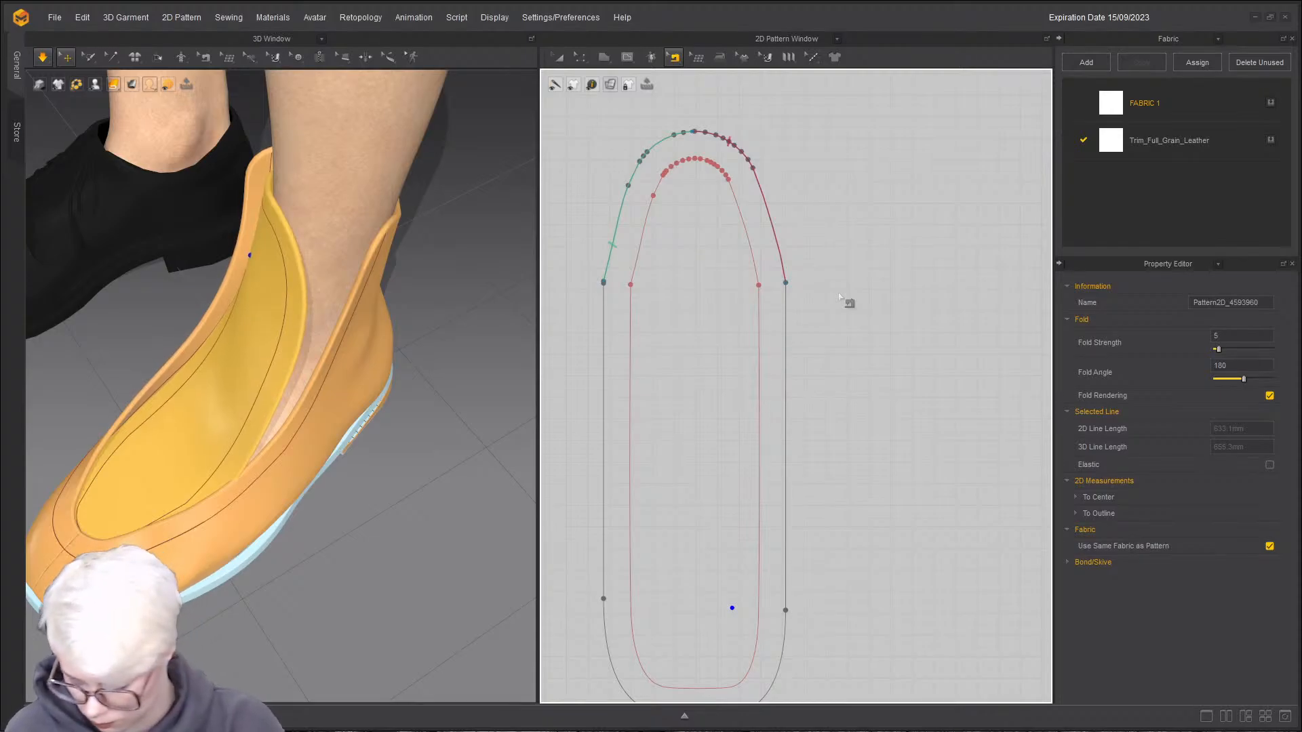
left_click(759, 285)
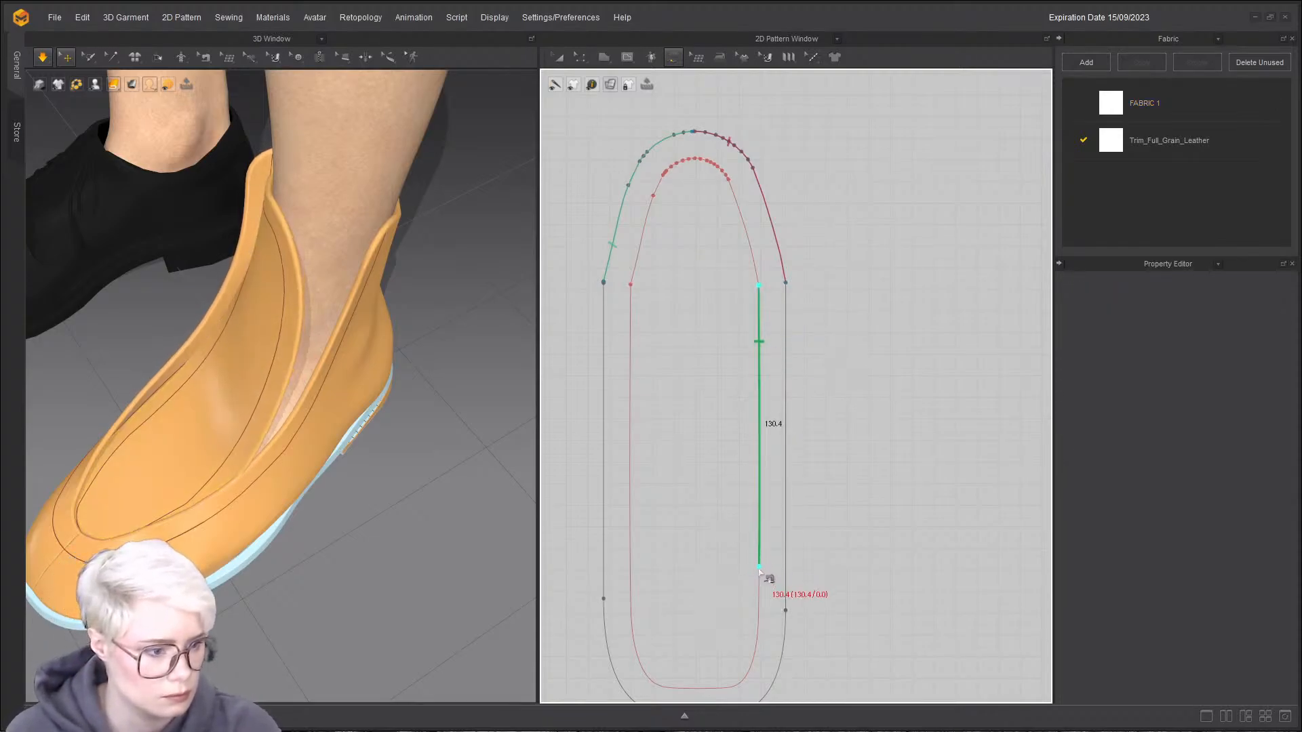
scroll(807, 271, "down", 3)
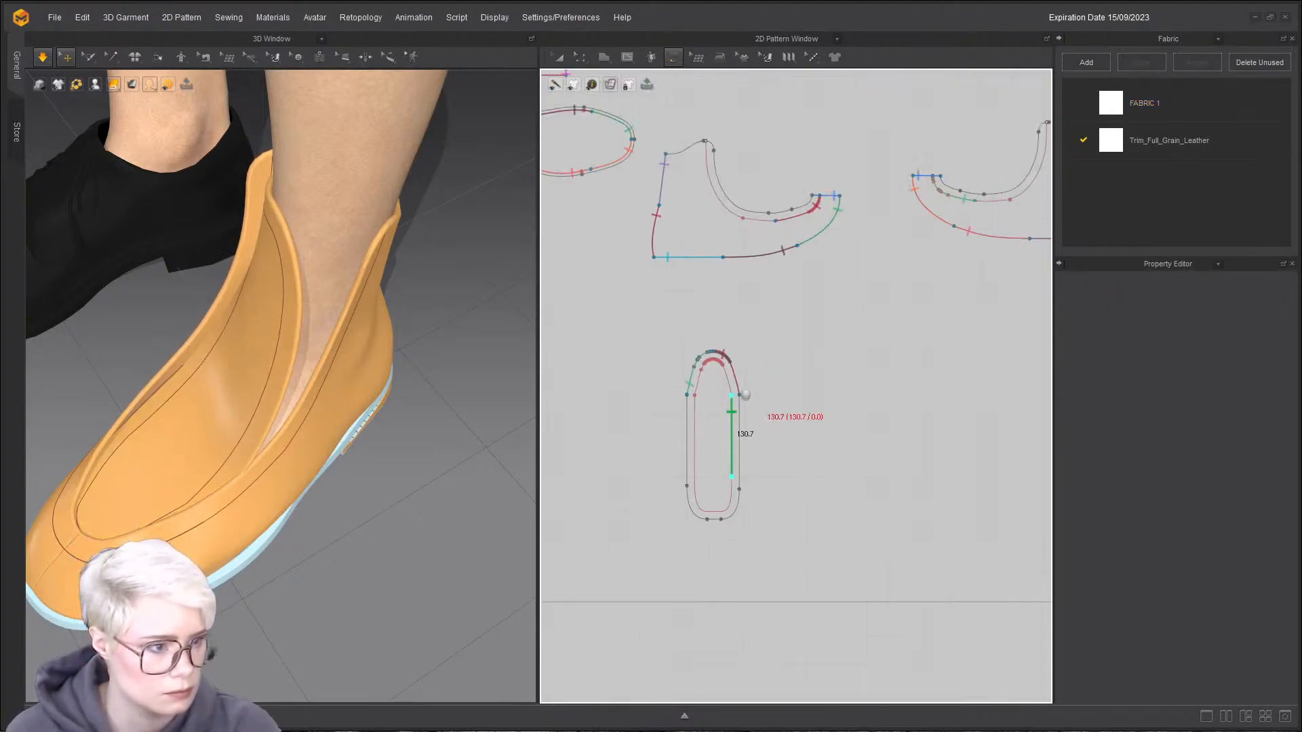
left_click(244, 432)
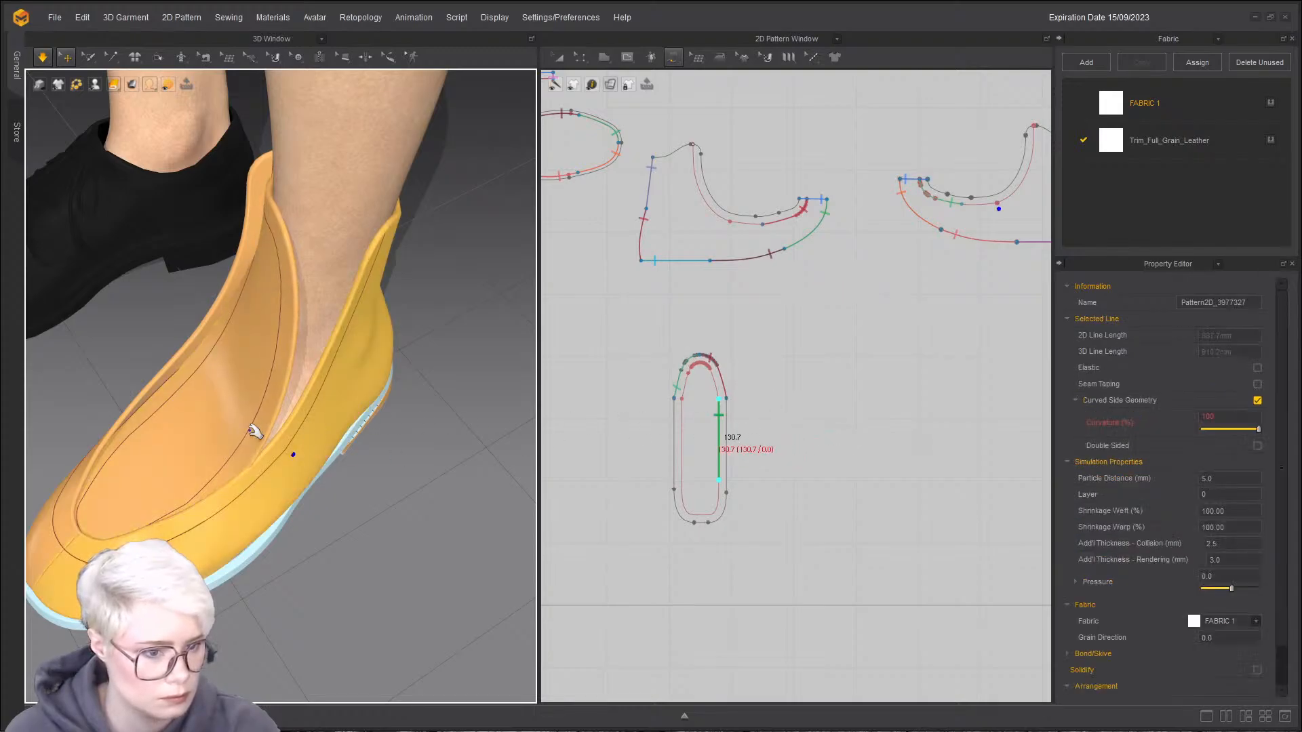
left_click(180, 392)
left_click(189, 360)
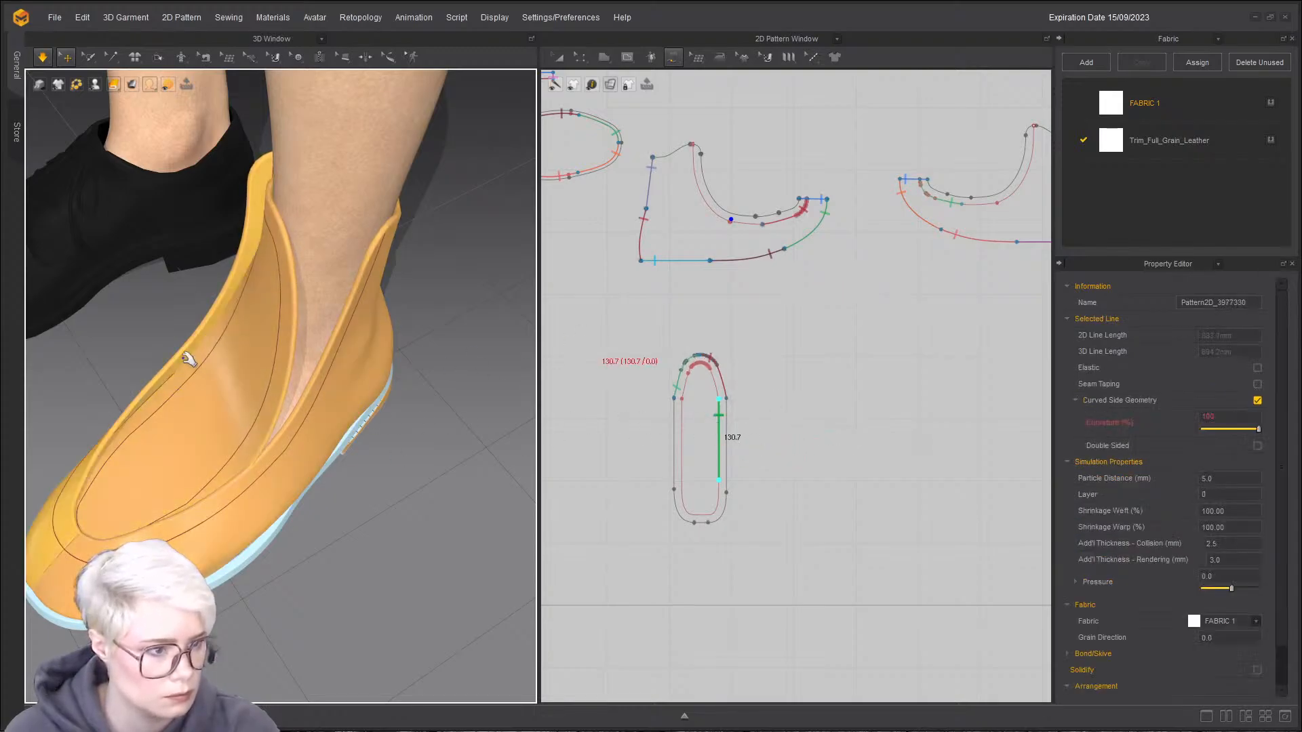
scroll(780, 311, "up", 5)
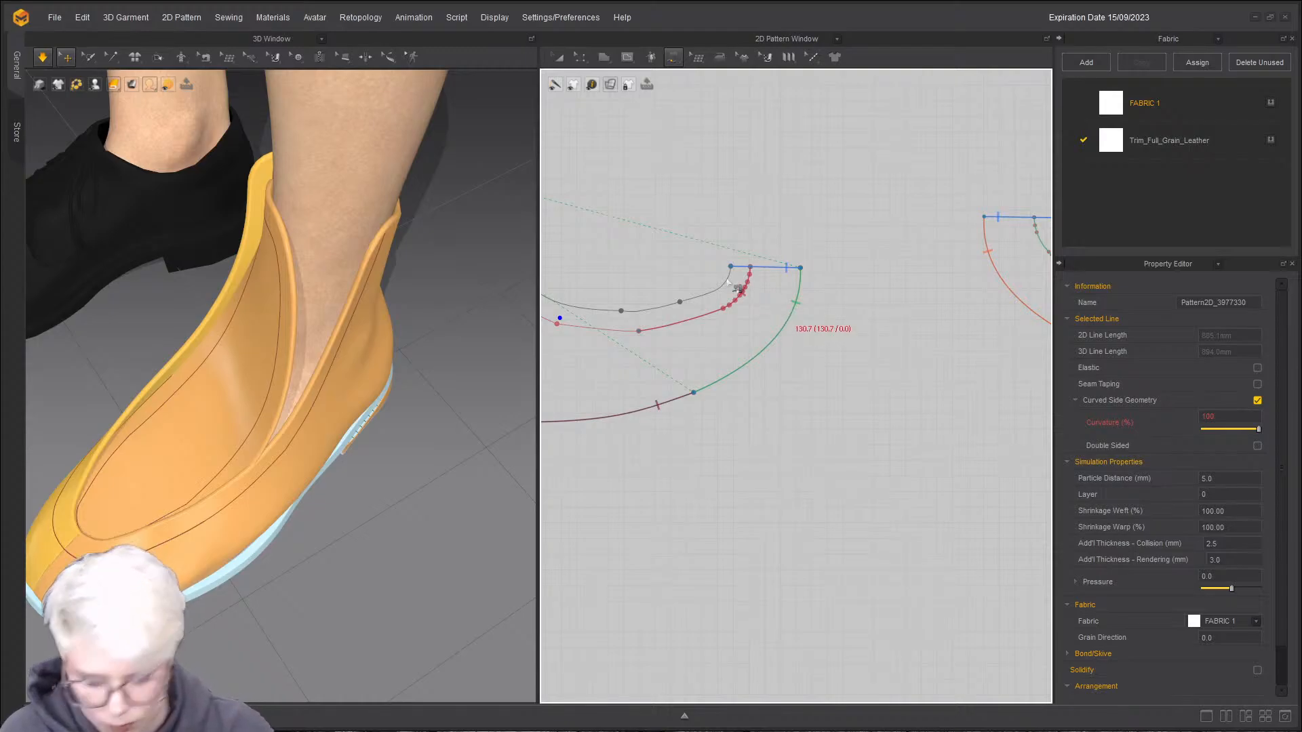
scroll(672, 339, "down", 2)
middle_click_drag(787, 357, 837, 369)
scroll(795, 365, "up", 1)
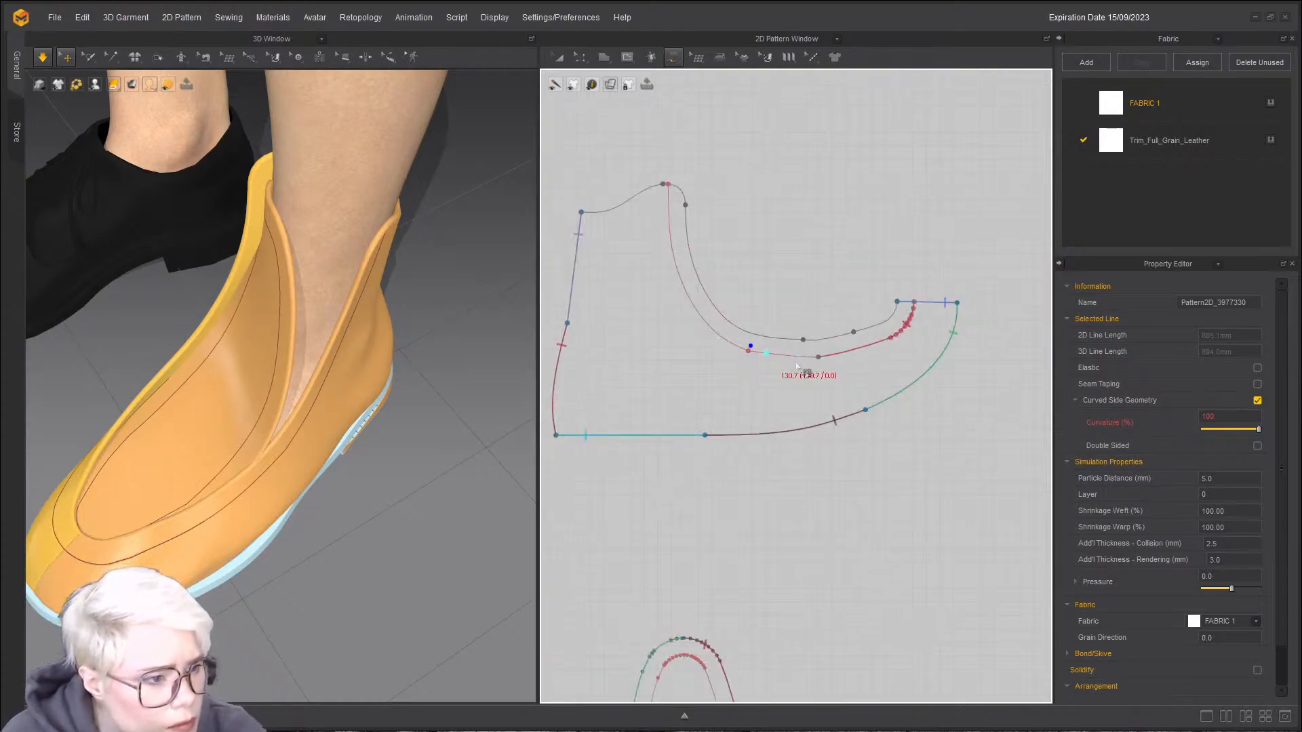
left_click(818, 358)
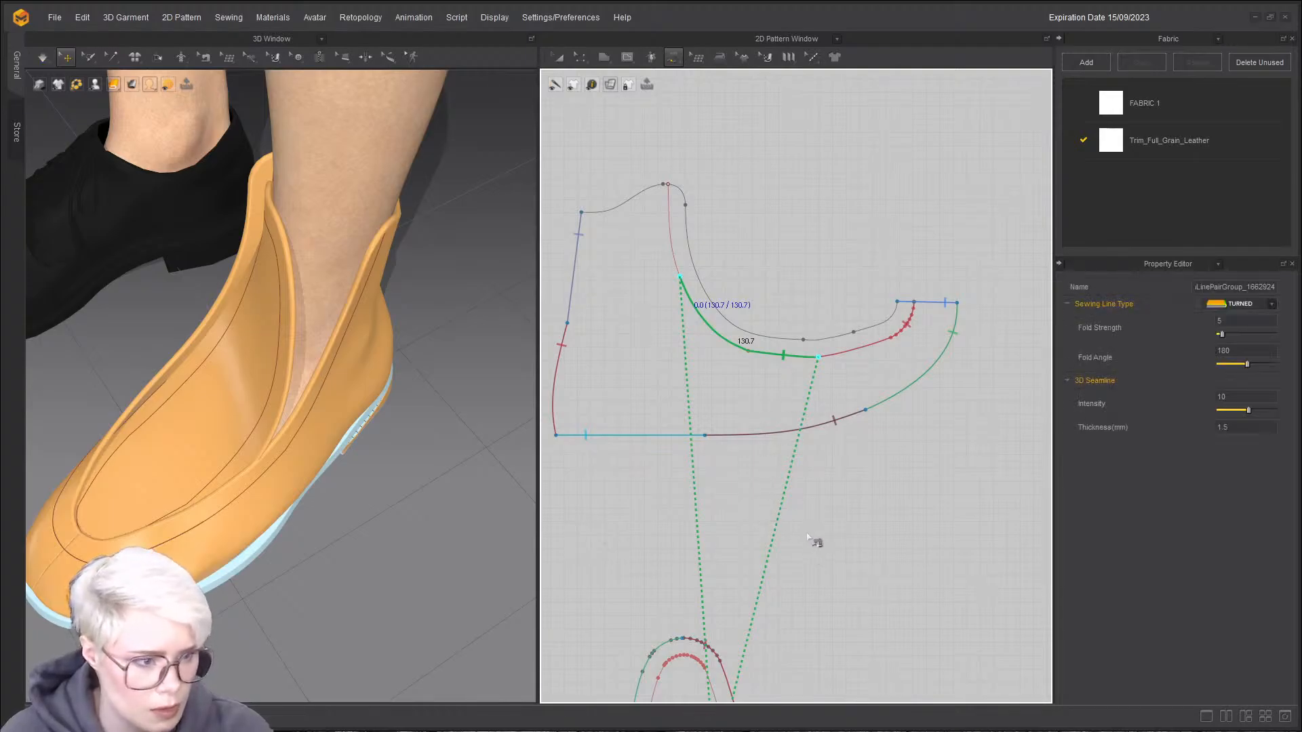
- Free-sew about 131.7 mm of the tongue's offset internal line, along its other straight side, to the second side piece's internal line
scroll(800, 546, "down", 3)
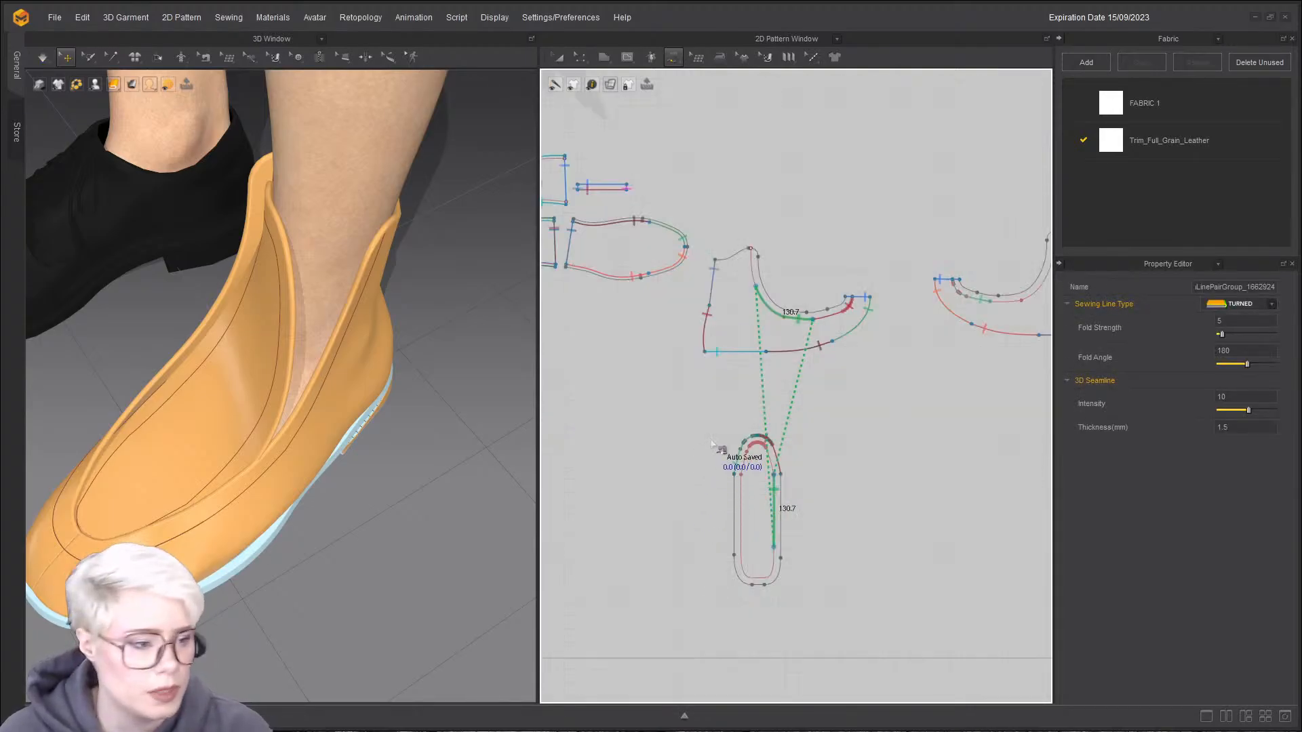
scroll(697, 456, "up", 3)
scroll(619, 375, "down", 1)
middle_click_drag(697, 420, 668, 371)
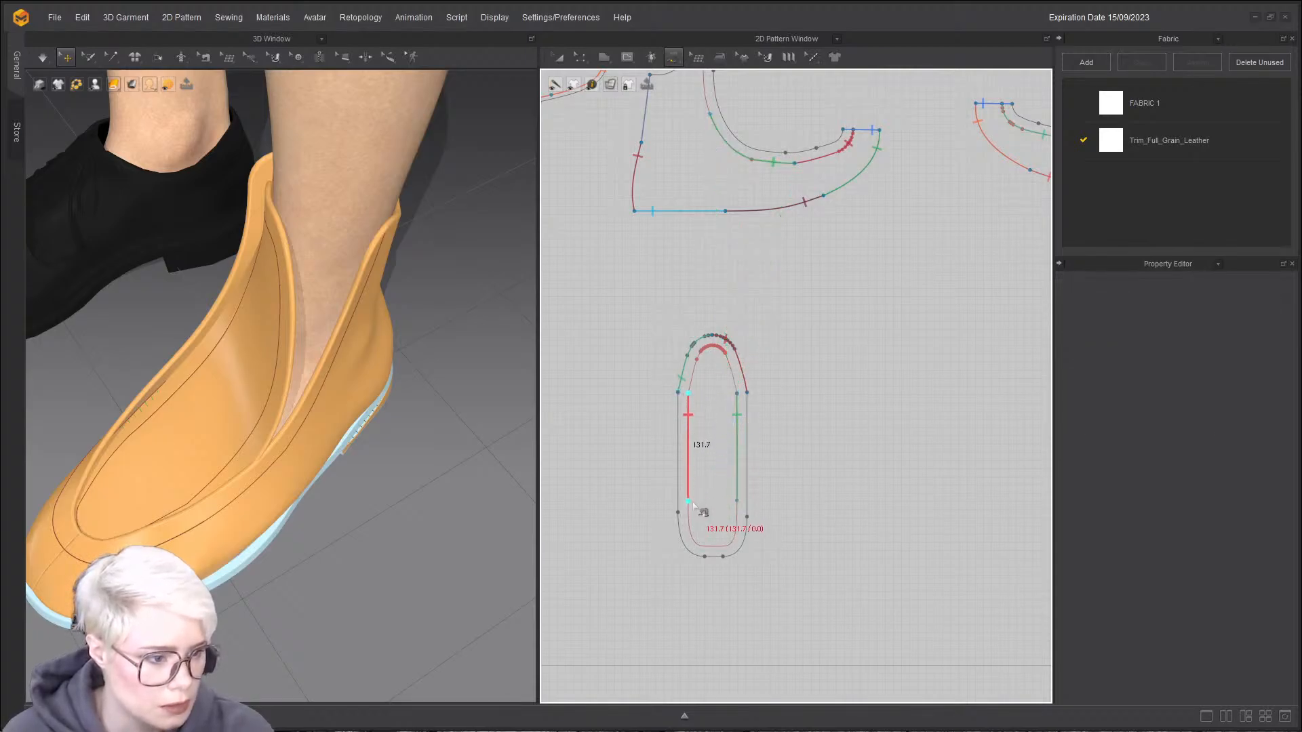
left_click(688, 501)
middle_click_drag(886, 328, 795, 310)
scroll(829, 329, "down", 1)
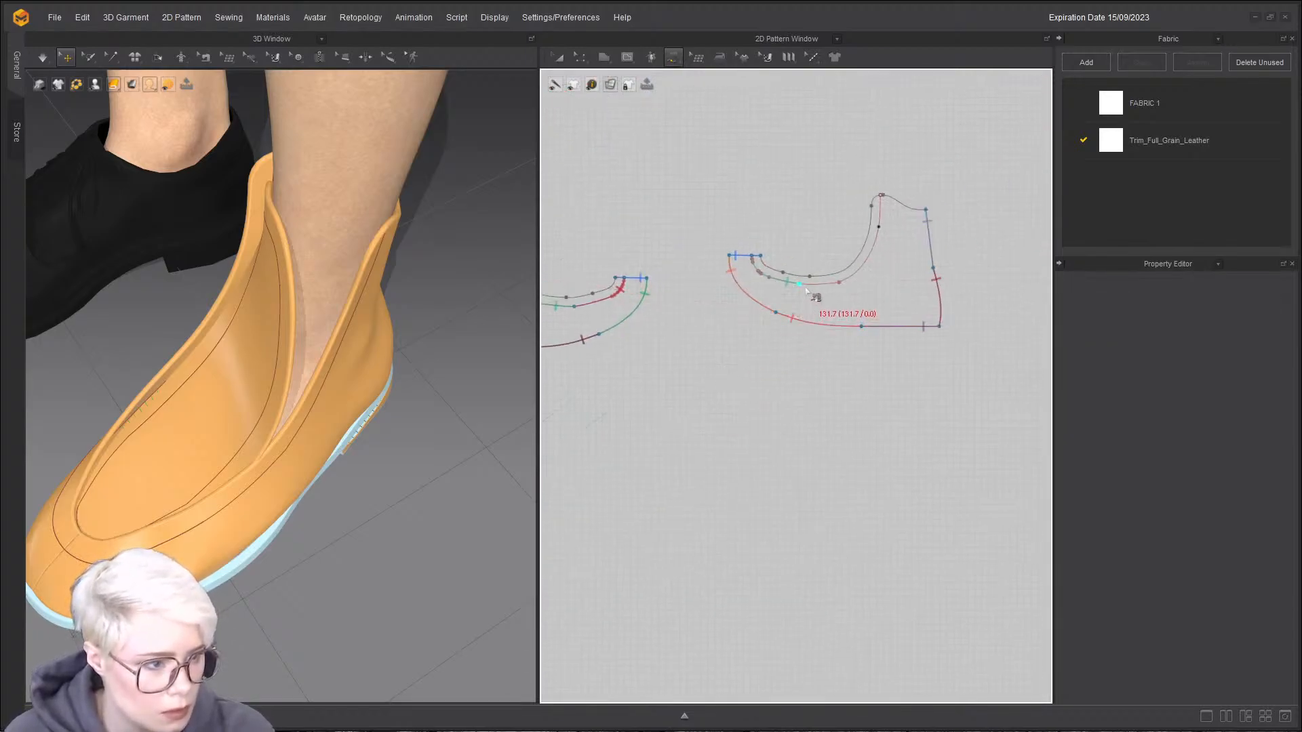
left_click(835, 284)
scroll(653, 467, "down", 3)
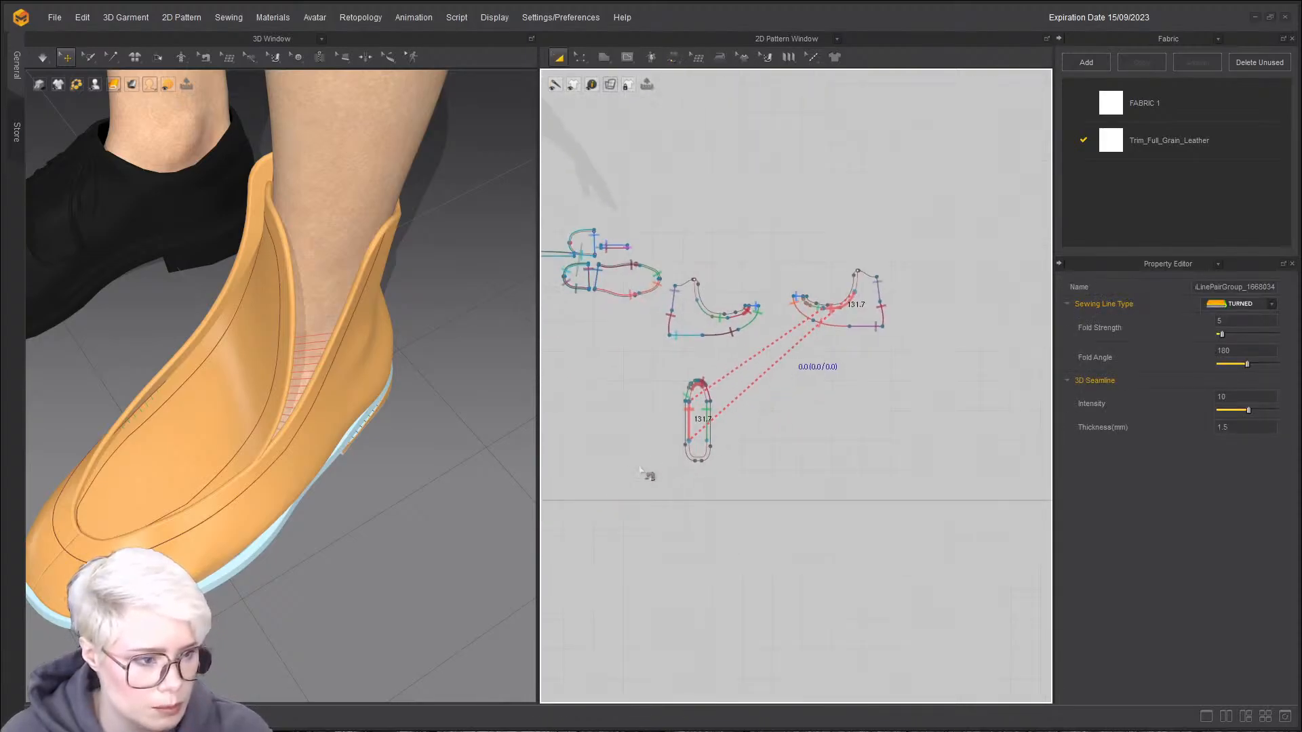
- Simulate the newly sewn boot with the tongue pattern on layer -1
key("space")
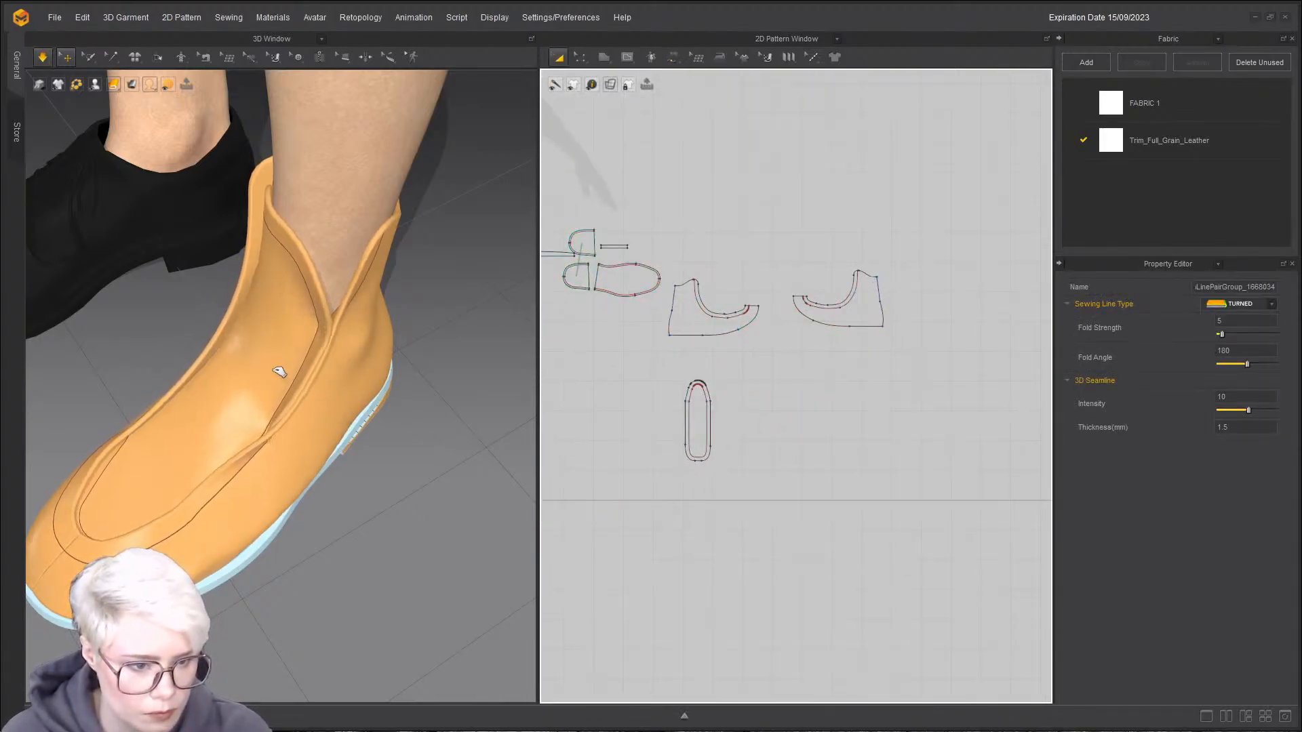
left_click(271, 369)
left_click(1224, 493)
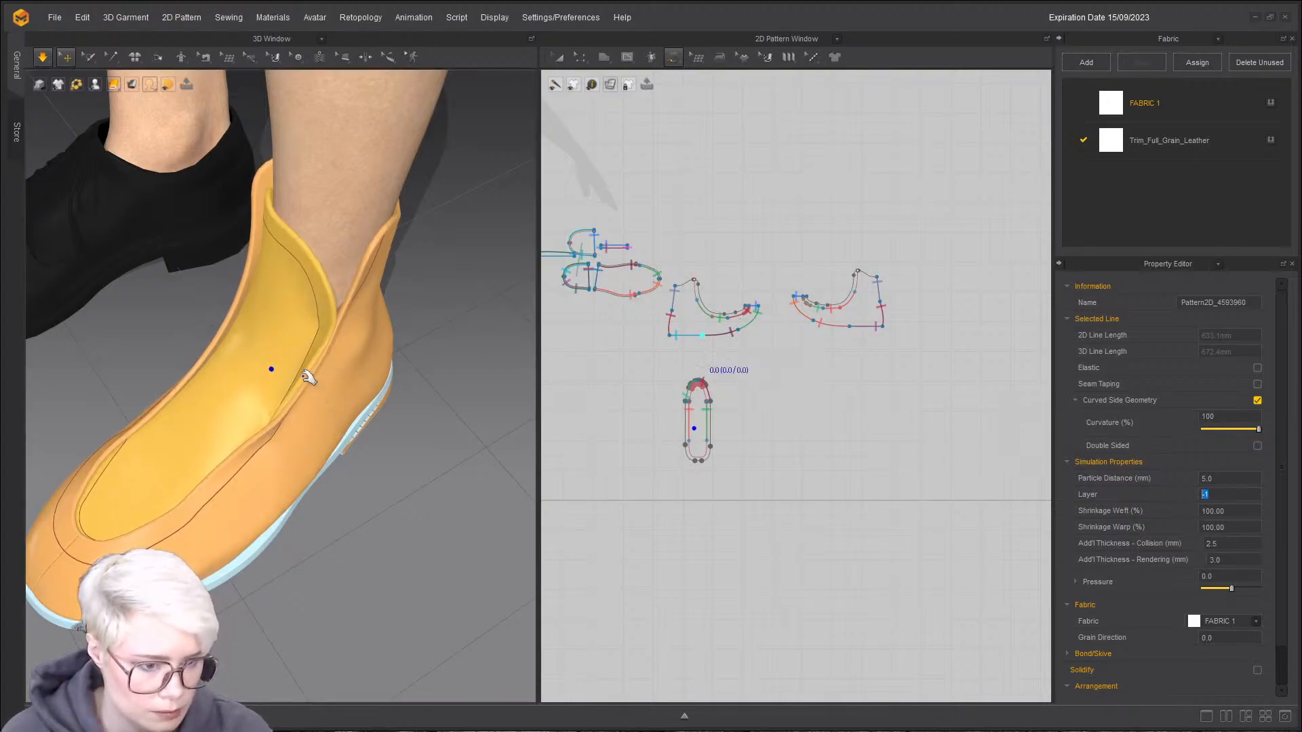
right_click_drag(299, 356, 275, 375)
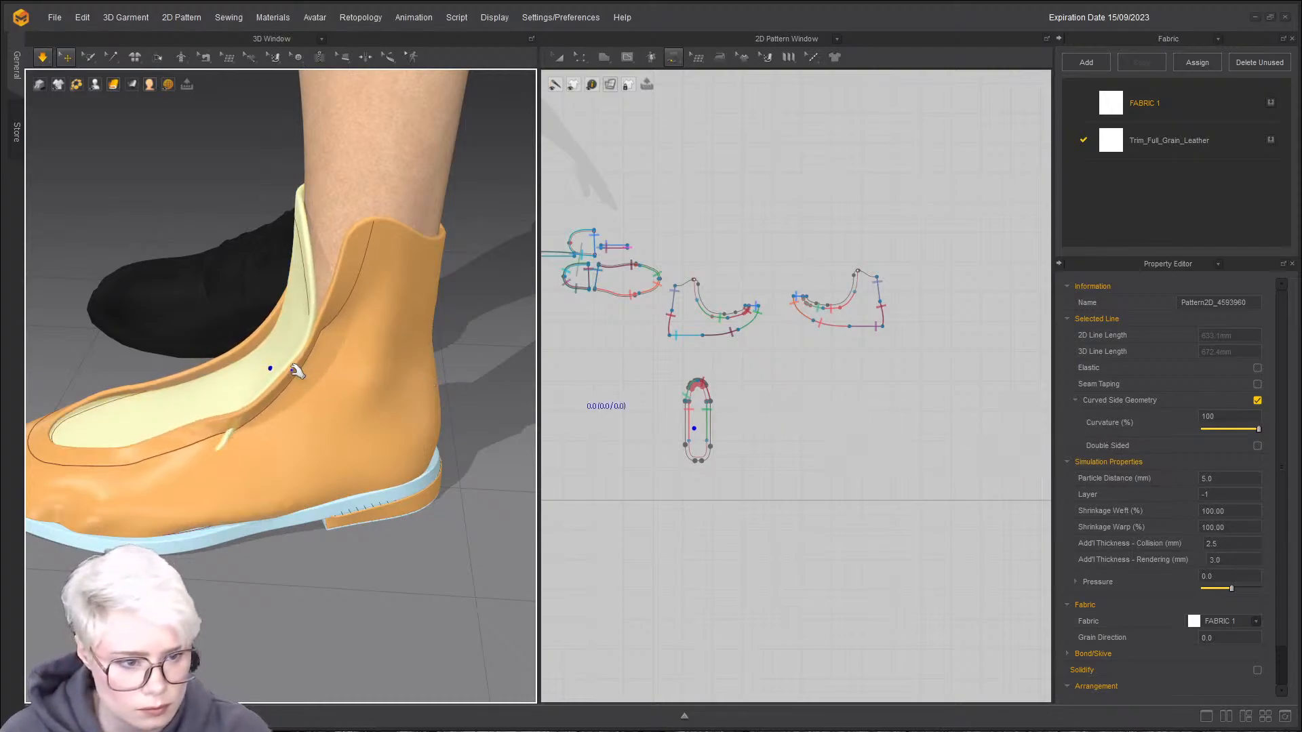
- Set the second side piece's layer to 1 and simulate the boot
key("space")
right_click_drag(311, 371, 307, 403)
left_click(306, 403)
left_click(1220, 496)
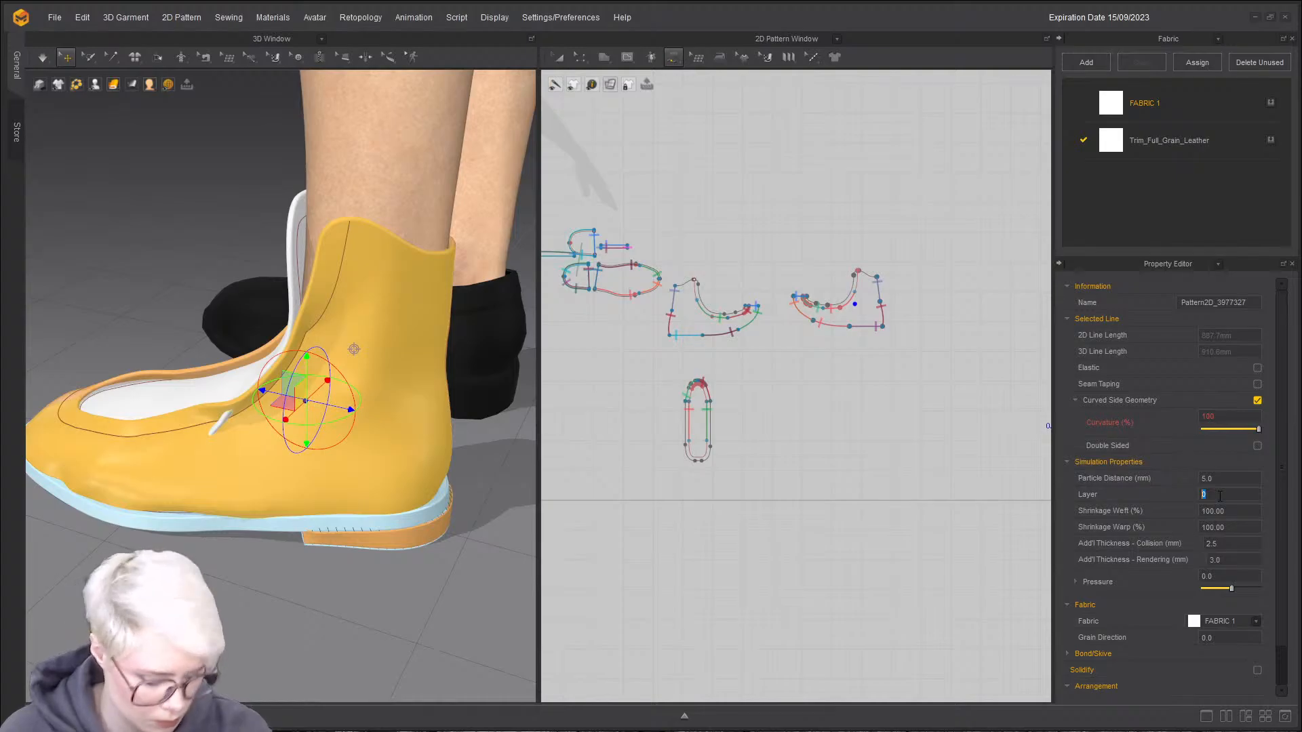
key("space")
key("space")
key("space")
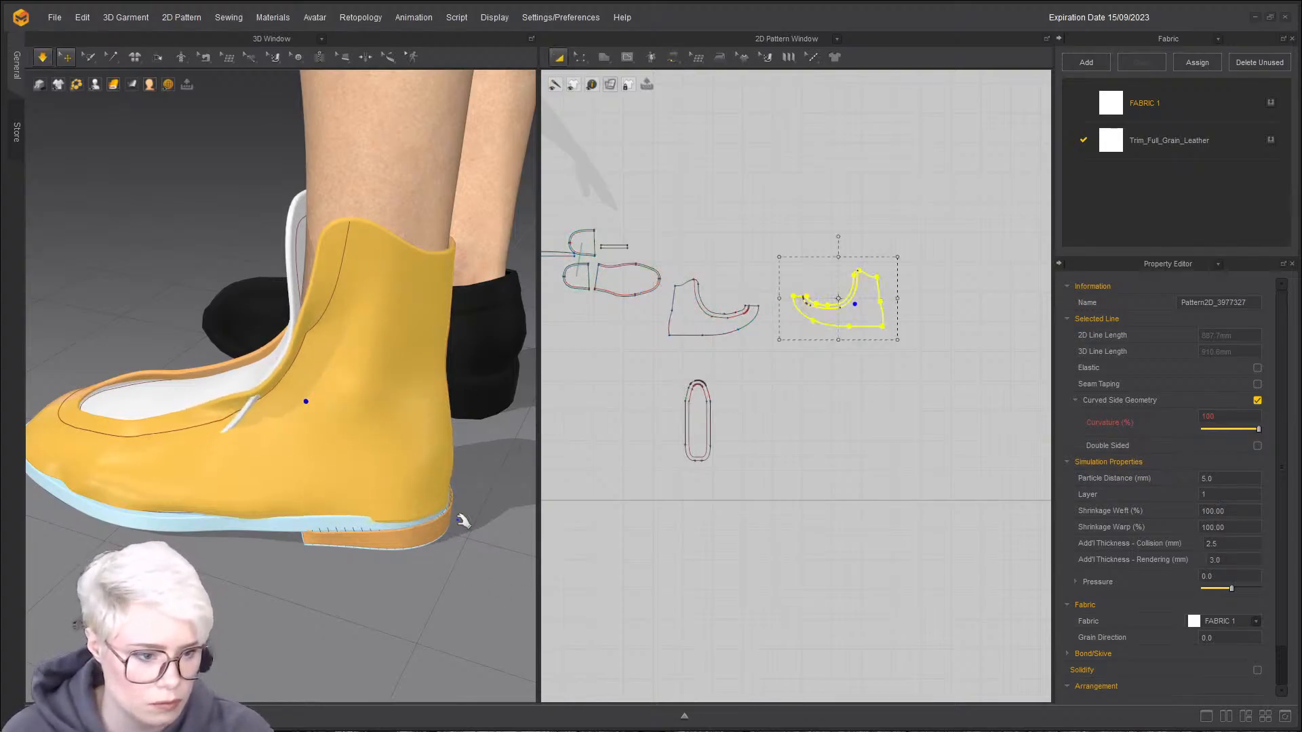
- Pull the second side piece's edge over the tongue and set that side piece's layer to 0
right_click_drag(280, 395, 314, 408)
key("b")
left_click_drag(294, 357, 383, 300)
left_click(303, 380)
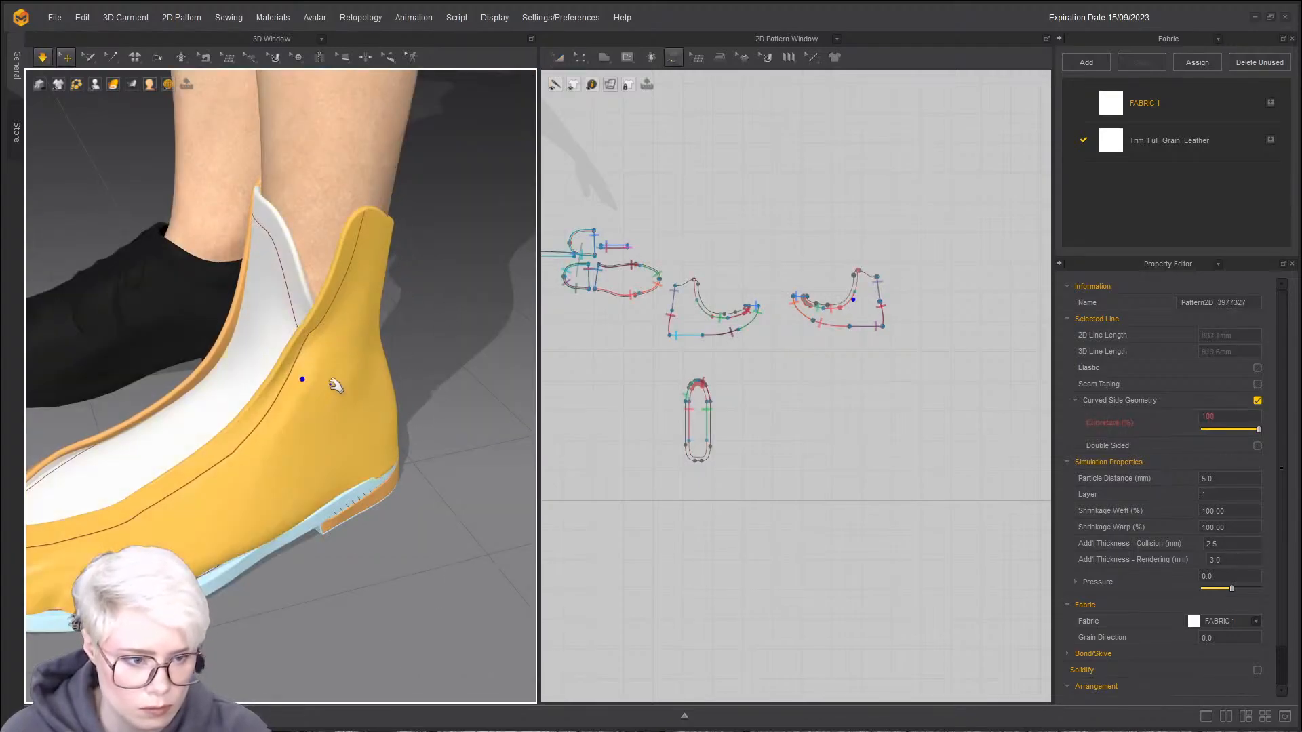
left_click(1212, 494)
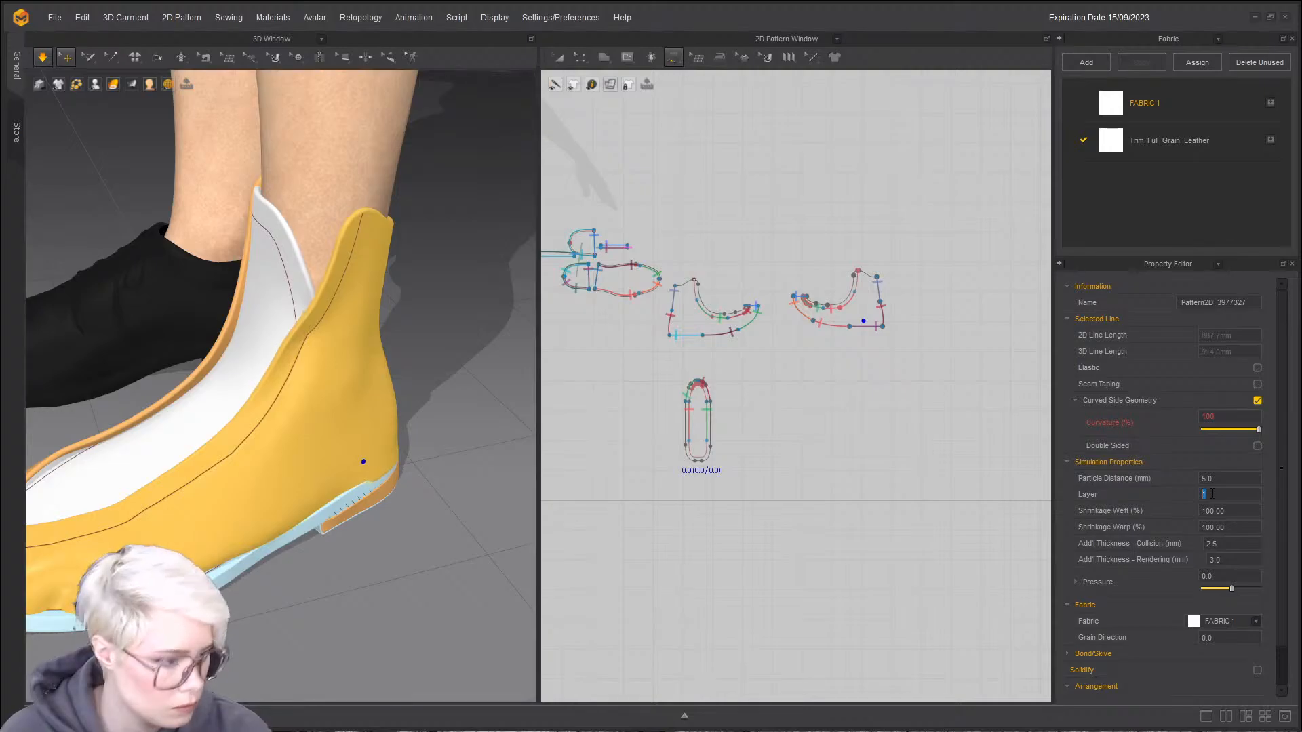
right_click_drag(428, 259, 204, 314)
right_click_drag(207, 242, 218, 257)
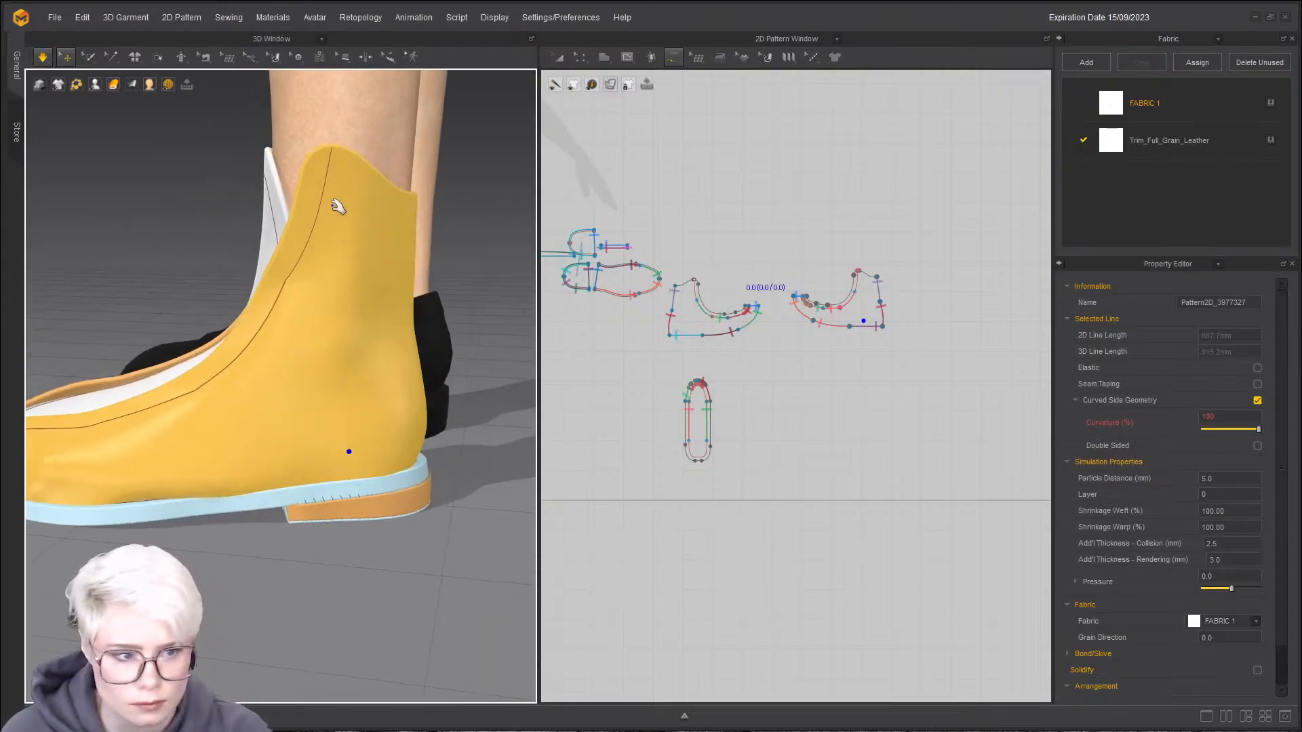
- Select the rounded top front corner segment of the first side piece and move it horizontally outward toward the front opening
scroll(700, 259, "up", 4)
scroll(706, 262, "down", 1)
middle_click_drag(710, 267, 764, 195)
key("z")
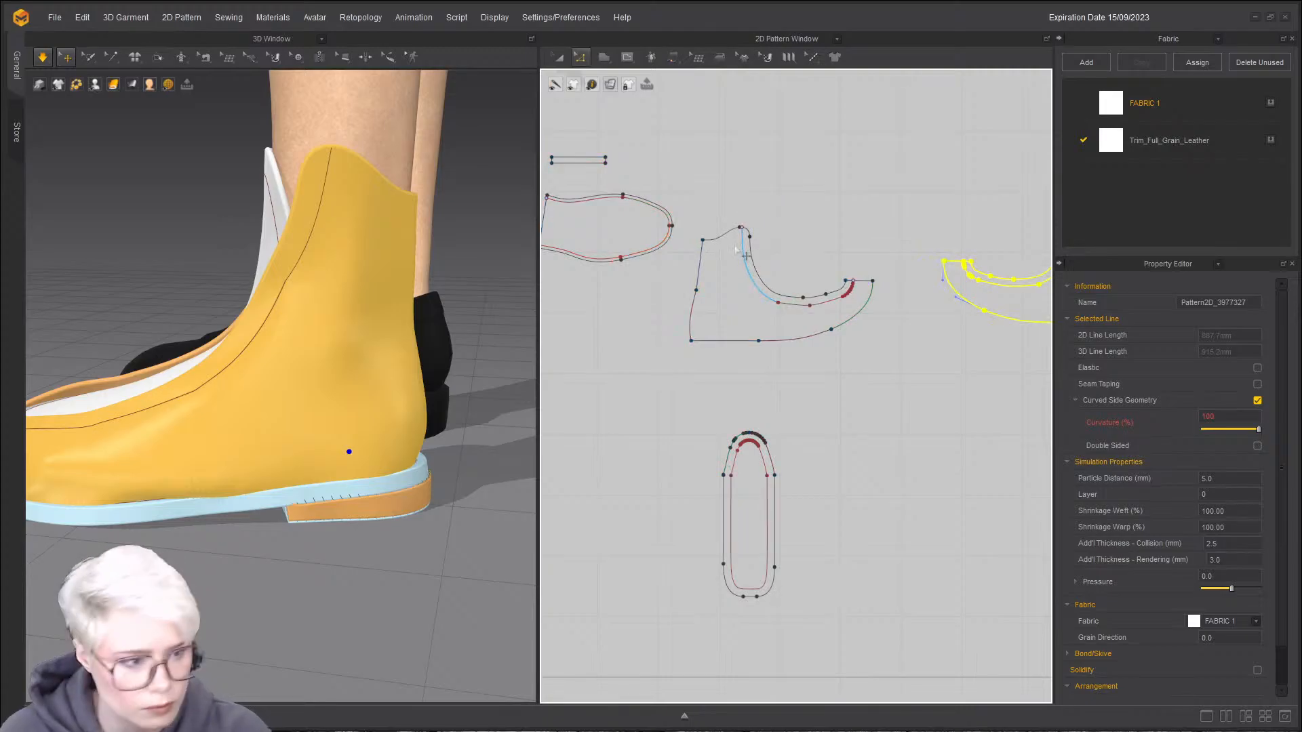
left_click(769, 253)
left_click(745, 231)
scroll(743, 236, "up", 3)
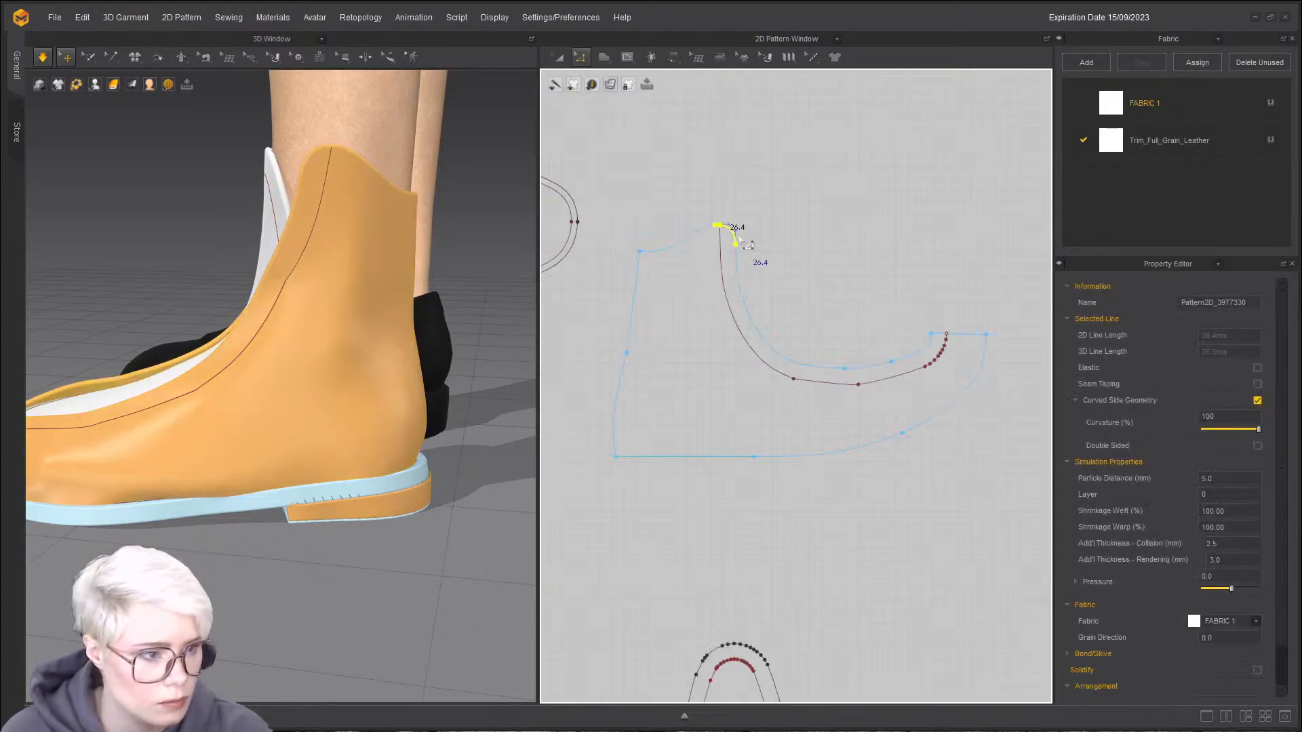
scroll(742, 243, "up", 3)
left_click_drag(745, 241, 768, 241)
left_click_drag(865, 252, 866, 253)
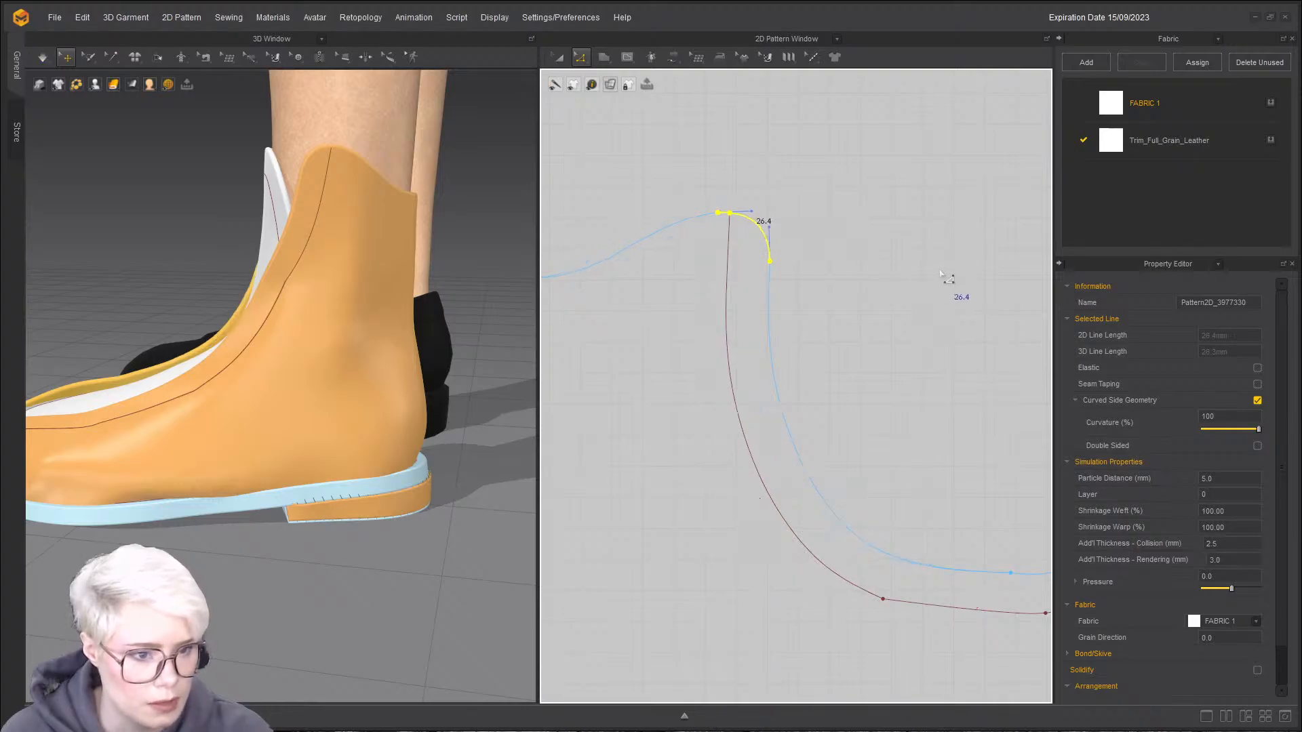
- Move the matching rounded top front corner segment of the second side piece outward and simulate the boot
scroll(910, 271, "down", 5)
middle_click_drag(909, 271, 604, 193)
middle_click_drag(993, 162, 875, 201)
scroll(877, 202, "up", 3)
left_click_drag(883, 151, 991, 237)
left_click_drag(944, 191, 925, 191)
mouse_move(474, 312)
right_mouse_down()
mouse_move(392, 311)
mouse_move(479, 314)
right_mouse_up()
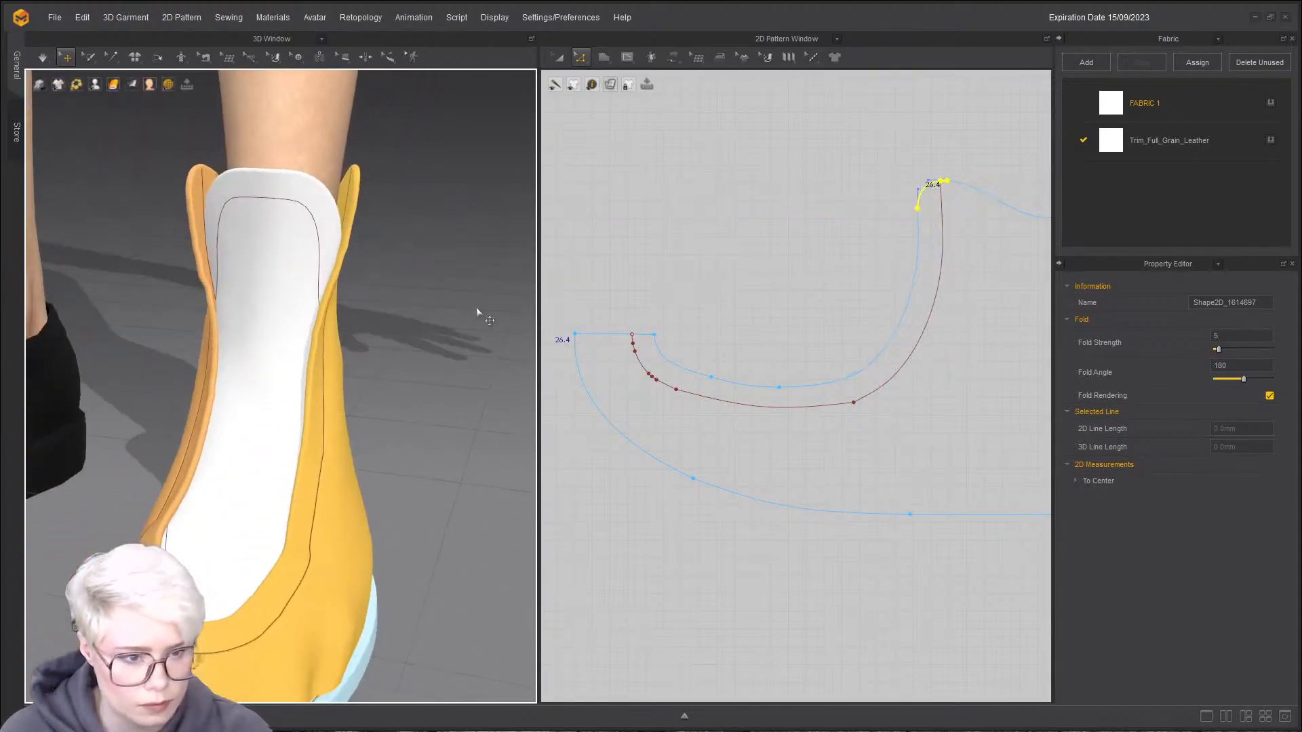
mouse_move(352, 285)
right_mouse_down()
mouse_move(308, 289)
mouse_move(366, 285)
right_mouse_up()
scroll(653, 438, "down", 6)
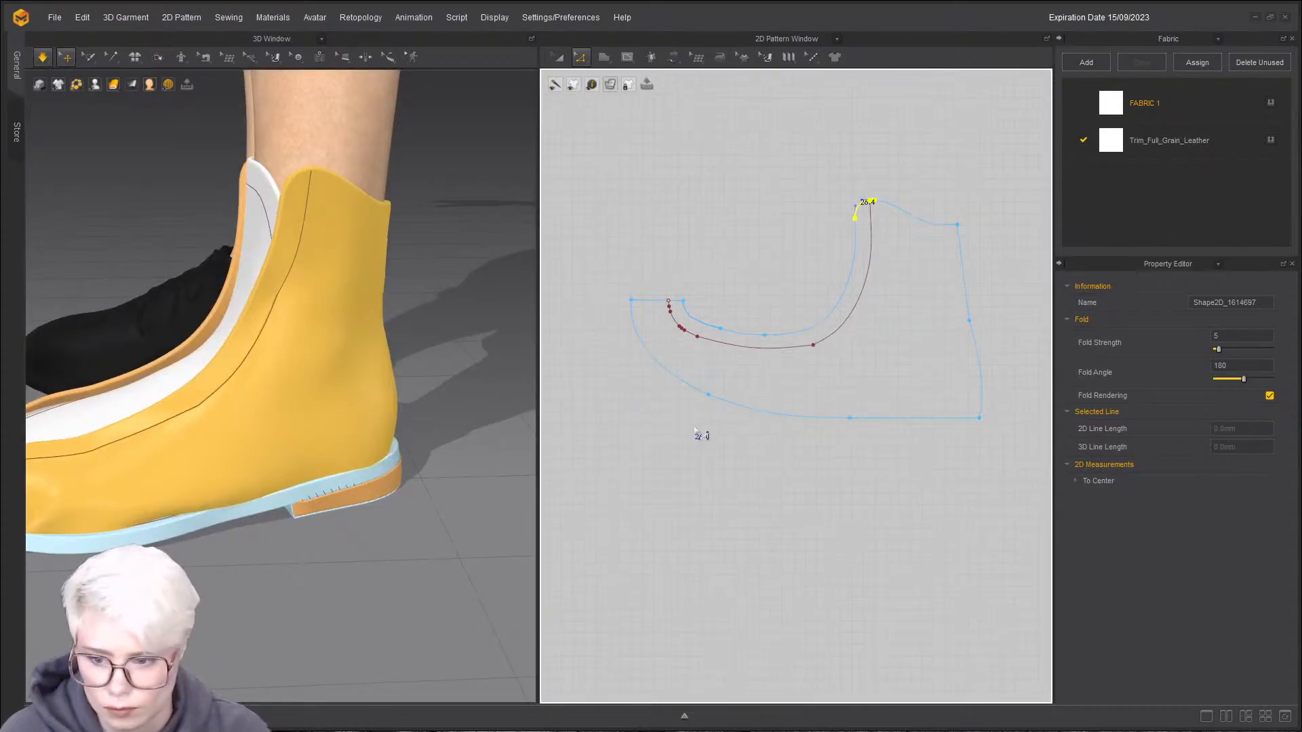
scroll(643, 412, "up", 6)
right_click_drag(339, 336, 390, 348)
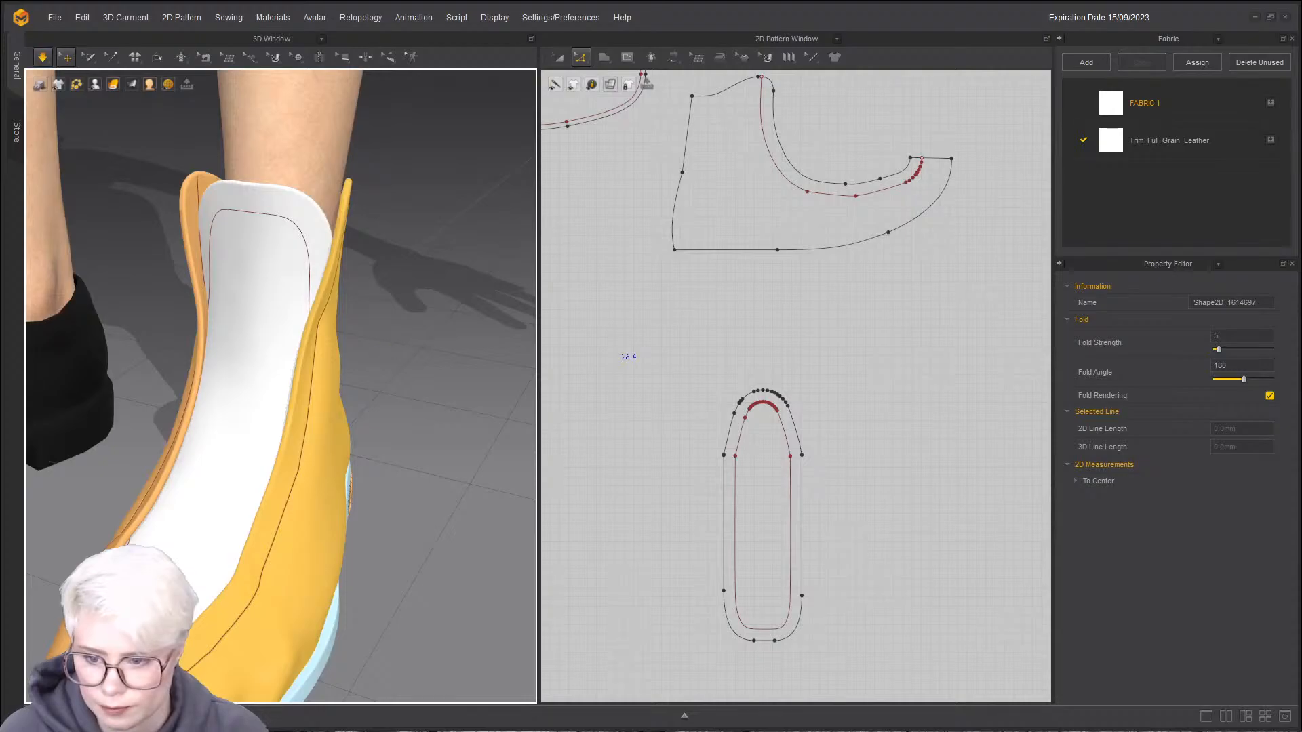
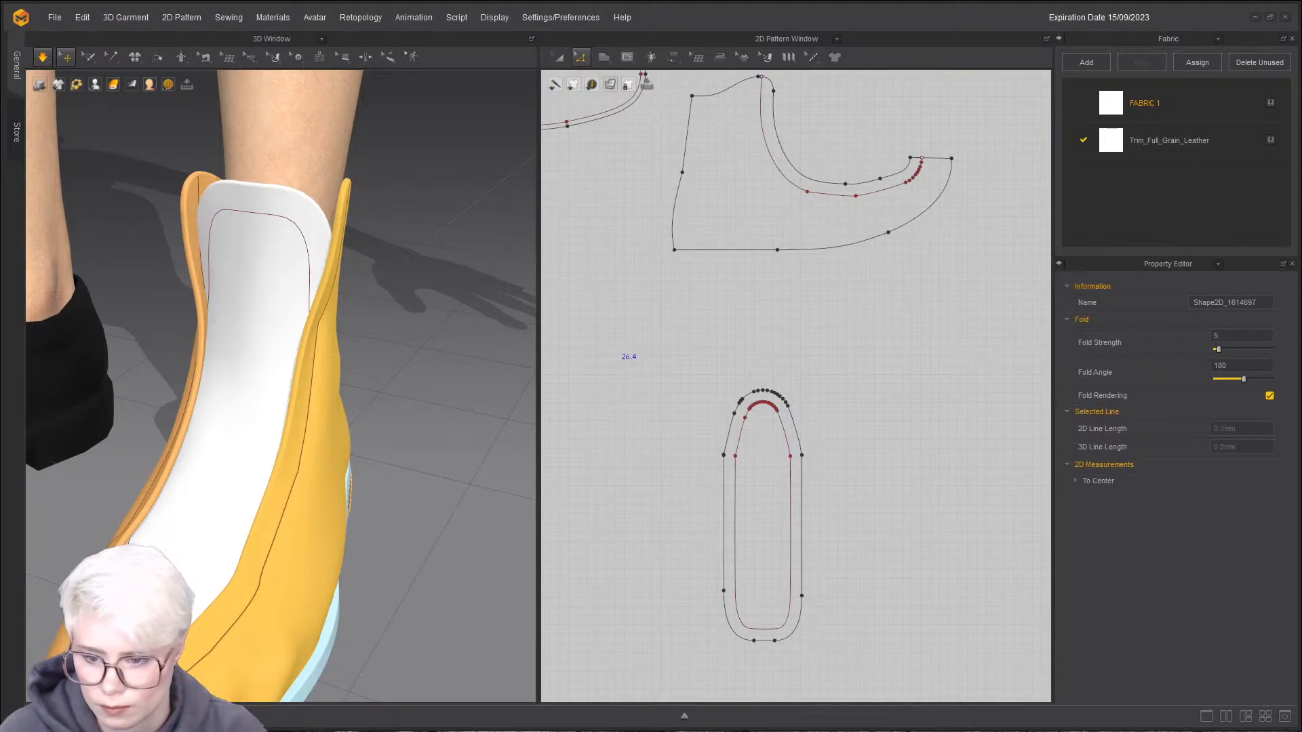
- Pull the second side piece's toe area outward and down toward the sole while simulating
right_click_drag(219, 279, 82, 441)
left_click_drag(84, 456, 125, 413)
right_click_drag(125, 413, 82, 482)
left_click_drag(179, 466, 47, 499)
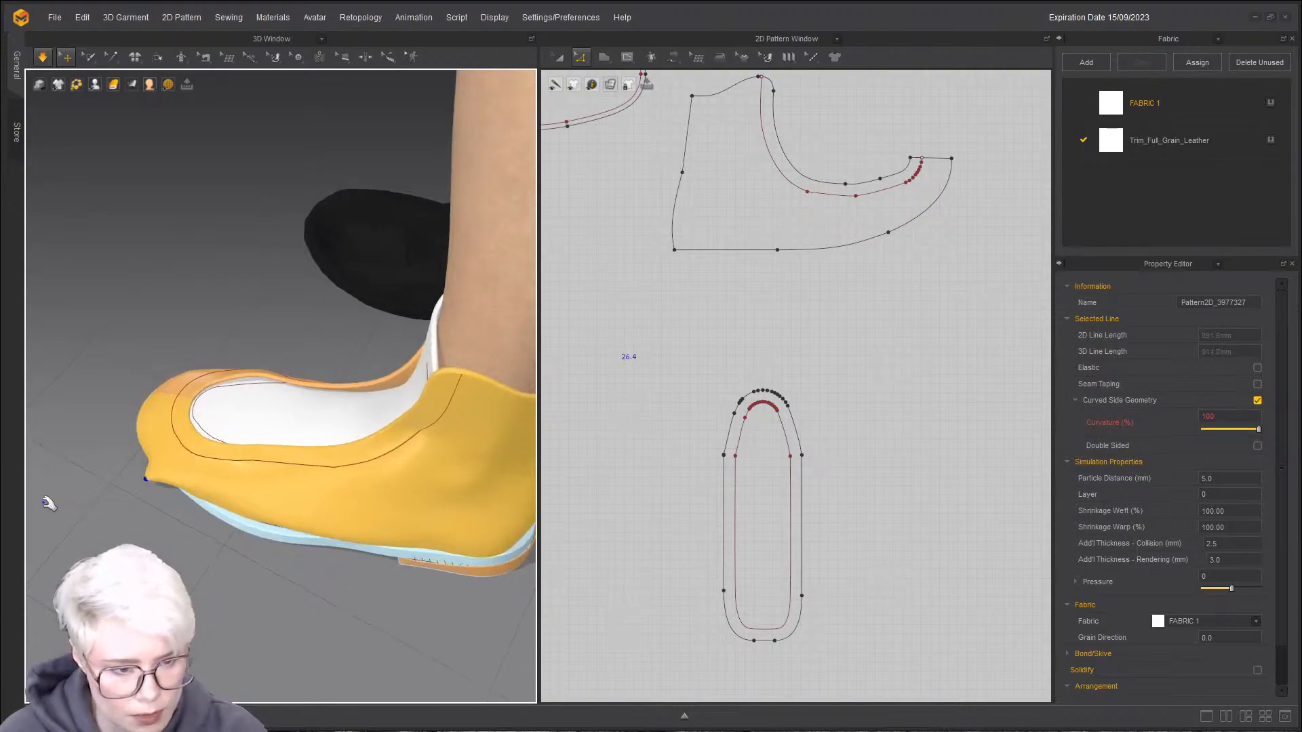
left_click_drag(182, 427, 88, 515)
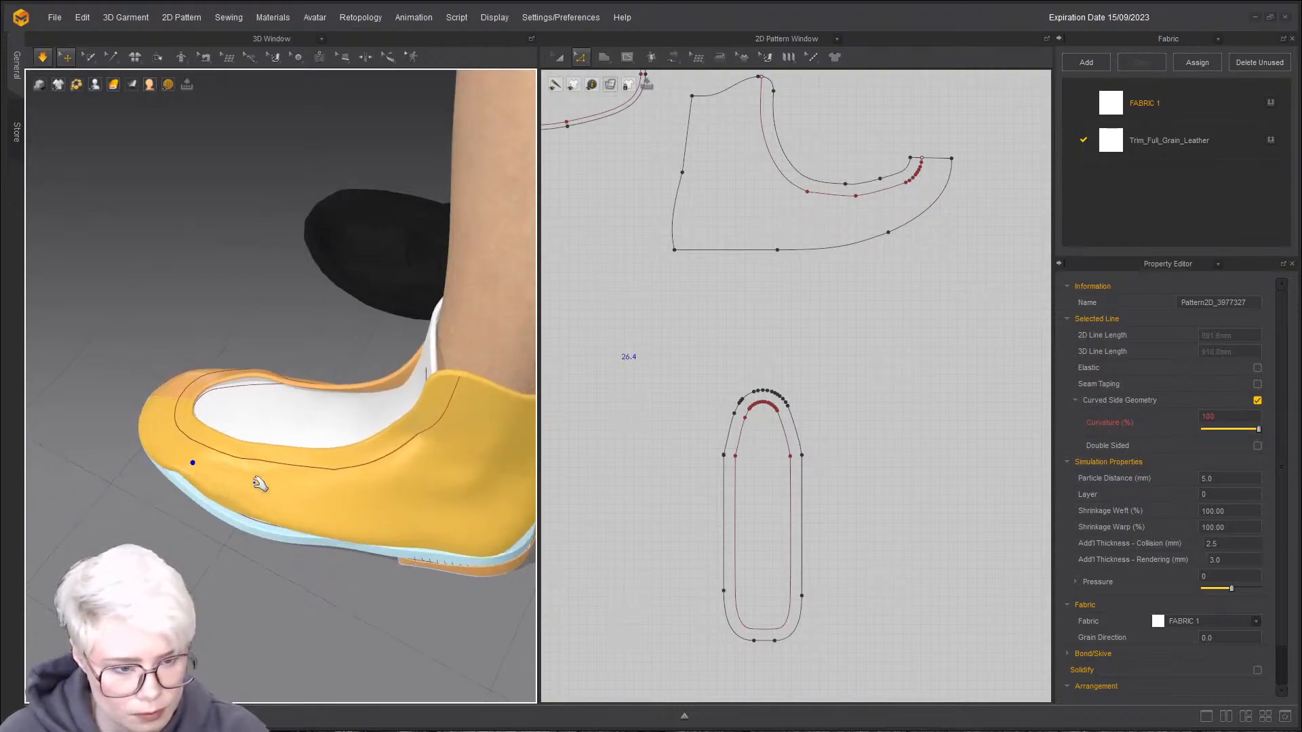
- Set the second side piece's pressure to 1 and resimulate while tugging its toe edge
left_click(1237, 575)
type("1")
key("space")
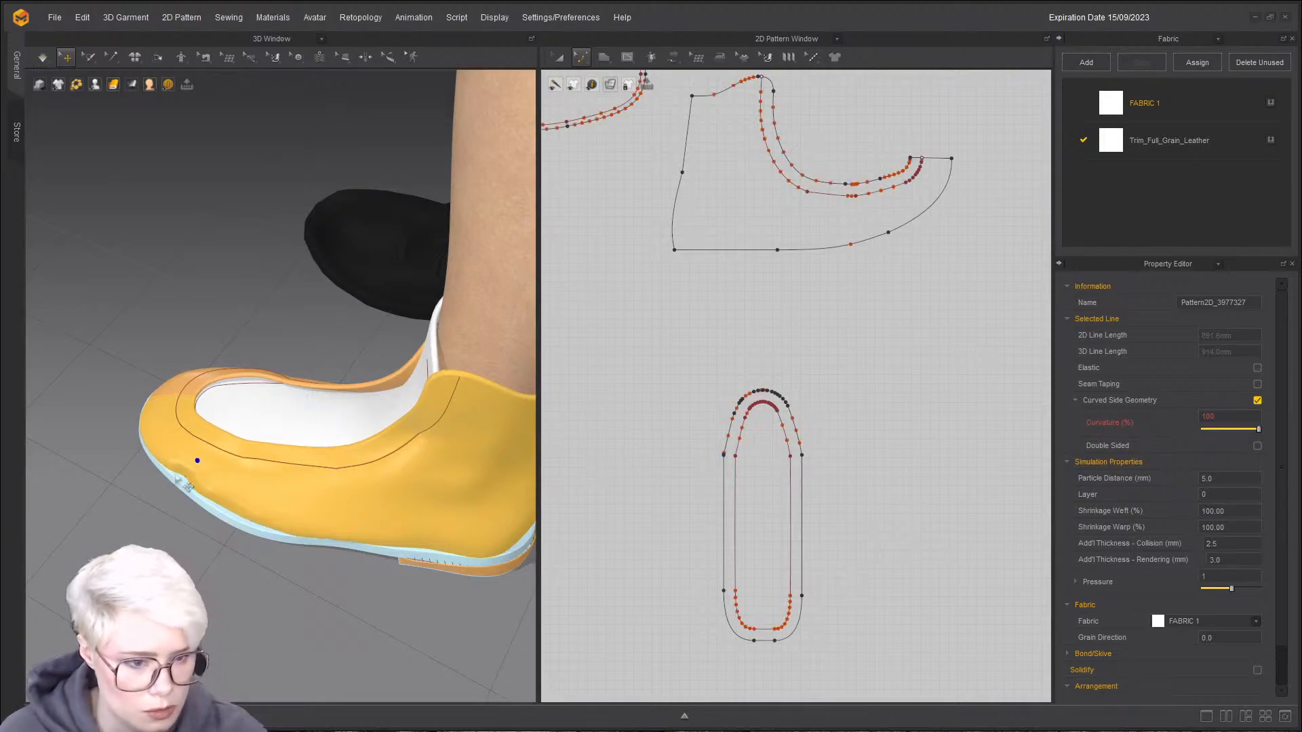
left_click(126, 487)
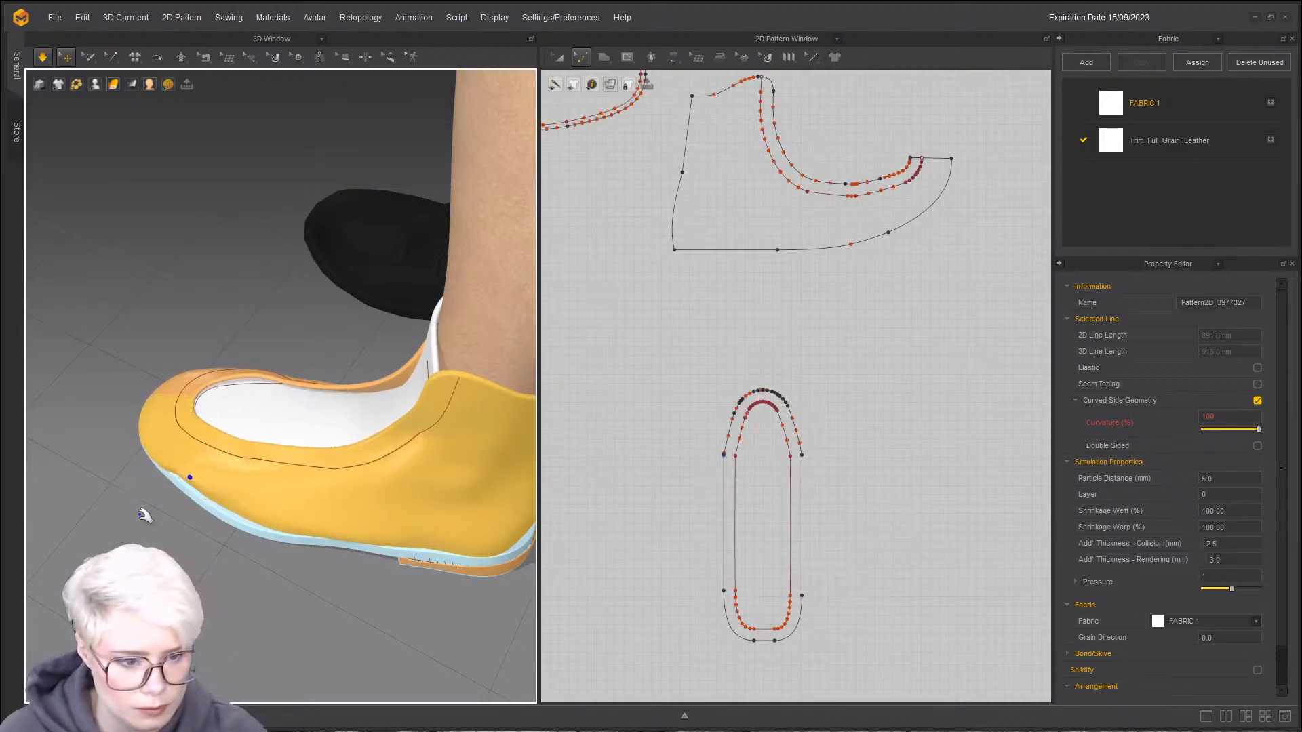
- Pull the toe areas of both side pieces away from the foot in the simulation to smooth their lower edges
right_click_drag(163, 547, 385, 458)
left_click_drag(118, 546, 75, 573)
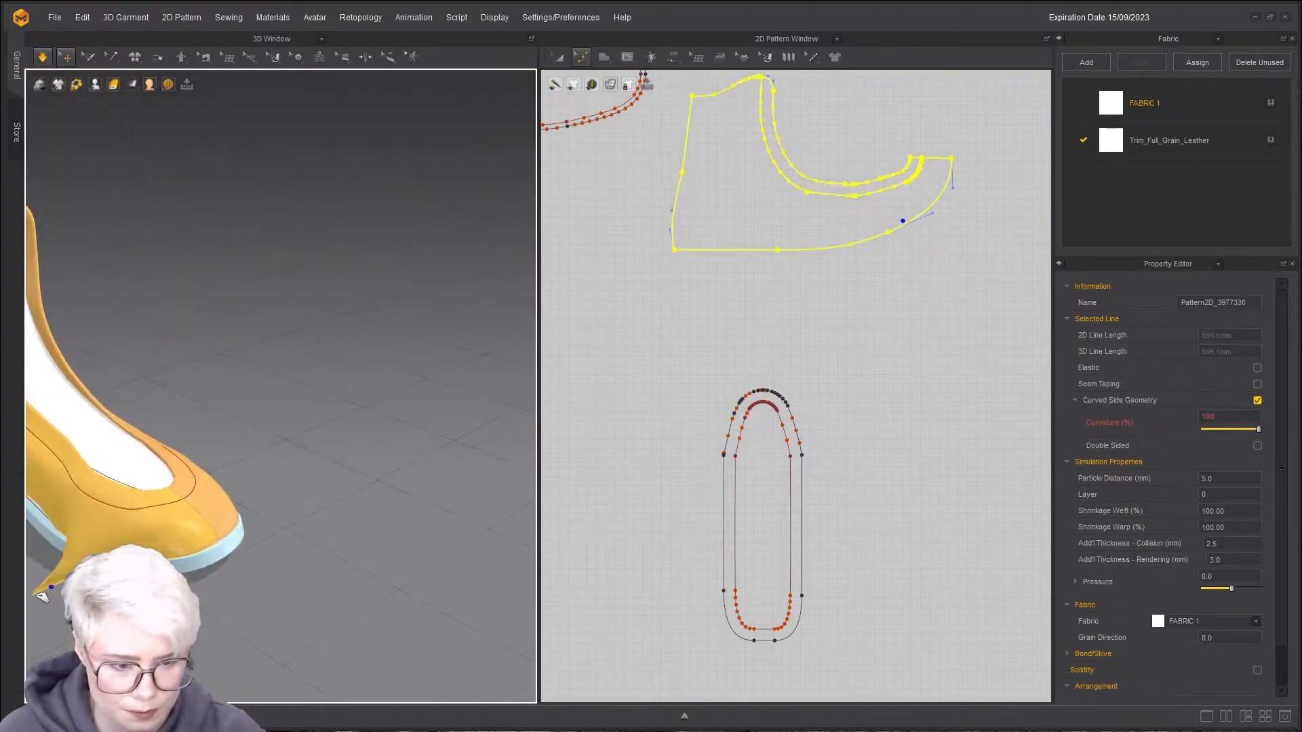
middle_click_drag(84, 553, 179, 554)
right_click_drag(180, 554, 188, 518)
left_click_drag(158, 513, 343, 559)
right_click_drag(298, 541, 168, 566)
key("space")
left_click(280, 635)
key("space")
right_click_drag(281, 635, 184, 524)
right_click_drag(282, 660, 230, 524)
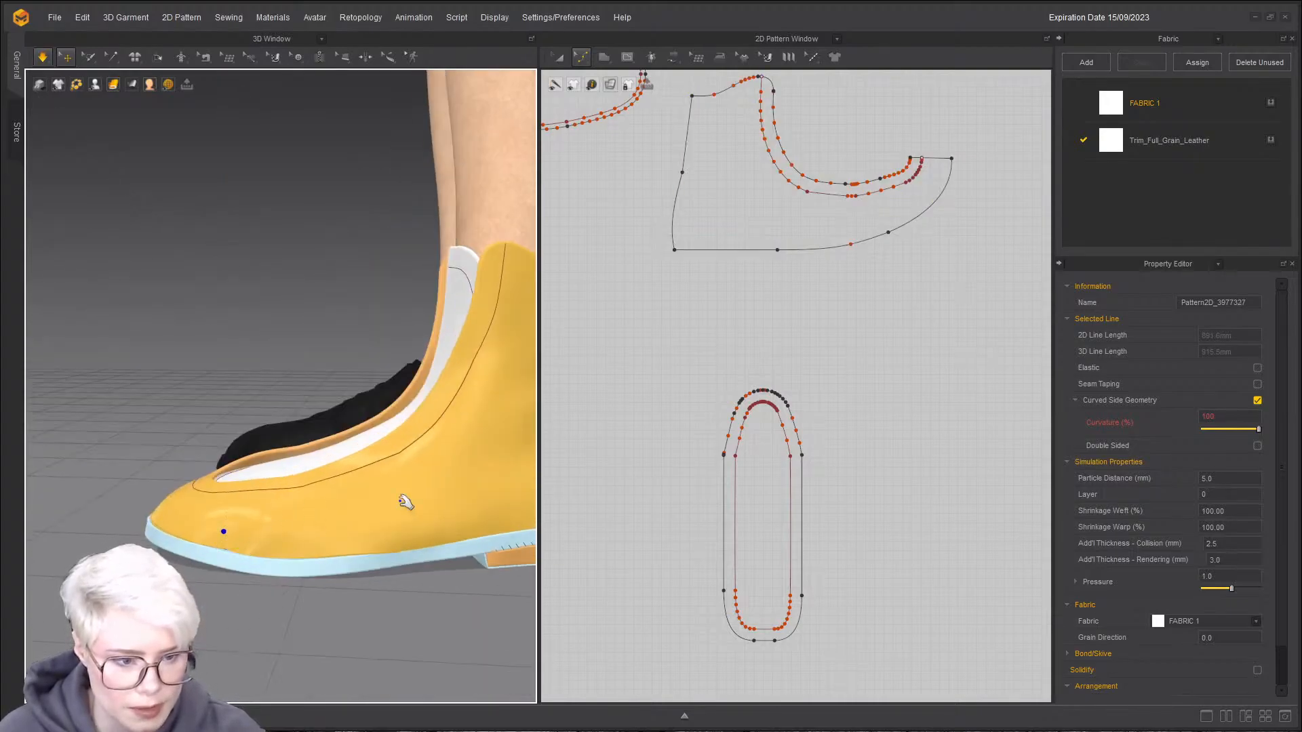
- Examine the toe and lower edge of the boot from several angles, pausing and restarting the simulation
middle_click_drag(726, 413, 596, 512)
scroll(597, 512, "down", 2)
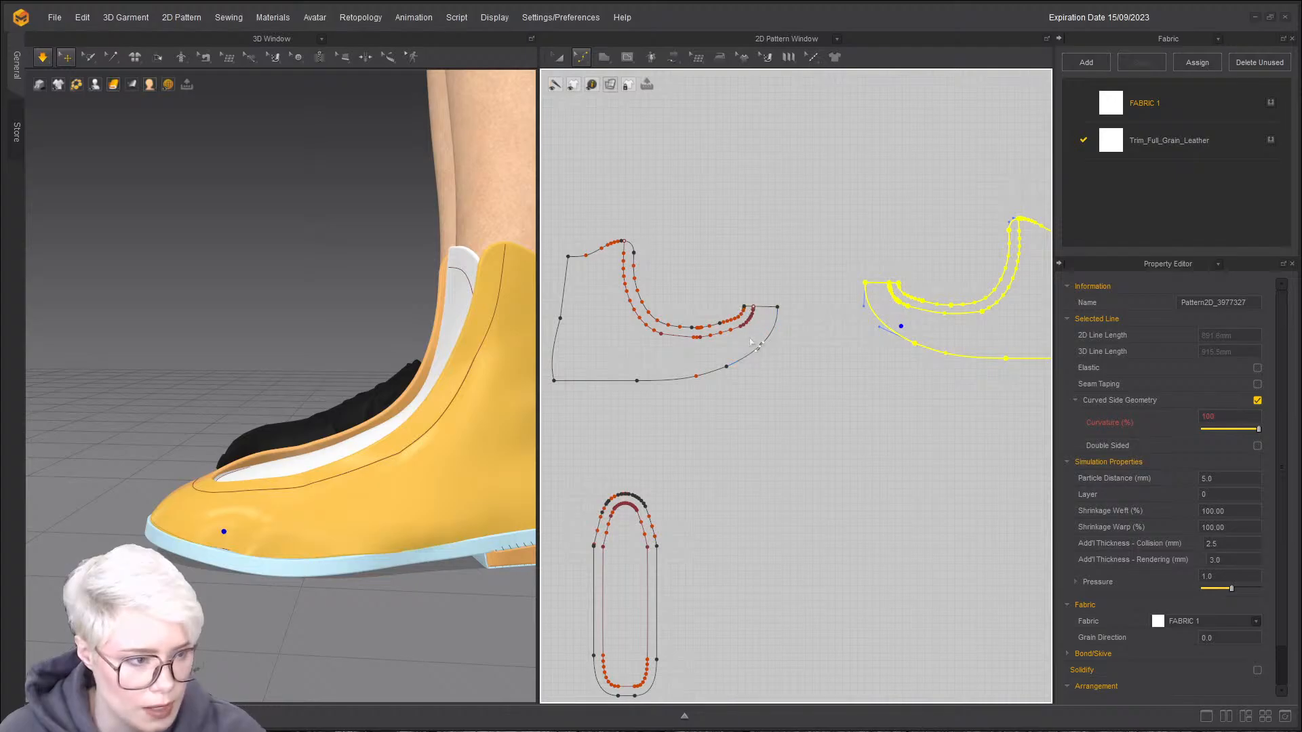
key("a")
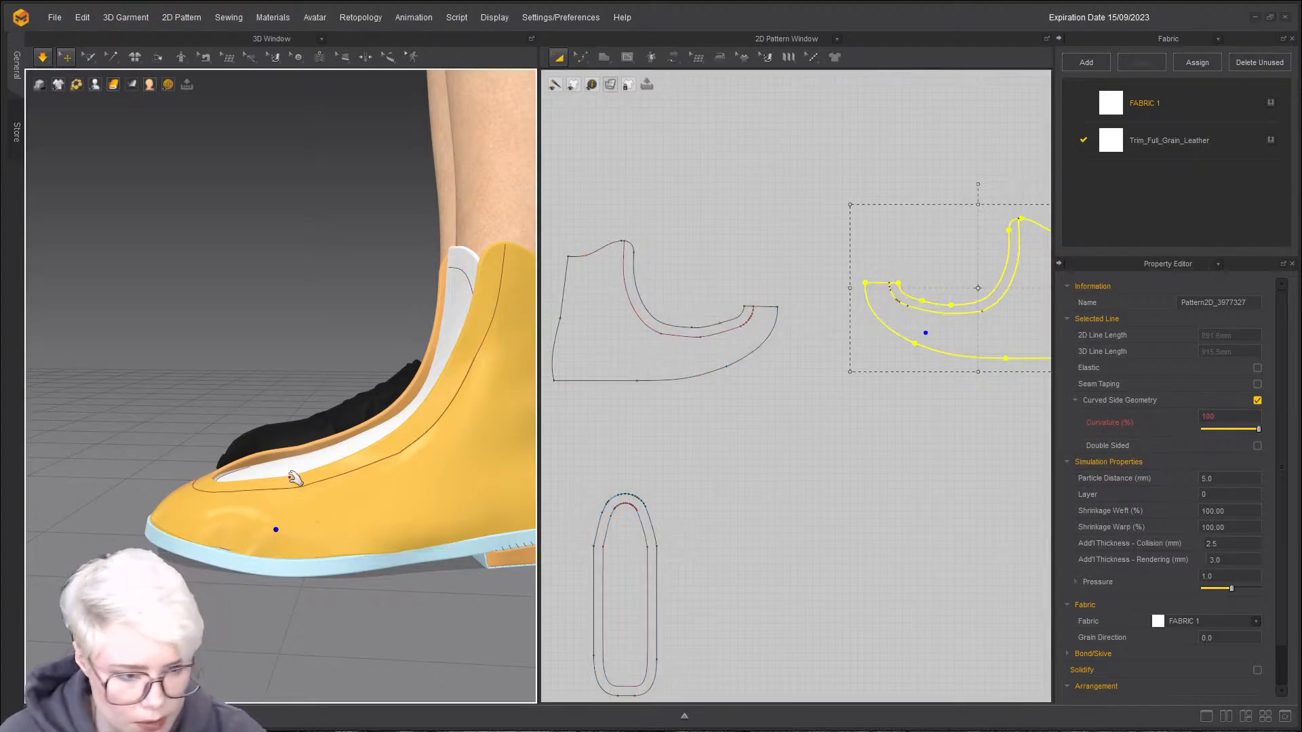
left_click(224, 614)
key("space")
scroll(224, 614, "down", 4)
right_click_drag(146, 576, 261, 577)
scroll(305, 508, "up", 4)
middle_click_drag(468, 478, 355, 477)
right_click_drag(445, 513, 358, 538)
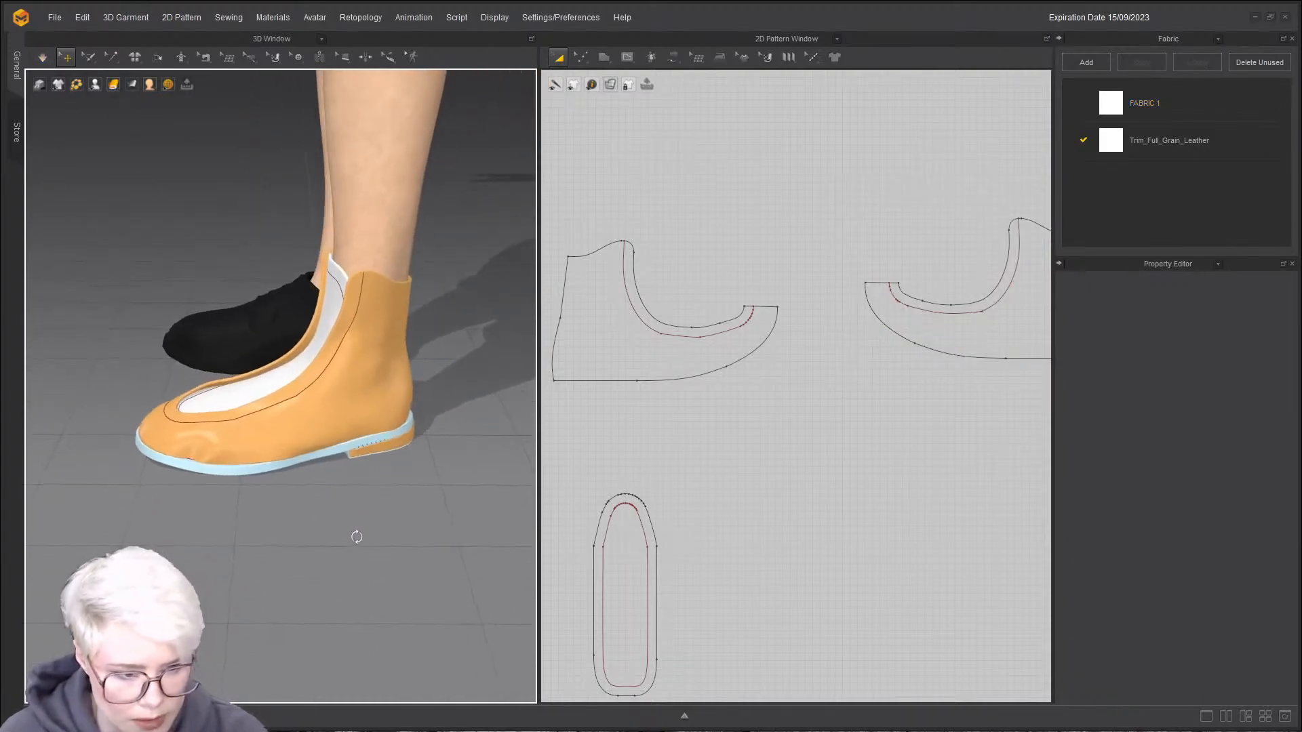
scroll(271, 446, "up", 2)
key("space")
scroll(166, 510, "up", 3)
scroll(180, 427, "down", 5)
scroll(190, 416, "up", 3)
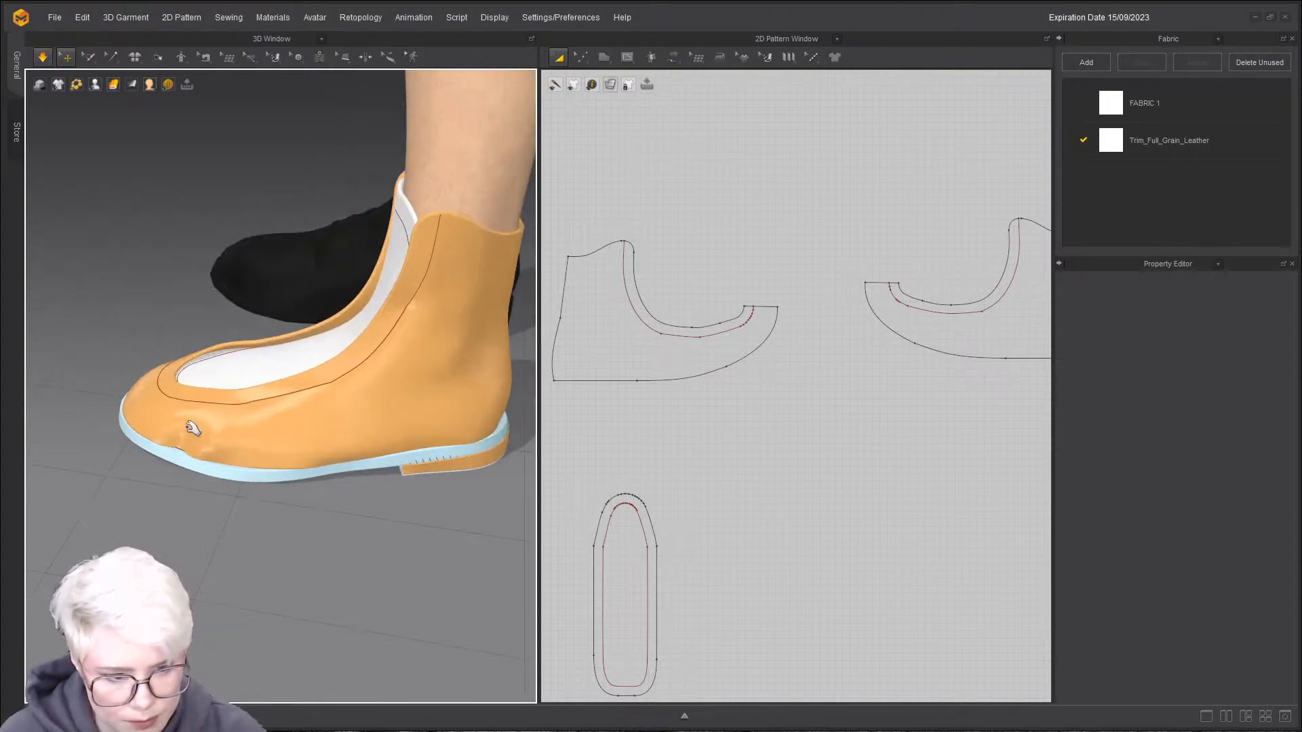
- Tug the dented toe of the second side piece and set that side piece's pressure to 5
left_click(187, 442)
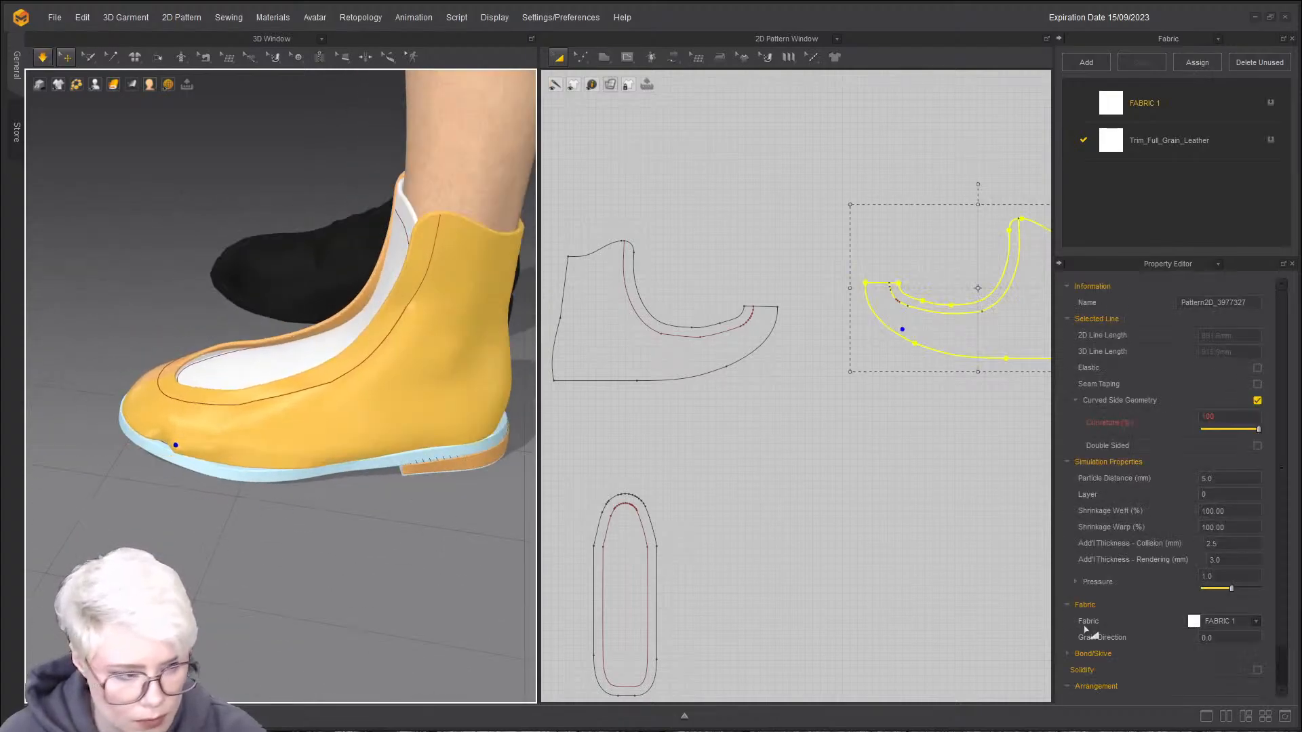
left_click(1230, 577)
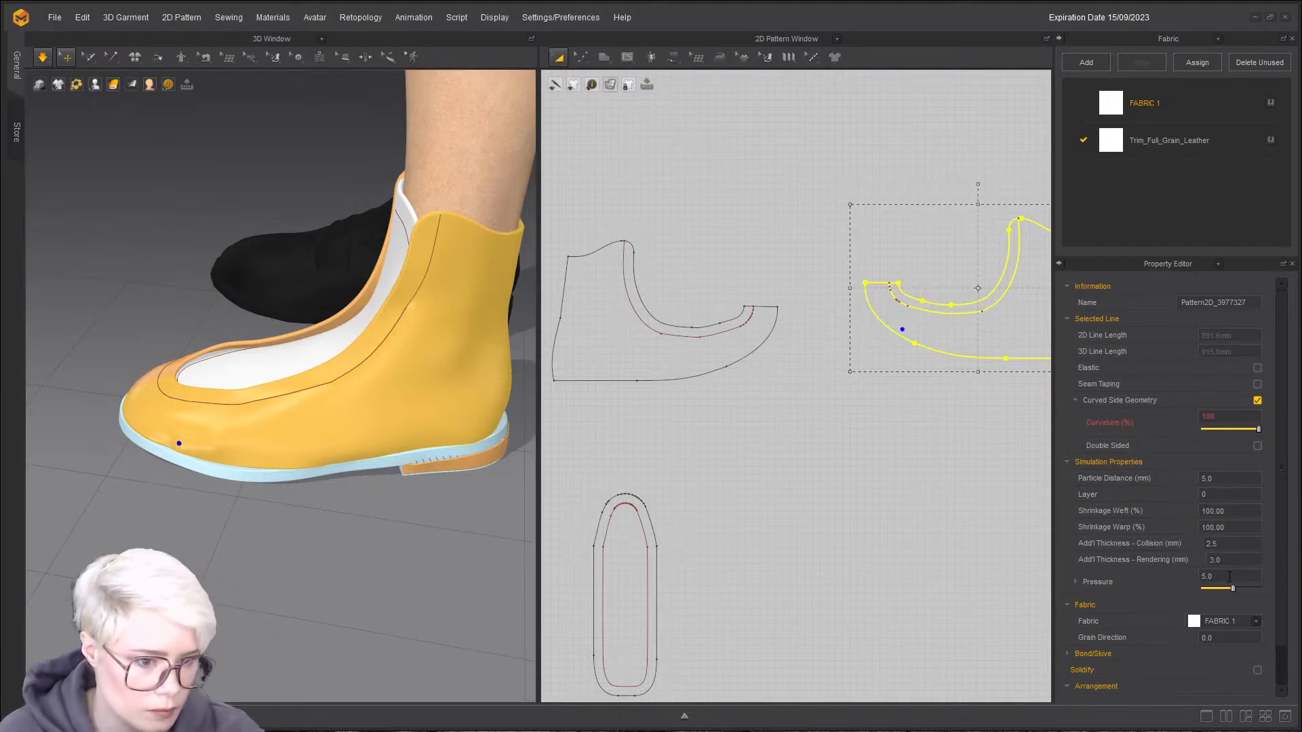
left_click(278, 512)
- Settle the pressurised second side piece against the sole by pulling its lower side in the running simulation
right_click_drag(163, 483, 370, 487)
middle_click_drag(370, 487, 221, 507)
left_click_drag(450, 384, 372, 420)
middle_click_drag(475, 401, 304, 461)
key("space")
right_click_drag(261, 464, 301, 455)
key("space")
left_click_drag(327, 475, 359, 474)
left_click(342, 443)
left_click(348, 434)
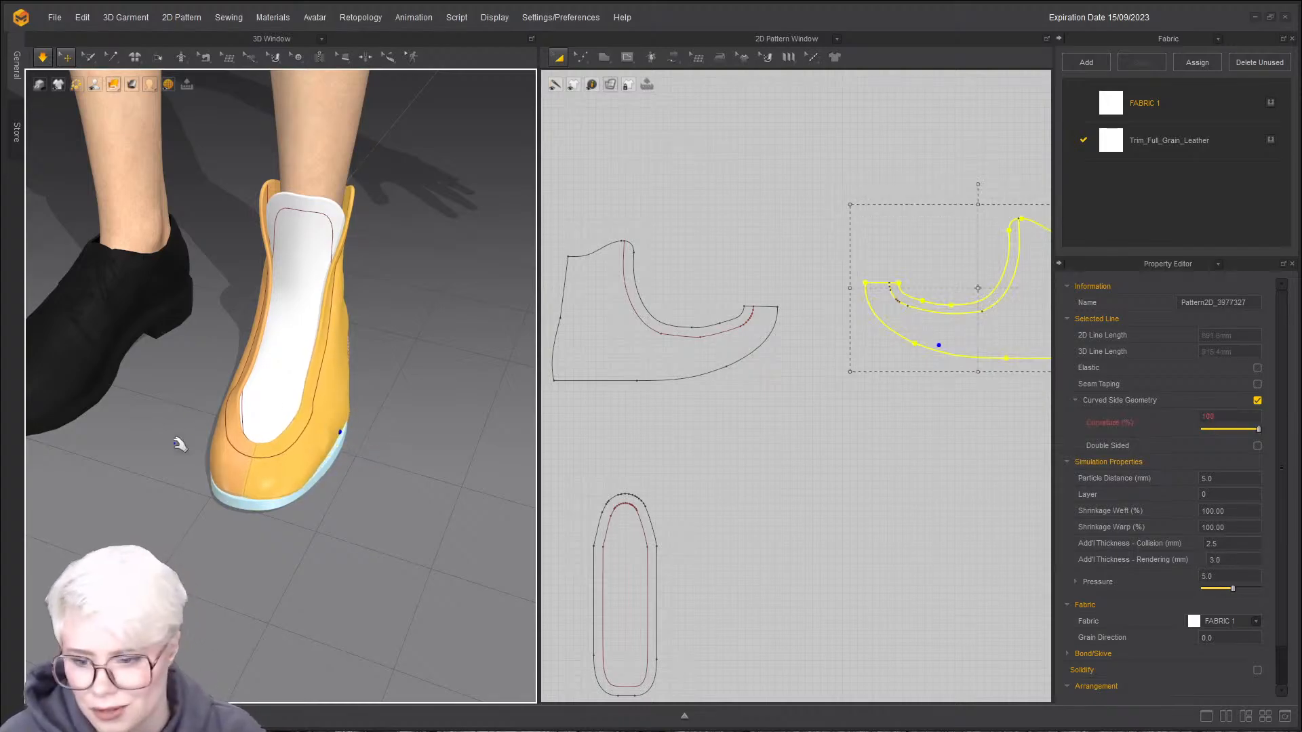
- Settle the lower toe areas of both side pieces against the sole by pulling them in the running simulation
right_click_drag(235, 428, 252, 521)
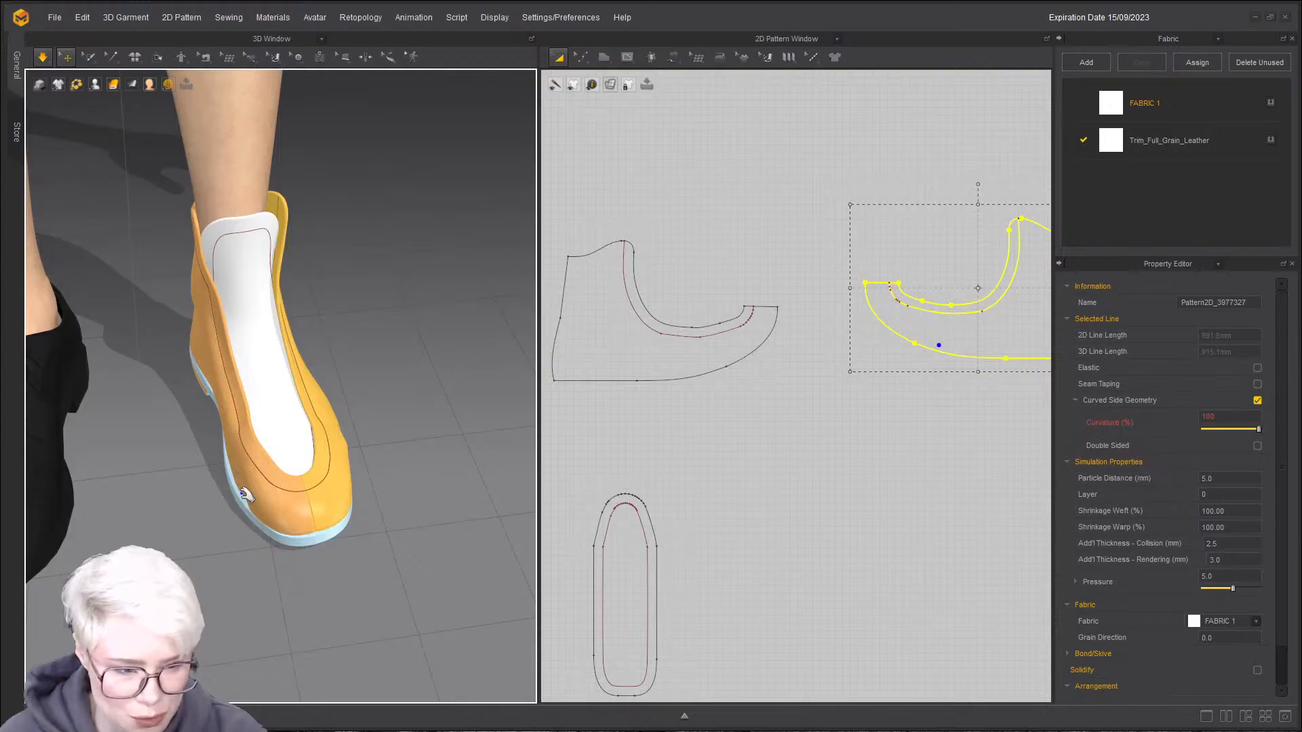
left_click(244, 494)
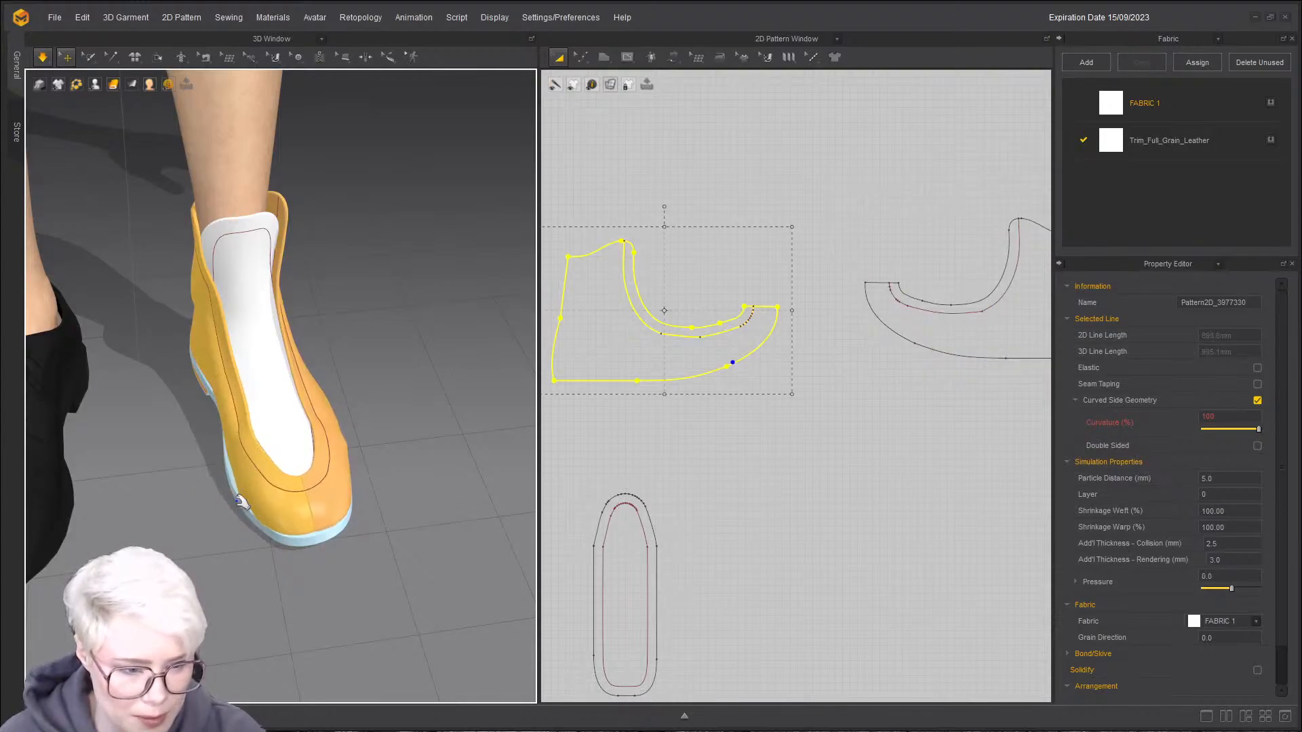
right_click_drag(343, 398, 251, 520)
left_click(229, 509)
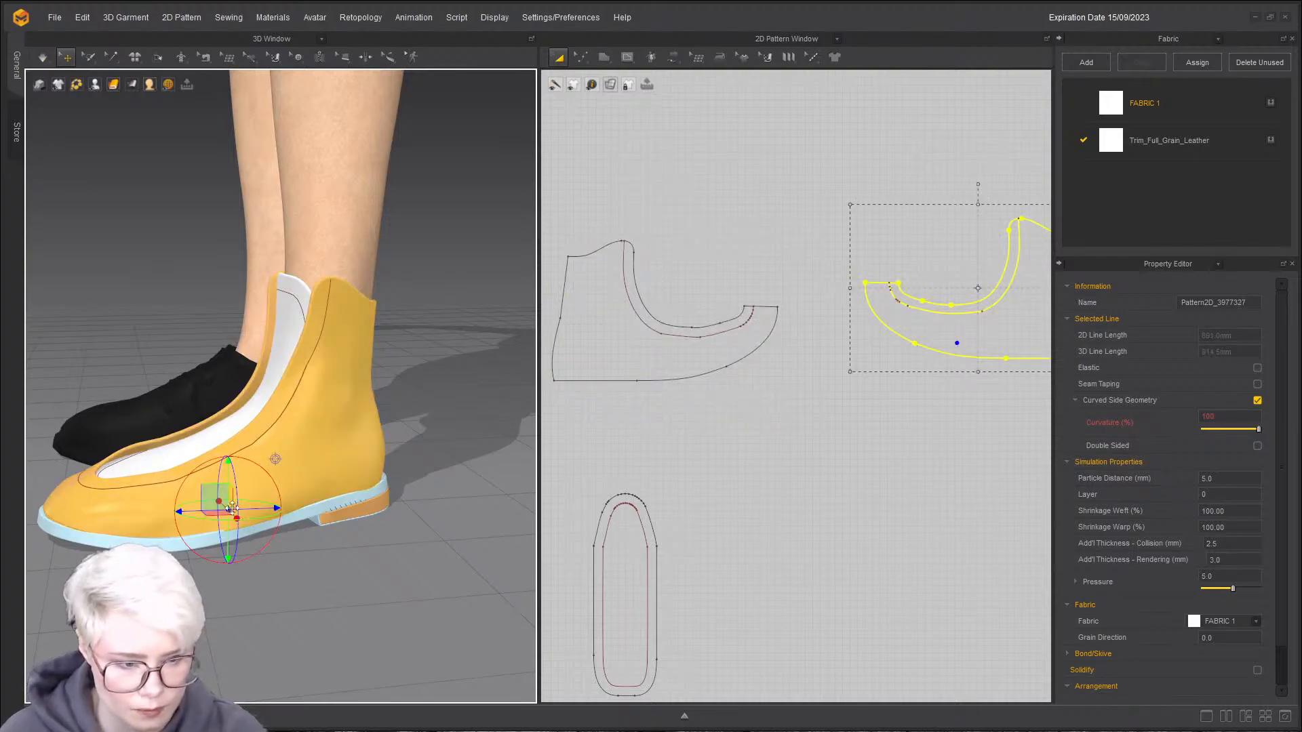
- Select both side pieces and compare the boot's shape with the skate reference photo in the pattern view
left_click(75, 476, "shift")
right_click_drag(121, 485, 263, 411)
scroll(263, 411, "down", 1)
scroll(720, 197, "down", 4)
middle_click_drag(719, 193, 538, 255)
scroll(610, 312, "down", 1)
middle_click_drag(597, 153, 720, 344)
scroll(720, 344, "up", 5)
middle_click_drag(581, 289, 864, 328)
middle_click_drag(724, 183, 758, 395)
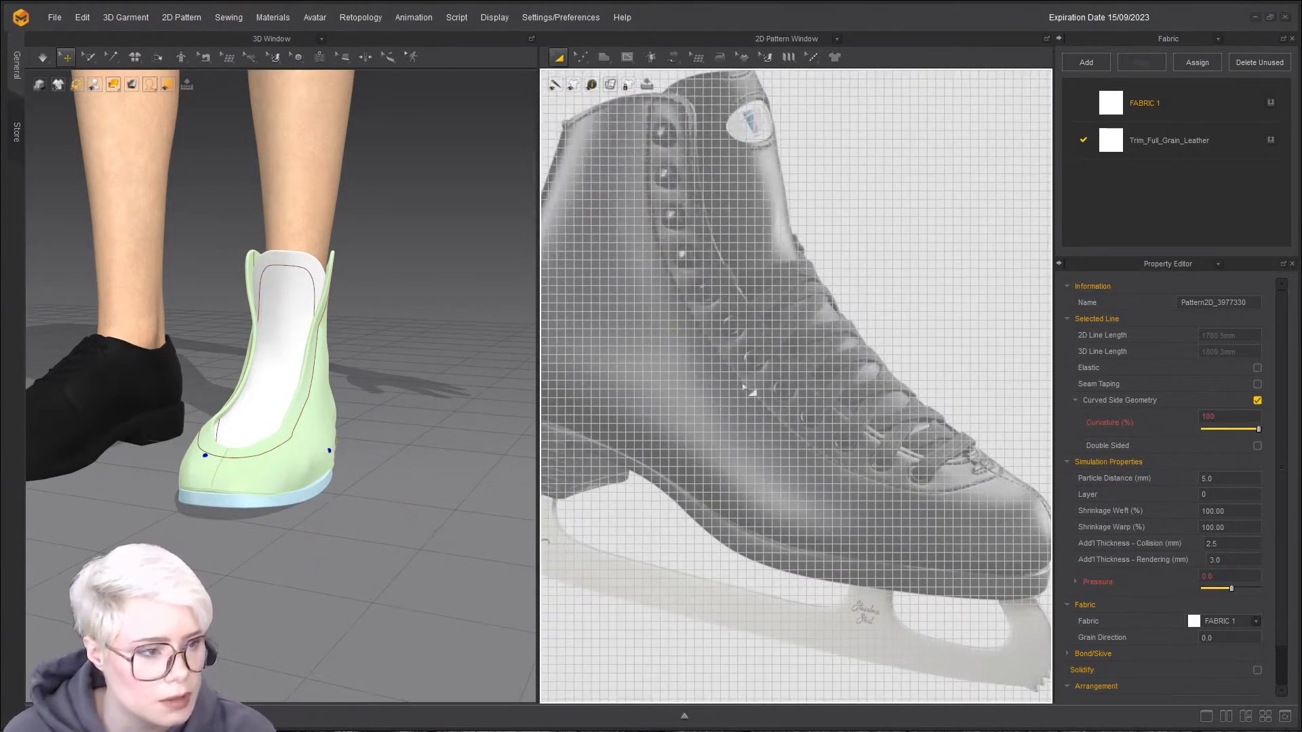
scroll(758, 396, "down", 3)
scroll(765, 465, "down", 3)
middle_click_drag(764, 465, 737, 215)
- Run the simulation with both side pieces selected to smooth the lower side of the boot near the sole
right_click_drag(285, 399, 203, 402)
scroll(204, 401, "up", 3)
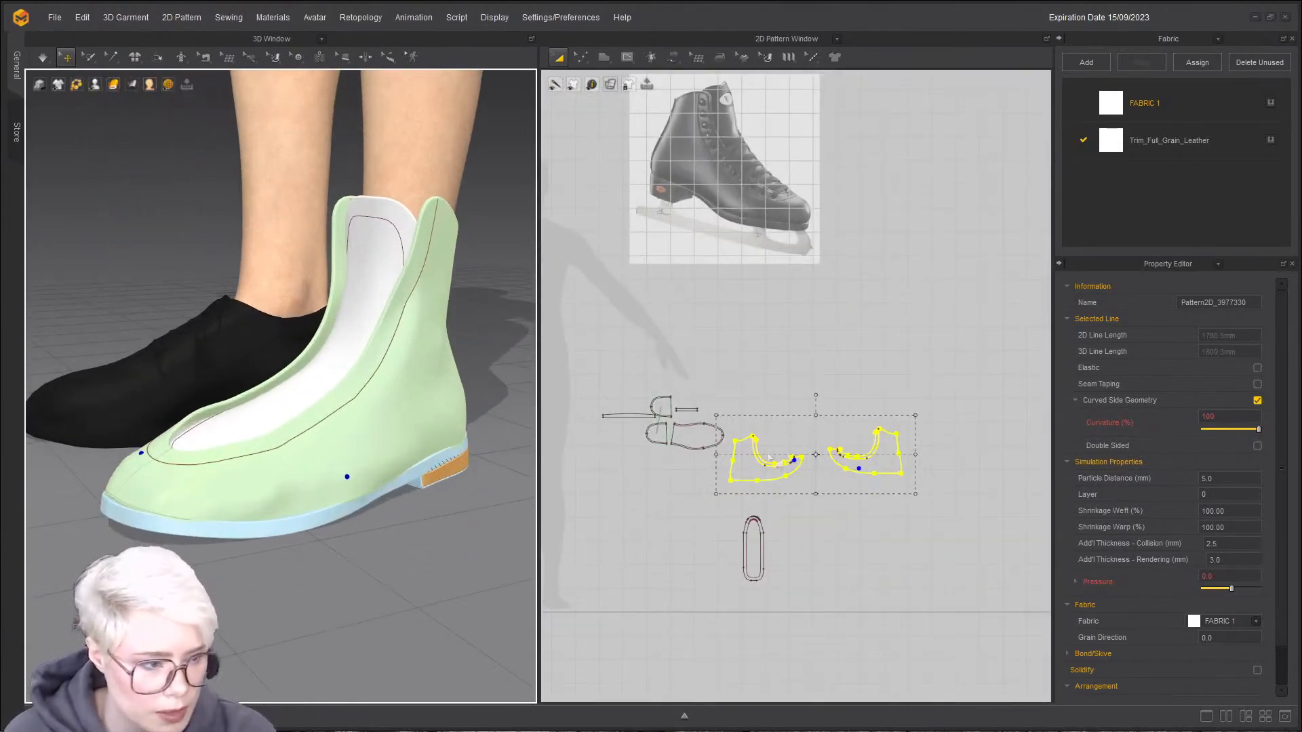
left_click(629, 507)
scroll(679, 475, "up", 3)
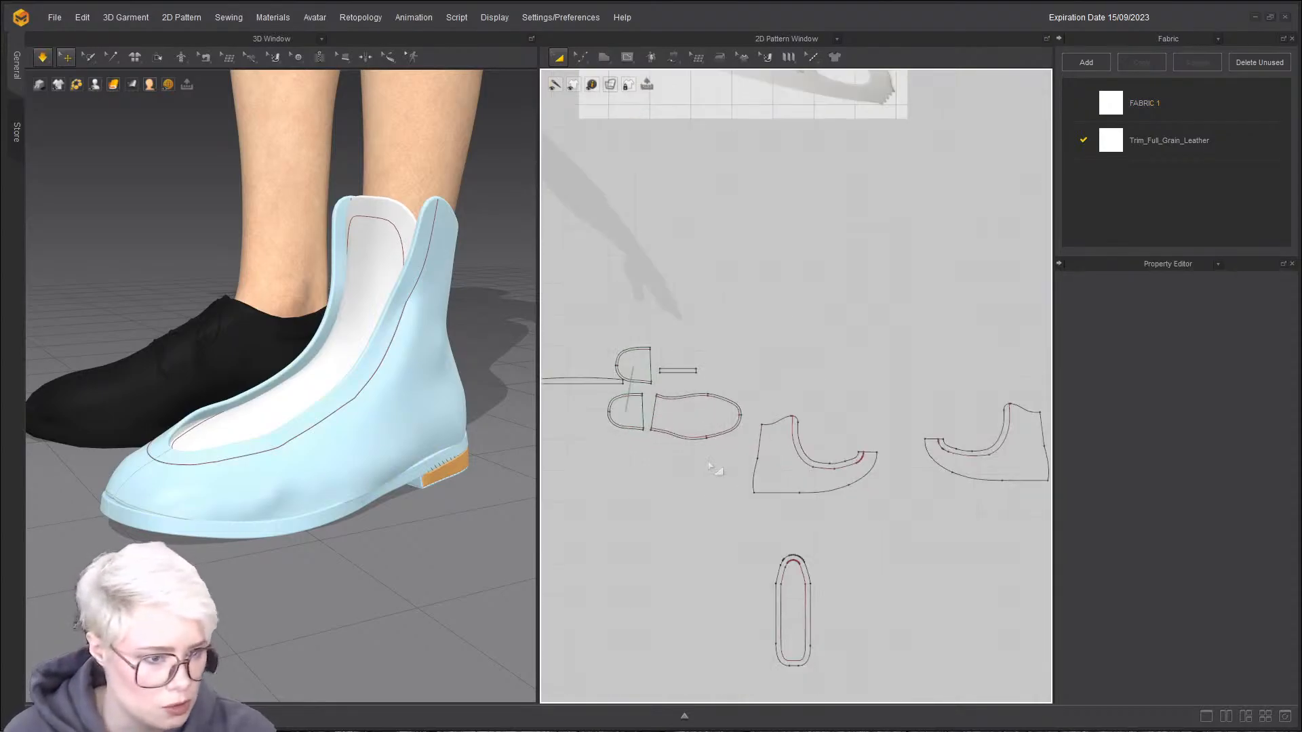
left_click(290, 468)
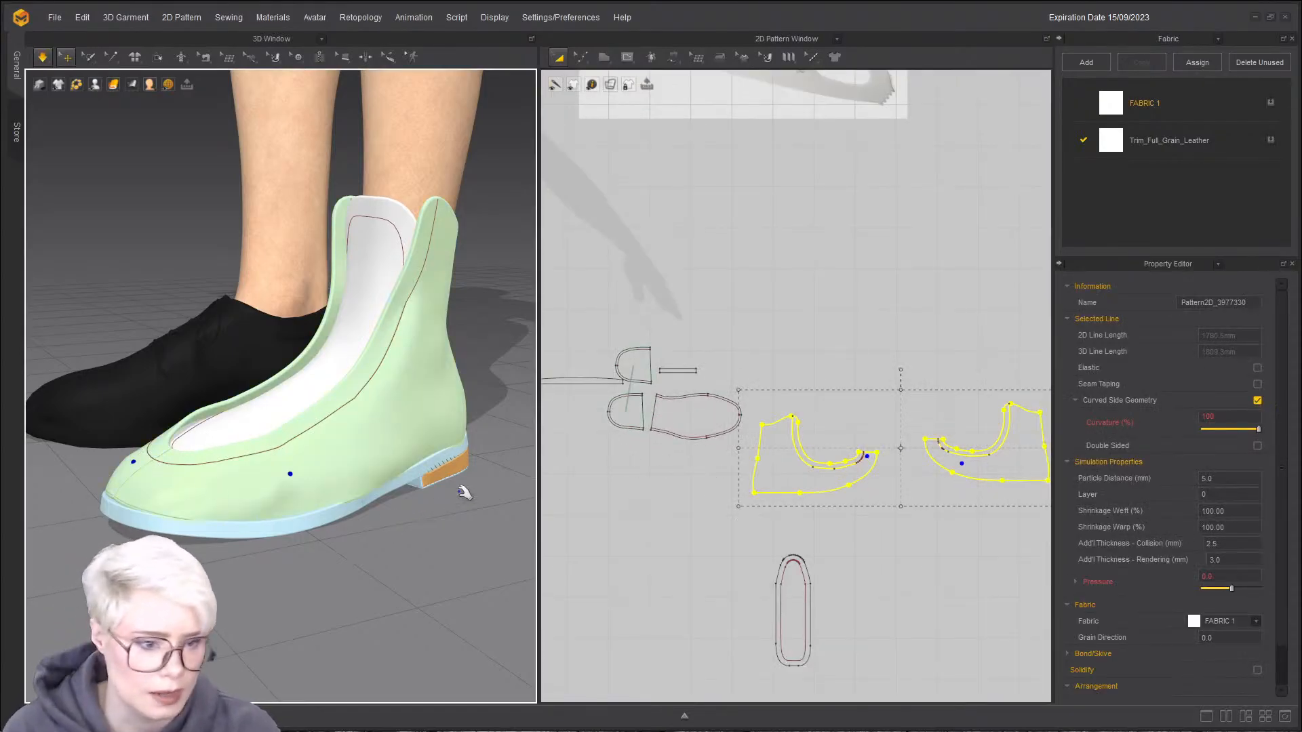
scroll(657, 478, "down", 1)
scroll(771, 424, "up", 5)
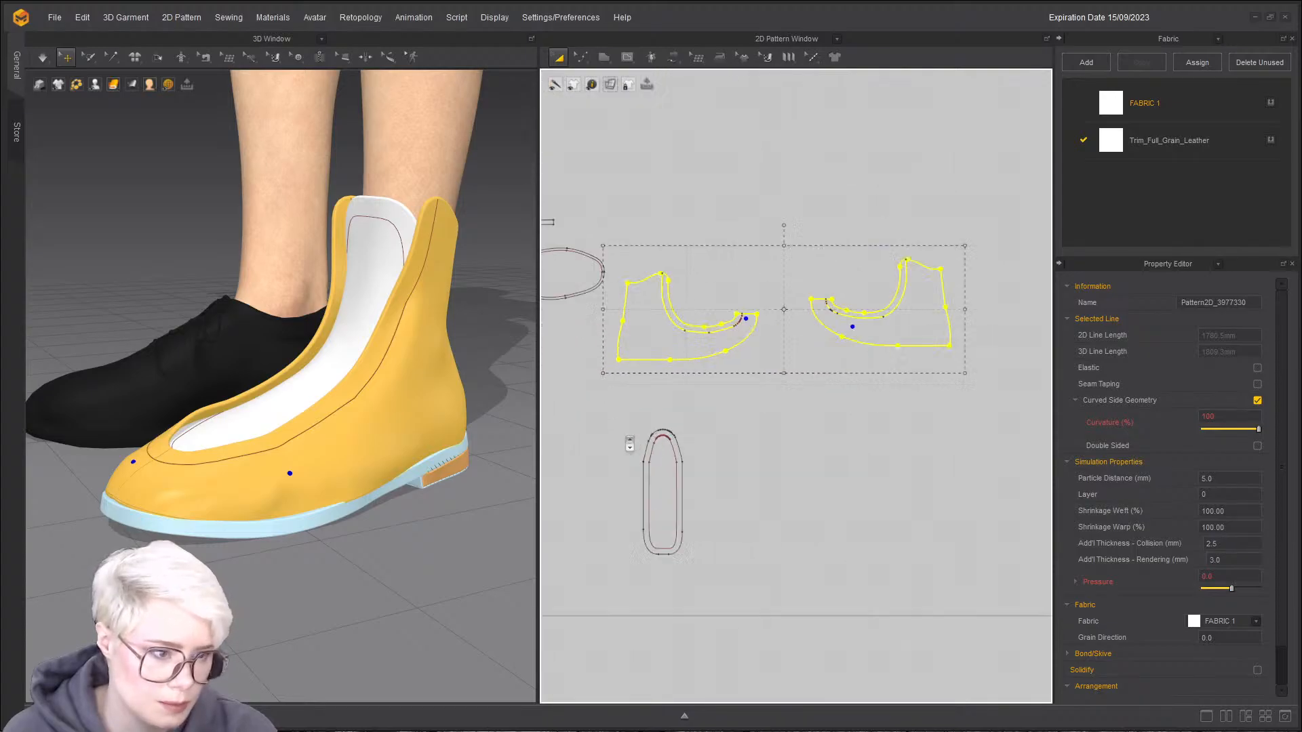
- Free-sew a further stretch of the tongue's internal line, about 35.4 mm, to the first side piece's upper internal line and simulate
left_click(771, 424)
key("n")
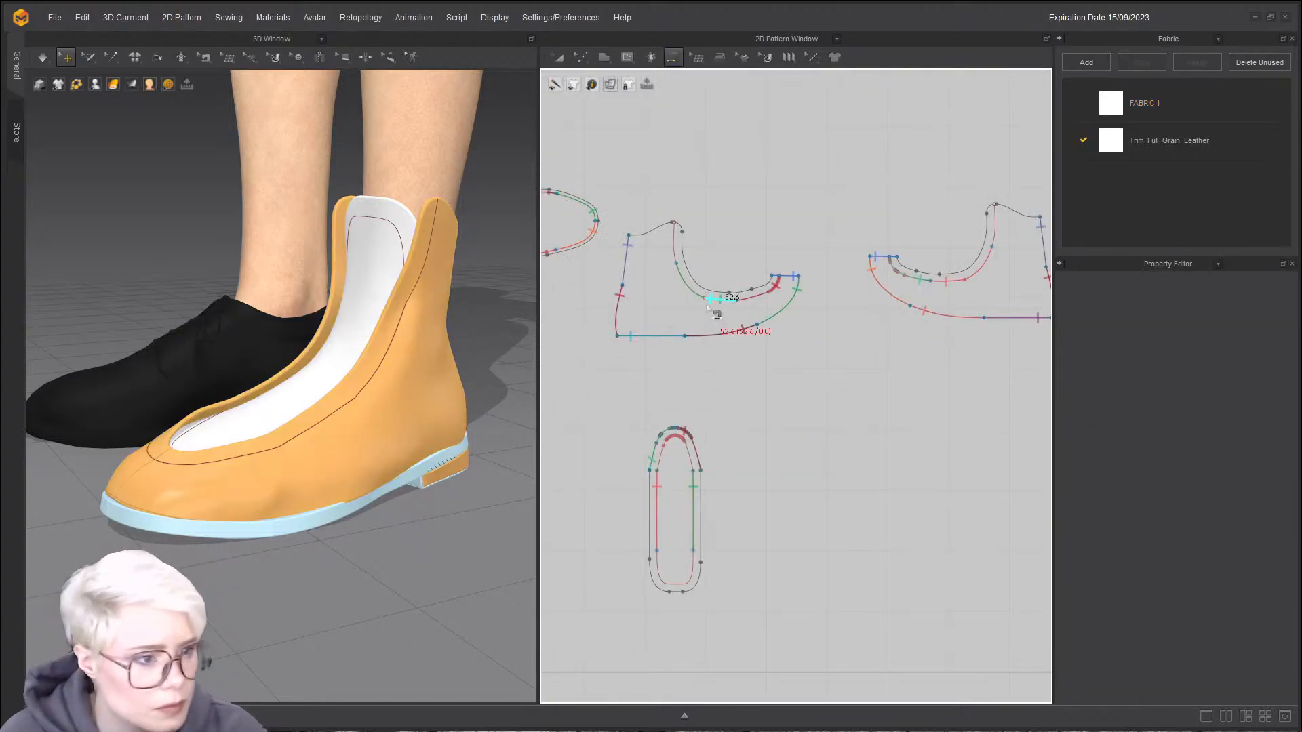
left_click(684, 271)
left_click(673, 222)
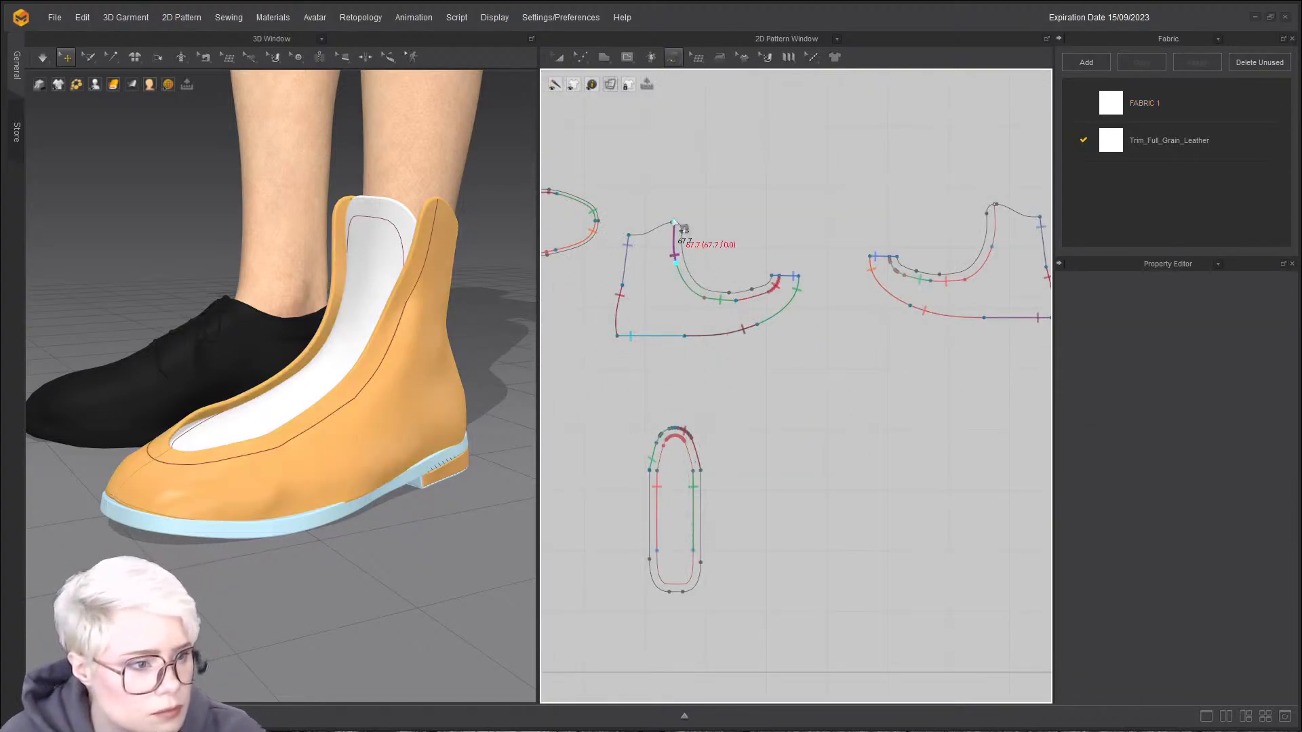
left_click(691, 554)
left_click(693, 578)
left_click(693, 552)
left_click(693, 574)
left_click(676, 263)
left_click(673, 241)
right_click_drag(237, 391, 320, 397)
key("space")
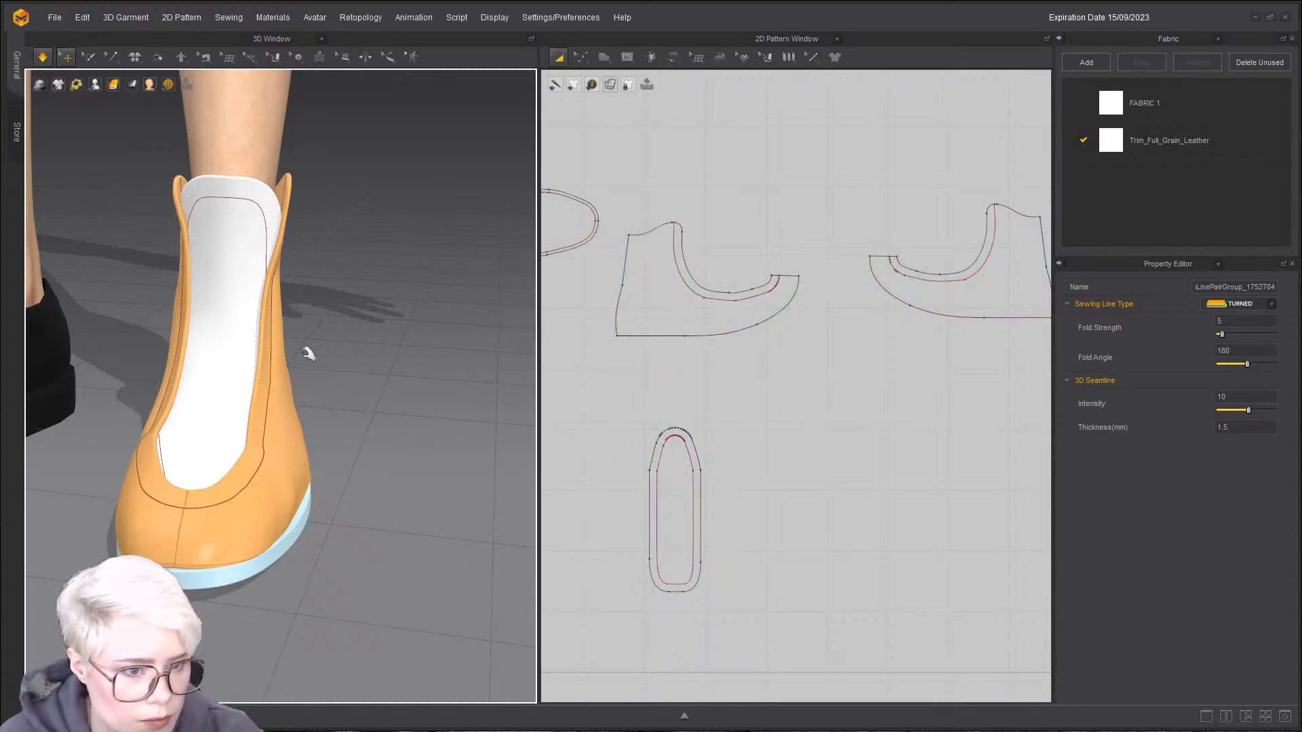
- Free-sew the matching stretch on the tongue's other side to the second side piece's internal line, about 37 mm, and check the simulated fit
key("m")
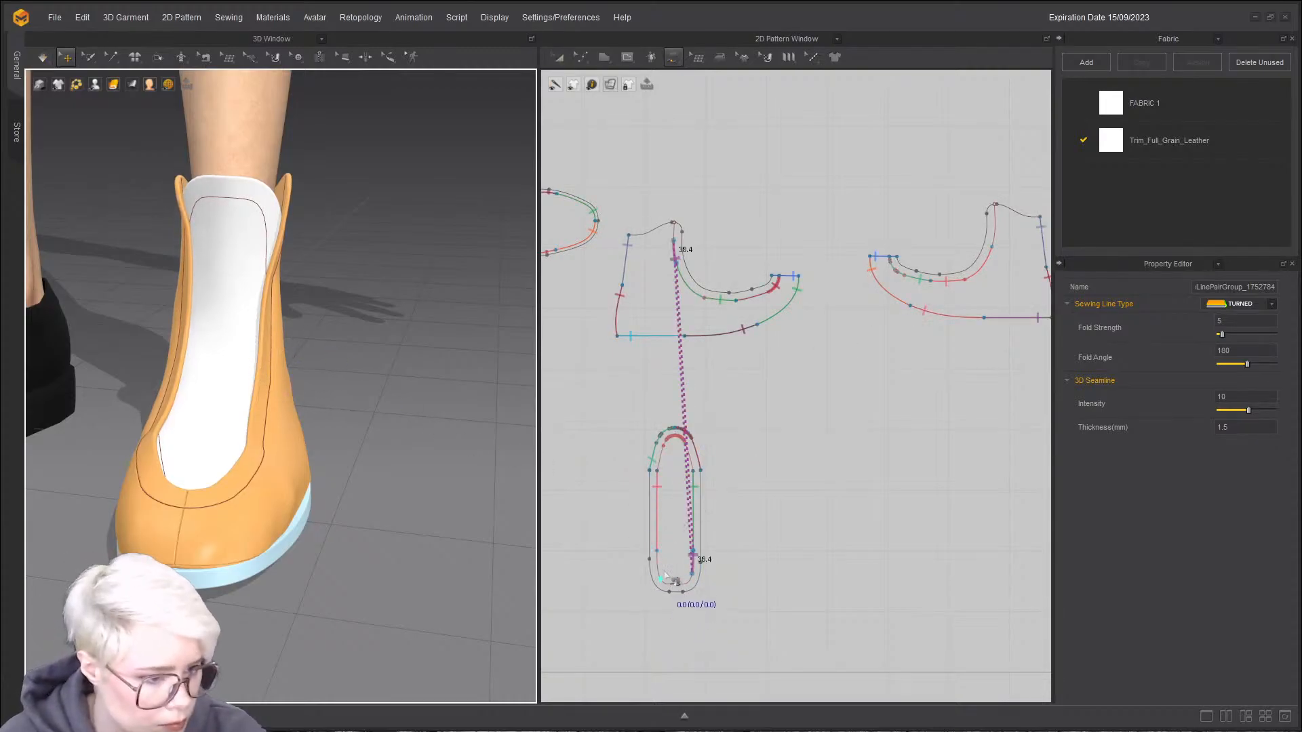
left_click(655, 553)
left_click(657, 574)
scroll(929, 278, "down", 1)
middle_click_drag(929, 278, 752, 402)
scroll(751, 403, "up", 5)
left_click(886, 349)
left_click(893, 297)
key("a")
key("space")
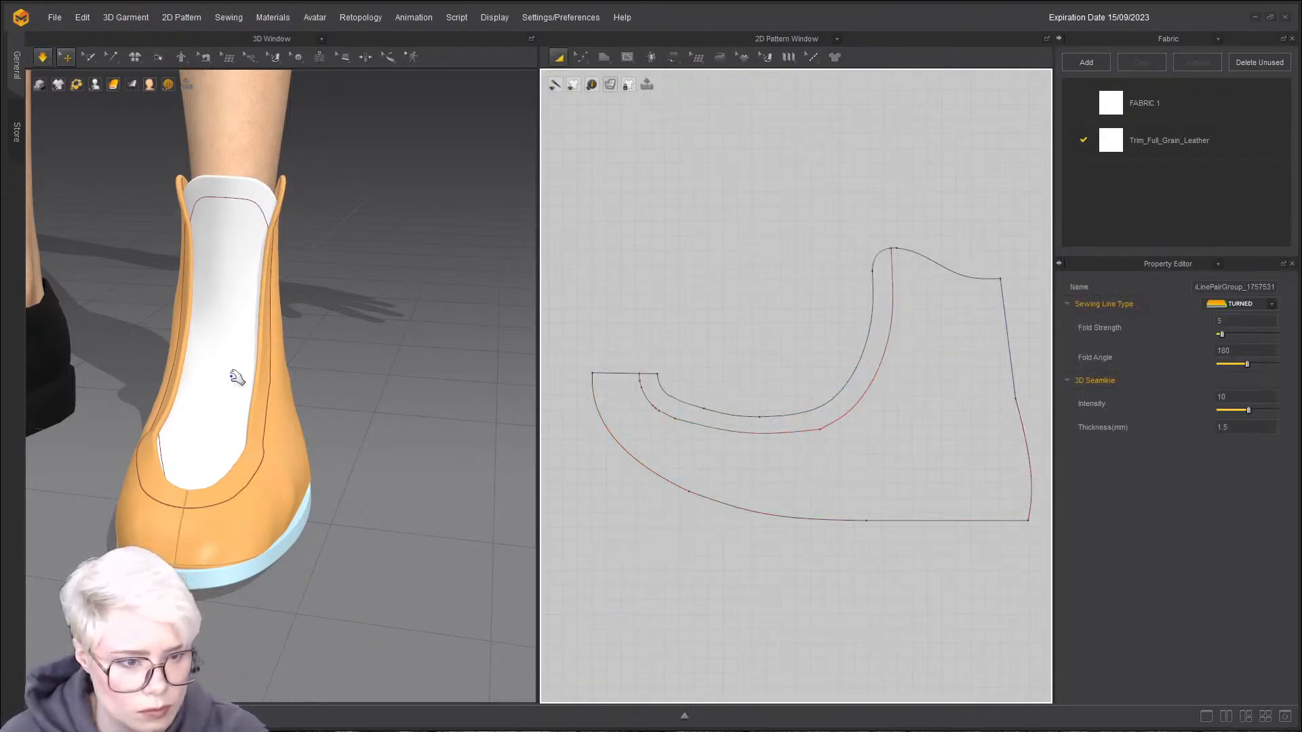
right_click_drag(238, 380, 50, 306)
key("m")
scroll(265, 459, "up", 2)
right_click_drag(265, 459, 363, 474)
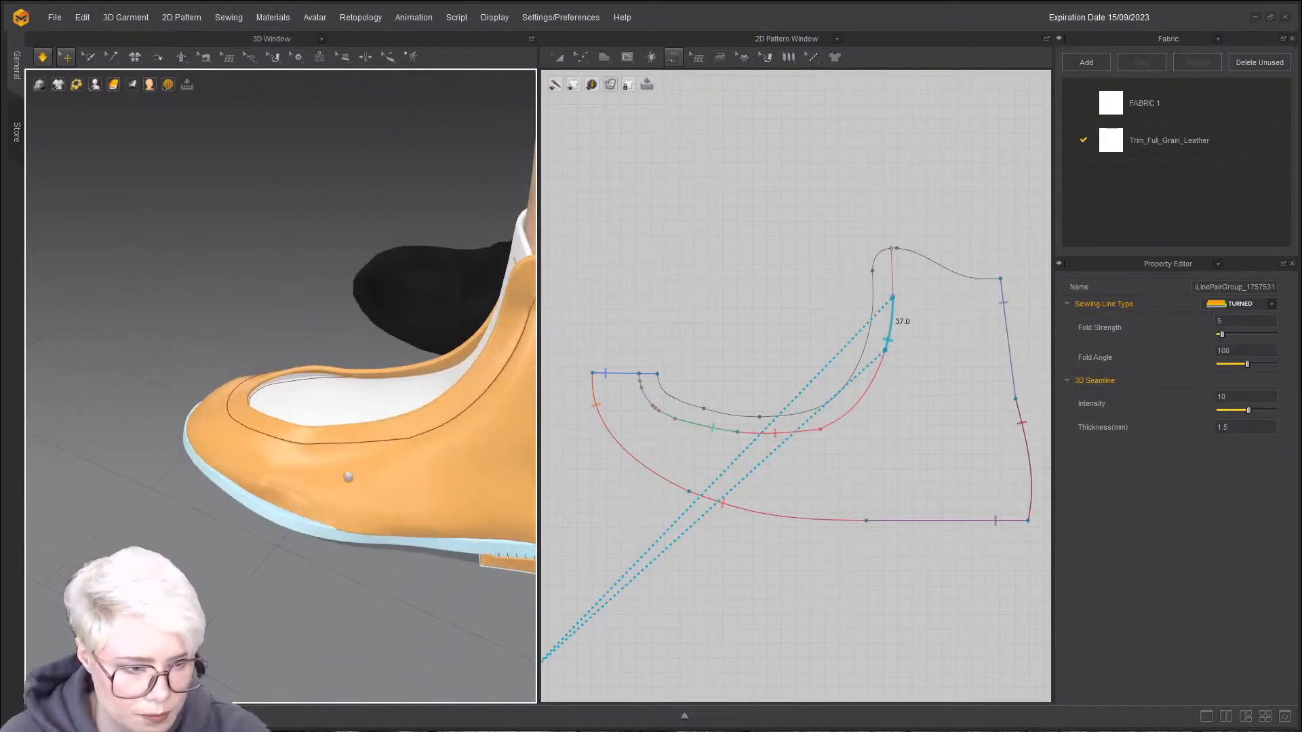
scroll(339, 447, "down", 3)
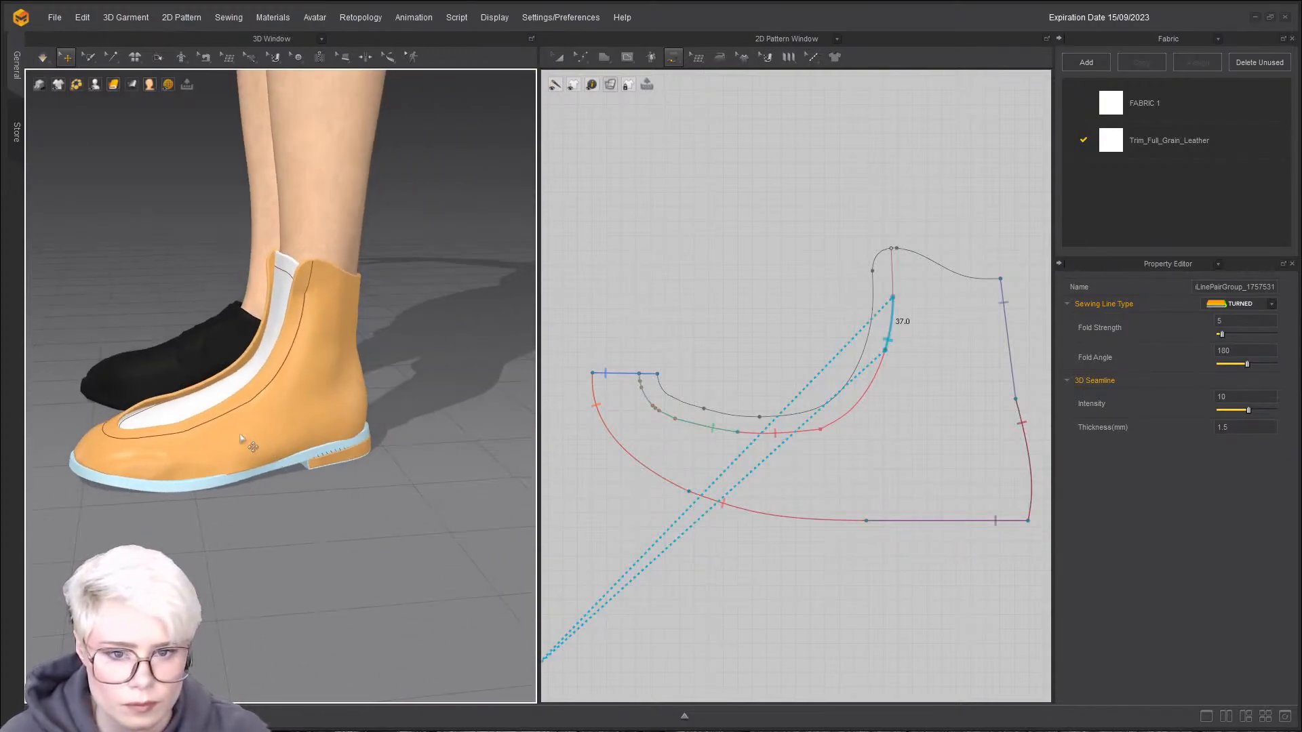
scroll(271, 339, "up", 3)
- Extend the second side piece's curved internal line to the pattern outline with a point added where it meets the top edge
key("z")
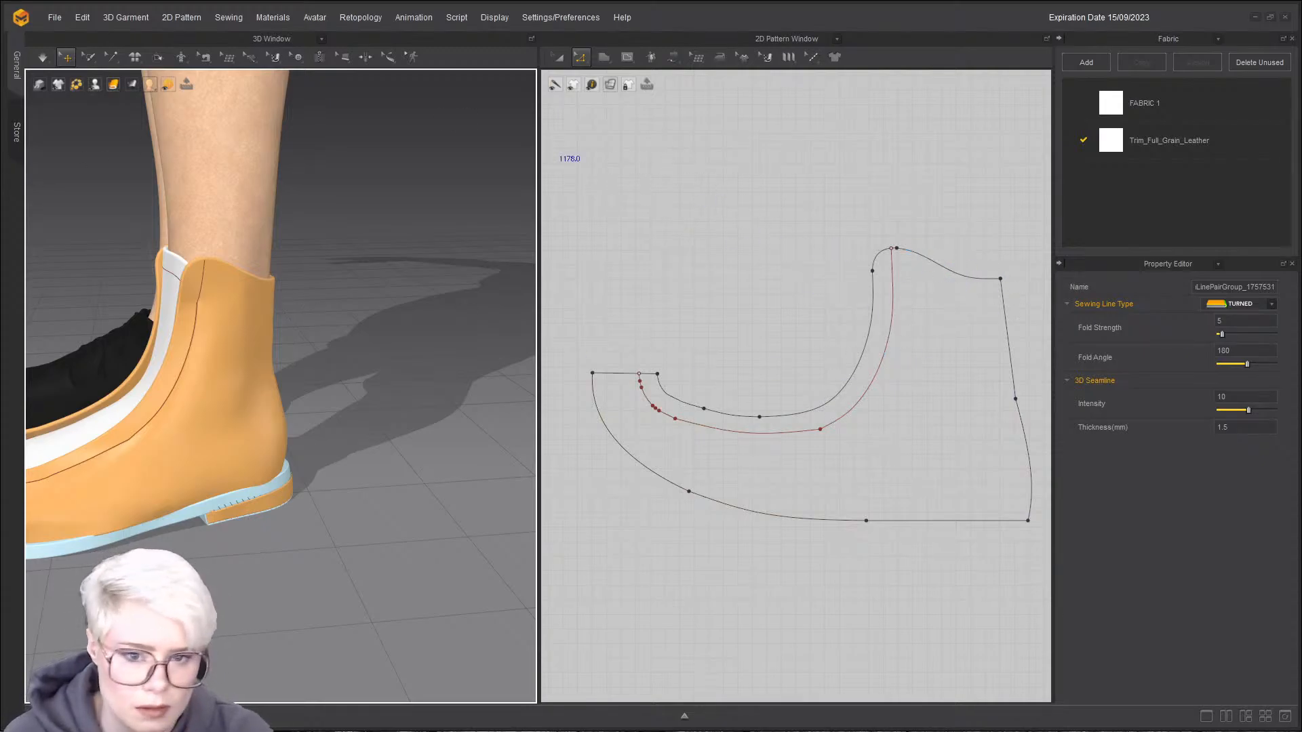
double_click(933, 260)
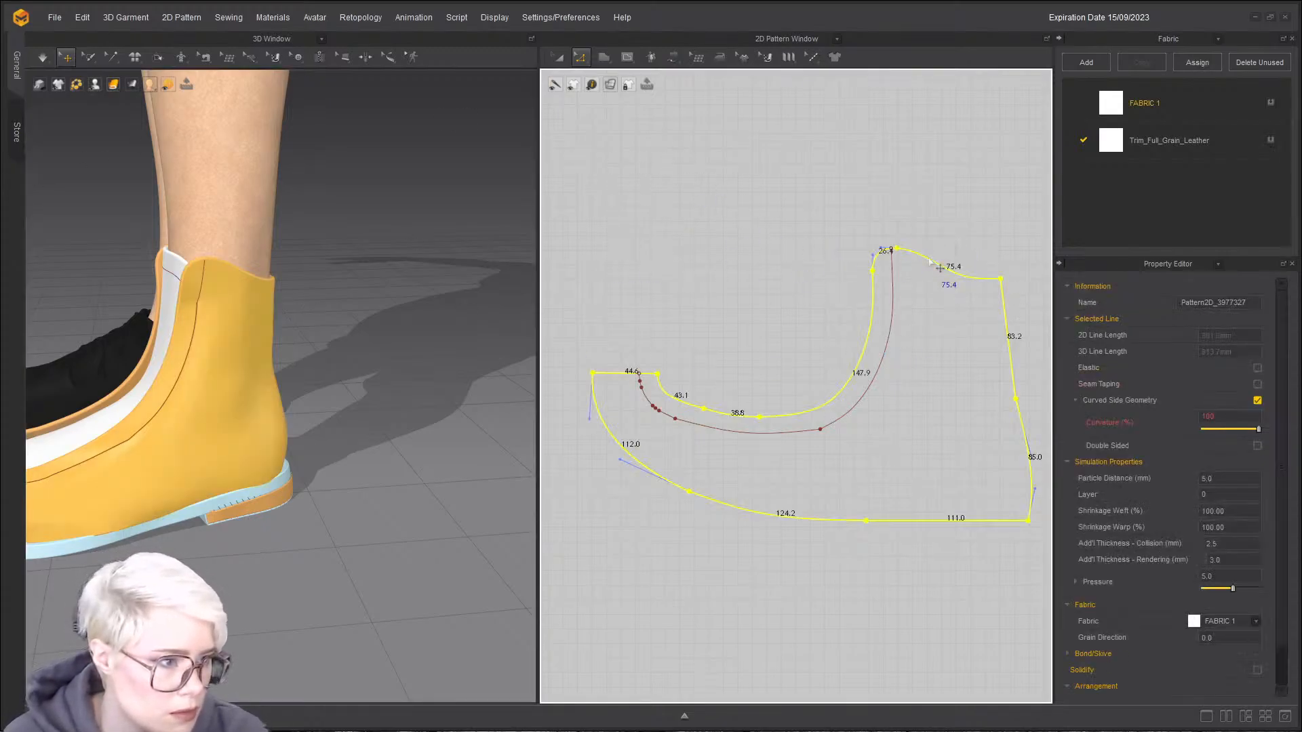
left_click(794, 210)
scroll(844, 193, "up", 3)
middle_click_drag(845, 193, 698, 93)
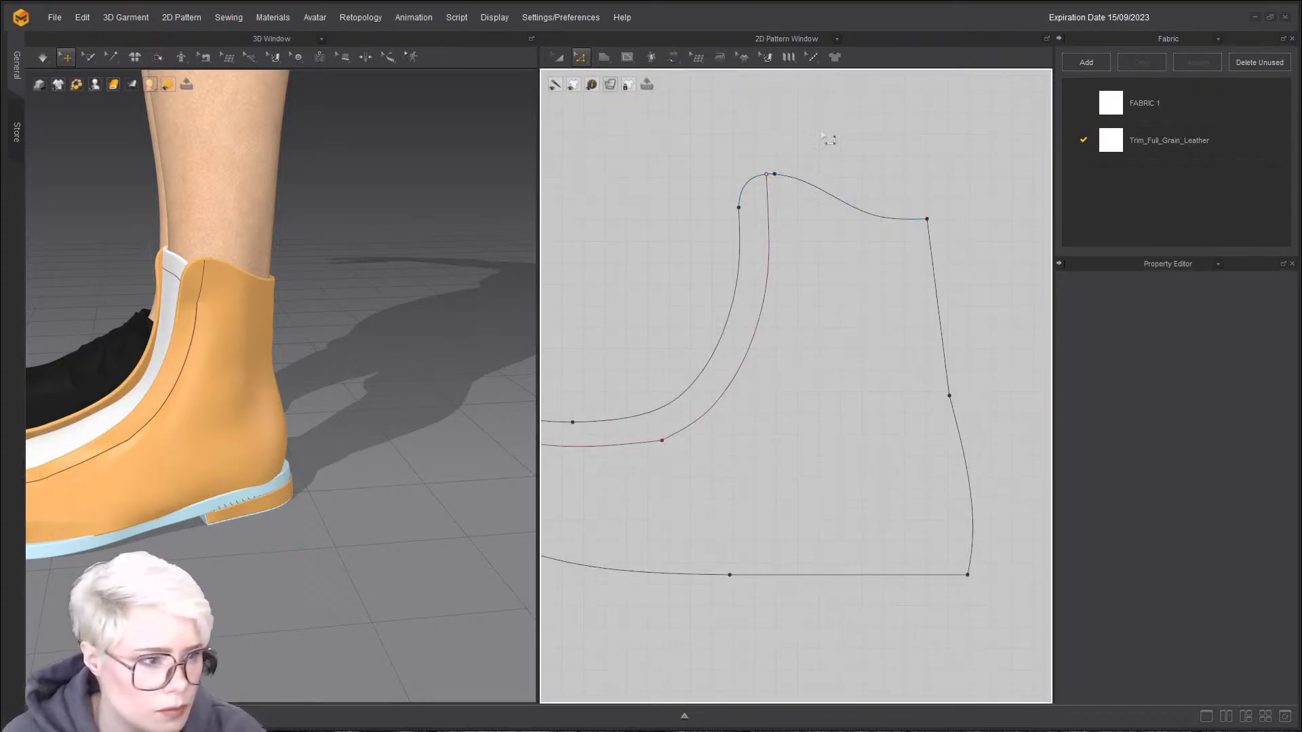
left_click(909, 222)
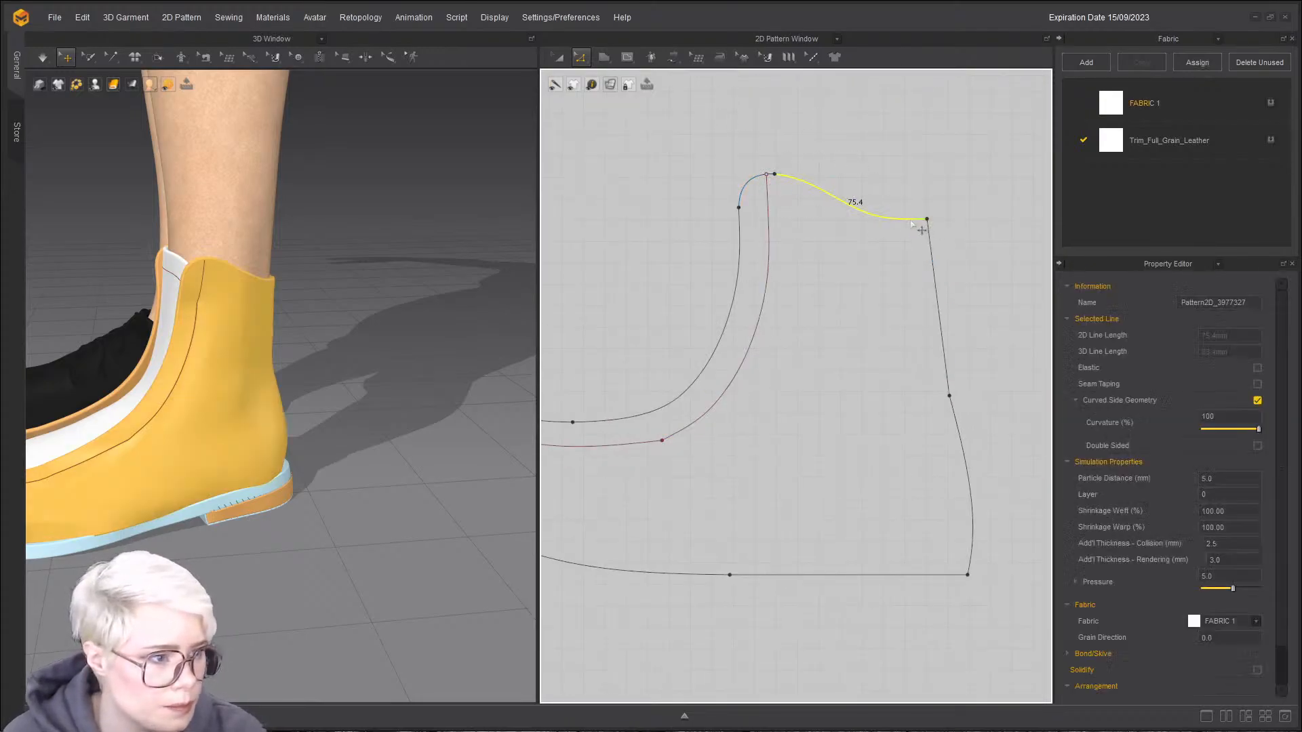
scroll(775, 179, "up", 5)
left_click(765, 180, "shift")
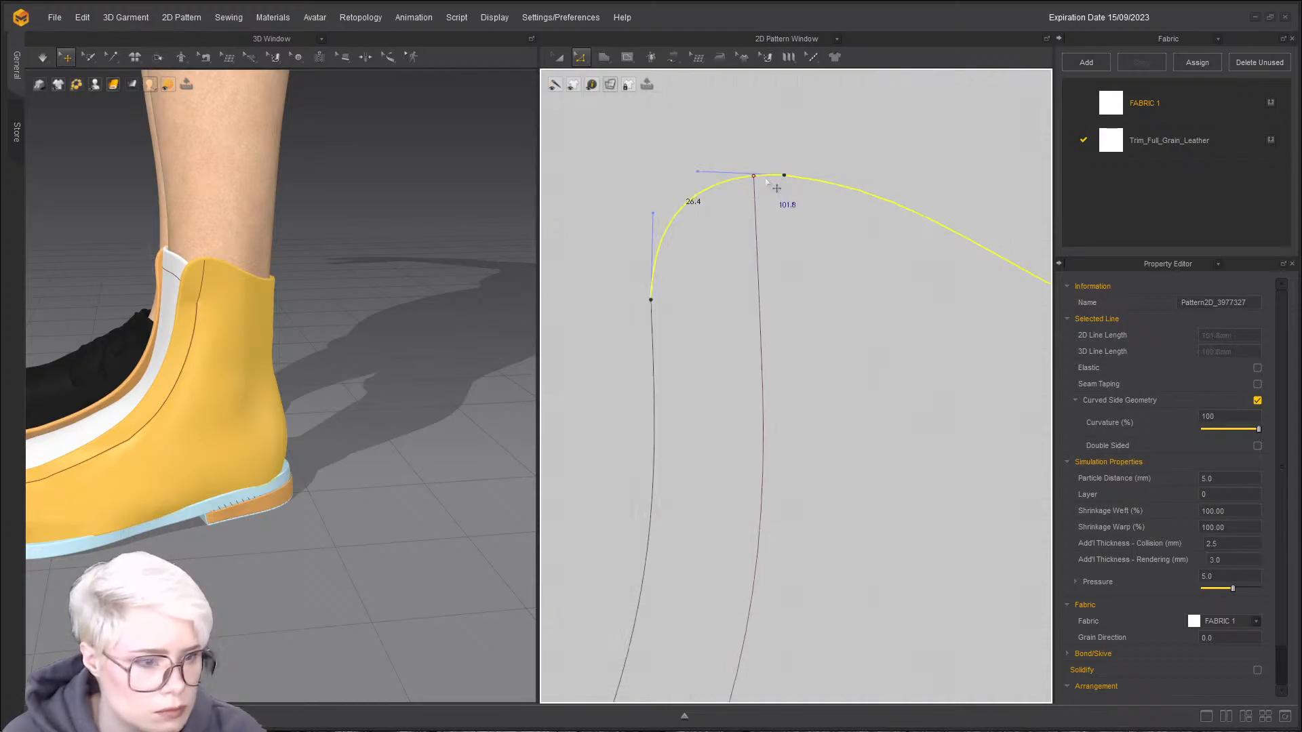
left_click(754, 193)
right_click(752, 194)
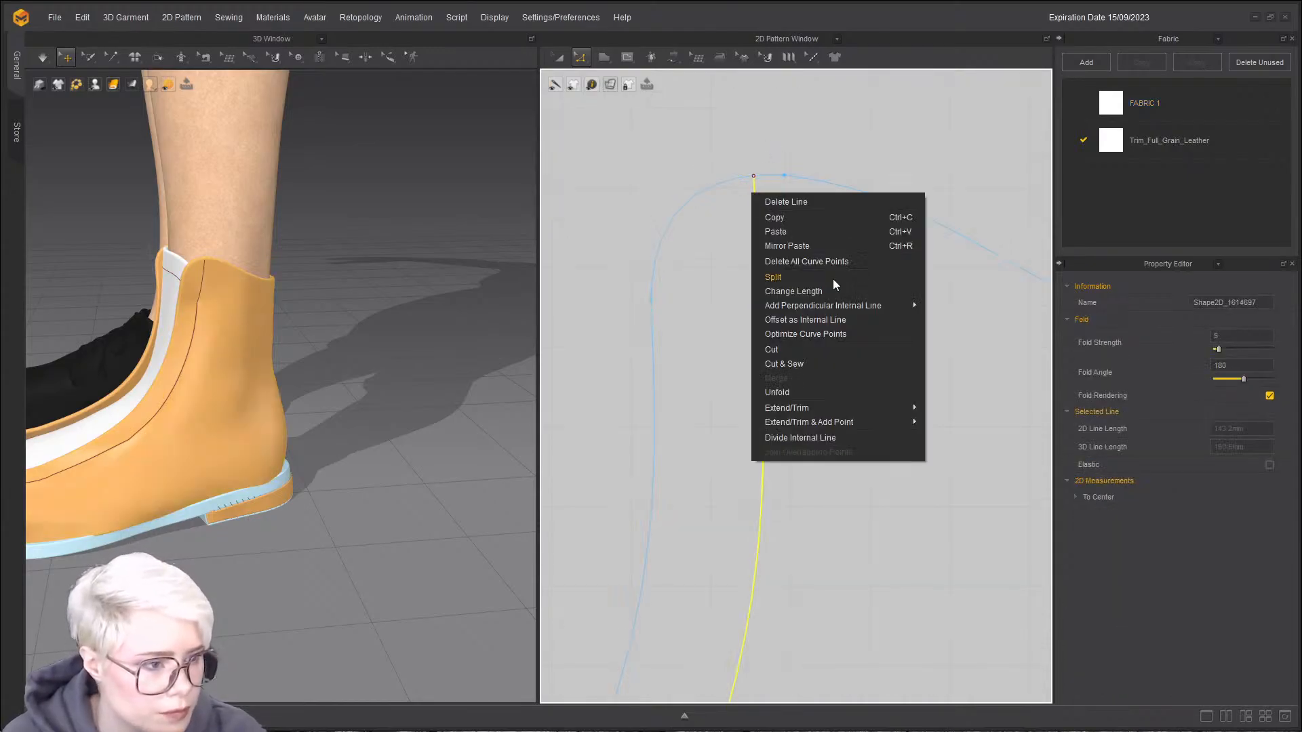
mouse_move(910, 424)
left_click(971, 421)
- Offset the second side piece's top edge behind the curved internal line as one internal line at 1 mm distance
left_click(766, 177)
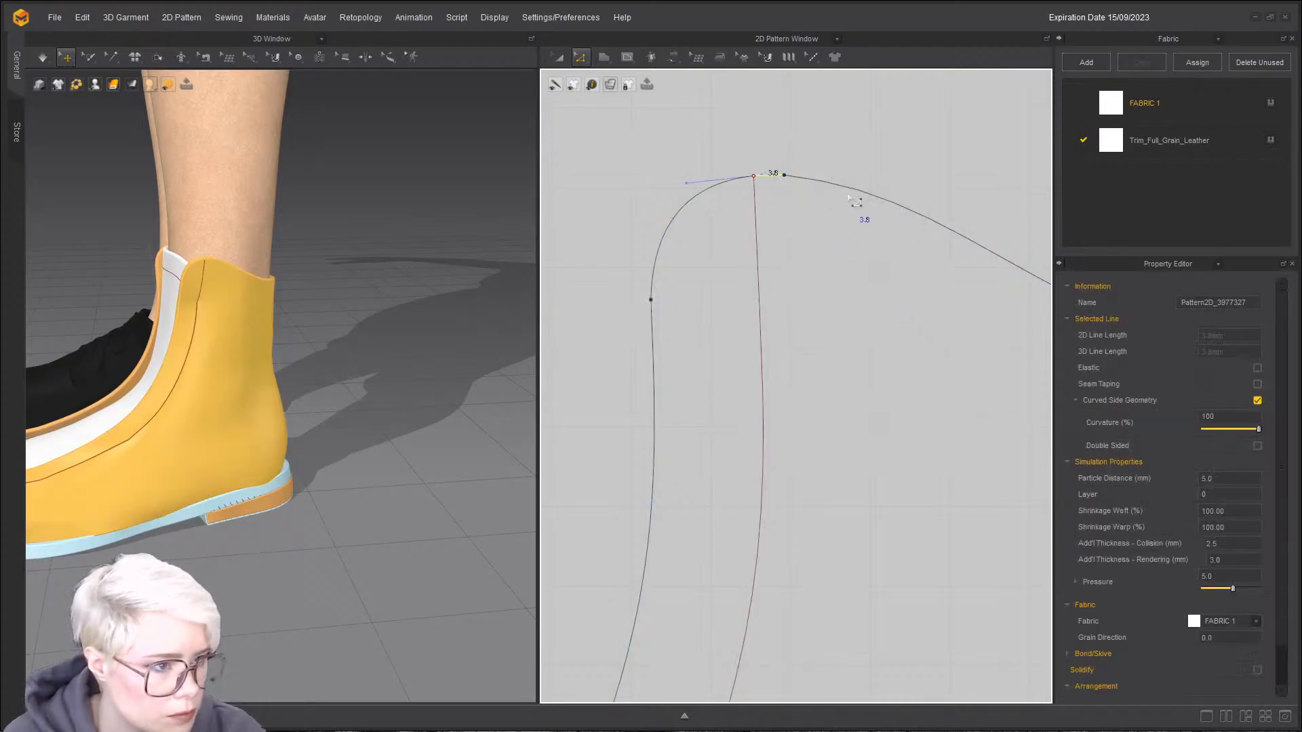
right_click(847, 179)
left_click(769, 171)
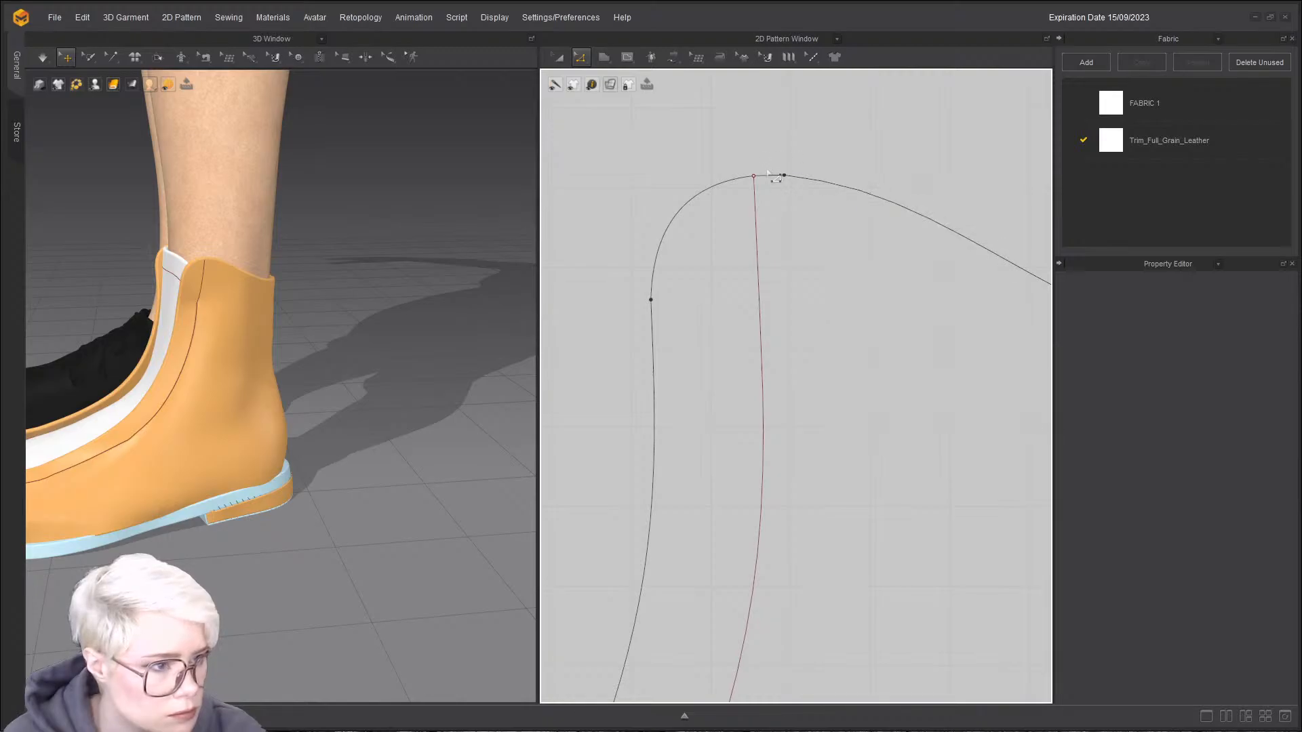
left_click(796, 177)
right_click(821, 184)
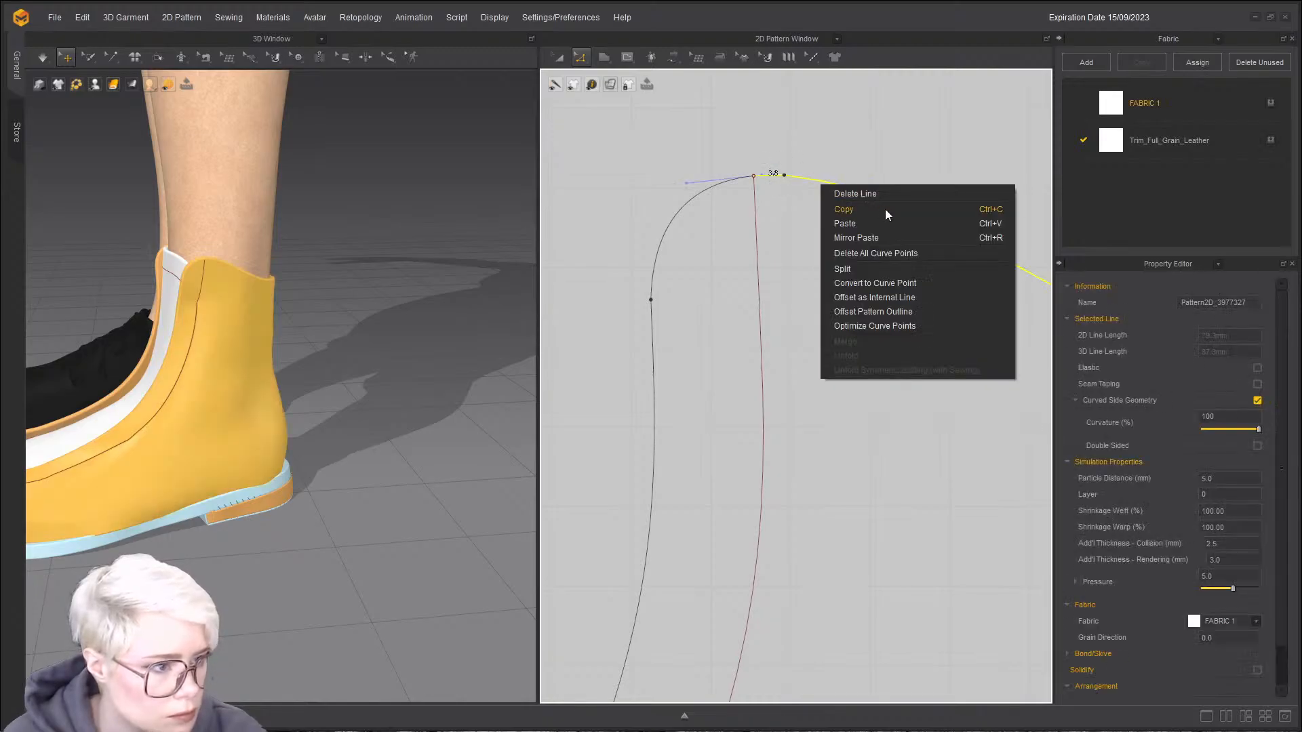
left_click(940, 297)
type(".1")
left_click(696, 278)
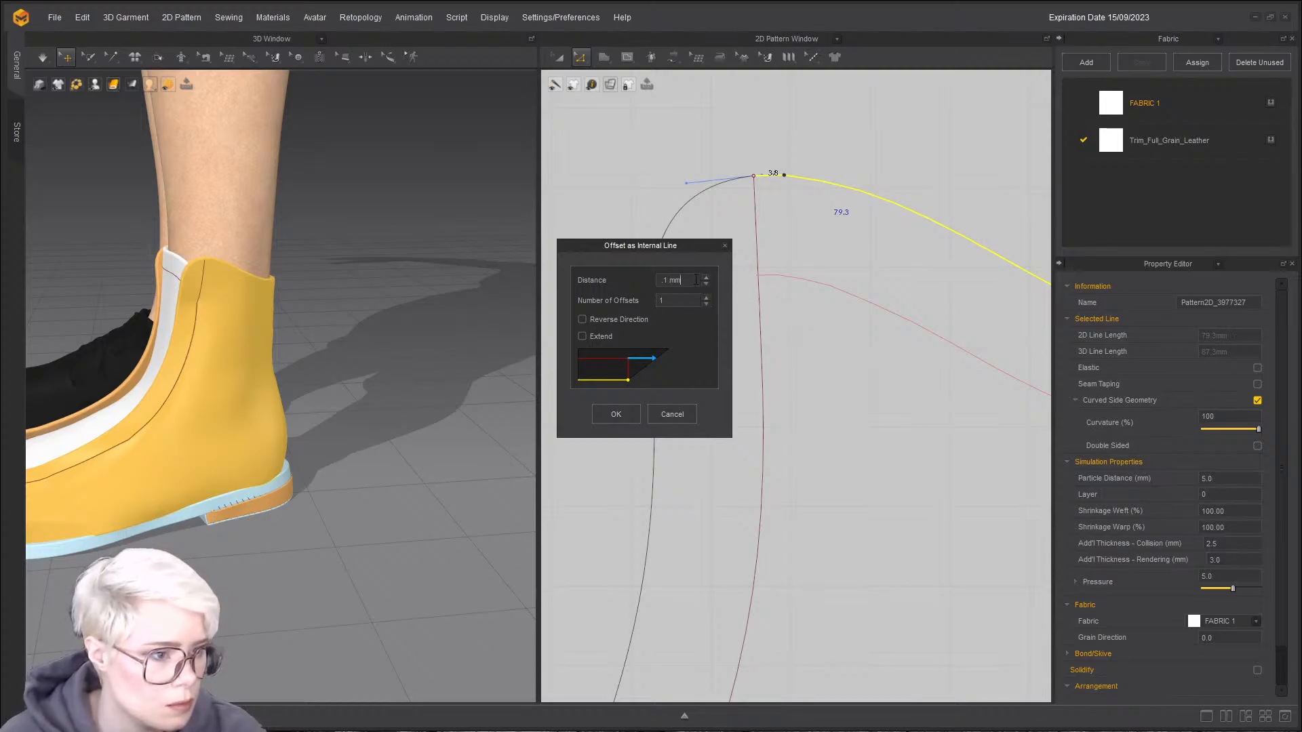
type("1")
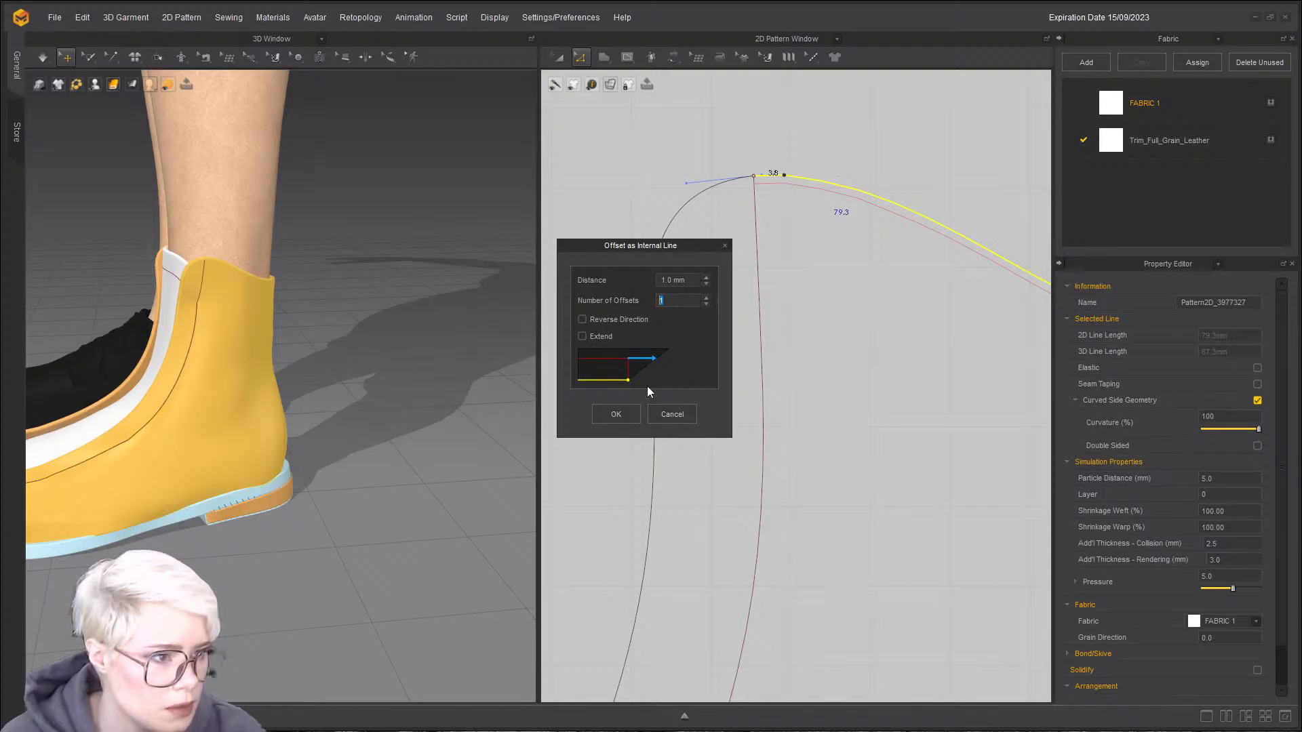
left_click(616, 414)
right_click_drag(248, 324, 224, 285)
scroll(224, 285, "up", 3)
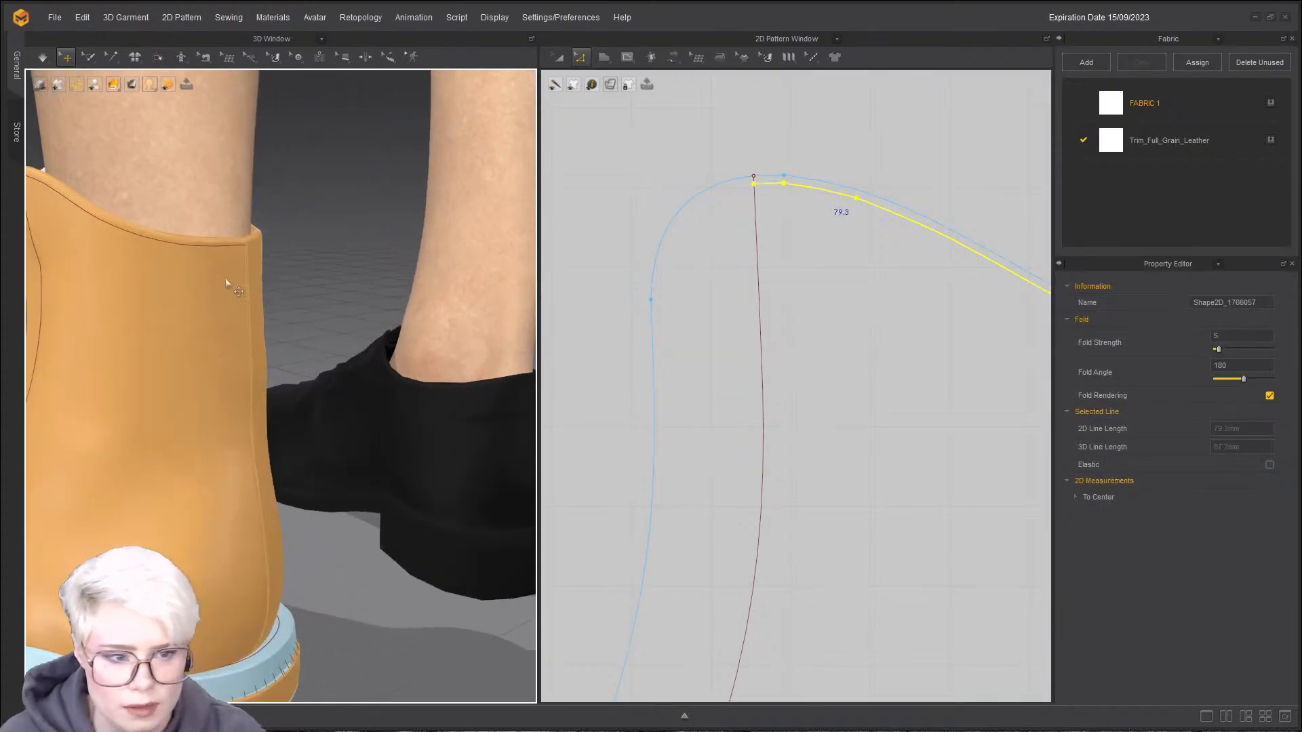
- Extend the first side piece's curved internal line to the pattern outline with a point added at the top edge
scroll(780, 332, "down", 5)
scroll(819, 289, "up", 3)
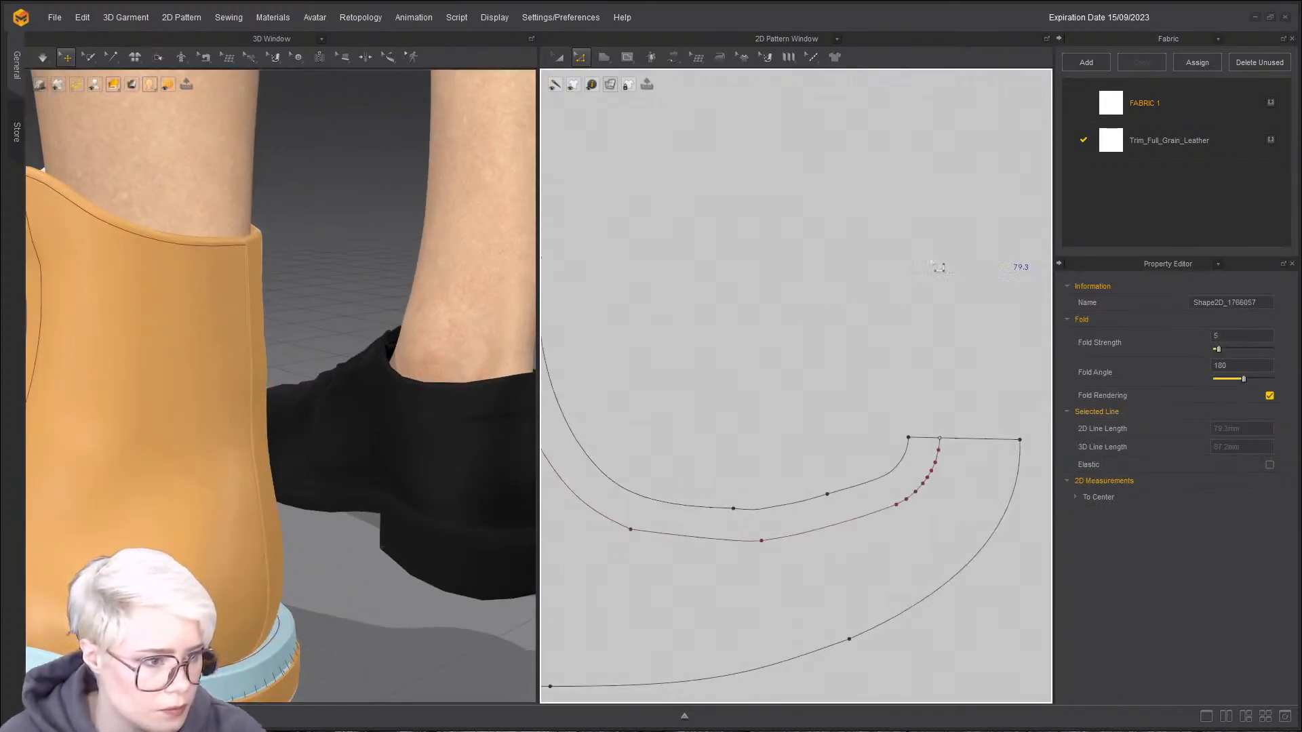
scroll(824, 293, "up", 2)
left_click(746, 221)
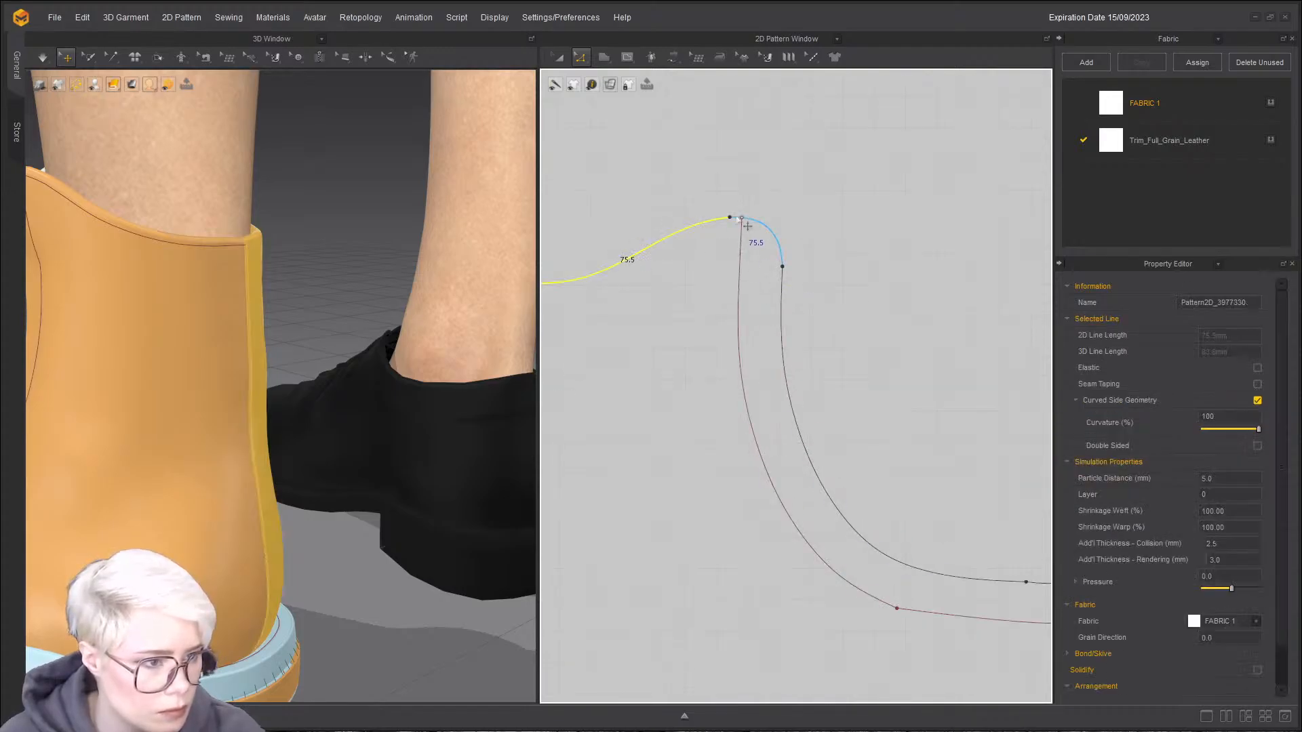
scroll(718, 198, "up", 3)
left_click(787, 260)
left_click(786, 289)
right_click(787, 289)
mouse_move(946, 521)
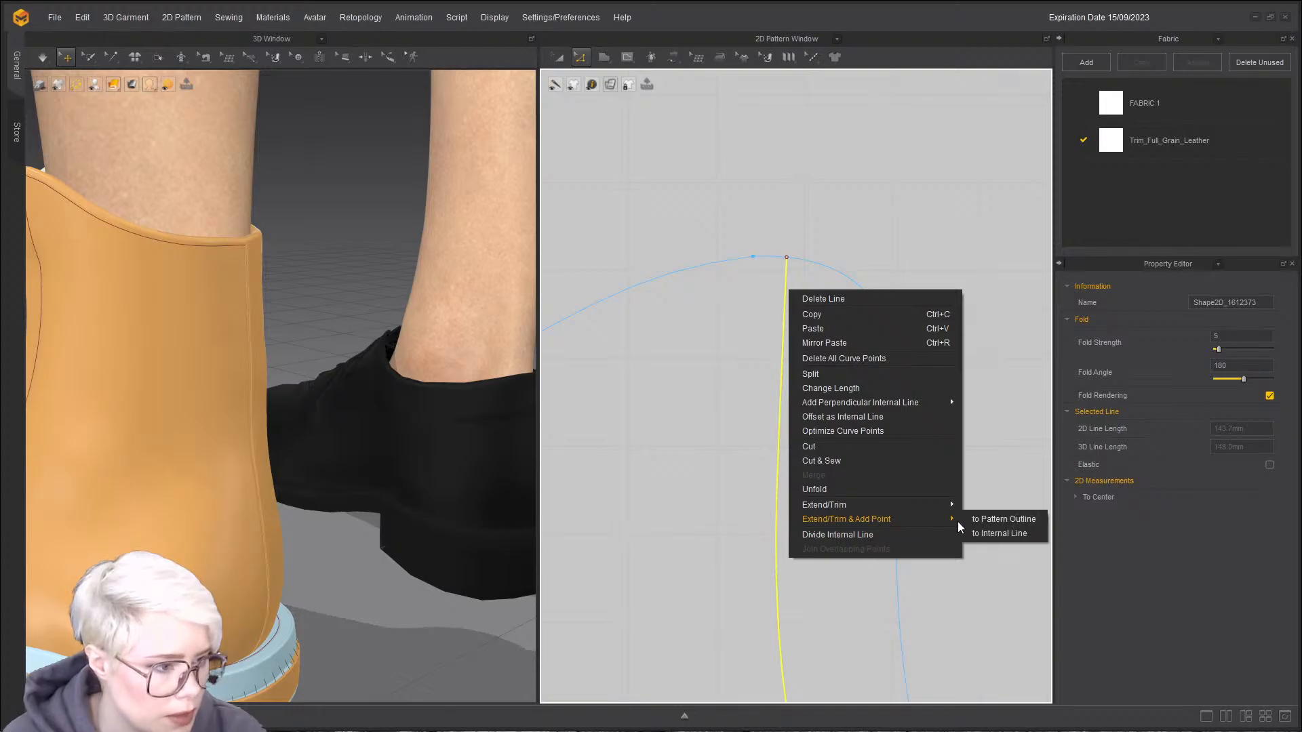
left_click(1019, 519)
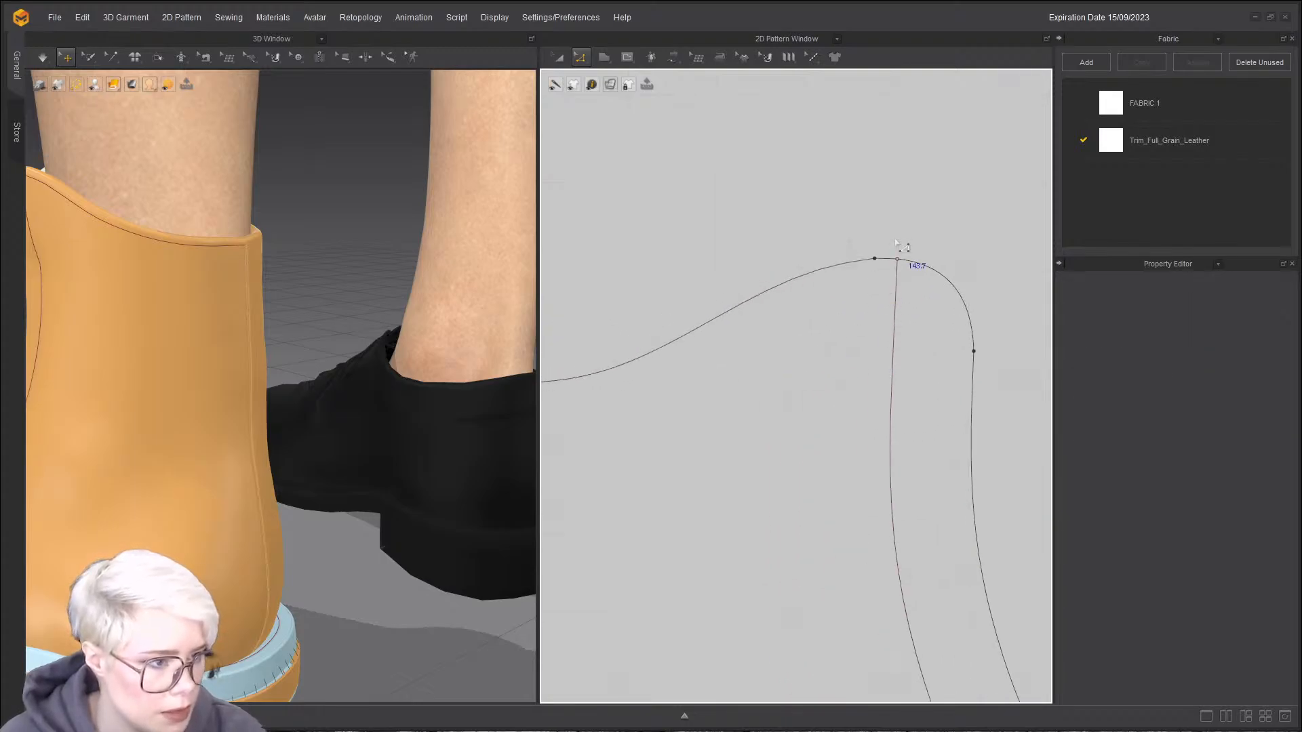
- Offset the long top edge of the first side piece as an internal line at 1 mm distance
left_click(882, 264)
right_click(817, 268)
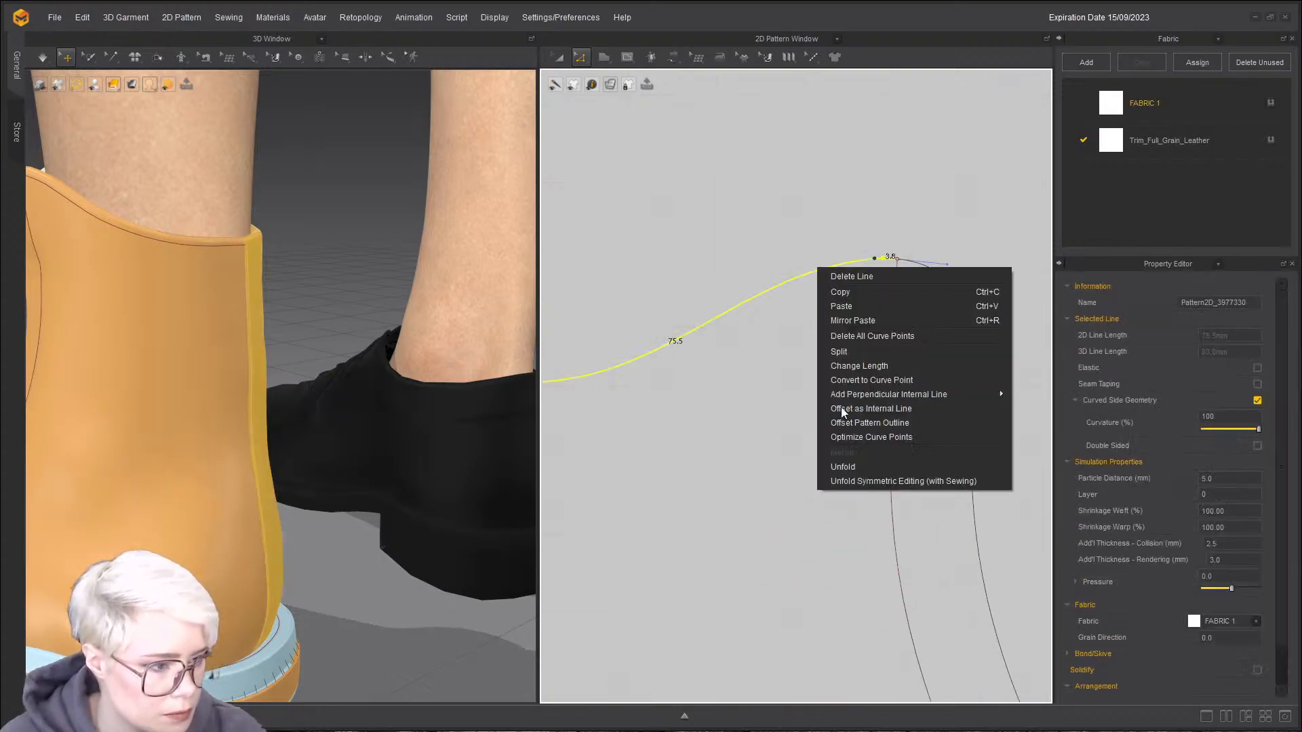
left_click(901, 409)
left_click(614, 413)
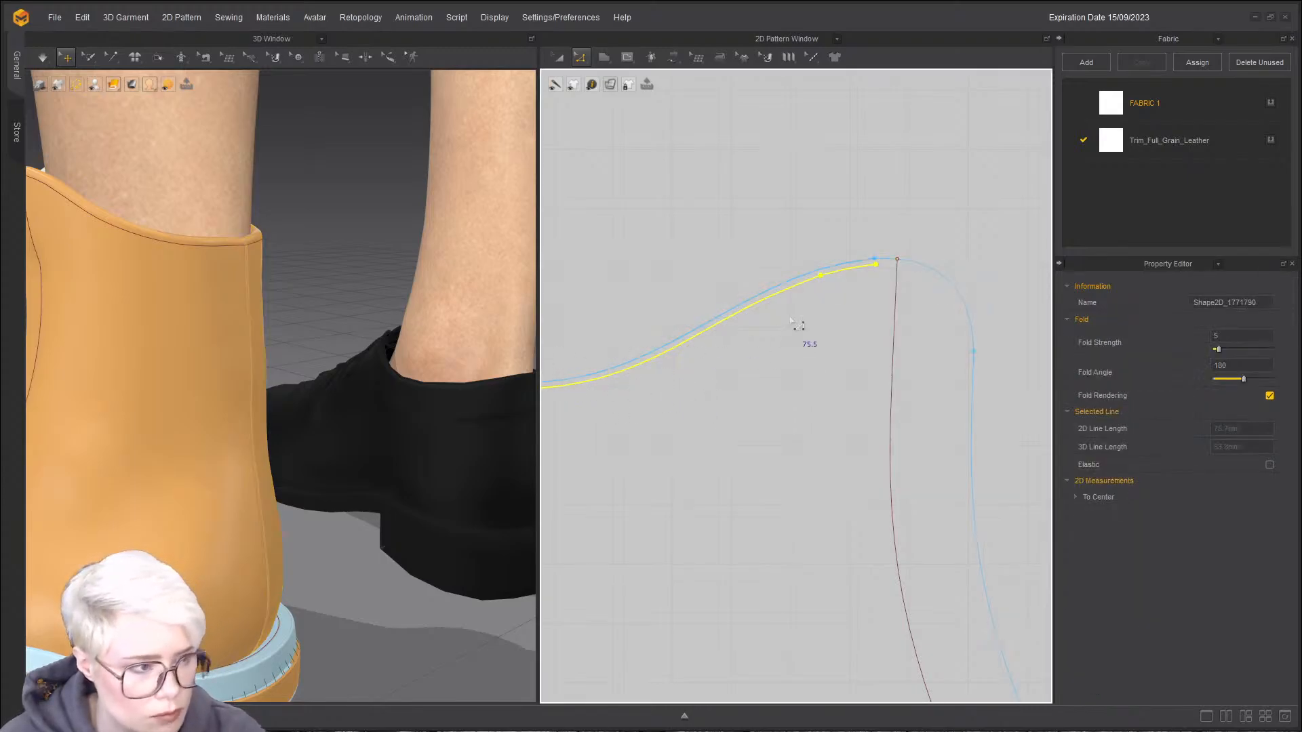
- Offset the short top-edge segment beside the first side piece's curved internal line as one internal line at 1 mm distance
left_click(880, 264)
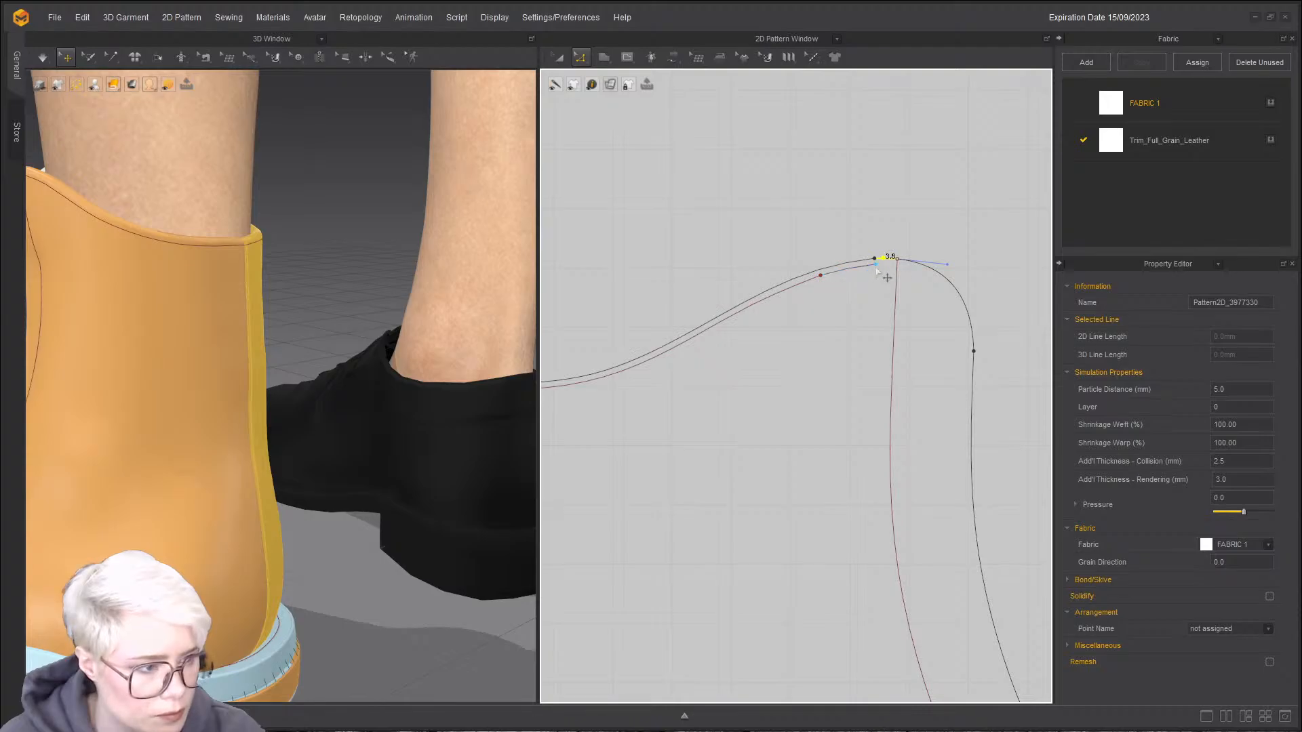
right_click(890, 259)
left_click(924, 304)
scroll(891, 260, "up", 4)
left_click(885, 258)
right_click(885, 256)
left_click(983, 395)
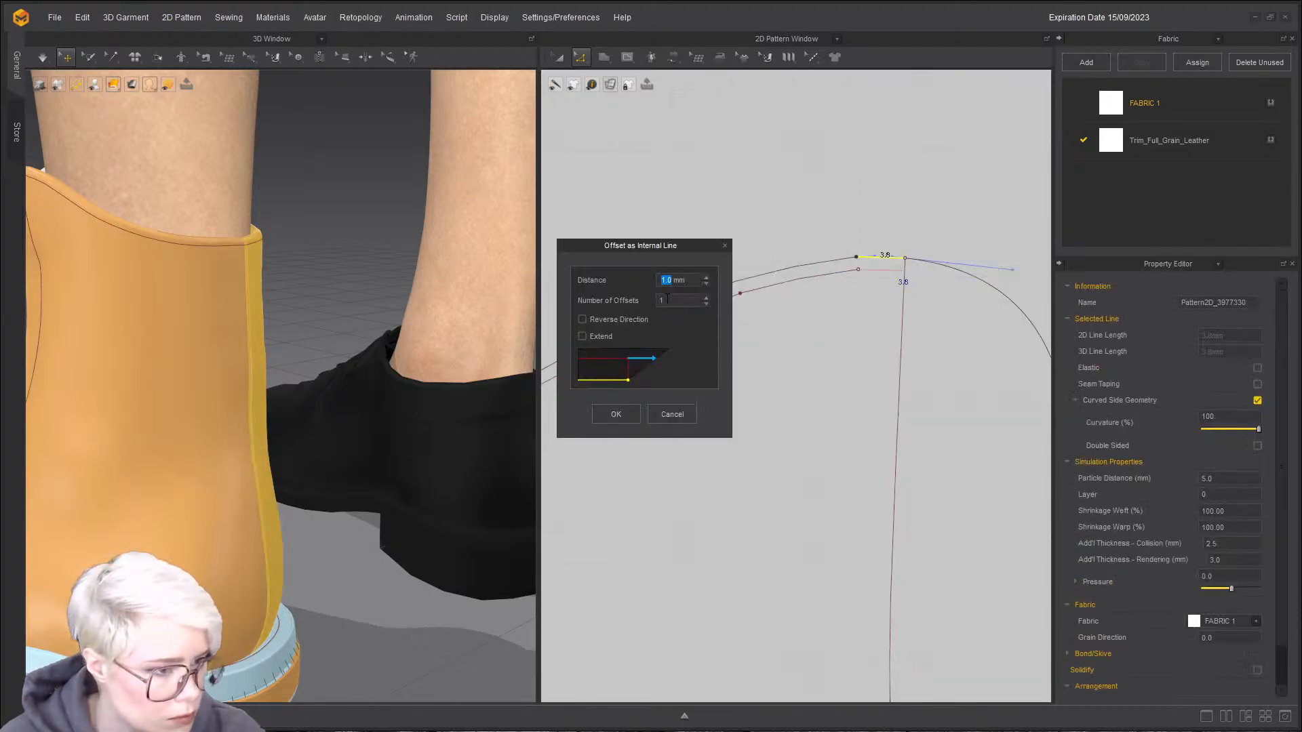
left_click(629, 418)
- Examine the boot's front opening along with the side piece and tongue patterns
scroll(761, 415, "down", 10)
middle_click_drag(763, 410, 848, 289)
scroll(847, 345, "up", 4)
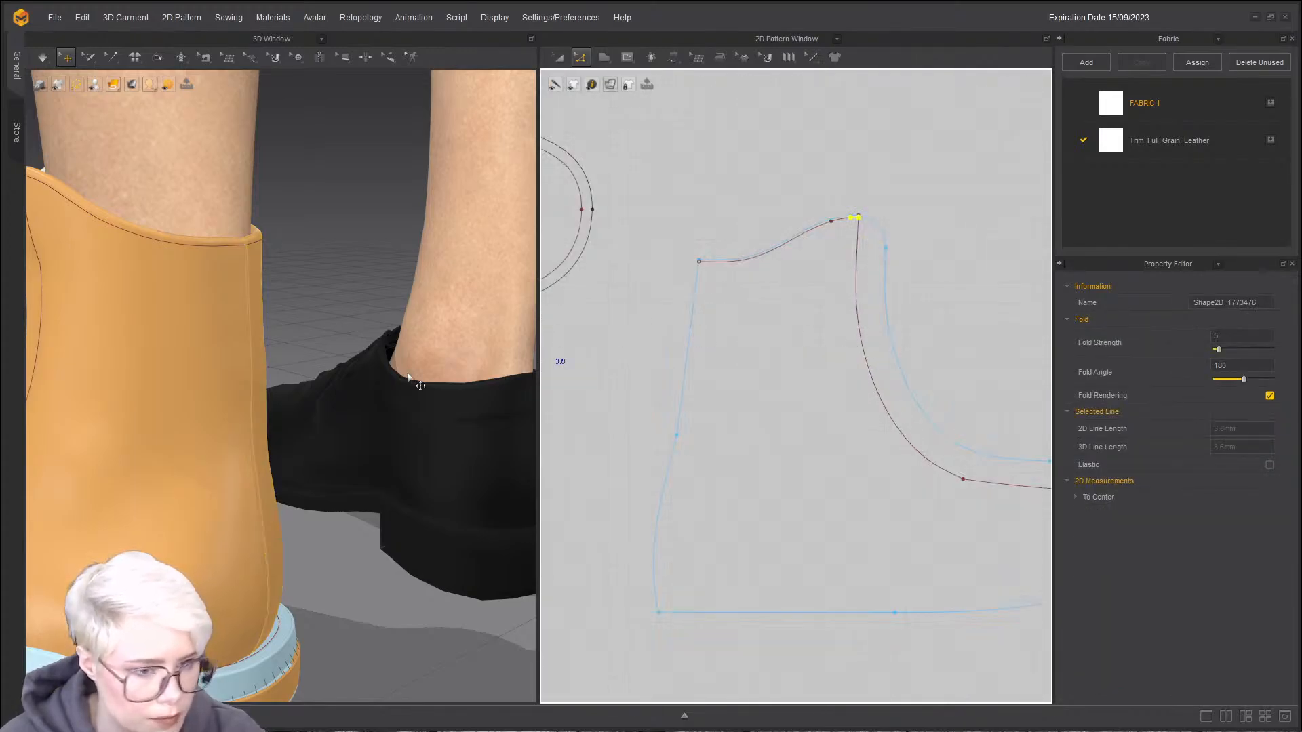
scroll(297, 381, "down", 3)
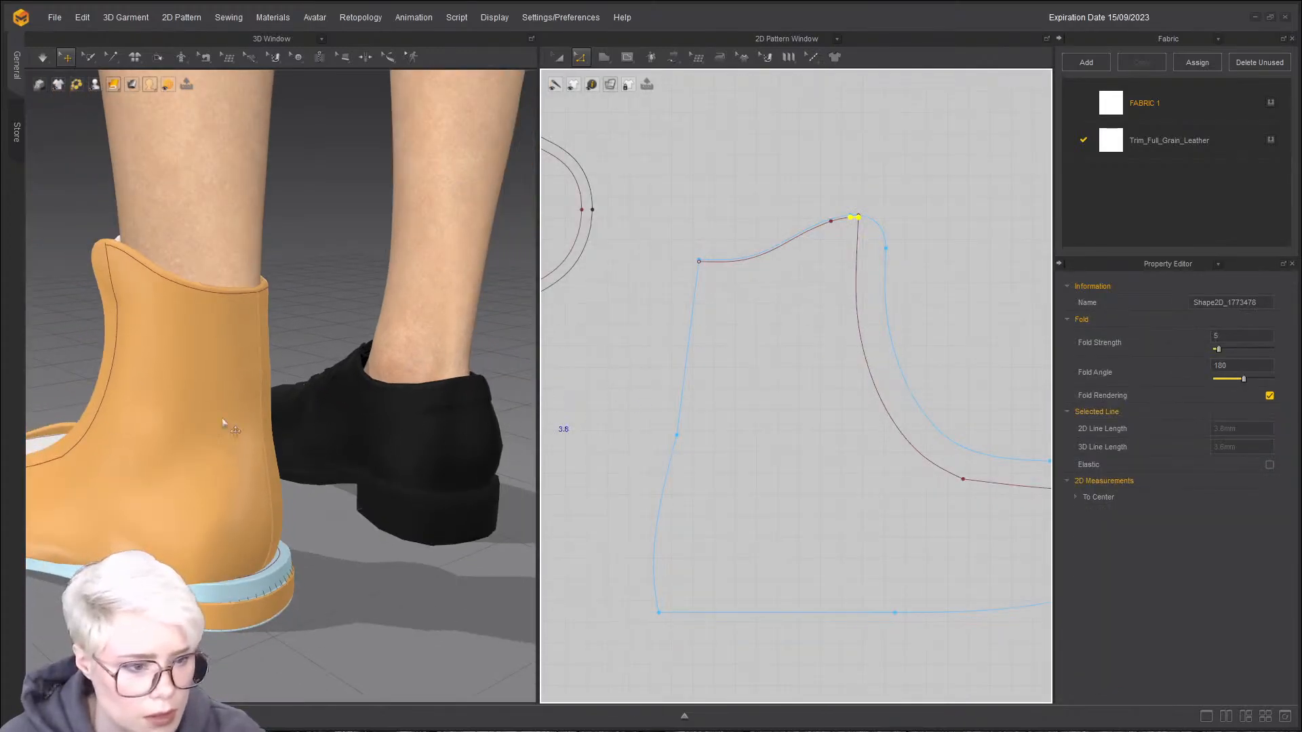
scroll(797, 471, "down", 5)
middle_click_drag(871, 512, 640, 384)
middle_click_drag(588, 492, 703, 411)
scroll(700, 412, "up", 4)
right_click_drag(211, 407, 353, 434)
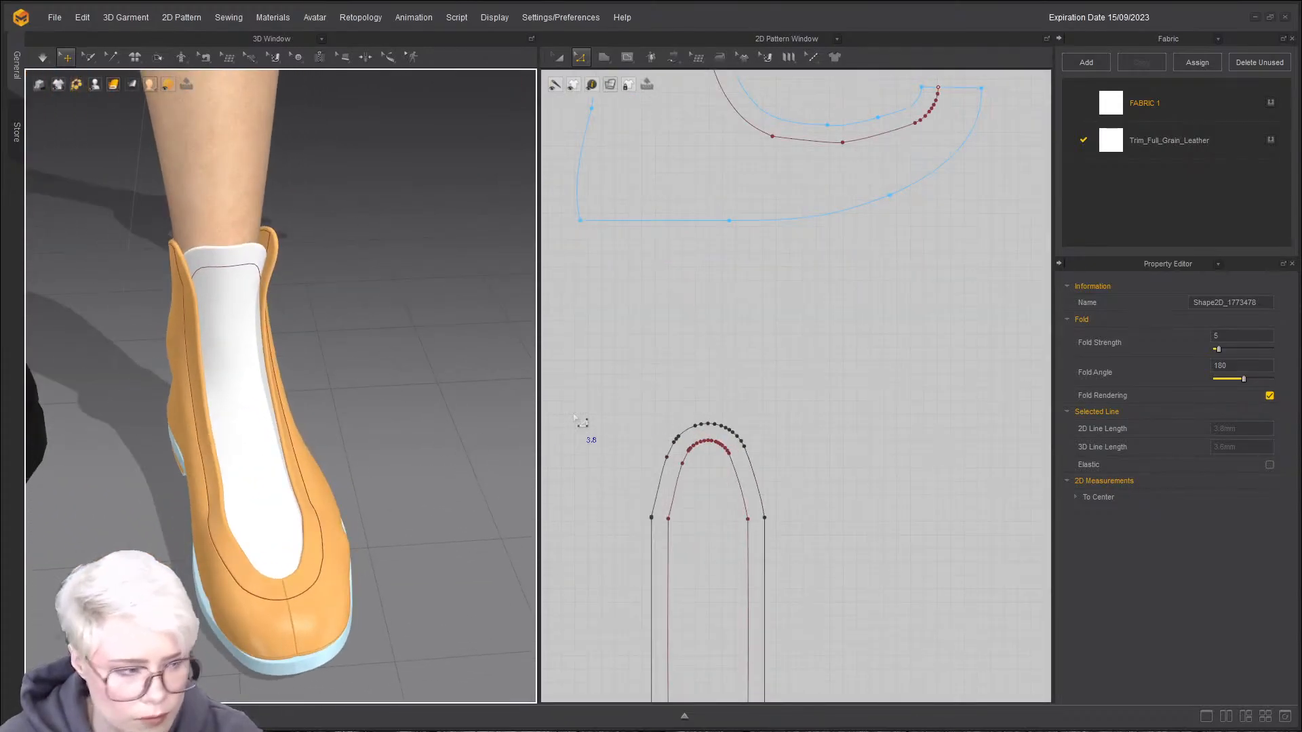
scroll(827, 307, "down", 5)
middle_click_drag(827, 292, 823, 229)
scroll(807, 250, "up", 5)
middle_click_drag(775, 366, 814, 238)
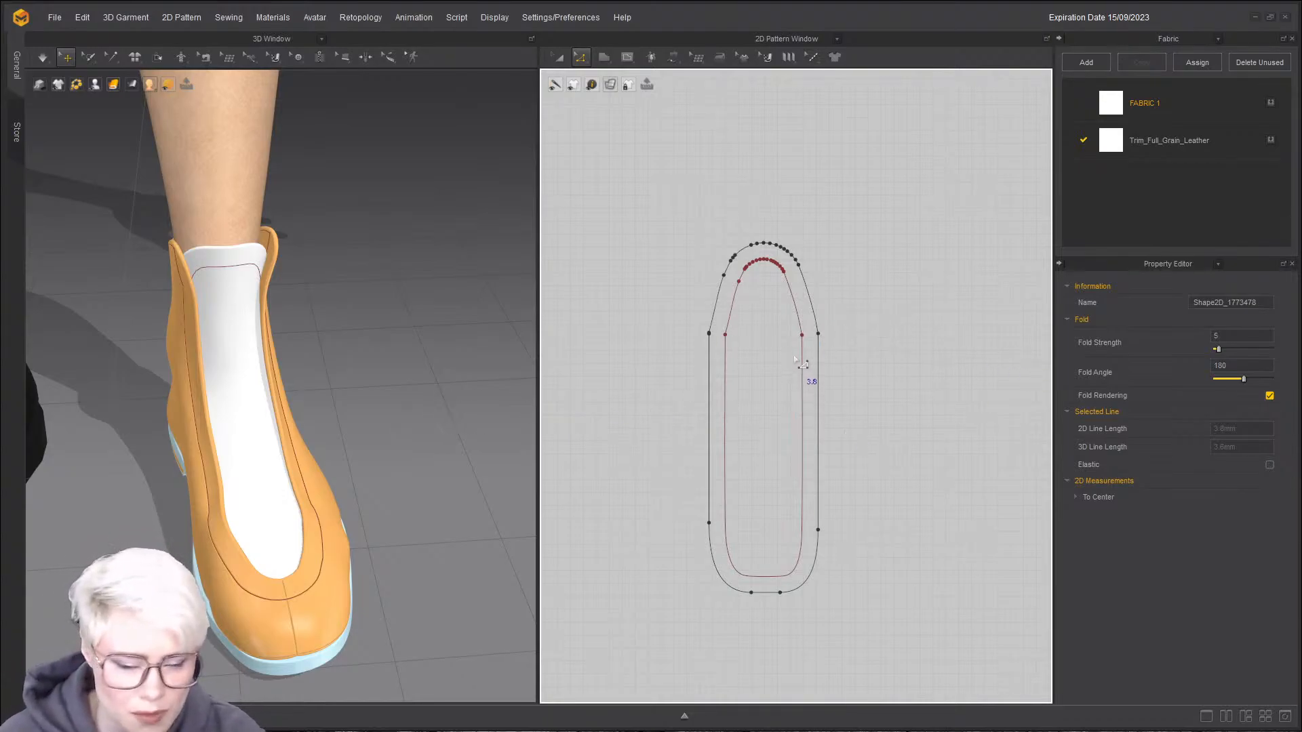
scroll(795, 360, "down", 5)
middle_click_drag(775, 364, 700, 414)
scroll(790, 356, "up", 2)
scroll(792, 244, "down", 2)
middle_click_drag(792, 244, 738, 389)
scroll(738, 388, "up", 1)
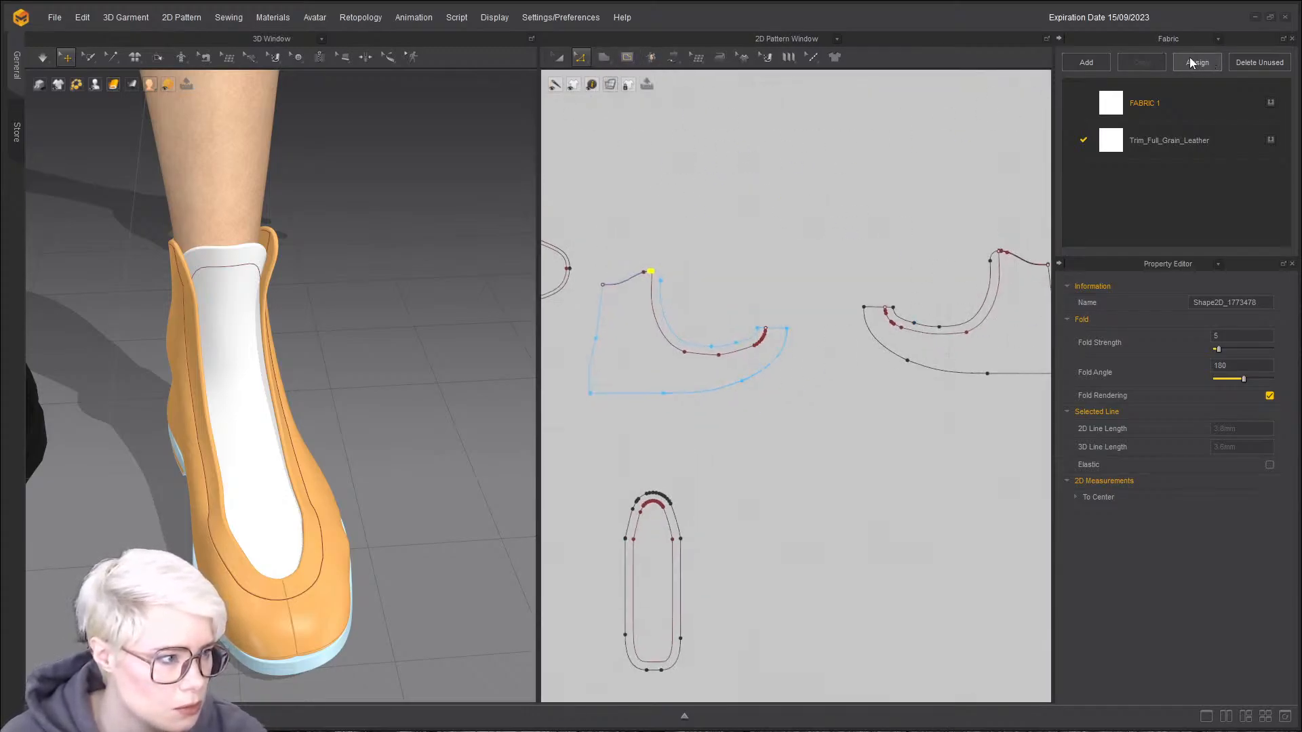
- Bring up the button styles and change the Default Button's shape to 4_Eyelet_02
left_click(1220, 39)
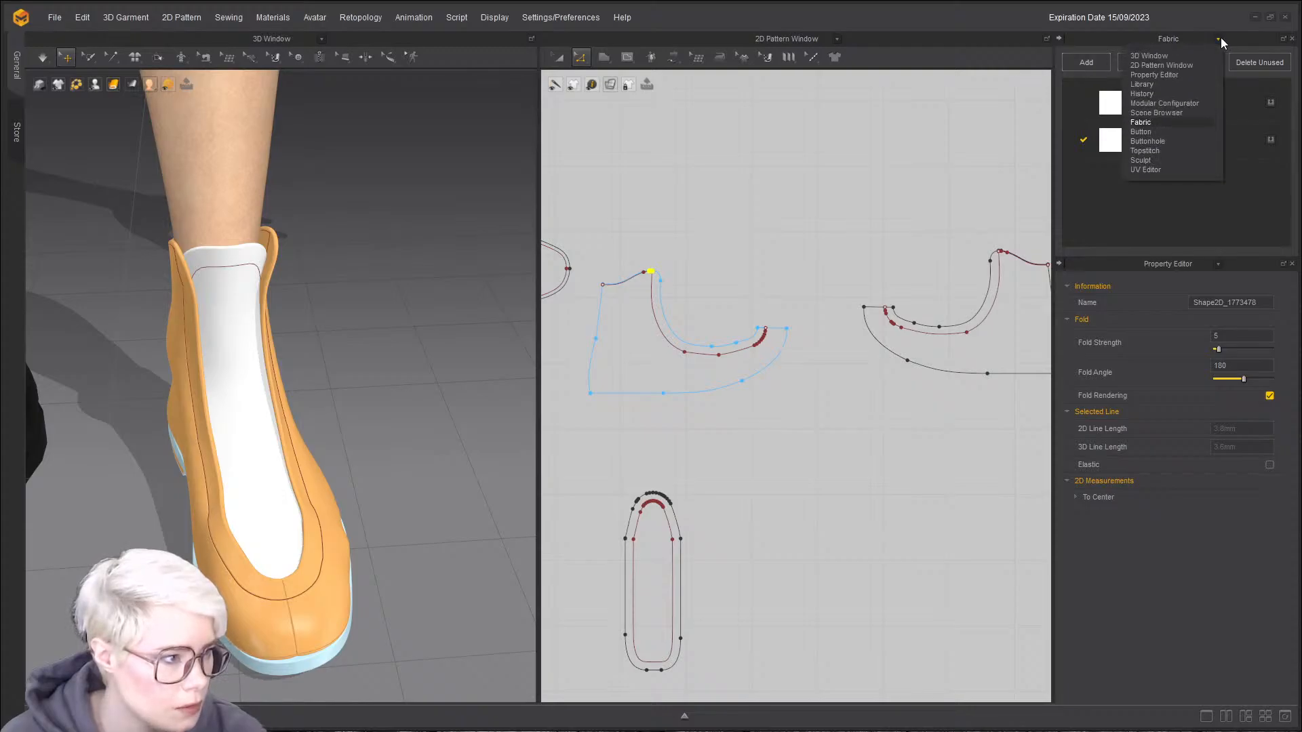
left_click(1174, 131)
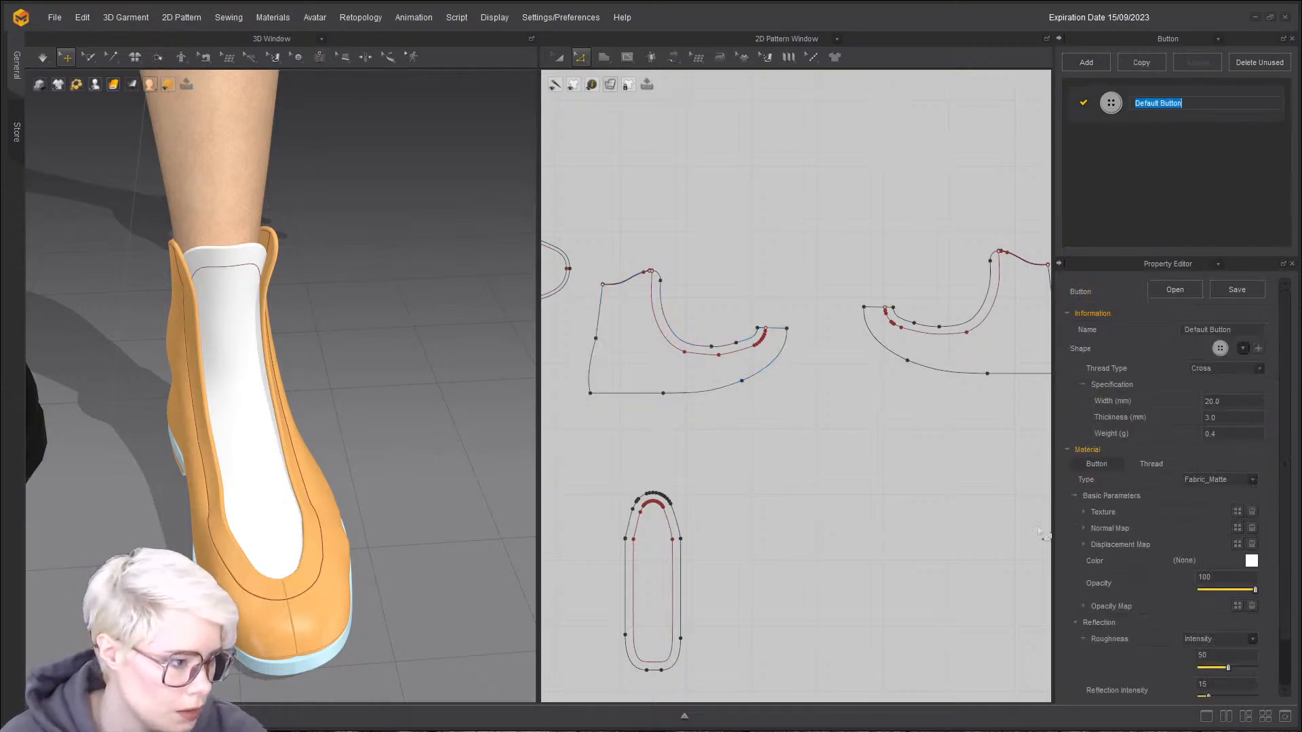
left_click(1243, 348)
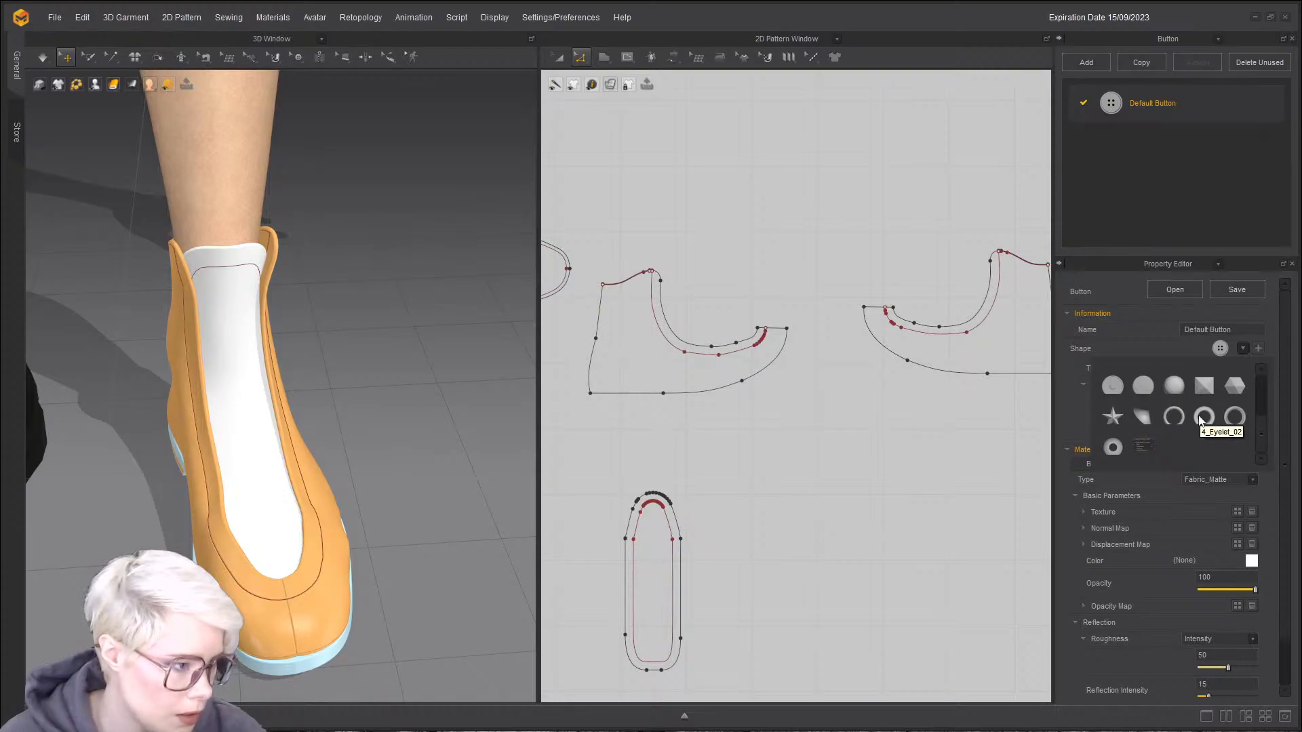
left_click(1203, 417)
- Examine the eyelet layout on the skate reference image against the boot's front opening and side patterns
scroll(828, 526, "down", 3)
scroll(685, 474, "up", 5)
right_click_drag(339, 430, 129, 407)
left_click(341, 522)
left_click(367, 359)
middle_click_drag(723, 254, 807, 634)
scroll(807, 634, "down", 2)
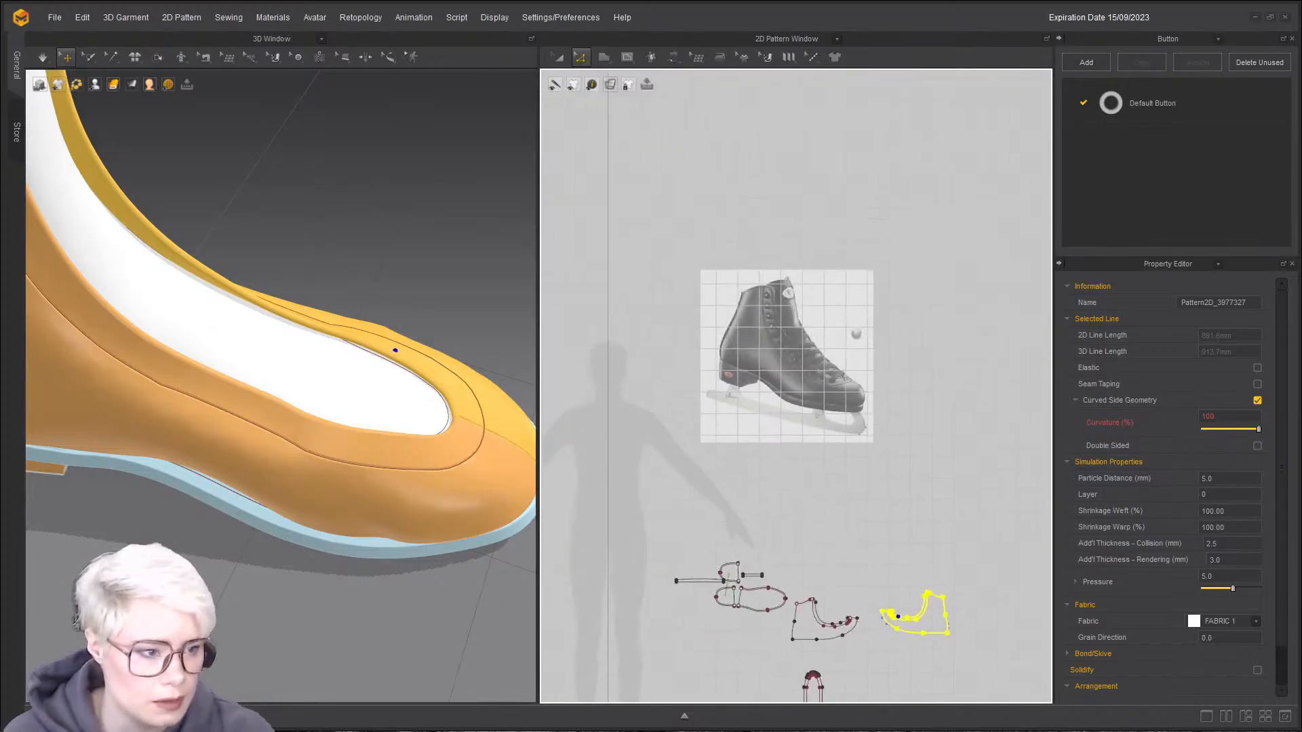
scroll(807, 327, "up", 5)
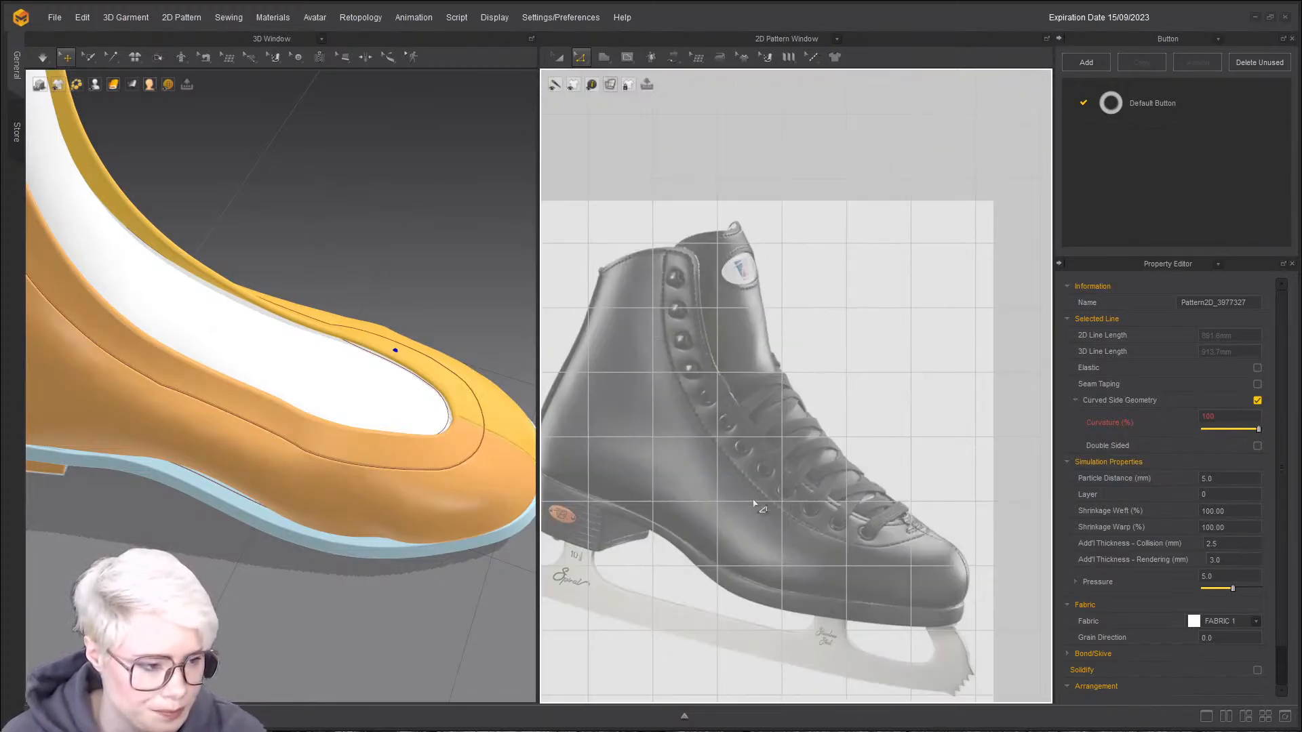
scroll(755, 498, "down", 5)
scroll(772, 596, "down", 2)
middle_click_drag(771, 597, 791, 375)
scroll(770, 563, "up", 3)
middle_click_drag(832, 464, 711, 398)
scroll(710, 398, "down", 1)
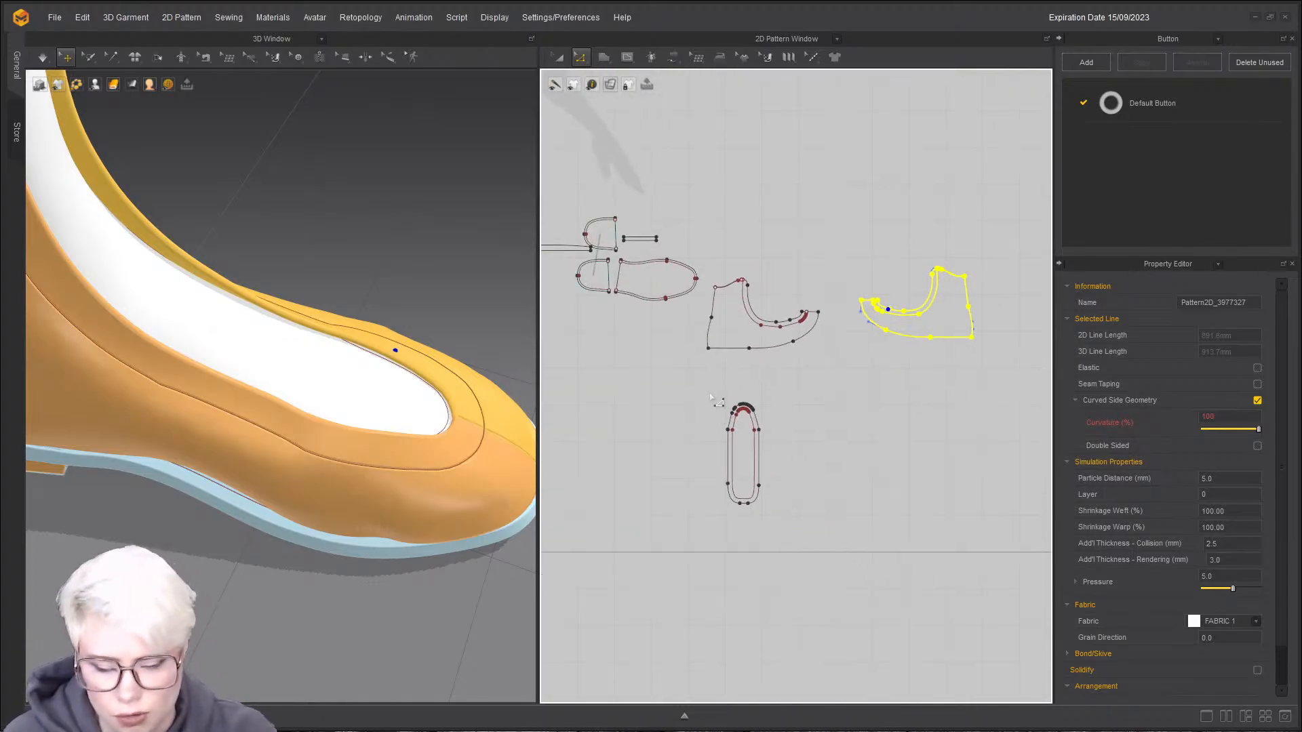
scroll(712, 398, "up", 8)
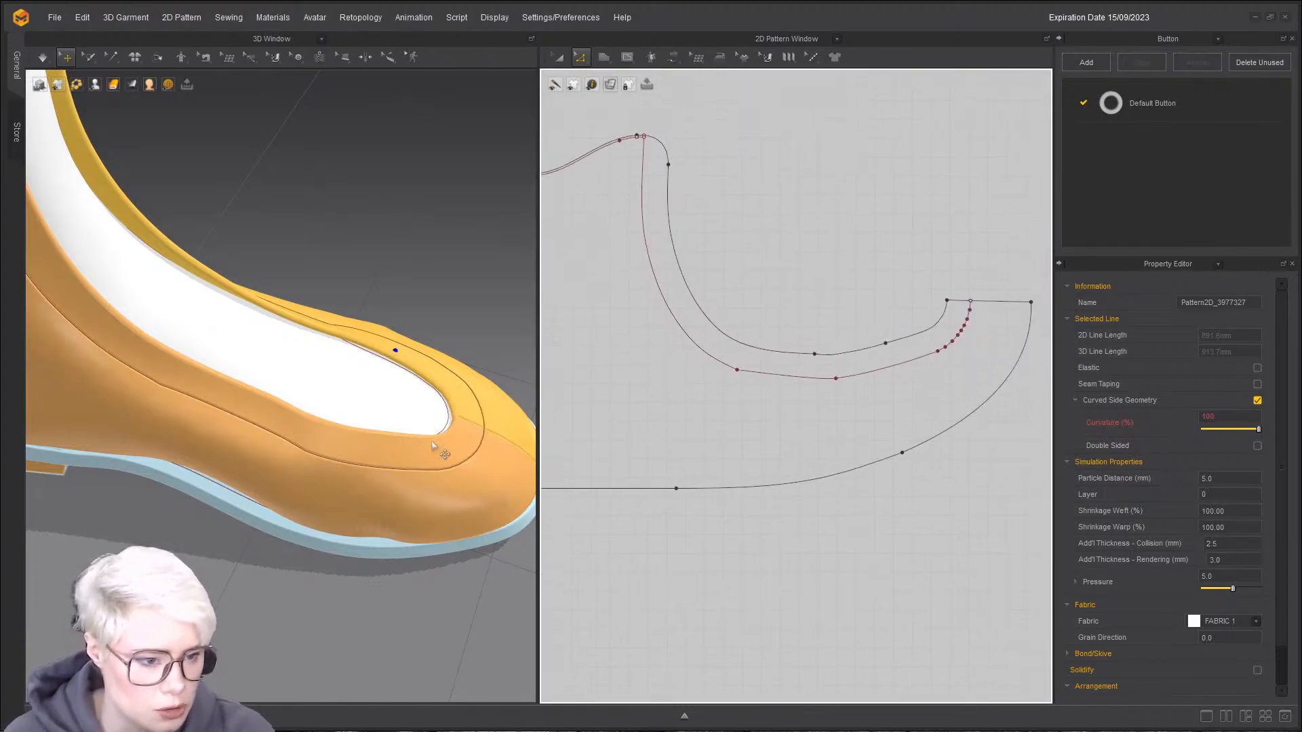
- Place seven eyelets along the first side piece's front band, from near the toe up toward the ankle curve
left_click(431, 445)
left_click(298, 57)
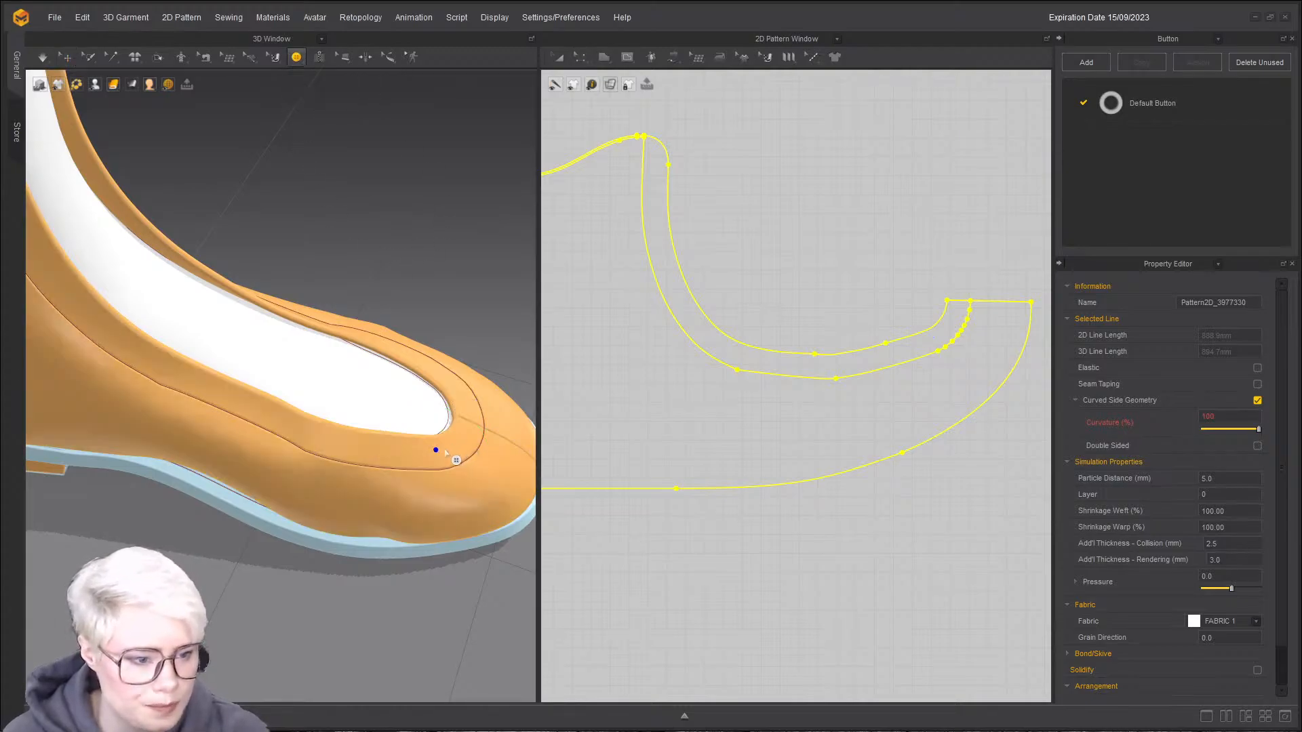
left_click(417, 463)
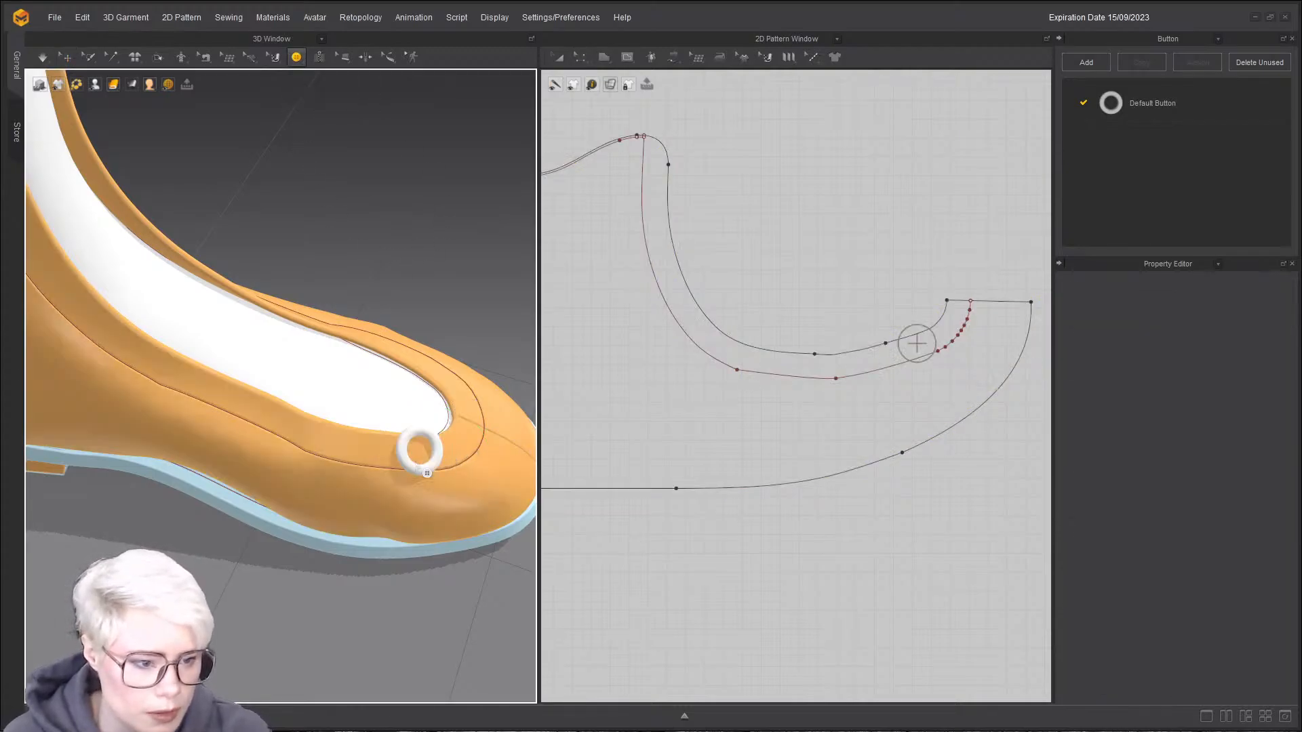
left_click(343, 446)
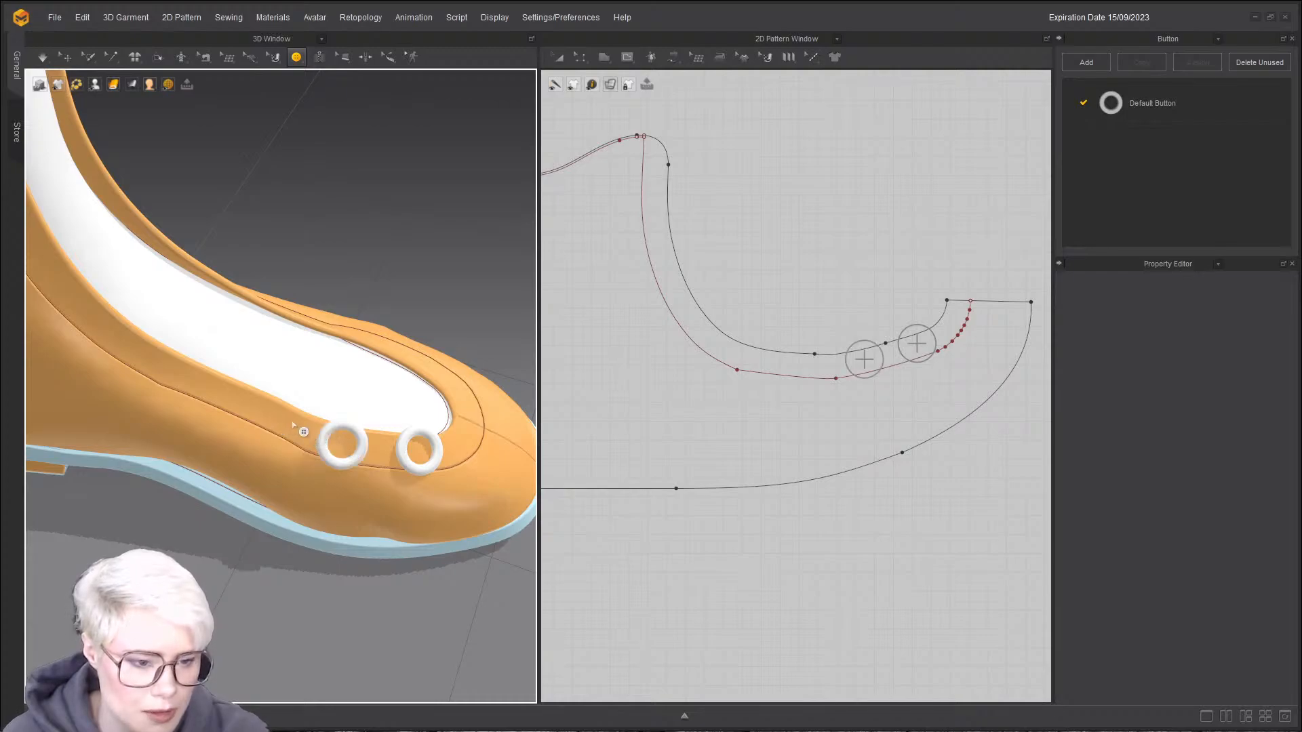
left_click(292, 423)
left_click(234, 399)
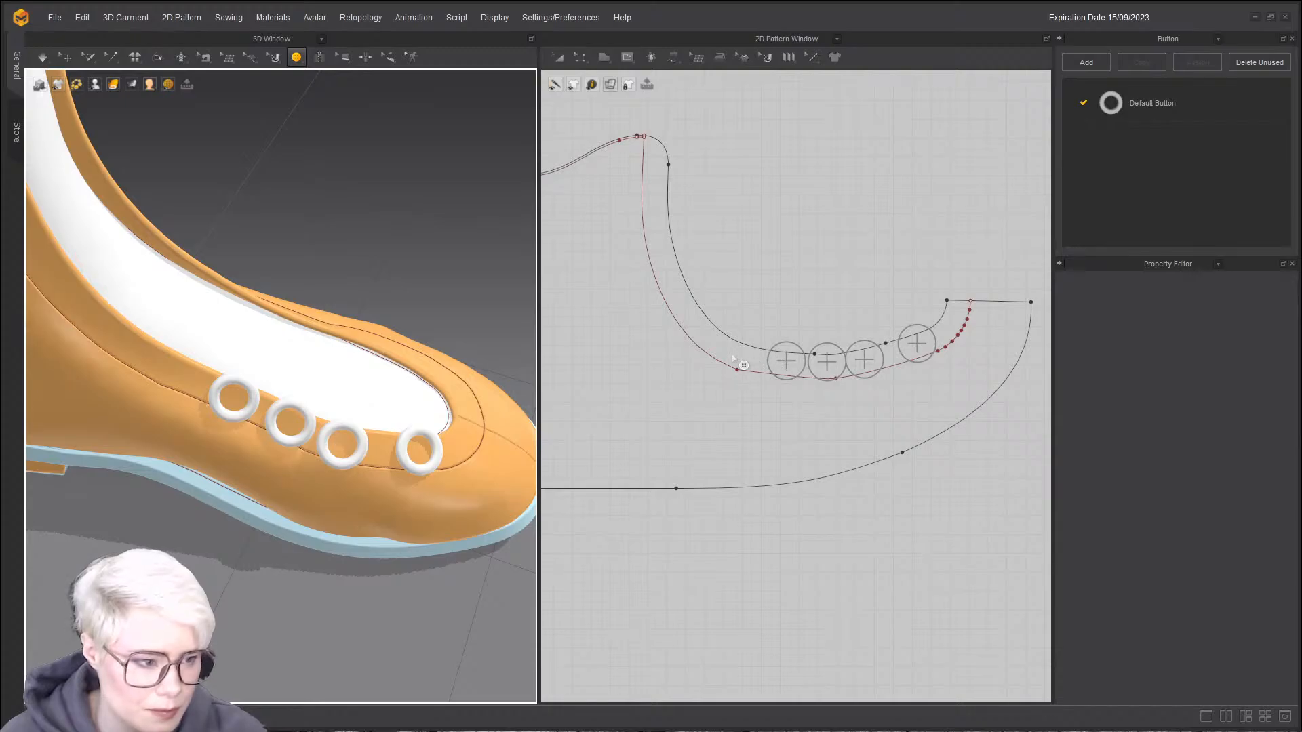
left_click(169, 367)
right_click_drag(169, 367, 283, 401)
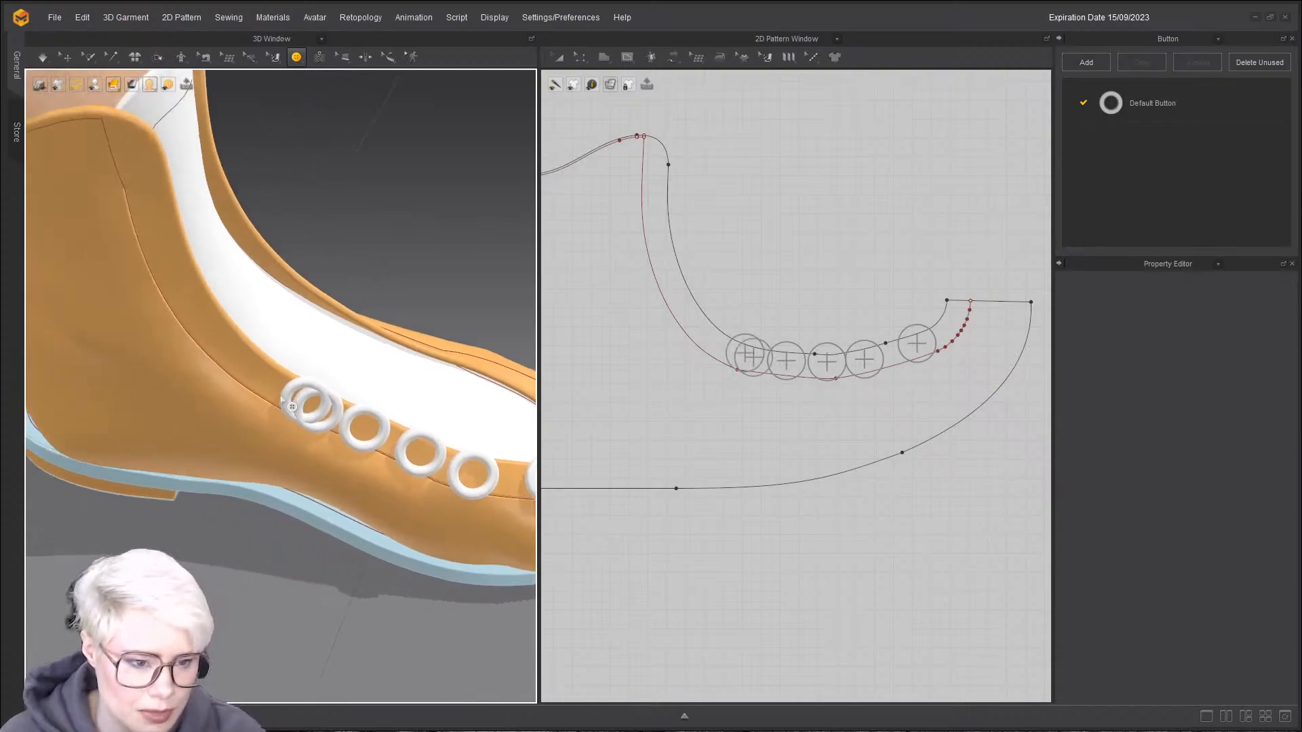
left_click(215, 340)
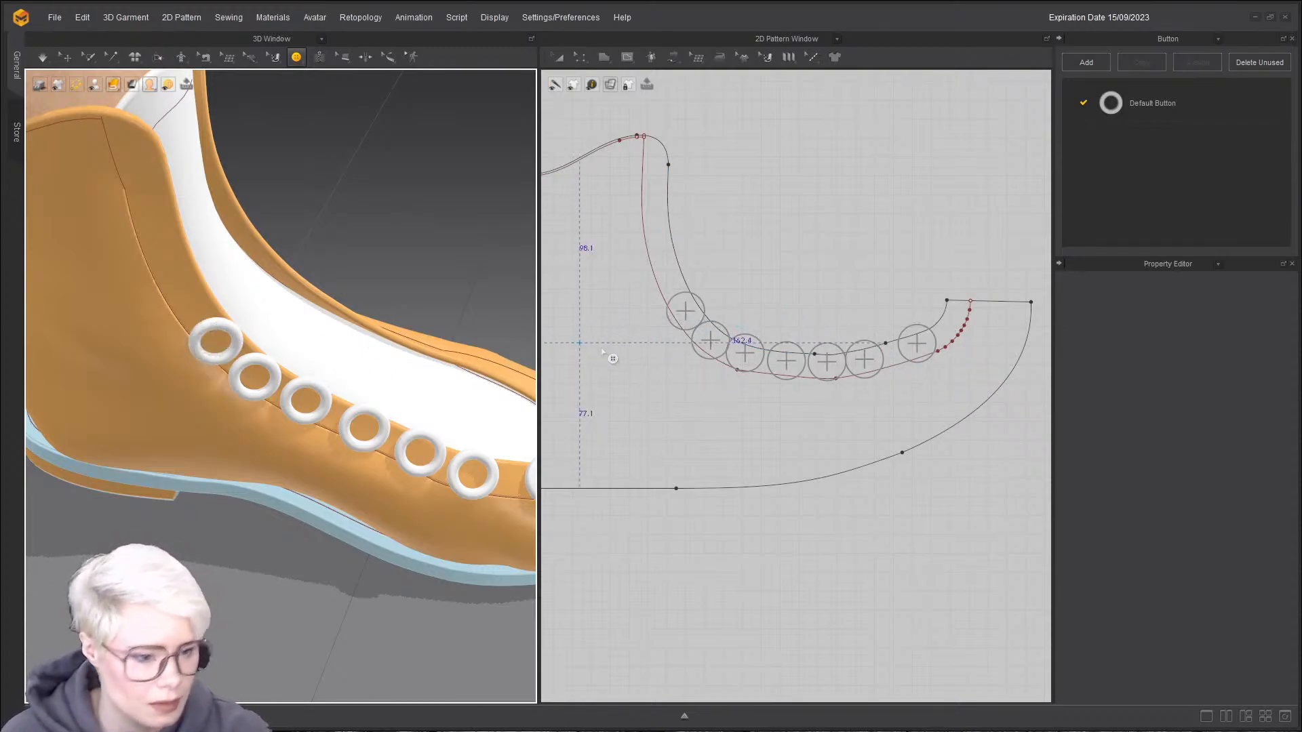
- Shift the second eyelet from the toe slightly toward the toe within the front band
left_click(298, 58)
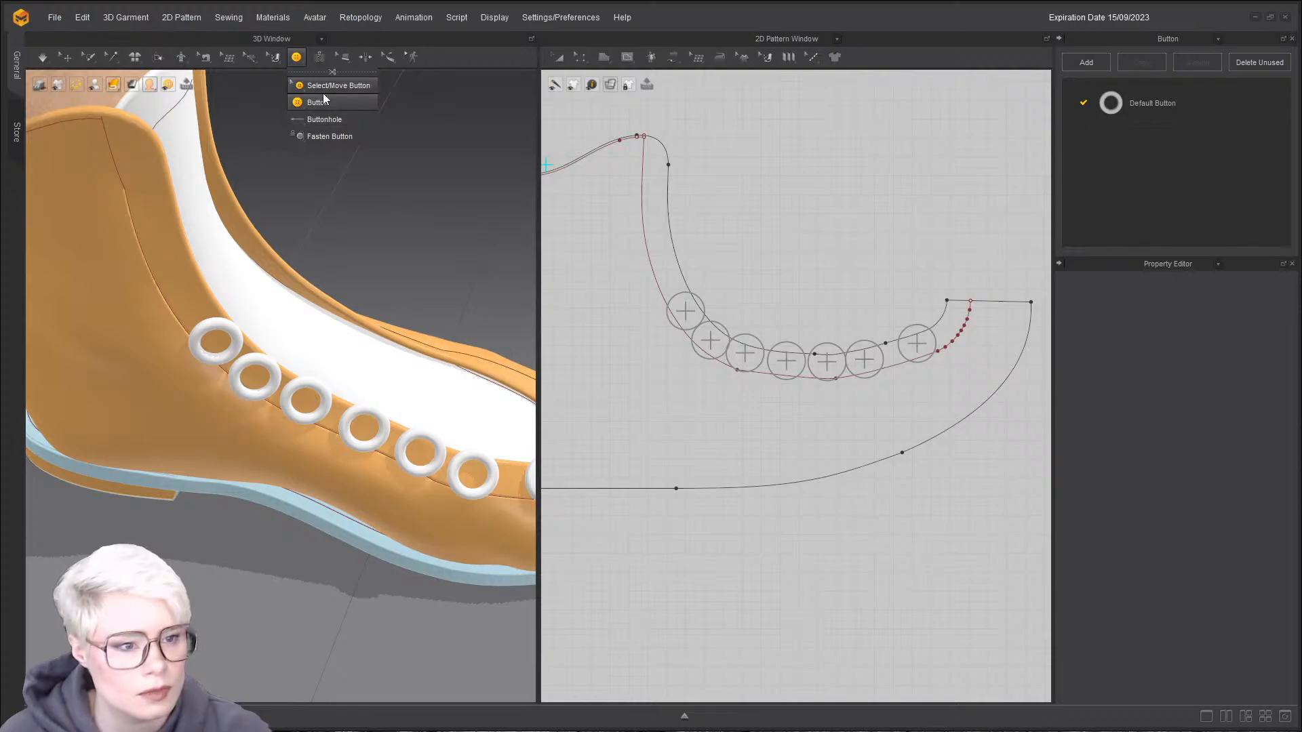
left_click(334, 85)
left_click(871, 360)
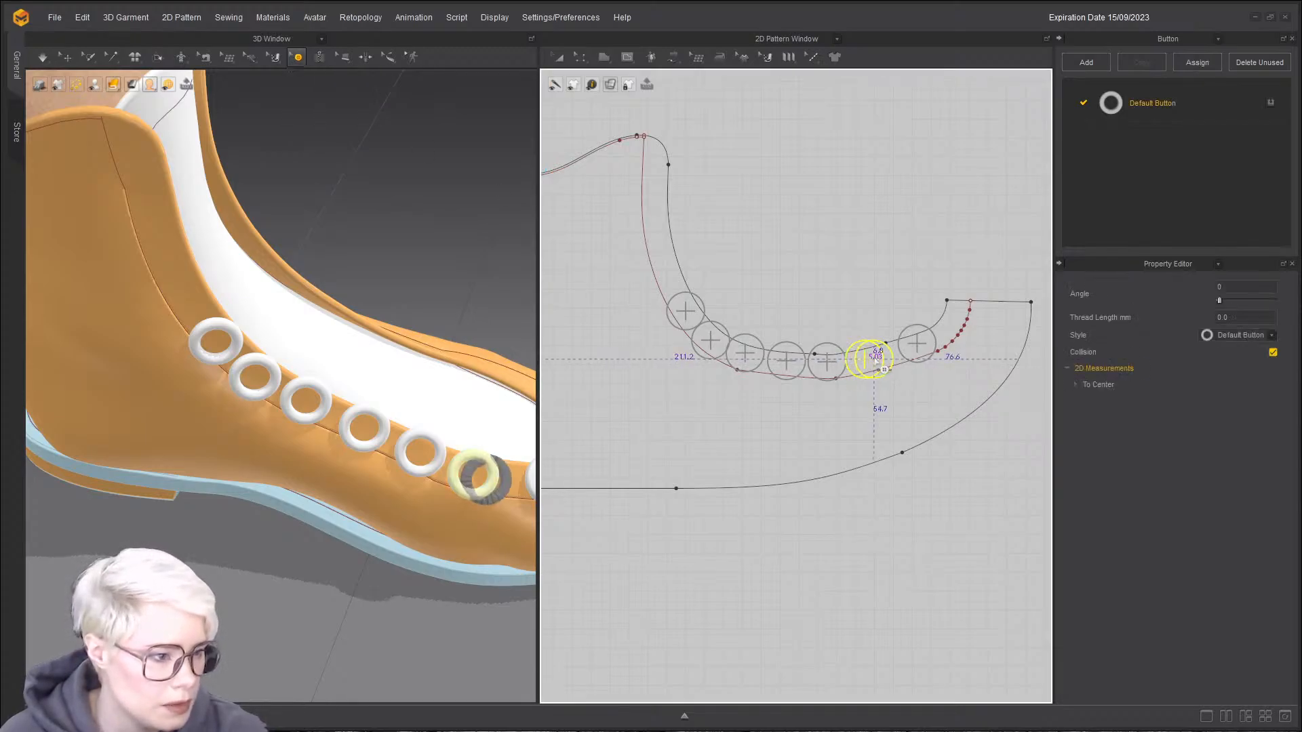
left_click_drag(875, 362, 878, 365)
- Set the Default Button style's width to 10 mm
double_click(1147, 103)
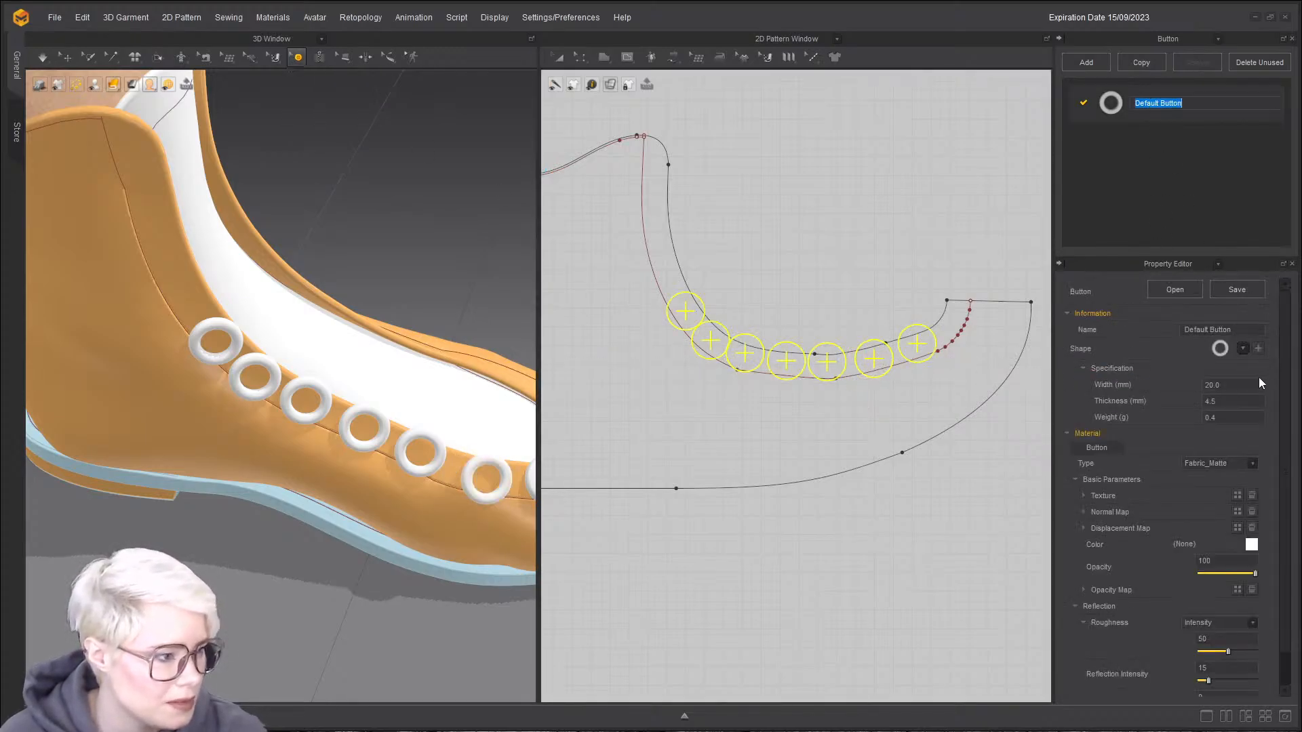
left_click(1234, 385)
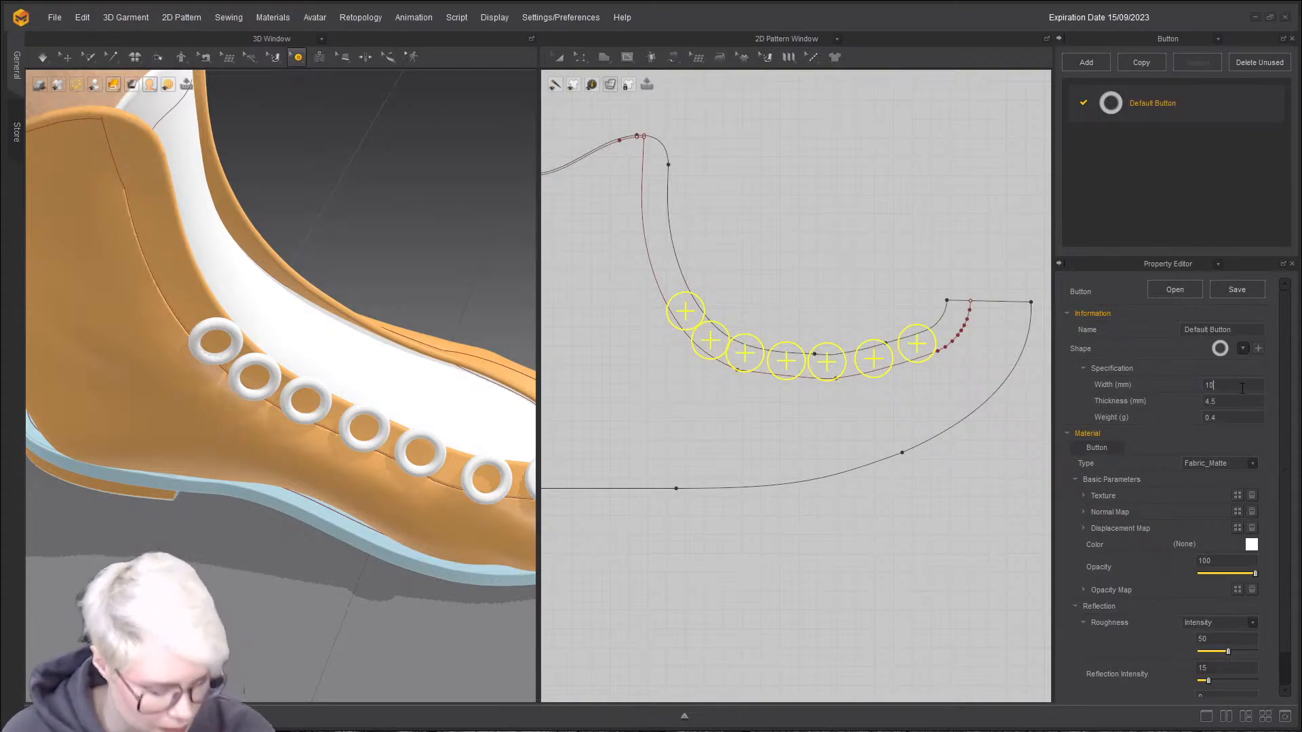
type("10")
key("Return")
- Reposition the eyelets closer together so they are evenly spaced along the first side piece's front band
right_click_drag(336, 337, 270, 355)
left_click(832, 364)
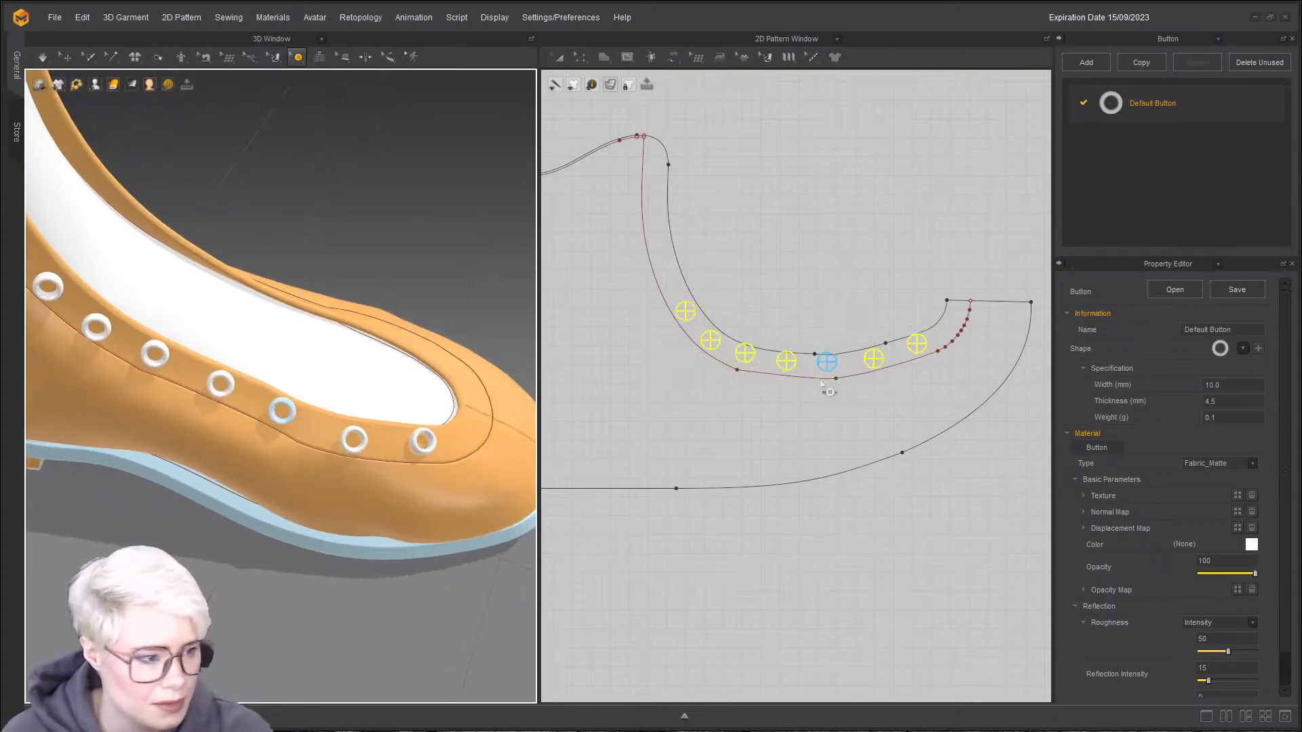
left_click_drag(842, 370, 758, 360)
left_click_drag(689, 314, 728, 351)
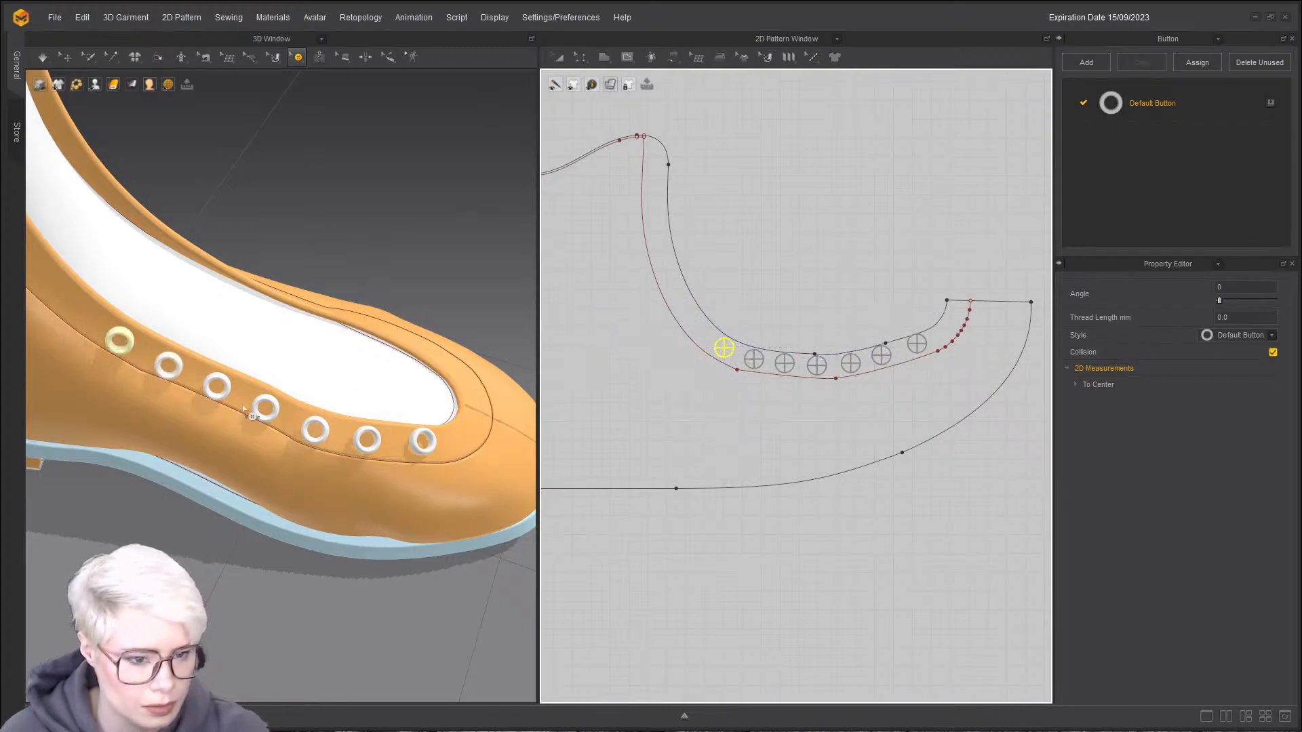
- Add an eighth eyelet at the ankle end of the row on the first side piece
left_click(298, 58)
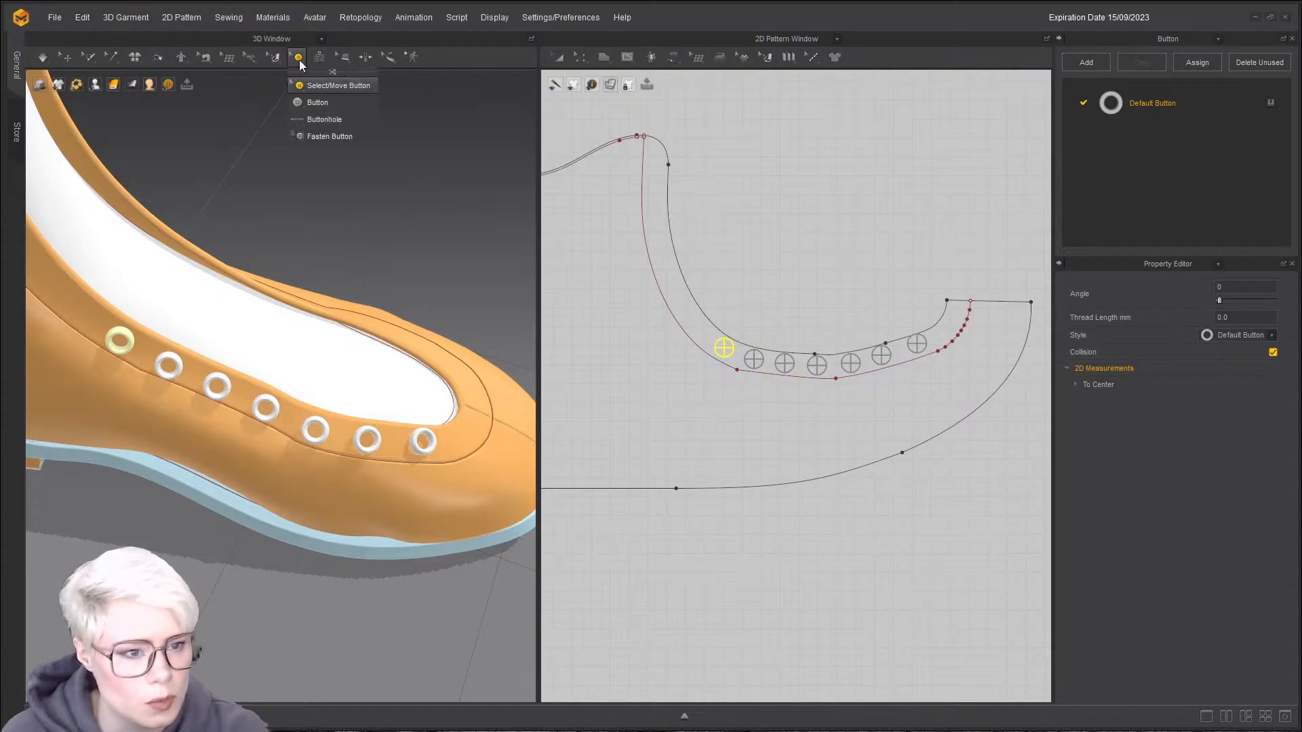
left_click(313, 102)
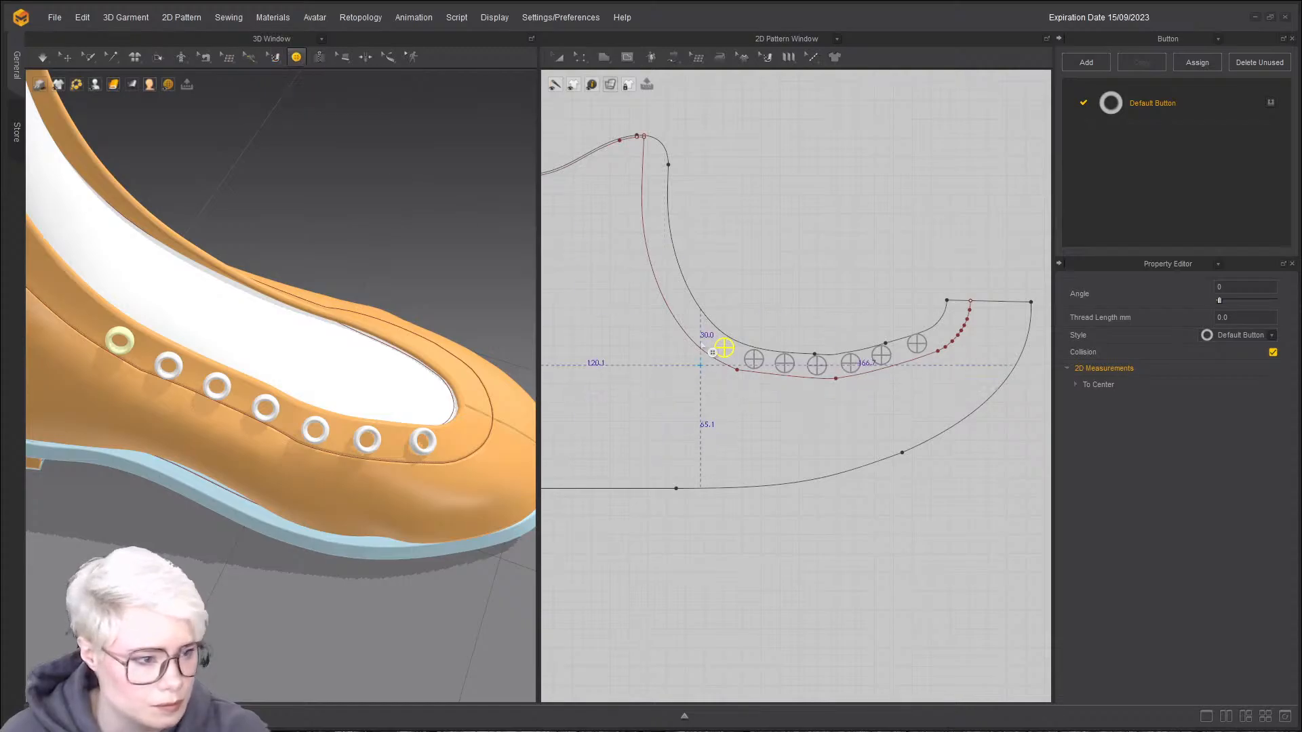
left_click(695, 327)
key("a")
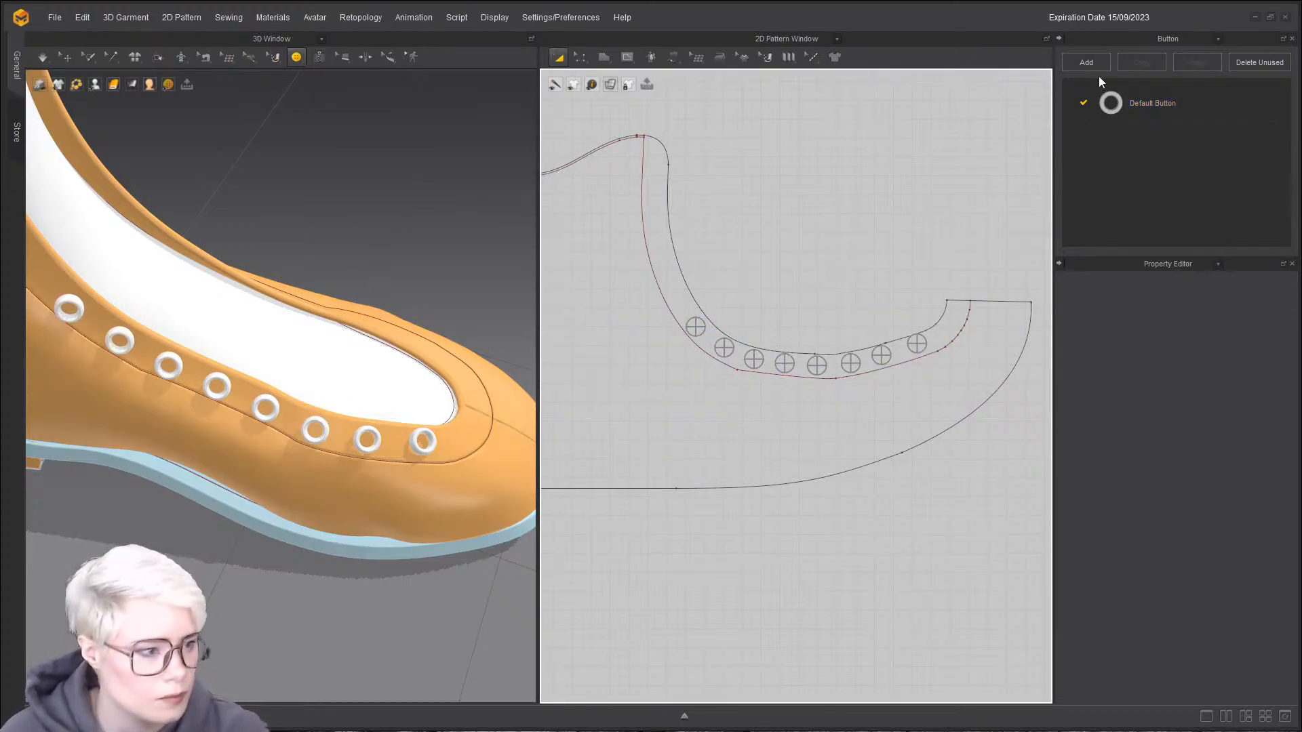
- Set the Default Button style's thickness to 2 mm
double_click(1130, 106)
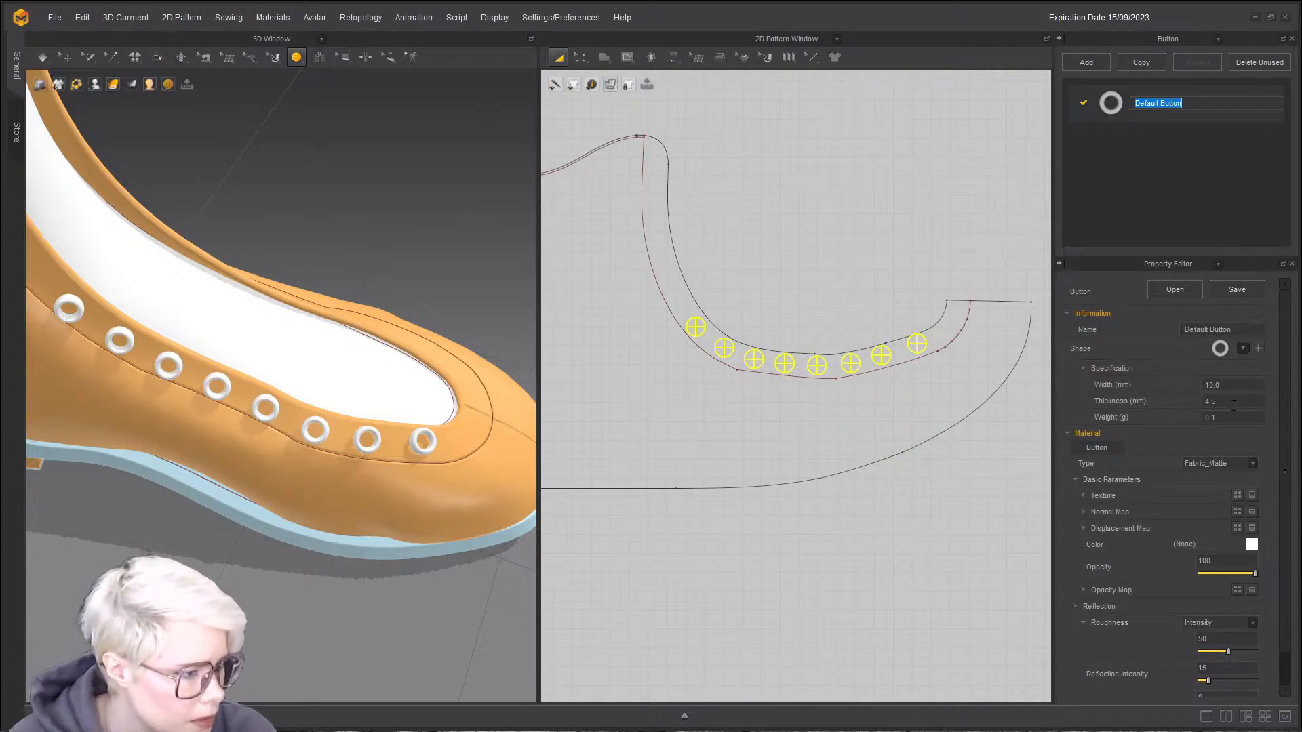
key("Return")
right_click_drag(421, 352, 306, 400)
scroll(803, 299, "up", 3)
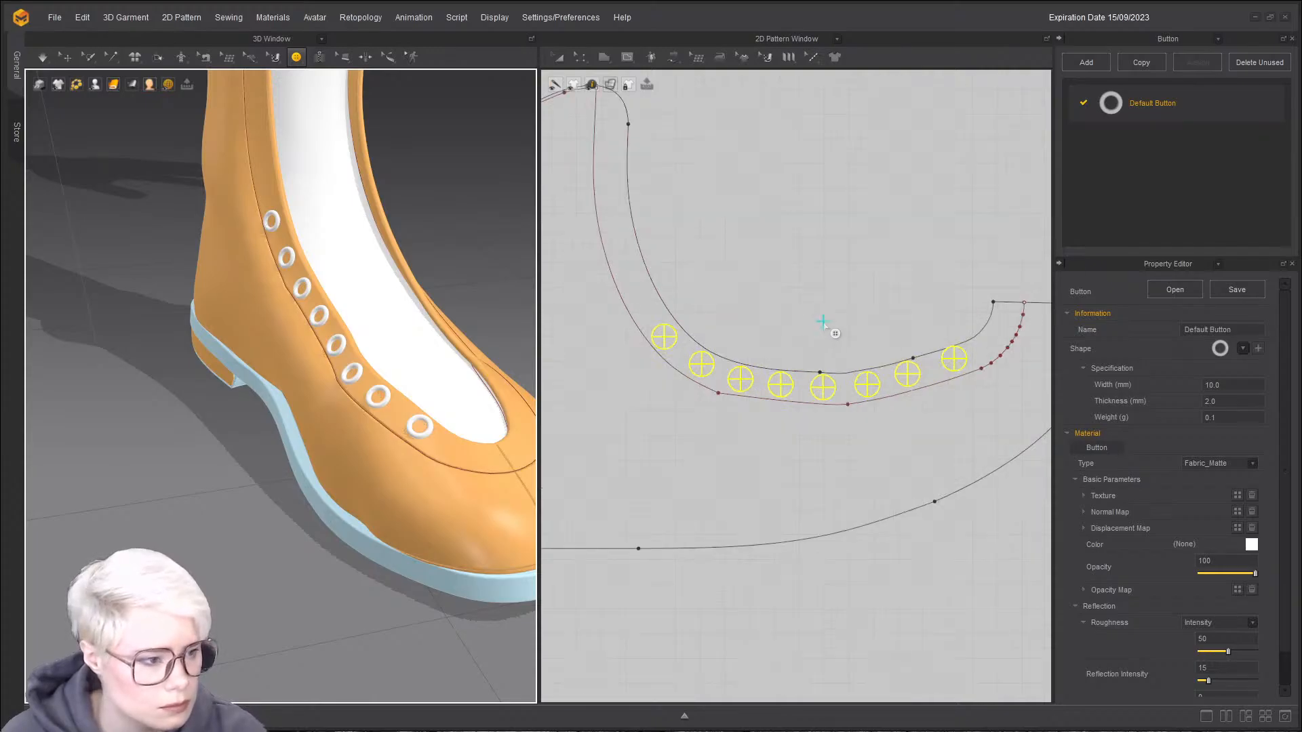
middle_click_drag(819, 329, 764, 307)
scroll(762, 311, "down", 2)
left_click_drag(555, 257, 909, 401)
left_click(856, 361)
left_click_drag(359, 17, 343, 21)
left_click(281, 59)
left_click(1239, 23)
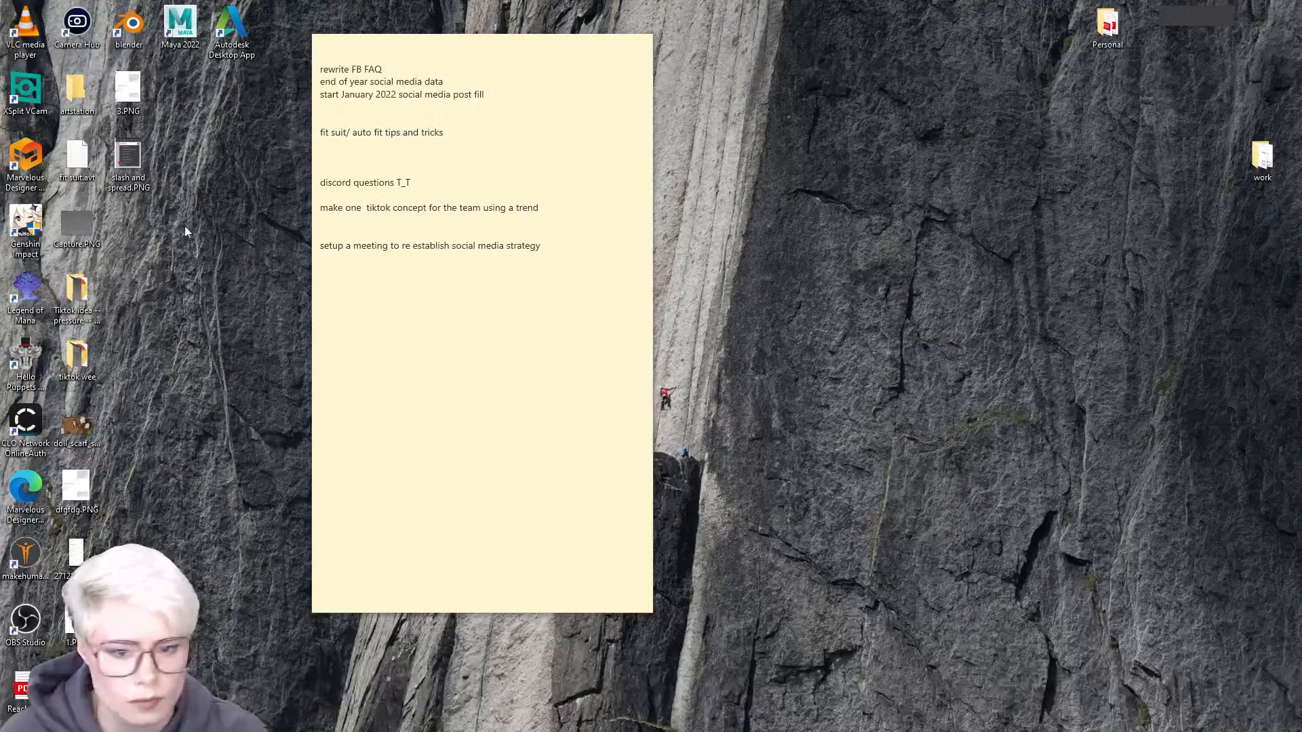
left_click_drag(2, 58, 1121, 78)
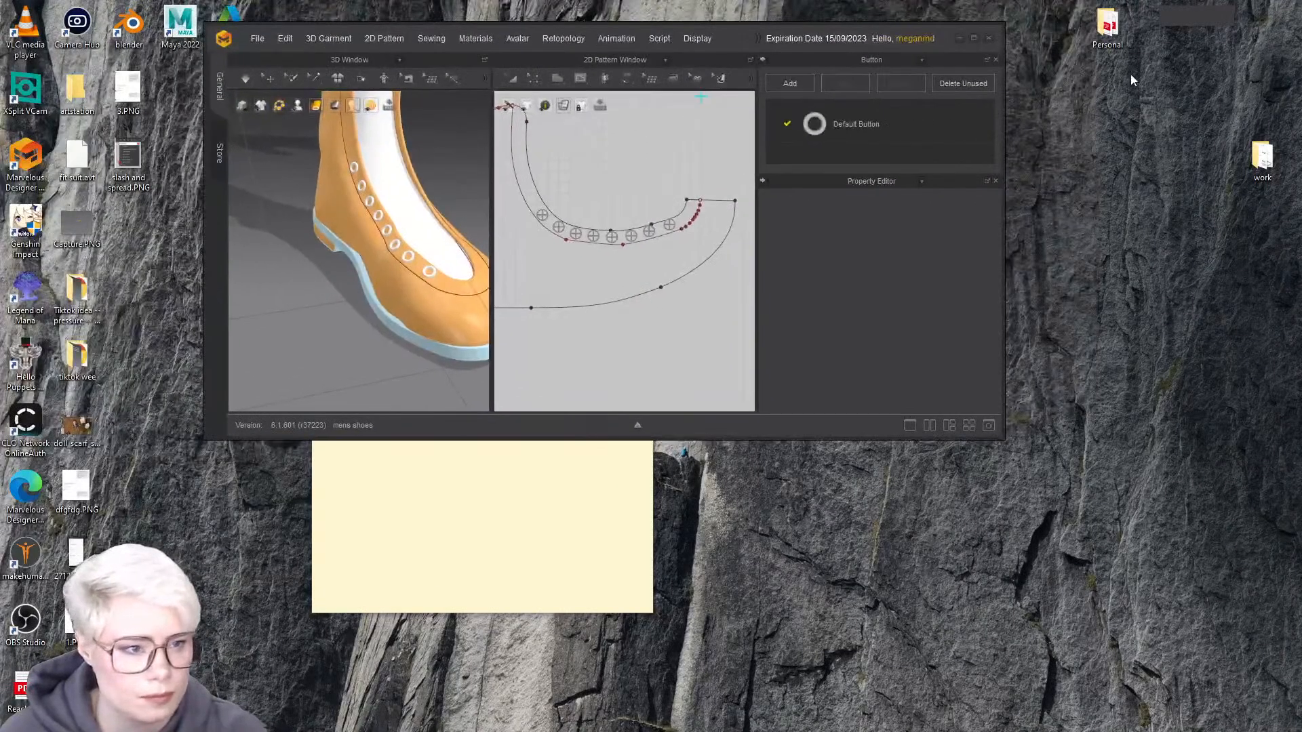
left_click(974, 38)
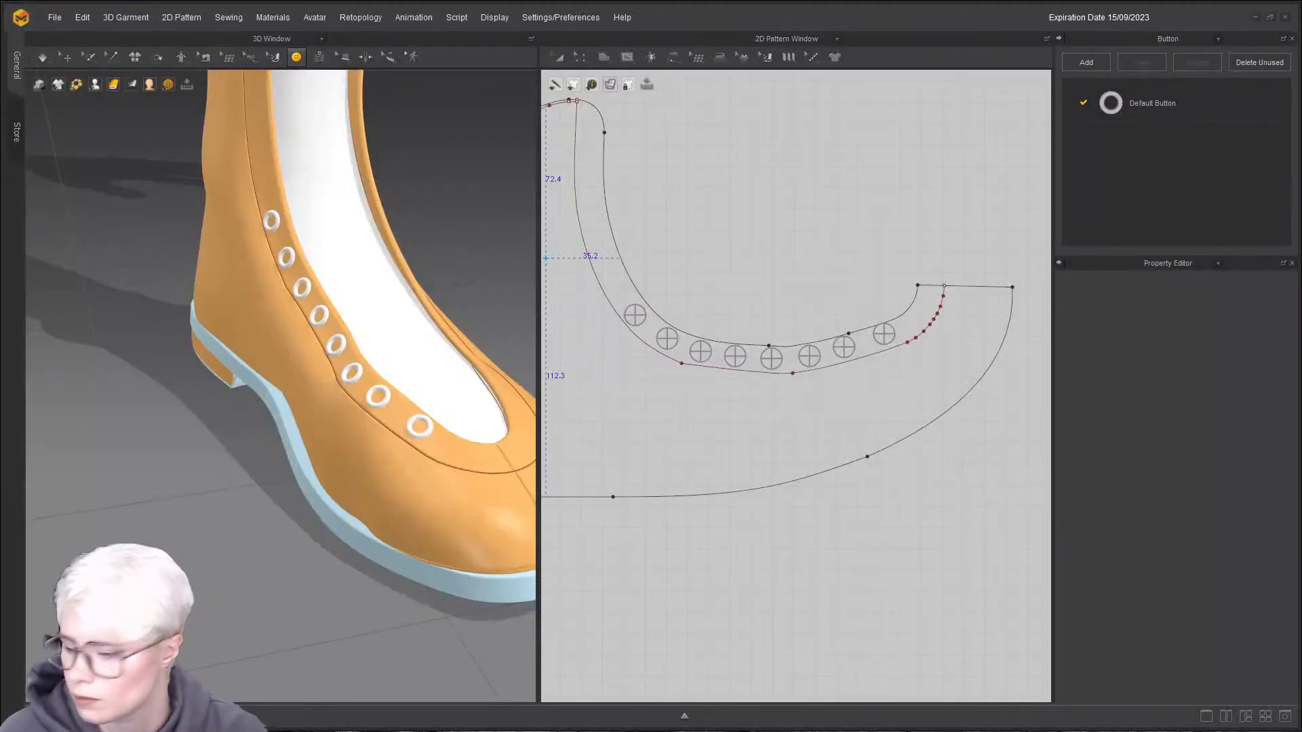
scroll(882, 299, "down", 1)
middle_click_drag(848, 298, 779, 317)
scroll(793, 292, "up", 3)
right_click_drag(448, 333, 339, 337)
scroll(709, 359, "down", 3)
middle_click_drag(705, 360, 823, 349)
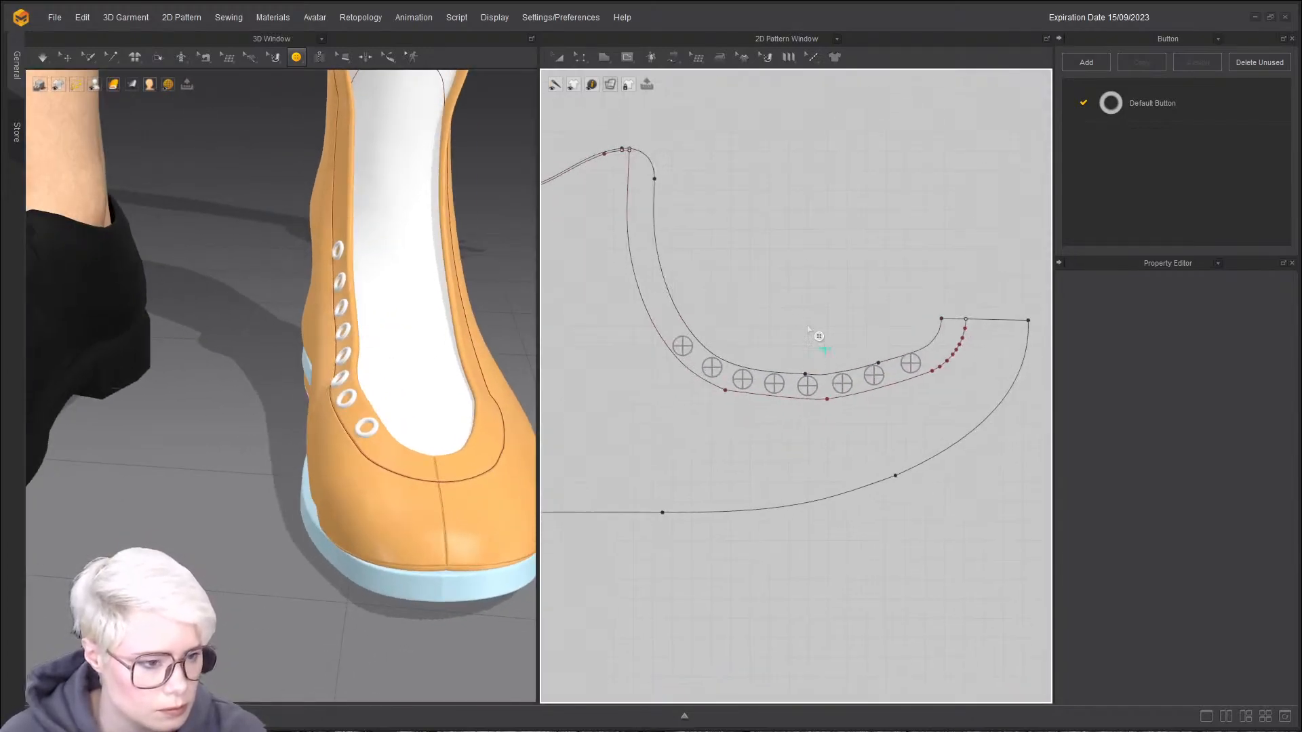
- Select all eight eyelets on the first side piece and copy them
left_click(299, 59)
left_click(314, 87)
left_click_drag(602, 276, 946, 449)
right_click(910, 367)
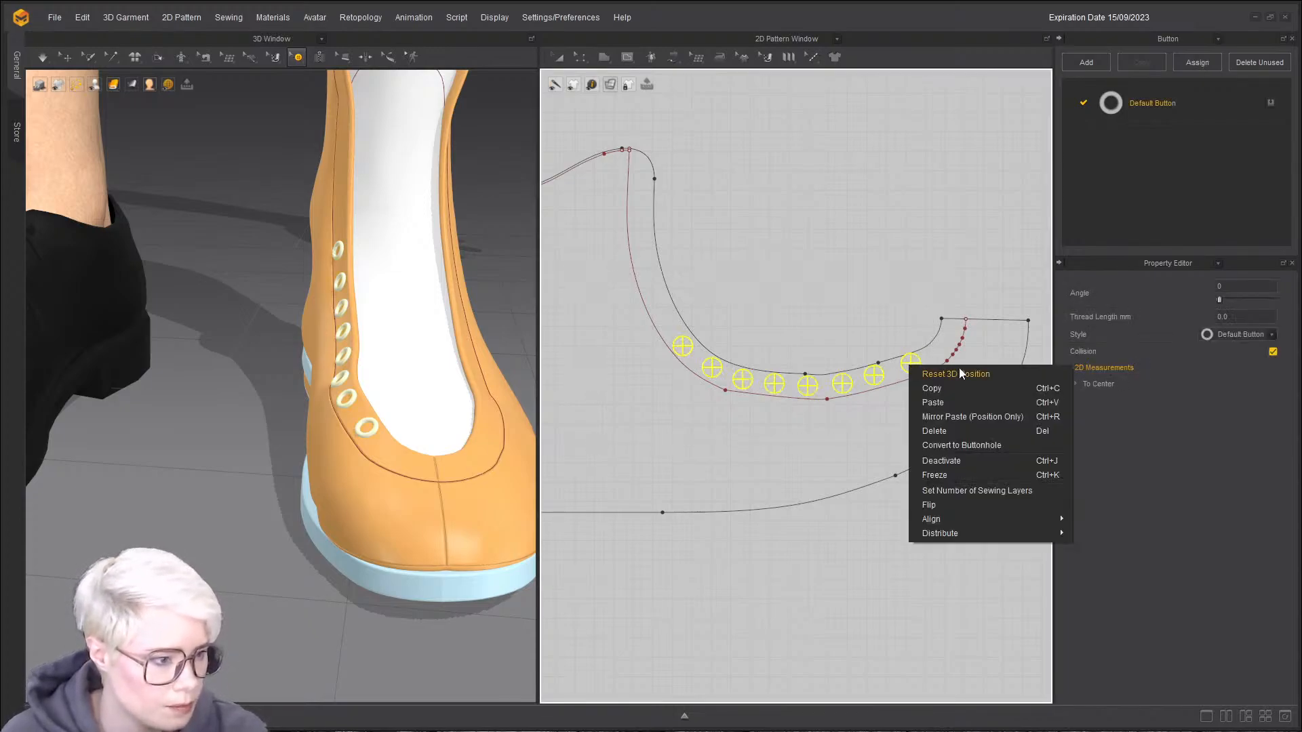
left_click(986, 392)
- Mirror-paste the copied eyelets along the front band of the second side piece, matching the first row's placement
scroll(880, 375, "down", 5)
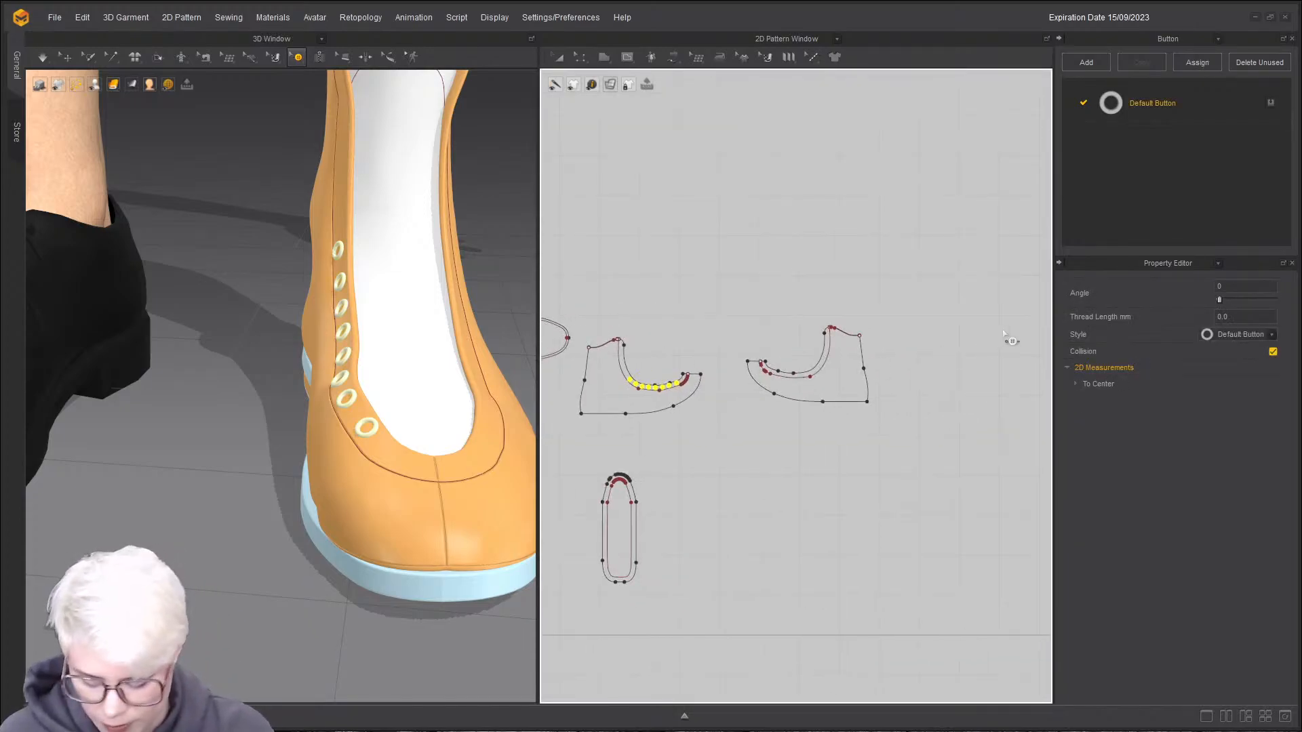
scroll(1001, 332, "up", 3)
key("ctrl+r")
scroll(604, 375, "up", 5)
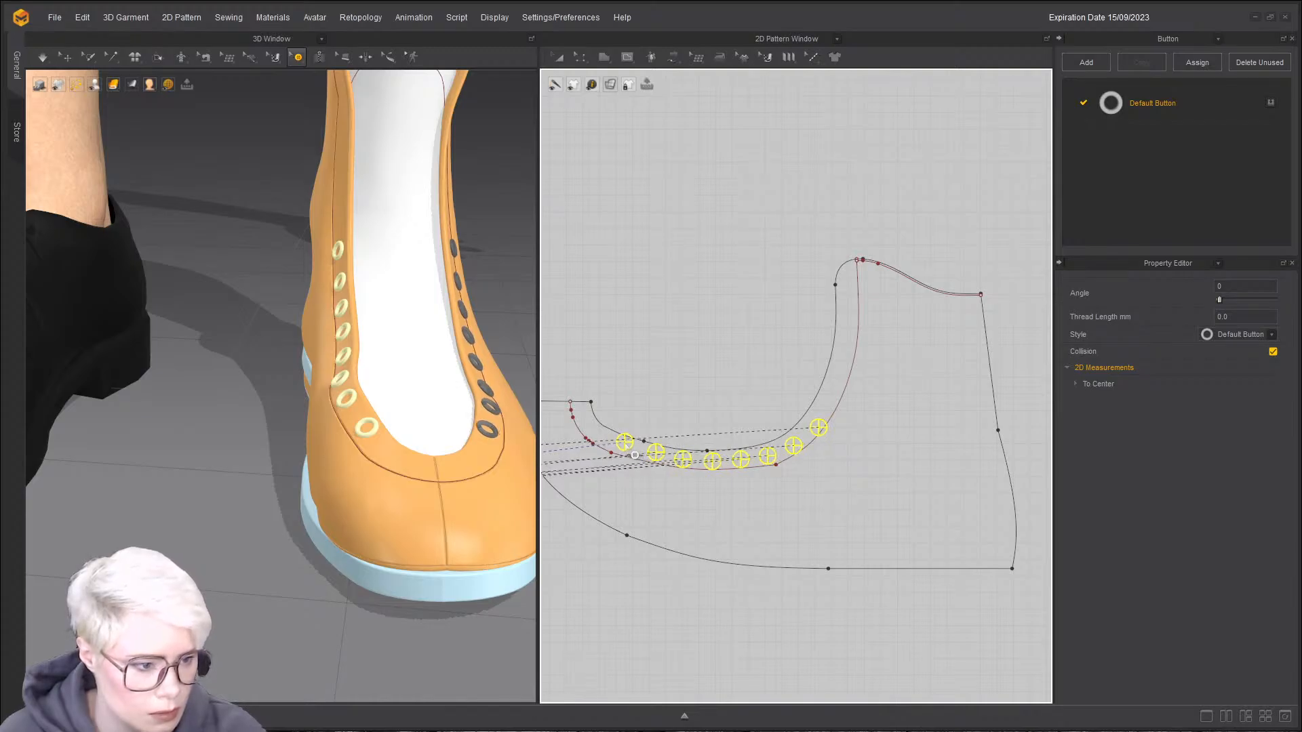
key("Escape")
middle_click_drag(627, 442, 622, 461)
scroll(671, 493, "down", 2)
left_click(672, 493)
right_click(653, 479)
right_click_drag(479, 428, 320, 500)
key("ctrl+r")
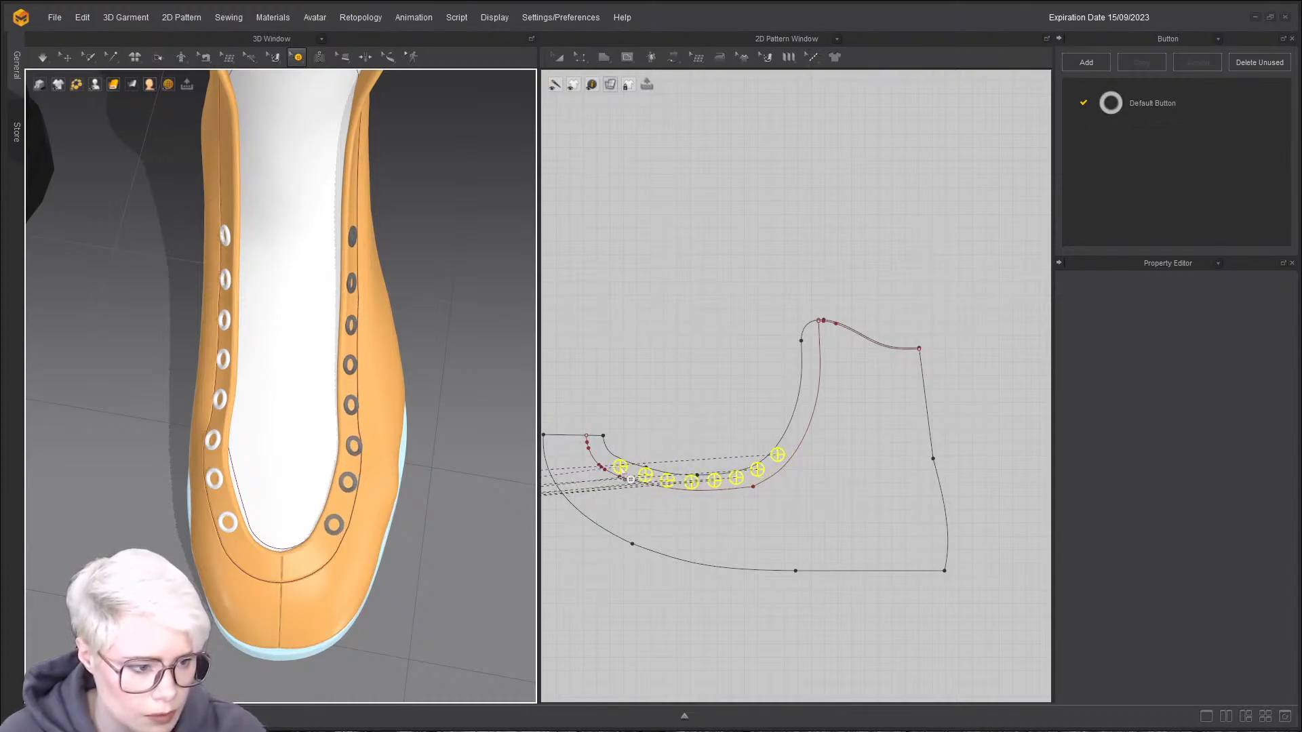
left_click(632, 480)
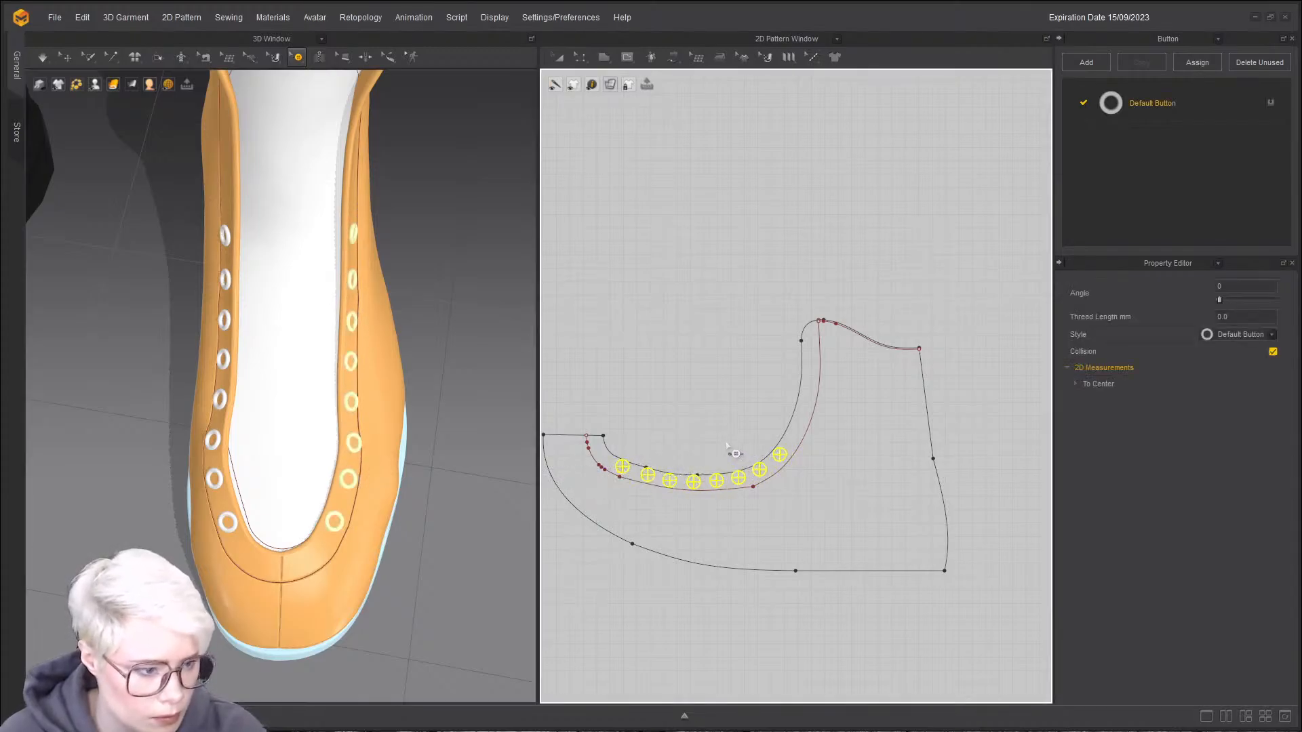
- Nudge the second eyelet from the ankle end of the second side piece to even out the row's spacing
scroll(736, 451, "up", 4)
scroll(662, 439, "up", 3)
middle_click_drag(662, 440, 863, 385)
scroll(767, 417, "down", 2)
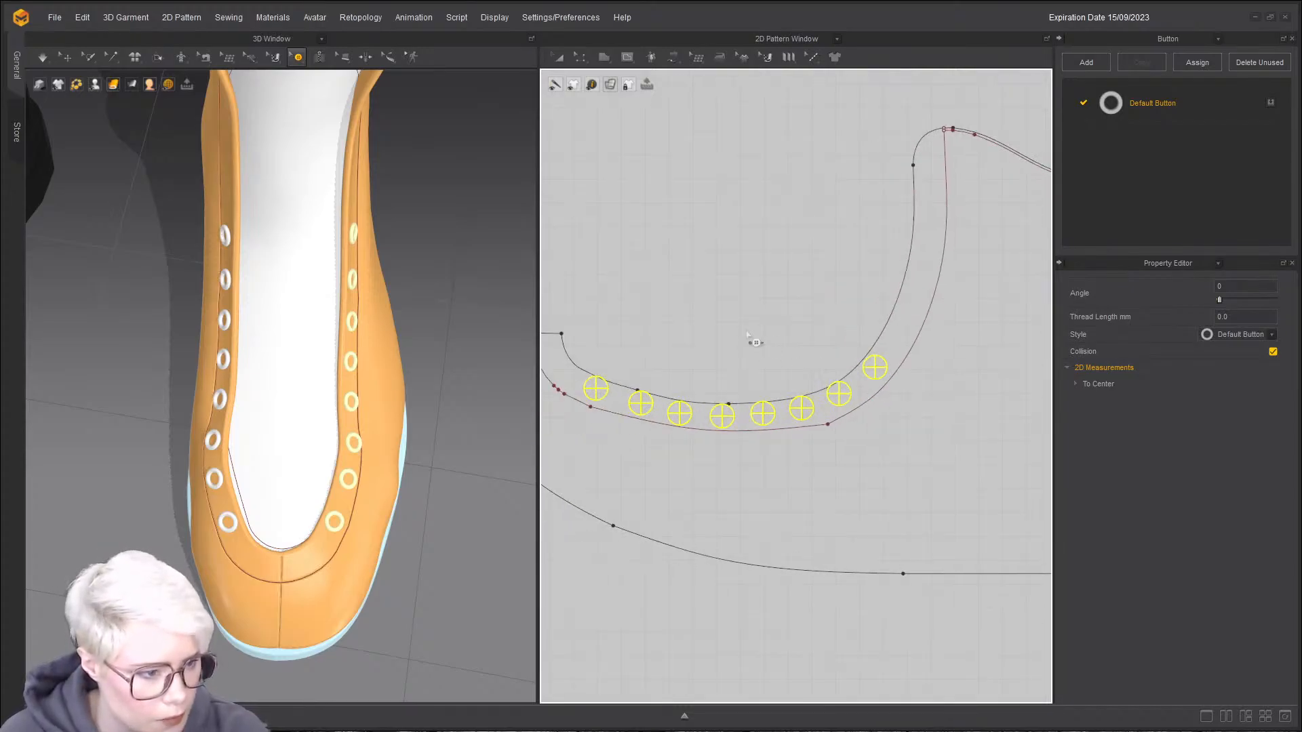
left_click(749, 335)
left_click(847, 396)
left_click_drag(849, 397, 853, 400)
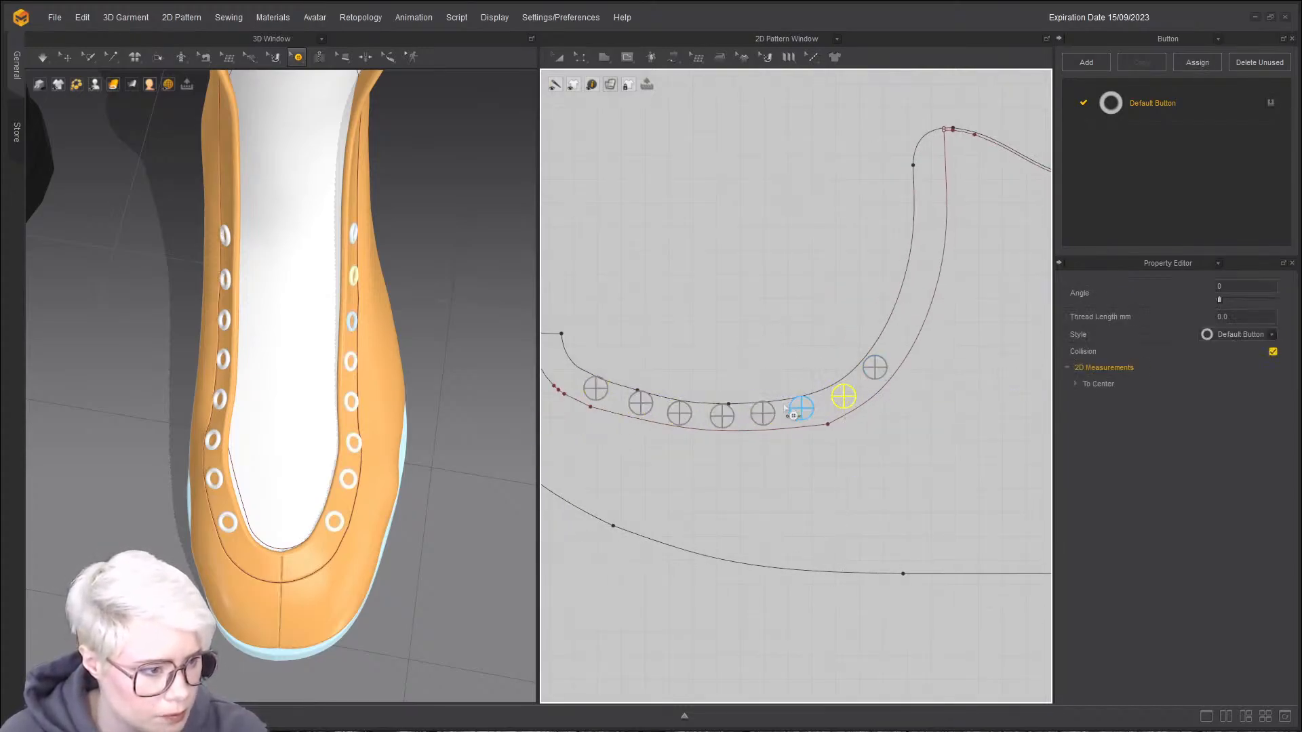
left_click(763, 414)
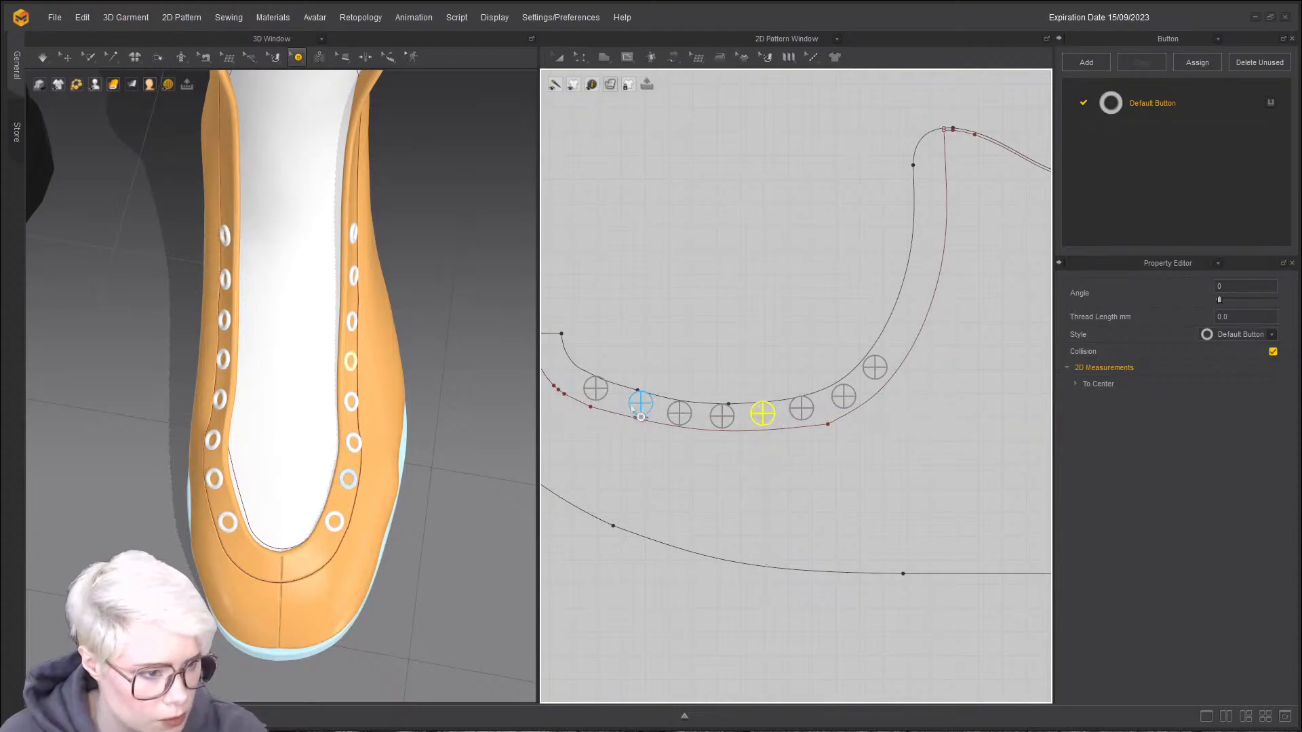
right_click_drag(339, 410, 180, 354)
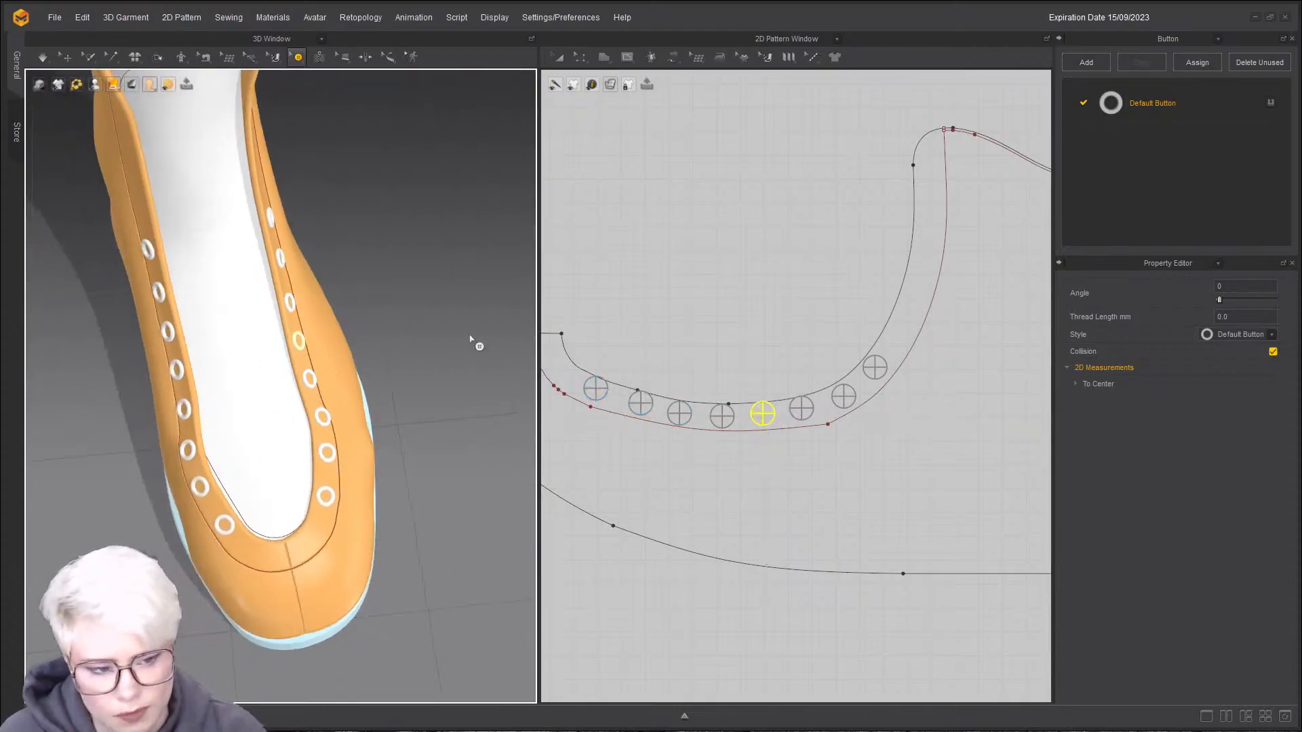
right_click_drag(337, 418, 393, 400)
- Draw an internal ellipse inside the toe-end eyelet on the second side piece
scroll(648, 305, "up", 3)
middle_click_drag(647, 304, 751, 263)
scroll(738, 325, "down", 6)
scroll(753, 268, "up", 5)
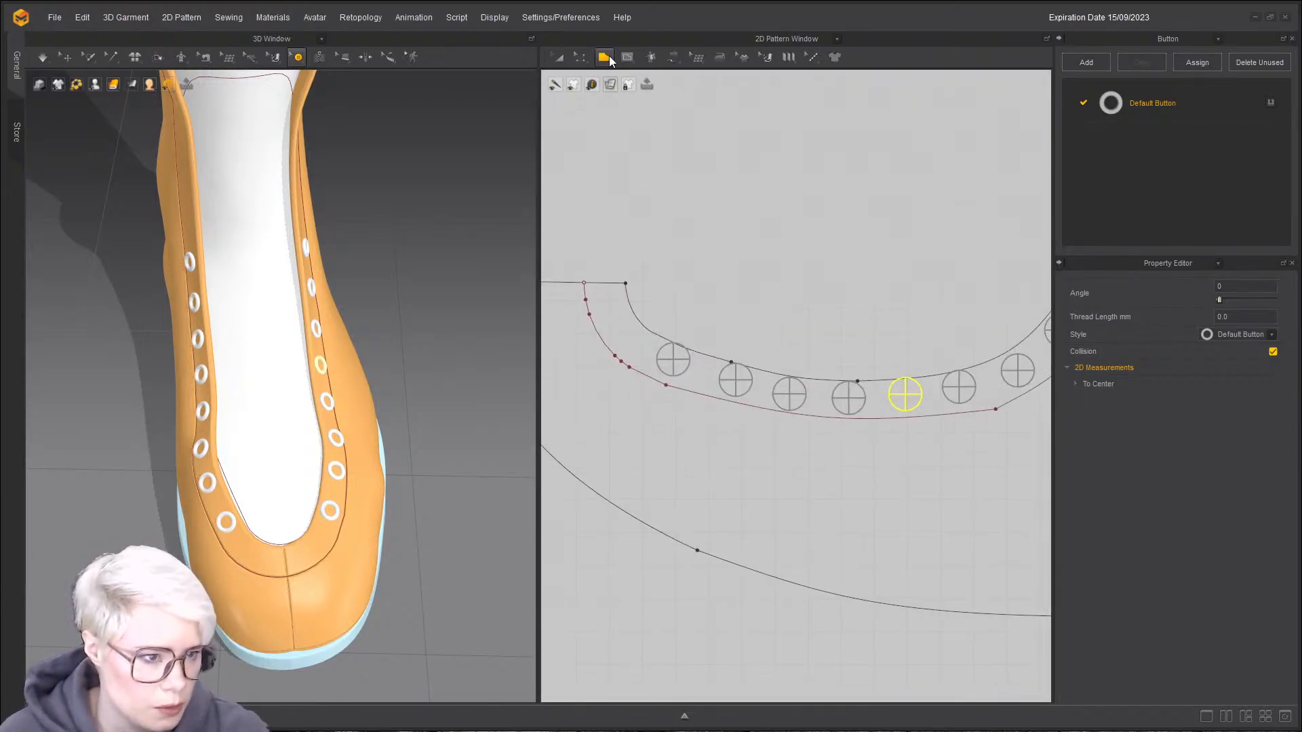
left_click(630, 56)
left_click(649, 119)
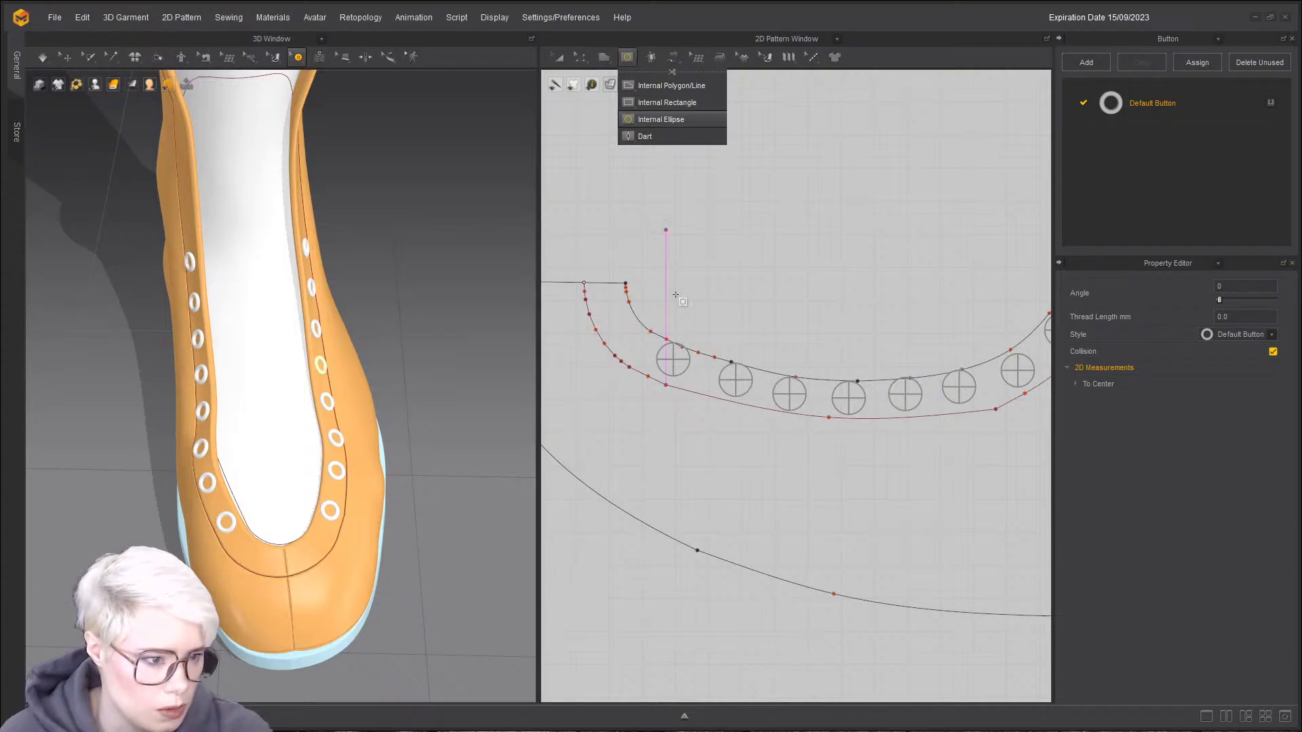
scroll(692, 332, "up", 3)
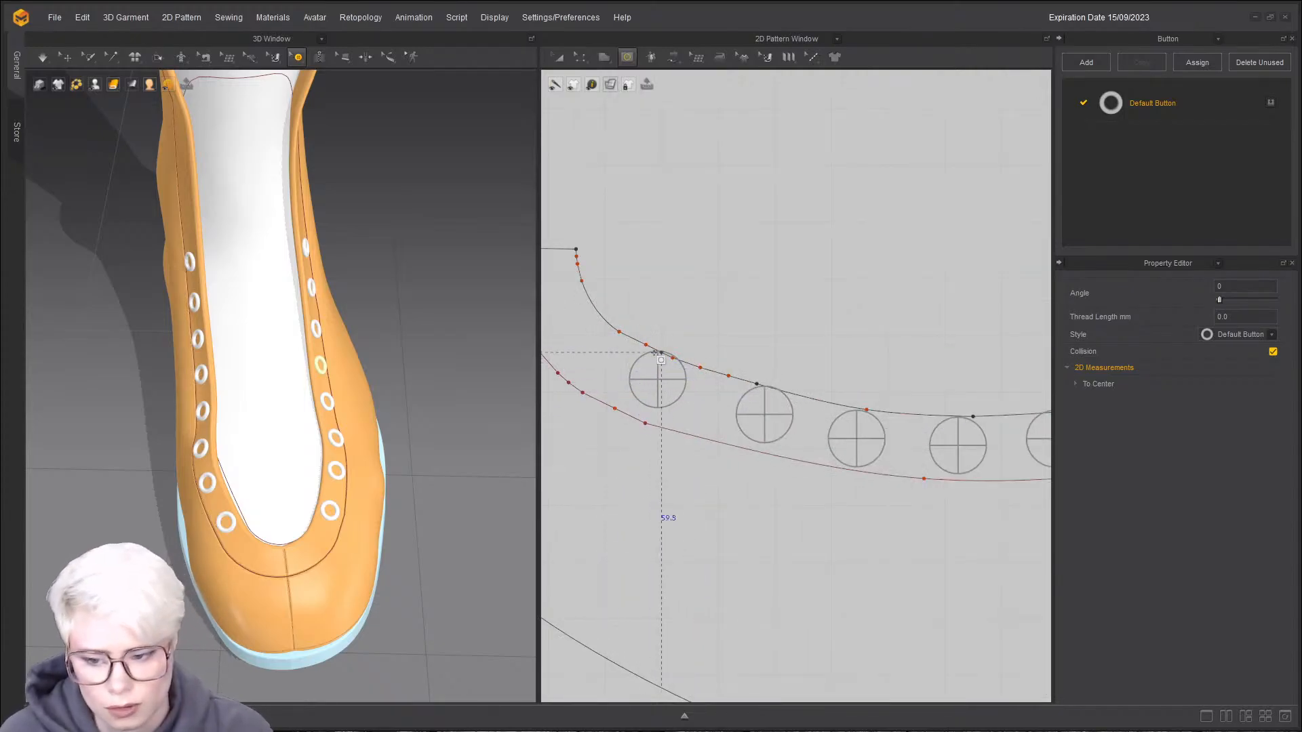
left_click_drag(660, 382, 718, 373)
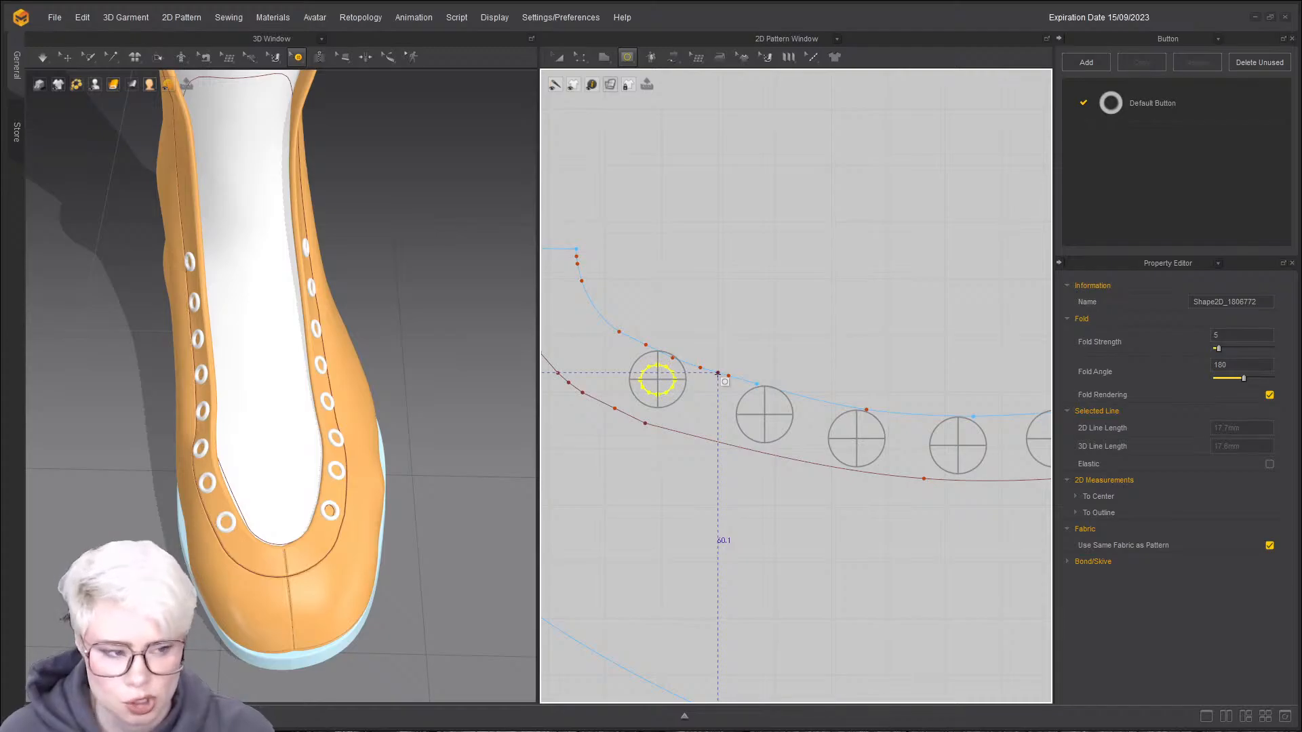
key("z")
scroll(678, 392, "up", 2)
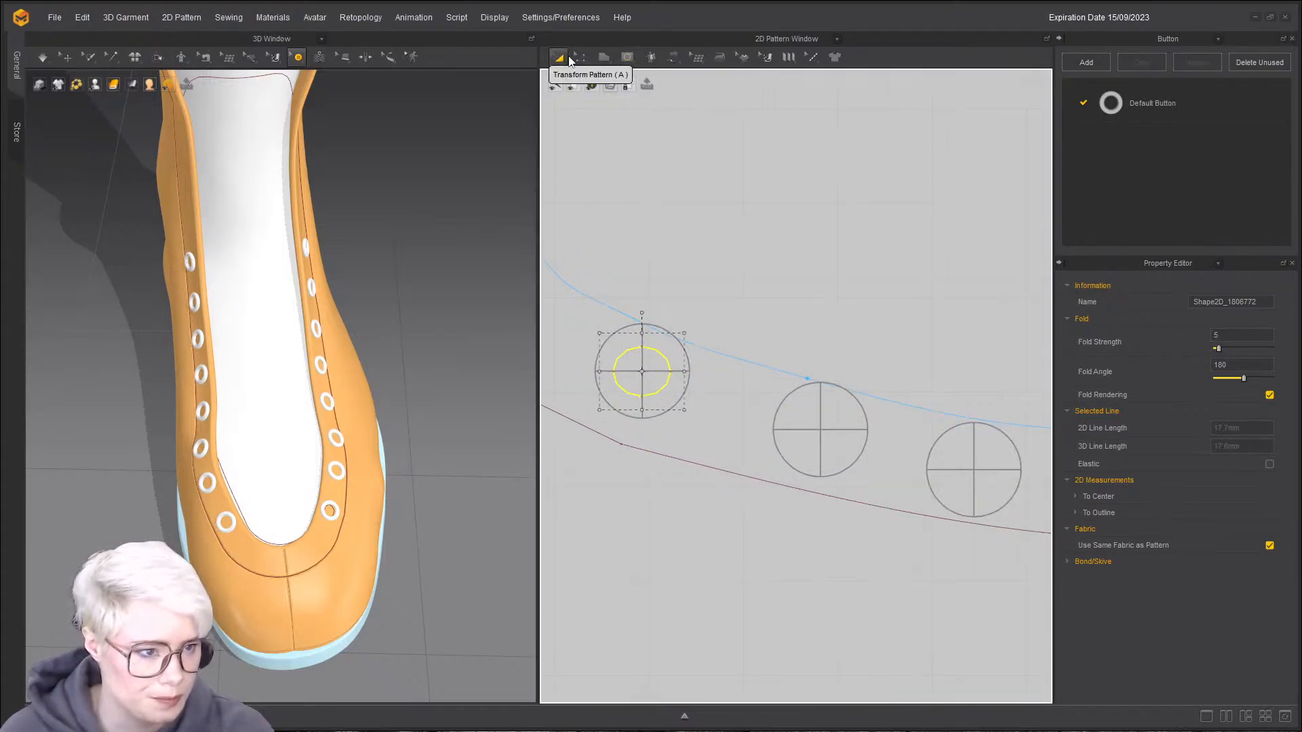
- Scale and move the internal ellipse to fit the outline of the toe-end eyelet on the second side piece
left_click(627, 380)
left_click(622, 358)
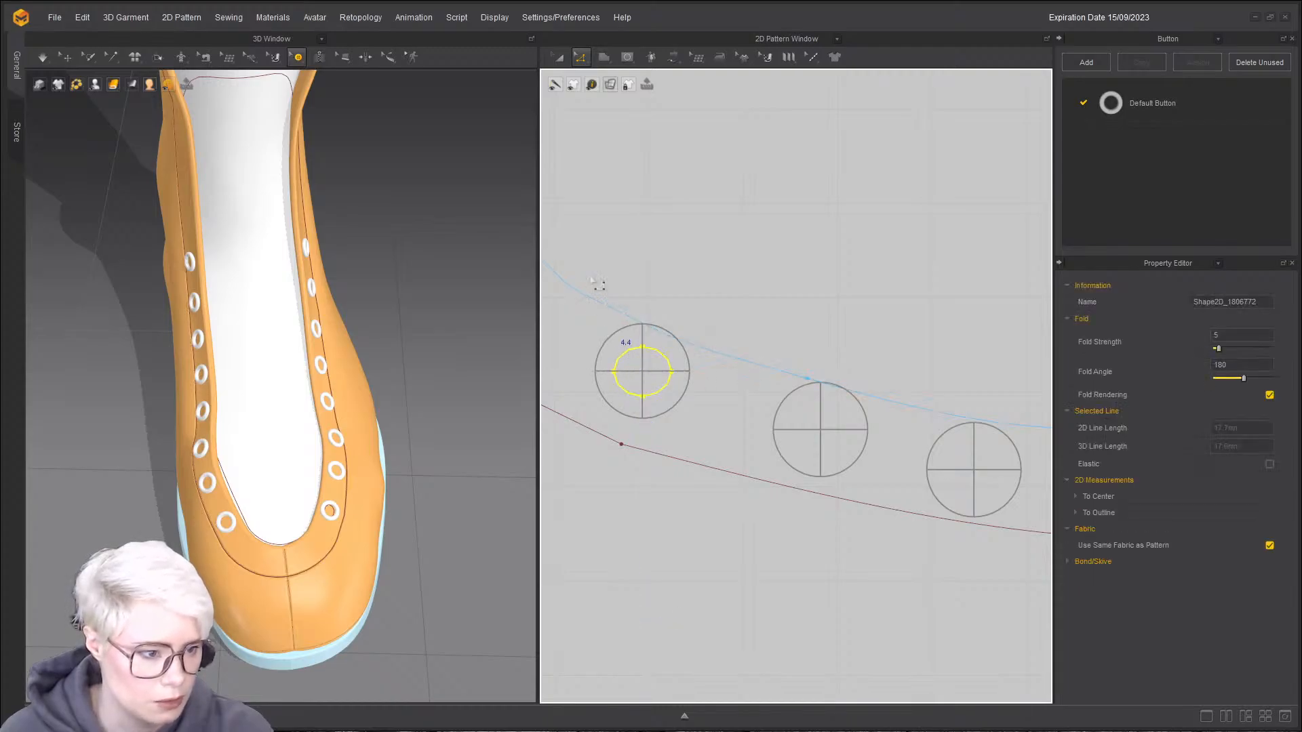
left_click(561, 58)
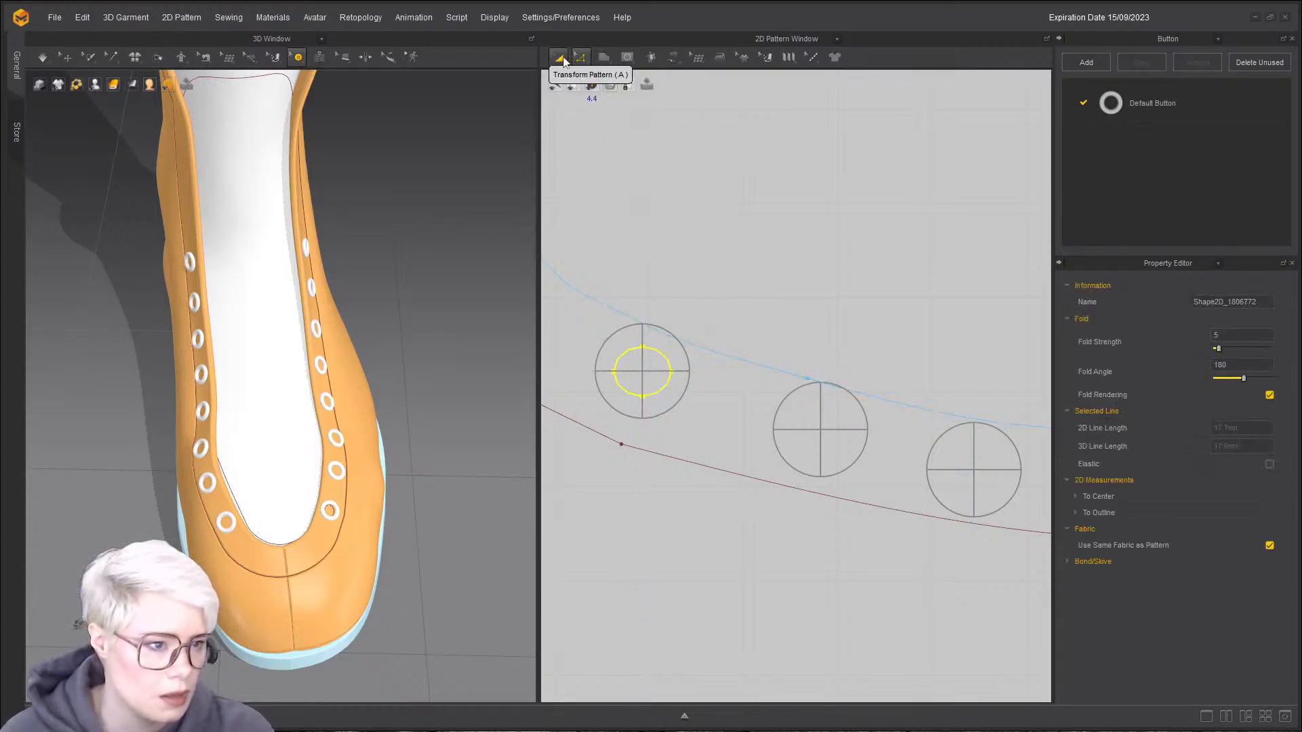
left_click(613, 337)
mouse_move(613, 337)
left_mouse_down()
mouse_move(566, 288)
mouse_move(619, 350)
left_mouse_up()
left_click(642, 402)
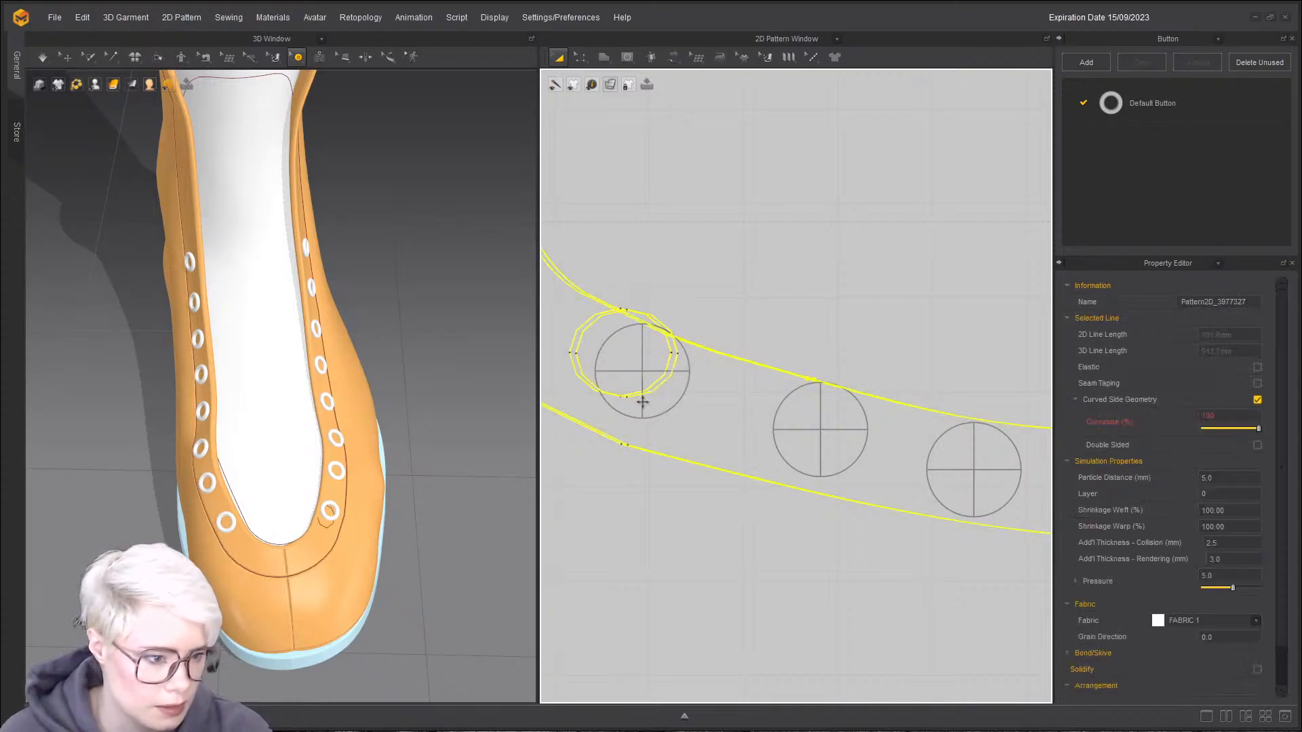
left_click(629, 397)
left_click_drag(630, 397, 652, 414)
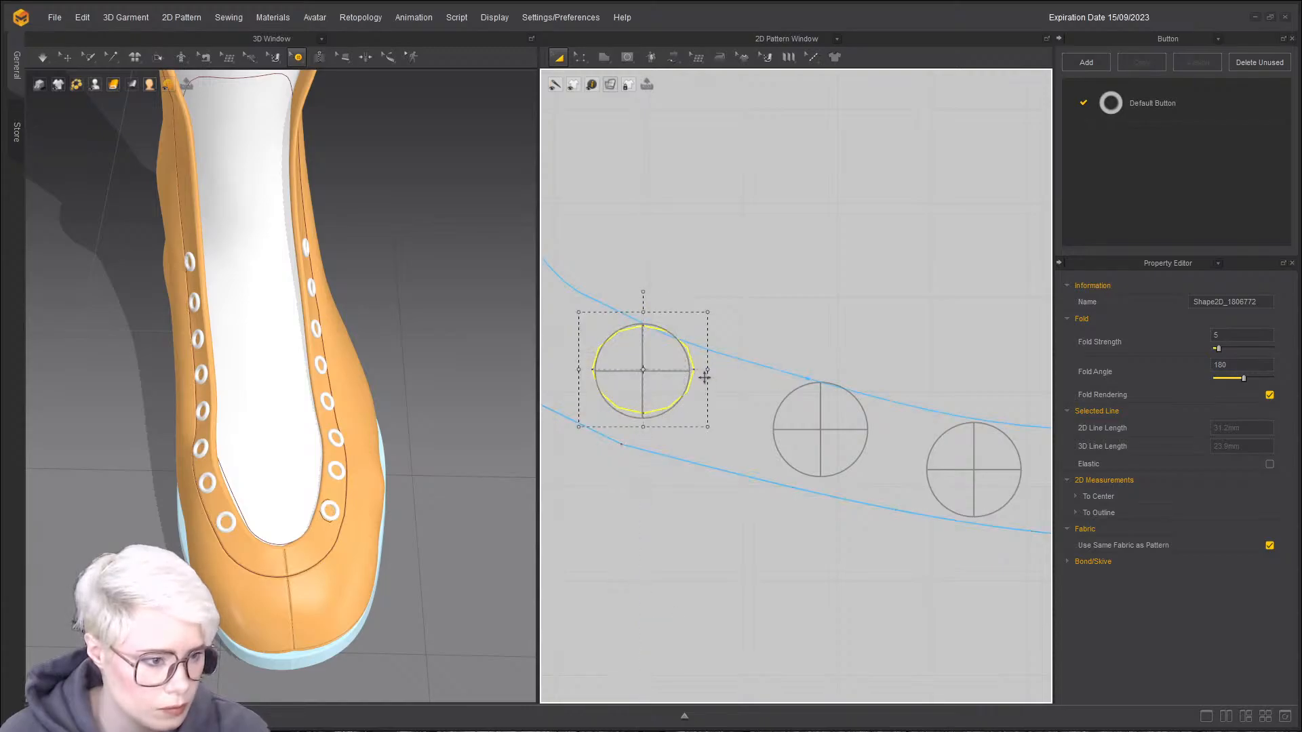
left_click_drag(697, 370, 698, 371)
left_click_drag(588, 371, 622, 367)
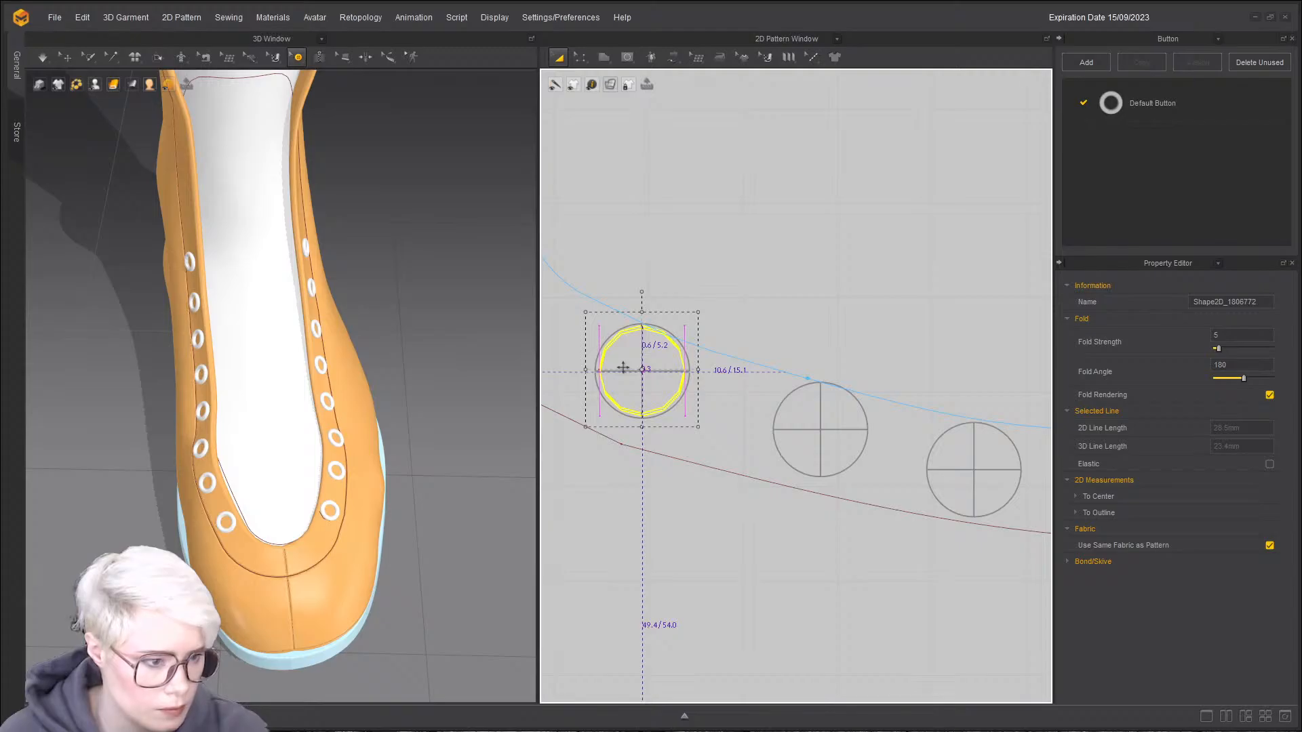
- Try to duplicate the fitted ellipse for the other eyelets, and delete it
key("ctrl+c")
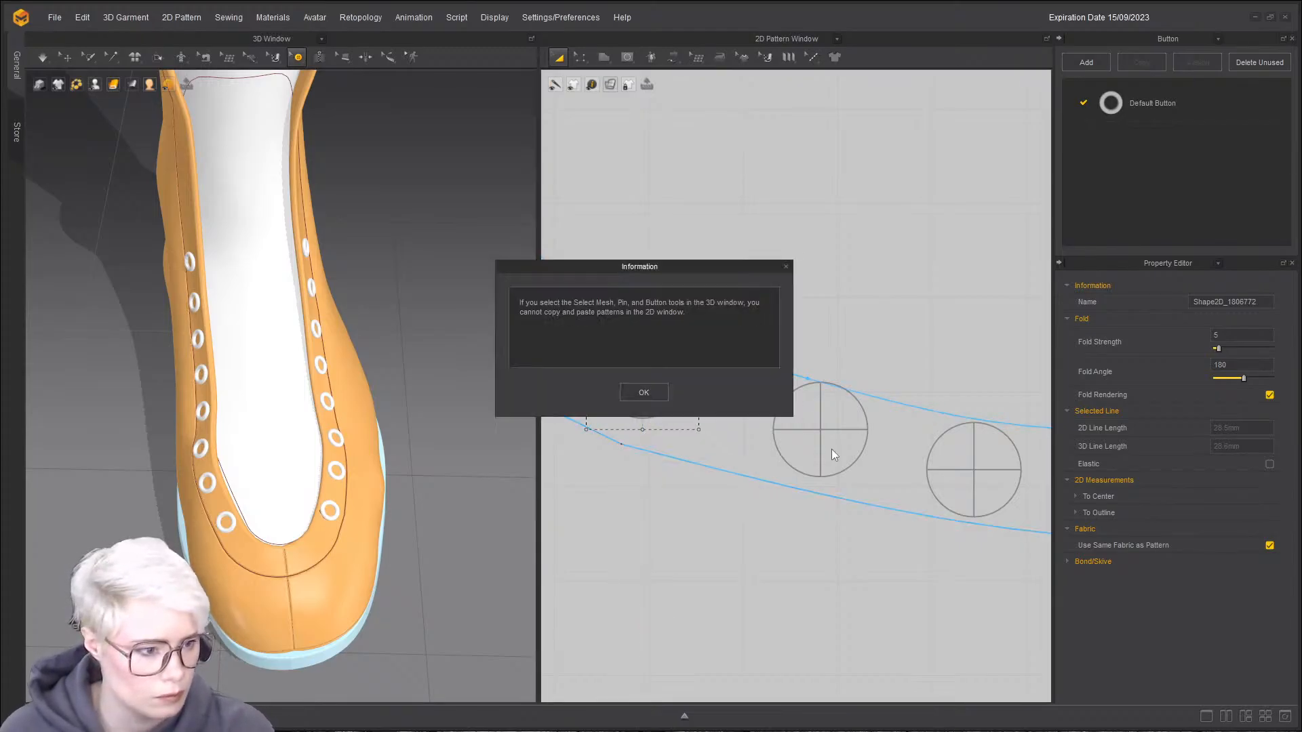
left_click(647, 391)
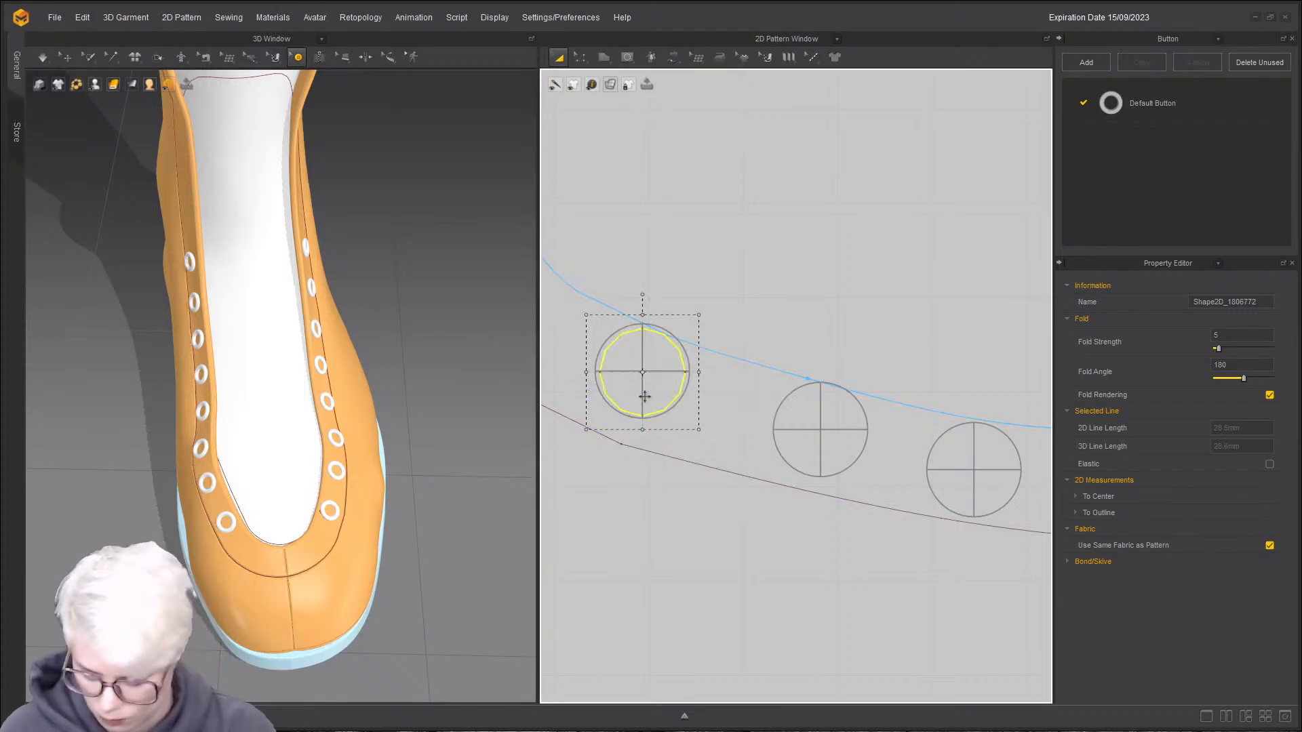
key("ctrl+v")
left_click(645, 392)
left_click(676, 360)
left_click_drag(677, 360, 862, 290)
left_click_drag(765, 306, 641, 365)
left_click(916, 358)
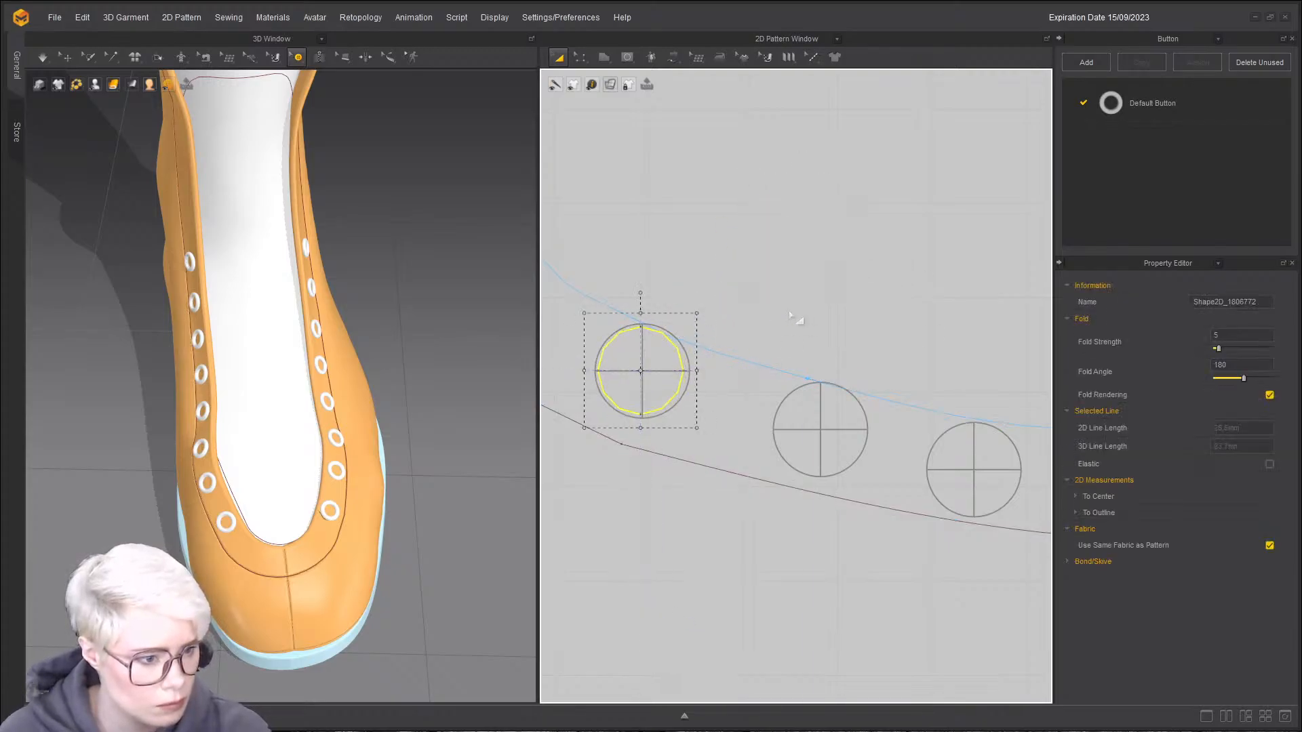
left_click(575, 180)
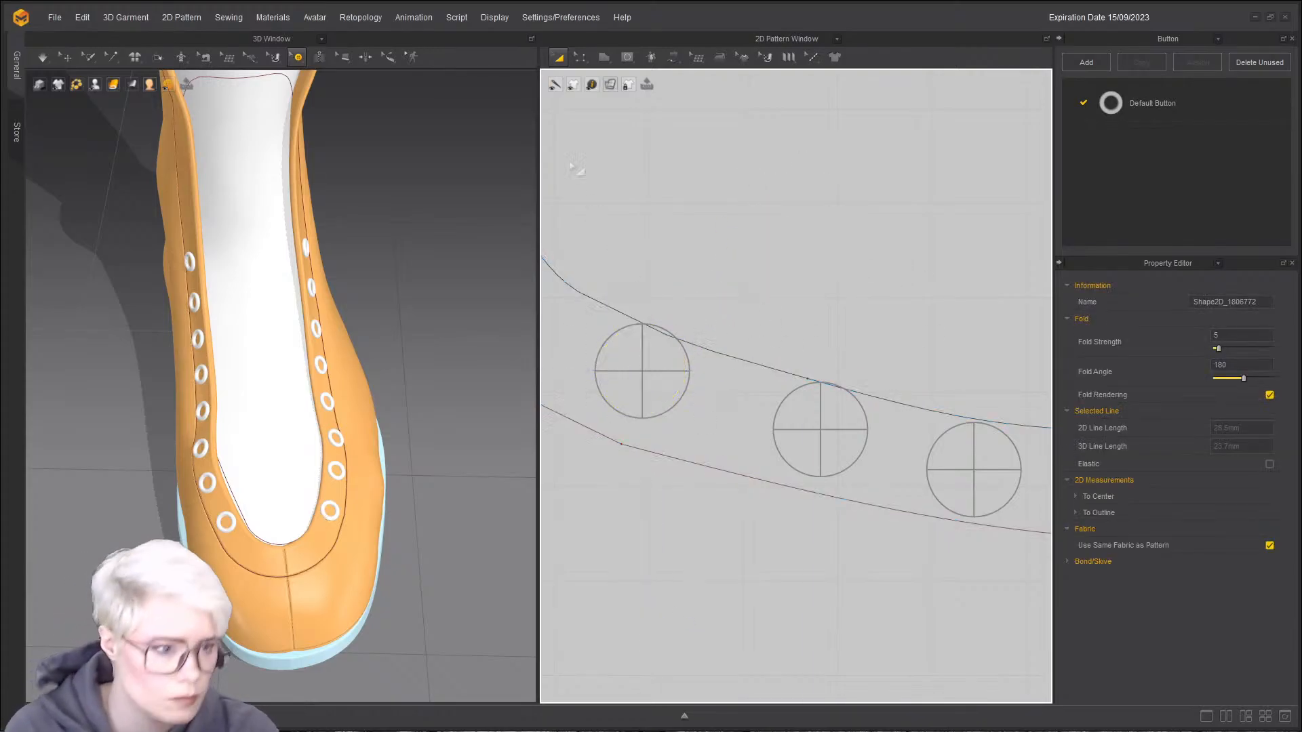
- Draw internal circles centred on the three toe-end eyelets of the second side piece, just inside their outlines
left_click(627, 58)
left_click(647, 120)
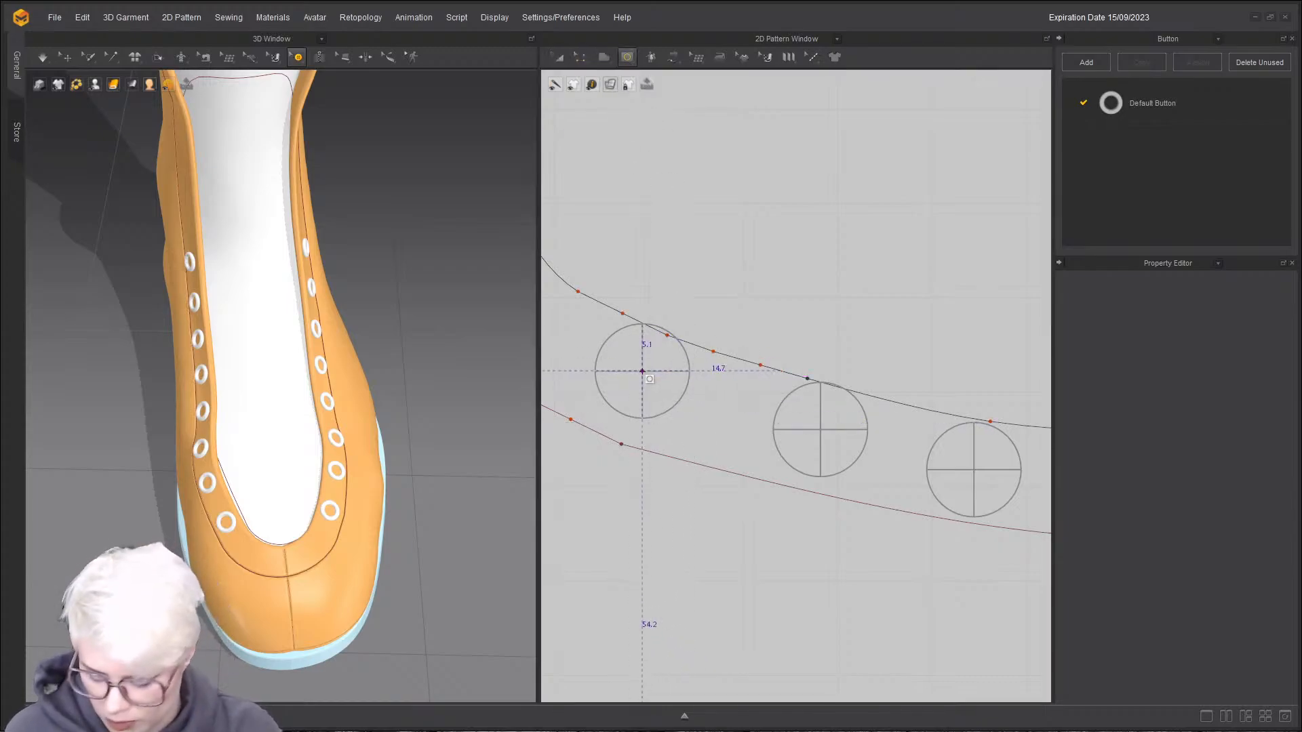
left_click_drag(643, 371, 618, 337)
left_click_drag(822, 429, 787, 388)
scroll(912, 452, "down", 2)
middle_click_drag(912, 452, 733, 405)
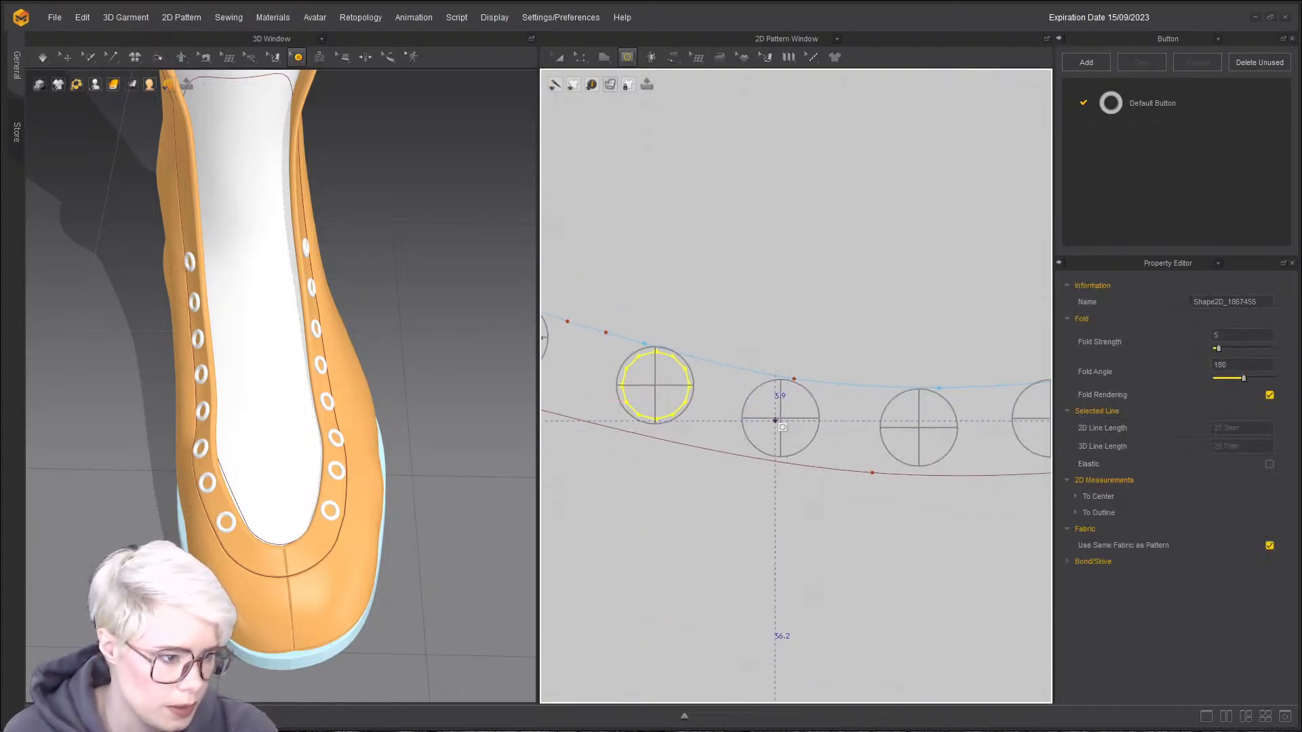
left_click_drag(781, 419, 757, 385)
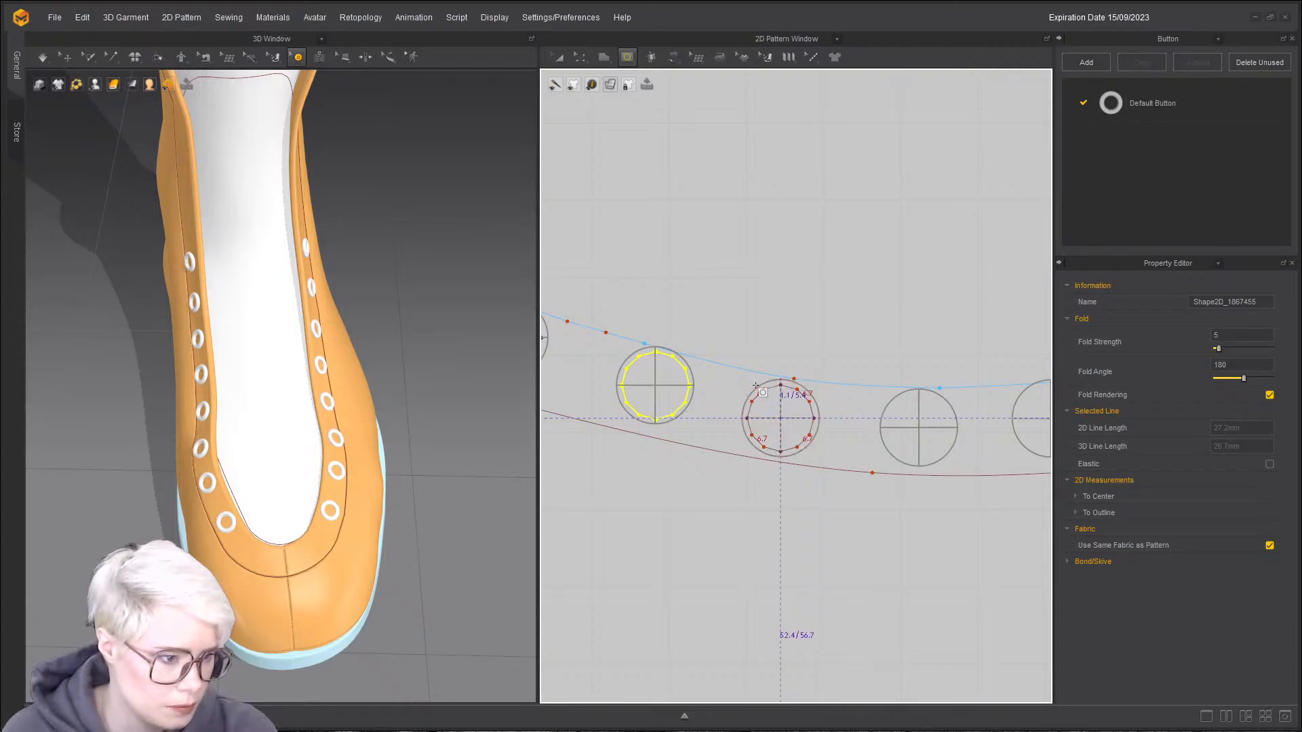
- Draw matching internal circles inside the fourth, fifth and sixth eyelets from the toe on the second side piece
scroll(903, 435, "up", 3)
middle_click_drag(903, 435, 776, 416)
left_click_drag(783, 407, 727, 353)
middle_click_drag(975, 401, 705, 424)
scroll(705, 423, "up", 2)
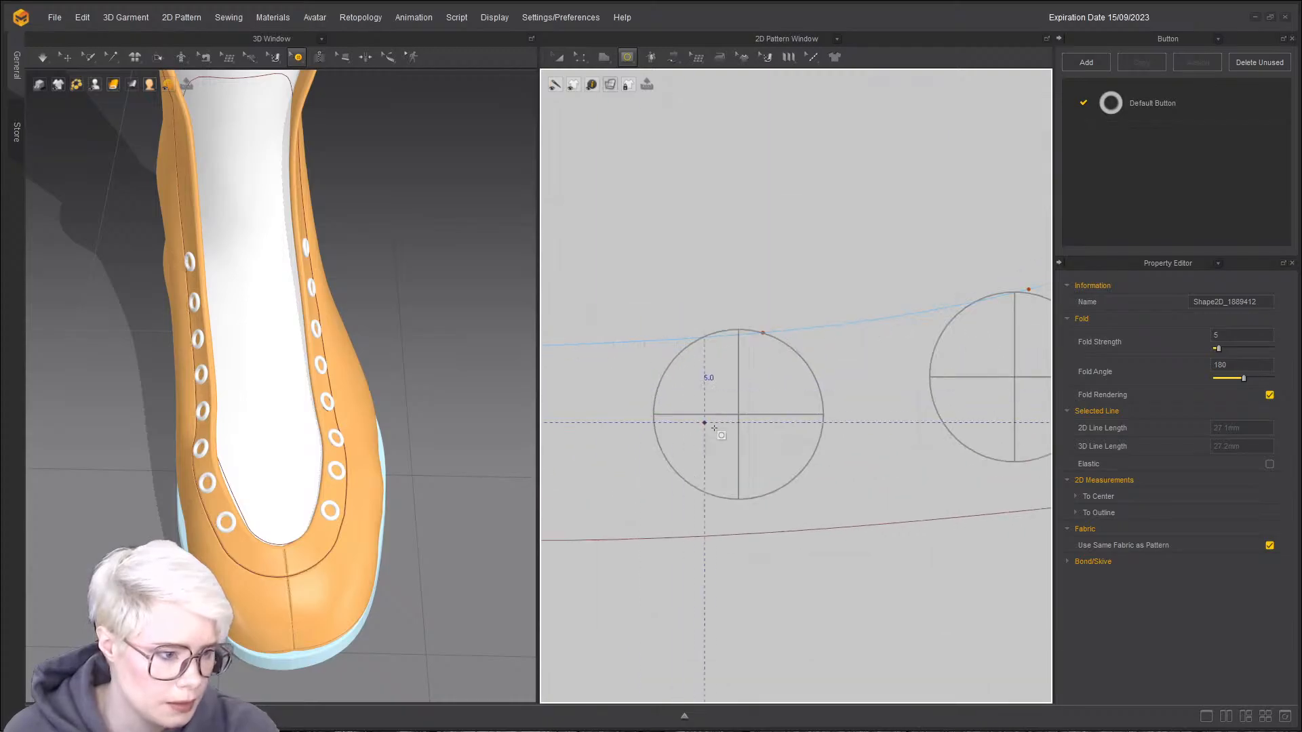
left_click_drag(739, 417, 680, 341)
middle_click_drag(1031, 380, 798, 396)
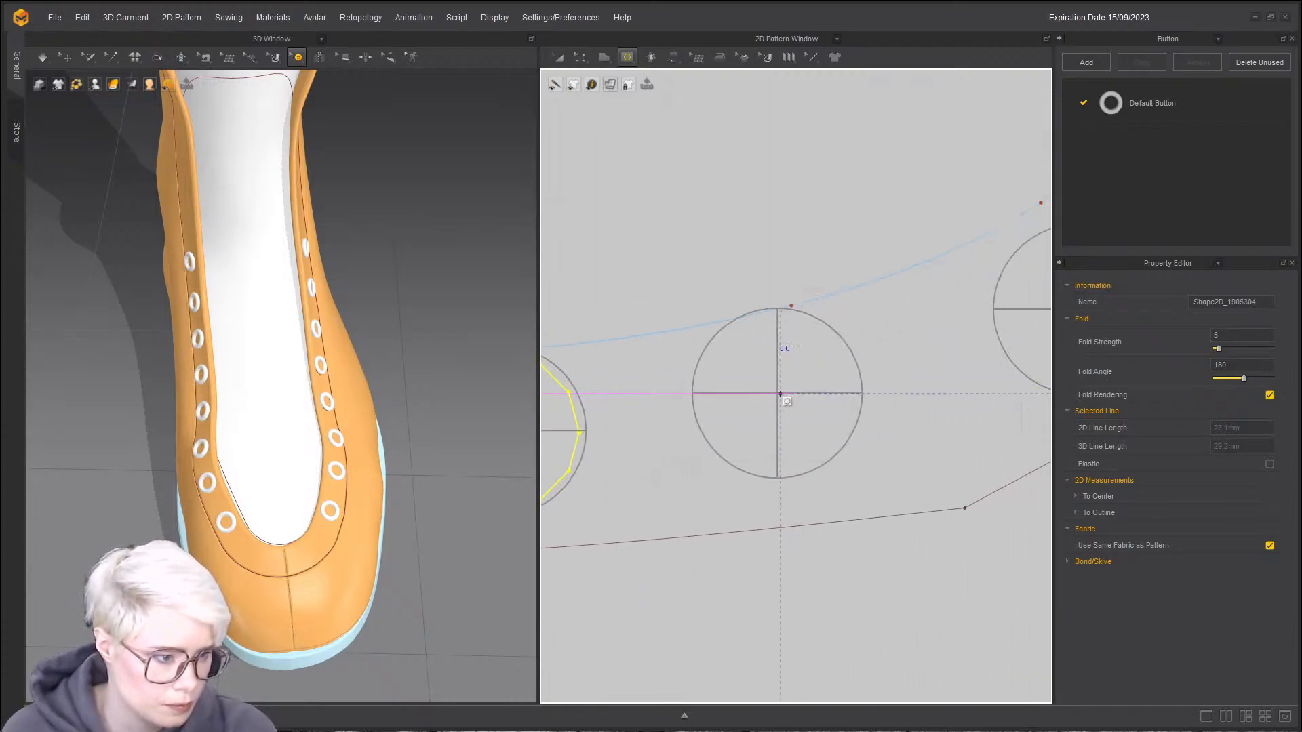
left_click_drag(766, 386, 713, 316)
- Draw internal circles inside the last two eyelets at the ankle end of the second side piece
middle_click_drag(888, 339, 672, 383)
left_click_drag(863, 353, 880, 244)
left_click(790, 435)
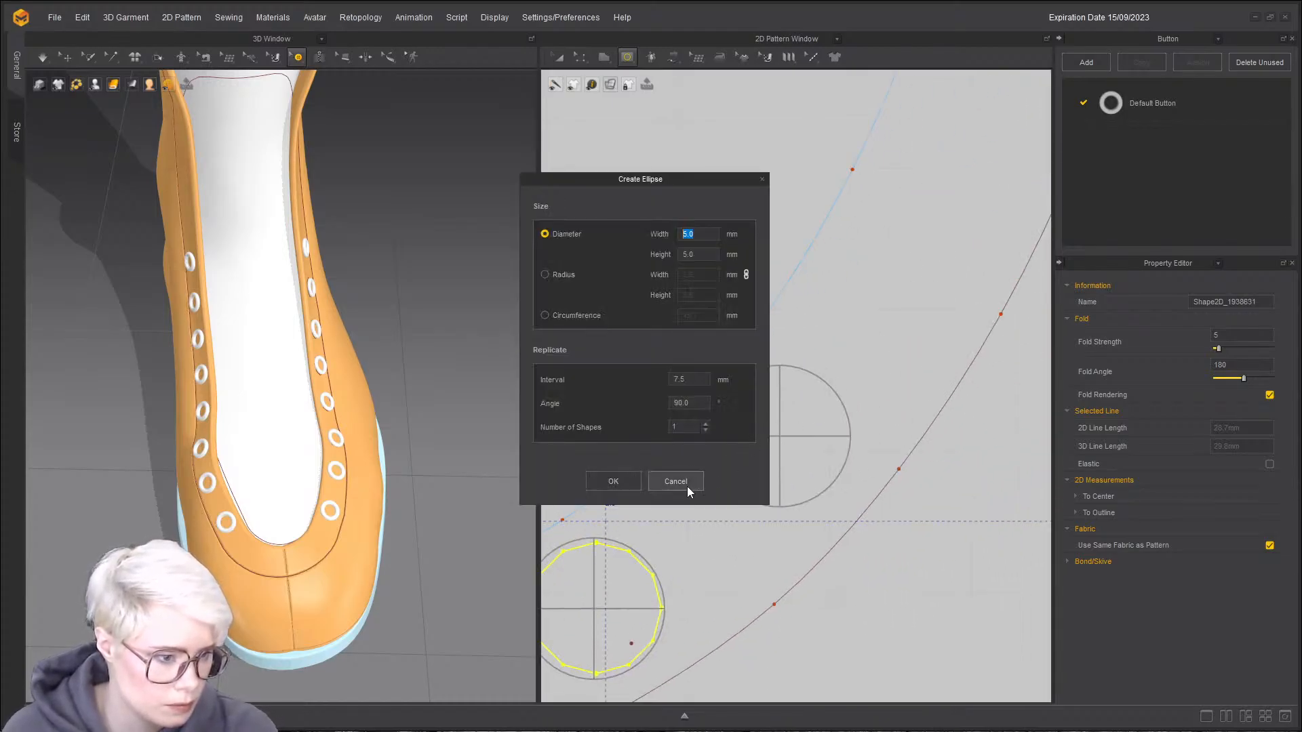
left_click(686, 486)
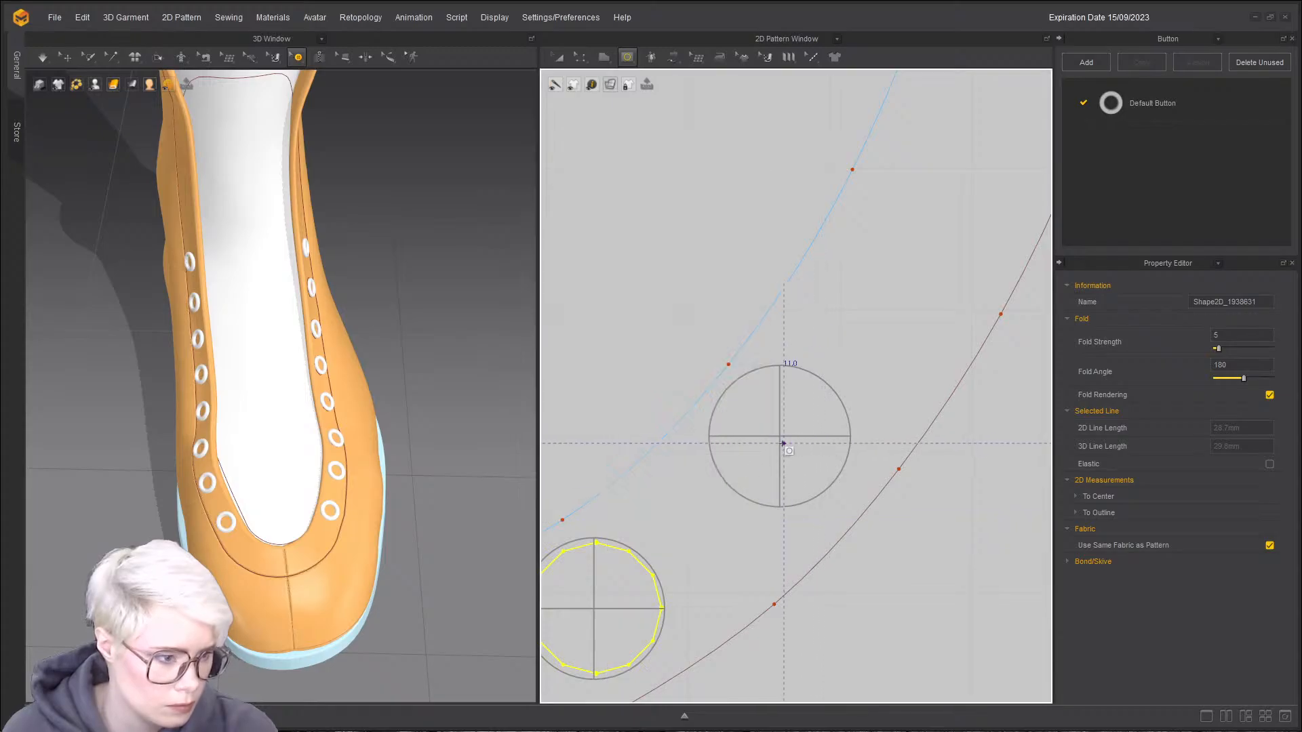
left_click_drag(780, 438, 715, 374)
scroll(705, 502, "down", 4)
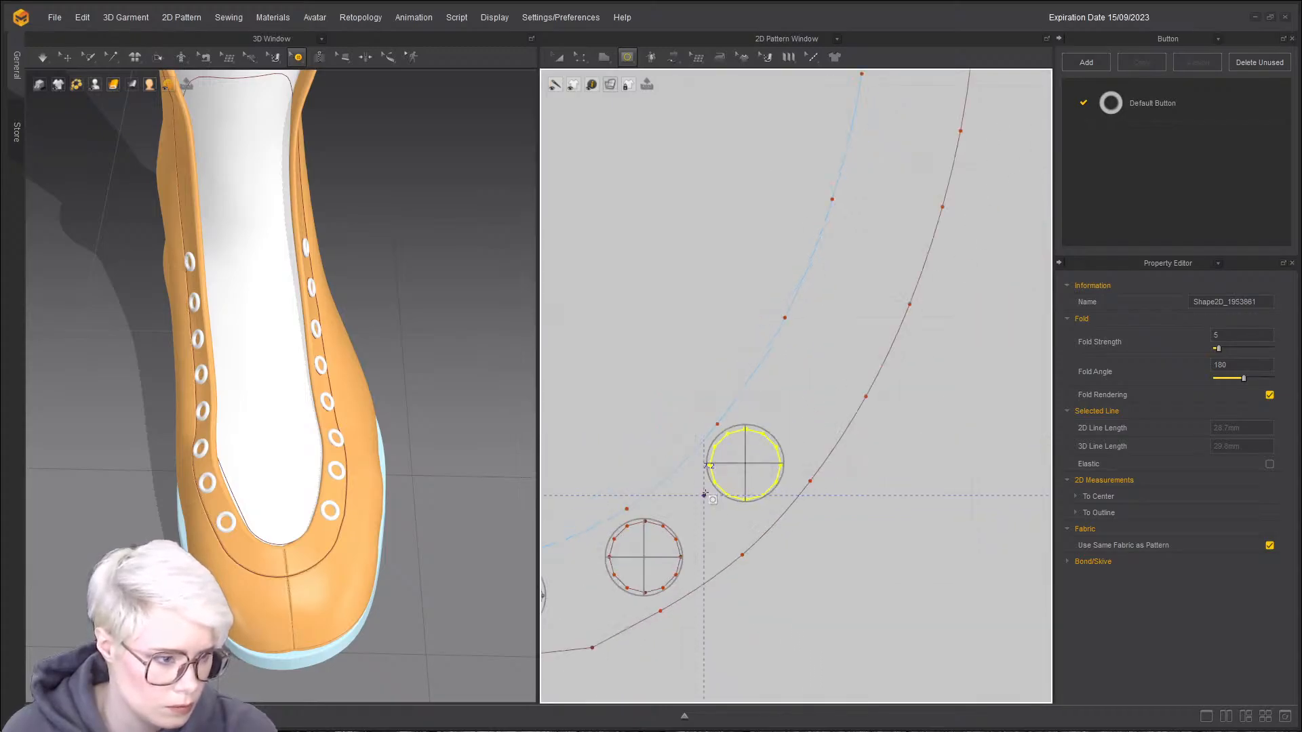
middle_click_drag(706, 502, 789, 423)
- Lock all pattern outlines
key("z")
right_click(636, 321)
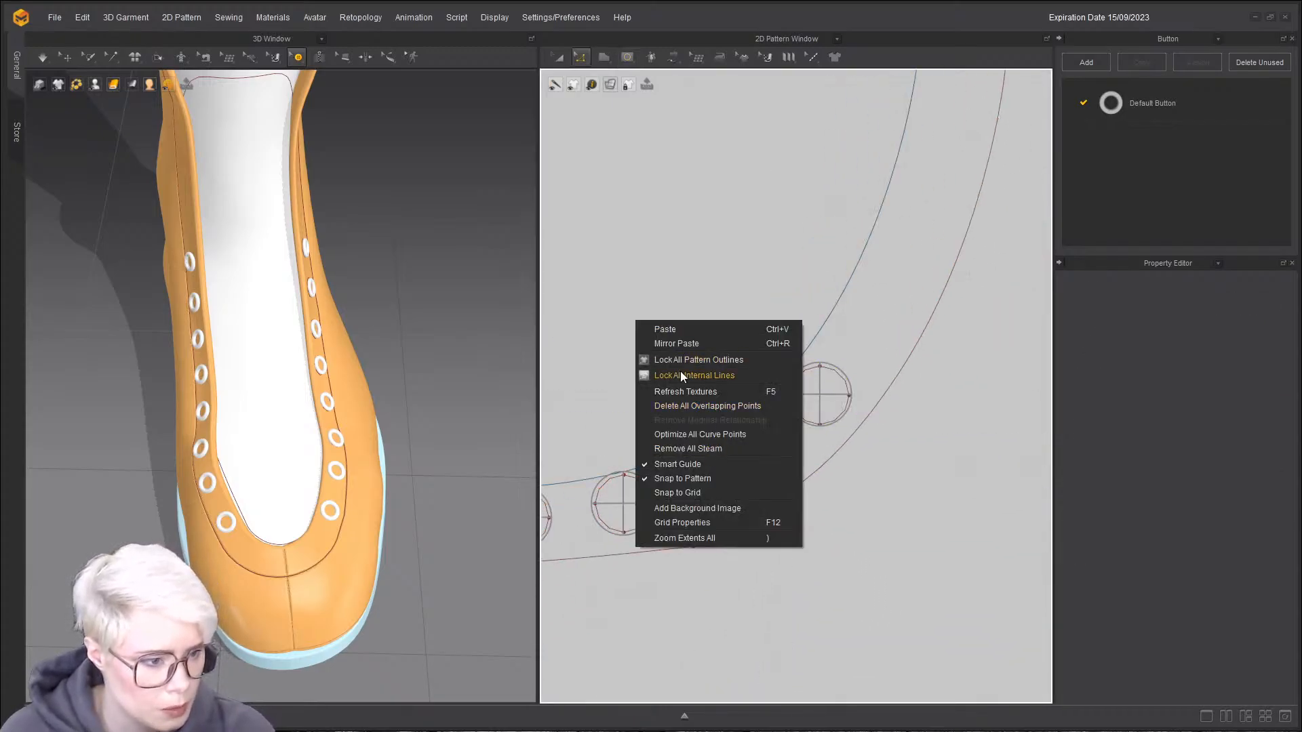
left_click(685, 360)
scroll(685, 392, "down", 8)
middle_click_drag(721, 413, 1009, 369)
scroll(777, 398, "up", 4)
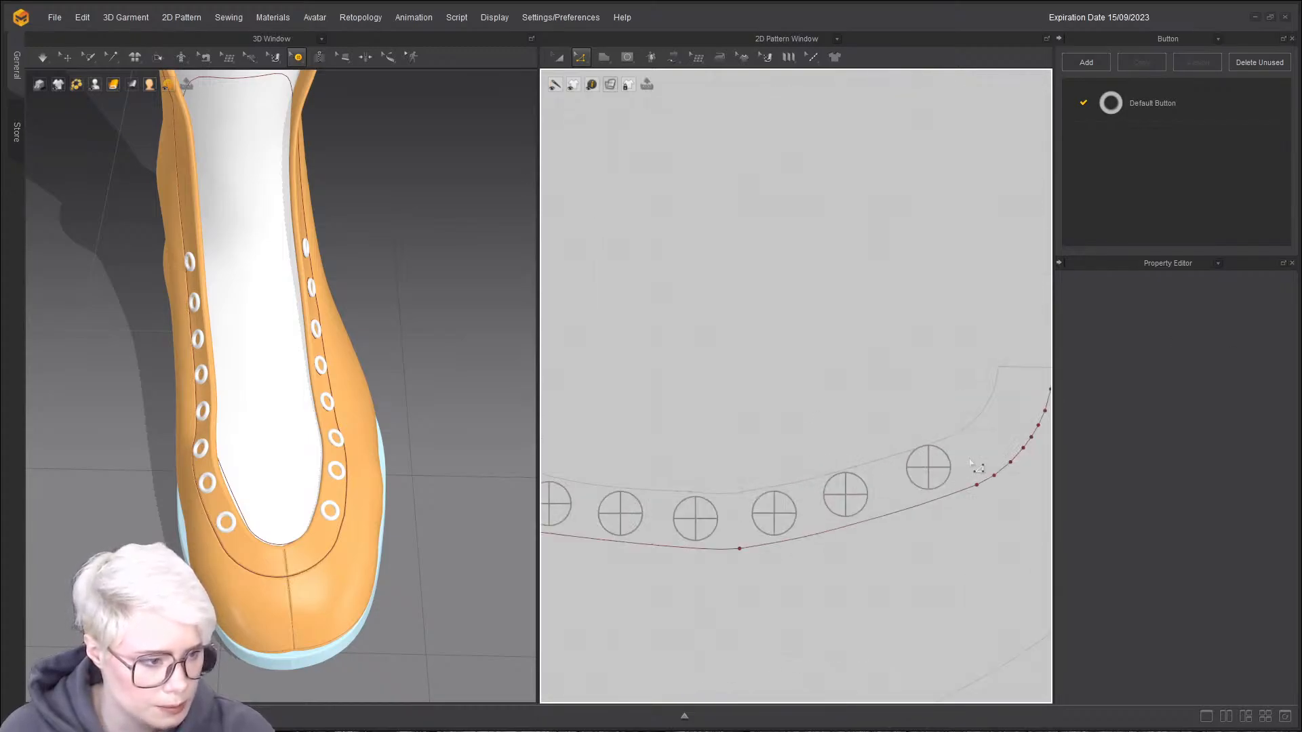
- Draw internal circles centred on the three toe-end eyelets of the first side piece, just inside their outlines
left_click(623, 54)
middle_click_drag(854, 411, 646, 357)
scroll(646, 358, "up", 4)
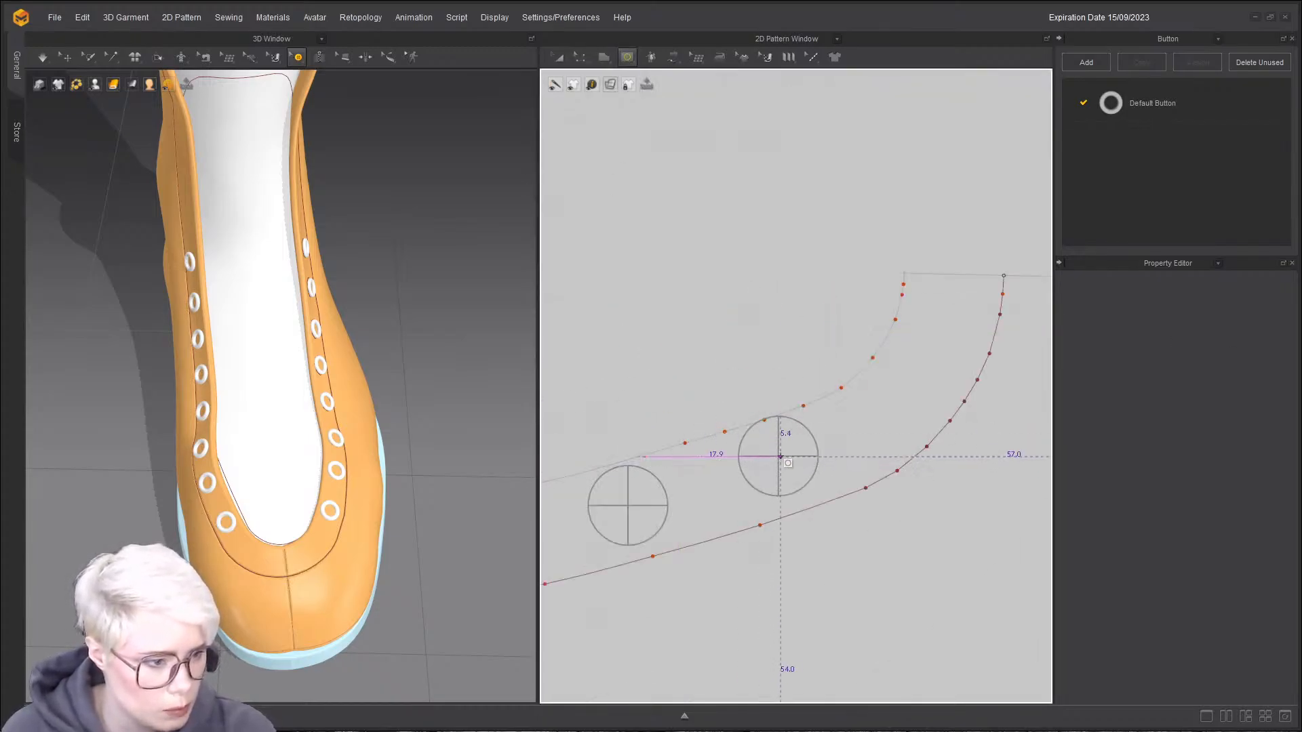
left_click_drag(786, 464, 762, 443)
left_click(738, 417)
left_click_drag(599, 475, 592, 470, "ctrl+shift")
middle_click_drag(648, 527, 906, 493)
left_click(906, 493)
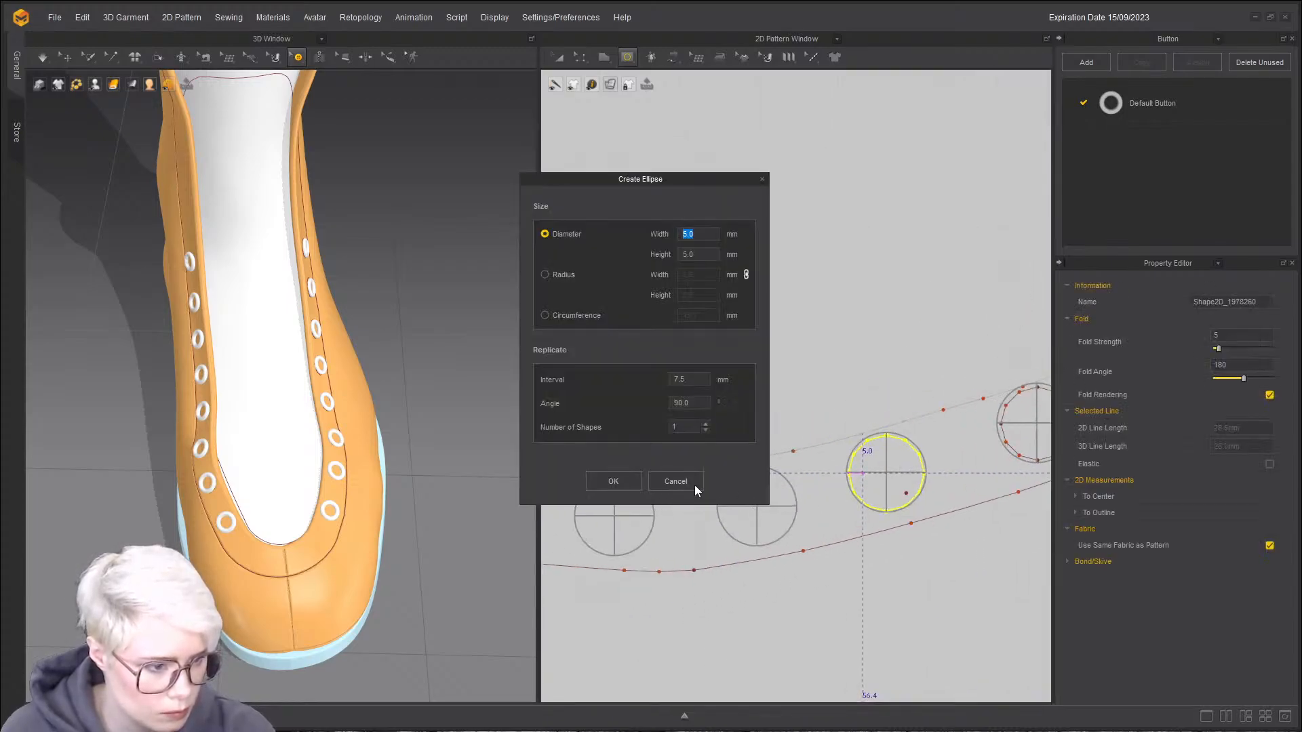
left_click(696, 487)
left_click(727, 470)
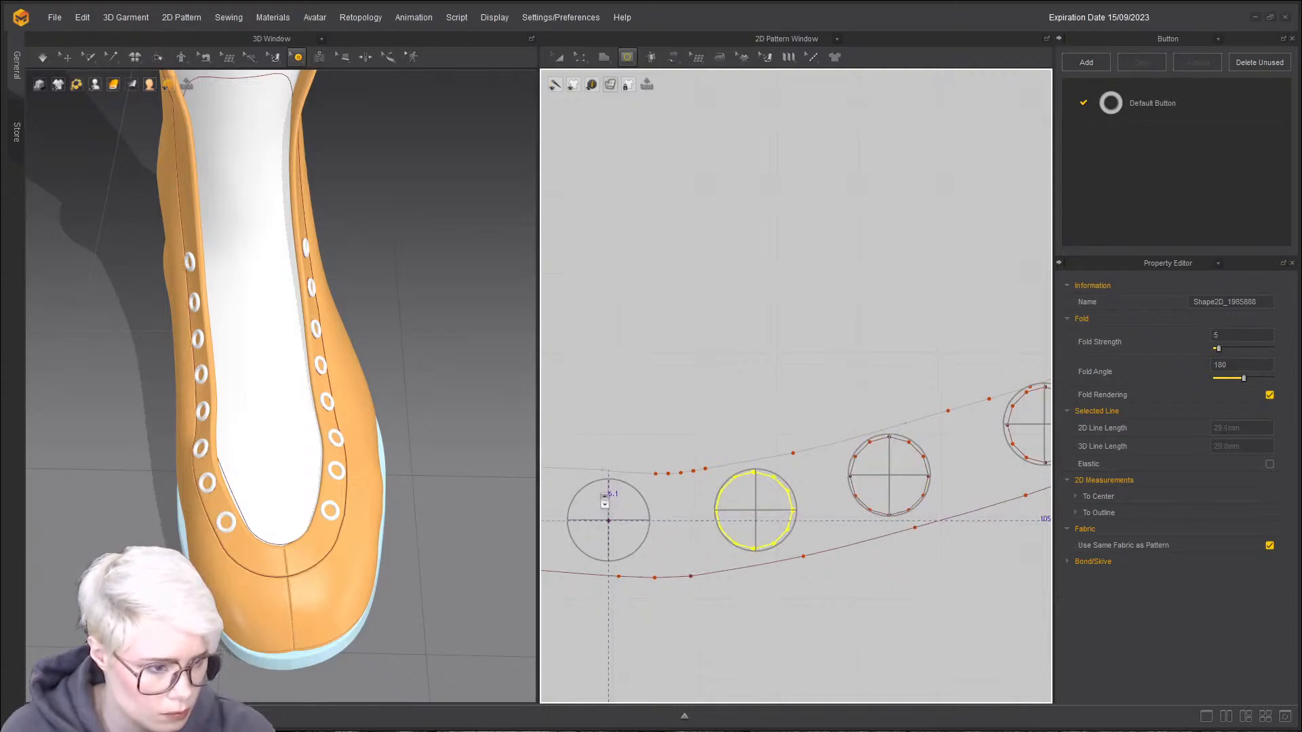
- Draw matching internal circles inside the fourth and fifth eyelets from the toe on the first side piece
middle_click_drag(622, 516, 738, 460)
left_click(738, 460)
left_click(678, 481)
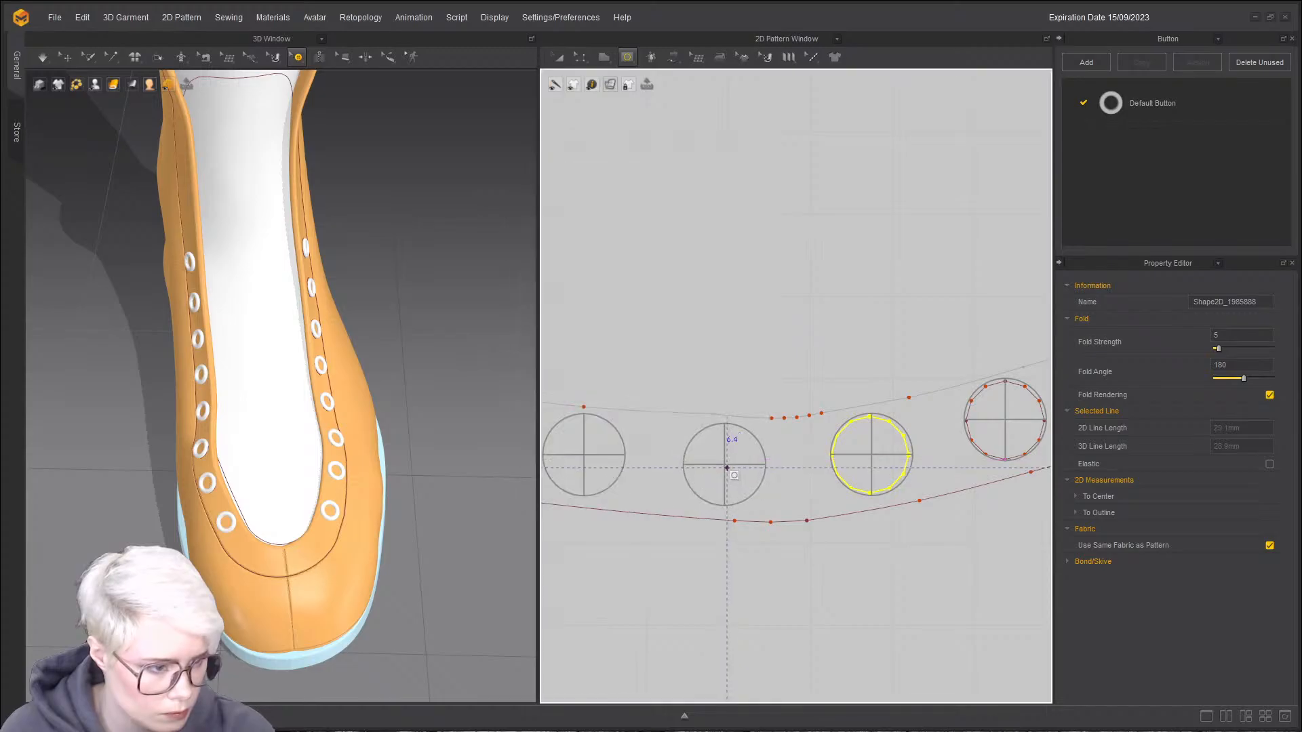
left_click_drag(723, 464, 690, 429)
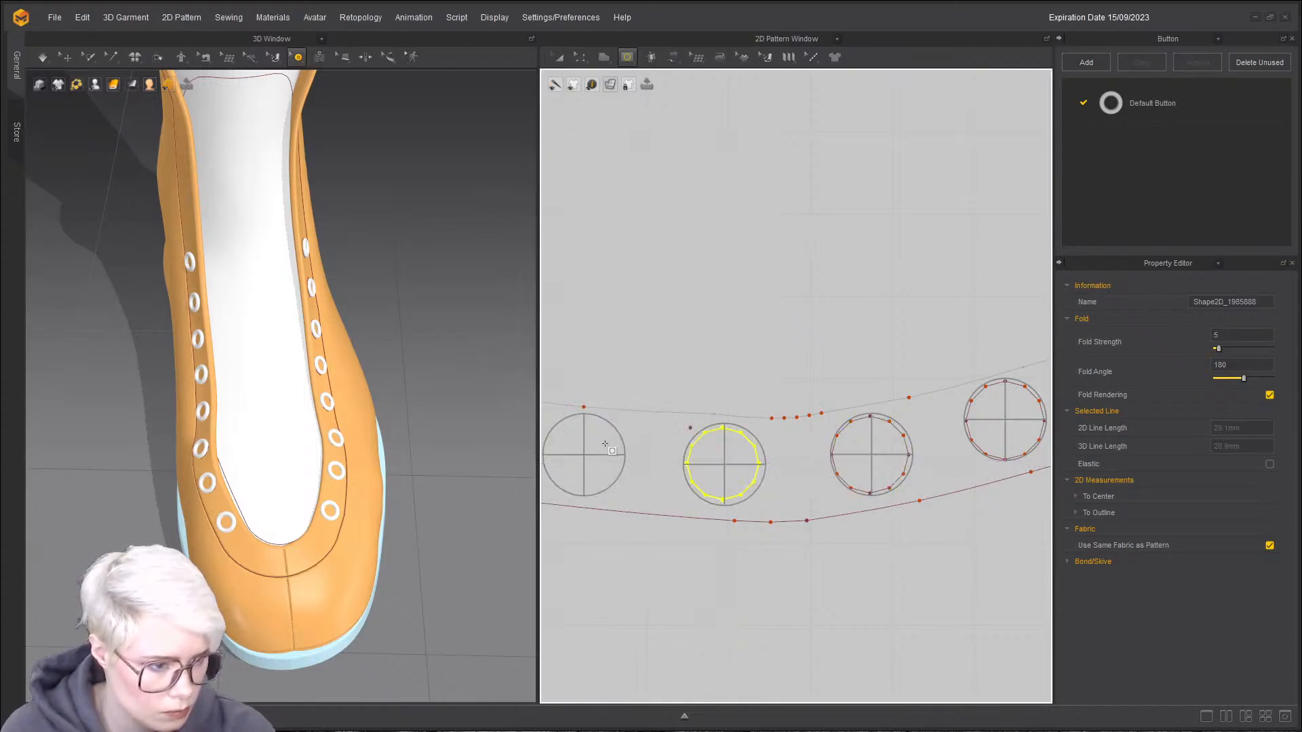
left_click_drag(584, 455, 570, 420)
- Draw internal circles inside the last three eyelets at the ankle end of the first side piece
scroll(570, 420, "down", 2)
middle_click_drag(569, 421, 842, 410)
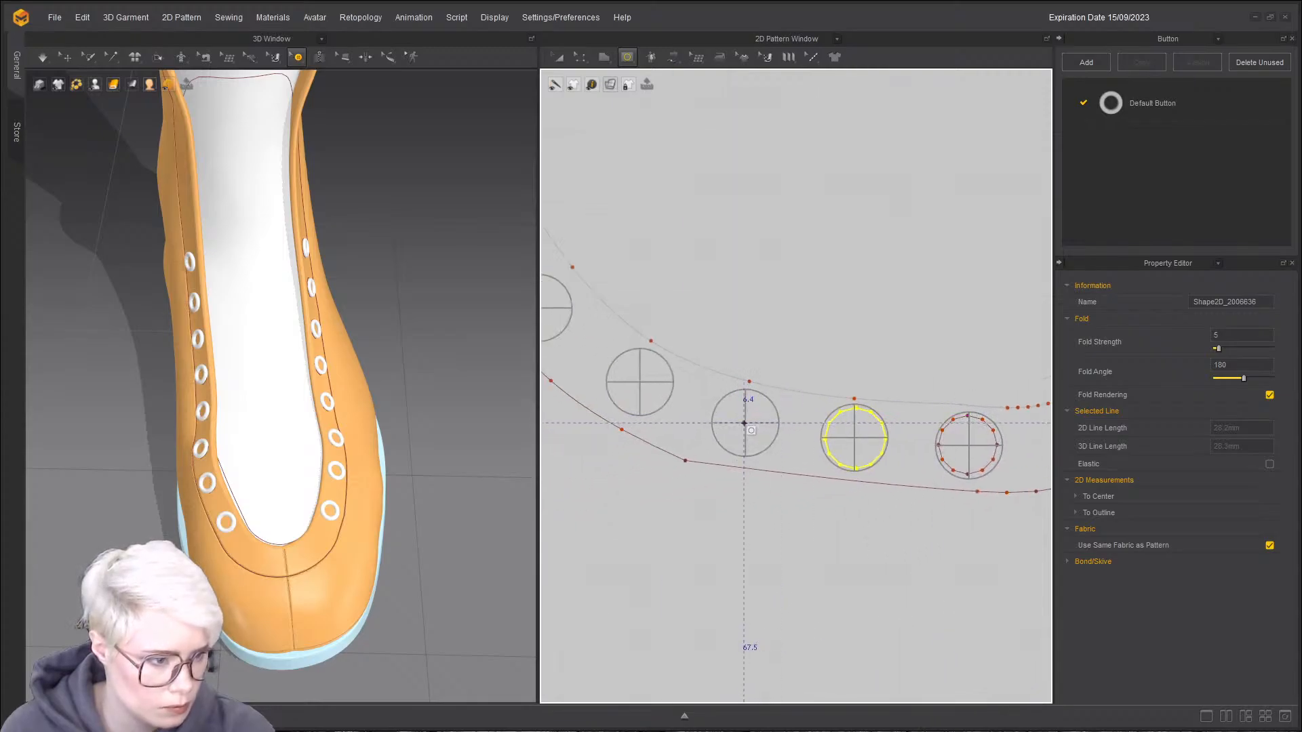
left_click_drag(745, 423, 722, 395)
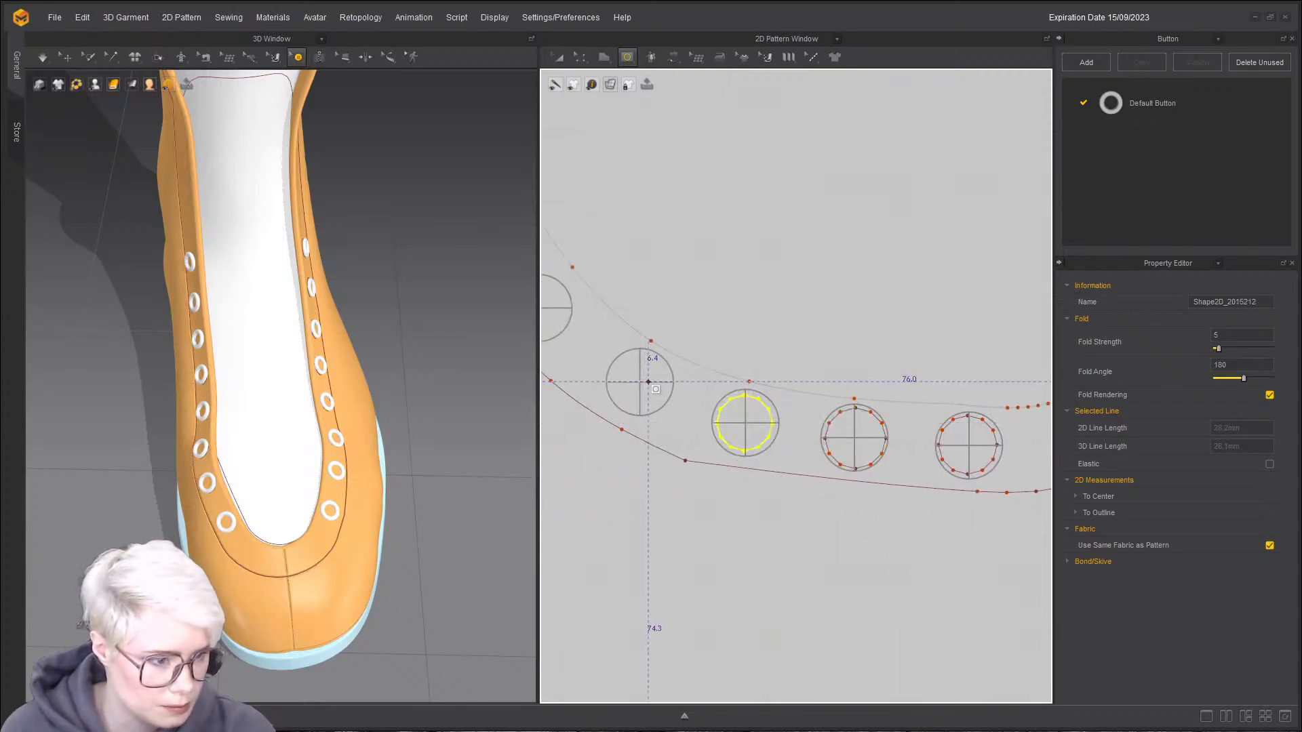
scroll(651, 381, "up", 3)
middle_click_drag(659, 383, 733, 425)
left_click_drag(706, 426, 668, 374)
scroll(636, 349, "down", 2)
middle_click_drag(570, 312, 712, 440)
left_click_drag(697, 434, 743, 441)
middle_click_drag(749, 447, 724, 445)
- Select the internal circles of all eight eyelets on the first side piece, leaving out the pattern's long internal line
key("z")
left_click(710, 451)
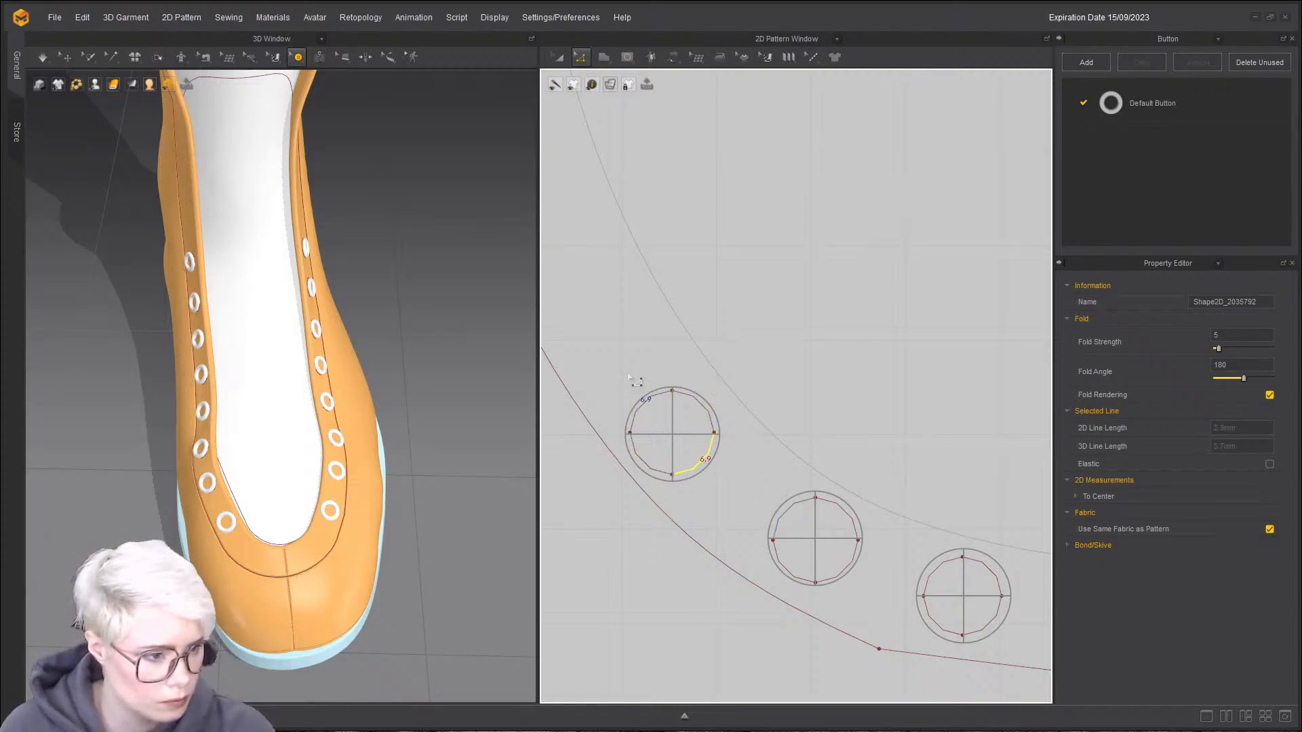
scroll(635, 382, "down", 3)
left_click_drag(674, 364, 1050, 532)
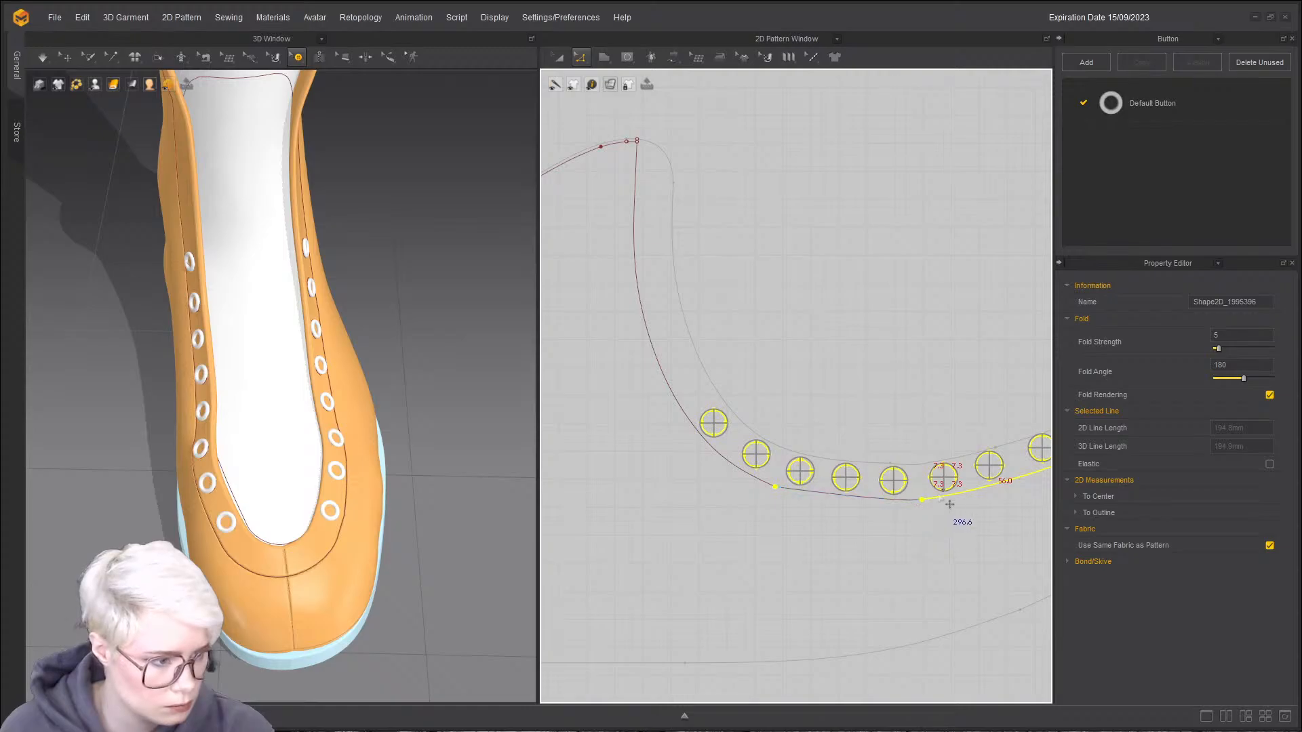
scroll(887, 506, "down", 2)
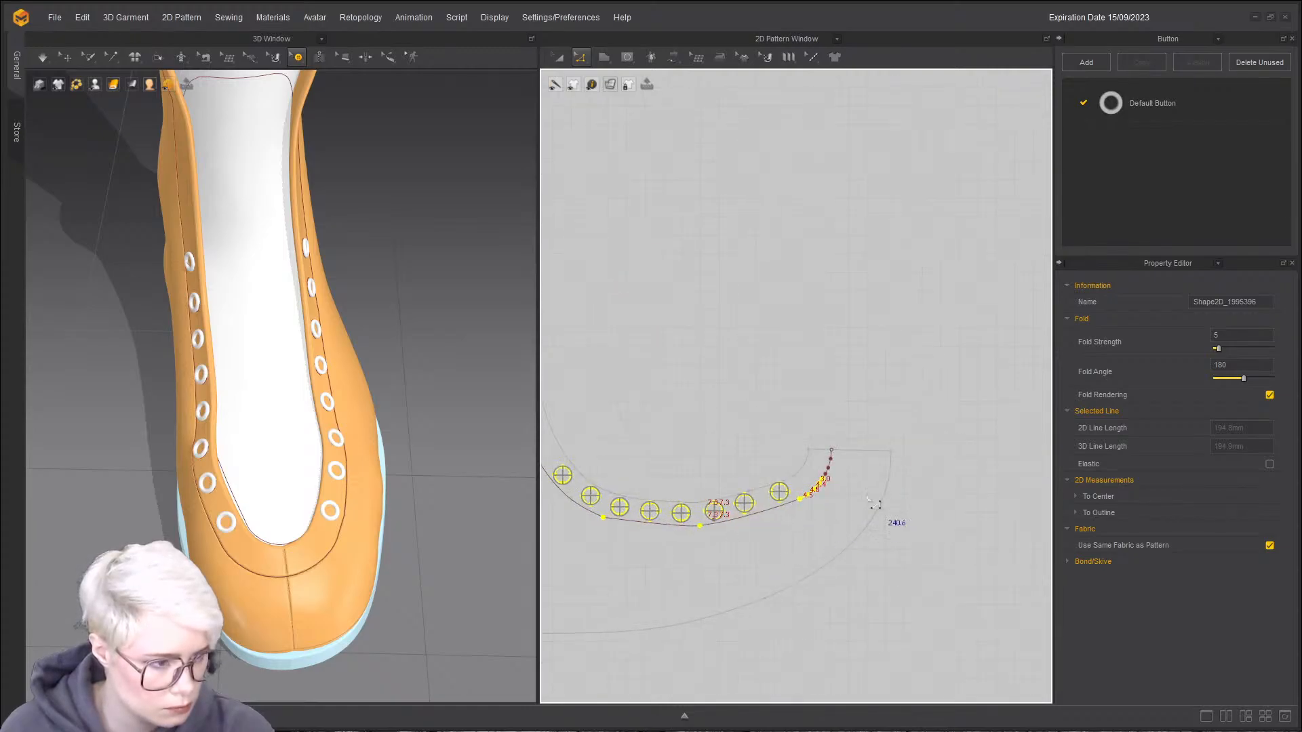
middle_click_drag(737, 472, 822, 468)
left_click(763, 448)
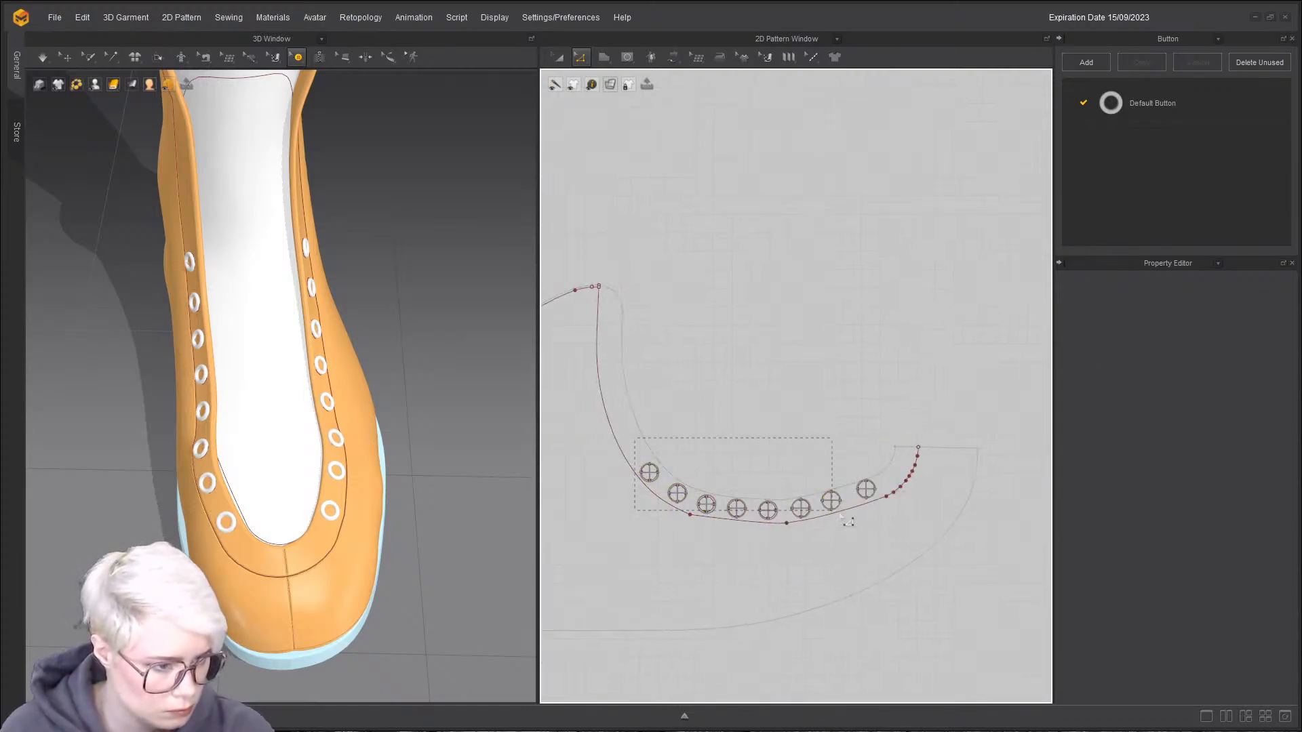
left_click_drag(883, 519, 881, 519)
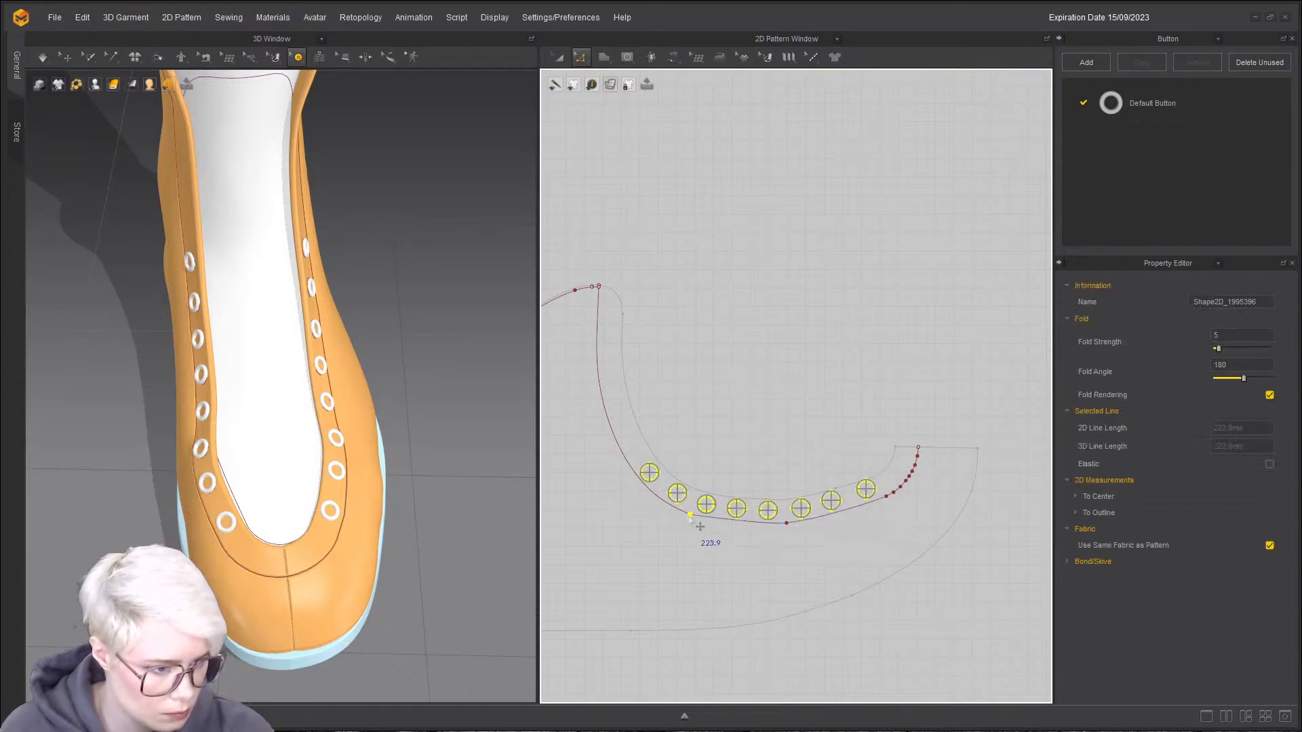
scroll(882, 499, "up", 5)
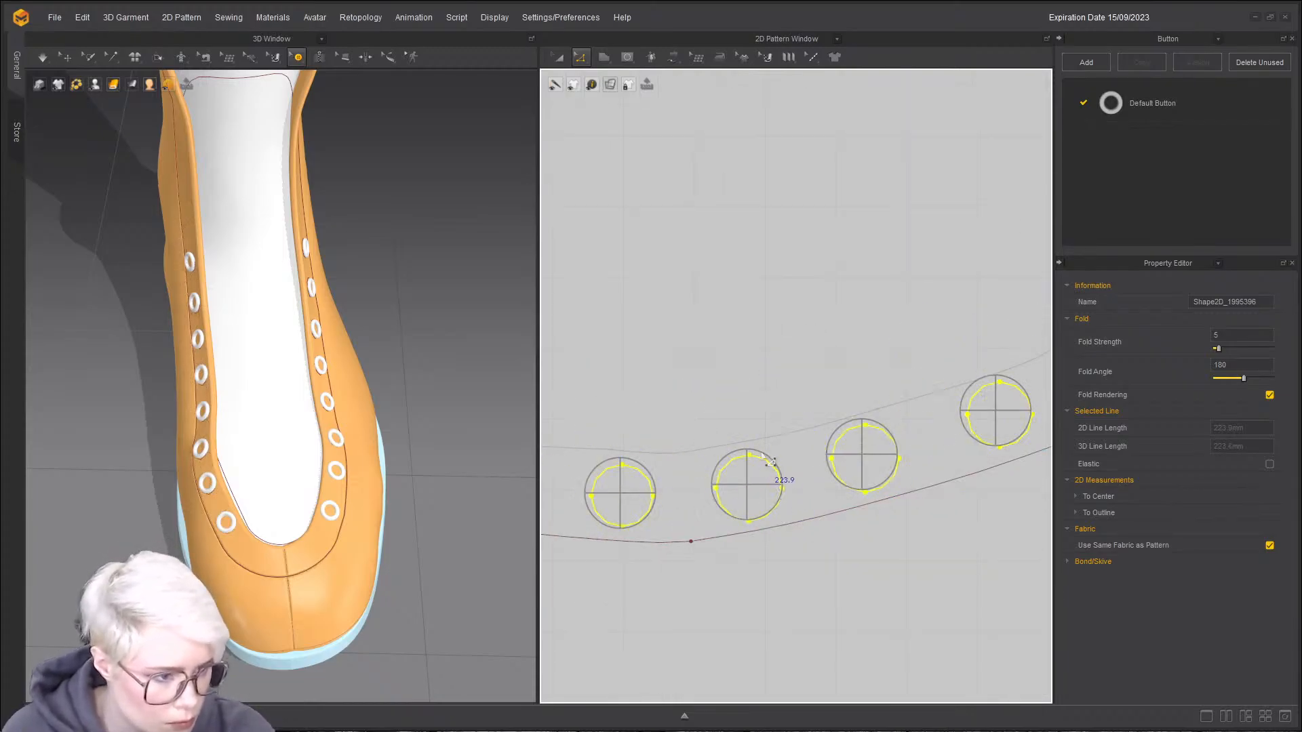
left_click(773, 466)
left_click_drag(773, 467, 772, 465)
- Add the internal circles of the two toe-end and two ankle-end eyelets on the second side piece to the selection
scroll(990, 520, "down", 8)
middle_click_drag(991, 524, 740, 475)
scroll(893, 446, "up", 5)
middle_click_drag(902, 451, 706, 427)
scroll(706, 427, "down", 1)
scroll(743, 411, "down", 3)
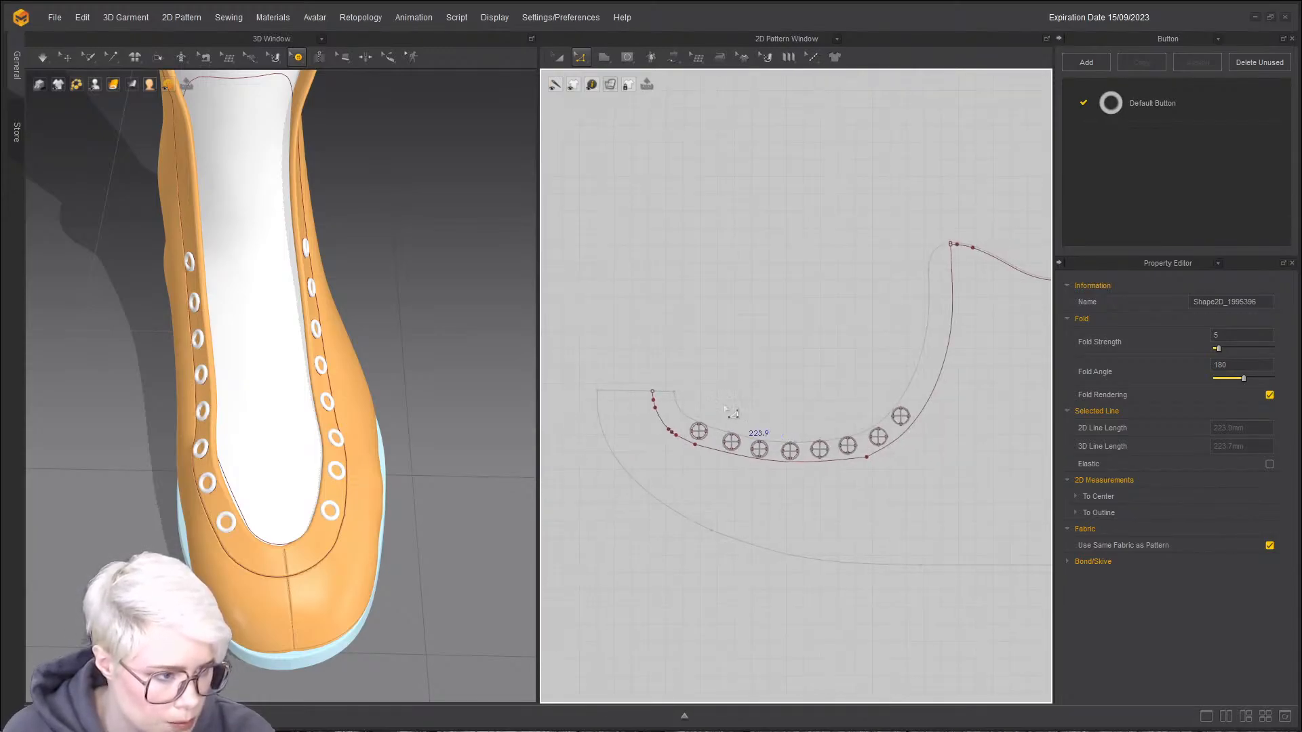
left_click_drag(939, 453, 925, 454)
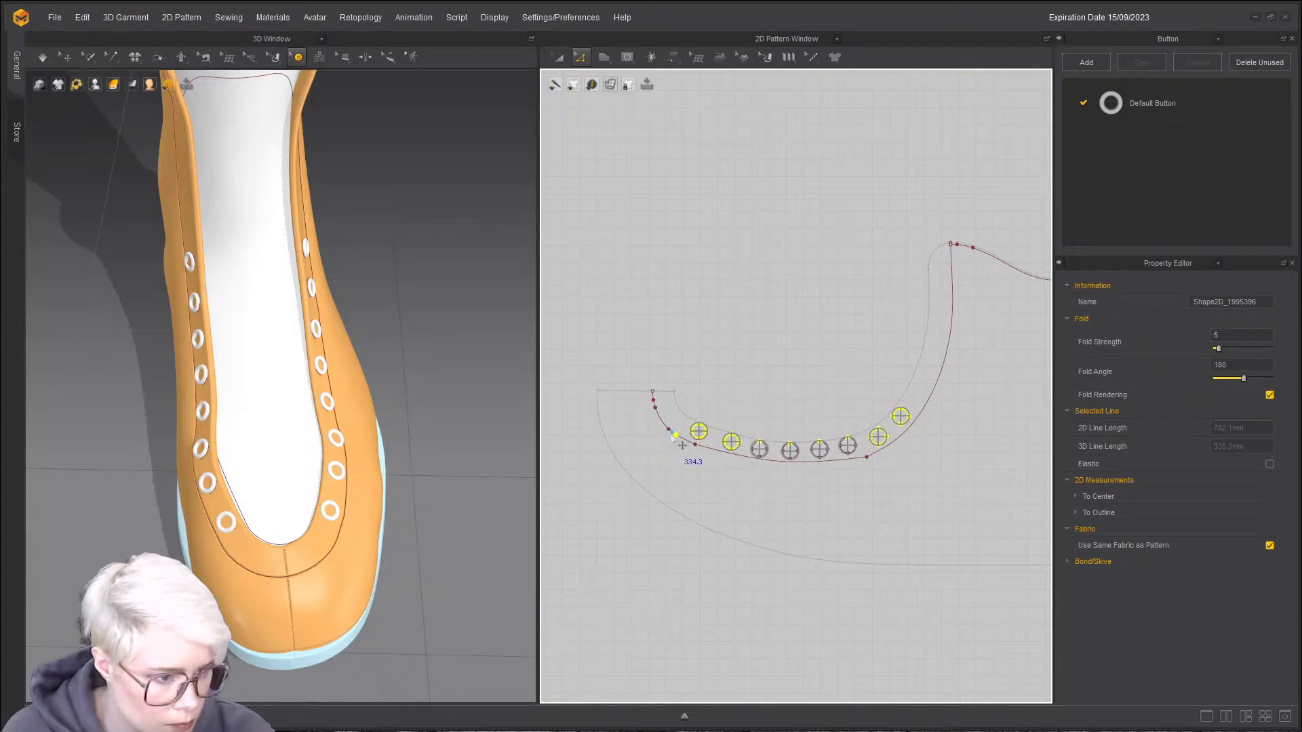
- Add every segment of the fourth and fifth eyelets' internal circles on the second side piece to the selection
scroll(678, 442, "up", 4)
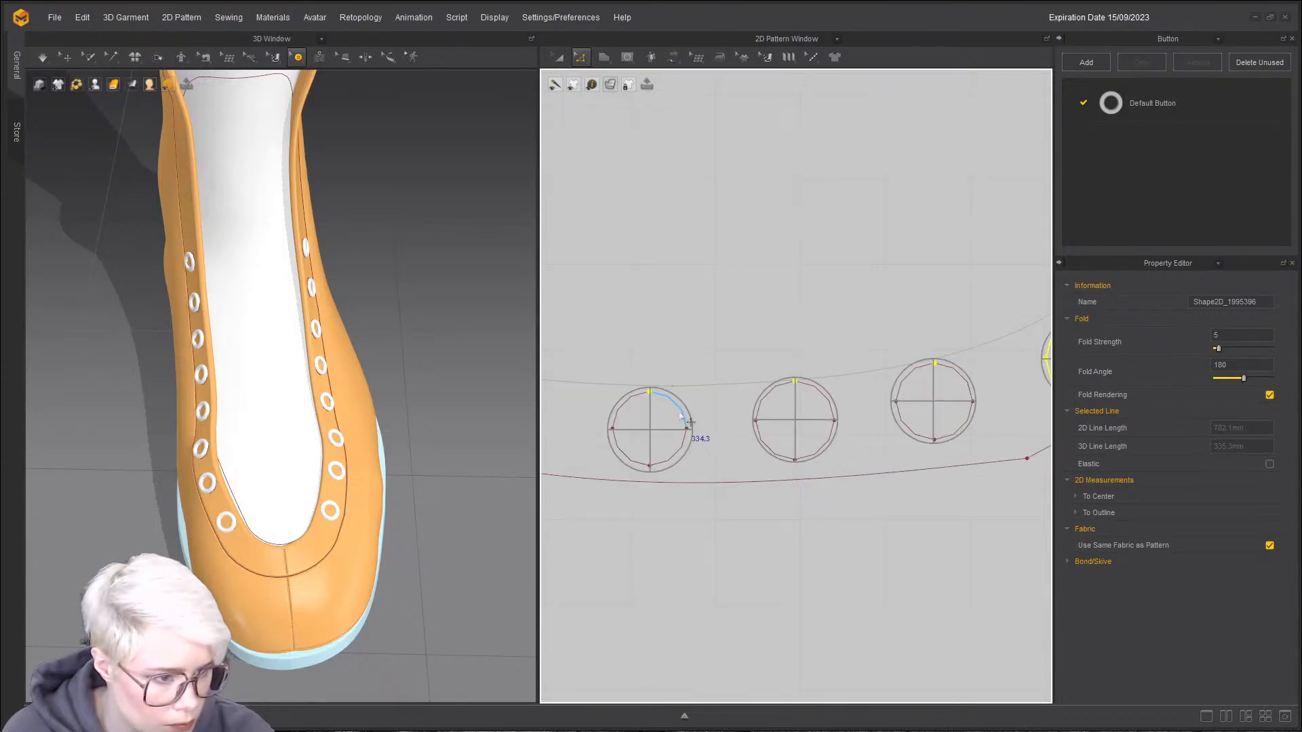
double_click(619, 410, "shift")
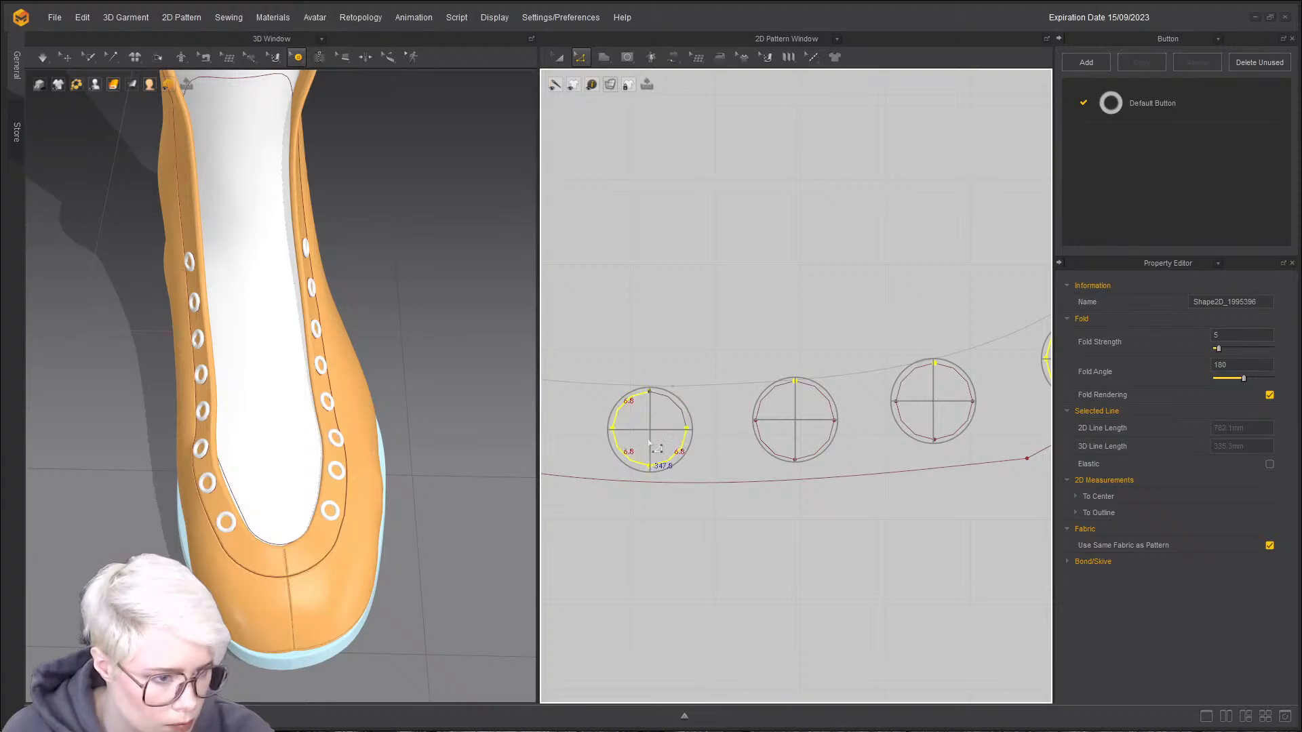
left_click(679, 411, "shift")
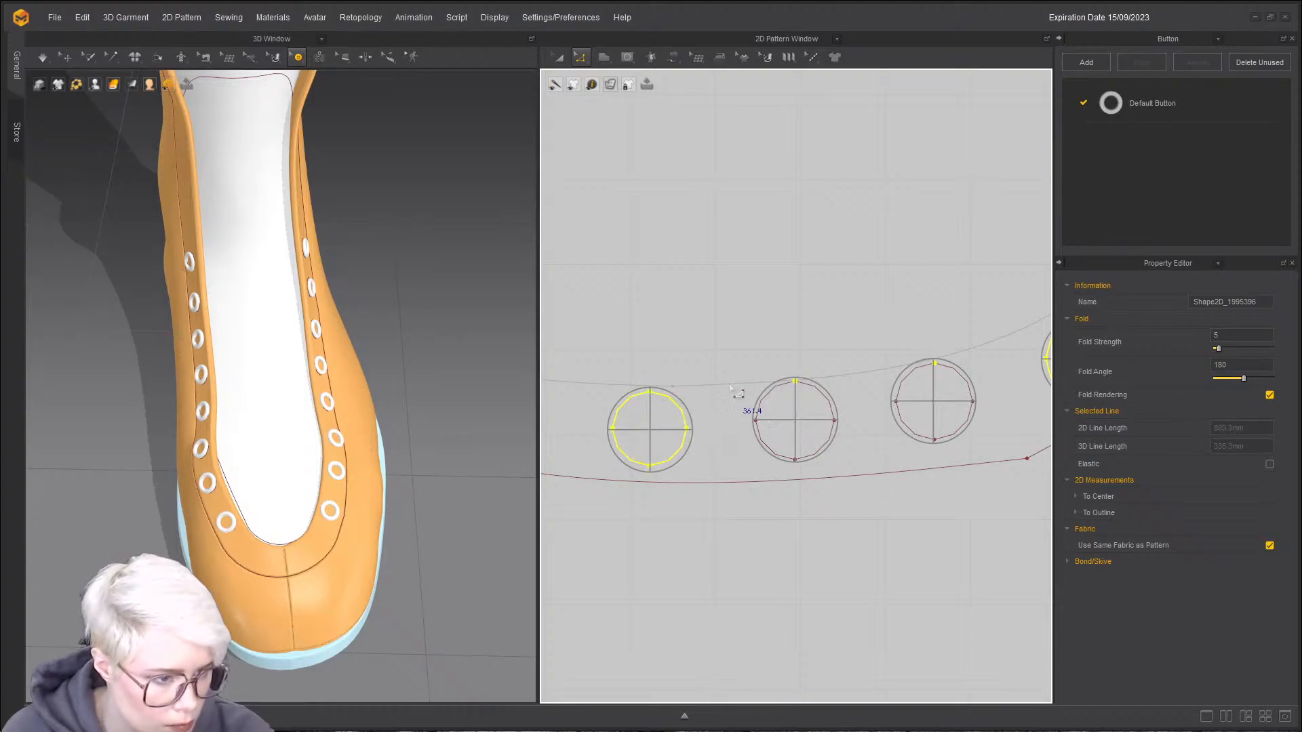
left_click(774, 391, "shift")
left_click(775, 450, "shift")
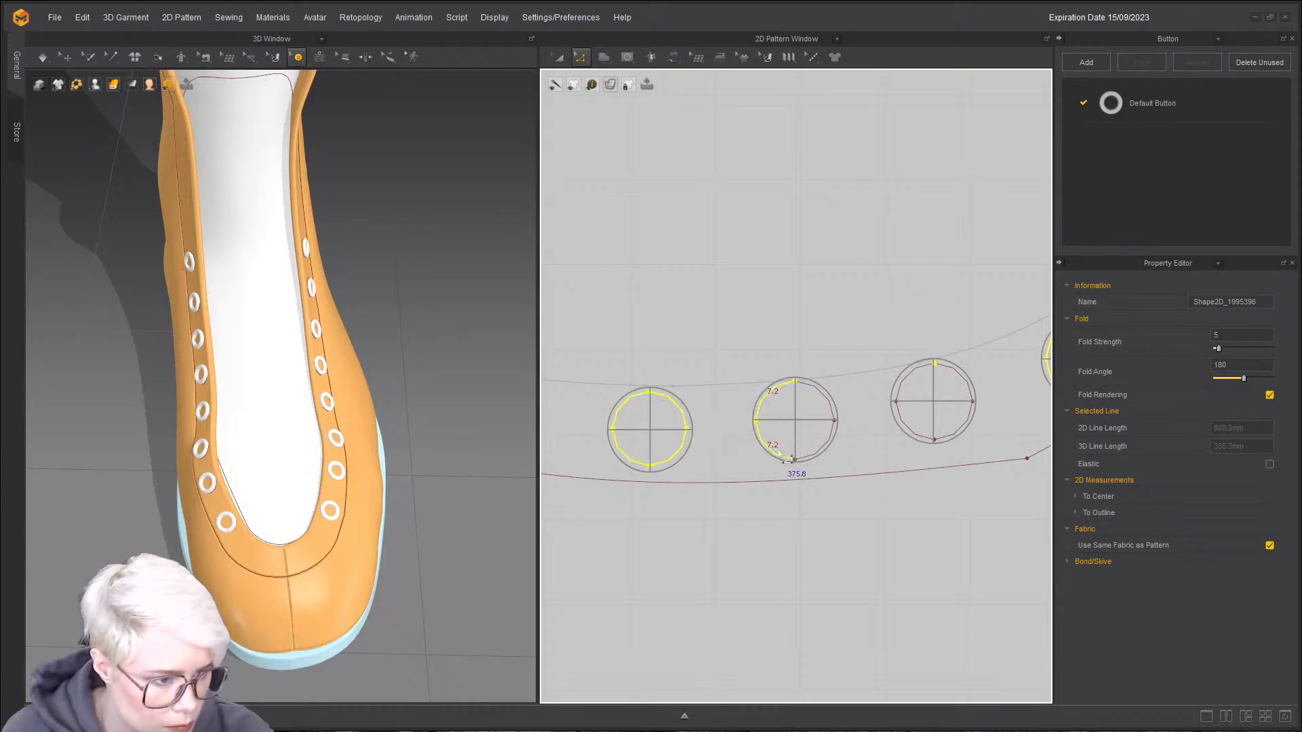
left_click(813, 458, "shift")
left_click(835, 397, "shift")
- Add the remaining segments of the sixth and third eyelets' internal circles on the second side piece to the selection
scroll(896, 424, "down", 2)
left_click(766, 419, "shift")
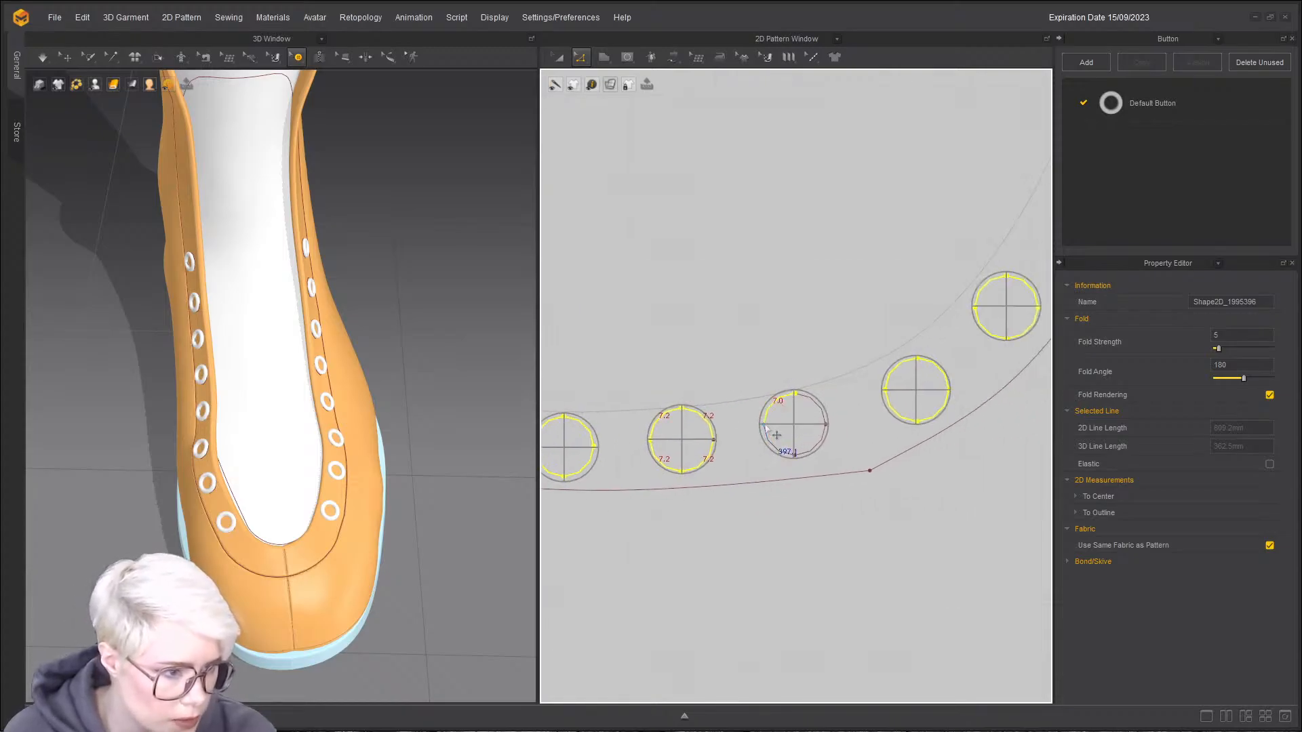
left_click(772, 447, "shift")
left_click(817, 408, "shift")
scroll(754, 432, "down", 3)
middle_click_drag(754, 433, 1018, 433)
scroll(848, 424, "up", 5)
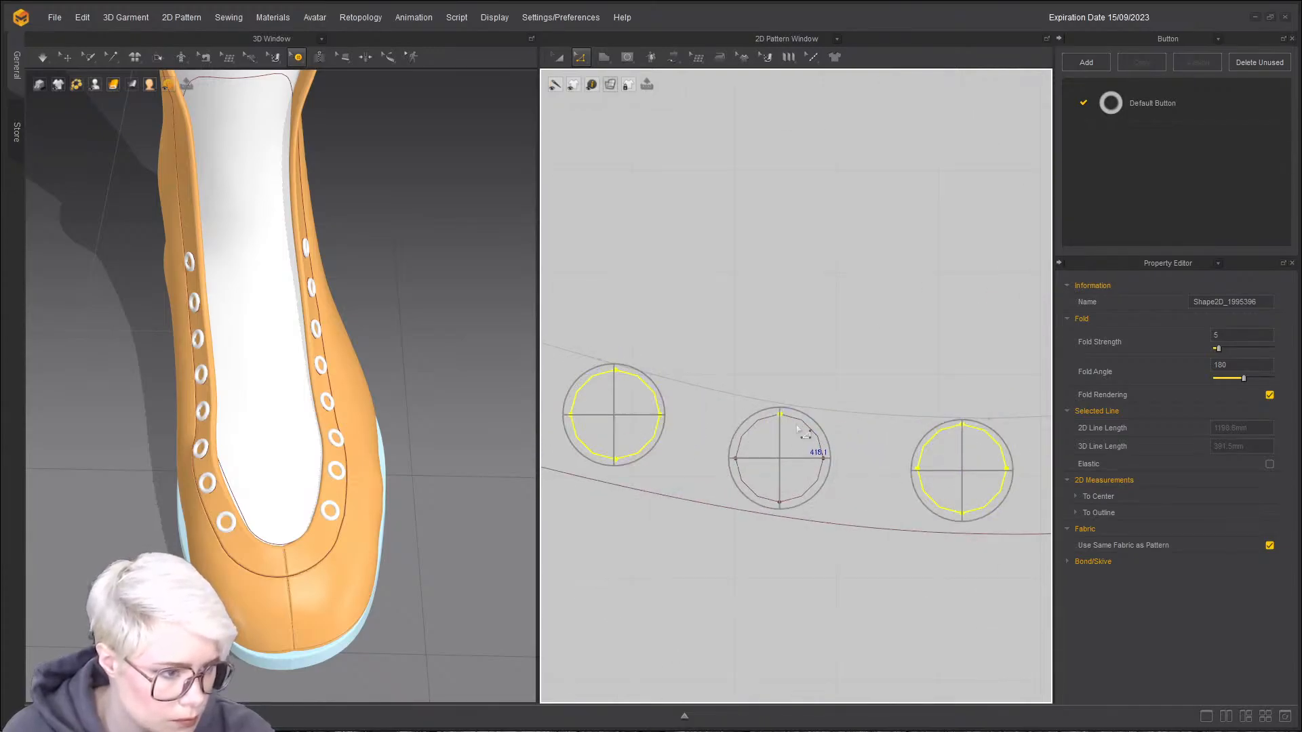
left_click(820, 441, "shift")
left_click(819, 484, "shift")
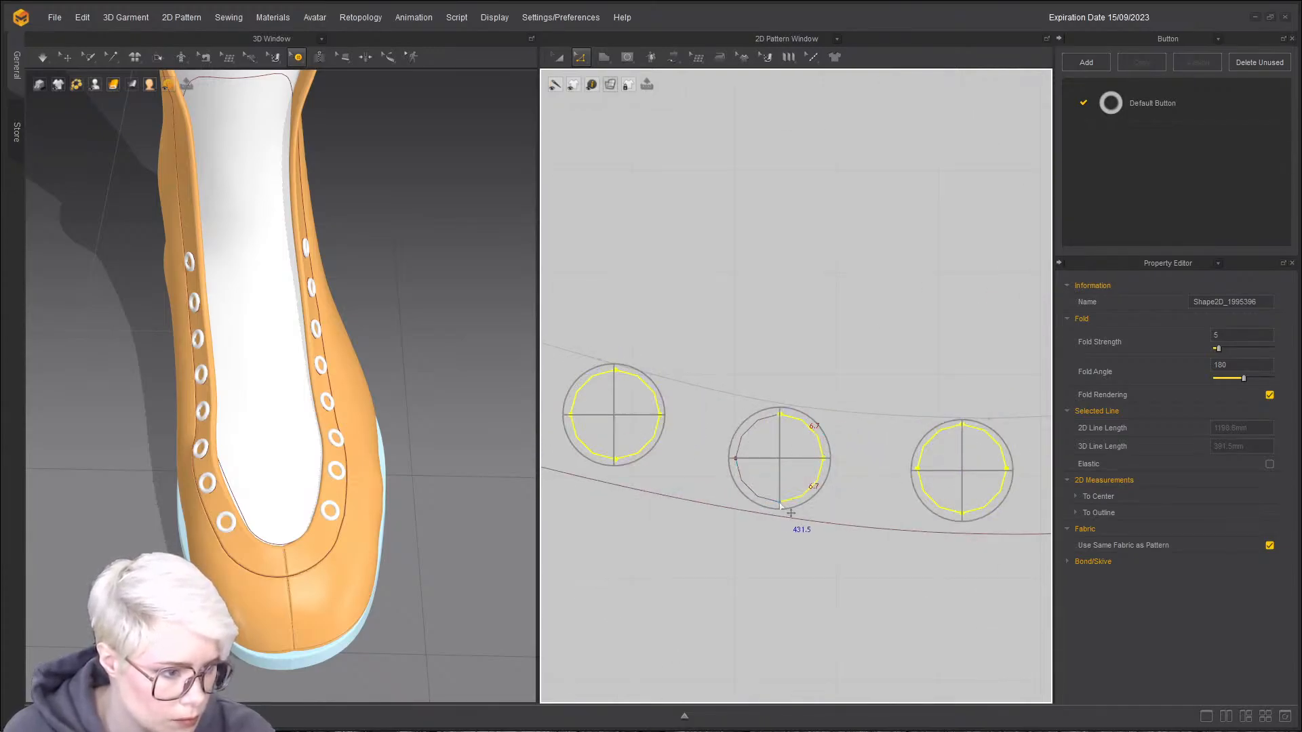
left_click(746, 444, "shift")
- Try to Cut & Sew all selected eyelet circles on both side pieces
scroll(752, 449, "down", 4)
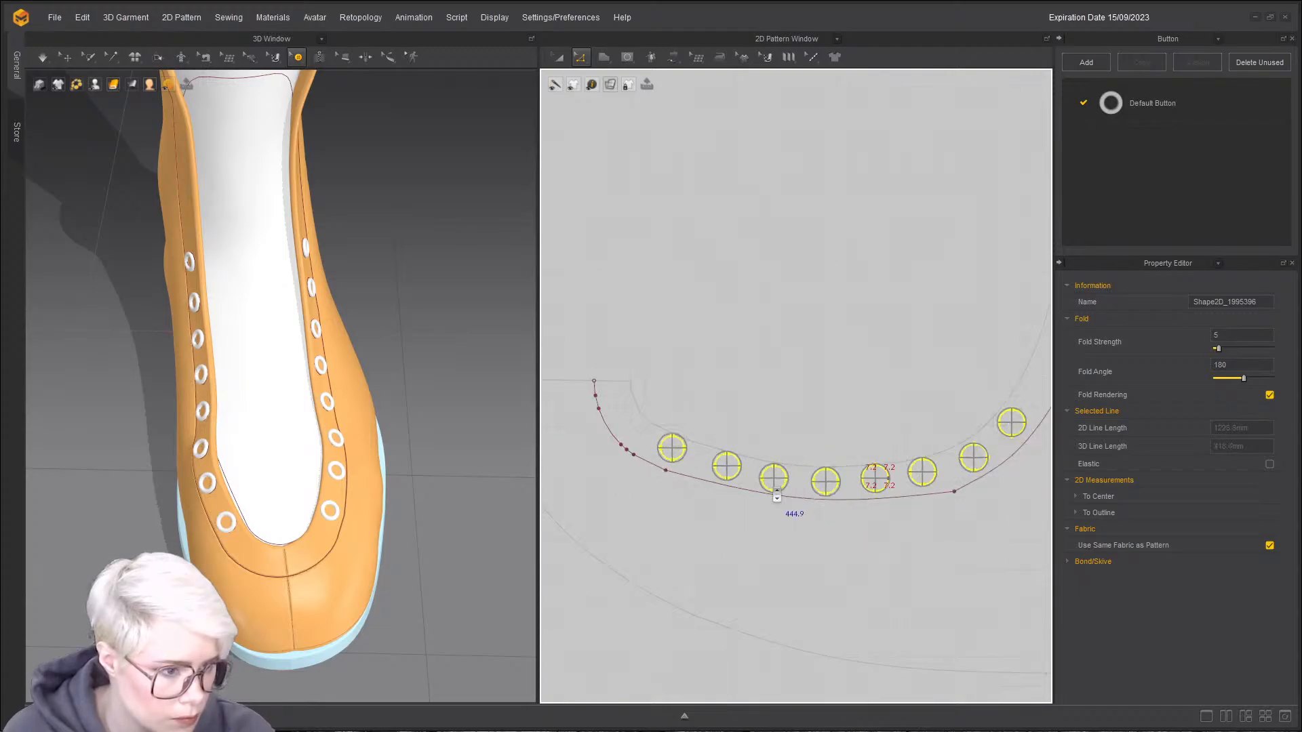
scroll(806, 484, "up", 4)
right_click(809, 484)
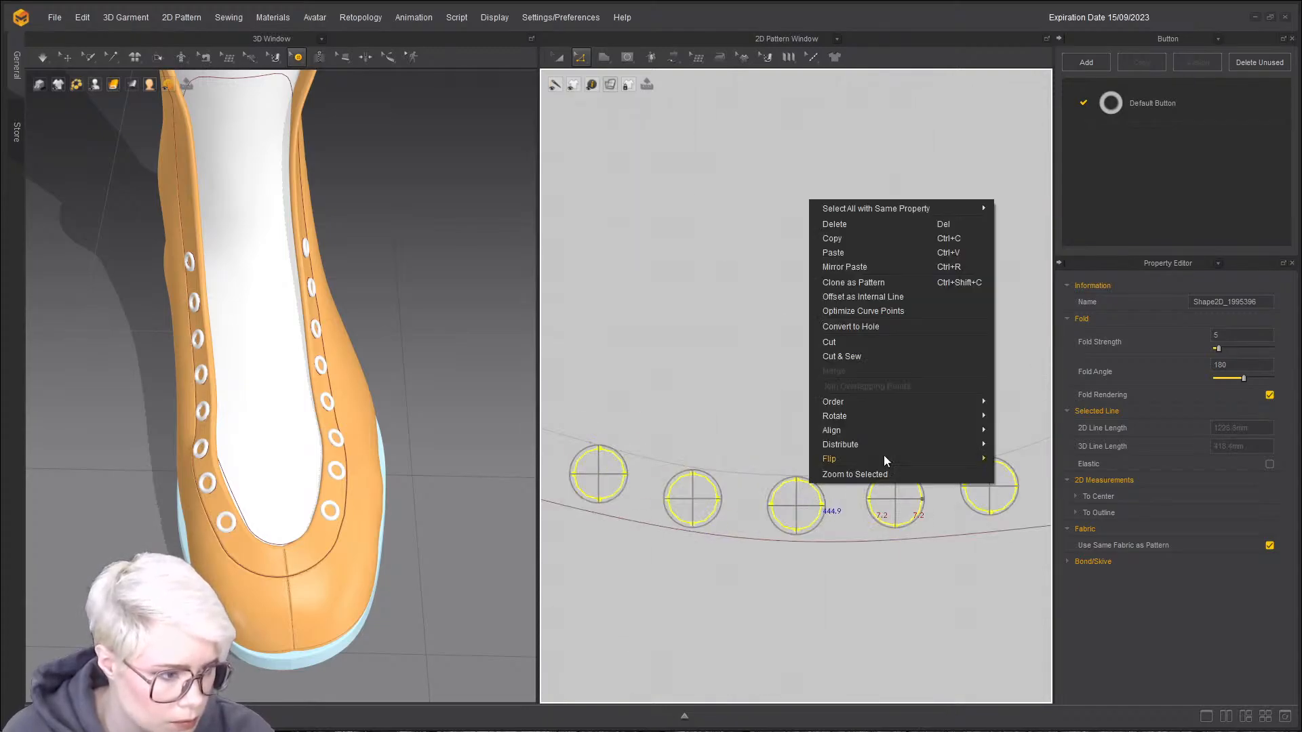
left_click(891, 354)
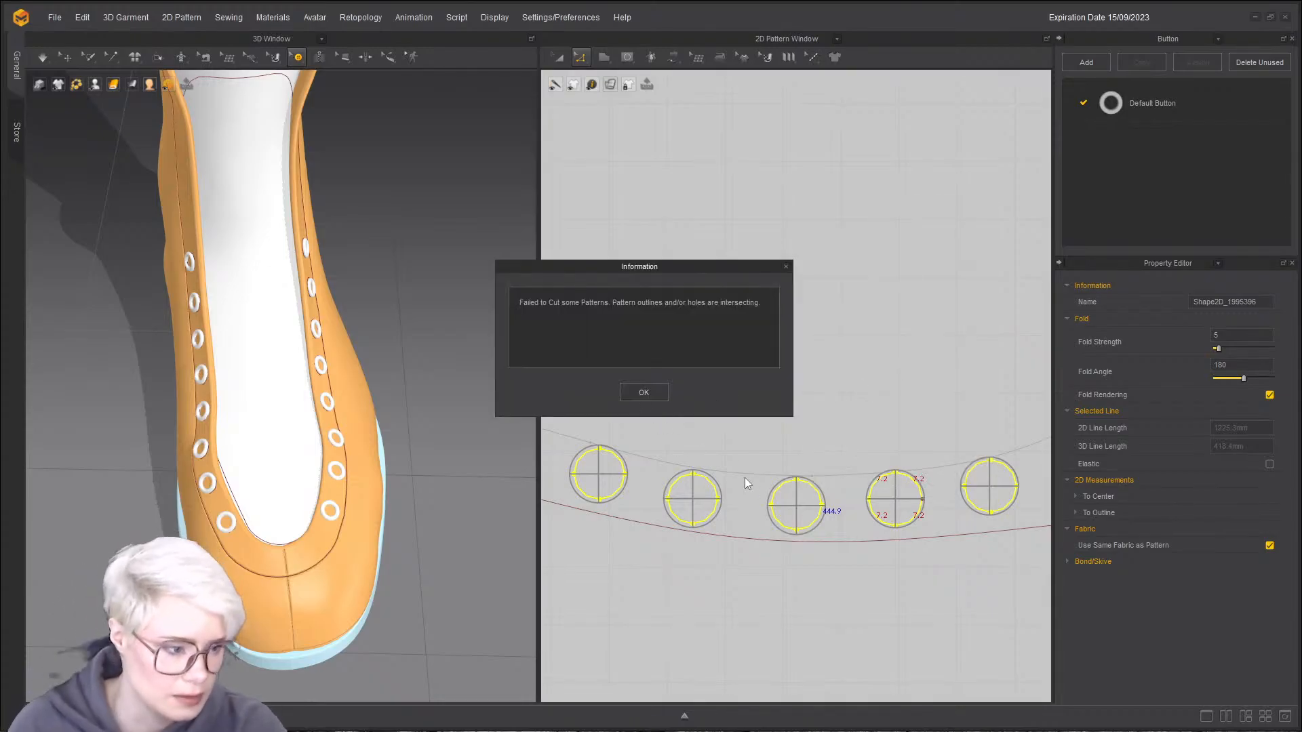
left_click(654, 394)
- Examine the eyelet rows on both side pieces to see which circles were cut and which intersect the outlines
left_click(746, 464)
scroll(766, 473, "down", 5)
scroll(773, 476, "up", 6)
scroll(784, 462, "down", 5)
middle_click_drag(785, 463, 1151, 456)
scroll(848, 456, "down", 3)
middle_click_drag(624, 458, 645, 484)
scroll(828, 454, "up", 5)
scroll(981, 486, "down", 1)
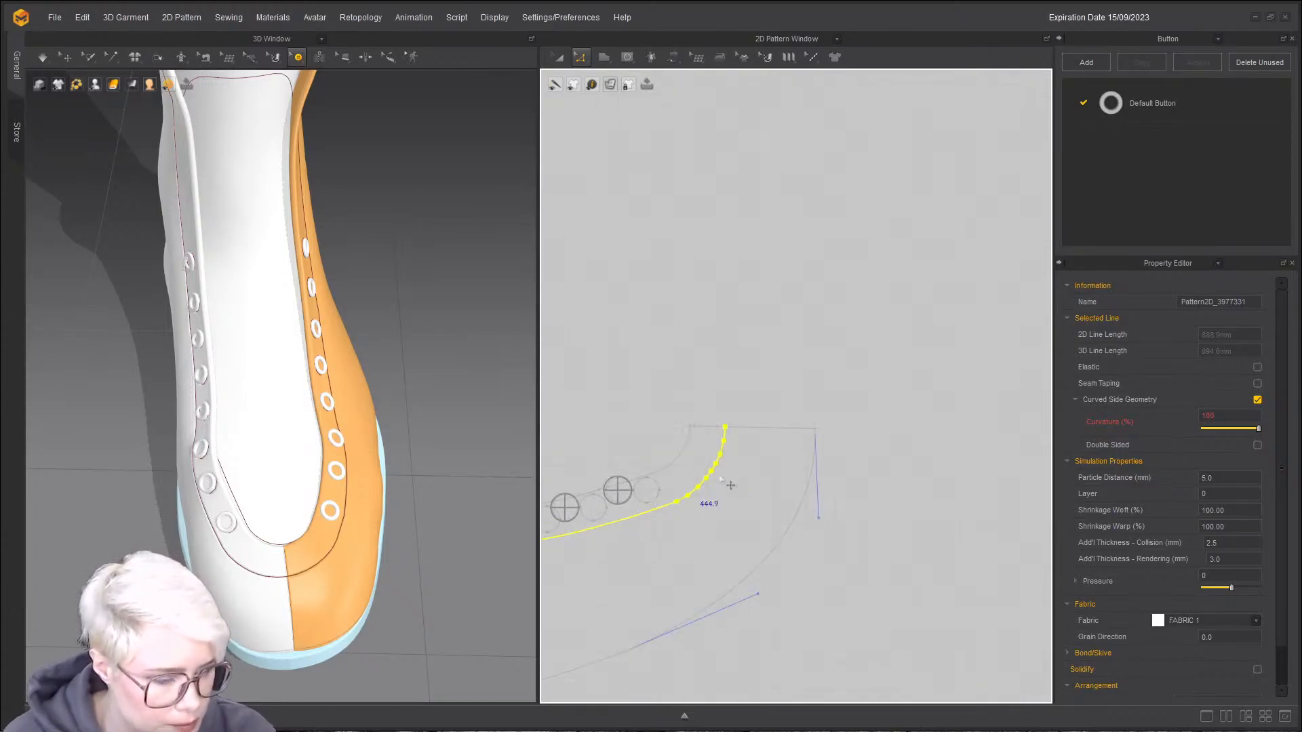
middle_click_drag(949, 468, 708, 453)
scroll(718, 451, "down", 3)
scroll(773, 450, "up", 5)
scroll(774, 409, "down", 4)
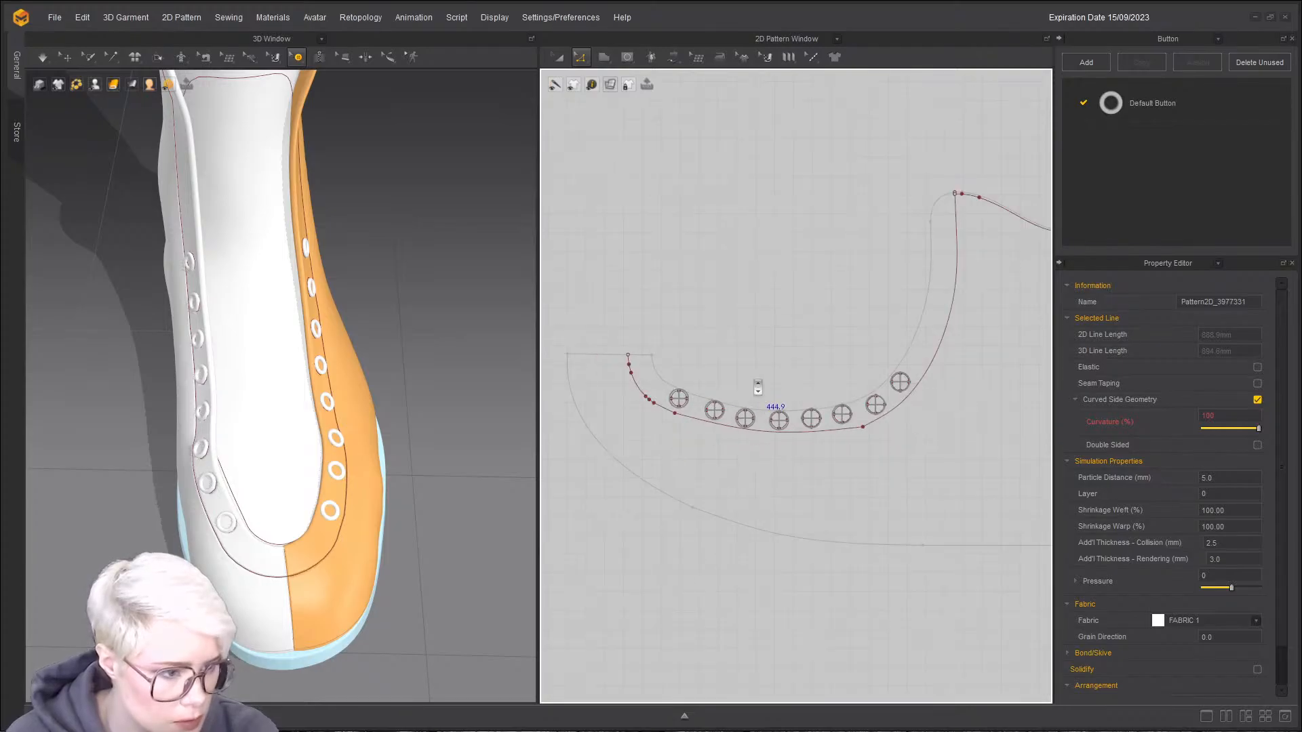
- Try to Cut & Sew the eight eyelet circles on the second side piece alone
left_click(684, 380)
left_click_drag(930, 458, 932, 460)
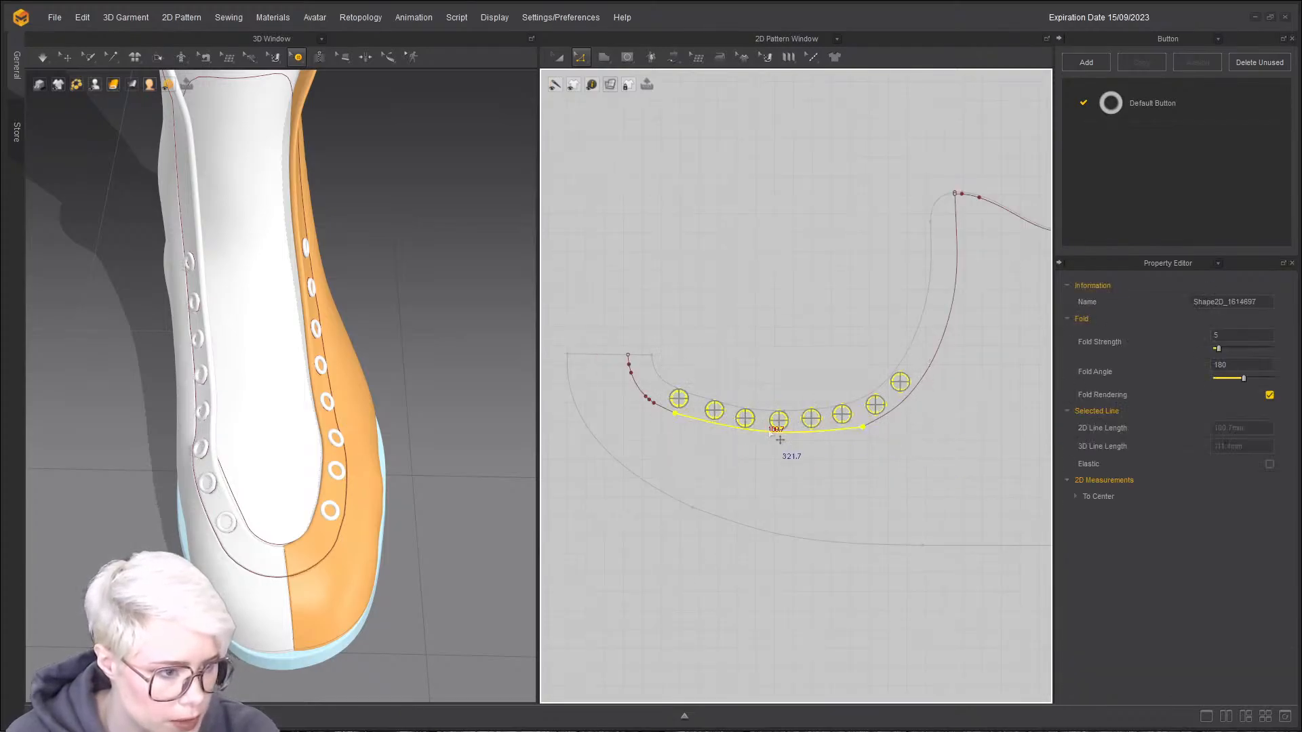
left_click(863, 430)
right_click(850, 416)
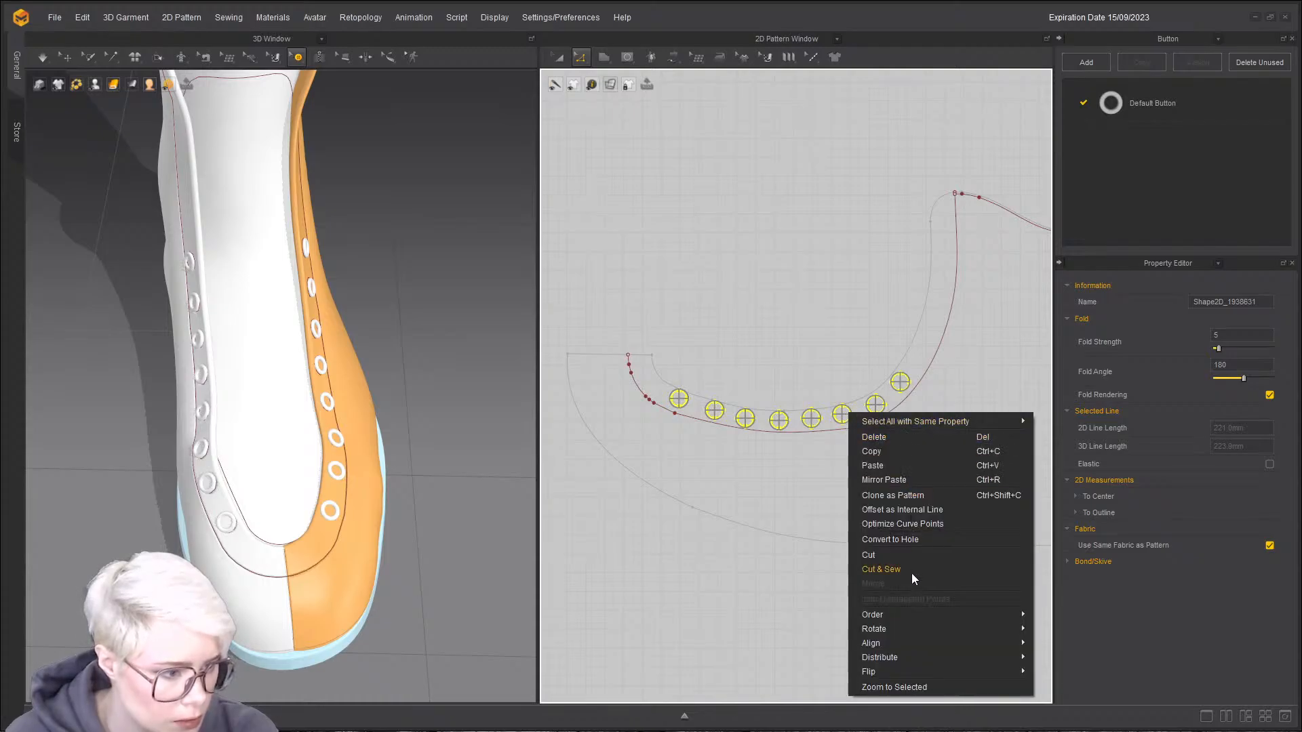
left_click(881, 570)
key("Return")
- Shift the fifth eyelet's internal circle on the second side piece slightly away from the lacing edge
scroll(746, 426, "up", 5)
scroll(761, 412, "up", 5)
left_click(874, 400)
left_click(874, 399)
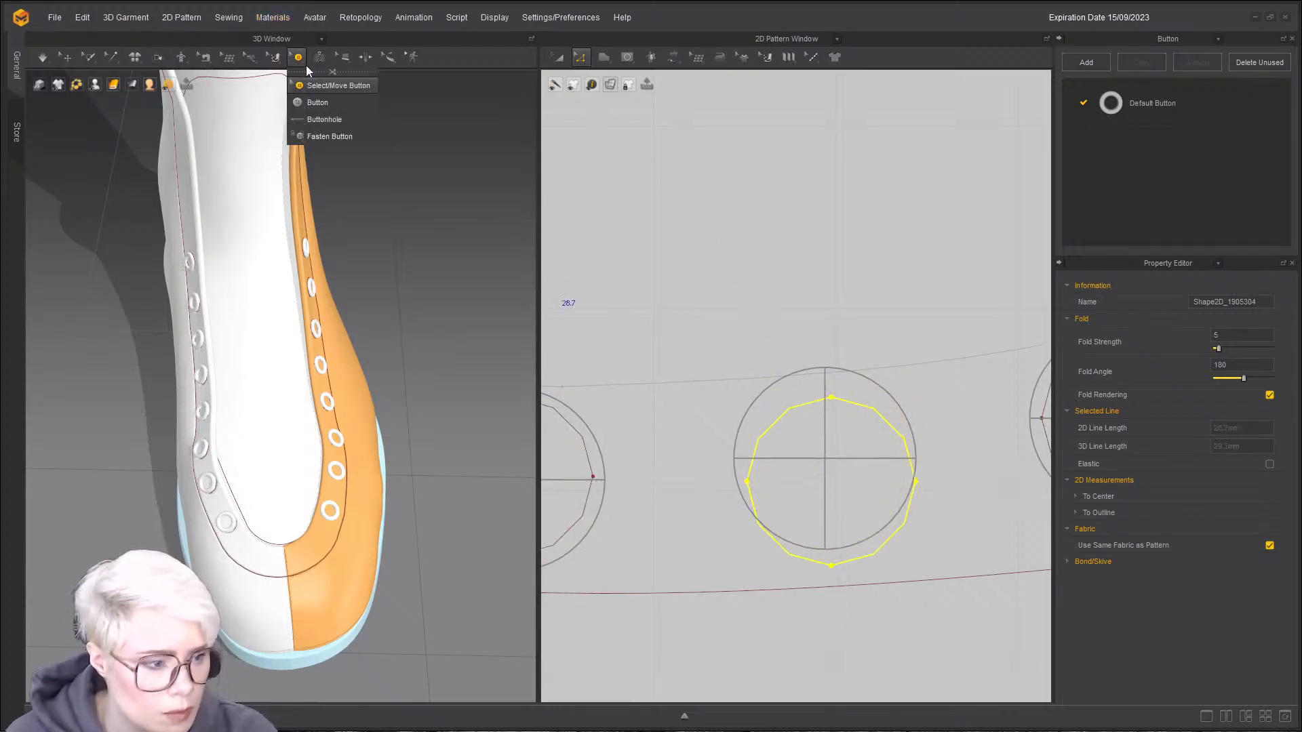
- Move the fifth eyelet's button over its shifted circle and shift the sixth eyelet's button away from the lacing edge
scroll(551, 300, "down", 3)
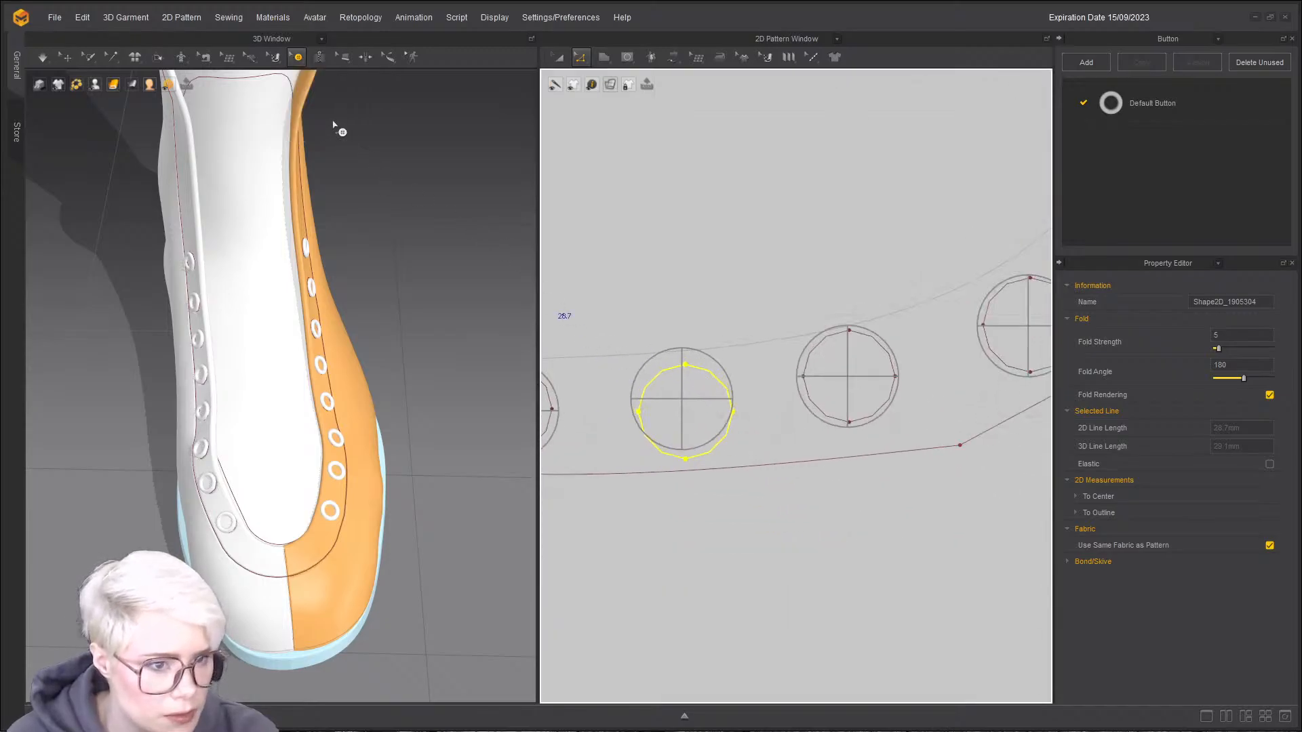
left_click(299, 60)
left_click(322, 86)
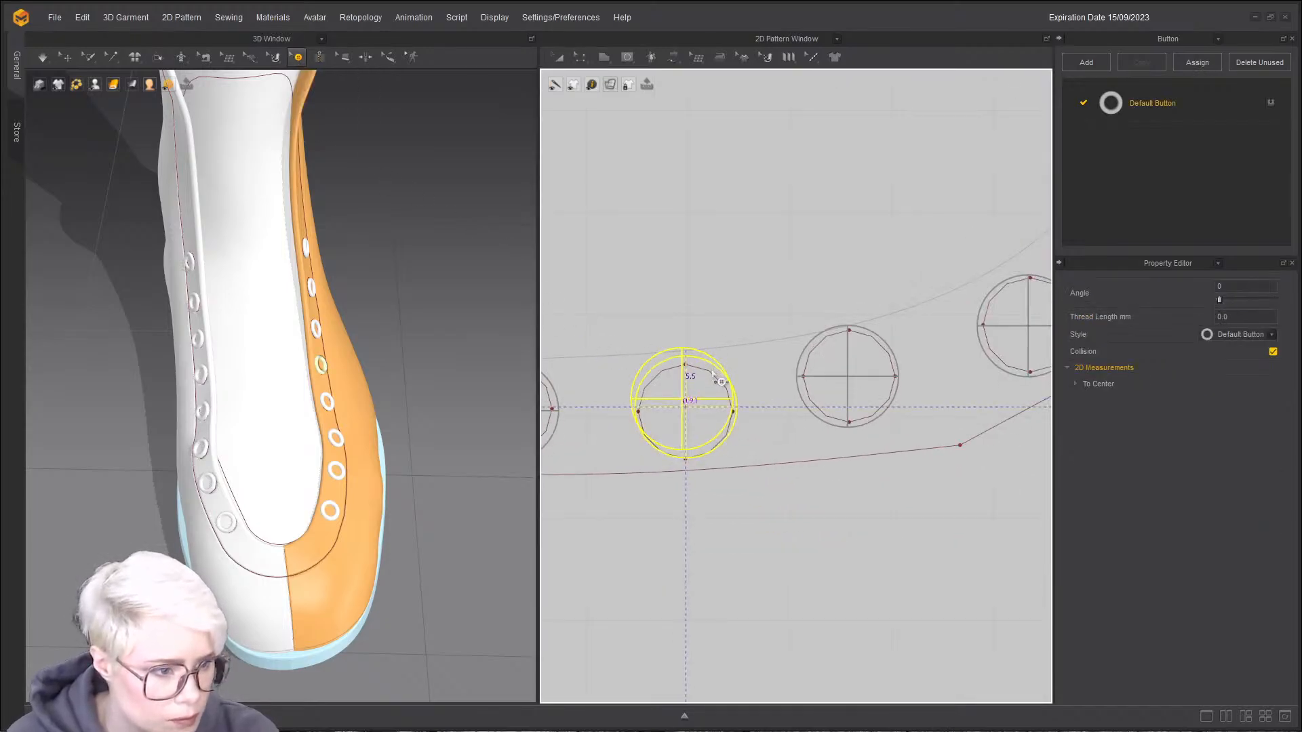
left_click_drag(833, 357, 840, 372)
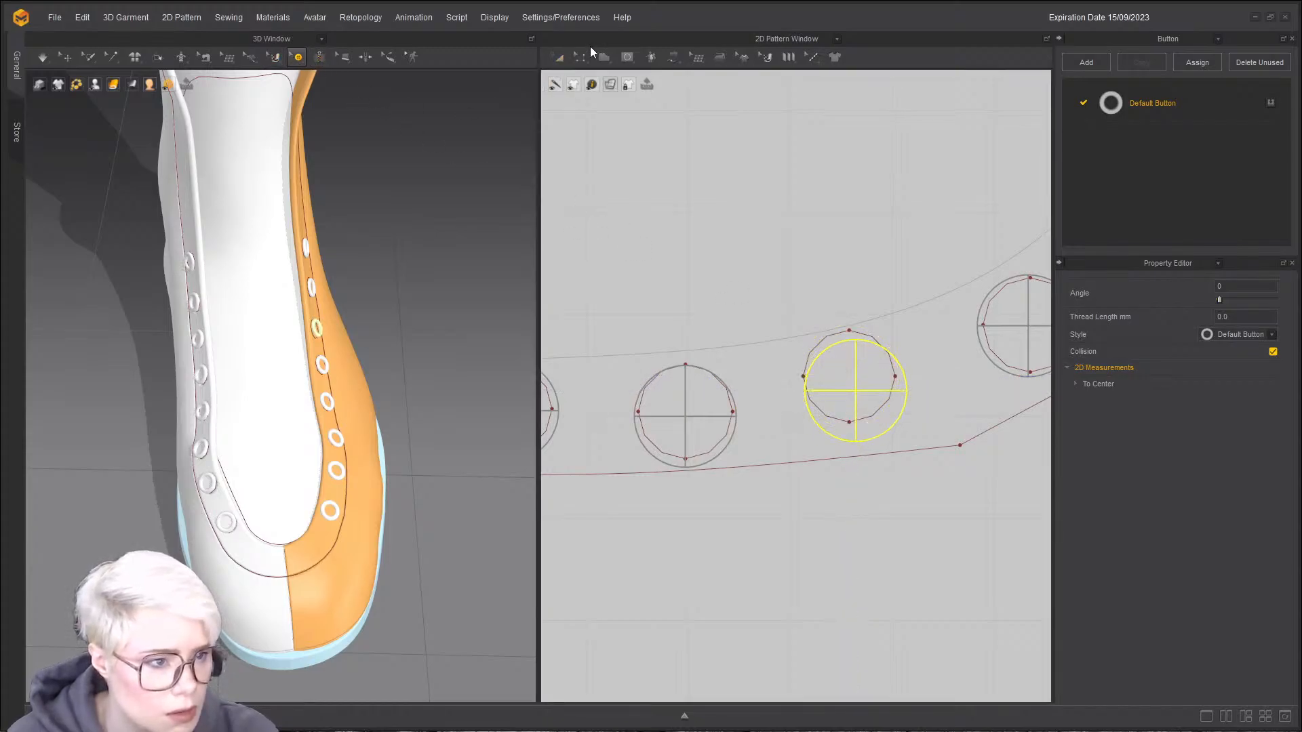
- Move the sixth eyelet's internal circle on the second side piece inside its shifted button
left_click(557, 59)
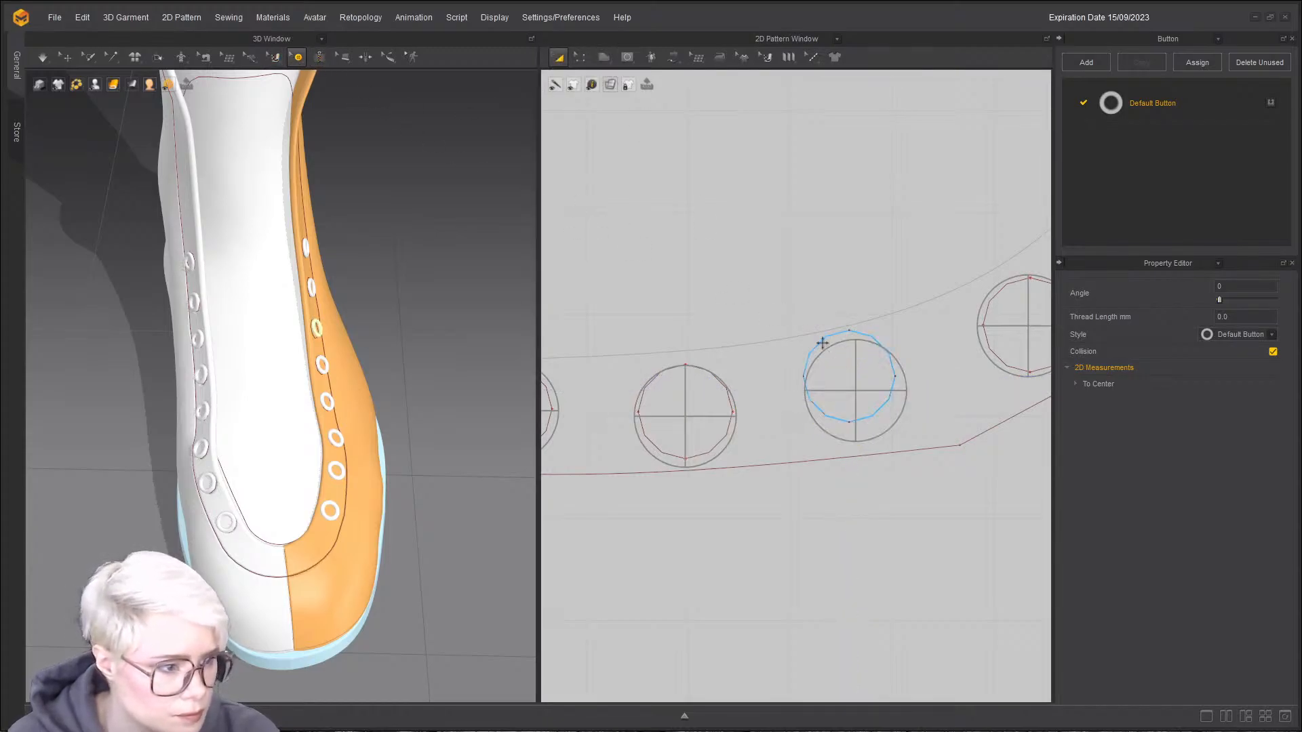
left_click_drag(830, 344, 831, 349)
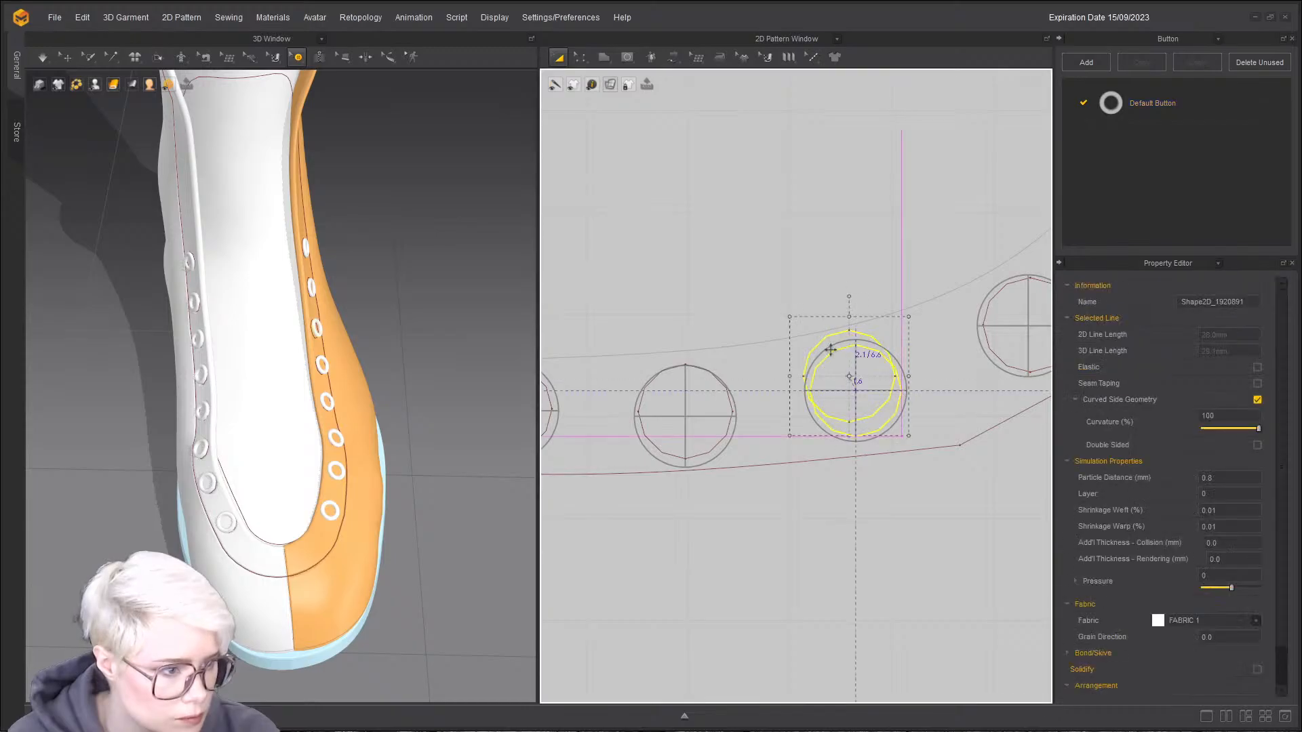
left_click(652, 405)
- Cut & Sew all eight internal eyelet circles on the second side piece
scroll(847, 386, "down", 3)
left_click(861, 296)
scroll(875, 315, "down", 3)
left_click_drag(996, 369, 1003, 376)
right_click(763, 331)
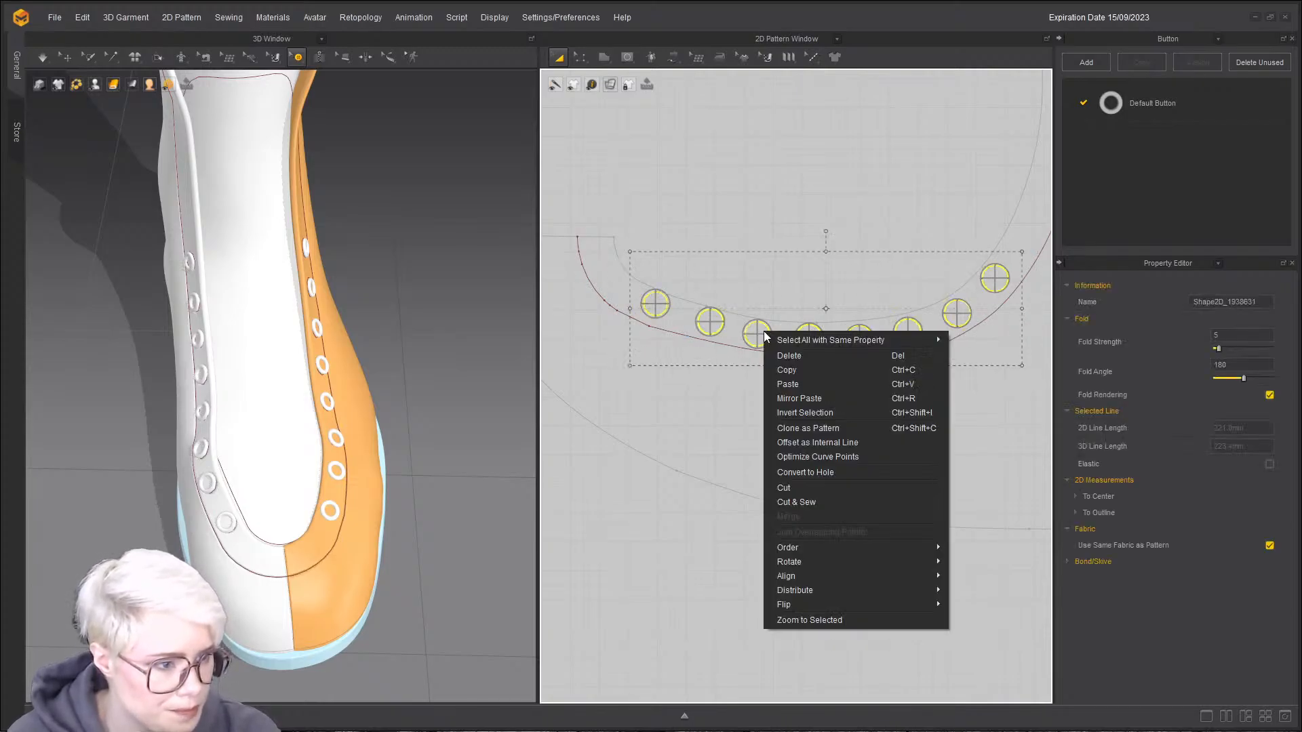
left_click(816, 502)
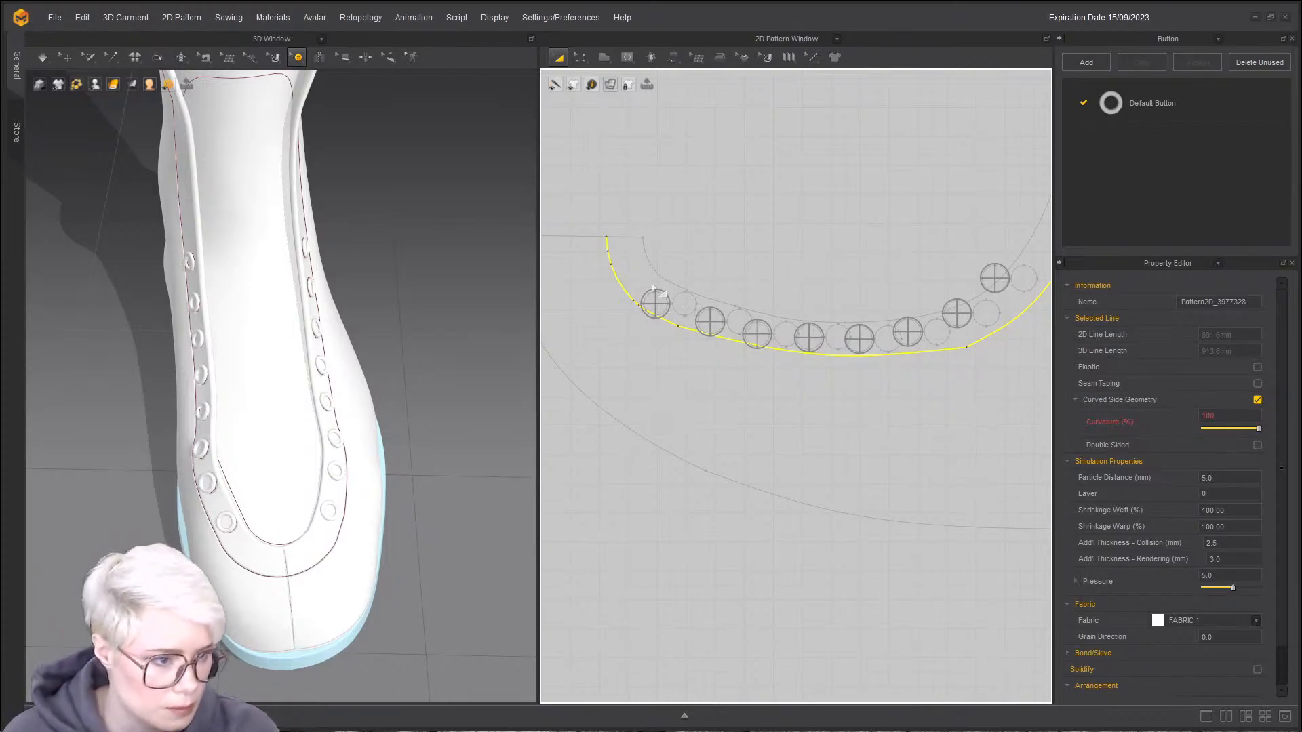
- Unlock all pattern outlines so the shoe pieces and eyelets can be edited
left_click_drag(619, 253, 813, 376)
right_click(776, 426)
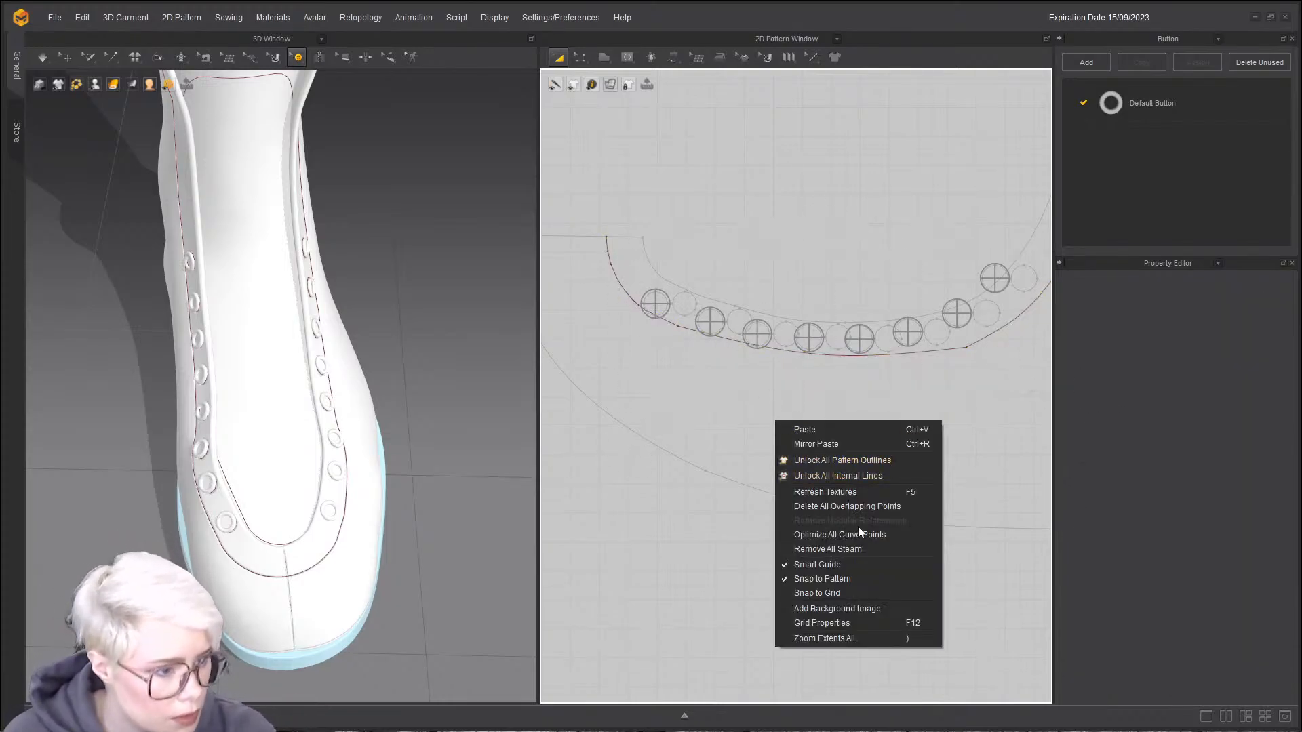
left_click(854, 459)
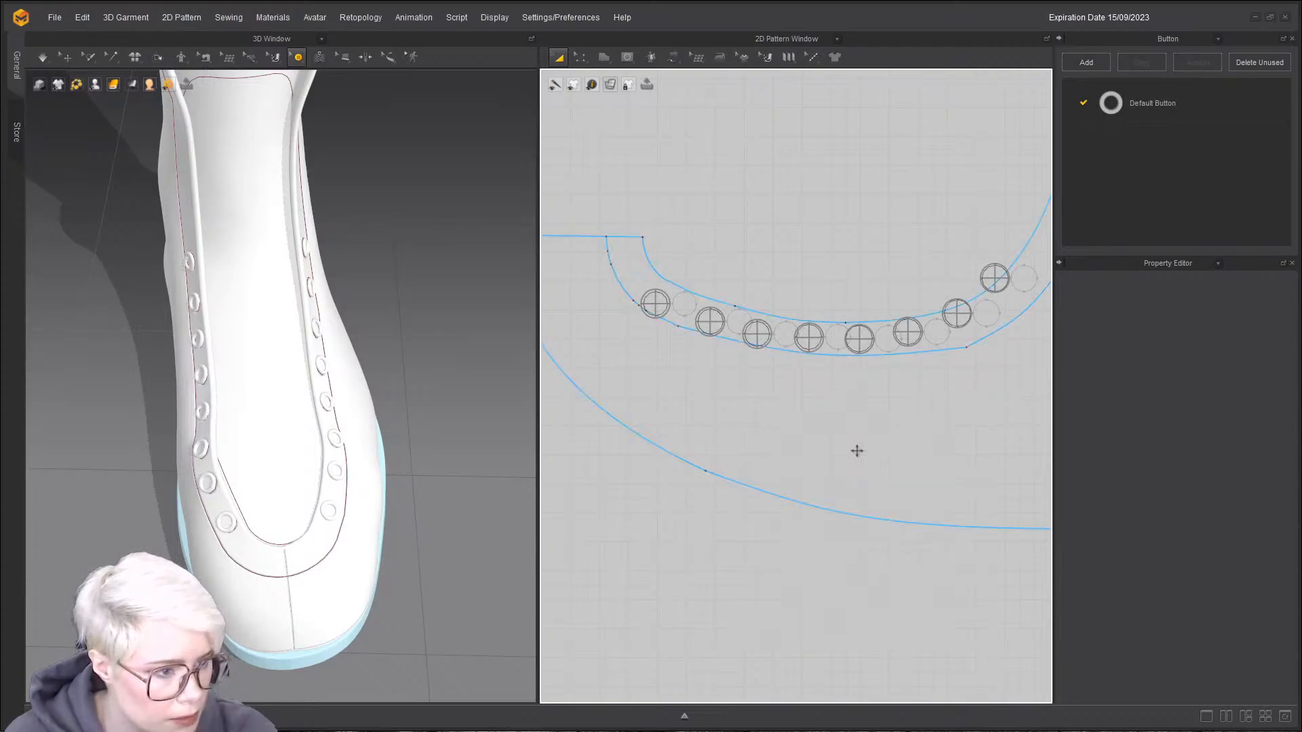
- Move the eight eyelet circles off the lacing band of the first shoe upper into the empty space above it
left_click(655, 303)
left_click_drag(655, 303, 698, 183)
left_click_drag(709, 317, 764, 178)
left_click_drag(757, 334, 821, 171)
left_click_drag(808, 337, 858, 187)
left_click_drag(859, 338, 902, 188)
left_click_drag(908, 332, 832, 239)
left_click_drag(957, 314, 899, 224)
left_click_drag(995, 279, 959, 187)
- Move the eyelet circles off the mirrored shoe upper's lacing band into the space above it
scroll(880, 335, "down", 3)
middle_click_drag(678, 332, 913, 385)
middle_click_drag(553, 426, 800, 416)
left_click_drag(851, 405, 791, 290)
left_click_drag(791, 422, 783, 311)
left_click(761, 422)
left_click_drag(732, 422, 854, 318)
left_click_drag(705, 418, 731, 300)
left_click_drag(652, 390, 751, 335)
- Bring the two groups of eyelet circles together in the space between the two shoe uppers
scroll(826, 345, "down", 4)
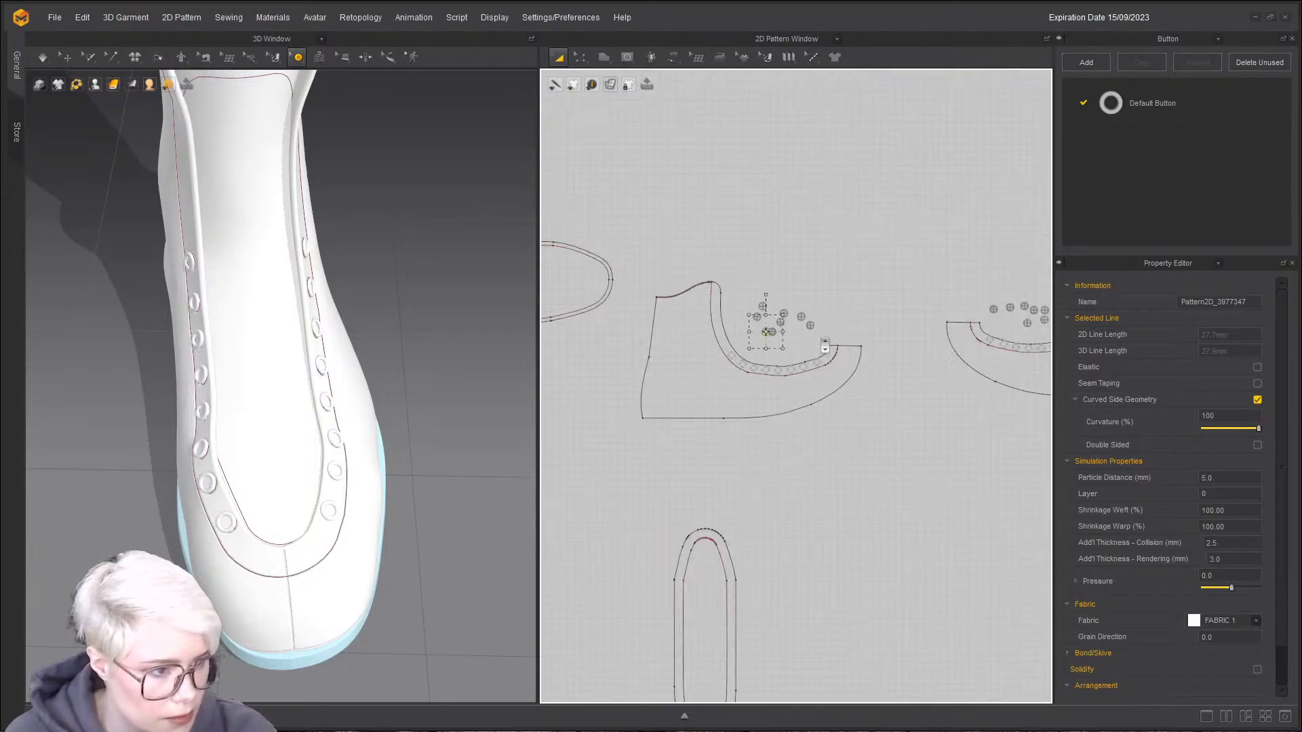
left_click_drag(748, 271, 878, 278)
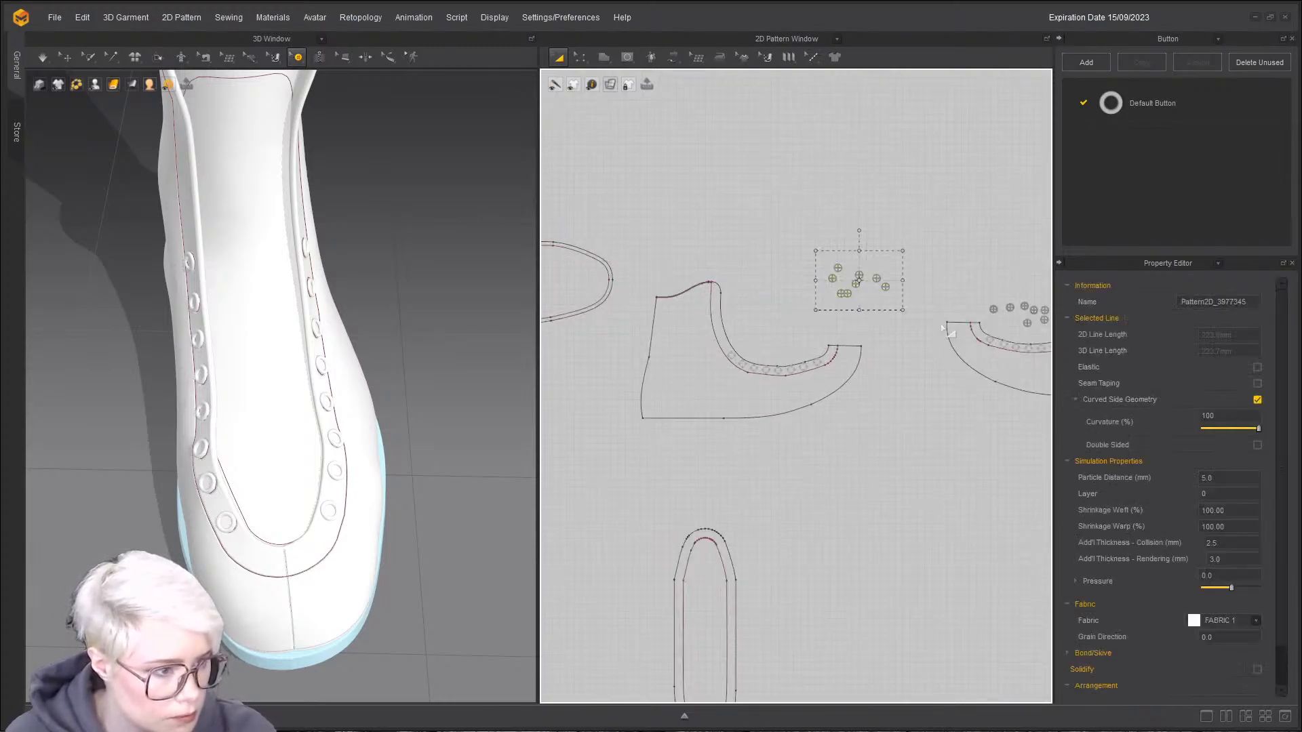
scroll(976, 309, "down", 2)
middle_click_drag(1004, 287, 838, 338)
mouse_move(807, 329)
left_mouse_down()
mouse_move(884, 387)
mouse_move(785, 337)
left_mouse_up()
- Duplicate the Trim_Full_Grain_Leather fabric and set the copy's opacity to 0
left_click_drag(666, 299, 868, 374)
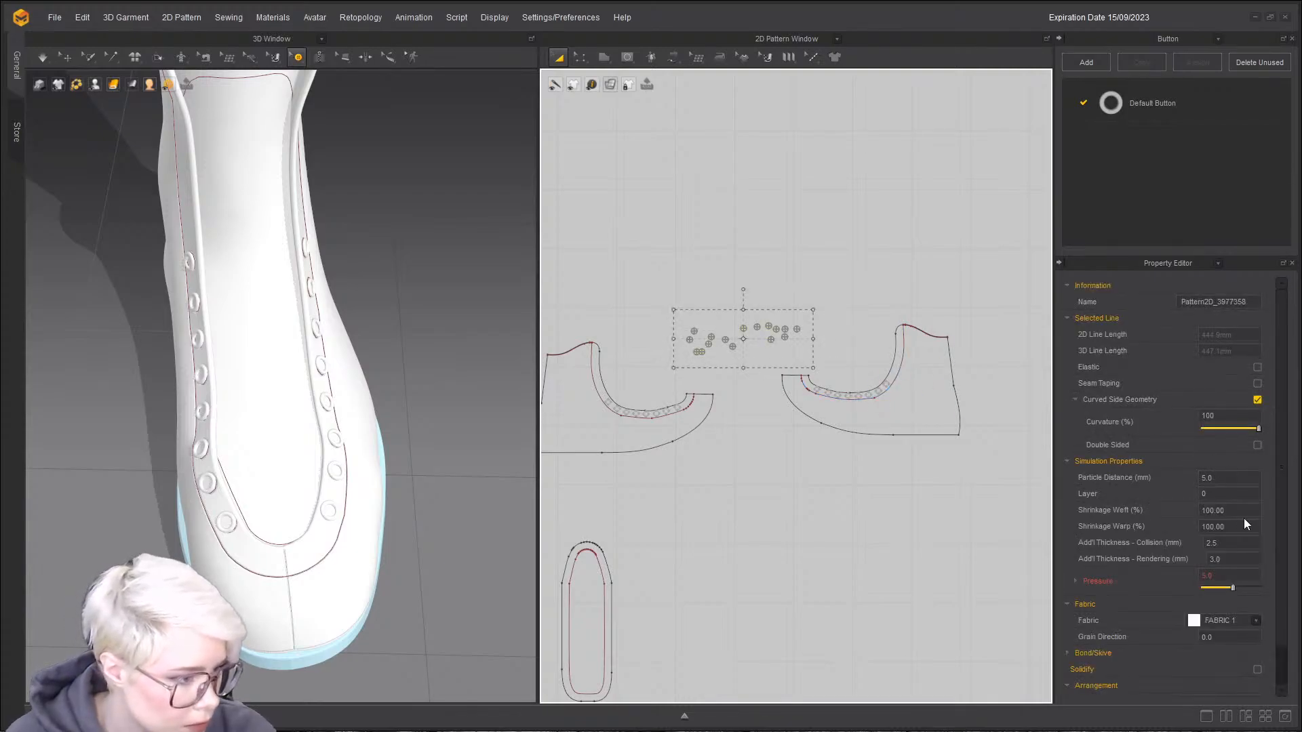
left_click(1217, 39)
left_click(1171, 122)
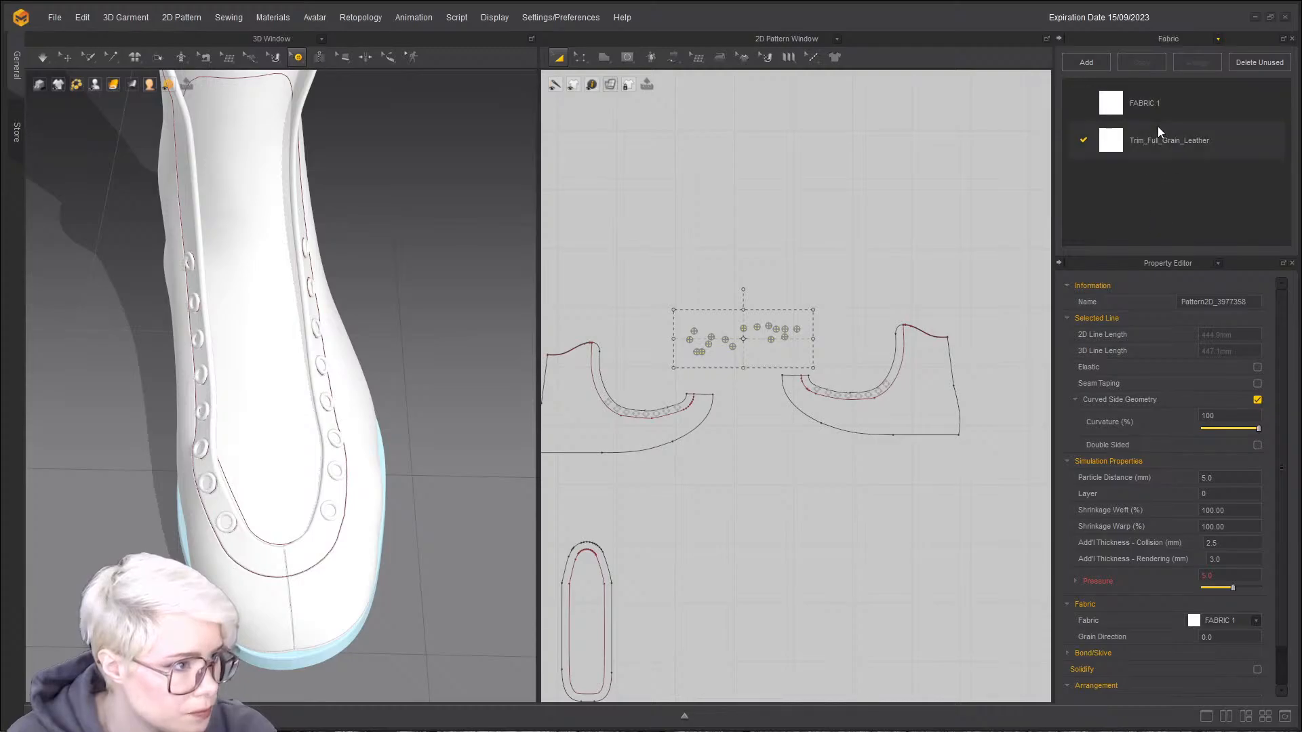
right_click(1173, 149)
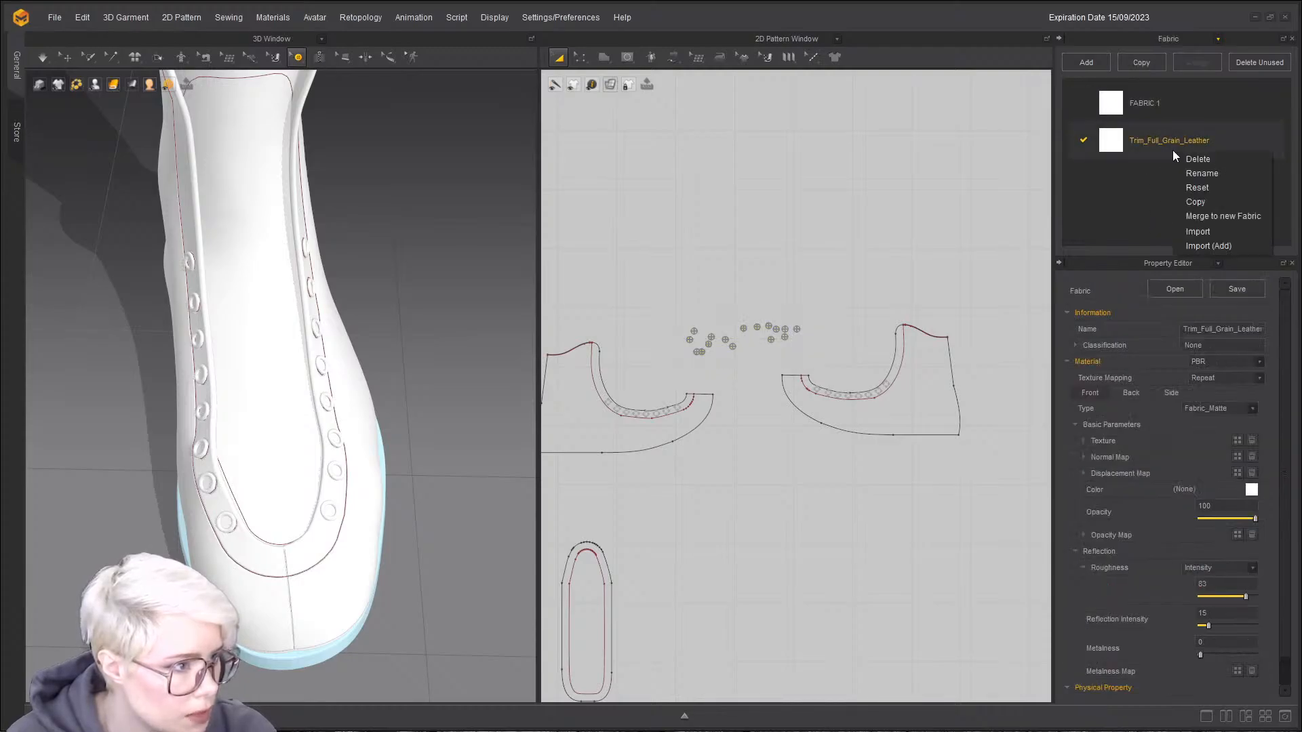
left_click(1196, 202)
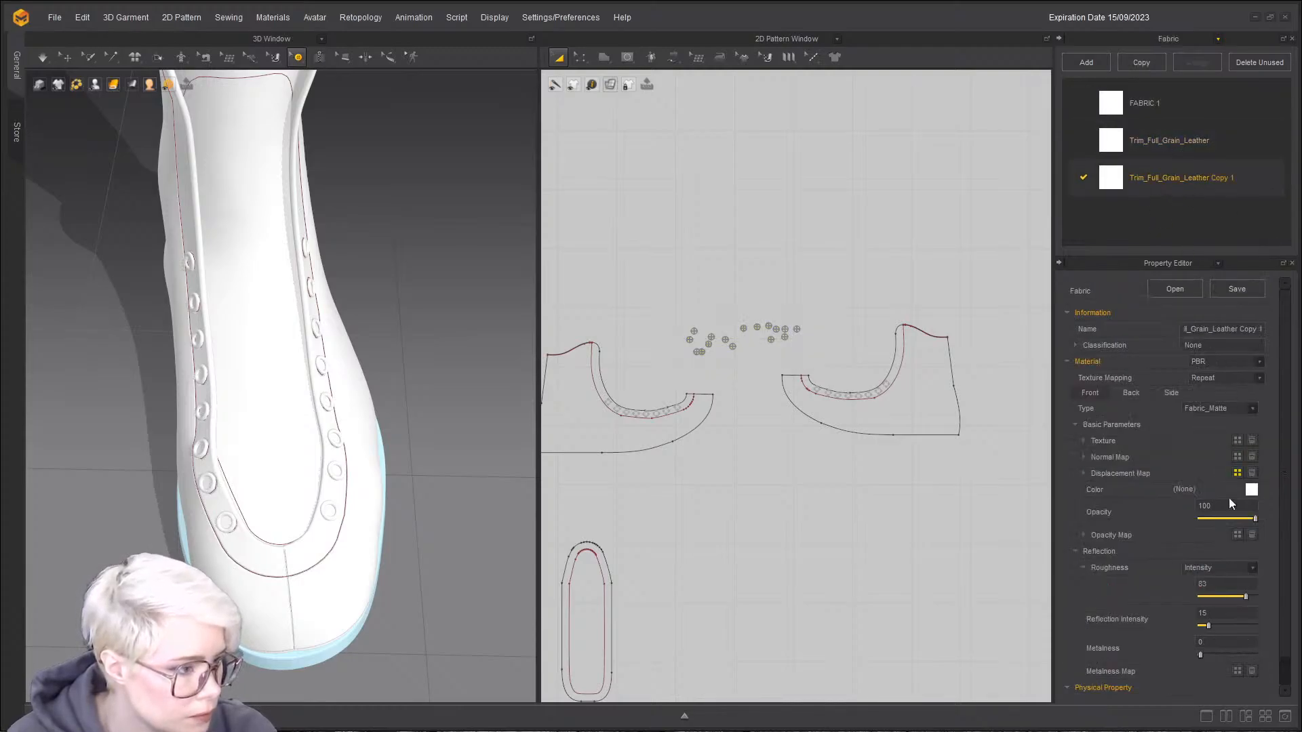
left_click_drag(1149, 515, 1054, 479)
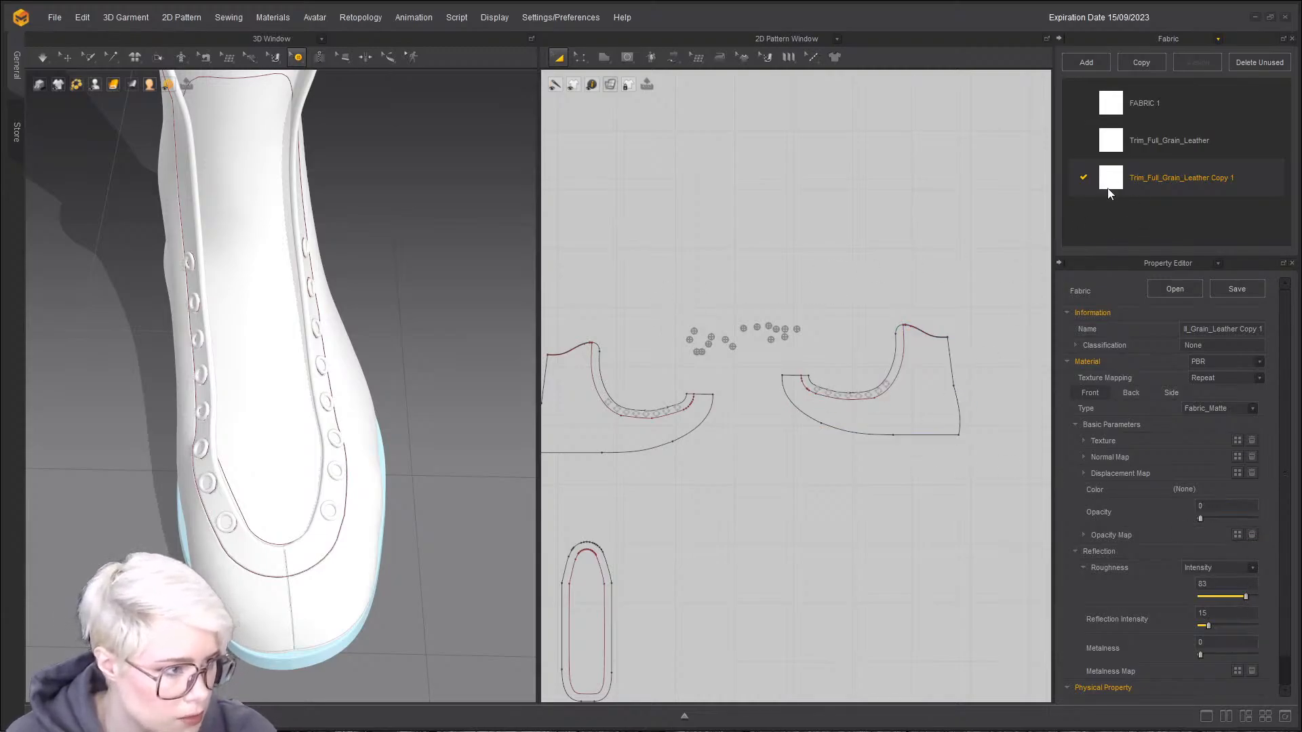
- Assign the Trim_Full_Grain_Leather Copy 1 fabric to all the eyelet circles
left_click(677, 317)
left_click_drag(1119, 184, 784, 337)
left_click_drag(682, 311, 823, 368)
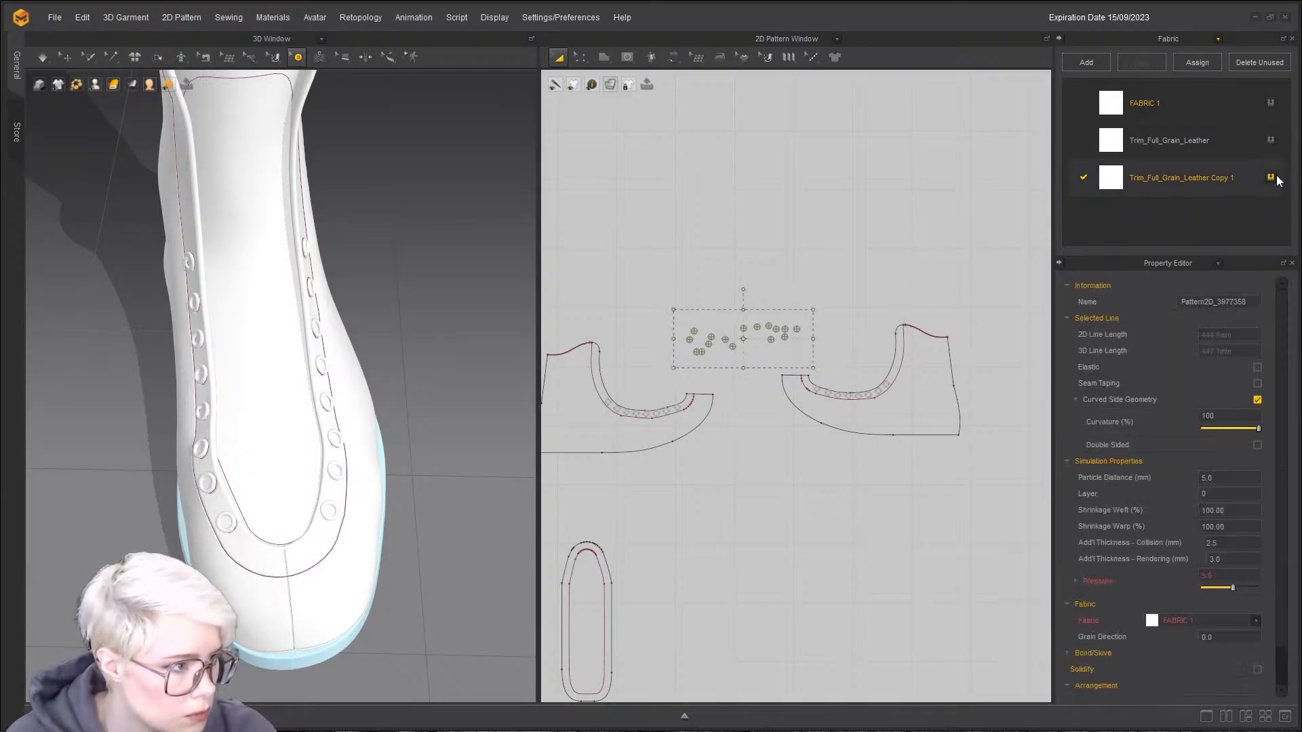
- Examine the eyelets along the boot's lacing edges, the whole boot in 3D and the skate reference photo
scroll(224, 488, "up", 3)
right_click_drag(218, 484, 378, 433)
middle_click_drag(370, 292, 352, 450)
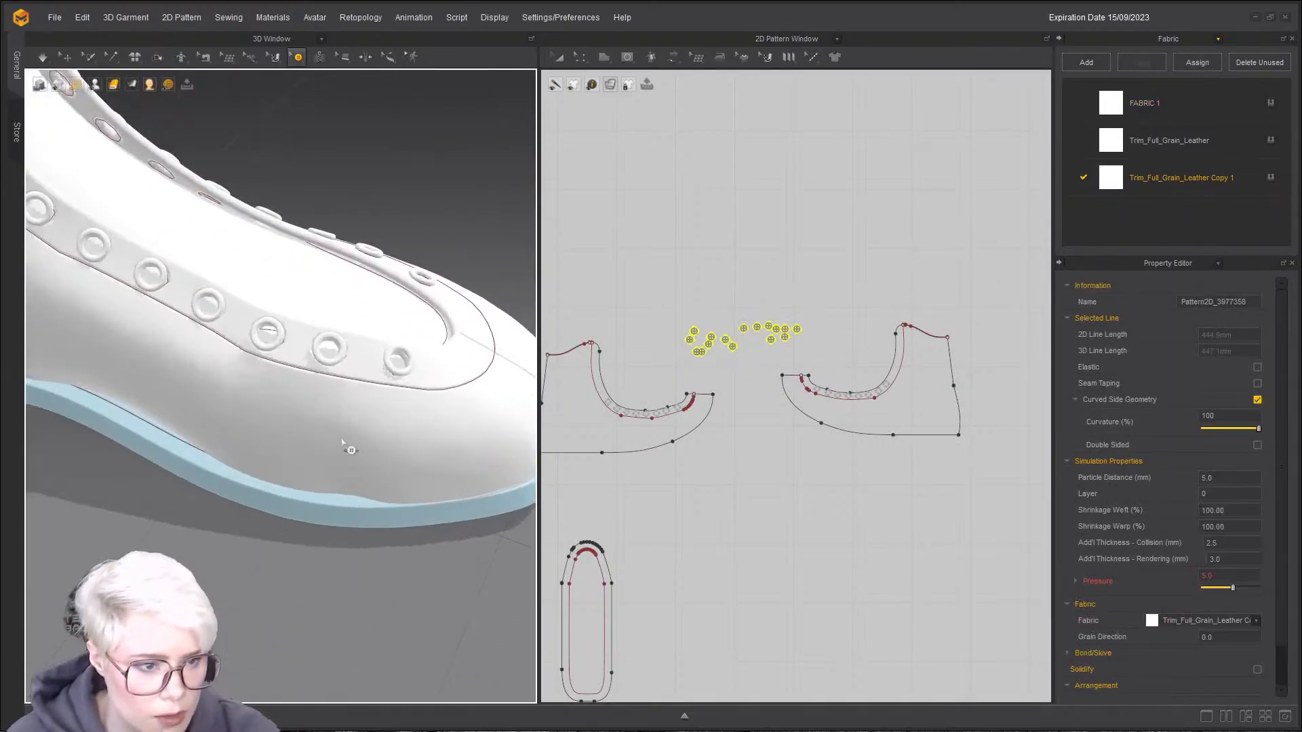
scroll(334, 431, "up", 4)
right_click_drag(373, 440, 346, 385)
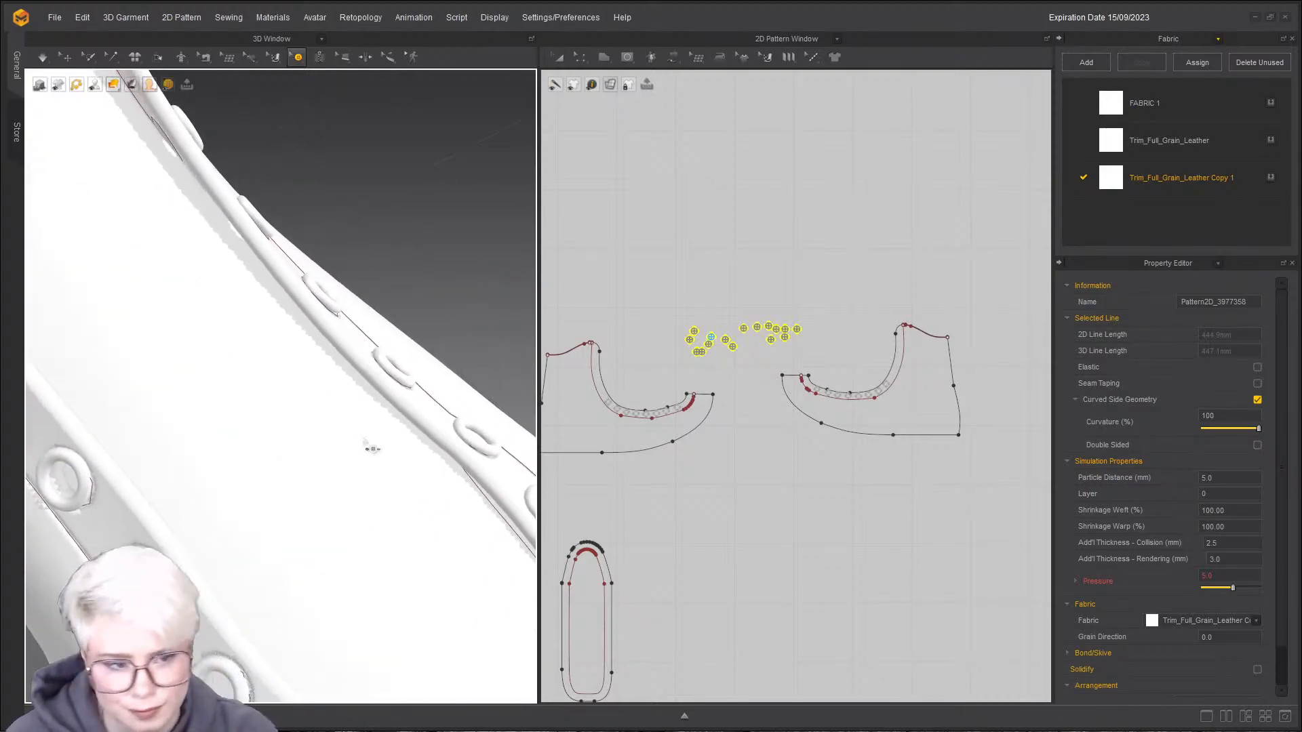
scroll(369, 447, "down", 3)
middle_click_drag(368, 451, 363, 506)
right_click_drag(363, 506, 210, 444)
scroll(292, 447, "down", 3)
scroll(276, 500, "down", 4)
middle_click_drag(210, 444, 438, 500)
scroll(437, 499, "up", 4)
right_click_drag(345, 455, 285, 391)
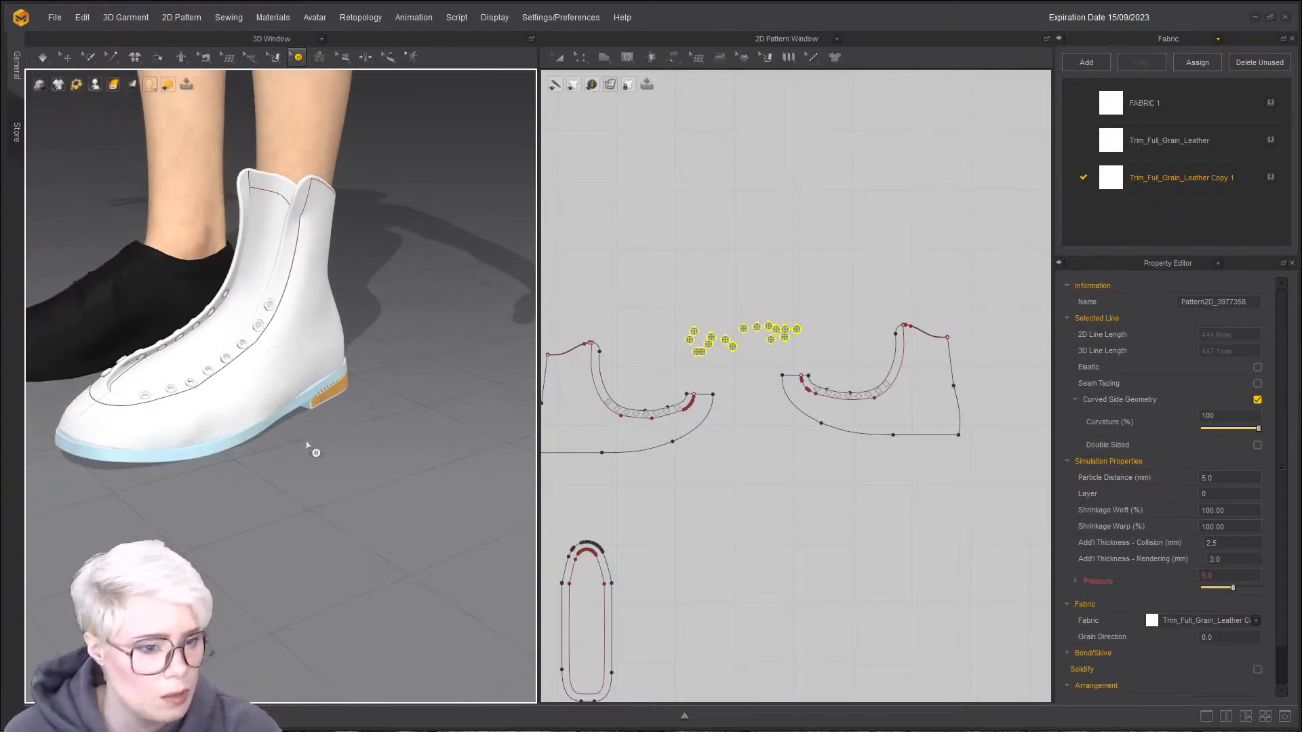
scroll(680, 483, "down", 5)
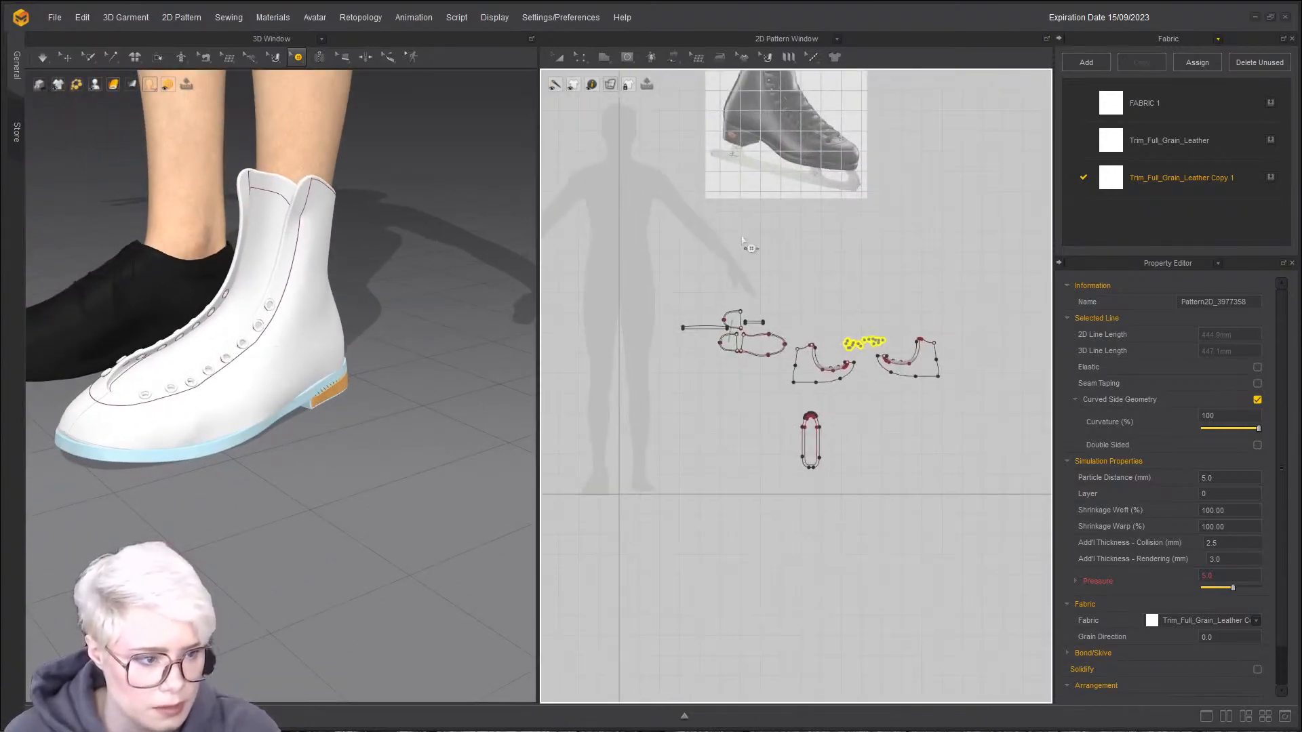
scroll(689, 339, "up", 5)
scroll(686, 333, "up", 3)
scroll(698, 339, "down", 3)
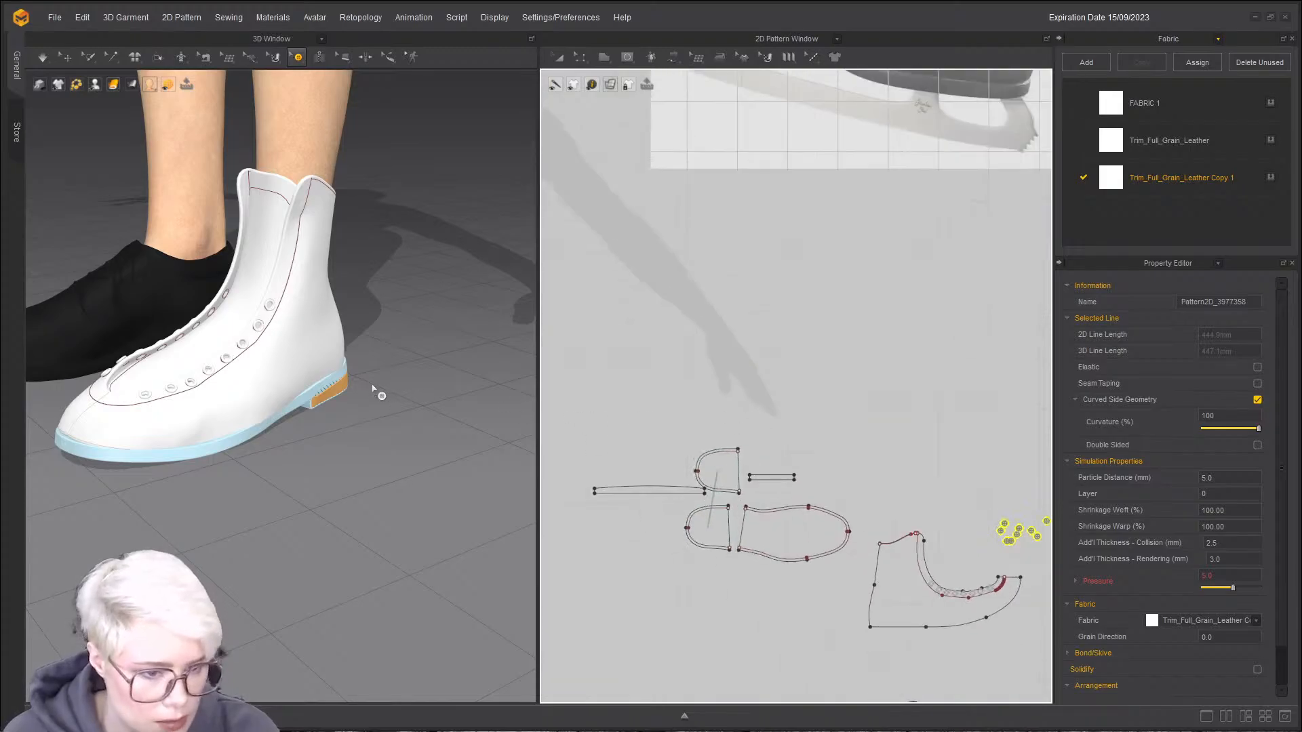
- Select the front sole piece and examine the boot's sole from below
right_click_drag(375, 387, 254, 297)
middle_click_drag(253, 297, 296, 377)
left_click(280, 377)
left_click(68, 57)
left_click(199, 342)
right_click_drag(327, 387, 441, 244)
scroll(434, 251, "up", 3)
right_click_drag(305, 298, 368, 333)
middle_click_drag(368, 333, 394, 390)
right_click_drag(394, 390, 292, 329)
middle_click_drag(270, 302, 307, 375)
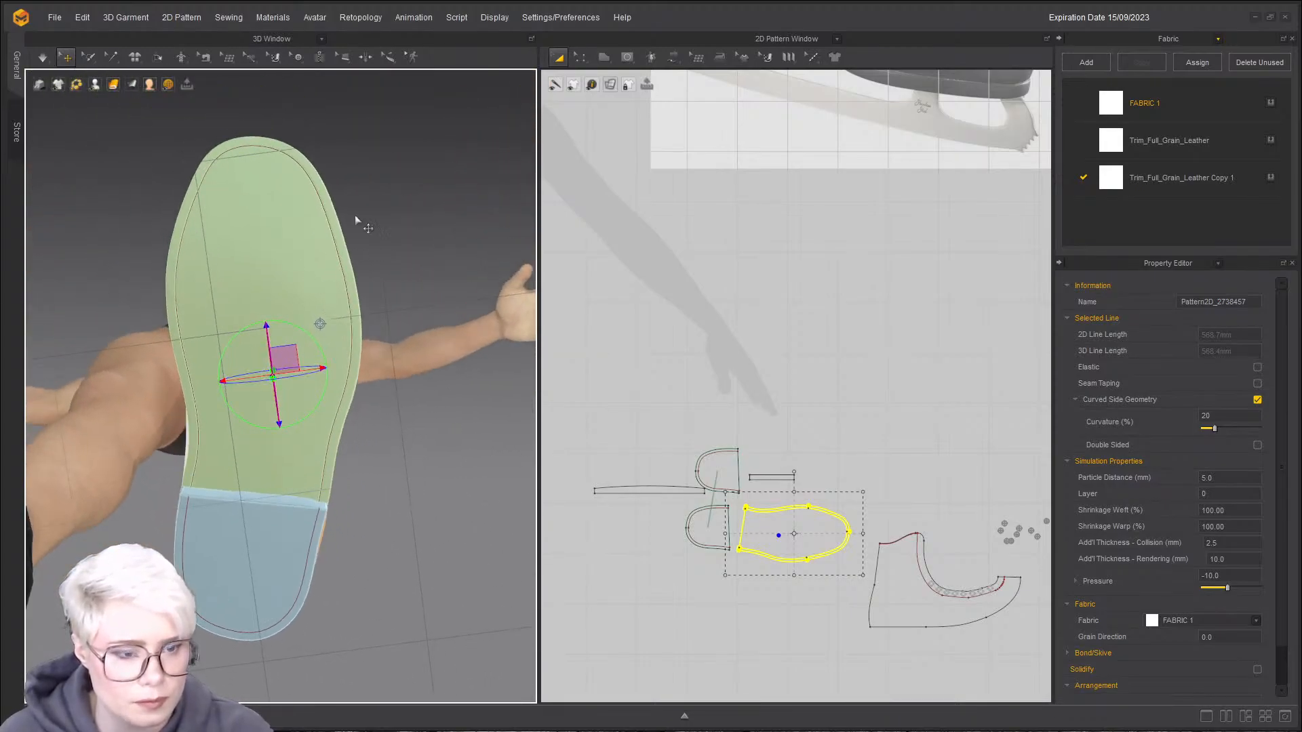
- Try to draw a lengthwise centre line over the front sole and heel pieces on the 3D pattern
mouse_move(258, 65)
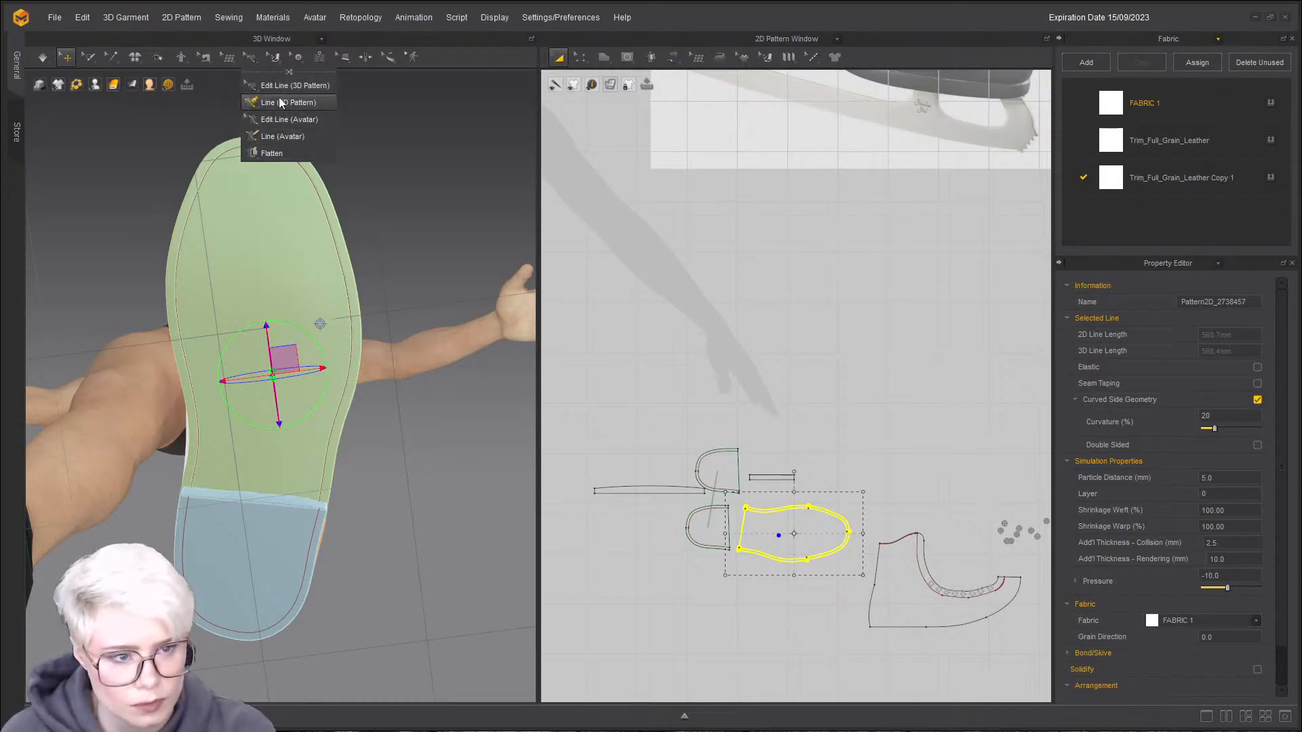
left_click(280, 102)
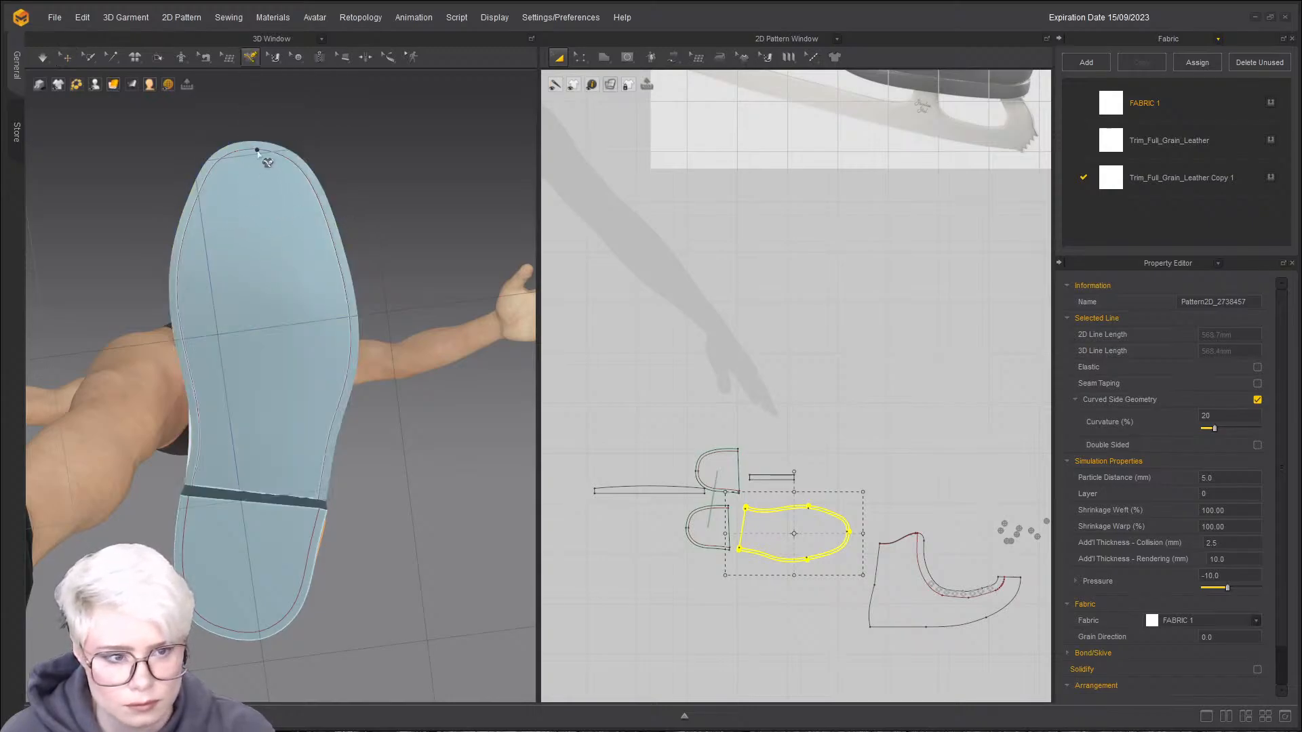
left_click(257, 151)
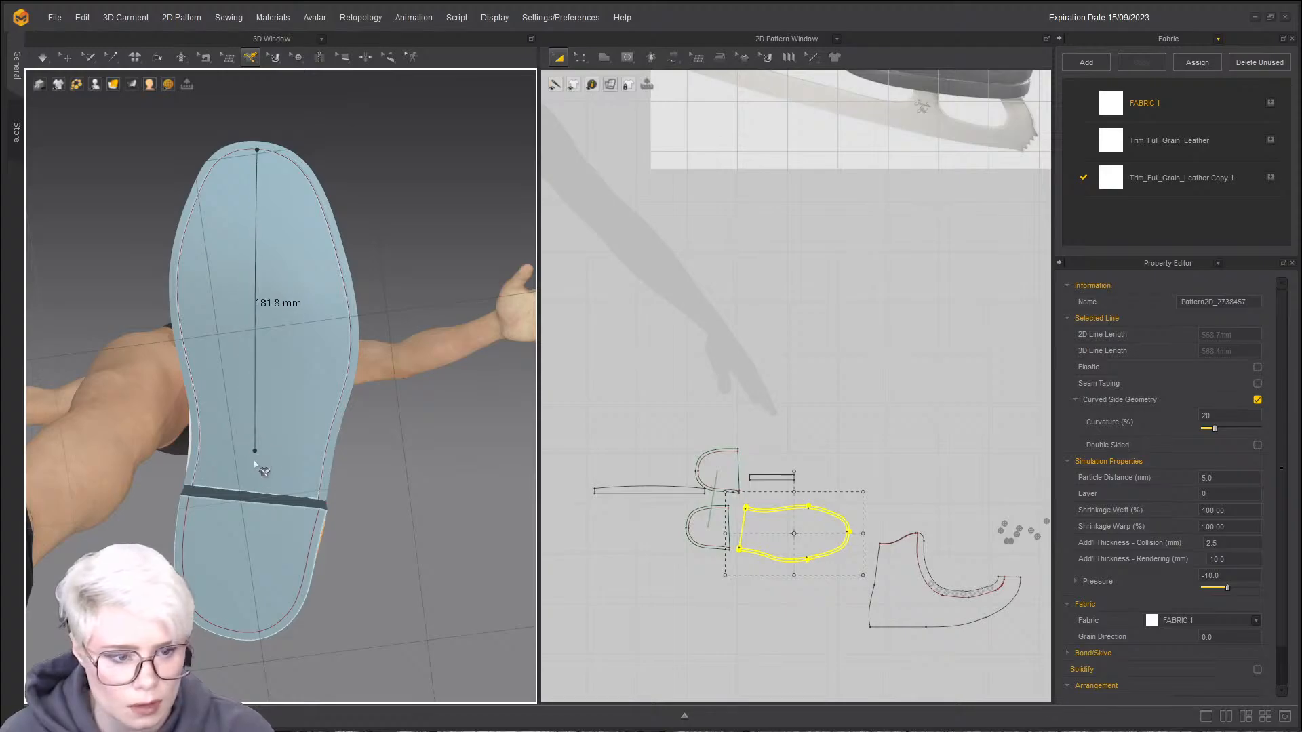
left_click(254, 514)
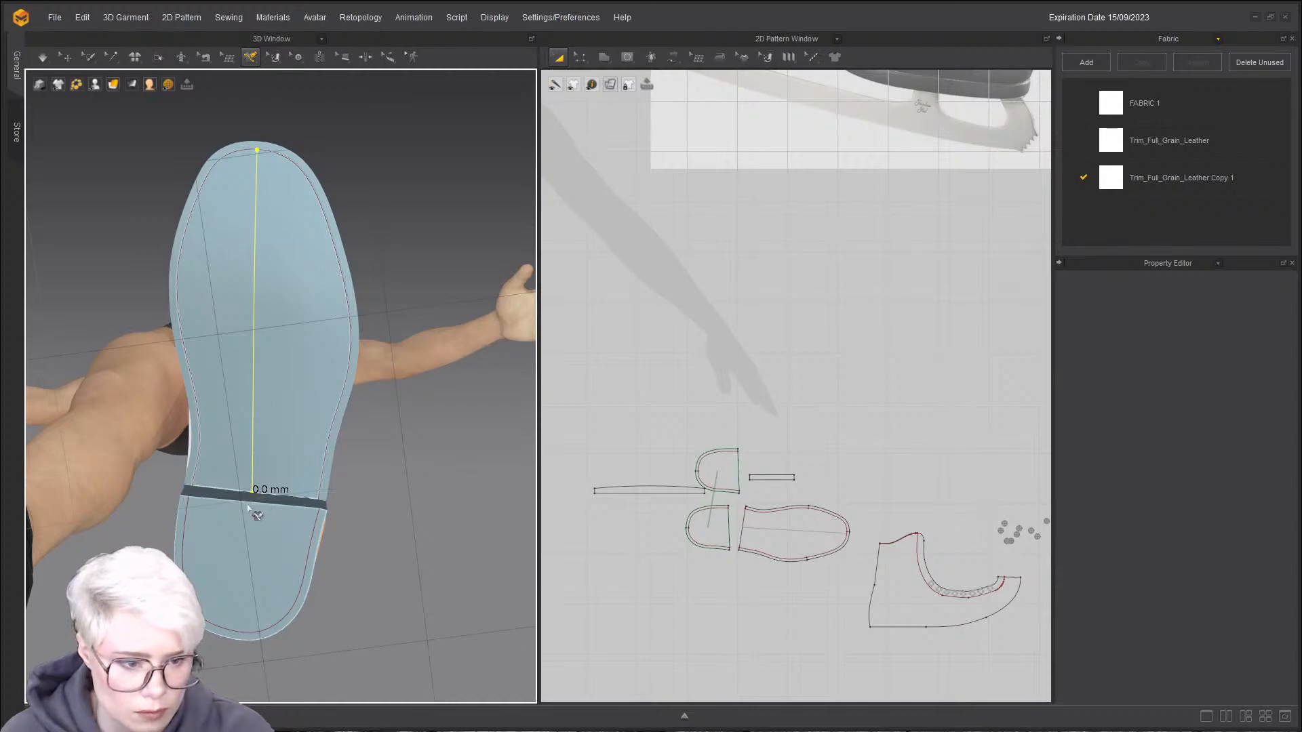
scroll(254, 526, "up", 1)
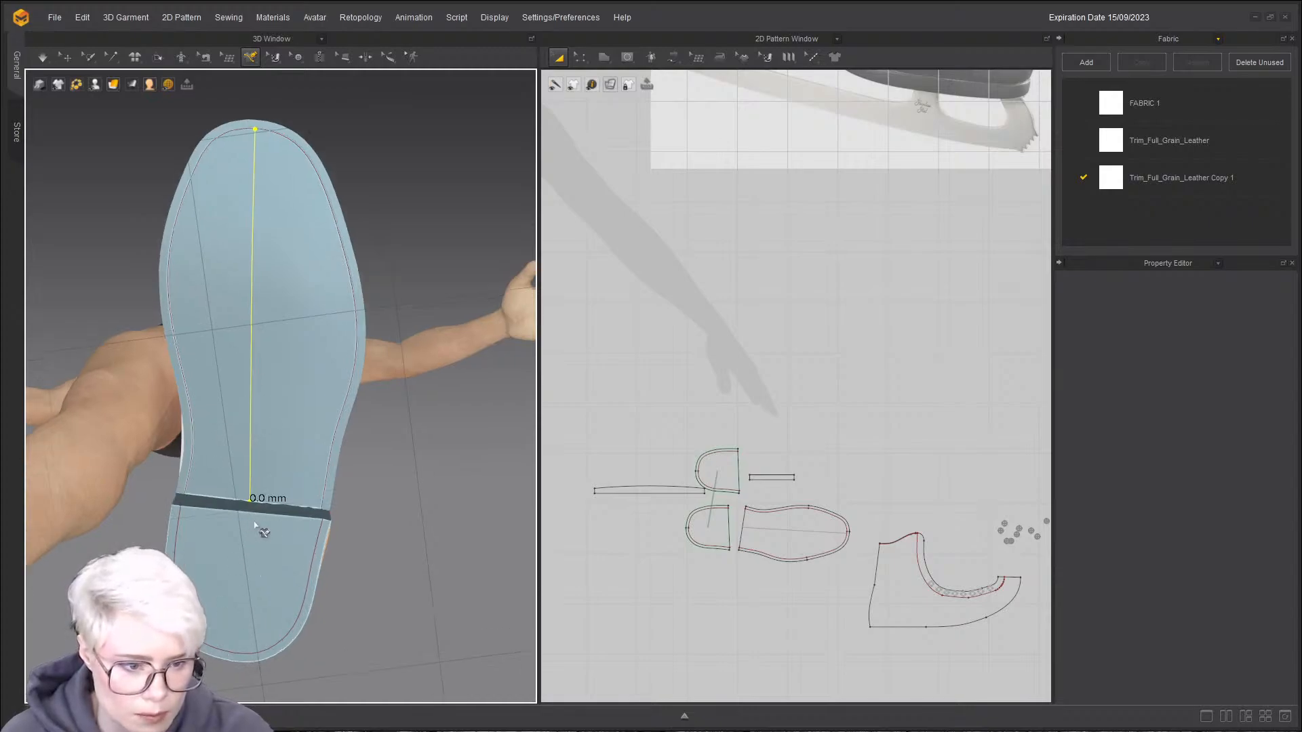
key("Return")
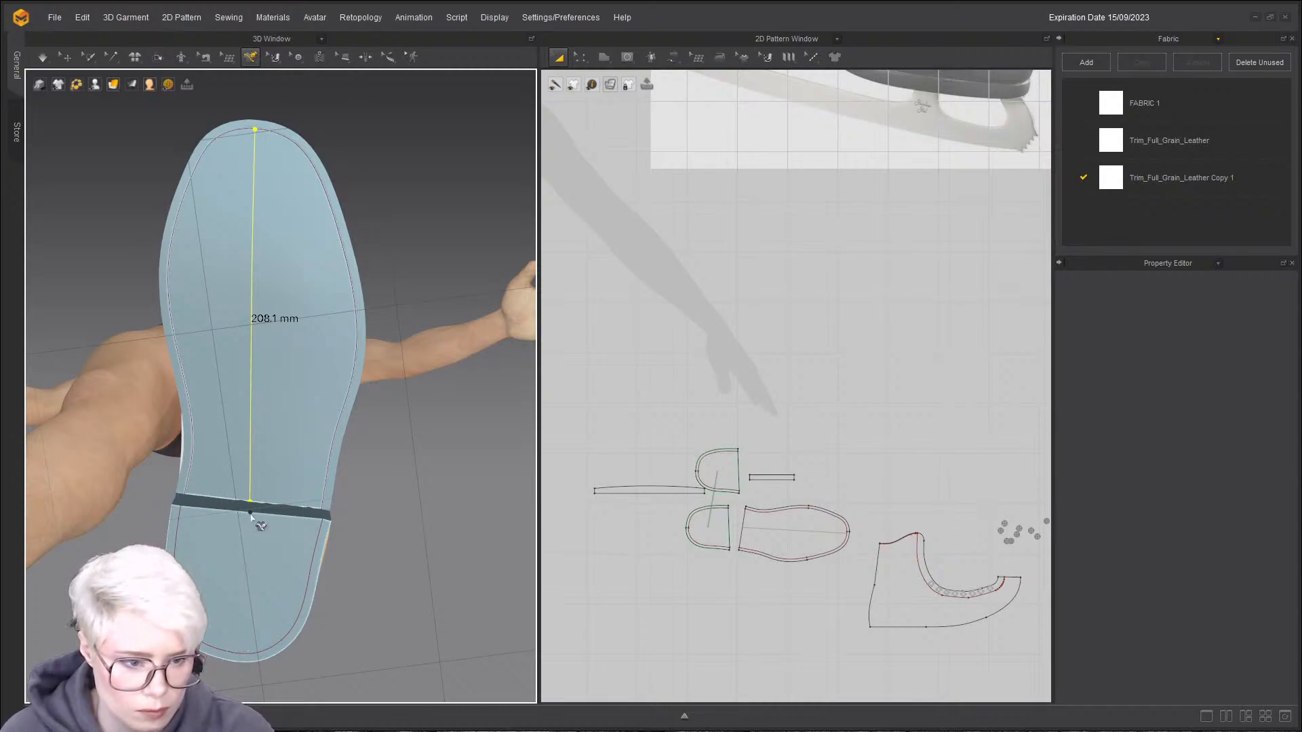
left_click(249, 514)
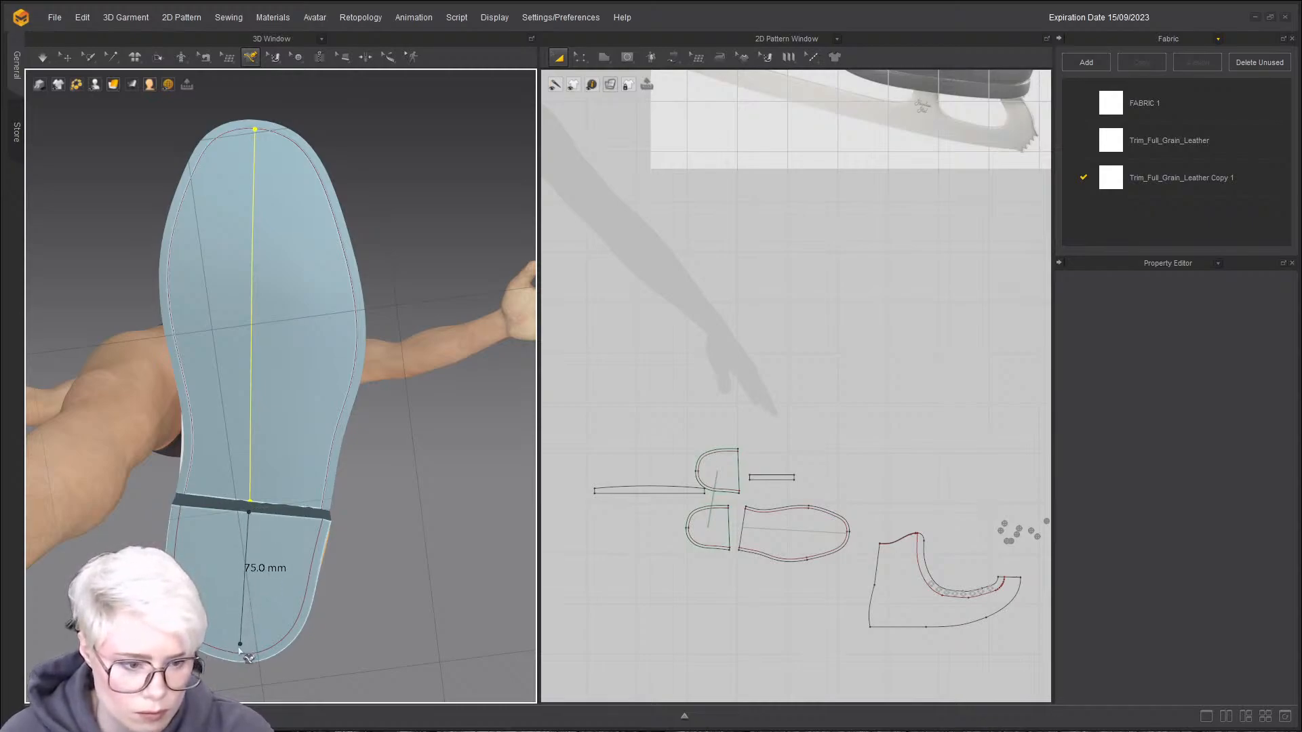
key("Escape")
key("ctrl+z")
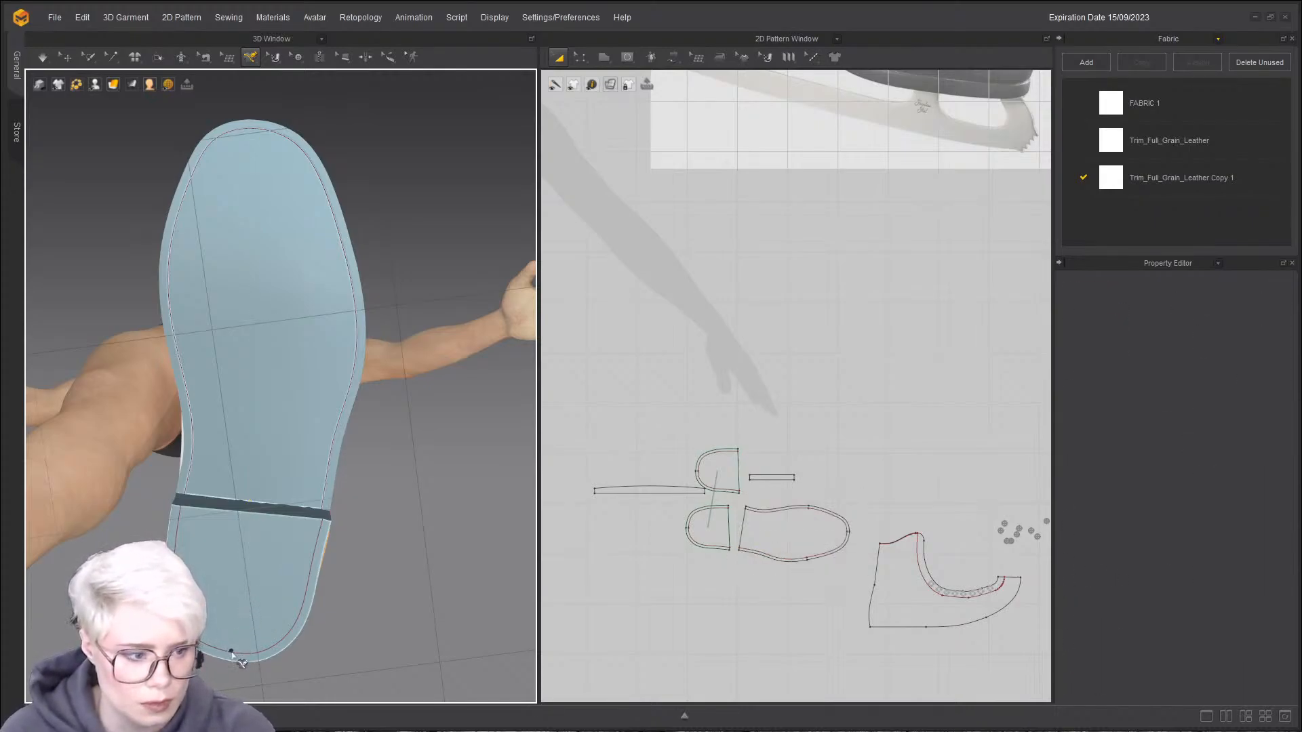
- Move the linked upper heel piece away from the sole pieces in the pattern layout
scroll(643, 527, "up", 5)
middle_click_drag(642, 527, 543, 440)
scroll(631, 416, "down", 2)
key("z")
left_click(279, 589)
left_click(66, 57)
left_click(209, 576)
scroll(613, 466, "up", 3)
left_click_drag(663, 331, 663, 434)
key("a")
left_click_drag(689, 311, 663, 452)
left_click_drag(662, 497, 675, 573)
left_click(659, 430)
key("Delete")
left_click_drag(631, 500, 596, 390)
left_click_drag(617, 343, 630, 343)
- Rotate the heel sole piece parallel to the front sole's straight edge and move it up against that edge
mouse_move(619, 428)
left_mouse_down()
mouse_move(680, 436)
mouse_move(632, 417)
left_mouse_up()
scroll(697, 426, "up", 3)
right_click(632, 417)
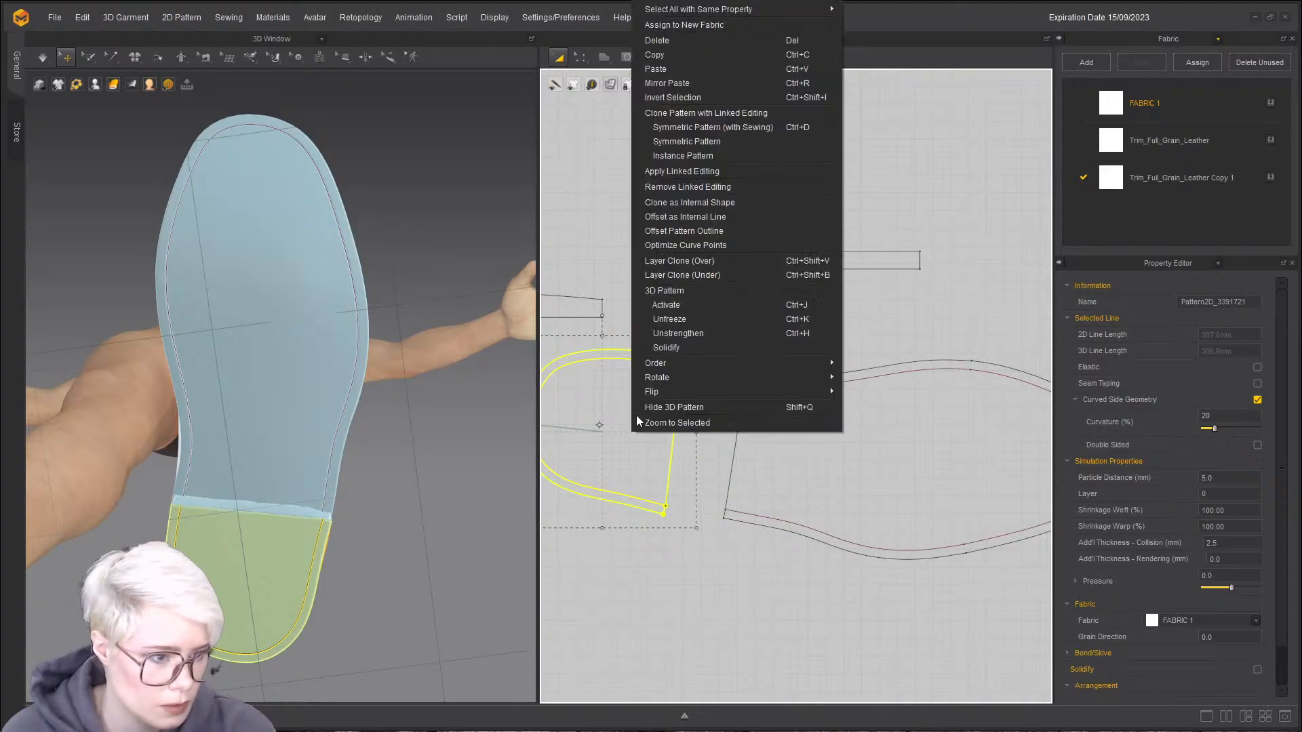
mouse_move(706, 377)
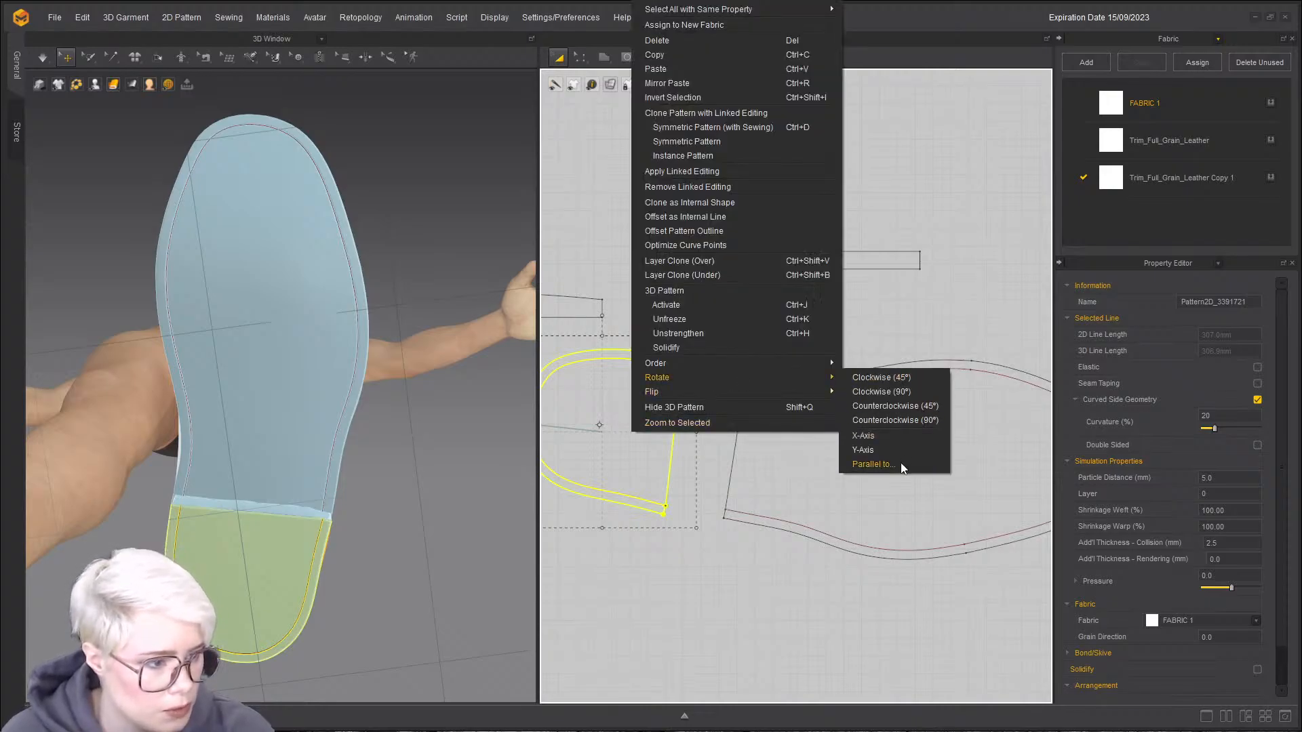
left_click(873, 465)
left_click(735, 444)
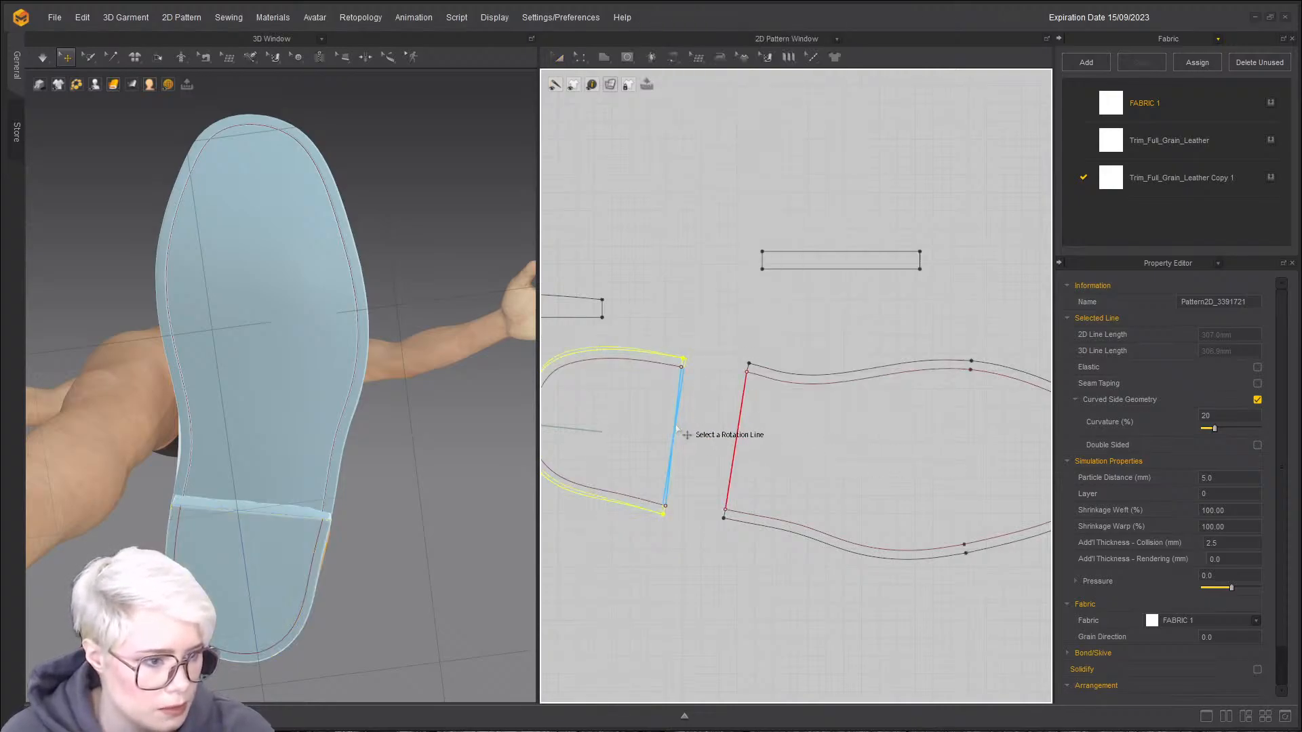
left_click(676, 429)
left_click_drag(656, 429, 716, 432)
left_click(770, 541)
- Draw an internal line about 268 mm long from the toe tip of the sole to the back of the heel piece
scroll(591, 429, "down", 2)
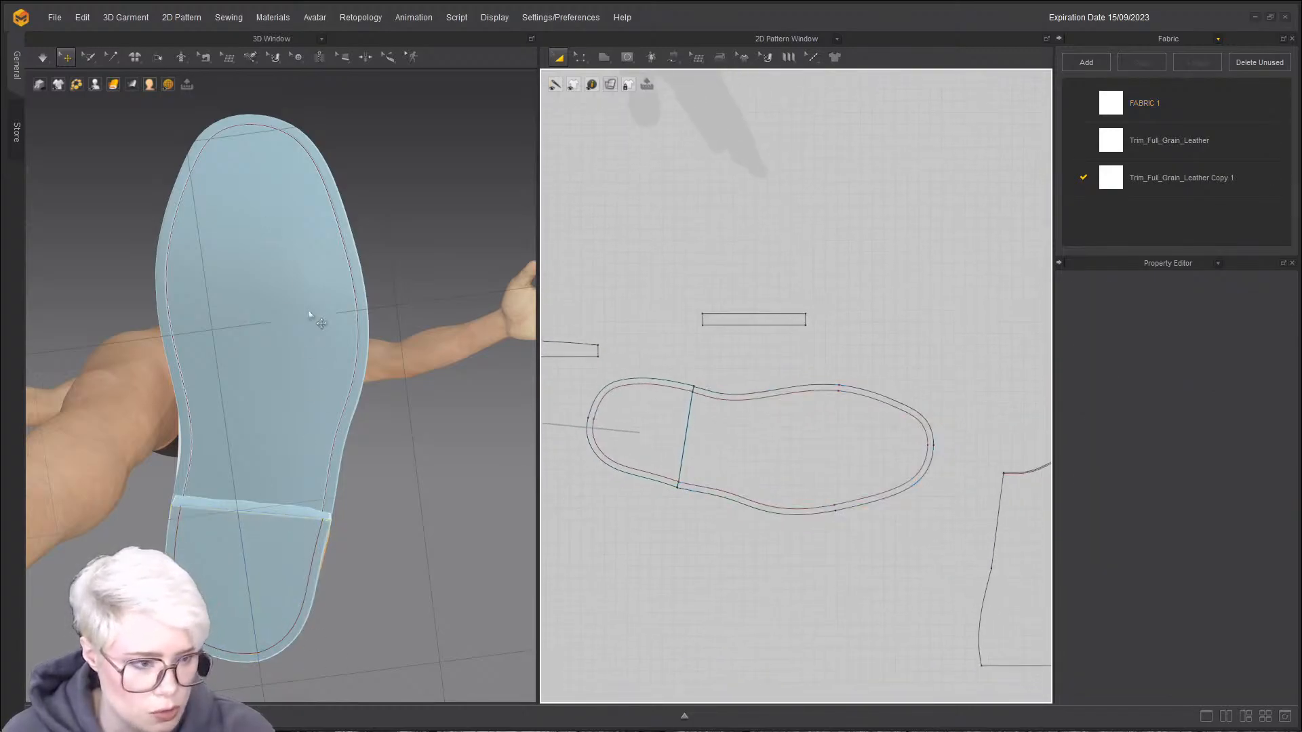
left_click(251, 576)
left_click(258, 394)
left_click(518, 119)
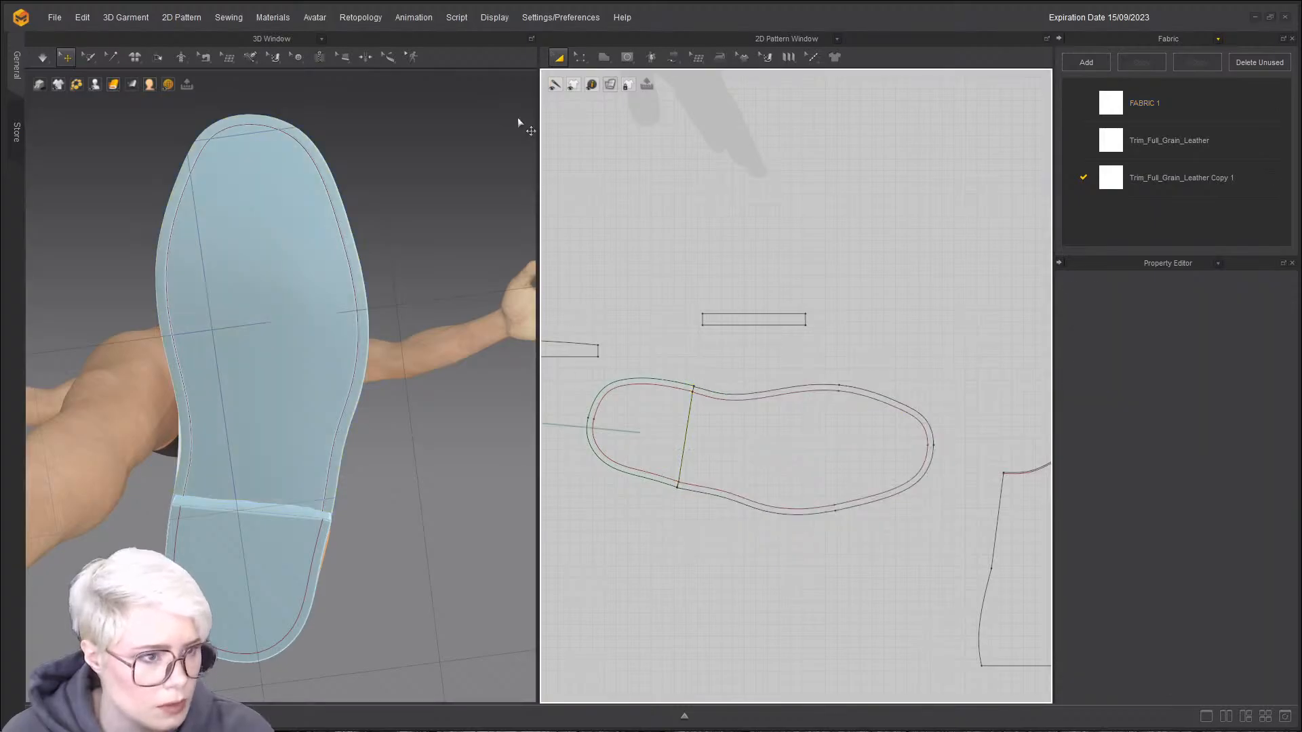
left_click(604, 61)
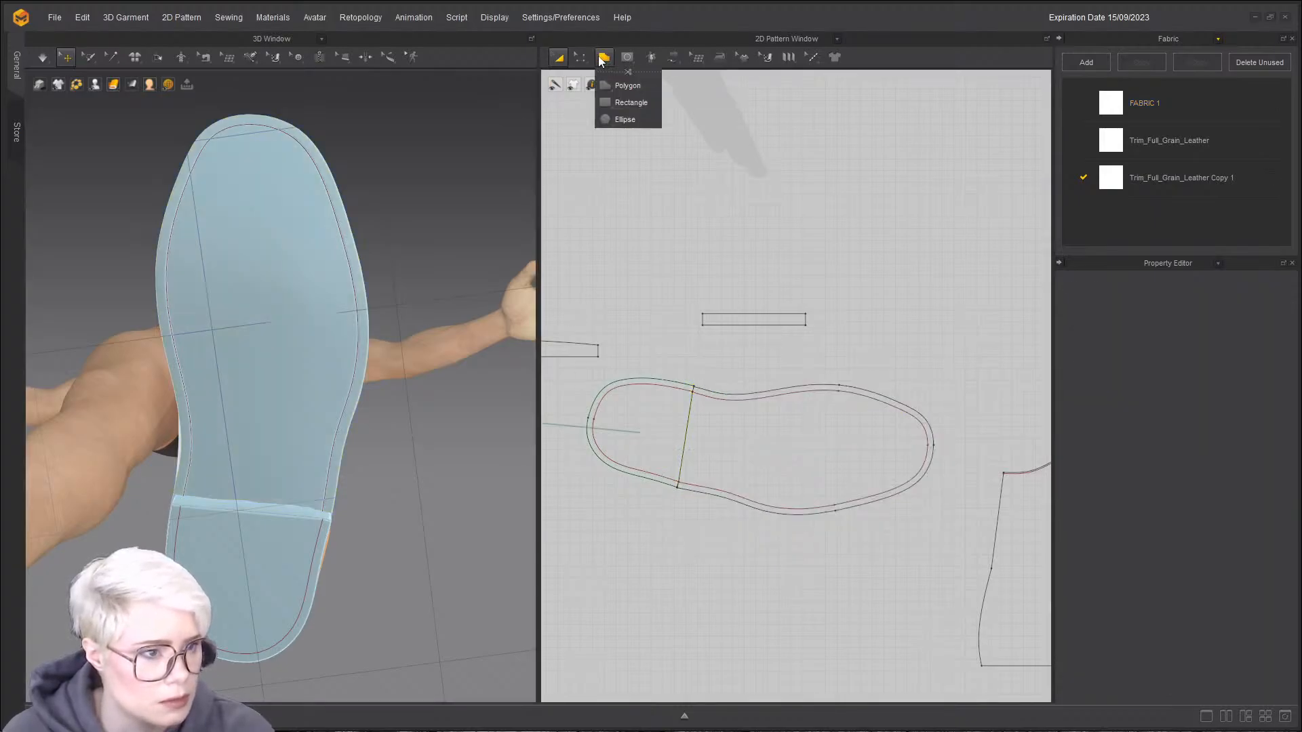
left_click(627, 56)
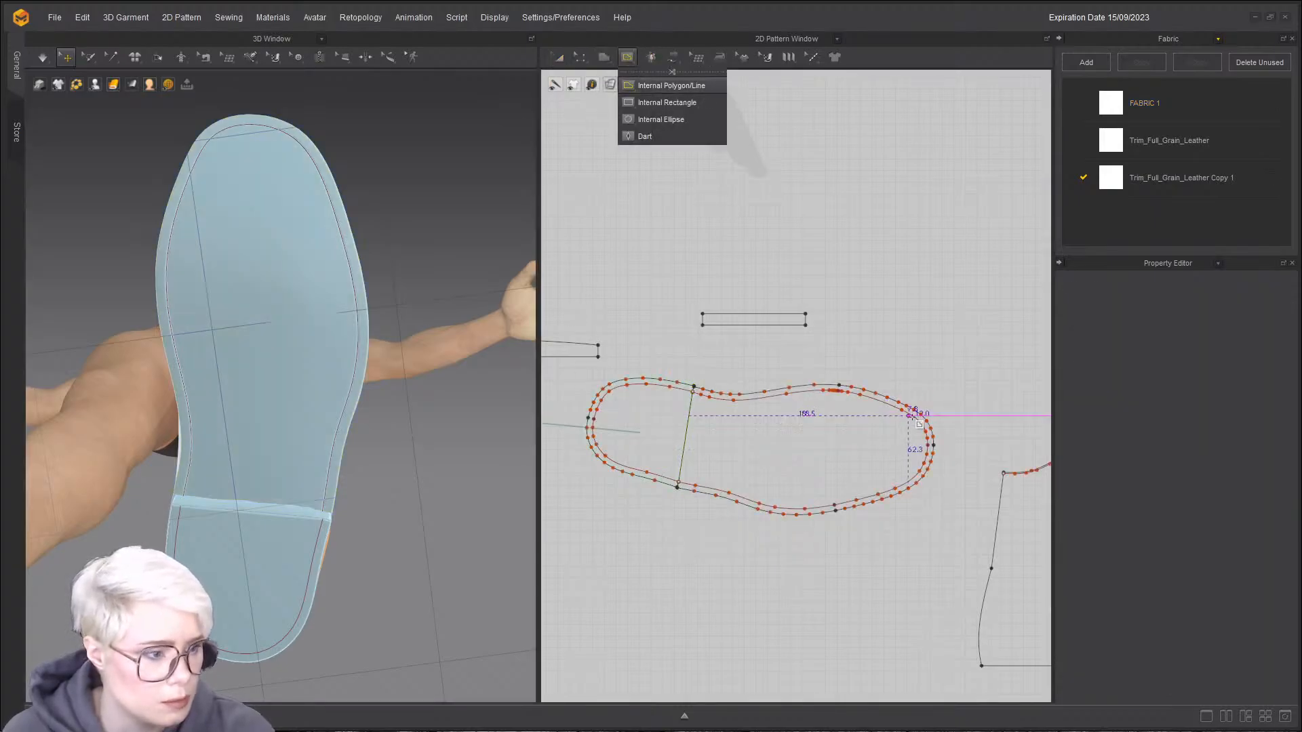
left_click(929, 446)
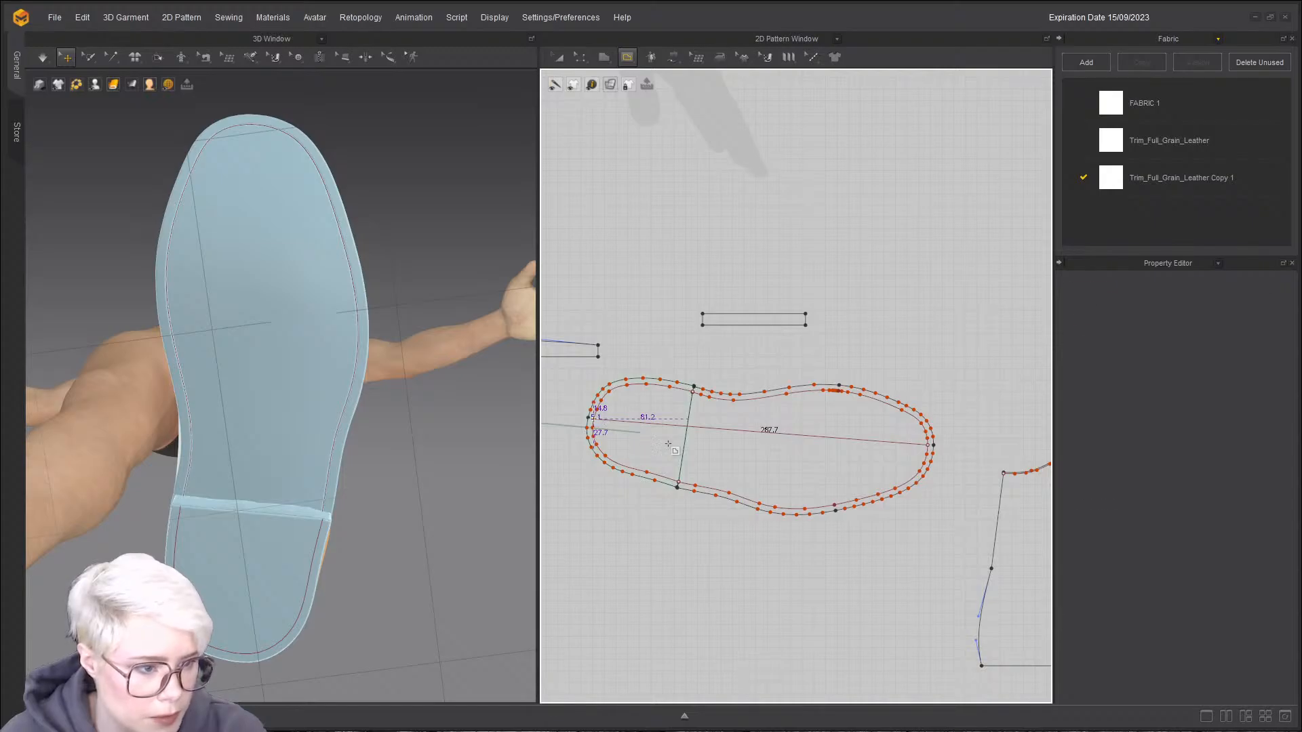
key("a")
mouse_move(649, 439)
left_mouse_down()
mouse_move(602, 424)
mouse_move(663, 433)
left_mouse_up()
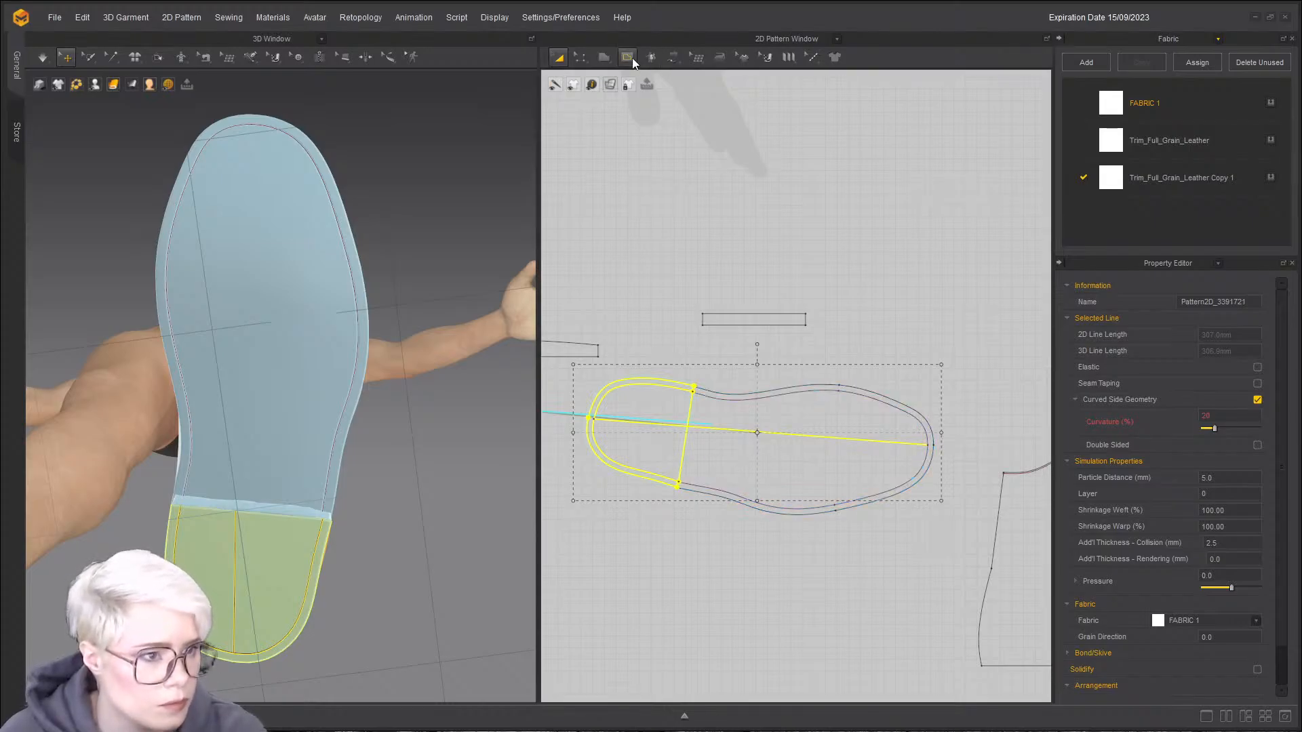
left_click(627, 57)
scroll(771, 433, "up", 3)
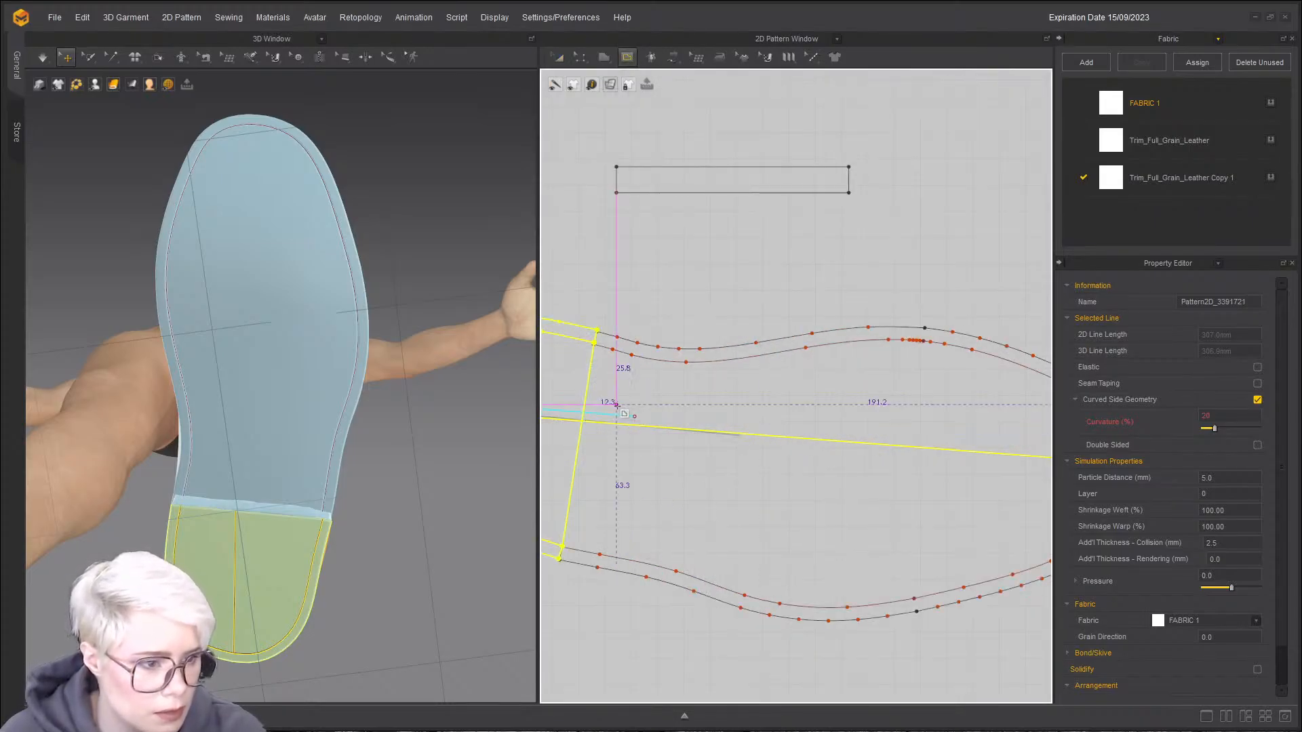
key("a")
right_click(567, 361)
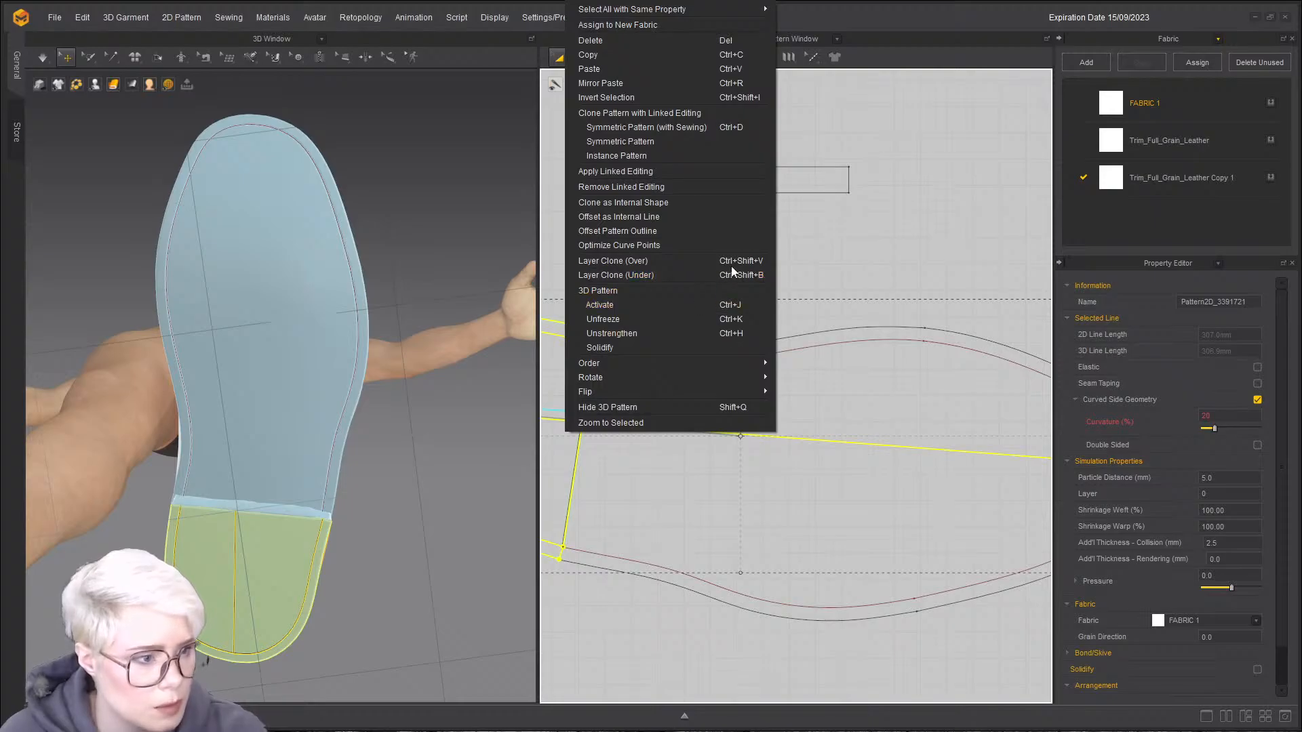
left_click(882, 272)
left_click(547, 358)
right_click(547, 359)
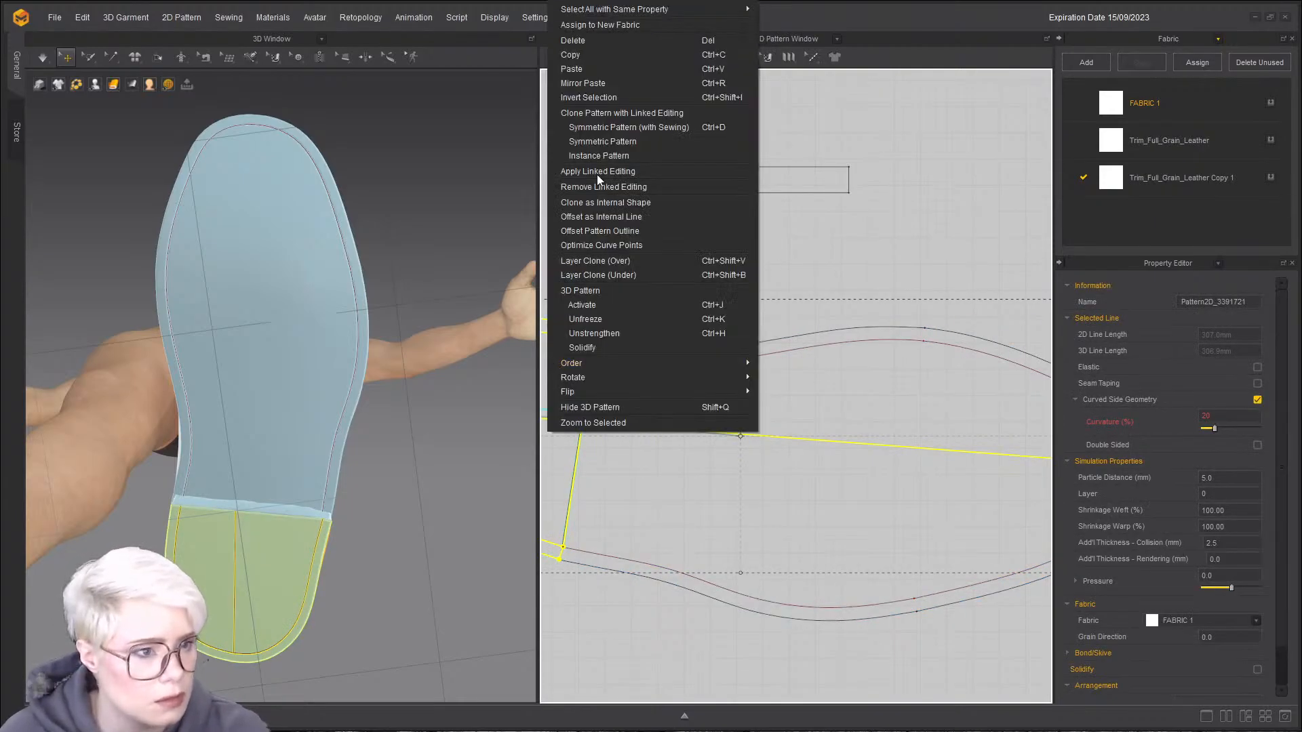
left_click(829, 240)
- Move the linked heel piece down away from the sole and pull the heel sole piece slightly off the front sole
scroll(865, 241, "down", 4)
middle_click_drag(865, 242, 878, 238)
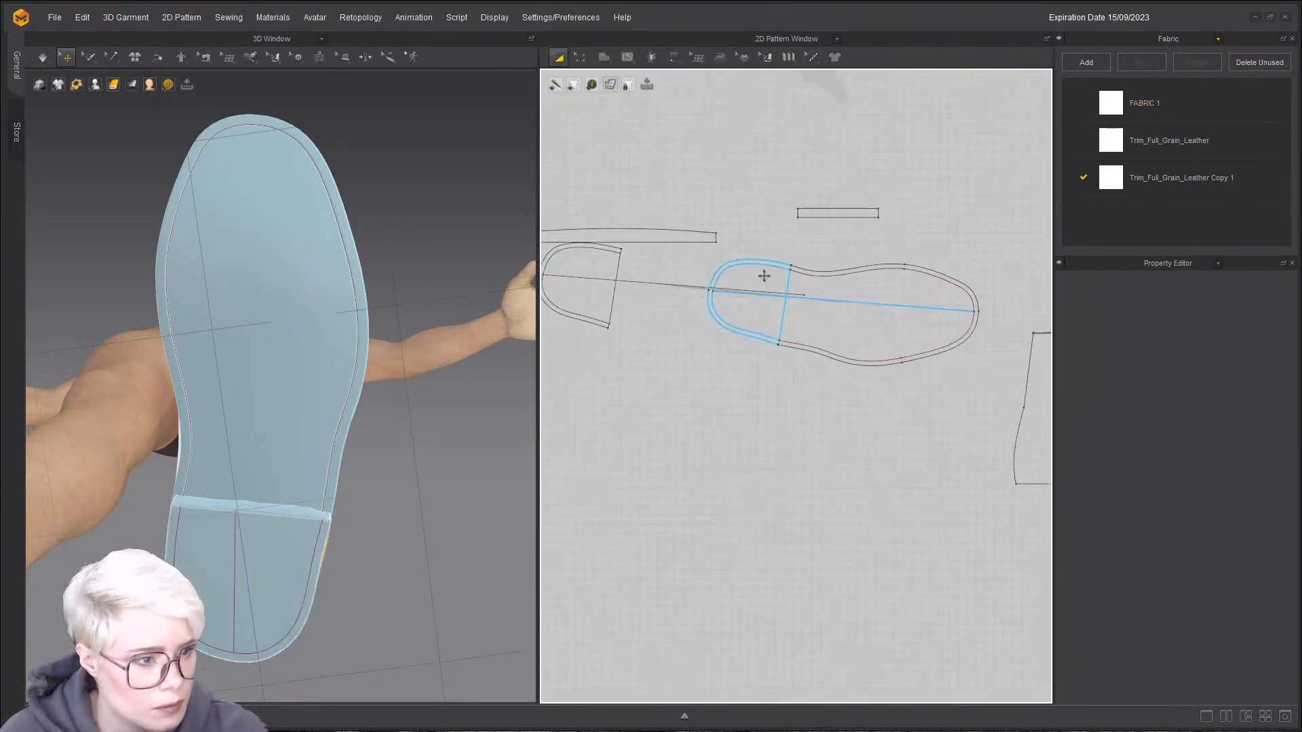
left_click(761, 277)
scroll(760, 230, "down", 2)
middle_click_drag(760, 229, 719, 253)
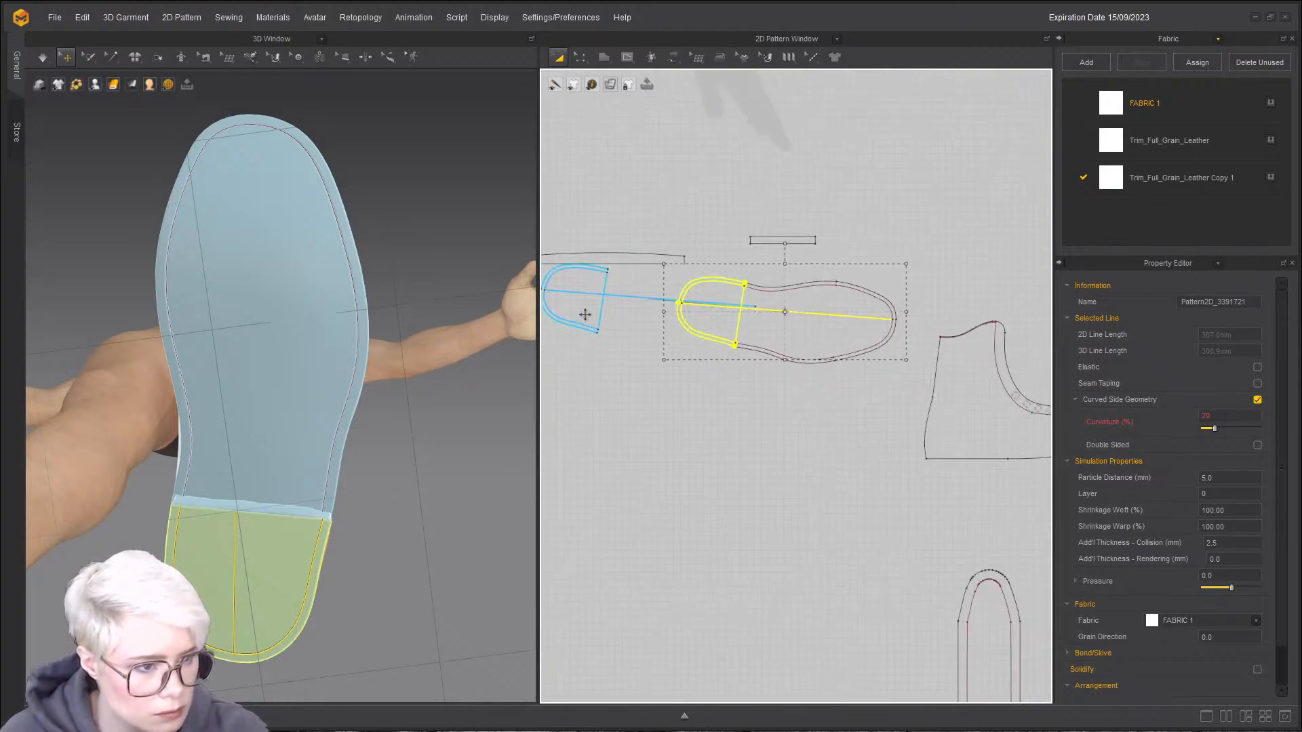
left_click_drag(584, 311, 559, 405)
left_click(712, 337)
left_click_drag(712, 337, 702, 337)
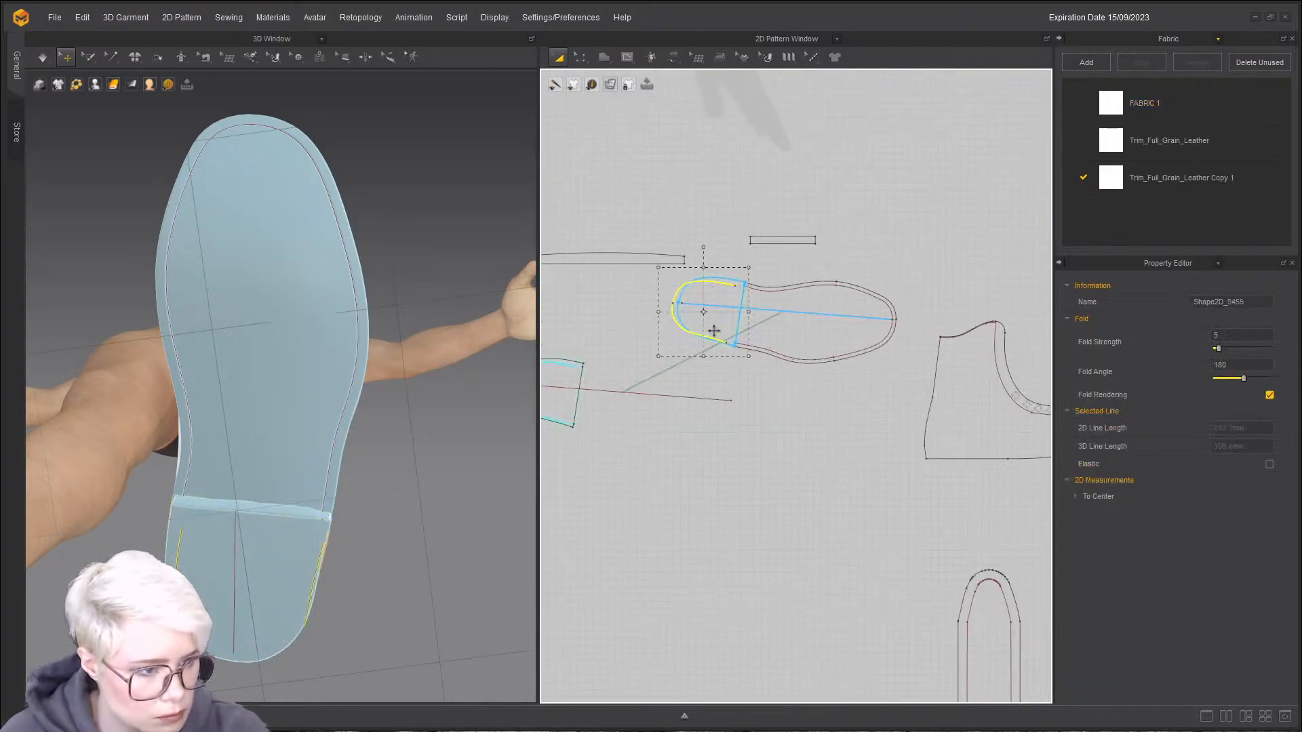
key("Escape")
scroll(720, 315, "up", 3)
left_click(718, 315)
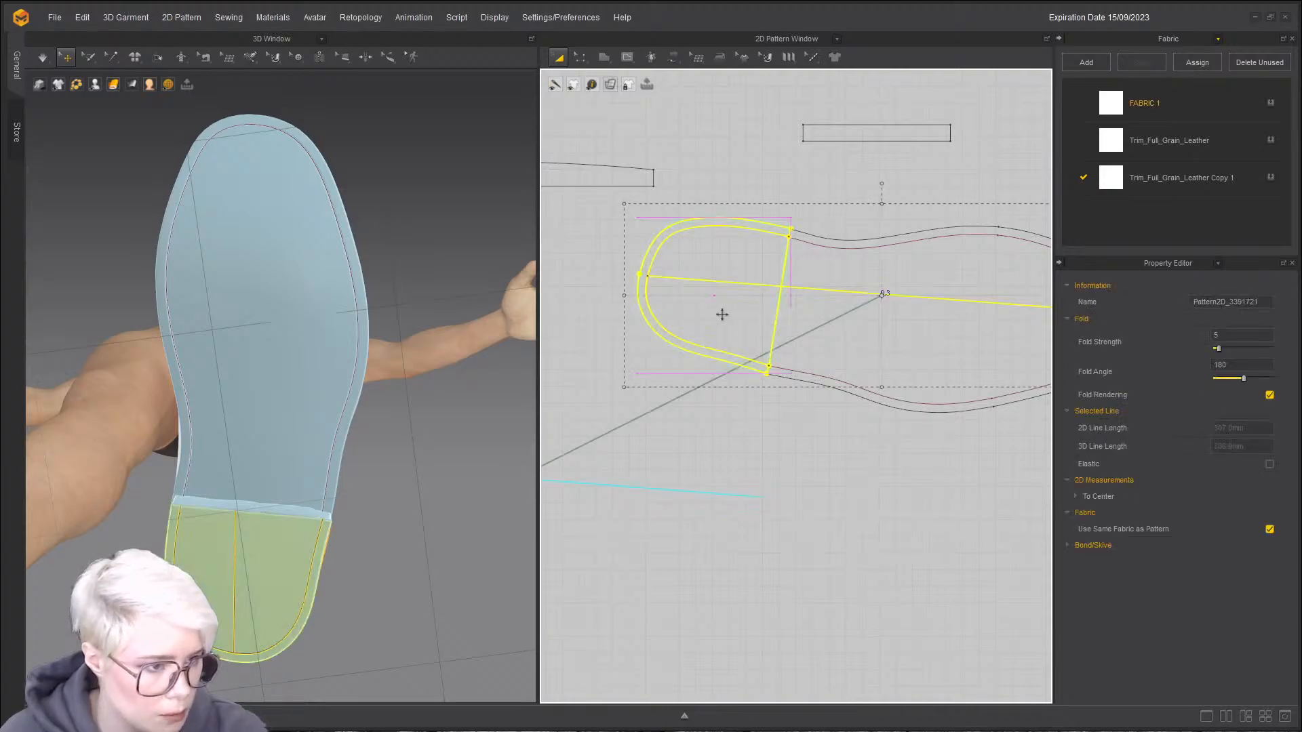
- Draw an internal line about 202 mm long over the existing centre line, from its toe end to the front sole's straight edge
scroll(823, 366, "down", 2)
middle_click_drag(823, 366, 706, 364)
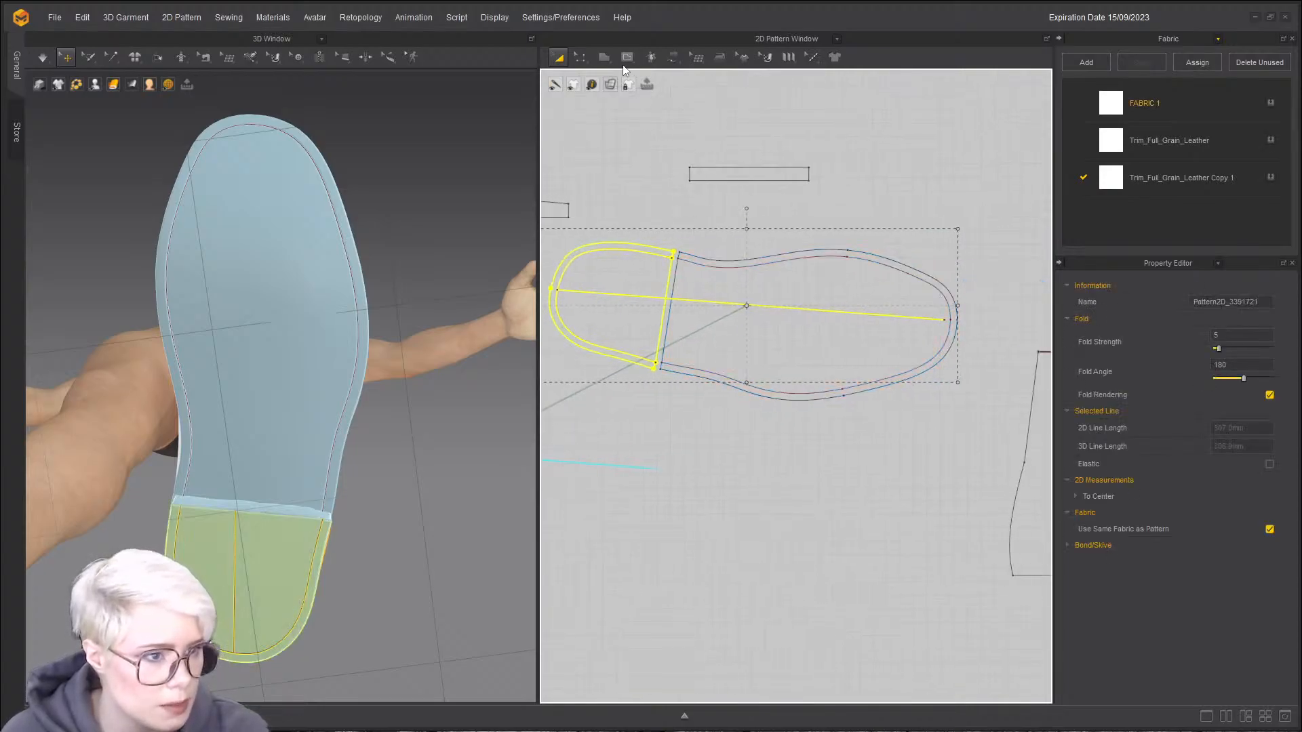
left_click(626, 57)
scroll(957, 326, "up", 3)
left_click(949, 321)
scroll(763, 299, "down", 3)
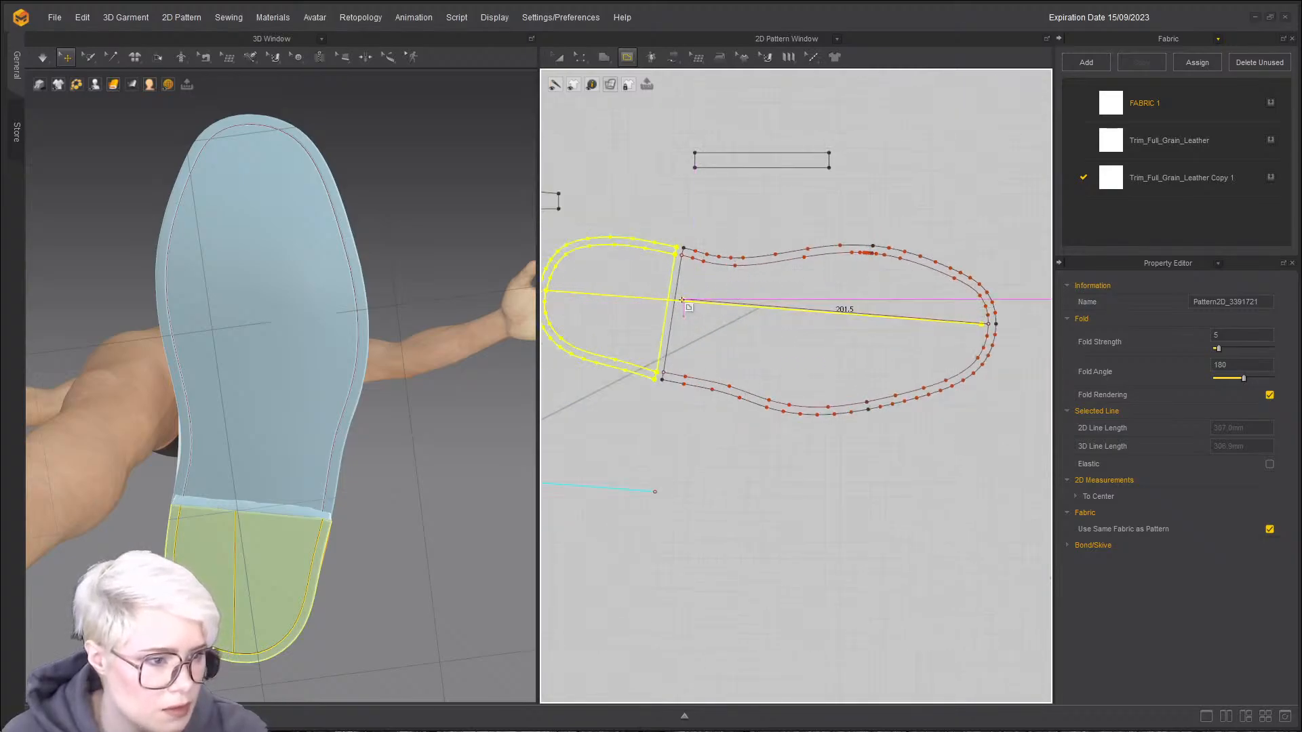
scroll(676, 300, "up", 5)
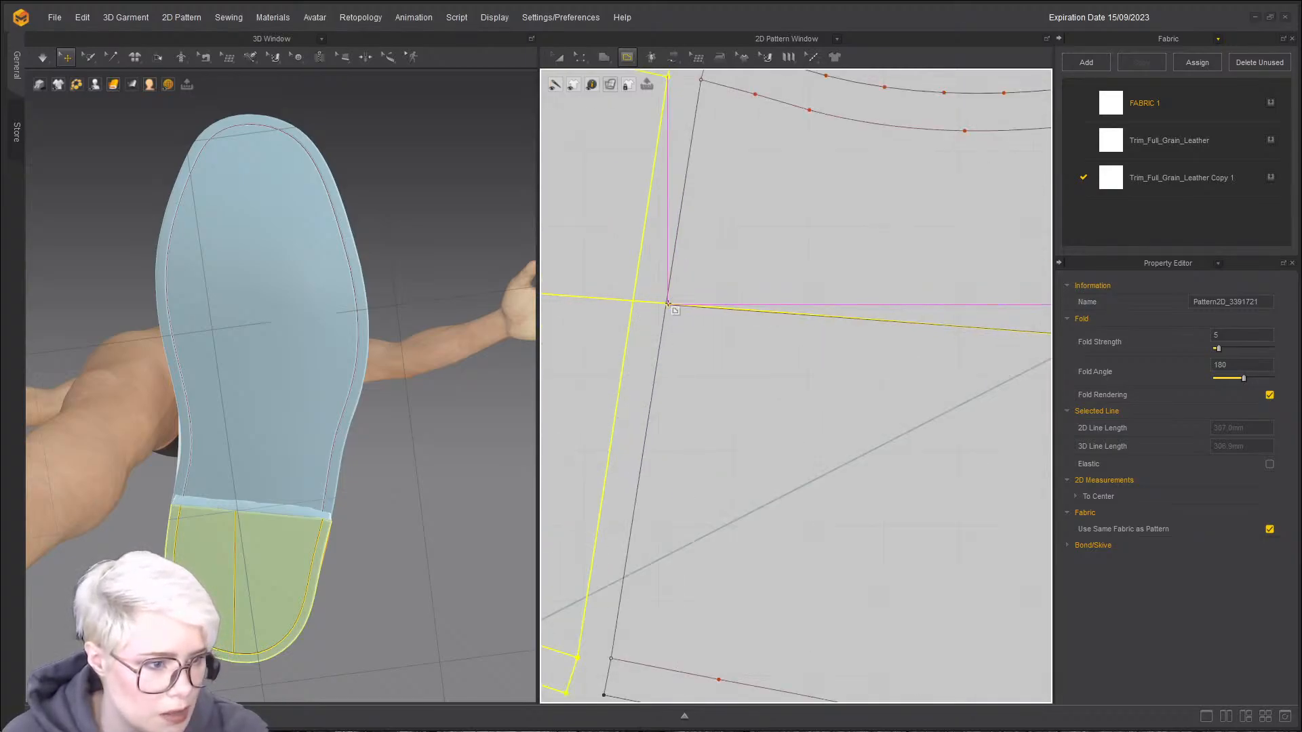
double_click(668, 303)
scroll(671, 306, "down", 5)
key("a")
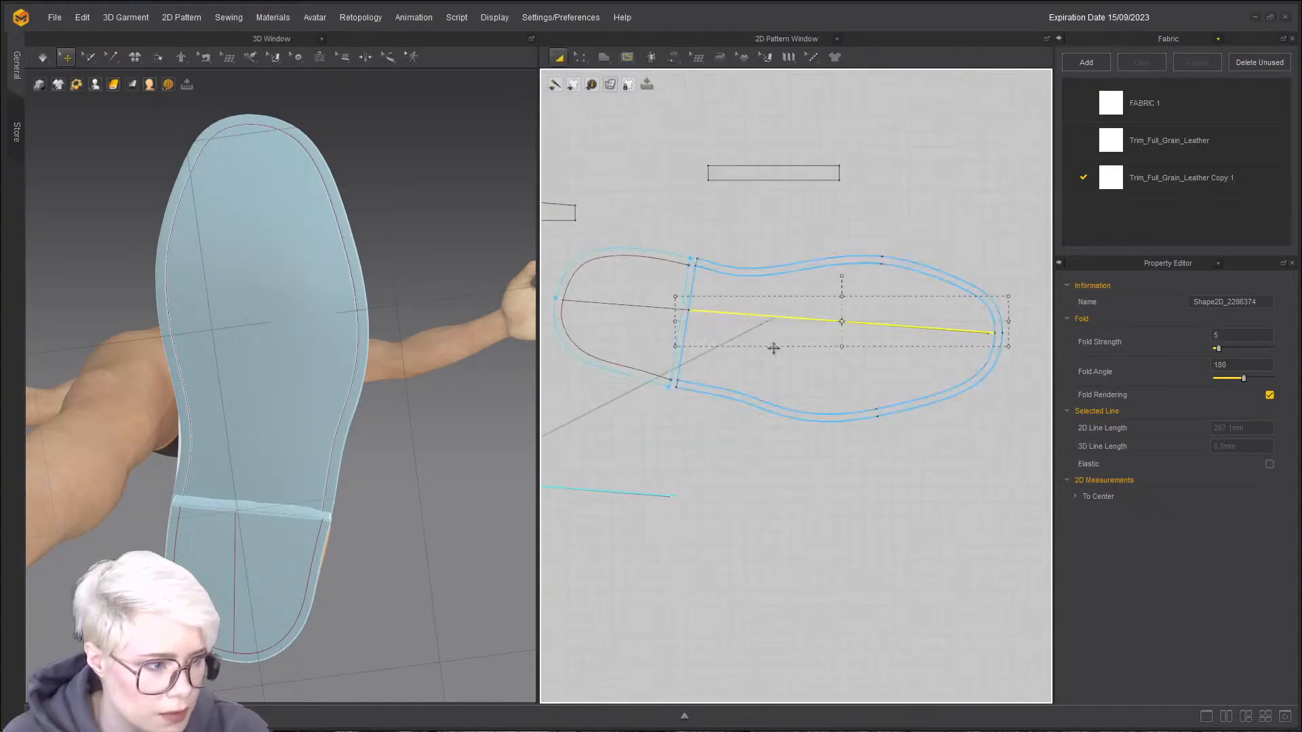
- Try to shift the new internal line on the sole, and undo both the shift and the line
left_click_drag(768, 343, 803, 369)
key("ctrl+z")
left_click(848, 360)
key("ctrl+z")
key("ctrl+z")
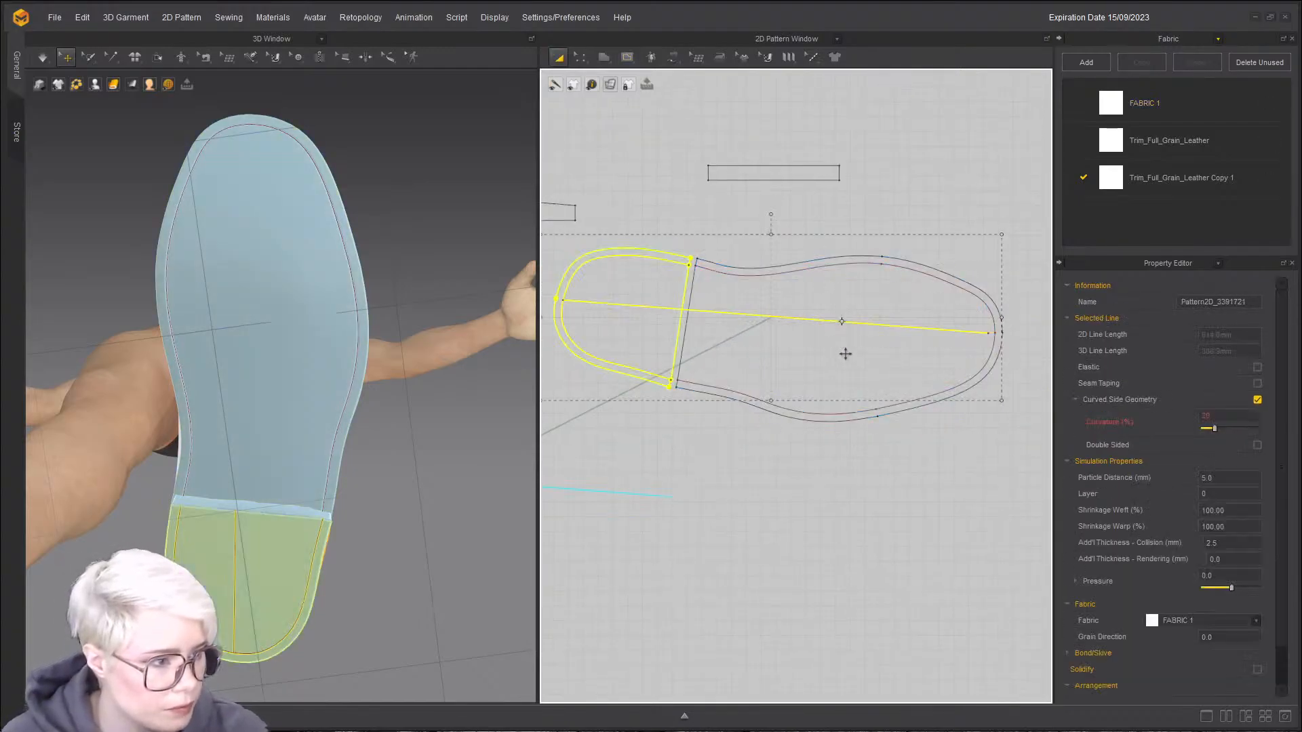
- Move the front sole slightly away from the heel and draw an internal line from its toe to its straight edge
left_click(858, 350)
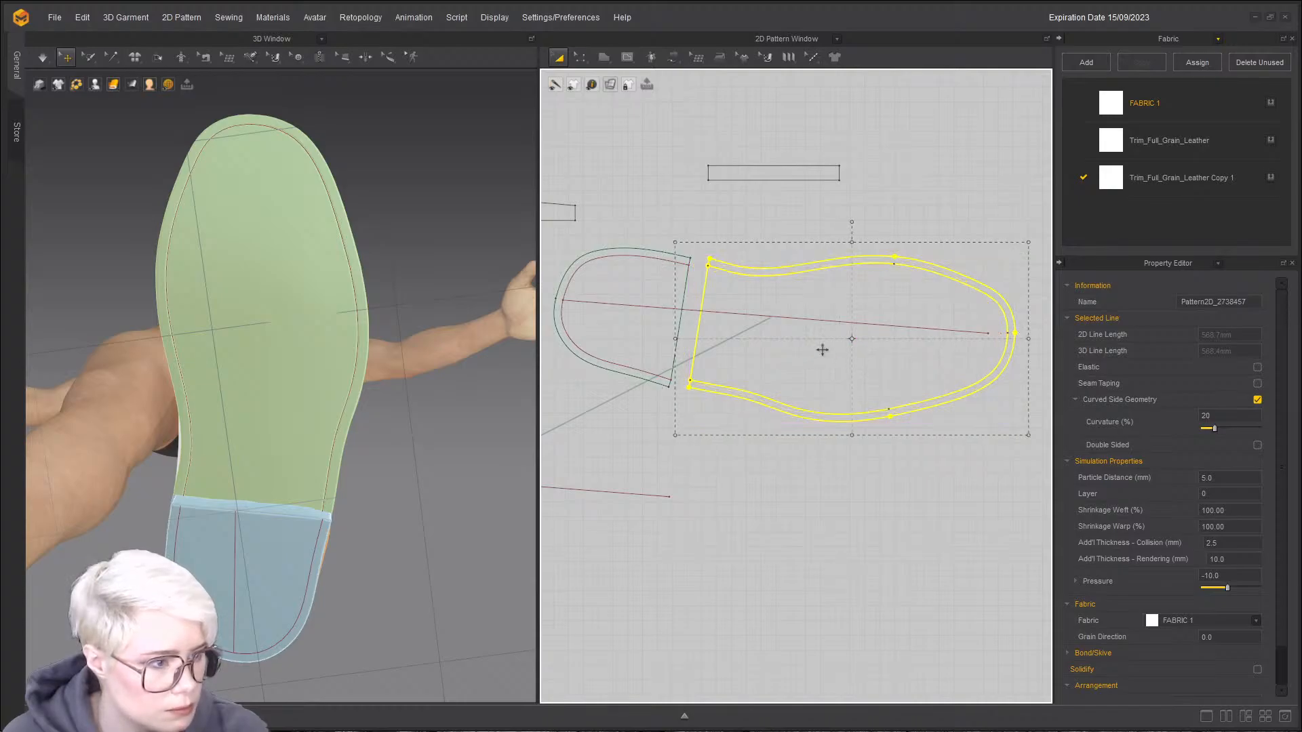
left_click(627, 57)
left_click(655, 84)
left_click(1008, 333)
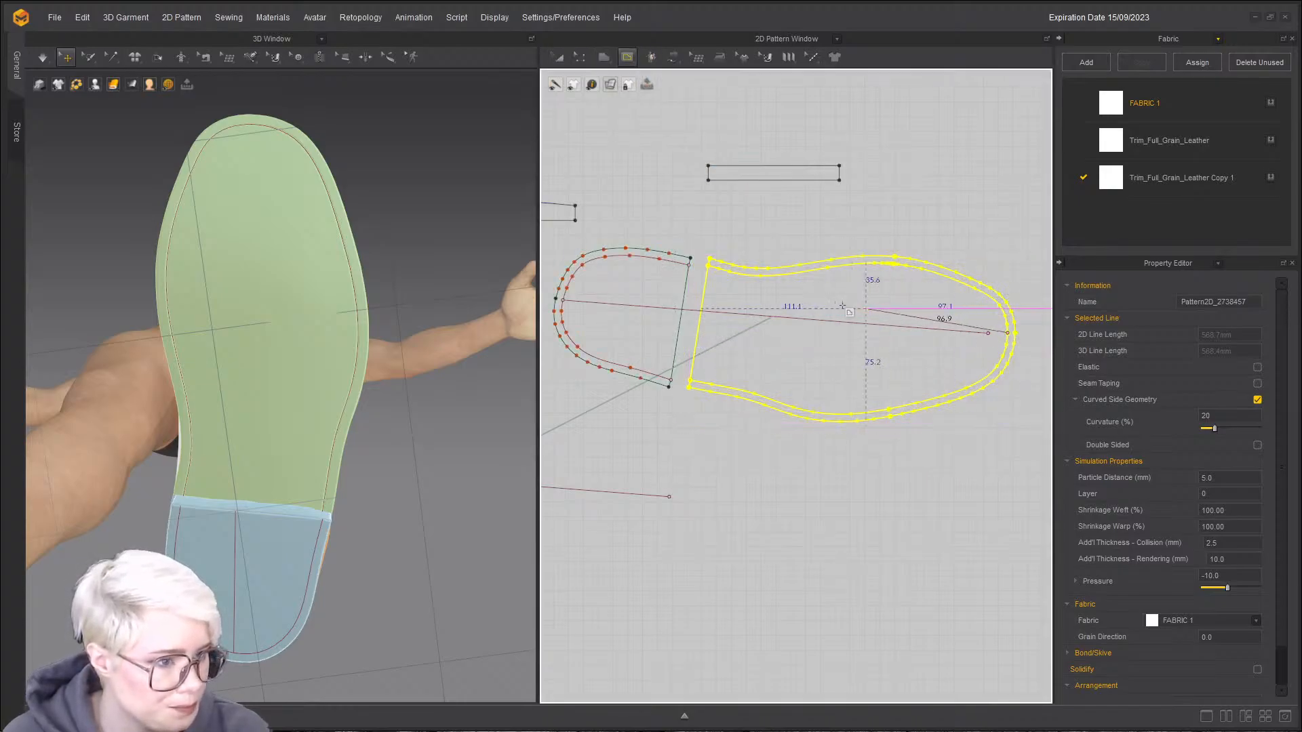
double_click(702, 311)
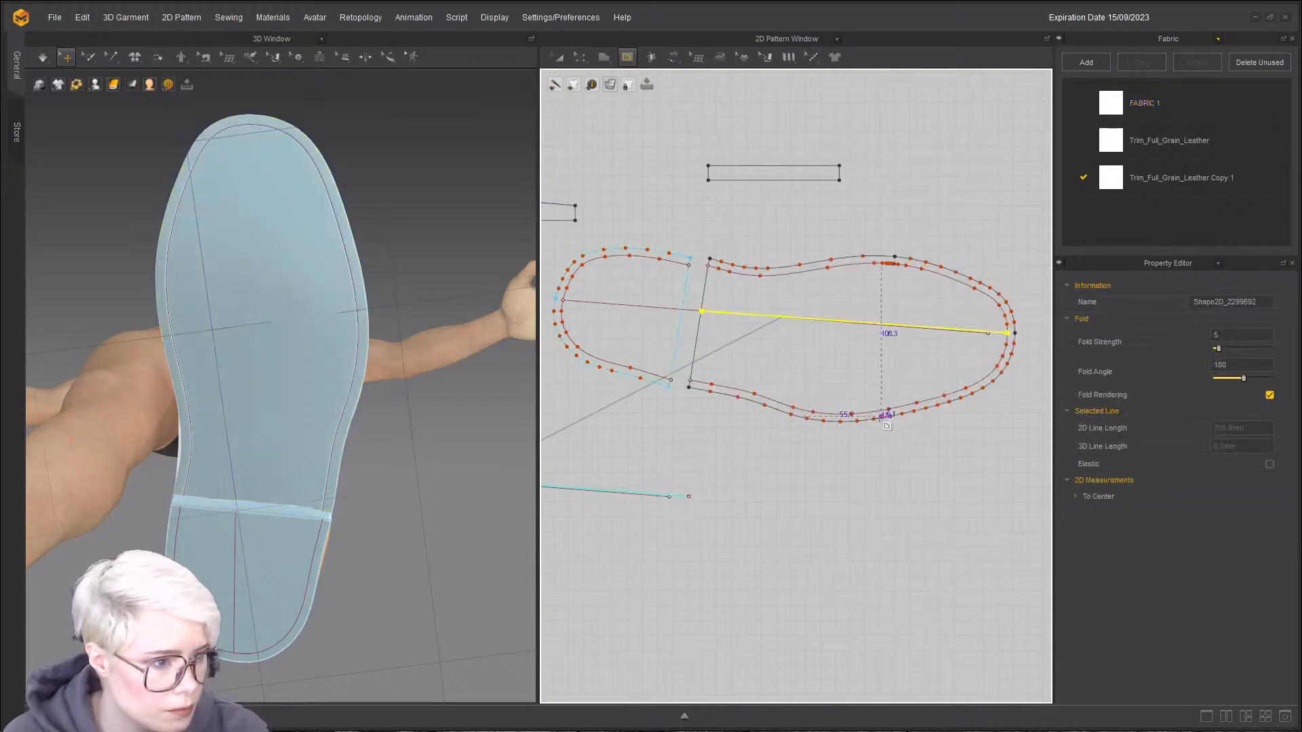
- Move the front sole back against the heel and bring the new line's toe end back to the sole's toe
key("a")
mouse_move(875, 389)
left_mouse_down()
mouse_move(843, 381)
mouse_move(857, 386)
left_mouse_up()
scroll(976, 350, "up", 5)
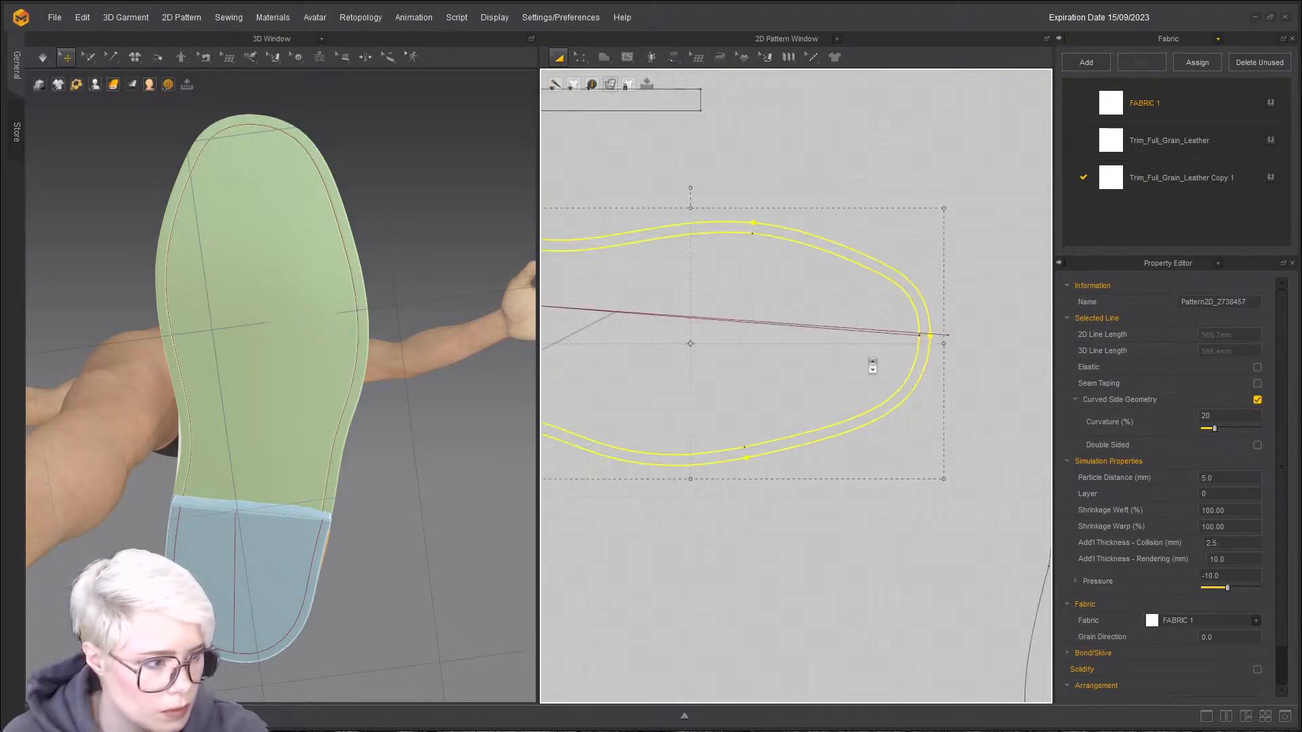
key("z")
left_click(933, 339)
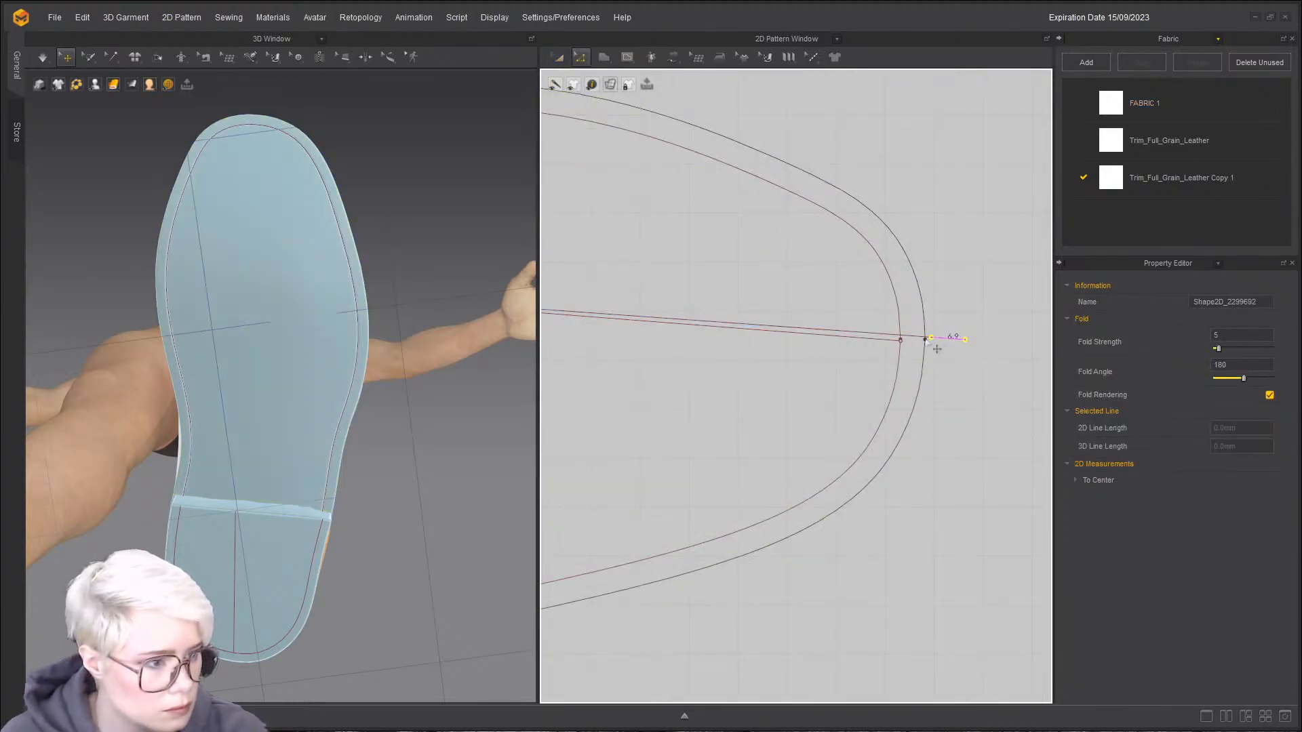
scroll(908, 352, "down", 5)
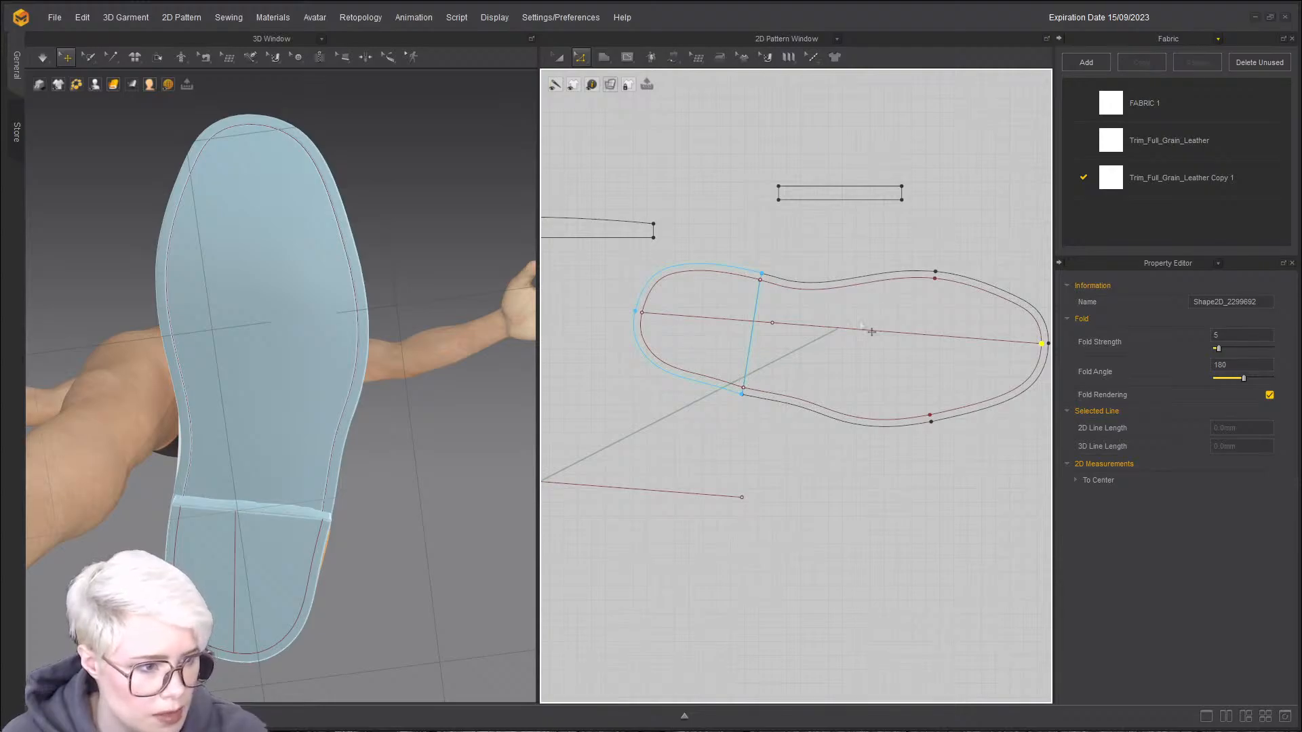
- Undo the new line on the front sole and move the heel piece clear of the front sole's straight edge
key("a")
left_click_drag(848, 356, 793, 417)
left_click(761, 366)
scroll(726, 372, "down", 2)
left_click(806, 399)
left_click(780, 417)
left_click(780, 419)
left_click(678, 405)
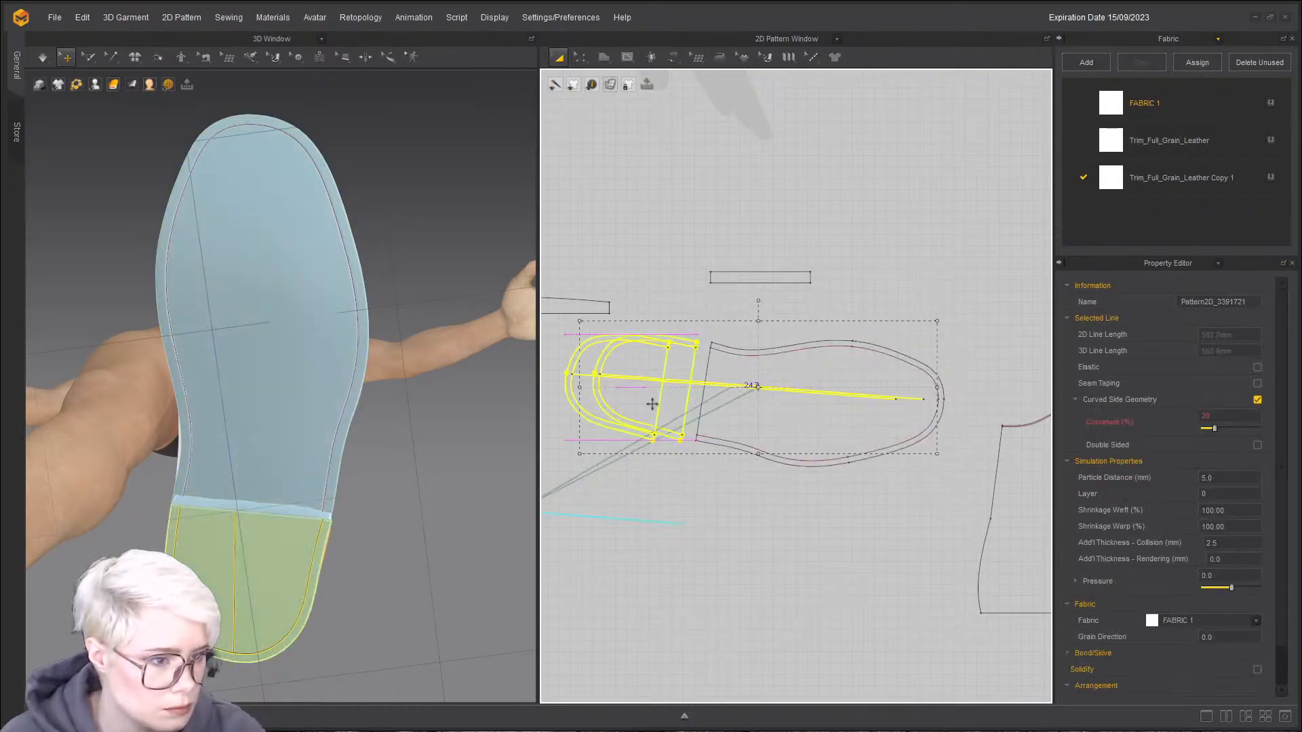
left_click(732, 421)
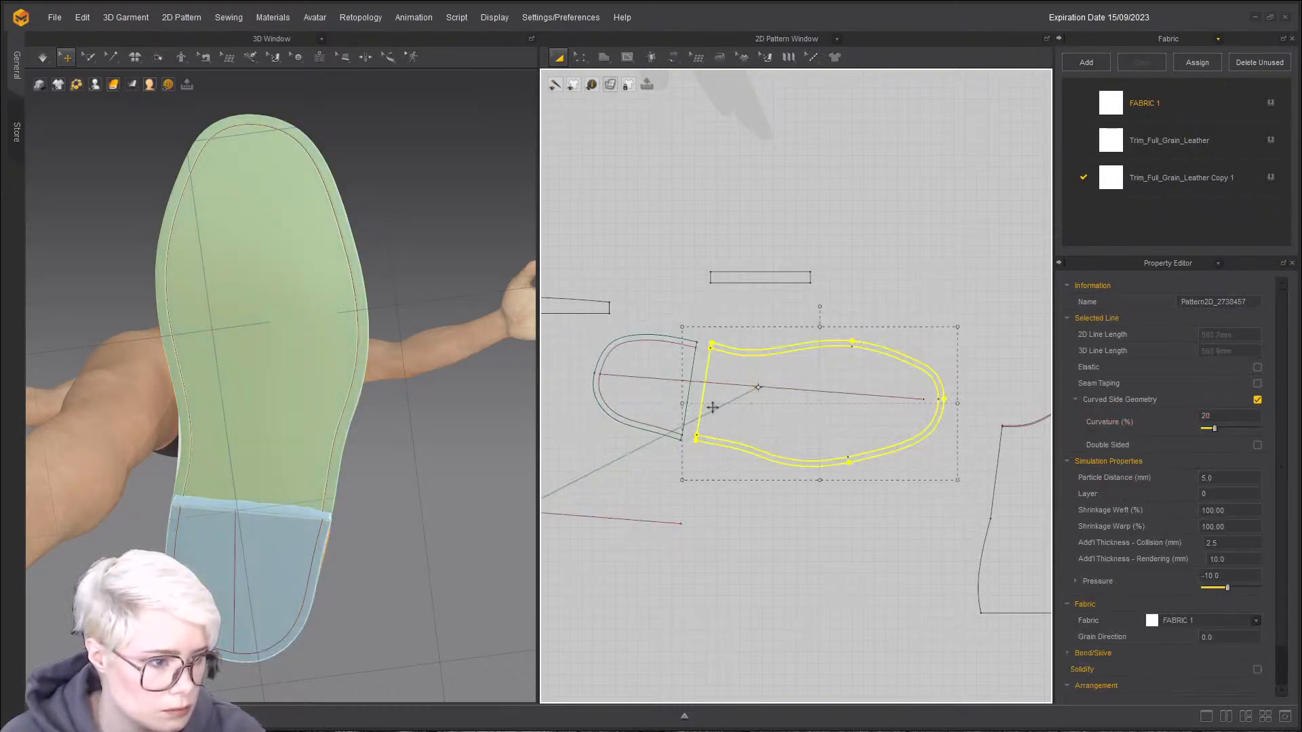
left_click(678, 412)
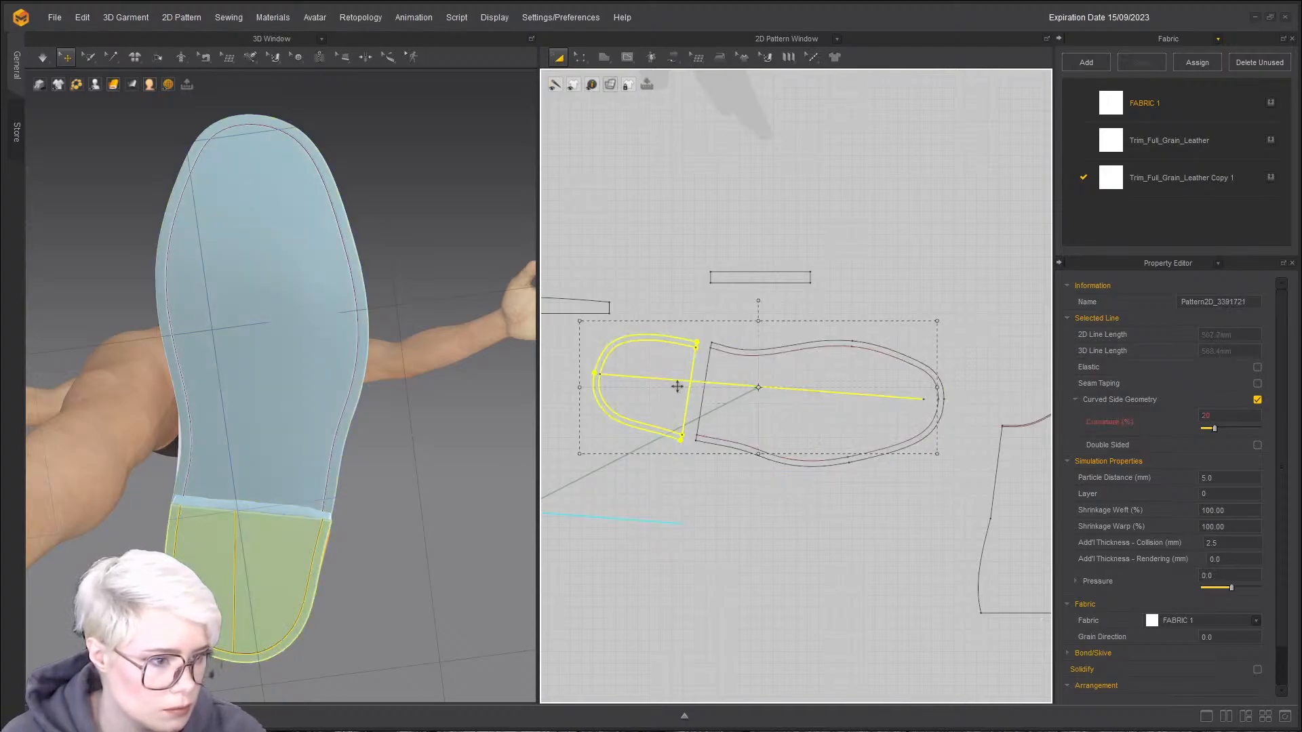
left_click_drag(671, 401, 644, 396)
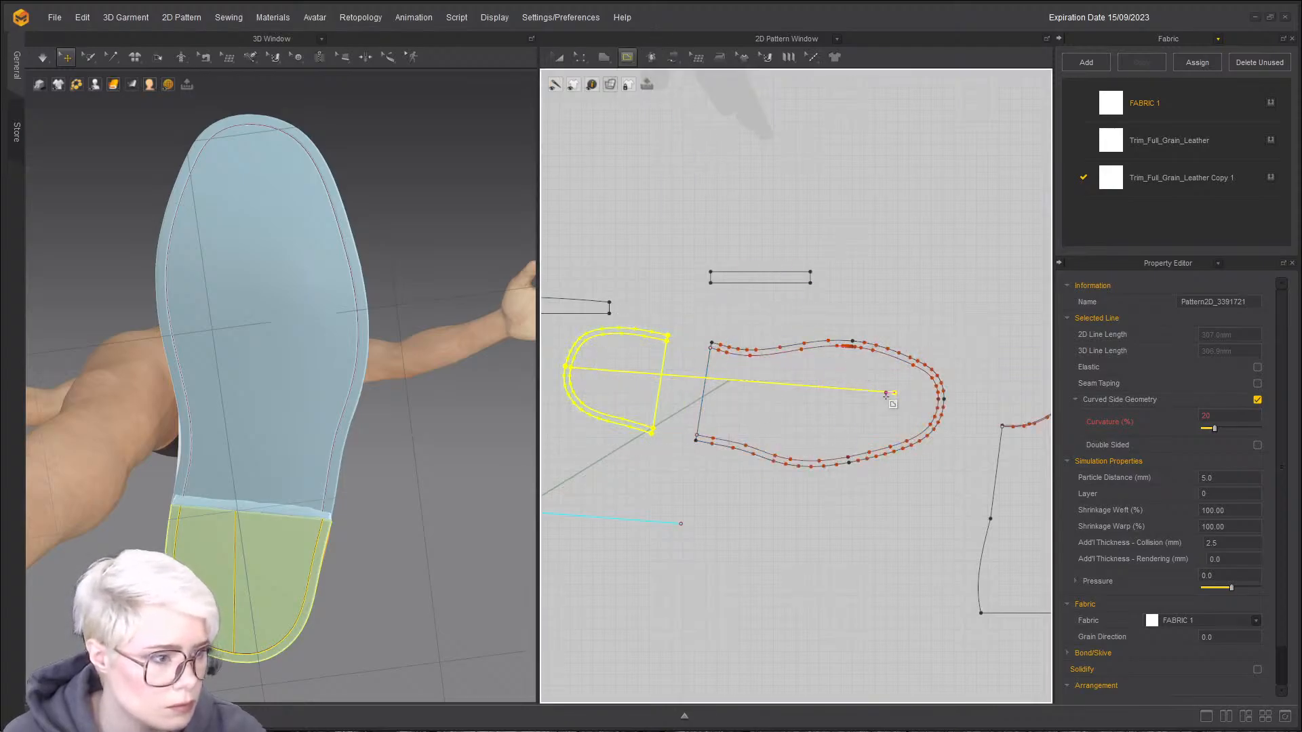
- Draw an internal centre line about 208 mm long on the front sole, from the toe to the straight edge
left_click(922, 409)
left_click(628, 57)
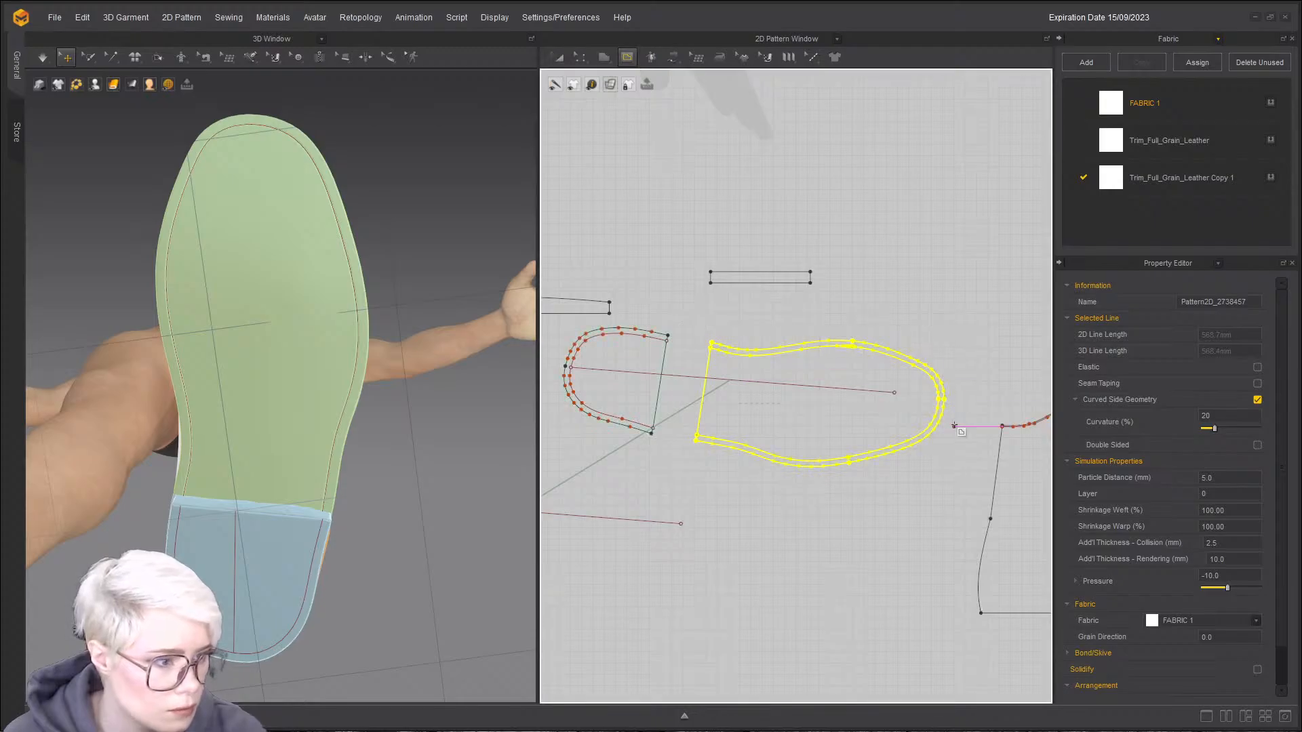
left_click(939, 399)
left_click(705, 386)
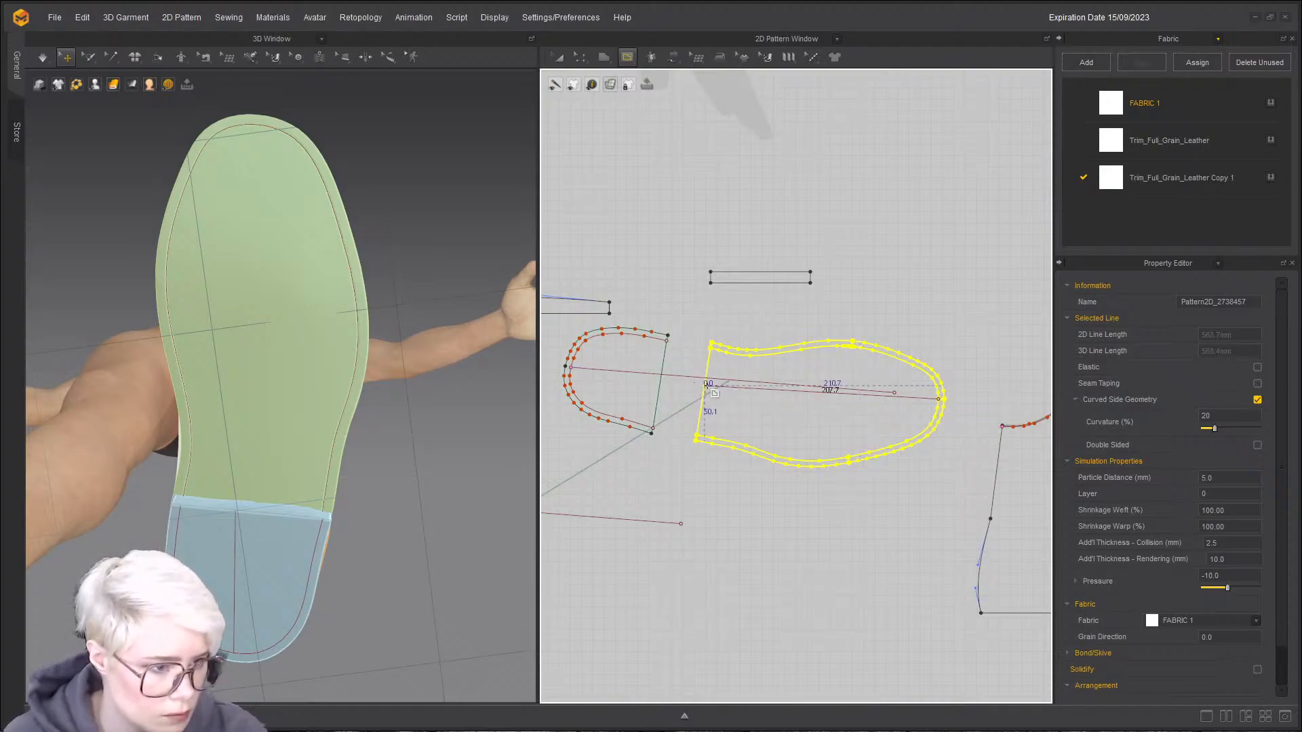
double_click(710, 389)
- Move the heel piece against the front sole and align the front centre line's end on the straight edge with the heel's line
key("a")
left_click_drag(616, 409, 660, 411)
scroll(770, 398, "up", 4)
key("z")
left_click(711, 419)
left_click(640, 375)
left_click(623, 379)
left_click(636, 376)
scroll(623, 377, "up", 8)
scroll(626, 376, "up", 2)
left_click_drag(622, 329, 665, 231)
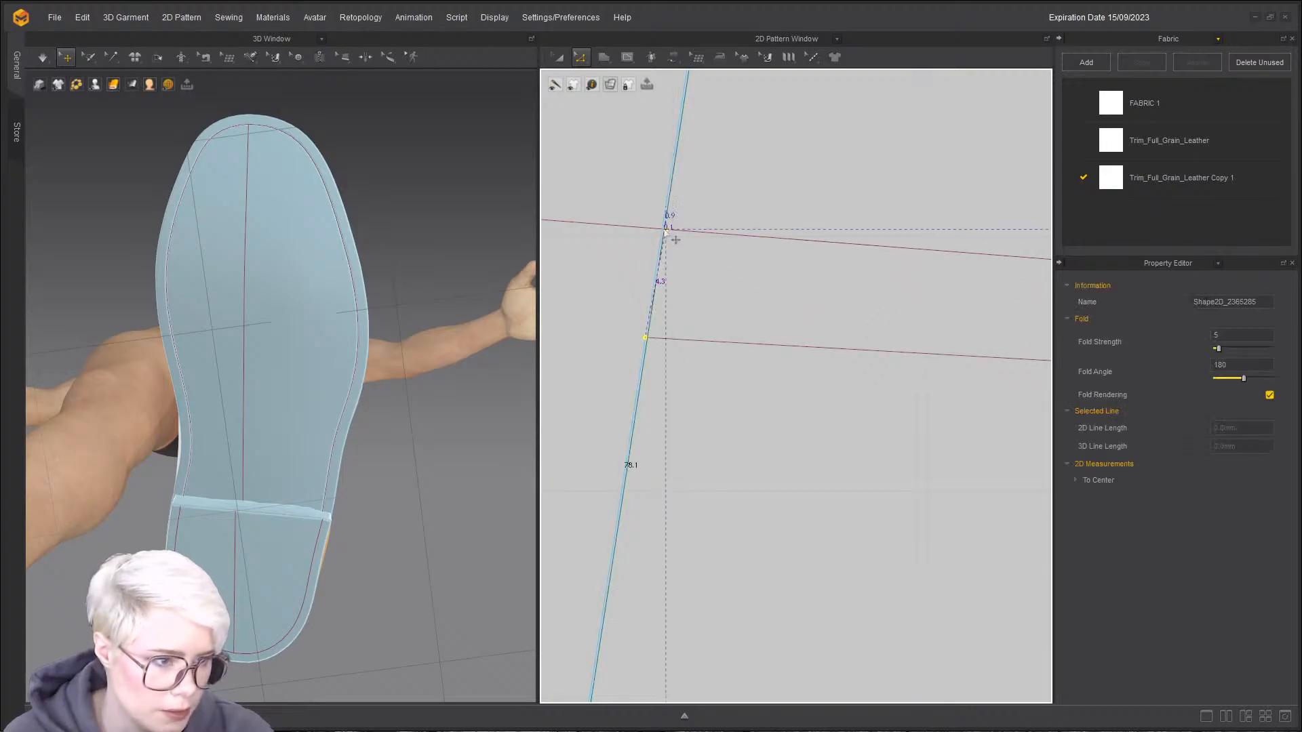
scroll(725, 333, "down", 8)
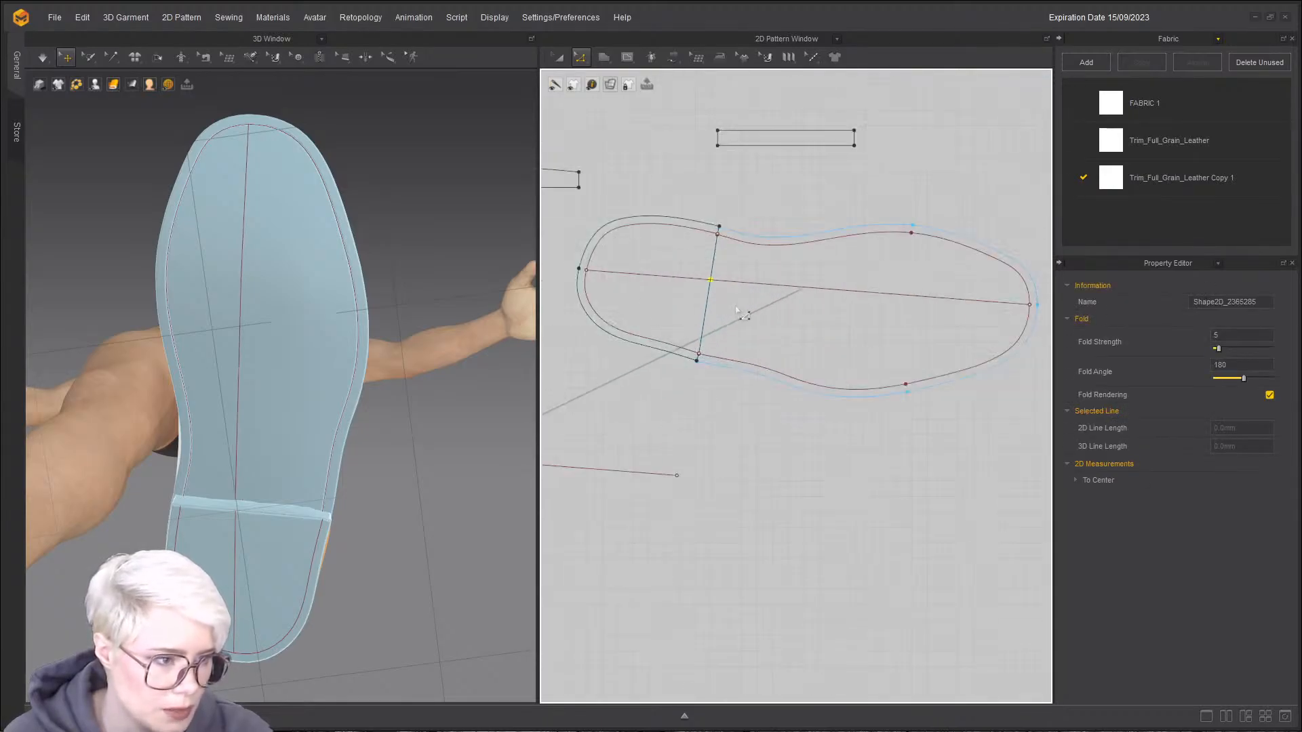
- Move the heel sole piece well away from the front sole, next to the linked heel piece
key("a")
left_click_drag(689, 305, 479, 358)
scroll(635, 393, "down", 4)
middle_click_drag(645, 387, 781, 344)
left_click_drag(690, 331, 570, 315)
scroll(708, 363, "down", 4)
middle_click_drag(708, 363, 799, 354)
scroll(282, 440, "down", 3)
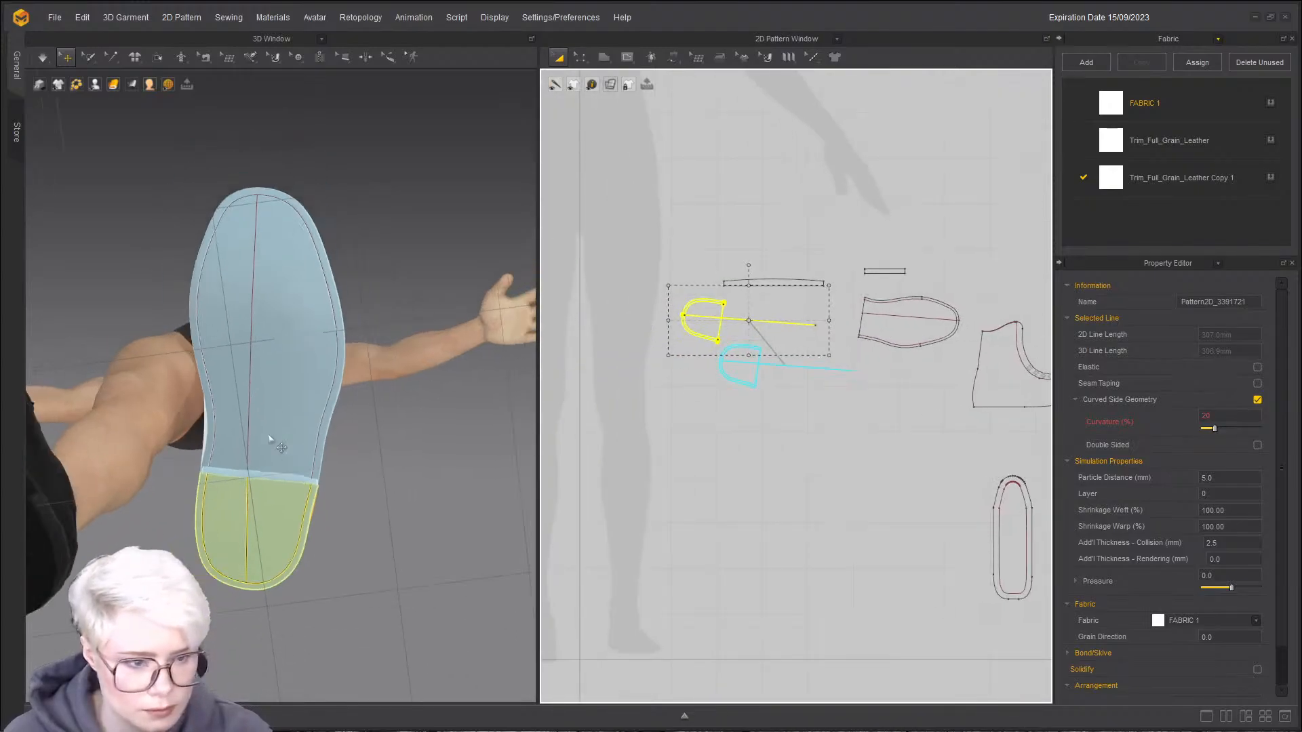
- Examine the sole's underside, the ice skate blade mounting photo in the browser, and the boot from the side
scroll(255, 370, "up", 4)
right_click_drag(253, 368, 307, 355)
mouse_move(217, 415)
right_mouse_down()
mouse_move(250, 400)
mouse_move(215, 425)
right_mouse_up()
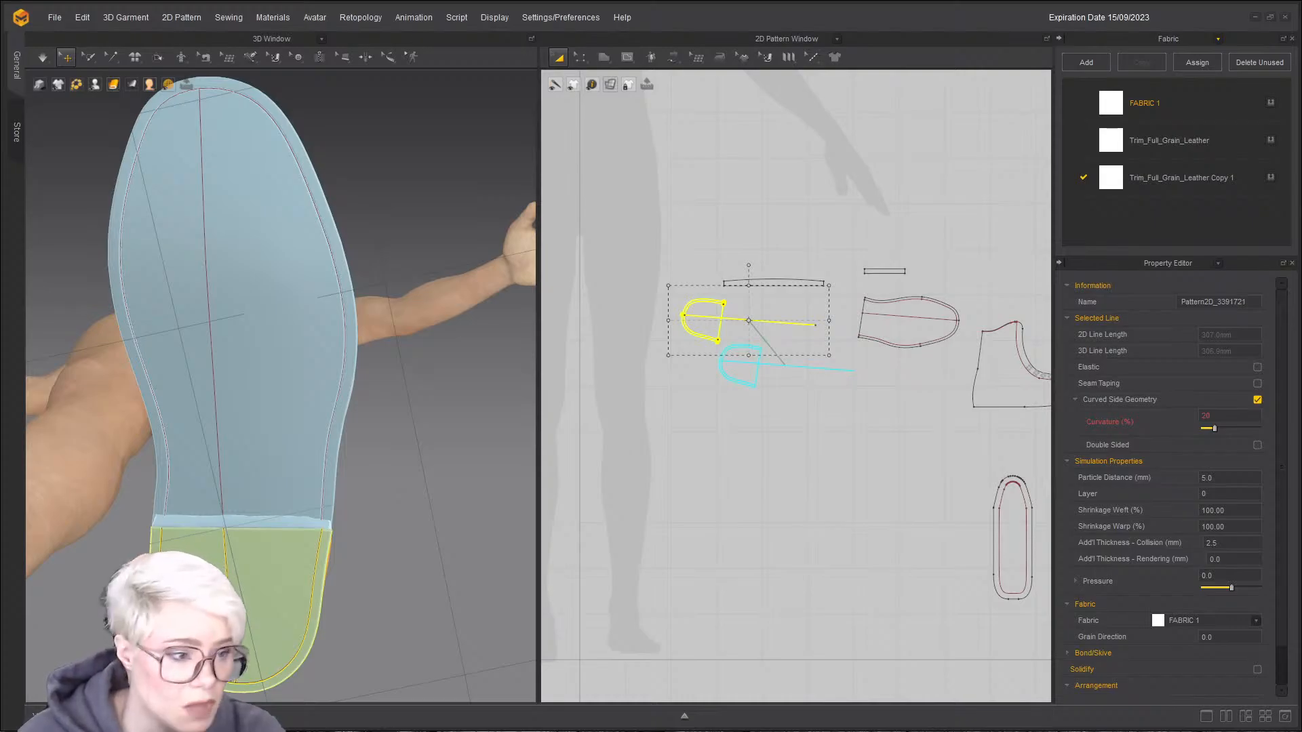
left_click_drag(0, 220, 563, 1)
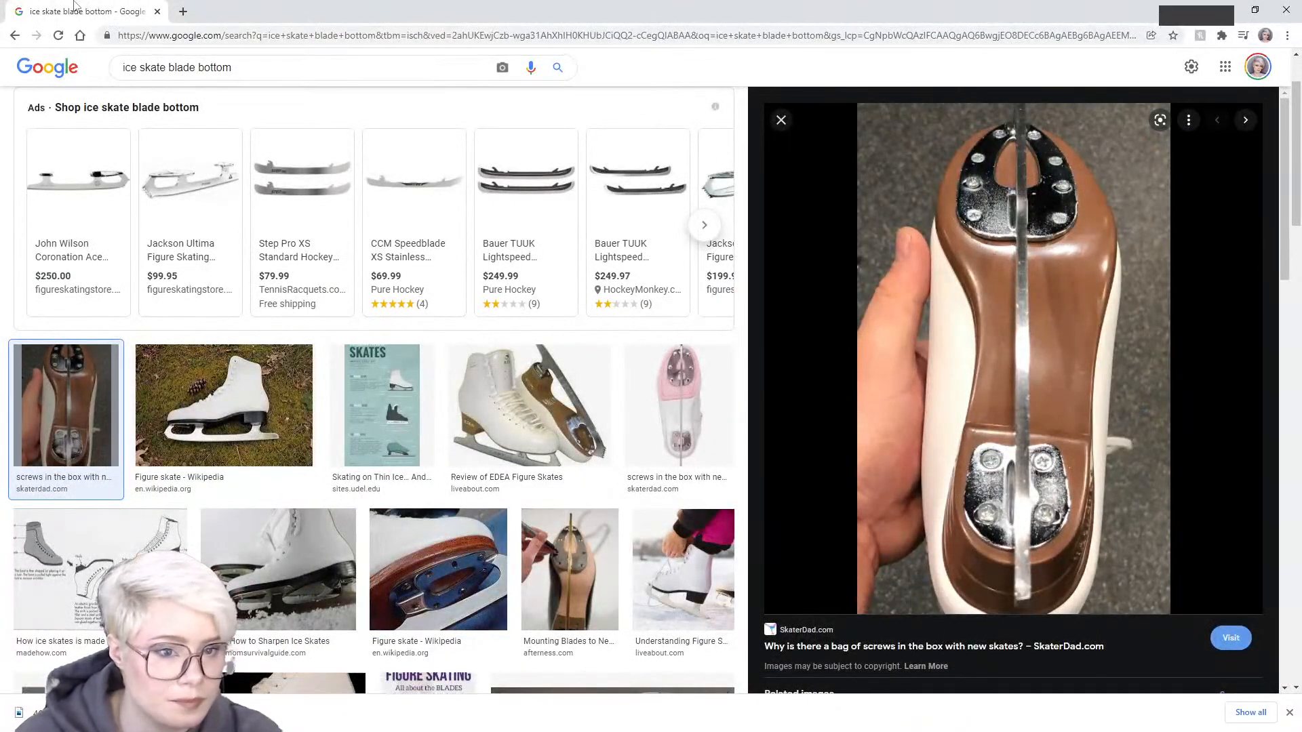
left_click_drag(71, 15, 0, 7)
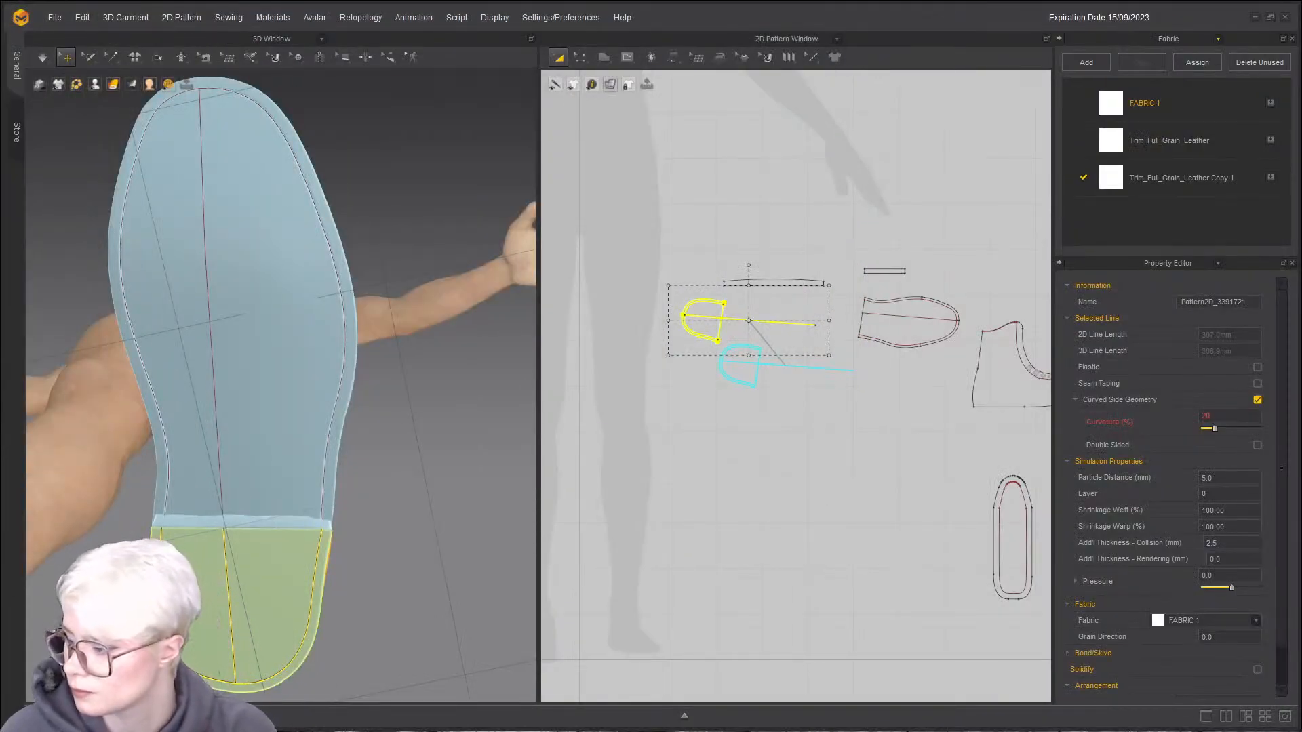
right_click_drag(103, 222, 207, 232)
scroll(600, 410, "down", 3)
right_click_drag(285, 366, 246, 421)
scroll(261, 432, "down", 3)
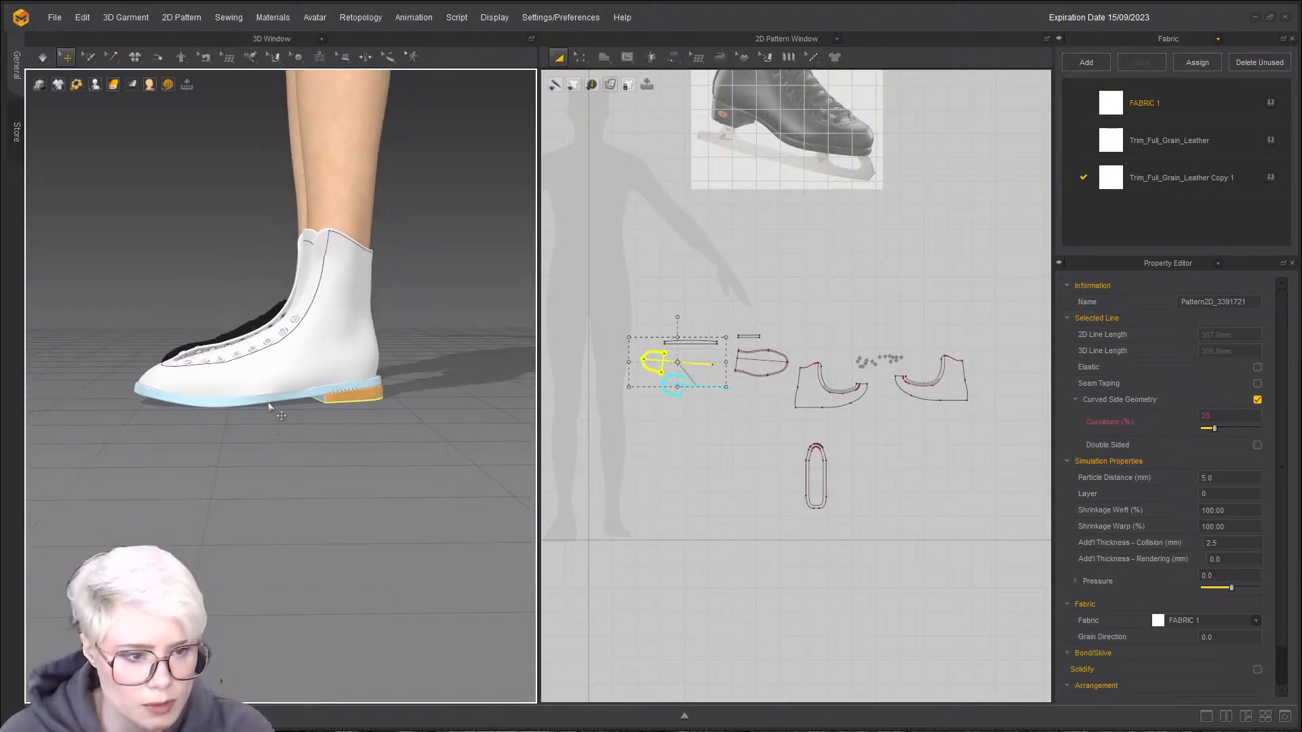
- Select all the patterns and move everything except the front sole up and away from it
left_click(371, 378)
key("ctrl+a")
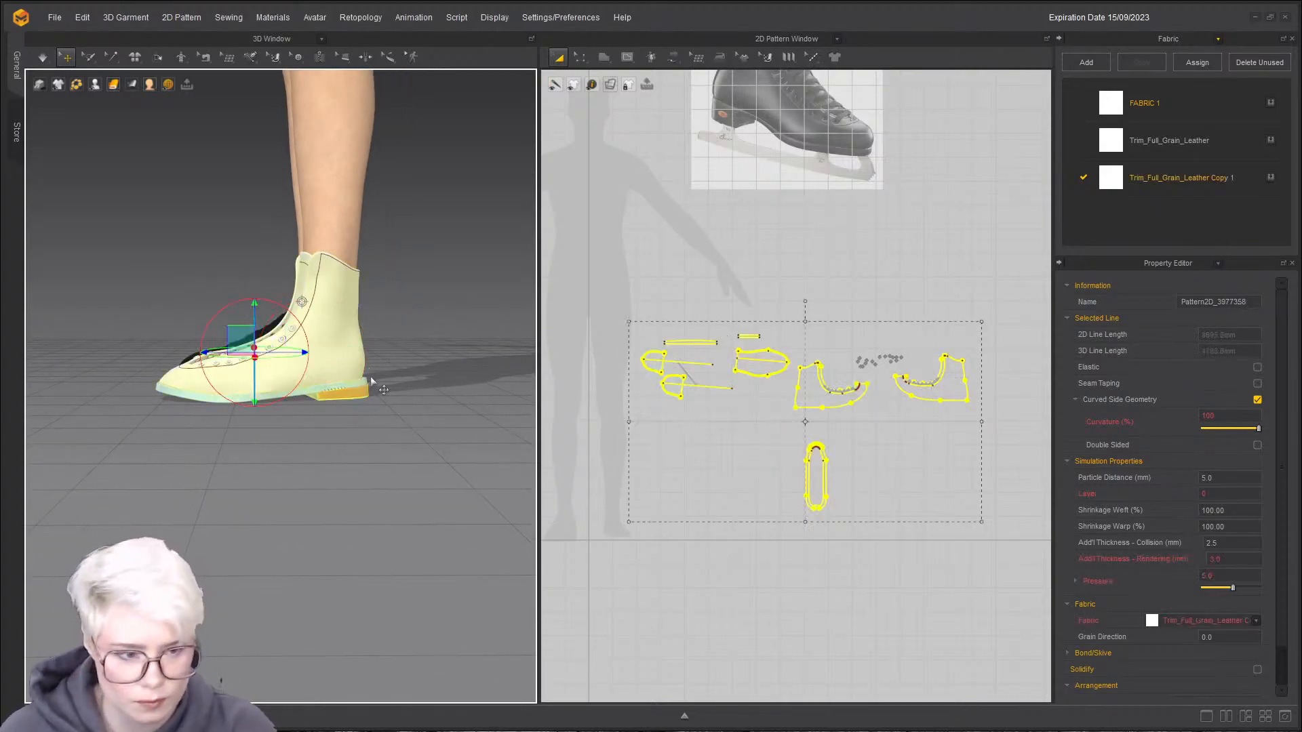
left_click_drag(806, 385, 800, 454)
left_click(851, 314)
left_click_drag(754, 197, 734, 449)
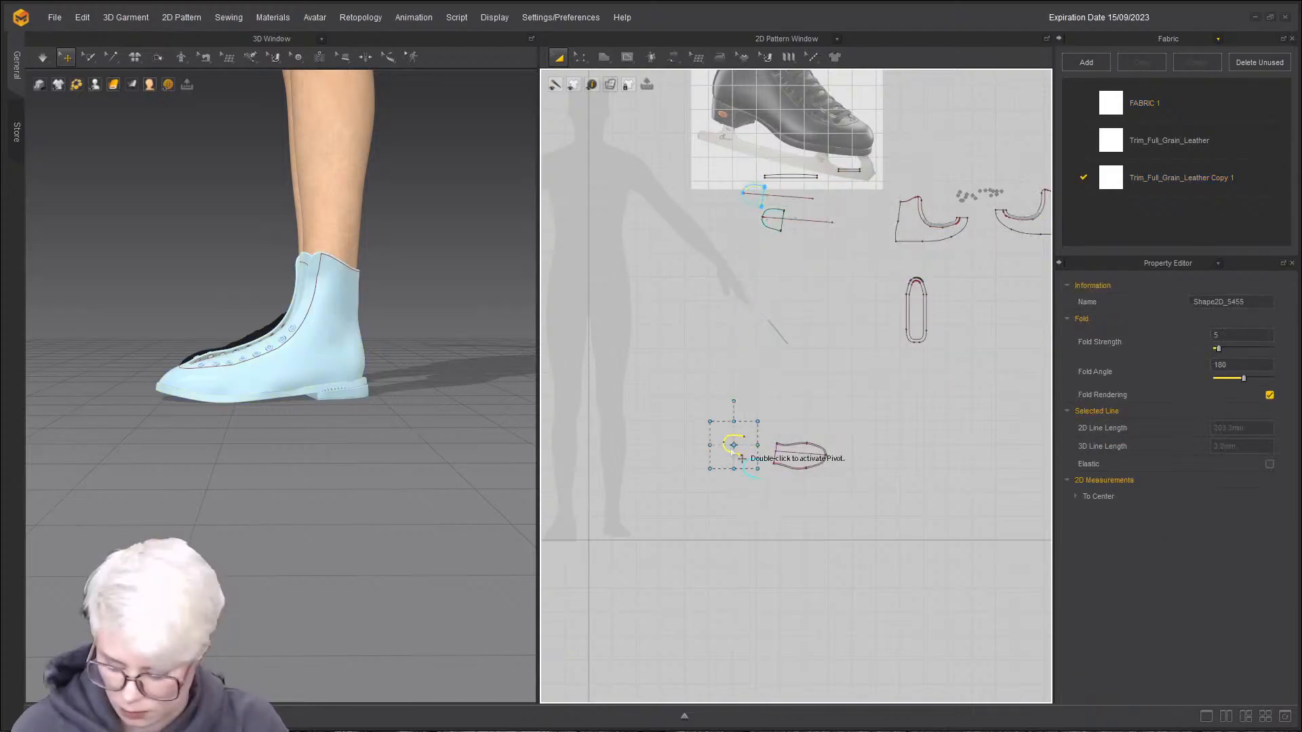
key("ctrl+z")
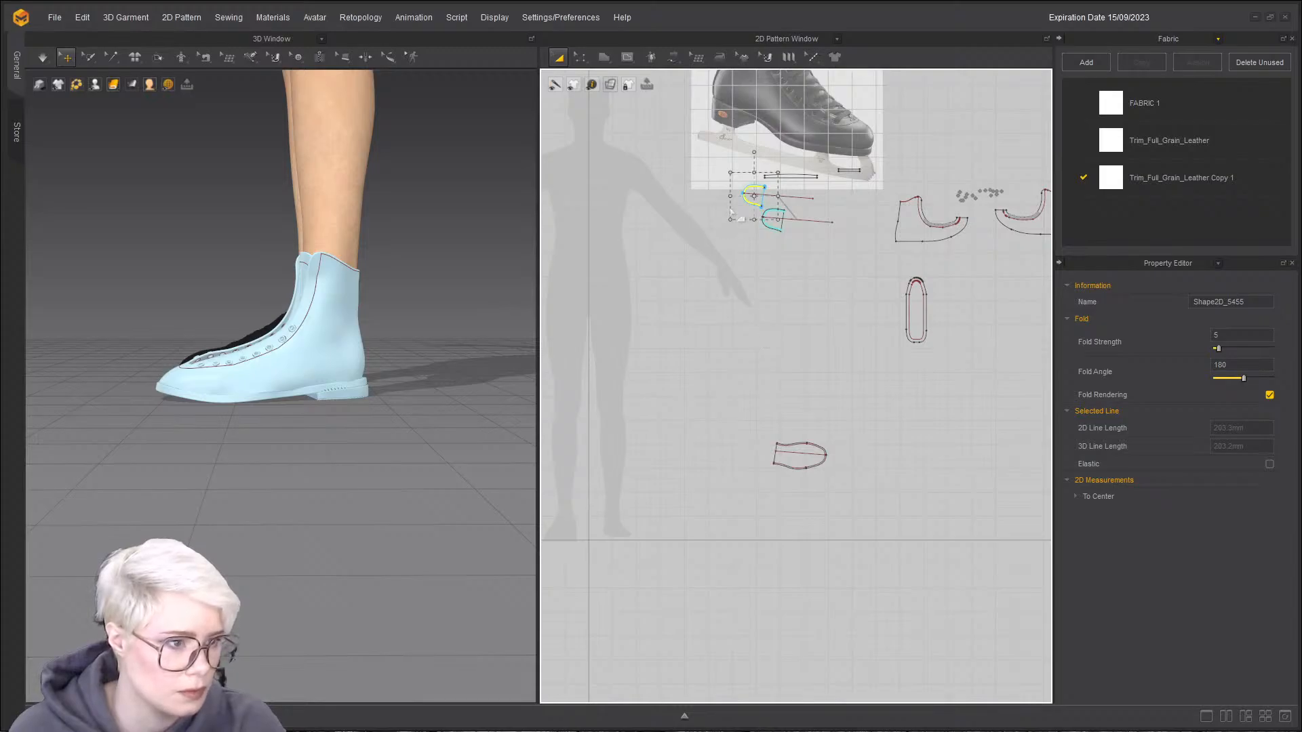
left_click_drag(754, 197, 719, 417)
key("ctrl+z")
- Move the heel piece with its centre line down next to the isolated front sole
left_click(733, 261)
scroll(740, 257, "up", 6)
scroll(764, 139, "down", 2)
middle_click_drag(767, 109, 751, 240)
left_click_drag(772, 242, 696, 544)
scroll(696, 542, "down", 3)
middle_click_drag(698, 541, 718, 152)
scroll(717, 152, "up", 1)
left_click_drag(718, 165, 737, 333)
scroll(746, 346, "up", 5)
scroll(747, 346, "down", 2)
middle_click_drag(747, 346, 716, 269)
scroll(361, 328, "up", 3)
right_click_drag(361, 328, 311, 387)
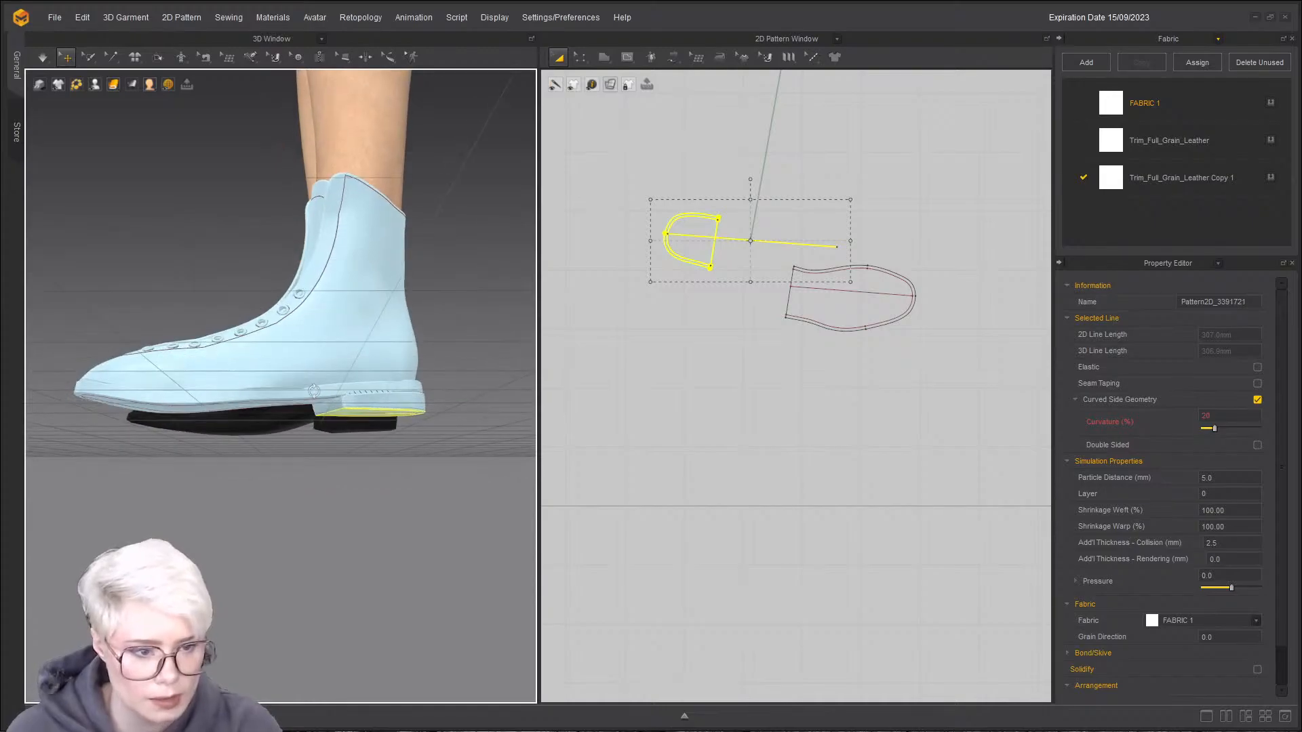
left_click(450, 344)
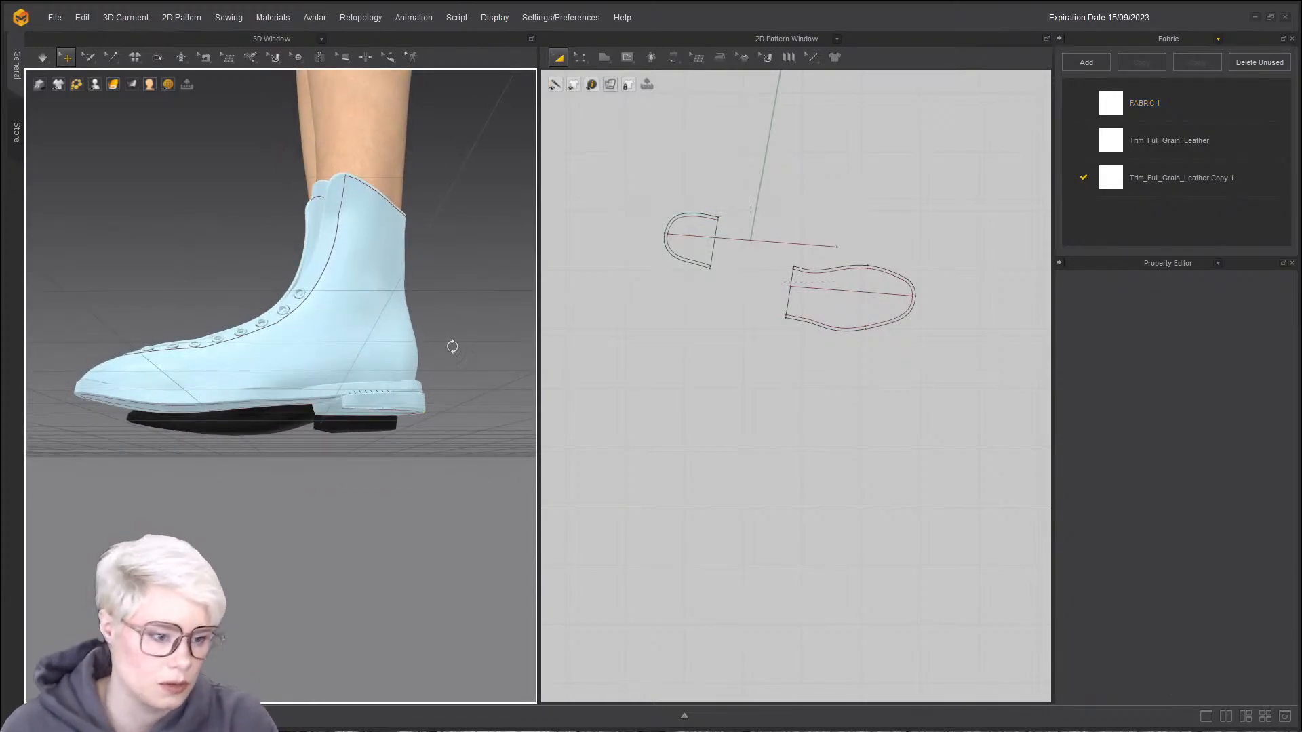
right_click(453, 348)
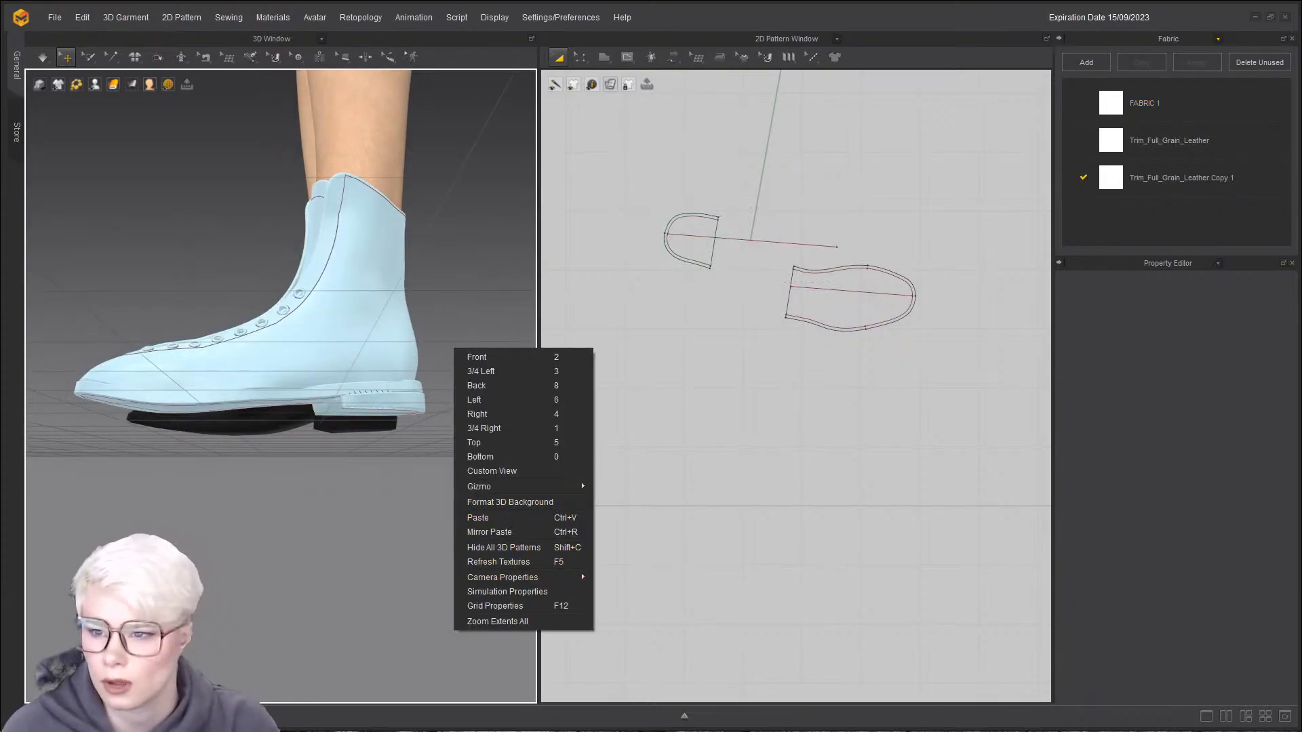
key("Escape")
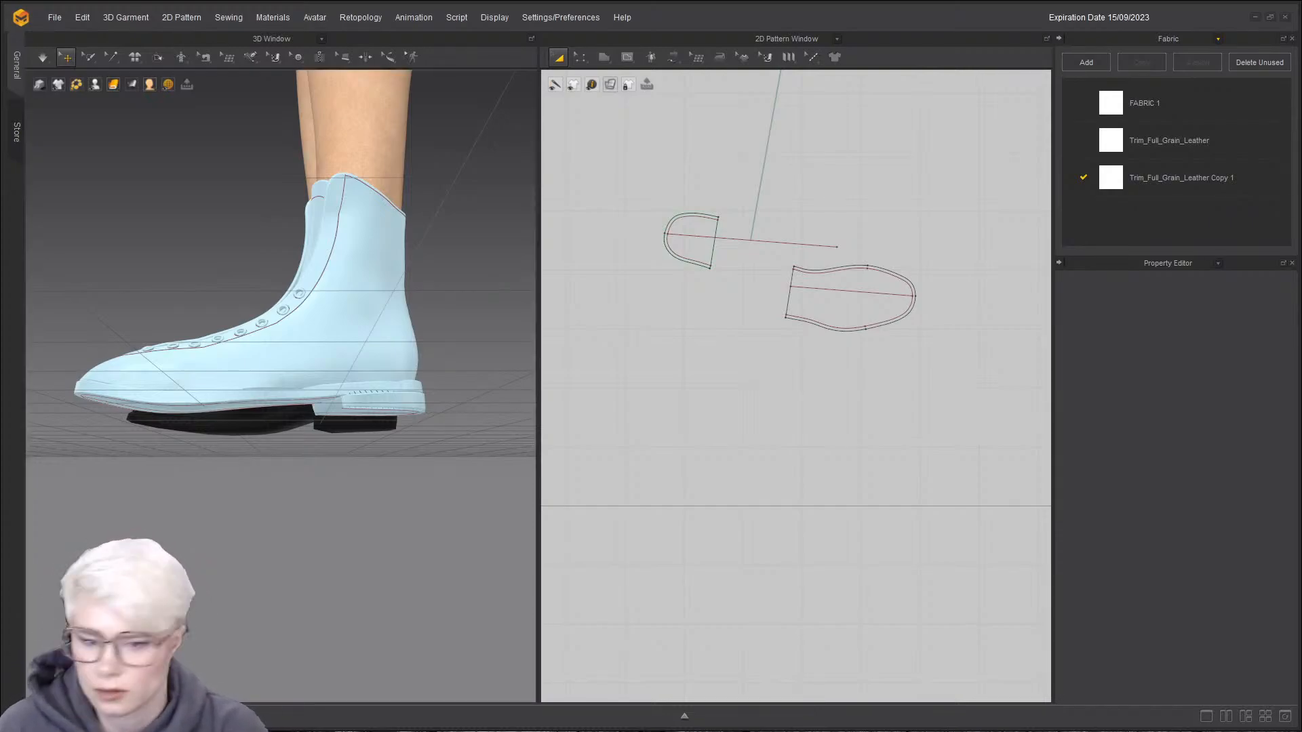
- Set the ground height in the simulation properties to -78
right_click_drag(271, 422, 322, 295)
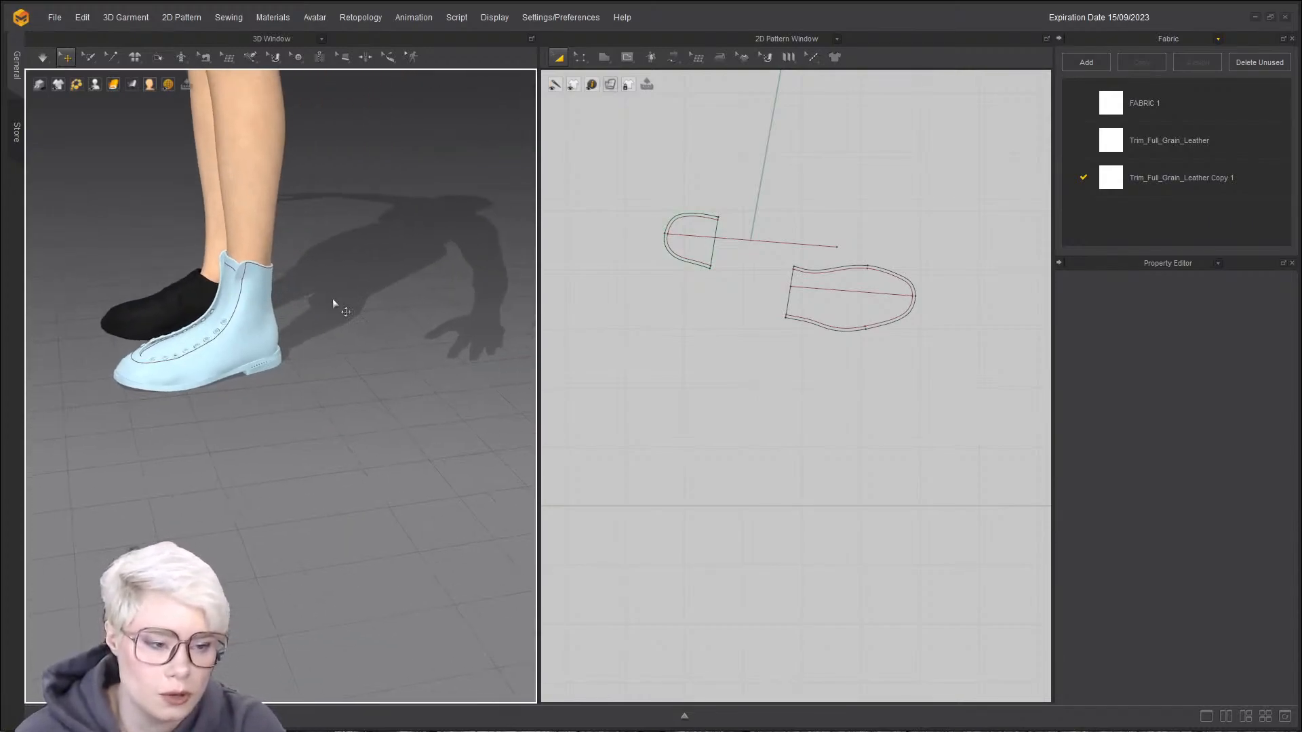
right_click(389, 312)
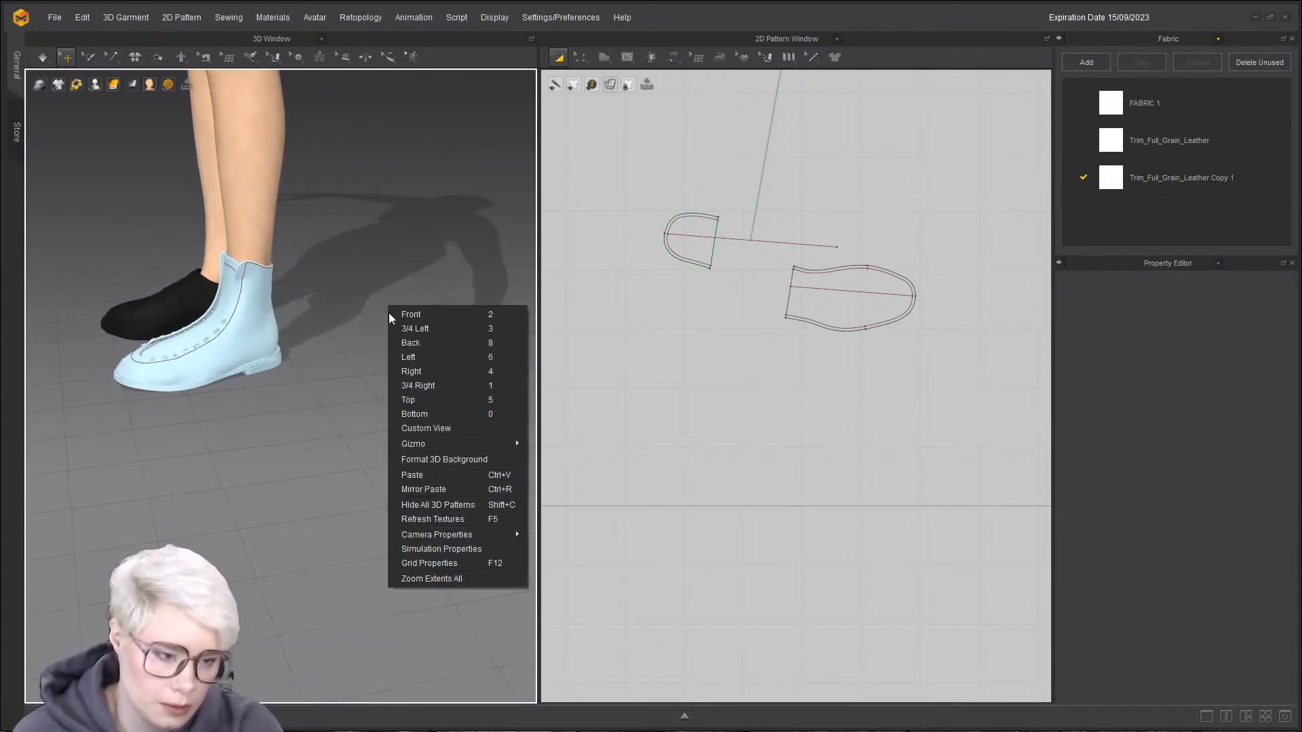
left_click(462, 548)
left_click(1084, 510)
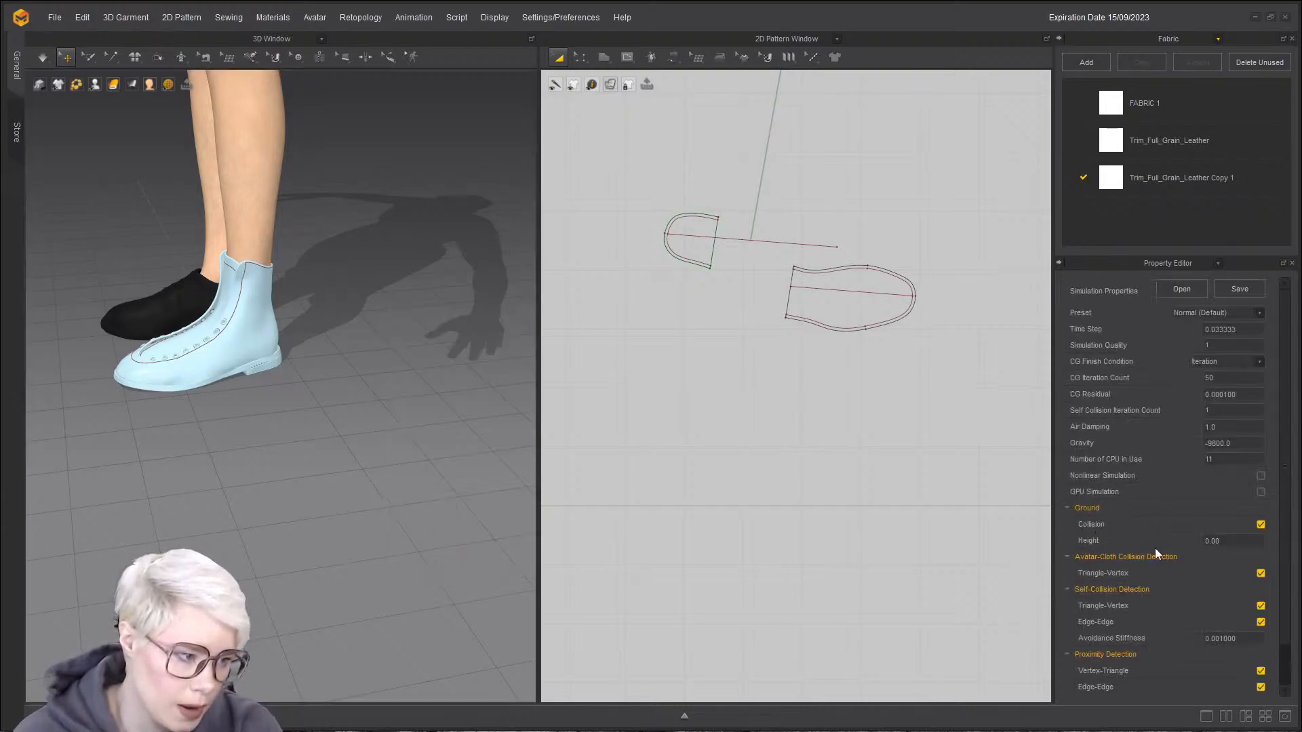
left_click(1224, 540)
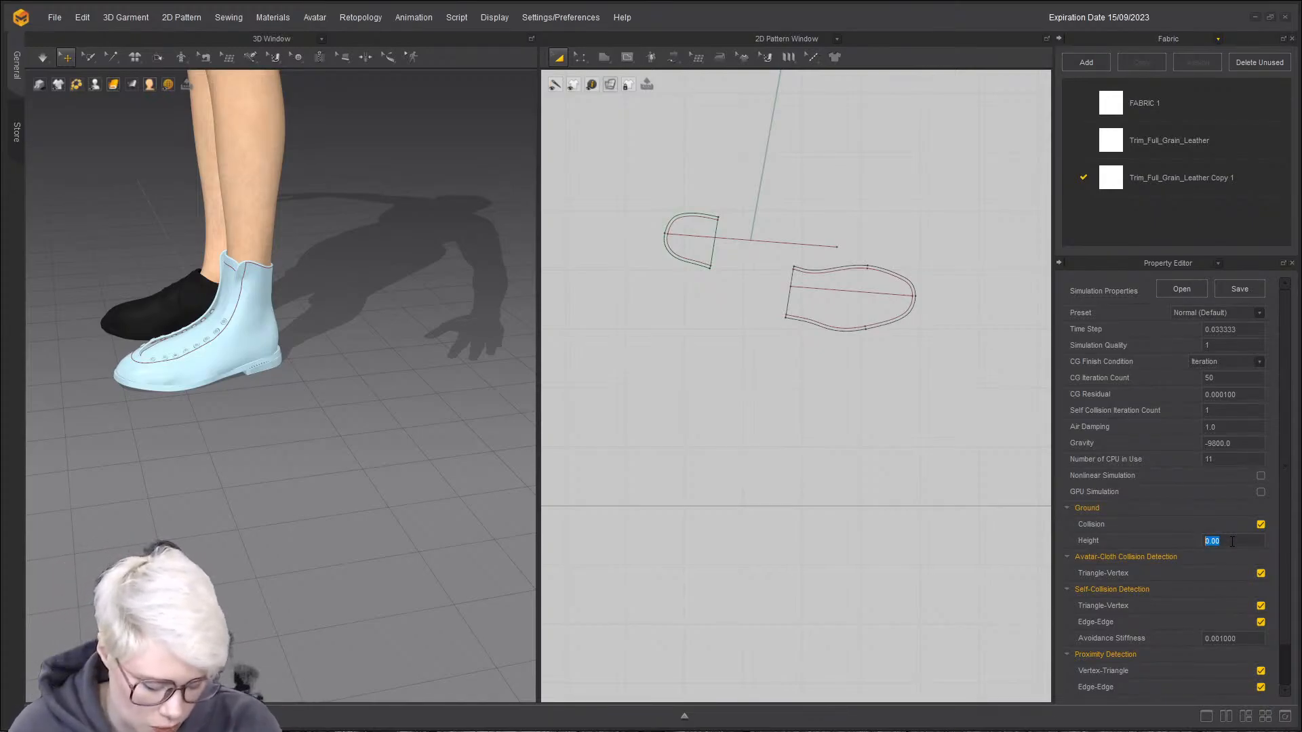
type("-7")
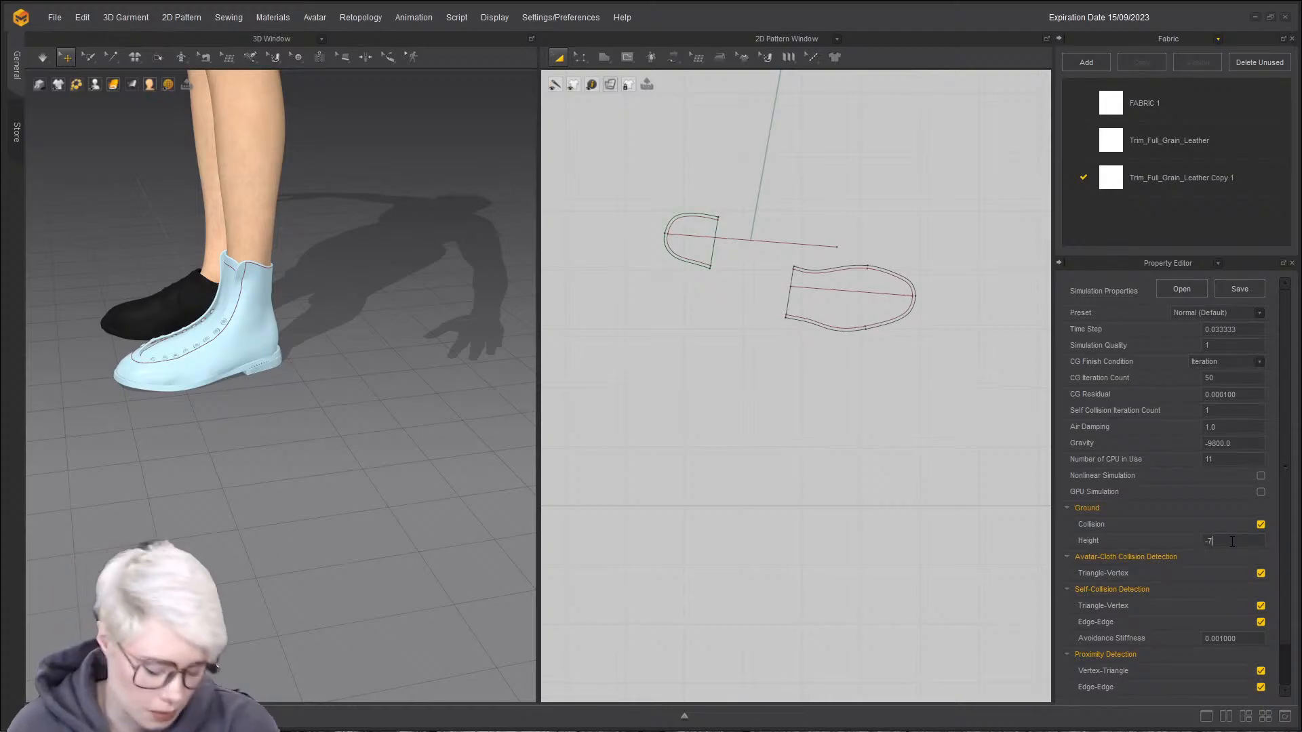
type("78")
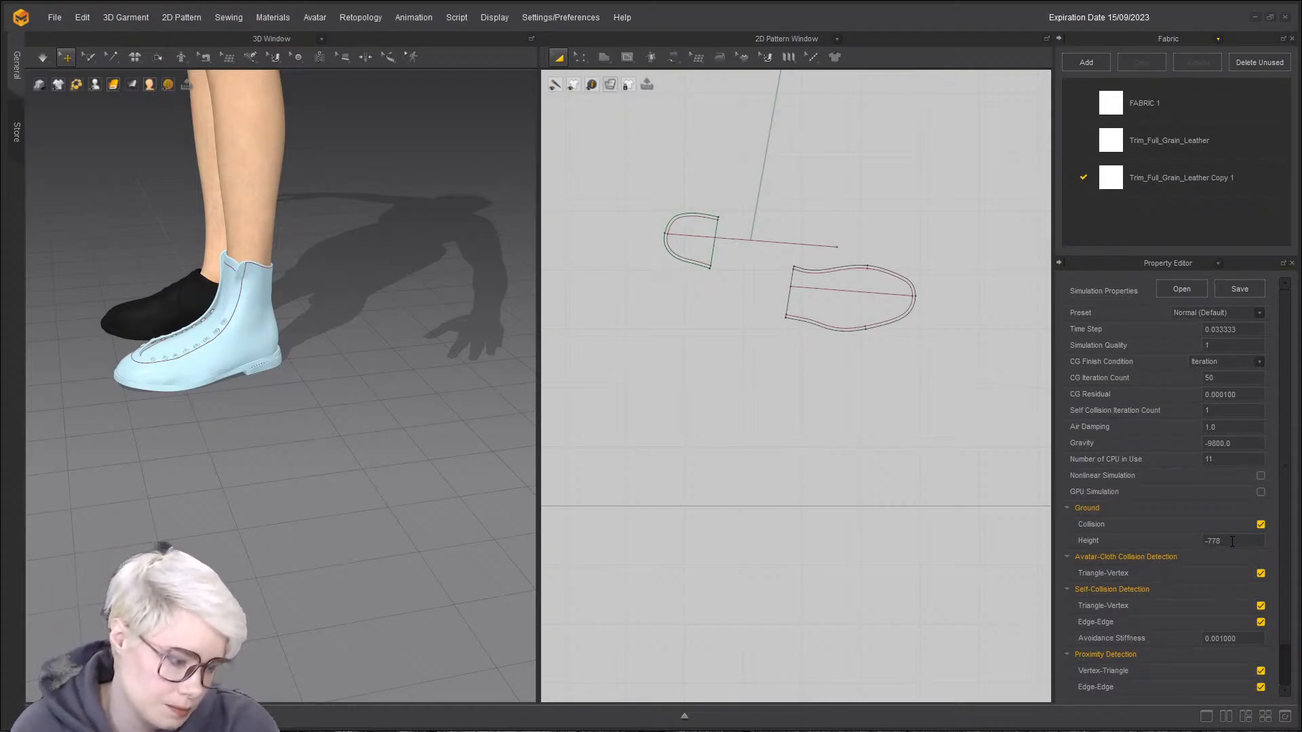
key("BackSpace")
key("Return")
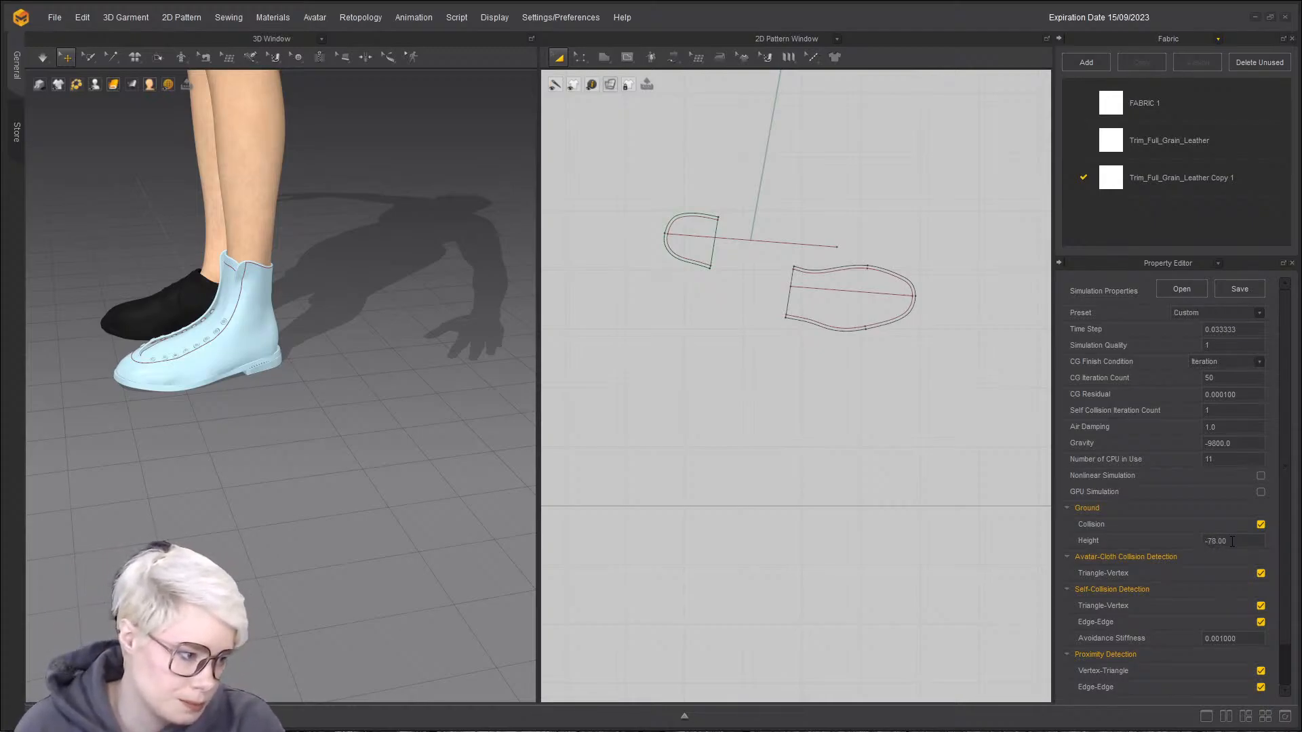
- Draw a small rectangular test pattern beside the avatar silhouette's lower legs
left_click(320, 470)
right_click_drag(285, 458, 381, 409)
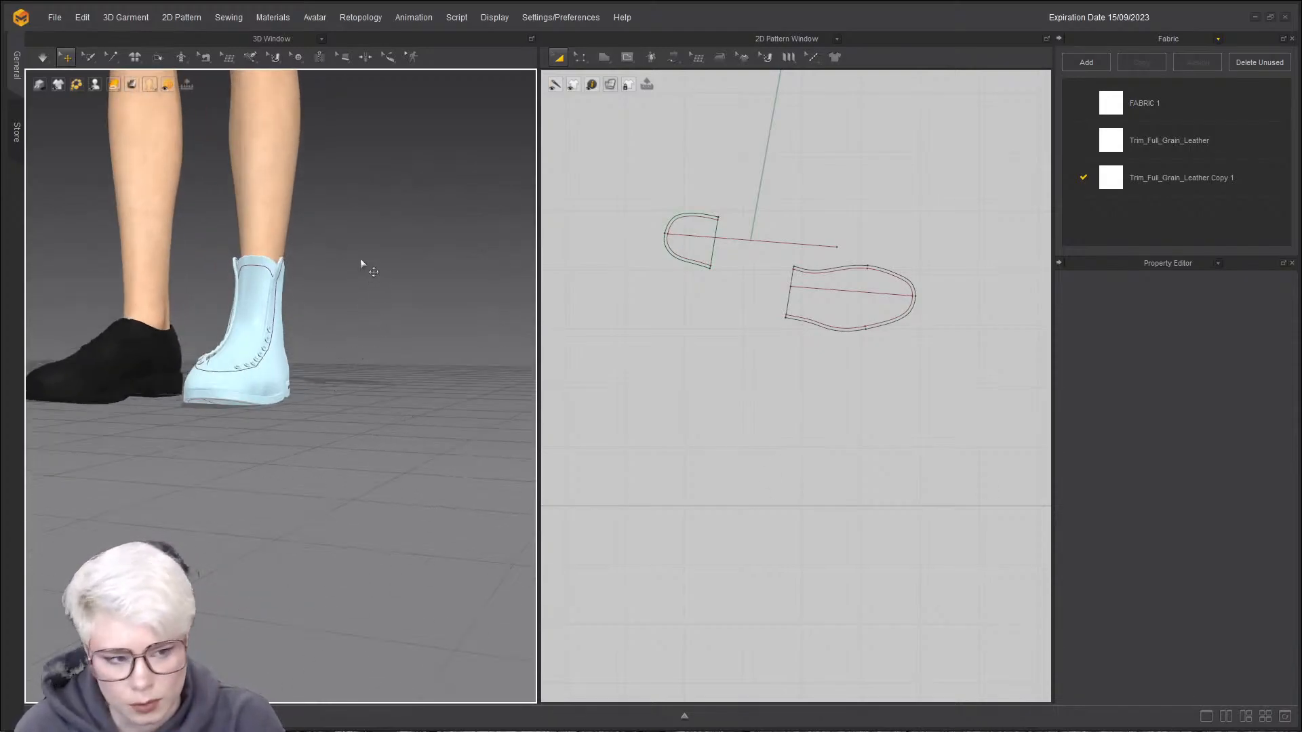
mouse_move(167, 86)
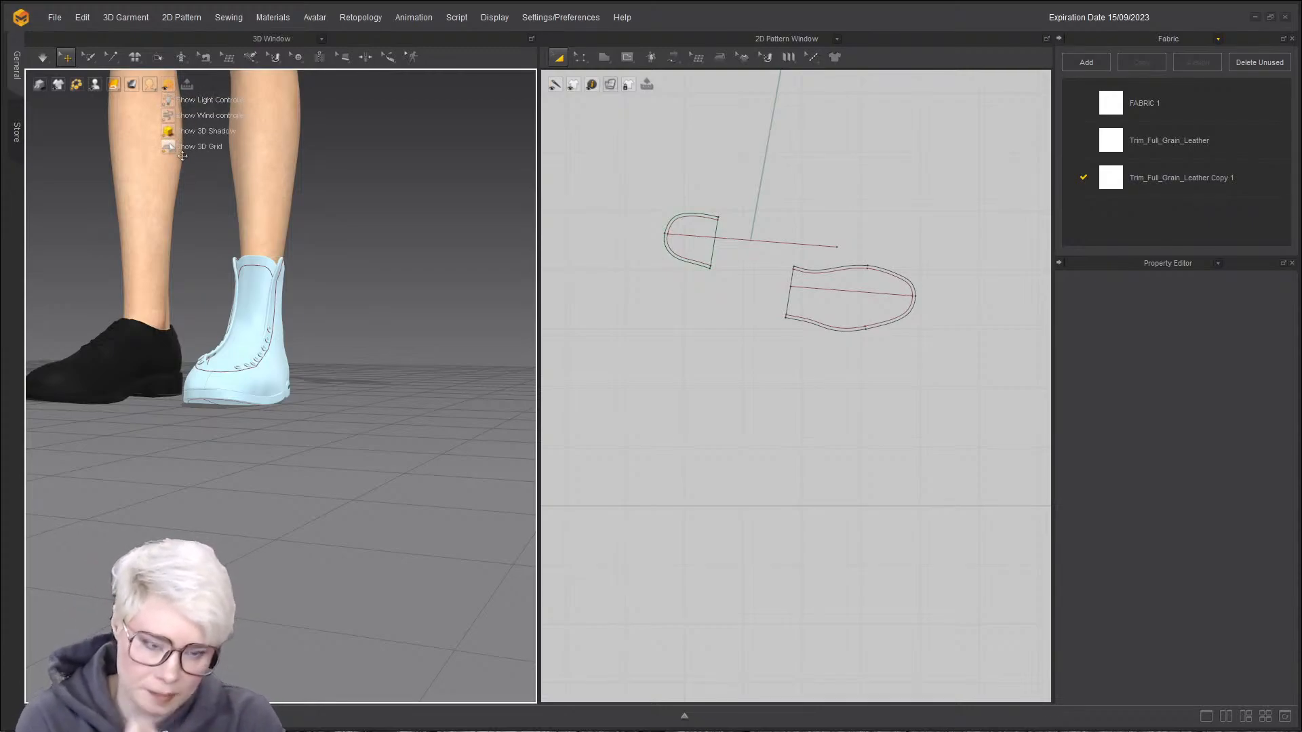
mouse_move(614, 59)
left_click(615, 103)
scroll(595, 287, "down", 5)
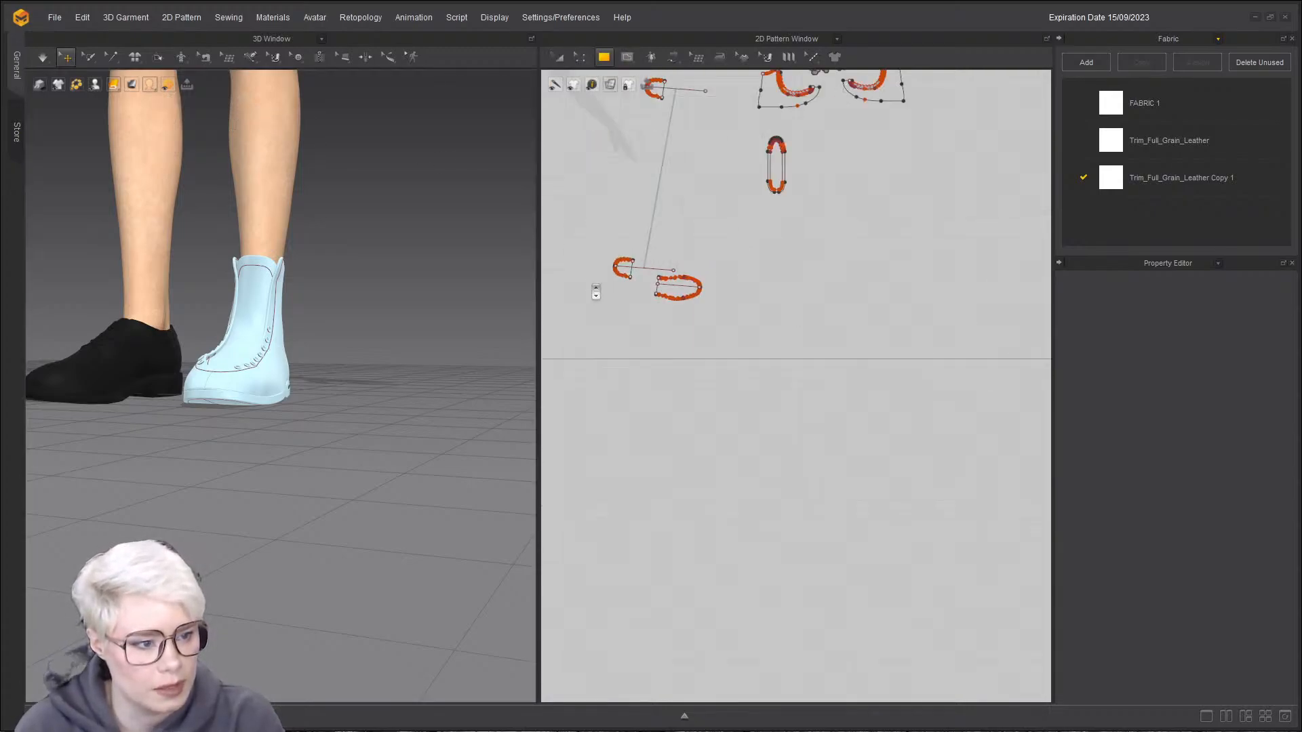
middle_click_drag(595, 288, 751, 297)
left_click_drag(698, 313, 718, 326)
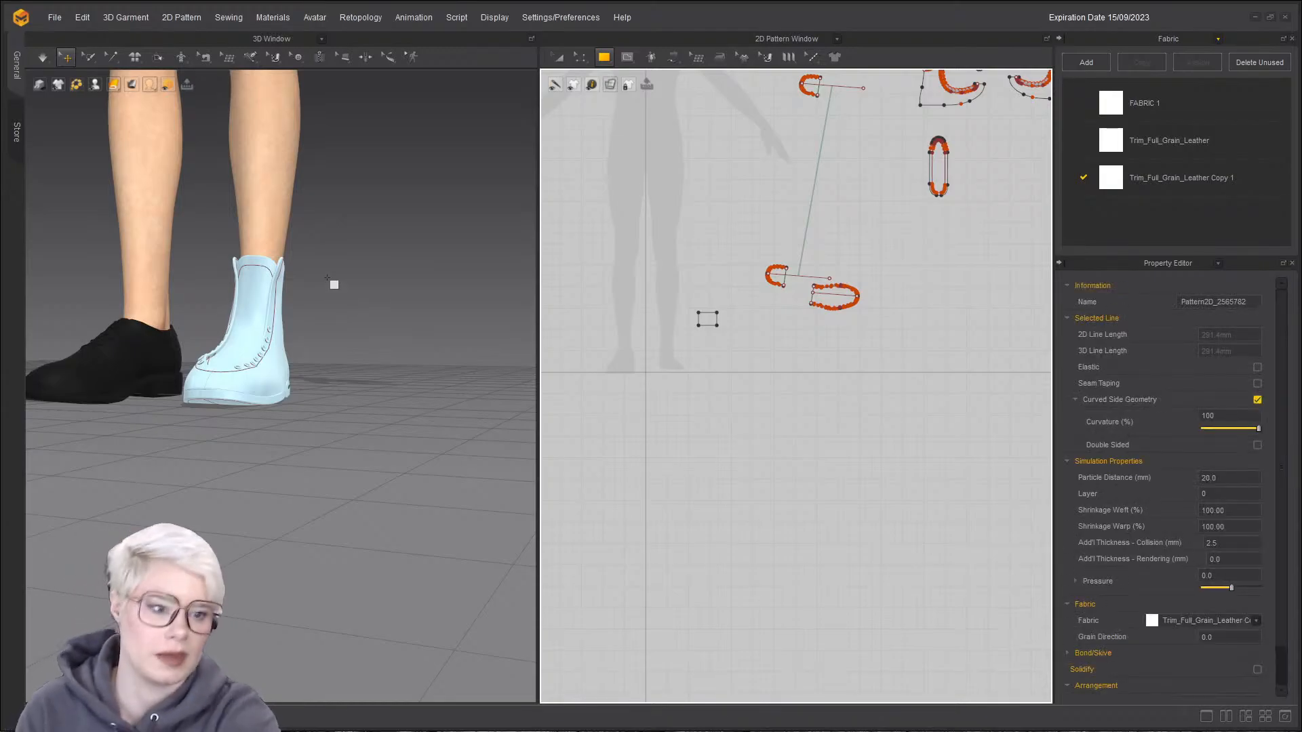
- Simulate the rectangle so that it drops to the lowered ground, and check its height below the boot
scroll(327, 278, "down", 1)
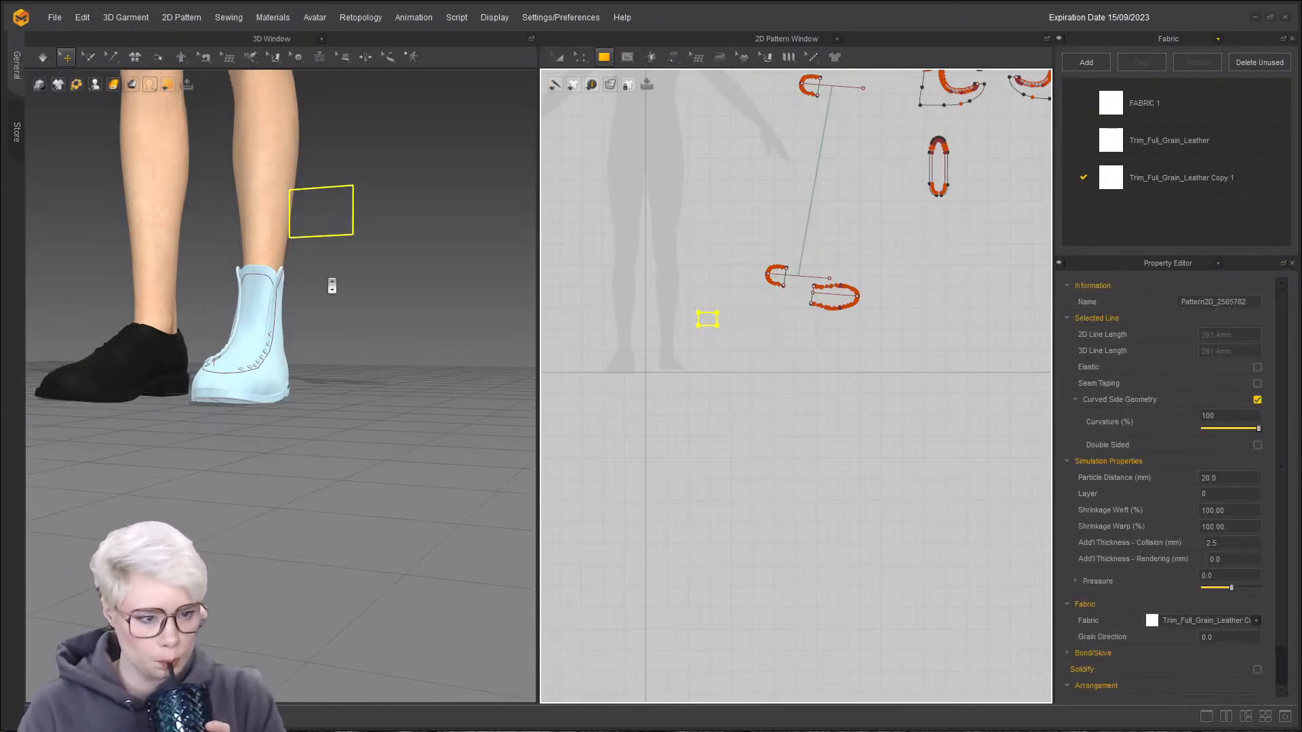
key("space")
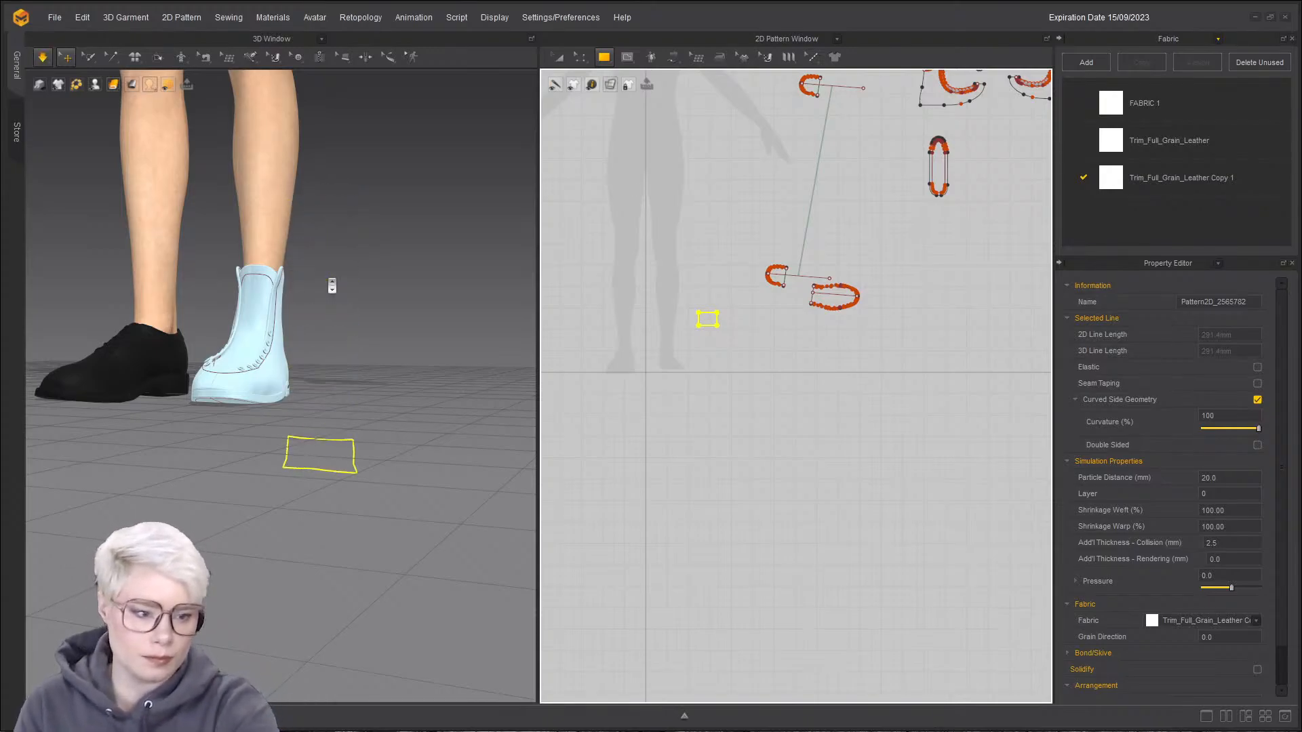
right_click_drag(366, 401, 347, 477)
right_click_drag(353, 336, 363, 380)
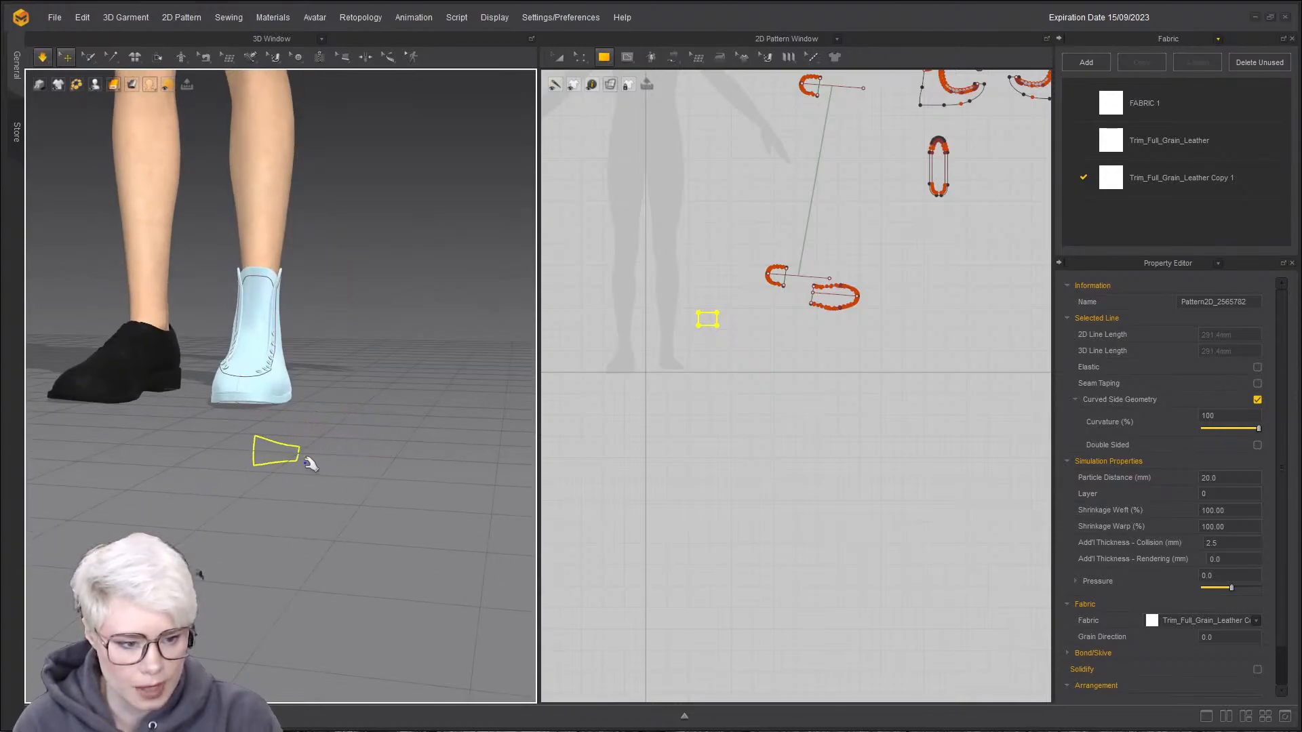
right_click_drag(299, 461, 102, 444)
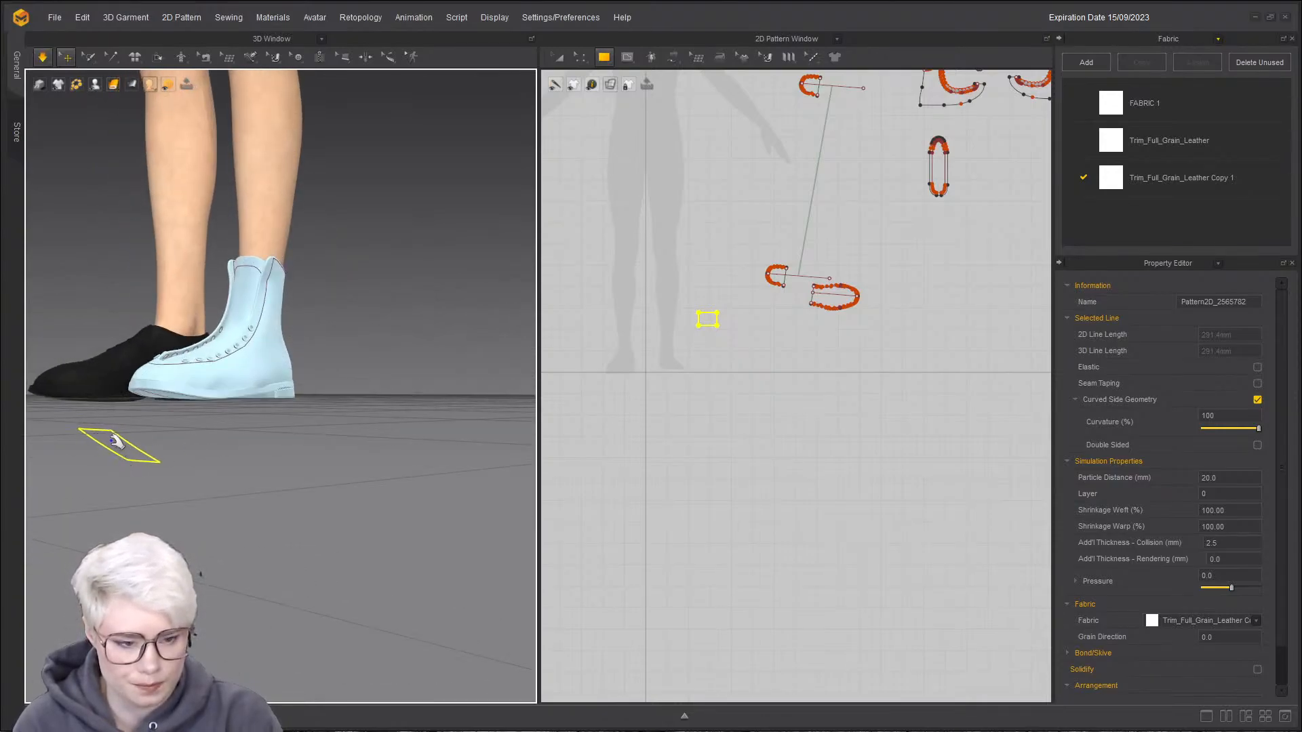
- Assign FABRIC 1 to the rectangular test pattern
left_click(108, 477)
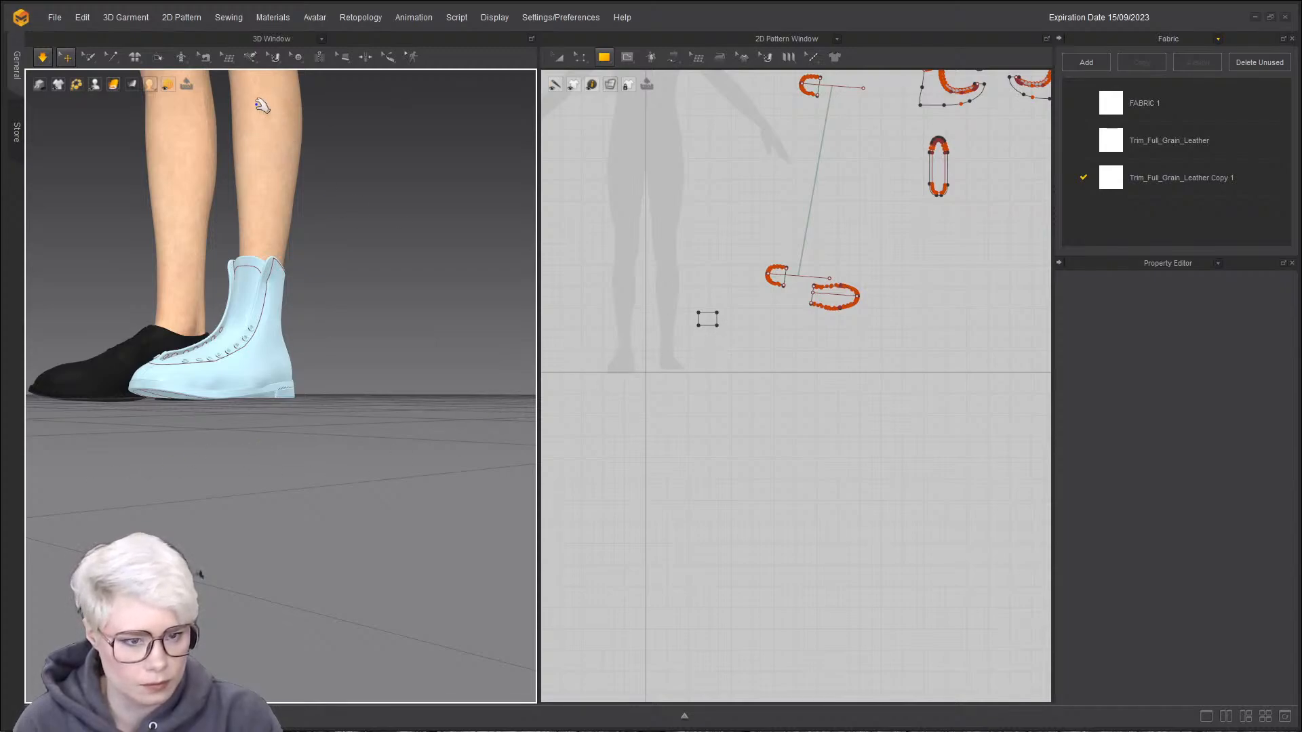
left_click(559, 57)
left_click(708, 318)
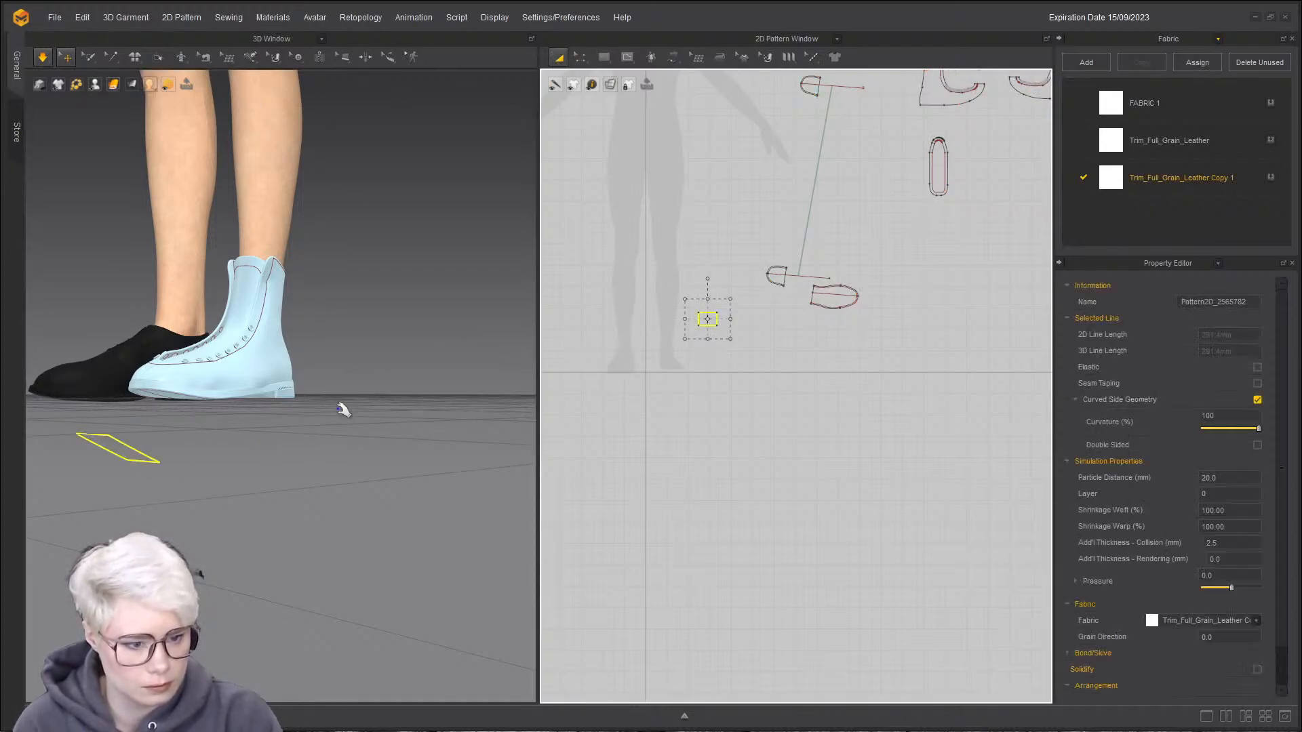
left_click(136, 414)
right_click_drag(162, 445, 517, 209)
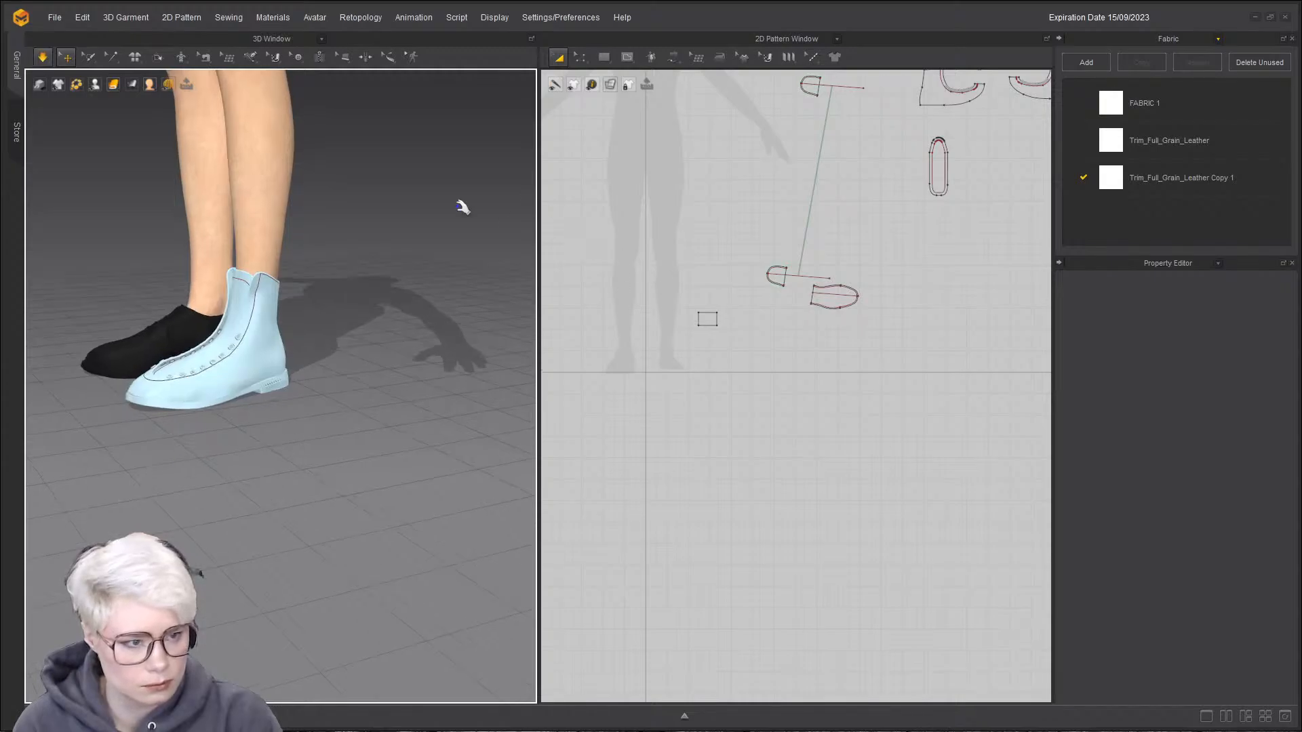
left_click(707, 317)
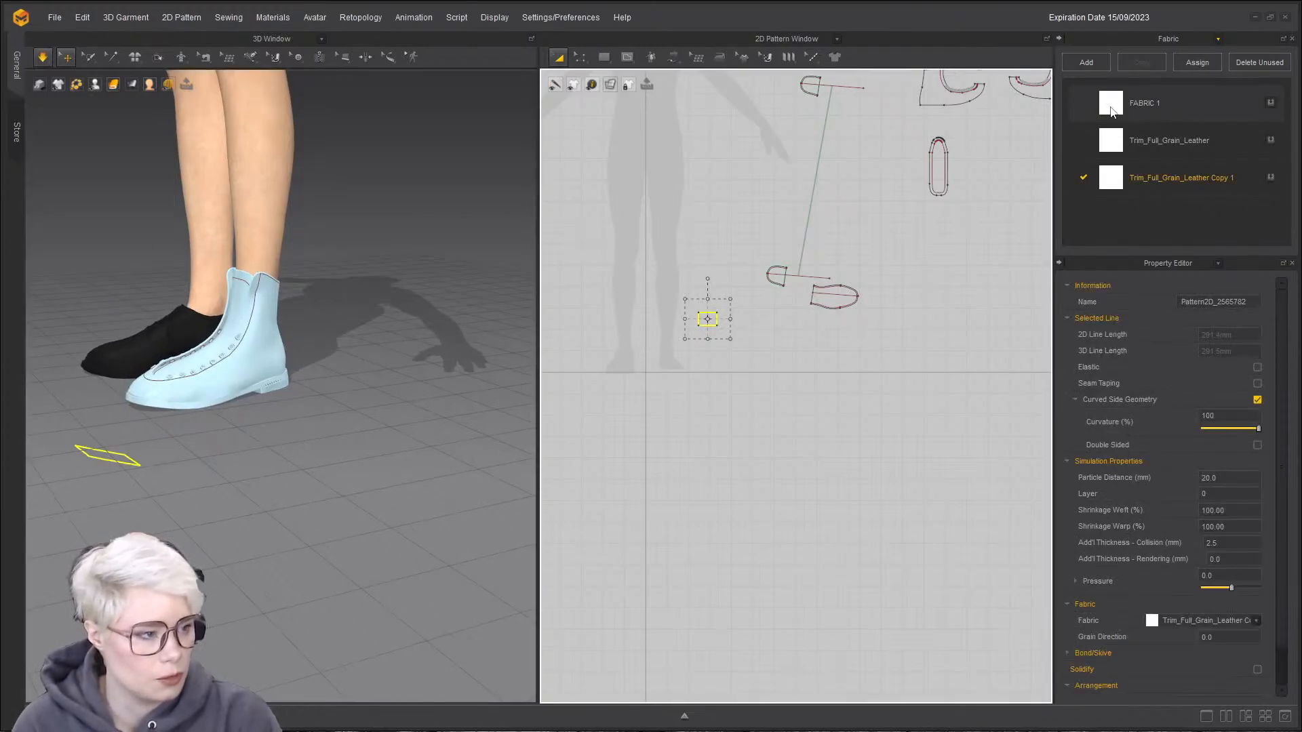
left_click(727, 358)
key("ctrl+z")
- Run the simulation and pull the rectangle down against the lowered ground
key("space")
left_click_drag(104, 469, 109, 509)
right_click_drag(112, 502, 163, 436)
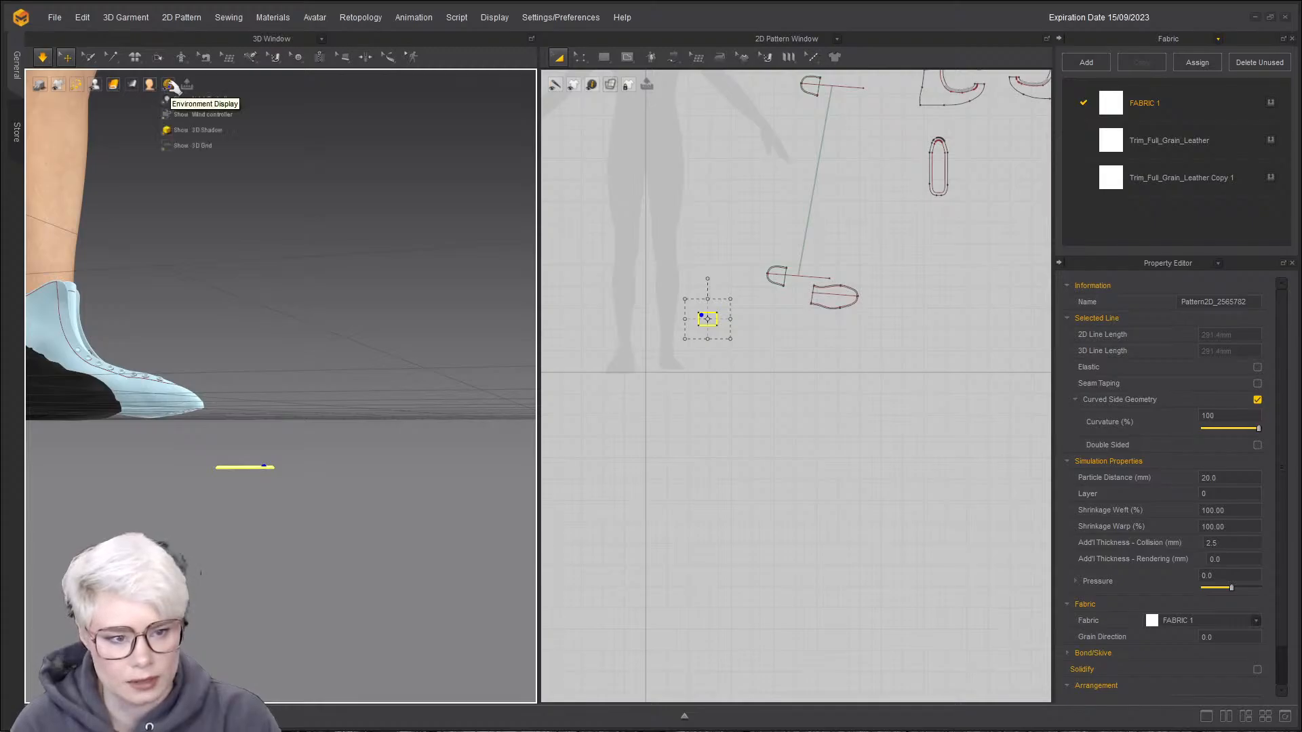
- Hide the 3D grid and view the boot from the side while toggling the simulation
left_click(170, 148)
right_click_drag(194, 357, 54, 334)
right_click_drag(421, 444, 377, 461)
middle_click_drag(377, 461, 287, 436)
key("space")
scroll(287, 437, "up", 4)
key("space")
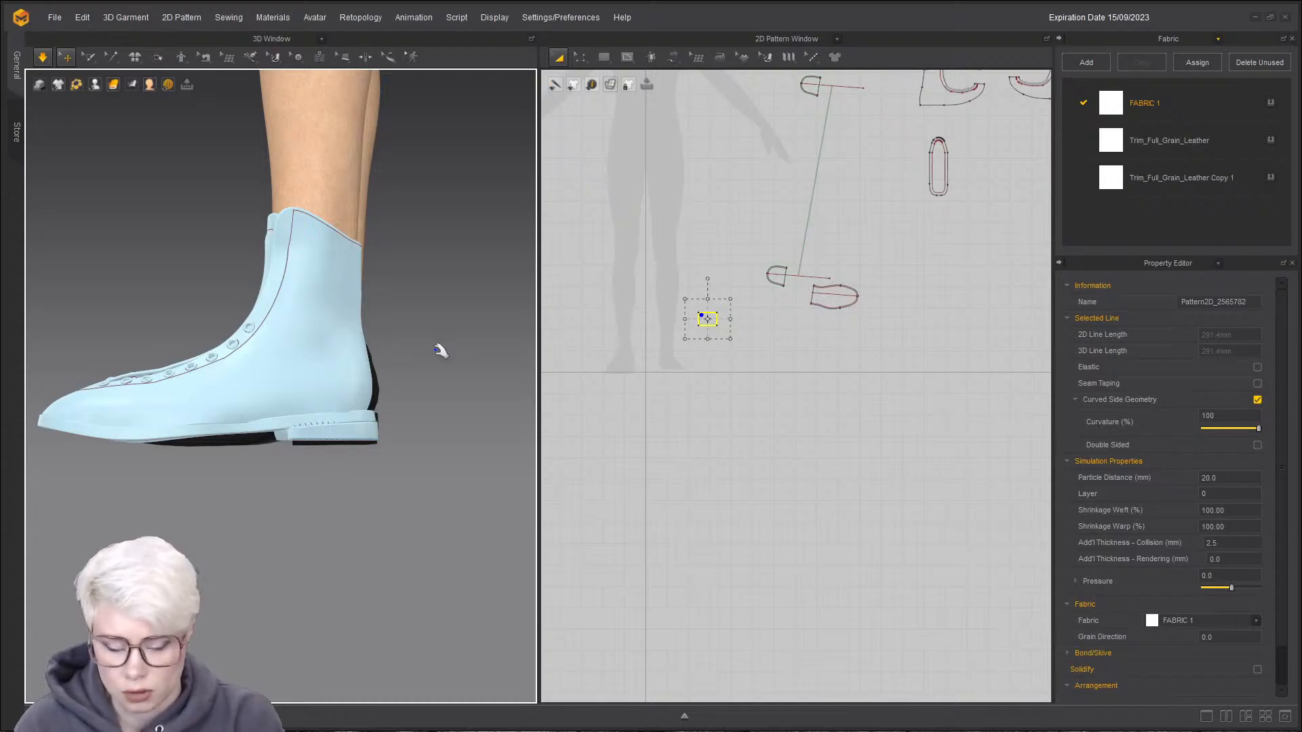
- Reopen the simulation properties and examine the centre lines on the underside of the boot's sole
right_click(476, 391)
left_click(540, 631)
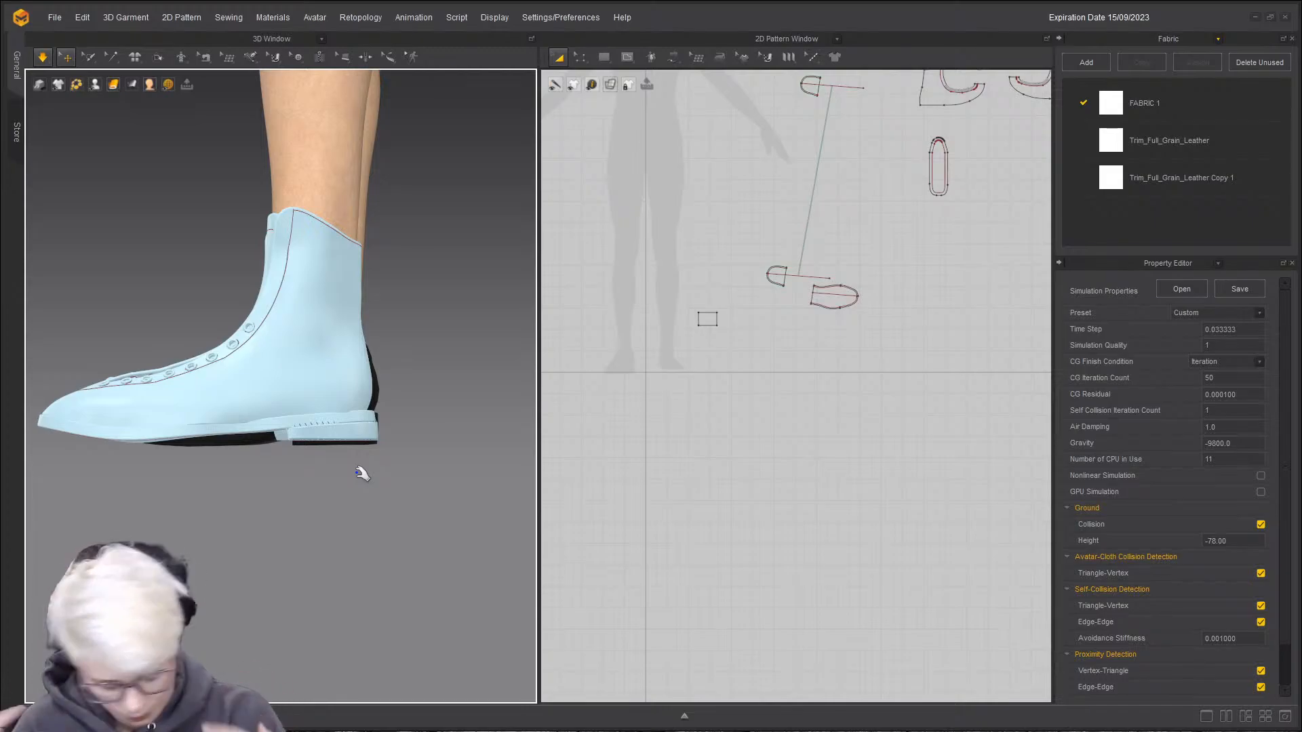
right_click_drag(288, 499, 362, 410)
scroll(328, 457, "up", 5)
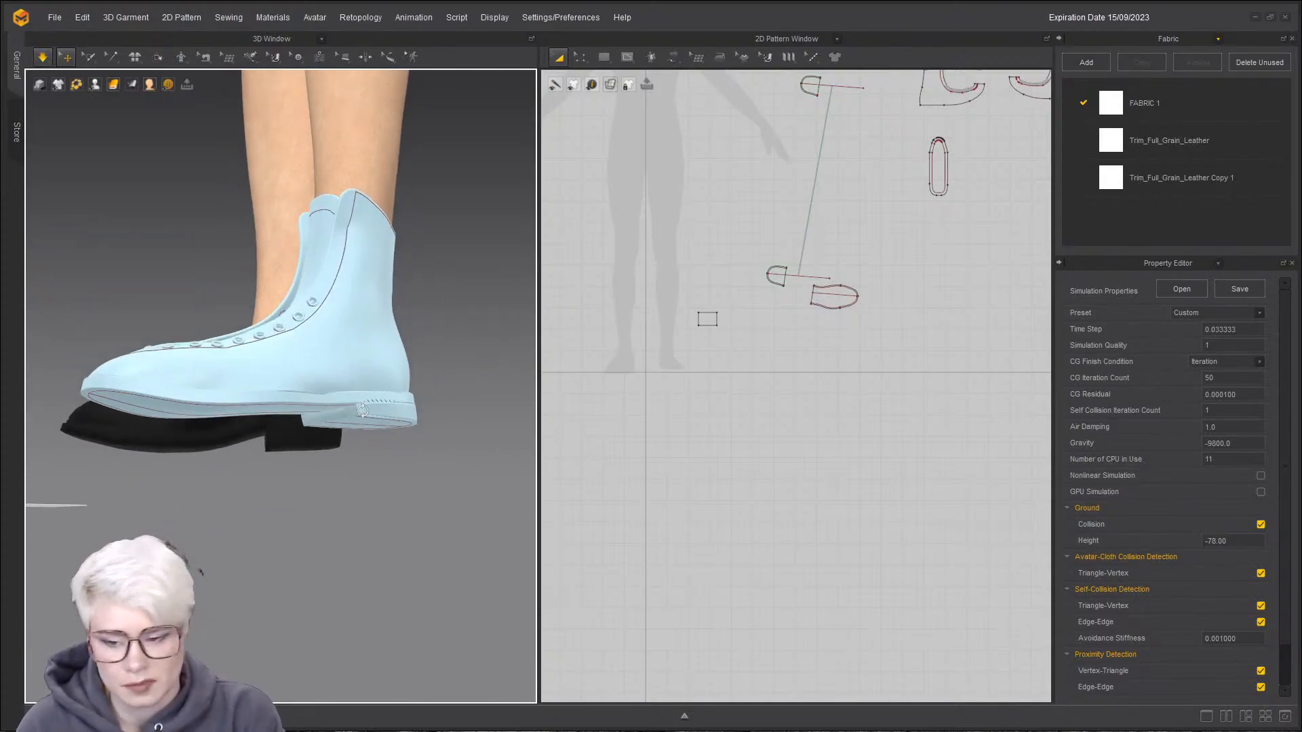
key("space")
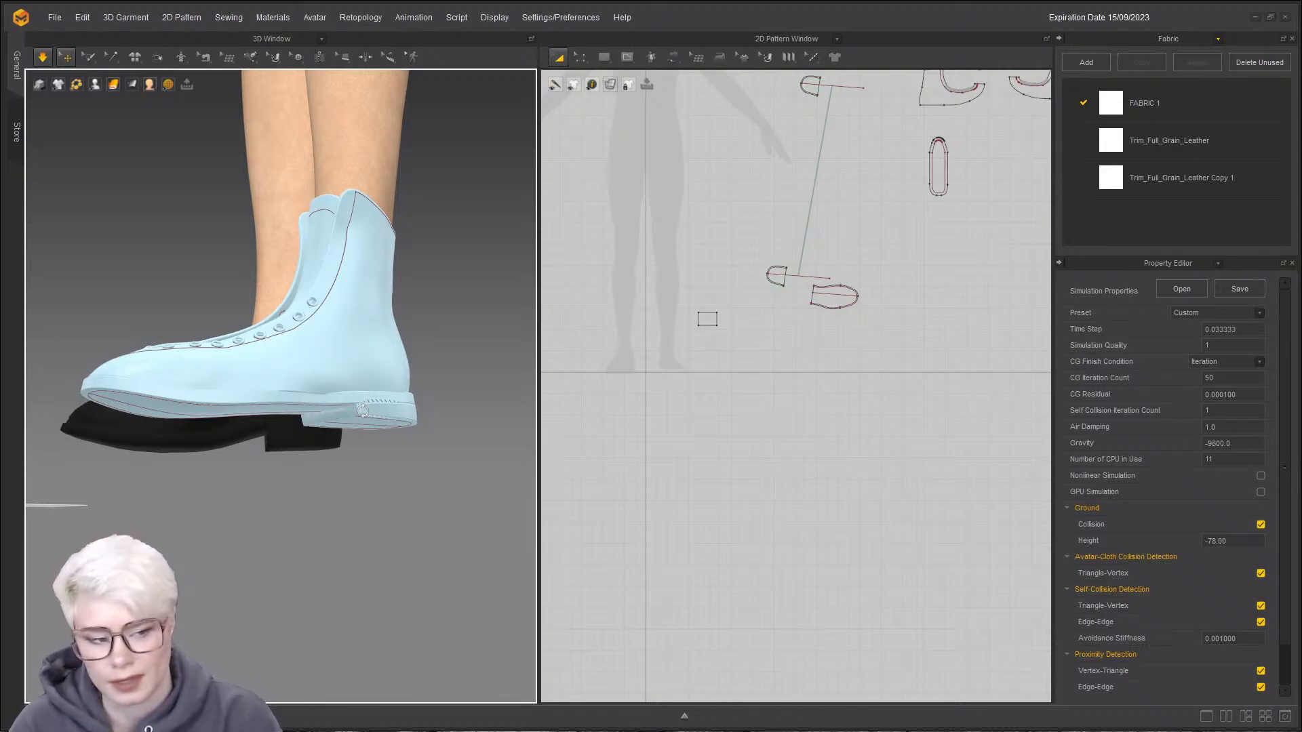
scroll(362, 511, "up", 4)
right_click_drag(362, 512, 288, 388)
scroll(288, 387, "down", 3)
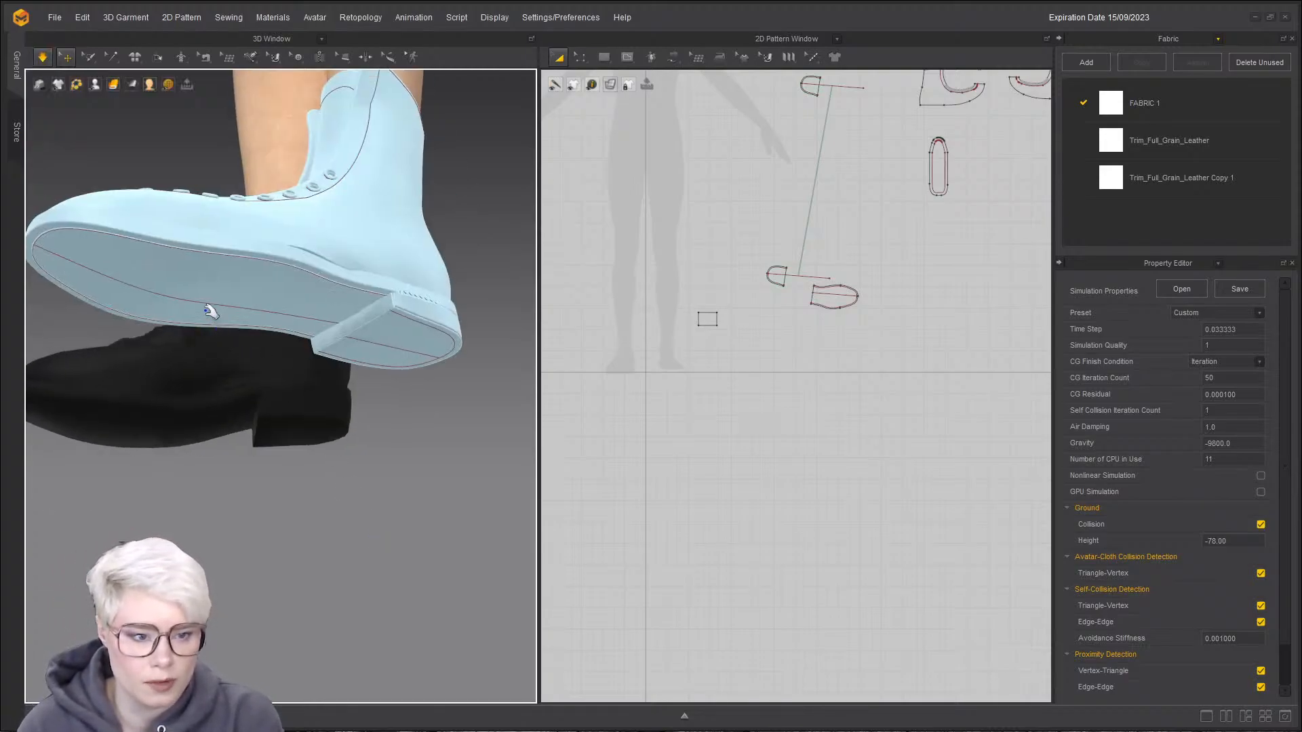
right_click_drag(212, 314, 219, 321)
scroll(684, 337, "up", 2)
- Move the rectangular pattern beside the silhouette's foot, just above the ground line
left_click_drag(867, 579, 701, 354)
scroll(624, 415, "up", 2)
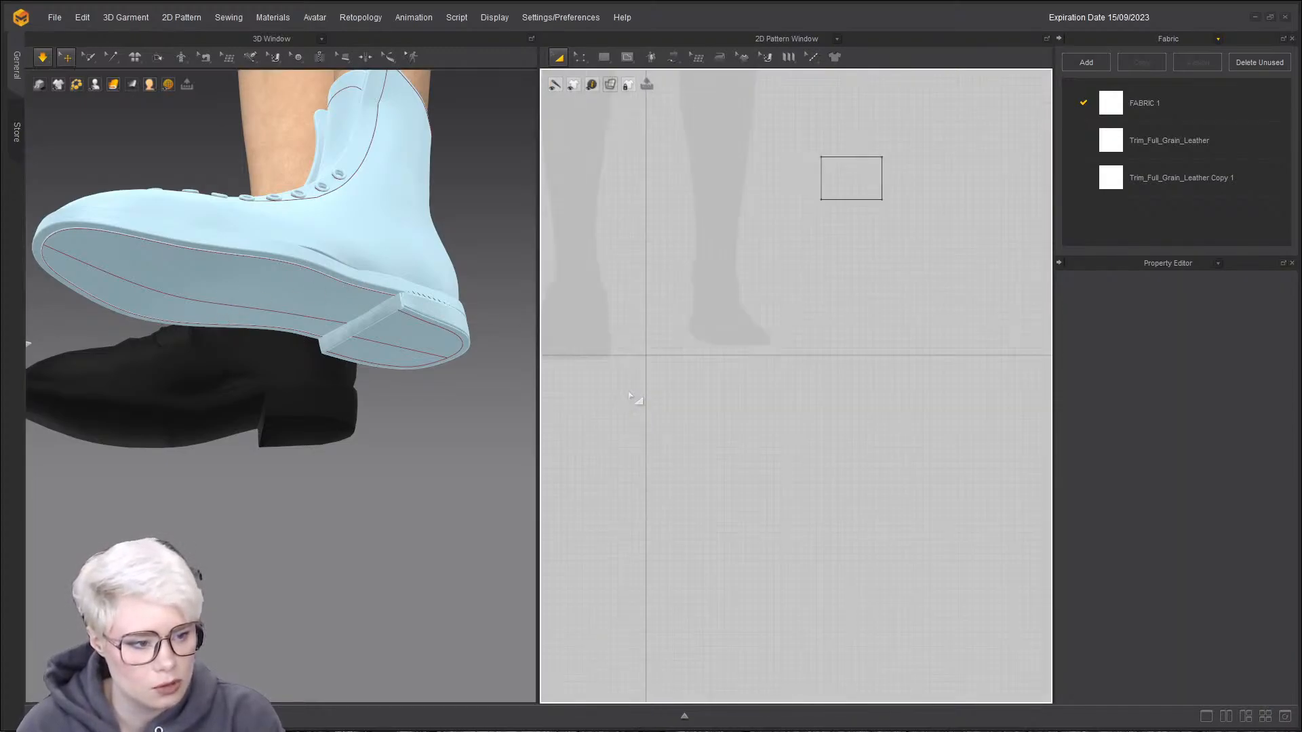
scroll(751, 393, "down", 1)
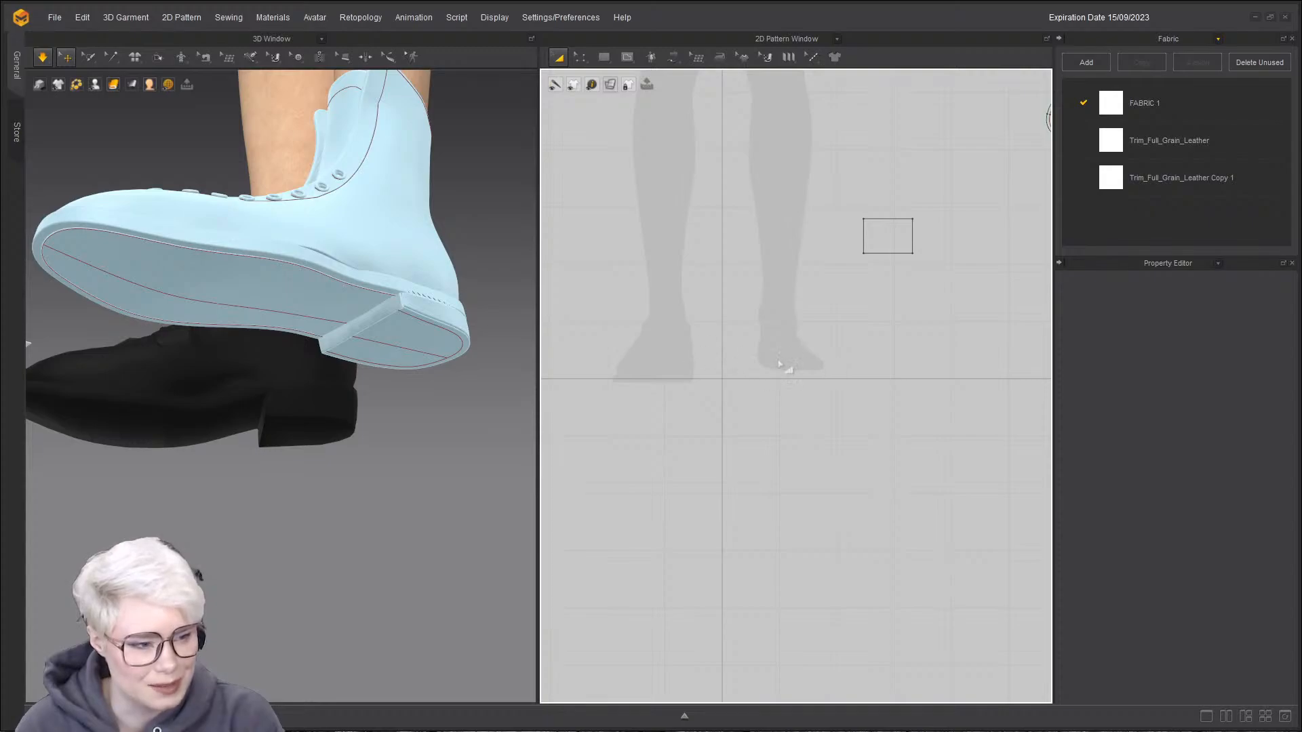
scroll(782, 360, "up", 3)
middle_click_drag(779, 364, 724, 354)
left_click_drag(926, 139, 858, 360)
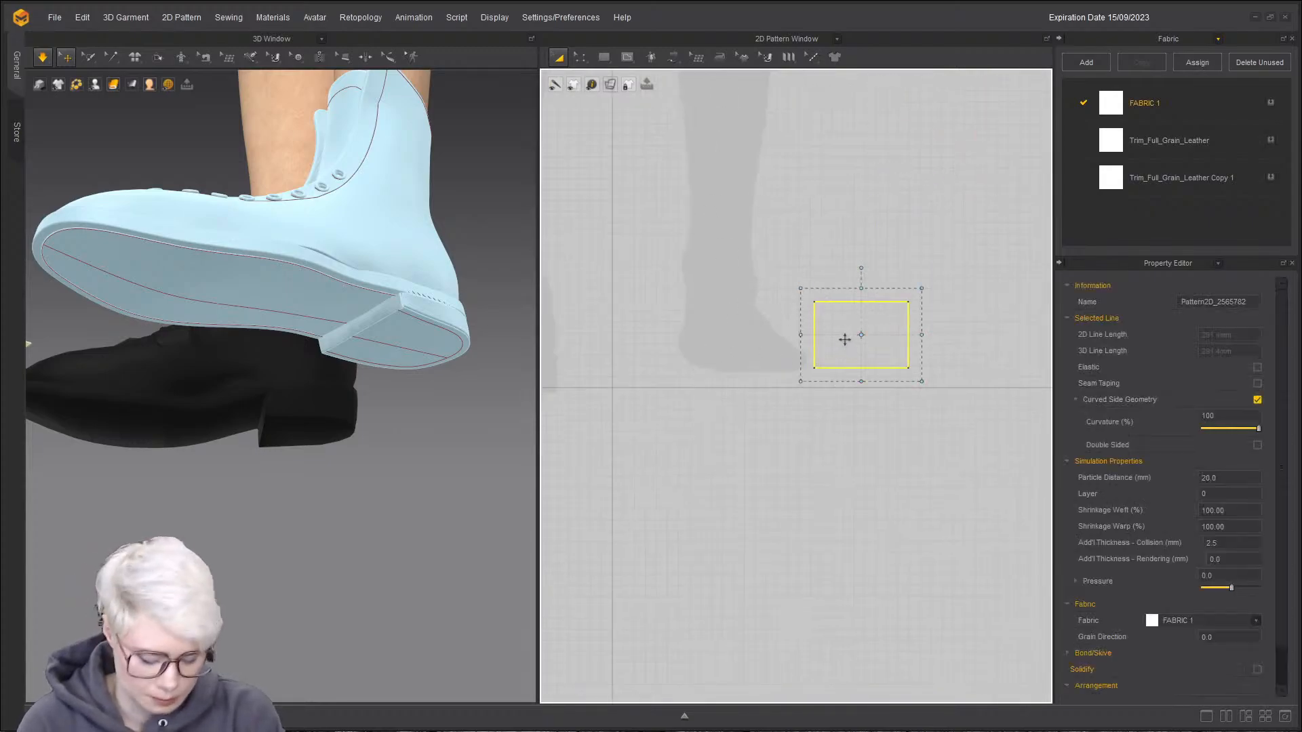
- Delete the rectangular pattern and create a new 76 by 76 mm rectangle in its place
key("Delete")
left_click(603, 57)
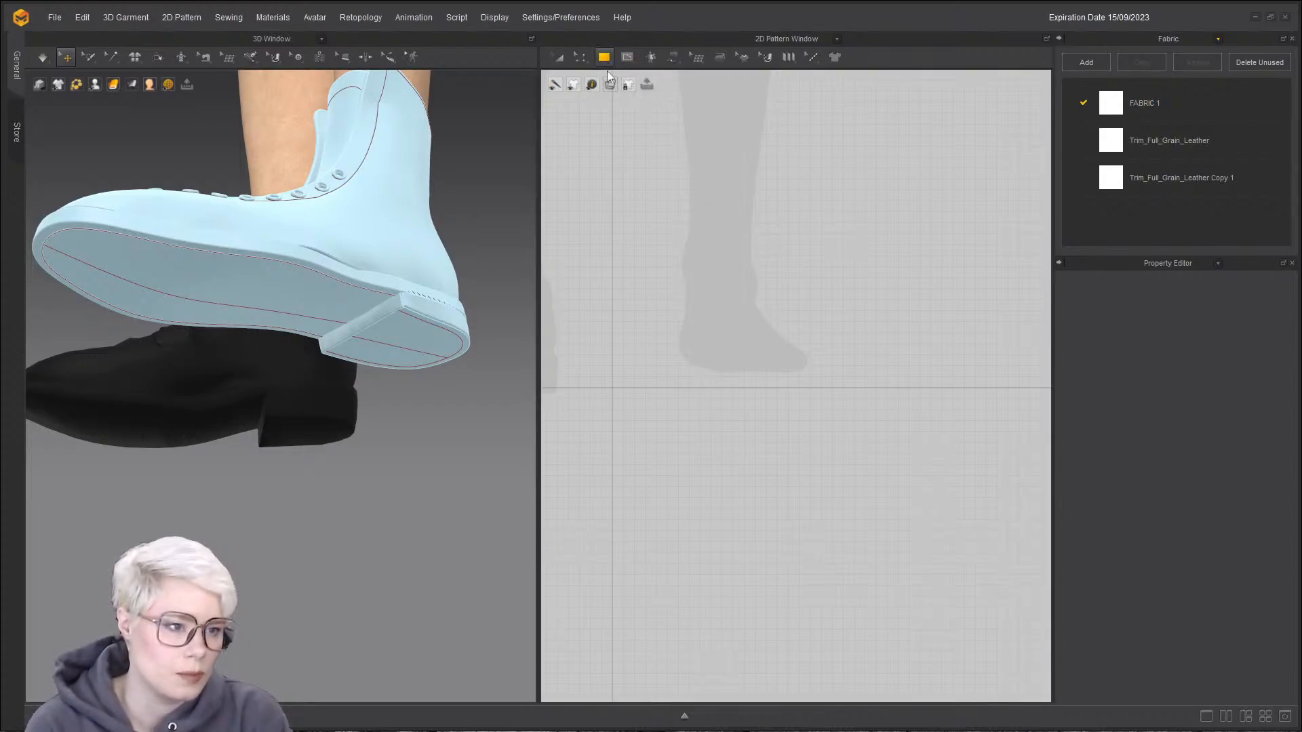
left_click(761, 259)
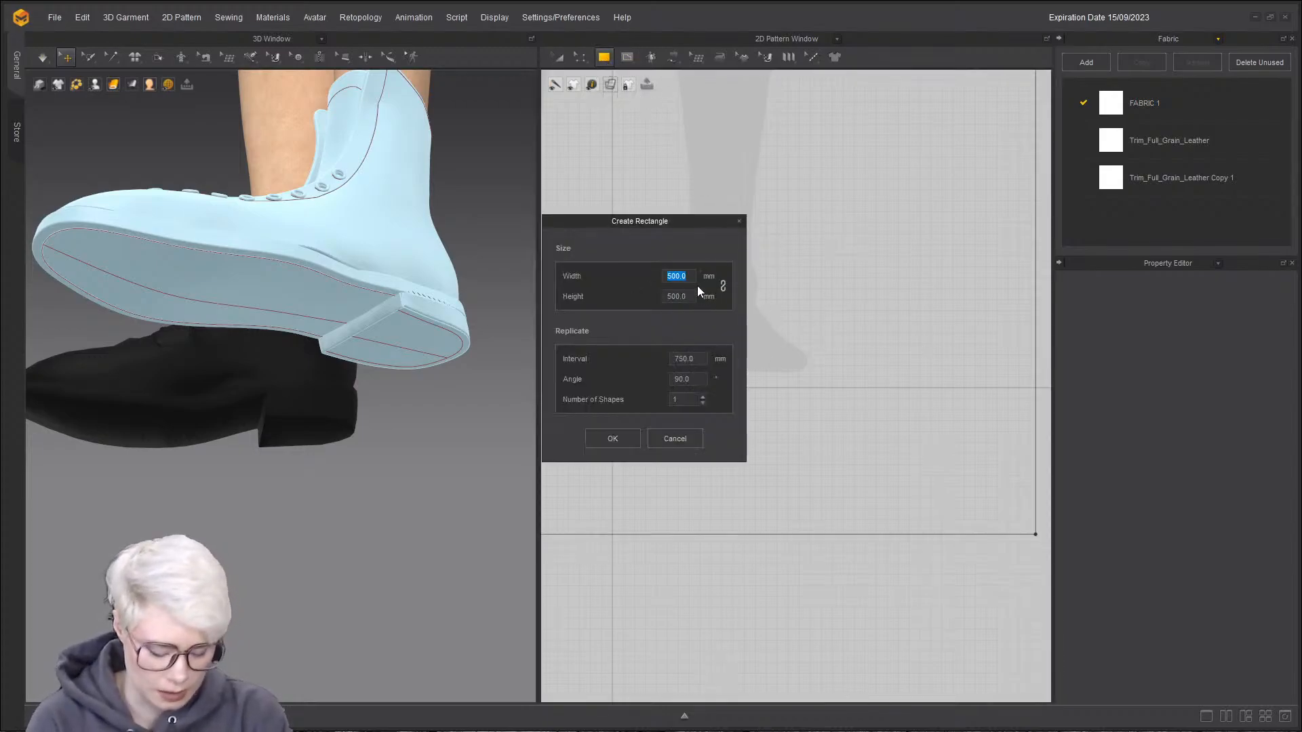
type("76")
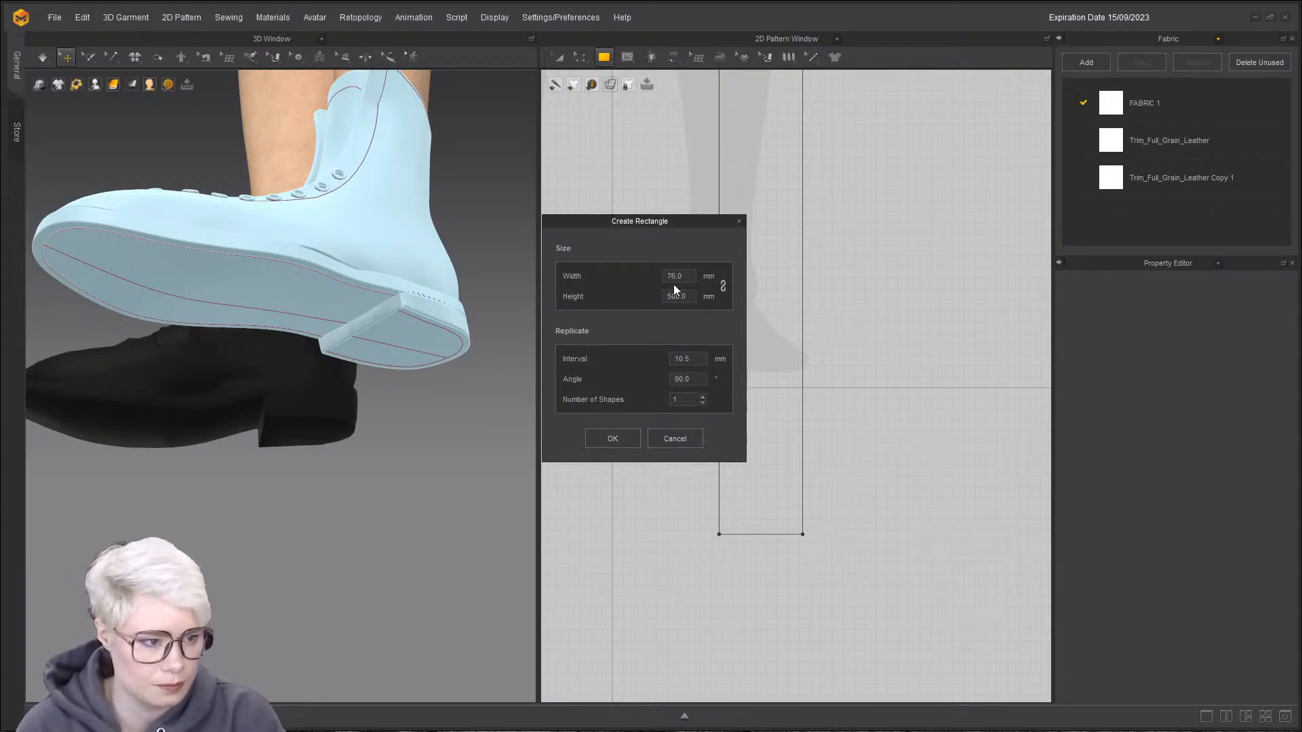
key("Tab")
type("76")
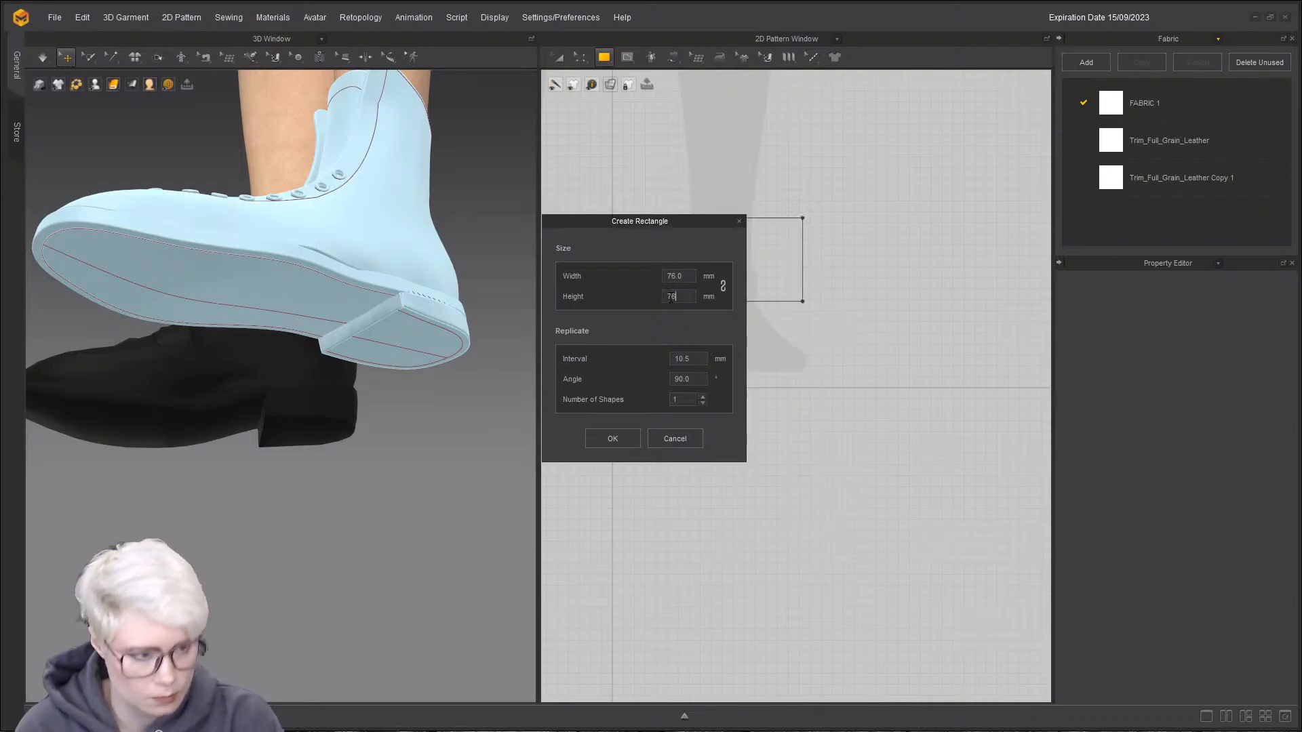
left_click(622, 436)
- Move the new square pattern across the 2D workspace to just below the heel and front sole patterns
scroll(770, 324, "down", 5)
key("a")
left_click_drag(776, 308, 975, 281)
scroll(975, 278, "up", 3)
middle_click_drag(976, 278, 871, 305)
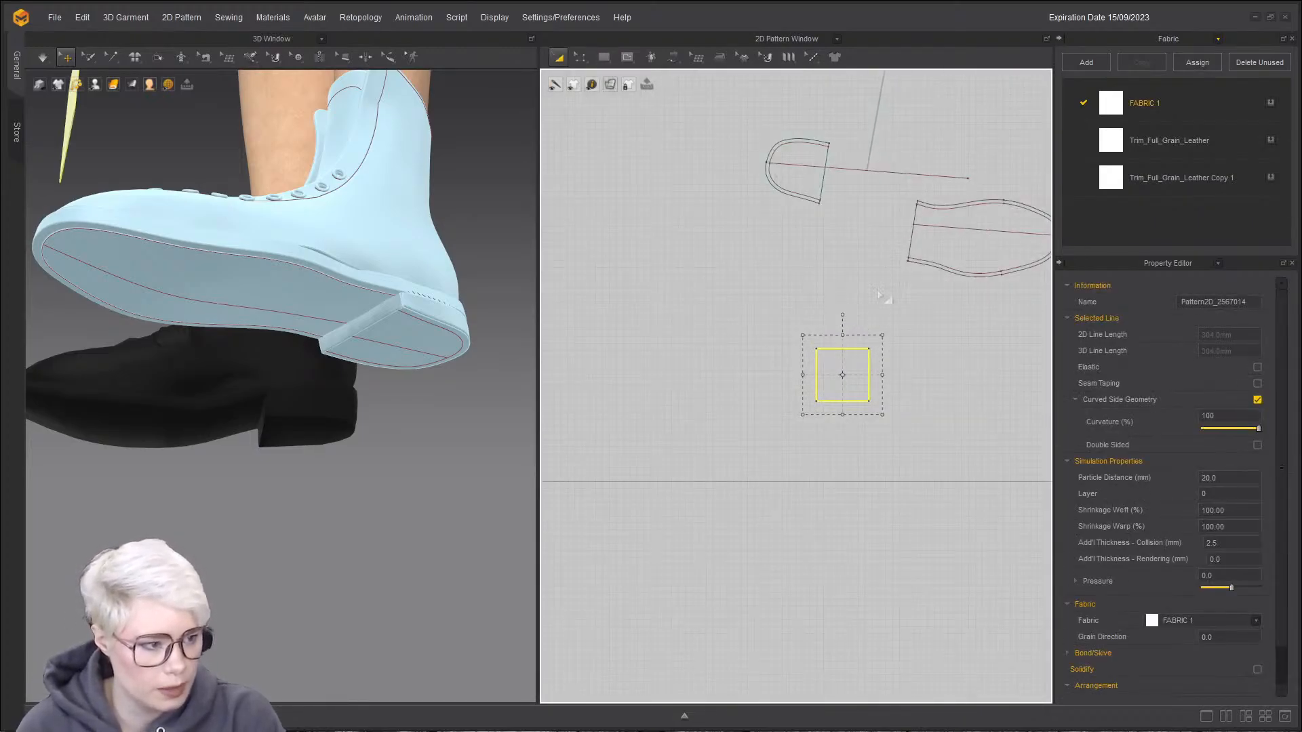
- Rotate the heel pattern until its centre line lies horizontal
left_click(963, 237)
scroll(889, 223, "down", 2)
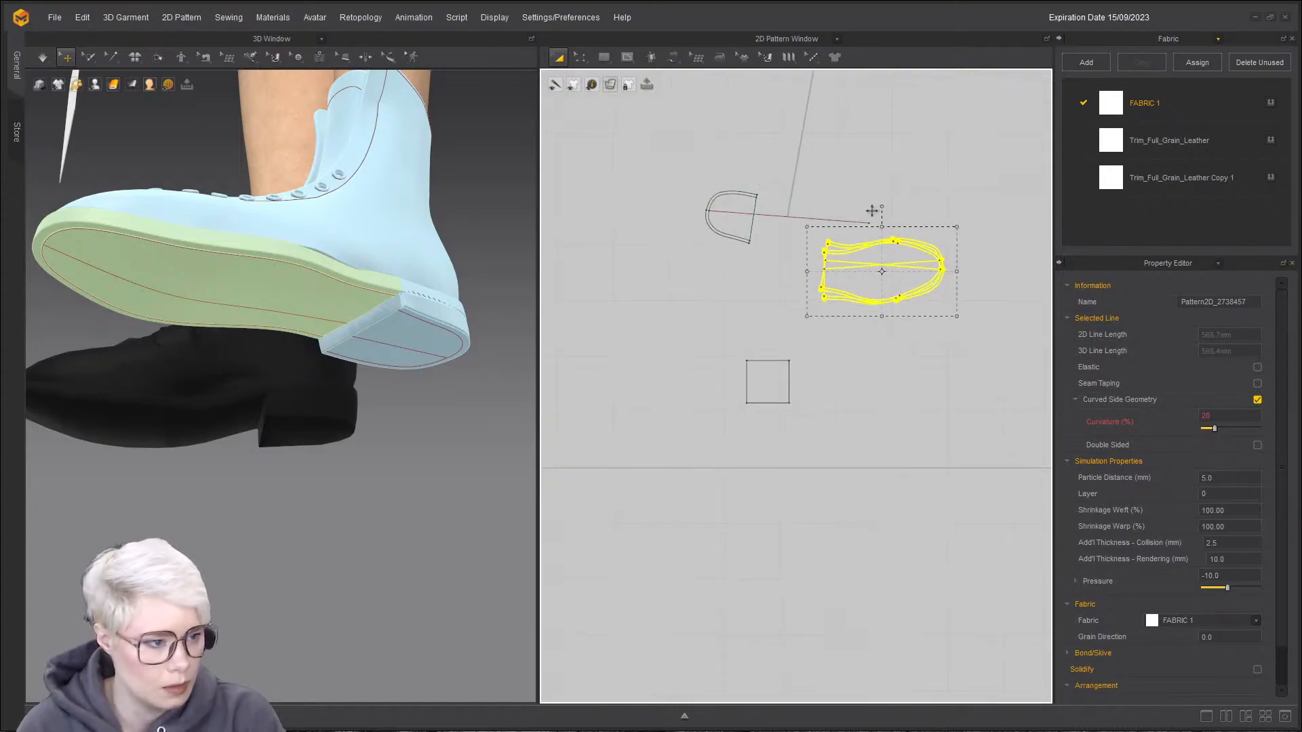
left_click(739, 214)
left_click_drag(740, 214, 740, 266)
key("ctrl+z")
left_click(730, 229)
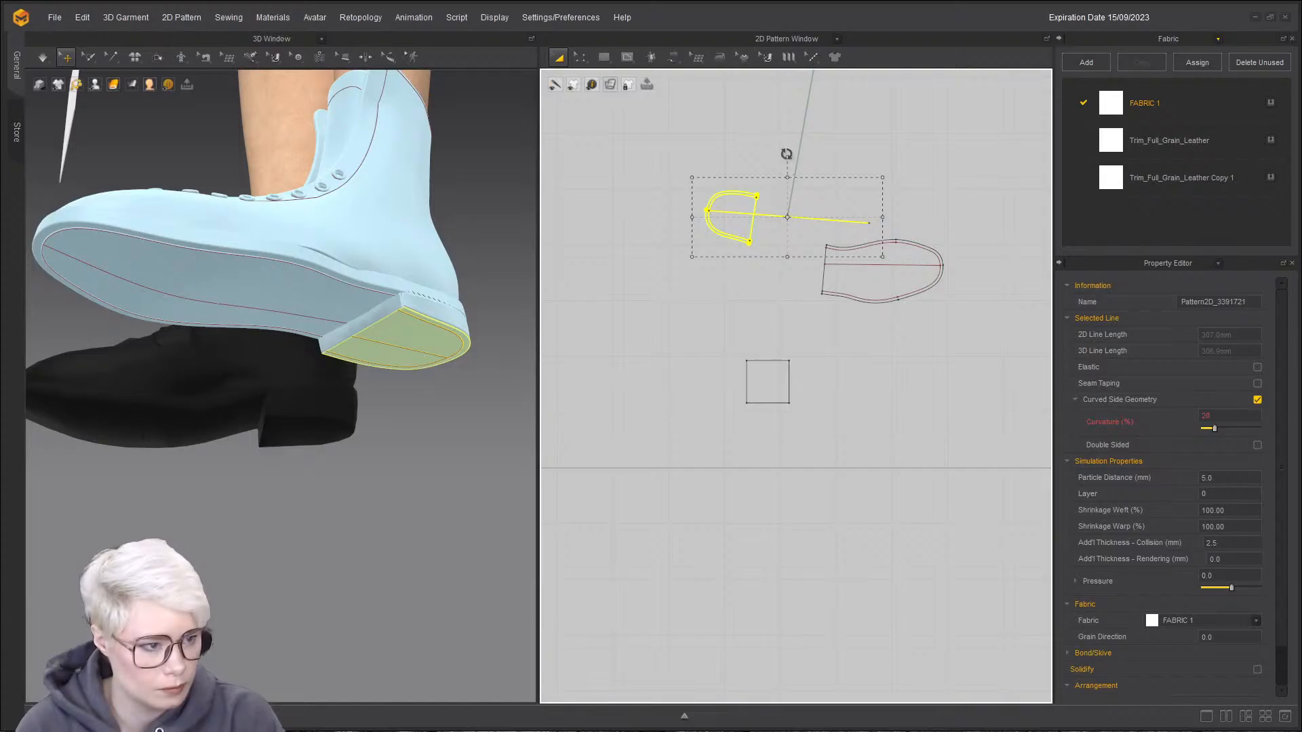
right_click(731, 228)
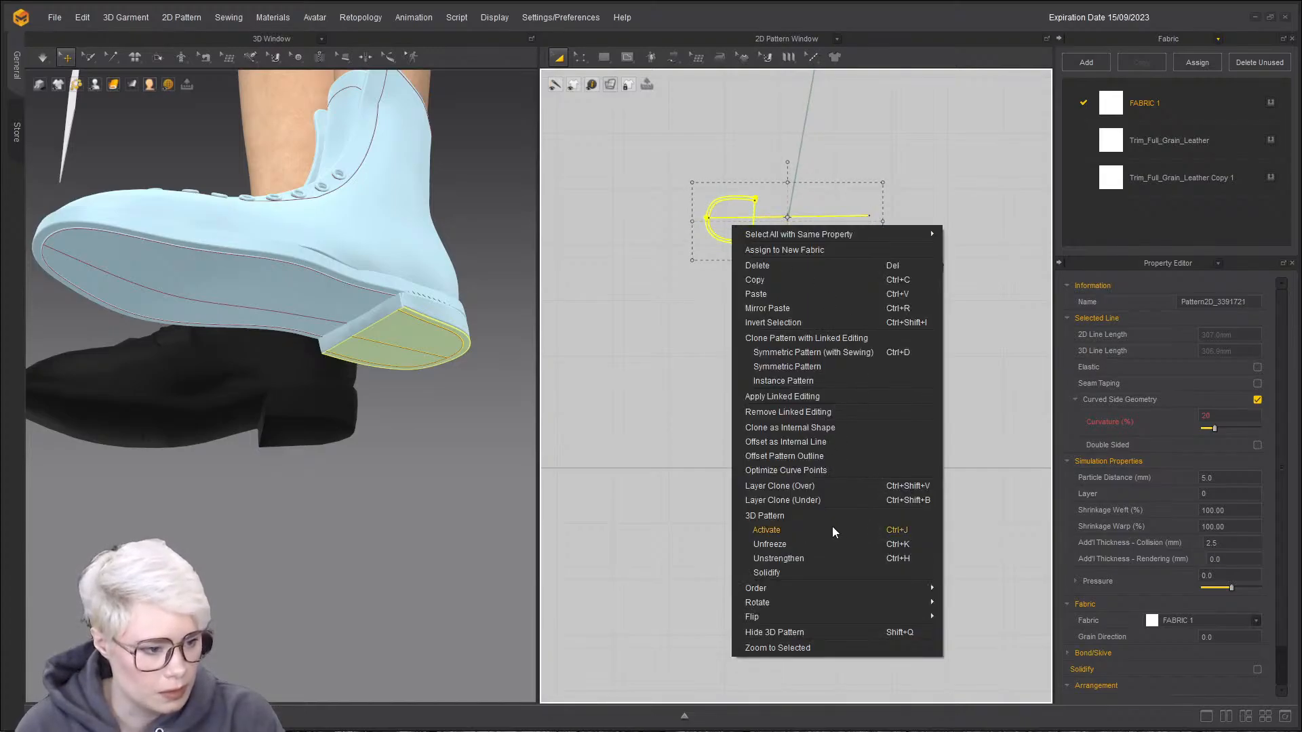
mouse_move(827, 601)
left_click(982, 660)
- Rotate the front sole pattern so its centre line runs level like the heel's
left_click(753, 221)
left_click(894, 276)
right_click(899, 278)
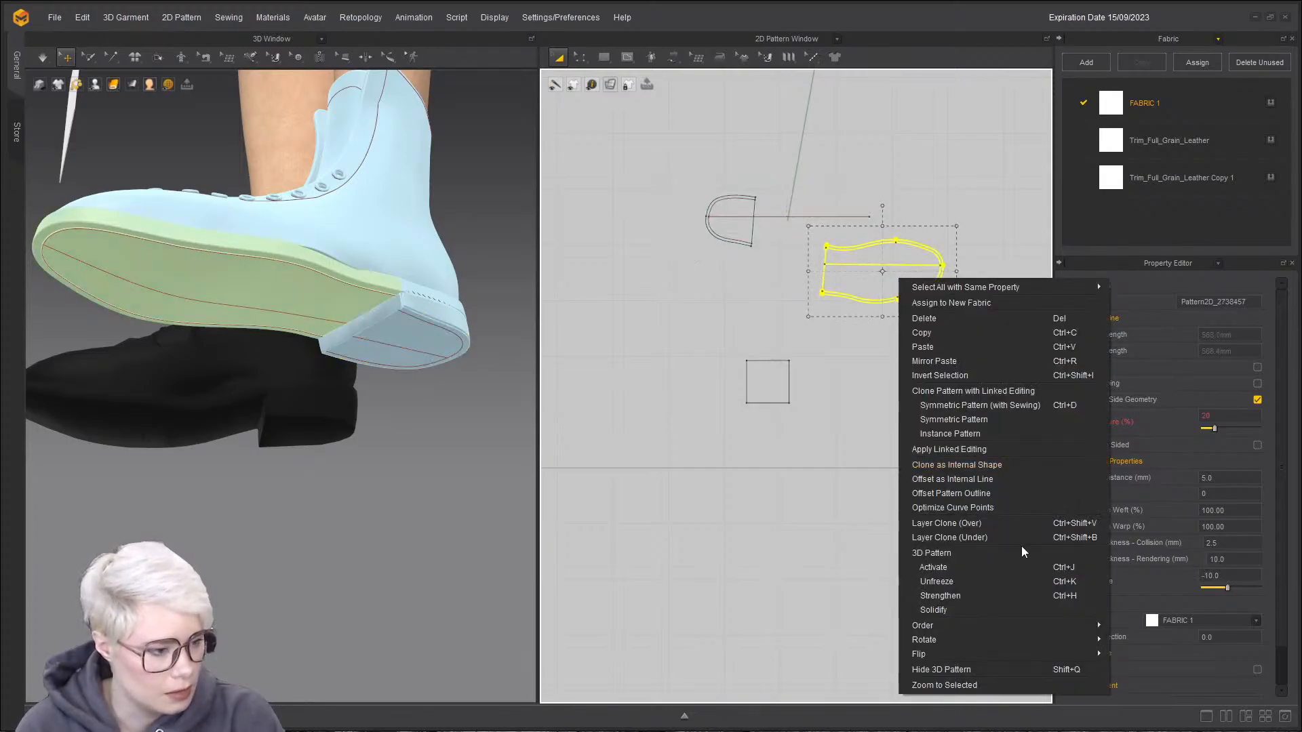
mouse_move(1011, 640)
left_click(1130, 709)
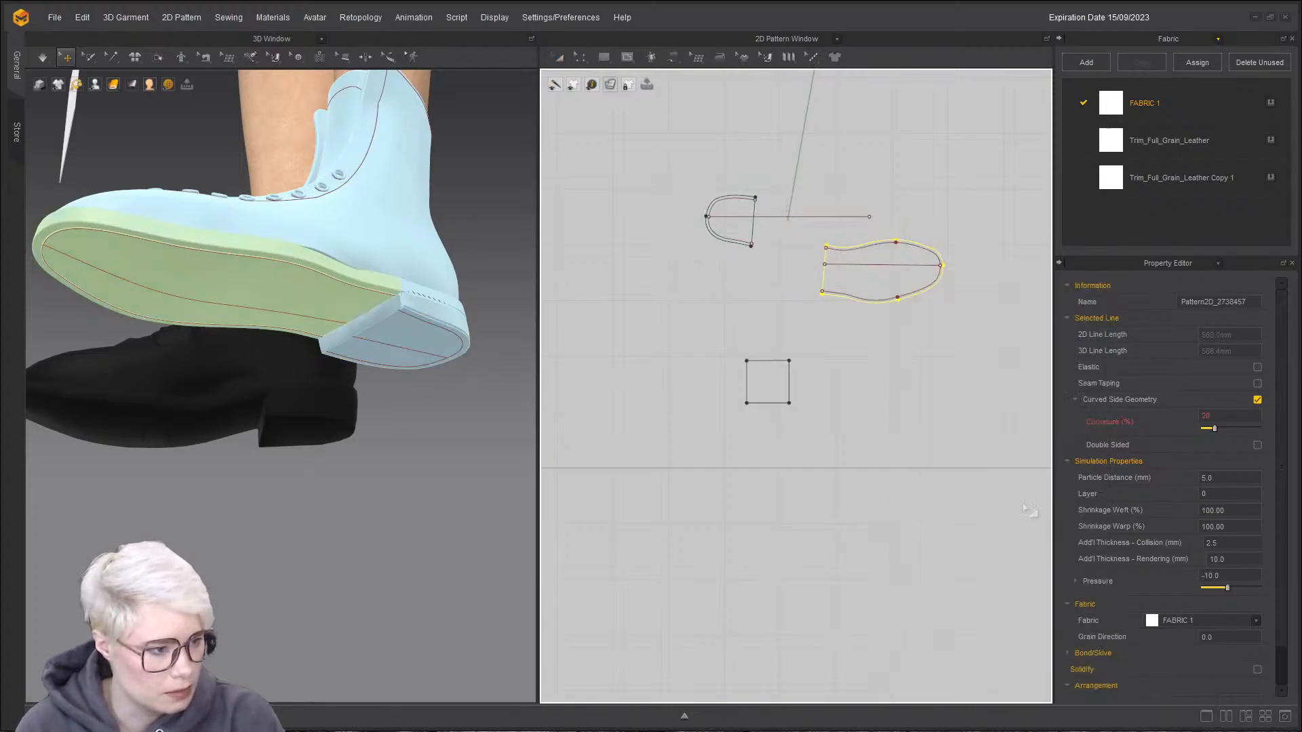
left_click(877, 269)
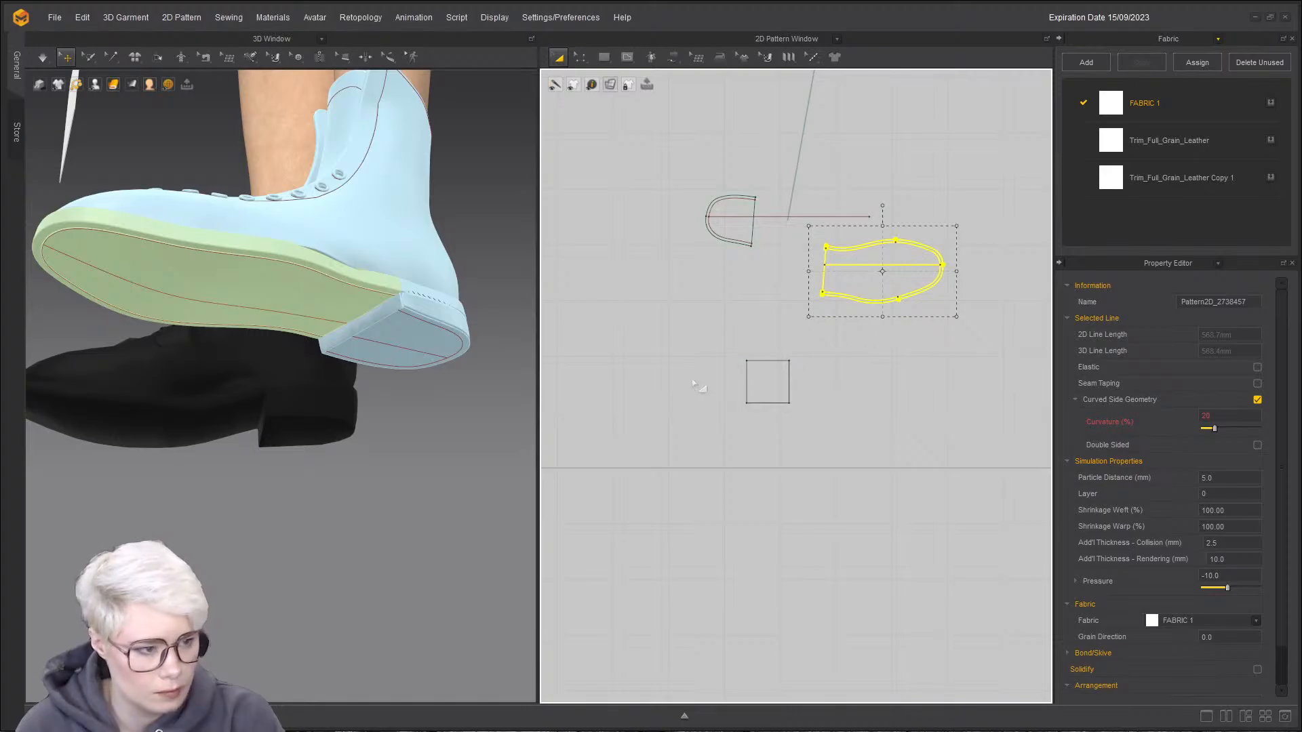
left_click(716, 323)
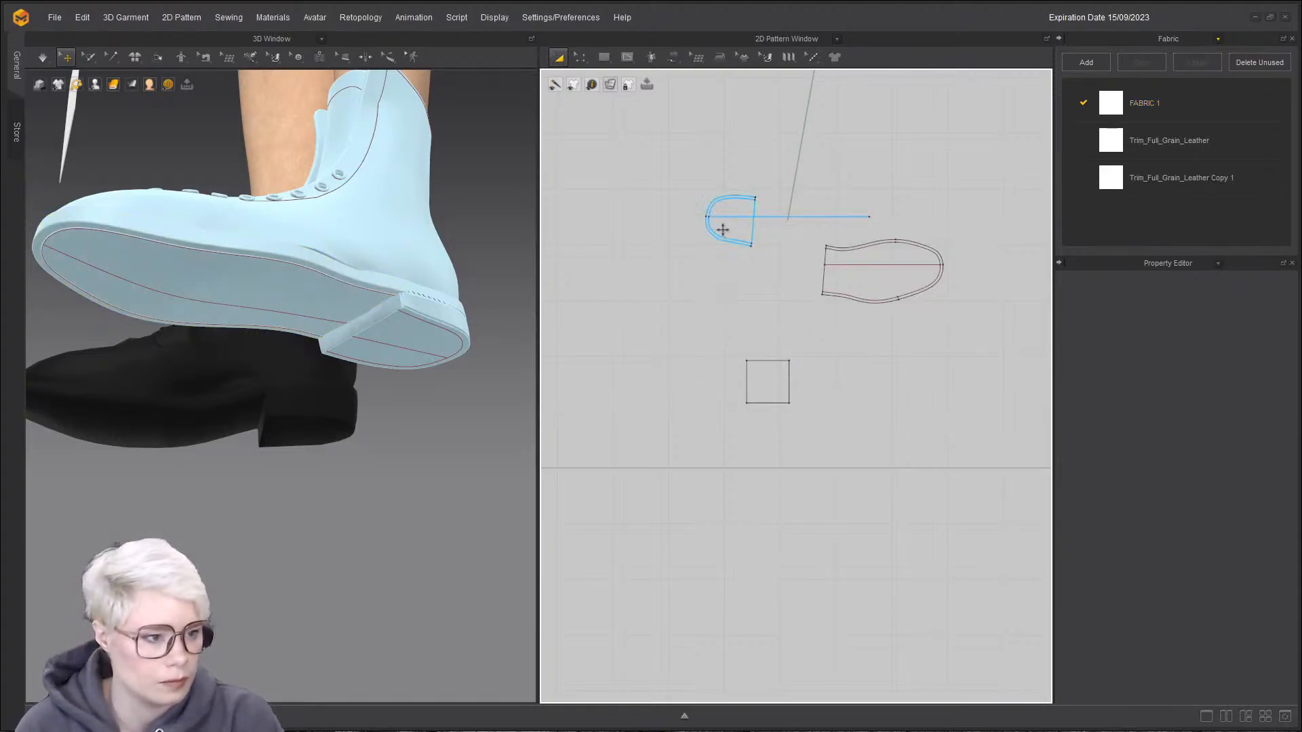
- Move the heel and front sole patterns down, closer to the square pattern
left_click_drag(722, 231, 703, 290)
left_click_drag(882, 292, 913, 332)
scroll(790, 378, "up", 4)
scroll(791, 397, "down", 4)
scroll(793, 416, "up", 2)
- Place the rectangle along the sole's centre line and butt the front sole against the heel along their shared edge
left_click_drag(787, 409, 818, 289)
scroll(775, 331, "up", 2)
scroll(776, 331, "down", 2)
middle_click_drag(776, 331, 793, 436)
scroll(809, 336, "up", 4)
left_click_drag(809, 335, 808, 343)
scroll(726, 343, "up", 3)
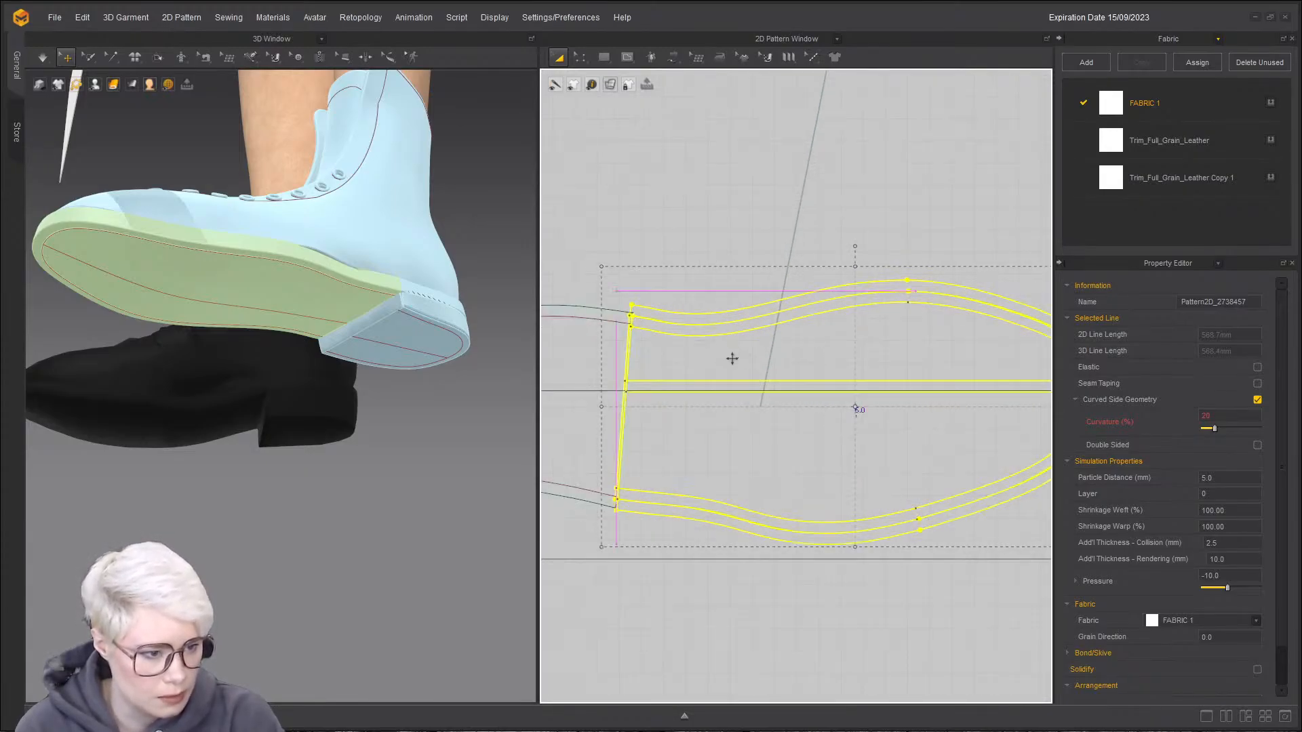
scroll(744, 413, "down", 5)
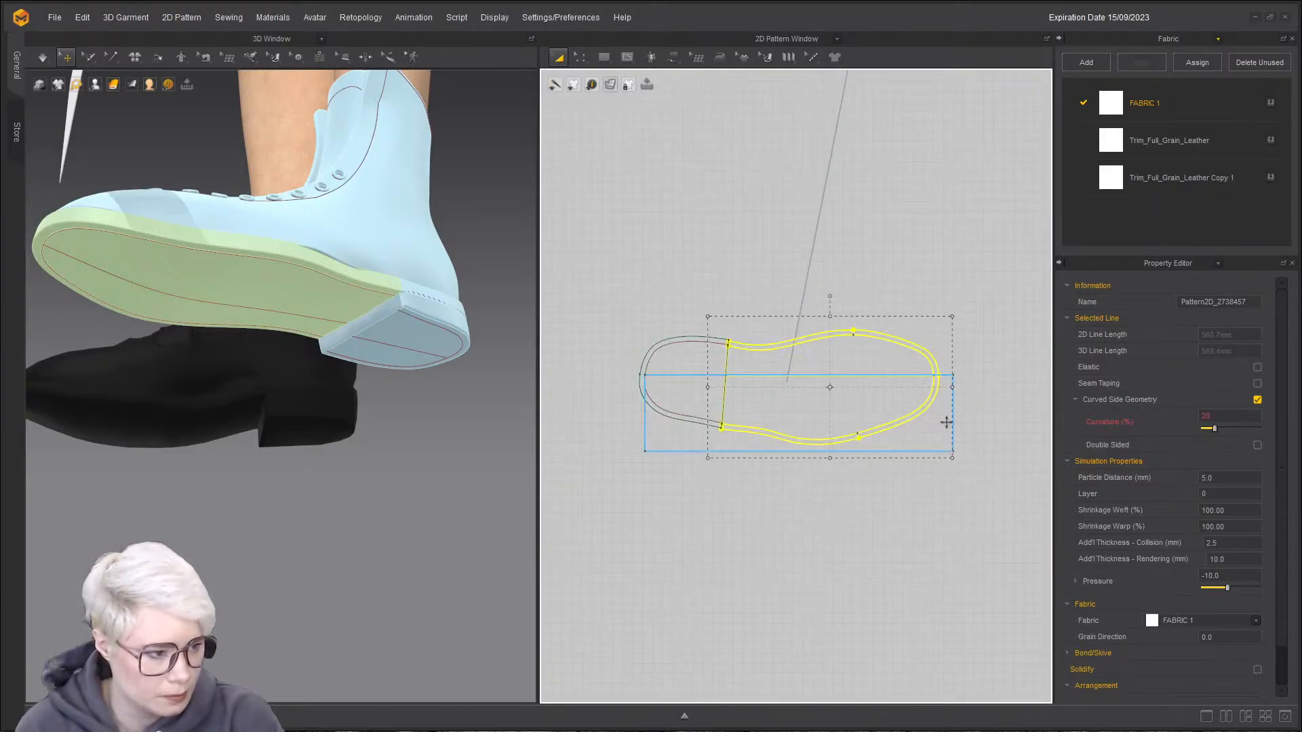
- Adjust the rectangle's length to match the full sole and move it just below the sole outline
left_click(668, 461)
left_click(669, 444)
left_click_drag(965, 418, 933, 411)
key("Escape")
left_click_drag(698, 444, 705, 501)
scroll(746, 523, "down", 2)
middle_click_drag(746, 523, 637, 519)
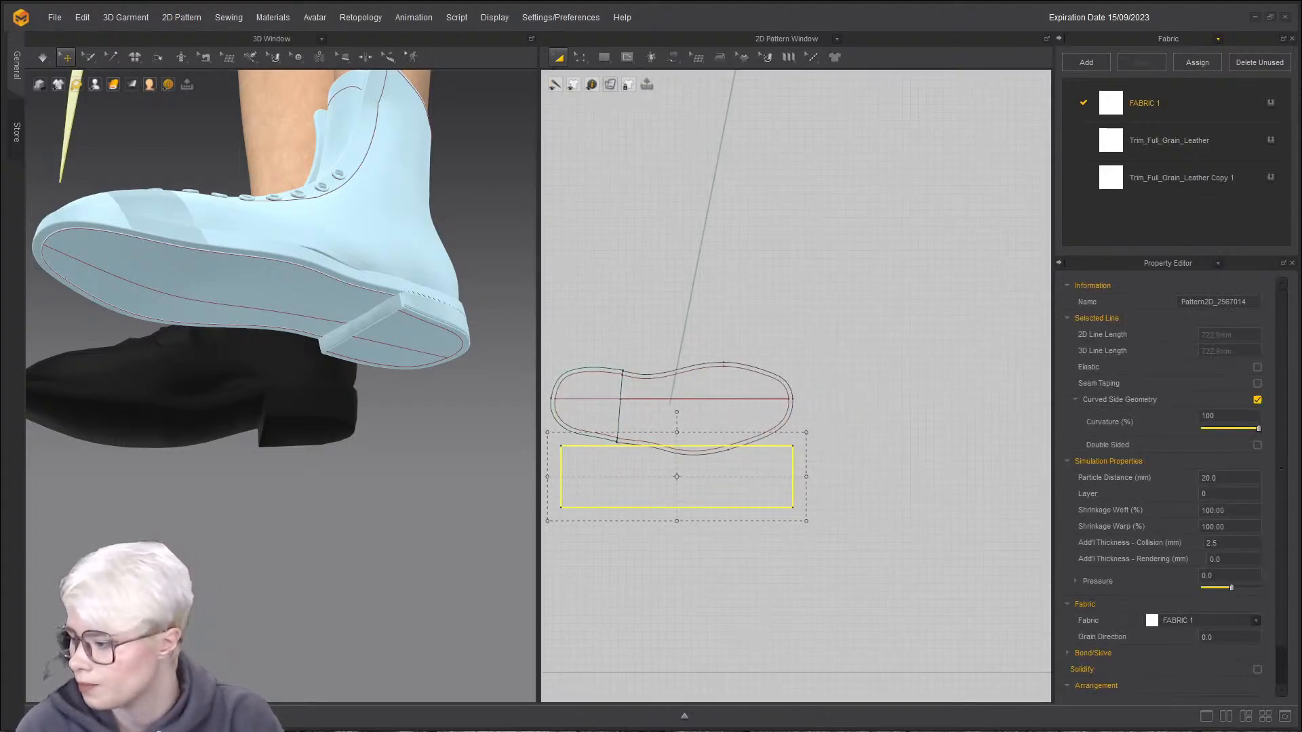
- Start adding another background image to the 2D pattern workspace
key("super+d")
key("super+d")
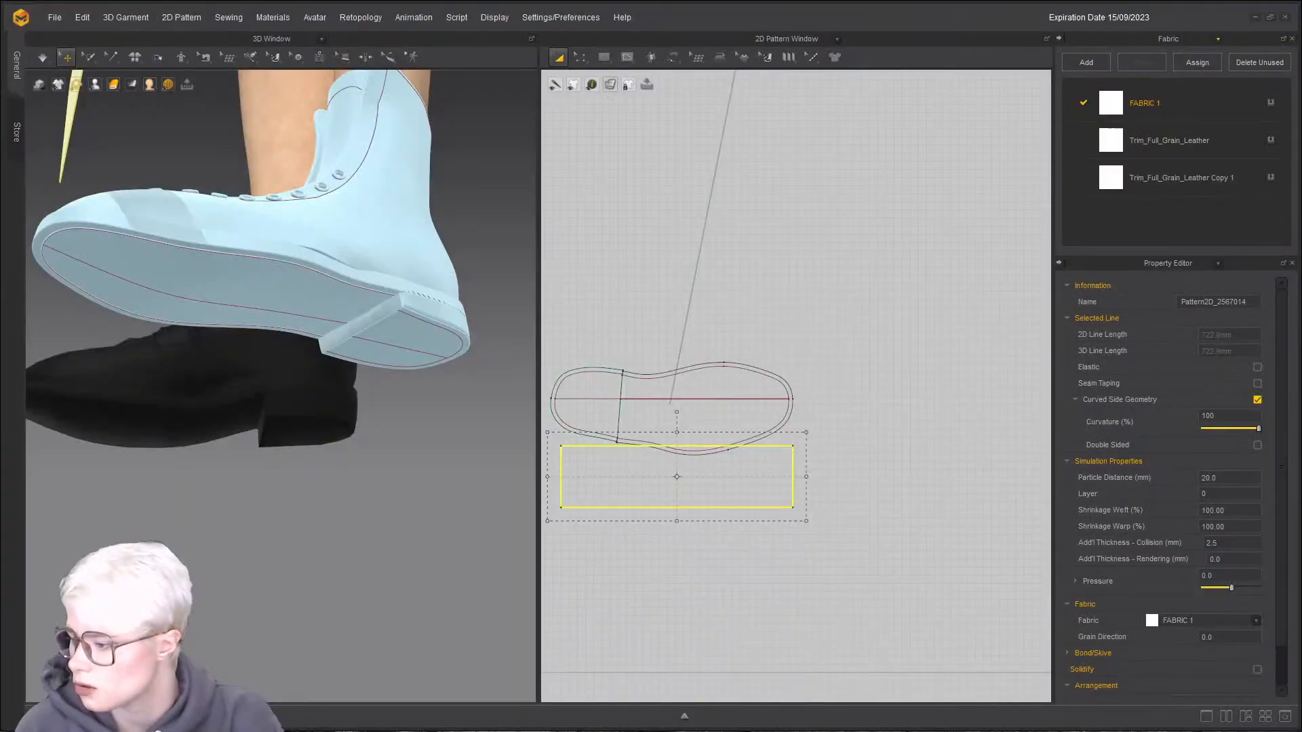
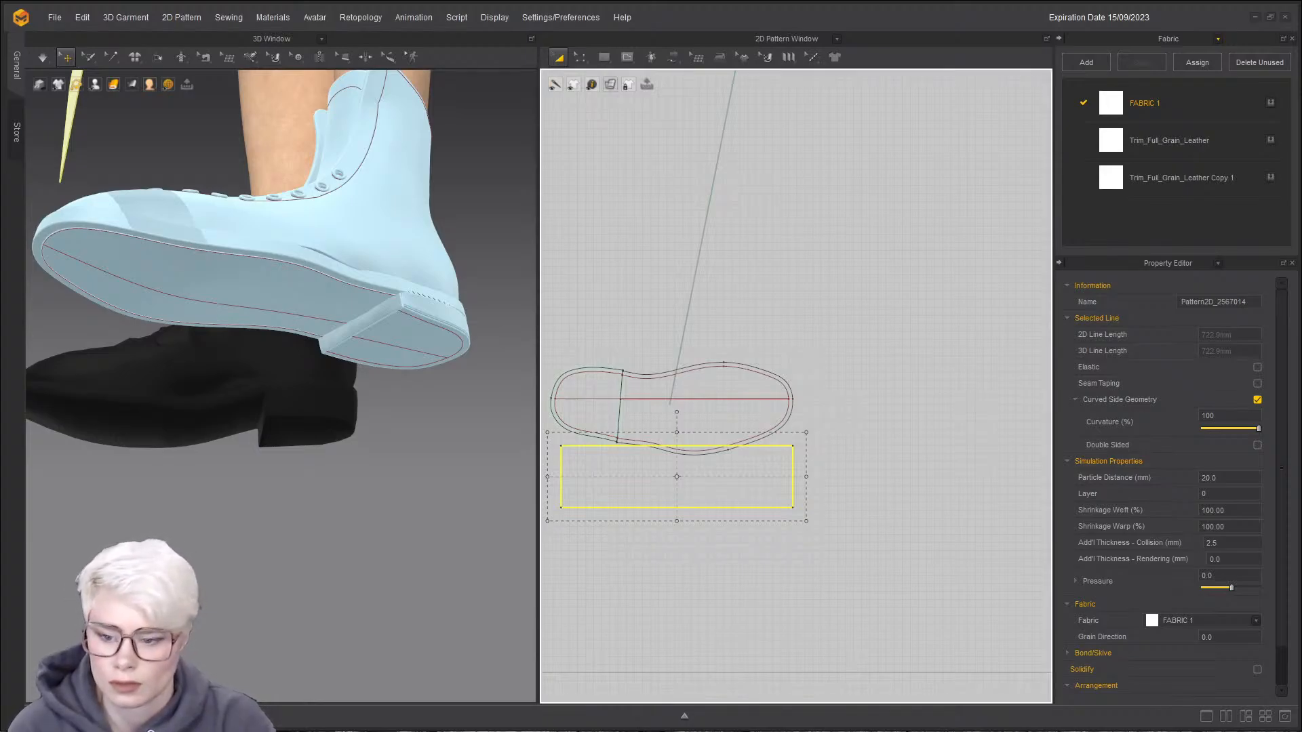
scroll(731, 240, "down", 5)
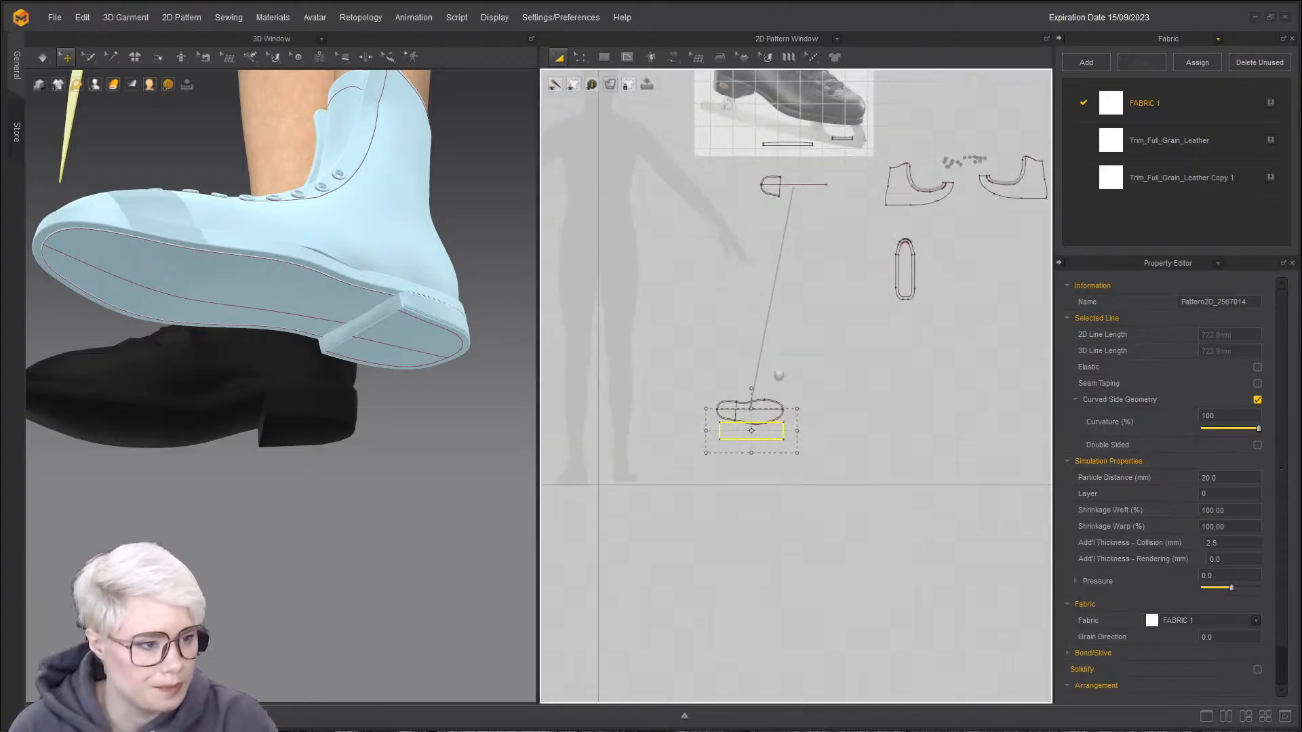
middle_click_drag(779, 221, 768, 240)
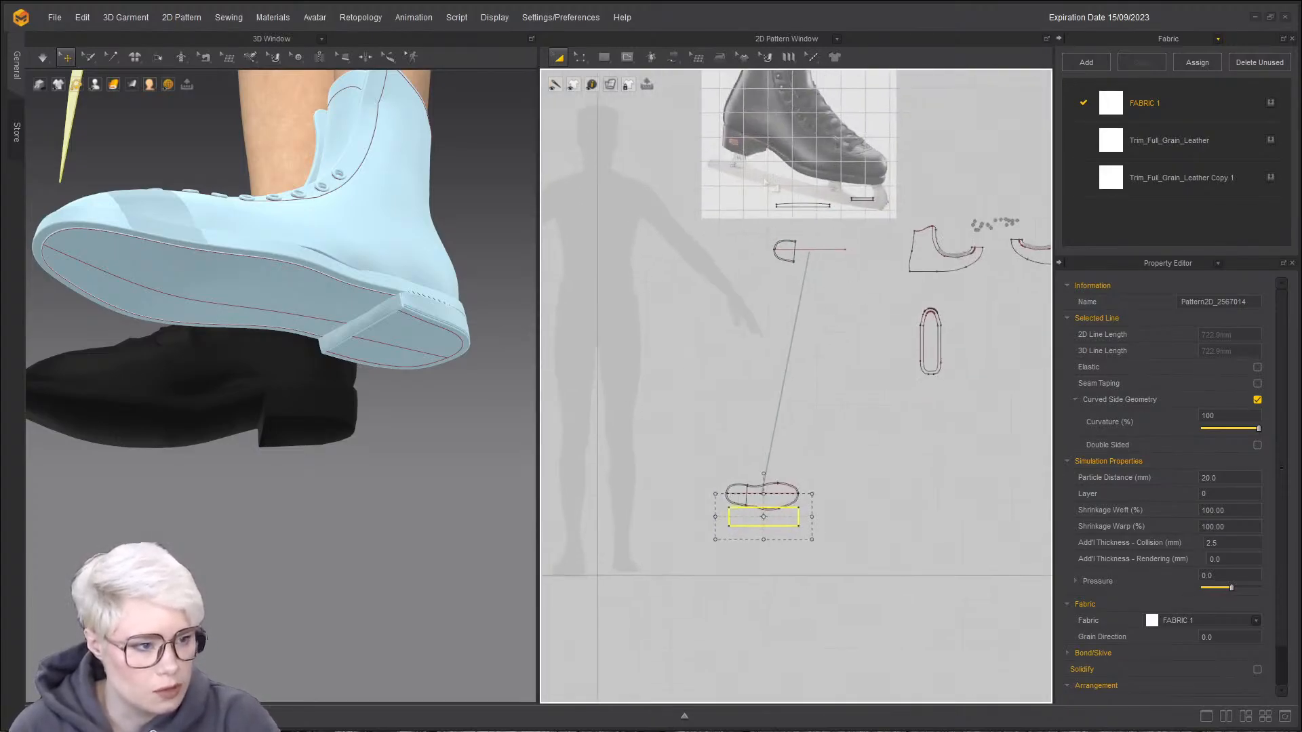
right_click(791, 386)
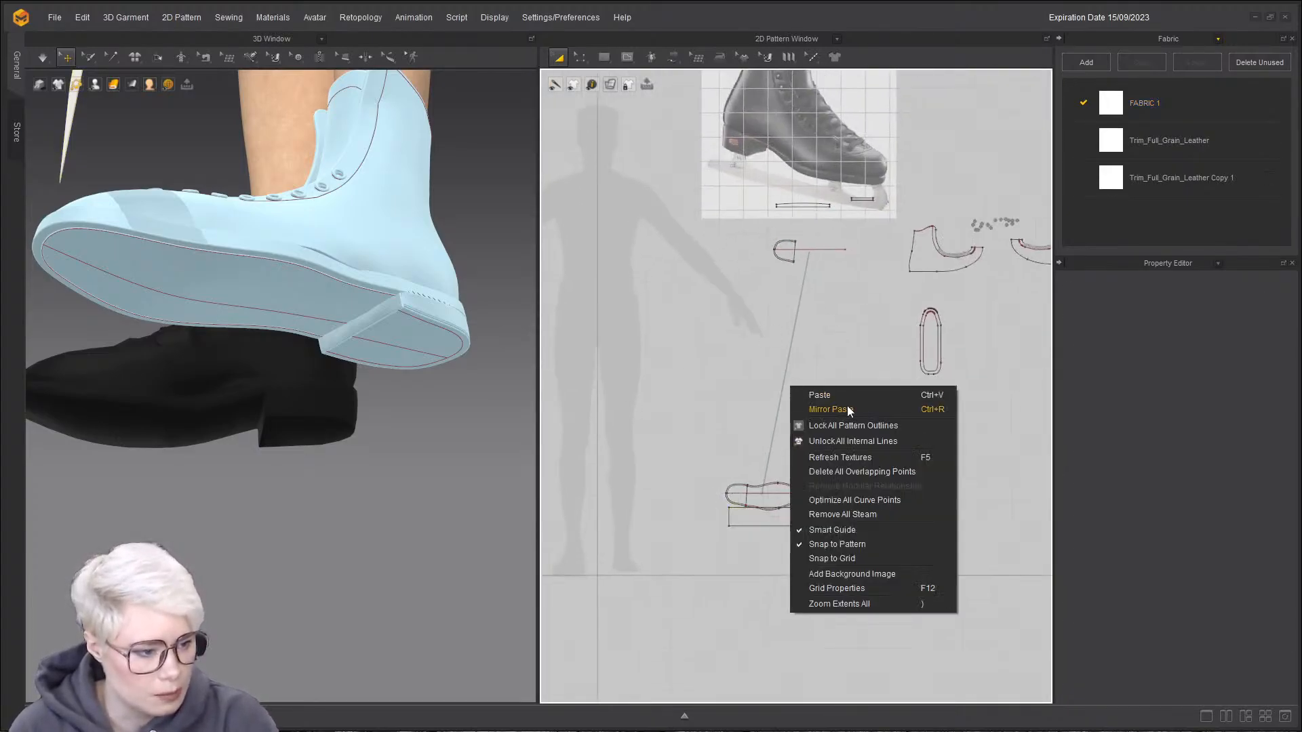
left_click(869, 574)
left_click(743, 111)
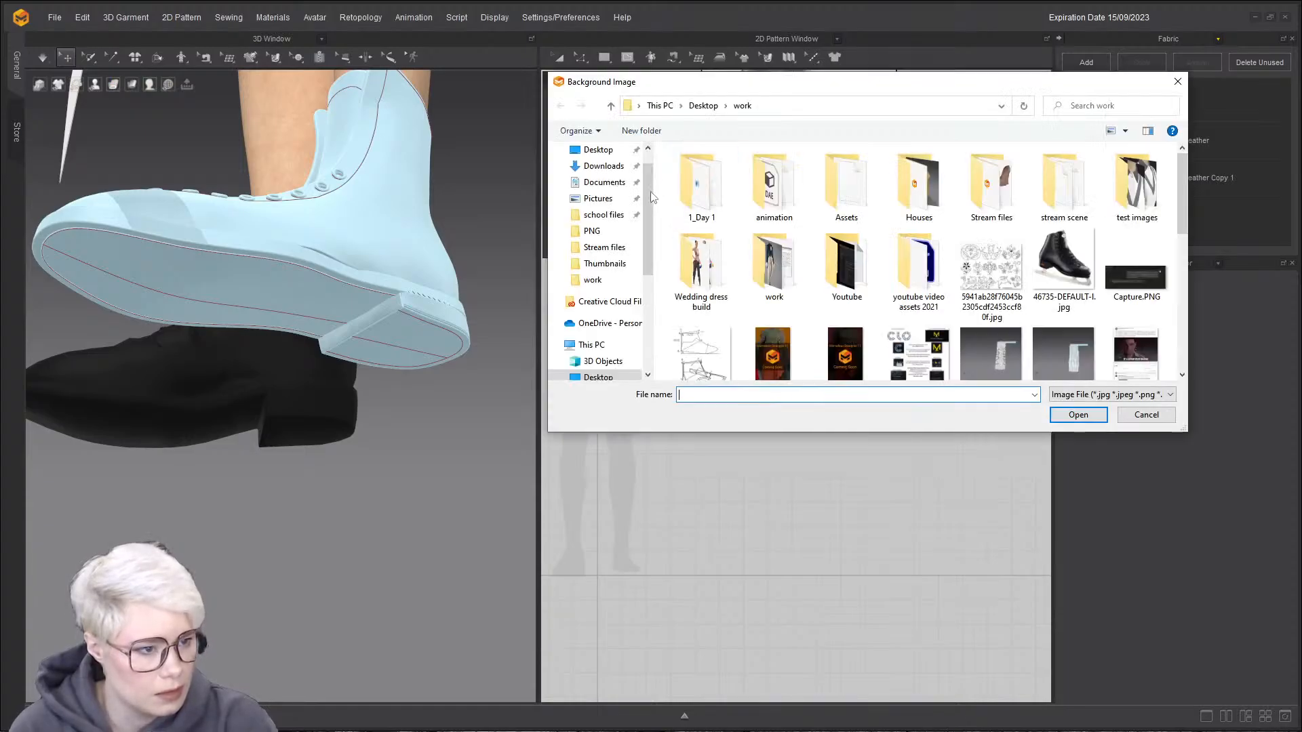
left_click(597, 153)
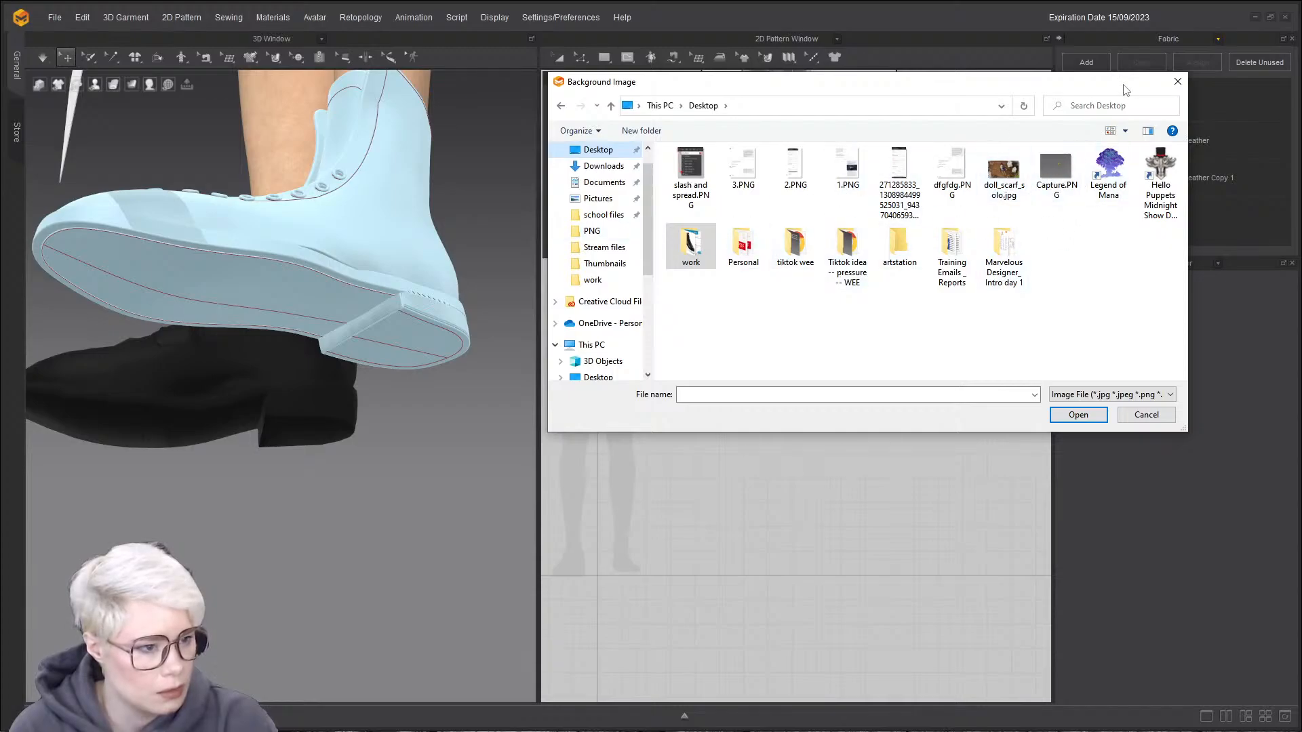
left_click(1178, 82)
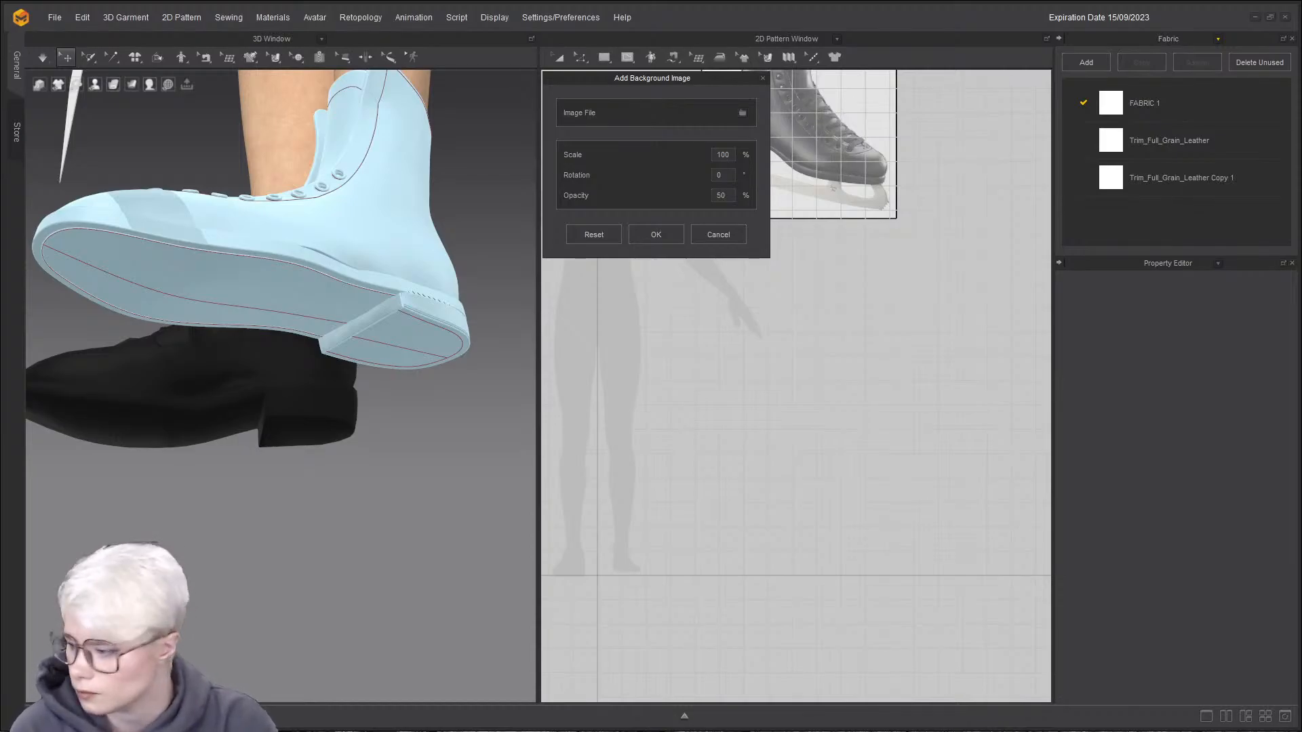
left_click(743, 113)
key("Escape")
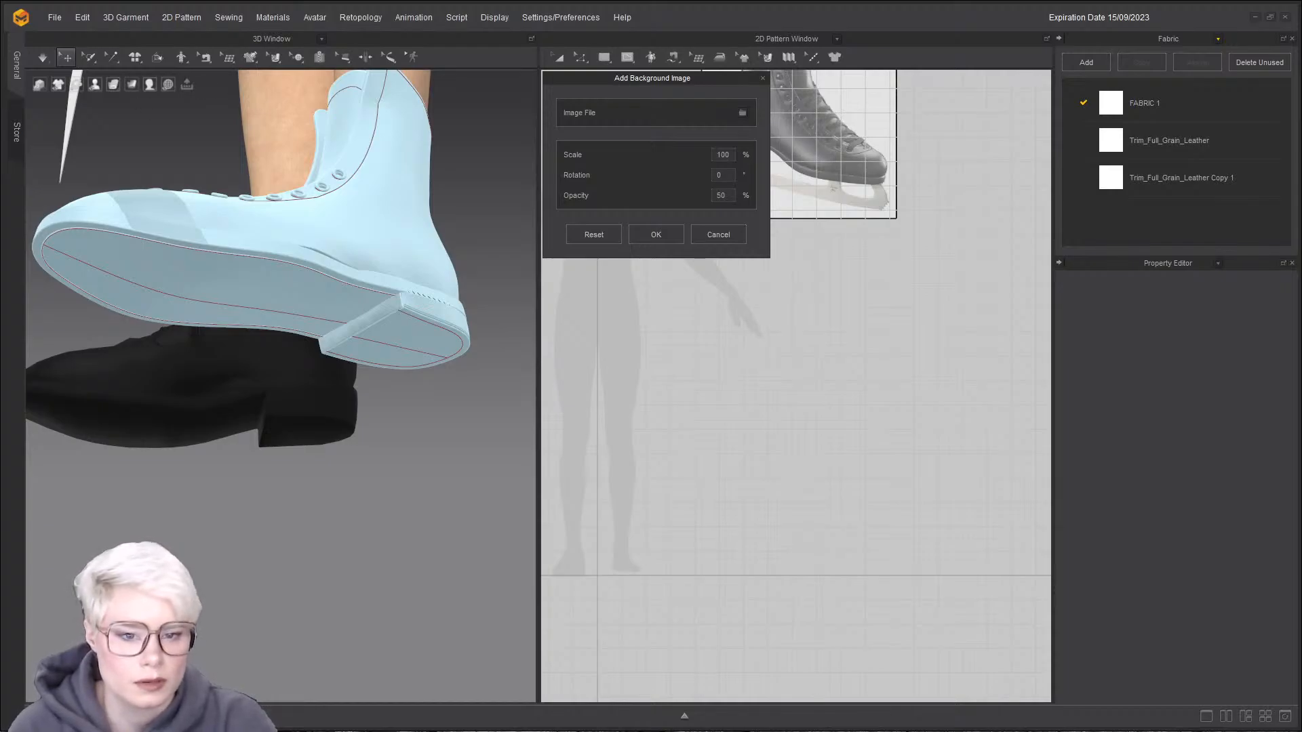
right_click(716, 324)
- Load Figure-skate-blade-parts-anatomy.jpg from the work folder as the background image
left_click(743, 113)
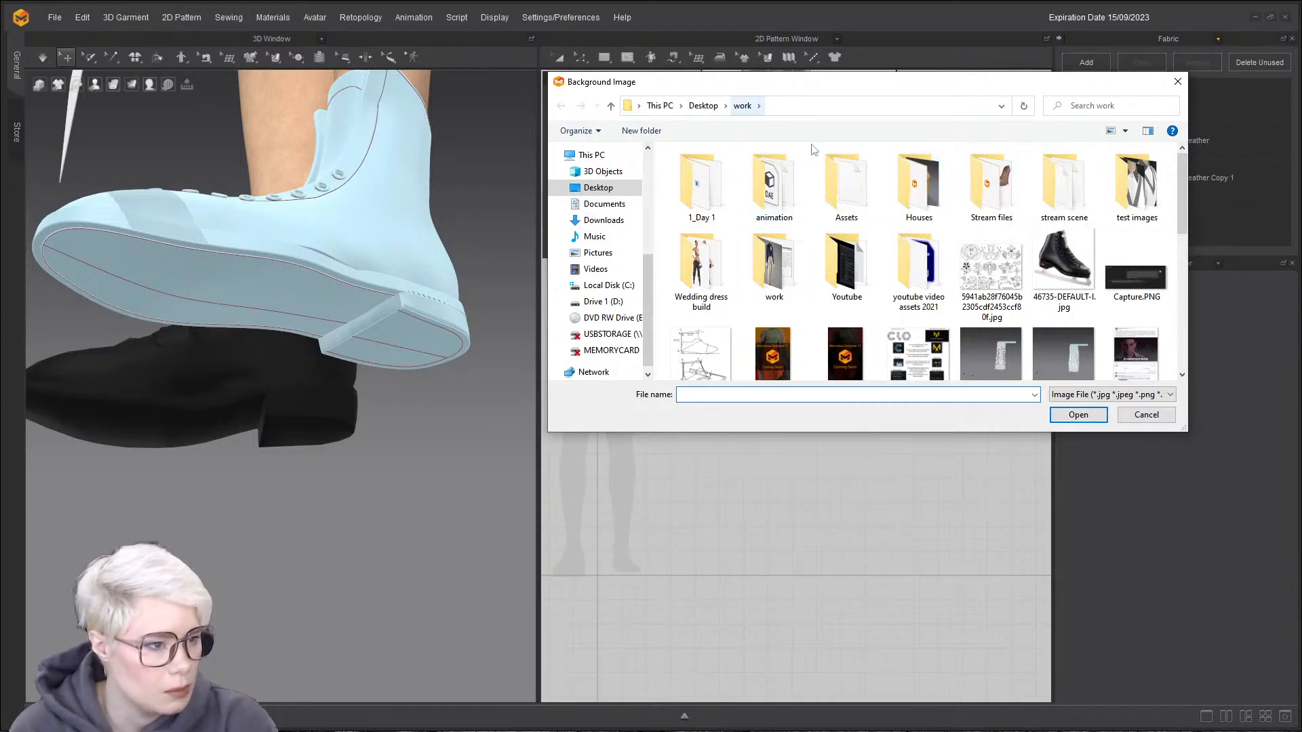
scroll(956, 303, "down", 5)
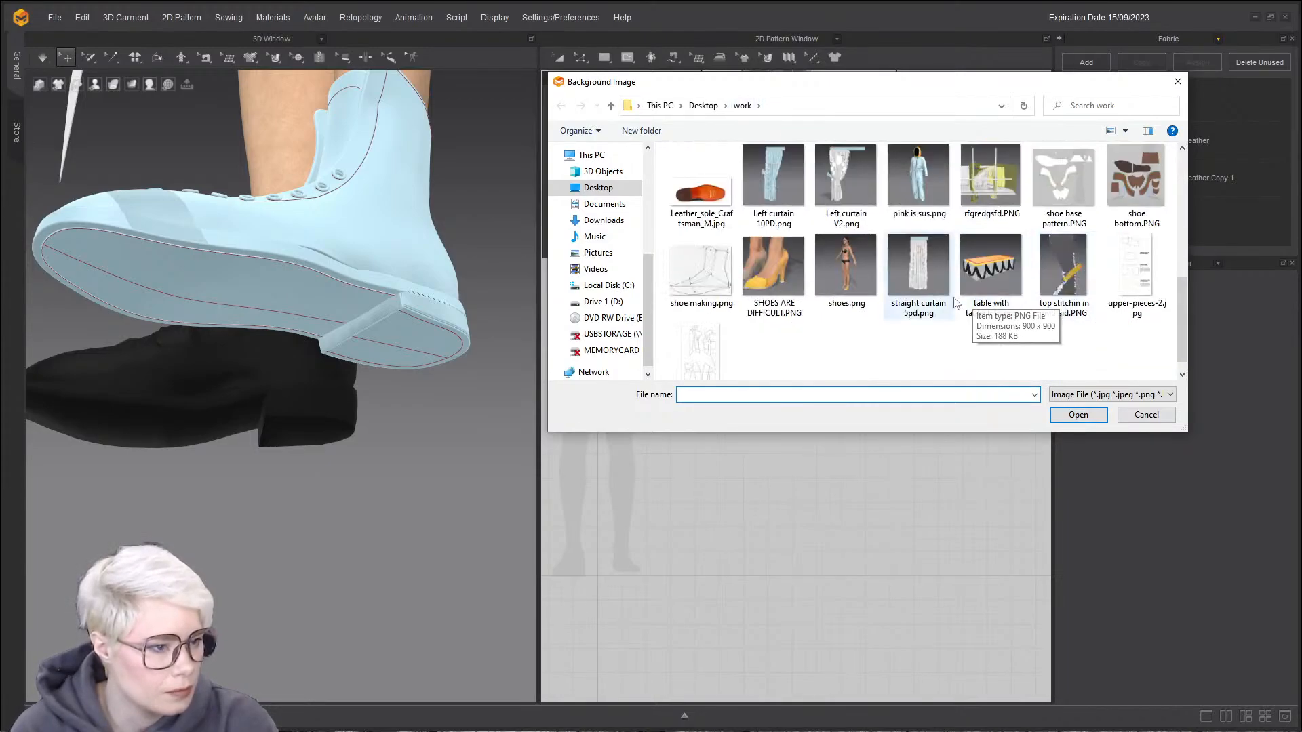
scroll(825, 329, "up", 3)
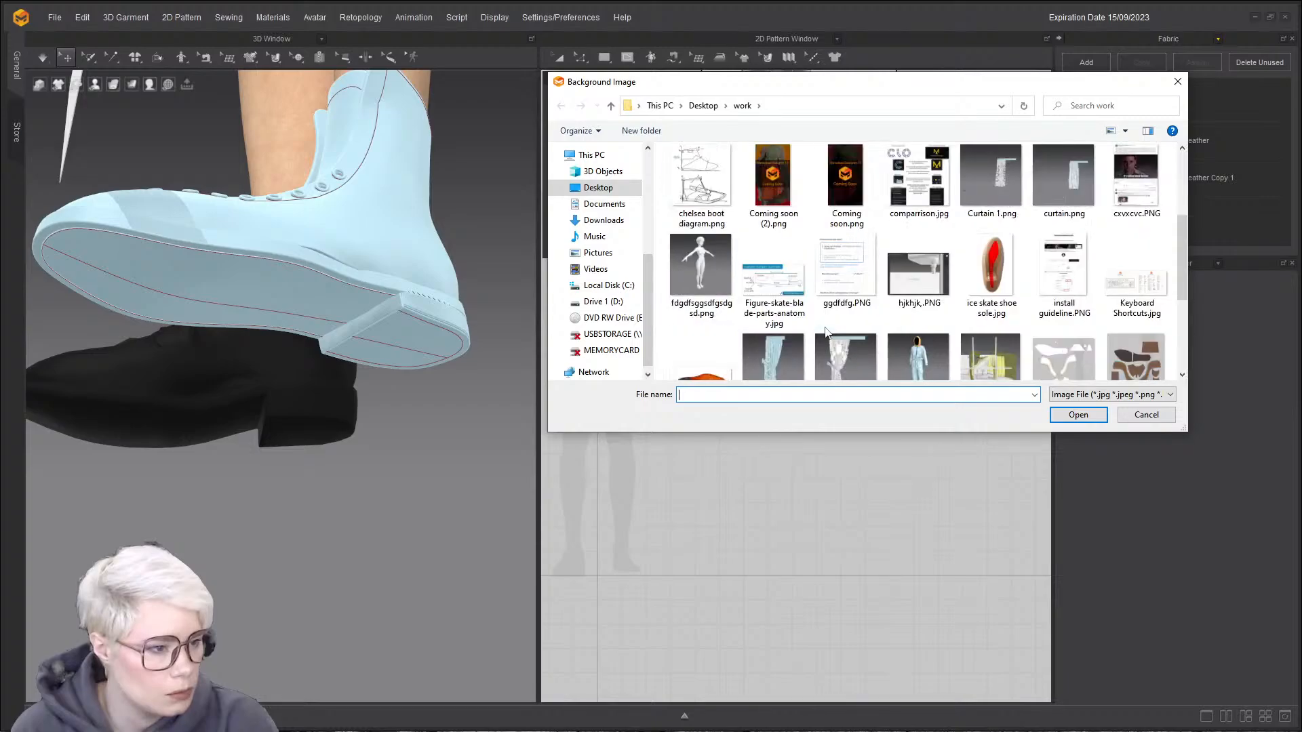
scroll(826, 330, "up", 1)
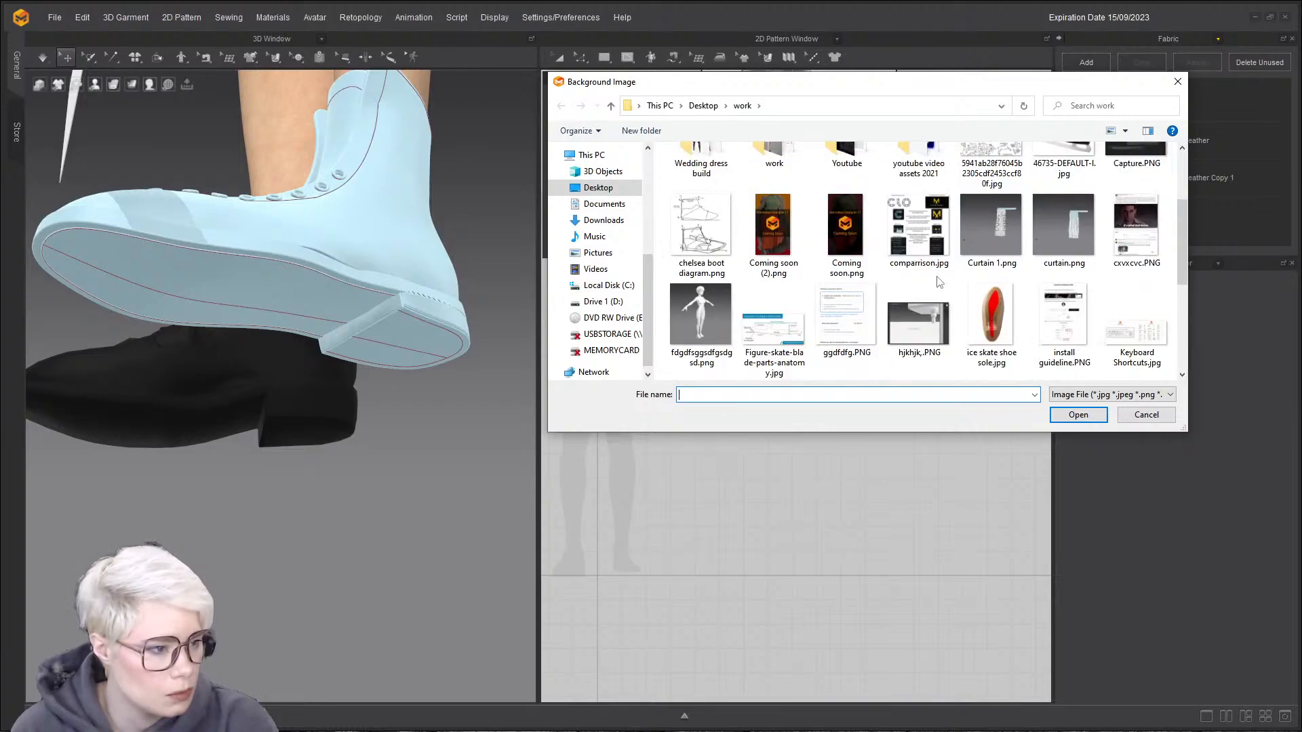
left_click(773, 329)
left_click(1078, 414)
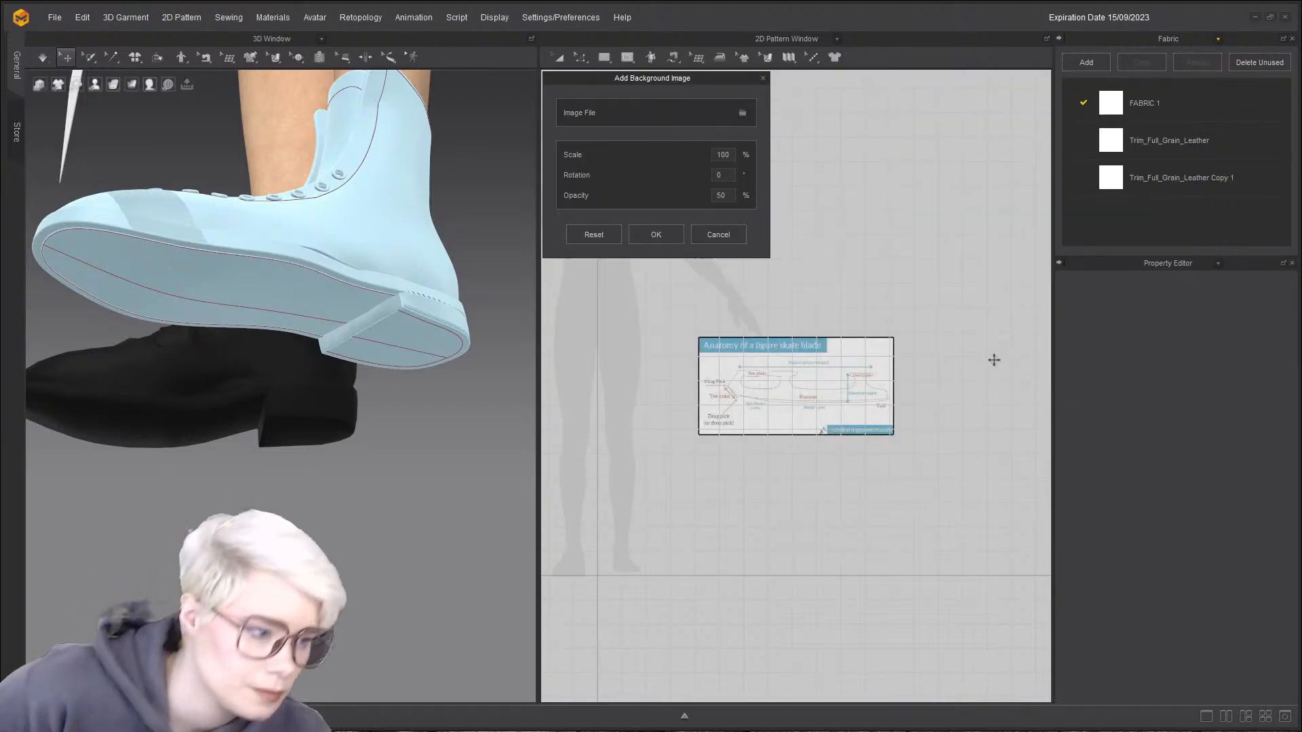
- Scale the blade anatomy background image to 50% and close its settings
scroll(872, 447, "up", 5)
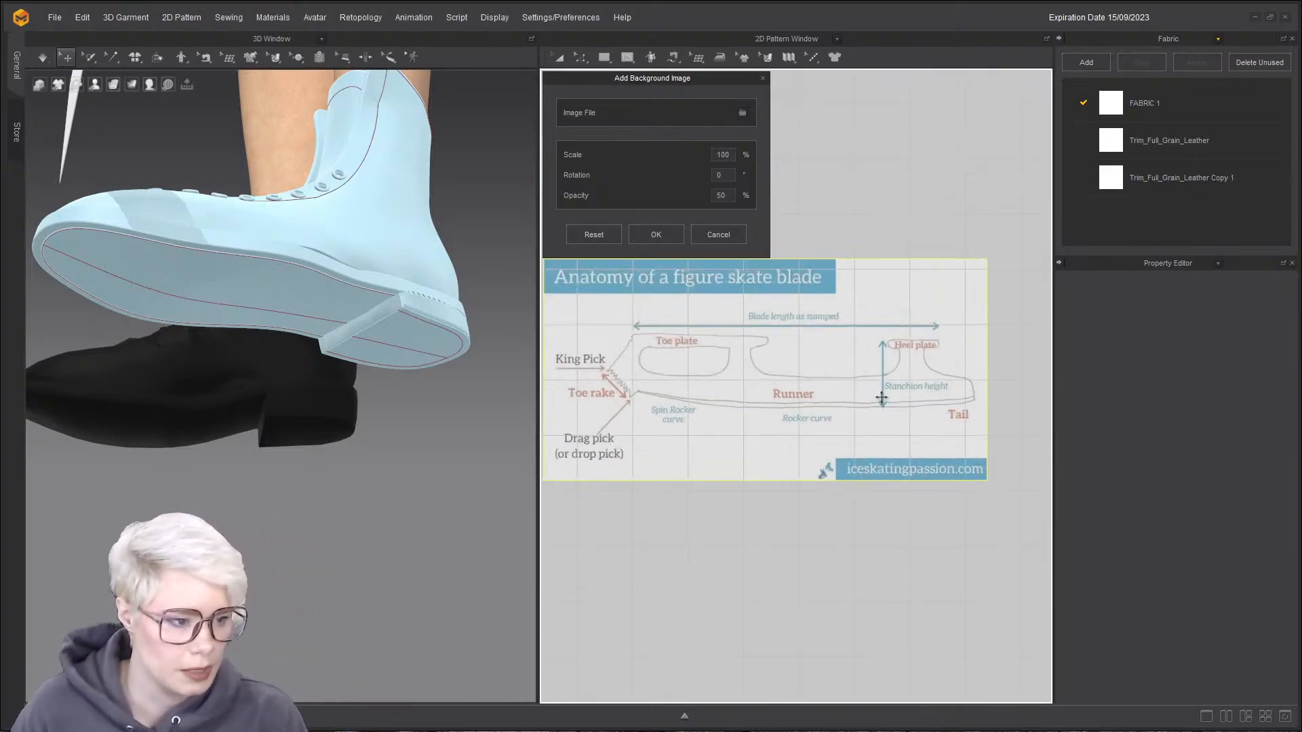
scroll(881, 398, "down", 5)
left_click(730, 155)
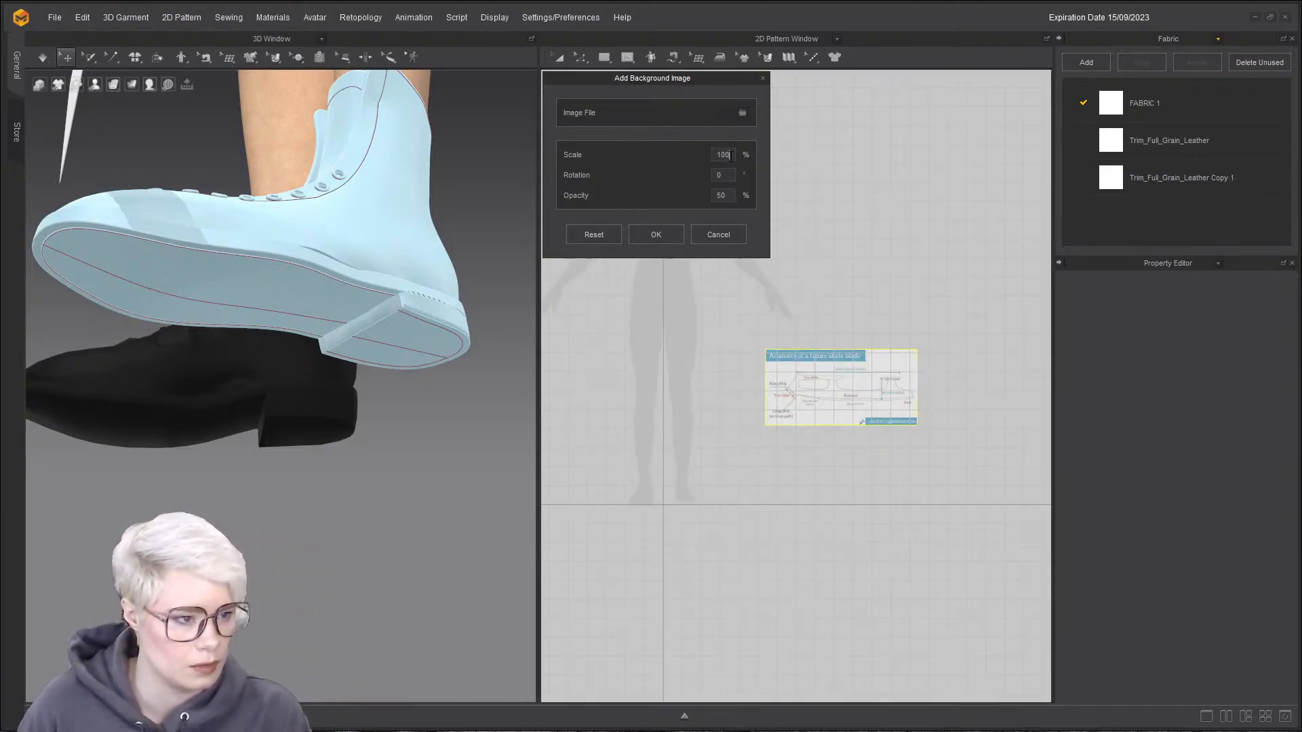
double_click(730, 155)
type("50")
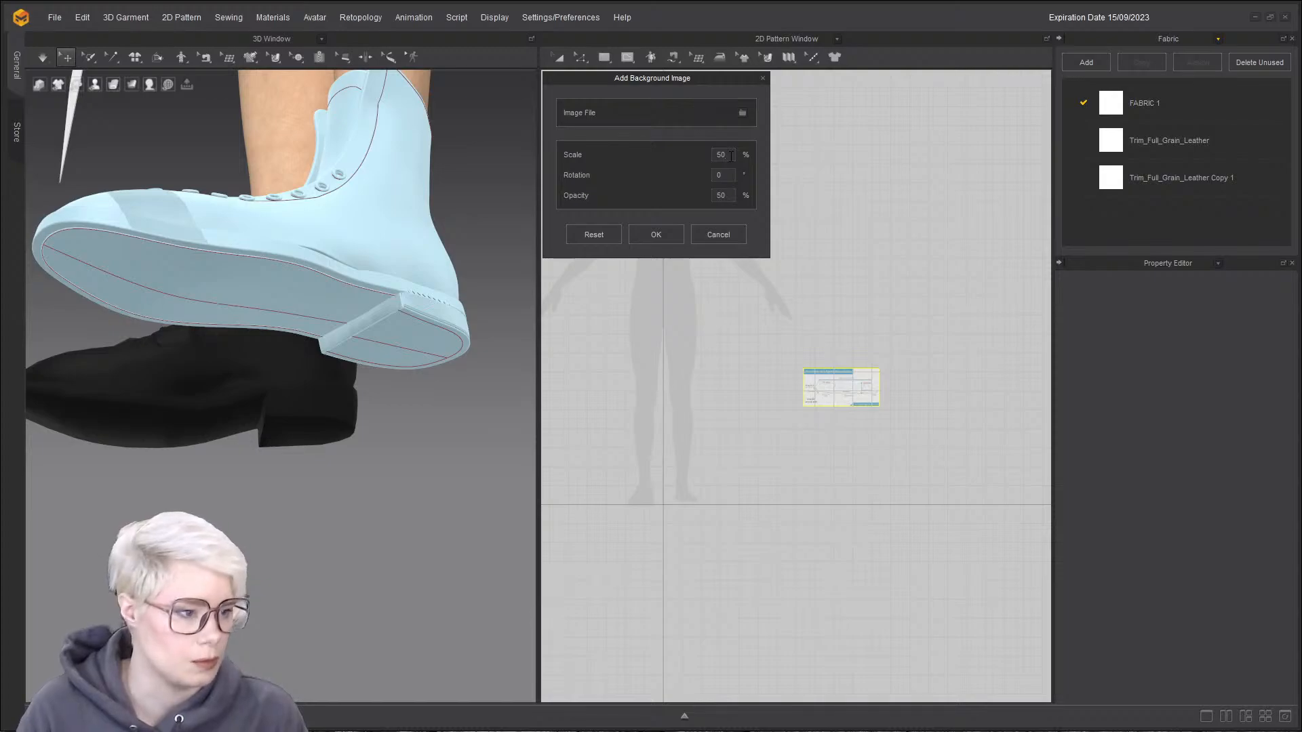
left_click(718, 235)
- Move the long rectangle from below the sole to the space between the sole and the blade diagram
scroll(827, 417, "up", 4)
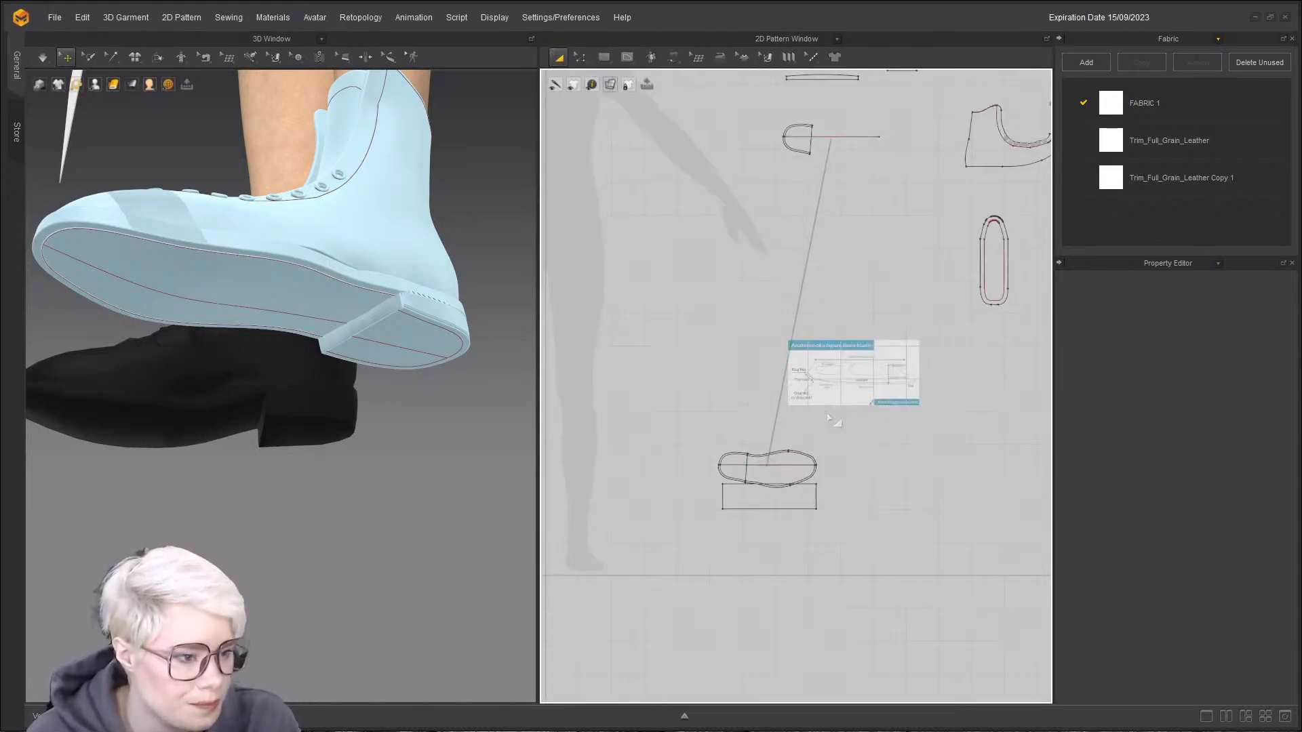
left_click_drag(800, 501, 631, 502)
scroll(881, 379, "up", 4)
scroll(814, 457, "down", 4)
middle_click_drag(813, 458, 845, 426)
- Paste a copy of the long rectangle over the blade diagram and move the original aside
key("ctrl+c")
key("ctrl+v")
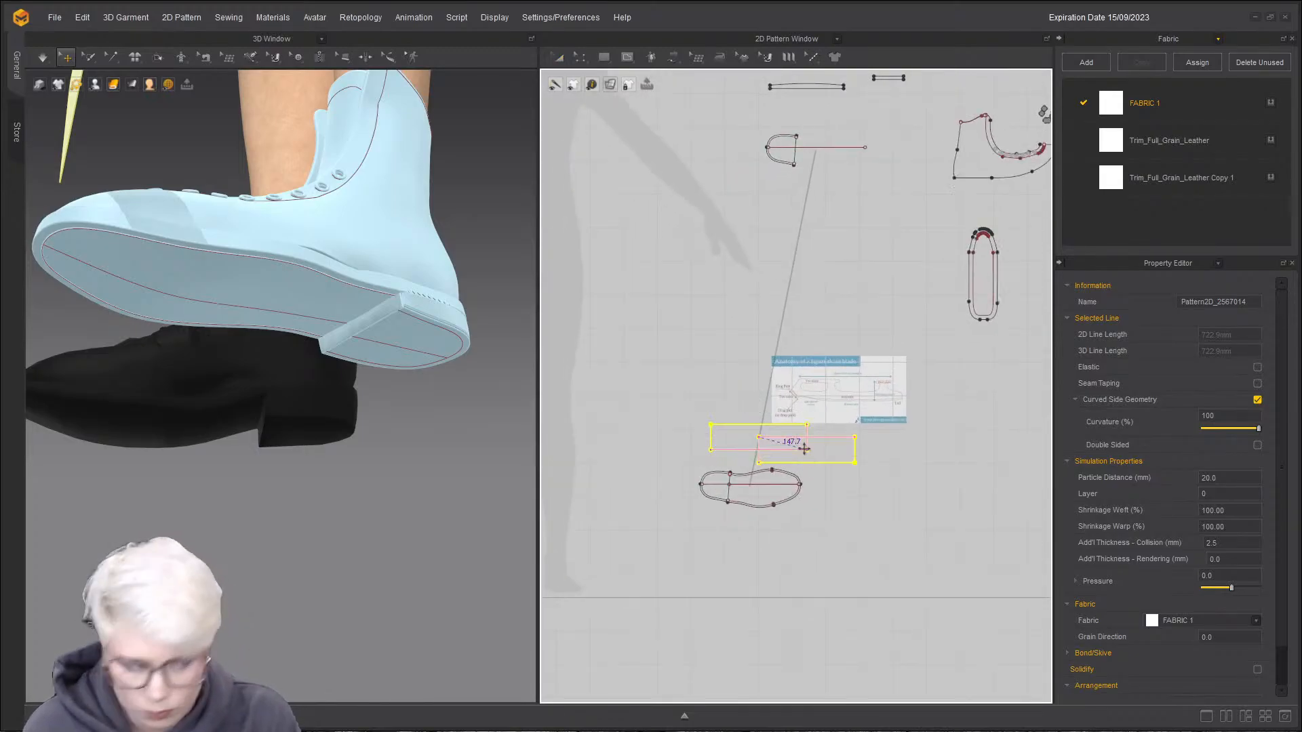
left_click(700, 328)
left_click_drag(746, 430, 638, 530)
left_click_drag(698, 335, 839, 398)
scroll(839, 398, "up", 4)
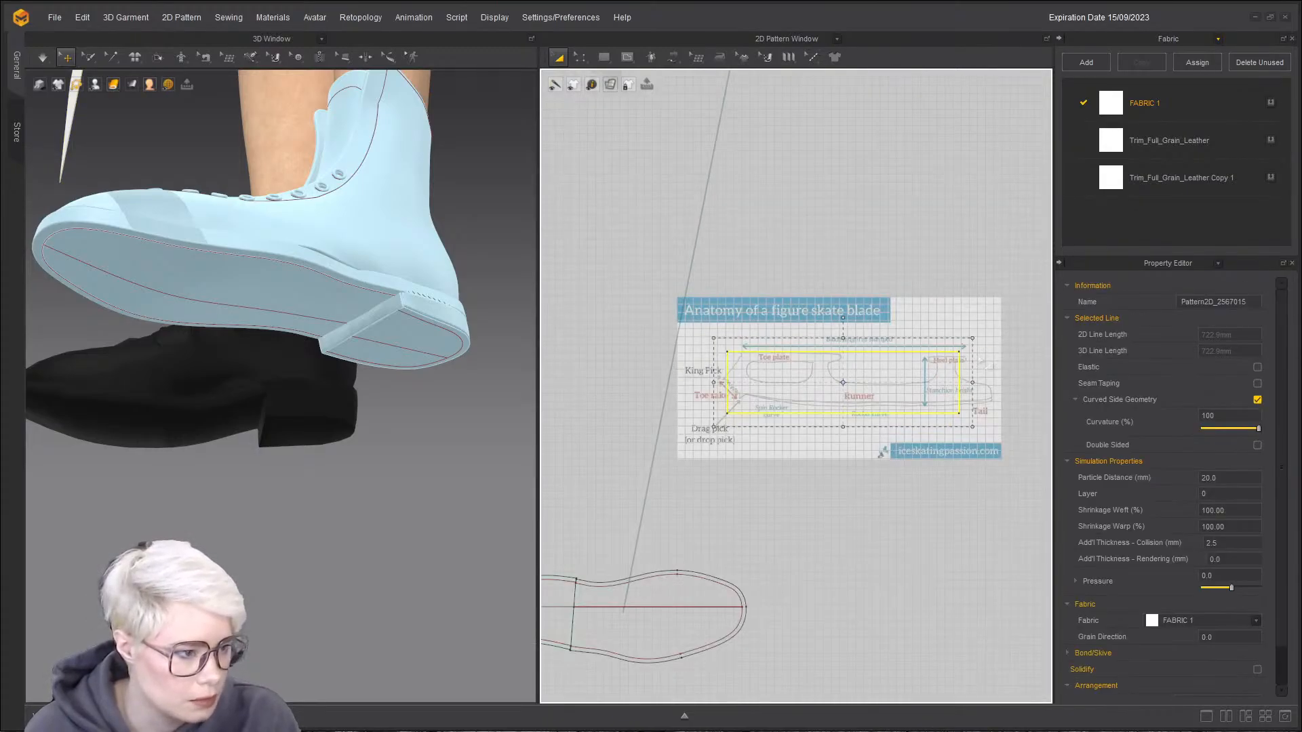
- Enlarge the rectangle copy and position it so that it covers the whole blade drawing in the diagram
left_click_drag(973, 335, 1034, 305)
left_click_drag(947, 363, 921, 373)
scroll(921, 373, "up", 4)
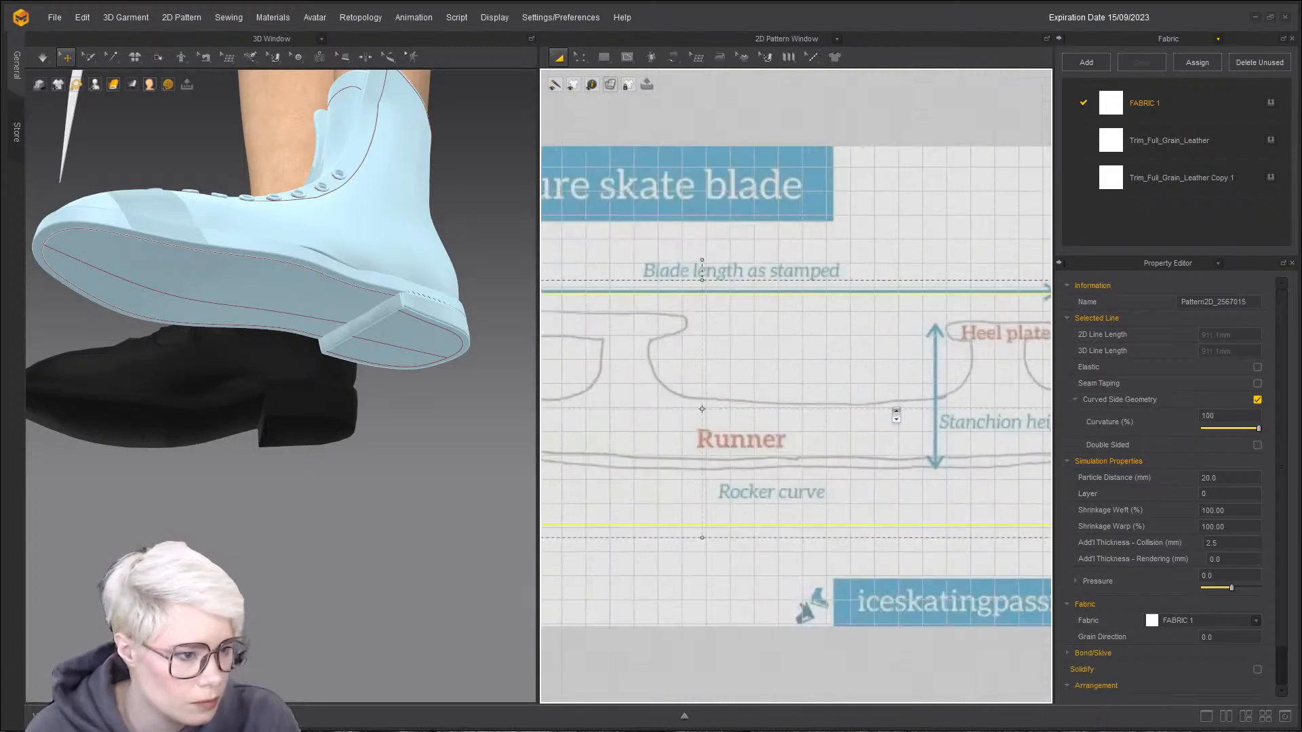
scroll(904, 405, "down", 4)
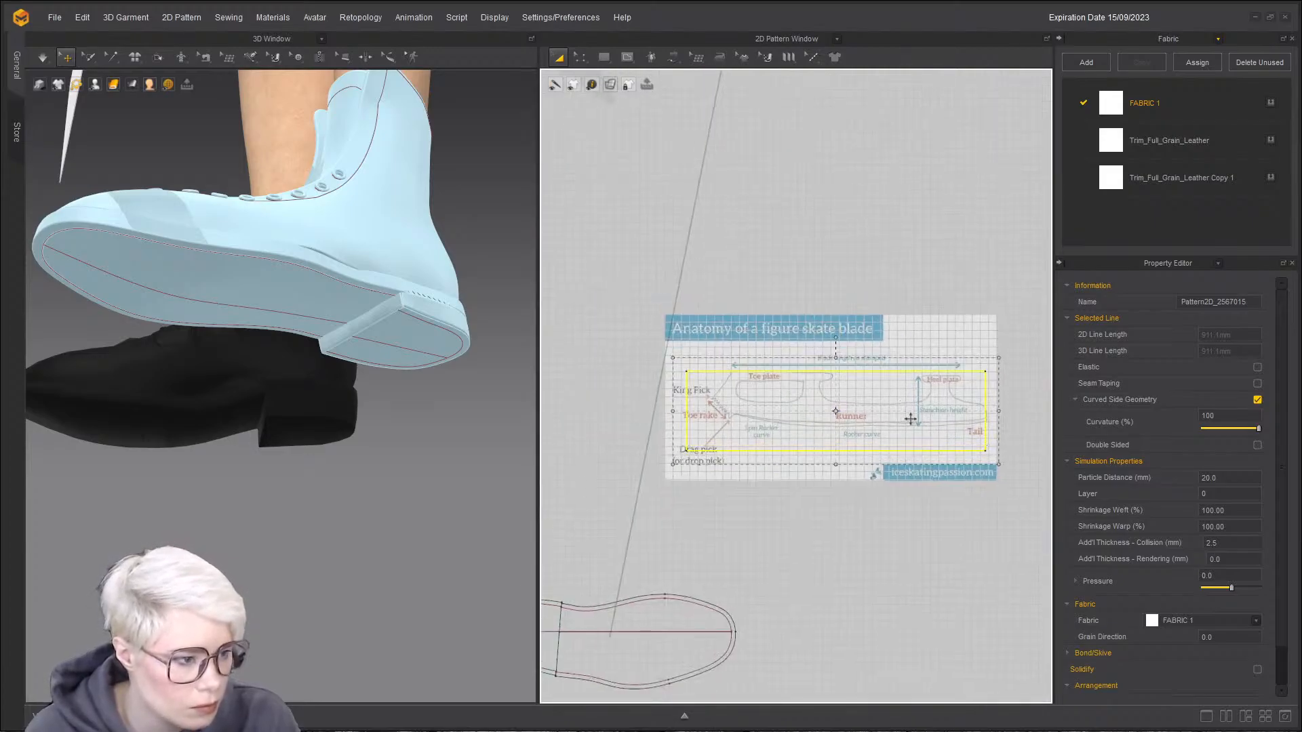
scroll(910, 413, "up", 2)
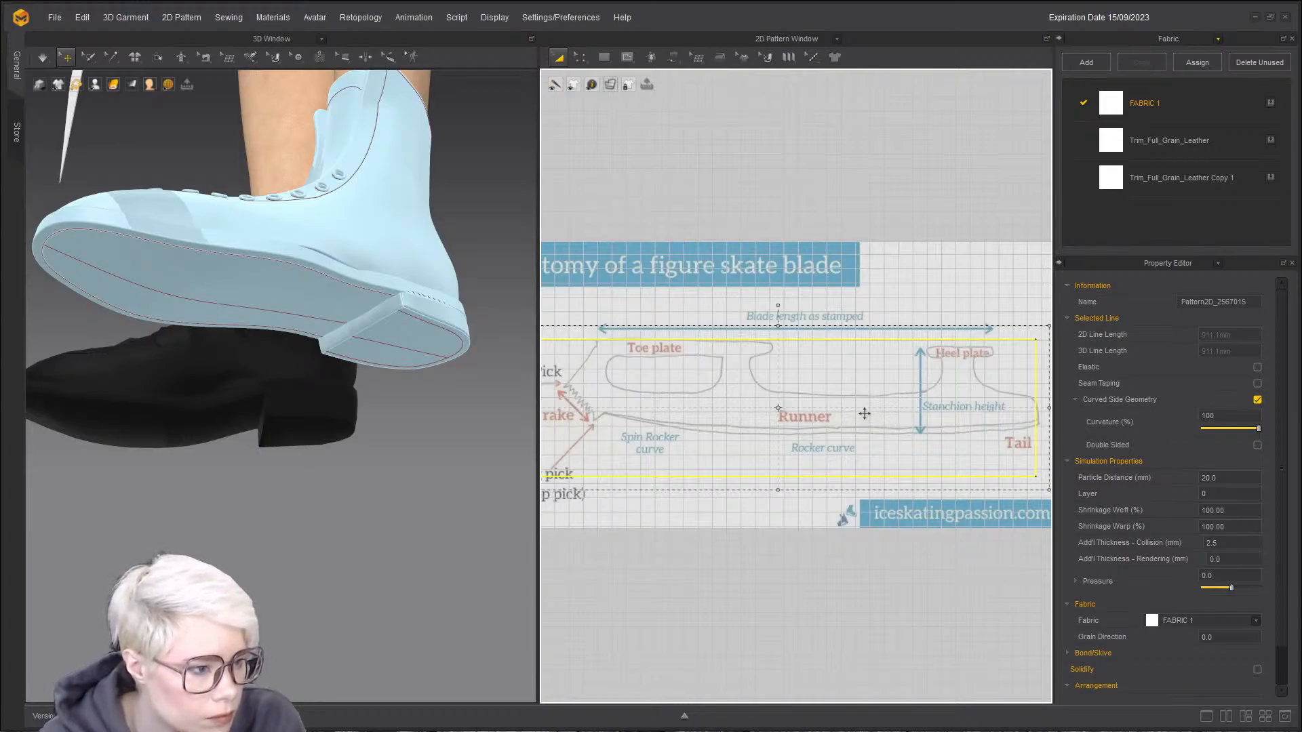
- Start an internal polyline on the rectangle, tracing the blade's toe edge from the toe plate around the toe rake to the drag pick
left_click_drag(626, 57, 676, 129)
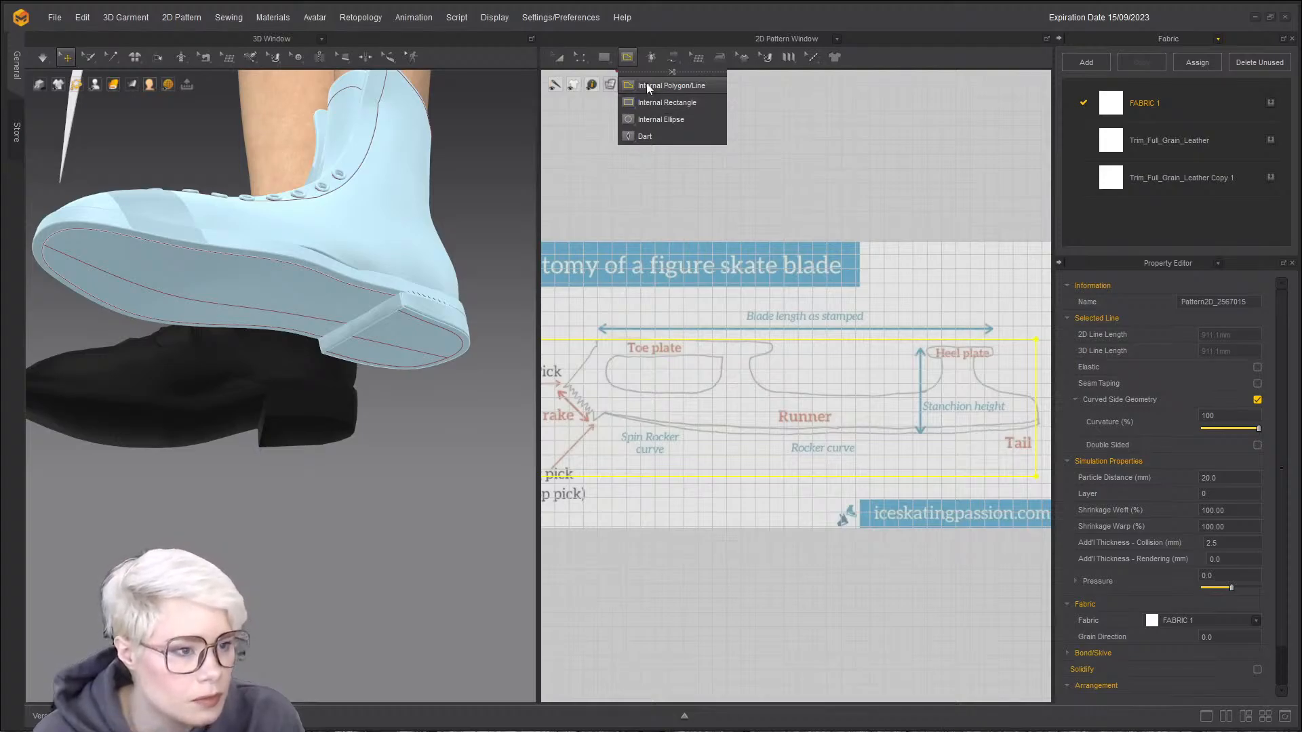
left_click(671, 85)
scroll(698, 292, "up", 5)
left_click(698, 292)
left_click(645, 360)
left_click(689, 411)
left_click(704, 397)
- Continue the internal line with curve points along the runner's lower edge and finish it at the tail
scroll(846, 422, "down", 2)
middle_click_drag(851, 437, 694, 407)
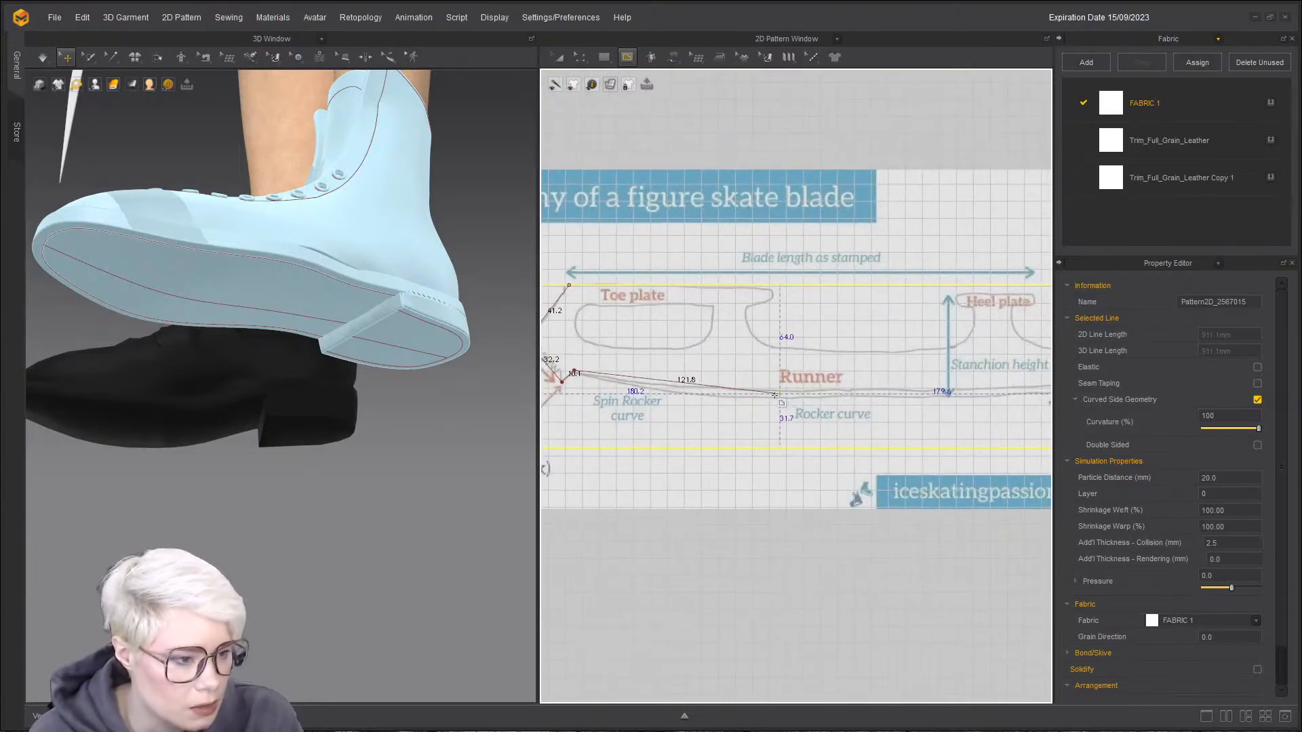
left_click(836, 396, "ctrl")
scroll(892, 407, "down", 2)
middle_click_drag(891, 407, 727, 408)
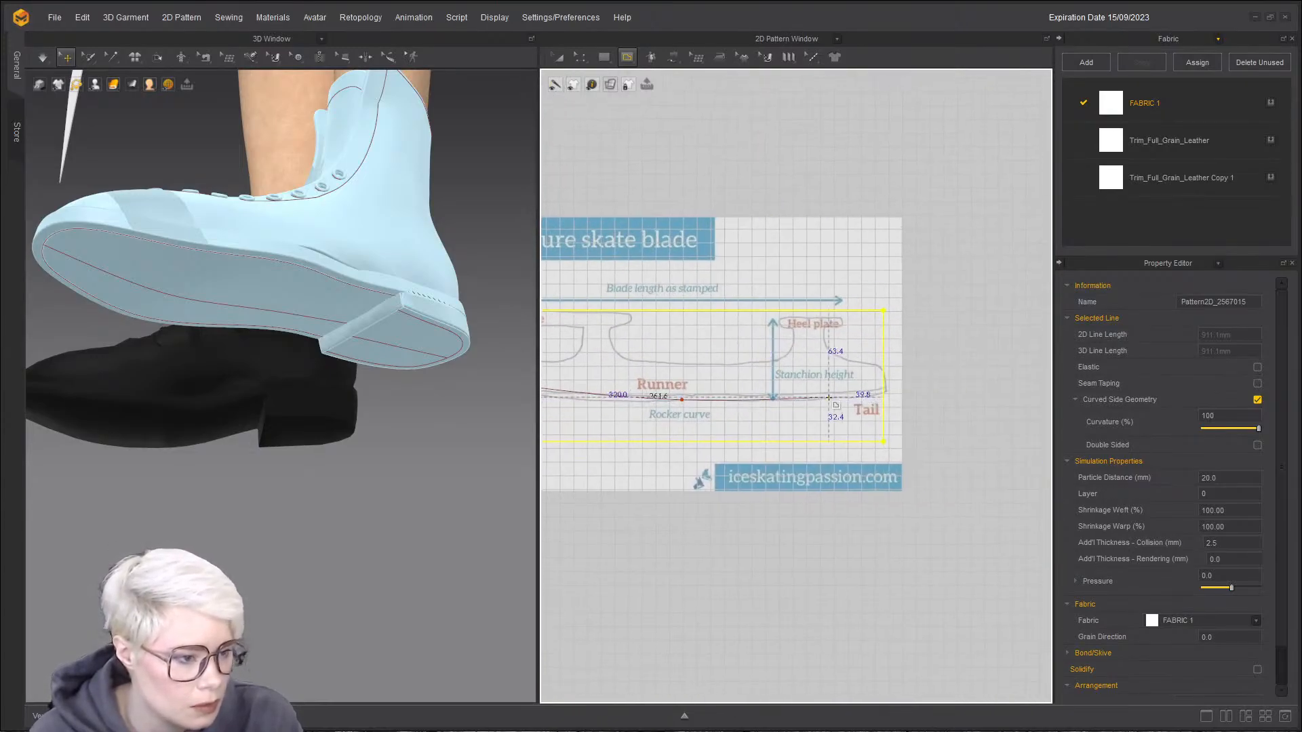
double_click(884, 393)
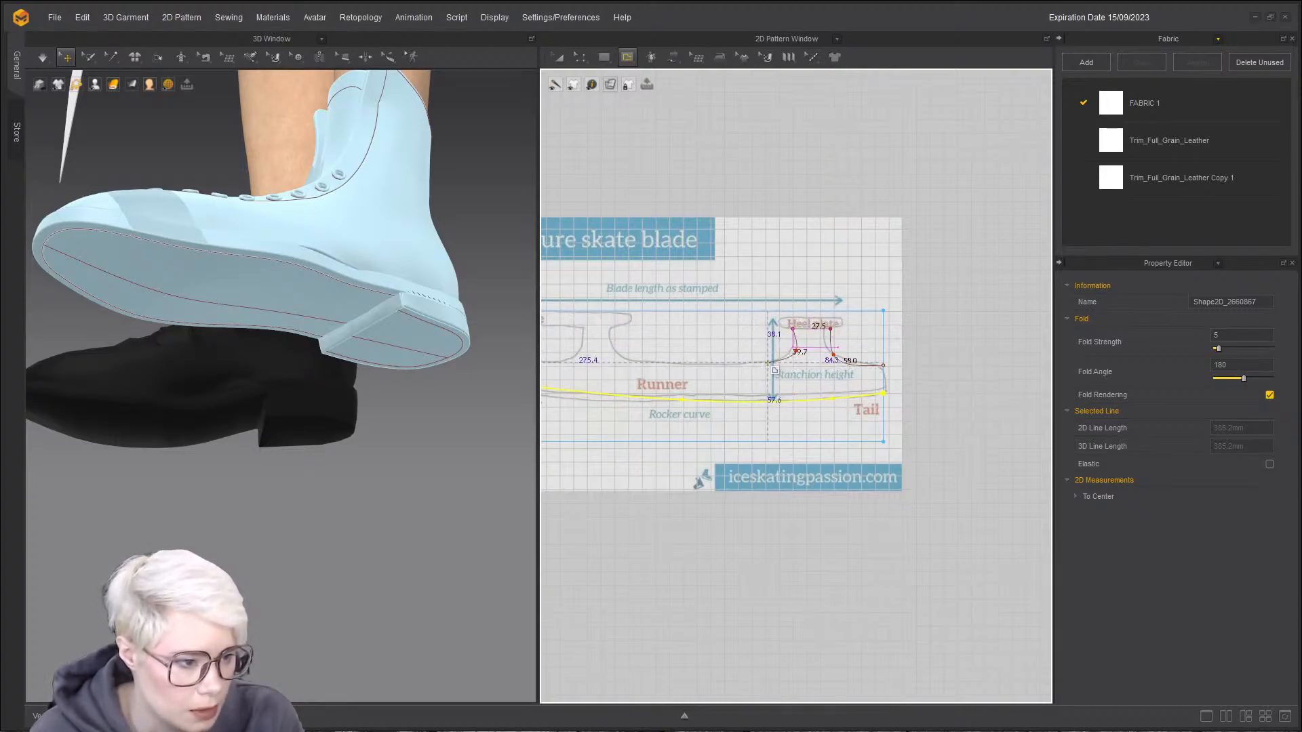
- Trace the heel stanchion's front and the runner's upper edge with curve points, finishing the internal line at the toe plate's rear end
left_click(793, 351, "ctrl")
left_click(766, 360, "ctrl")
middle_click_drag(644, 345, 750, 336)
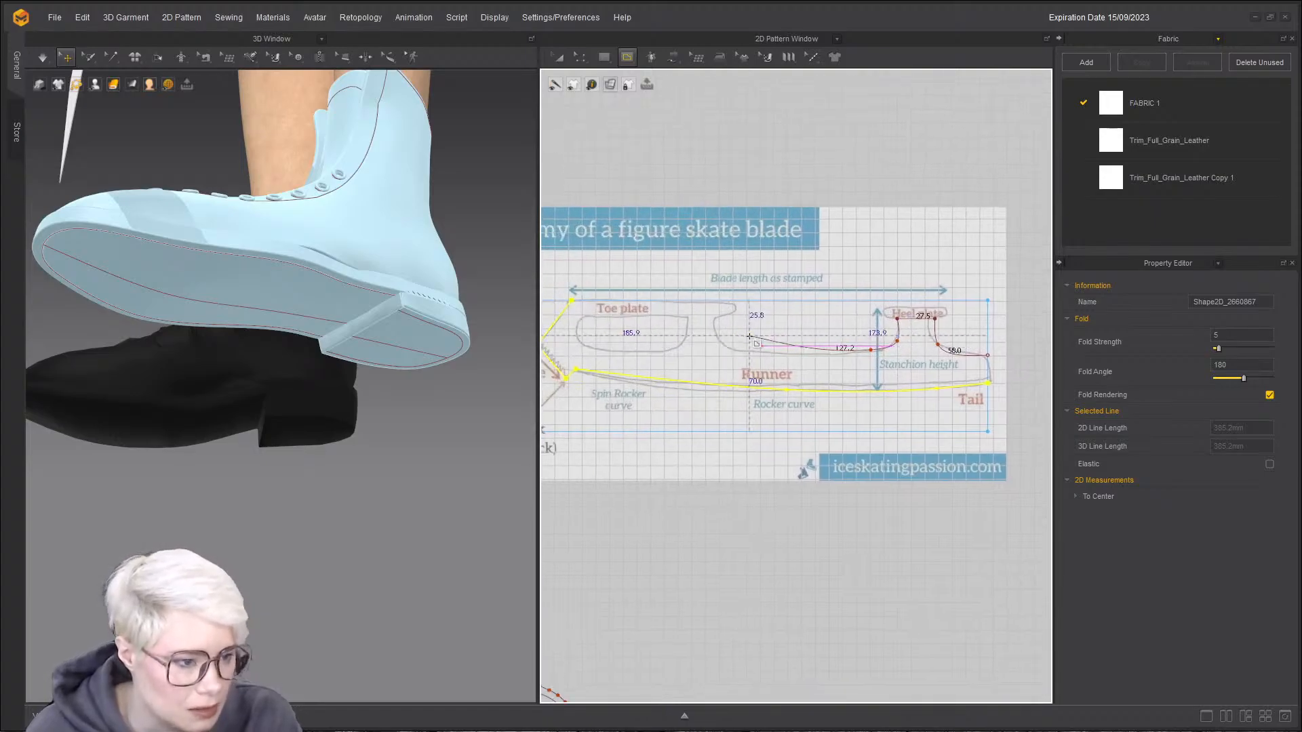
left_click(730, 348, "ctrl")
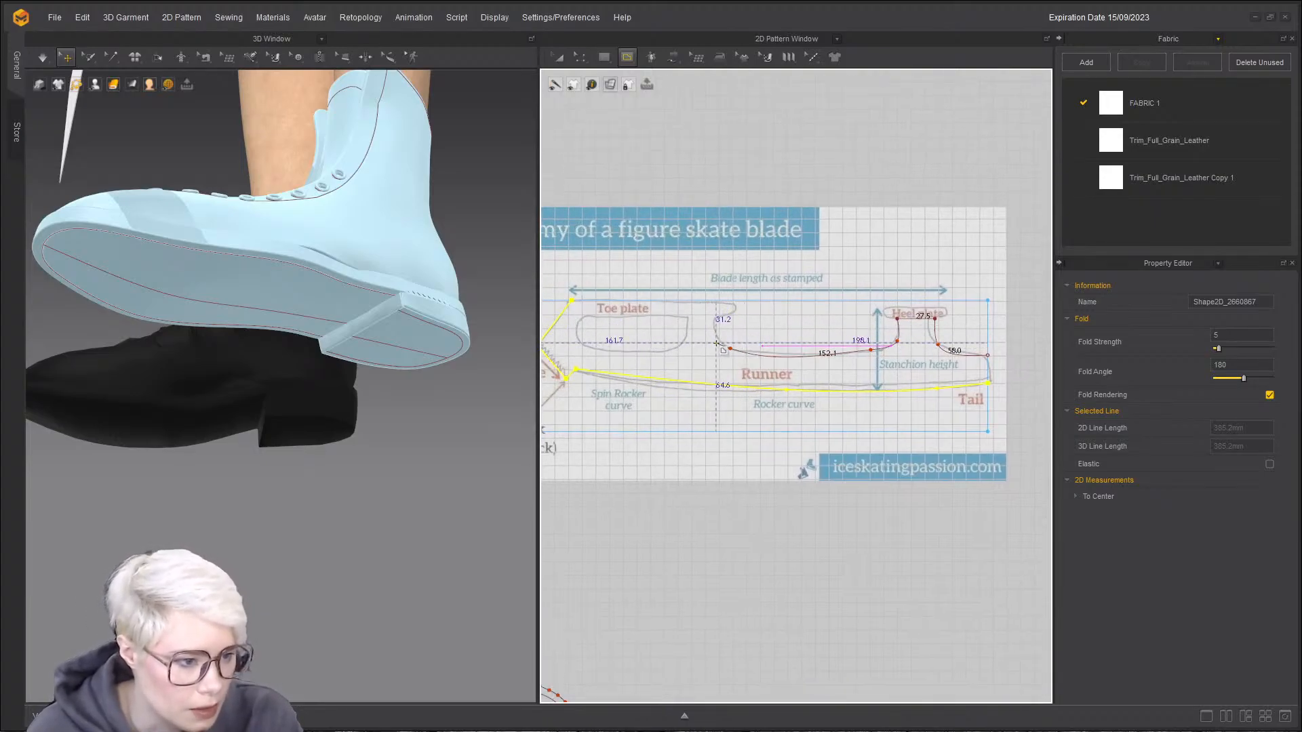
left_click(723, 346, "ctrl")
left_click(714, 329, "ctrl")
left_click(717, 317, "ctrl")
left_click(739, 302)
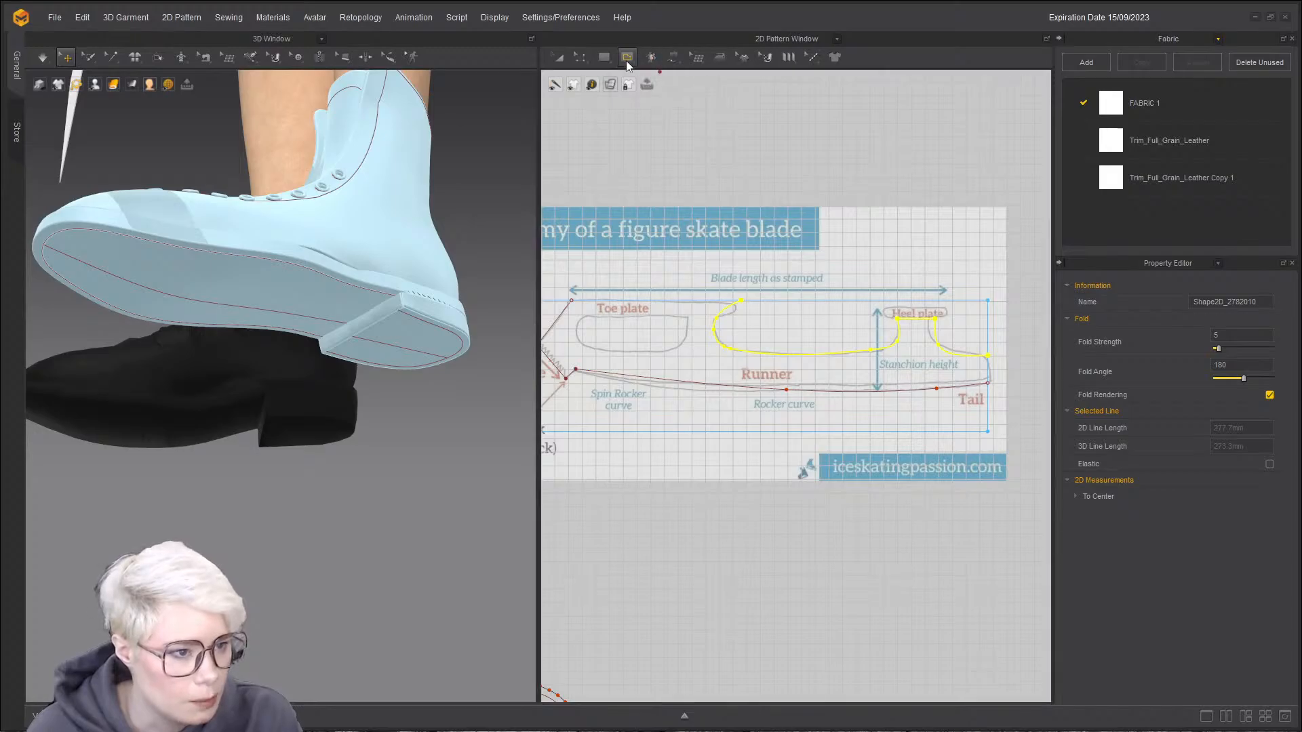
- Draw an internal ellipse over the opening beneath the toe plate
left_click(628, 61)
left_click(645, 125)
left_click_drag(581, 319, 663, 342)
right_click(657, 332)
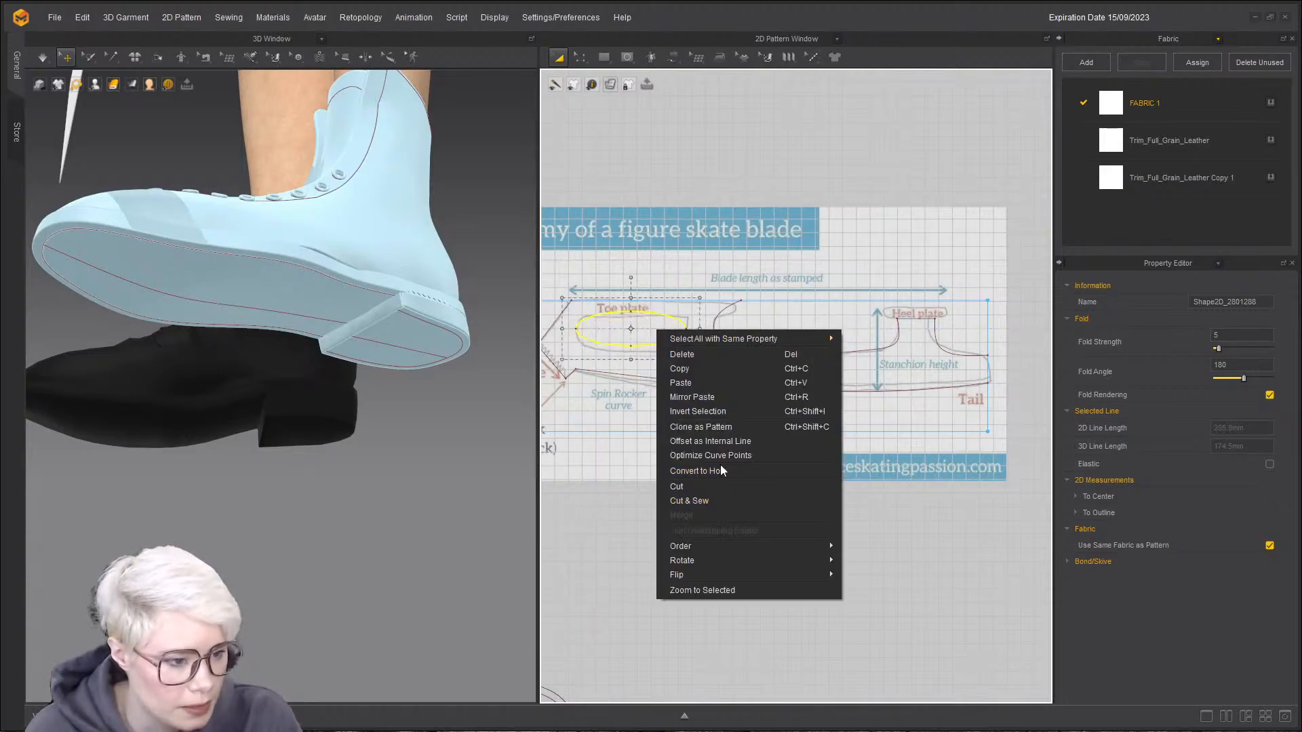
left_click(701, 426)
- Move the rectangle with the traced blade shapes off the diagram to the space beside the sole
scroll(739, 428, "down", 5)
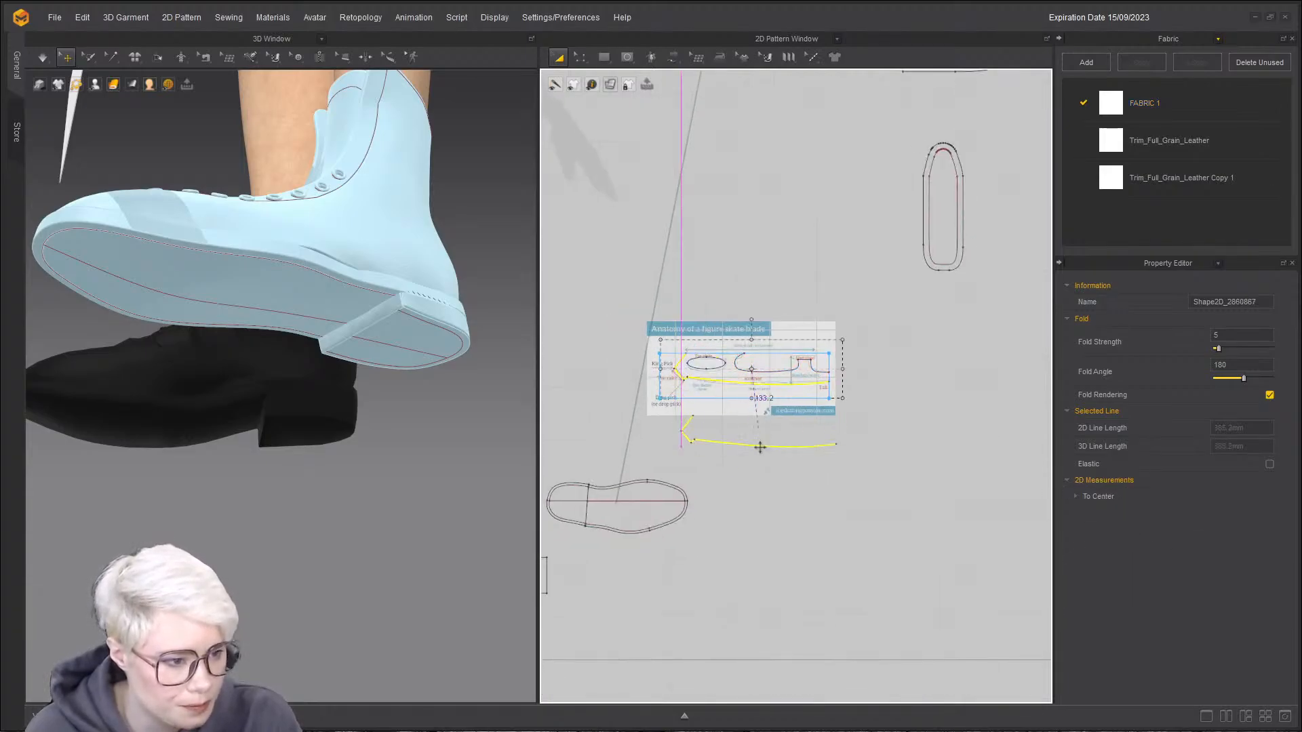
left_click(831, 543)
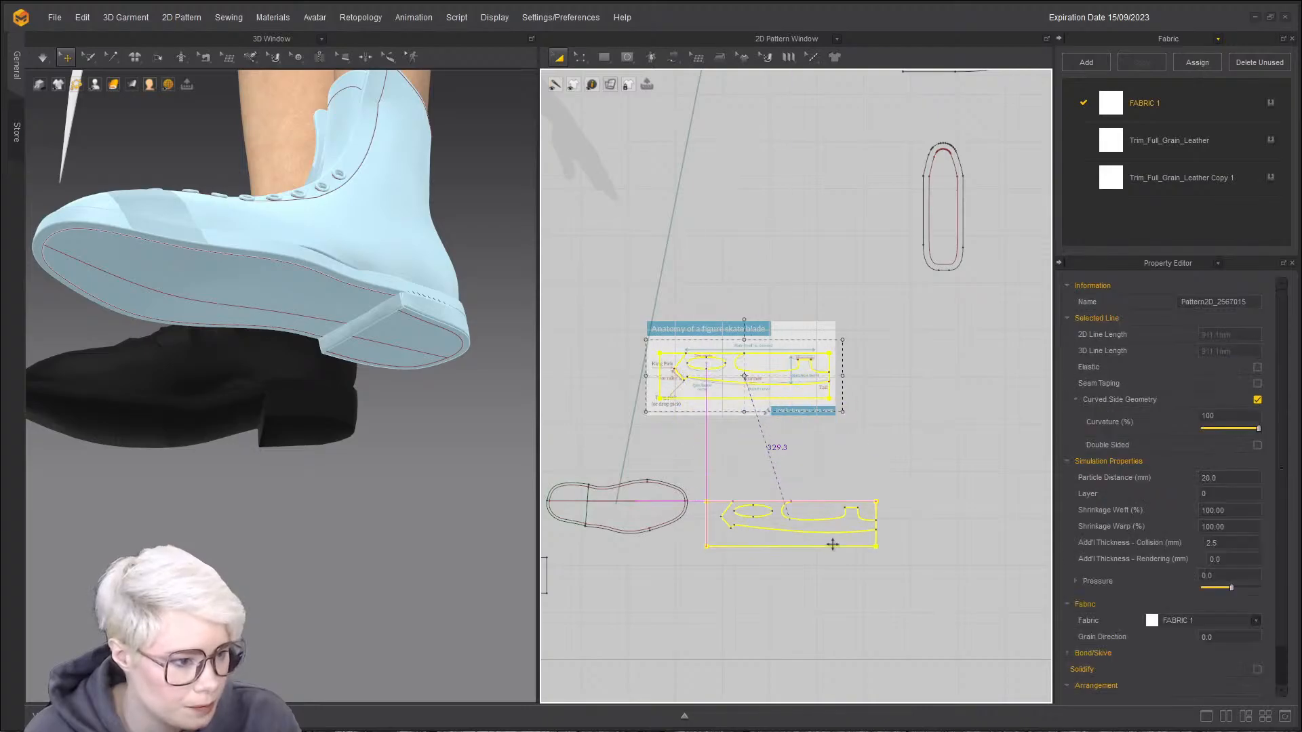
left_click(821, 440)
scroll(822, 442, "down", 4)
mouse_move(832, 471)
middle_mouse_down()
mouse_move(866, 364)
mouse_move(846, 407)
mouse_move(884, 383)
middle_mouse_up()
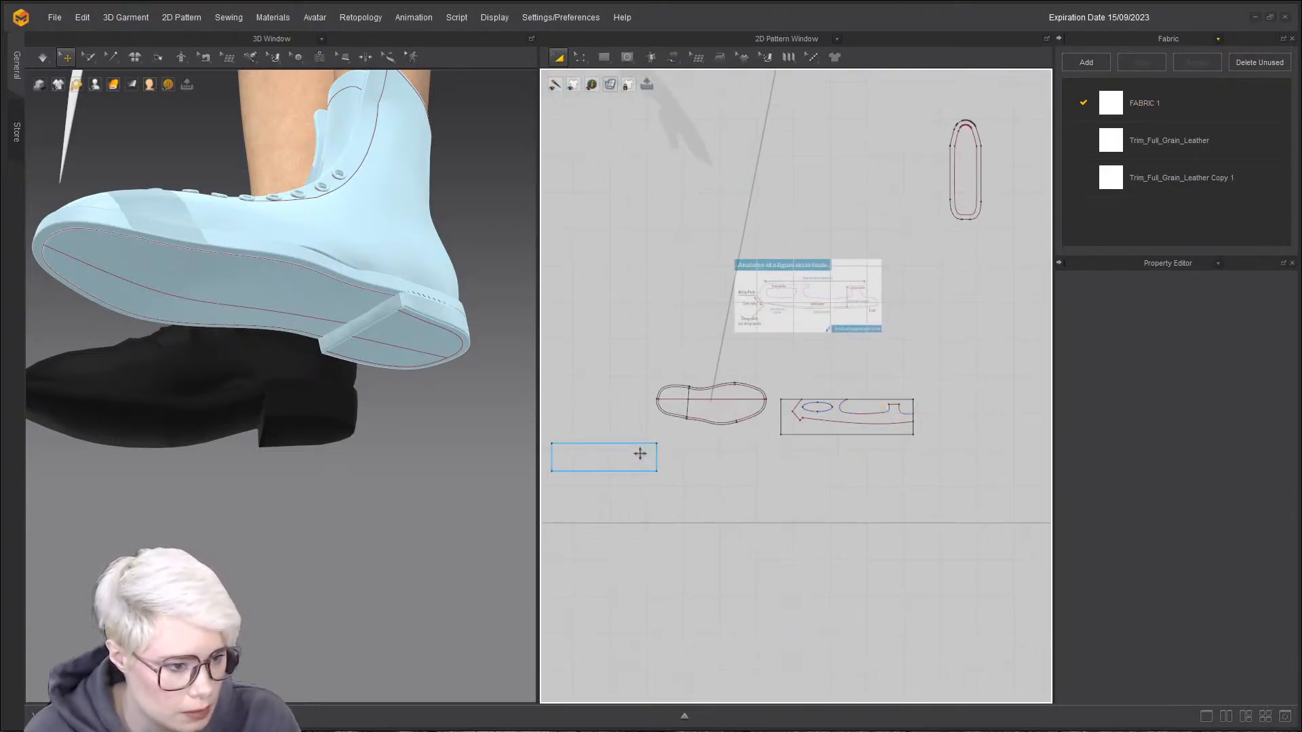
- Move the plain rectangle directly beneath the rectangle containing the traced blade
left_click_drag(640, 454, 846, 453)
scroll(887, 438, "up", 3)
double_click(753, 407)
double_click(779, 402)
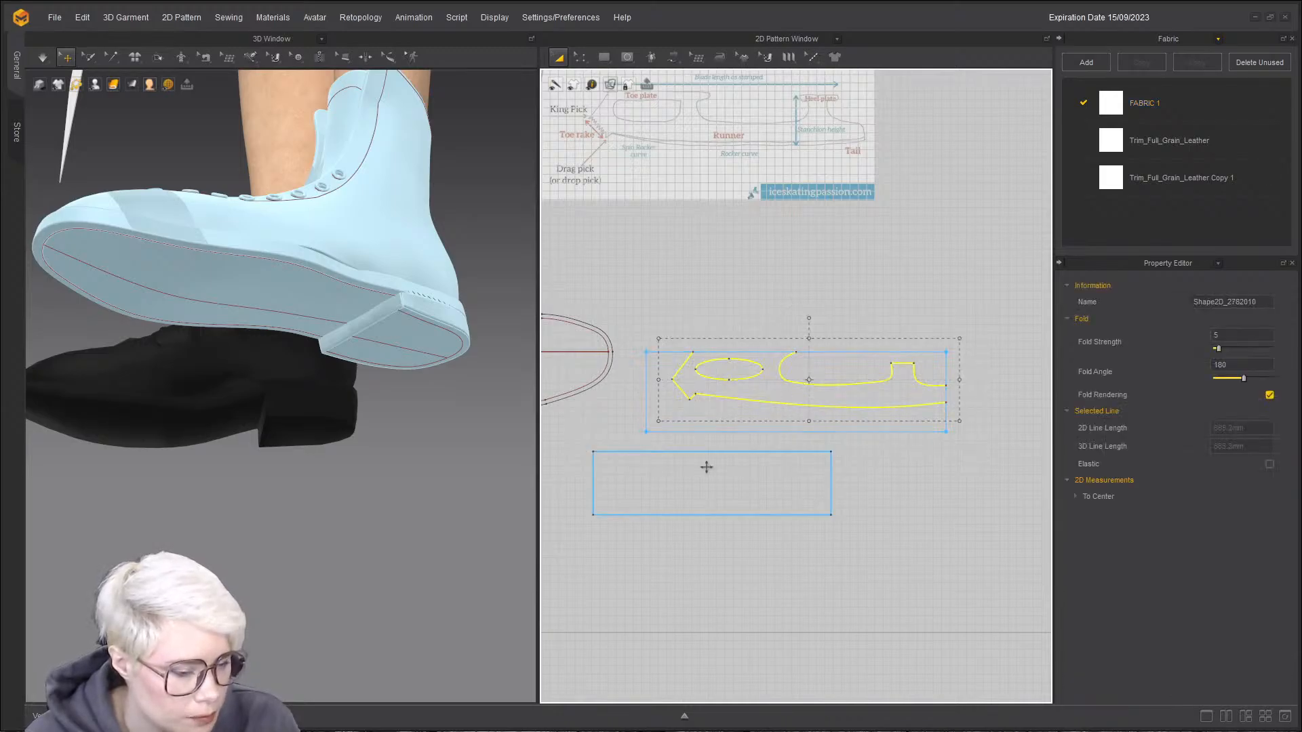
left_click(664, 465)
right_click(661, 478)
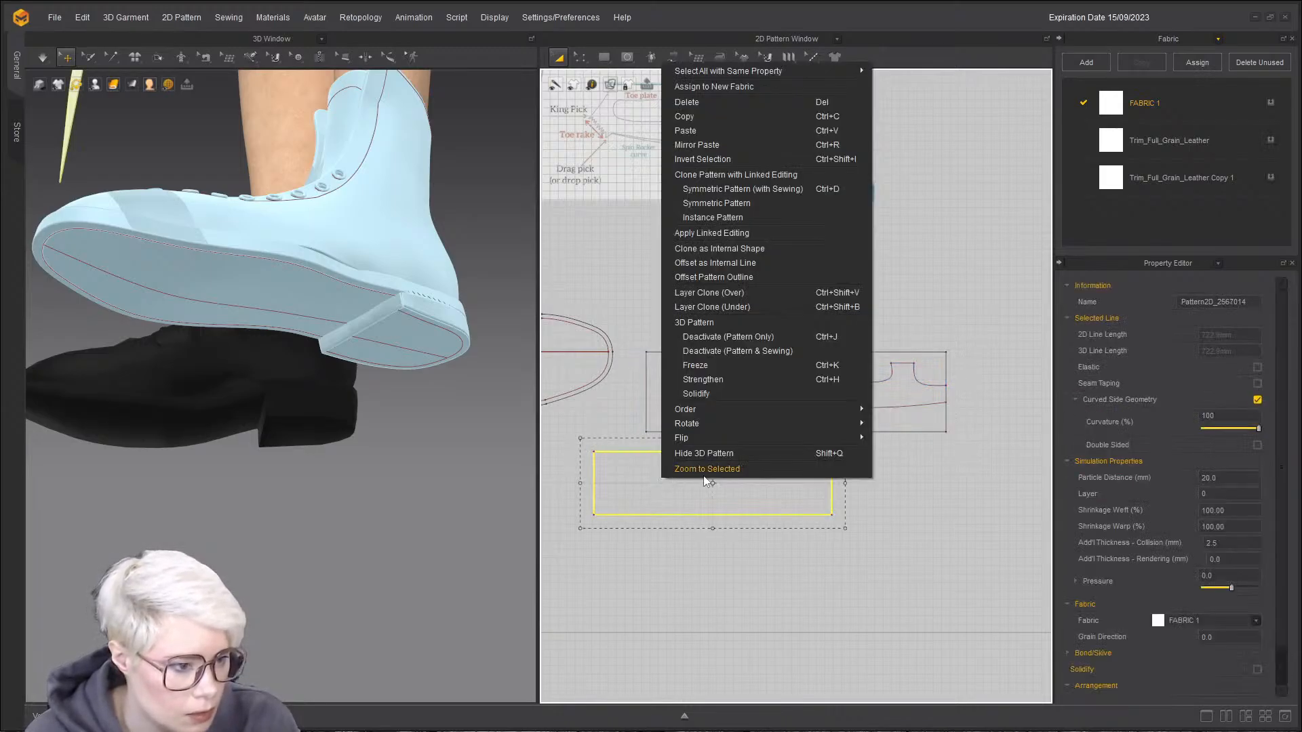
left_click(645, 289)
- Place the blade rectangle over the plain rectangle with their corners aligned and scale it down towards the plain one's size
left_click_drag(649, 374, 597, 474)
left_click_drag(915, 545, 879, 523)
scroll(740, 391, "down", 2)
middle_click_drag(727, 399, 773, 390)
scroll(773, 390, "up", 8)
scroll(775, 414, "down", 4)
middle_click_drag(620, 498, 768, 415)
- Stretch the blade rectangle lengthwise at the toe end and make it taller
left_click_drag(755, 416, 728, 416)
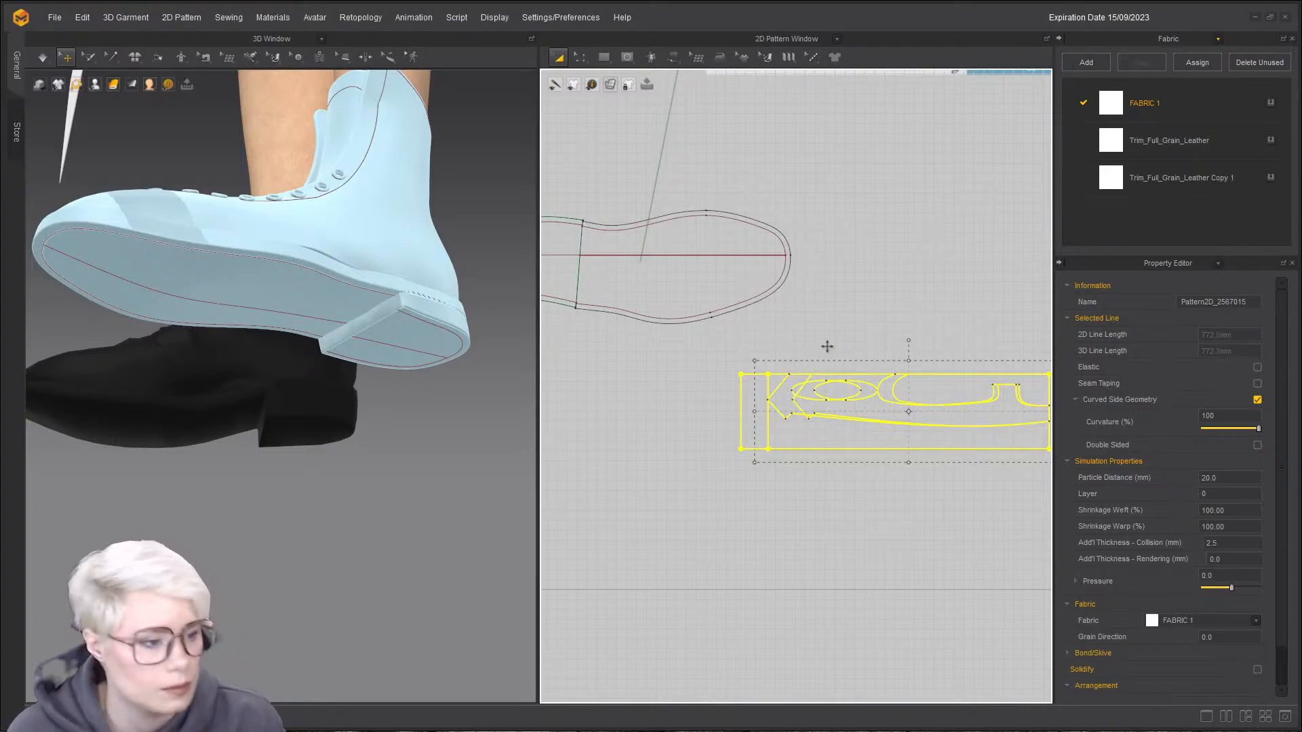
scroll(726, 328, "down", 4)
middle_click_drag(956, 345, 744, 335)
scroll(882, 407, "down", 2)
scroll(656, 384, "up", 7)
middle_click_drag(656, 384, 702, 433)
left_click_drag(713, 449, 715, 485)
- Move the blade rectangle off the plain rectangle and delete the plain rectangle
left_click(821, 299)
left_click_drag(759, 406, 852, 245)
left_click(795, 422)
key("Delete")
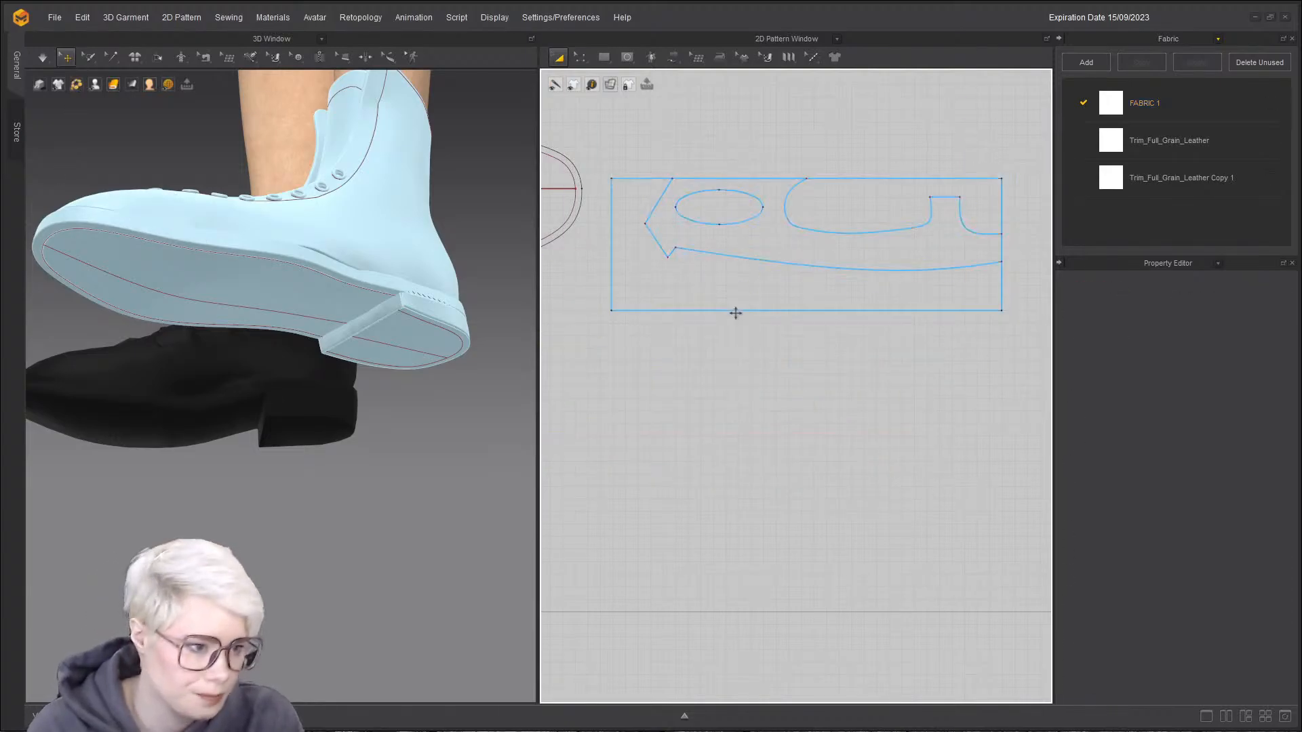
- Try to cut the rectangle along all the traced blade shapes at once
left_click(755, 262)
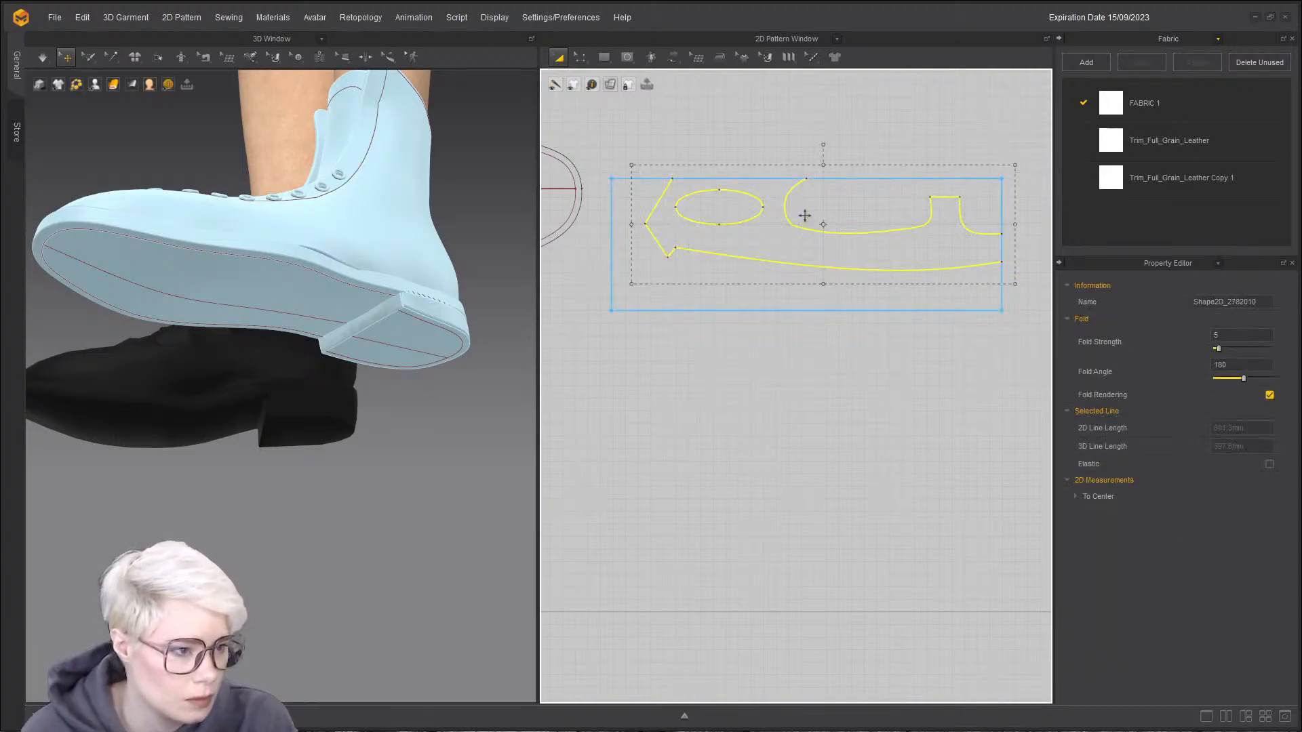
right_click(807, 225)
left_click(876, 352)
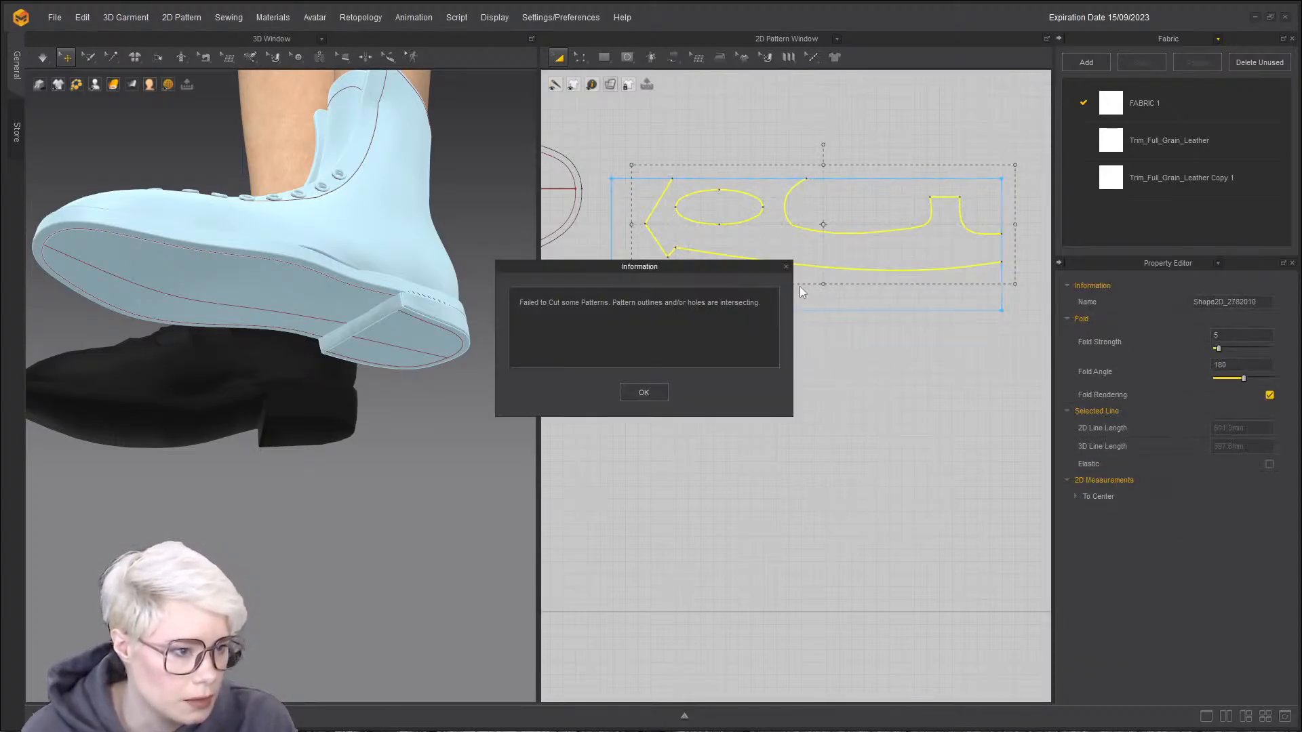
left_click(645, 399)
- Cut the rectangle along the toe and lower runner line and delete the leftover piece outside the blade
left_click(748, 186)
left_click(698, 332)
right_click(714, 256)
left_click(791, 384)
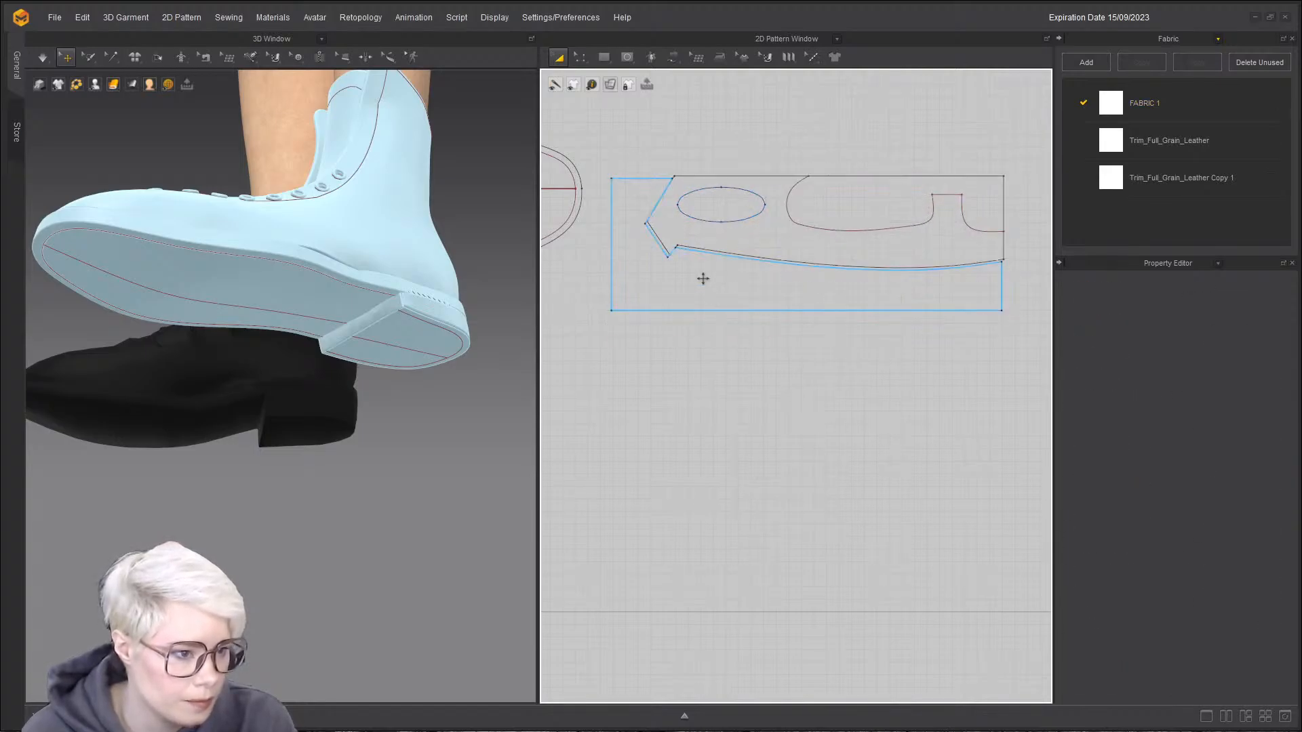
key("Delete")
scroll(727, 286, "down", 2)
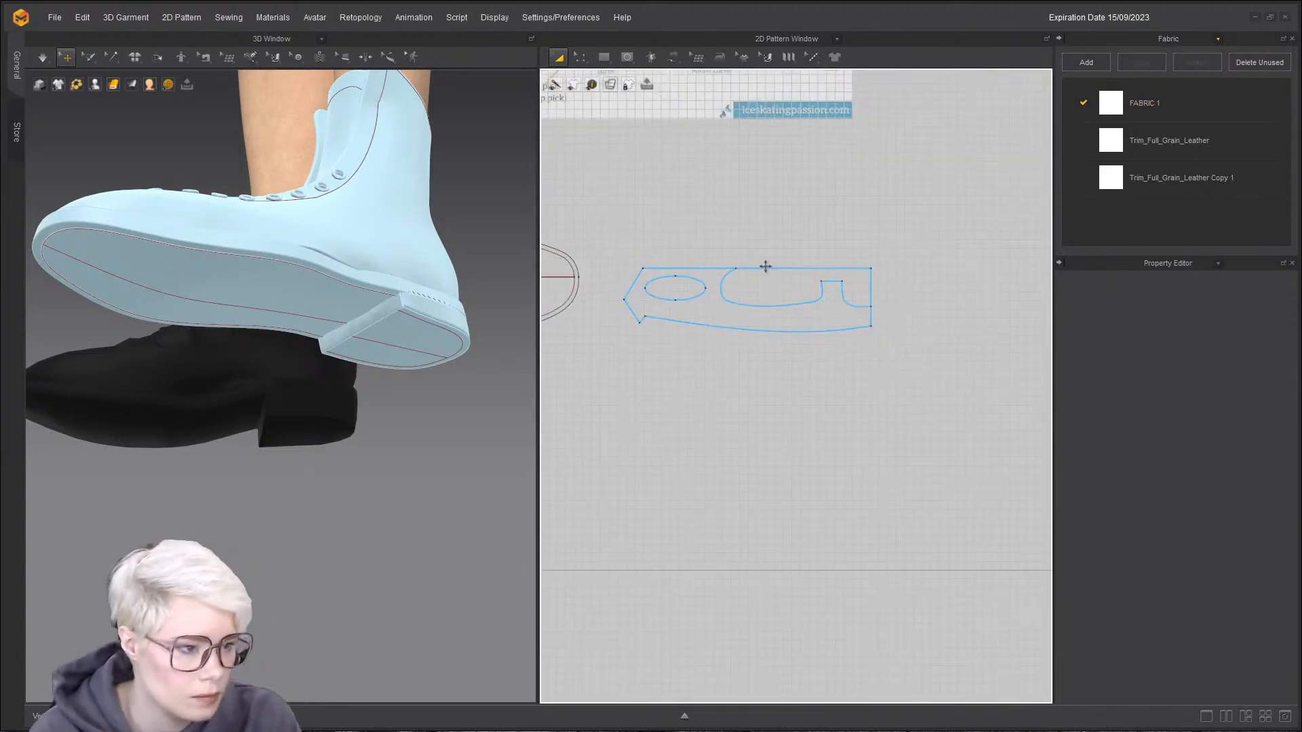
- Cut the blade pattern along the upper runner and heel stanchion line and delete the offcut above it
left_click(753, 296)
left_click(773, 306)
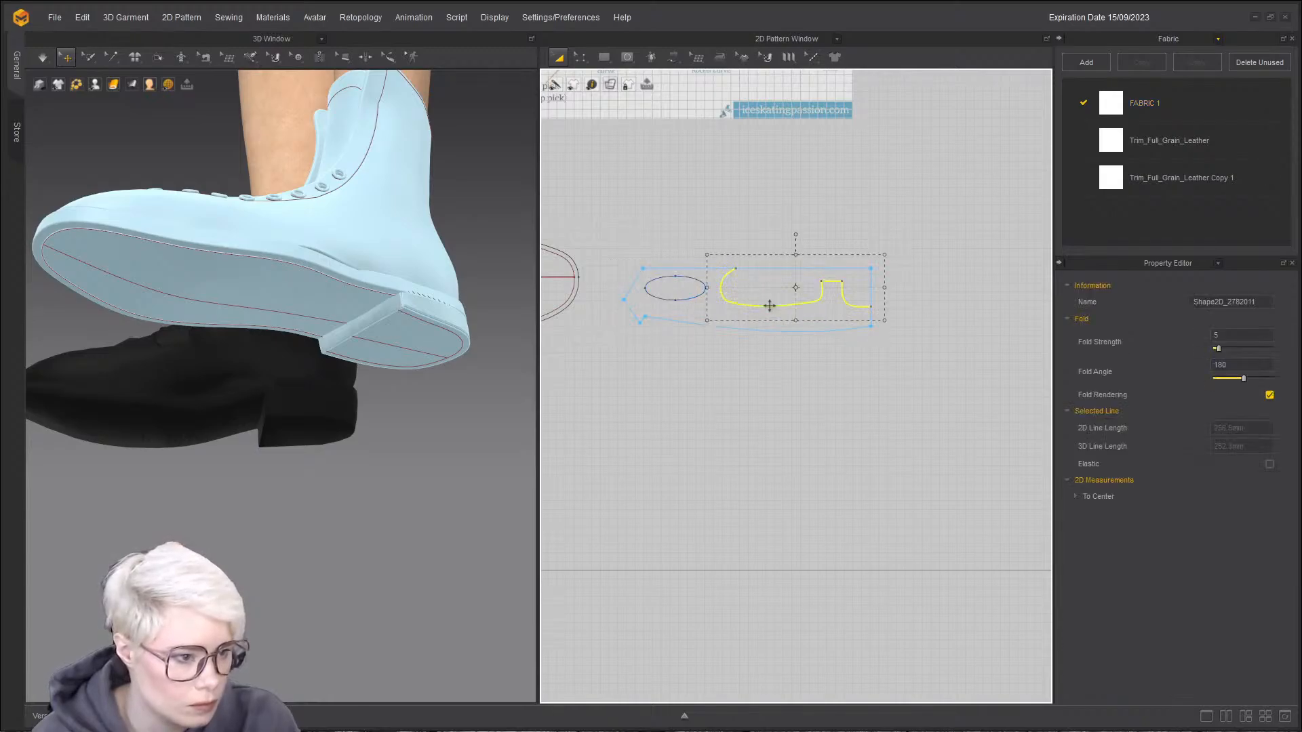
right_click(771, 307)
left_click(823, 429)
left_click(680, 297)
left_click(828, 287)
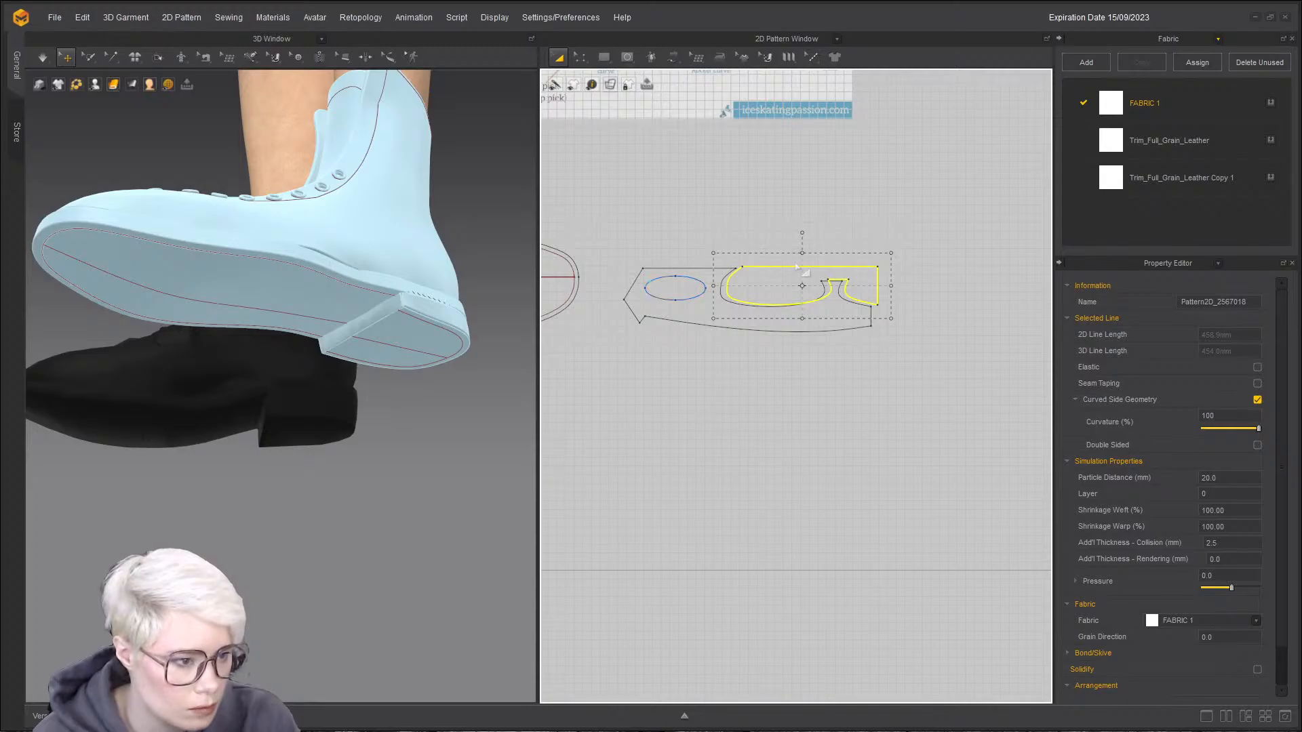
key("Delete")
- Create a 76 × 76 mm square pattern as a size reference and place it above the blade's heel plate
left_click(721, 316)
scroll(691, 348, "down", 4)
middle_click_drag(688, 342, 807, 409)
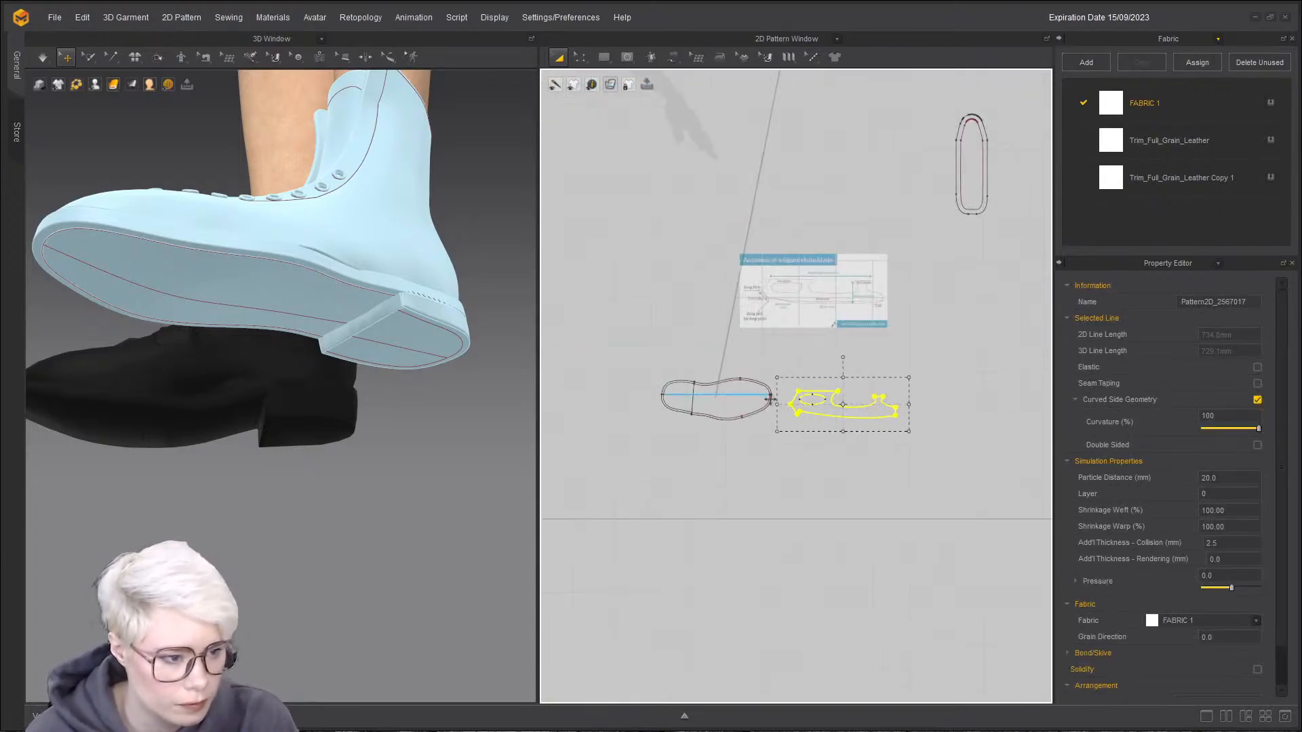
scroll(813, 388, "up", 1)
scroll(809, 384, "up", 3)
left_click(604, 57)
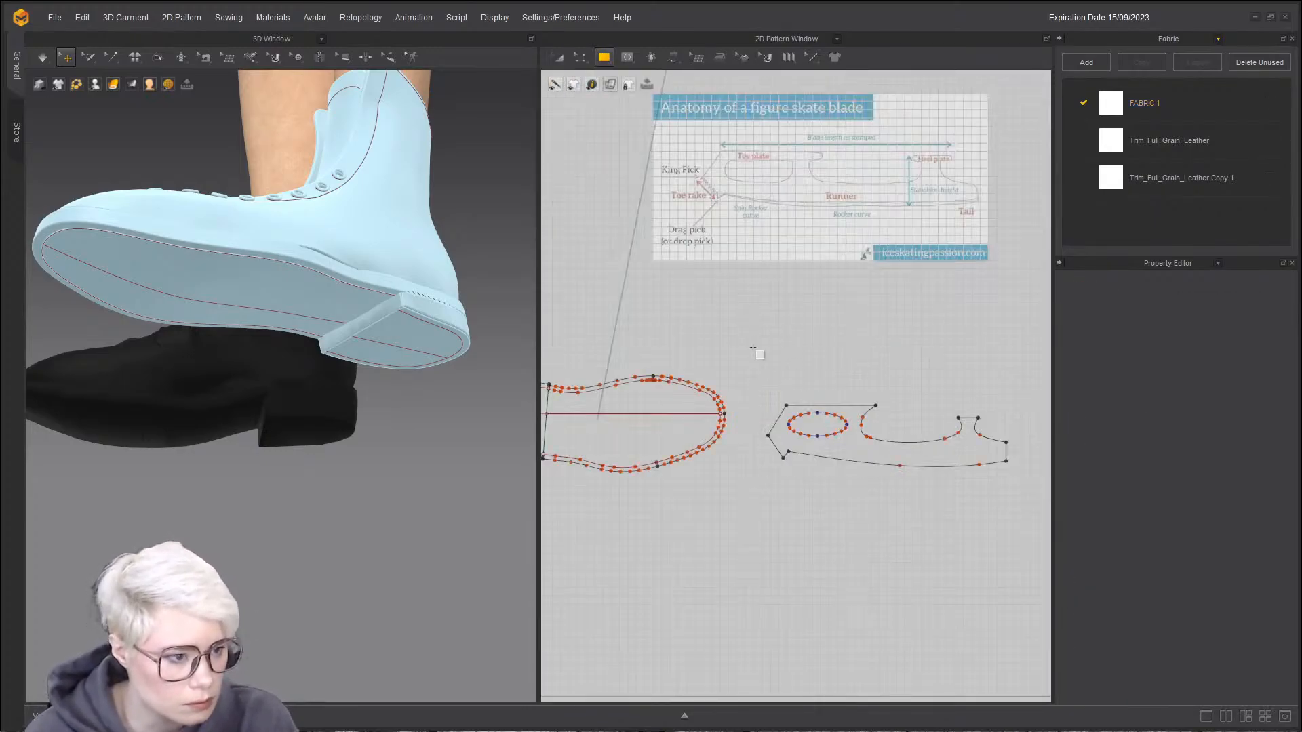
left_click(786, 346)
type("76")
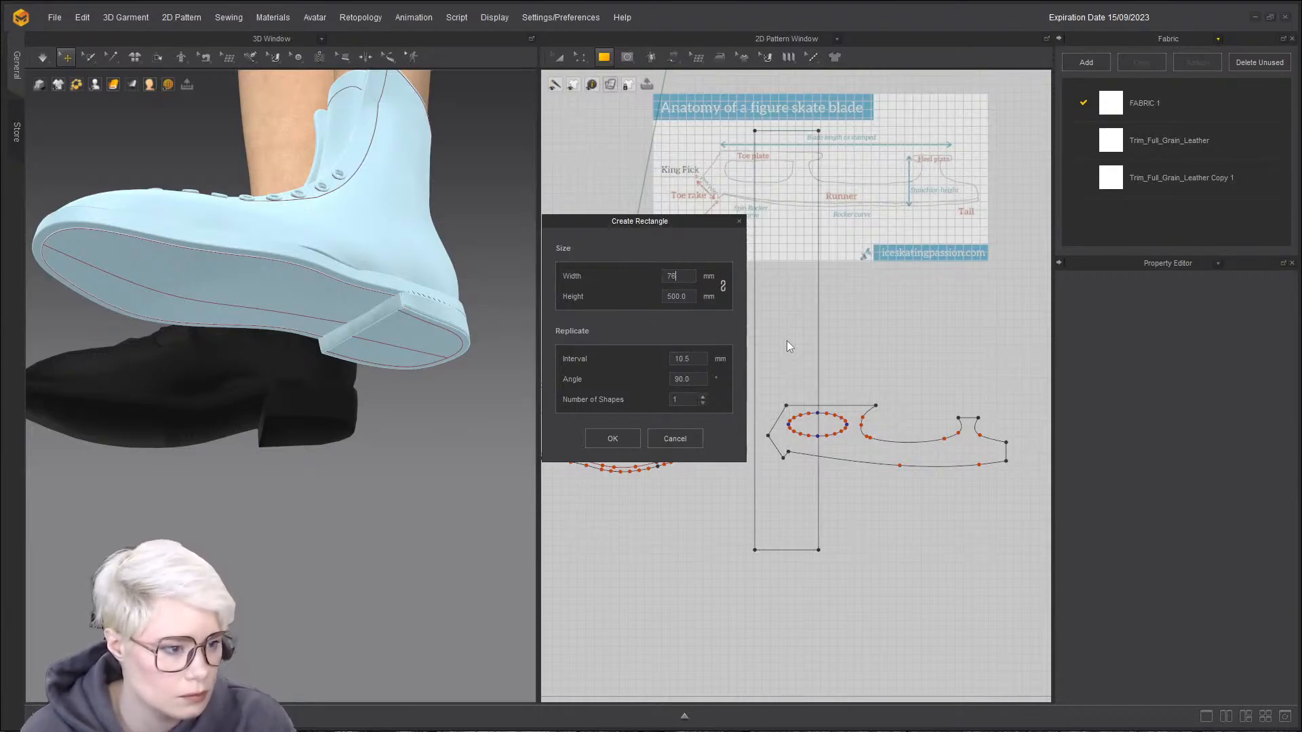
left_click(680, 297)
type("76")
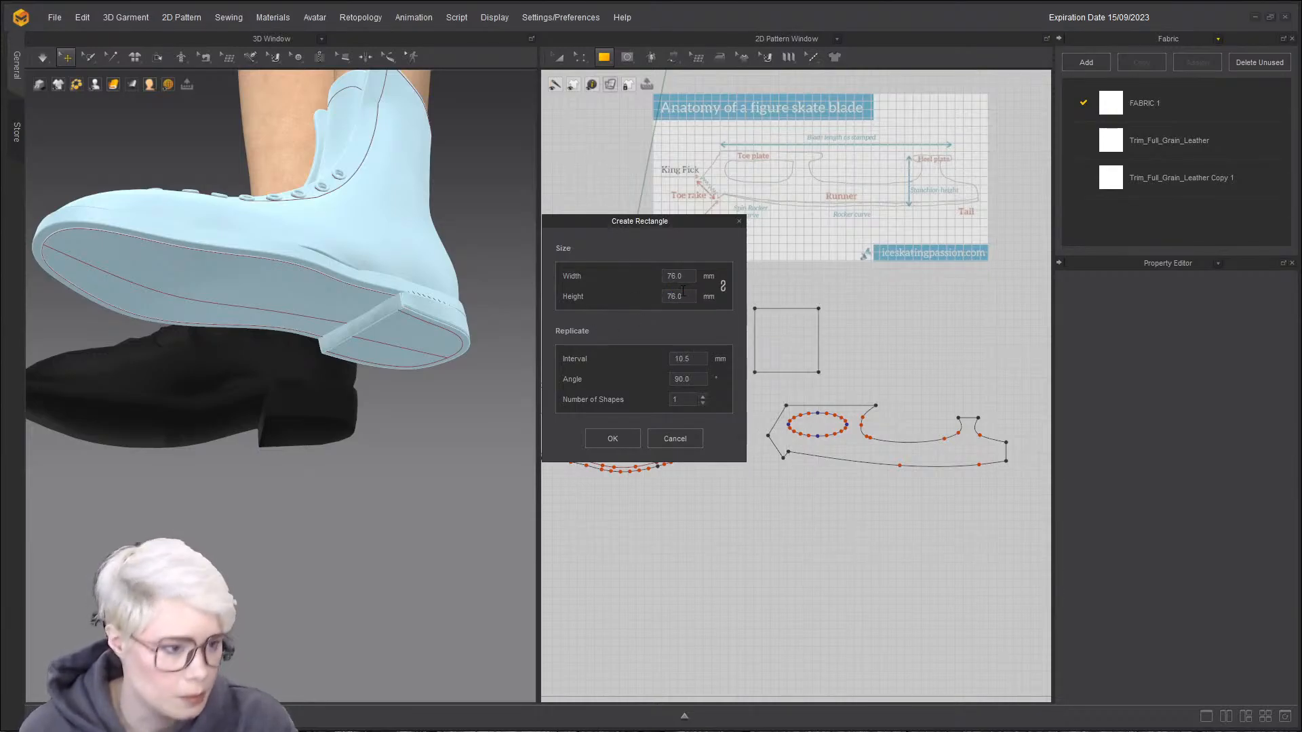
left_click(614, 434)
left_click(835, 358)
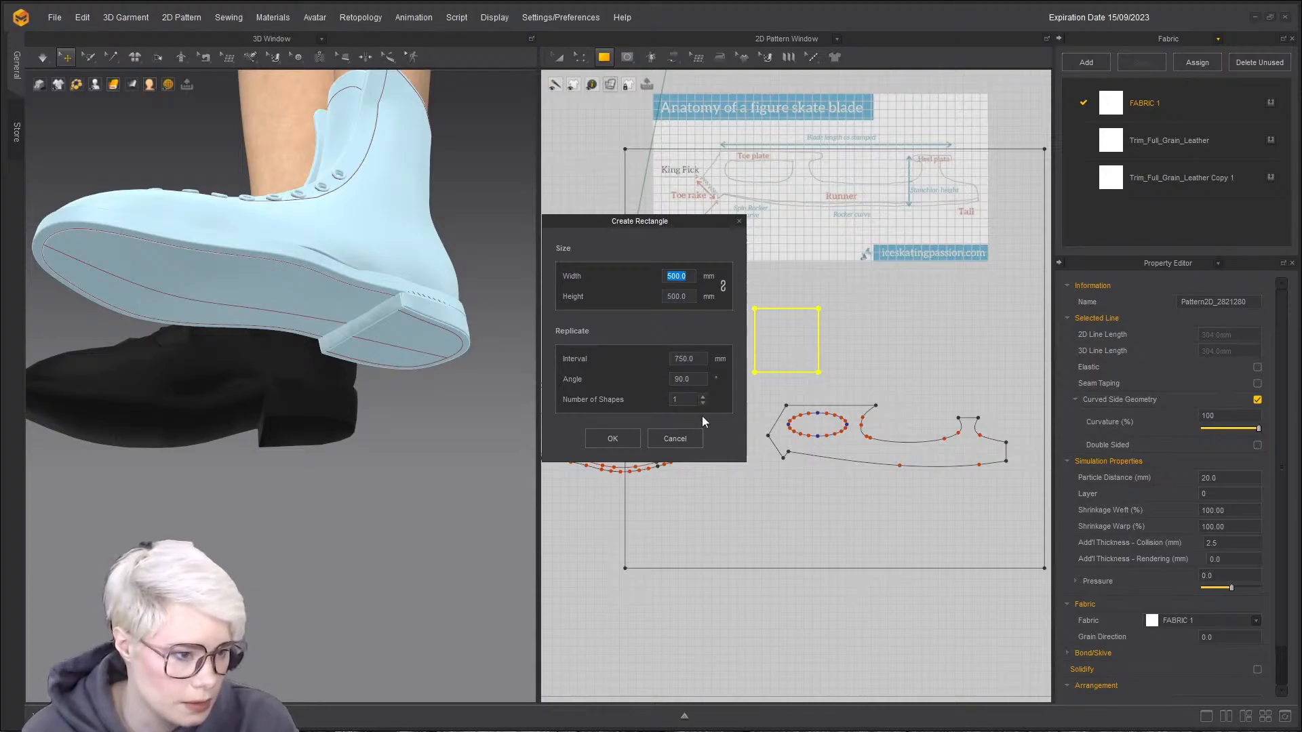
left_click(678, 439)
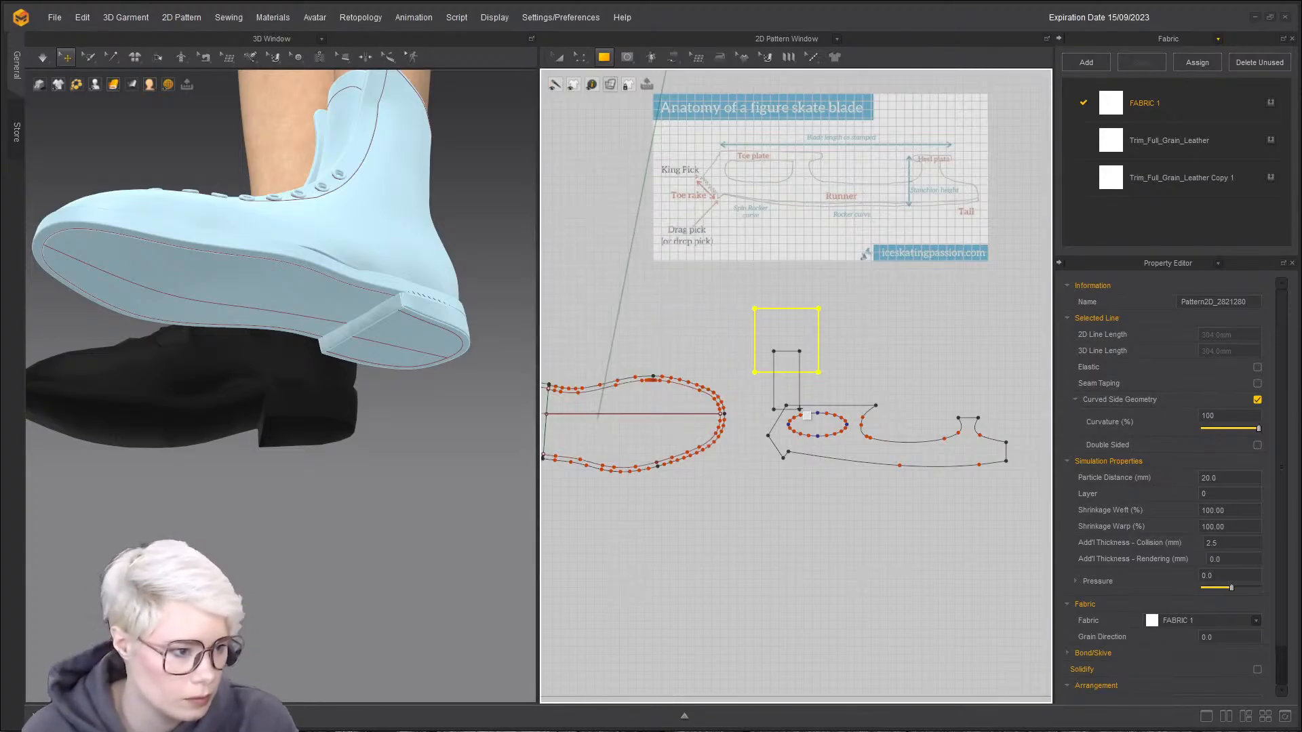
key("a")
left_click_drag(781, 350, 956, 379)
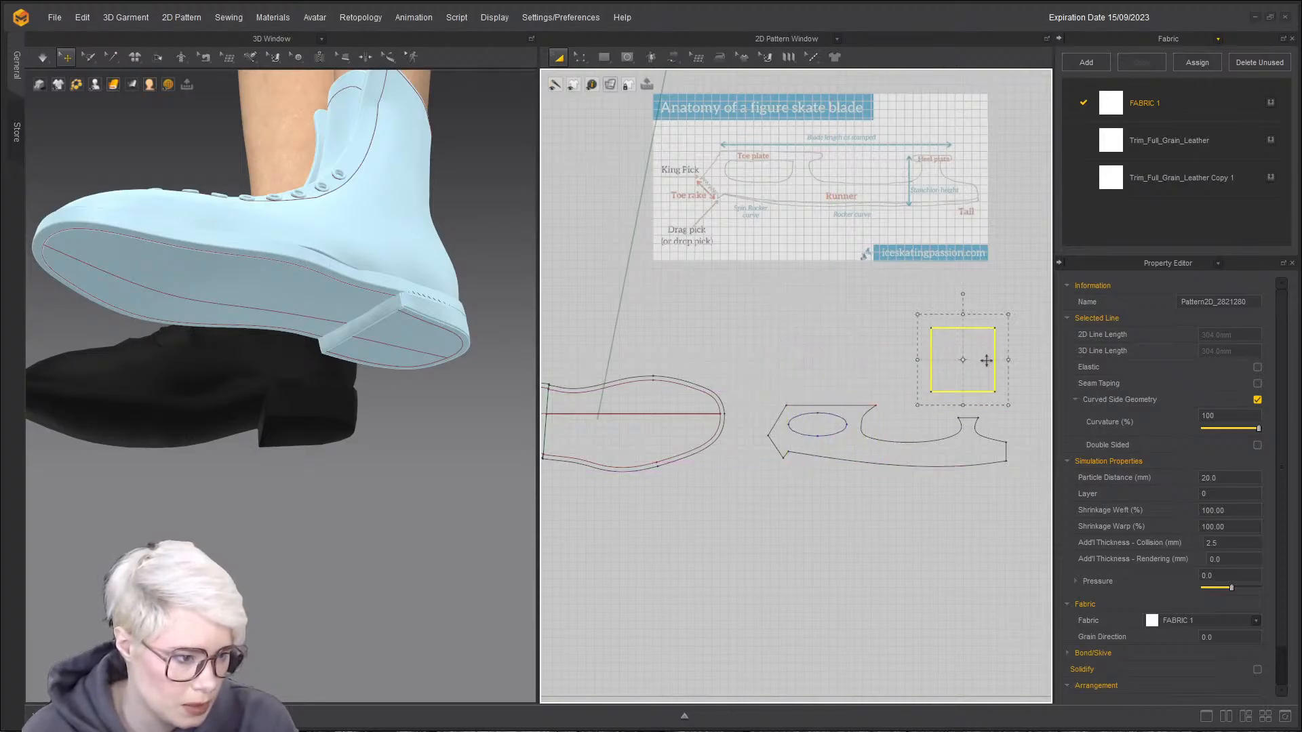
- Reshape the blade's lower edge by shifting its middle curve point towards the toe and raising the tail's lower corner
scroll(904, 375, "up", 2)
key("z")
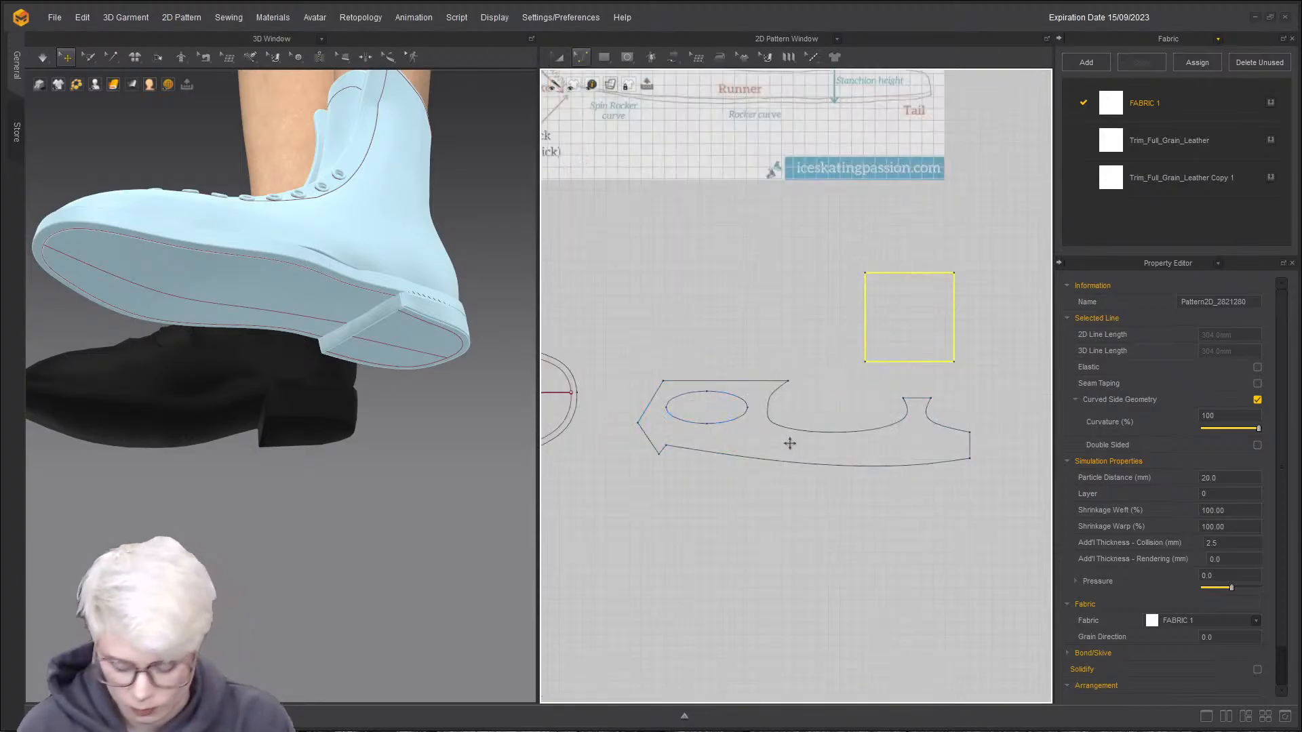
left_click(817, 465)
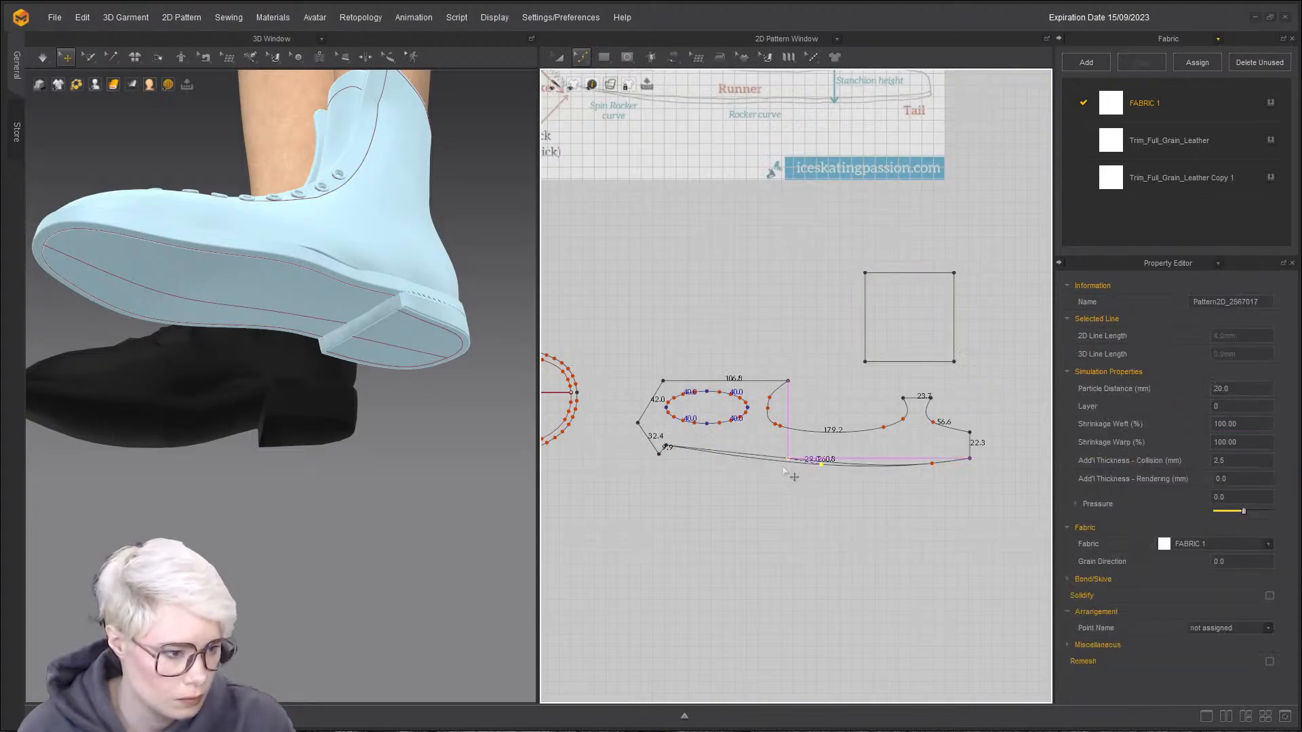
left_click(802, 469)
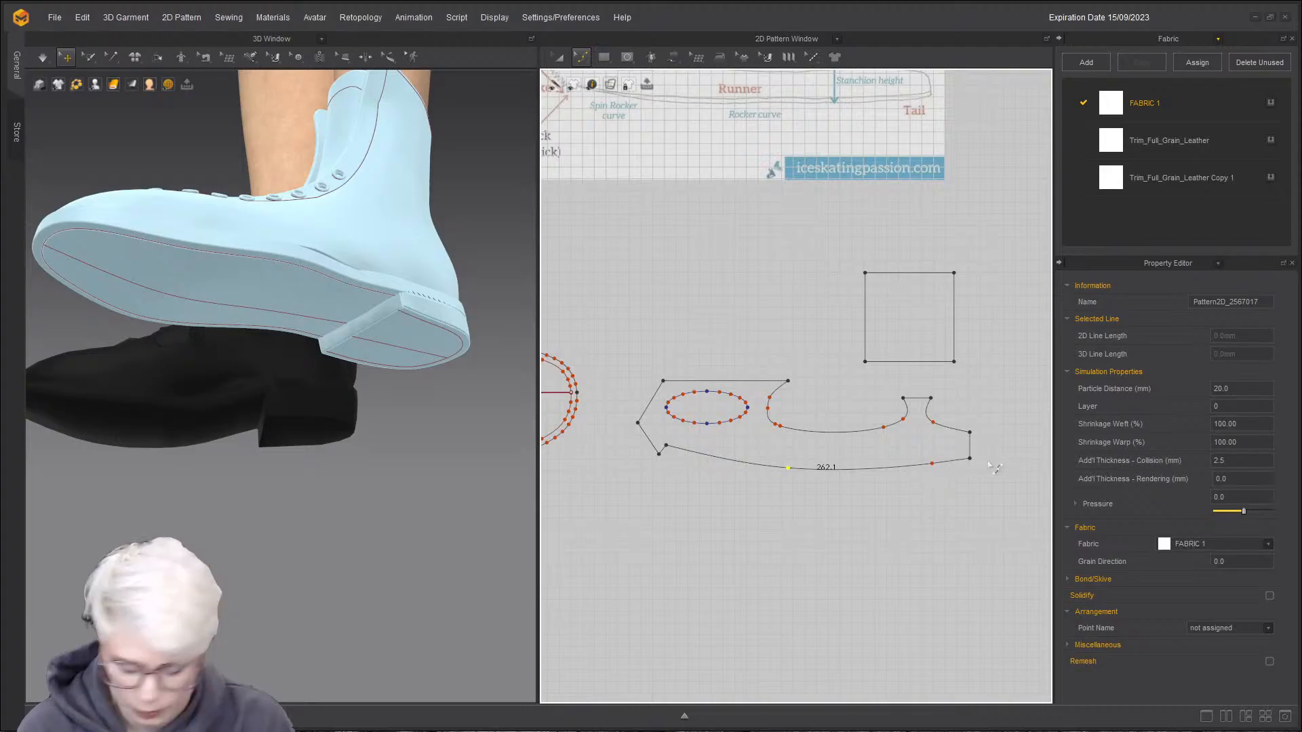
left_click_drag(969, 460, 970, 445)
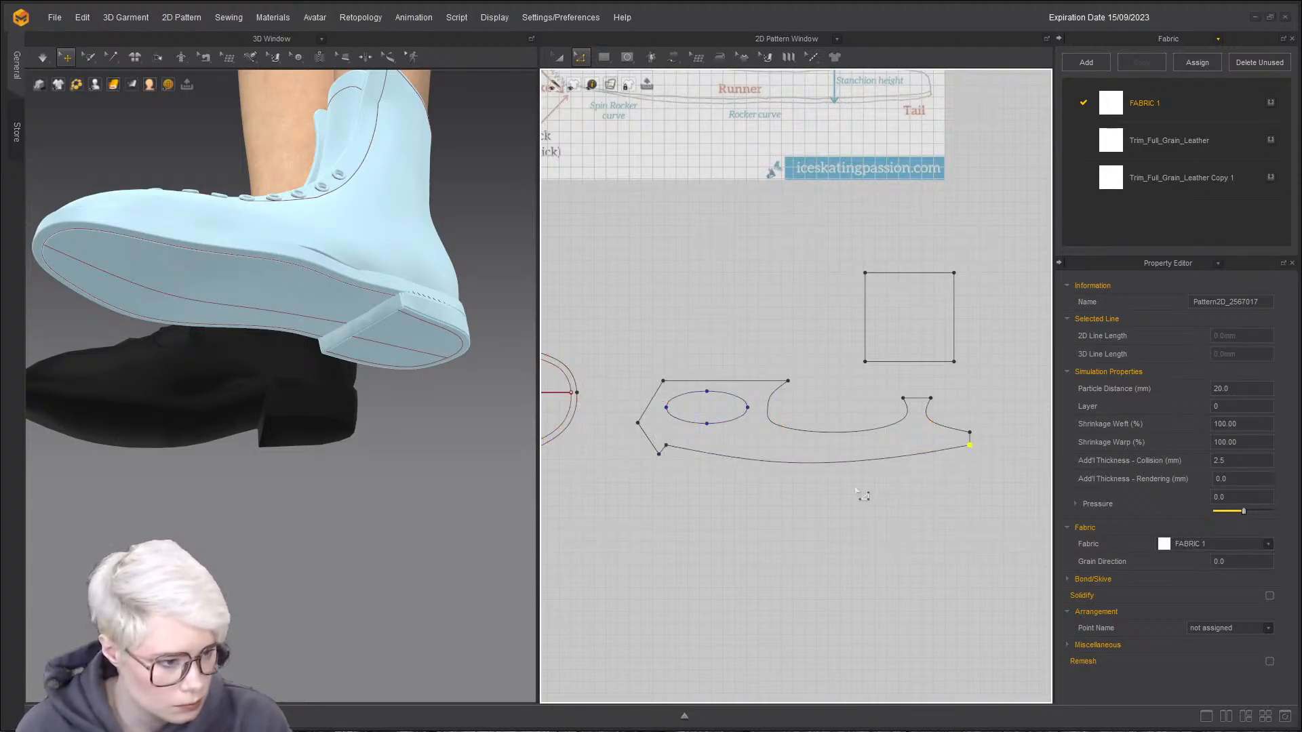
- Try to deepen the blade's lower edge by moving its middle curve point further down
key("v")
left_click_drag(795, 464, 795, 473)
key("a")
left_click_drag(908, 314, 703, 417)
key("ctrl+z")
key("v")
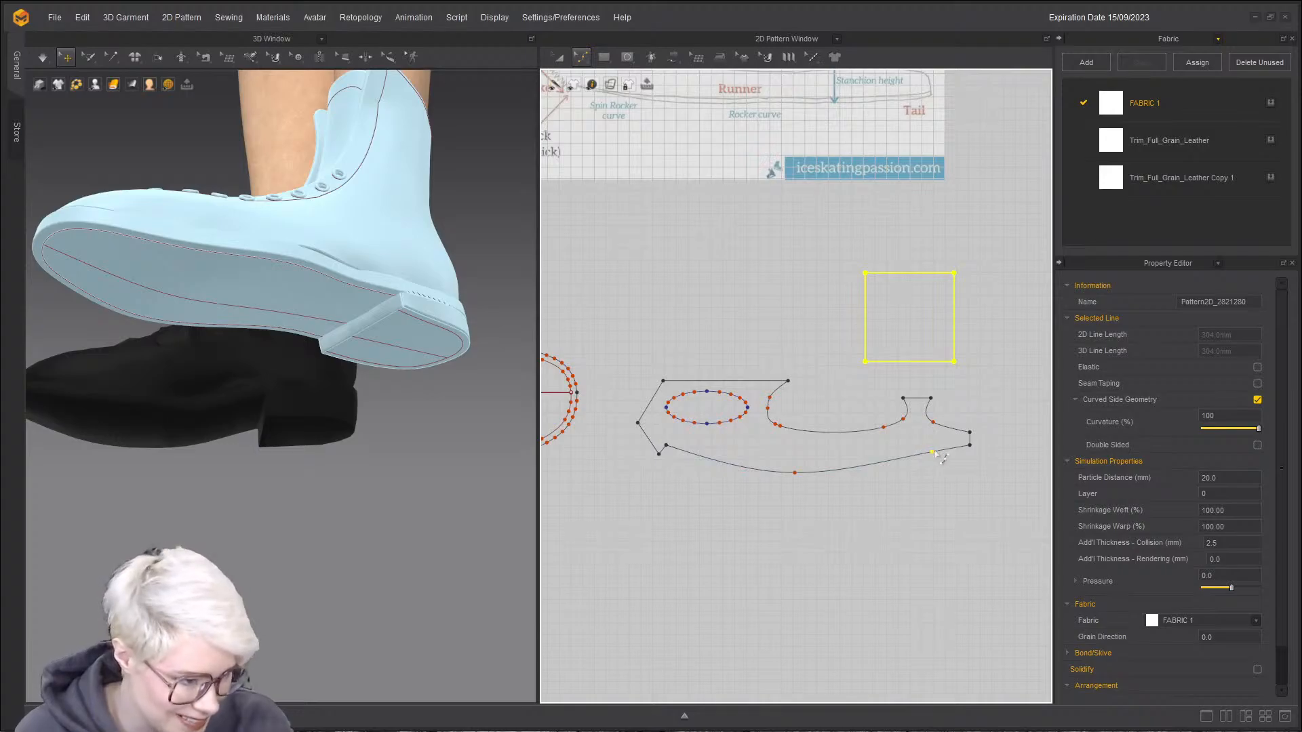
scroll(943, 357, "down", 2)
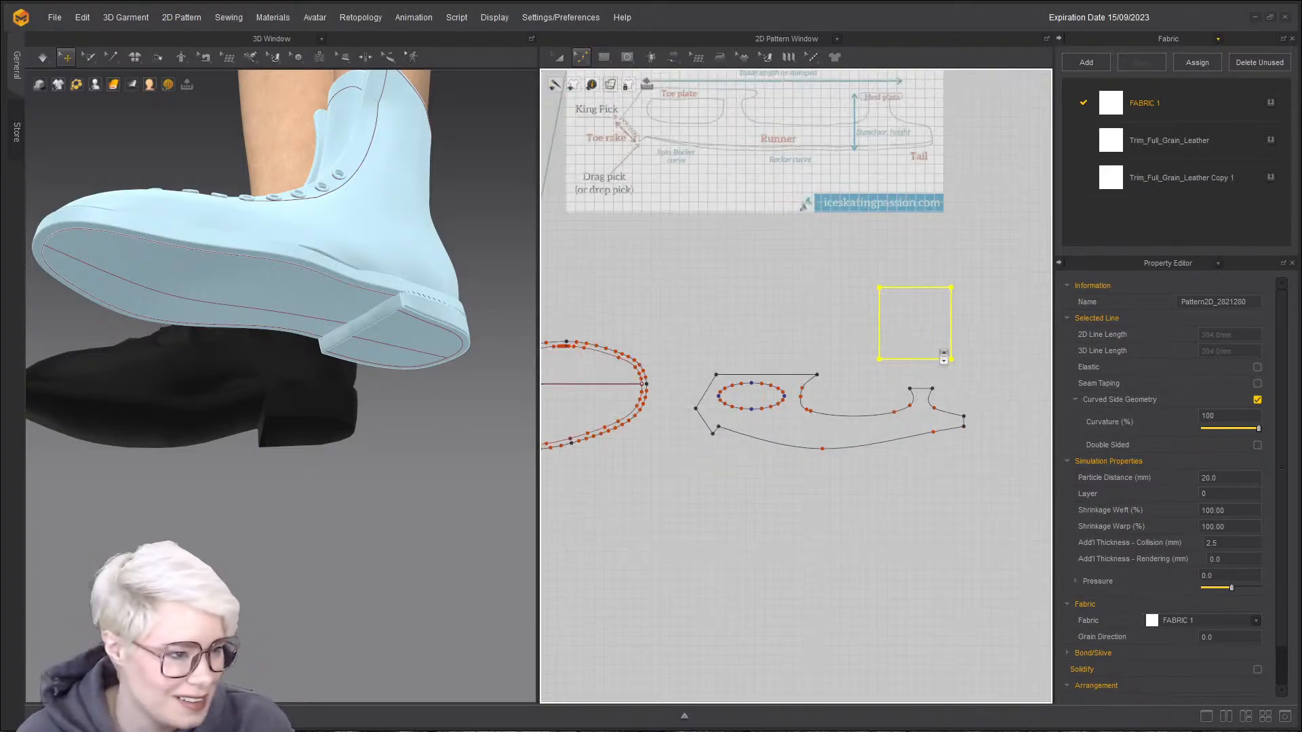
scroll(943, 357, "up", 2)
key("ctrl+z")
key("ctrl+z")
key("ctrl+z")
key("ctrl+z")
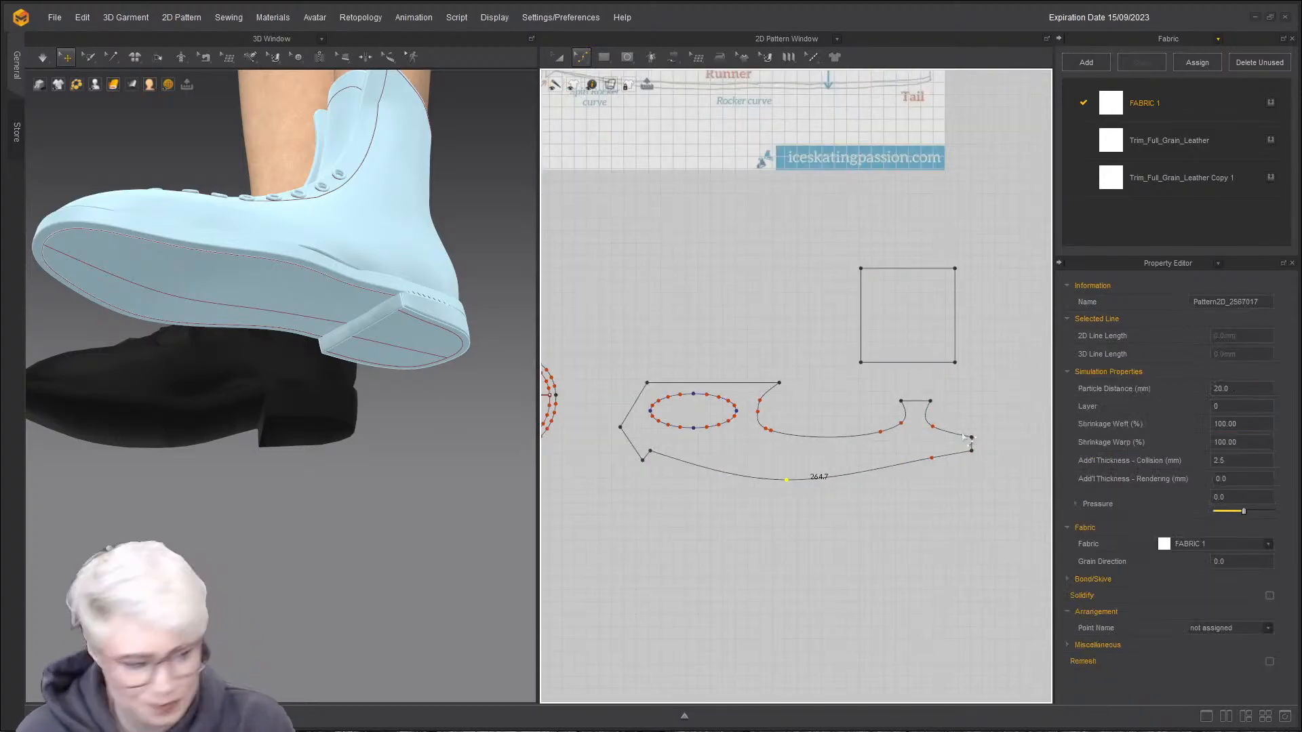
- Lower the blade's tail and reshape the stanchion curves behind and in front of the heel plate into smoother arcs
mouse_move(971, 438)
left_mouse_down()
mouse_move(969, 453)
mouse_move(949, 453)
left_mouse_up()
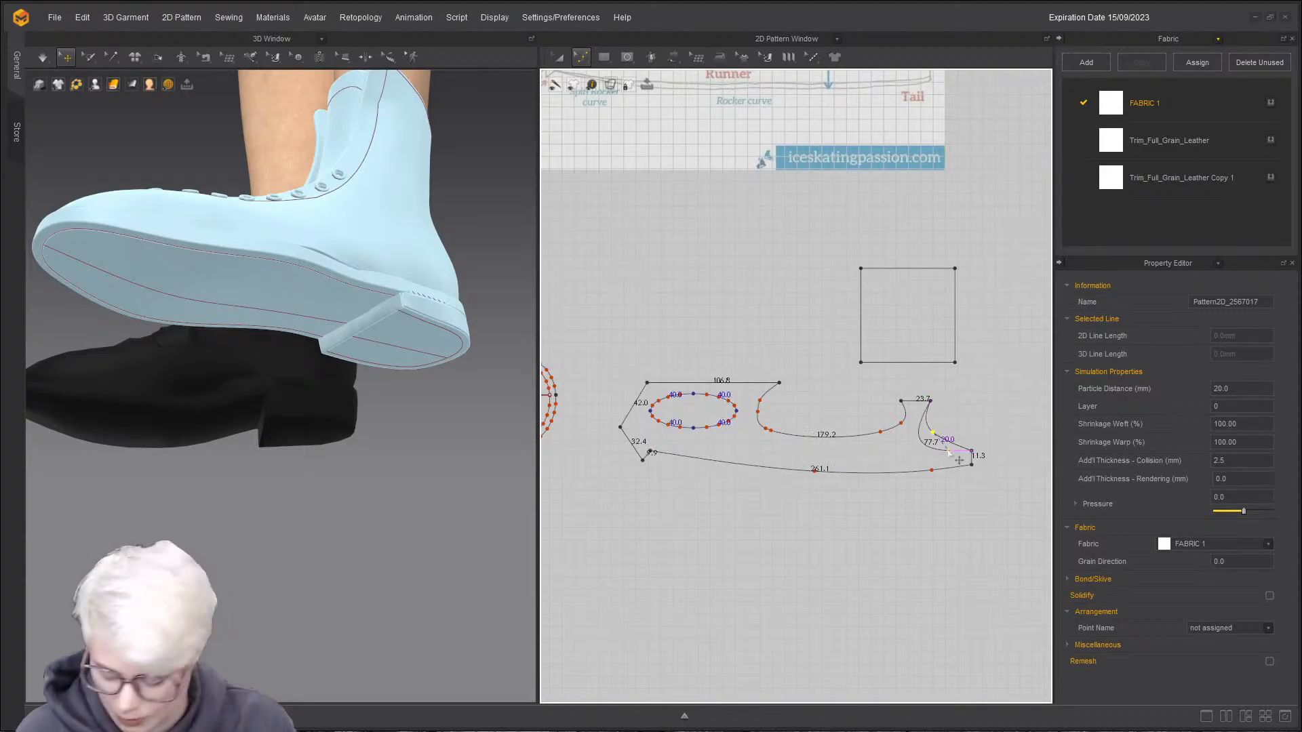
scroll(954, 453, "up", 3)
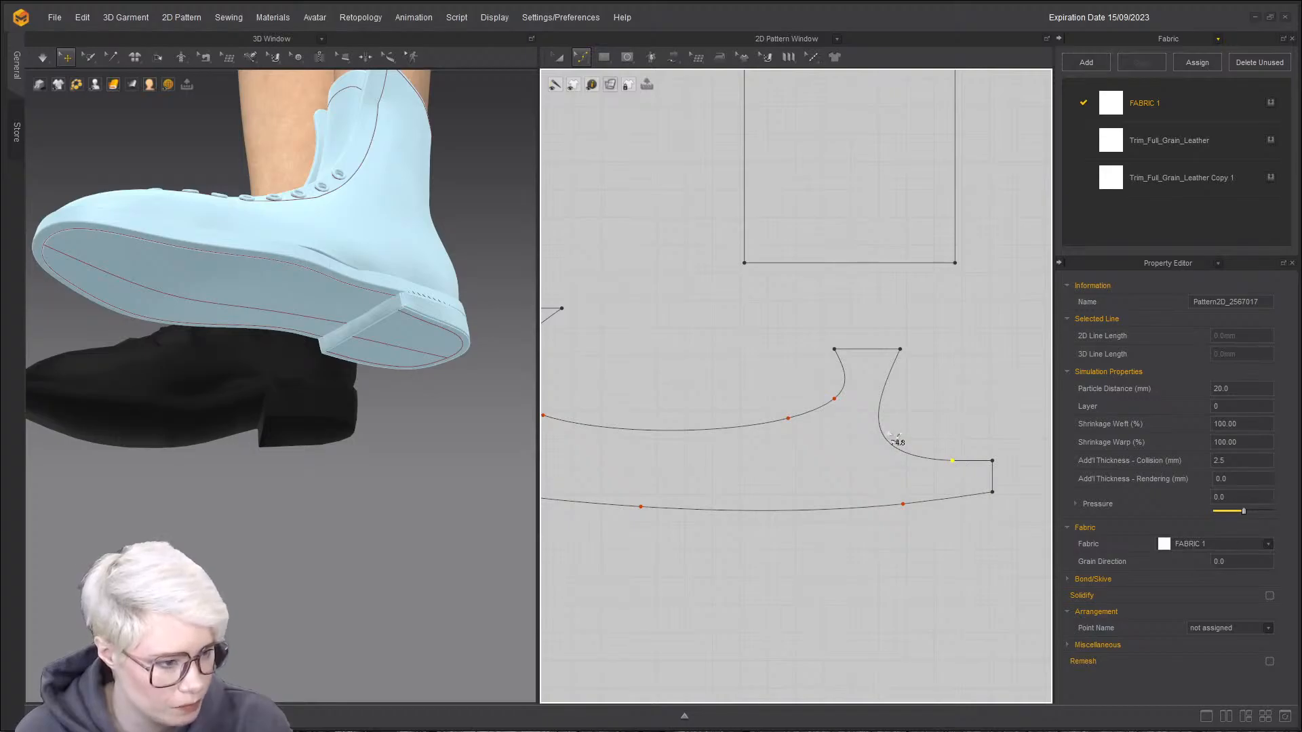
left_click_drag(885, 434, 916, 442)
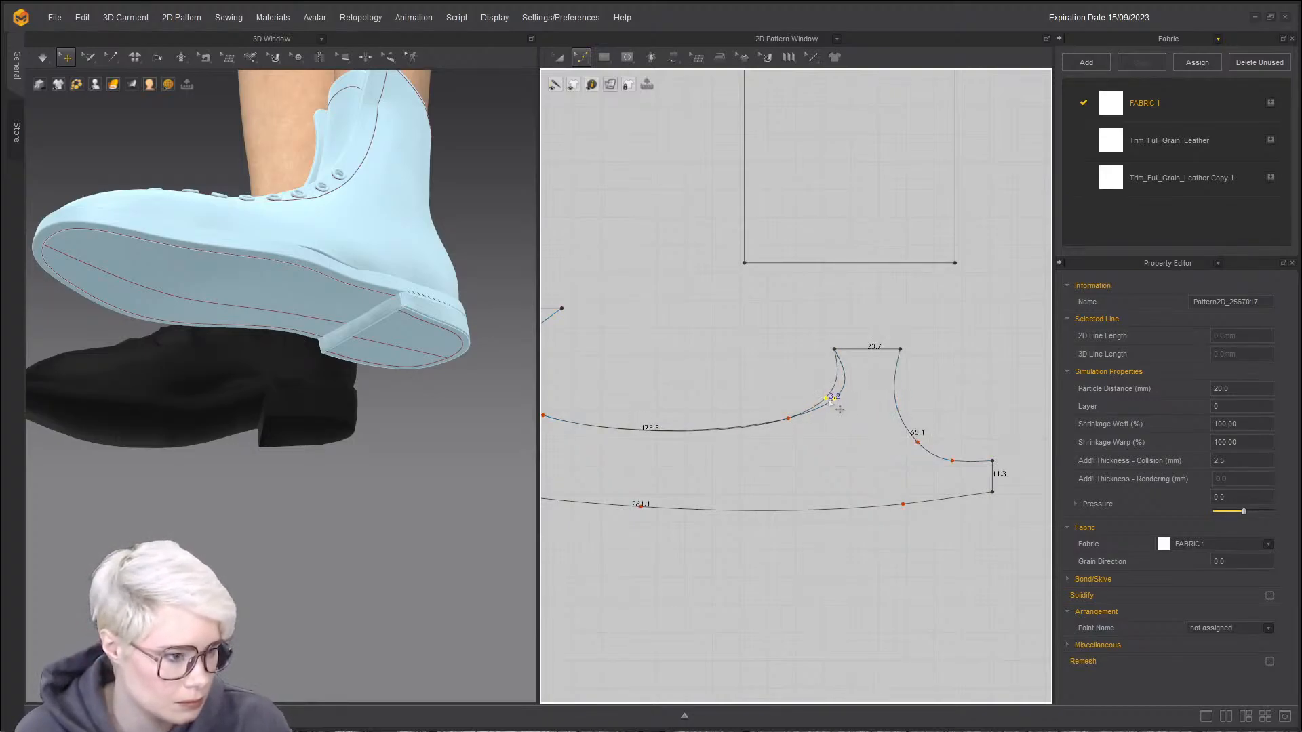
scroll(929, 430, "down", 4)
- Free-sew the blade's toe plate edge to the sole's centre line, starting from the toe tip
key("a")
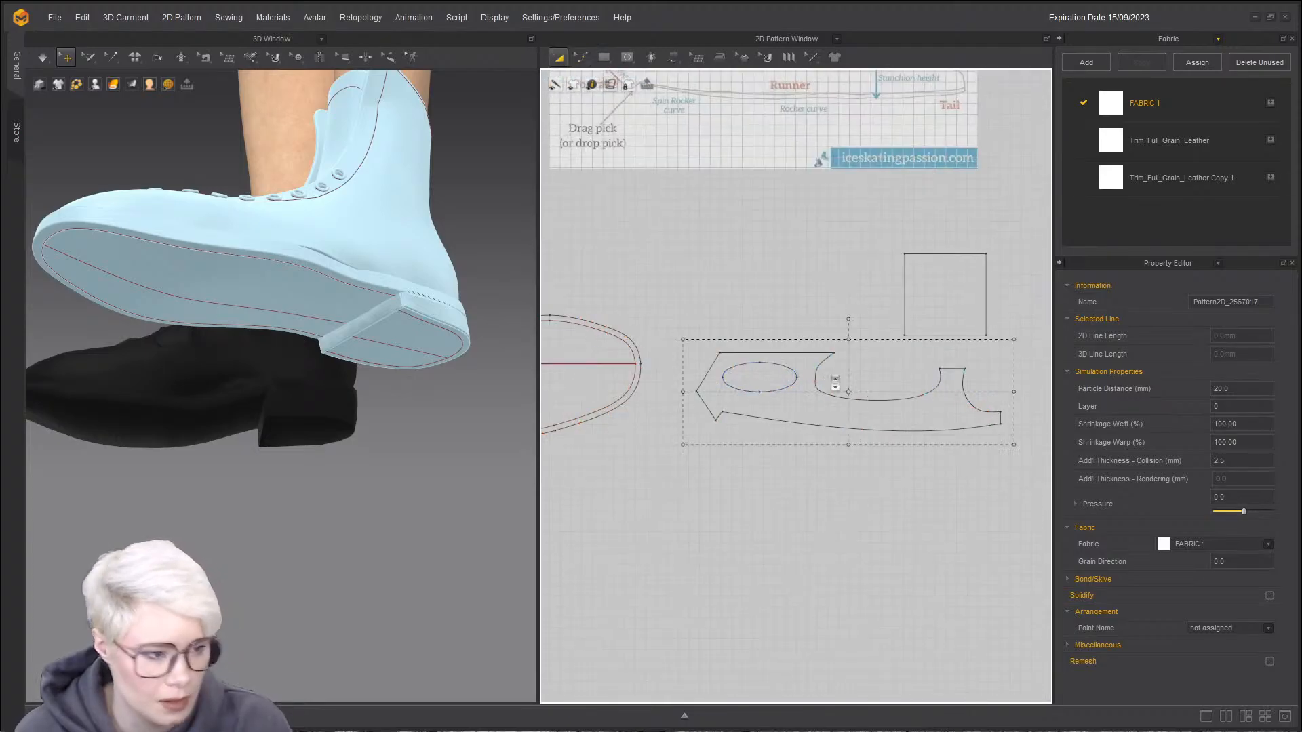
scroll(636, 353, "down", 3)
scroll(771, 344, "up", 1)
key("v")
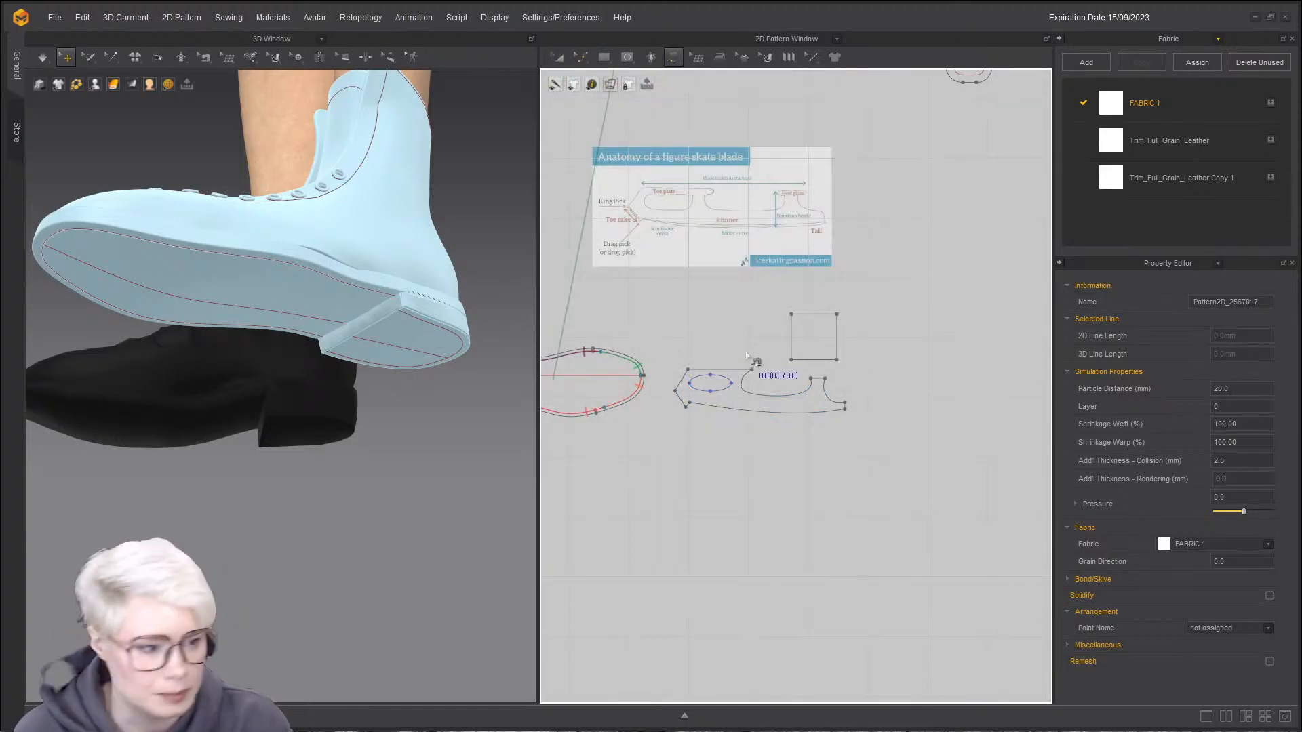
left_click(697, 377)
left_click(750, 370)
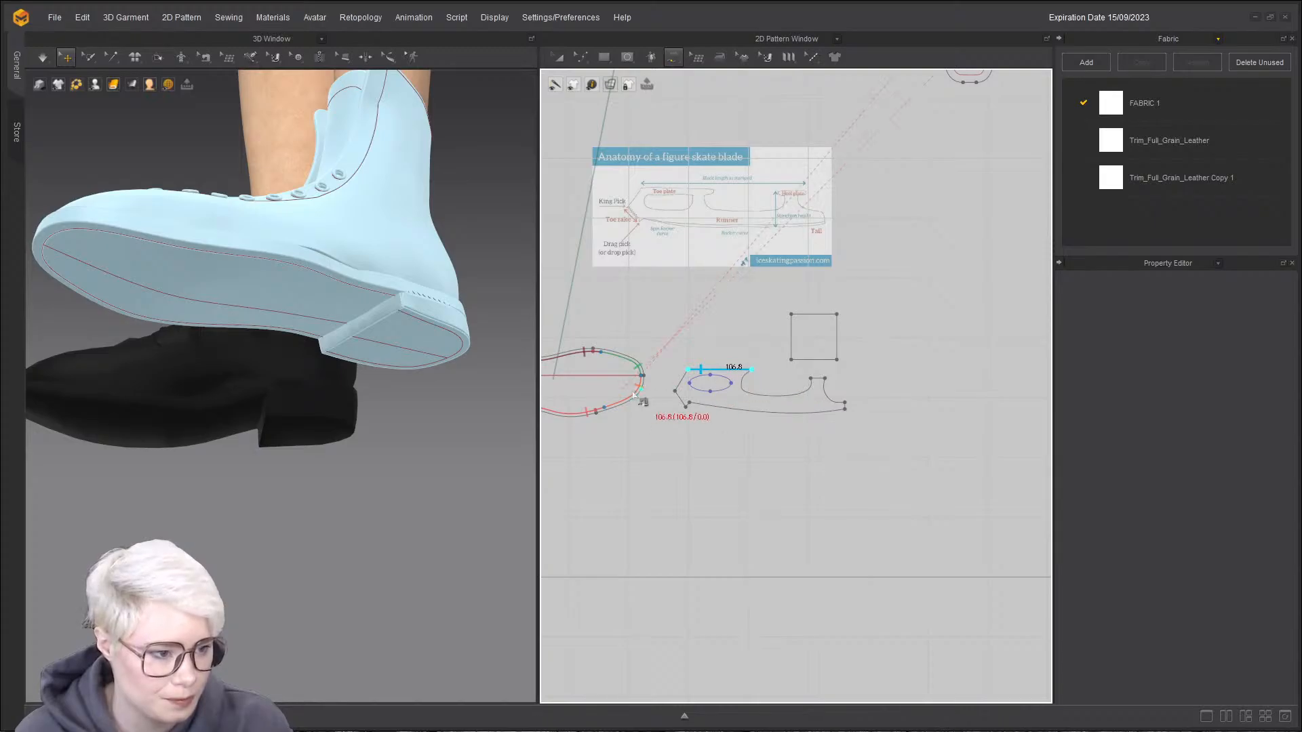
scroll(813, 367, "up", 3)
left_click(821, 335)
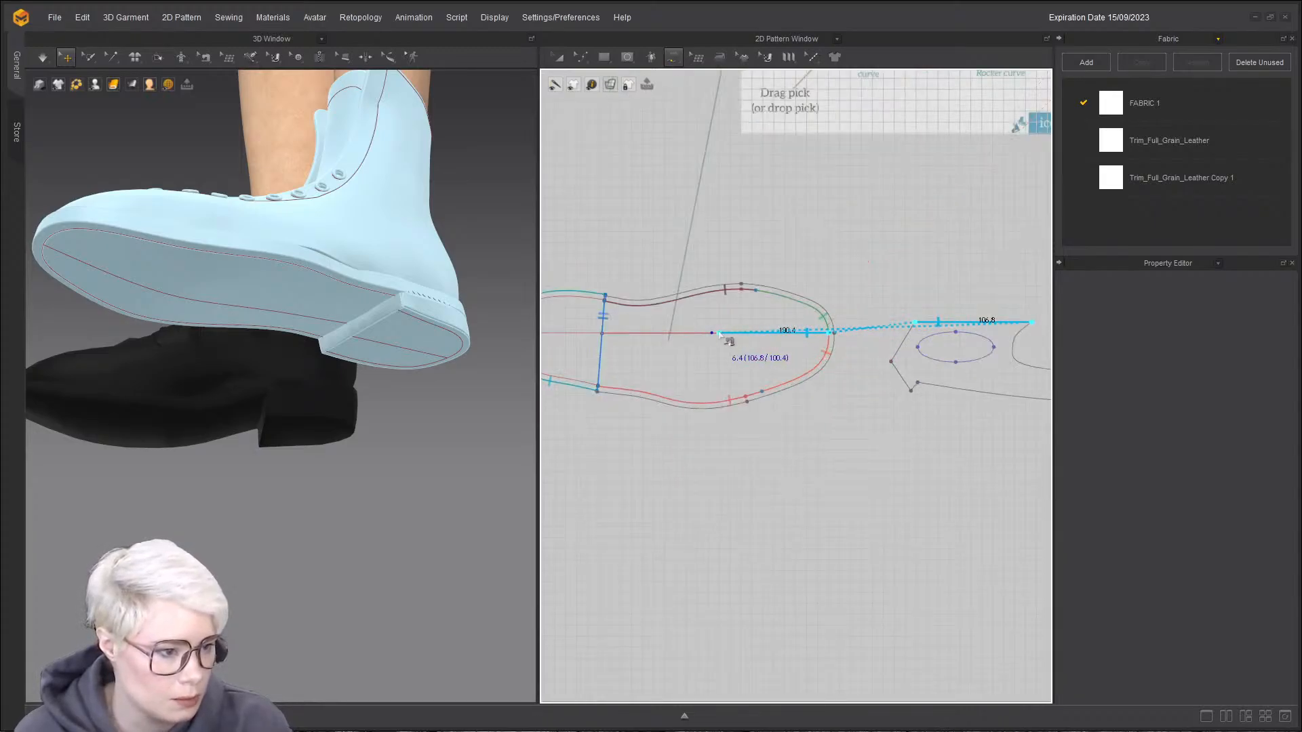
scroll(741, 358, "down", 2)
- Free-sew the blade's heel plate edge to the centre line in the sole's heel area
right_click_drag(776, 373, 970, 356)
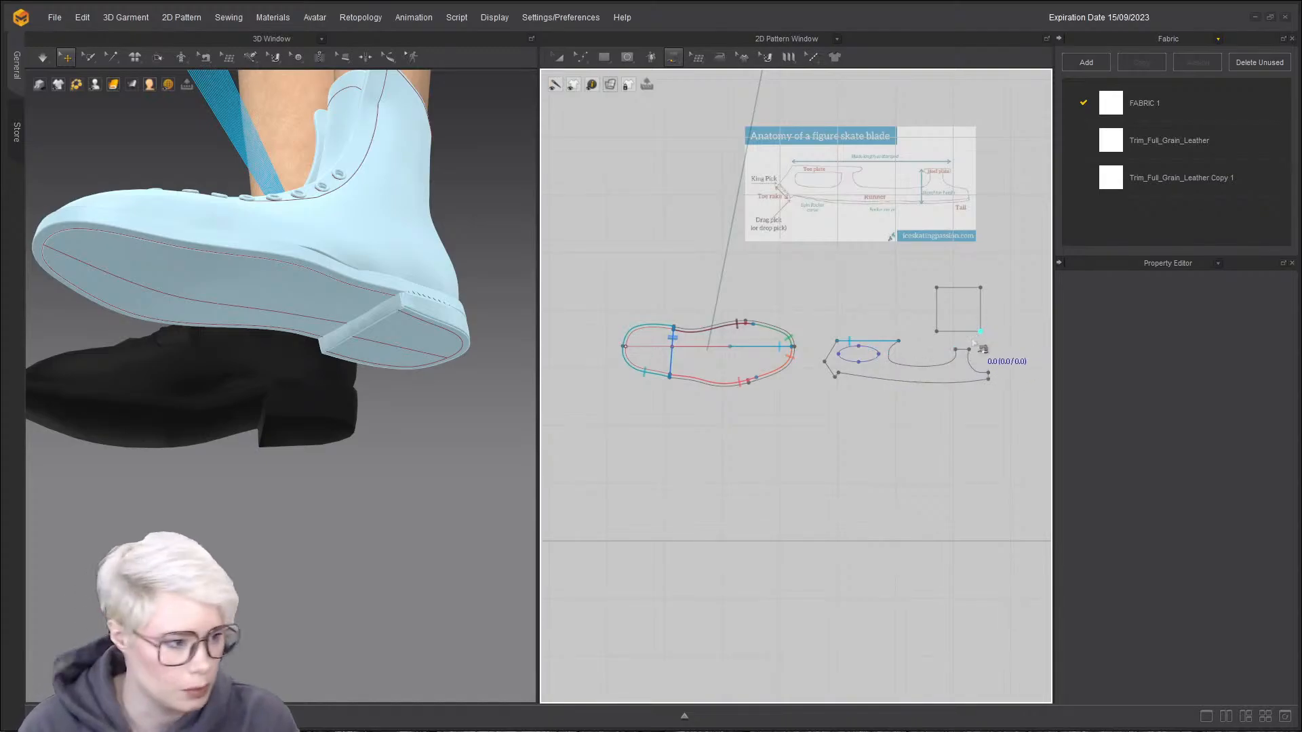
scroll(654, 373, "up", 4)
left_click(619, 307)
left_click(655, 309)
scroll(369, 378, "down", 5)
- Move the blade piece below the boots in the 3D view and select it
middle_click_drag(369, 378, 369, 437)
key("a")
left_click_drag(207, 238, 278, 514)
right_click(279, 514)
left_click(274, 510)
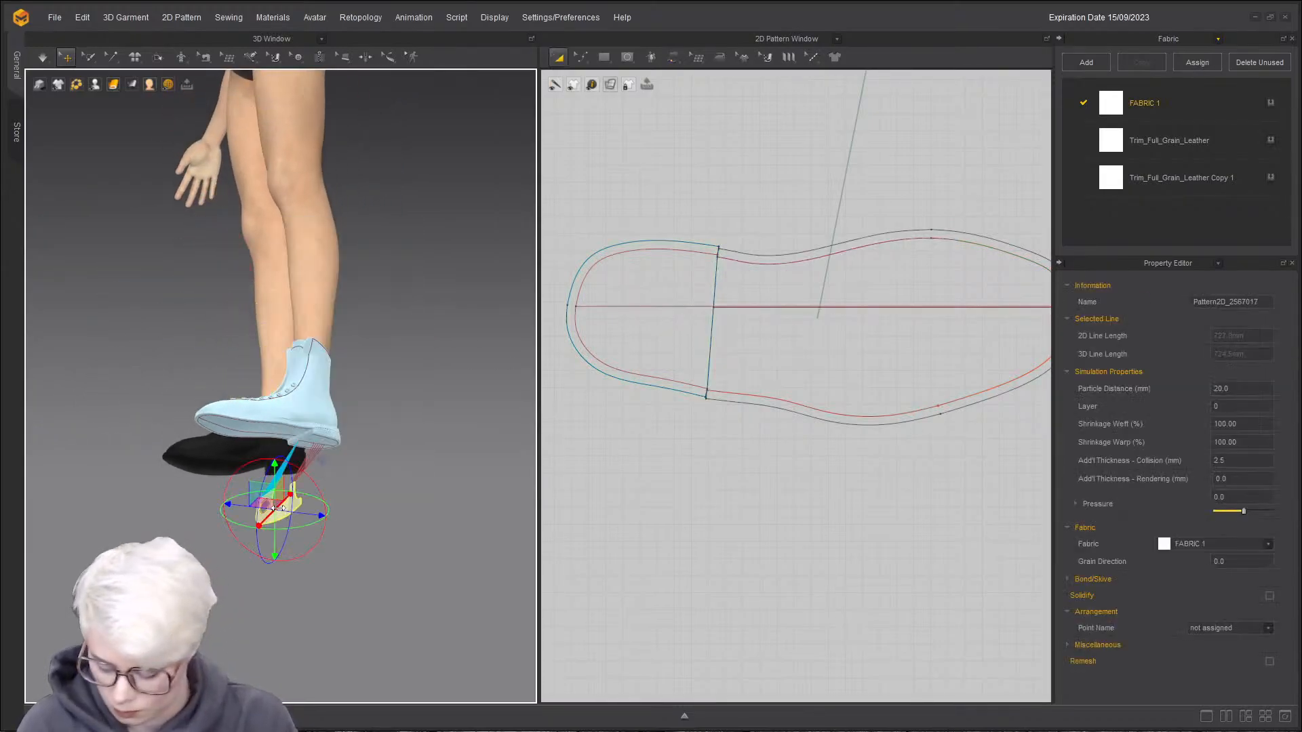
- Assign the Trim_Full_Grain_Leather fabric to the blade and set its additional rendering thickness to 5 mm
left_click_drag(1112, 148, 442, 463)
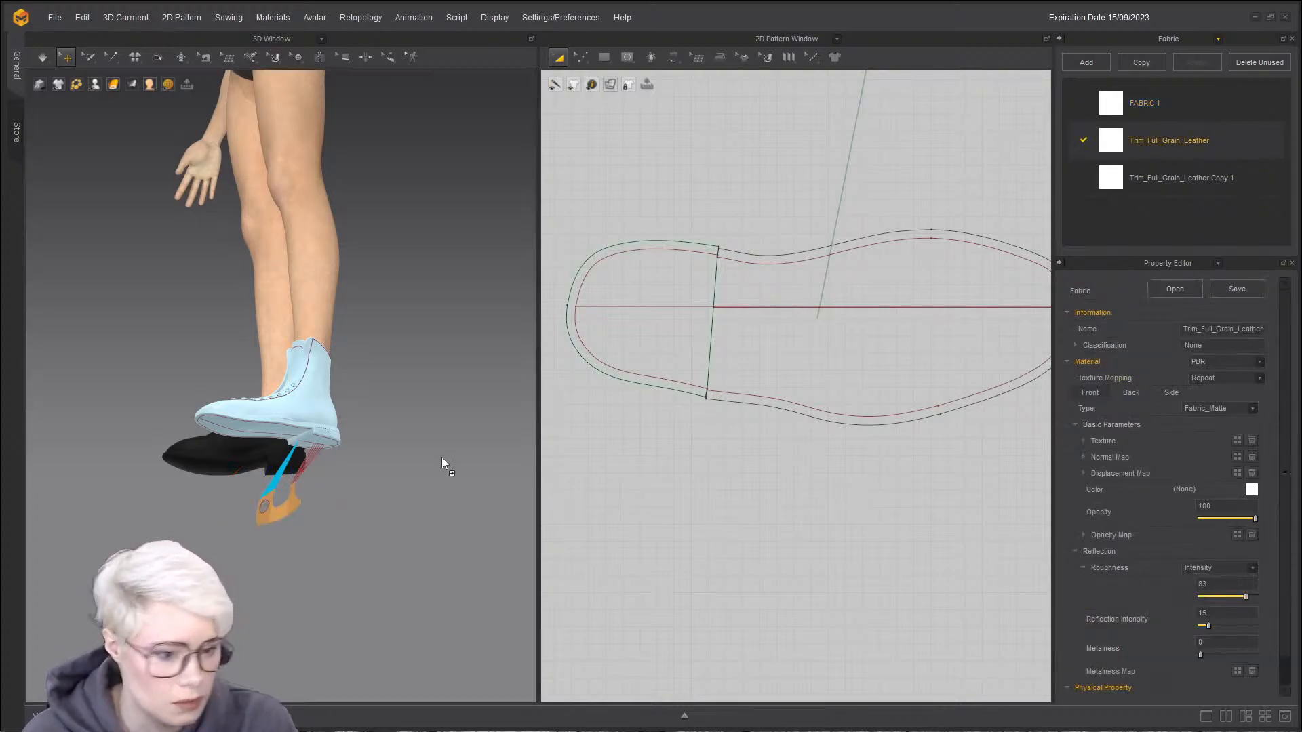
left_click_drag(282, 518, 282, 517)
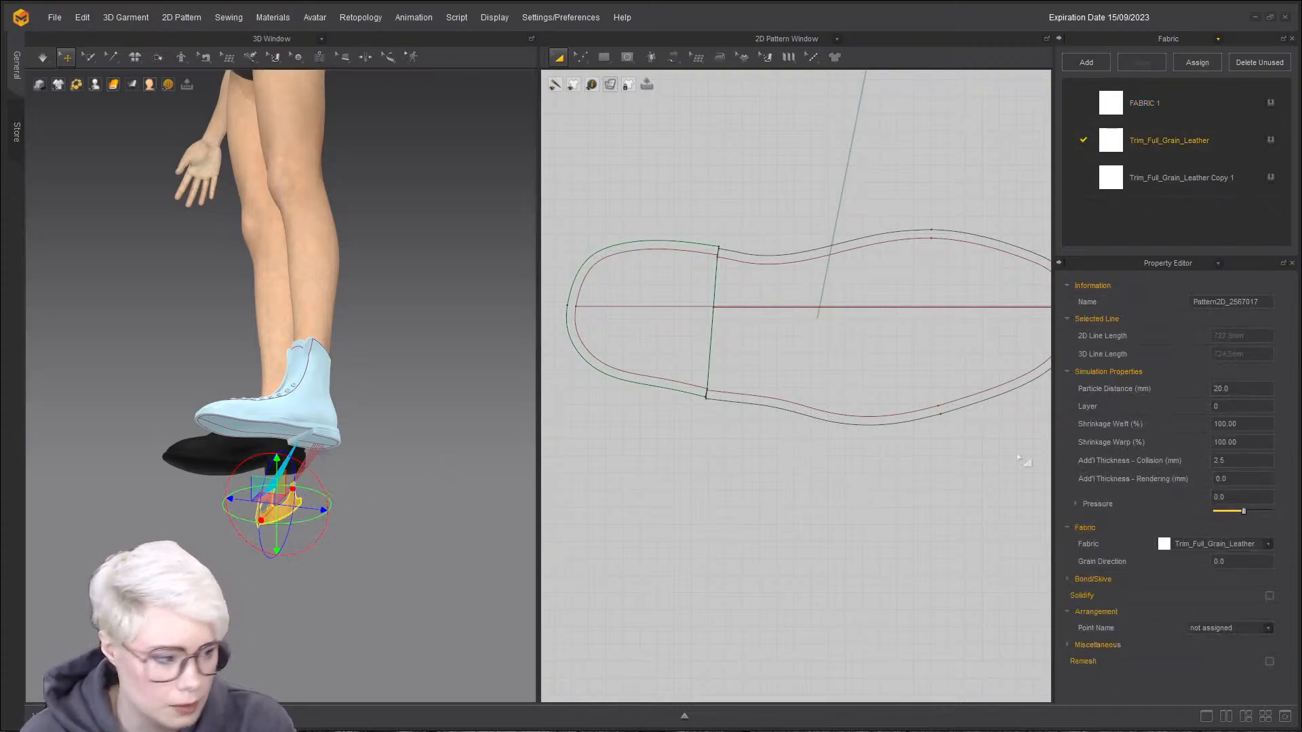
double_click(1243, 479)
type("5")
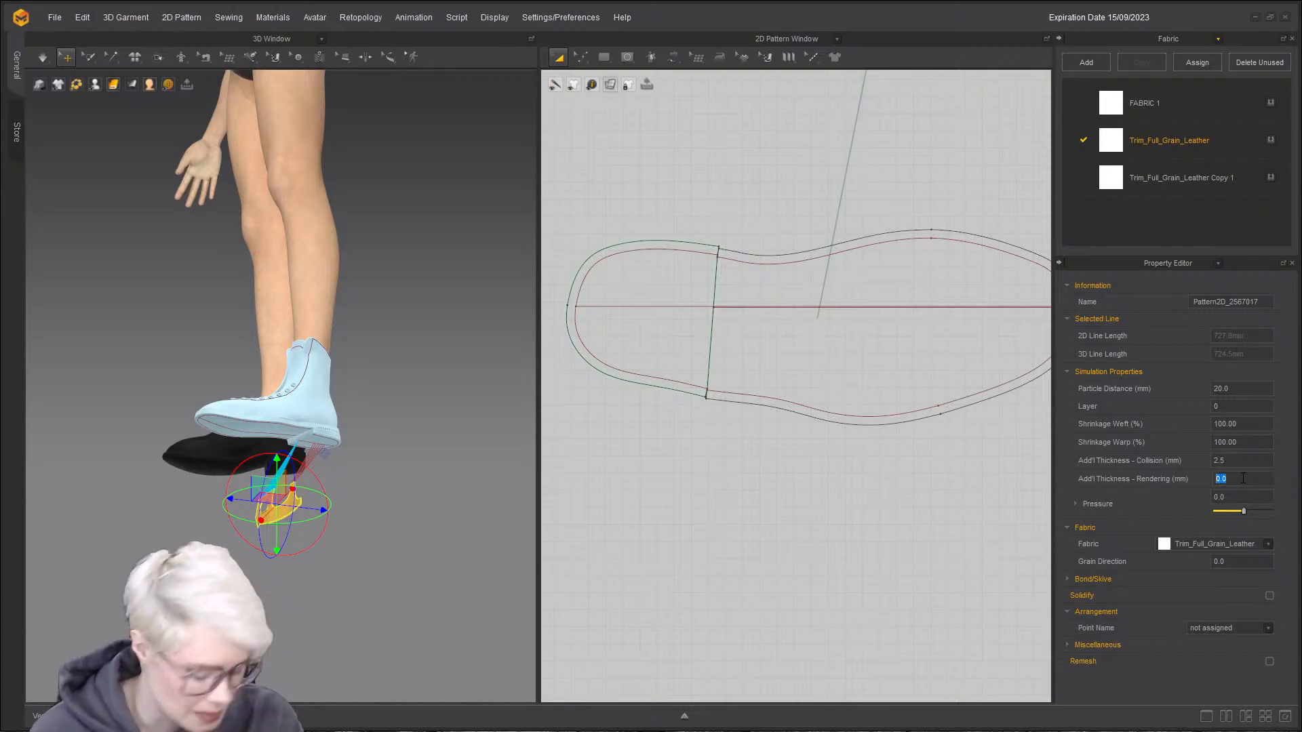
key("Return")
- Set the blade's particle distance to 5 mm
left_click(381, 452)
right_click_drag(381, 453, 407, 427)
scroll(256, 429, "up", 3)
right_click(207, 429)
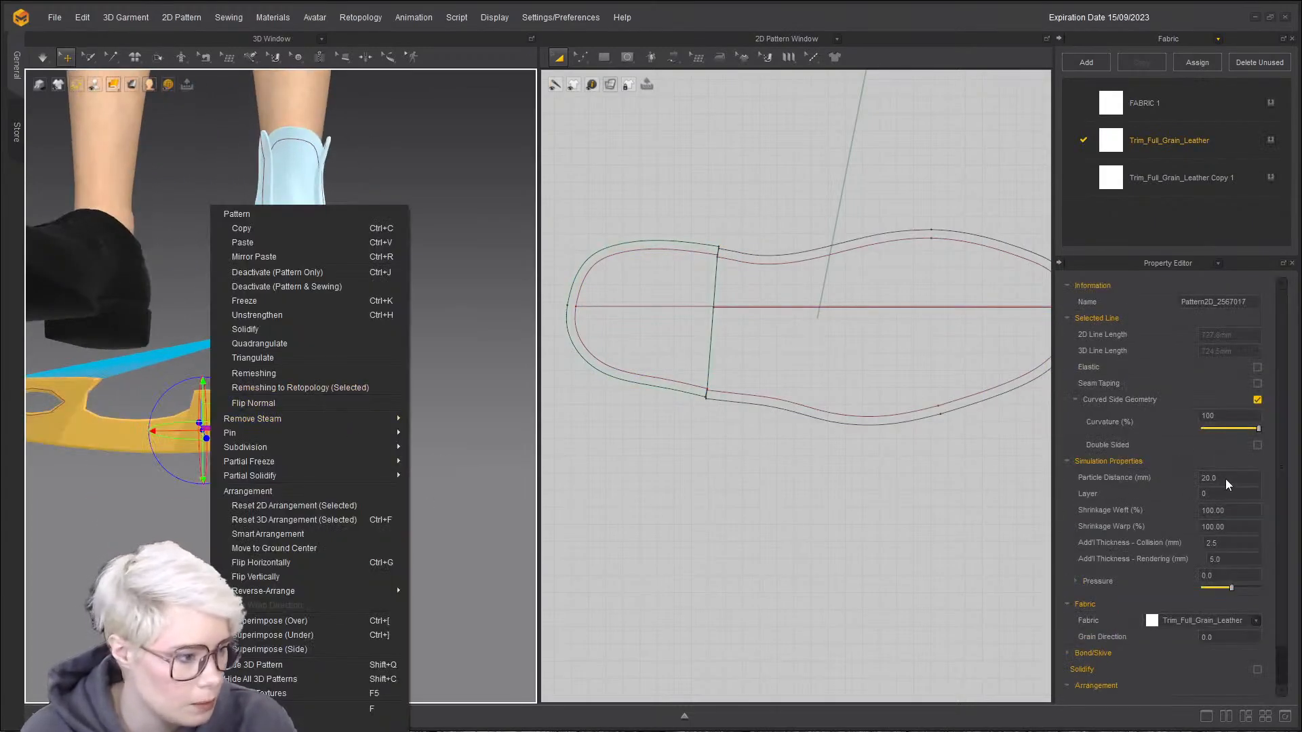
left_click(1224, 479)
double_click(1225, 479)
type("5")
key("Return")
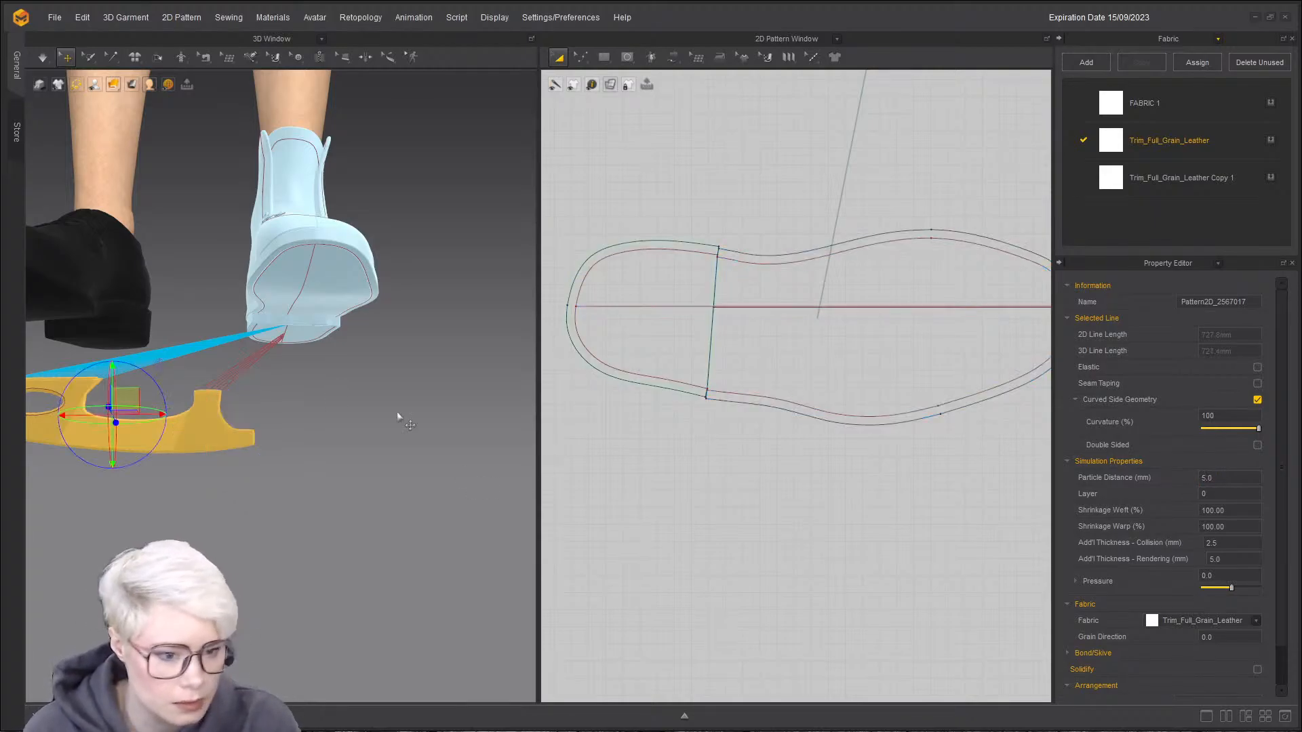
- Try to snap the blade onto the boot's sole by superimposing it
right_click(210, 427)
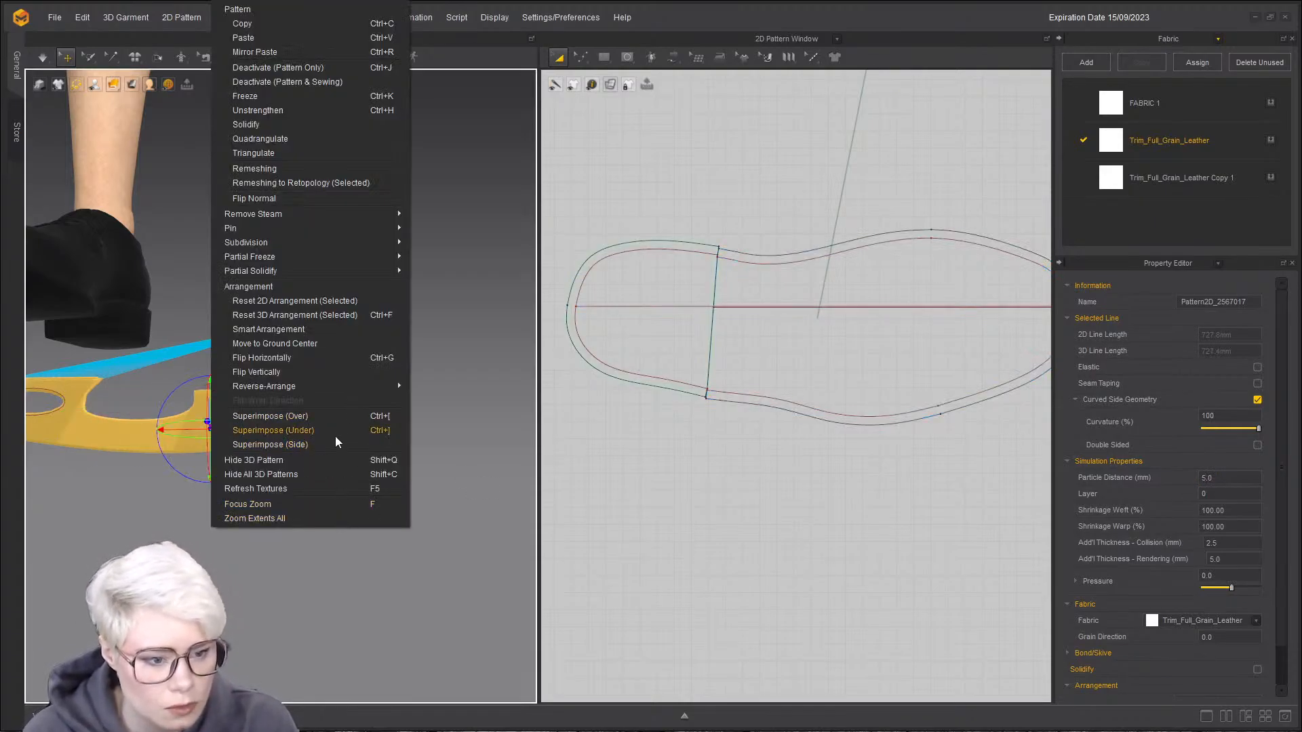
left_click(328, 446)
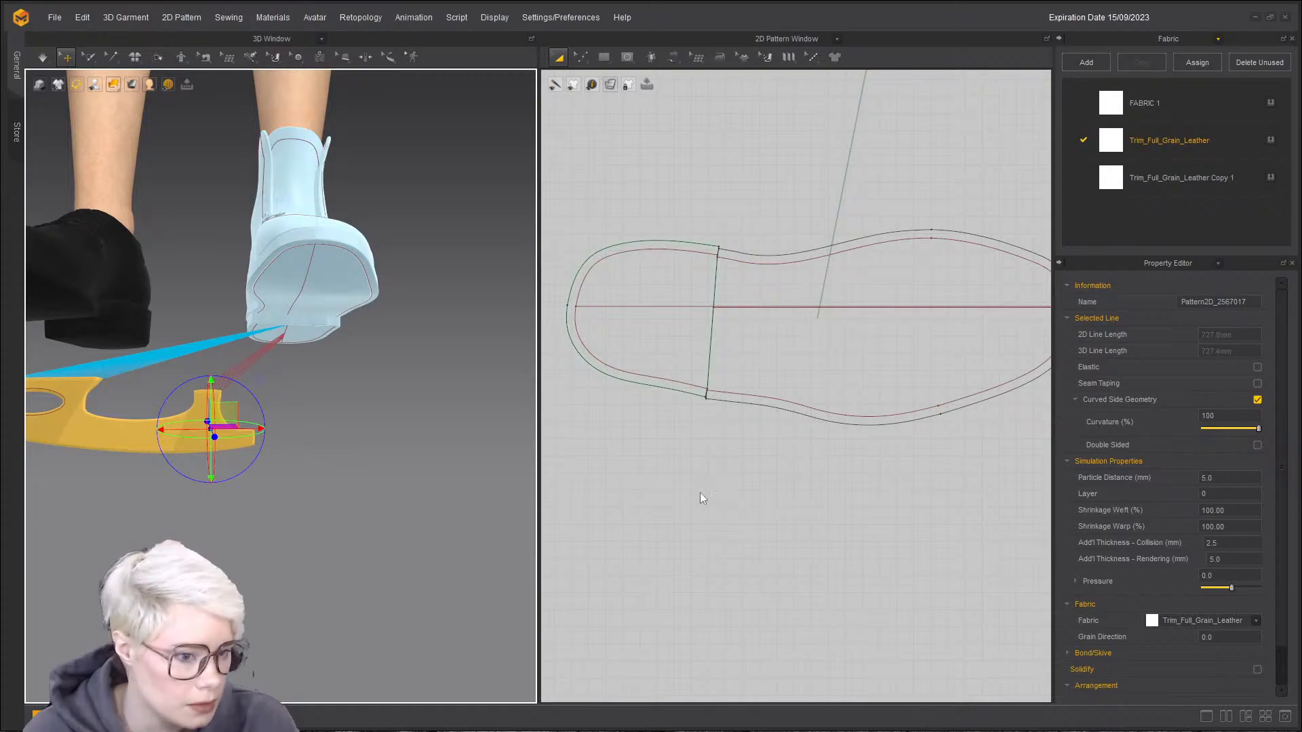
right_click_drag(415, 448, 306, 442)
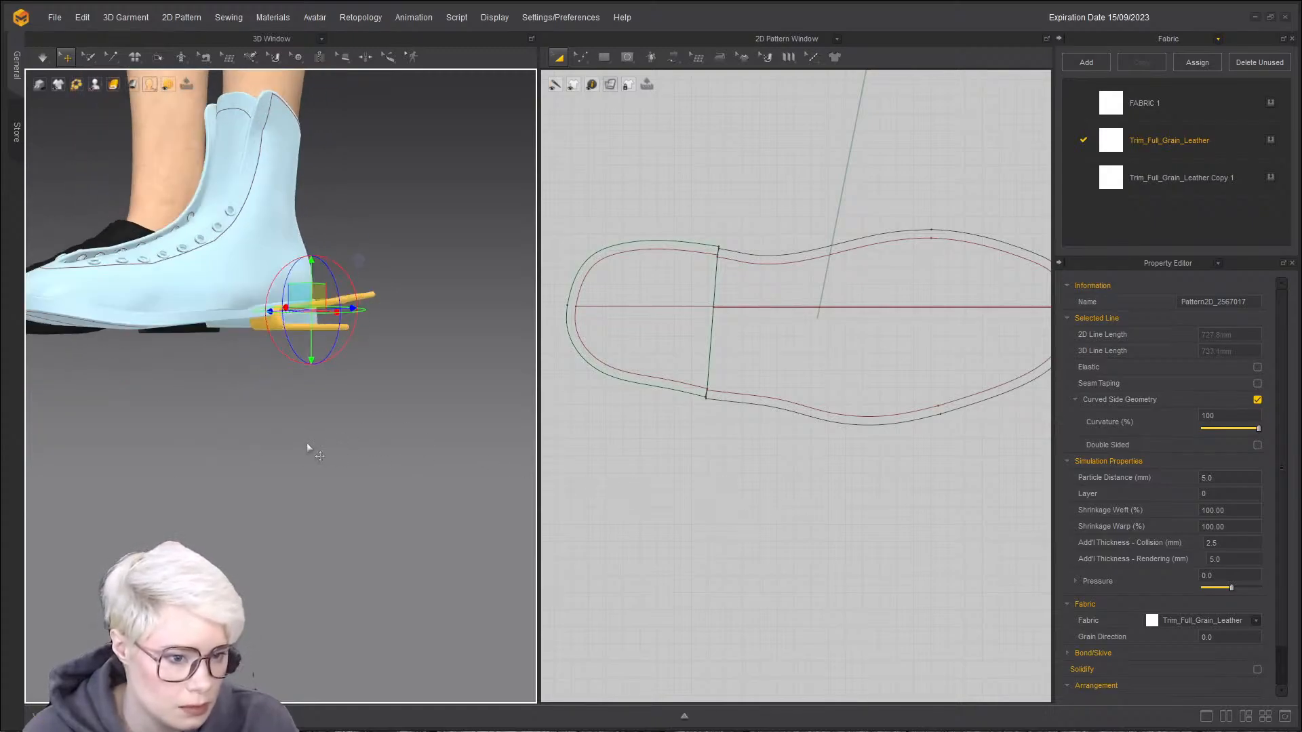
right_click(271, 334)
left_click(353, 427)
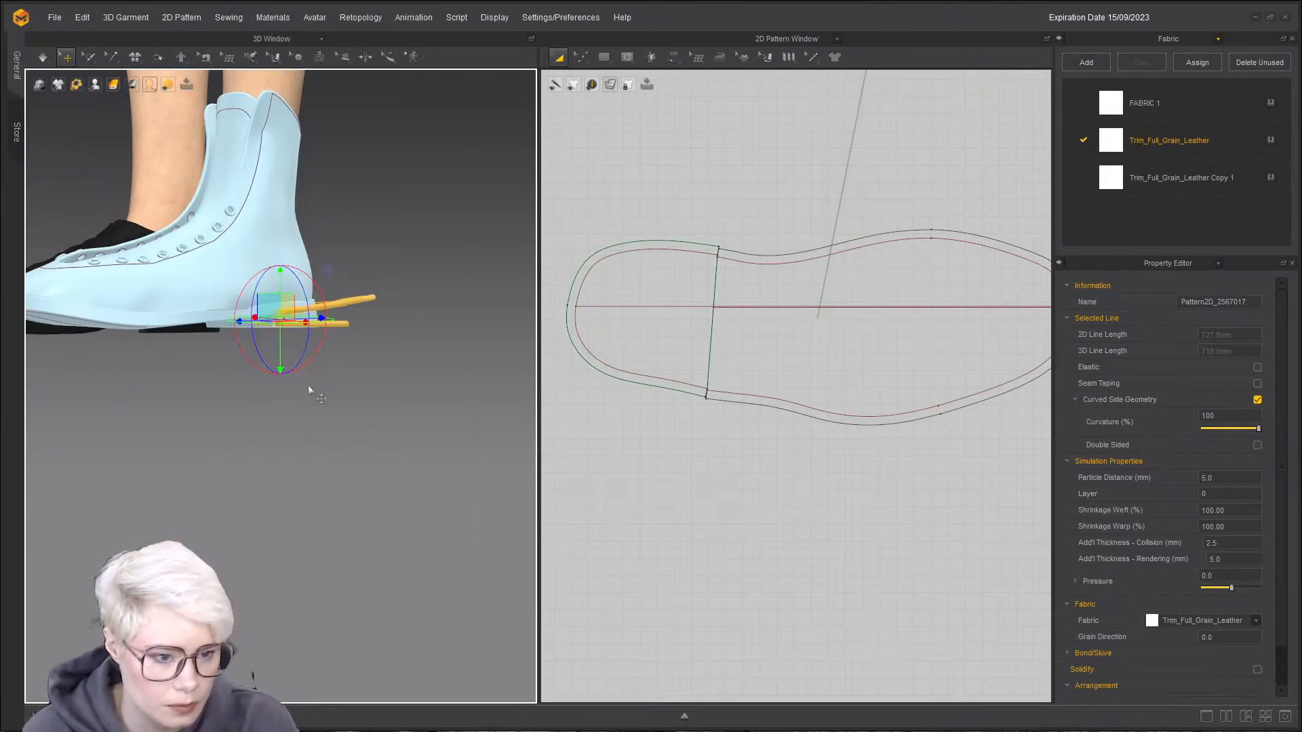
left_click_drag(353, 323, 240, 428)
right_click(203, 421)
left_click(261, 432)
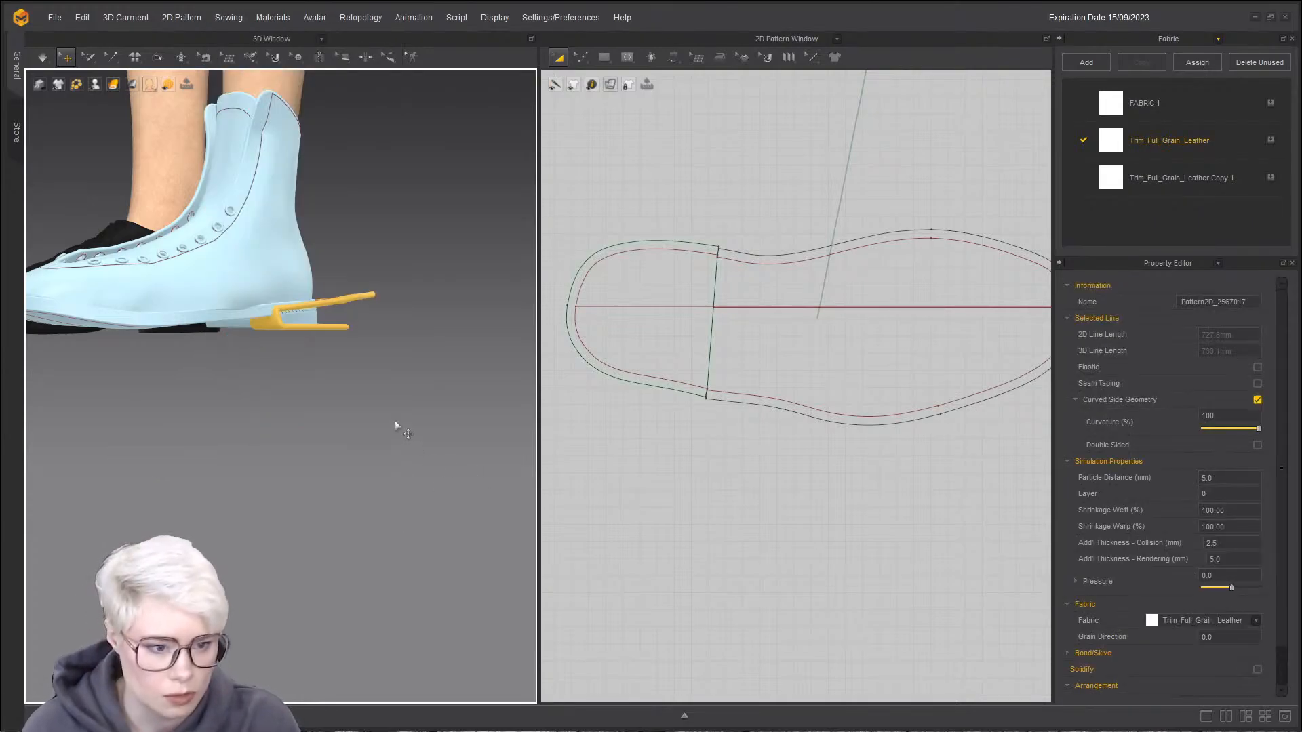
key("ctrl+z")
- Place the flat blade upright beneath the light blue boot, with its toe and heel plates facing the sole
left_click(174, 428)
right_click_drag(174, 429, 328, 458)
left_click_drag(162, 435, 394, 421)
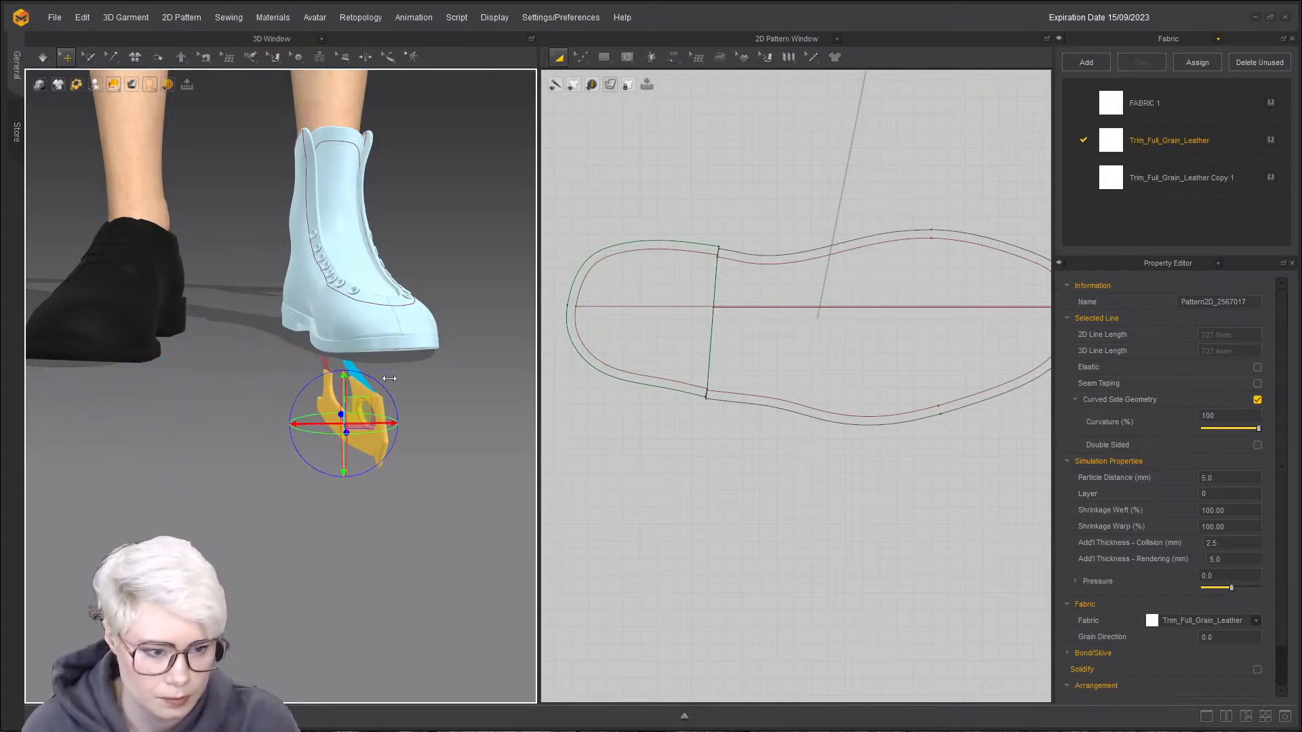
right_click_drag(258, 422, 336, 393)
left_click_drag(312, 381, 312, 340)
right_click_drag(312, 340, 382, 337)
scroll(381, 338, "up", 3)
middle_click_drag(382, 338, 310, 358)
scroll(310, 358, "up", 2)
scroll(309, 358, "up", 1)
left_click_drag(339, 330, 355, 422)
- Examine the toe plate and heel plate seams to see which sole and heel lines they connect to
key("b")
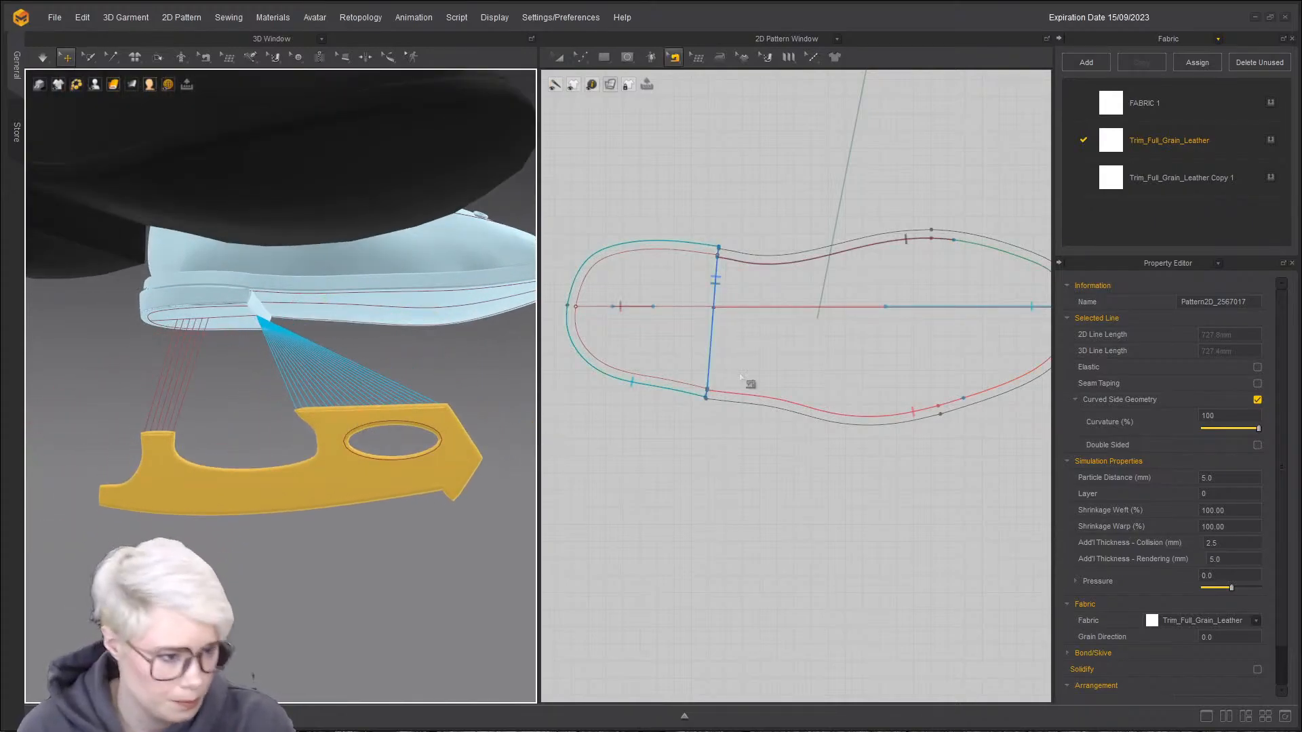
scroll(693, 394, "down", 2)
middle_click_drag(777, 366, 682, 349)
left_click(804, 306)
middle_click_drag(370, 438, 162, 453)
scroll(163, 453, "down", 1)
scroll(754, 441, "down", 9)
scroll(767, 393, "up", 2)
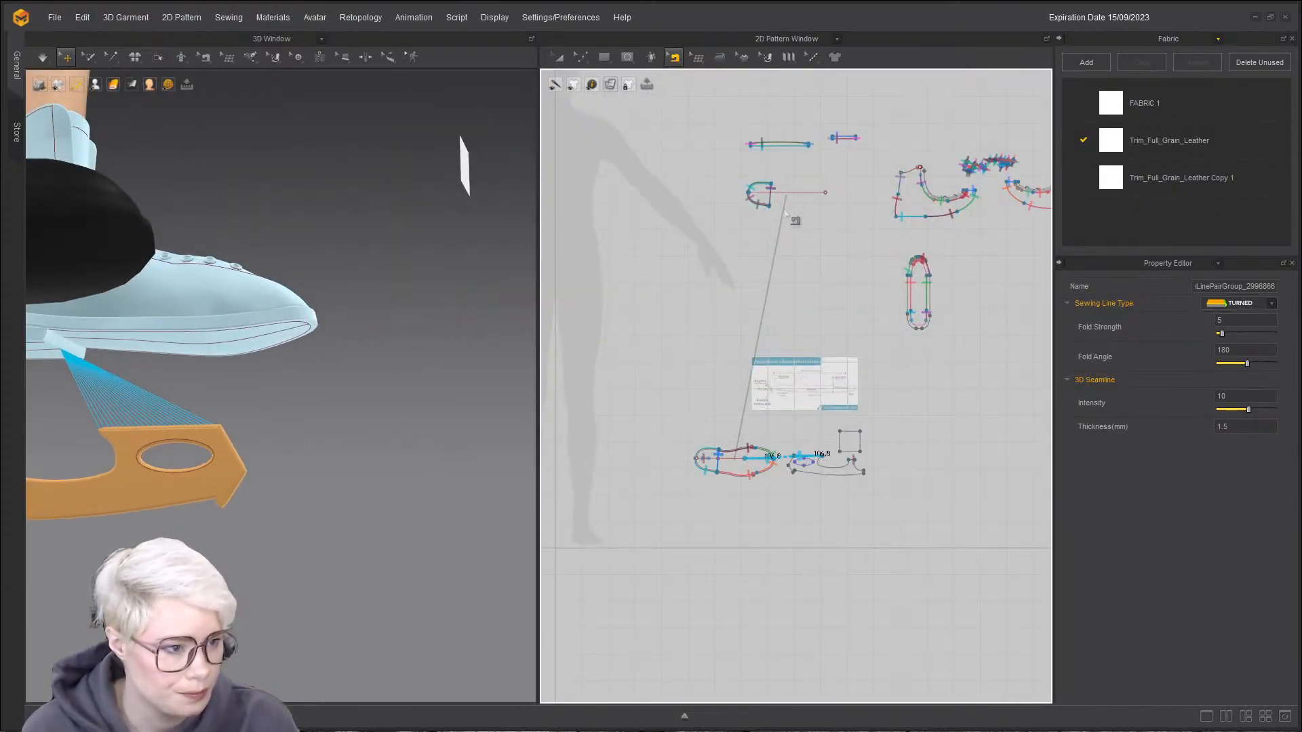
scroll(786, 215, "up", 3)
scroll(813, 474, "down", 1)
scroll(811, 474, "down", 2)
middle_click_drag(814, 576, 754, 285)
scroll(815, 513, "up", 2)
middle_click_drag(589, 342, 771, 334)
scroll(771, 335, "down", 1)
left_click(694, 326)
scroll(150, 438, "down", 1)
middle_click_drag(151, 438, 204, 456)
- Simulate the garment while pulling the blade up towards the sole, and stop the simulation
key("space")
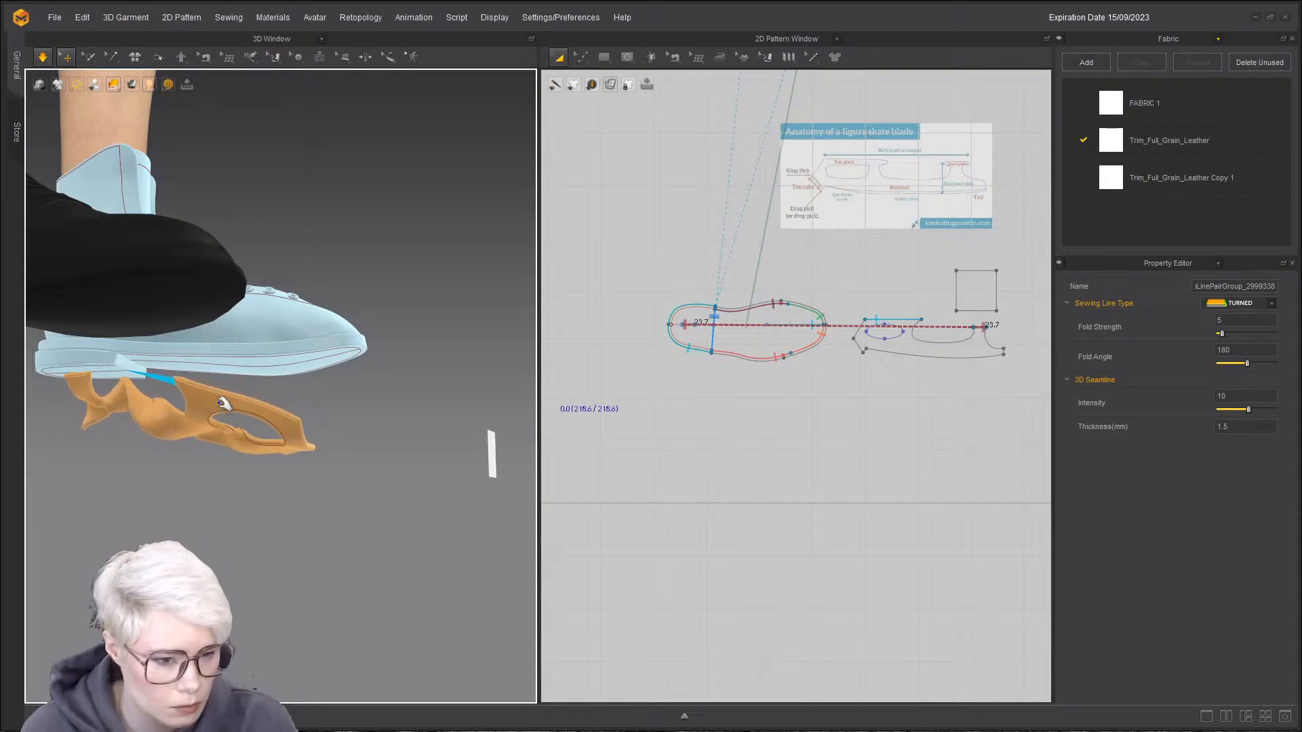
left_click(227, 405)
left_click_drag(237, 393, 208, 336)
key("space")
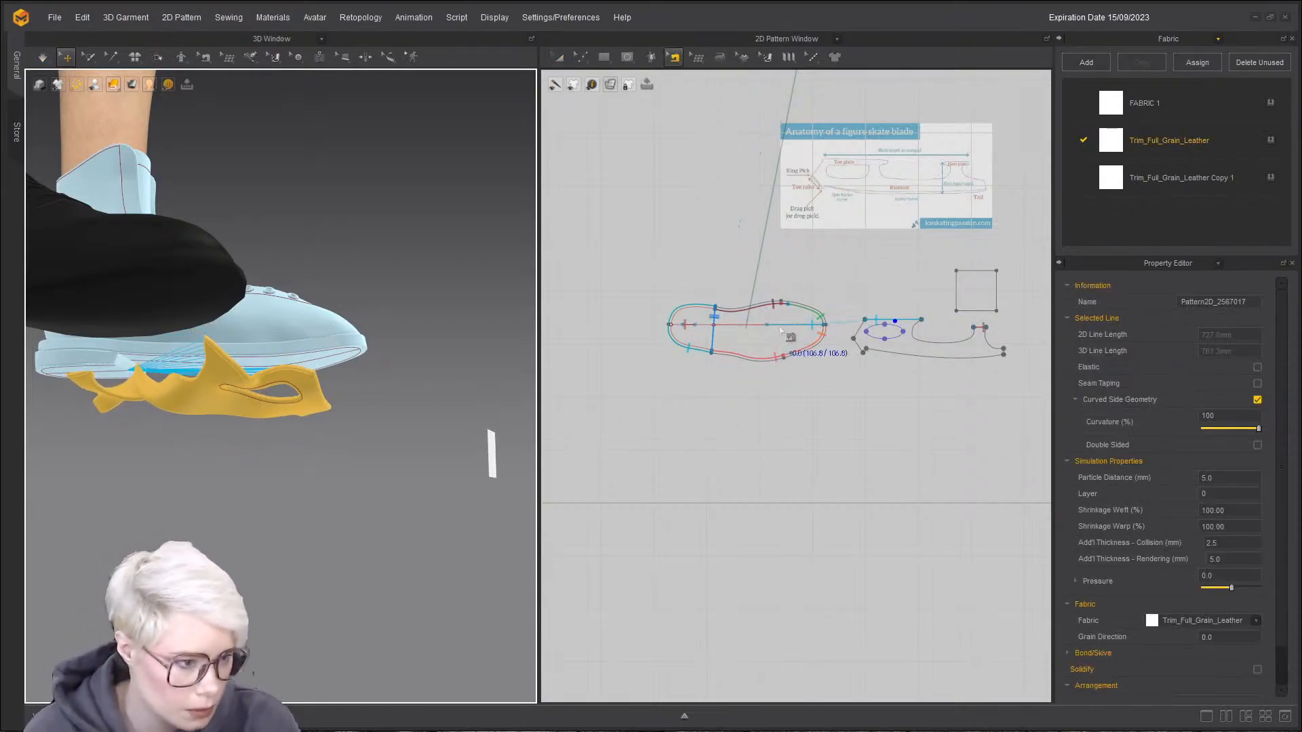
- Replace the toe plate's seam with a free sewing from the sole's toe tip along its centre line, and simulate it
left_click(785, 334)
left_click(791, 337)
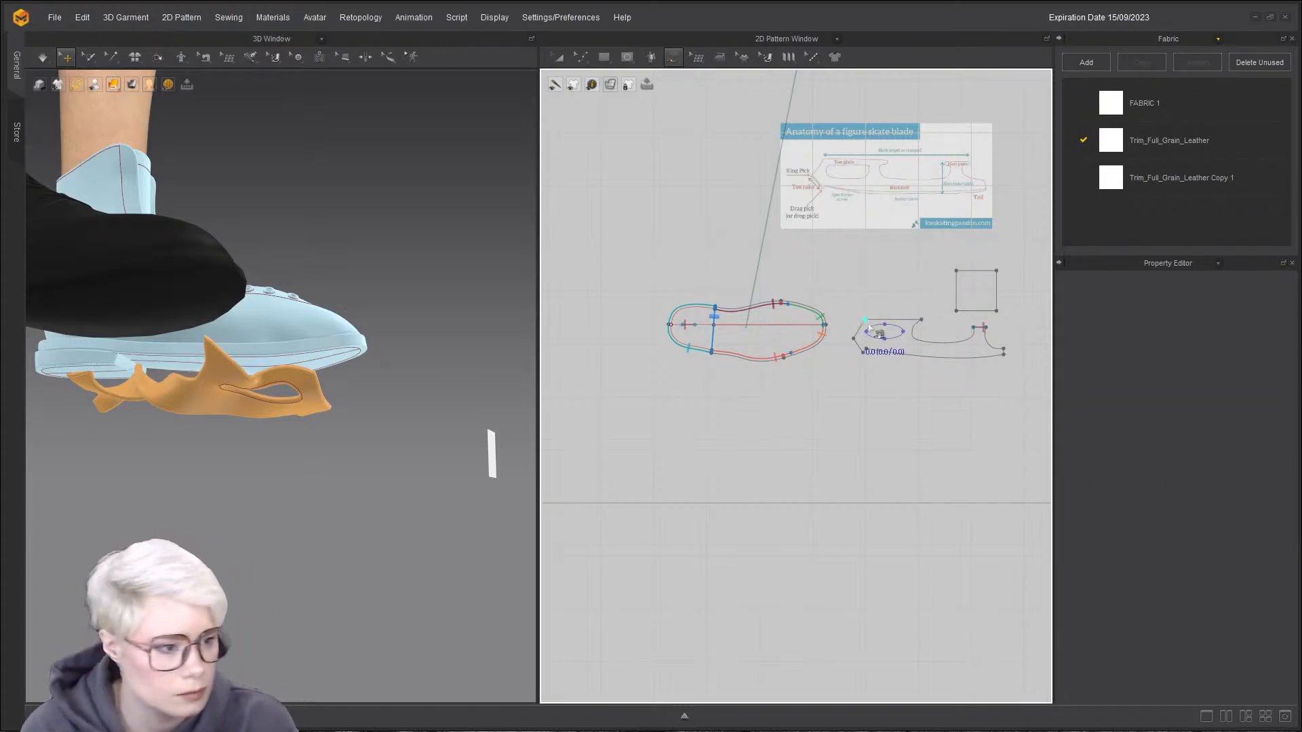
scroll(830, 330, "up", 3)
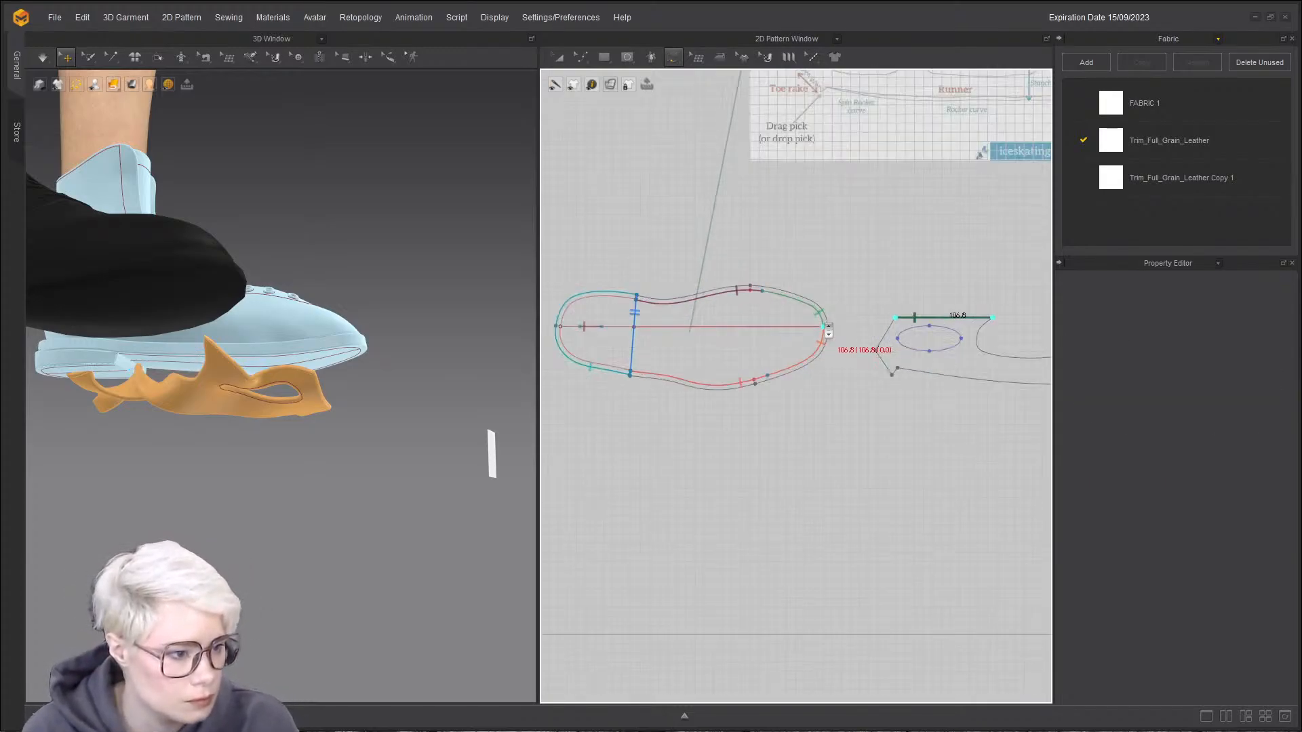
left_click(727, 330)
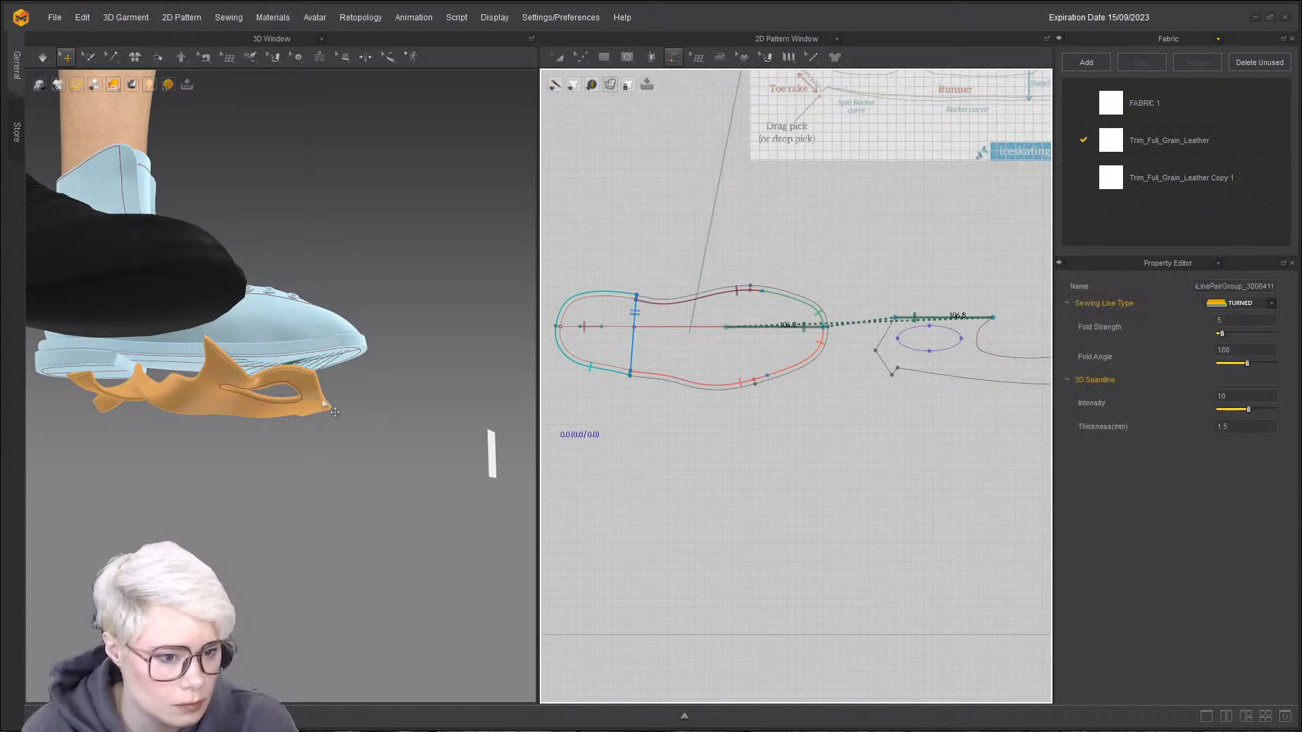
key("space")
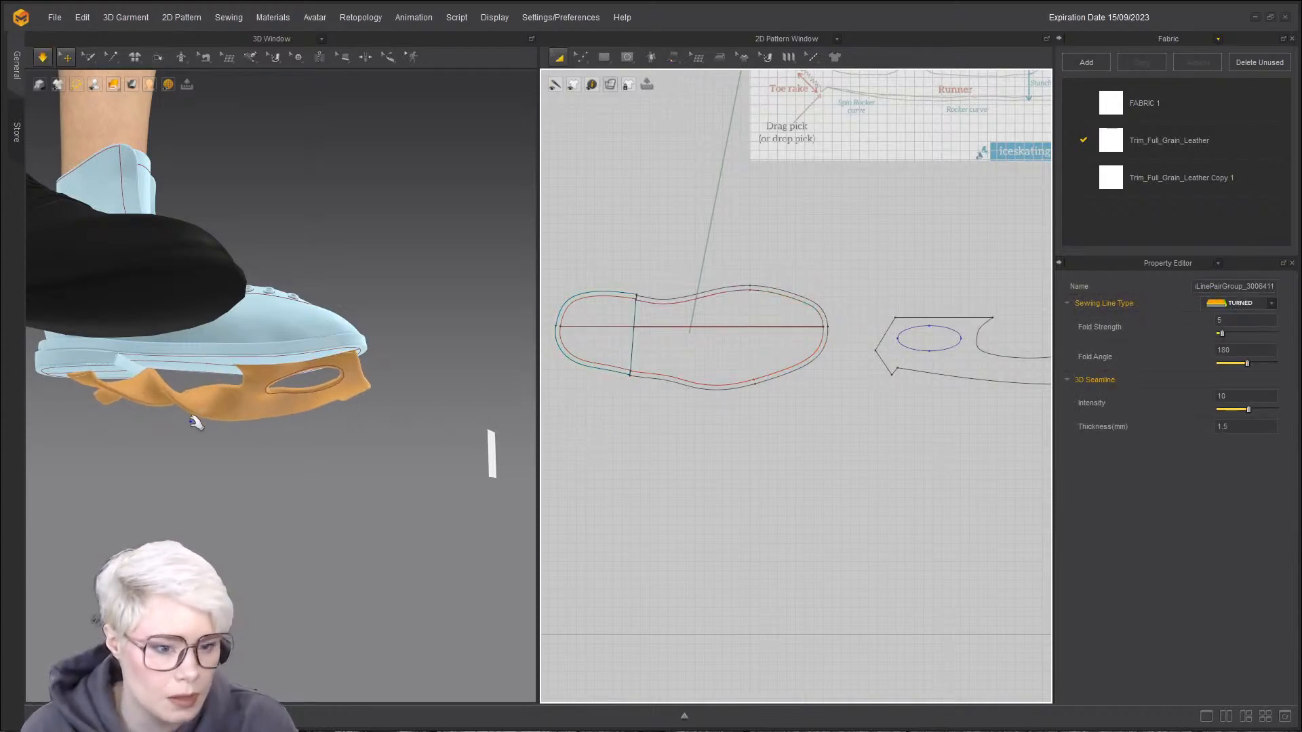
- Reset the blade's 3D arrangement, move it back towards the light blue boot and simulate again
right_click(120, 388)
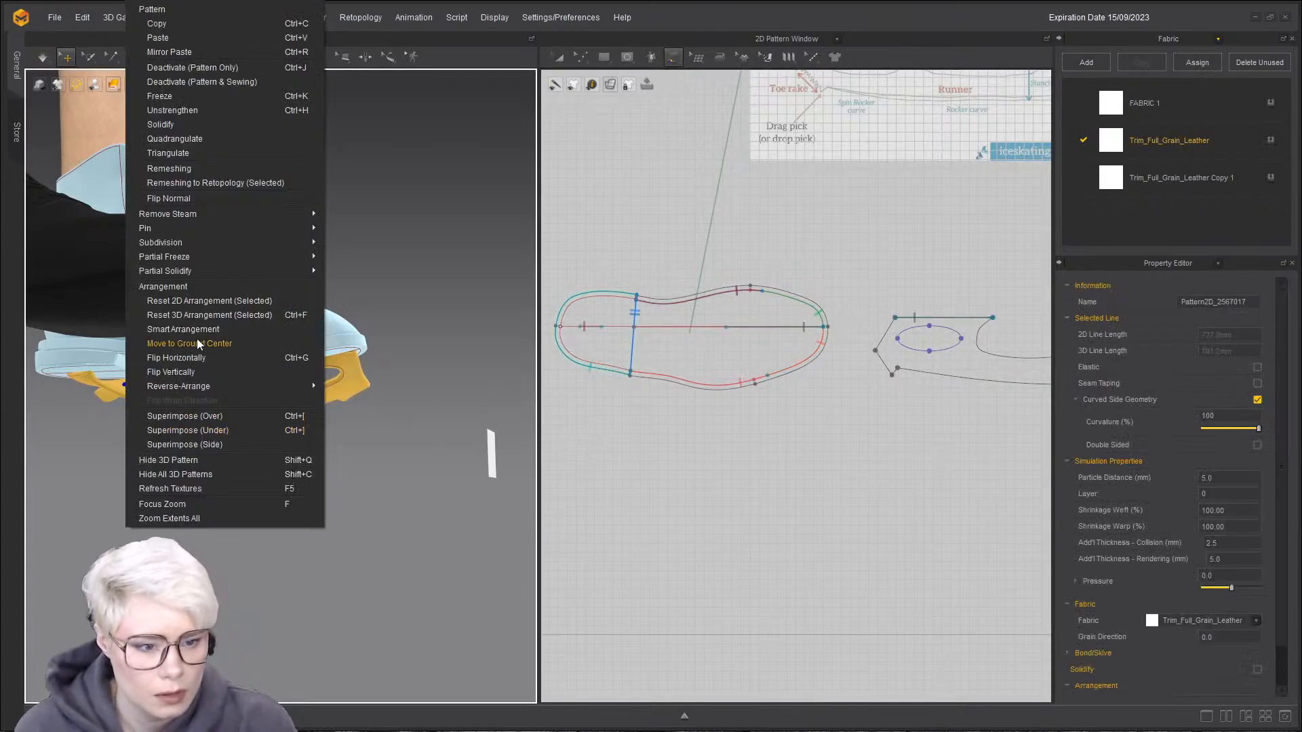
left_click(200, 314)
right_click_drag(215, 384, 171, 507)
scroll(171, 508, "down", 4)
left_click_drag(184, 440, 459, 367)
scroll(459, 367, "up", 6)
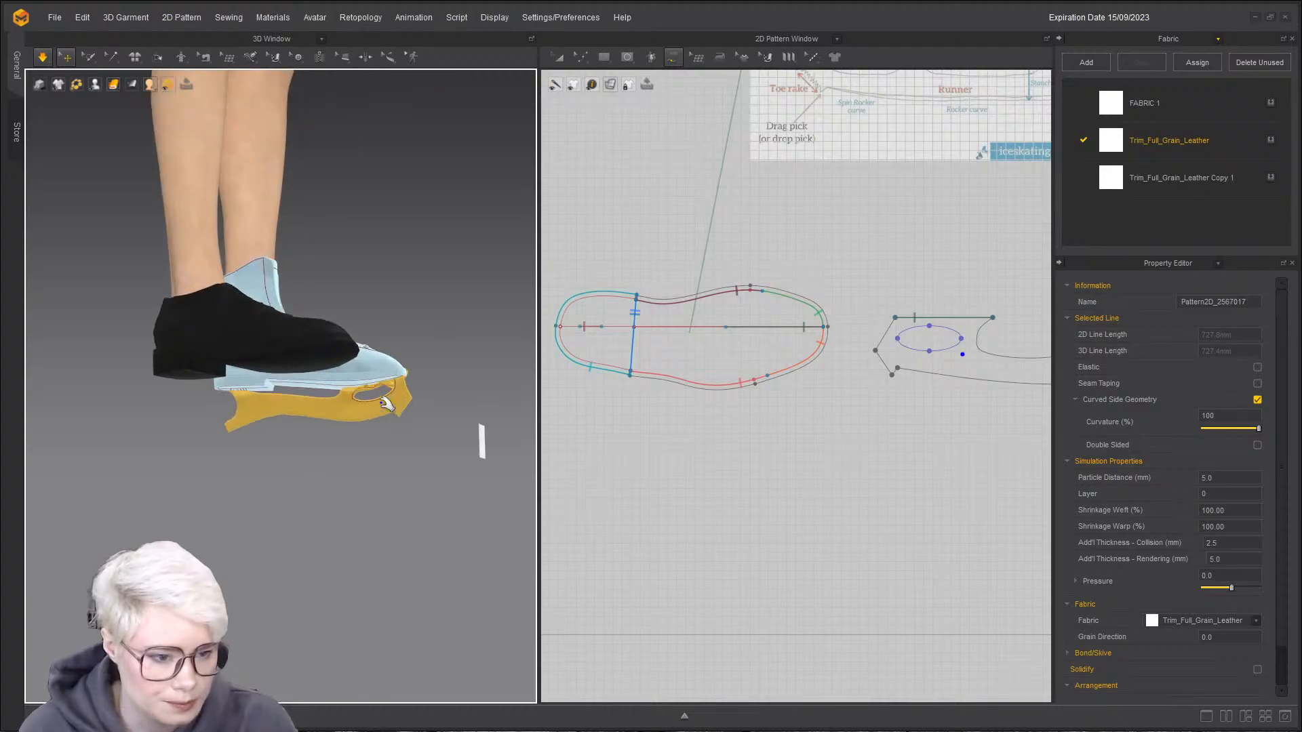
- Undo the simulated blade drape and retry the simulation several times
right_click_drag(435, 438, 258, 458)
left_click_drag(223, 474, 223, 472)
key("ctrl+z")
key("ctrl+z")
key("space")
right_click_drag(291, 478, 389, 427)
key("ctrl+z")
key("space")
key("ctrl+z")
right_click_drag(356, 485, 145, 421)
key("space")
key("ctrl+z")
- Move the flat blade across to a position below the light blue boot's sole
left_click_drag(178, 408, 7, 415)
right_click_drag(75, 400, 233, 320)
scroll(232, 319, "up", 3)
left_click_drag(210, 324, 217, 267)
right_click_drag(231, 278, 322, 243)
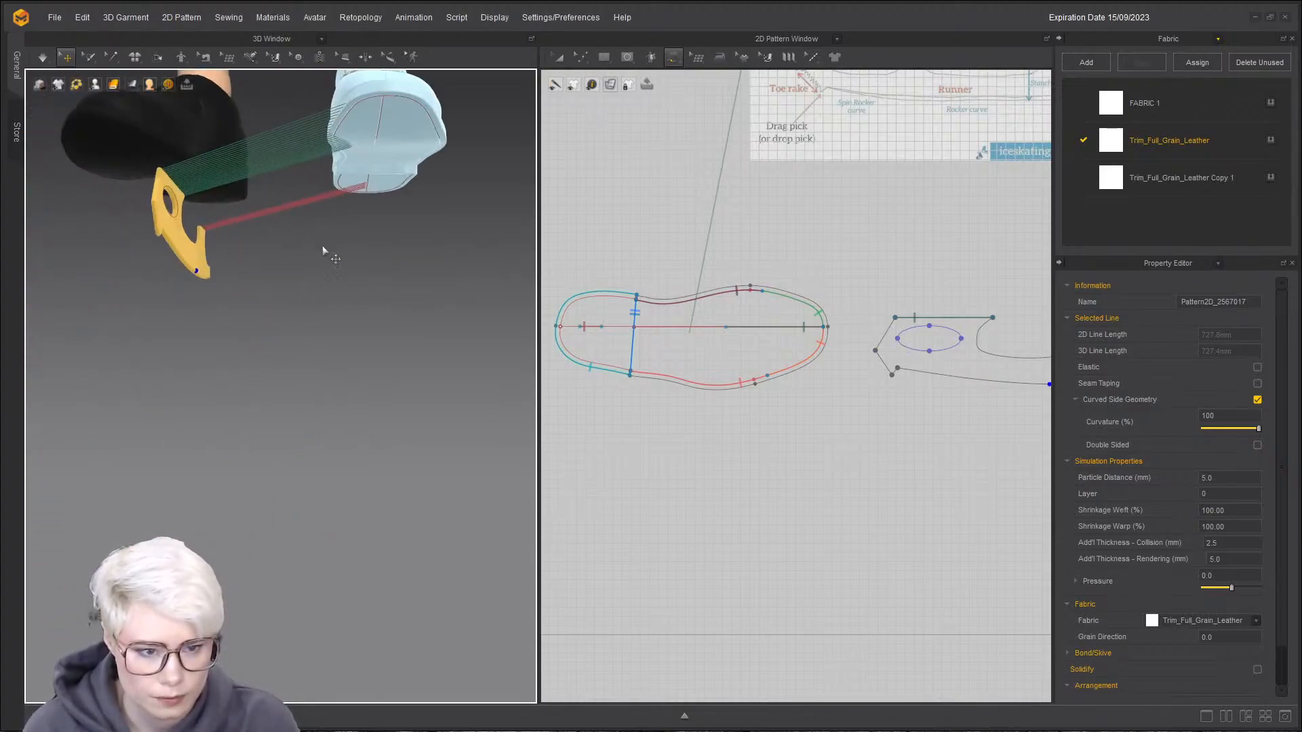
left_click_drag(198, 255, 374, 245)
right_click_drag(298, 244, 384, 262)
left_click_drag(384, 252, 438, 243)
- Line the blade up along the centre line of the boot's sole, from toe tip to heel
scroll(442, 263, "up", 3)
right_click_drag(442, 264, 407, 314)
left_click_drag(424, 314, 398, 305)
right_click_drag(398, 305, 376, 152)
middle_click_drag(376, 153, 390, 246)
left_click_drag(382, 234, 395, 228)
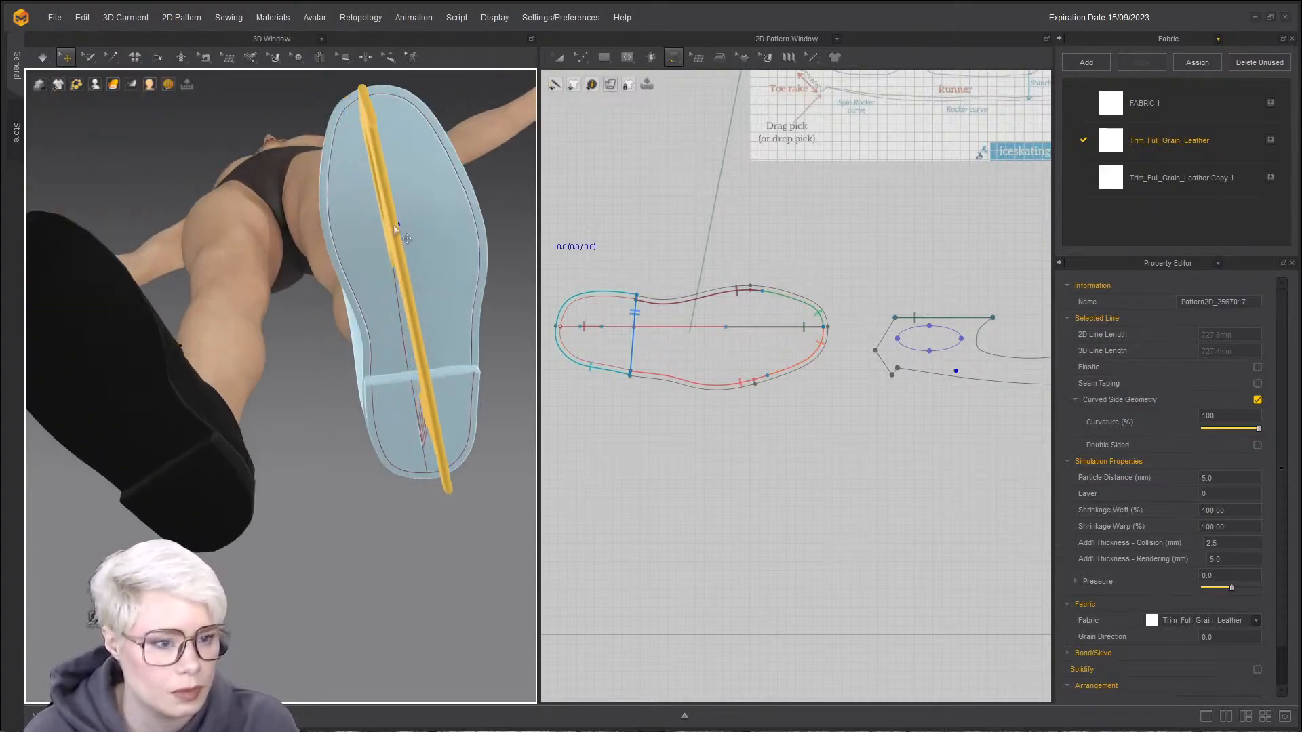
- Rotate the blade onto the sole's centre line and shift it slightly back towards the boot's heel
left_click_drag(412, 176, 415, 178)
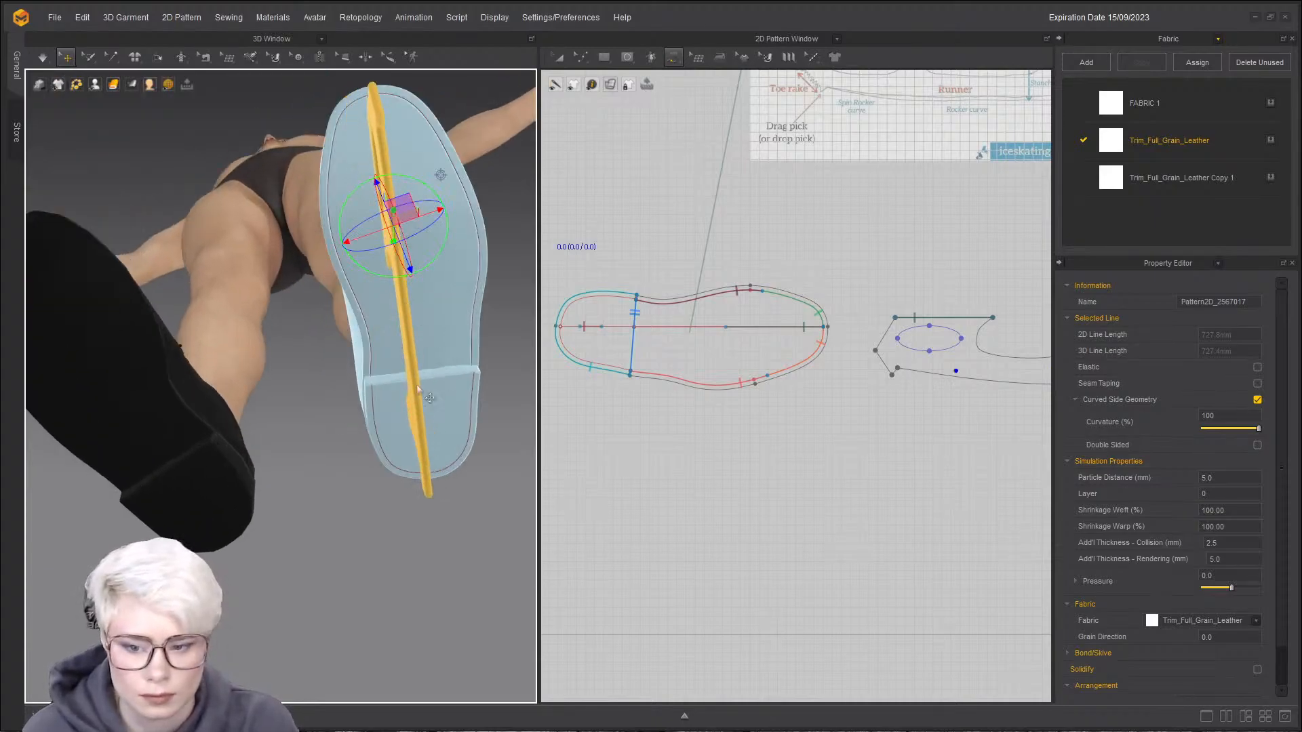
left_click(437, 351)
right_click_drag(439, 351, 351, 398)
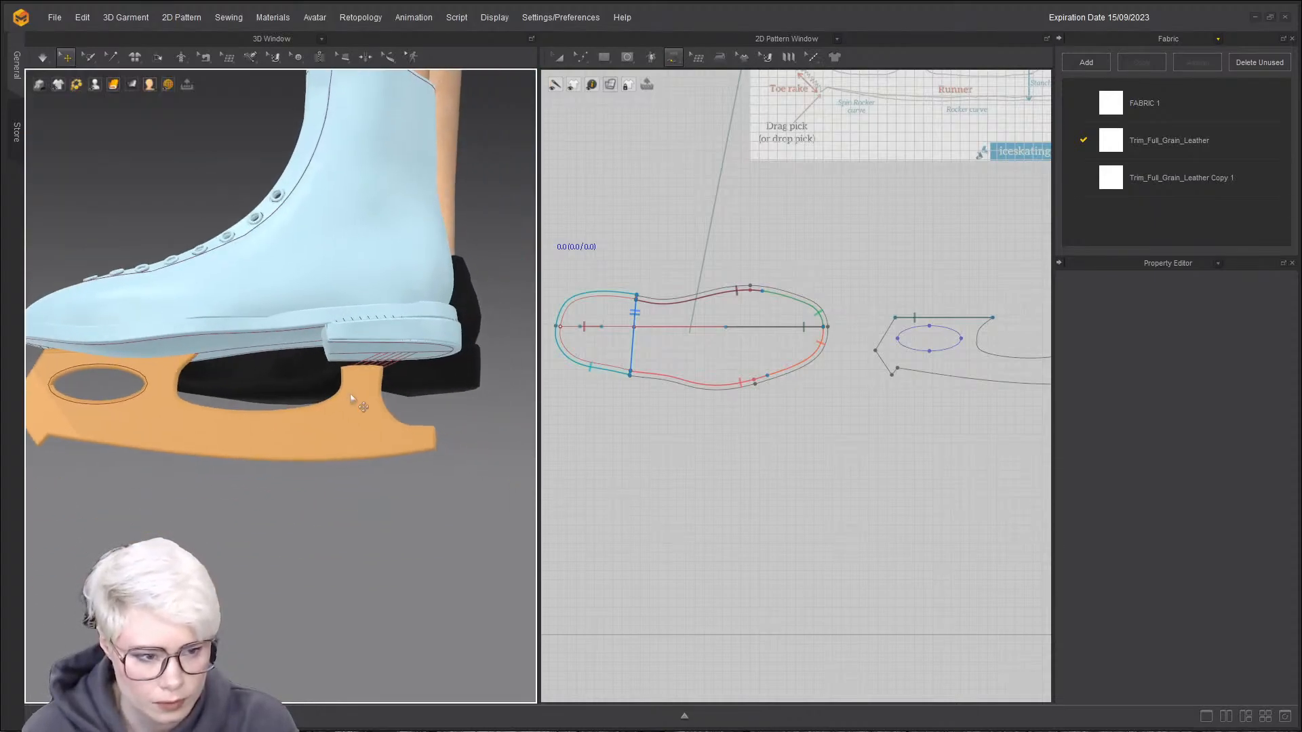
scroll(751, 363, "down", 1)
scroll(852, 362, "up", 3)
middle_click_drag(852, 362, 593, 389)
scroll(594, 389, "down", 1)
scroll(348, 424, "down", 2)
right_click_drag(346, 422, 295, 451)
left_click(295, 451)
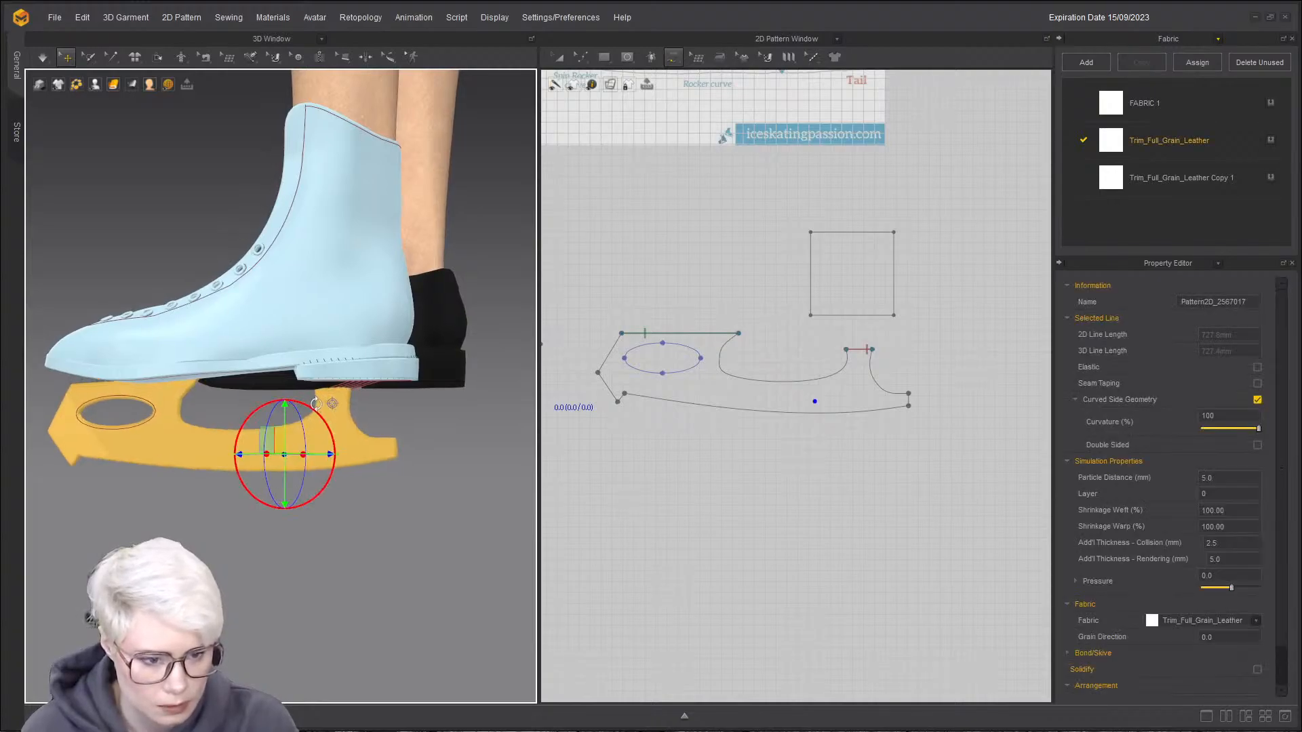
left_click_drag(326, 426, 355, 427)
right_click_drag(358, 432, 360, 449)
left_click(340, 448)
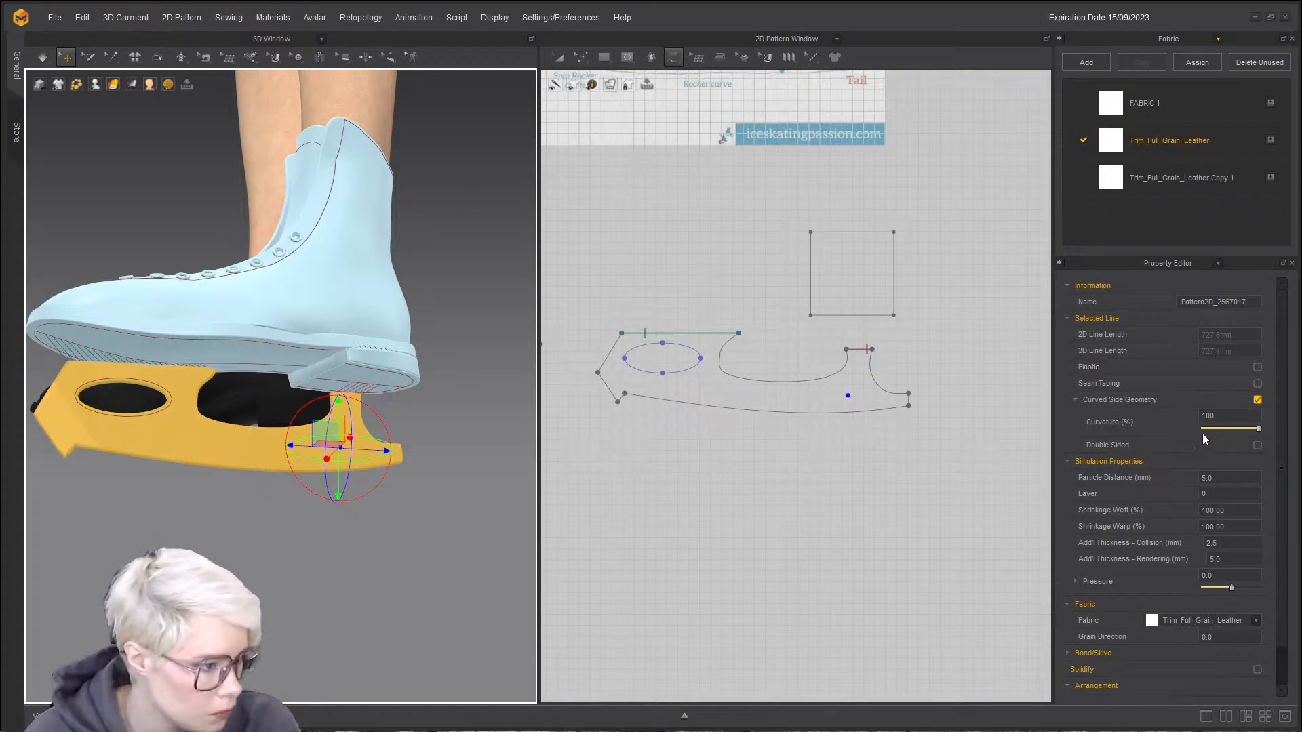
- Turn off Curved Side Geometry for the blade pattern
left_click(1258, 401)
scroll(352, 471, "up", 6)
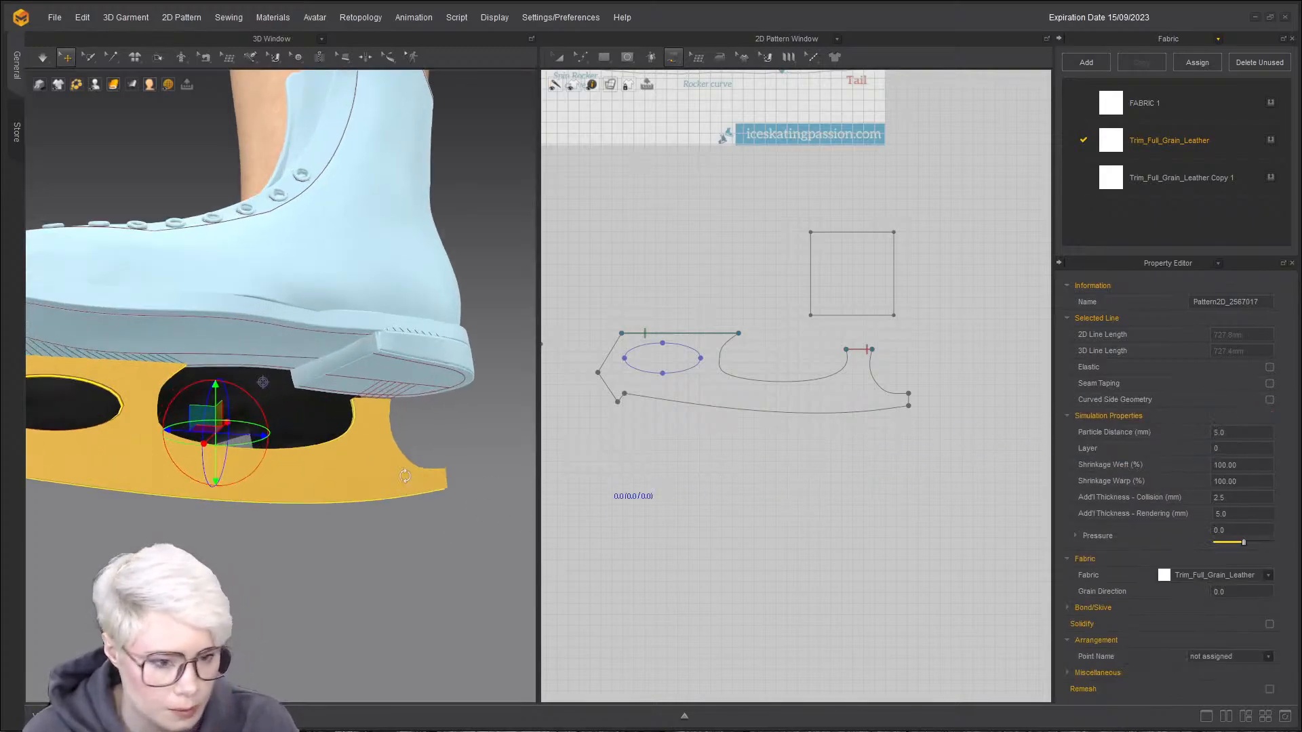
scroll(352, 470, "up", 2)
scroll(389, 483, "up", 1)
scroll(769, 340, "up", 4)
- Raise the top edge of the blade's heel post in the pattern, closer to the boot's heel
key("a")
left_click_drag(976, 364, 964, 338)
right_click_drag(472, 426, 411, 455)
left_click_drag(412, 455, 390, 463)
right_click_drag(365, 504, 175, 482)
scroll(174, 482, "down", 3)
middle_click_drag(175, 482, 286, 390)
- Move the blade's front top corner up and forward and curve its front top edge to follow the sole
scroll(738, 288, "up", 2)
middle_click_drag(664, 297, 747, 338)
scroll(747, 338, "down", 4)
middle_click_drag(639, 389, 775, 339)
left_click(737, 314)
left_click(685, 338)
left_click_drag(679, 326, 679, 326)
scroll(510, 349, "down", 2)
middle_click_drag(524, 340, 716, 355)
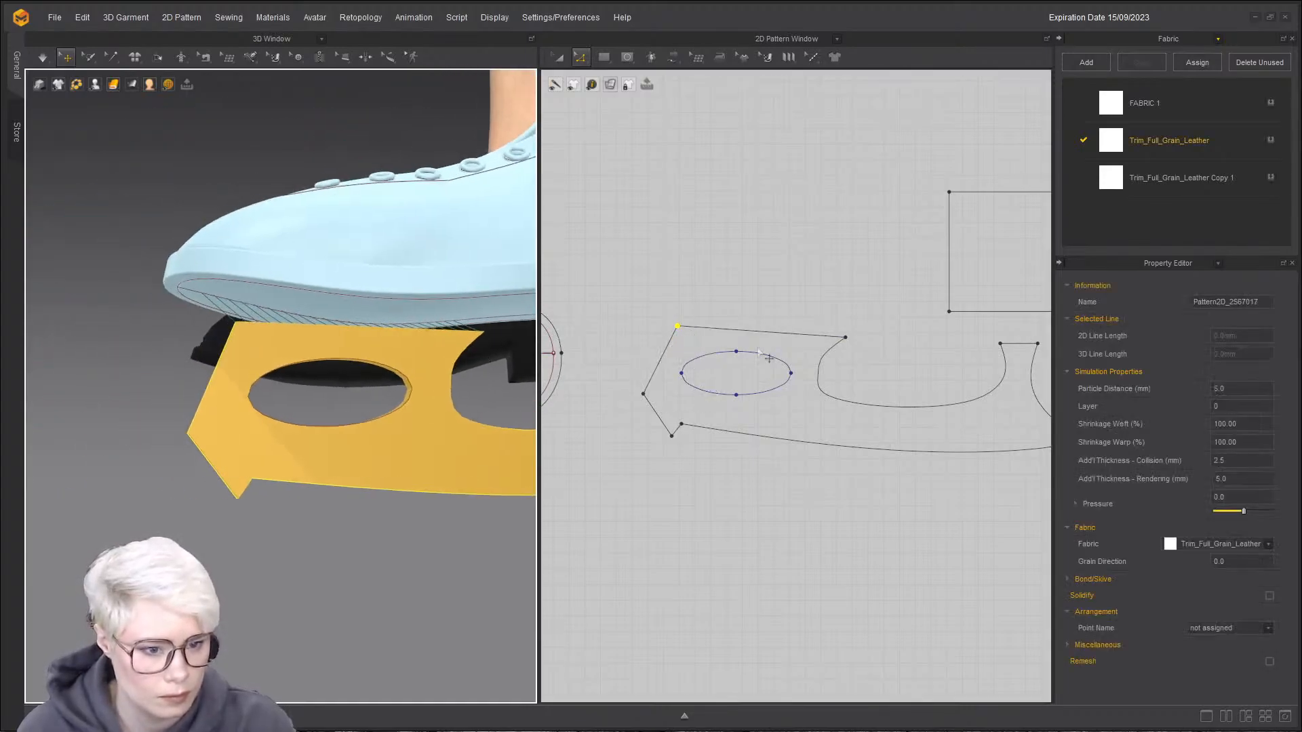
left_click_drag(678, 327, 718, 329)
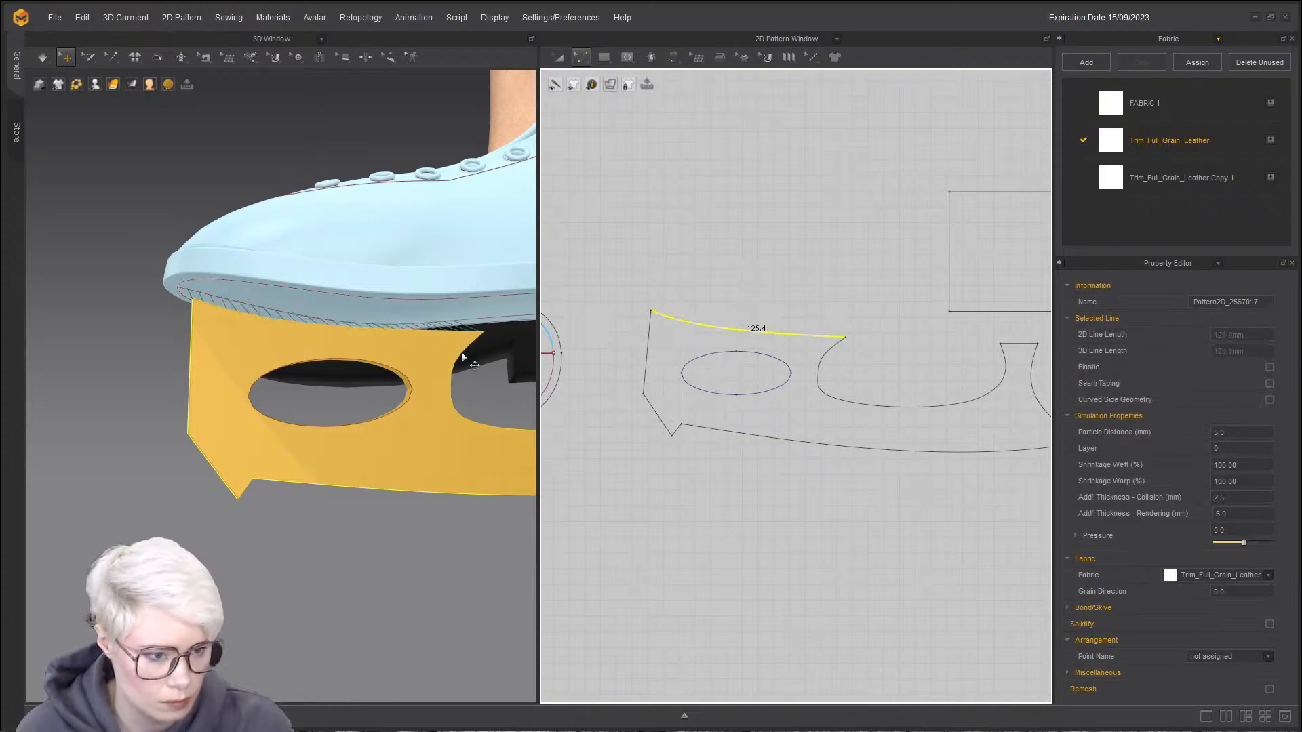
- Raise the rear corner of the blade's front top edge slightly and simulate against the sole
left_click(843, 325)
left_click(843, 338)
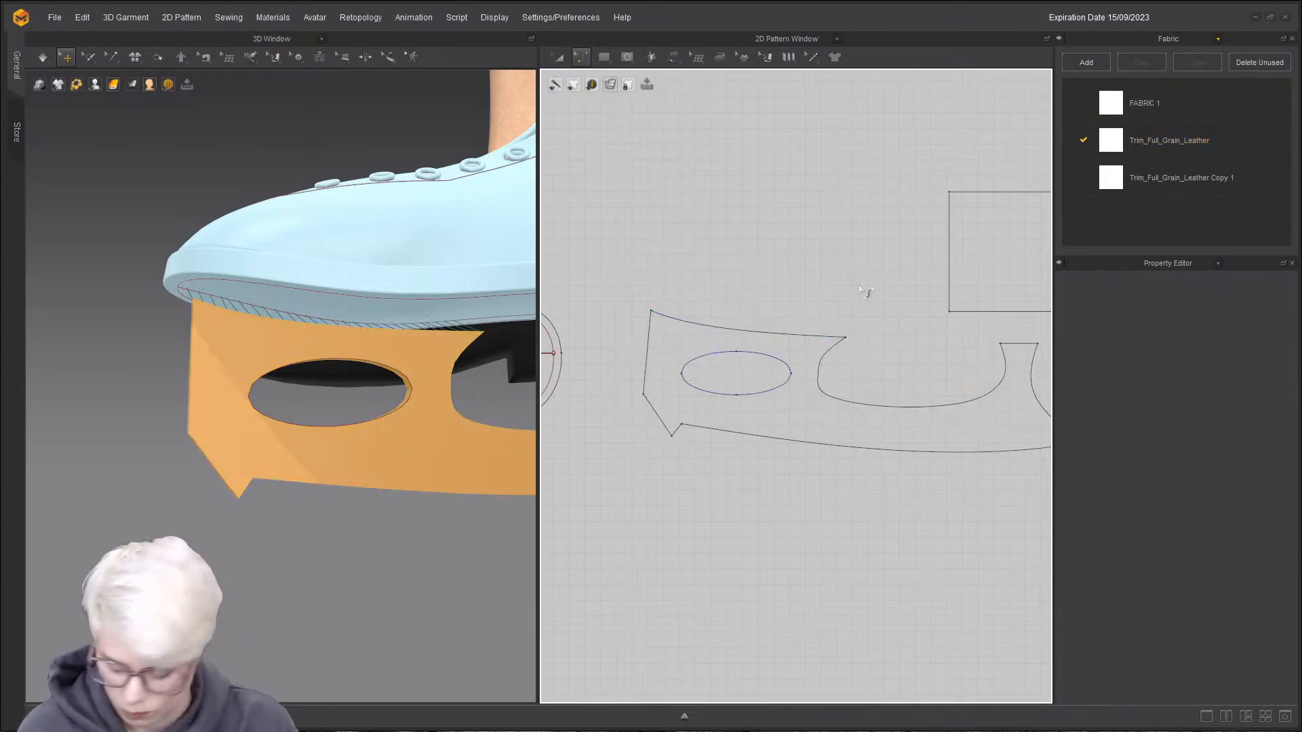
left_click_drag(845, 338, 846, 331)
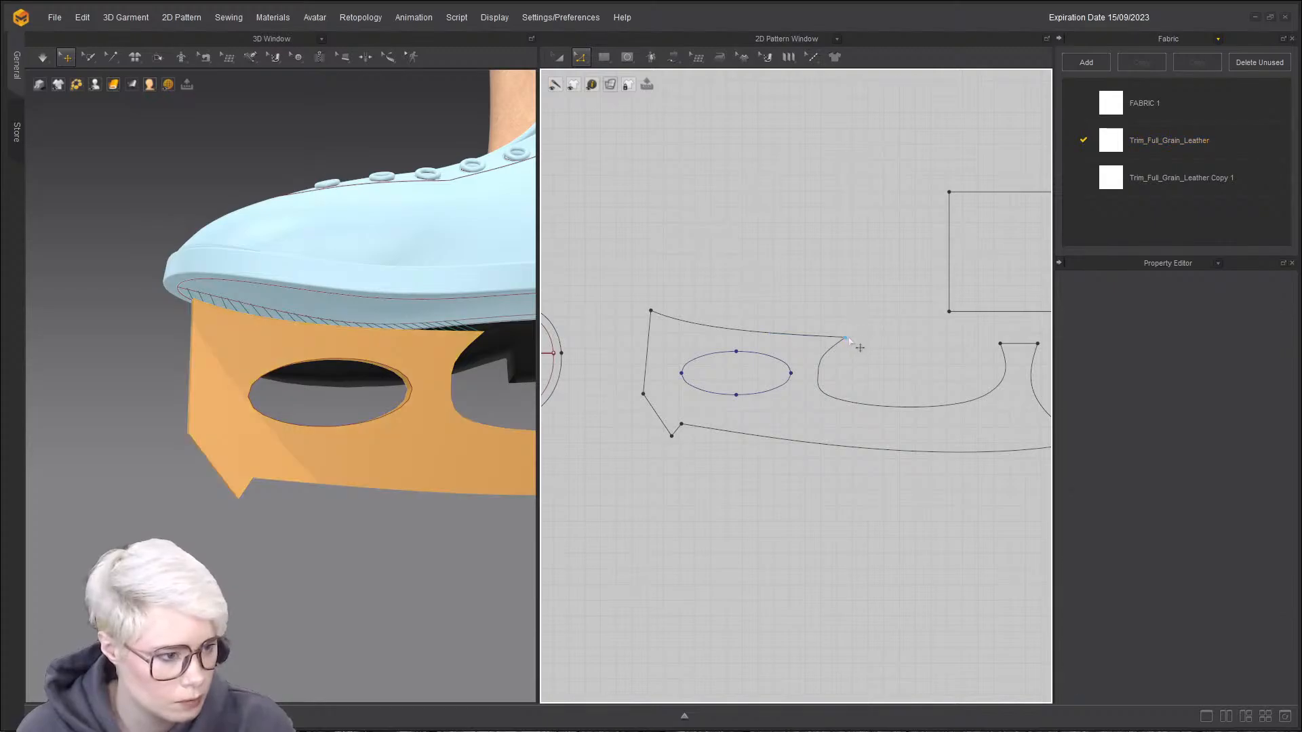
left_click(857, 339)
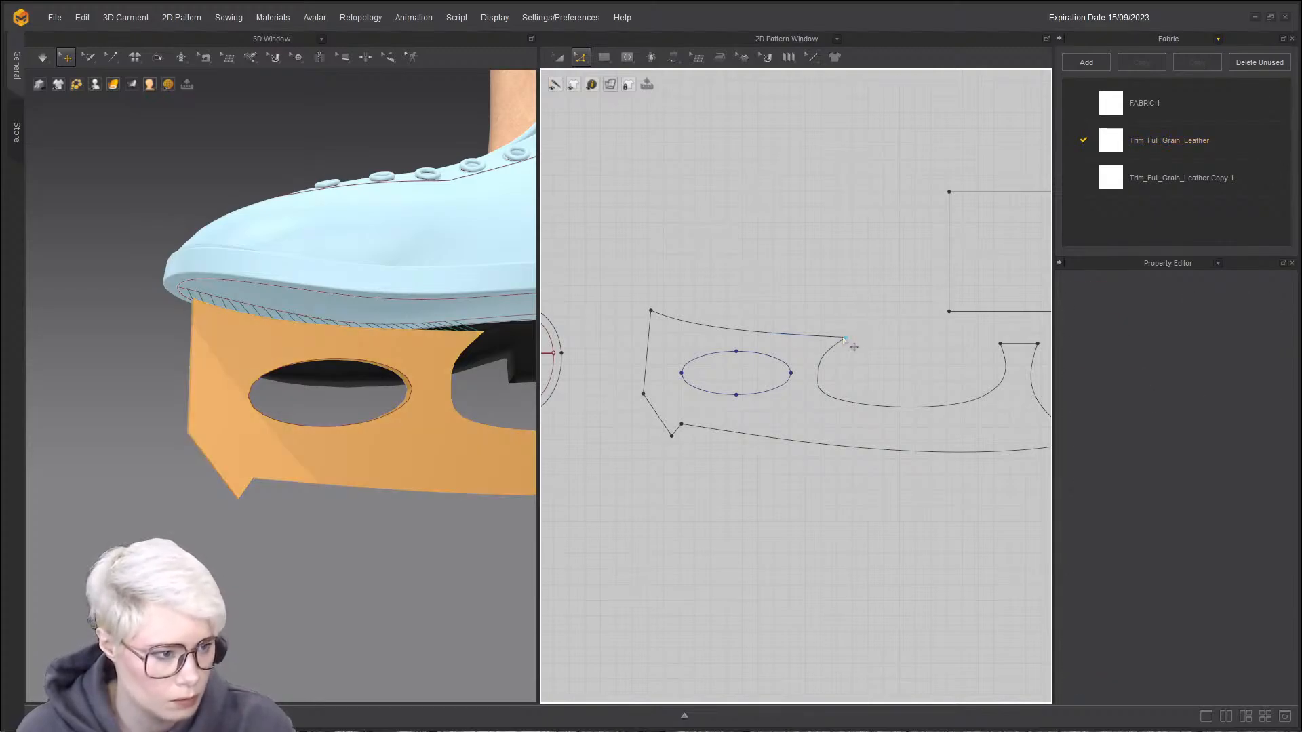
left_click(846, 338)
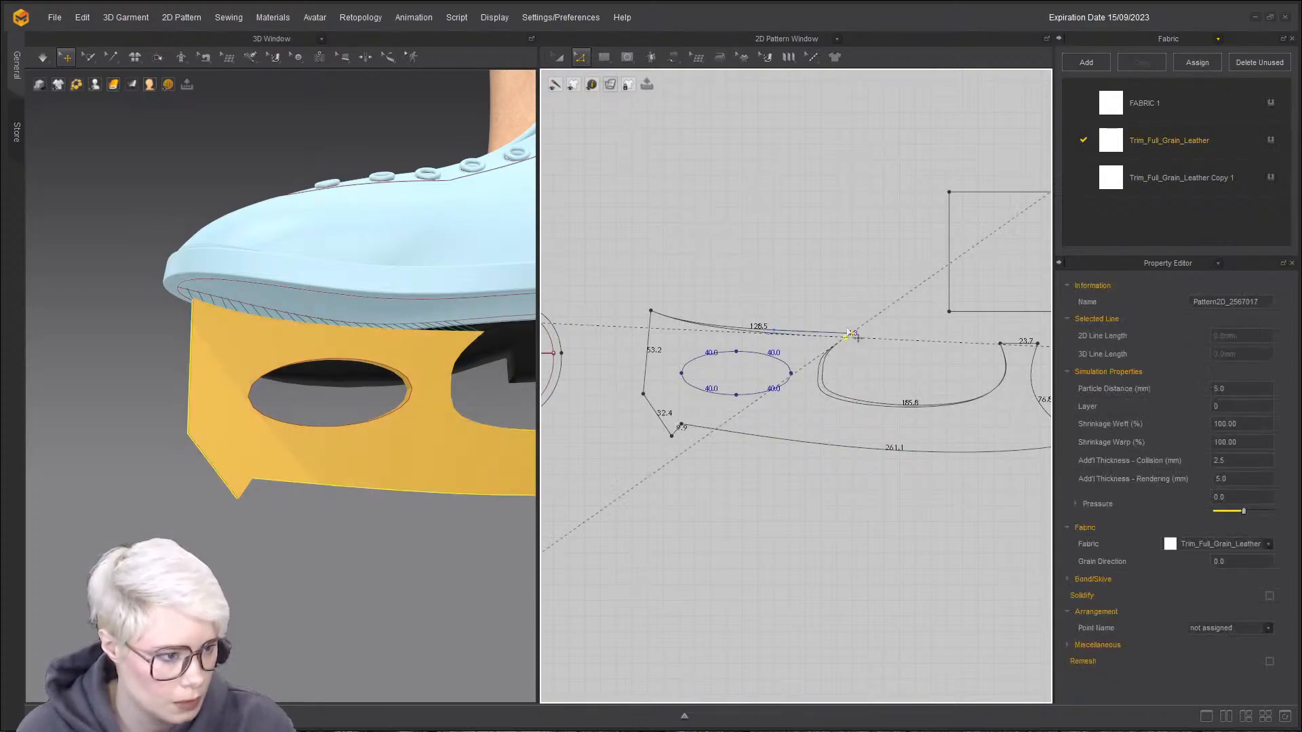
left_click(851, 276)
left_click(846, 338)
left_click(848, 282)
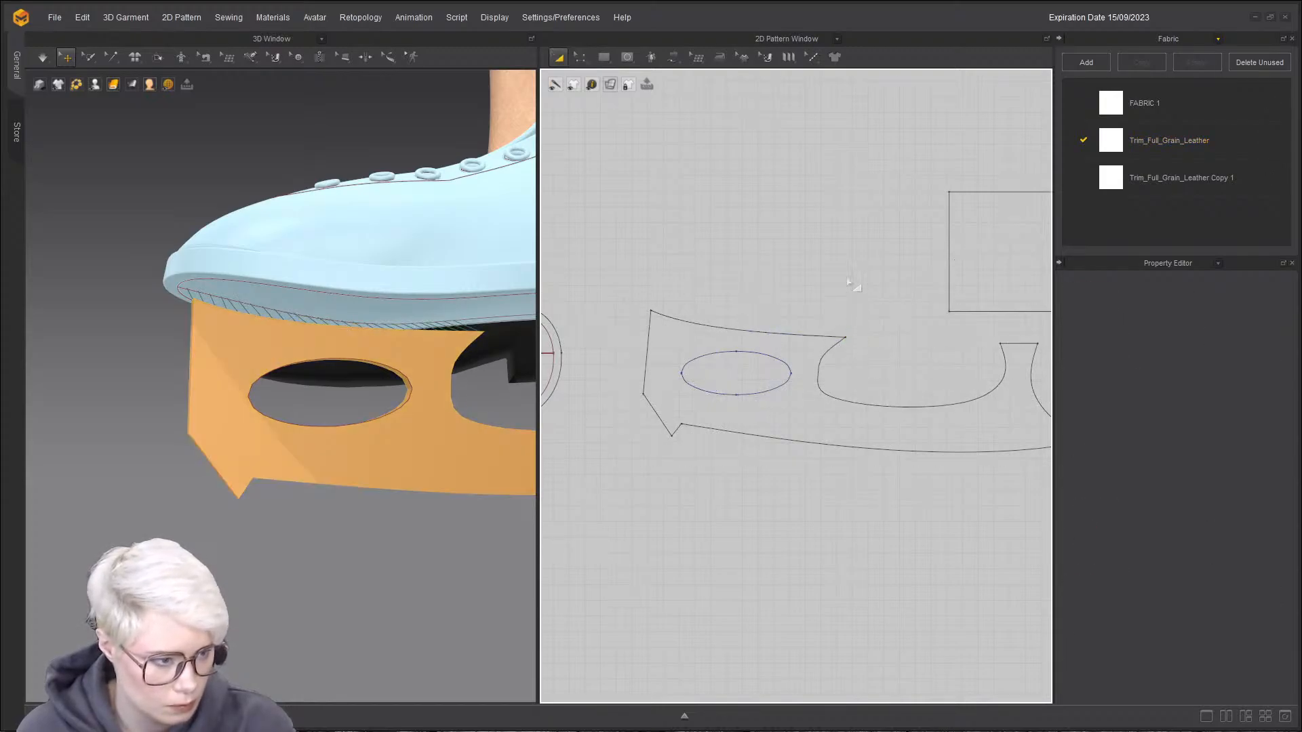
key("z")
left_click(846, 338)
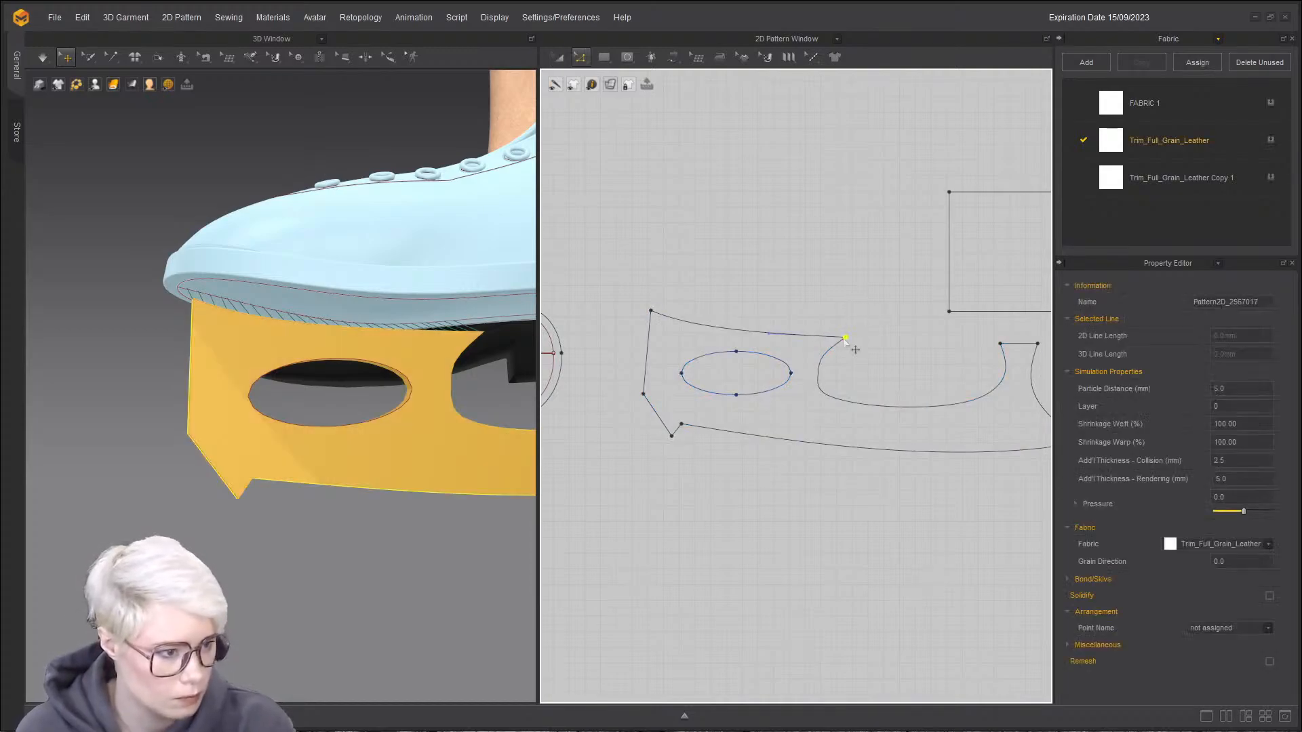
left_click_drag(844, 339, 845, 331)
right_click_drag(436, 371, 441, 388)
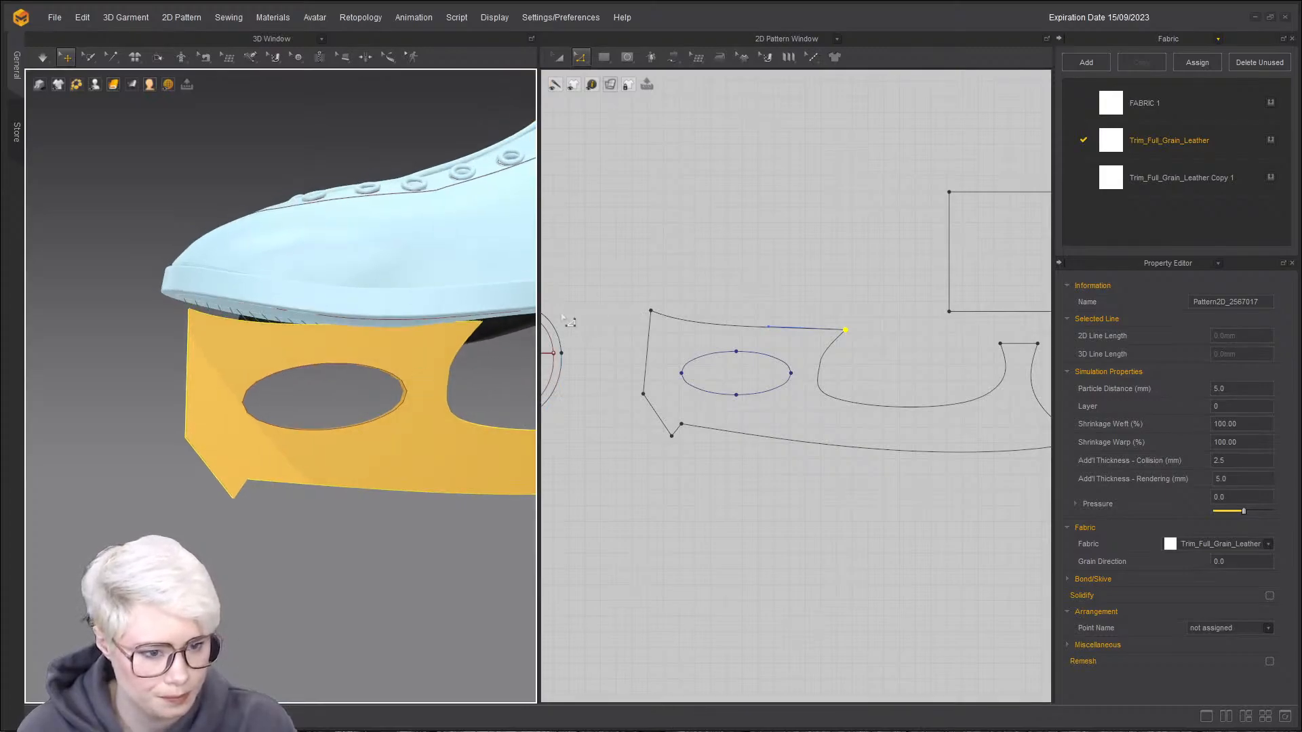
right_click_drag(522, 370, 204, 402)
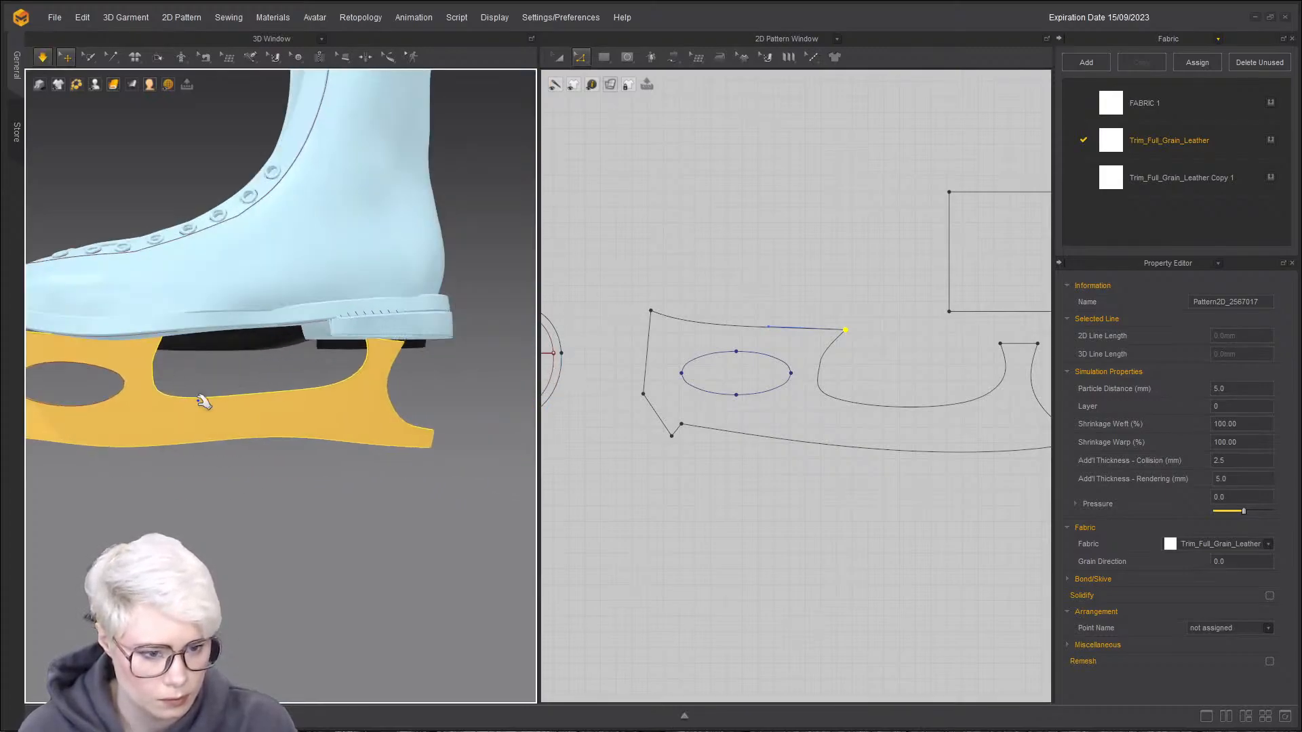
- Select the heel post's top edge and the tail edges together and shift them back to lengthen the blade
key("a")
scroll(787, 392, "down", 2)
left_click(799, 387)
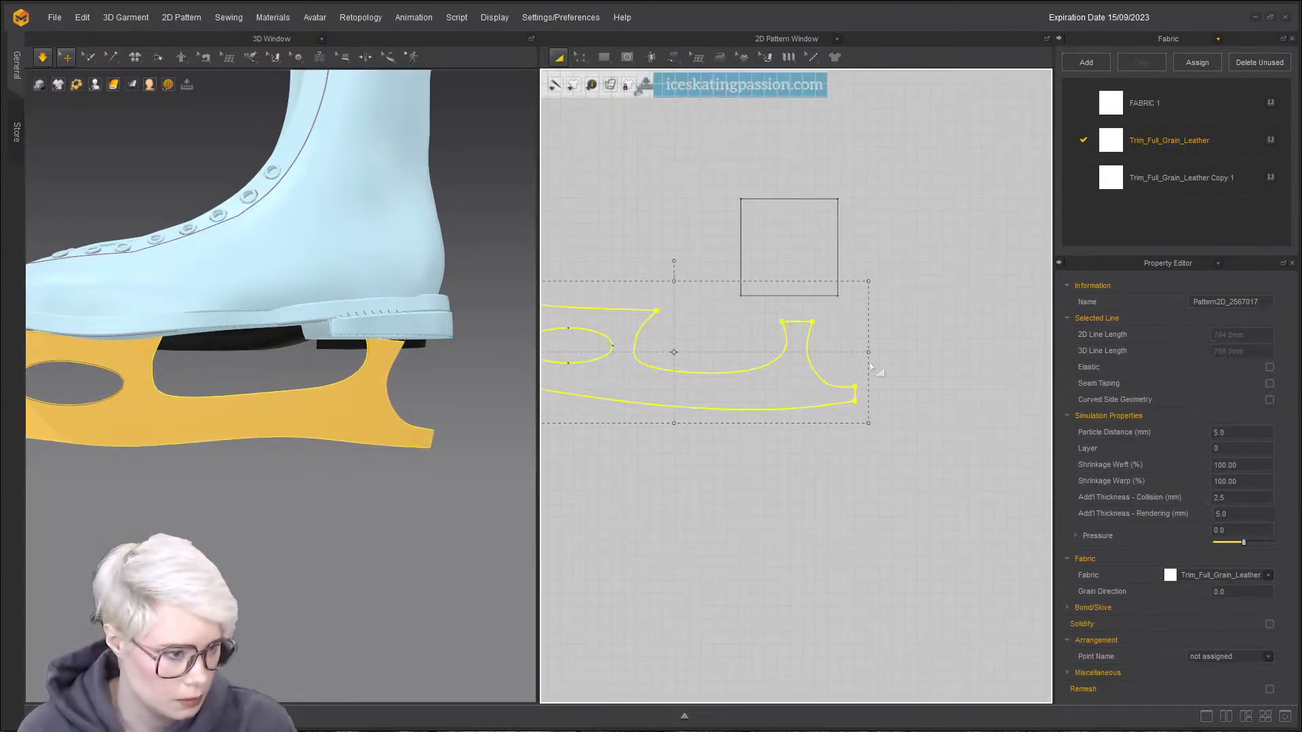
key("Escape")
key("z")
left_click_drag(863, 427, 824, 415)
left_click_drag(757, 310, 761, 313)
left_click_drag(849, 399, 863, 401)
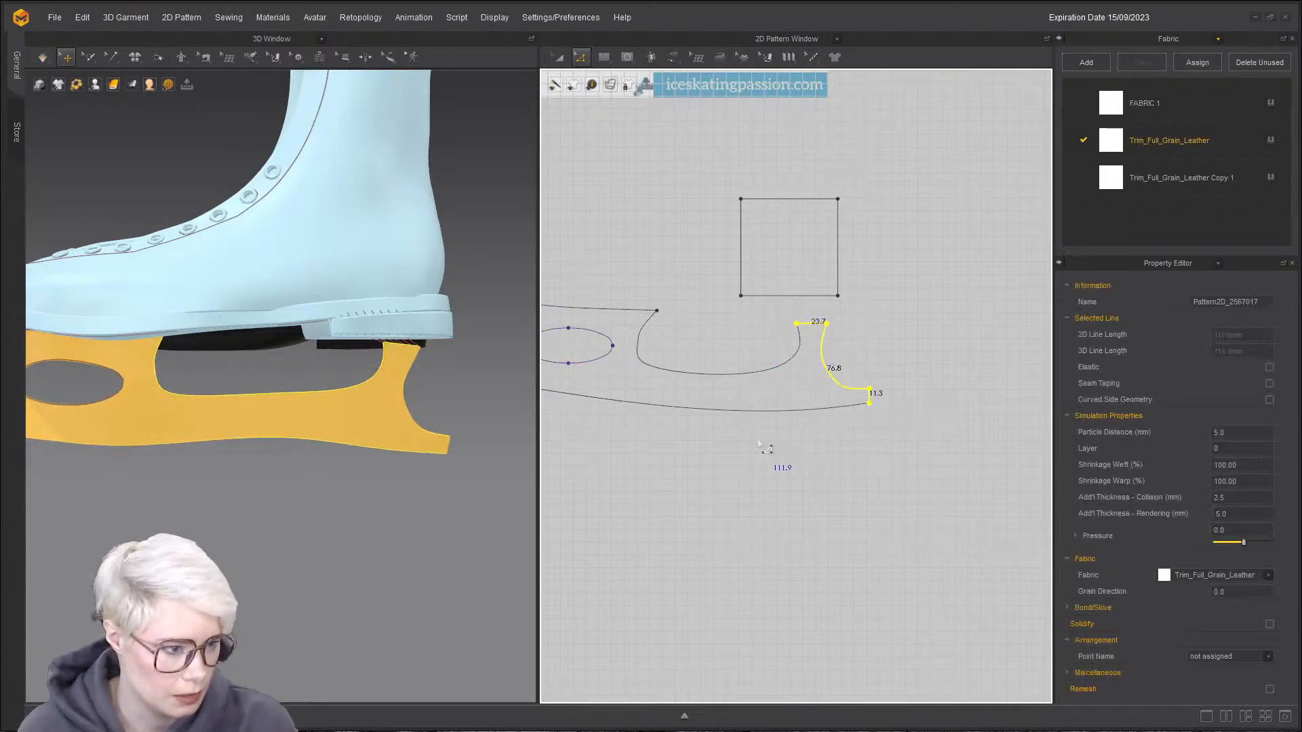
- Simulate the lengthened blade and pull it into place under the boot
key("space")
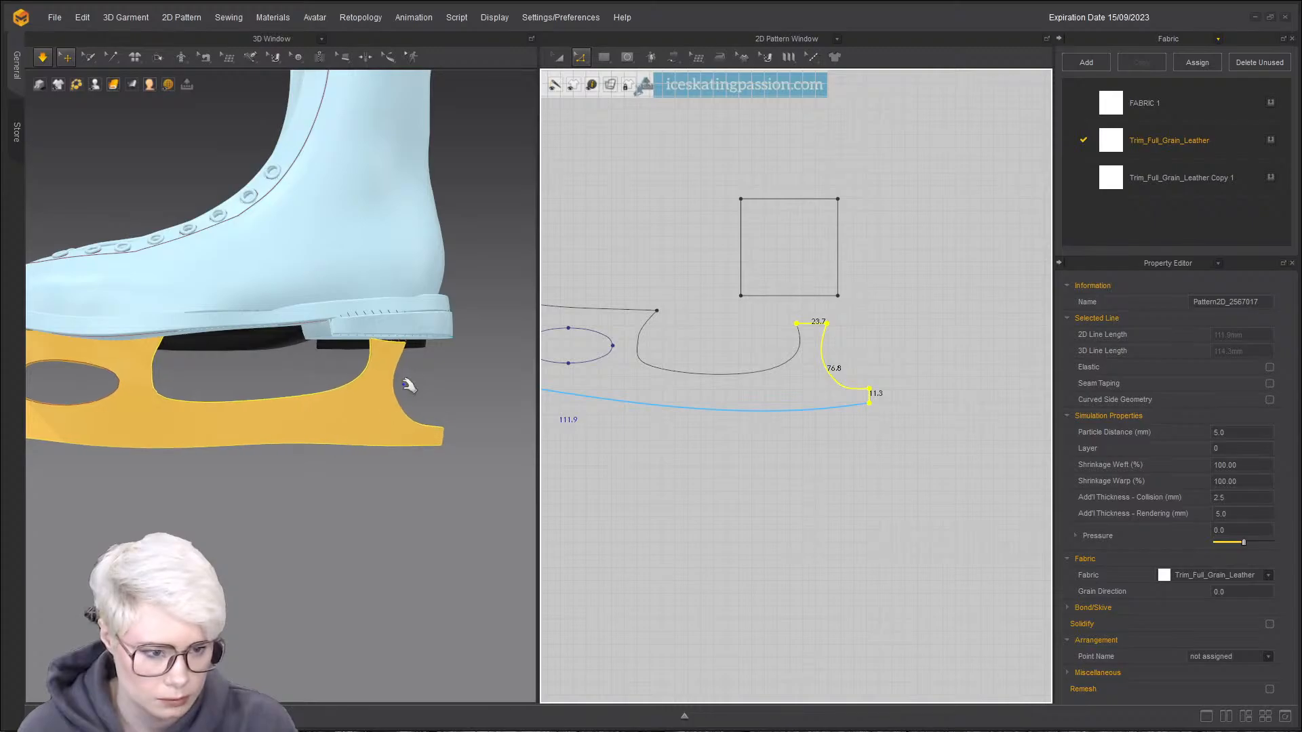
left_click_drag(401, 346, 305, 421)
key("space")
right_click_drag(305, 421, 260, 412)
scroll(271, 420, "up", 5)
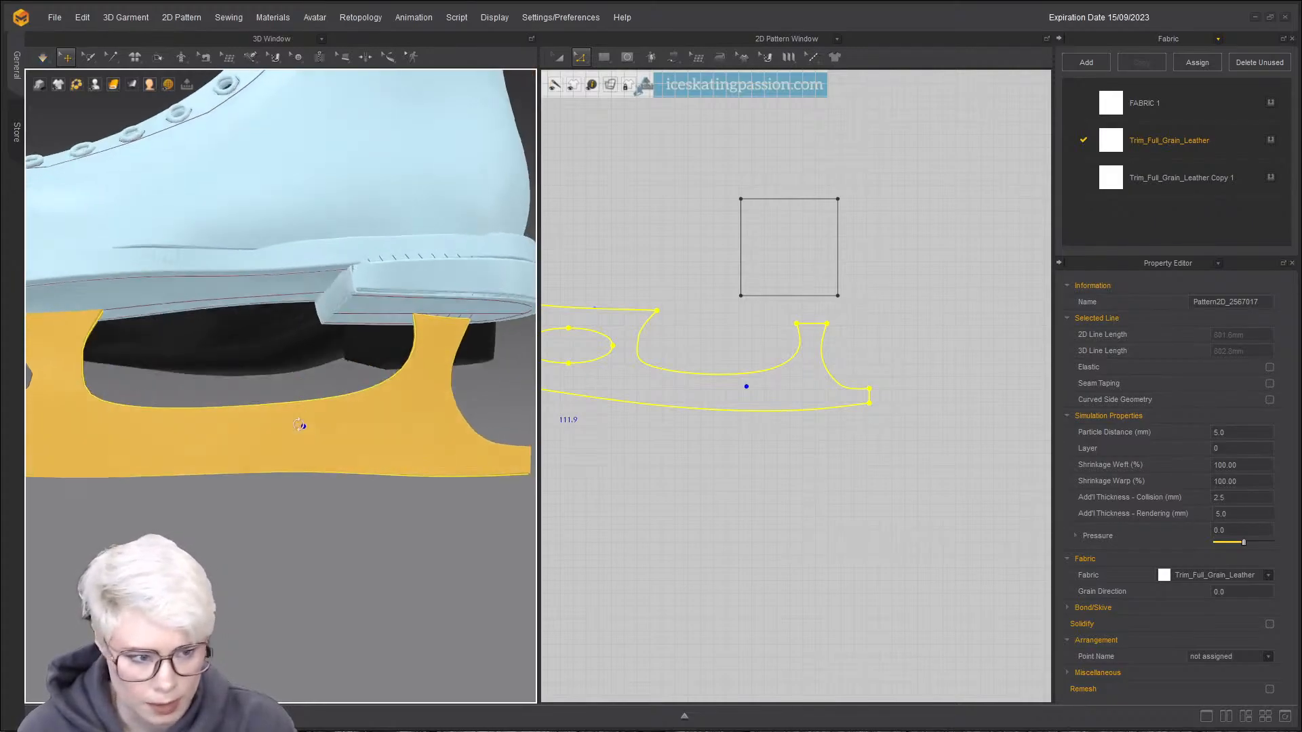
key("space")
- Lower the front top corner of the blade's heel post slightly and simulate the change
scroll(752, 337, "up", 1)
left_click(733, 334)
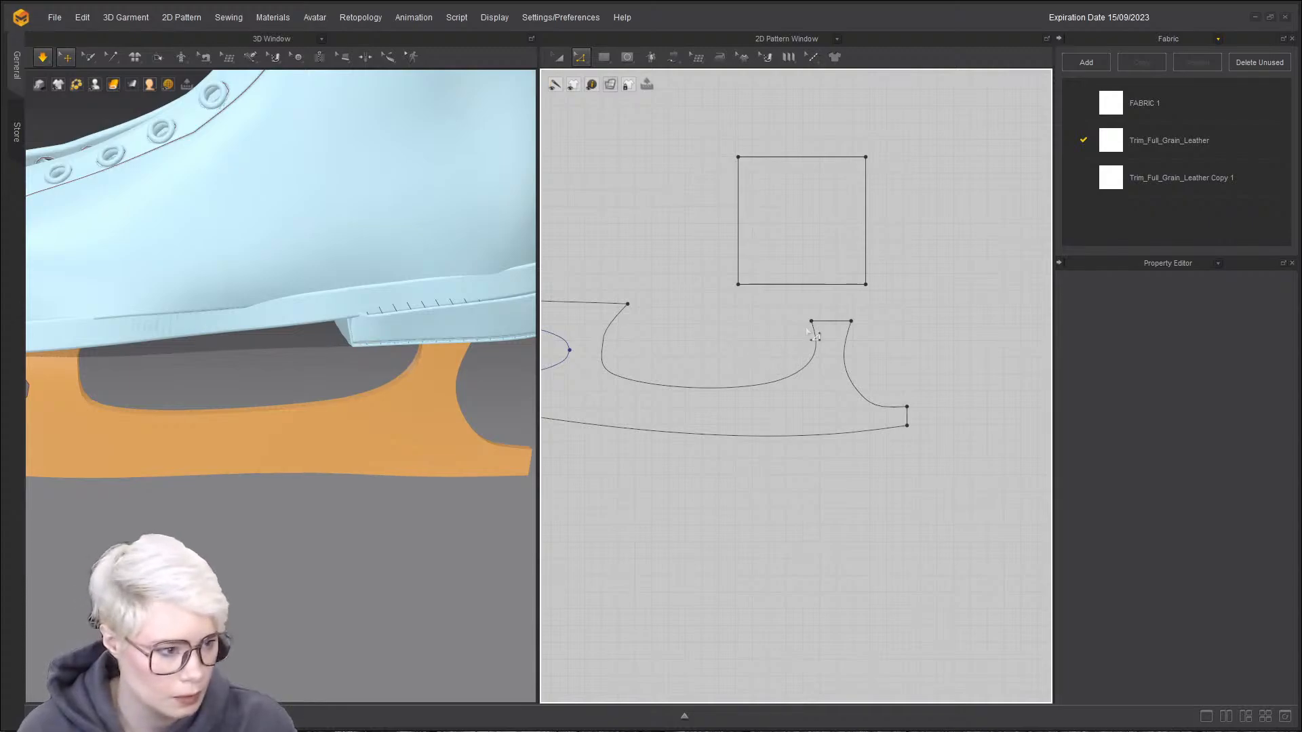
right_click_drag(468, 332, 501, 330)
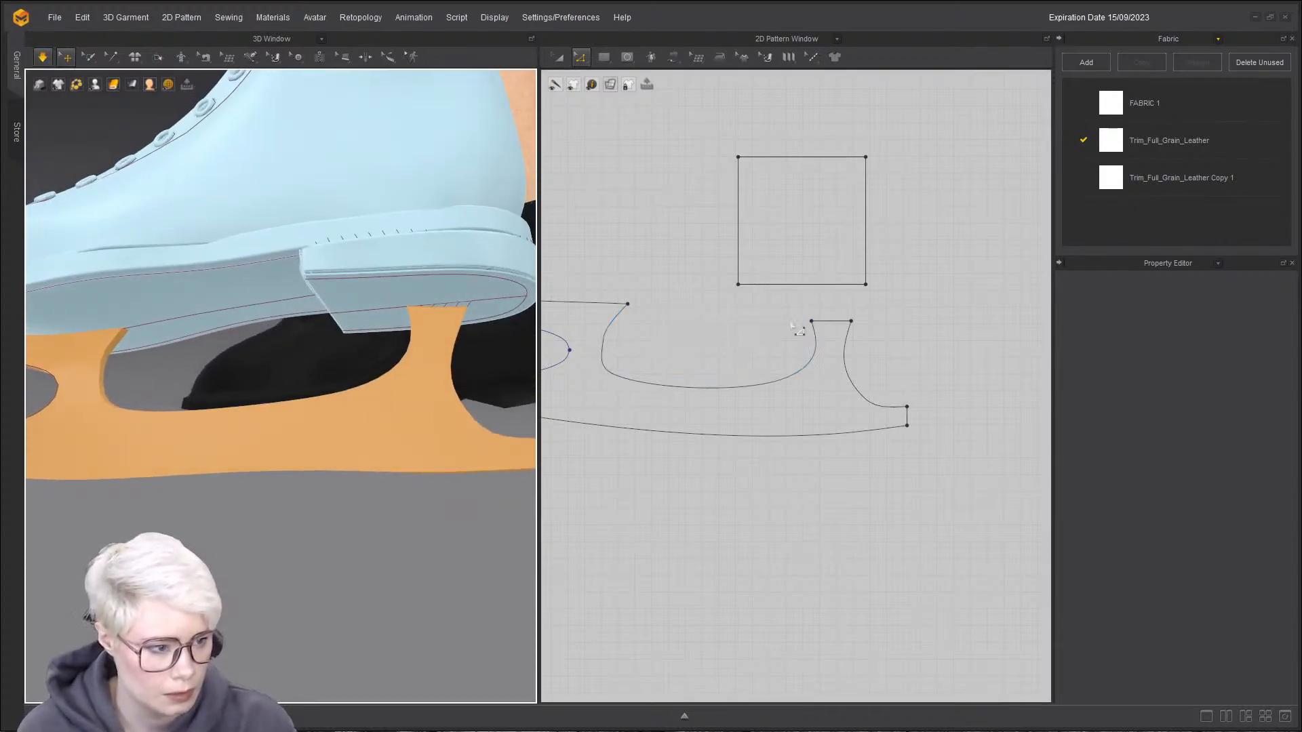
left_click(811, 323)
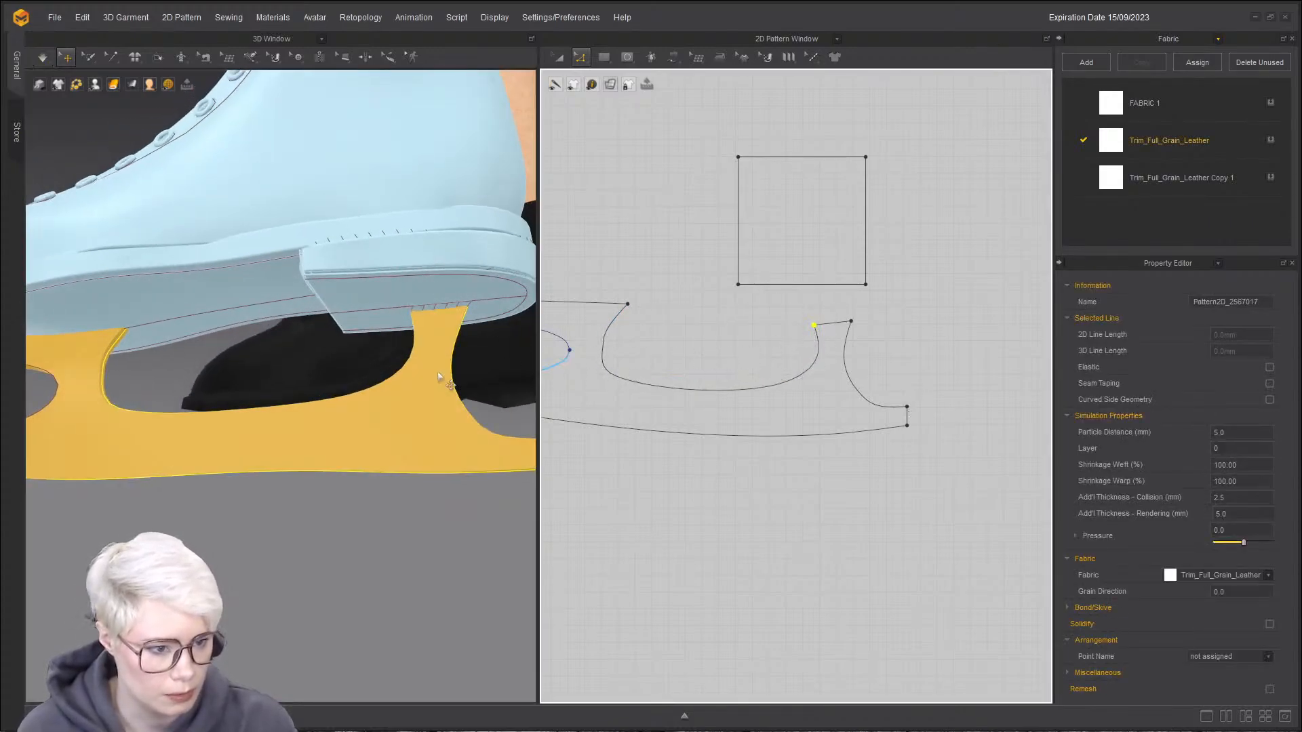
right_click_drag(442, 388, 441, 423)
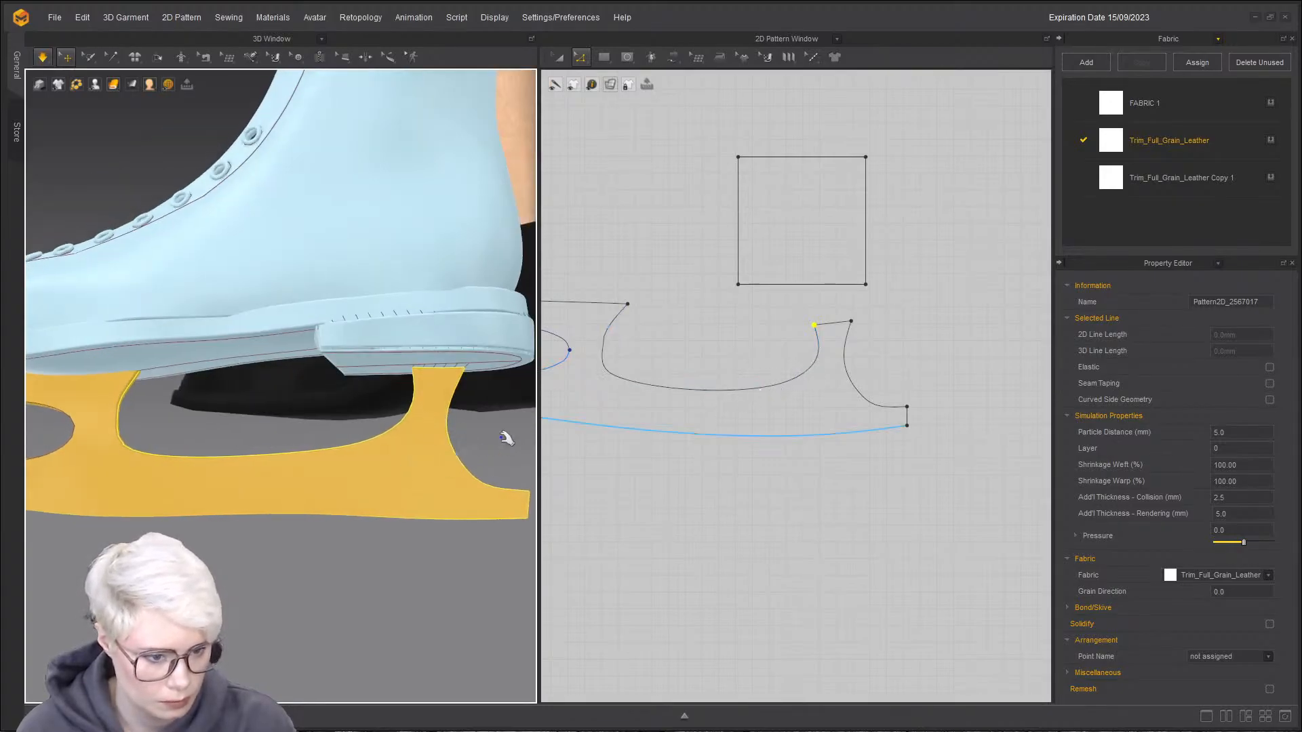
- Shift the heel post and tail edges further back in the pattern and simulate the blade again
left_click(983, 441)
left_click_drag(803, 318, 804, 318)
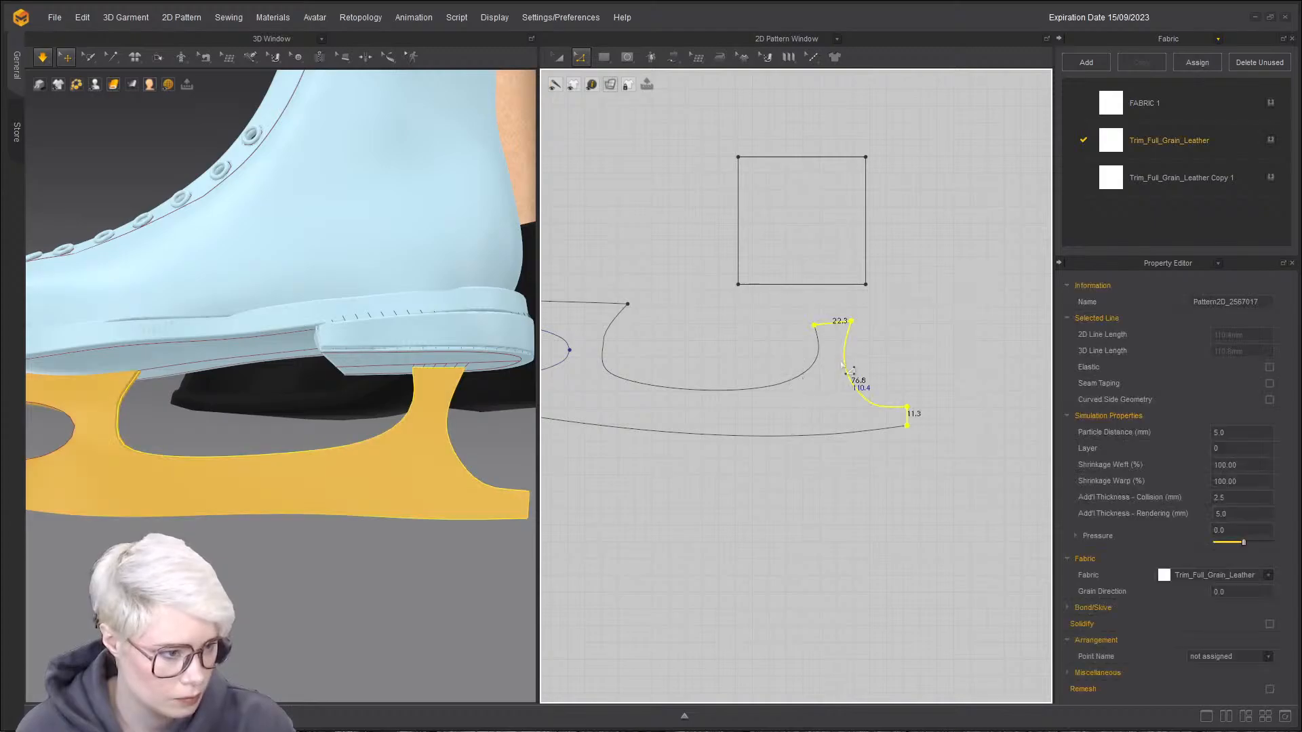
left_click_drag(852, 367, 870, 367)
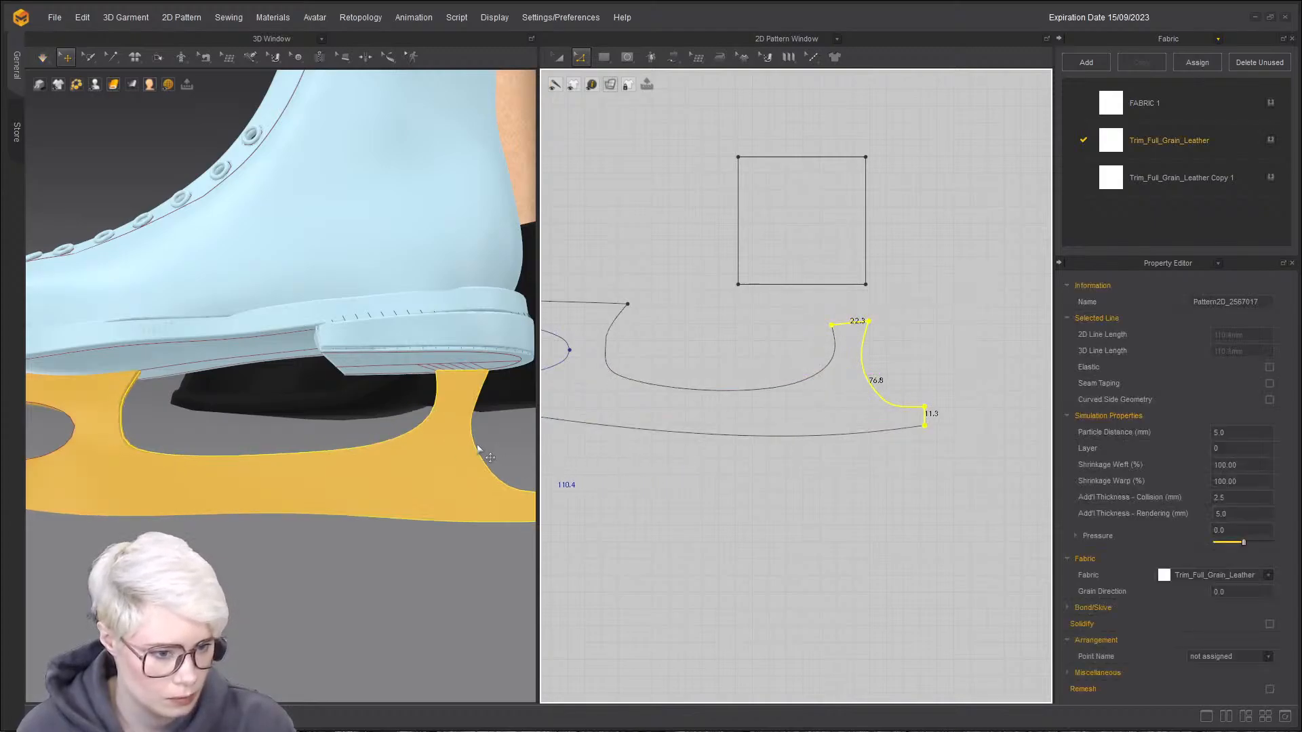
key("space")
scroll(358, 523, "down", 2)
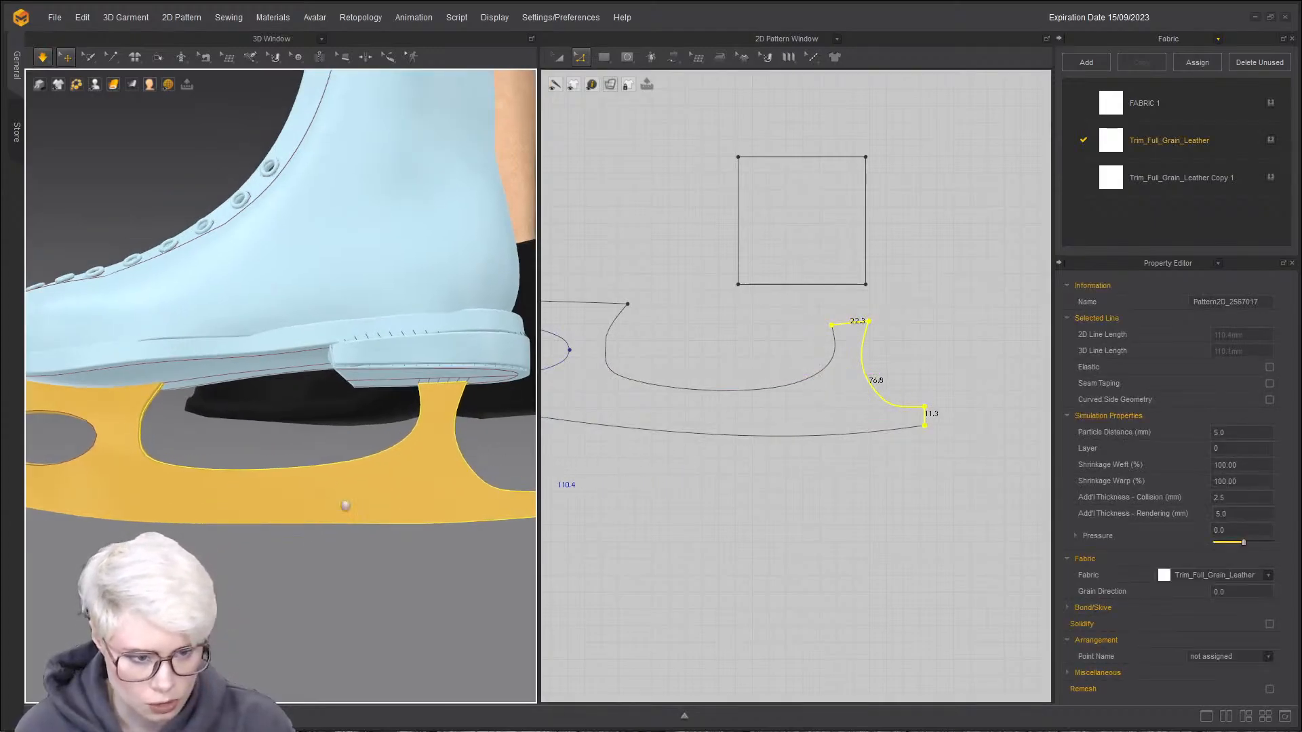
middle_click_drag(337, 500, 412, 470)
scroll(242, 440, "down", 5)
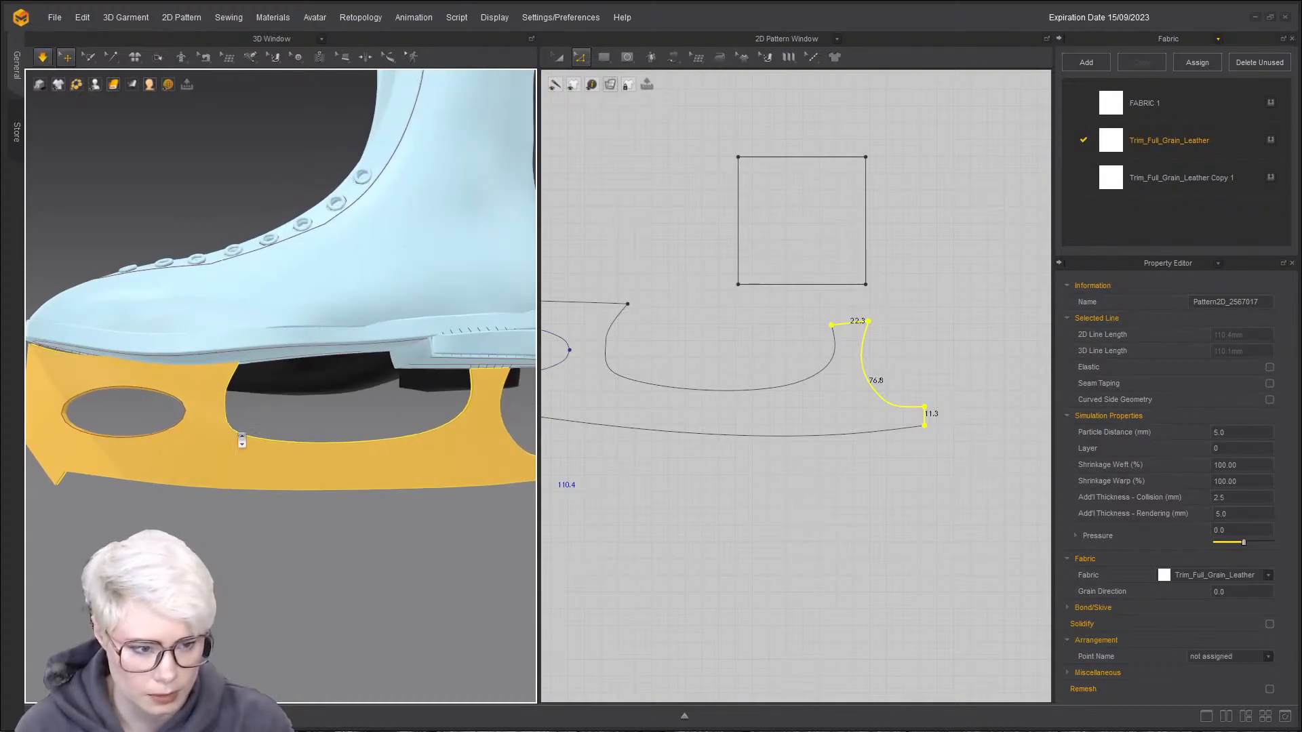
scroll(242, 440, "down", 2)
right_click(236, 433)
- Move the blade's front top corner back and down along the curved top edge so the front edge slopes
left_click(605, 193)
left_click(605, 194)
scroll(590, 227, "down", 2)
middle_click_drag(556, 265, 746, 255)
scroll(643, 277, "up", 3)
left_click_drag(731, 321, 759, 332)
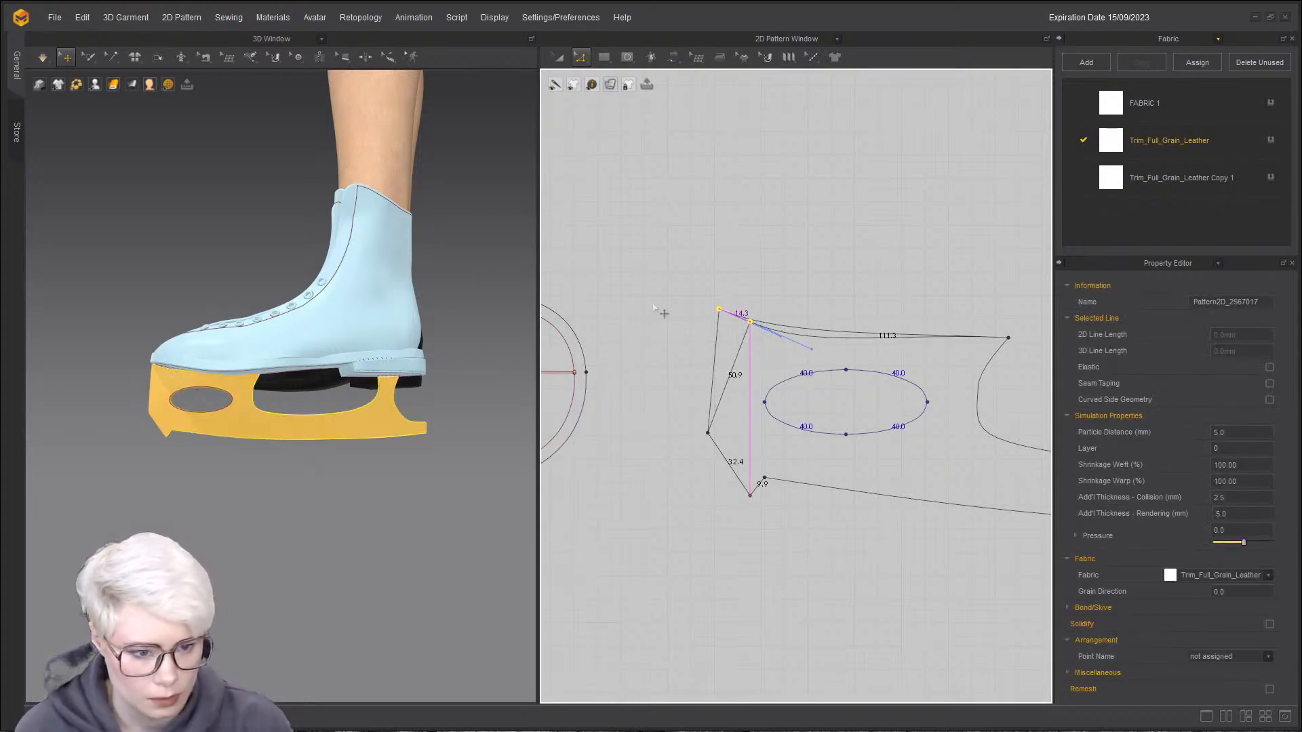
left_click_drag(735, 278, 737, 279)
- Pull the toe end of the blade's seam on the sole's centre line back, to about 94 mm of seam
key("b")
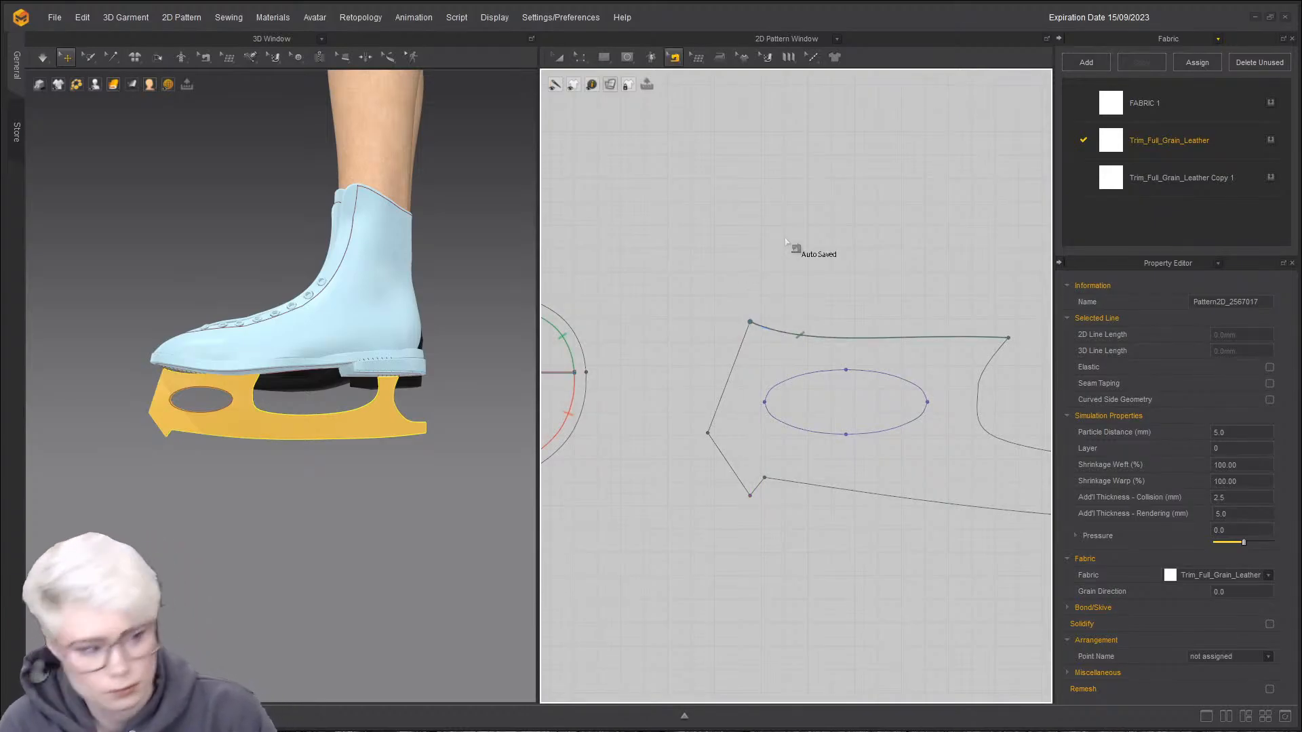
scroll(776, 265, "down", 5)
middle_click_drag(756, 211, 691, 315)
scroll(691, 316, "down", 1)
middle_click_drag(627, 403, 833, 332)
scroll(833, 332, "up", 6)
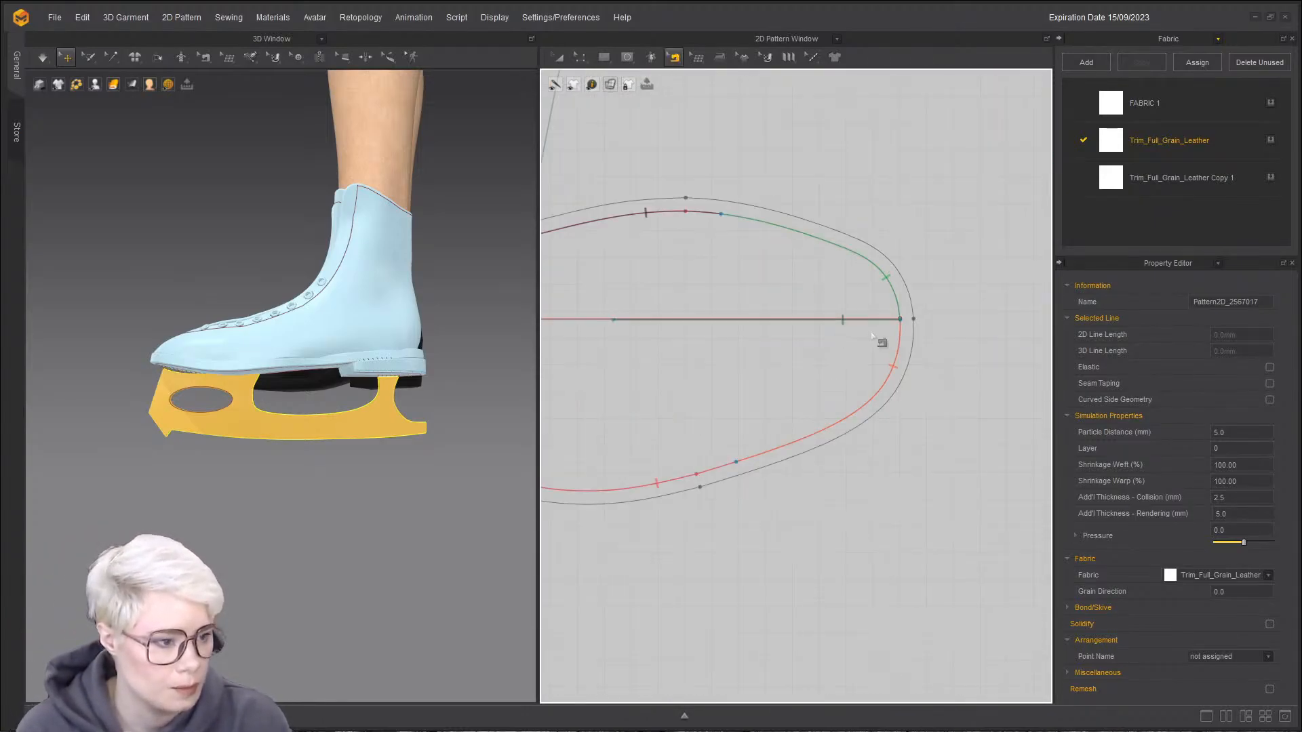
left_click_drag(901, 320, 875, 323)
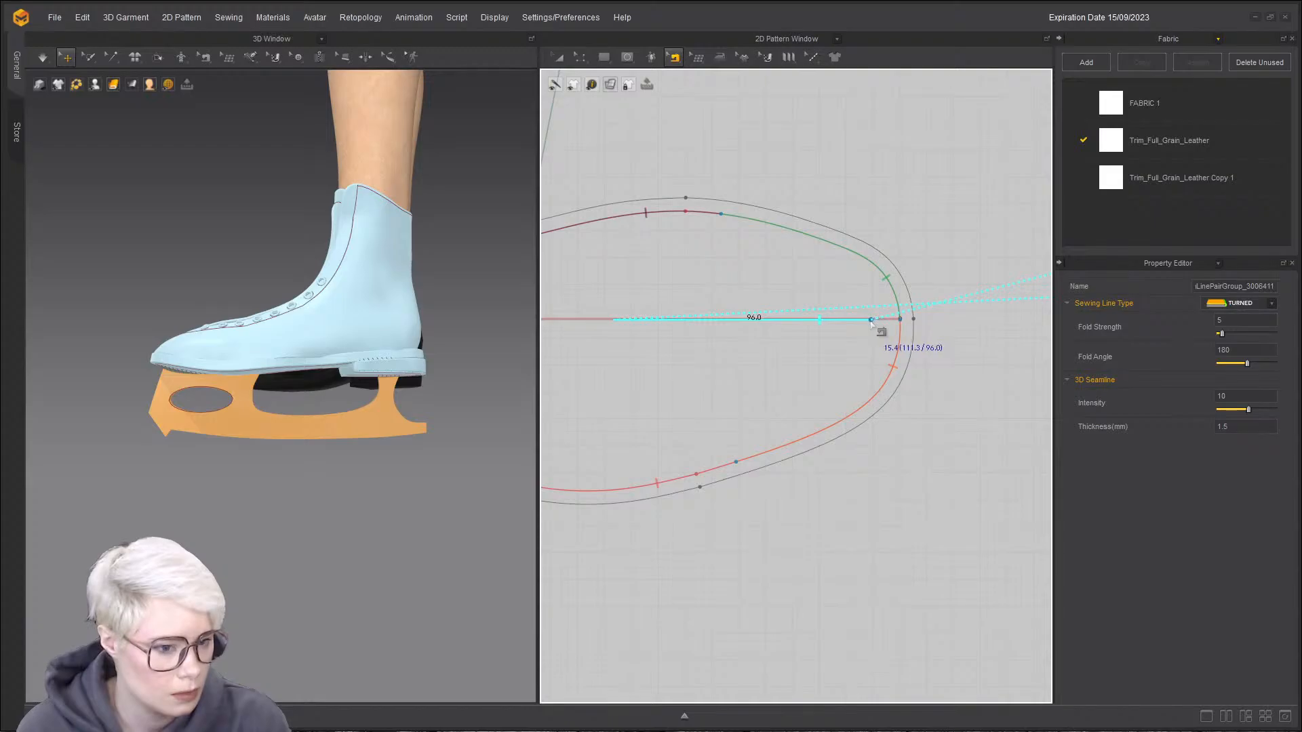
left_click_drag(866, 325, 866, 326)
- Adjust both ends of the centre-line seam to match the blade's 111.3 mm front top edge, set back from the toe tip
scroll(926, 371, "down", 7)
middle_click_drag(940, 354, 778, 332)
scroll(778, 331, "up", 6)
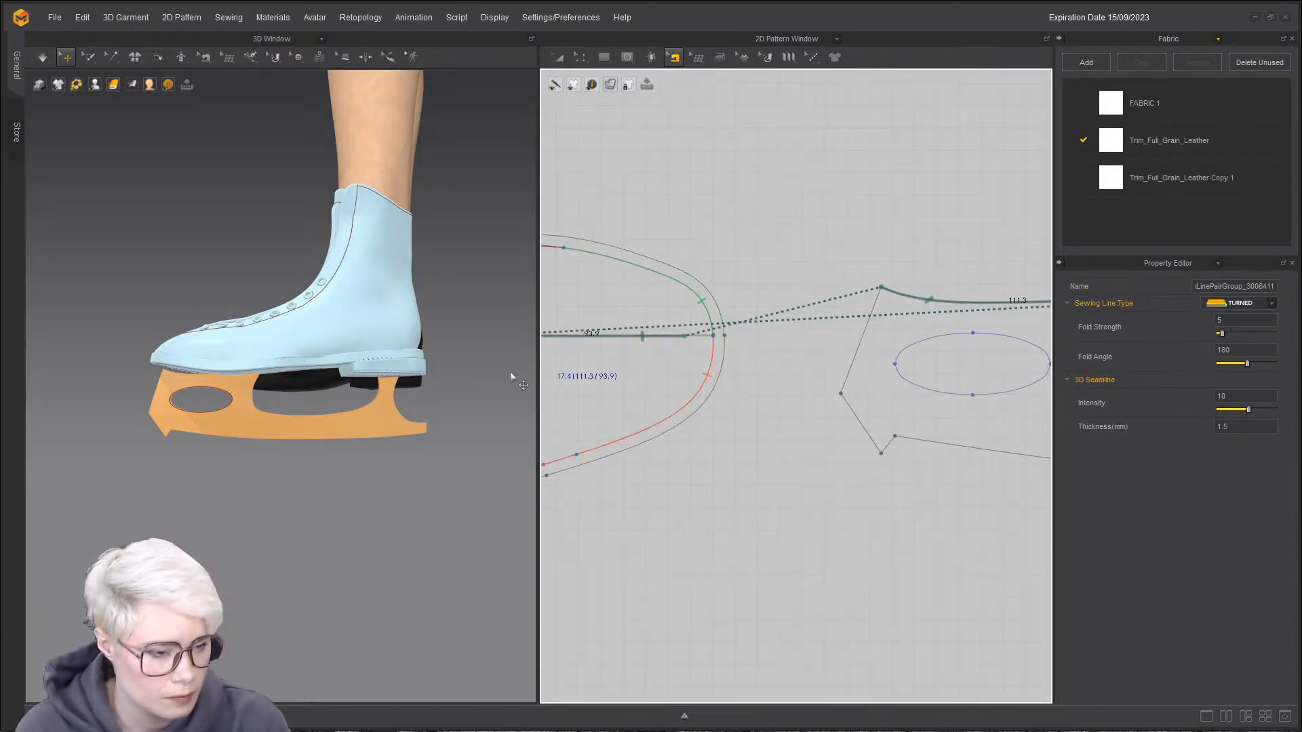
scroll(548, 345, "down", 2)
middle_click_drag(548, 344, 757, 334)
scroll(756, 333, "up", 7)
left_click(773, 337)
scroll(829, 330, "down", 5)
middle_click_drag(838, 328, 720, 324)
left_click_drag(814, 329, 808, 327)
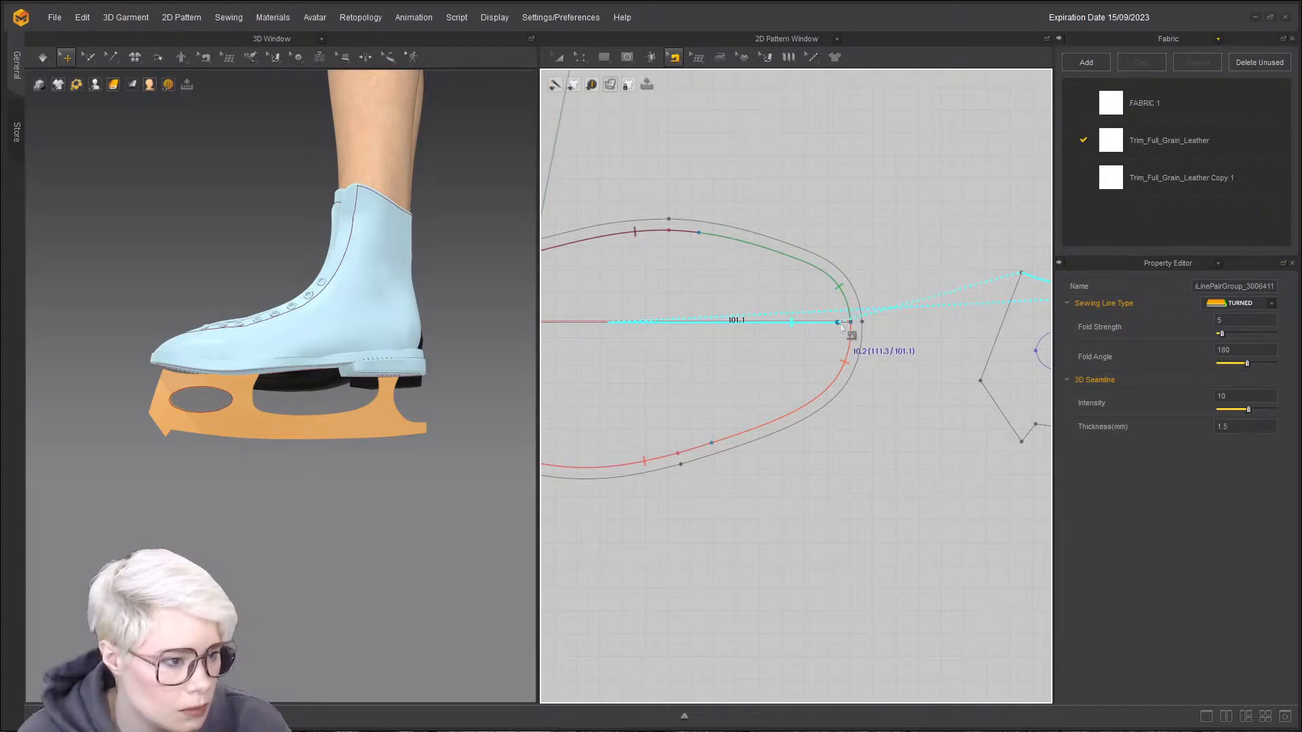
left_click_drag(851, 328, 600, 327)
left_click(755, 328)
left_click(752, 327)
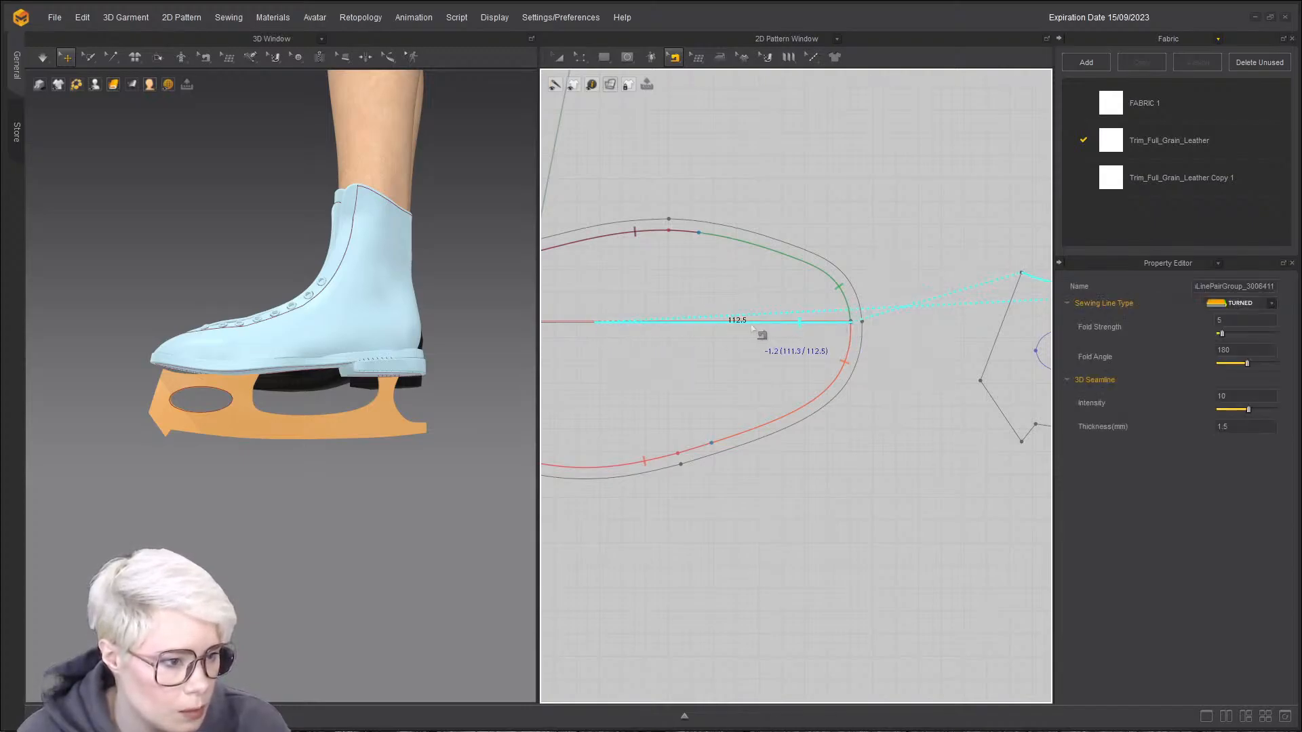
key("a")
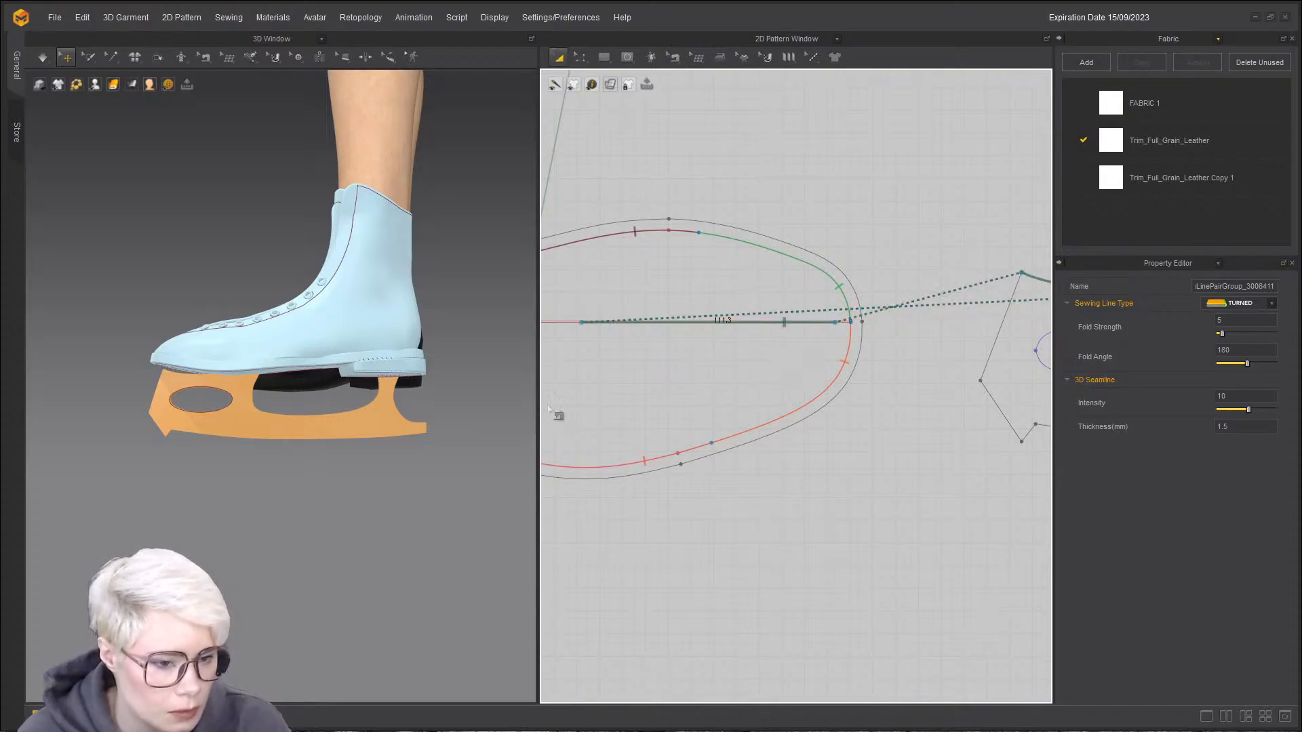
- Move the blade pattern's lower front edge up and slightly forward, after pulling the simulated blade in 3D
left_click(310, 430)
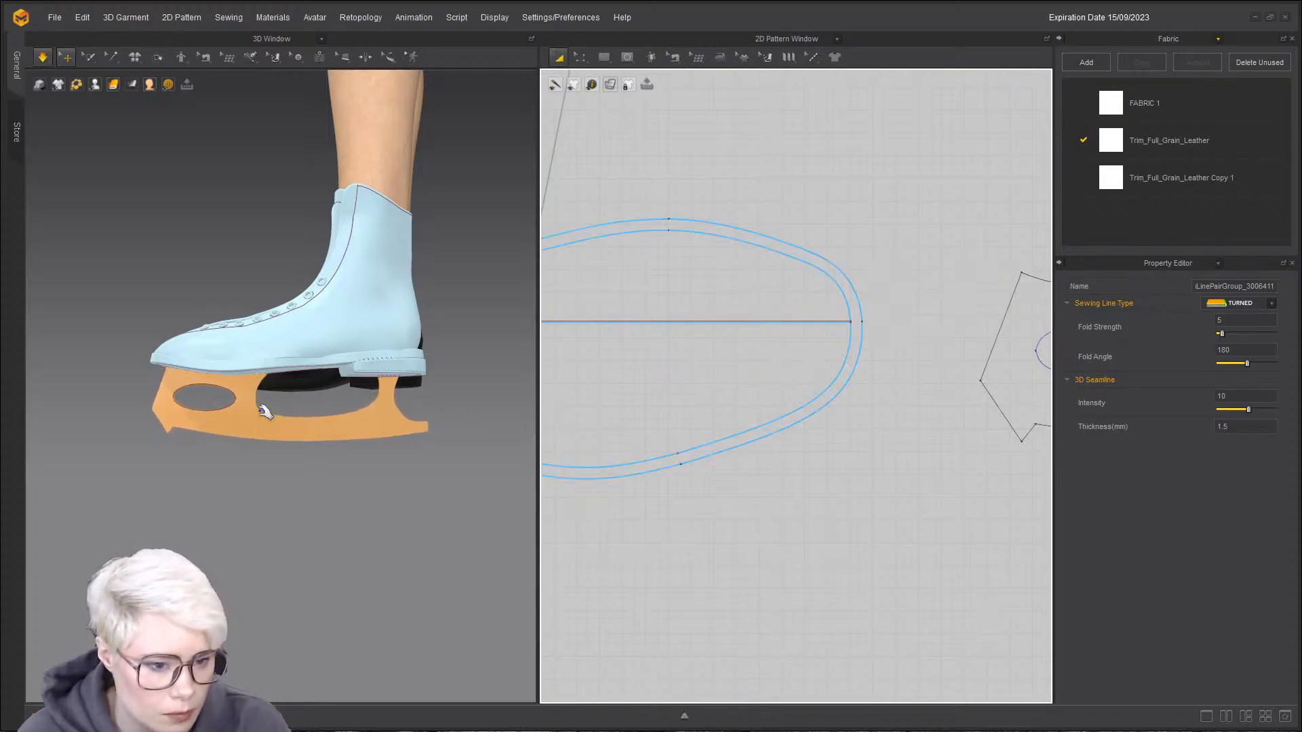
scroll(683, 407, "down", 4)
middle_click_drag(851, 392, 701, 380)
scroll(699, 377, "up", 6)
left_click(726, 436)
key("z")
left_click(720, 443)
left_click_drag(726, 442, 713, 410)
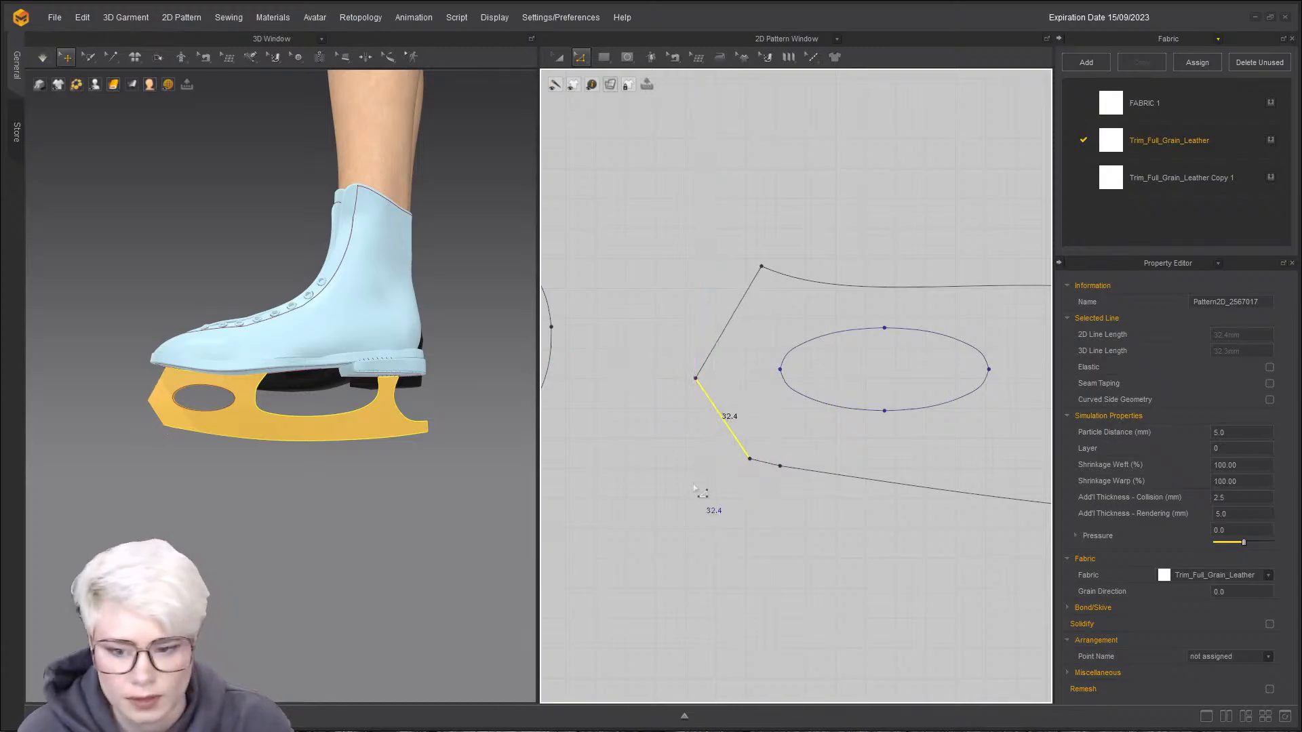
- Examine the blade's front end against the boot toe from the side and compare it with the pattern
scroll(647, 474, "up", 2)
right_click_drag(499, 387, 269, 413)
scroll(135, 425, "up", 1)
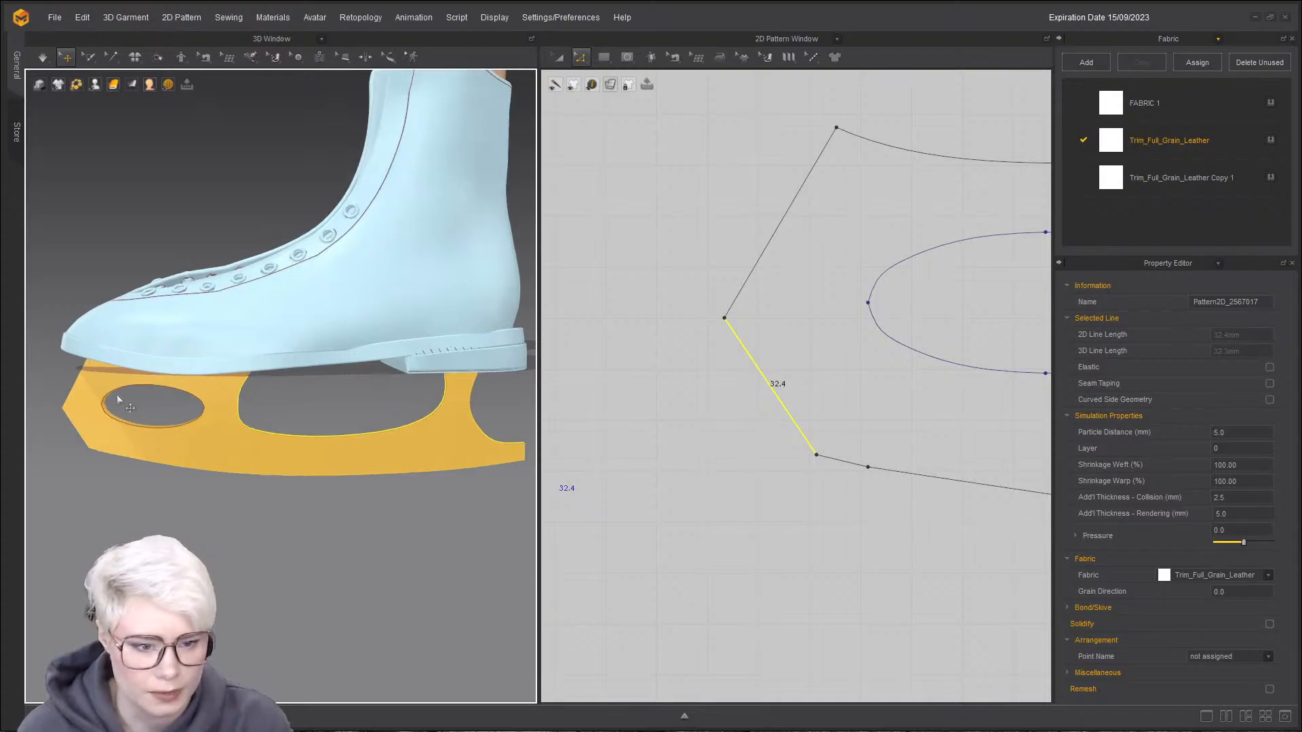
scroll(103, 412, "down", 1)
middle_click_drag(102, 411, 137, 348)
scroll(696, 352, "down", 1)
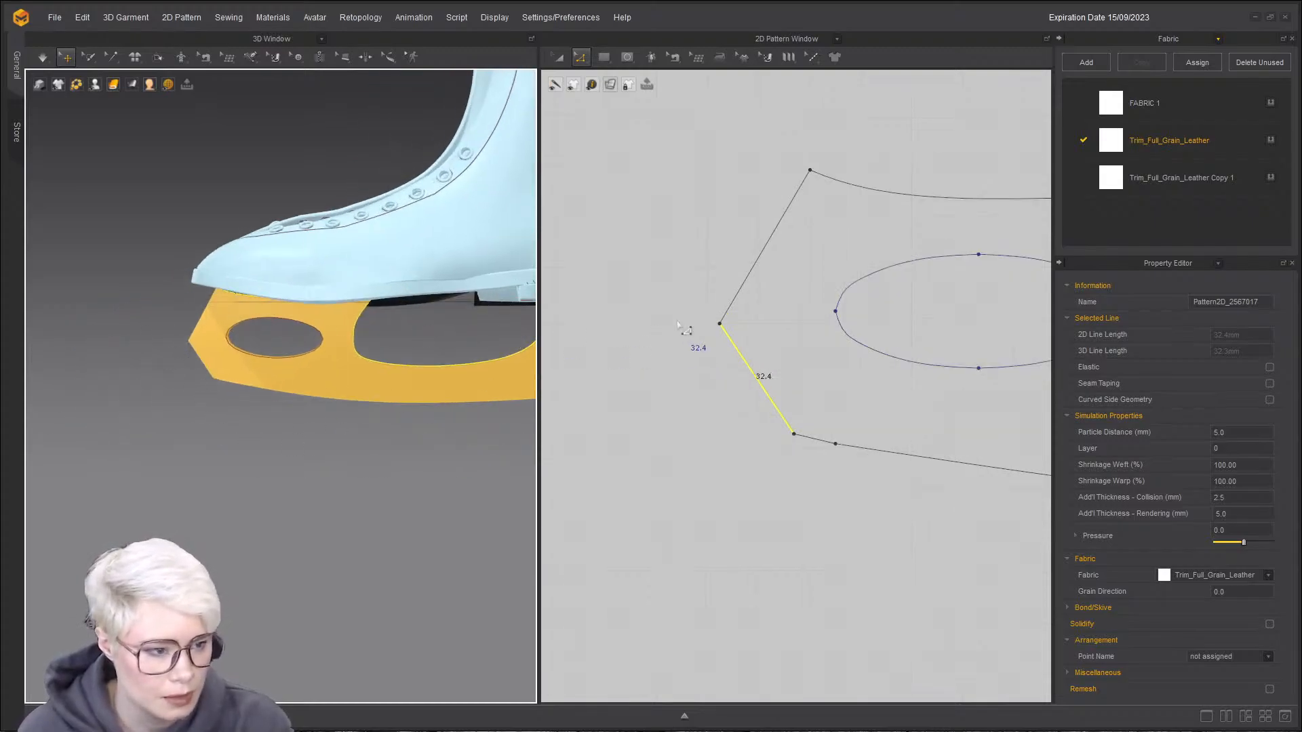
left_click(676, 346)
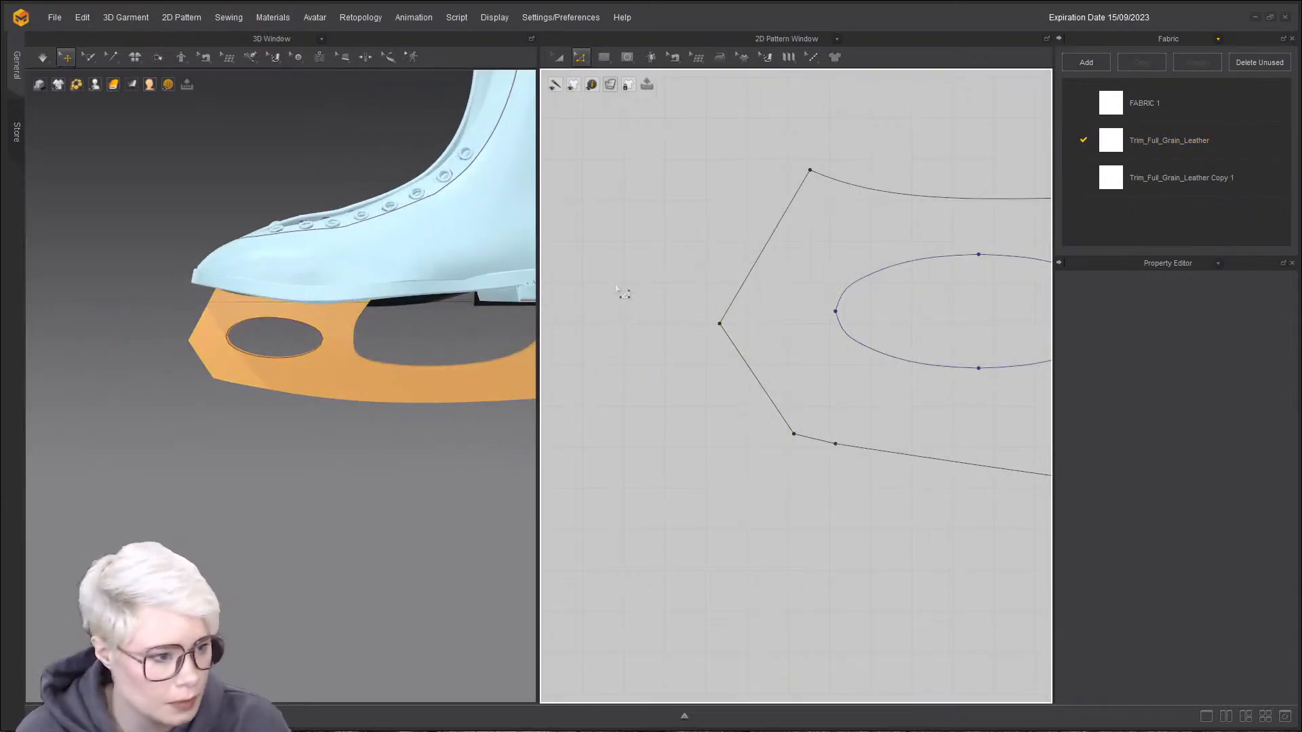
scroll(618, 258, "down", 2)
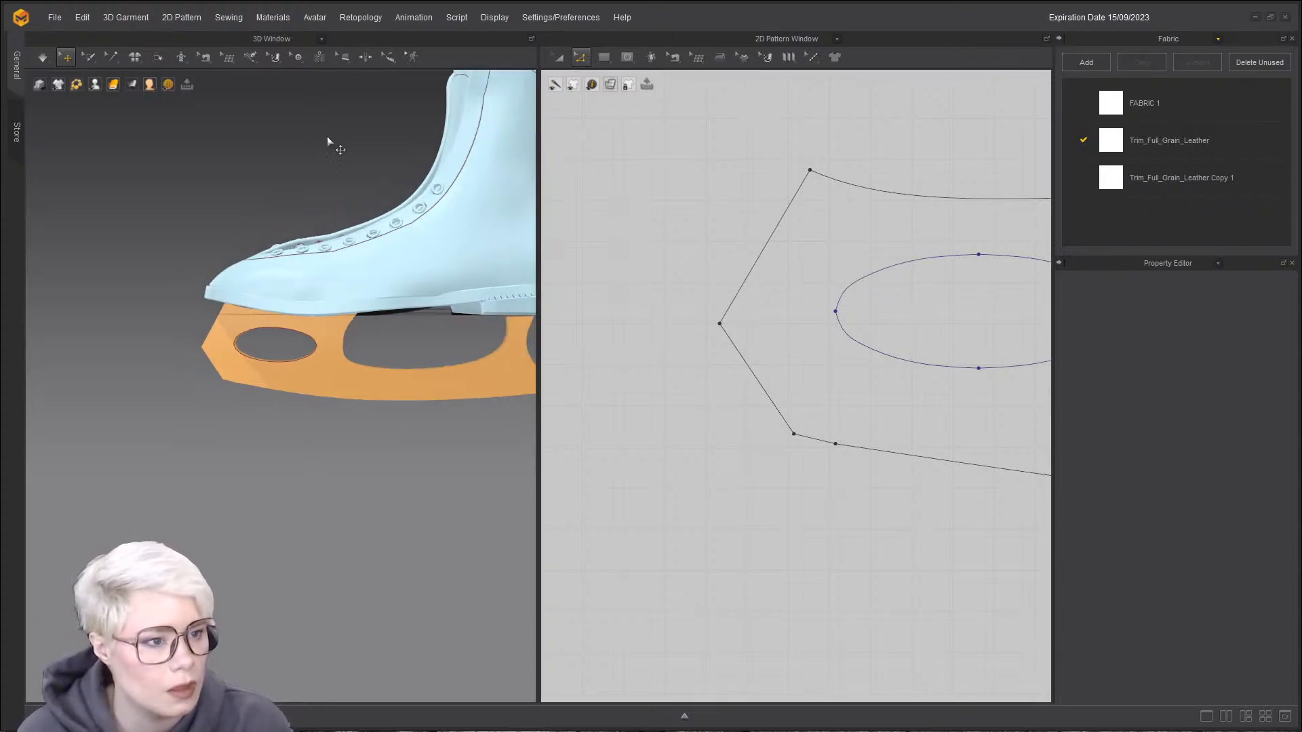
scroll(771, 157, "down", 5)
scroll(770, 378, "down", 4)
- Try to move the blade pattern's lower front corner further forward along the bottom edge
middle_click_drag(771, 157, 714, 320)
scroll(722, 291, "up", 4)
scroll(723, 308, "down", 2)
scroll(716, 320, "up", 3)
scroll(720, 344, "down", 1)
middle_click_drag(737, 449, 659, 349)
scroll(658, 347, "up", 4)
middle_click_drag(752, 600, 657, 459)
scroll(656, 460, "down", 1)
left_click(660, 440)
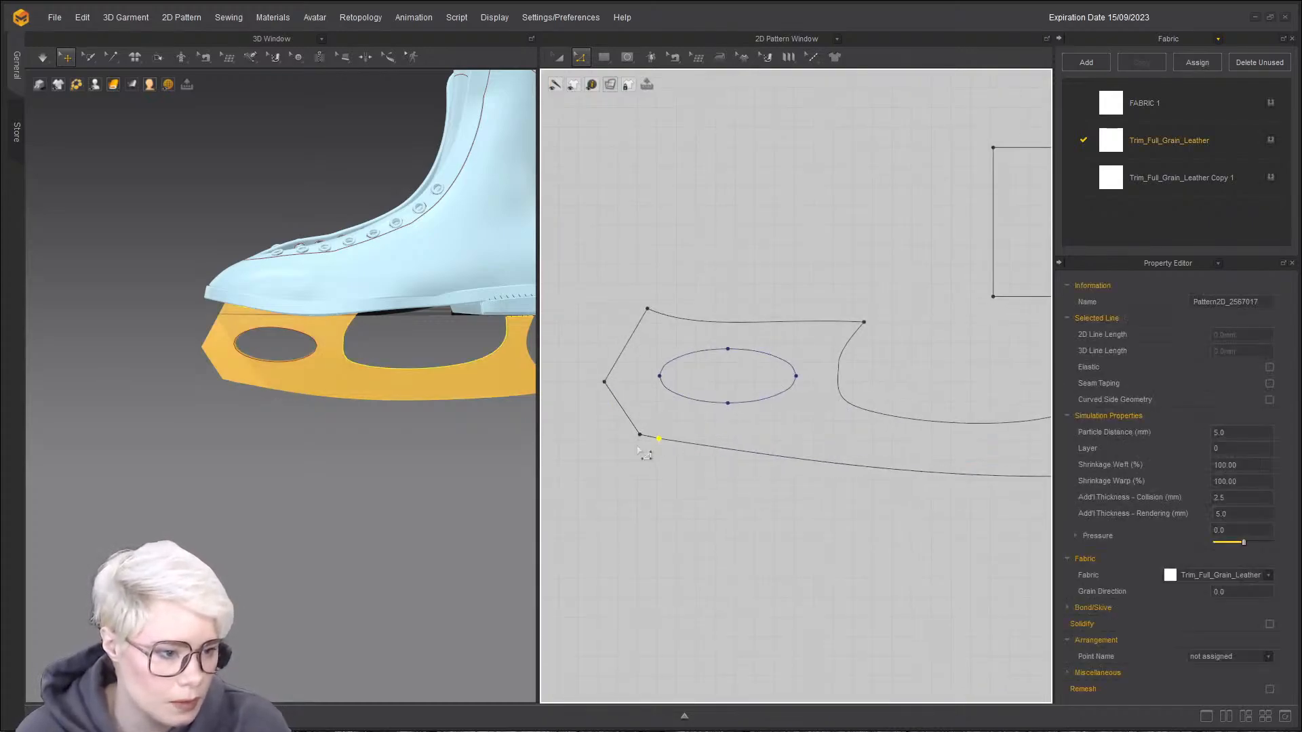
left_click_drag(639, 437, 623, 435)
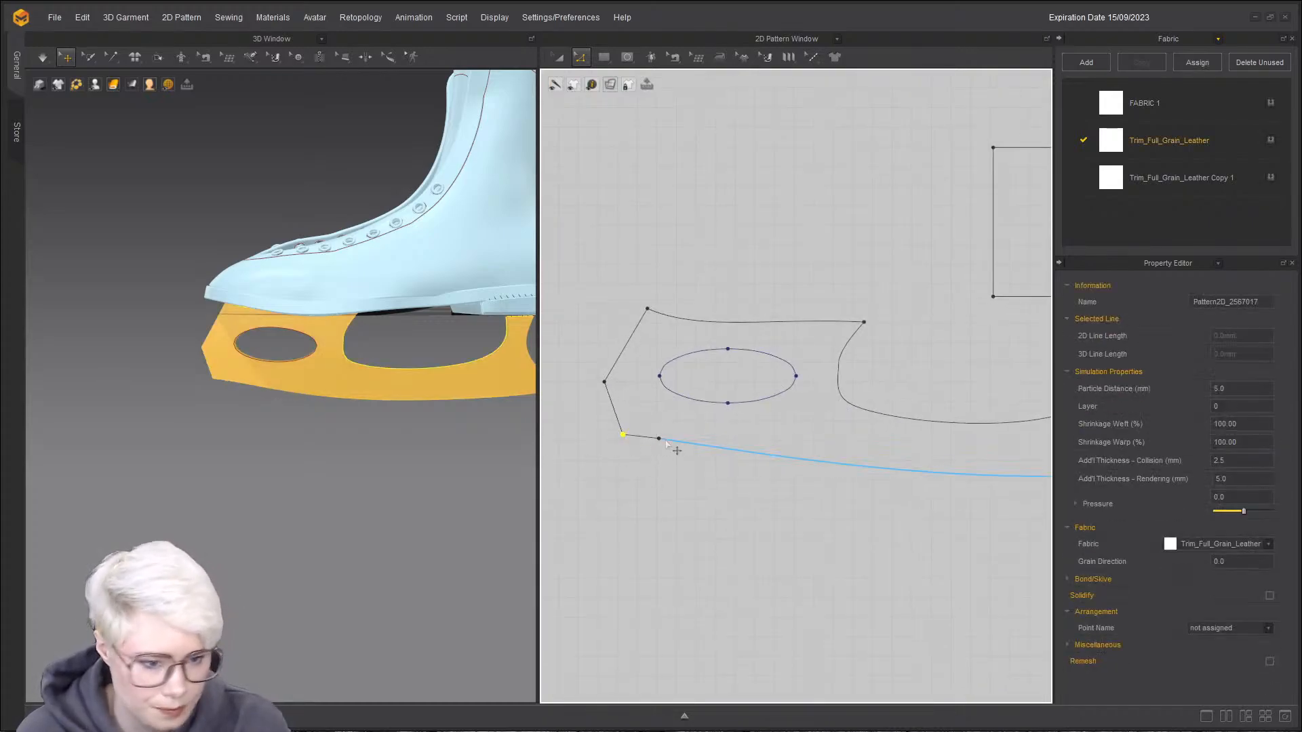
key("ctrl+z")
- Select the whole blade in the 3D view and show the asset library in place of the fabric list
right_click_drag(253, 393, 288, 377)
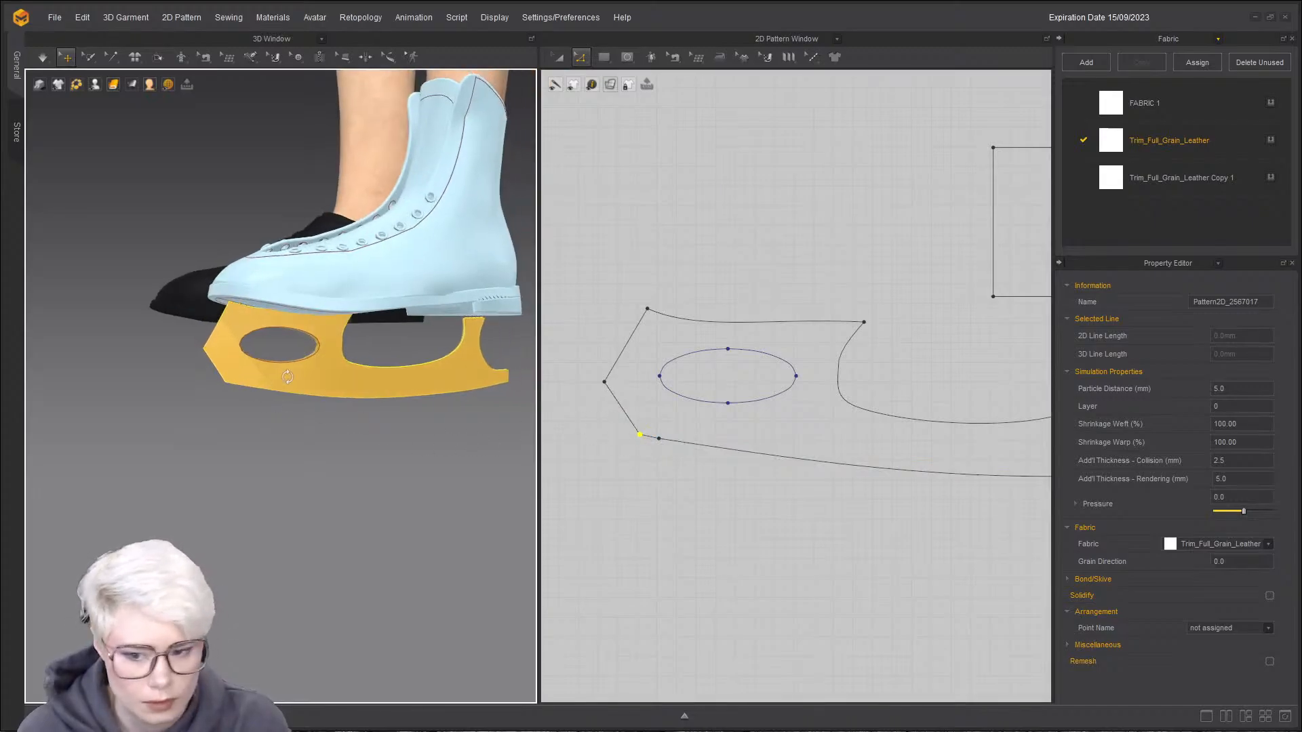
right_click_drag(237, 342, 255, 401)
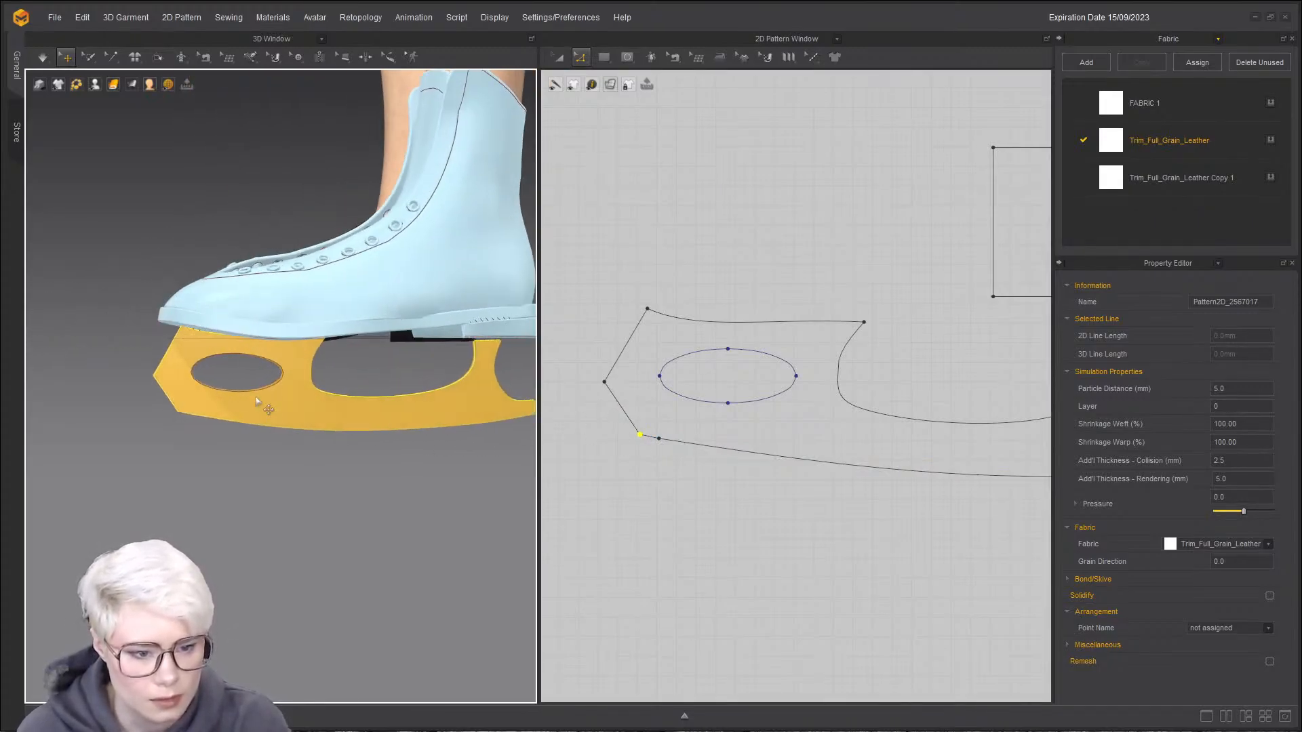
mouse_move(377, 406)
right_mouse_down()
mouse_move(407, 400)
mouse_move(372, 388)
mouse_move(403, 394)
mouse_move(328, 407)
mouse_move(385, 408)
right_mouse_up()
left_click(385, 407)
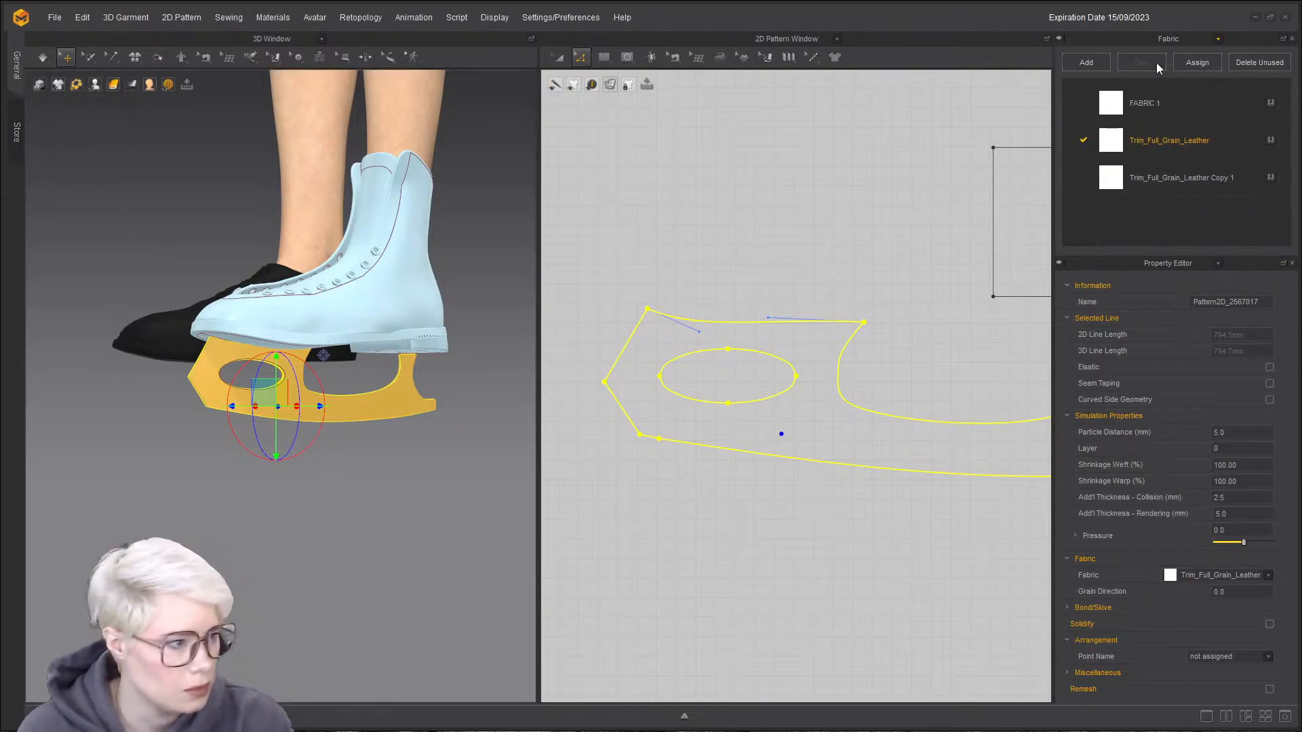
left_click(1218, 38)
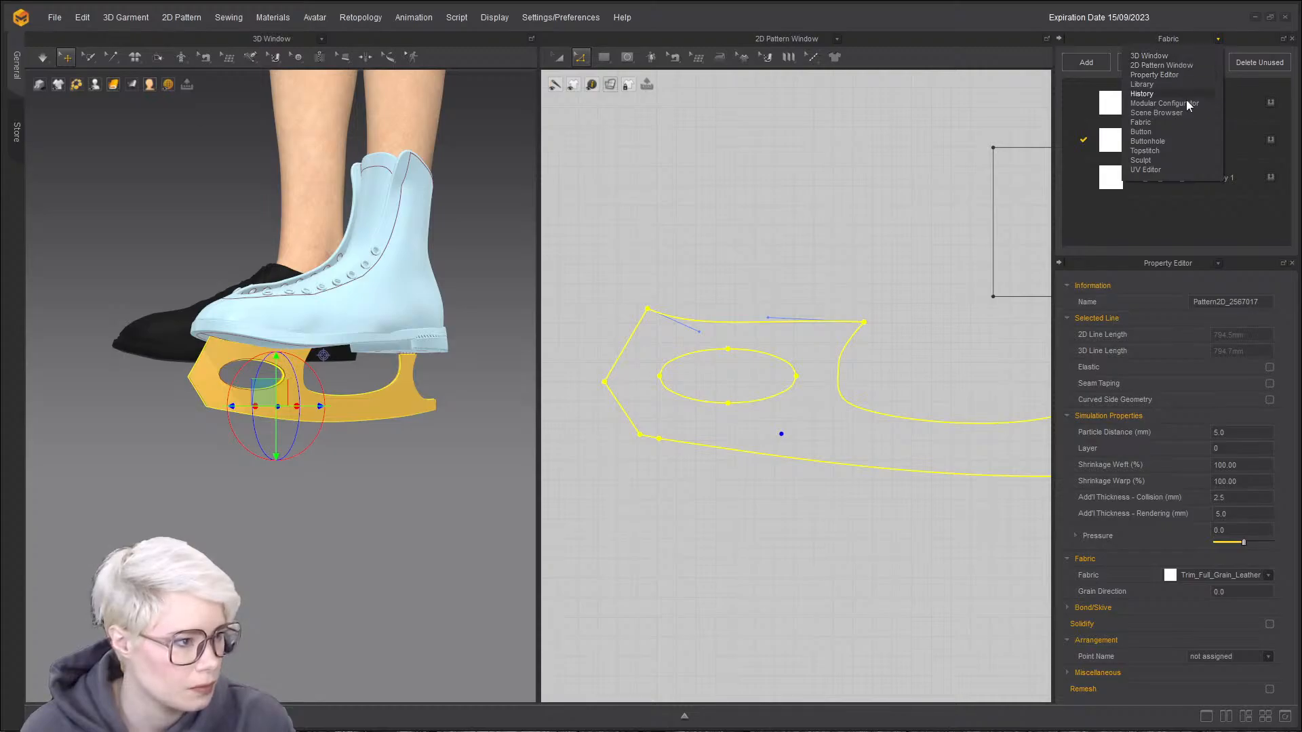
left_click(1100, 194)
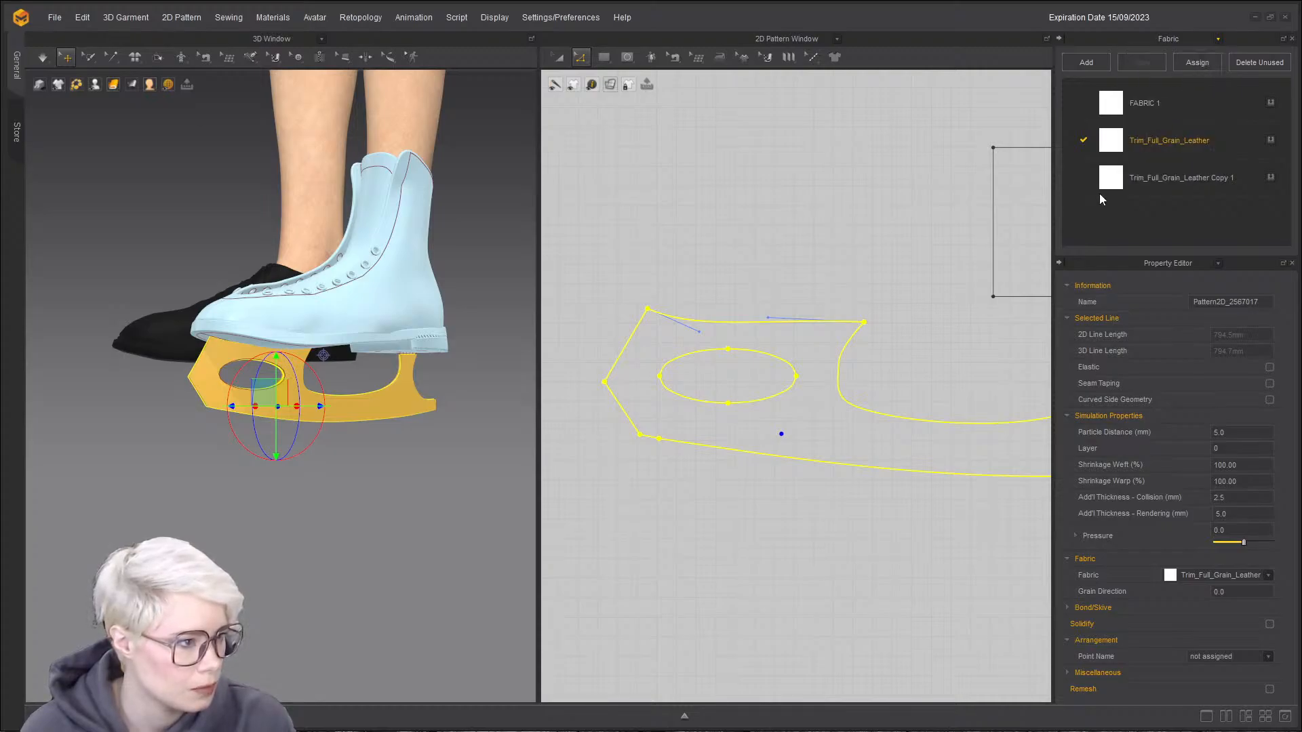
left_click(1216, 37)
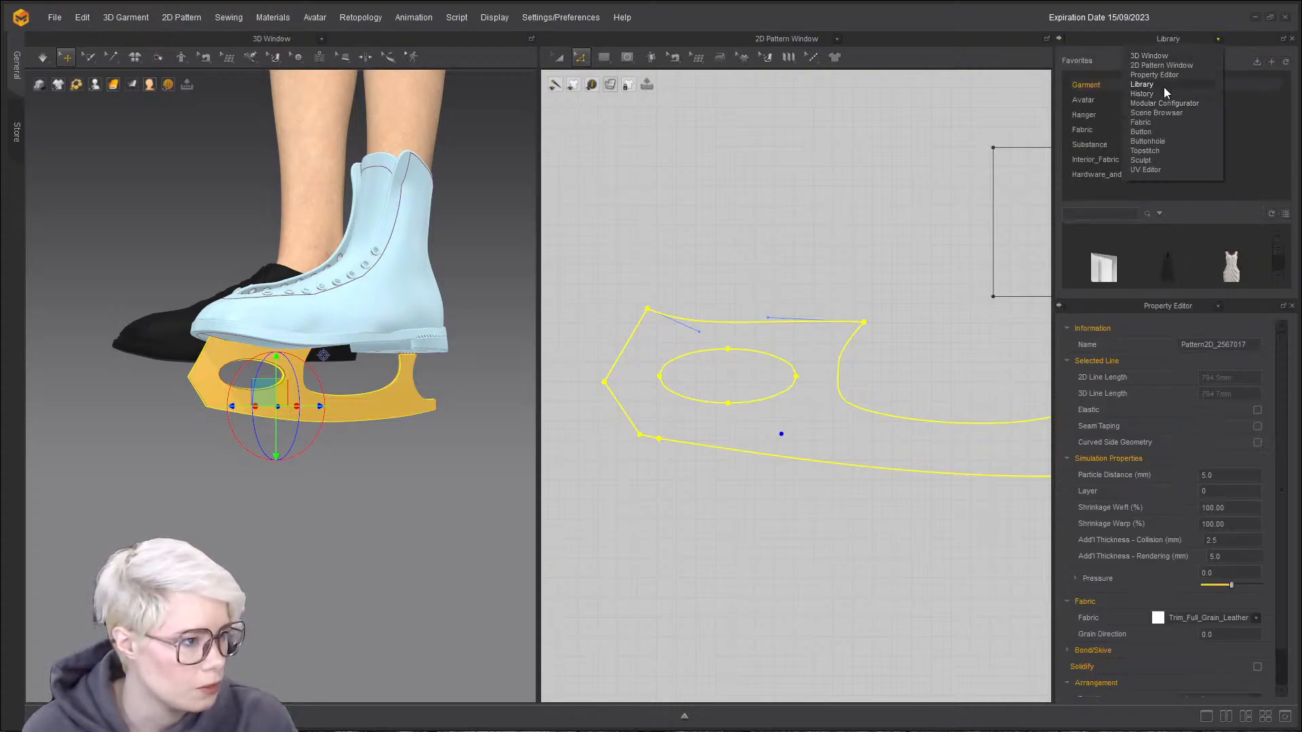
left_click(1162, 121)
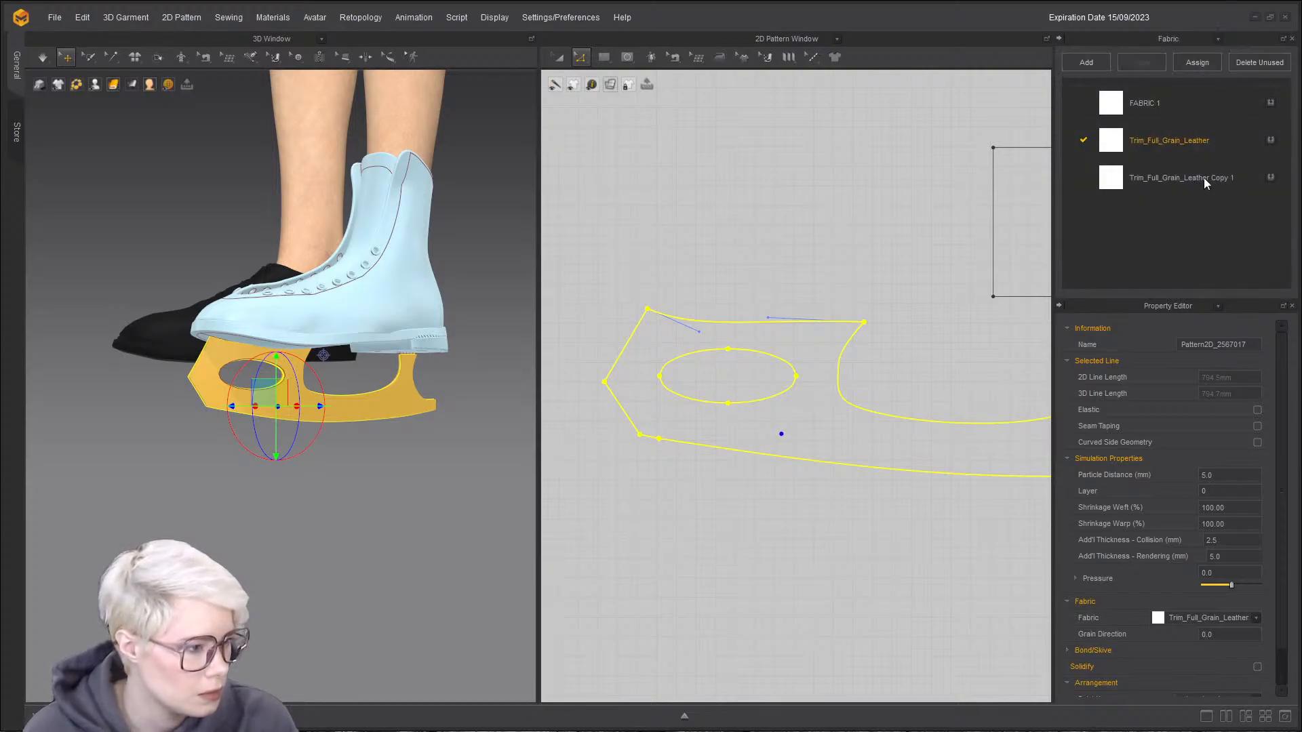
left_click(1218, 40)
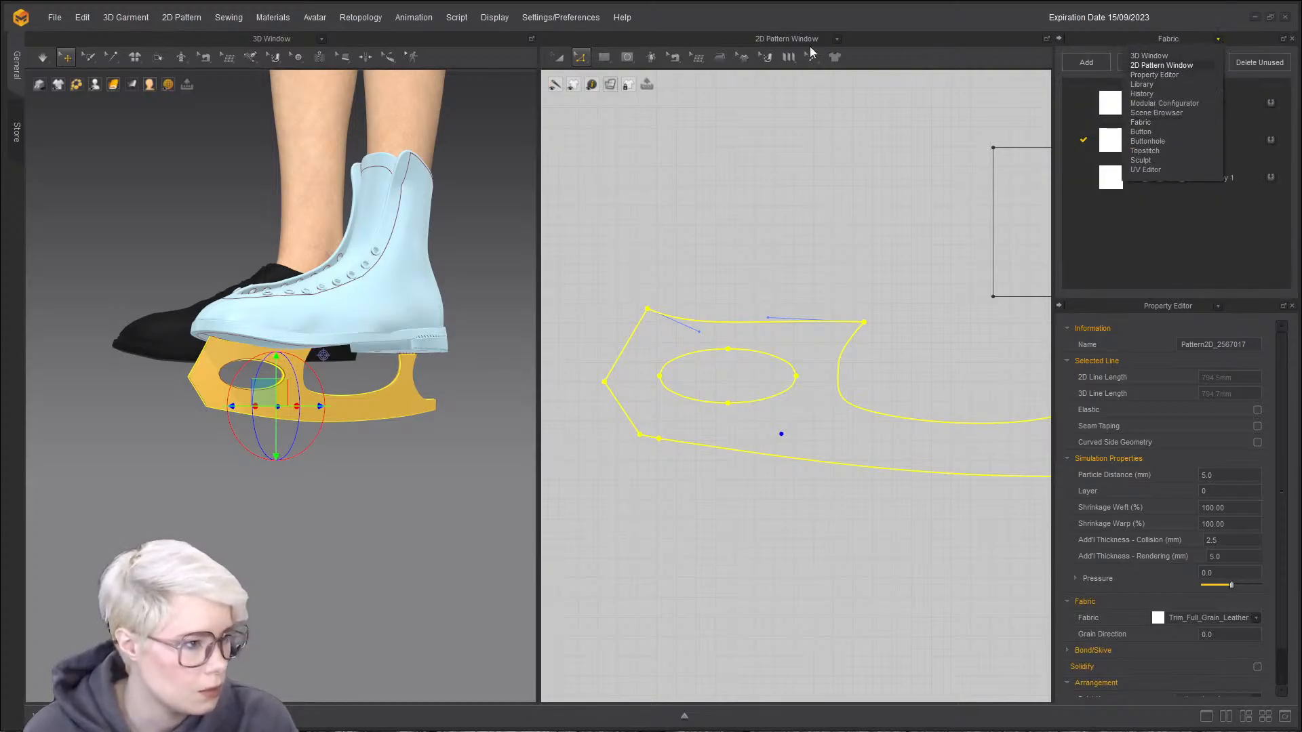
left_click(1163, 92)
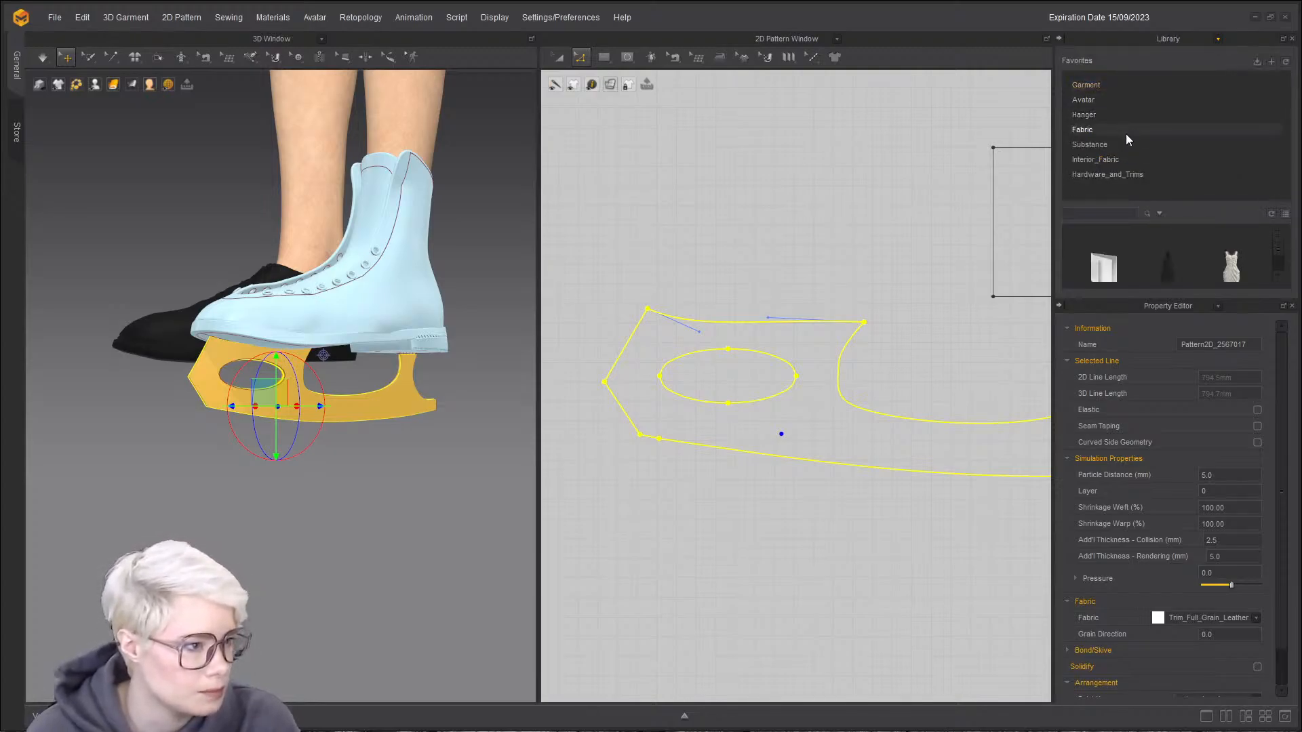
- Search the library's fabrics for "trim", with the library area enlarged
left_click(1118, 126)
left_click_drag(1182, 296, 1187, 608)
left_click(1120, 214)
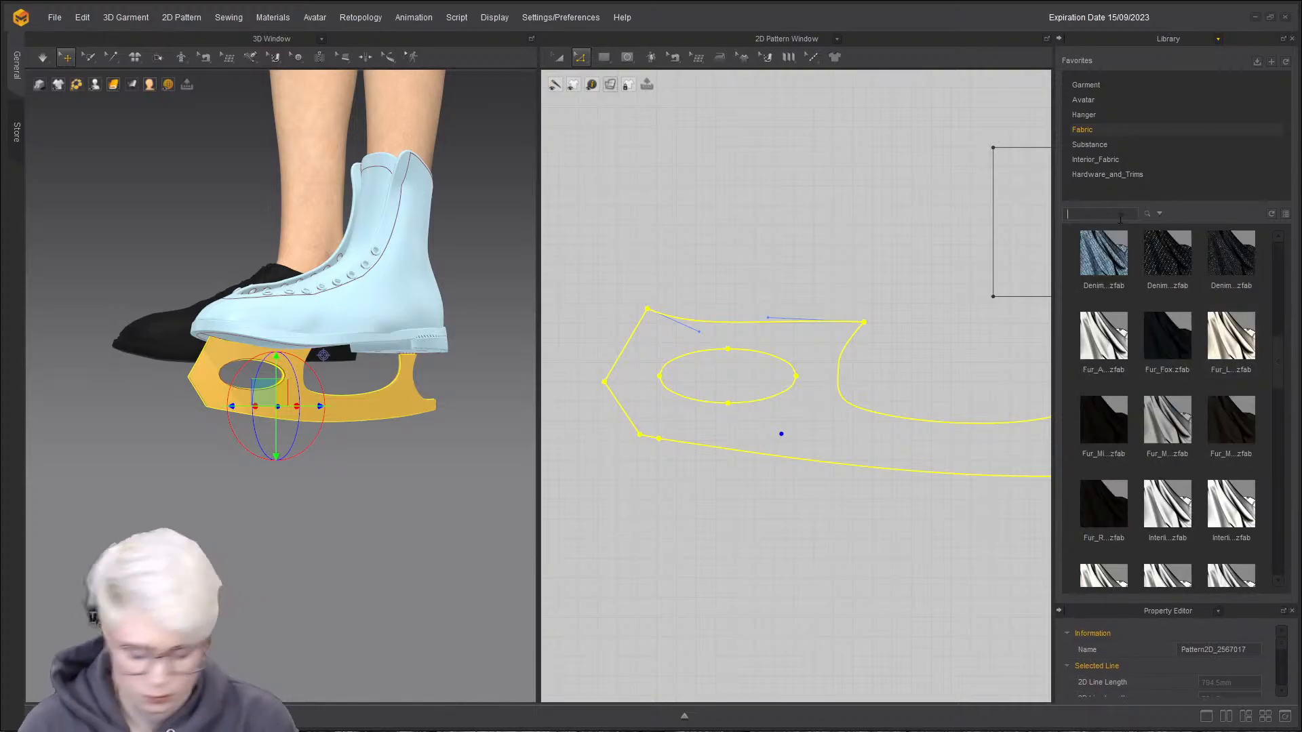
type("trim")
key("Return")
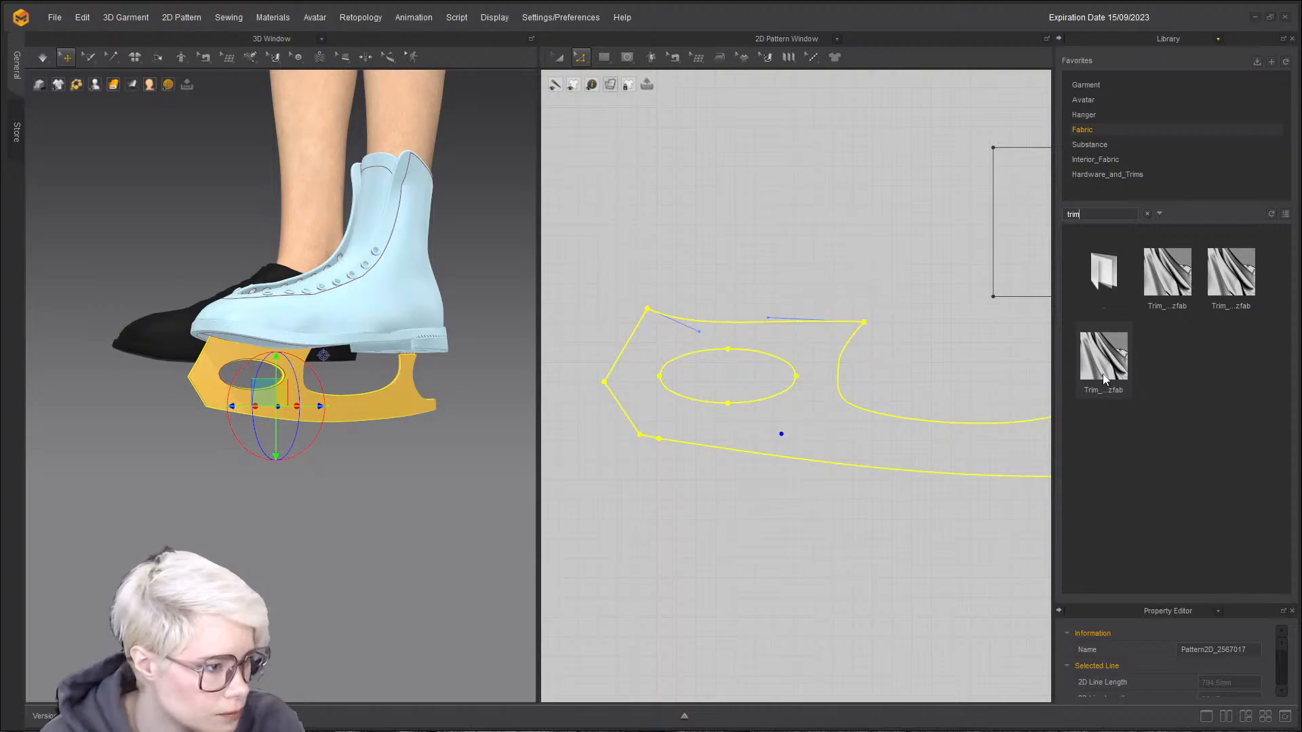
- Show the fabric results as a named list, assign Trim_Hardware to the blade and return to the fabric list
left_click(1286, 214)
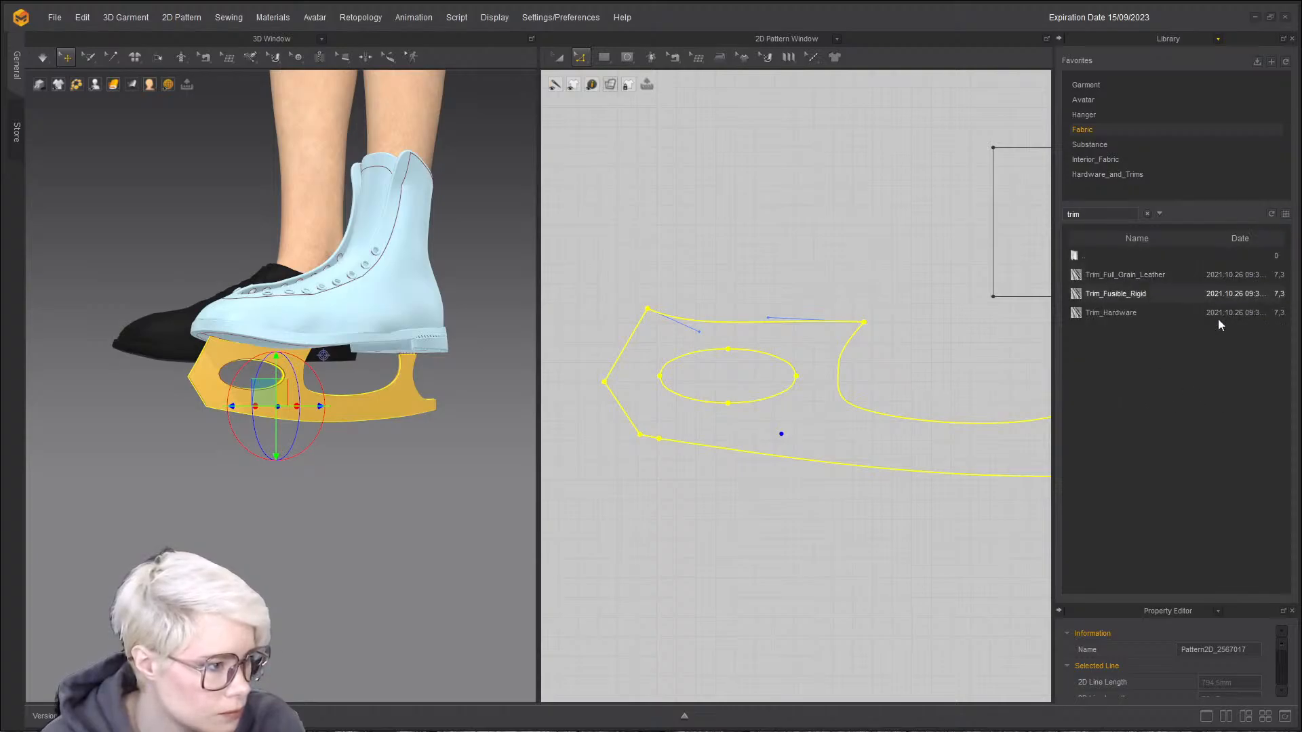
left_click_drag(1130, 312, 798, 410)
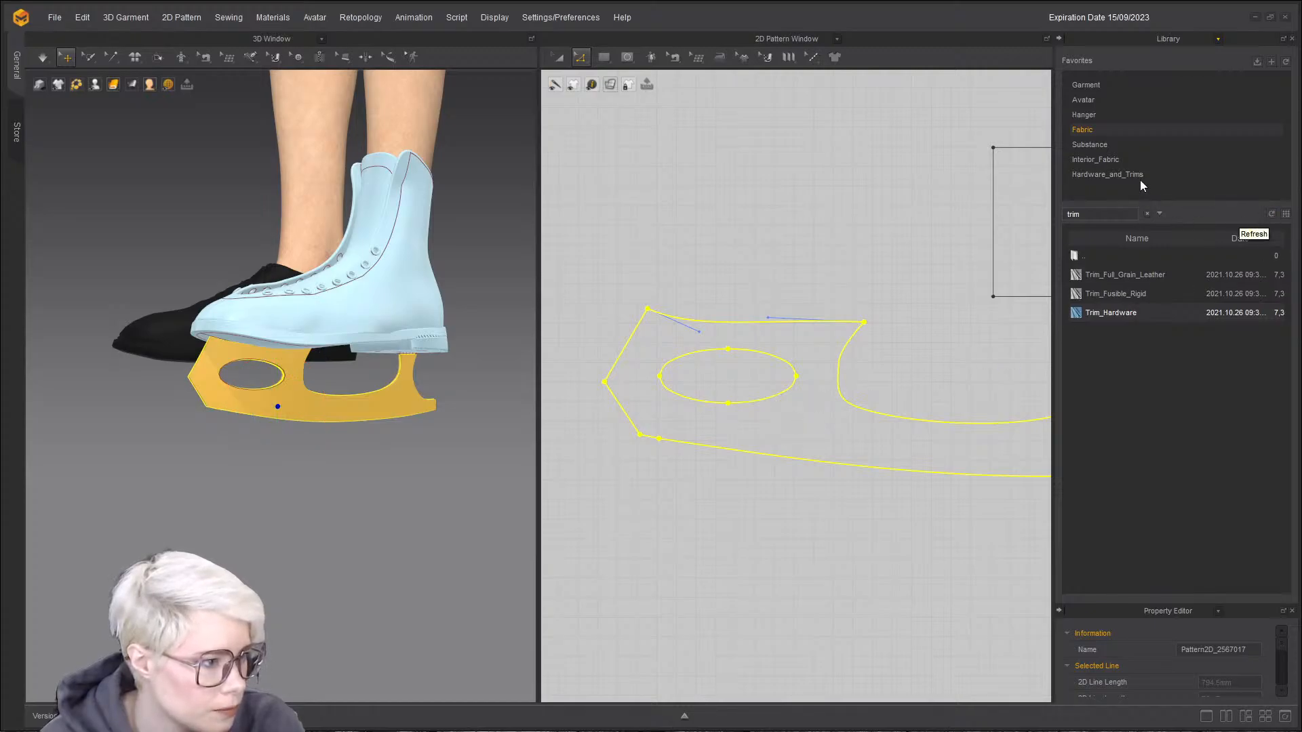
left_click(1218, 39)
left_click(1165, 123)
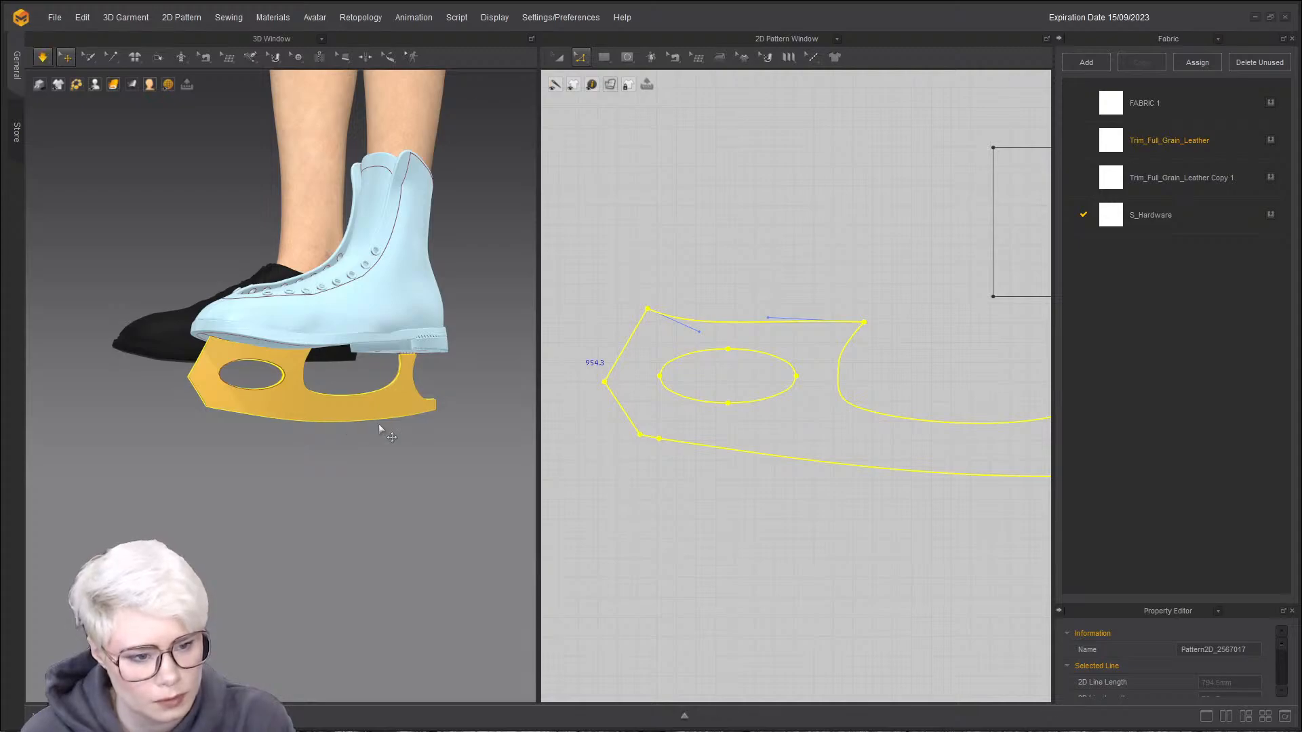
- Pull the blade's front end sideways in the simulation to test how stiff the hardware fabric is
right_click_drag(328, 444, 407, 451)
left_click_drag(280, 398, 257, 386)
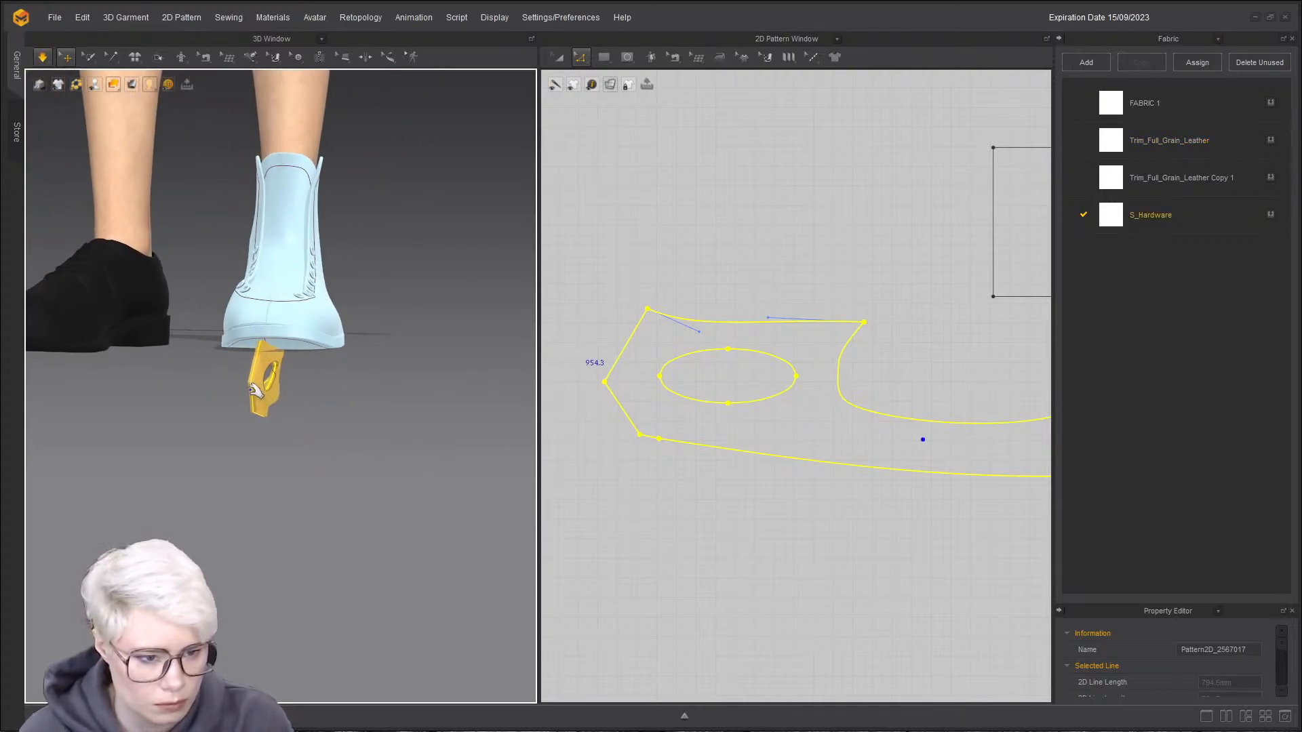
right_click_drag(257, 386, 279, 384)
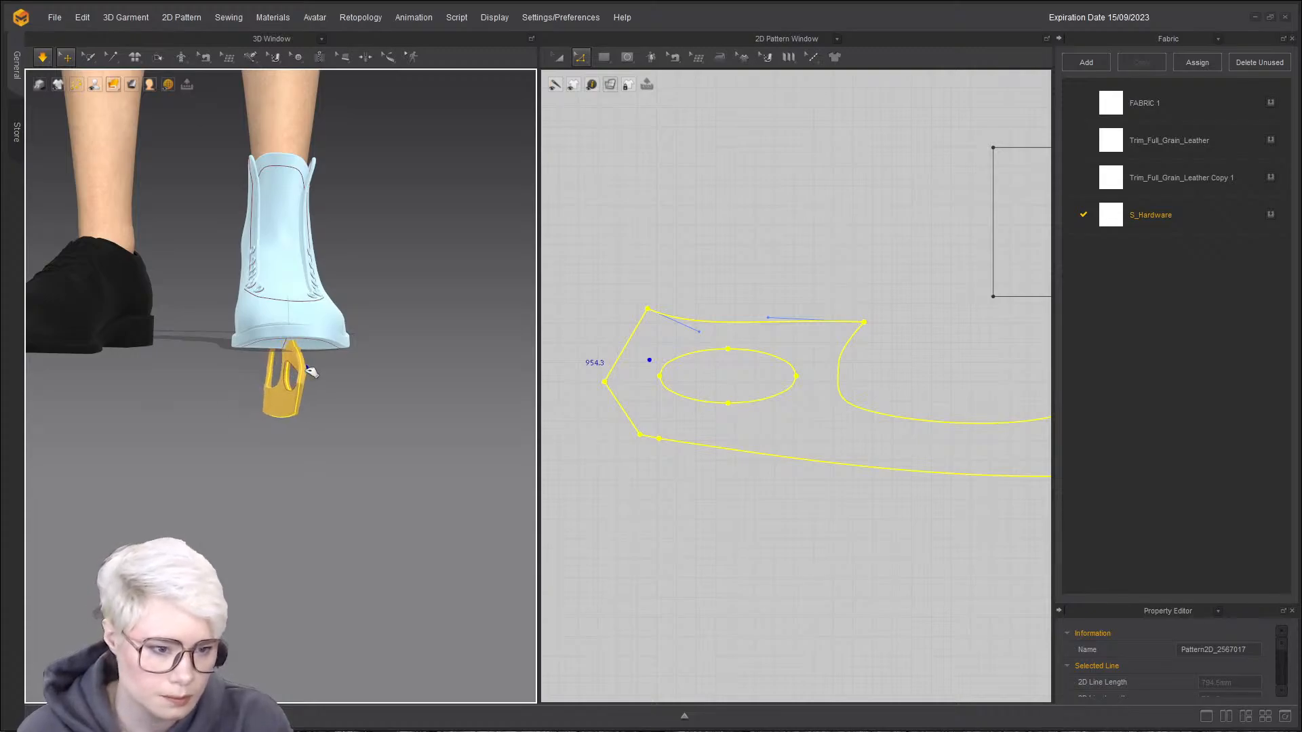
right_click(298, 379)
left_click(245, 392)
scroll(245, 392, "up", 5)
right_click_drag(245, 392, 270, 406)
left_click_drag(286, 399, 275, 451)
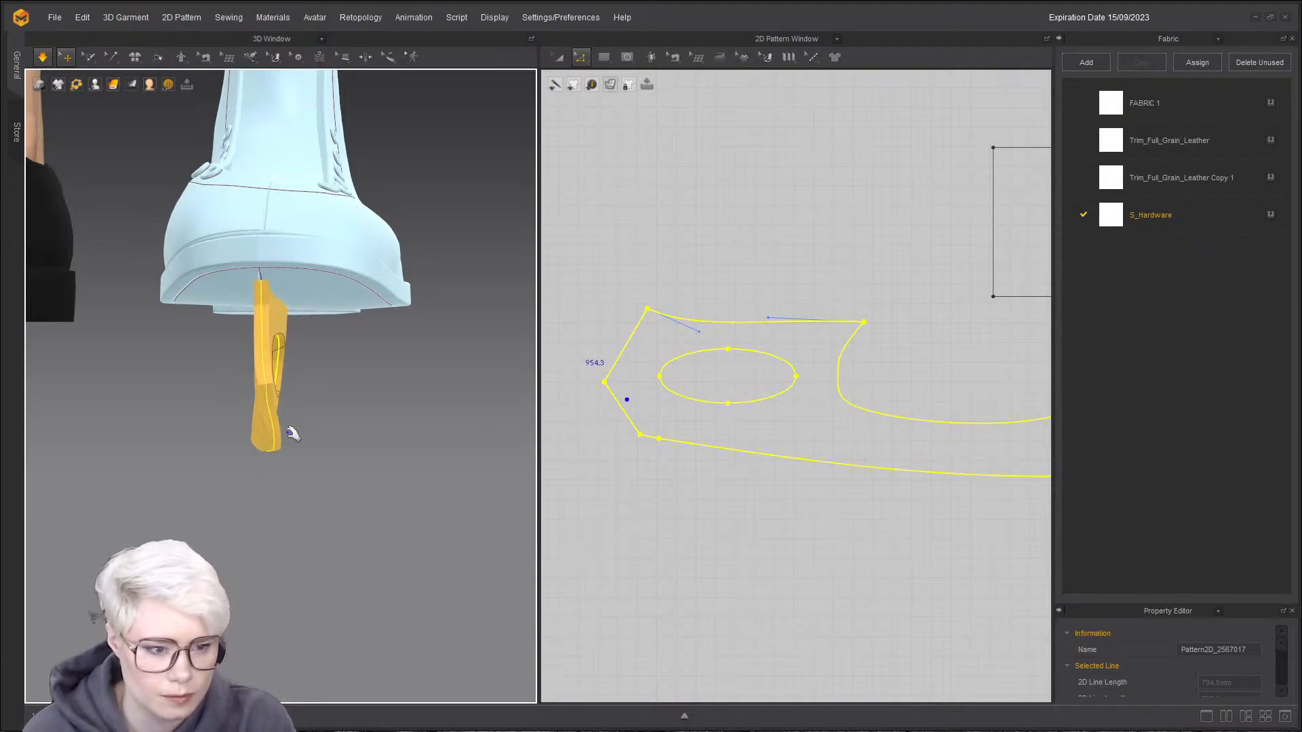
mouse_move(280, 332)
left_mouse_down()
mouse_move(263, 340)
mouse_move(282, 342)
left_mouse_up()
right_click_drag(305, 355, 213, 343)
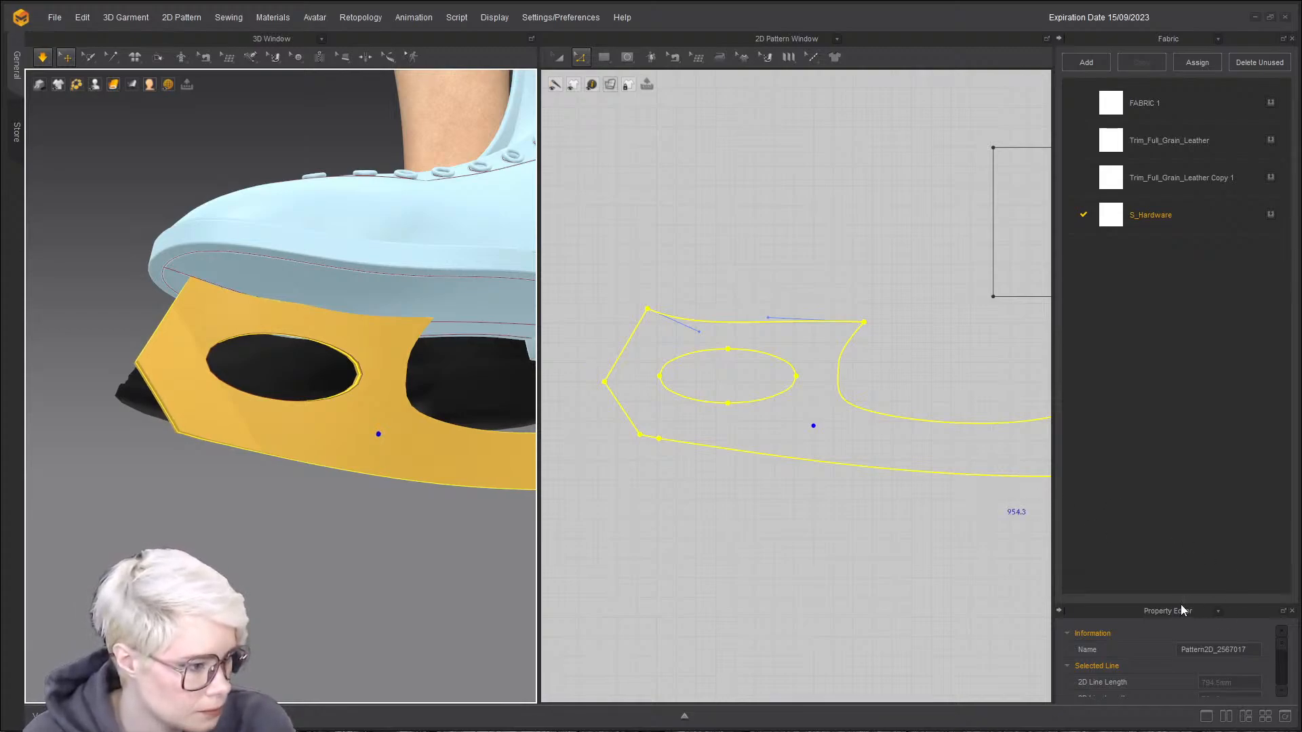
- Enlarge the blade's property editor, remove its strengthening and pull it in the simulation to test its rigidity
left_click_drag(1180, 600, 1181, 266)
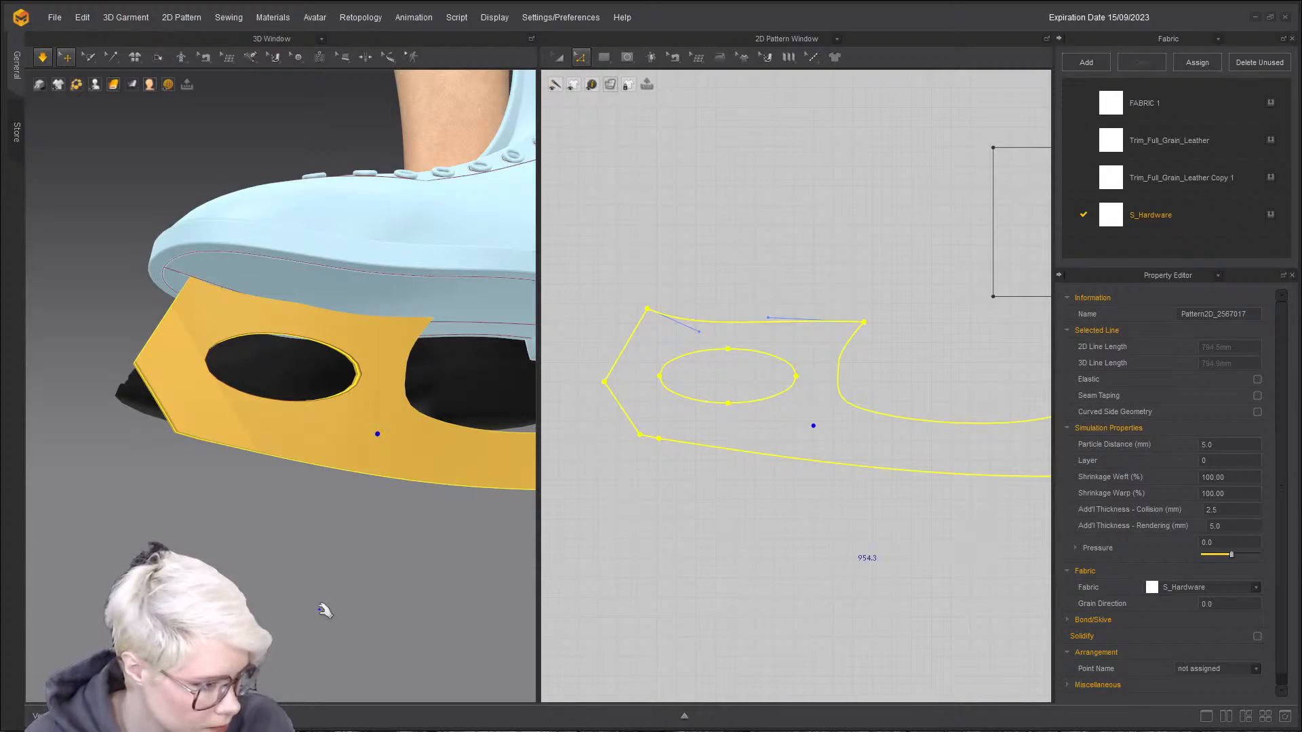
right_click_drag(295, 604, 407, 603)
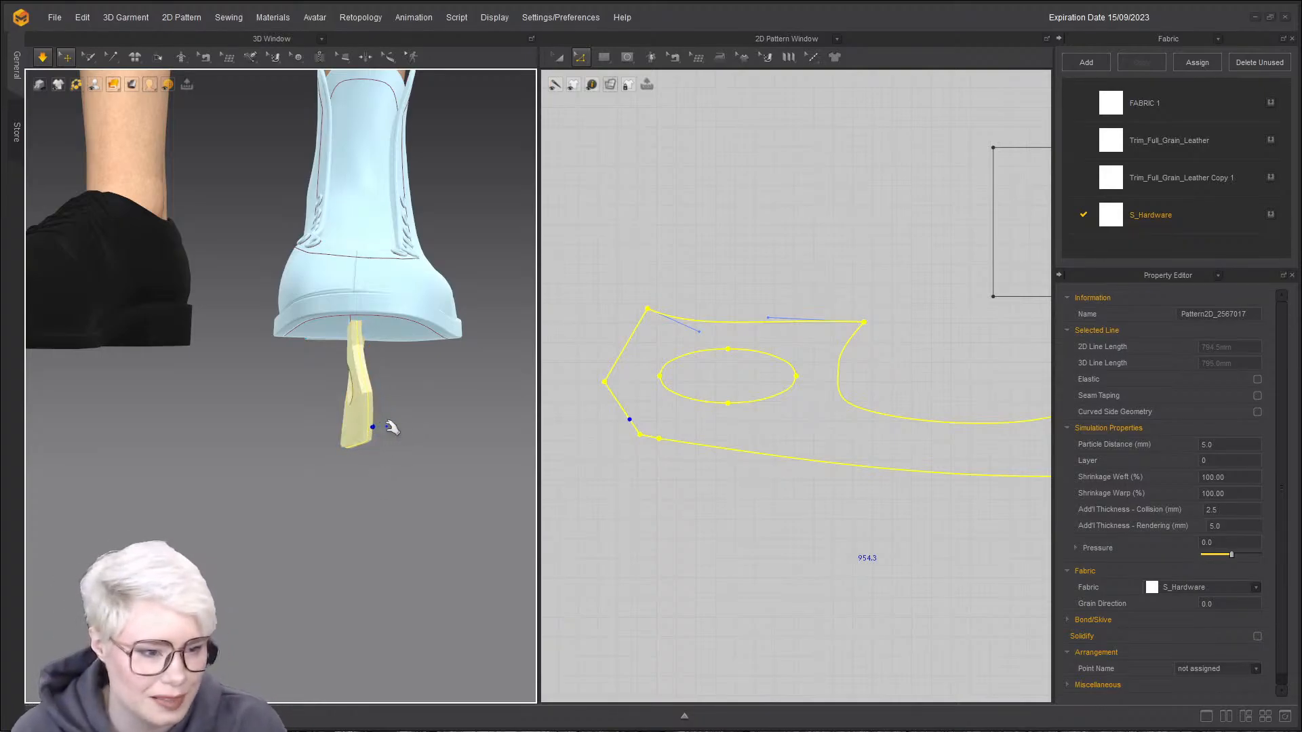
right_click_drag(372, 437, 351, 427)
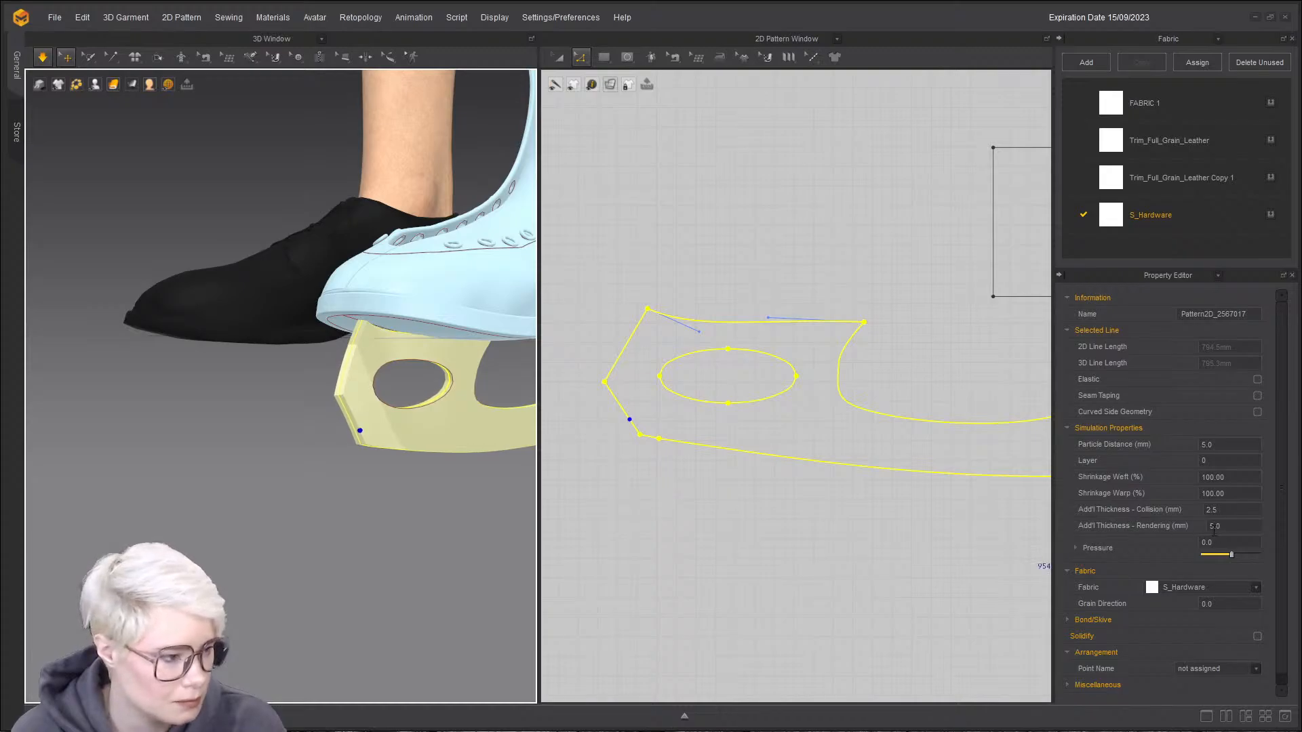
left_click(1233, 529)
right_click_drag(516, 522, 482, 490)
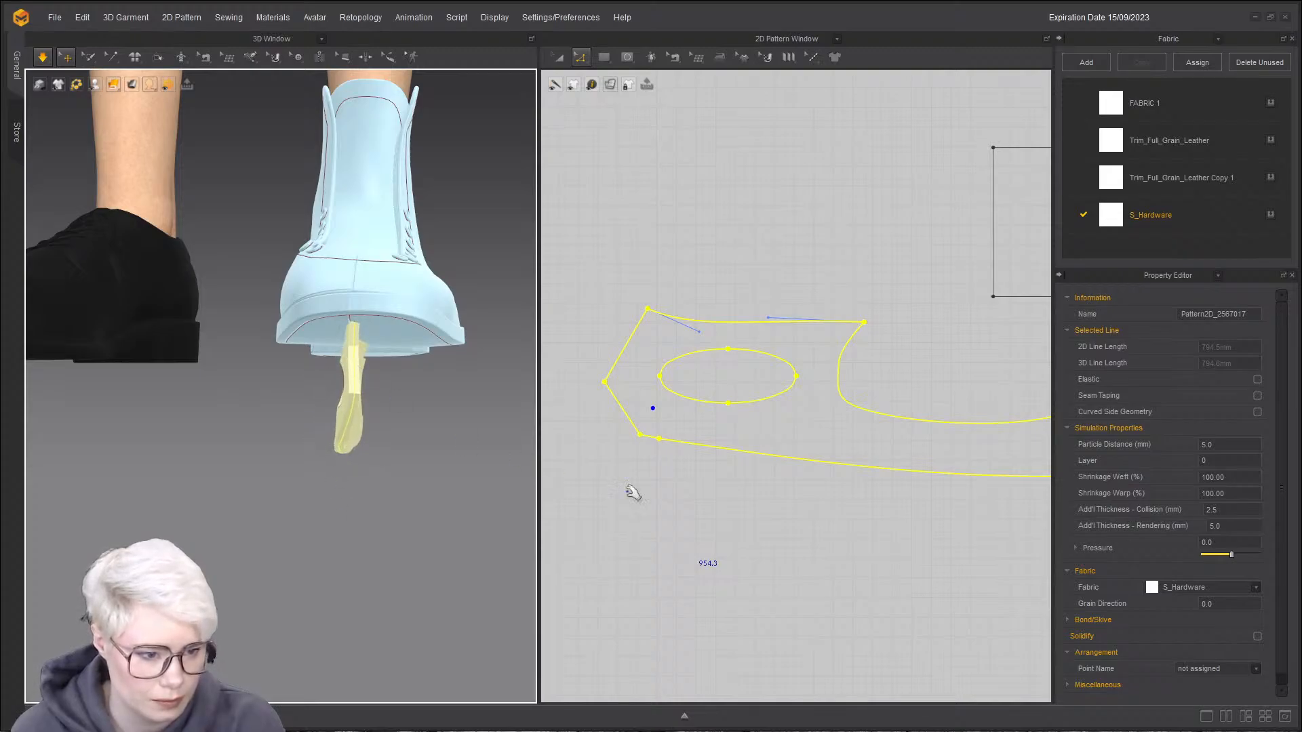
right_click_drag(428, 428, 461, 407)
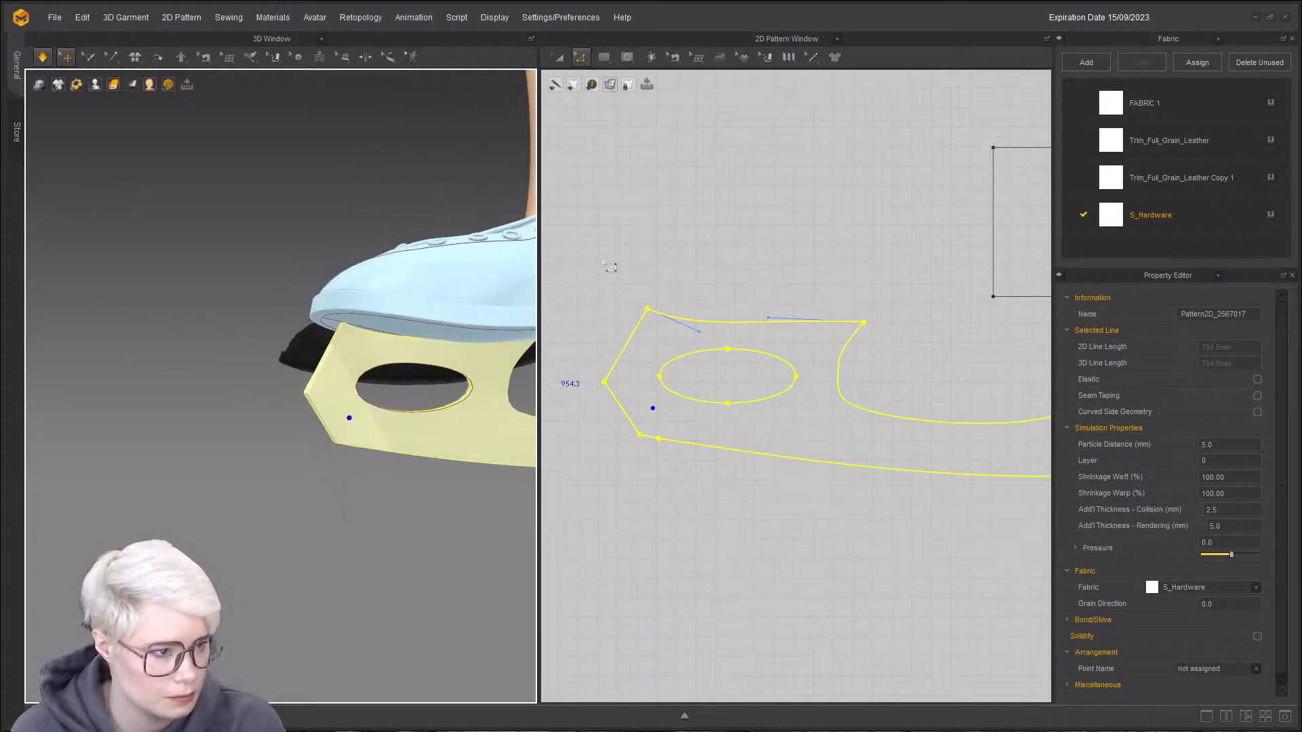
- Apply 10 mm seam taping to the blade's outline and its oval hole, and select the blade pattern
left_click(744, 57)
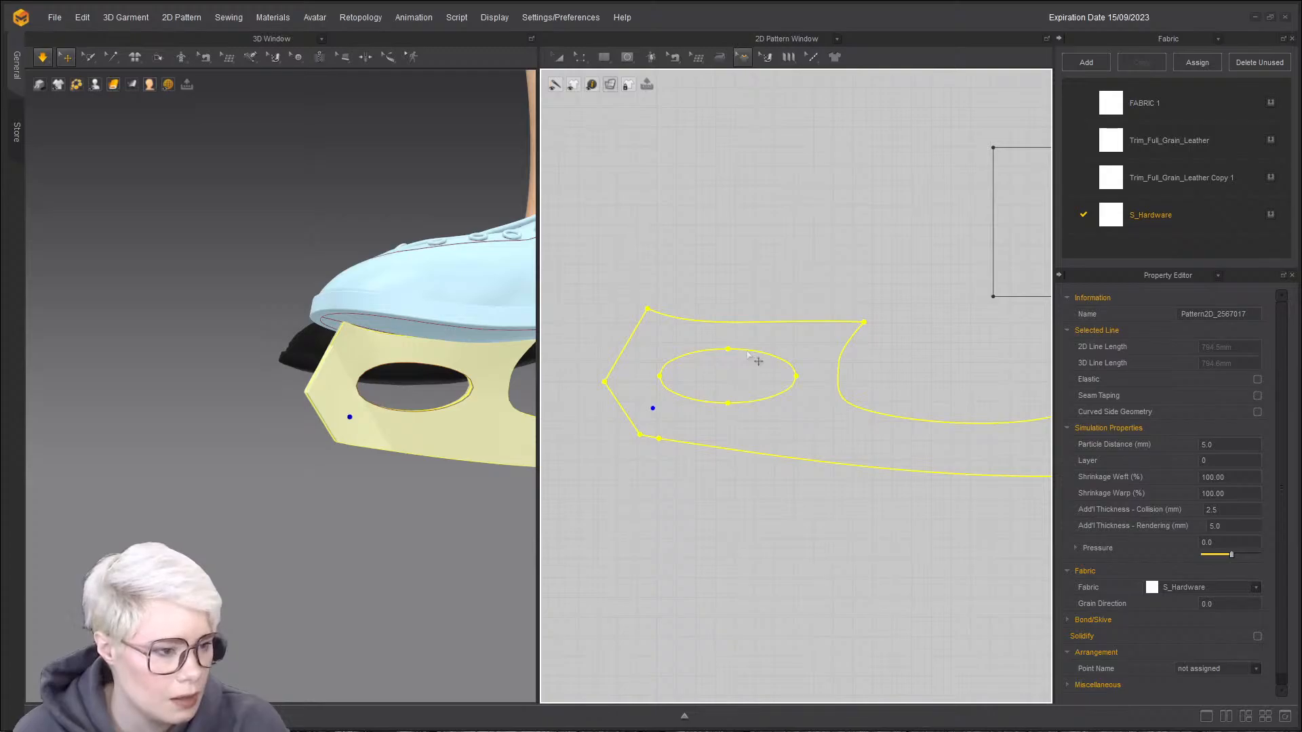
left_click(748, 354)
scroll(848, 397, "down", 2)
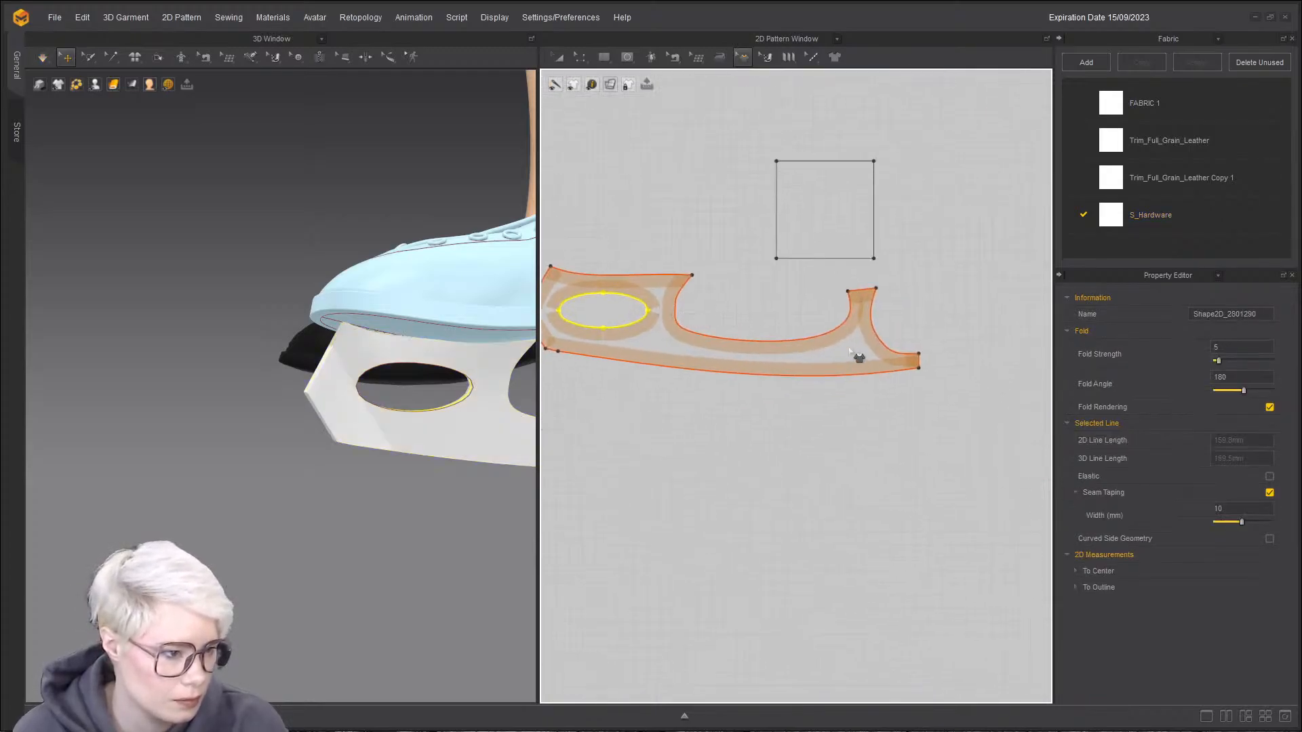
key("a")
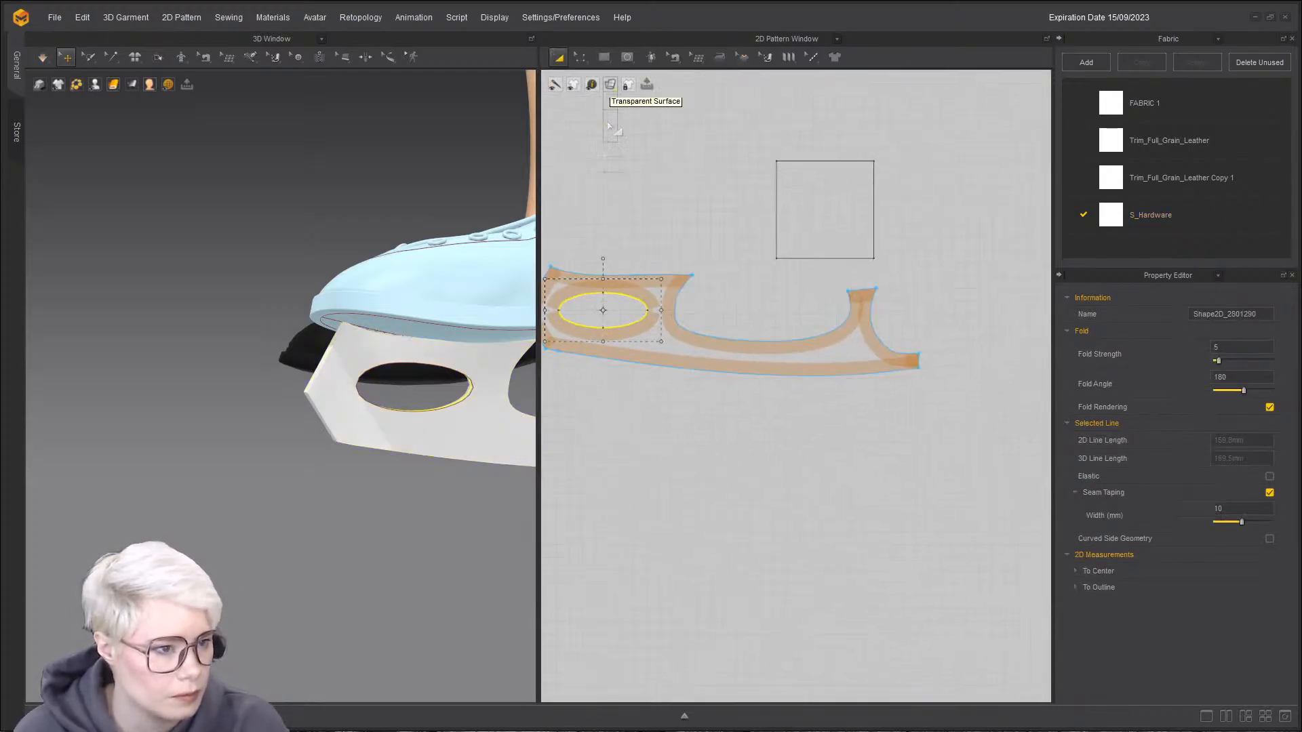
left_click(664, 330)
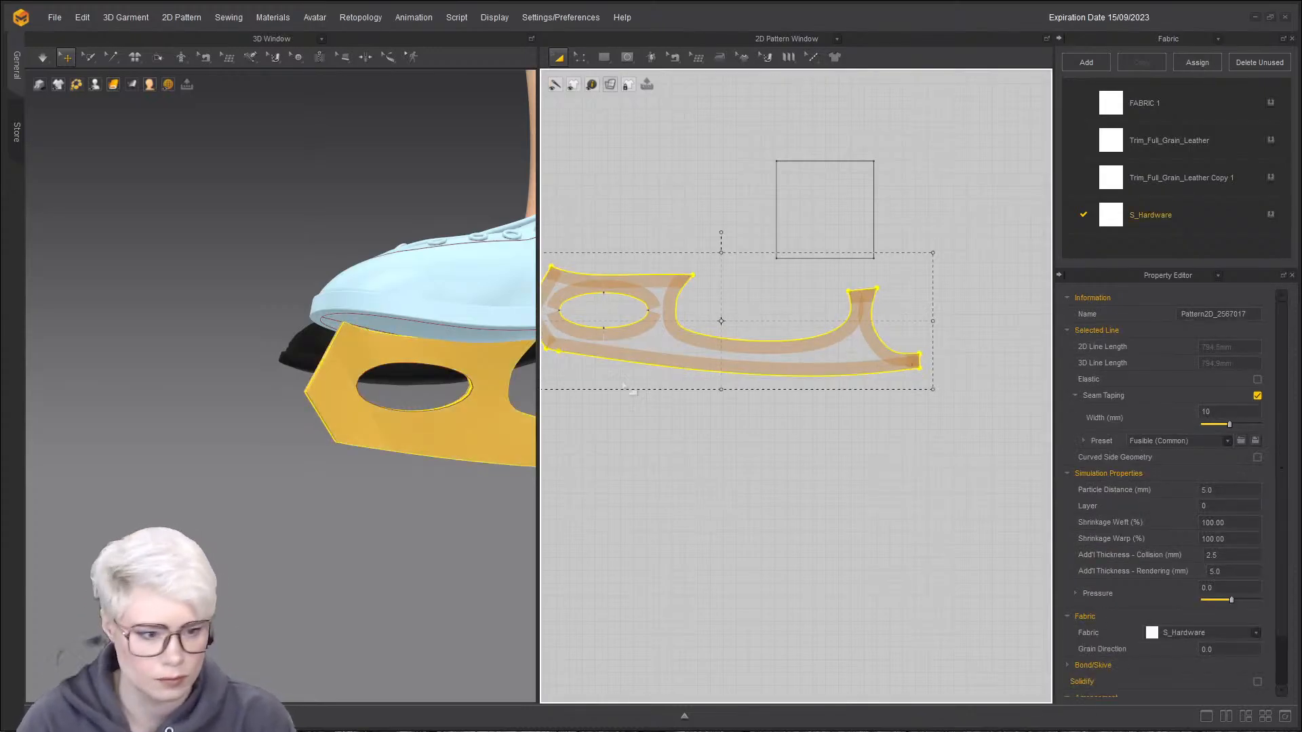
- Run the simulation and pull the seam-taped blade sideways from several viewing angles to test its stiffness
right_click_drag(372, 423, 475, 407)
key("space")
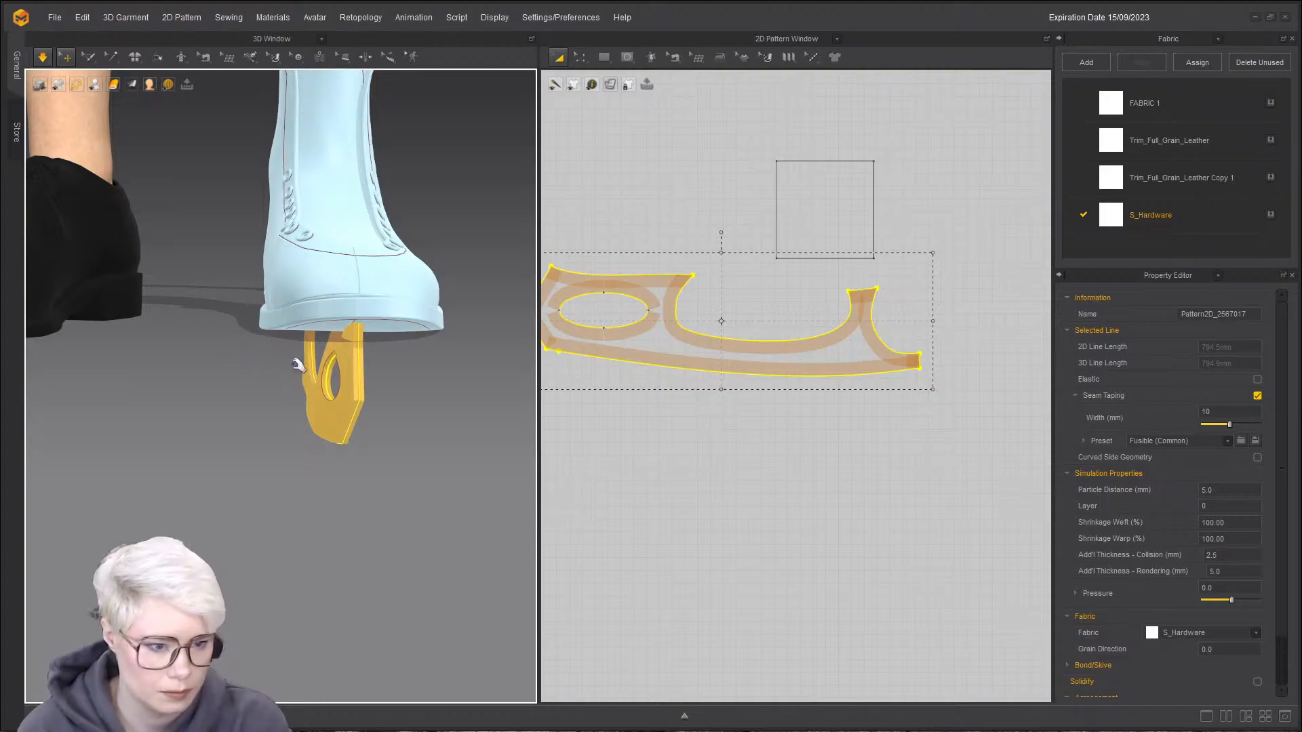
left_click_drag(329, 356, 372, 387)
right_click_drag(371, 387, 362, 370)
left_click_drag(344, 438, 331, 450)
right_click_drag(331, 451, 262, 454)
key("space")
right_click_drag(393, 441, 514, 457)
left_click_drag(350, 407, 320, 353)
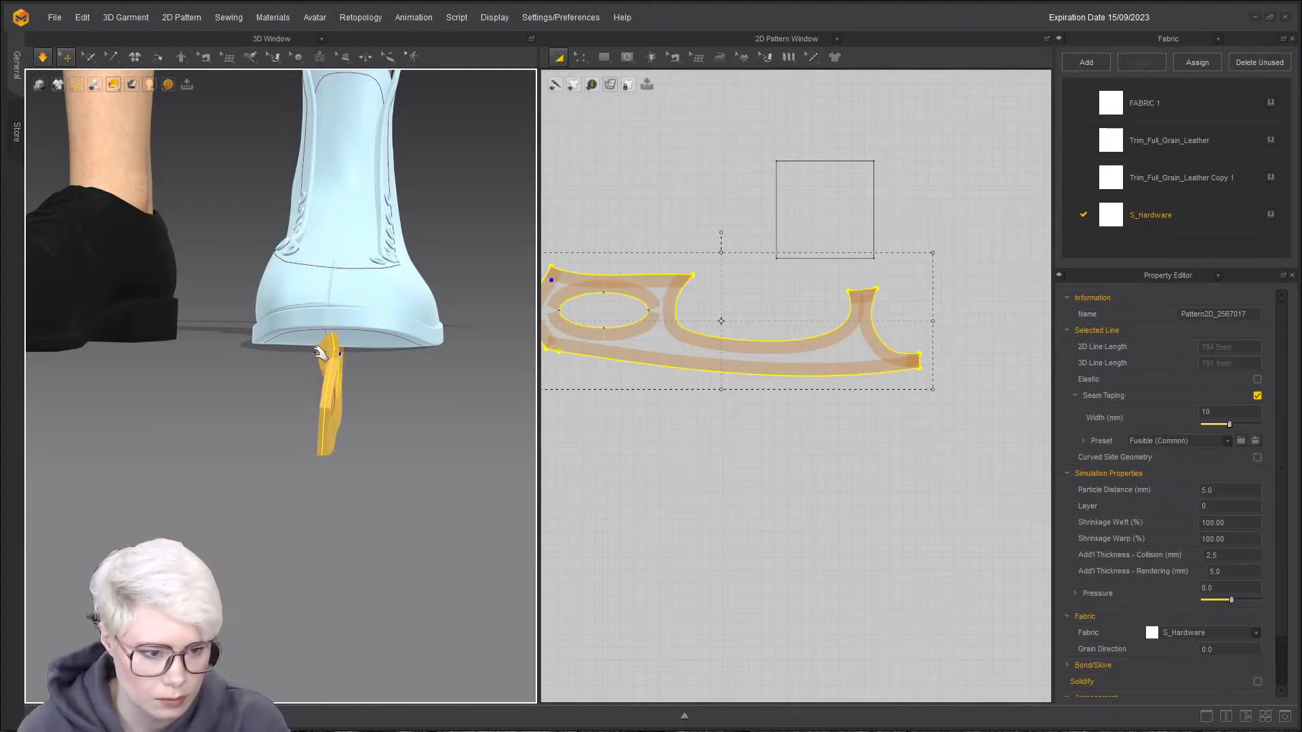
right_click_drag(361, 407, 239, 437)
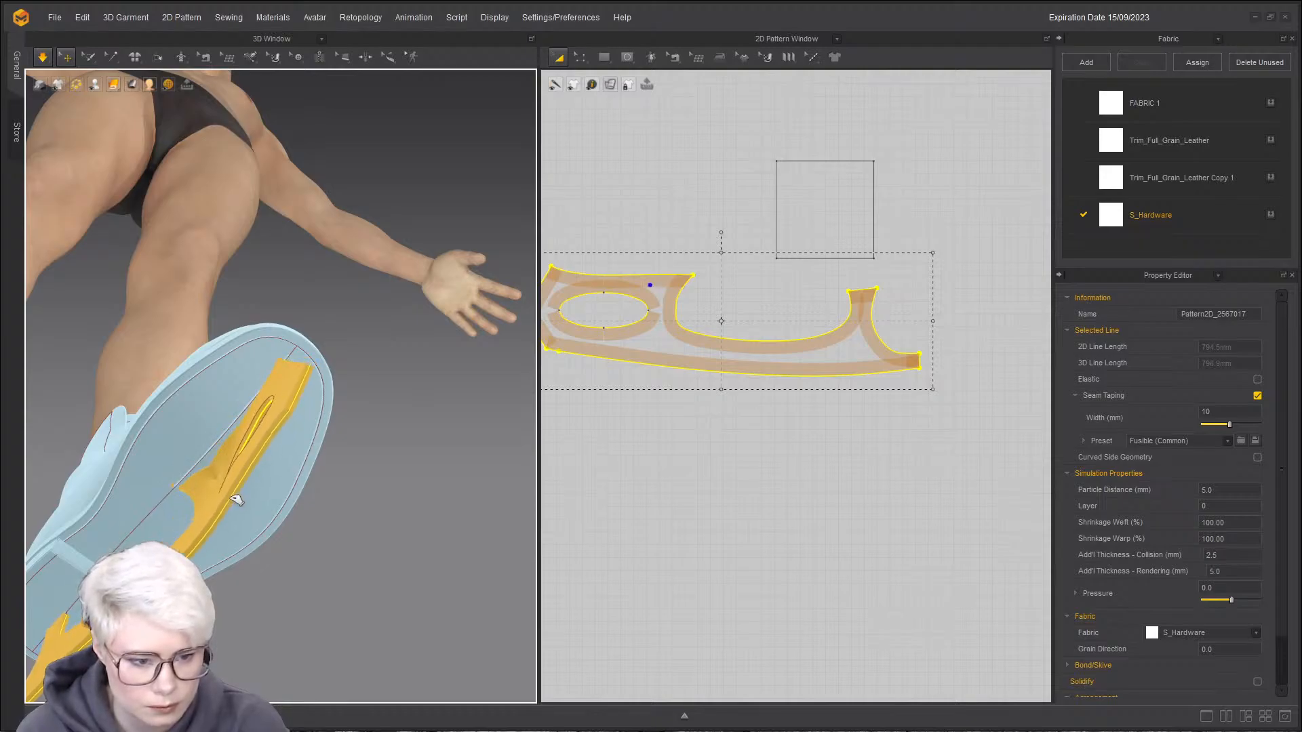
right_click_drag(248, 517, 181, 472)
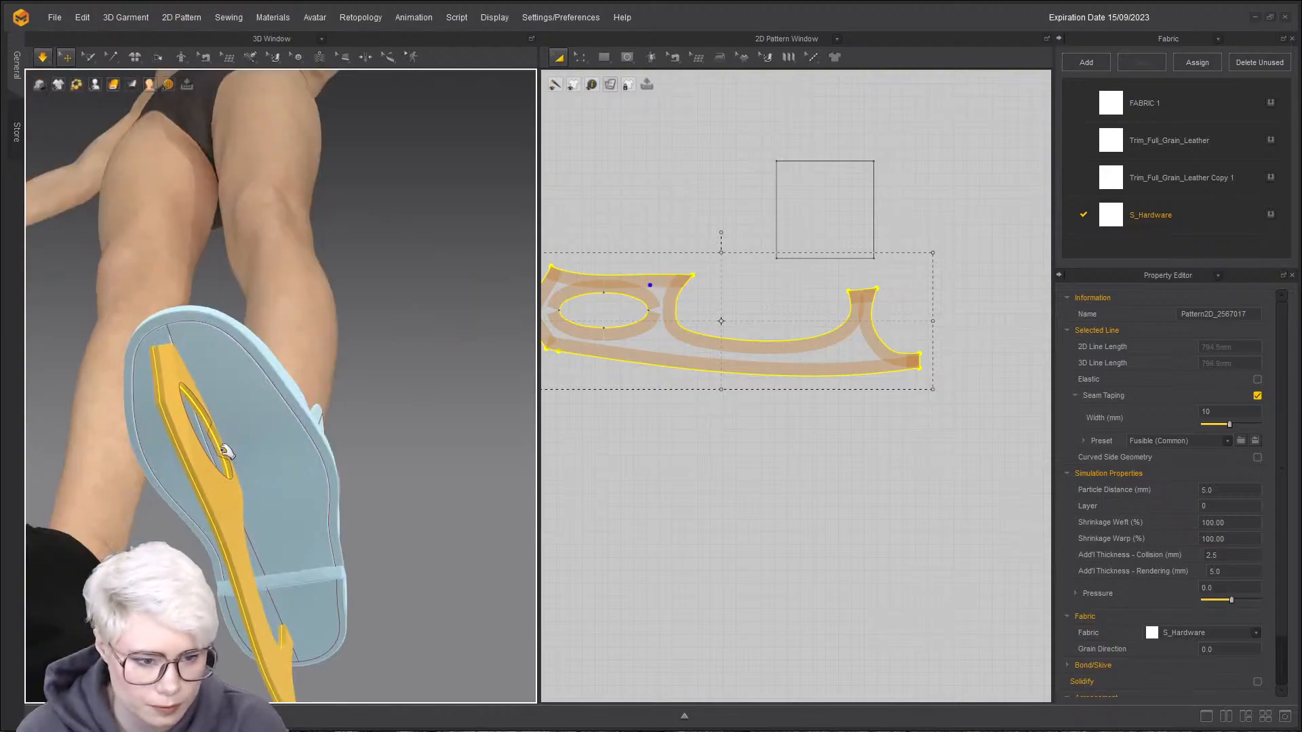
right_click_drag(196, 468, 302, 448)
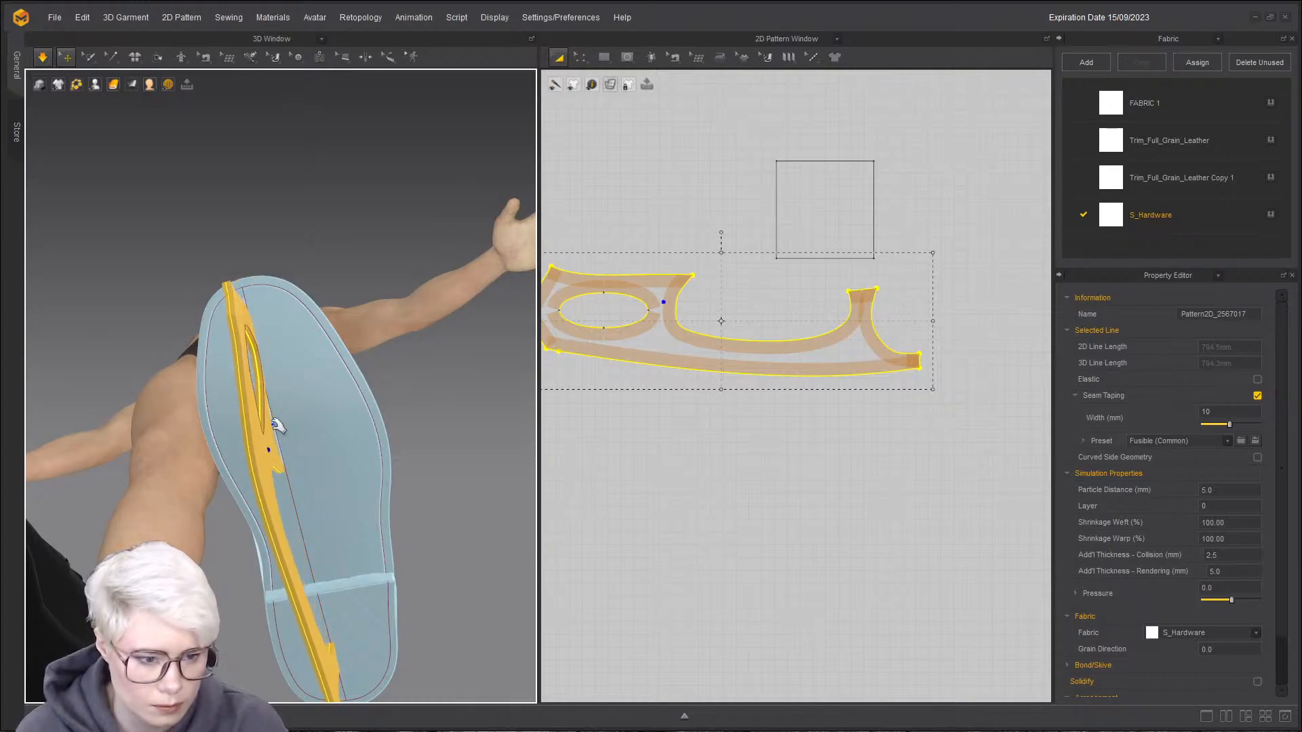
- Select the blade and set its additional rendering thickness to 0 mm
left_click(270, 433)
right_click_drag(280, 386, 308, 510)
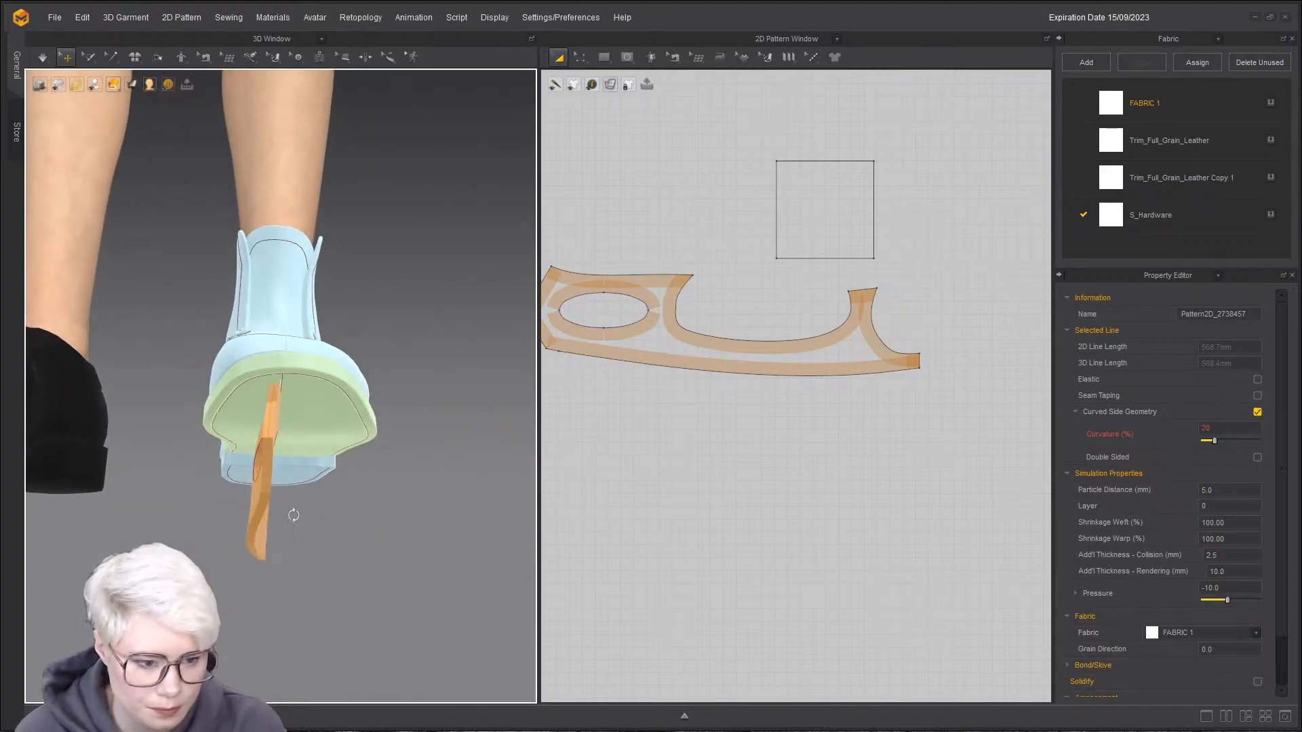
left_click(257, 537)
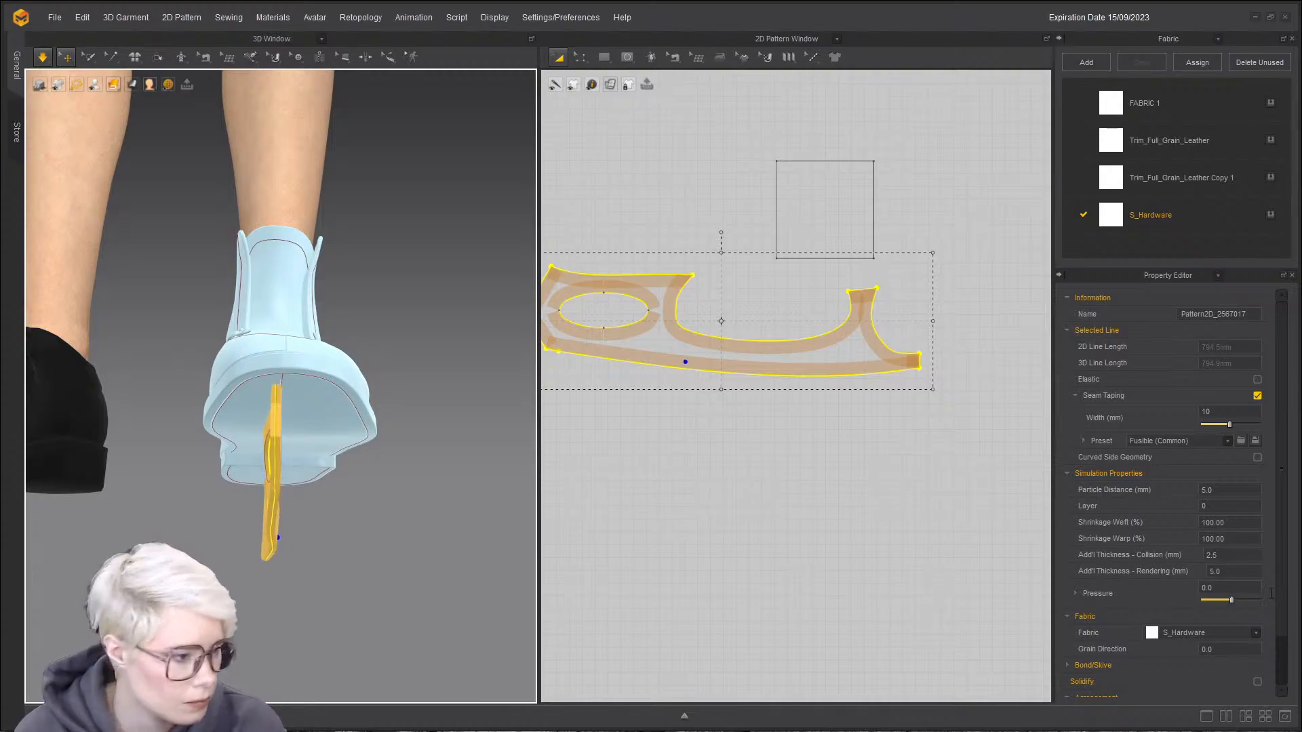
left_click(1243, 572)
type("0")
key("Return")
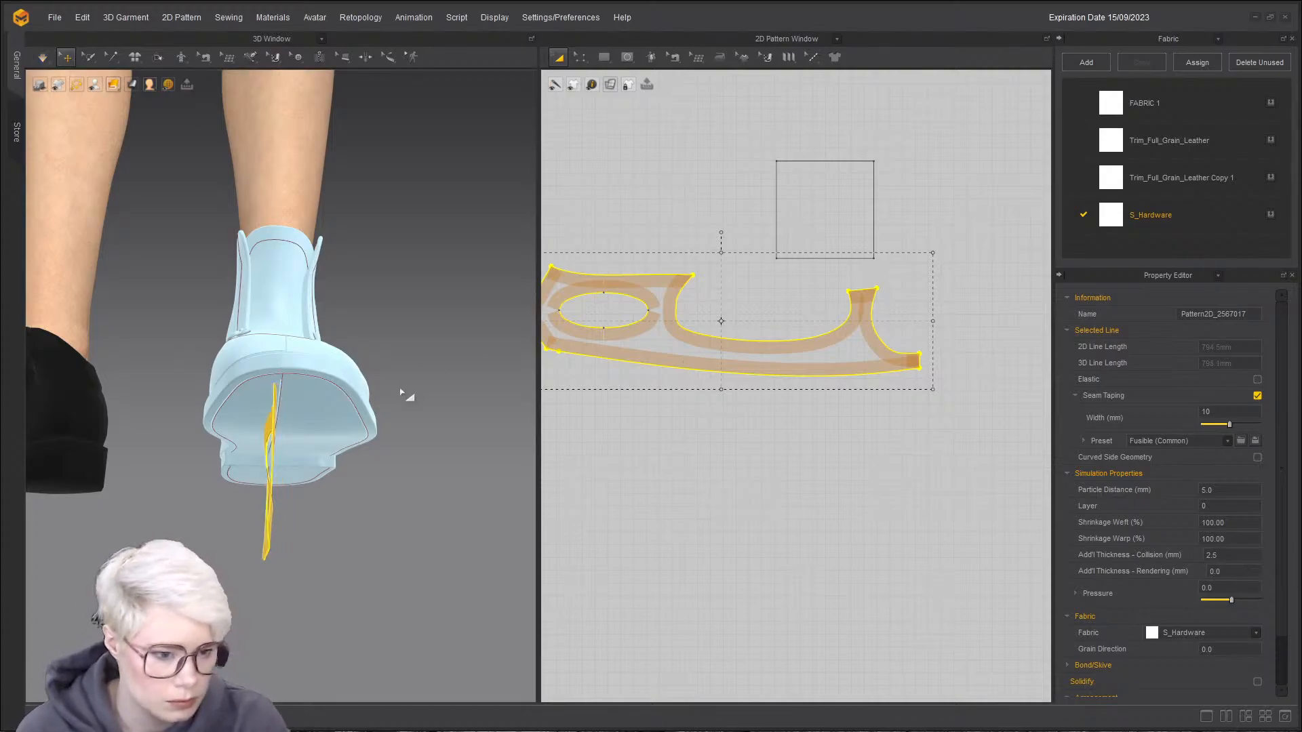
- Pull the blade without rendering thickness sideways in the simulation to check how it bends
right_click_drag(362, 462, 301, 470)
left_click_drag(316, 456, 332, 445)
right_click_drag(332, 445, 381, 467)
left_click_drag(330, 439, 363, 443)
mouse_move(382, 488)
right_mouse_down()
mouse_move(381, 476)
mouse_move(416, 509)
mouse_move(398, 515)
mouse_move(388, 493)
right_mouse_up()
key("space")
left_click_drag(380, 496, 376, 493)
right_click_drag(391, 468, 493, 533)
scroll(407, 529, "up", 5)
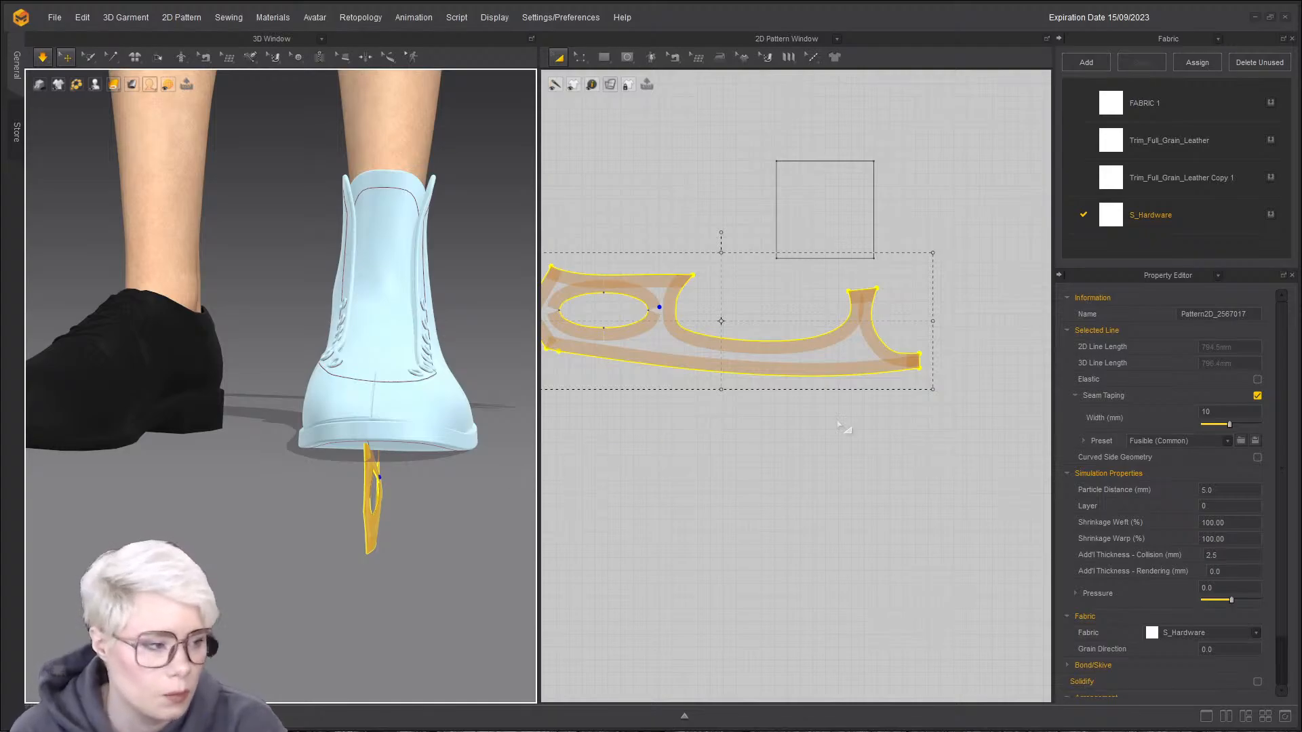
- Check the blade's remaining properties and expand the physical preset of the S_Hardware fabric to review its stretch and bending values
scroll(1200, 647, "down", 2)
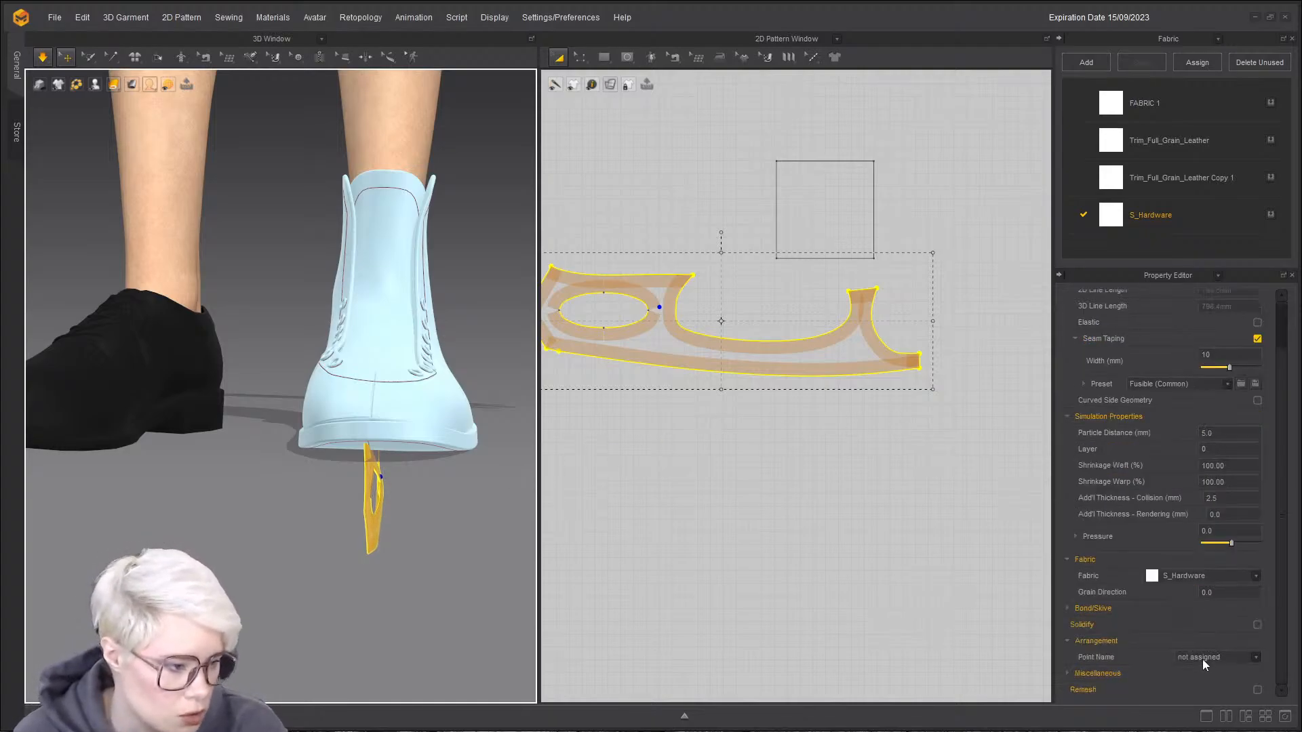
left_click(1230, 655)
left_click(1161, 640)
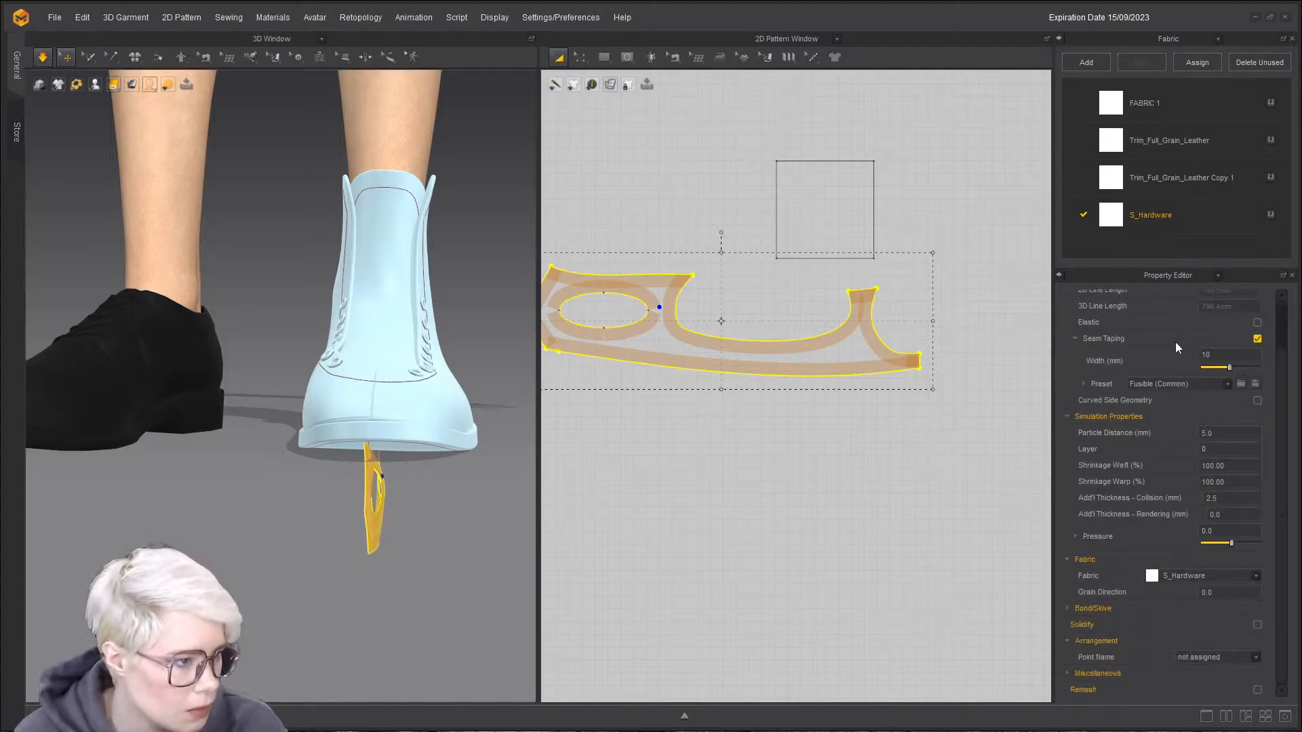
left_click(1125, 221)
scroll(1139, 573, "down", 1)
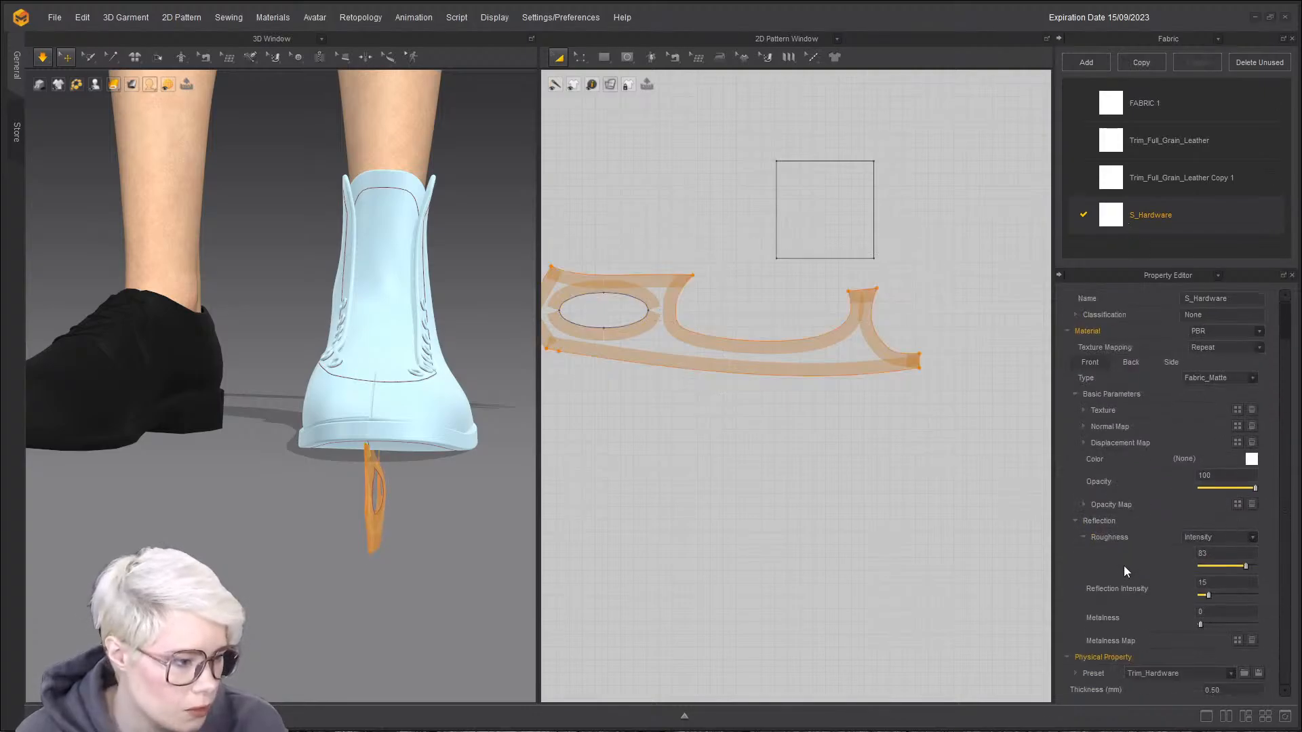
left_click(1228, 672)
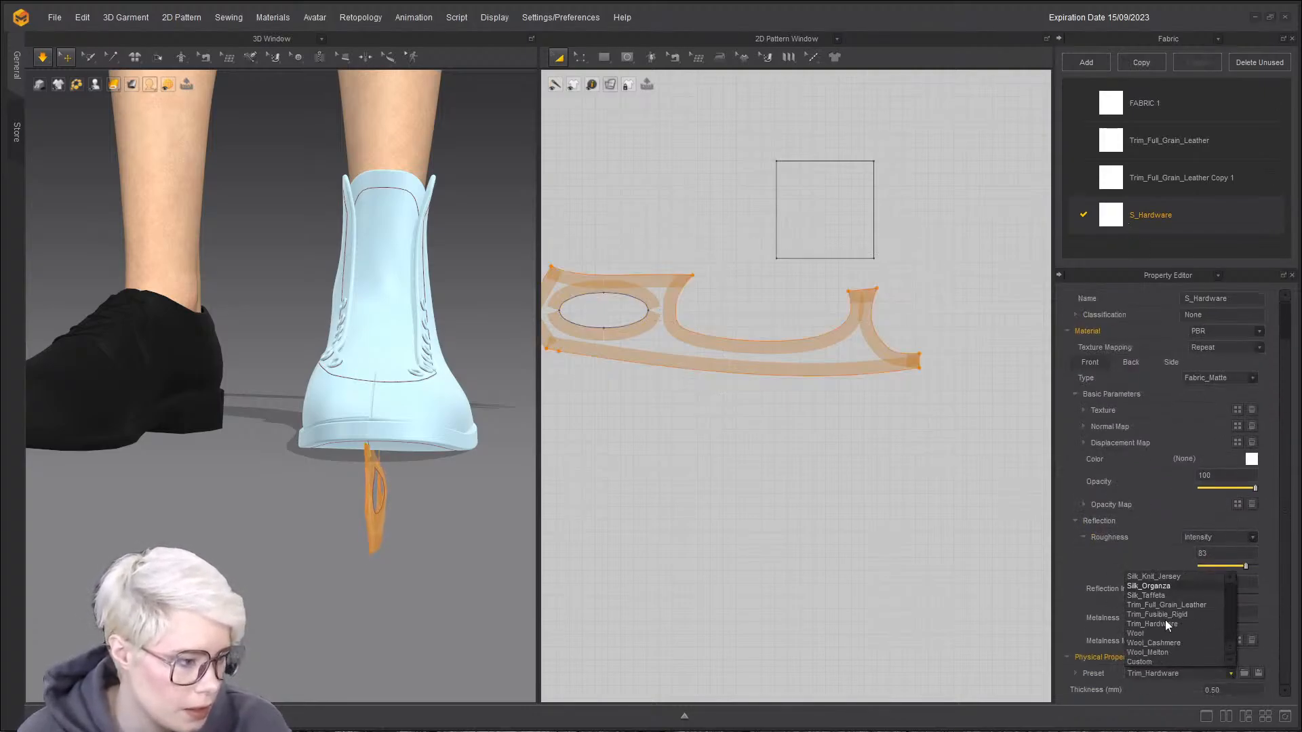
left_click(1075, 672)
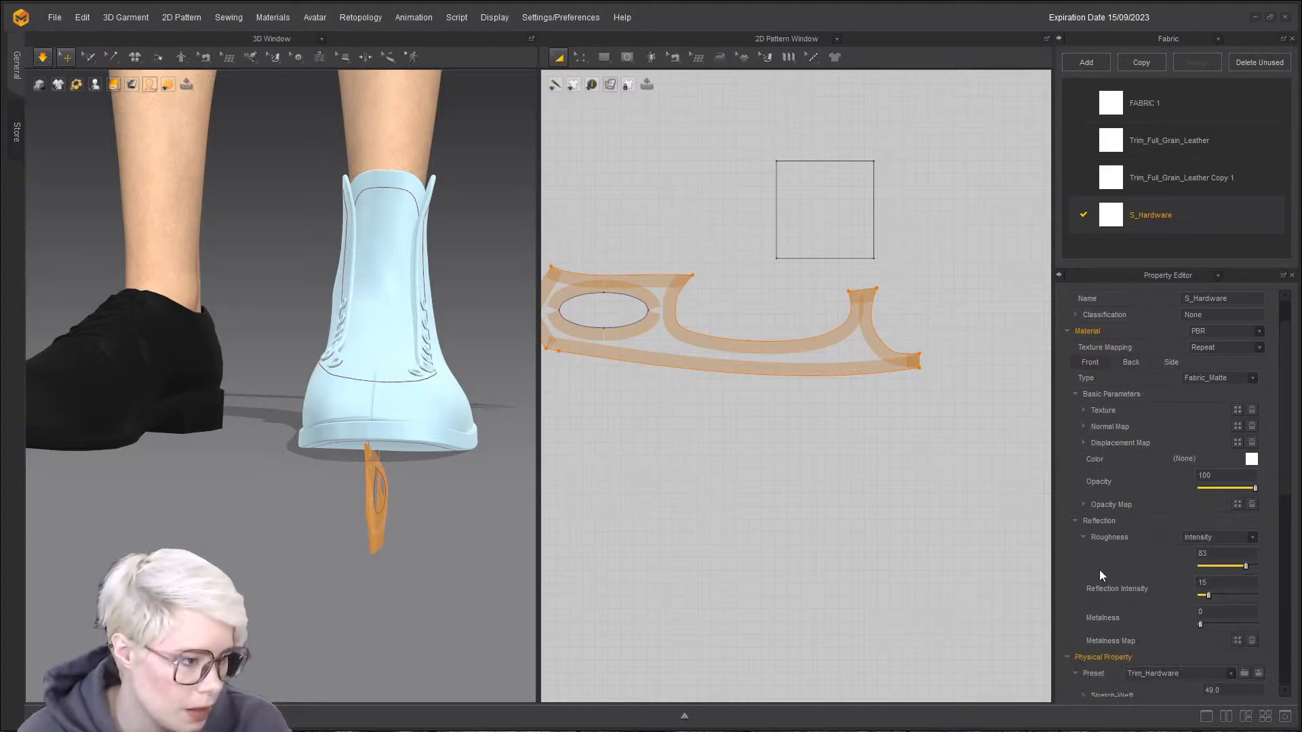
scroll(1119, 668, "down", 3)
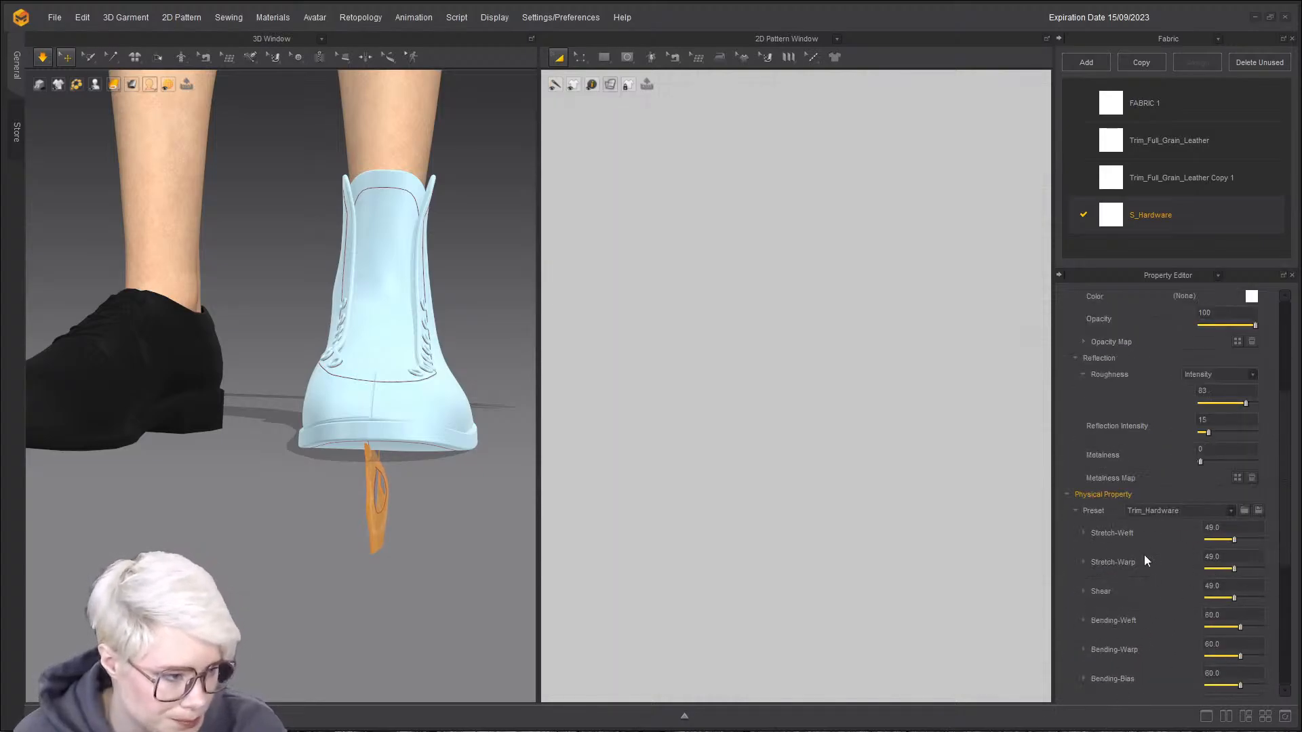
- Pull the blade in the simulation once more and set its additional rendering thickness to 5 mm
left_click(395, 517)
right_click_drag(459, 520, 447, 464)
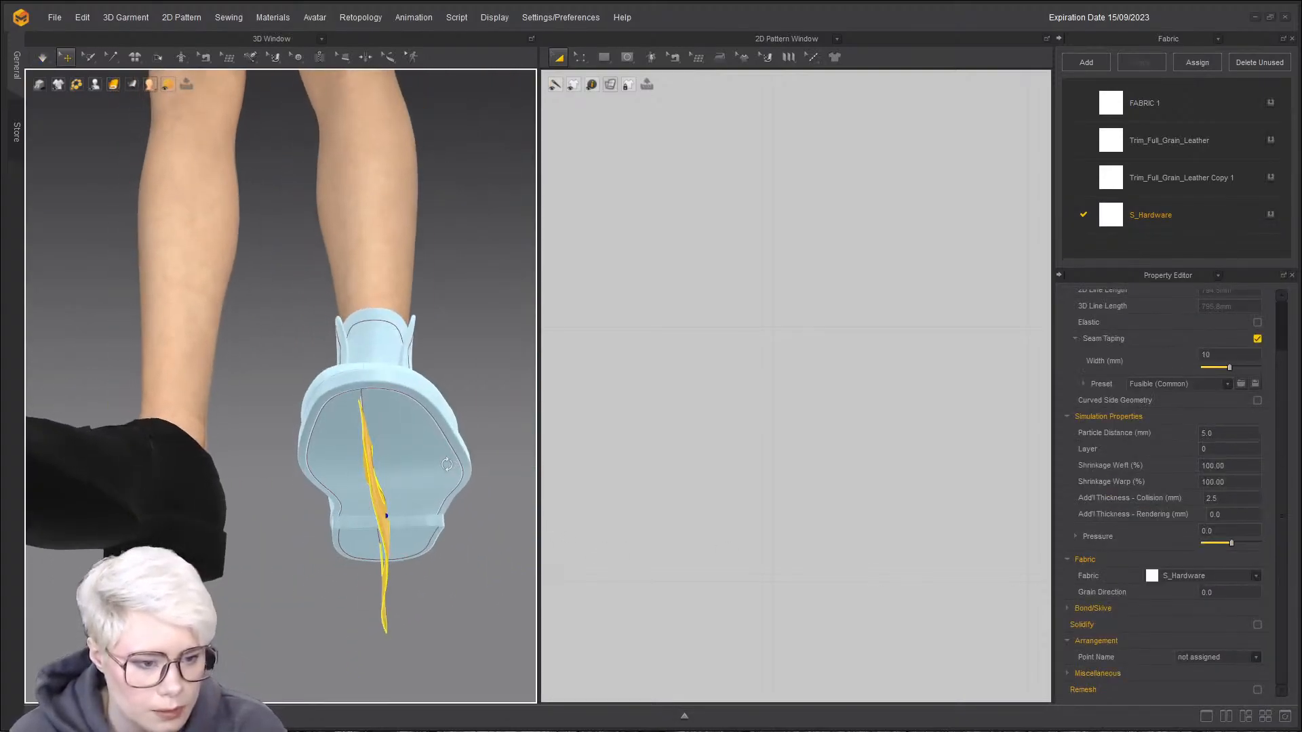
left_click(374, 529)
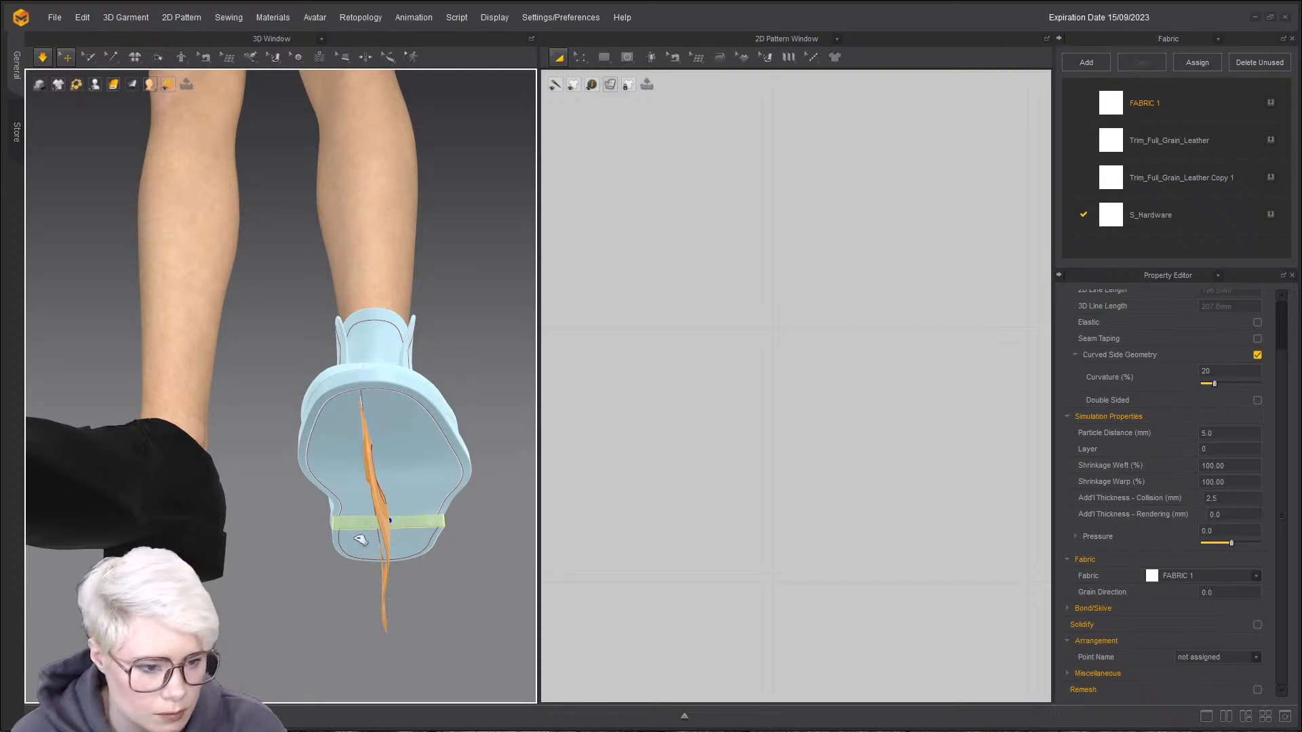
left_click(354, 531)
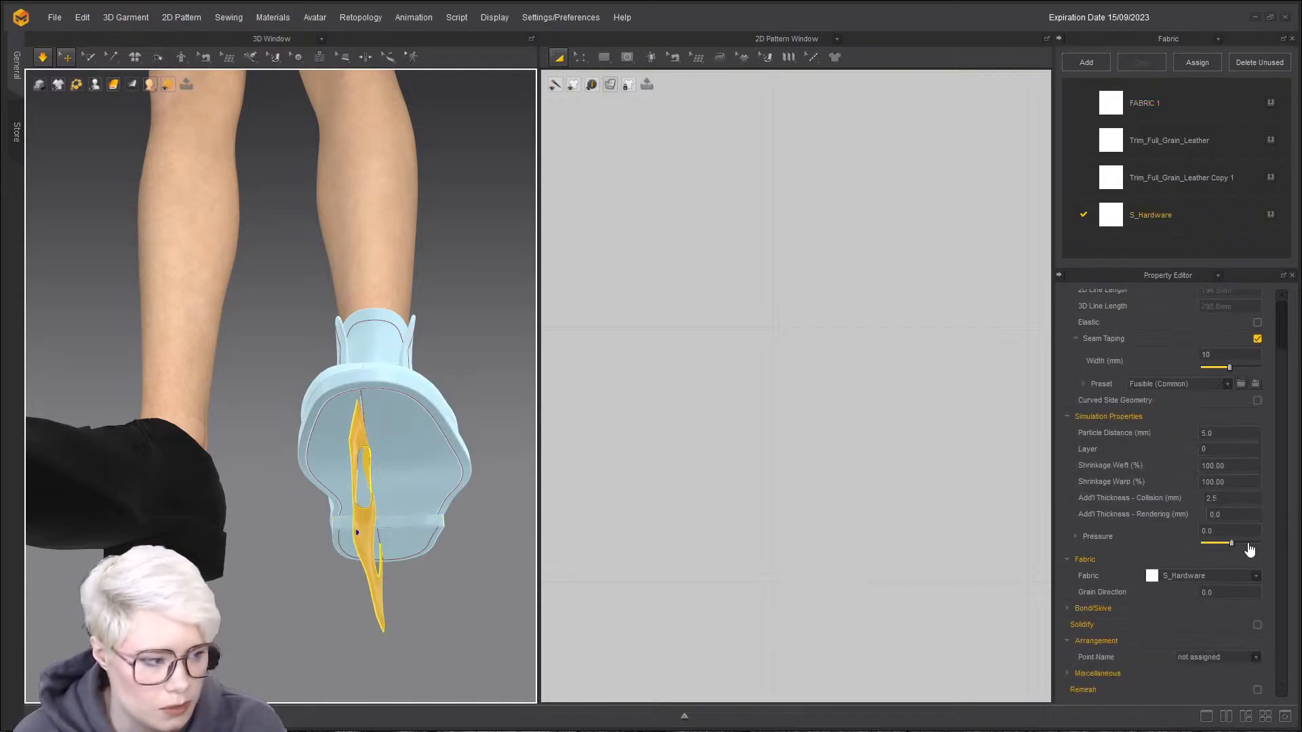
left_click(1239, 513)
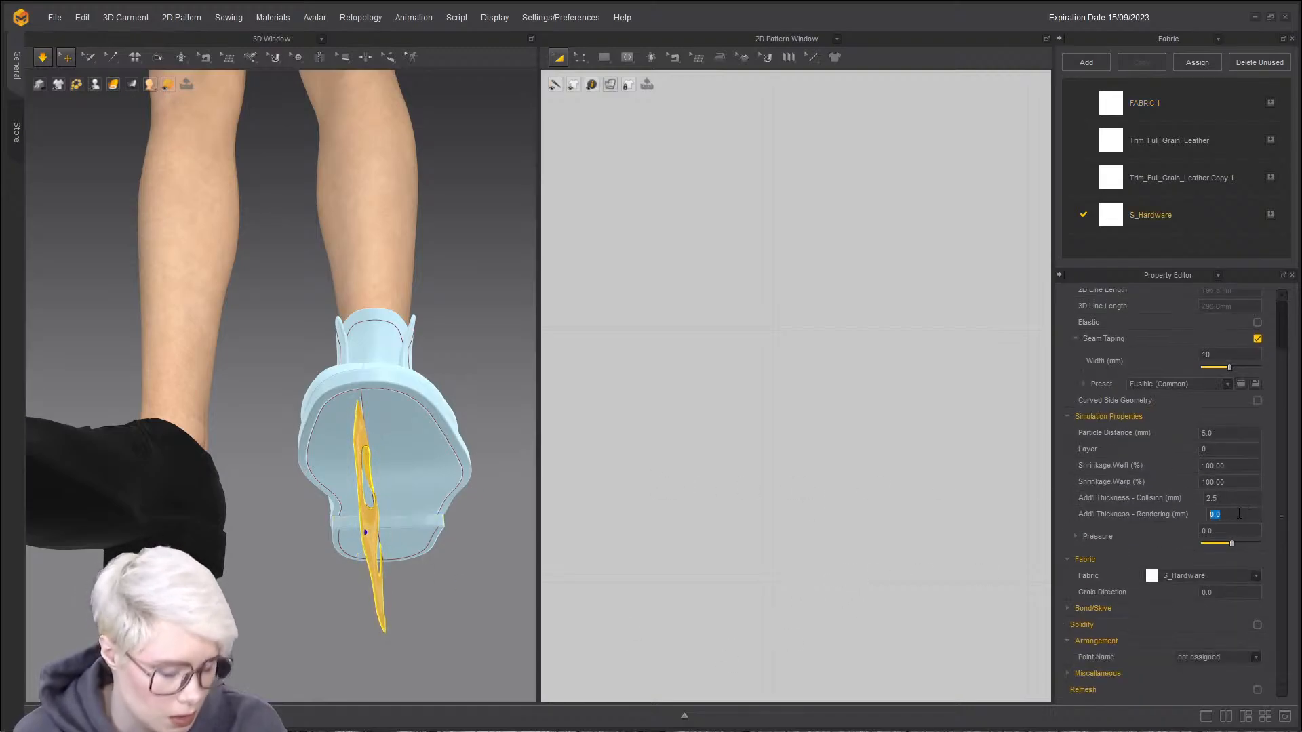
type("5")
key("Return")
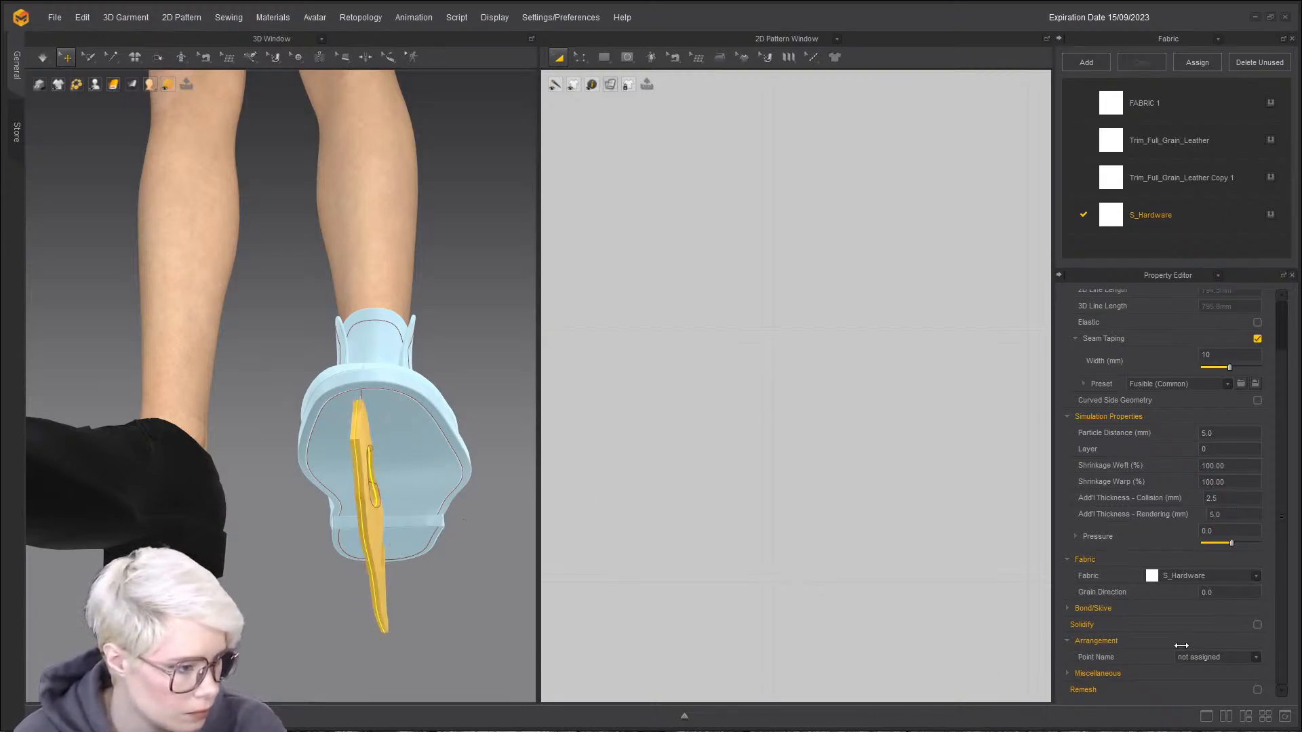
- Reset the 3D arrangement of the selected blade so it lies flat beneath the boot
right_click(375, 503)
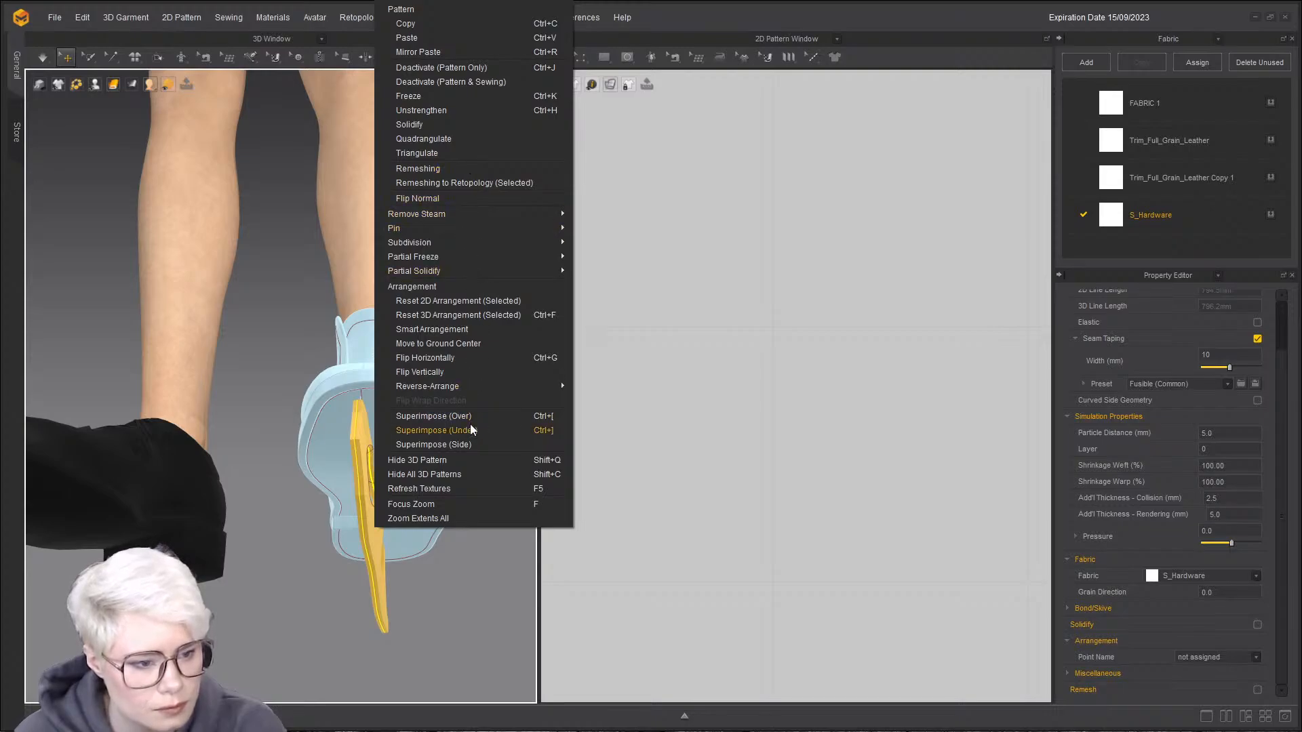
left_click(455, 322)
right_click_drag(444, 545, 375, 529)
scroll(393, 502, "up", 2)
middle_click_drag(393, 502, 326, 468)
right_click_drag(326, 468, 319, 517)
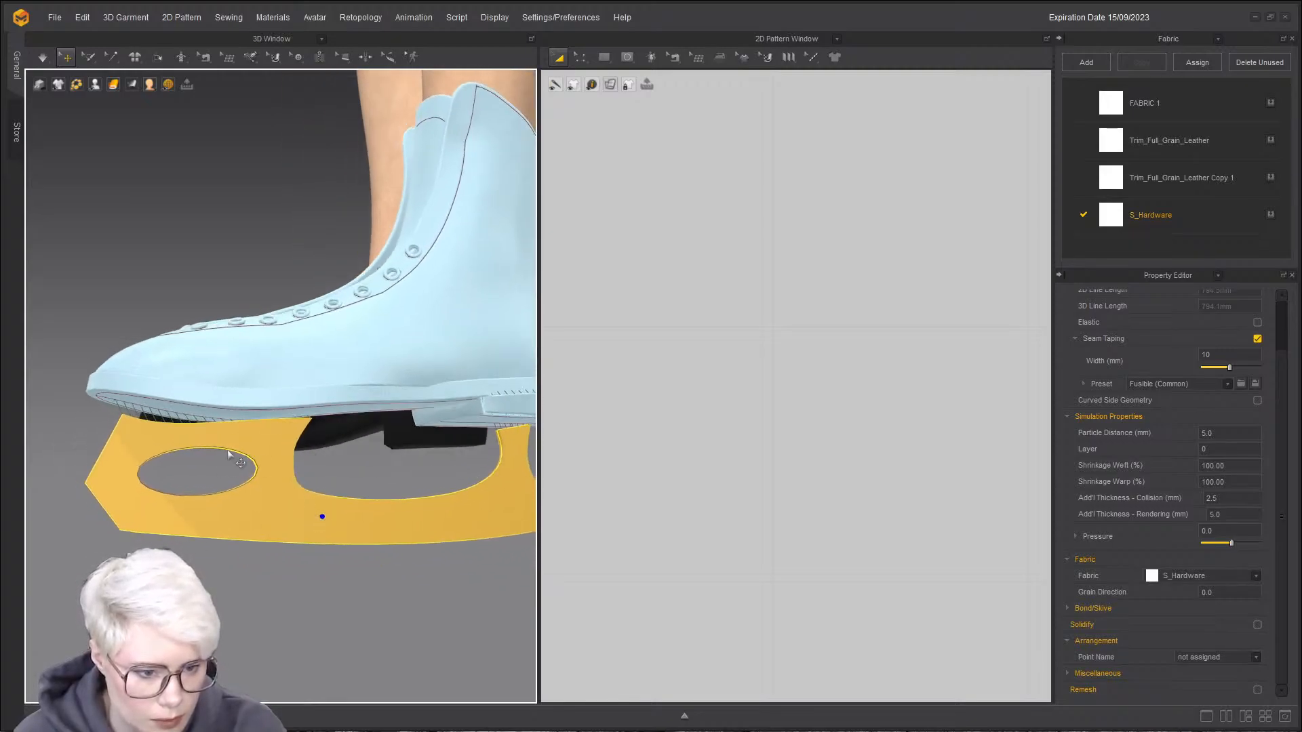
- Run the simulation briefly to settle the flattened blade against the sole
left_click(170, 442)
scroll(197, 448, "up", 1)
right_click_drag(215, 449, 359, 523)
key("space")
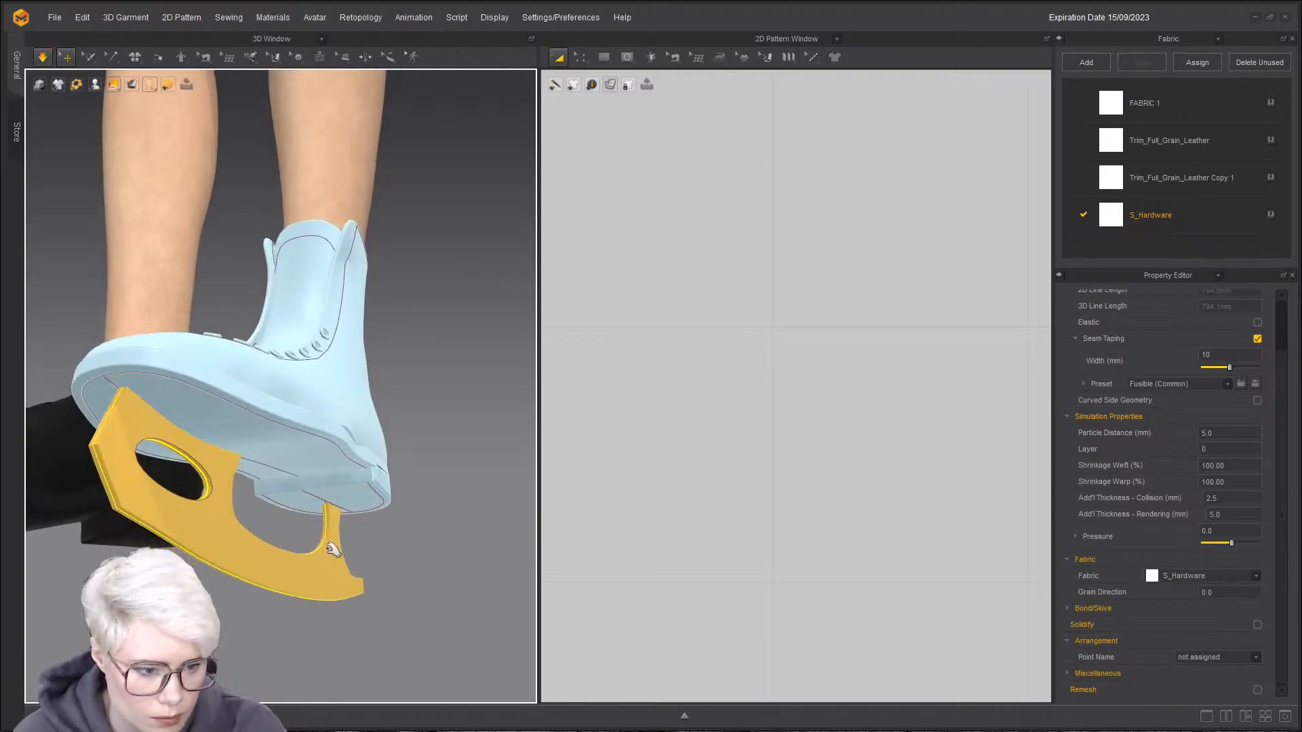
key("space")
- Deselect the blade and examine the skate from the front, the side and underneath
right_click_drag(146, 505, 291, 532)
left_click(316, 578)
scroll(211, 582, "down", 3)
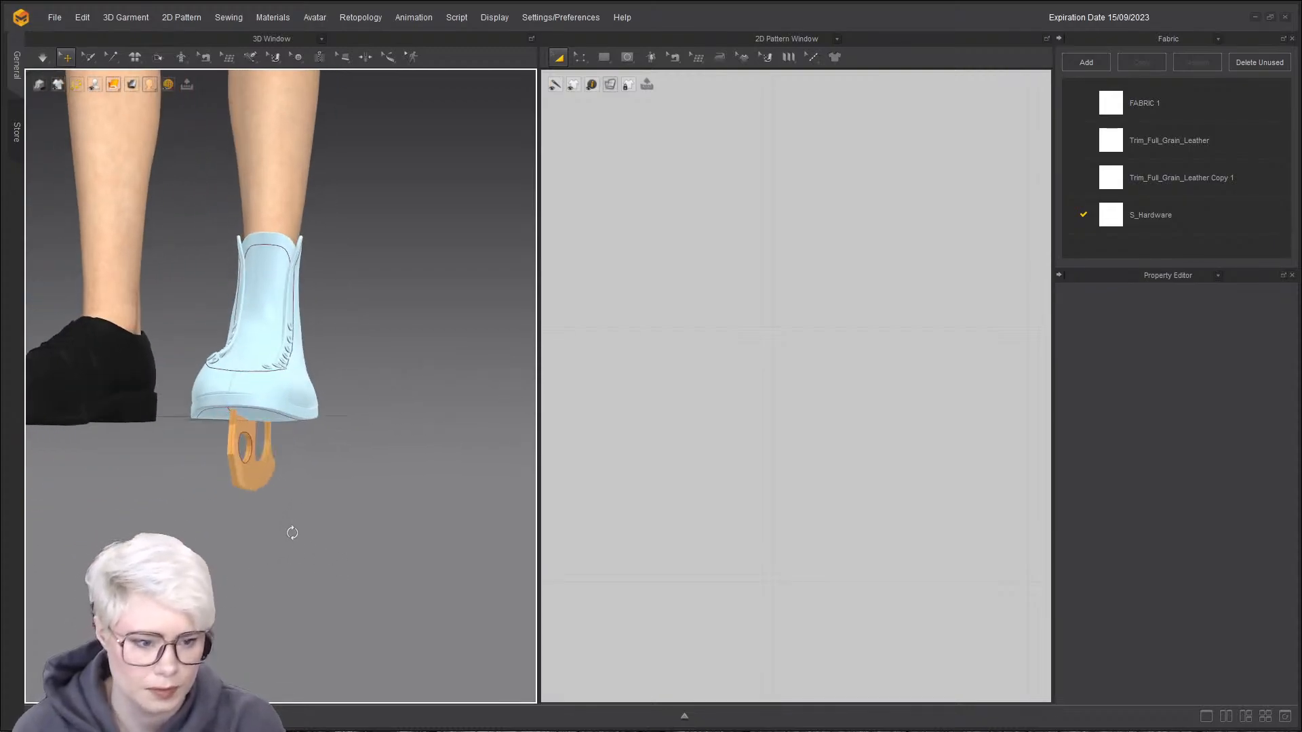
scroll(282, 528, "up", 1)
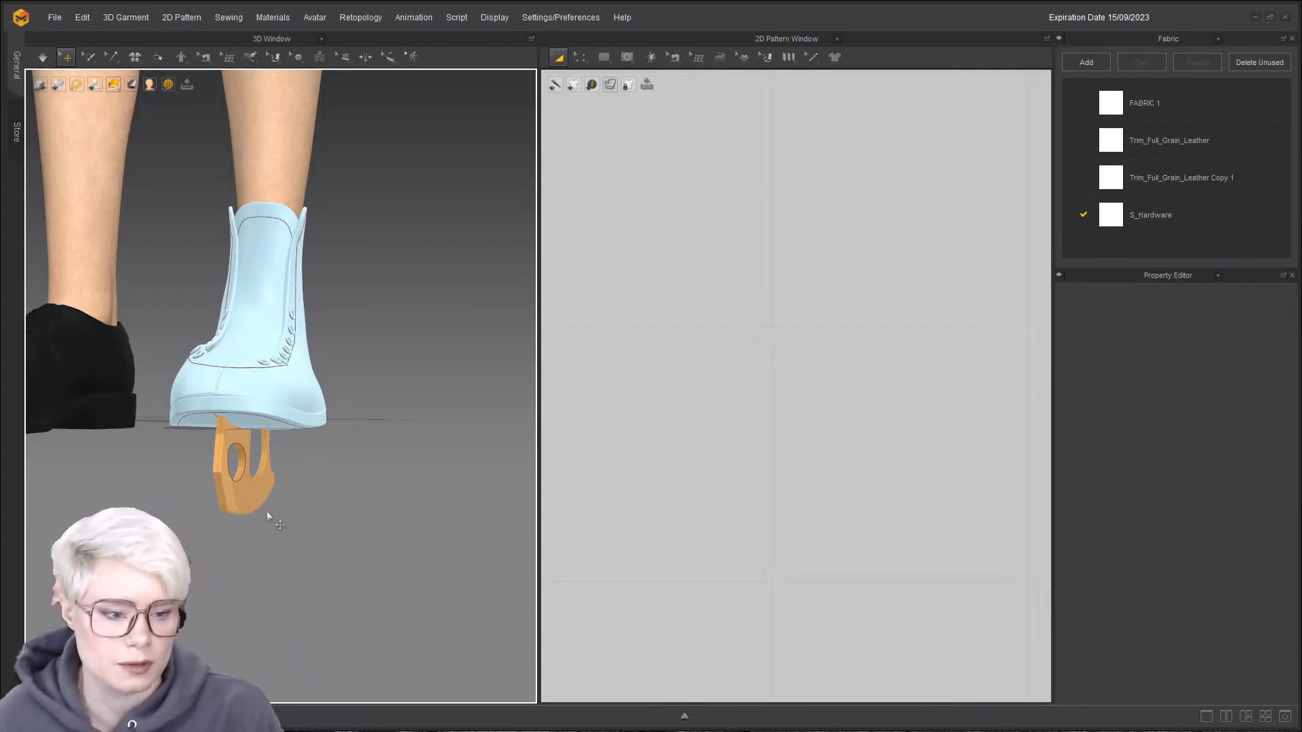
left_click(267, 506)
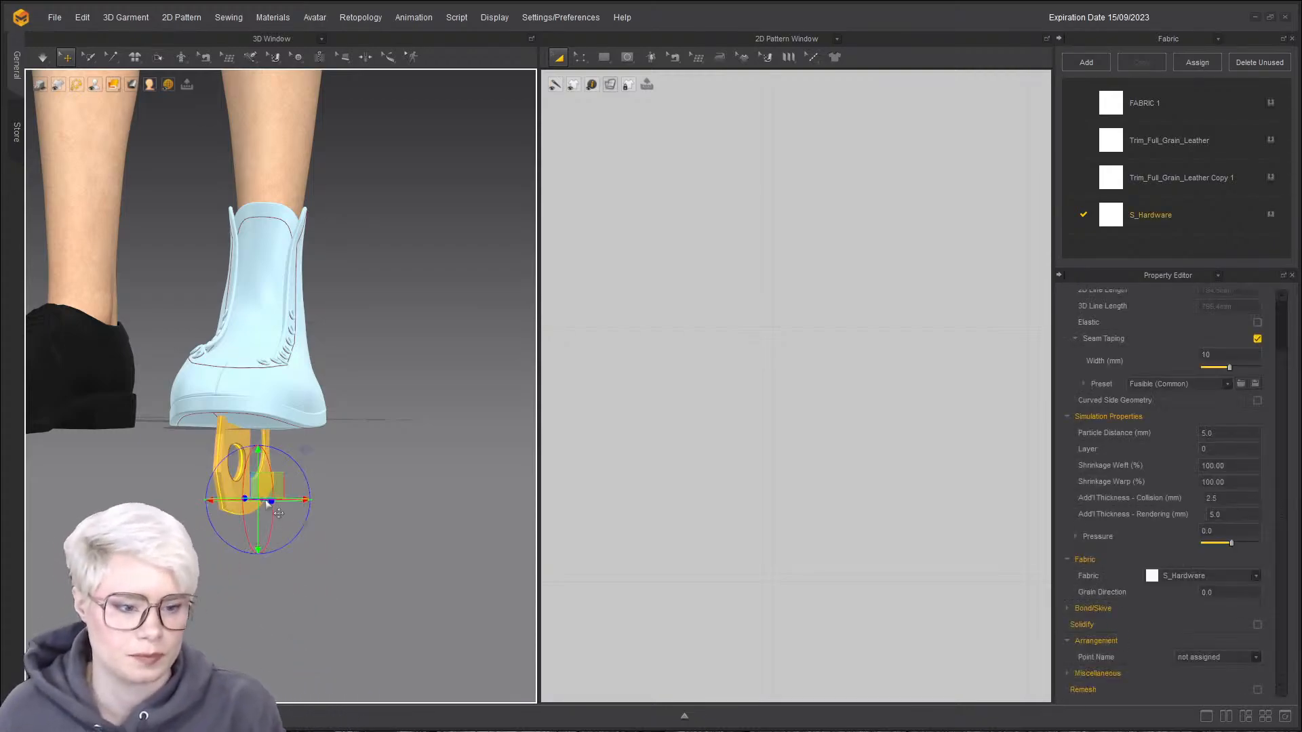
left_click(342, 483)
right_click_drag(339, 480, 411, 447)
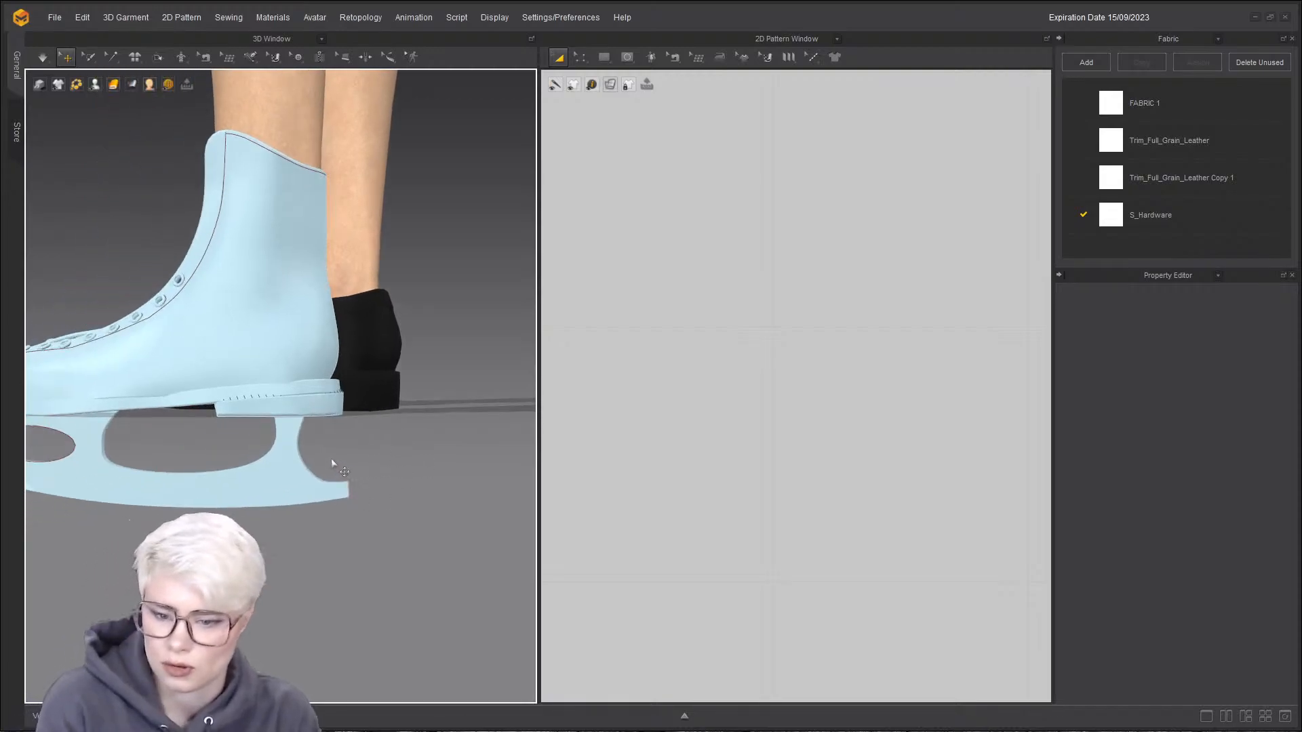
right_click_drag(275, 483, 370, 455)
right_click_drag(252, 412, 426, 397)
scroll(426, 397, "up", 10)
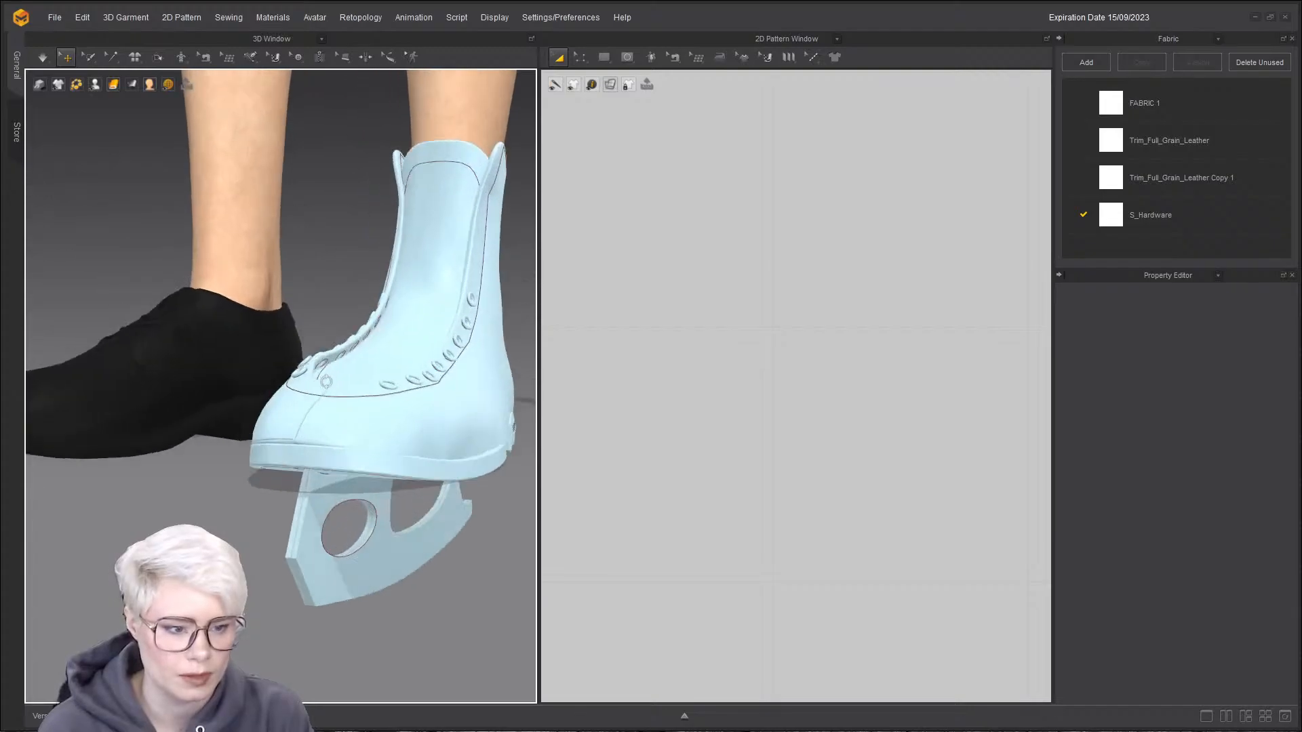
right_click_drag(401, 347, 326, 313)
scroll(316, 346, "down", 8)
middle_click_drag(317, 346, 343, 297)
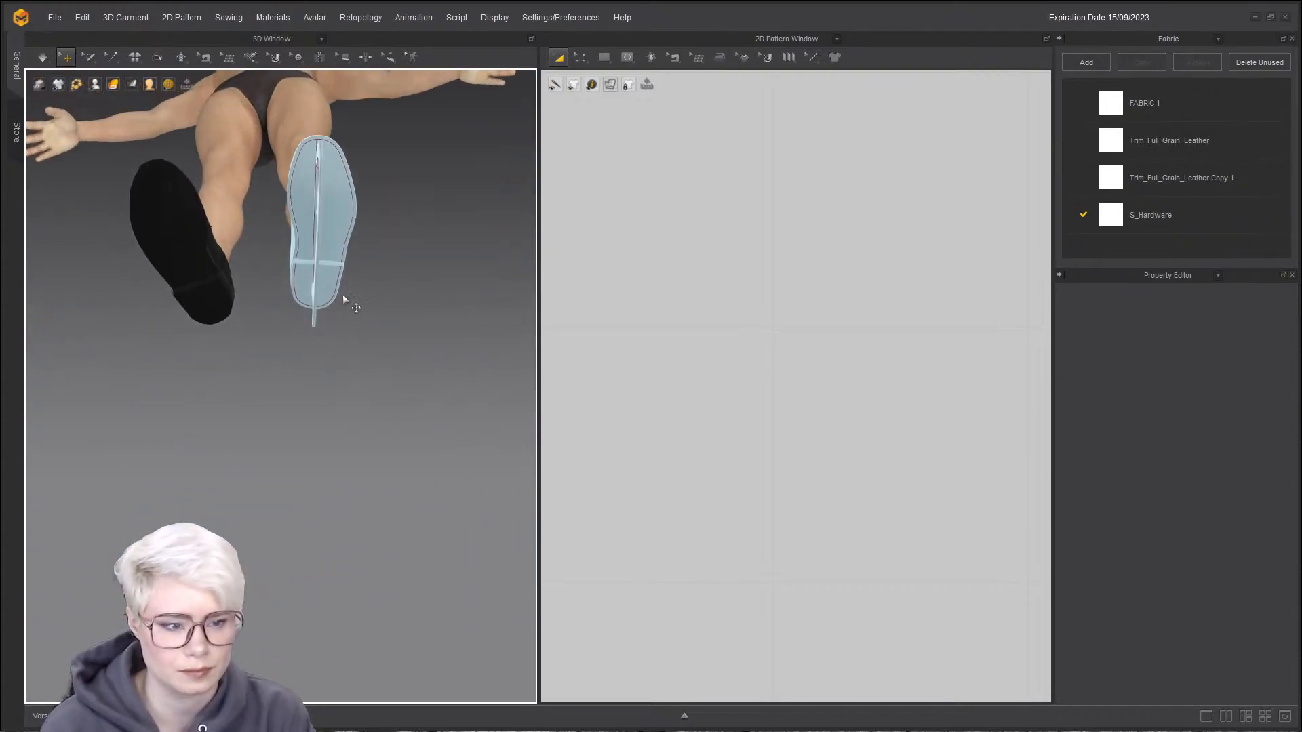
scroll(343, 297, "up", 8)
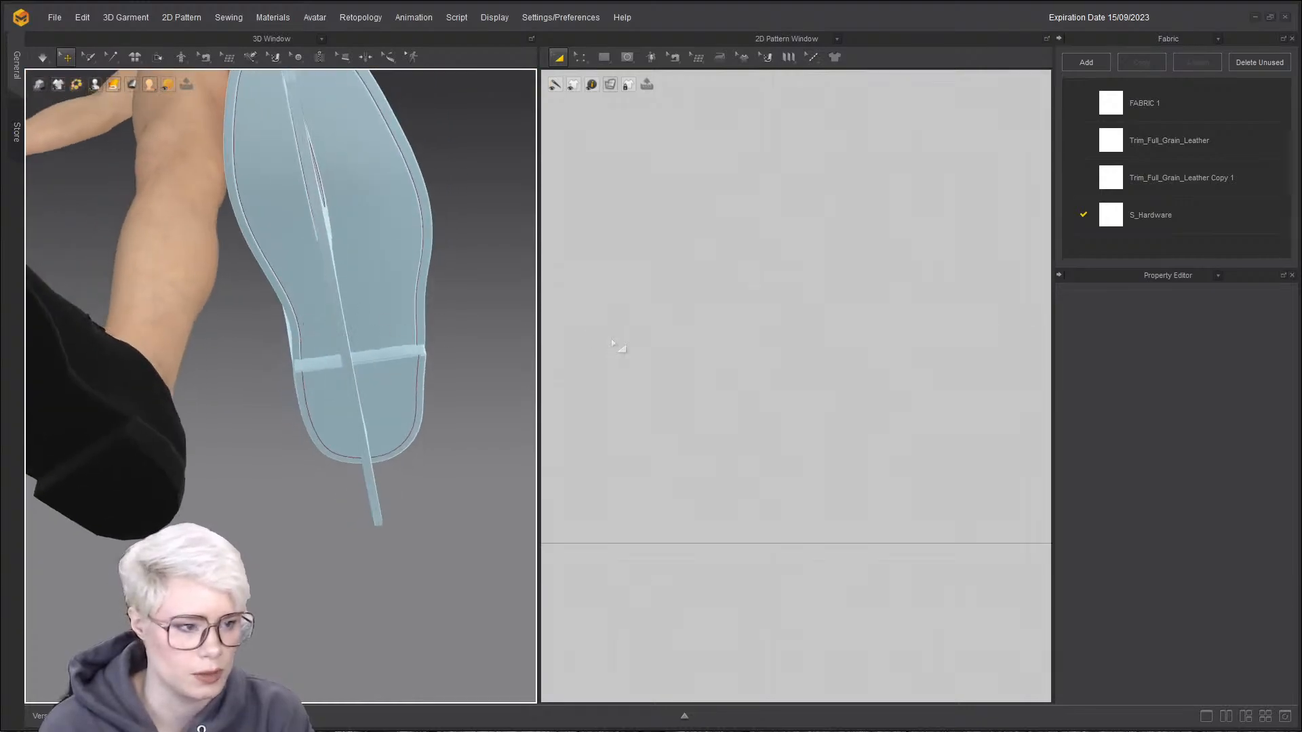
- Cut and sew the separate heel pattern along both halves of its inner offset outline
scroll(688, 339, "down", 5)
scroll(785, 341, "up", 4)
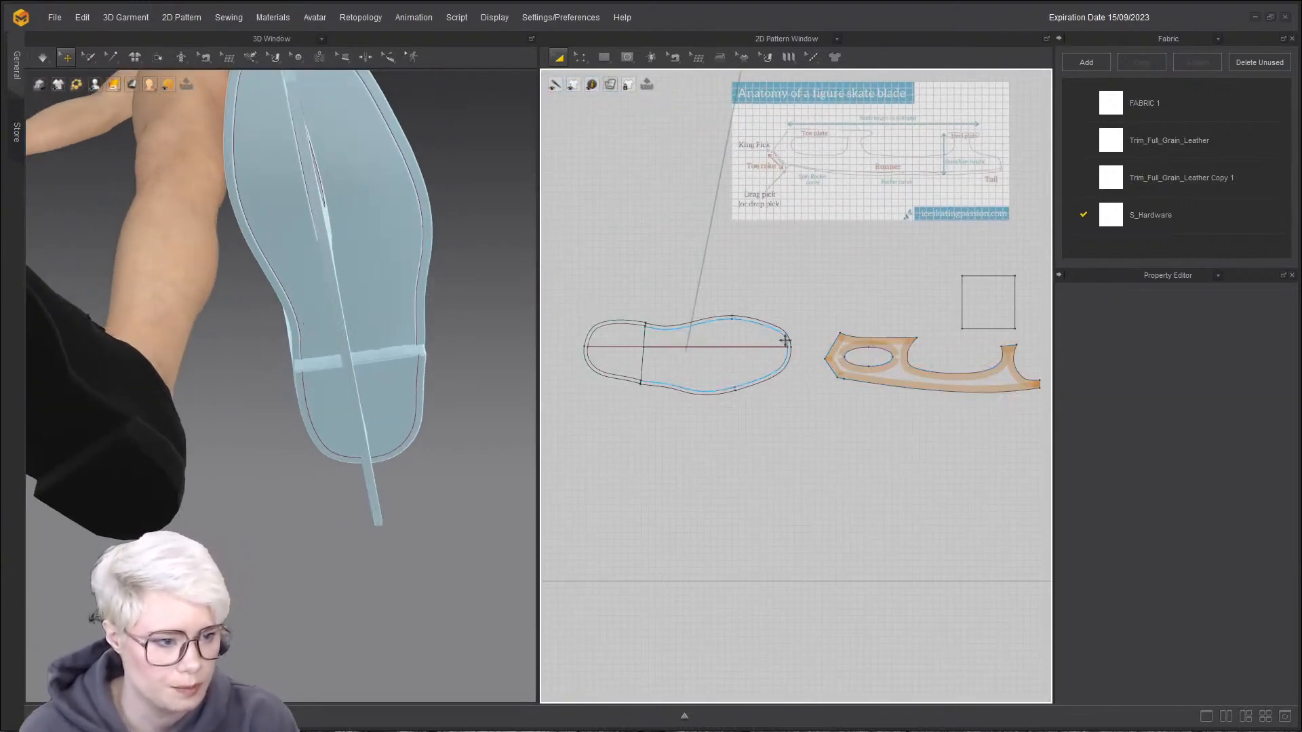
scroll(785, 342, "up", 3)
left_click(759, 312)
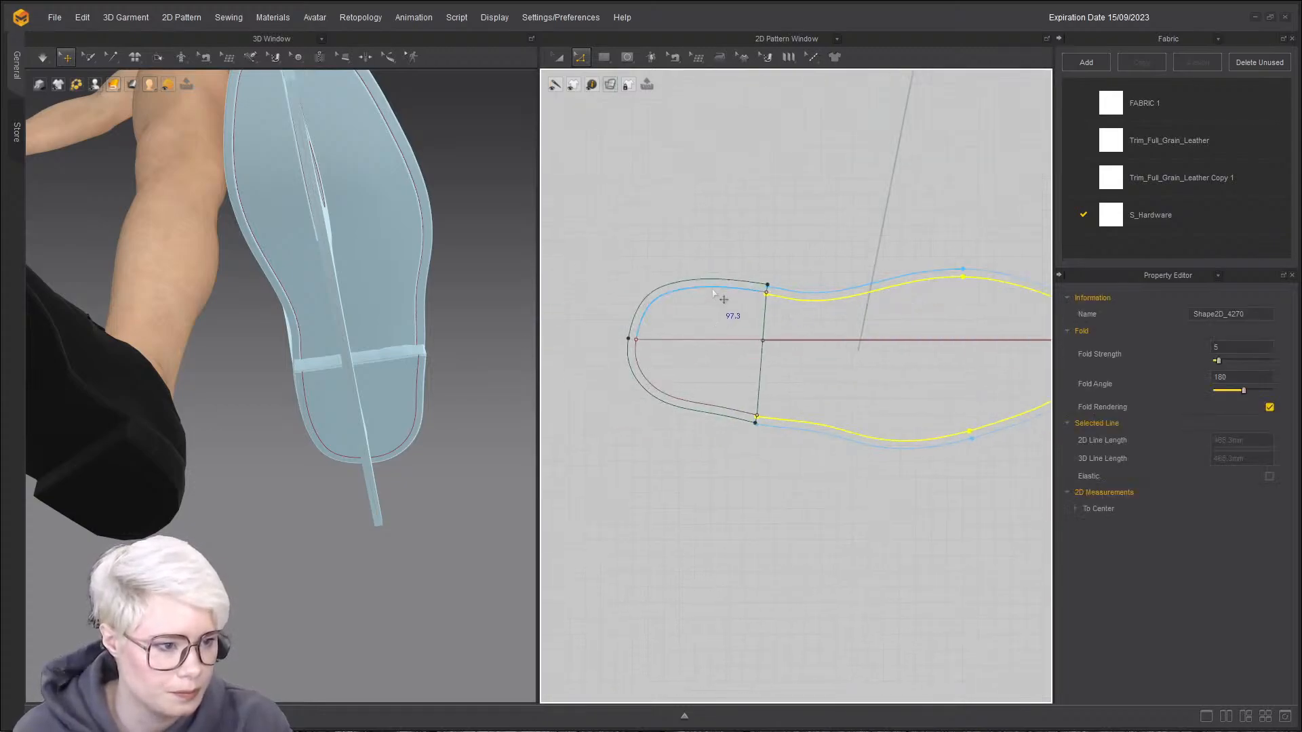
left_click(723, 299)
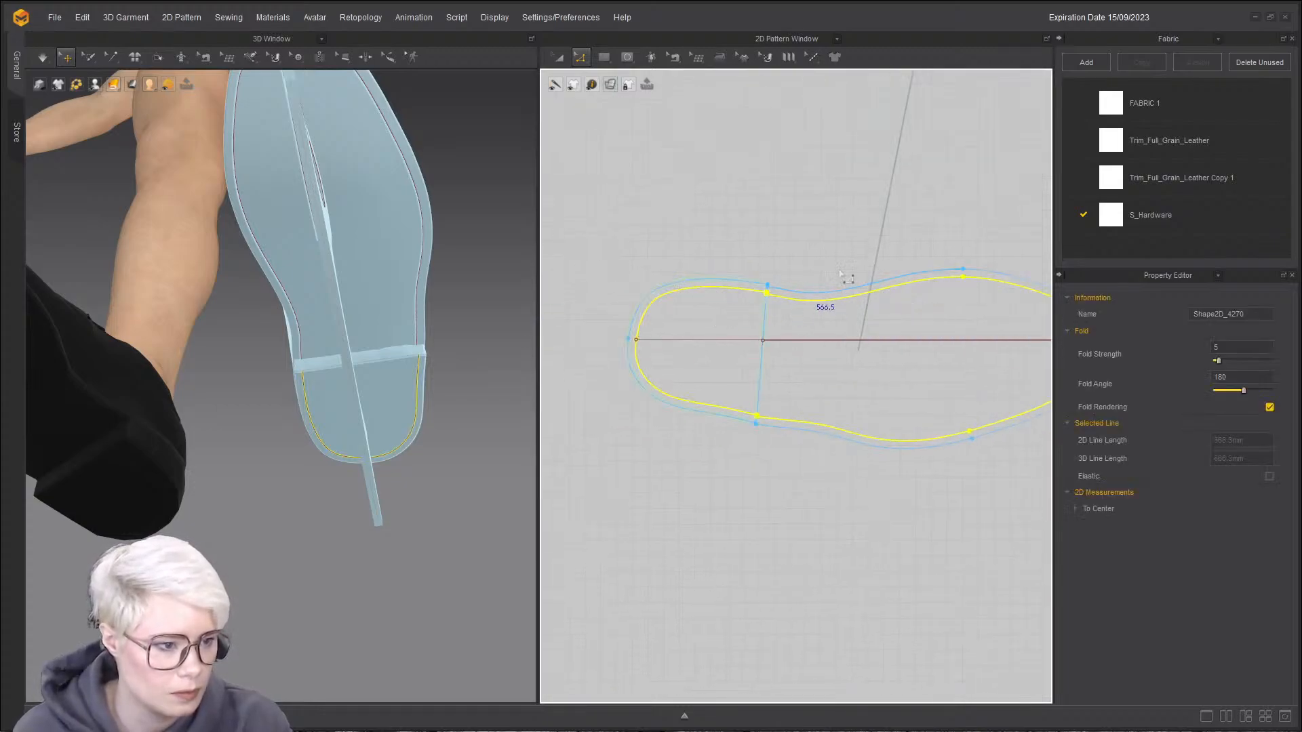
scroll(753, 292, "down", 5)
scroll(734, 348, "up", 6)
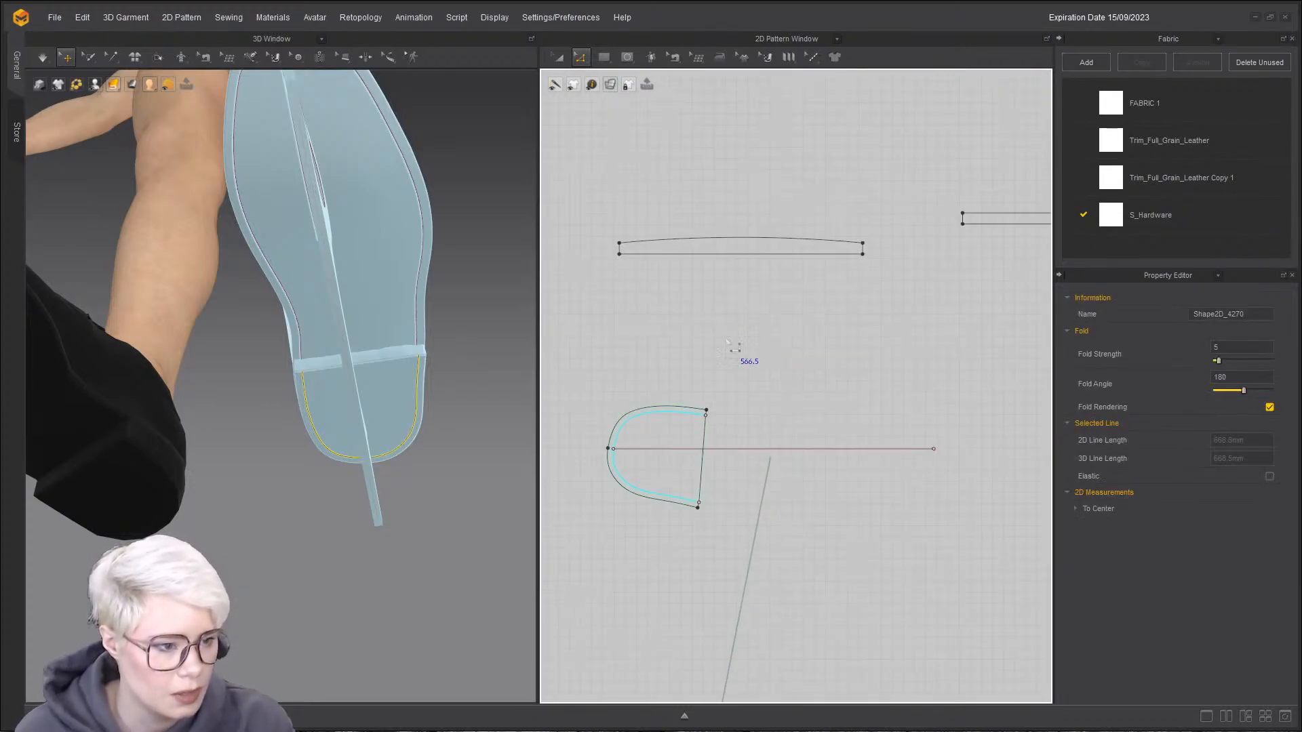
right_click(686, 415)
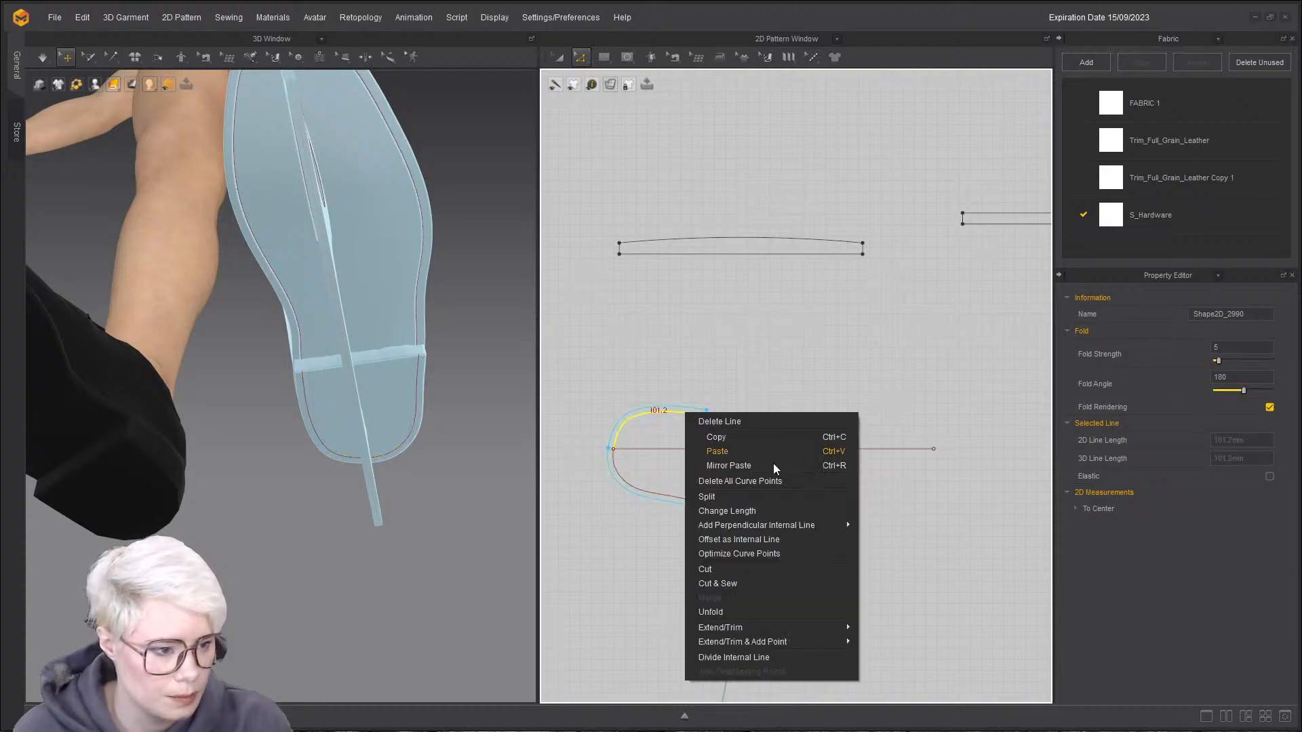
left_click(719, 583)
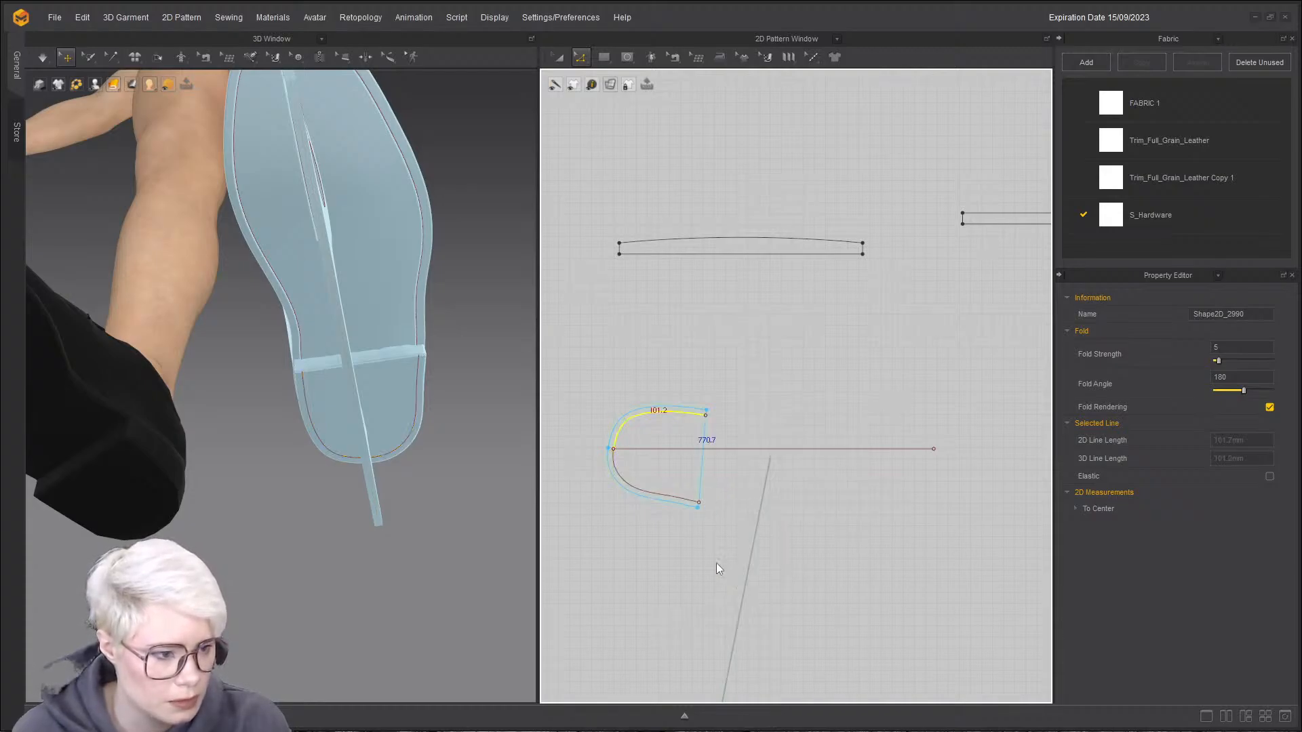
left_click(614, 427)
key("z")
right_click(657, 493)
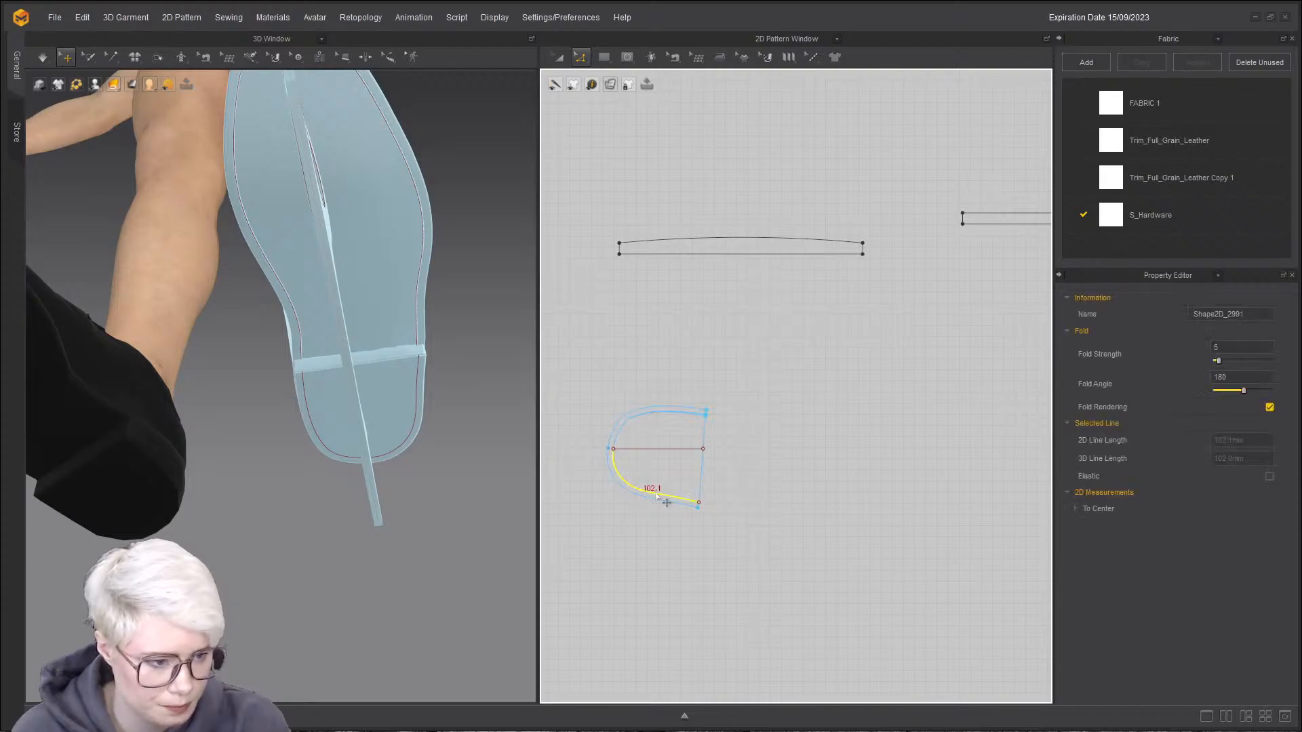
left_click(711, 393)
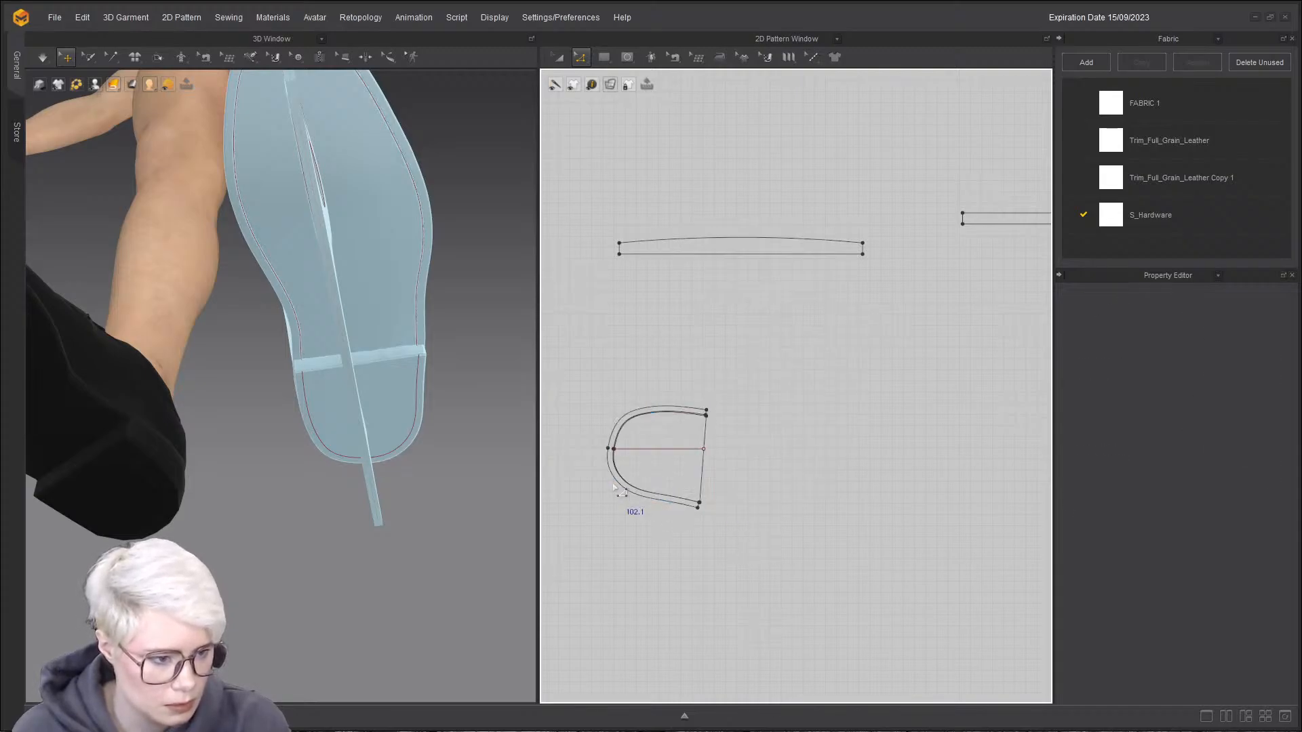
- Delete the outer rim cut from the separate heel pattern
key("a")
left_click(614, 477)
key("Delete")
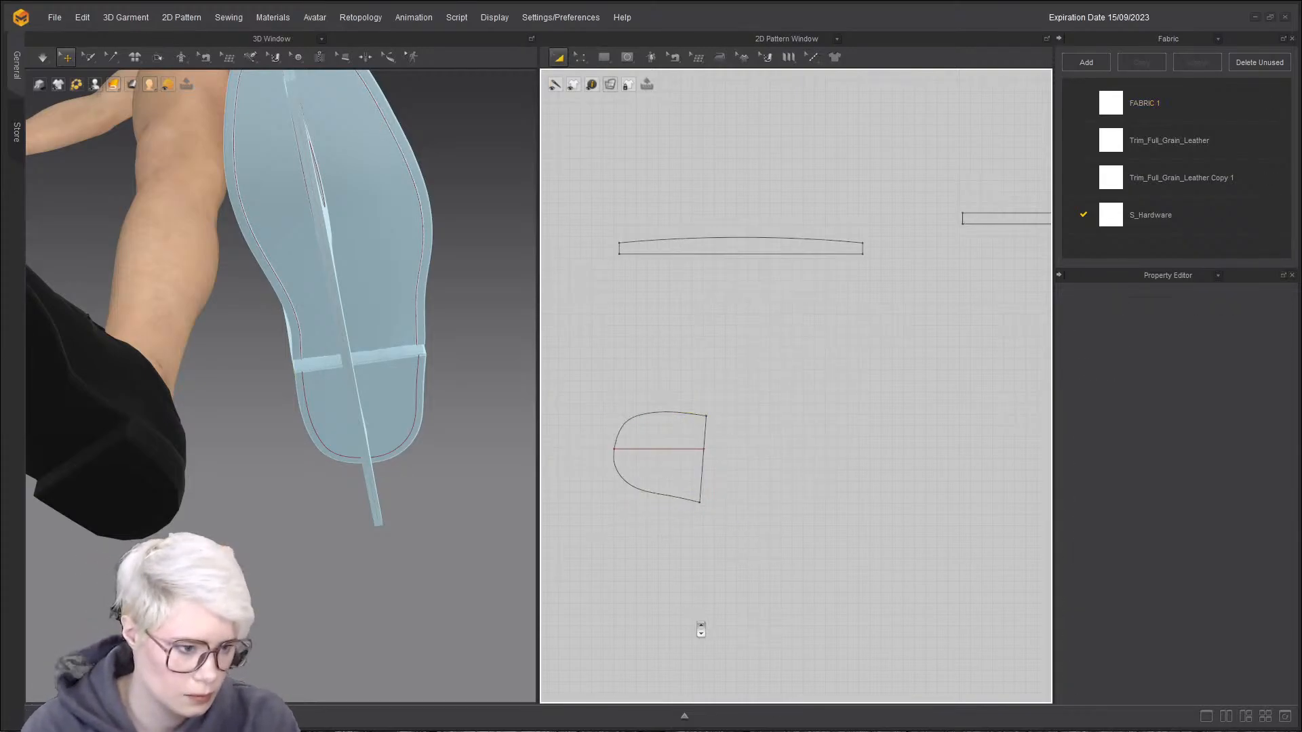
- Cut the front section of the sole pattern along its full inner offset outline
scroll(704, 628, "down", 10)
middle_click_drag(704, 628, 731, 393)
scroll(735, 568, "up", 5)
scroll(716, 375, "up", 7)
left_click(689, 316)
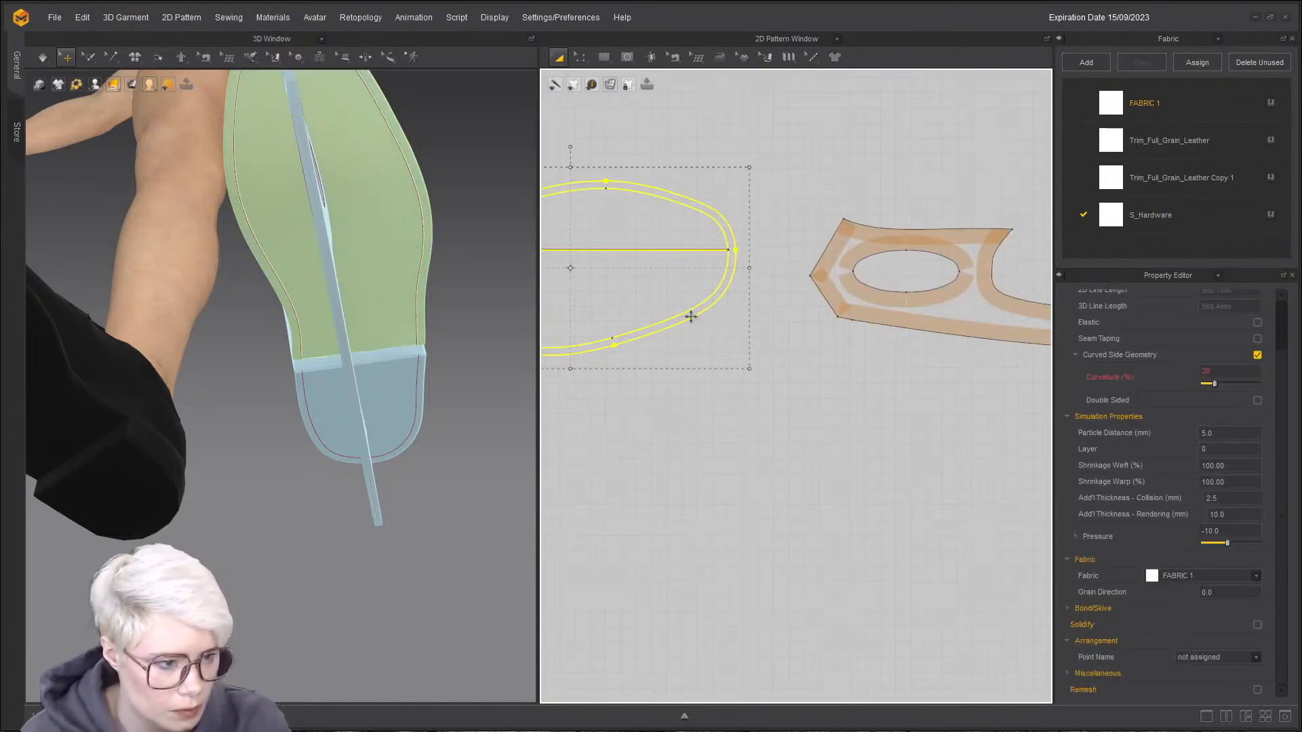
left_click(677, 360)
scroll(675, 359, "up", 3)
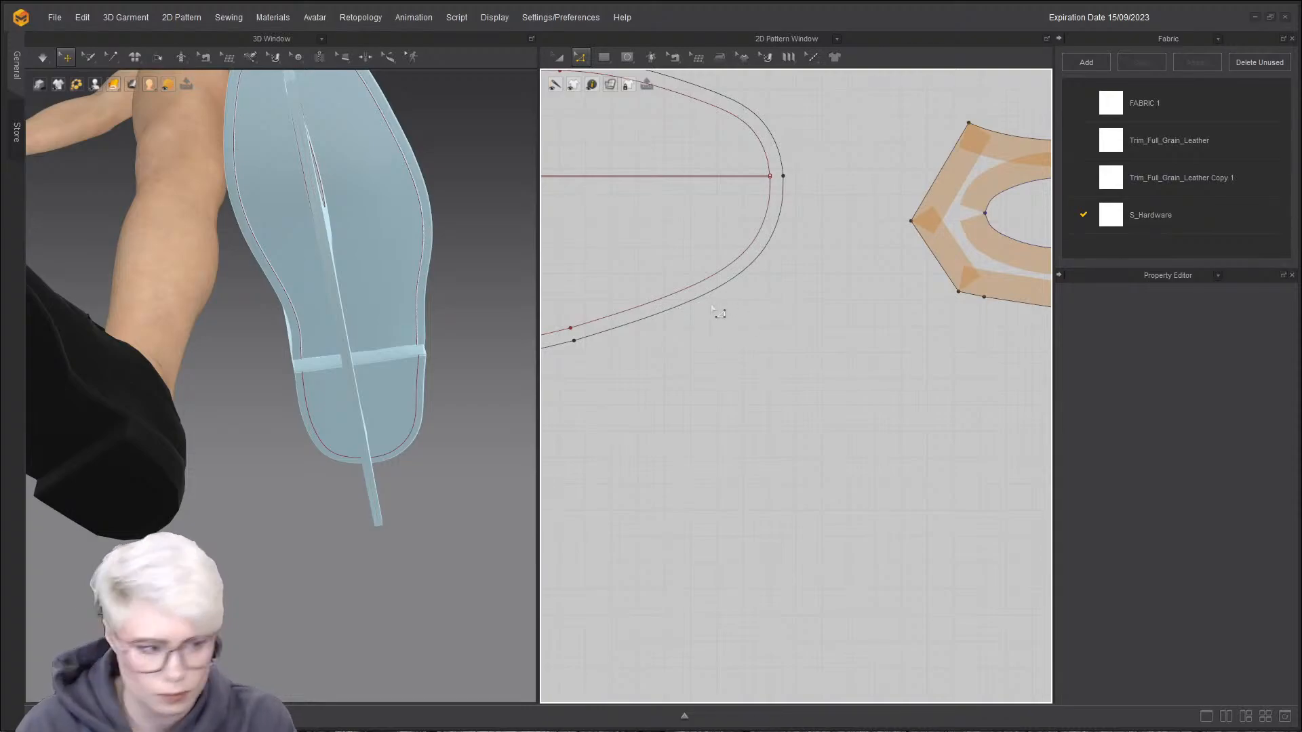
double_click(686, 288)
right_click(685, 287)
left_click(713, 373)
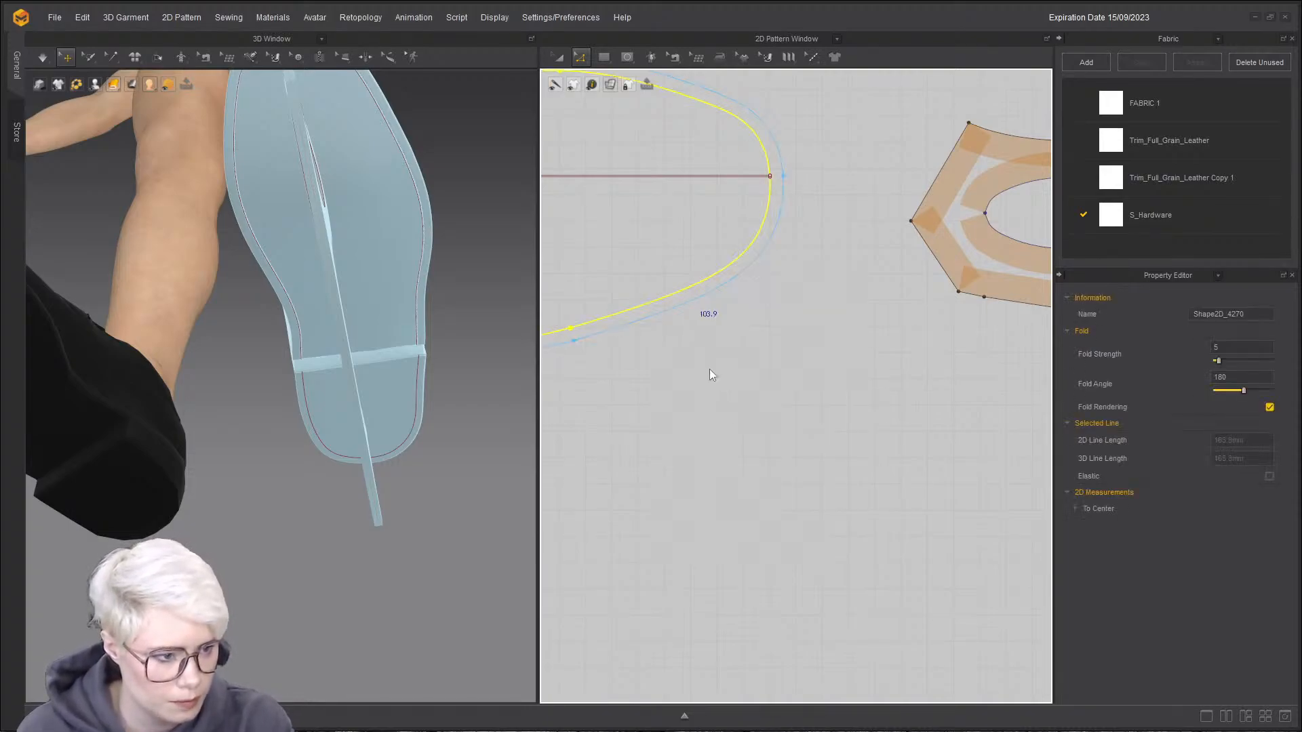
left_click(643, 323)
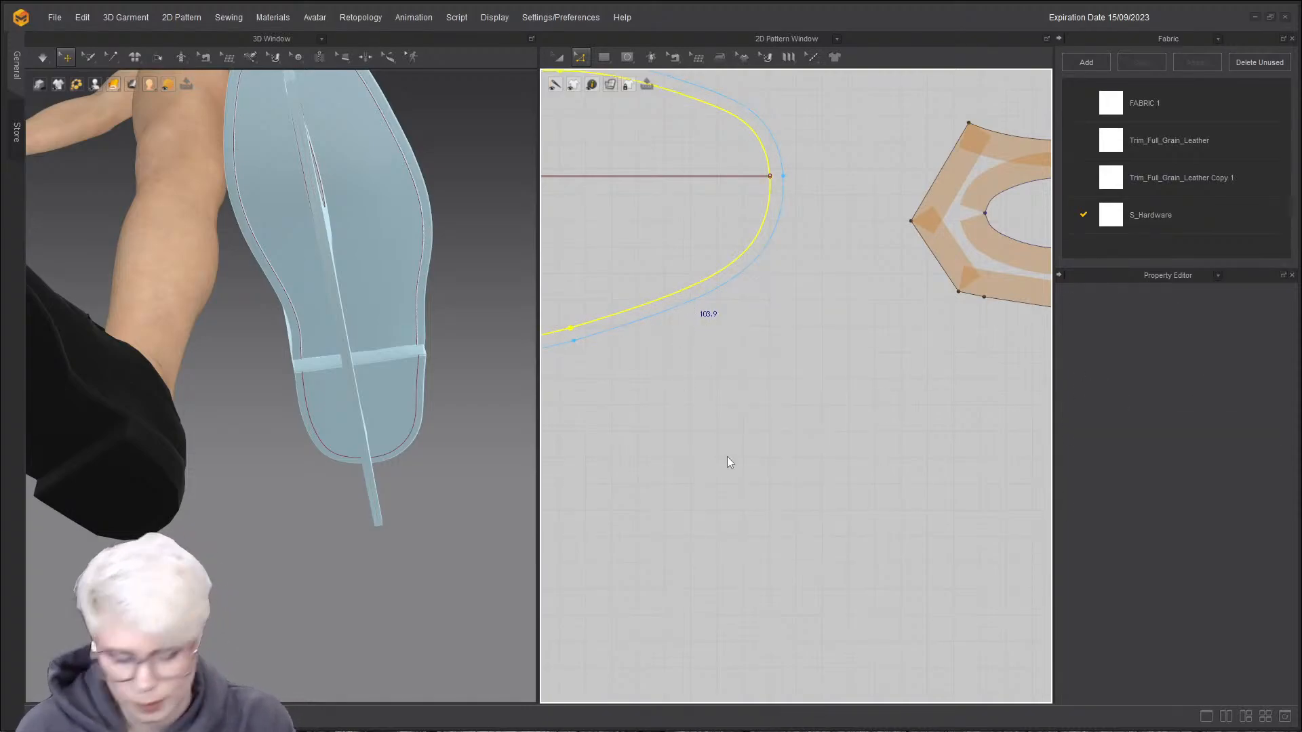
- Delete the outer rim separated from the front section of the sole
key("a")
scroll(773, 375, "down", 3)
scroll(756, 364, "up", 3)
left_click(756, 364)
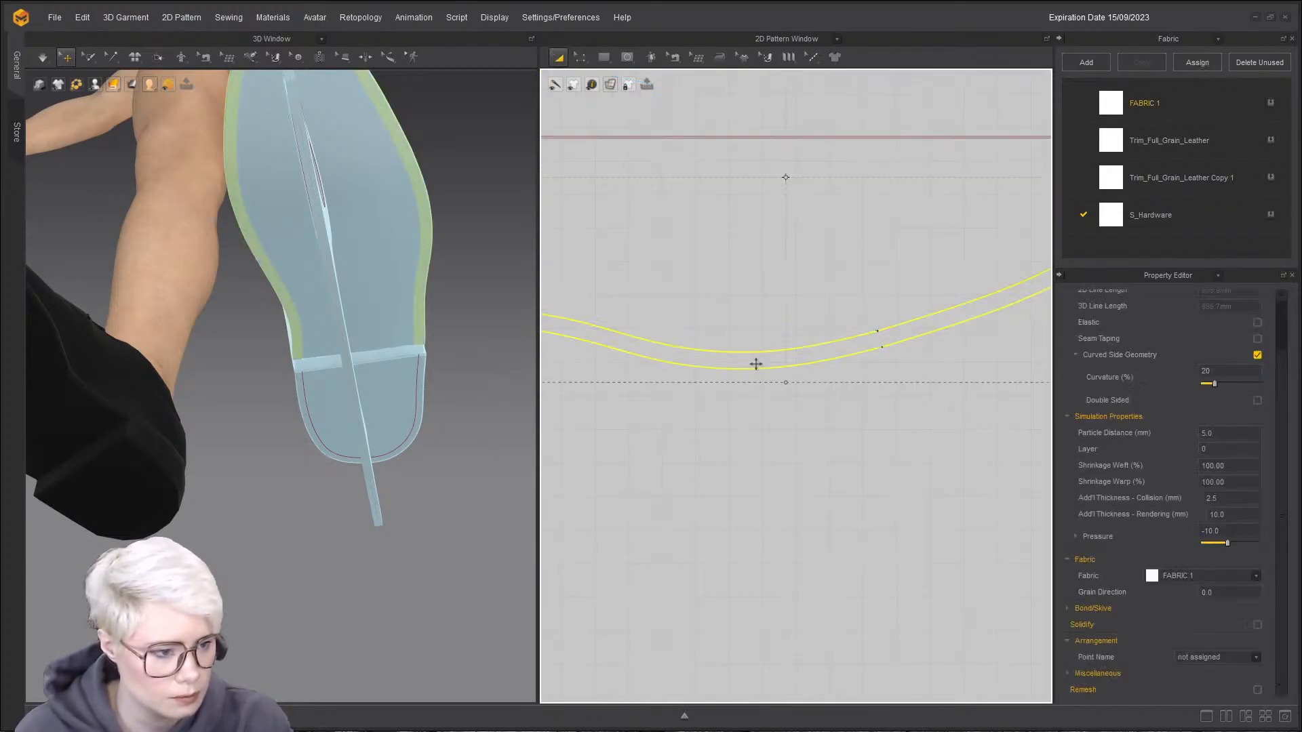
scroll(794, 408, "down", 3)
middle_click_drag(794, 408, 767, 503)
key("Delete")
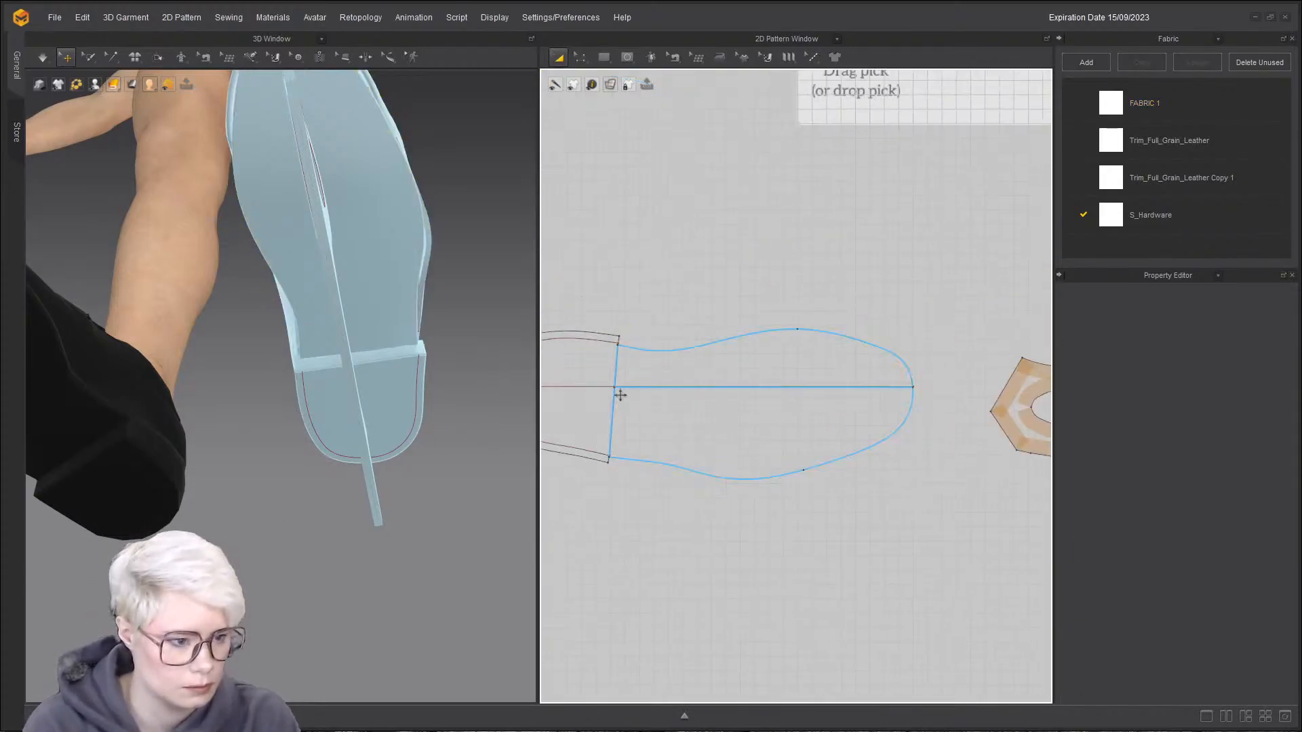
- Cut the sole's heel section along its inner offset outline and delete the separated outer rim
left_click(591, 346)
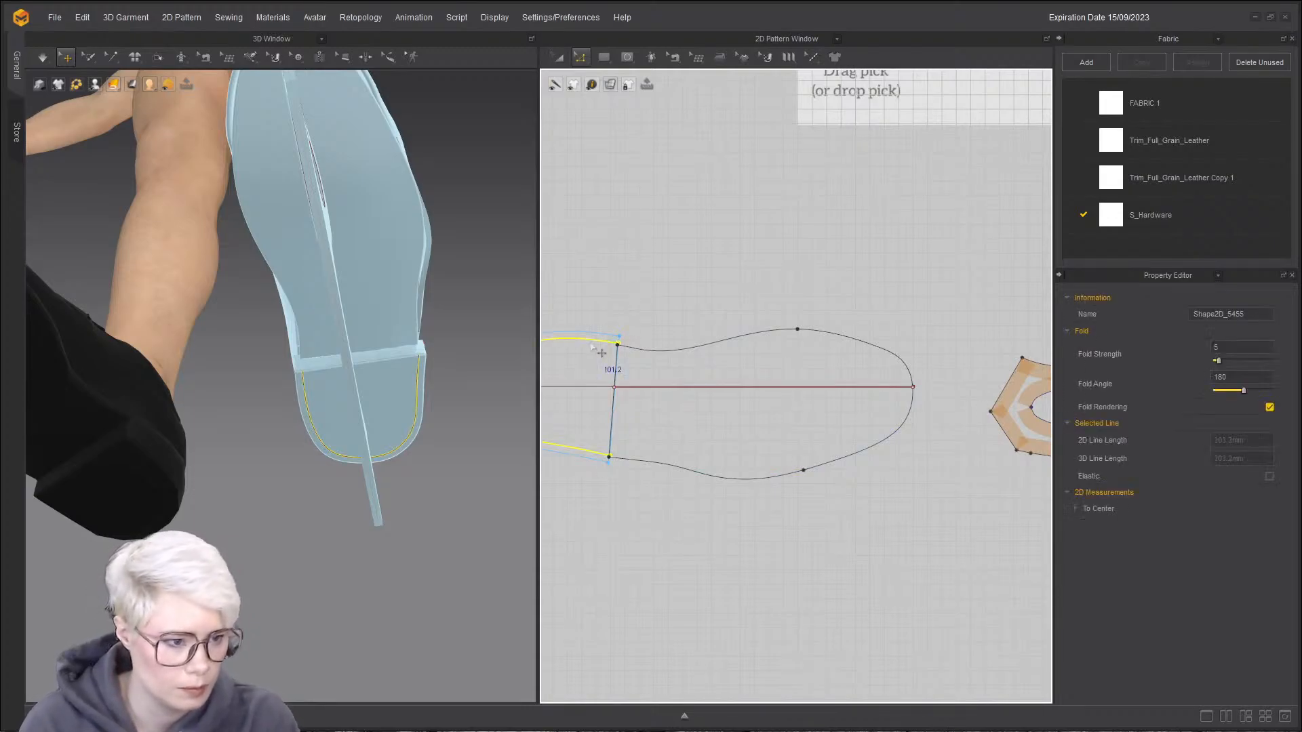
right_click(590, 343)
left_click(634, 457)
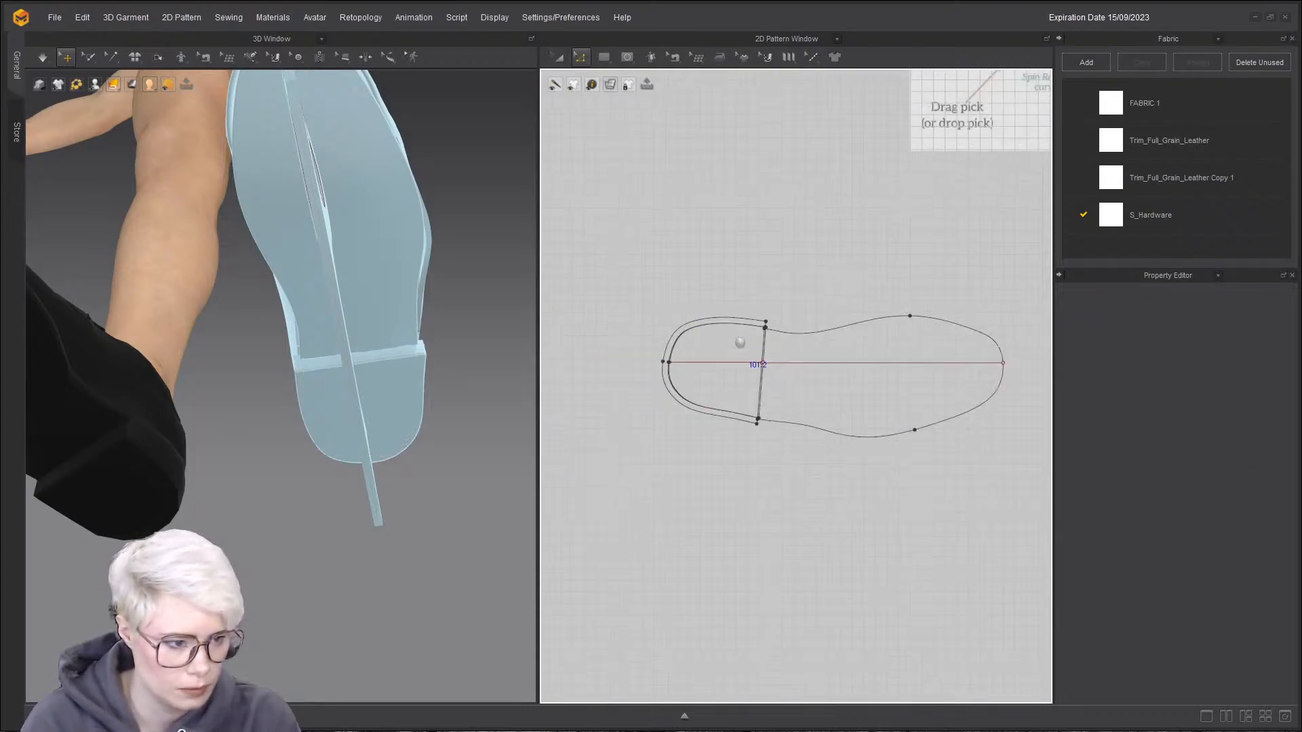
left_click(689, 328)
key("Delete")
- Run the simulation with the trimmed sole and heel pieces and check the skate from the side and front
scroll(336, 470, "down", 3)
right_click_drag(336, 471, 283, 500)
scroll(283, 500, "up", 2)
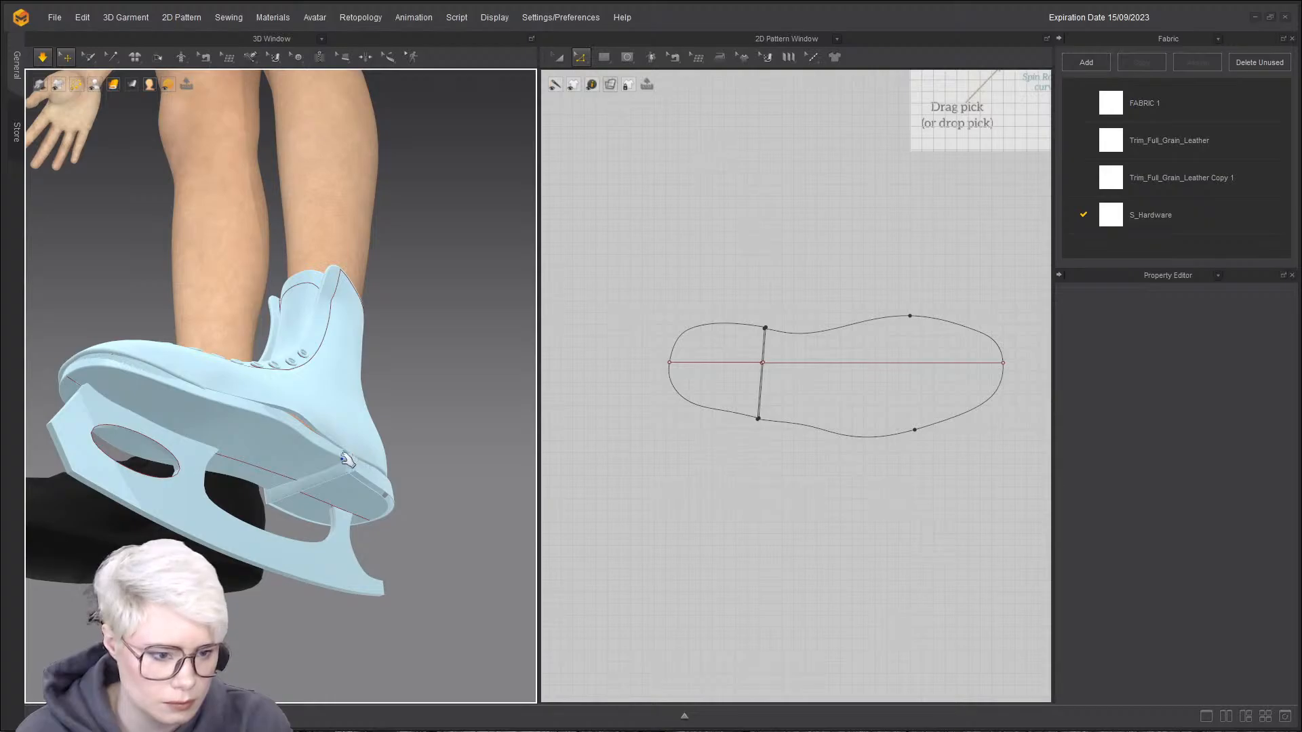
right_click_drag(284, 461, 314, 385)
left_click(314, 386)
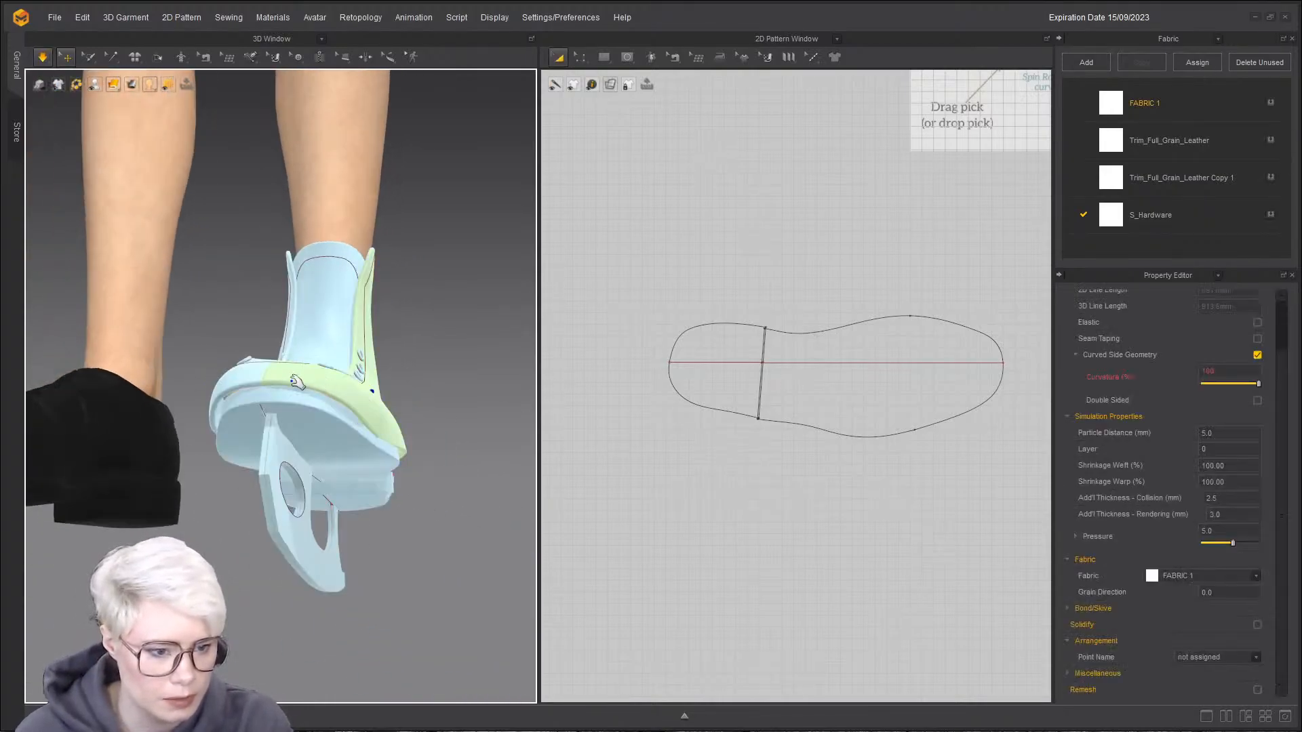
left_click(463, 420)
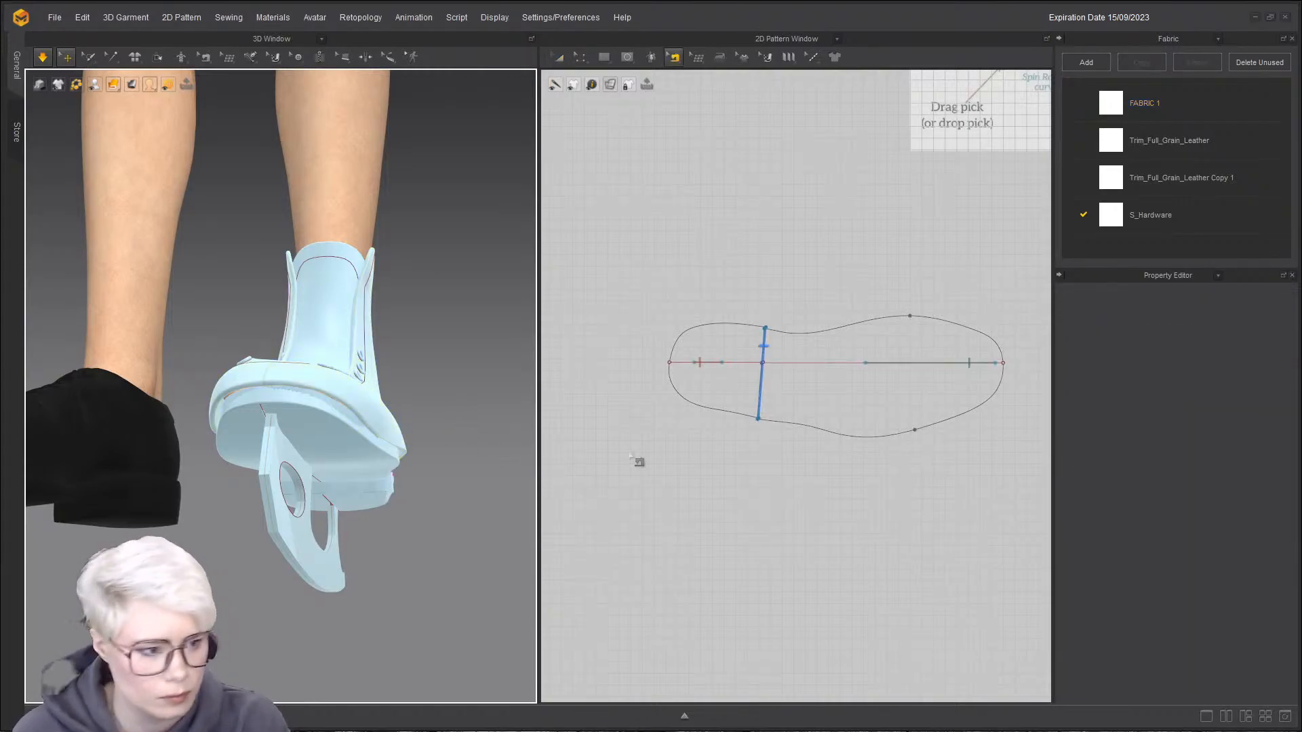
- Identify the matching boot upper and sew its bottom edge to the upper side edge of the front sole pattern
scroll(700, 427, "down", 10)
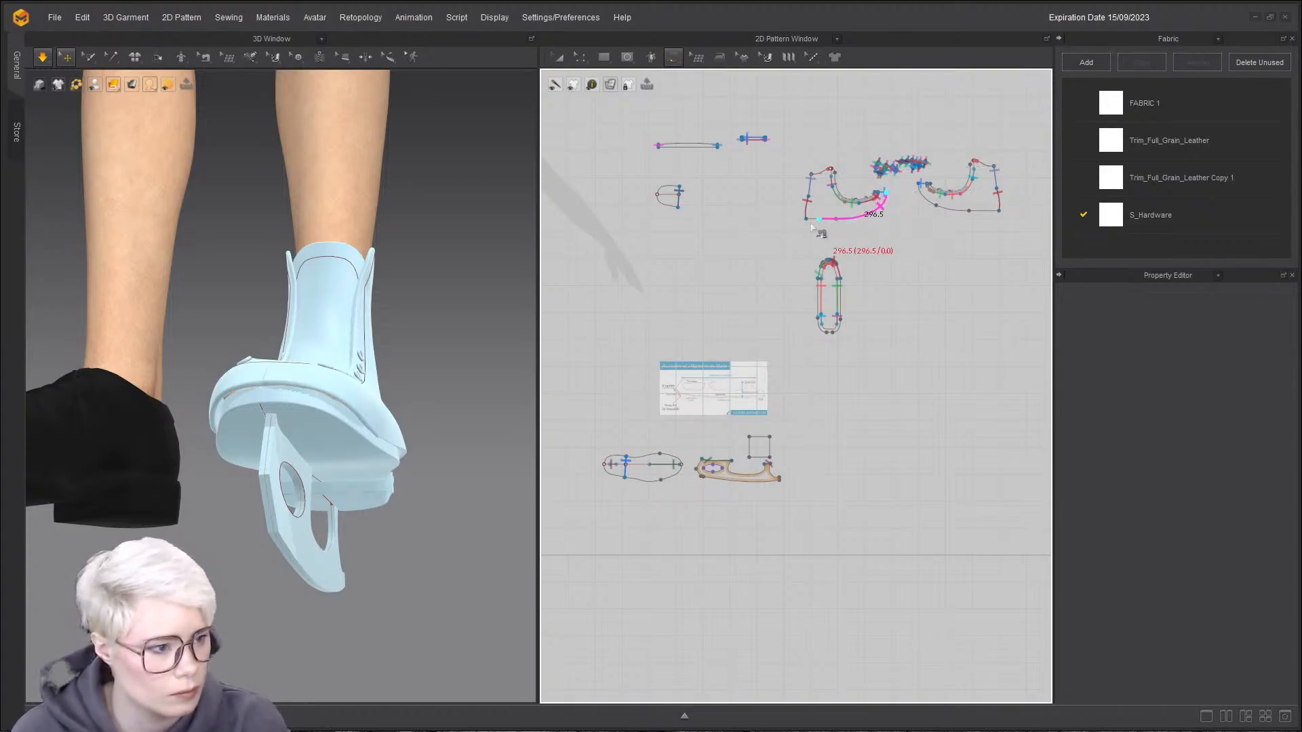
scroll(651, 349, "down", 2)
right_click_drag(376, 316, 296, 396)
key("a")
left_click(269, 347)
left_click(317, 375)
scroll(631, 306, "up", 2)
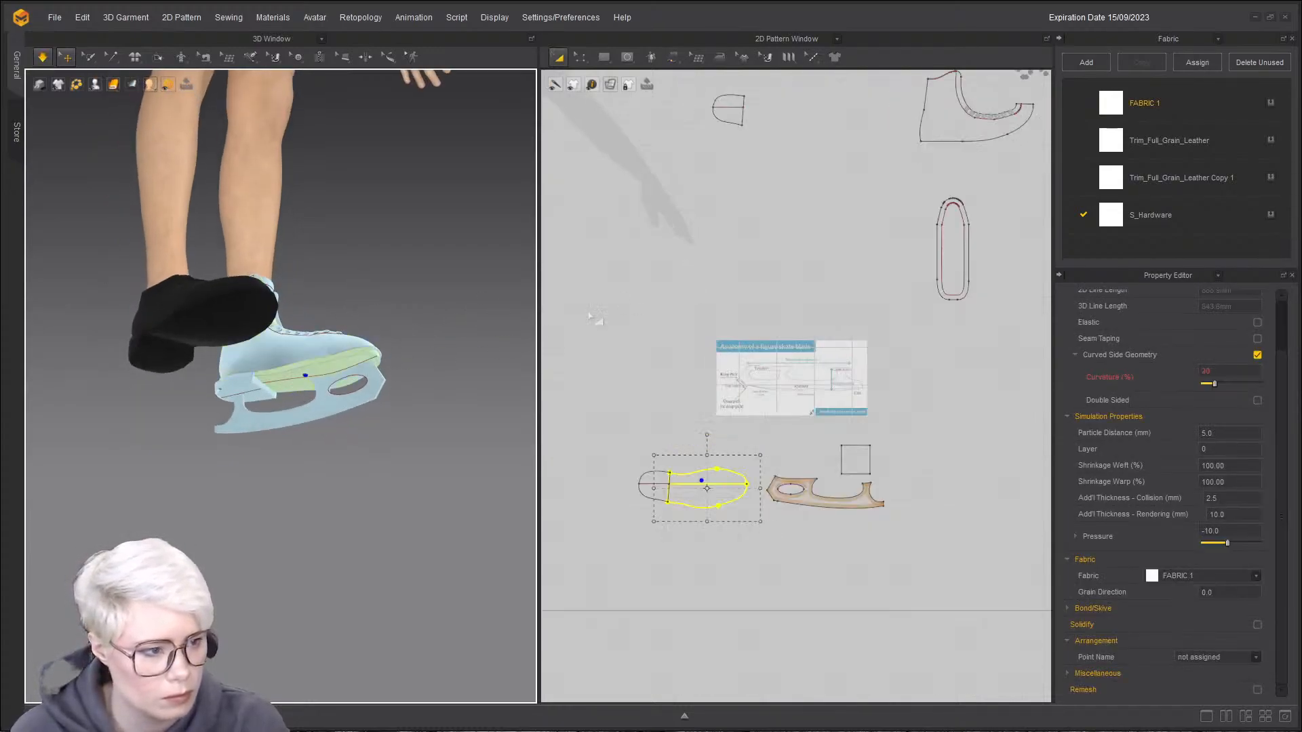
left_click(385, 350)
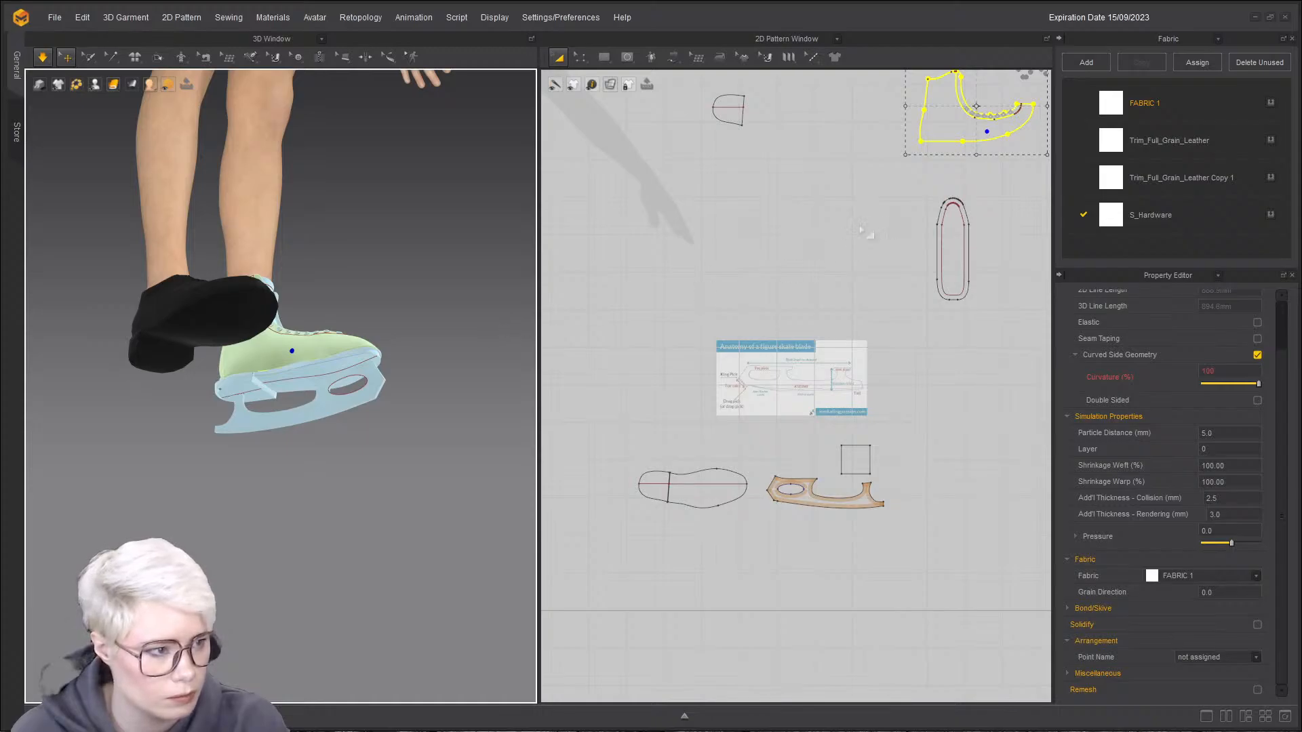
key("b")
left_click(1032, 115)
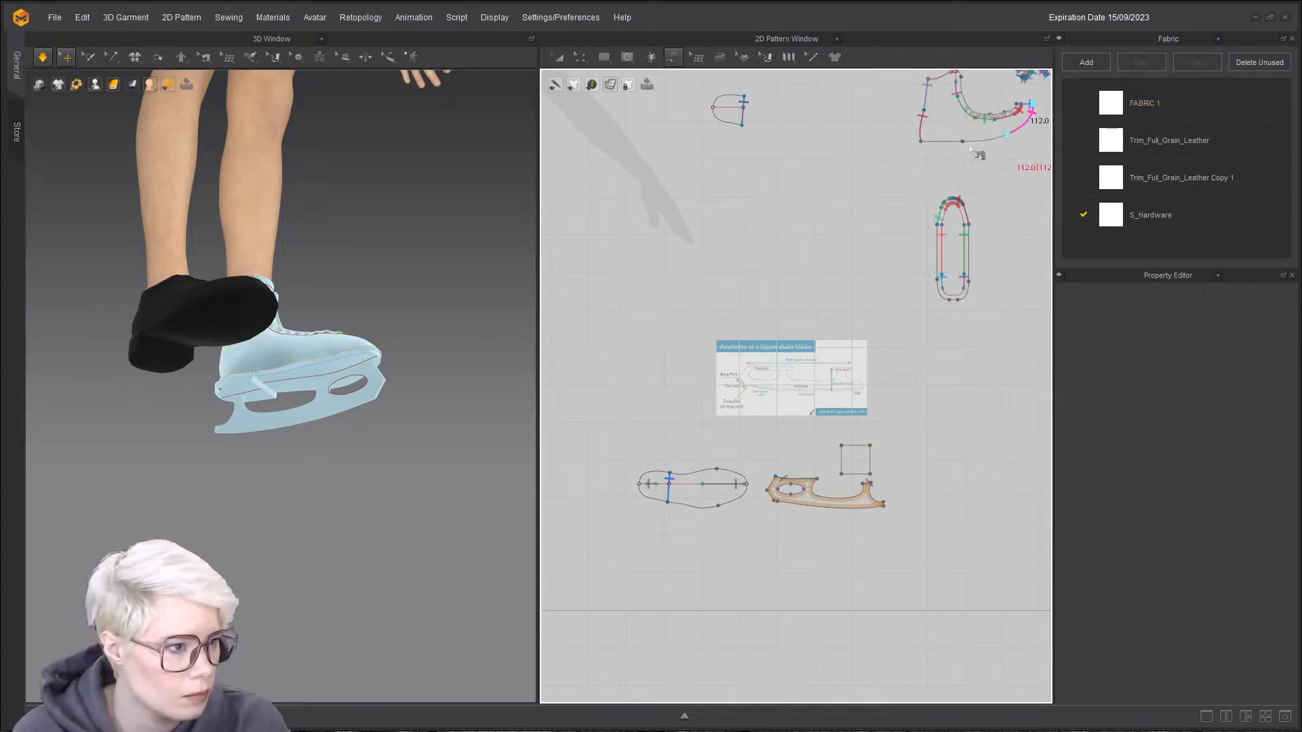
scroll(709, 428, "down", 2)
middle_click_drag(709, 428, 738, 327)
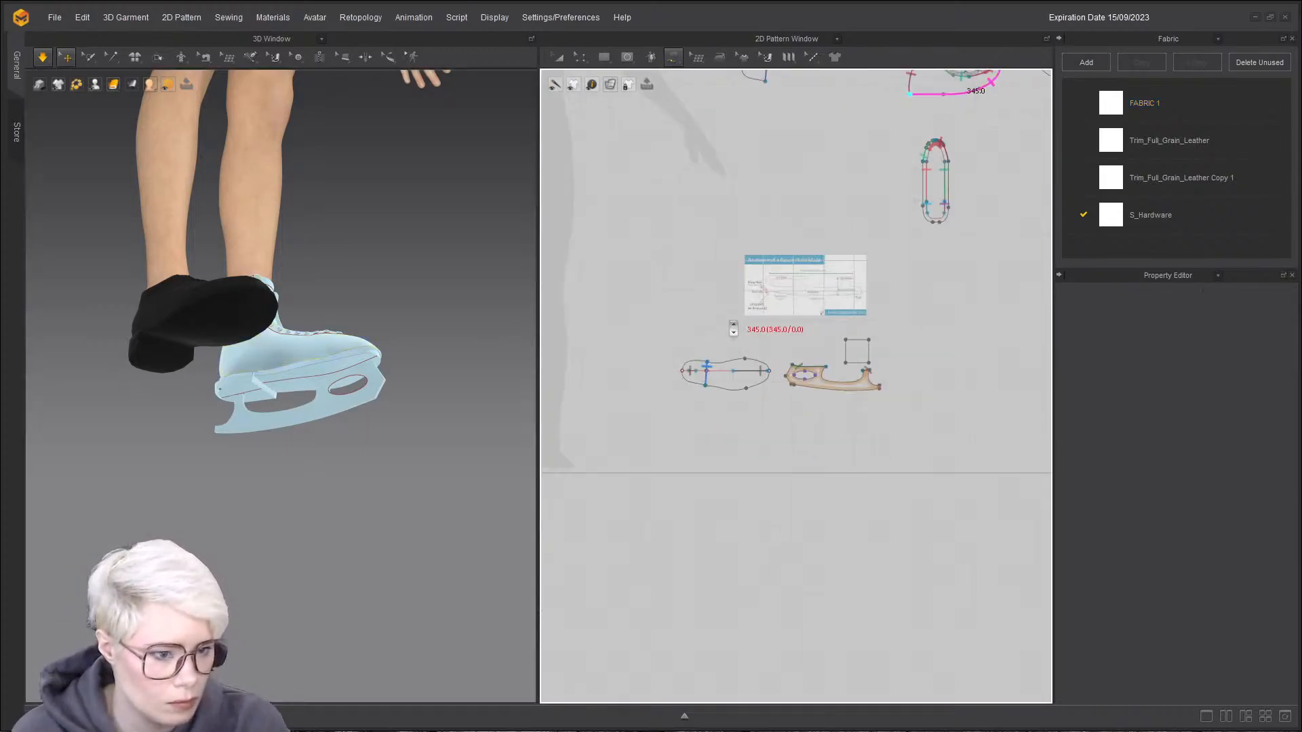
scroll(736, 324, "up", 6)
scroll(775, 381, "down", 3)
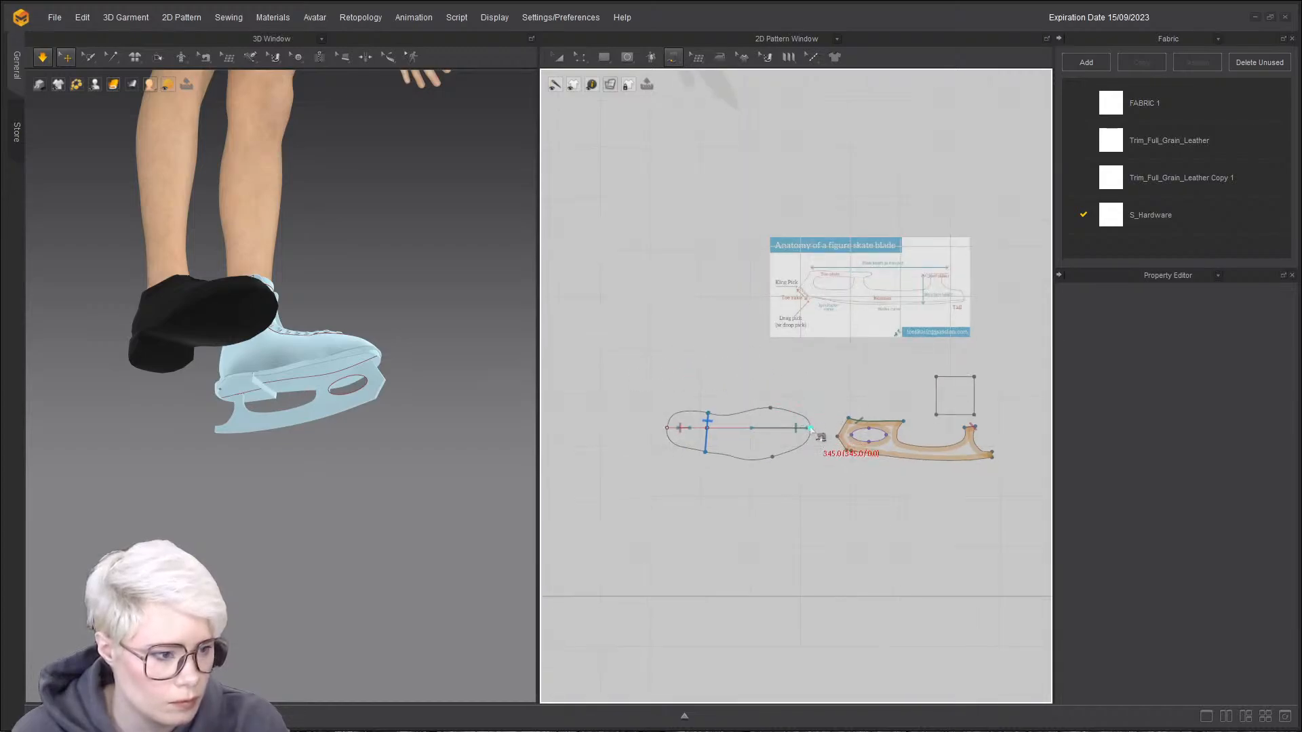
left_click(752, 411)
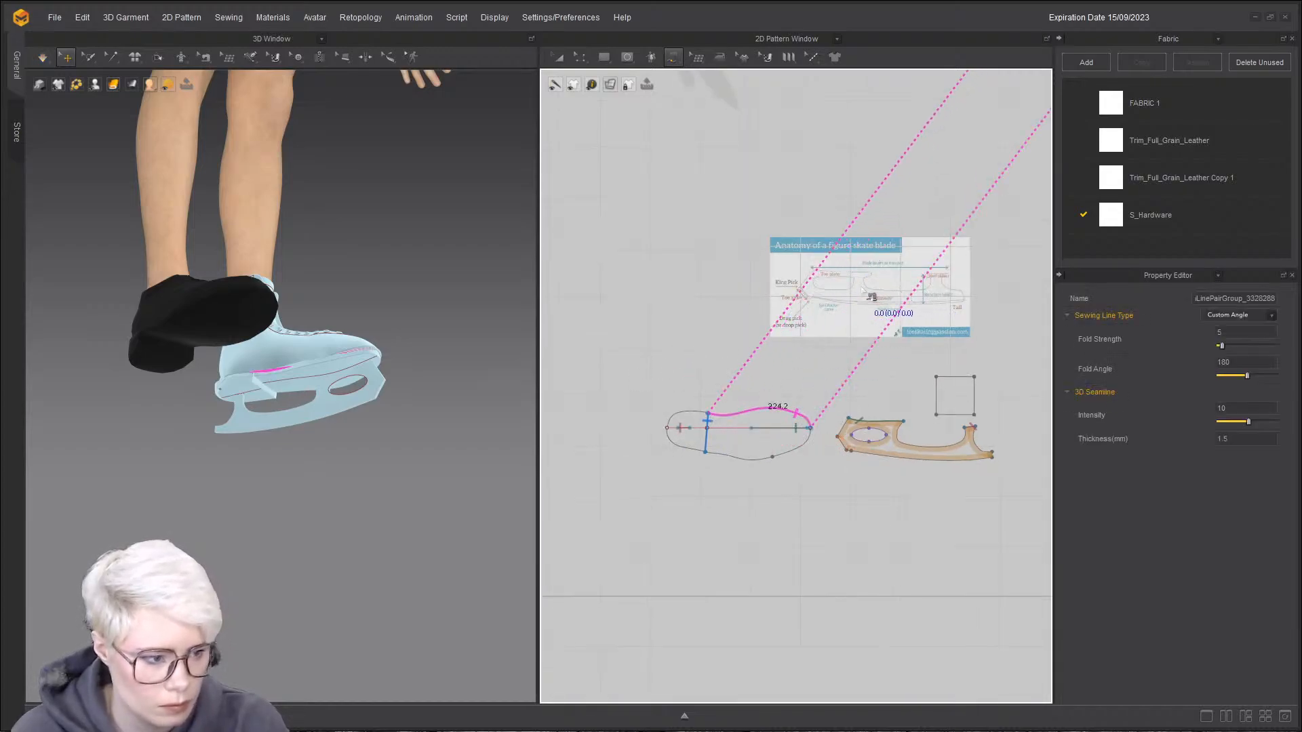
key("z")
- Save the project as "ice skate" in the Stream files folder
scroll(381, 417, "up", 6)
right_click_drag(380, 417, 328, 311)
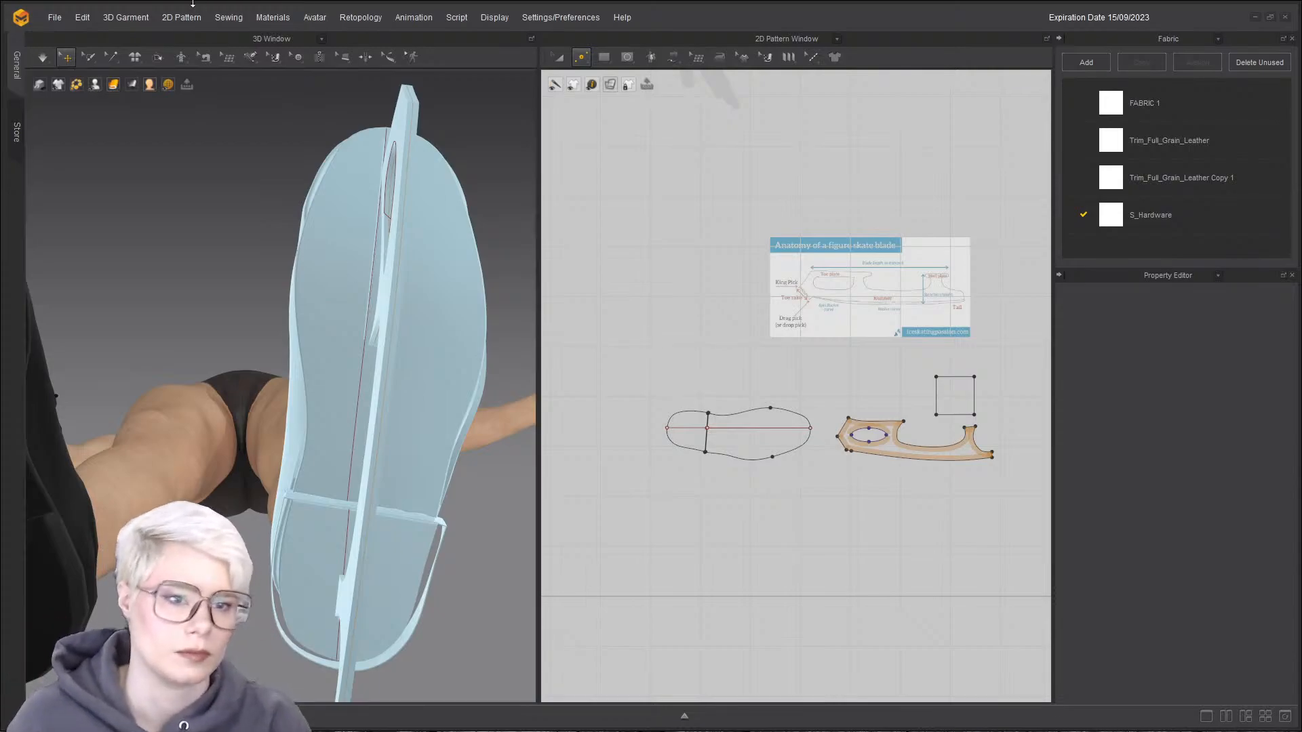
left_click(55, 18)
mouse_move(107, 96)
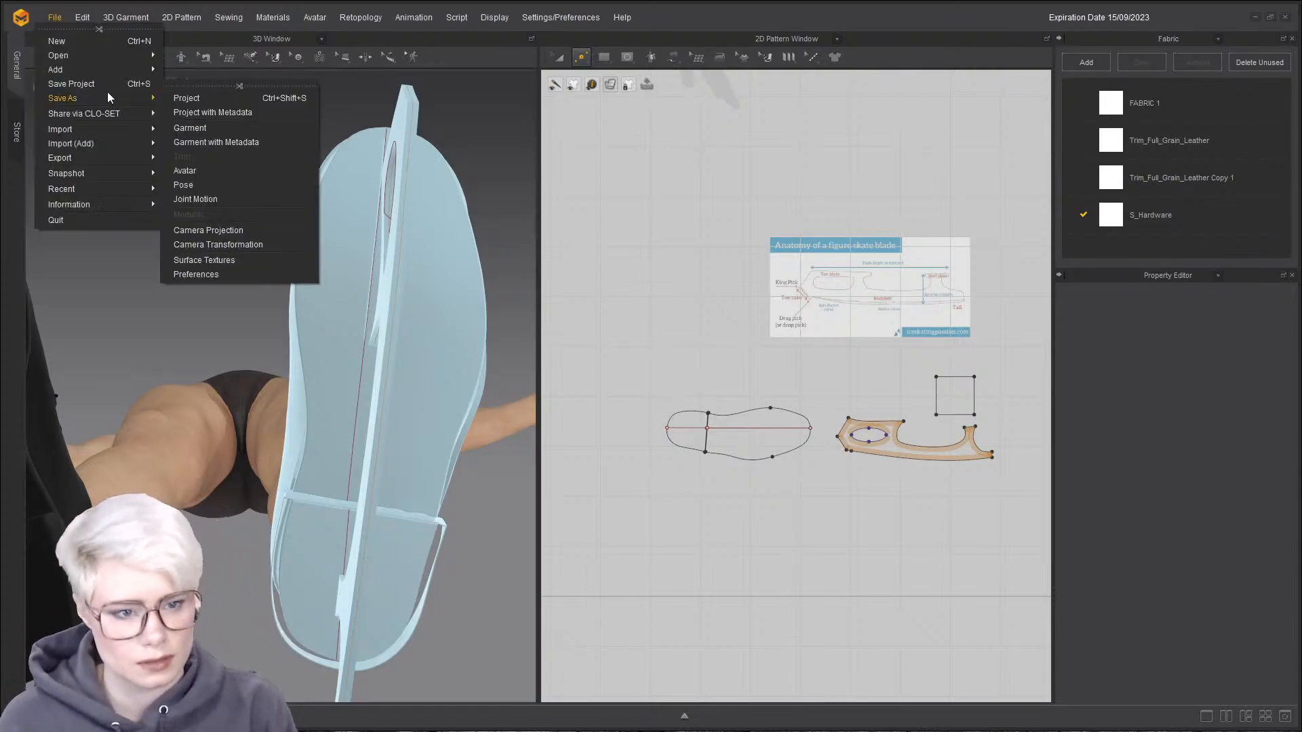
left_click(177, 97)
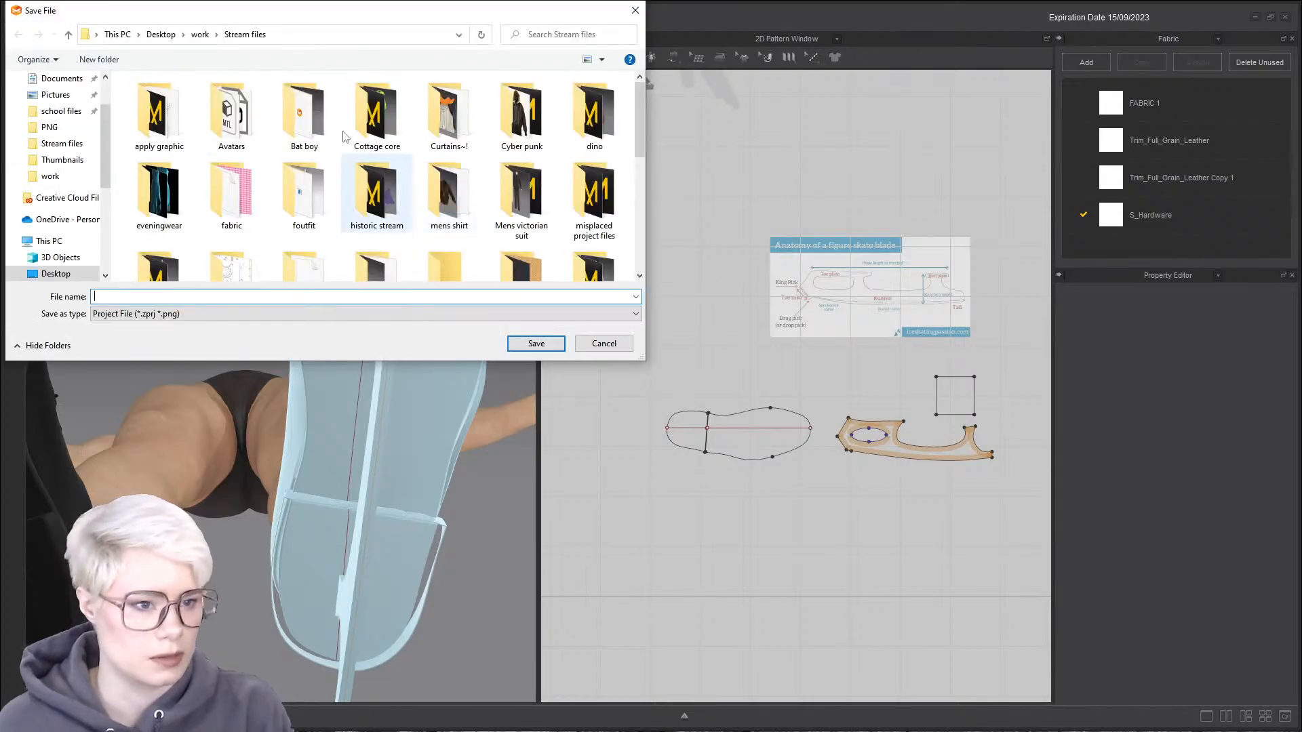
left_click_drag(275, 22, 401, 99)
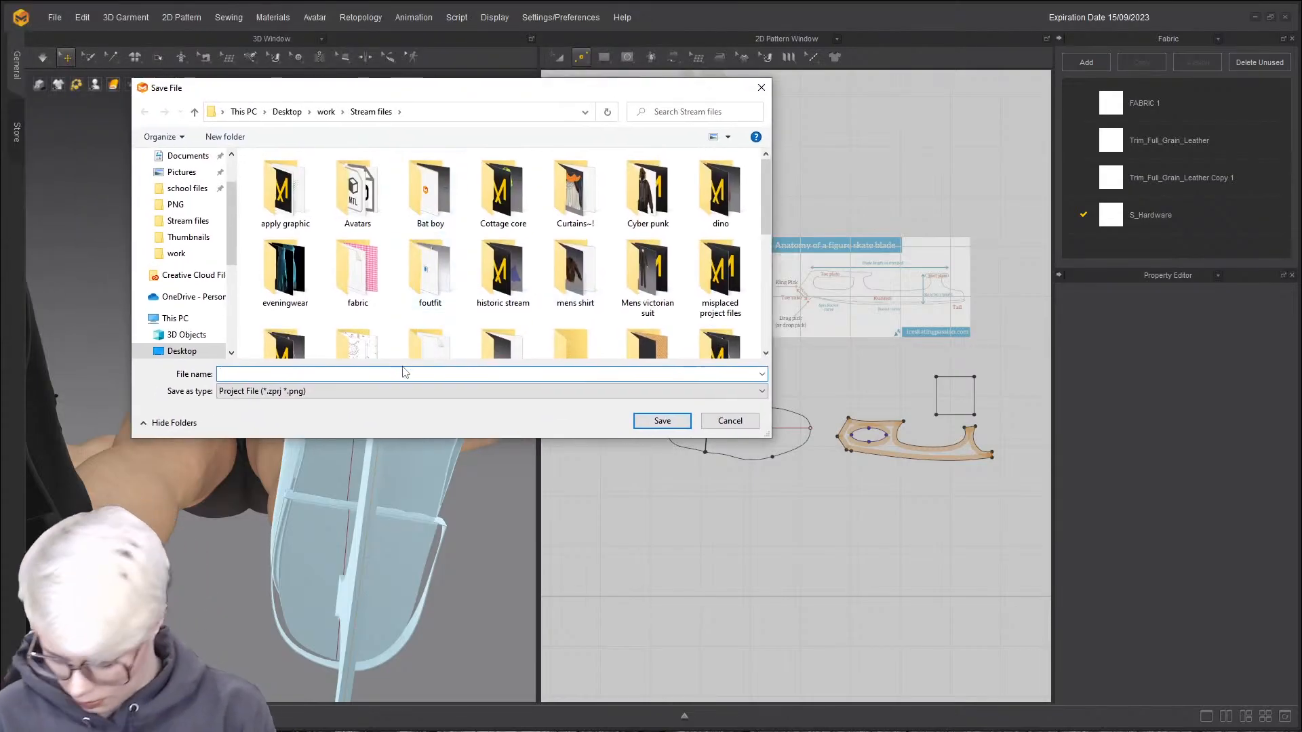
type("ice skate")
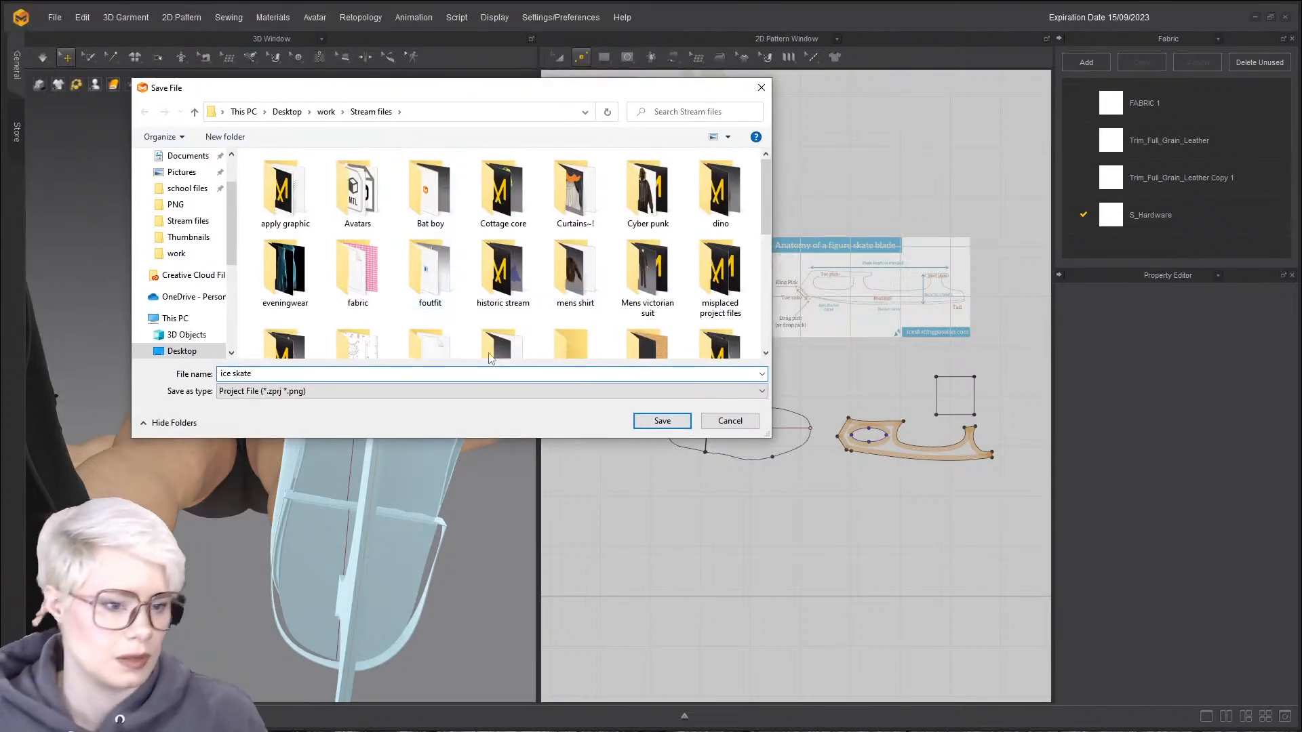
left_click(661, 425)
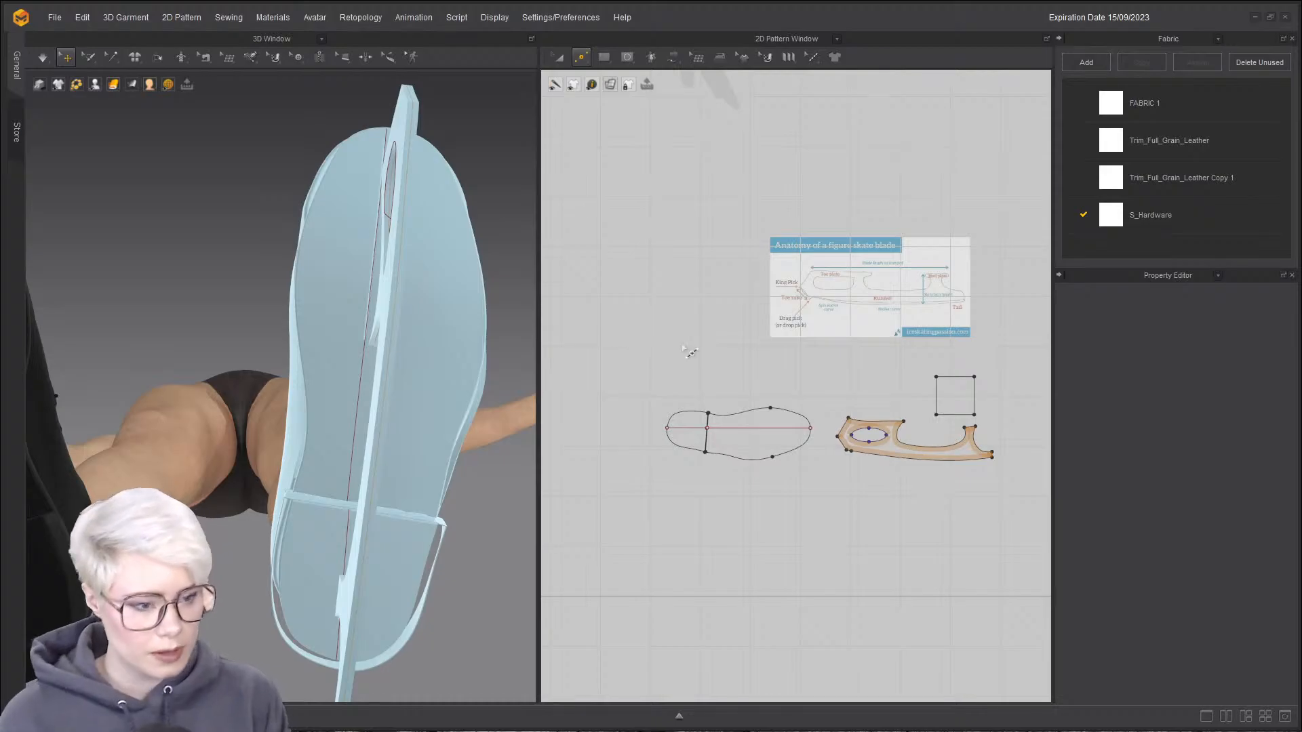
- Examine the skate on the foot from the front and view the full pattern layout
scroll(769, 346, "up", 3)
right_click(773, 415)
scroll(709, 356, "down", 4)
scroll(709, 356, "down", 3)
right_click(552, 320)
left_click(448, 291)
left_click(460, 174)
left_click(490, 100)
scroll(491, 100, "down", 5)
right_click_drag(485, 112, 380, 359)
middle_click_drag(383, 380, 409, 129)
scroll(410, 128, "up", 3)
middle_click_drag(329, 648, 365, 422)
scroll(376, 431, "up", 2)
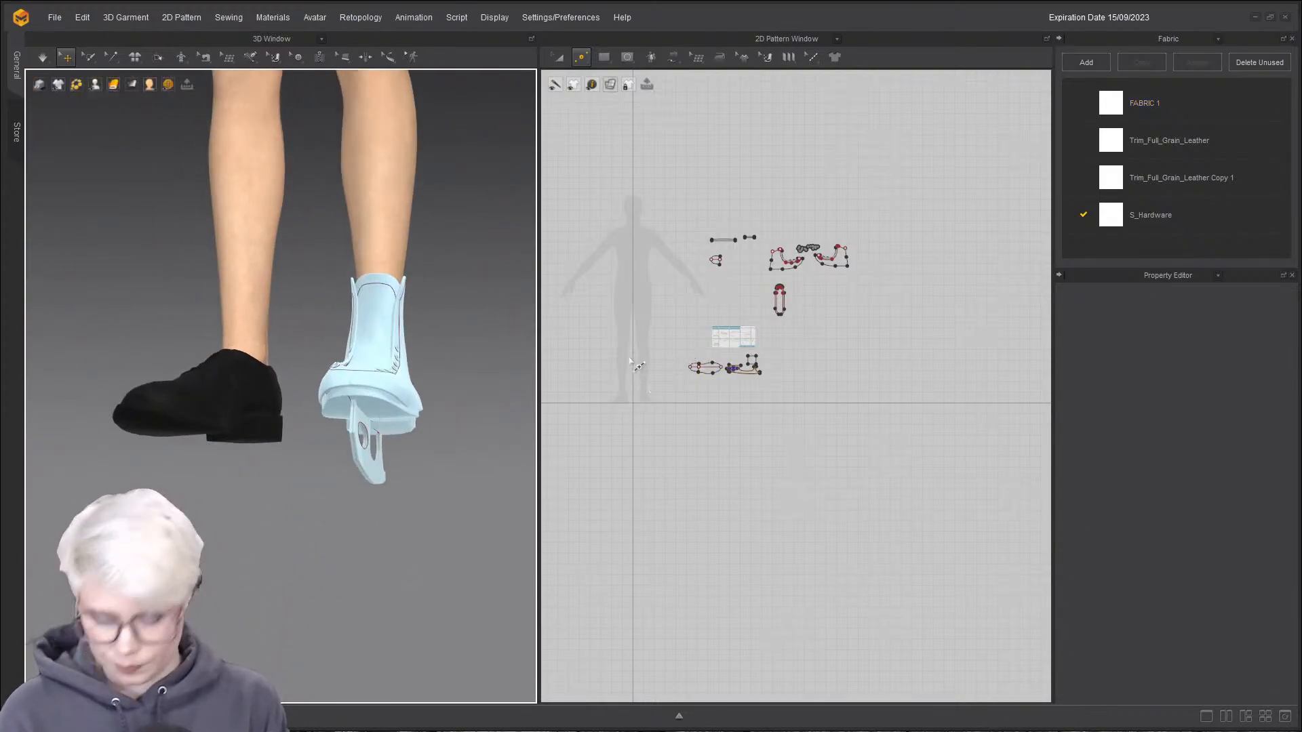
- Start a new project to clear the ice skate patterns from the scene
left_click(54, 16)
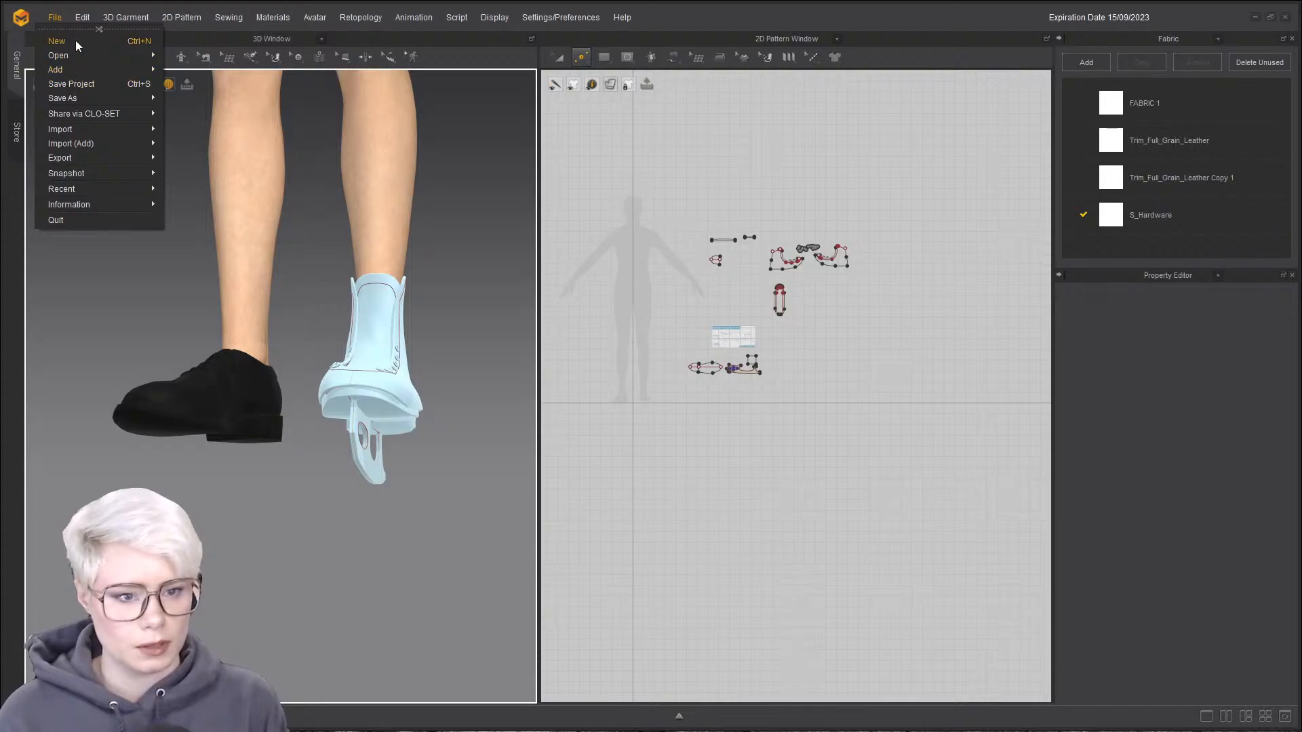
left_click(57, 41)
- Try to delete the black shoe on the avatar's foot, undo the change and reselect the shoe
left_click(196, 394)
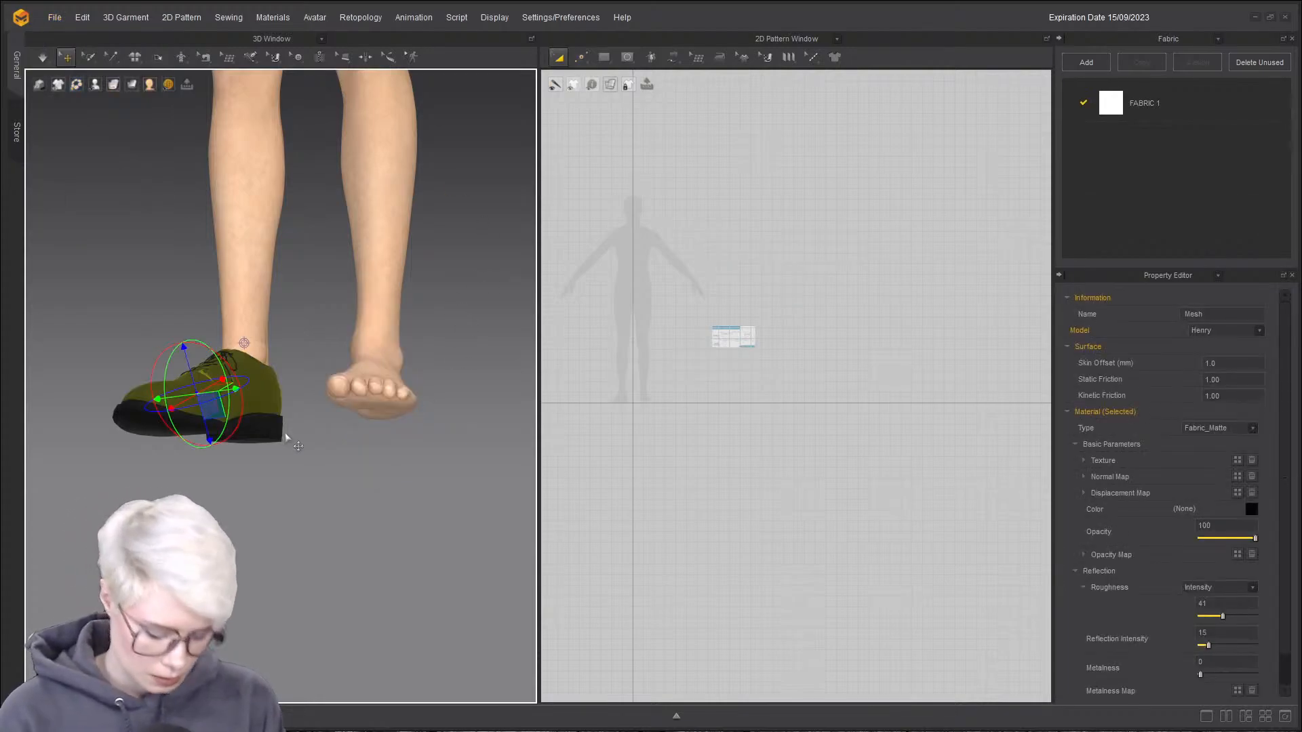
key("Delete")
key("ctrl+z")
left_click(215, 401)
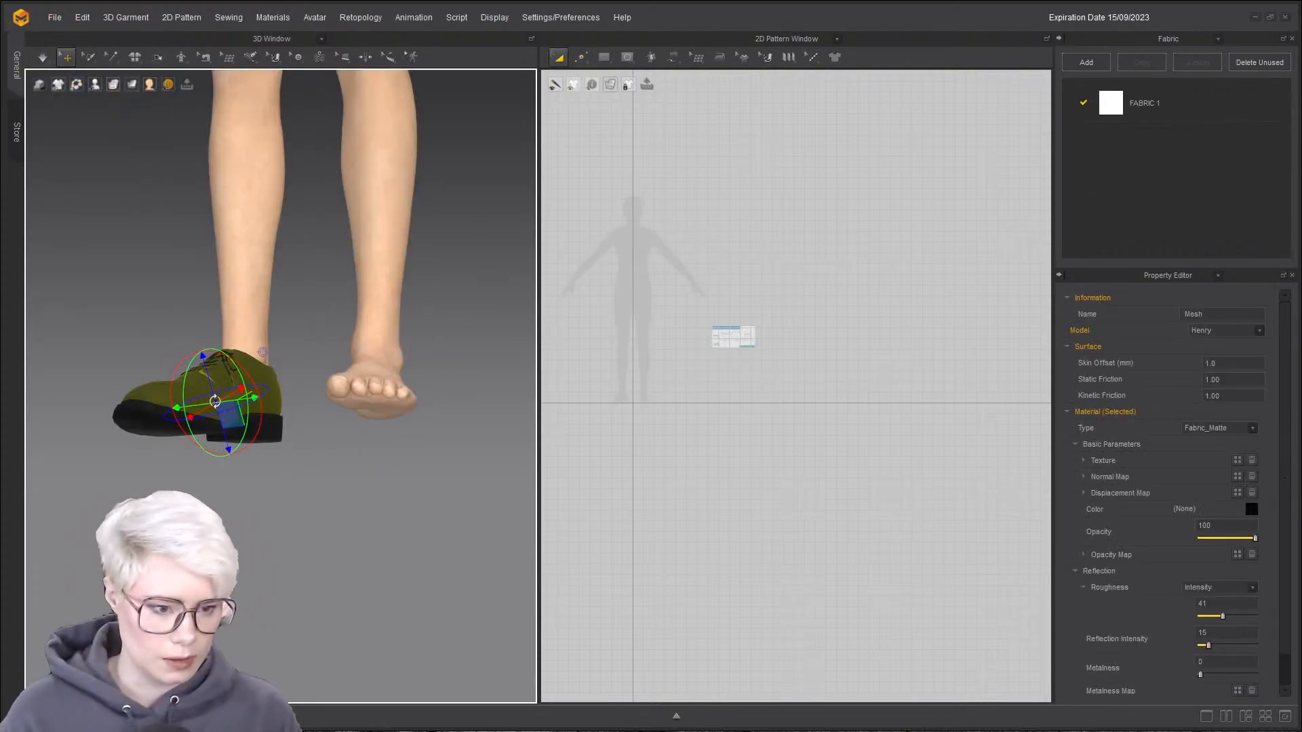
- Try deleting the shoe from the avatar's foot, and undo the deletion
right_click(215, 403)
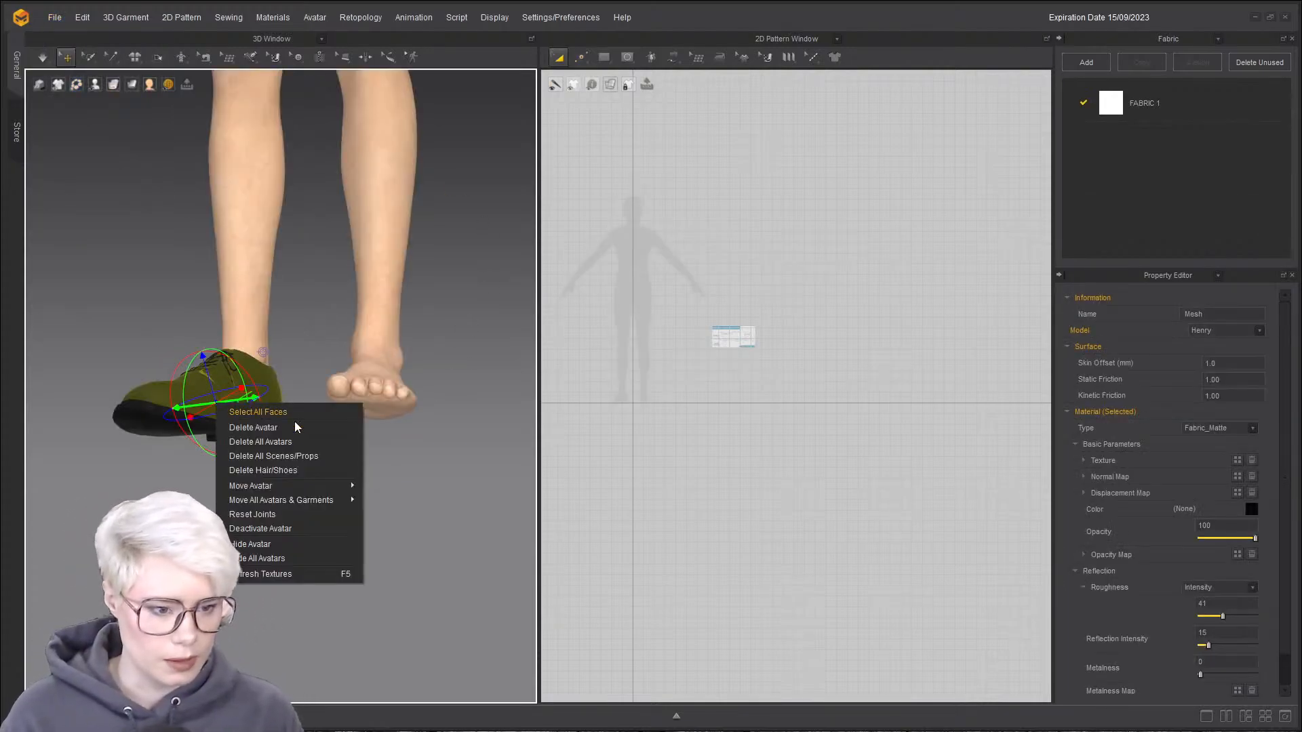
left_click(296, 470)
right_click_drag(402, 376, 271, 373)
right_click(635, 364)
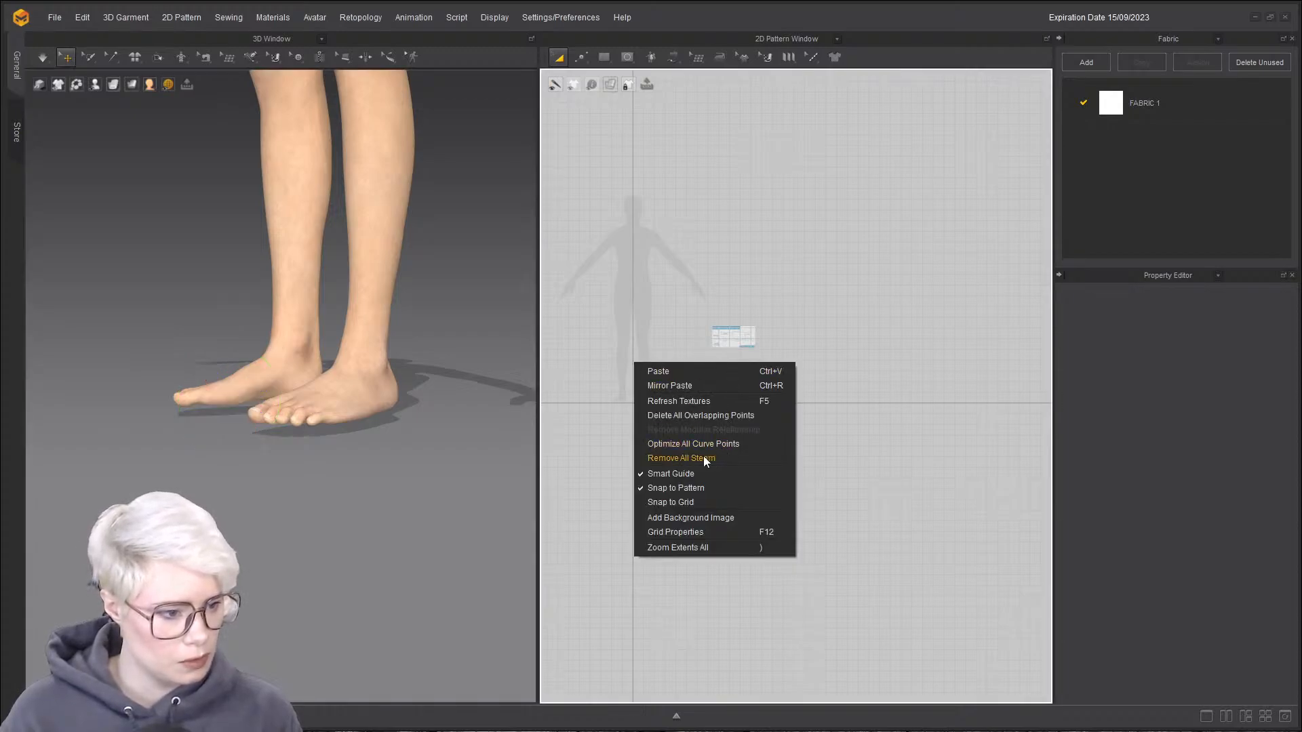
left_click(584, 368)
key("ctrl+z")
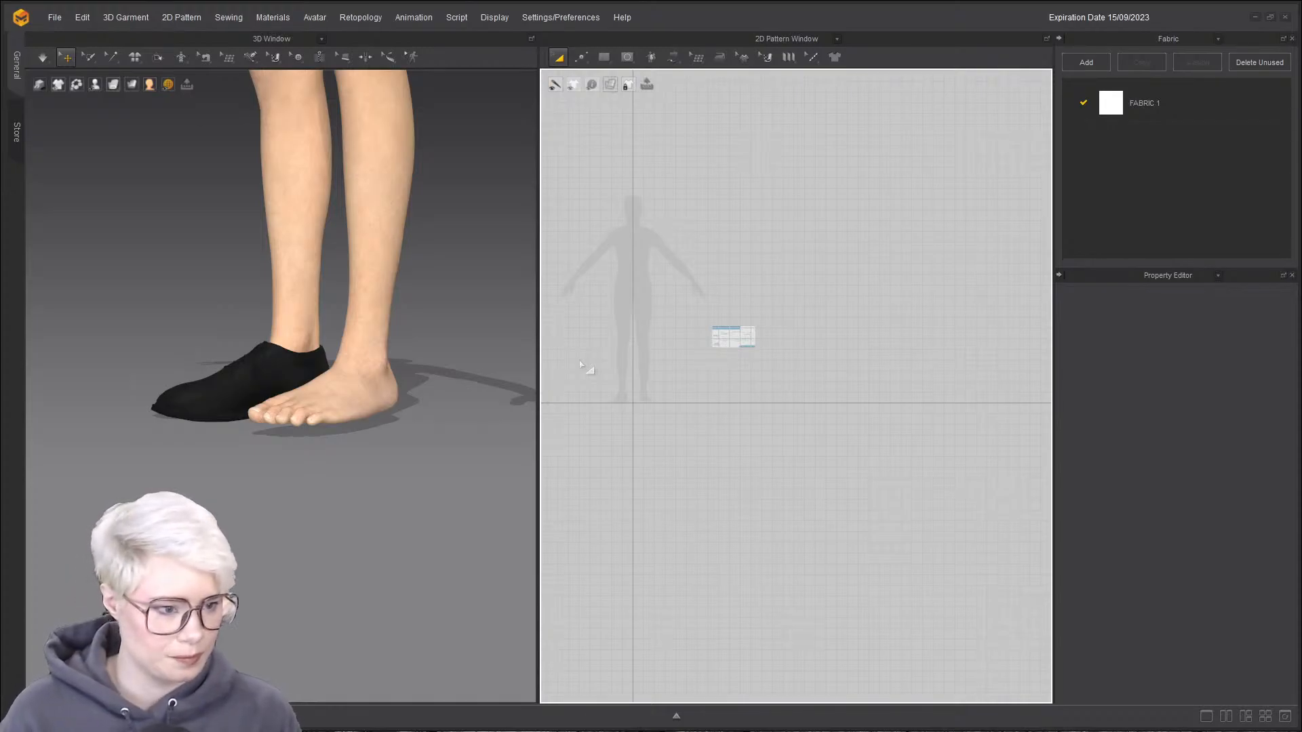
- Open the mens shoes.png project from the Stream files folder, loading both its garment and avatar
left_click(55, 17)
mouse_move(80, 60)
left_click(205, 50)
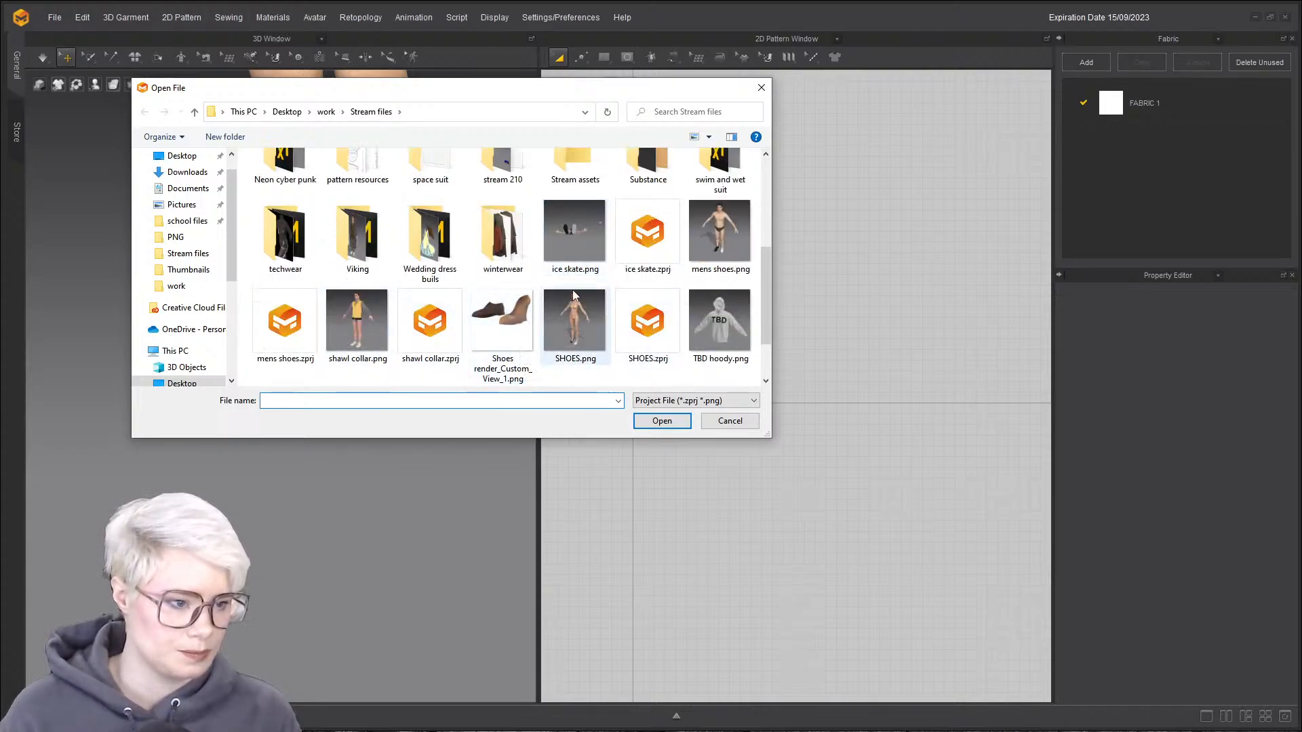
double_click(719, 231)
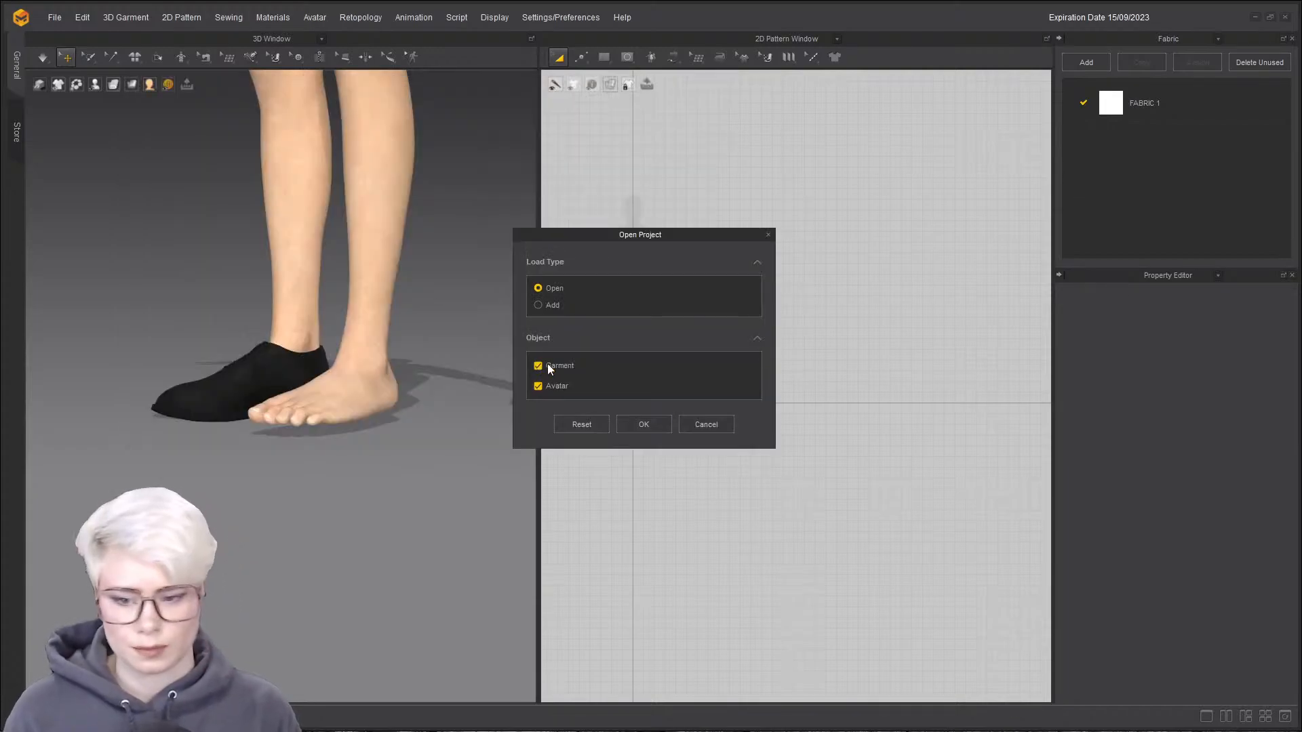
left_click(645, 428)
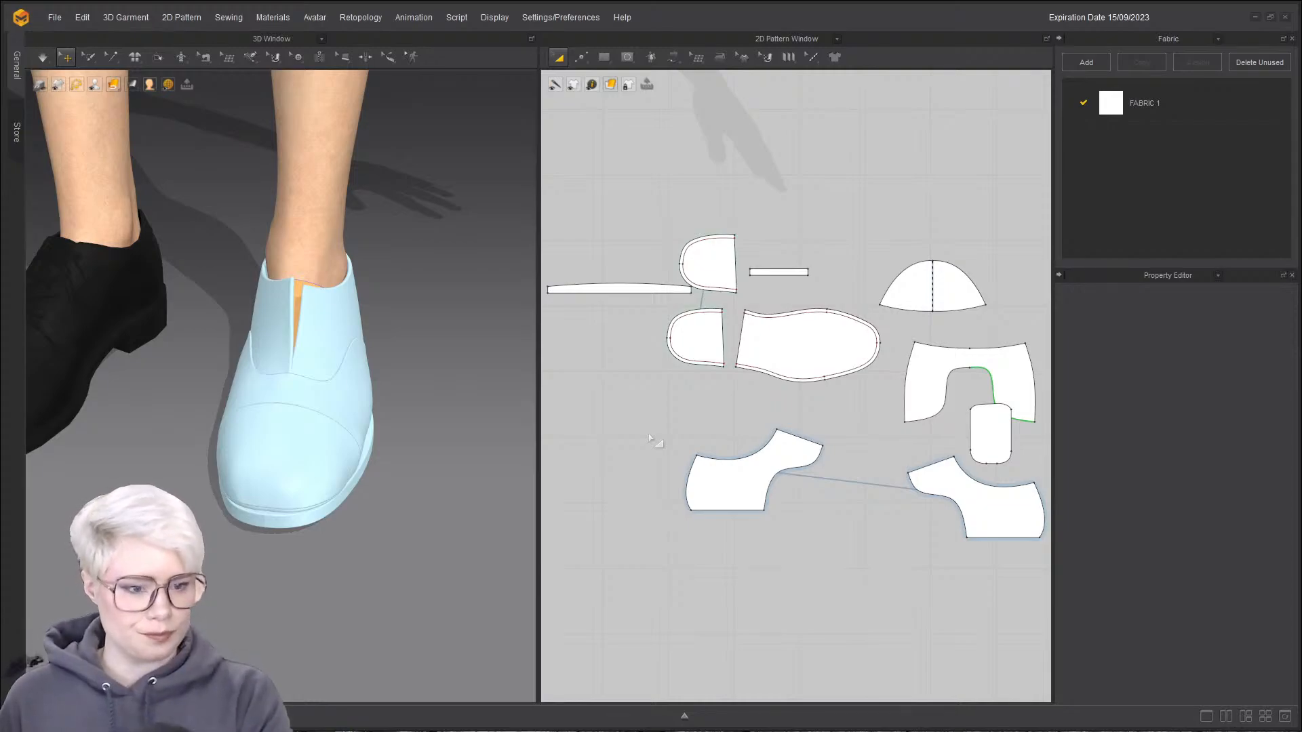
- Delete the avatar's black shoe, leaving the light-blue garment shoe in place
scroll(274, 245, "down", 3)
right_click(265, 266)
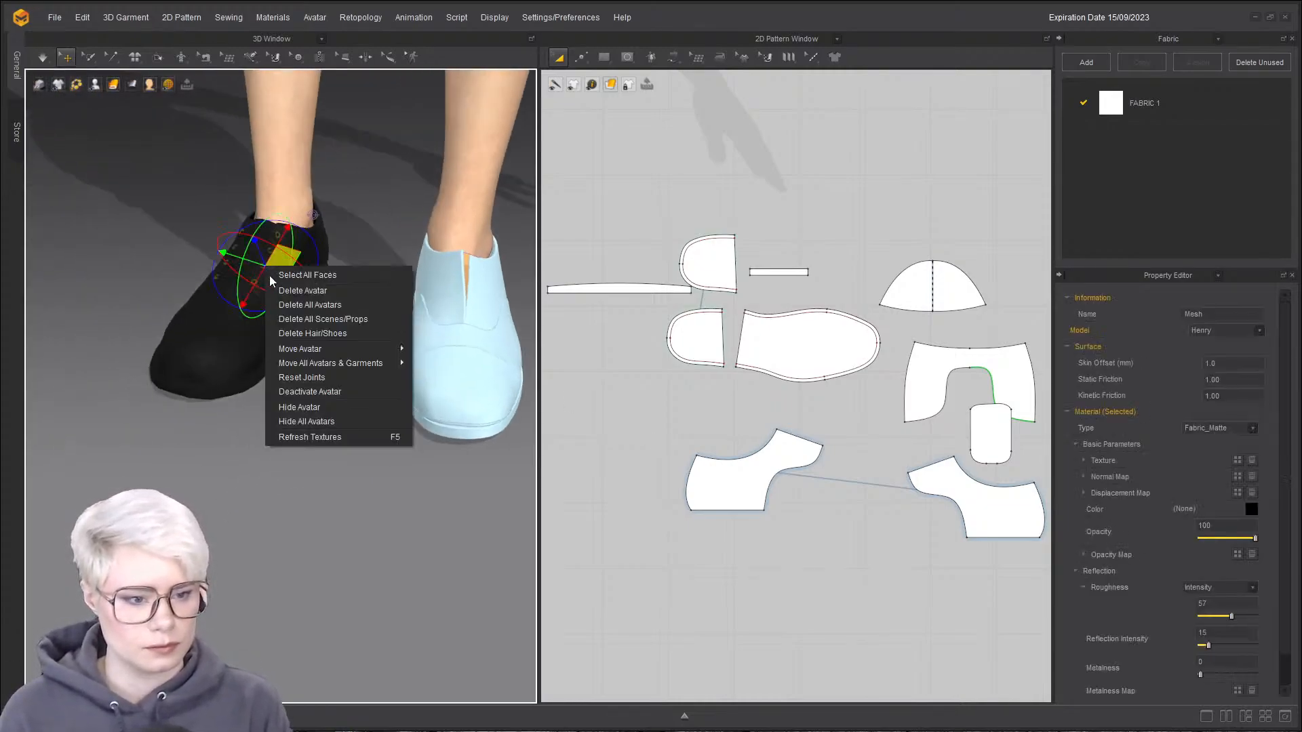
left_click(363, 332)
right_click_drag(320, 321, 356, 318)
middle_click_drag(356, 317, 317, 309)
left_click(295, 425)
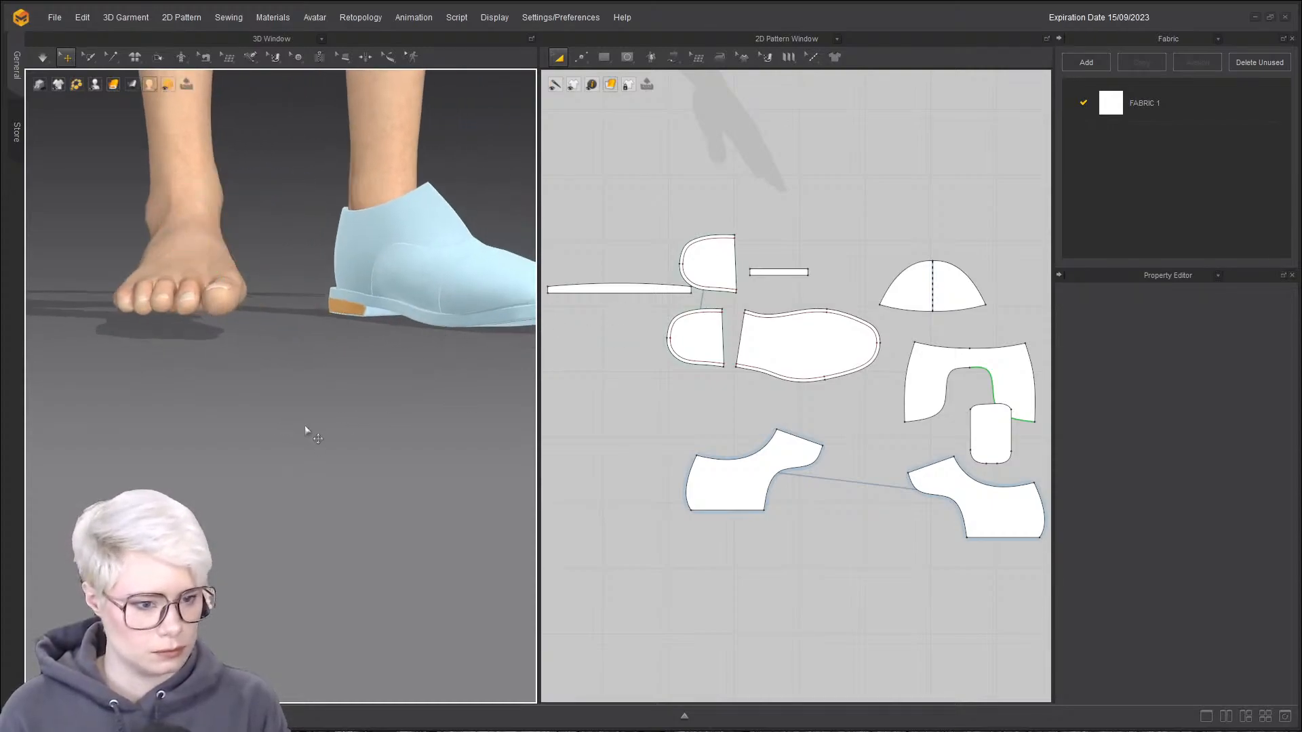
scroll(296, 425, "down", 3)
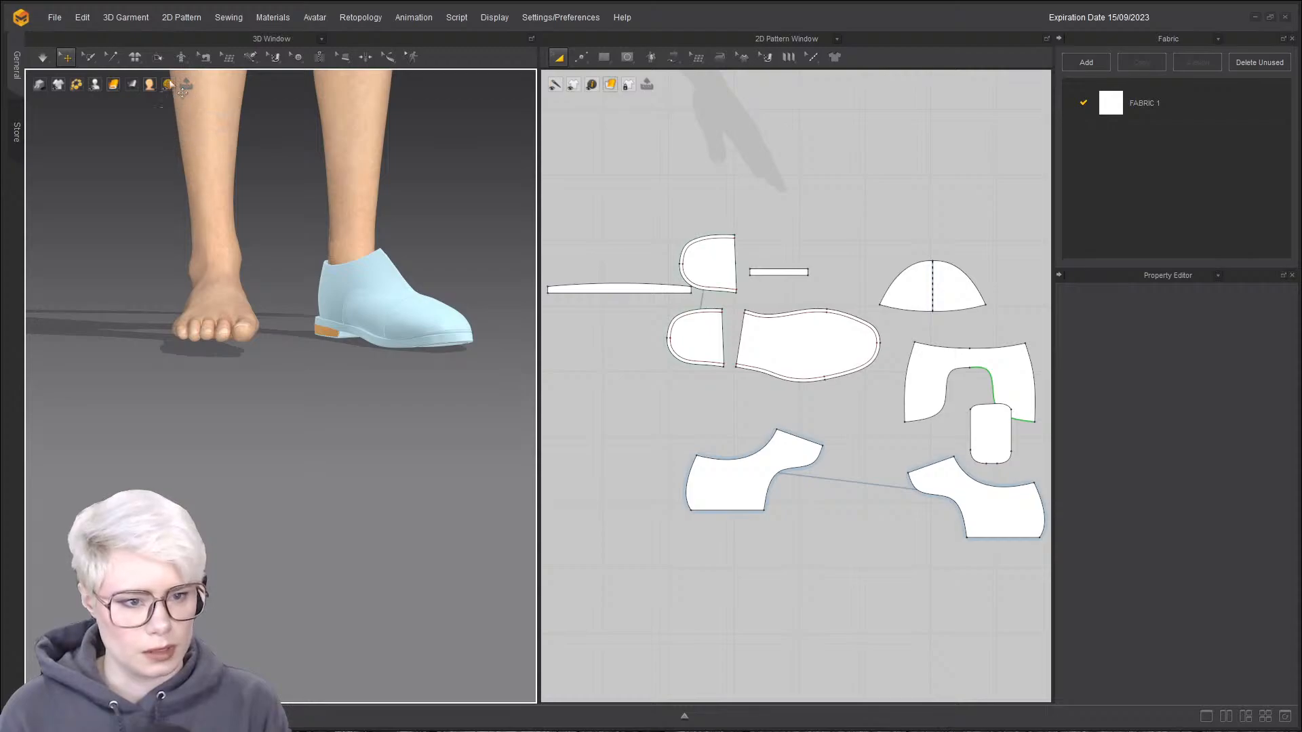
- Open the simulation properties and examine the ground settings and how the shoe sits relative to the floor grid
right_click(339, 439)
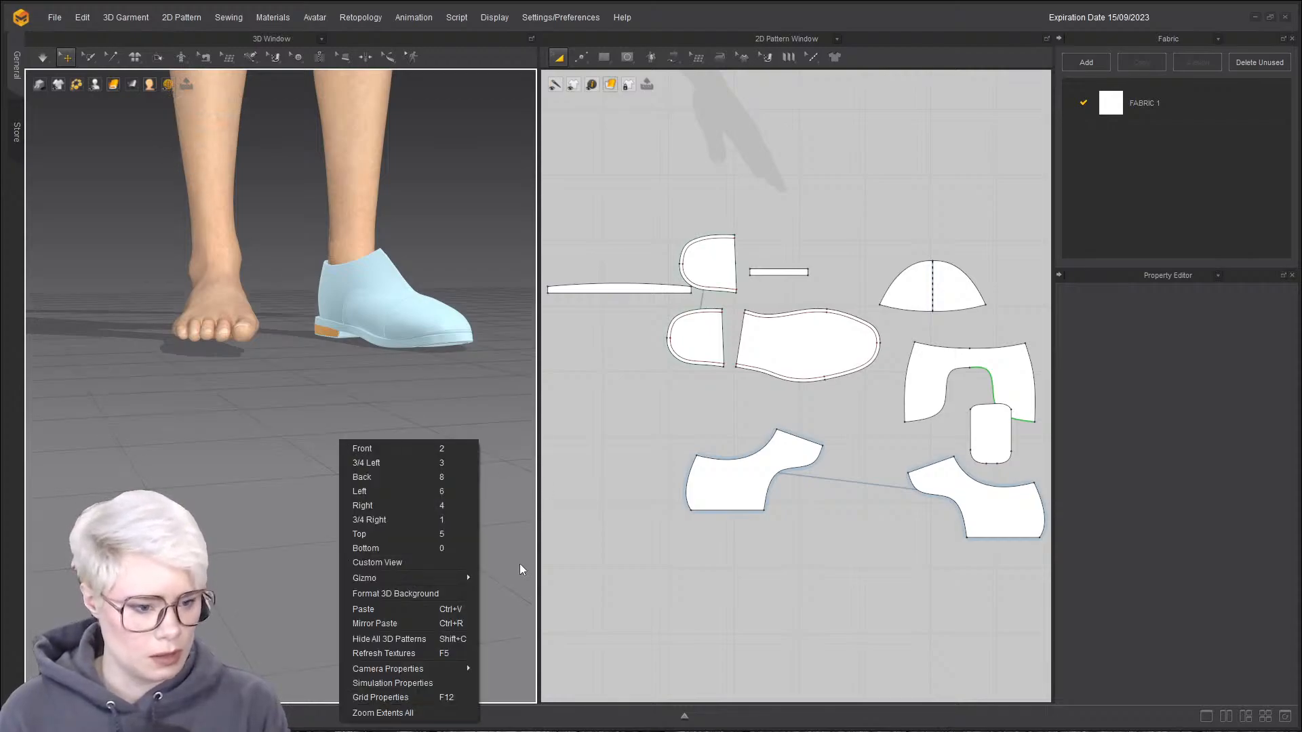
left_click(399, 682)
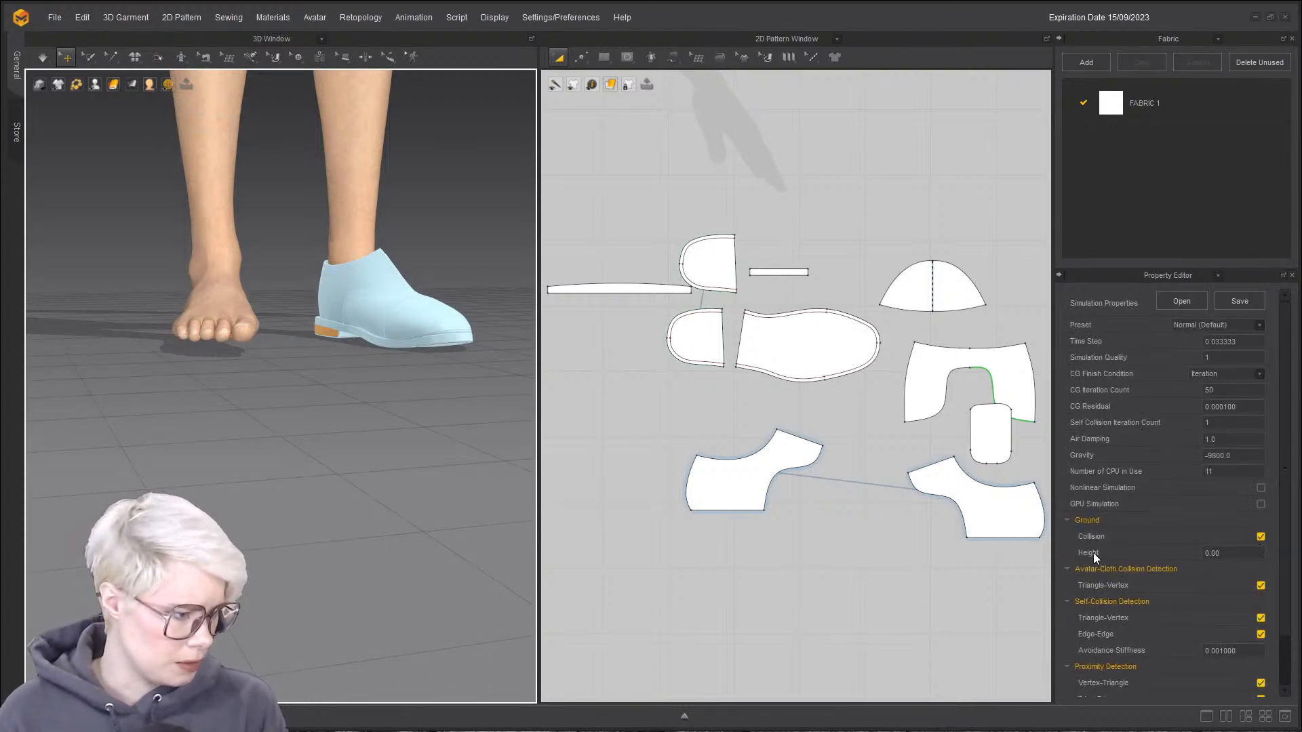
right_click_drag(295, 456, 301, 357)
scroll(349, 379, "down", 1)
scroll(341, 374, "up", 2)
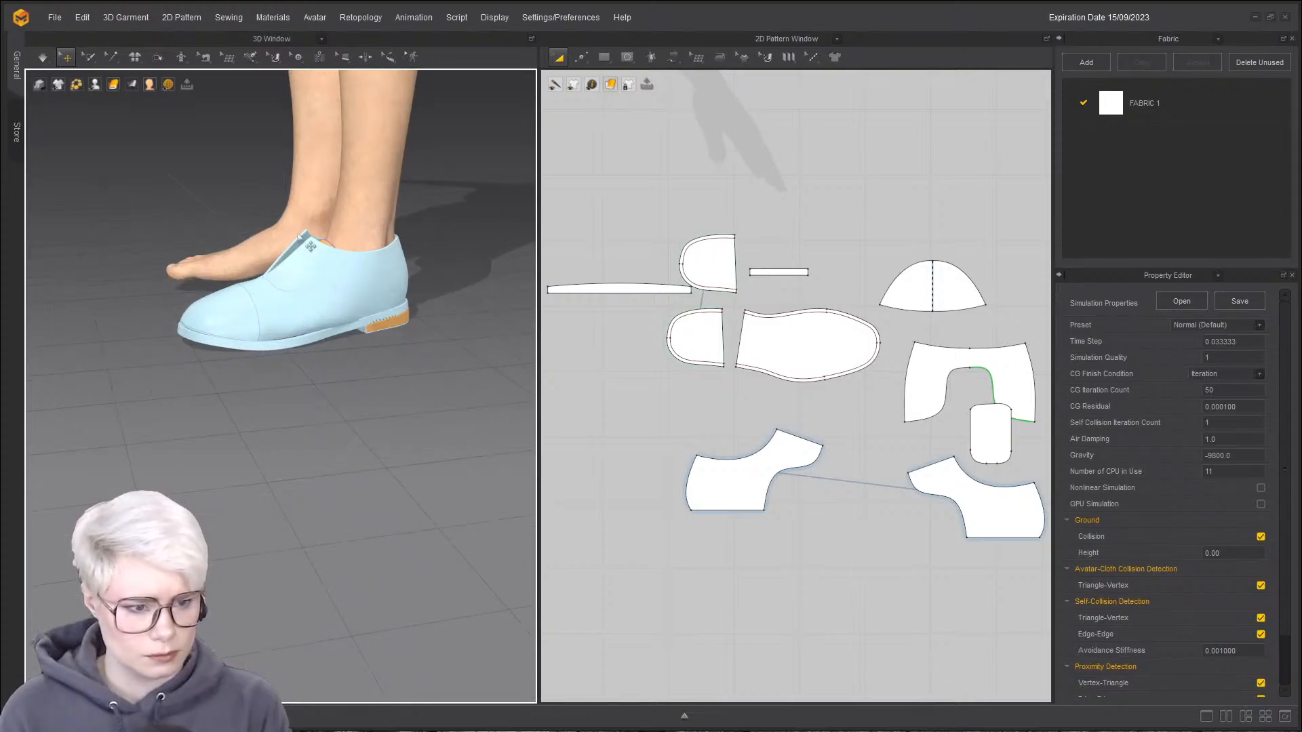
right_click_drag(287, 356, 325, 306)
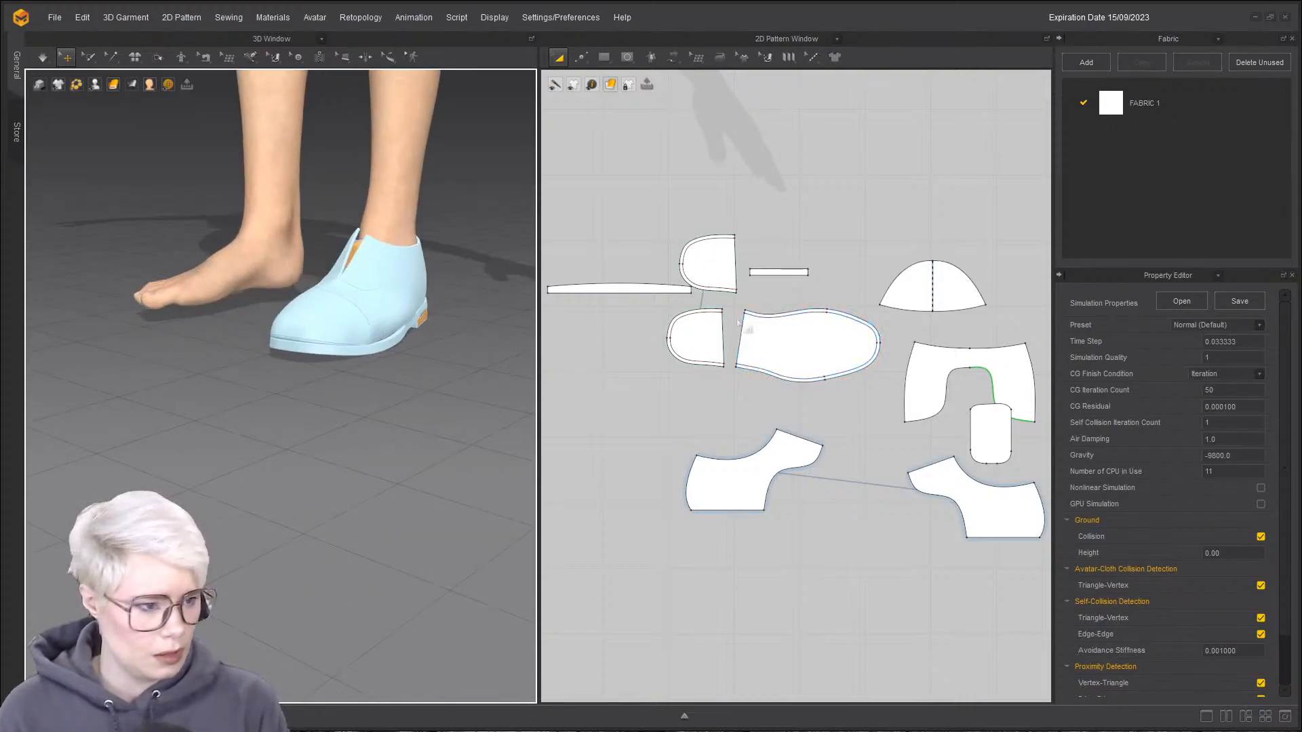
- Select all the shoe's pattern pieces and move the 3D shoe away from the avatar's foot
scroll(739, 320, "down", 5)
left_click(661, 296)
key("ctrl+a")
key("shift+q")
- Move the avatar to the ground and view its feet from the side
left_click(349, 299)
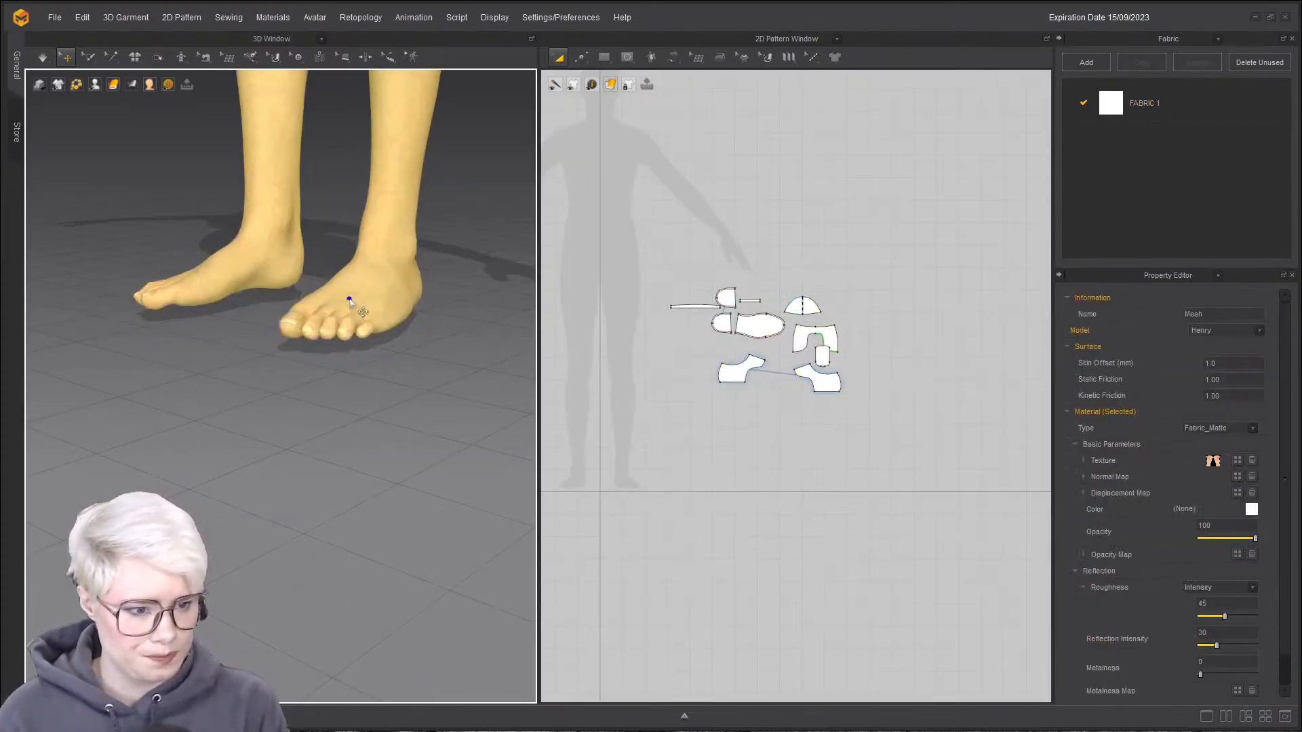
right_click(350, 300)
mouse_move(424, 366)
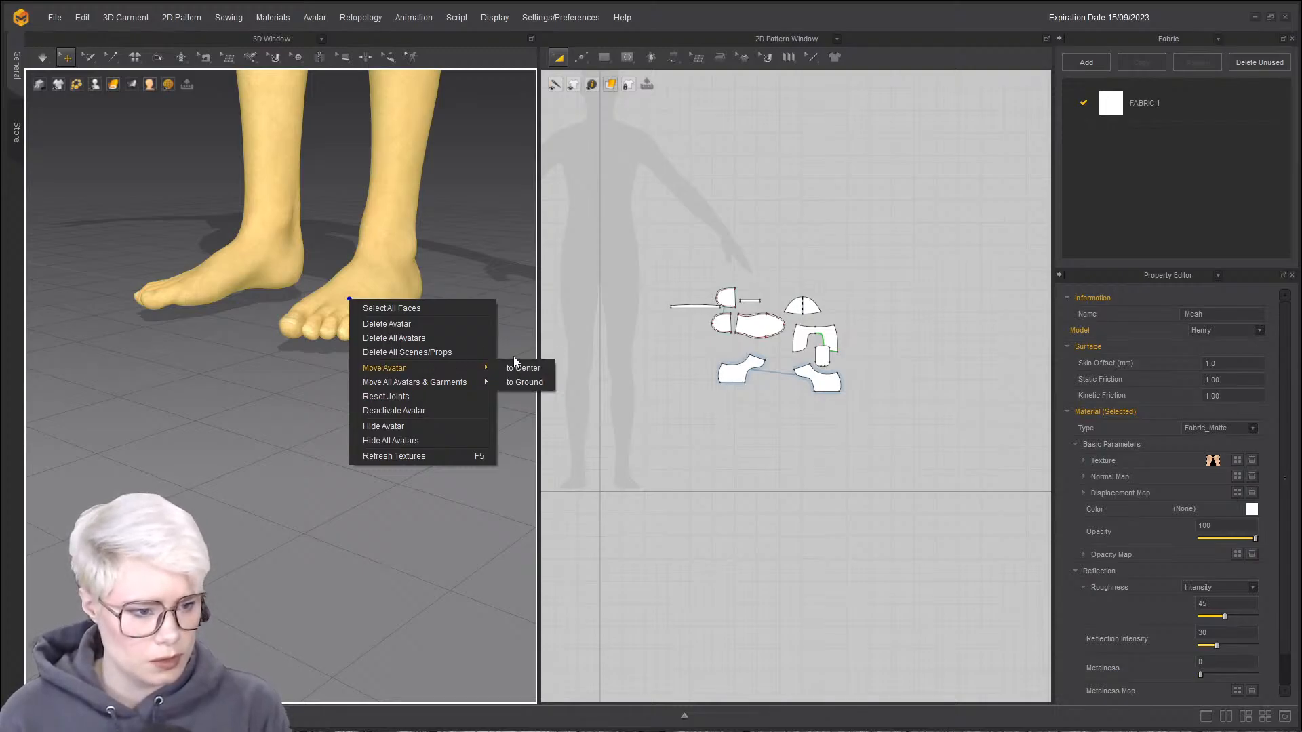
left_click(521, 380)
right_click_drag(430, 395, 457, 379)
right_click_drag(291, 352, 183, 348)
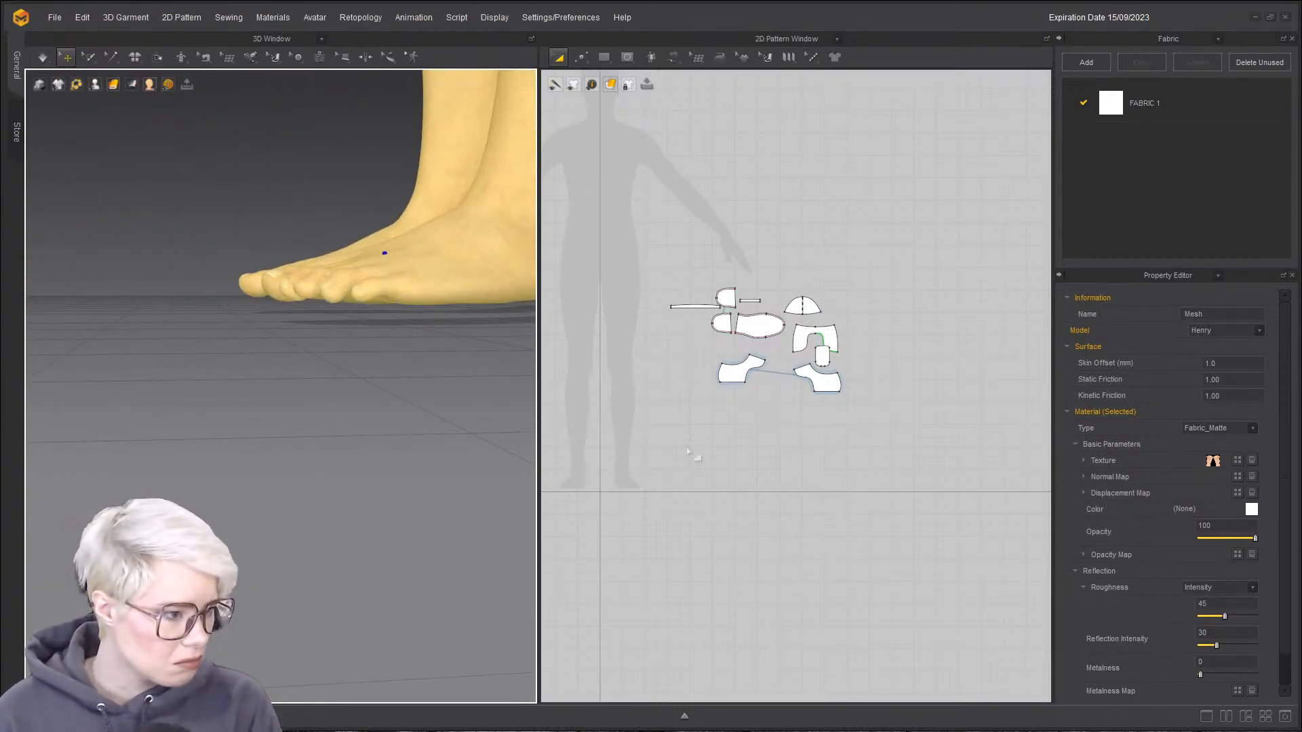
- Set the ground height to 5 in the simulation properties
left_click(393, 433)
right_click(393, 433)
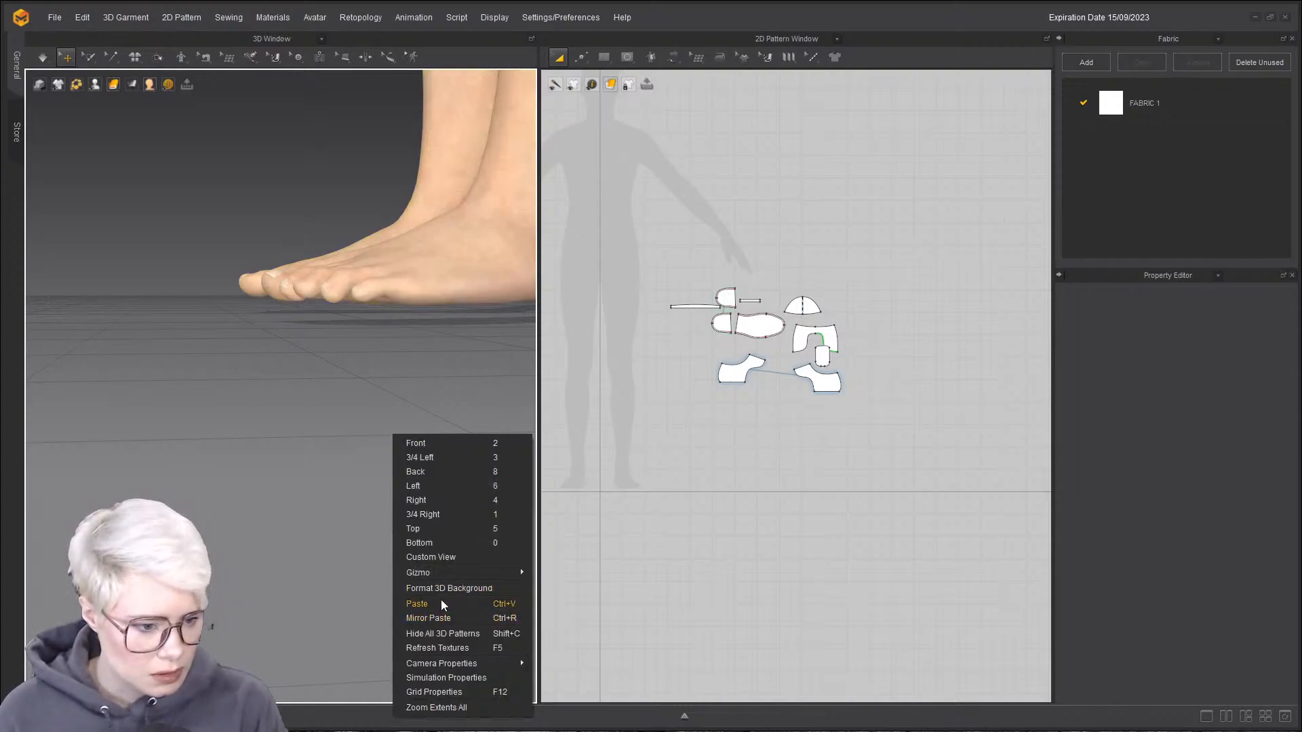
left_click(454, 678)
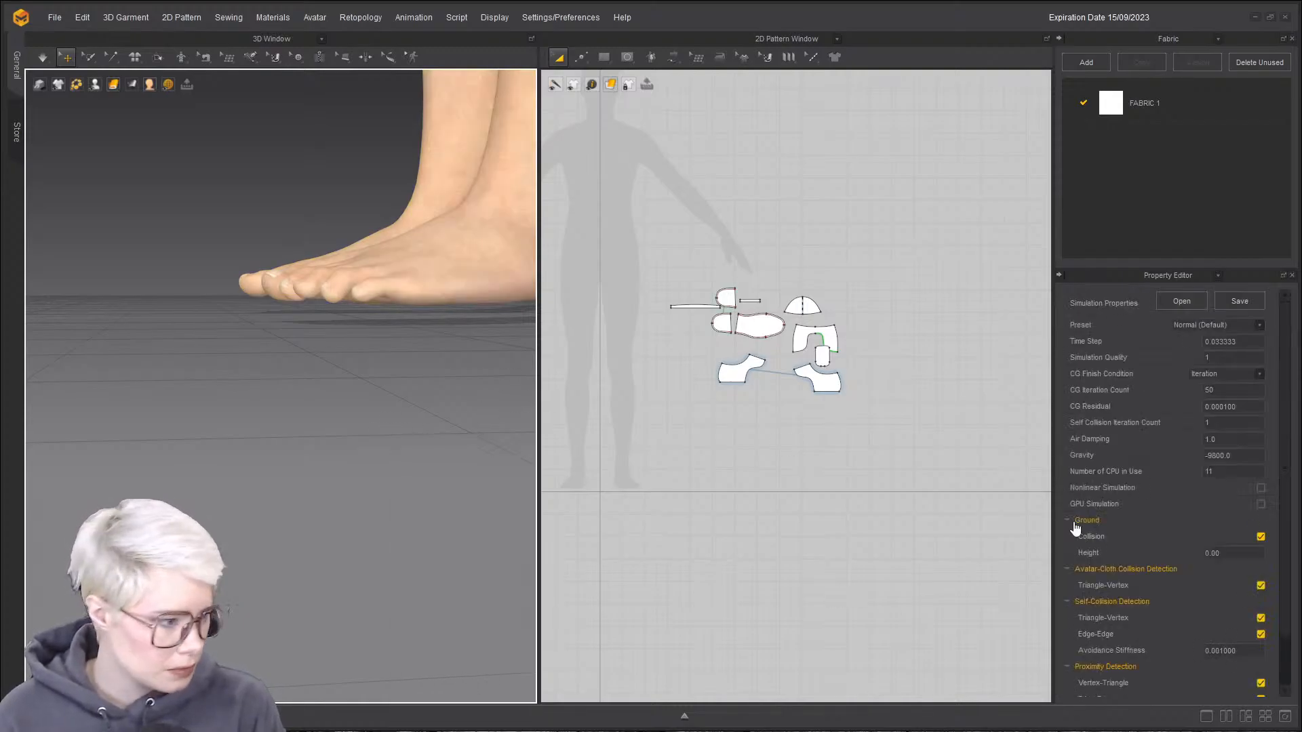
left_click(1248, 551)
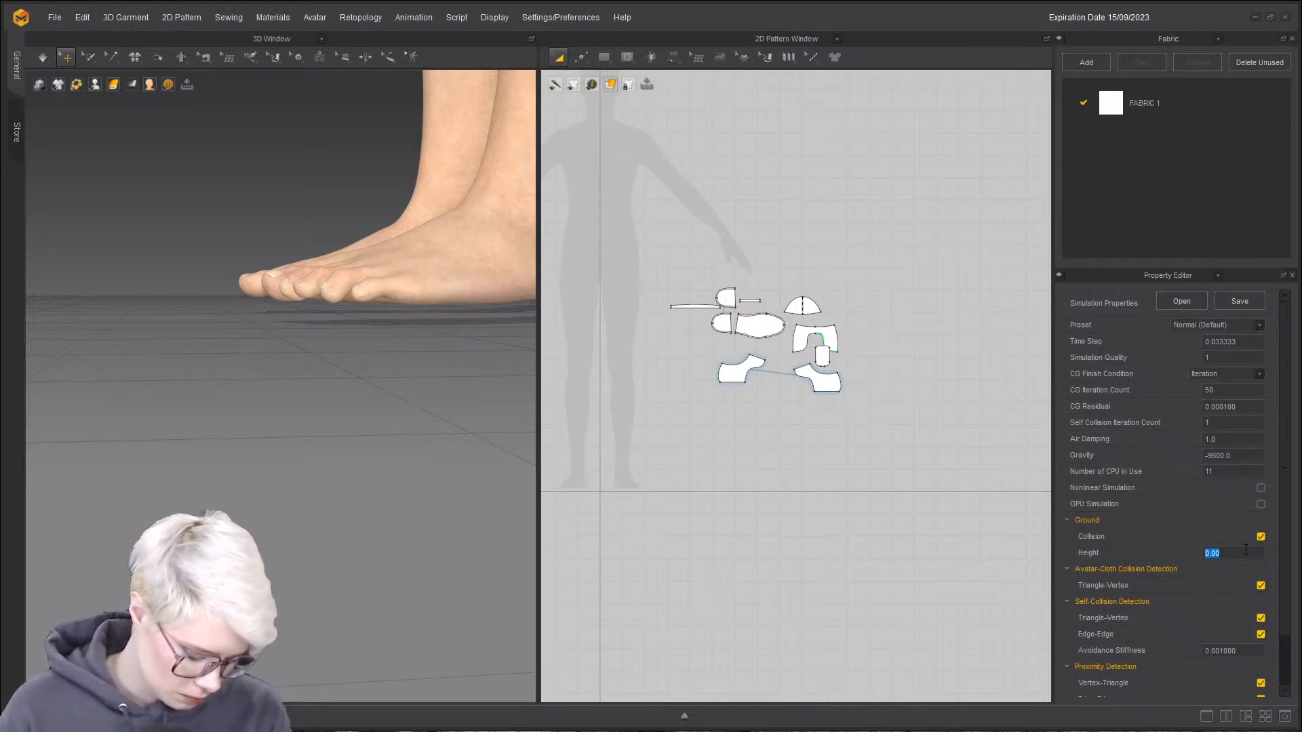
type("5")
key("Return")
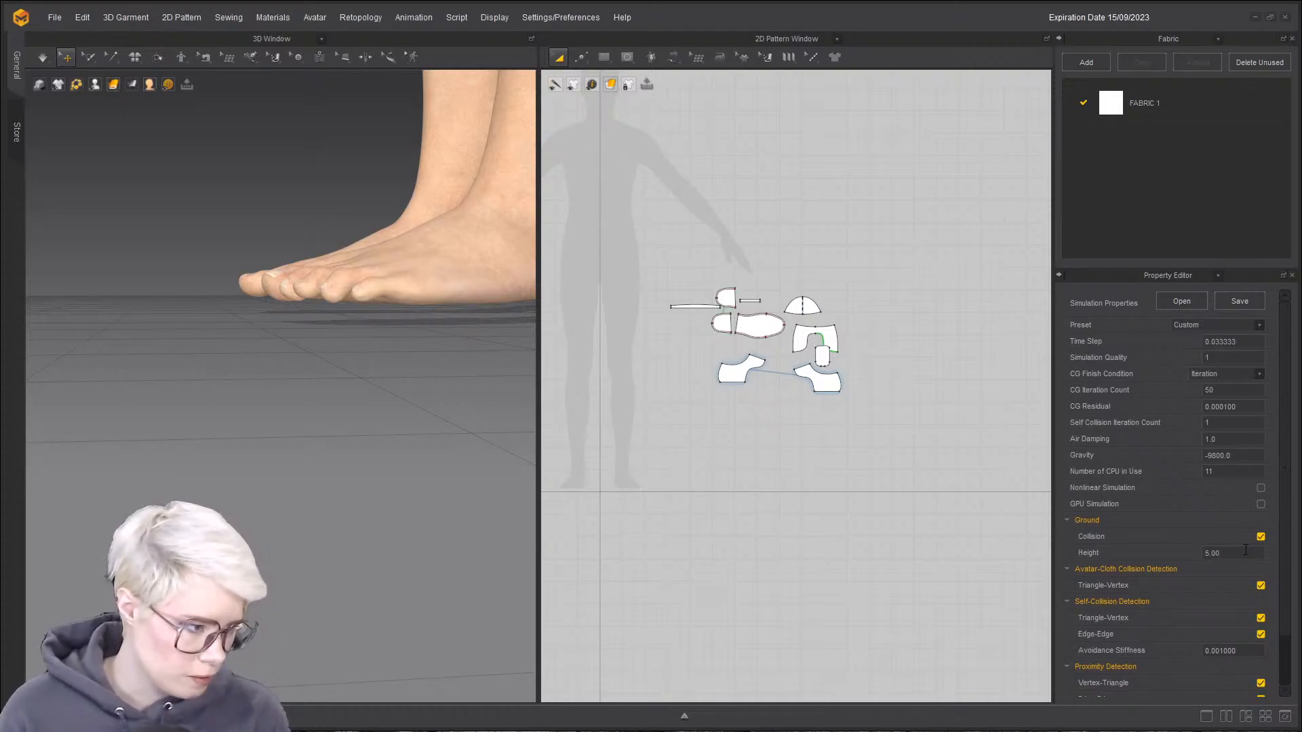
- Try moving the avatar to the ground with the height of 5, and undo that move
left_click(388, 261)
right_click(387, 261)
mouse_move(473, 330)
left_click(567, 357)
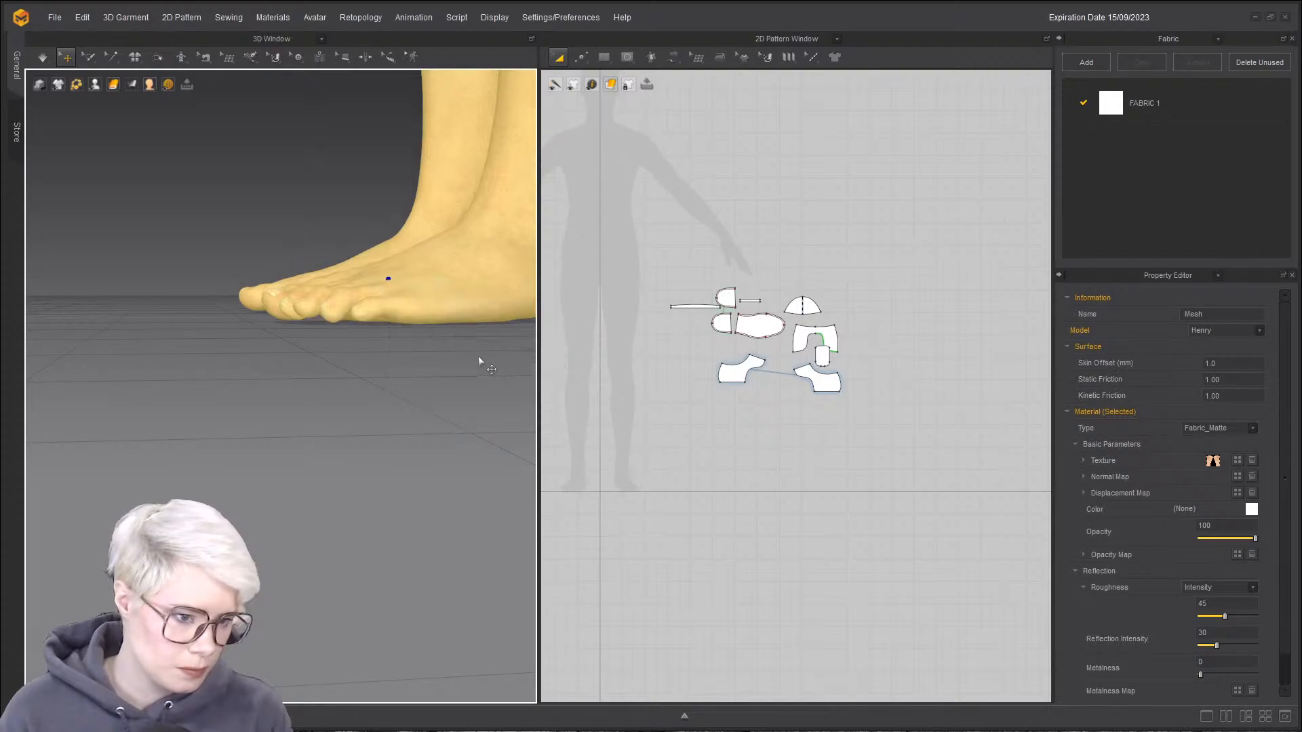
right_click_drag(498, 352, 399, 356)
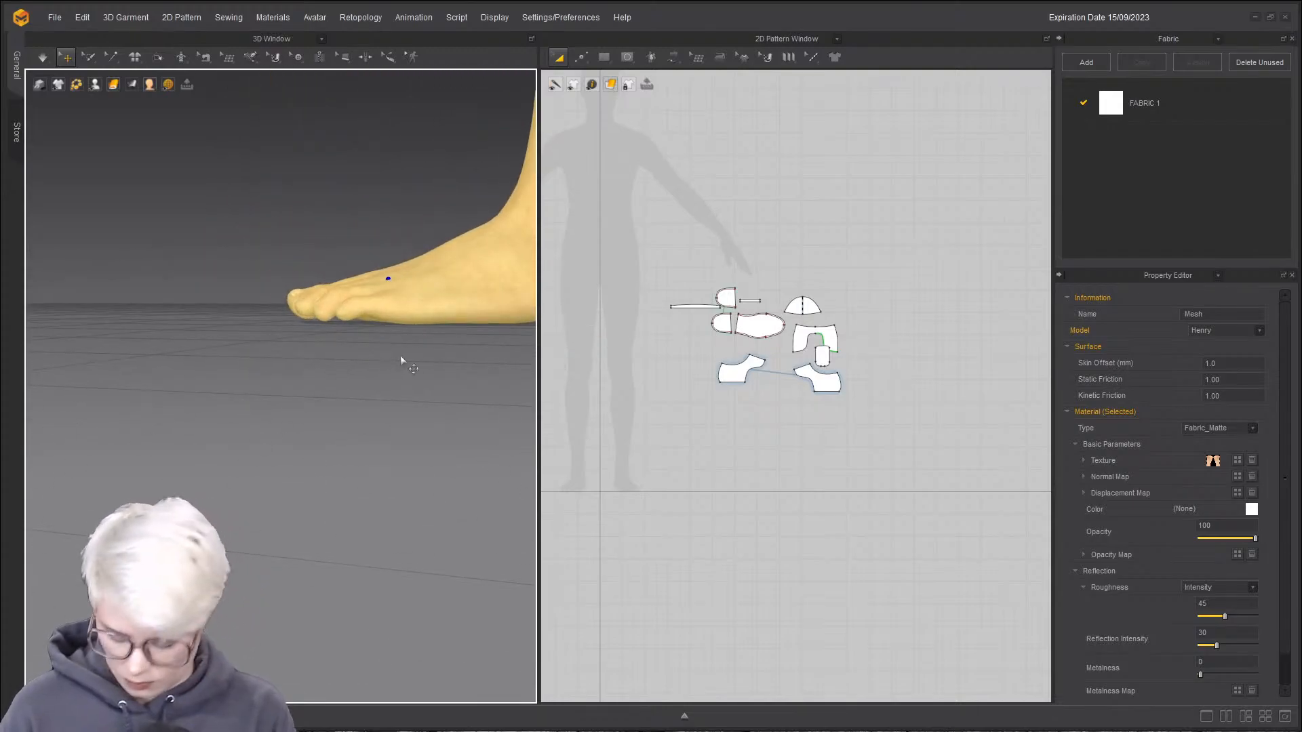
key("ctrl+z")
- Set the ground height to 10 in the simulation properties
right_click(469, 429)
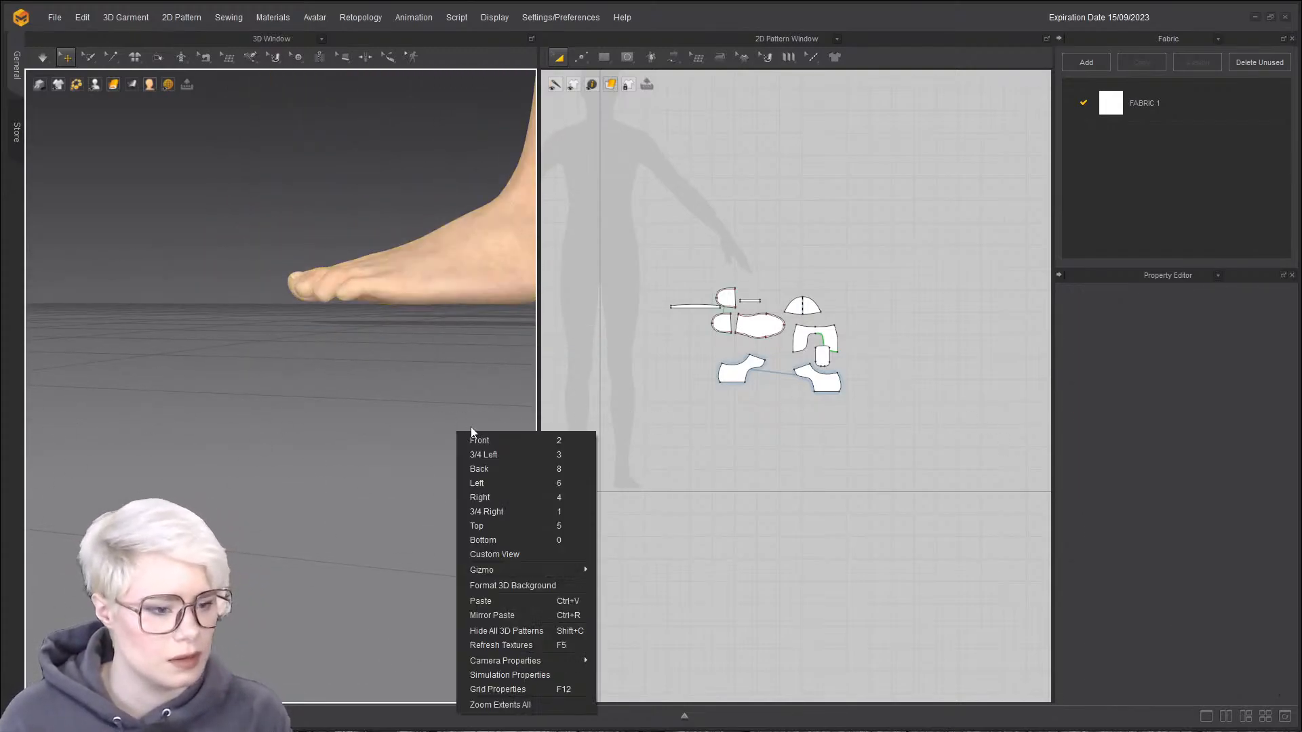
left_click(539, 677)
double_click(1214, 553)
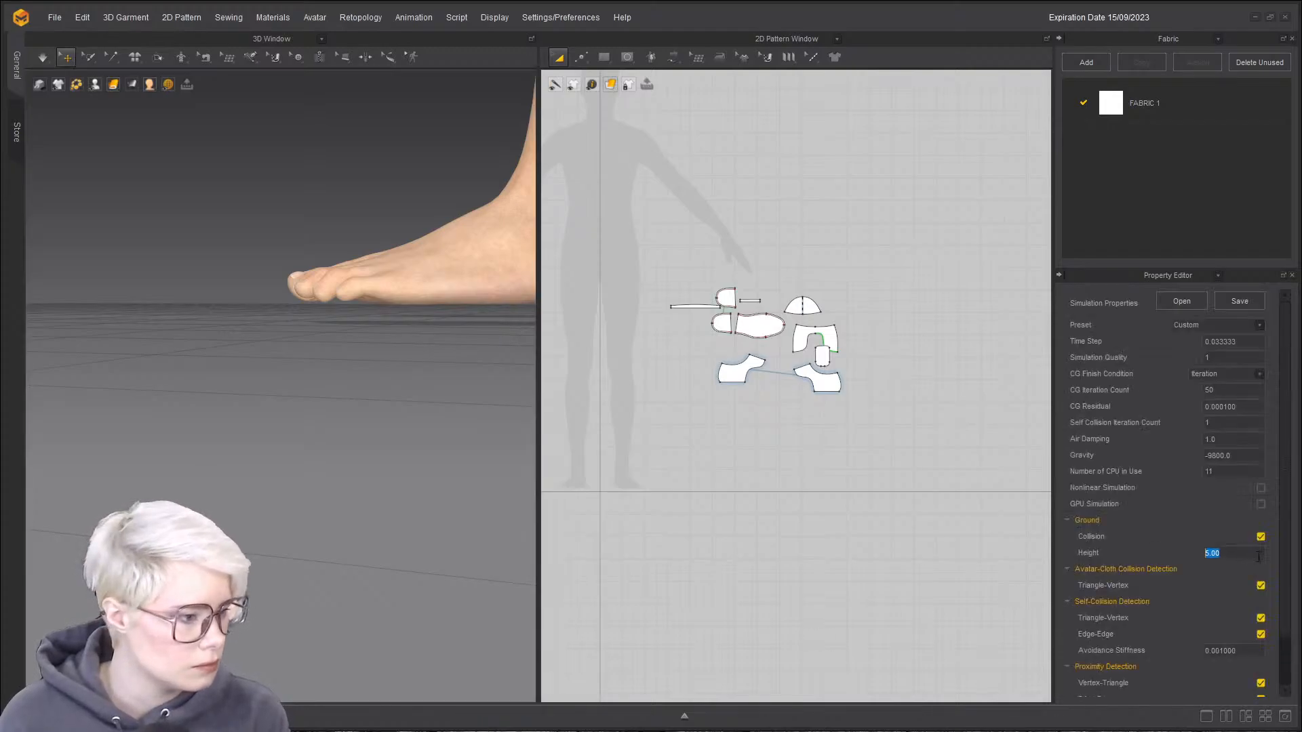
type("10")
key("Return")
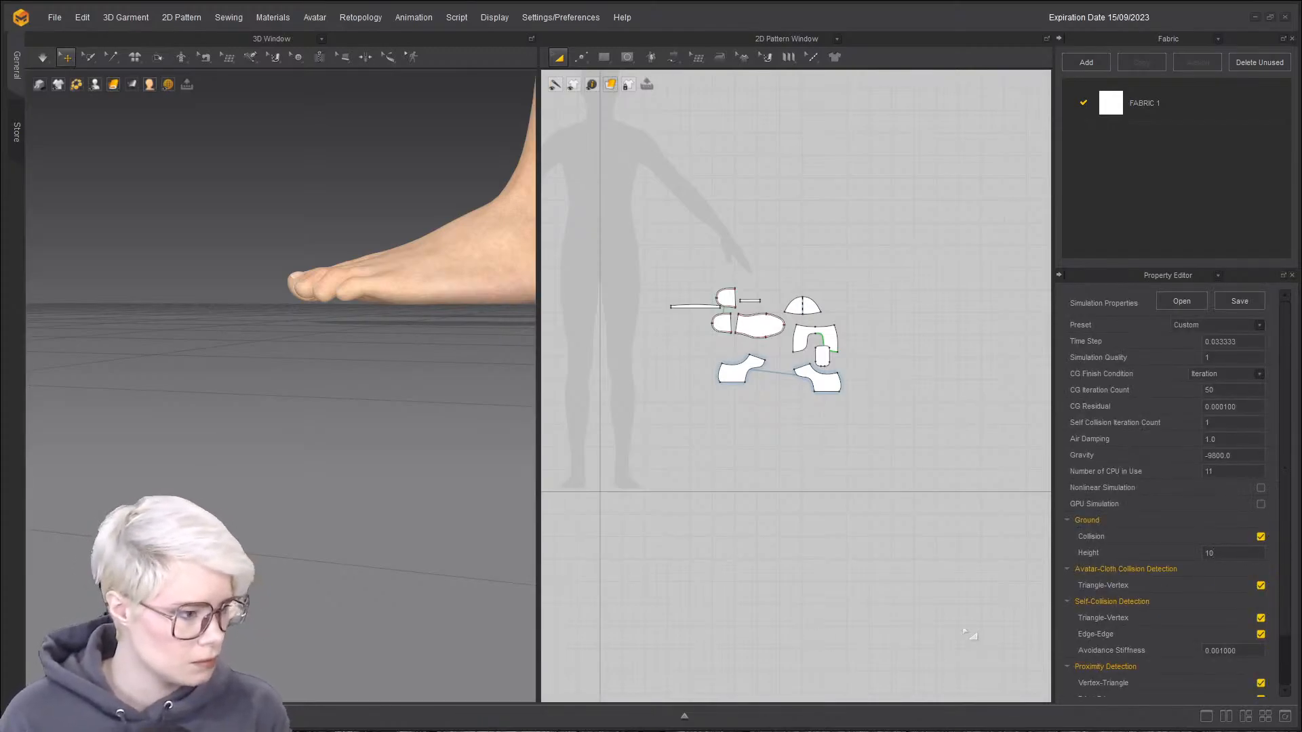
- Move the avatar to the ground using the ground height of 10
left_click(460, 270)
right_click(462, 268)
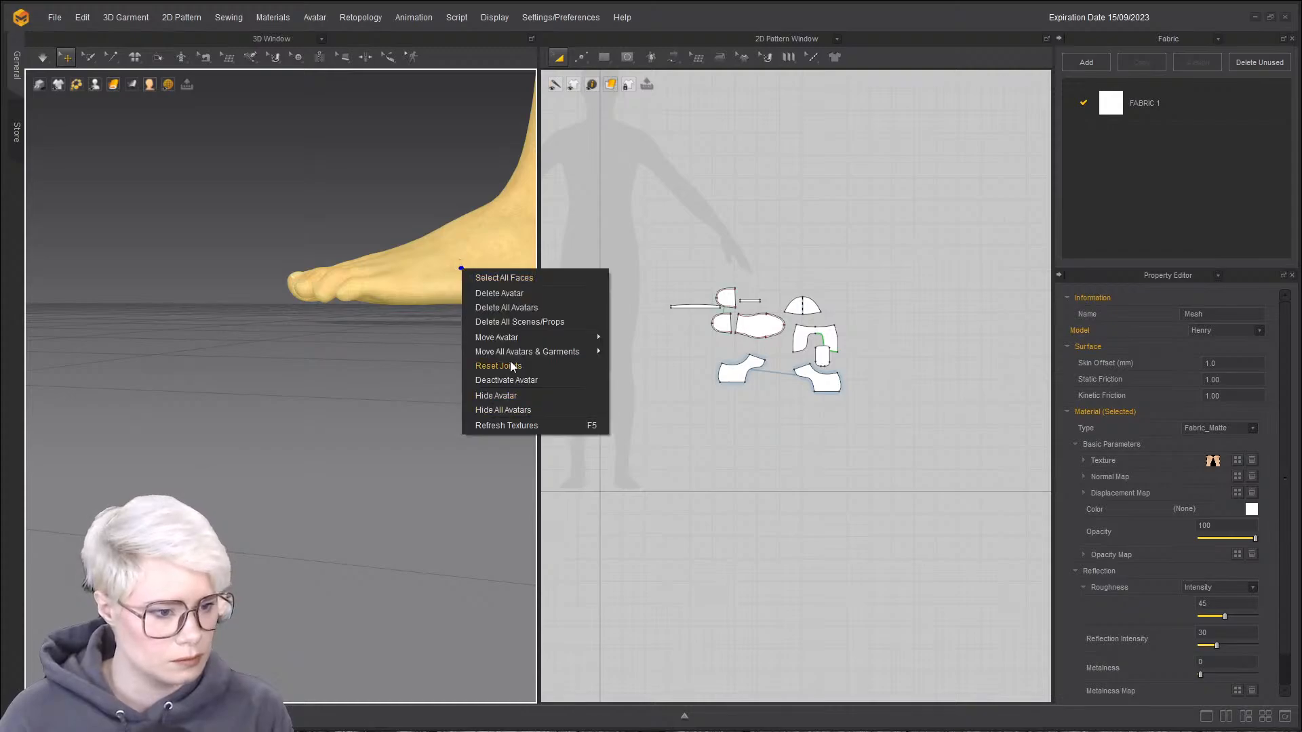
mouse_move(583, 337)
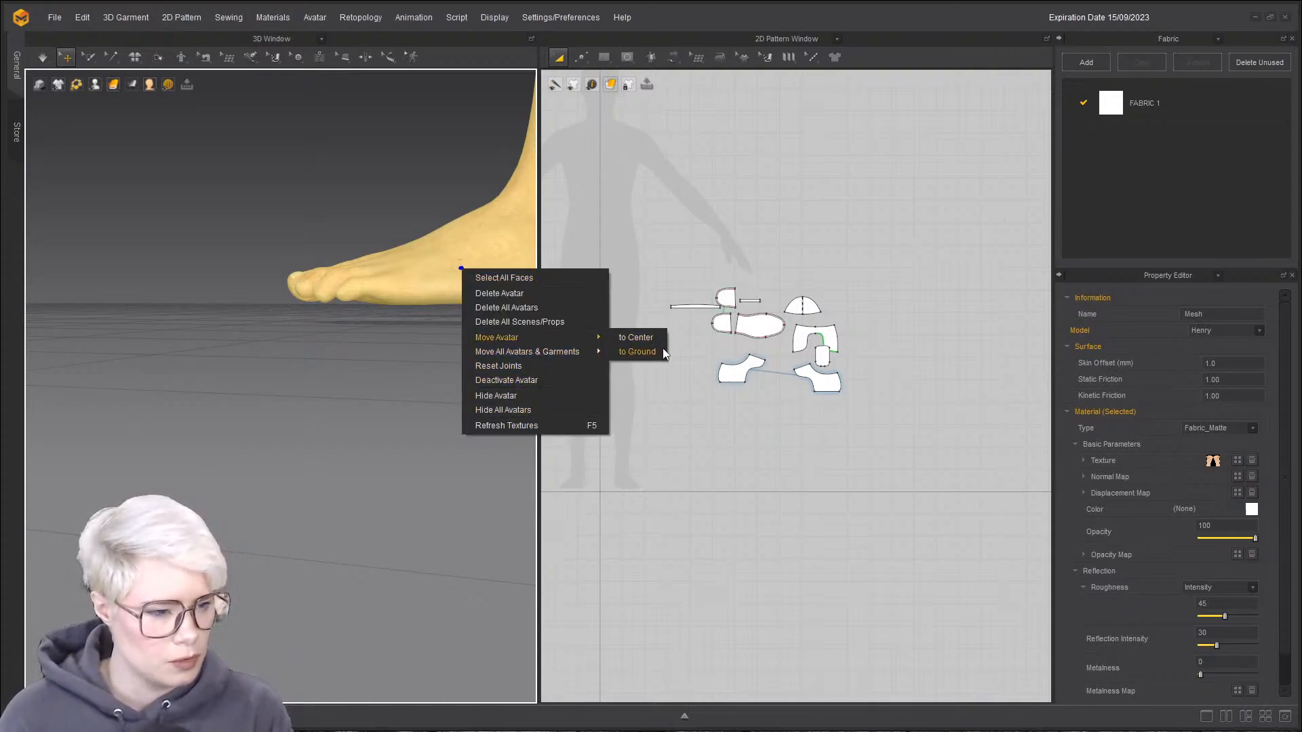
left_click(662, 350)
mouse_move(426, 335)
right_mouse_down()
mouse_move(437, 317)
mouse_move(442, 336)
right_mouse_up()
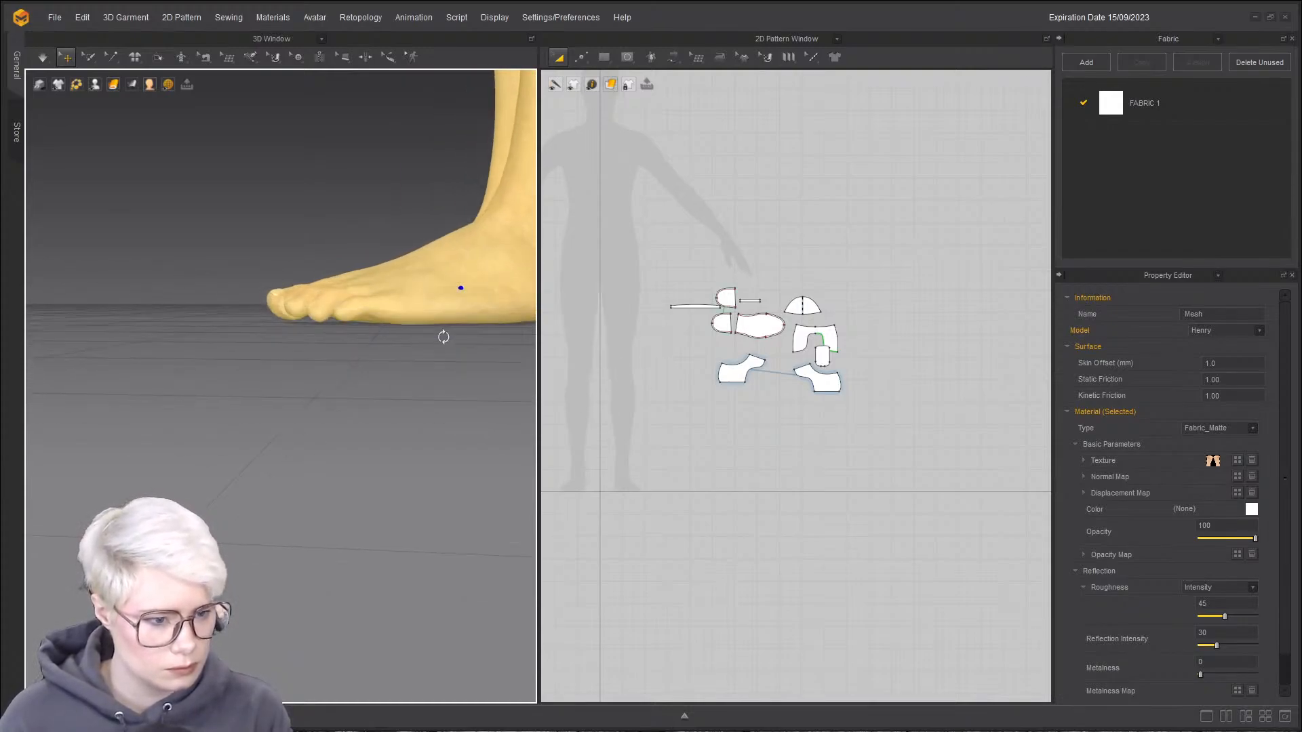
- Examine the avatar's toes and sole at close range to check the foot against the ground
scroll(449, 292, "up", 4)
middle_click_drag(449, 292, 342, 333)
scroll(342, 334, "up", 2)
right_click_drag(342, 333, 328, 343)
middle_click_drag(326, 278, 253, 314)
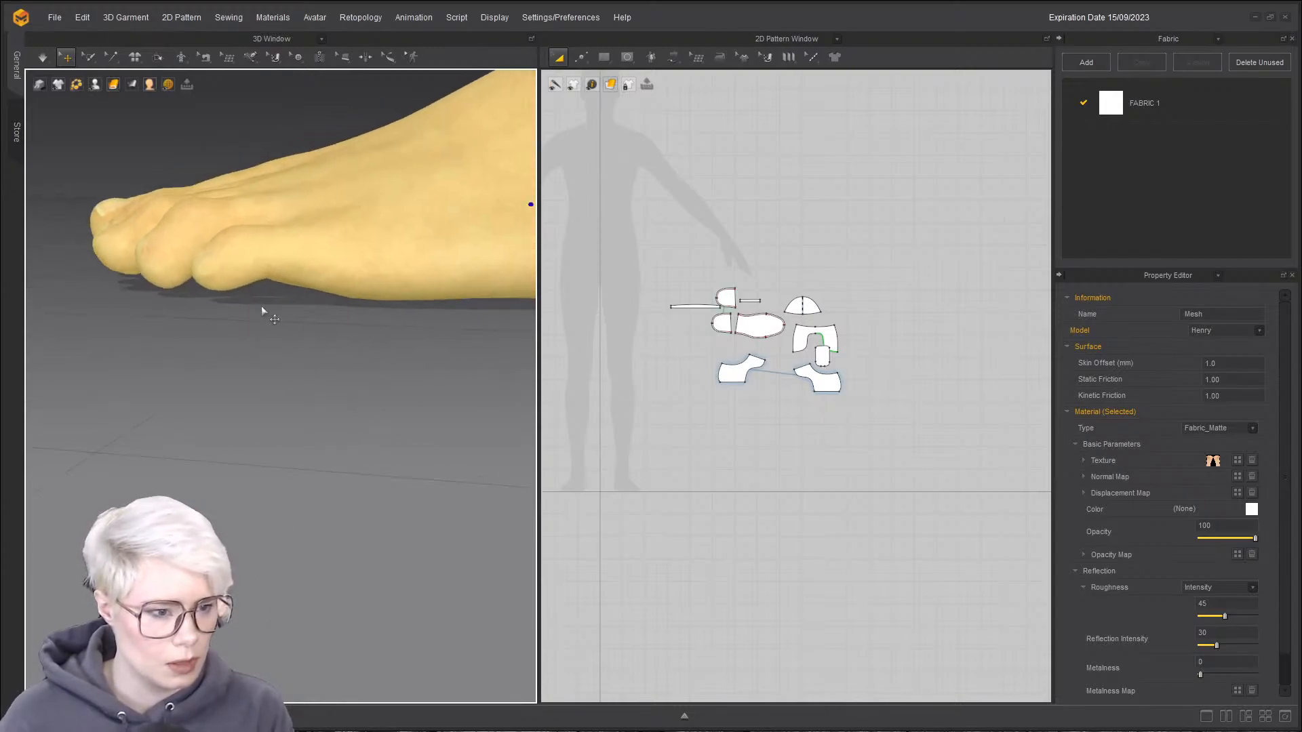
right_click_drag(253, 314, 303, 285)
scroll(307, 311, "up", 1)
scroll(322, 326, "down", 3)
middle_click_drag(321, 326, 378, 410)
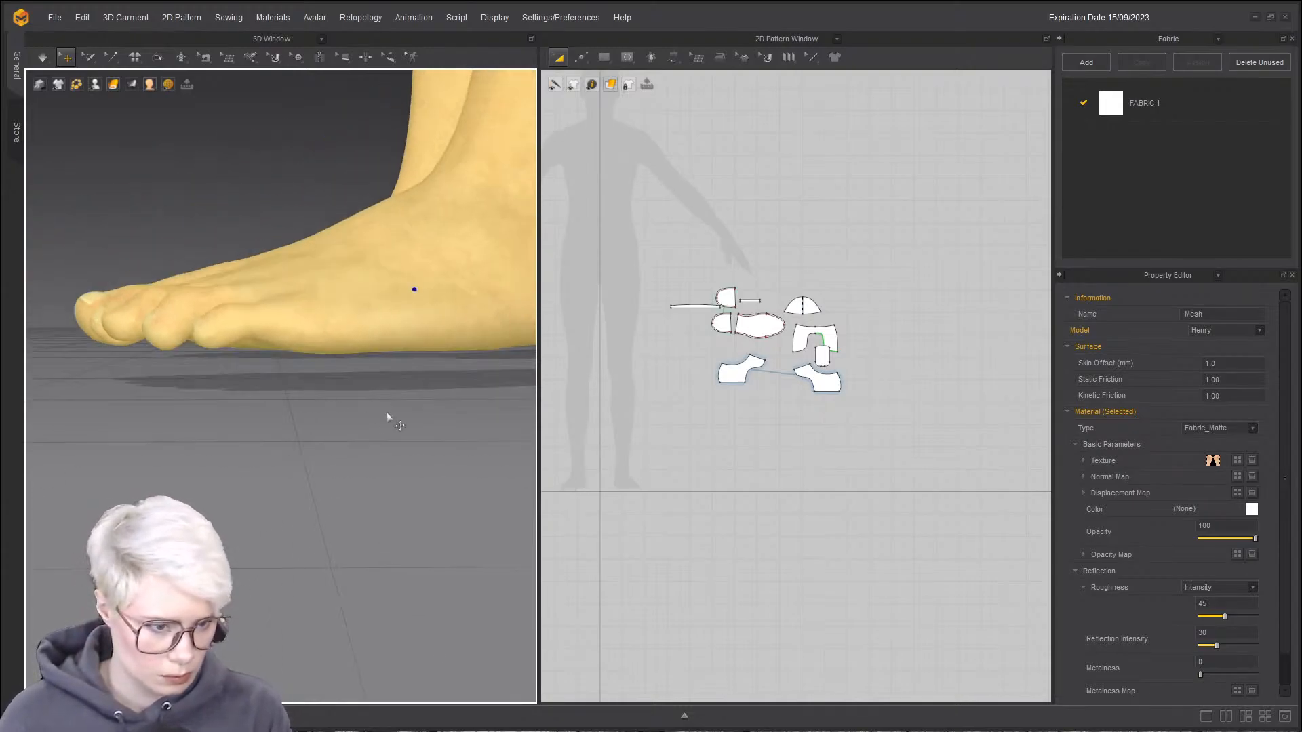
- Deselect the avatar and examine the position of both feet over the floor grid from the side and front
left_click(438, 385)
right_click(283, 488)
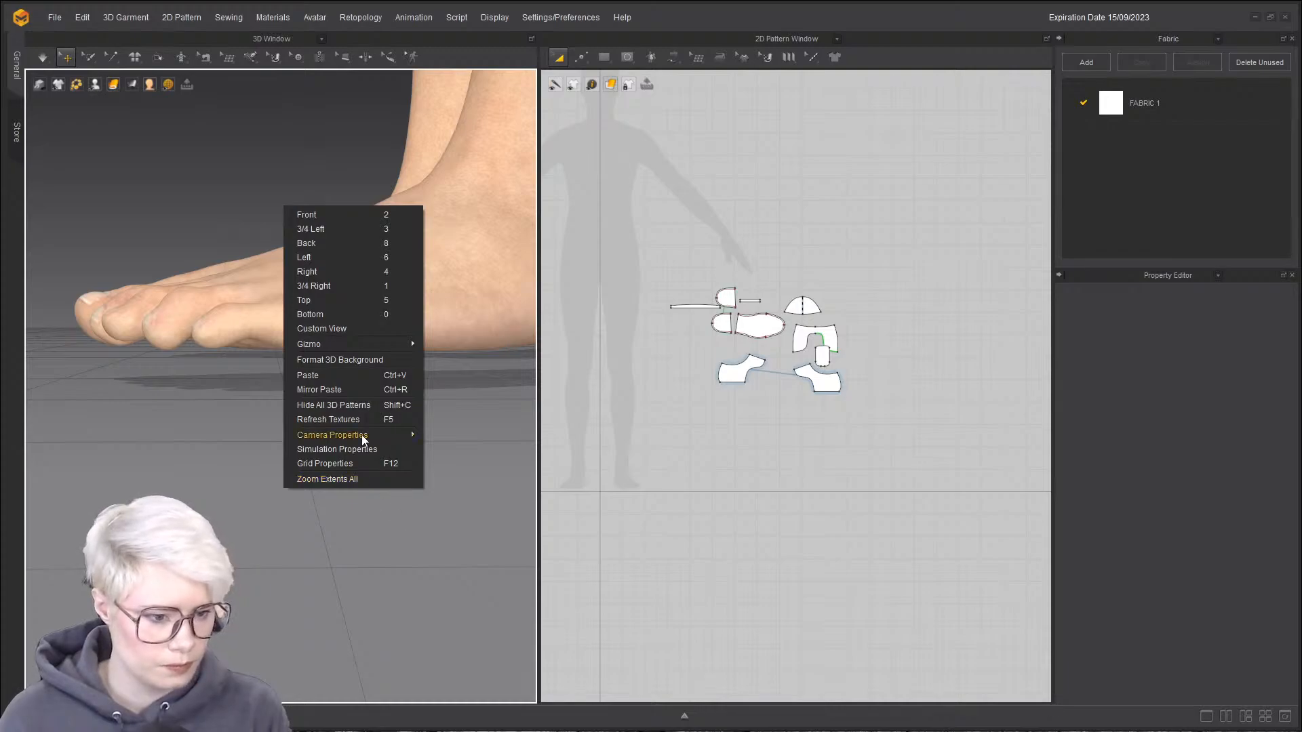
left_click(162, 438)
scroll(203, 446, "down", 4)
right_click_drag(369, 442, 333, 401)
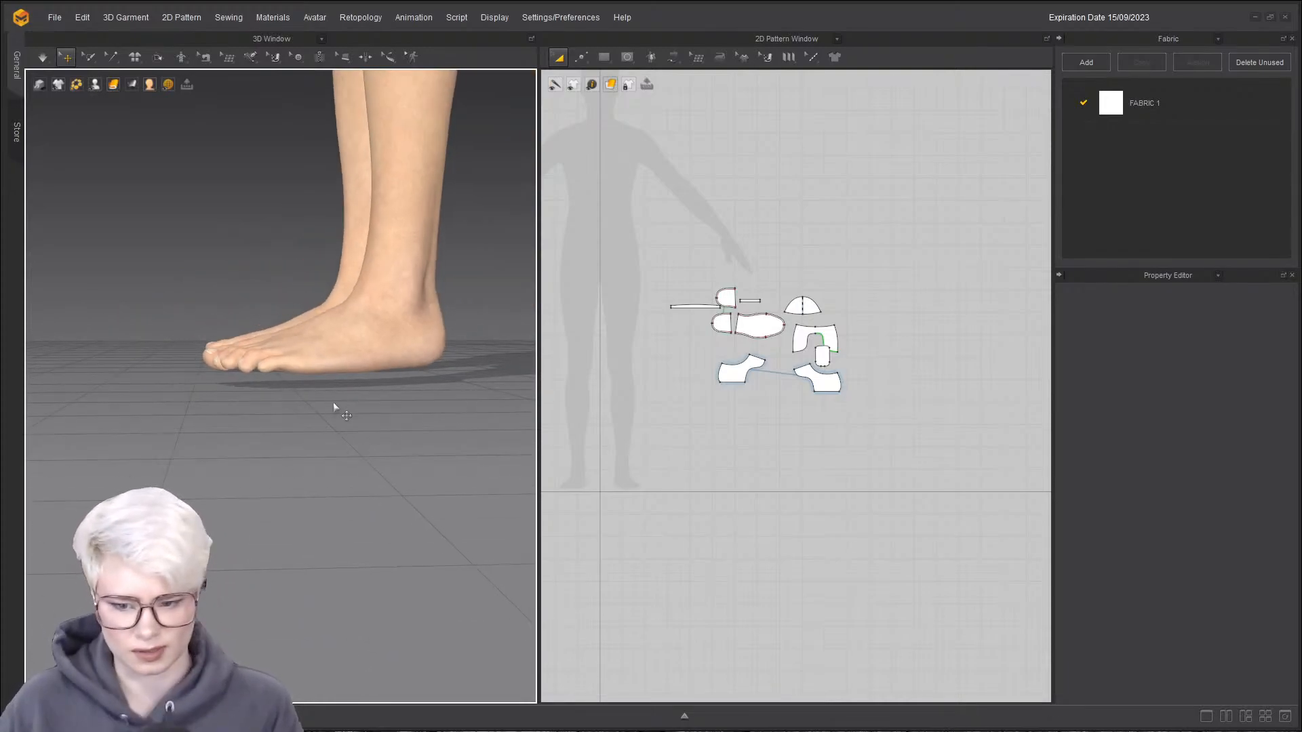
right_click_drag(333, 402, 416, 374)
scroll(430, 378, "up", 6)
scroll(339, 339, "down", 4)
scroll(267, 299, "down", 1)
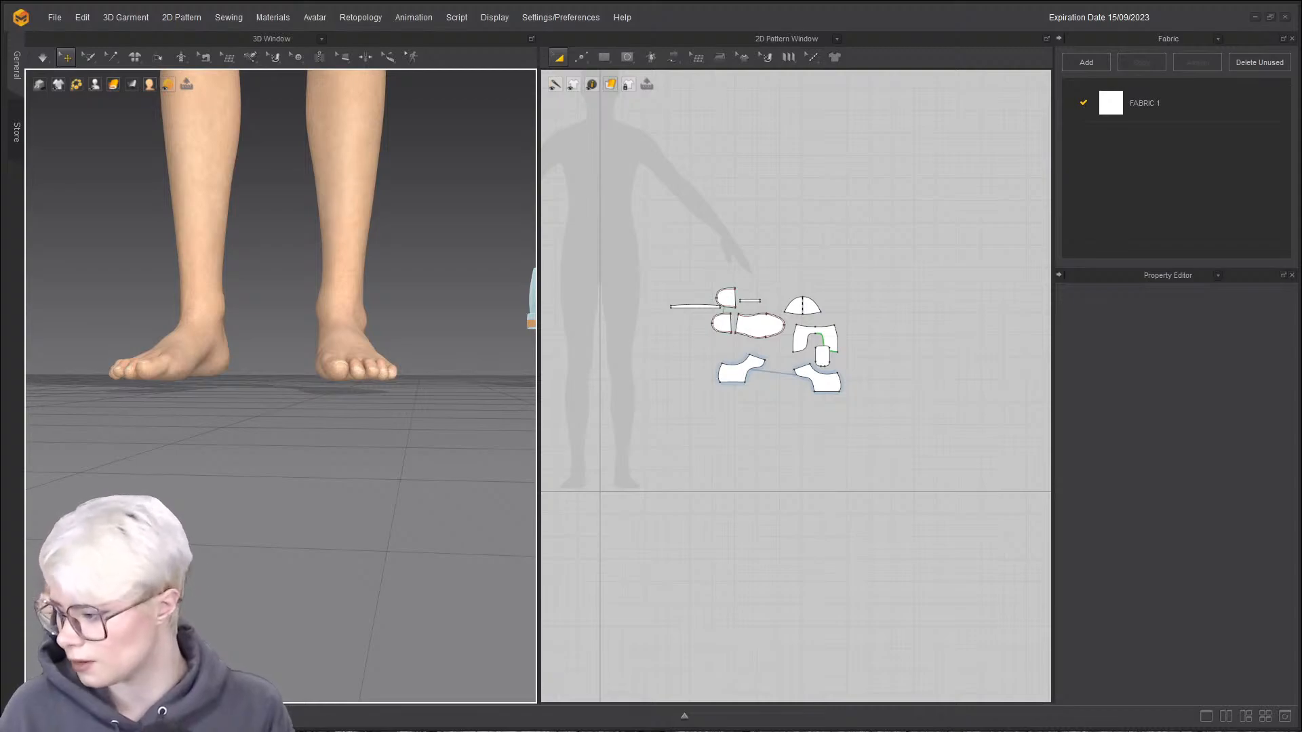
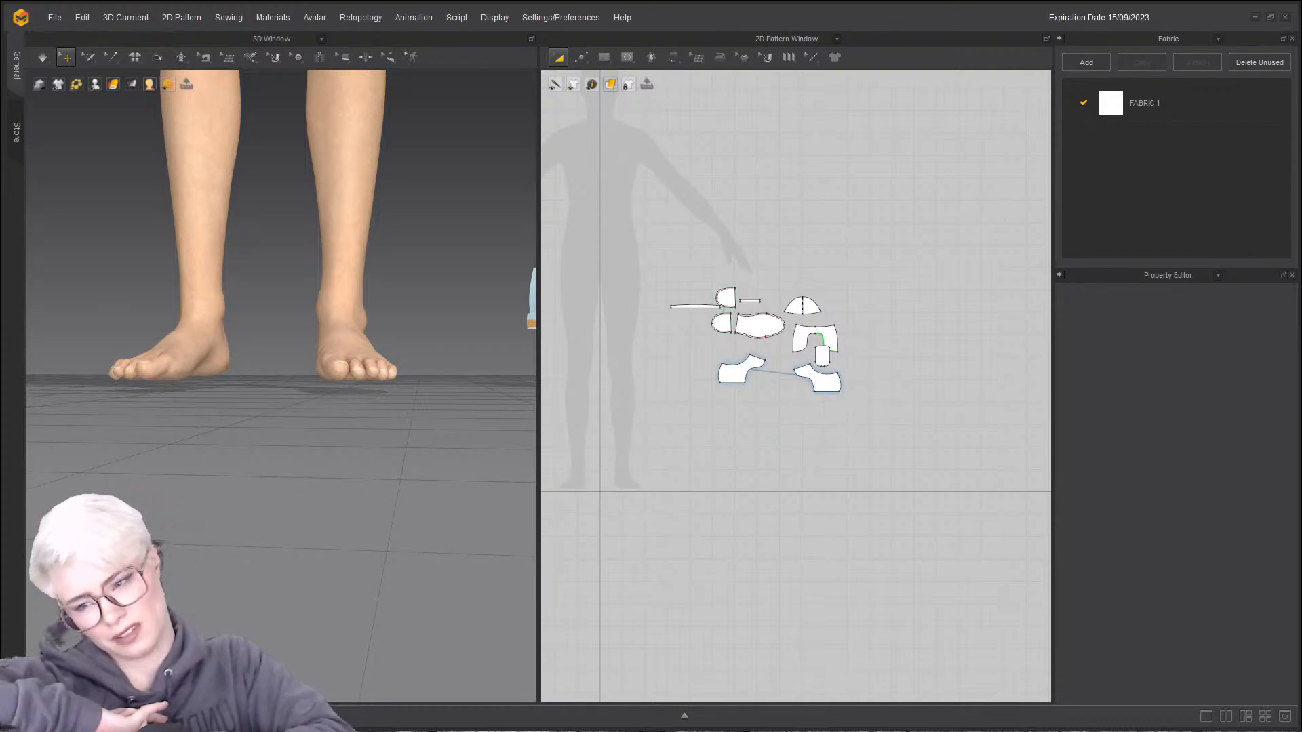
- Switch to the Chrome browser and look through the Google image results for "mens sandals" for reference
left_click_drag(247, 730, 220, 1)
scroll(578, 399, "down", 1)
scroll(578, 399, "down", 2)
scroll(387, 381, "down", 1)
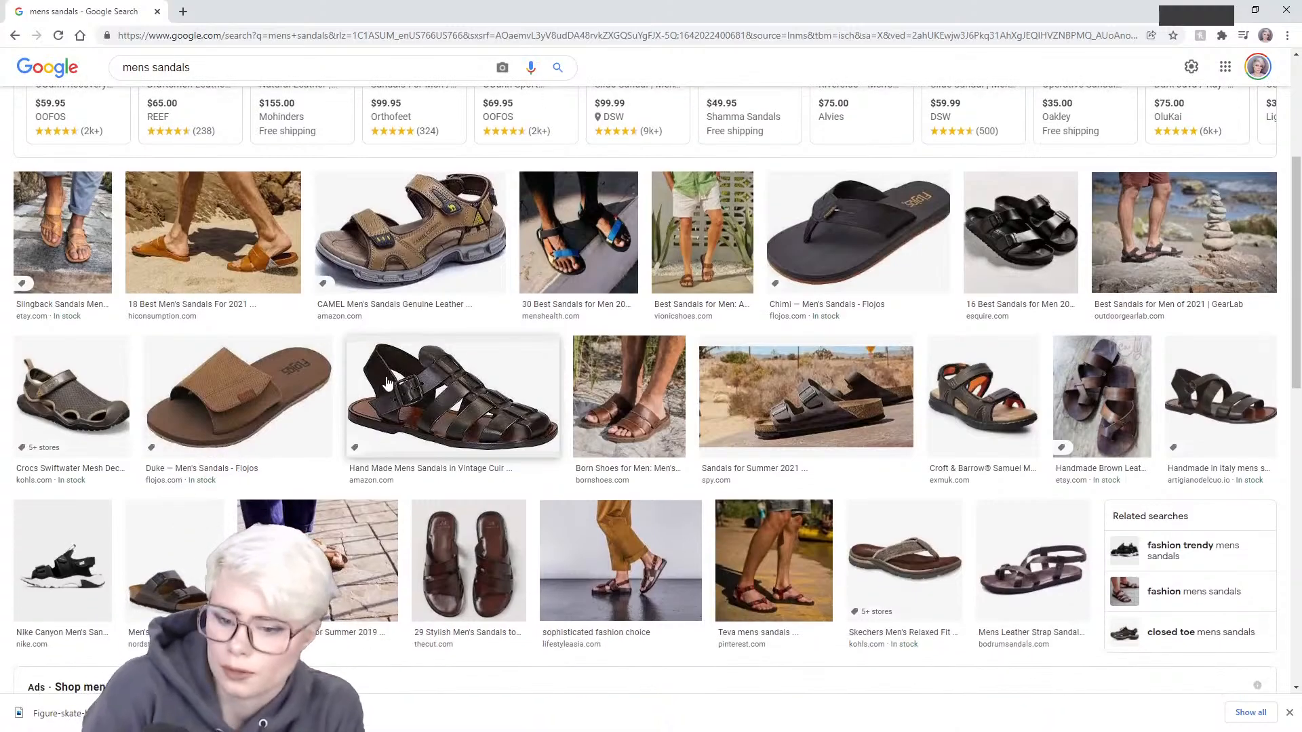
- Look further through the image results for "mens sandals" for a suitable sandal reference
scroll(929, 319, "up", 1)
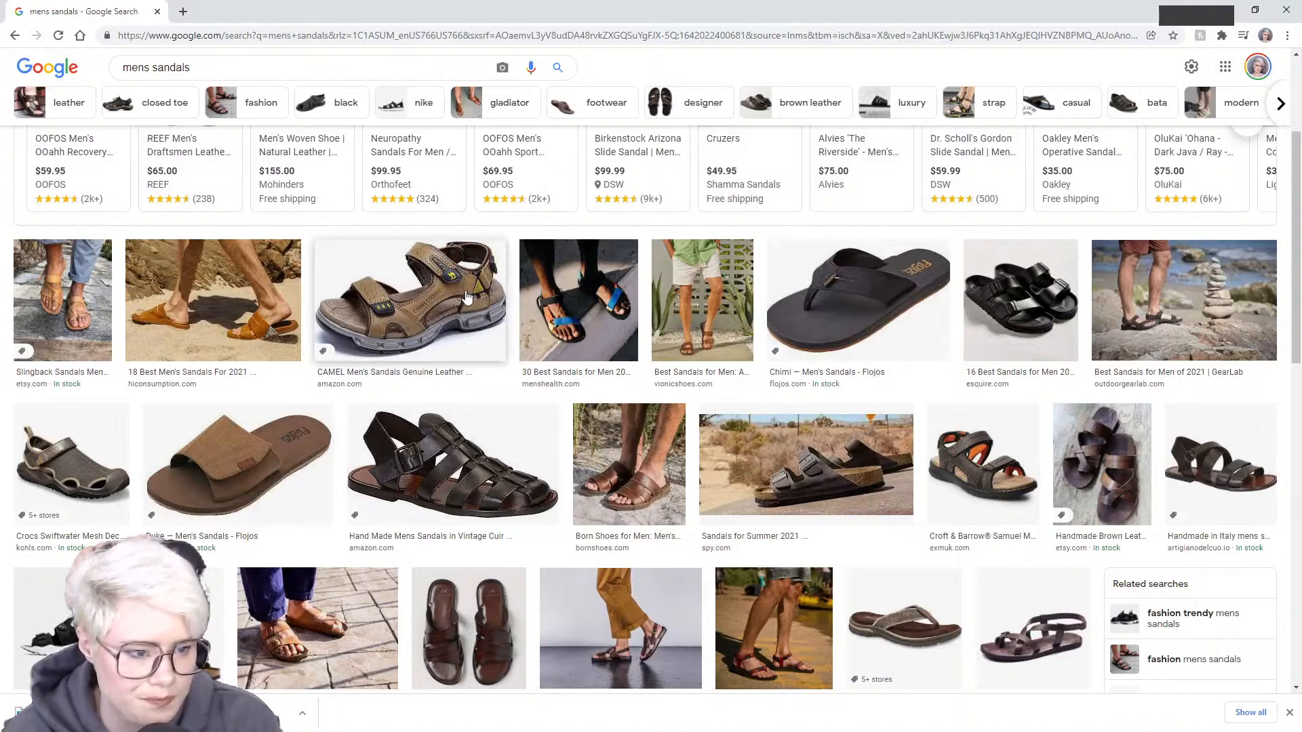
scroll(1200, 407, "down", 1)
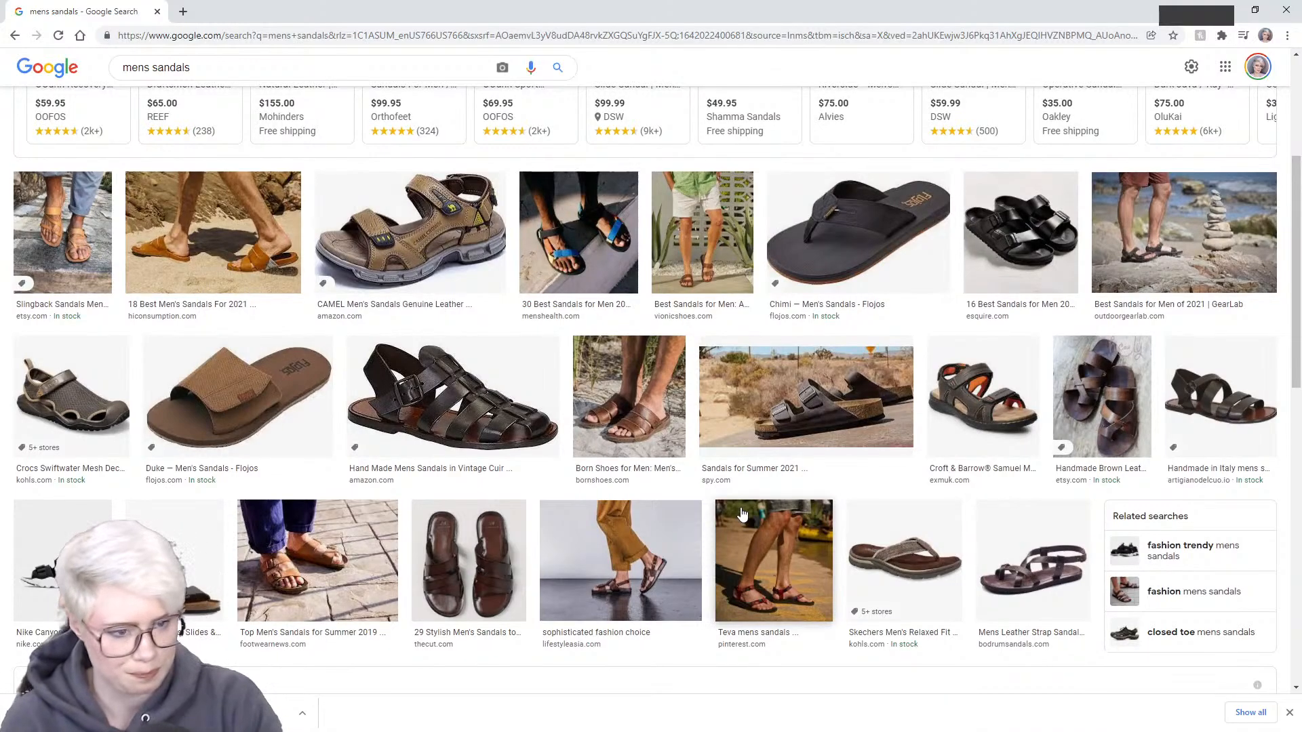
scroll(742, 514, "down", 9)
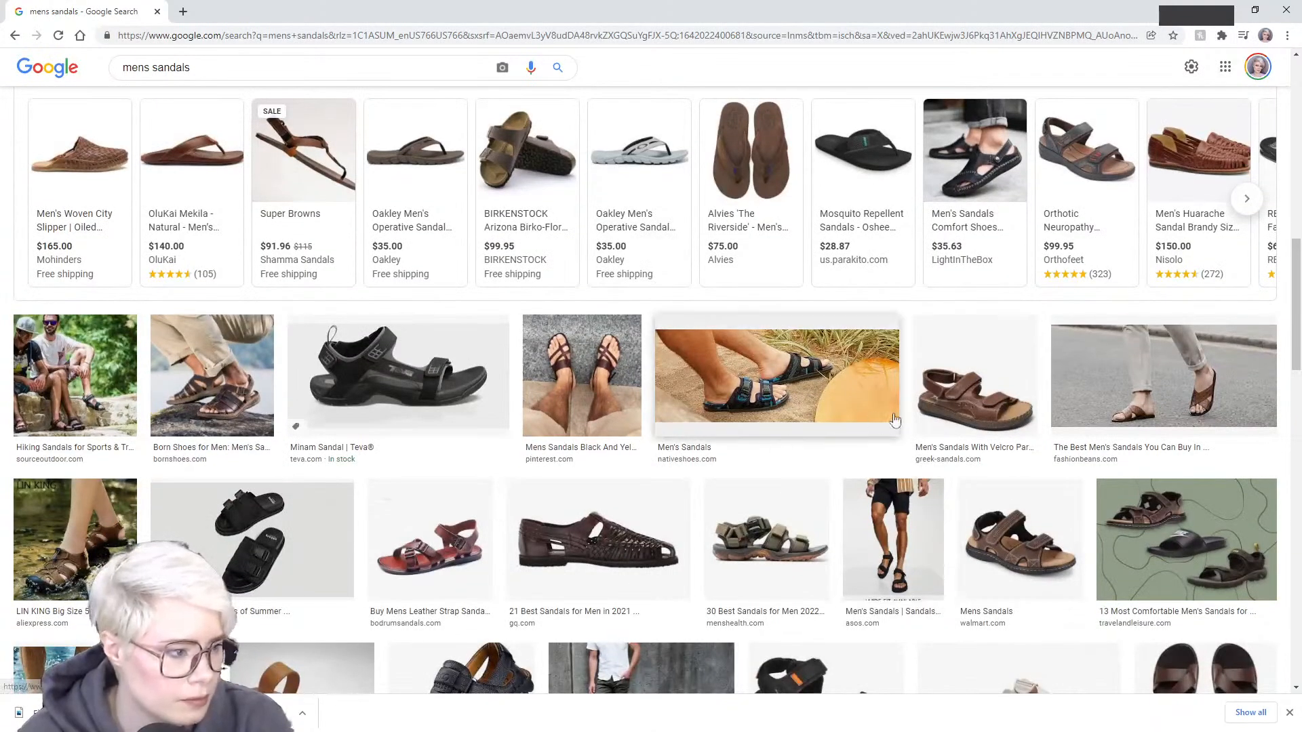
scroll(411, 439, "down", 2)
scroll(583, 407, "down", 2)
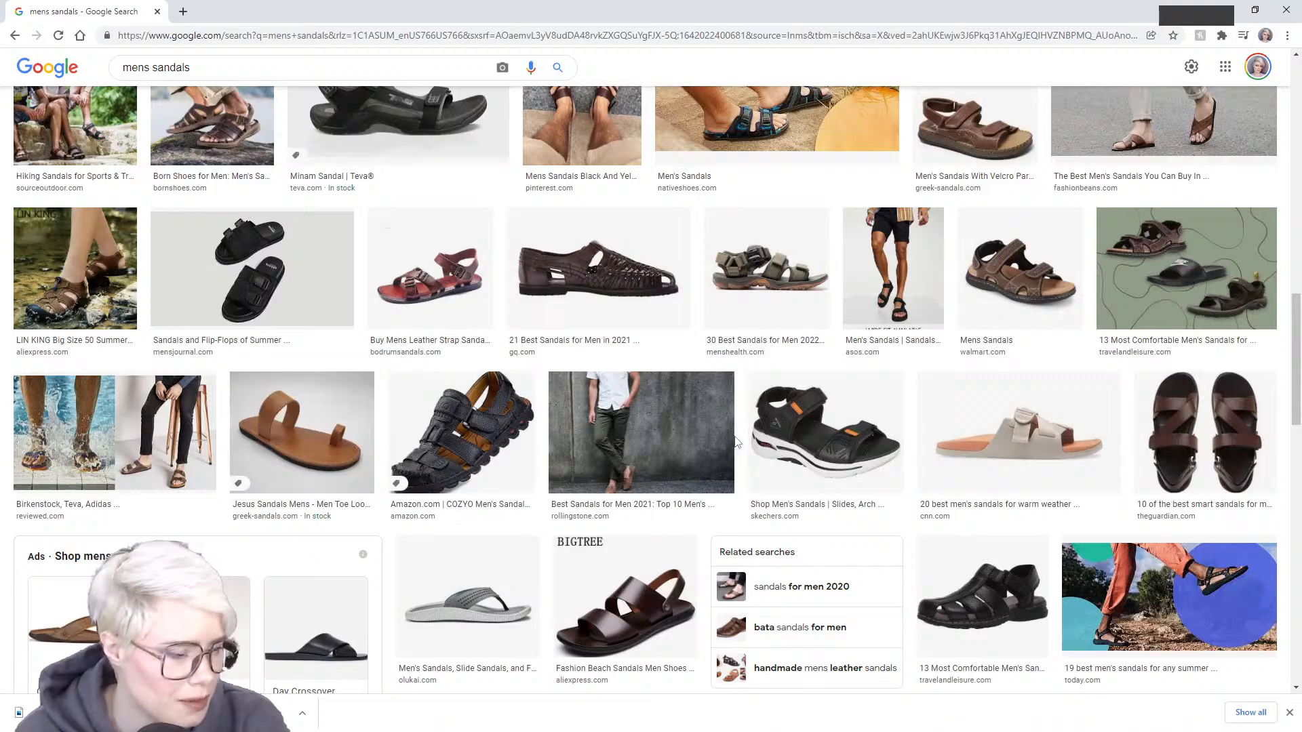
scroll(963, 407, "down", 2)
scroll(746, 509, "down", 3)
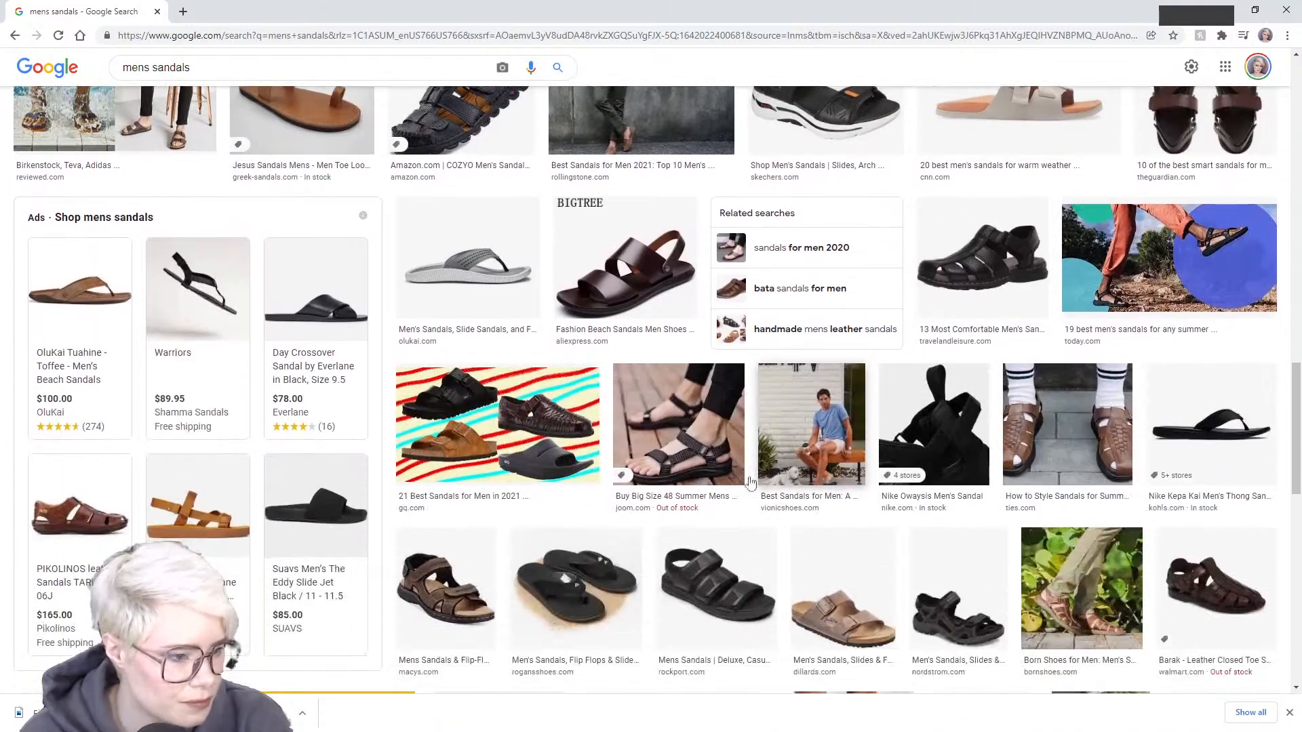
scroll(690, 511, "down", 5)
scroll(690, 511, "up", 7)
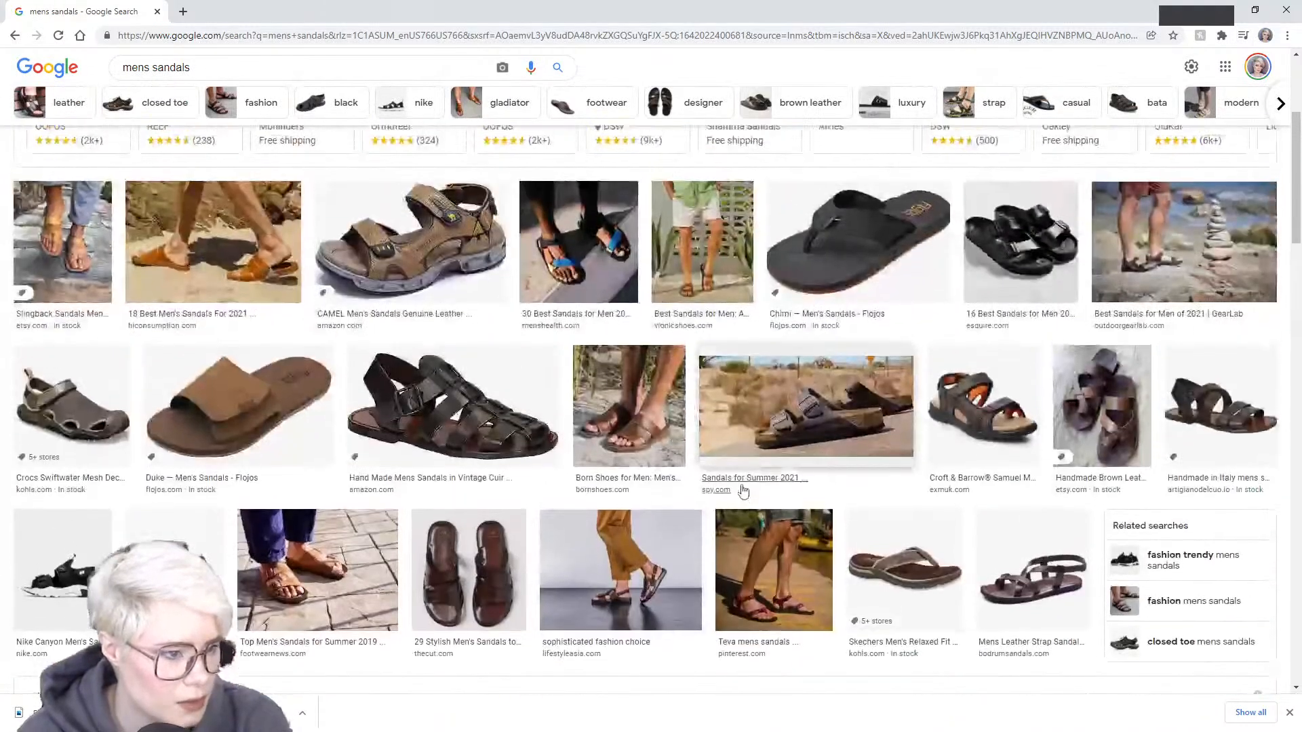
- Open the Flojos Chimi men's sandal image and, from its related images, the flip-flop with the brown strap
left_click(856, 434)
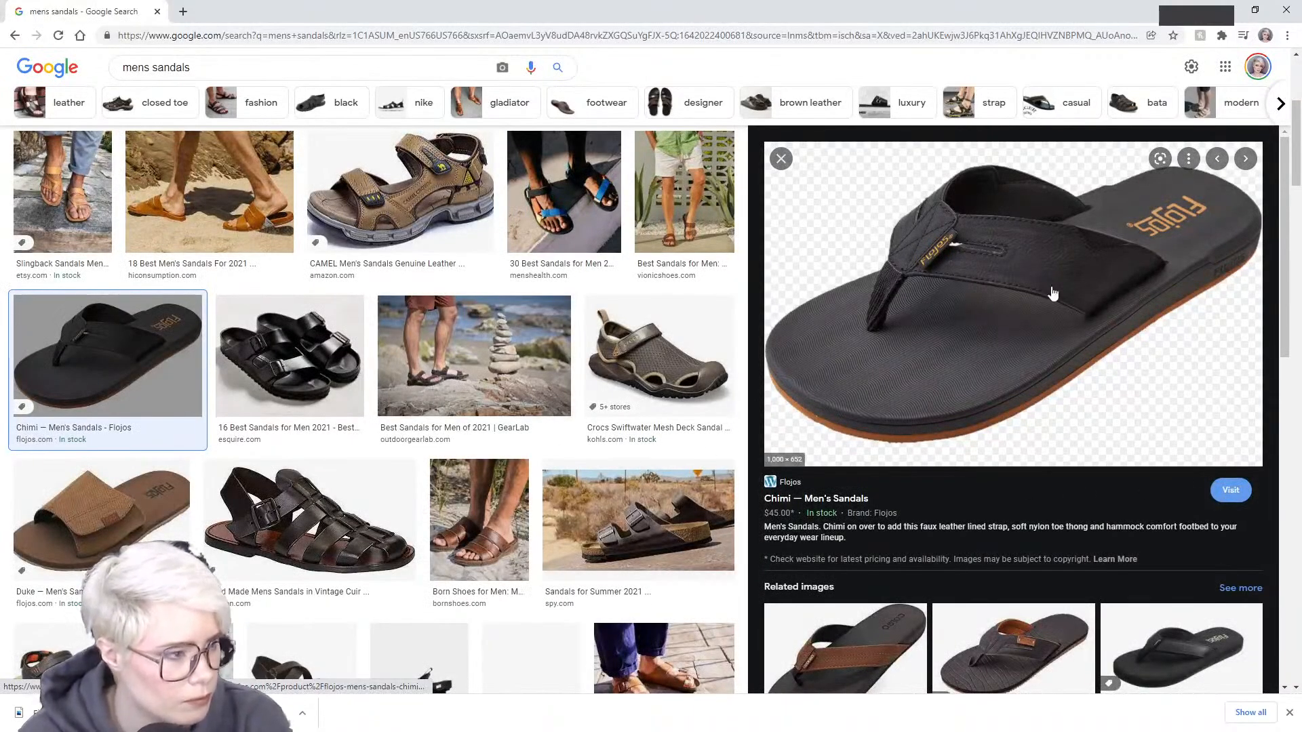
scroll(1164, 459, "down", 3)
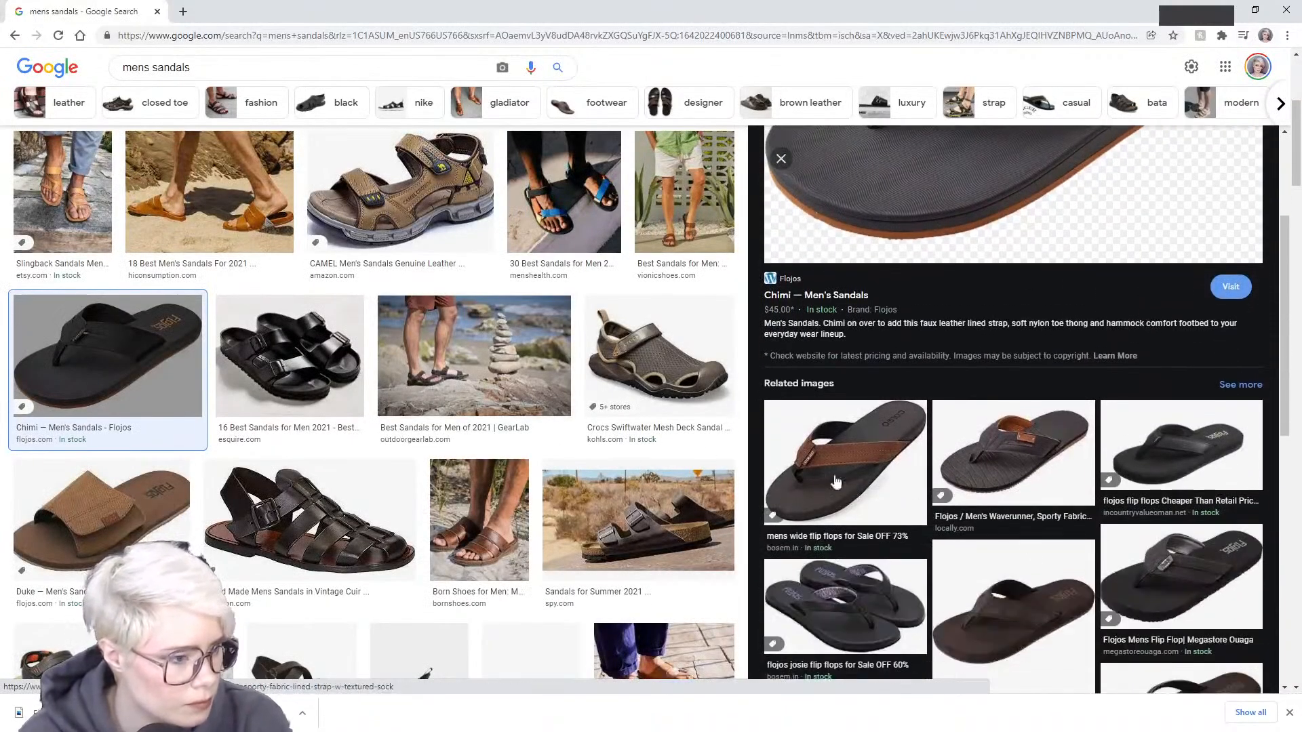
left_click(881, 475)
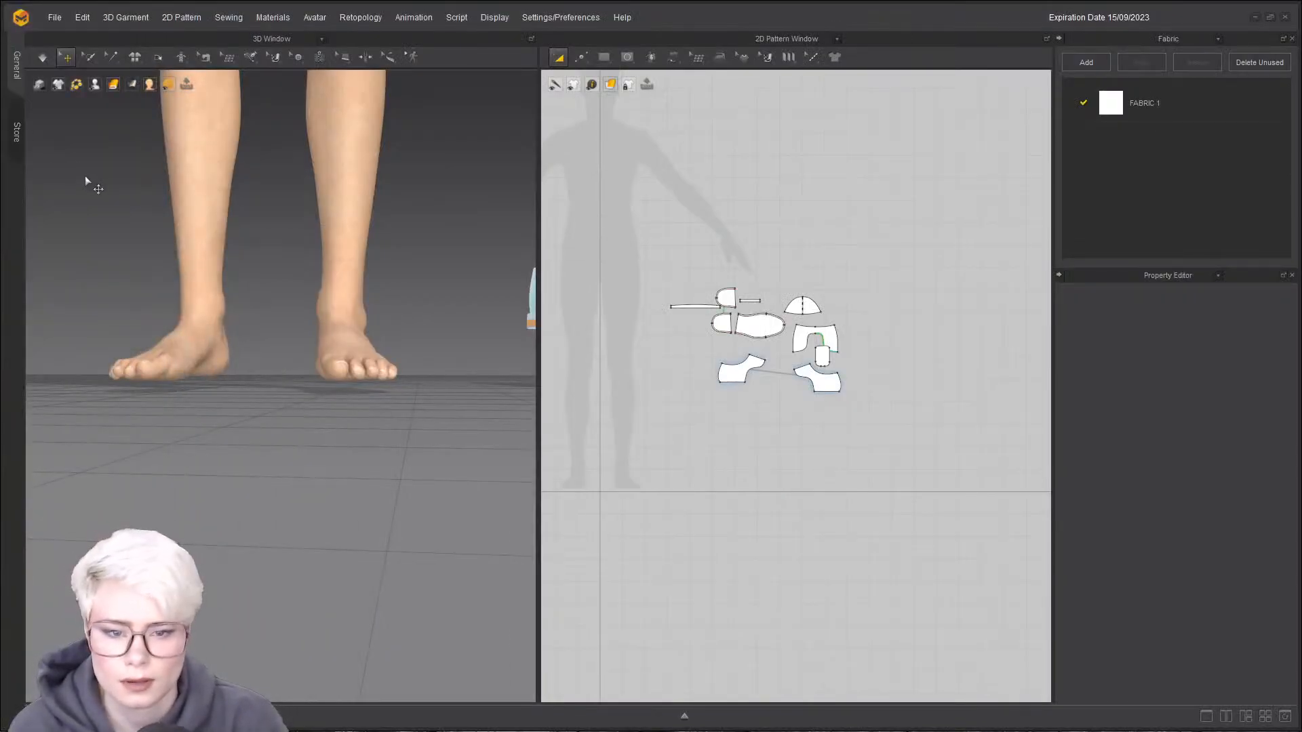
- Switch to Marvelous Designer and place the brown-strap flip-flop picture as a 2D background image beside the patterns, at 100% scale and 50% opacity
scroll(299, 259, "up", 1)
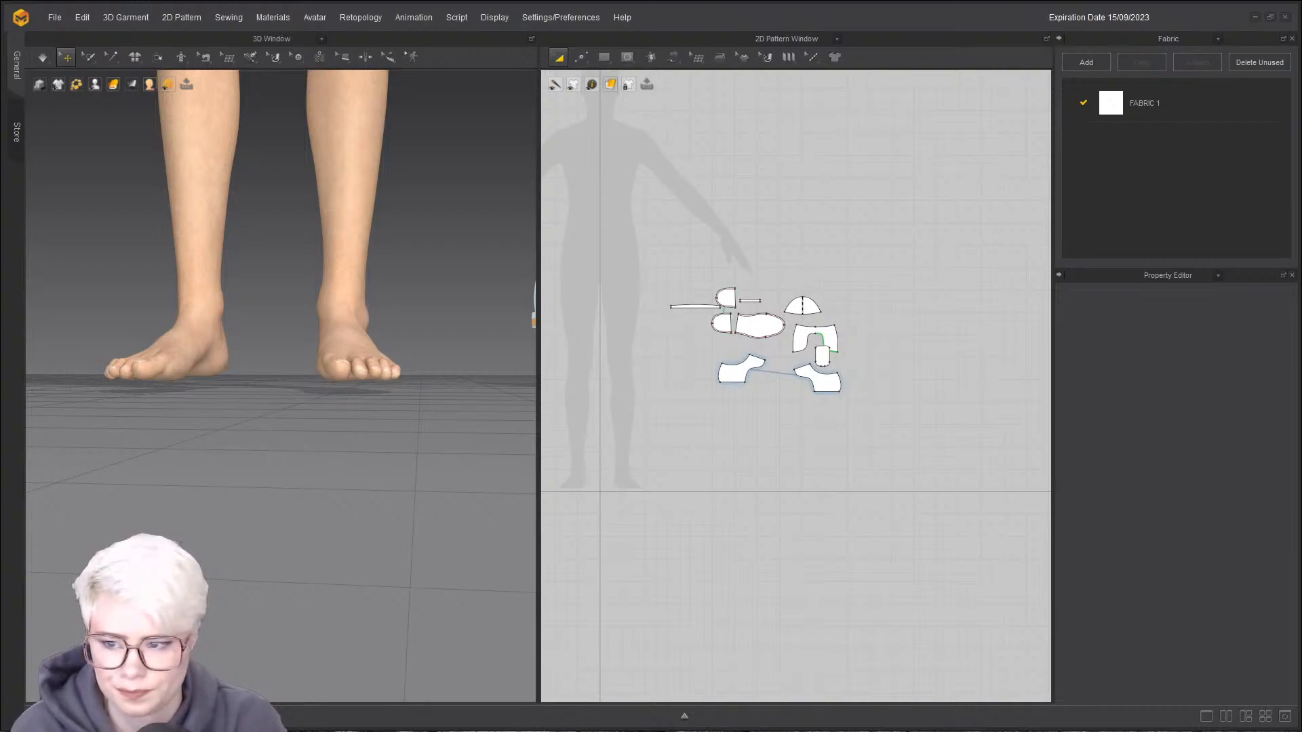
scroll(735, 203, "up", 3)
right_click(813, 175)
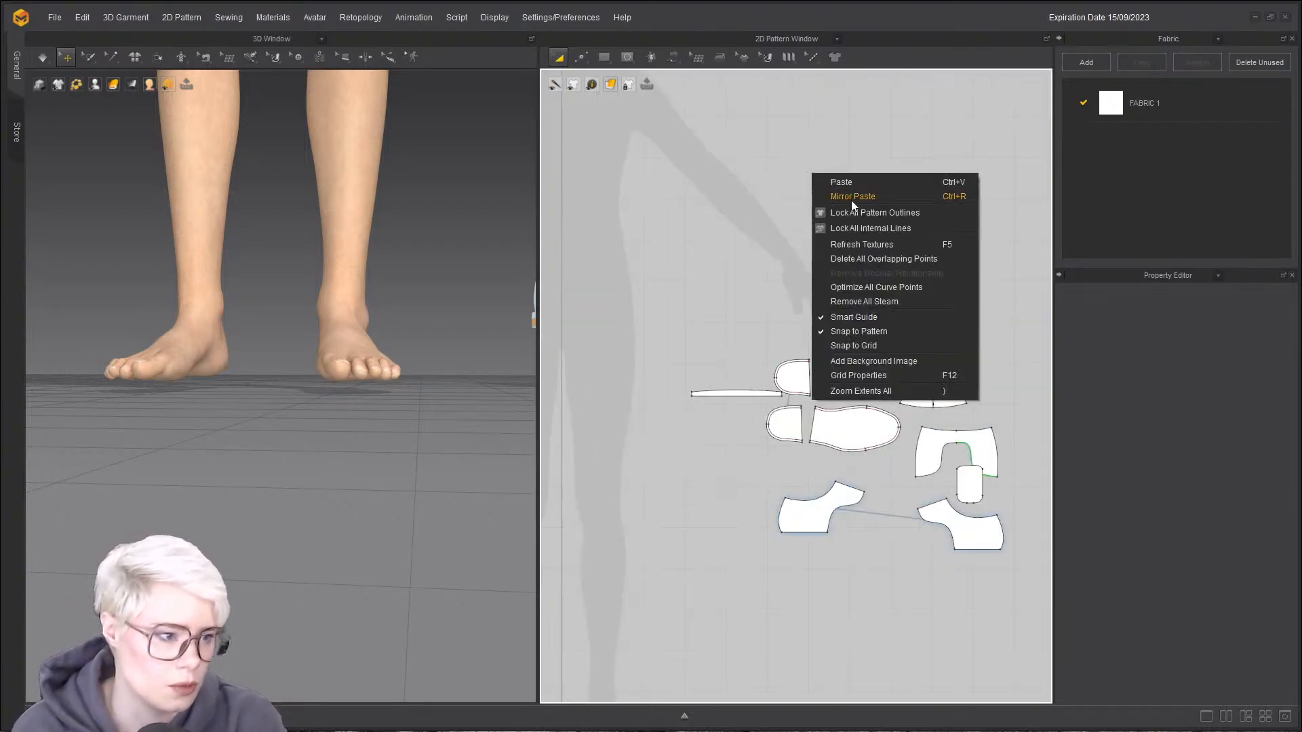
left_click(909, 364)
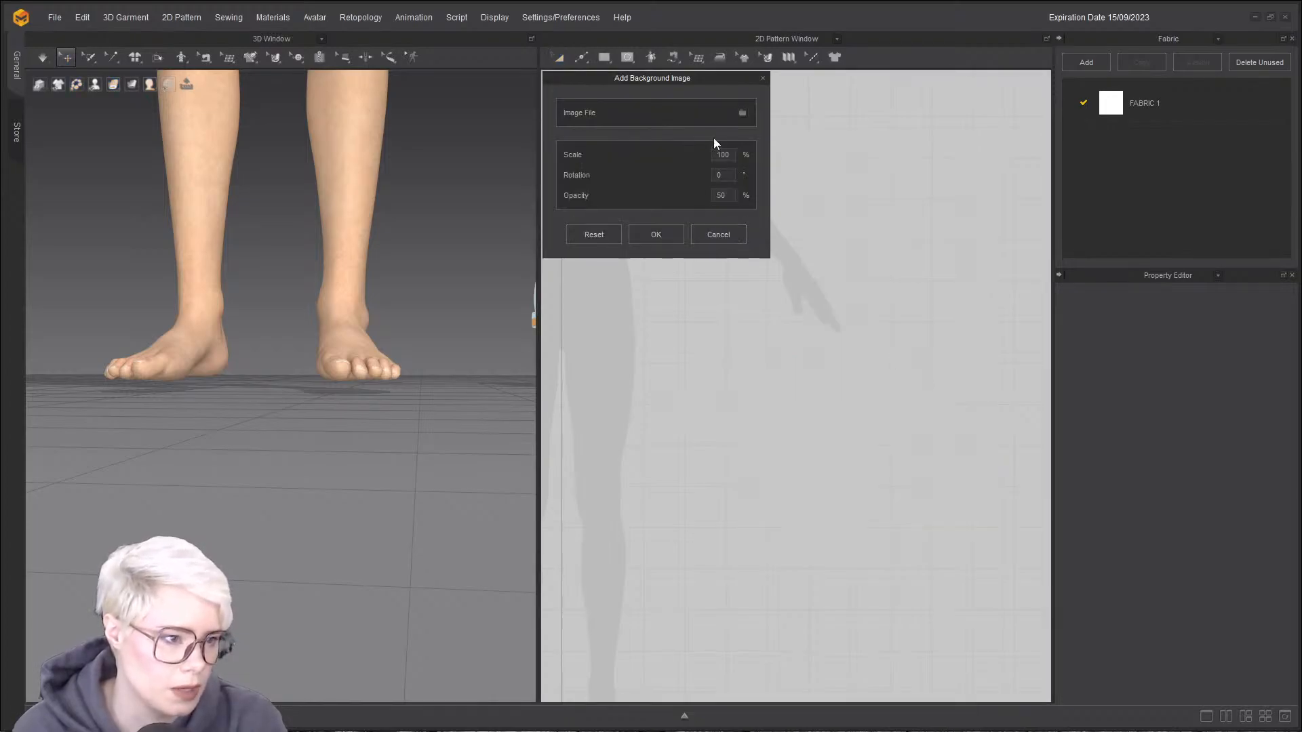
left_click(743, 112)
left_click(990, 251)
left_click(1078, 413)
scroll(834, 323, "down", 5)
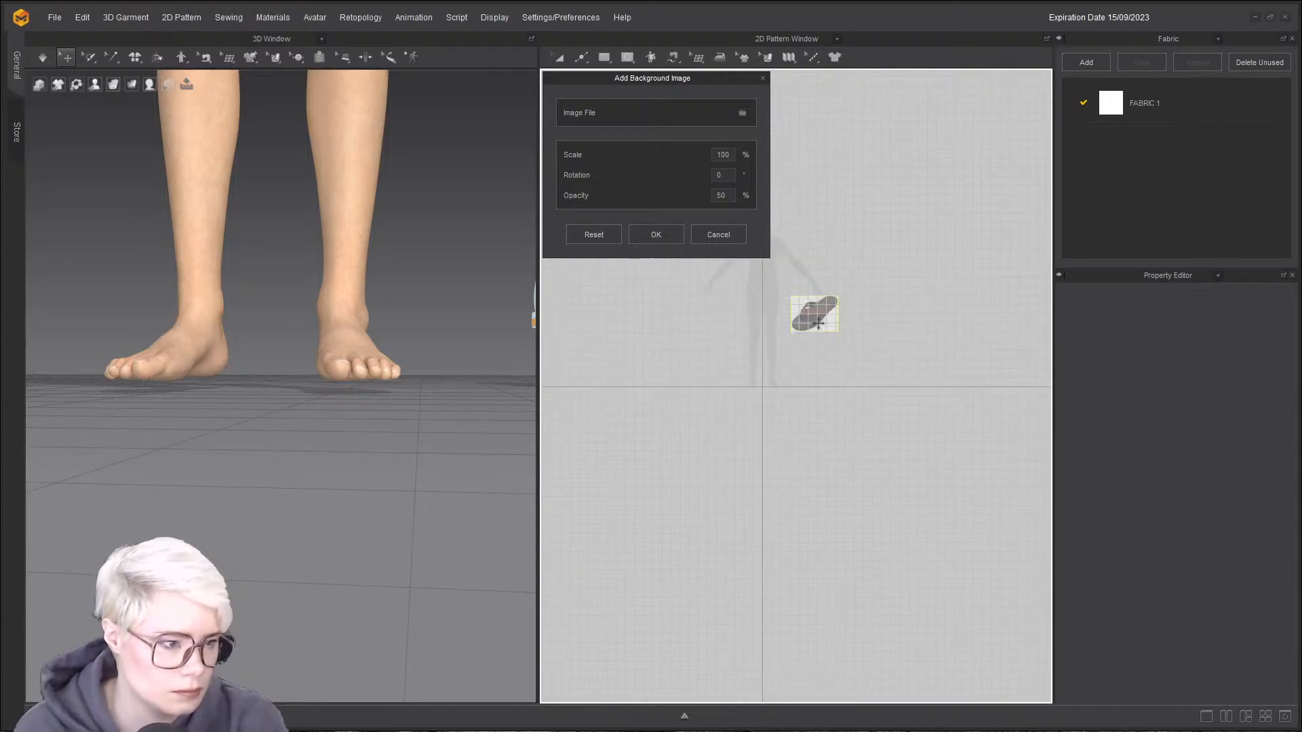
left_click(656, 234)
scroll(801, 312, "up", 5)
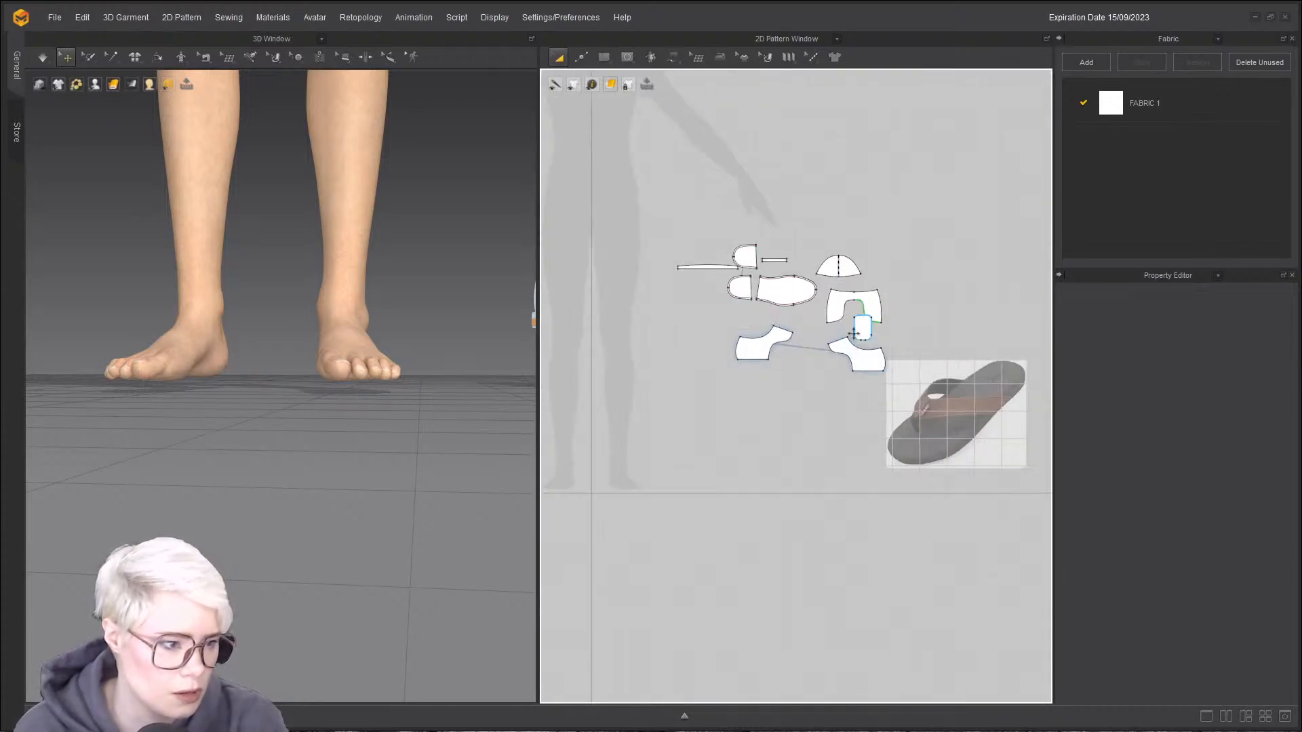
- Select the shoe's heel side strip and examine the heel from the side together with its matching pattern pieces
scroll(804, 313, "up", 2)
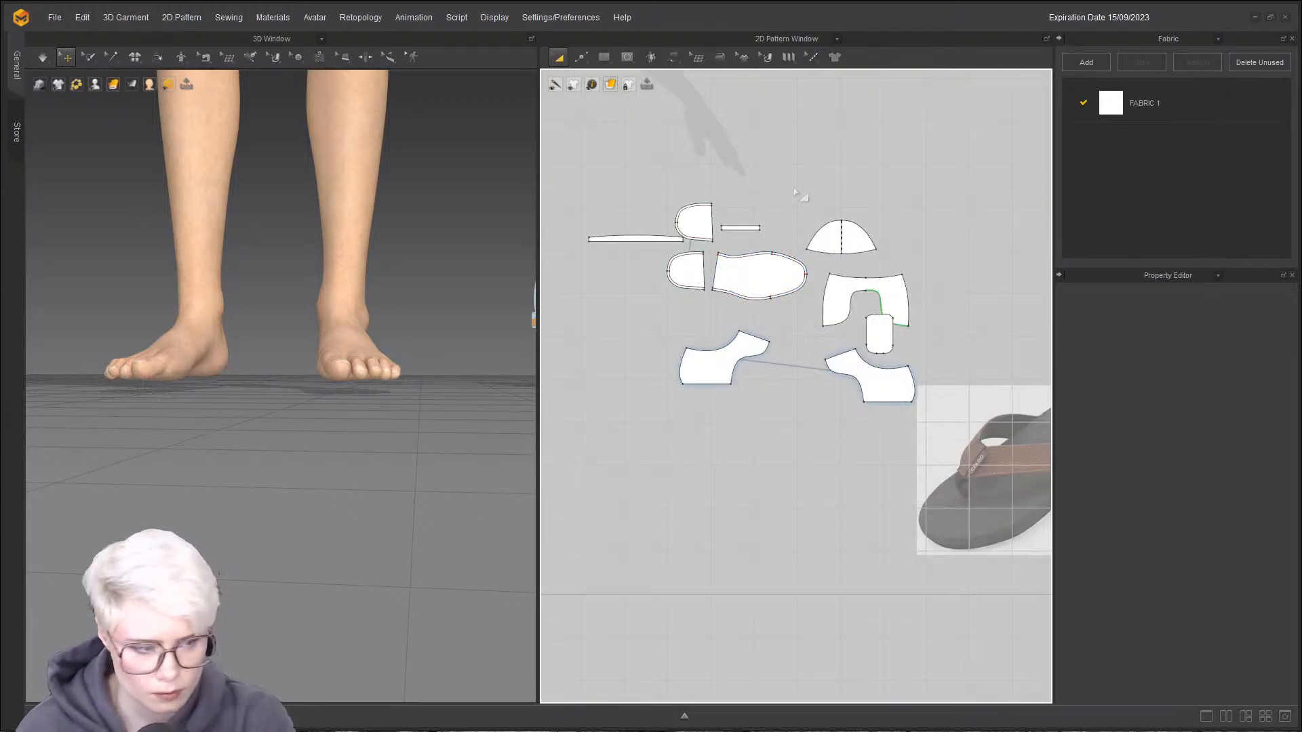
scroll(408, 296, "down", 2)
right_click_drag(409, 296, 309, 381)
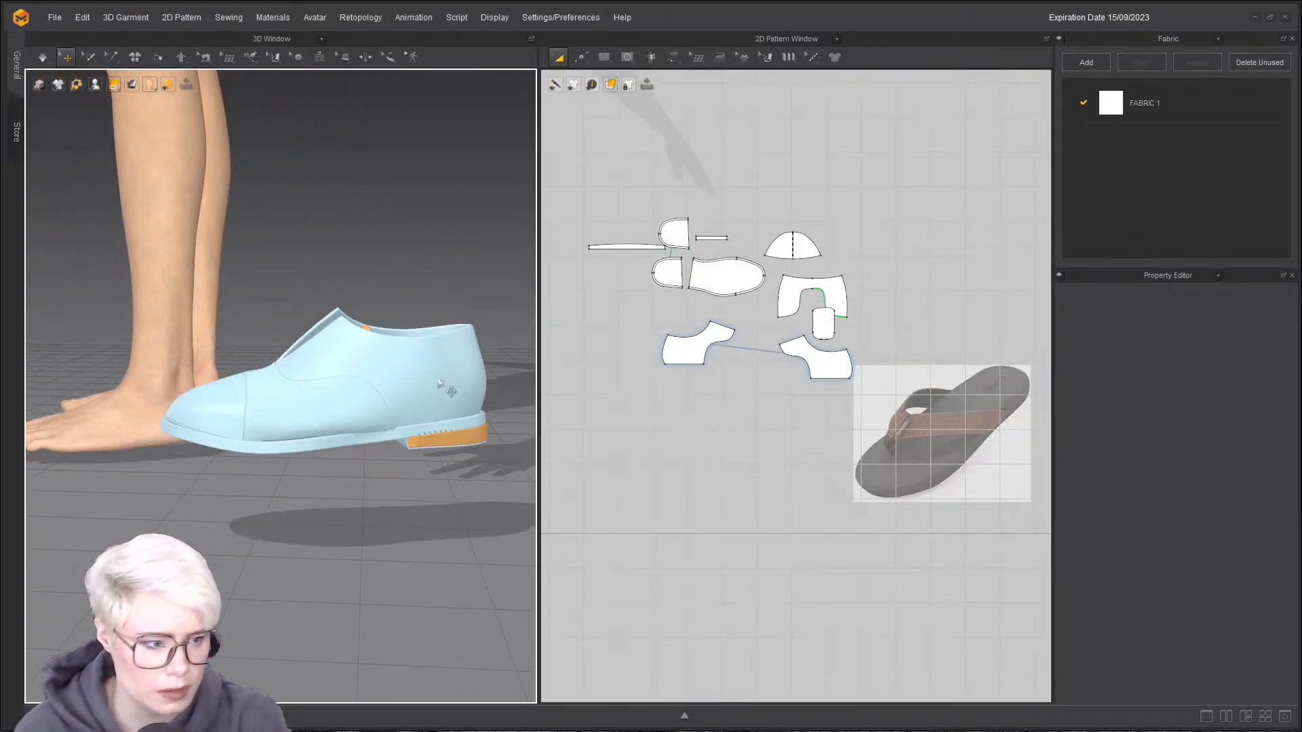
scroll(657, 278, "up", 2)
left_click(441, 442)
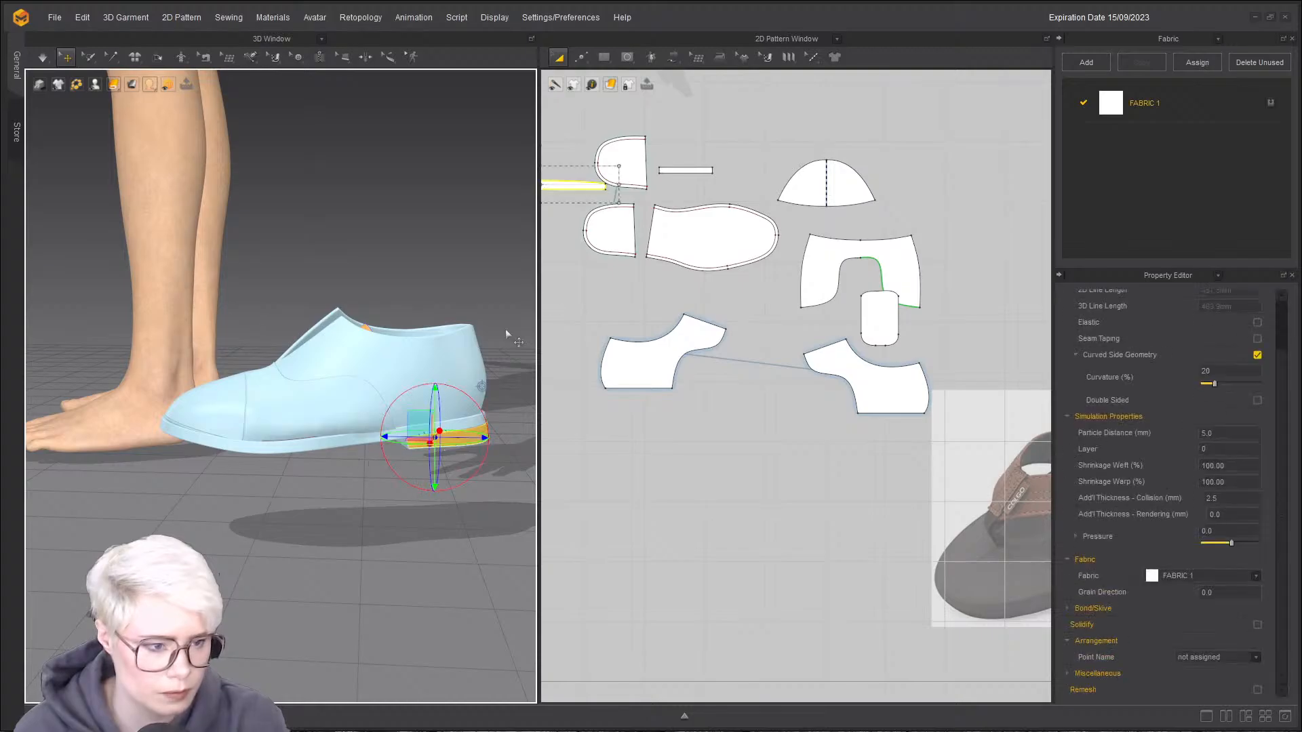
right_click_drag(489, 324, 368, 297)
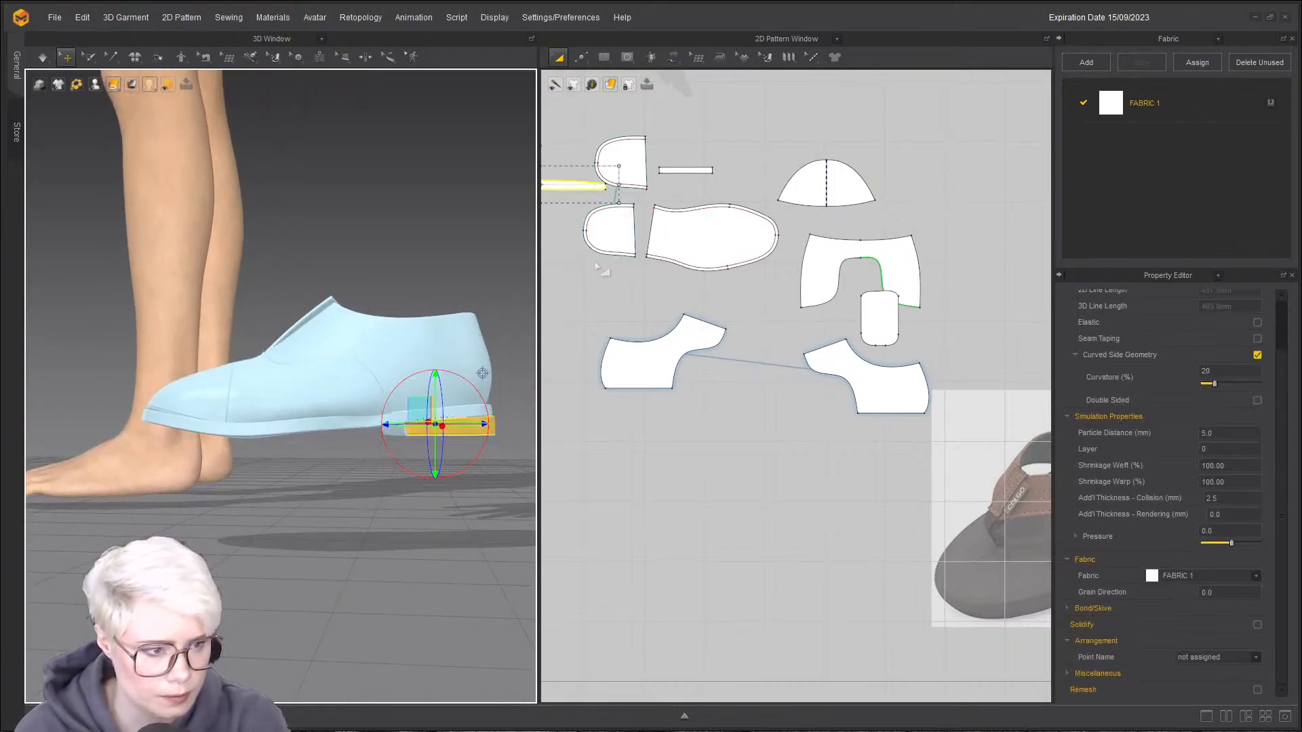
middle_click_drag(595, 264, 705, 270)
scroll(702, 269, "up", 3)
right_click_drag(251, 395, 278, 397)
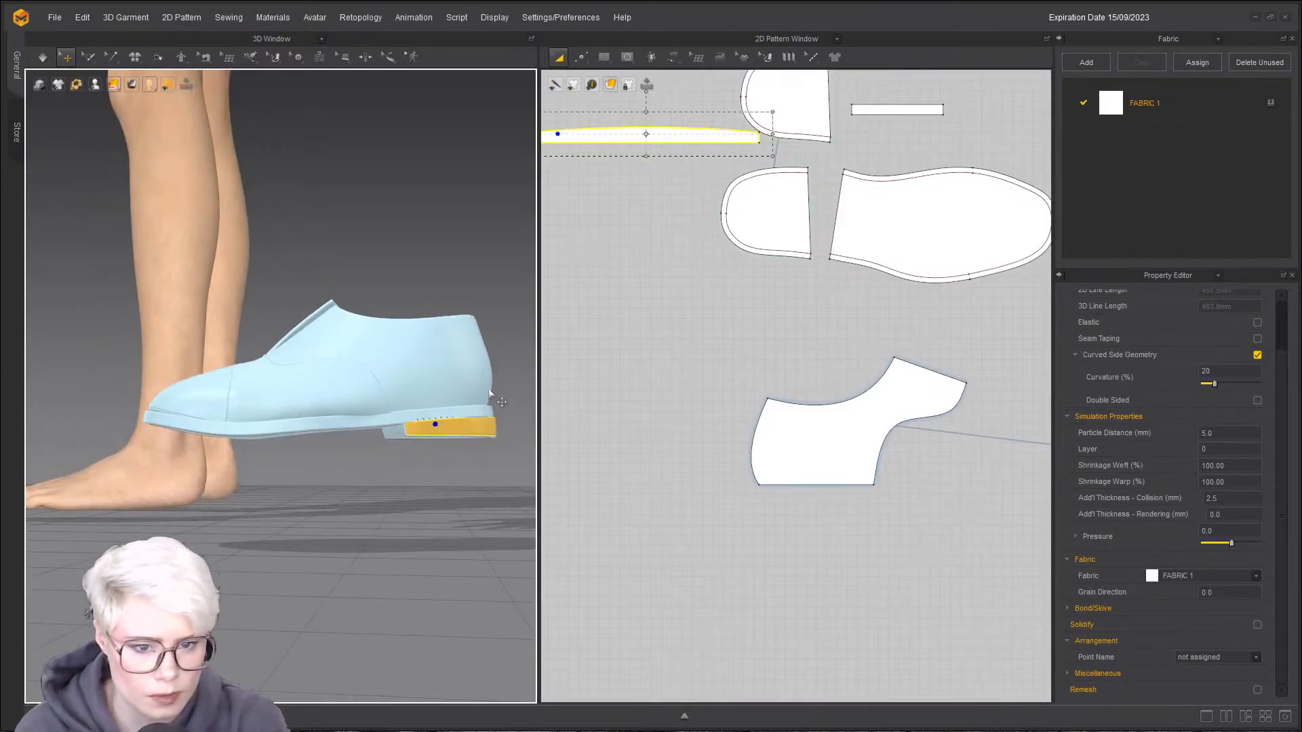
scroll(494, 392, "up", 1)
scroll(696, 381, "down", 6)
middle_click_drag(696, 380, 612, 348)
scroll(612, 347, "up", 3)
scroll(653, 342, "up", 3)
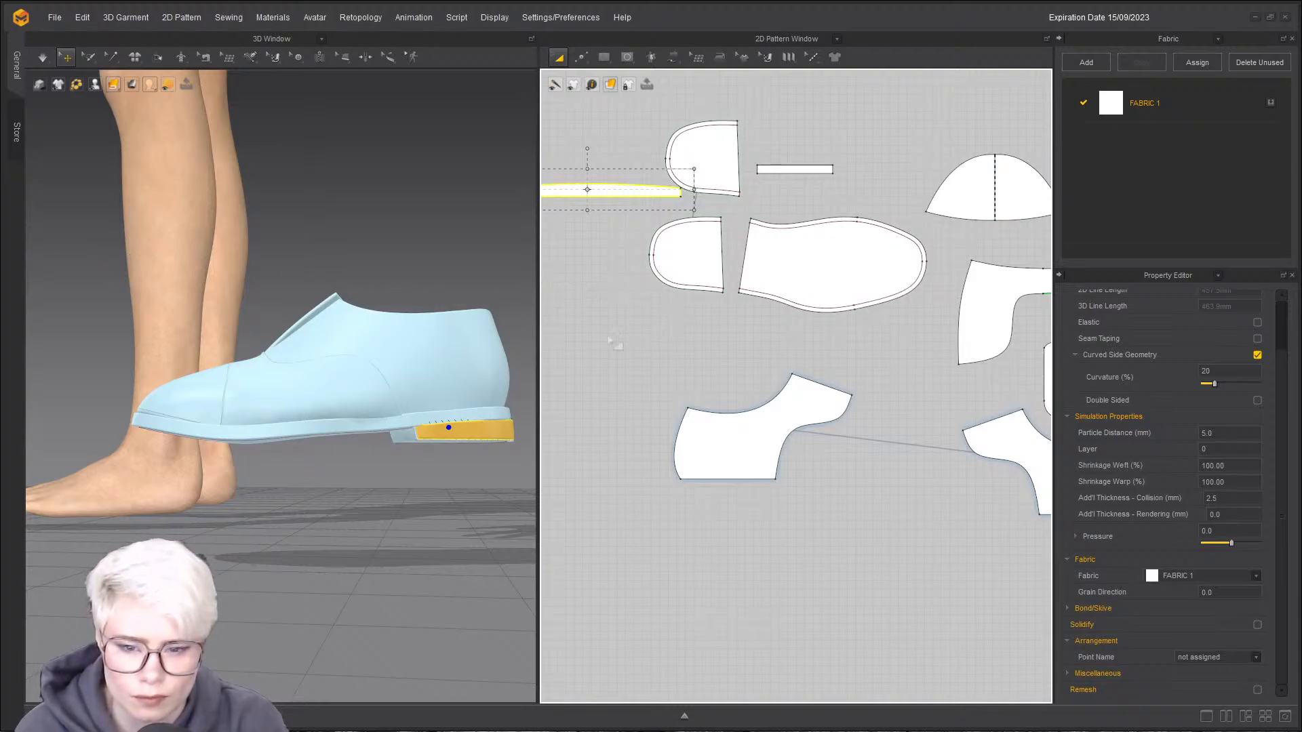
scroll(573, 406, "down", 1)
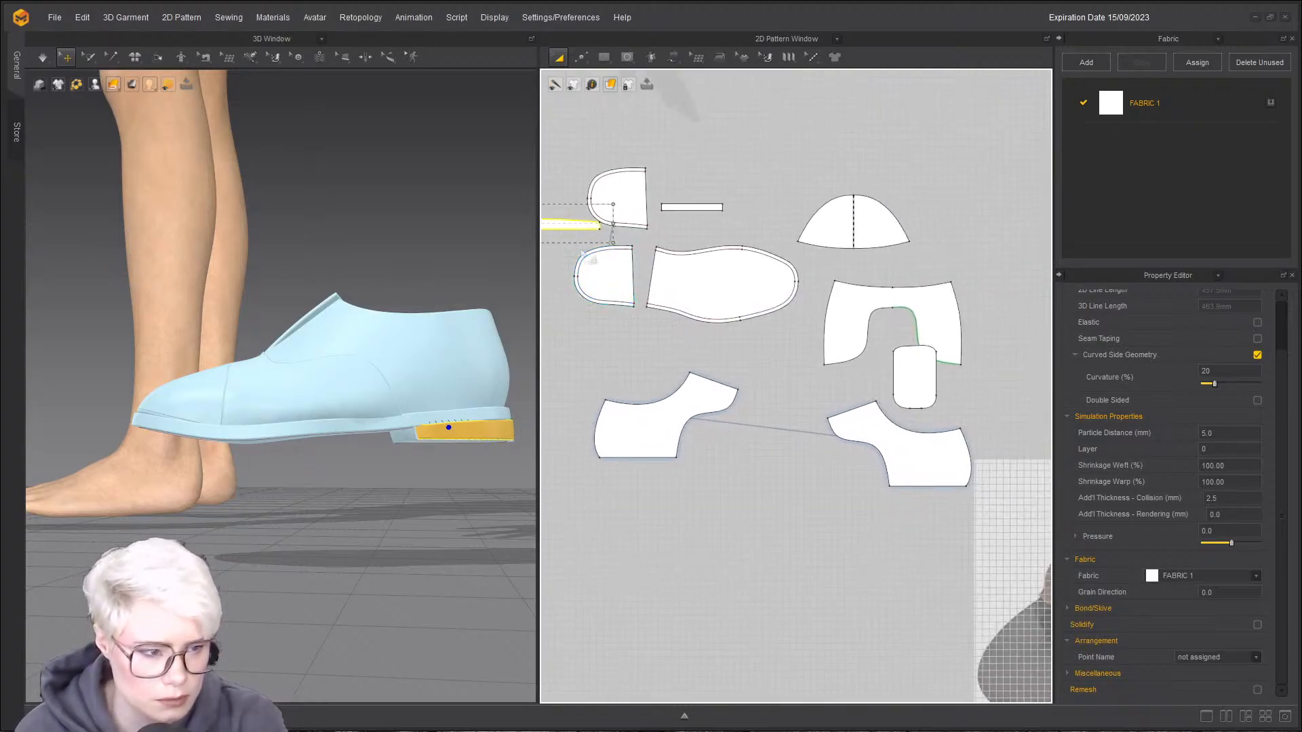
scroll(414, 441, "up", 3)
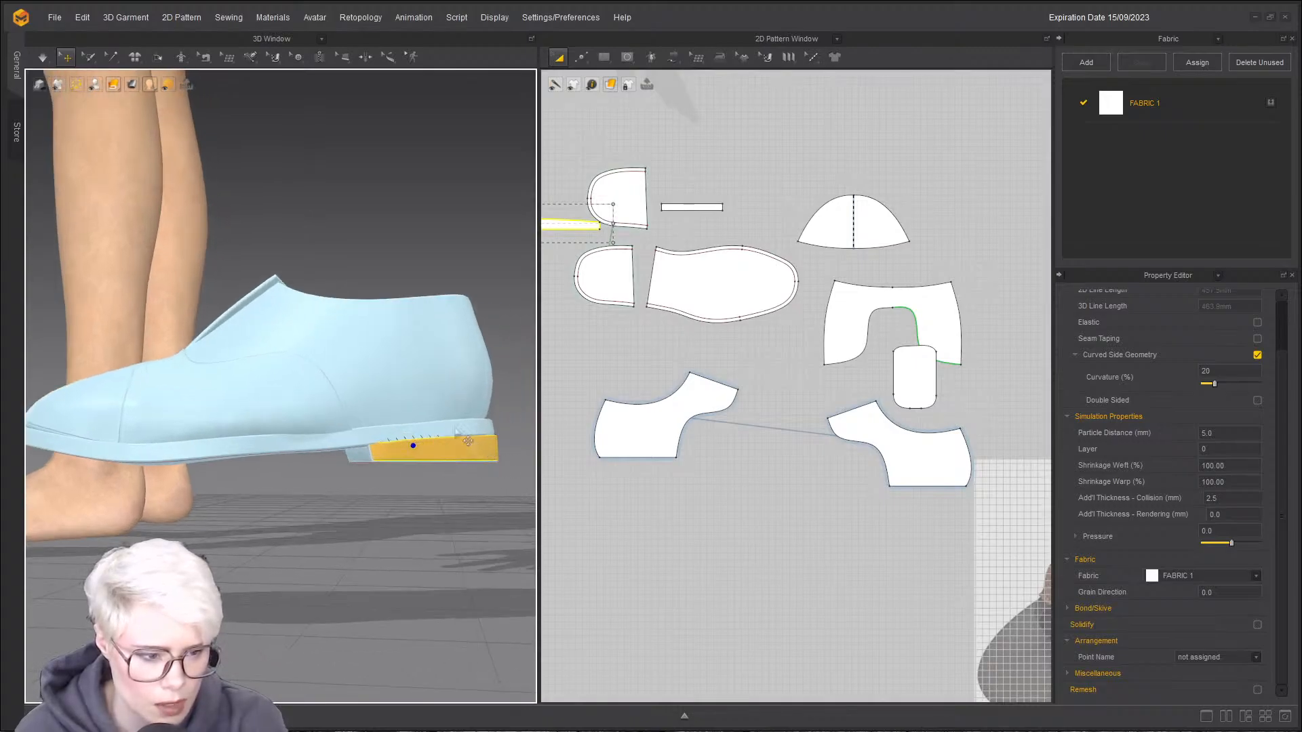
- Delete the selected heel side strip from the shoe pattern
middle_click_drag(578, 241, 668, 252)
middle_click_drag(690, 299, 723, 311)
key("Delete")
left_click(726, 298)
key("Delete")
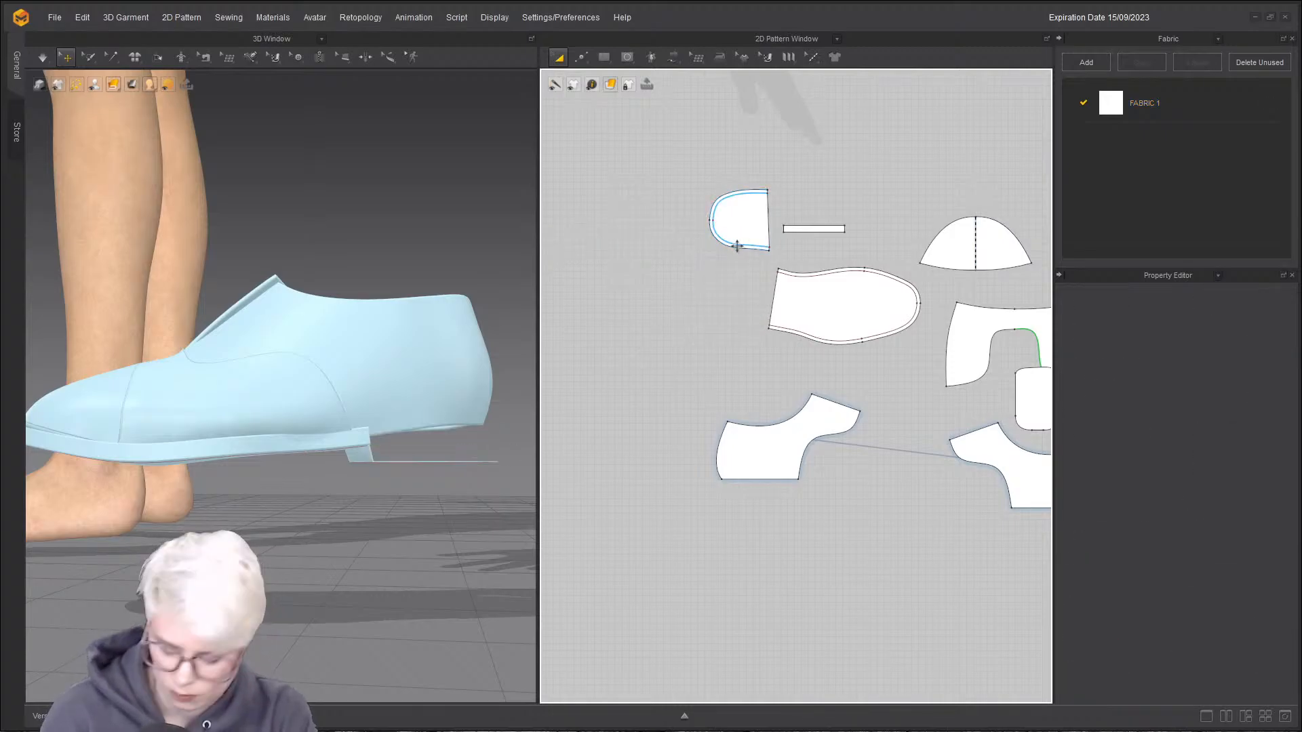
key("ctrl+z")
- Delete the rounded bottom piece of the heel and the short narrow heel strip, leaving the sole pieces in place
left_click(753, 224)
key("Delete")
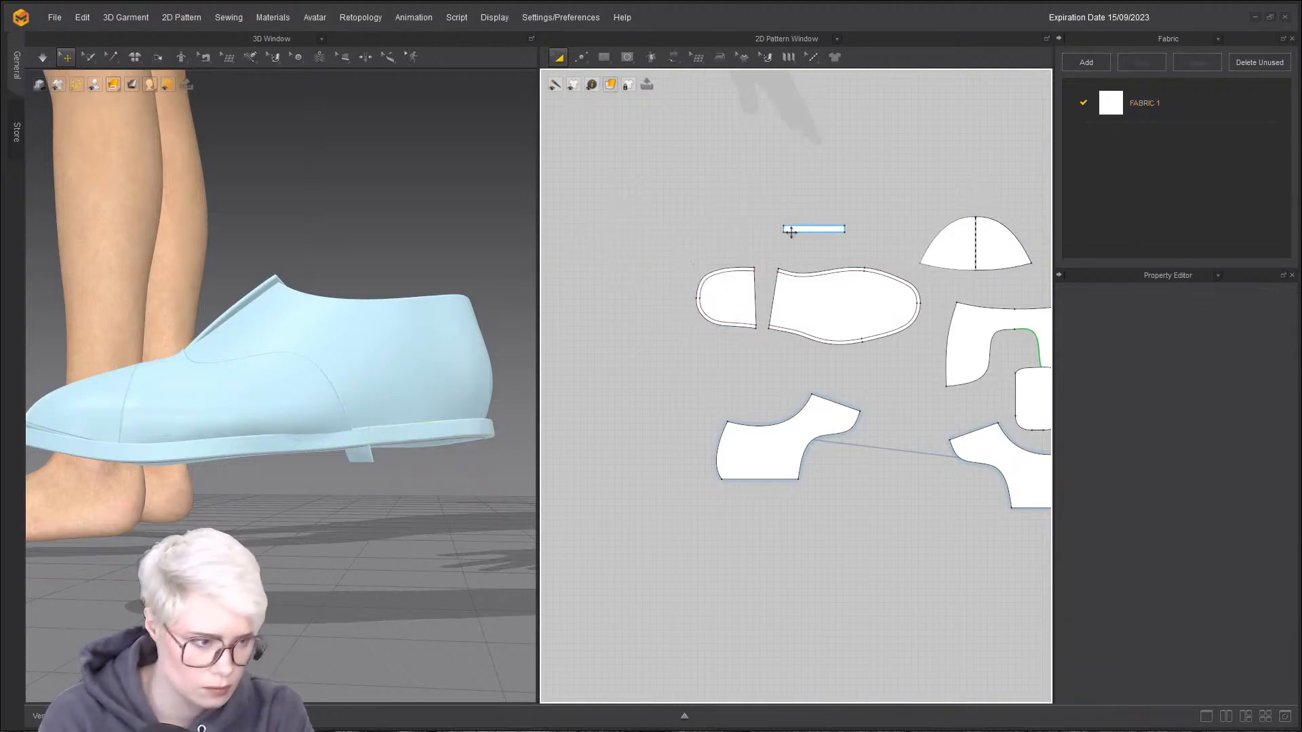
right_click_drag(417, 458, 405, 433)
scroll(405, 433, "up", 1)
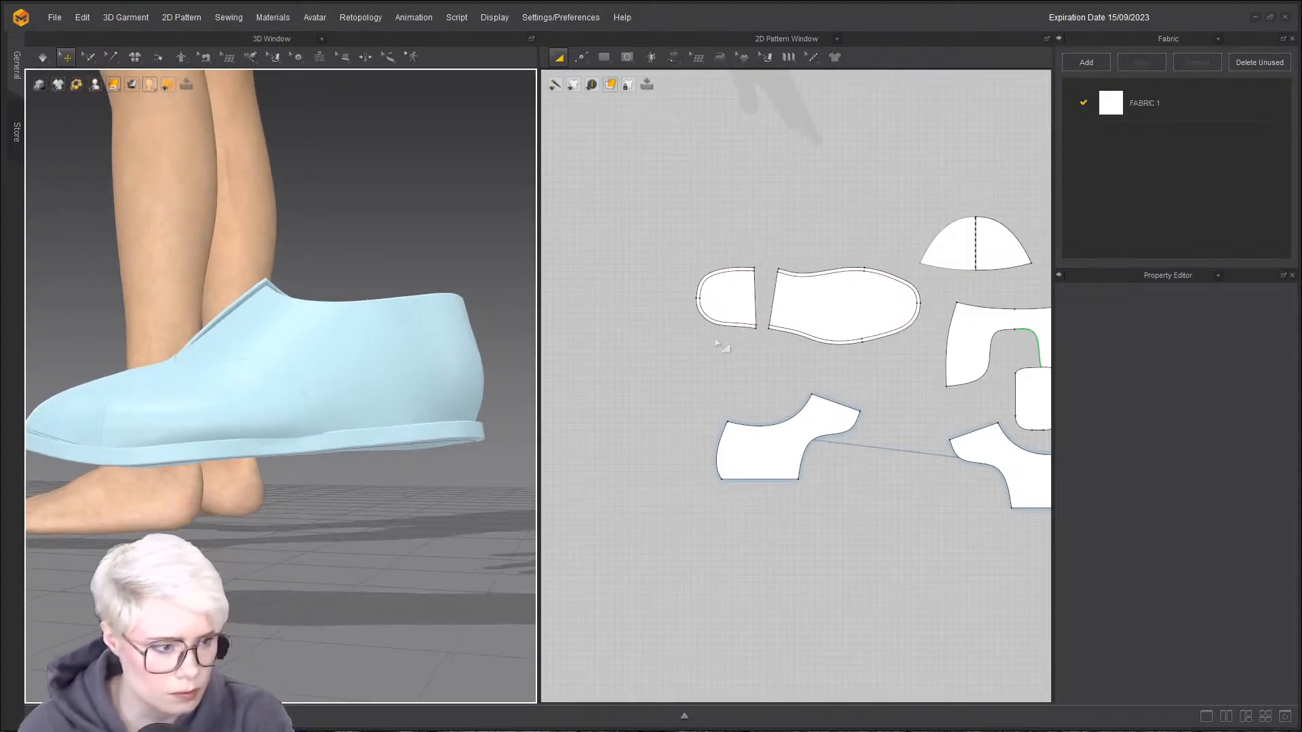
- Select the facing edges of the rear and front sole pieces to compare their lengths
left_click(320, 445)
left_click(730, 224)
key("z")
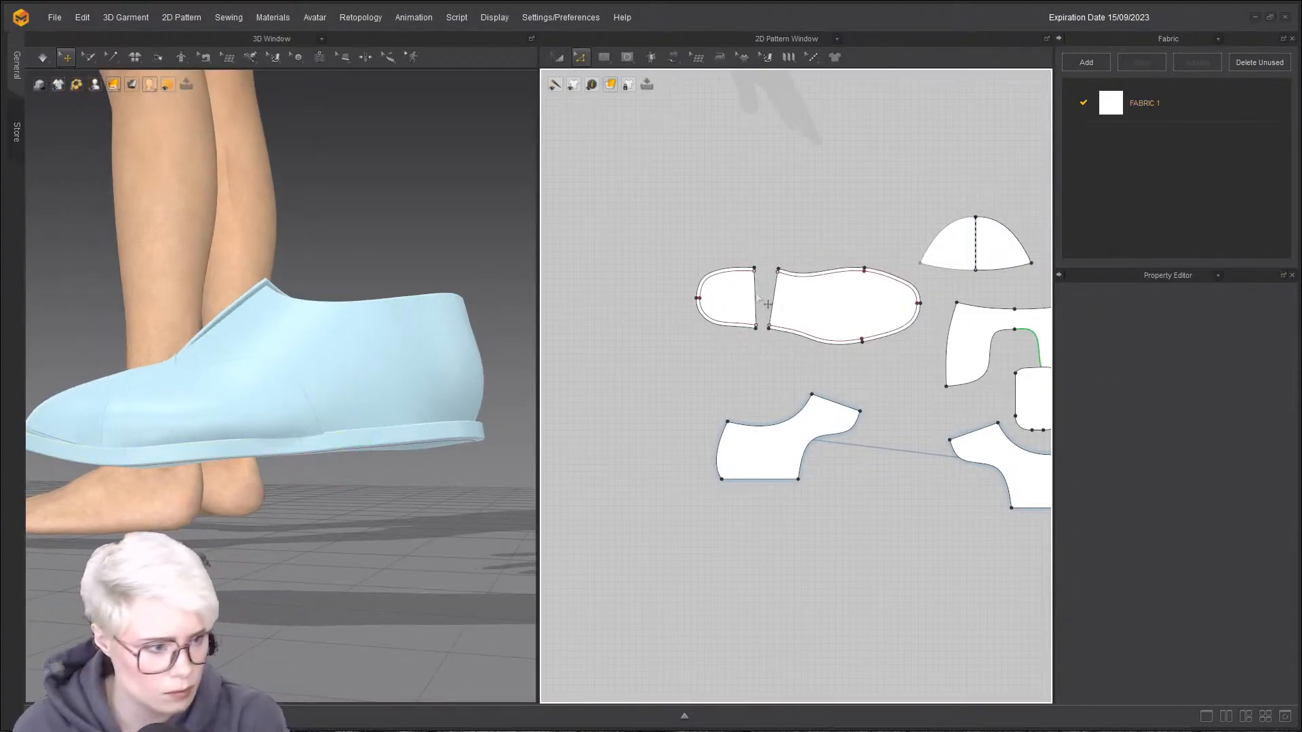
left_click(772, 299)
scroll(772, 299, "up", 5)
left_click(752, 261, "shift")
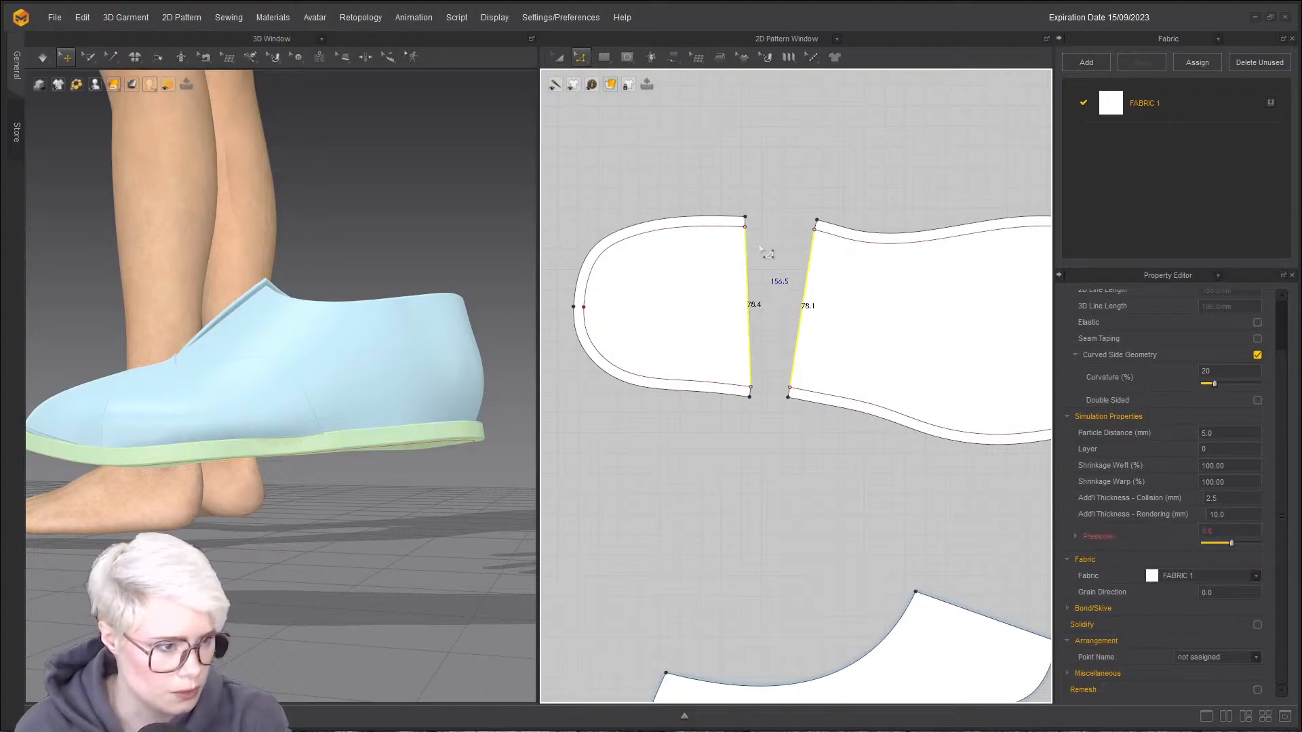
left_click(781, 207)
- Extend the seam between the rear and front sole pieces to their outer corners and merge the two pieces along it
key("b")
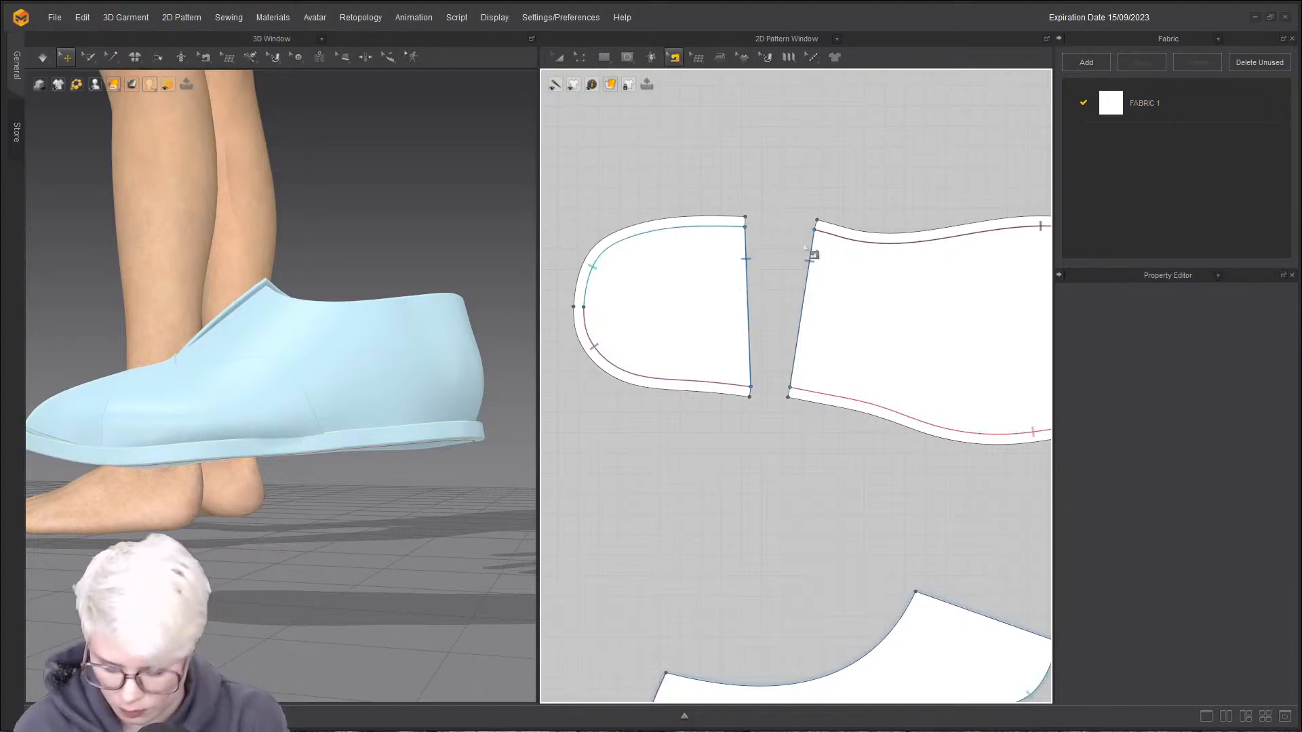
left_click(748, 270)
left_click_drag(748, 229, 746, 218)
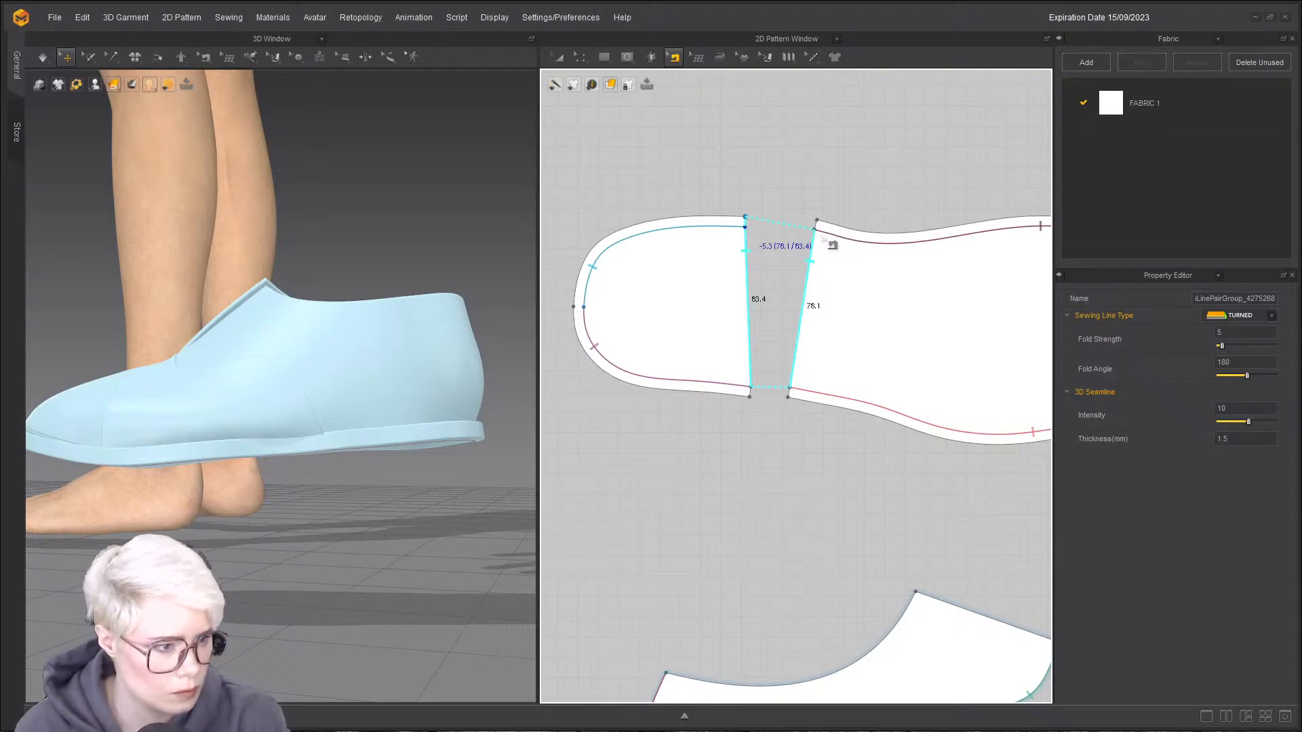
left_click_drag(815, 229, 817, 220)
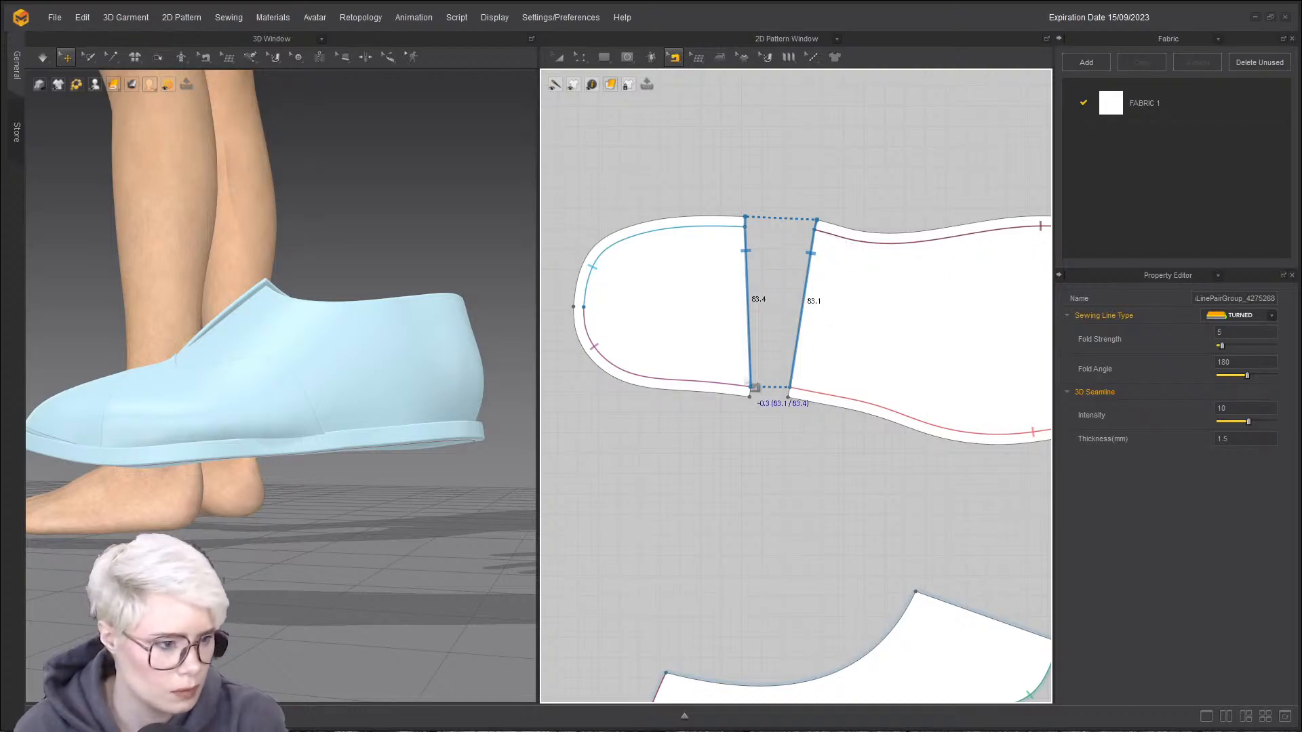
left_click_drag(751, 387, 788, 397)
right_click(801, 343)
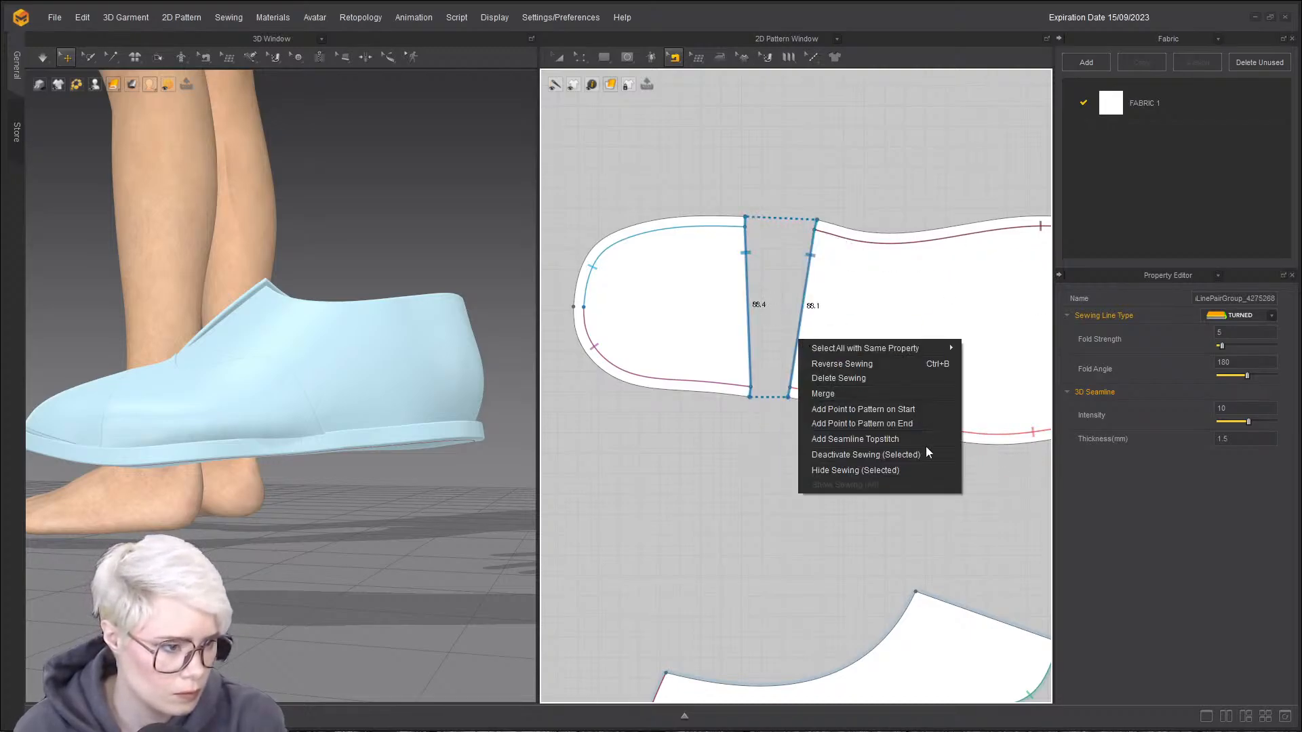
left_click(864, 393)
- Smooth the corner at the lower end of the former seam on the merged sole's outer edge with Smooth Curve
scroll(746, 366, "up", 4)
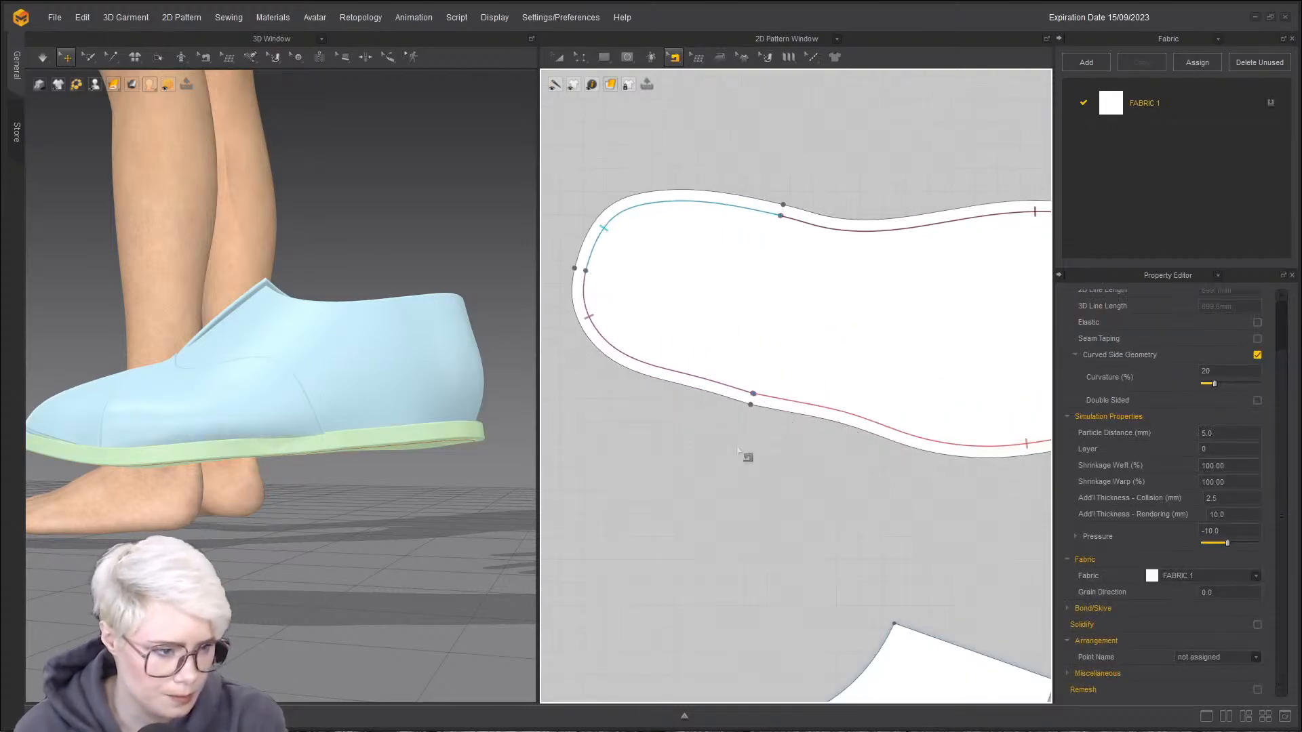
left_click(771, 412)
scroll(771, 412, "up", 2)
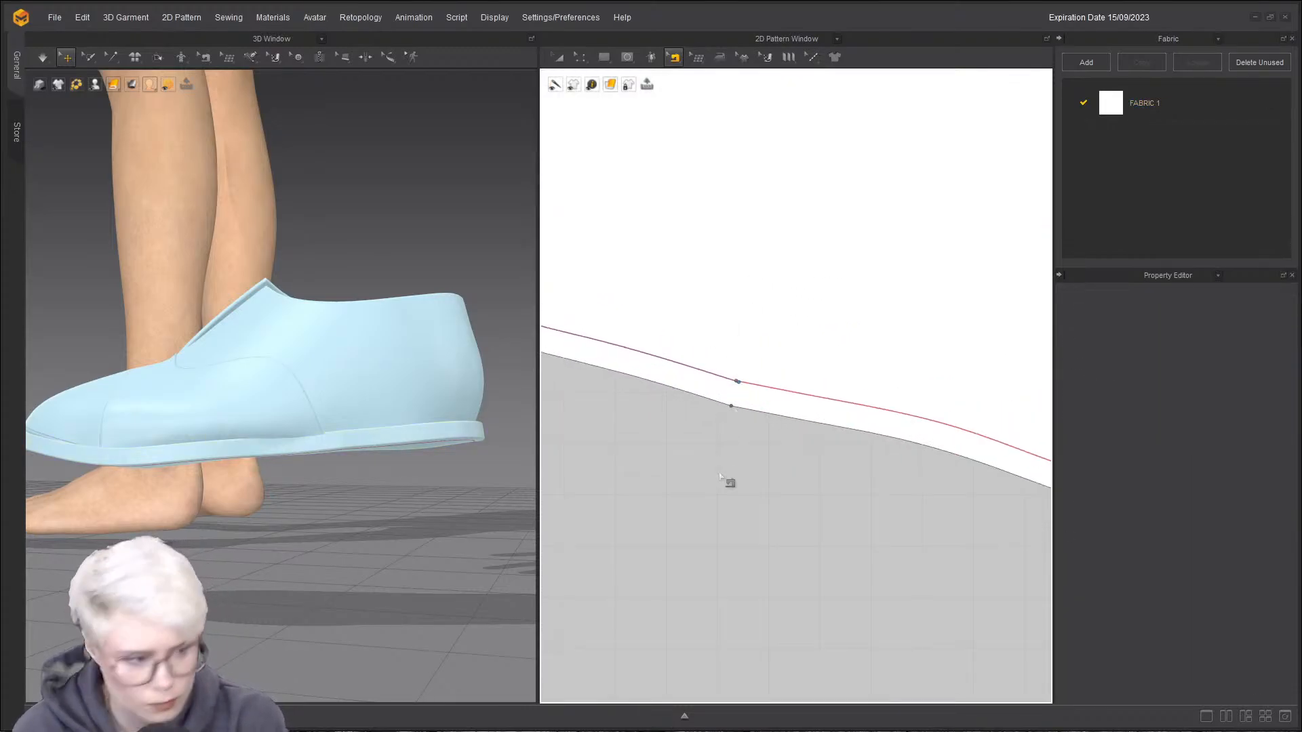
key("z")
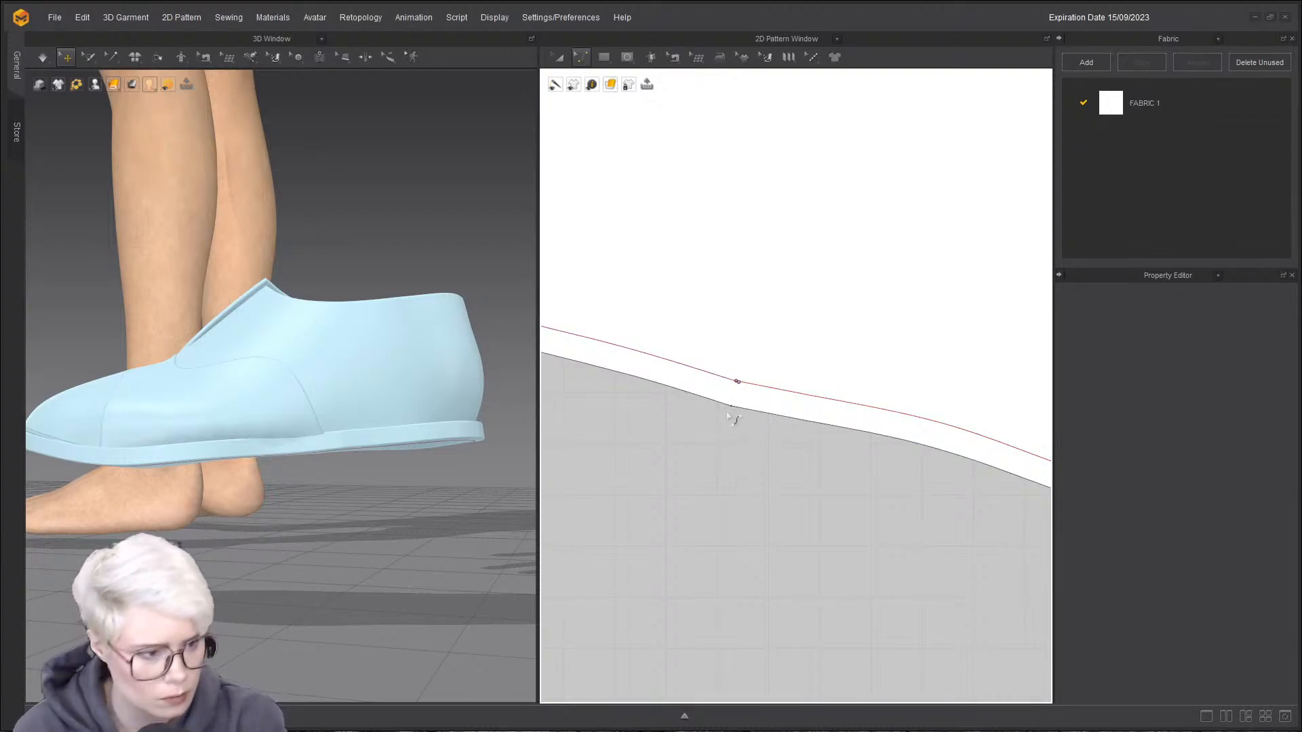
scroll(733, 412, "up", 1)
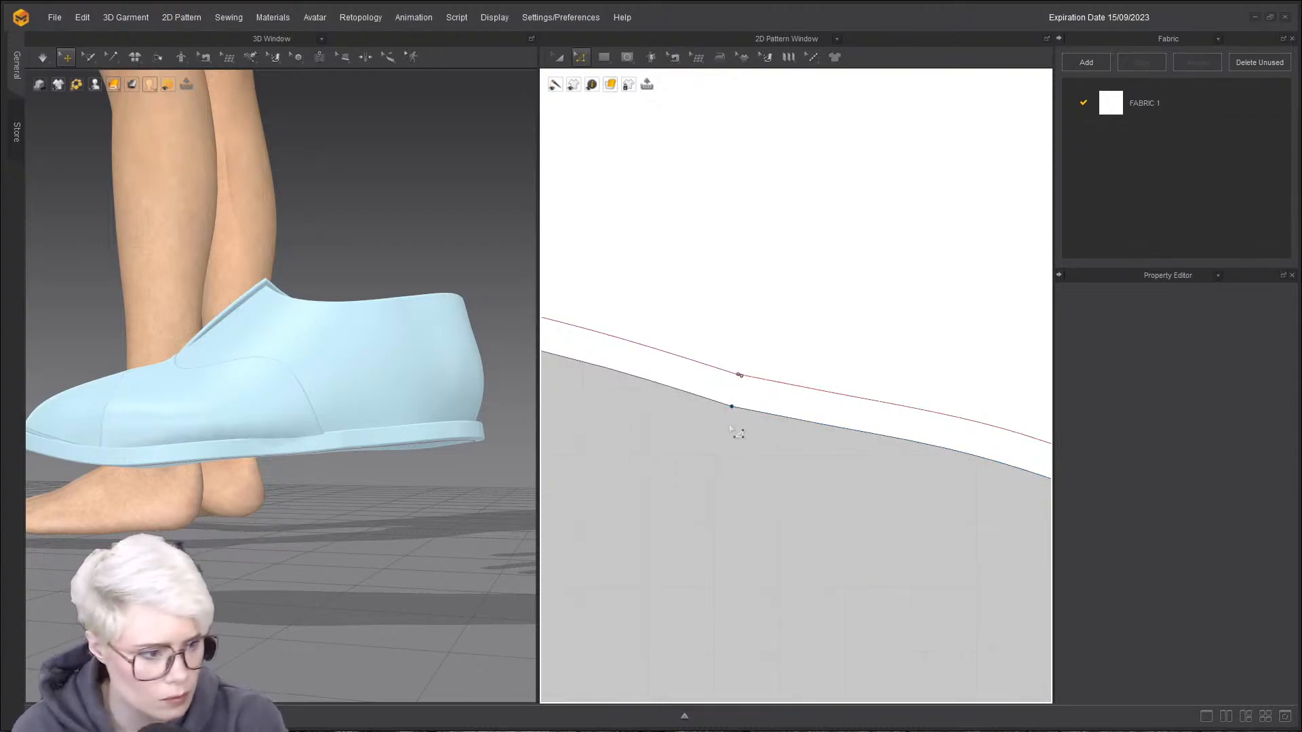
left_click(585, 60)
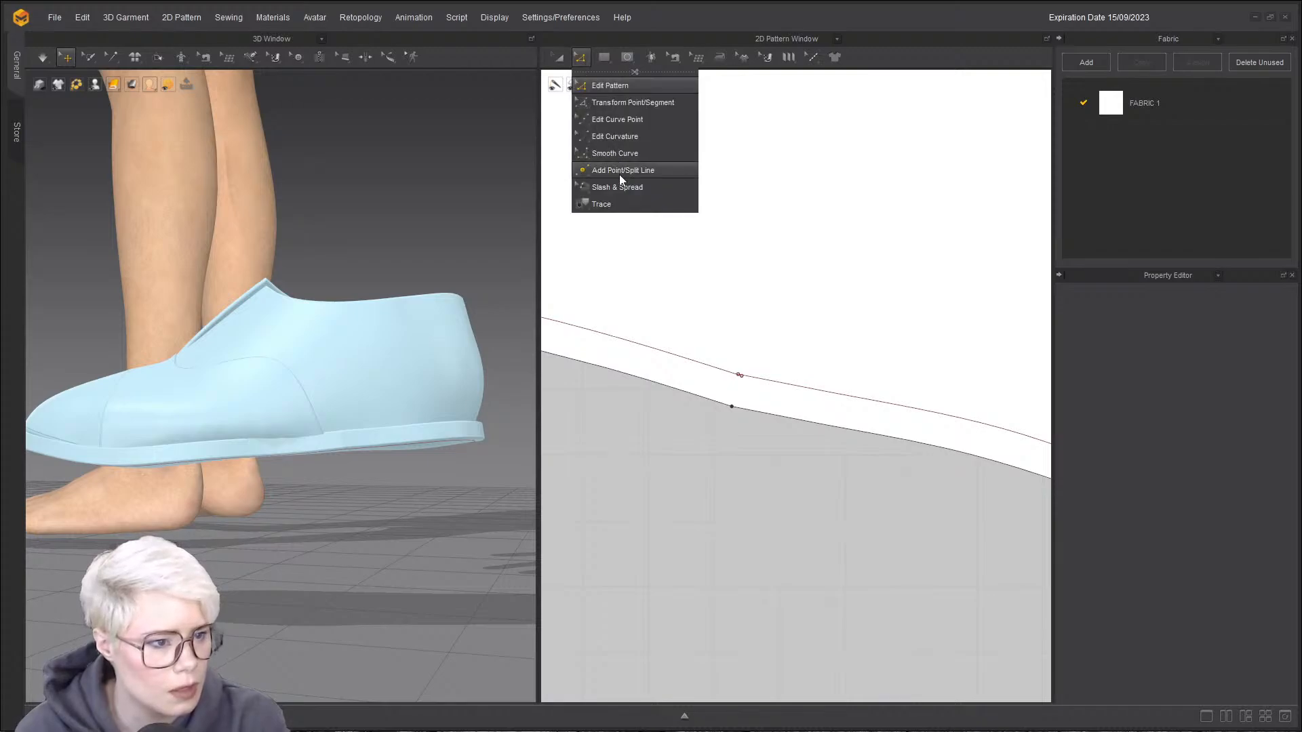
left_click(616, 120)
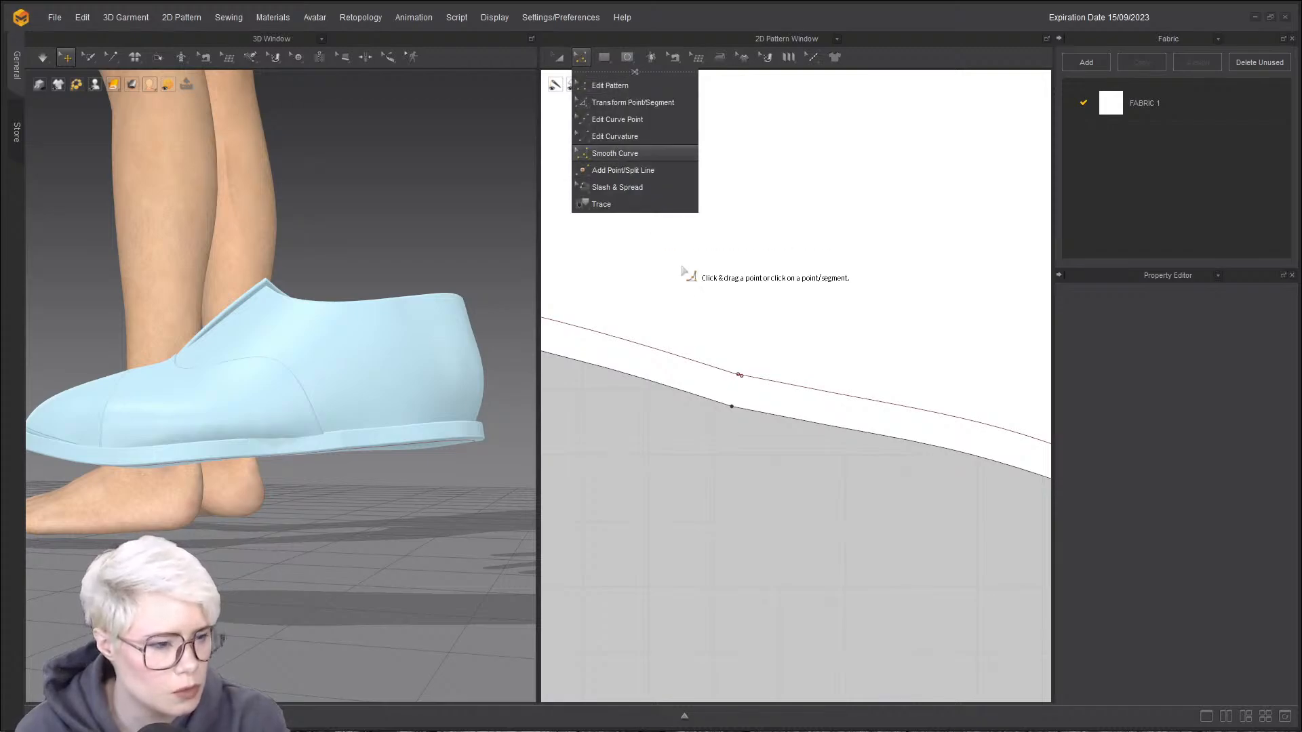
left_click(739, 399)
scroll(807, 367, "down", 3)
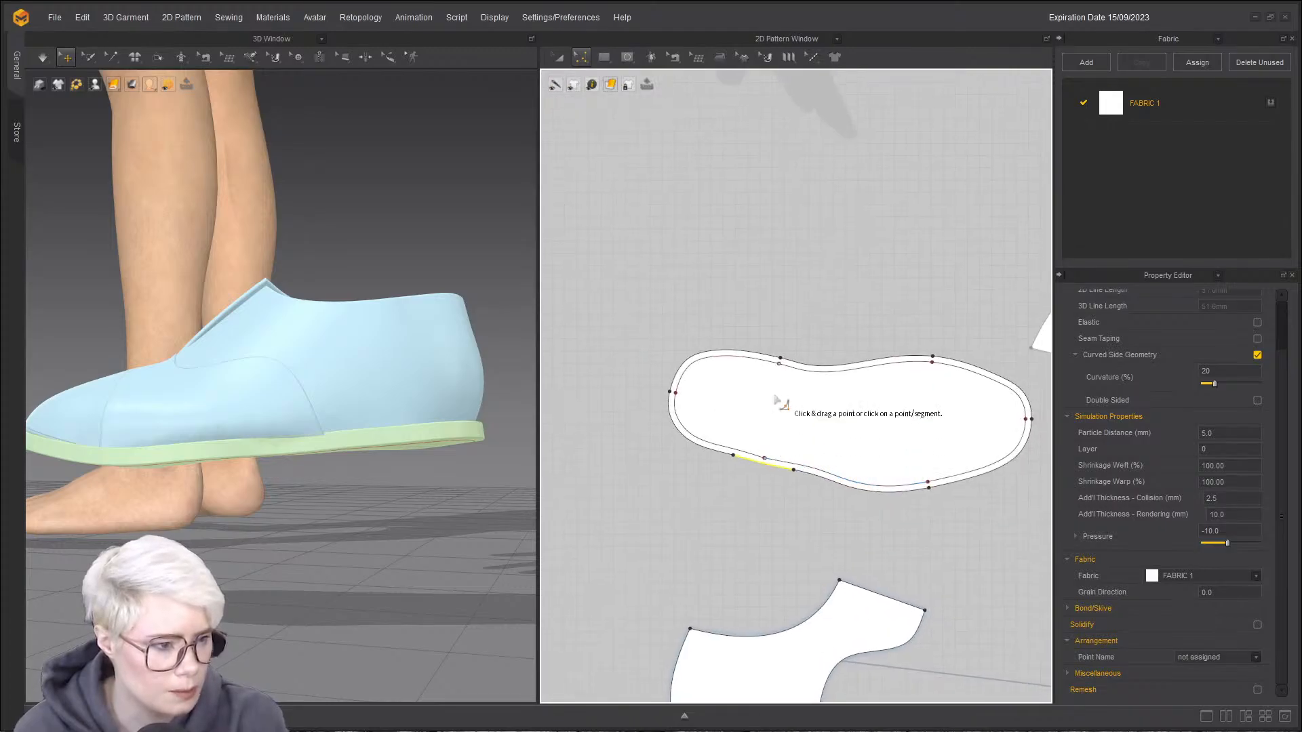
- Smooth the opposite corner on the sole's upper outer edge where the front and rear pieces were merged
scroll(778, 416, "up", 3)
left_click(789, 355)
left_click(788, 350)
scroll(799, 398, "down", 3)
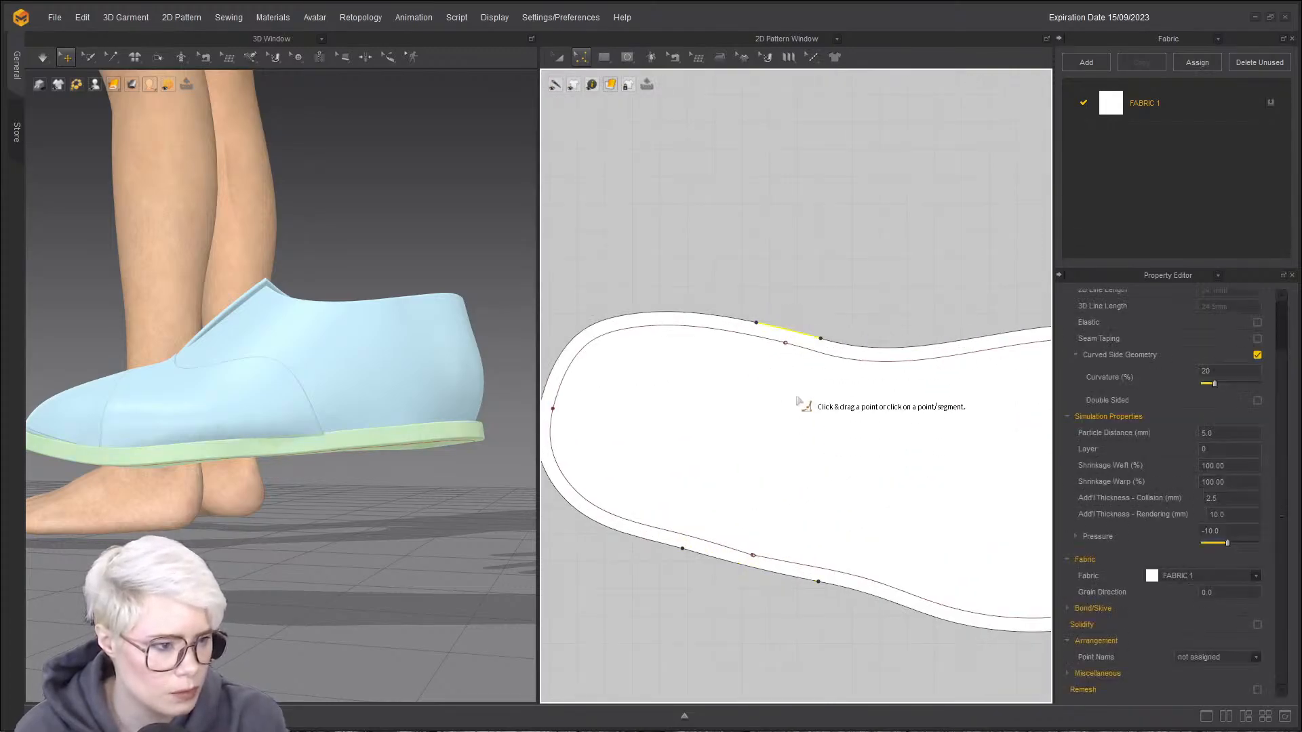
scroll(762, 407, "up", 3)
- Examine the smoothed sole from below with its curve points shown in the pattern
right_click_drag(325, 406, 352, 418)
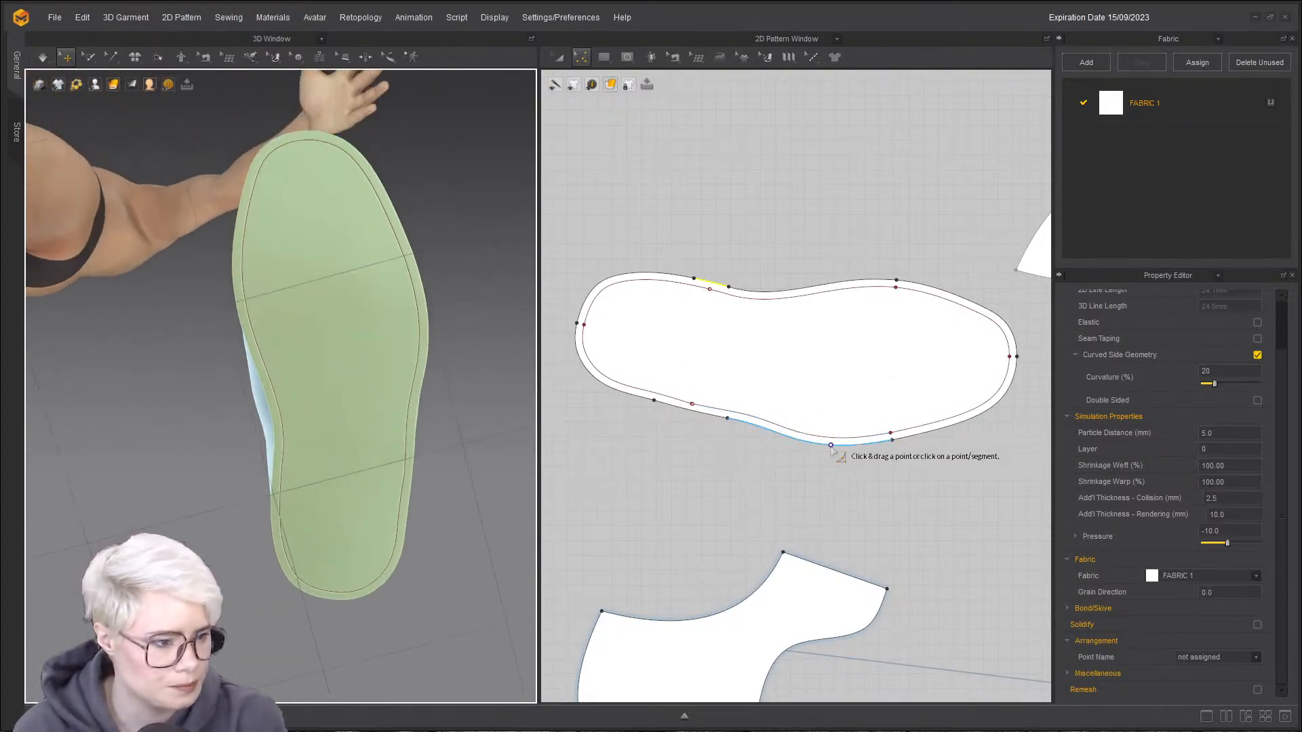
left_click(829, 442)
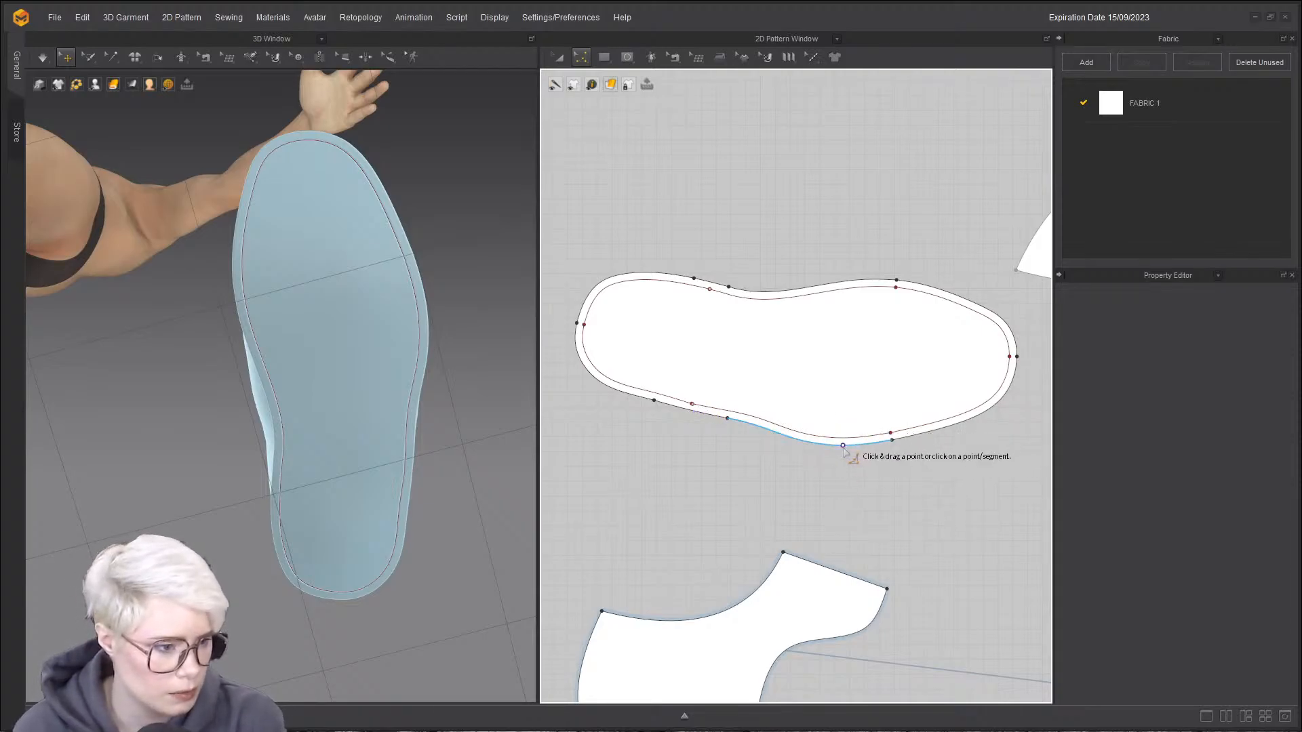
key("v")
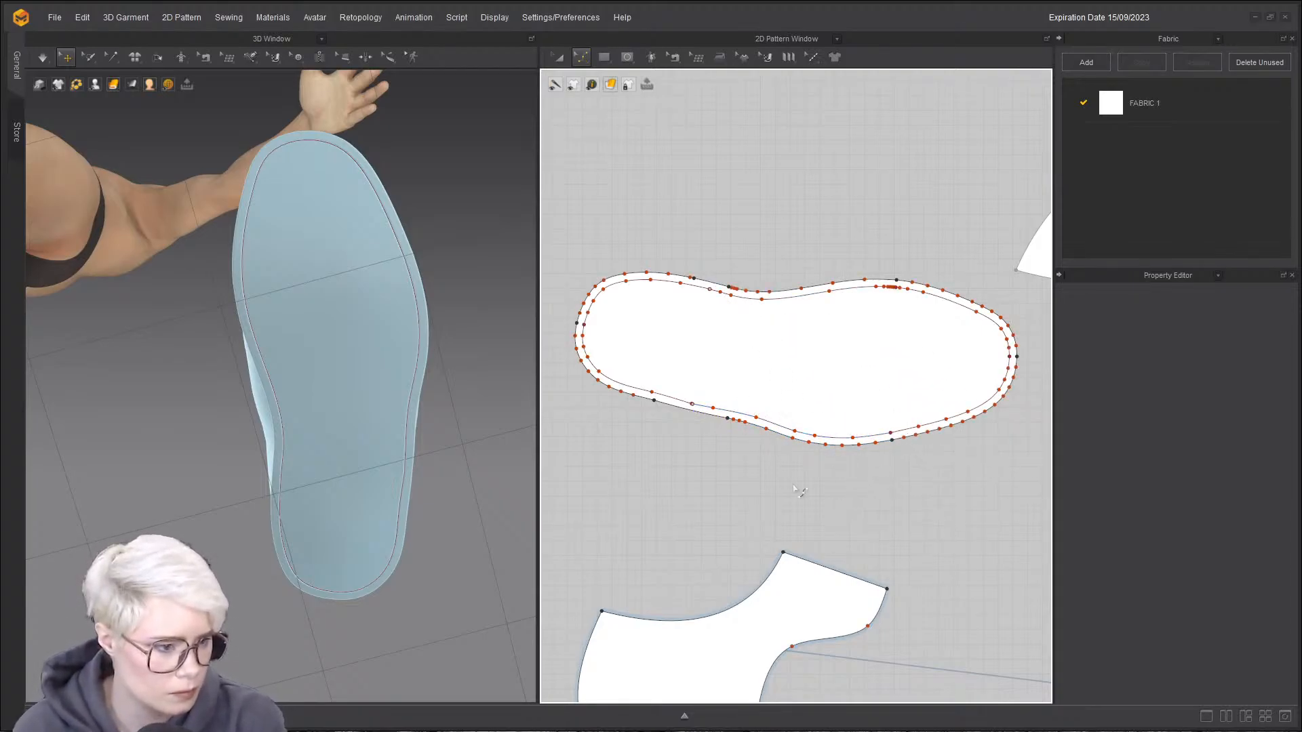
right_click_drag(372, 356, 370, 369)
scroll(704, 411, "down", 5)
middle_click_drag(744, 432, 640, 396)
scroll(641, 396, "down", 1)
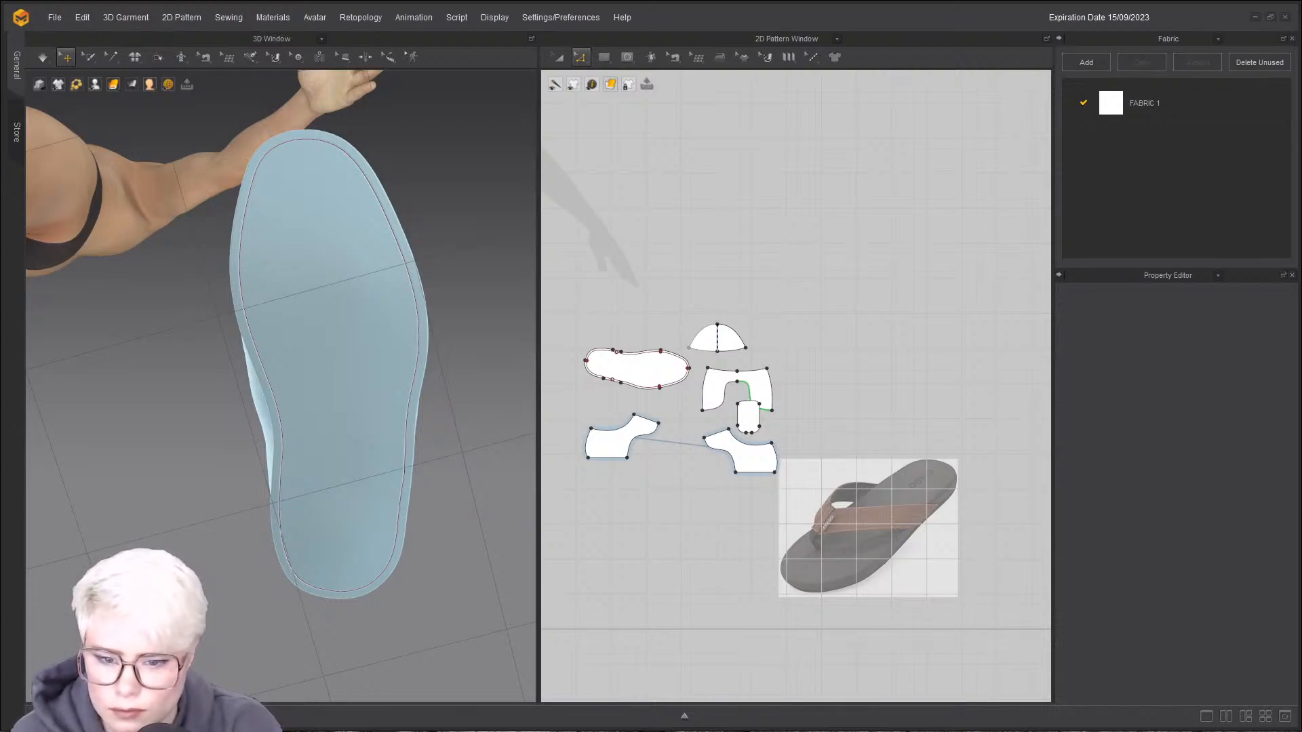
- Select all shoe pieces and move them from beside the avatar to its left foot
middle_click_drag(339, 161, 275, 189)
middle_click_drag(643, 361, 601, 225)
right_click_drag(361, 250, 324, 468)
scroll(298, 310, "down", 5)
scroll(298, 311, "down", 4)
middle_click_drag(325, 468, 291, 361)
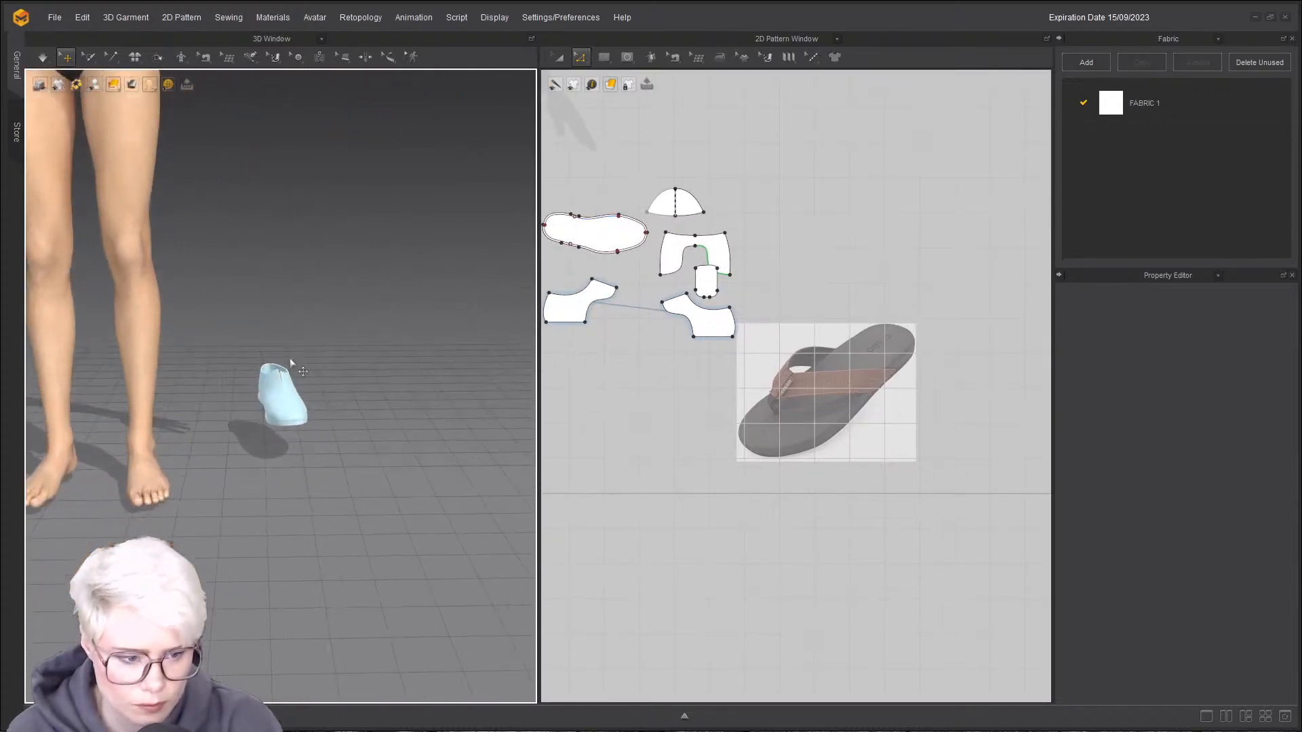
right_click_drag(290, 361, 312, 438)
middle_click_drag(312, 438, 311, 422)
scroll(707, 292, "up", 2)
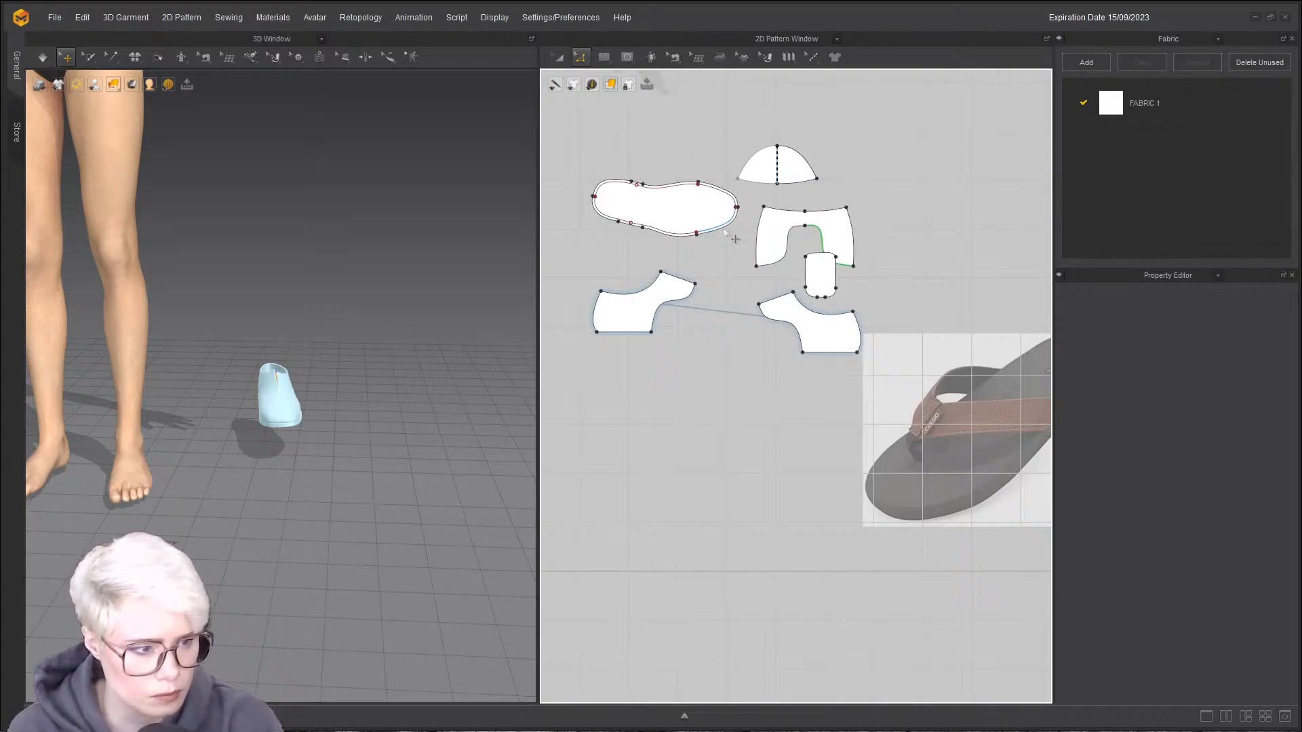
key("ctrl+a")
left_click_drag(288, 409, 167, 478)
right_click_drag(167, 478, 108, 450)
left_click_drag(210, 467, 160, 435)
- Adjust the whole shoe's position from several angles so it surrounds the avatar's left foot
right_click_drag(160, 436, 346, 423)
left_click_drag(297, 385, 276, 384)
right_click_drag(277, 384, 319, 388)
left_click_drag(275, 388, 291, 389)
right_click_drag(414, 393, 360, 409)
middle_click_drag(359, 409, 373, 416)
scroll(366, 412, "up", 2)
left_click_drag(338, 395, 325, 391)
right_click_drag(325, 391, 245, 391)
left_click_drag(316, 397, 321, 400)
right_click_drag(321, 400, 314, 440)
scroll(380, 436, "up", 2)
right_click_drag(435, 432, 533, 382)
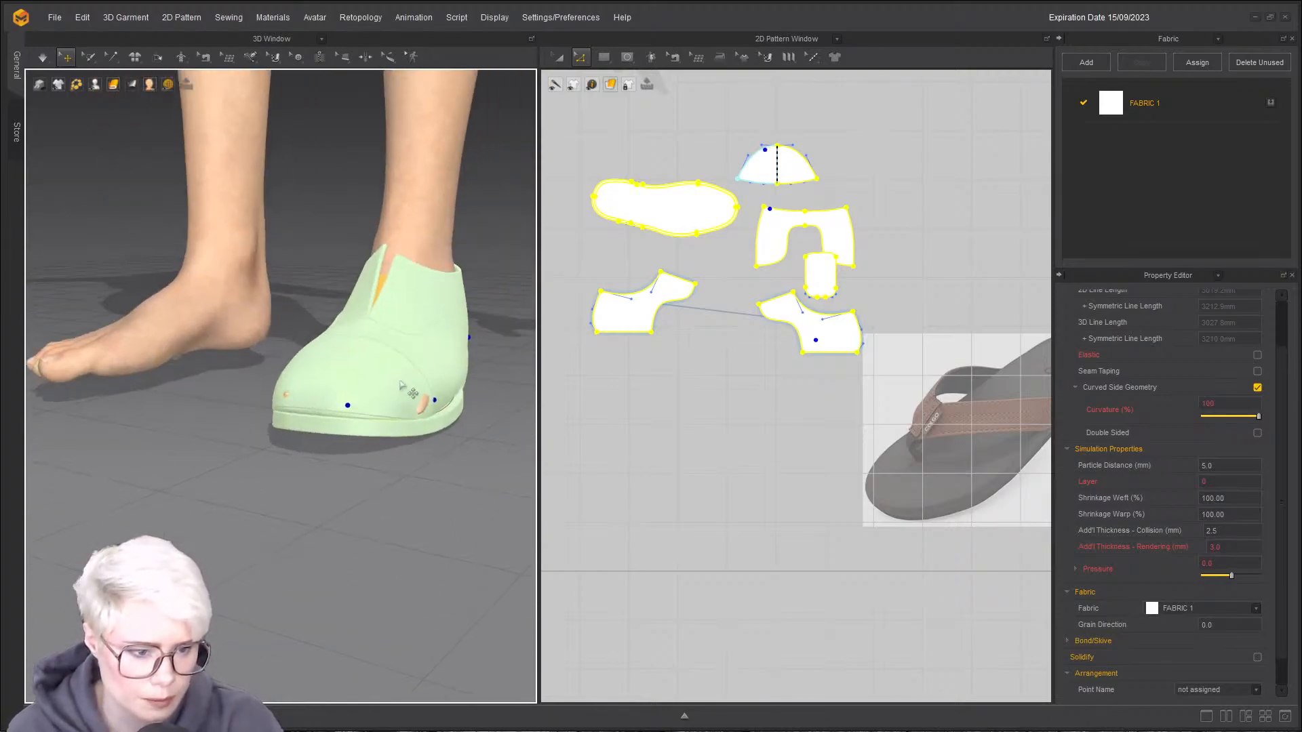
right_click_drag(413, 394, 509, 381)
left_click_drag(312, 416, 316, 413)
mouse_move(316, 414)
right_mouse_down()
mouse_move(289, 325)
mouse_move(300, 407)
right_mouse_up()
- Delete the toe cap, the vamp, both side pieces and the tongue, keeping only the sole and the reference image
left_click(425, 327)
left_click(282, 347)
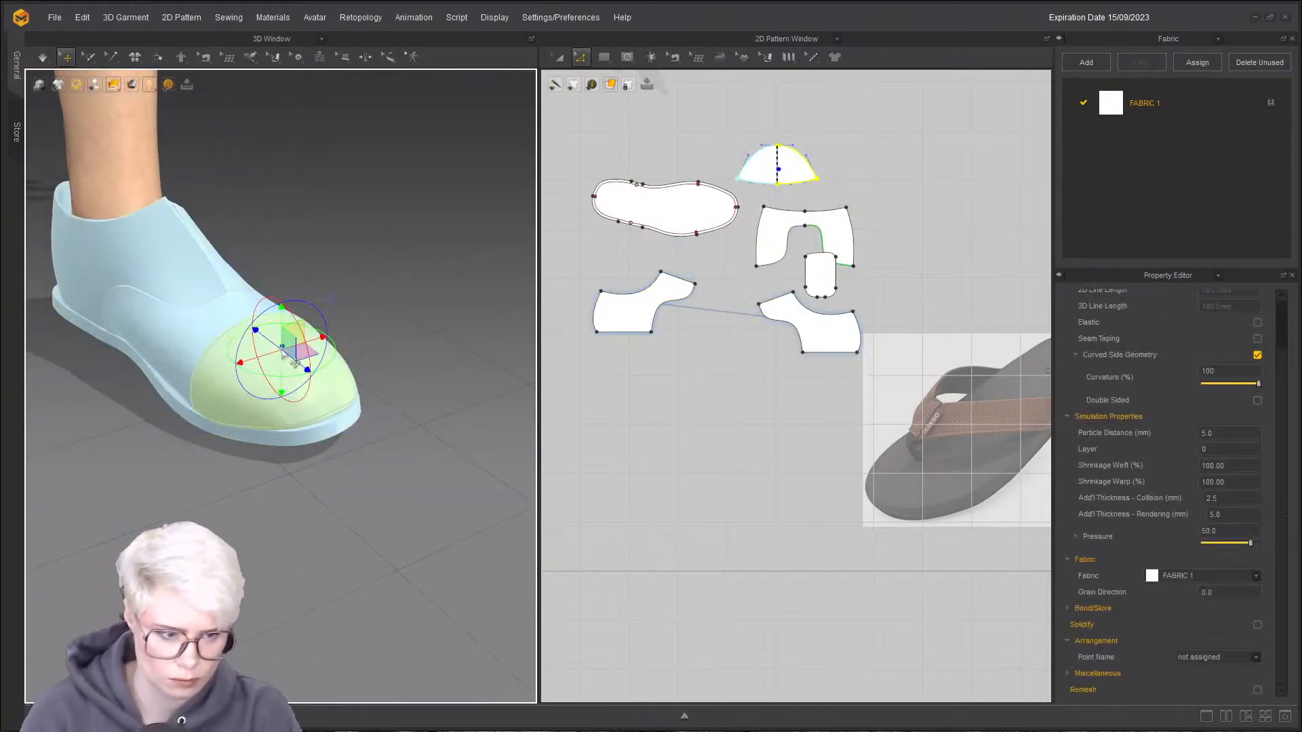
key("Delete")
left_click(230, 299)
key("Delete")
left_click(149, 249)
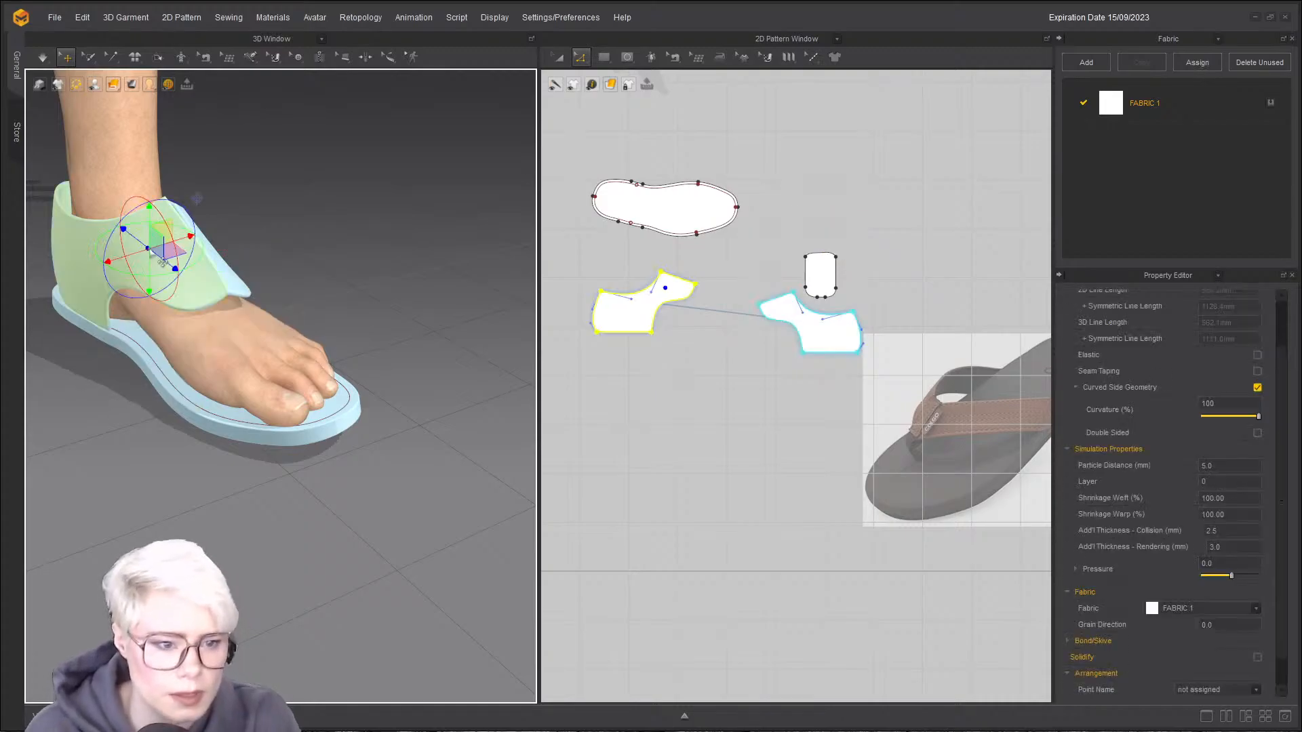
key("Delete")
left_click(227, 270)
key("Delete")
left_click(204, 285)
key("Delete")
- Simulate the sole and pull its toe end down away from the foot
right_click_drag(204, 285, 246, 385)
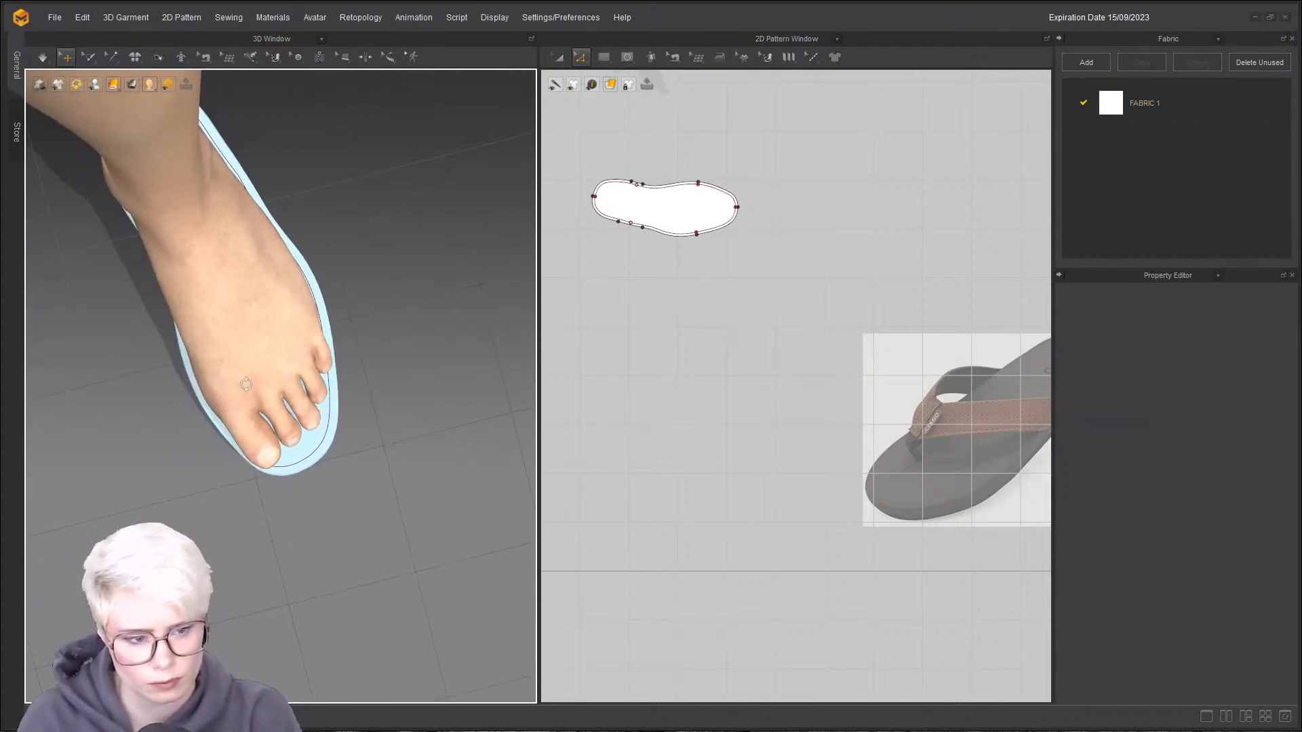
left_click(311, 448)
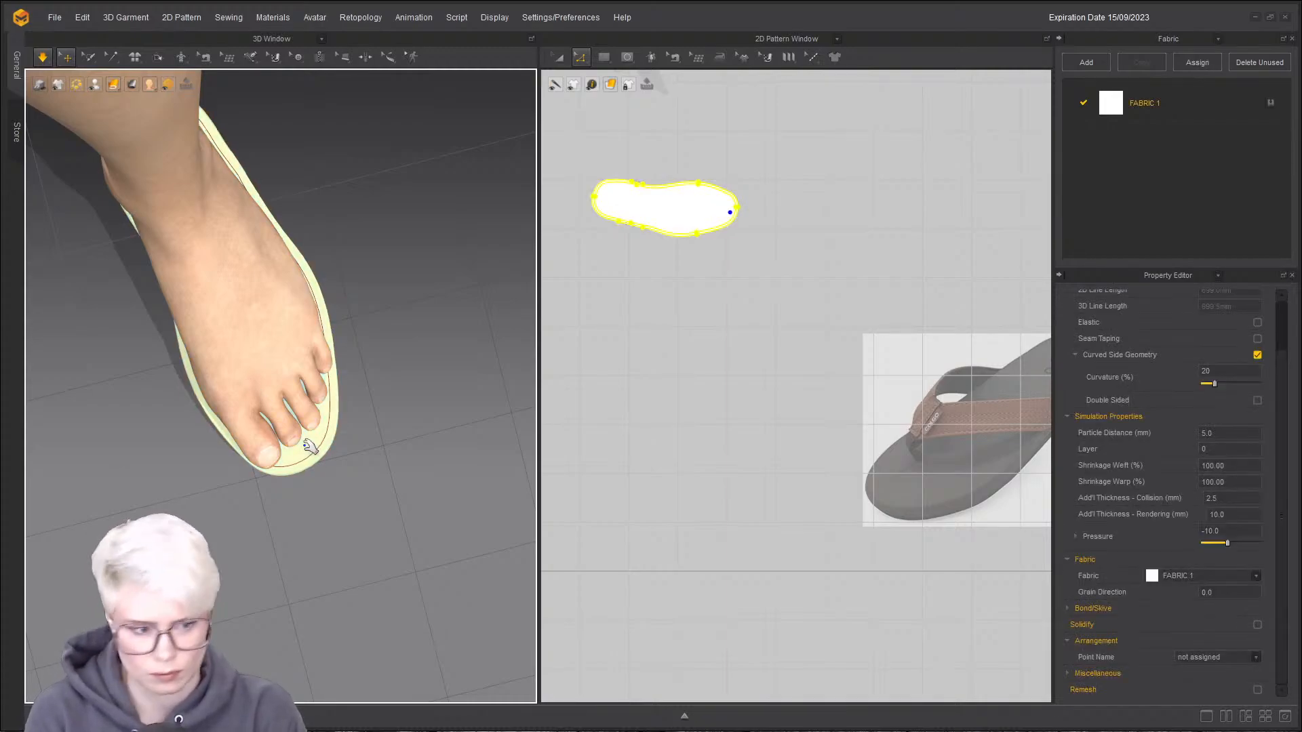
mouse_move(310, 448)
right_mouse_down()
mouse_move(229, 297)
mouse_move(343, 393)
mouse_move(316, 449)
right_mouse_up()
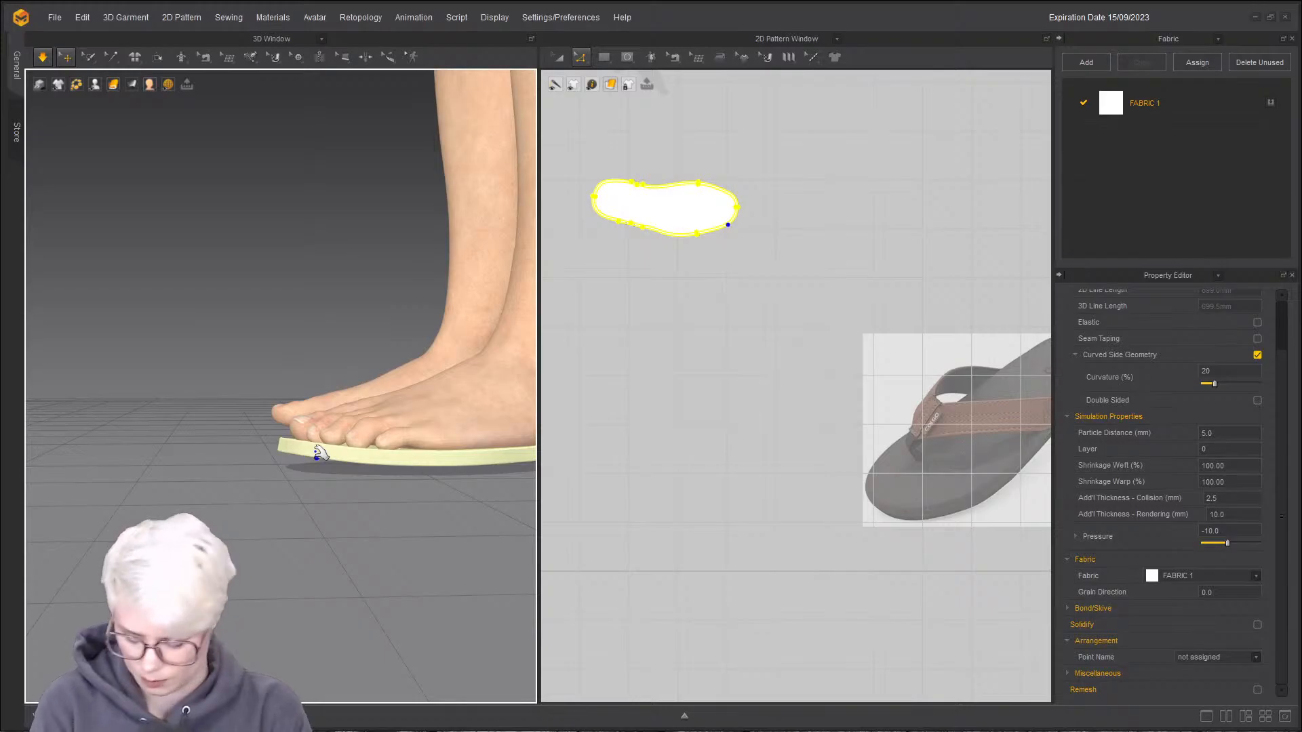
key("space")
left_click_drag(305, 452, 303, 483)
right_click_drag(313, 467, 323, 496)
- Set the simulation ground height to 0 and pull the sole's toe end down while simulating
left_click(324, 496)
right_click(323, 496)
left_click(384, 477)
left_click(1238, 559)
type("0")
key("Return")
key("space")
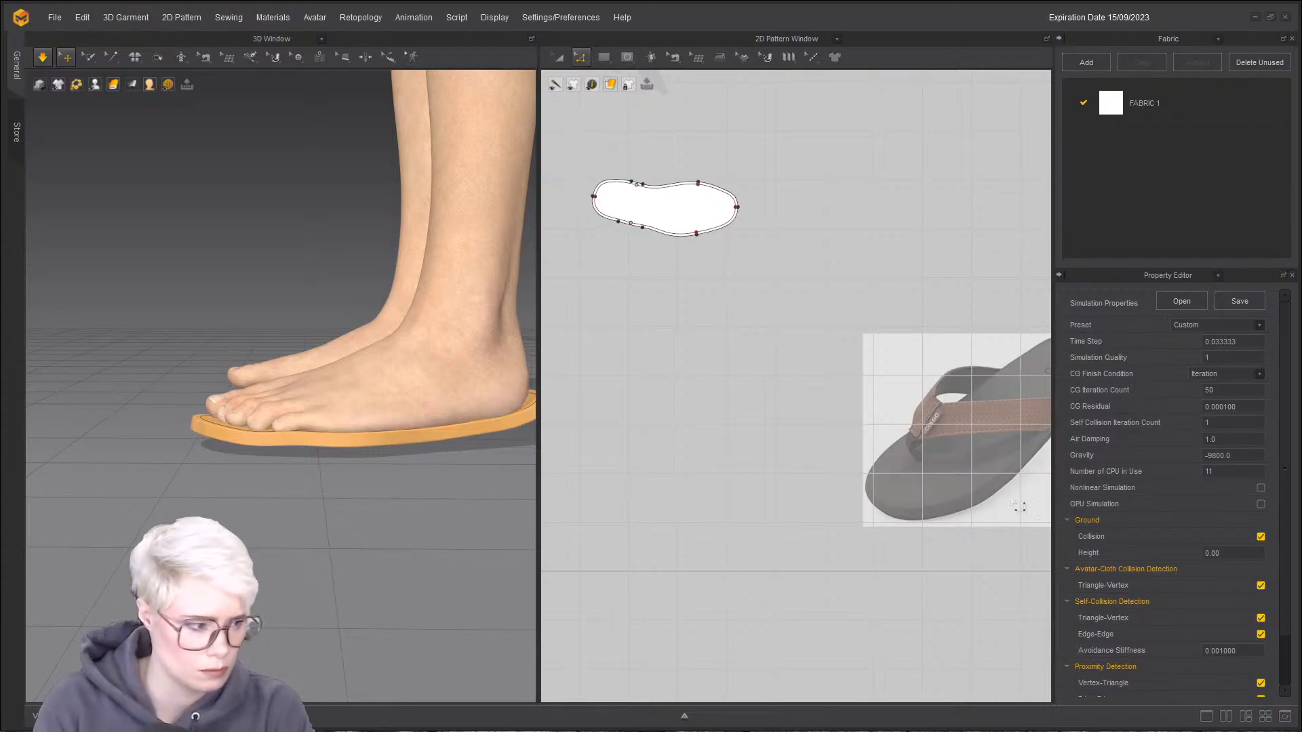
left_click(534, 424)
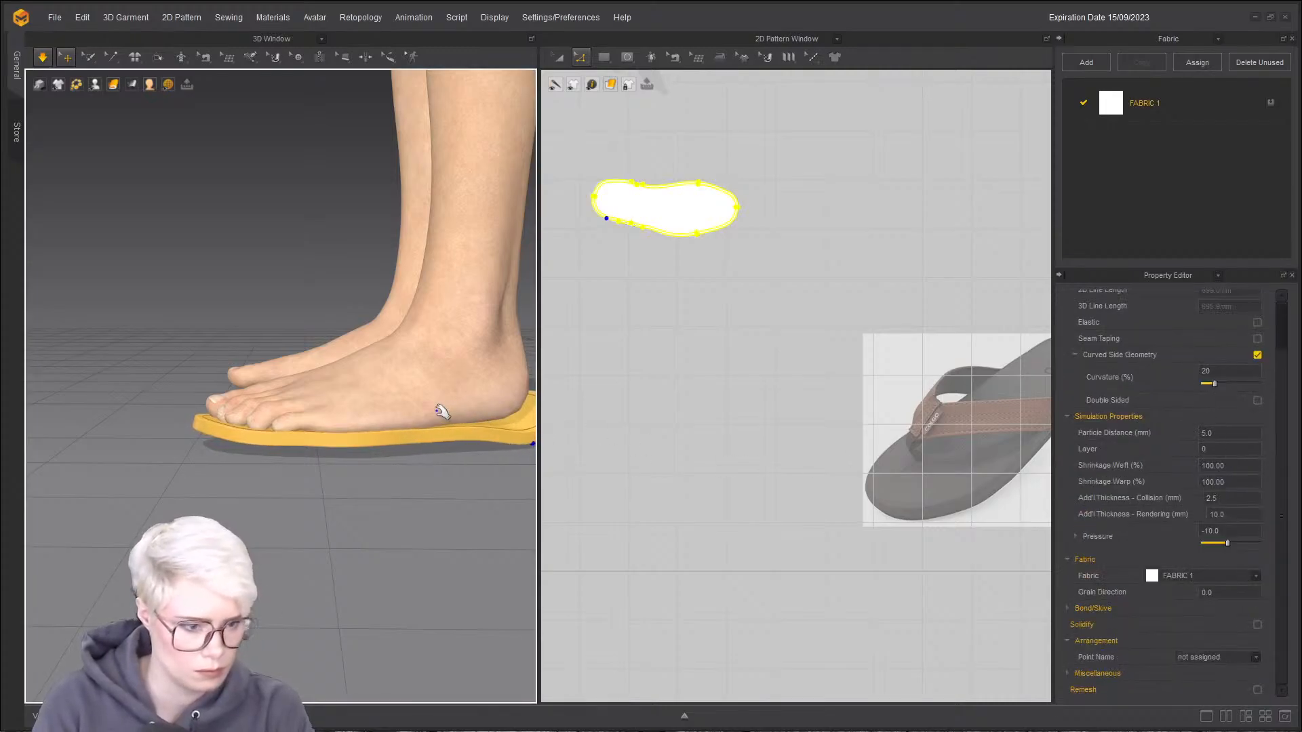
left_click_drag(206, 431, 199, 472)
key("space")
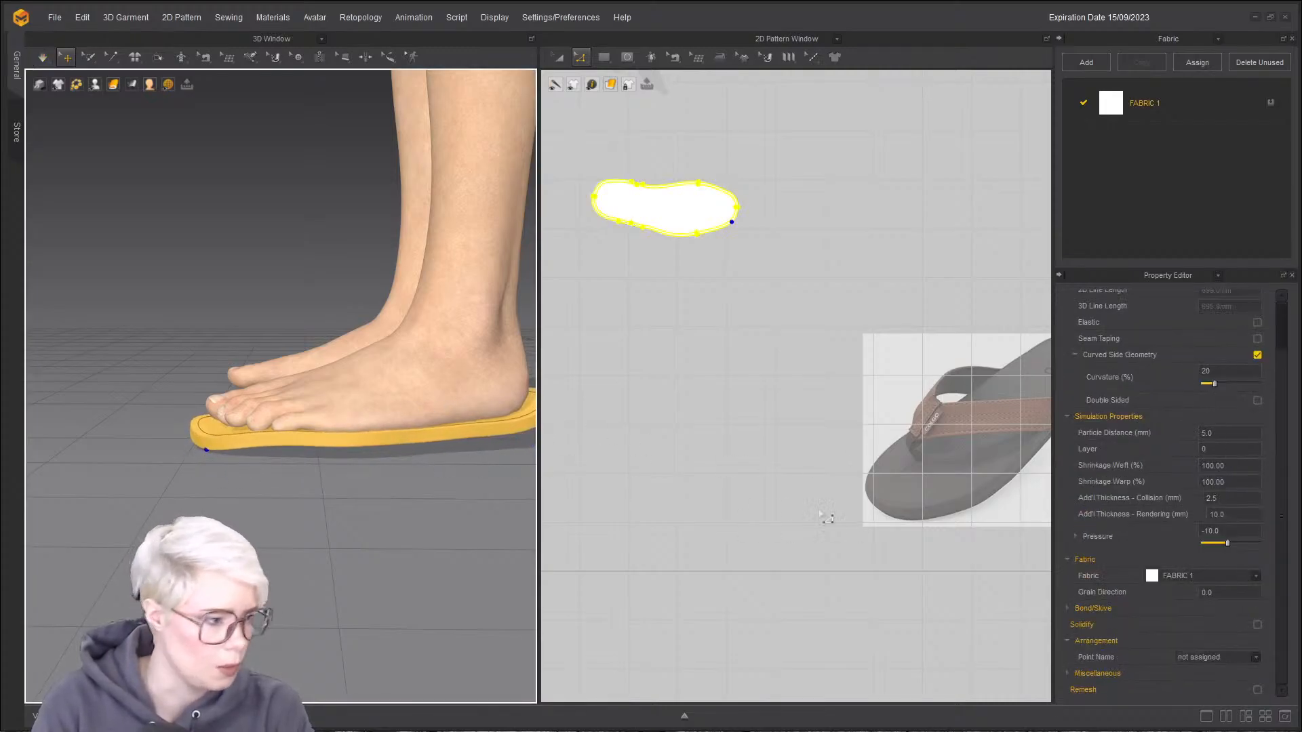
- Set the sole's pressure to 0 and pull the sole into place beneath the foot during simulation
left_click(425, 436)
left_click(1211, 532)
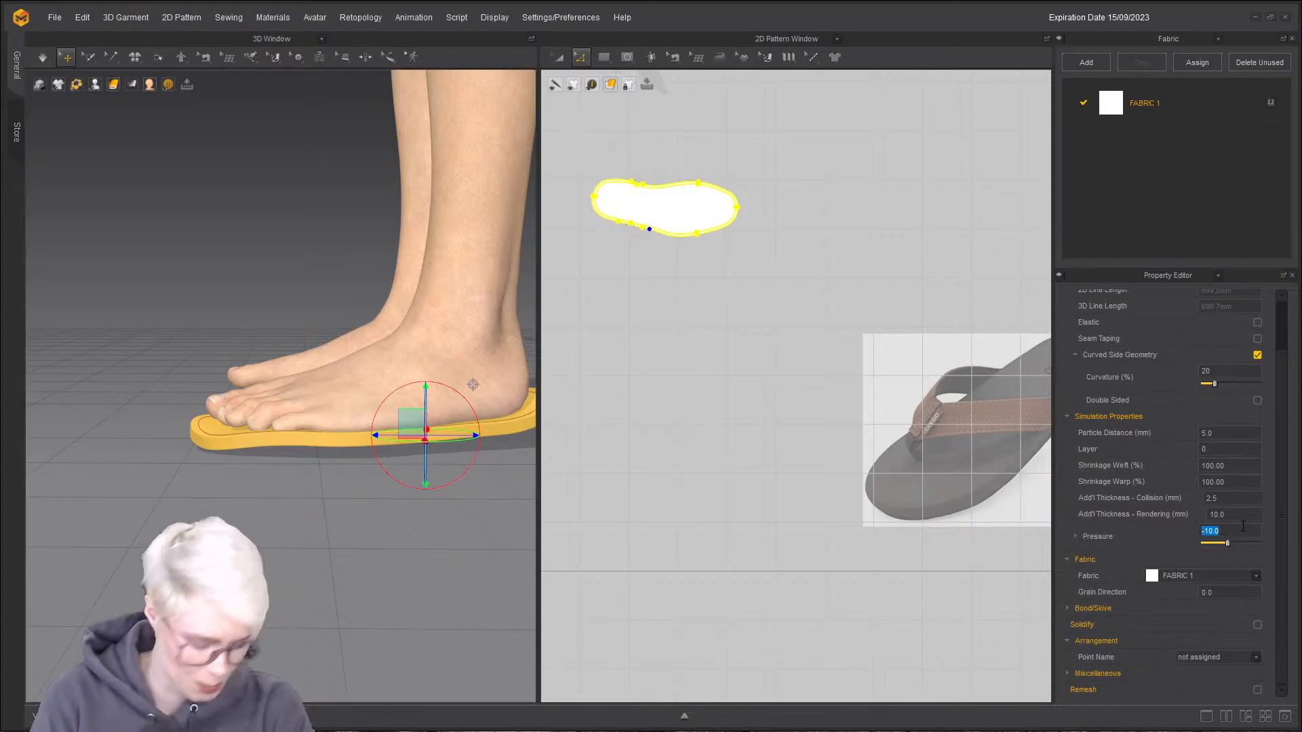
type("0")
key("Return")
key("space")
right_click_drag(365, 435, 272, 453)
left_click_drag(207, 452, 191, 451)
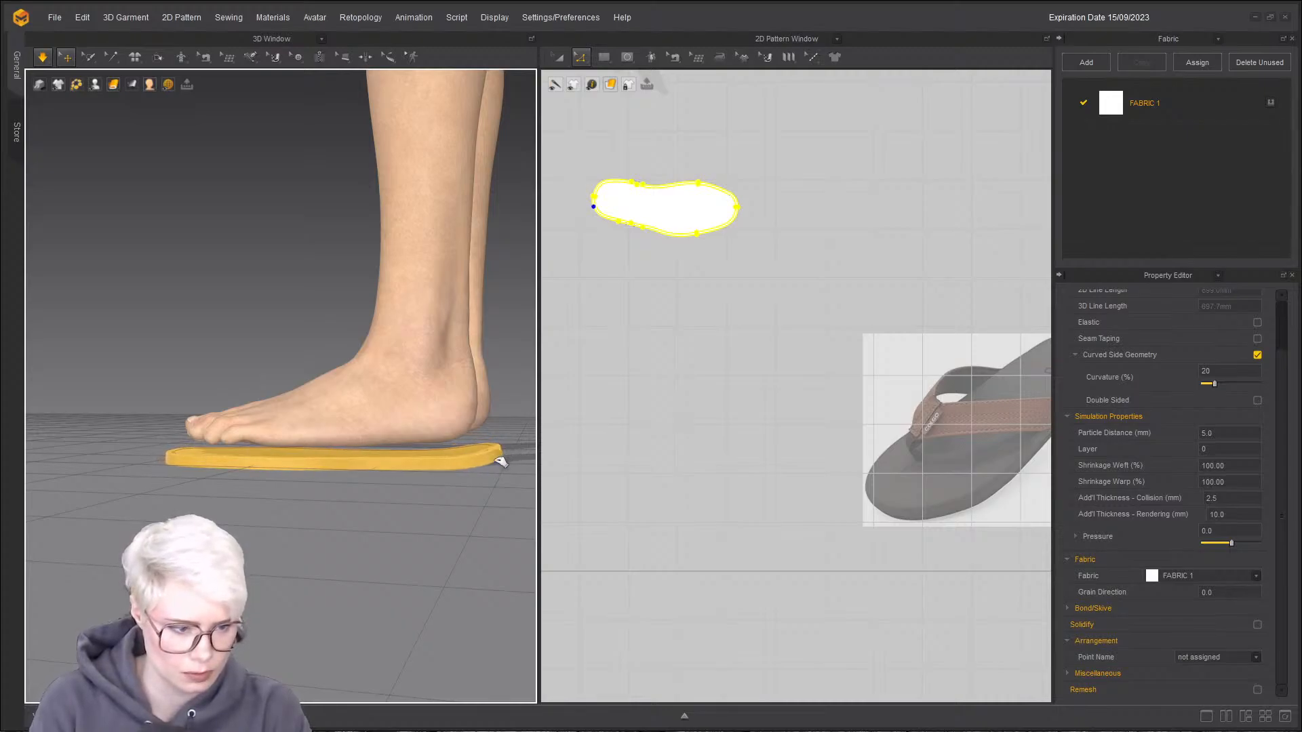
scroll(378, 480, "up", 2)
right_click_drag(378, 480, 413, 486)
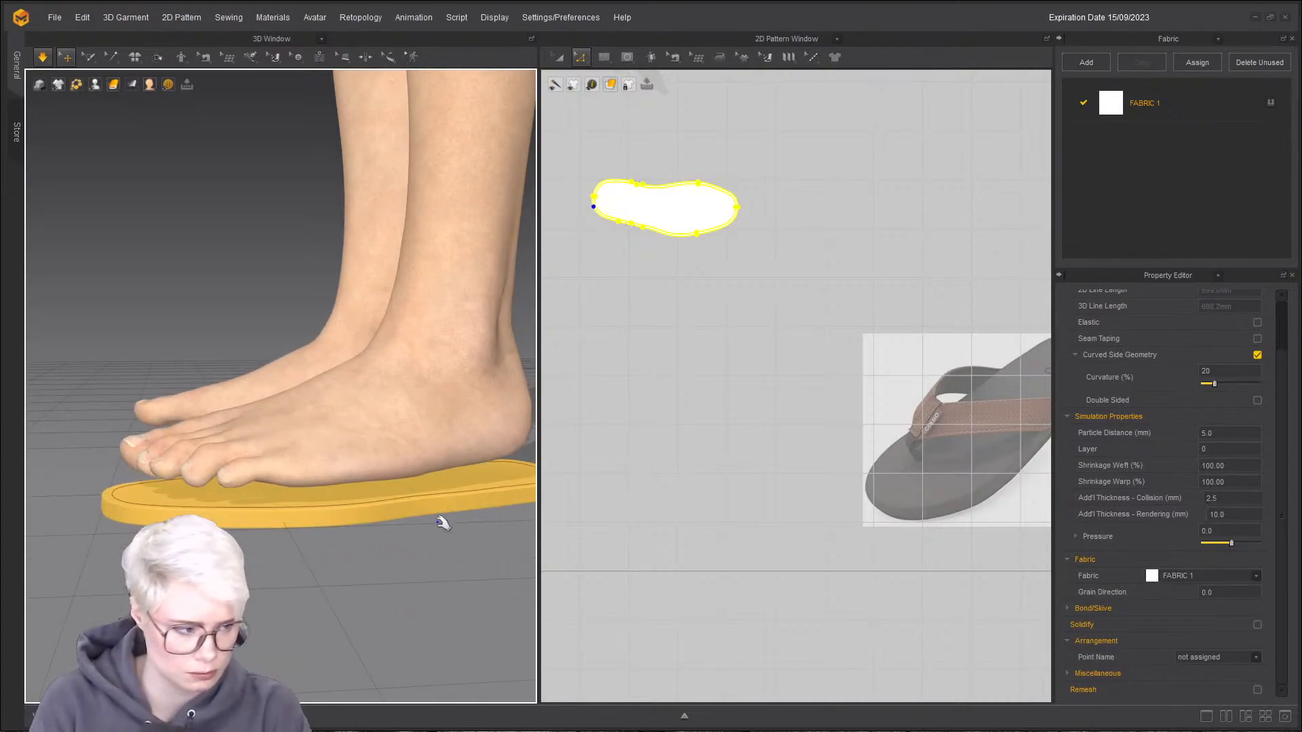
- Set the simulation ground height to 10 and simulate the sole against it
key("space")
right_click(418, 578)
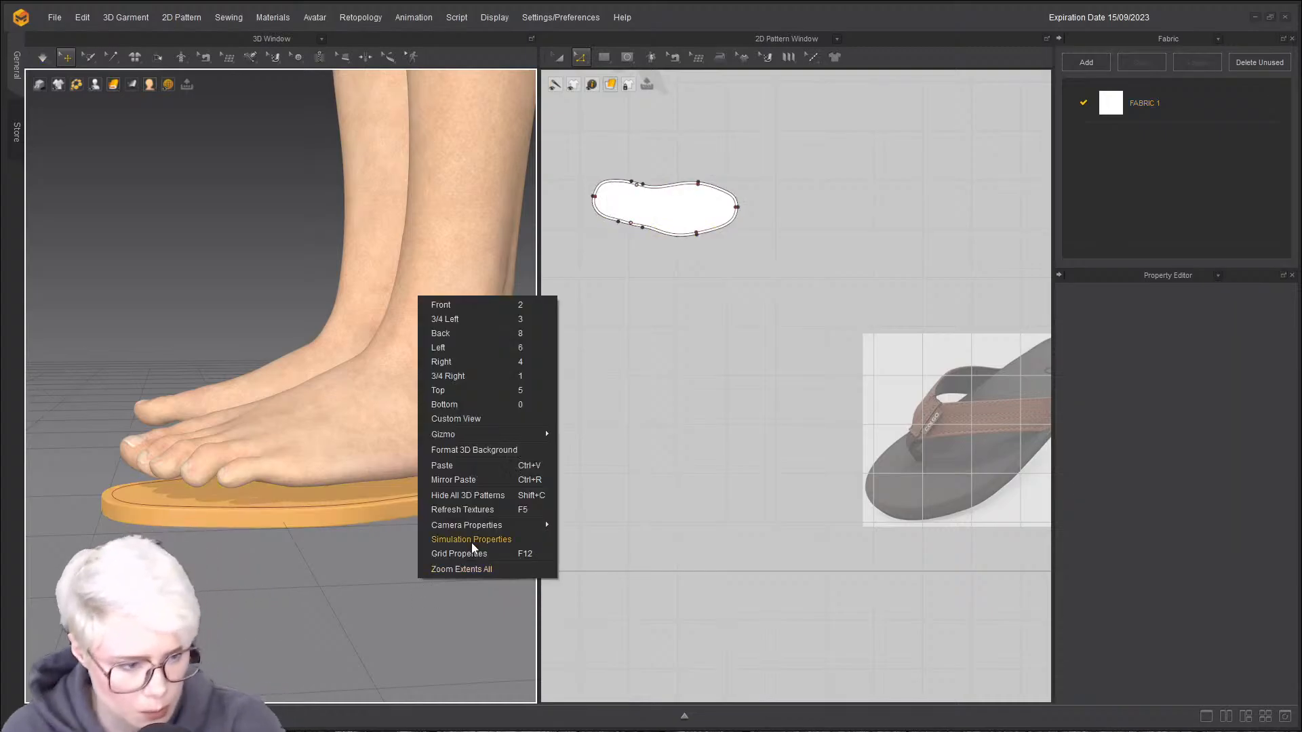
left_click(471, 543)
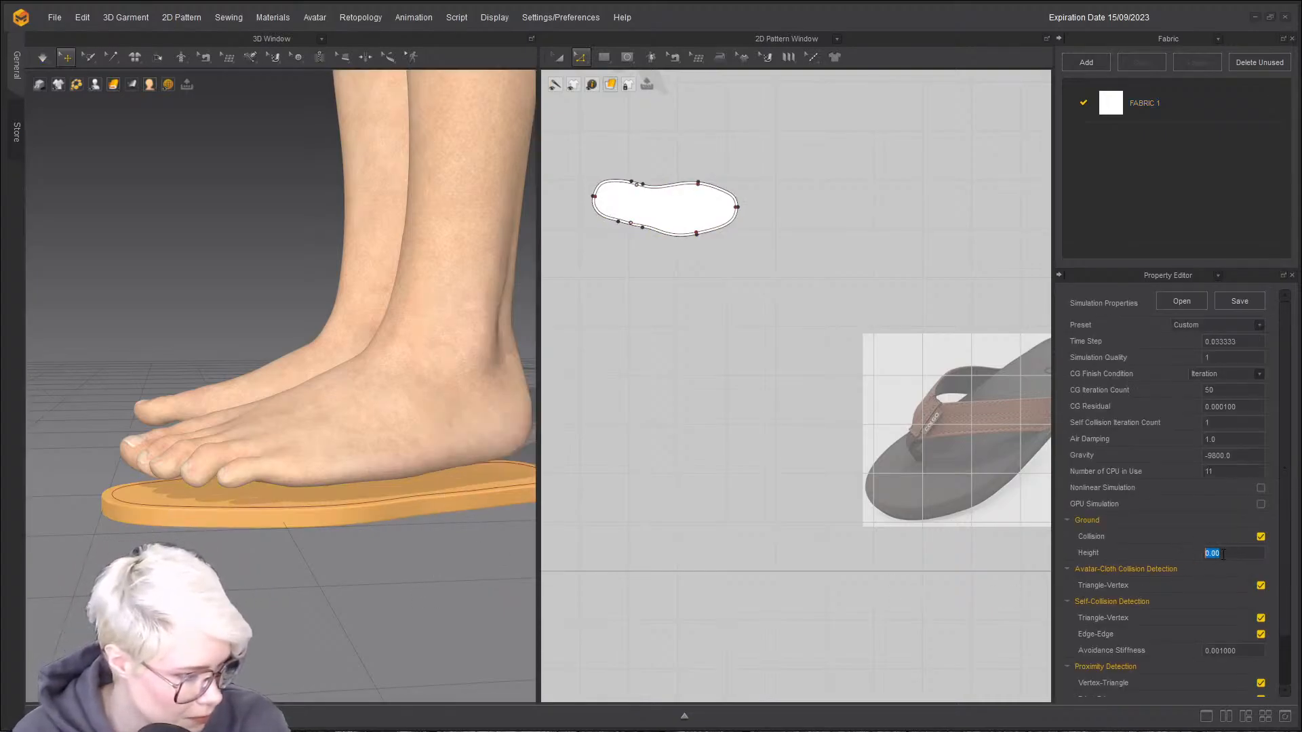
key("Return")
key("space")
- Rerun the simulation to settle the sole under the foot and check its alignment from above
right_click_drag(360, 501, 483, 520)
scroll(392, 501, "down", 3)
middle_click_drag(372, 569, 284, 679)
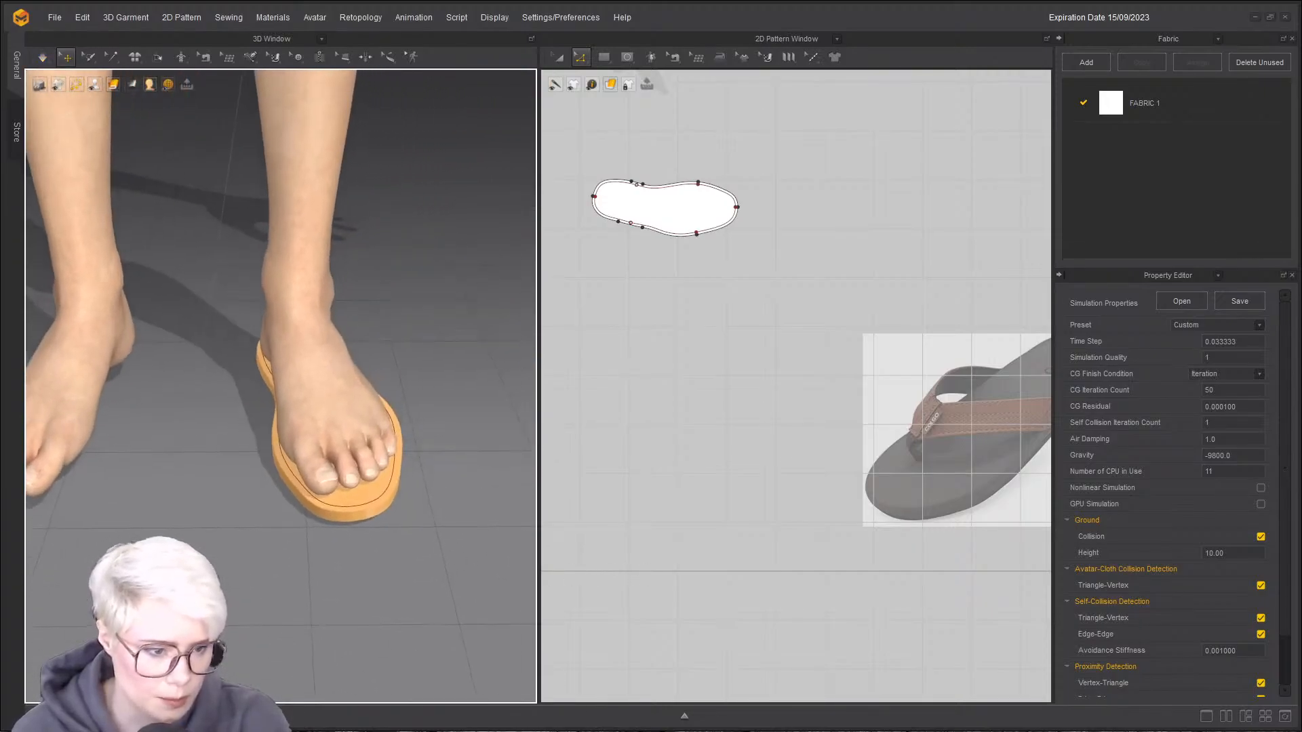
key("space")
right_click_drag(379, 536, 377, 518)
left_click(366, 380)
right_click_drag(364, 400, 360, 460)
key("space")
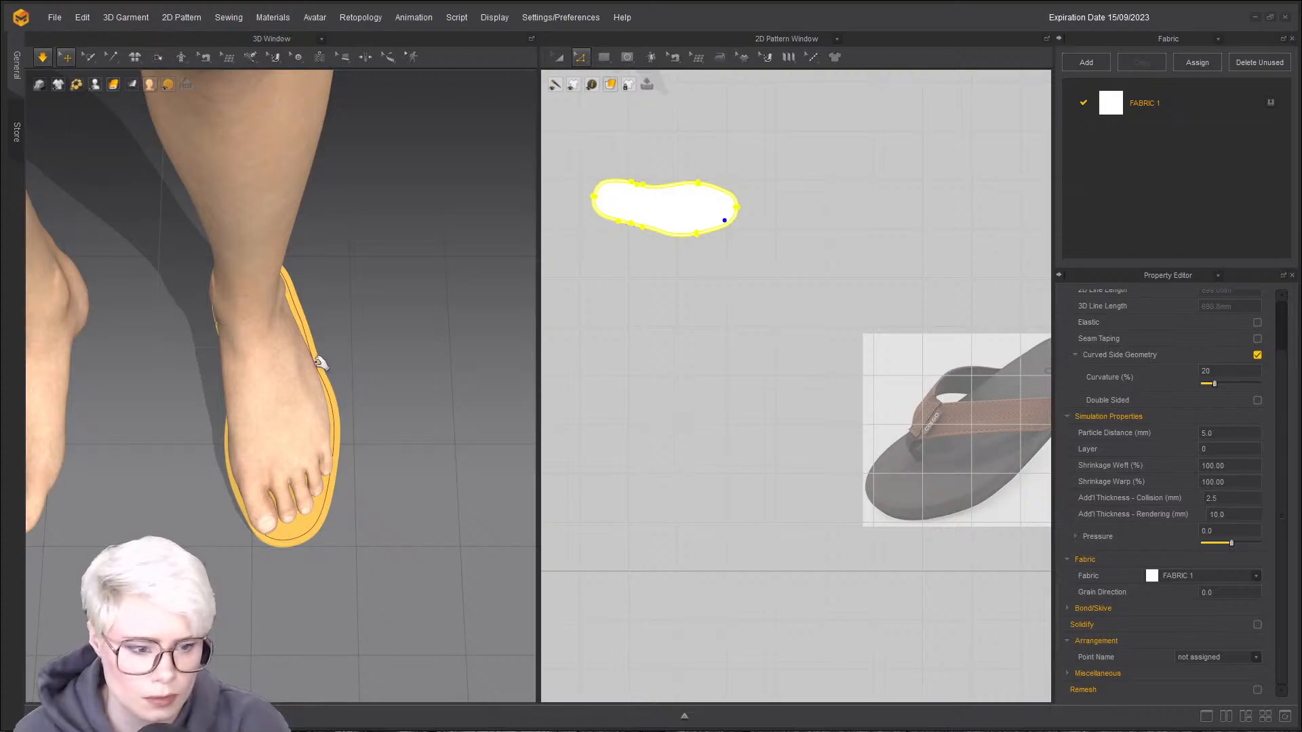
- Draw a curved 3D pattern line about 87 mm long across the sole's toe end, following the tips of the toes
scroll(720, 259, "up", 3)
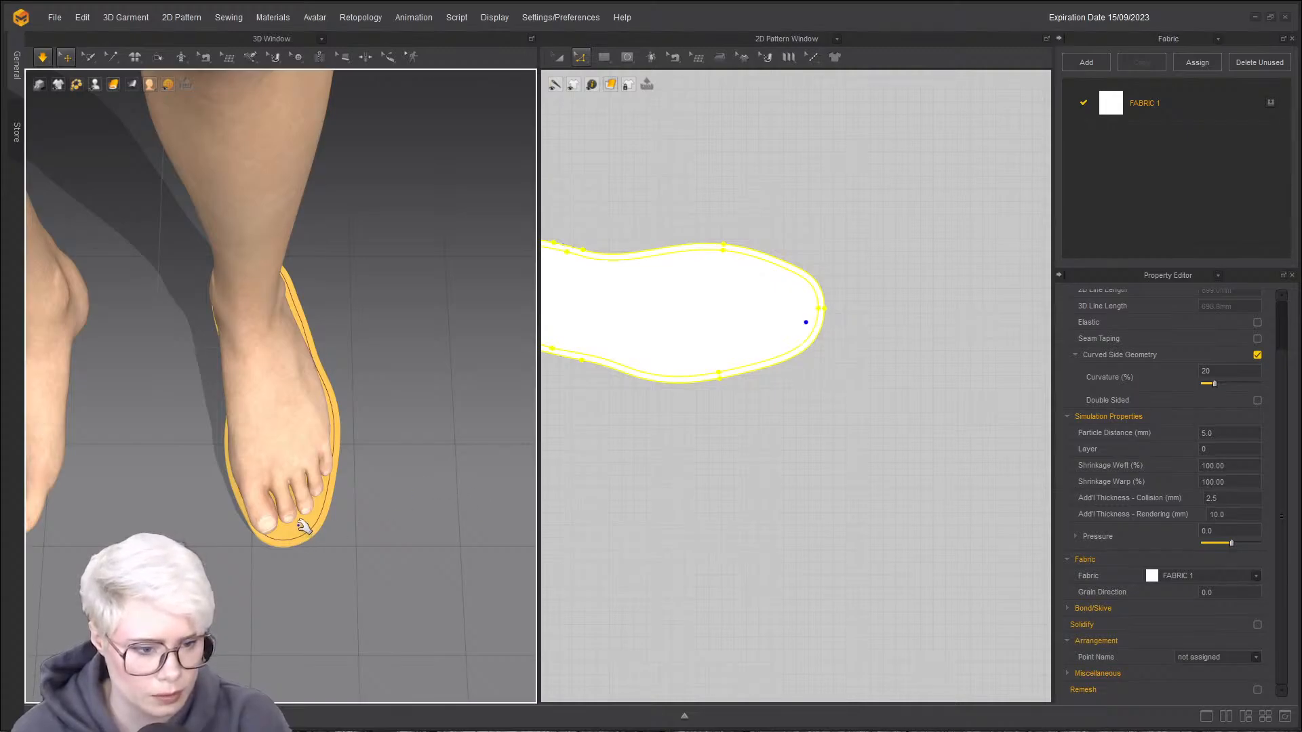
left_click(855, 358)
scroll(279, 410, "up", 5)
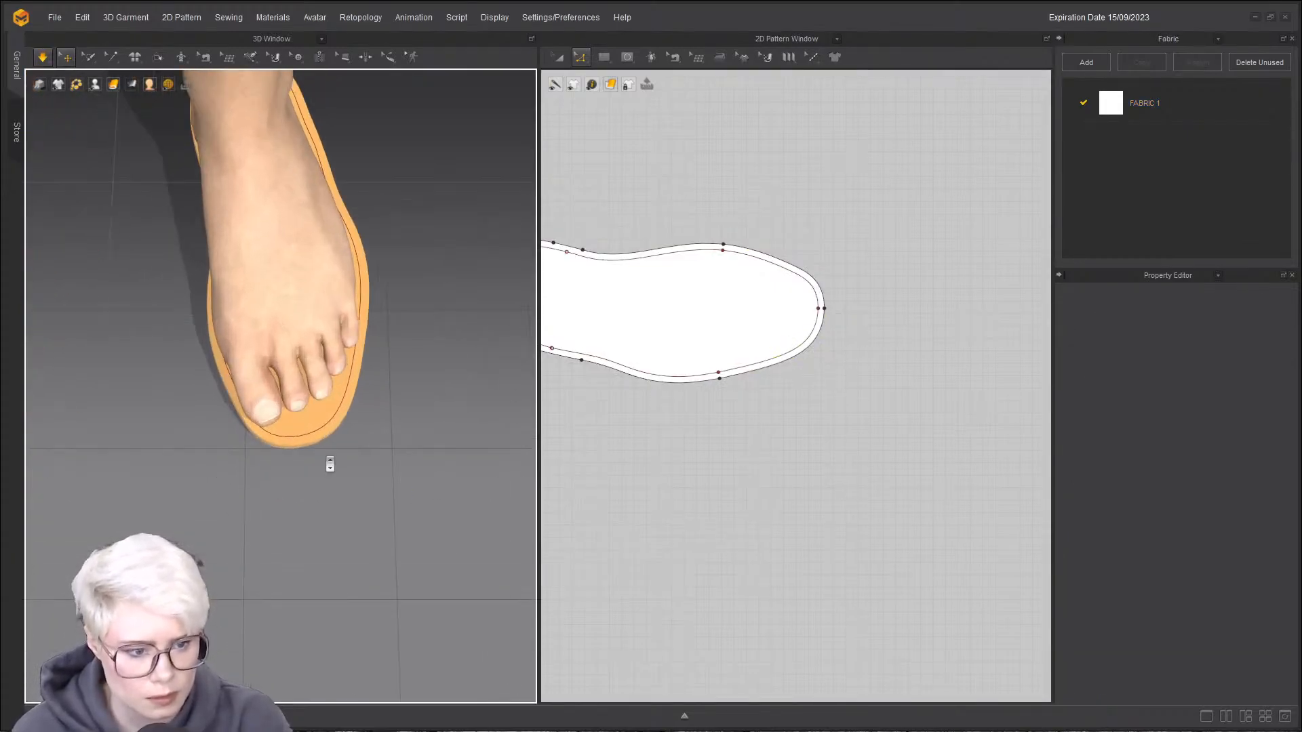
scroll(329, 464, "up", 5)
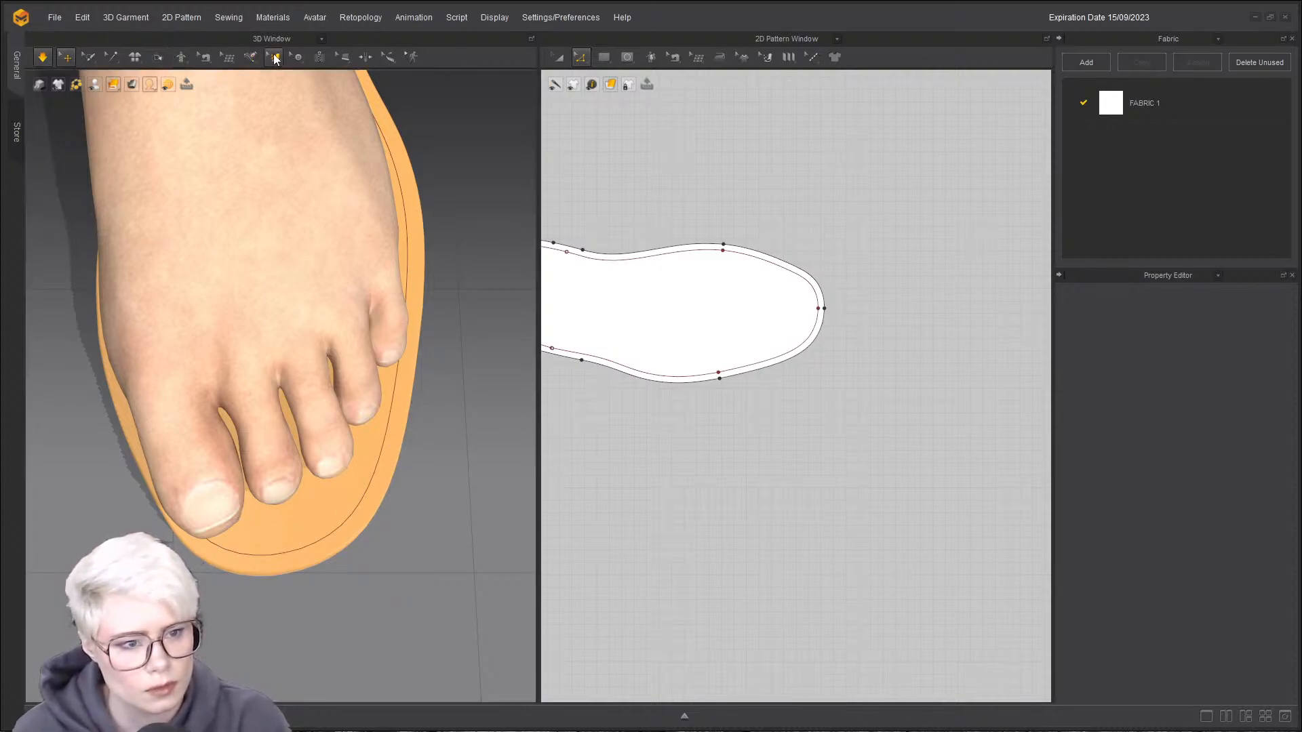
left_click(251, 54)
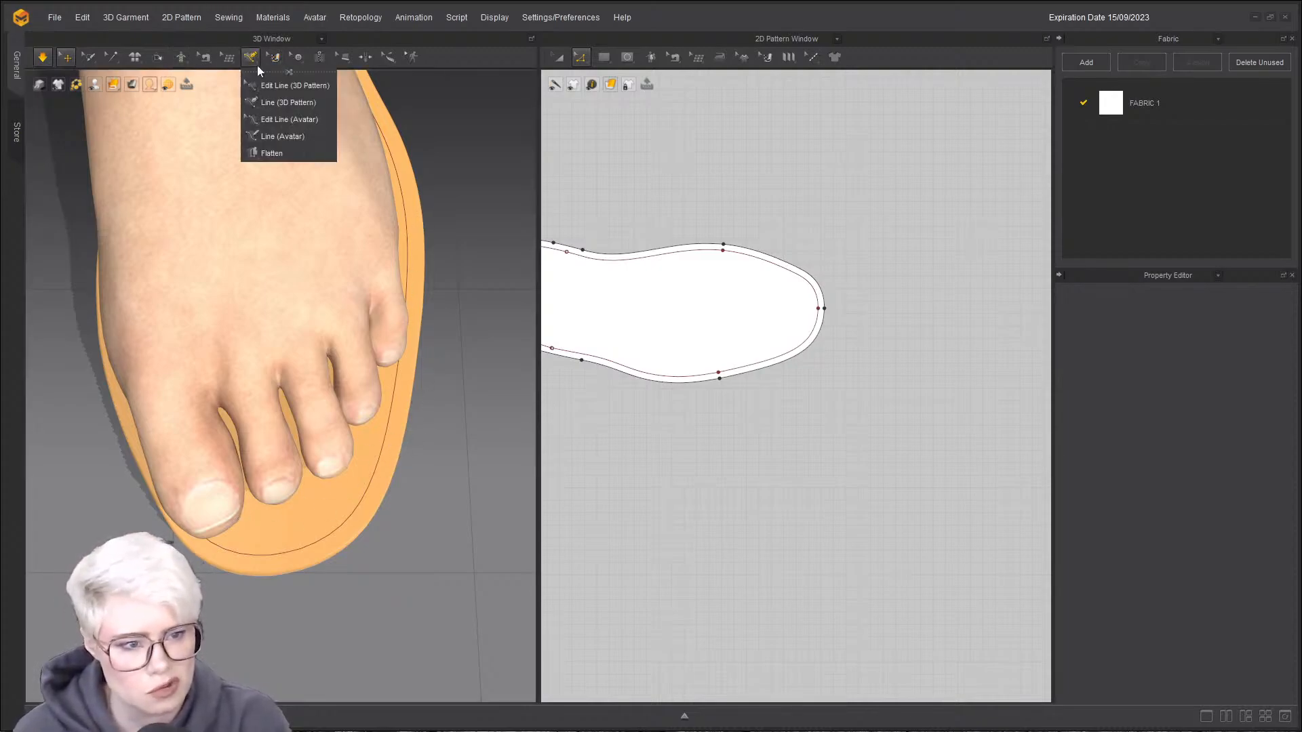
left_click(275, 102)
left_click(216, 544)
key("Escape")
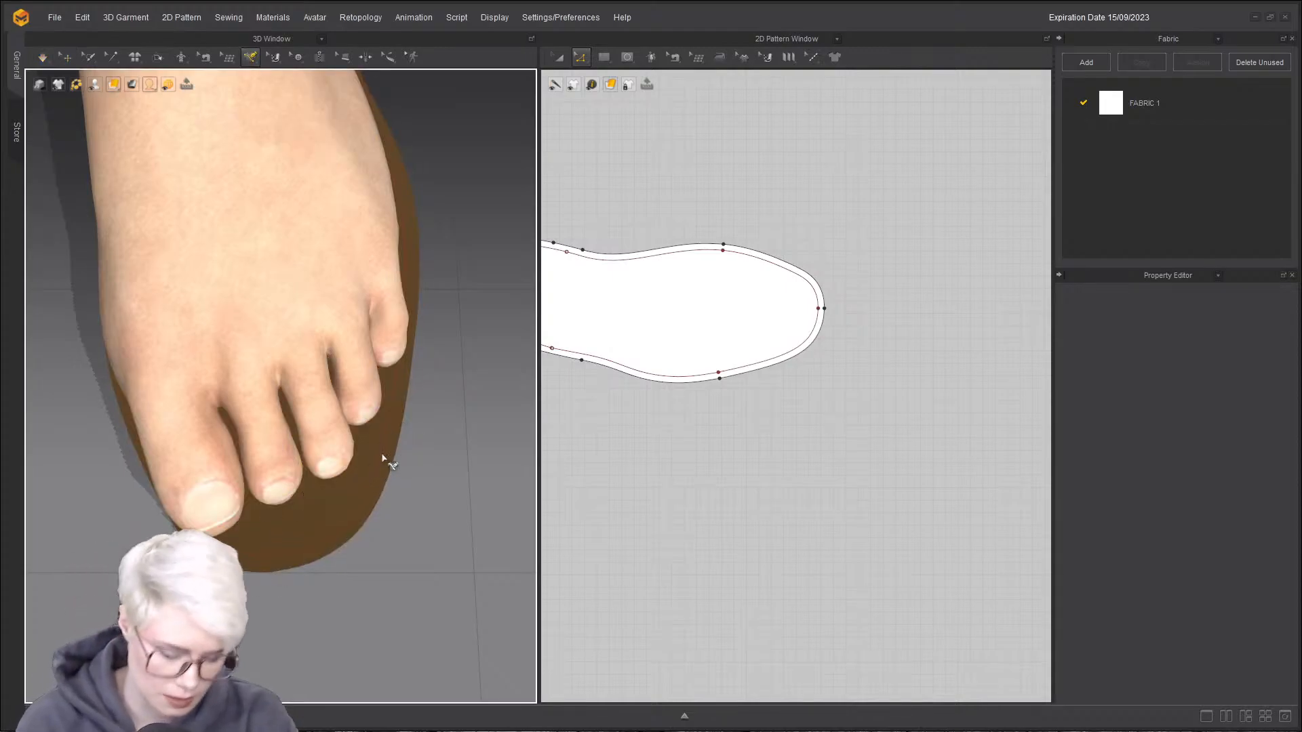
left_click(285, 532)
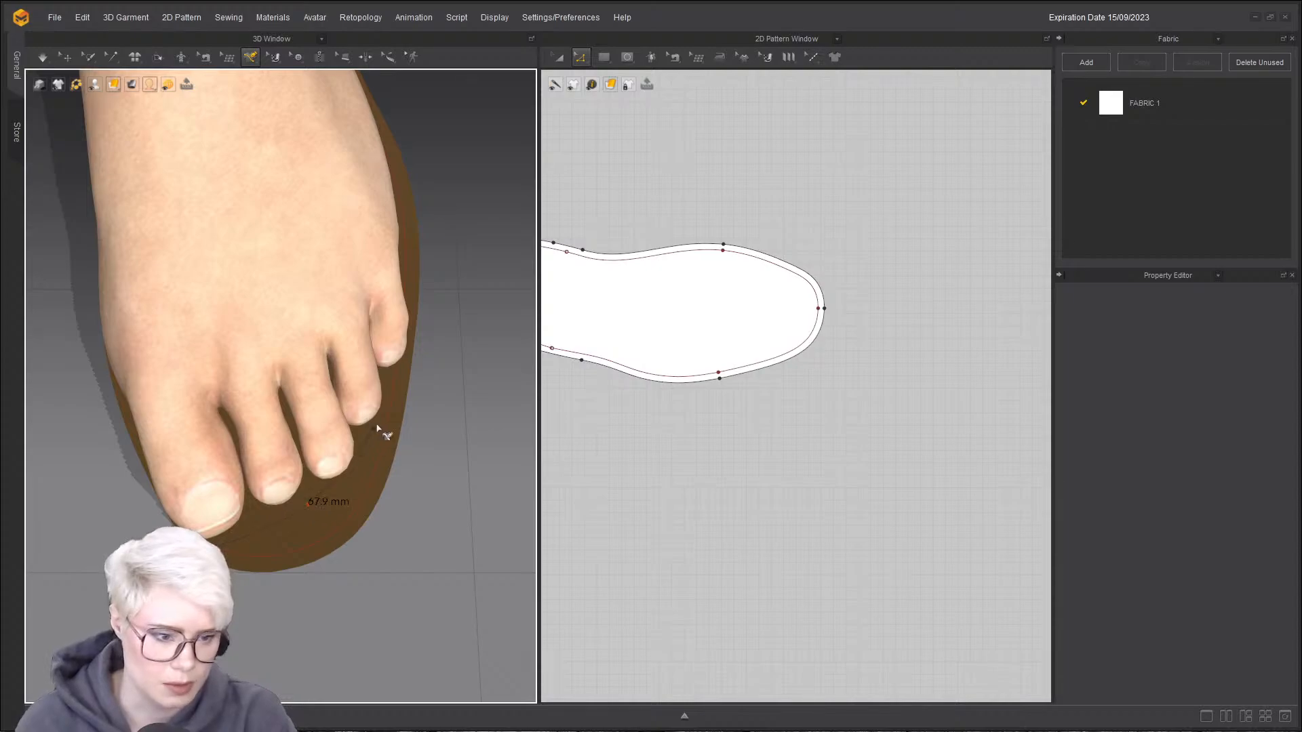
left_click(397, 407)
double_click(407, 392)
right_click_drag(430, 224, 362, 392)
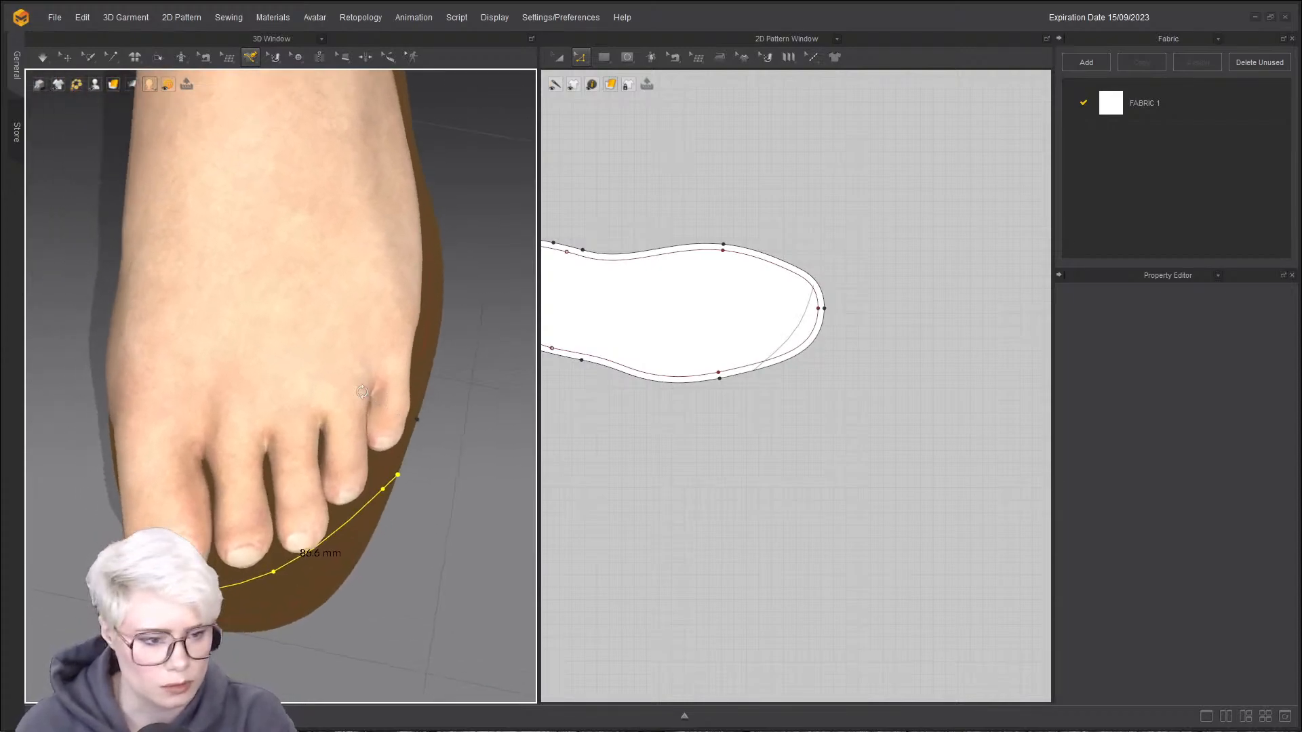
- Draw a straight 3D pattern line about 67 mm long along the sole's outer edge behind the little toe
left_click(431, 375)
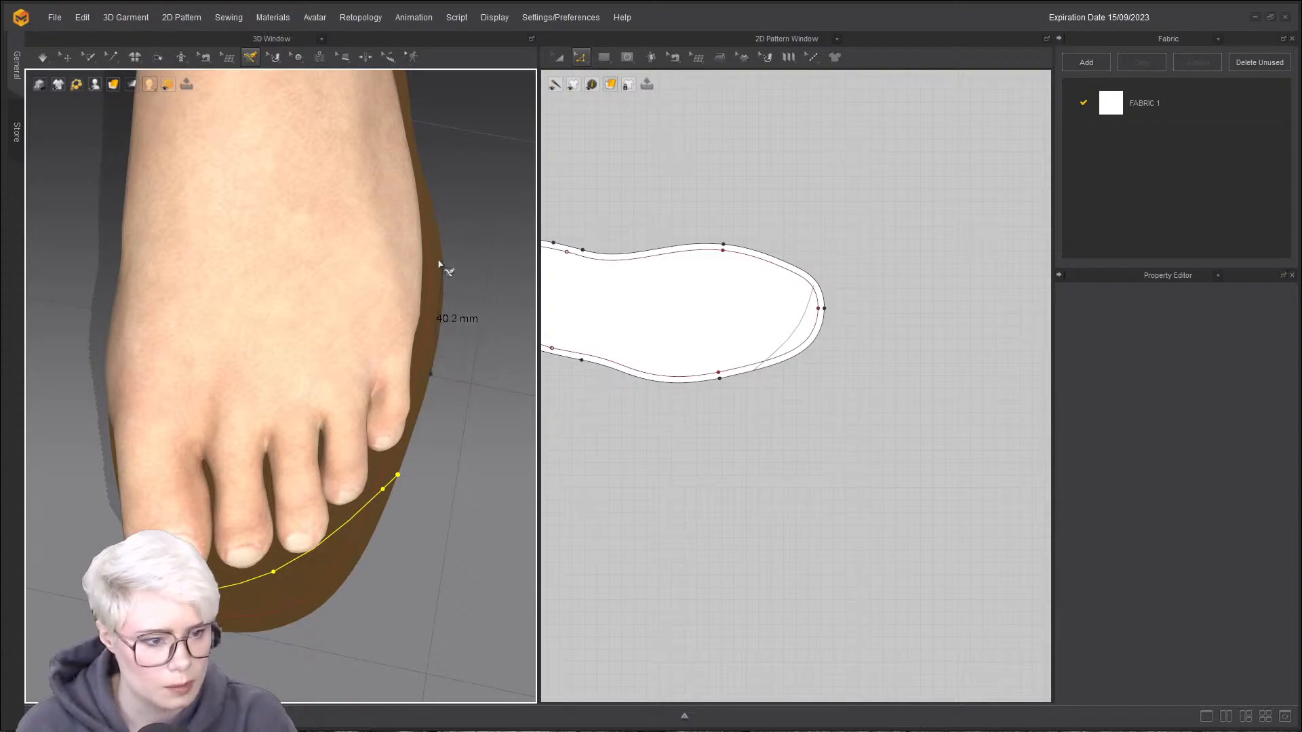
double_click(430, 197)
right_click_drag(430, 197, 173, 399)
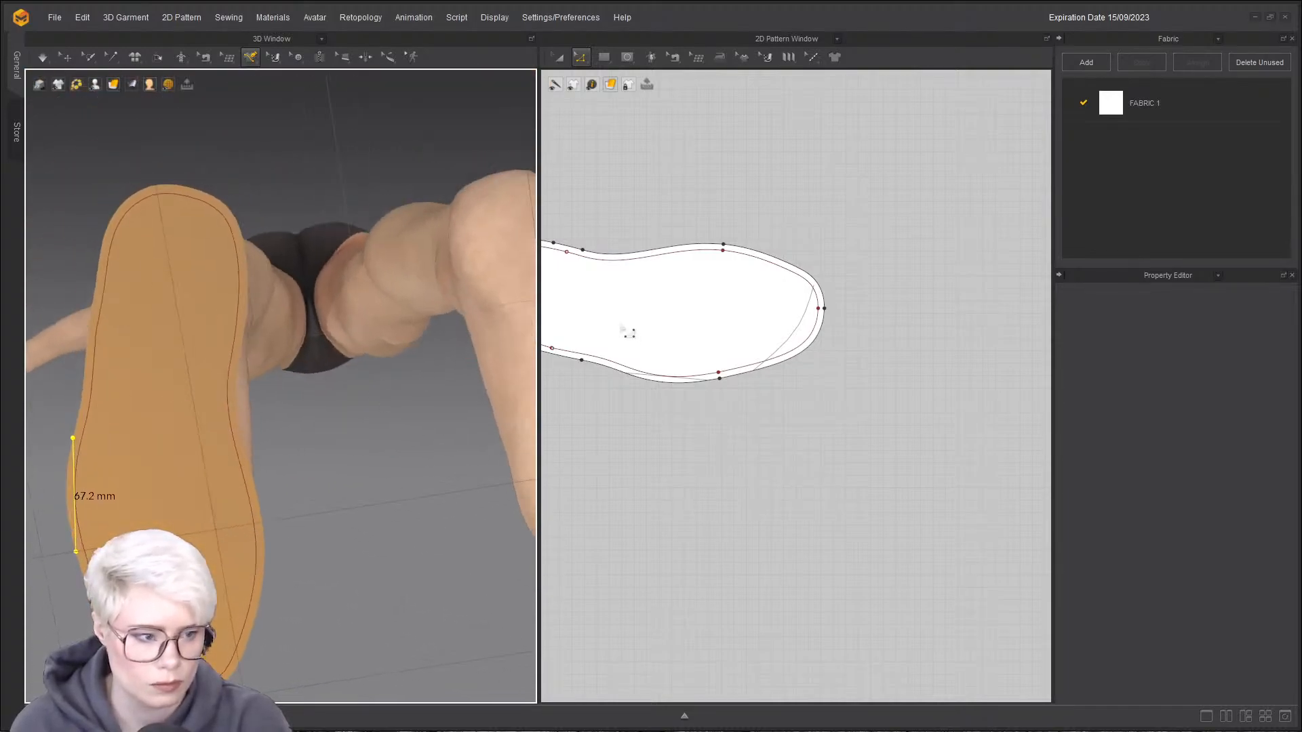
- Try to reshape the sole's inner arch edge by pulling its curve in the 2D pattern
middle_click_drag(616, 324, 727, 330)
scroll(727, 330, "up", 4)
scroll(735, 222, "down", 1)
middle_click_drag(734, 222, 717, 325)
left_click(712, 278)
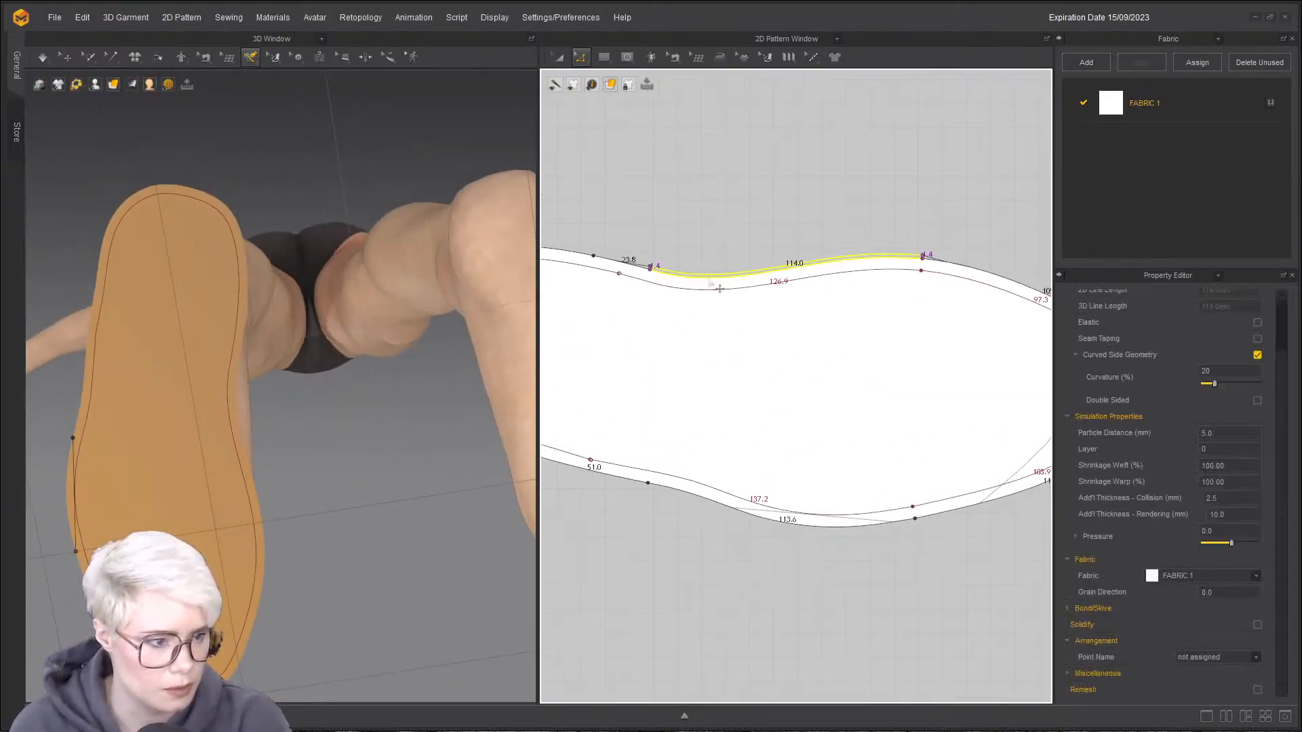
scroll(226, 371, "down", 1)
scroll(234, 373, "up", 2)
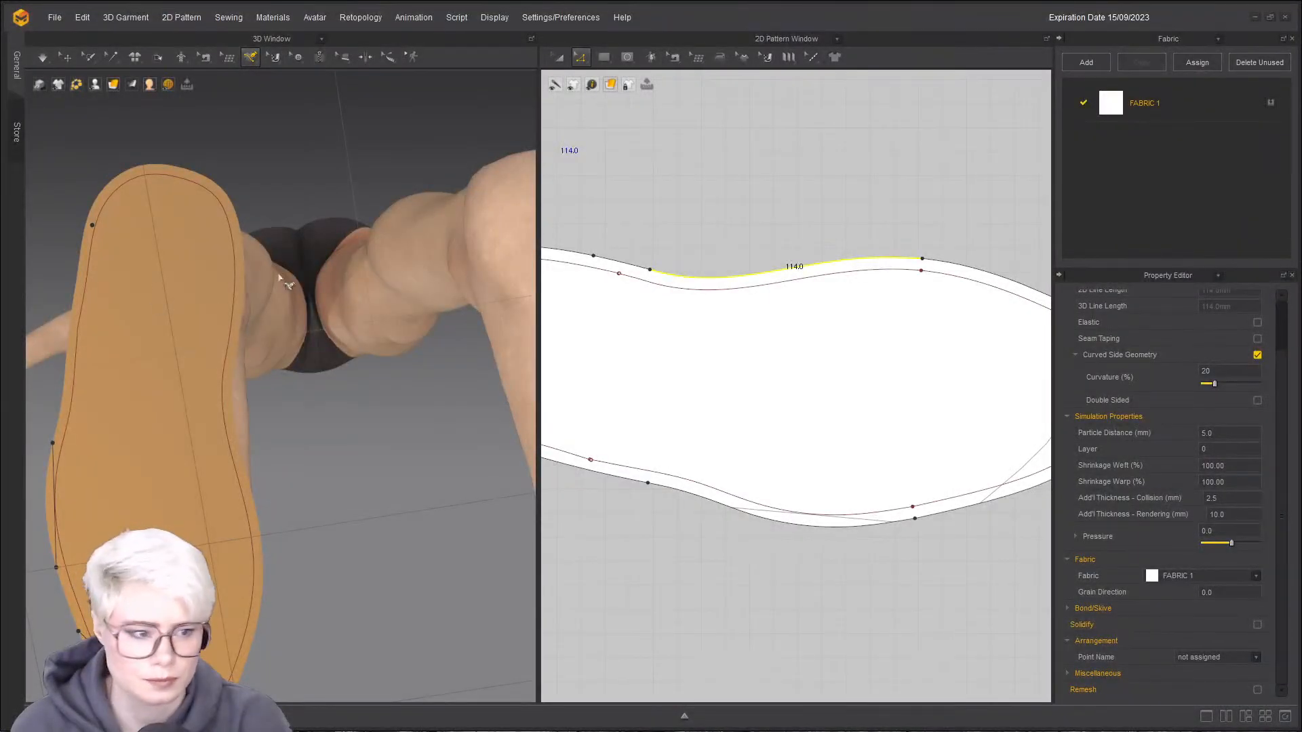
scroll(790, 196, "up", 2)
scroll(770, 235, "down", 3)
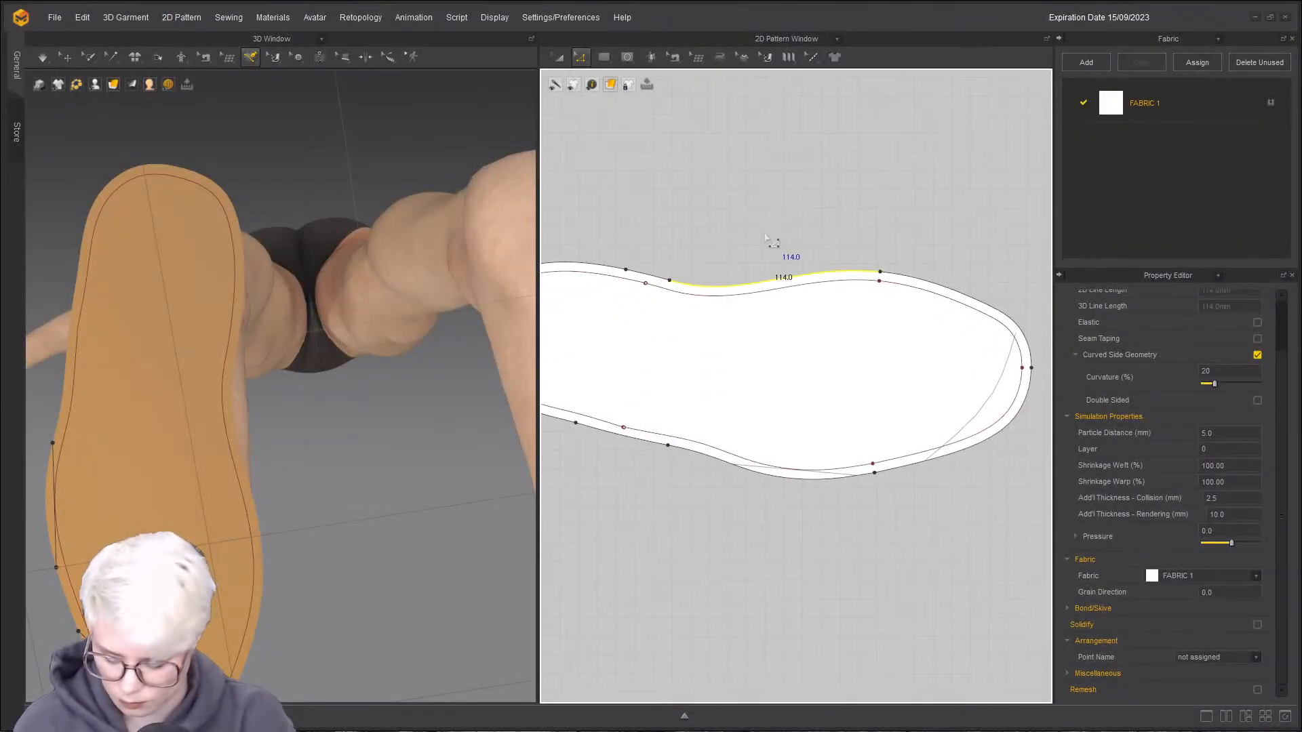
left_click(721, 256)
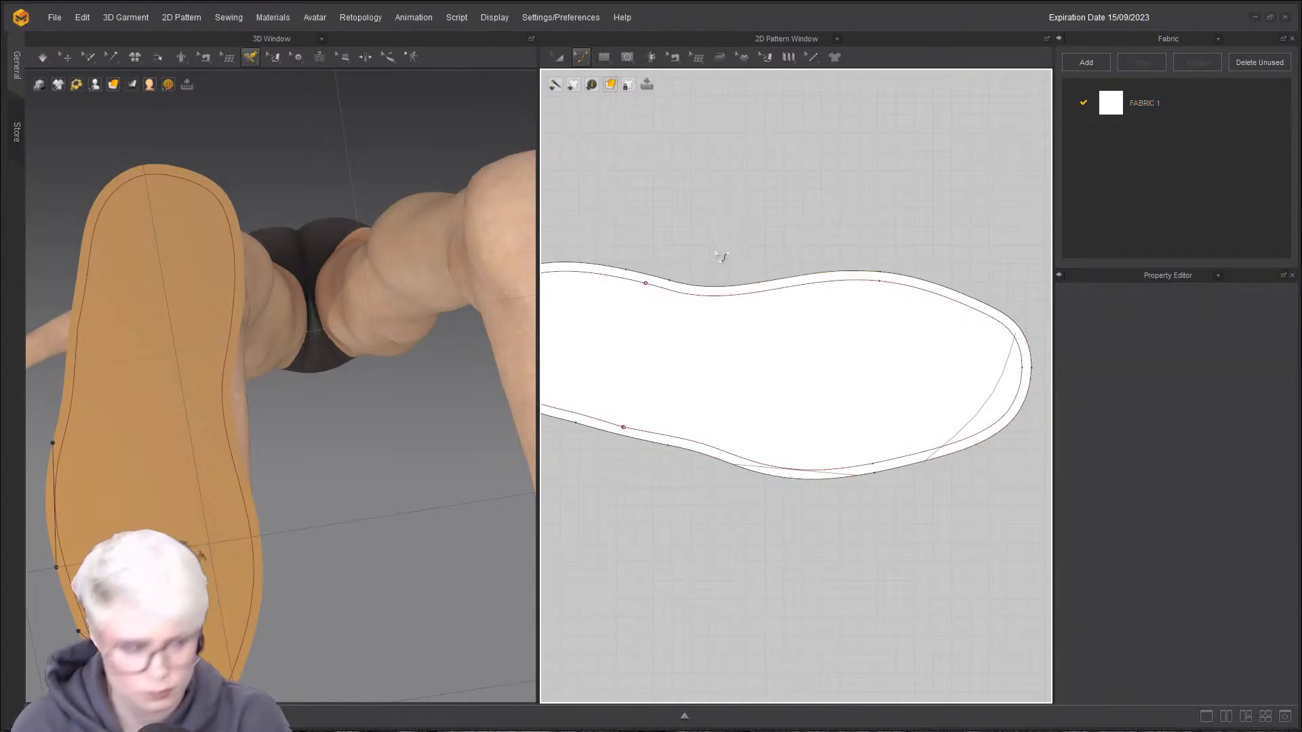
left_click(716, 295)
left_click(692, 227)
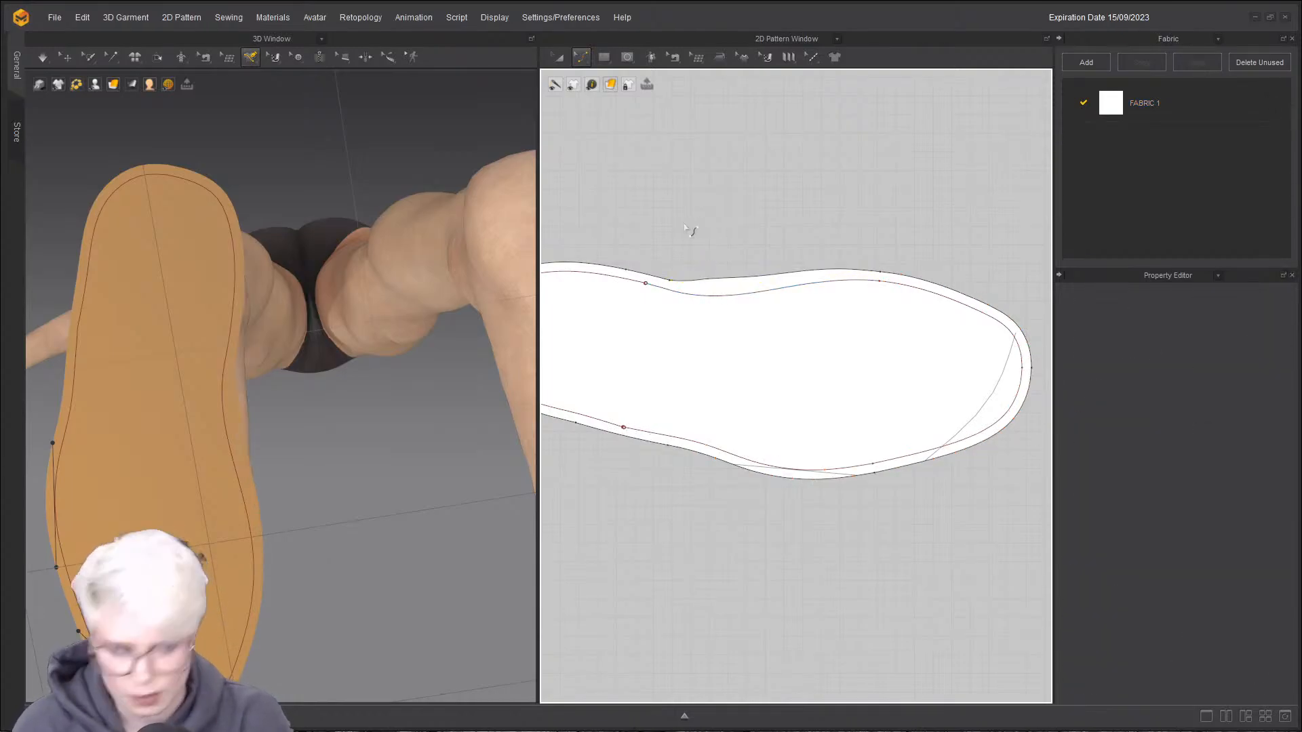
left_click(697, 287)
left_click(725, 204)
- Delete the surplus outline point at the heel end of the arch so the two inner edge segments join
left_click(669, 279)
right_click(669, 279)
left_click(747, 338)
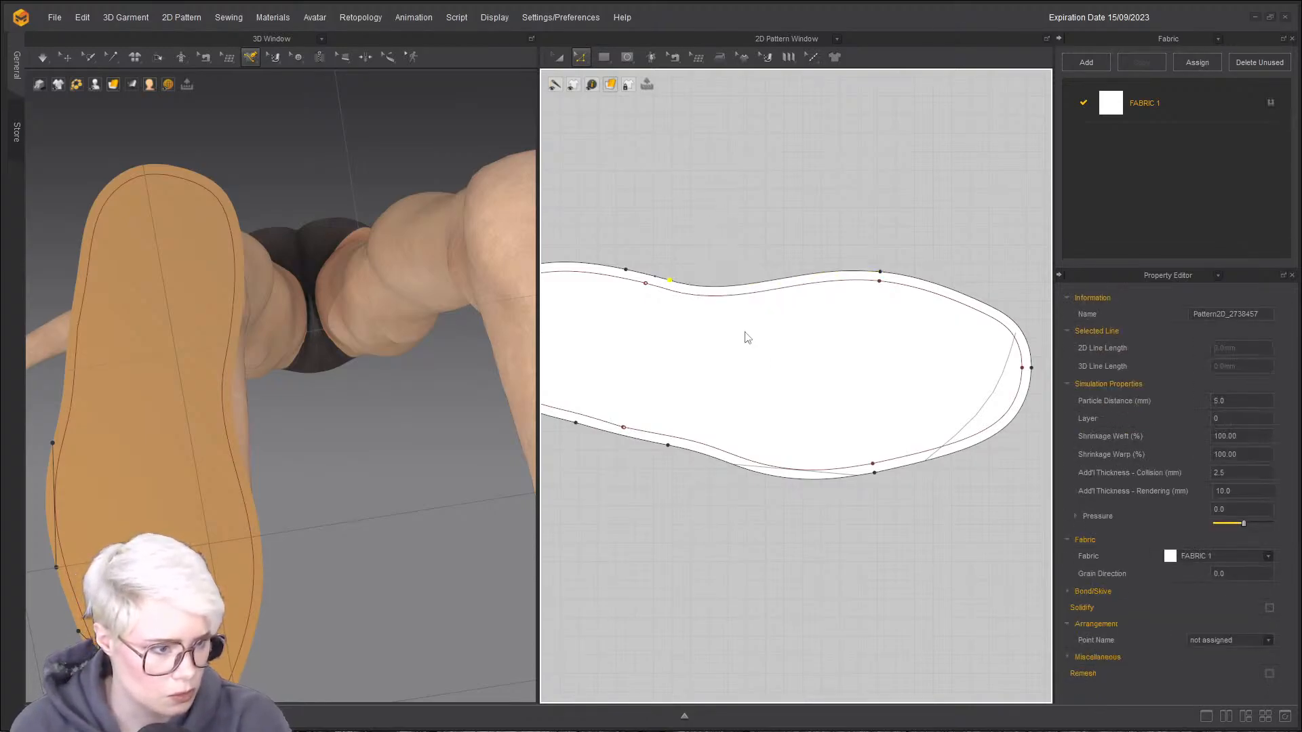
right_click(634, 274)
left_click(689, 206)
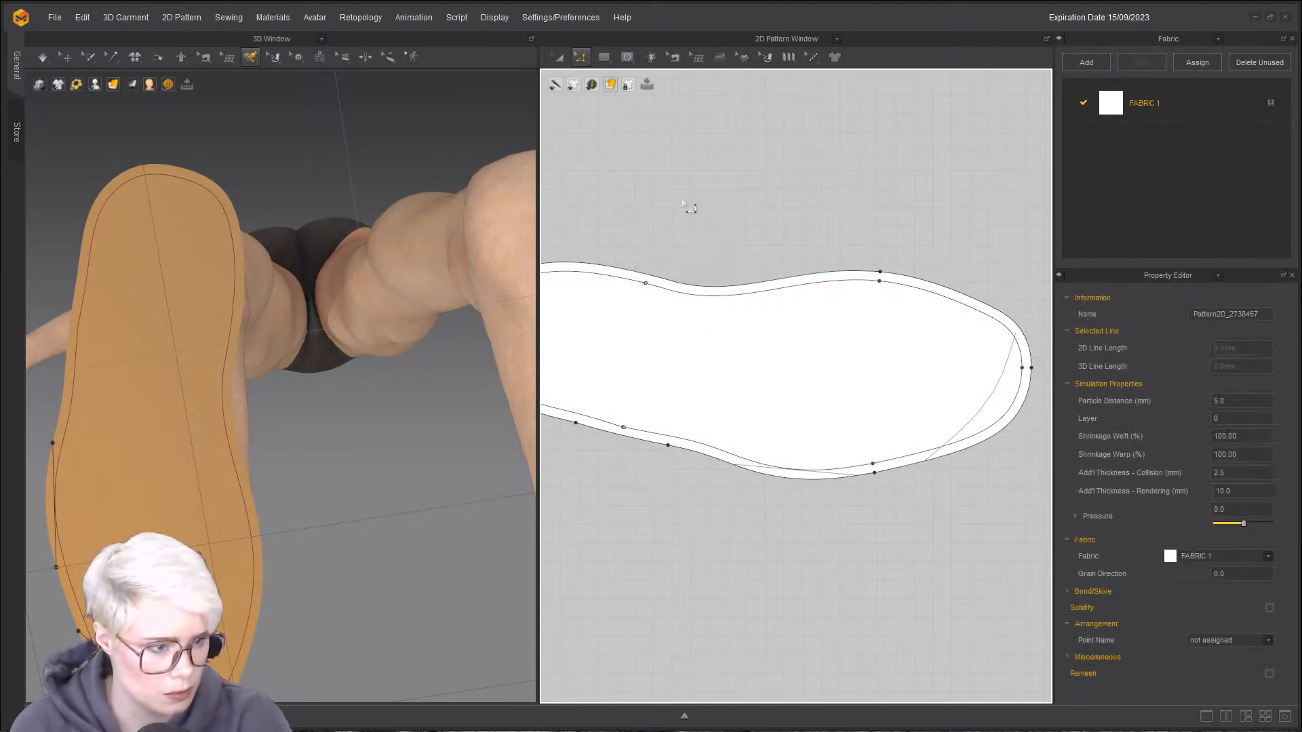
left_click(706, 218)
scroll(766, 253, "down", 2)
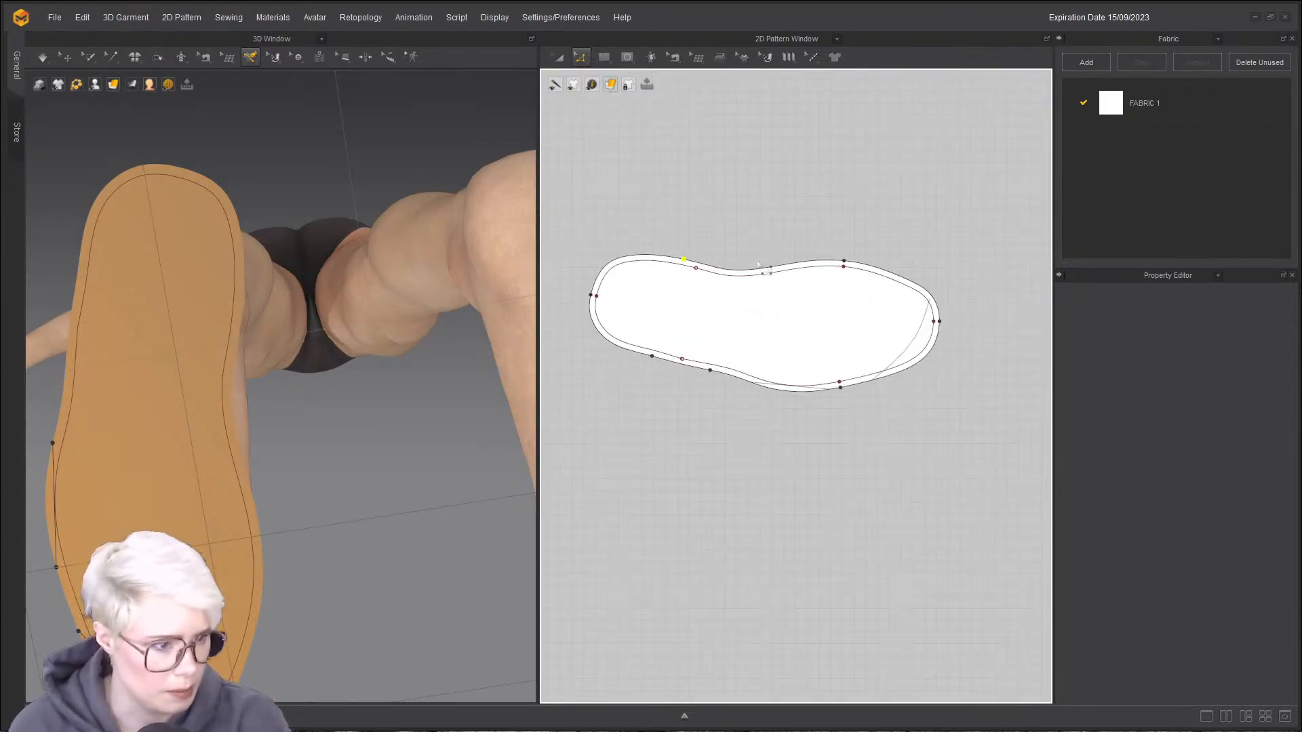
- Adjust the curve of the joined arch edge and optimize its curve points
left_click(738, 266)
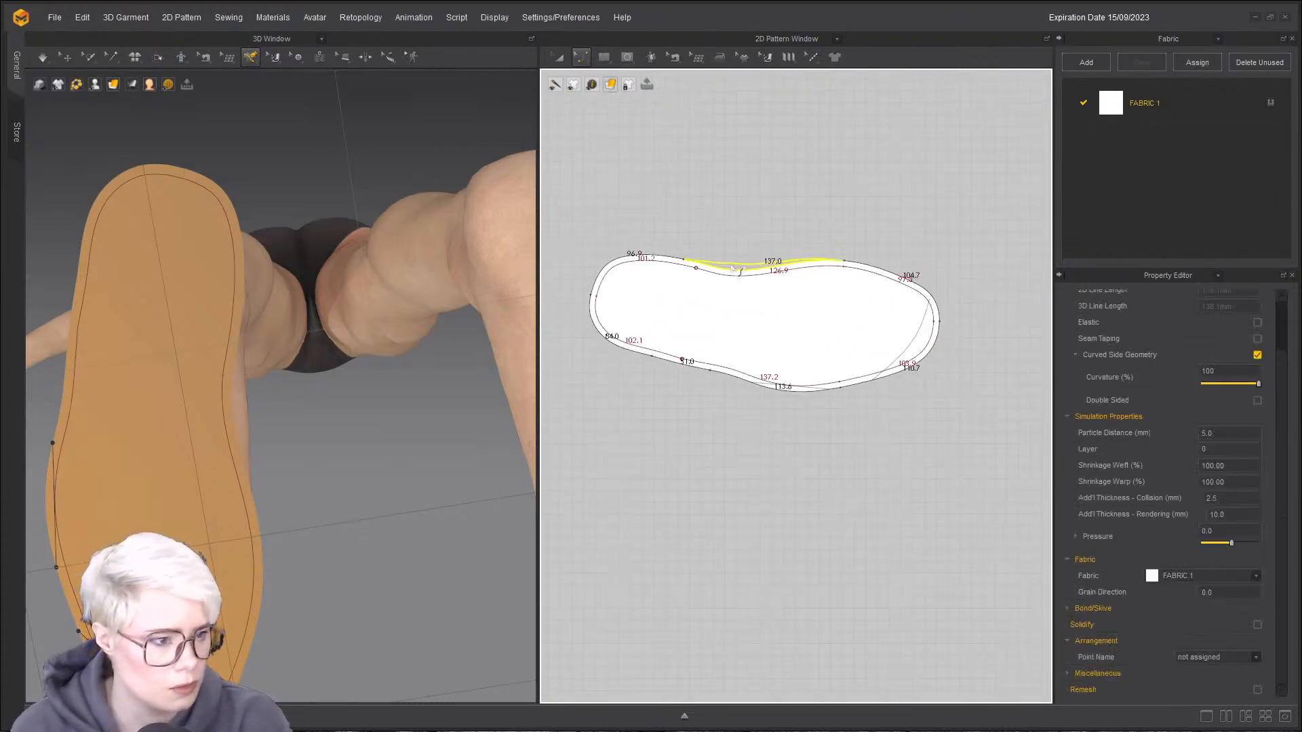
scroll(735, 248, "up", 2)
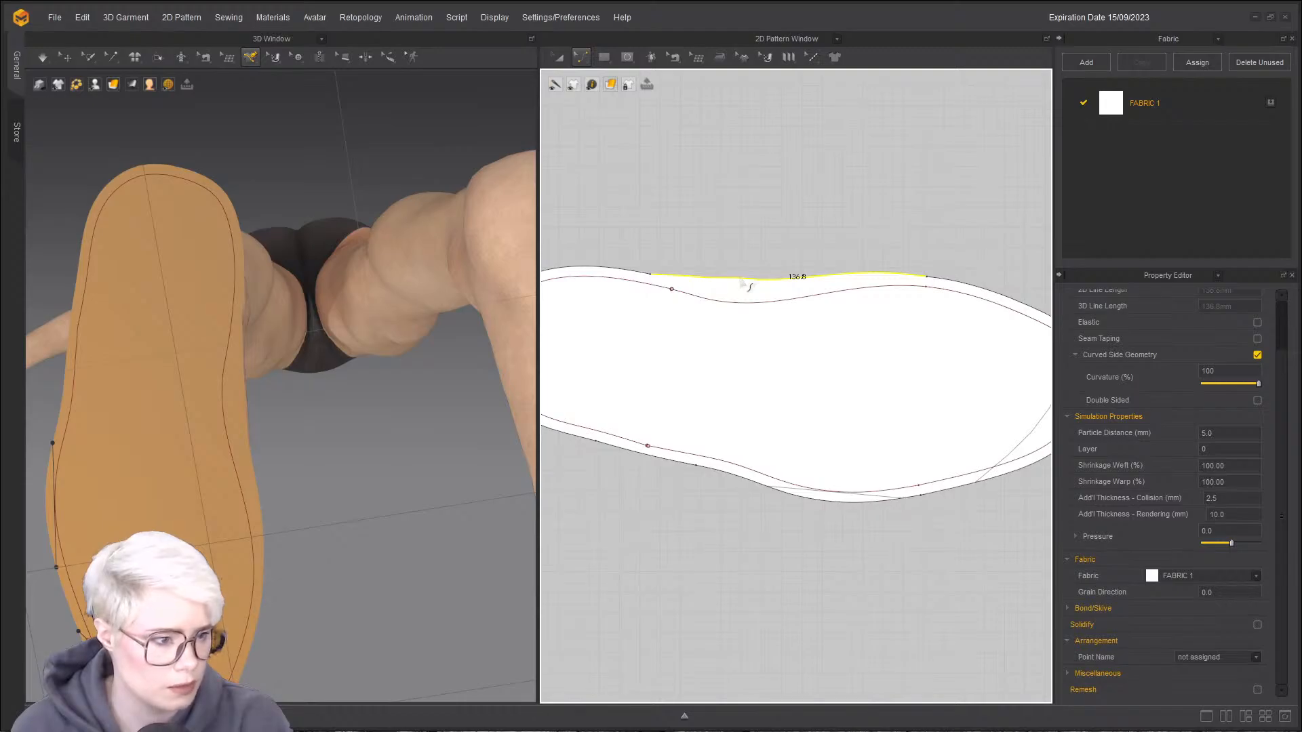
left_click(811, 172)
key("z")
left_click(757, 279)
right_click(756, 279)
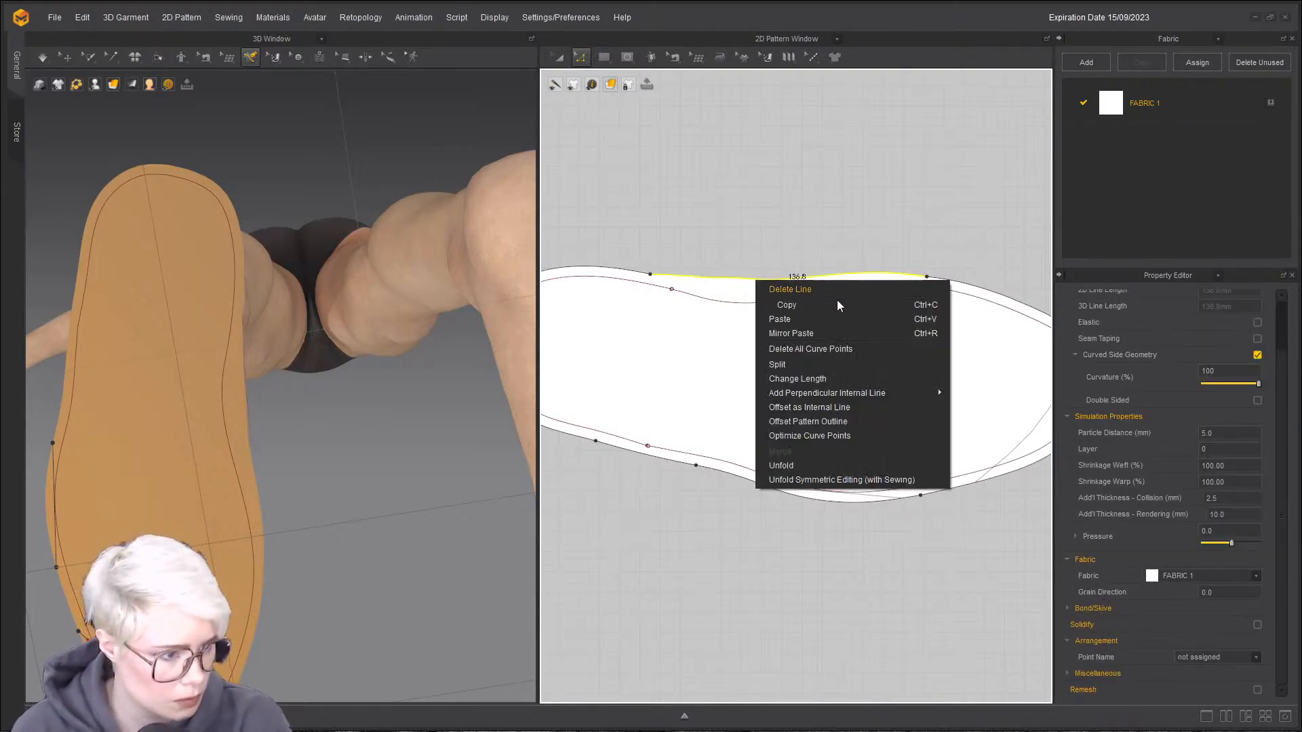
left_click(850, 436)
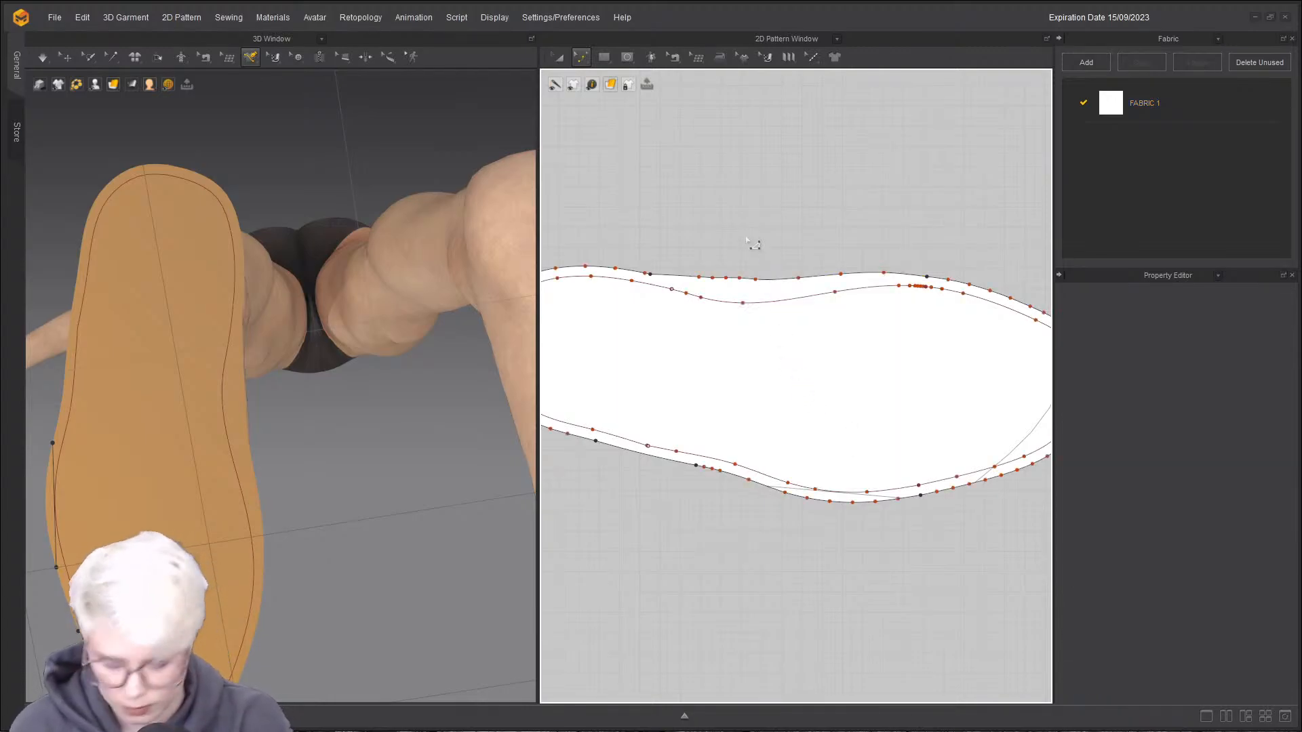
- Delete the excess curve points along the arch edge and pull the curve inward into a smooth arch
scroll(715, 268, "up", 2)
left_click_drag(762, 313, 762, 313)
key("Delete")
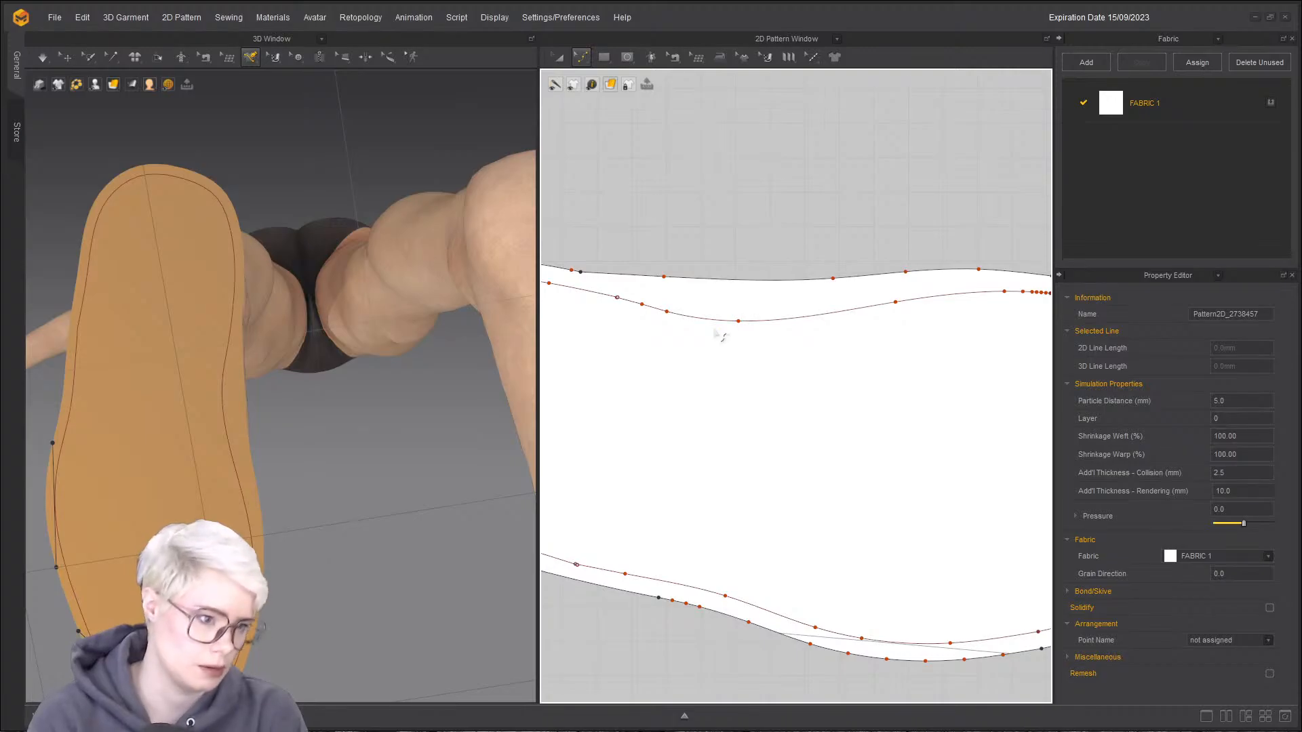
left_click_drag(668, 278, 741, 302)
- Delete the internal offset line that runs around the inside of the sole's outline
left_click(729, 320)
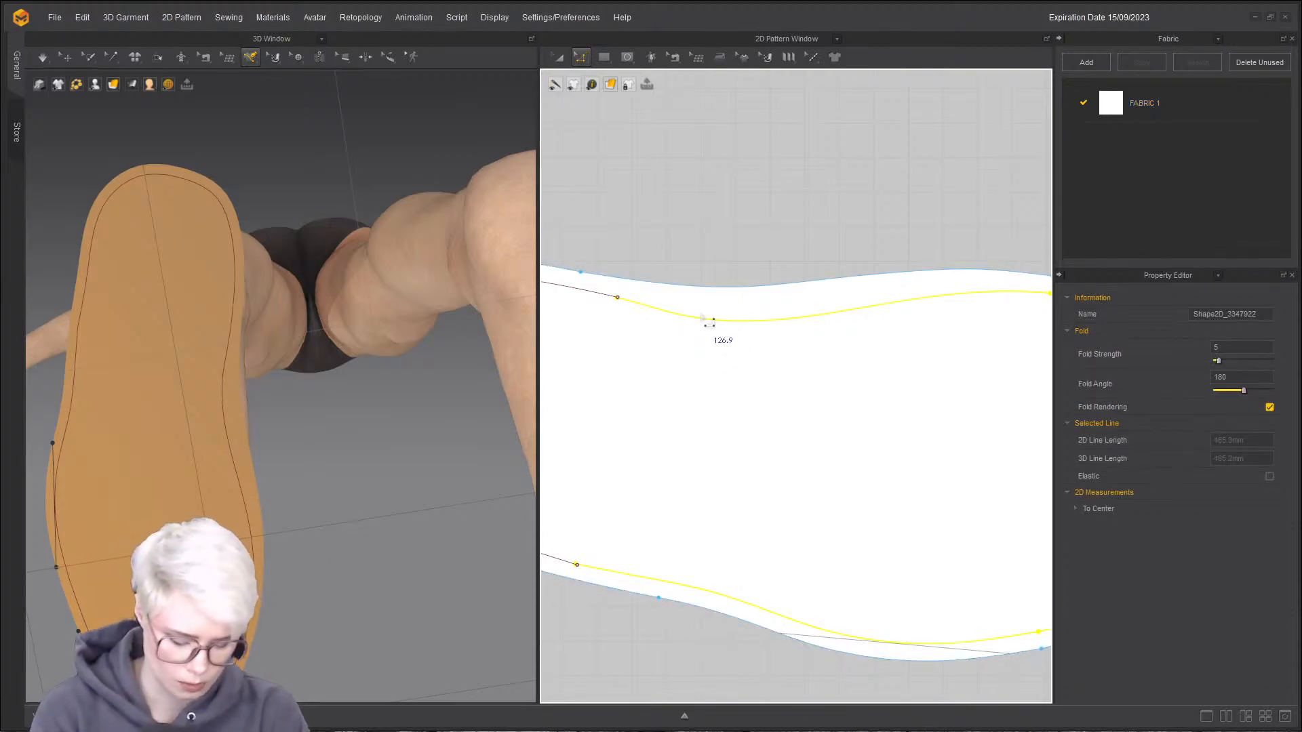
key("Delete")
left_click(587, 291)
key("Delete")
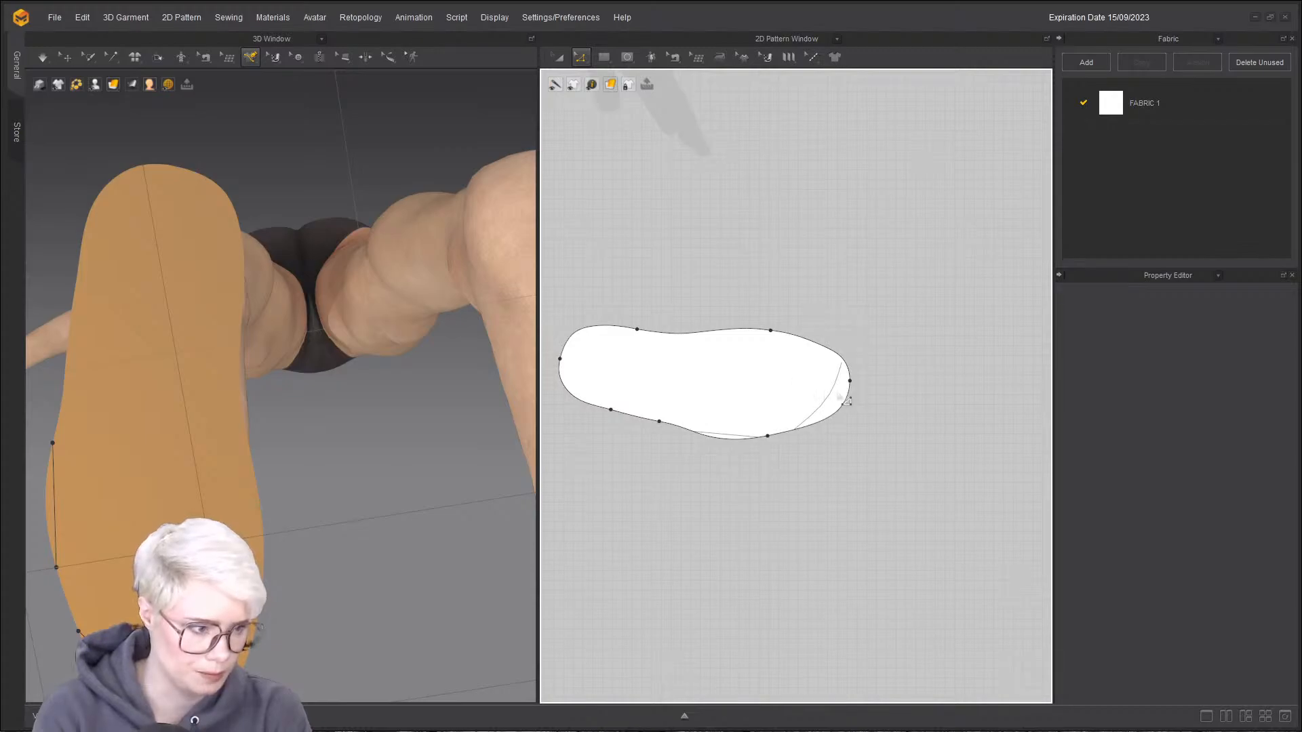
- Select both drawn 3D lines at the sole's toe and outer side and convert them to internal lines
scroll(839, 397, "up", 4)
right_click_drag(306, 488, 247, 245)
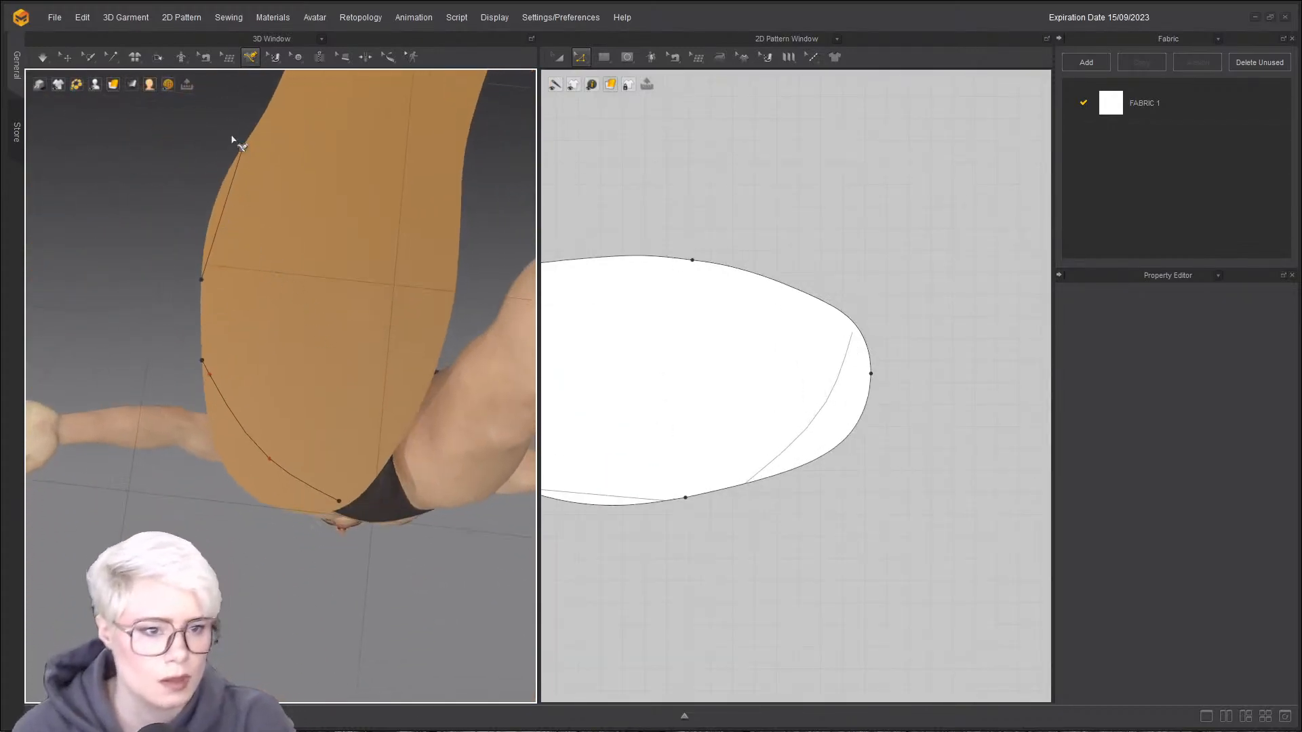
left_click(250, 58)
left_click(270, 86)
left_click(228, 407)
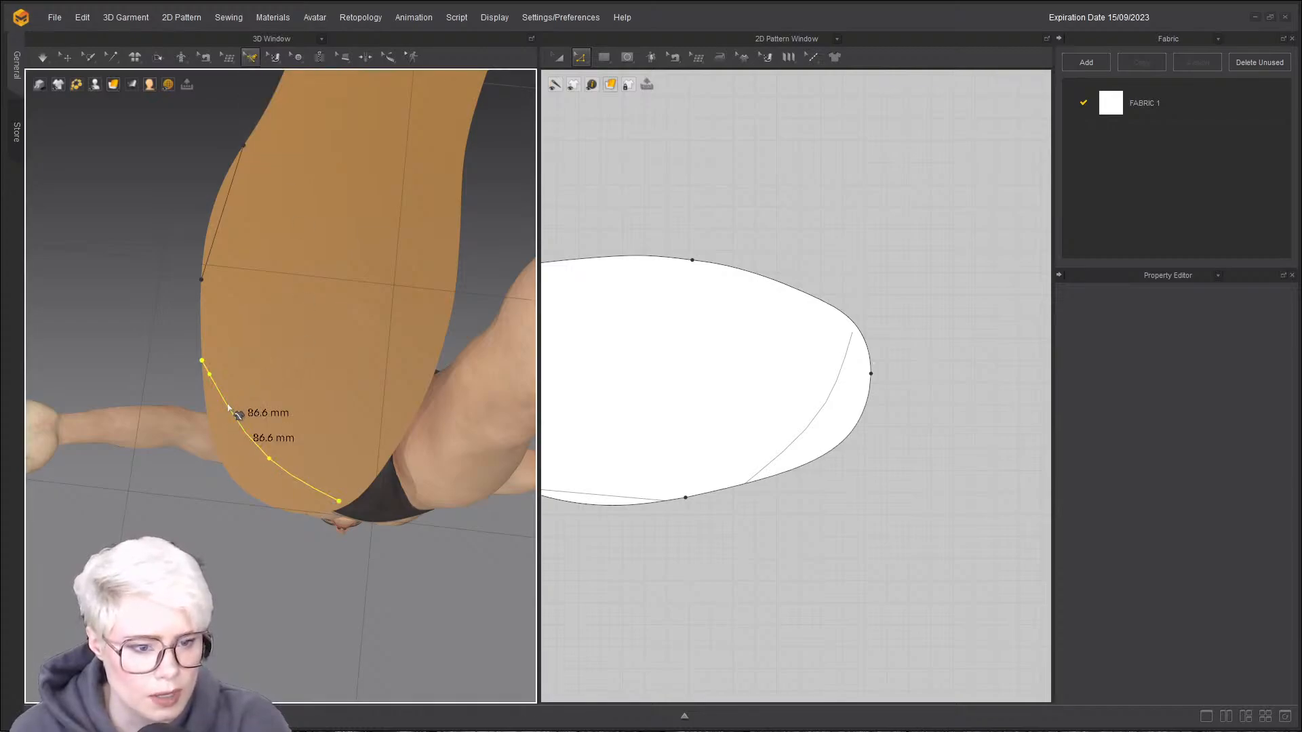
right_click(223, 213)
left_click(280, 309)
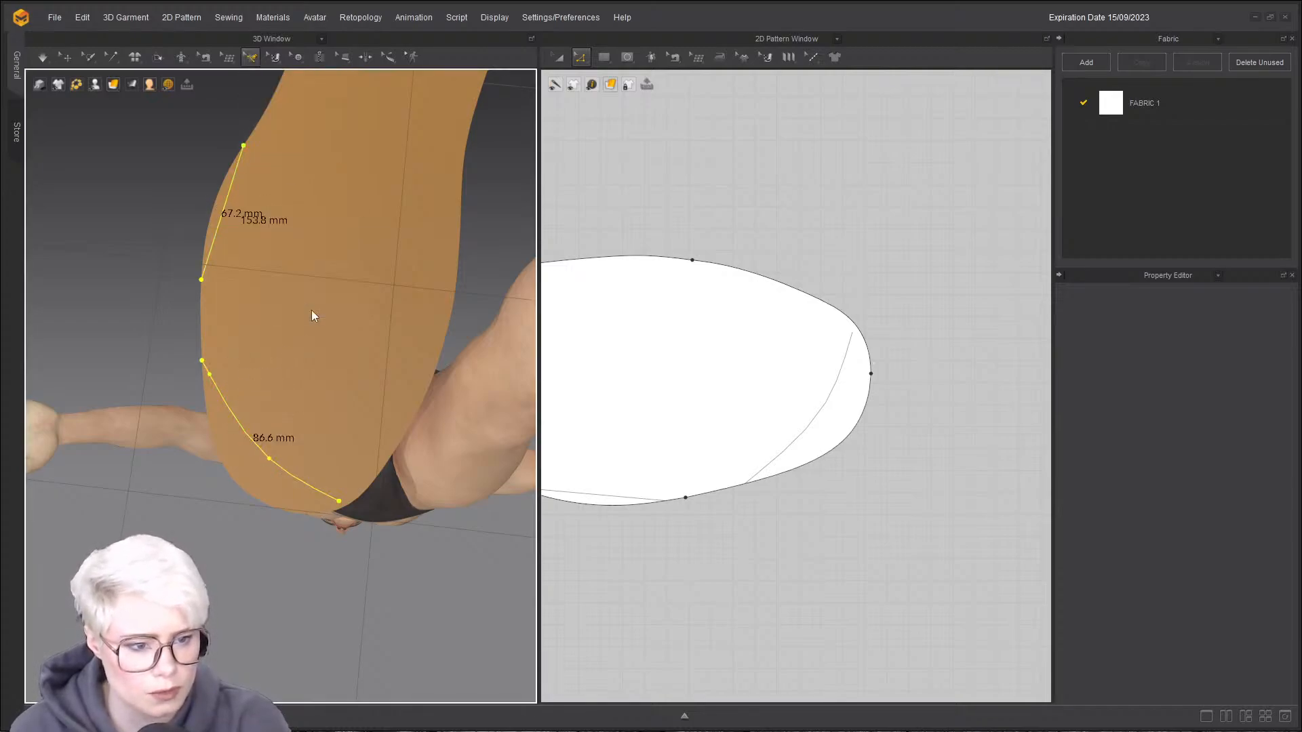
- Extend both internal lines to the pattern outline with added points, and bow the toe line slightly toward the tip
left_click(843, 391)
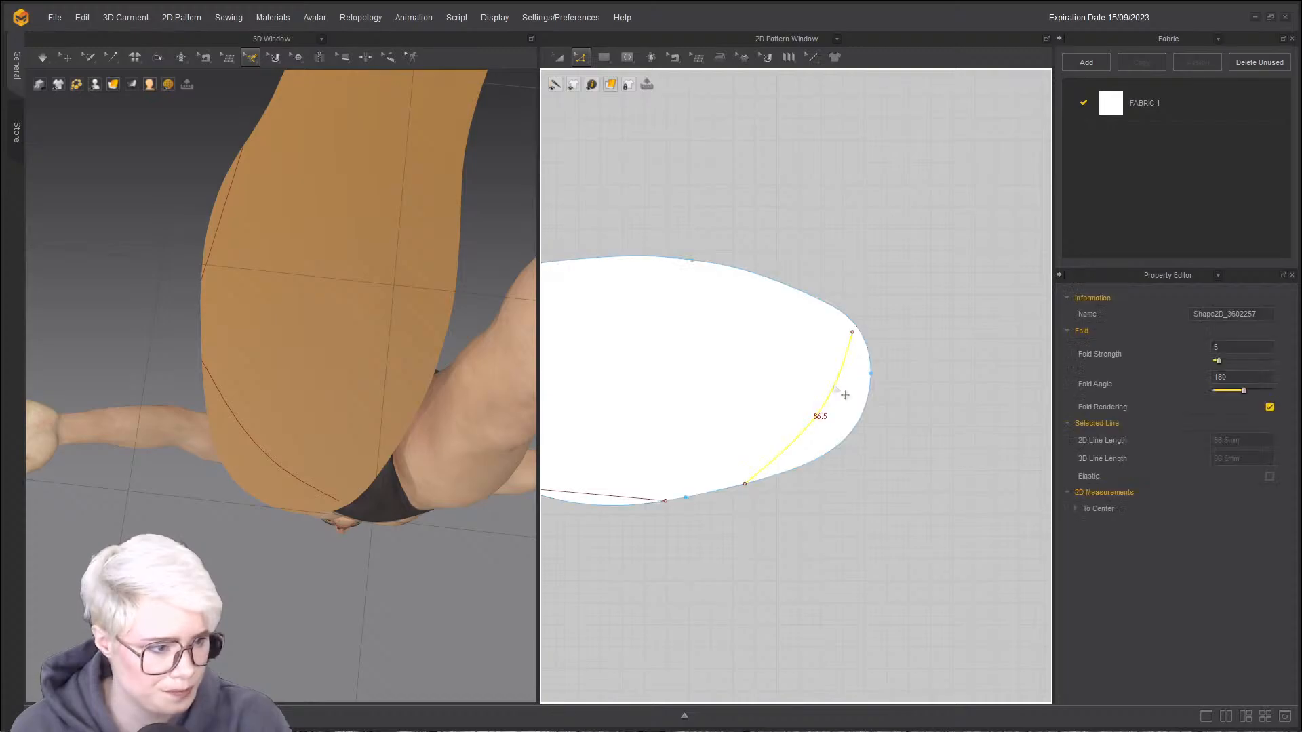
right_click(732, 427)
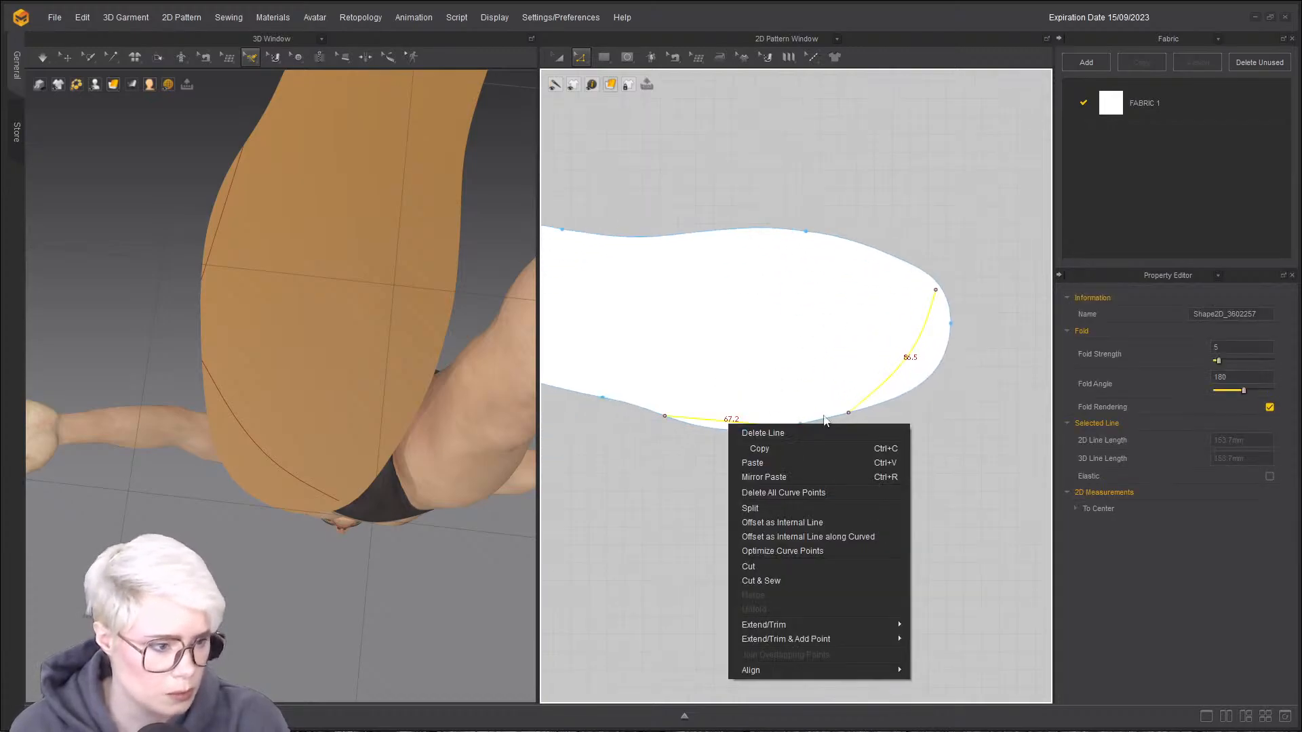
mouse_move(835, 638)
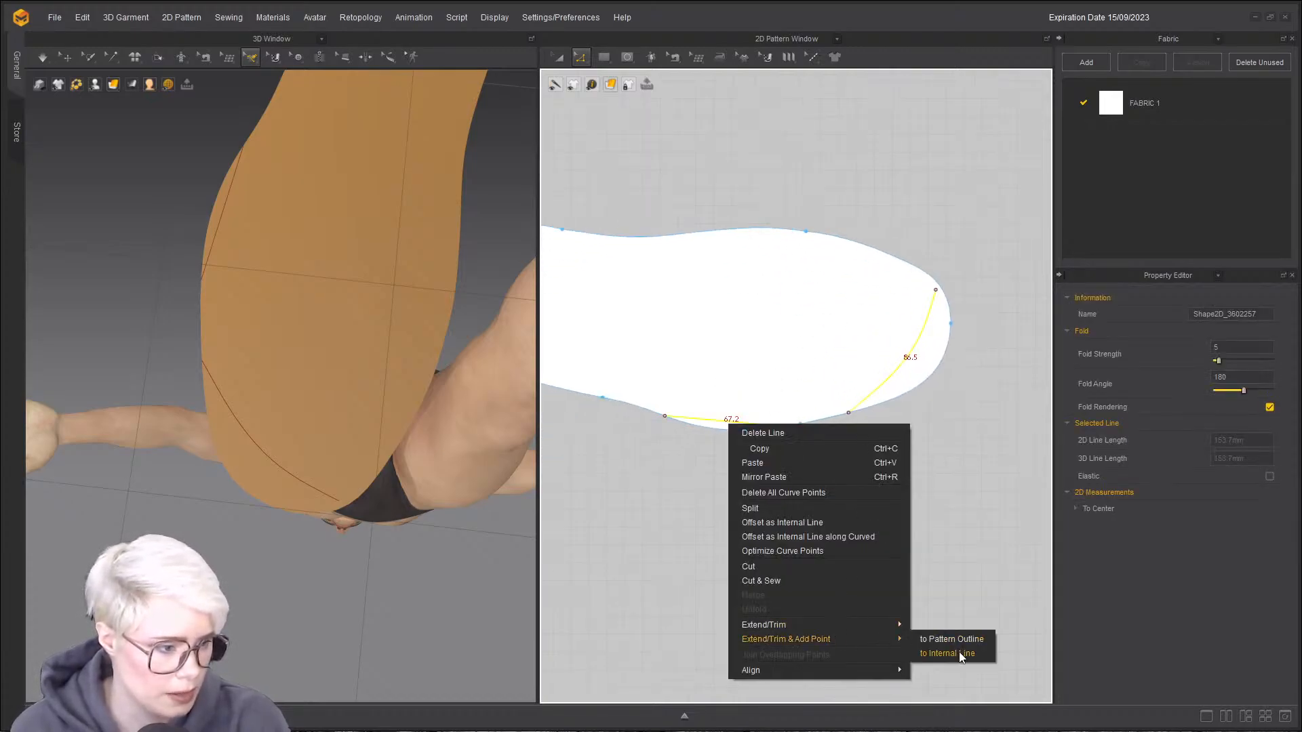
left_click(962, 642)
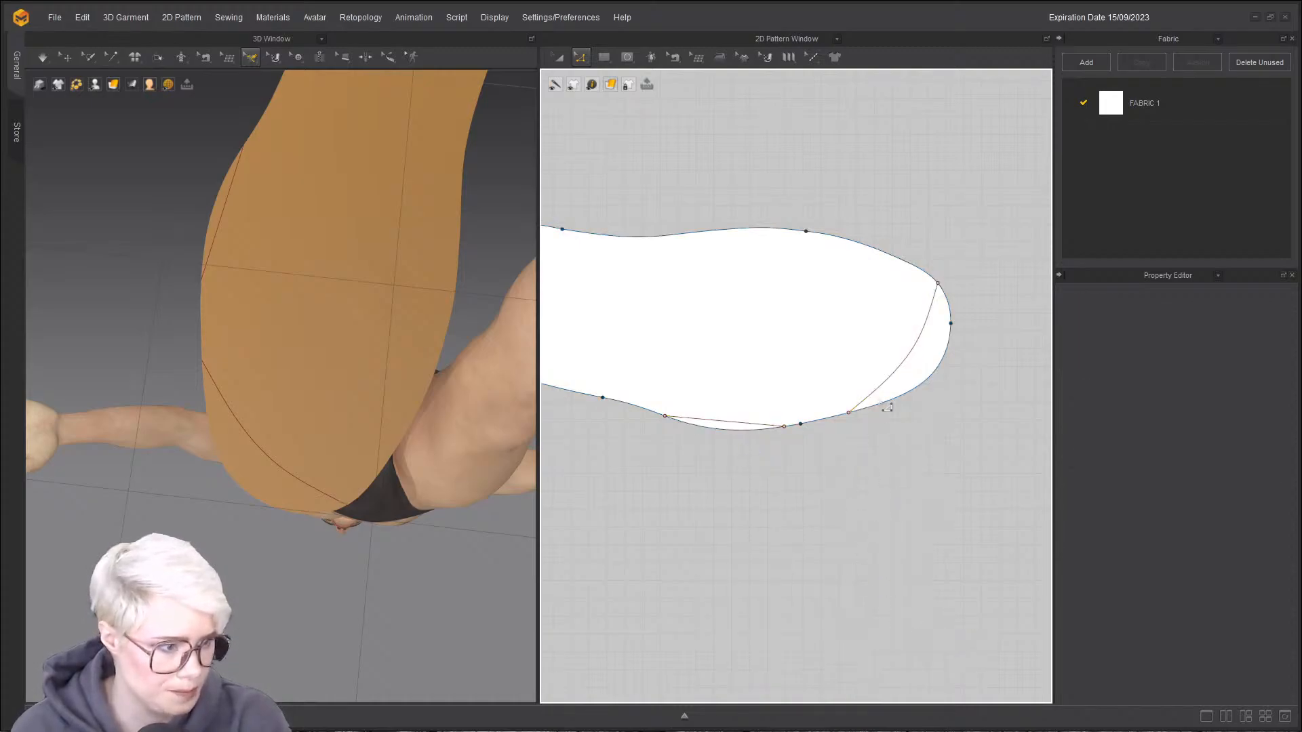
left_click(911, 364)
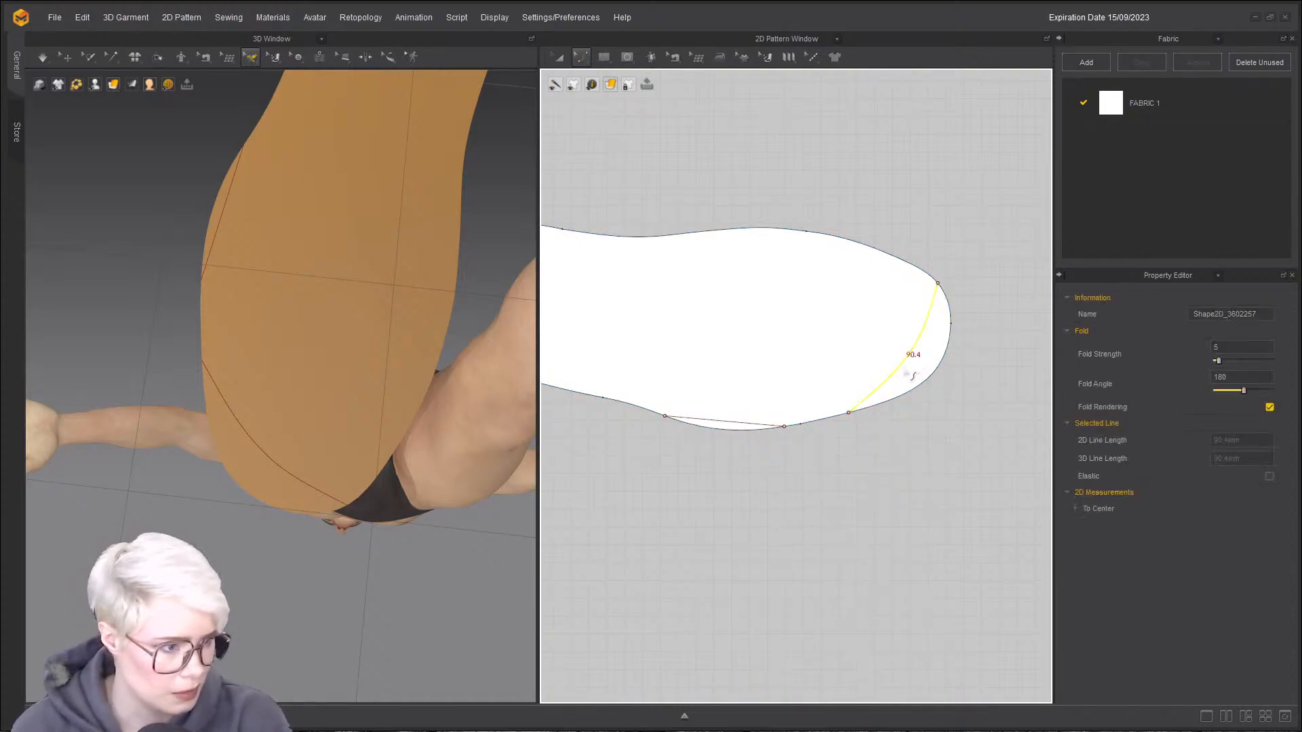
- Examine from above how the toe line and outer side line follow the avatar's foot
right_click_drag(319, 457, 384, 382)
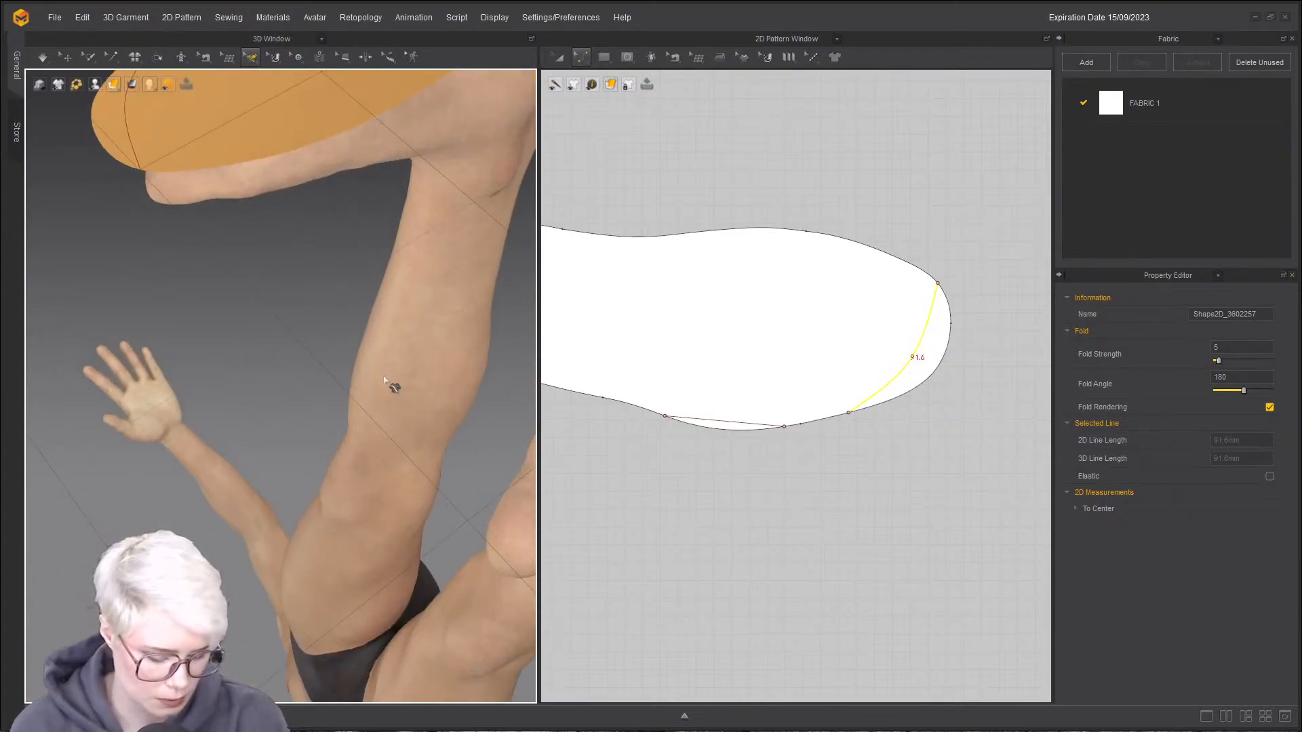
key("5")
scroll(340, 498, "up", 10)
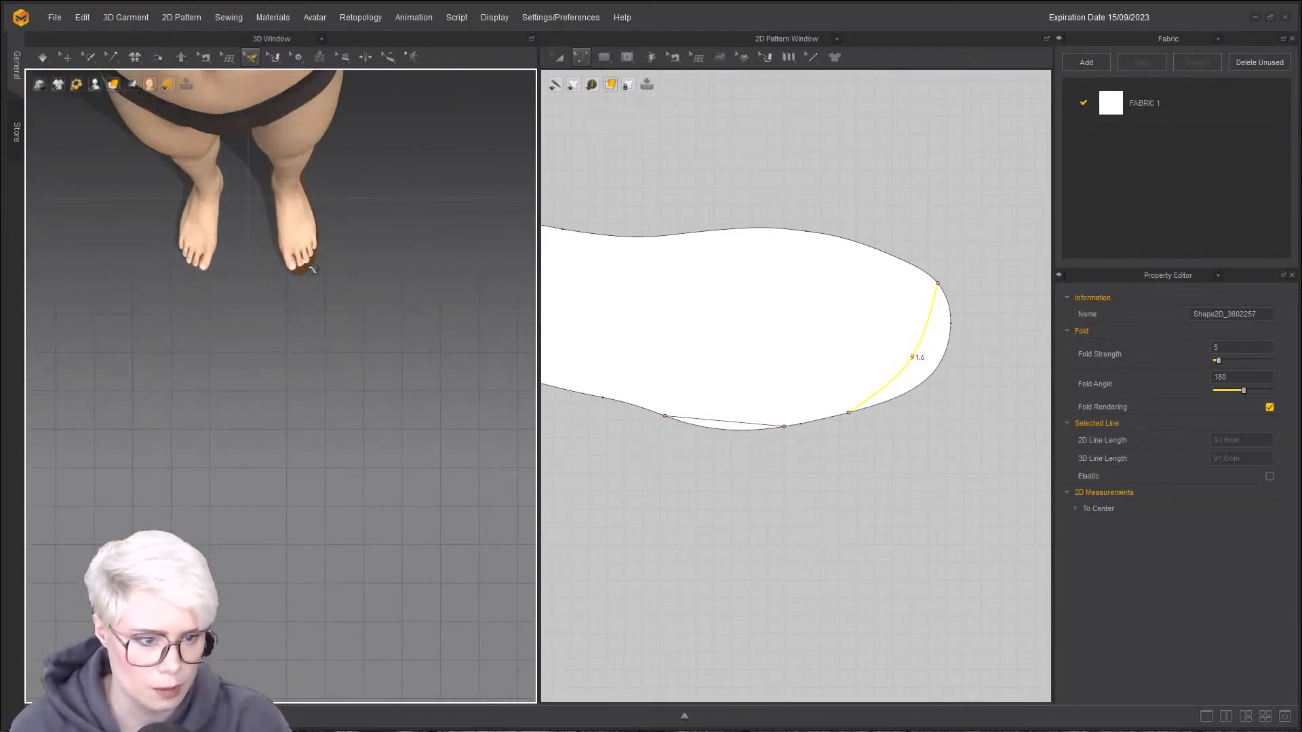
middle_click_drag(316, 158, 311, 219)
left_click(312, 219)
scroll(314, 277, "up", 1)
middle_click_drag(315, 276, 293, 380)
left_click(65, 58)
left_click(311, 255)
scroll(305, 260, "up", 3)
scroll(295, 386, "up", 4)
scroll(300, 392, "down", 2)
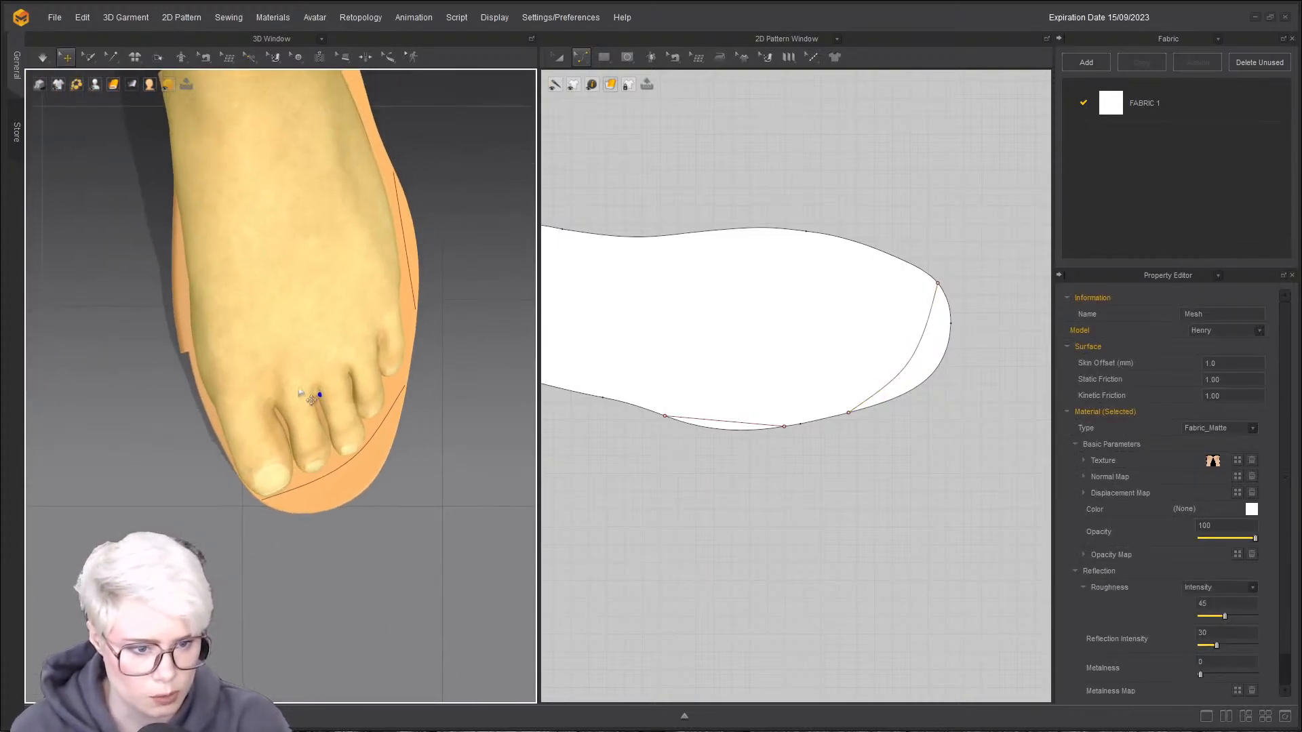
- Try the sole's Curved Side Geometry off and on, and re-enter its curvature of 20%
left_click(183, 310)
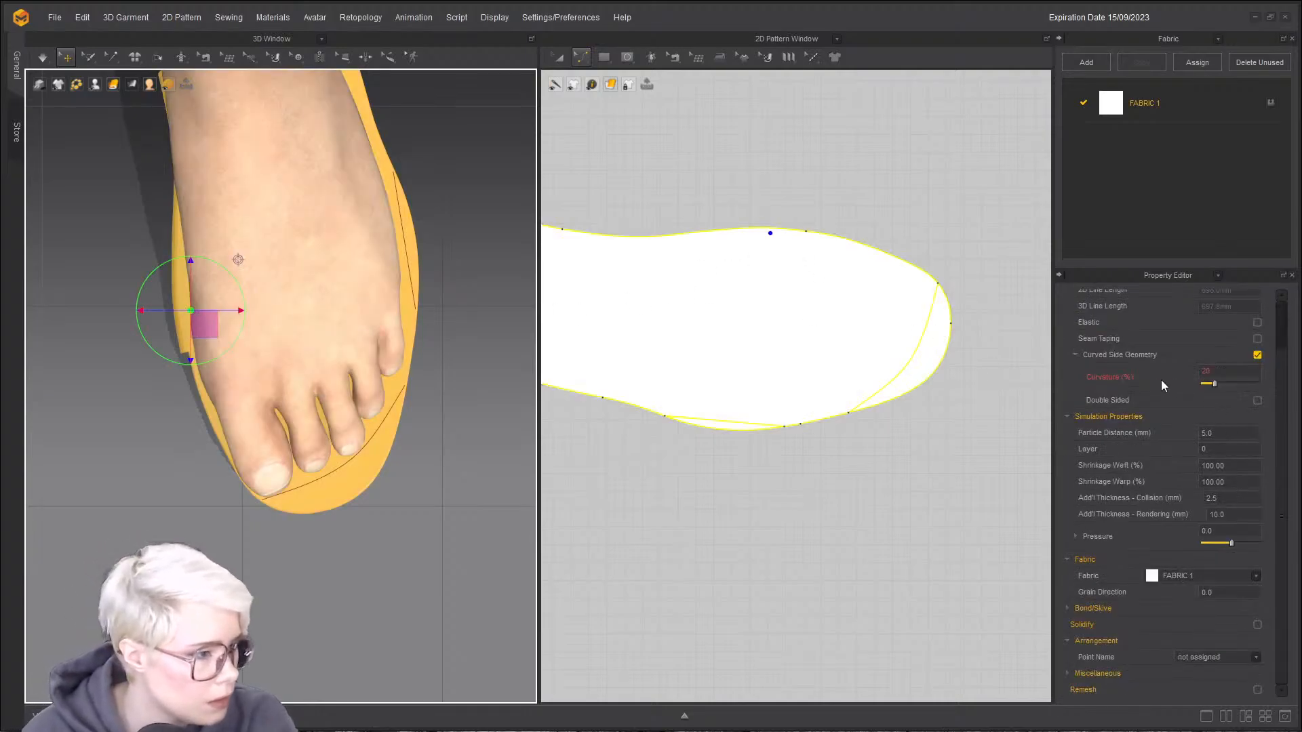
scroll(1170, 381, "up", 2)
left_click(1255, 400)
left_click(1256, 400)
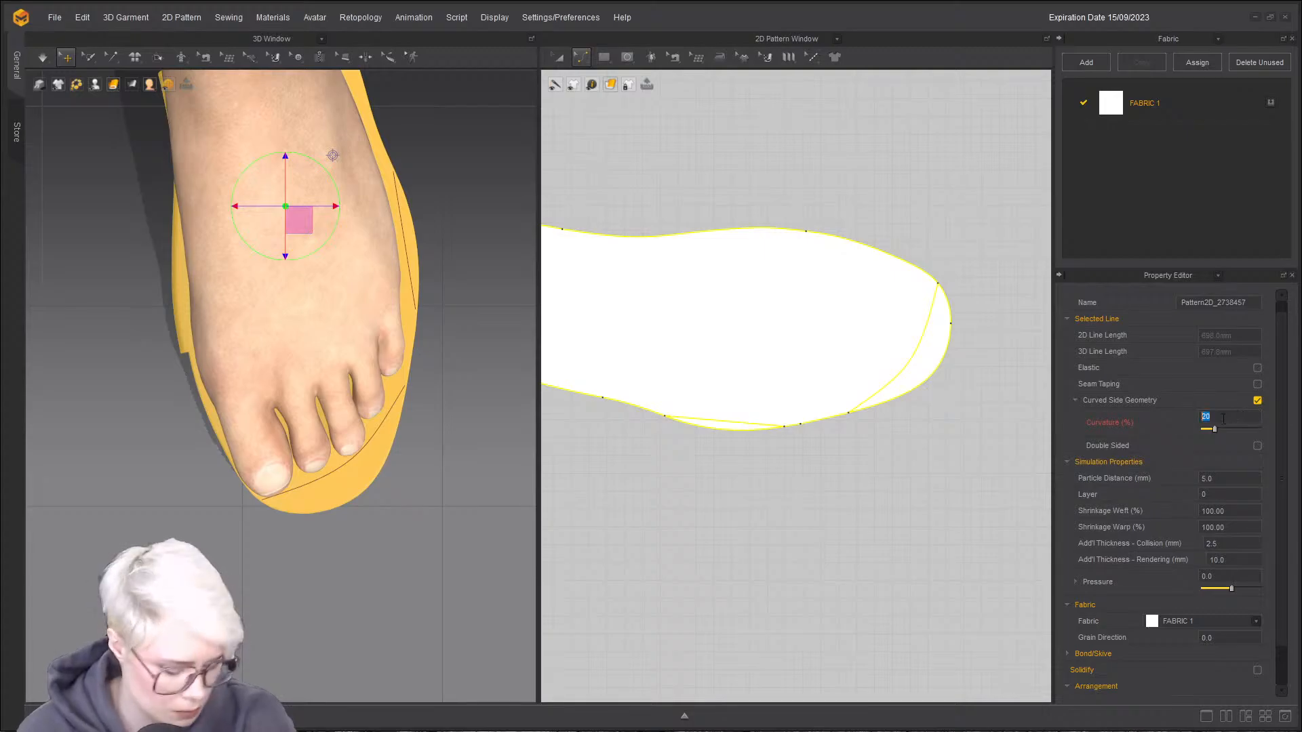
key("Return")
middle_click_drag(351, 457, 323, 467)
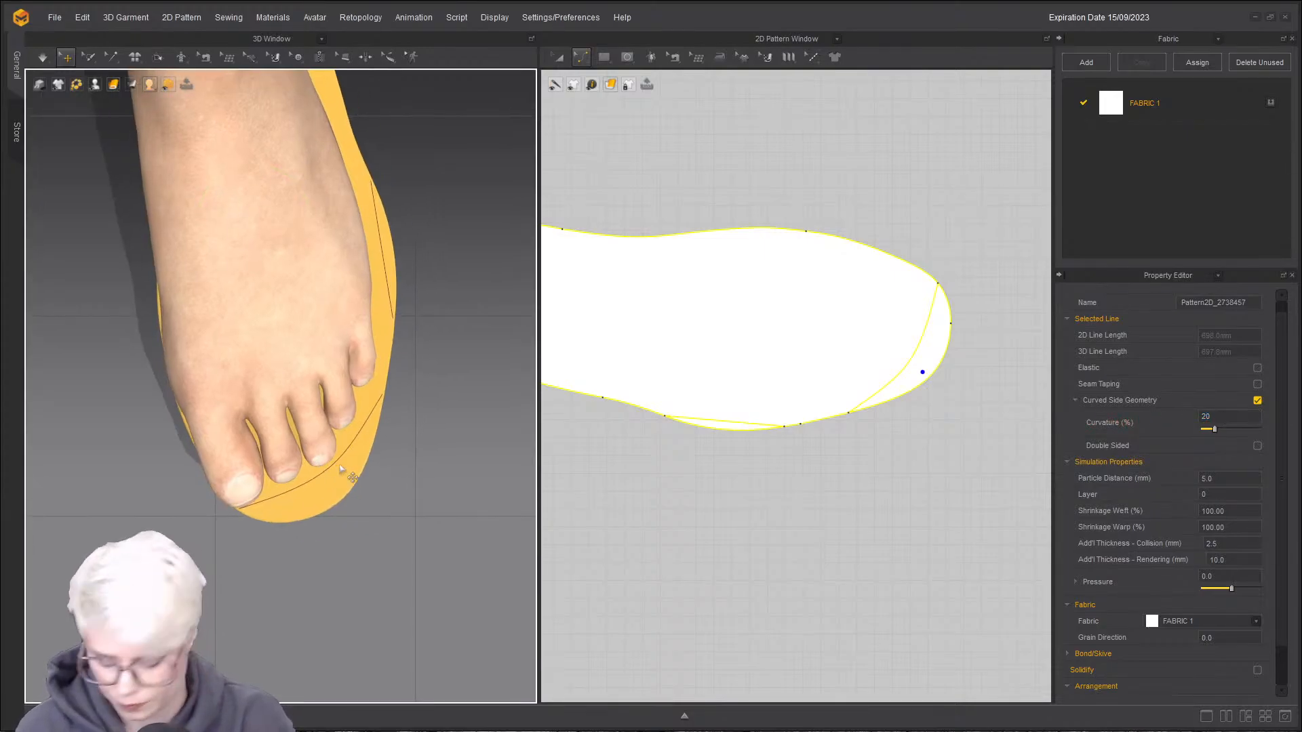
right_click_drag(137, 445, 460, 371)
- Cut the sole pattern along both internal lines at the toe and the outer side
left_click(809, 212)
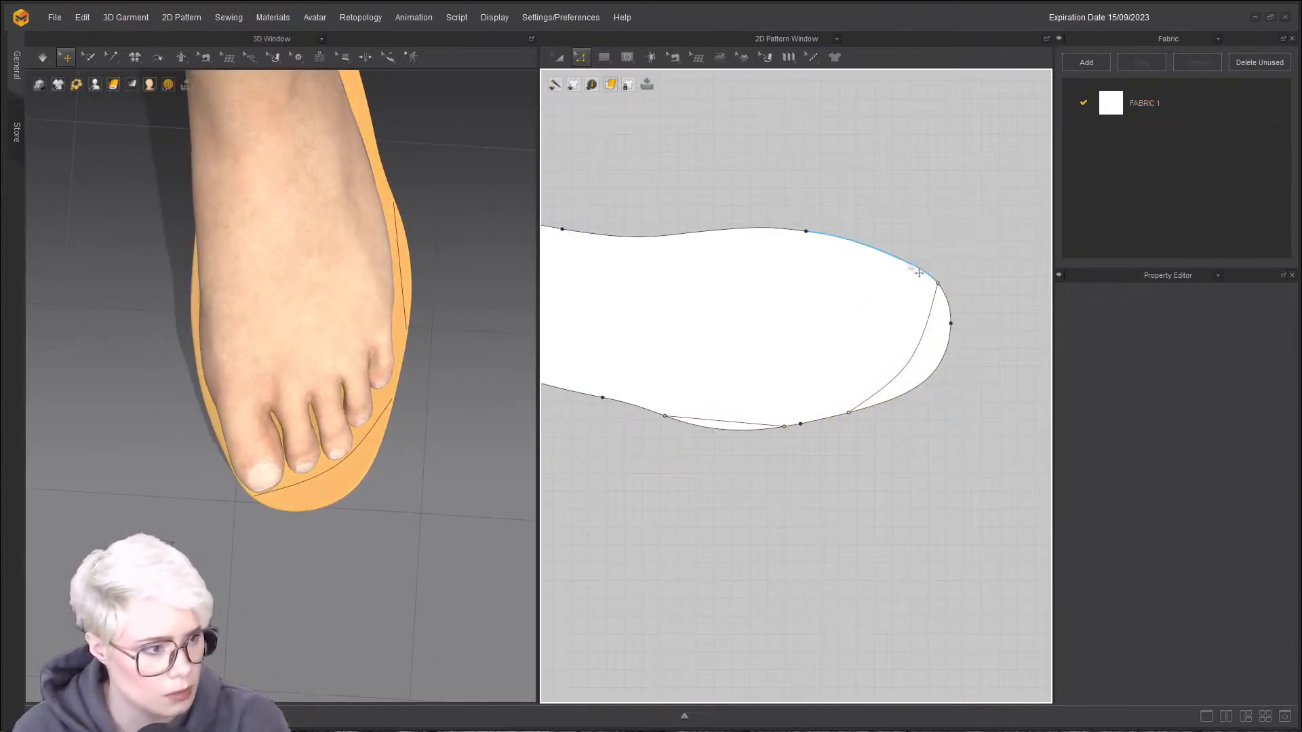
left_click(931, 355)
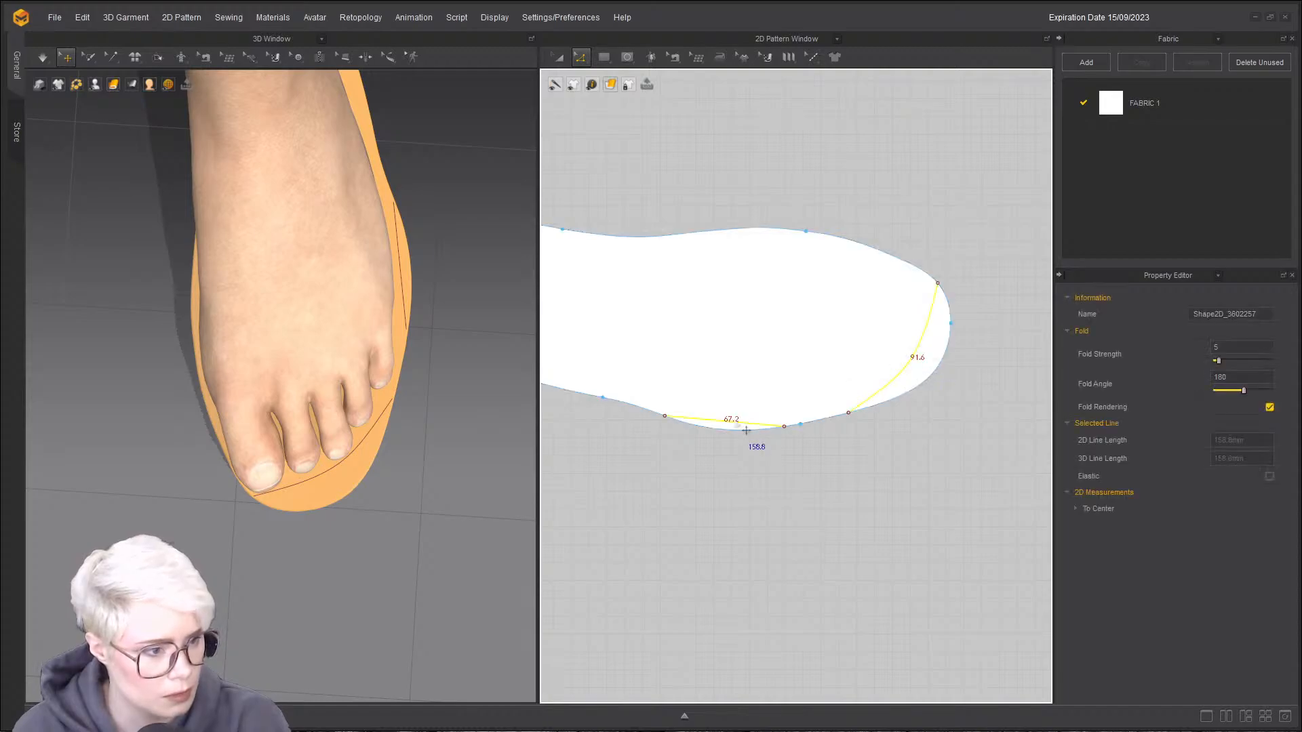
right_click(736, 421)
left_click(803, 575)
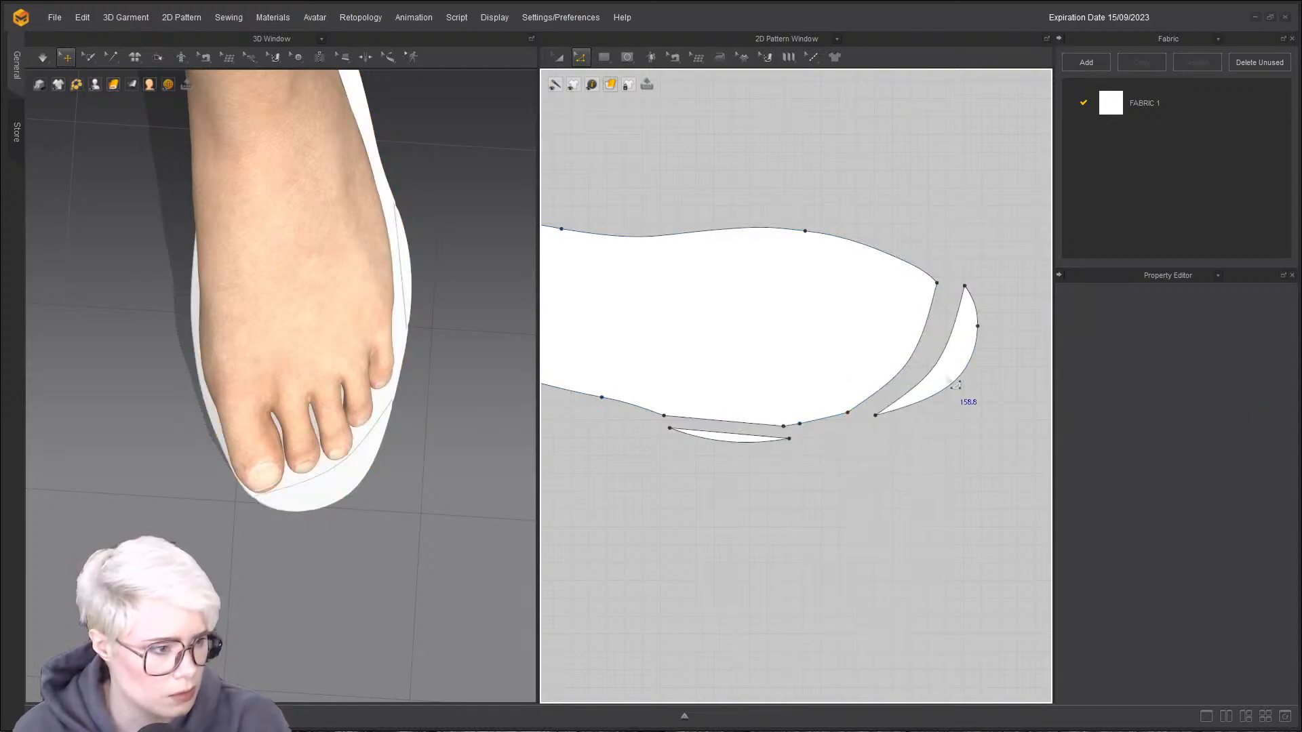
- Delete the two slivers cut off the sole's toe and outer side
left_click(921, 384)
key("Delete")
left_click(729, 437)
key("Delete")
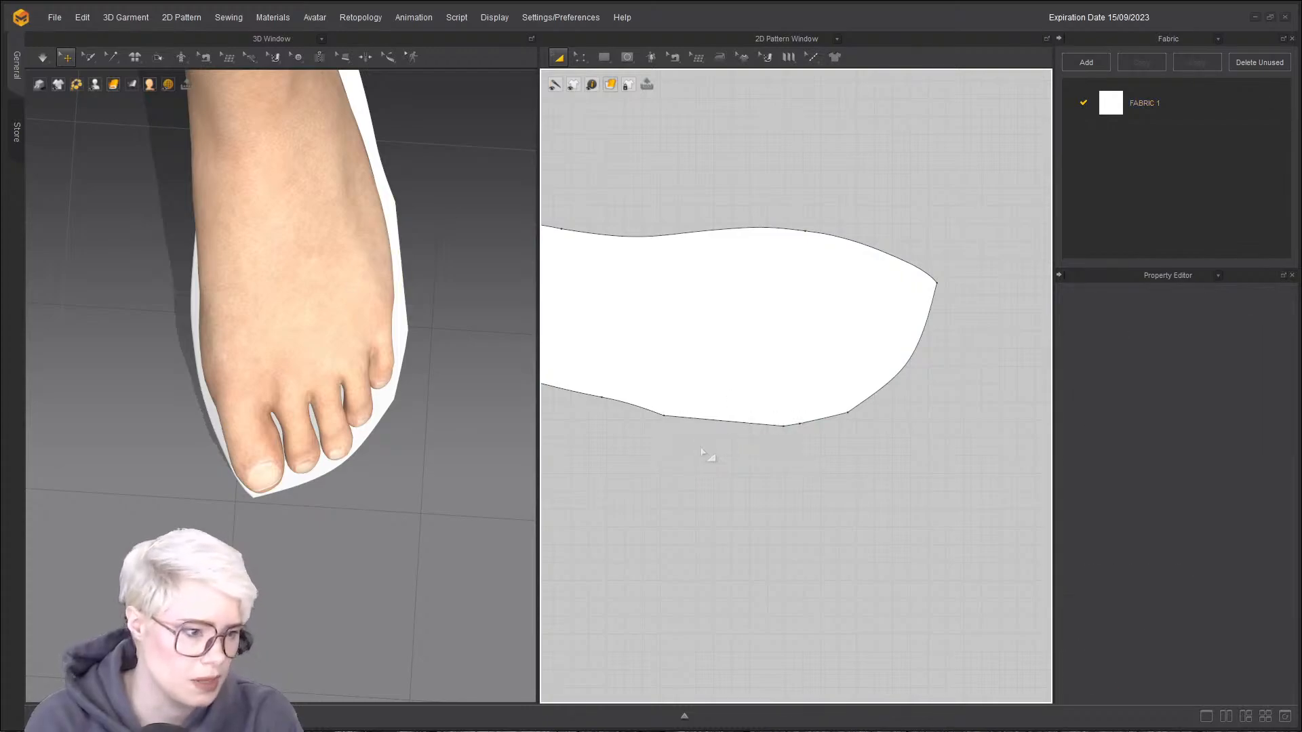
right_click_drag(285, 386, 213, 409)
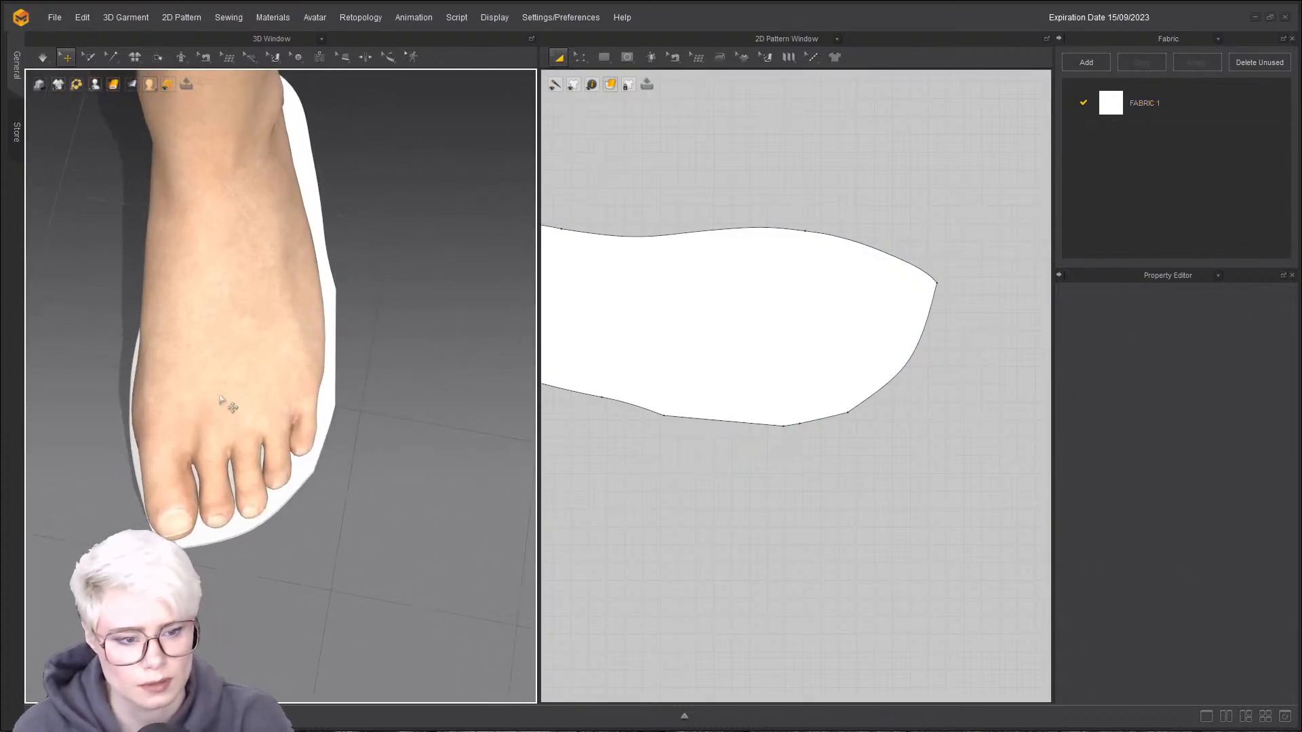
- Bow the sole's cut toe edge outward near the big-toe tip and near its outer end
key("c")
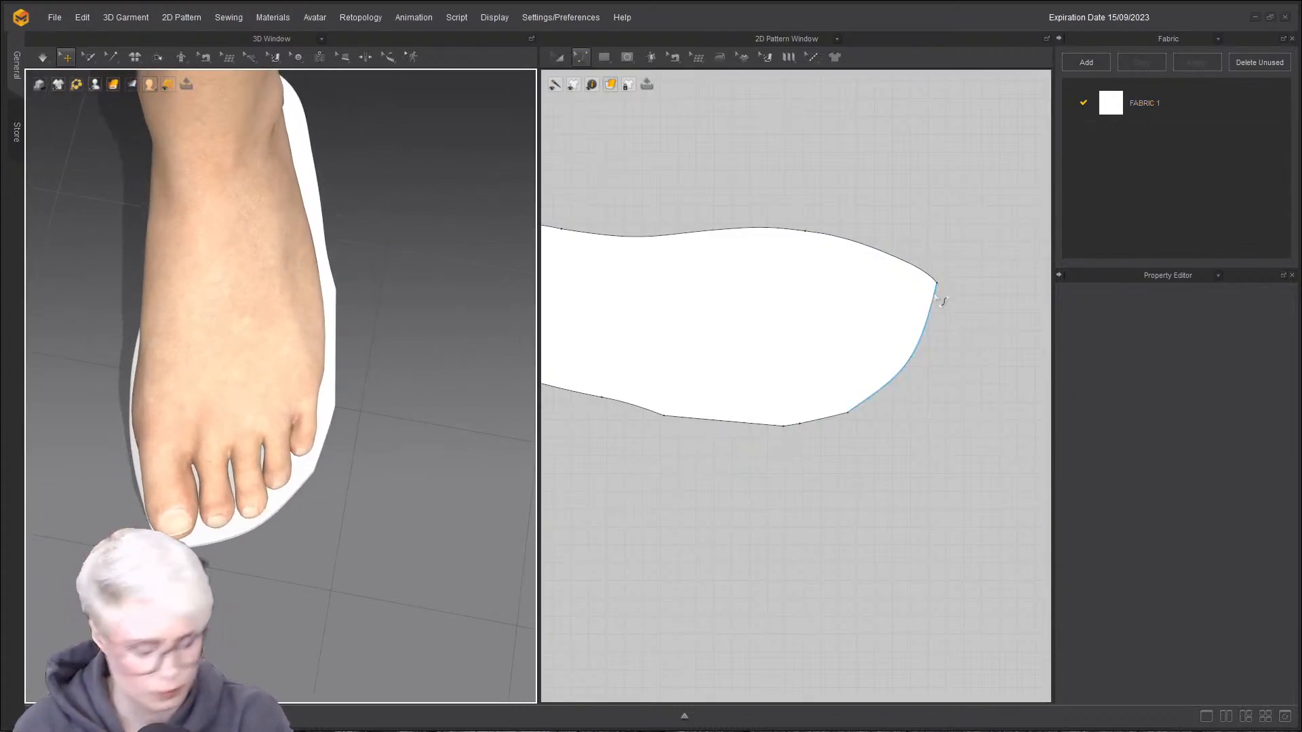
left_click(930, 338)
left_click_drag(940, 318, 948, 314)
left_click_drag(924, 367, 885, 419)
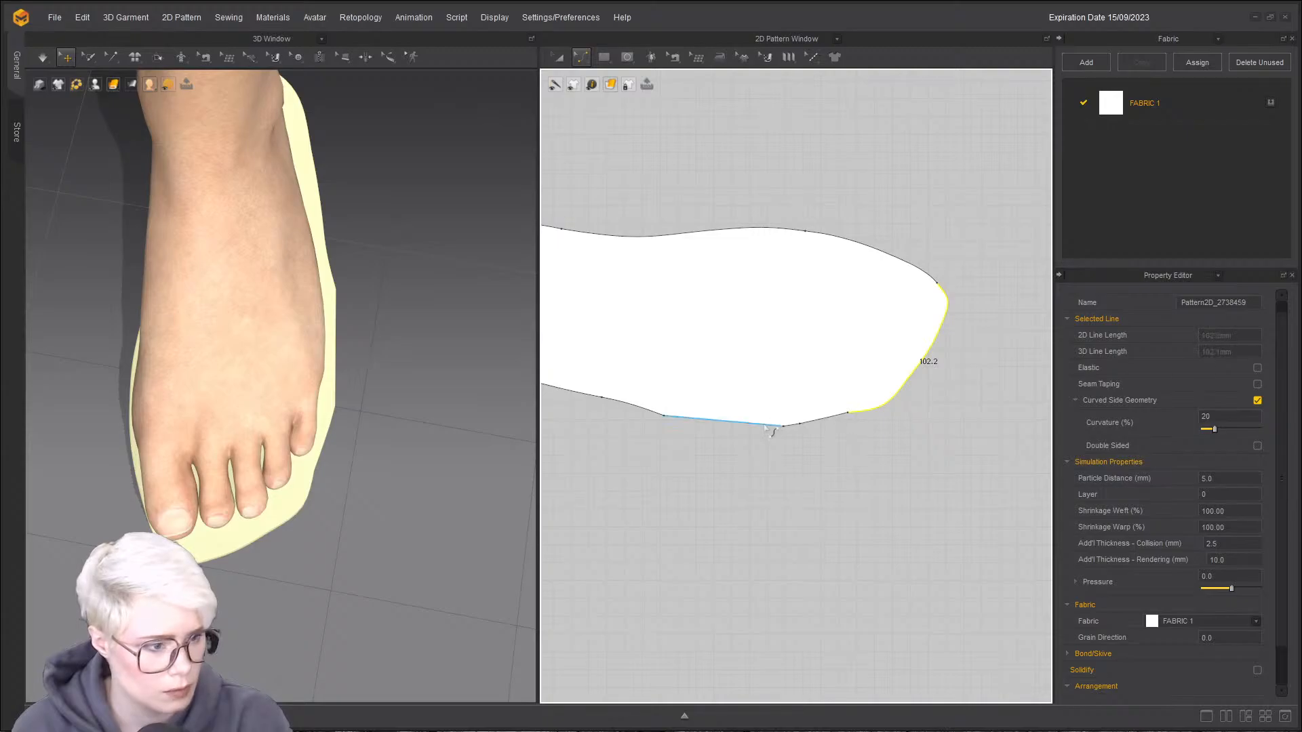
- Convert the three corner points on the sole's outer front edge to curve points and delete the surplus curve points there to smooth the edge
left_click(790, 526)
left_click(847, 419)
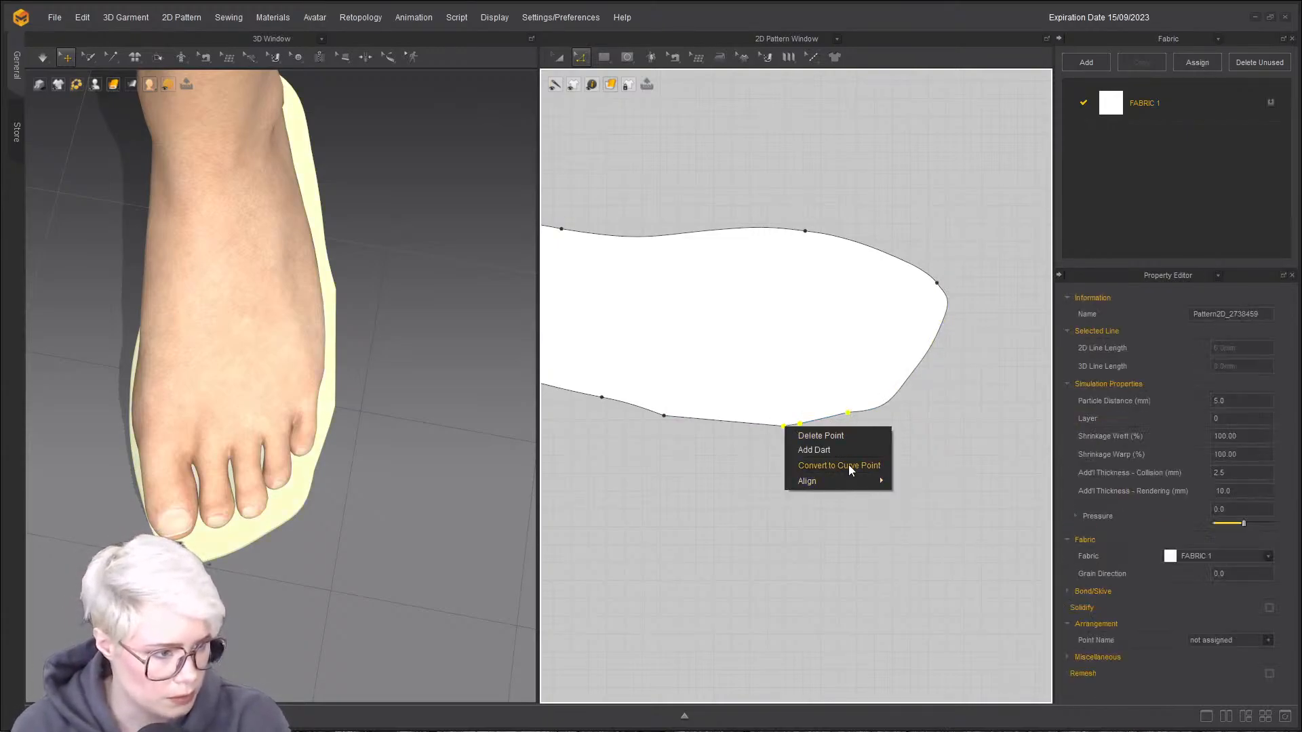
left_click(848, 465)
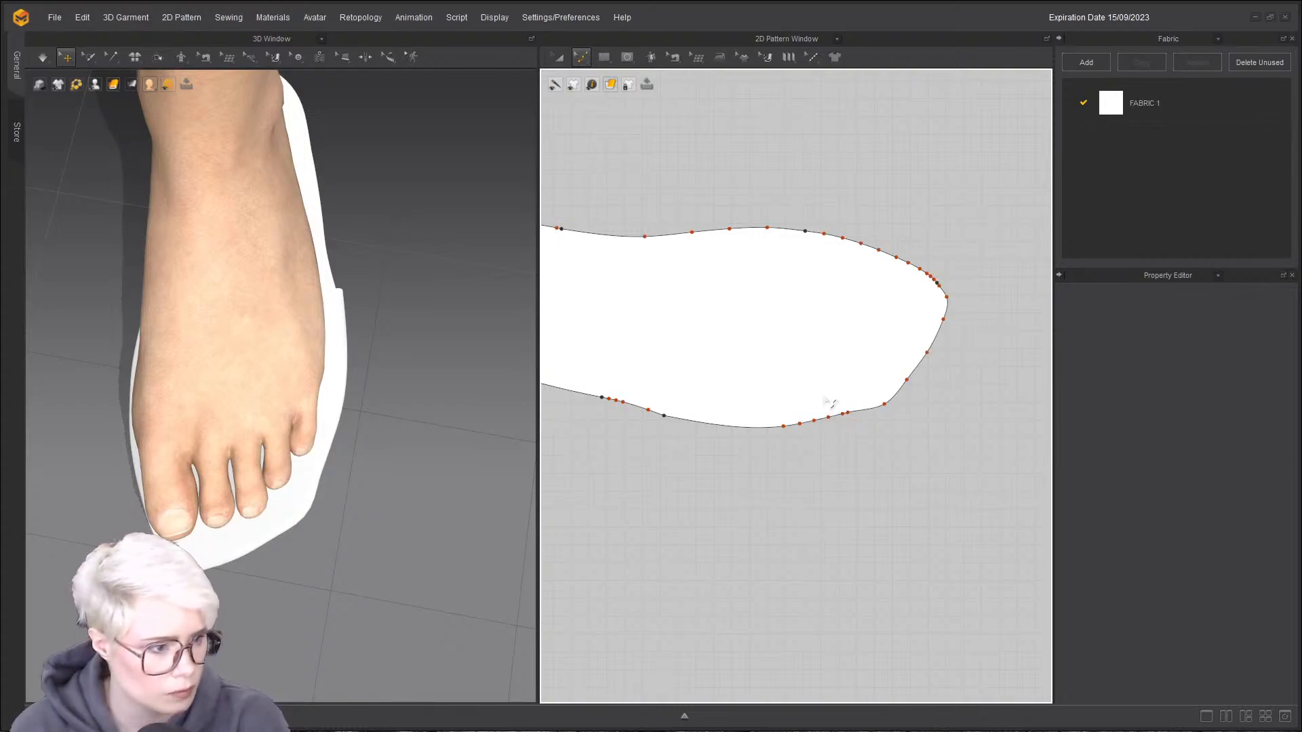
left_click_drag(811, 386, 855, 430)
key("Delete")
left_click_drag(782, 410, 811, 449)
key("Delete")
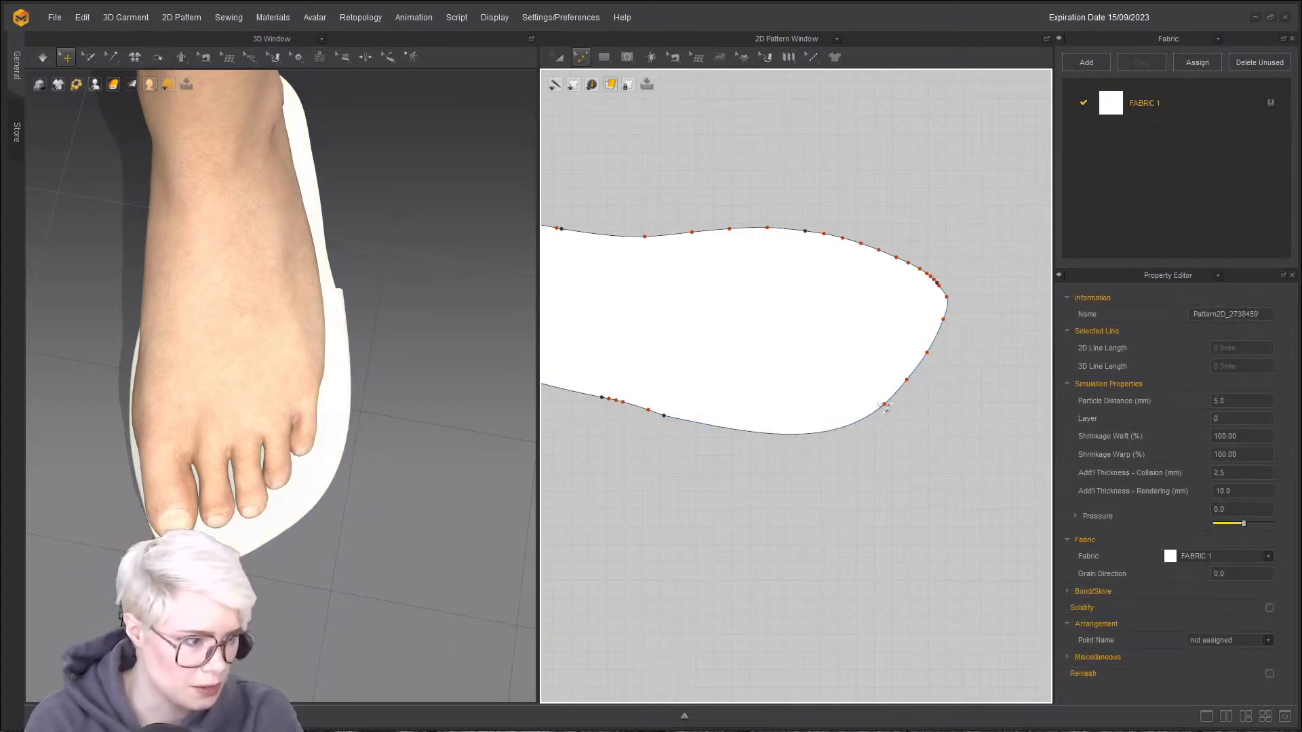
- Run the simulation briefly and turn off Curved Side Geometry for the sole
key("space")
key("s")
left_click(336, 430)
left_click(1257, 412)
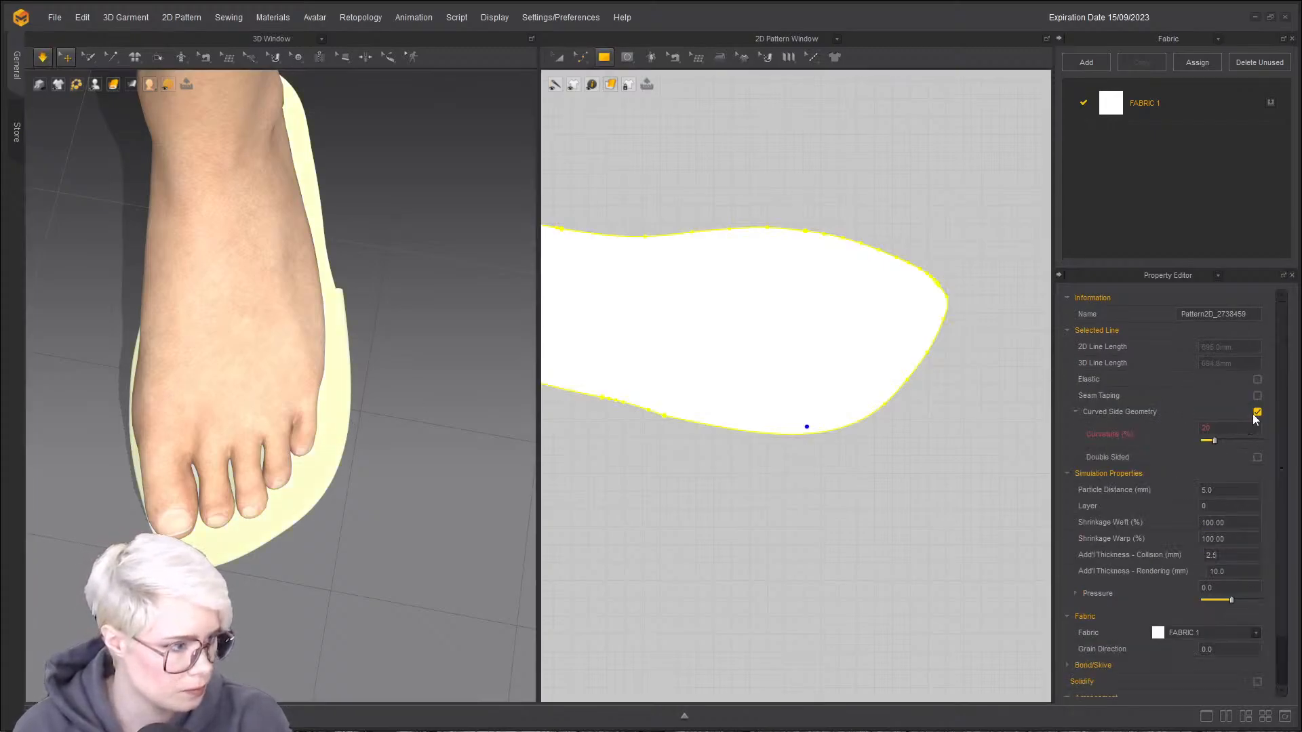
left_click(409, 409)
key("space")
- Examine the sole's whole outline and the spacing of its curve points in the pattern view
scroll(920, 365, "down", 3)
middle_click_drag(670, 376, 793, 390)
scroll(763, 392, "up", 5)
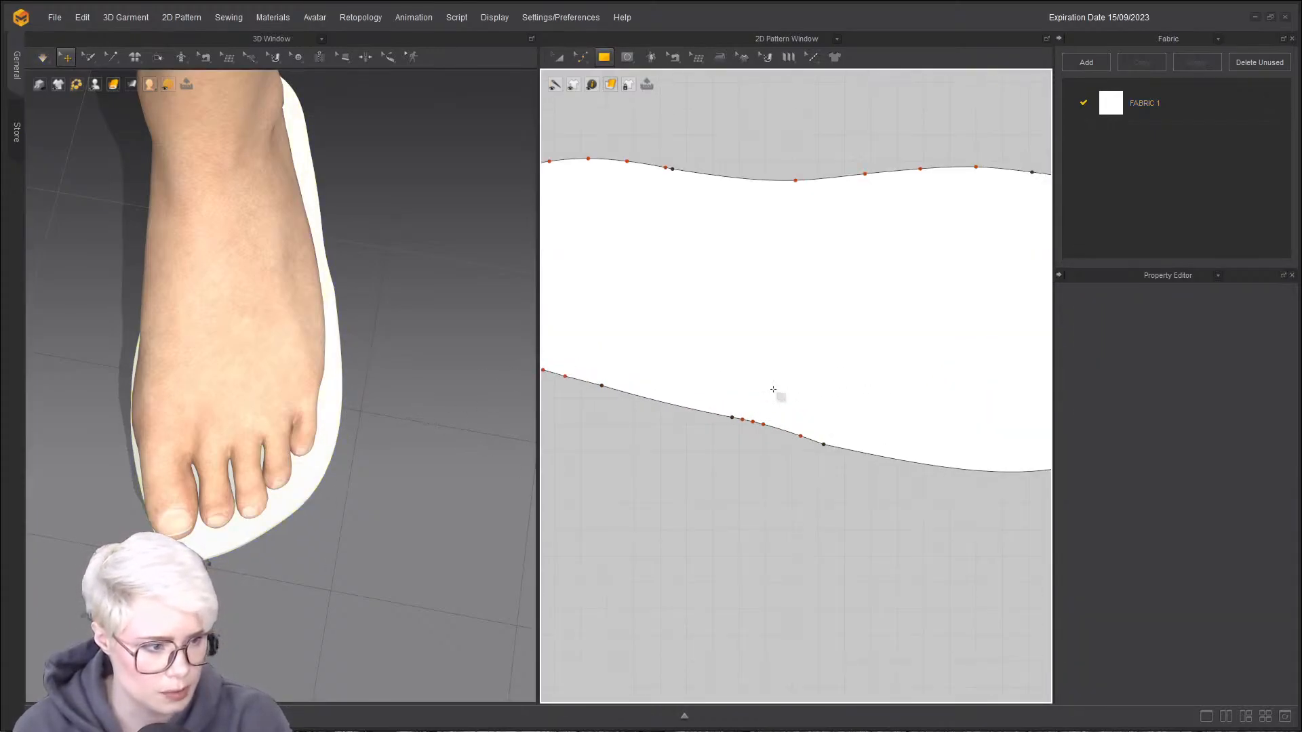
scroll(549, 456, "down", 1)
right_click_drag(344, 459, 403, 446)
scroll(403, 450, "up", 3)
scroll(802, 455, "down", 4)
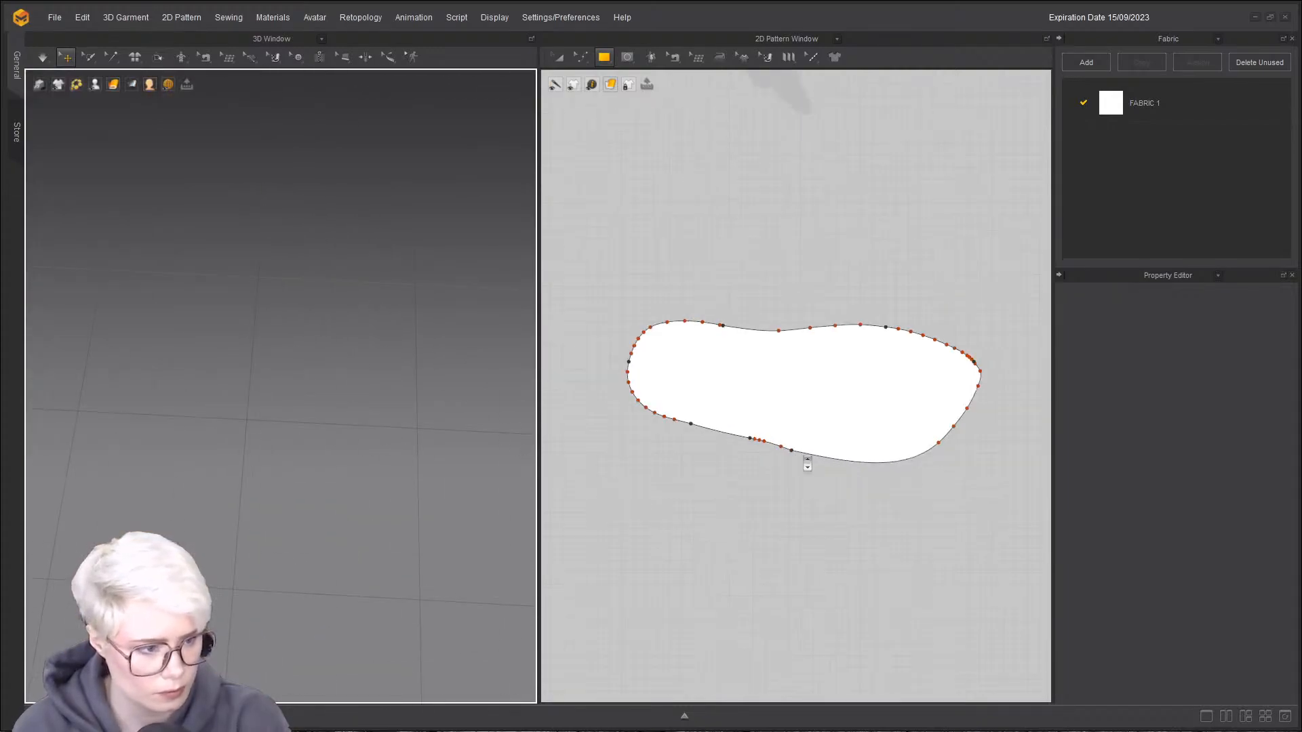
right_click_drag(284, 474, 255, 470)
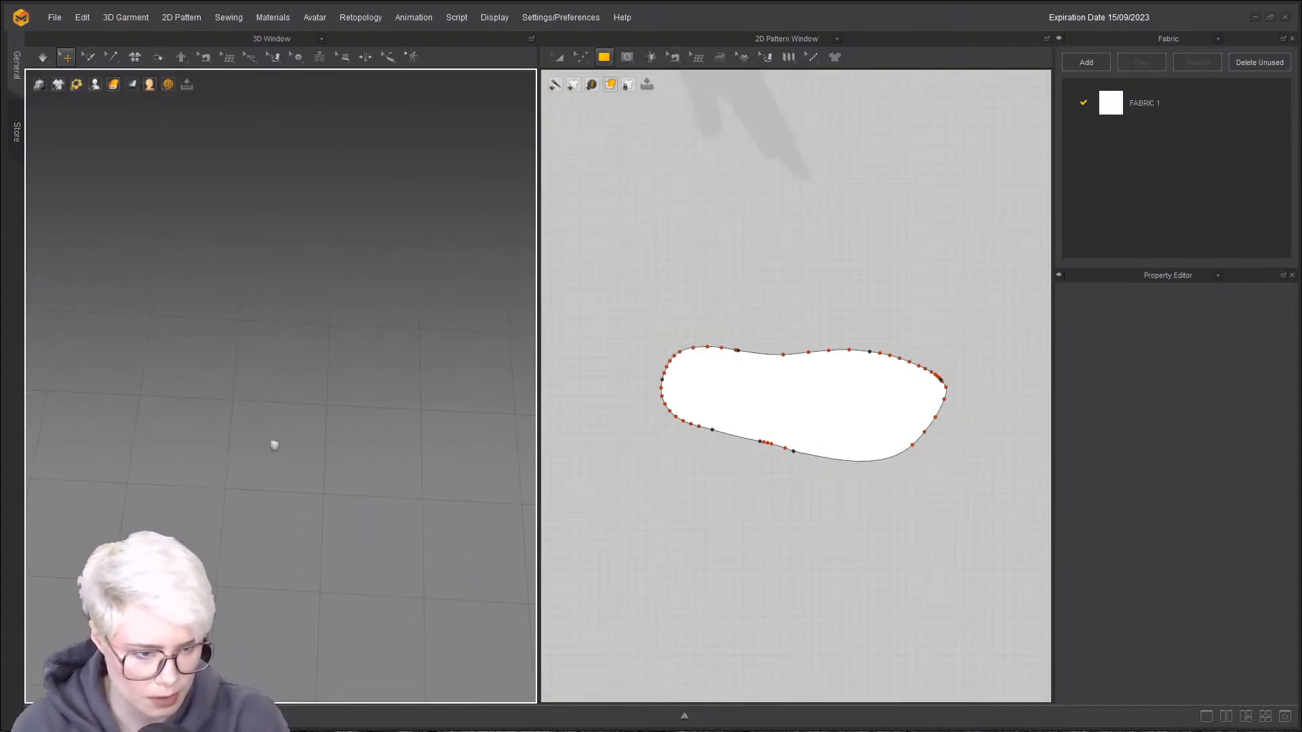
left_click(742, 383)
left_click(674, 440)
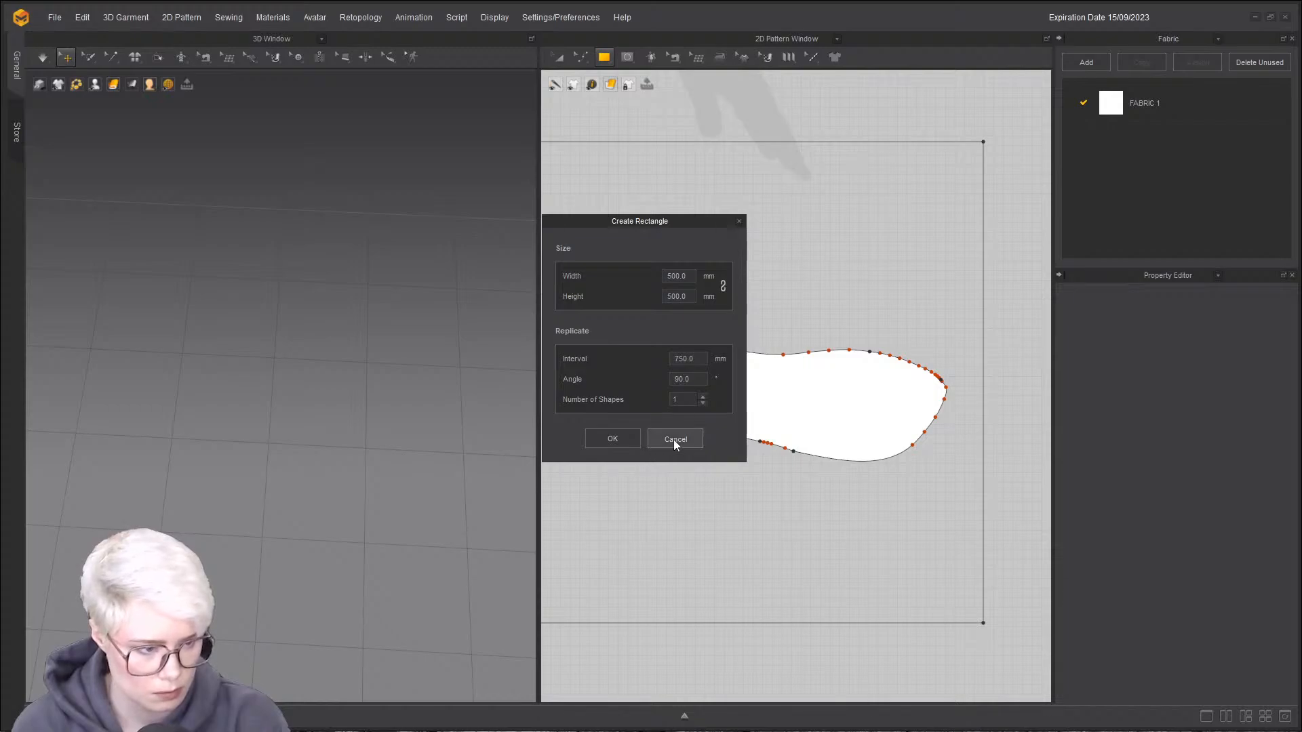
- Locate the sole on the avatar and examine from above how its front edge fits around the toes
key("a")
left_click(785, 407)
scroll(202, 518, "down", 5)
middle_click_drag(329, 159, 320, 440)
scroll(326, 380, "up", 10)
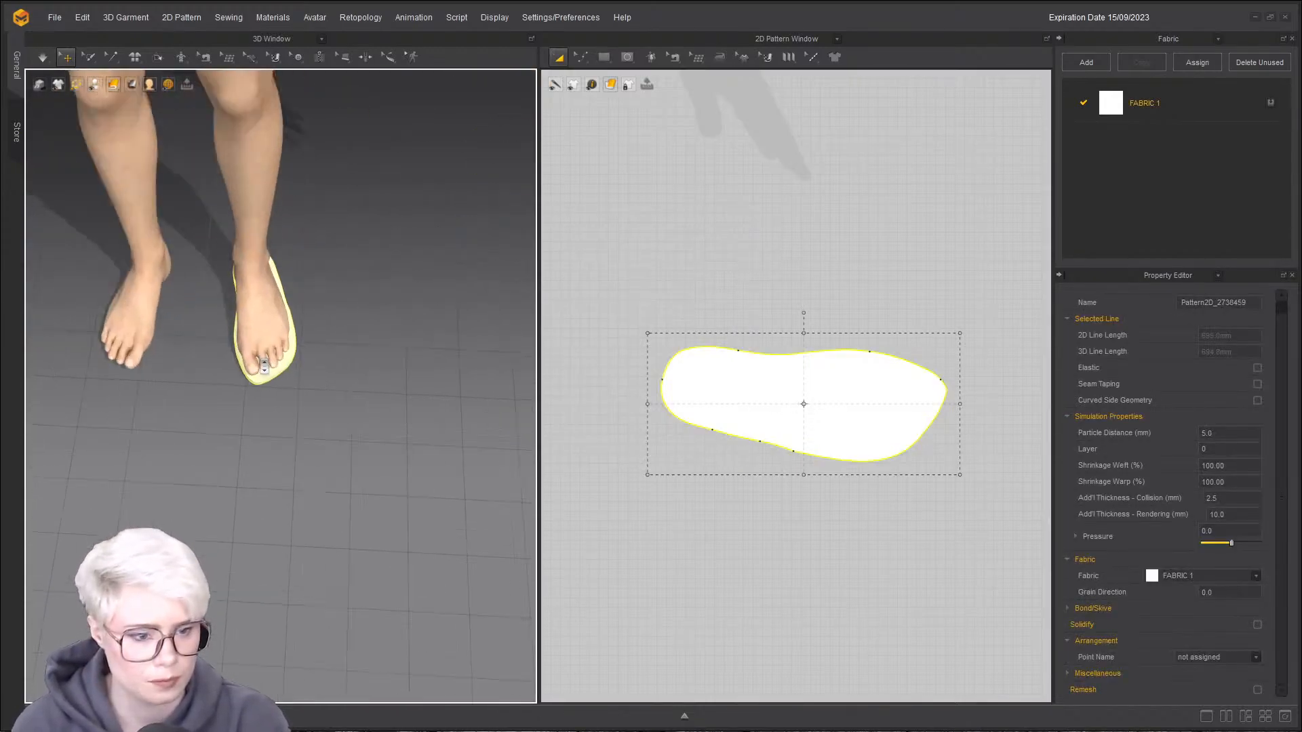
left_click(314, 407)
scroll(320, 407, "up", 4)
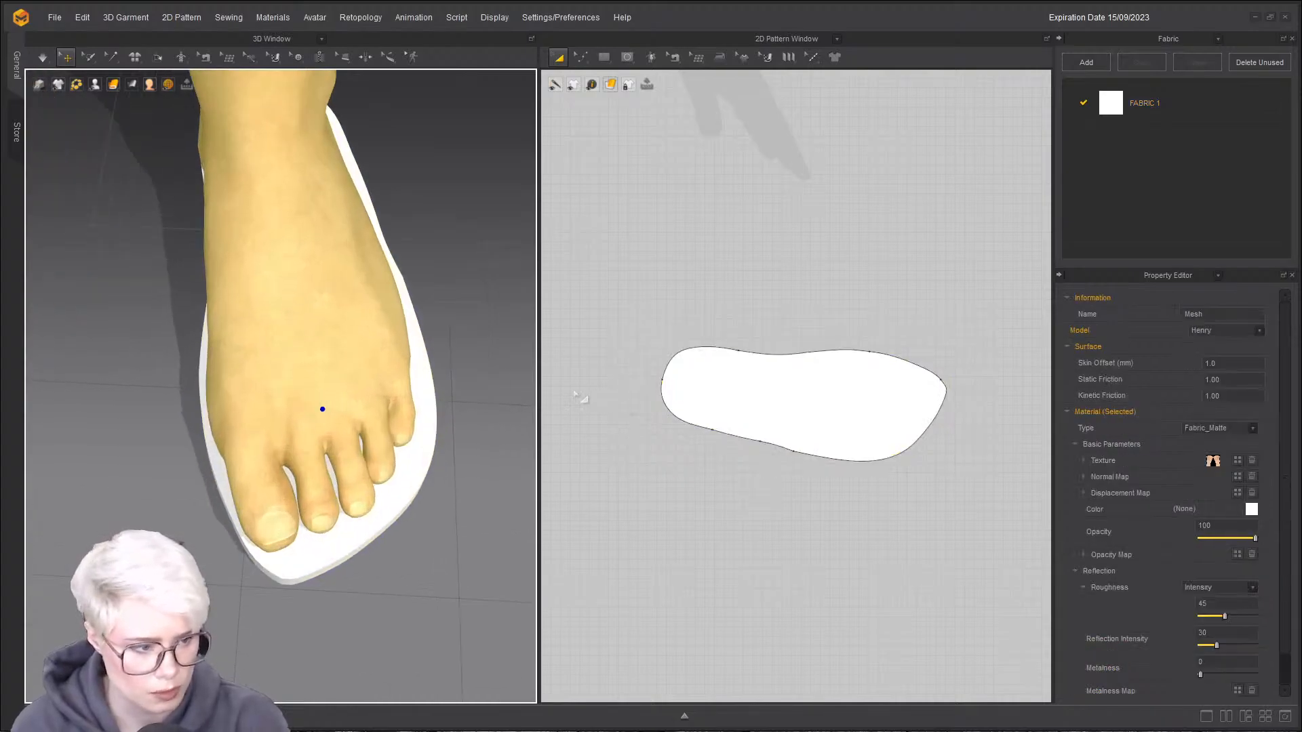
mouse_move(328, 412)
right_mouse_down()
mouse_move(319, 508)
mouse_move(336, 419)
right_mouse_up()
middle_click_drag(335, 419, 264, 407)
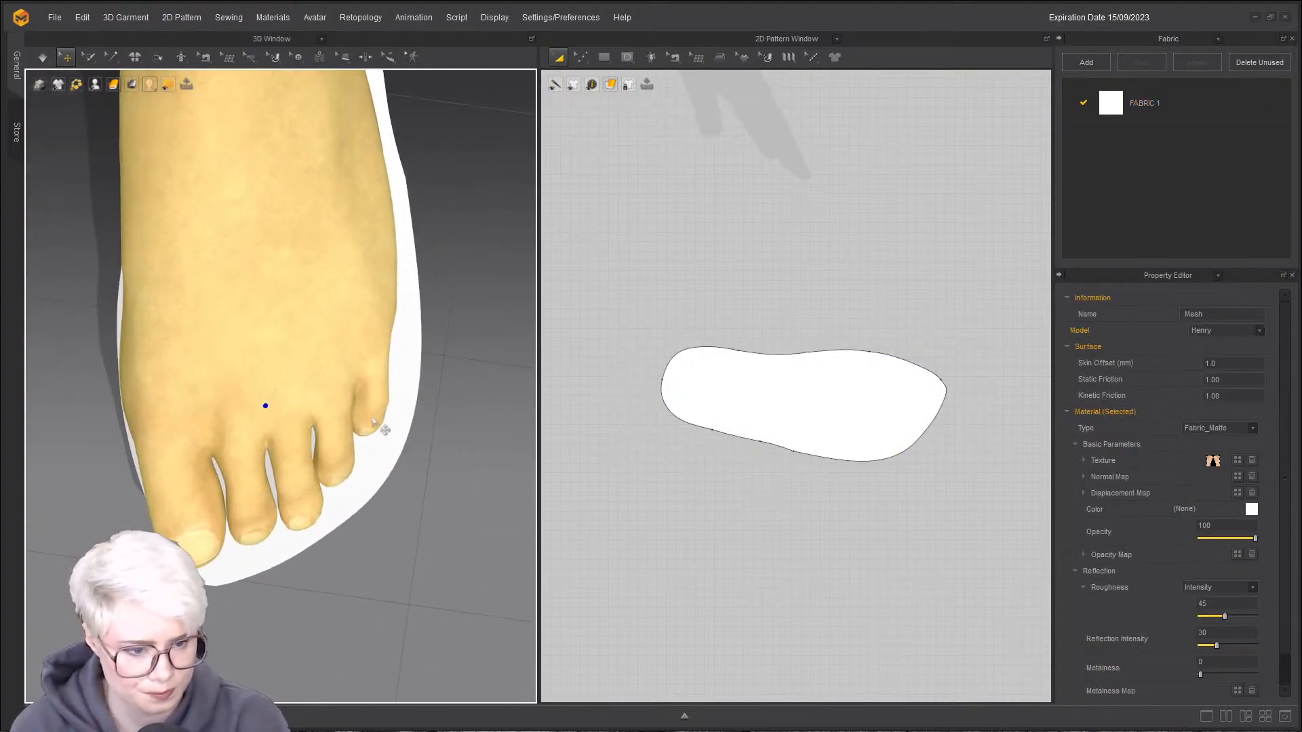
- Pull the curve of the sole's outer front edge slightly inward toward the smaller toes
left_click(872, 320)
middle_click_drag(380, 449, 333, 417)
scroll(678, 541, "up", 3)
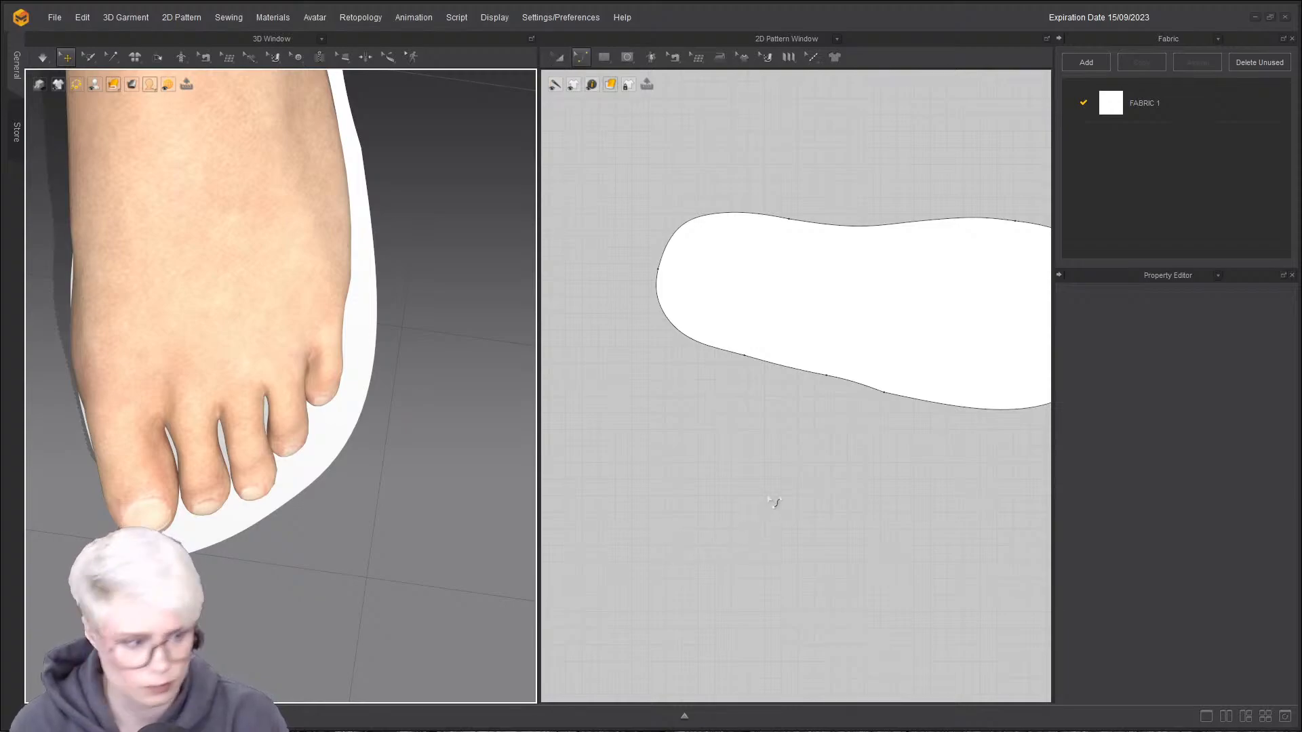
middle_click_drag(943, 449, 793, 439)
scroll(794, 440, "down", 1)
key("c")
left_click(849, 410)
left_click_drag(851, 415, 858, 400)
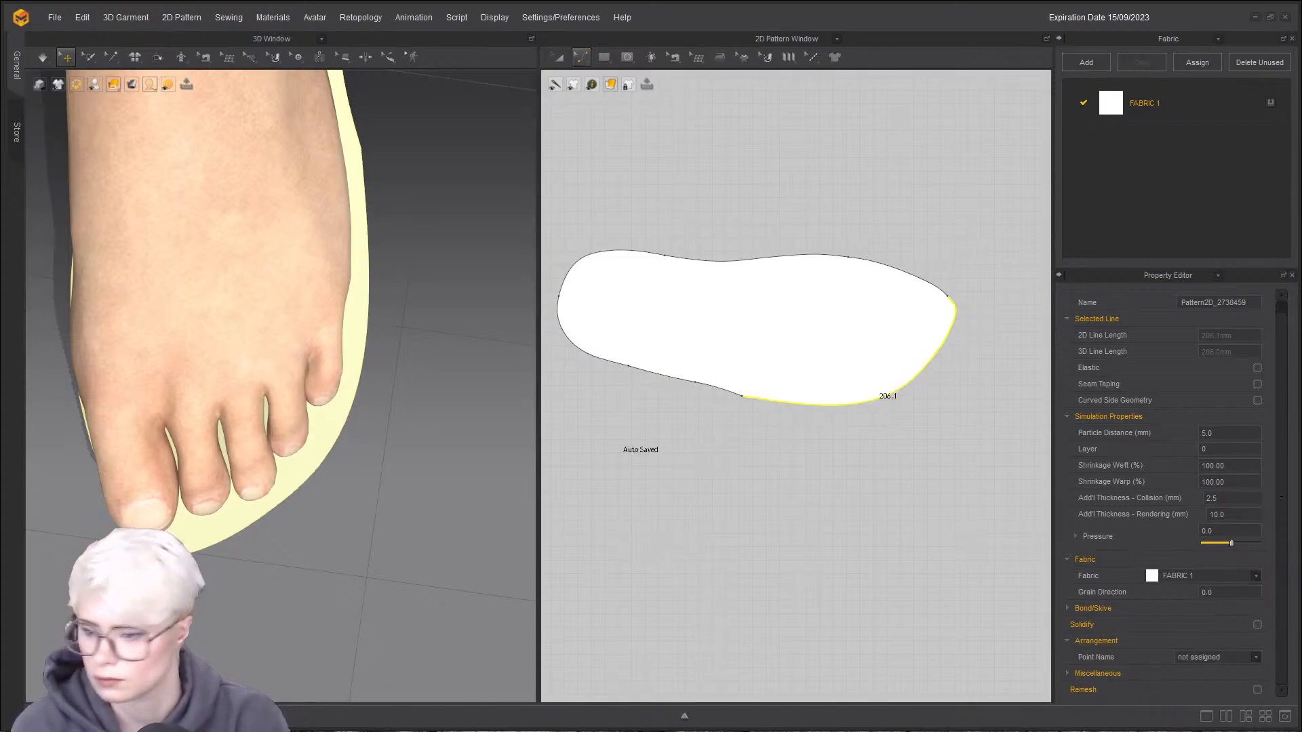
- Move the outline point at the big-toe tip slightly outward, away from the foot
scroll(940, 263, "up", 3)
middle_click_drag(940, 263, 882, 287)
right_click_drag(302, 388, 380, 338)
left_click(870, 274)
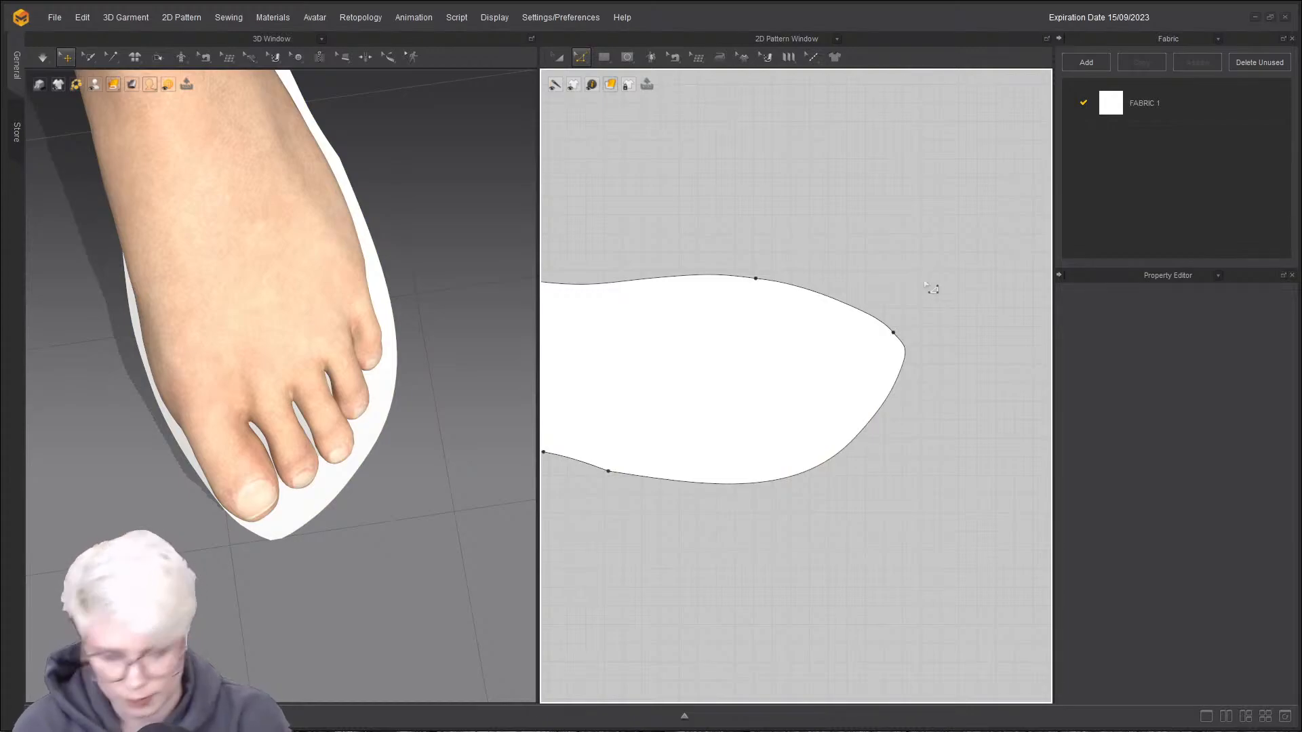
left_click_drag(893, 332, 900, 323)
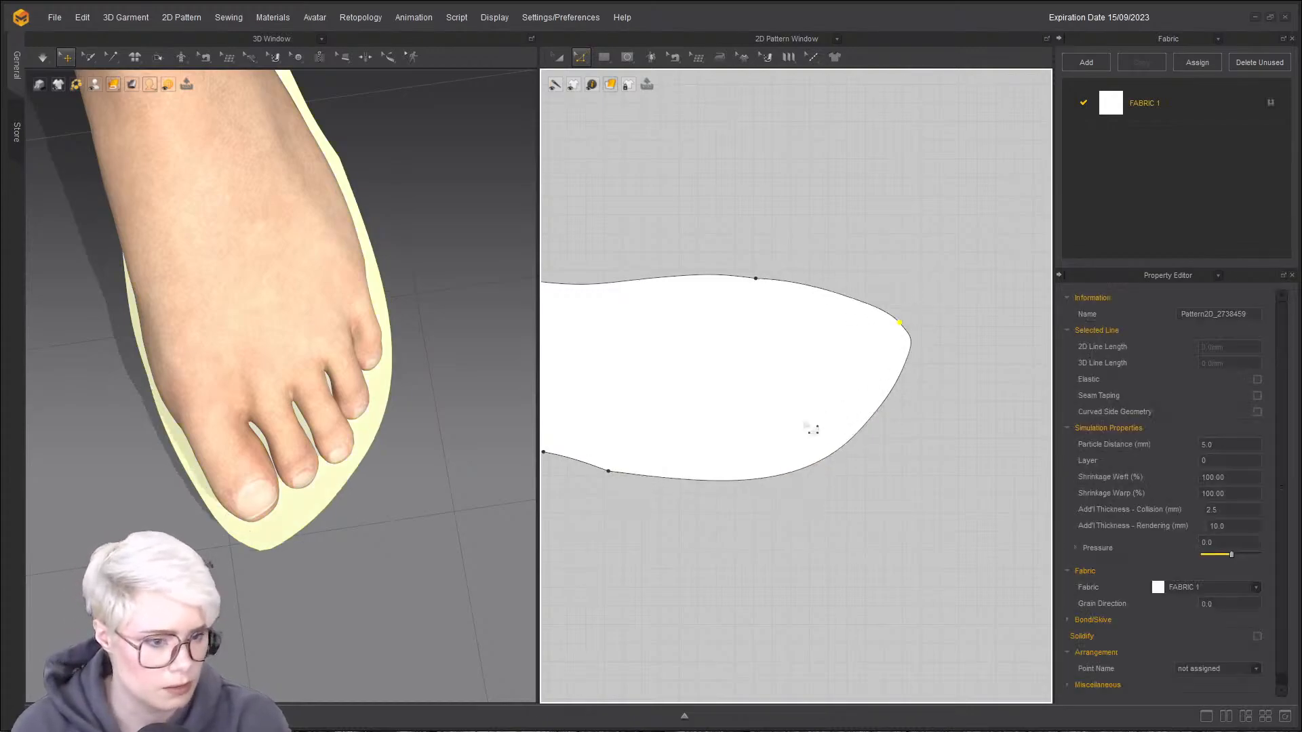
left_click(904, 309)
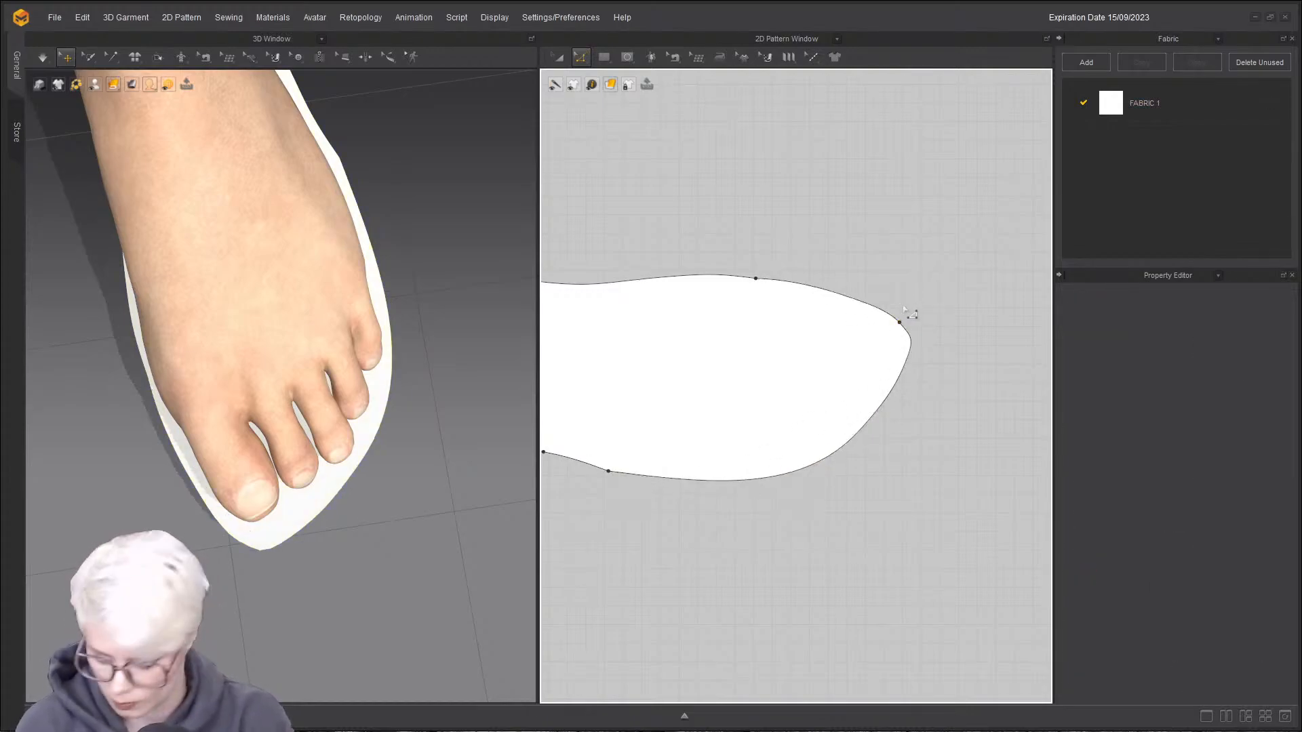
- Pull in the bulging curve beside the big-toe tip point so the toe edge runs flatter
left_click(912, 349)
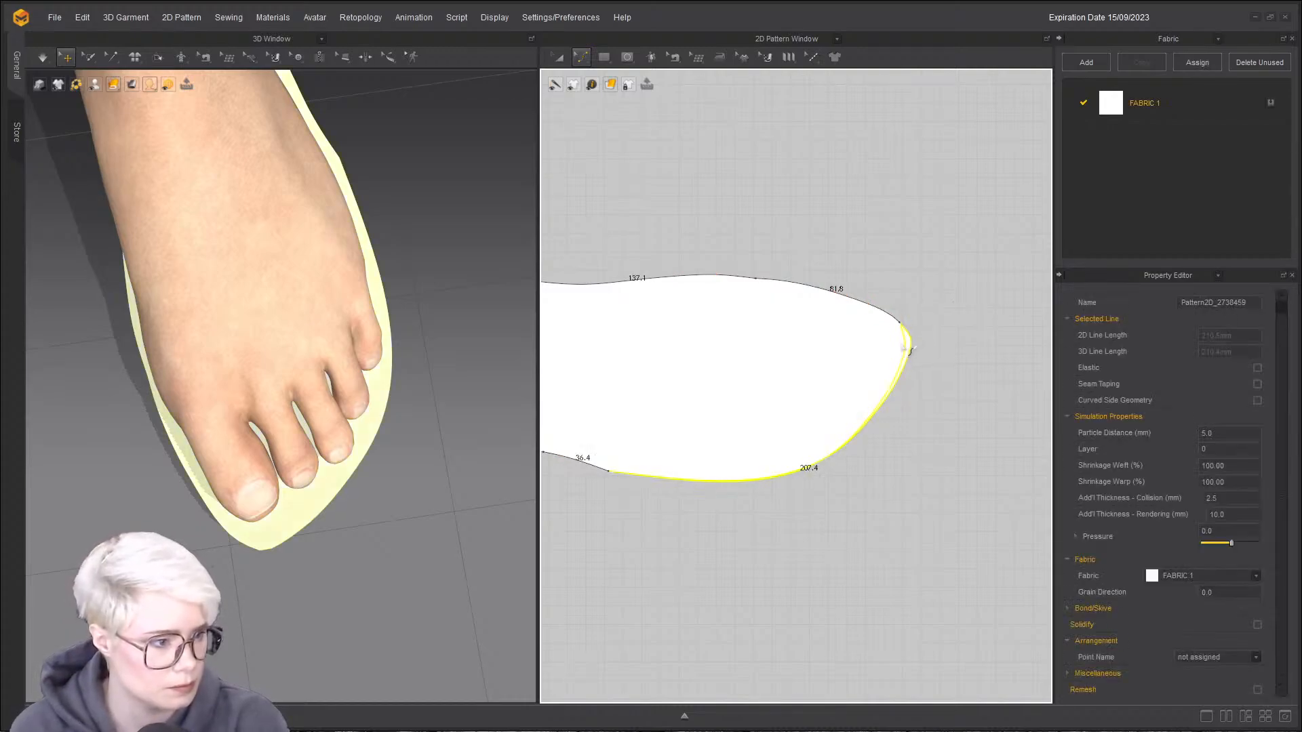
left_click_drag(908, 351, 912, 357)
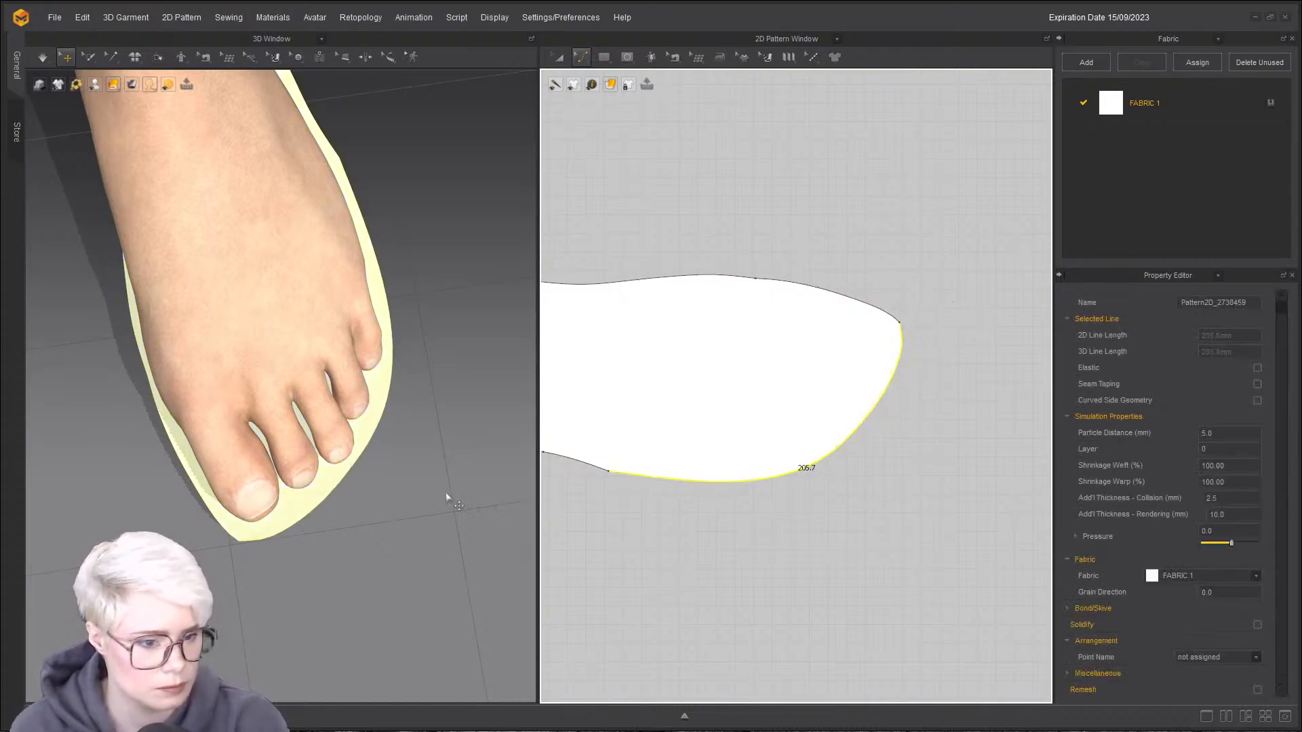
right_click_drag(305, 404, 293, 411)
left_click(618, 579)
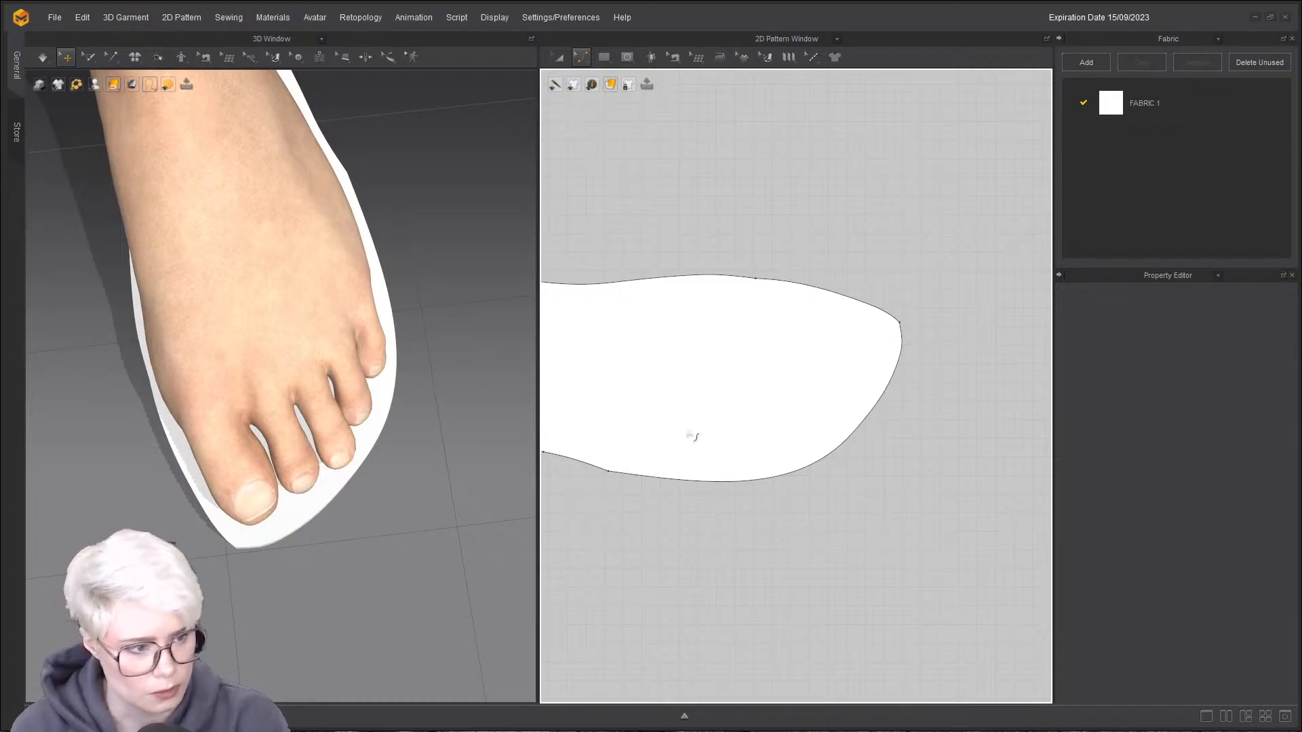
- Convert the point on the sole's outer side, behind the small toe, to a curve point and undo a small inward pull of that edge
middle_click_drag(689, 432, 760, 424)
left_click(699, 467)
left_click(679, 463)
right_click(678, 463)
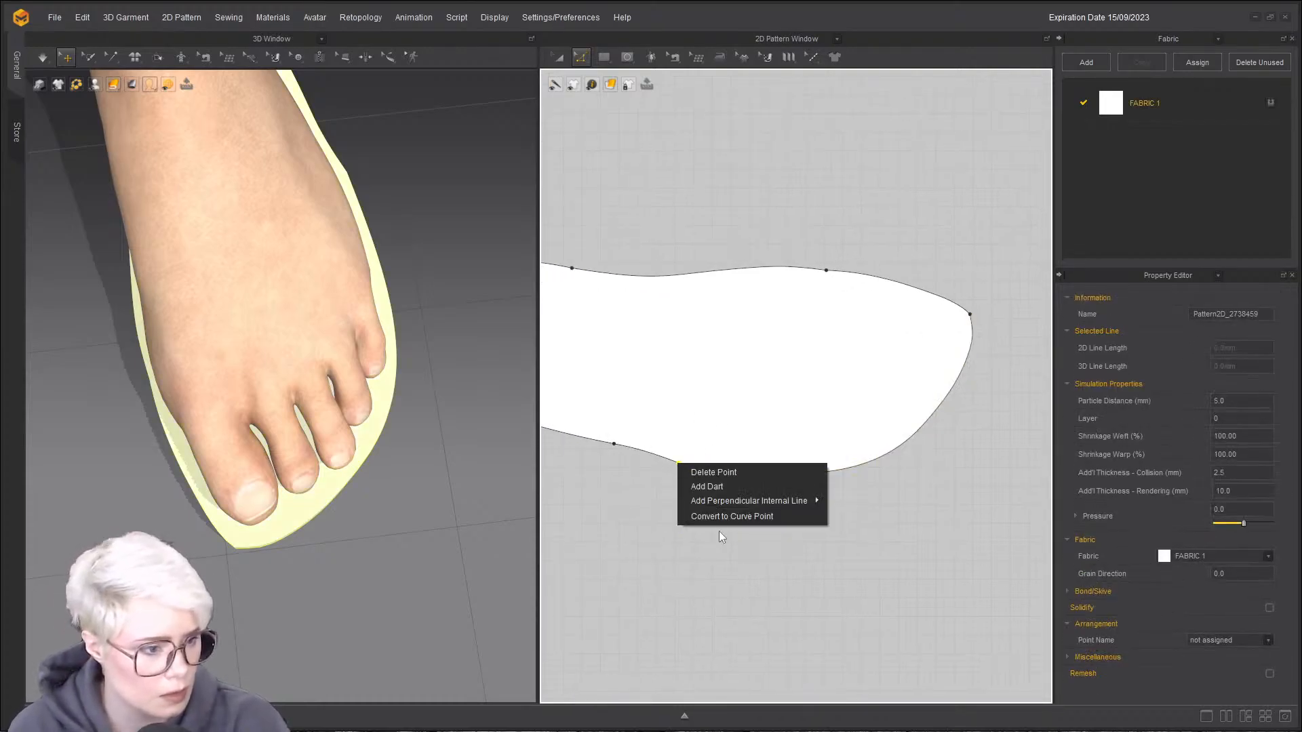
left_click(719, 521)
left_click_drag(782, 479, 781, 472)
key("ctrl+z")
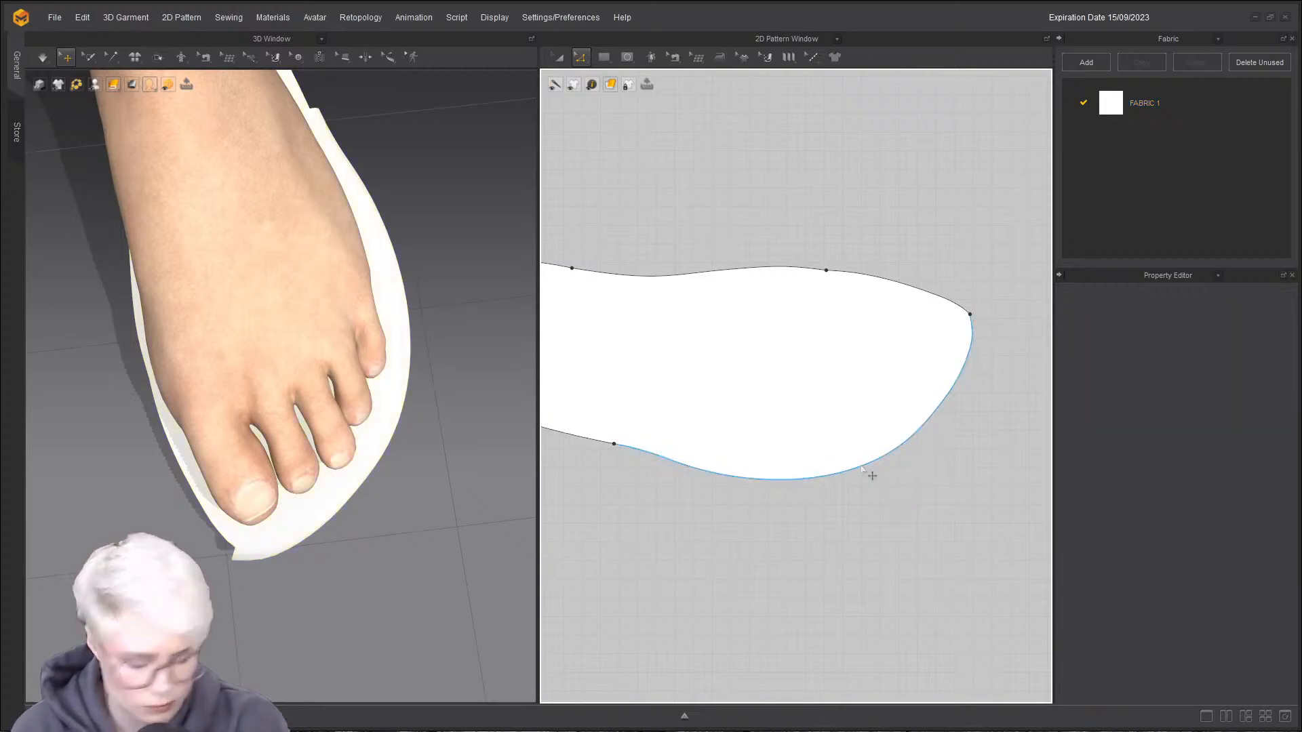
- Convert the big-toe tip point and the point on the sole's inner side to curve points
scroll(882, 349, "down", 2)
scroll(881, 350, "down", 1)
scroll(902, 334, "up", 4)
right_click(950, 309)
left_click(994, 362)
scroll(797, 297, "down", 2)
right_click(706, 247)
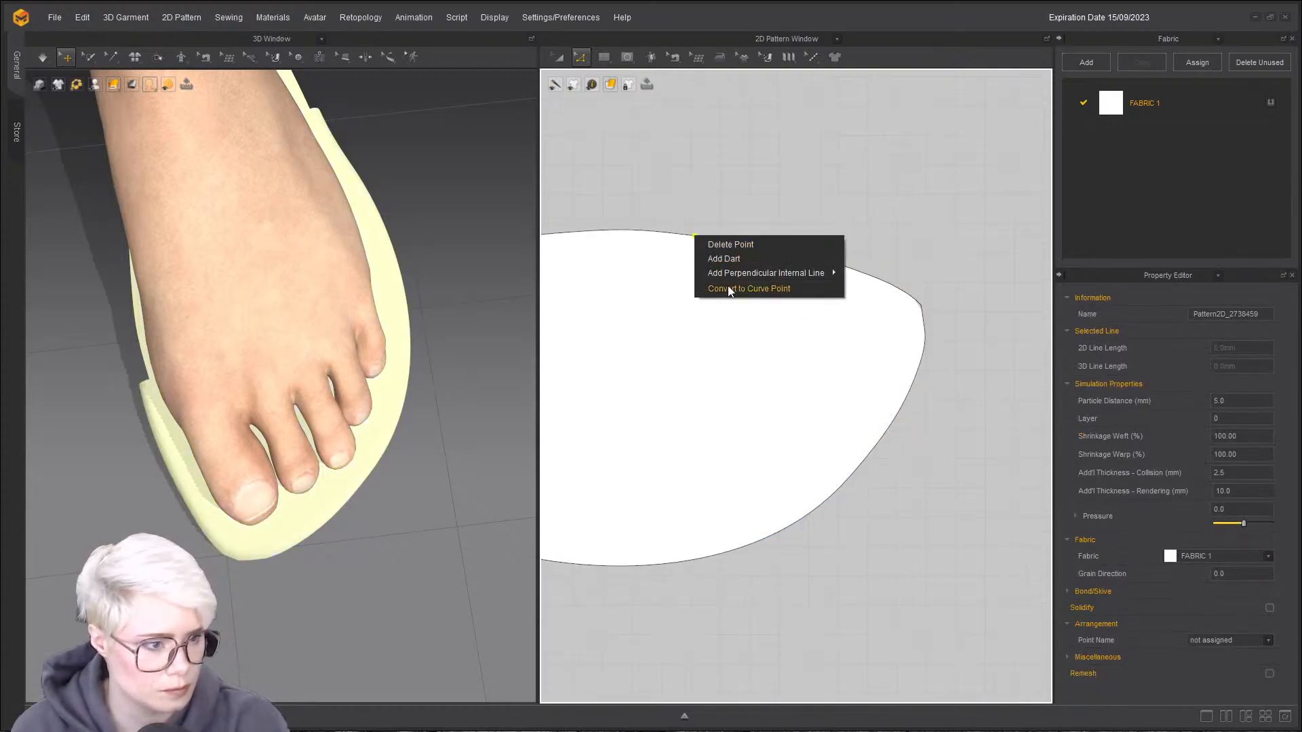
left_click(739, 288)
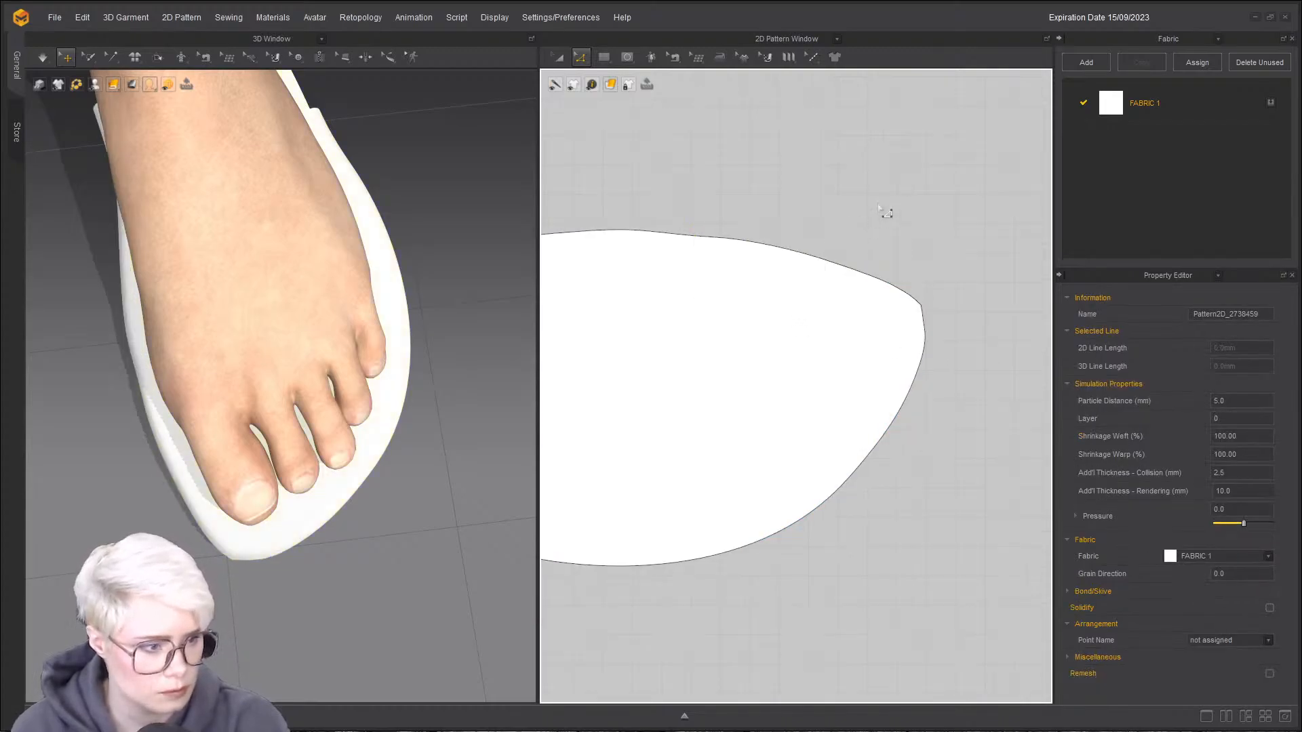
- Round off the remaining corner at the big-toe tip by removing the crowded curve points there
left_click(924, 327)
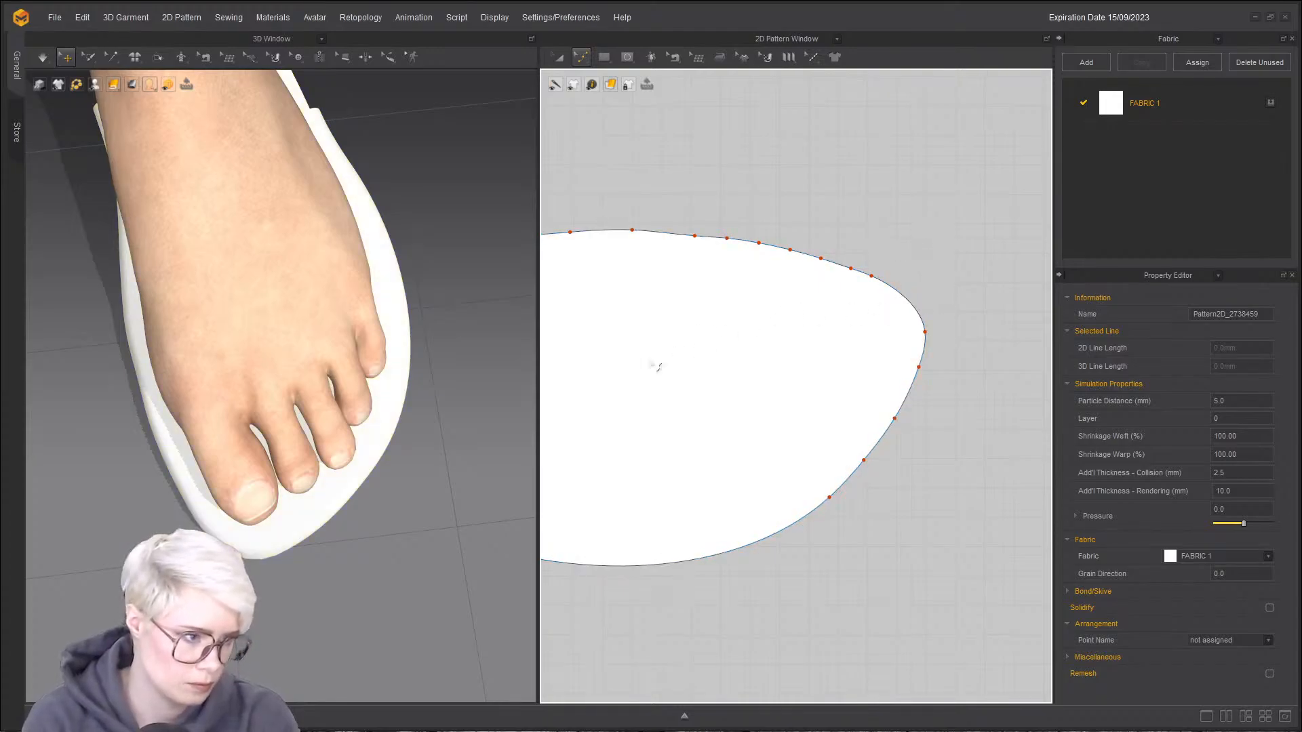
right_click_drag(462, 404, 347, 448)
key("a")
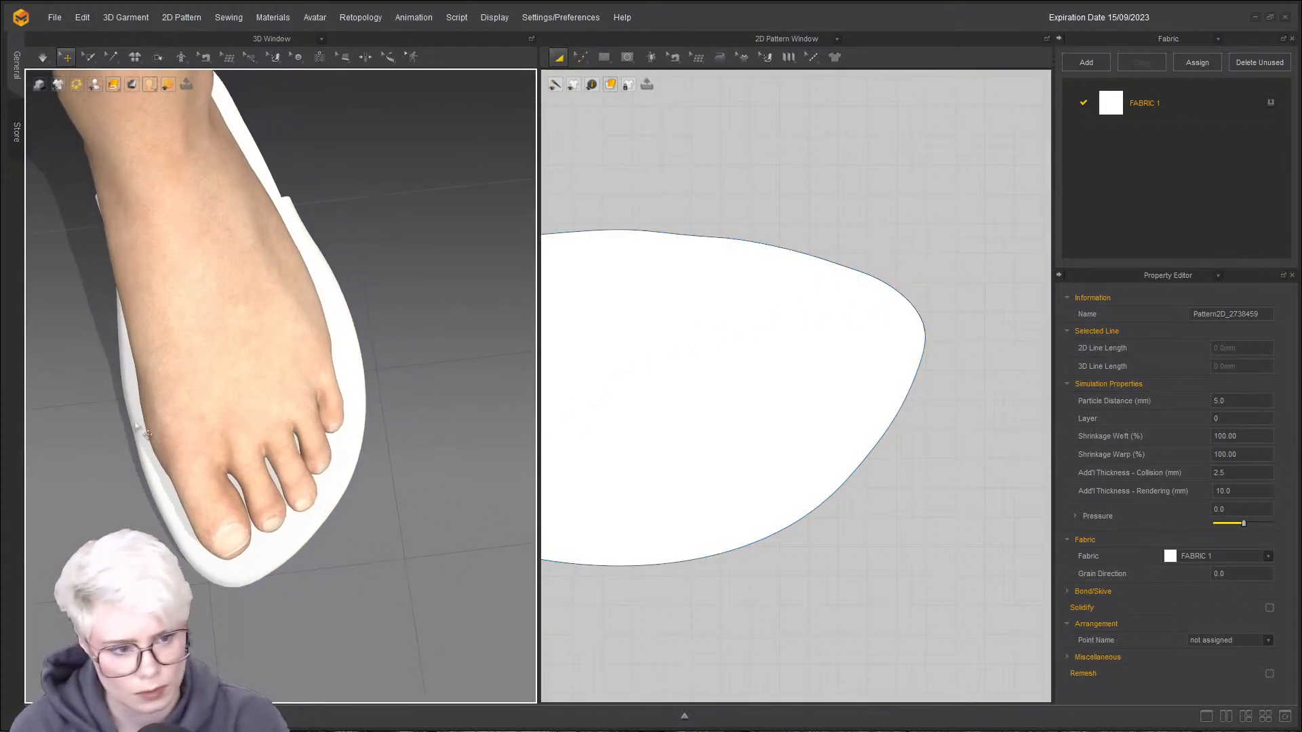
- Move the point on the sole's inner side, just ahead of the heel, slightly outward
left_click(353, 373)
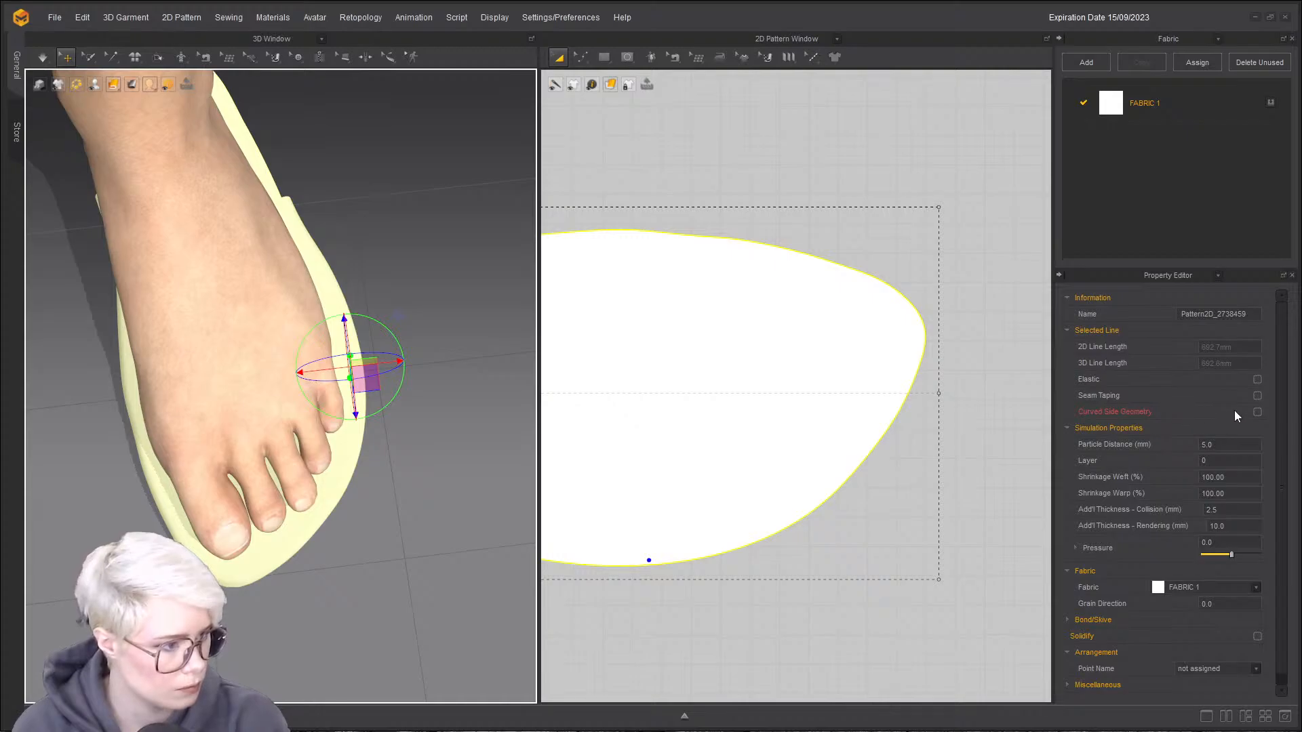
right_click_drag(523, 367, 472, 366)
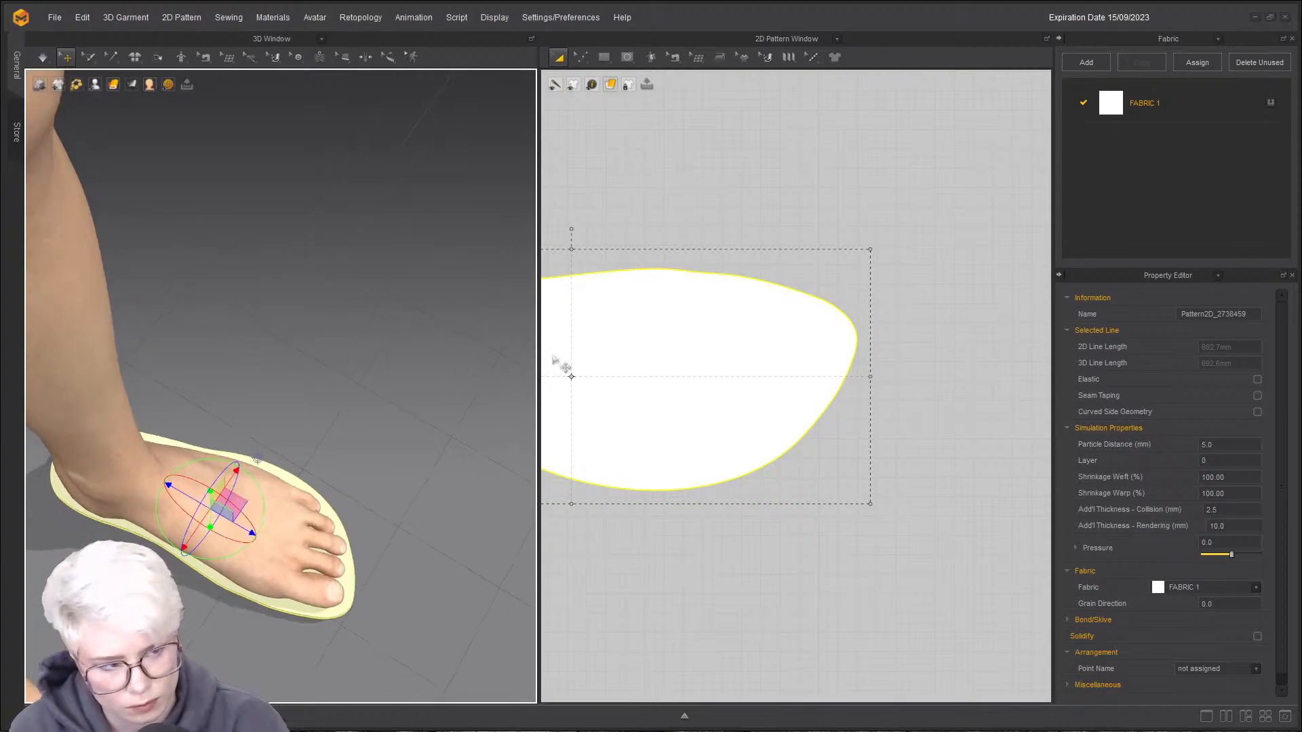
scroll(929, 337, "down", 5)
scroll(872, 343, "up", 5)
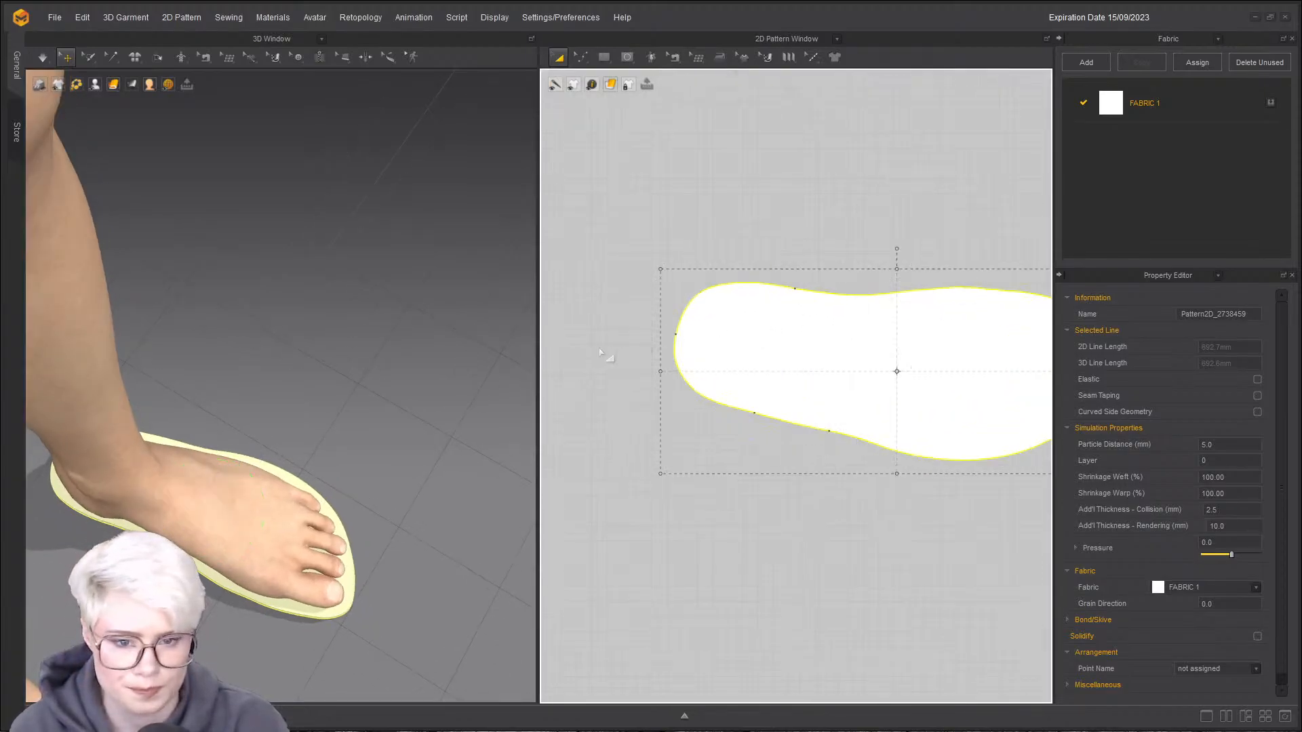
scroll(611, 342, "down", 3)
scroll(648, 319, "up", 3)
right_click_drag(256, 517, 295, 490)
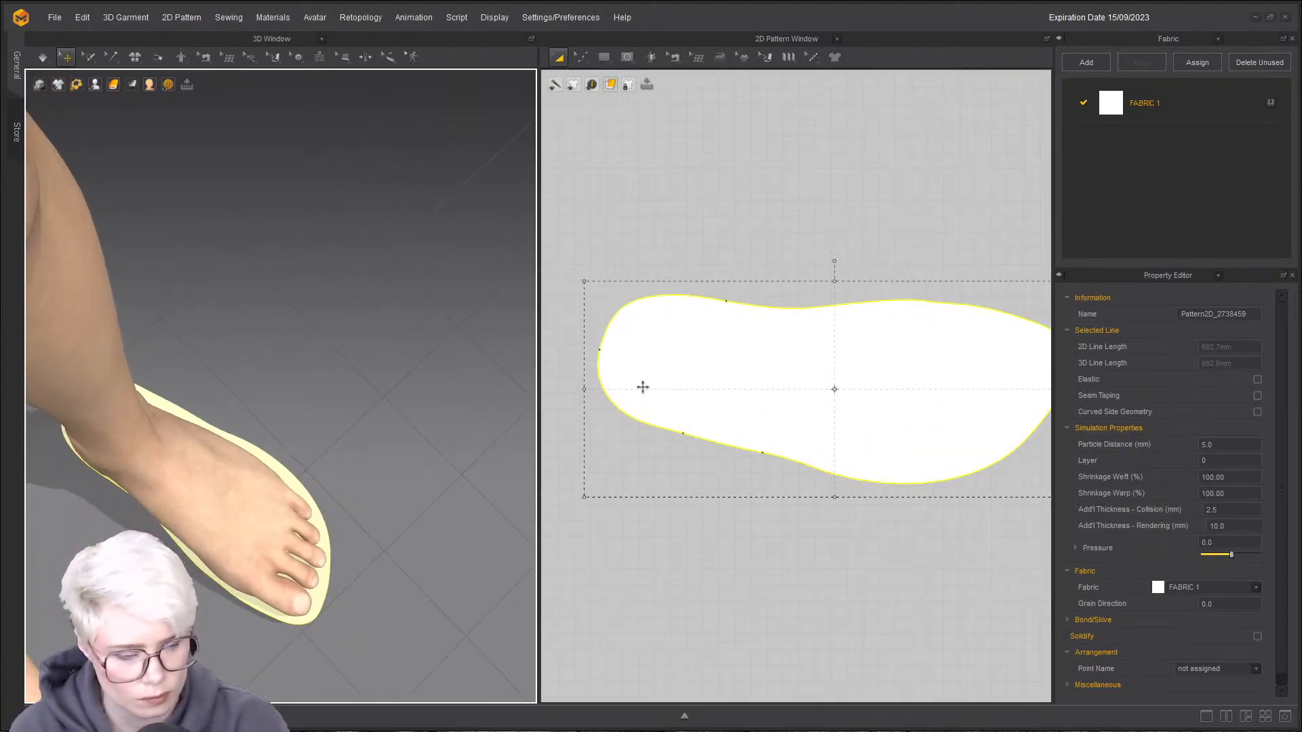
right_click_drag(164, 422, 323, 303)
left_click(698, 227)
key("z")
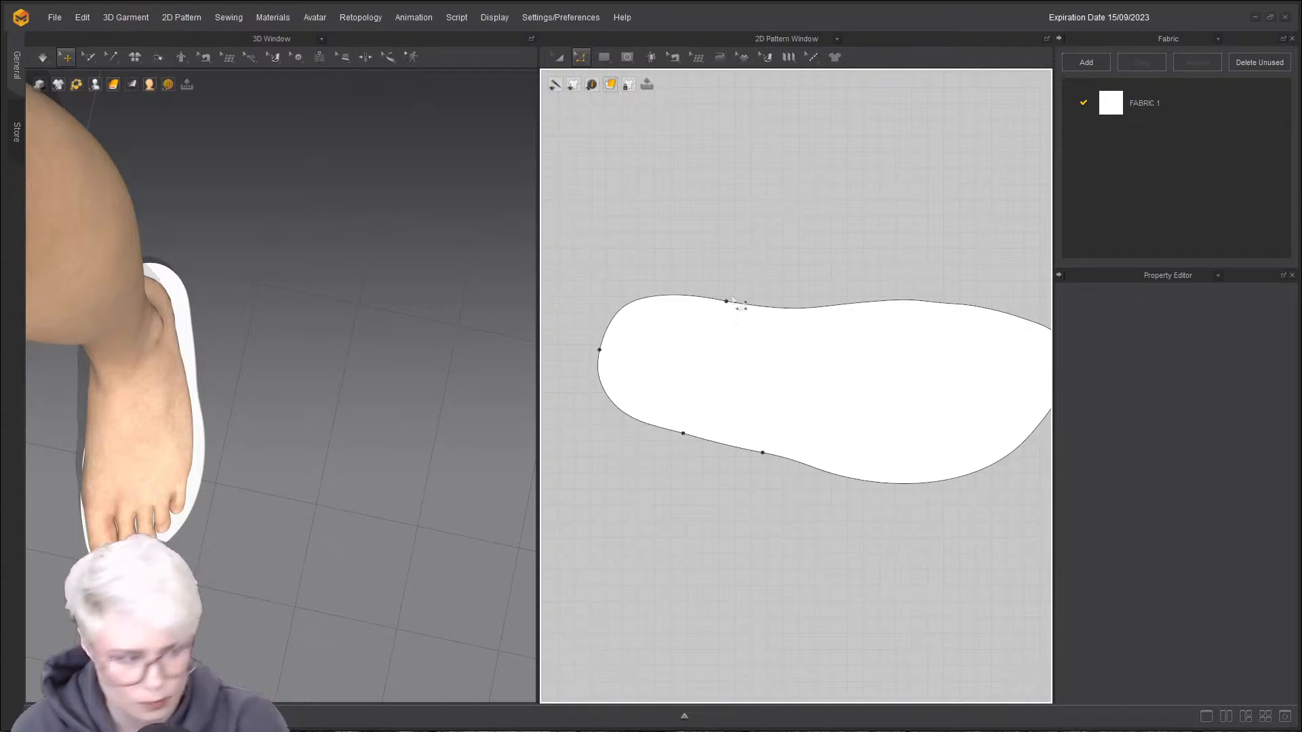
left_click_drag(726, 302, 727, 295)
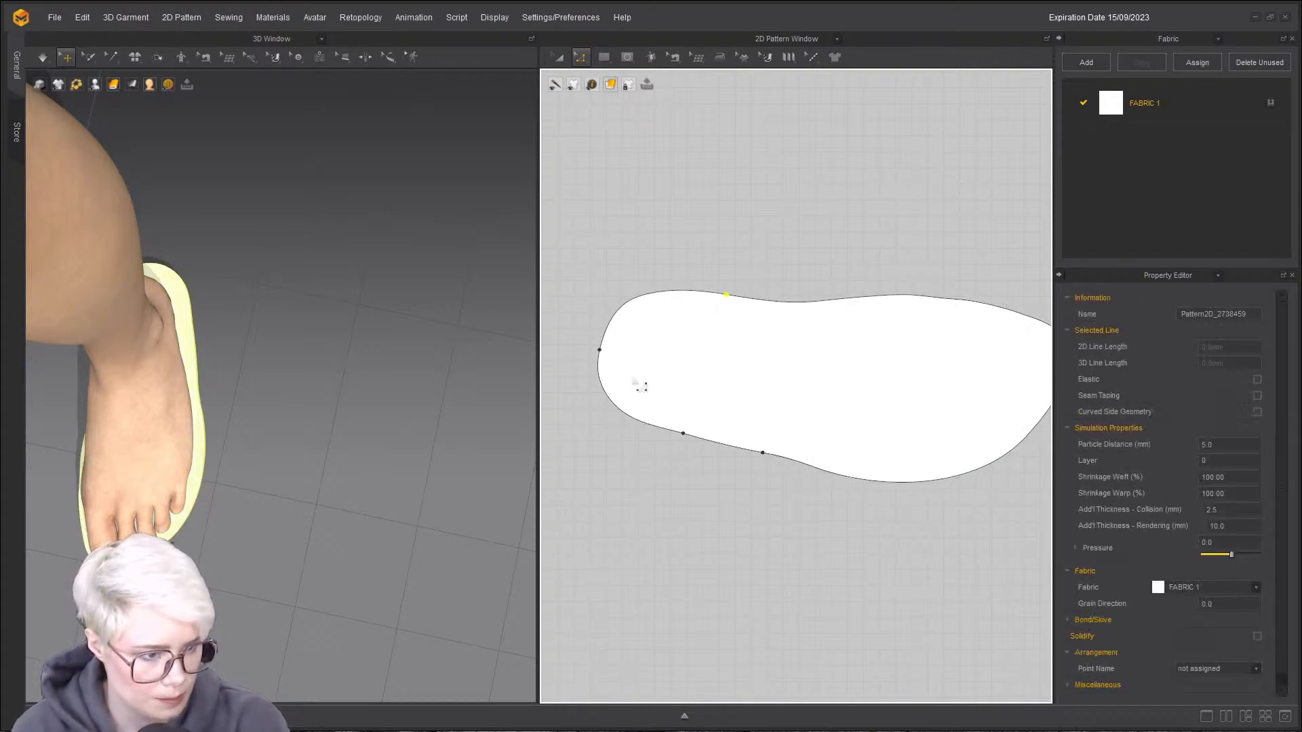
- Run the simulation briefly and check how the sole's edge fits around the foot
right_click_drag(219, 366, 194, 413)
scroll(191, 413, "up", 2)
scroll(311, 445, "up", 1)
right_click_drag(291, 436, 252, 413)
right_click_drag(138, 358, 95, 364)
scroll(95, 363, "up", 2)
key("space")
right_click_drag(253, 391, 396, 307)
key("space")
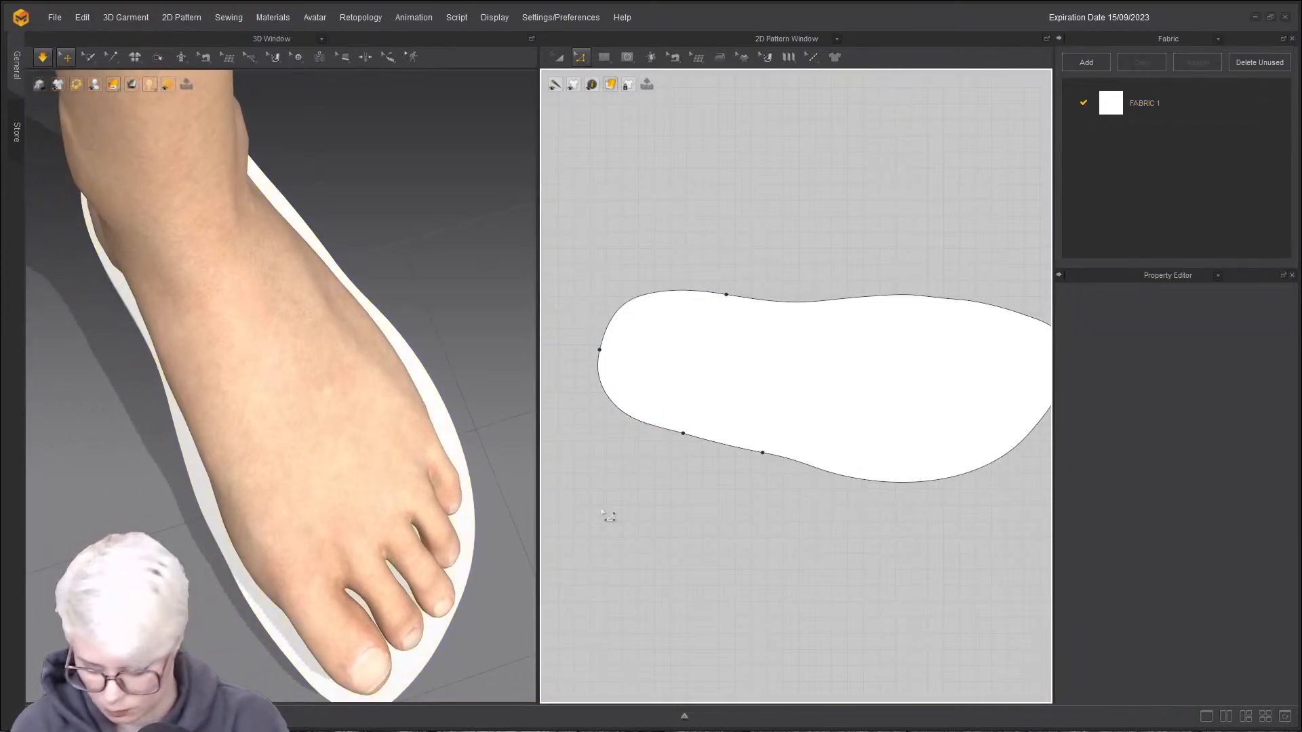
- Flatten the curve around the outer side of the heel by pulling it slightly inward
left_click(620, 413)
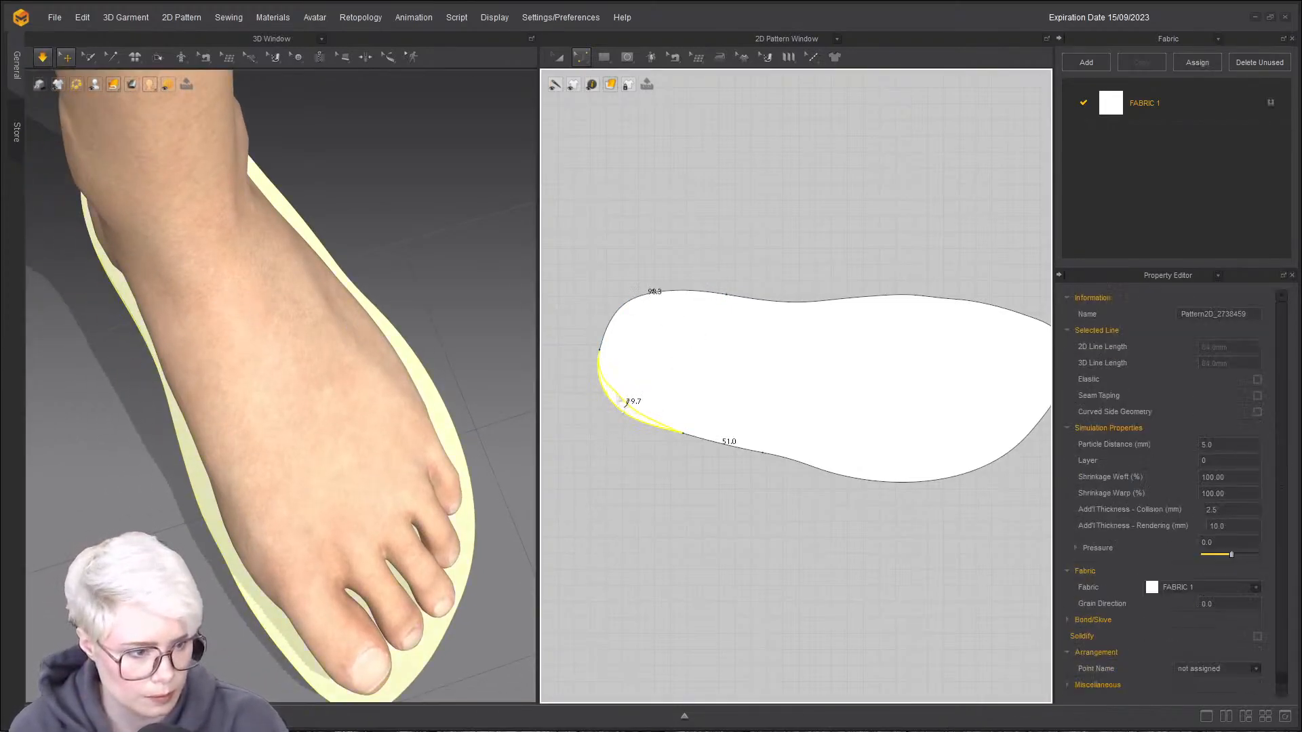
left_click_drag(614, 399, 614, 400)
key("ctrl+z")
key("ctrl+y")
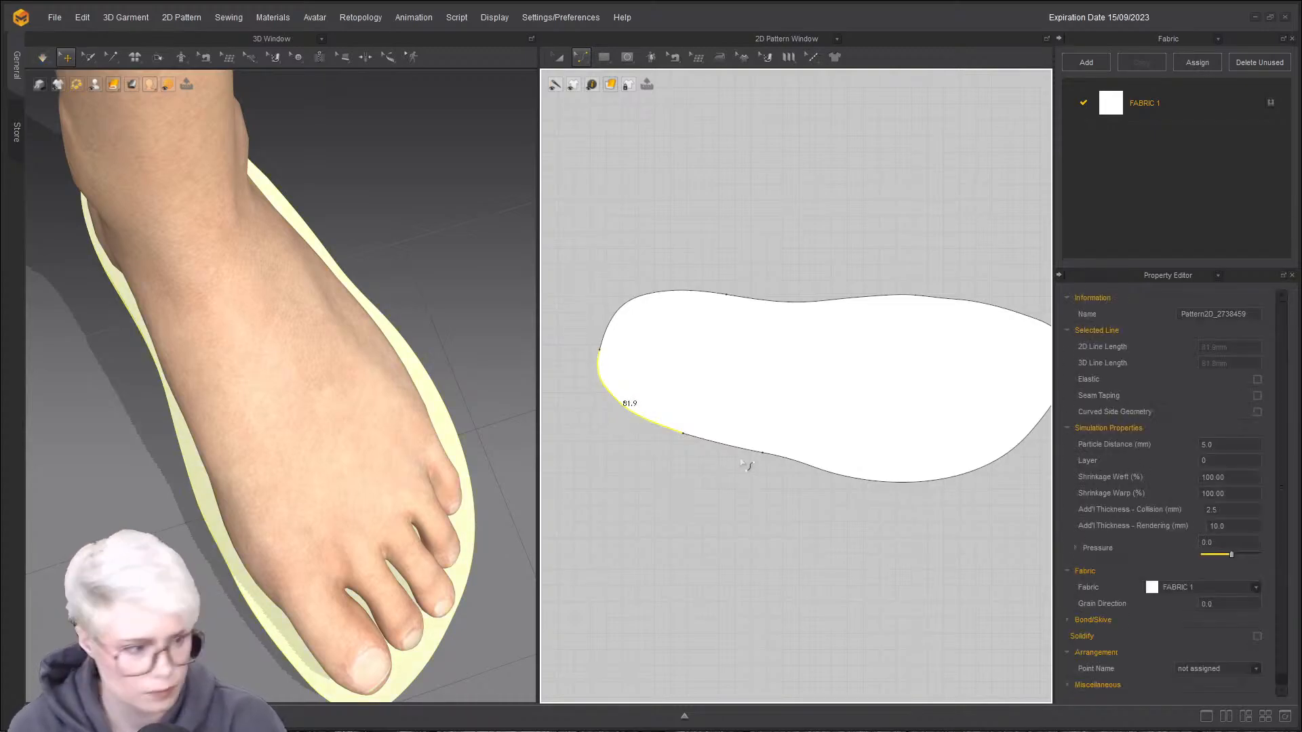
- Move the two points on the sole's outer side ahead of the heel slightly inward, keeping the edge even
left_click(699, 475)
left_click_drag(713, 451, 681, 428)
left_click(682, 434, "shift")
key("ctrl+z")
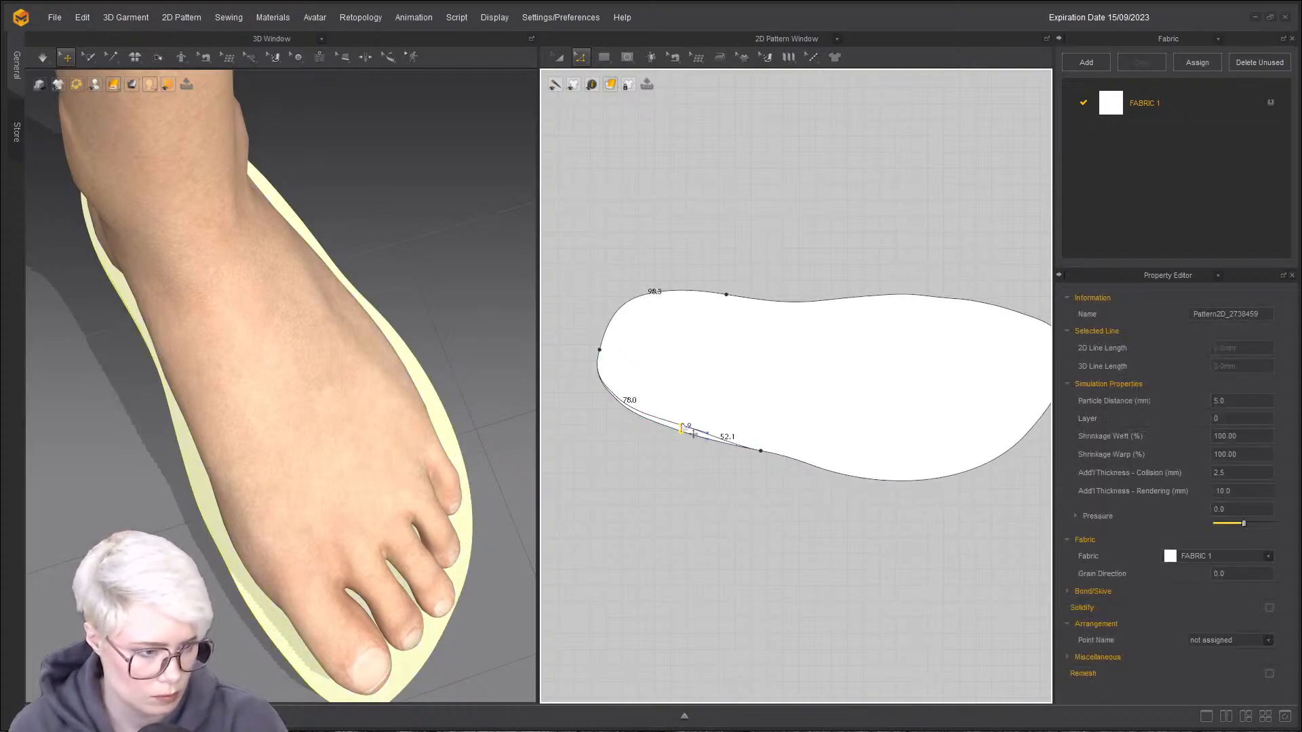
left_click_drag(760, 454, 759, 447)
right_click_drag(445, 454, 250, 437)
scroll(383, 384, "down", 1)
left_click(788, 455)
left_click_drag(760, 446, 761, 453)
key("ctrl+z")
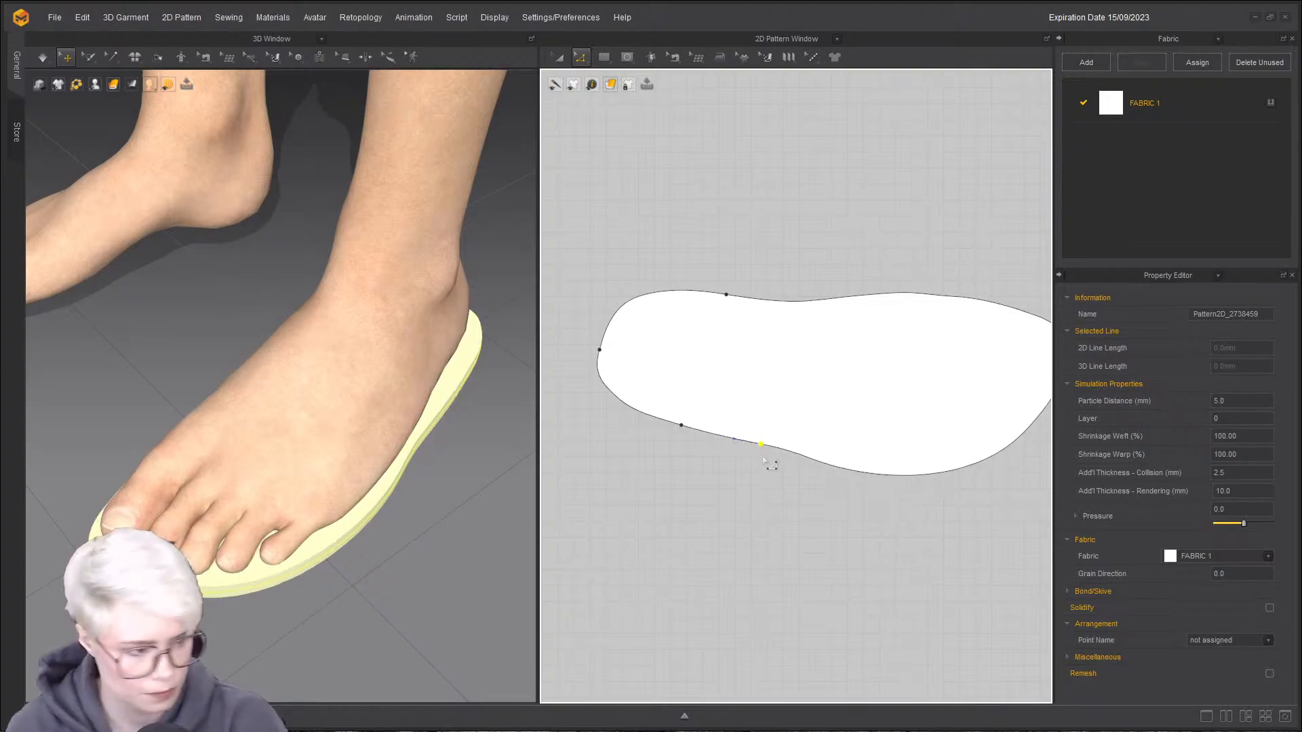
- Convert the front point on the outer side to a curve point and delete the crowded curve points around it
right_click(768, 453)
left_click(811, 486)
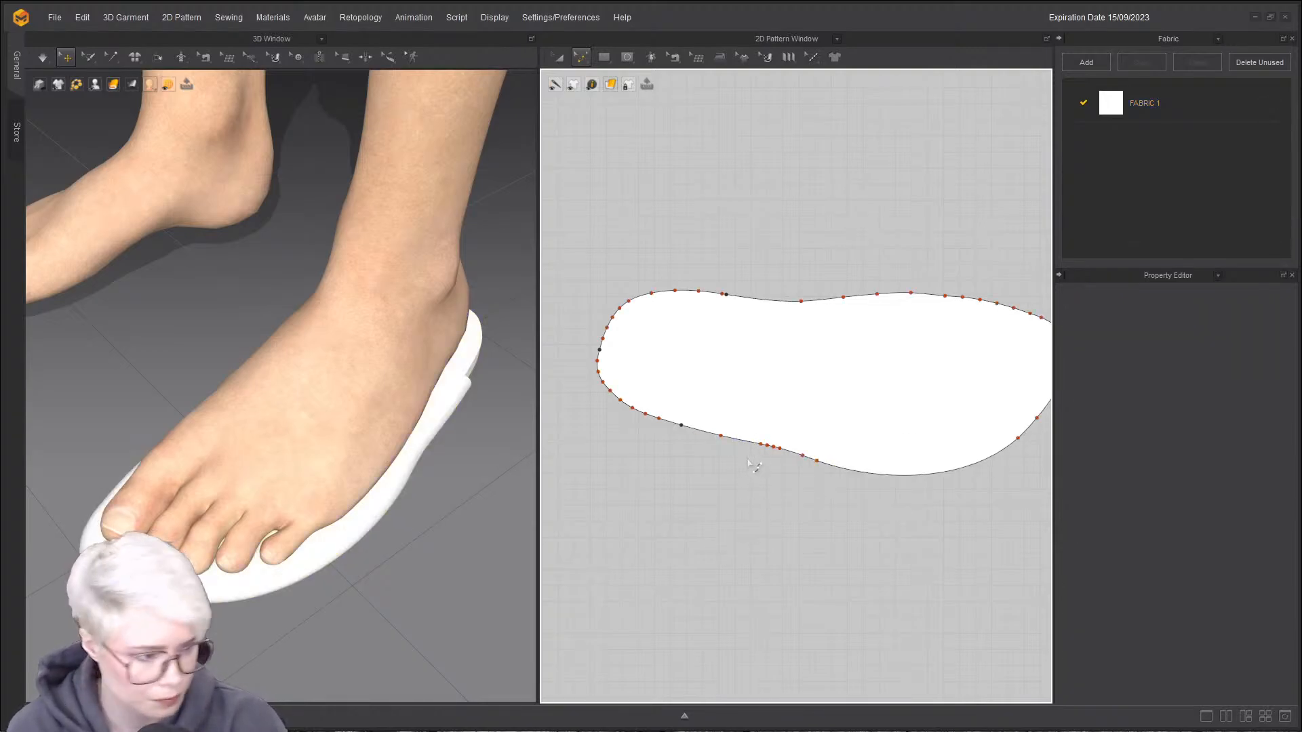
left_click_drag(832, 494, 832, 495)
left_click_drag(750, 406, 917, 477)
key("Delete")
right_click_drag(502, 489, 224, 489)
left_click(224, 488)
right_click(224, 489)
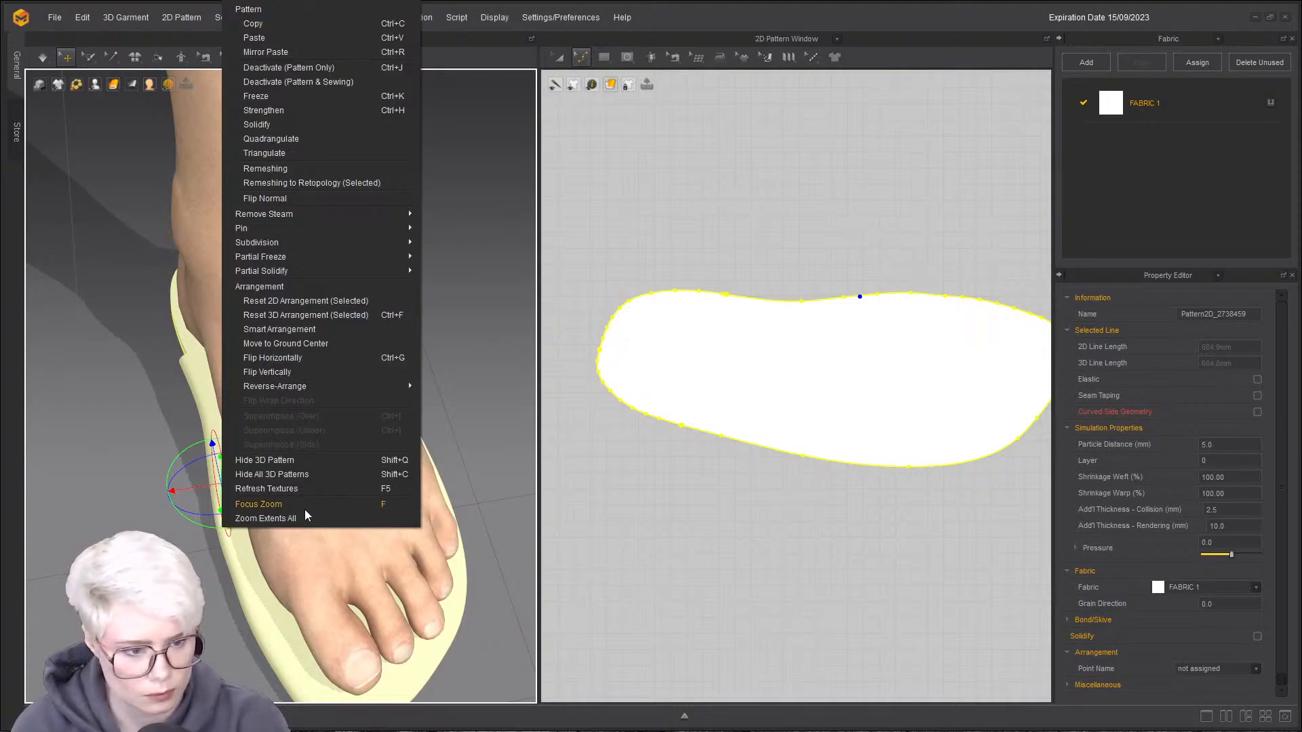
left_click(317, 344)
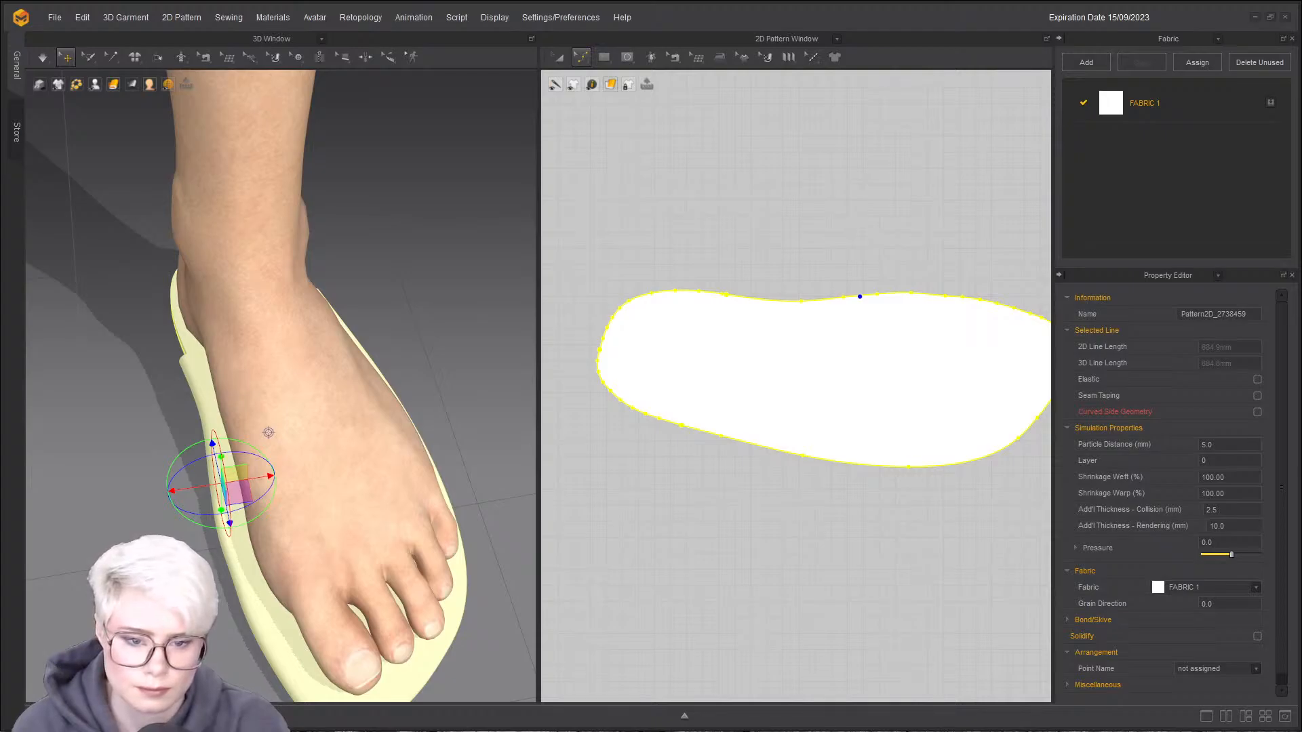
- Load New-Design-Massage-Bottom-Comfortable-Wear-Resistant-Beach-Slippers-Men-EVA-Sandals.jpg as a background image in the 2D pattern window
scroll(771, 131, "down", 4)
middle_click_drag(771, 134, 683, 217)
left_click(683, 213)
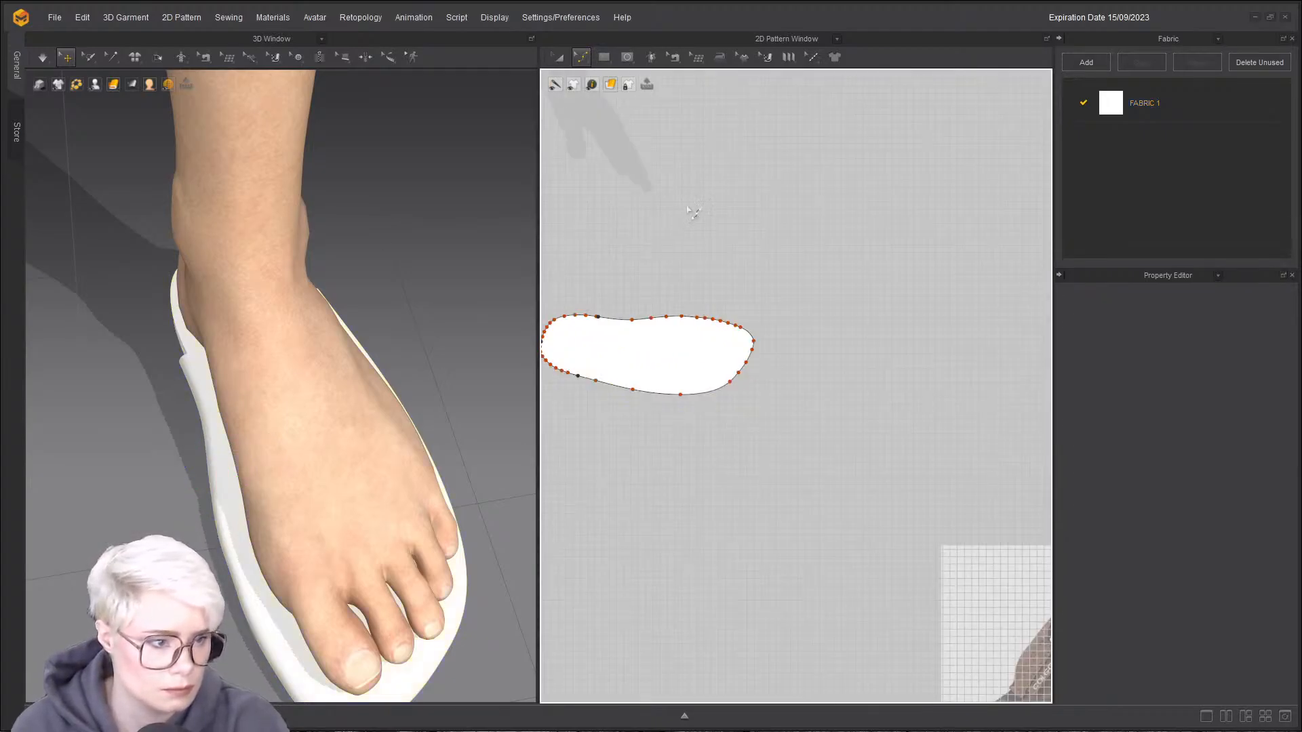
right_click(786, 259)
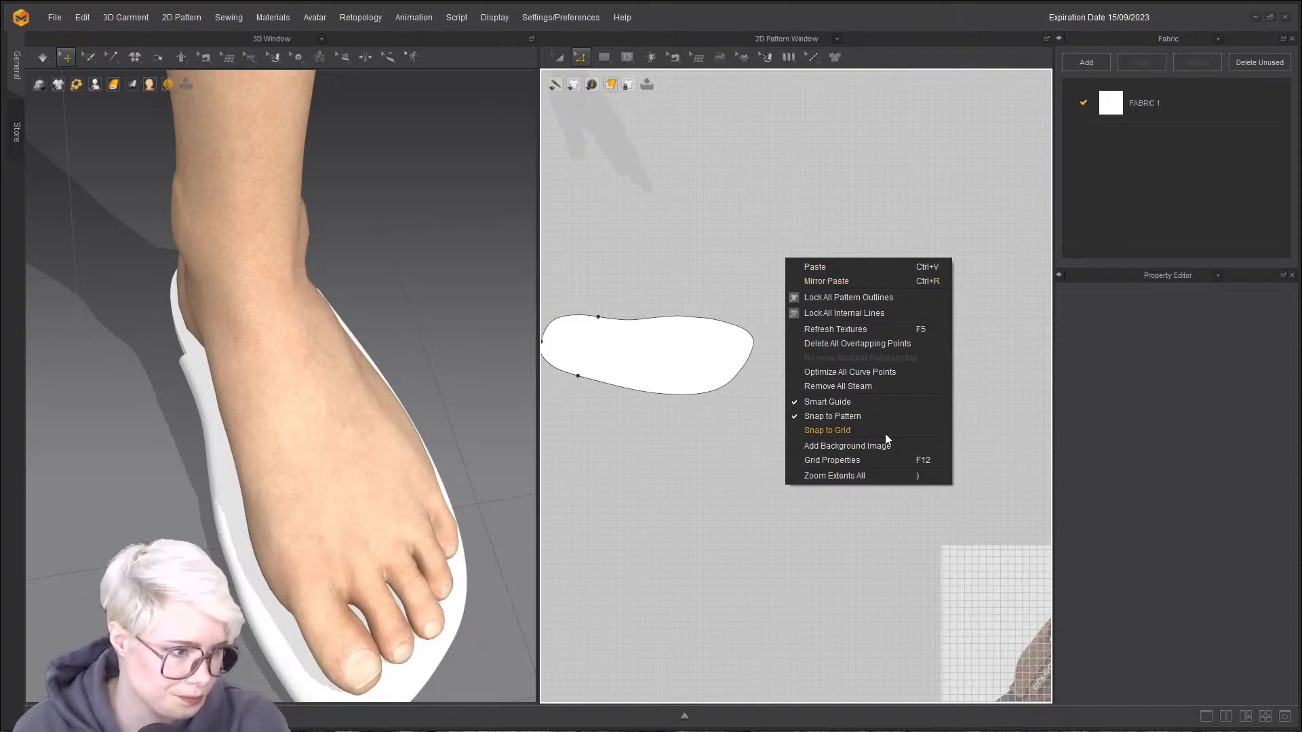
left_click(851, 446)
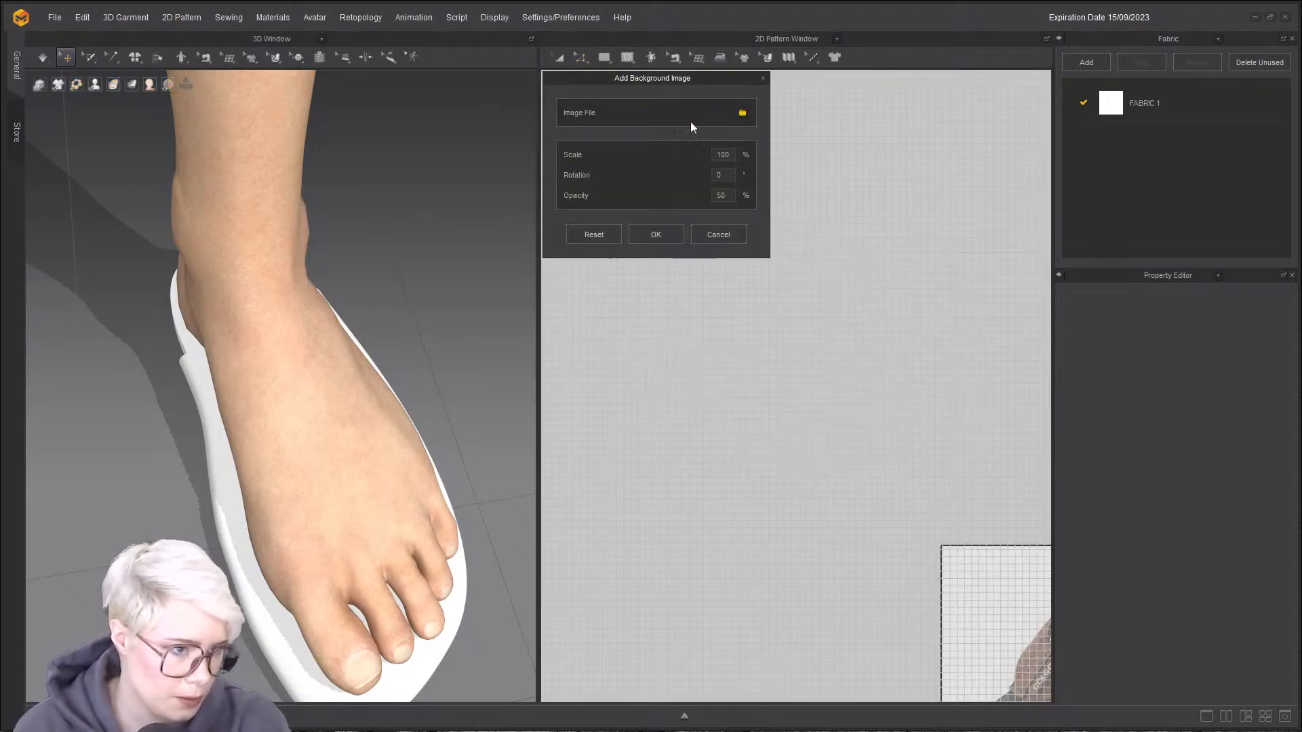
left_click(742, 112)
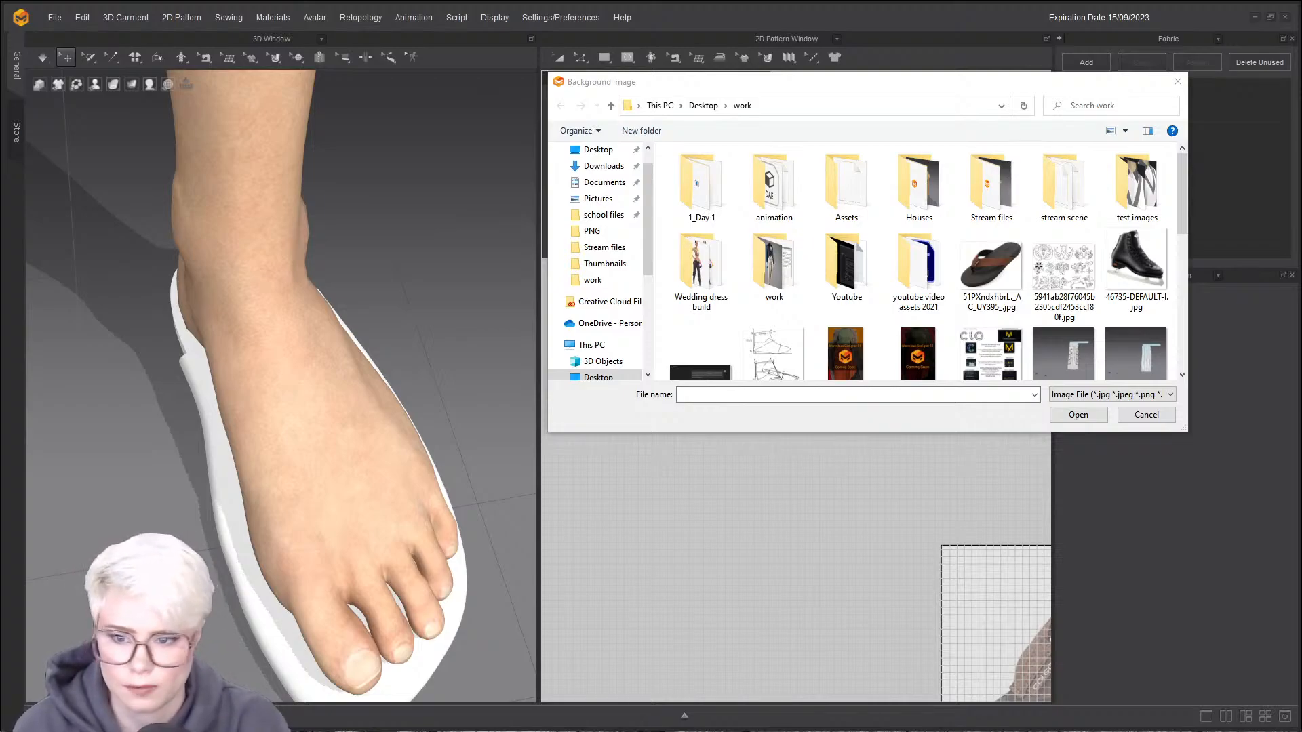
scroll(1040, 269, "down", 1)
scroll(1040, 268, "down", 8)
left_click(846, 305)
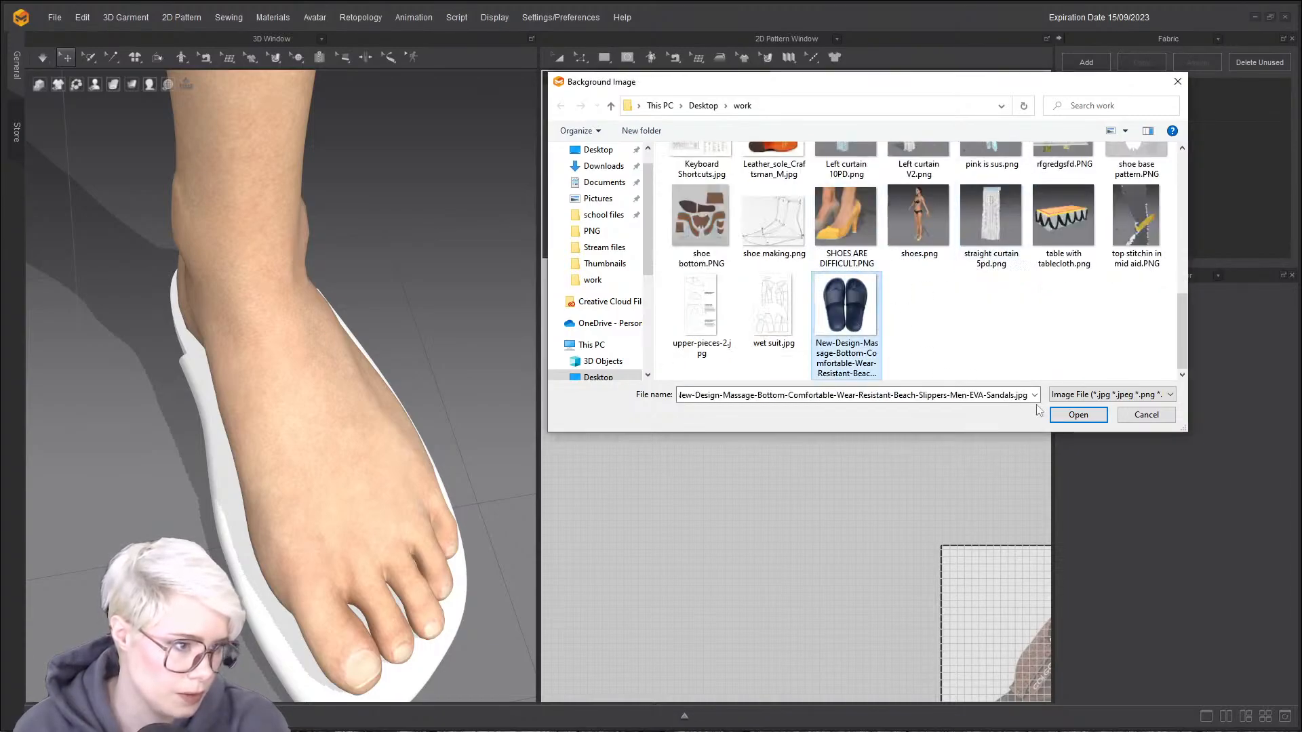
left_click(1085, 415)
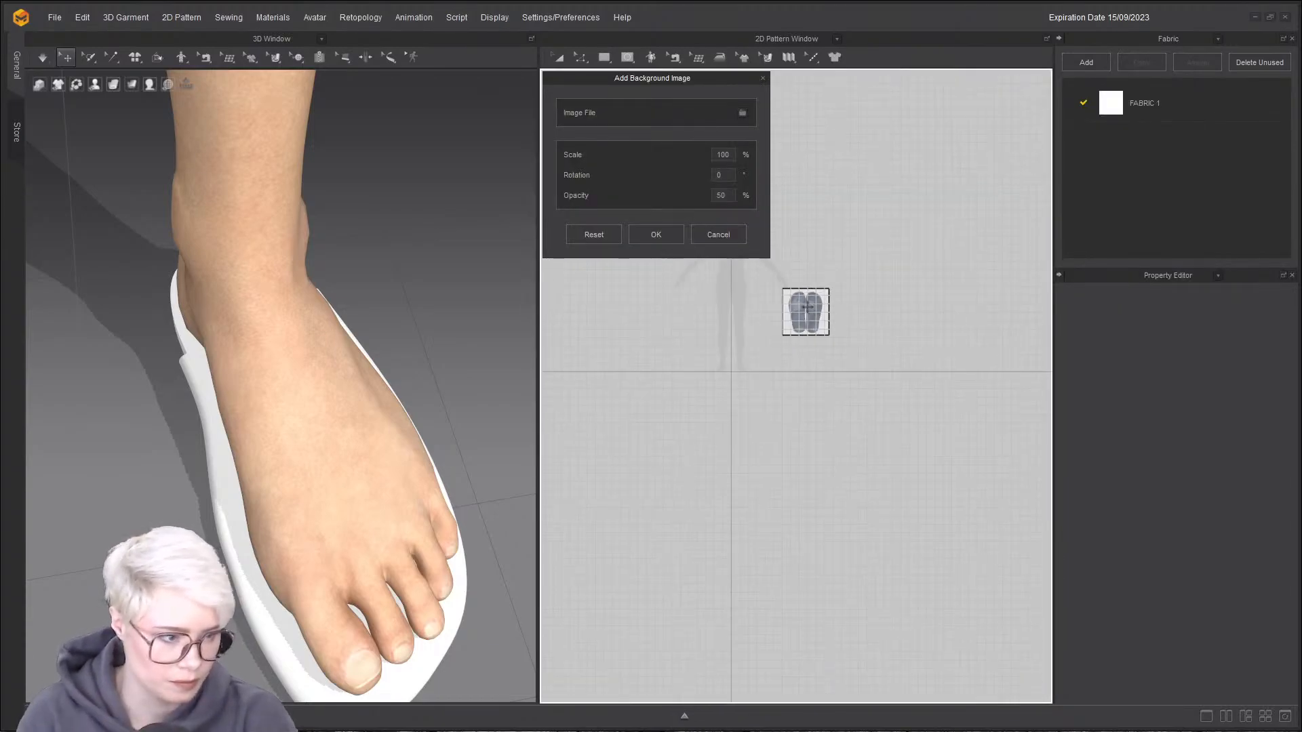
- Scale the slipper background image to 50% and add it to the 2D workspace
scroll(807, 324, "up", 3)
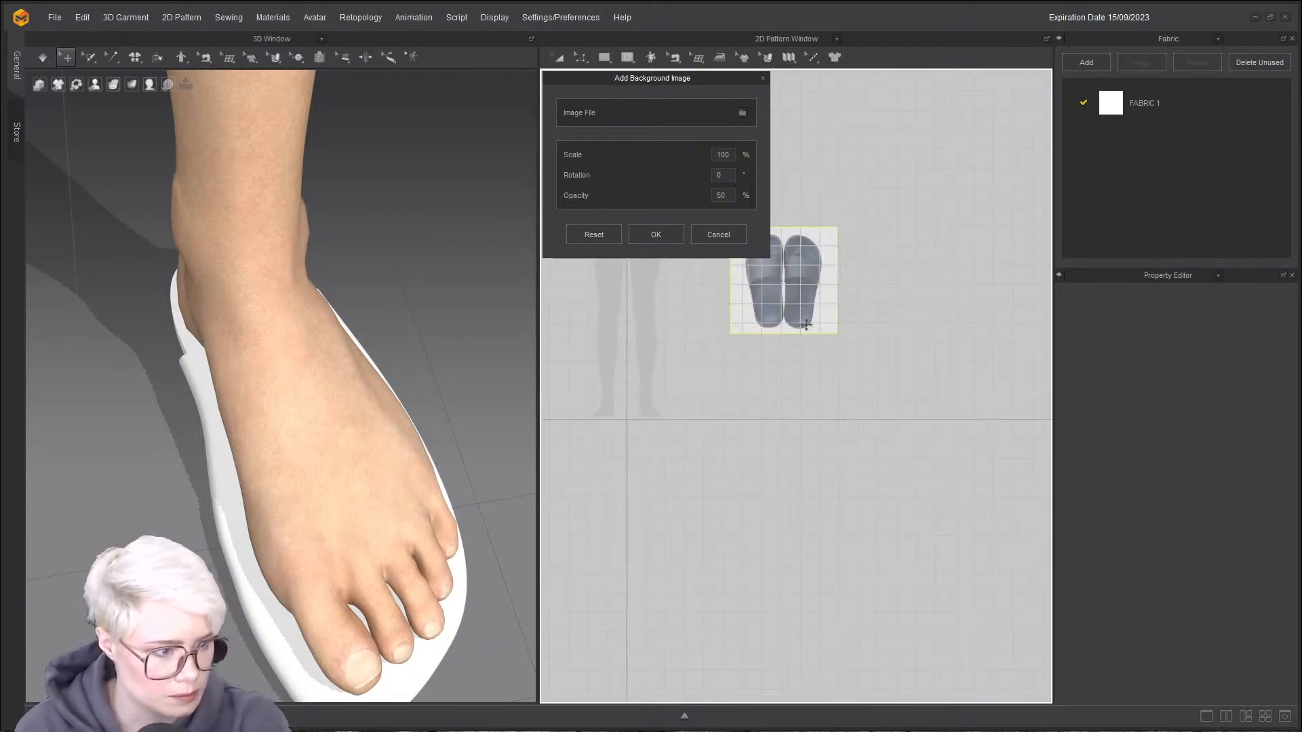
double_click(723, 155)
type("50")
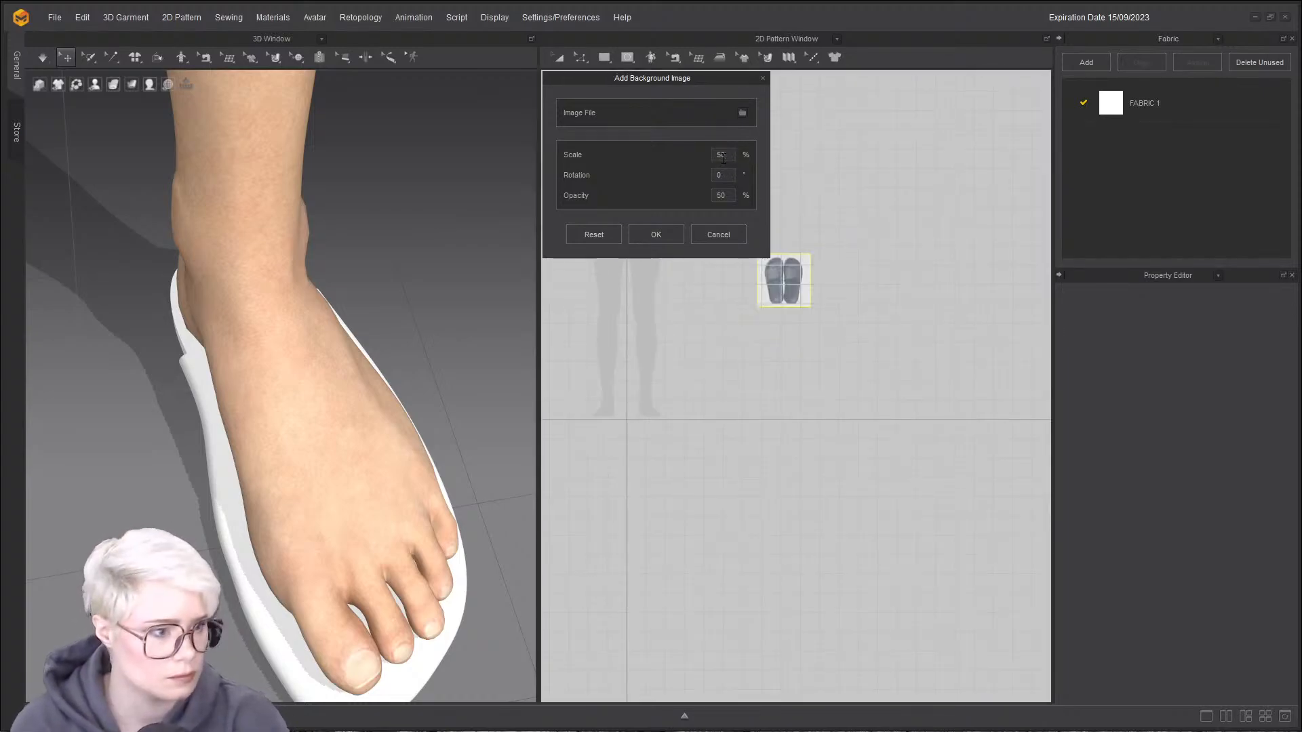
left_click(653, 238)
scroll(746, 278, "up", 3)
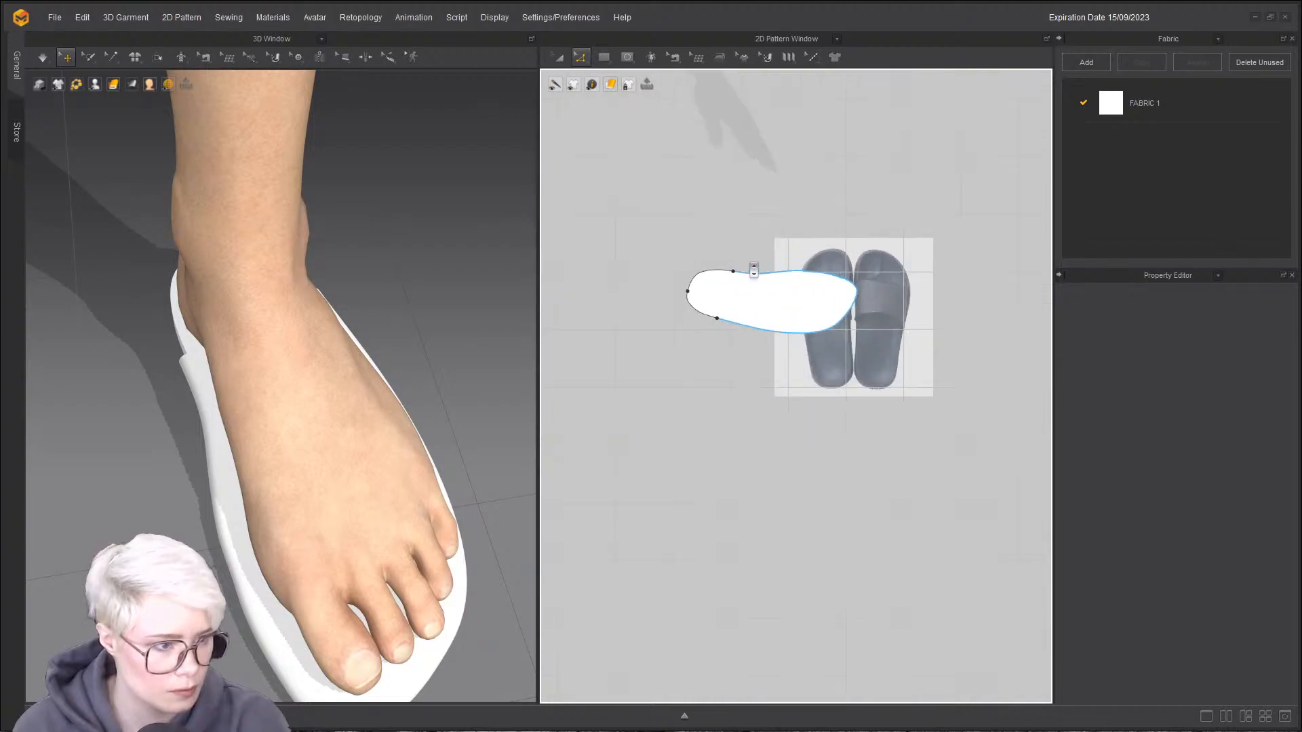
- Rotate the sole pattern upright to match the slippers and make its surface see-through in the 2D window
key("a")
left_click(781, 287)
left_click_drag(771, 237, 703, 303)
left_click(612, 85)
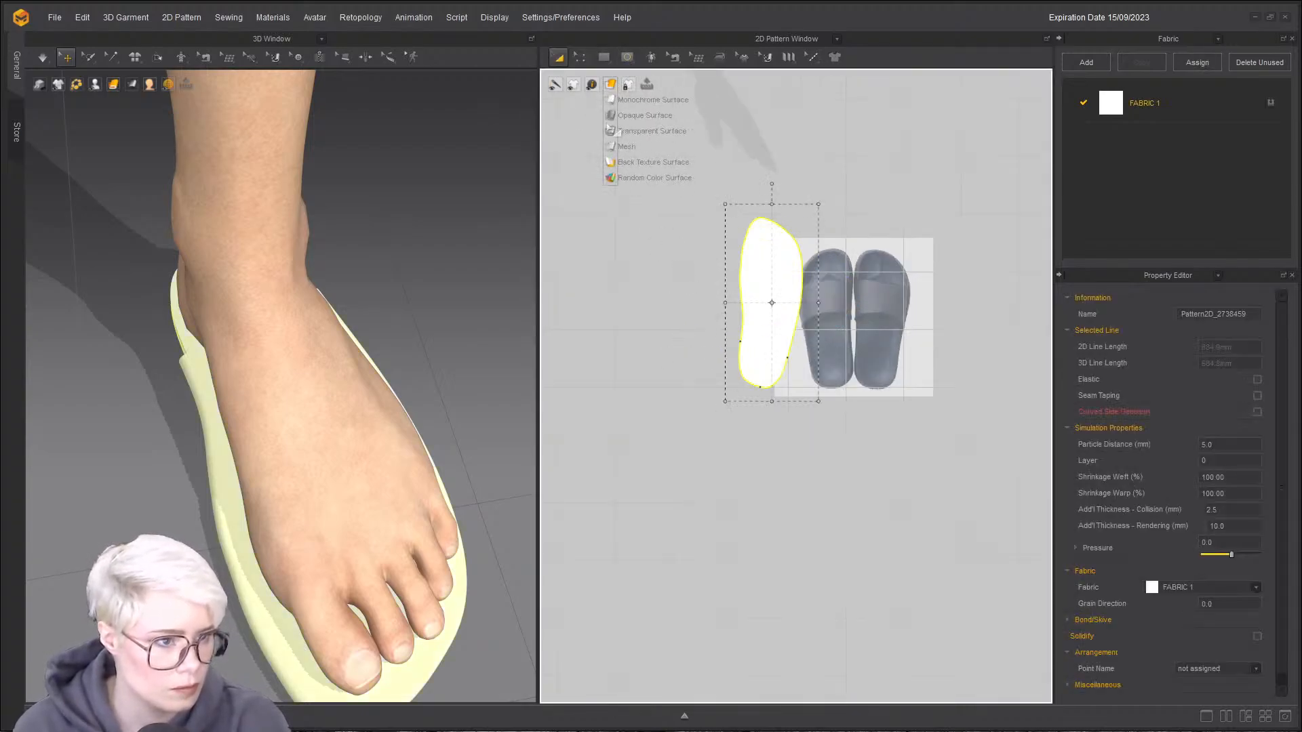
left_click(618, 146)
scroll(720, 343, "up", 2)
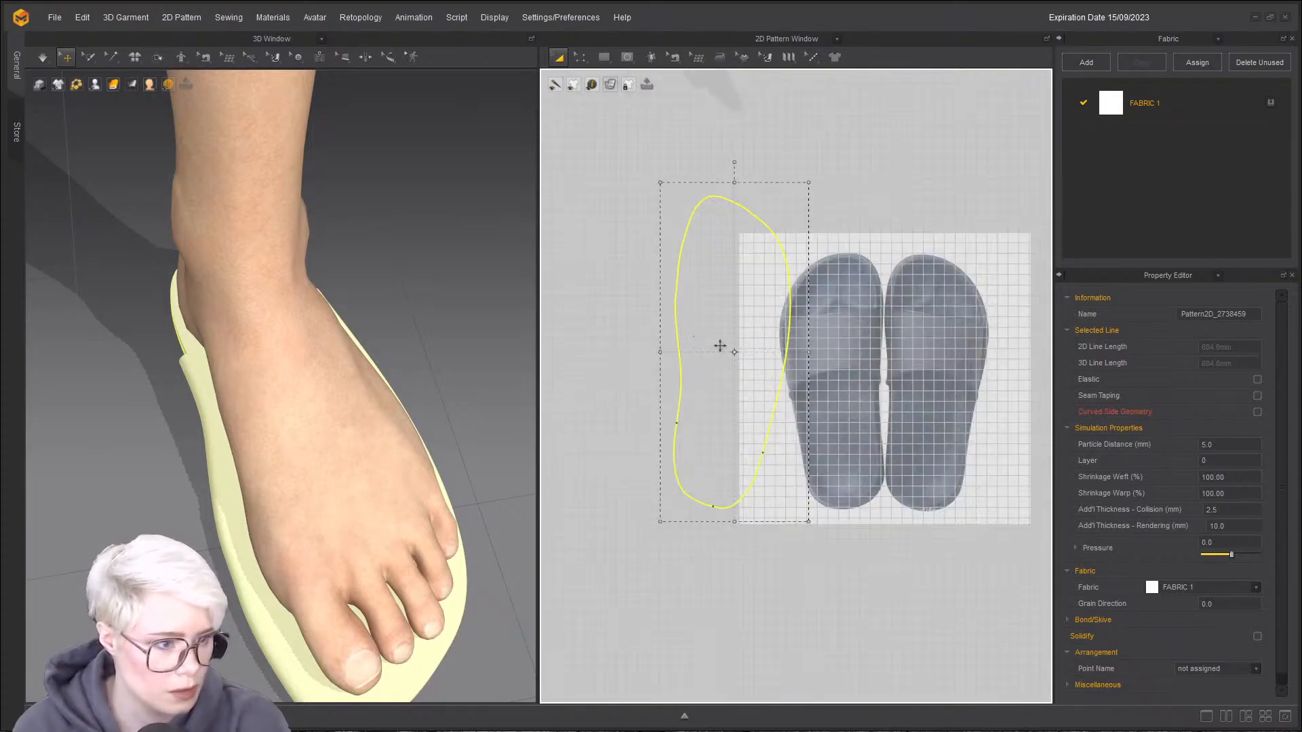
- Lay the sole outline over the left slipper of the background image to compare their sizes
left_click_drag(721, 343, 919, 368)
middle_click_drag(920, 368, 874, 381)
scroll(875, 380, "up", 4)
left_click_drag(896, 406, 805, 387)
scroll(806, 388, "down", 6)
scroll(806, 388, "up", 2)
left_click(885, 355)
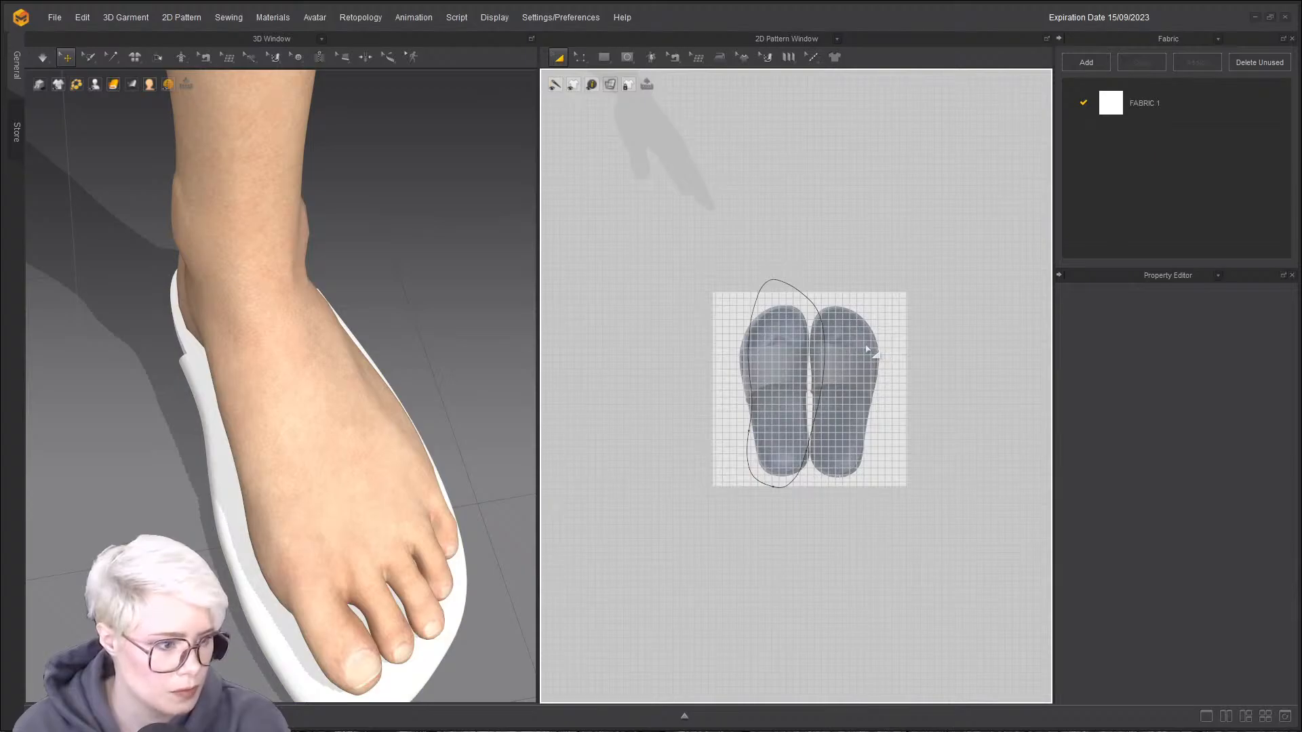
- Set the slipper background image's scale to 60%
right_click(784, 250)
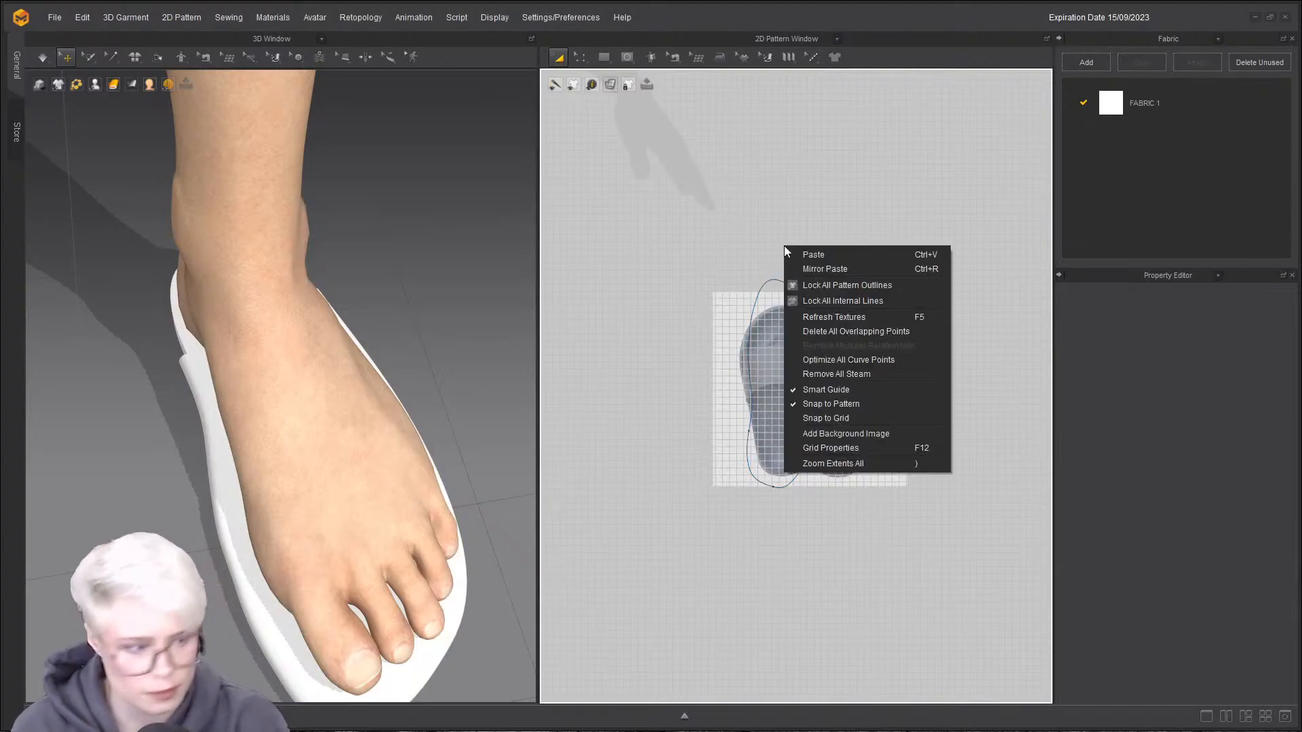
left_click(883, 432)
left_click(743, 116)
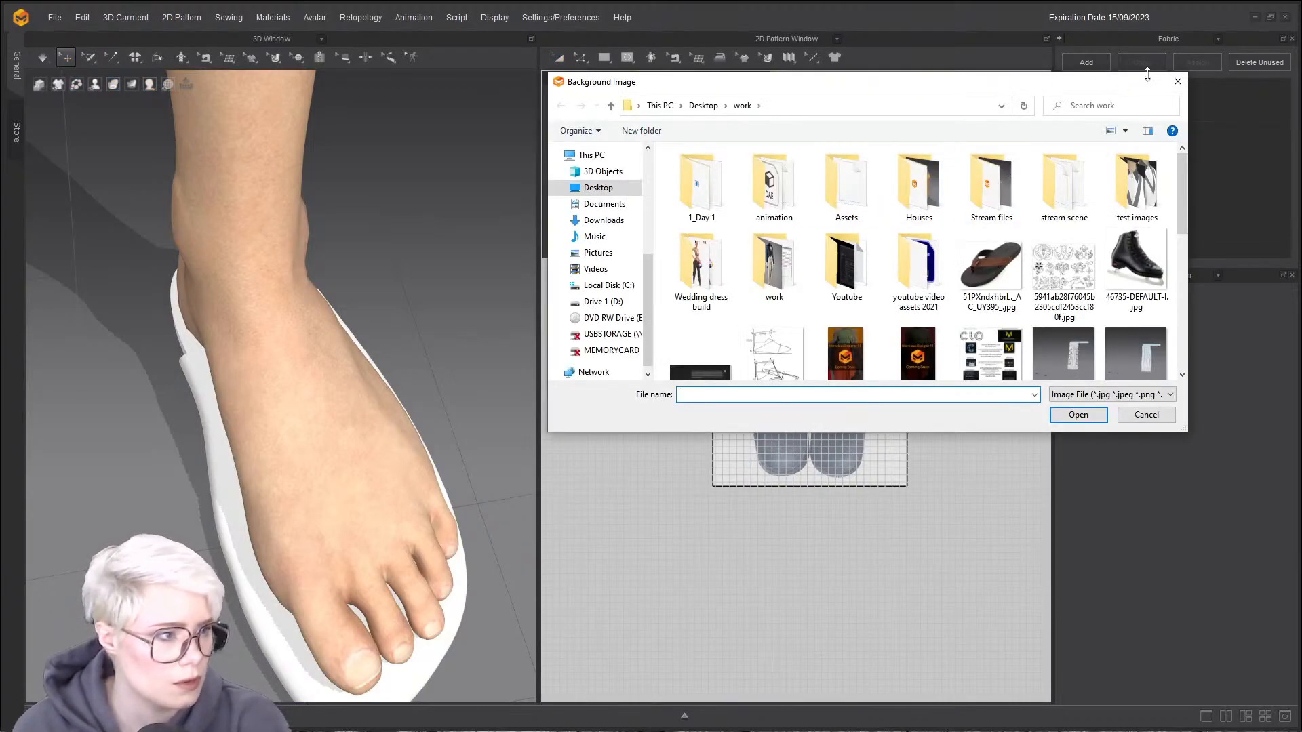
left_click(1178, 81)
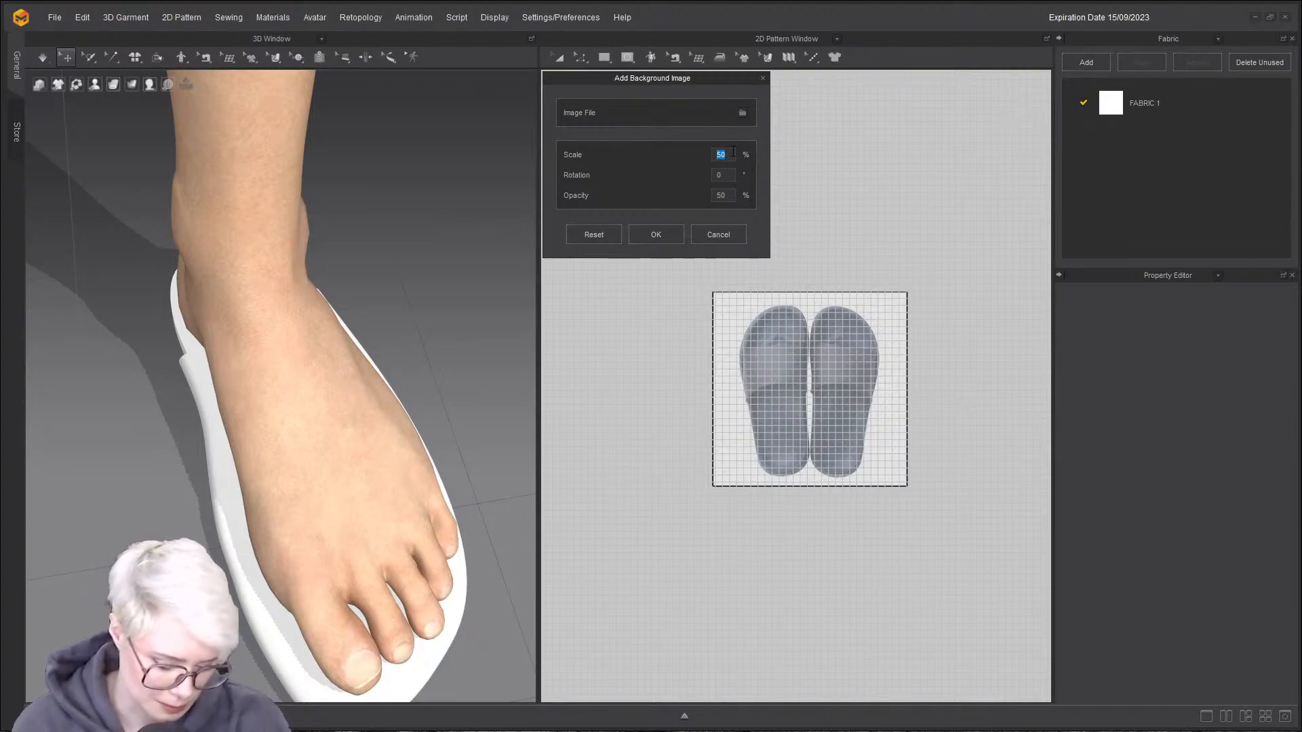
type("60")
left_click(656, 235)
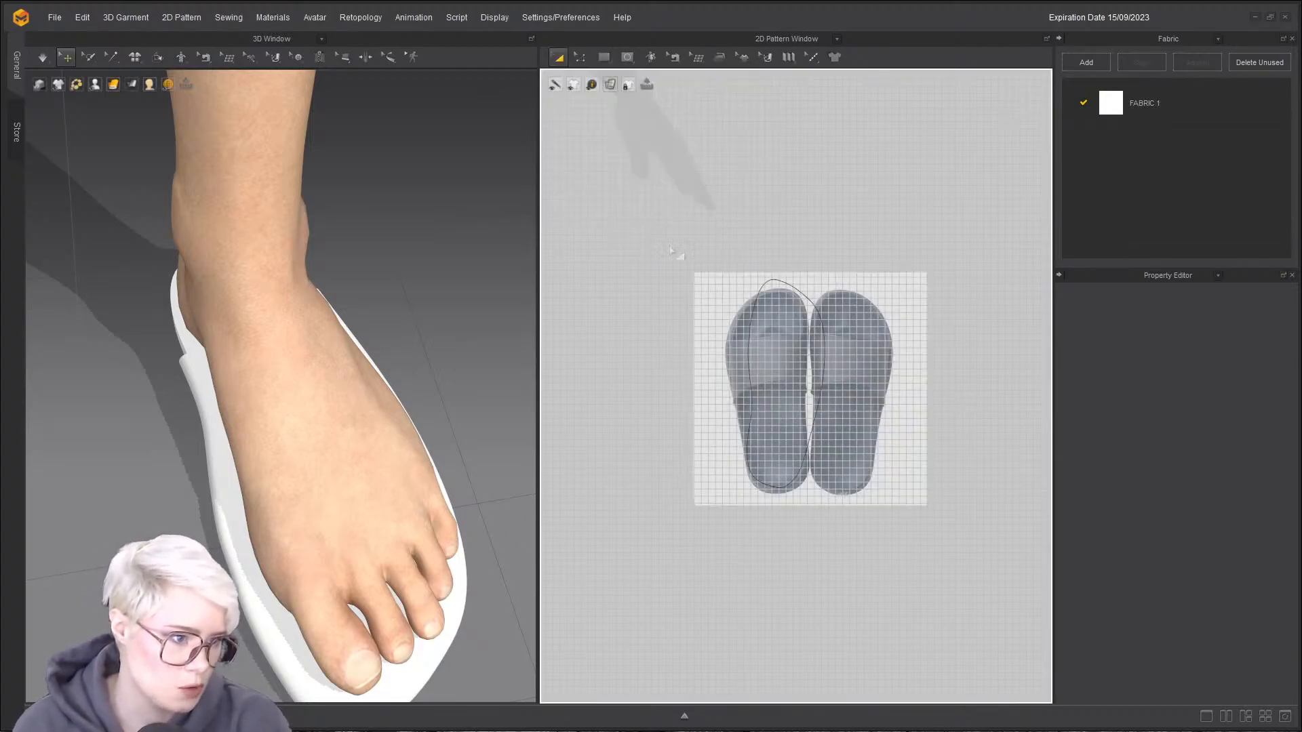
- Move the sole outline onto the right slipper of the background image, lining up toe and heel
left_click(799, 340)
left_click_drag(871, 350, 883, 337)
scroll(875, 341, "up", 1)
middle_click_drag(871, 341, 780, 314)
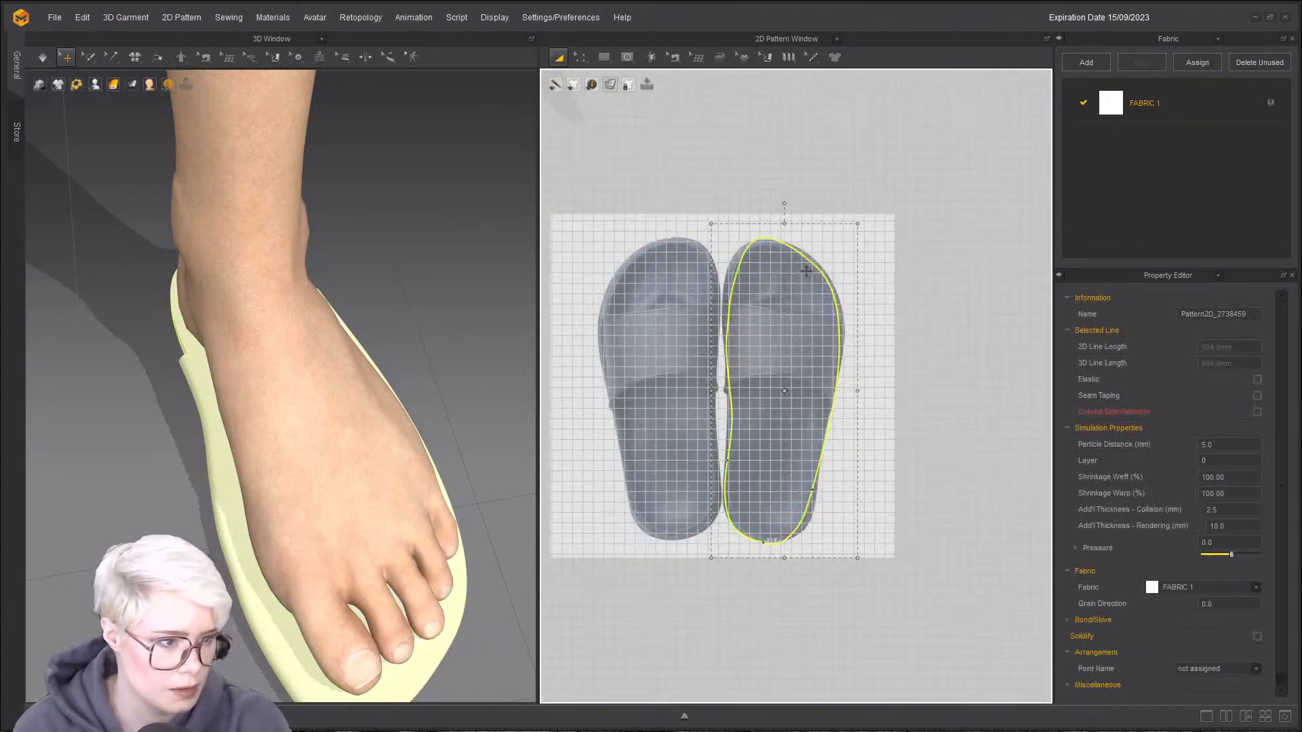
scroll(753, 254, "up", 1)
scroll(848, 470, "up", 2)
- Move the point on the outer side of the heel outward to the edge of the reference slipper
key("z")
left_click(843, 624)
scroll(826, 610, "up", 2)
middle_click_drag(833, 609, 837, 546)
left_click_drag(826, 524, 840, 524)
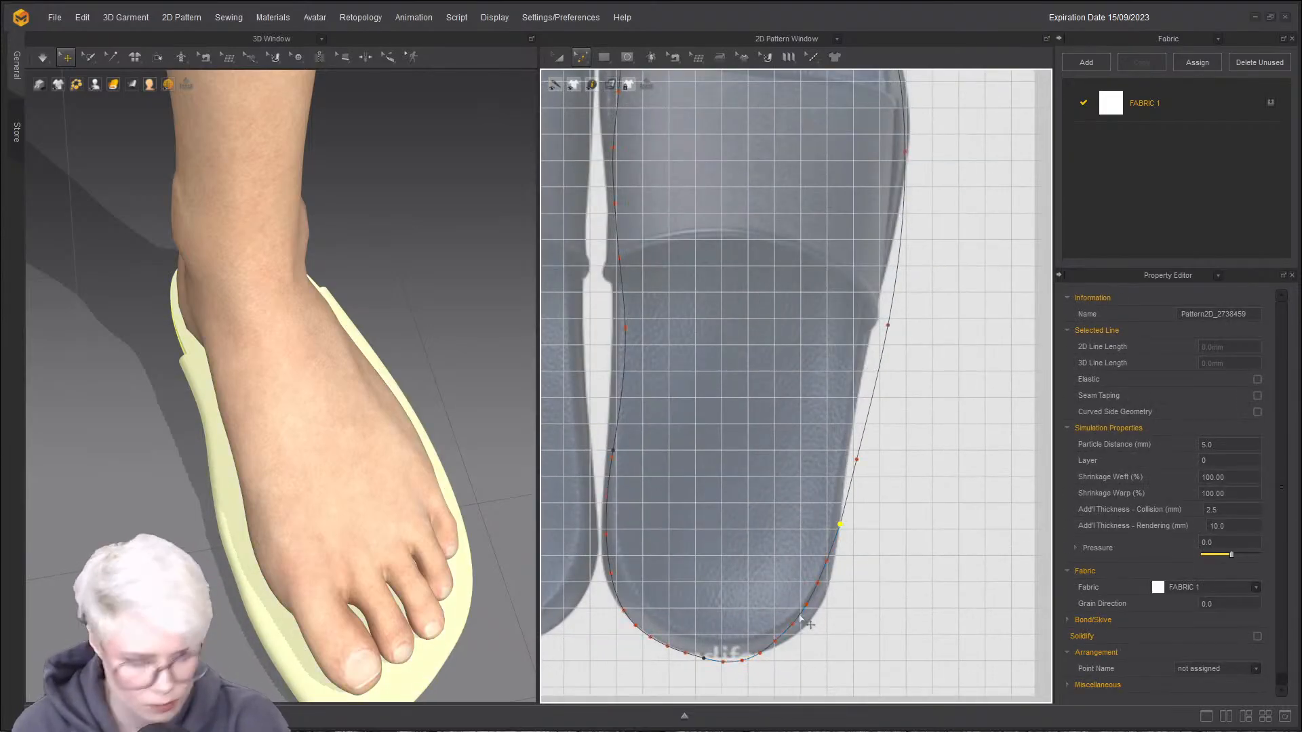
- Bow the outer heel curve outward so it follows the rounded heel of the reference slipper
key("c")
left_click_drag(803, 609, 817, 616)
scroll(858, 493, "down", 2)
middle_click_drag(859, 493, 847, 578)
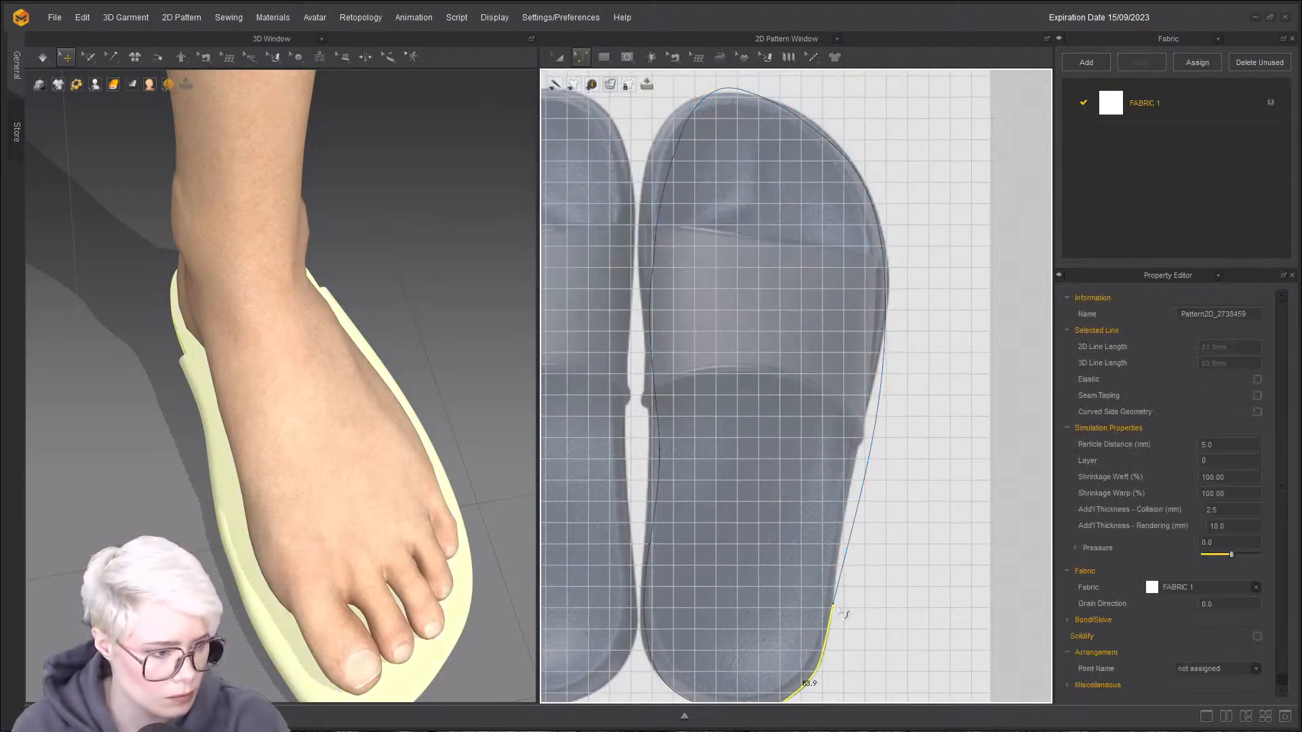
- Move the outer heel corner point up along the reference slipper's edge, delete the overlapping curve point, and pull the next point onto the edge
left_click(832, 604)
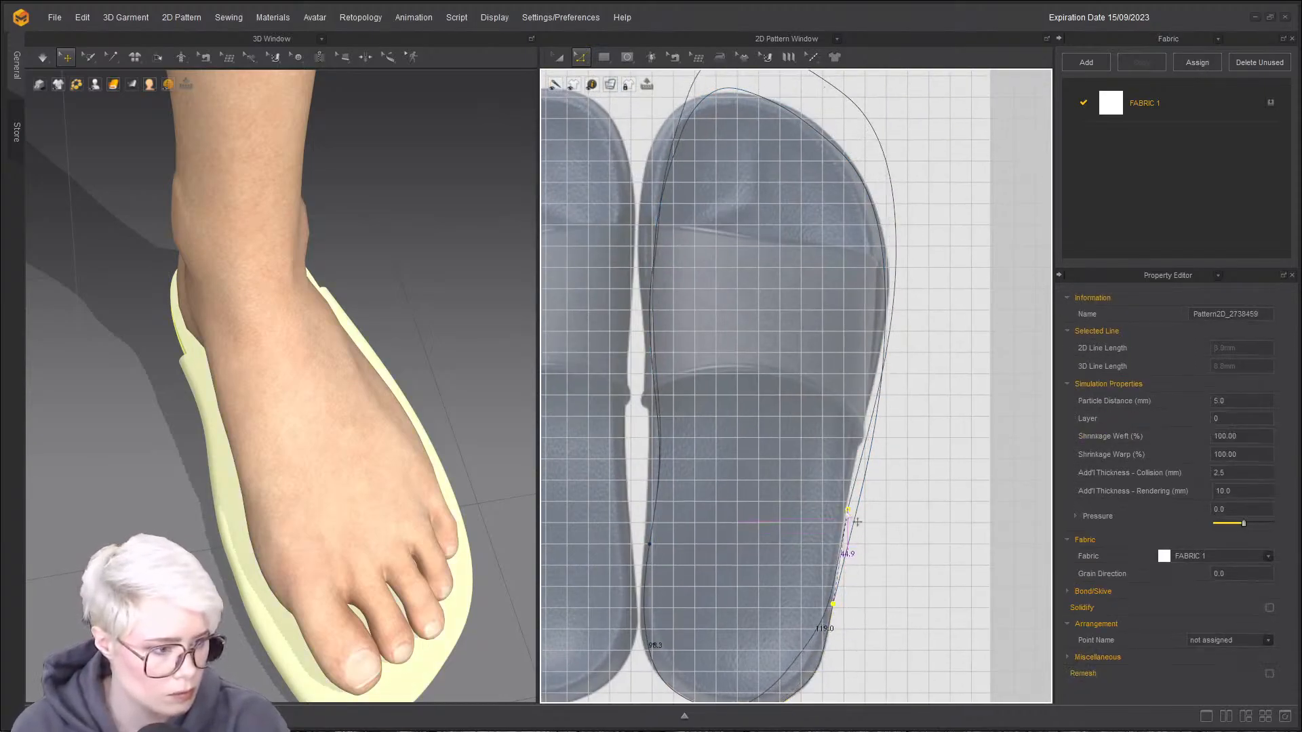
left_click_drag(834, 605, 848, 492)
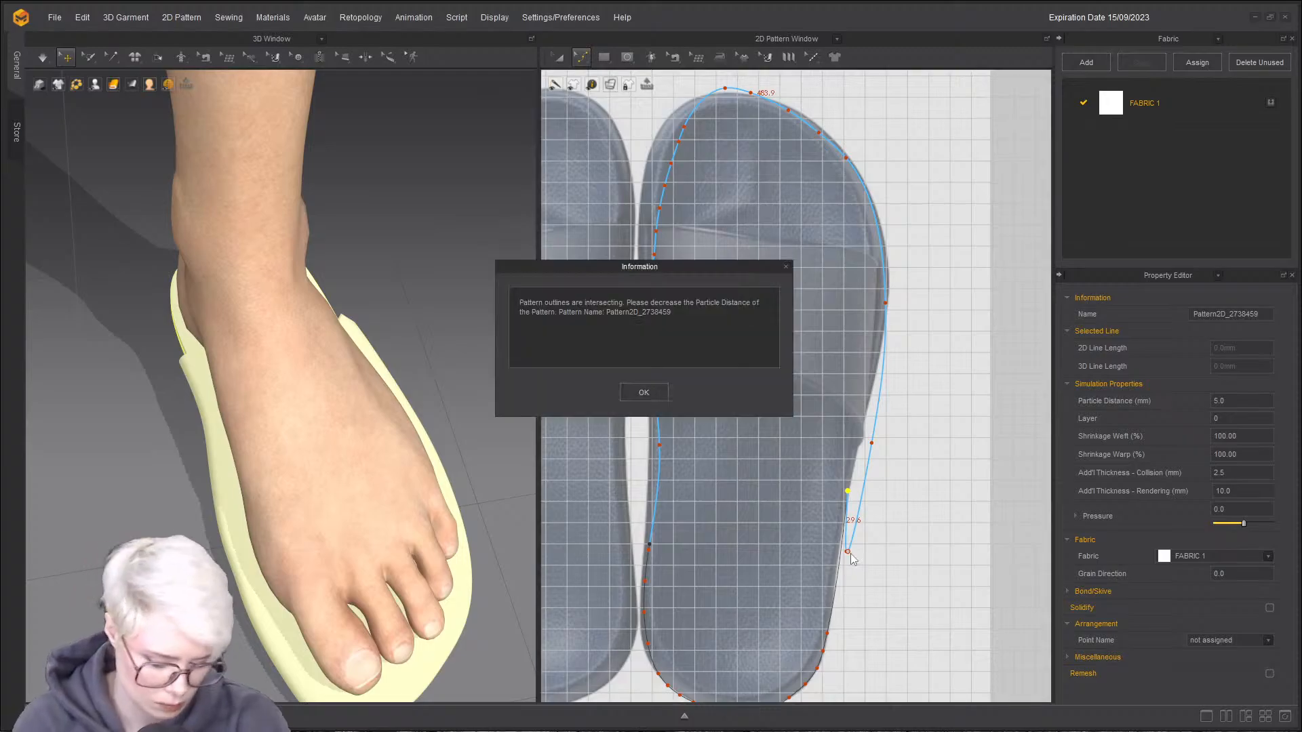
left_click(645, 392)
left_click(644, 392)
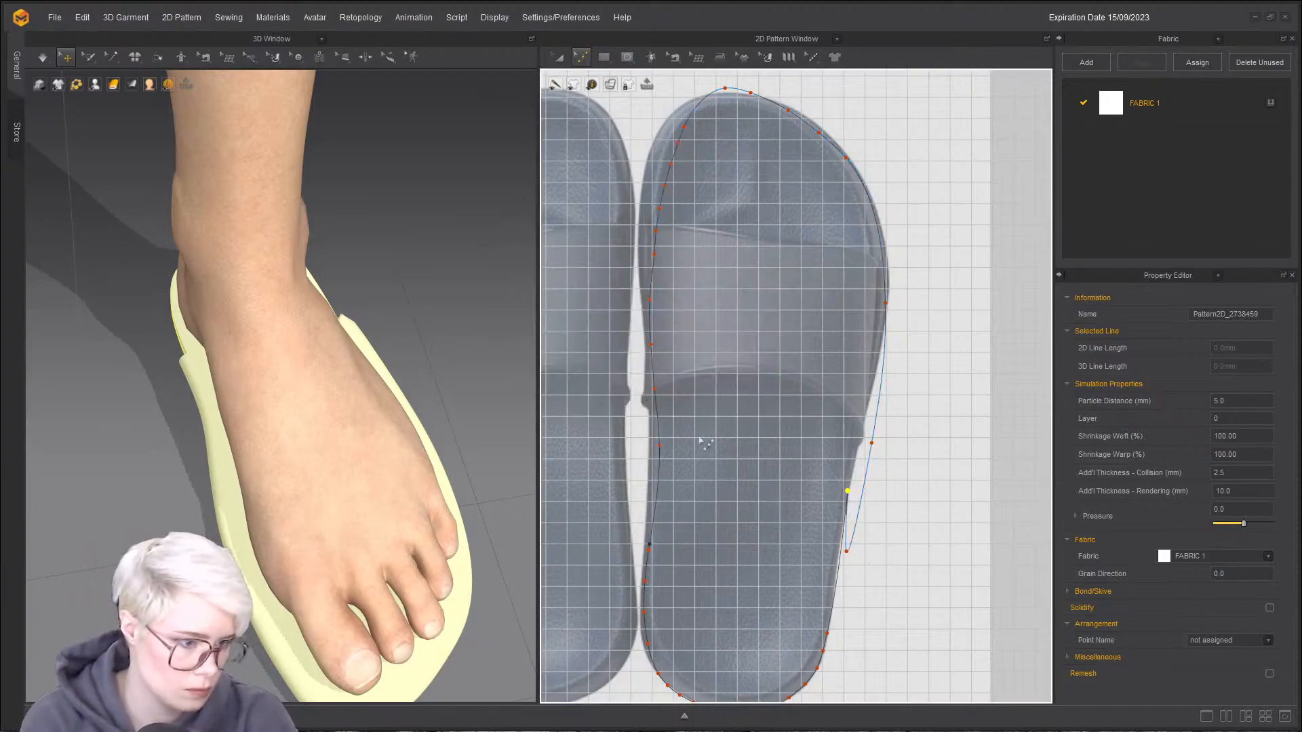
key("Delete")
left_click_drag(872, 443, 863, 410)
- Move the curve points at the toe tip and inner toe onto the rounded front of the reference slipper
scroll(868, 387, "down", 3)
scroll(814, 270, "up", 5)
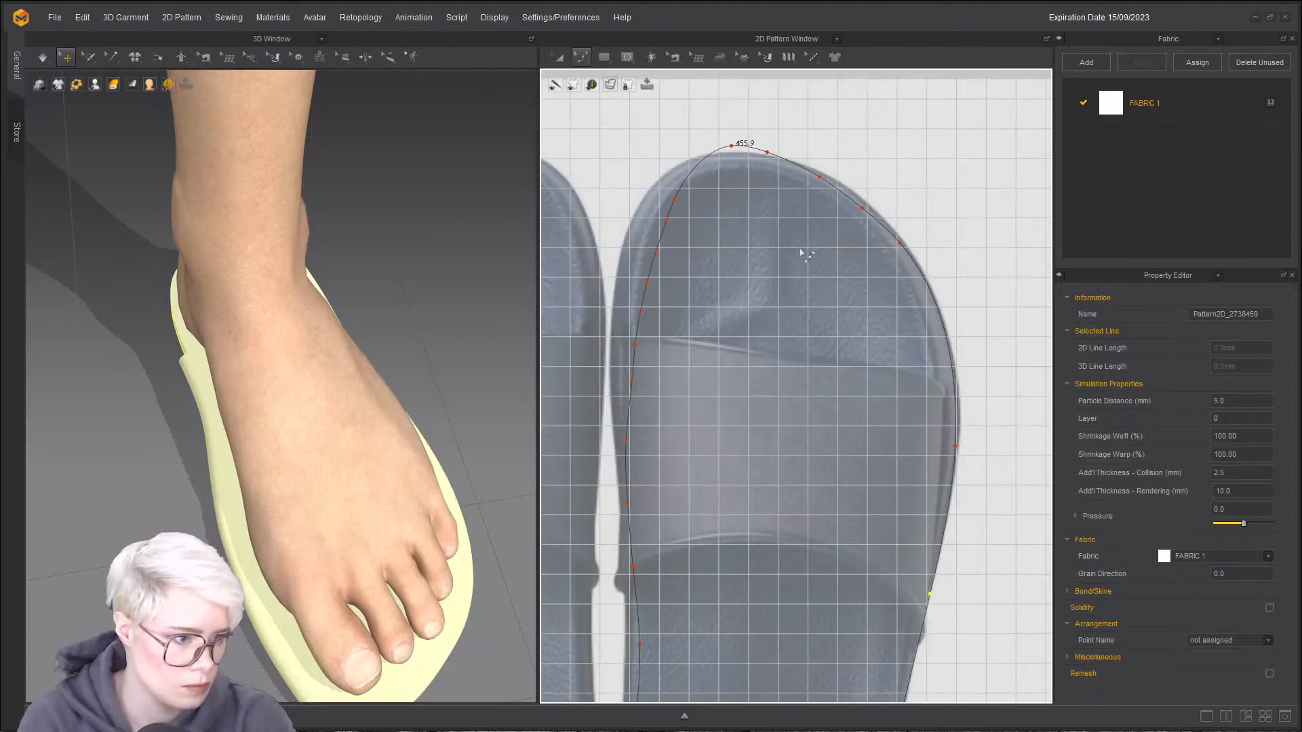
left_click_drag(731, 145, 771, 160)
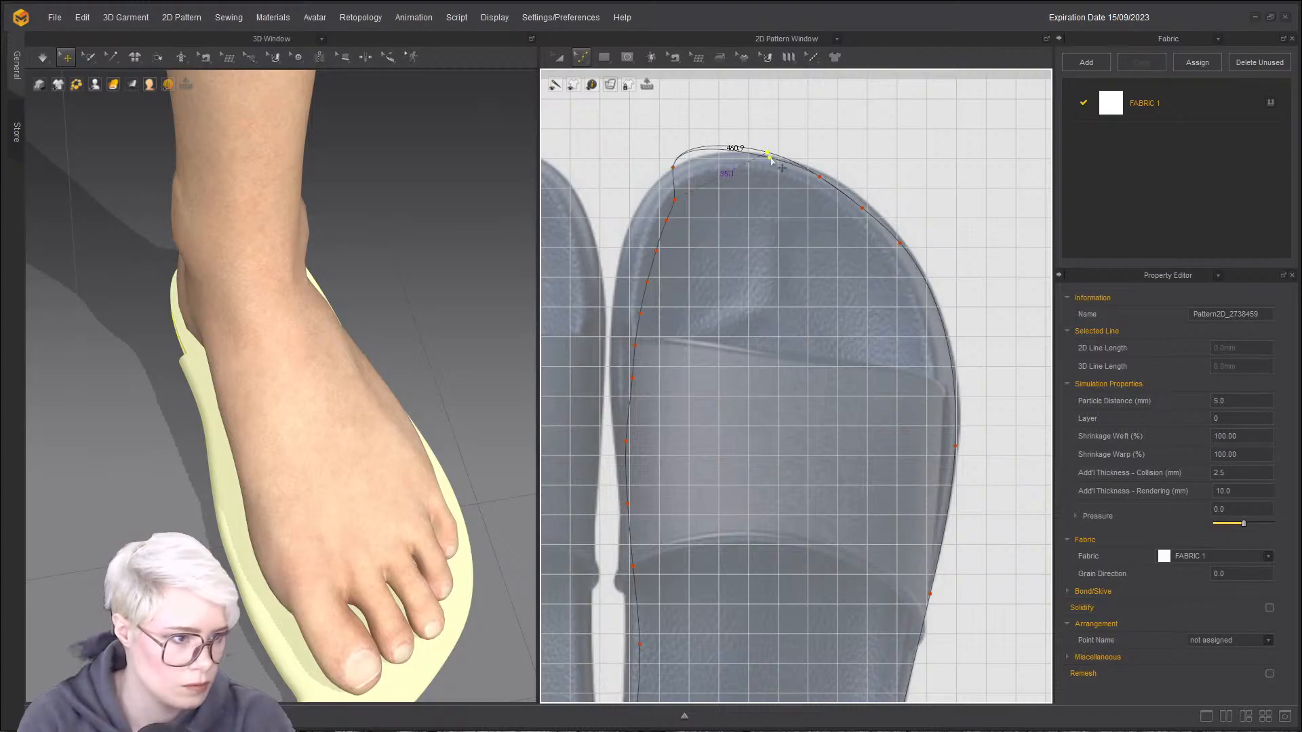
left_click_drag(674, 202, 642, 231)
- Delete the surplus curve points along the inner side of the sole outline, from the big toe to the arch
key("Delete")
key("Delete")
left_click(647, 285)
key("Delete")
left_click(640, 317)
key("Delete")
left_click(635, 348)
key("Delete")
key("Delete")
left_click(625, 441)
key("Delete")
key("Delete")
left_click(633, 567)
key("Delete")
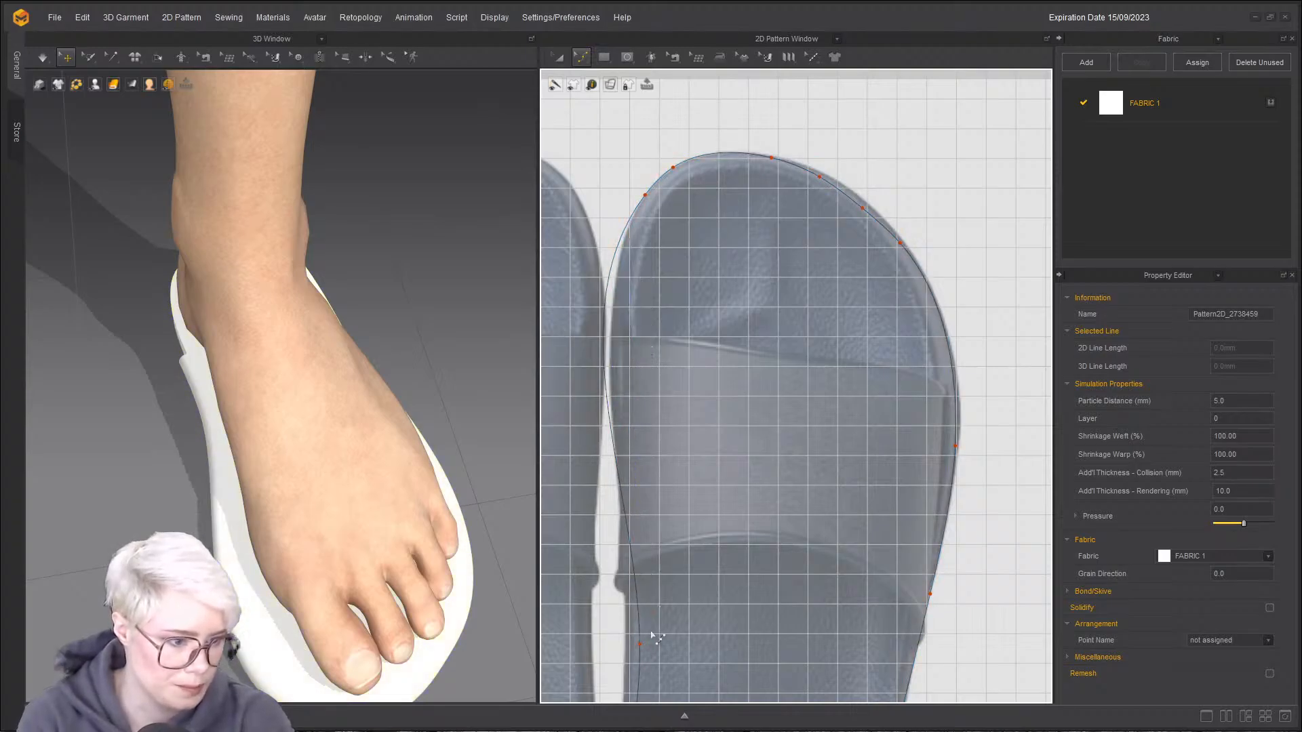
- Add a curve point at the inner ball of the sole and adjust the inner arch points to follow the reference slipper's edge
scroll(651, 636, "down", 4)
middle_click_drag(651, 636, 685, 489)
left_click_drag(679, 493, 670, 494)
left_click(647, 309)
left_click(651, 302)
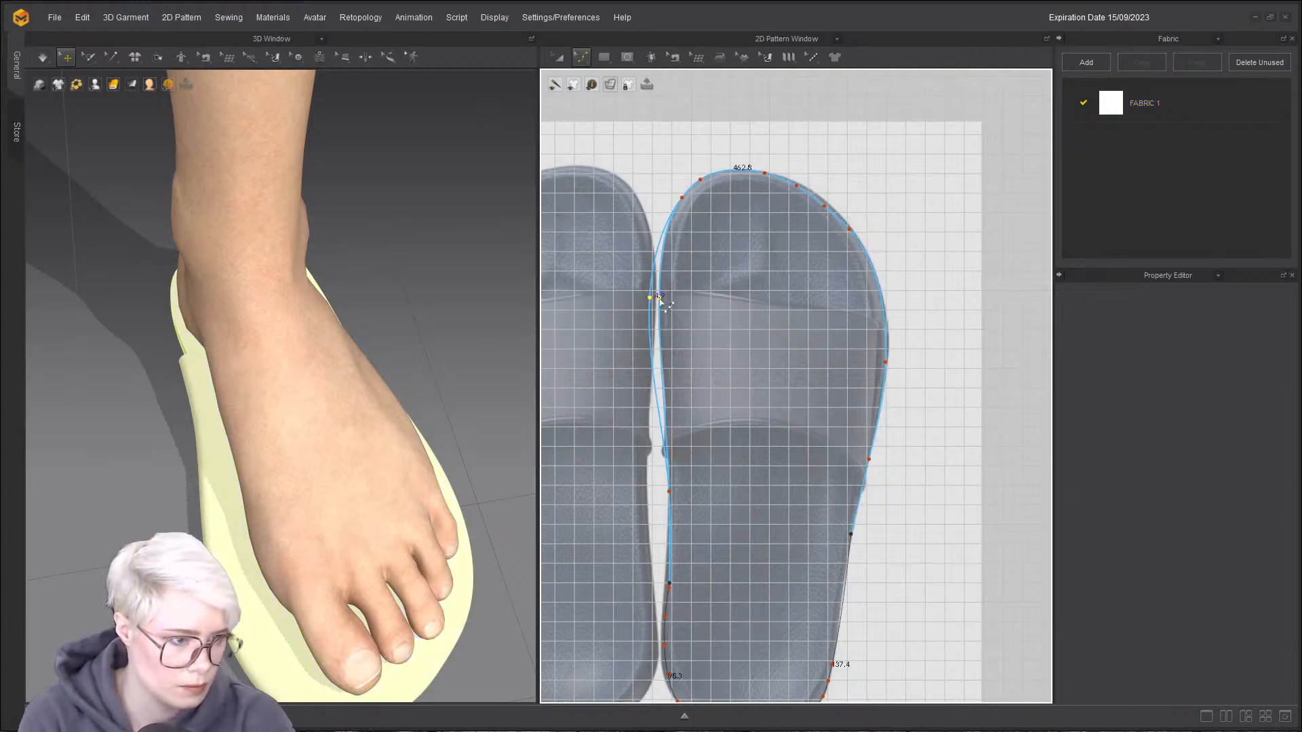
scroll(667, 349, "up", 3)
left_click_drag(657, 330, 660, 329)
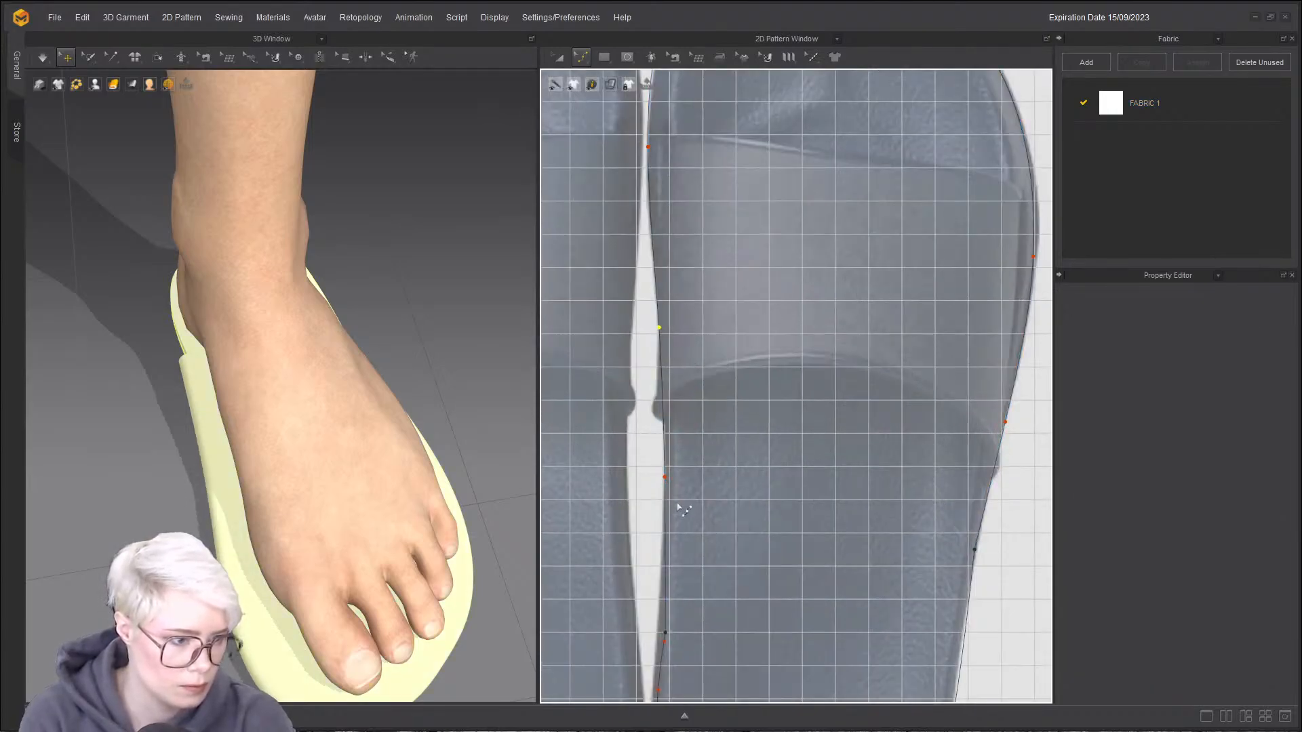
left_click_drag(666, 640, 662, 627)
left_click_drag(667, 473, 671, 476)
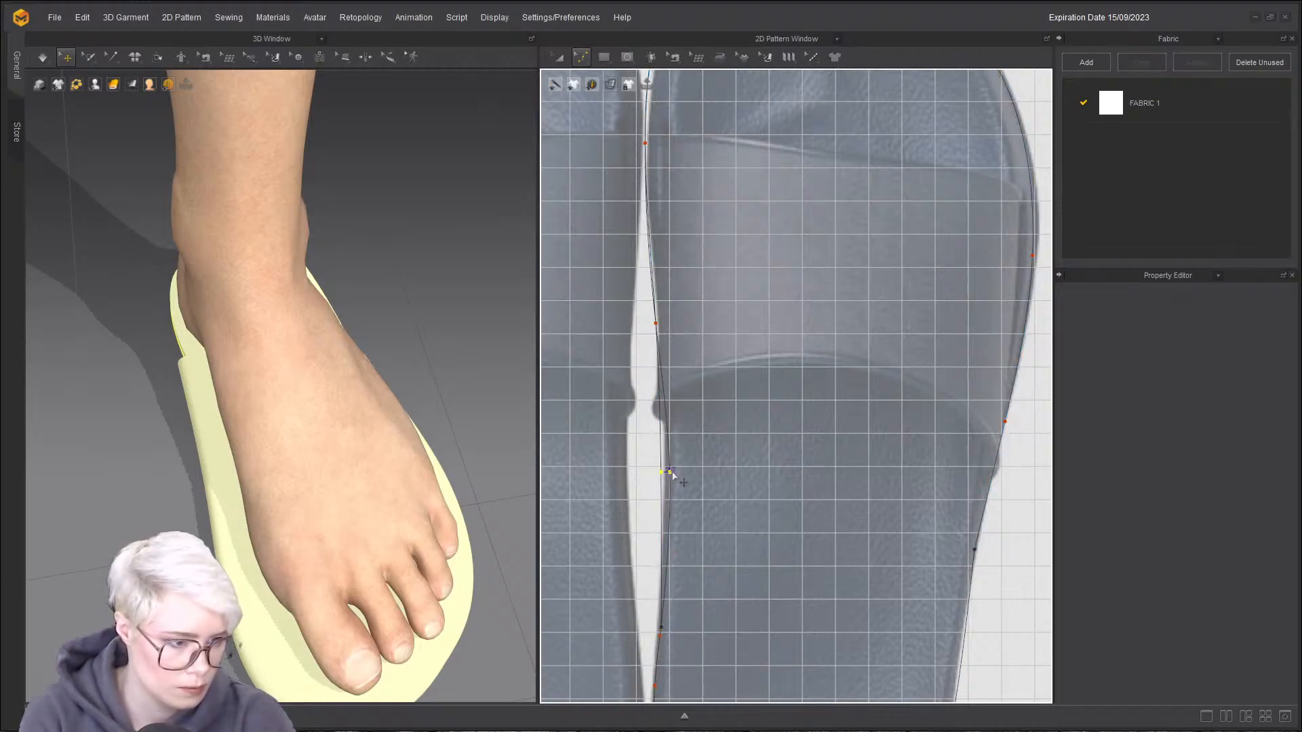
- Fine-tune the curve points on the inner side of the heel so they line up with the reference slipper's edge
scroll(676, 363, "down", 5)
scroll(681, 424, "up", 5)
scroll(682, 424, "up", 4)
mouse_move(677, 348)
left_mouse_down()
mouse_move(671, 335)
mouse_move(680, 340)
left_mouse_up()
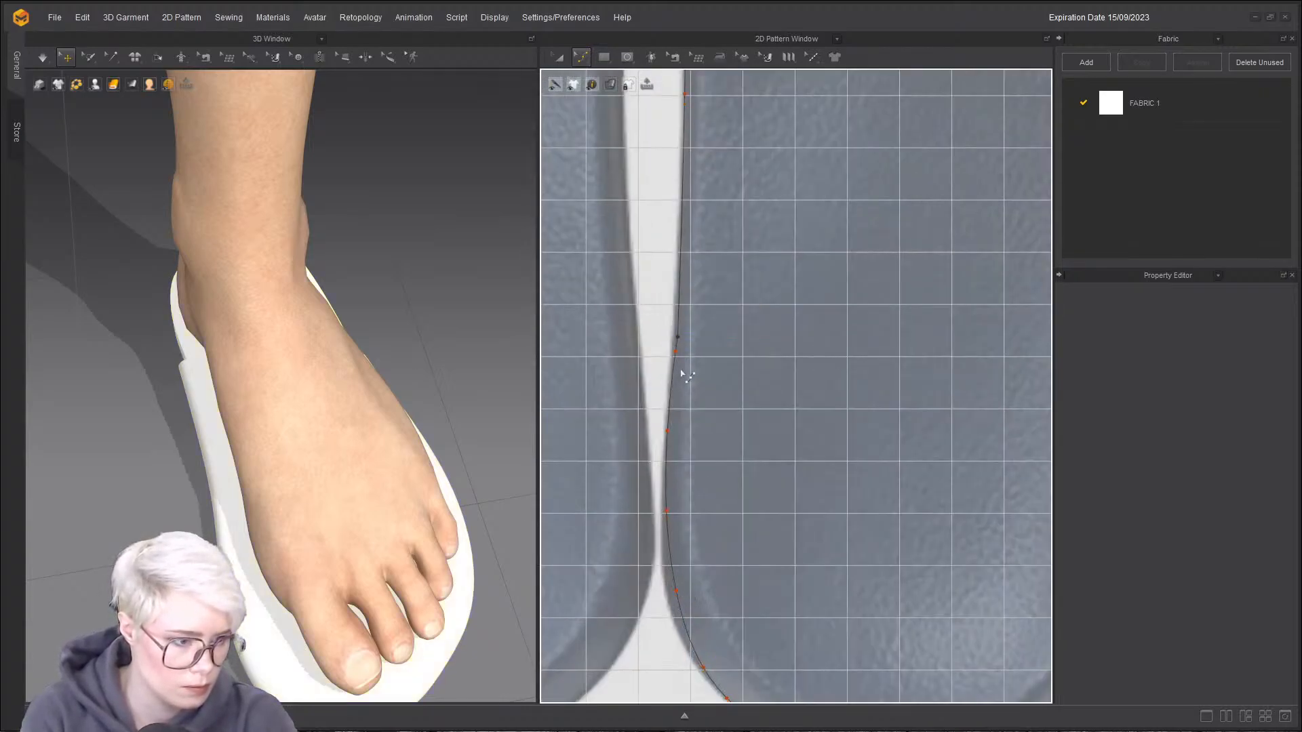
scroll(685, 407, "down", 4)
left_click(677, 519)
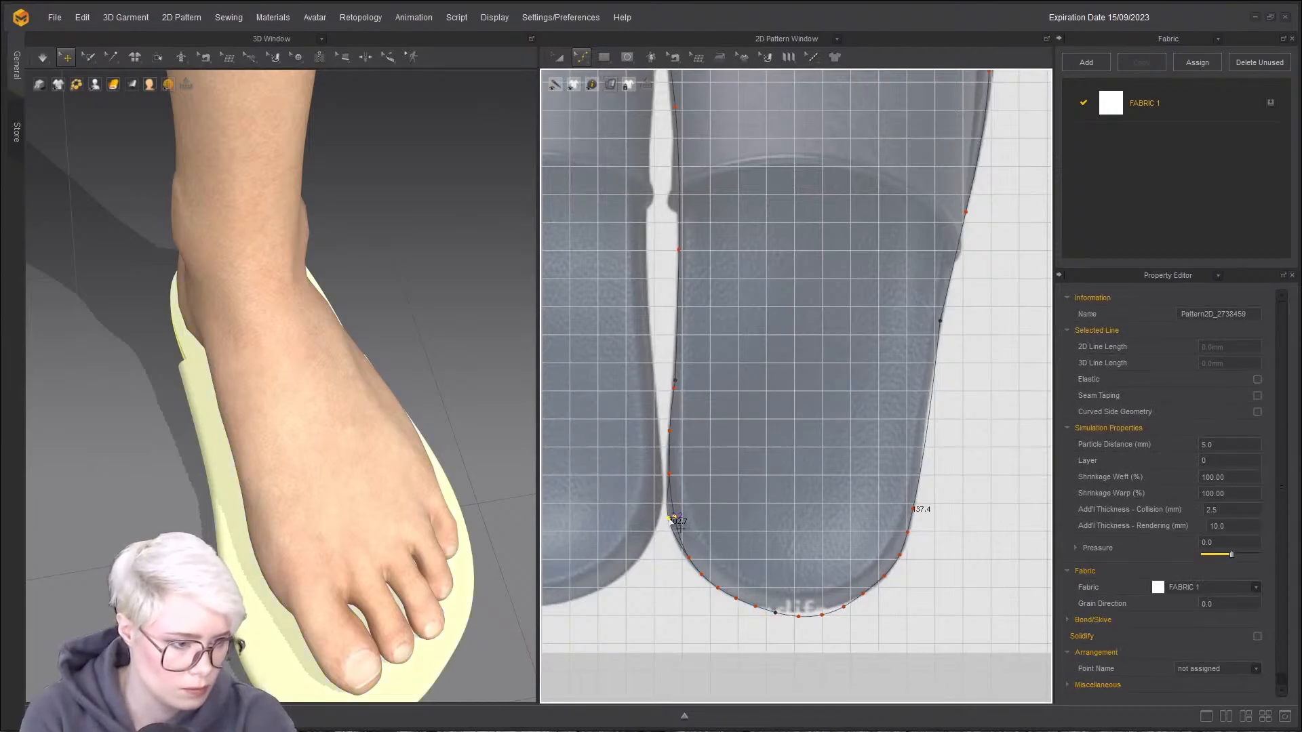
left_click(672, 478)
left_click_drag(669, 474, 669, 471)
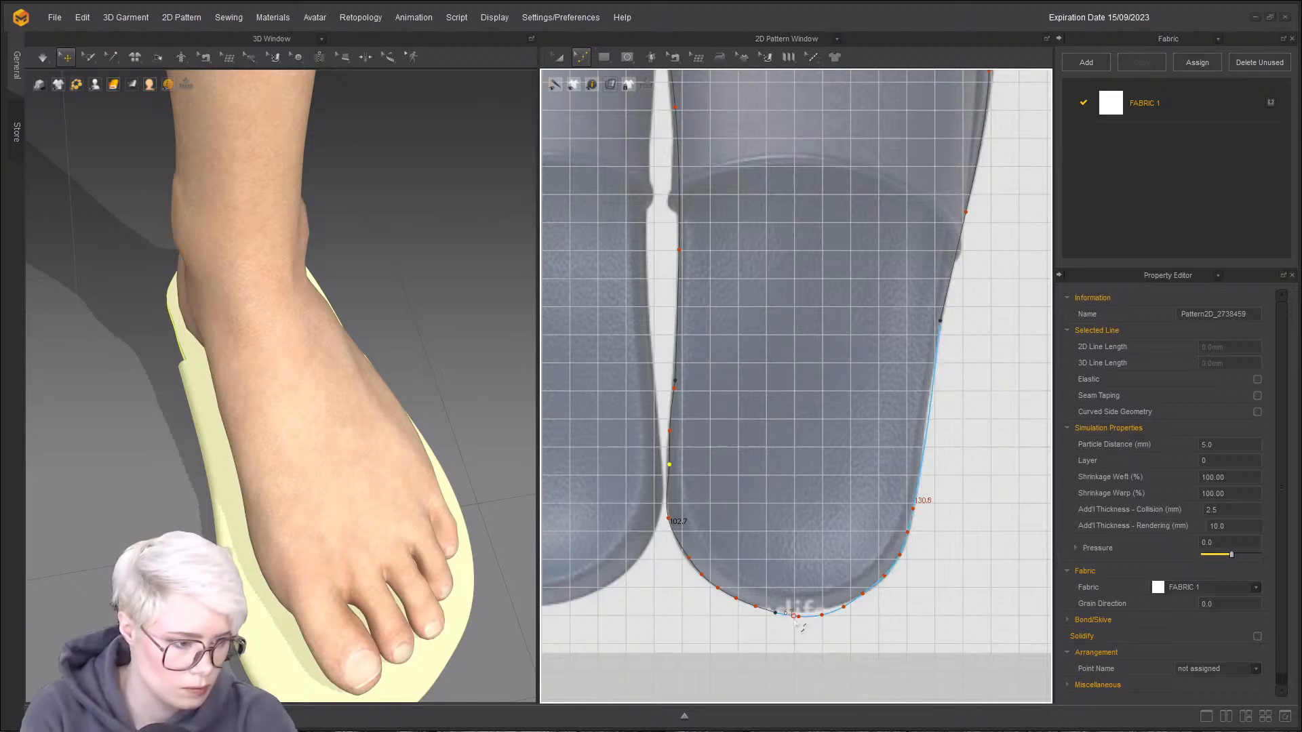
- Remove the surplus curve points along the rear of the heel so the curve follows the reference slipper
left_click(852, 638)
left_click_drag(822, 615, 822, 608)
left_click(851, 619)
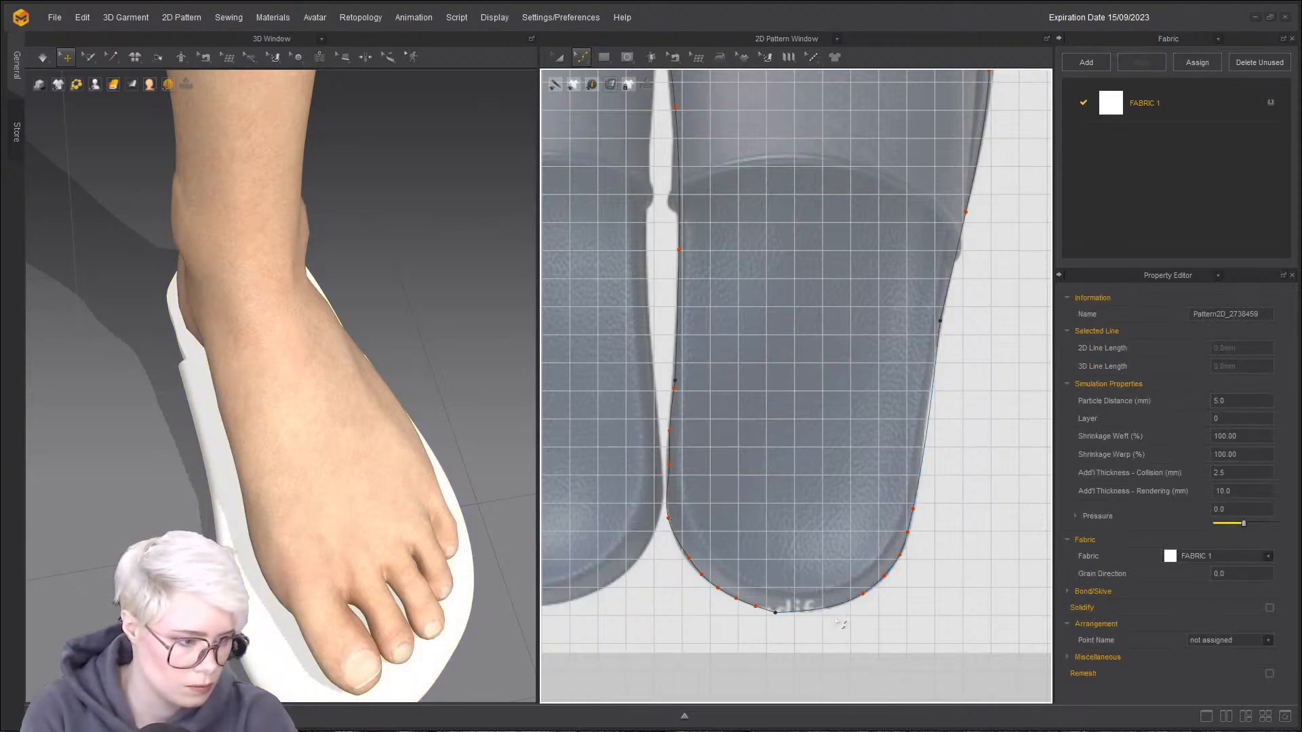
- Reposition the curve points around the inner toe and inner ball of the sole onto the reference slipper's outline
scroll(790, 606, "down", 5)
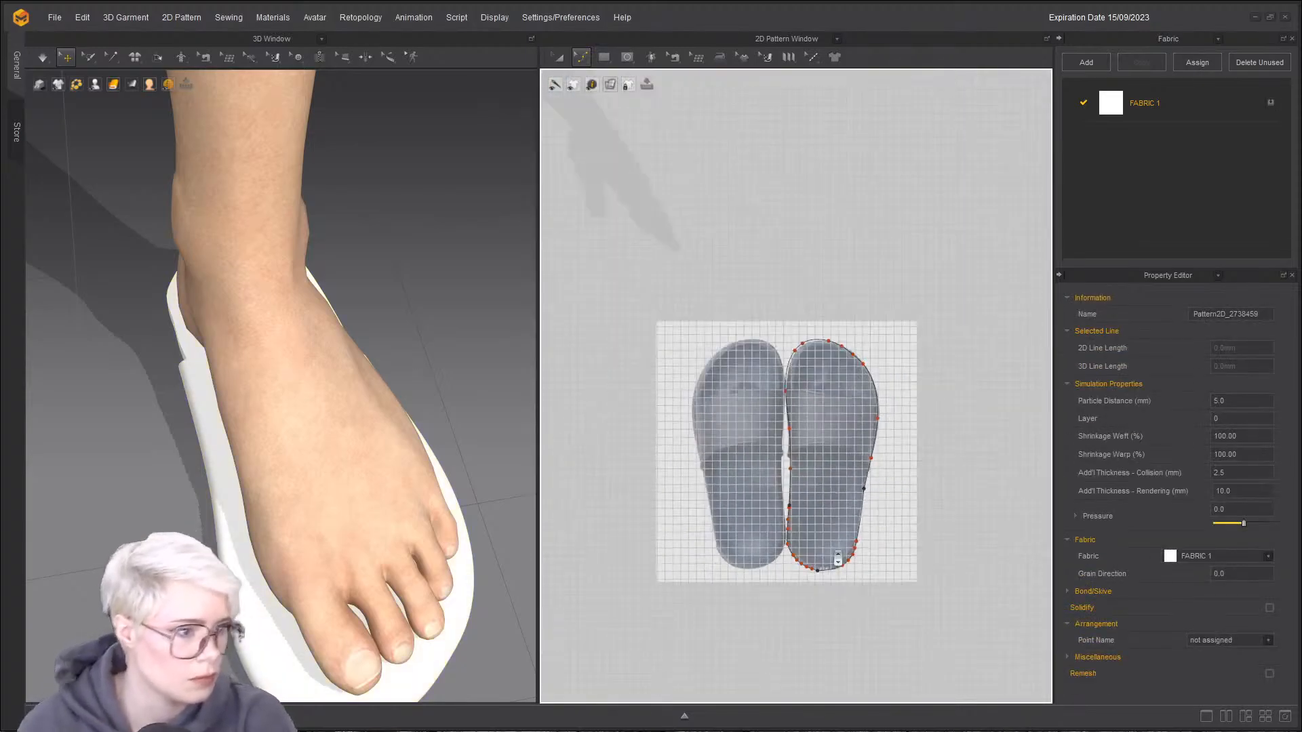
scroll(784, 314, "up", 8)
left_click_drag(706, 203, 708, 213)
mouse_move(739, 171)
left_mouse_down()
mouse_move(772, 168)
mouse_move(761, 170)
left_mouse_up()
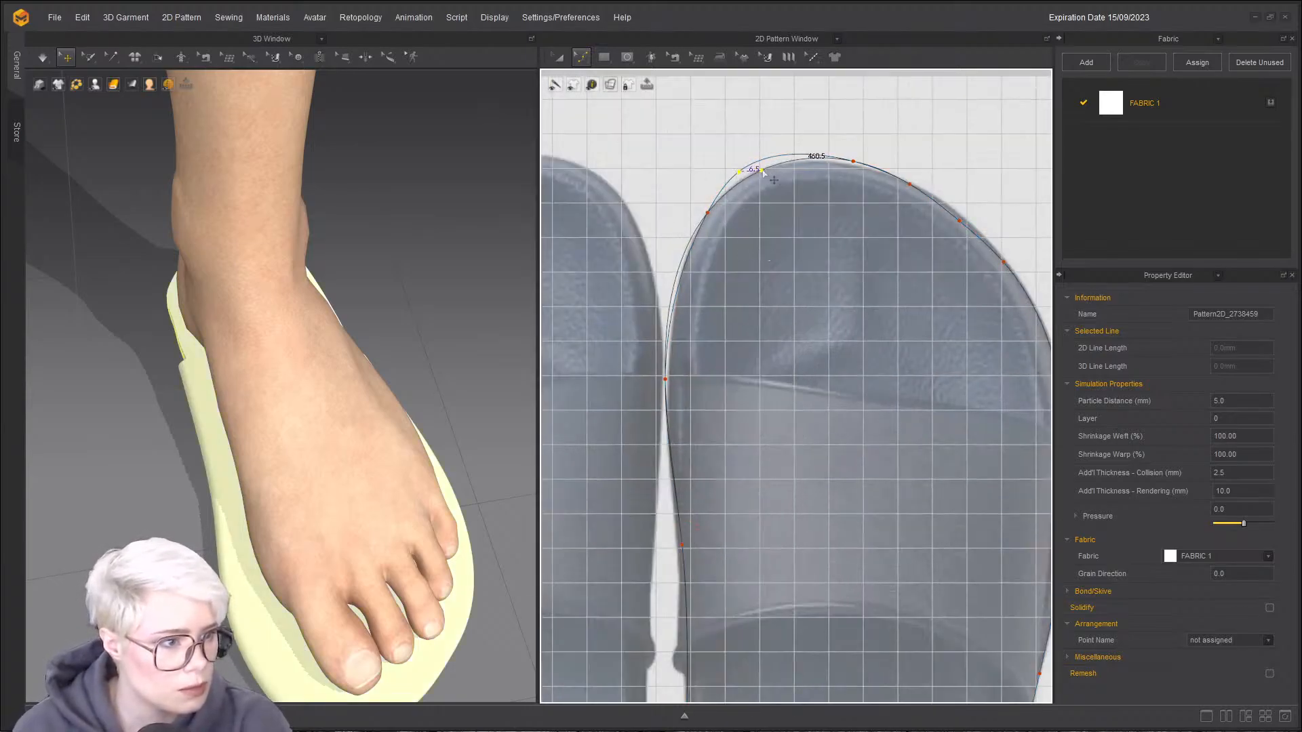
left_click_drag(674, 371, 671, 365)
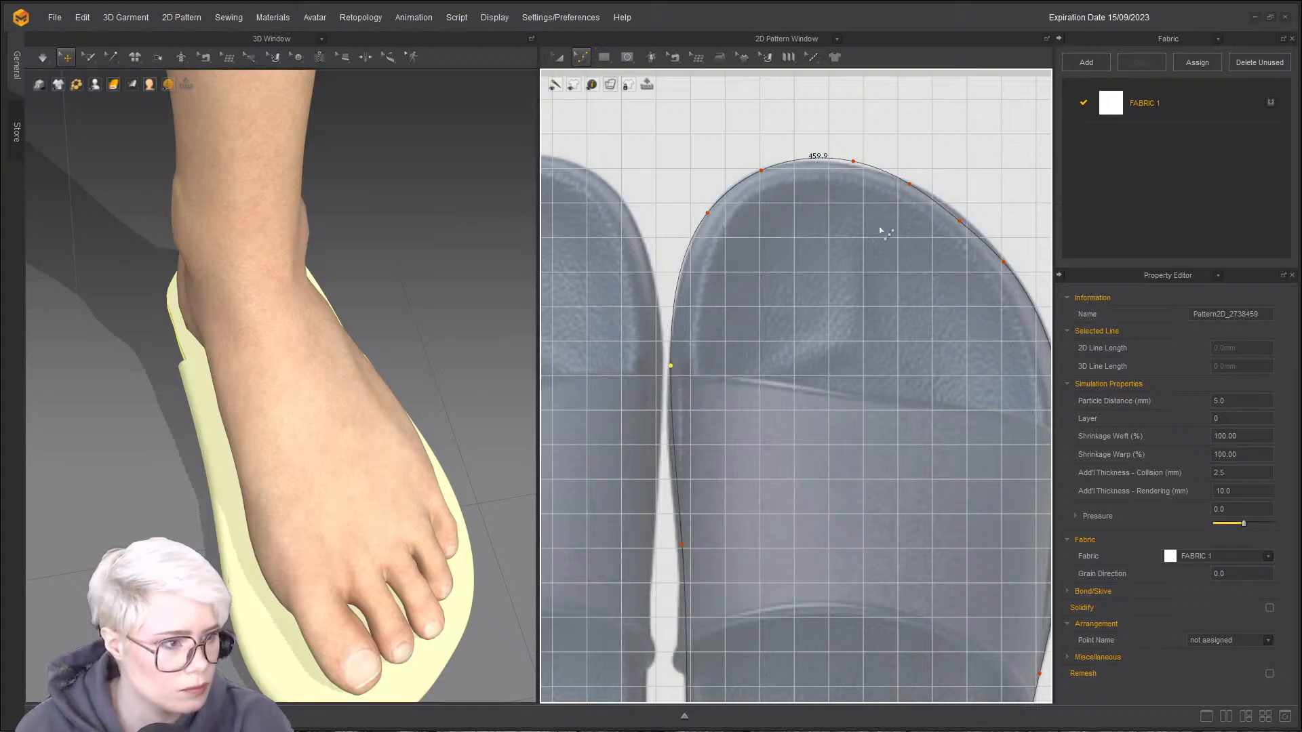
- Adjust the toe and outer forefoot curve points to the reference slipper and add a curve point on the outer forefoot
left_click_drag(853, 162, 853, 168)
scroll(881, 238, "down", 3)
scroll(933, 225, "up", 4)
middle_click_drag(933, 225, 805, 251)
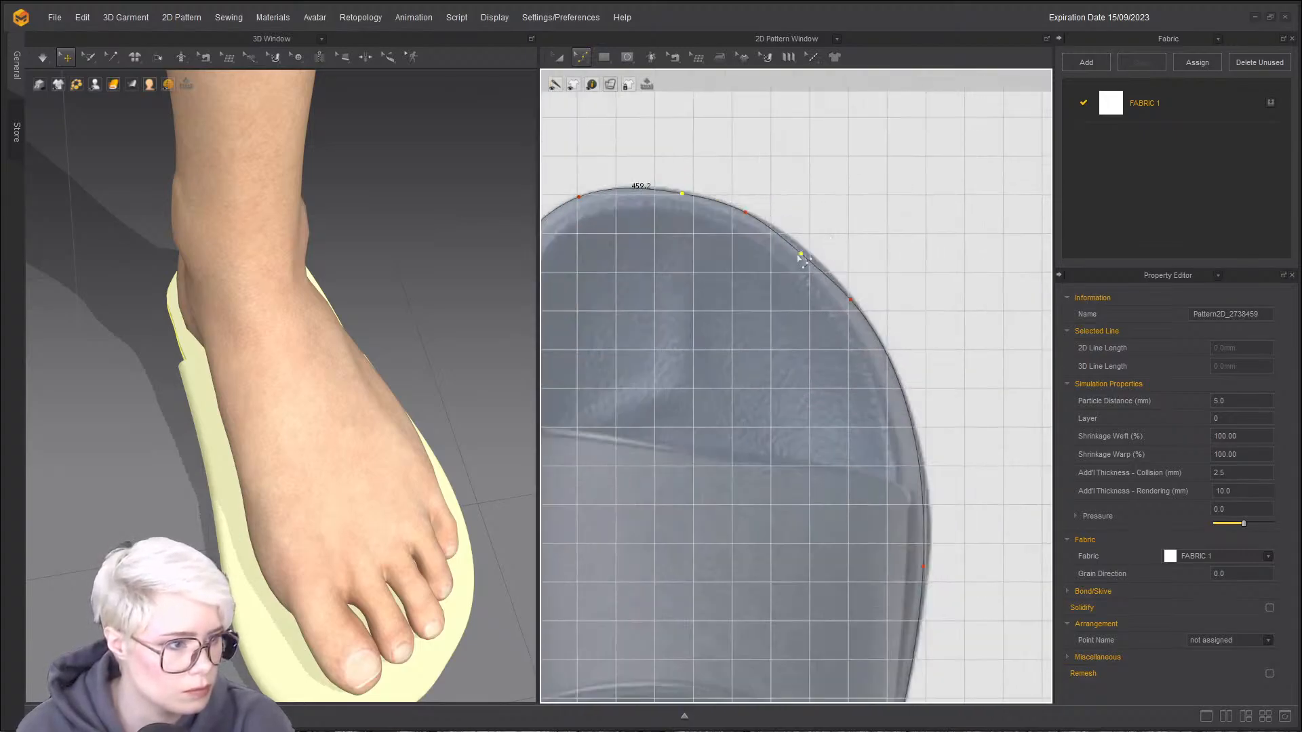
left_click(800, 253)
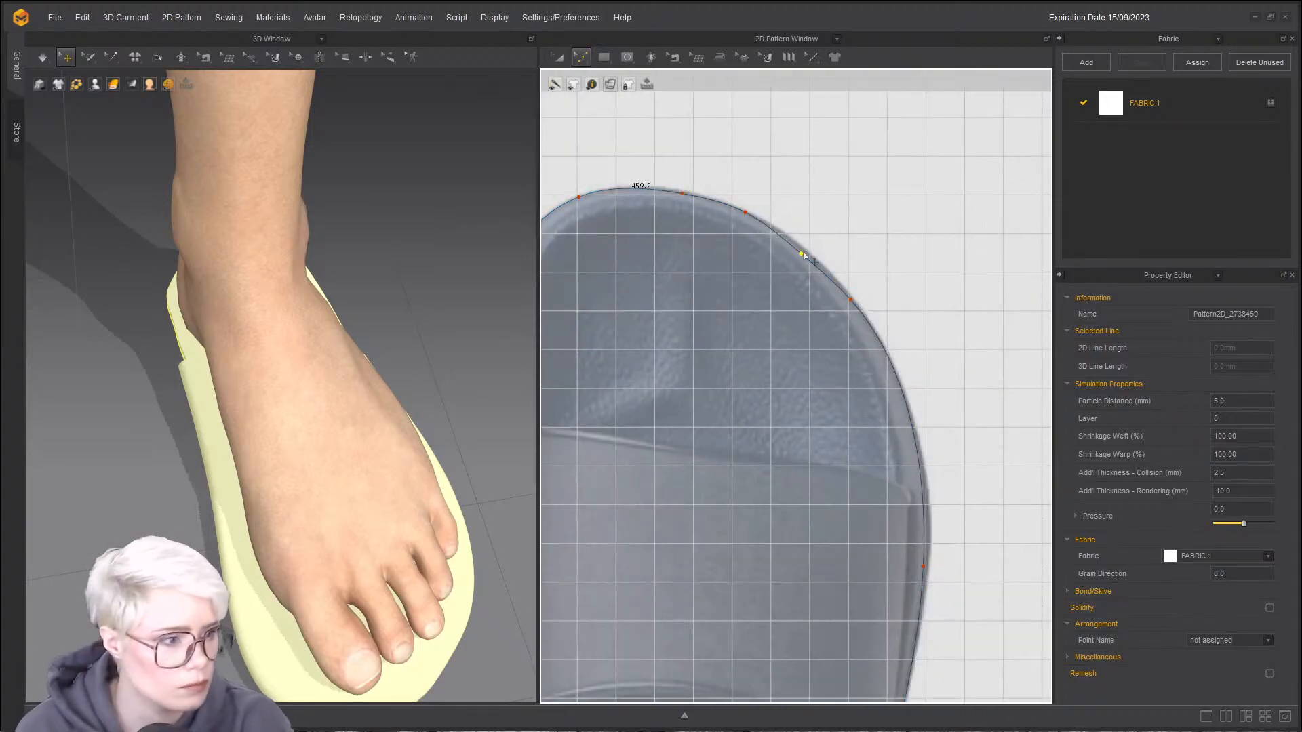
scroll(865, 379, "down", 2)
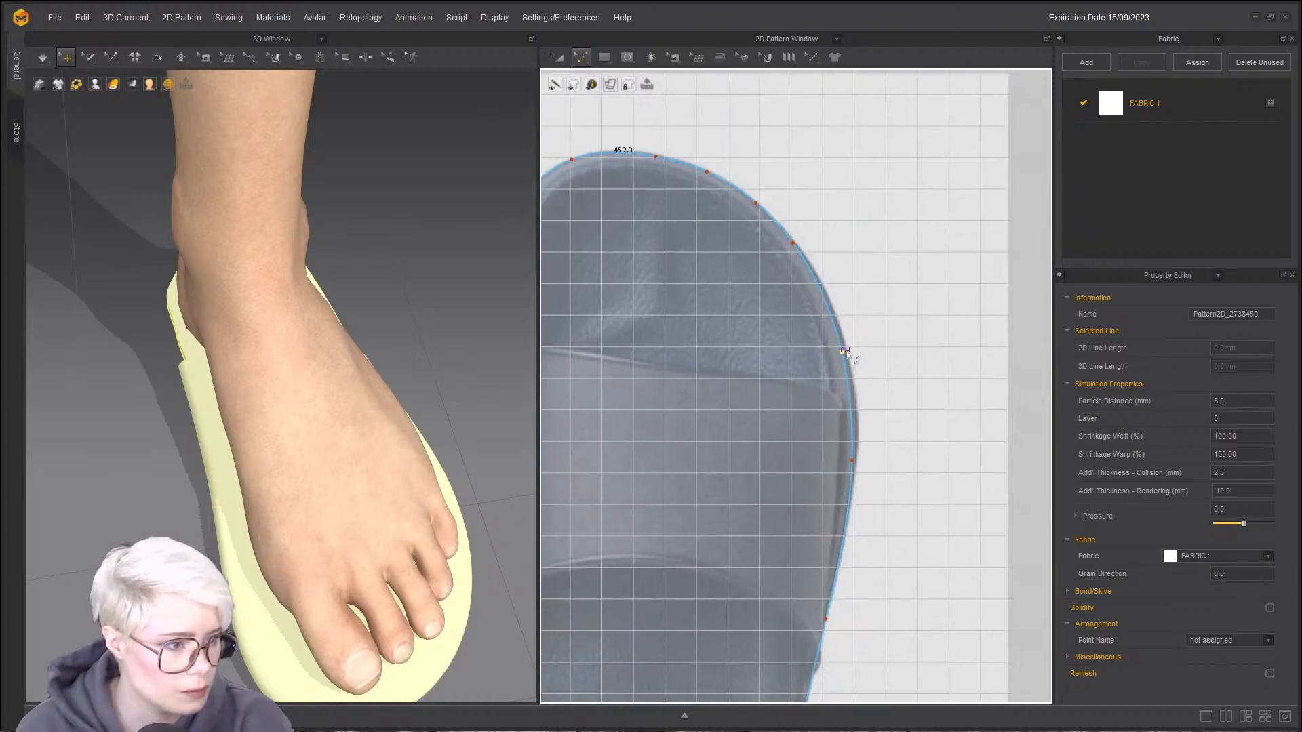
scroll(878, 450, "down", 5)
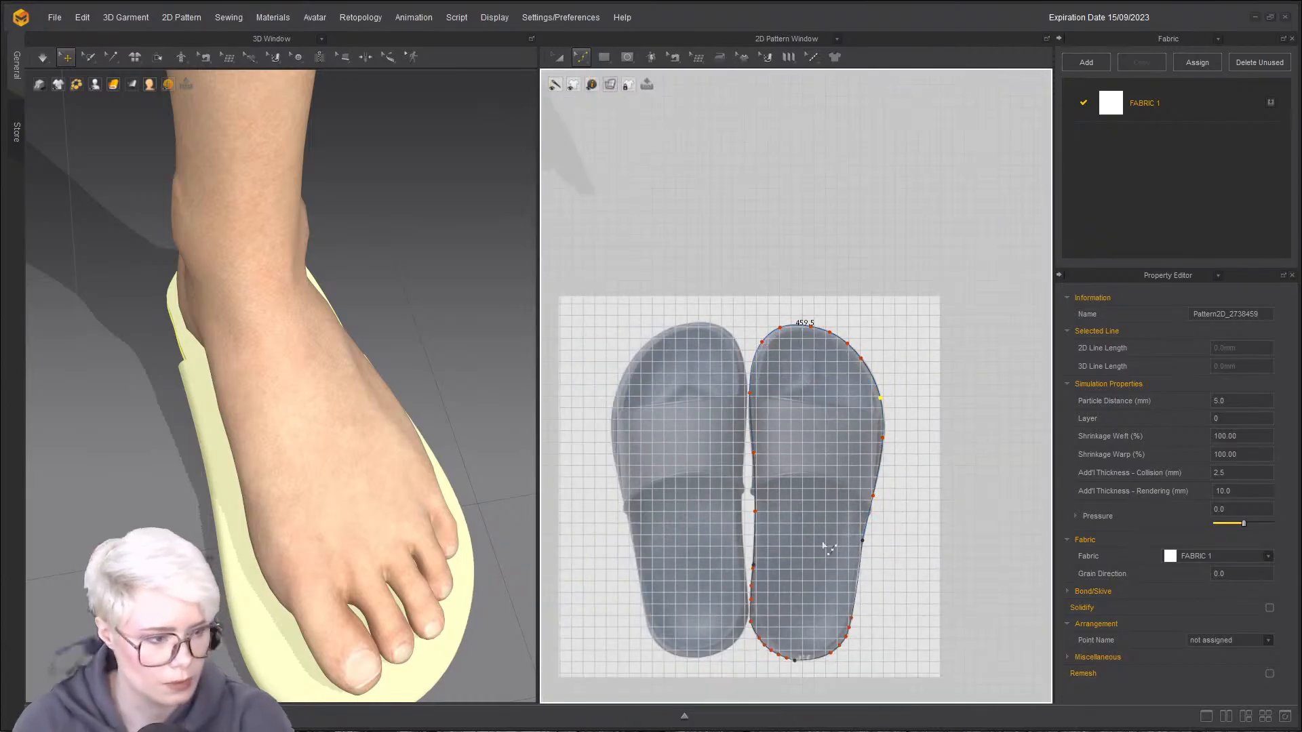
- Try Curved Side Geometry on the sole pattern and check the sole's shape under the avatar's foot
scroll(838, 494, "down", 2)
key("a")
scroll(791, 329, "down", 3)
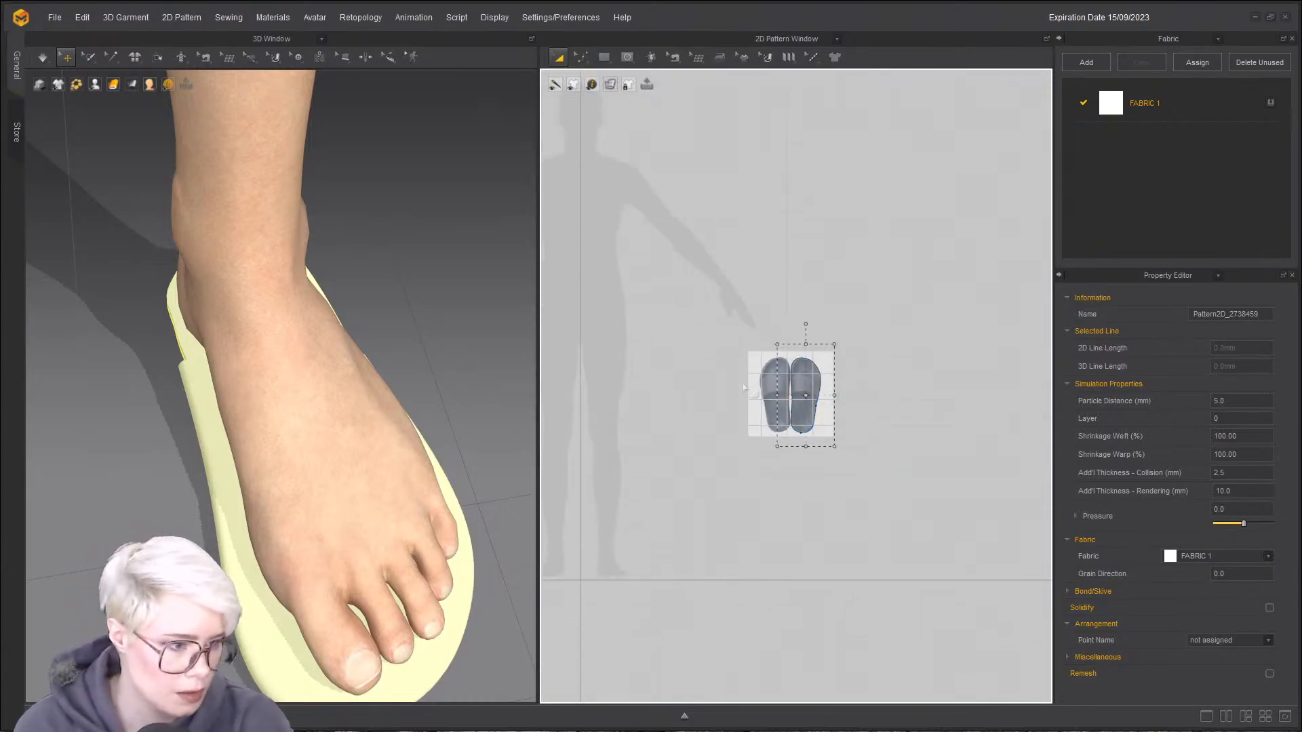
left_click(806, 381)
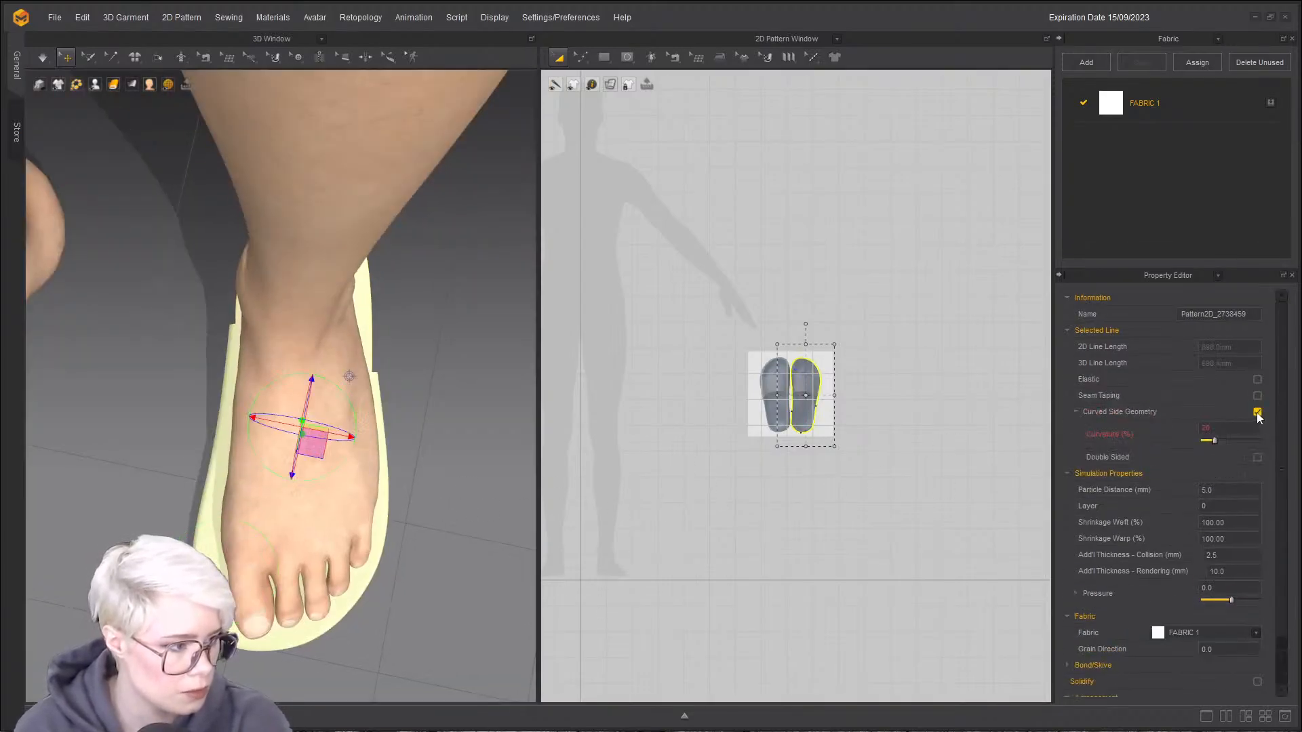
right_click_drag(307, 499, 261, 572)
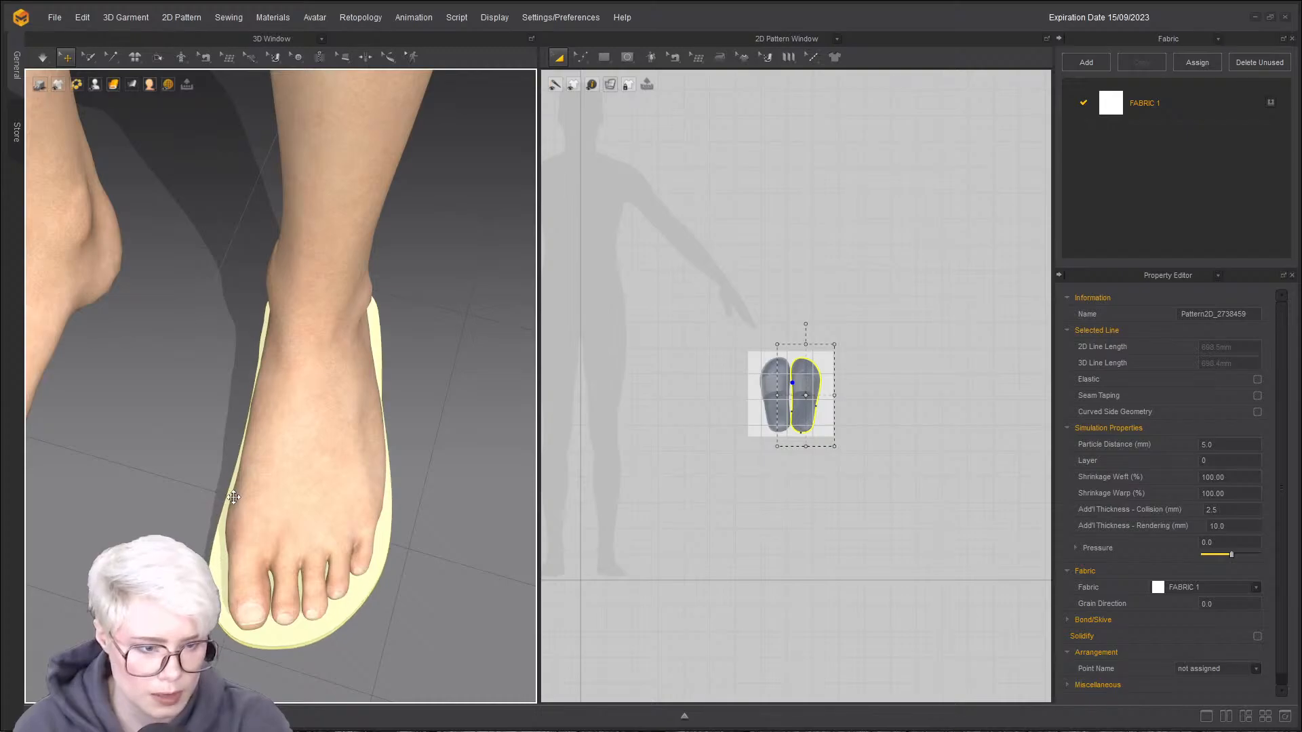
right_click_drag(231, 495, 401, 478)
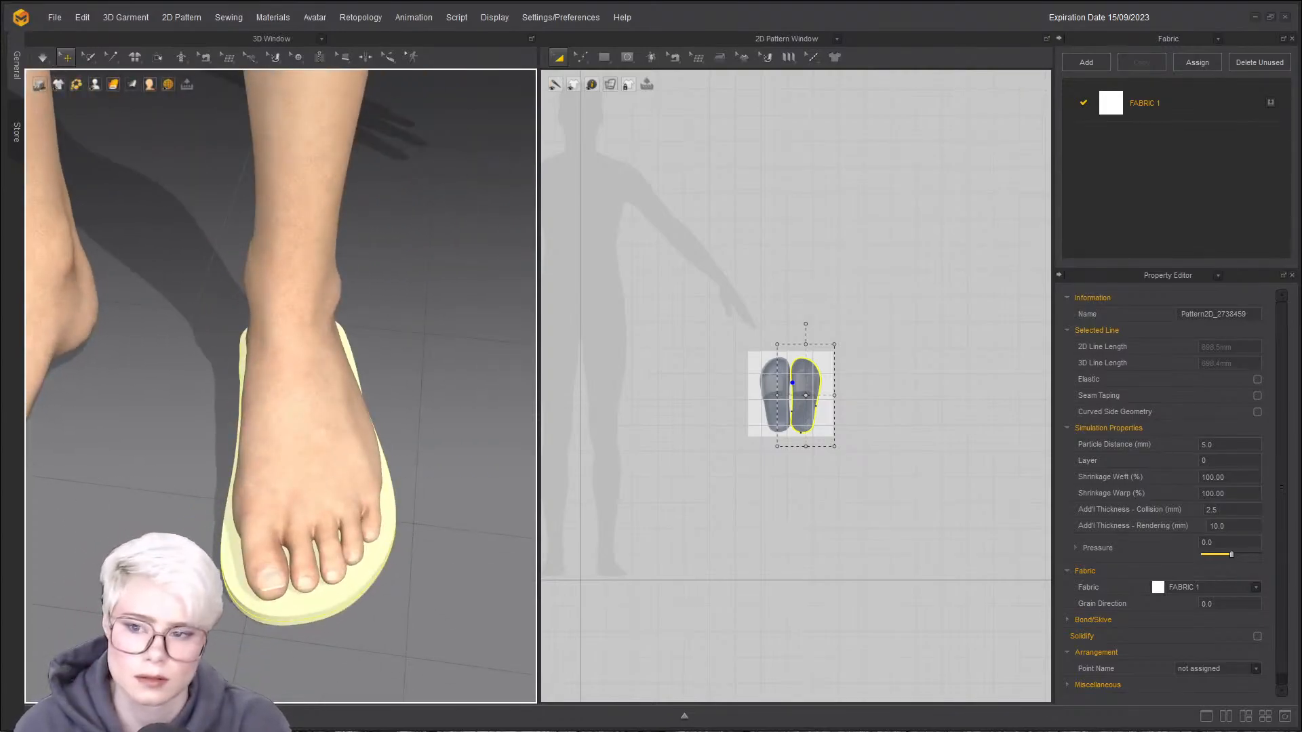
- Replace the slipper background image in the pattern window with the flip-flop photo
left_click(712, 316)
right_click(705, 308)
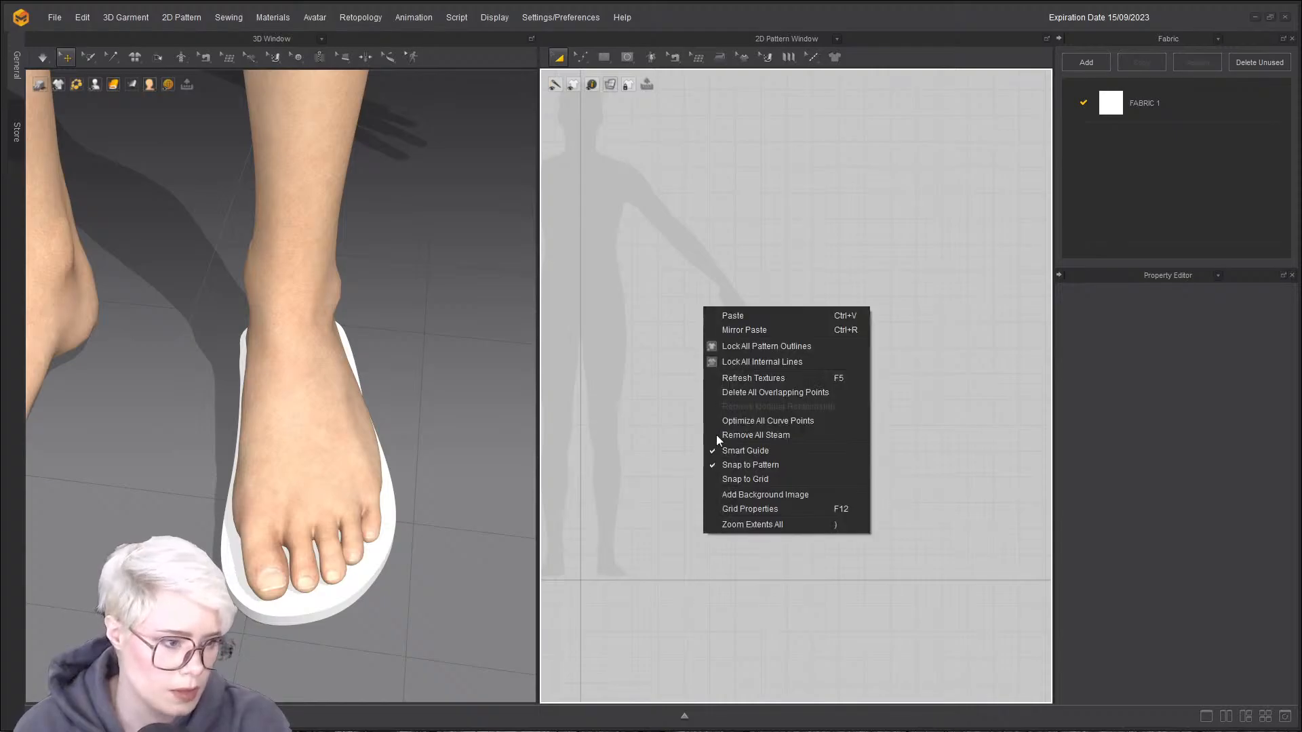
left_click(757, 497)
left_click(741, 116)
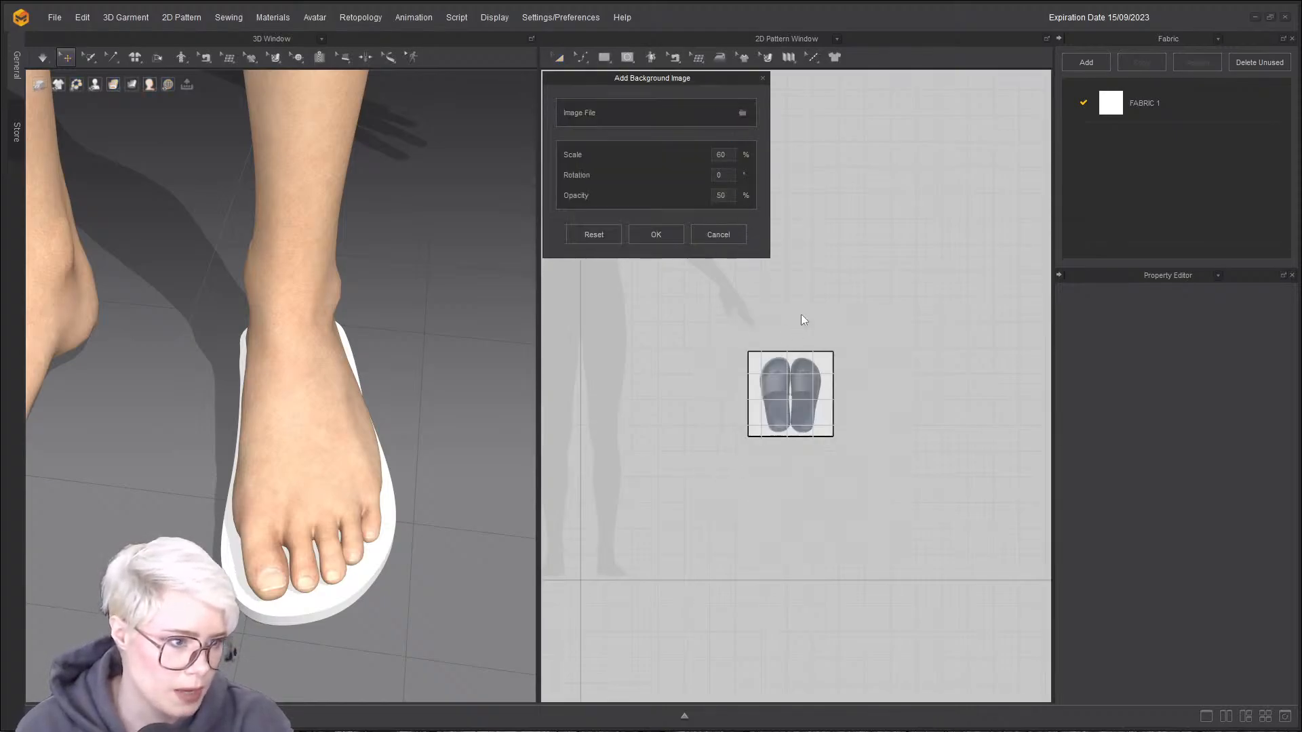
left_click(991, 264)
left_click(1078, 414)
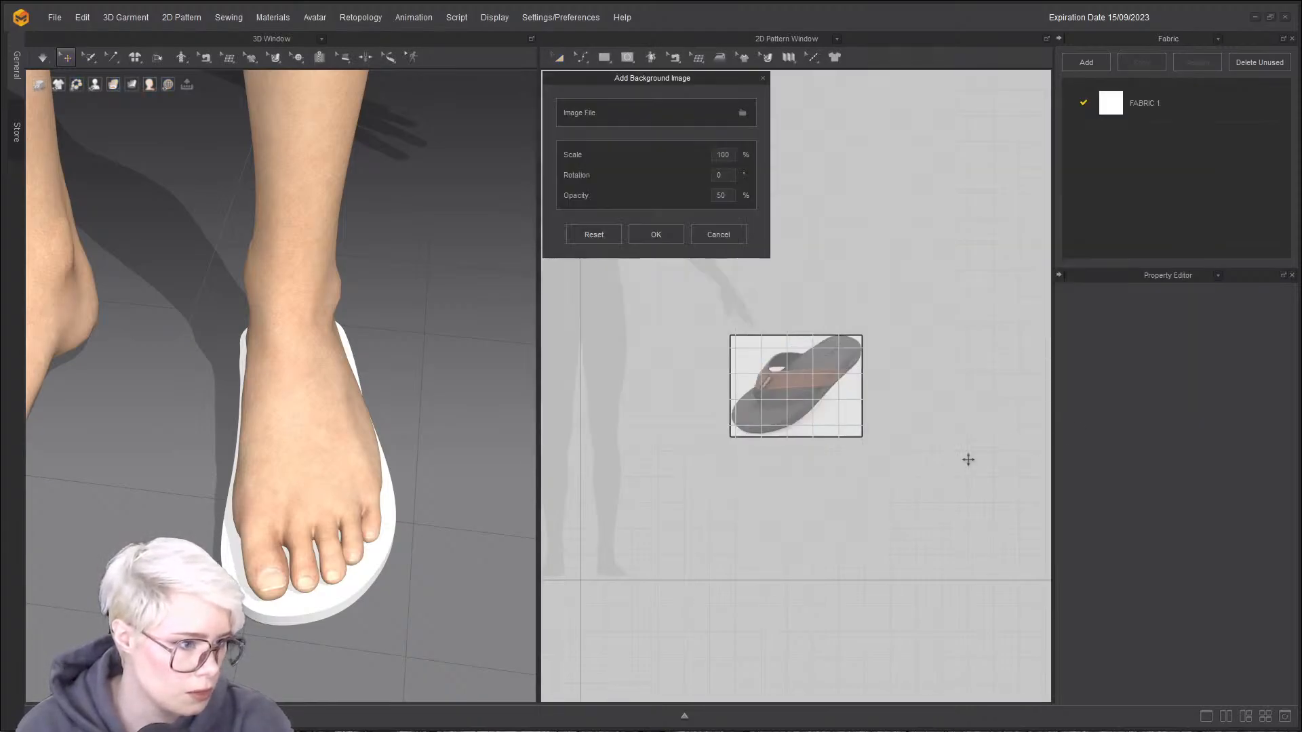
left_click(718, 236)
- Move the sole pattern beside the flip-flop background image so that the two no longer overlap
scroll(808, 427, "up", 2)
left_click(807, 416)
scroll(765, 432, "down", 1)
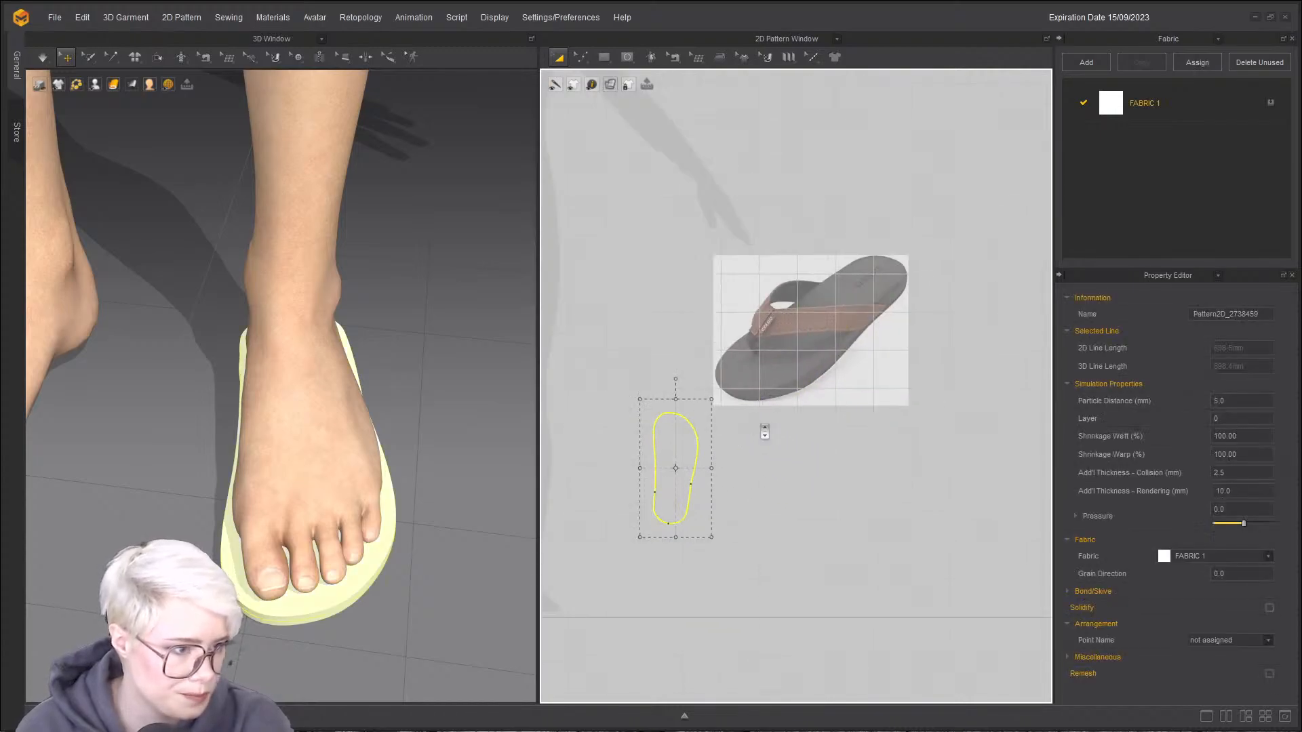
scroll(765, 431, "up", 3)
scroll(780, 347, "down", 3)
- Draw a short vertical internal line on the sole pattern at the spot beneath the gap between the big toe and second toe
mouse_move(453, 356)
right_mouse_down()
mouse_move(491, 369)
mouse_move(454, 381)
right_mouse_up()
left_click(274, 540)
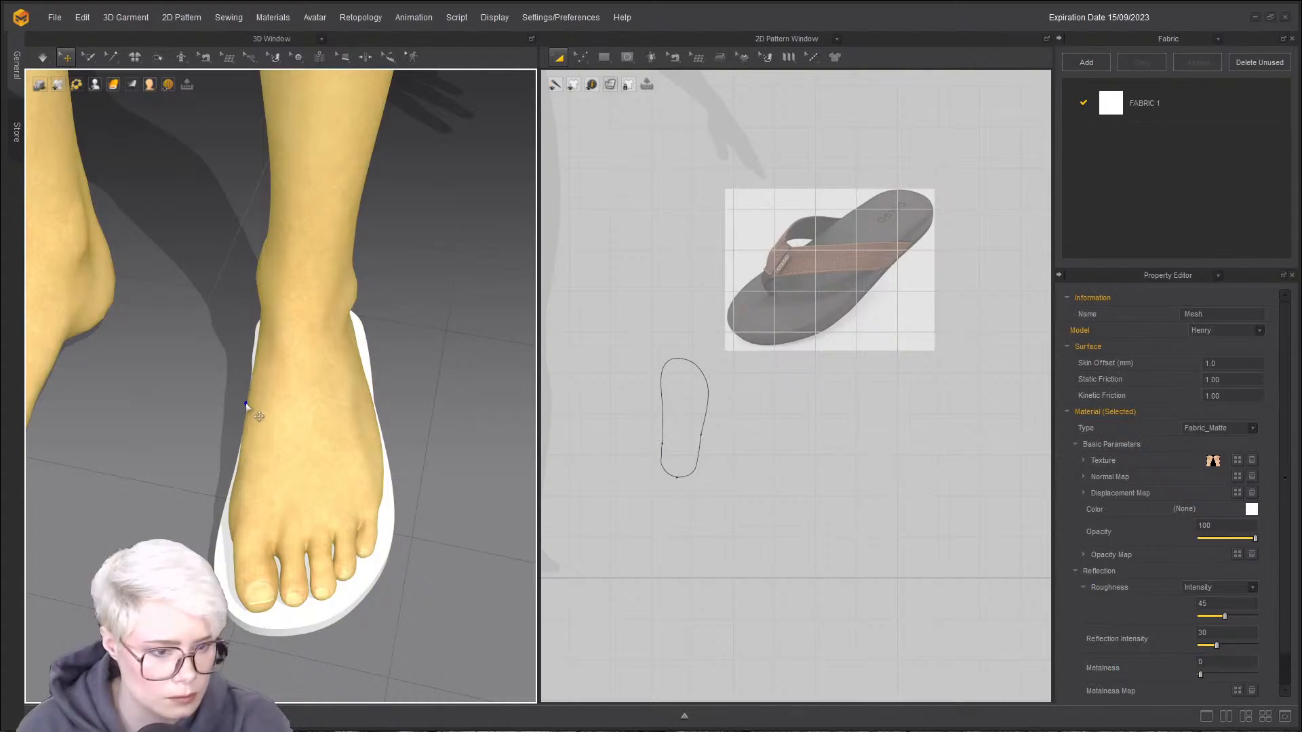
left_click(289, 565)
scroll(278, 463, "up", 5)
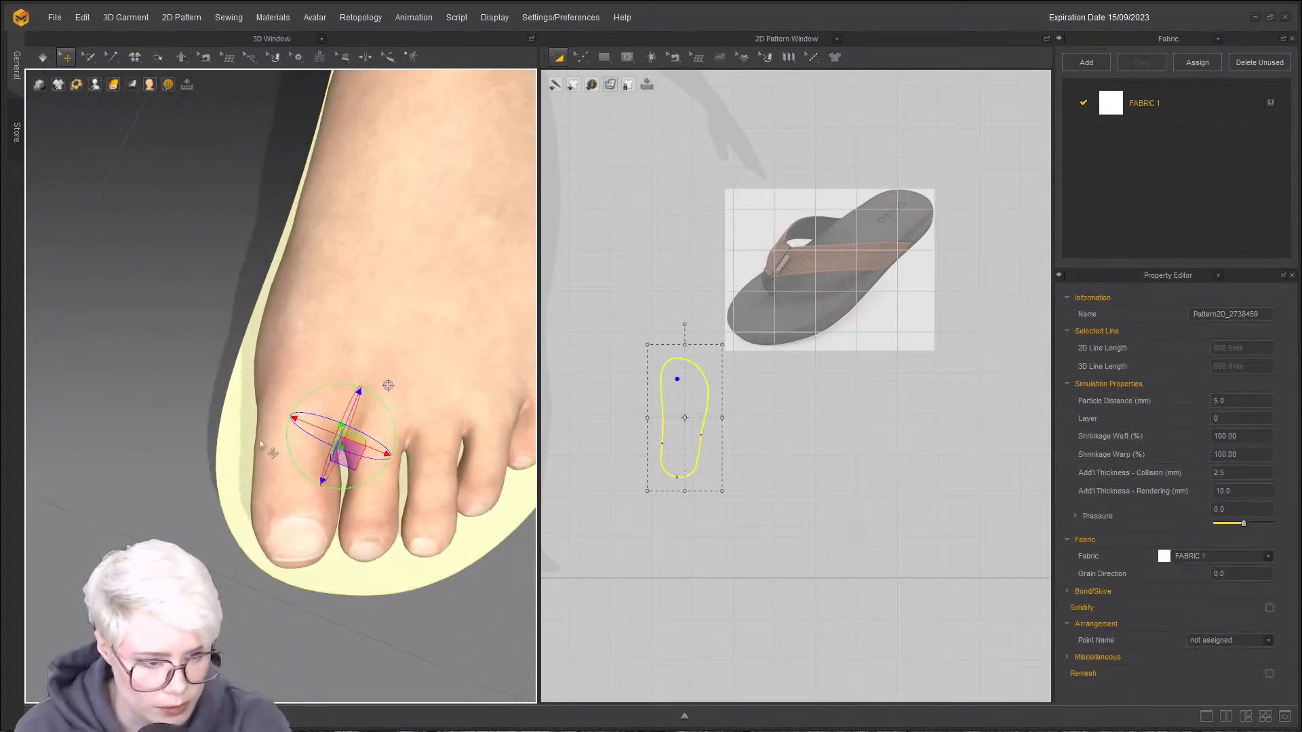
scroll(723, 383, "up", 2)
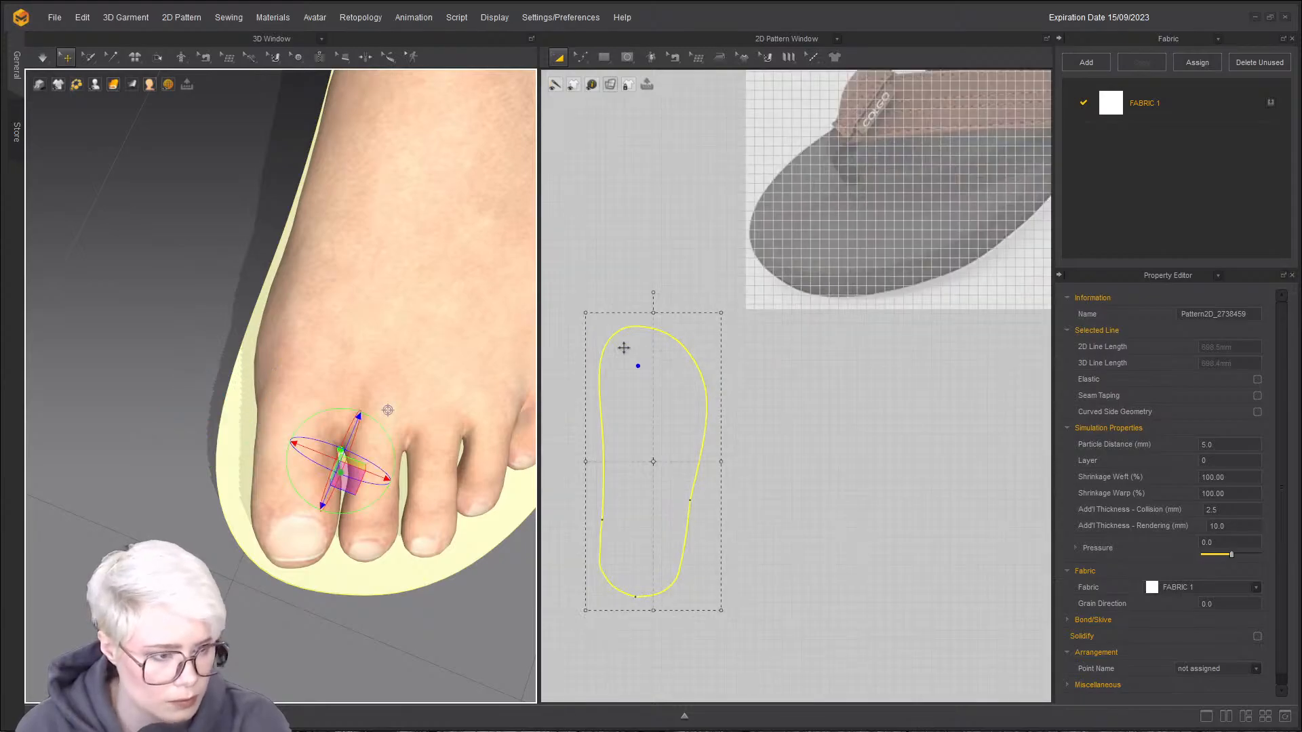
scroll(623, 356, "up", 1)
left_click(604, 58)
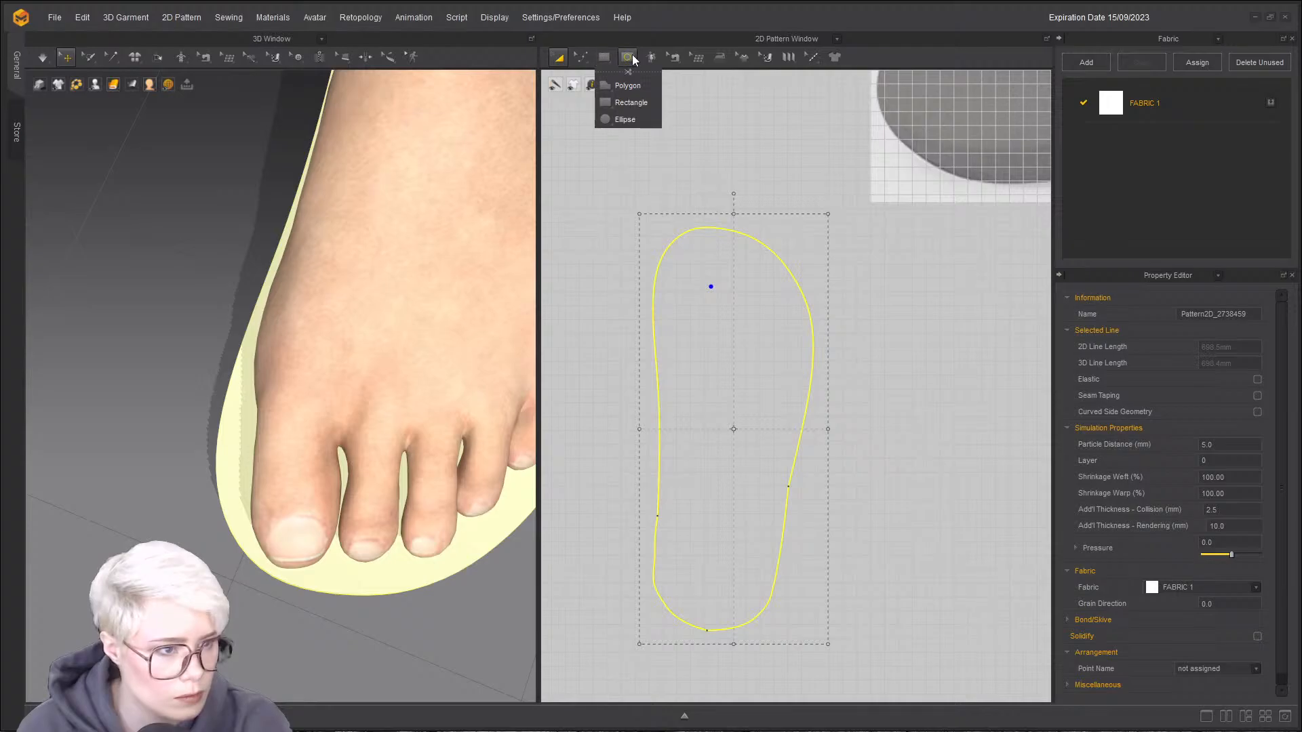
mouse_move(631, 59)
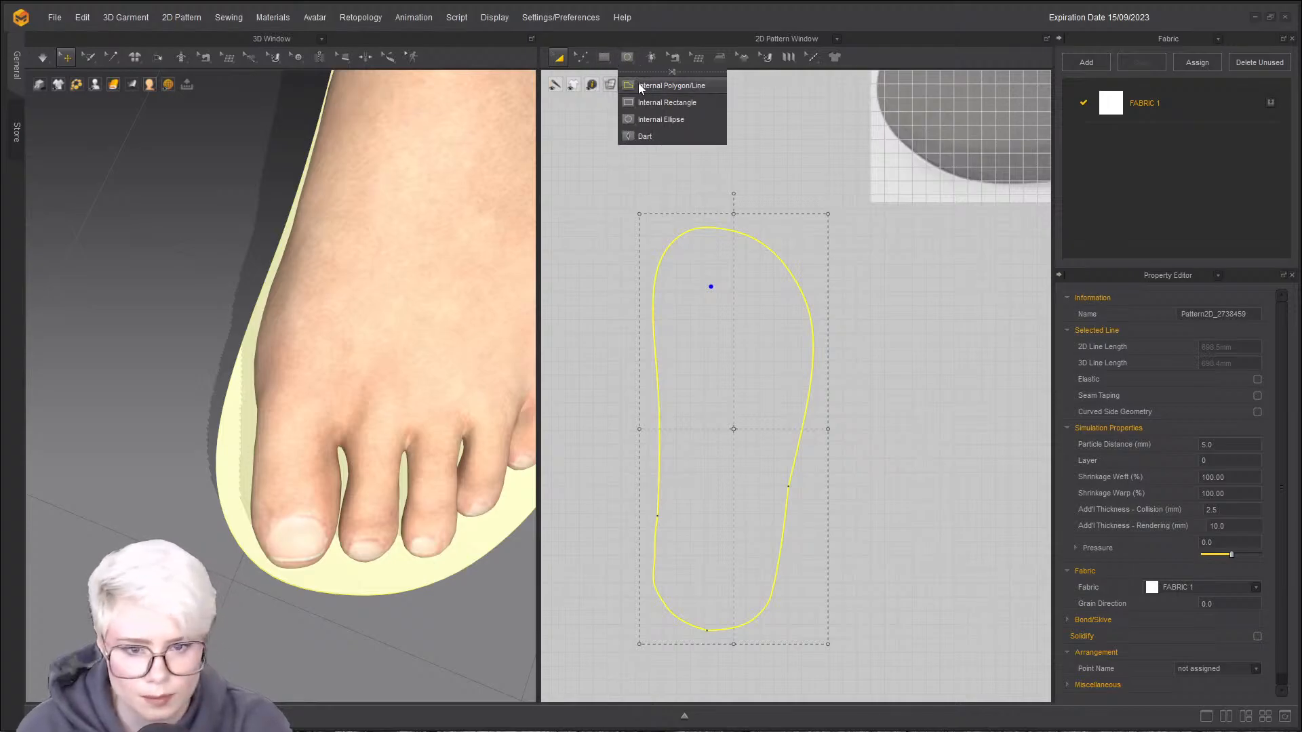
left_click(641, 87)
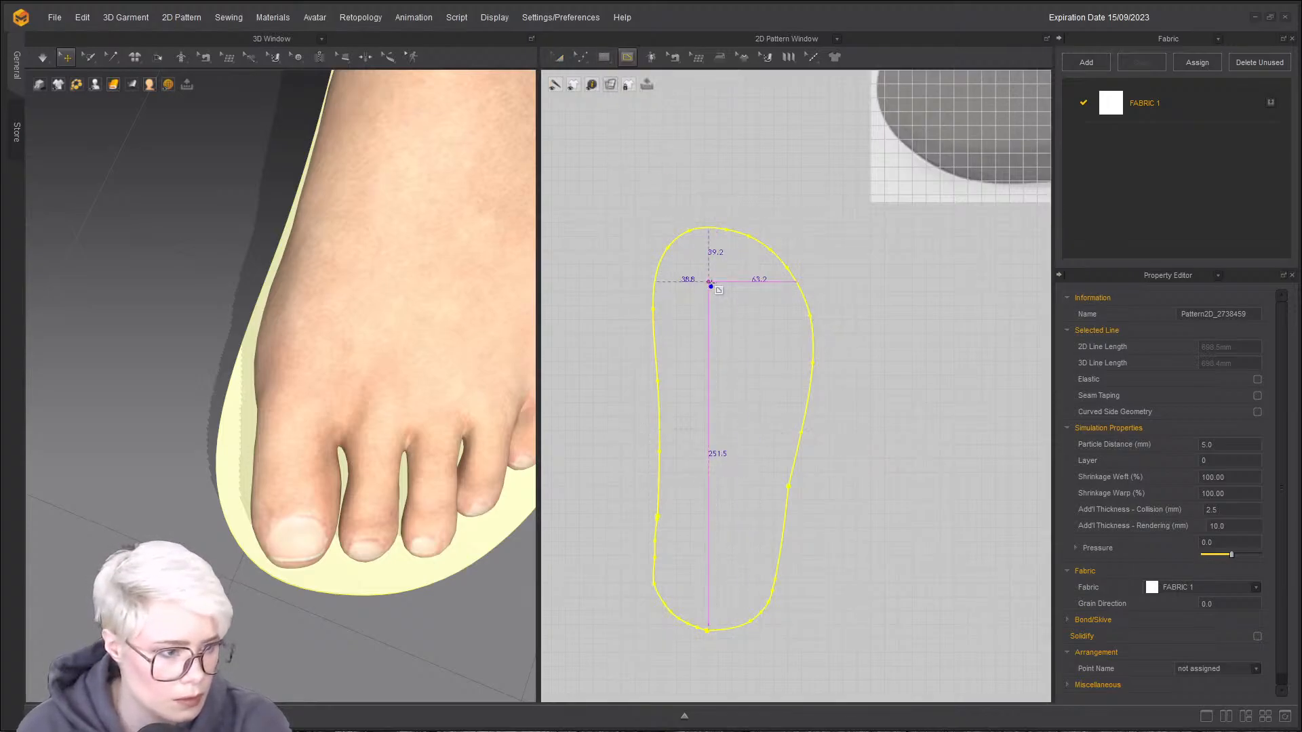
scroll(708, 281, "up", 5)
left_click(712, 292)
double_click(712, 318)
scroll(771, 387, "down", 5)
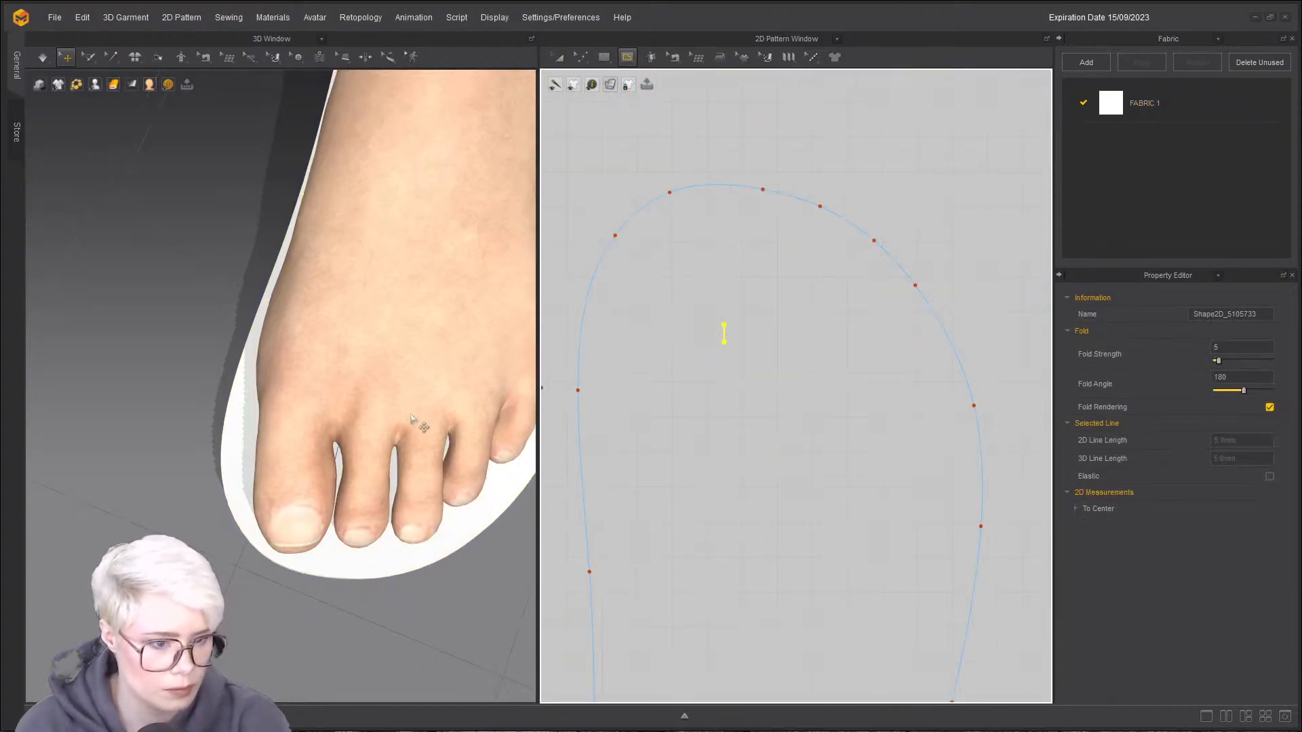
- Undo the last internal line and draw a line about 4 mm long on the 3D sole between the big toe and second toe
key("ctrl+z")
scroll(426, 487, "up", 2)
right_click_drag(426, 487, 361, 354)
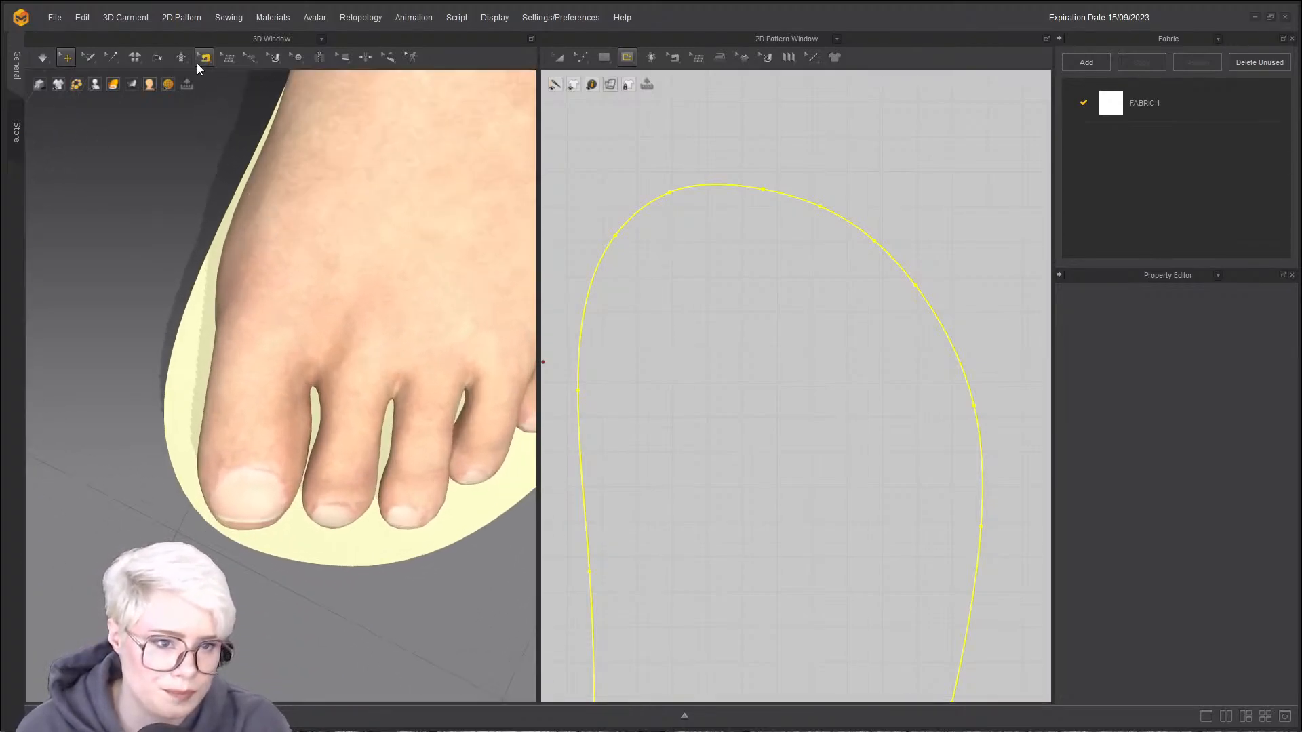
left_click(252, 58)
left_click(280, 103)
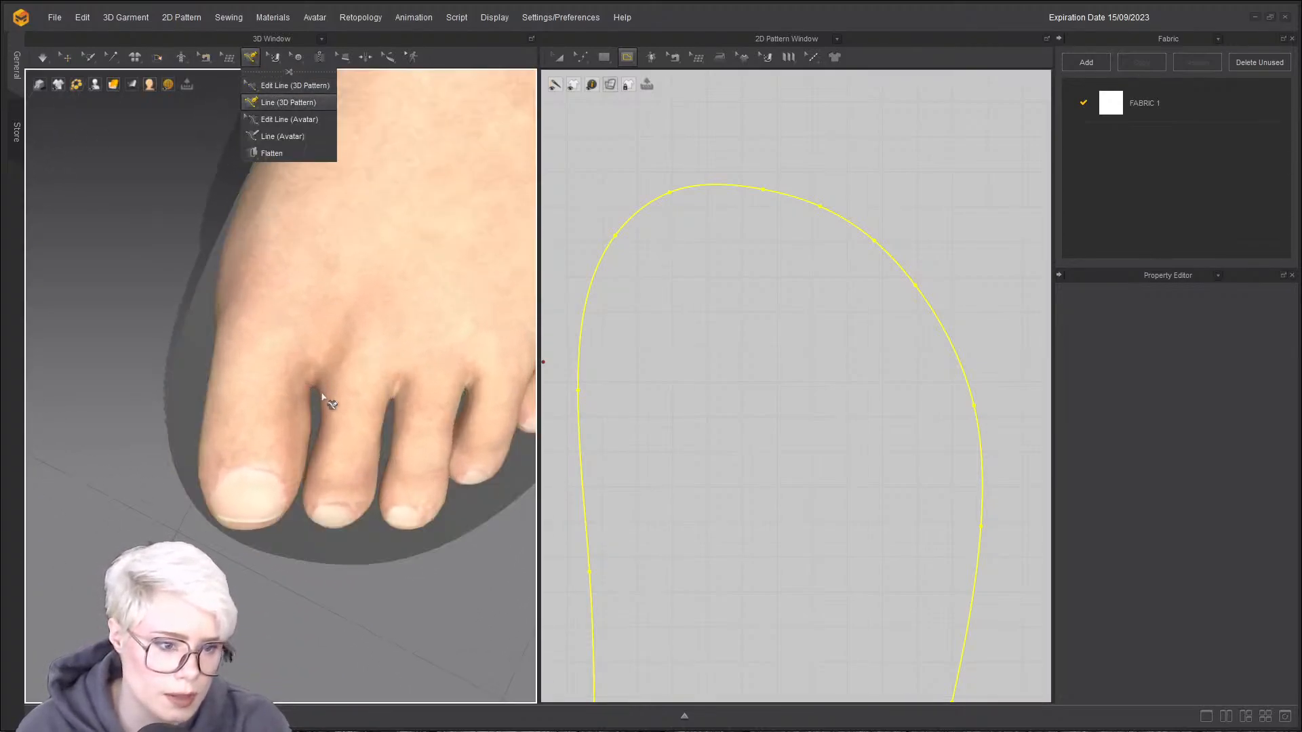
double_click(315, 412)
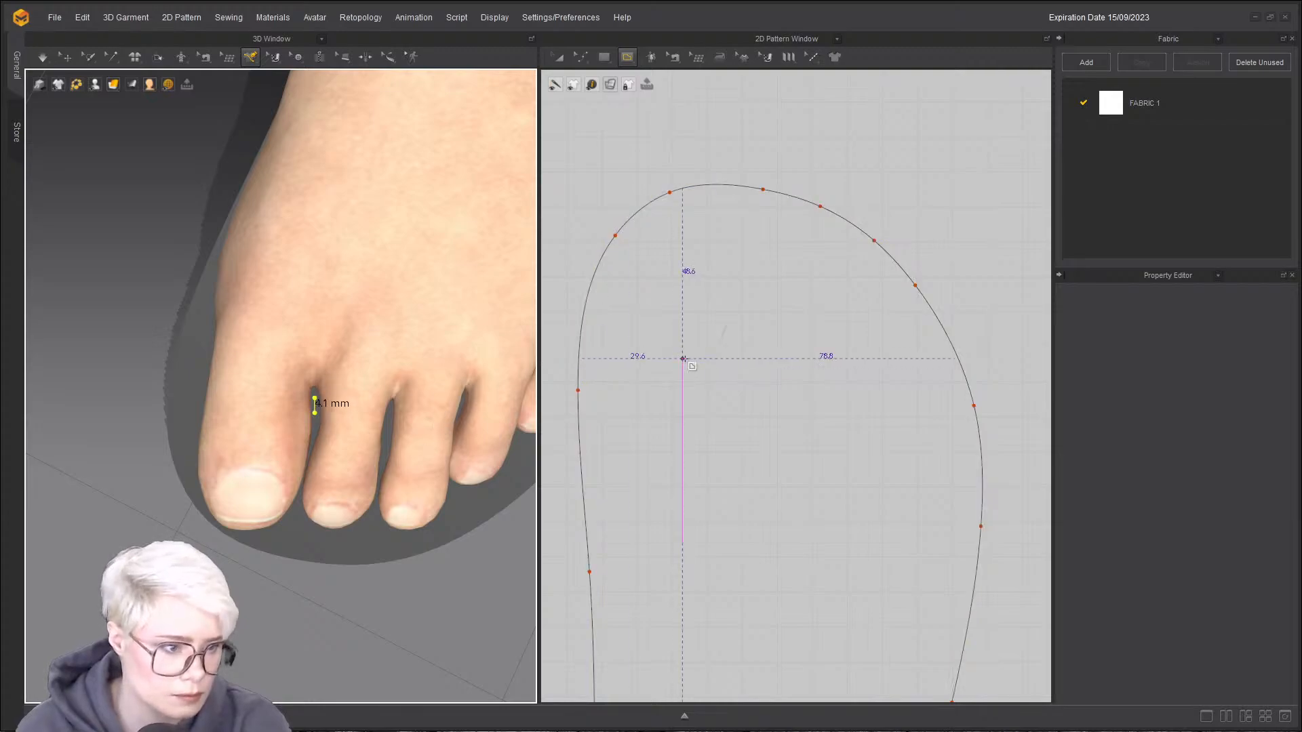
right_click(315, 406)
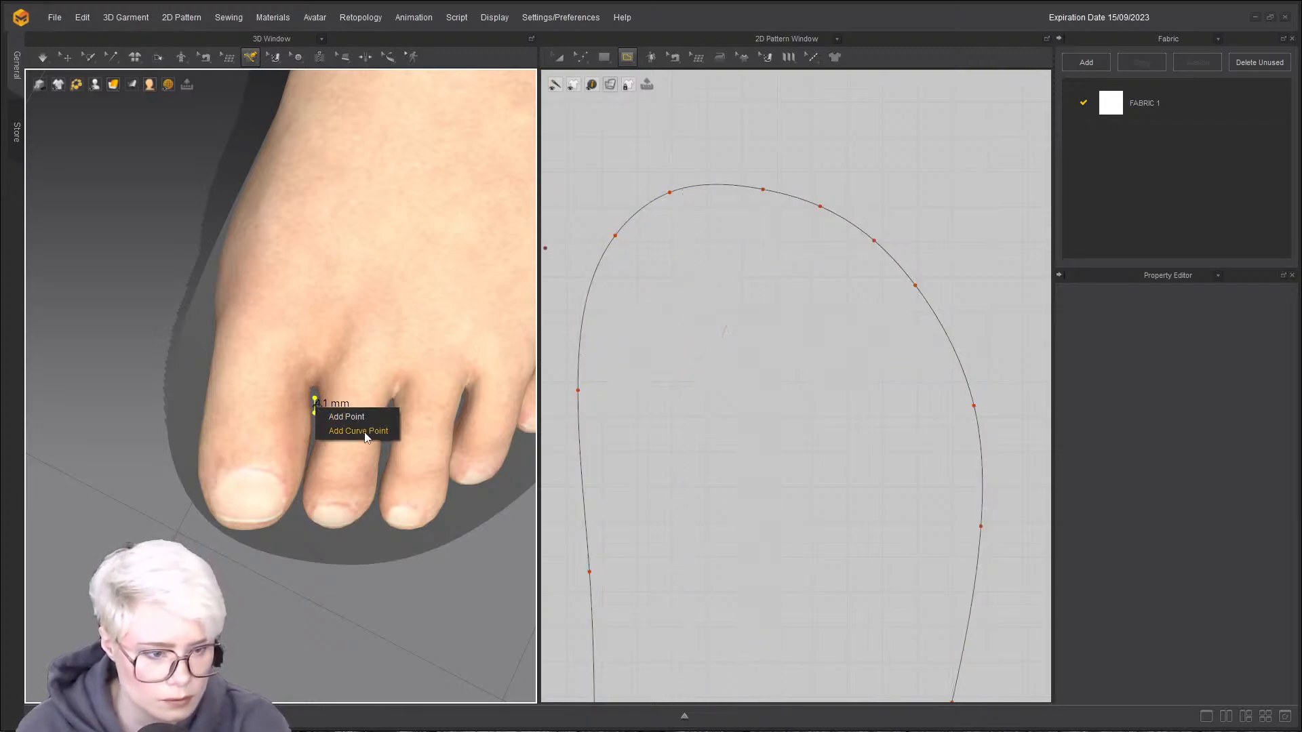
- Convert the short 3D line between the toes to an internal shape on the sole pattern
left_click(245, 58)
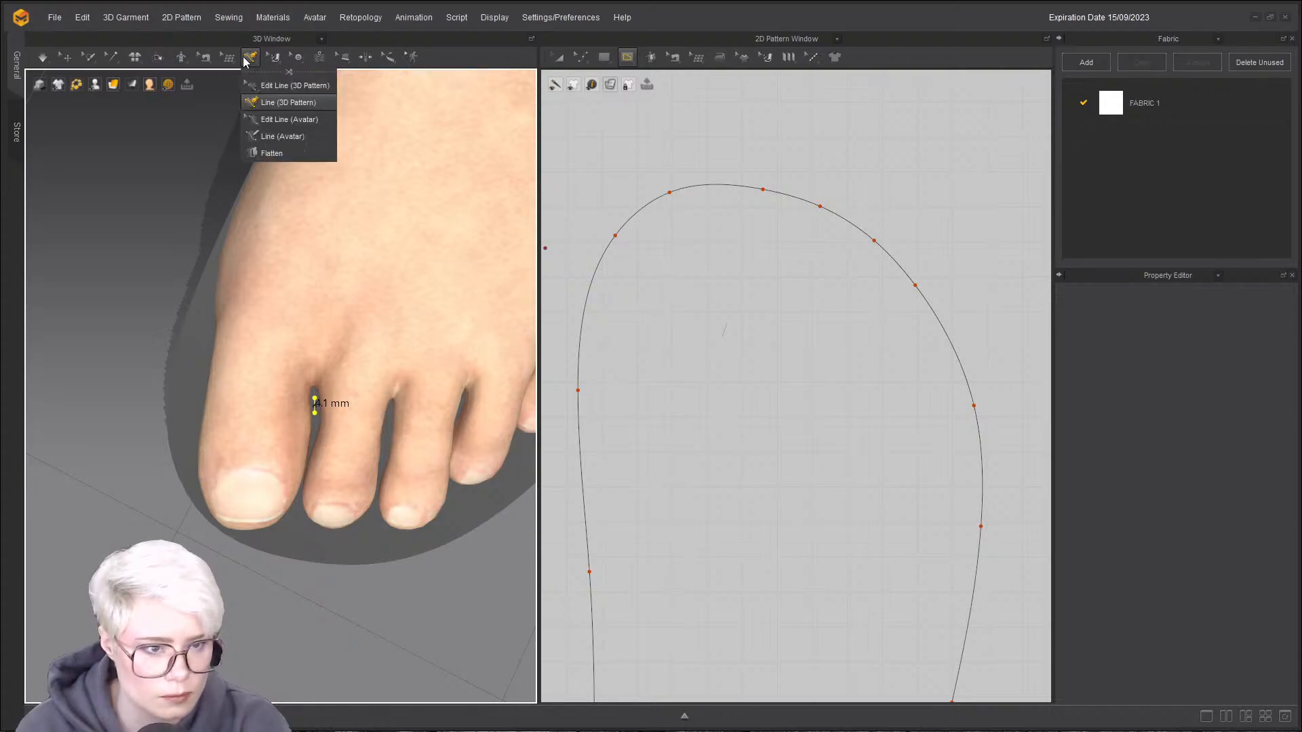
left_click(269, 86)
right_click(316, 407)
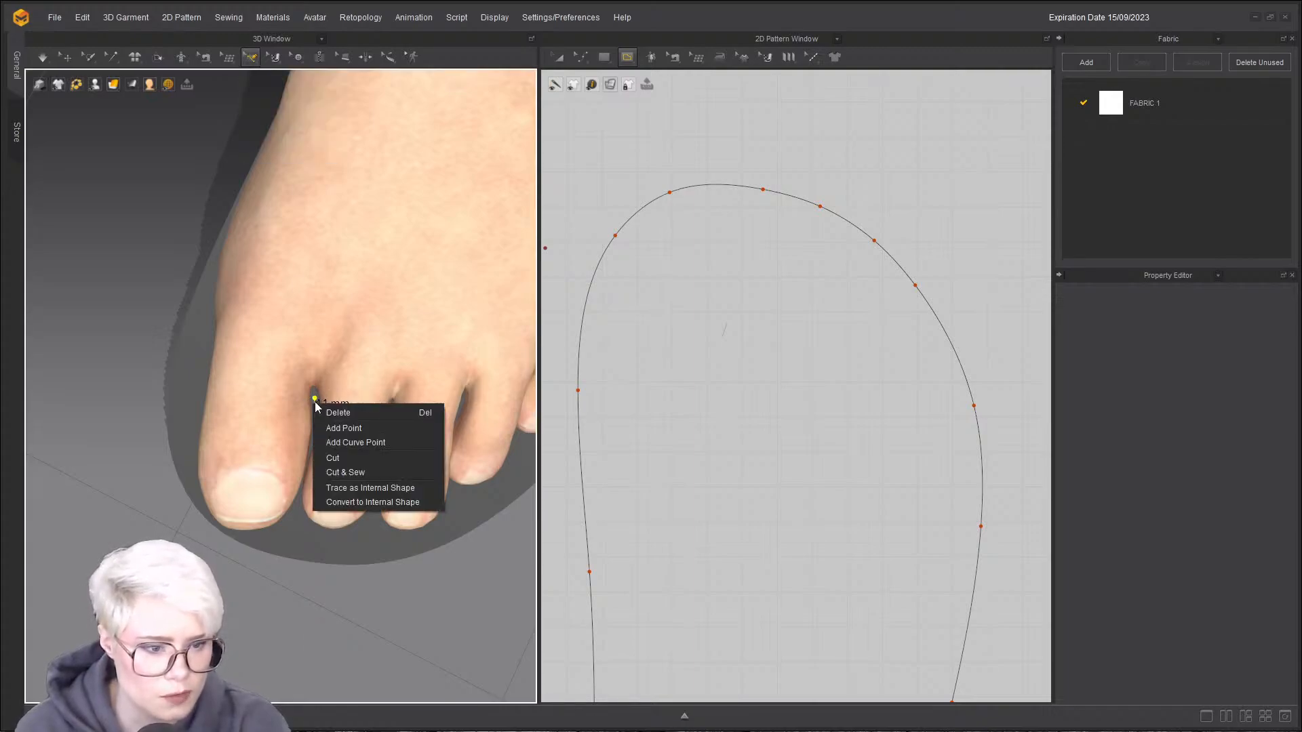
left_click(399, 503)
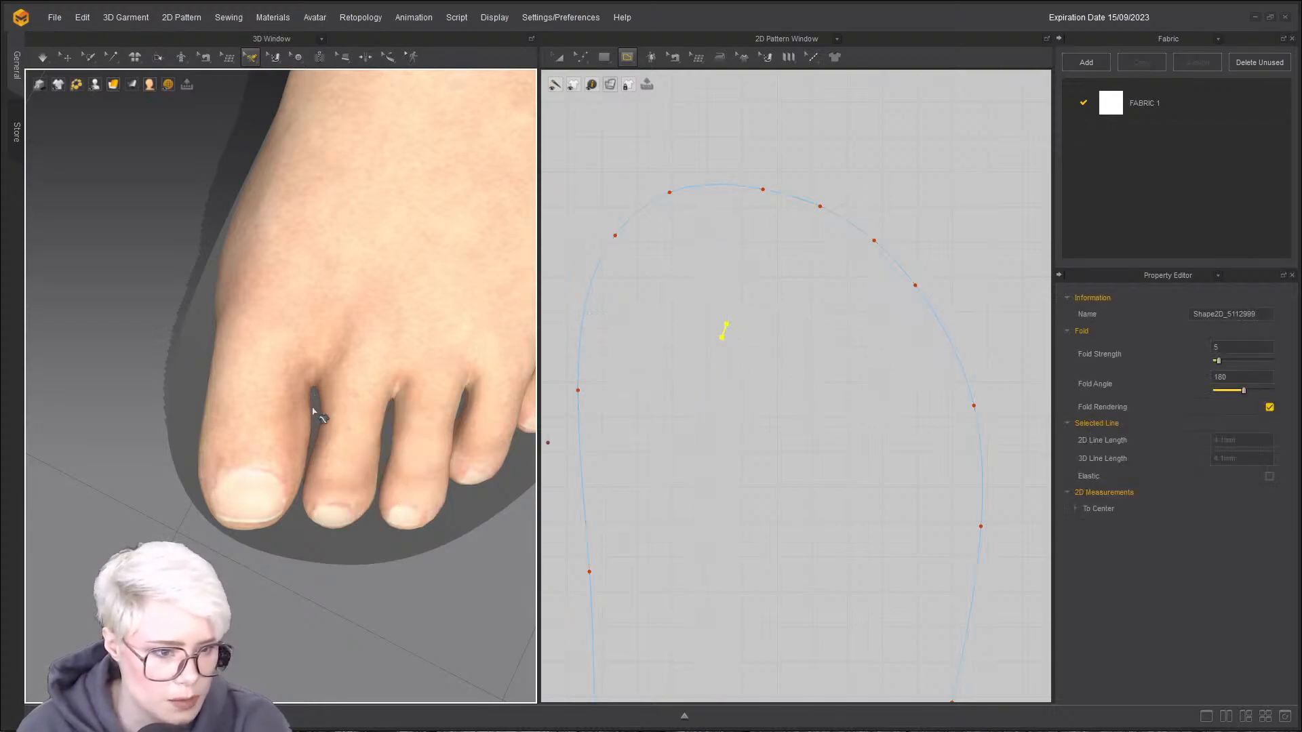
- Examine the avatar's foot on the sole and the flip-flop photo to judge how the straps should run
right_click_drag(337, 302, 398, 263)
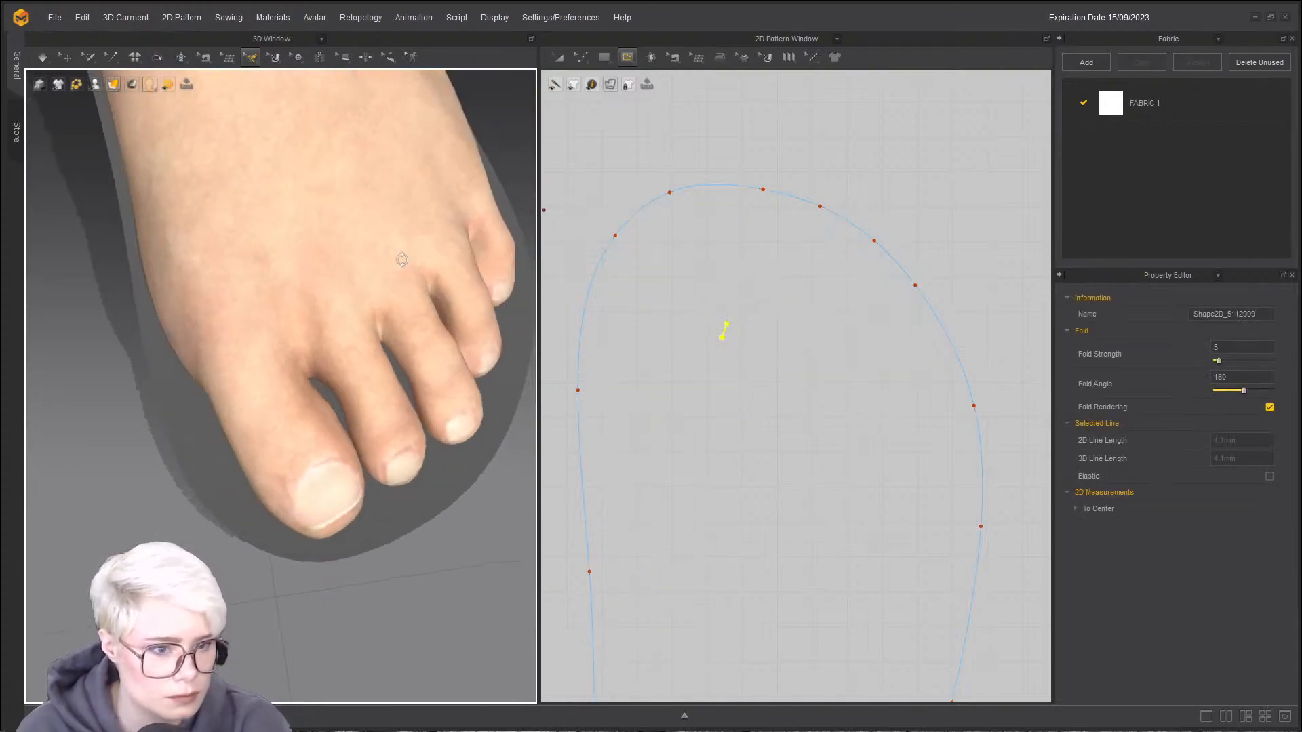
scroll(261, 288, "down", 4)
right_click_drag(251, 290, 285, 277)
left_click(236, 317)
scroll(738, 266, "down", 4)
middle_click_drag(738, 266, 669, 350)
scroll(723, 324, "down", 4)
right_click_drag(158, 268, 167, 363)
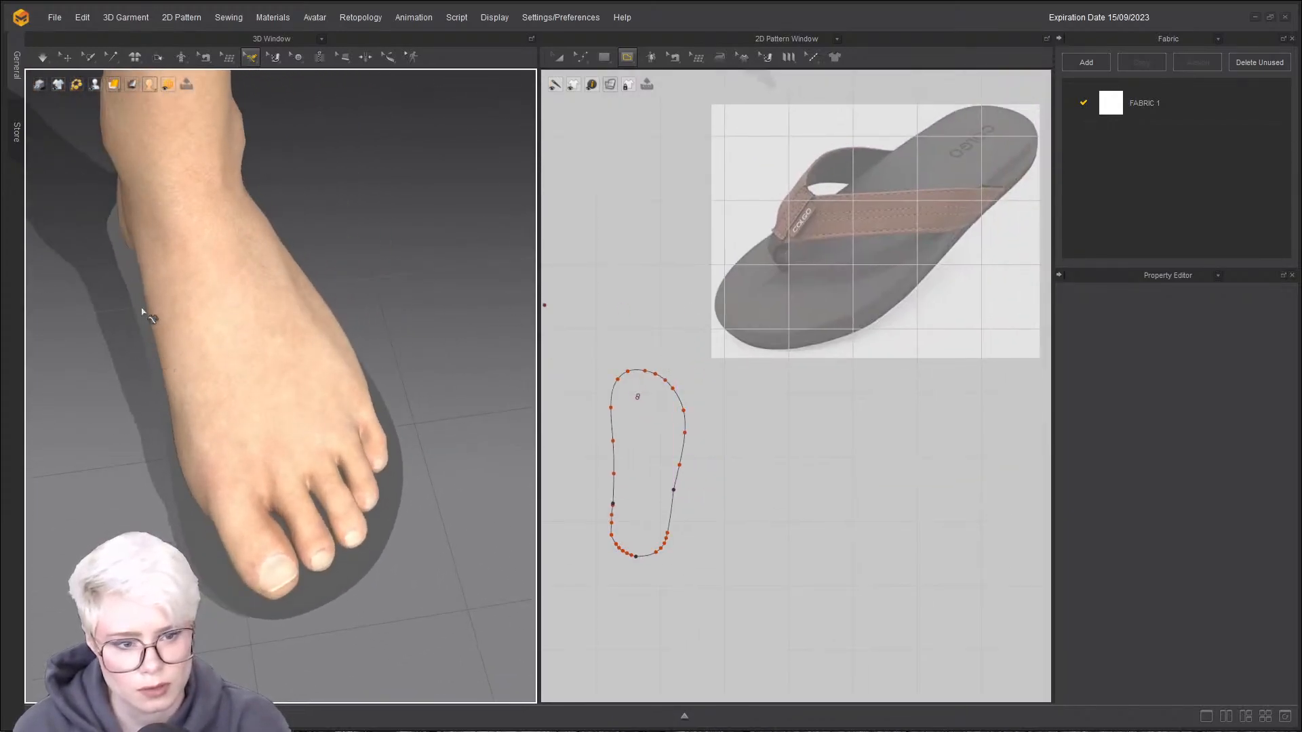
- Draw a long, narrow horizontal rectangle pattern about 542 mm long above the sole pattern for the strap
left_click(629, 57)
mouse_move(608, 58)
left_click(66, 57)
right_click_drag(415, 296, 356, 380)
scroll(587, 454, "up", 3)
middle_click_drag(633, 457, 647, 378)
right_click(724, 425)
left_click(676, 438)
left_click_drag(666, 173, 919, 193)
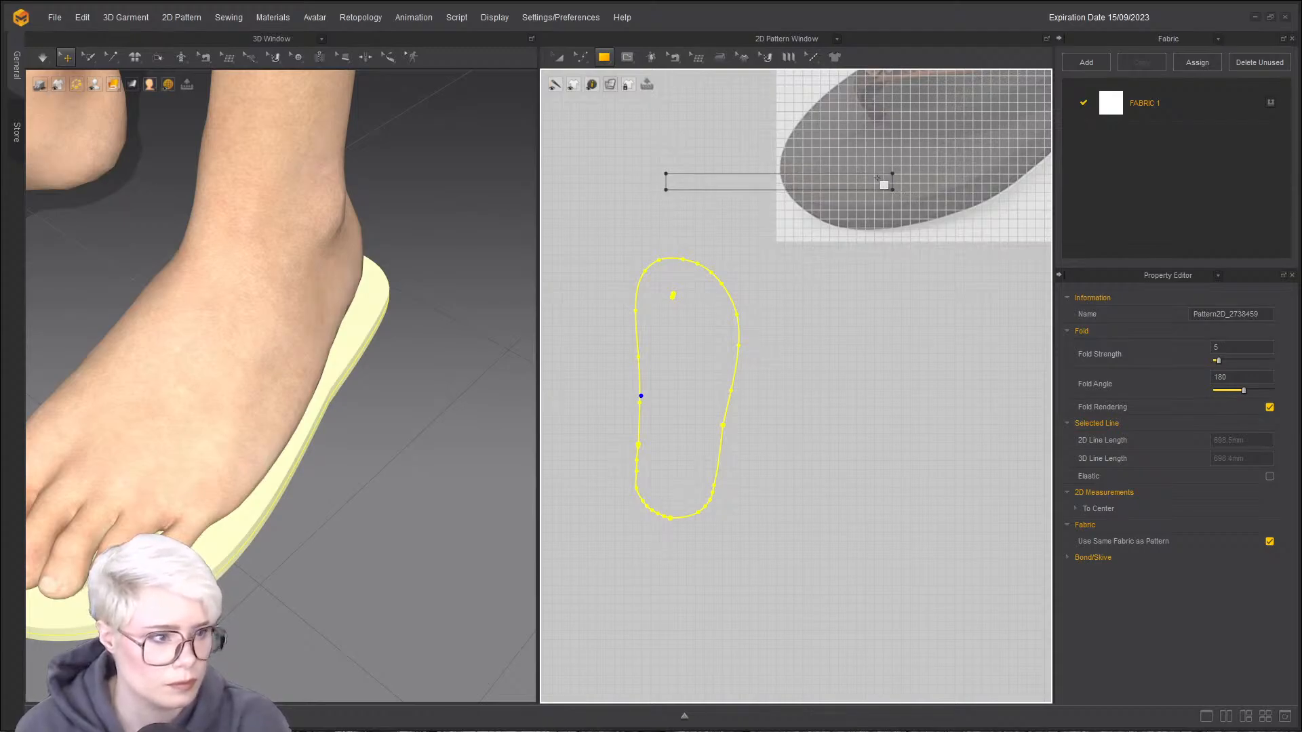
- Move the strap rectangle beside the sole pattern, clear of the photo, and rotate it to slope down away from the sole
key("a")
scroll(633, 372, "down", 3)
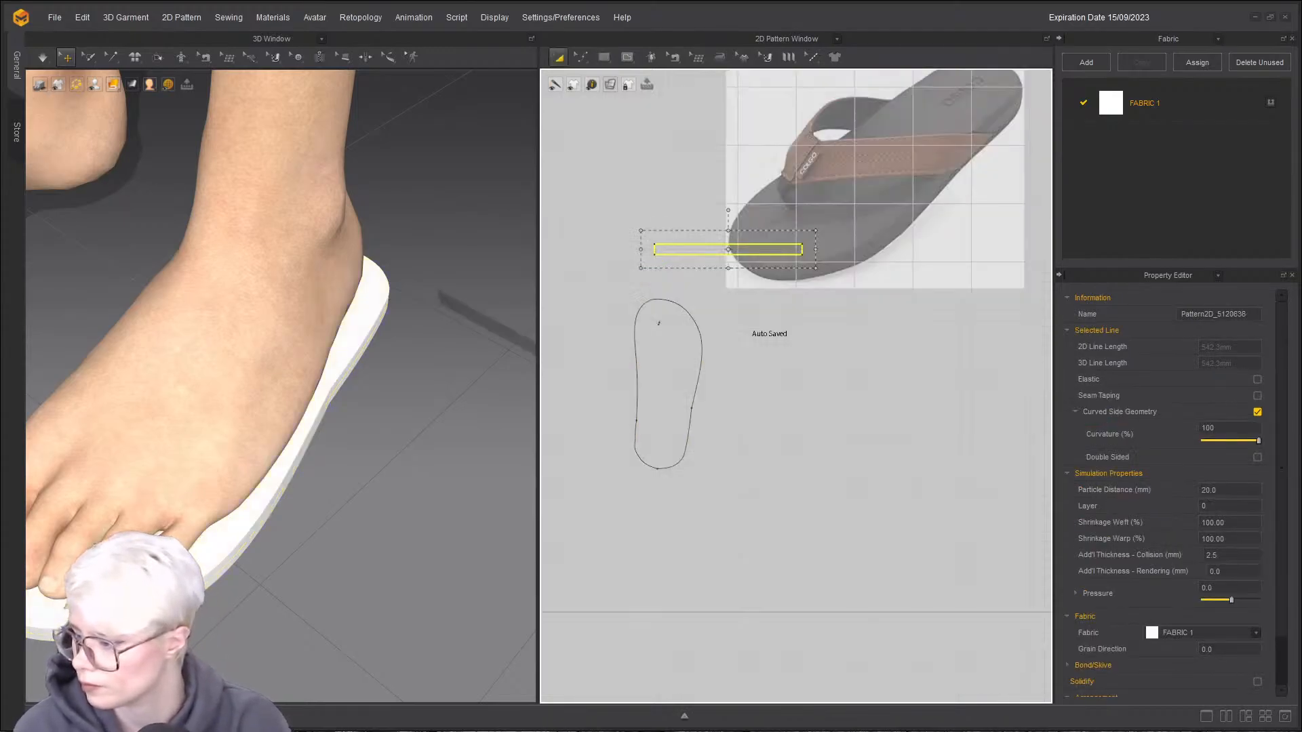
scroll(590, 237, "down", 2)
key("z")
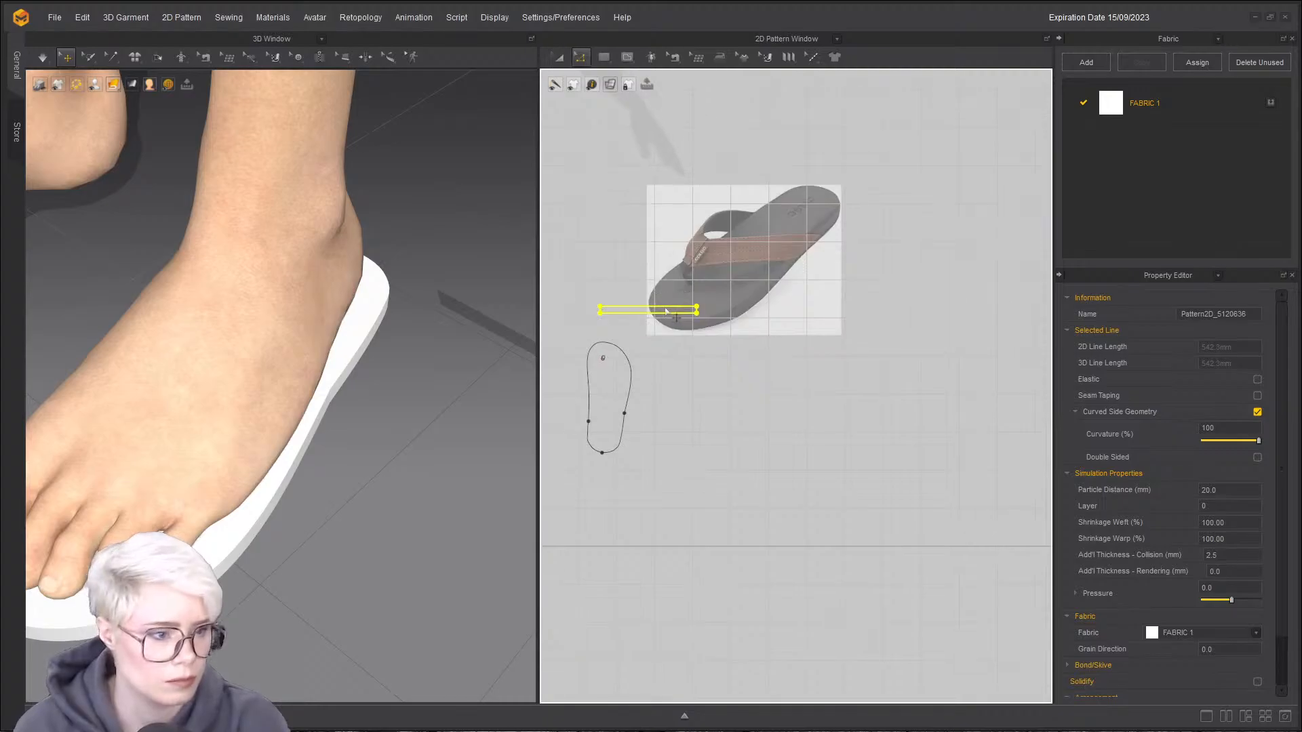
scroll(735, 340, "up", 5)
scroll(753, 380, "down", 4)
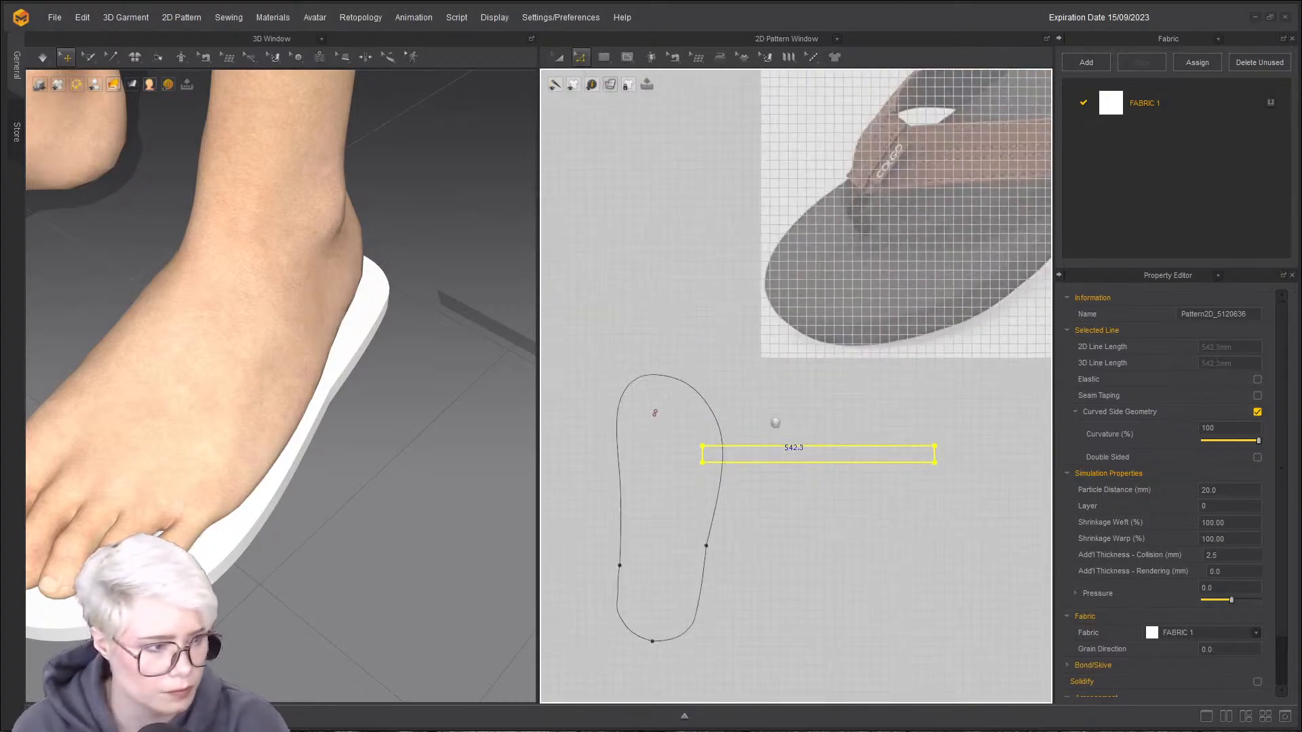
key("a")
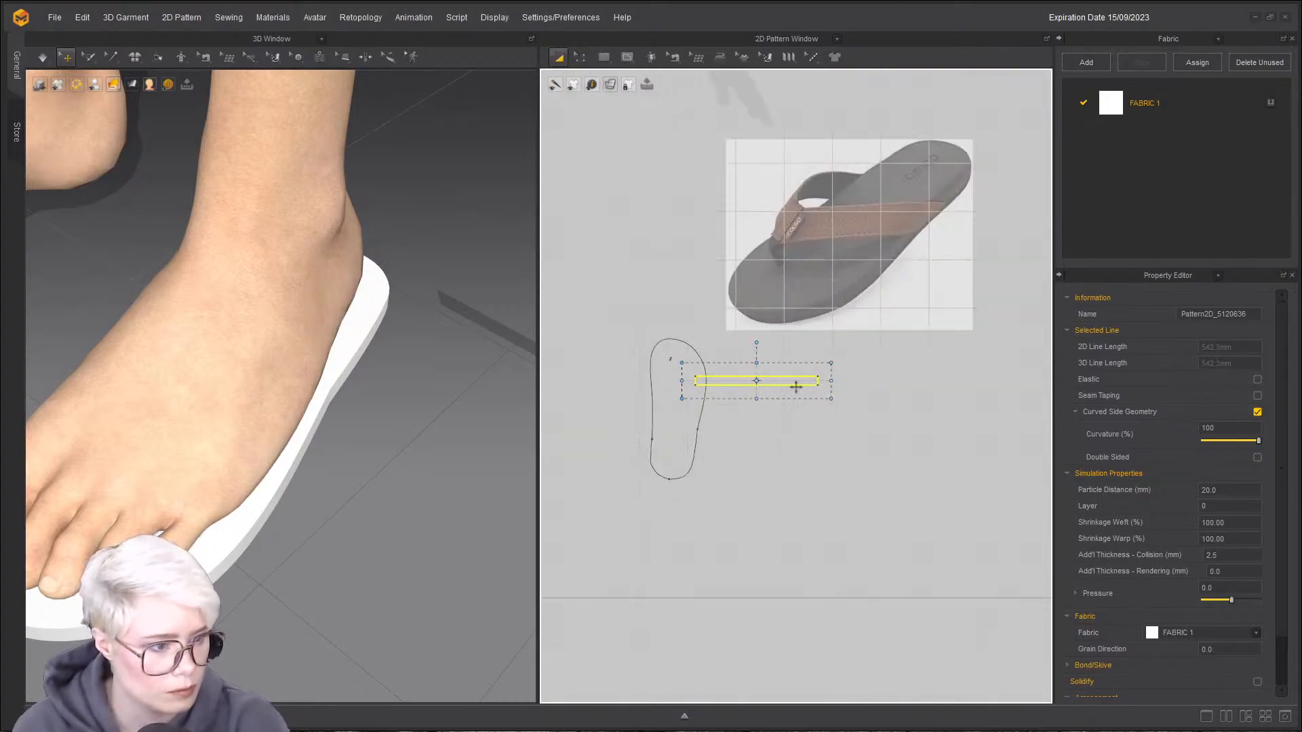
mouse_move(789, 375)
left_mouse_down()
mouse_move(856, 426)
mouse_move(866, 410)
mouse_move(766, 405)
mouse_move(700, 382)
mouse_move(802, 388)
left_mouse_up()
scroll(696, 370, "up", 2)
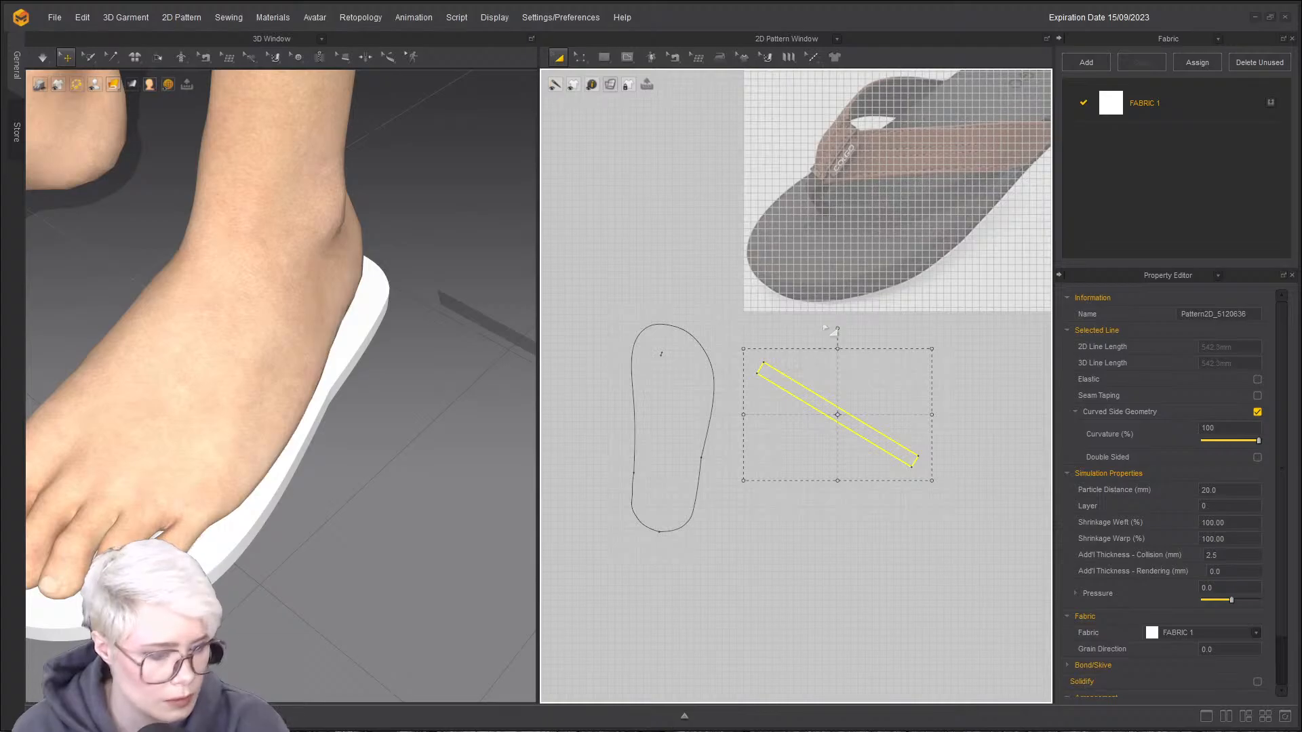
key("ctrl+c")
key("ctrl+v")
key("Escape")
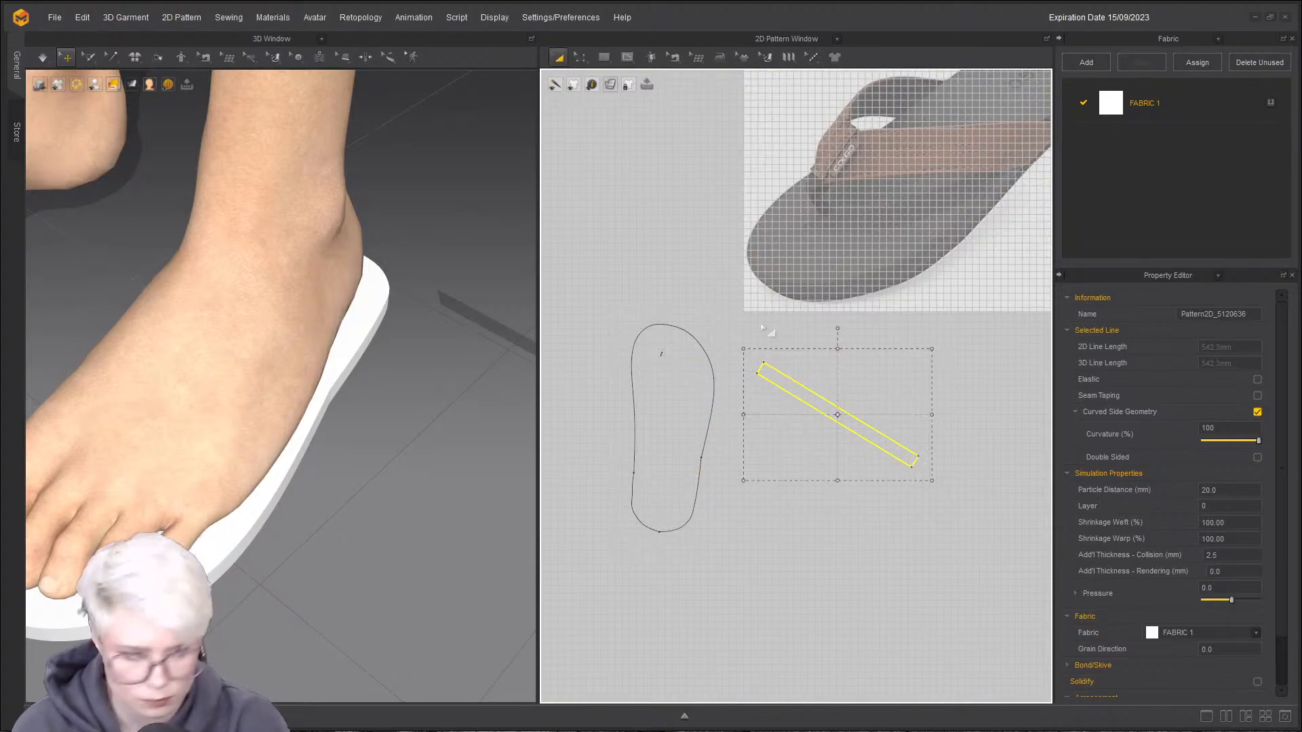
- Reposition the corner points at the strap's upper end so that its short edge is vertical
scroll(761, 332, "up", 4)
key("z")
left_click(751, 474)
left_click(718, 431)
left_click_drag(750, 475, 771, 487)
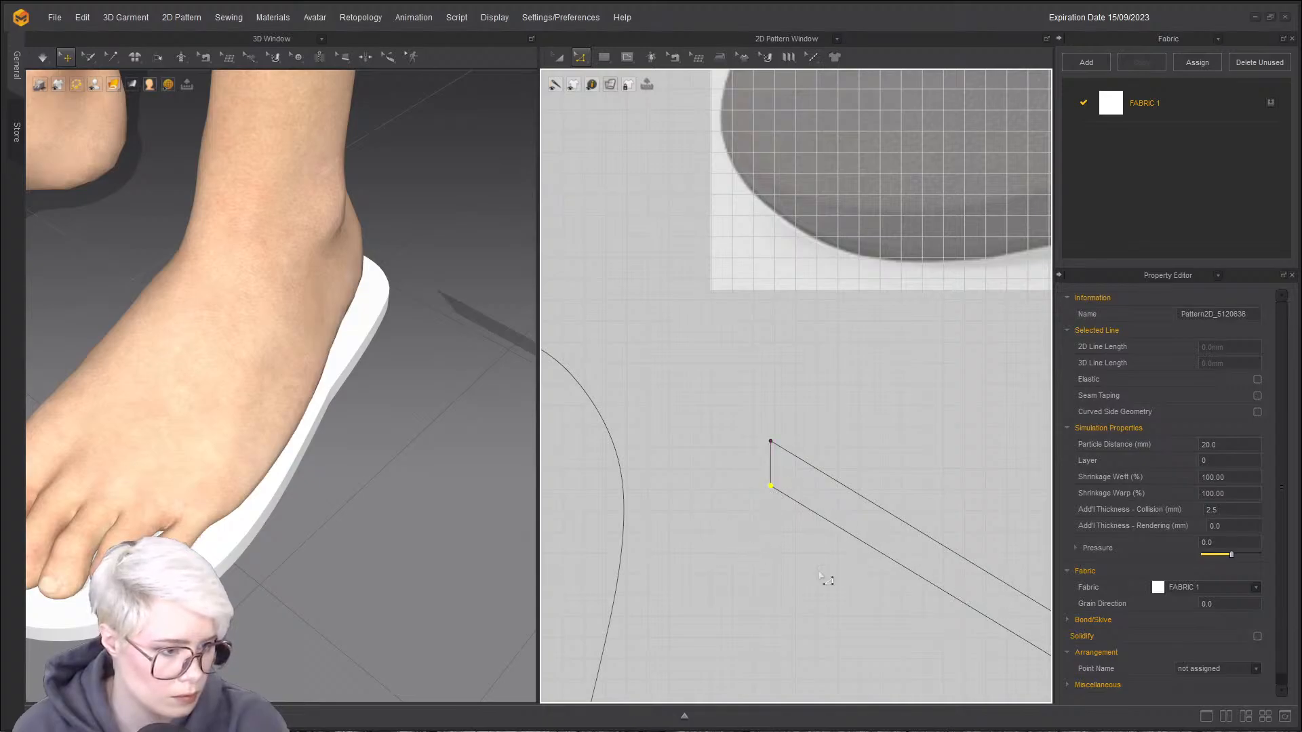
- Unfold the strap pattern across its vertical end edge with Unfold Symmetric Editing (with Sewing)
scroll(814, 542, "down", 4)
key("a")
left_click(817, 522)
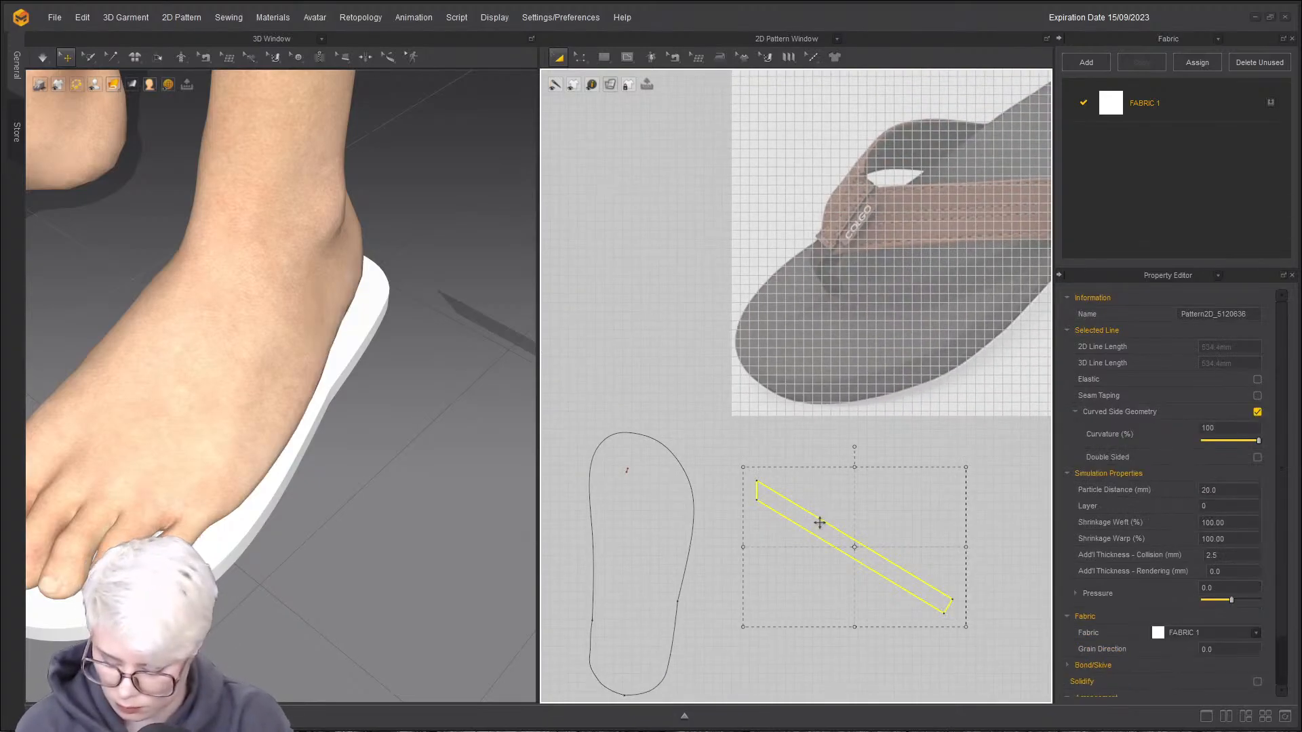
left_click(747, 398)
right_click(757, 499)
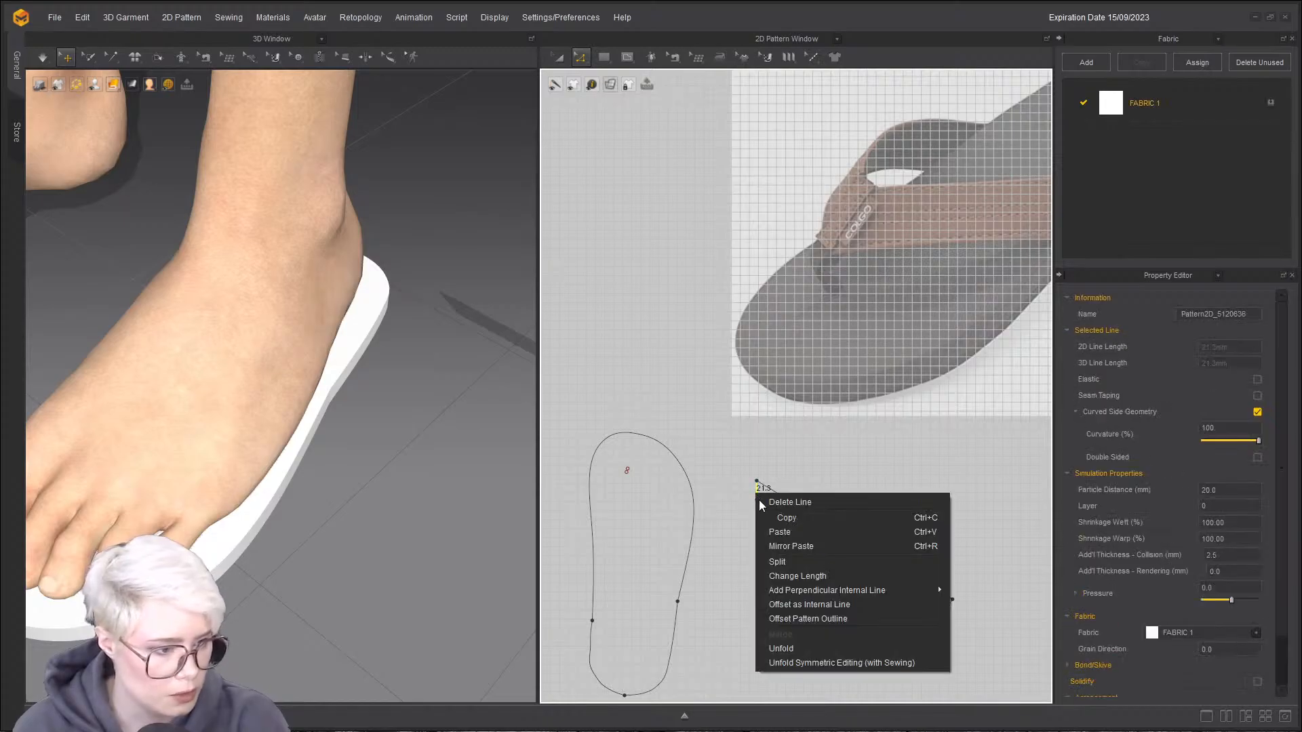
left_click(854, 667)
scroll(761, 596, "down", 1)
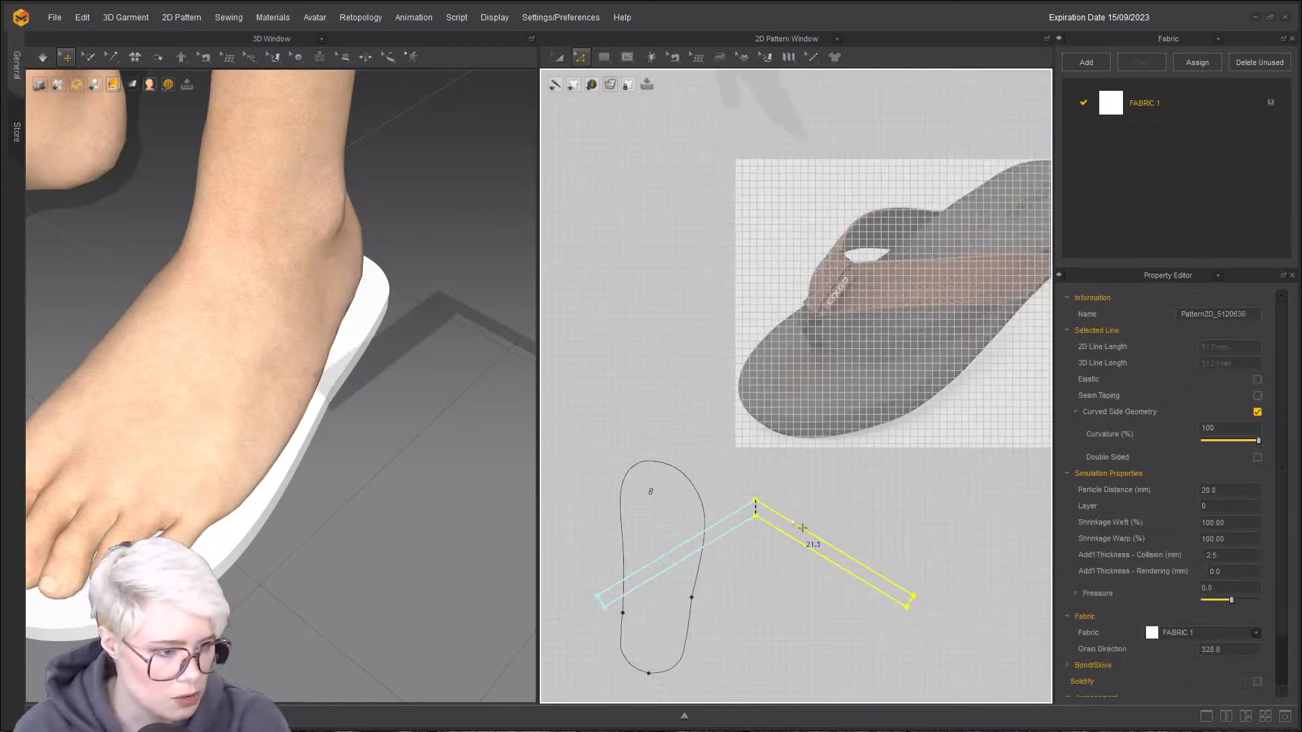
- Move the unfolded V-shaped strap pattern over the sole pattern so that its peak sits at the toe mark
key("a")
scroll(707, 528, "down", 2)
middle_click_drag(707, 528, 744, 436)
scroll(744, 436, "up", 2)
left_click(759, 469)
left_click_drag(773, 428, 678, 280)
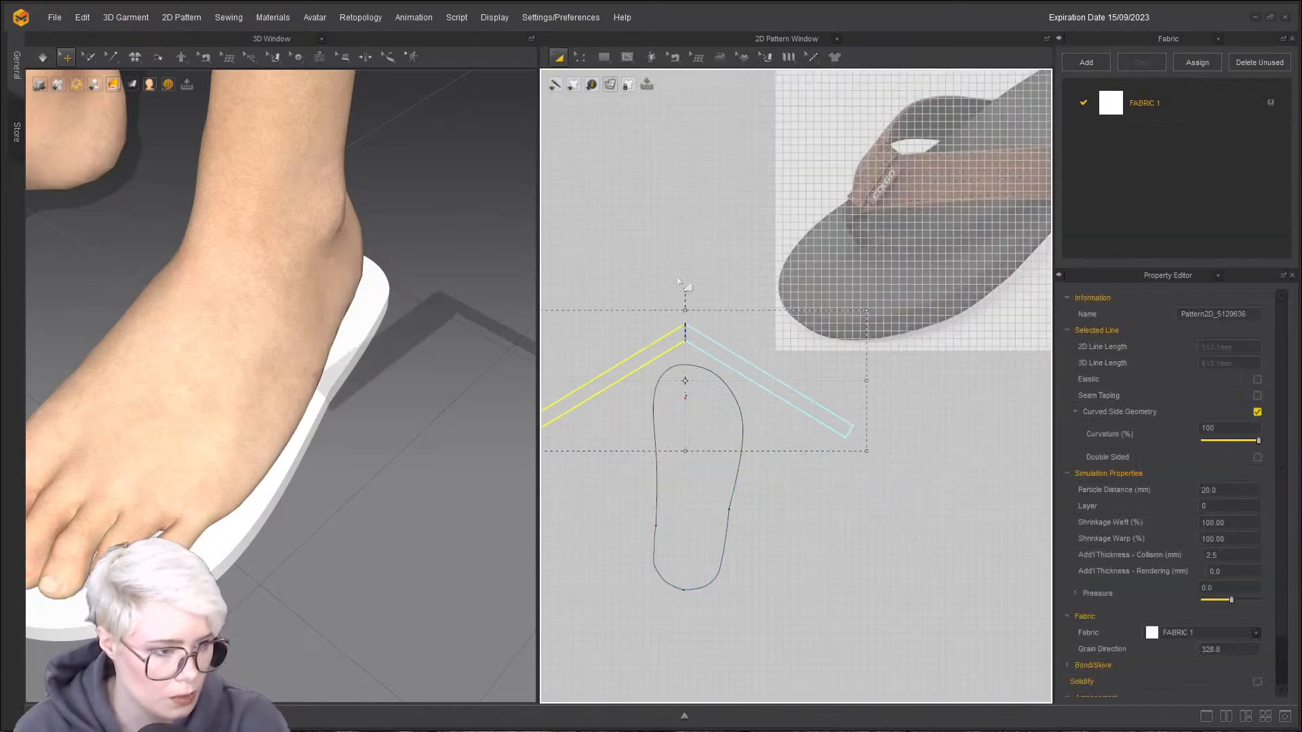
left_click_drag(659, 344, 659, 293)
left_click(678, 271)
scroll(877, 363, "down", 1)
middle_click_drag(877, 364, 955, 345)
left_click_drag(775, 285, 771, 379)
scroll(779, 374, "up", 5)
scroll(826, 373, "up", 4)
scroll(827, 373, "down", 8)
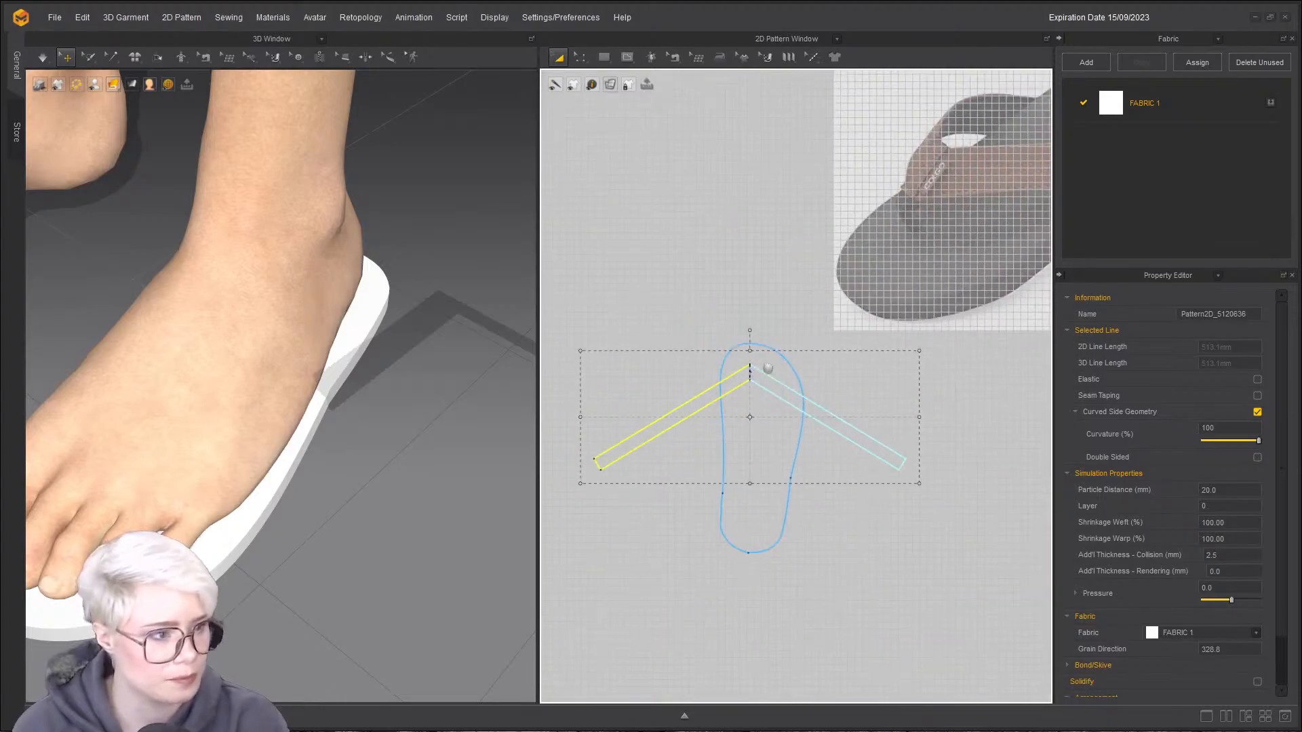
- Examine the straps in the flip-flop photo and the gap between the avatar's toes above the sole
left_click(929, 197)
middle_click_drag(941, 198, 678, 280)
scroll(678, 280, "down", 3)
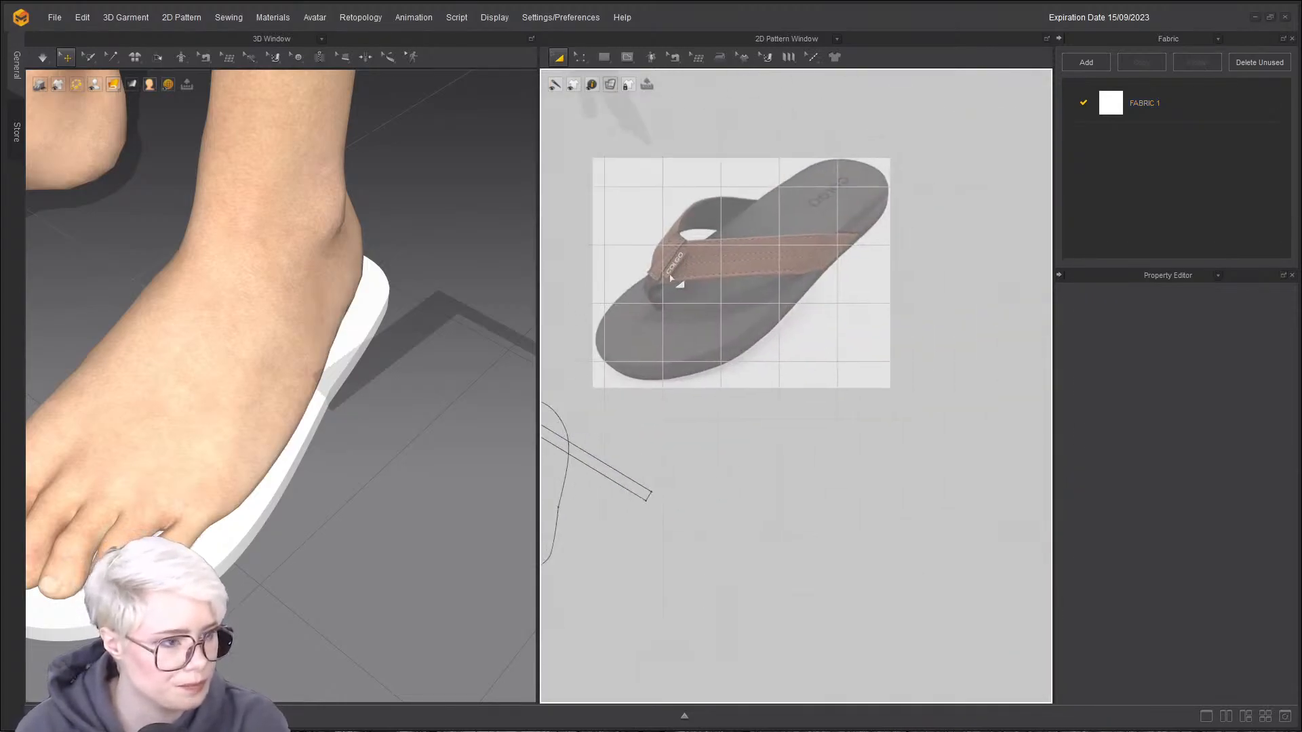
middle_click_drag(588, 299, 789, 261)
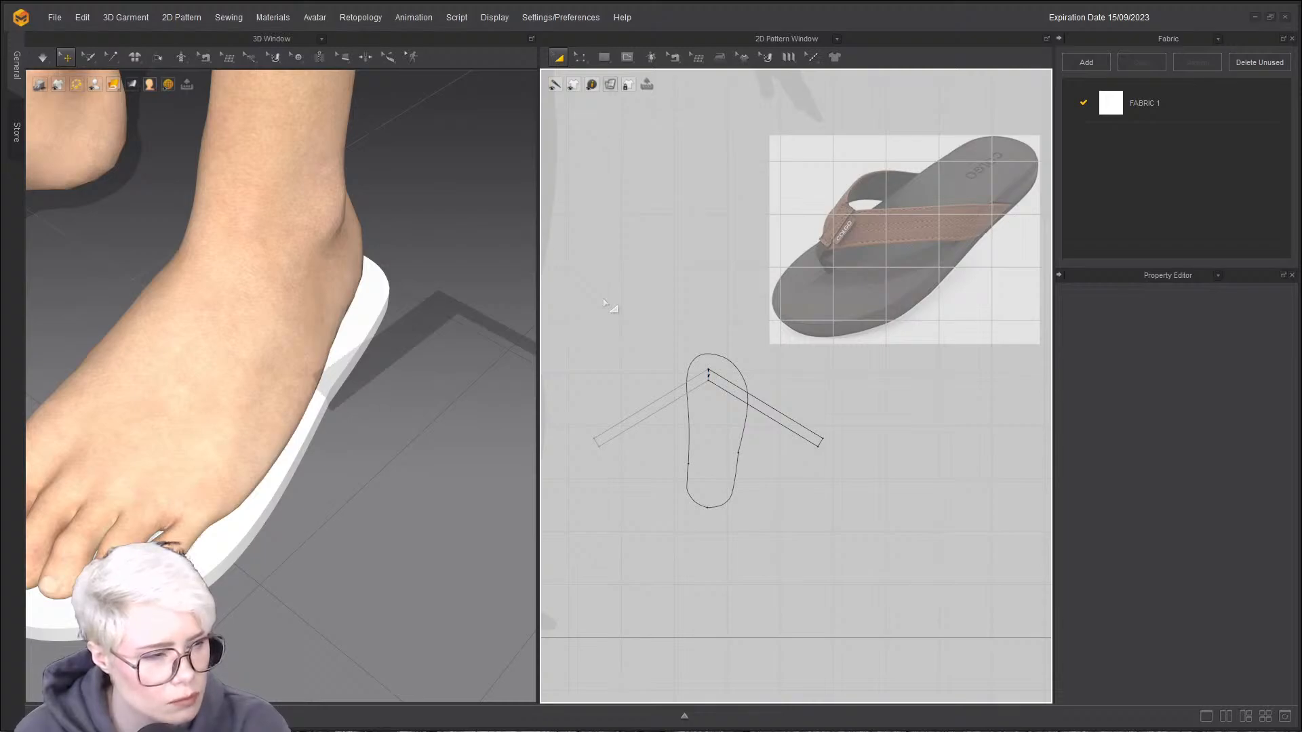
scroll(604, 299, "down", 2)
right_click_drag(208, 435, 169, 397)
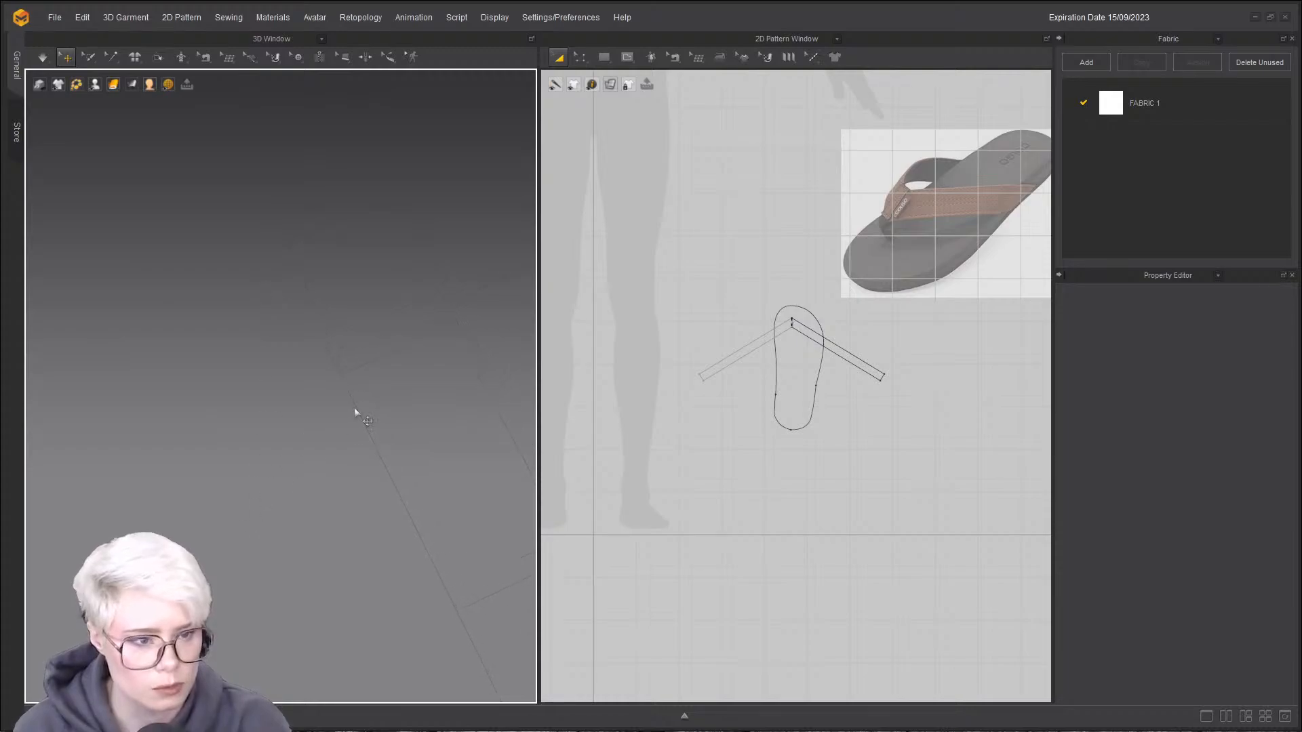
right_click_drag(239, 301, 366, 435)
middle_click_drag(366, 435, 415, 450)
scroll(459, 416, "up", 2)
left_click(460, 433)
middle_click_drag(486, 427, 298, 453)
scroll(298, 453, "up", 1)
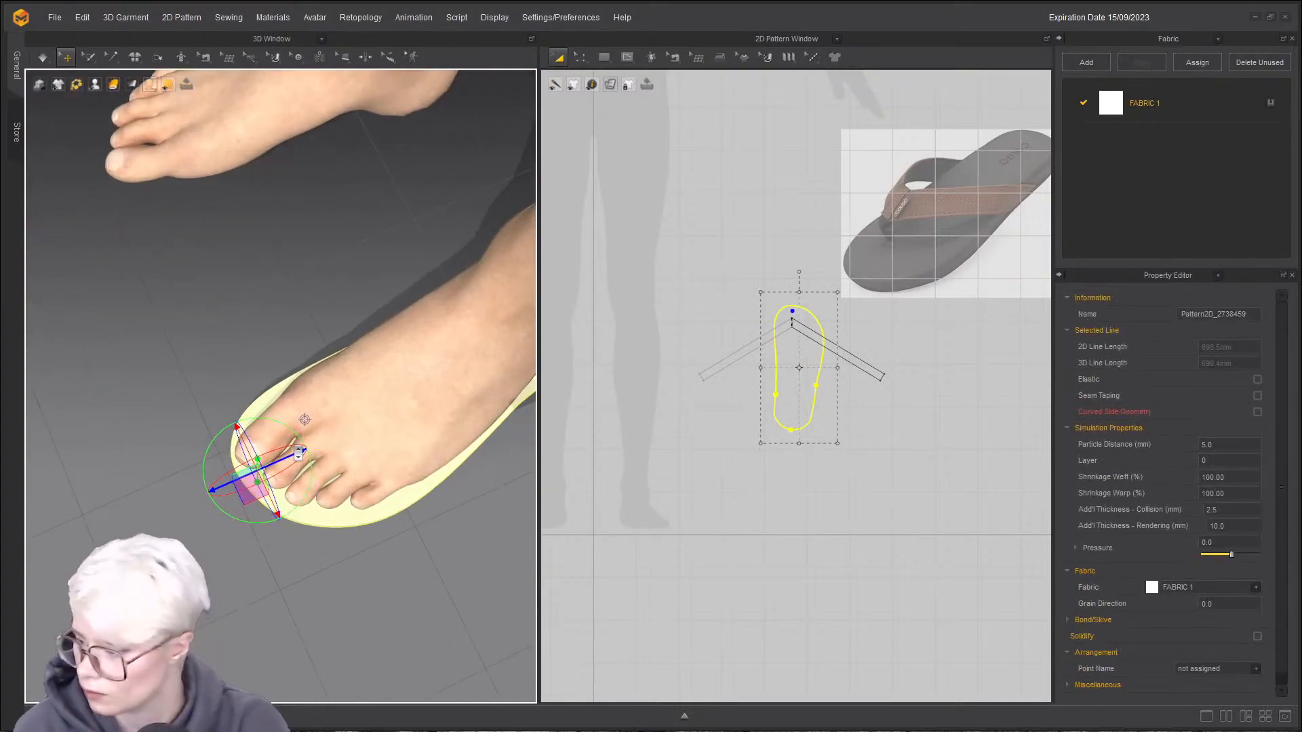
scroll(305, 420, "up", 5)
right_click_drag(408, 474, 473, 486)
- Show the avatar's X-Ray Joints to look through the foot at the sole, and hide them again
left_click(699, 437)
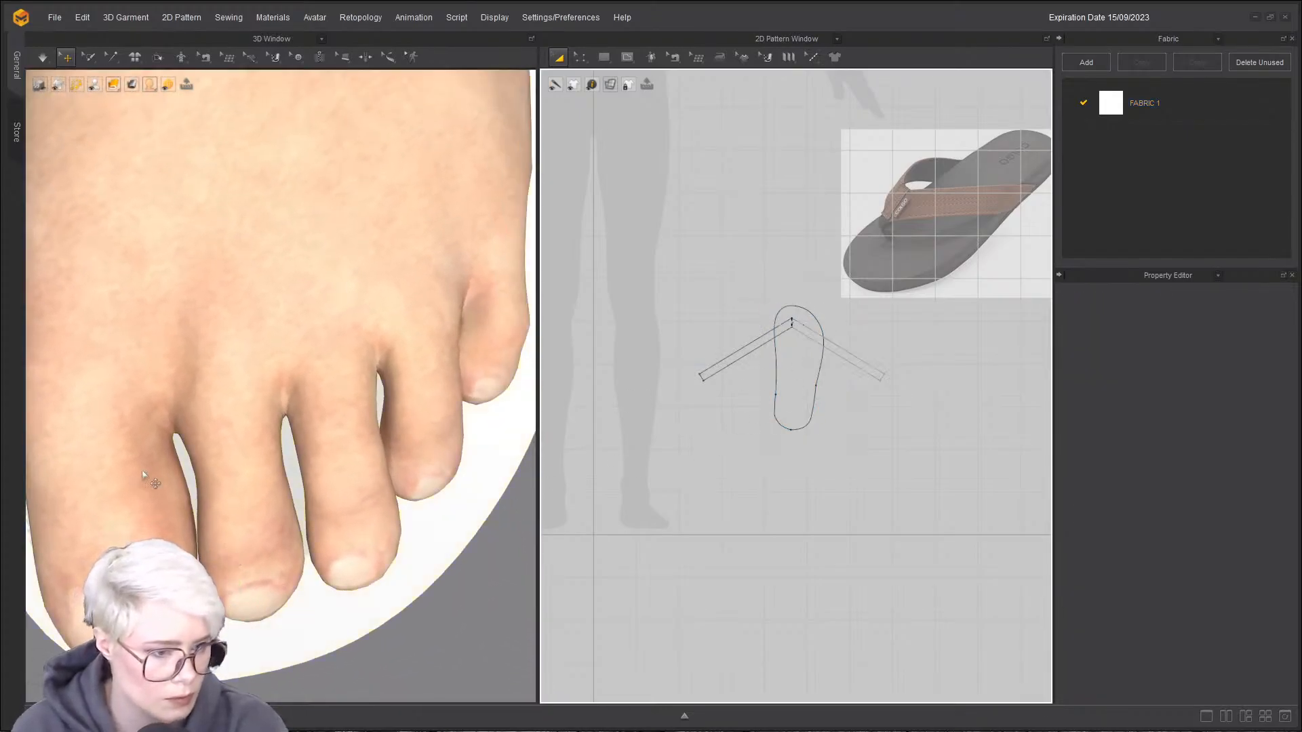
left_click(107, 419)
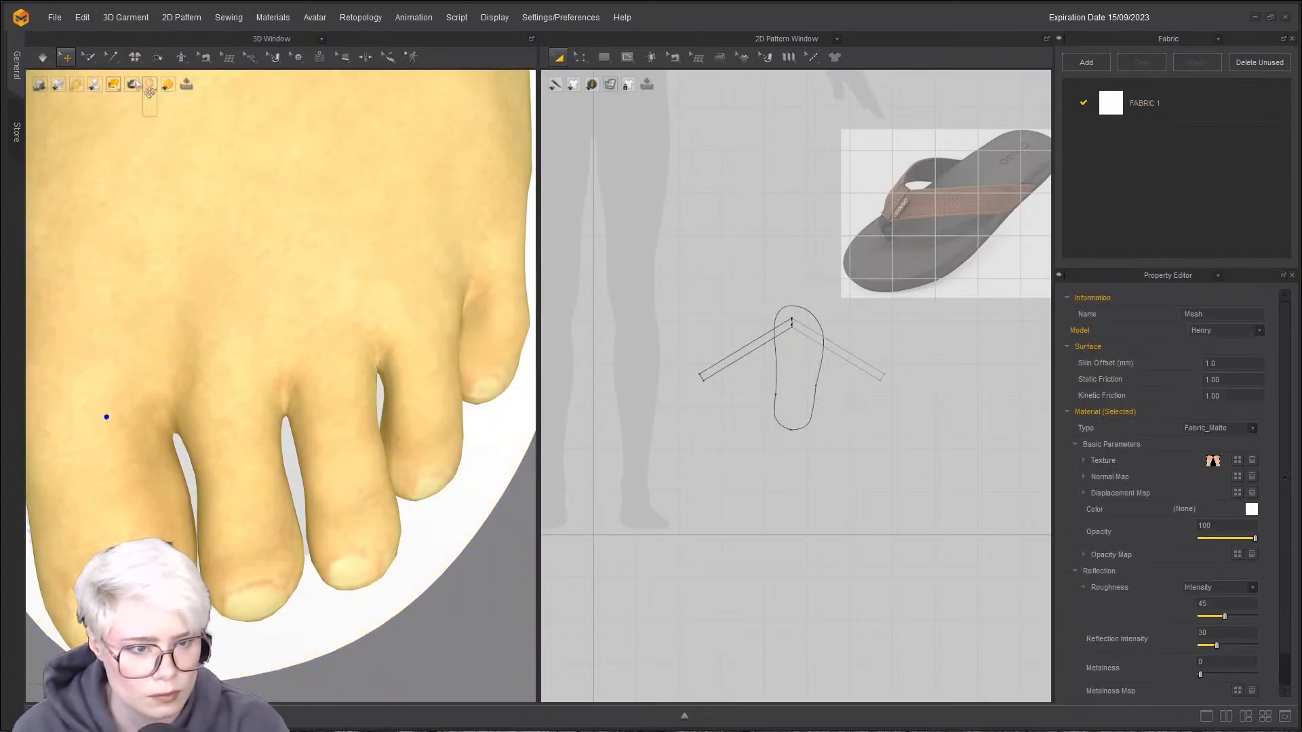
mouse_move(109, 92)
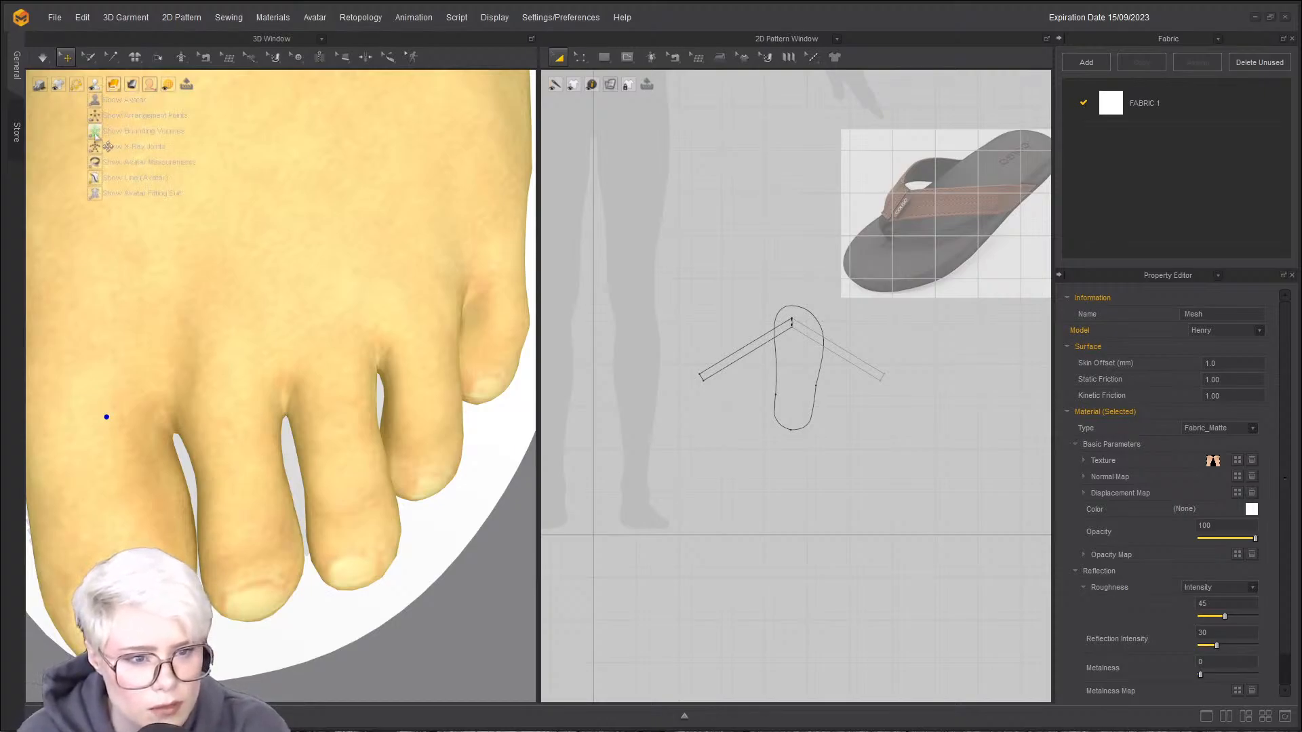
left_click(109, 148)
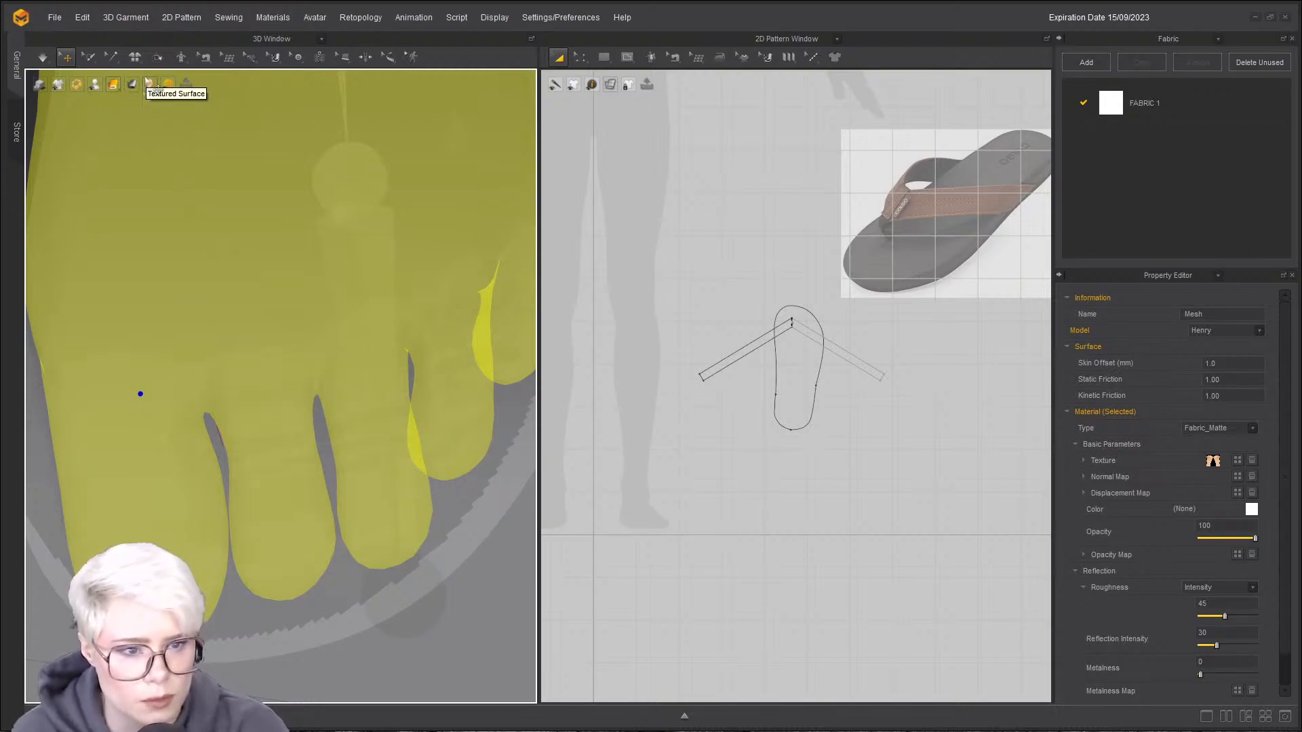
mouse_move(107, 92)
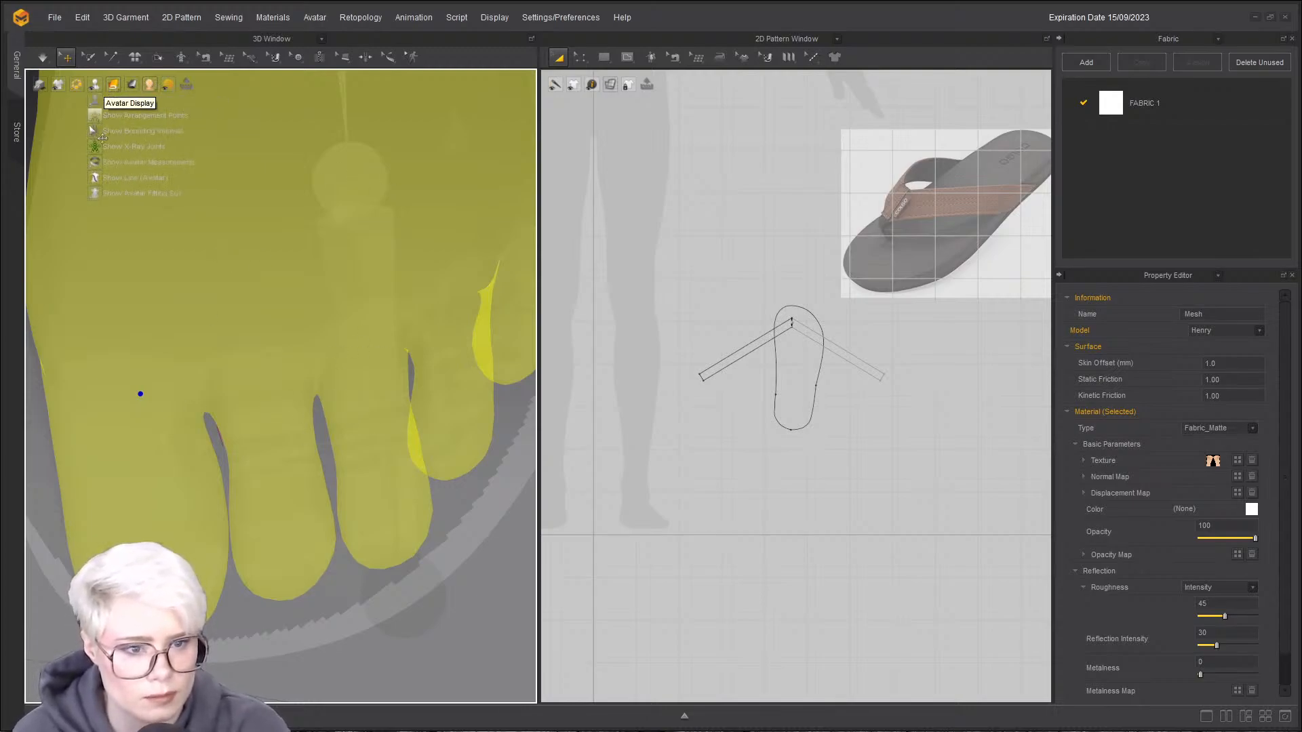
left_click(109, 146)
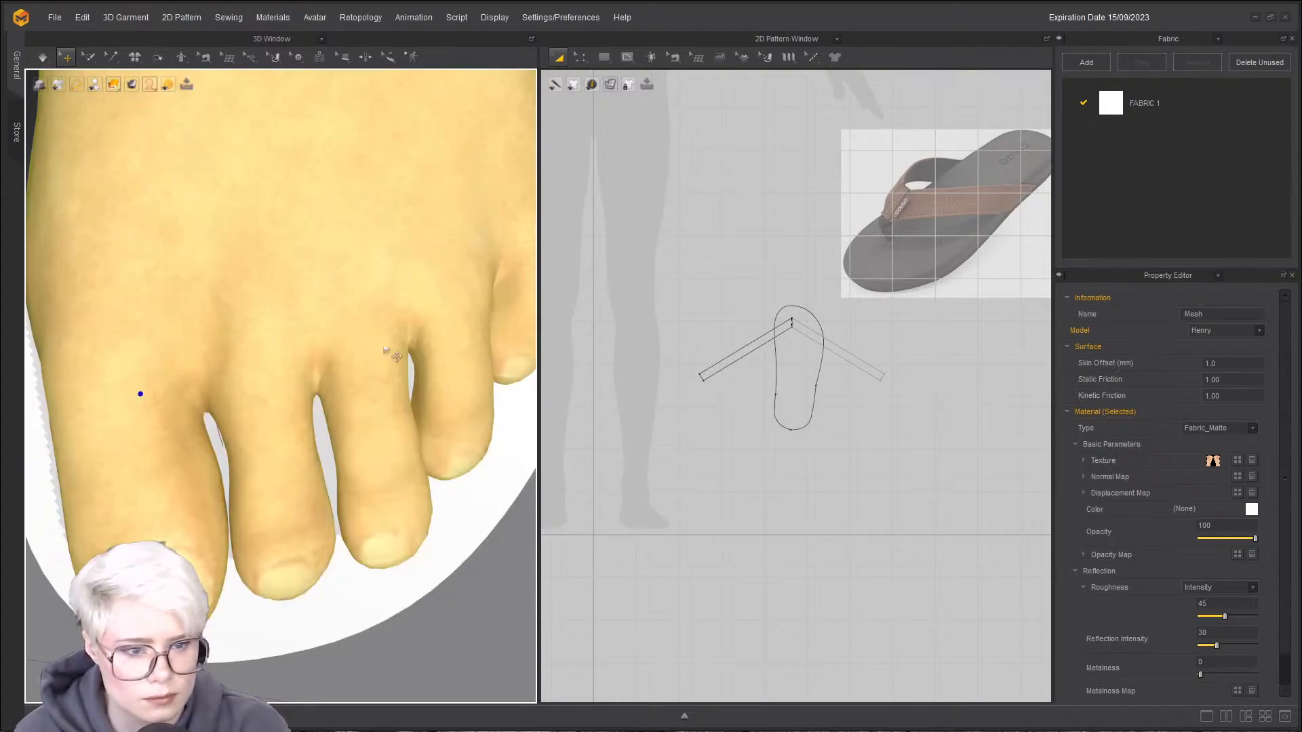
- Try to draw an internal shape over the short toe-mark line on the sole pattern, and undo it
left_click(214, 444)
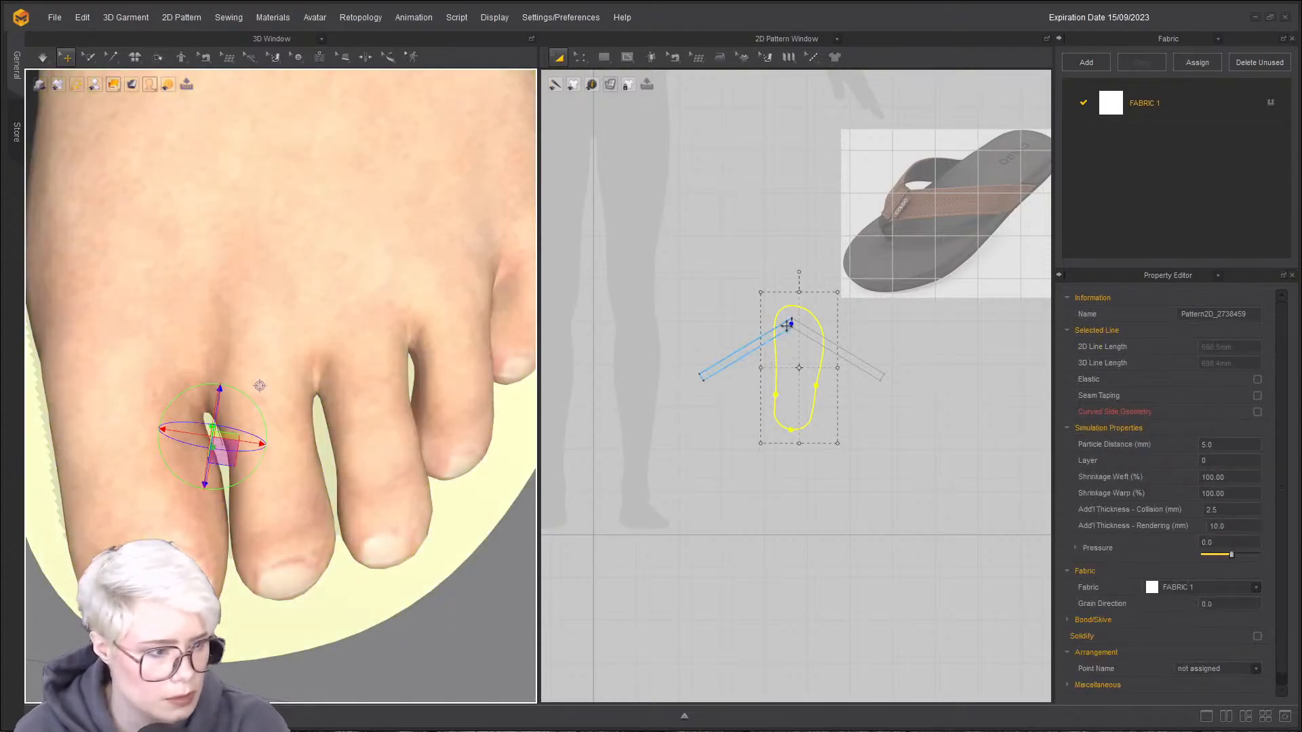
left_click(823, 334)
scroll(844, 319, "up", 5)
scroll(875, 266, "down", 1)
left_click(733, 445)
key("z")
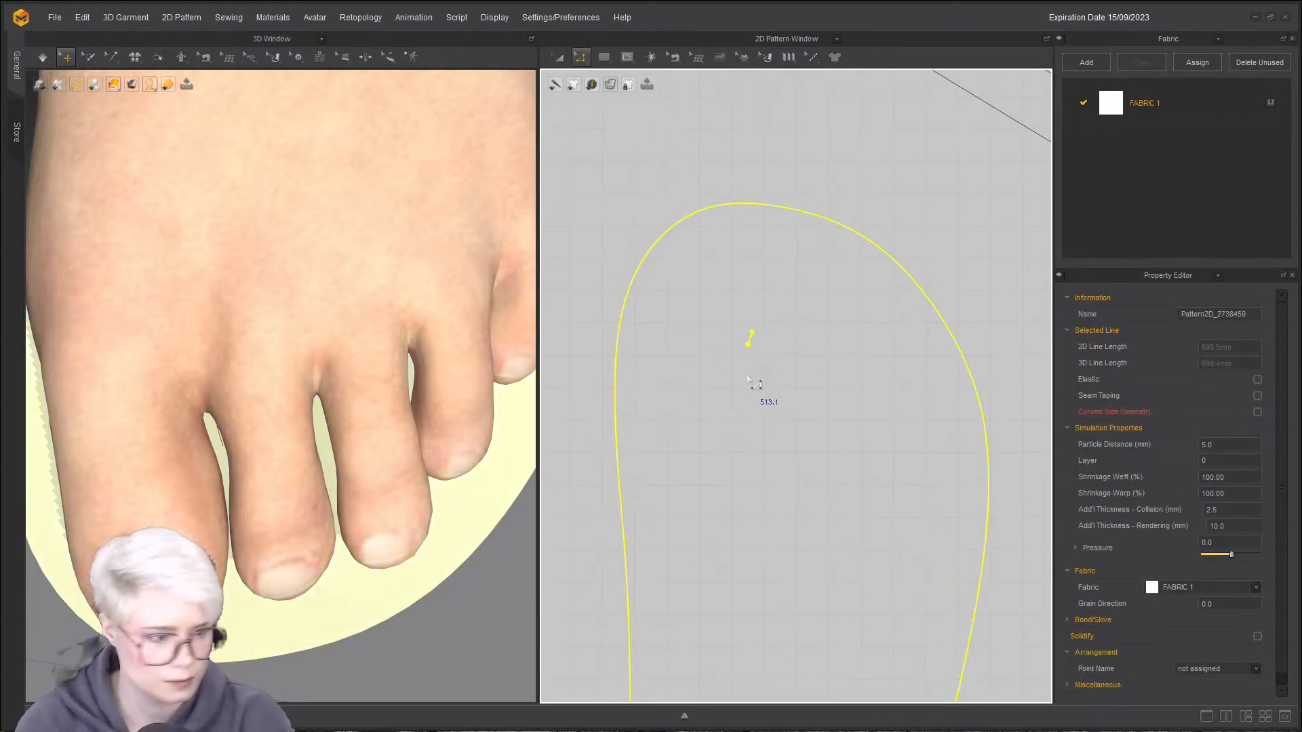
left_click(753, 338)
left_click(625, 59)
left_click(669, 100)
scroll(758, 341, "up", 3)
left_click_drag(758, 340, 737, 312)
key("ctrl+z")
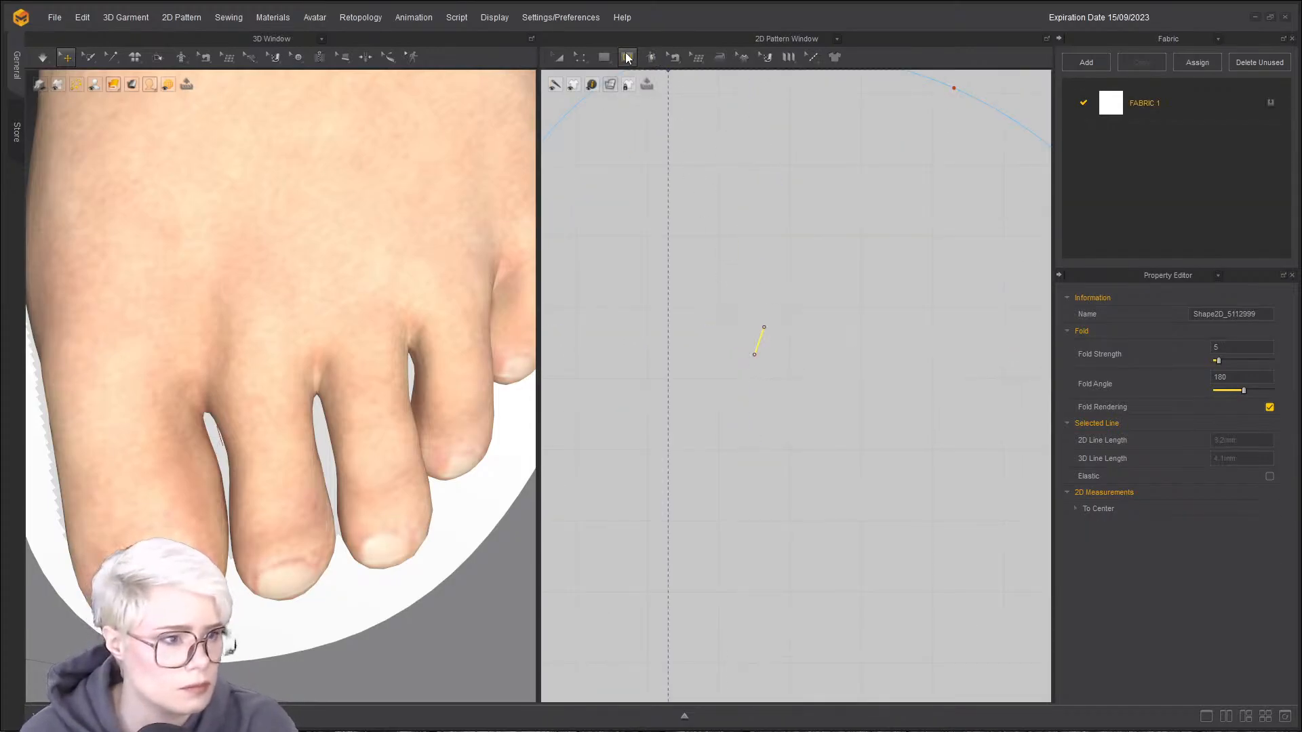
left_click(626, 55)
left_click(661, 116)
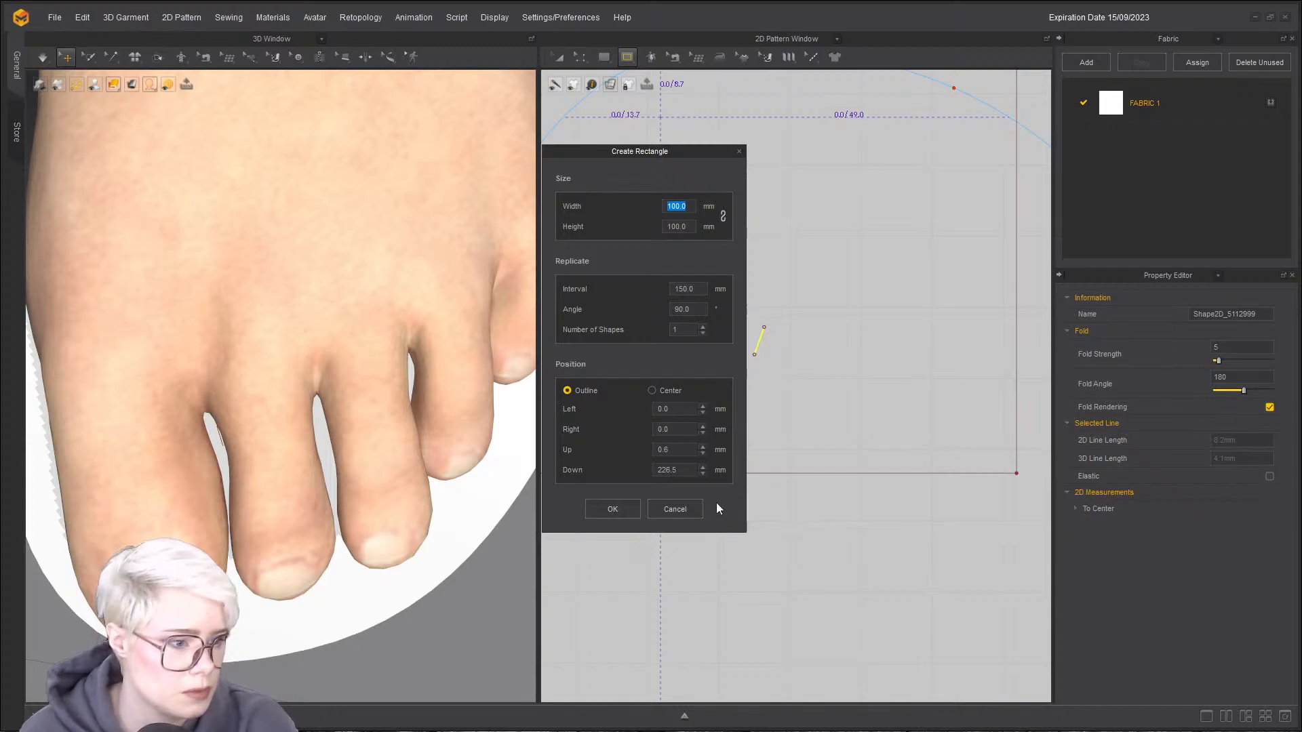
left_click(698, 509)
- Draw a small internal circle over the toe mark on the sole pattern and delete the short mark line beneath it
left_click(627, 56)
left_click(639, 121)
mouse_move(759, 341)
left_mouse_down()
mouse_move(732, 293)
mouse_move(743, 354)
mouse_move(763, 365)
mouse_move(780, 350)
mouse_move(773, 357)
left_mouse_up()
key("a")
left_click(756, 340)
left_click(759, 339)
key("Delete")
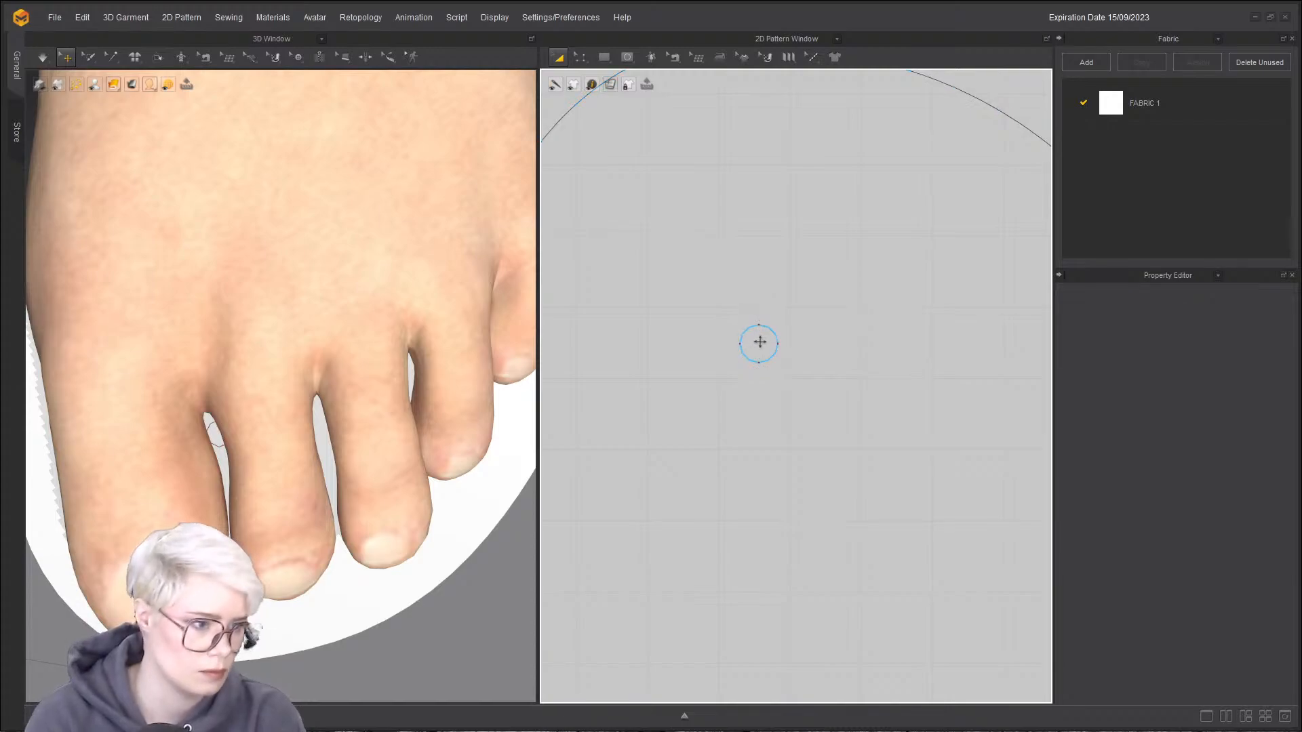
- Measure the circumference of the internal circle on the sole pattern
left_click(741, 339)
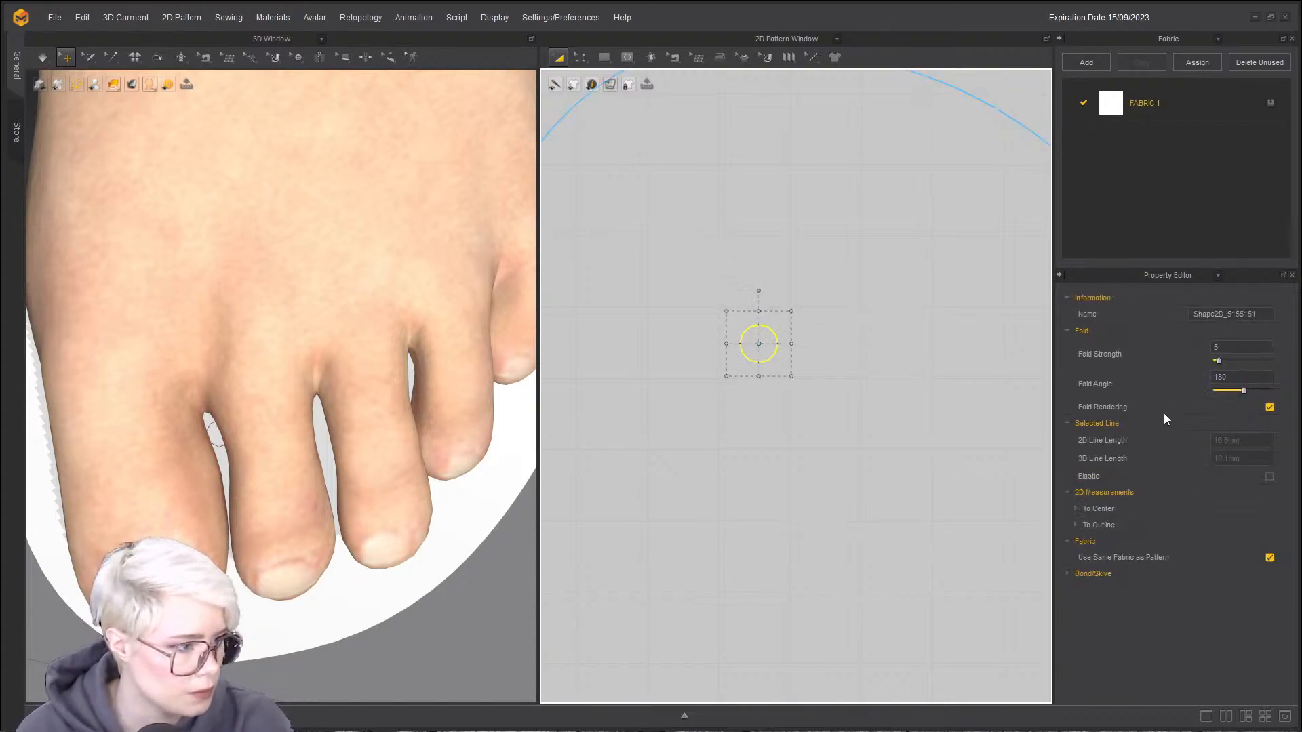
left_click(732, 328)
key("z")
left_click(748, 330)
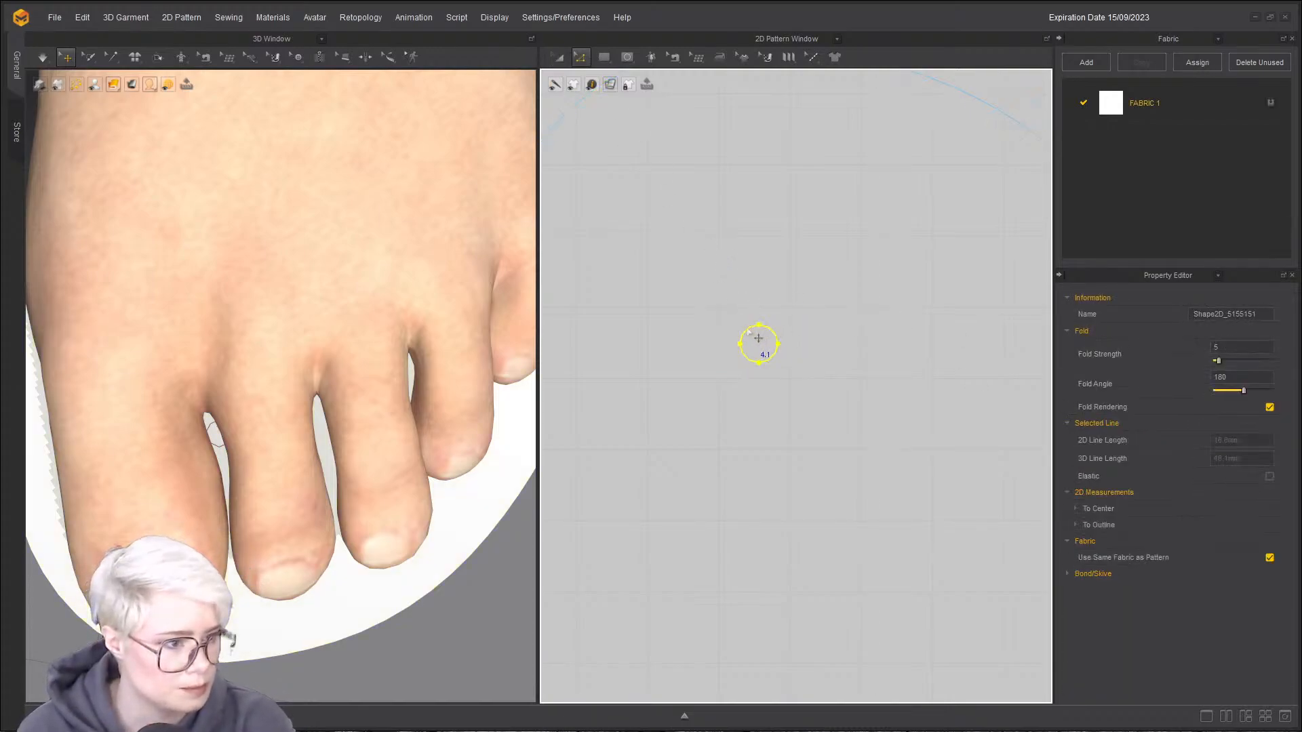
left_click(809, 317)
left_click(742, 336)
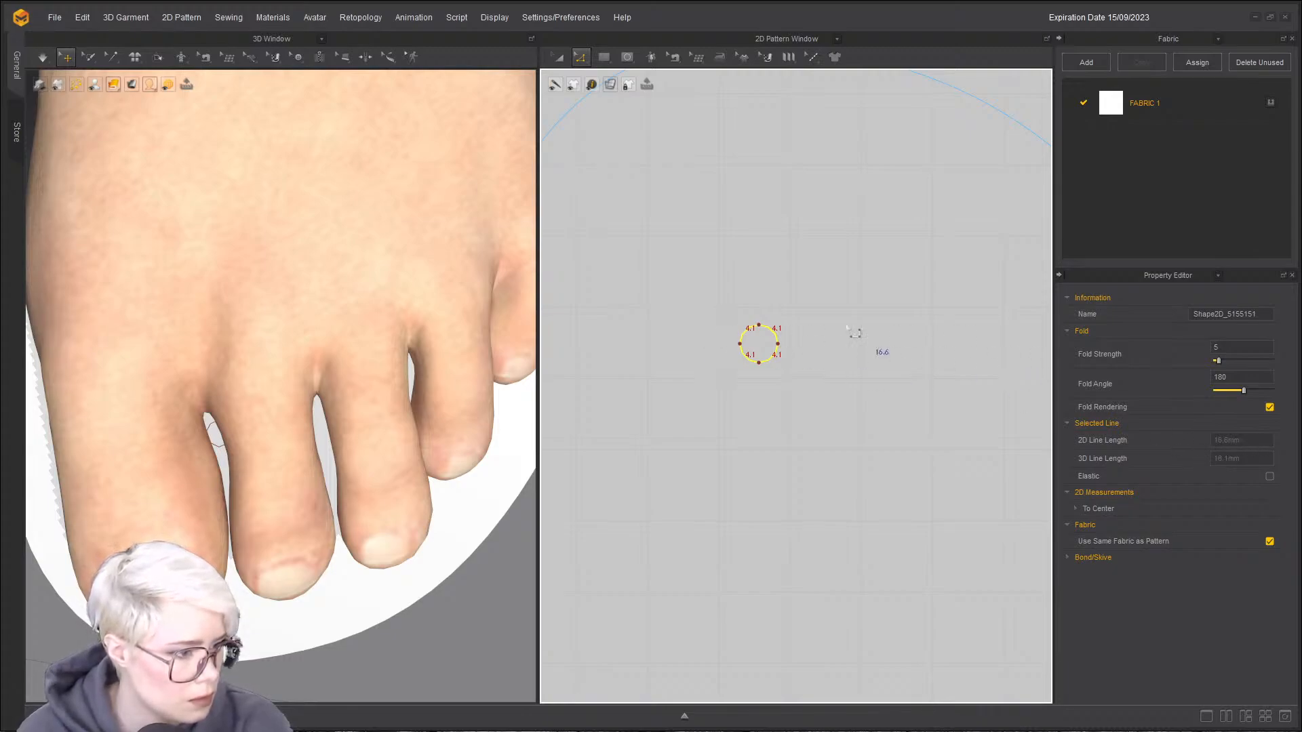
- Create a rectangle pattern 16.6 mm wide and 30 mm high above the strap pattern for the toe post
scroll(809, 319, "down", 10)
middle_click_drag(808, 320, 814, 370)
left_click(754, 256)
left_click(602, 64)
left_click(730, 226)
type("16.6")
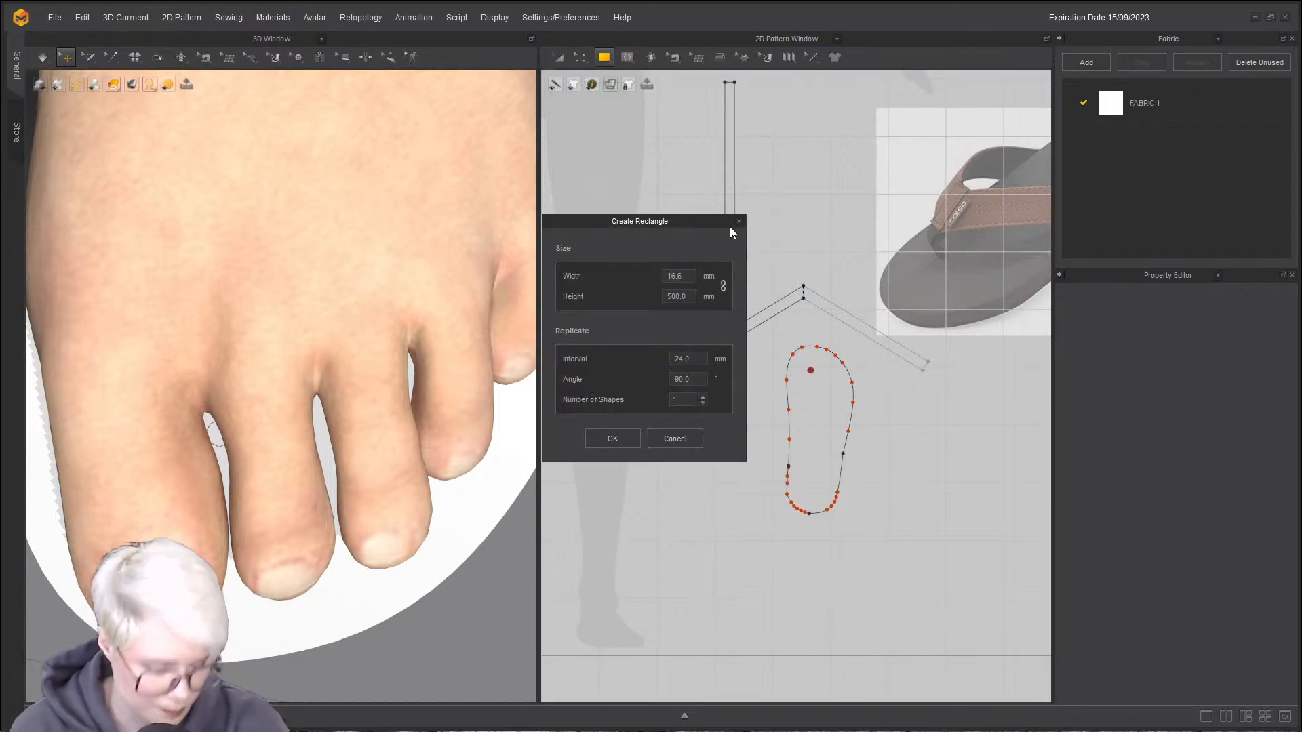
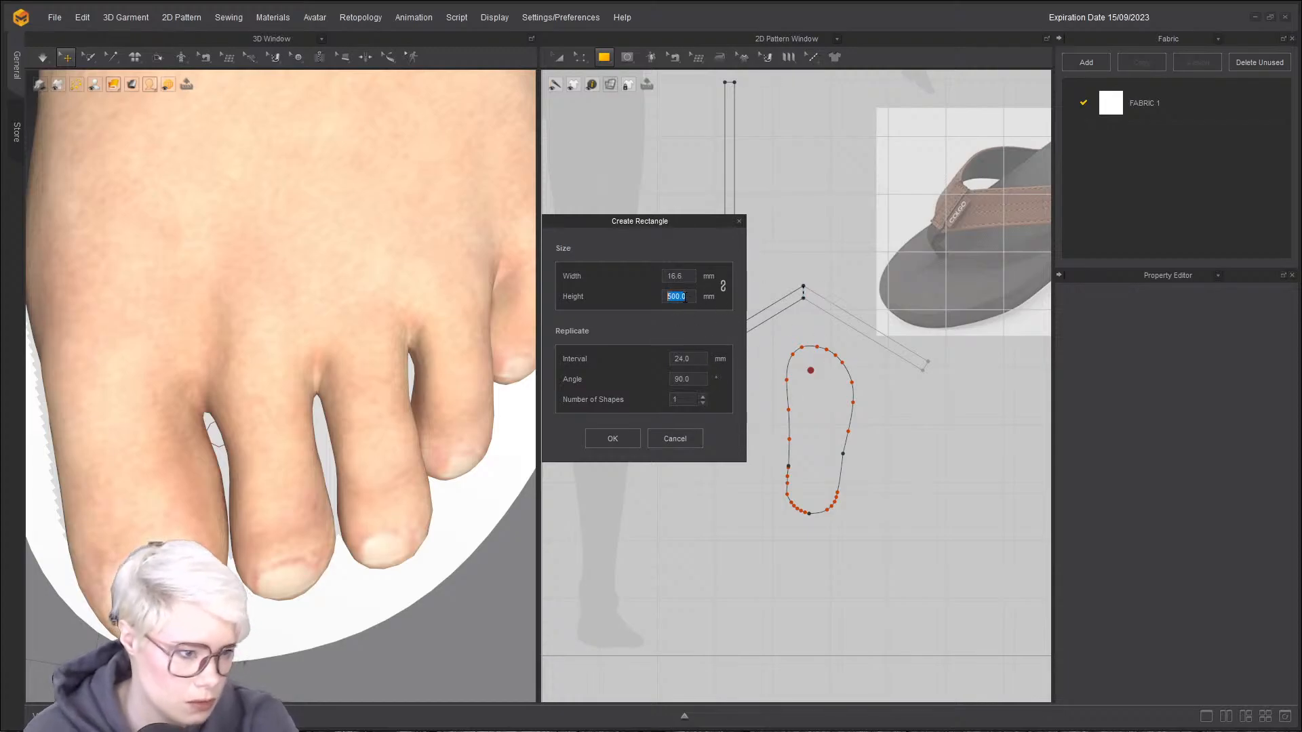
type("12")
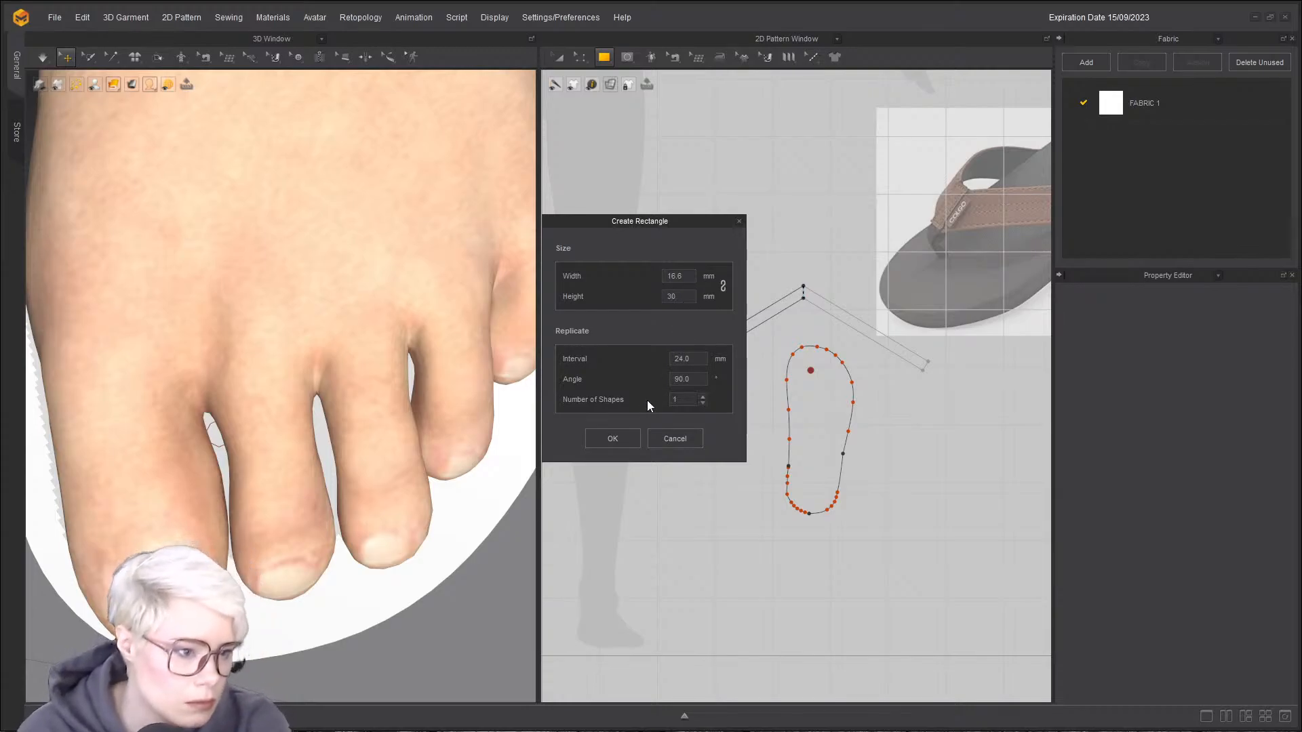
left_click(613, 438)
- Move the small toe-post rectangle over the sole's toe edge, just above the internal circle
scroll(762, 228, "up", 2)
key("z")
left_click(735, 268)
left_click_drag(734, 290, 741, 270)
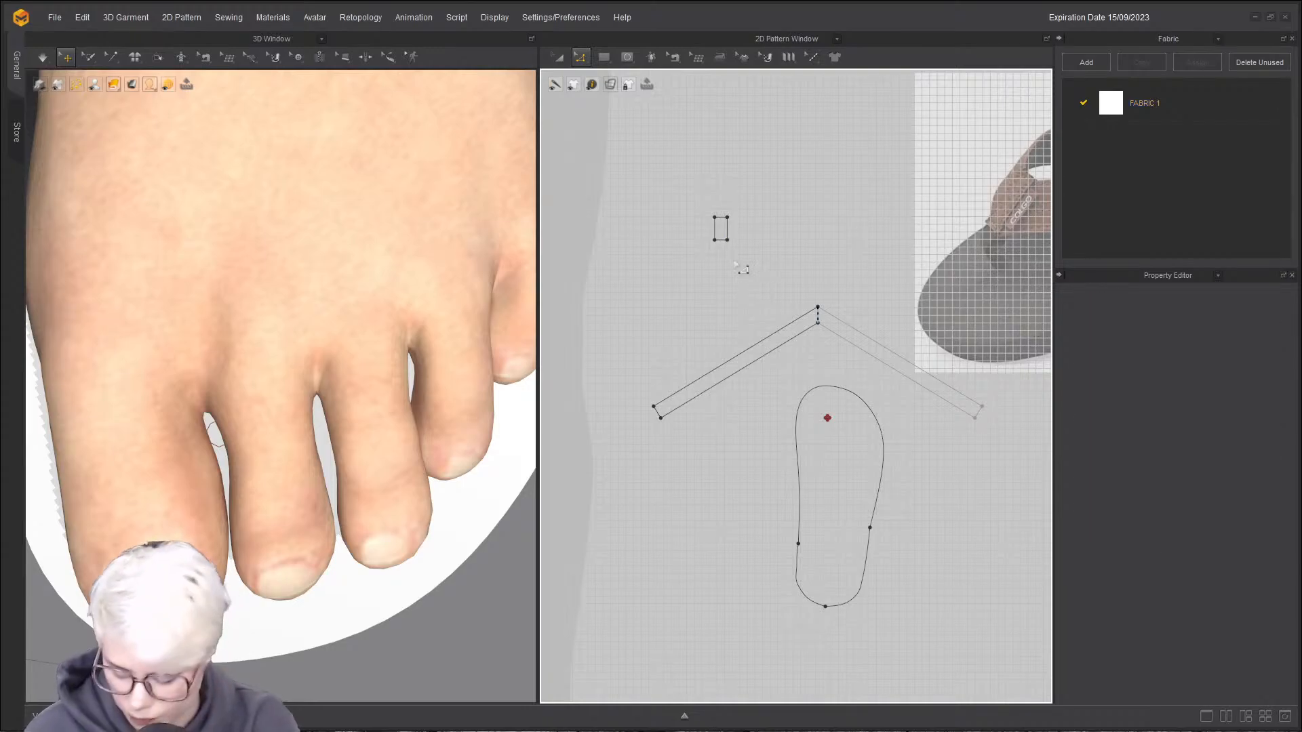
key("a")
left_click_drag(717, 225, 829, 381)
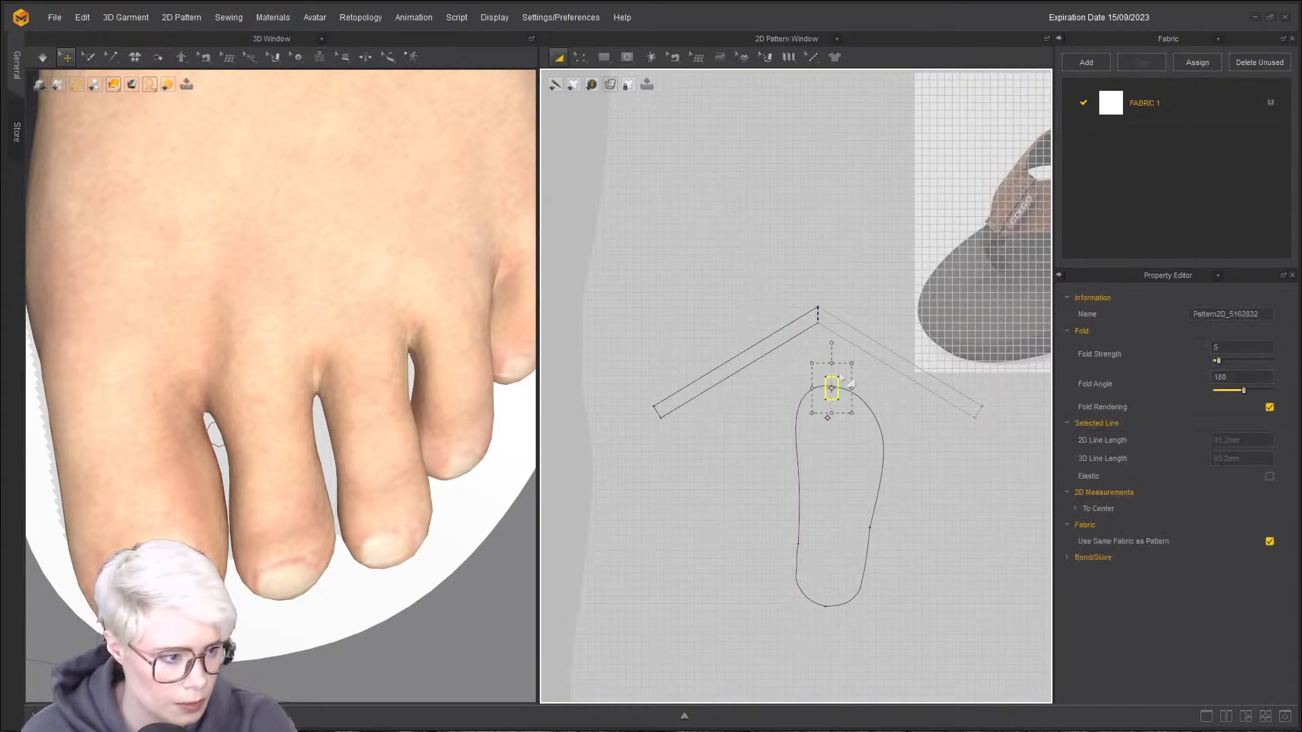
scroll(828, 381, "up", 5)
left_click_drag(753, 370, 752, 357)
- Sew the toe-post rectangle's short edge nearest the circle to the whole internal circle on the sole
key("x")
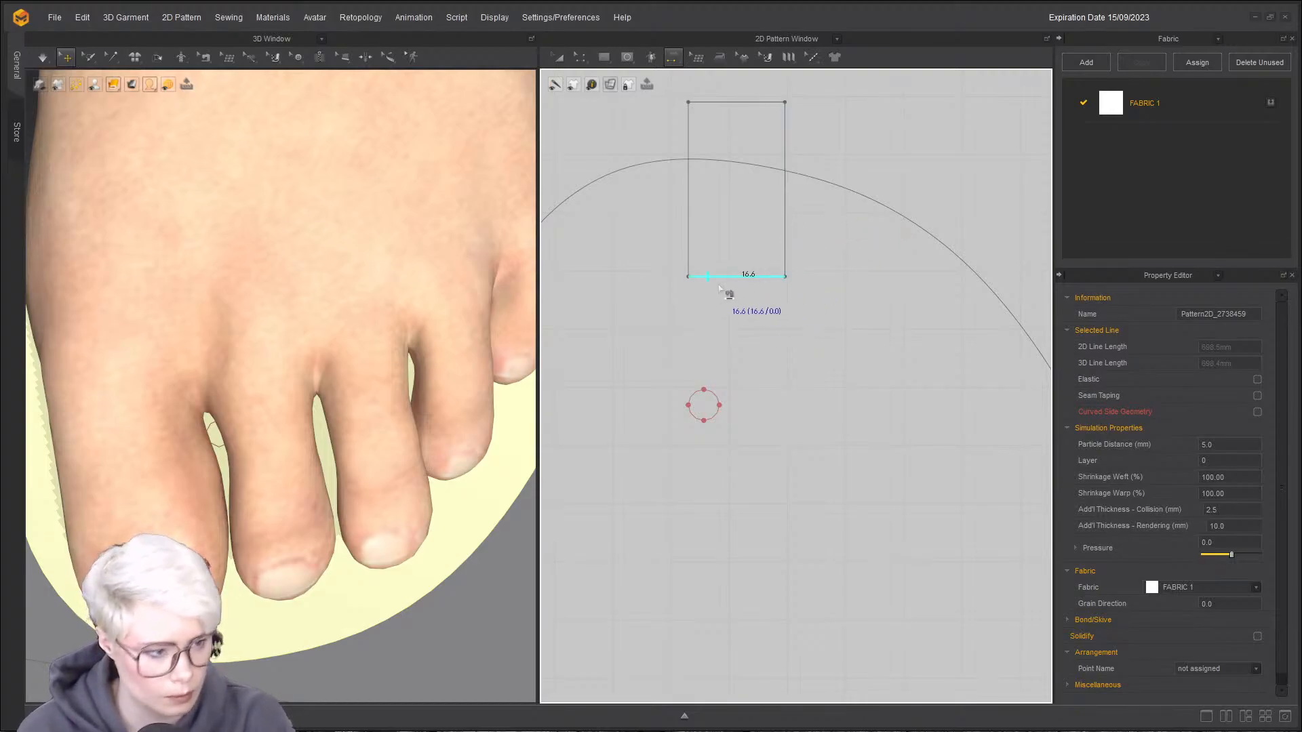
left_click(708, 285)
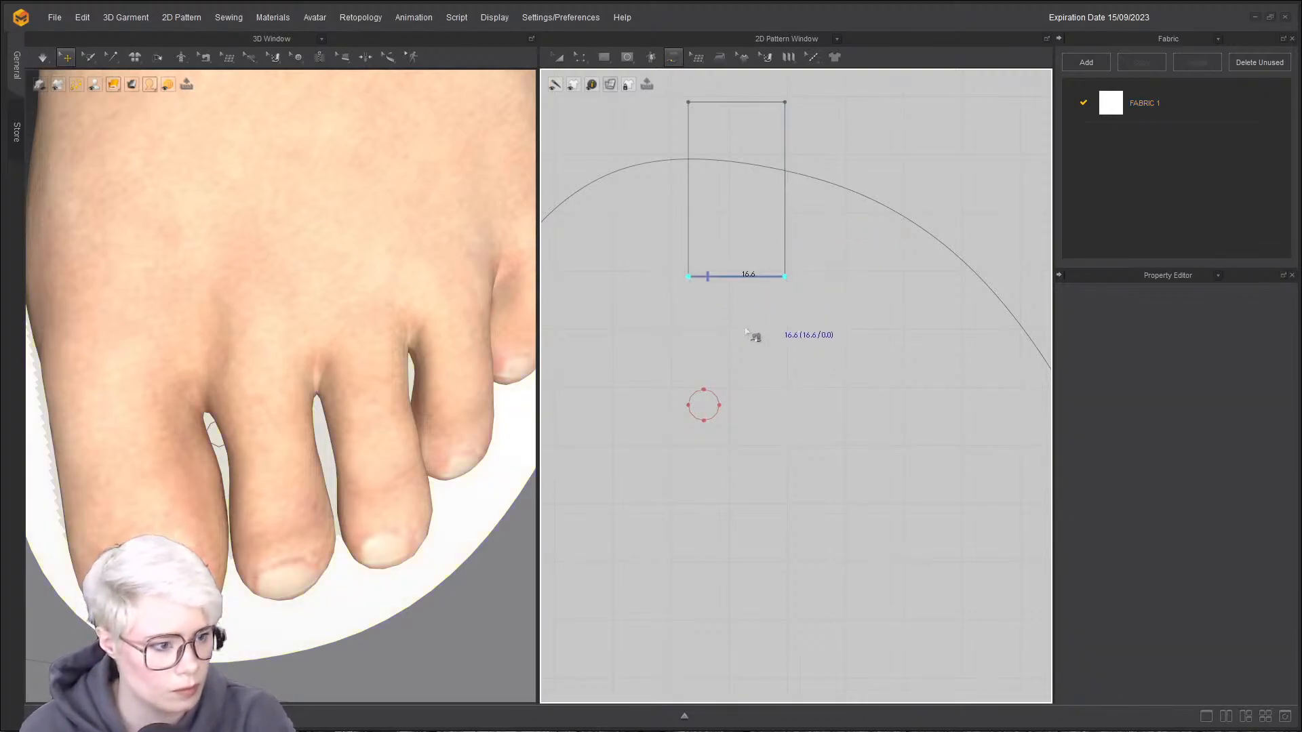
left_click(702, 394)
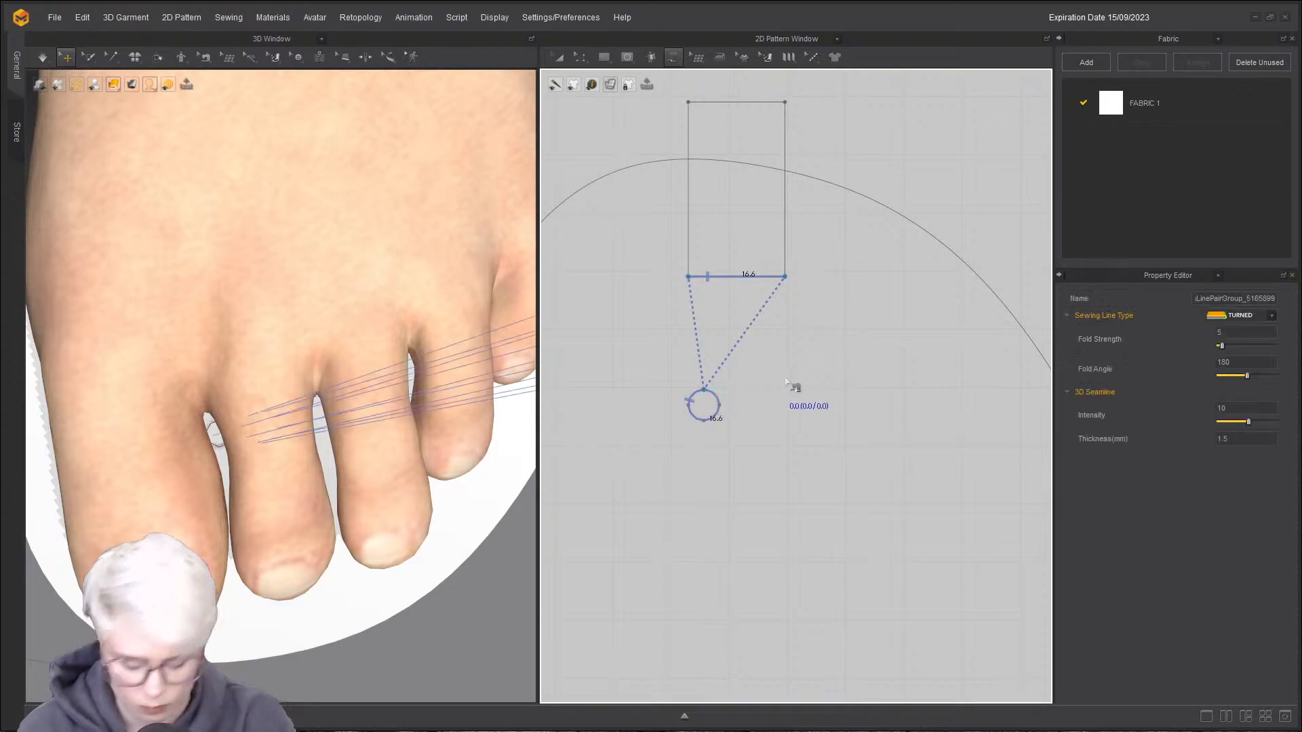
key("a")
scroll(729, 292, "up", 2)
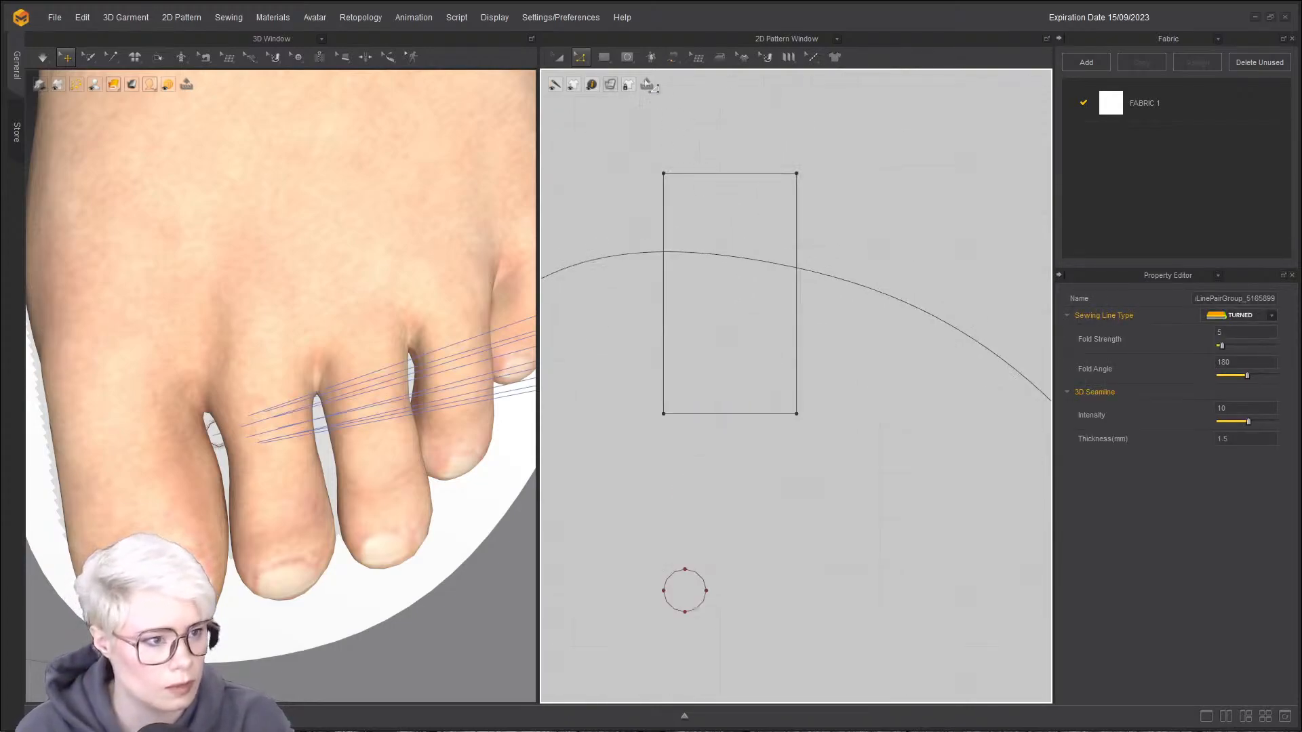
left_click(626, 58)
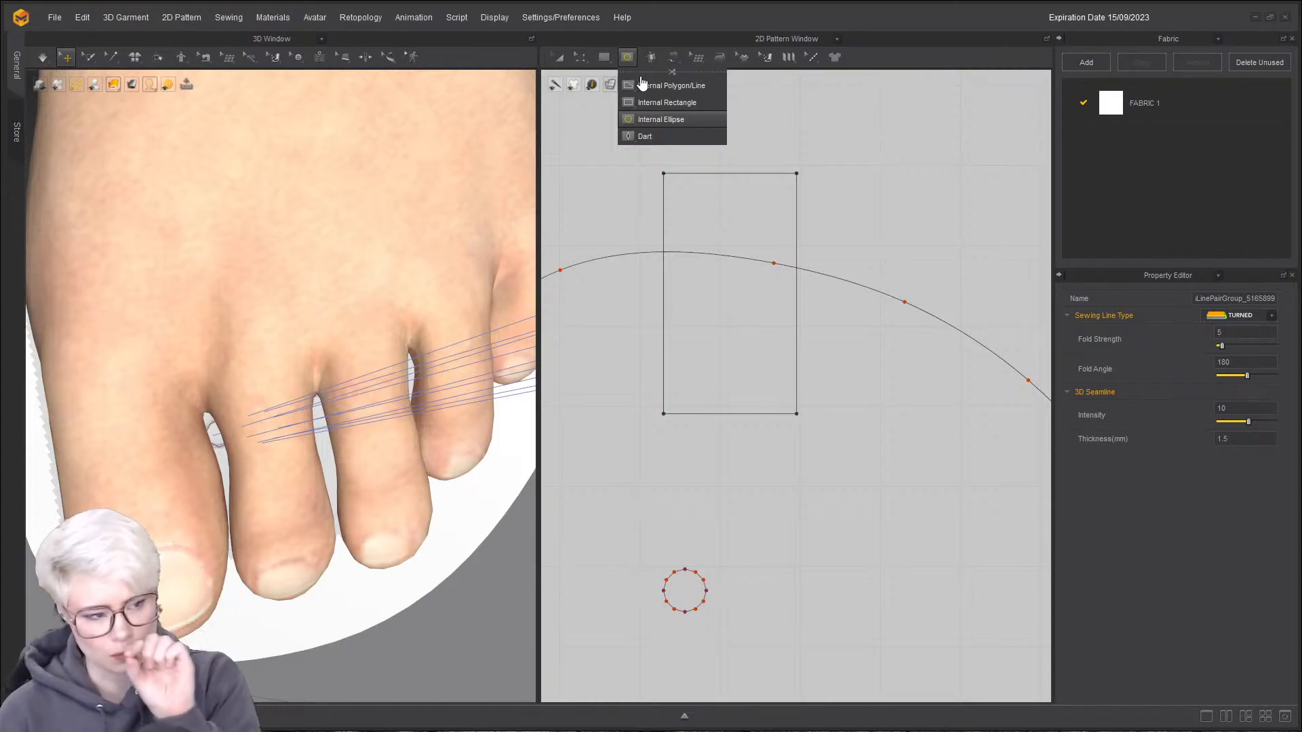
left_click(870, 225)
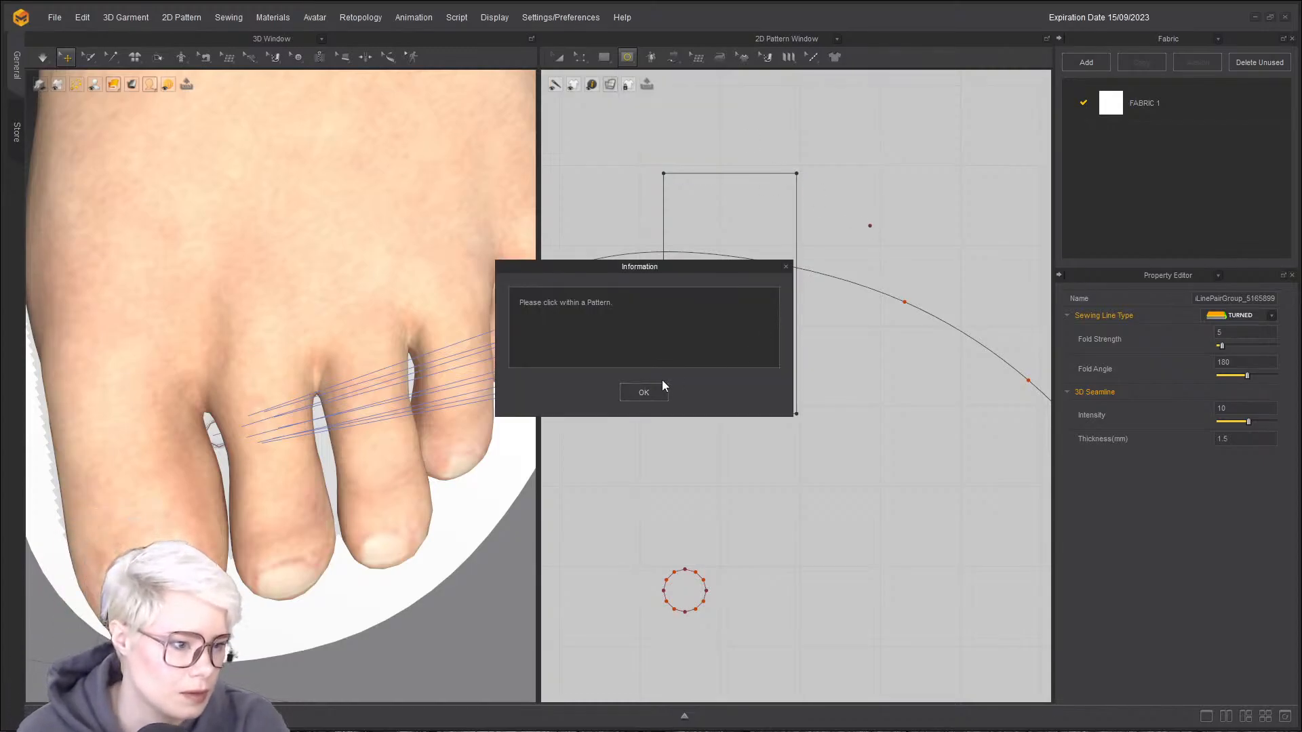
left_click(662, 386)
left_click(720, 344)
left_click(675, 481)
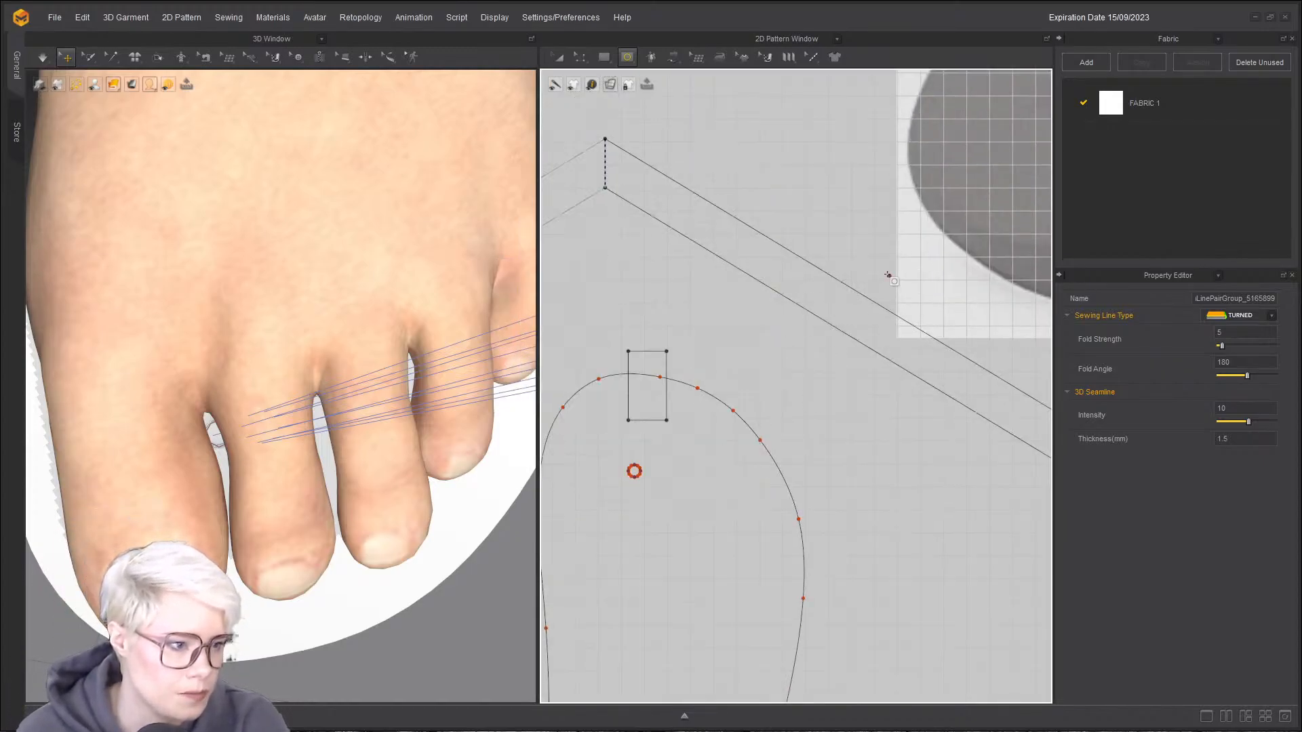
scroll(706, 360, "up", 5)
scroll(596, 465, "down", 3)
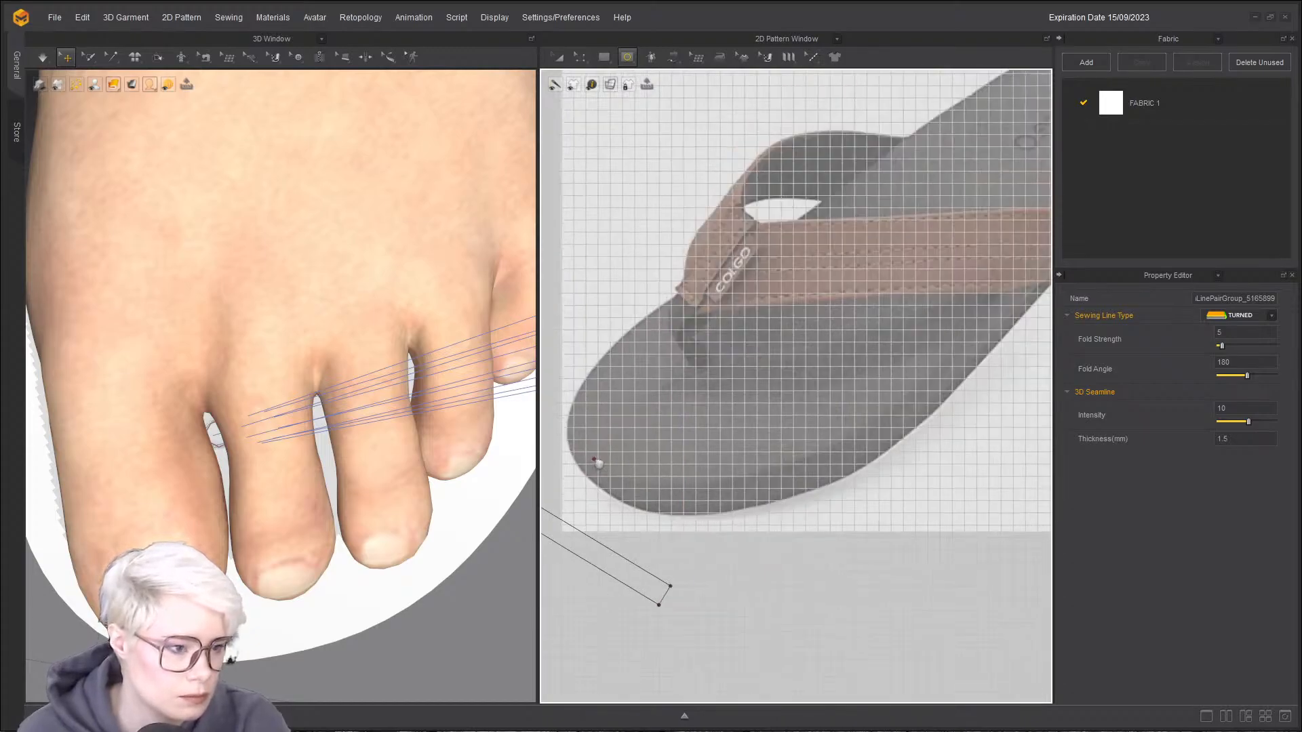
scroll(686, 527, "up", 8)
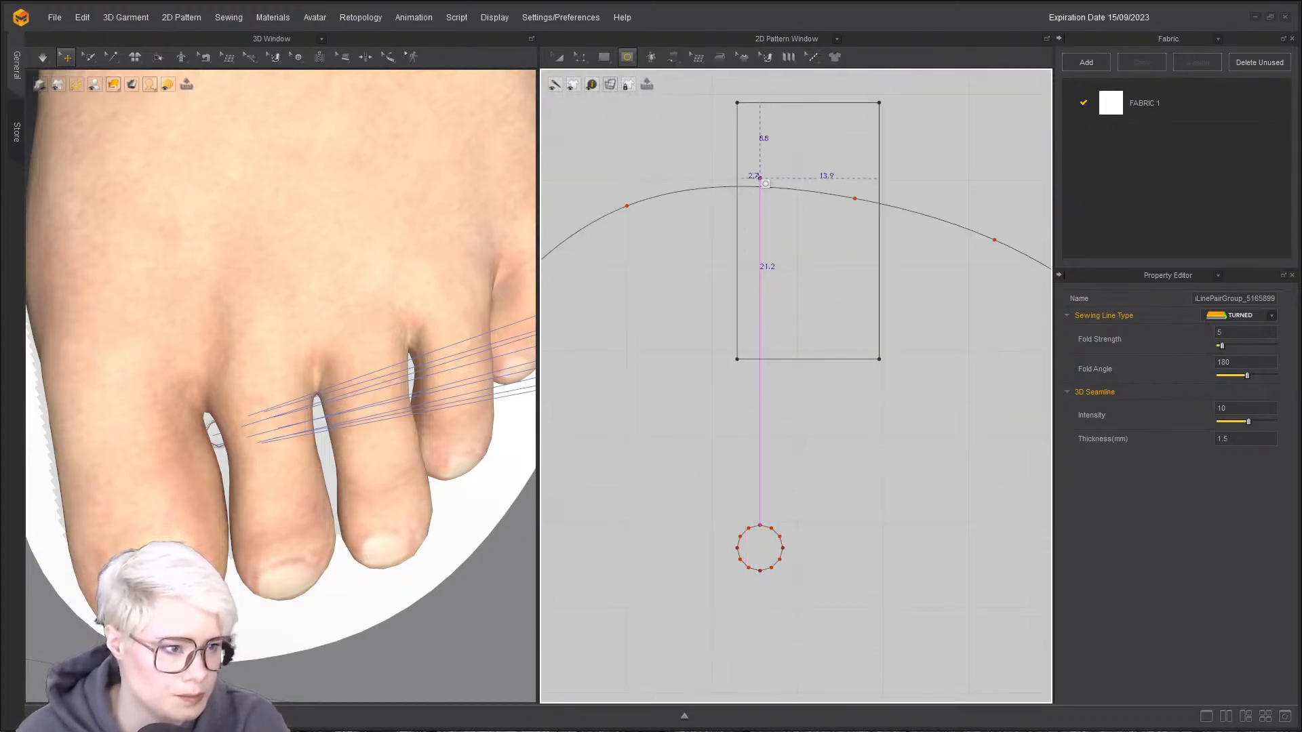
- Offset the toe-post rectangle's two long edges as internal lines along curved, using 2 offsets spaced 5.5 mm apart
key("z")
left_click(738, 156)
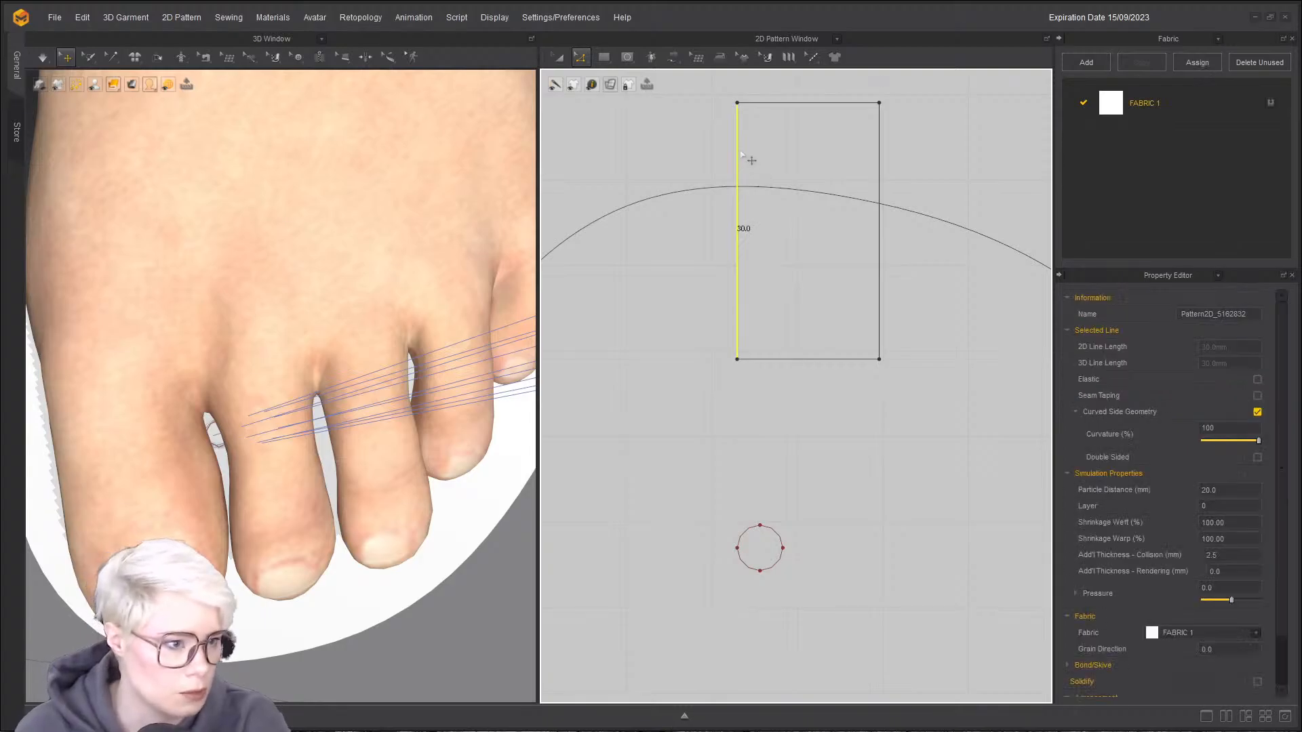
left_click(877, 157, "shift")
right_click(880, 153)
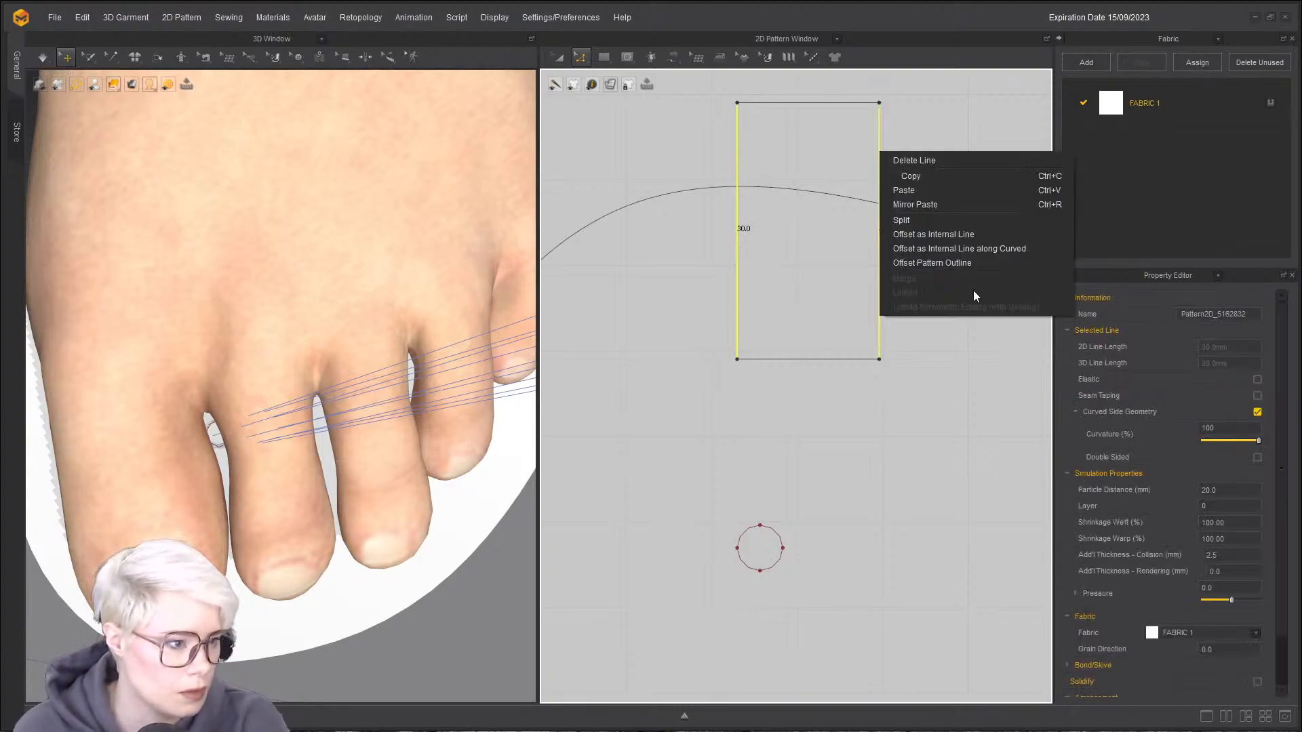
left_click(957, 235)
left_click(672, 414)
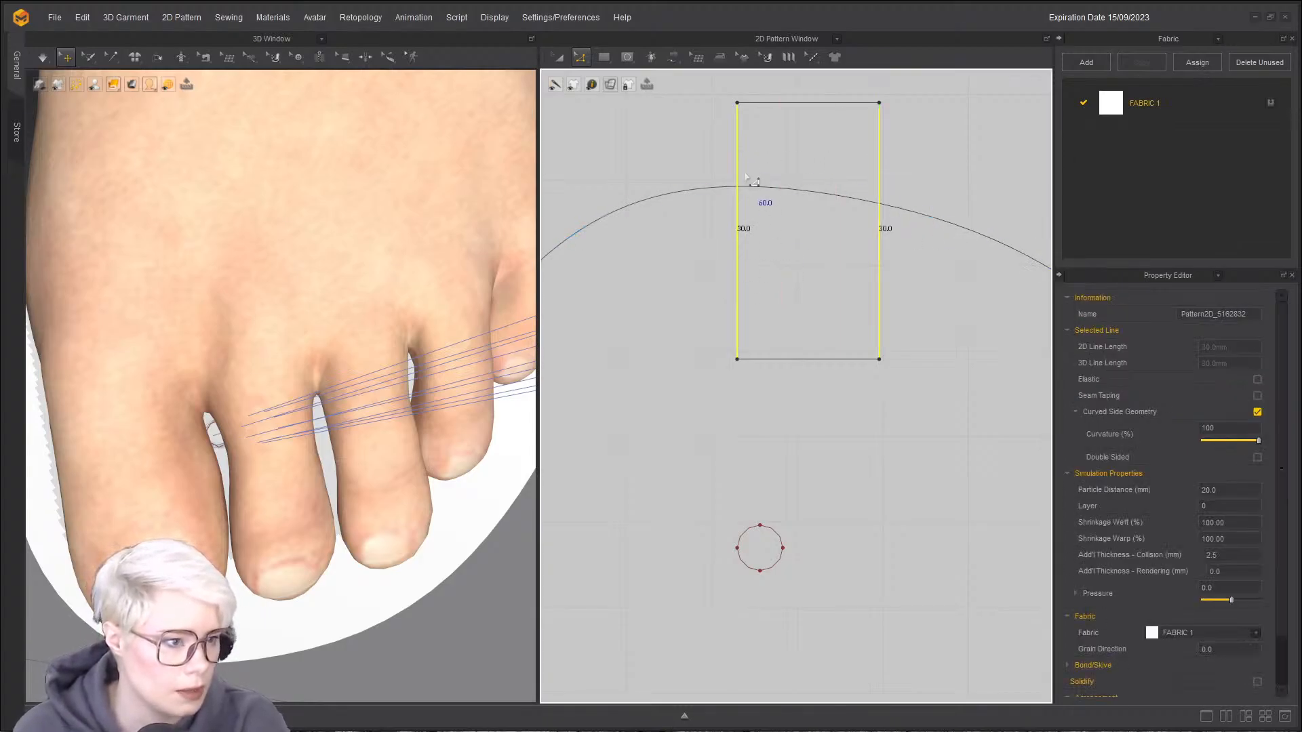
right_click(880, 163)
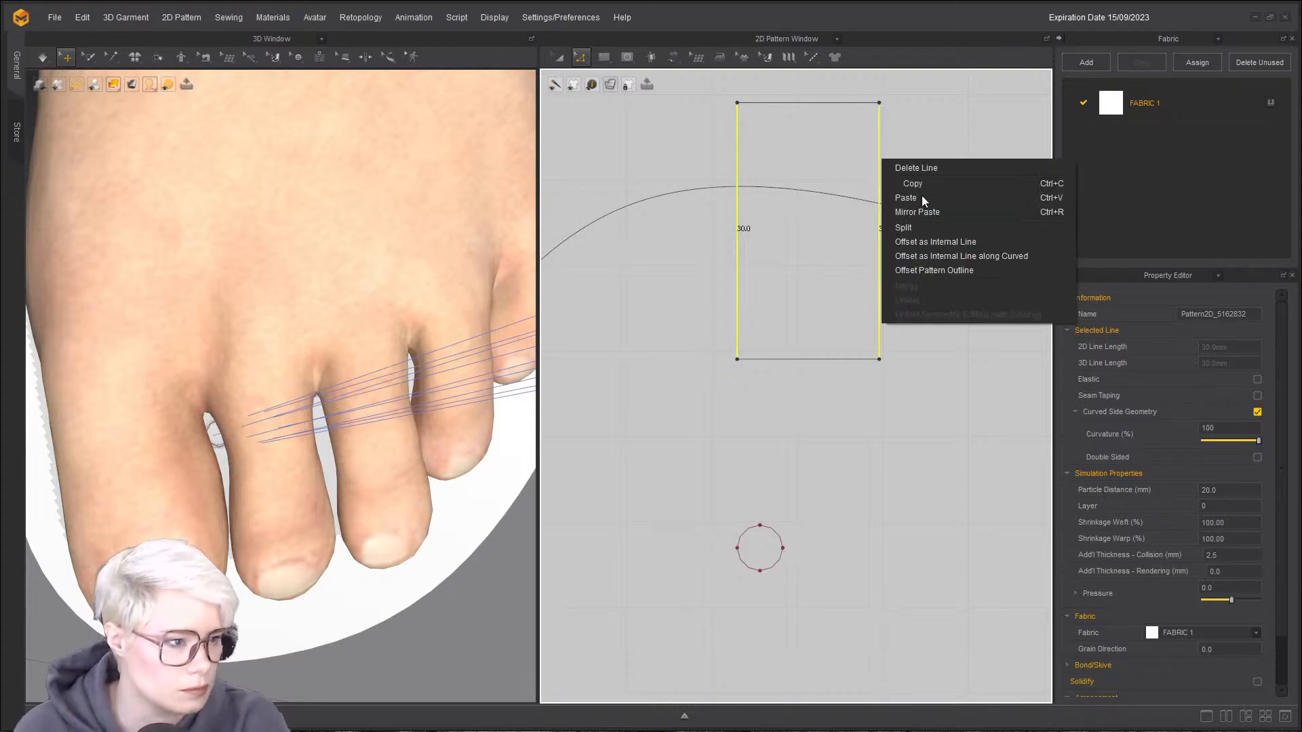
left_click(970, 258)
left_click(742, 267)
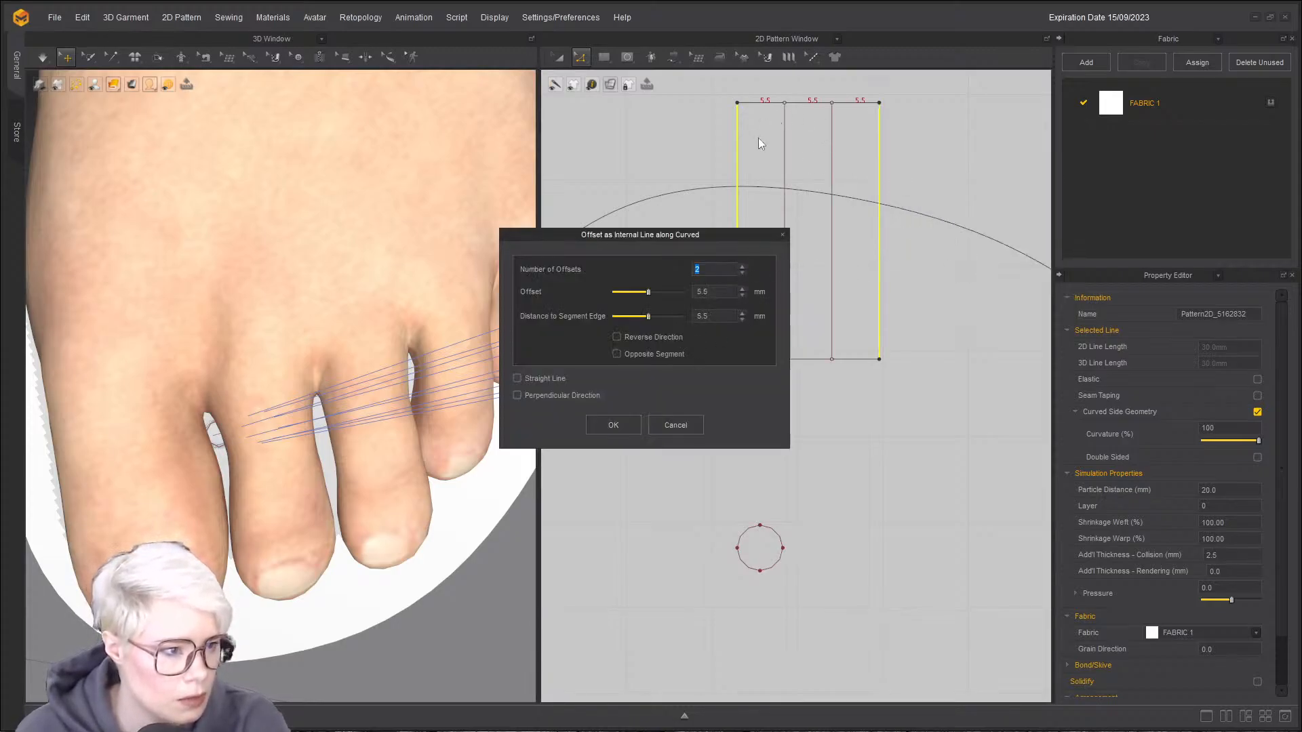
left_click(619, 425)
left_click(825, 167)
left_click(787, 161)
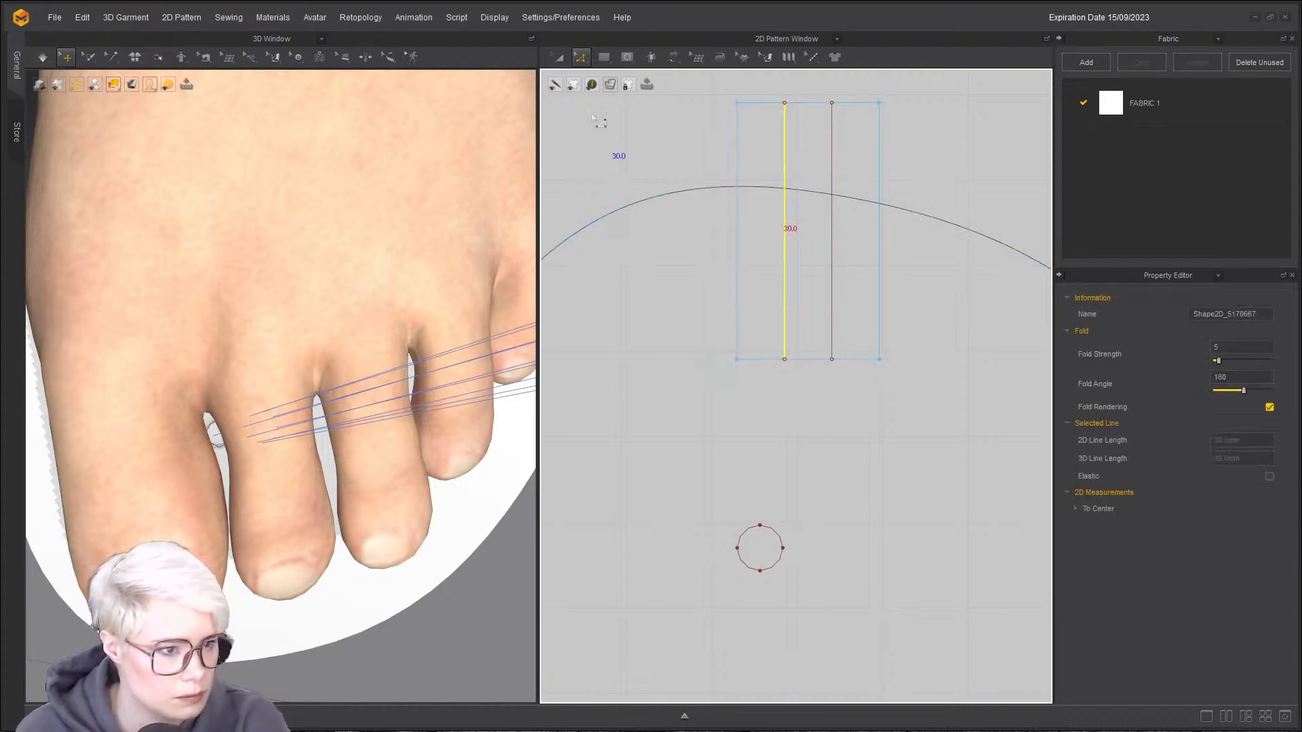
- Deactivate the avatar
key("n")
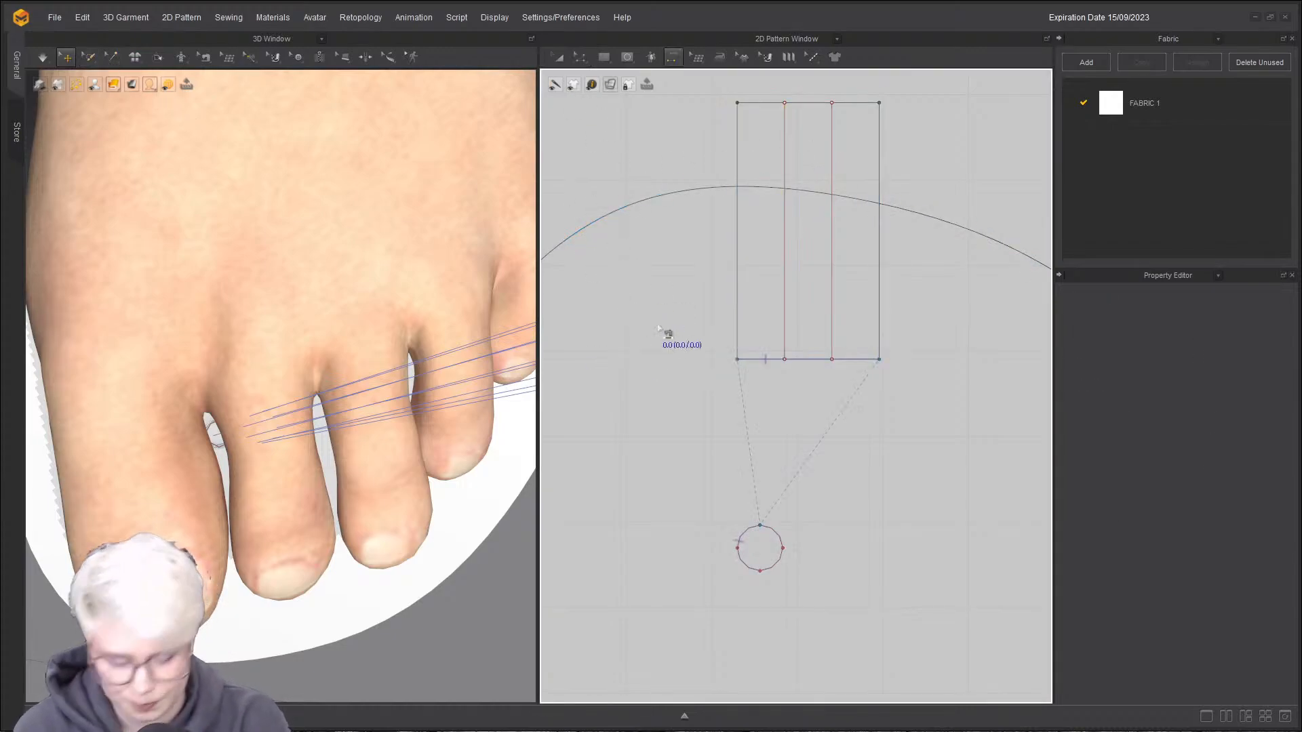
left_click(319, 309)
right_click(320, 310)
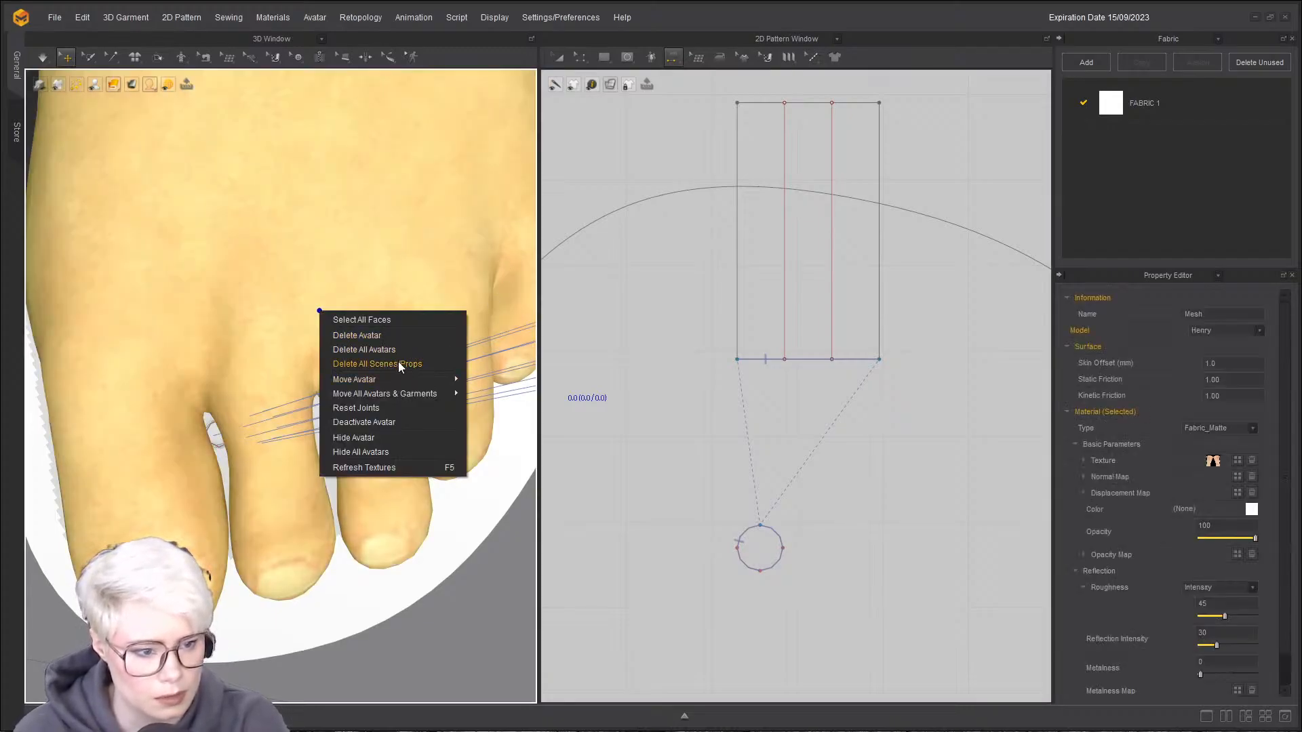
left_click(379, 409)
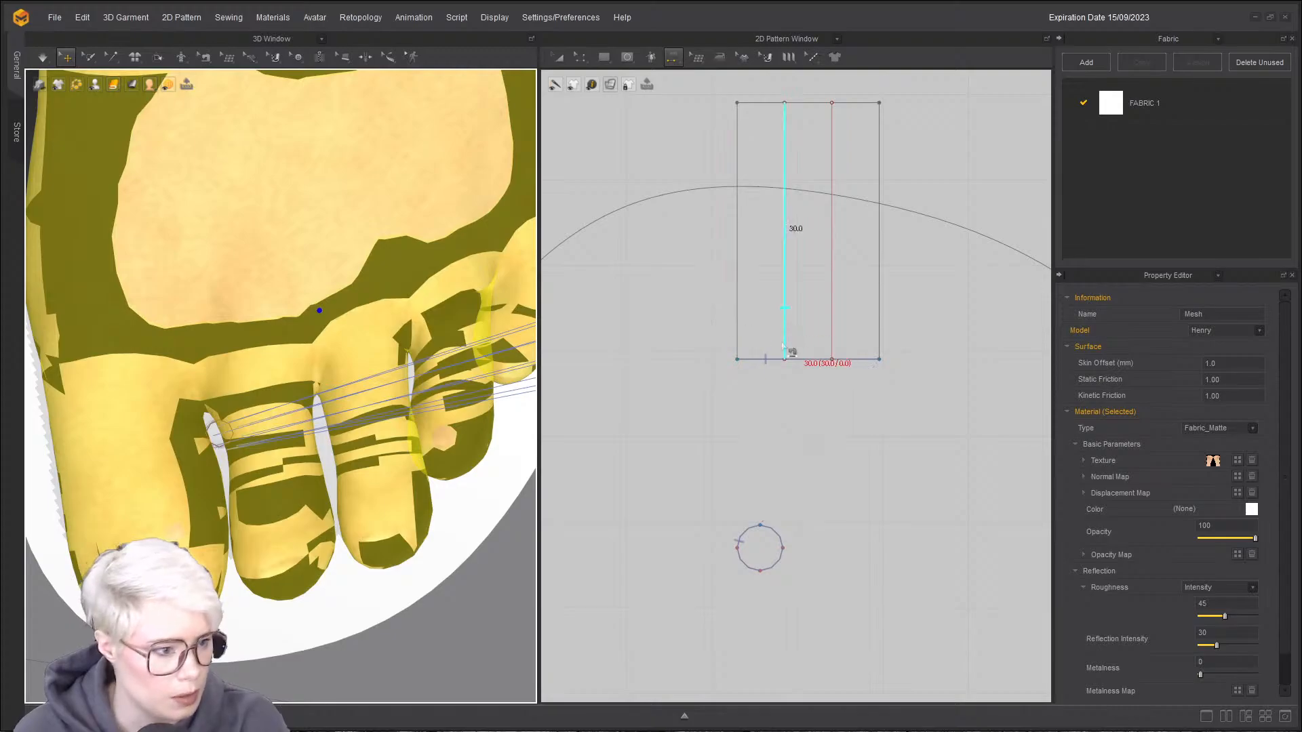
key("z")
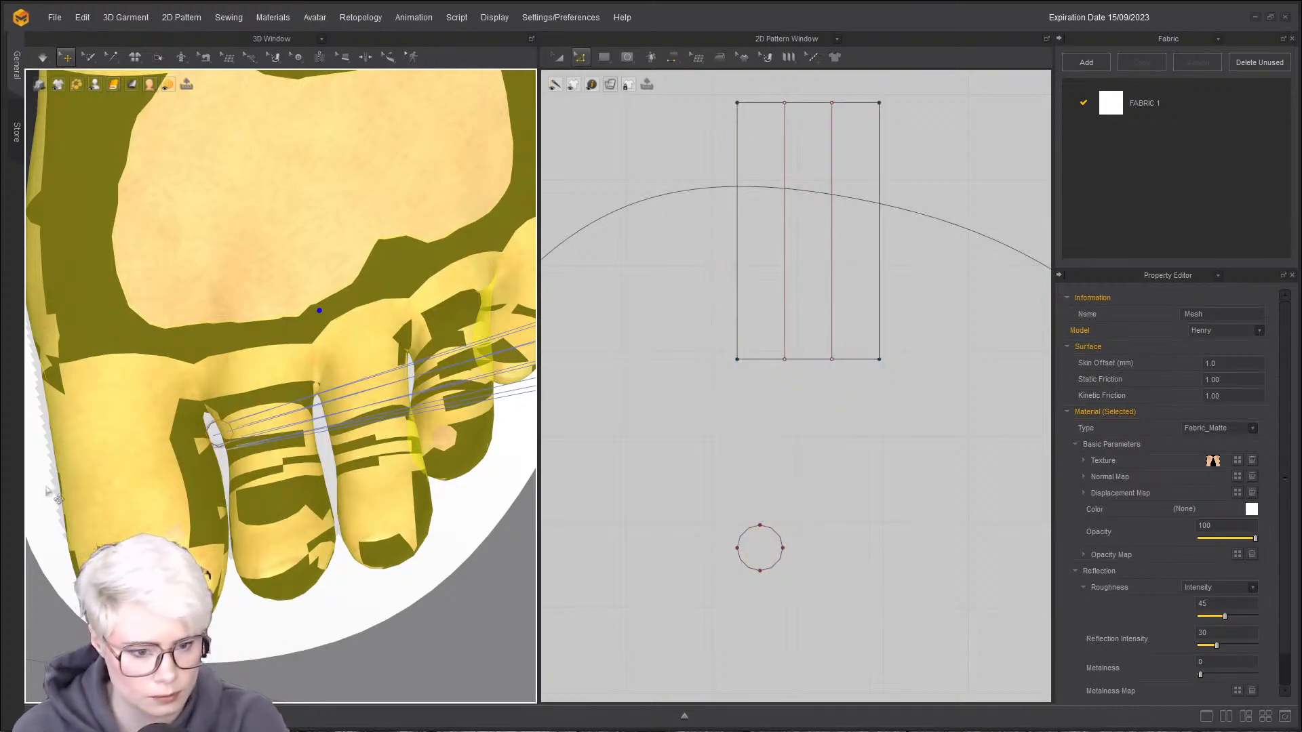
- Run a brief simulation to pull the toe-post rectangle onto the circle in the sole between the toes
left_click(48, 486)
right_click_drag(47, 486, 314, 440)
right_click(313, 440)
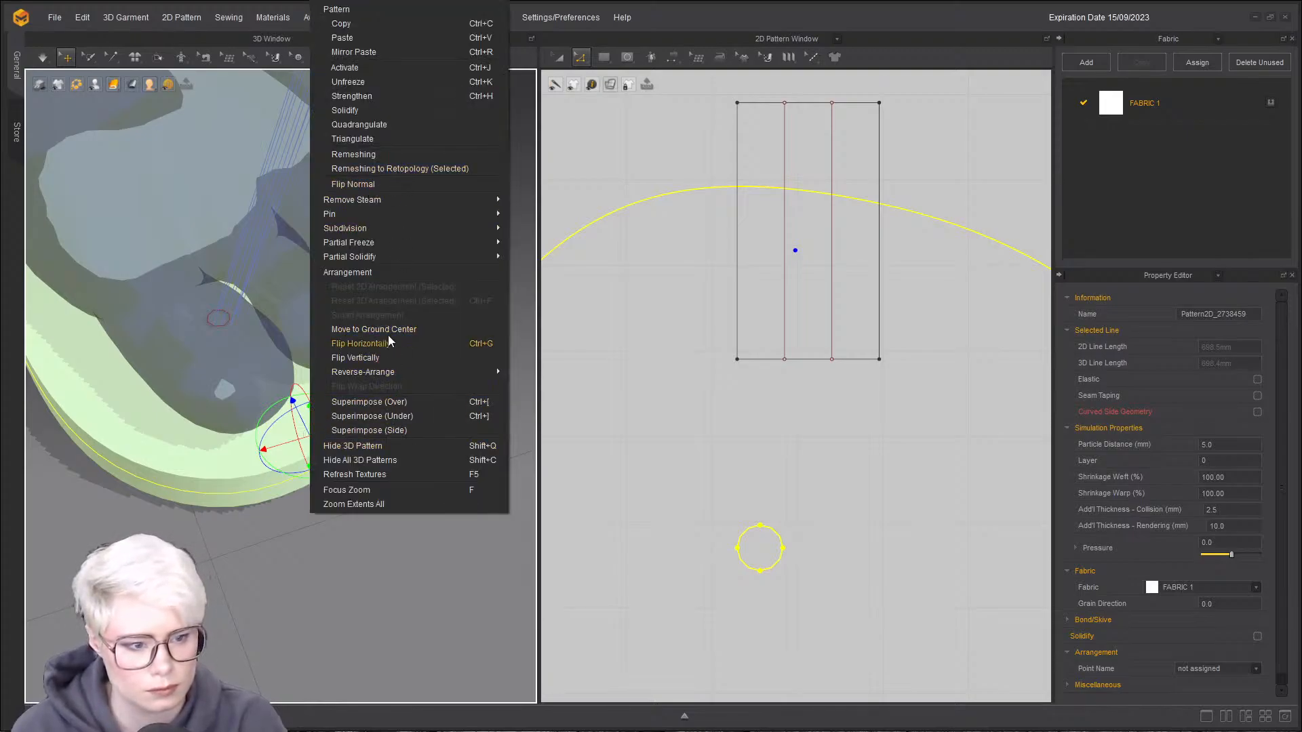
left_click(238, 528)
scroll(258, 506, "down", 5)
right_click_drag(259, 506, 276, 433)
scroll(254, 430, "down", 1)
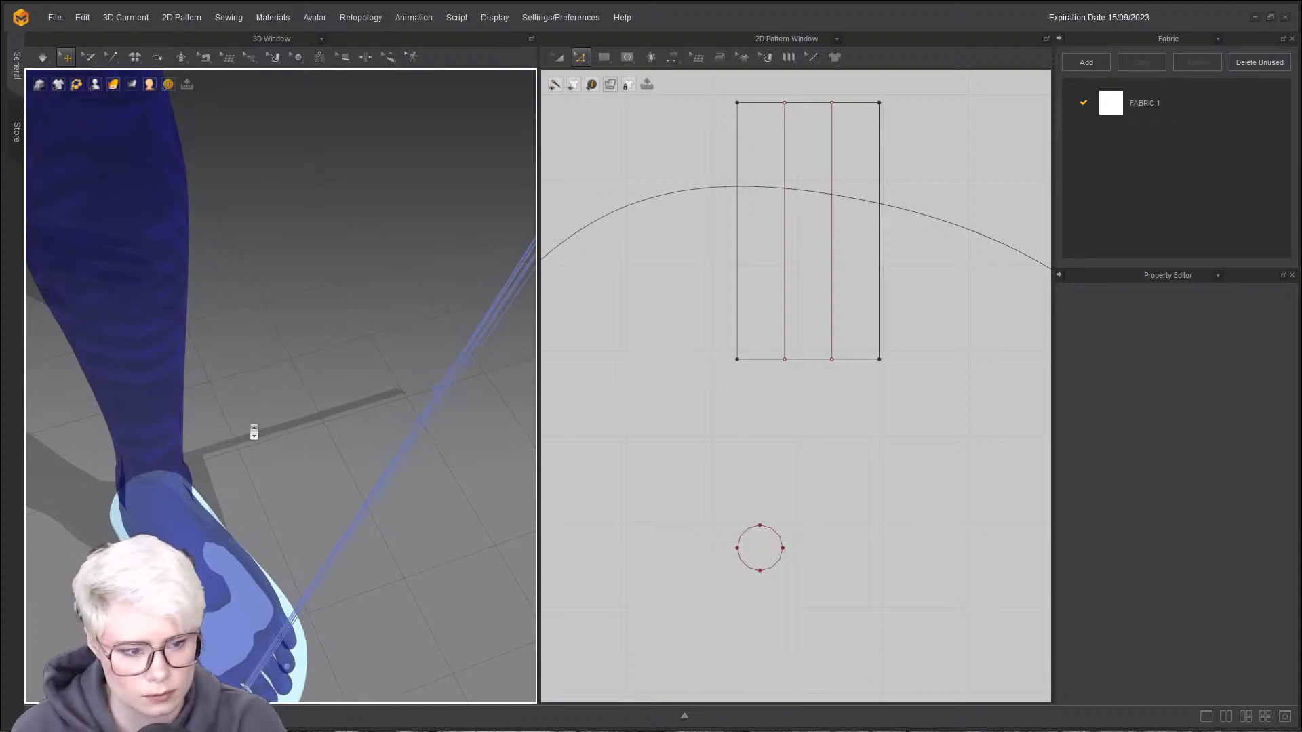
left_click(224, 643)
middle_click_drag(224, 646, 256, 385)
scroll(336, 393, "up", 4)
key("space")
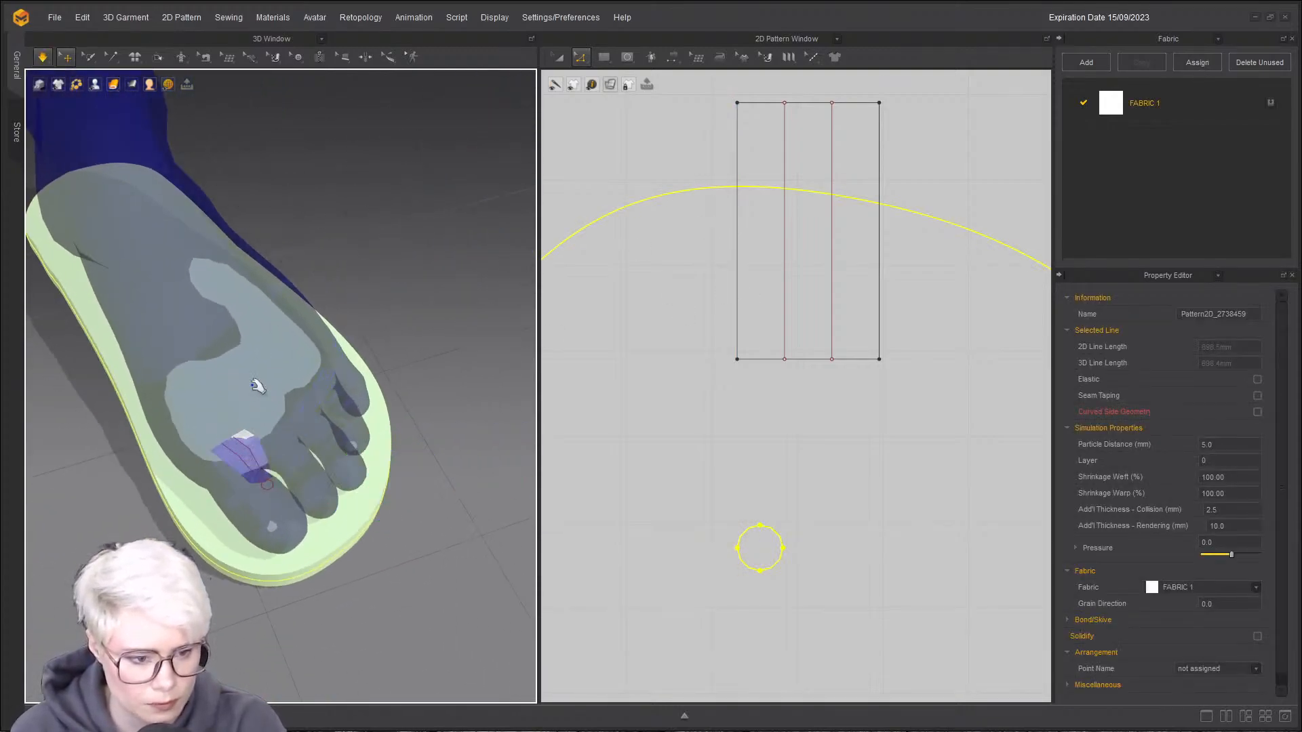
left_click(273, 445)
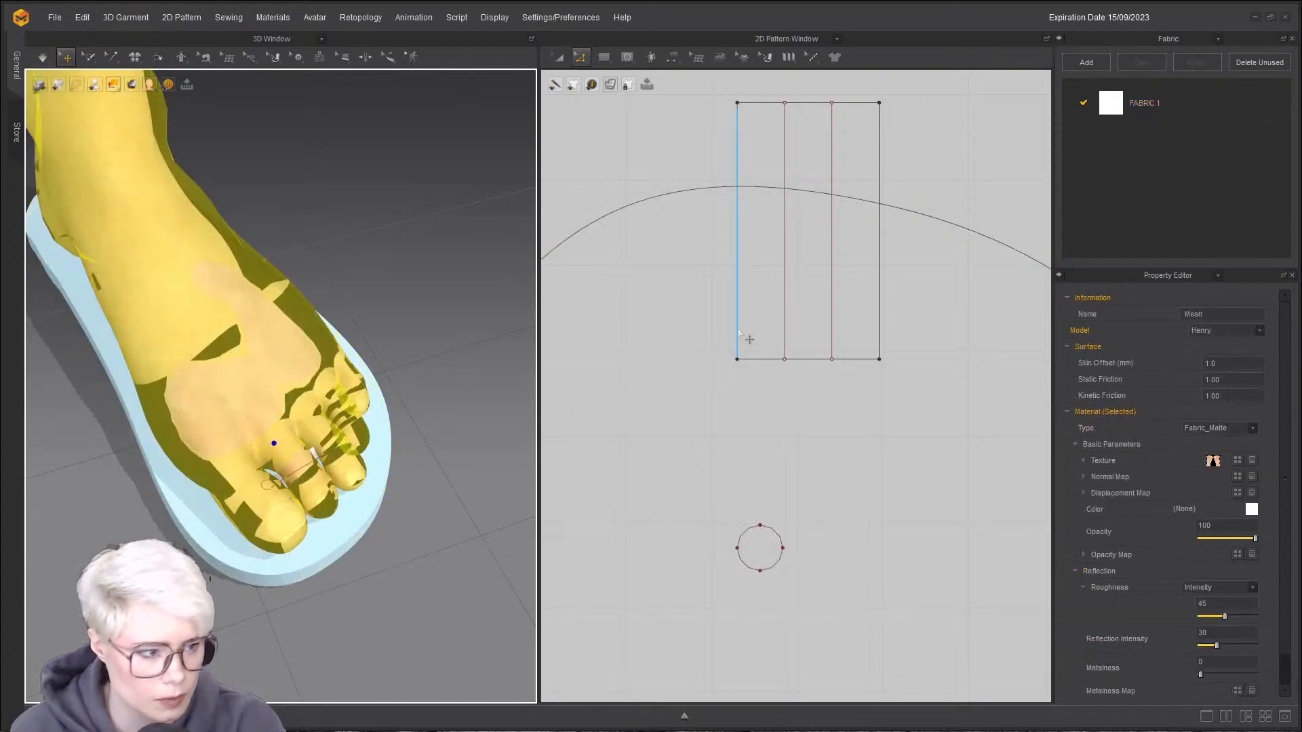
- Set the toe-post rectangle's particle distance to 5 mm, and select the sole pattern
left_click(785, 327)
key("a")
left_click(854, 276)
left_click(1229, 489)
type("5")
key("Return")
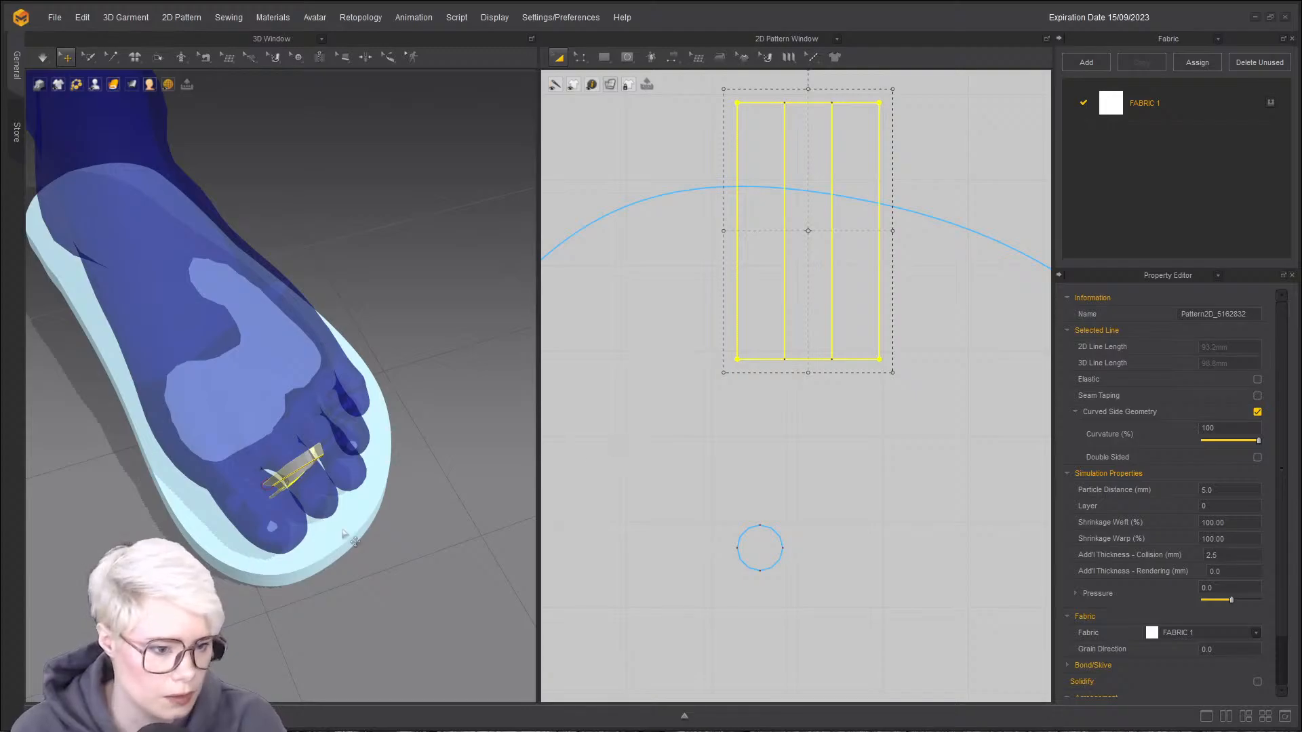
left_click(345, 534)
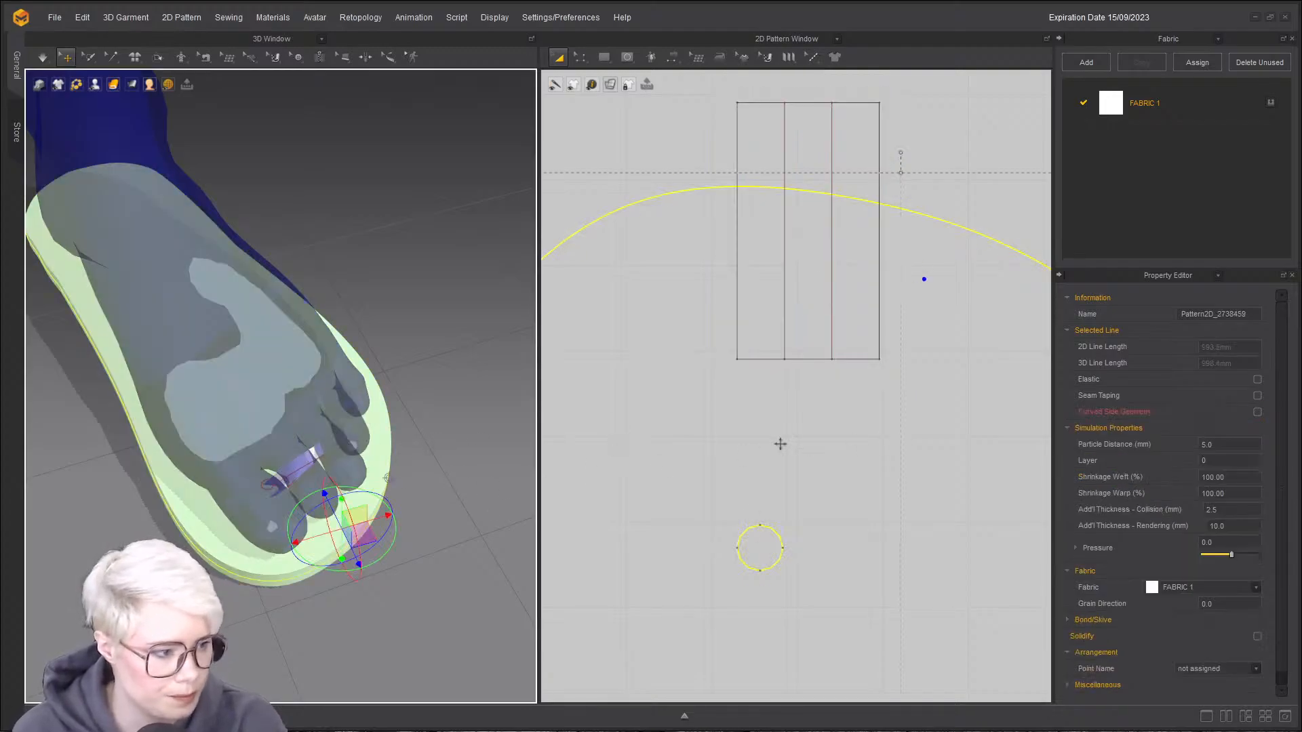
- Set the toe-post rectangle's layer to -1 and run a brief simulation while tugging it near the toes
left_click(316, 482)
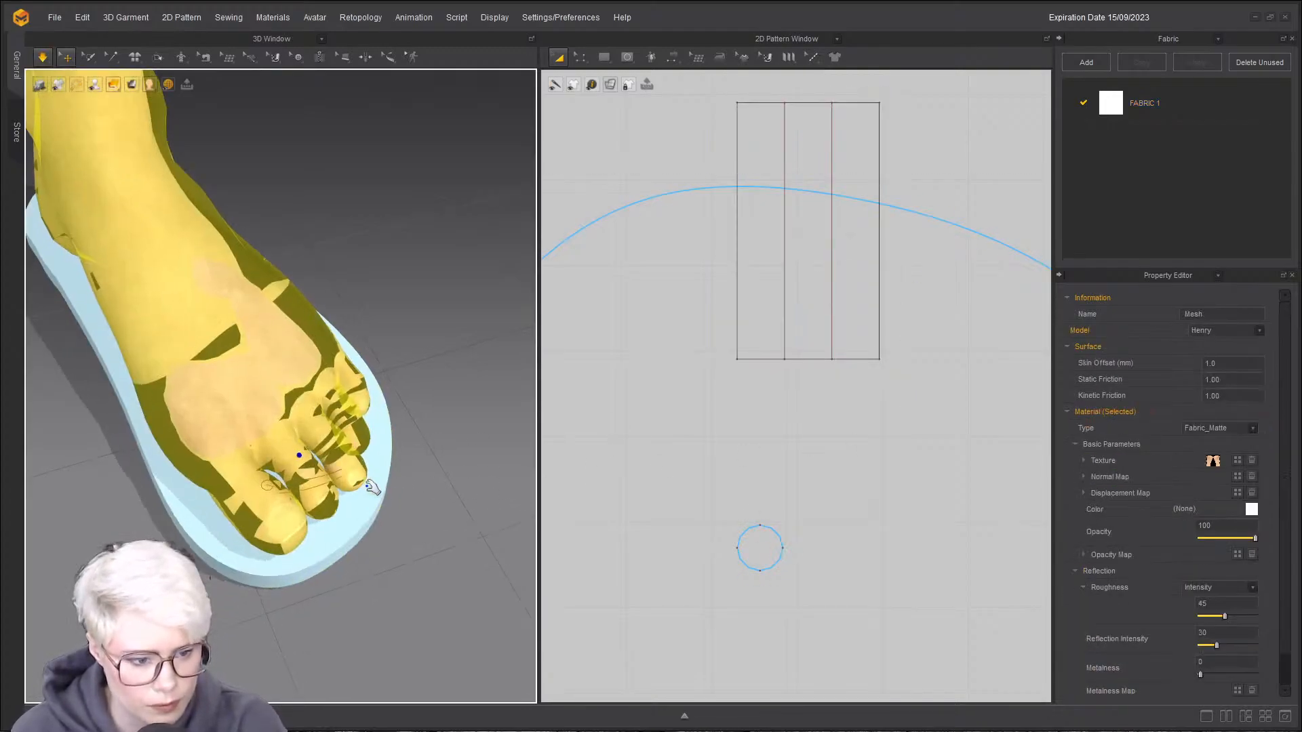
left_click(747, 328)
left_click(278, 424)
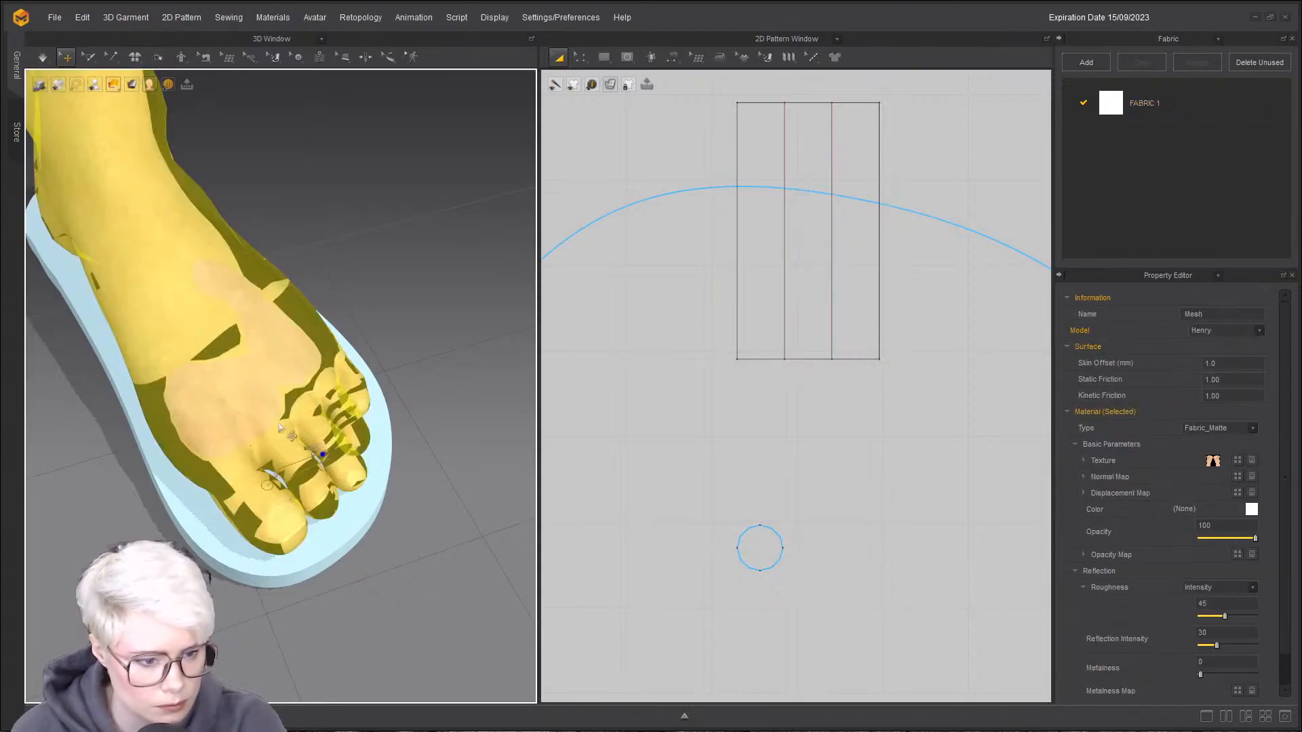
left_click(806, 291)
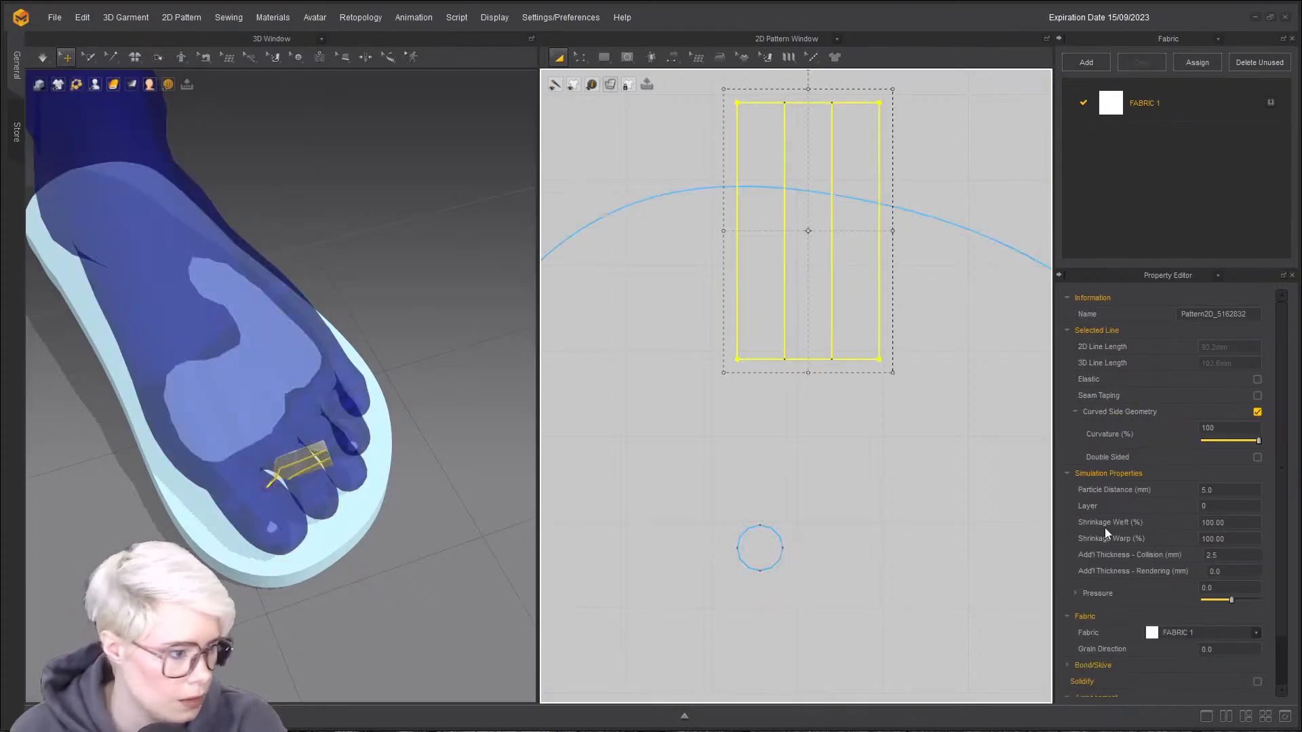
left_click(1223, 450)
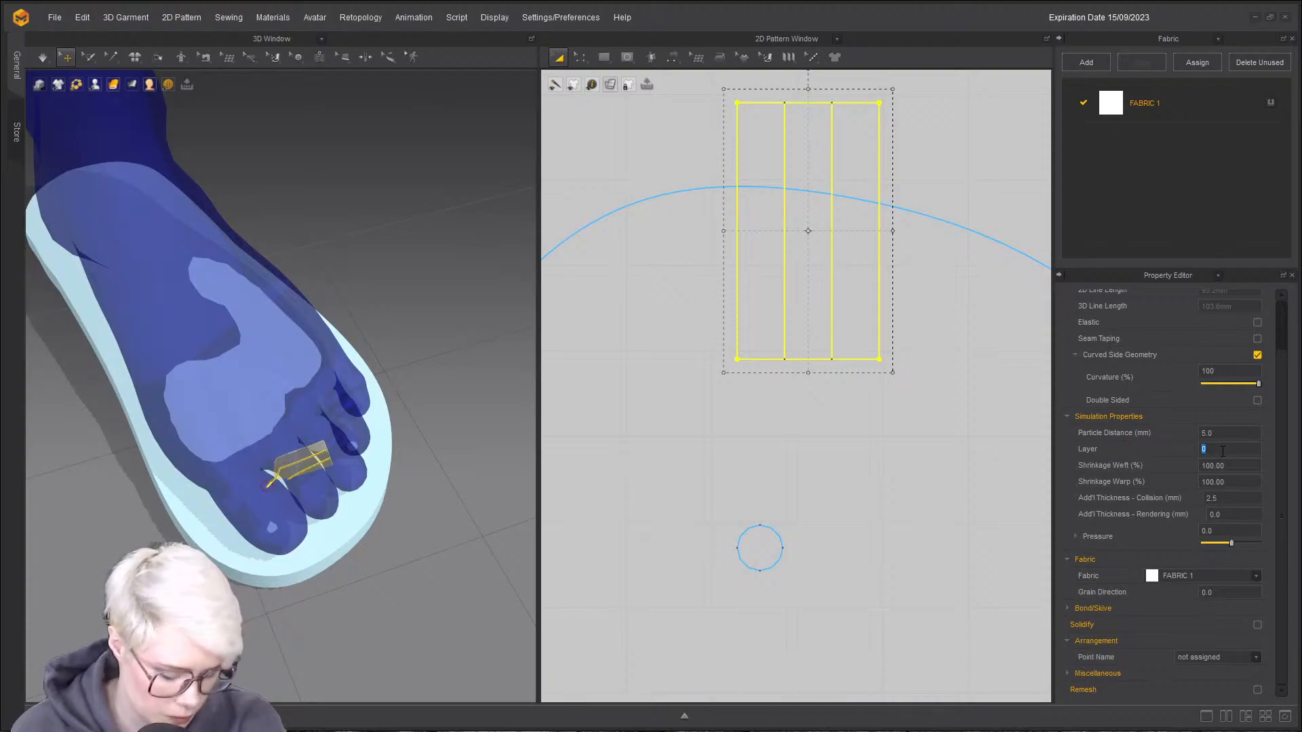
key("Return")
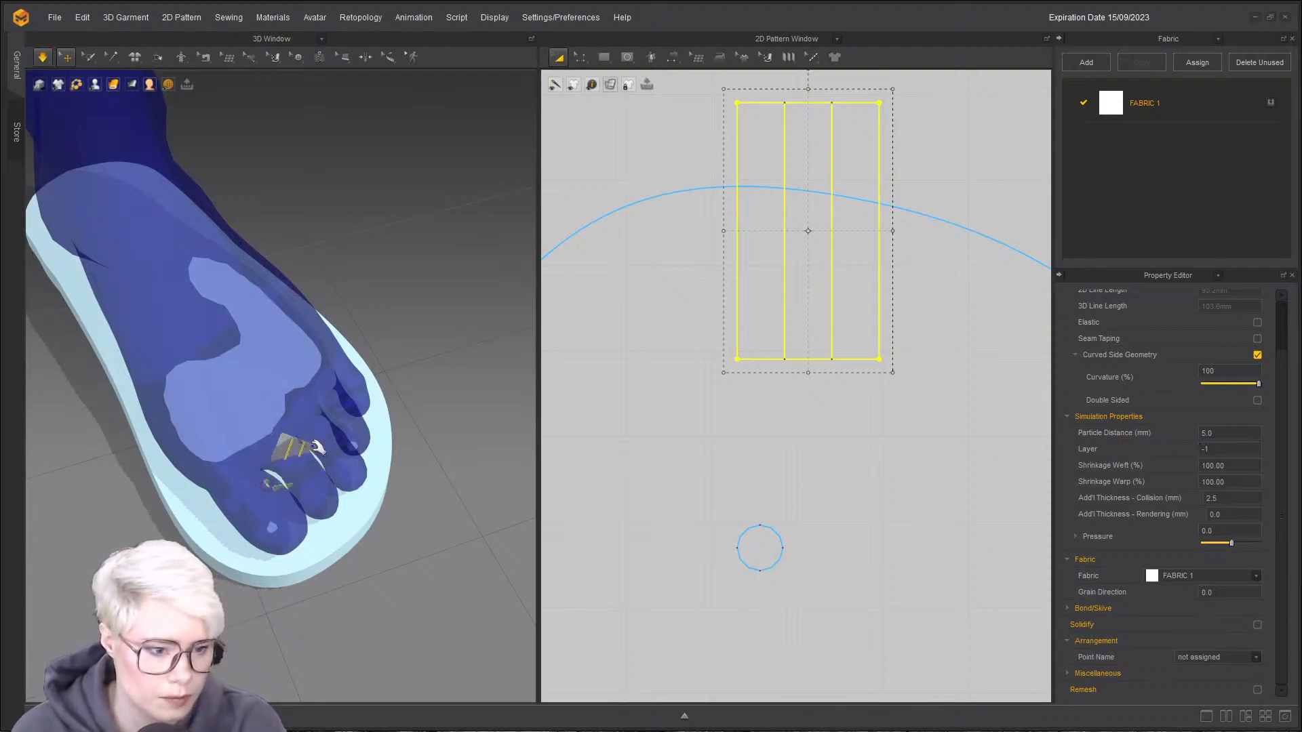
left_click(306, 450)
- Try to lower the sole away from the foot in the 3D view
right_click_drag(244, 514, 278, 390)
left_click(844, 255)
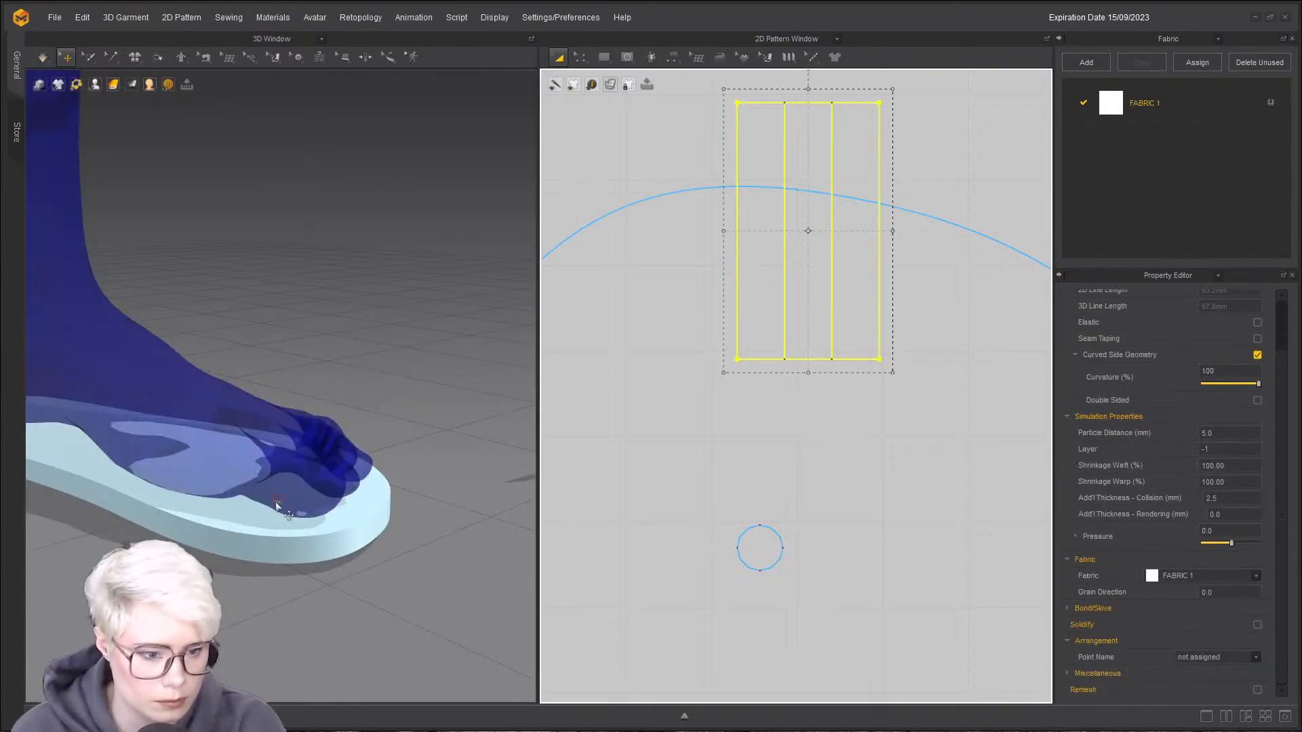
left_click(246, 525)
left_click_drag(259, 536, 245, 568)
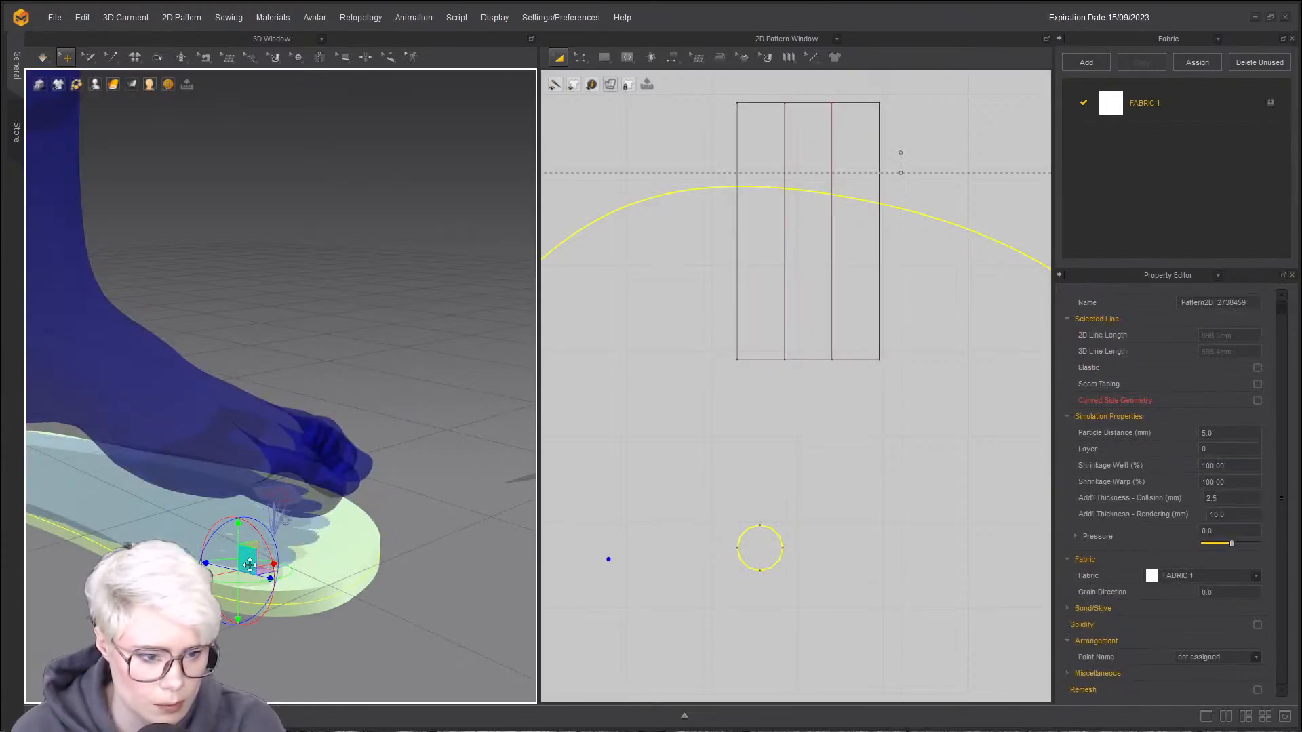
left_click(280, 498)
right_click_drag(312, 532, 290, 469)
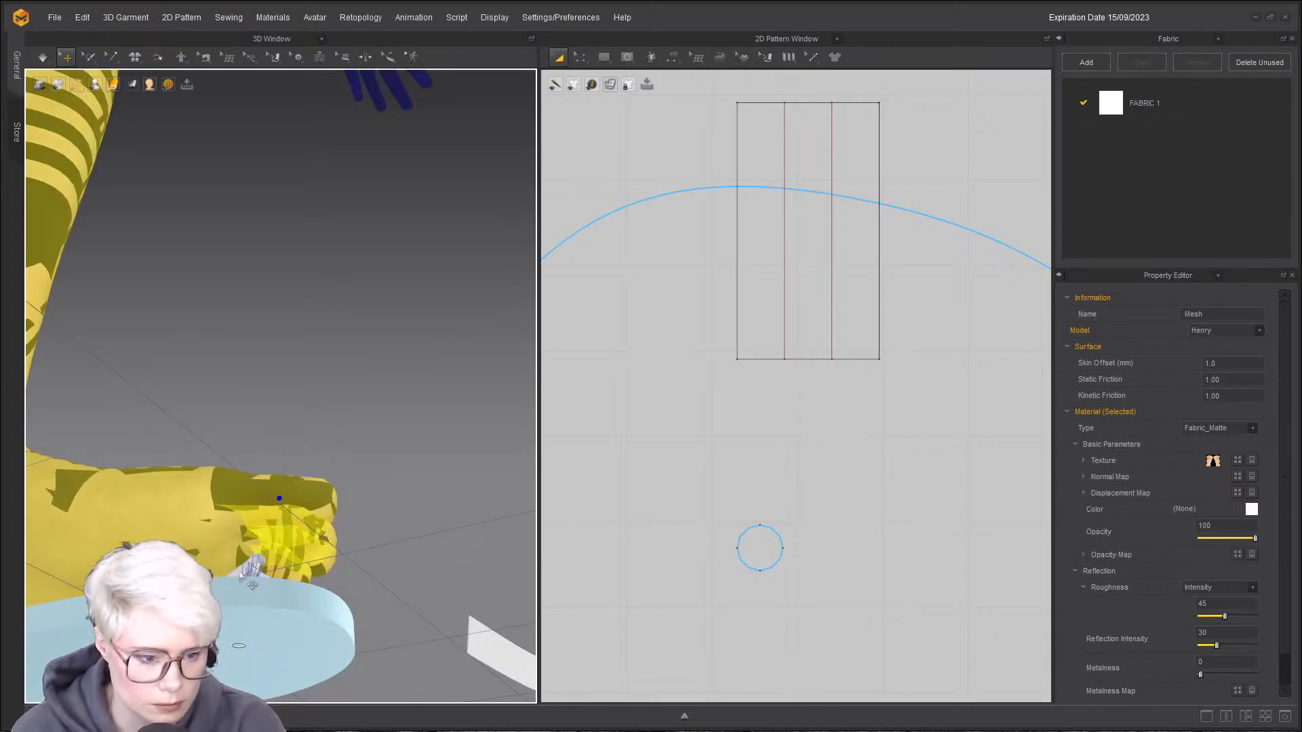
left_click_drag(252, 462, 252, 449)
left_click(274, 598)
right_click(294, 610)
left_click(149, 361)
scroll(281, 651, "down", 5)
right_click_drag(295, 643, 285, 657)
left_click(285, 657)
- Undo the recent sole move
key("ctrl+z")
key("ctrl+z")
key("ctrl+z")
key("ctrl+z")
key("ctrl+z")
key("ctrl+z")
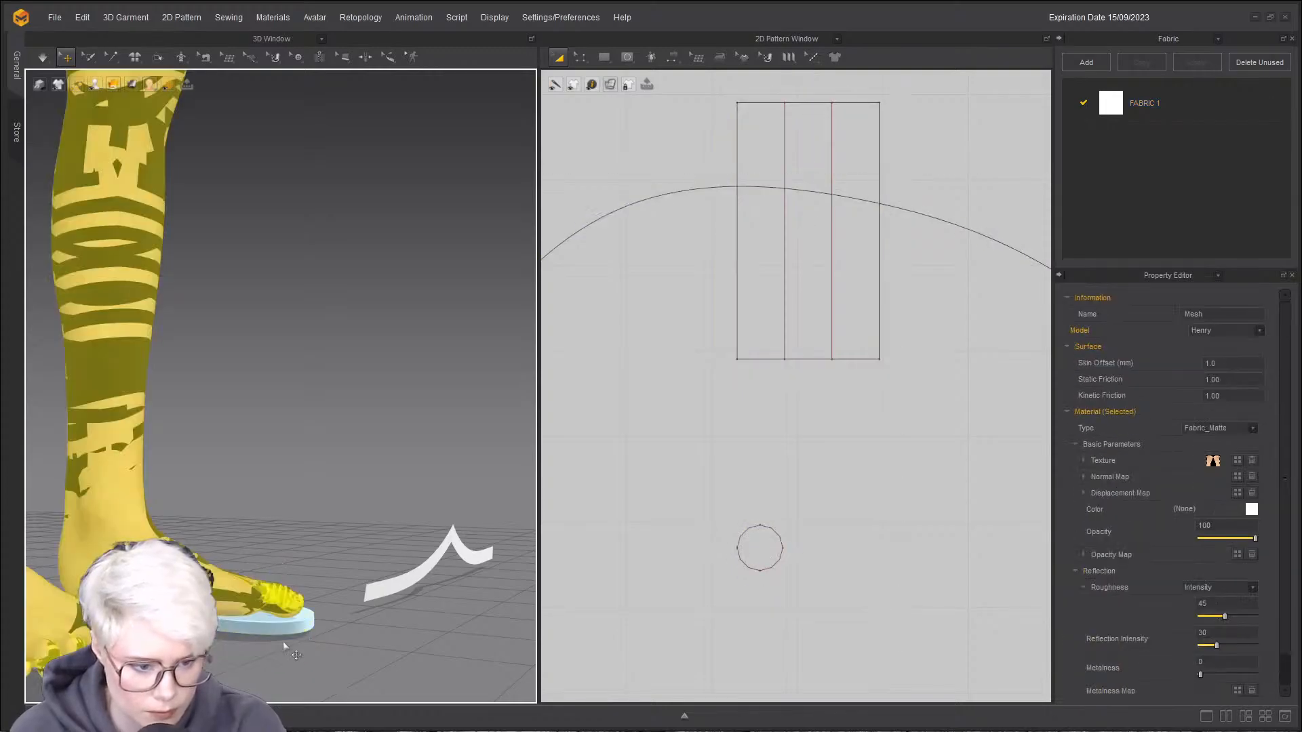
- Select the toe-post rectangle and lift it out of the foot to a position above the toes in the 3D view
left_click(741, 299)
right_click(745, 299)
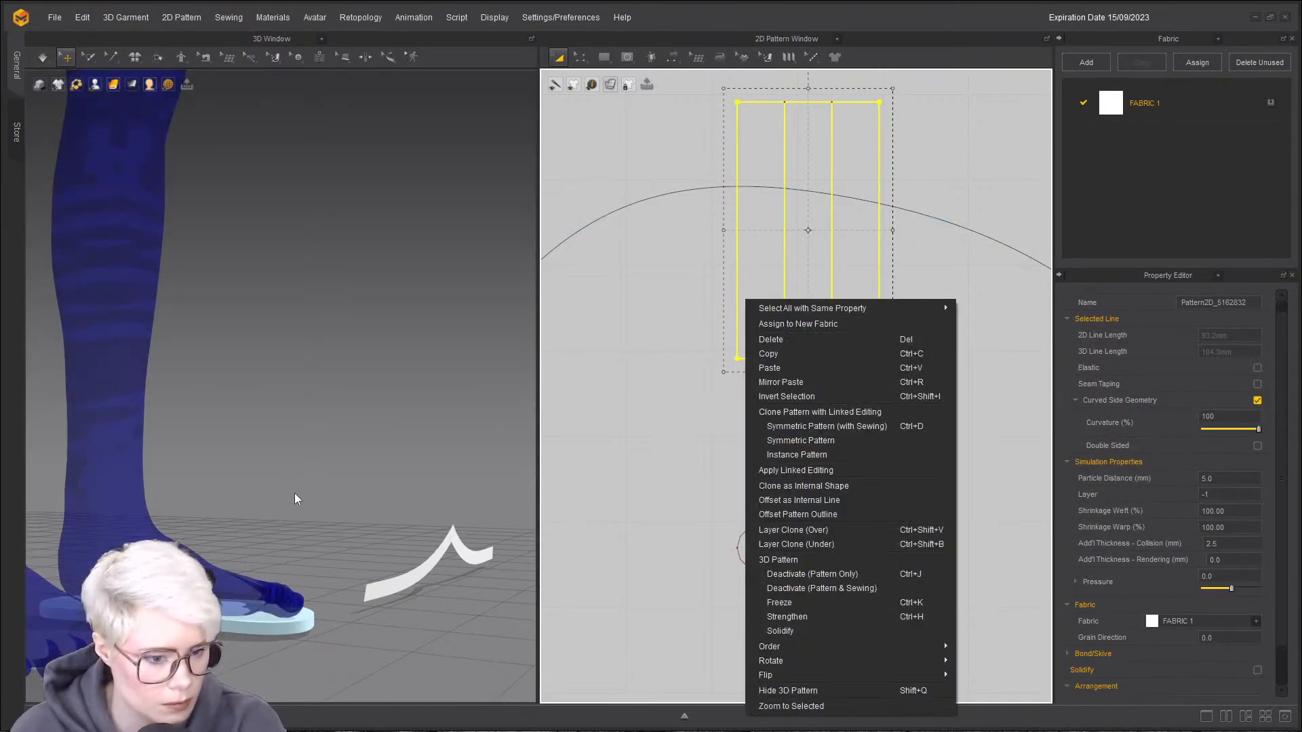
scroll(294, 499, "up", 3)
middle_click_drag(283, 630, 272, 461)
scroll(267, 453, "up", 4)
right_click_drag(267, 453, 258, 484)
left_click_drag(154, 433, 290, 4)
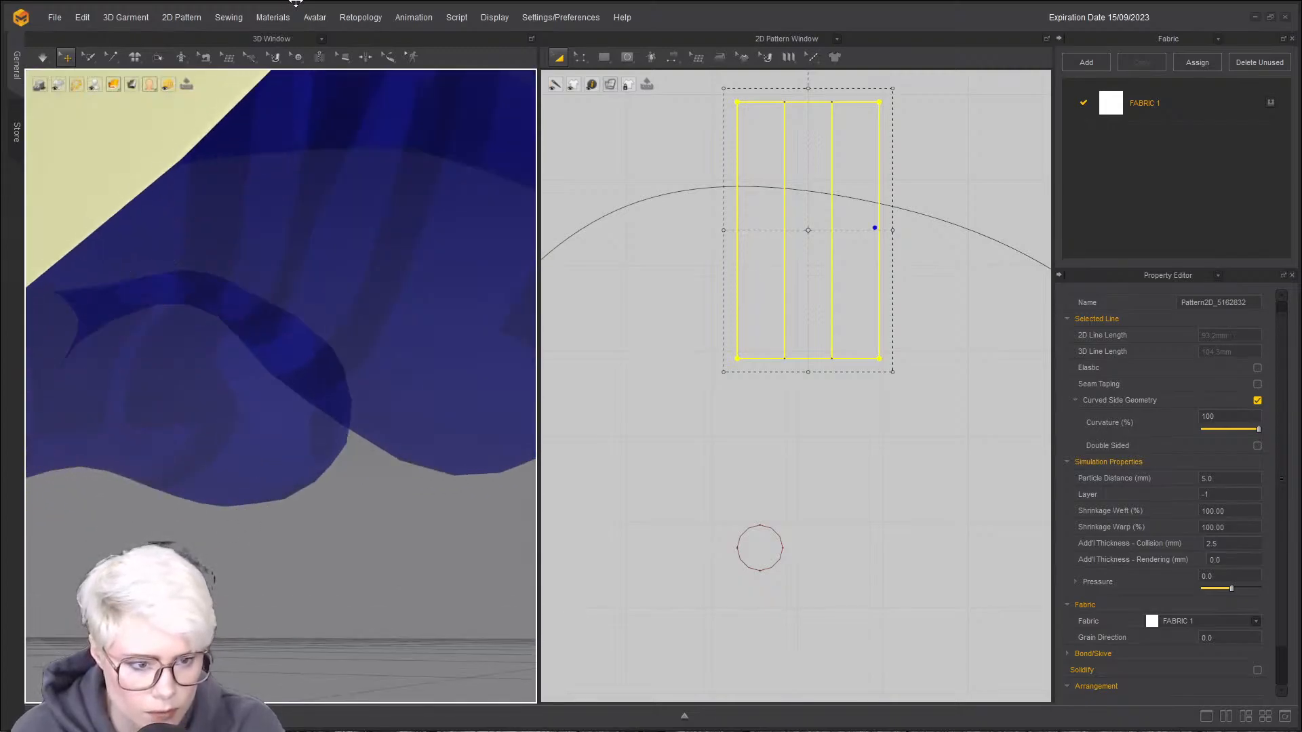
scroll(287, 472, "down", 3)
scroll(287, 472, "up", 1)
scroll(289, 478, "down", 3)
right_click_drag(289, 480, 284, 518)
left_click(206, 325)
left_click(203, 327)
left_click_drag(203, 327, 299, 75)
scroll(718, 312, "down", 5)
left_click_drag(753, 208, 753, 28)
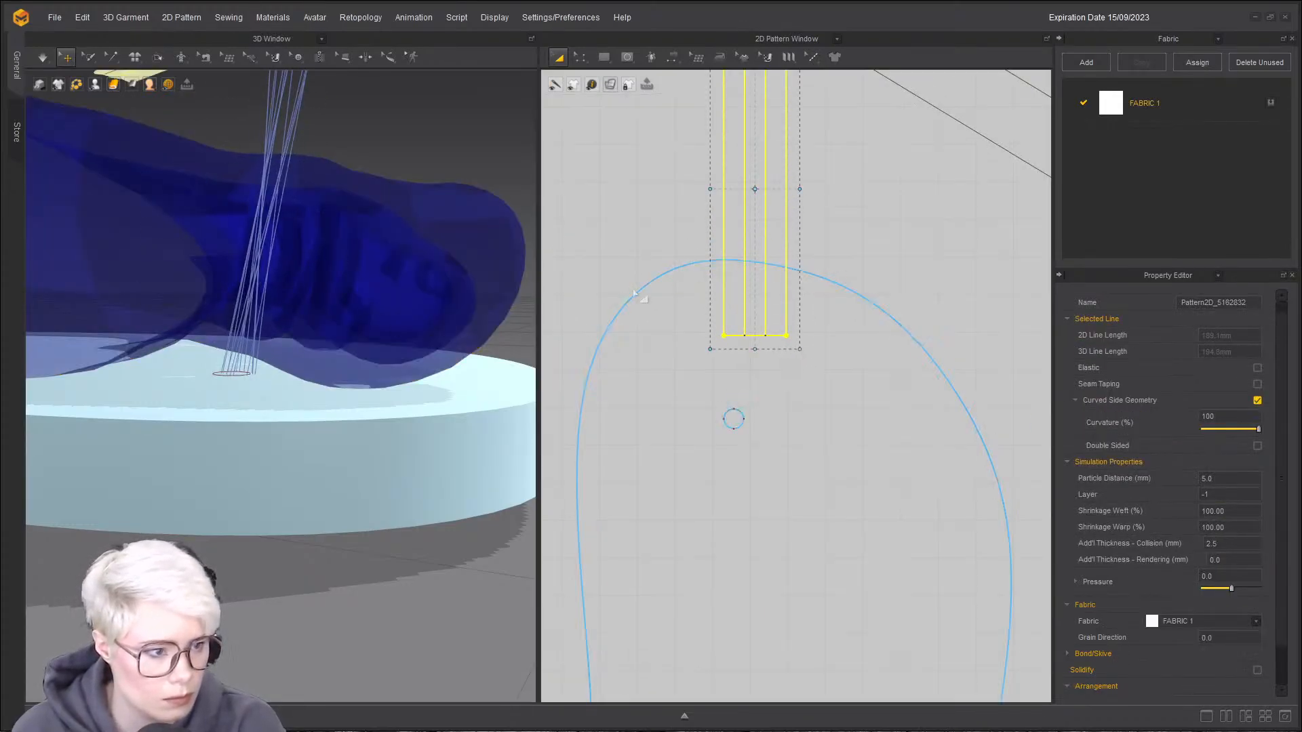
- Simulate the sewn toe-post rectangle and pull its free end high above the toes
scroll(417, 272, "down", 4)
middle_click_drag(417, 273, 372, 398)
key("space")
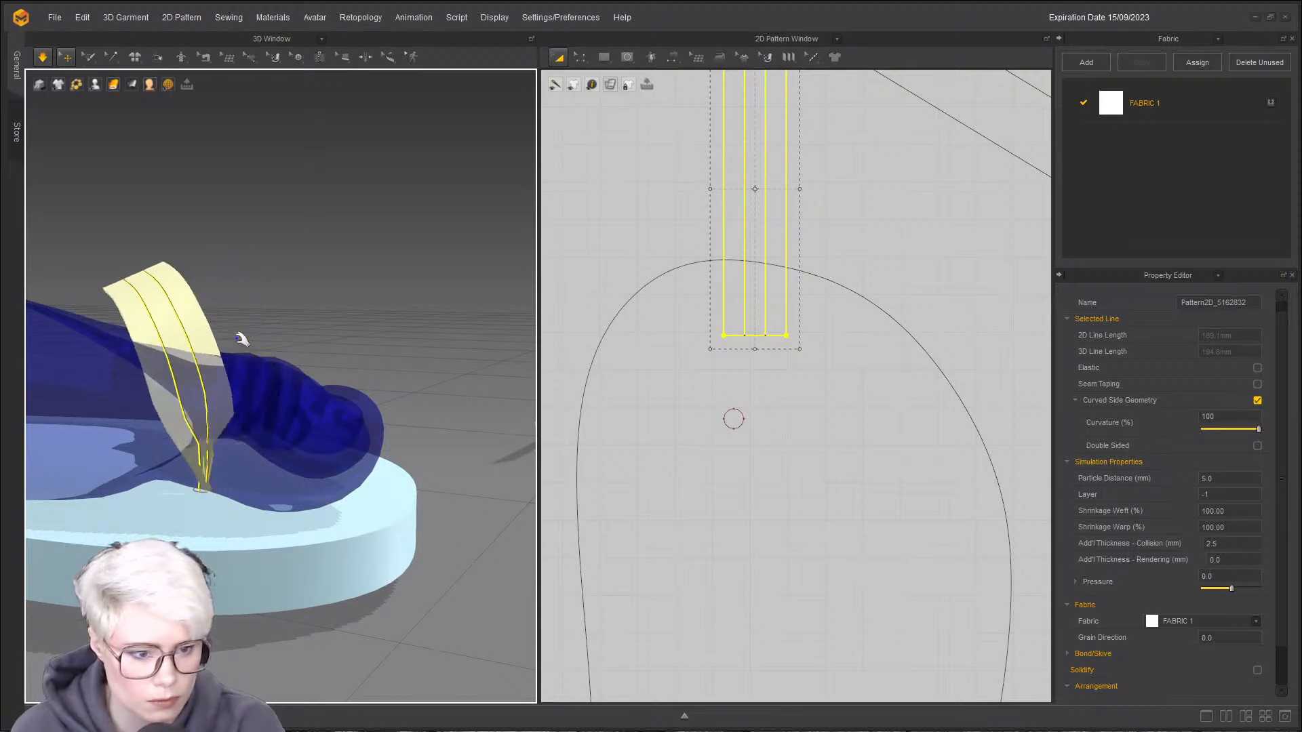
left_click_drag(128, 346, 335, 9)
key("space")
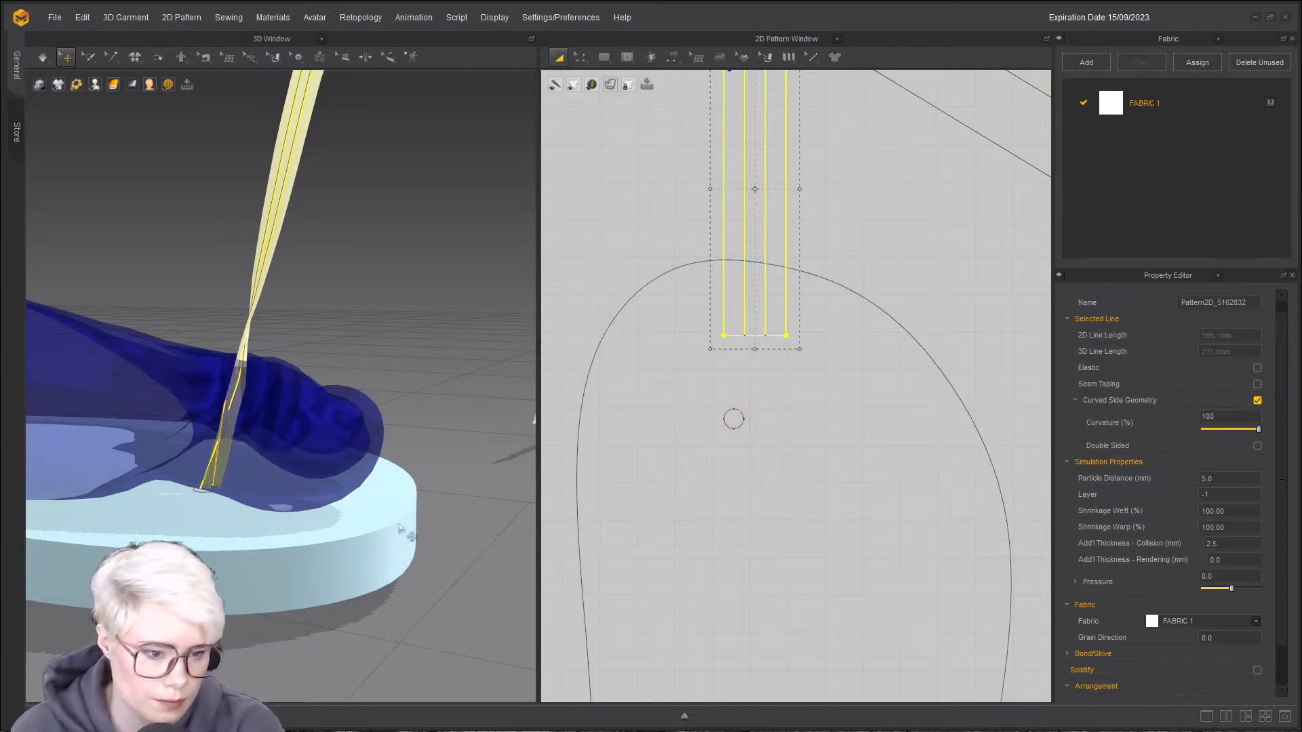
- Set the sole's additional rendering thickness to 0 mm
left_click(257, 568)
right_click(257, 568)
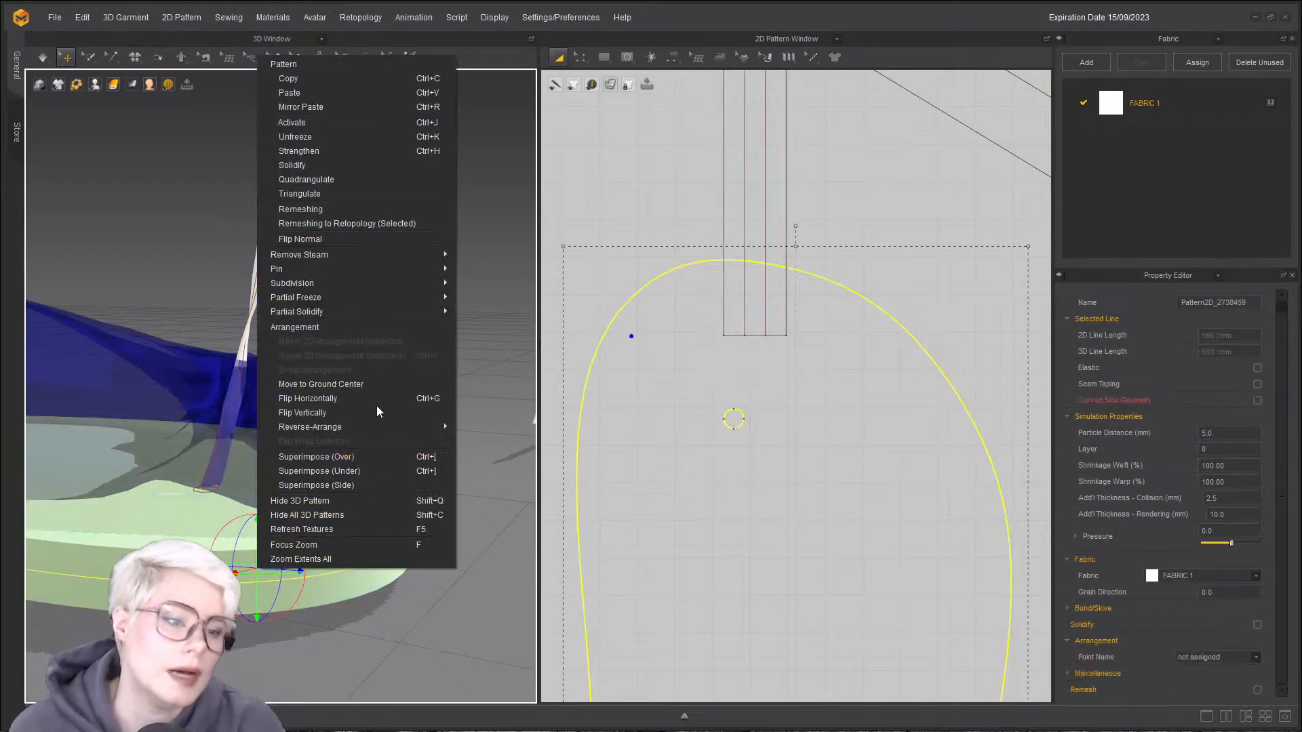
left_click(1240, 515)
key("BackSpace")
key("BackSpace")
key("BackSpace")
key("BackSpace")
type("0")
key("Return")
right_click_drag(215, 587, 364, 456)
left_click(392, 451)
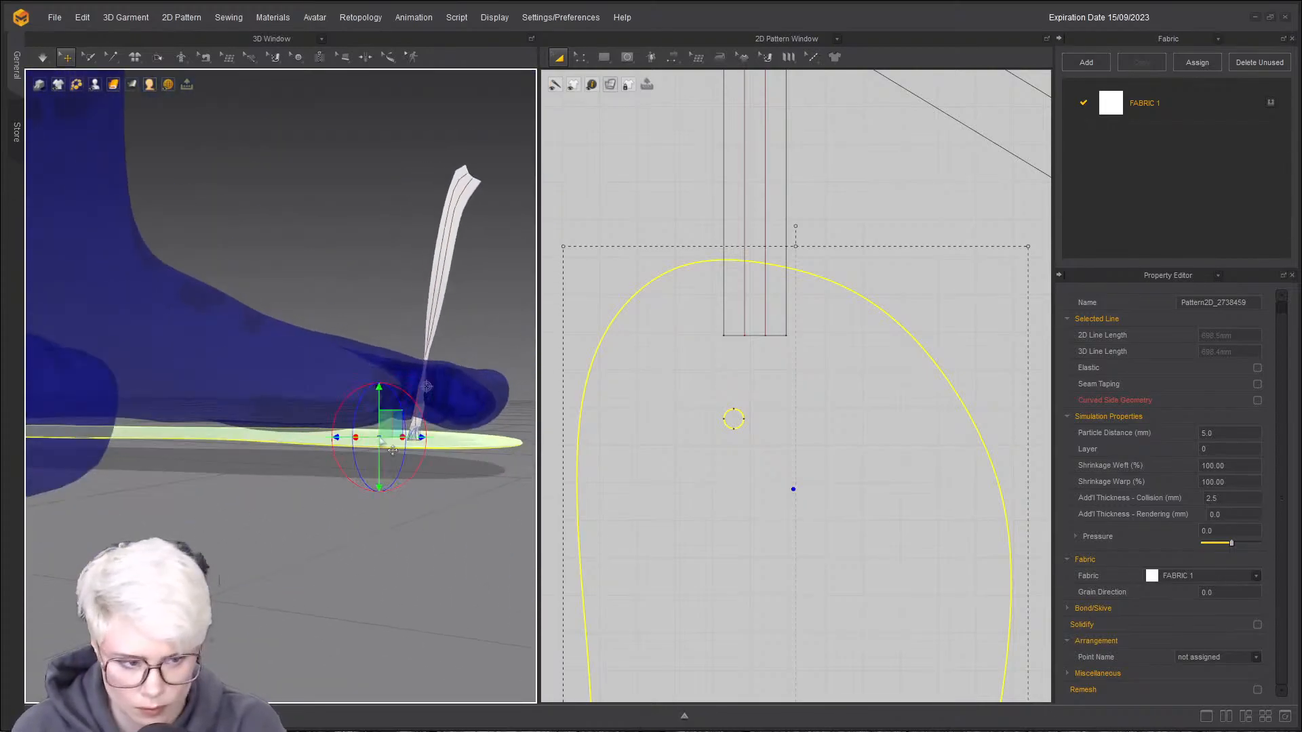
right_click(380, 451)
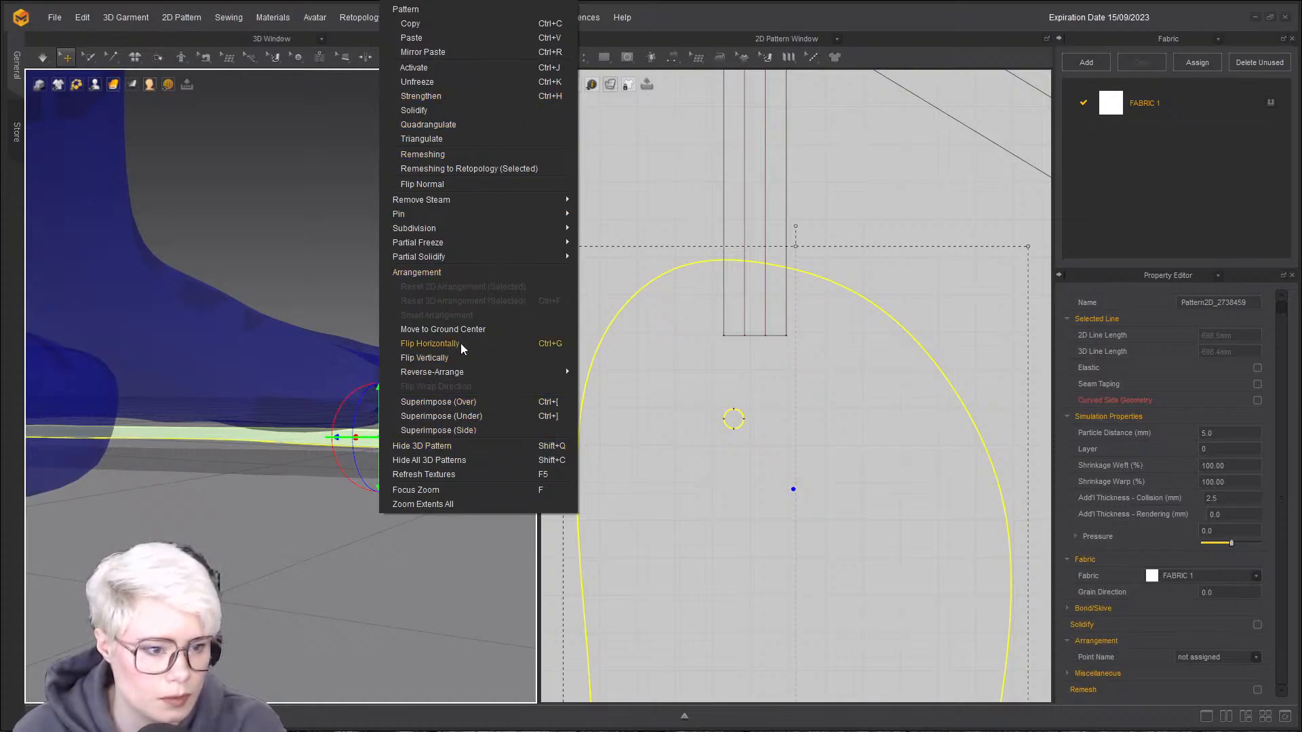
left_click(333, 471)
- Run the simulation and pull the toe-post rectangle upright between the big toe and the second toe
right_click_drag(415, 413, 320, 456)
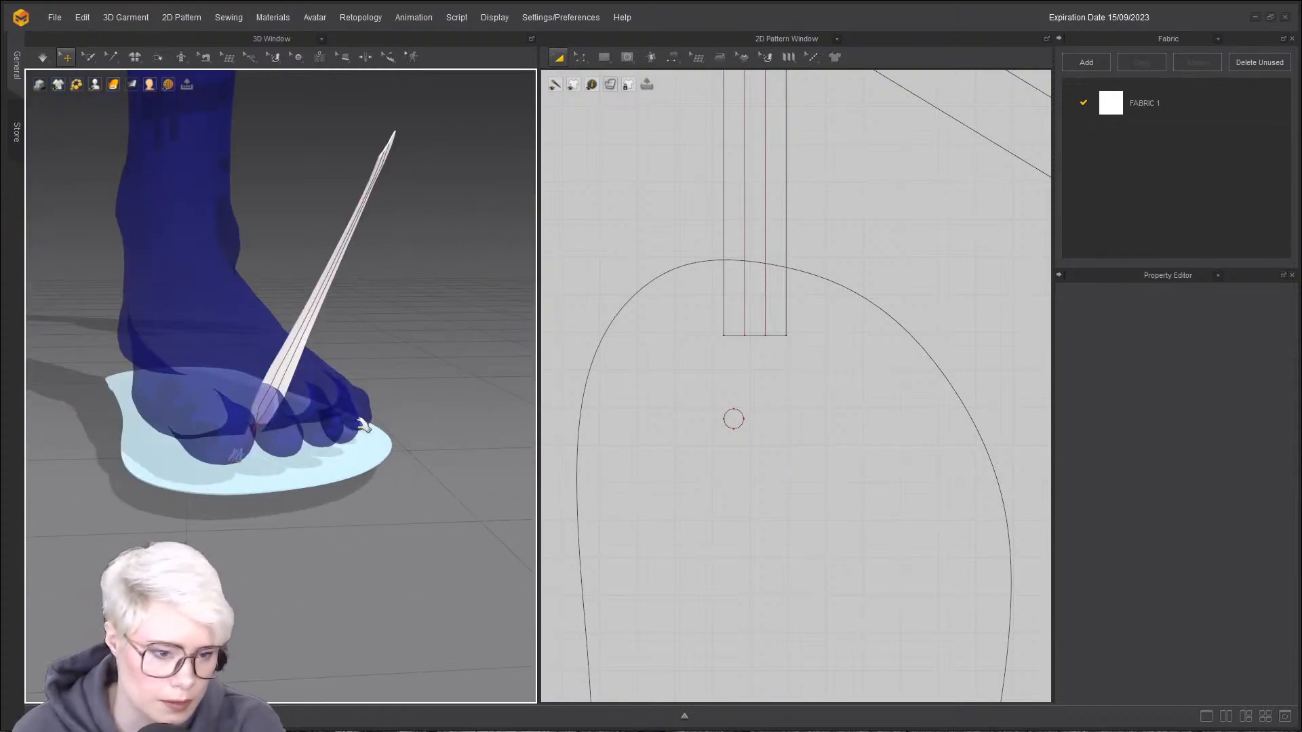
key("space")
left_click_drag(211, 388, 228, 378)
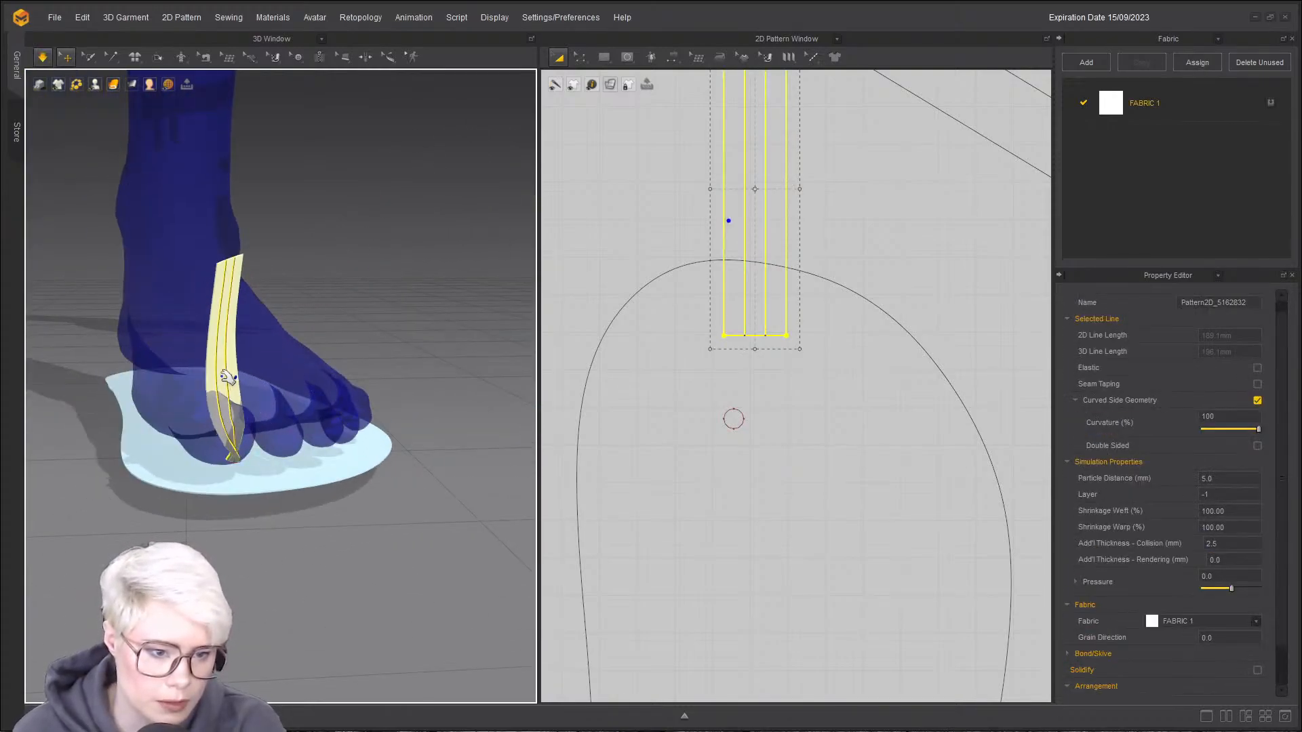
left_click_drag(307, 211, 279, 27)
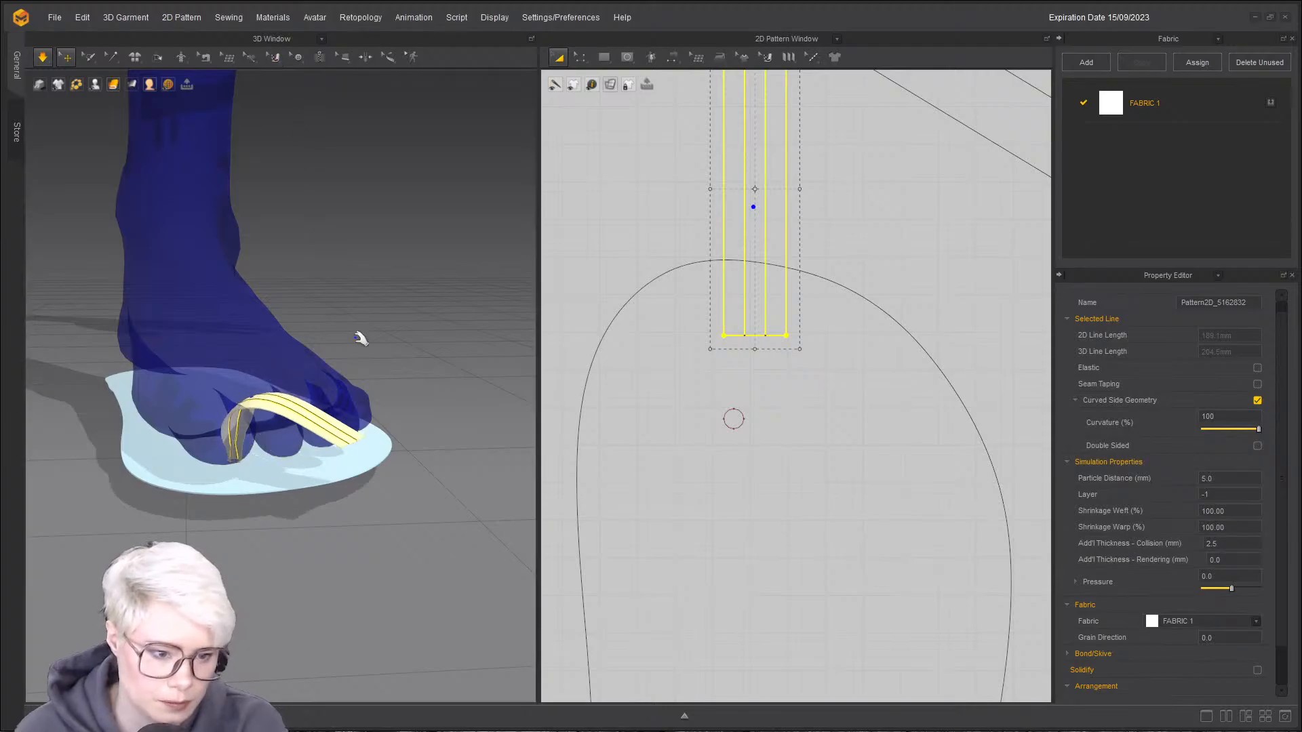
scroll(296, 461, "up", 2)
scroll(252, 474, "up", 3)
left_click(222, 453)
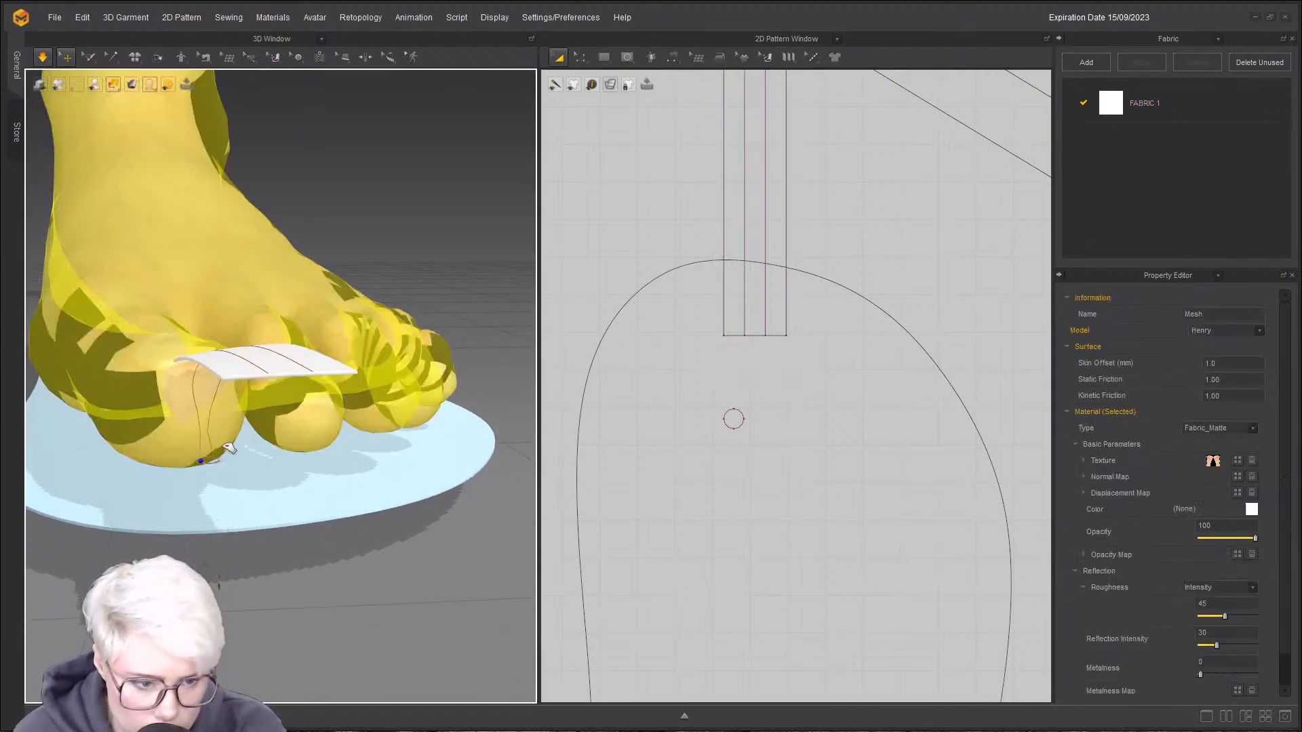
right_click_drag(235, 445, 248, 333)
left_click_drag(249, 329, 293, 34)
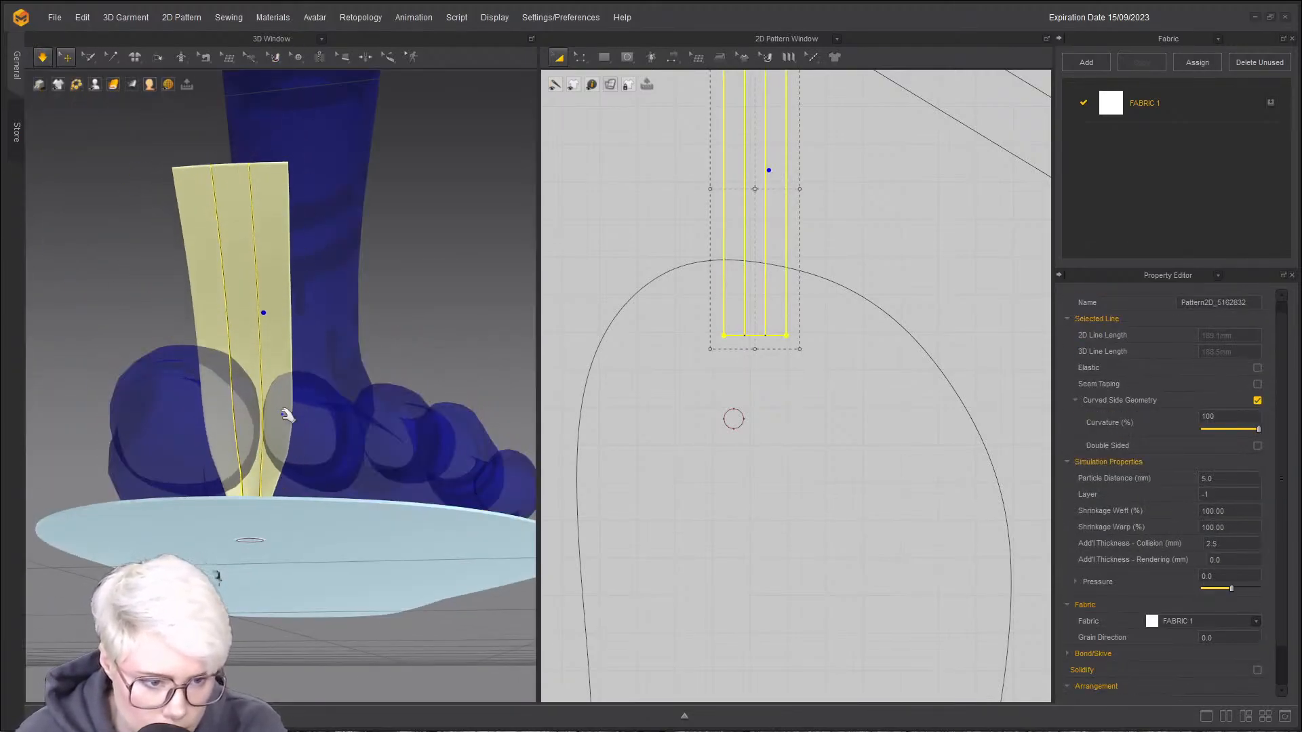
key("space")
- Simulate again and tug the toe-post rectangle from the front so its base settles around the sole's circle
right_click_drag(286, 411, 268, 529)
left_click(215, 342)
left_click_drag(267, 428, 320, 255)
left_click(263, 464)
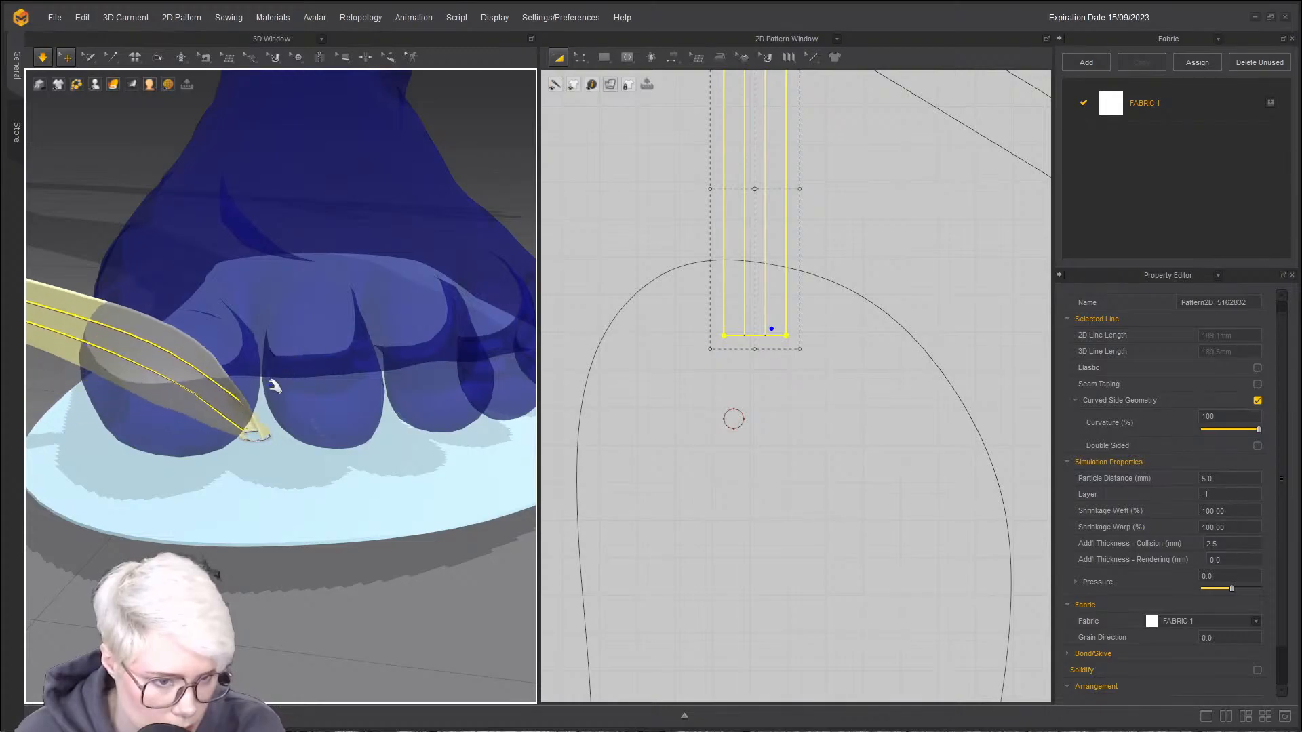
left_click(292, 454)
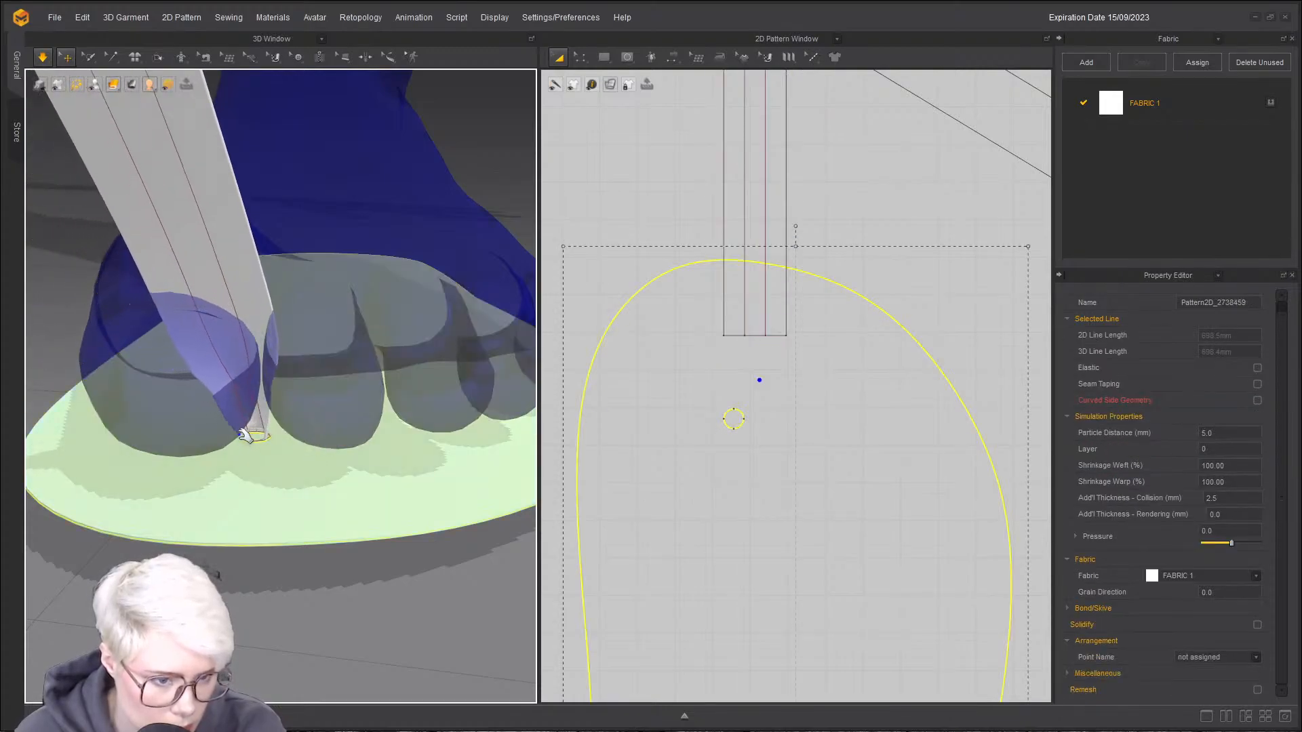
left_click(262, 426)
- Turn off curved side geometry for the toe-post rectangle and run a brief simulation of its base
scroll(290, 397, "up", 5)
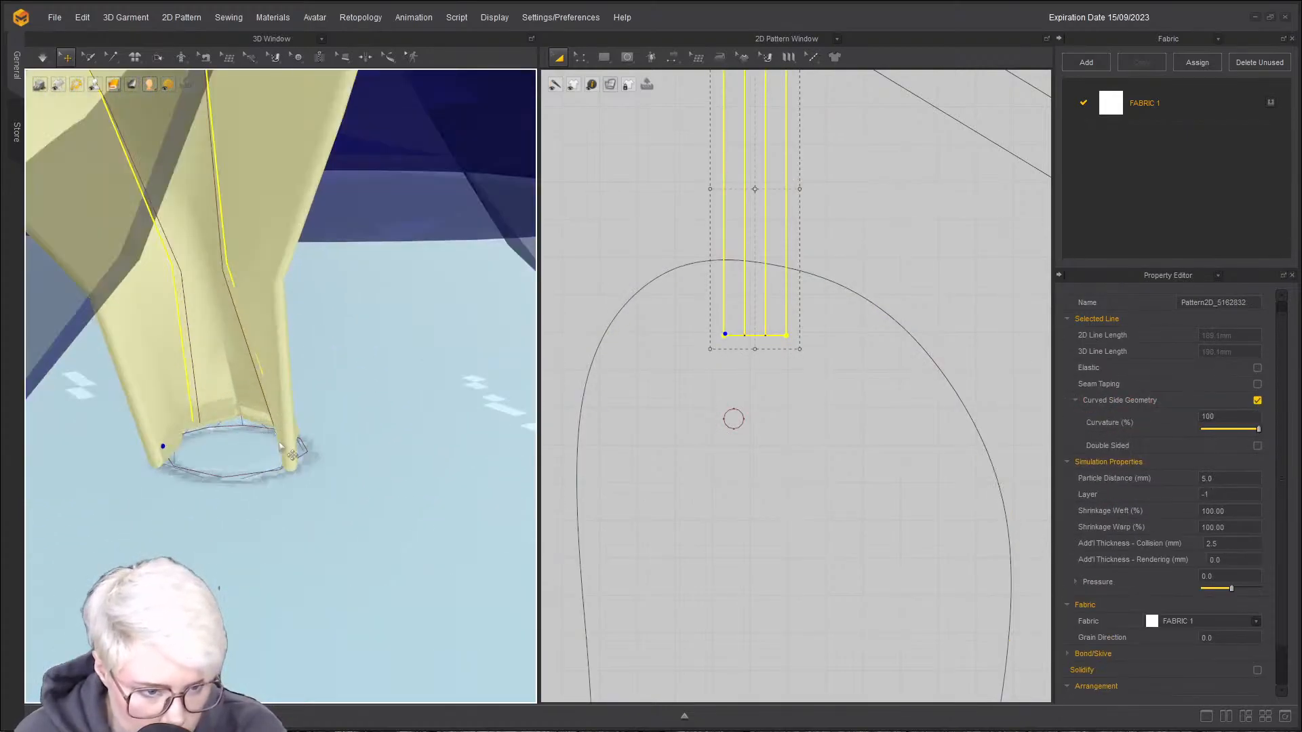
left_click(1258, 401)
left_click_drag(285, 440, 304, 450)
key("space")
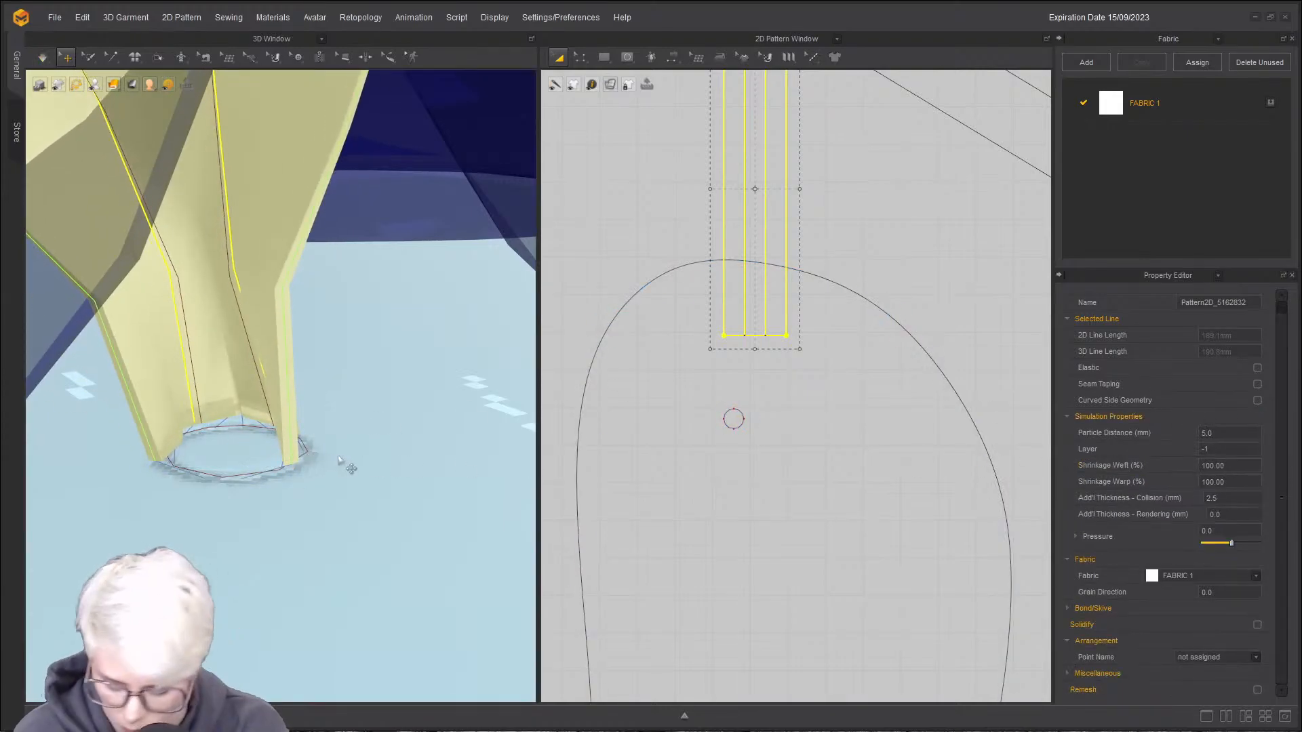
- Sew the toe-post rectangle's two long edges together and simulate while pulling it up to close the tube
left_click(723, 339)
left_click(788, 315)
key("space")
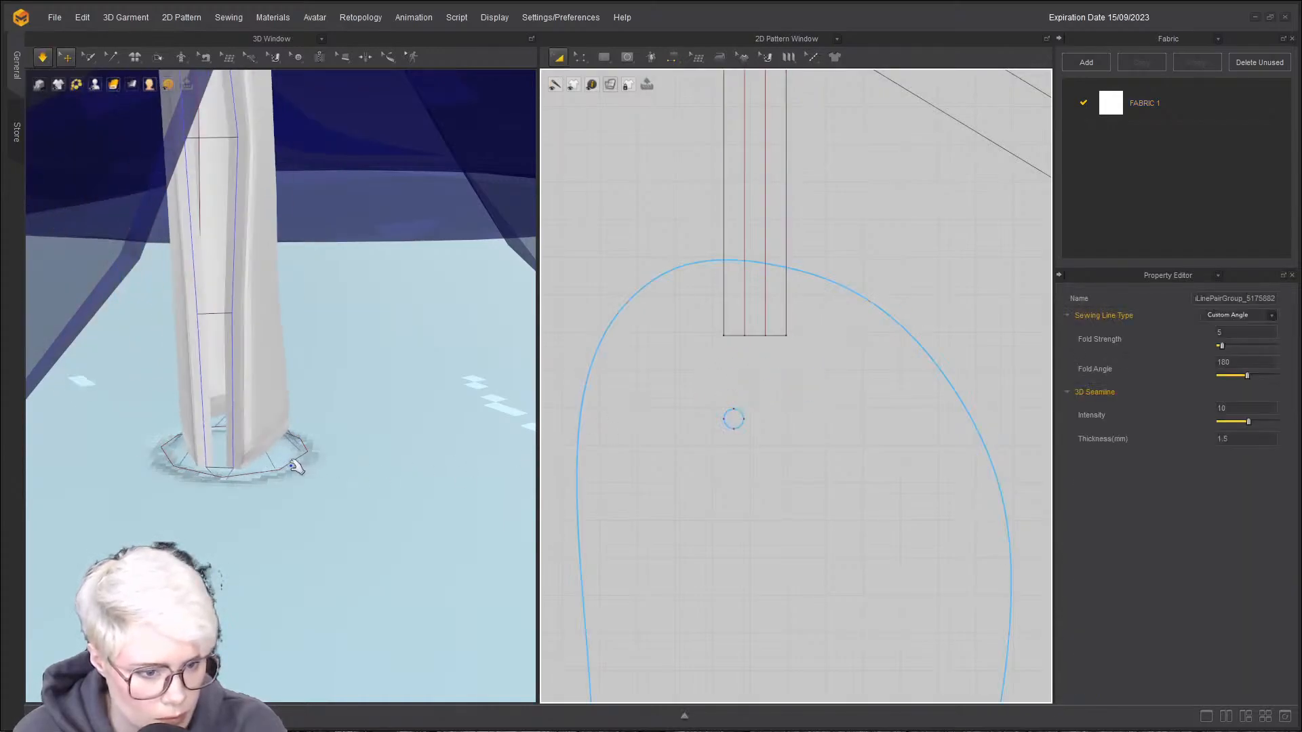
left_click_drag(267, 428, 285, 185)
key("space")
- Simulate the closed toe-post tube against the toes and the sole
left_click(395, 497)
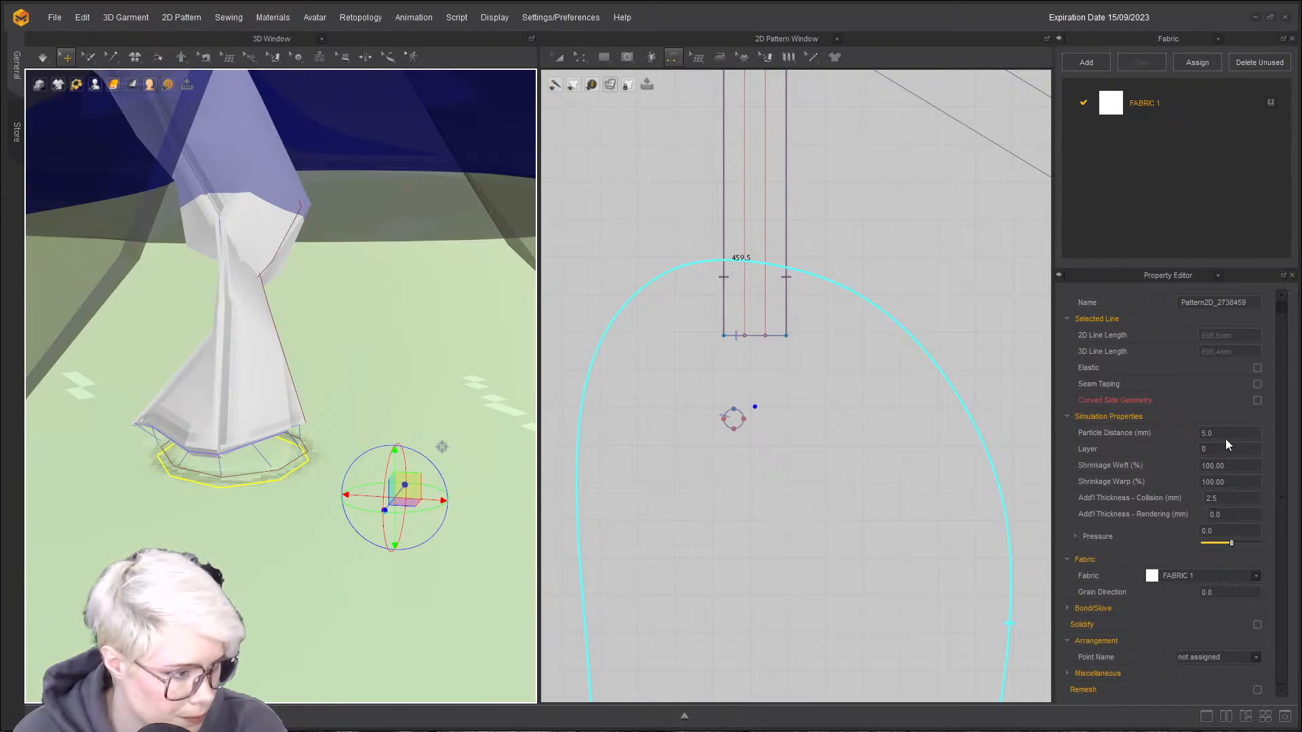
scroll(373, 385, "down", 8)
right_click_drag(372, 385, 355, 304)
left_click(354, 303)
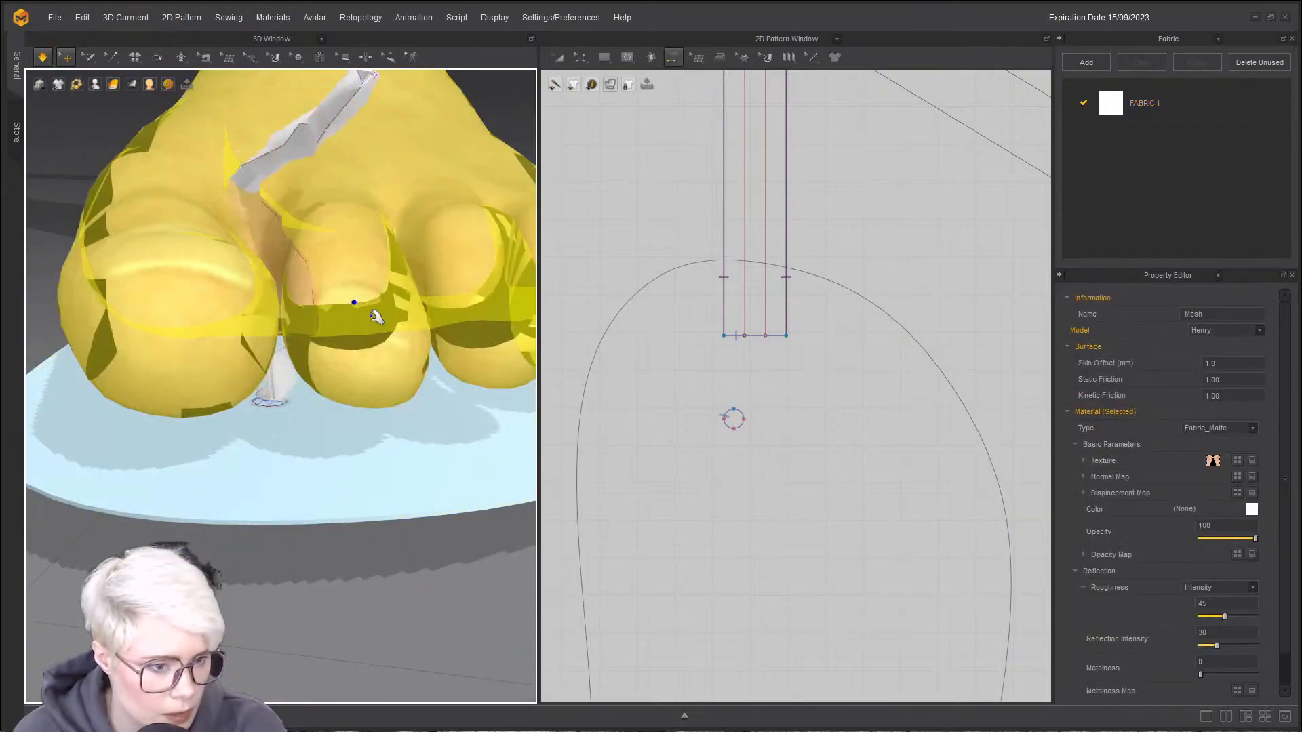
key("space")
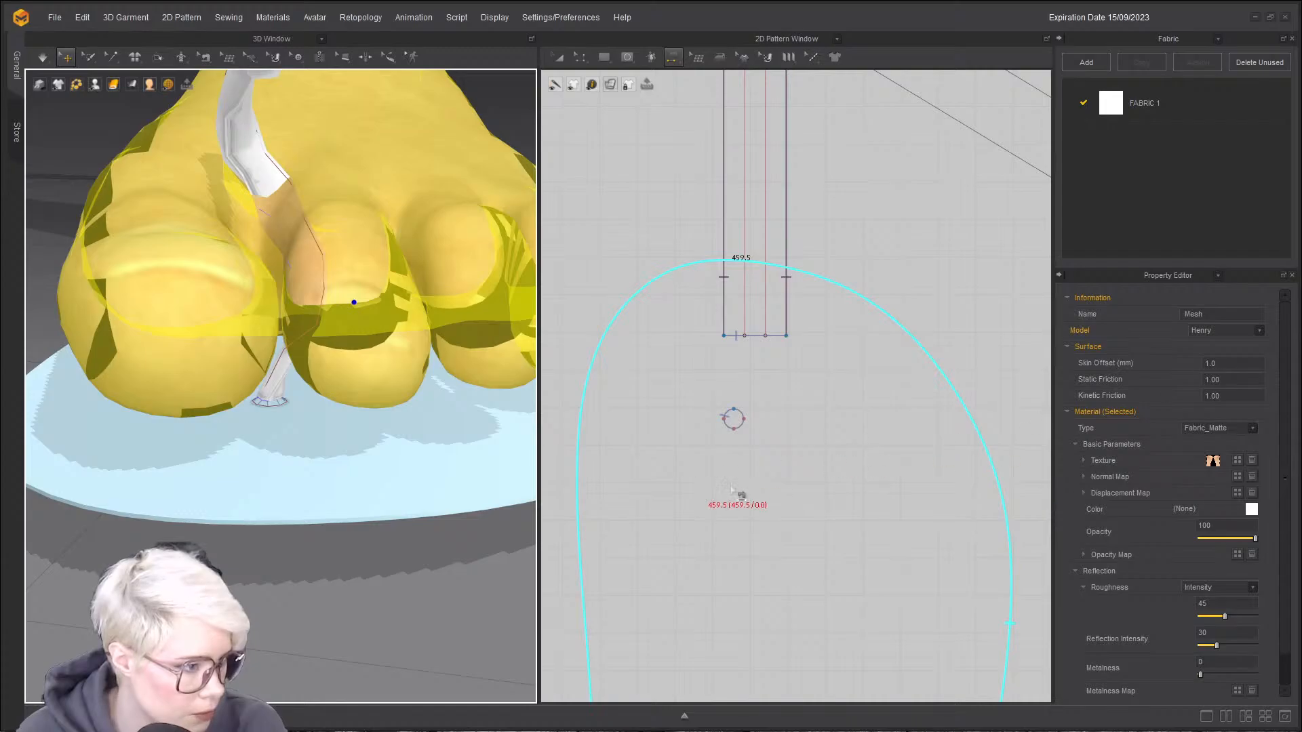
- Shift the toe-post tube forward in the 3D view and activate the avatar
right_click_drag(124, 316, 335, 294)
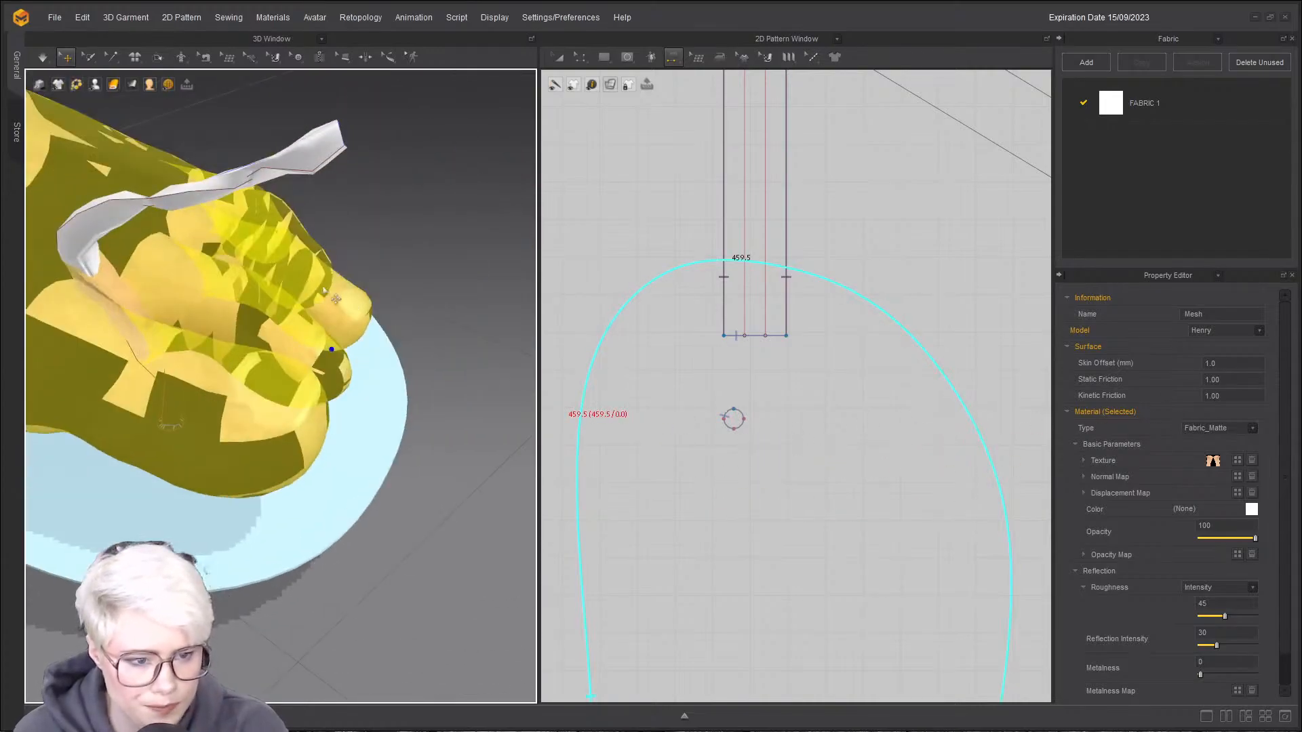
left_click(429, 213)
left_click(112, 233)
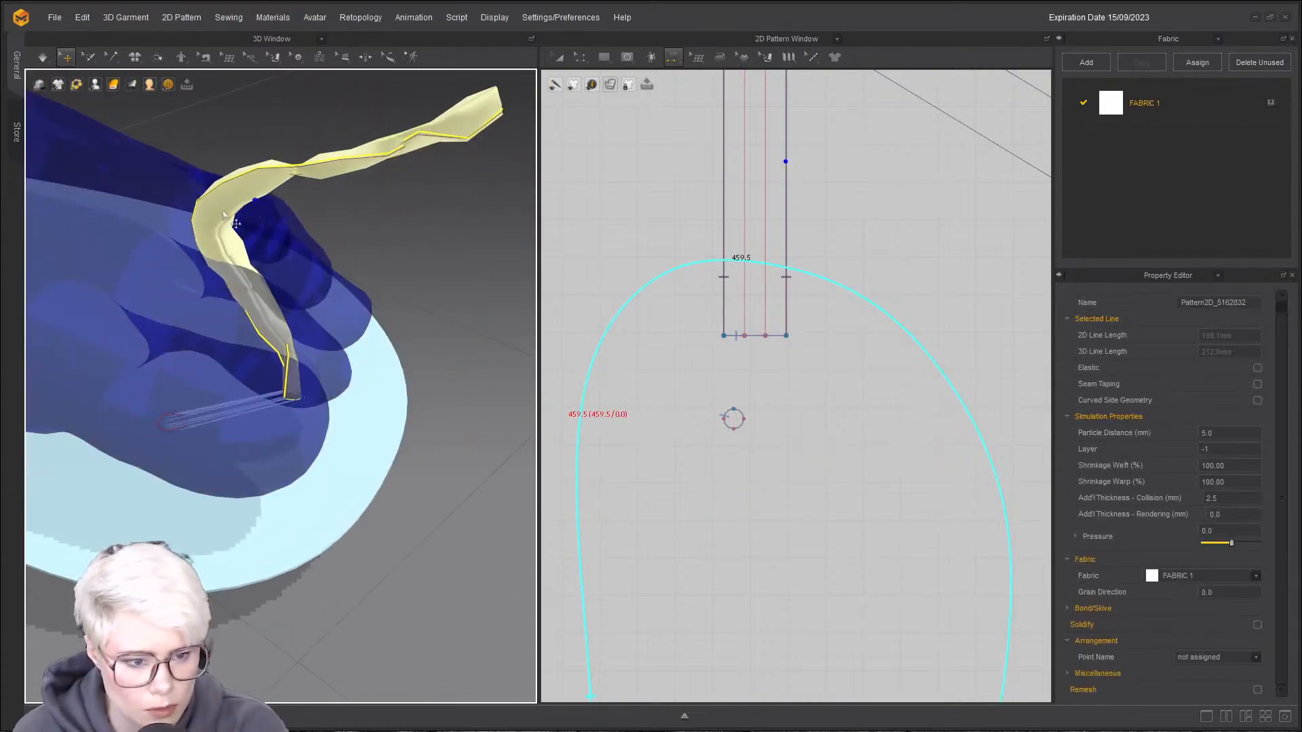
left_click(92, 280)
right_click(91, 279)
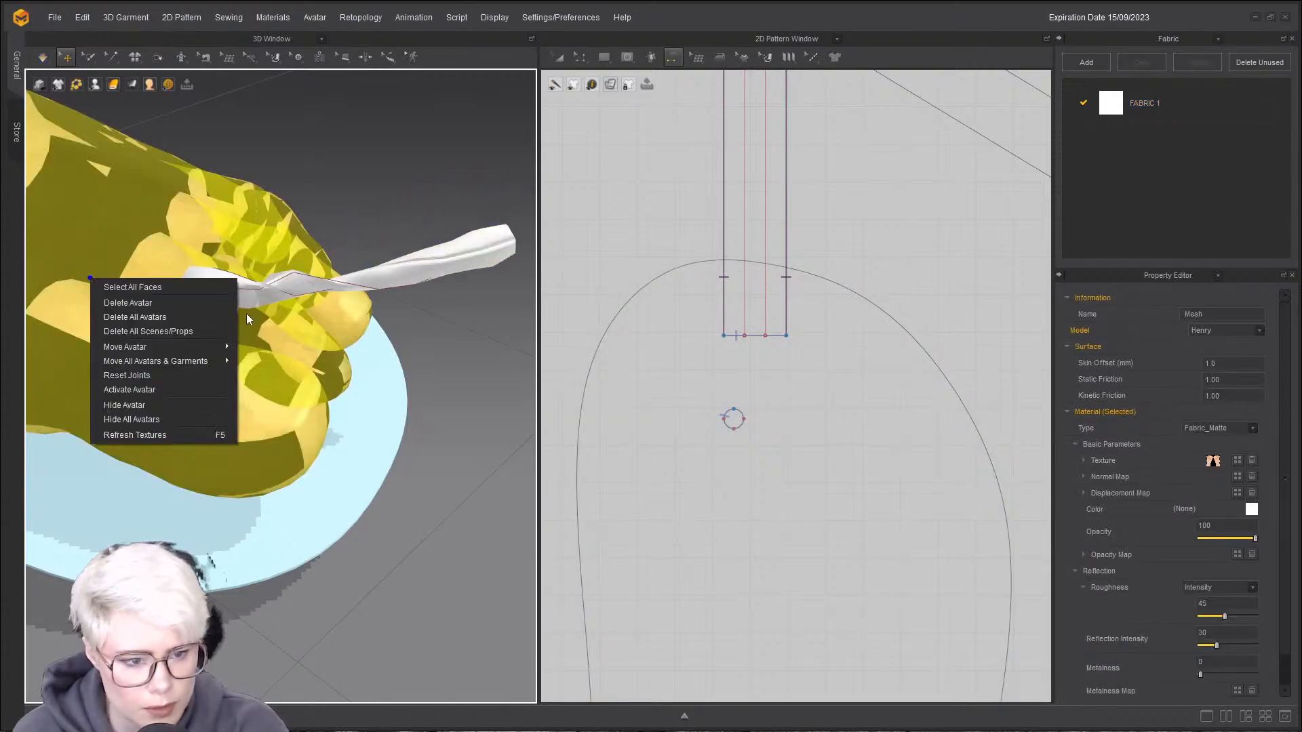
left_click(180, 389)
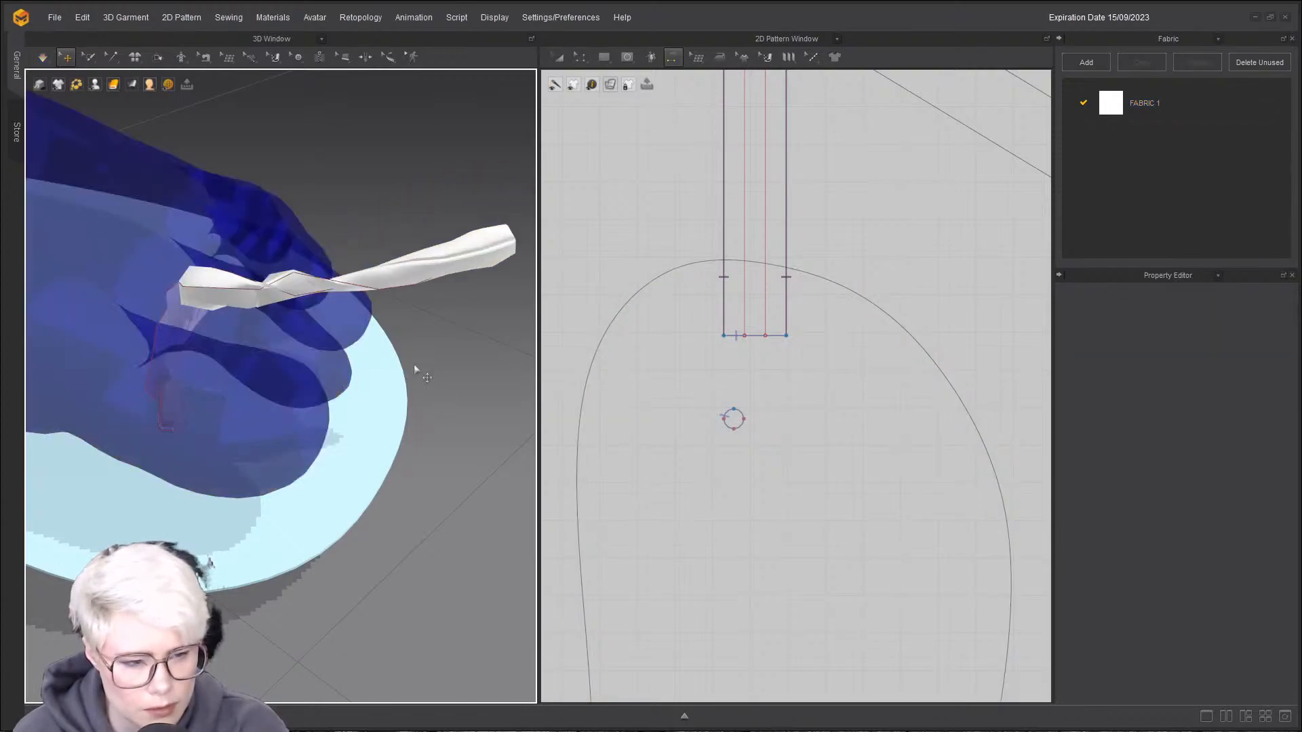
- Run the simulation and pull the toe-post tube up and around the big toe
key("space")
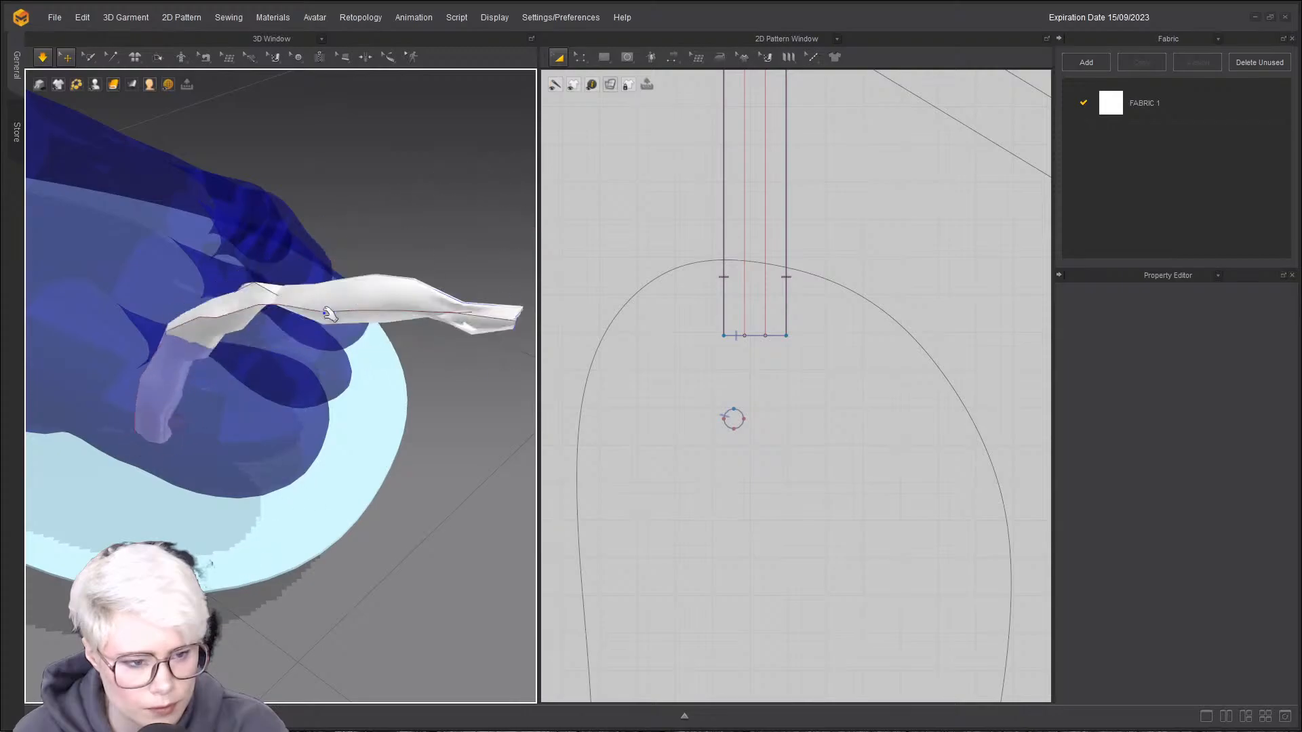
left_click_drag(194, 308, 246, 143)
right_click_drag(247, 142, 162, 170)
left_click_drag(397, 350, 217, 387)
- Set the avatar's skin offset to 0.0 mm
left_click(372, 224)
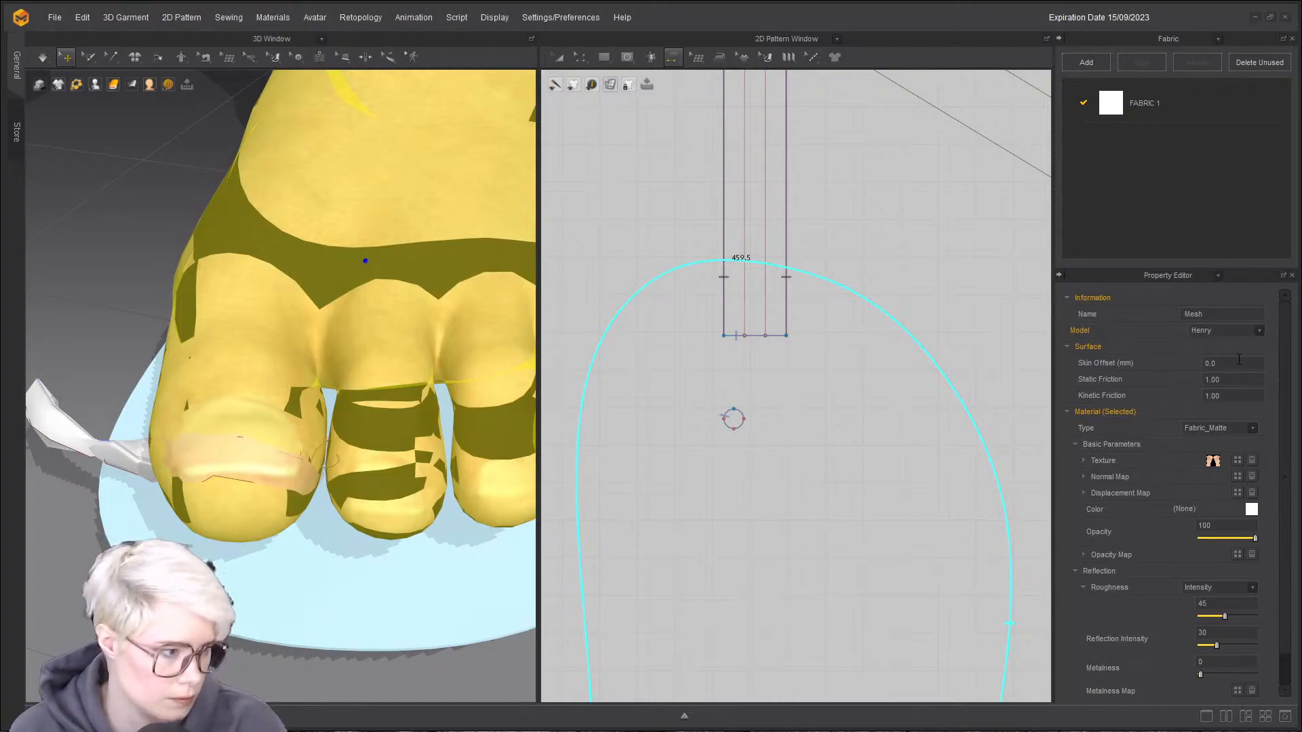
- Pull the simulated strap between the big toe and second toe and examine where it joins the sole
left_click_drag(204, 366, 280, 3)
left_click_drag(278, 336, 323, 235)
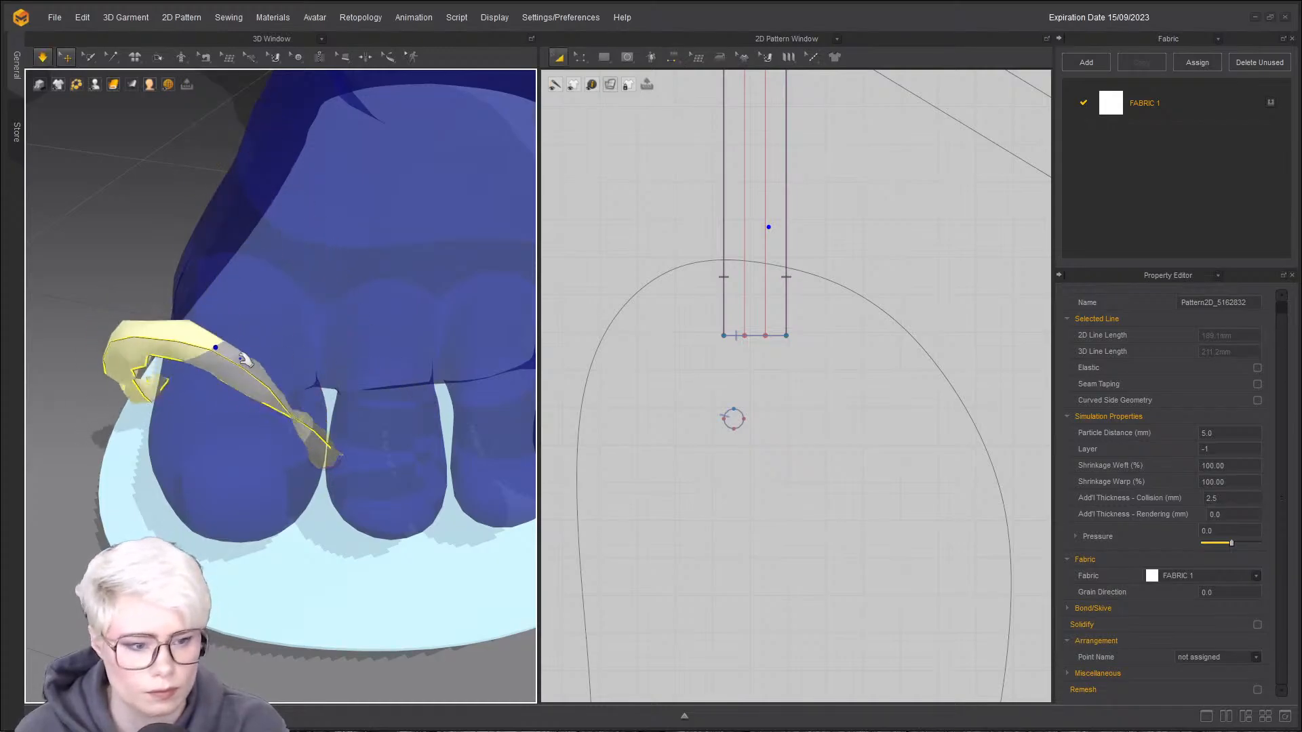
left_click_drag(308, 380, 407, 82)
scroll(357, 431, "up", 3)
scroll(357, 431, "up", 4)
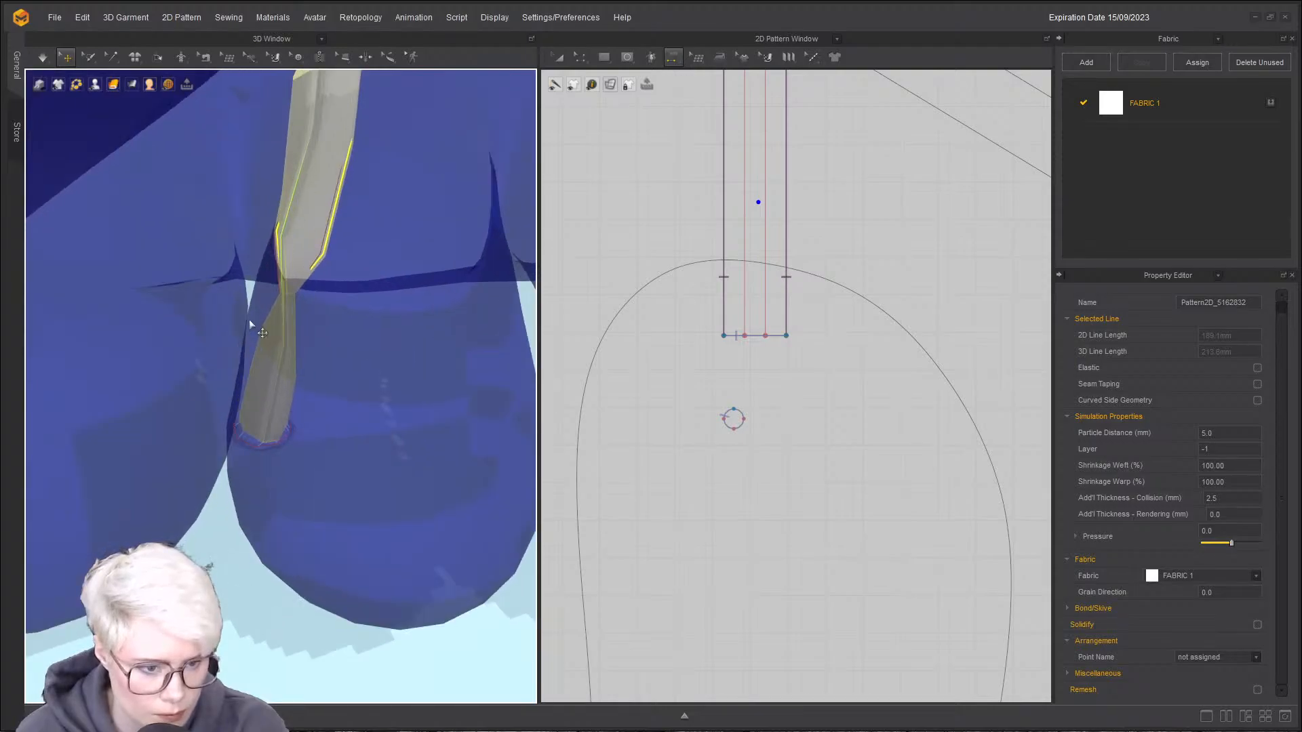
scroll(717, 430, "up", 1)
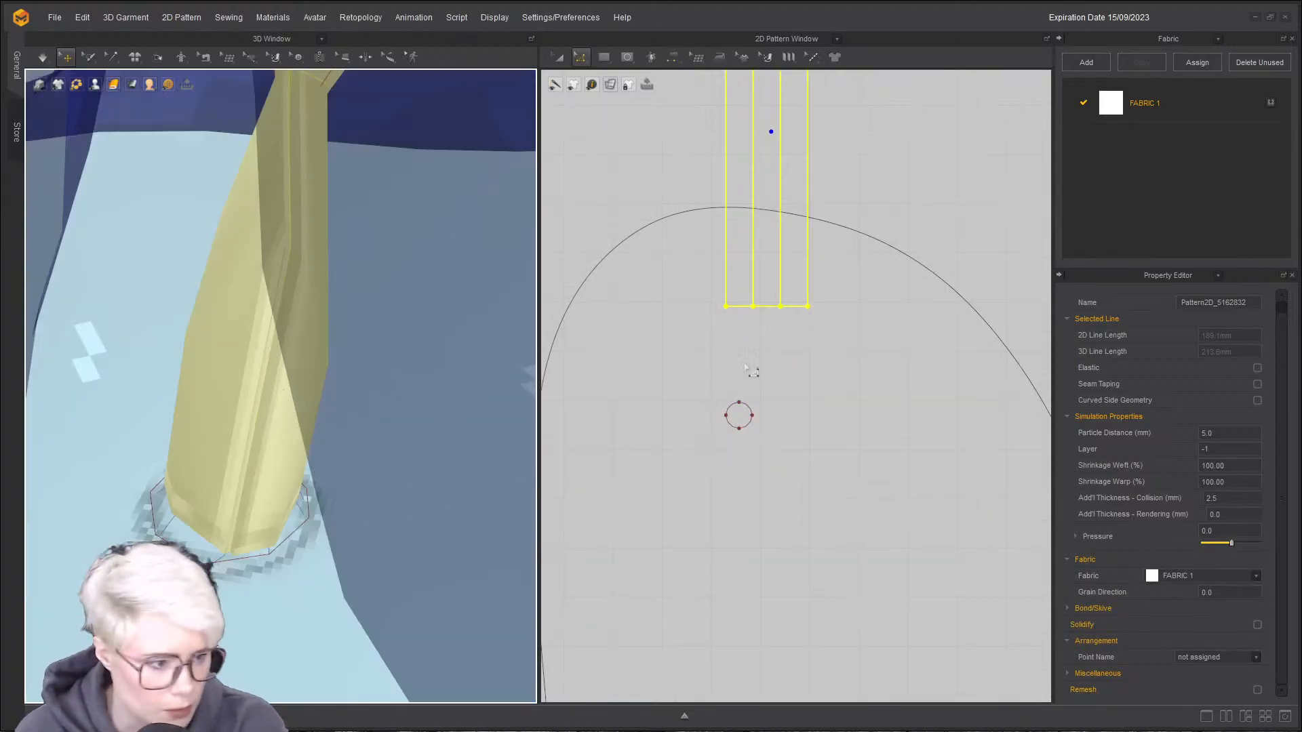
- Compare the length of the strap pattern's lower edge with the circumference of the small circle on the sole
left_click(780, 363)
left_click(767, 307)
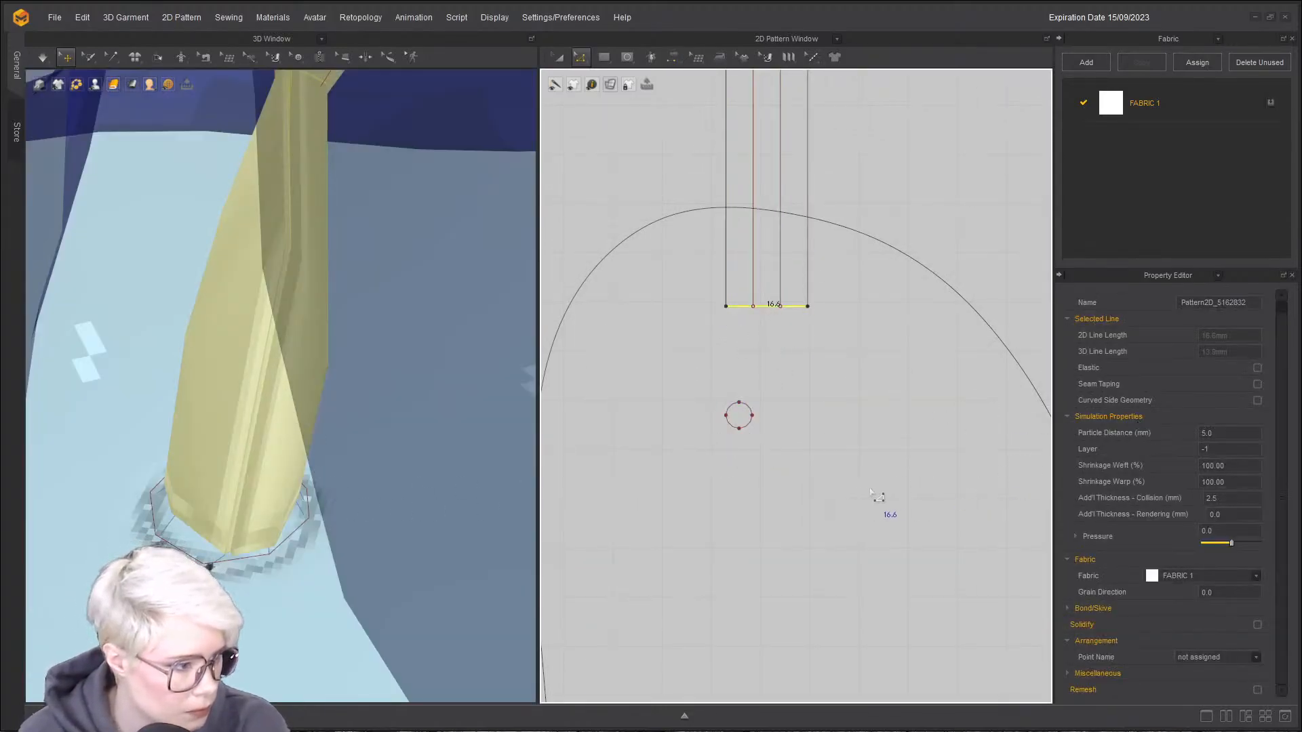
scroll(805, 427, "up", 3)
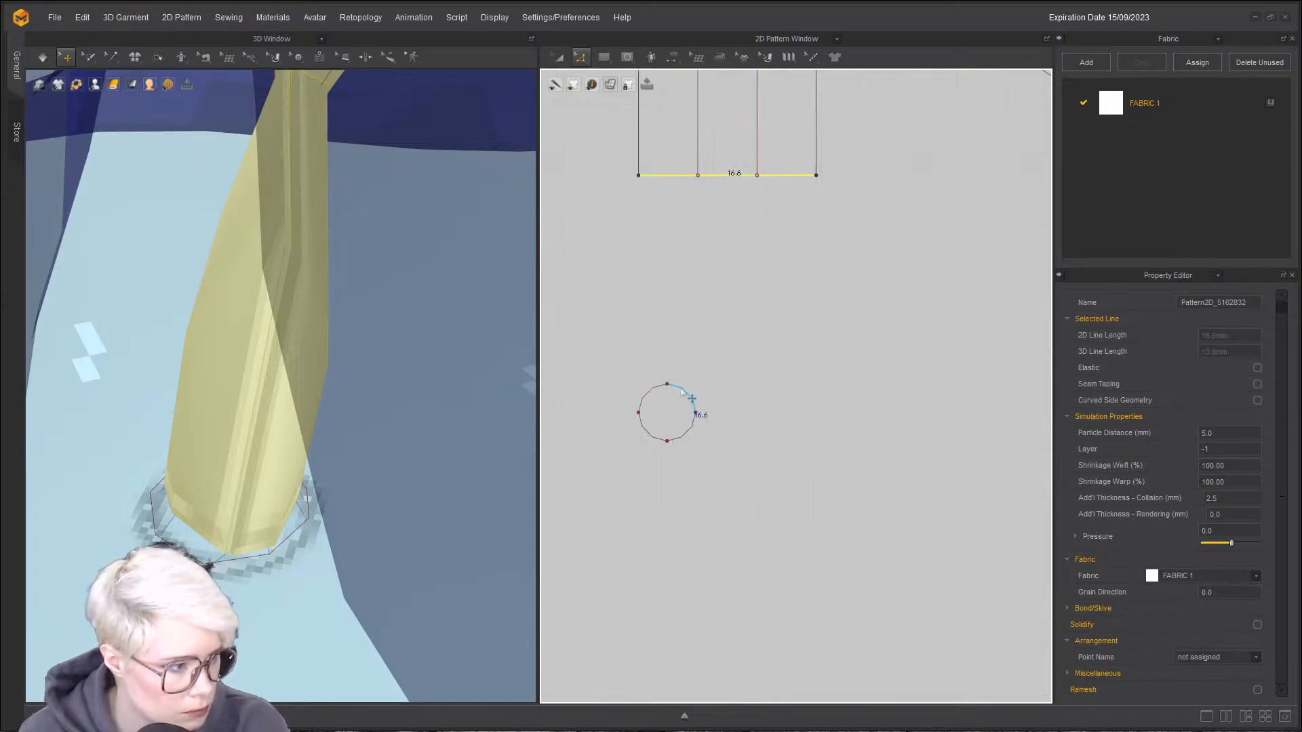
left_click(683, 393)
- Widen the strap pattern so its lower edge is about 22.5 mm and select its seam to the circle
scroll(752, 319, "down", 2)
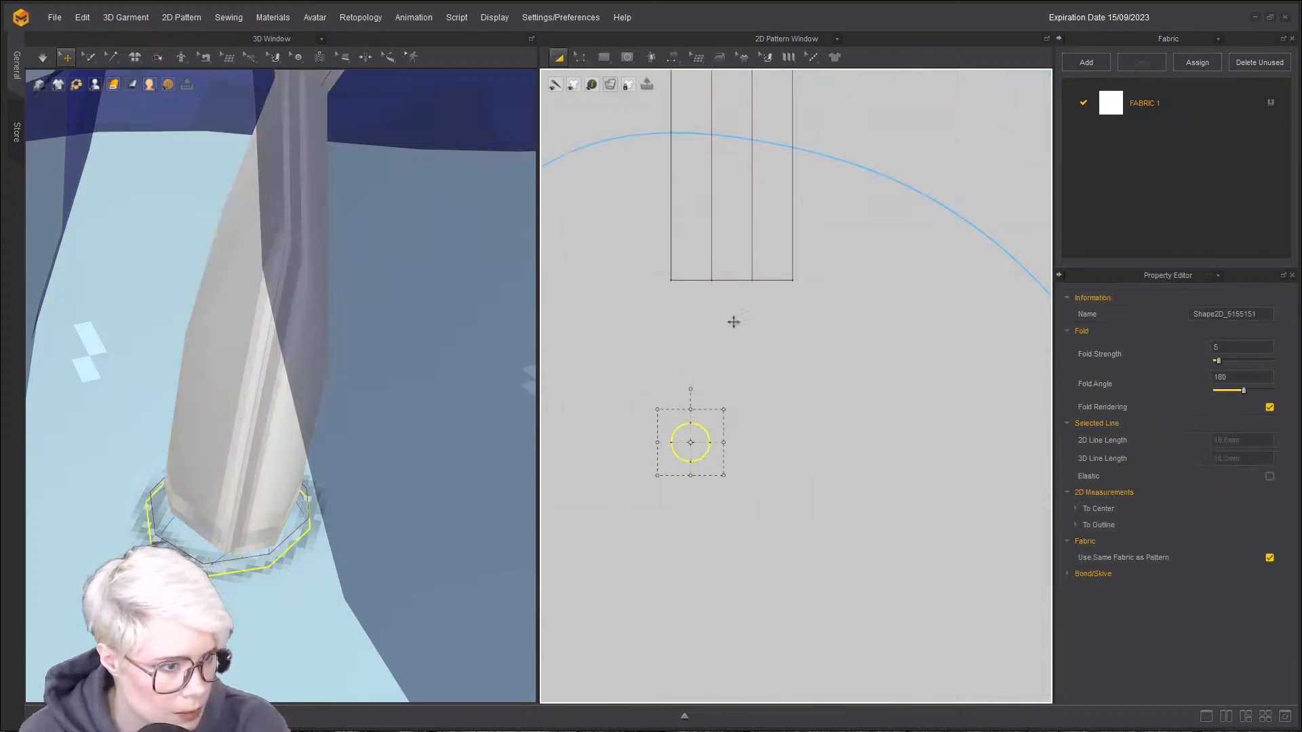
key("a")
left_click(698, 241)
scroll(722, 285, "down", 3)
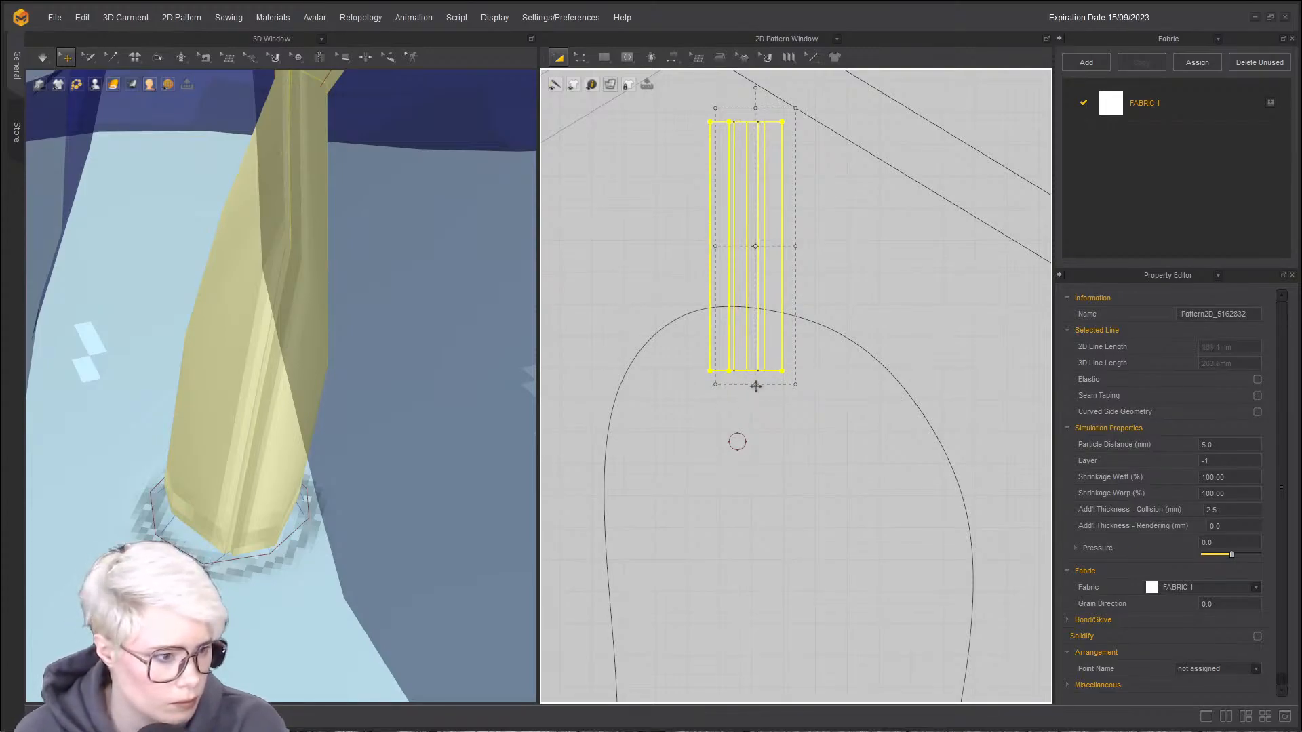
key("m")
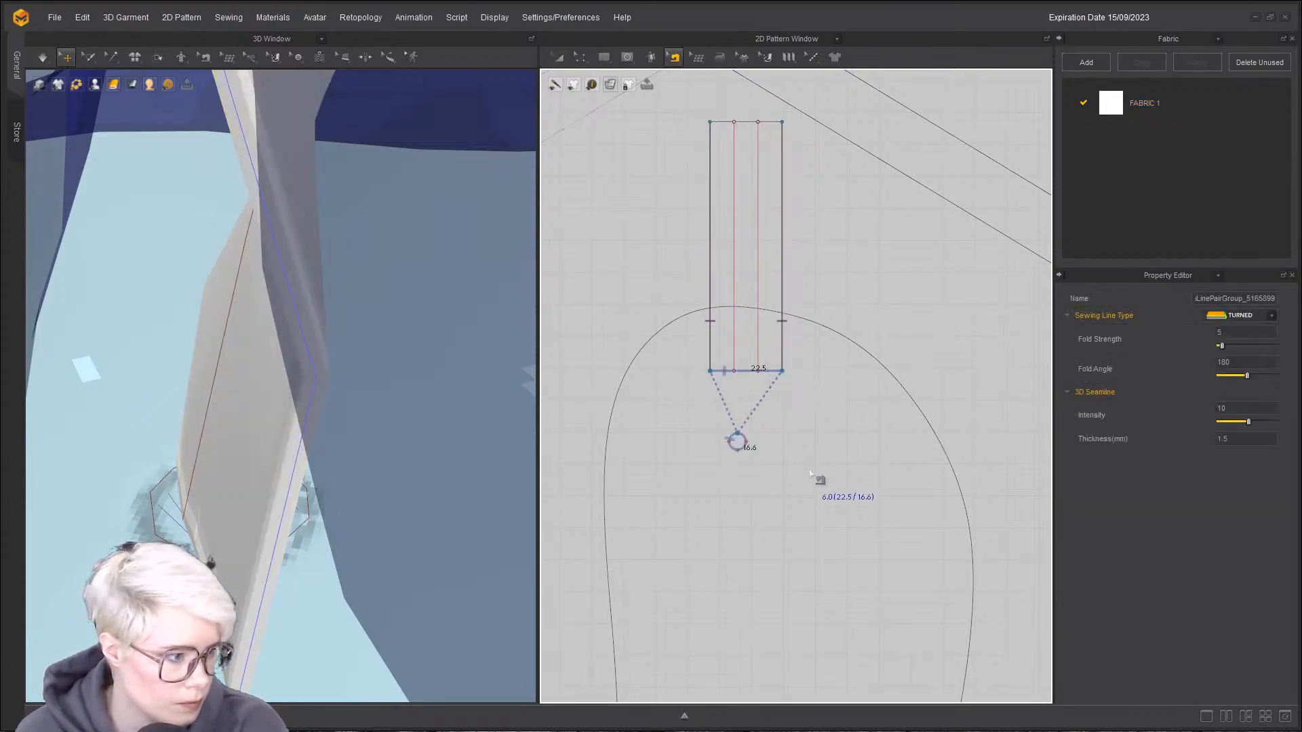
- Simulate the widened strap and pull it up above the toes
key("space")
scroll(332, 481, "down", 3)
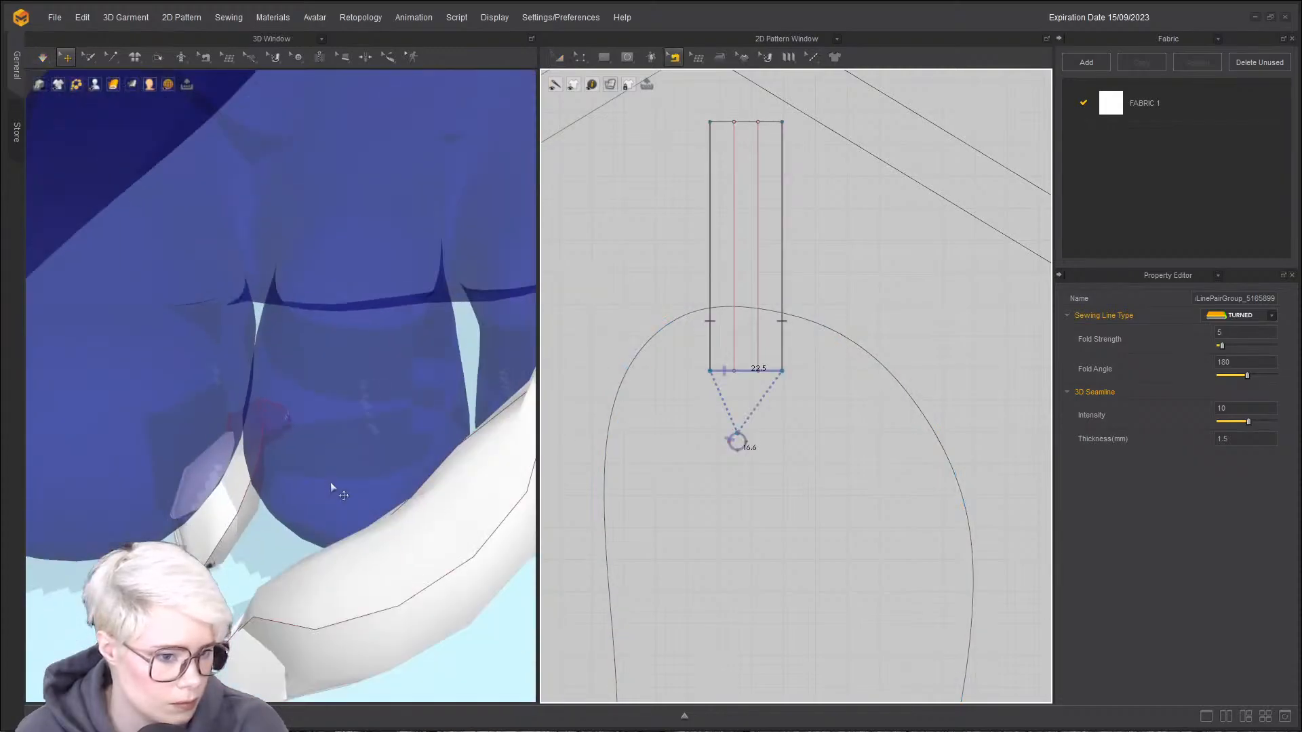
scroll(331, 482, "down", 3)
left_click_drag(332, 476, 387, 268)
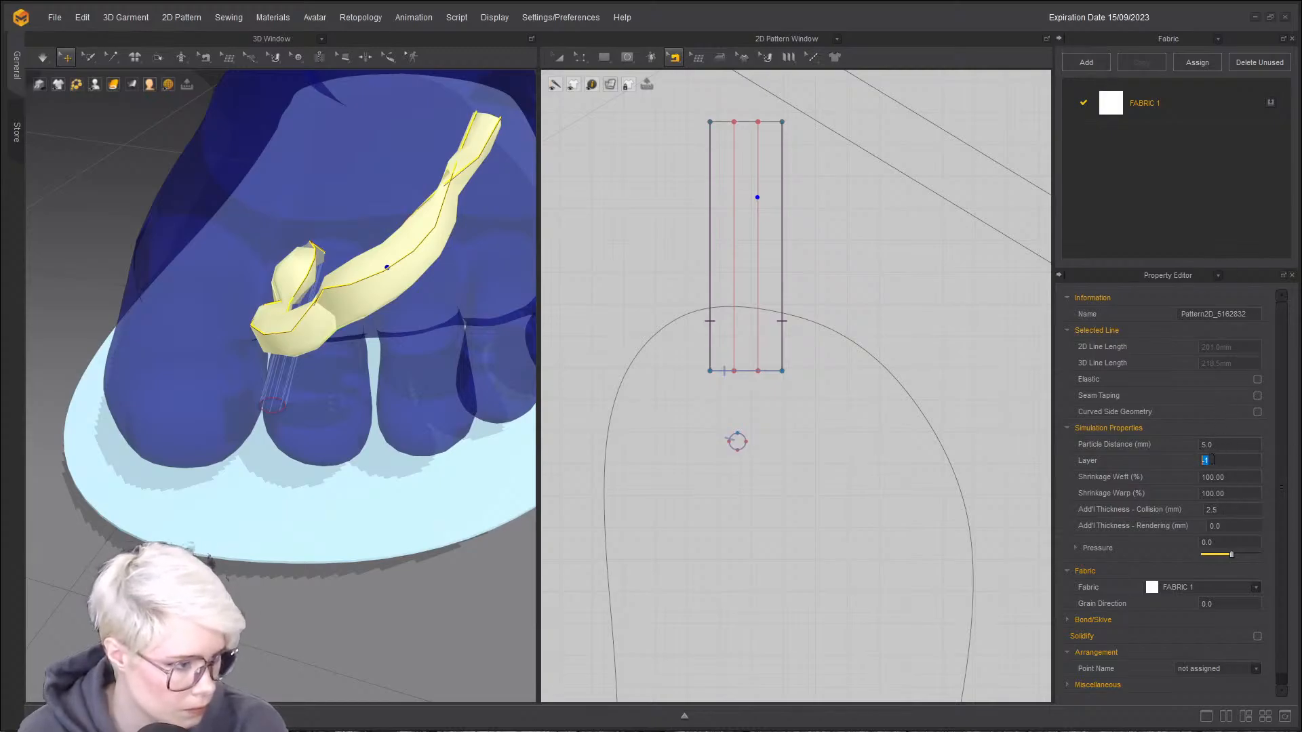
- Set the strap's layer to 0 and simulate while pulling it over the big toe
key("space")
left_click_drag(295, 381, 290, 351)
key("space")
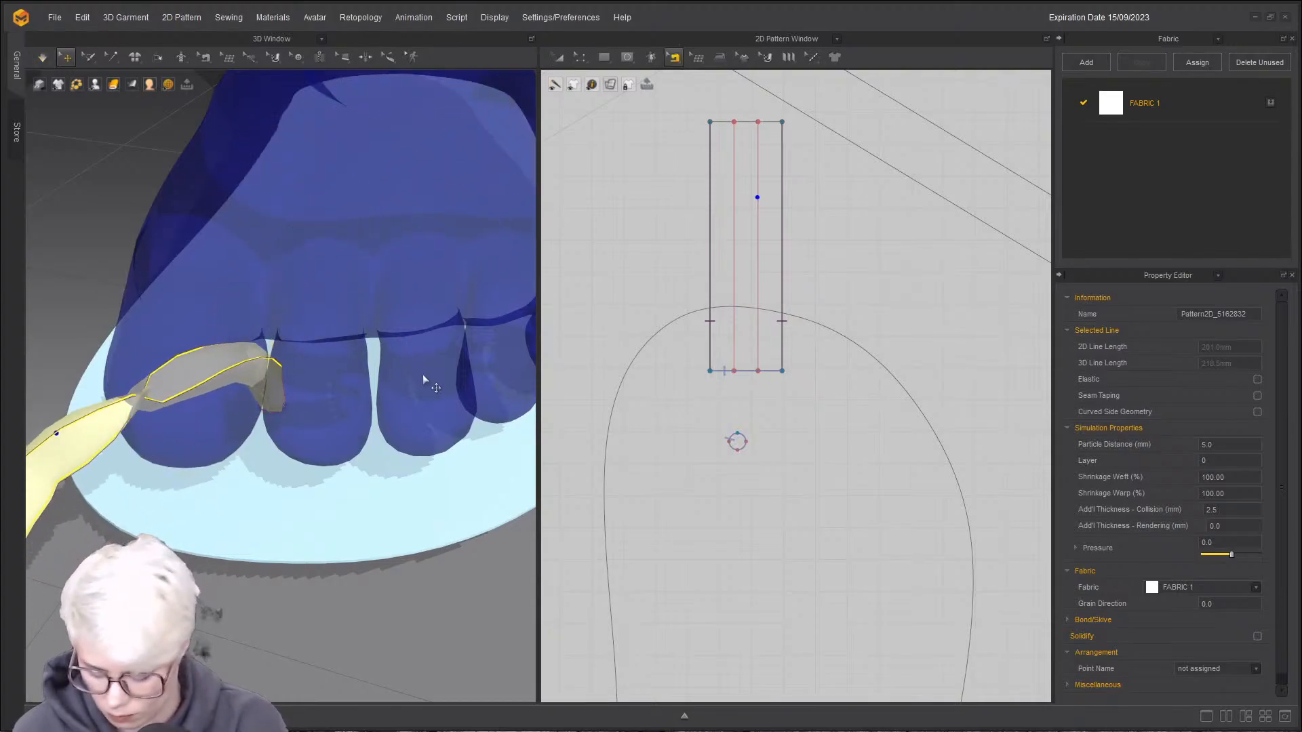
- Simulate the strap and pull it upward until it passes between the big toe and second toe
left_click(795, 293)
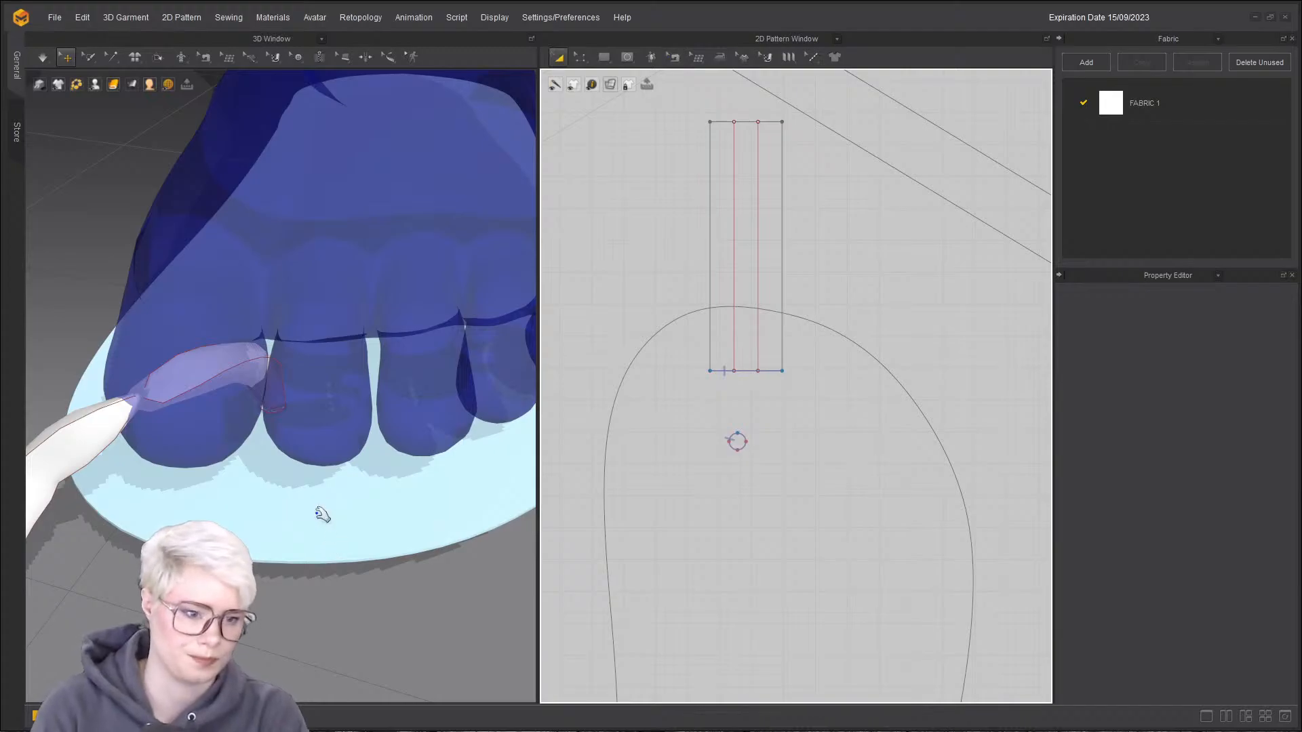
scroll(322, 515, "down", 3)
key("space")
left_click(244, 350)
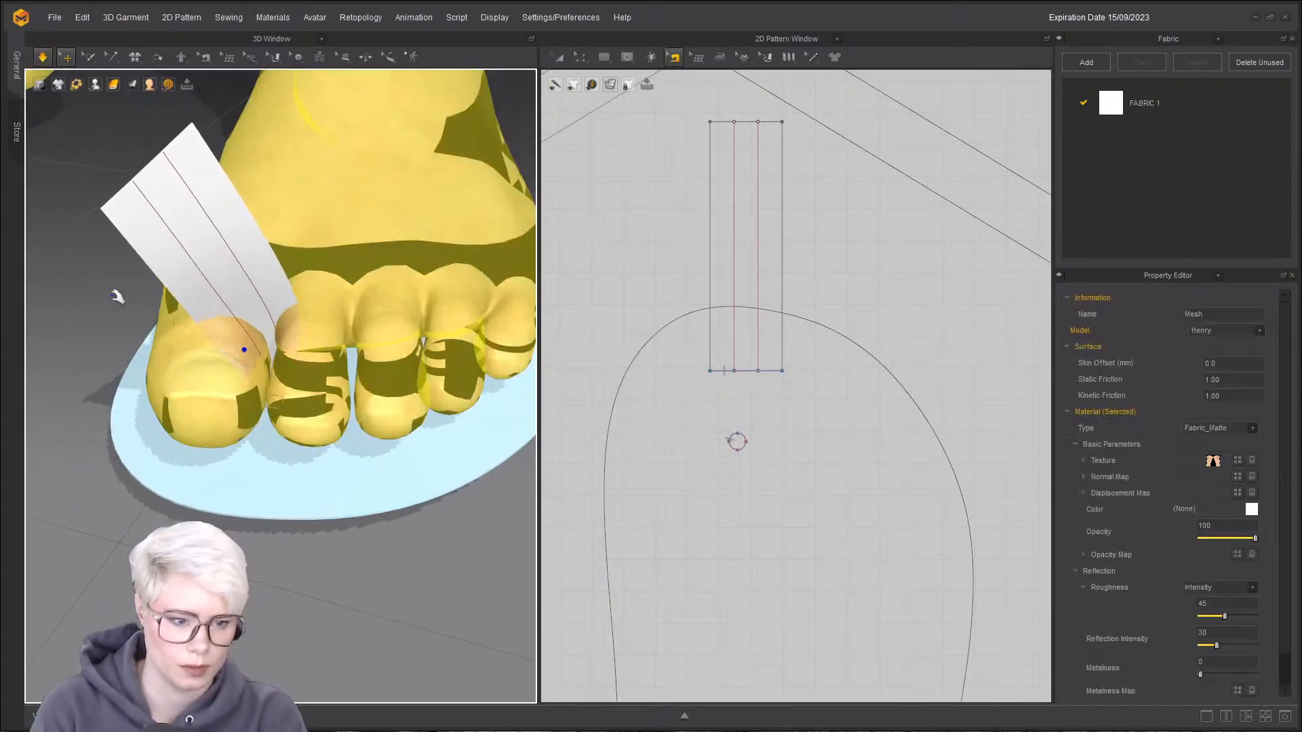
left_click(117, 296)
left_click(212, 241)
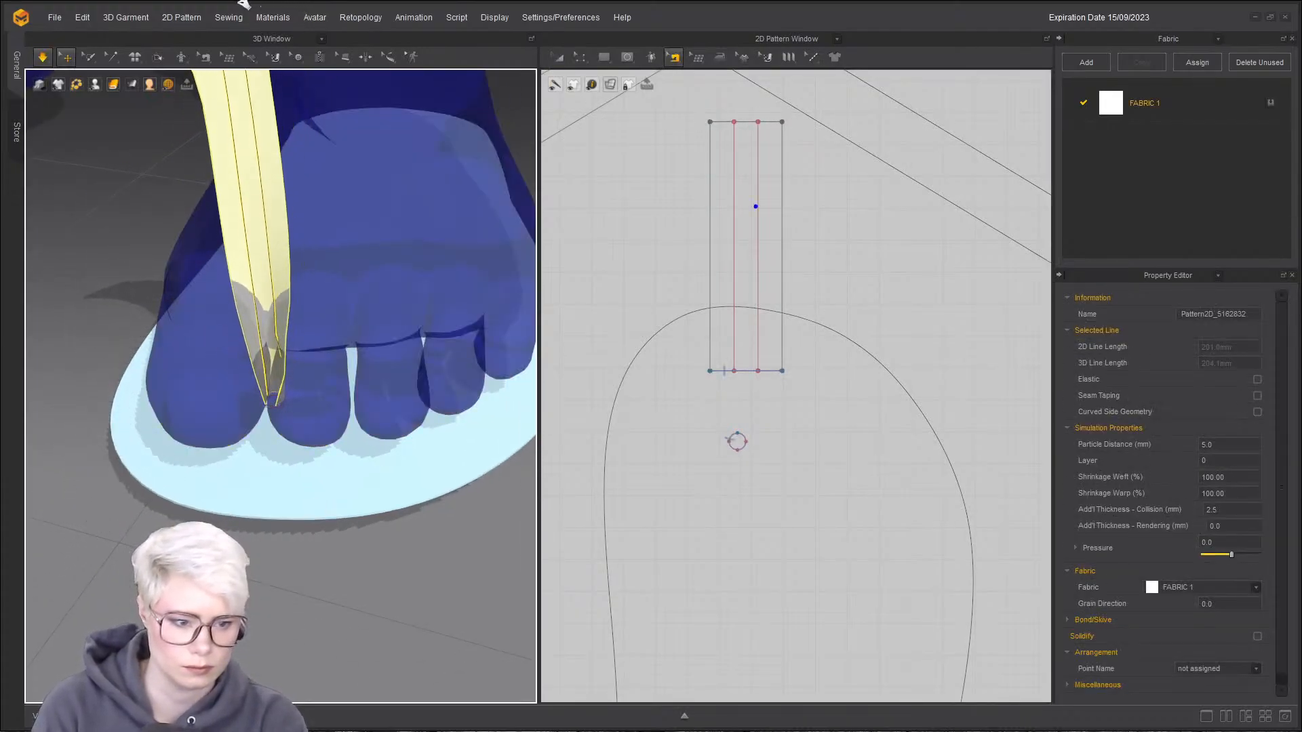
left_click(415, 245)
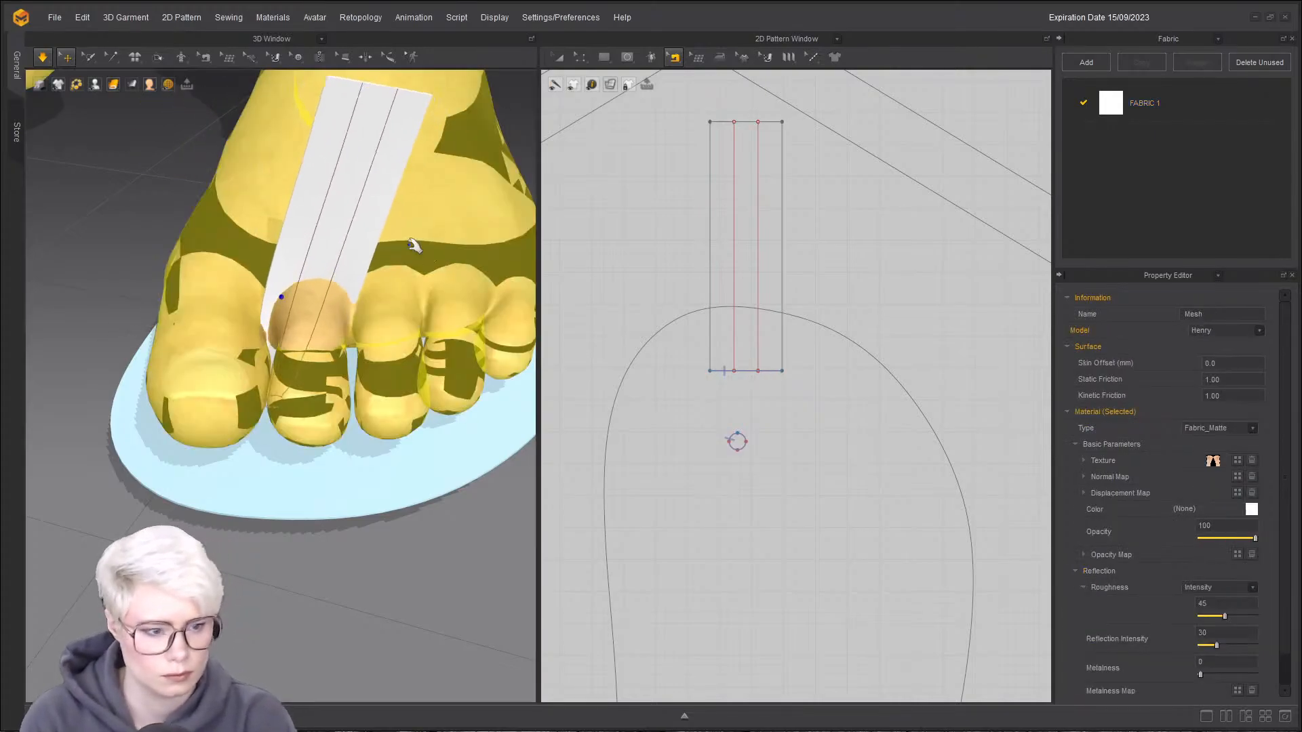
left_click_drag(327, 248, 218, 6)
key("space")
- Enlarge the internal circle on the sole pattern to a circumference of about 19.5 mm
scroll(737, 444, "up", 5)
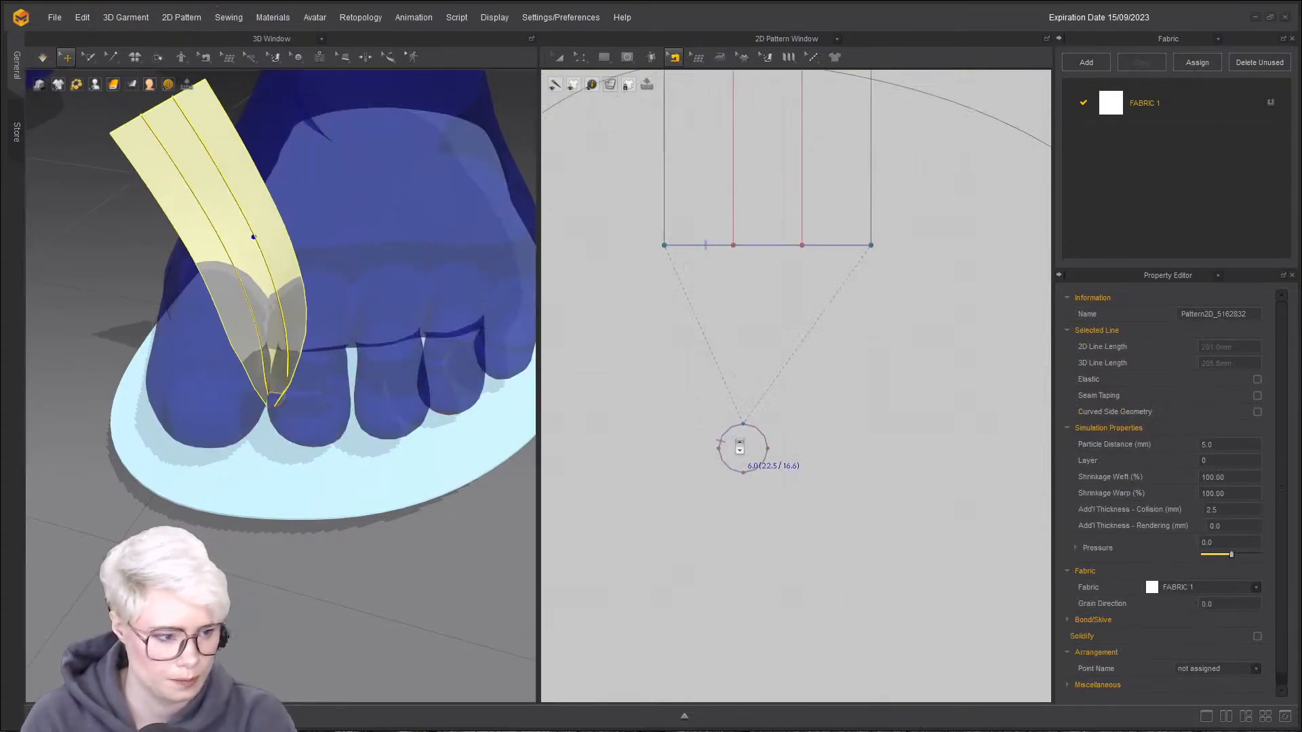
key("a")
left_click(760, 479)
left_click(765, 456)
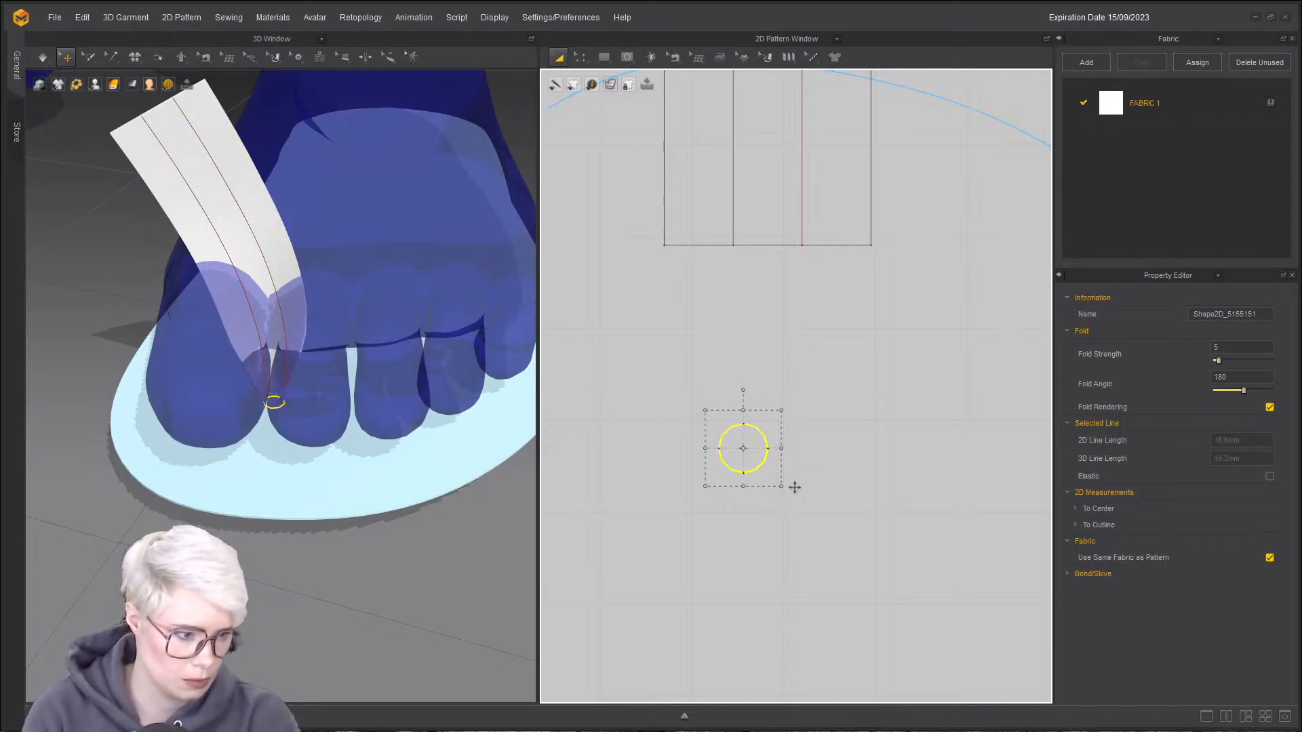
- Simulate the strap with the enlarged circle and compare the two lengths of their seam
key("space")
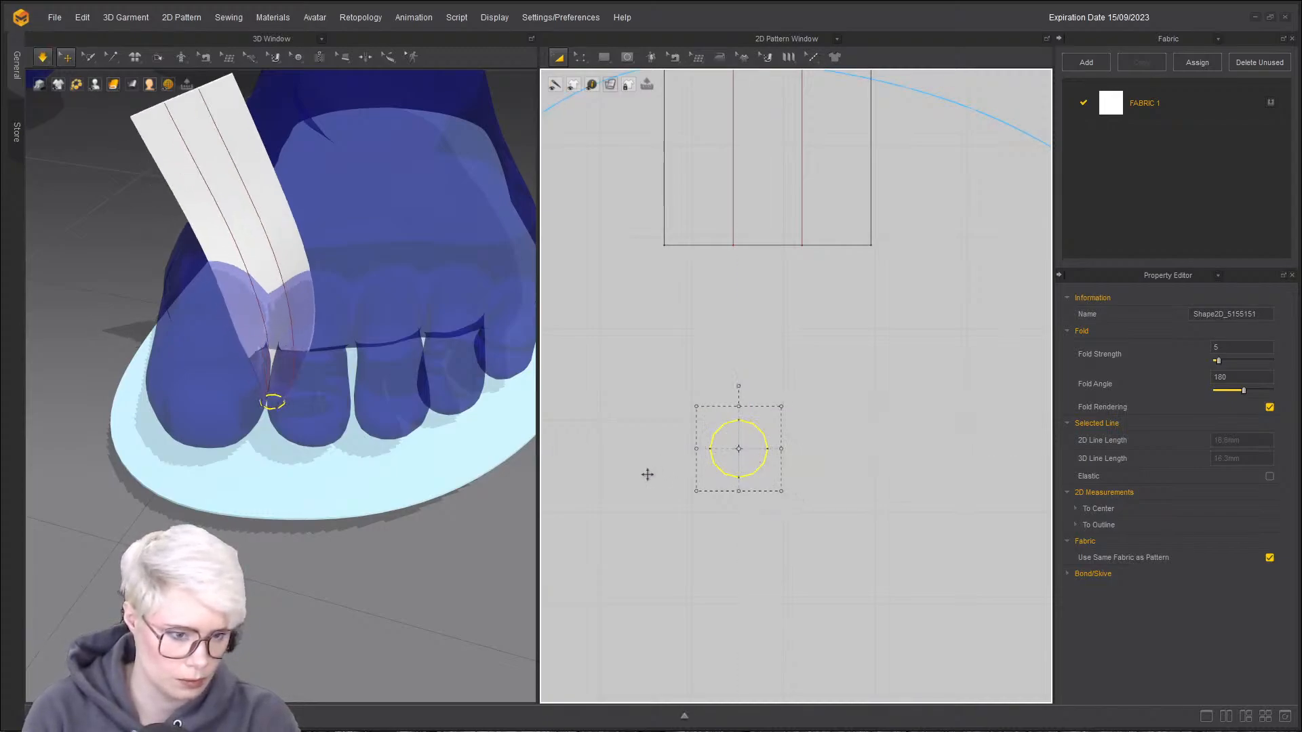
left_click_drag(276, 314, 175, 144)
scroll(284, 407, "up", 5)
scroll(277, 415, "up", 3)
key("space")
left_click(767, 468)
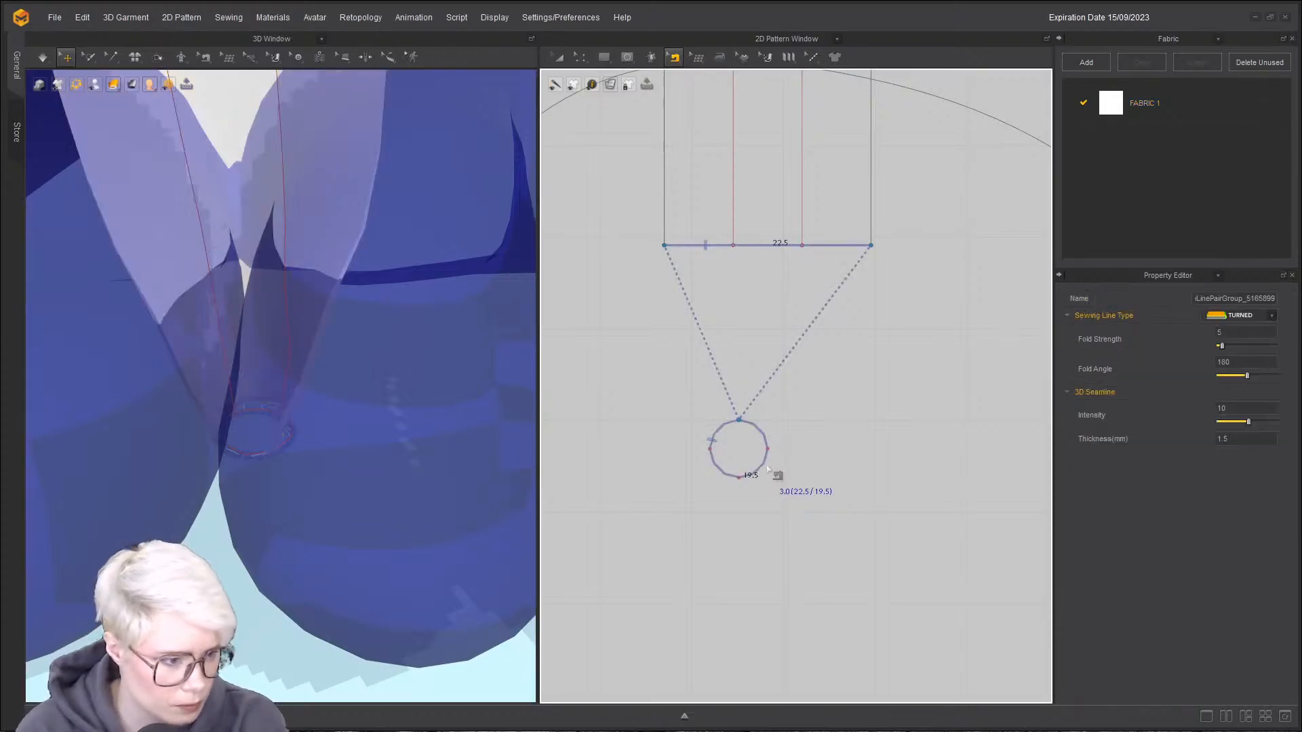
- Flip the normal of the sole pattern
scroll(240, 481, "down", 5)
right_click_drag(217, 479, 379, 483)
left_click(346, 502)
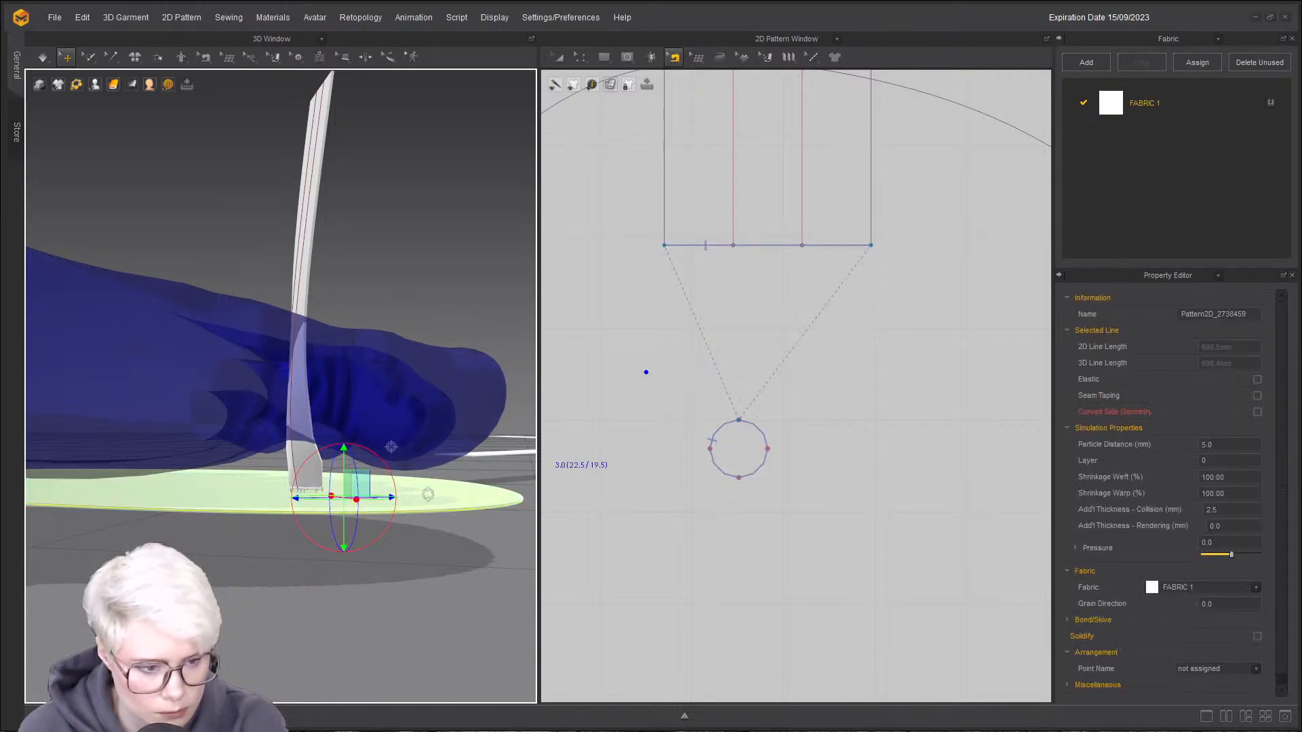
right_click(430, 502)
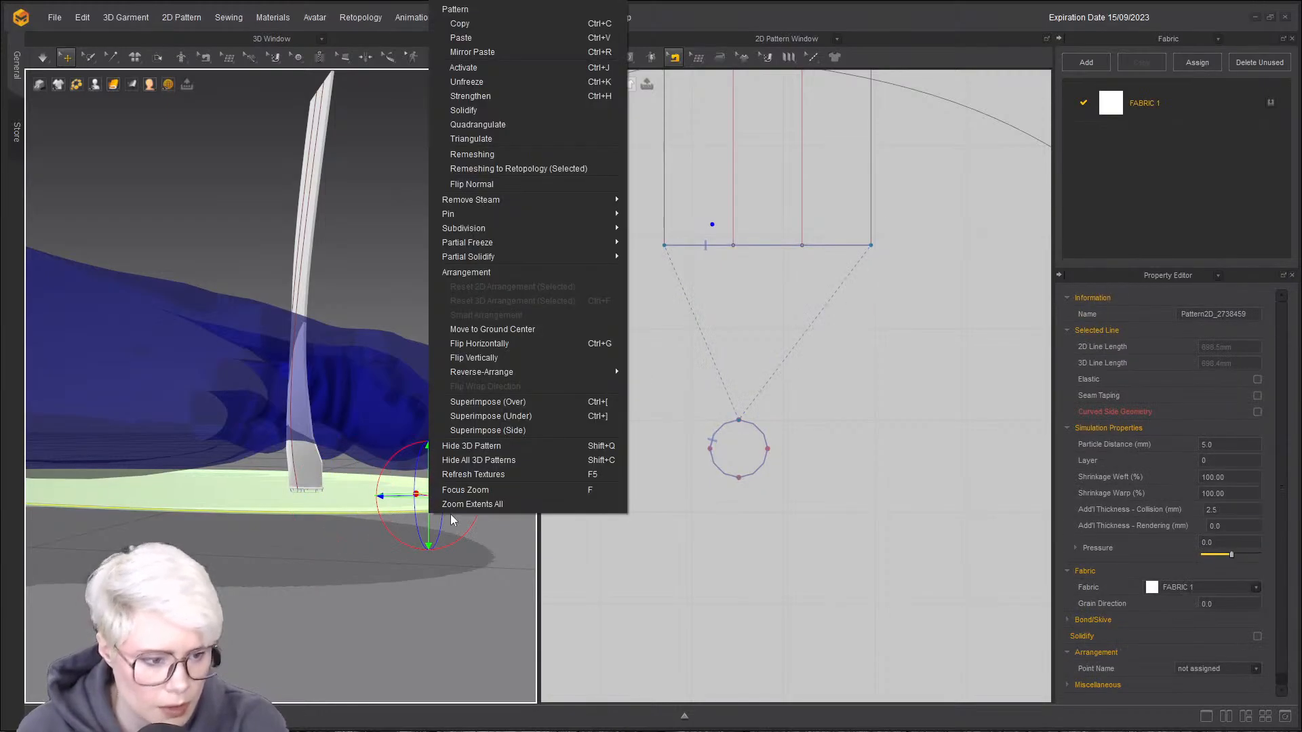
left_click(511, 184)
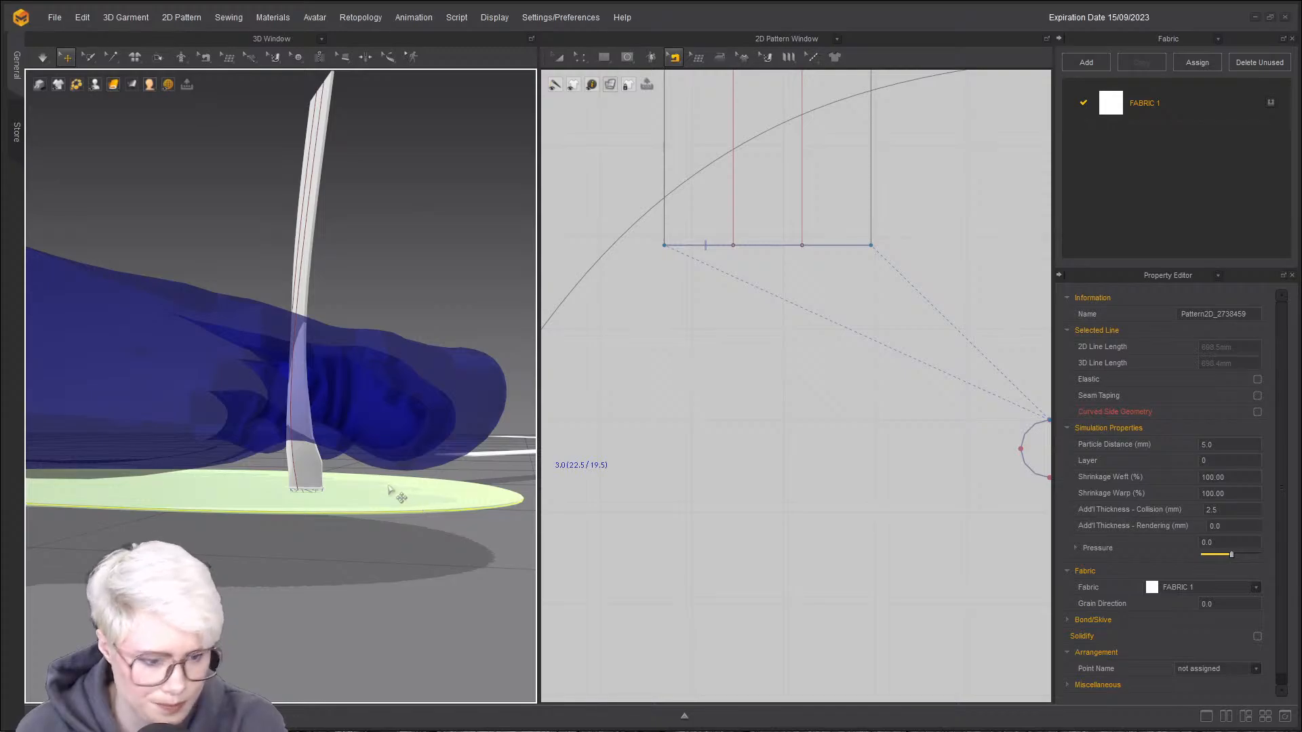
- Simulate after the flip and pull the strap to check how its lower edge joins the circle
key("space")
right_click_drag(296, 303, 357, 455)
key("b")
left_click_drag(346, 280, 165, 441)
key("space")
- Delete the seam between the strap's lower edge and the circle on the sole
scroll(790, 360, "down", 5)
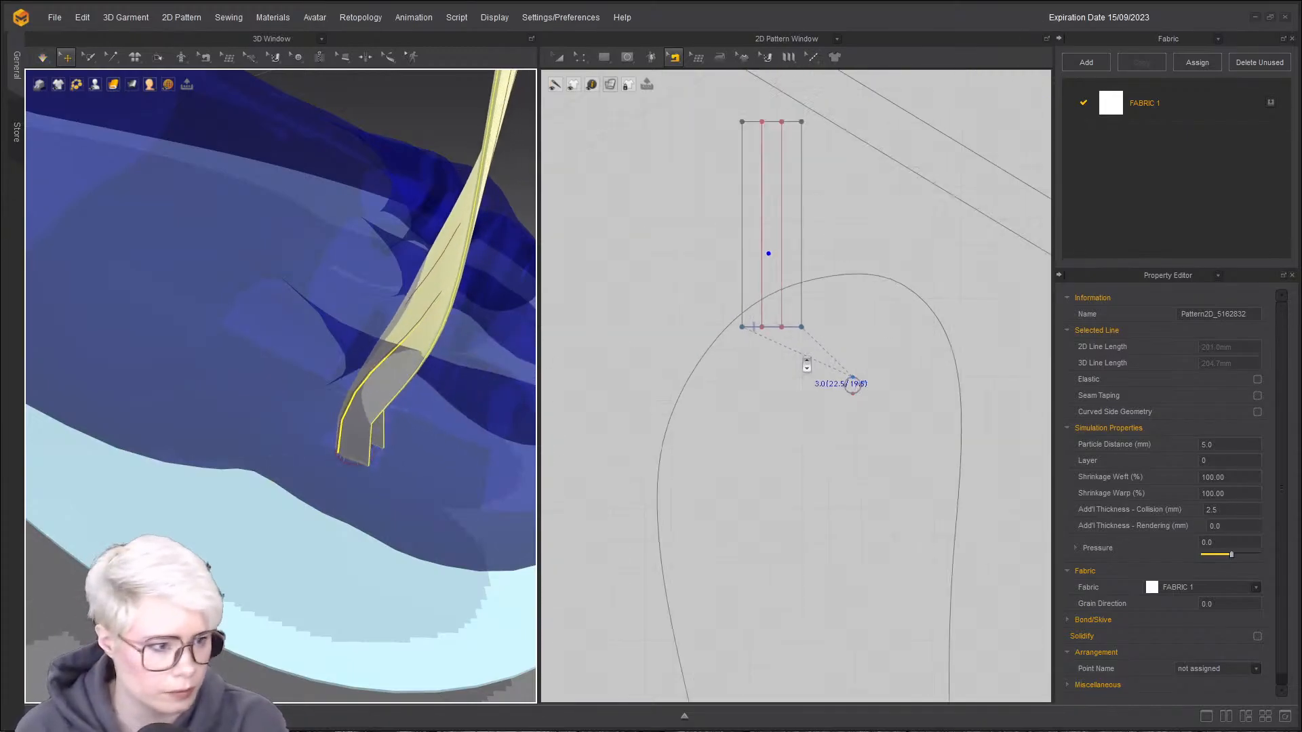
left_click(792, 329)
scroll(366, 420, "down", 5)
right_click_drag(367, 427, 301, 448)
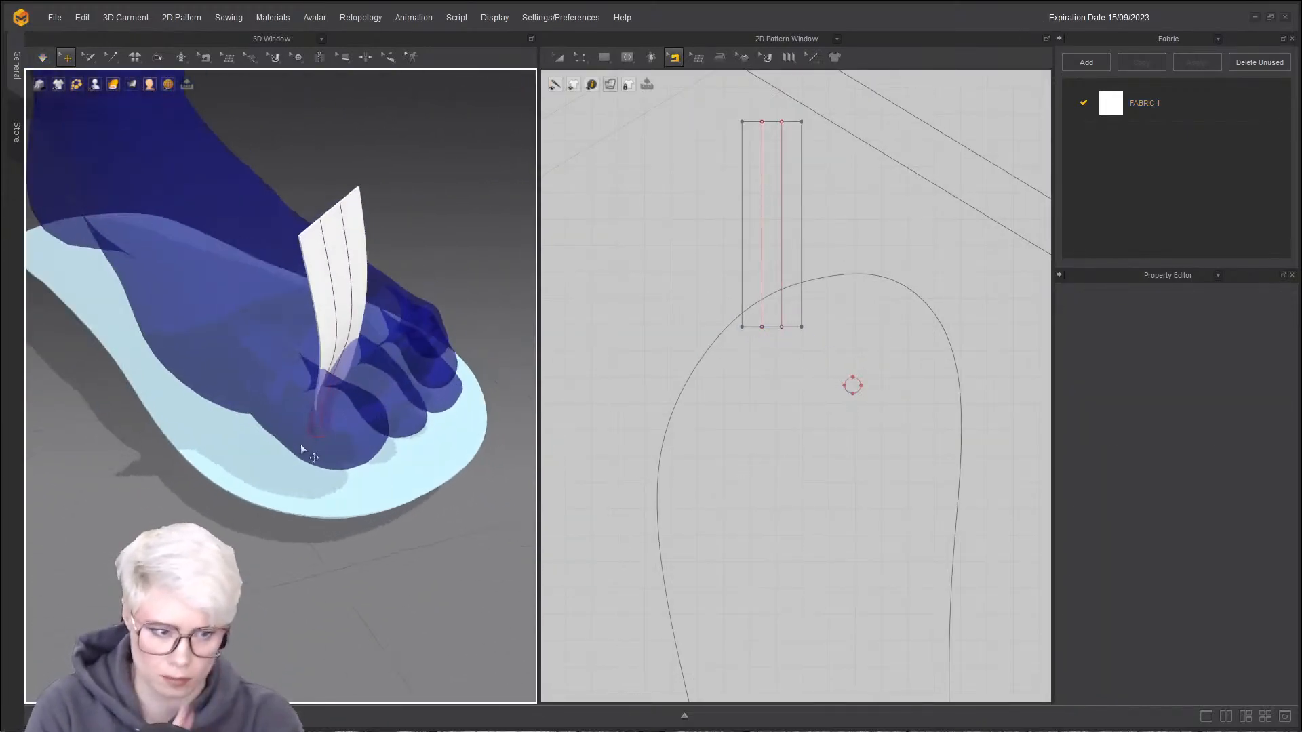
- Sew the strap's lower edge around the circle again and simulate while pulling the strap over the toes
left_click(800, 328)
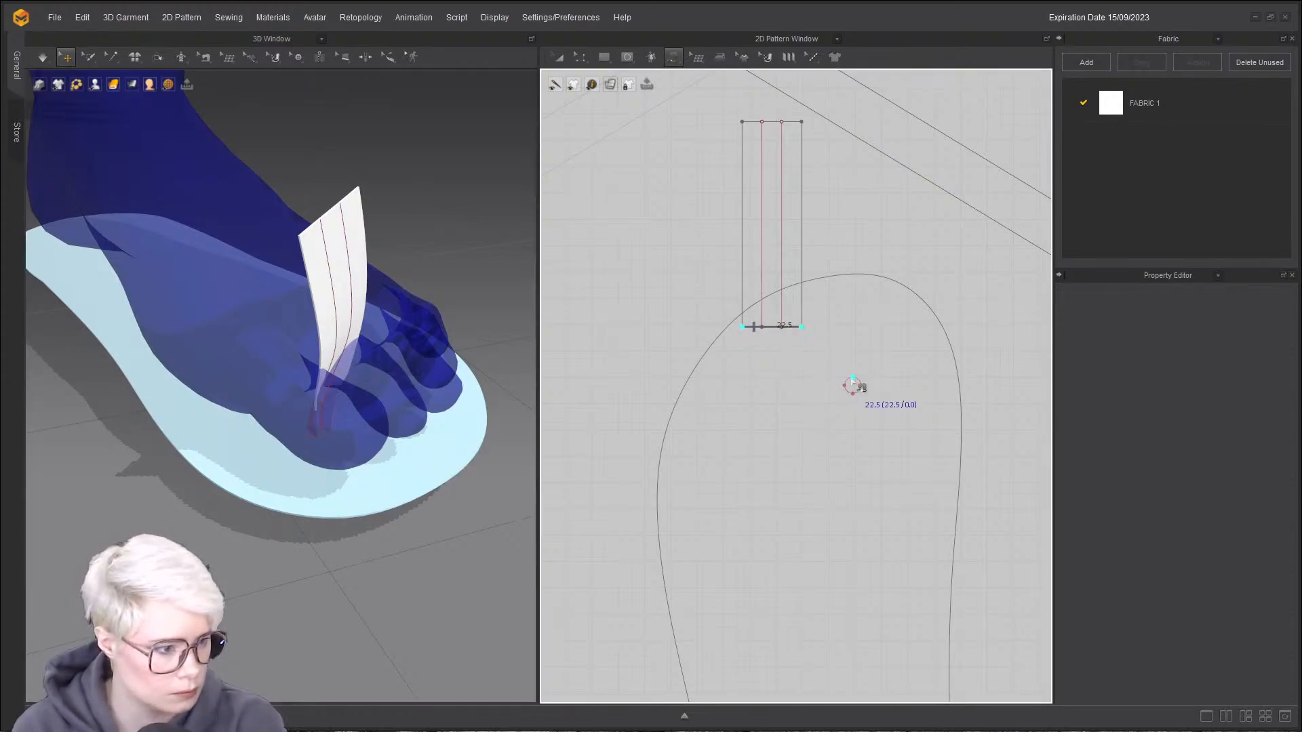
key("Escape")
key("space")
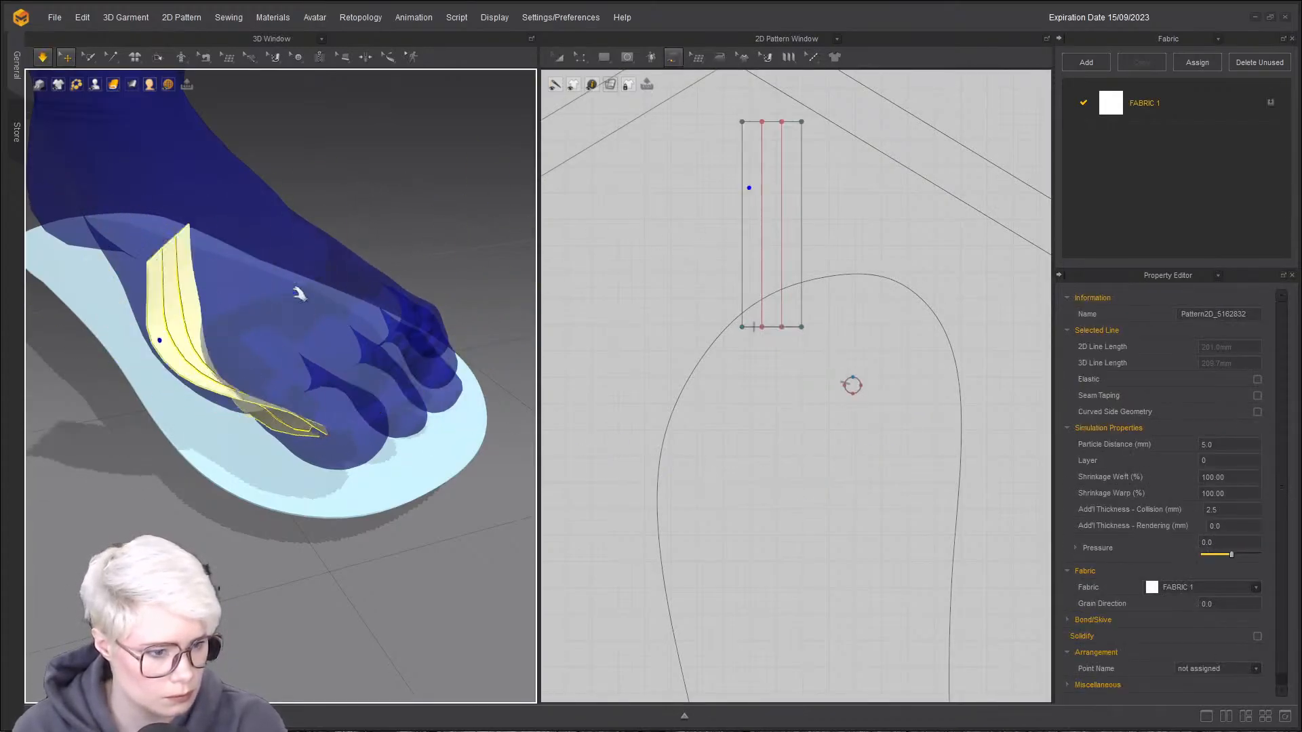
left_click(378, 347)
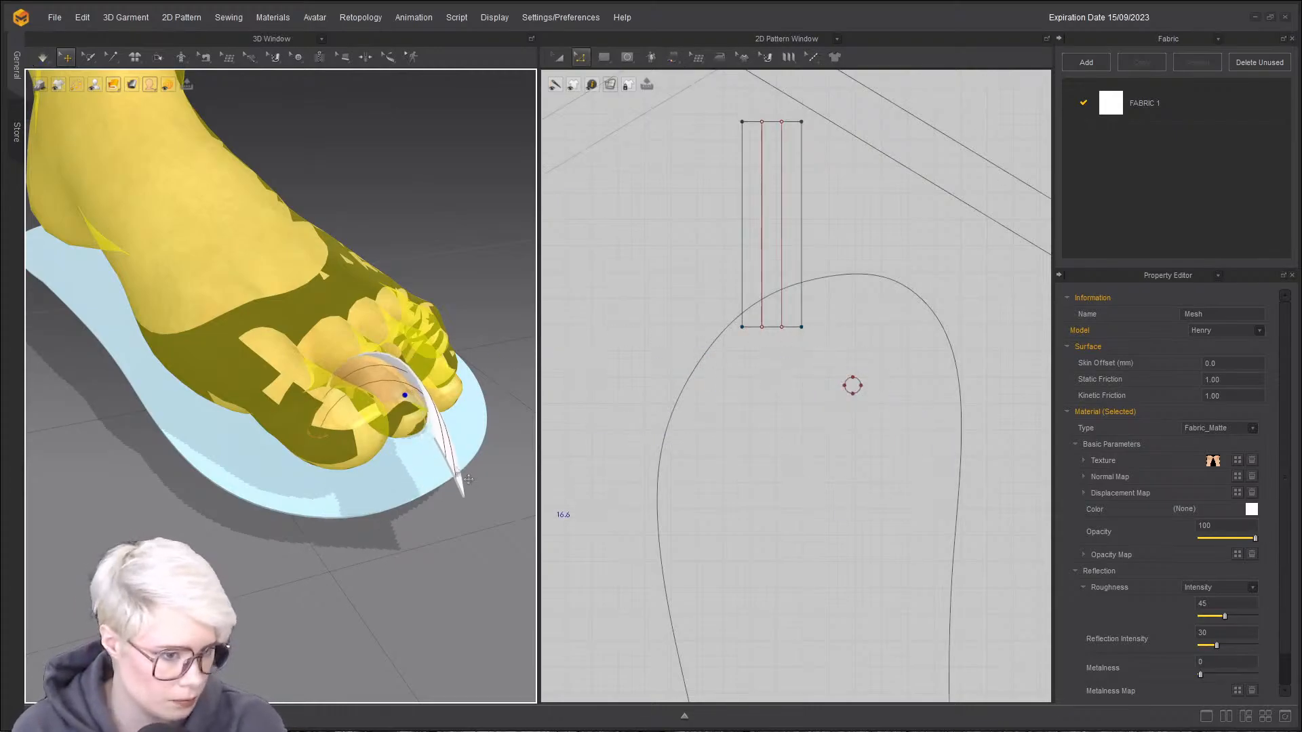
- Set the additional collision thickness of both the strap and the sole to 1 mm and simulate
left_click(455, 449)
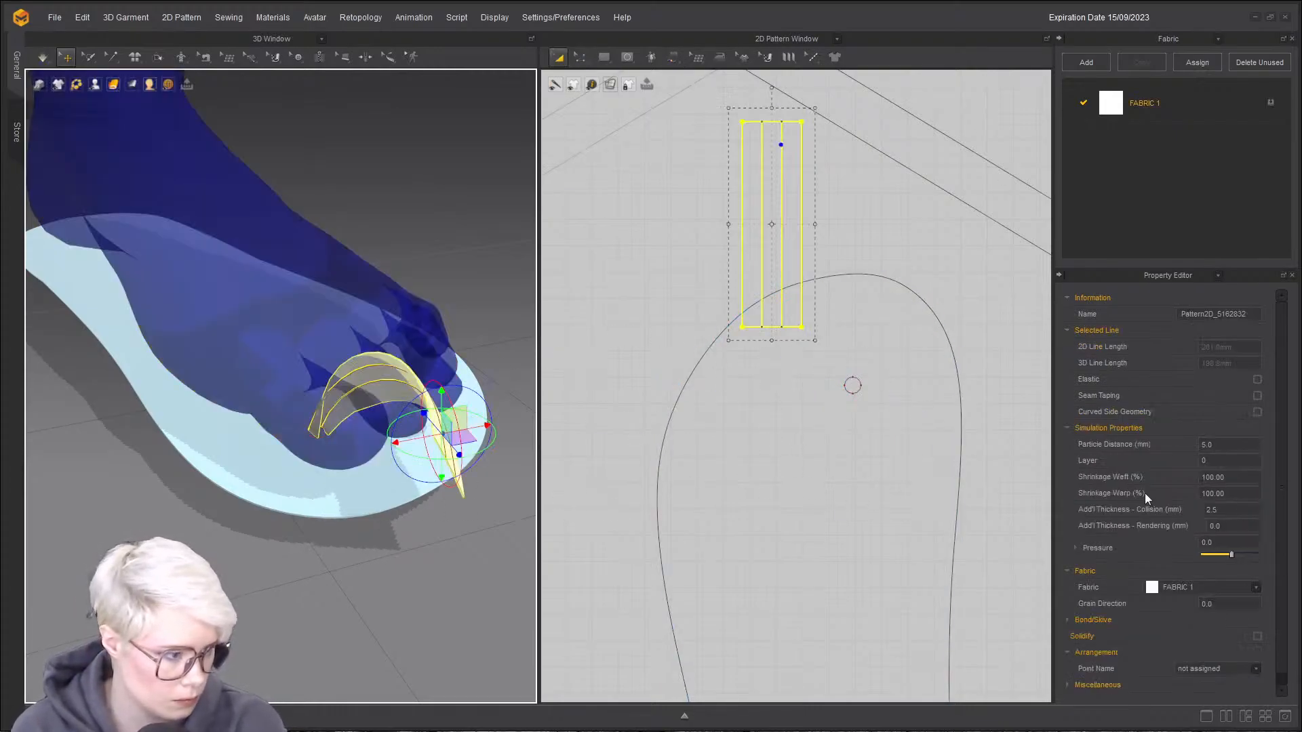
left_click(1232, 509)
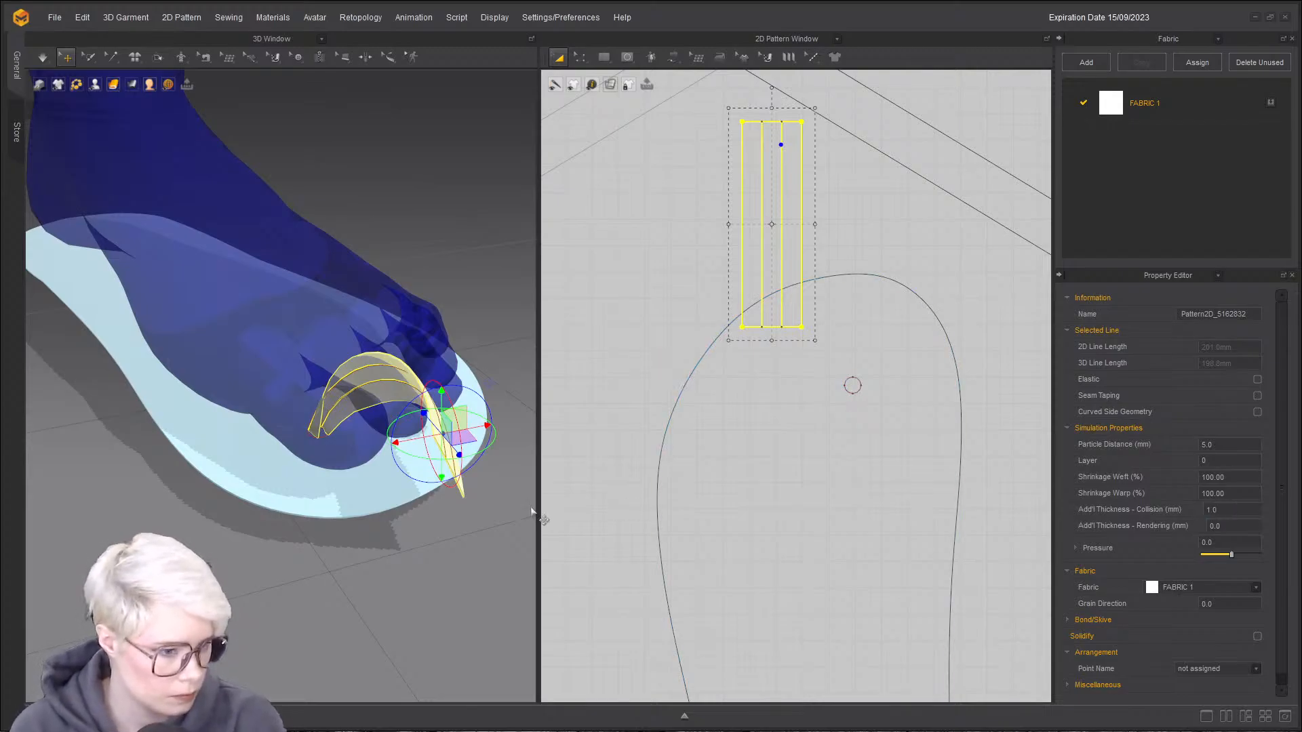
left_click(378, 492)
left_click(1217, 511)
type("1")
key("Return")
key("space")
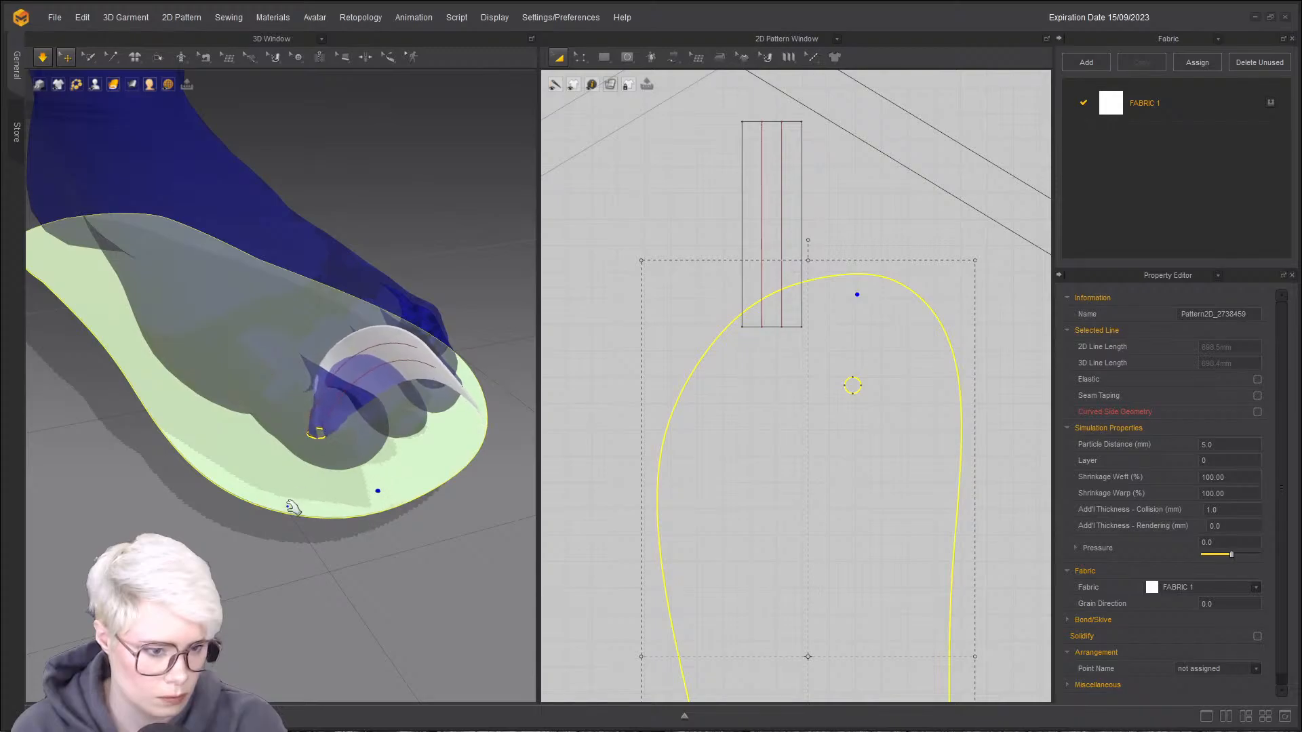
key("space")
- Move the sole away from the foot, reset the strap's 3D arrangement and simulate the two beside the foot
left_click_drag(278, 504, 232, 518)
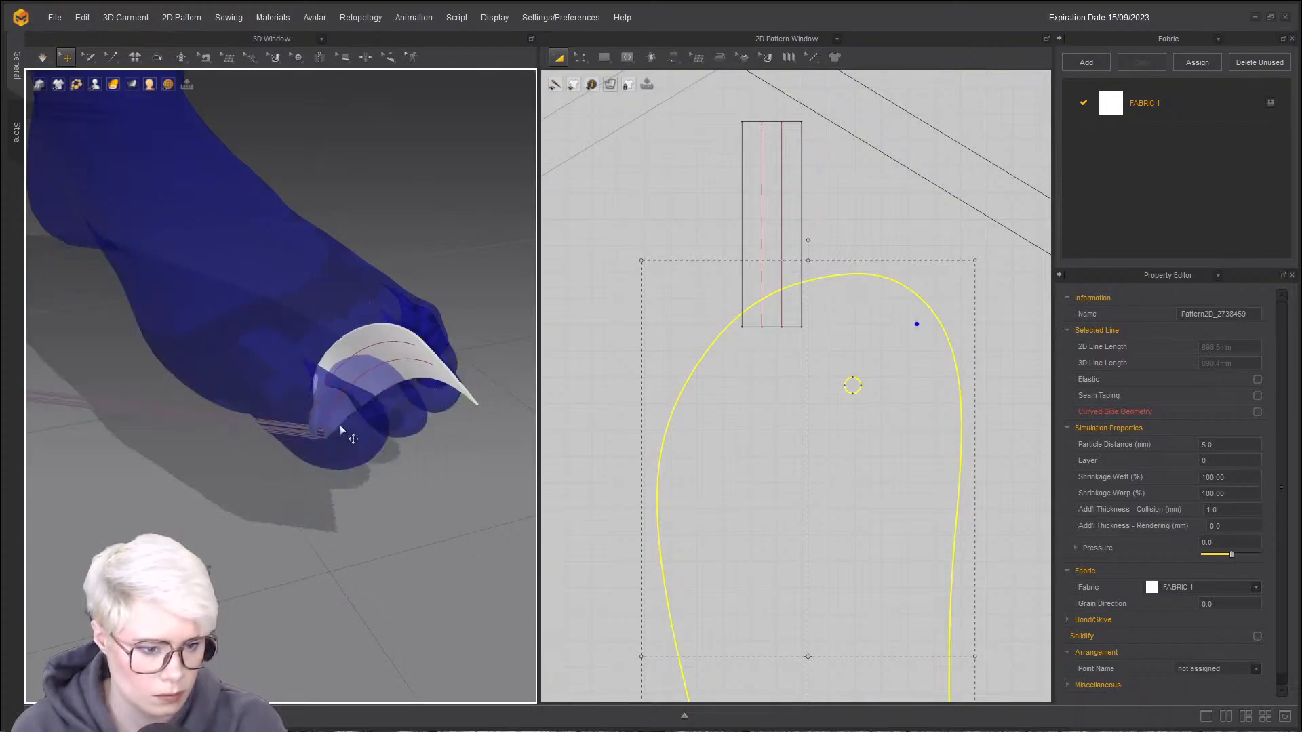
scroll(340, 431, "down", 3)
right_click_drag(319, 438, 299, 417)
left_click(358, 397)
key("ctrl+f")
right_click_drag(488, 370, 380, 372)
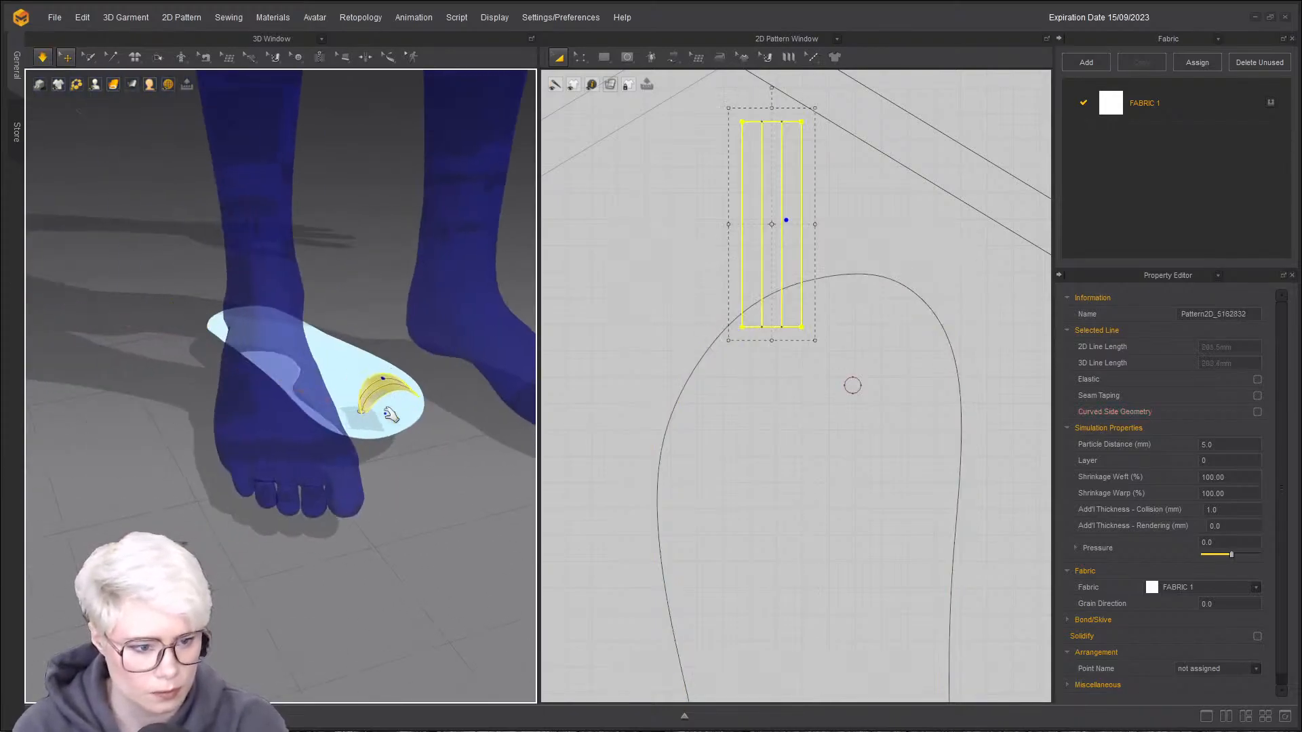
scroll(399, 434, "up", 6)
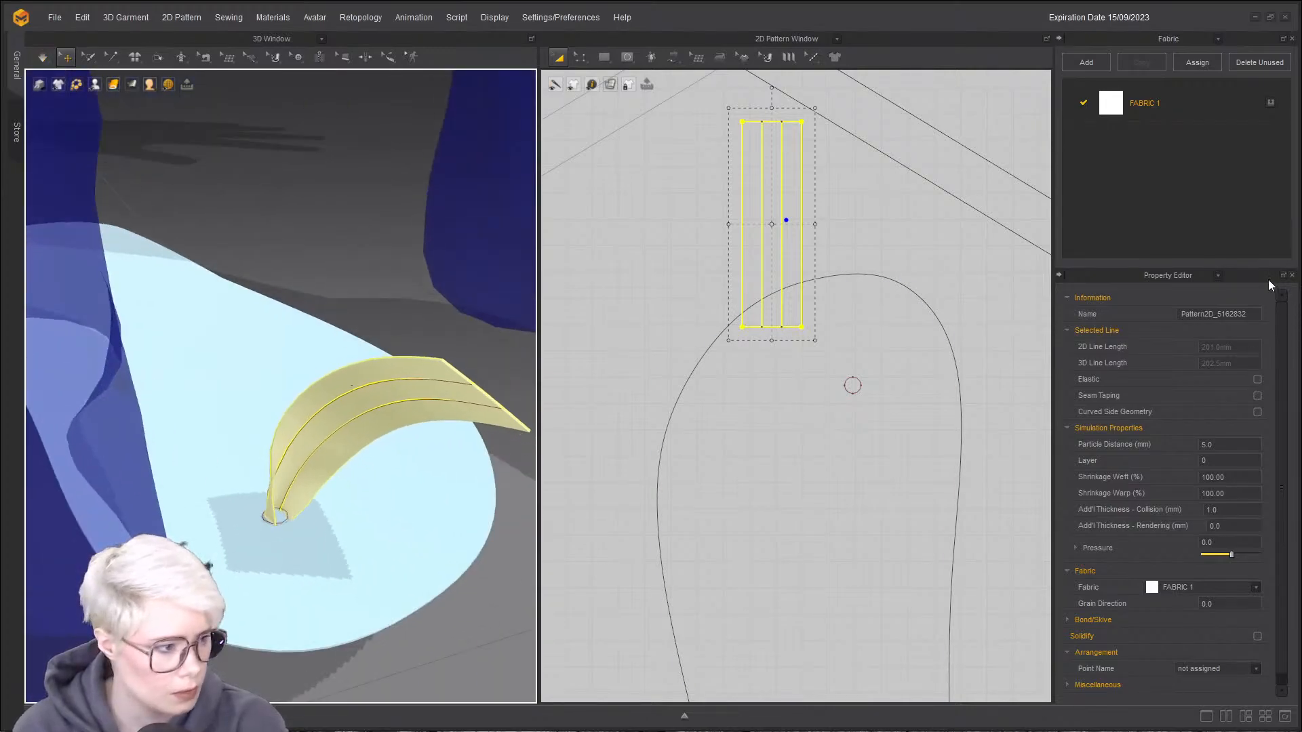
- Give the seam between strap and circle a custom angle with fold strength 0 and fold angle 0, and simulate
key("n")
left_click(999, 245)
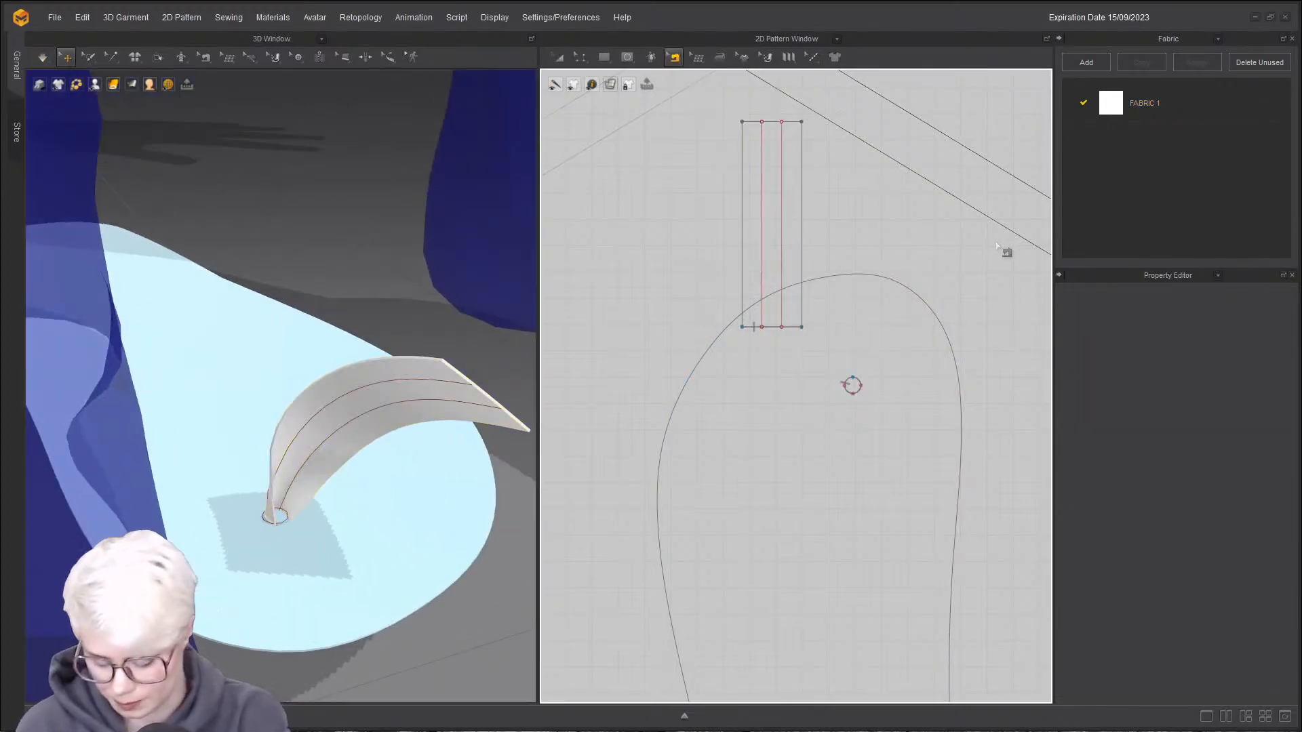
left_click(787, 338)
left_click(1272, 316)
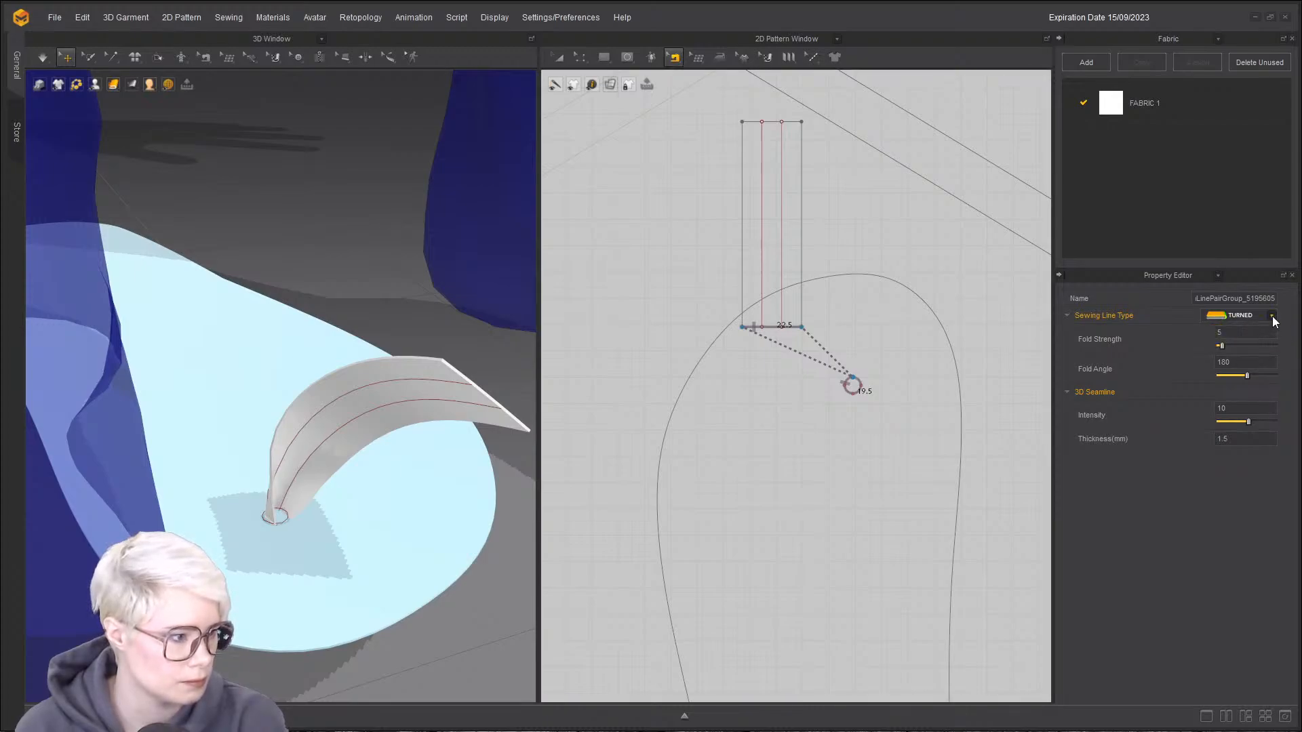
left_click(1226, 339)
key("space")
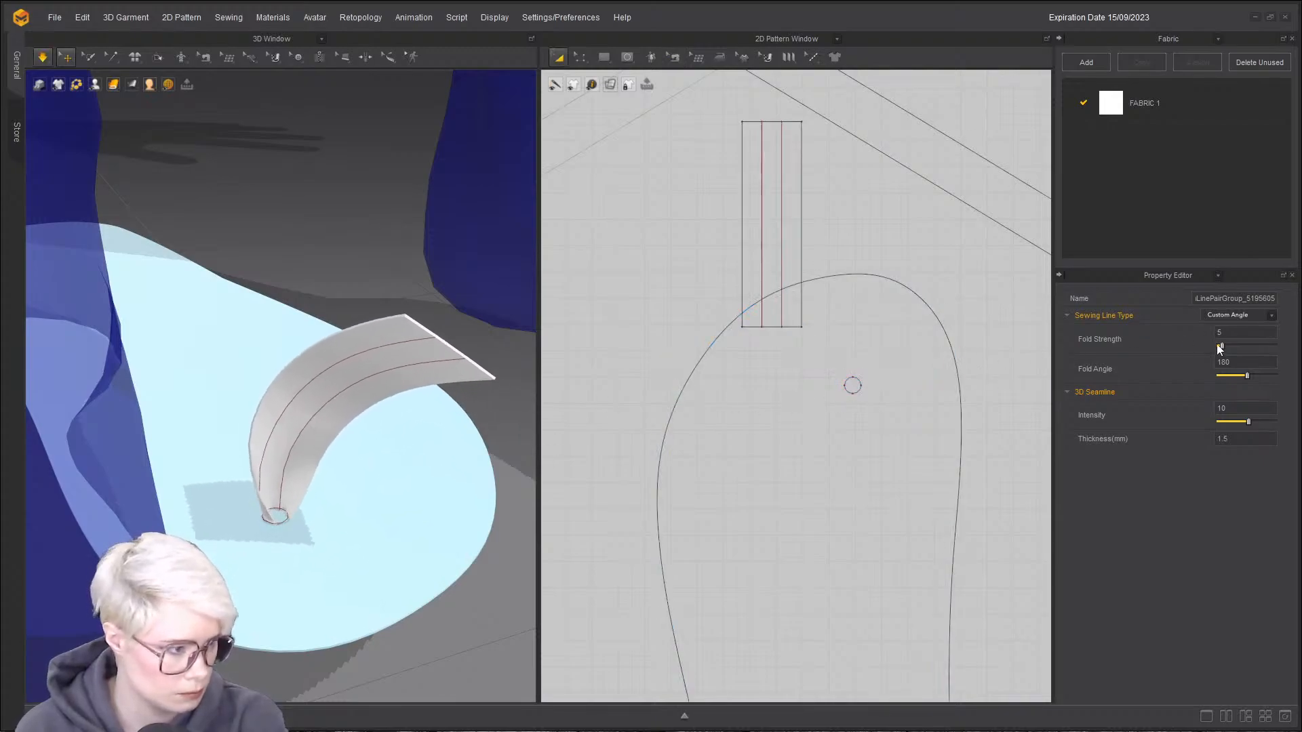
left_click(1217, 344)
left_click_drag(1247, 377, 1133, 391)
key("space")
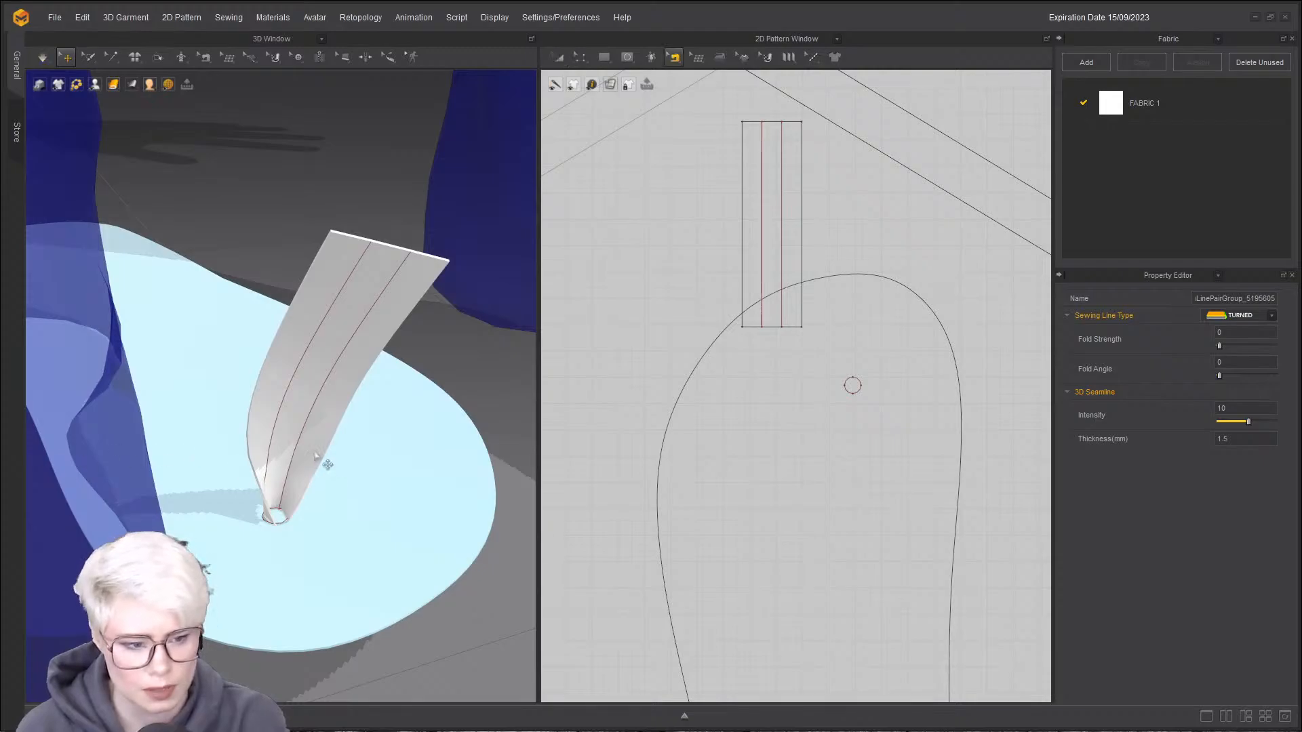
- Turn on curved side geometry for the sole pattern
left_click(315, 459)
left_click(1234, 509)
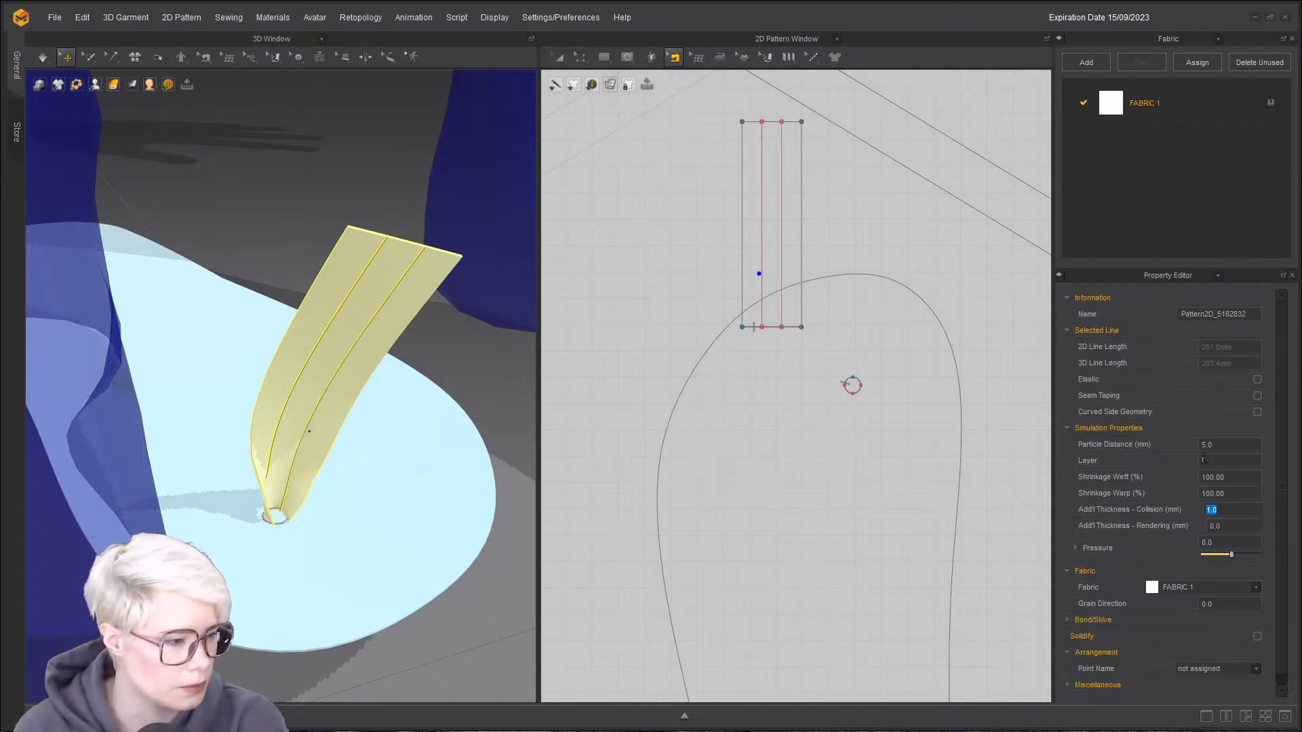
scroll(1204, 461, "down", 1)
left_click(304, 464)
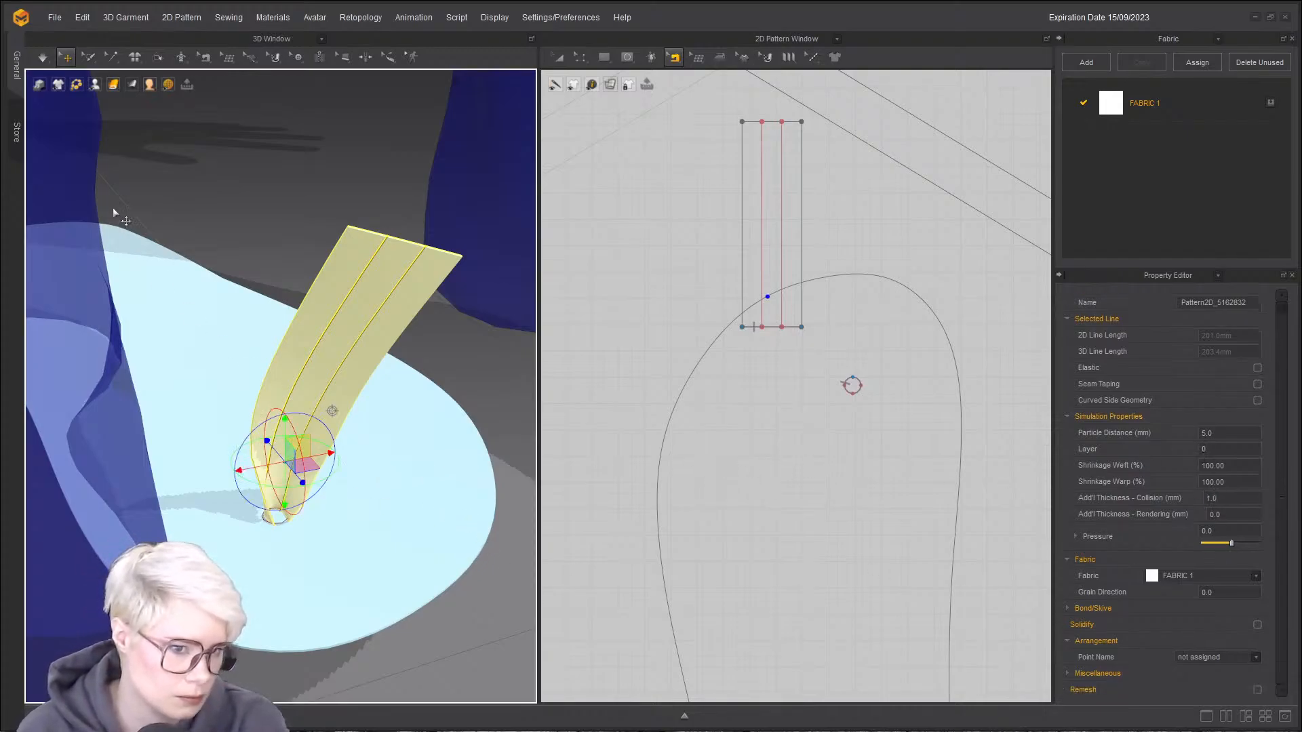
left_click(404, 567)
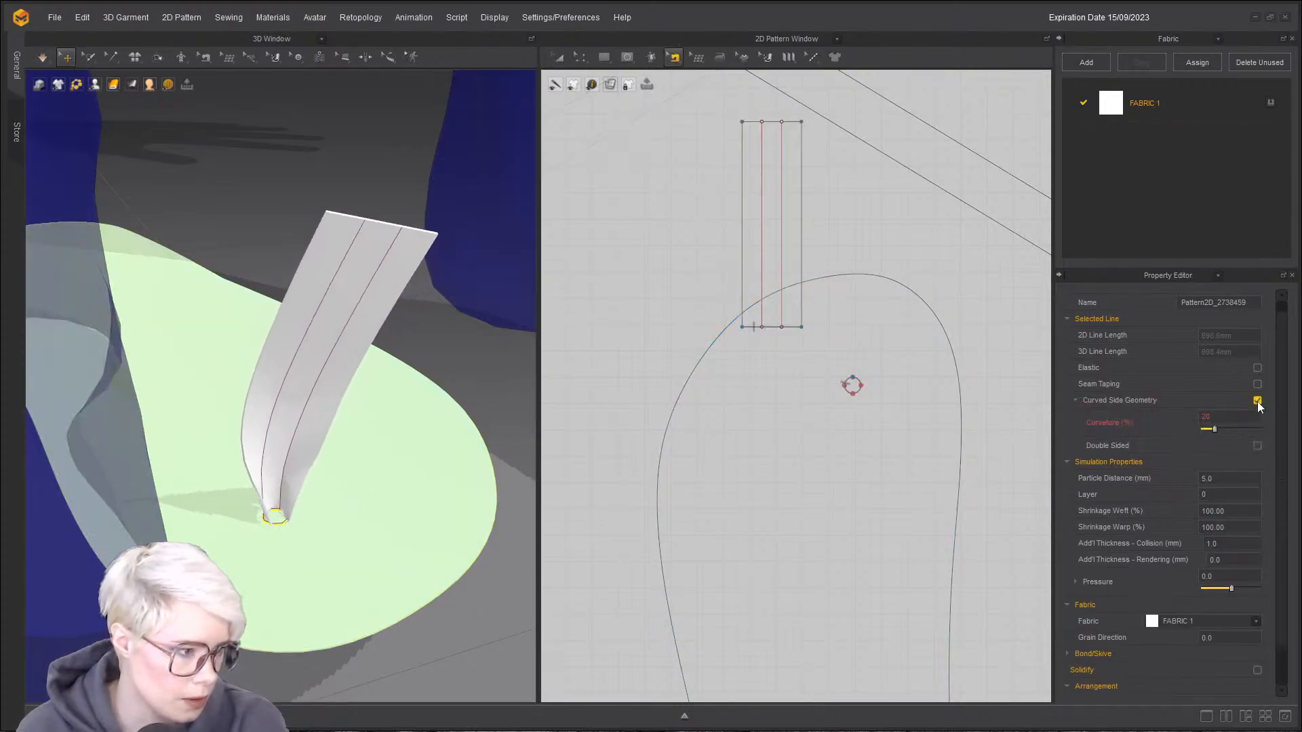
- Pull the strap upward from the sole and change the garment's surface display style in 3D
key("a")
left_click_drag(273, 480, 263, 183)
mouse_move(117, 92)
left_click(117, 115)
- Lift the strap off the circle on the sole and simulate while pulling it upright
right_click_drag(230, 611, 269, 495)
left_click_drag(270, 495, 323, 442)
right_click_drag(322, 442, 240, 432)
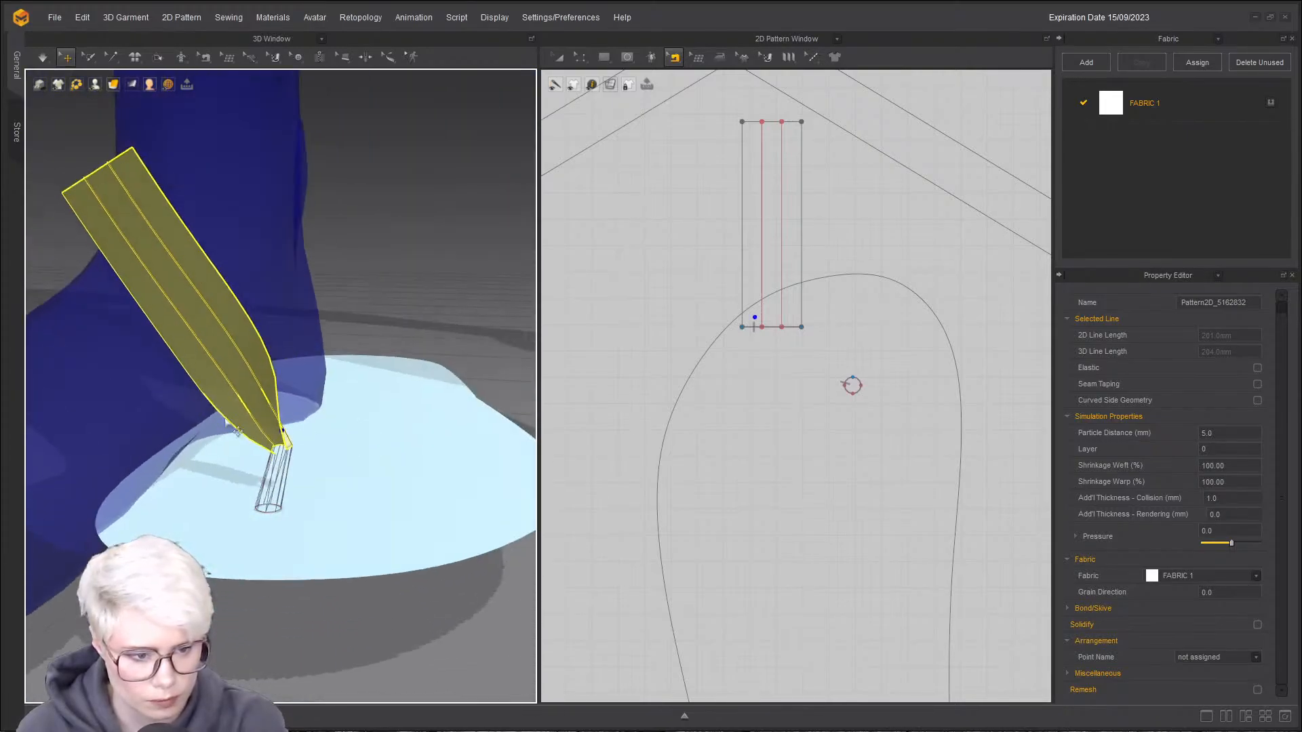
key("space")
left_click_drag(259, 464, 299, 92)
key("n")
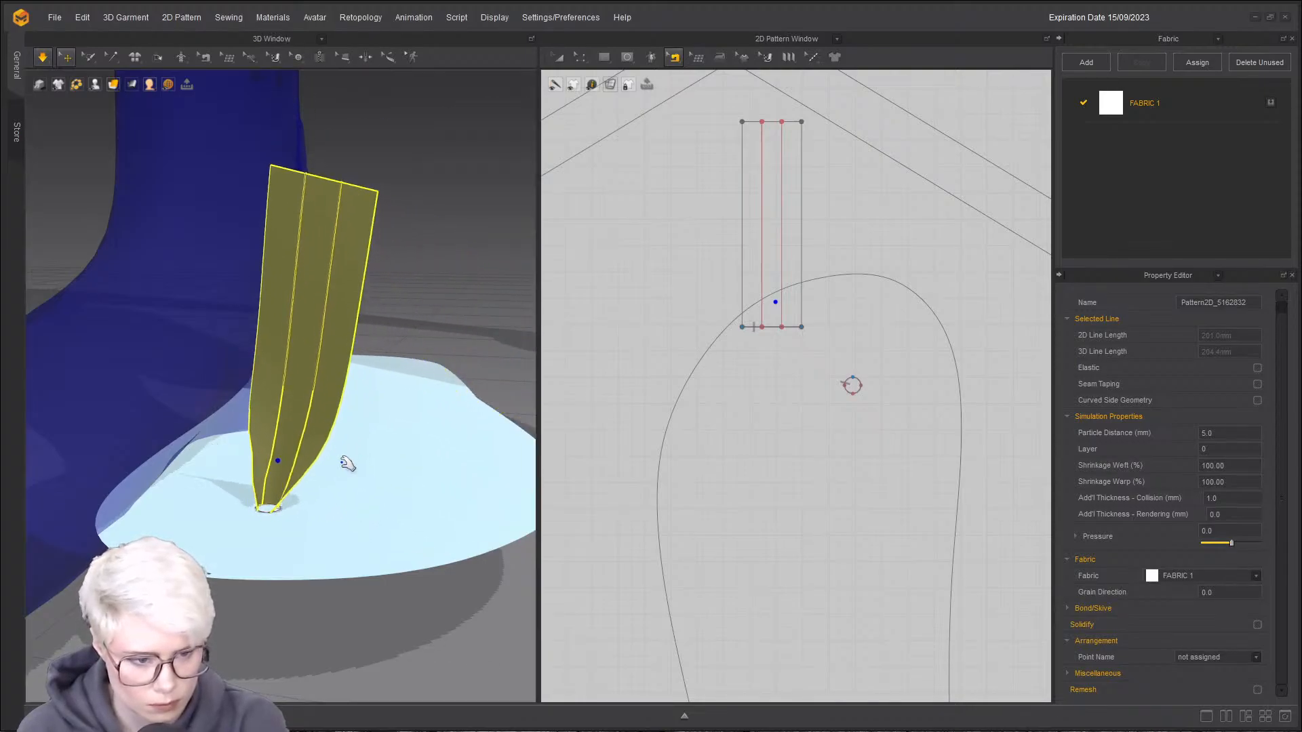
key("space")
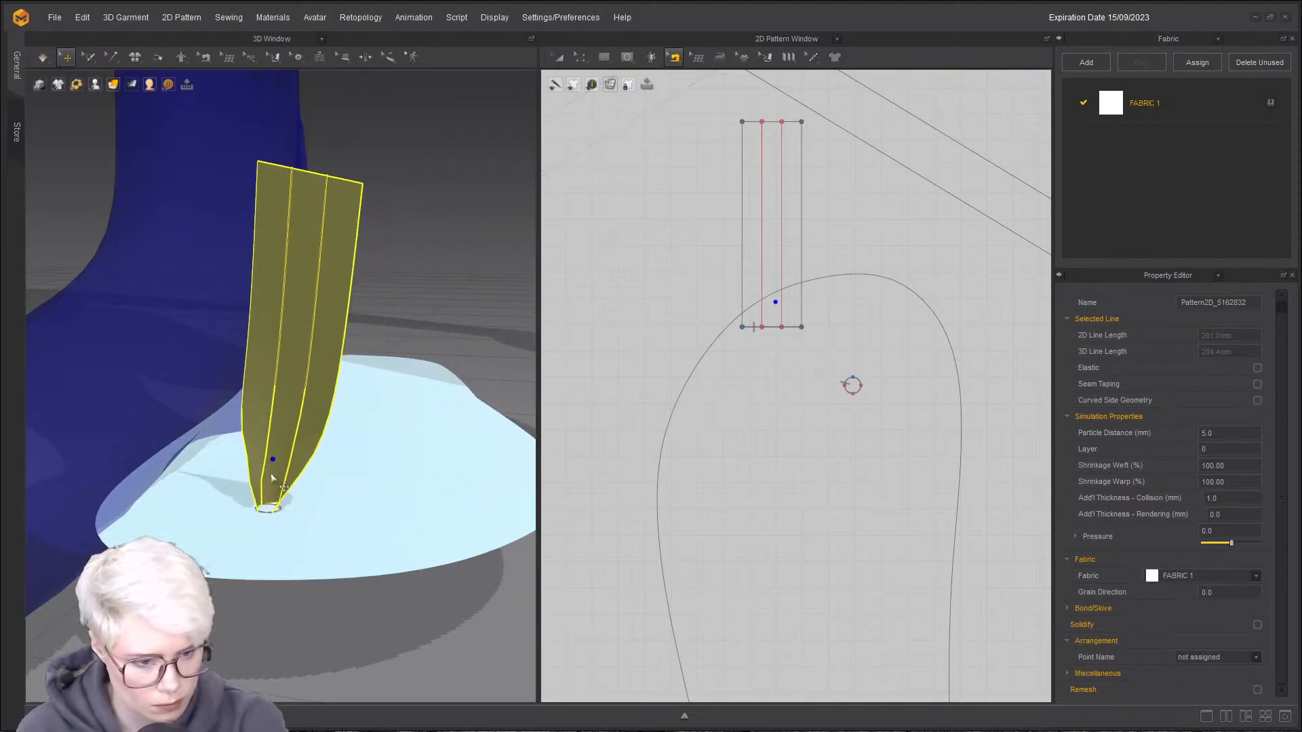
- Delete the seam joining the strap's lower edge to the circle on the sole
left_click(853, 384)
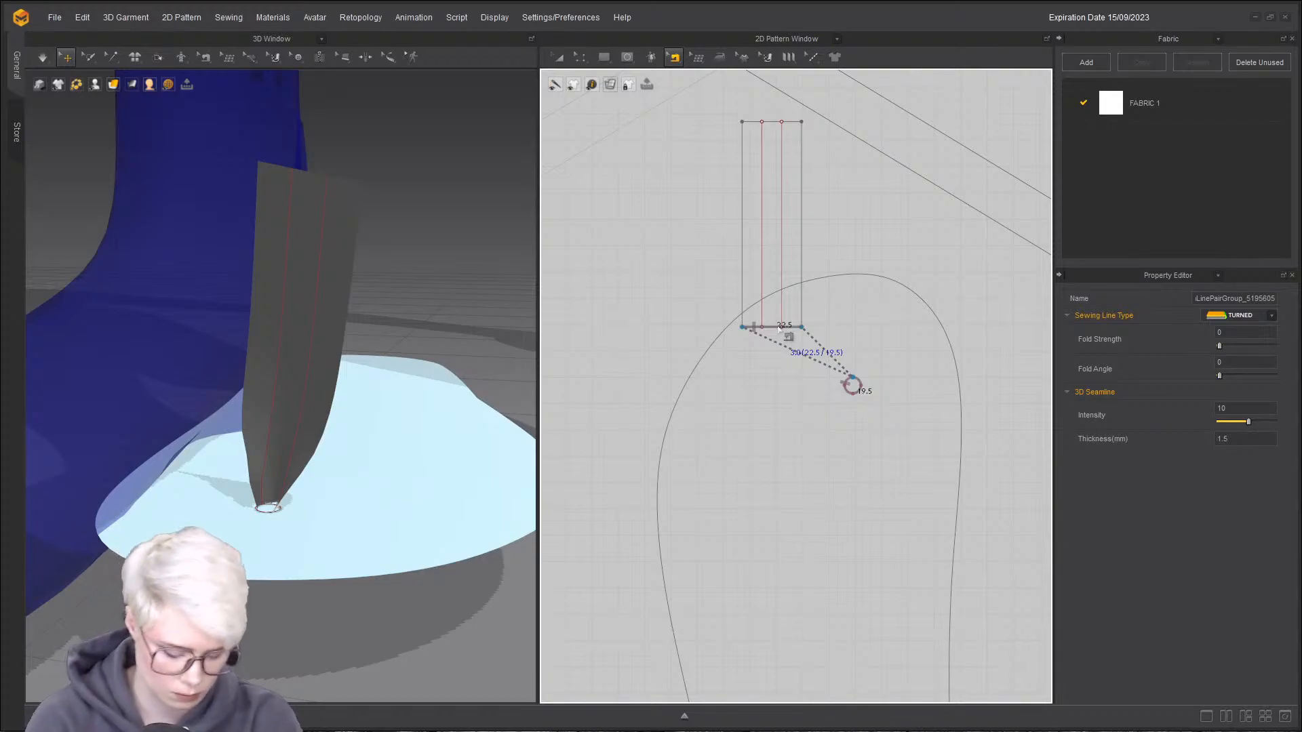
key("Delete")
scroll(352, 486, "up", 3)
scroll(379, 526, "down", 3)
key("z")
scroll(926, 376, "up", 4)
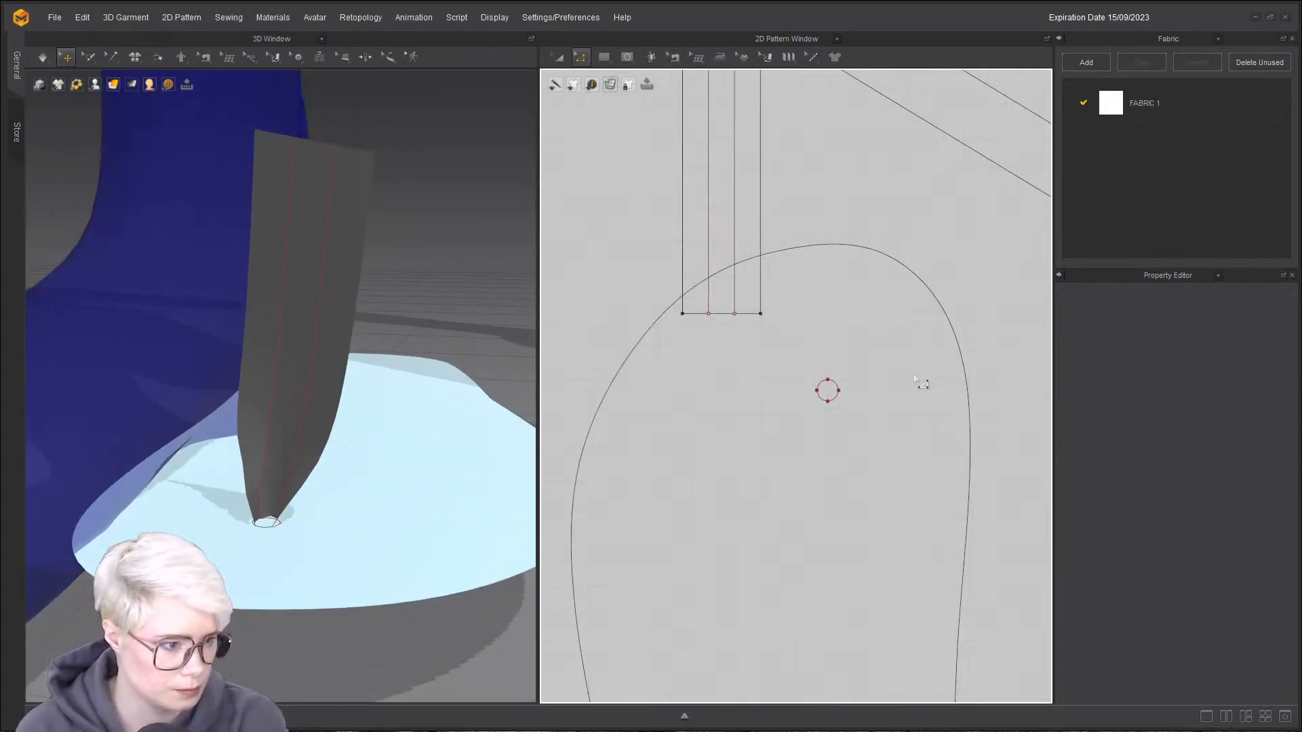
scroll(616, 346, "down", 3)
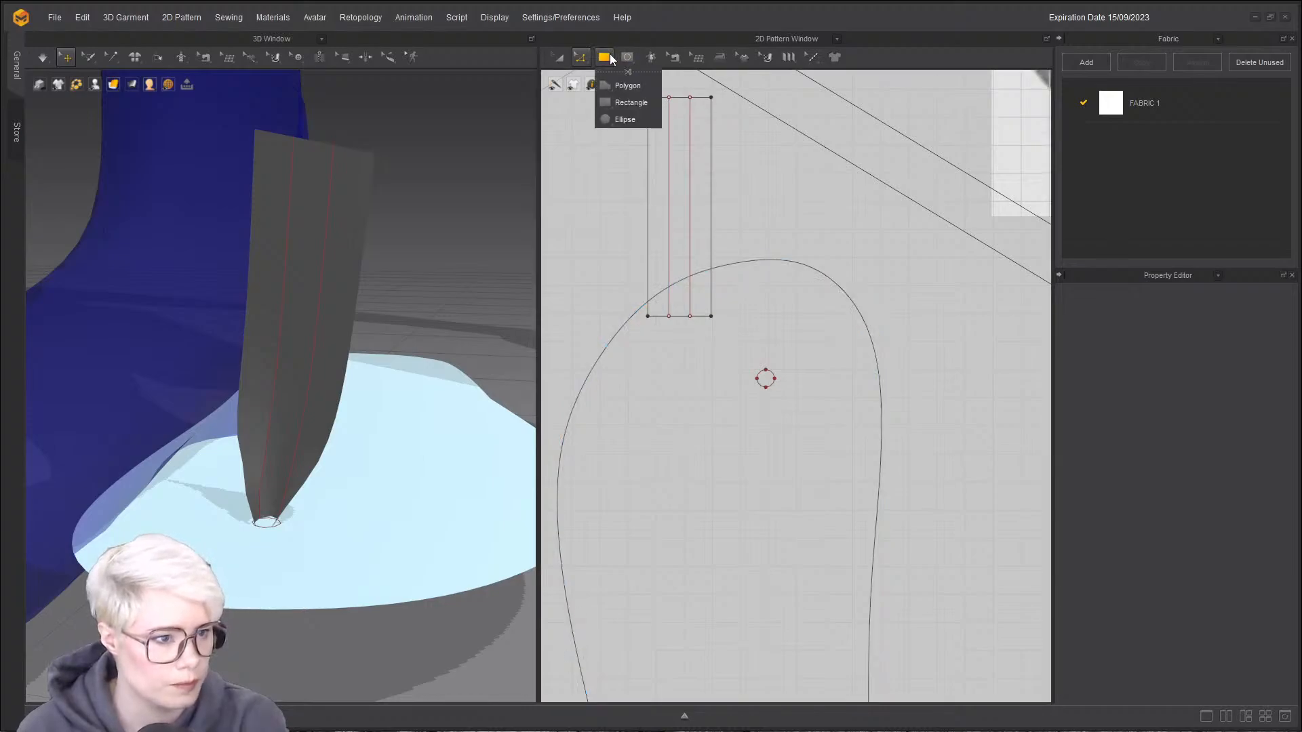
- Draw a slanted internal line about 5.4 mm long across the circle on the sole, and delete the circle
mouse_move(630, 62)
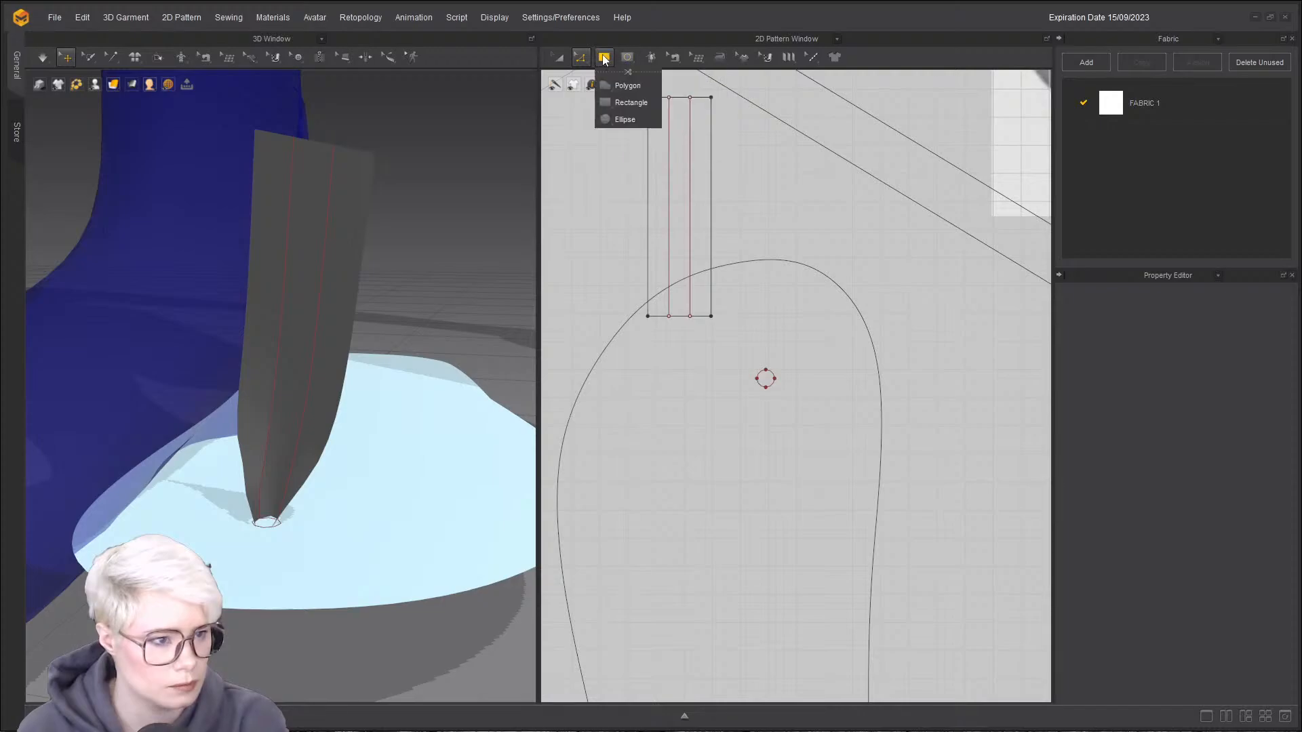
left_click(638, 86)
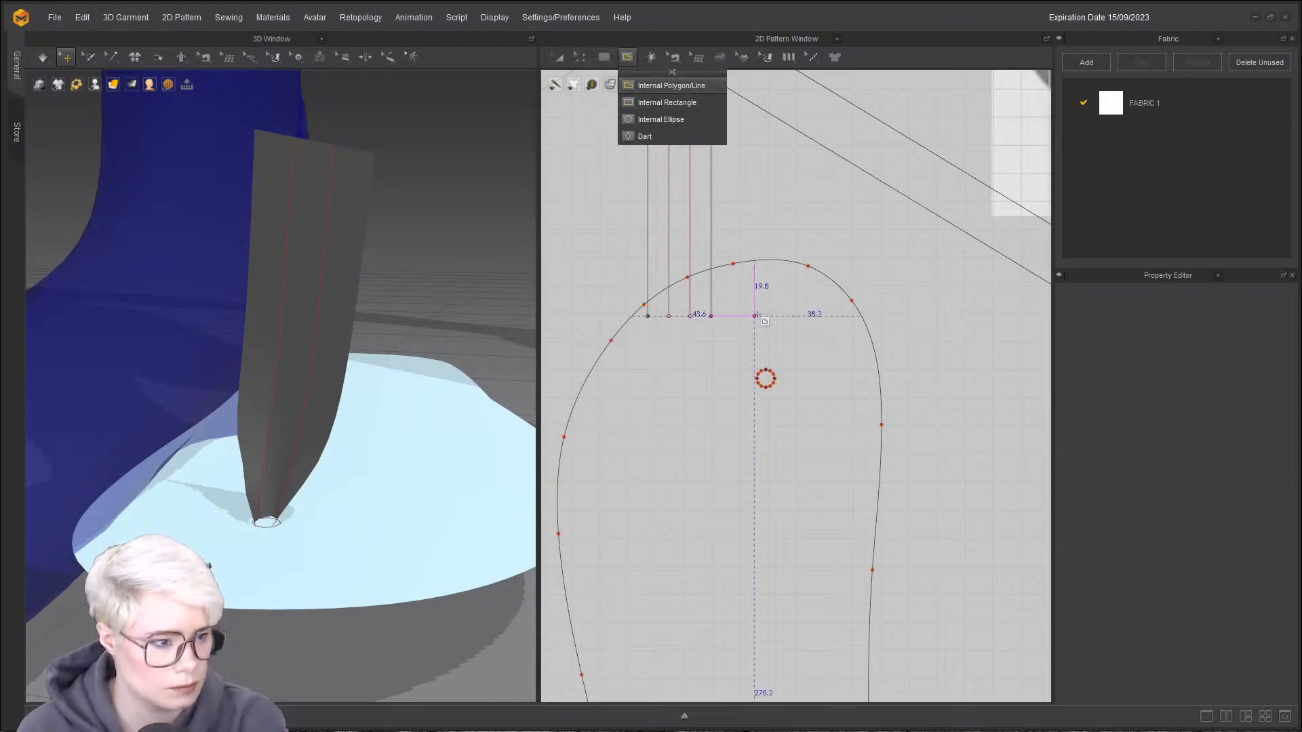
scroll(766, 402, "up", 3)
left_click(764, 364)
left_click(770, 302)
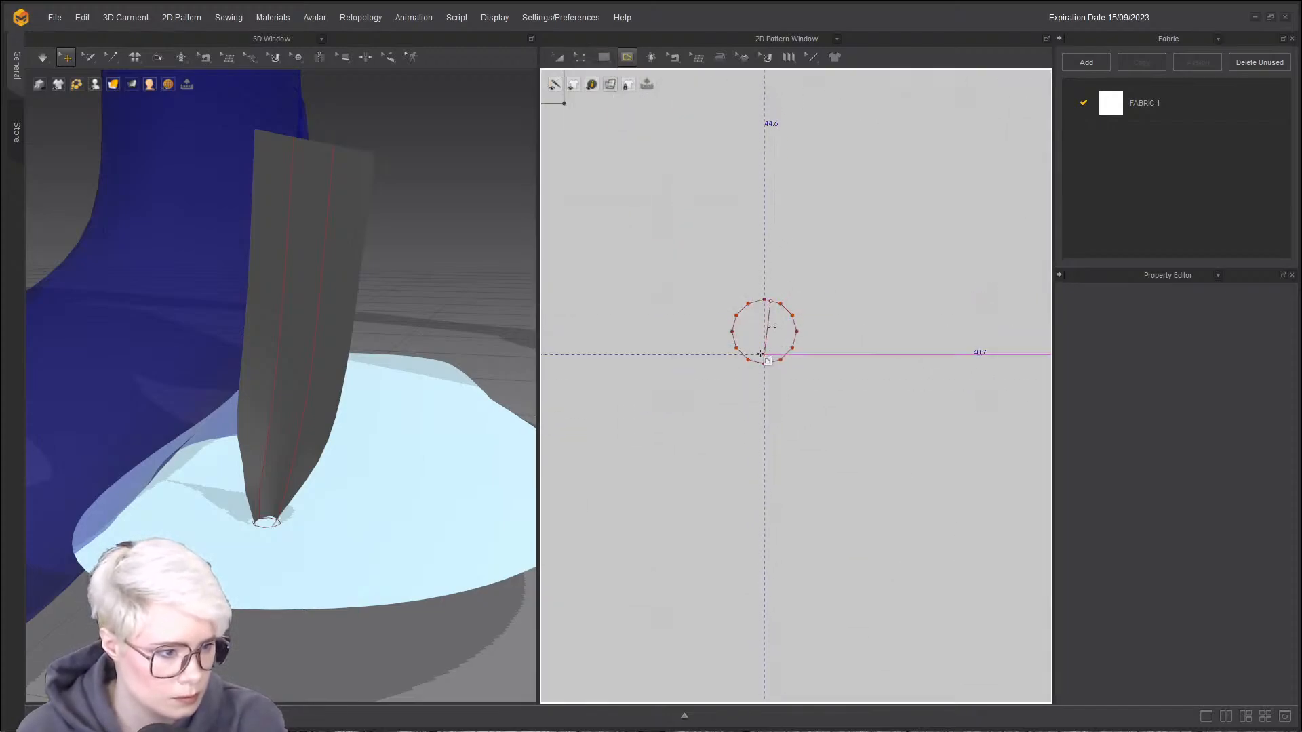
double_click(757, 356)
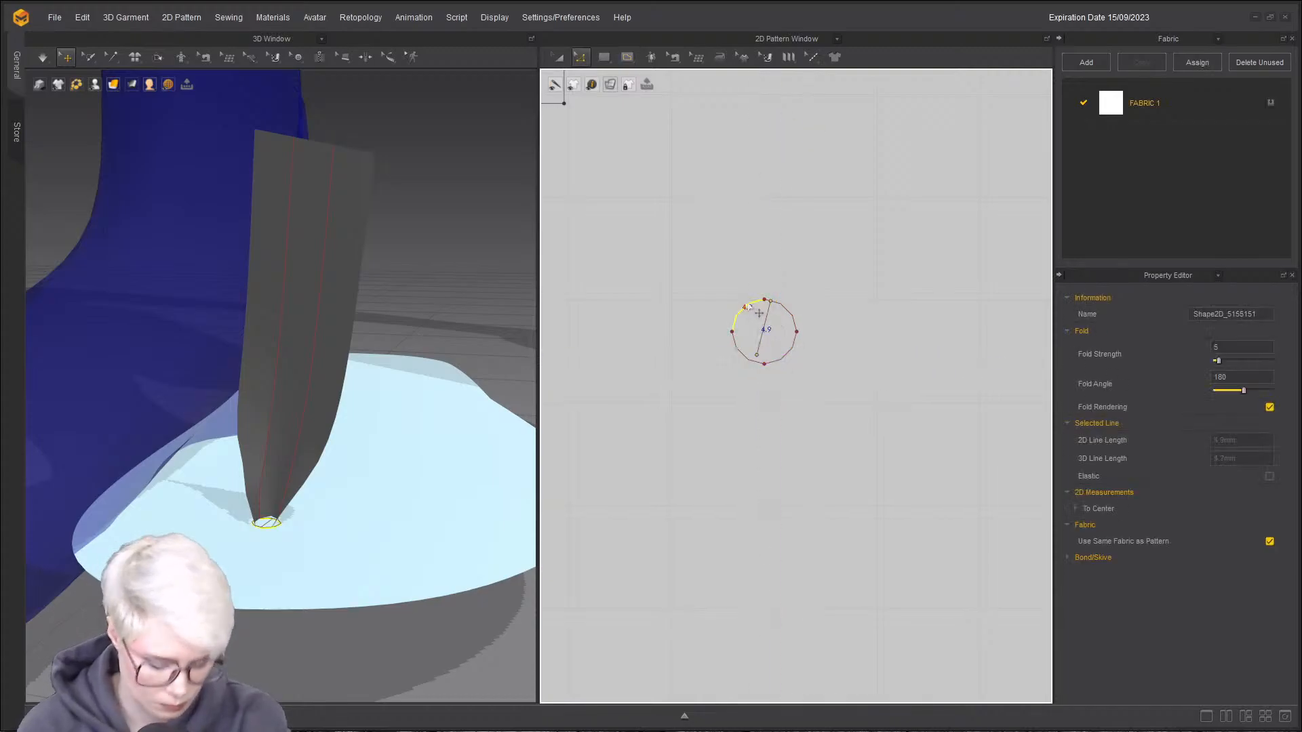
key("Delete")
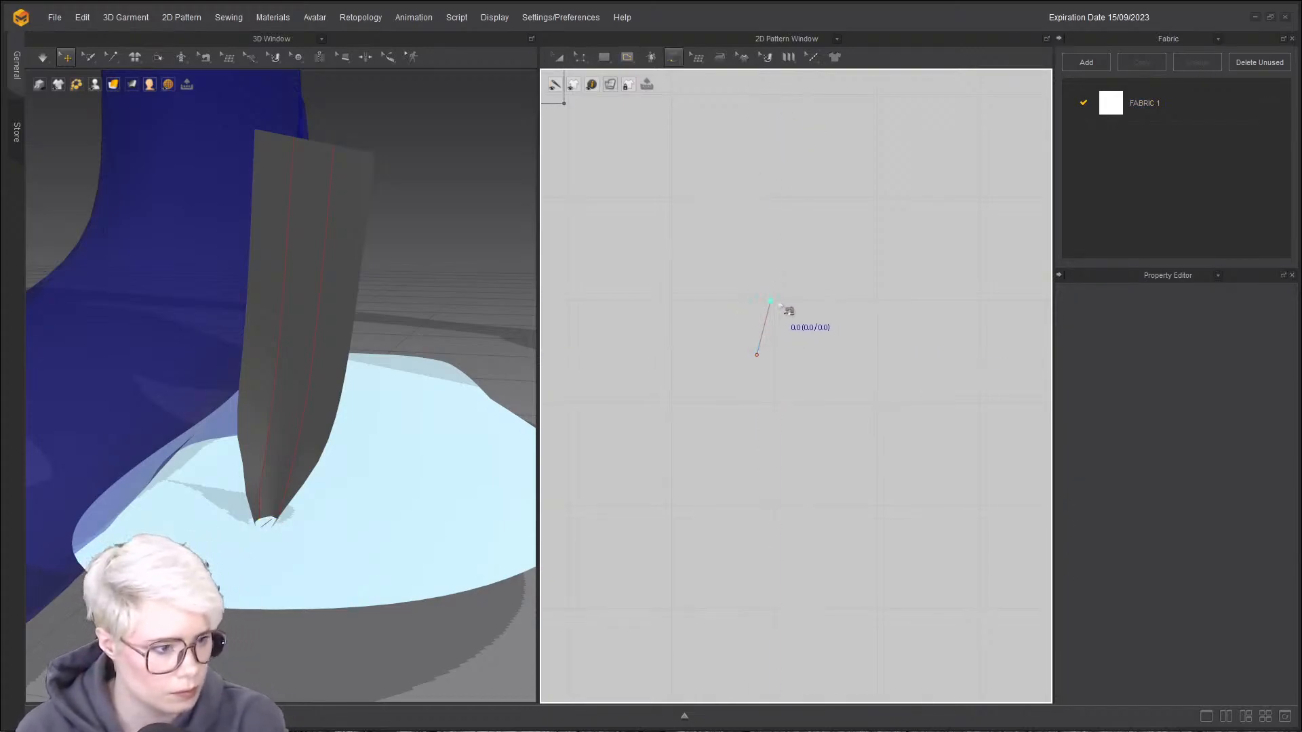
- Sew the short internal line on the sole to the middle segment of the strap's lower edge
scroll(744, 364, "down", 8)
middle_click_drag(716, 352, 822, 330)
scroll(822, 326, "up", 5)
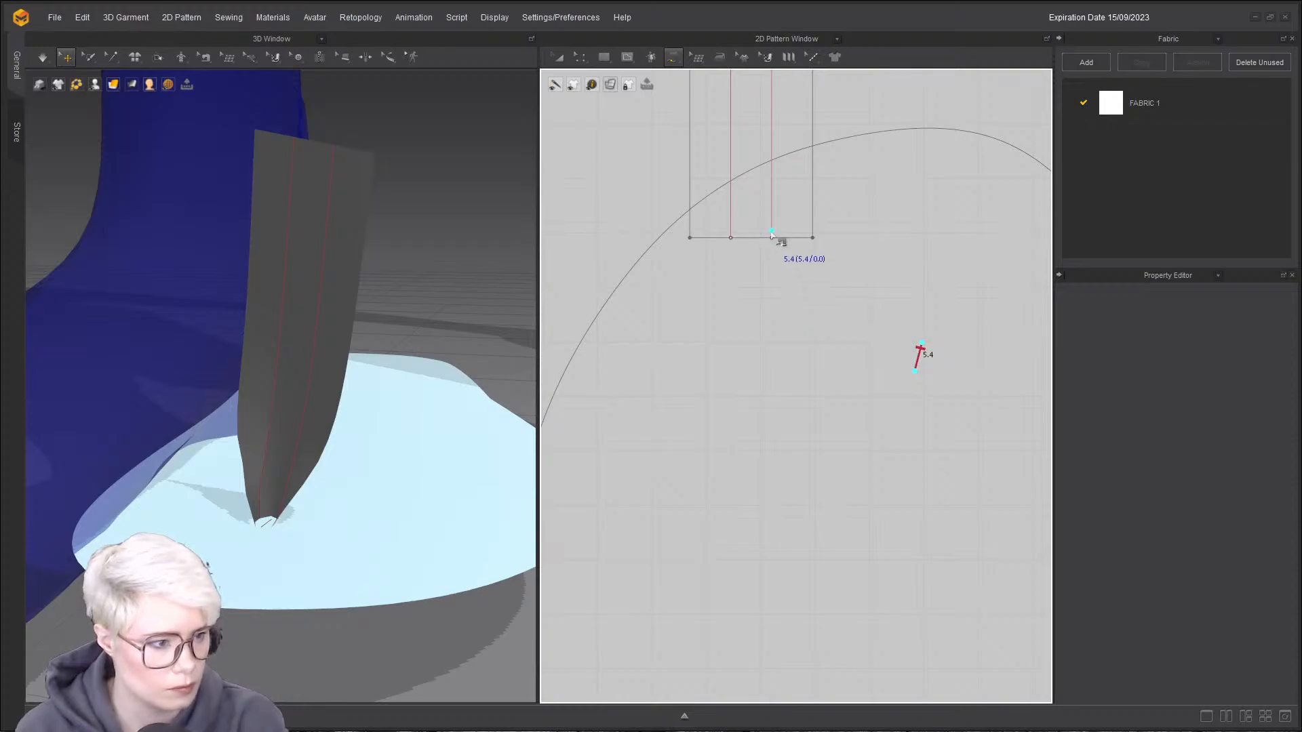
left_click(740, 242)
- Taper the strap's lower end to the width of its middle segment and simulate while pulling the strap around
key("z")
left_click_drag(691, 237, 773, 238)
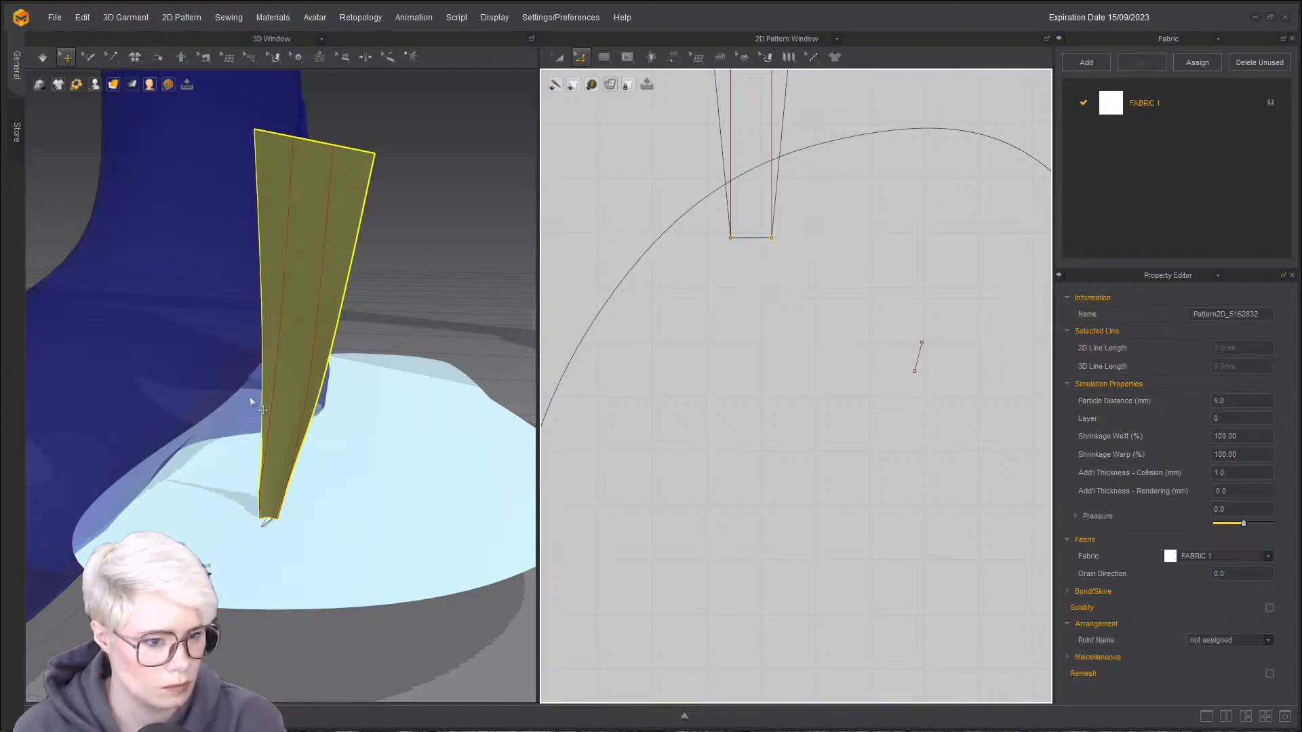
key("space")
left_click(324, 409)
left_click_drag(292, 271, 176, 319)
left_click(279, 485)
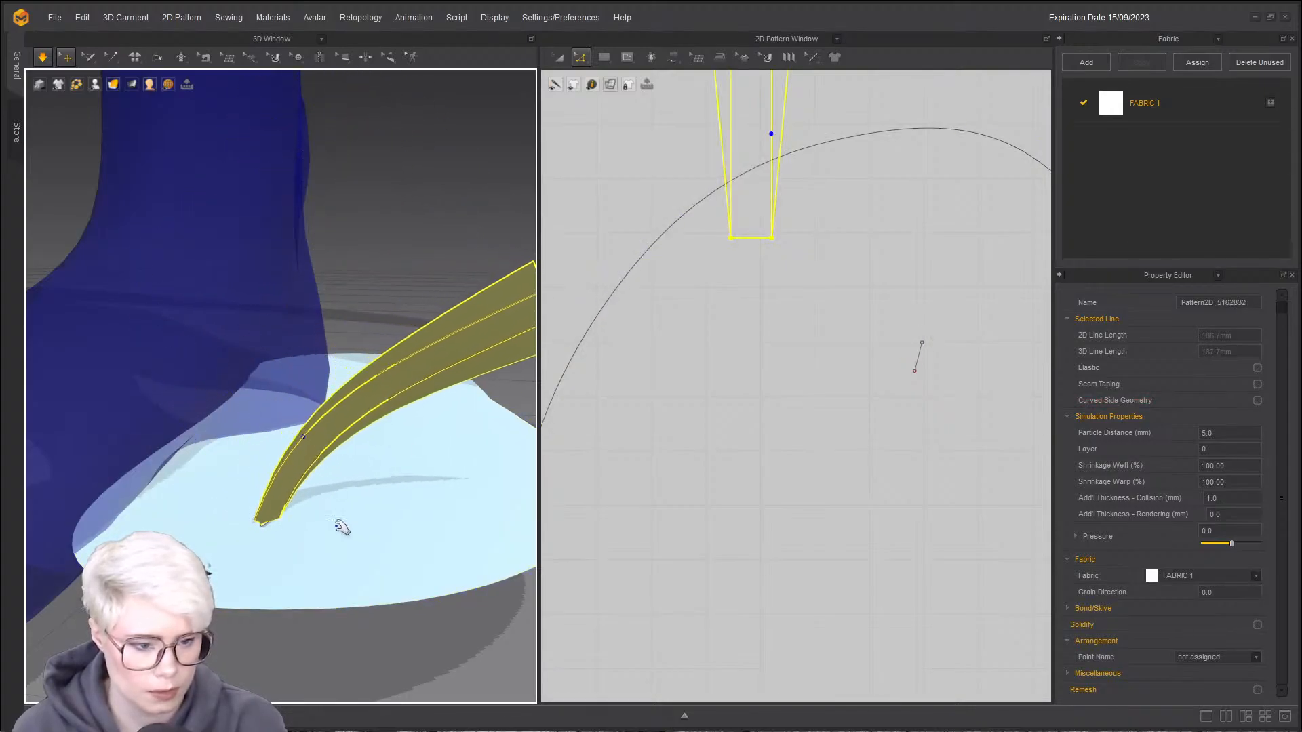
- Stop the simulation and move the sole from beside the foot to underneath it
scroll(337, 521, "down", 5)
left_click(304, 436)
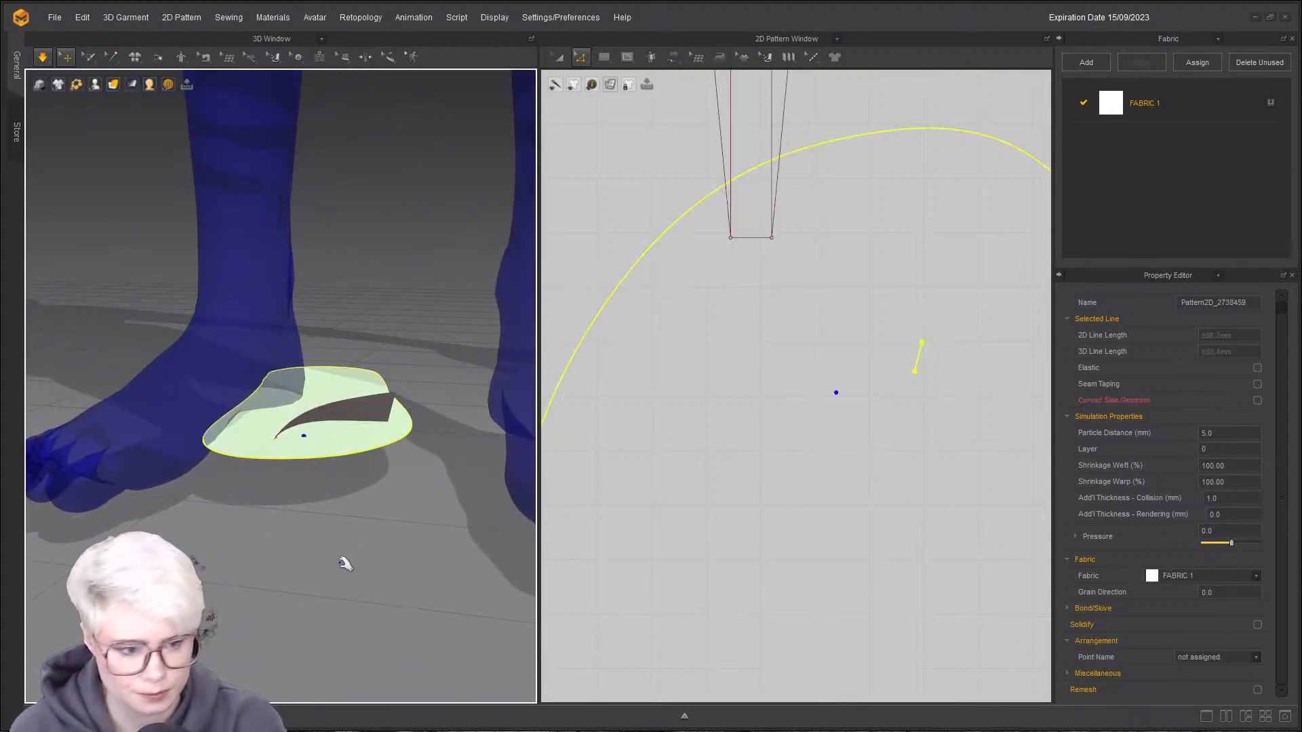
right_click_drag(370, 467, 251, 455)
left_click_drag(238, 453, 502, 545)
right_click_drag(513, 562, 519, 522)
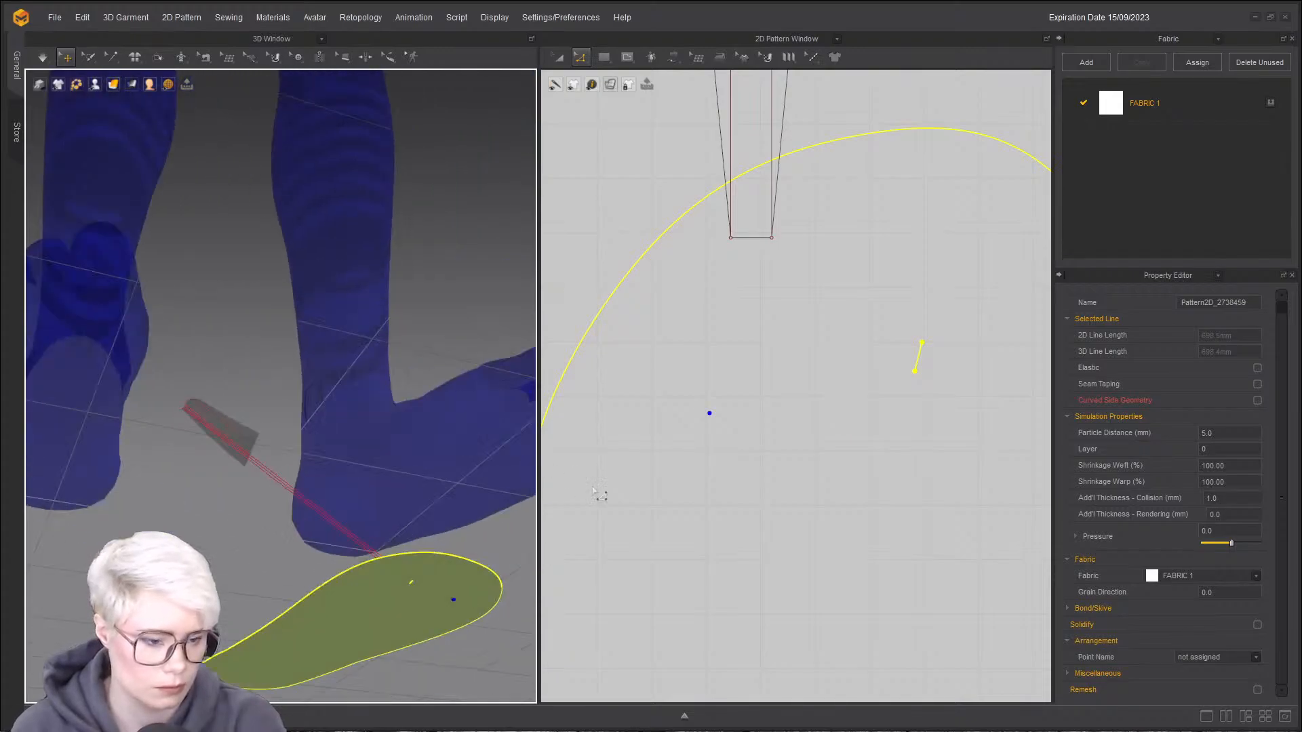
middle_click_drag(519, 543, 358, 649)
left_click_drag(293, 660, 423, 532)
- Lower the sole so it sits just beneath the toes and ball of the foot
right_click_drag(423, 533, 450, 425)
left_click(451, 425)
middle_click_drag(451, 425, 283, 431)
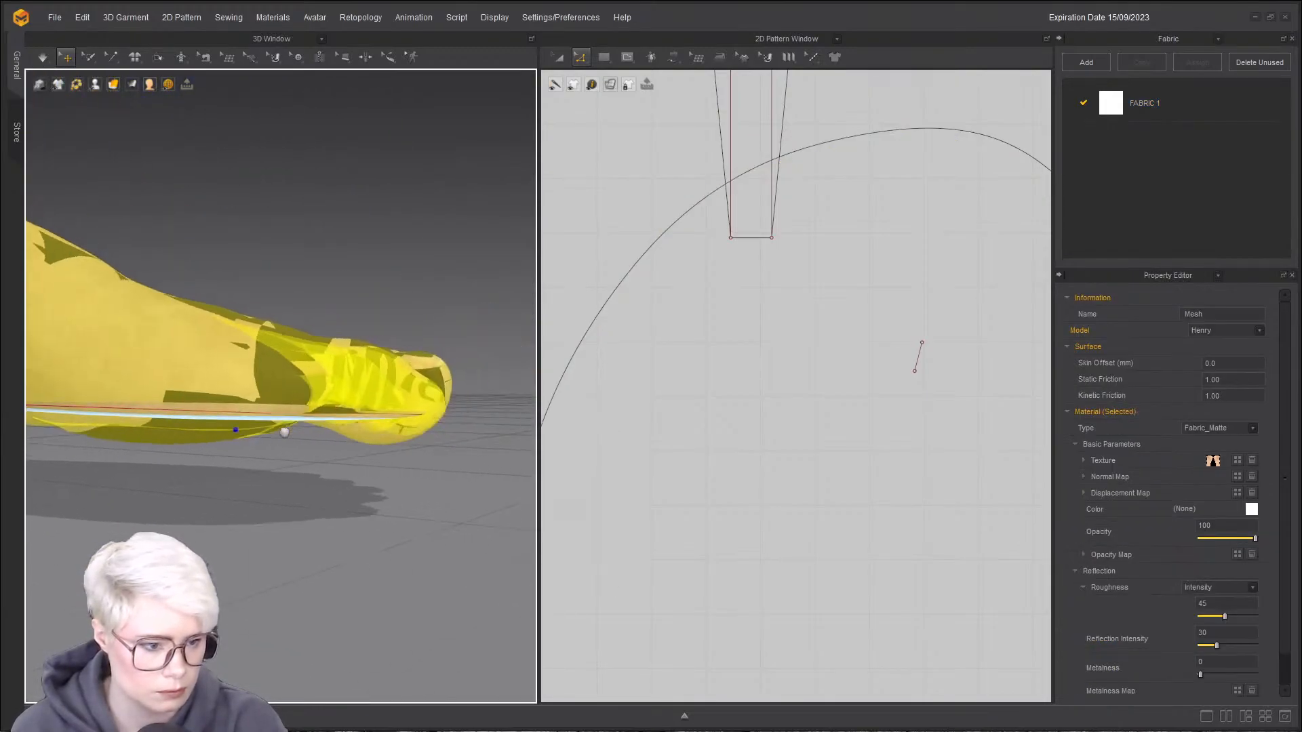
left_click(317, 505)
left_click(316, 425)
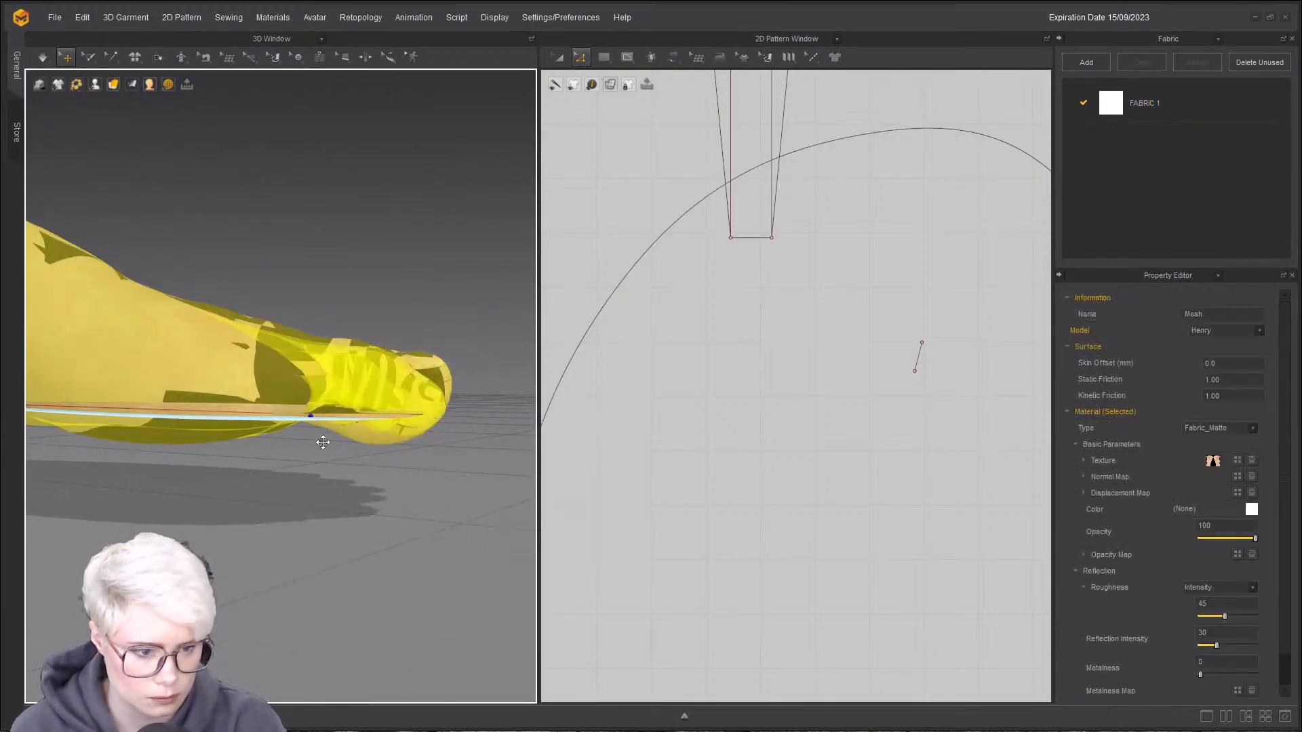
left_click(300, 420)
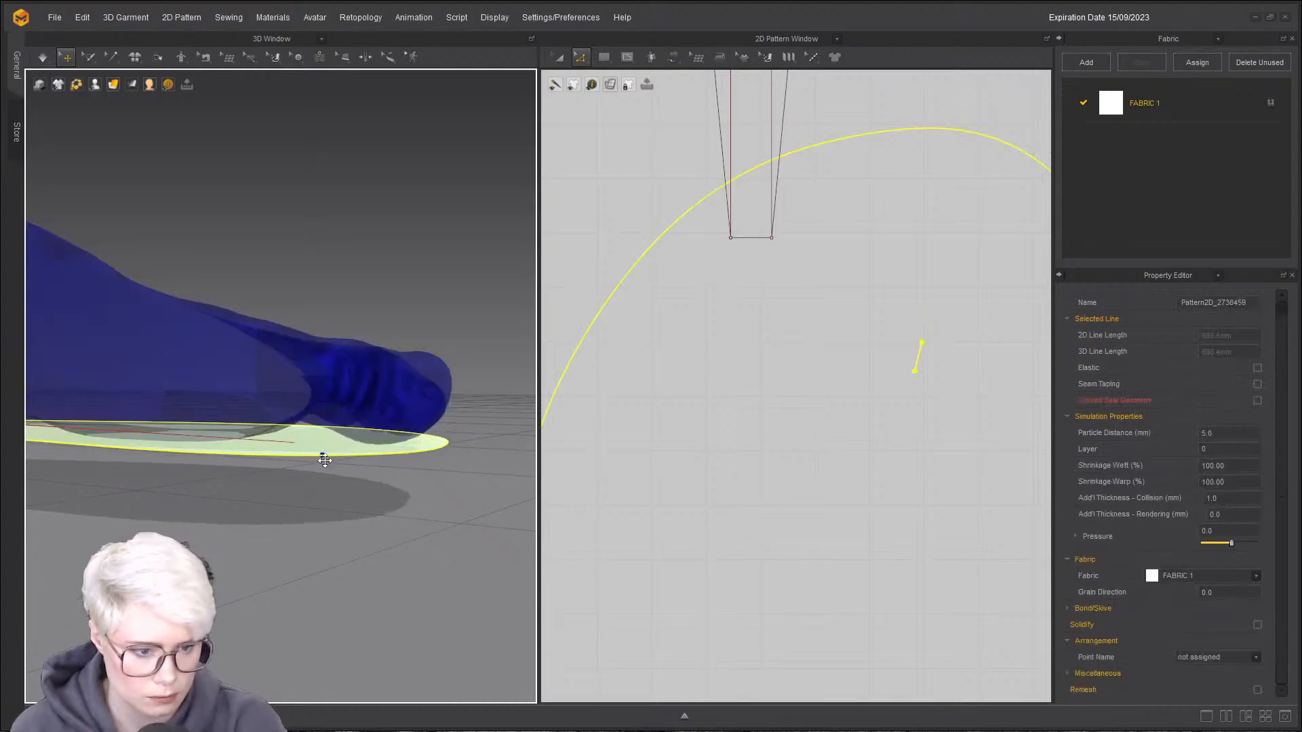
right_click_drag(319, 441, 393, 536)
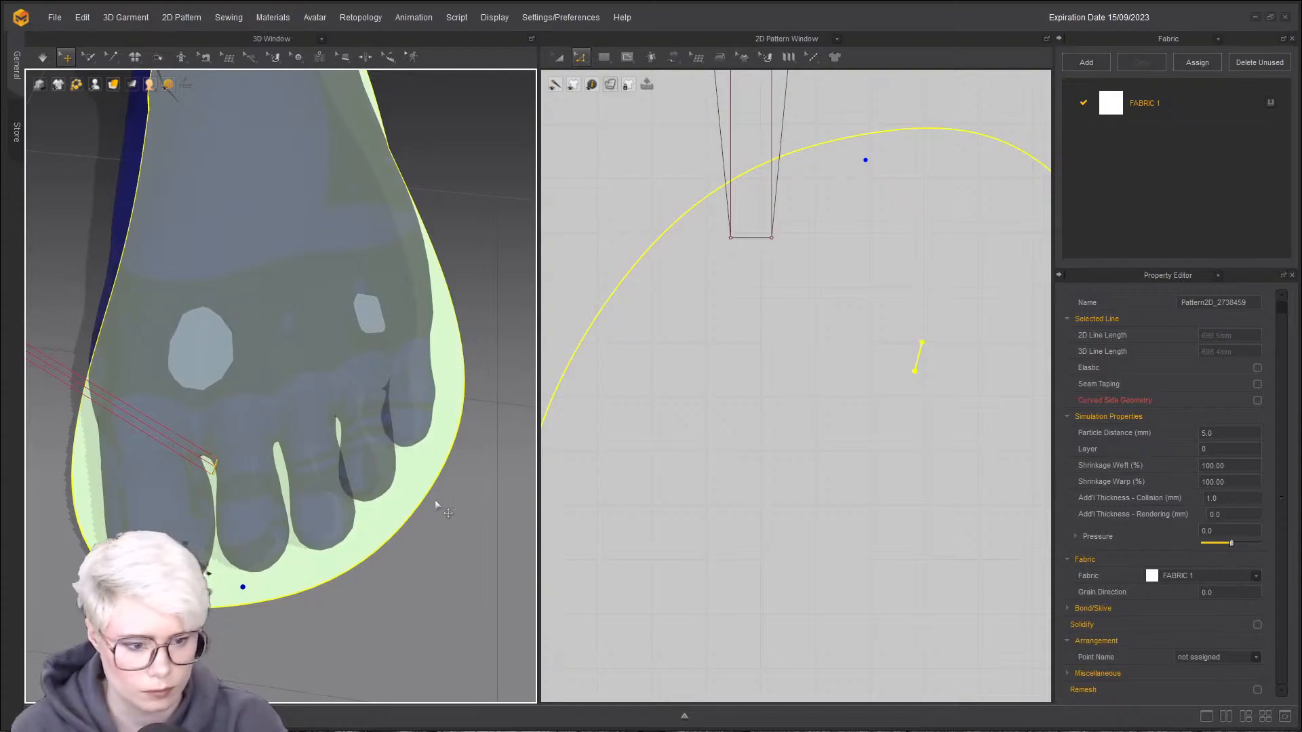
- Tilt the sole's short internal line the other way and shift it into the gap beside the big toe
left_click(919, 357)
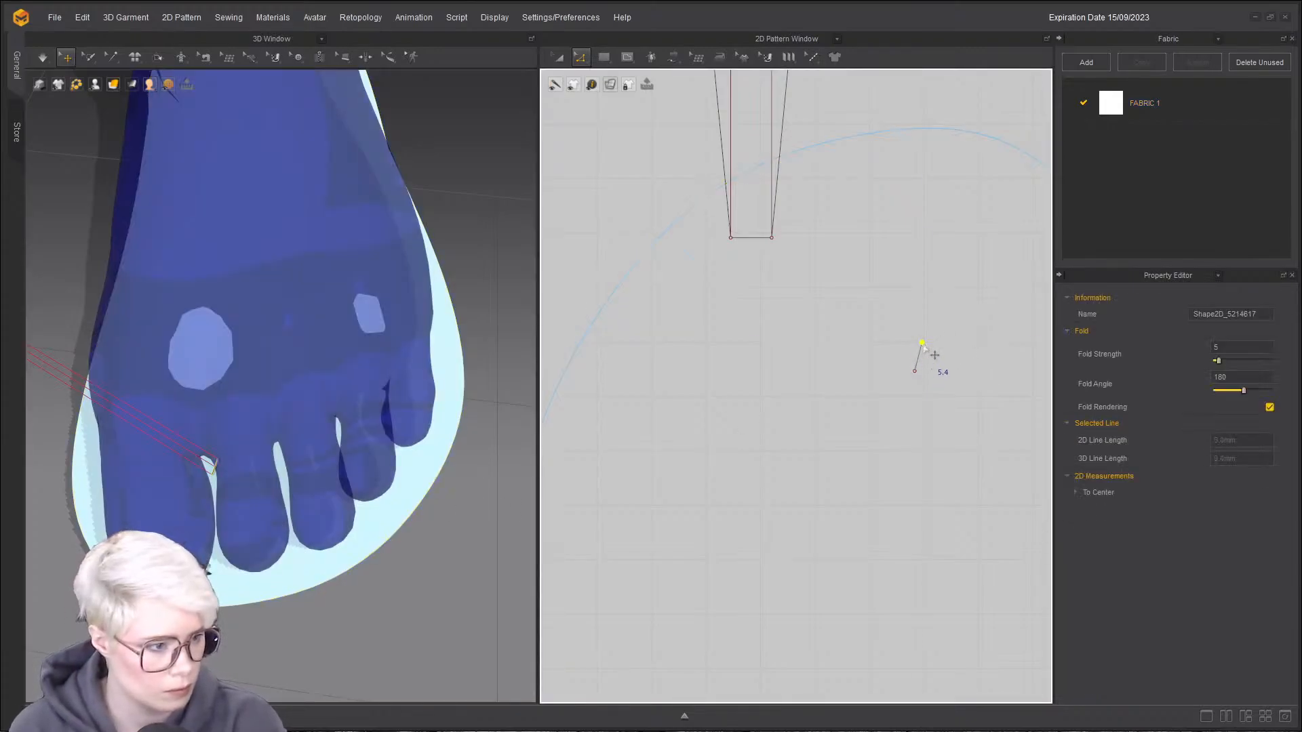
right_click_drag(302, 451, 841, 440)
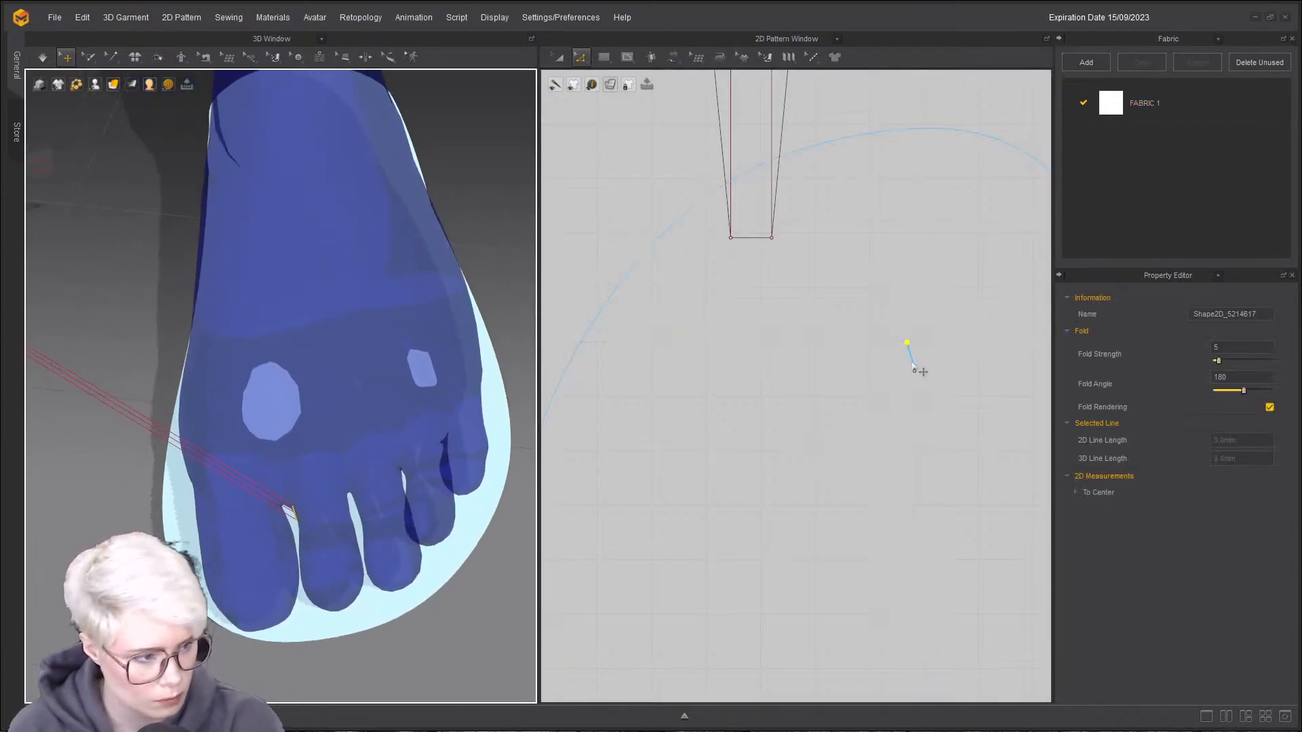
left_click_drag(923, 372, 936, 373)
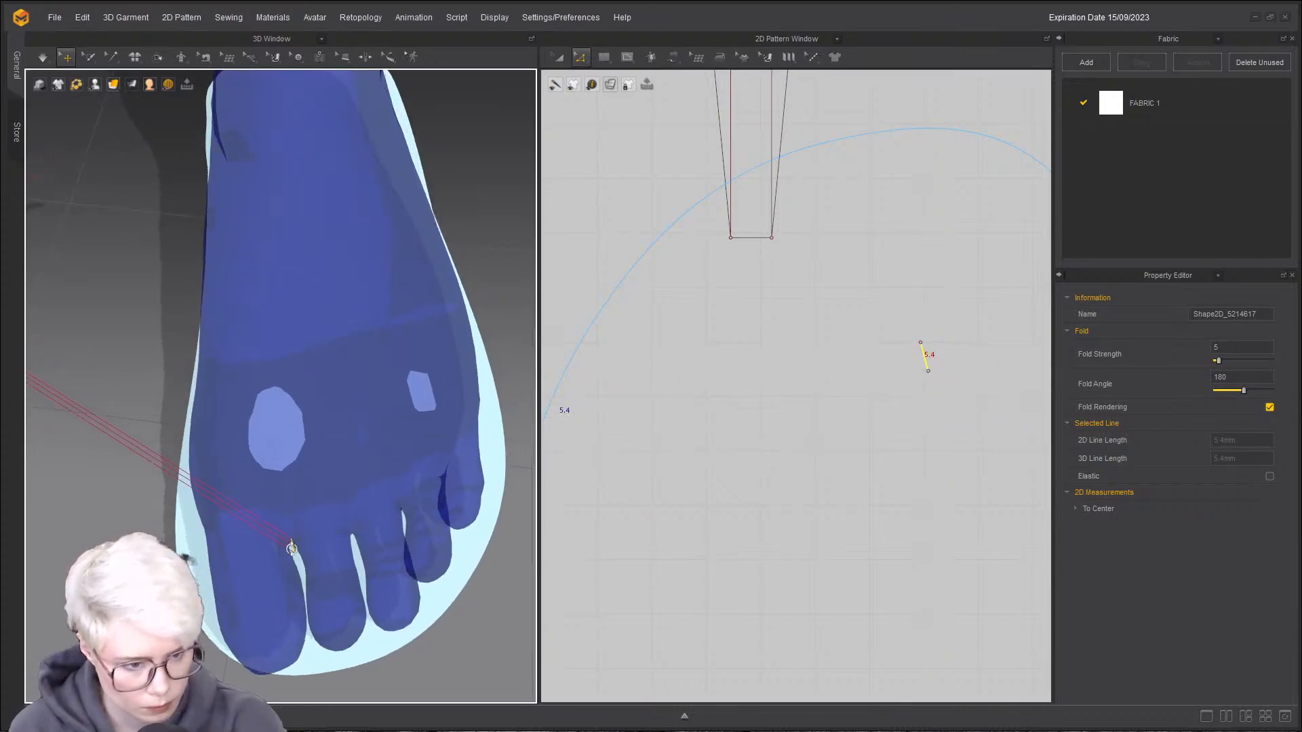
left_click_drag(932, 360, 939, 354)
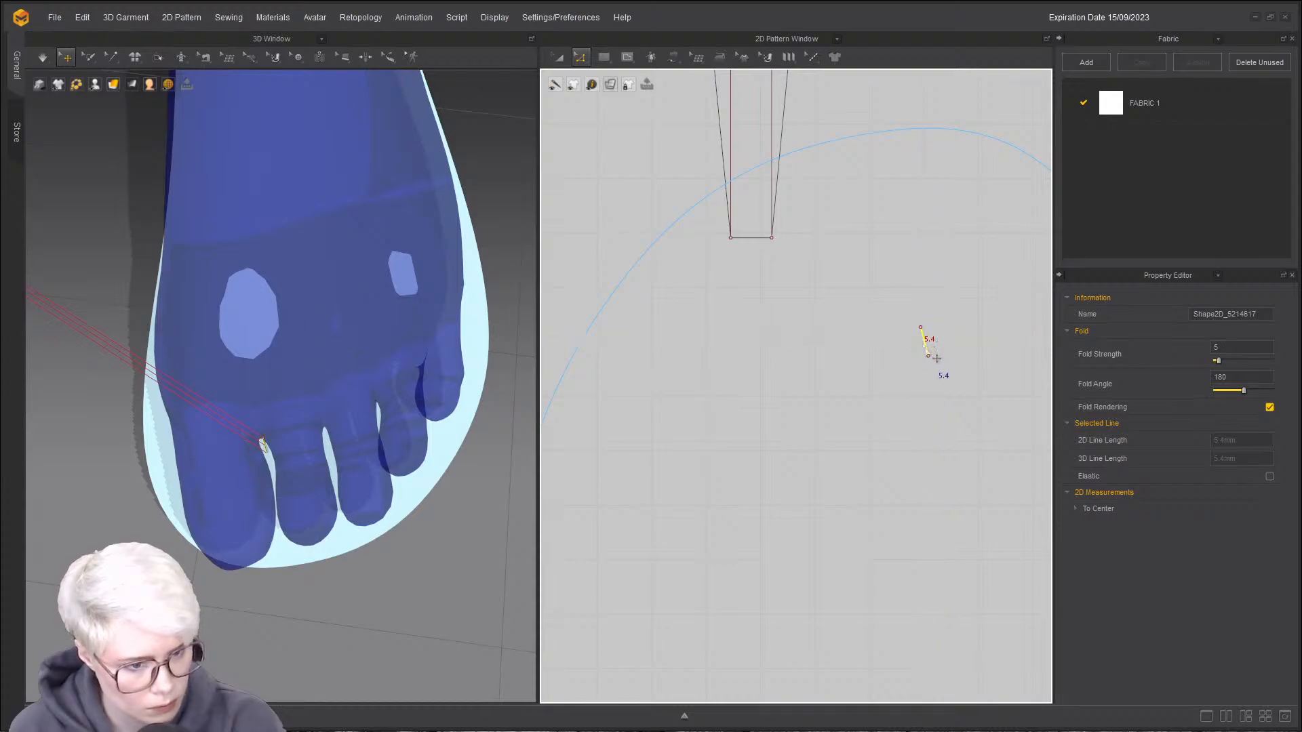
scroll(241, 365, "down", 5)
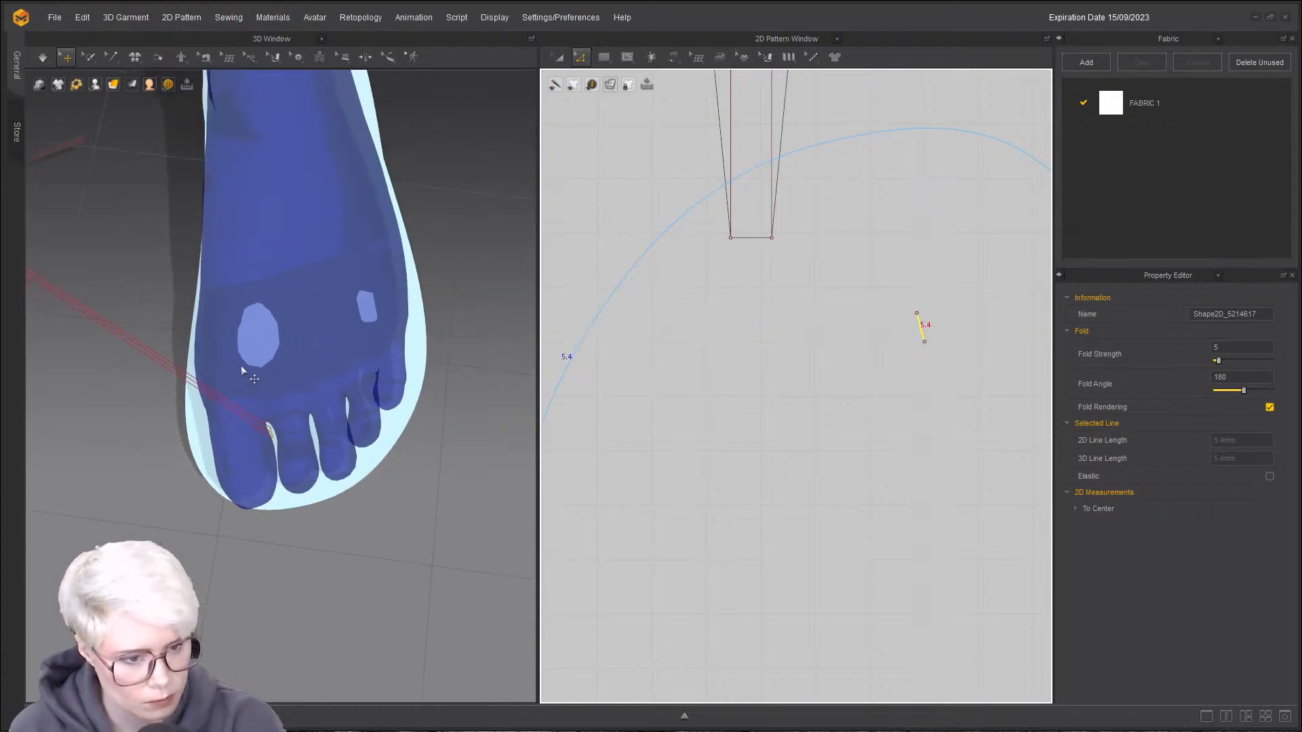
- Bring the strap up to the underside of the foot near the internal line on the sole
right_click_drag(299, 392, 367, 401)
left_click(291, 268)
left_click(468, 240)
left_click(352, 308)
right_click_drag(352, 308, 363, 328)
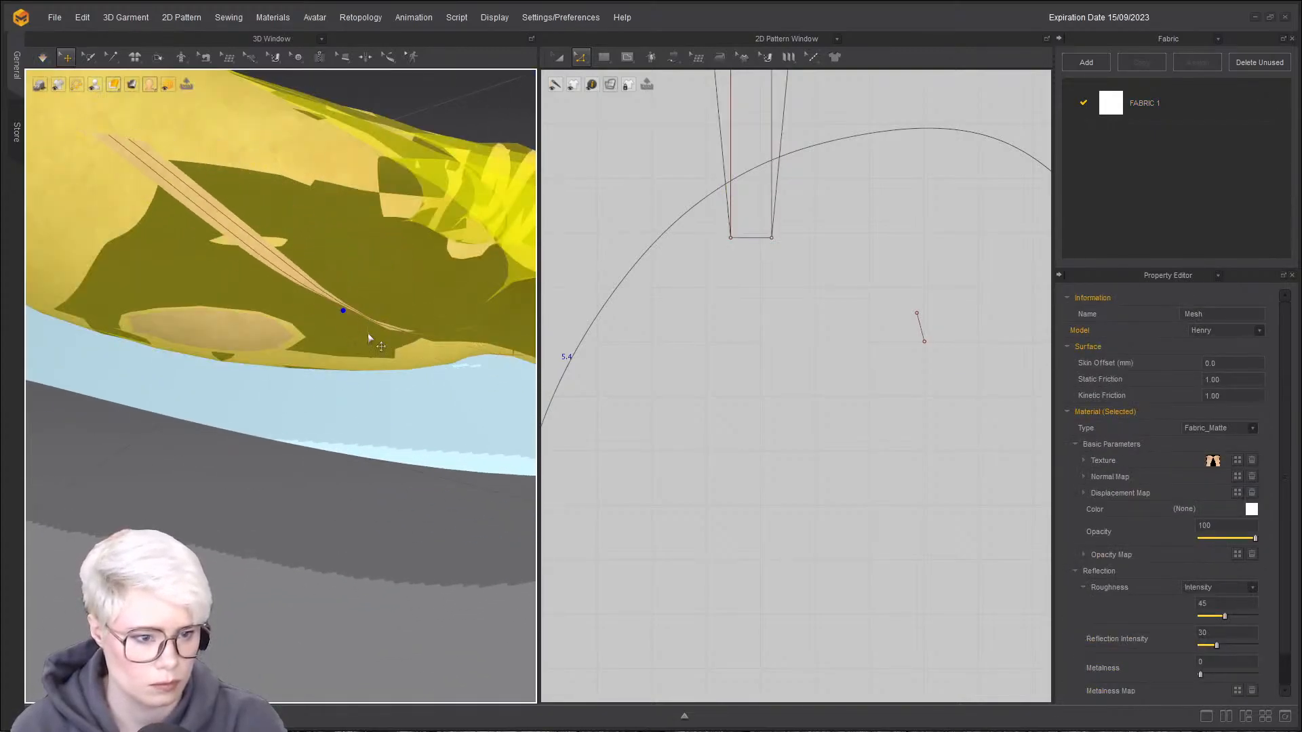
left_click(421, 402)
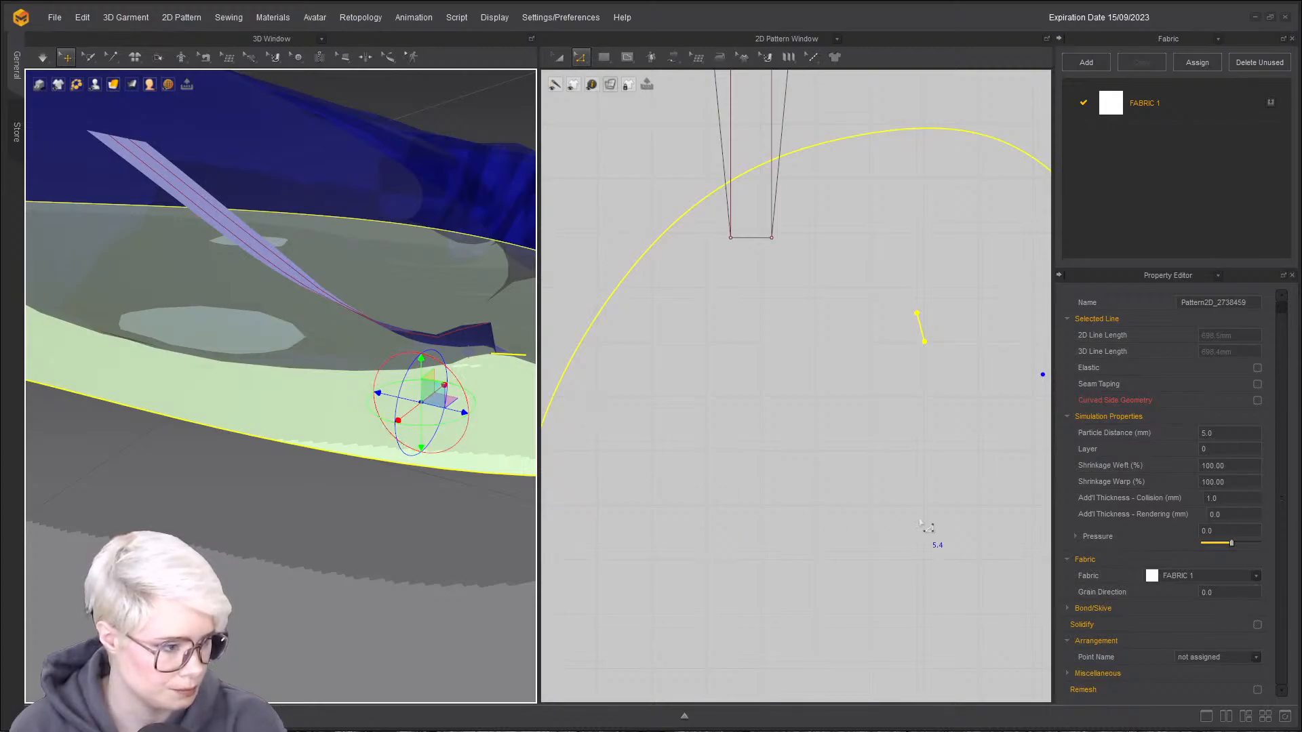
- Lift the strap from beneath the foot toward the top of the toes and pull it up during simulation
left_click(282, 262)
scroll(744, 197, "down", 4)
middle_click_drag(743, 198, 719, 328)
right_click_drag(334, 392, 386, 428)
left_click_drag(403, 413, 451, 186)
right_click_drag(521, 256, 375, 398)
key("space")
left_click_drag(182, 441, 215, 468)
left_click(212, 466)
left_click_drag(284, 499, 481, 408)
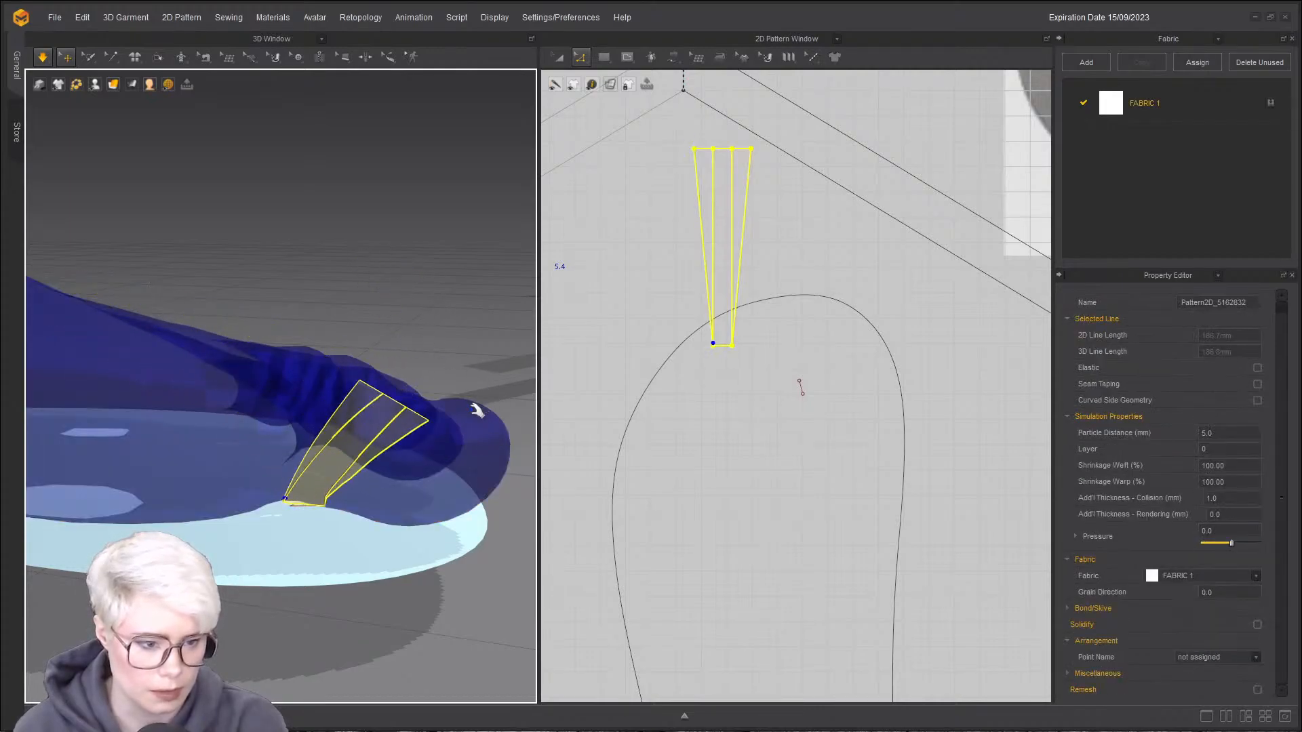
- Raise the strap over the top of the foot beside the big toe and stop the simulation
right_click_drag(482, 407, 400, 467)
left_click_drag(414, 468, 395, 99)
left_click(399, 434)
scroll(395, 414, "down", 5)
key("space")
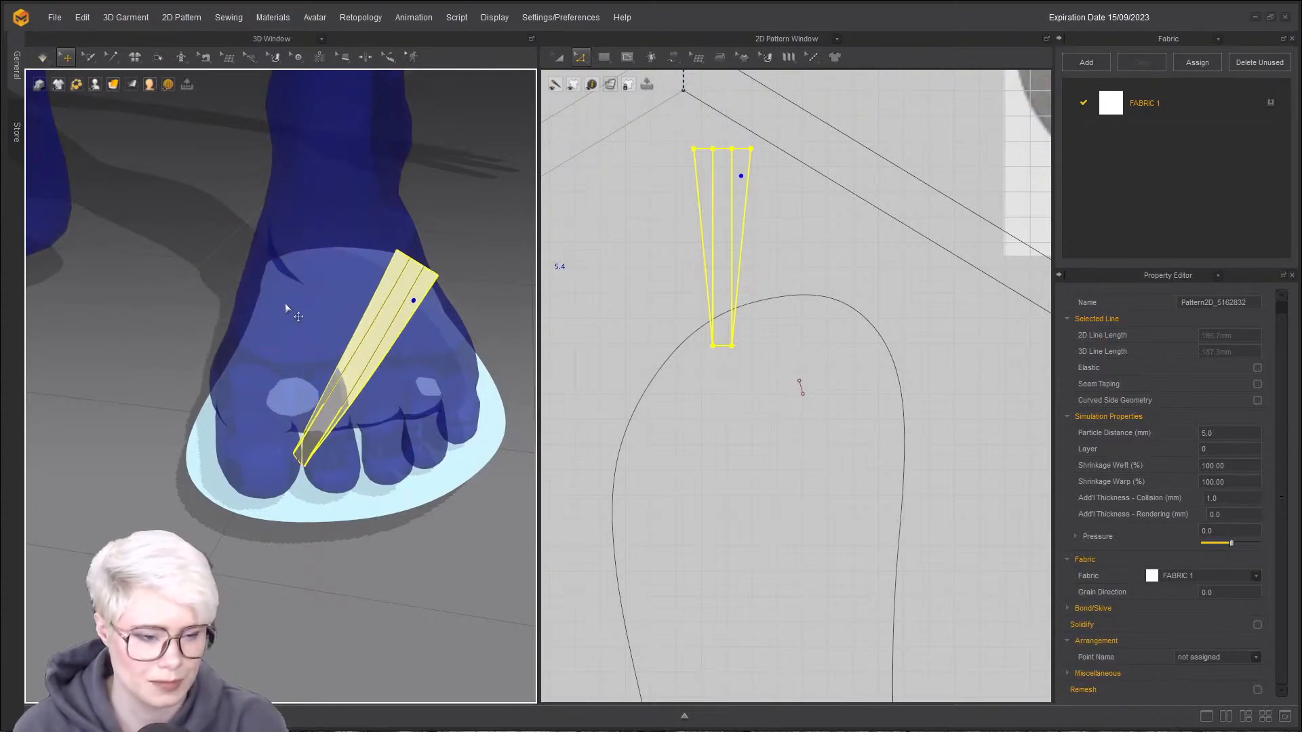
- Reactivate the avatar, stand the strap above the big toe, and pull it back over the instep during simulation
right_click(309, 314)
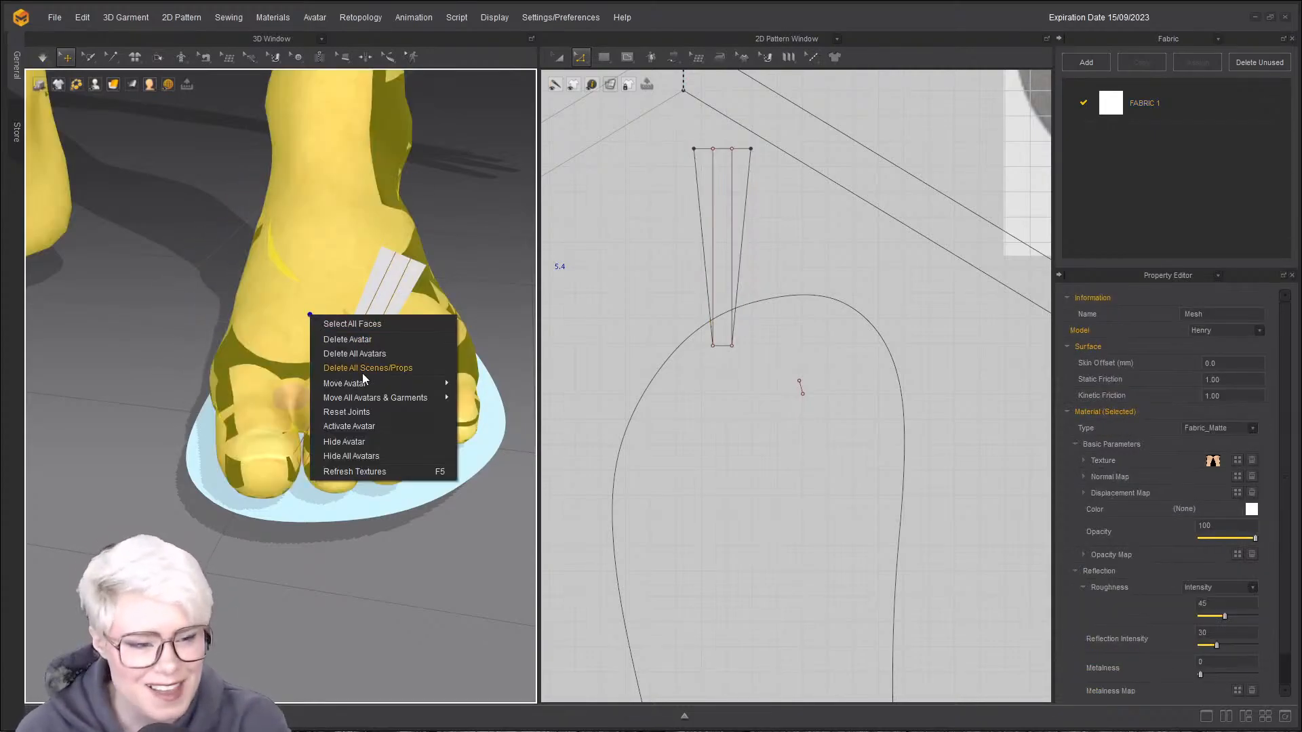
left_click(366, 424)
left_click_drag(373, 329, 289, 282)
left_click(314, 288)
left_click_drag(310, 370, 263, 289)
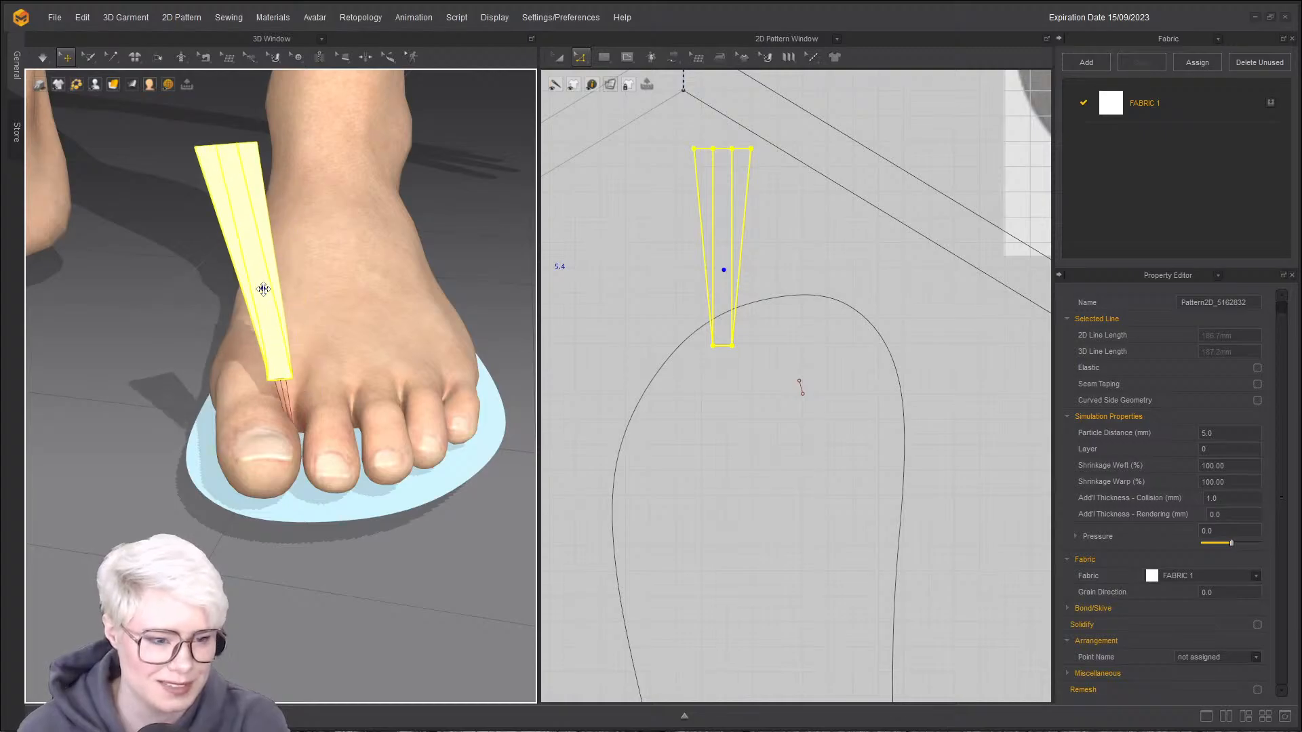
key("space")
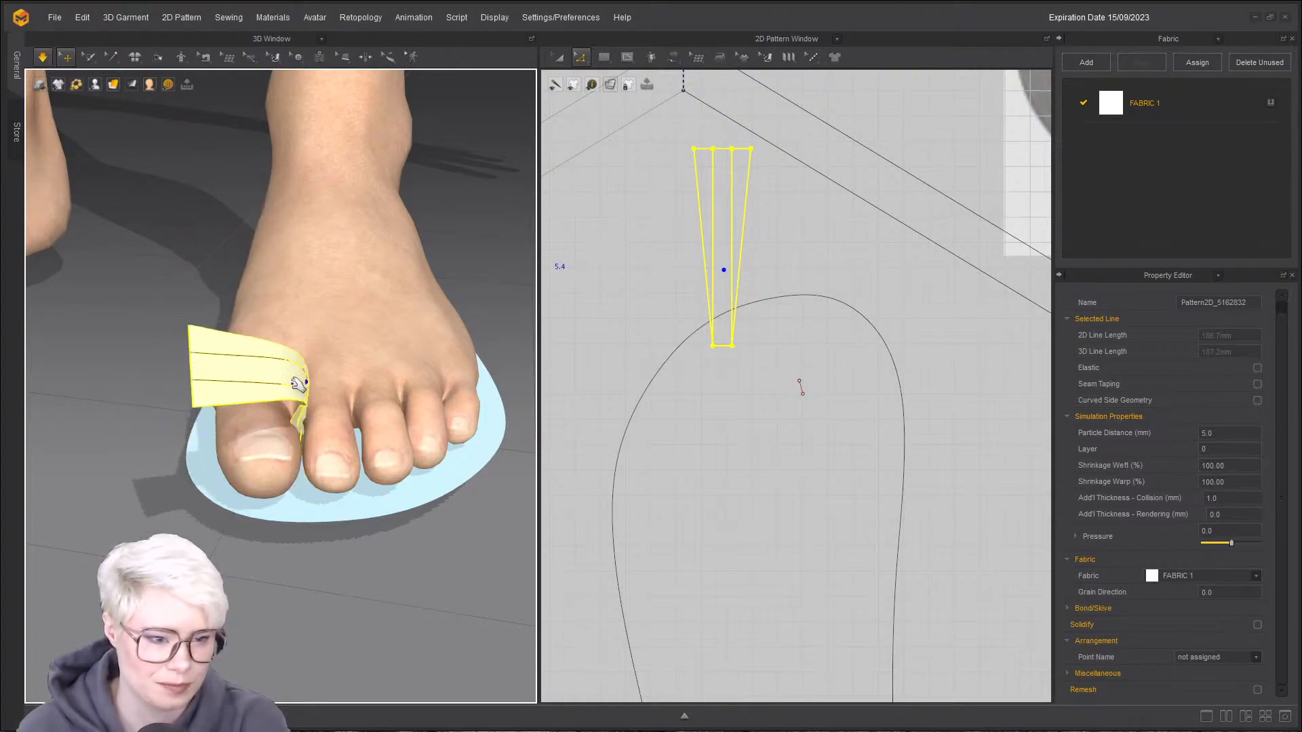
left_click_drag(283, 373, 377, 108)
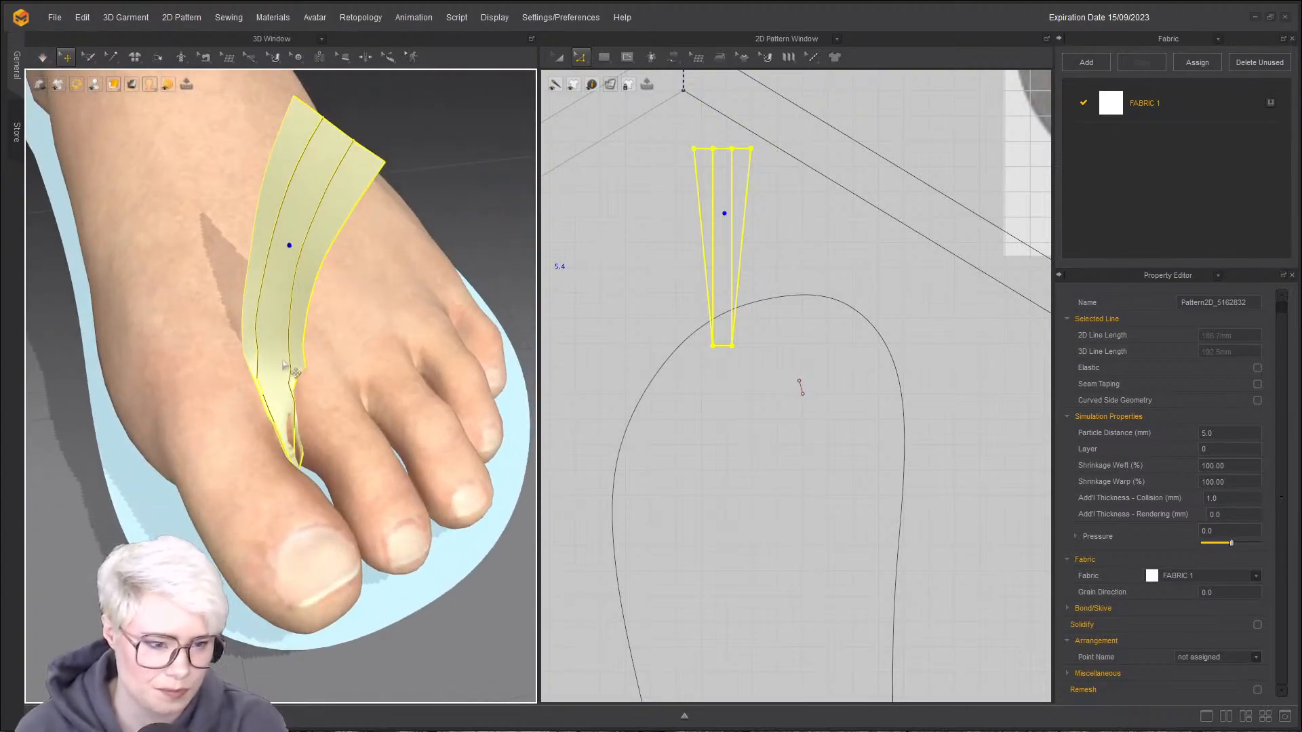
- Reposition the strap in 3D toward the inner side of the big toe and simulate it
left_click_drag(287, 244, 360, 343)
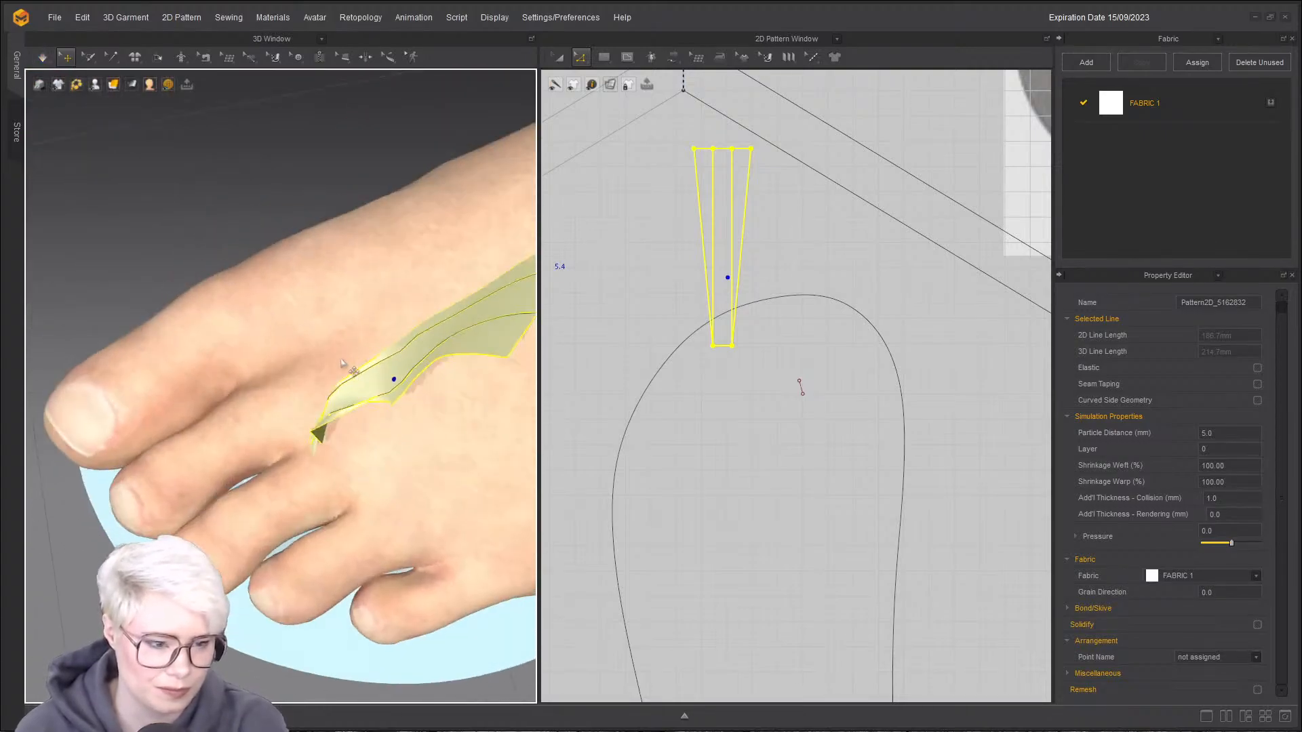
left_click_drag(331, 401, 197, 339)
right_click_drag(198, 338, 333, 404)
left_click(291, 388)
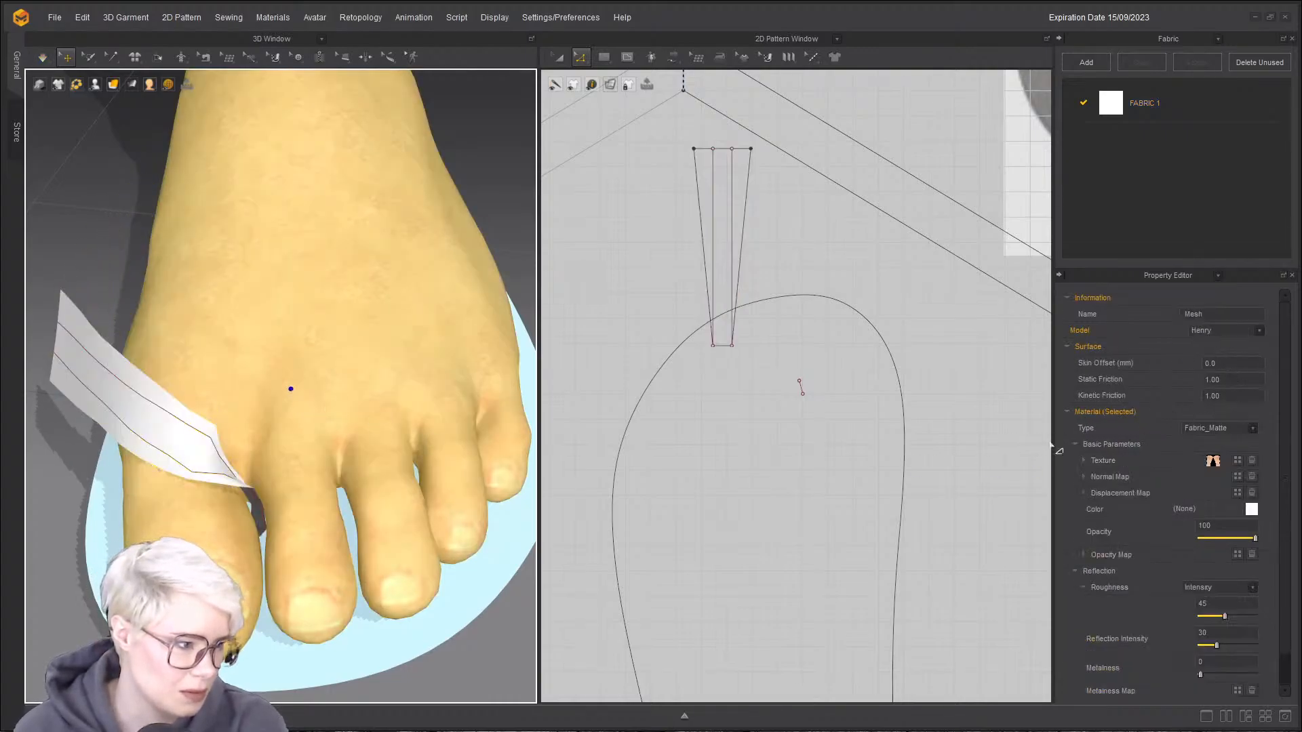
left_click(241, 474)
right_click_drag(241, 474, 306, 481)
left_click_drag(213, 471, 114, 511)
key("space")
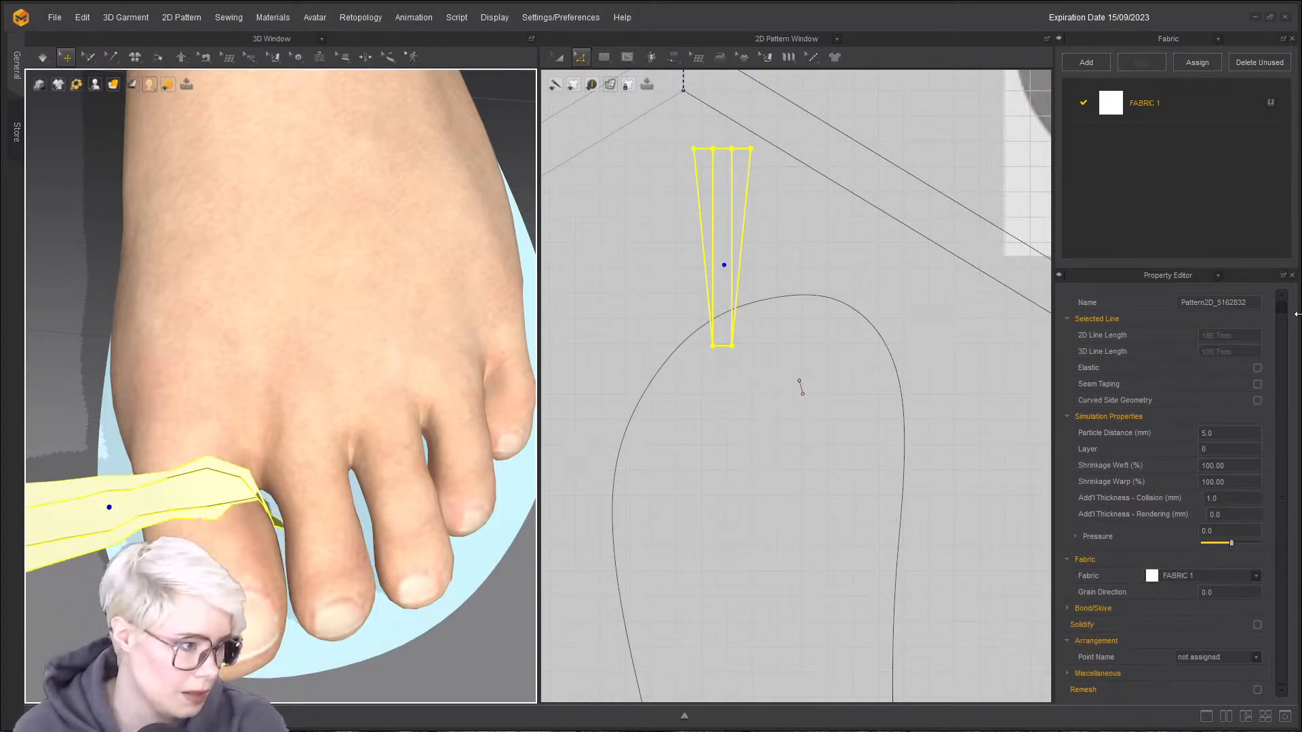
- Set the strap's particle distance to 3 mm, simulate it while pulling it across the big toe, and stop the simulation
left_click(1232, 434)
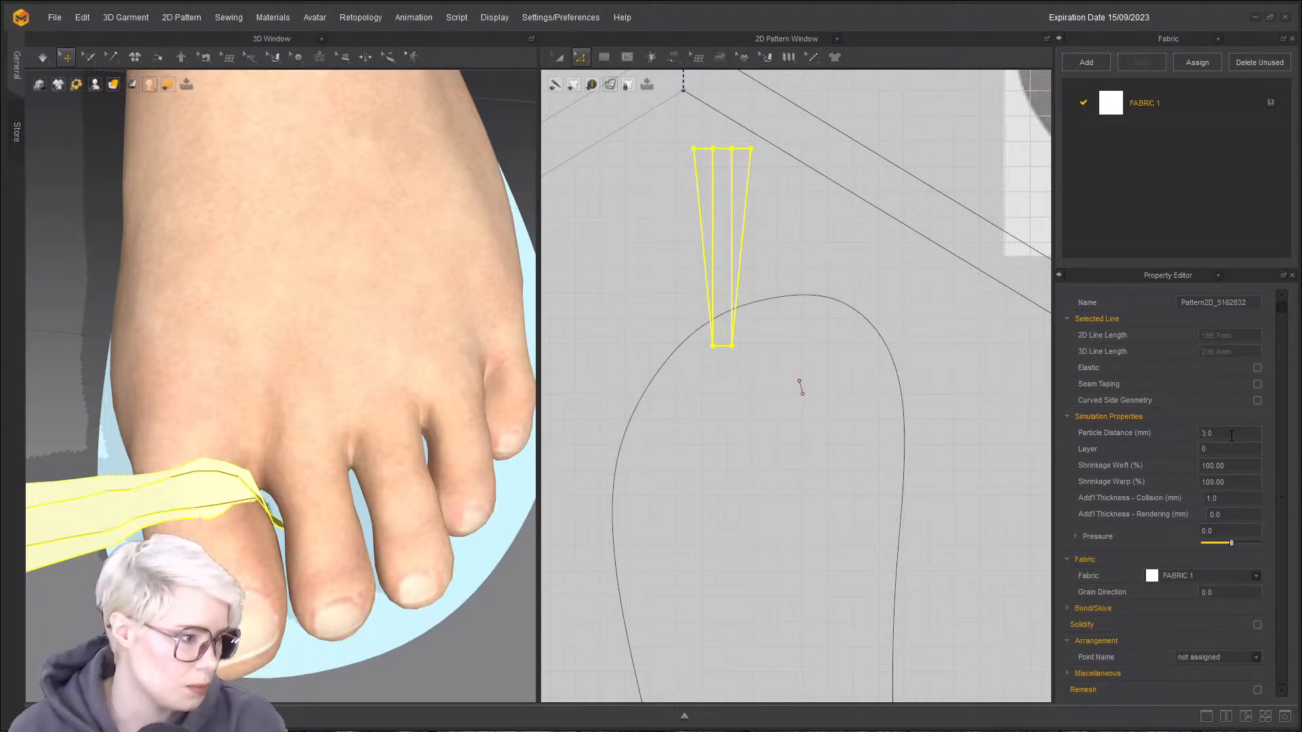
left_click_drag(227, 526, 60, 480)
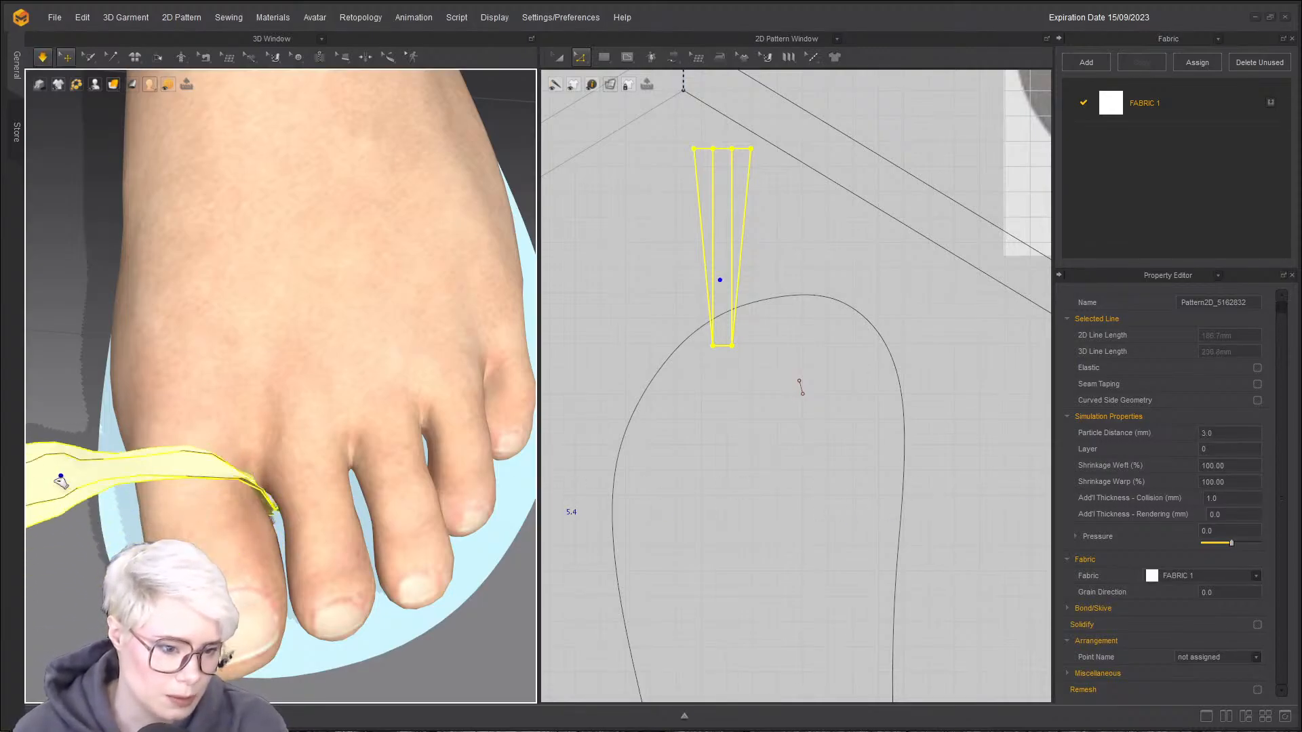
left_click_drag(259, 437, 291, 568)
right_click_drag(290, 568, 257, 531)
key("space")
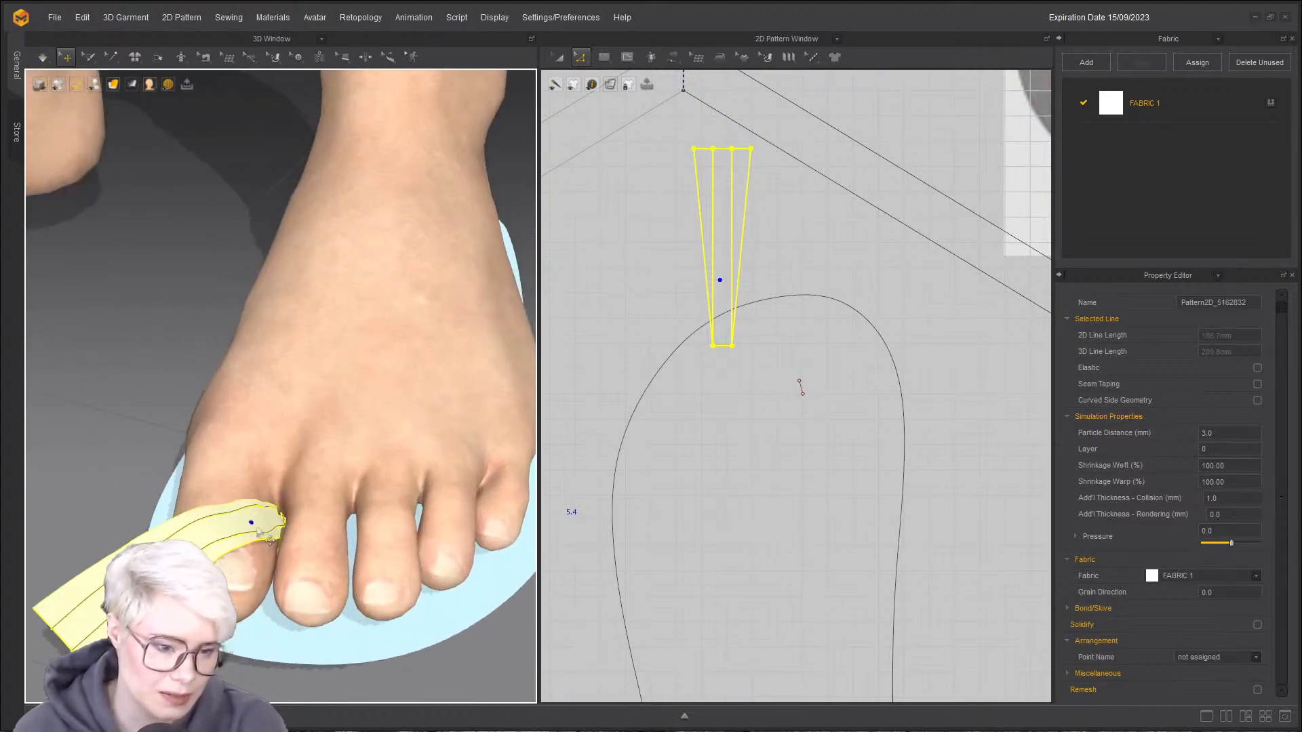
- Lift the strap above the toes, shift it toward the outer side of the foot, and restart the simulation
left_click_drag(260, 532, 249, 467)
right_click_drag(280, 478, 234, 480)
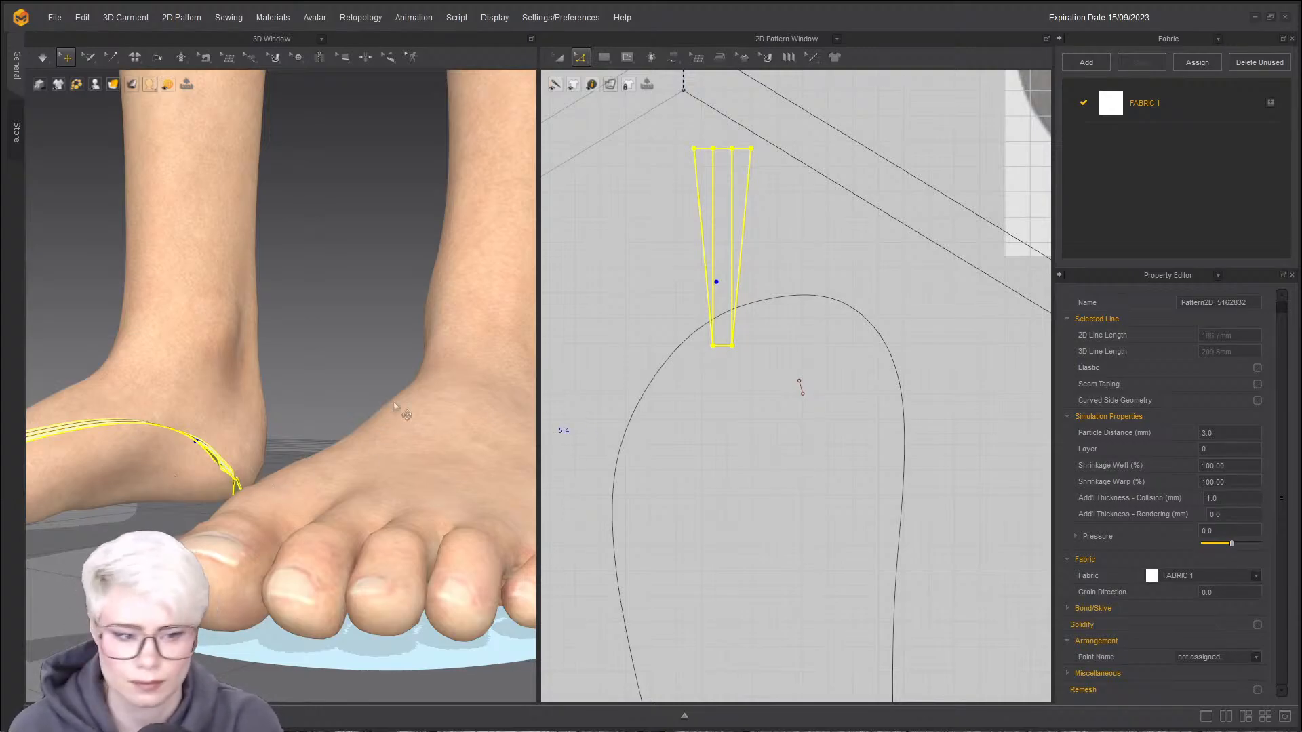
right_click_drag(261, 482, 293, 474)
scroll(295, 473, "down", 2)
left_click_drag(213, 435, 307, 404)
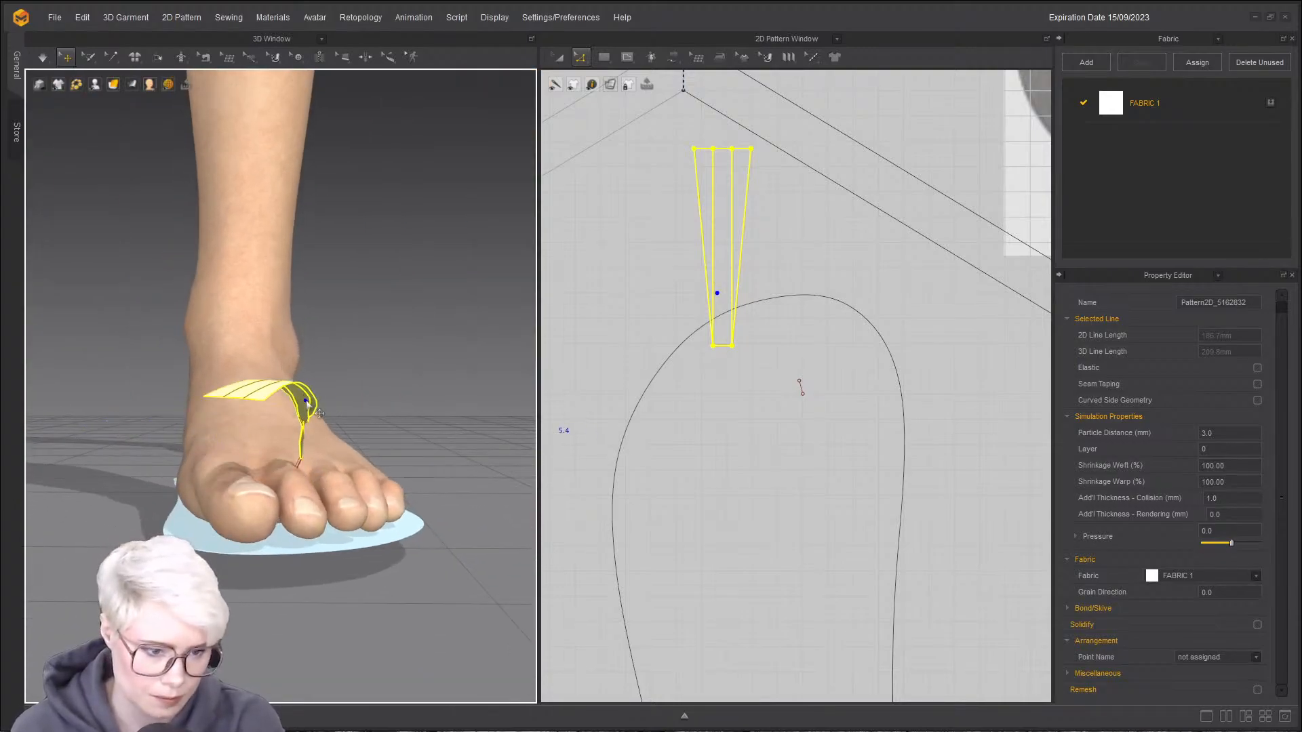
right_click_drag(306, 404, 250, 424)
right_click_drag(276, 485, 369, 552)
key("space")
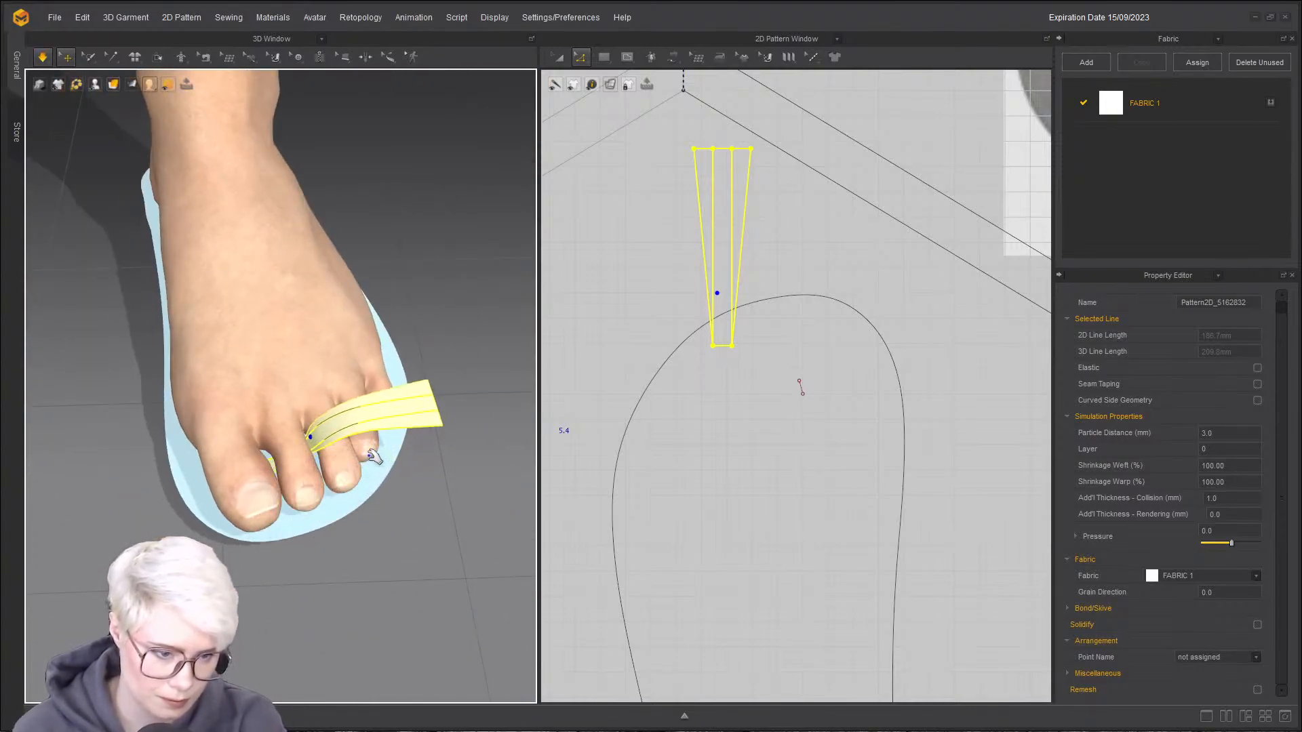
- Stop the simulation and move the strap from the outer toes back toward the gap beside the big toe
scroll(332, 442, "up", 5)
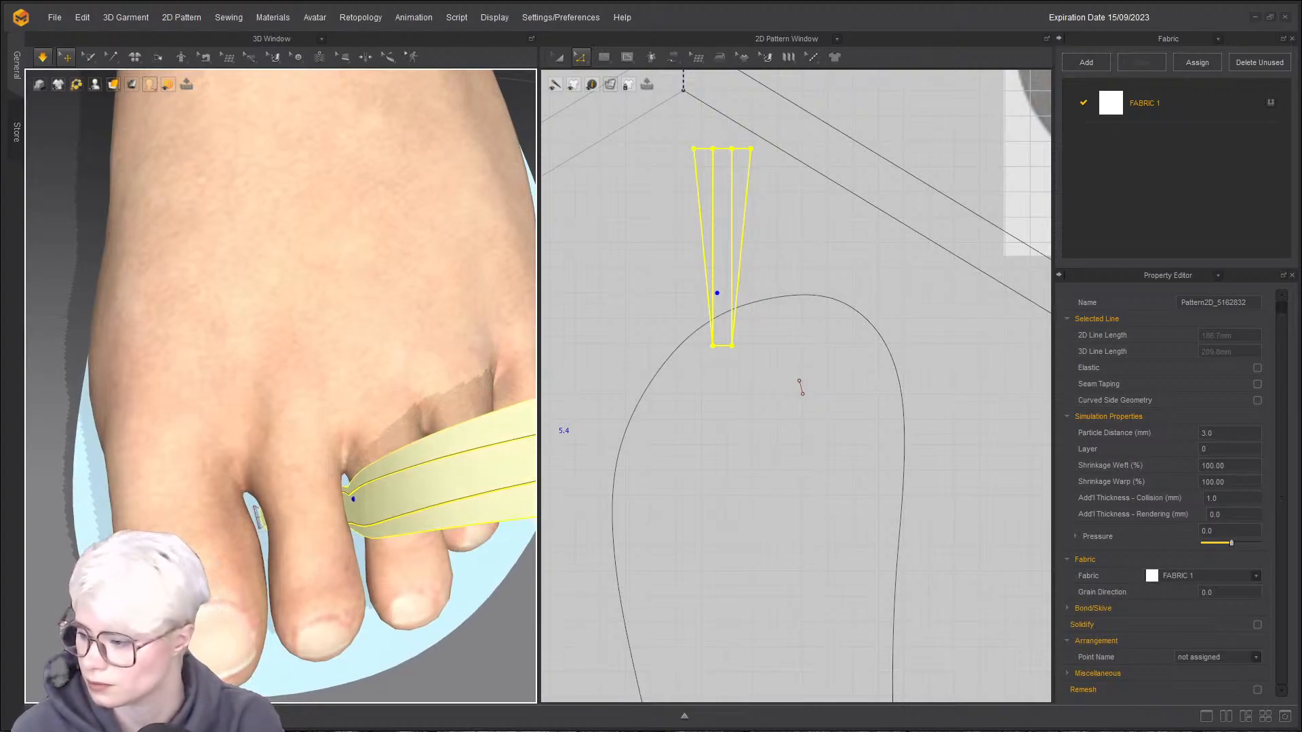
key("space")
right_click_drag(261, 627, 245, 560)
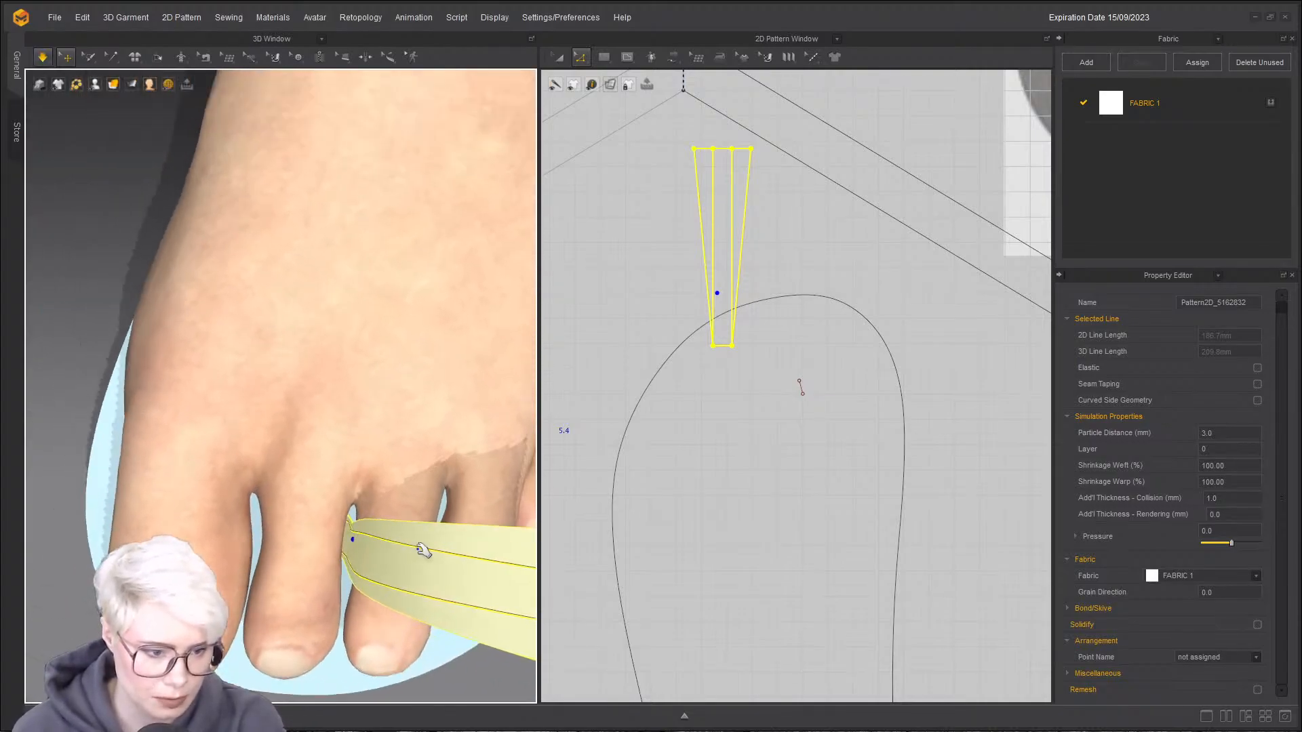
key("space")
left_click_drag(396, 547, 298, 502)
right_click_drag(298, 502, 302, 434)
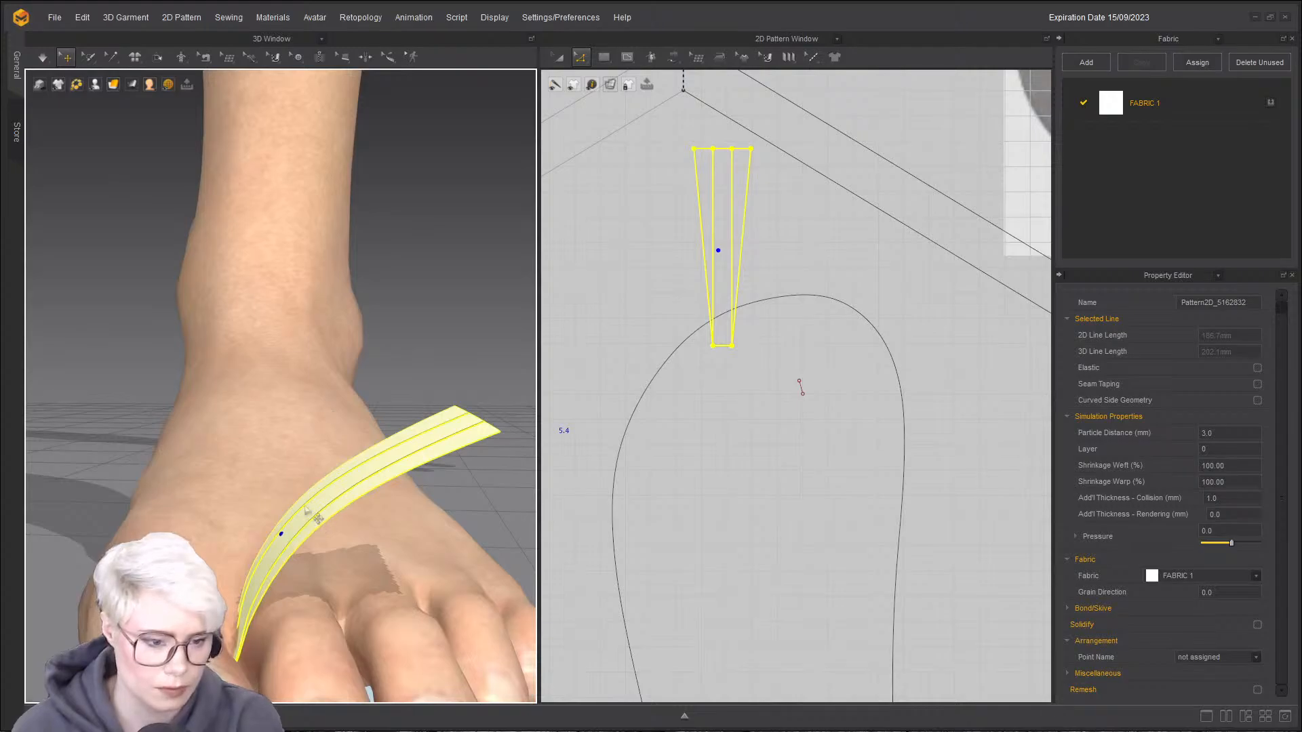
- Raise the strap clear of the foot, align its narrow end with the gap beside the big toe, and simulate
left_click_drag(309, 520, 342, 384)
left_click(341, 389)
left_click_drag(298, 438, 307, 439)
right_click_drag(307, 440, 356, 548)
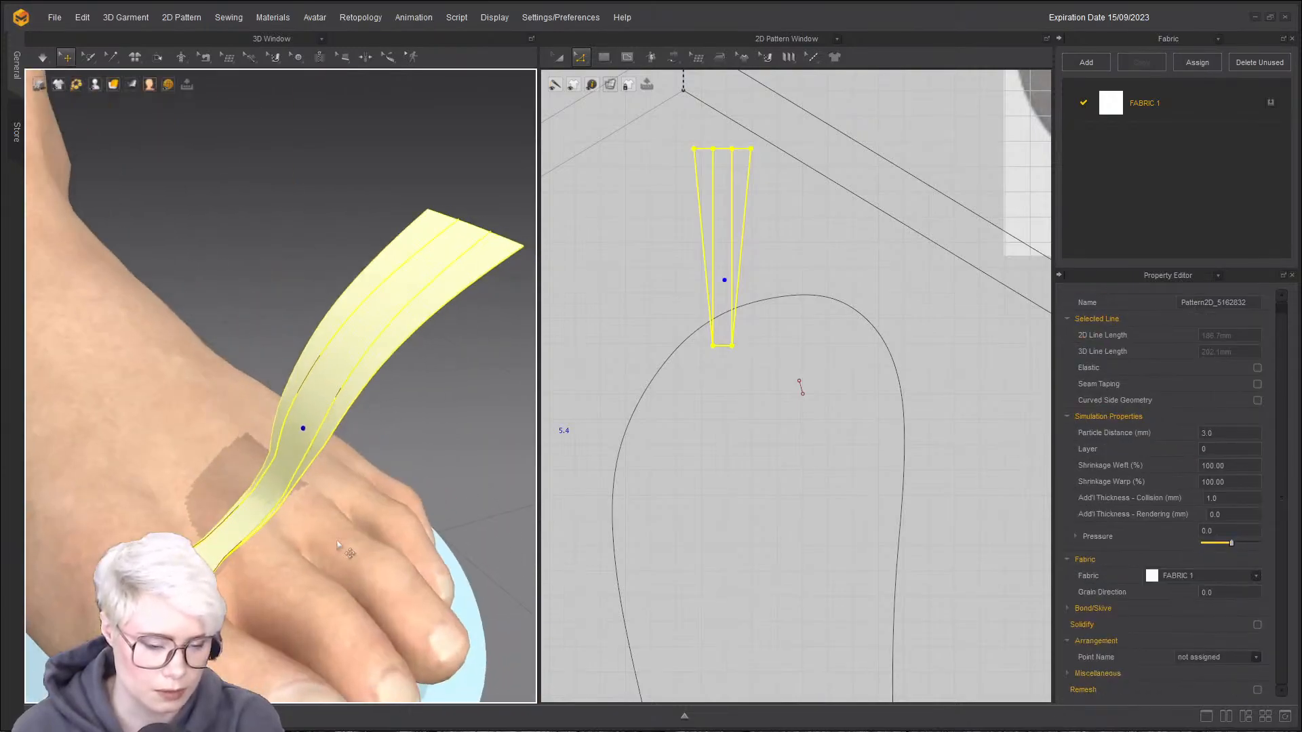
left_click_drag(256, 532, 293, 542)
key("space")
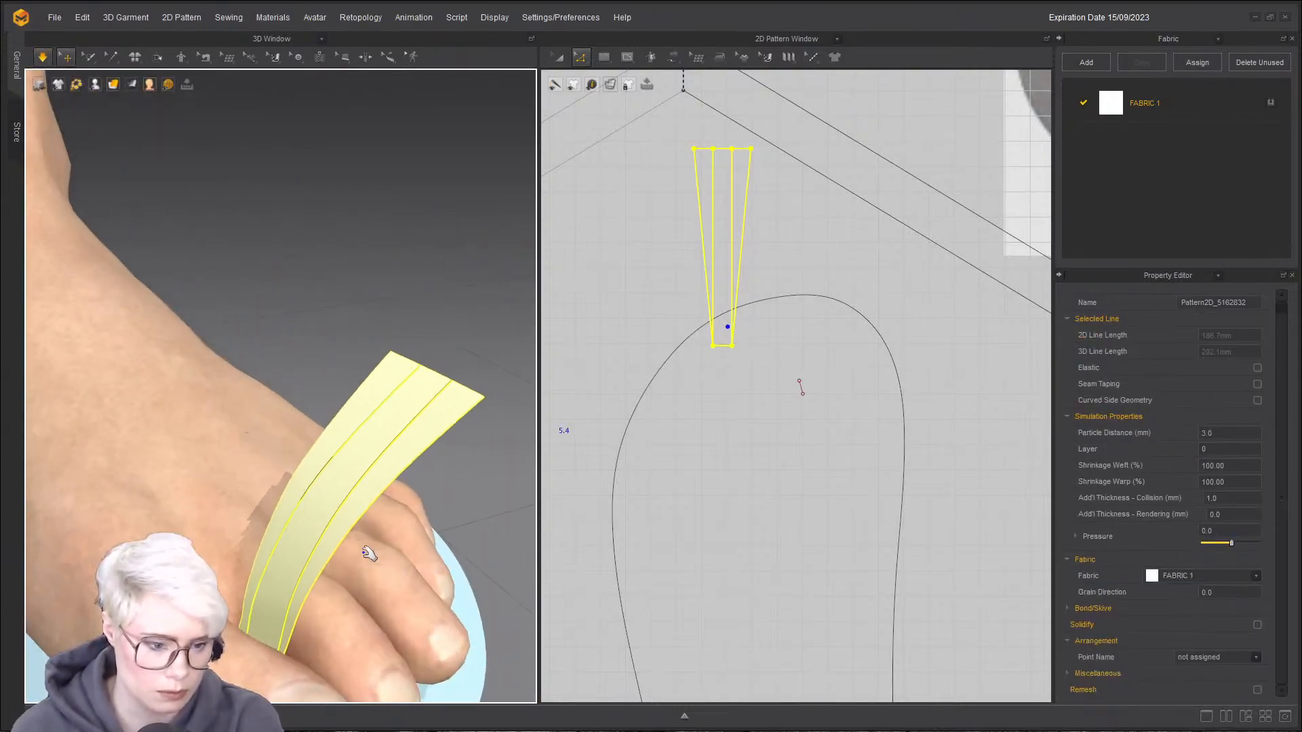
- Pull the strap upward from between the big and second toes during simulation
right_click_drag(344, 567, 250, 596)
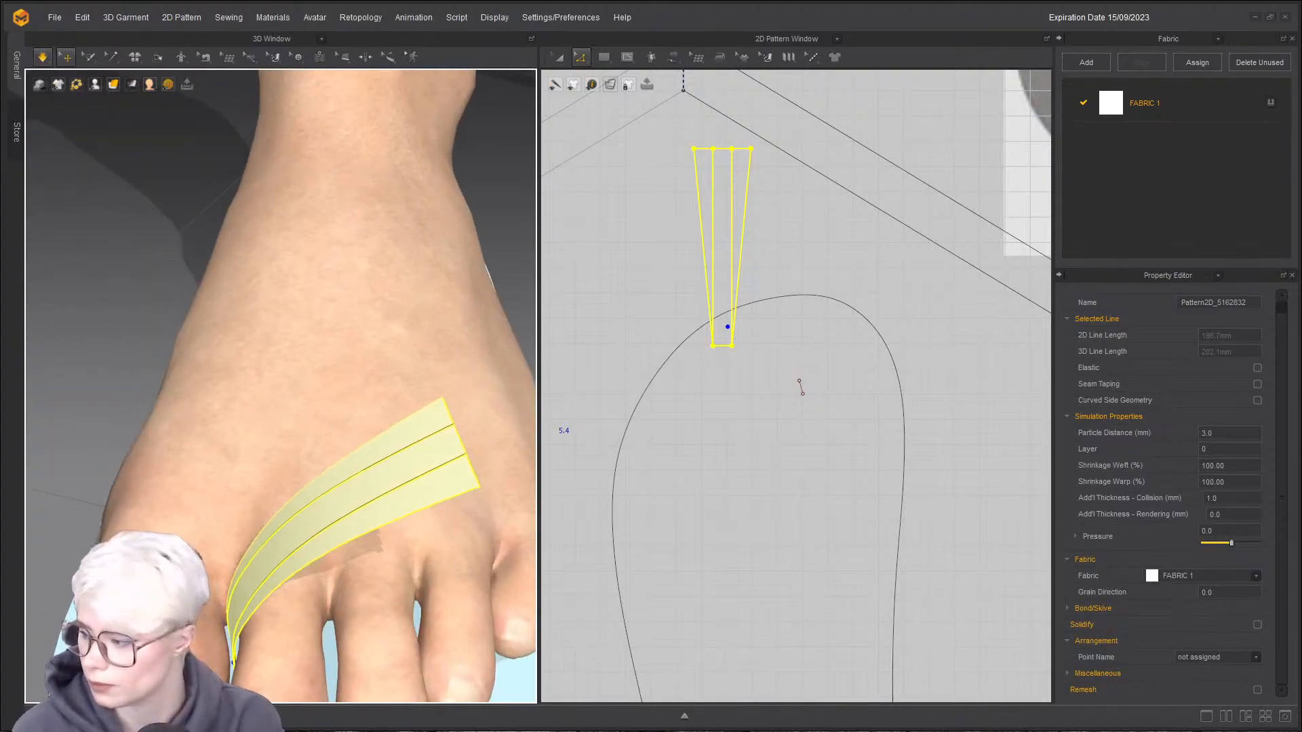
scroll(337, 658, "down", 4)
key("space")
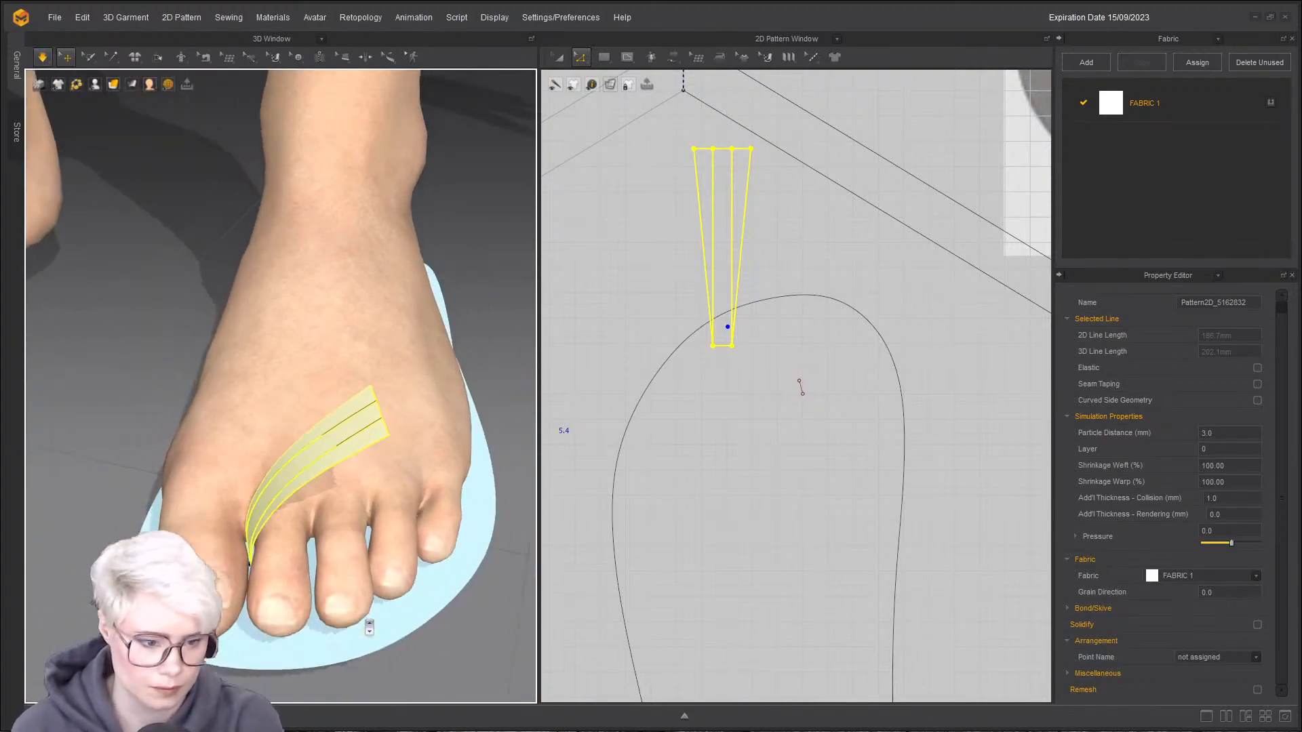
right_click_drag(368, 624, 391, 652)
left_click_drag(288, 489, 292, 425)
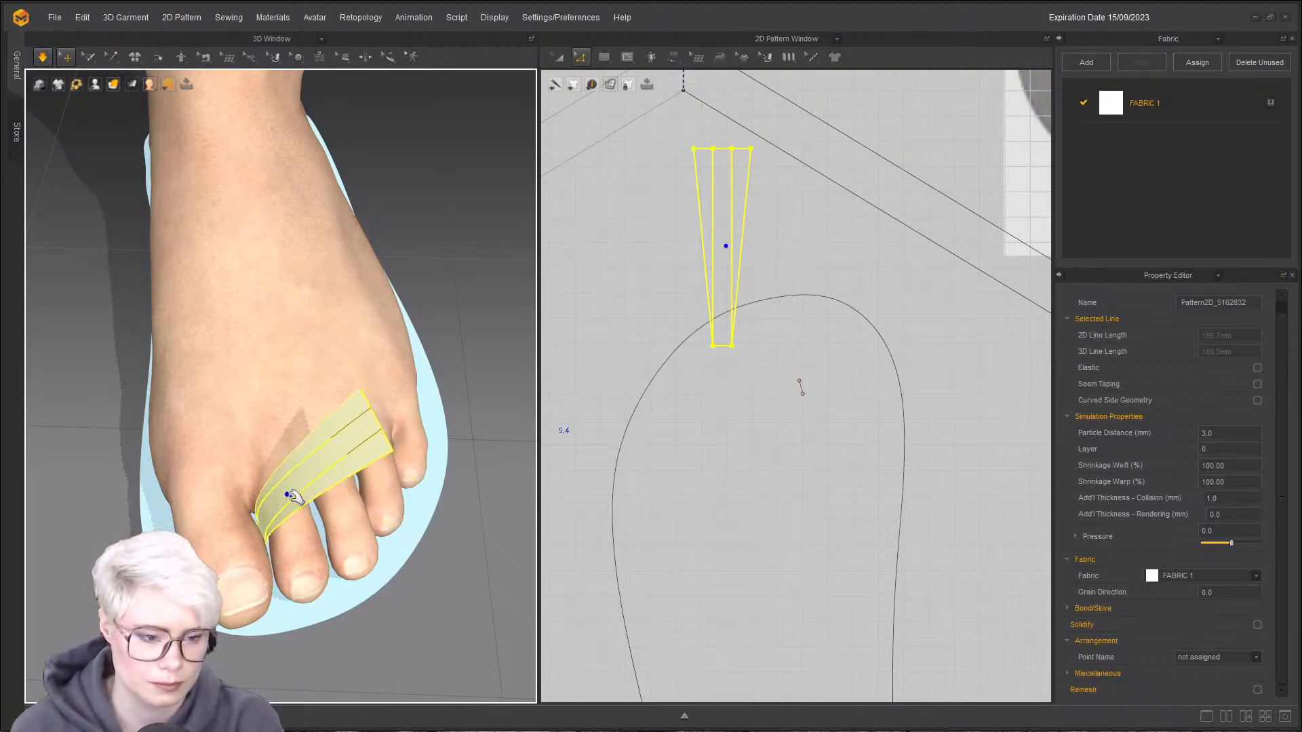
- Shift the strap upright over the gap beside the big toe and keep simulating it
middle_click_drag(771, 216, 773, 257)
scroll(773, 258, "up", 3)
right_click_drag(116, 542, 296, 577)
key("space")
mouse_move(295, 464)
left_mouse_down()
mouse_move(252, 478)
mouse_move(177, 472)
mouse_move(224, 495)
mouse_move(278, 479)
left_mouse_up()
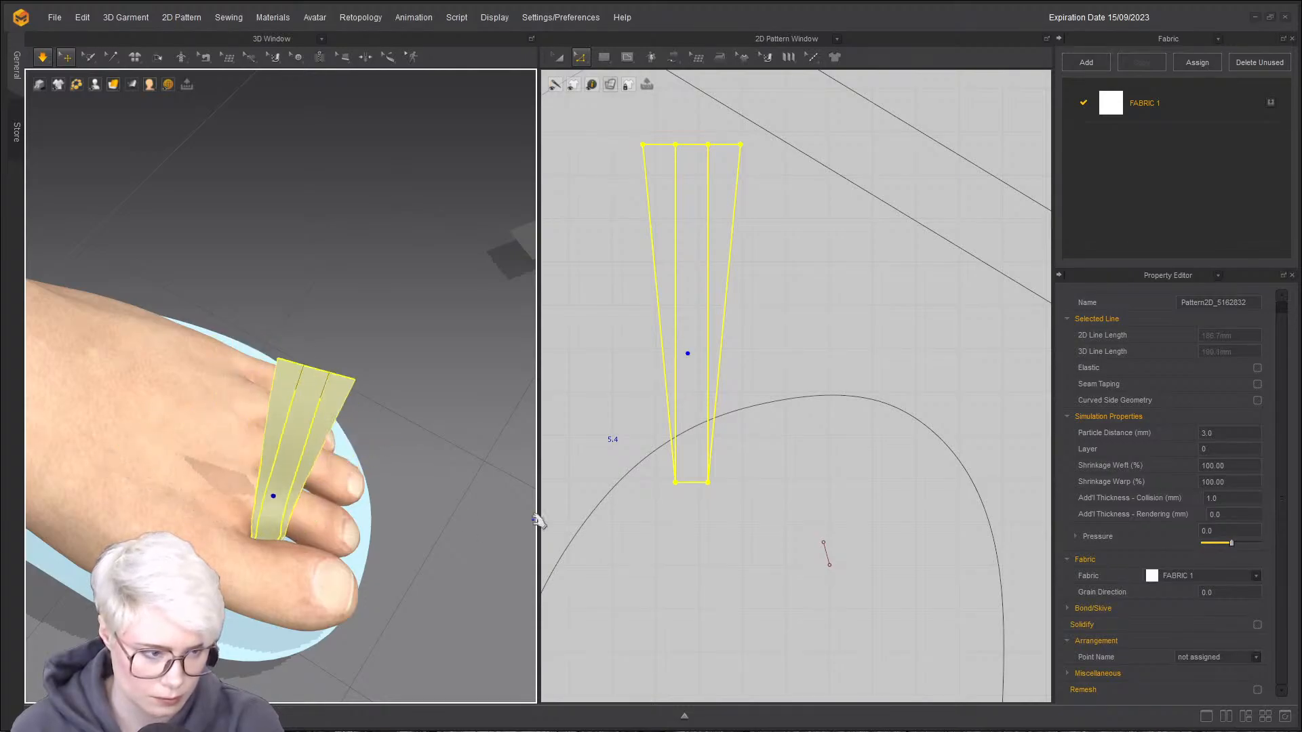
- Move the sole's short internal line slightly toward the front edge of the sole pattern
right_click_drag(379, 580, 285, 587)
scroll(284, 587, "up", 3)
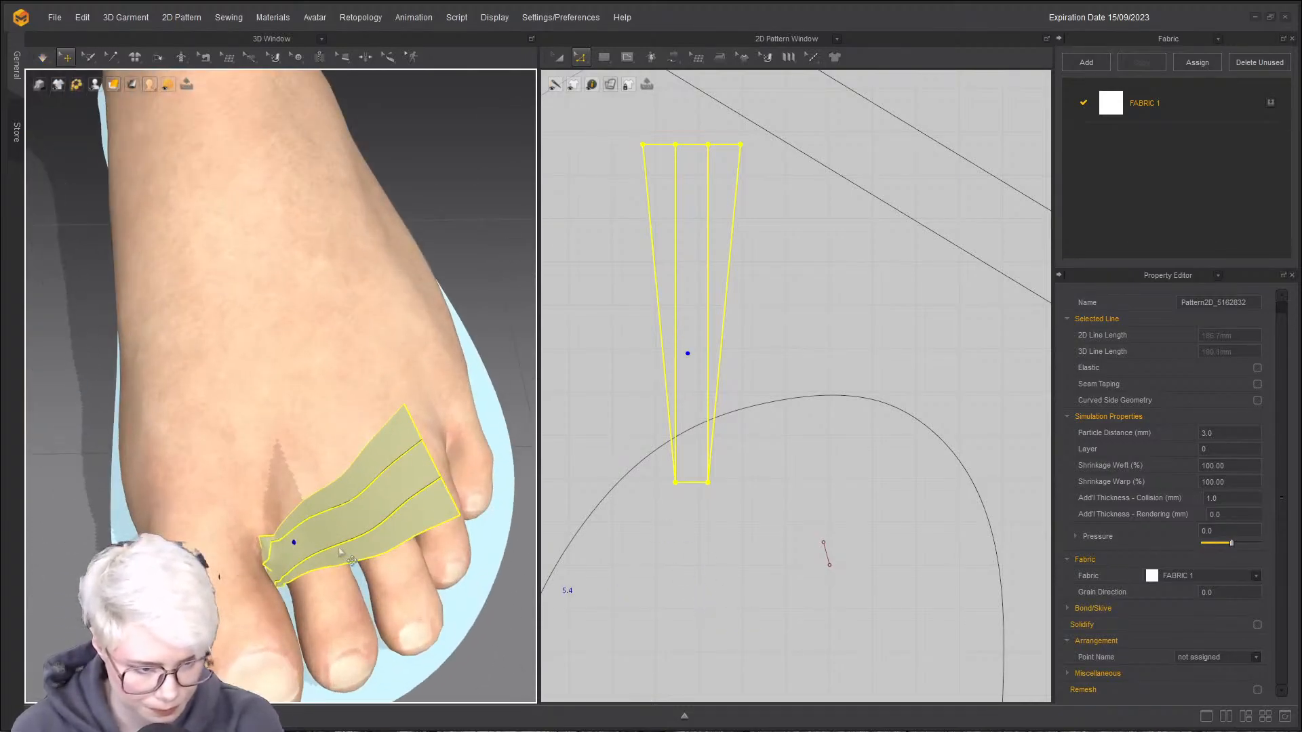
scroll(339, 587, "up", 4)
double_click(829, 563)
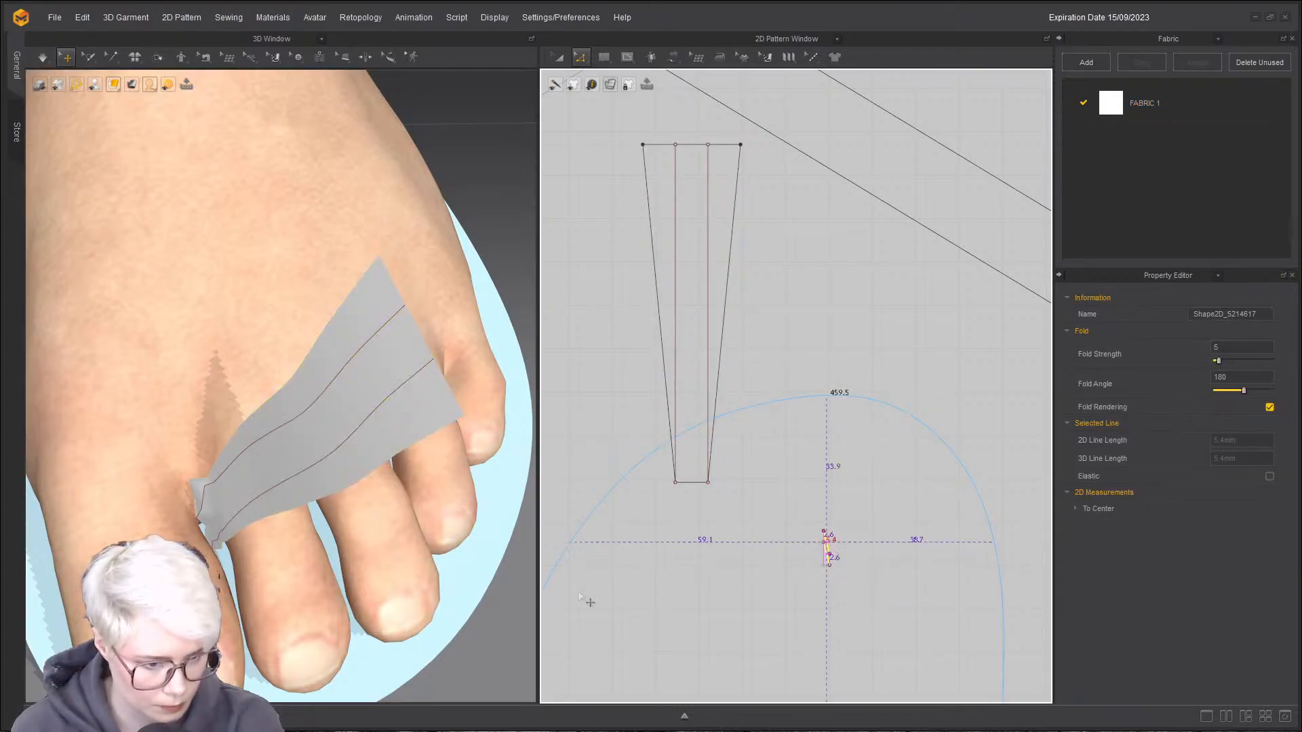
right_click_drag(285, 572, 326, 565)
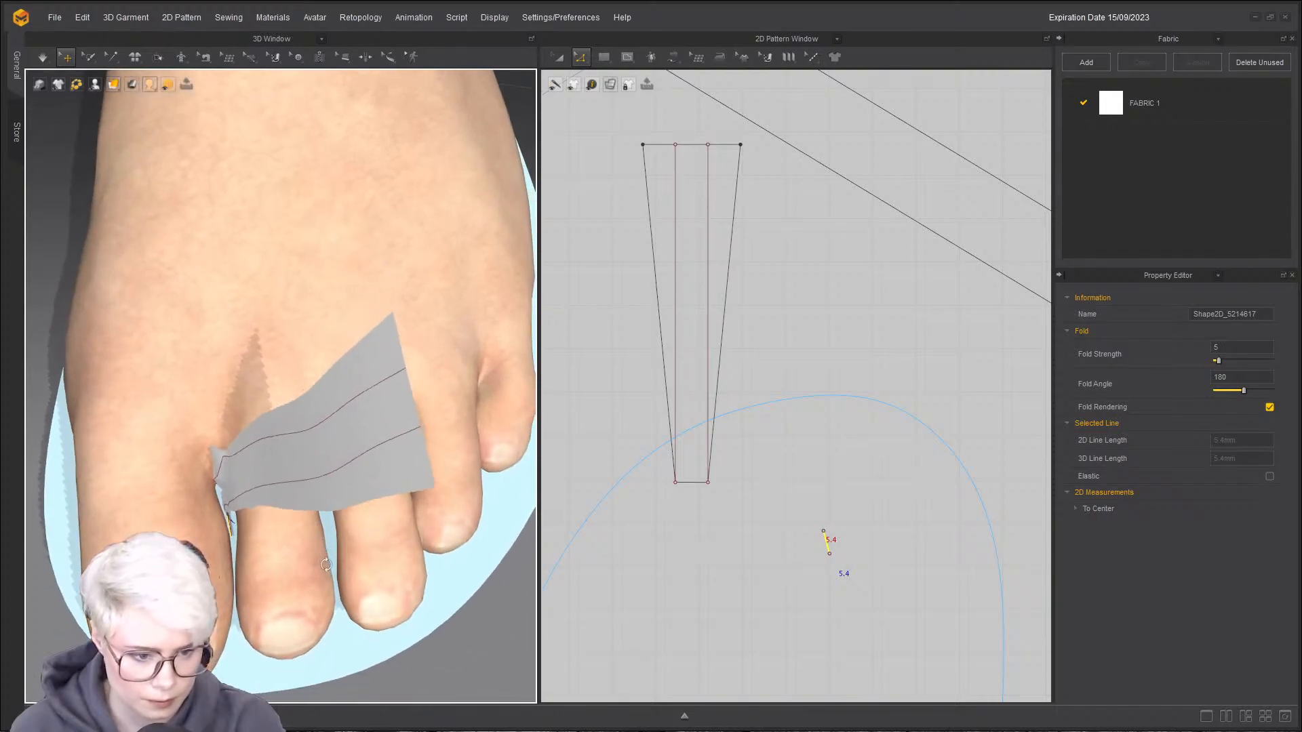
- Simulate the strap with the moved internal line and pull it across the instep toward the big toe
left_click_drag(255, 500, 312, 470)
scroll(307, 469, "down", 3)
left_click_drag(321, 406, 295, 339)
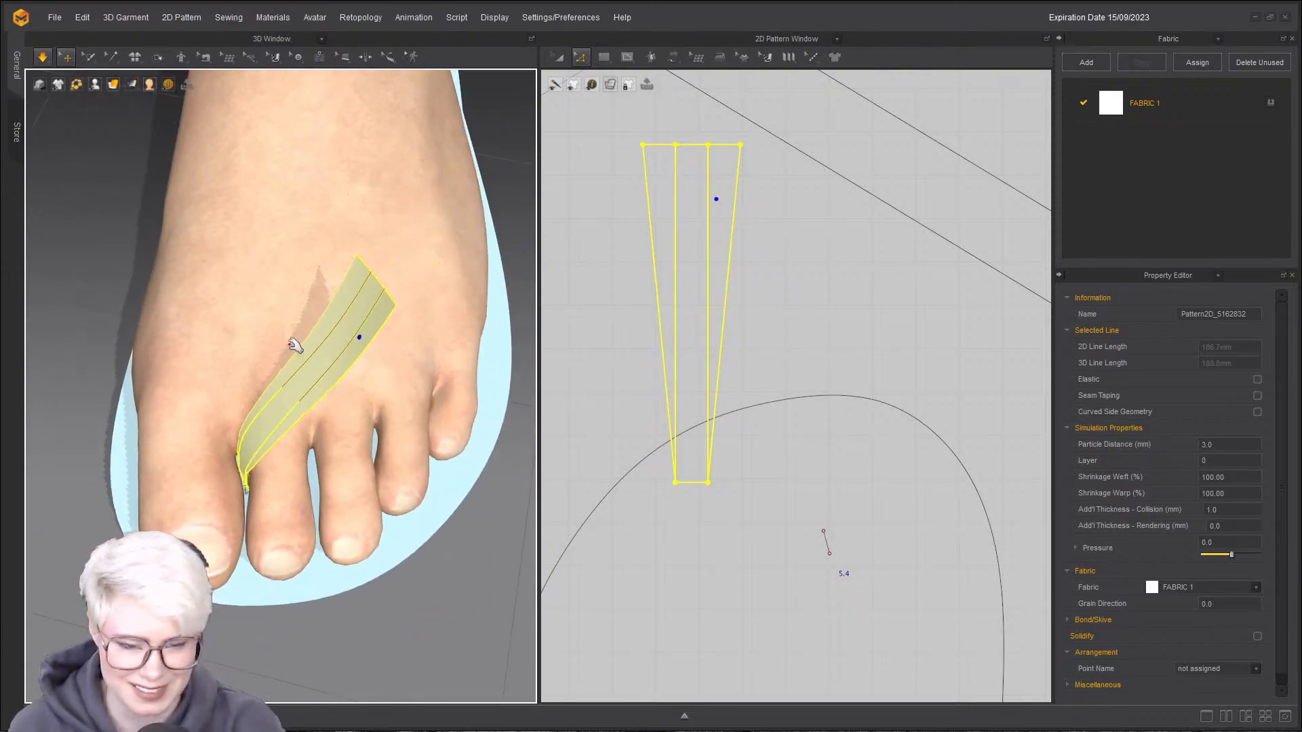
left_click_drag(317, 388, 170, 380)
scroll(272, 386, "up", 2)
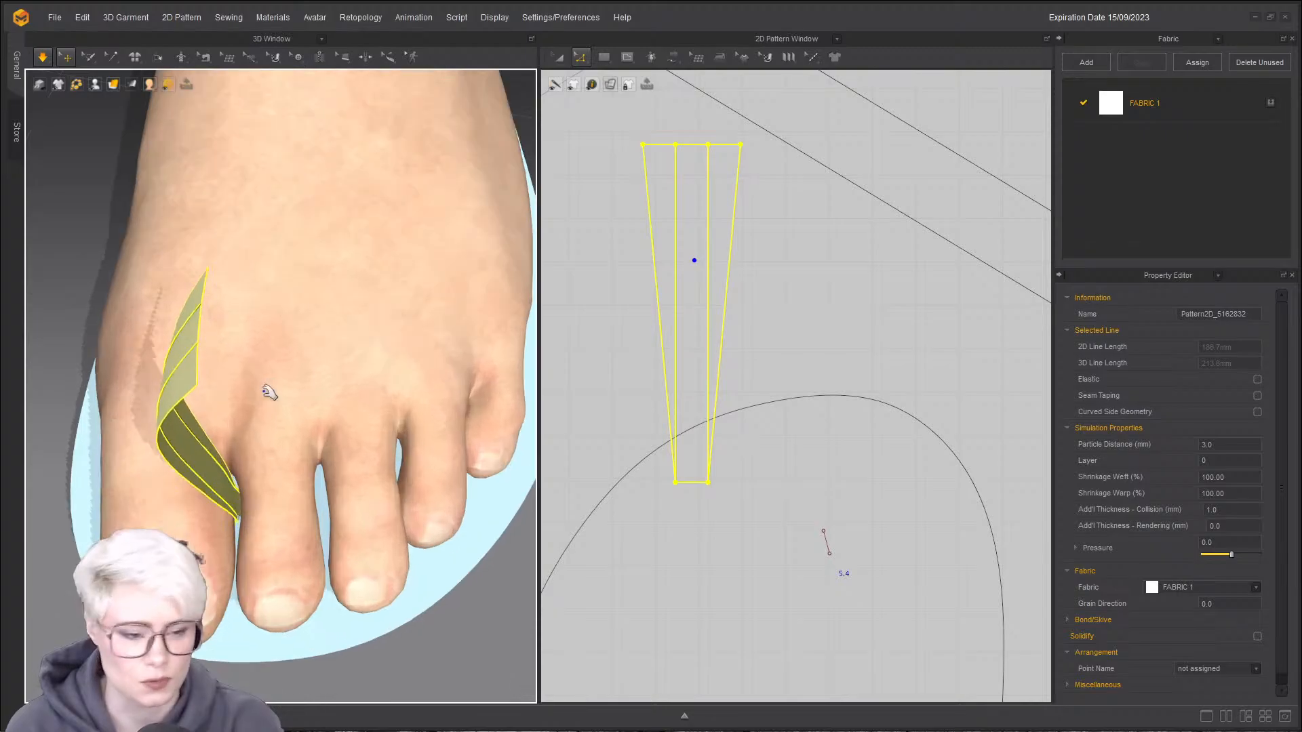
- Pull the strap's wide end back from the big toe so the strap stands above the toe gap
right_click_drag(270, 387, 321, 429)
scroll(322, 429, "down", 1)
scroll(321, 429, "down", 1)
left_click(360, 325)
left_click_drag(287, 383, 304, 354)
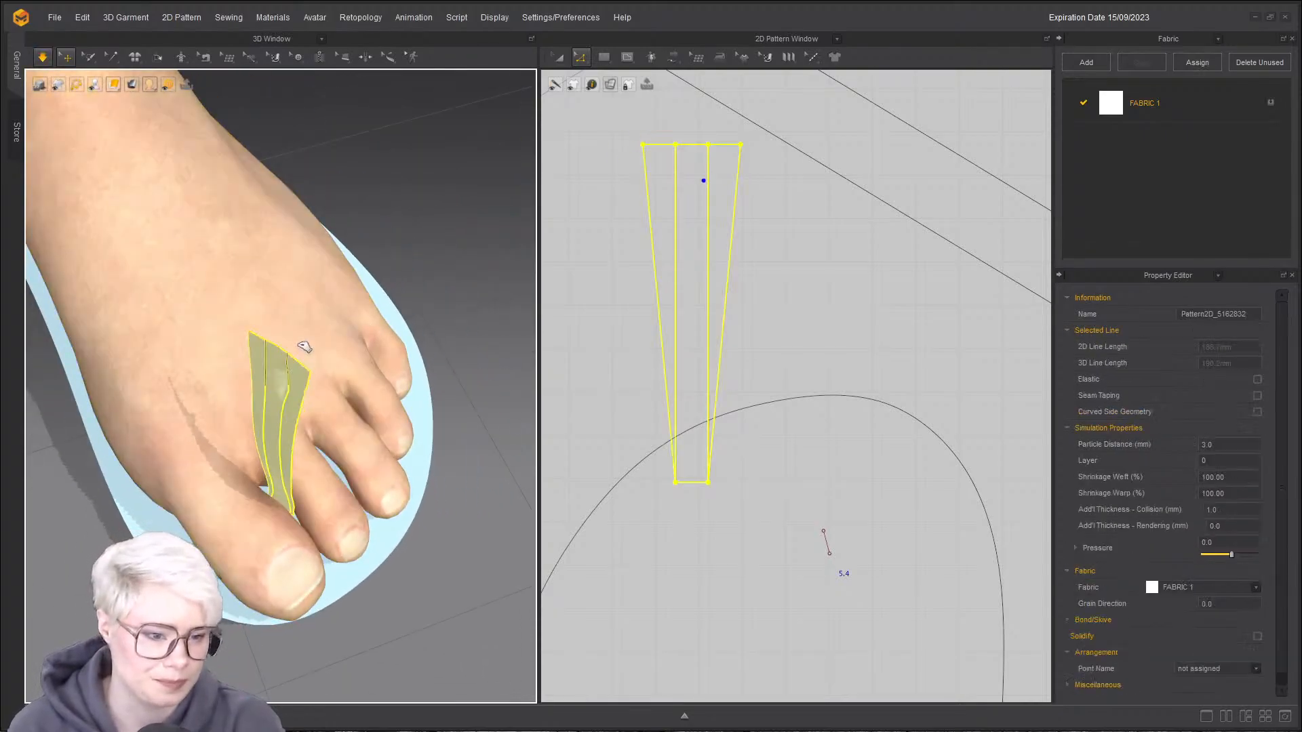
left_click_drag(292, 406, 282, 424)
- Settle the strap edge-on between the big and second toes while simulating
right_click_drag(342, 444, 299, 503)
scroll(300, 509, "up", 2)
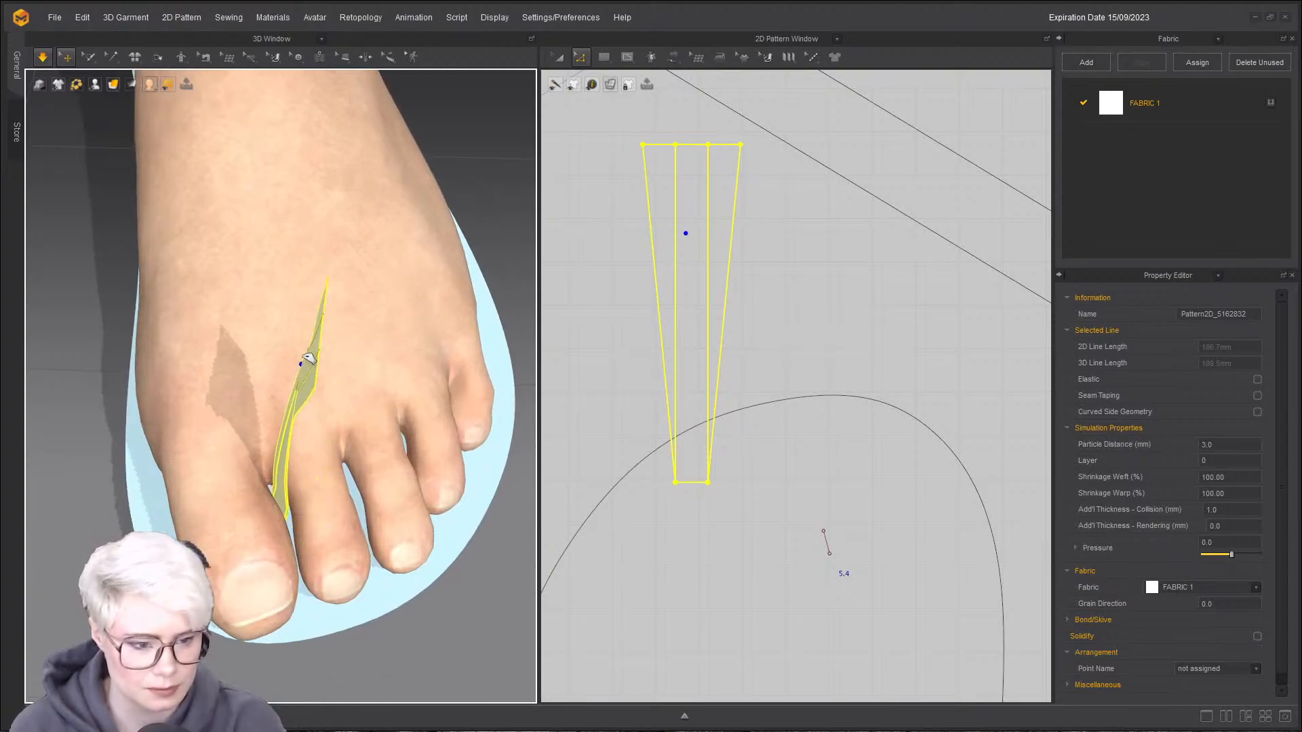
right_click_drag(327, 367, 300, 490)
key("space")
left_click_drag(304, 483, 303, 522)
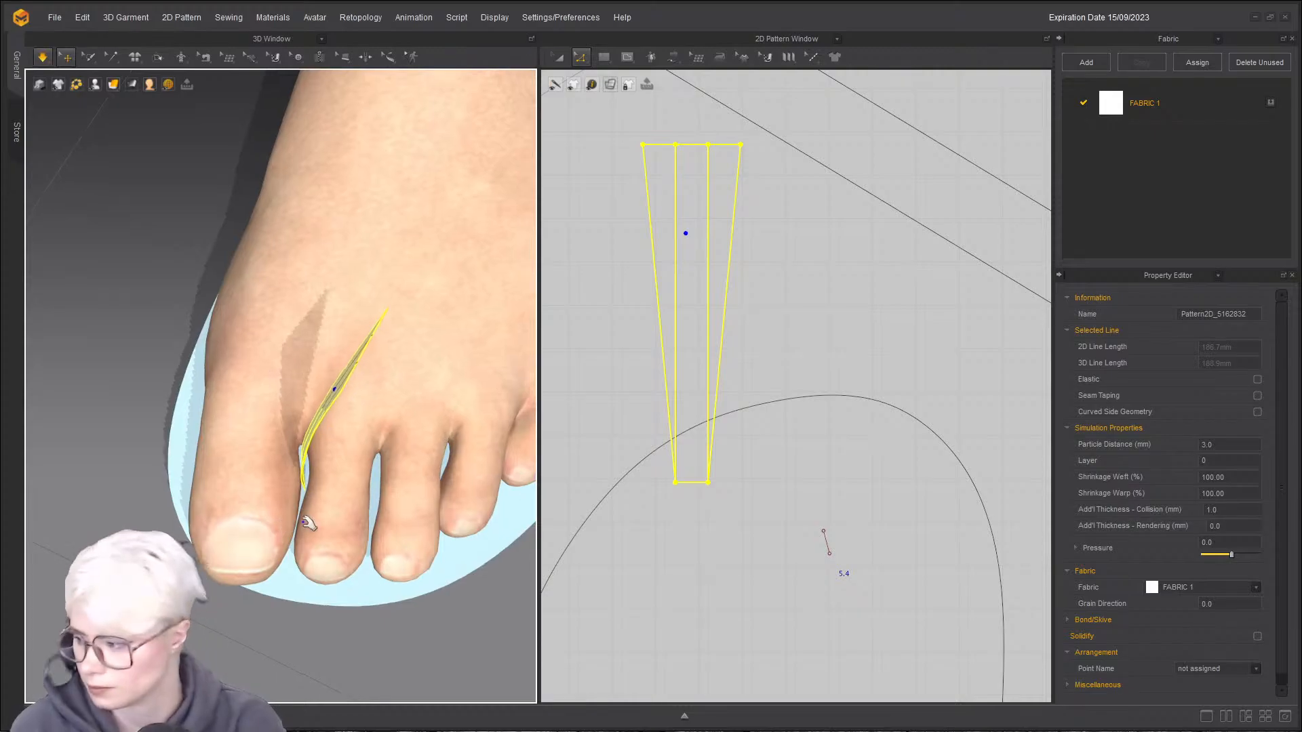
right_click_drag(310, 405, 380, 427)
- Shorten the strap pattern, trim its flared sides to a narrow rectangle, and delete the two leftover lengthwise internal lines
left_click(838, 243)
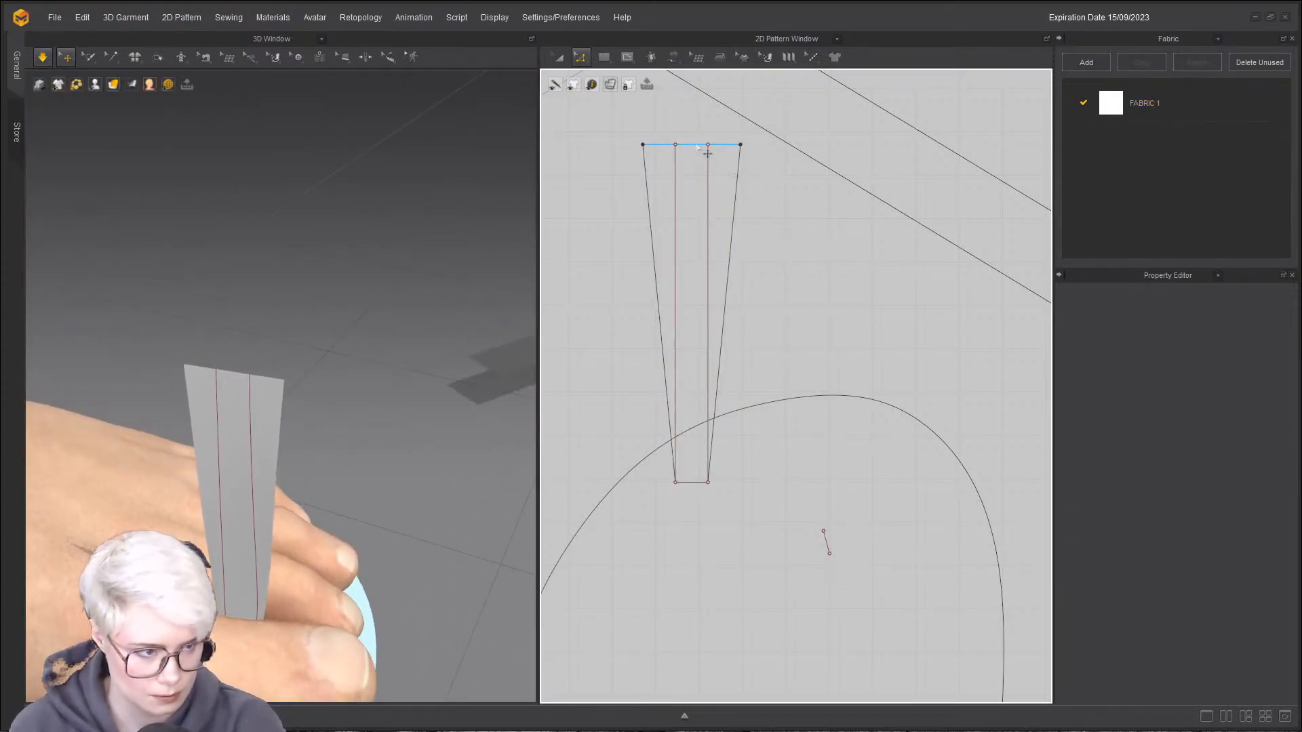
left_click_drag(697, 146, 710, 291)
left_click(636, 311)
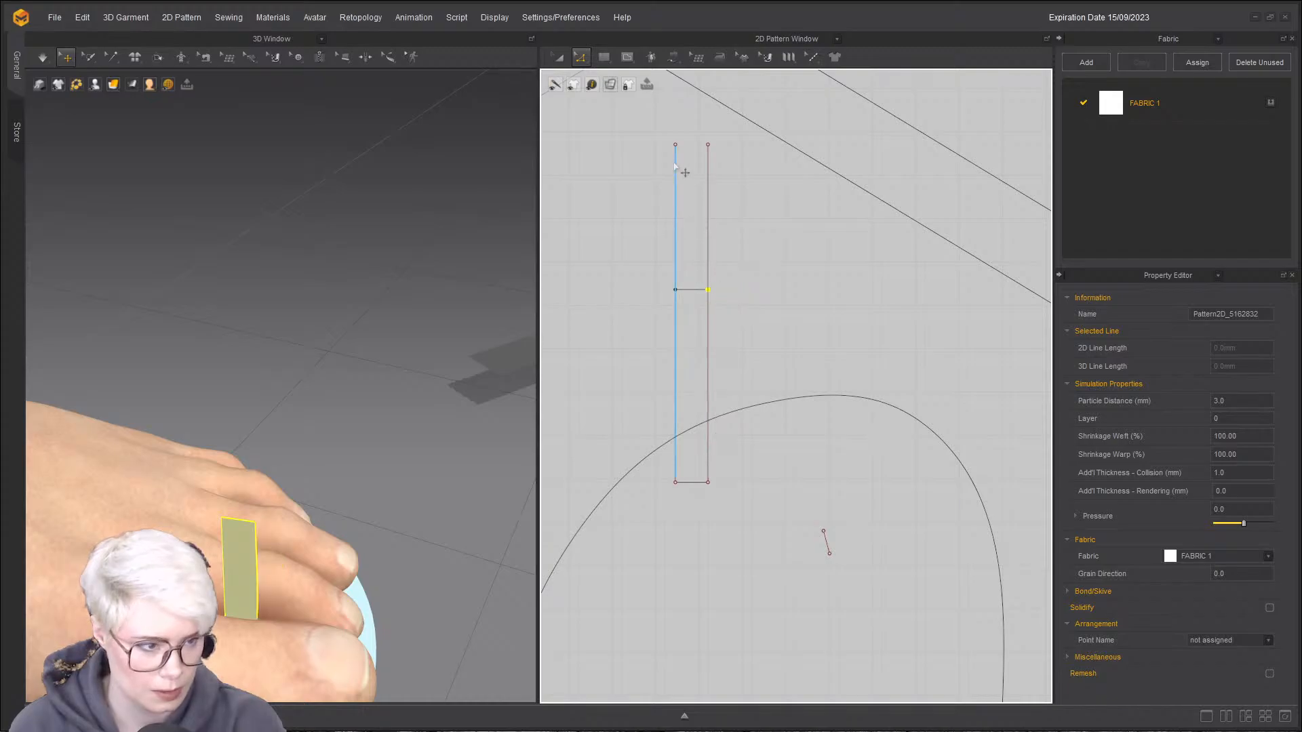
left_click_drag(674, 136, 735, 174)
left_click(708, 192)
key("Delete")
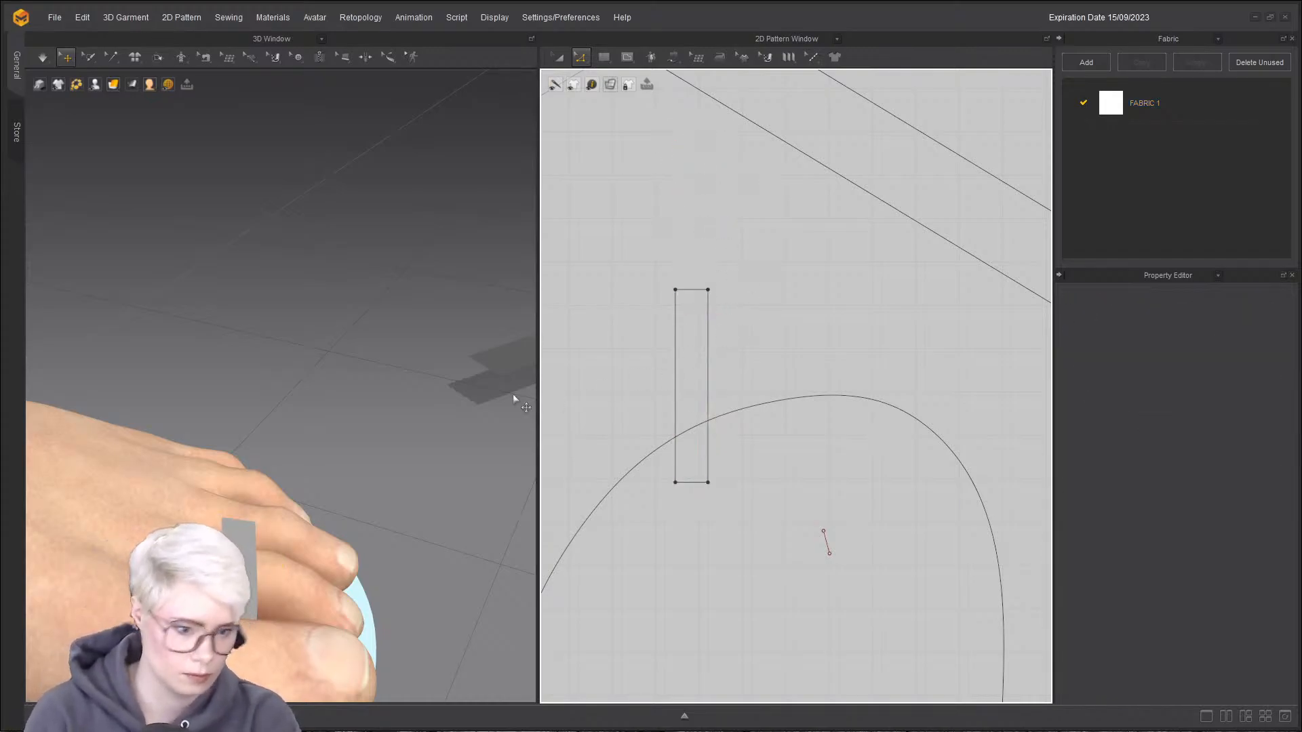
- Shorten the toe strap by lowering the top edge of its pattern until the strap sits level with the gap between the toes
right_click_drag(261, 517, 358, 241)
scroll(661, 371, "down", 8)
middle_click_drag(662, 372, 678, 366)
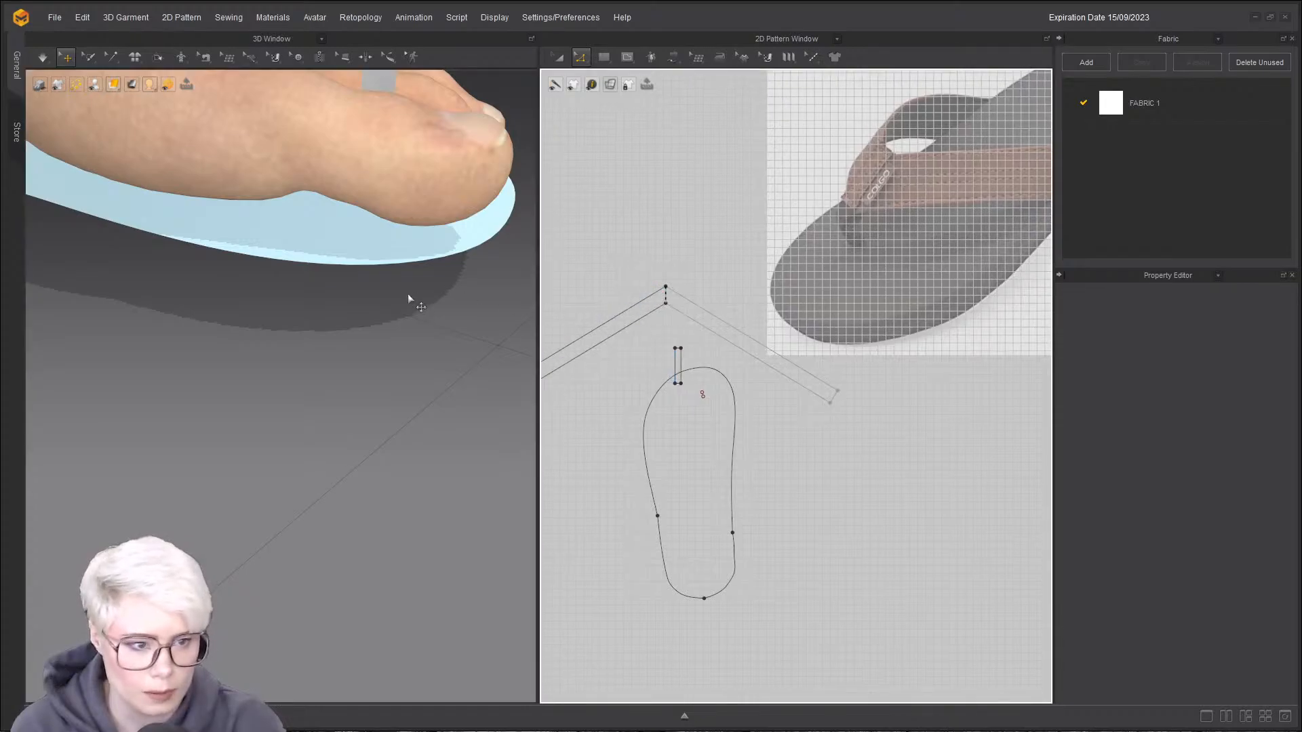
scroll(413, 303, "down", 5)
scroll(413, 302, "down", 4)
middle_click_drag(413, 303, 242, 317)
scroll(153, 308, "up", 3)
middle_click_drag(153, 308, 357, 307)
scroll(358, 308, "up", 4)
scroll(317, 282, "up", 5)
scroll(655, 361, "up", 2)
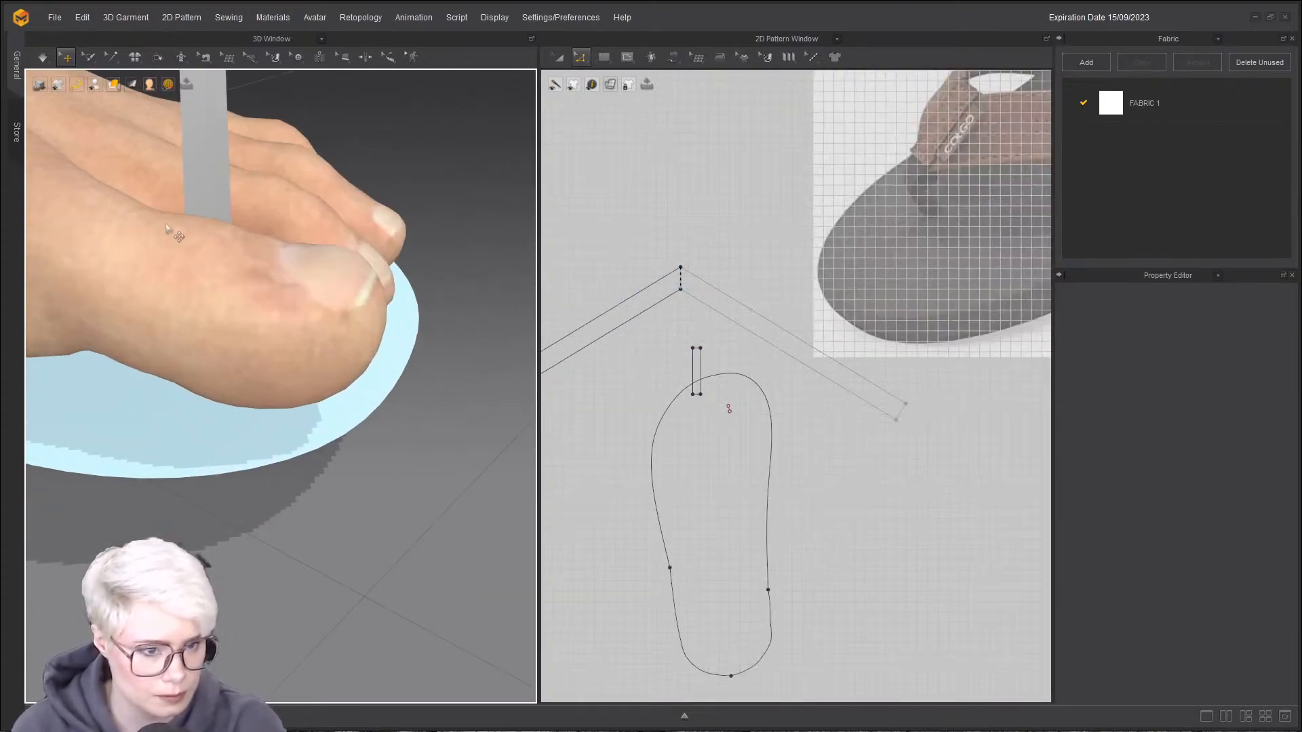
scroll(266, 335, "up", 3)
scroll(266, 335, "up", 2)
left_click(266, 335)
scroll(683, 333, "up", 3)
left_click(678, 345)
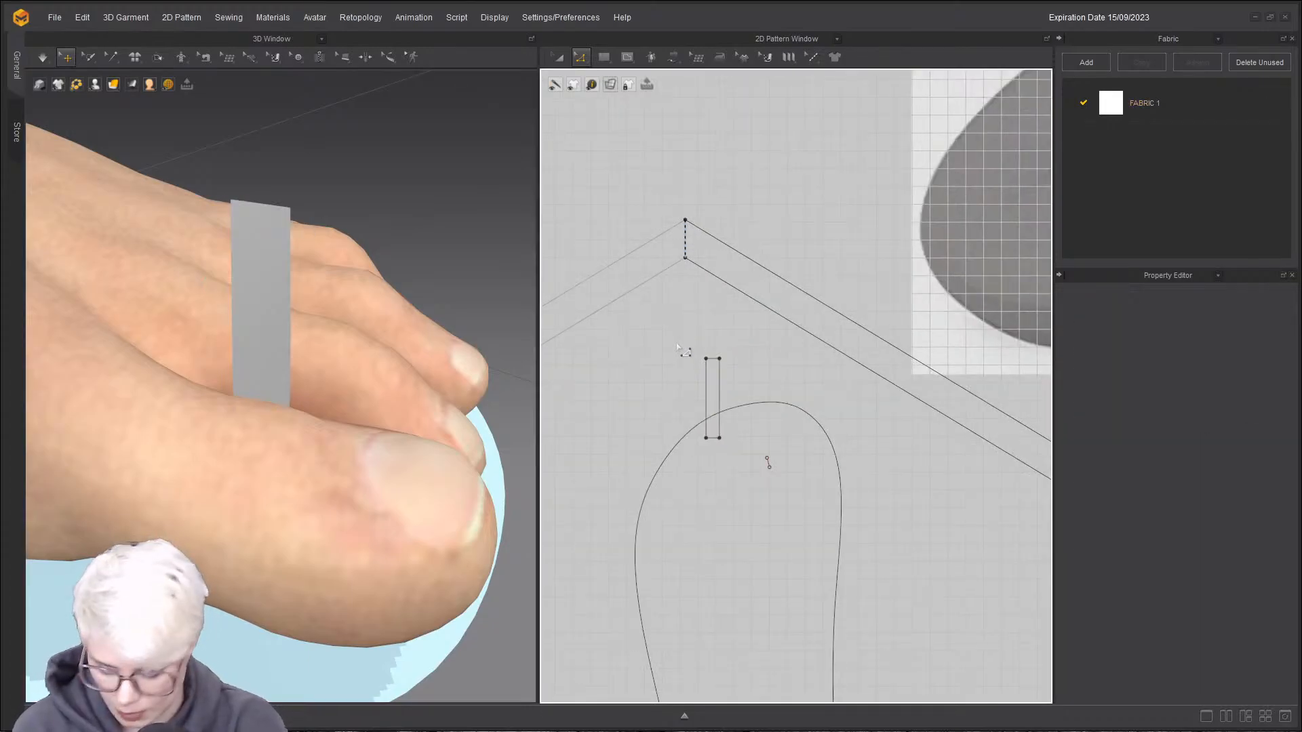
scroll(693, 377, "up", 3)
left_click_drag(746, 348, 746, 401)
right_click_drag(438, 364, 269, 397)
scroll(268, 397, "down", 3)
scroll(678, 347, "down", 5)
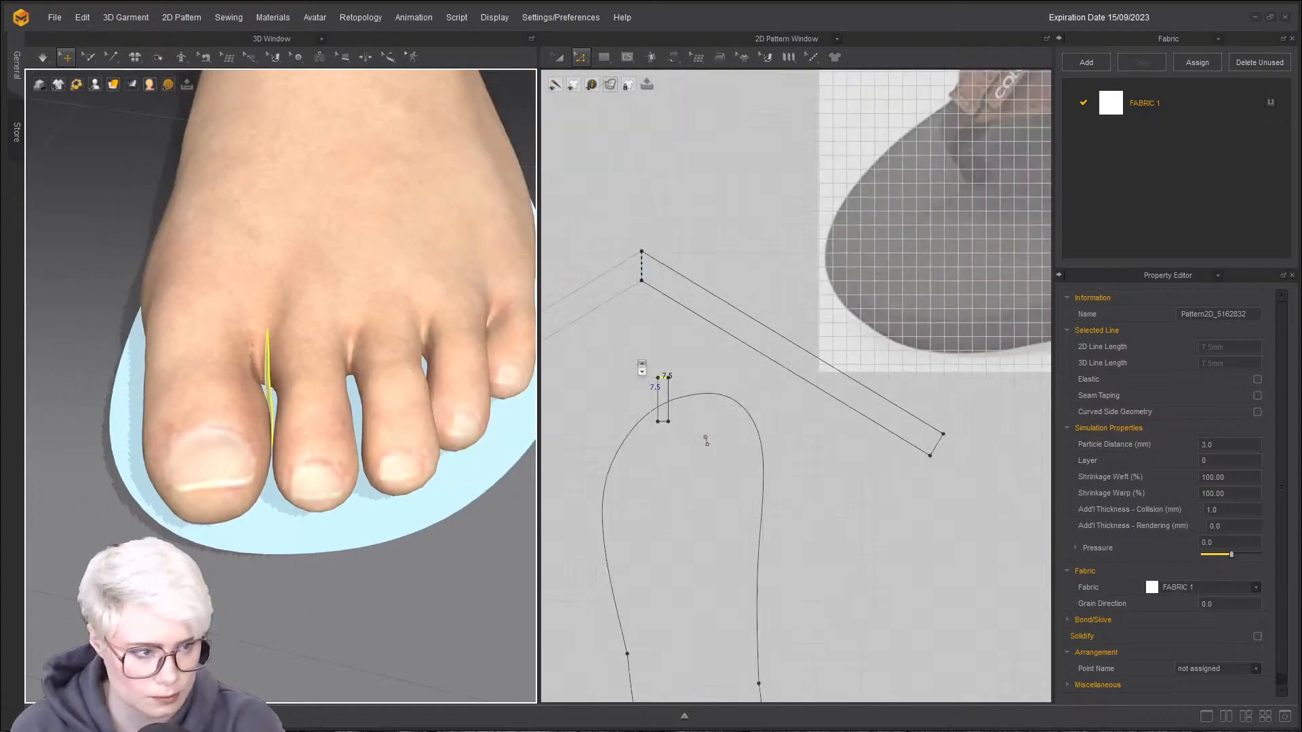
left_click(627, 346)
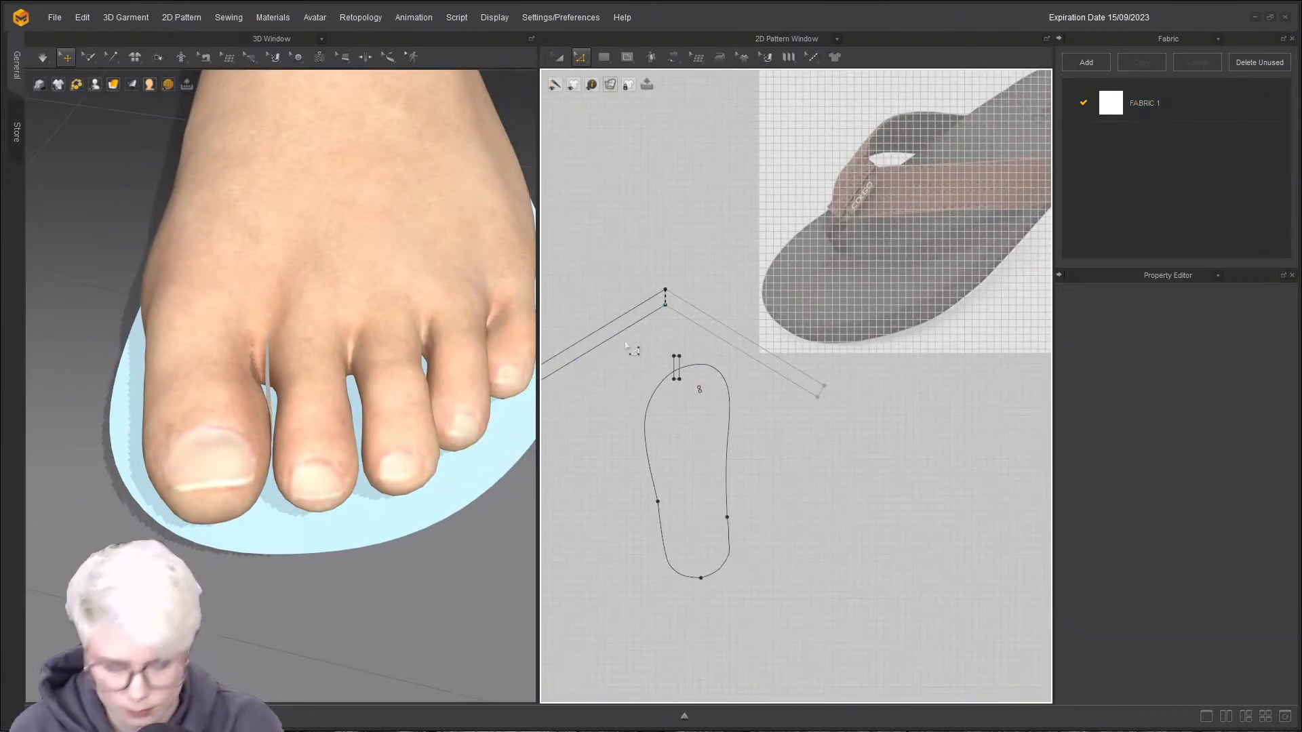
- Sew the toe strap's 7.5 mm top edge to the V-shaped strap's upper edge at its center peak
key("c")
scroll(649, 302, "up", 3)
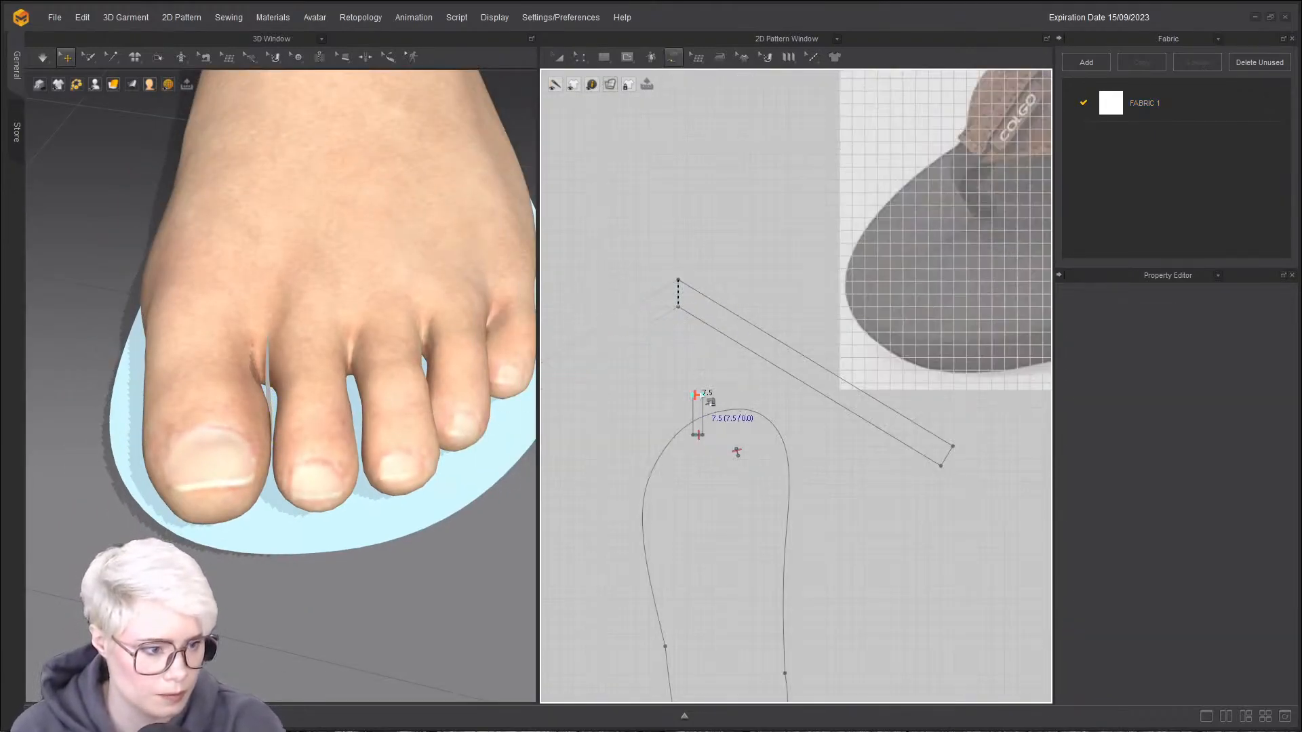
scroll(678, 280, "up", 3)
scroll(680, 259, "up", 3)
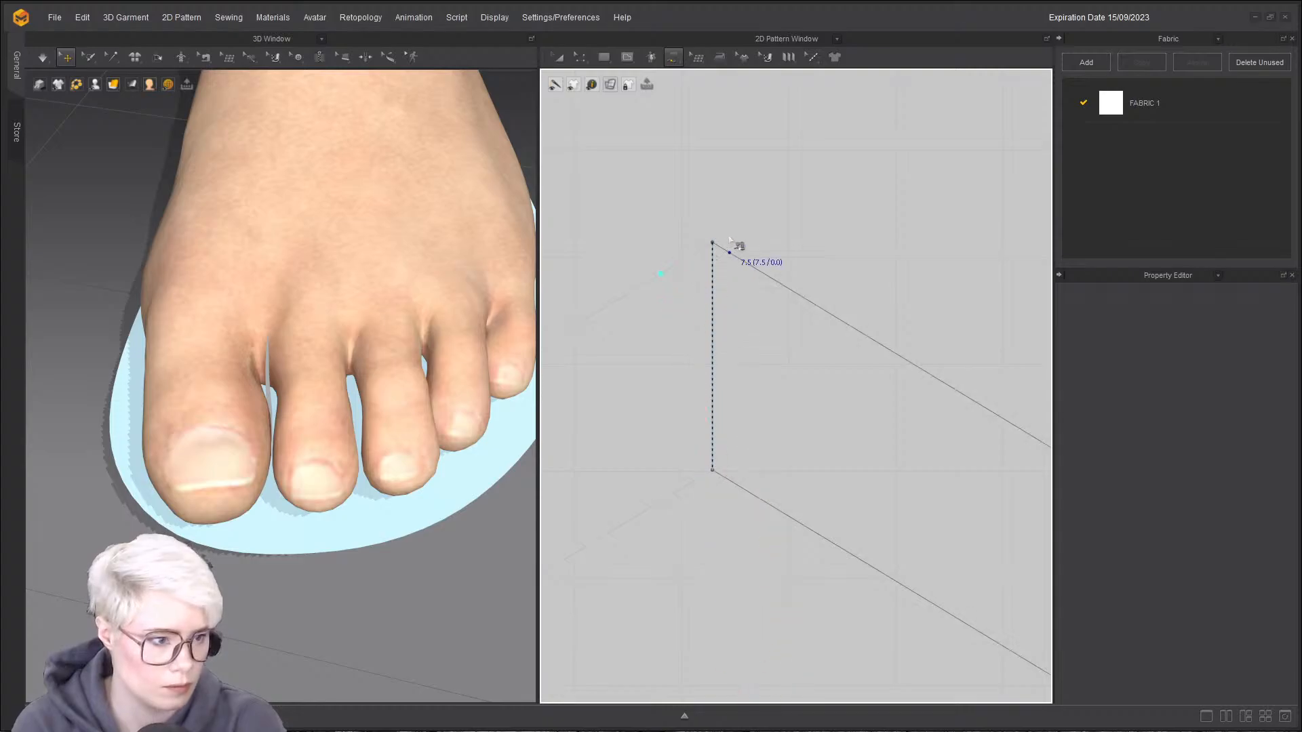
left_click(742, 261)
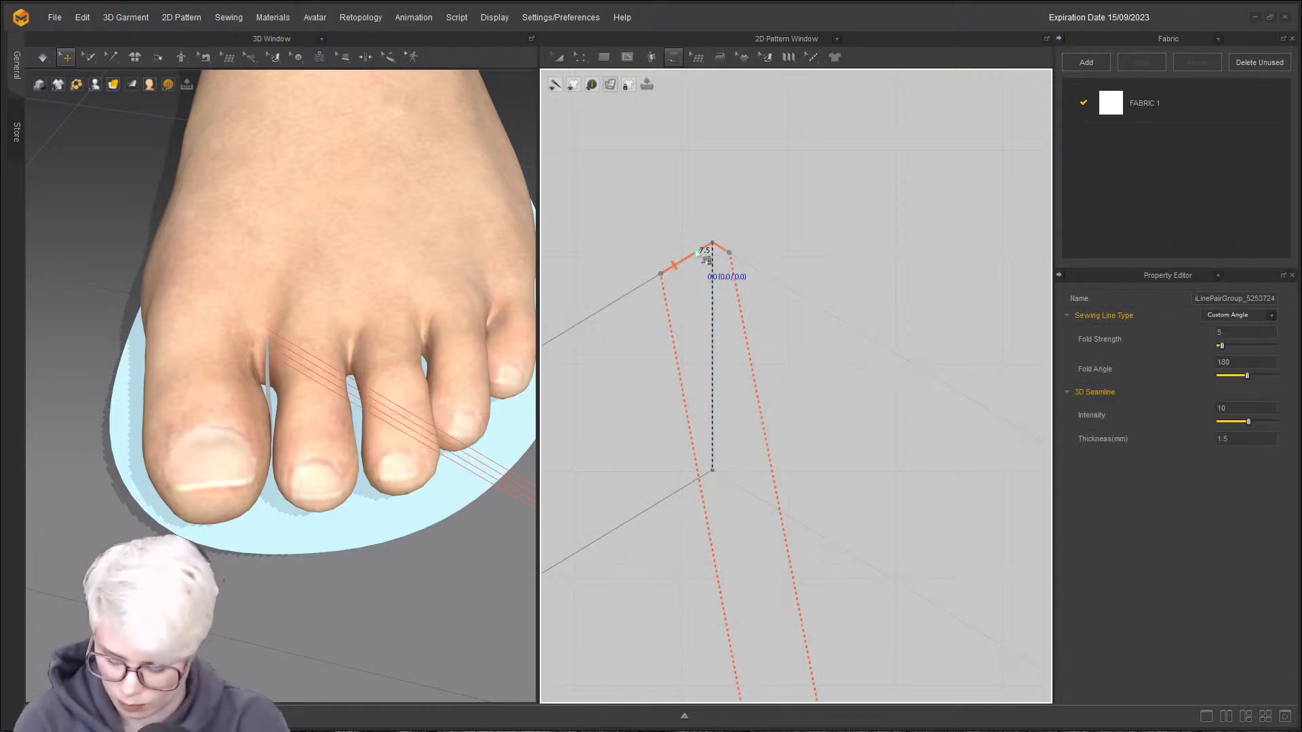
scroll(623, 541, "down", 3)
scroll(497, 518, "down", 8)
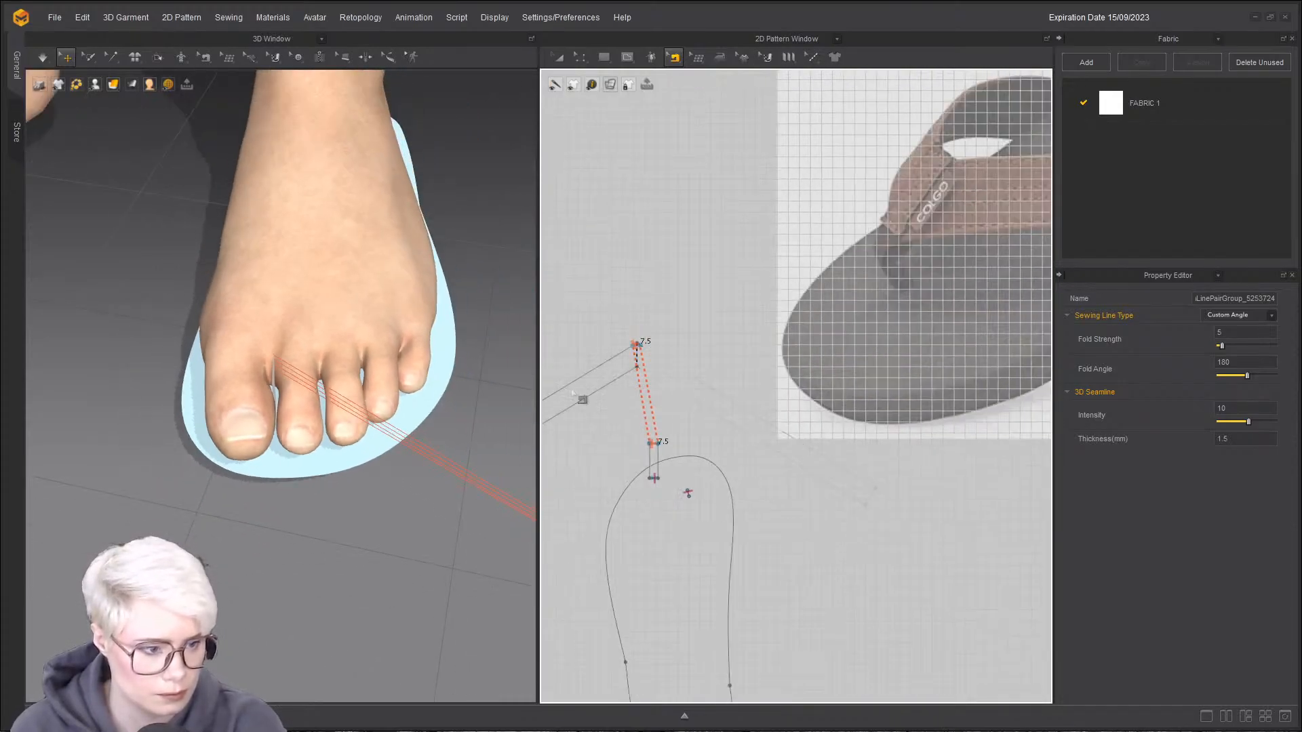
- Place the V-shaped strap above the front of the foot in 3D and flip its normal
left_click_drag(472, 503, 275, 335)
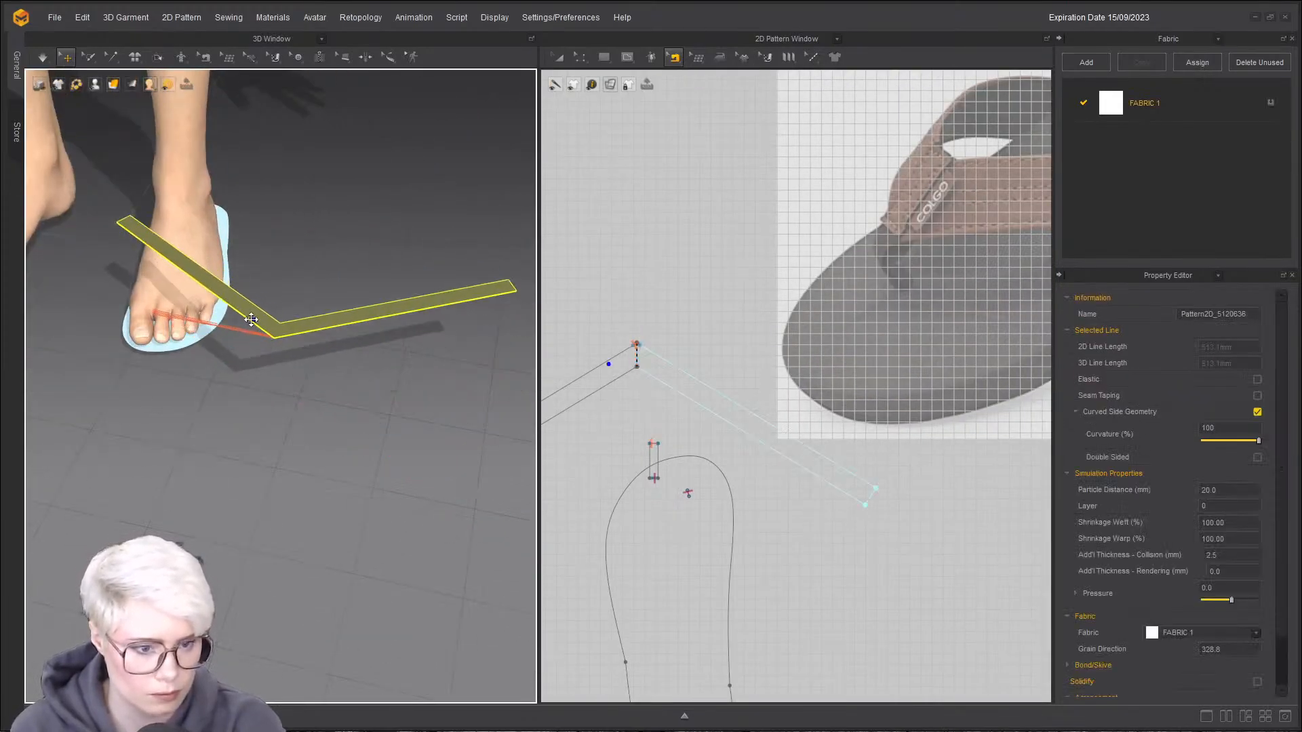
scroll(256, 385, "up", 5)
right_click_drag(256, 384, 264, 400)
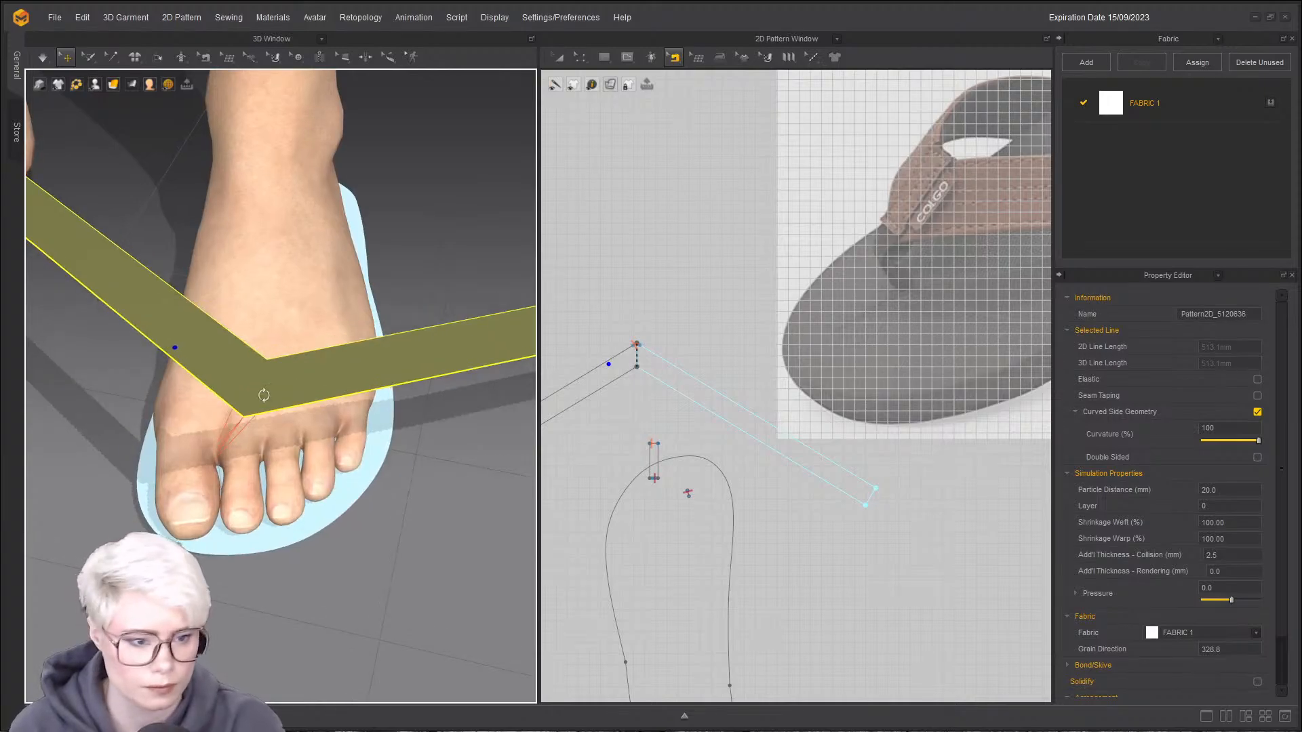
right_click(264, 400)
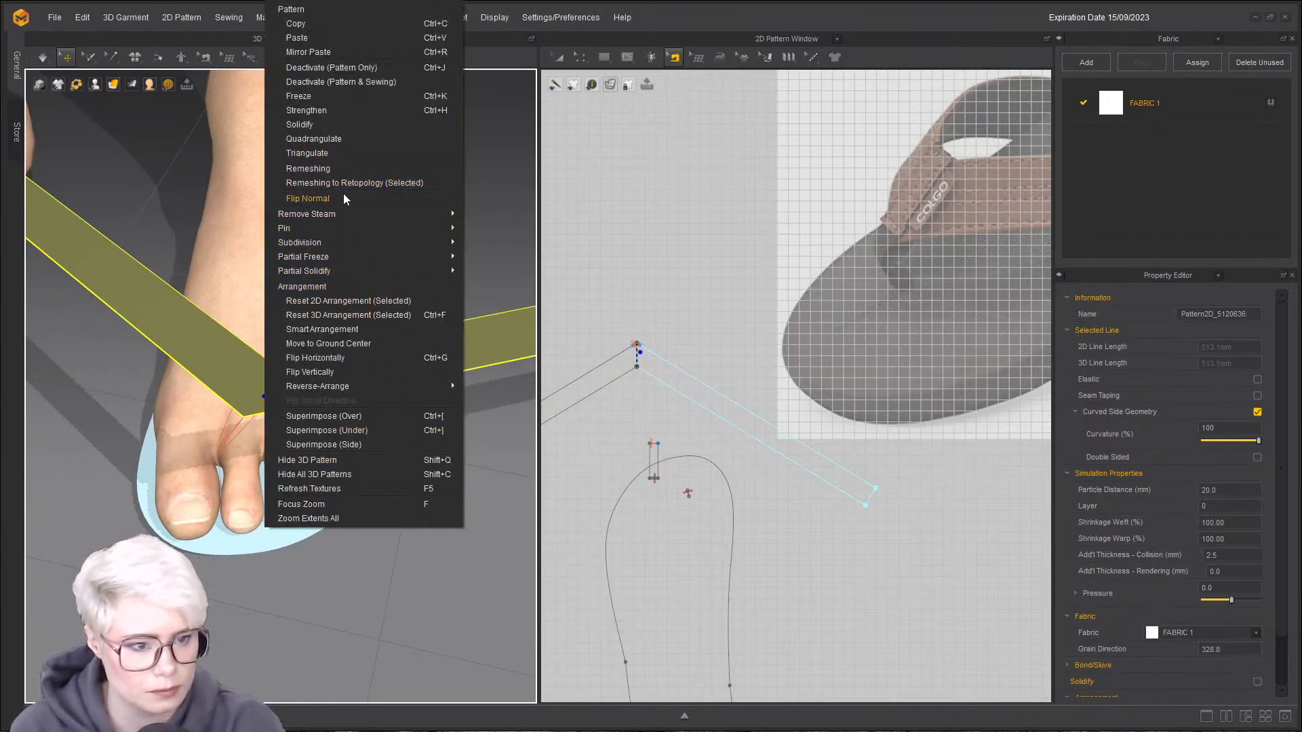
left_click(307, 198)
scroll(339, 473, "up", 3)
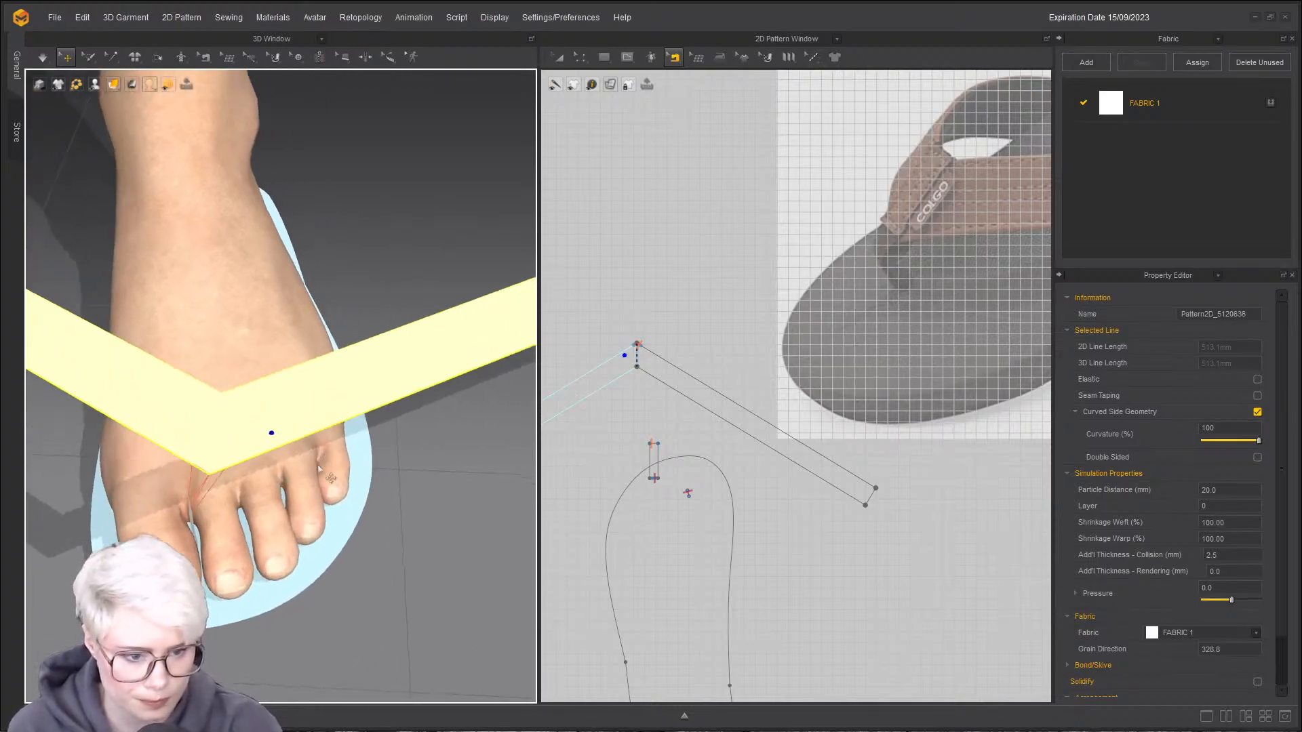
- Simulate the V-shaped strap and pull it back over the instep toward the big-toe side of the foot
key("space")
left_click_drag(227, 434, 229, 319)
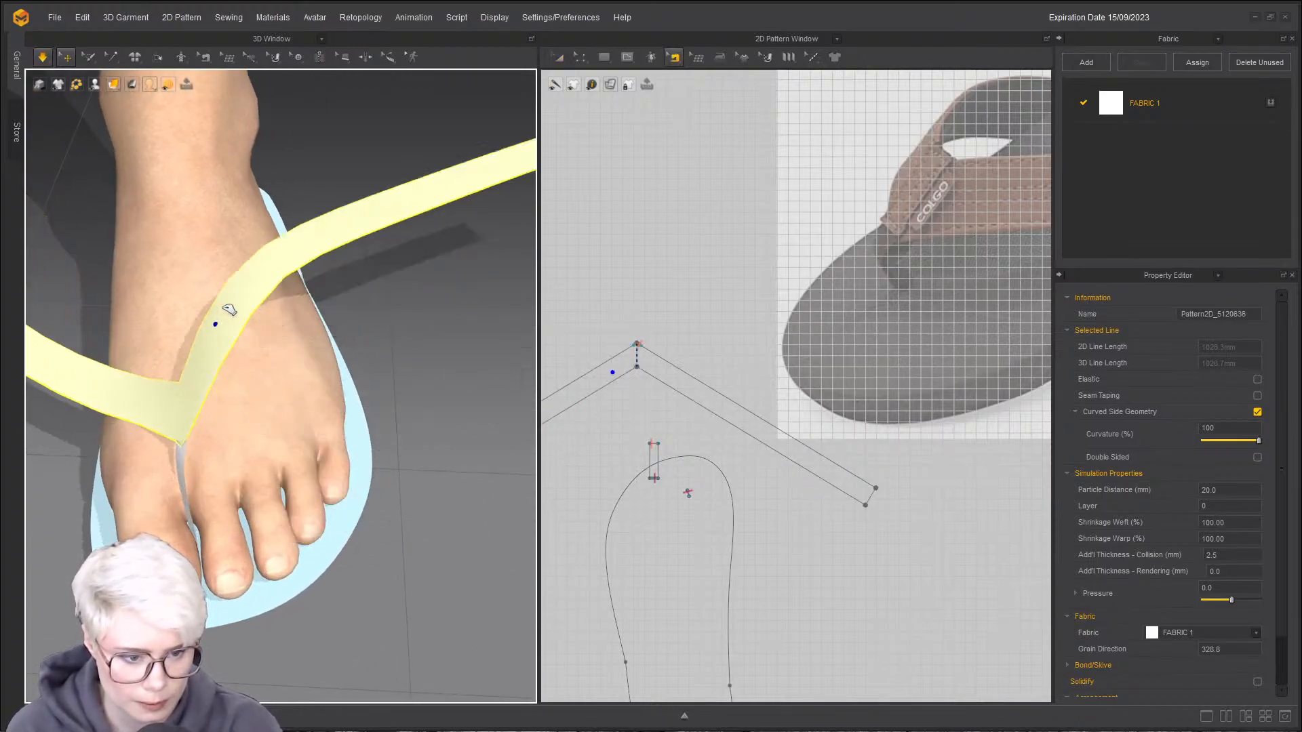
left_click_drag(242, 380, 84, 446)
right_click_drag(167, 419, 328, 468)
left_click(257, 494)
left_click(169, 475)
key("space")
- Move the V-shaped strap's inner arm down beside the foot and simulate it again
left_click_drag(229, 514, 222, 520)
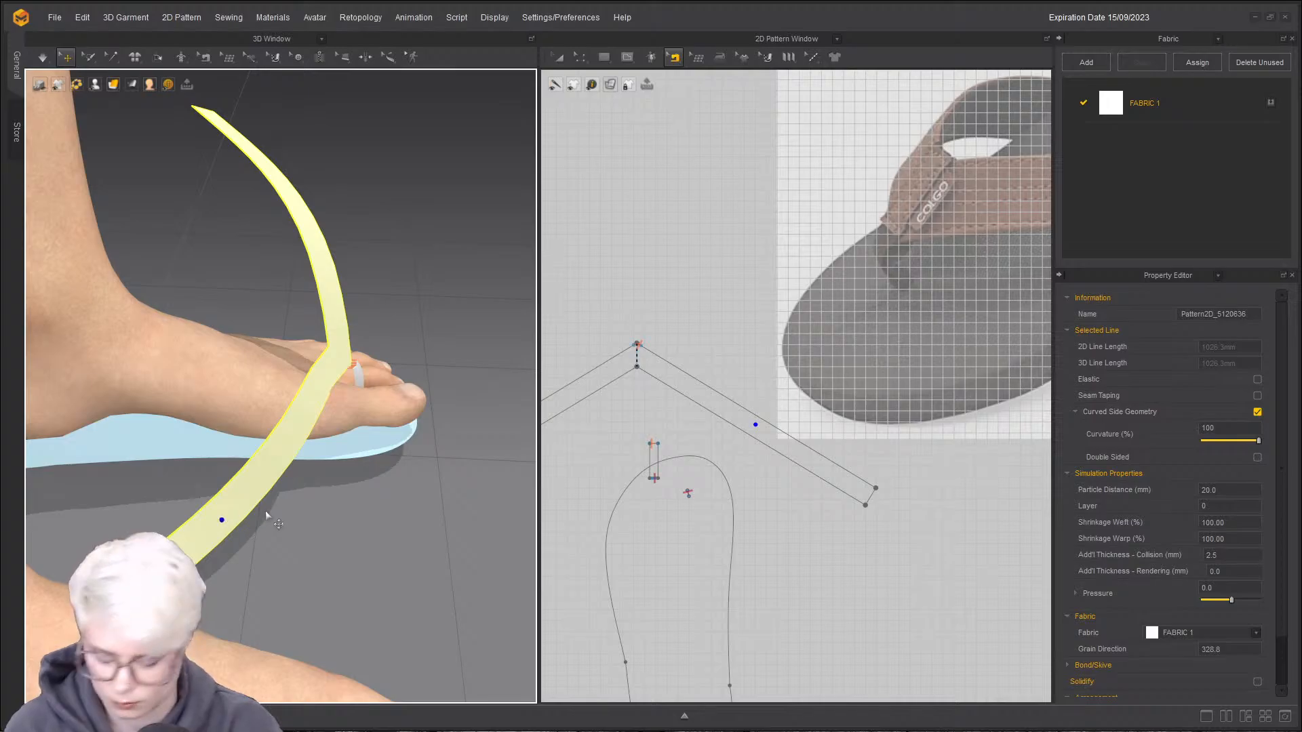
left_click(295, 506)
key("space")
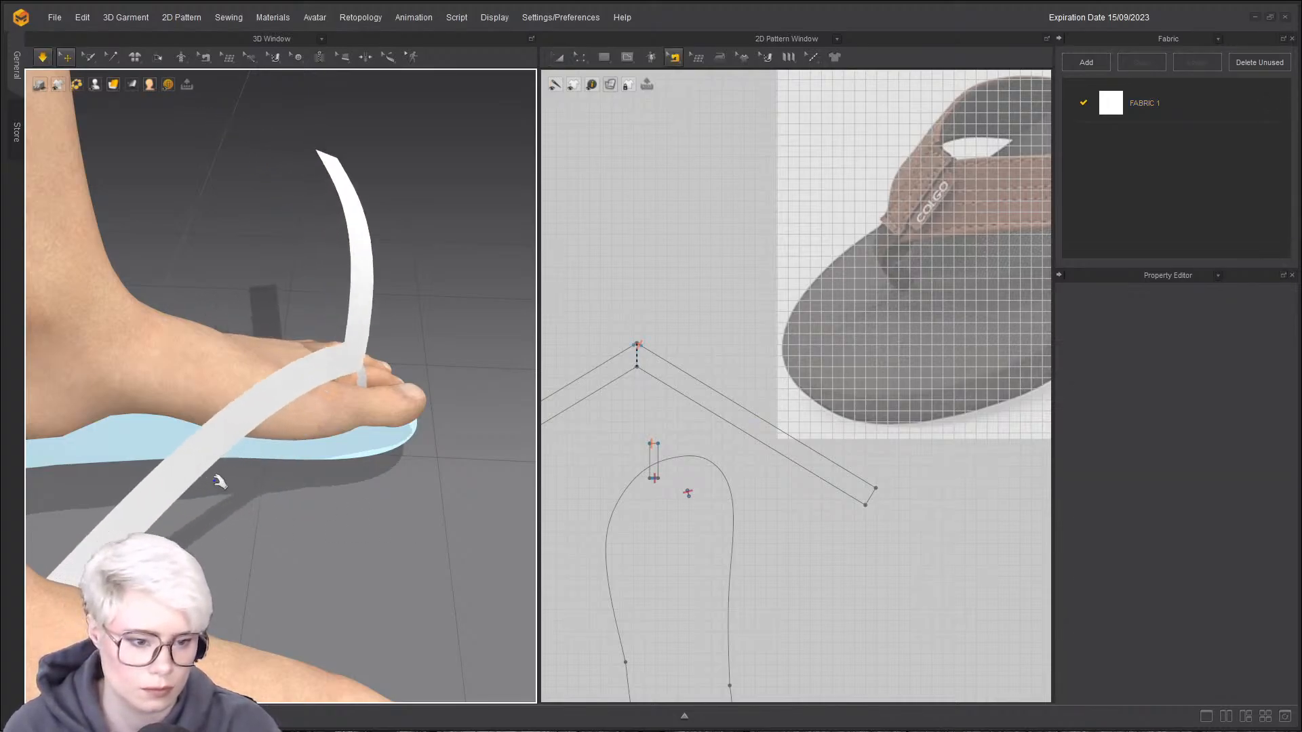
left_click_drag(217, 478, 192, 464)
key("space")
- Review the physical properties of FABRIC 1 used by the straps
left_click(359, 379)
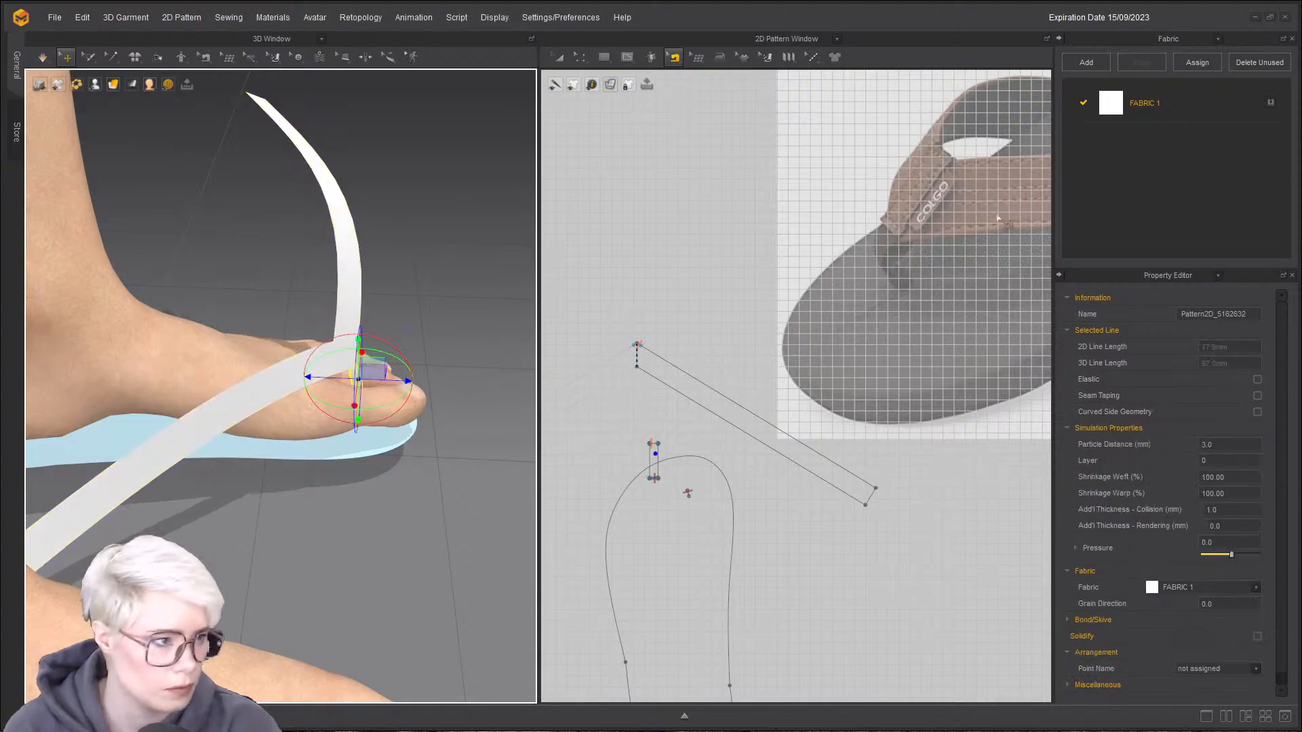
double_click(1180, 102)
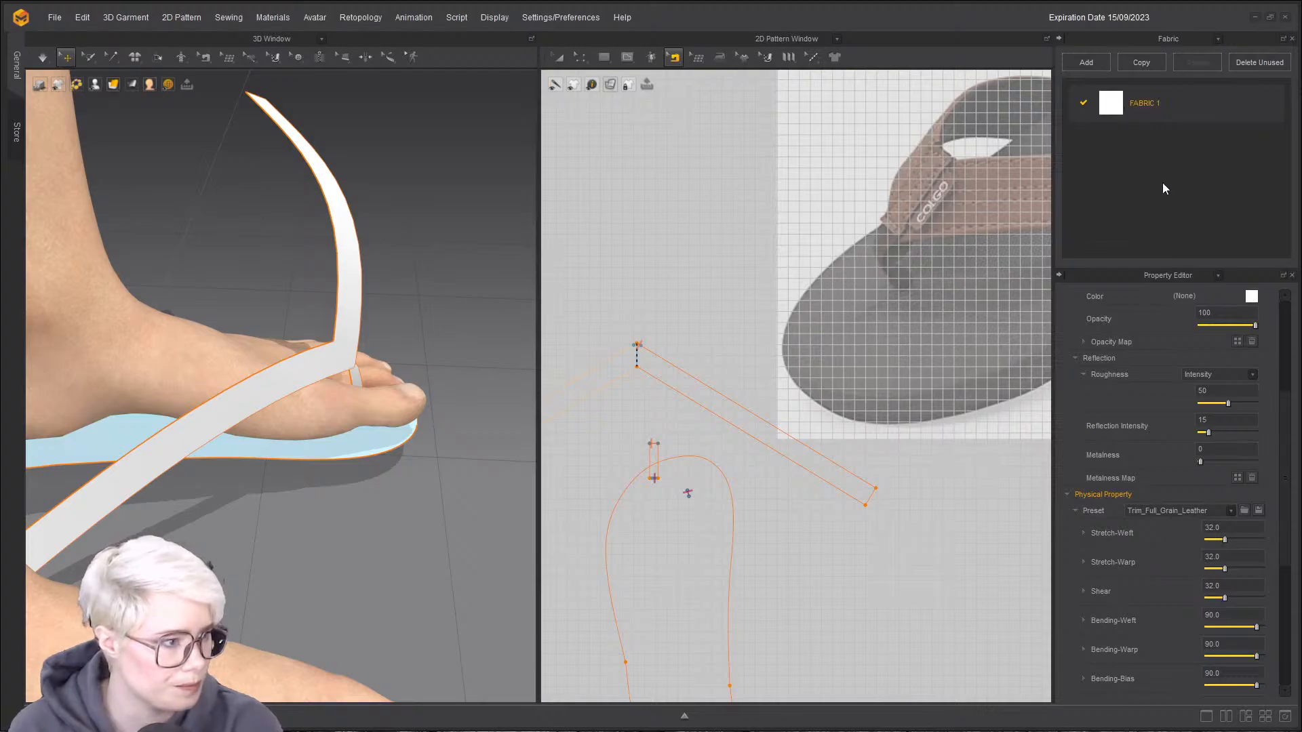
scroll(1124, 379, "down", 3)
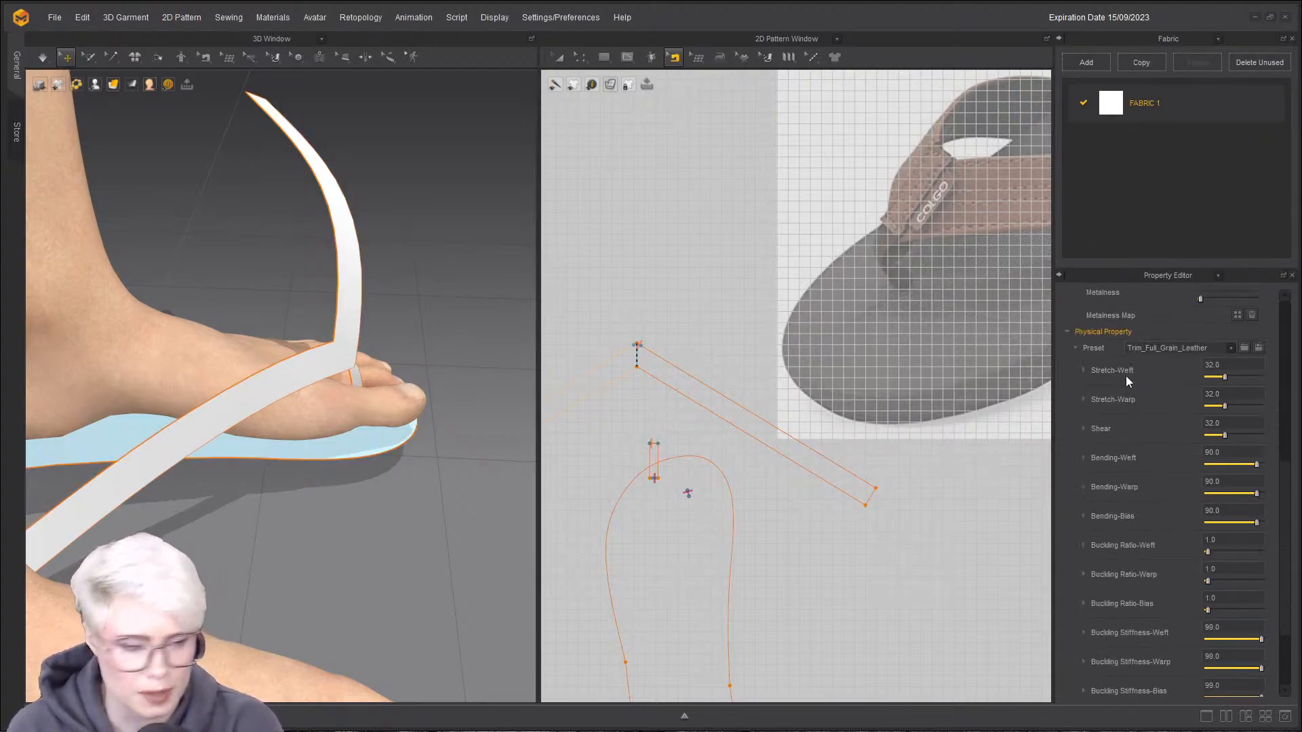
scroll(1153, 446, "up", 2)
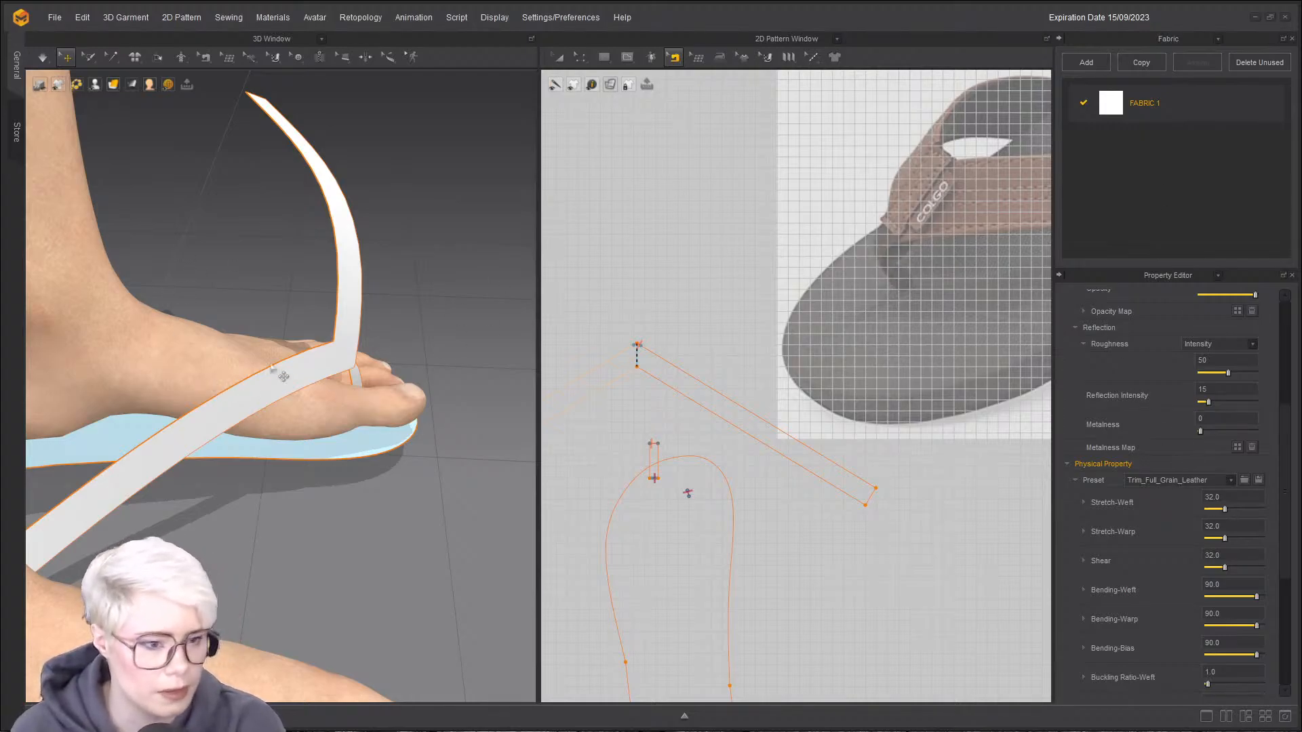
left_click(354, 380)
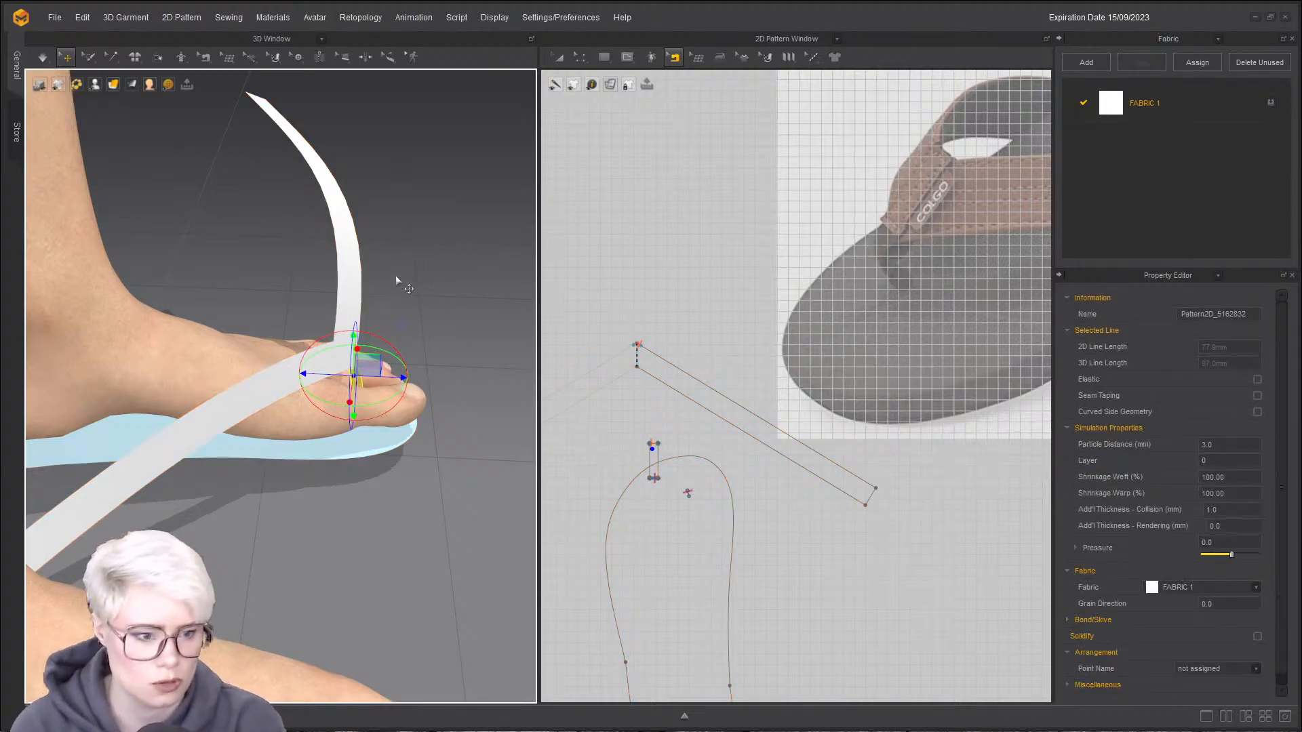
- Simulate the straps and pull the V-shaped strap's inner arm across the foot and down its side
key("space")
right_click(413, 272)
left_click(344, 324)
left_click_drag(358, 343, 348, 369)
left_click_drag(413, 434, 262, 316)
middle_click_drag(592, 444, 611, 377)
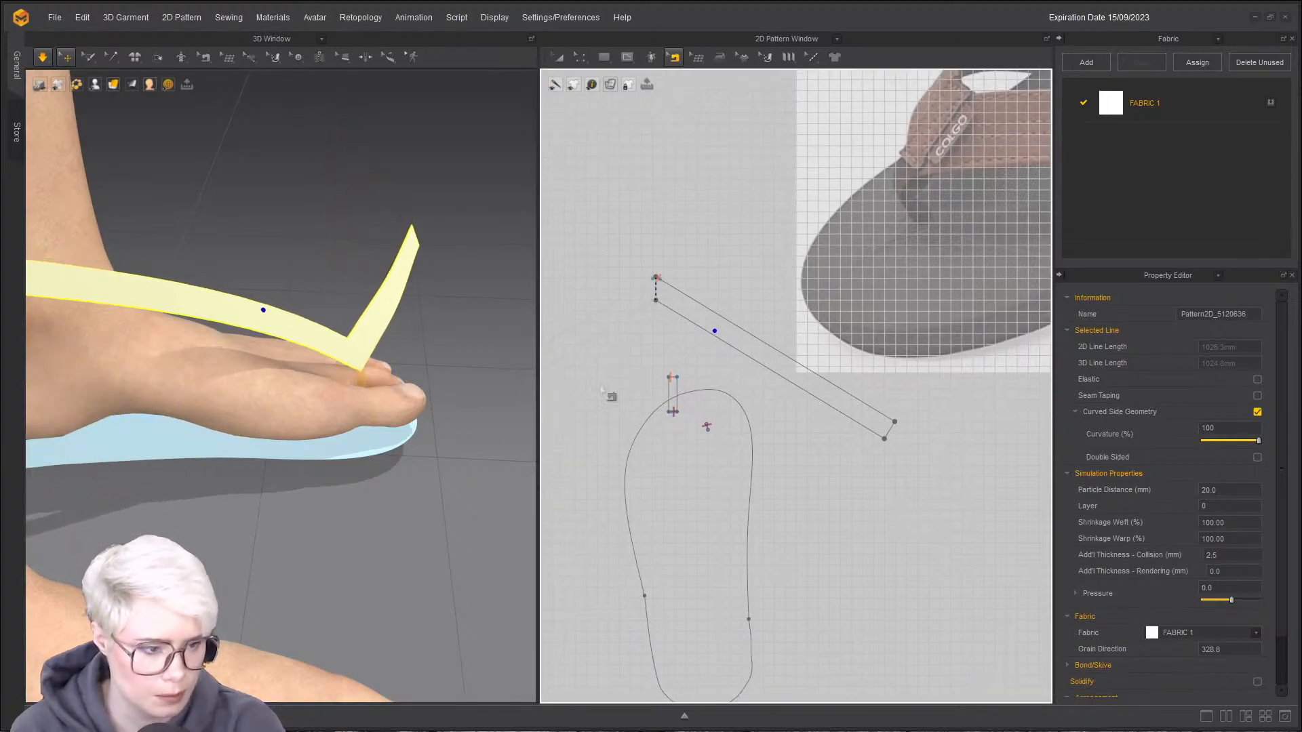
left_click_drag(210, 319, 192, 454)
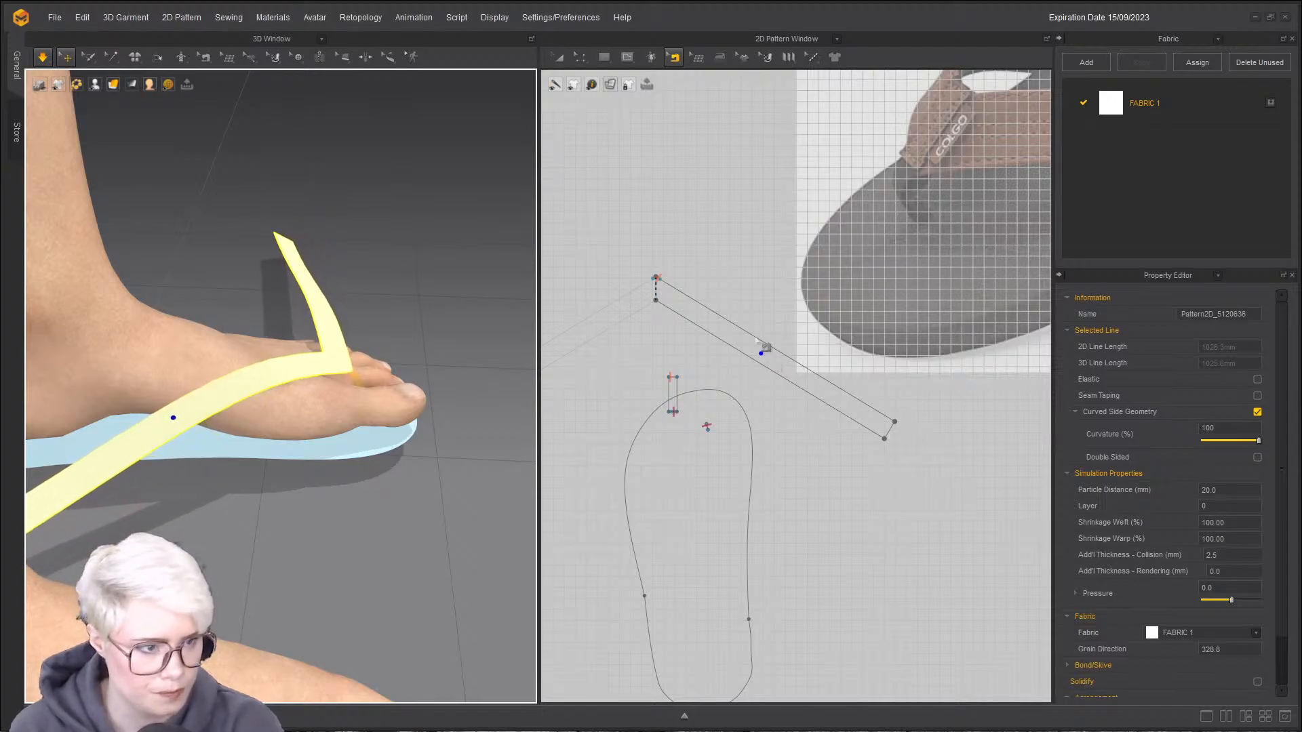
- Draw an 18.2 mm internal line straight across the V-shaped strap's arm and cut the pattern along it
scroll(756, 340, "up", 5)
left_click(627, 57)
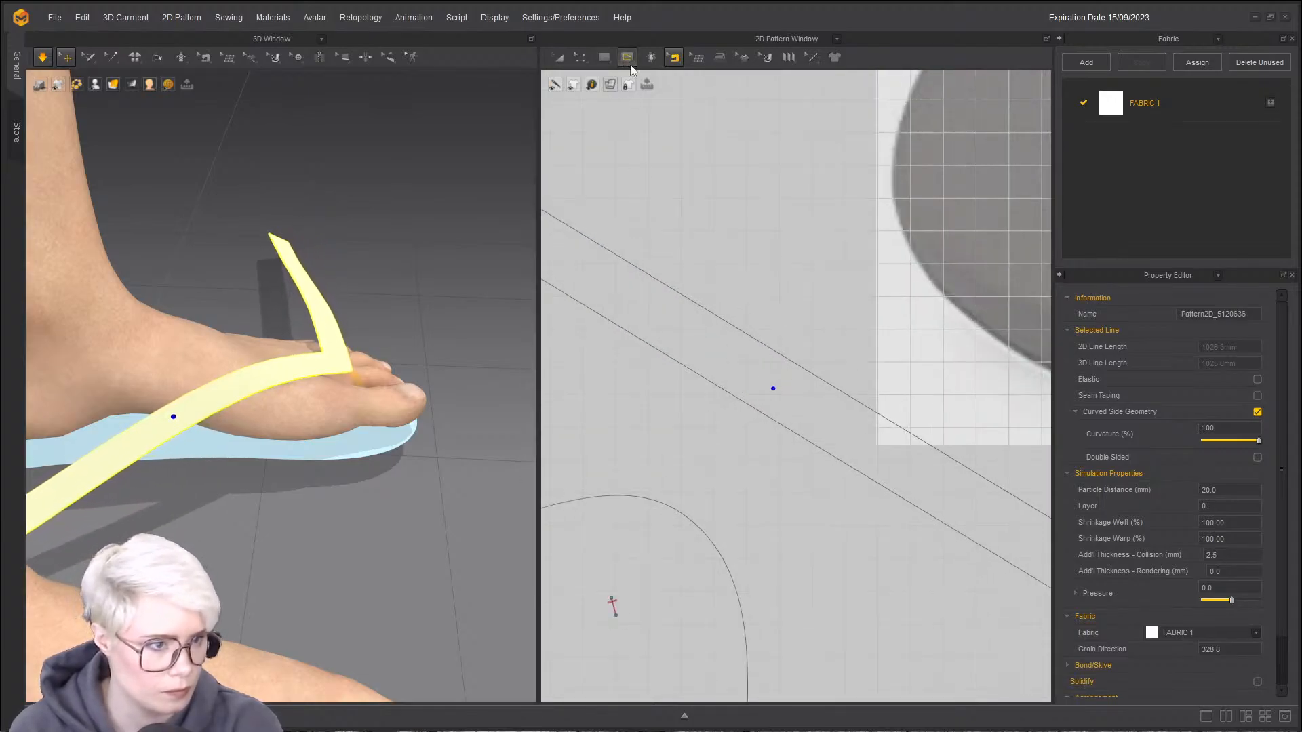
left_click(791, 362)
left_click(759, 411)
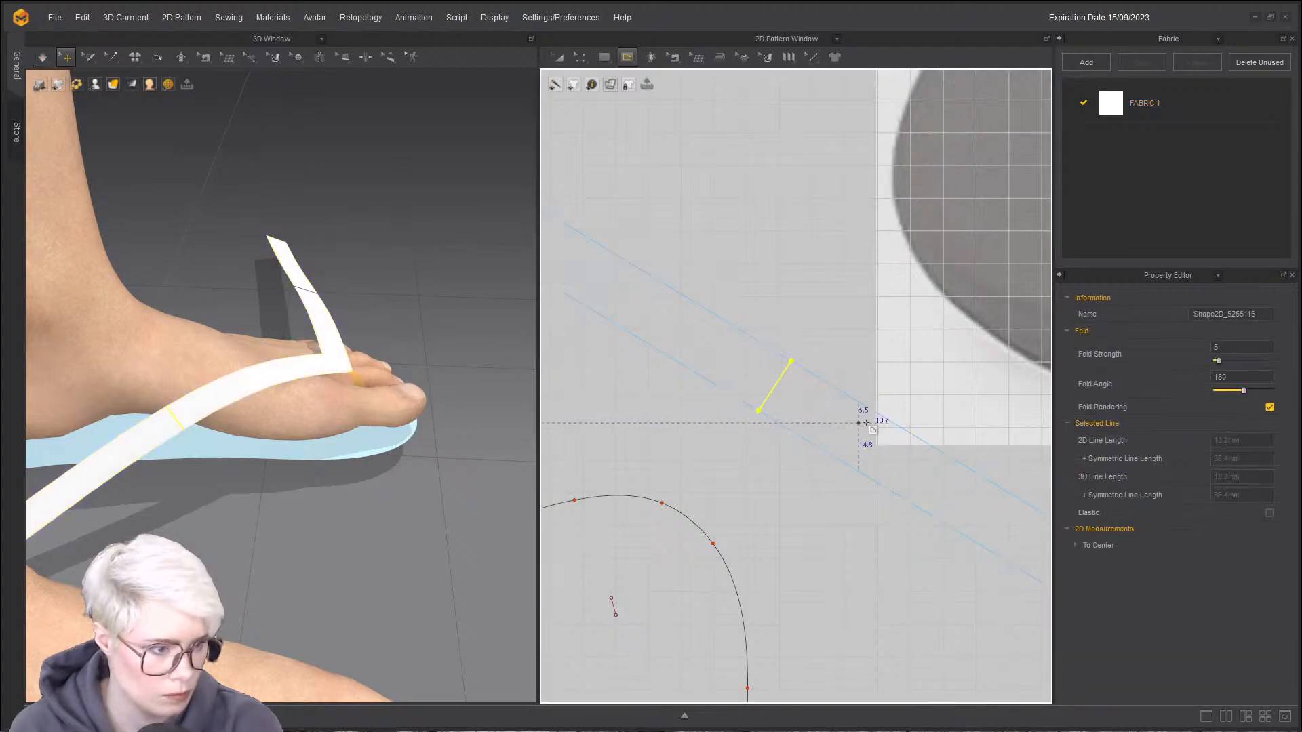
right_click(744, 364)
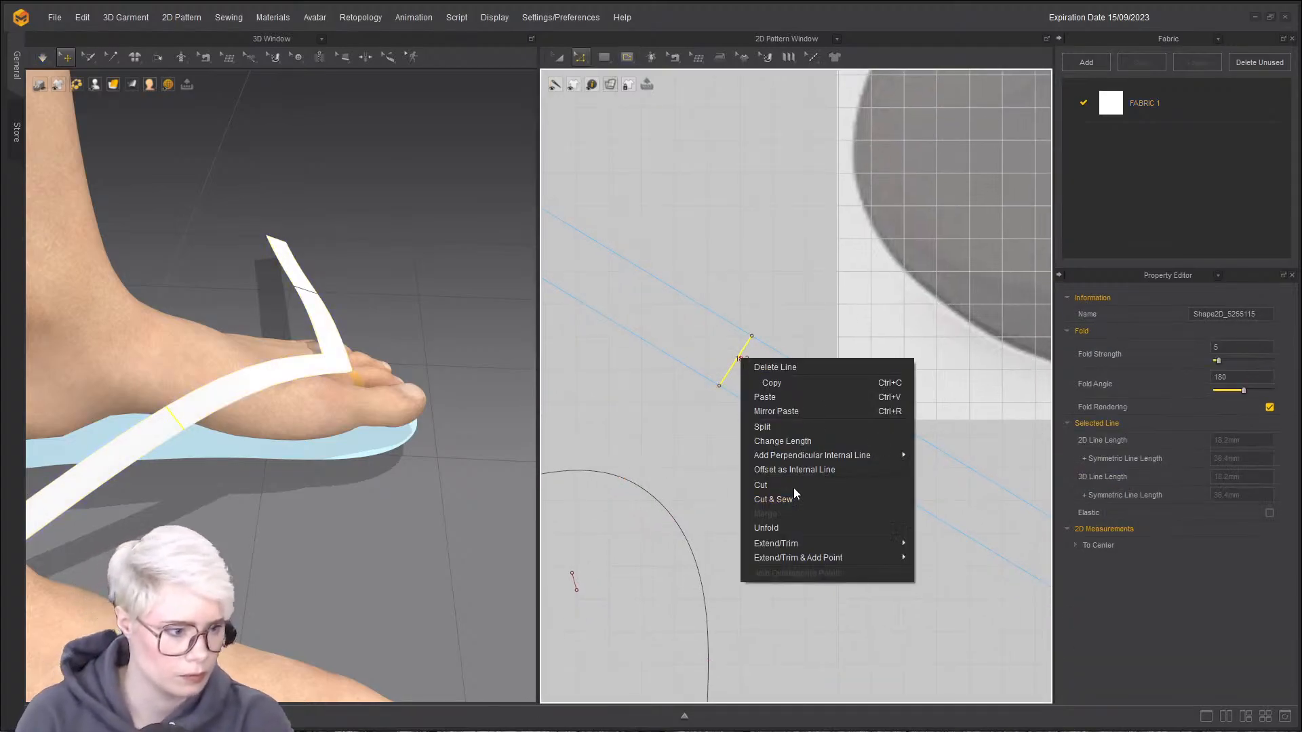
left_click(793, 490)
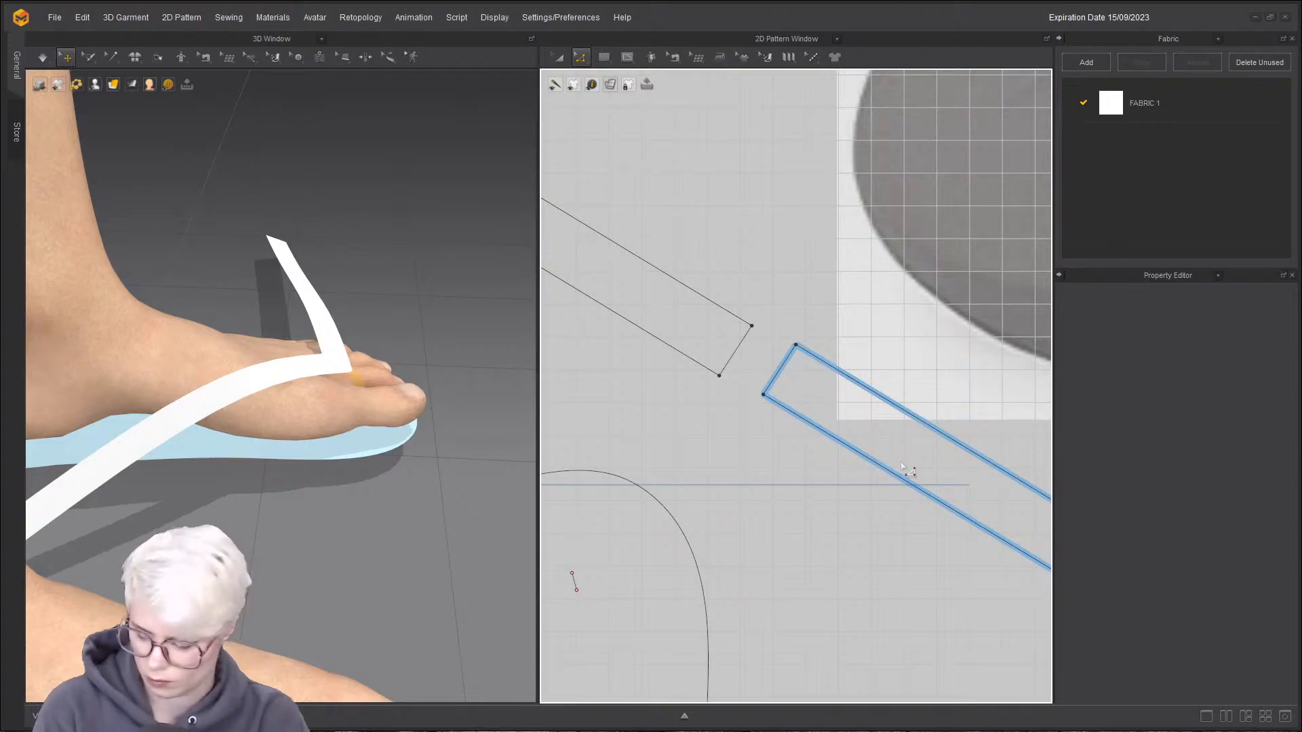
- Delete the two cut-off outer pieces of the V-shaped strap
key("a")
left_click(915, 456)
scroll(915, 454, "down", 5)
scroll(746, 441, "up", 3)
left_click(649, 459)
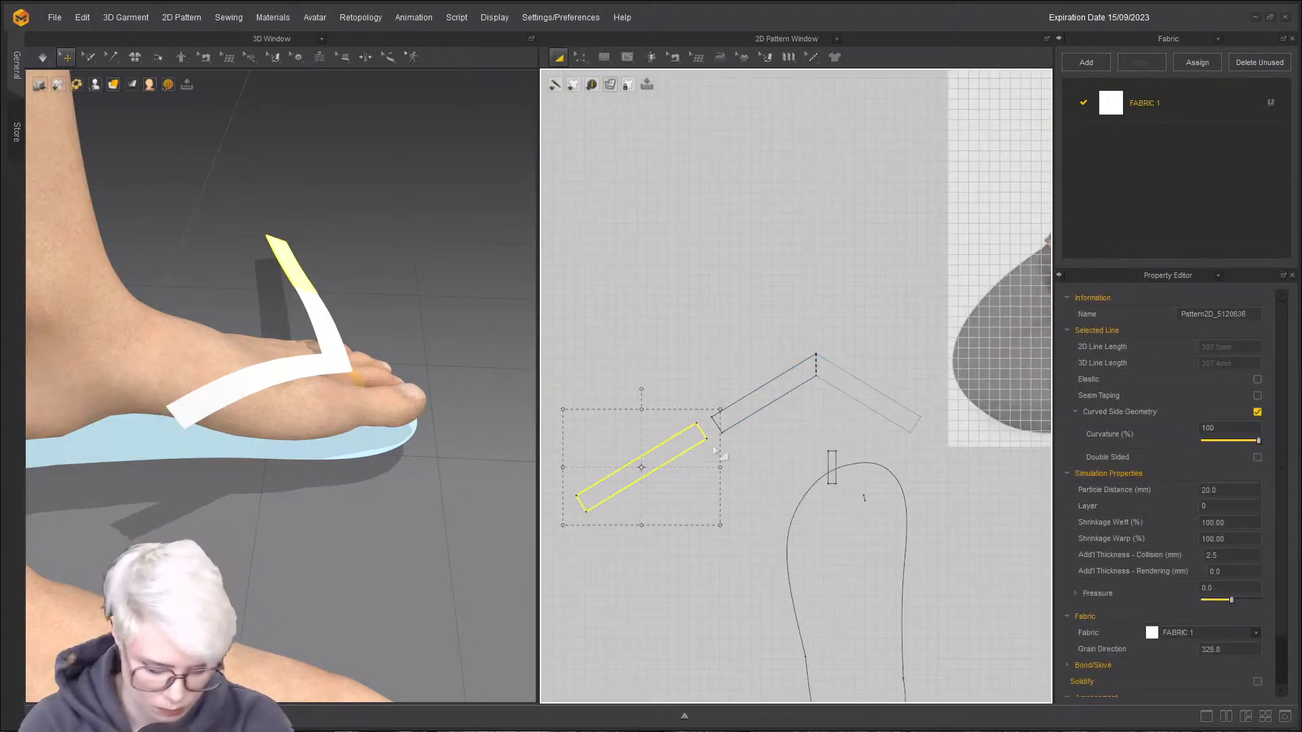
key("Delete")
- Sew the V-shaped strap's inner arm end to an 18.2 mm stretch of the sole's inner edge and simulate
key("c")
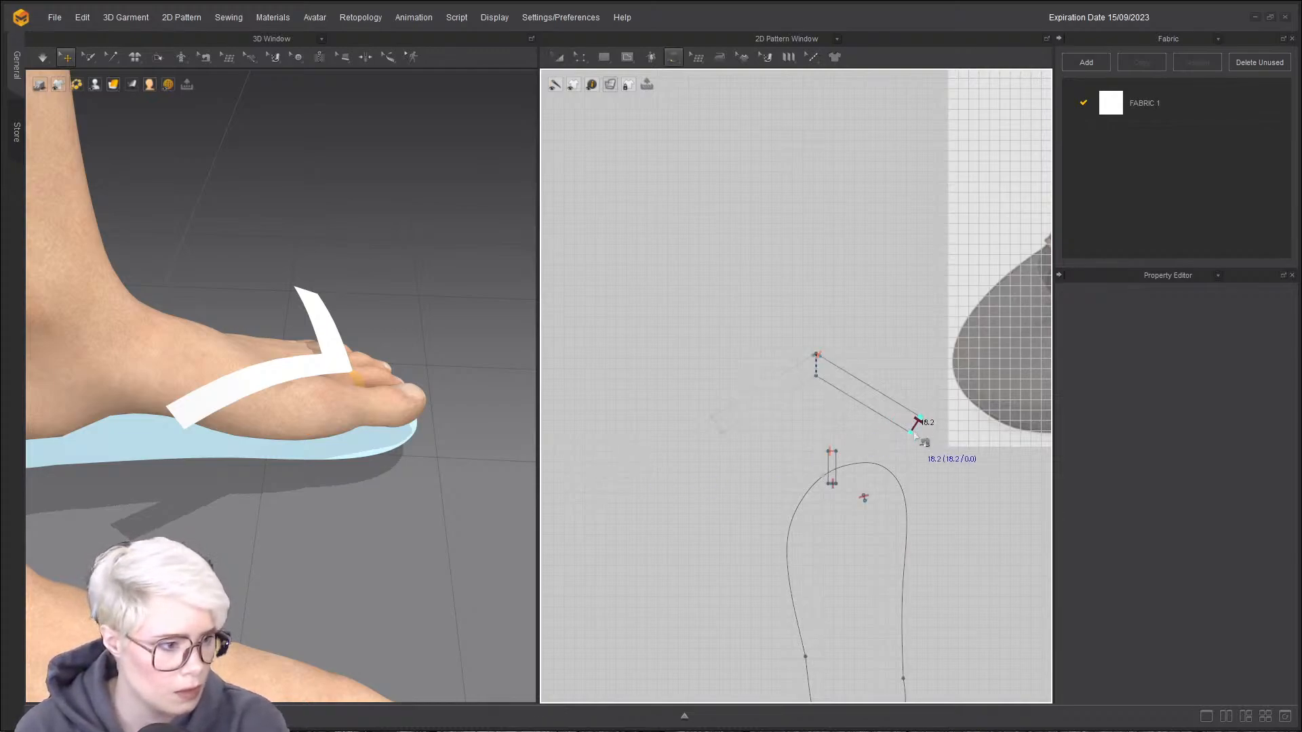
scroll(920, 447, "down", 3)
scroll(894, 502, "up", 4)
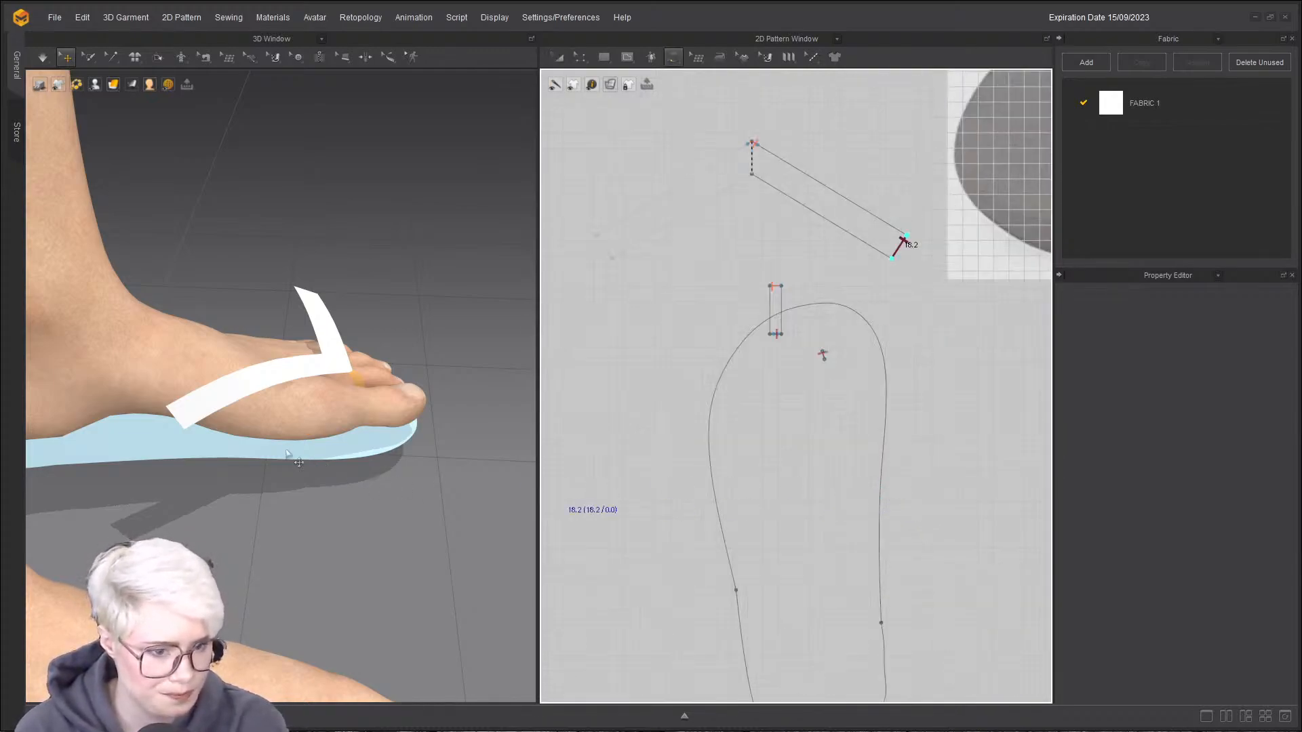
left_click(257, 489)
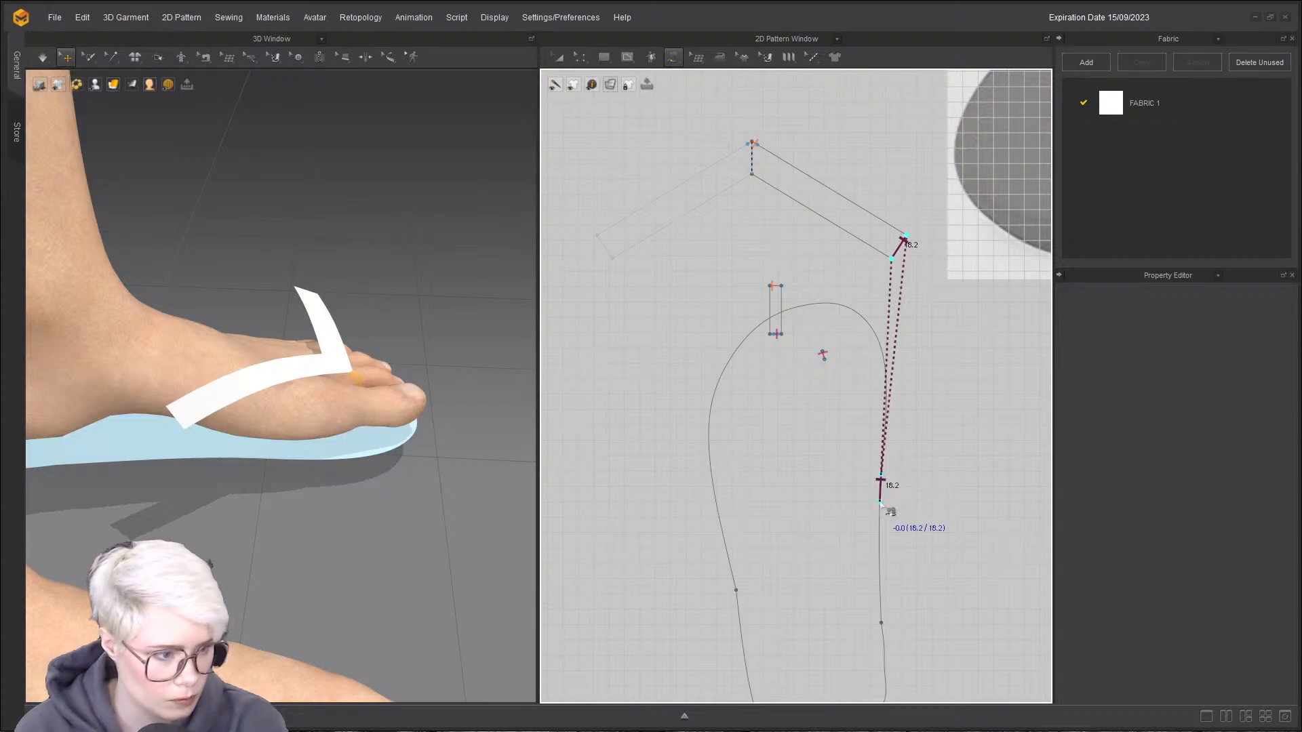
key("space")
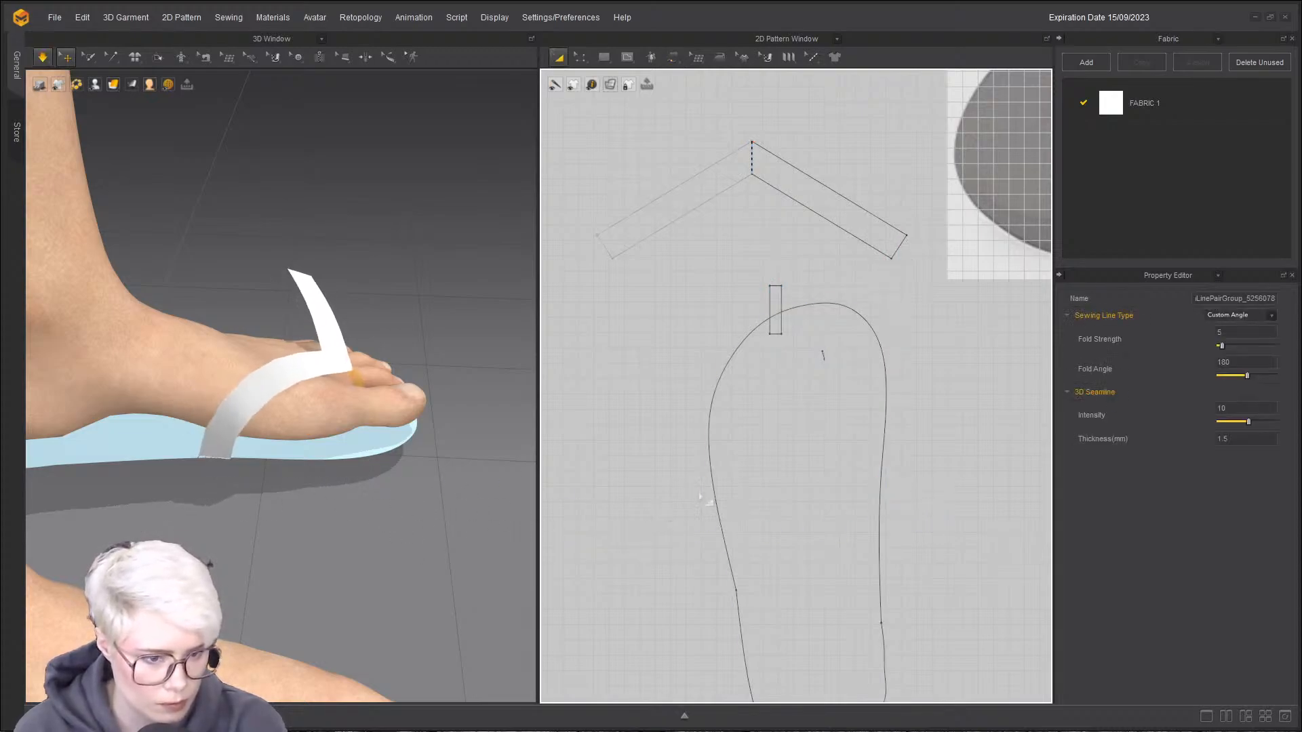
- Sew the V-shaped strap's other arm end to an 18.2 mm stretch of the sole's outer edge
key("m")
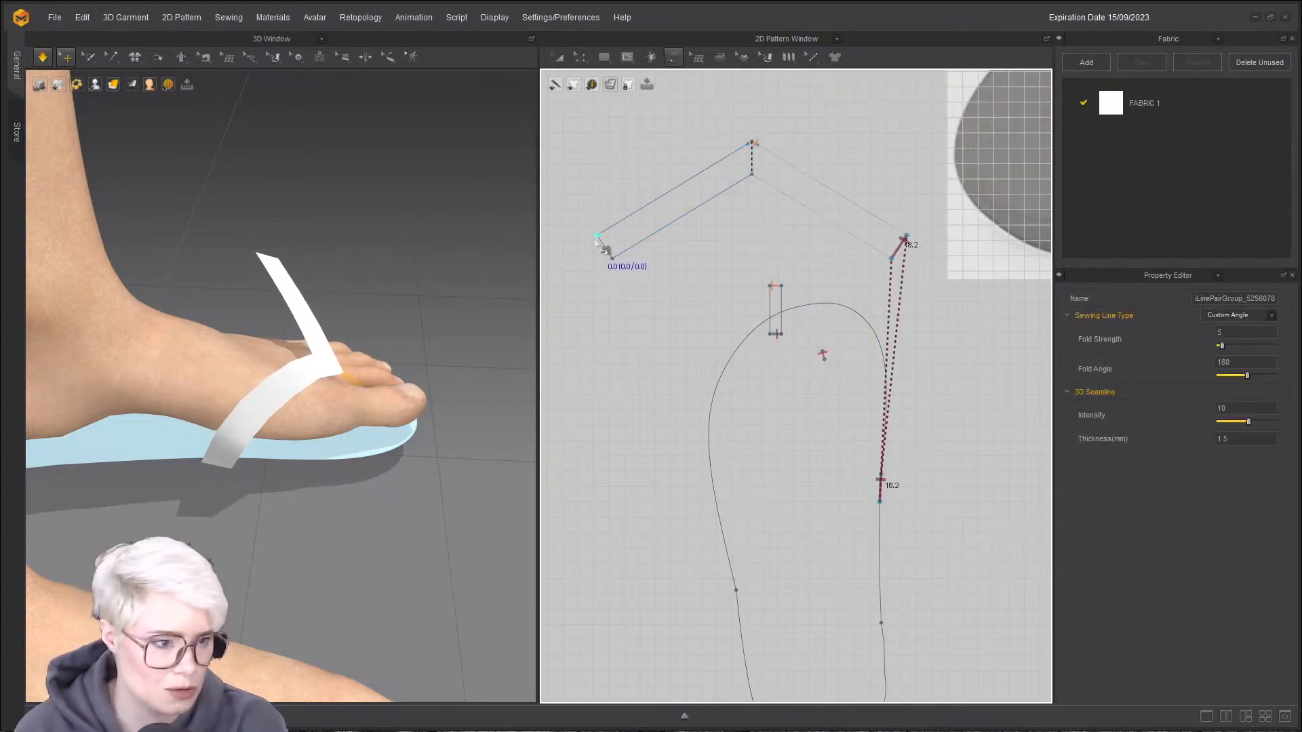
left_click(598, 235)
left_click(612, 258)
right_click_drag(440, 416, 375, 393)
left_click(710, 476)
left_click(717, 503)
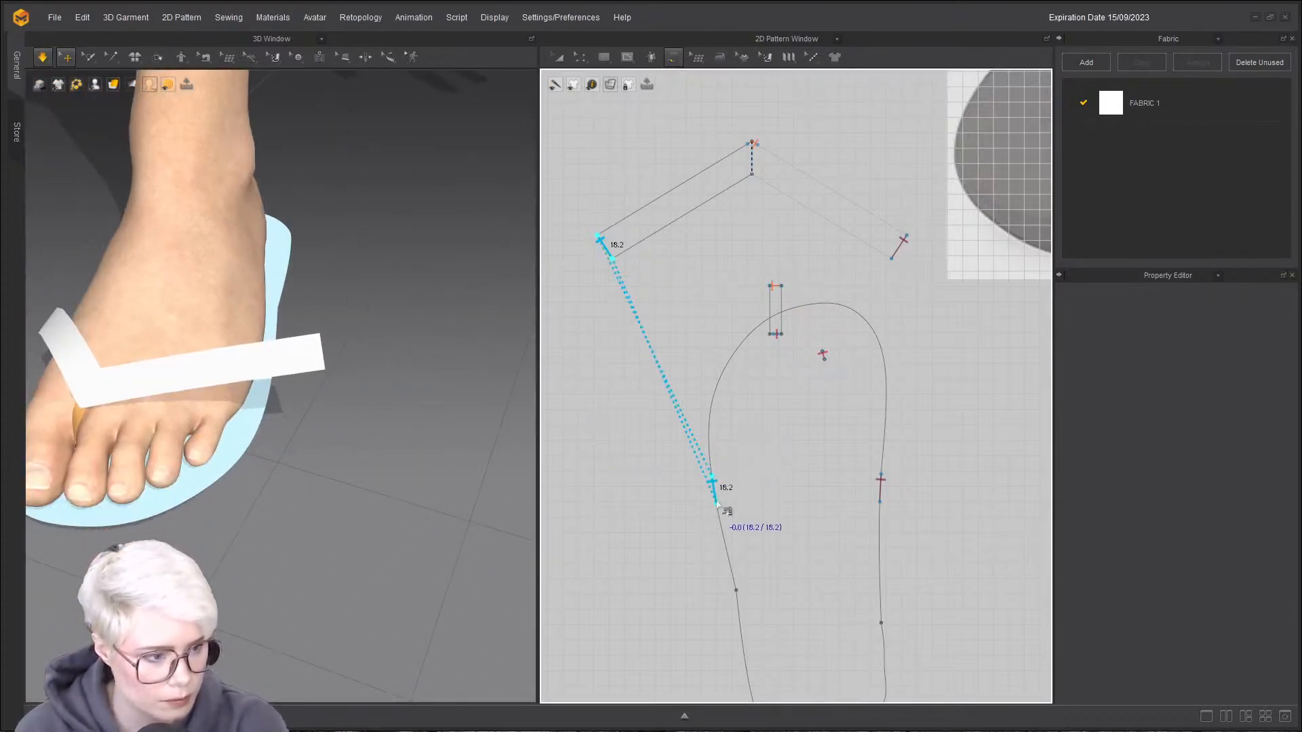
- Move the strap's inner-side seam farther back along the sole's edge and simulate the strap over the foot
right_click_drag(169, 468, 305, 224)
key("b")
left_click(880, 485)
key("a")
key("space")
left_click(324, 281)
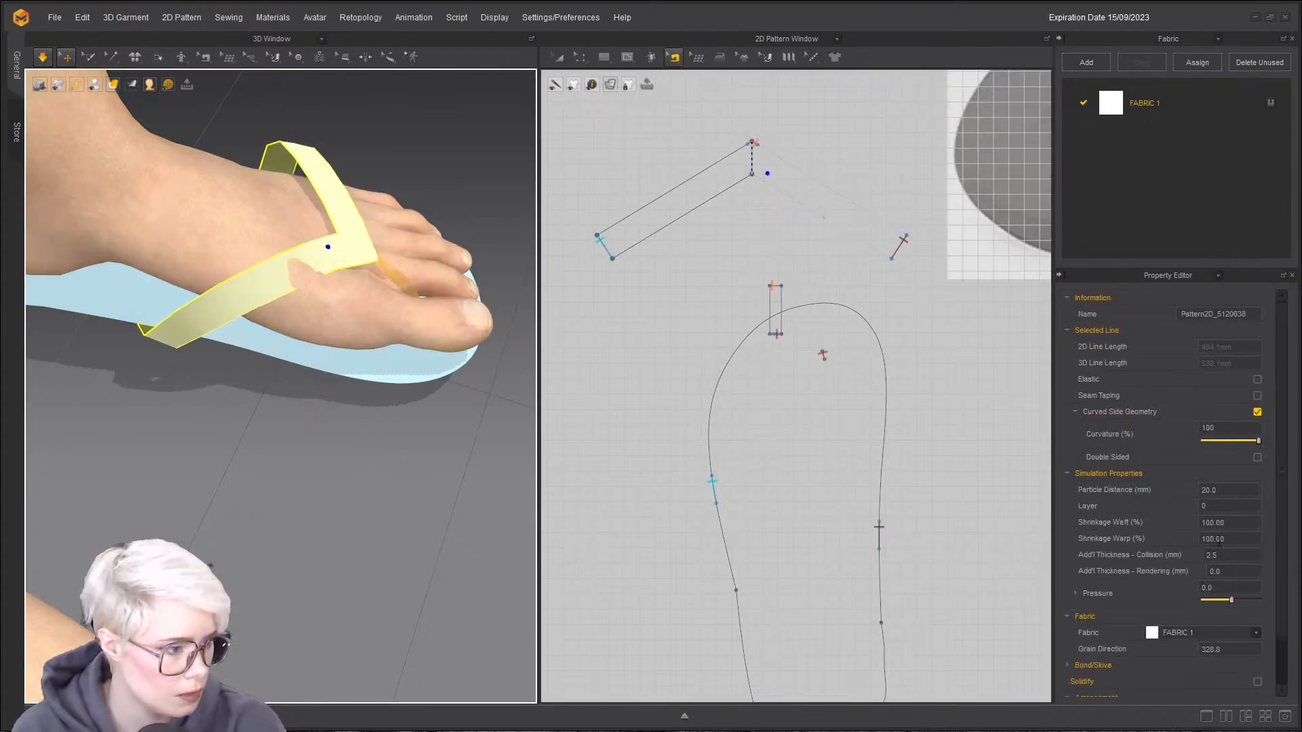
- Pull the V-shaped strap's big-toe-side arm up over the foot while the simulation runs
scroll(276, 348, "up", 4)
right_click_drag(288, 335, 268, 296)
left_click_drag(184, 310, 231, 177)
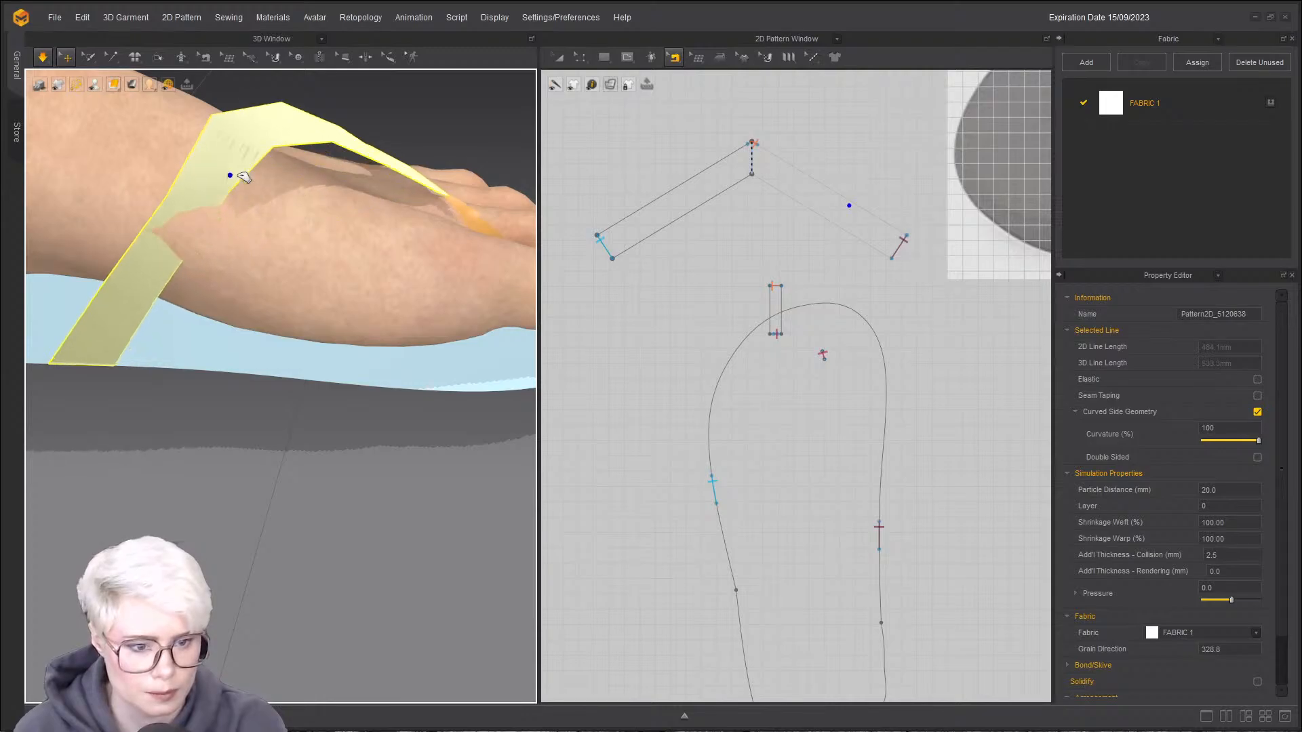
- Set the sewing line type of both strap-to-sole seams to Turned and simulate
left_click(899, 247)
left_click(606, 248)
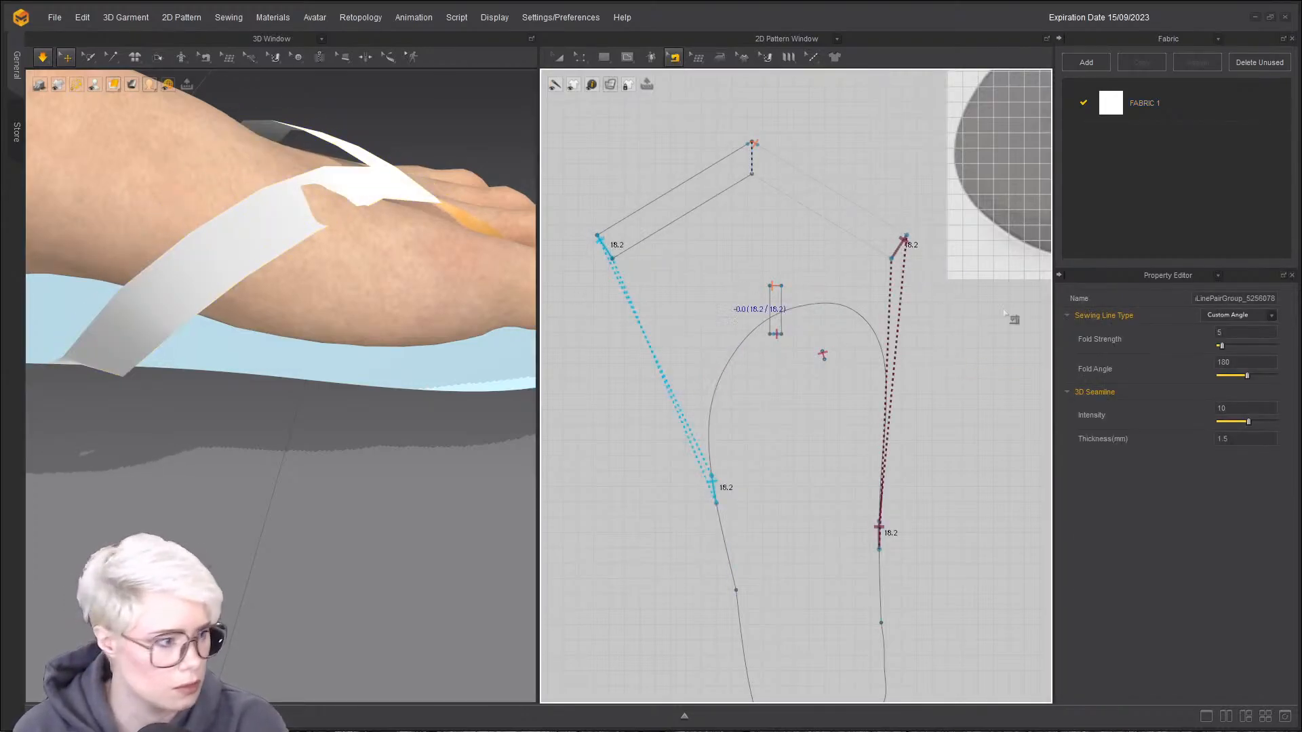
left_click(1262, 316)
left_click(1241, 329)
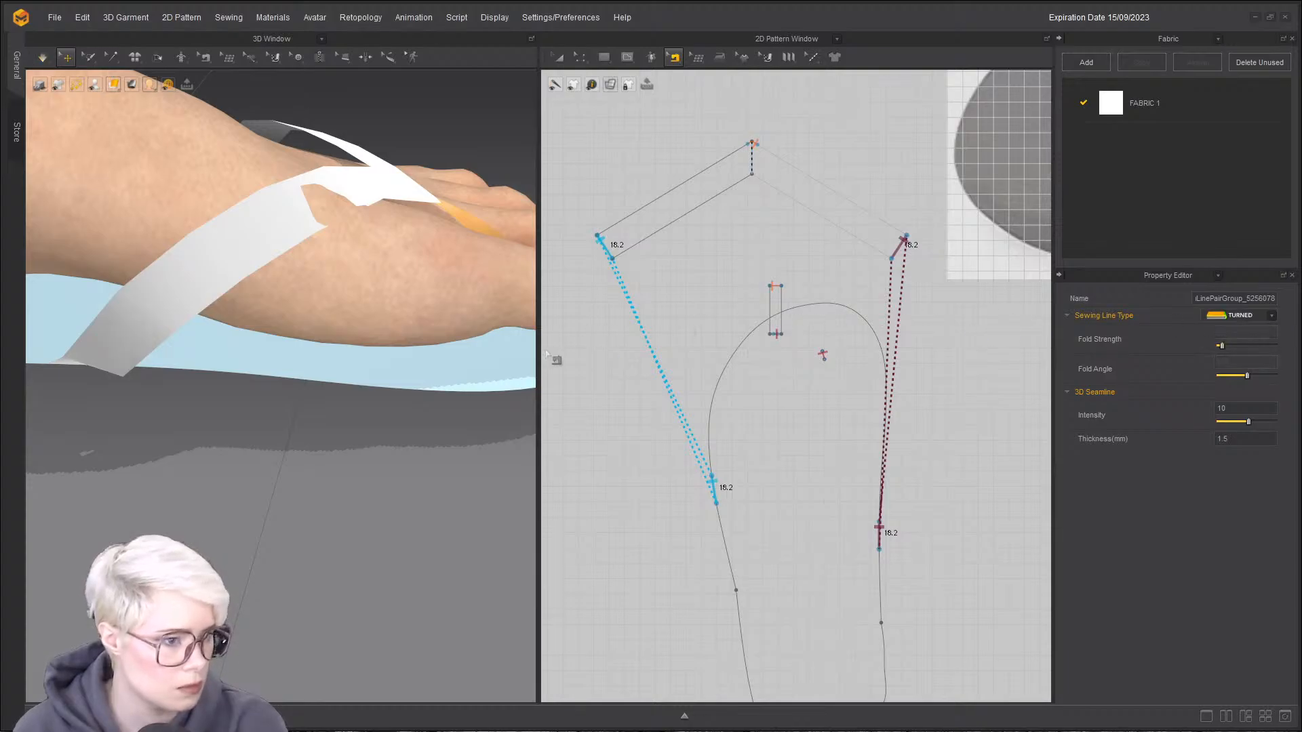
key("space")
key("space")
- Move the strap's outer-side seam farther back along the sole's edge and simulate
right_click_drag(366, 226, 102, 407)
key("space")
left_click_drag(715, 491, 726, 548)
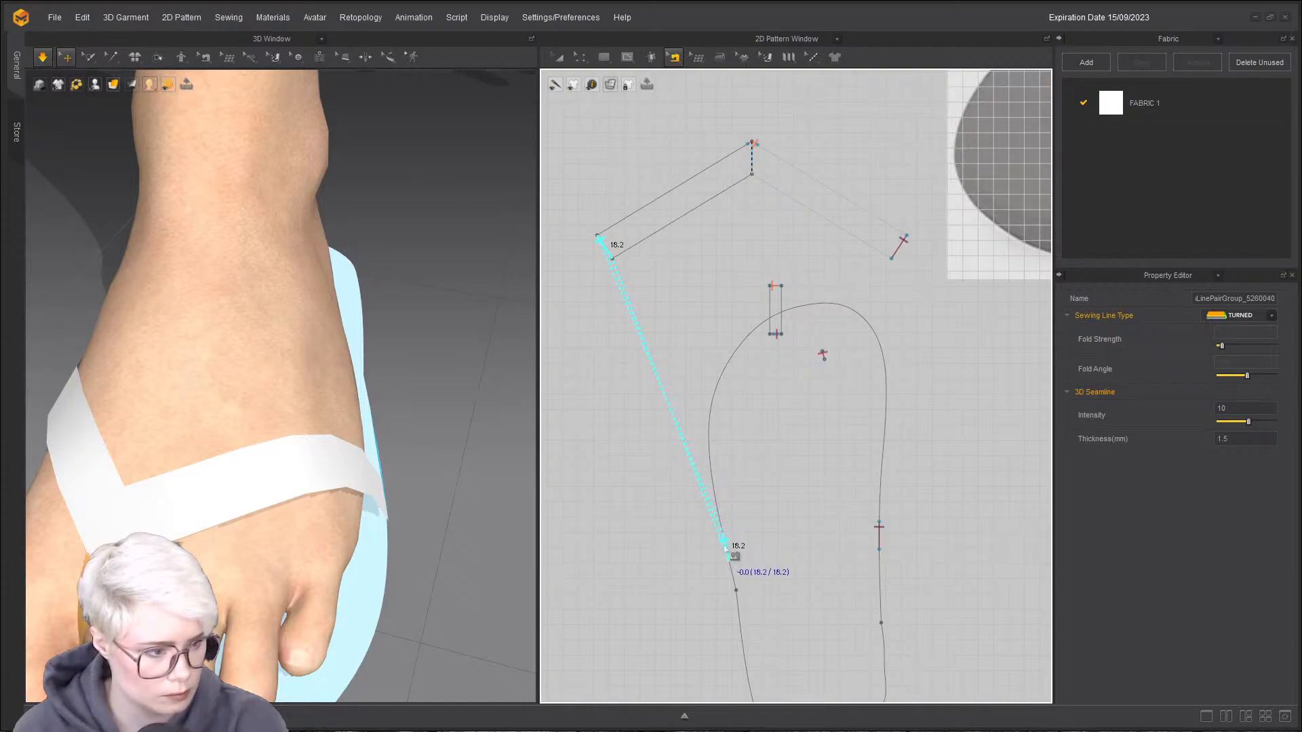
scroll(241, 490, "down", 4)
key("space")
right_click_drag(246, 495, 277, 508)
key("space")
- Pull the V-shaped strap's tip toward the toes during the simulation
scroll(277, 509, "down", 3)
scroll(277, 498, "up", 5)
scroll(277, 502, "down", 5)
scroll(279, 512, "up", 4)
middle_click_drag(274, 511, 279, 370)
left_click_drag(285, 429, 300, 475)
scroll(314, 482, "up", 2)
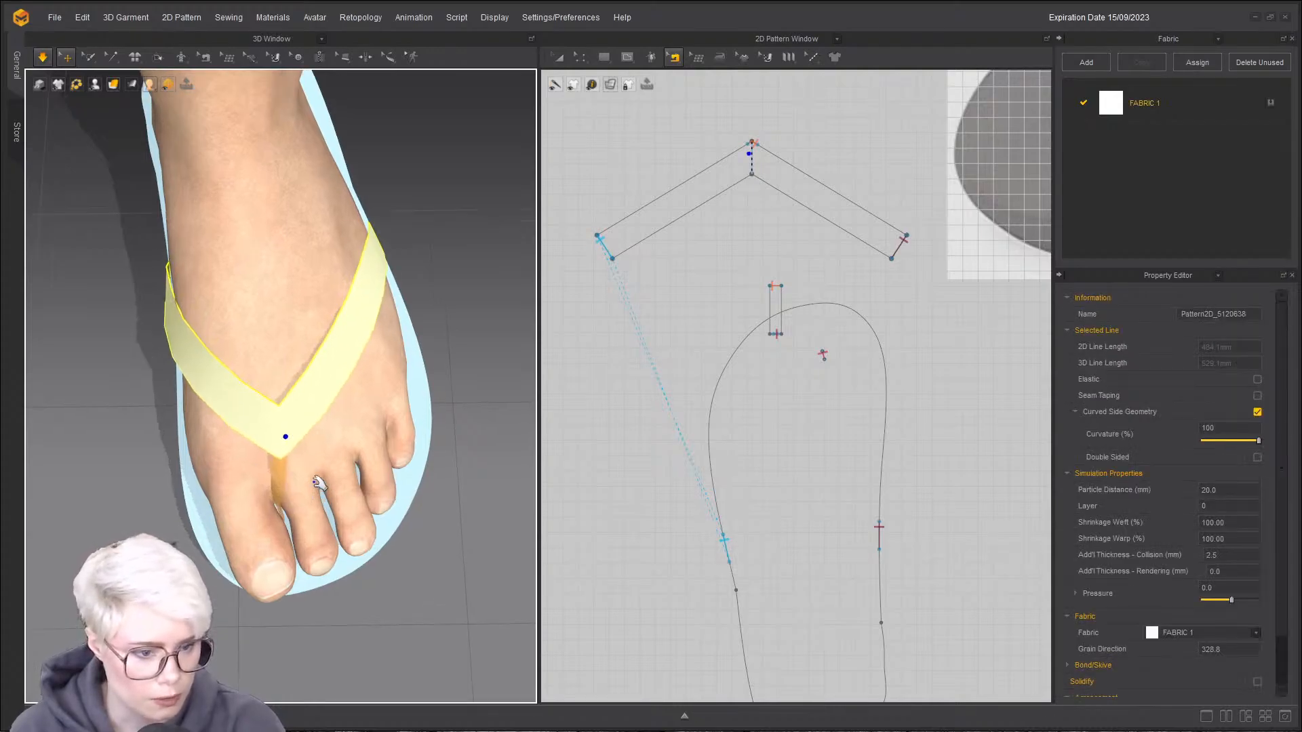
- Set the toe strap's additional collision thickness to 2.0 mm
scroll(312, 441, "up", 3)
left_click(305, 409)
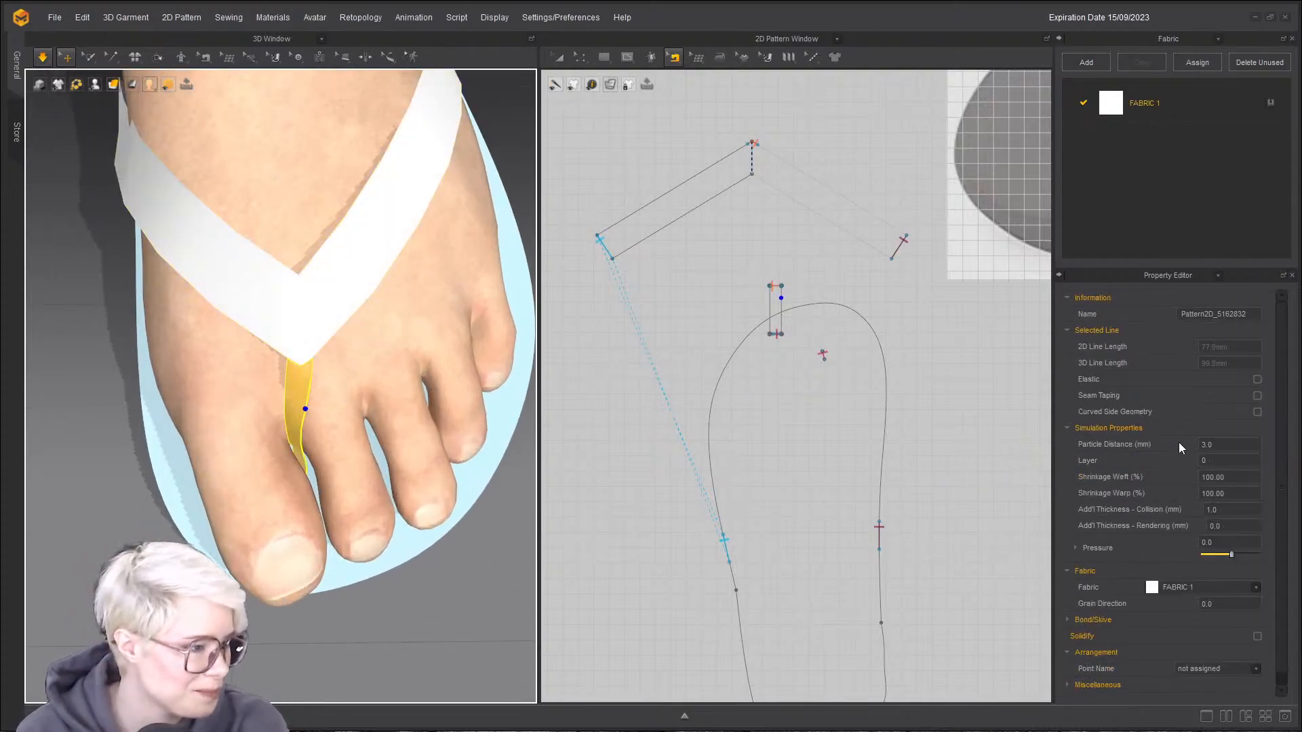
left_click(1231, 446)
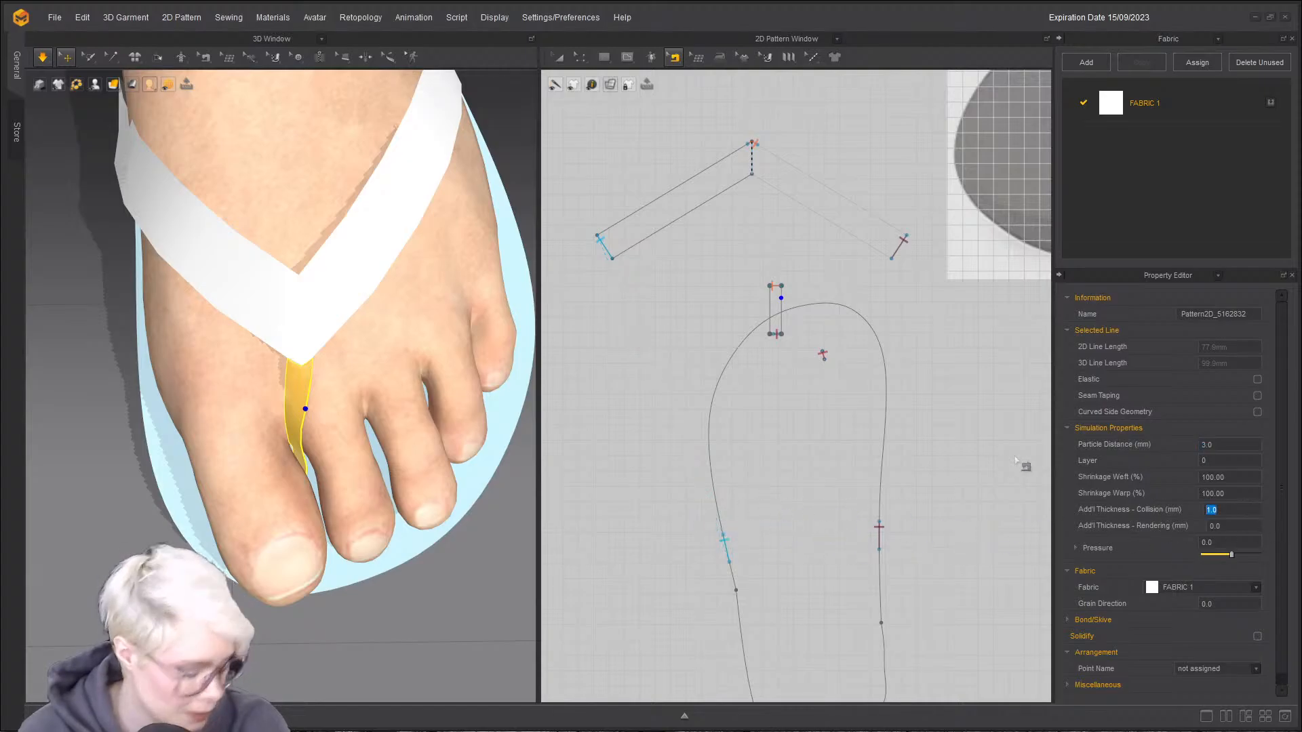
scroll(310, 417, "up", 2)
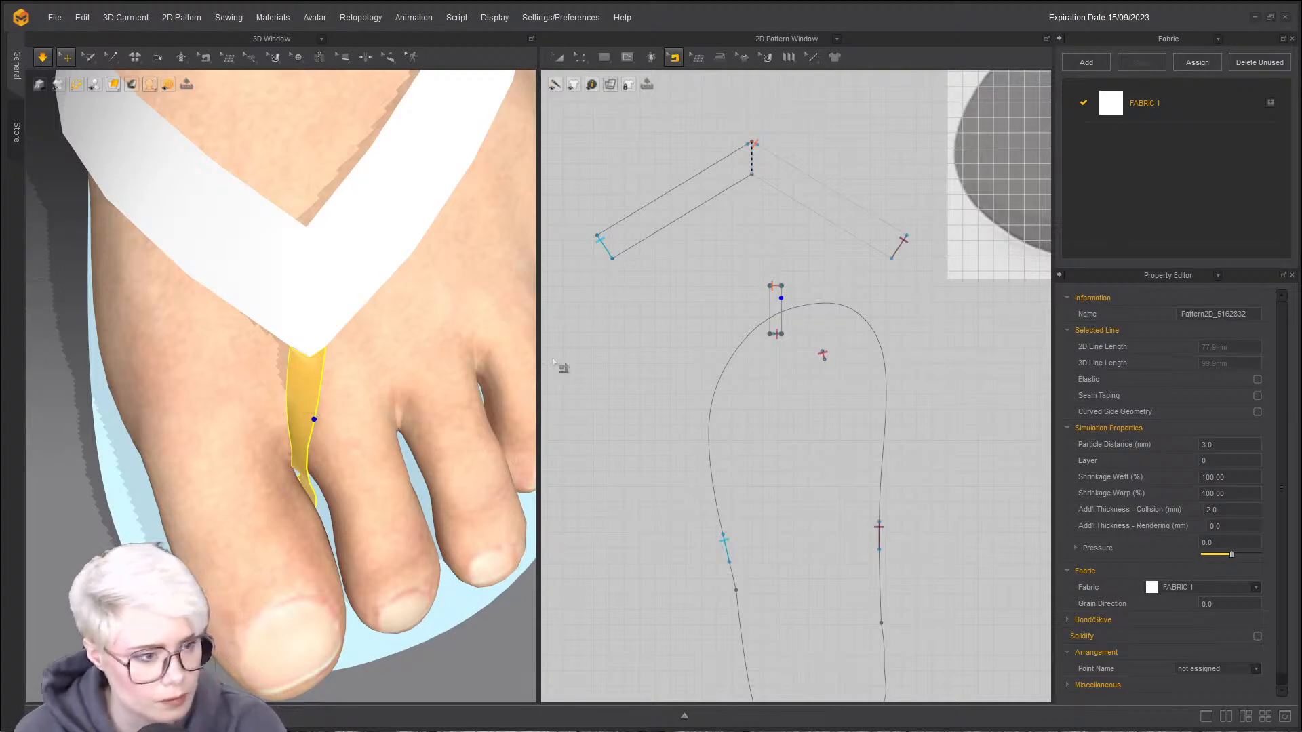
- Shorten the toe strap by lowering its upper edge in the pattern, and tug the V-shaped strap as it simulates
key("z")
left_click_drag(777, 287, 777, 302)
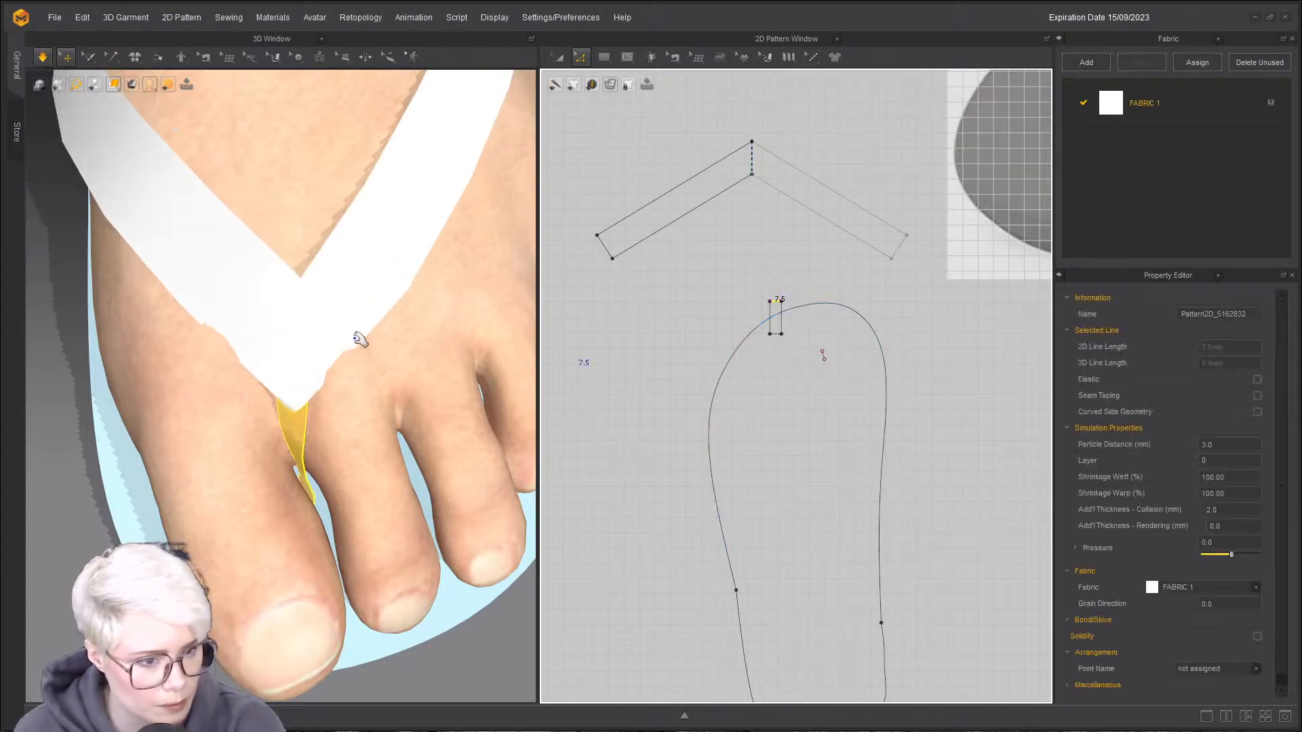
left_click_drag(355, 339, 361, 288)
right_click_drag(361, 288, 337, 325)
left_click_drag(337, 325, 412, 339)
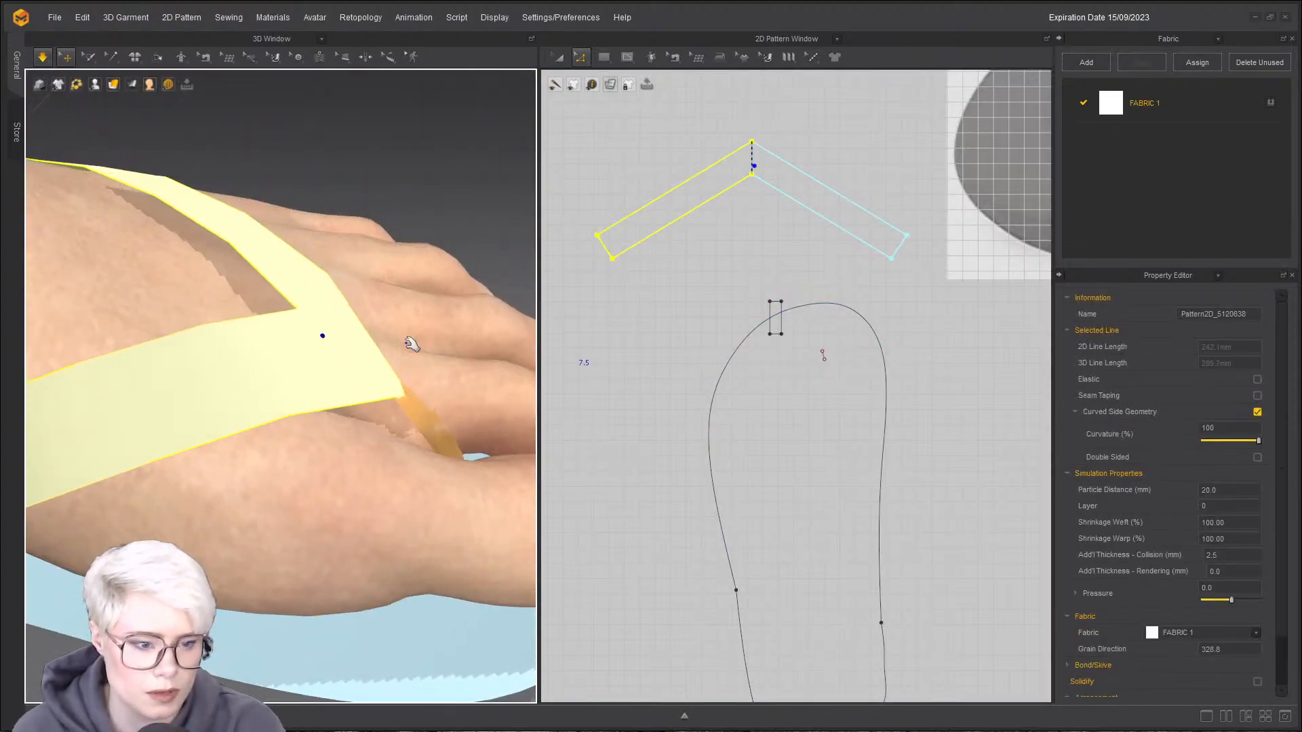
- Set the avatar's skin offset to 1.0 mm
left_click(187, 291)
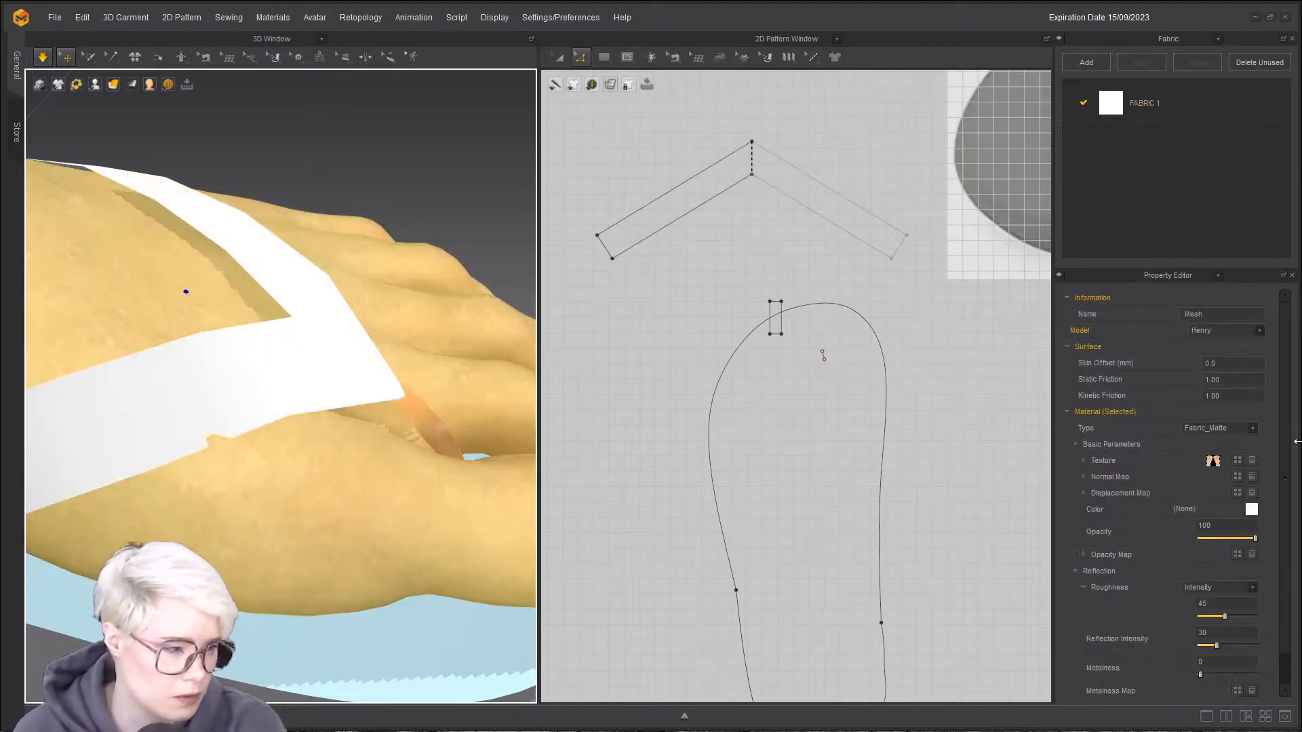
type("1")
key("Return")
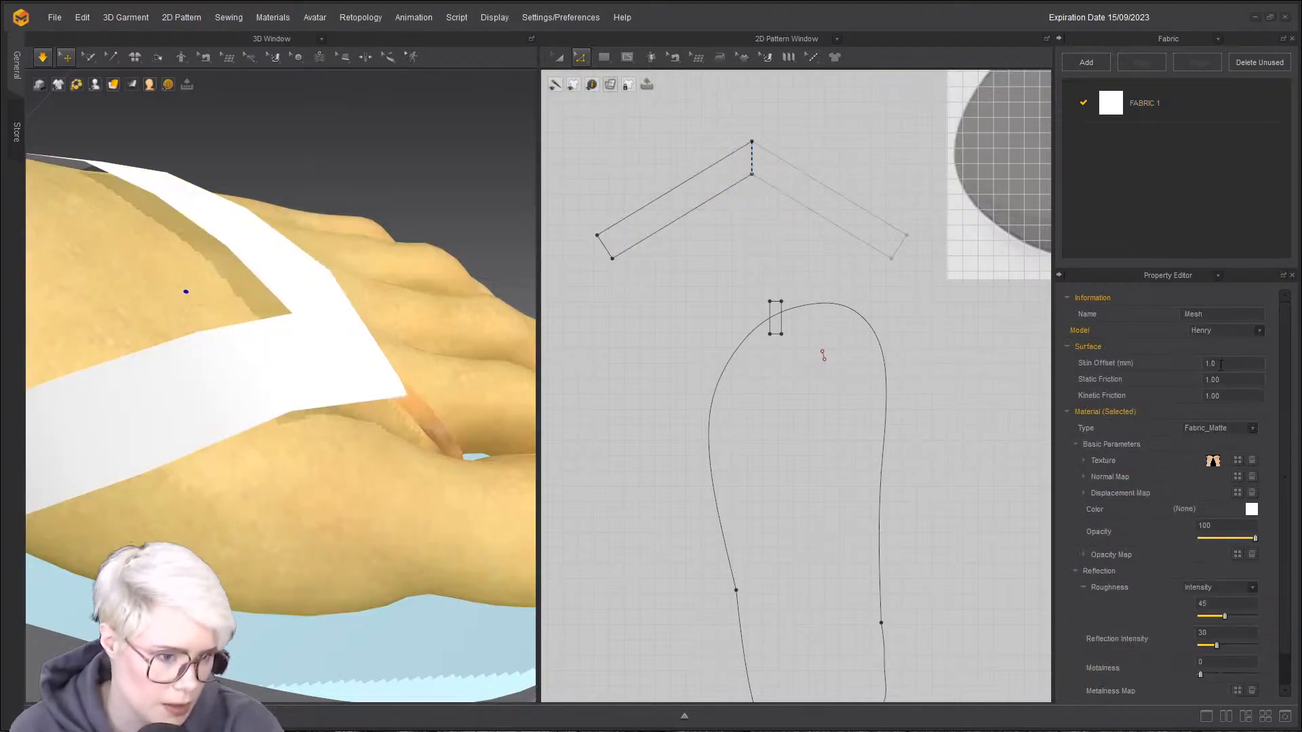
- Display the garment as Thick Textured Surface and examine how the straps sit around the toes
left_click(301, 316)
right_click_drag(301, 316, 302, 395)
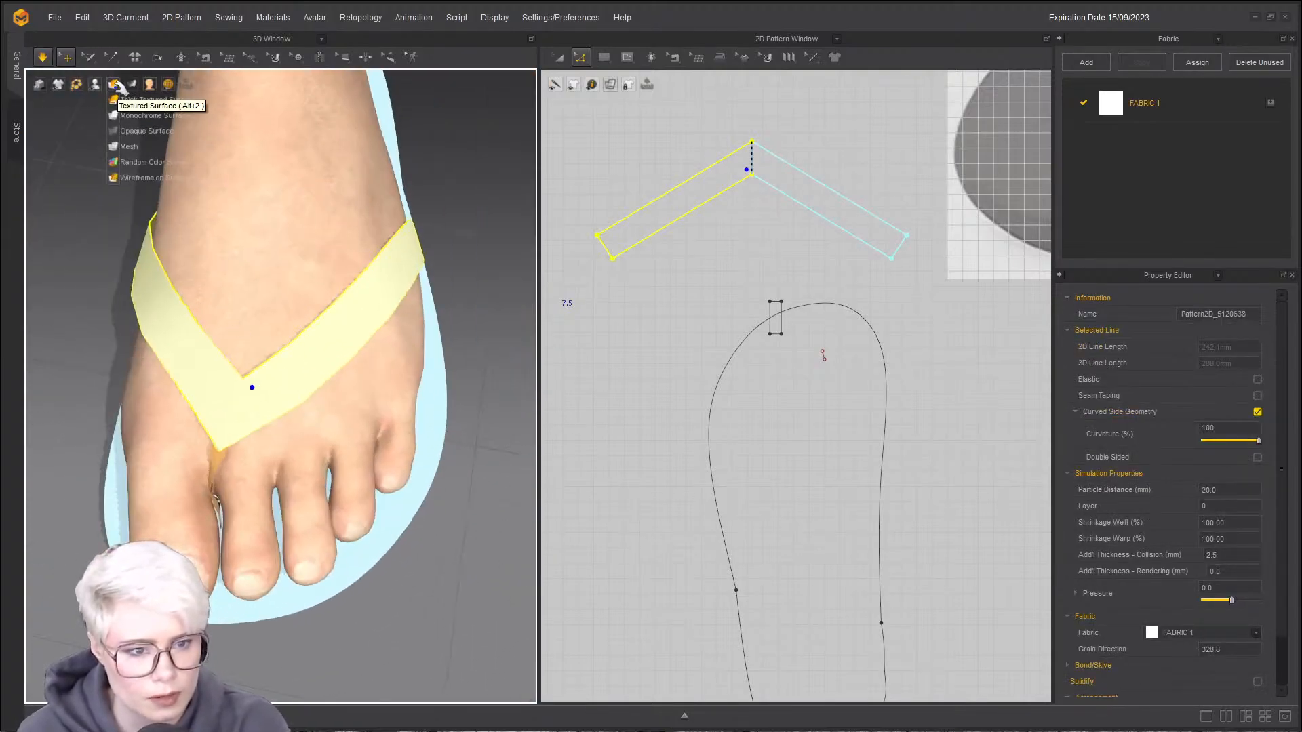
left_click(117, 101)
right_click_drag(281, 390, 349, 414)
scroll(236, 455, "up", 3)
right_click_drag(235, 455, 202, 366)
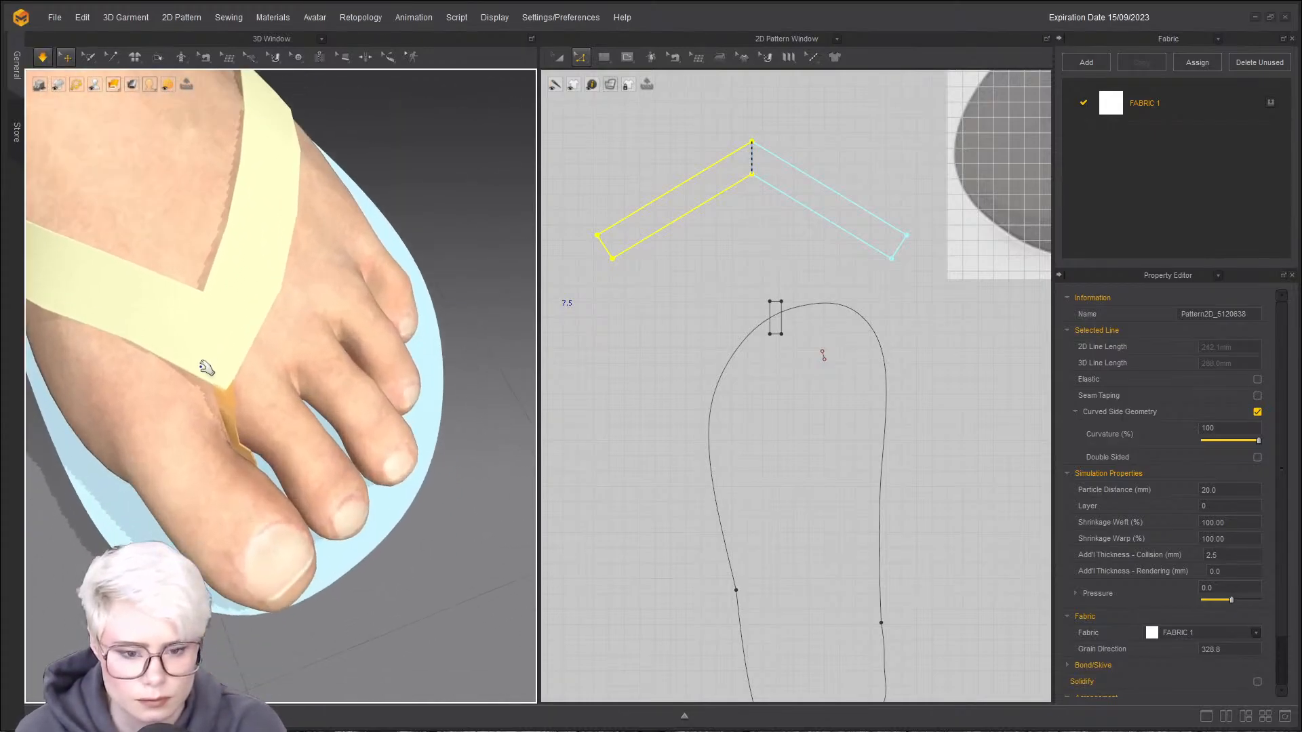
scroll(210, 364, "up", 3)
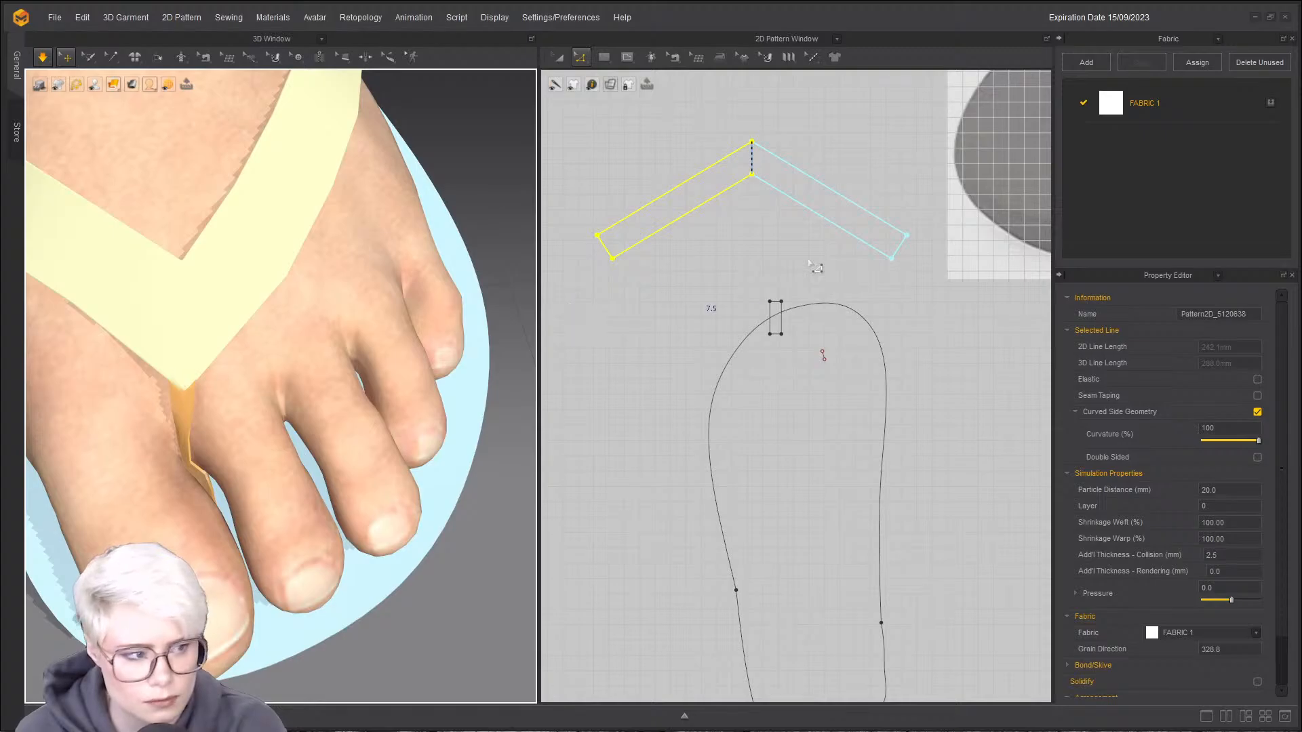
- Compare the V-shaped strap and toe strap patterns with the sandal reference photo
middle_click_drag(1001, 143, 705, 366)
scroll(705, 366, "down", 2)
middle_click_drag(733, 319, 817, 261)
scroll(817, 261, "down", 1)
scroll(614, 356, "up", 5)
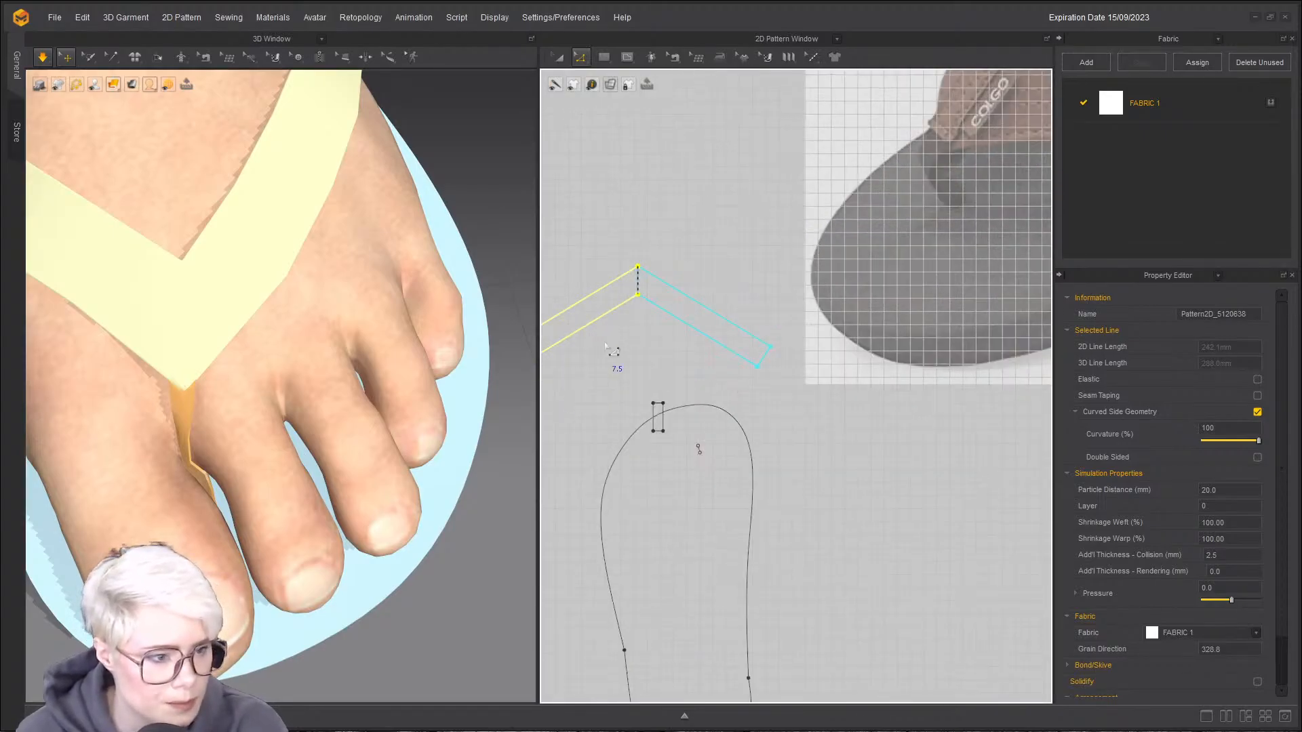
scroll(741, 326, "down", 6)
scroll(743, 329, "down", 1)
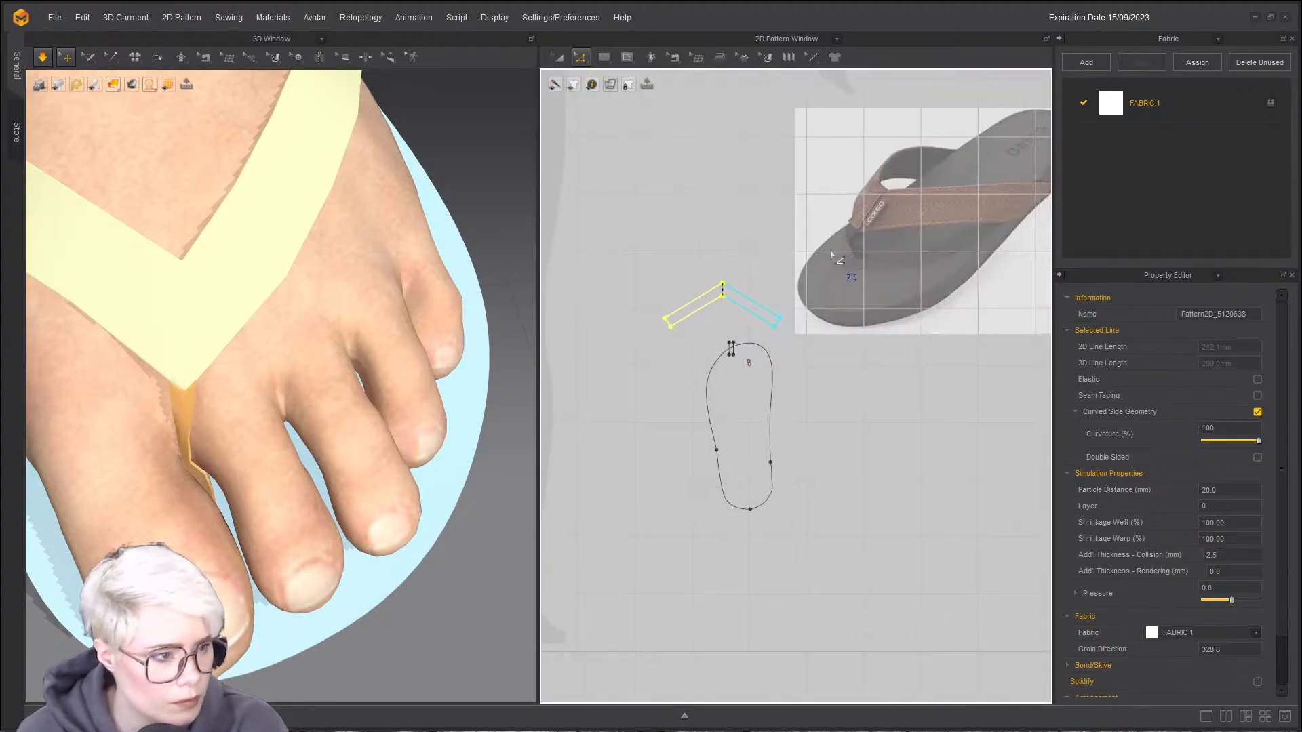
scroll(836, 256, "up", 4)
scroll(780, 261, "down", 3)
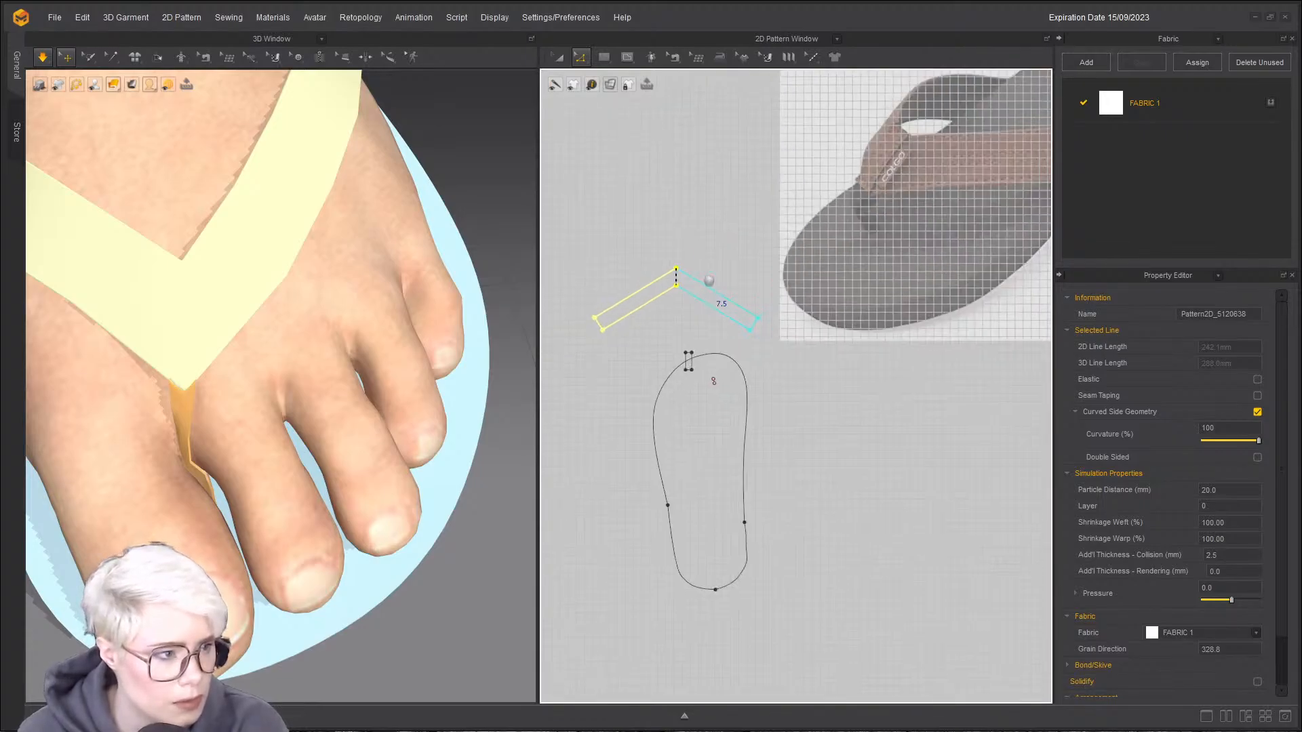
scroll(678, 290, "up", 5)
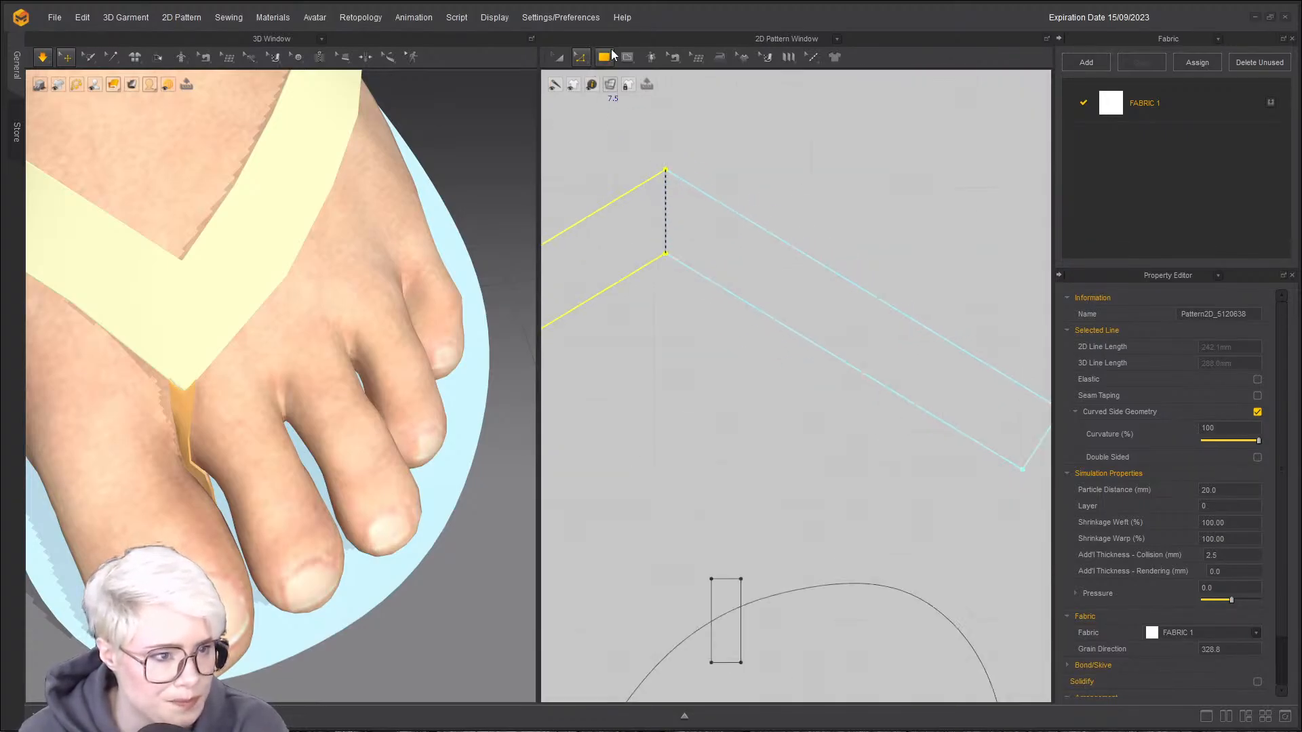
left_click(671, 97)
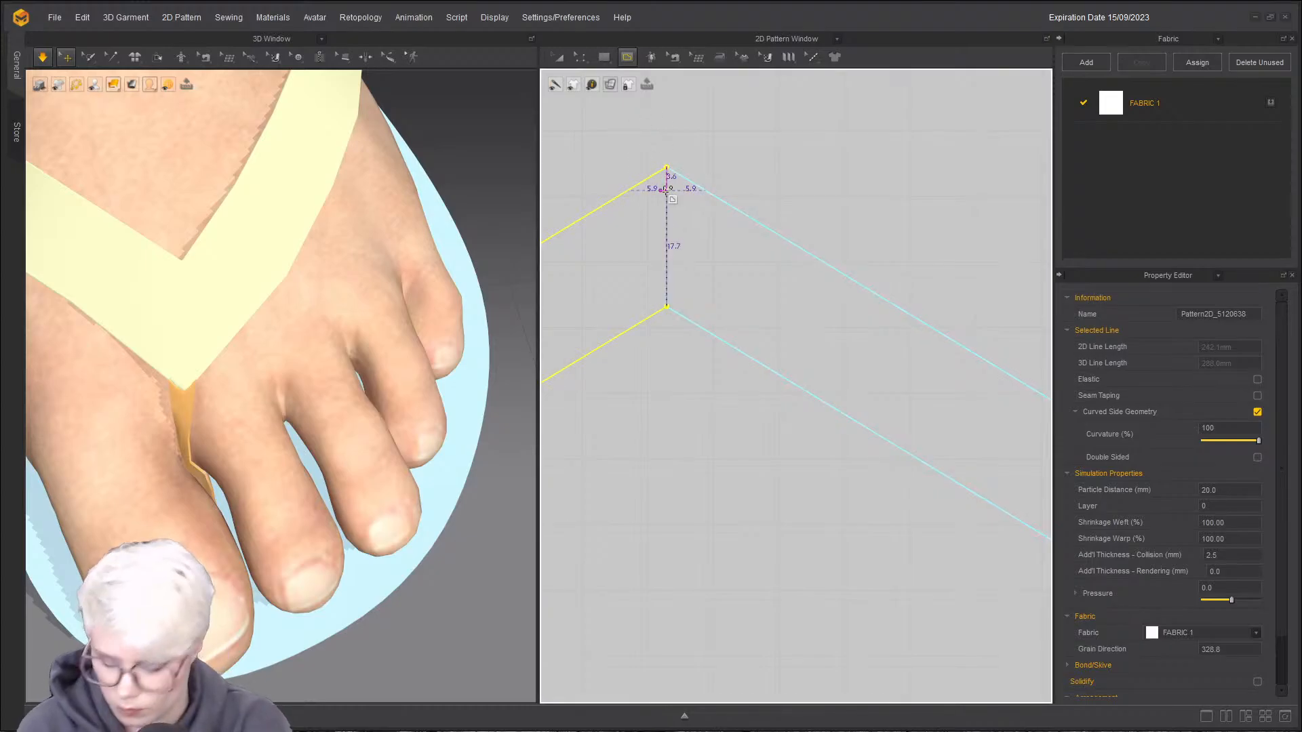
left_click_drag(638, 188, 637, 301)
key("Escape")
- Try to clone the sole pattern as a layer underneath
scroll(339, 420, "down", 3)
right_click_drag(332, 434, 402, 375)
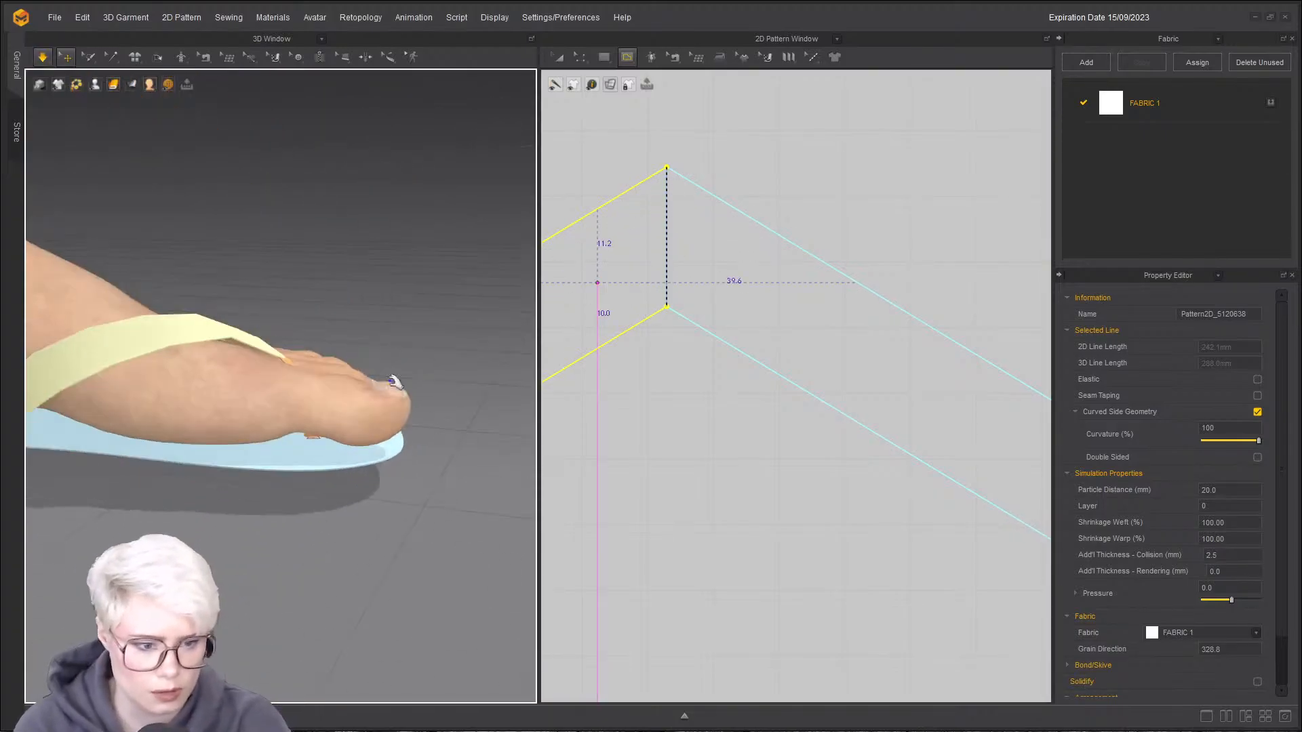
left_click(269, 463)
scroll(681, 330, "down", 10)
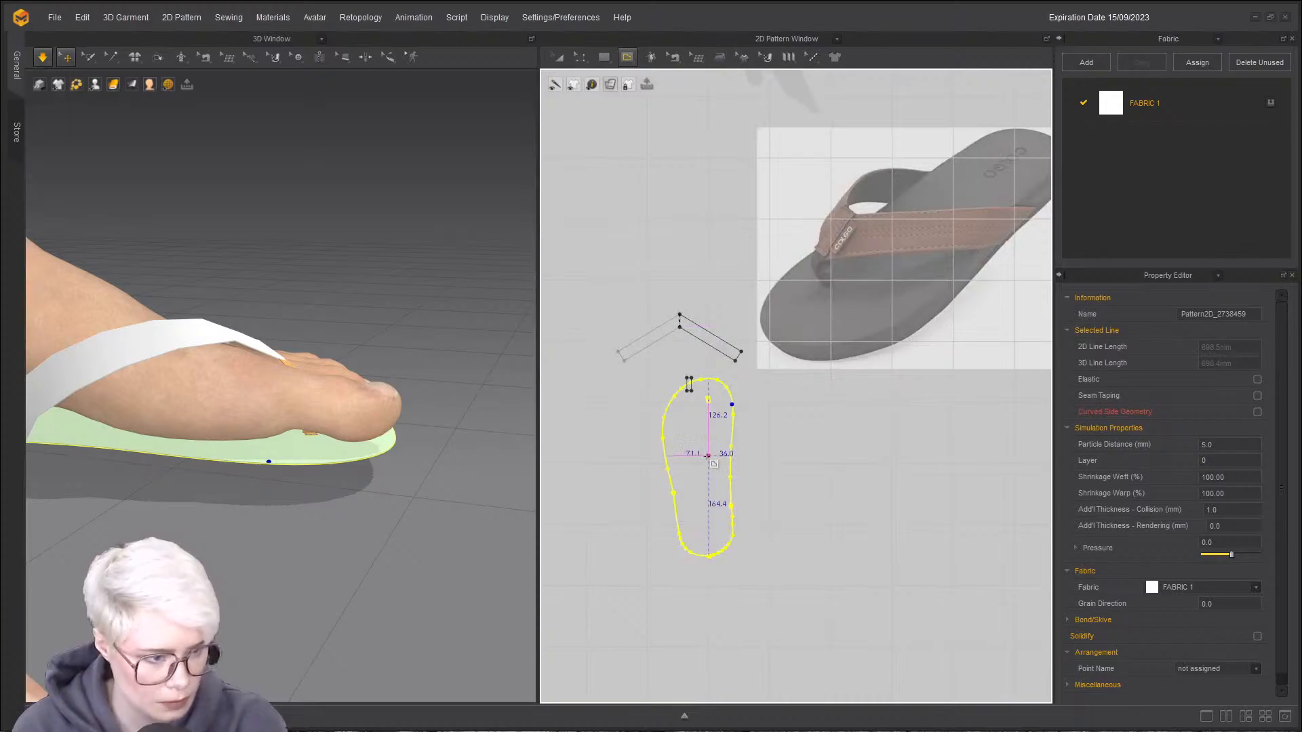
key("z")
right_click(710, 461)
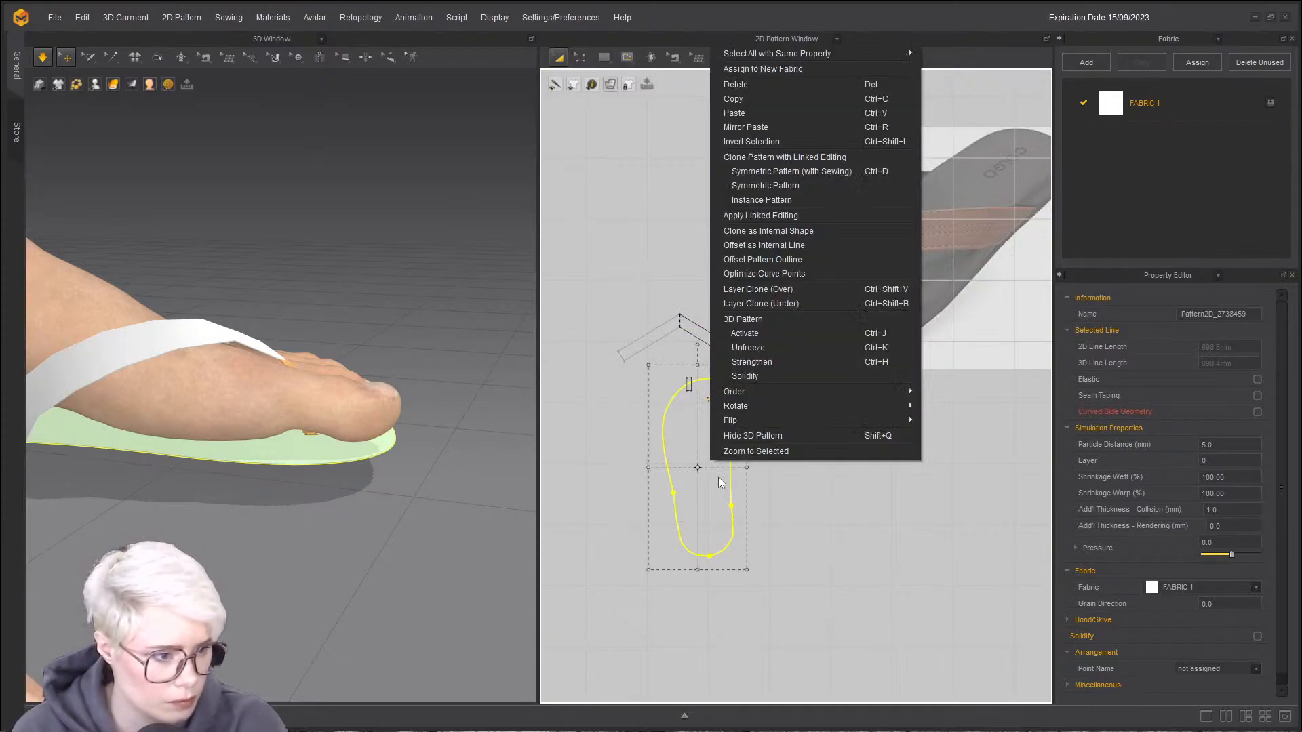
left_click(793, 303)
left_click(687, 402)
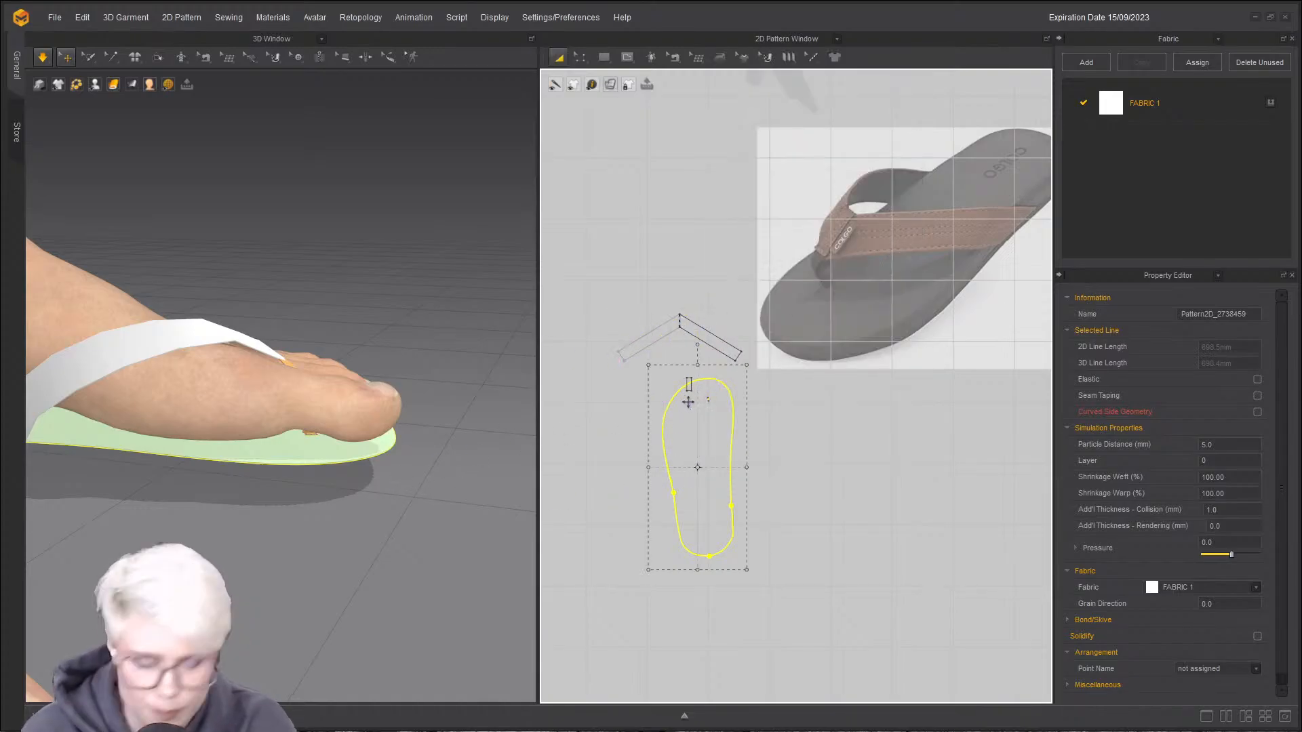
- Switch the garment display back to Textured Surface and examine the sole beneath the toes from the side
right_click_drag(252, 487, 29, 189)
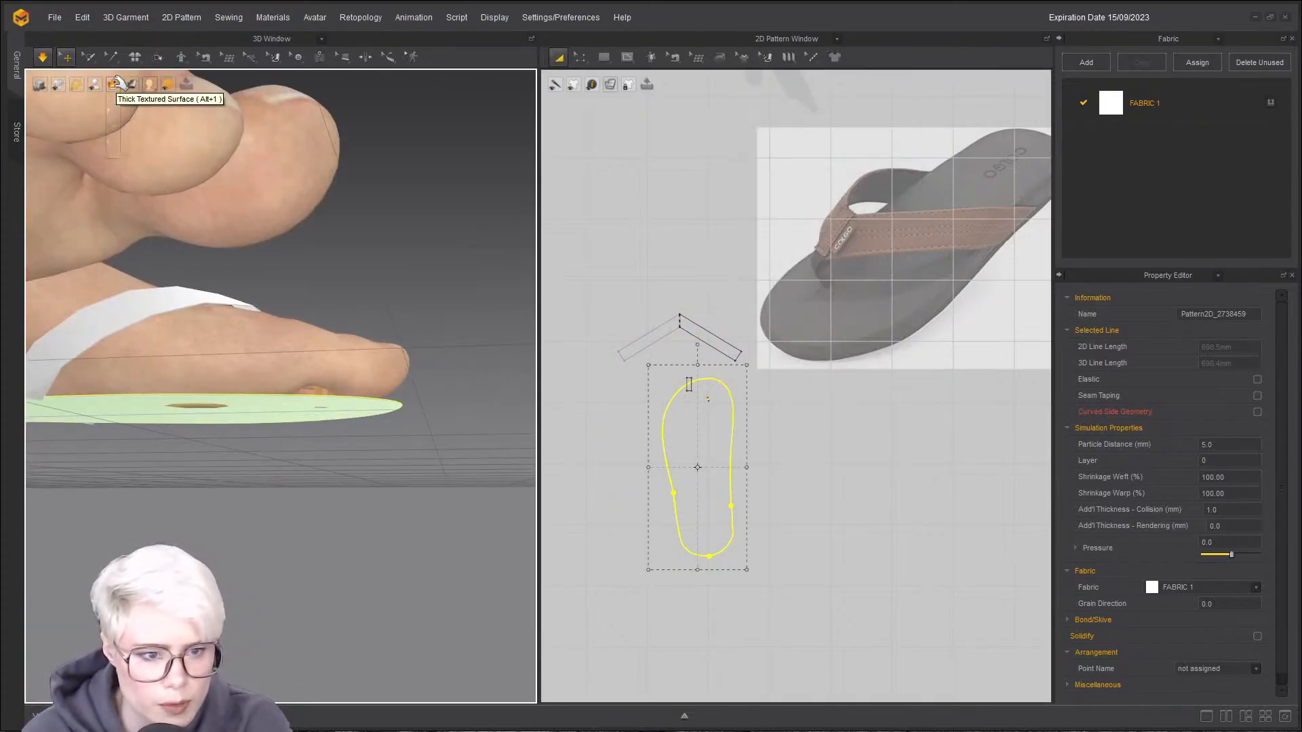
left_click(119, 102)
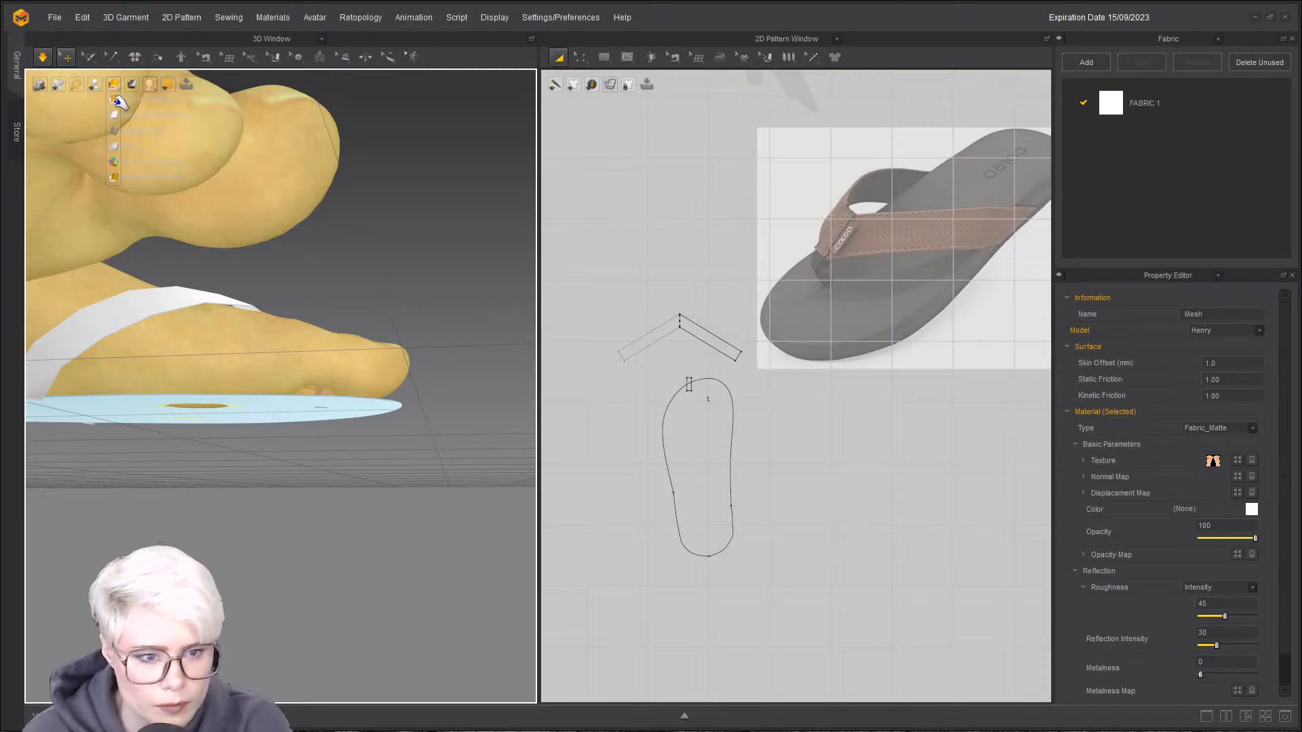
right_click_drag(160, 299, 4, 363)
scroll(252, 280, "up", 3)
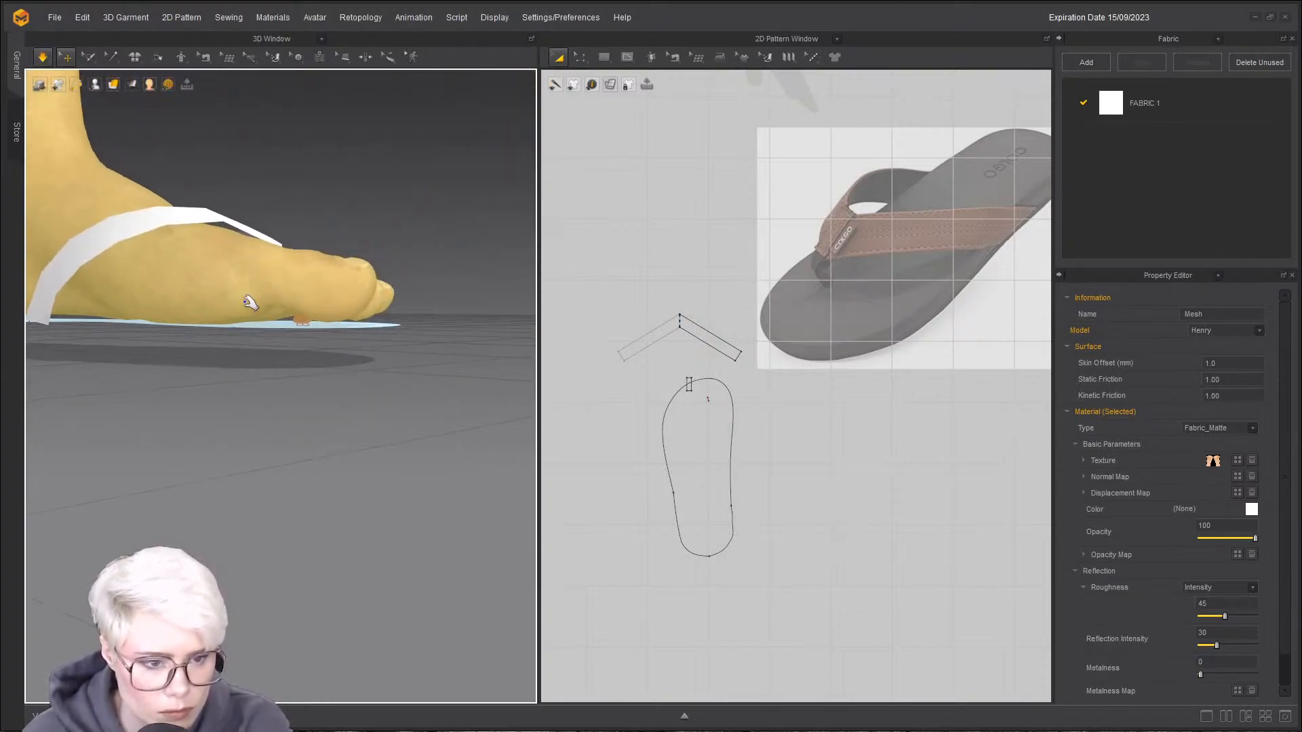
left_click(252, 330)
scroll(227, 297, "up", 4)
mouse_move(221, 279)
right_mouse_down()
mouse_move(210, 270)
mouse_move(225, 291)
right_mouse_up()
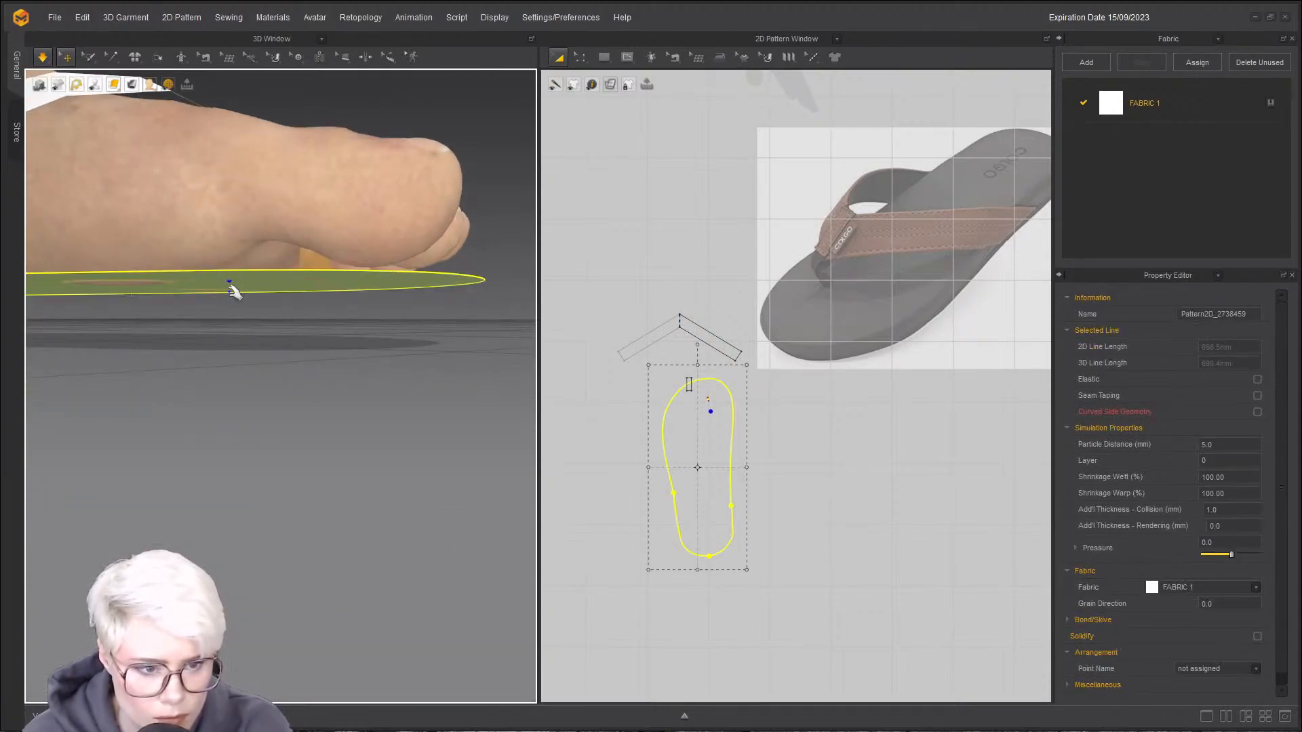
key("space")
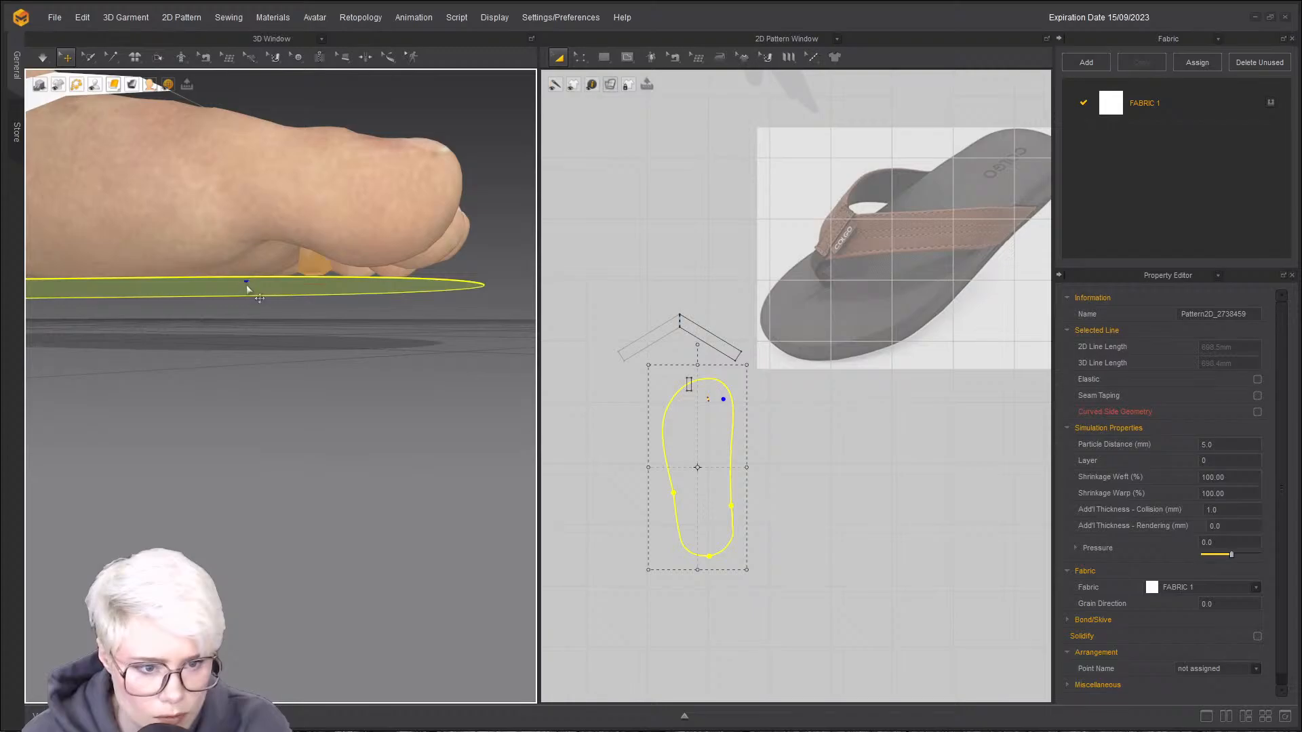
right_click_drag(284, 376, 265, 377)
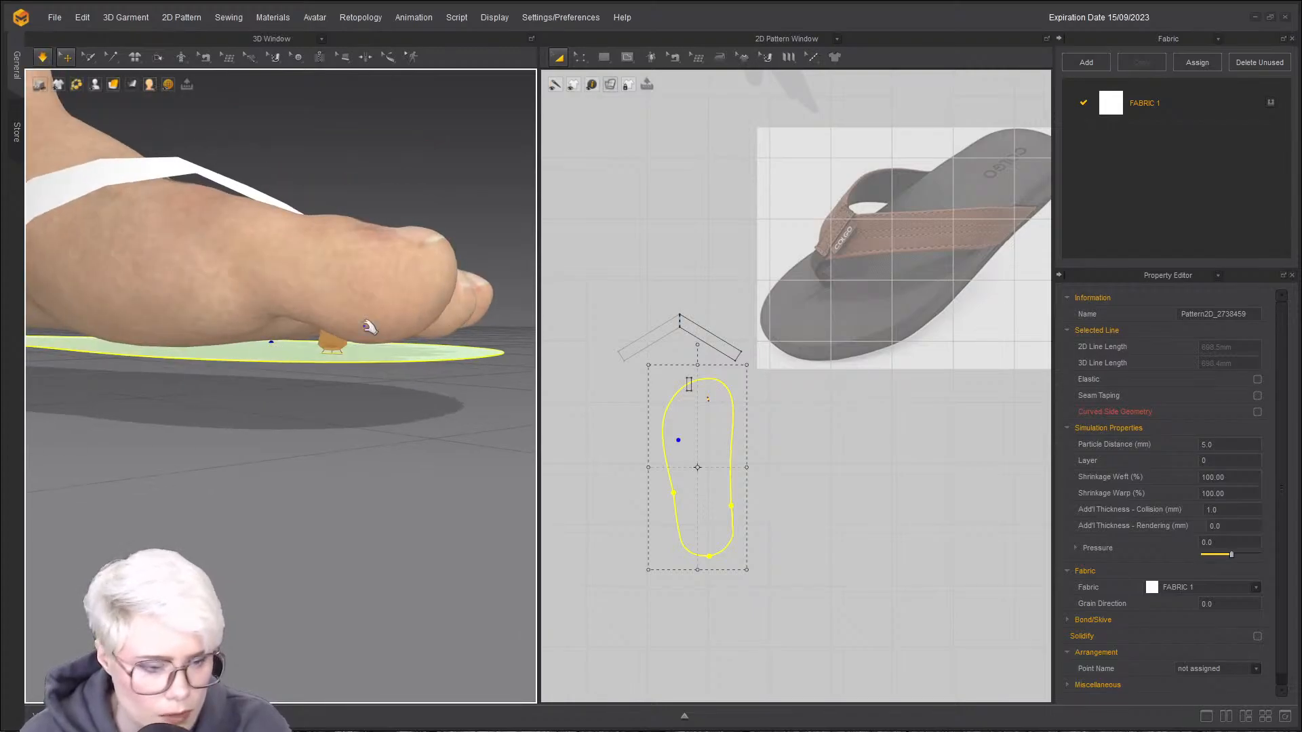
- Clone the sole as a layer underneath and place the copy below the original in the pattern layout
right_click(713, 415)
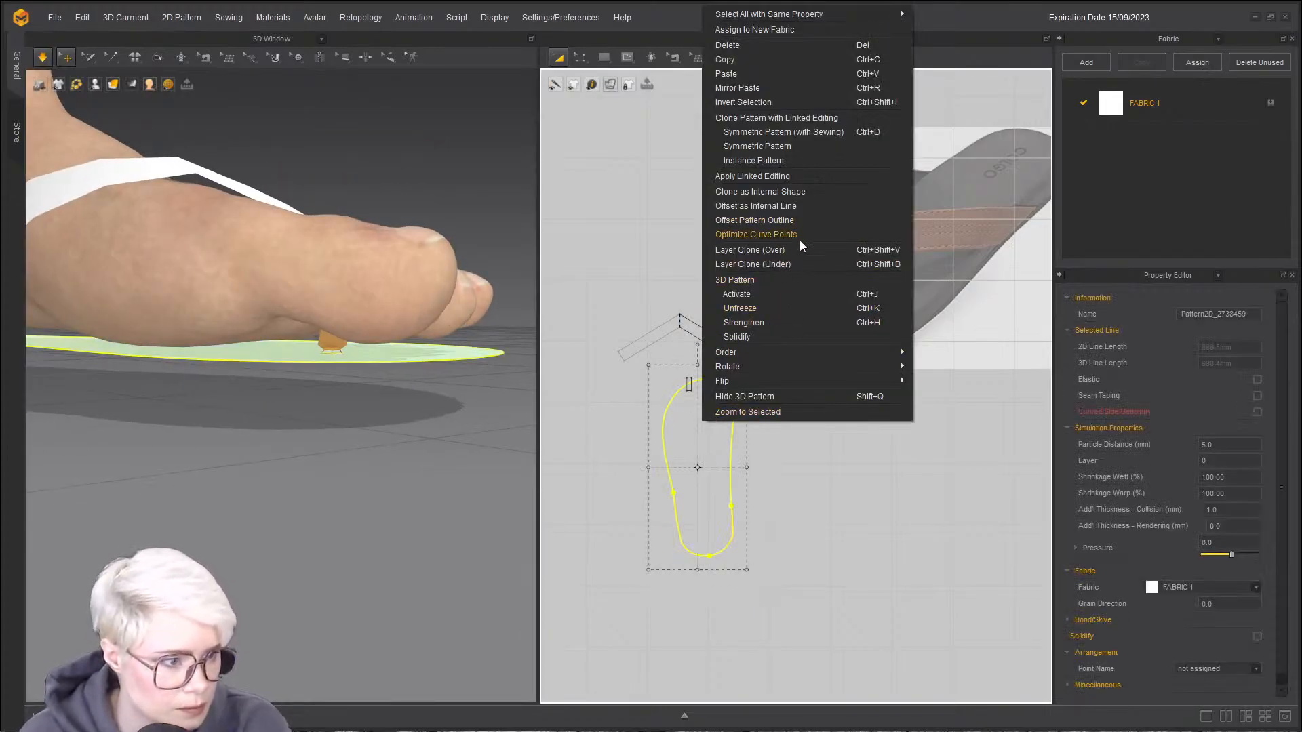
left_click(806, 261)
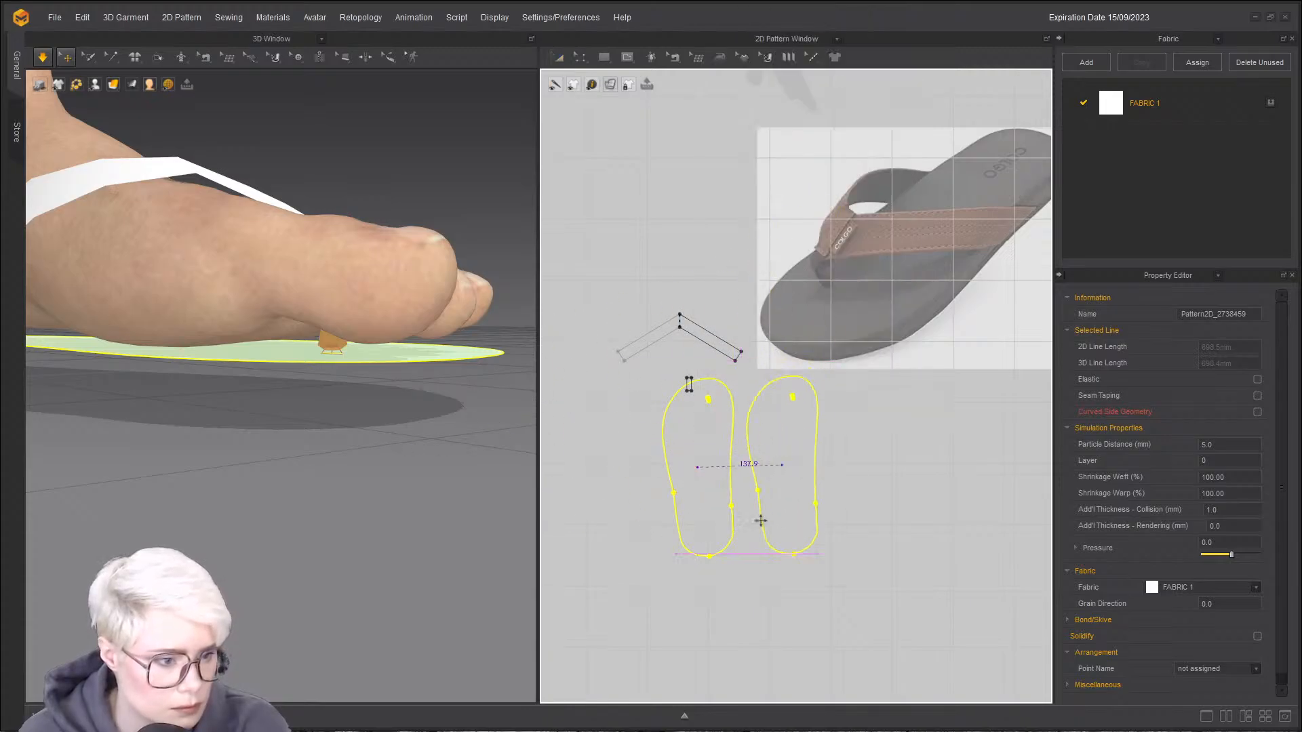
middle_click_drag(753, 397, 719, 319)
left_click(682, 494)
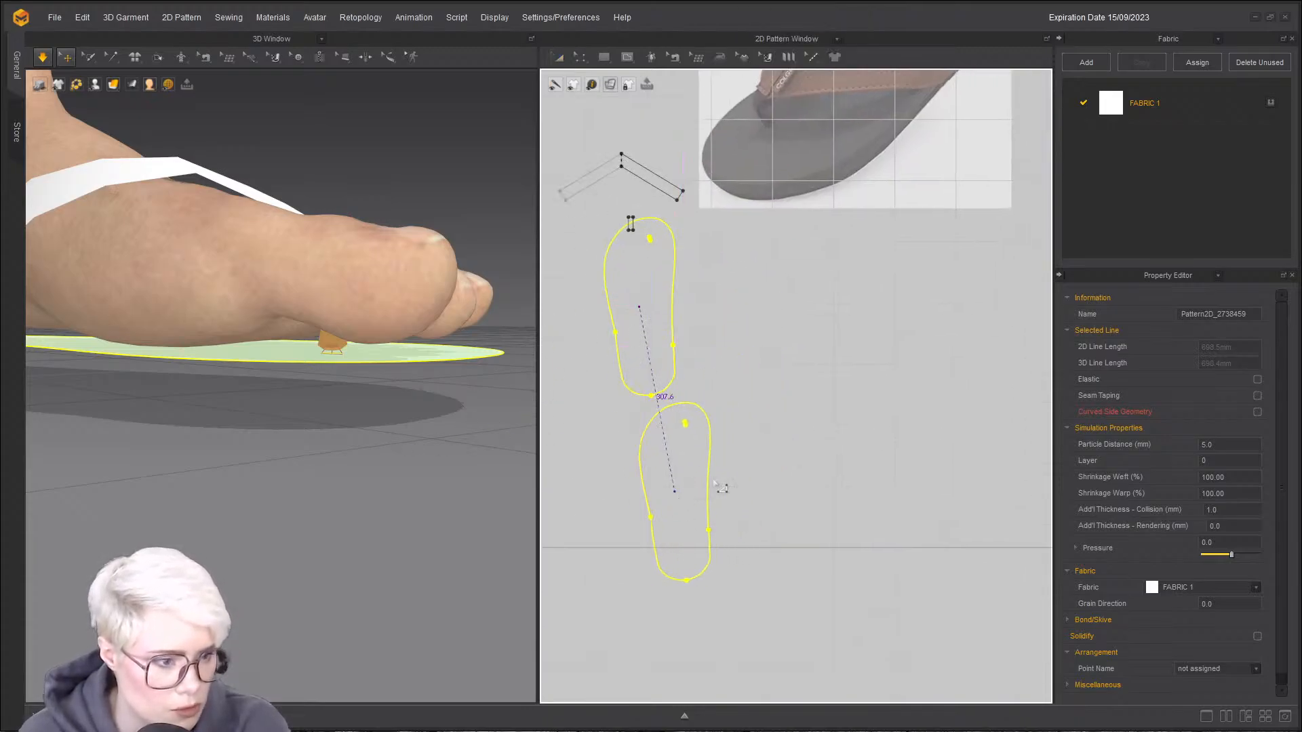
- Set the cloned sole's additional rendering thickness to 9 mm and run the simulation
left_click(1236, 508)
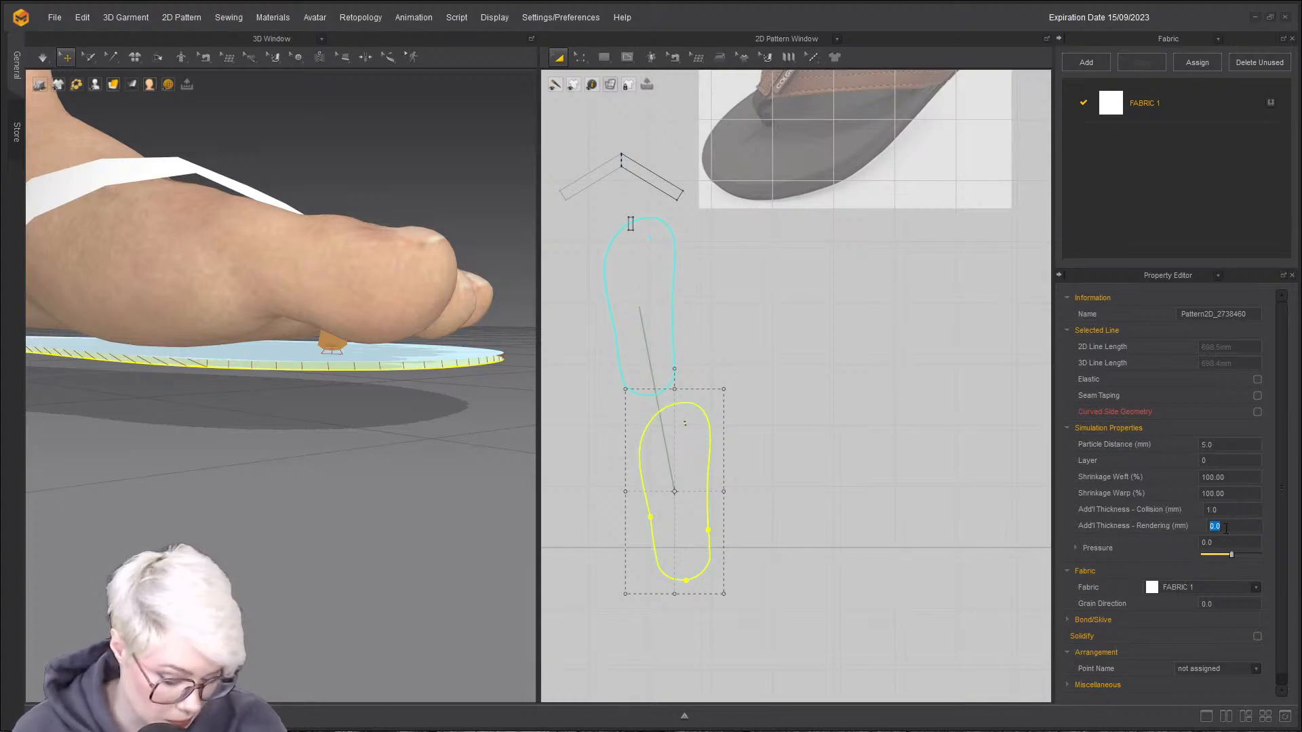
type("9")
key("Return")
key("space")
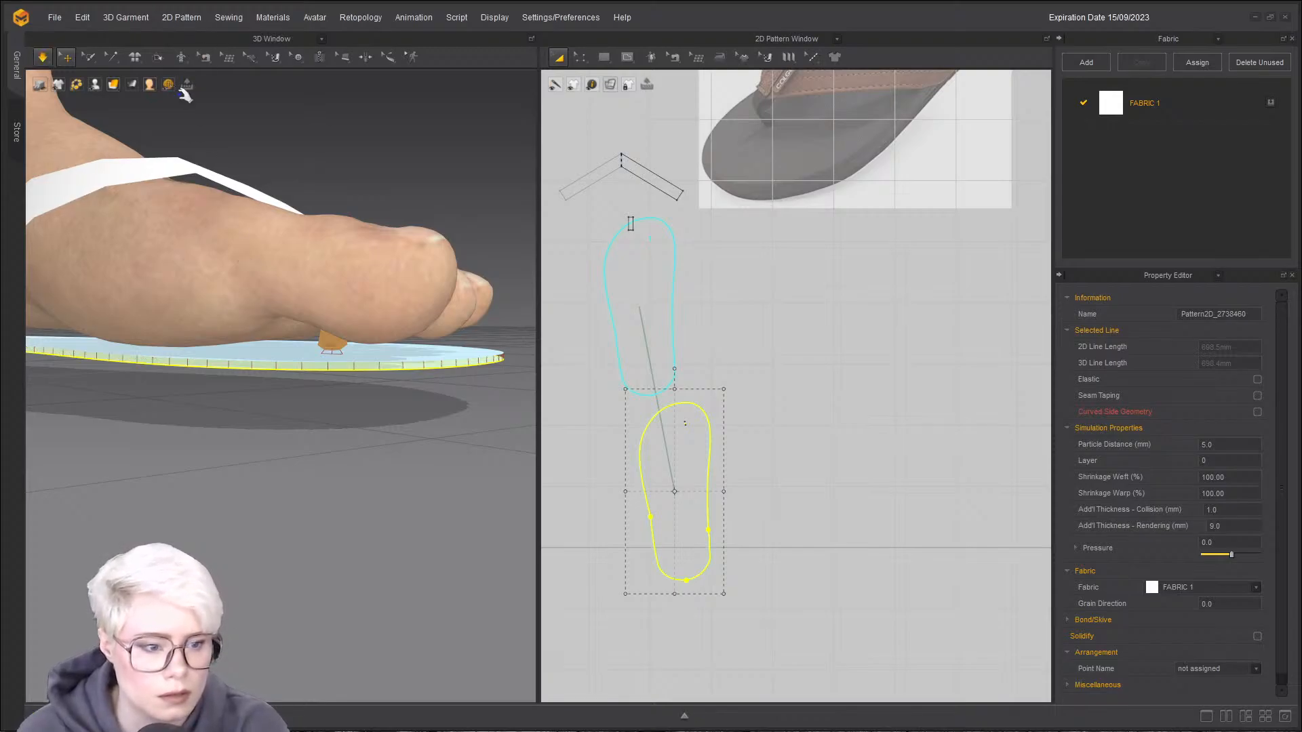
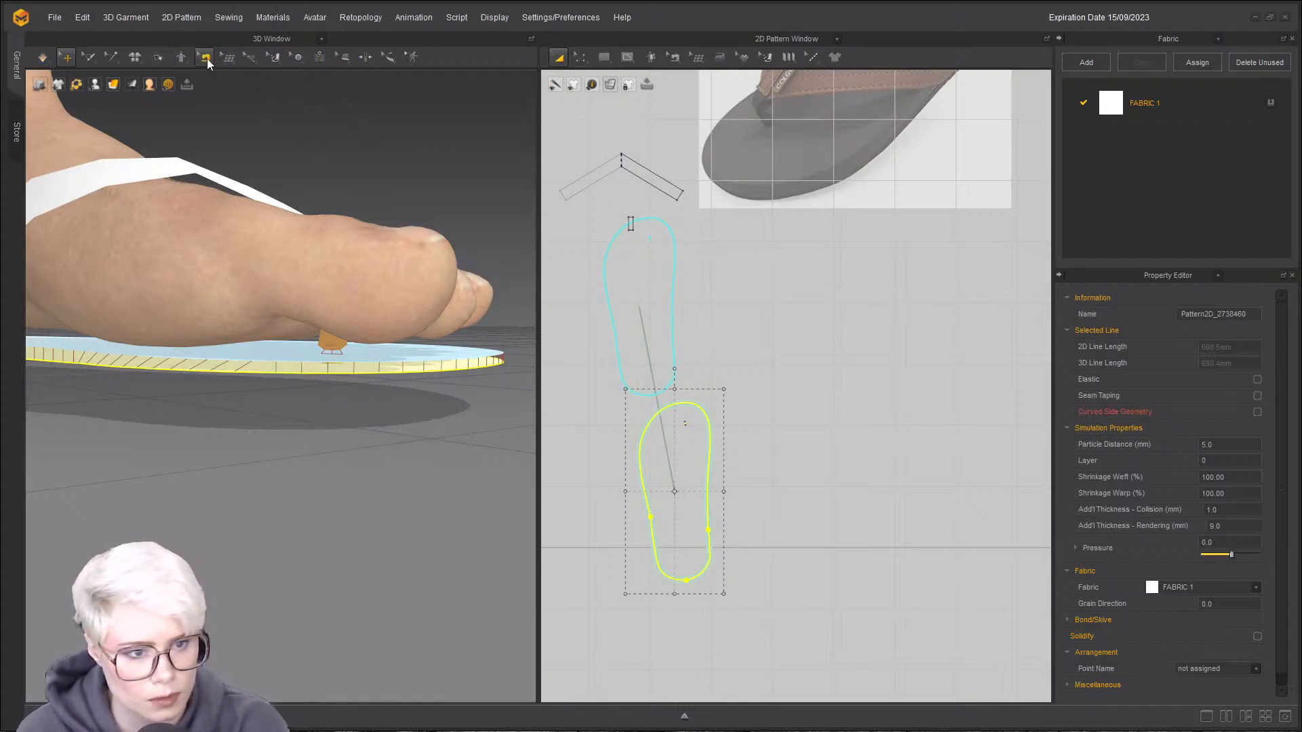
- Switch the garment display to Thick Textured Surface, simulate, and examine the two-layer sole beneath the foot from the front and side
left_click(113, 84)
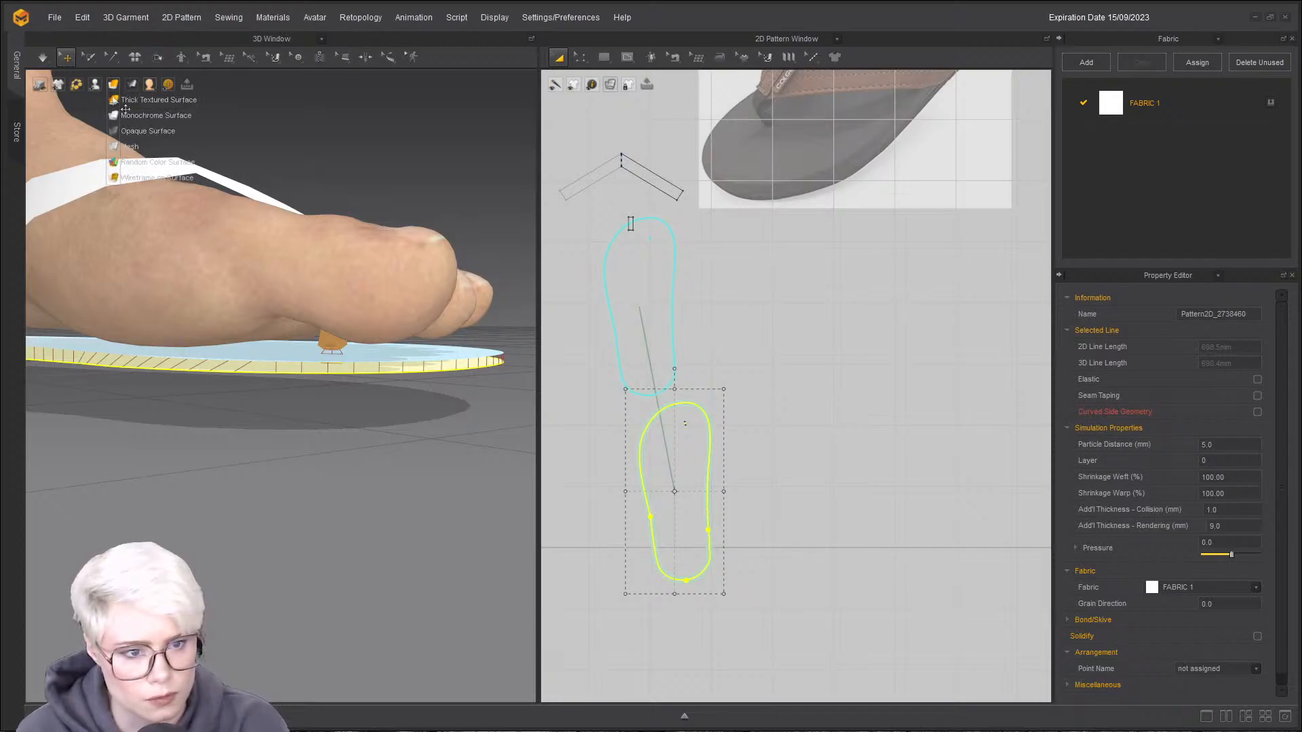
left_click(139, 107)
key("space")
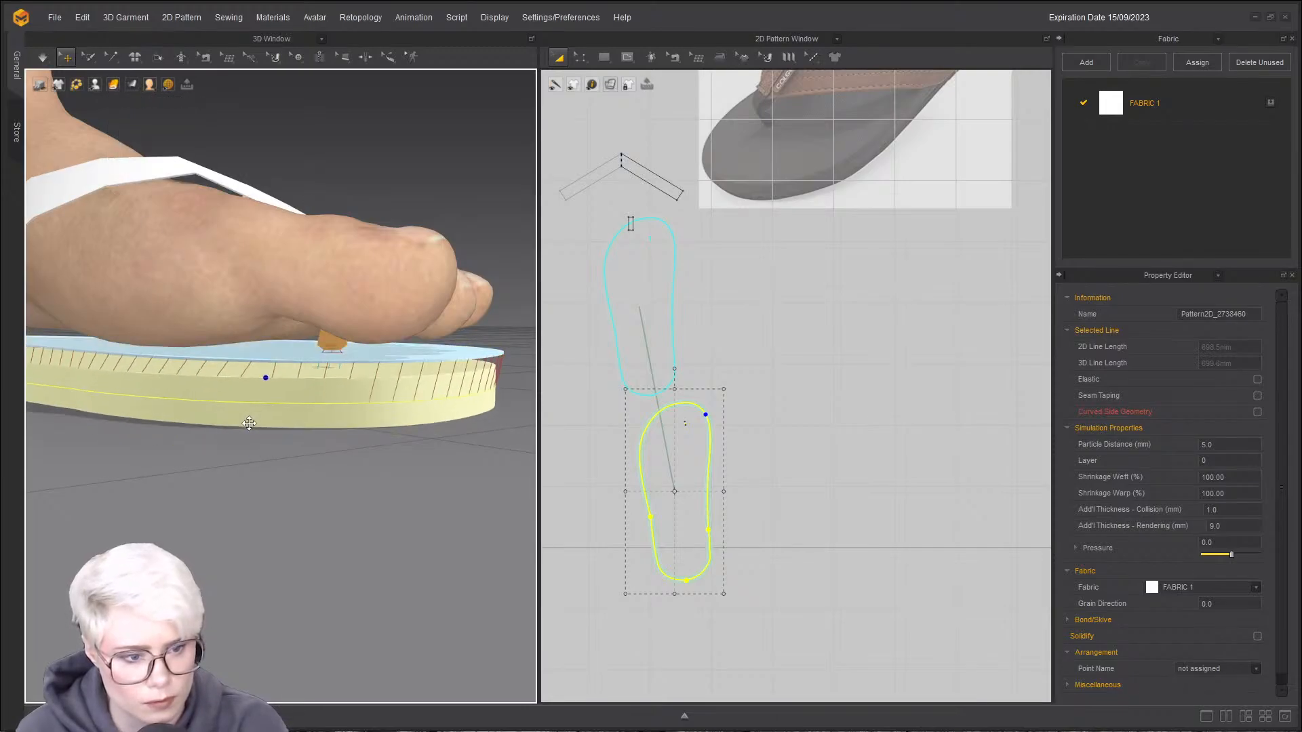
left_click_drag(302, 390, 487, 390)
right_click_drag(482, 407, 346, 433)
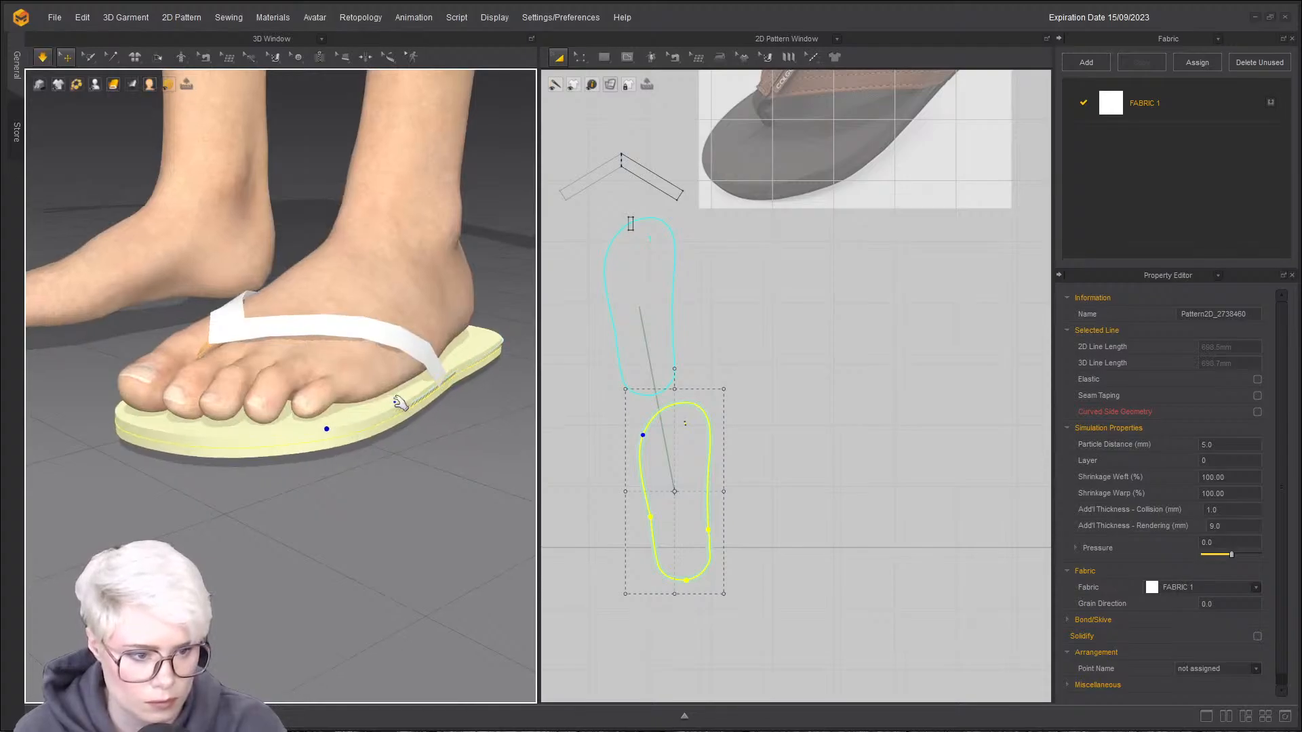
right_click_drag(442, 392, 404, 405)
key("space")
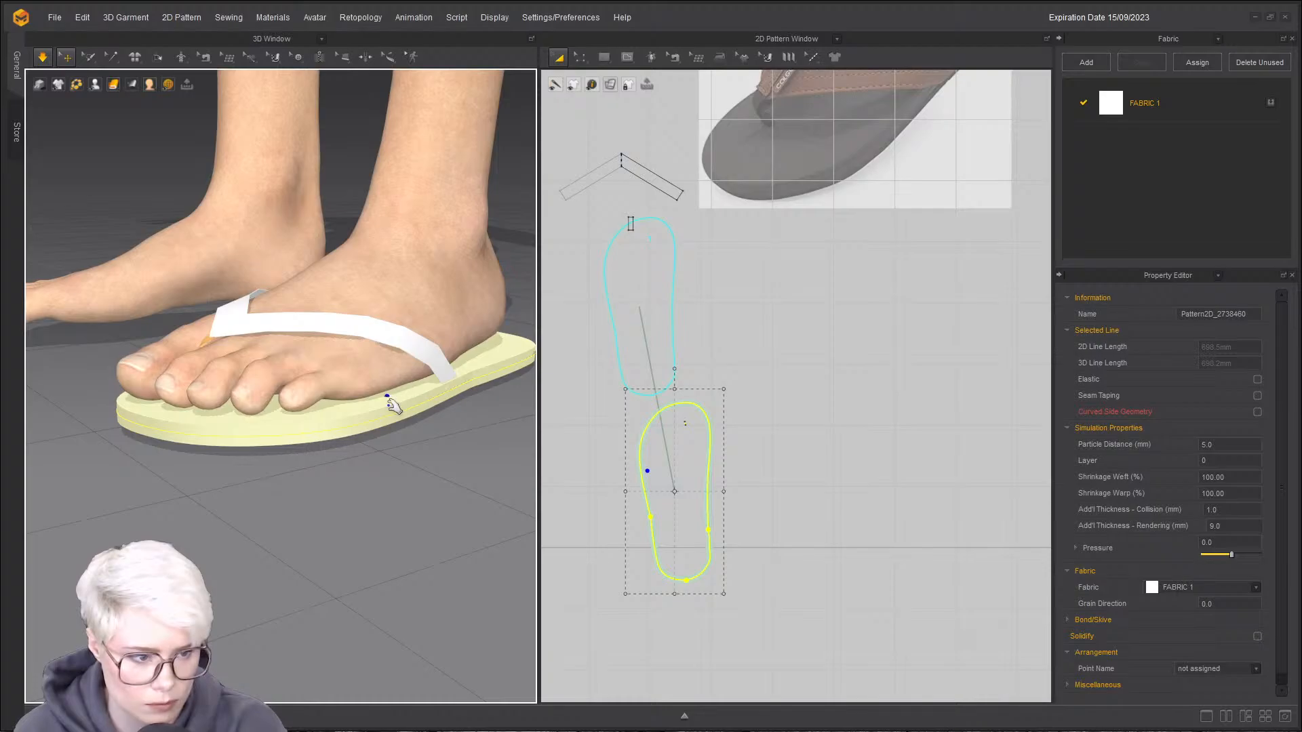
right_click_drag(385, 426, 428, 430)
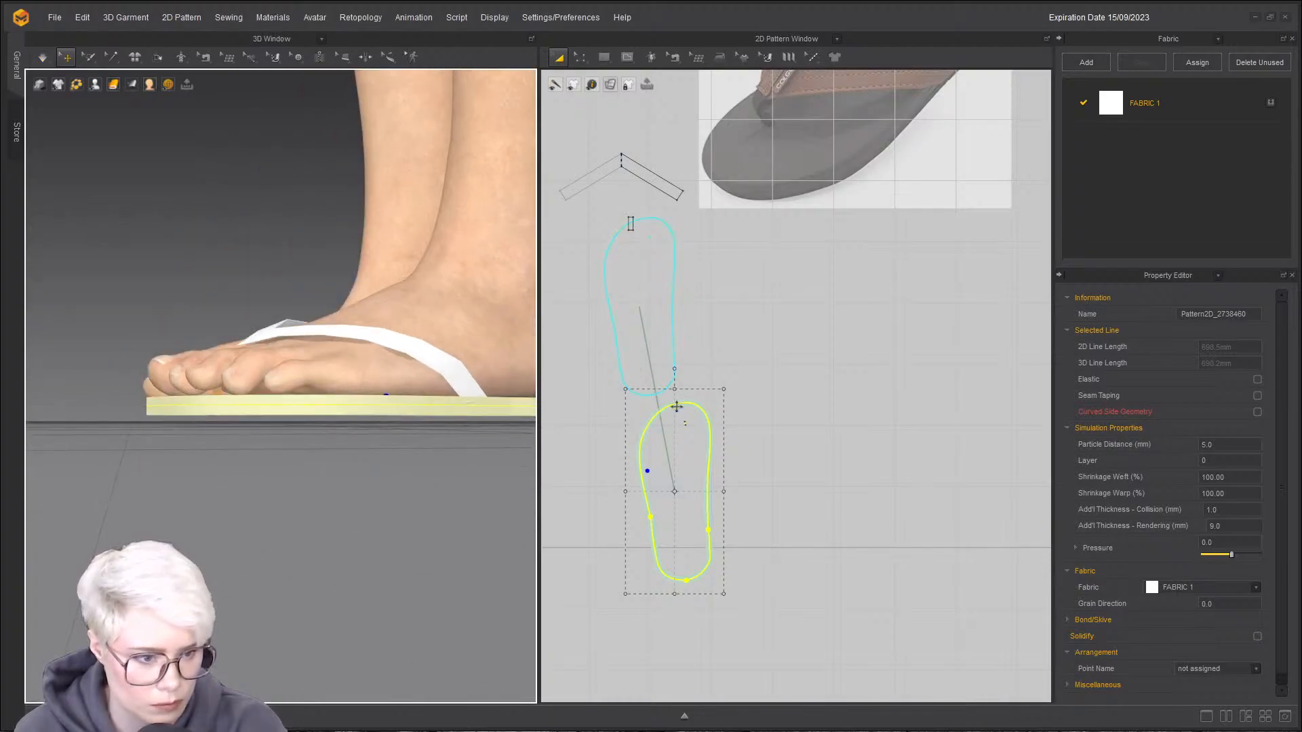
- Delete the cloned sole and set the original sole's additional rendering thickness to 10 mm
key("Delete")
left_click(645, 325)
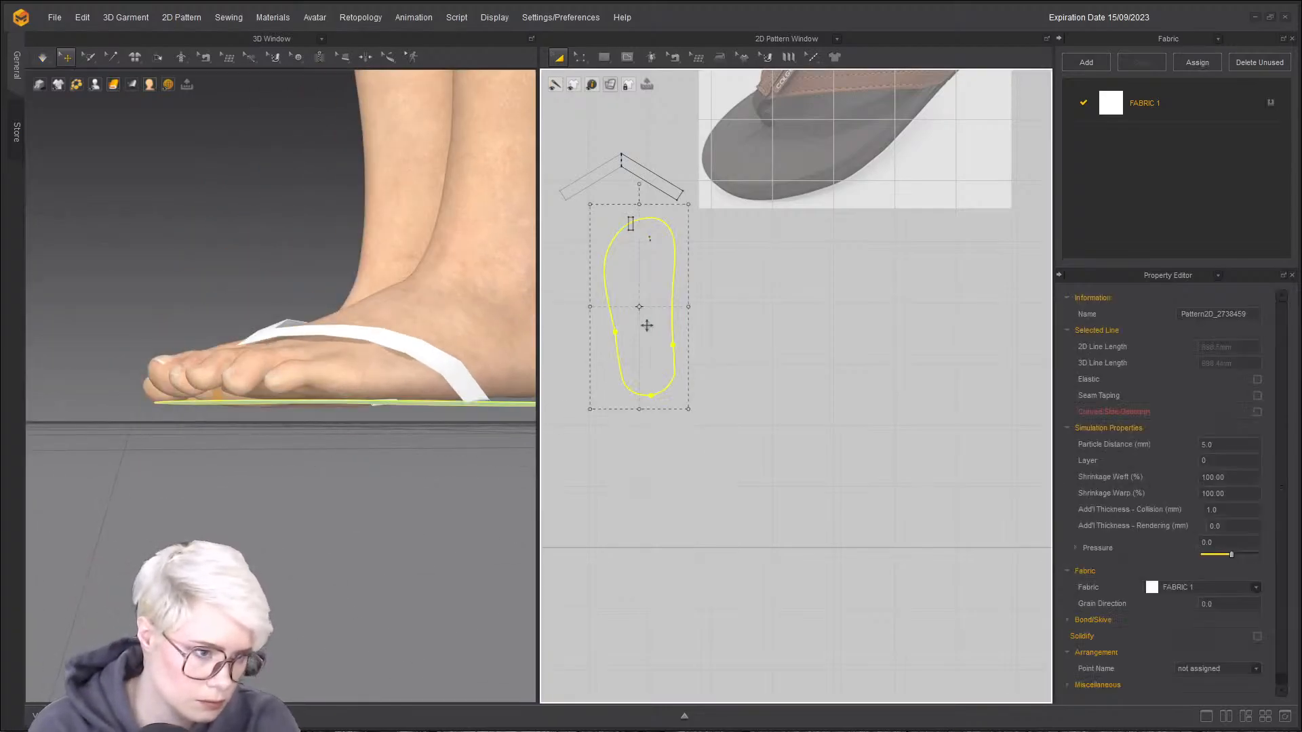
left_click(1236, 526)
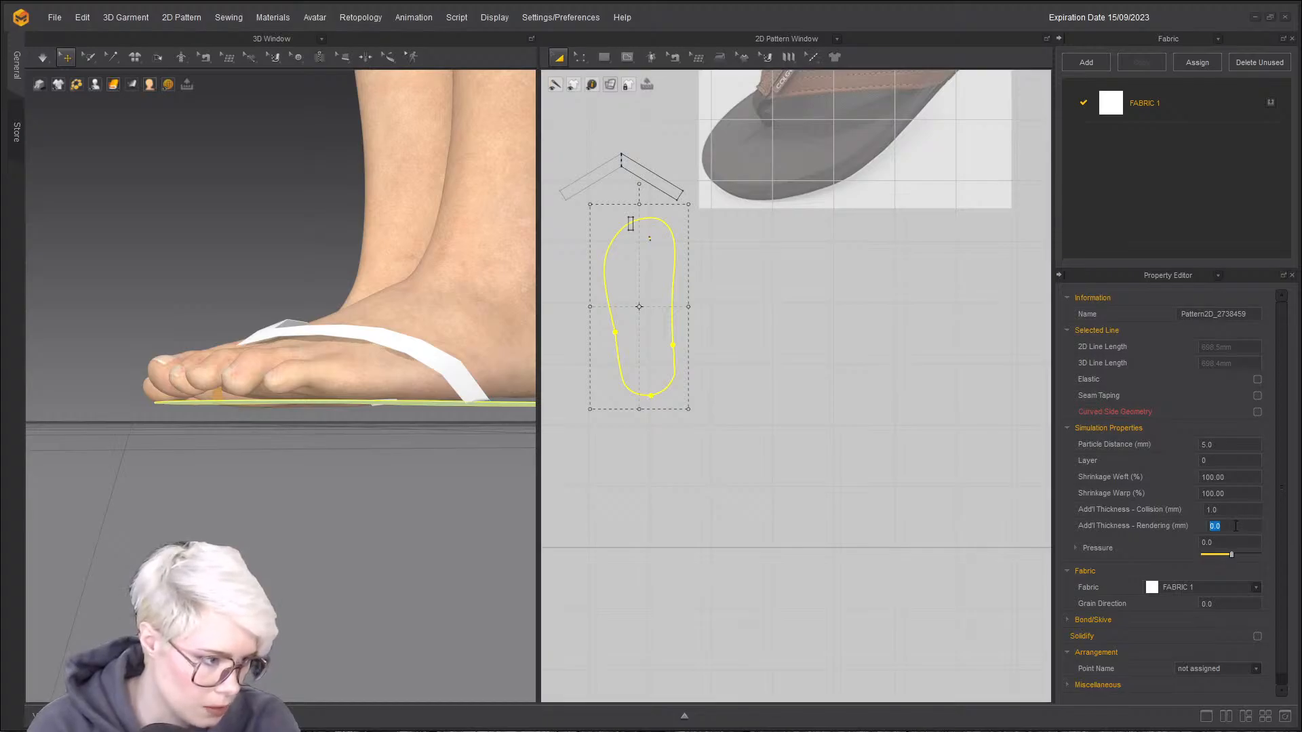
type("10")
key("Return")
right_click_drag(327, 471, 505, 531)
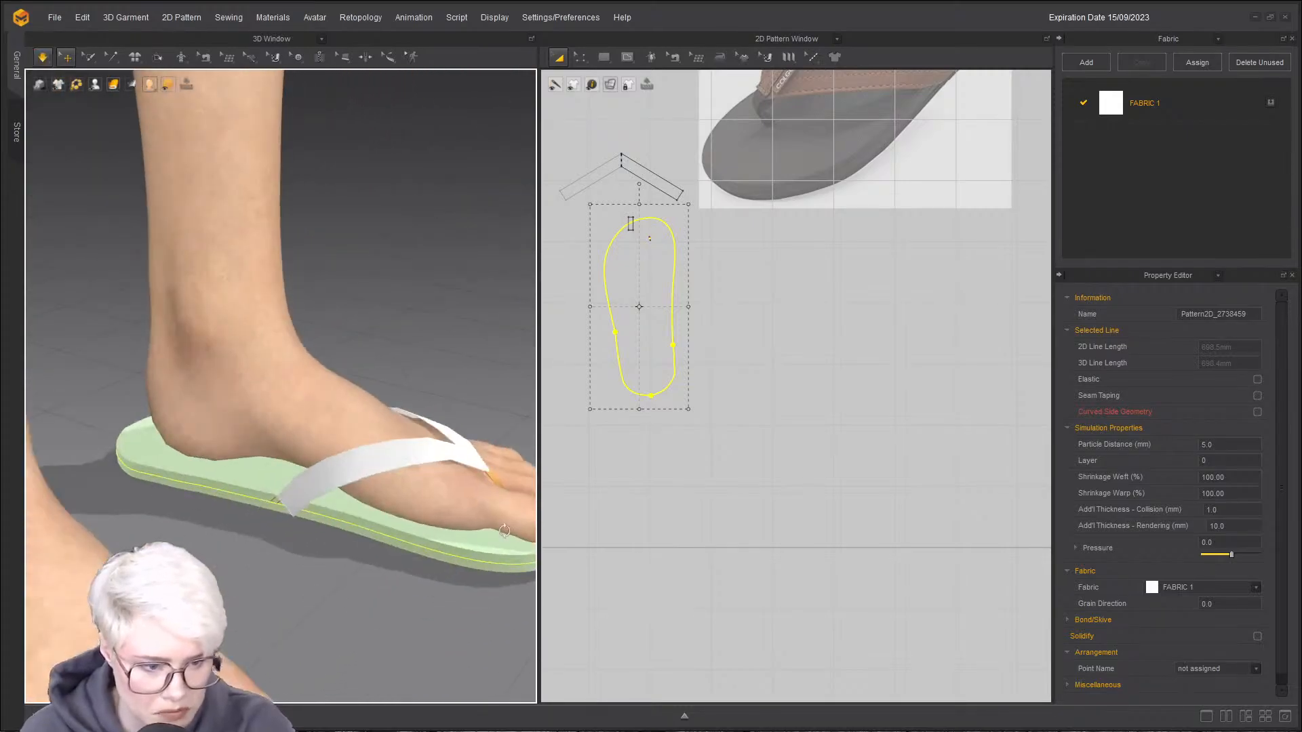
- Try moving the corner points at the V-strap's end with the simulation running, and undo the changes
left_click(770, 386)
scroll(739, 303, "up", 3)
key("z")
scroll(705, 230, "down", 1)
middle_click_drag(627, 197, 775, 296)
scroll(759, 246, "up", 3)
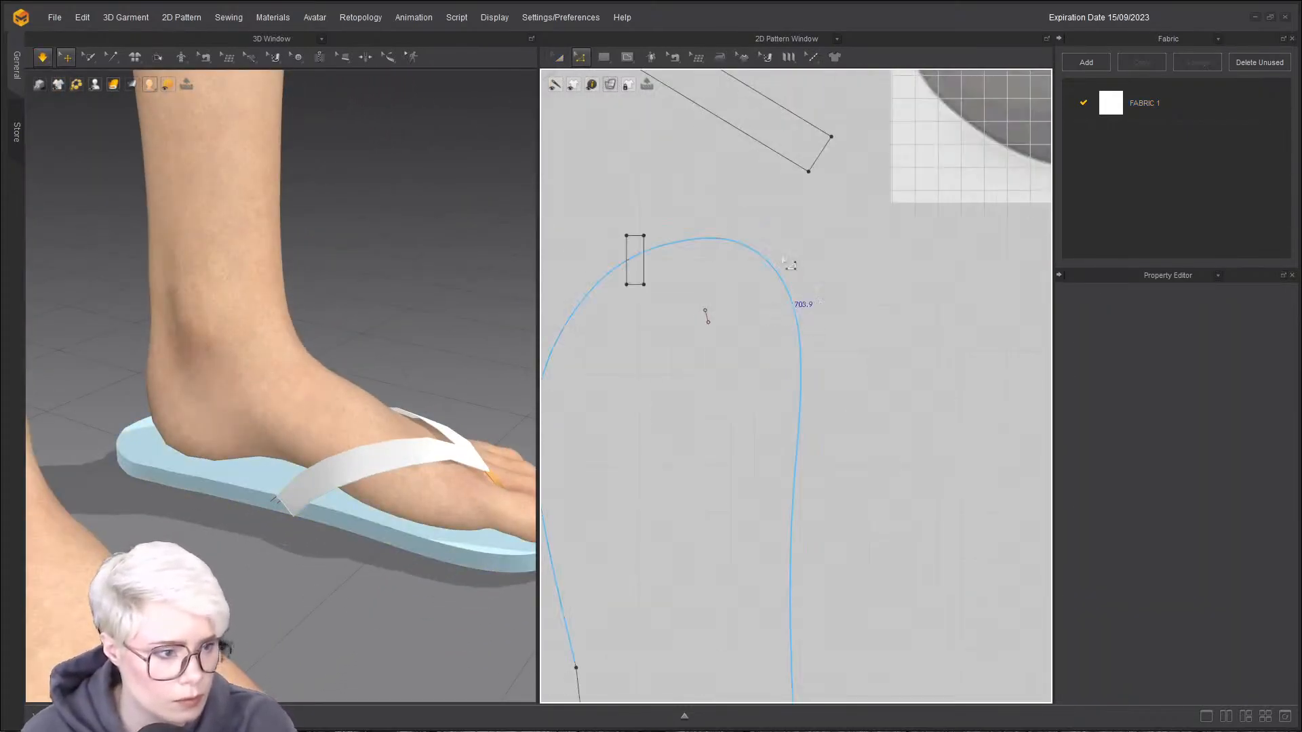
scroll(800, 284, "down", 1)
left_click(817, 282)
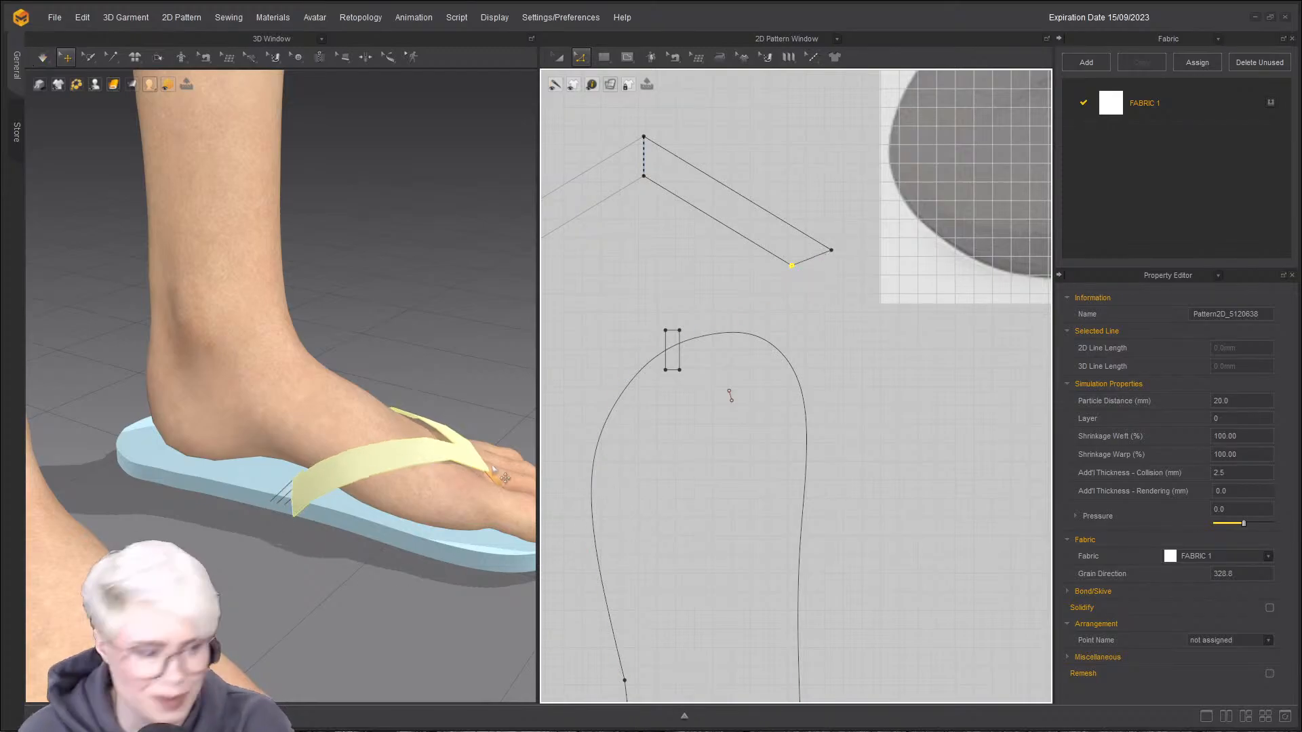
key("ctrl+z")
left_click_drag(832, 250, 870, 278)
key("space")
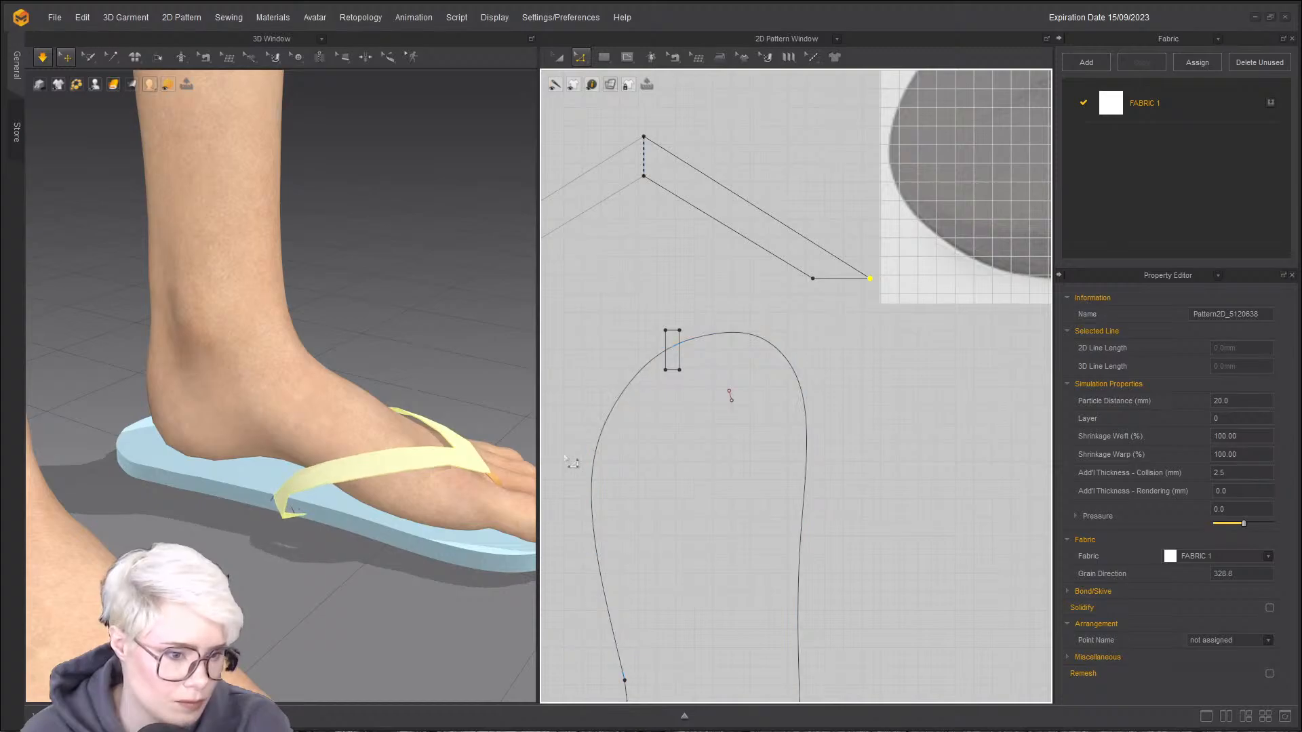
key("ctrl+z")
key("ctrl+z")
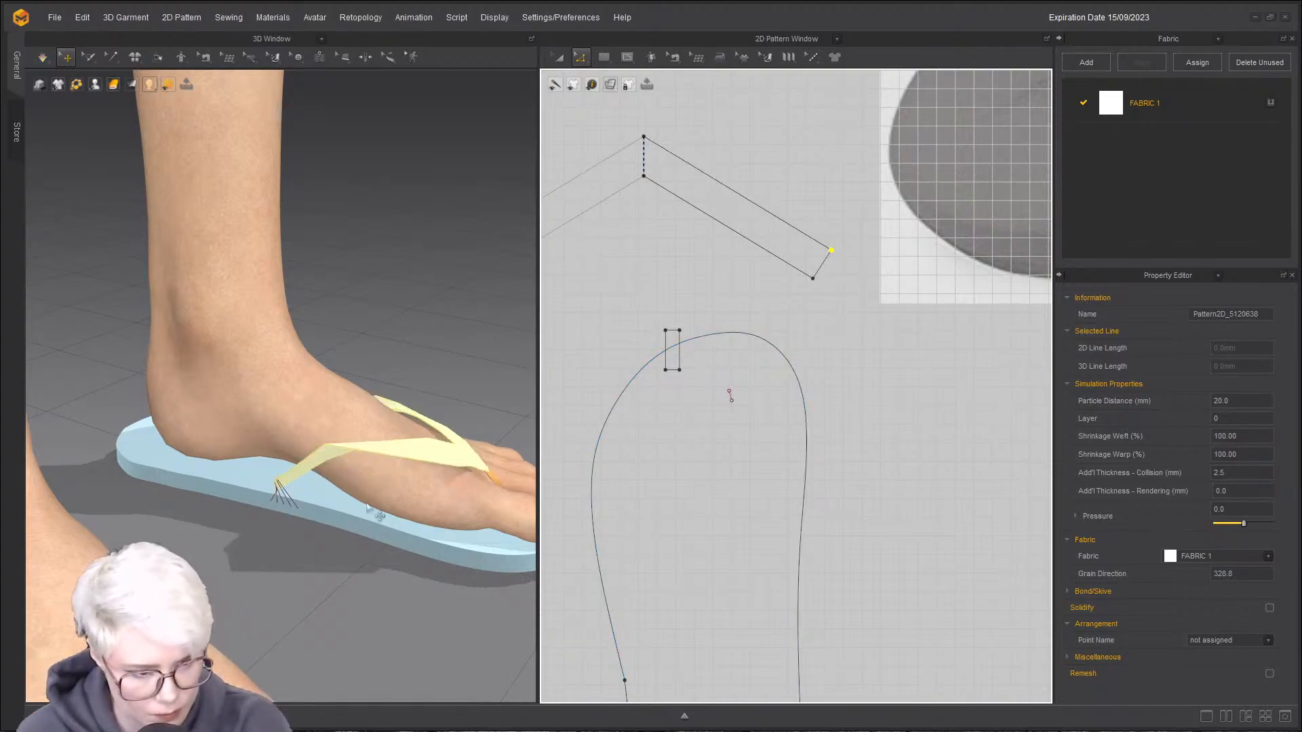
- Move the upper corner of the V-strap's end inward to slant the end edge, and simulate the strap against the sole
left_click(300, 505)
key("space")
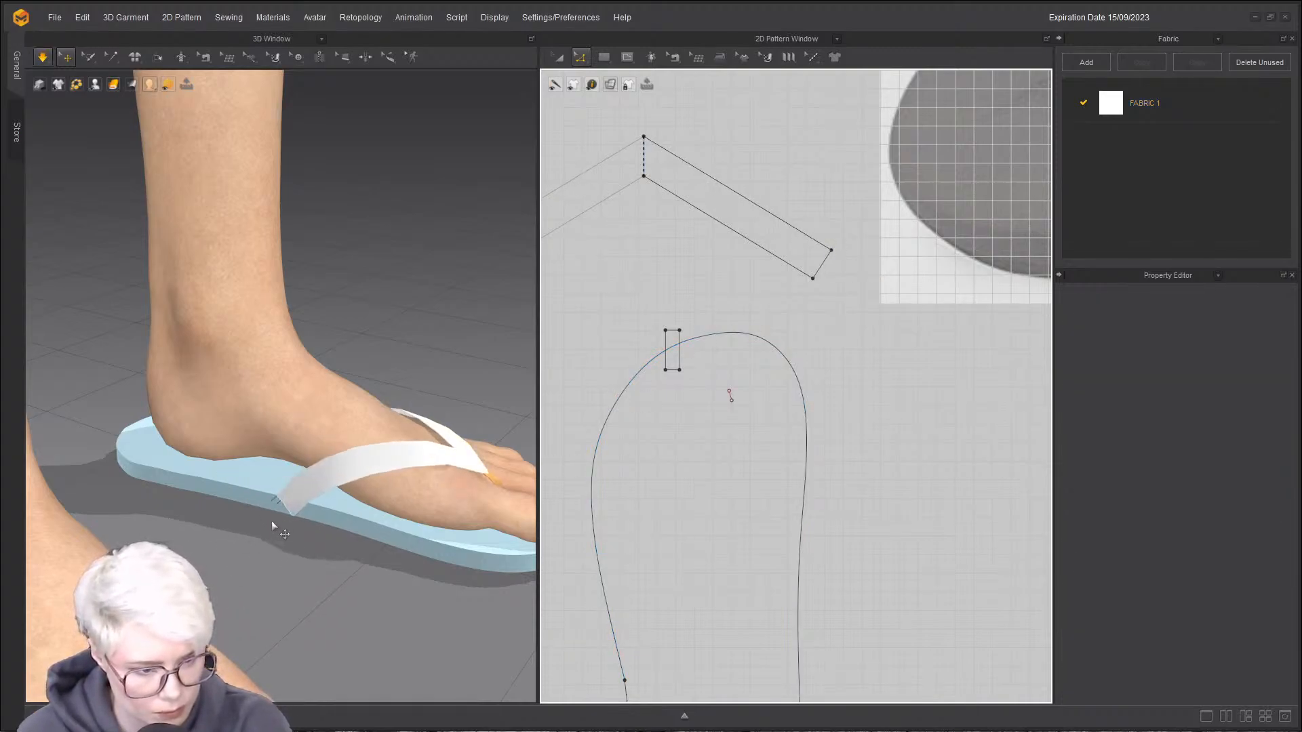
scroll(303, 490, "up", 3)
left_click(311, 613)
left_click(843, 261)
left_click(824, 254)
left_click_drag(822, 255, 816, 241)
middle_click_drag(315, 598, 269, 589)
key("space")
left_click_drag(208, 544, 230, 581)
scroll(248, 576, "down", 1)
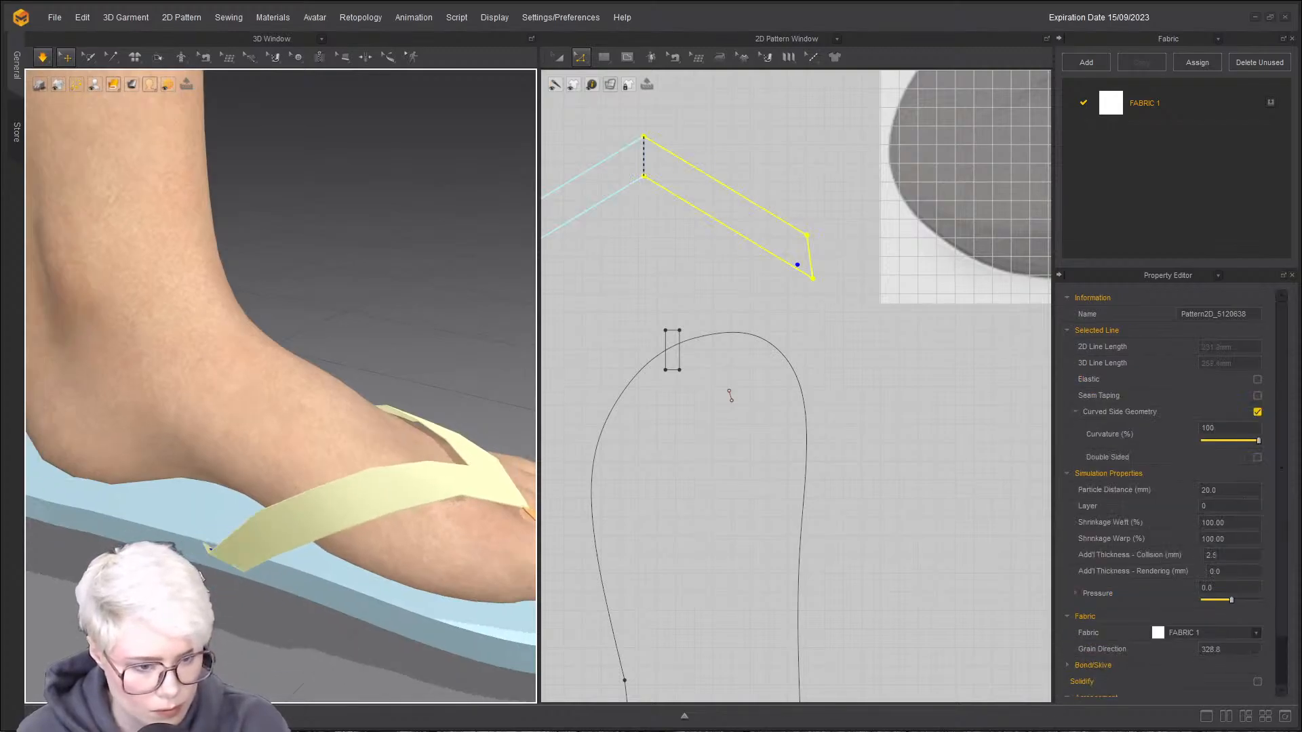
scroll(253, 544, "down", 2)
mouse_move(257, 548)
right_mouse_down()
mouse_move(212, 667)
mouse_move(209, 465)
mouse_move(221, 547)
mouse_move(256, 592)
mouse_move(252, 533)
right_mouse_up()
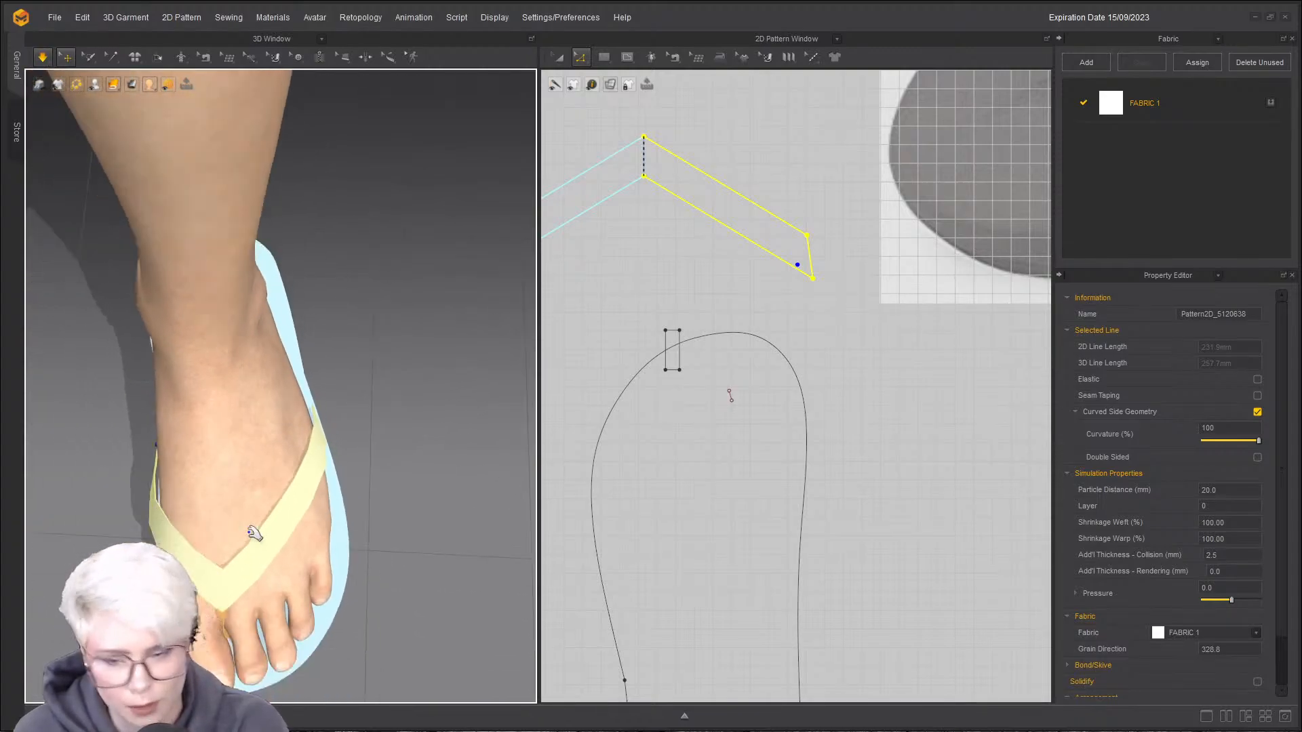
left_click(486, 351)
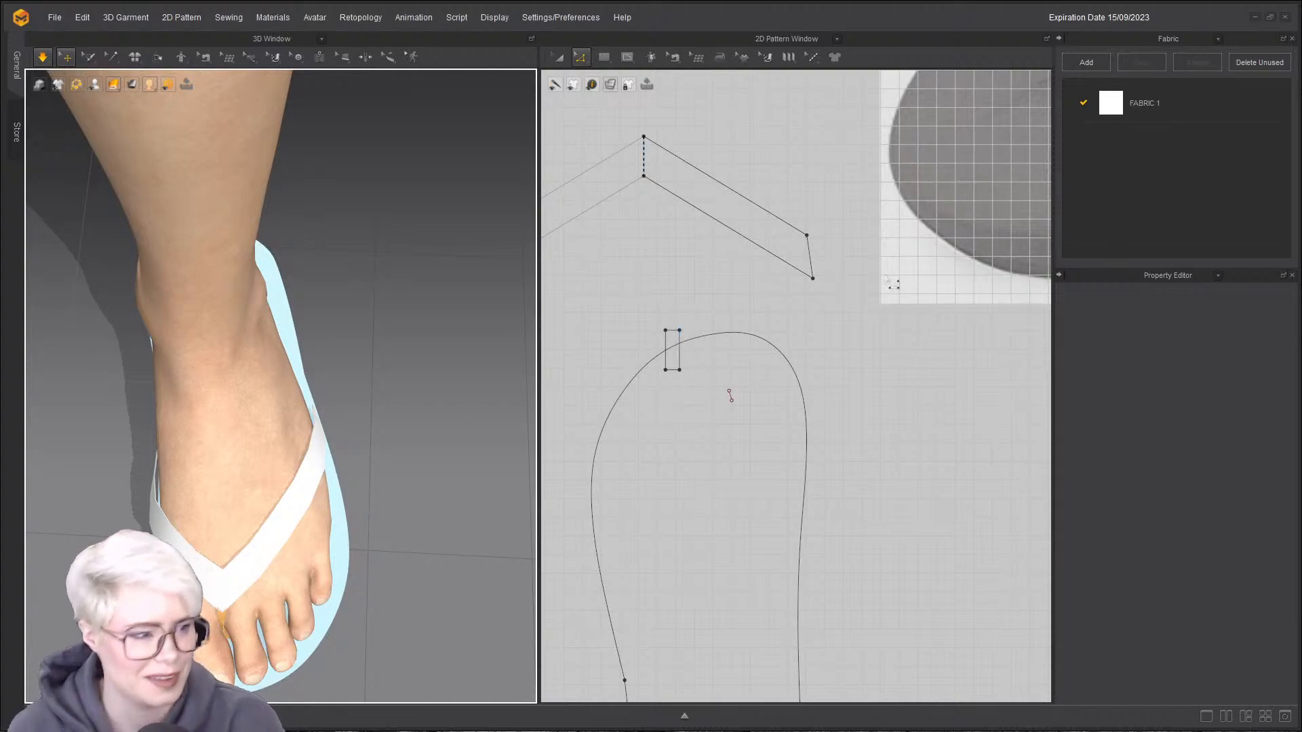
- Set the V-strap's particle distance to 5 mm
scroll(848, 298, "down", 5)
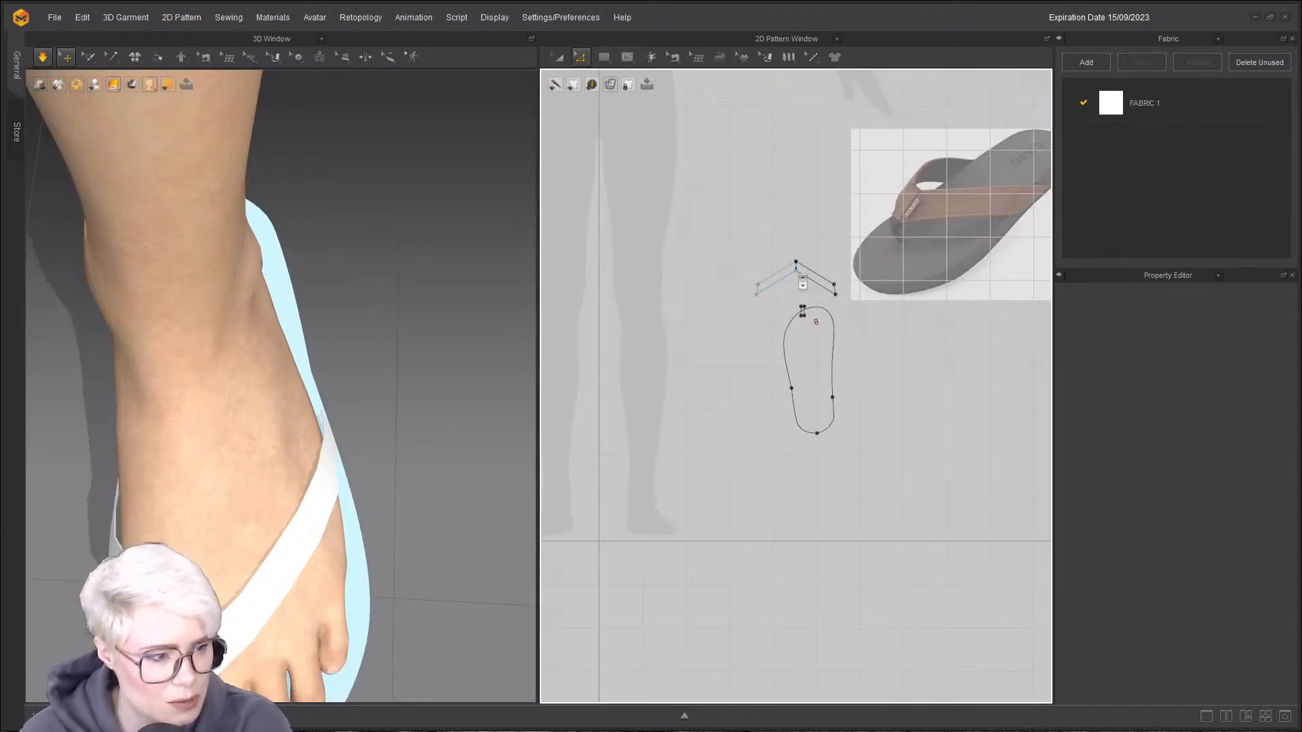
scroll(799, 277, "up", 4)
left_click(808, 281)
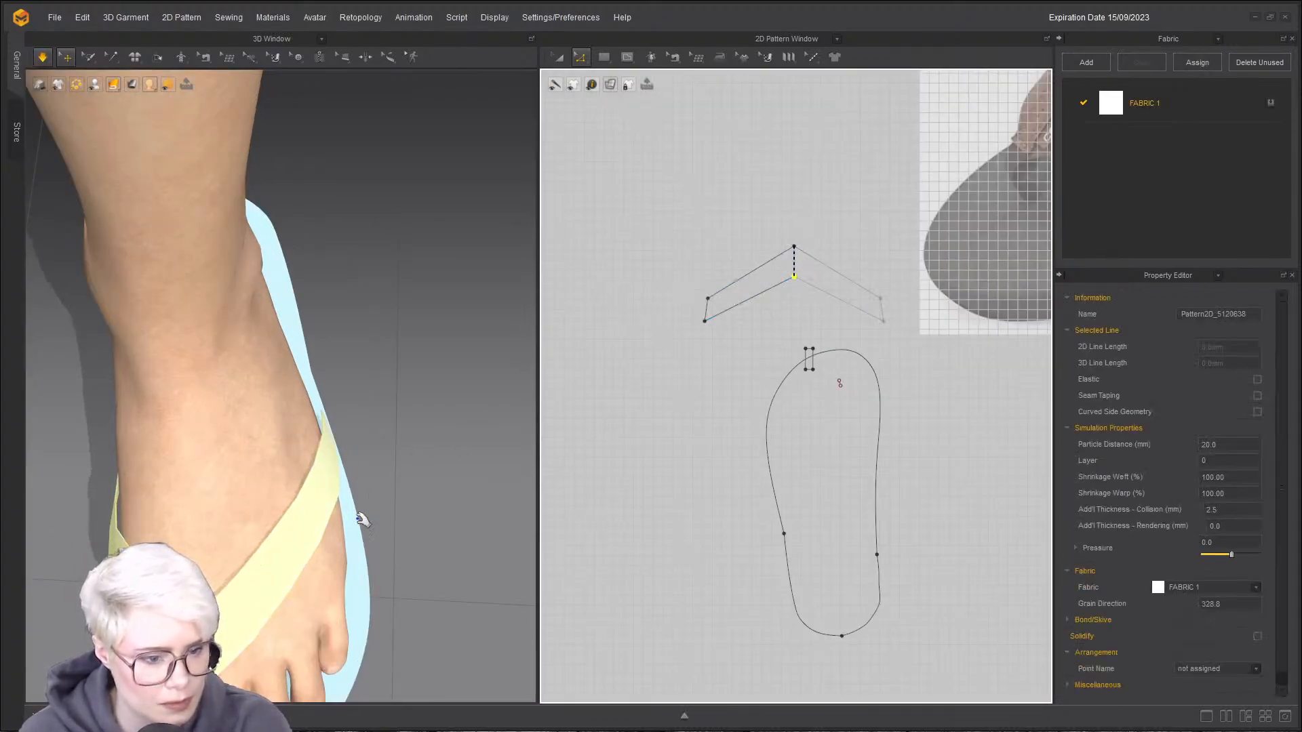
right_click_drag(195, 537, 335, 432)
key("a")
left_click(749, 291)
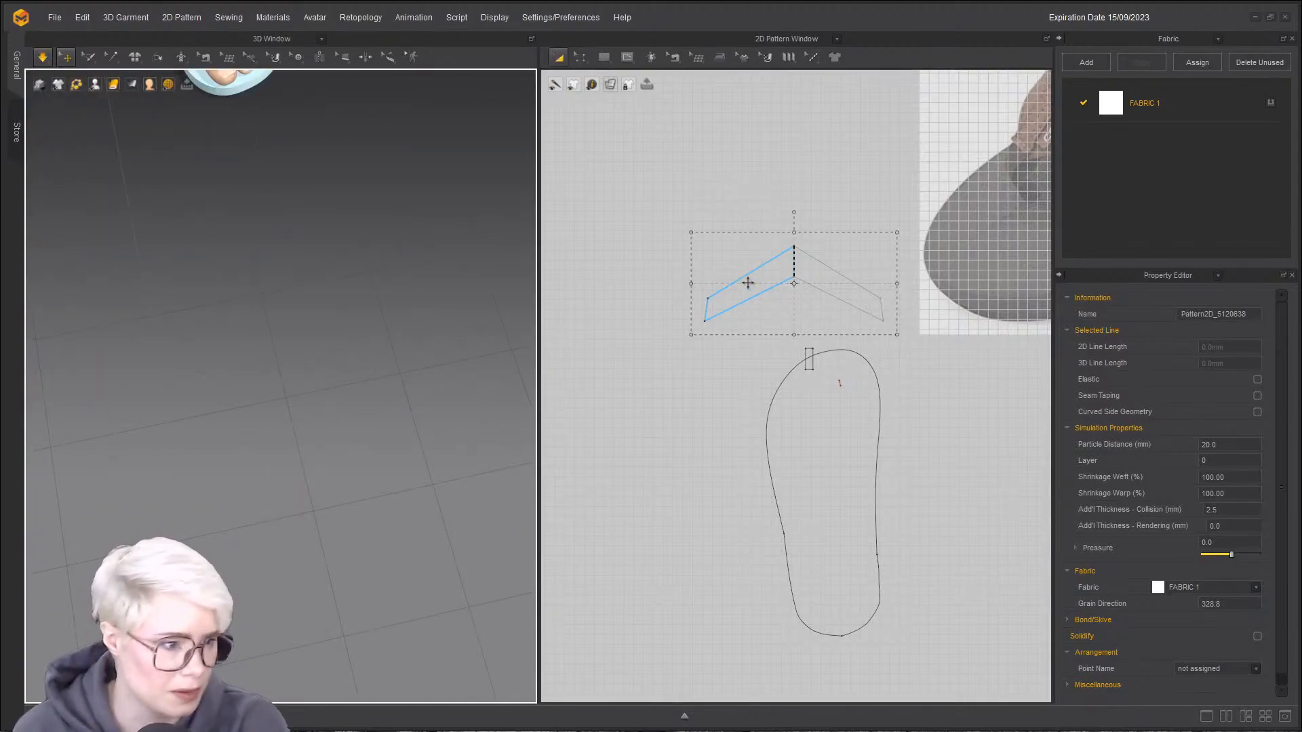
left_click(1247, 490)
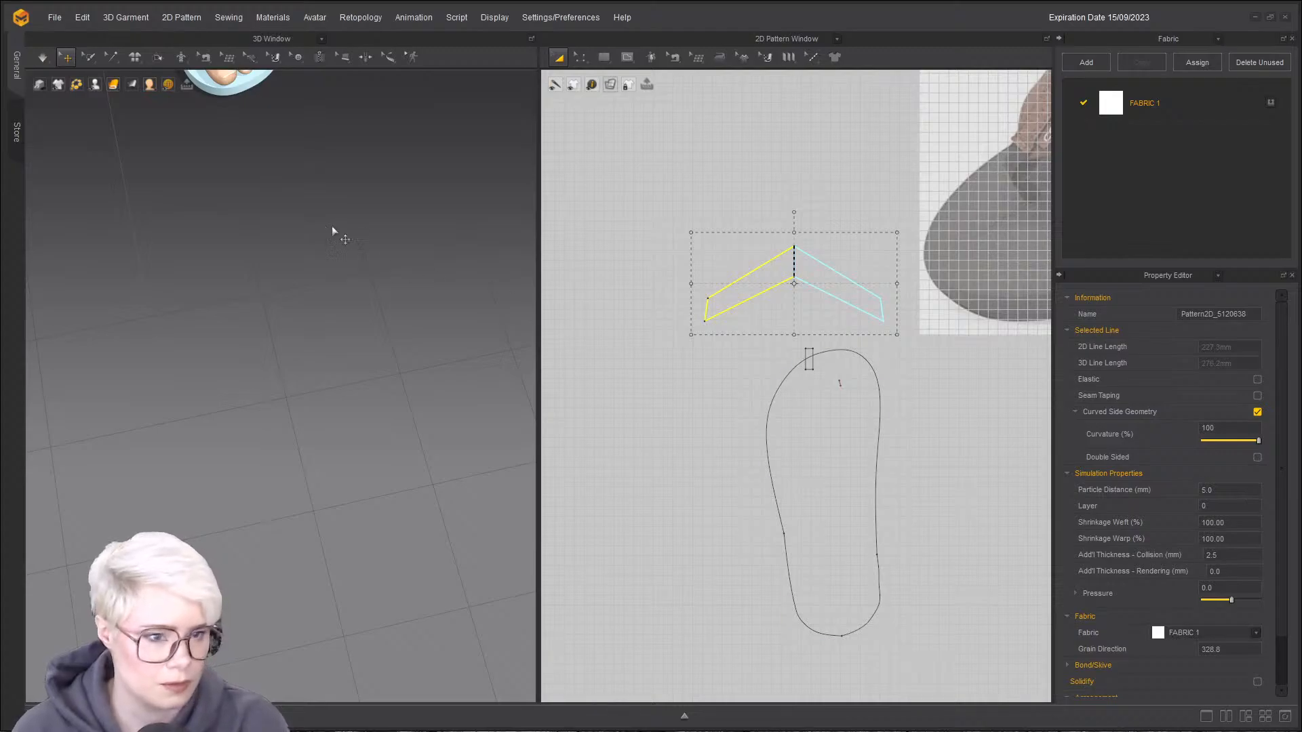
- Examine how the V-strap lies over the foot from above and close up
right_click_drag(348, 234, 299, 282)
left_click(265, 207)
scroll(264, 207, "up", 3)
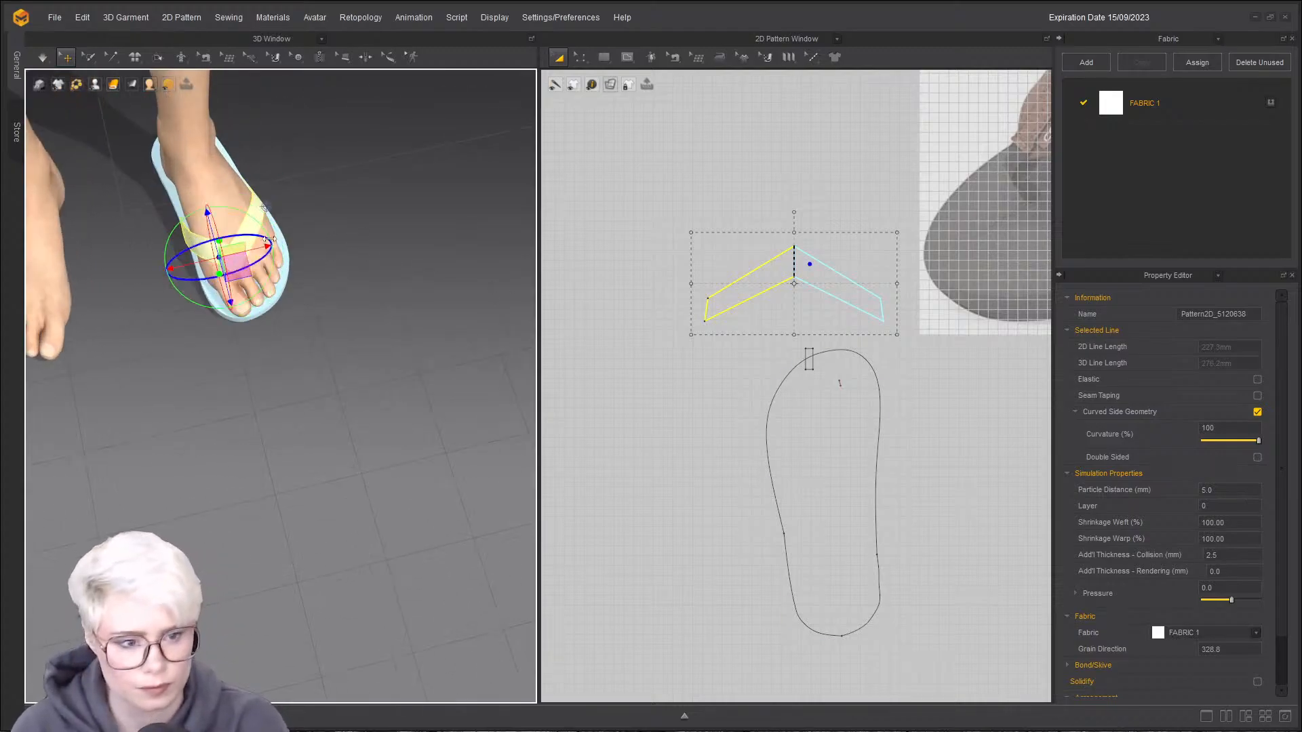
scroll(346, 230, "up", 4)
scroll(400, 272, "up", 2)
mouse_move(411, 294)
right_mouse_down()
mouse_move(369, 323)
mouse_move(398, 274)
right_mouse_up()
left_click(442, 279)
scroll(412, 287, "up", 4)
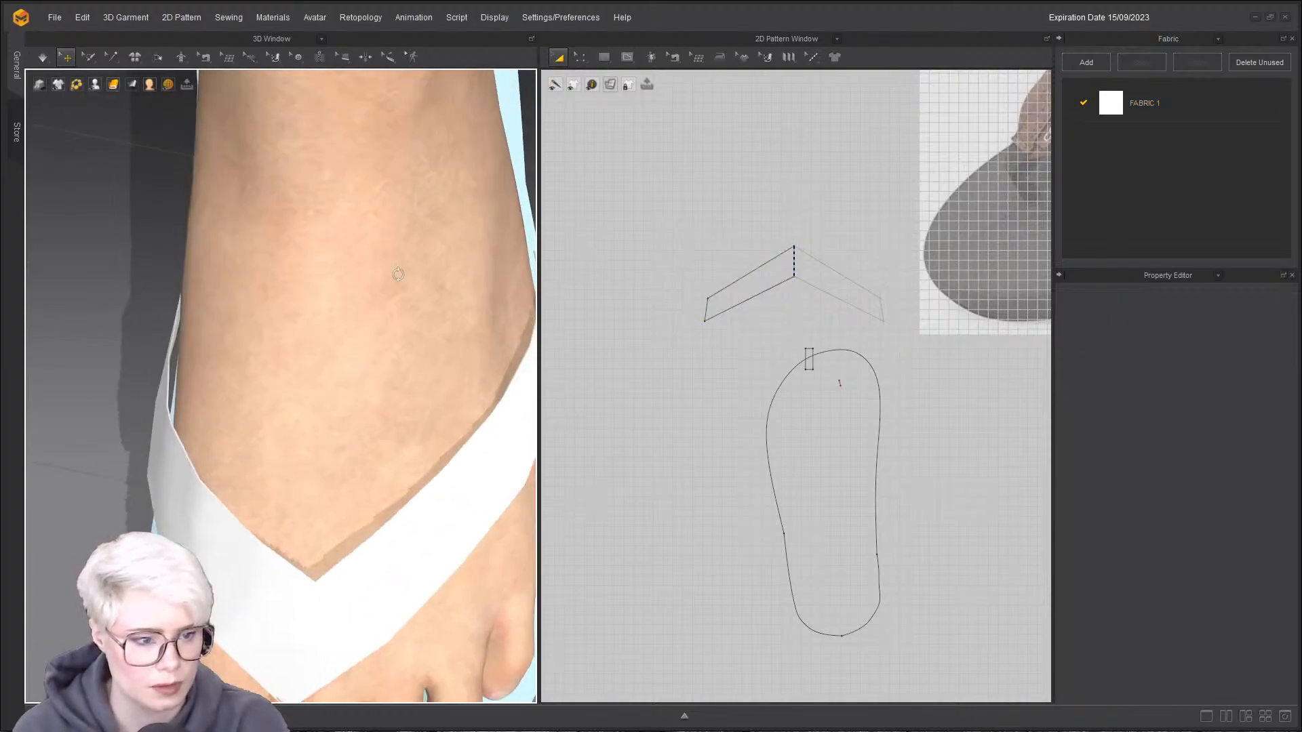
scroll(418, 292, "down", 5)
scroll(344, 417, "up", 2)
right_click_drag(345, 416, 328, 523)
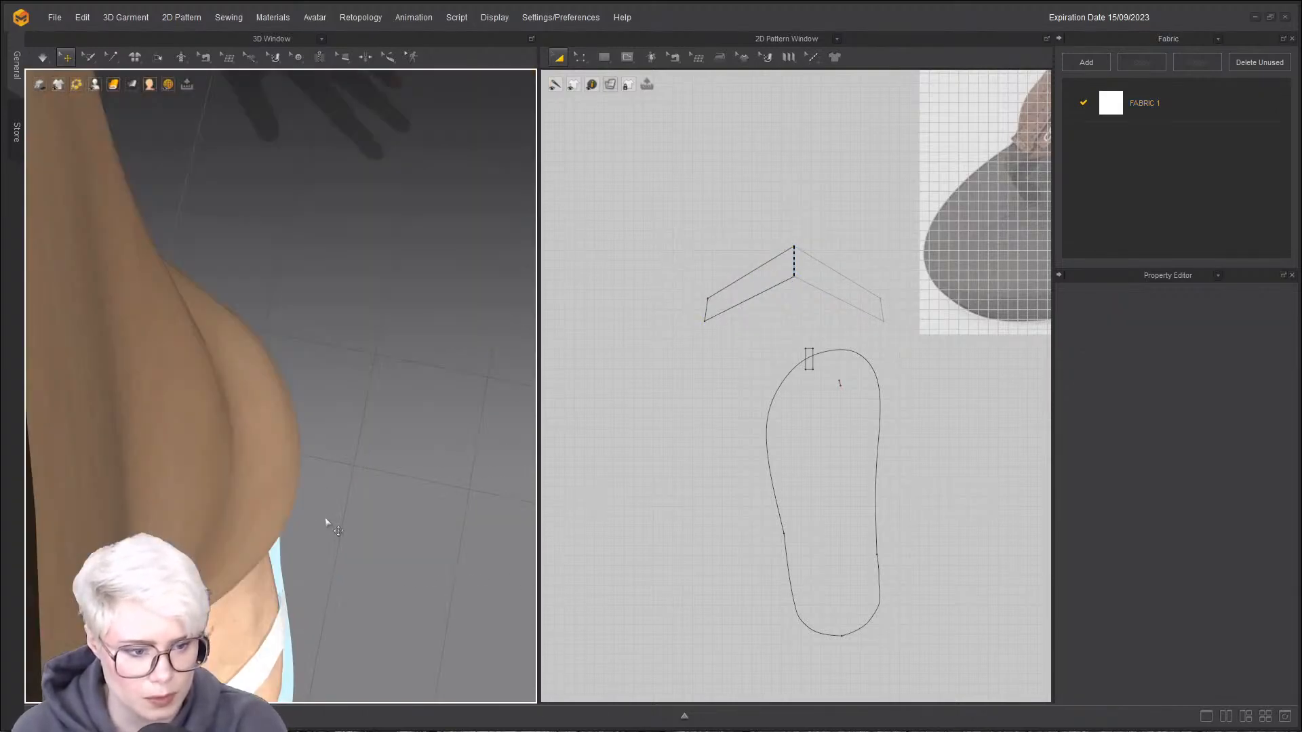
scroll(319, 491, "down", 3)
scroll(282, 487, "down", 4)
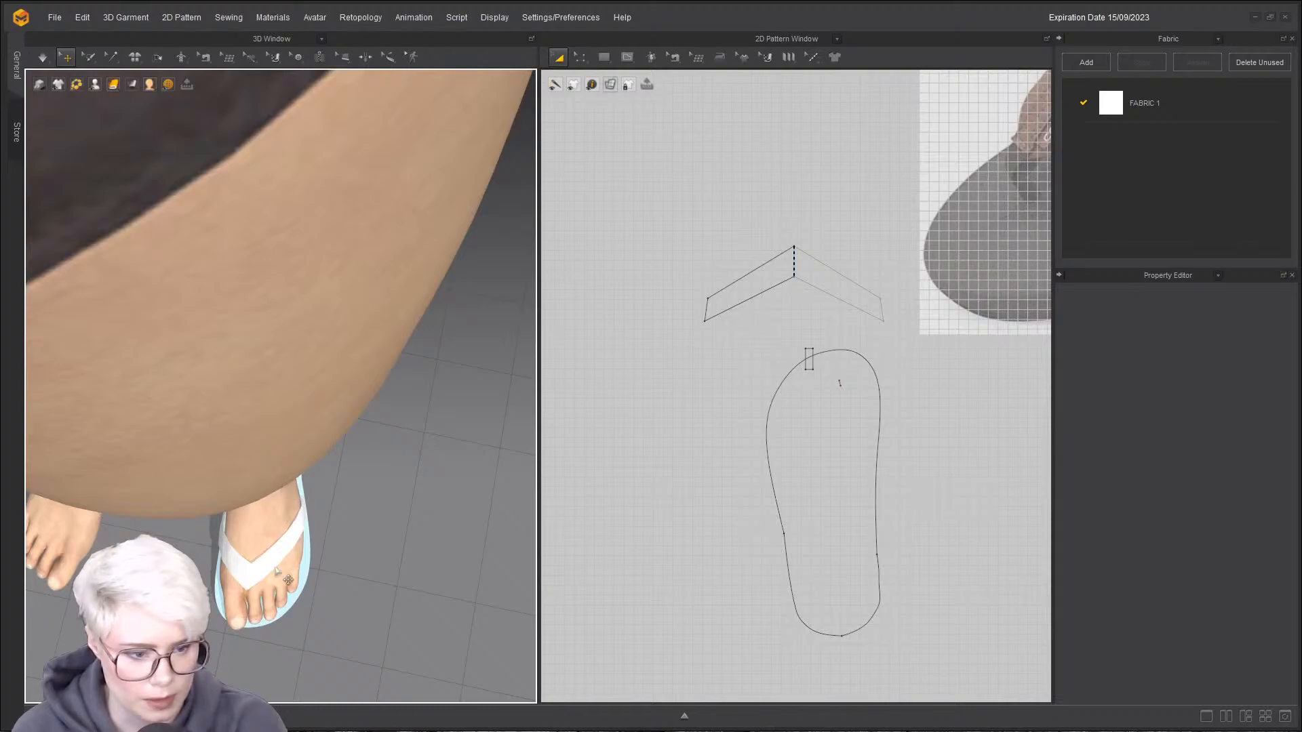
left_click(277, 571)
scroll(271, 542, "up", 6)
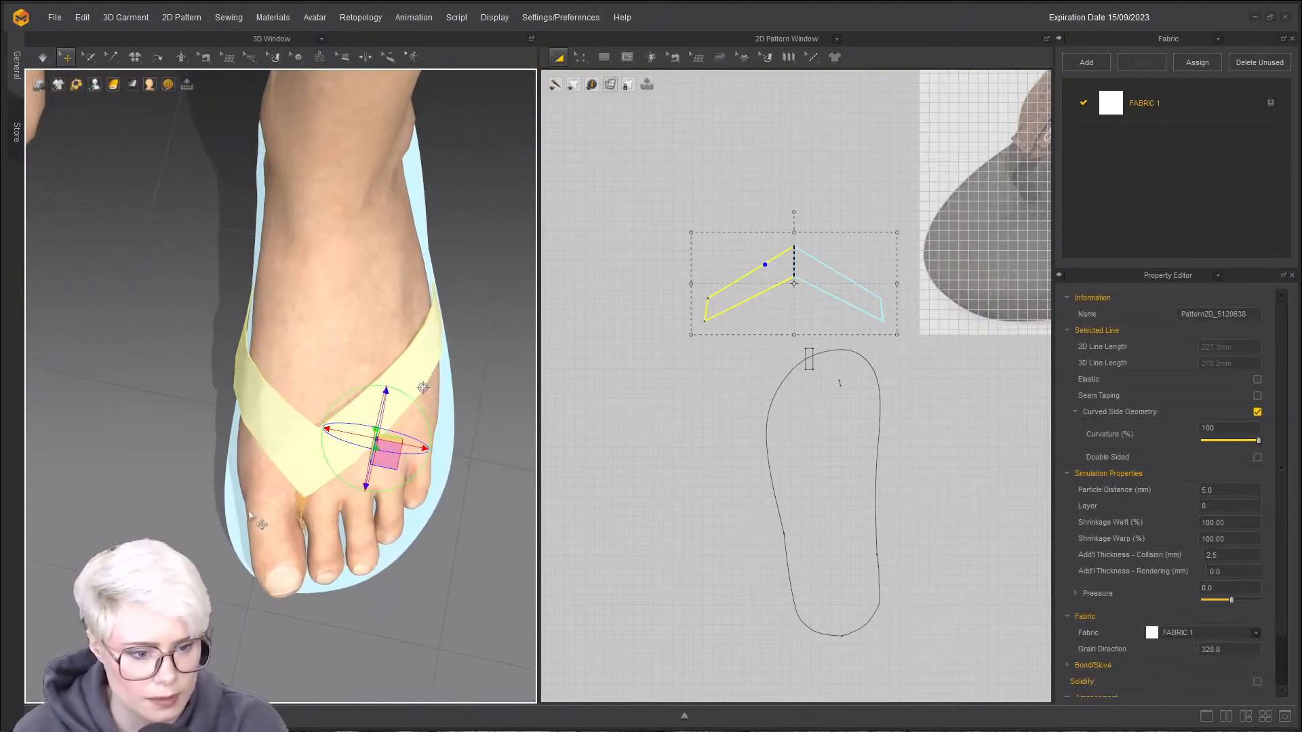
- Run the simulation to settle the V-strap and toe strap on the foot, and stop it
left_click(249, 521)
key("space")
mouse_move(401, 441)
right_mouse_down()
mouse_move(375, 430)
mouse_move(395, 413)
mouse_move(291, 377)
mouse_move(410, 456)
right_mouse_up()
key("space")
left_click(322, 470)
left_click(299, 498)
key("space")
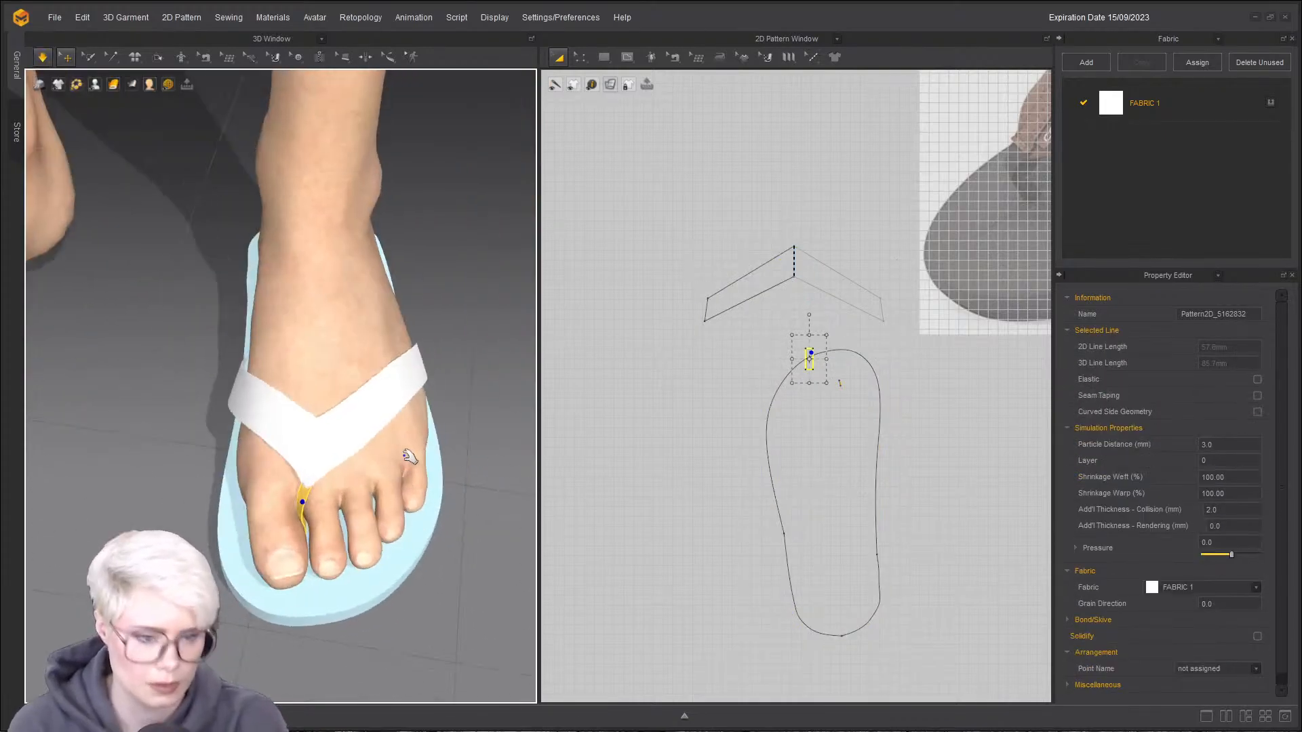
left_click(44, 57)
- Save the project in the Stream files folder as "thong sandle"
left_click(64, 26)
mouse_move(56, 21)
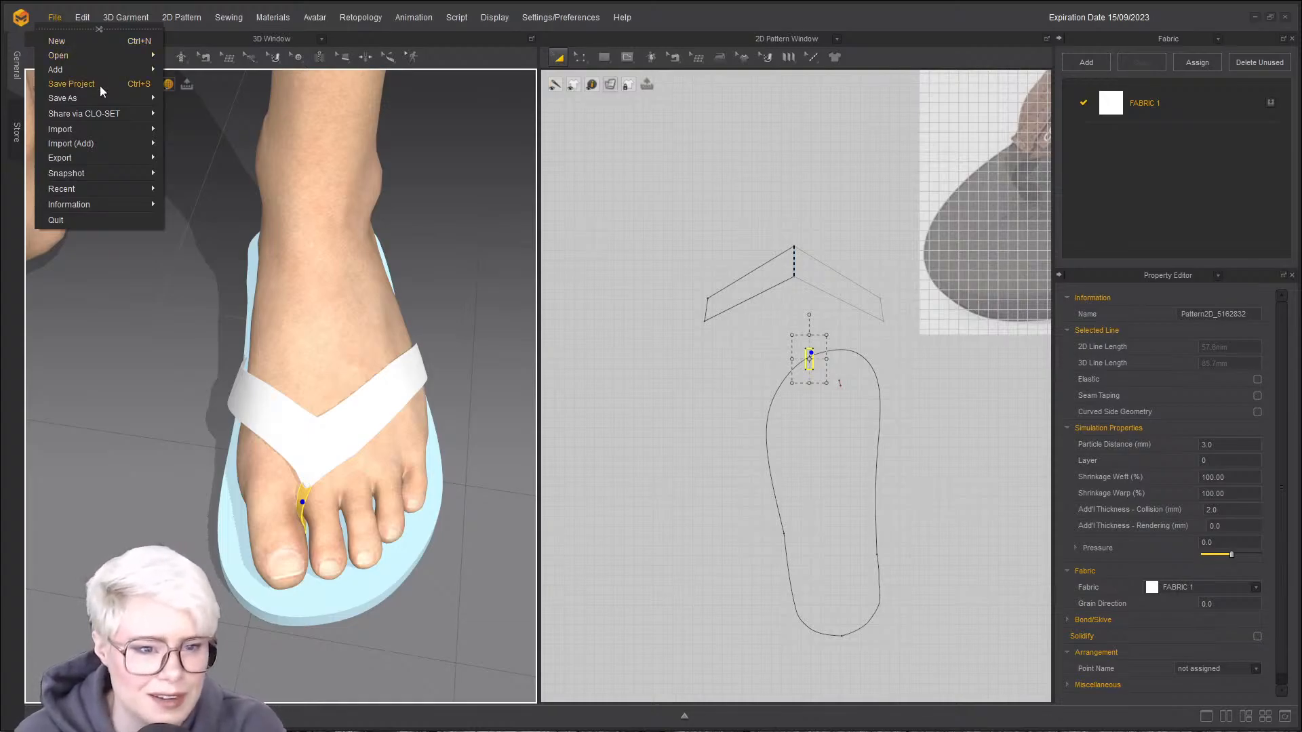
mouse_move(143, 99)
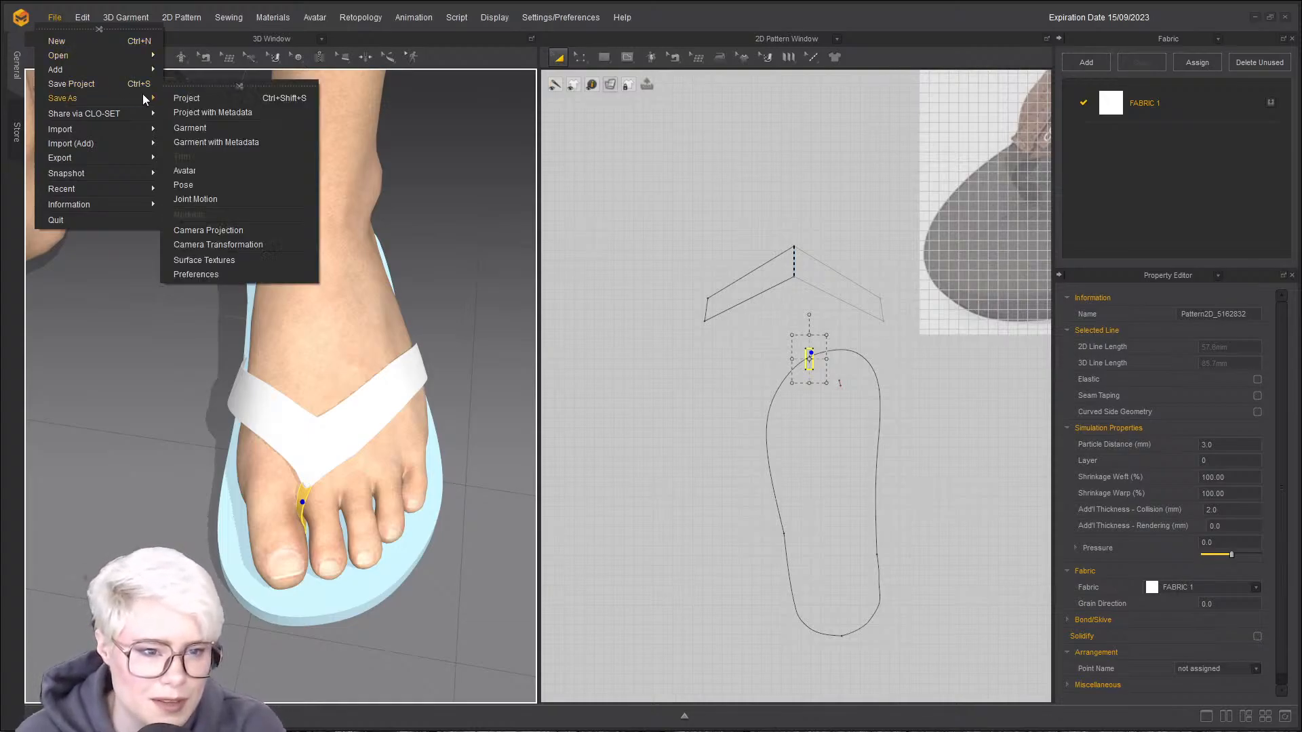
left_click(183, 99)
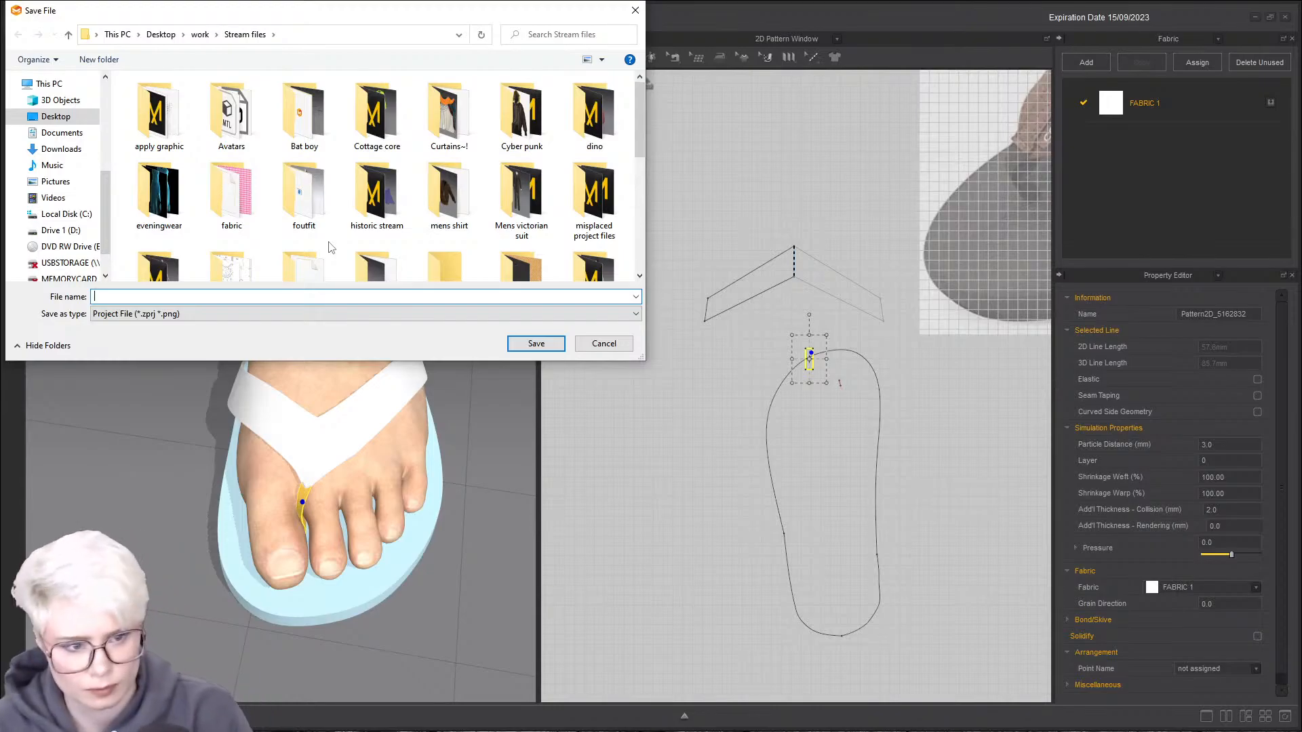
type("thong sandl")
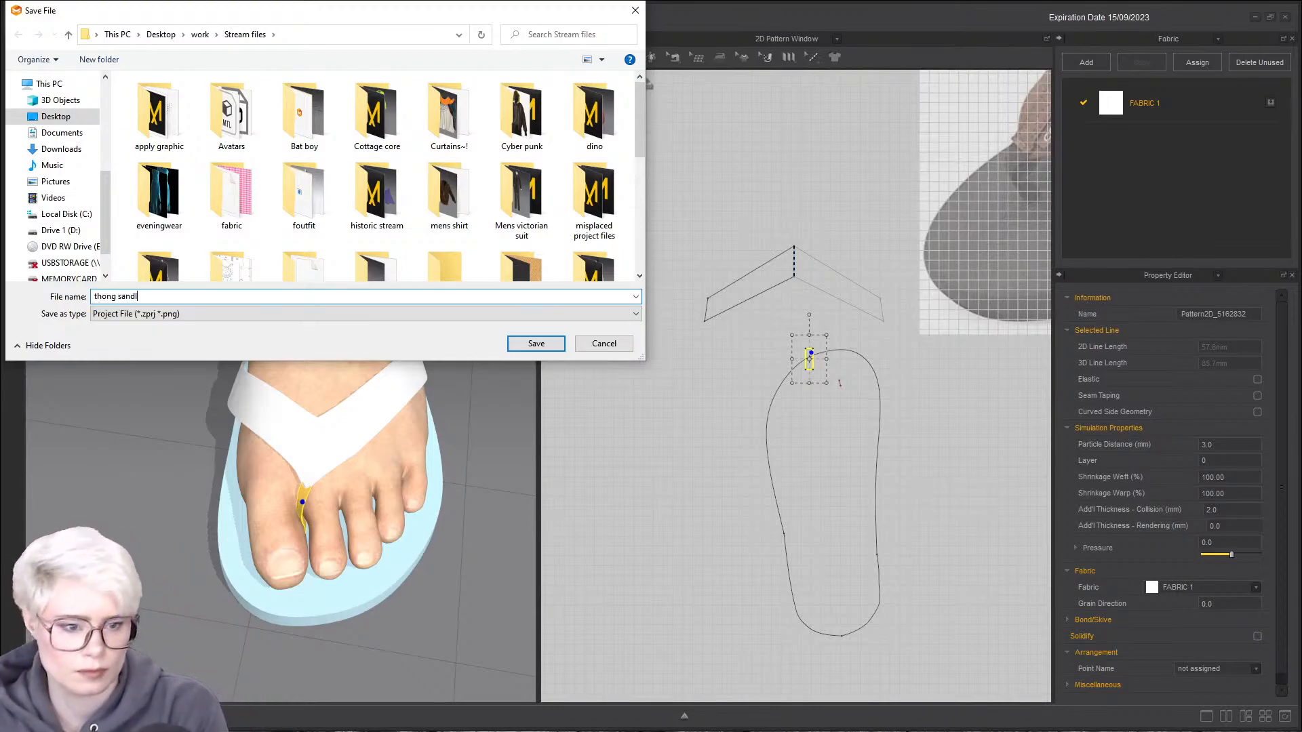
type("e")
key("Return")
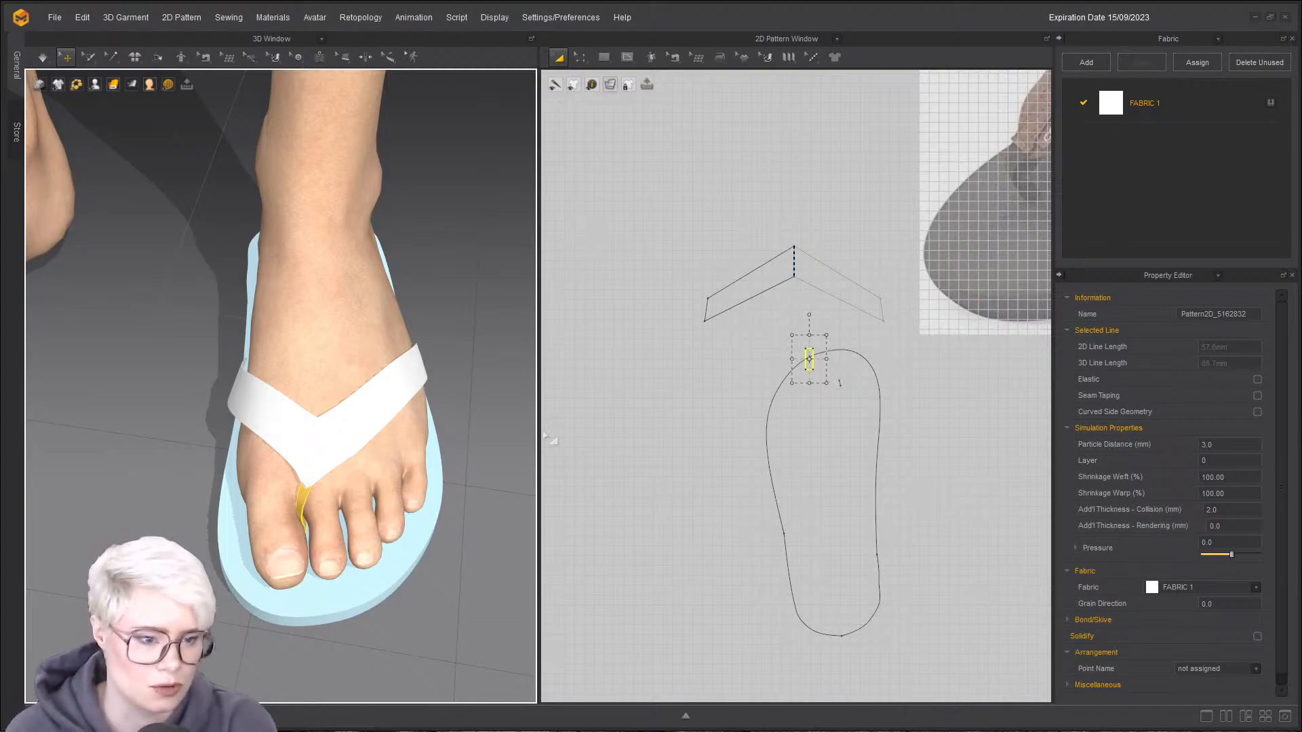
- Try deleting the V-strap, undo the deletion, and select the toe strap
left_click(354, 429)
key("Delete")
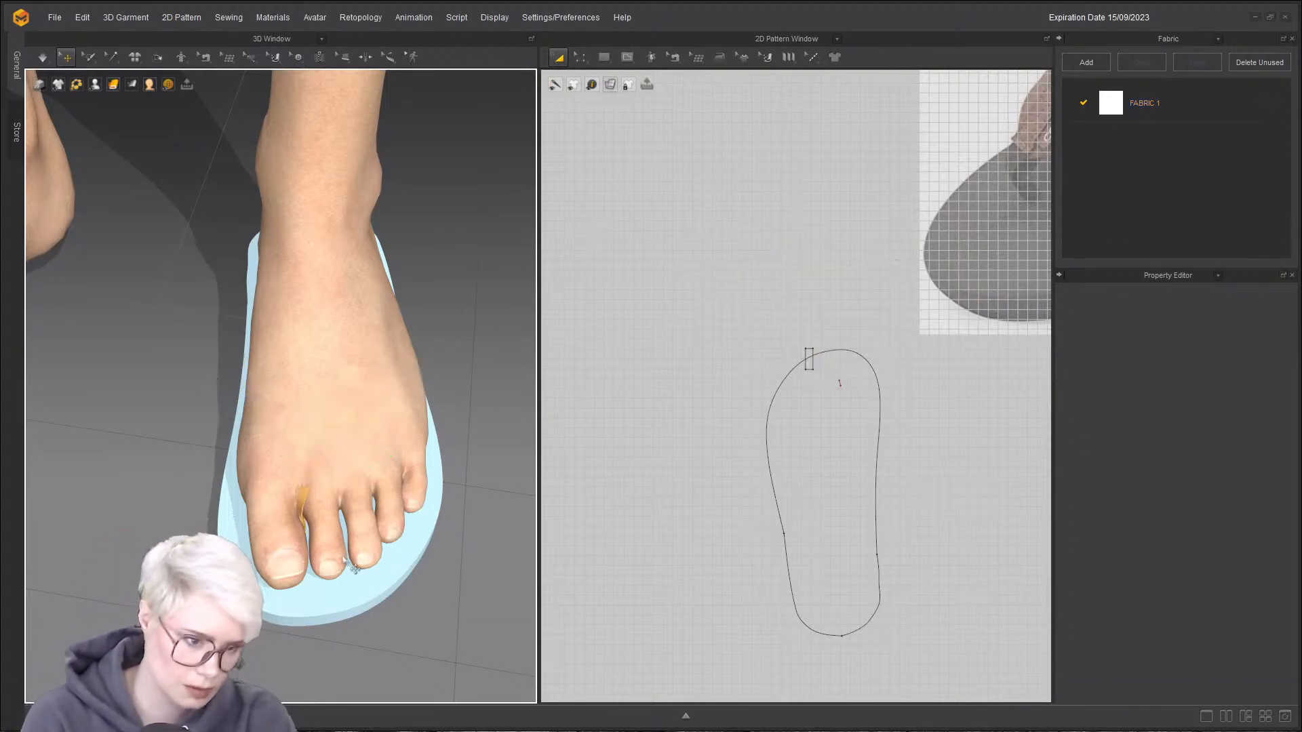
key("Delete")
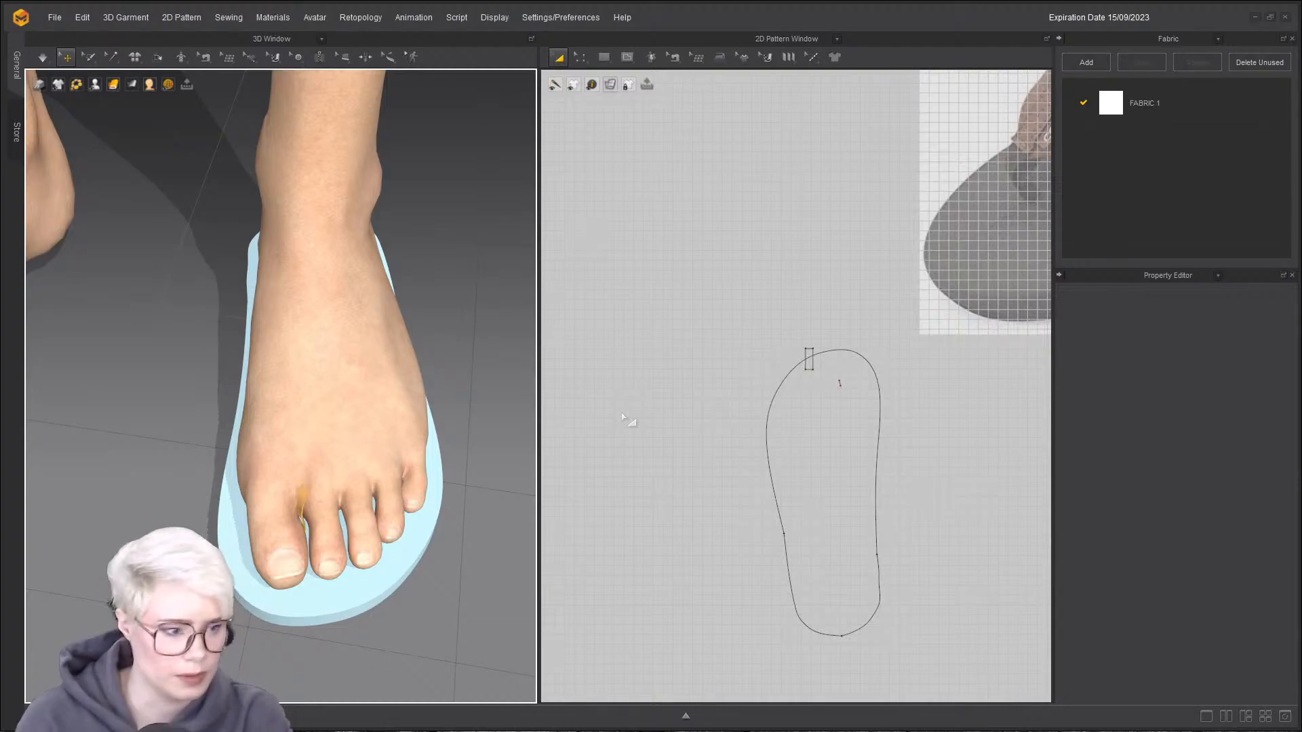
key("ctrl+z")
left_click(305, 501)
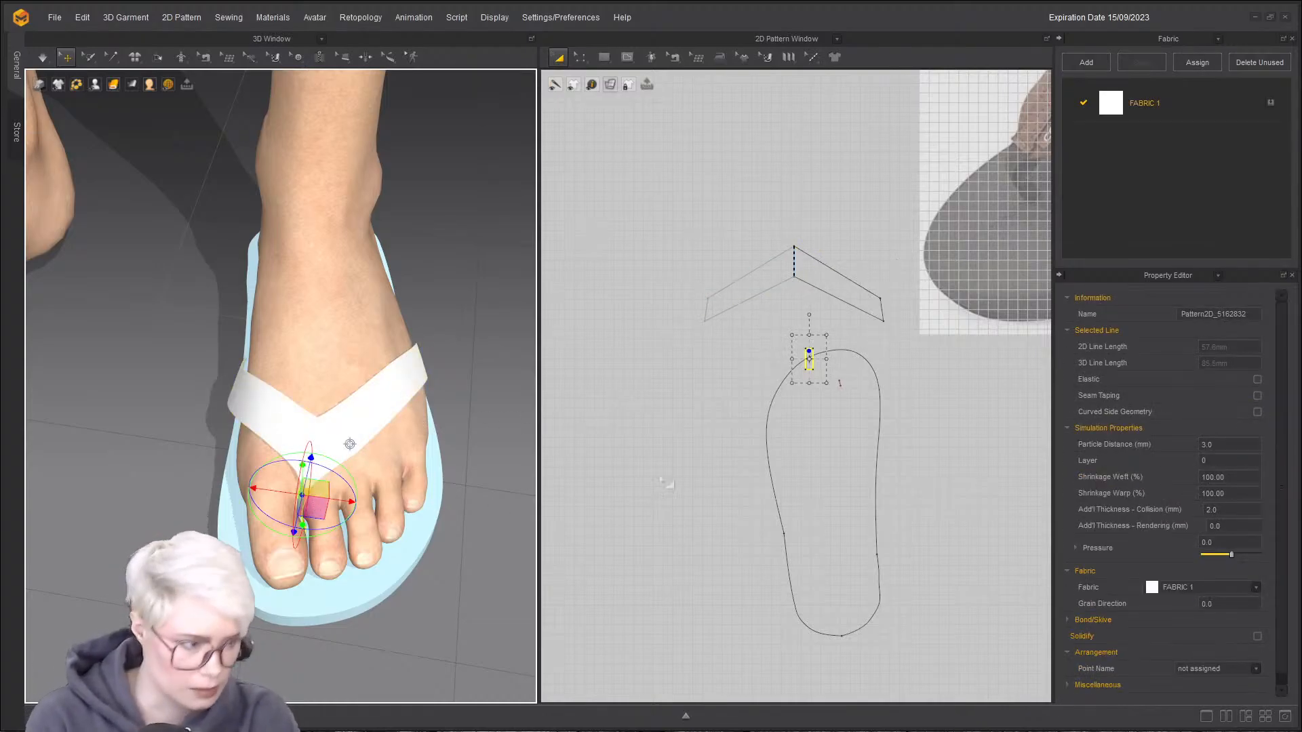
- Delete the toe strap and clear the selection
key("Delete")
left_click(840, 384)
left_click(915, 421)
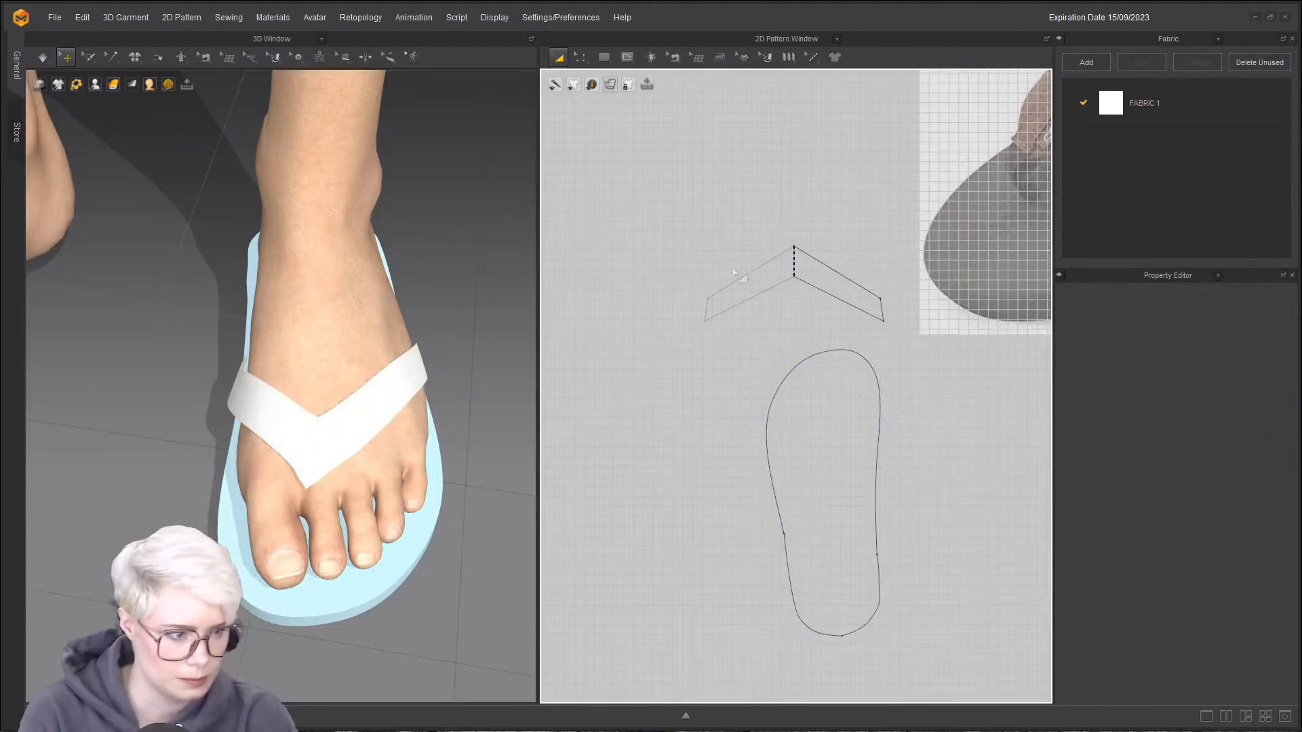
- Reshape the V-strap into a wide band by lowering its bottom corner, bottom centre point and top centre point, and simulate it
key("z")
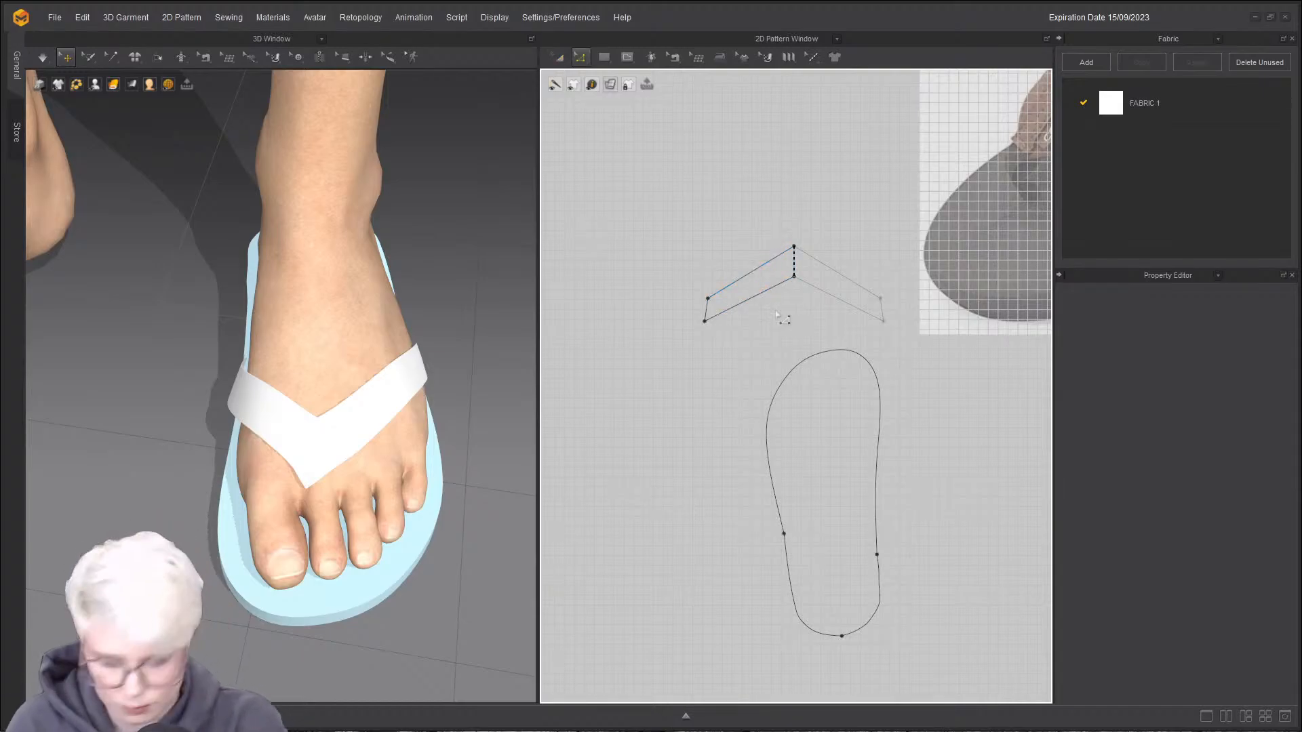
left_click_drag(704, 322, 703, 353)
left_click_drag(796, 278, 795, 343)
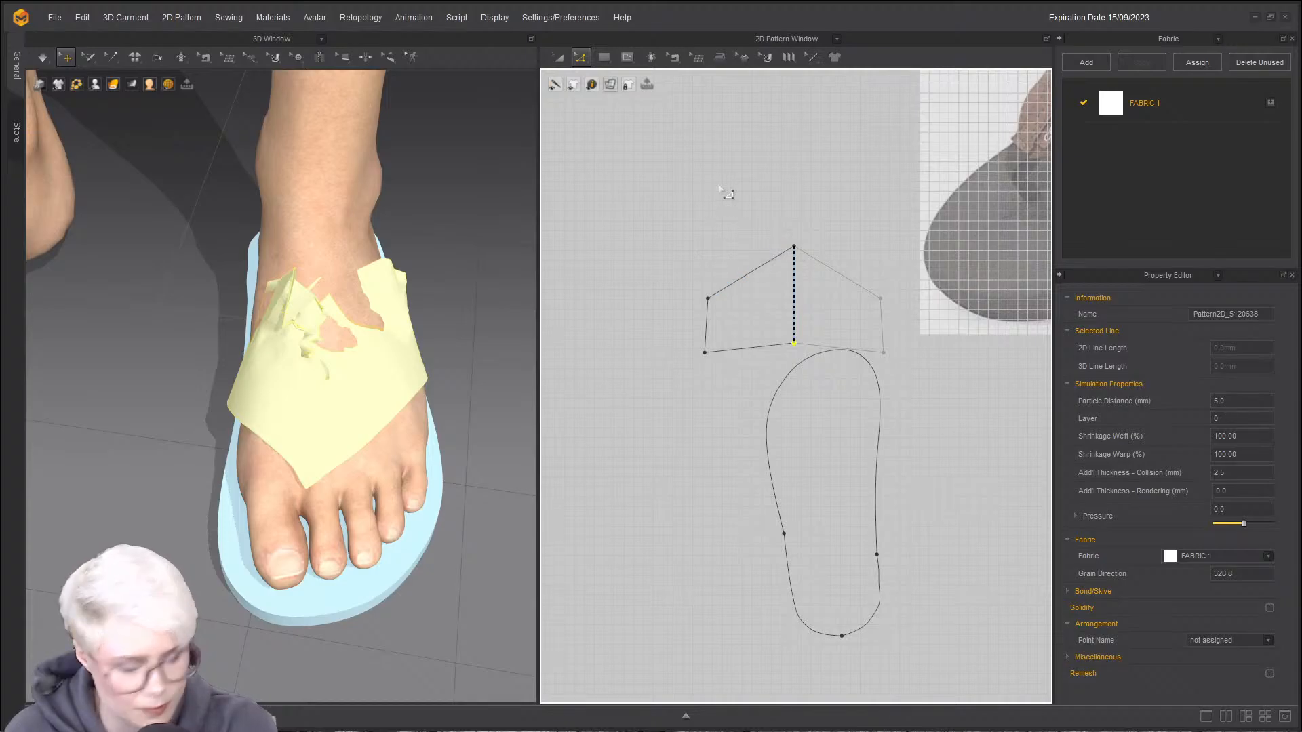
key("Escape")
left_click_drag(794, 246, 794, 283)
key("space")
- Shift the strap's seam segments on both side edges of the sole forward toward the toes
key("b")
left_click_drag(779, 513, 770, 463)
mouse_move(875, 499)
left_mouse_down()
mouse_move(878, 448)
mouse_move(881, 495)
left_mouse_up()
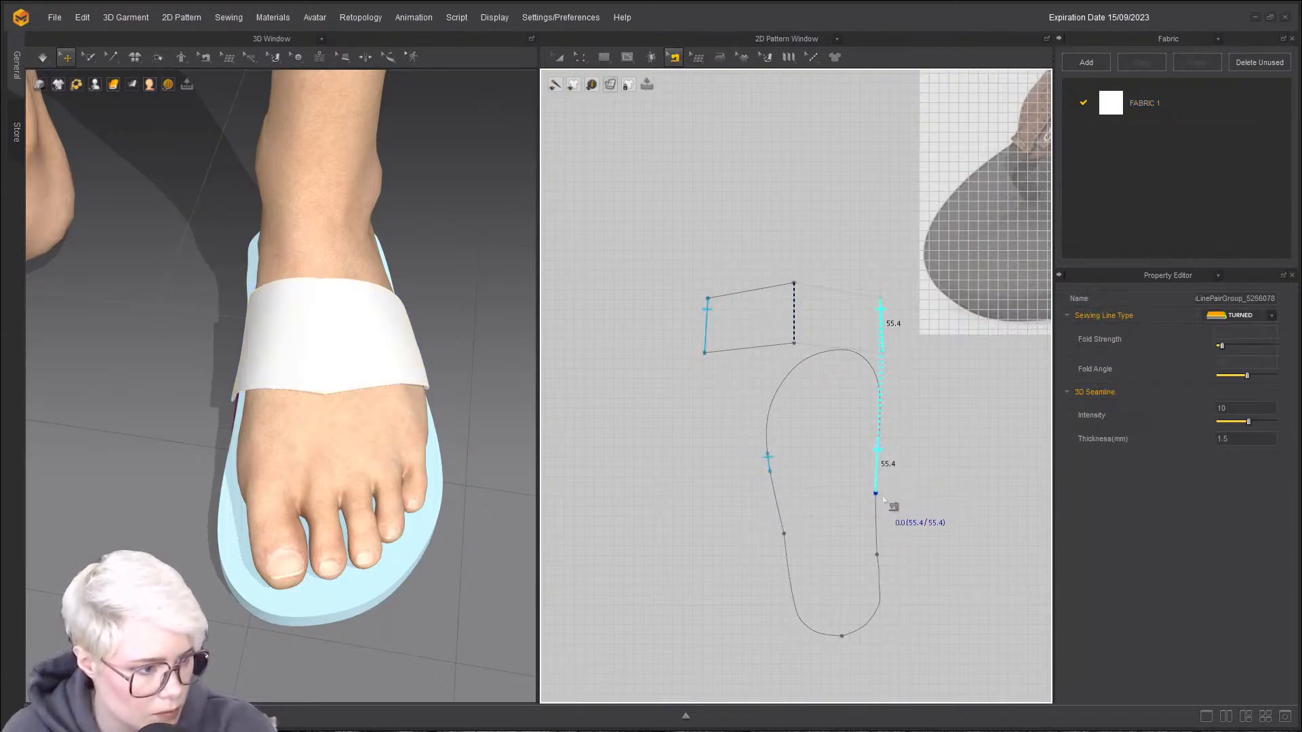
mouse_move(770, 473)
left_mouse_down()
mouse_move(782, 507)
mouse_move(773, 464)
left_mouse_up()
left_click_drag(876, 465, 877, 436)
left_click_drag(769, 460, 767, 440)
- Simulate the band, pulling it forward over the foot toward the toes, and stop the simulation
key("a")
key("space")
left_click_drag(340, 408, 321, 443)
key("space")
- Flatten the strap's upper and lower edges by moving the two centre points nearly level with the outer corners
key("b")
scroll(812, 273, "up", 4)
key("z")
left_click_drag(772, 435, 772, 464)
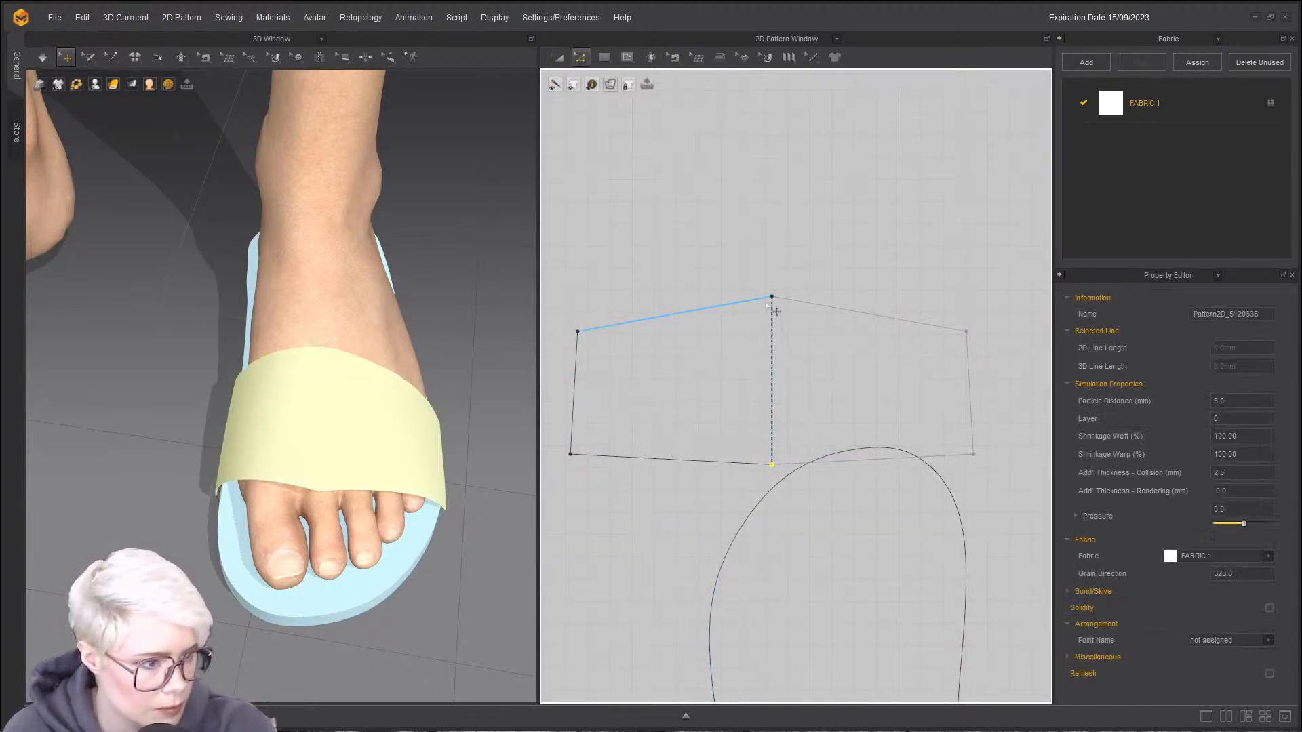
left_click_drag(772, 298, 771, 320)
left_click_drag(772, 465, 772, 455)
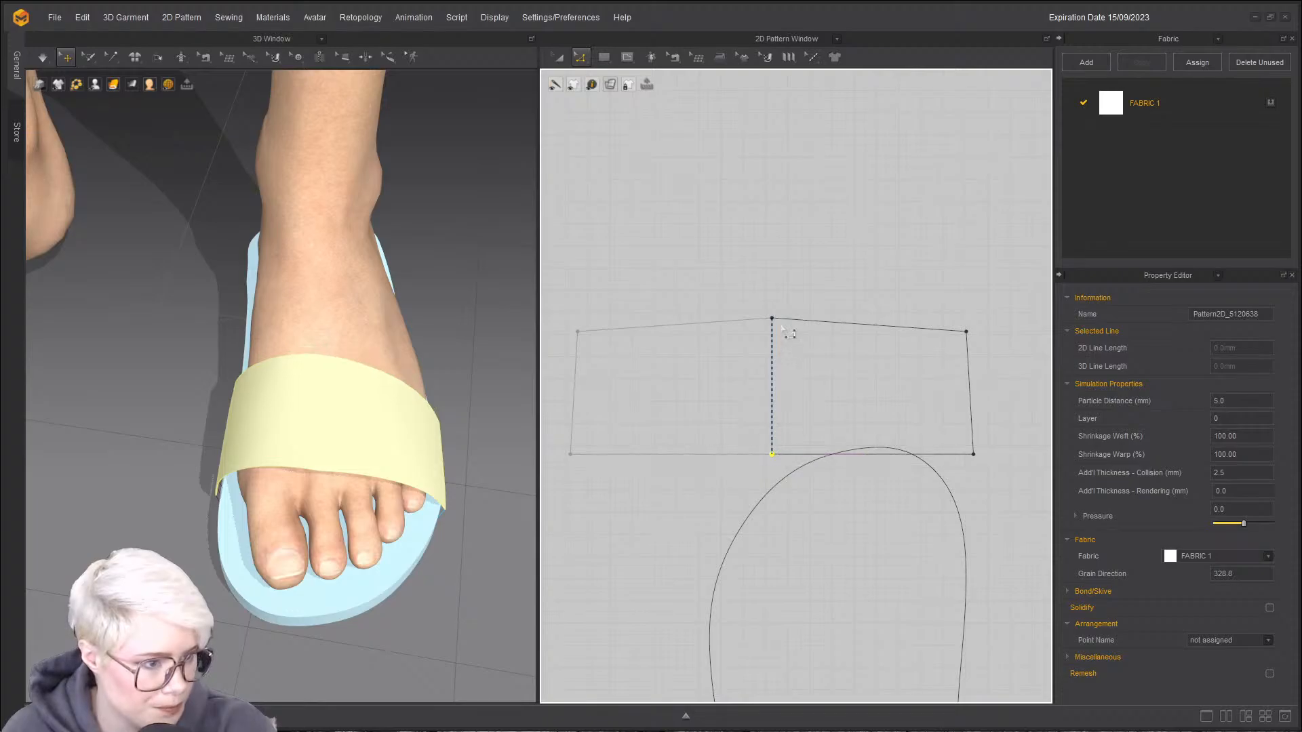
left_click_drag(784, 329, 783, 358)
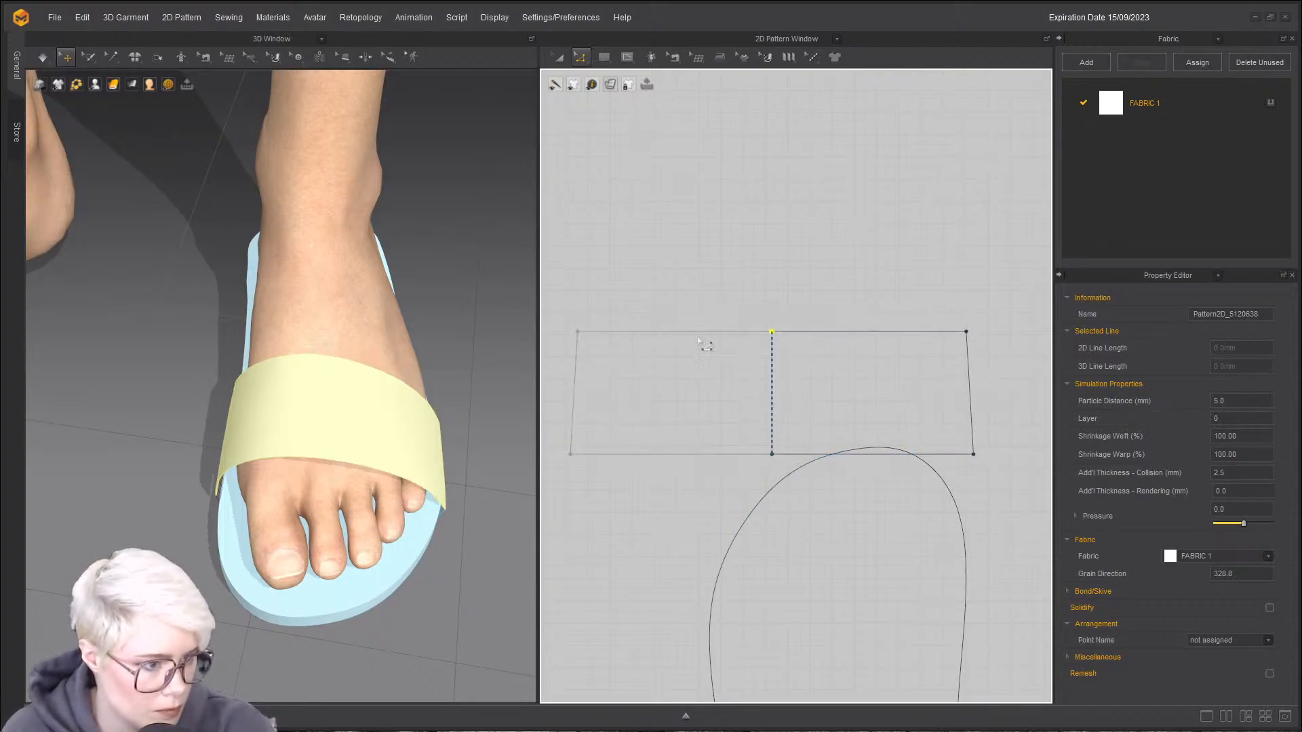
- Align the strap's upper corner and centre points to Bottom, and align its lower corner and centre points the same way
right_click(580, 334)
mouse_move(664, 383)
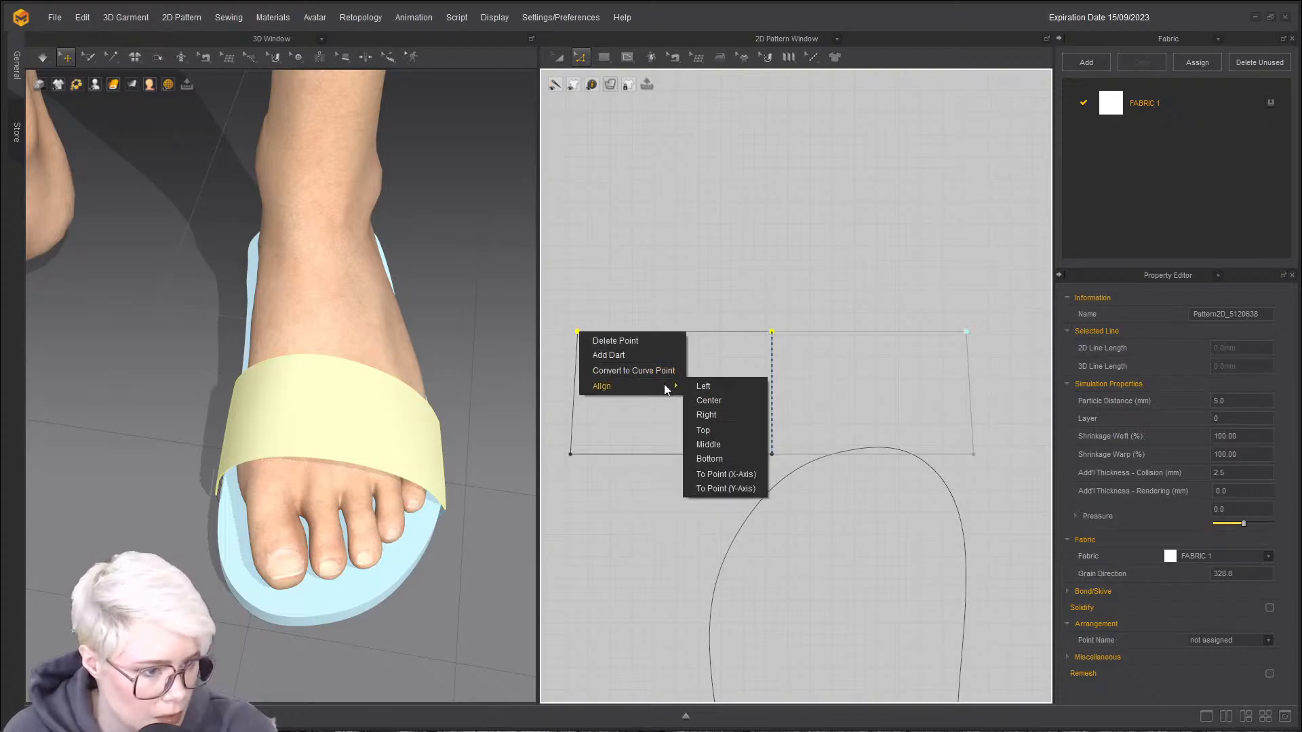
left_click(738, 458)
left_click(771, 453)
left_click(571, 454, "shift")
right_click(571, 458)
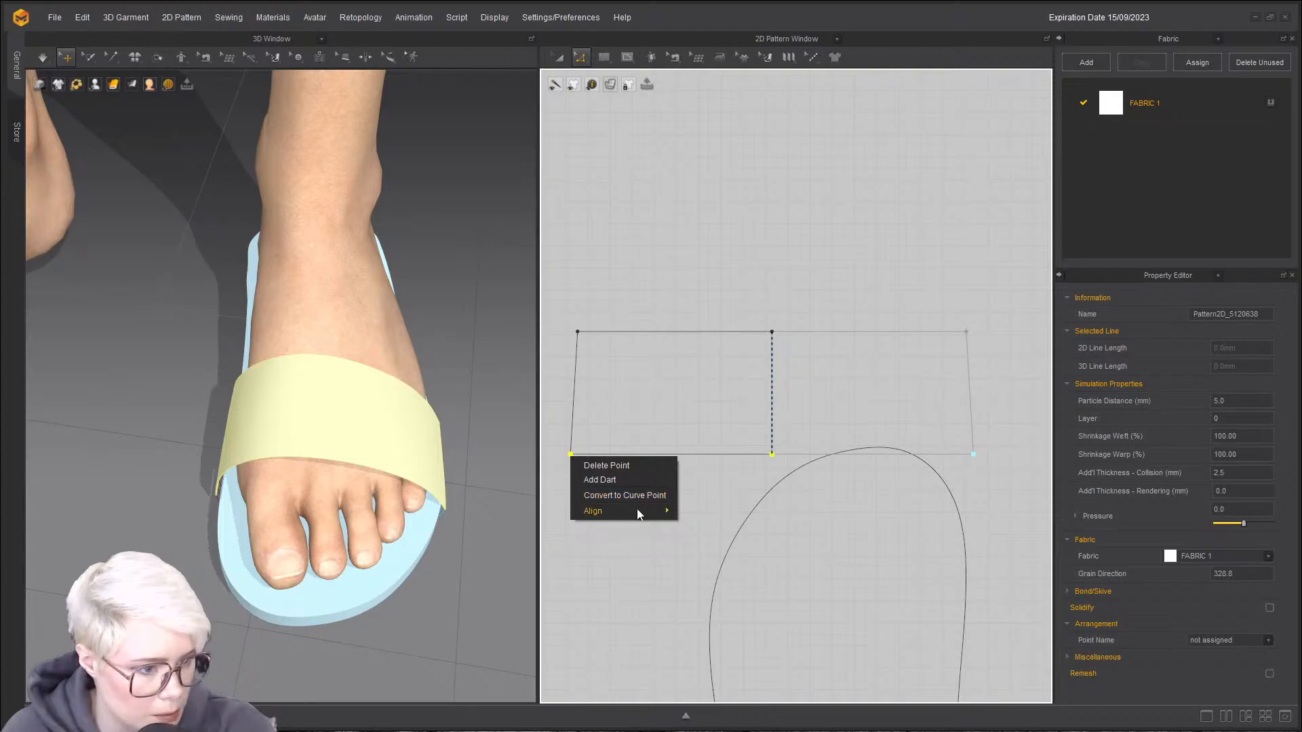
mouse_move(669, 517)
left_click(701, 584)
- Move the strap's lower outer corner down and inward so that its side edge runs vertically
right_click_drag(421, 594, 393, 558)
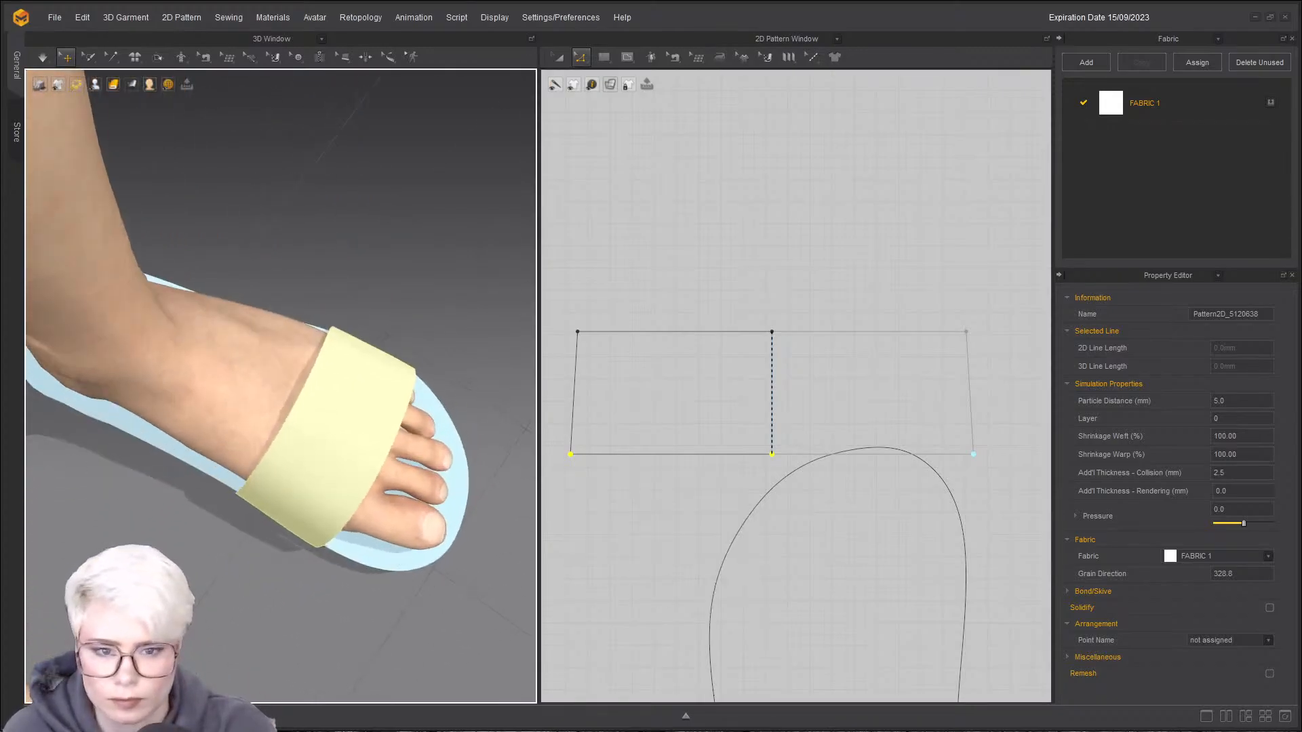
right_click_drag(324, 307, 403, 344)
left_click(752, 324)
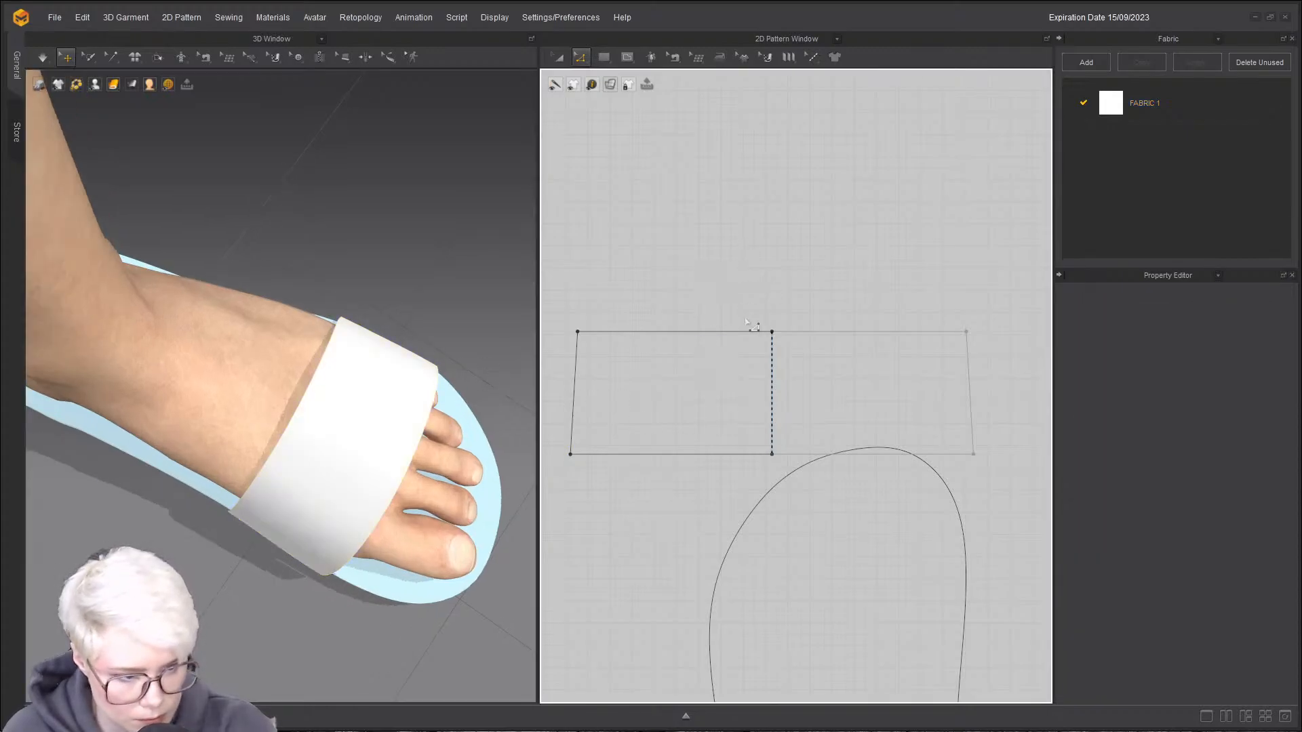
left_click_drag(571, 456, 577, 470)
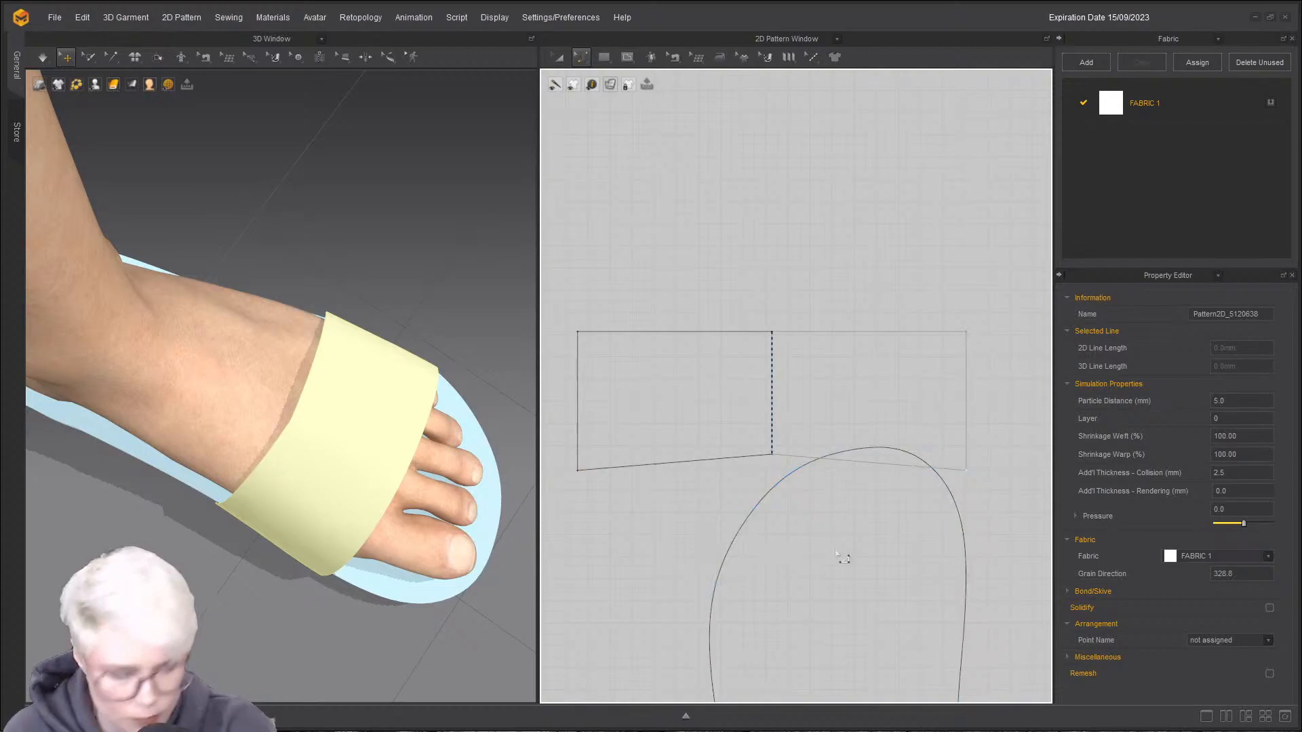
- Curve the strap's lower edge with two curve points so it dips only near the outer corner
left_click_drag(678, 466, 609, 461)
scroll(624, 470, "up", 5)
scroll(636, 470, "down", 2)
scroll(677, 467, "down", 3)
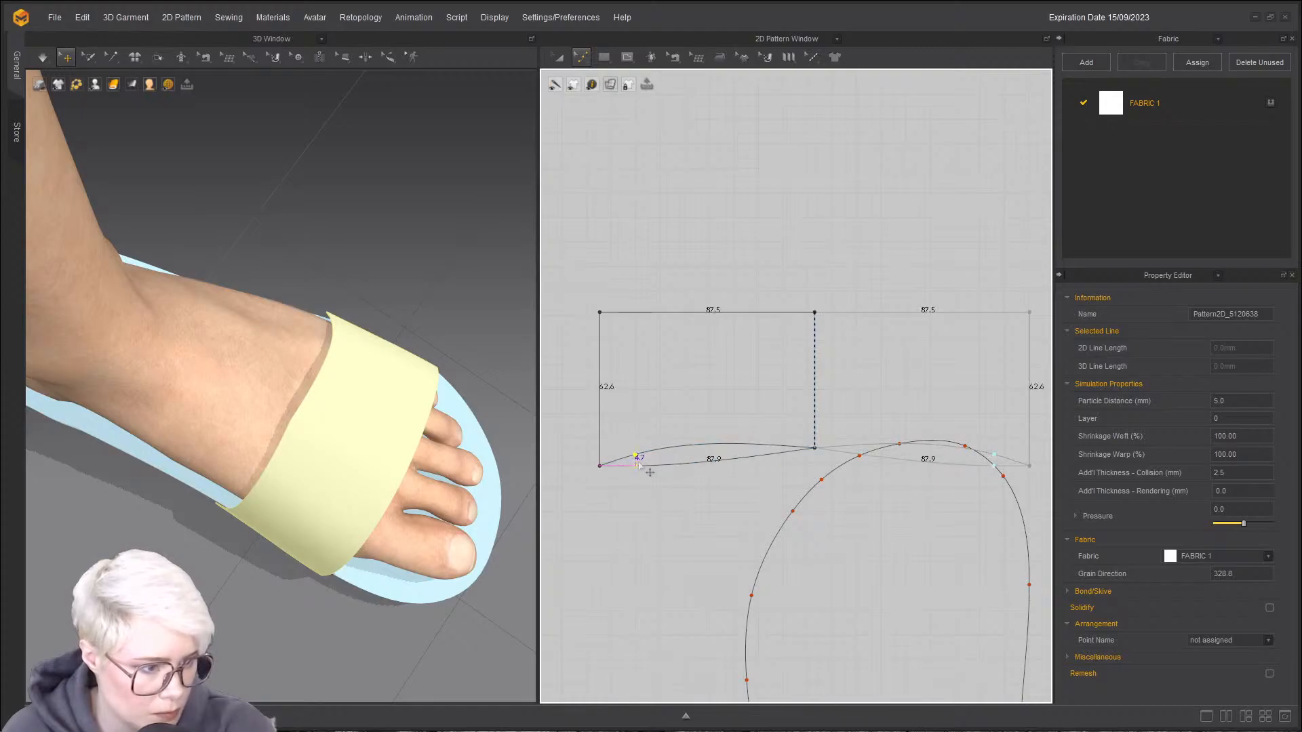
scroll(712, 463, "up", 3)
left_click_drag(711, 459, 698, 466)
scroll(716, 536, "down", 3)
middle_click_drag(716, 536, 785, 451)
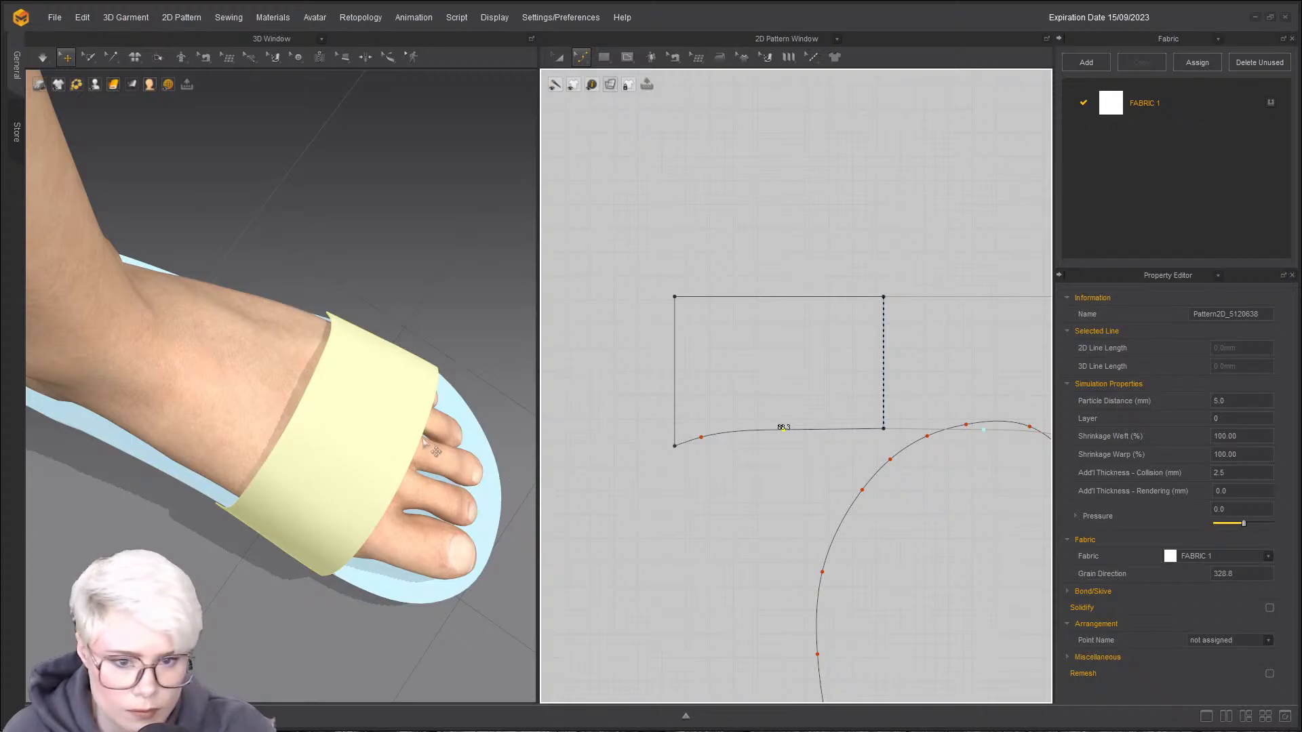
- Lower the strap's upper centre point and curve the upper edge smoothly up to the outer corner
scroll(885, 301, "up", 5)
left_click_drag(883, 302, 882, 327)
scroll(775, 326, "down", 5)
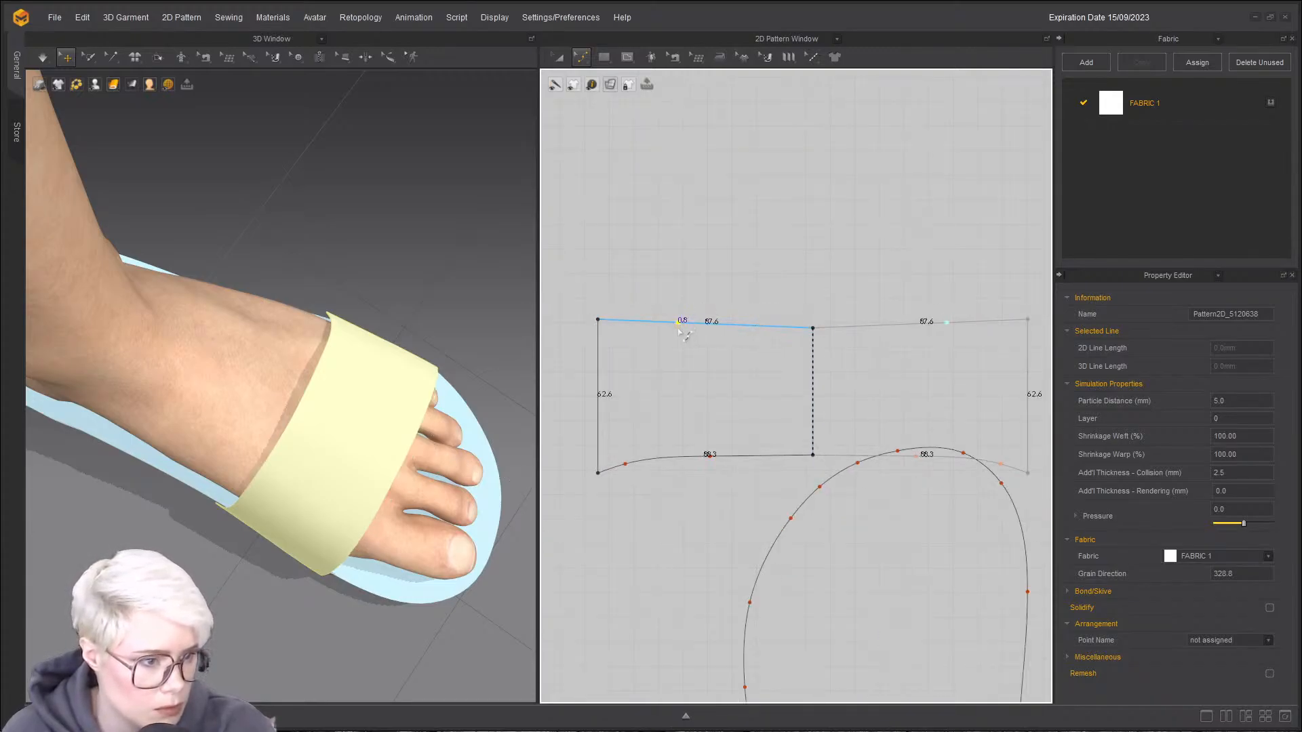
scroll(675, 329, "up", 5)
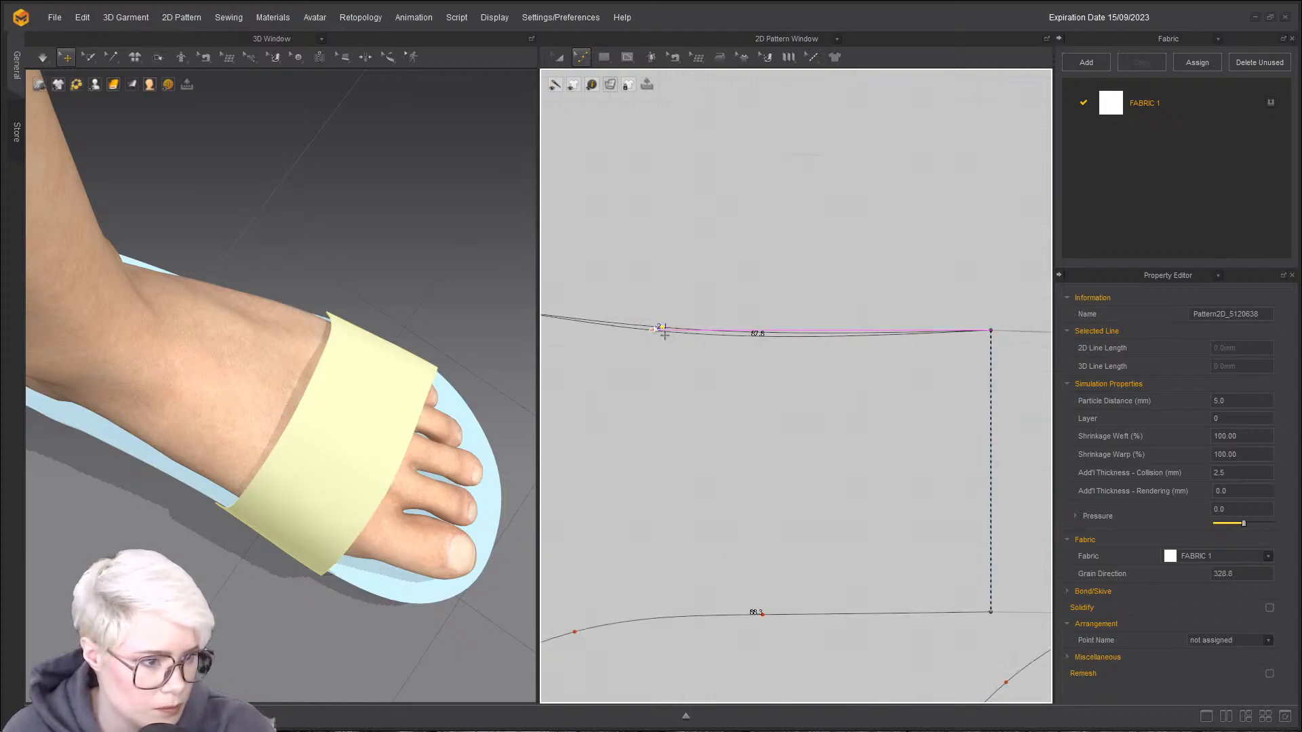
scroll(678, 332, "down", 5)
scroll(630, 325, "up", 4)
left_click_drag(613, 326, 590, 328)
scroll(671, 360, "up", 3)
scroll(796, 411, "down", 2)
scroll(796, 411, "down", 3)
right_click_drag(254, 449, 475, 434)
scroll(611, 447, "down", 3)
- Move the whole strap pattern up, clear of the sole pattern, and deselect it
key("a")
left_click_drag(669, 354, 670, 298)
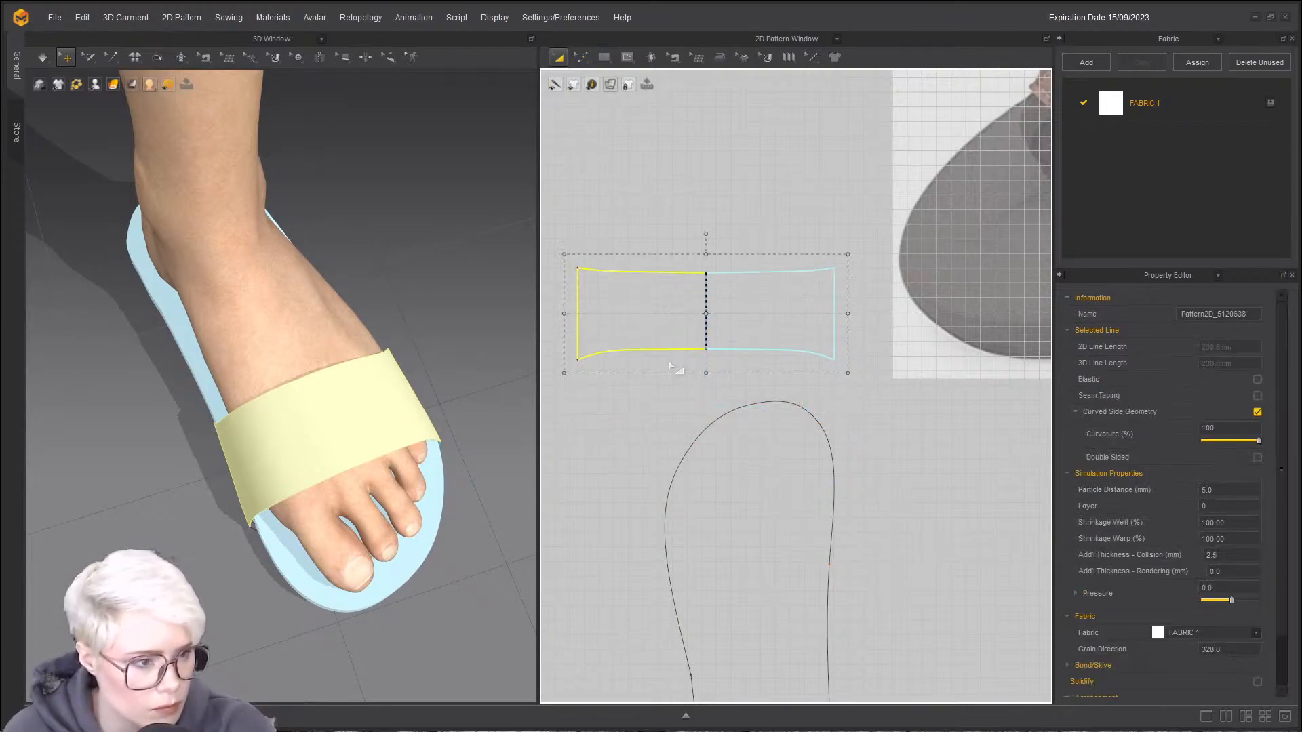
left_click(647, 394)
- Widen the strap by moving its lower edge down, and start the simulation
key("z")
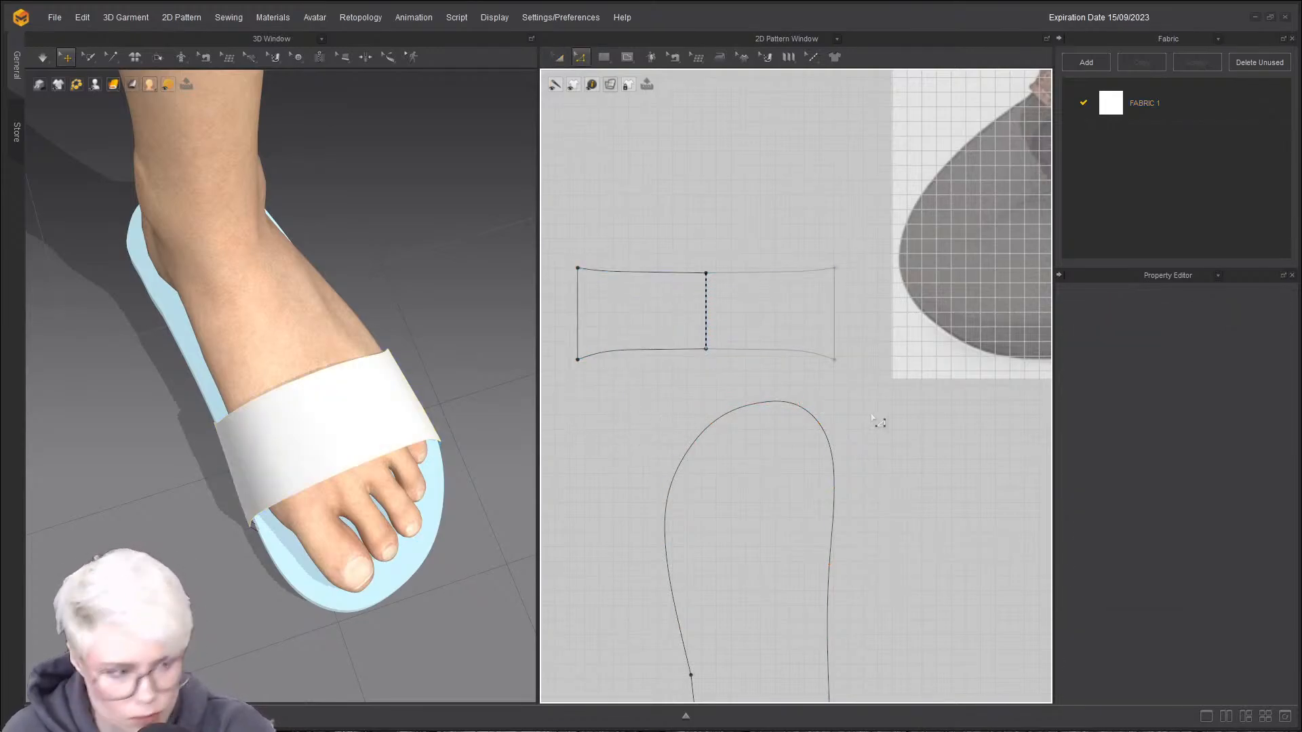
mouse_move(617, 373)
left_mouse_down()
mouse_move(614, 387)
mouse_move(630, 365)
left_mouse_up()
key("space")
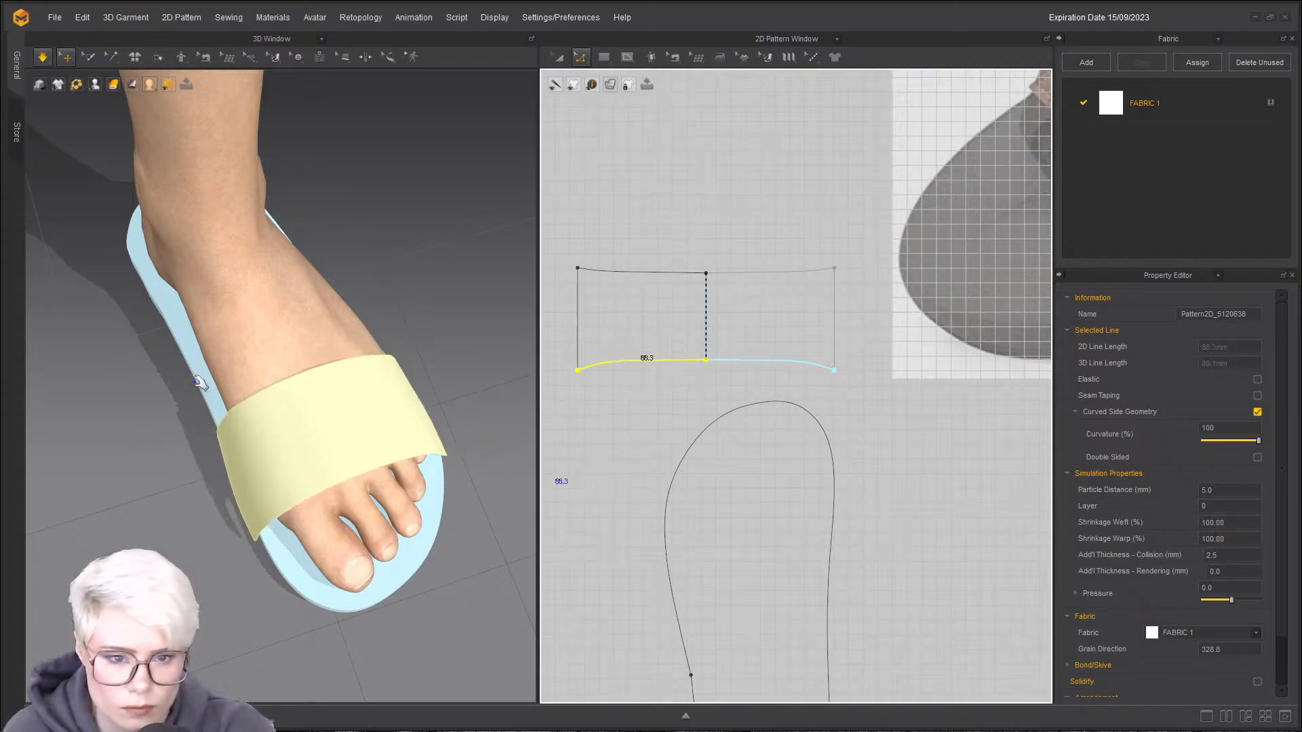
- Shift the strap's seam on the sole's left edge slightly back toward the heel
scroll(647, 507, "down", 2)
key("m")
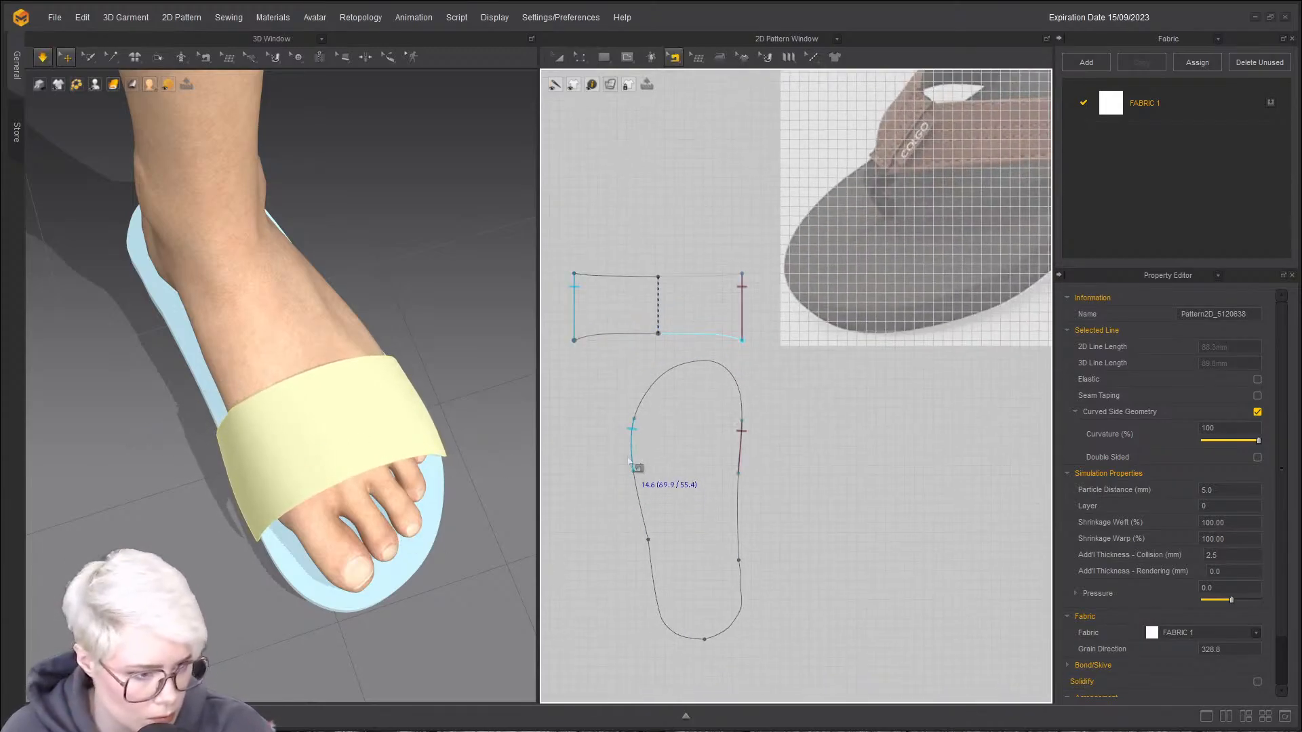
left_click(575, 274)
left_click(574, 339)
left_click(632, 430)
left_click(634, 483)
key("a")
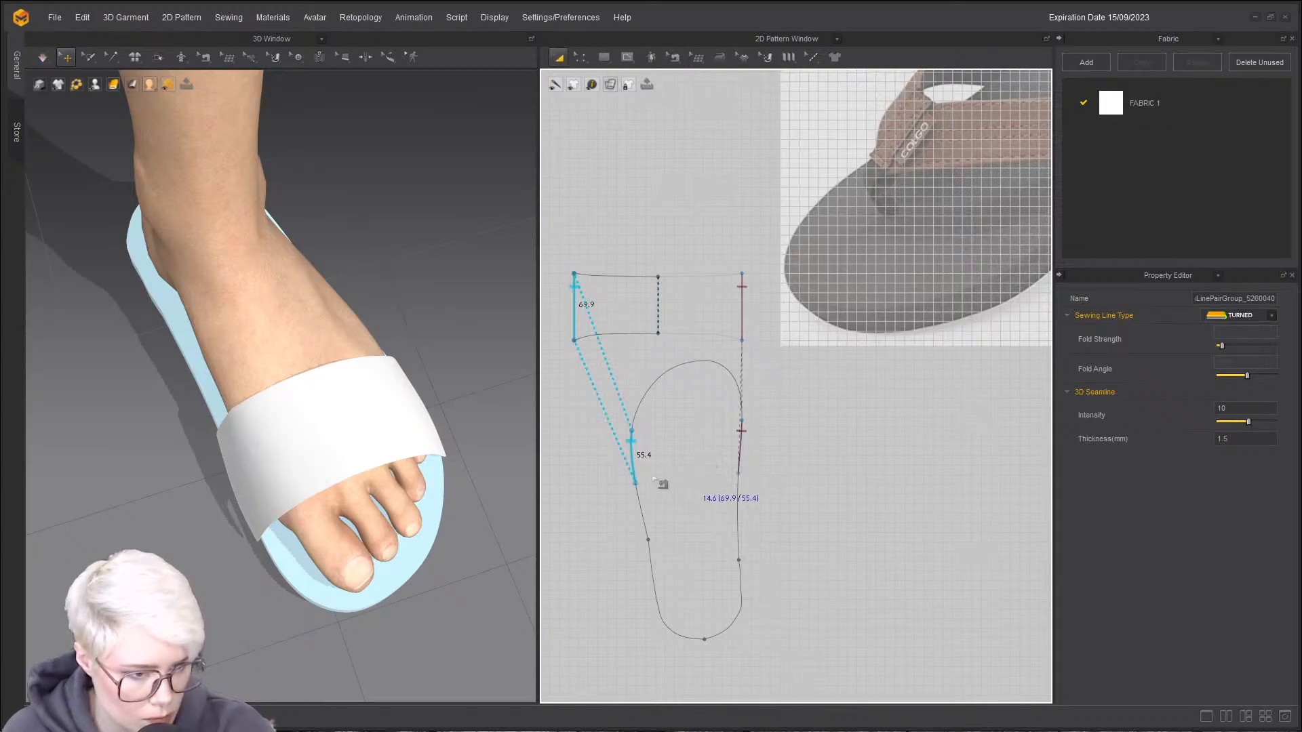
- Shift the strap's seam on the sole's right edge slightly forward toward the toes and let the simulation settle
left_click(624, 451)
key("m")
left_click(742, 274)
left_click(742, 339)
left_click(740, 410)
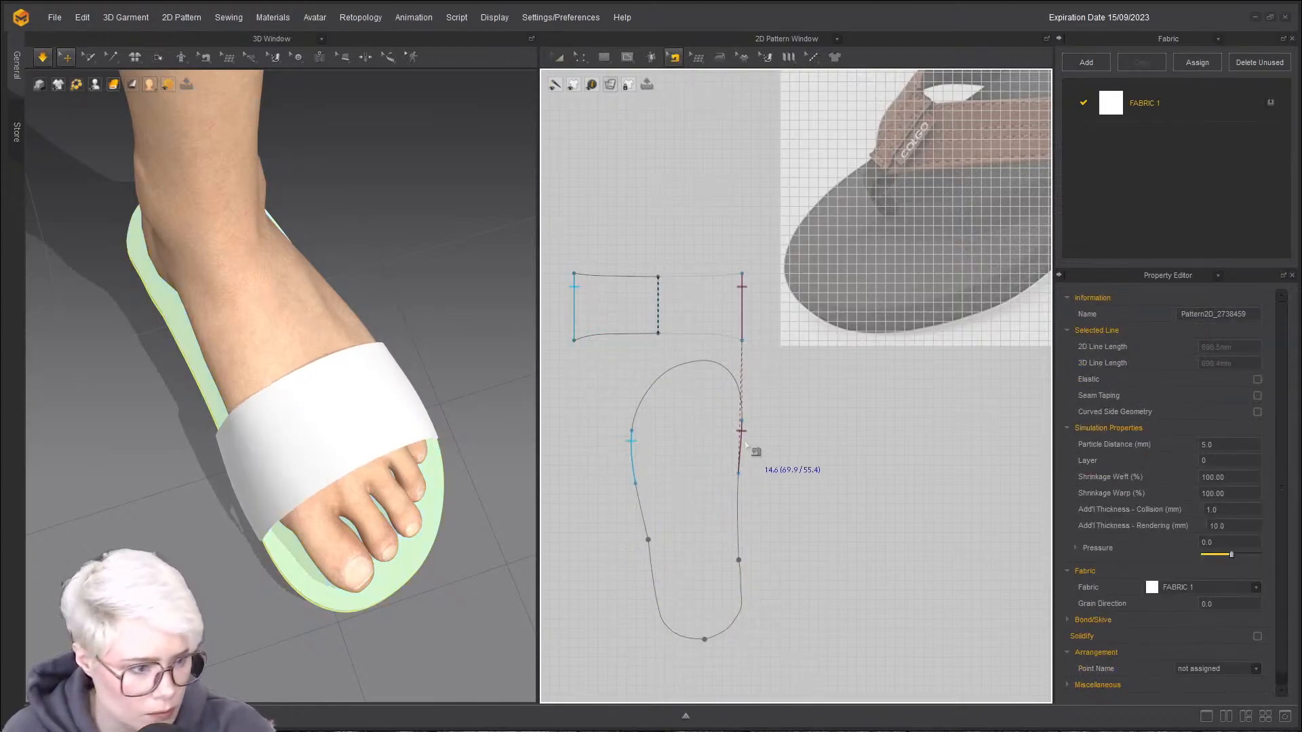
left_click(739, 461)
right_click_drag(403, 484, 254, 460)
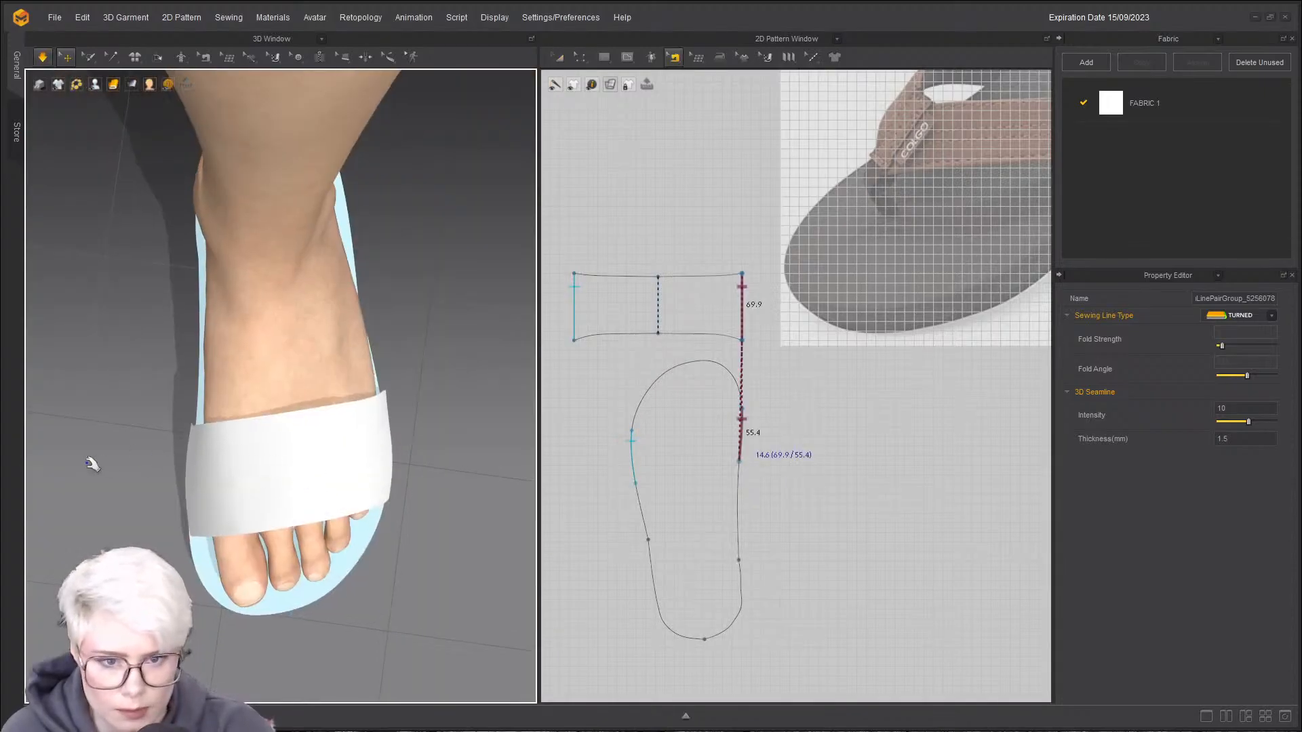
- Set the colour of FABRIC 1 to dark blue 393B64
double_click(1121, 108)
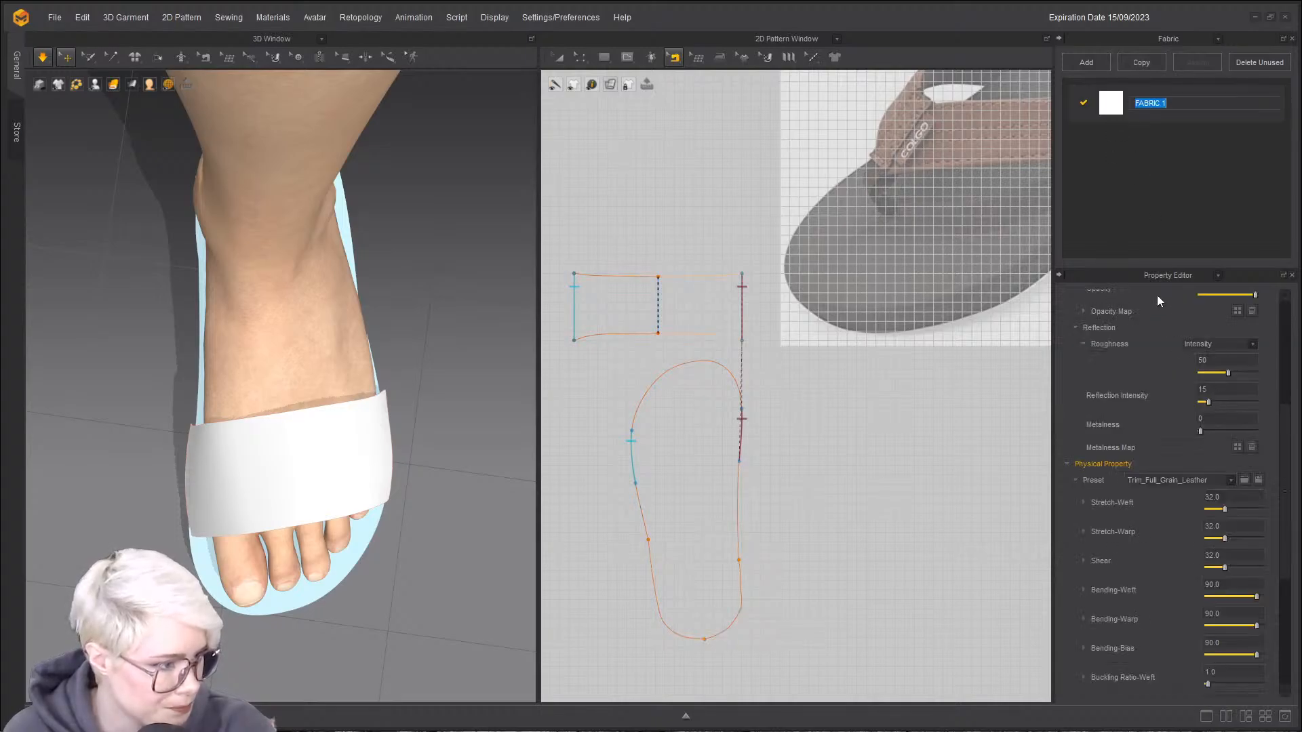
scroll(1231, 370, "up", 3)
left_click(1252, 429)
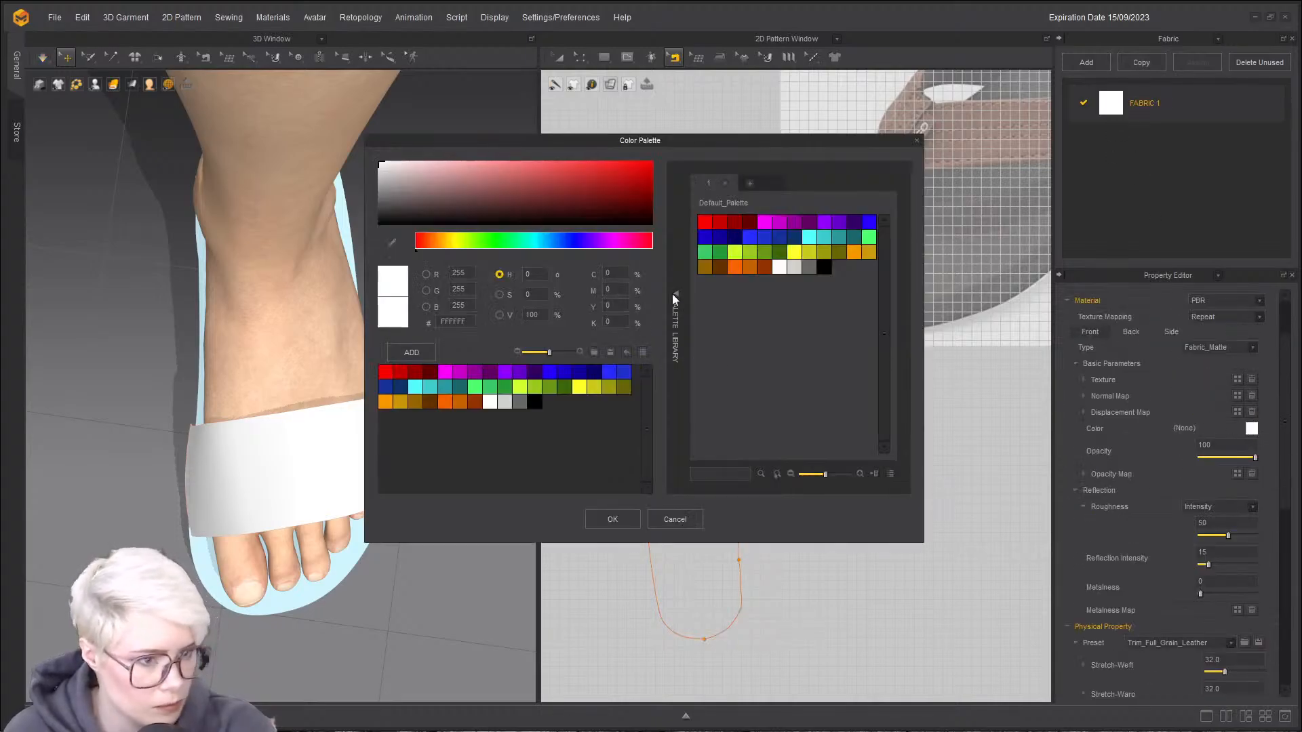
left_click(571, 241)
left_click_drag(563, 213, 497, 204)
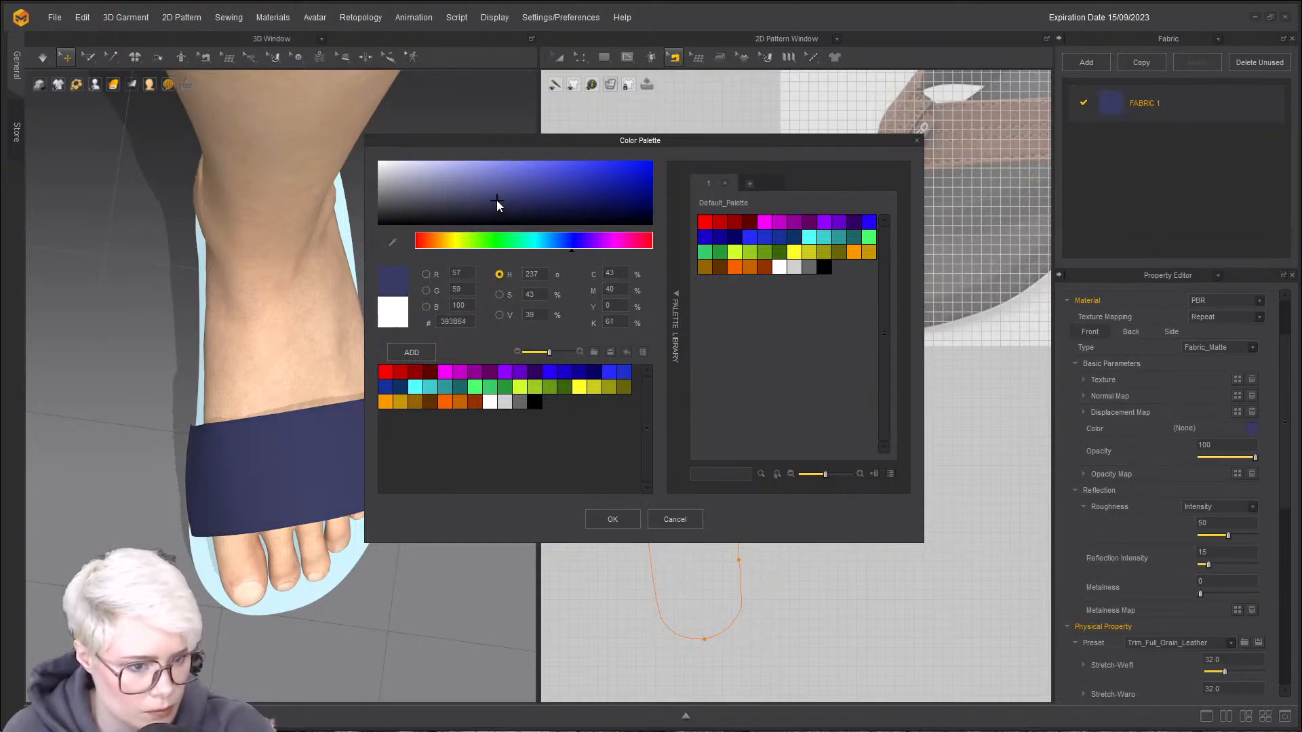
left_click(612, 520)
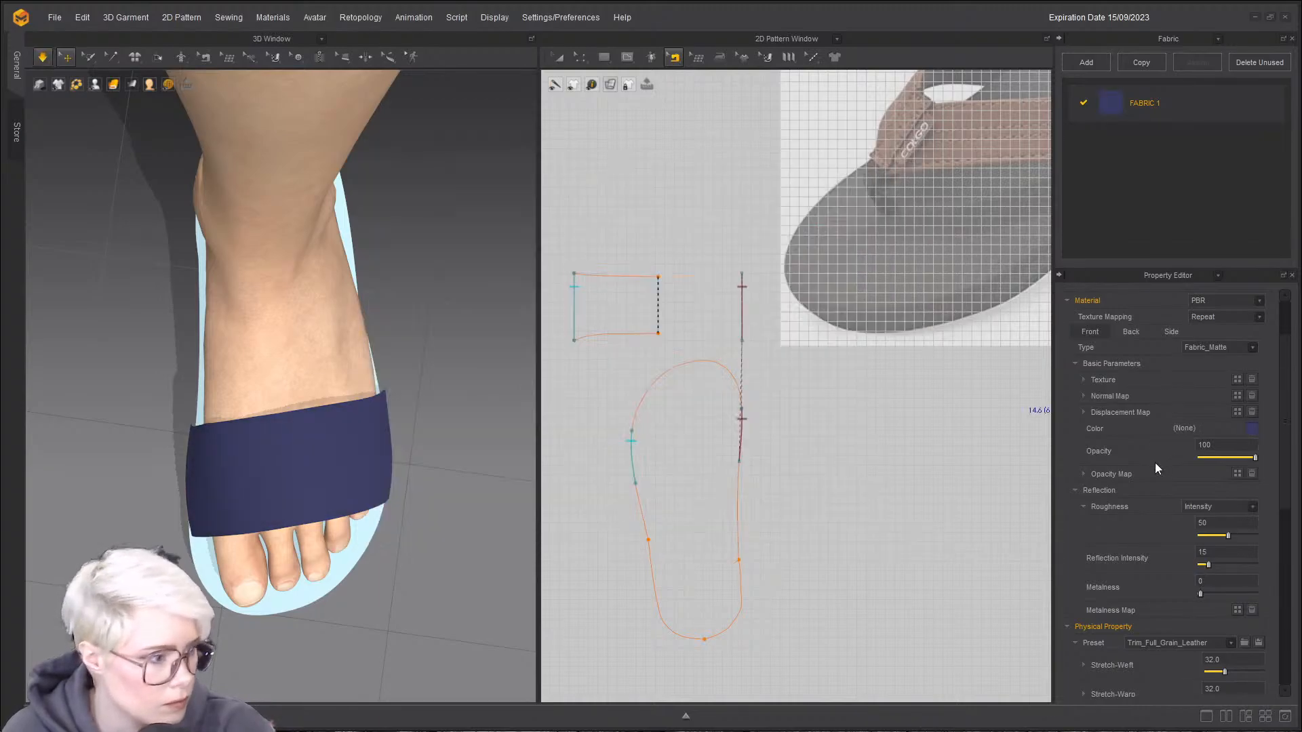
- Pull at the strap's inner side edge during the simulation and set the strap's layer to 1
right_click_drag(93, 467, 258, 508)
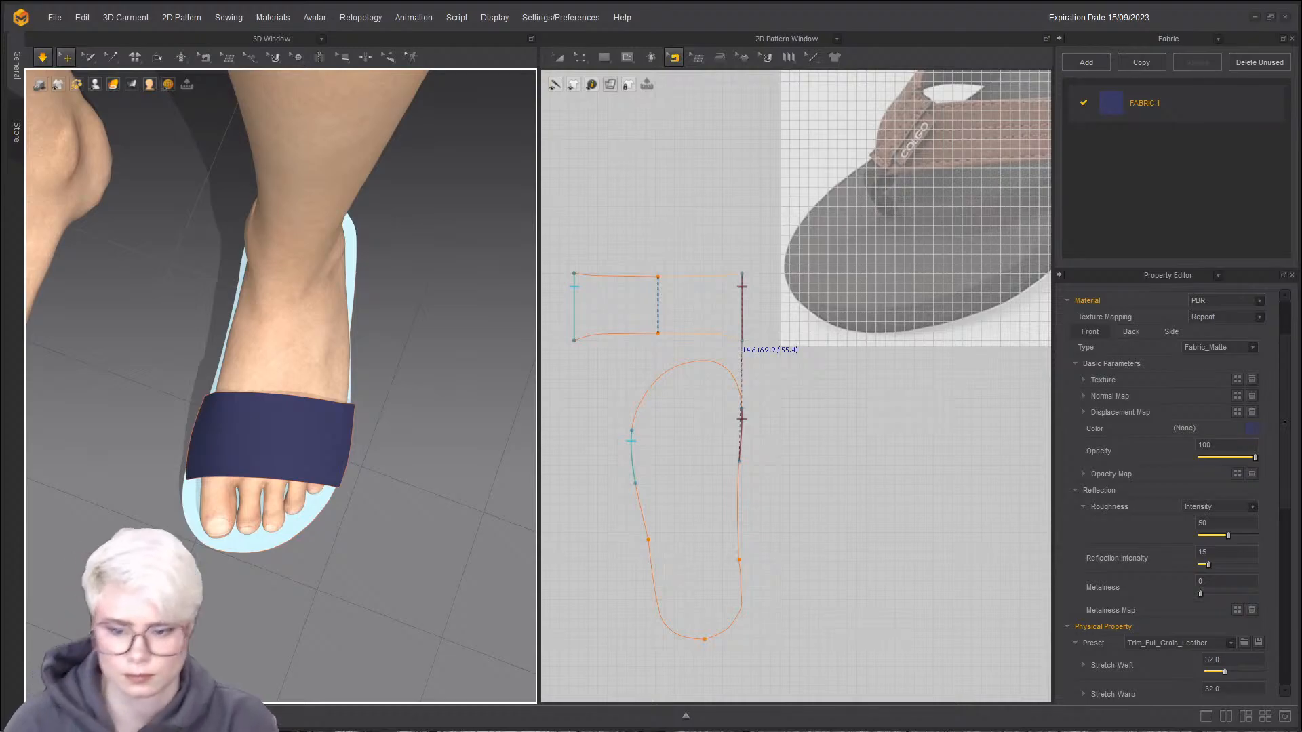
right_click_drag(102, 468, 230, 371)
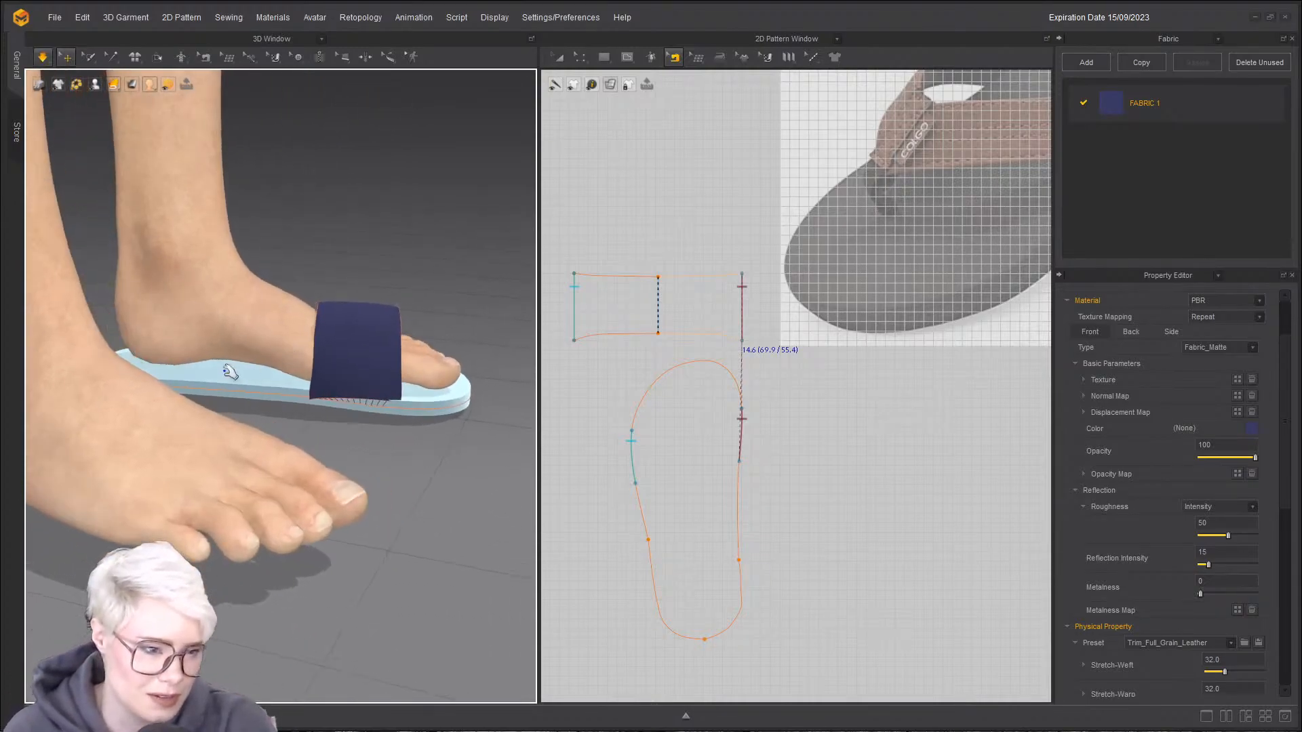
left_click(363, 397)
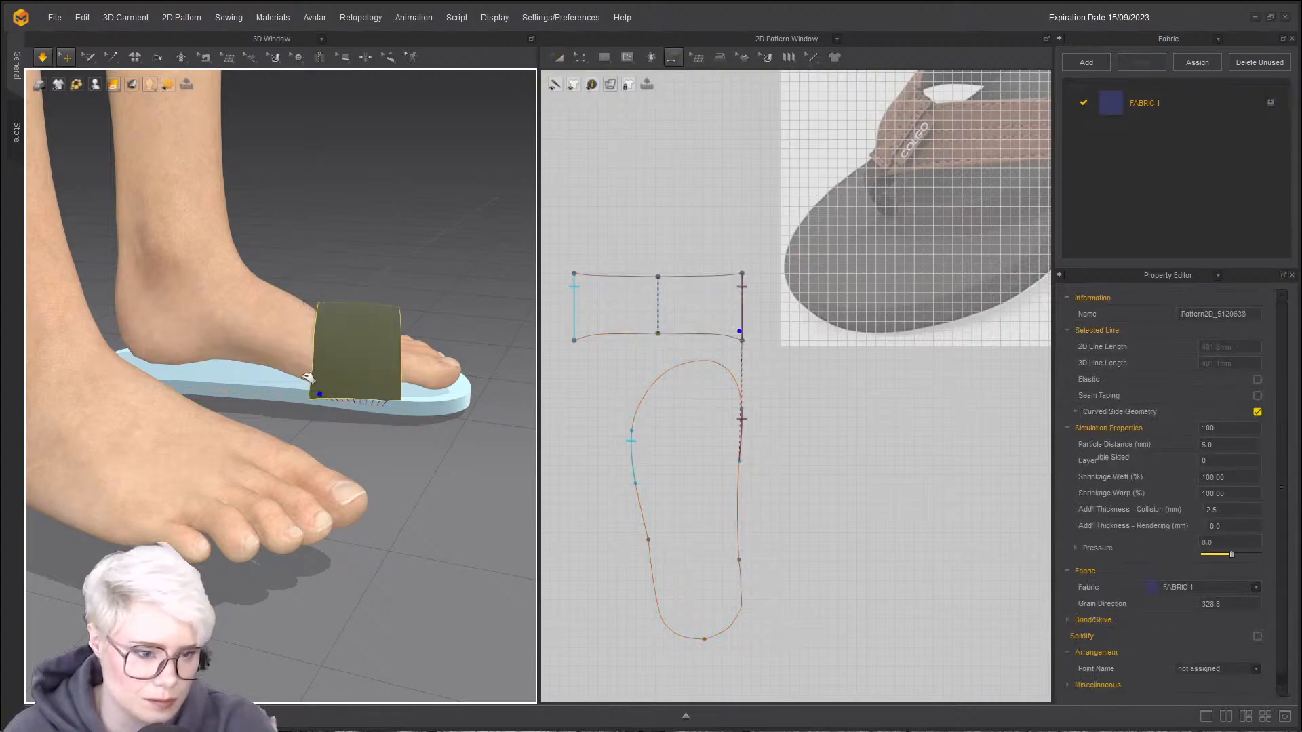
left_click_drag(344, 407, 340, 398)
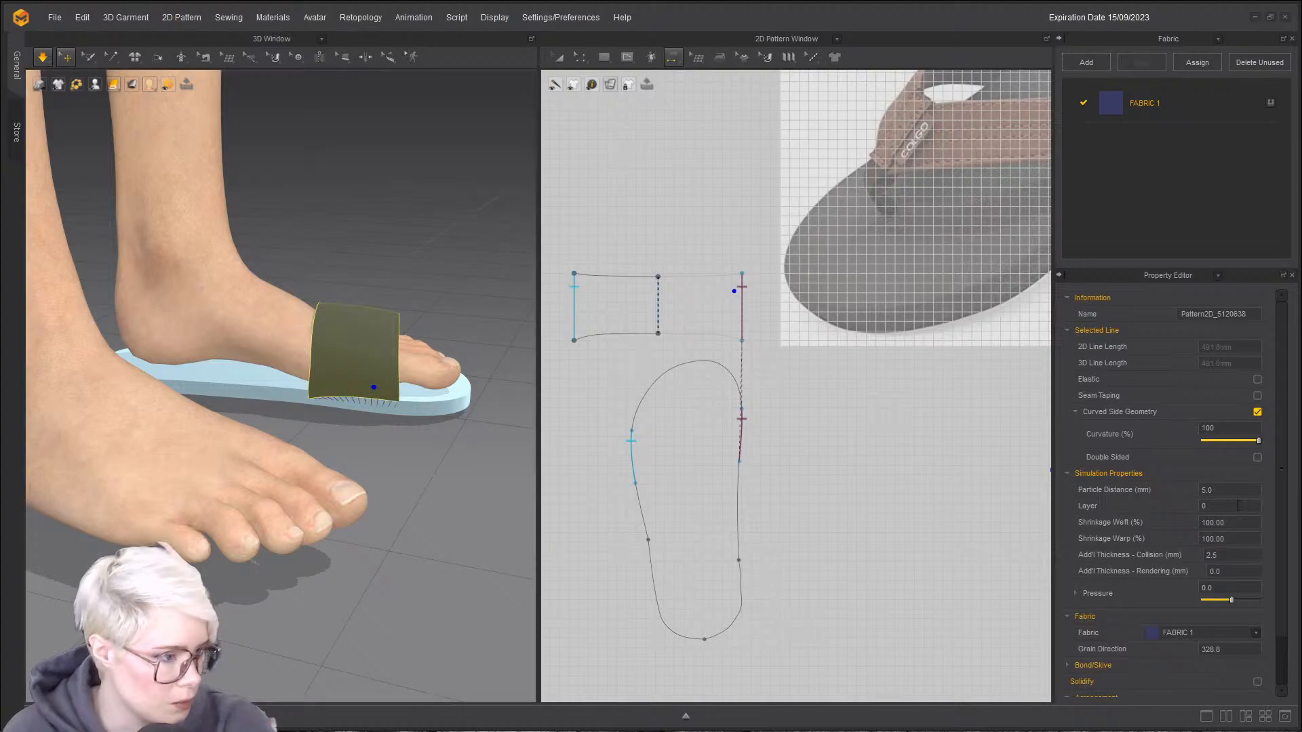
key("q")
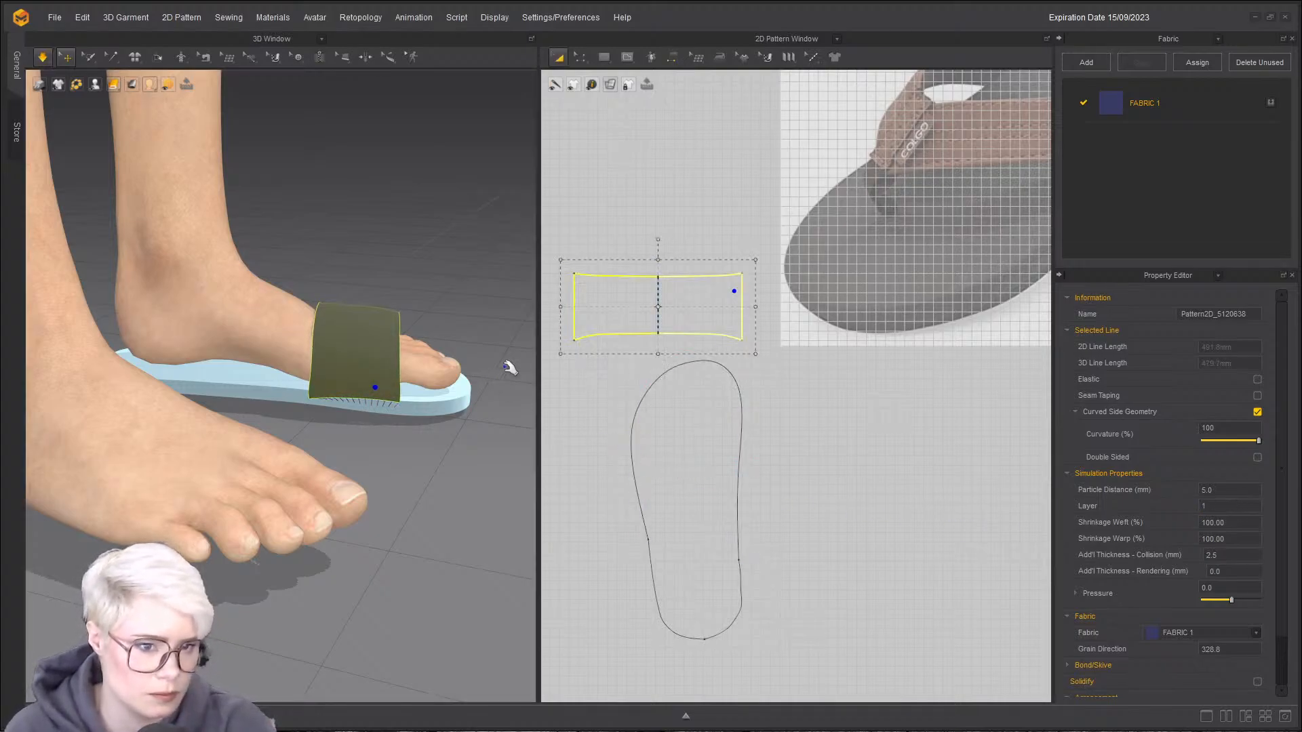
- Compare the sandal with the garment's thickness shown and hidden, examining how the strap meets the sole
key("n")
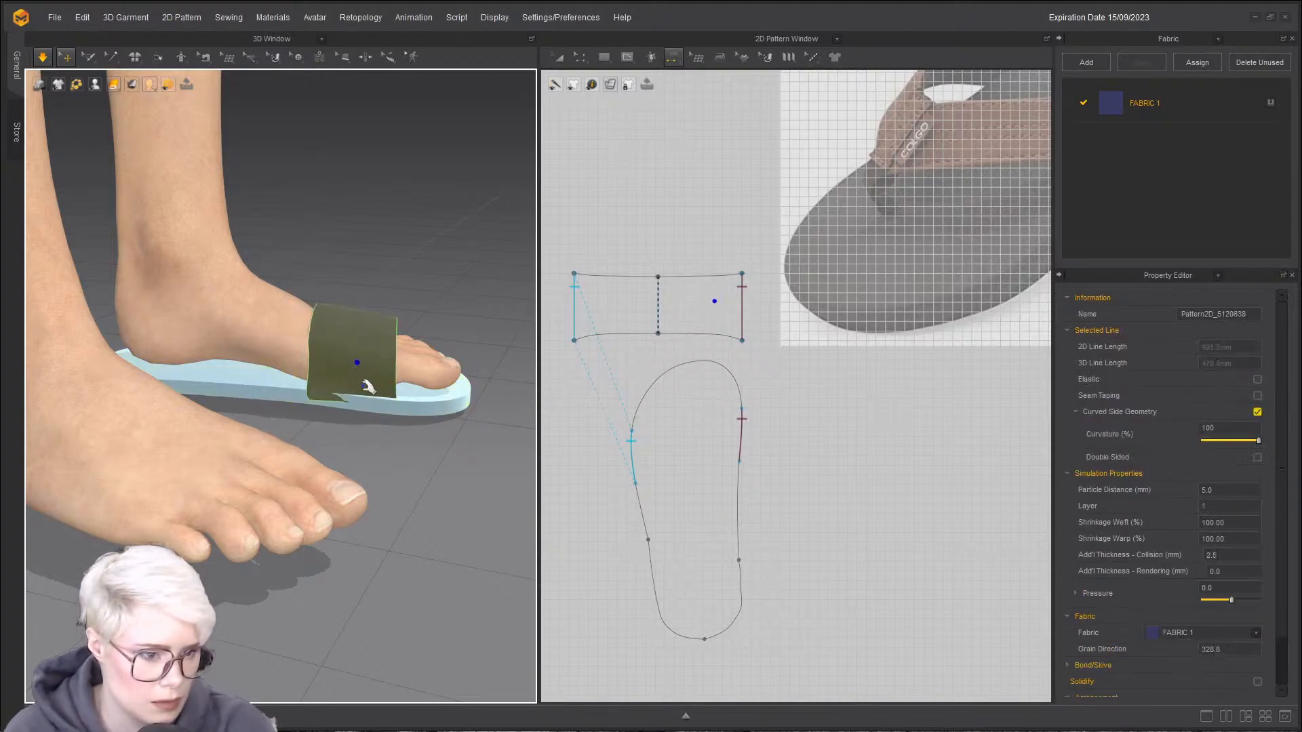
left_click(436, 394)
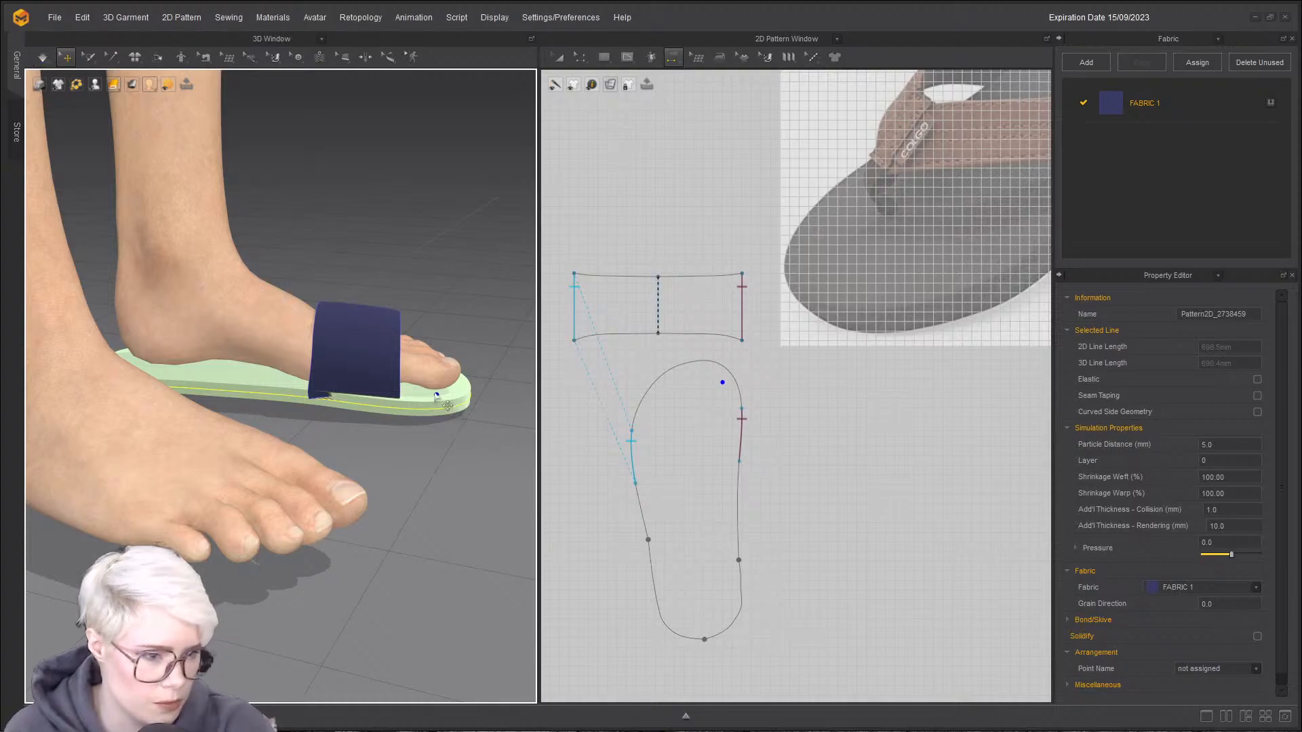
mouse_move(113, 97)
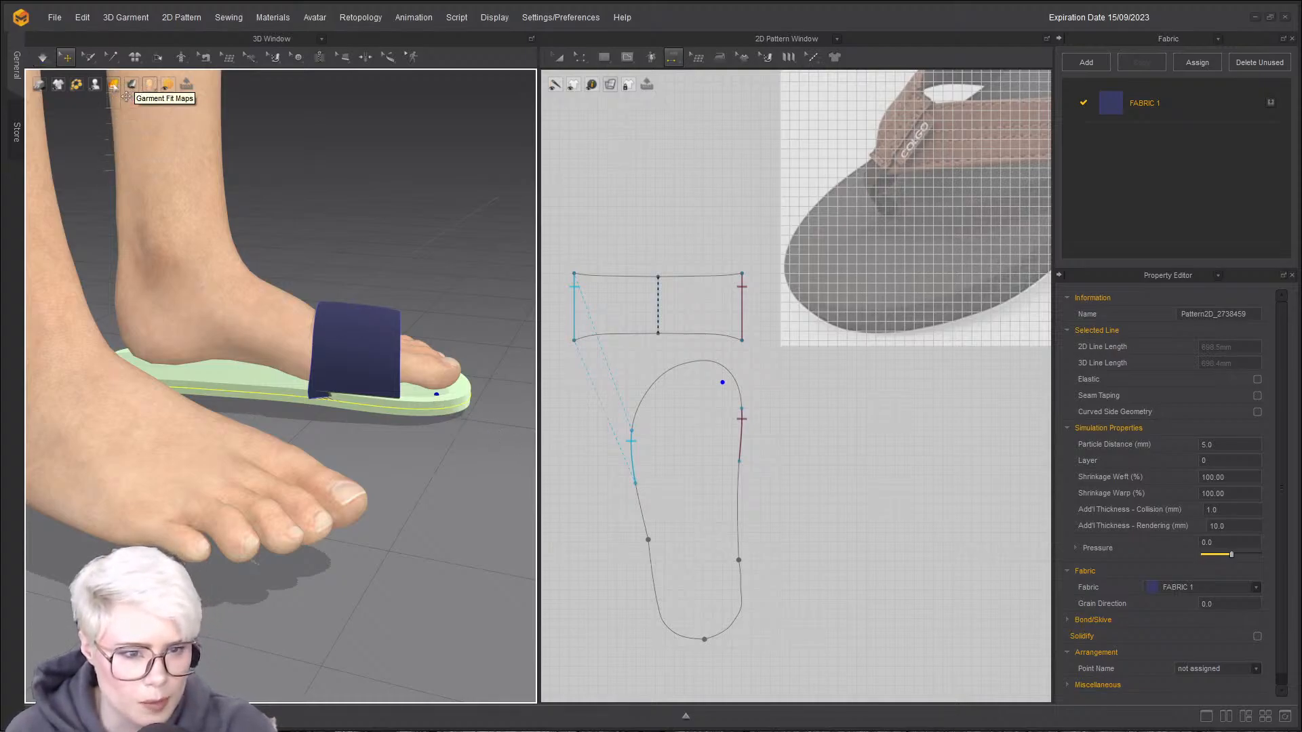
left_click(127, 115)
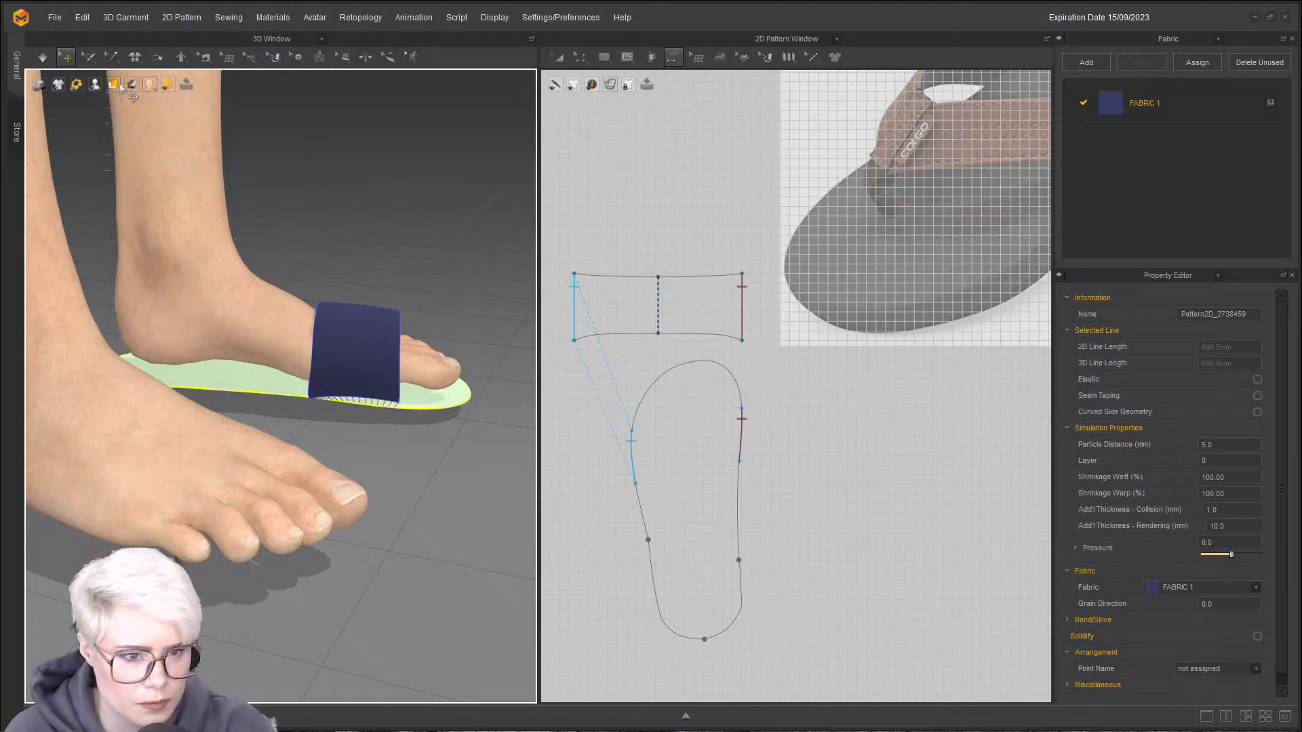
right_click_drag(298, 231, 330, 353)
left_click(202, 334)
left_click(114, 100)
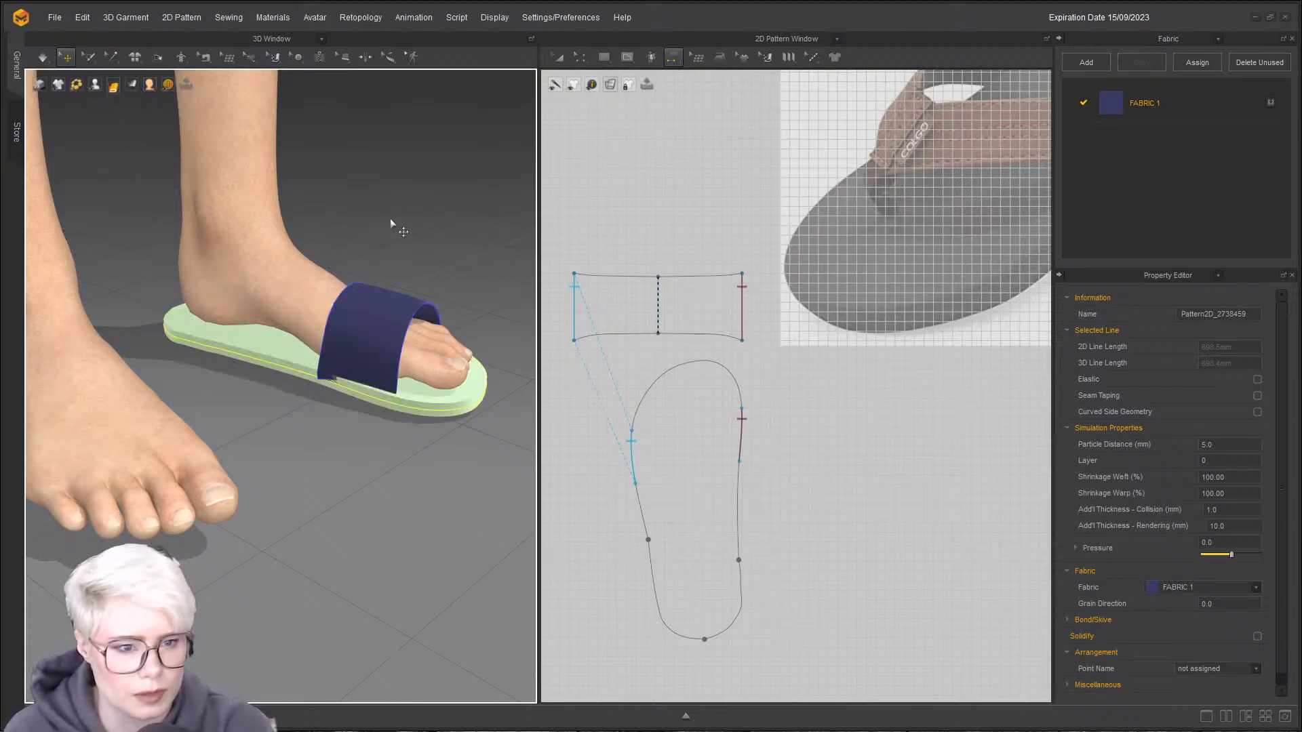
- Pull the strap's inner side edge down during the simulation and set the strap's additional rendering thickness to 5 mm
left_click(390, 226)
left_click_drag(388, 378, 305, 419)
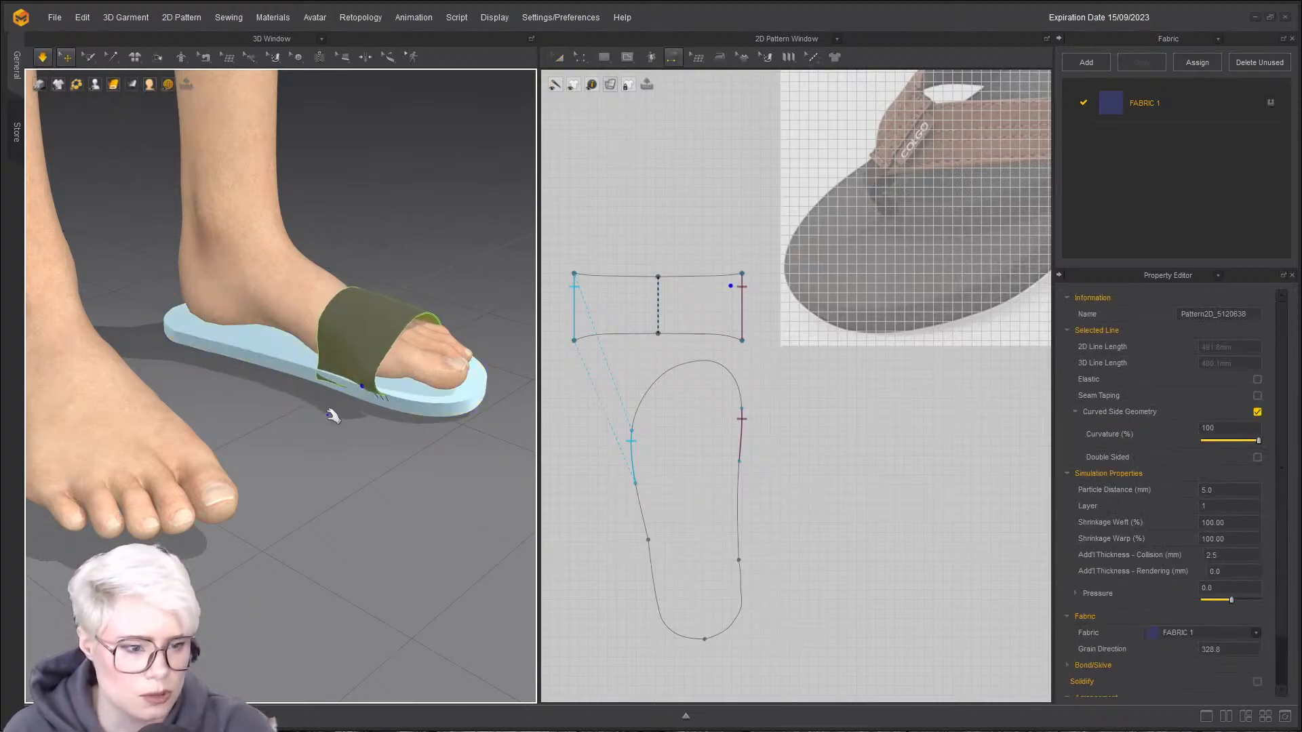
left_click(1234, 571)
type("5")
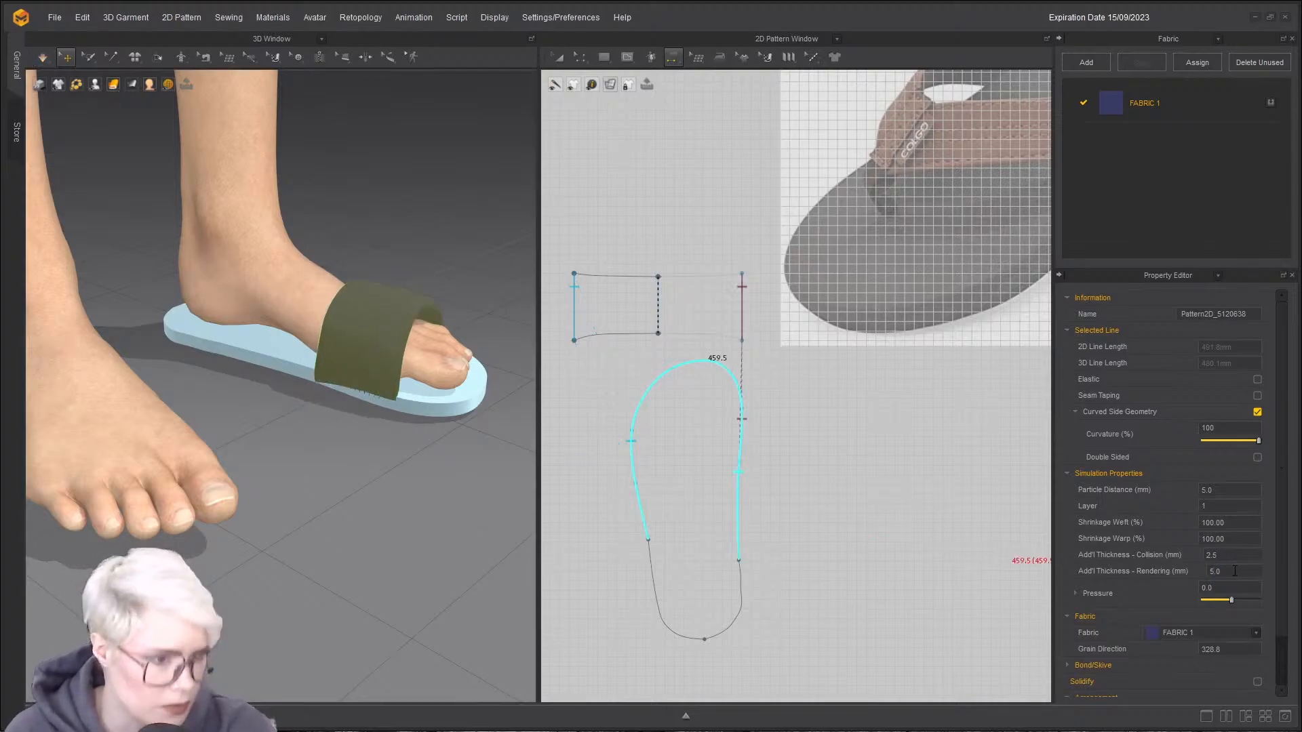
- Run the simulation and pull the strap down over the top of the foot toward the sole
type("a")
right_click_drag(475, 407, 380, 339)
key("space")
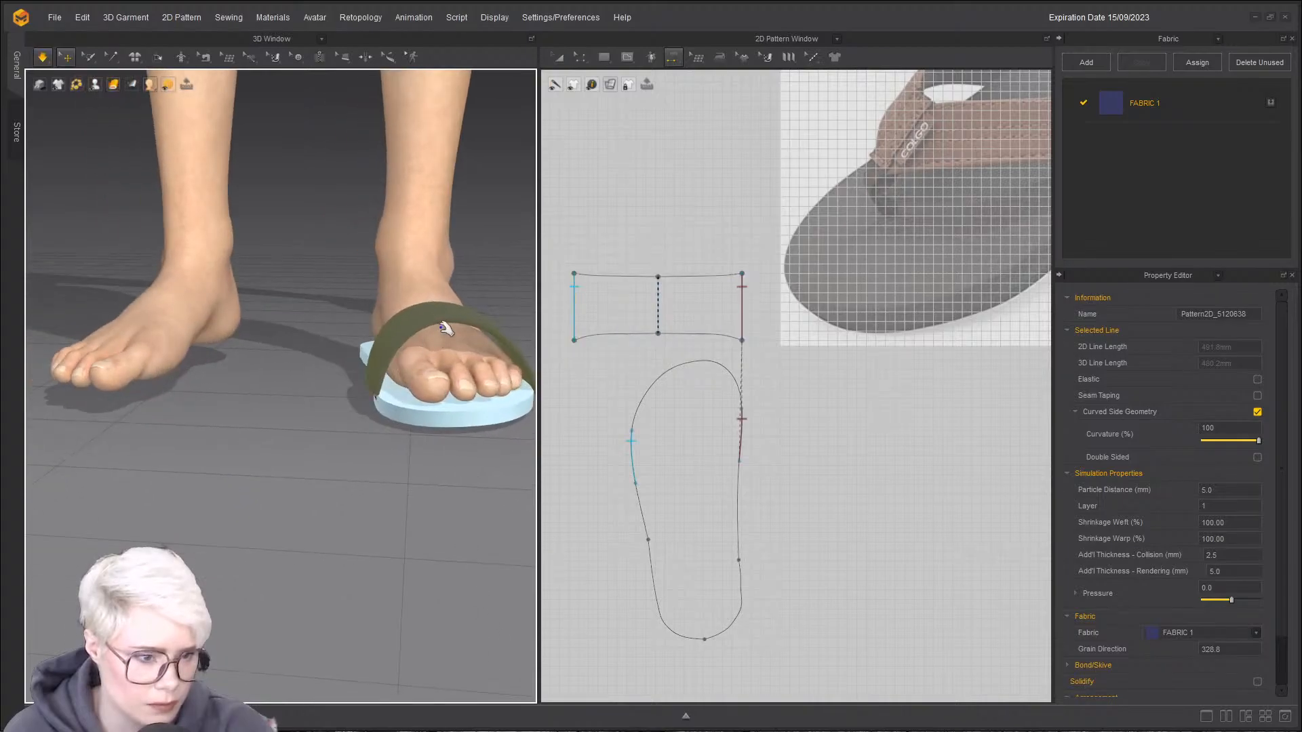
left_click_drag(467, 303, 485, 354)
key("space")
right_click_drag(480, 369, 446, 356)
key("space")
- Move the strap pattern's toe-side corners symmetrically inward so both sides slant, and pull the strap's inner edge during the simulation
left_click(685, 213)
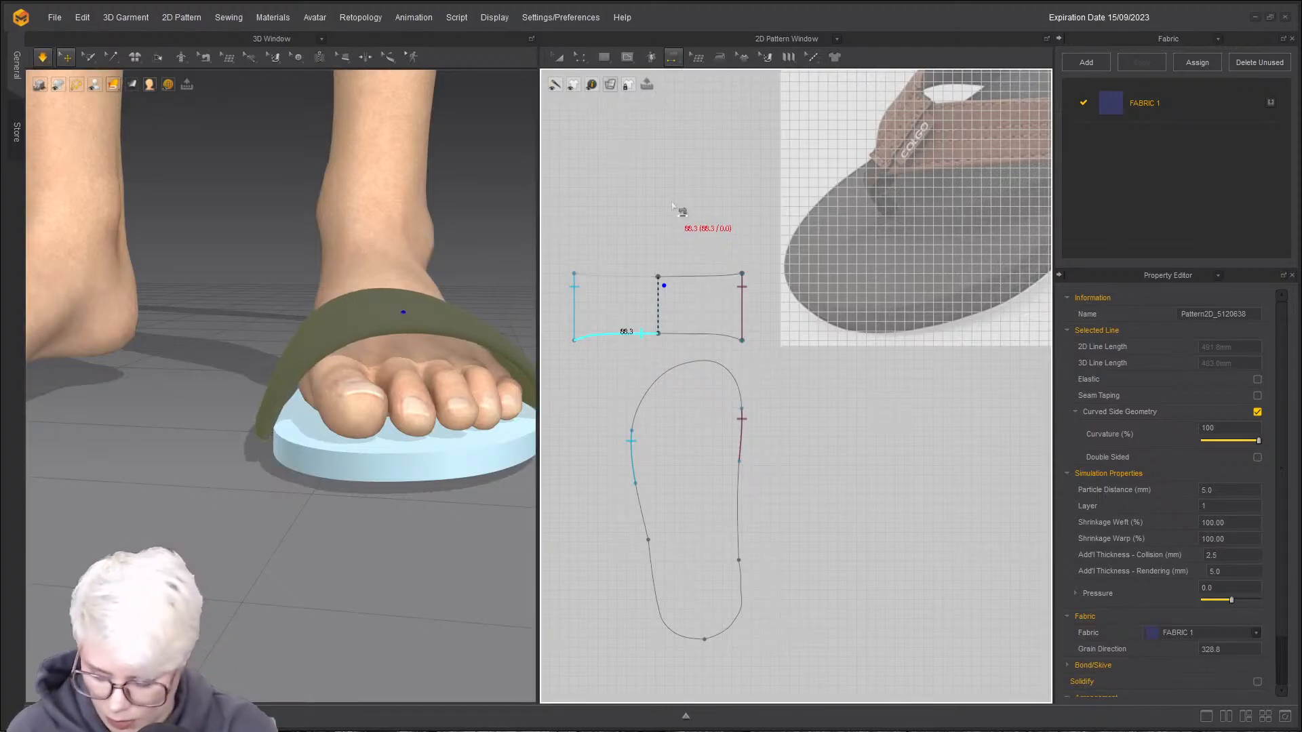
key("z")
scroll(680, 208, "up", 3)
middle_click_drag(651, 262, 820, 226)
left_click(672, 284)
left_click_drag(673, 292, 705, 316)
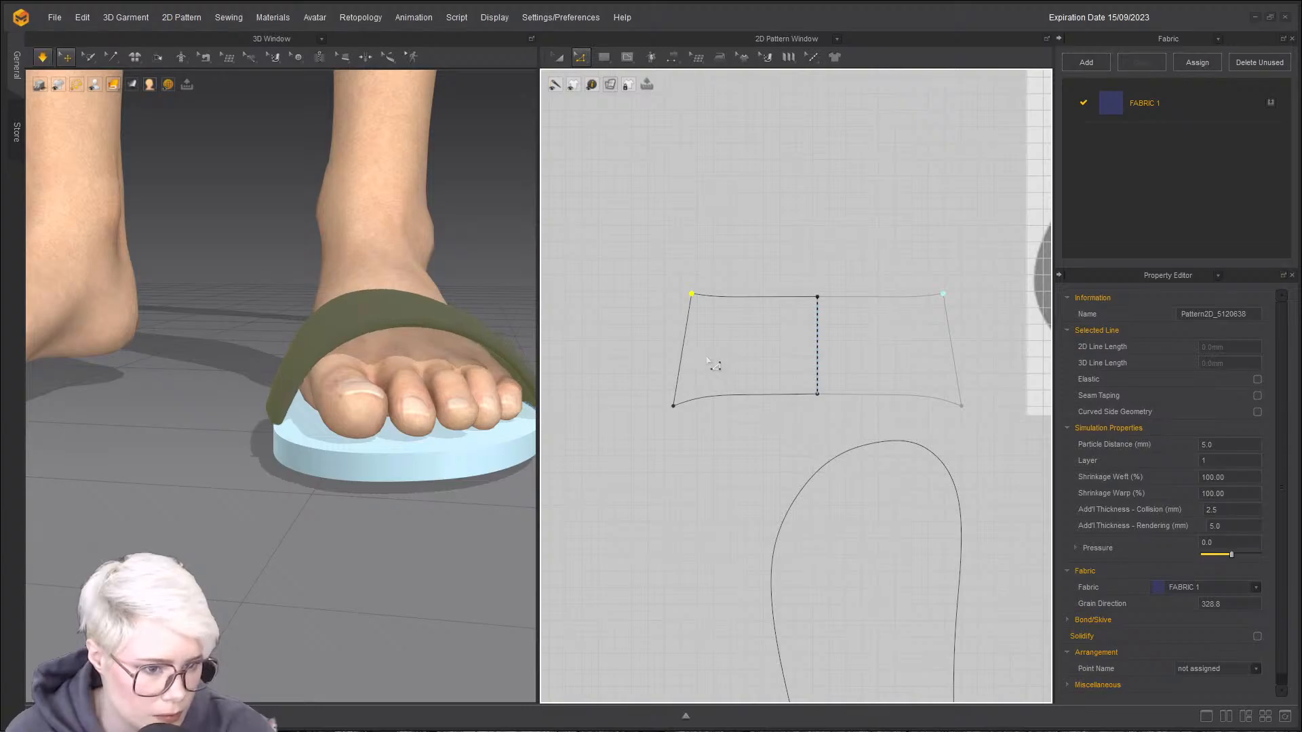
right_click_drag(292, 414, 437, 419)
mouse_move(324, 435)
left_mouse_down()
mouse_move(316, 473)
mouse_move(333, 440)
left_mouse_up()
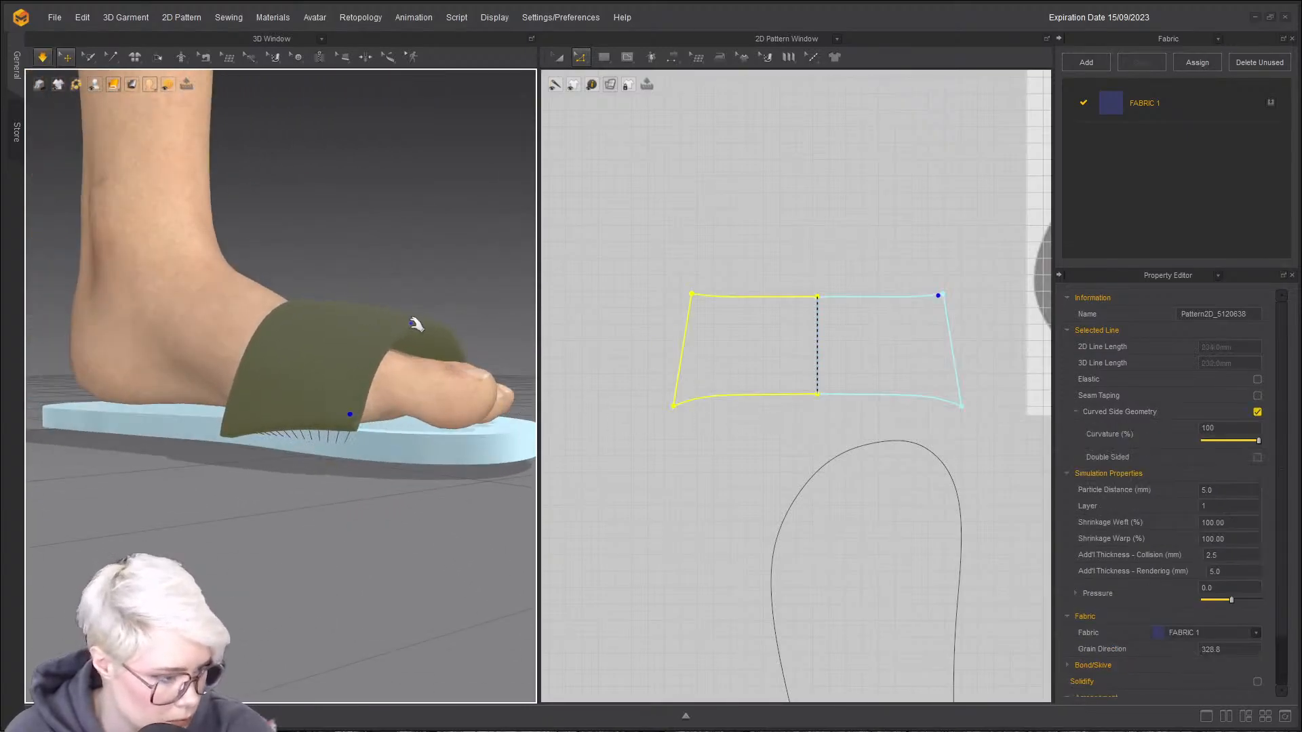
- Set the strap's additional collision thickness to 1.0 mm and pull its side edge down against the sole during the simulation
left_click(1226, 554)
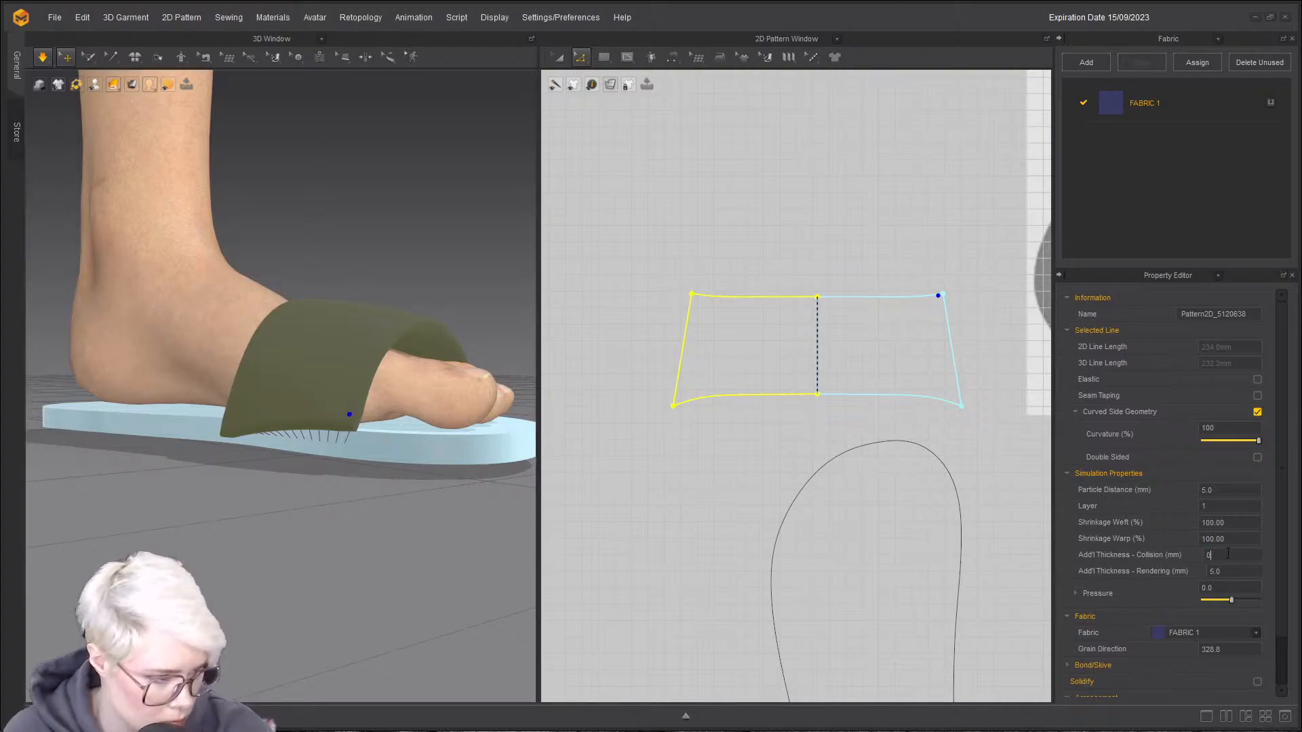
key("space")
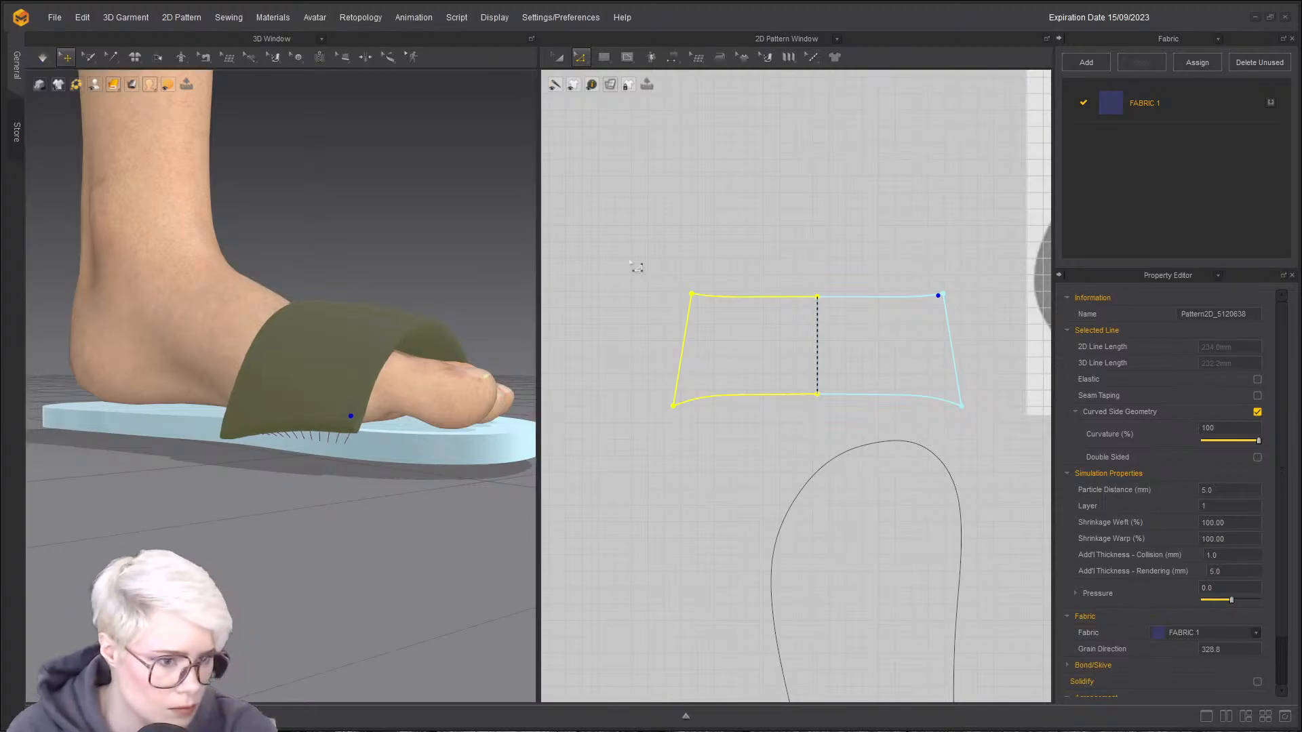
right_click_drag(411, 425, 332, 421)
left_click_drag(327, 419, 330, 483)
left_click_drag(346, 415, 349, 453)
right_click_drag(507, 440, 420, 434)
key("space")
- Turn off curved side geometry for the strap and run the simulation
left_click(1258, 412)
right_click_drag(334, 418, 445, 426)
key("space")
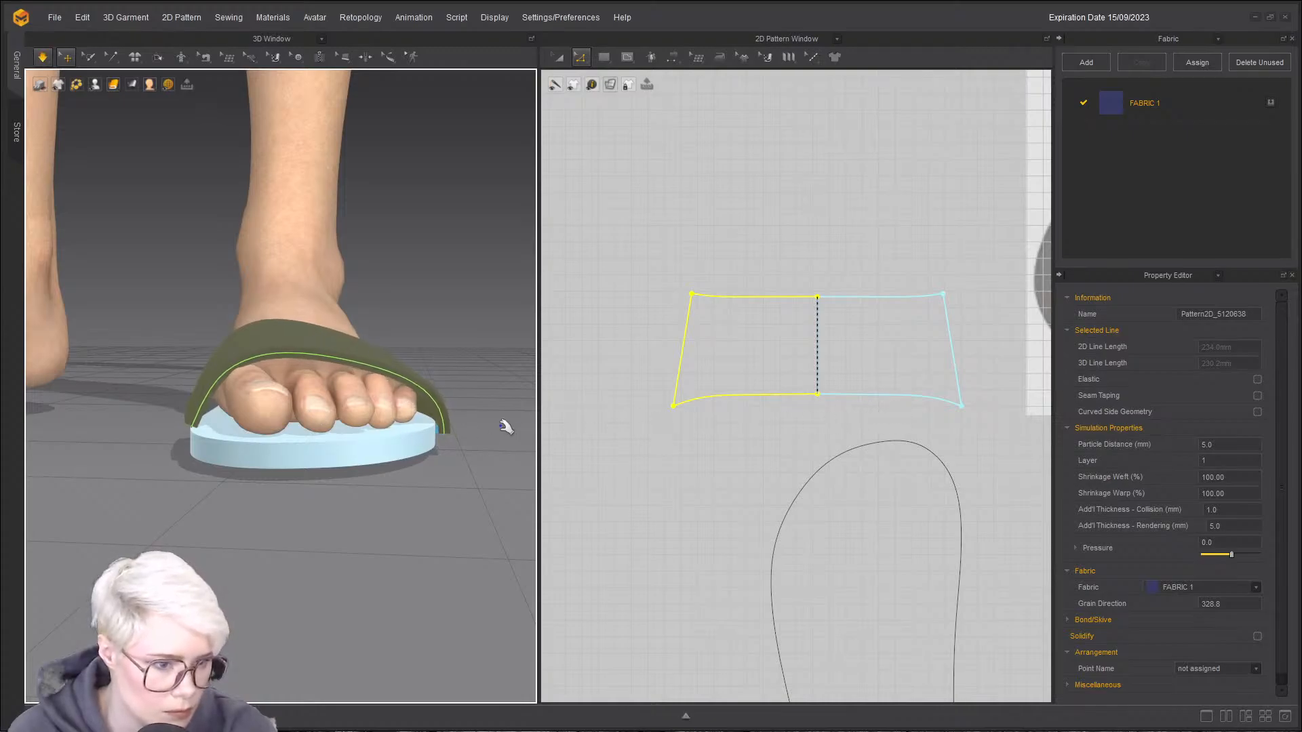
- Simulate the sandal and examine from several sides how the strap edges meet the thick sole
left_click(395, 432)
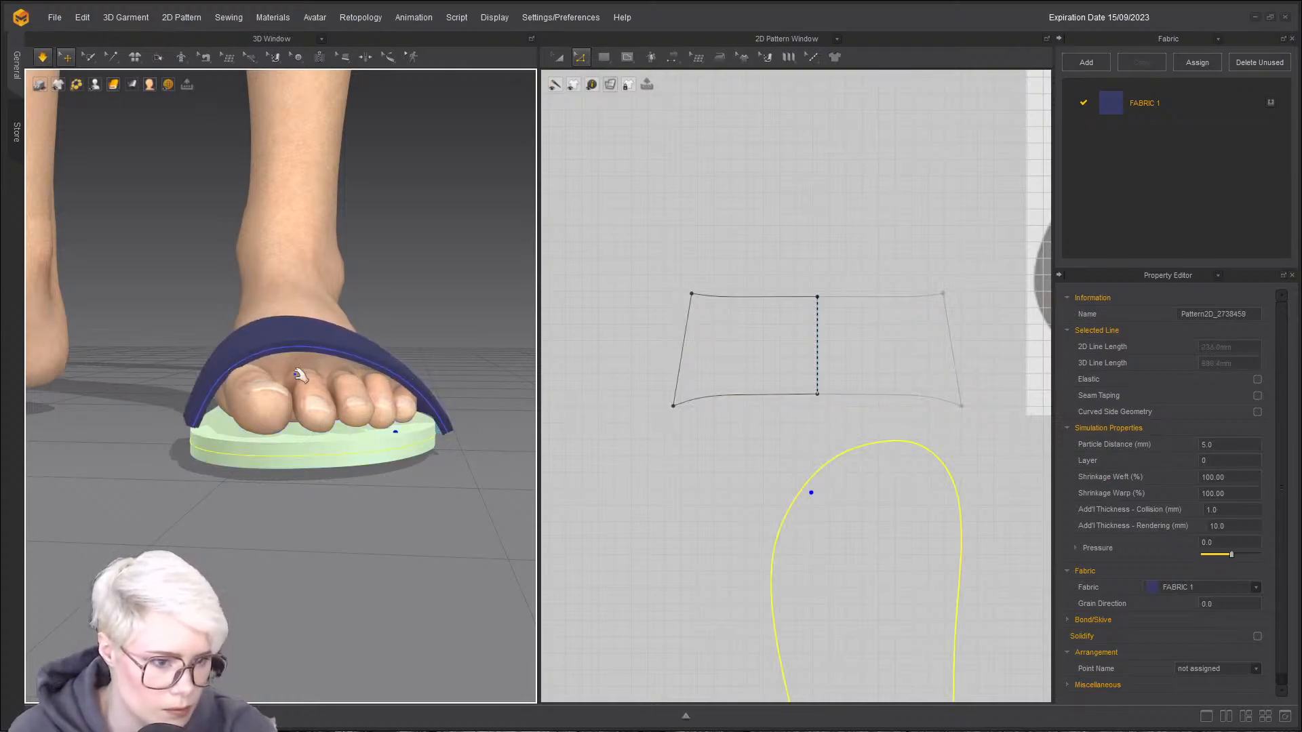
right_click_drag(287, 436, 262, 514)
scroll(264, 509, "down", 5)
left_click(438, 392)
key("space")
right_click_drag(329, 413, 385, 562)
key("space")
left_click_drag(341, 531, 341, 522)
right_click_drag(340, 522, 380, 434)
scroll(320, 612, "up", 5)
scroll(325, 614, "down", 3)
- Set the sole's additional rendering thickness to 1.0 mm
left_click(364, 592)
left_click(1233, 527)
type("1.0")
key("Return")
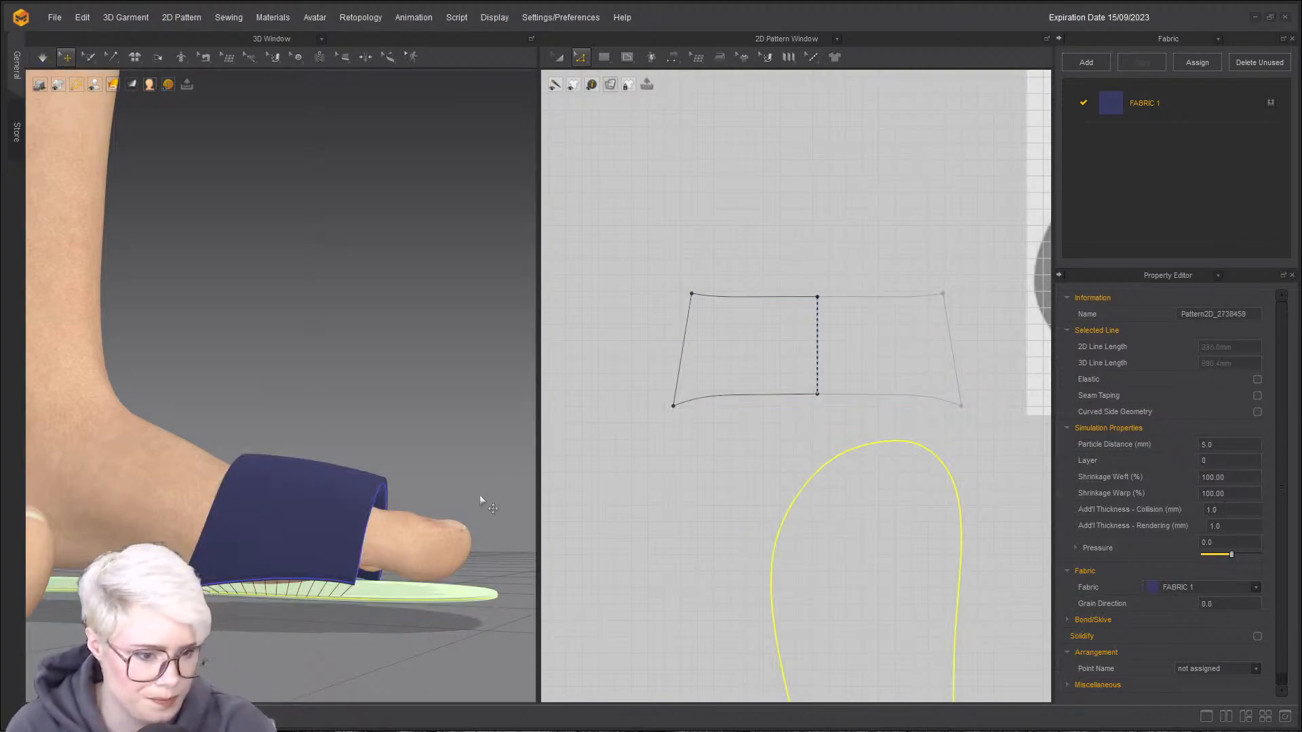
- Set the strap's additional rendering thickness to 1.0 mm
left_click(281, 564)
right_click_drag(419, 600, 269, 551)
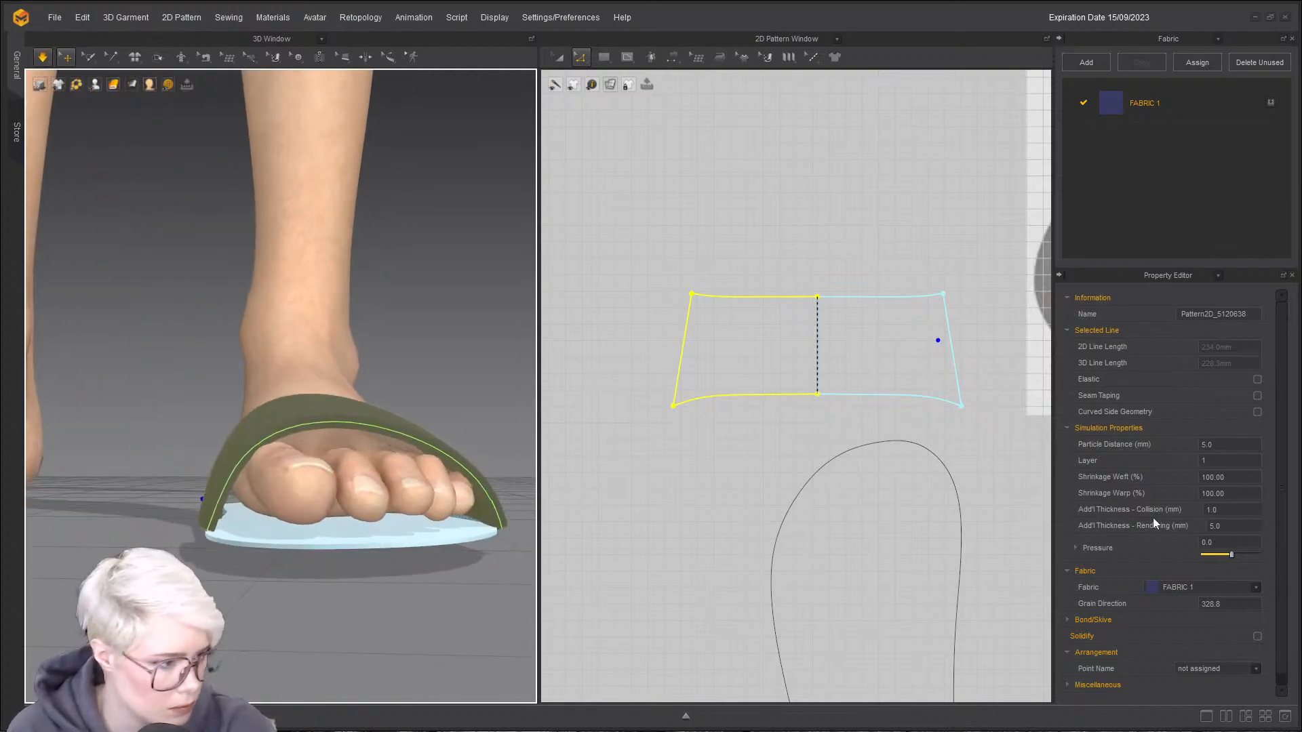
left_click(456, 382)
left_click(377, 420)
left_click(1241, 527)
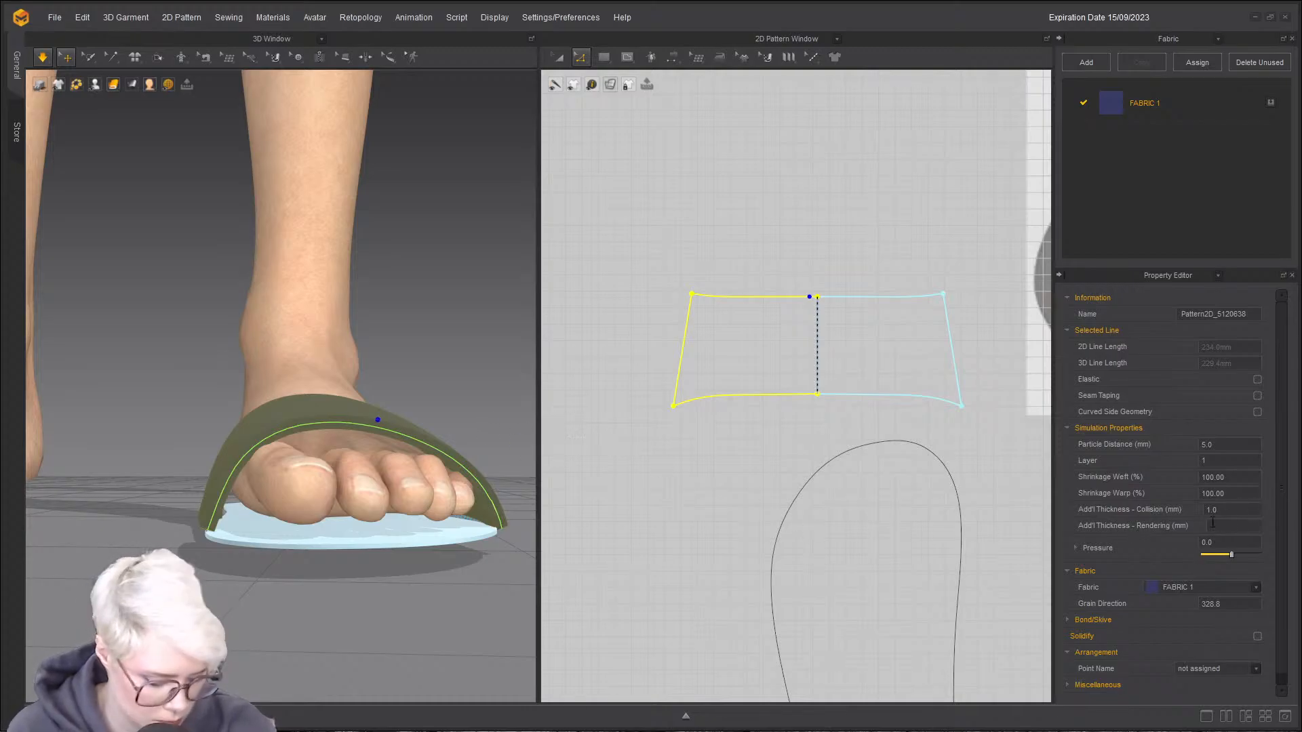
type("0")
key("Return")
type("1")
key("Return")
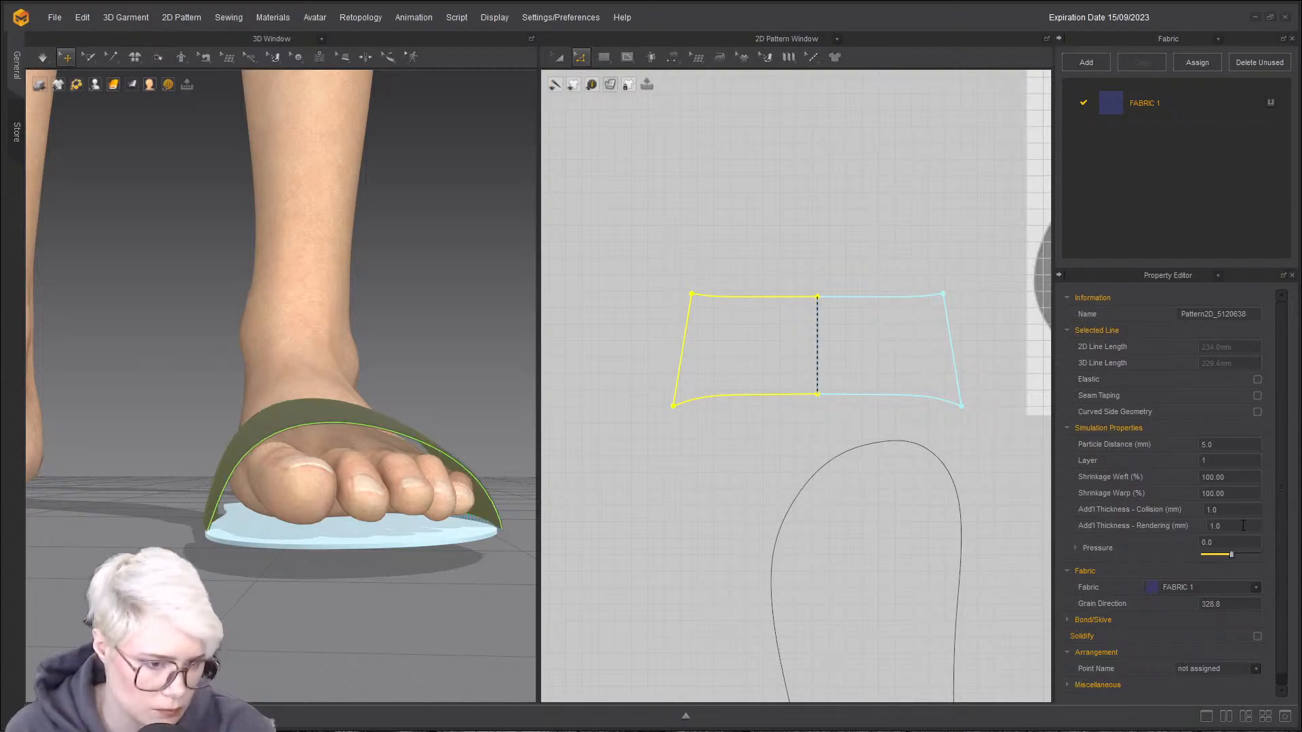
- Pull the strap's inner side edge down past the thin sole during the simulation
right_click_drag(366, 567, 223, 523)
key("space")
left_click_drag(198, 527, 192, 575)
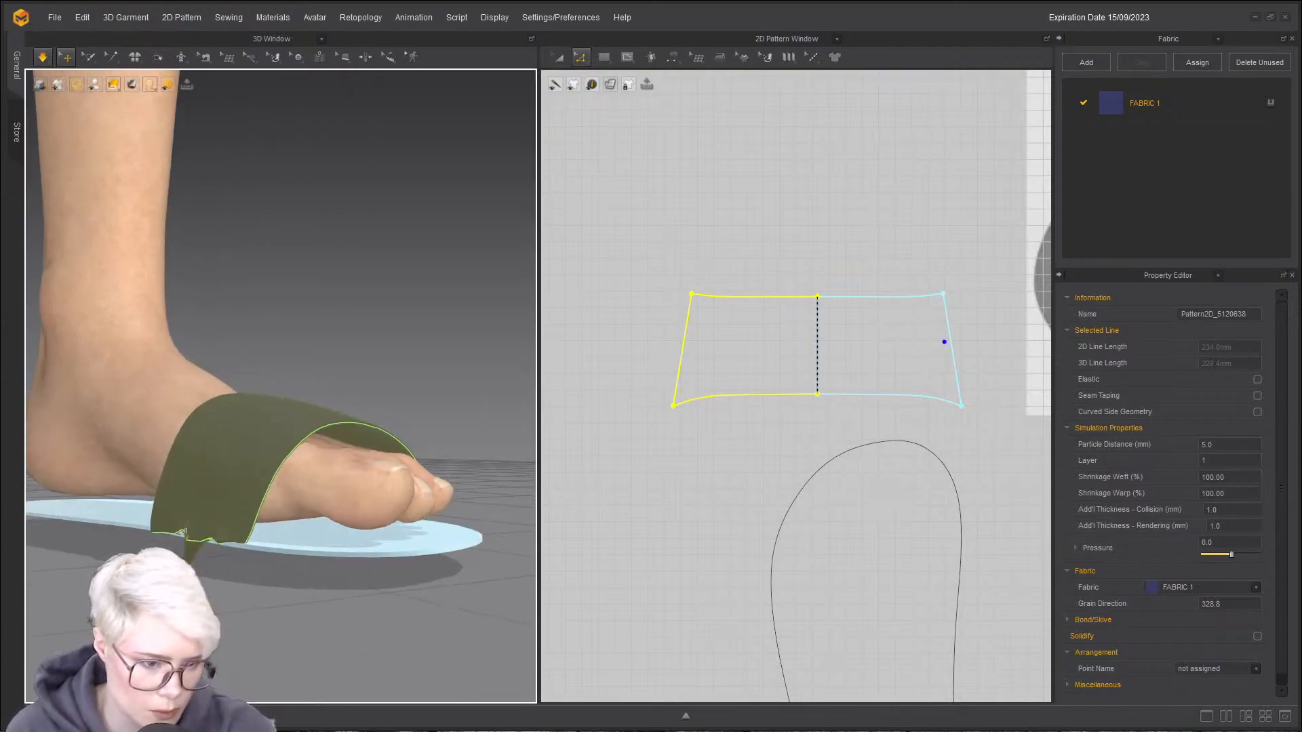
right_click_drag(529, 550, 426, 585)
- Create a layer clone under the sole and place the copy beside the original in the 2D pattern layout
left_click(281, 567)
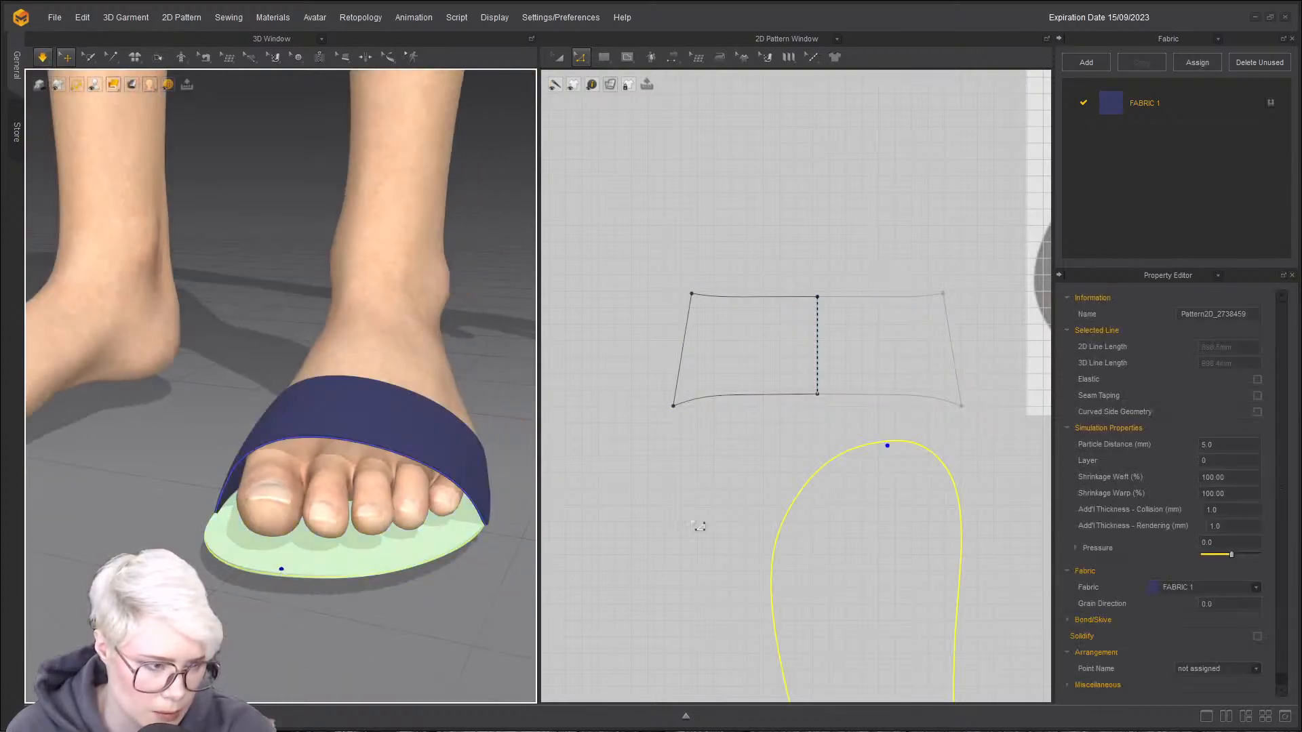
right_click(868, 582)
left_click(685, 553)
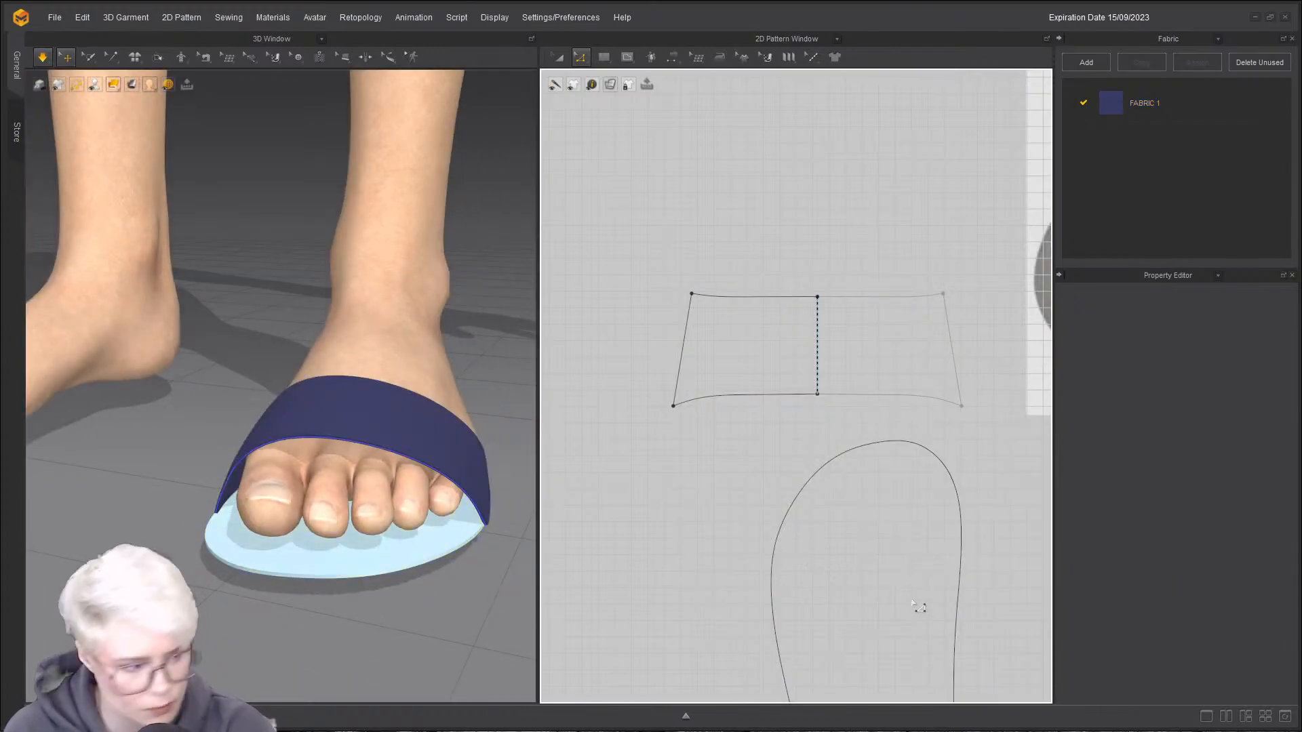
scroll(910, 596, "down", 5)
key("a")
left_click(877, 556)
right_click(876, 556)
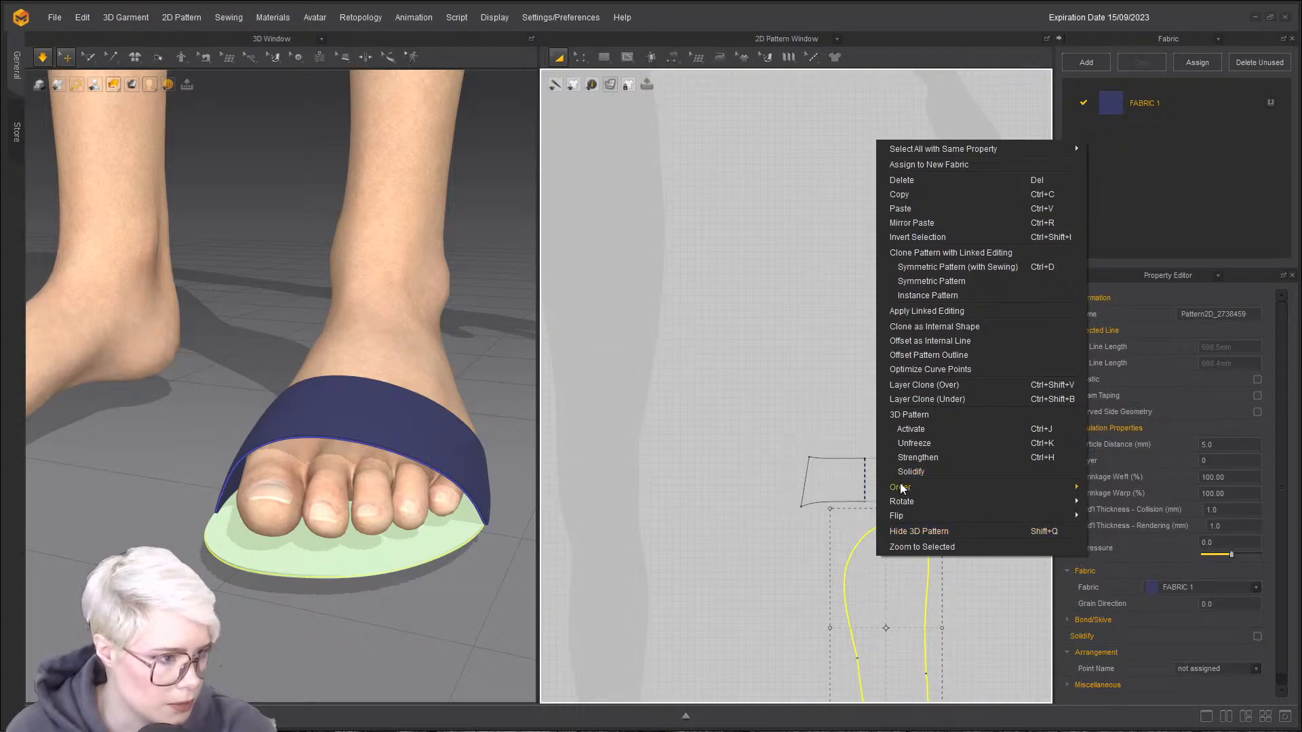
left_click(931, 400)
scroll(848, 461, "down", 5)
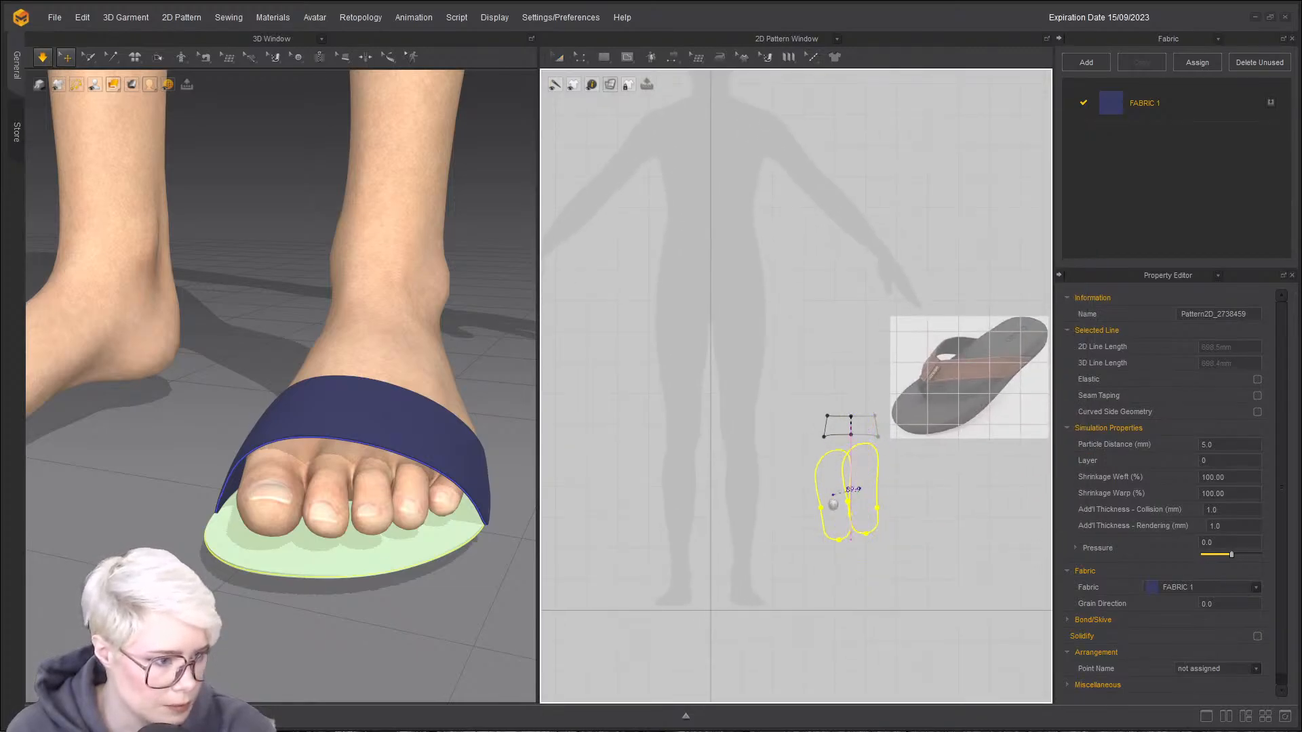
left_click(819, 498)
- Lower the cloned sole beneath the original in 3D, leaving an even gap between the two layers
mouse_move(307, 590)
right_mouse_down()
mouse_move(317, 527)
mouse_move(345, 478)
right_mouse_up()
left_click_drag(347, 460, 348, 477)
right_click_drag(348, 477, 260, 501)
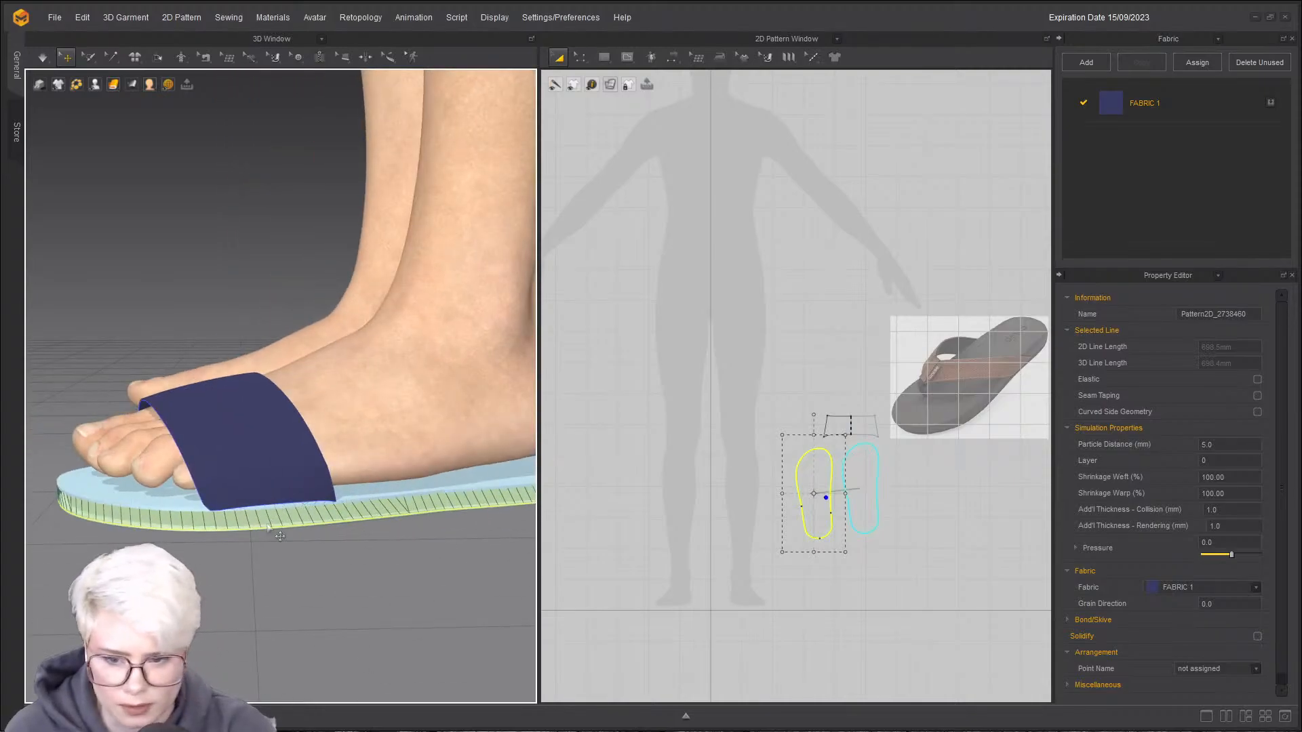
left_click_drag(273, 522, 265, 518)
scroll(322, 513, "up", 1)
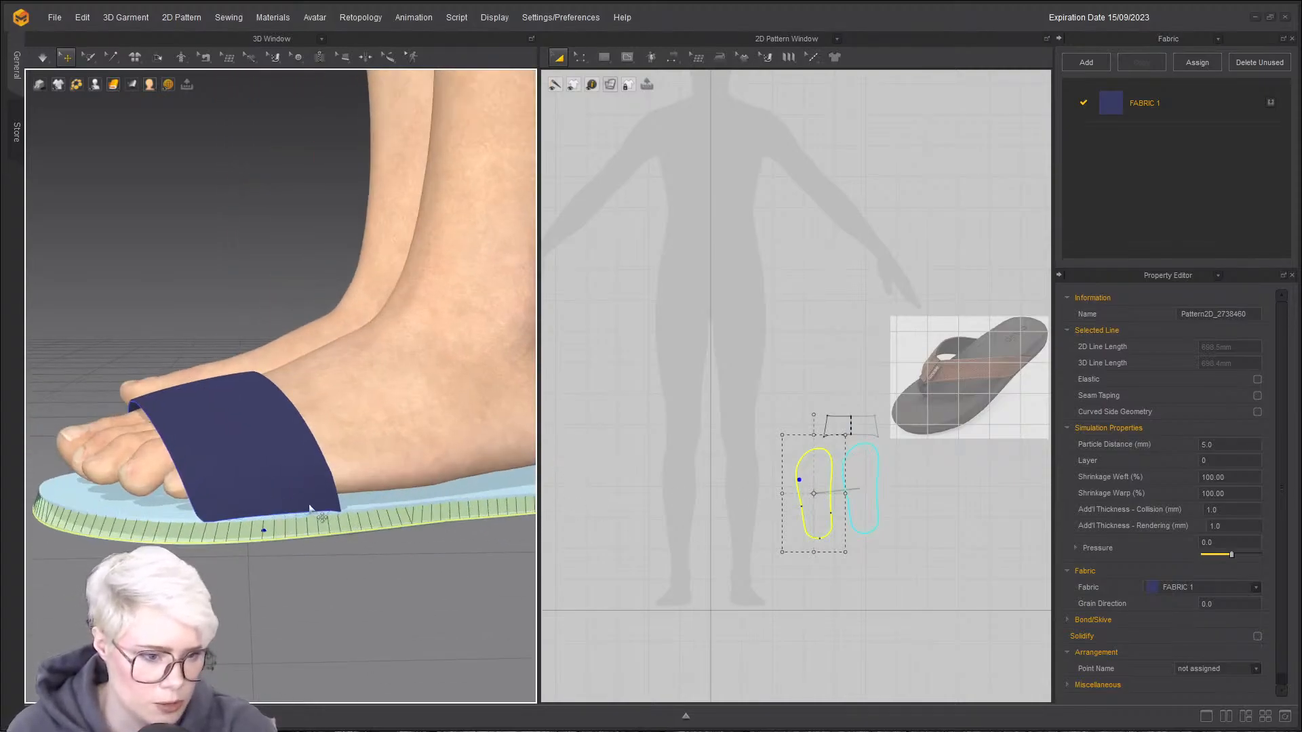
middle_click_drag(317, 513, 246, 480)
- Check the cloned sole's outline length and create a matching rectangular strip 10 mm wide and 698.4 mm high
left_click(670, 451)
key("z")
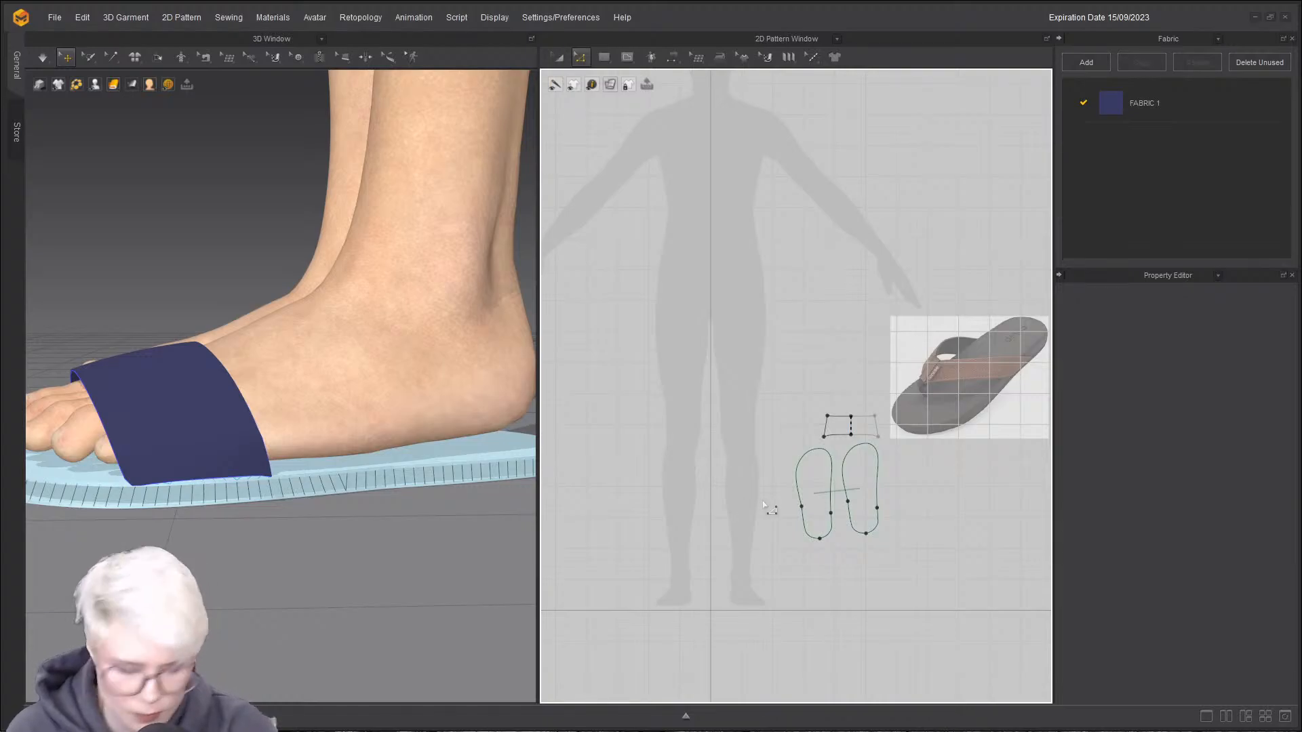
scroll(797, 482, "up", 2)
left_click(819, 442)
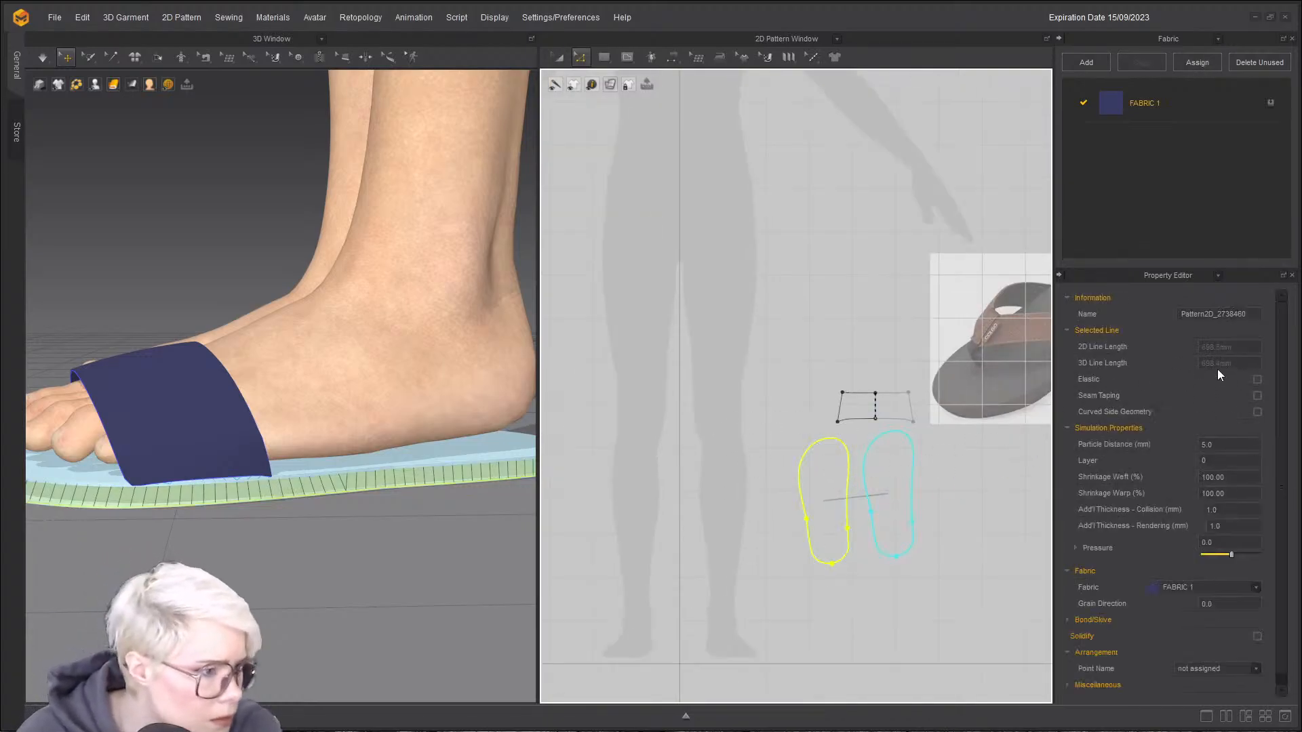
key("s")
left_click(743, 271)
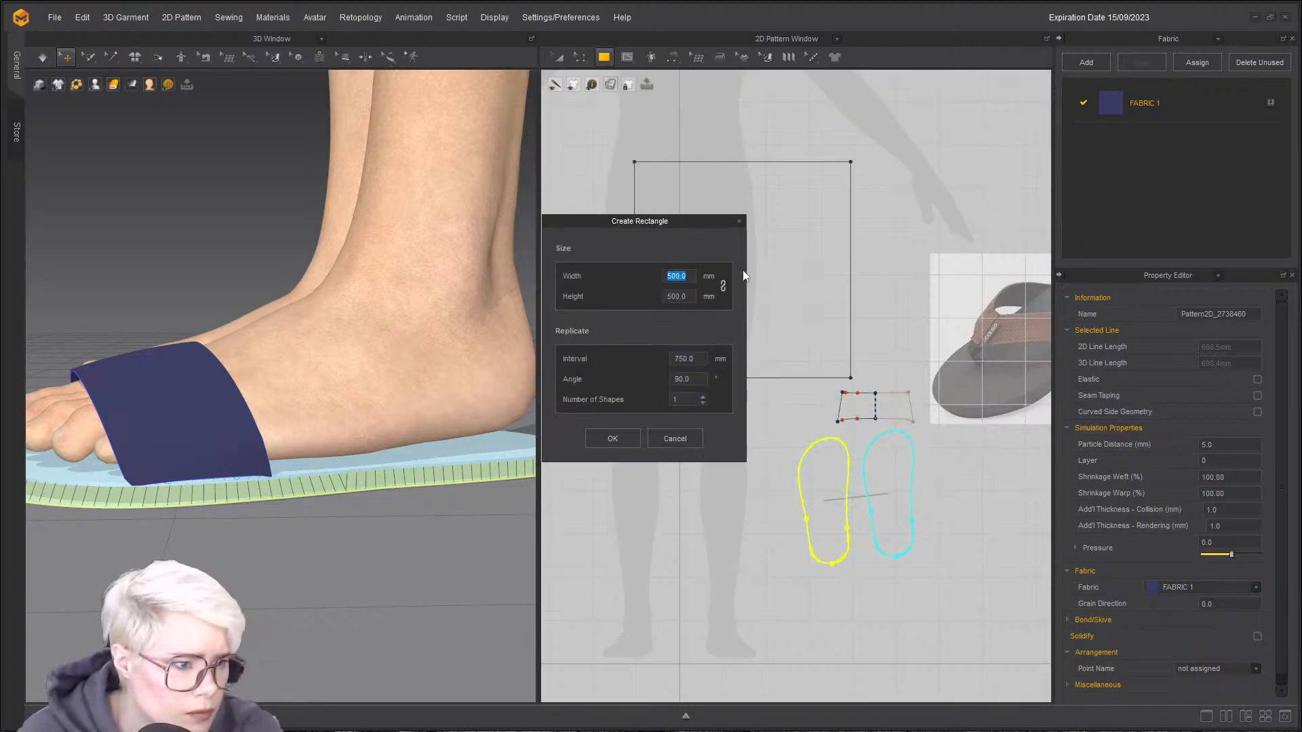
type("10")
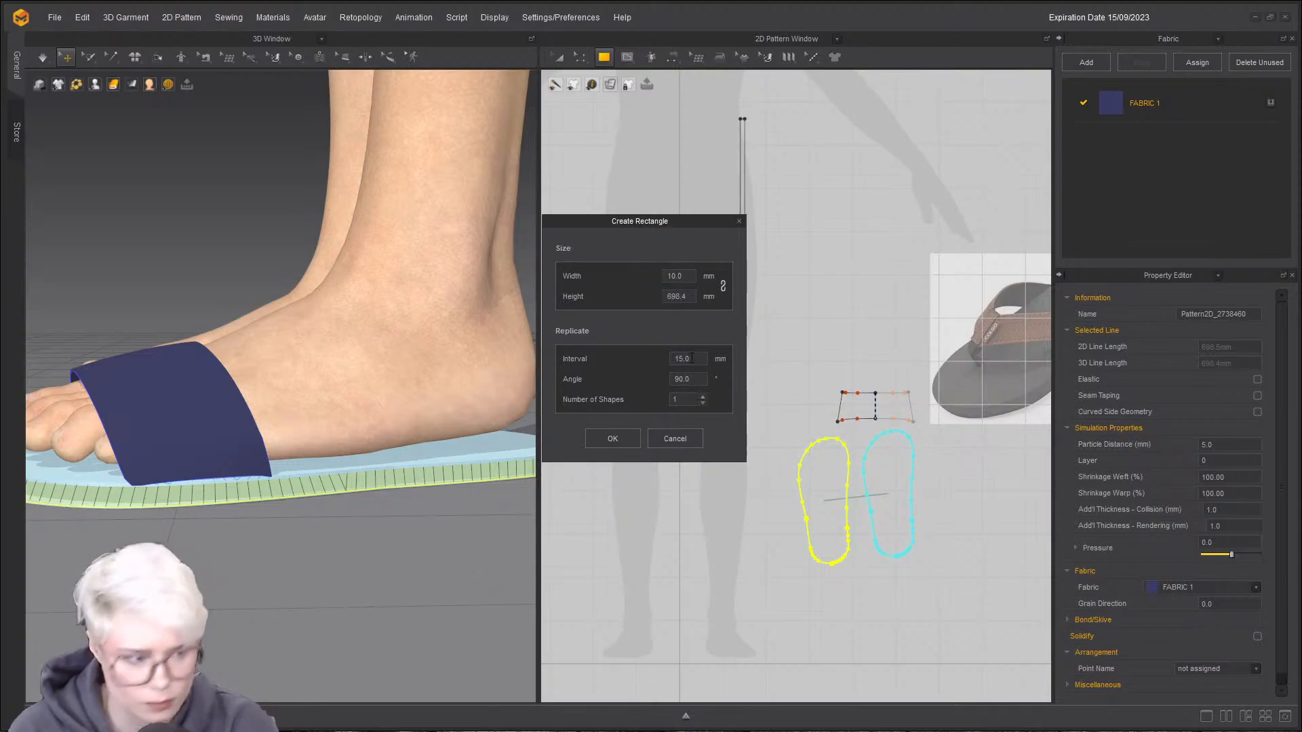
left_click(612, 440)
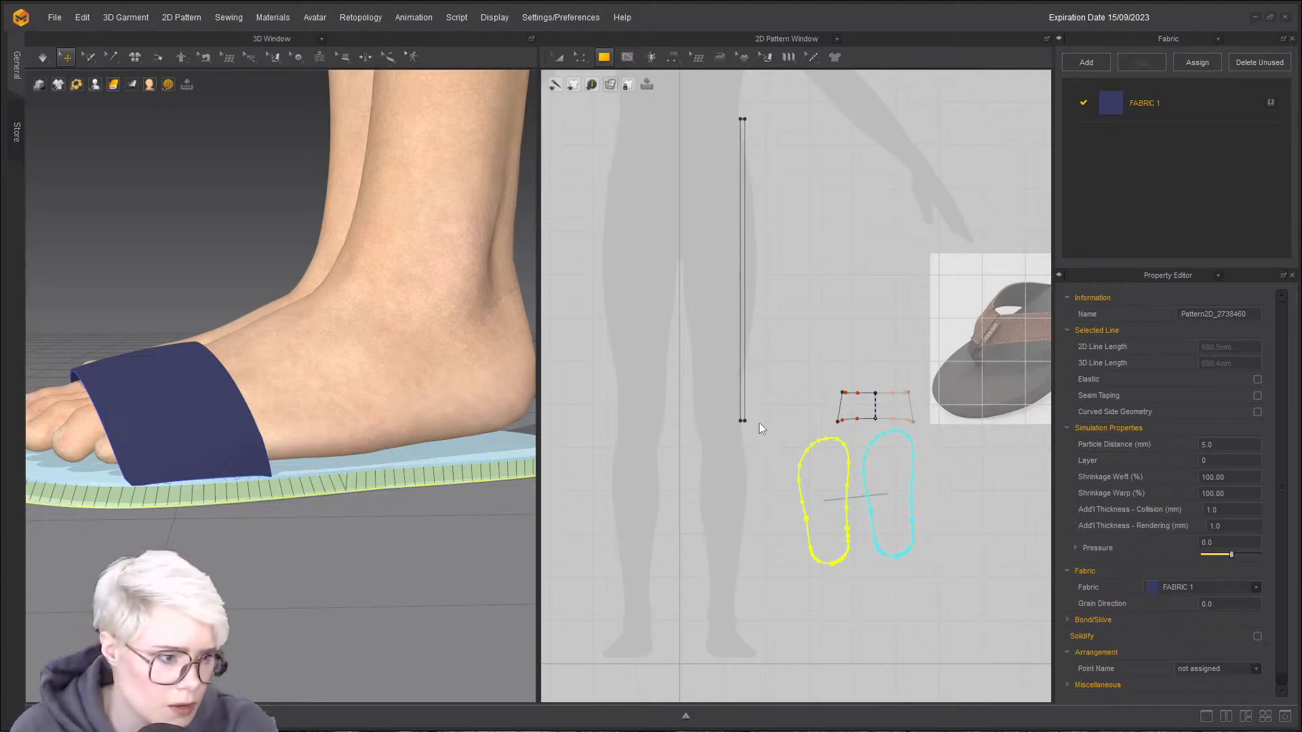
- Sew the two 10 mm ends of the long strip together
left_click(834, 439)
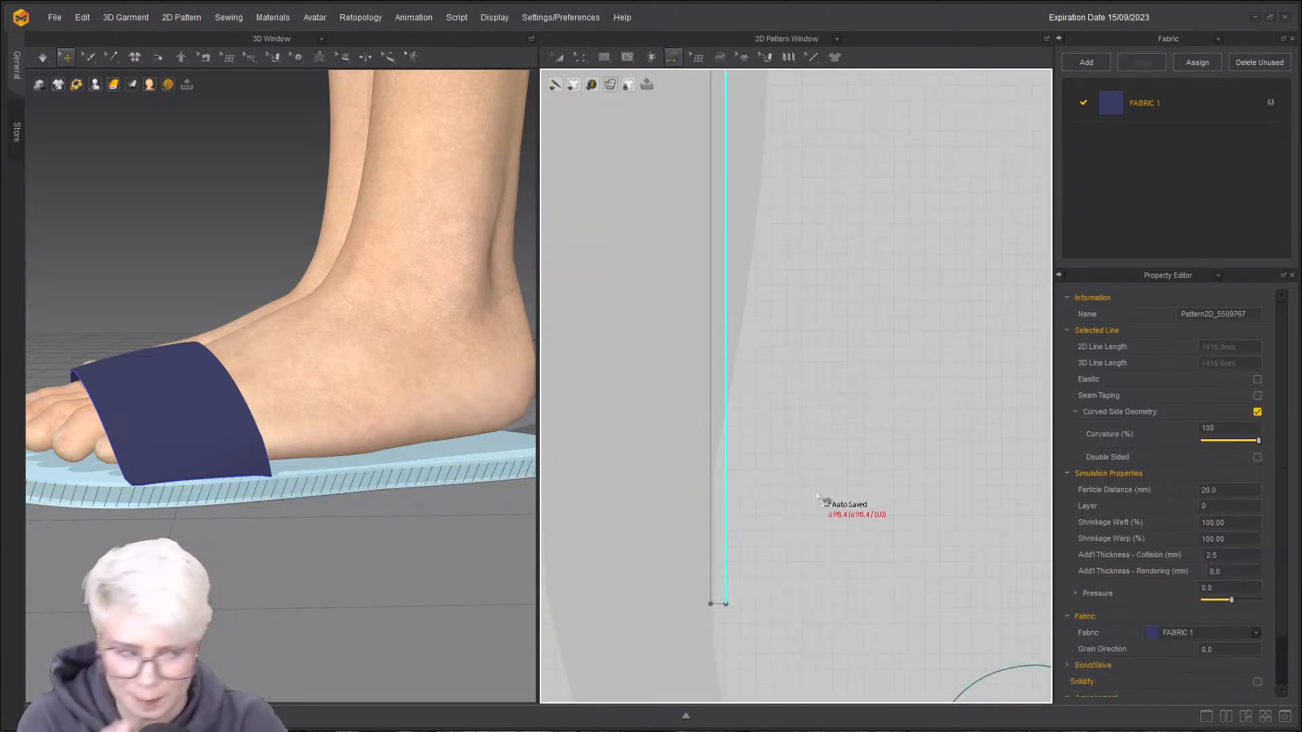
left_click(721, 604)
scroll(742, 418, "down", 6)
scroll(743, 433, "down", 5)
scroll(758, 386, "up", 8)
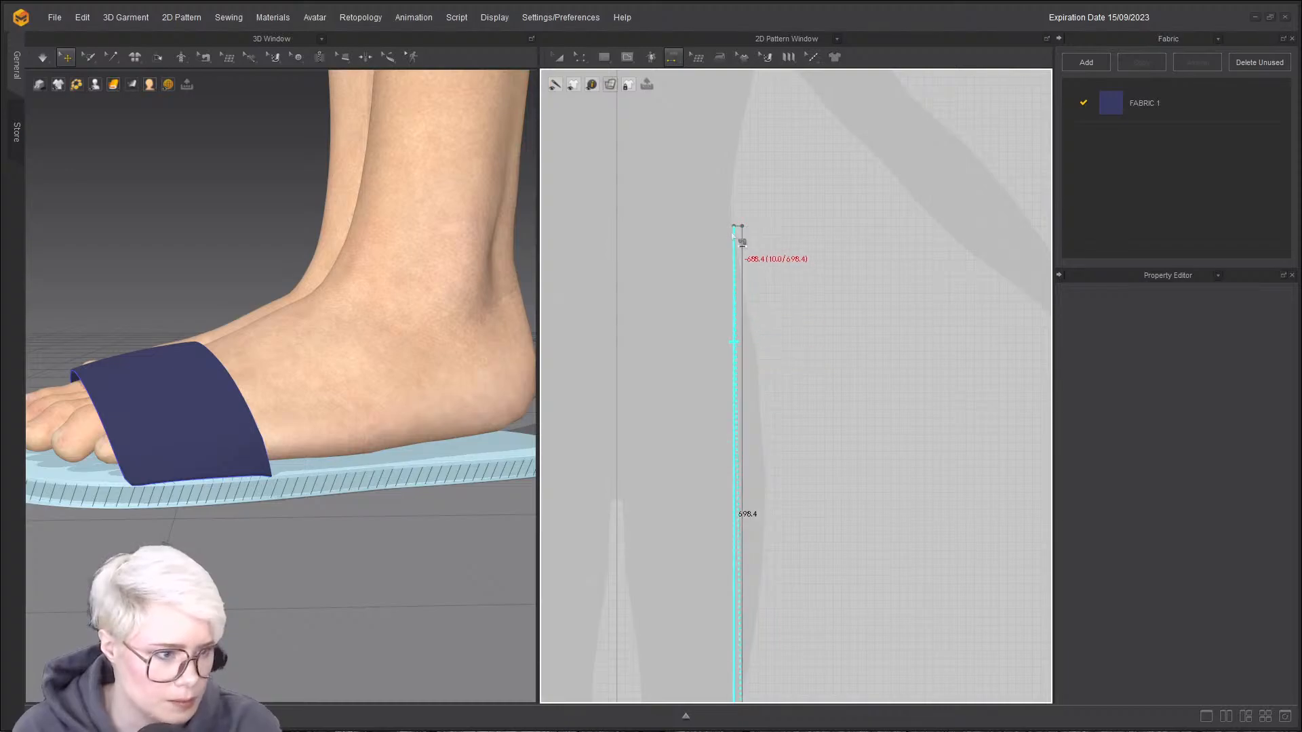
left_click(740, 227)
scroll(727, 338, "down", 5)
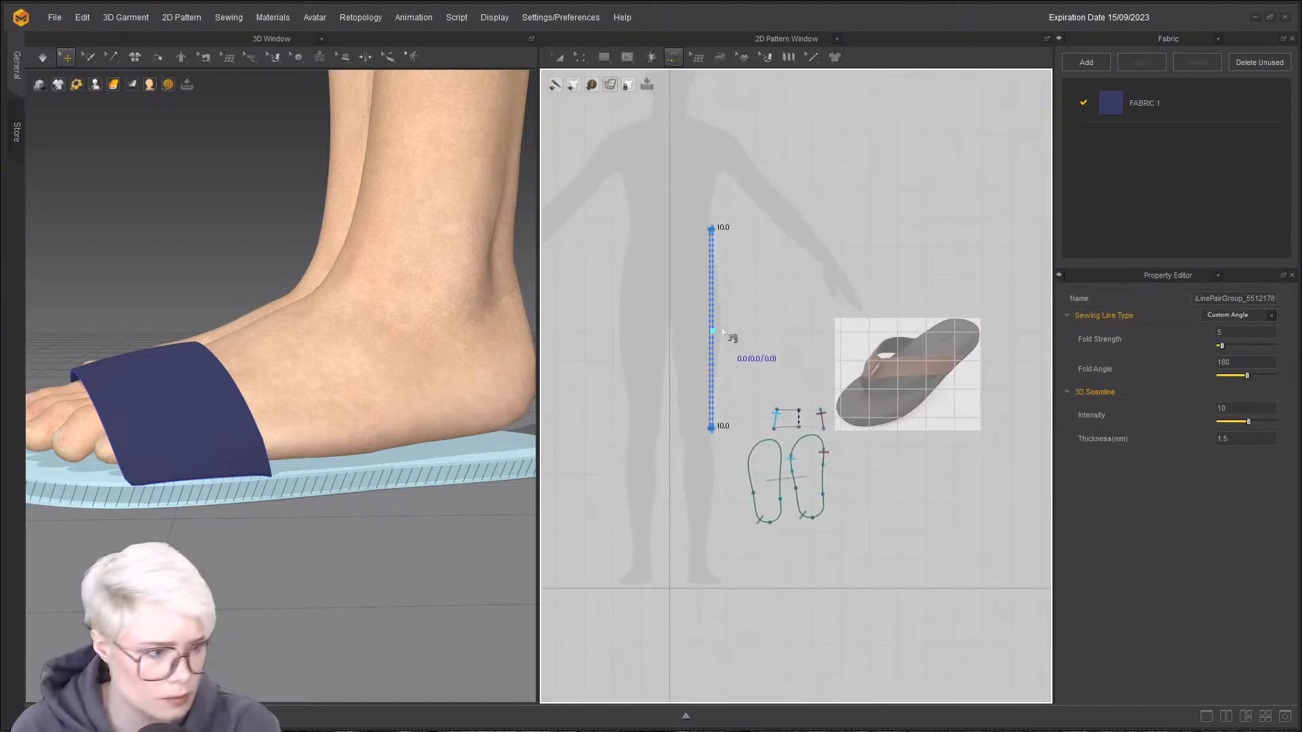
- Sew the strip's two long edges to the full outlines of the original and cloned soles
left_click(717, 232)
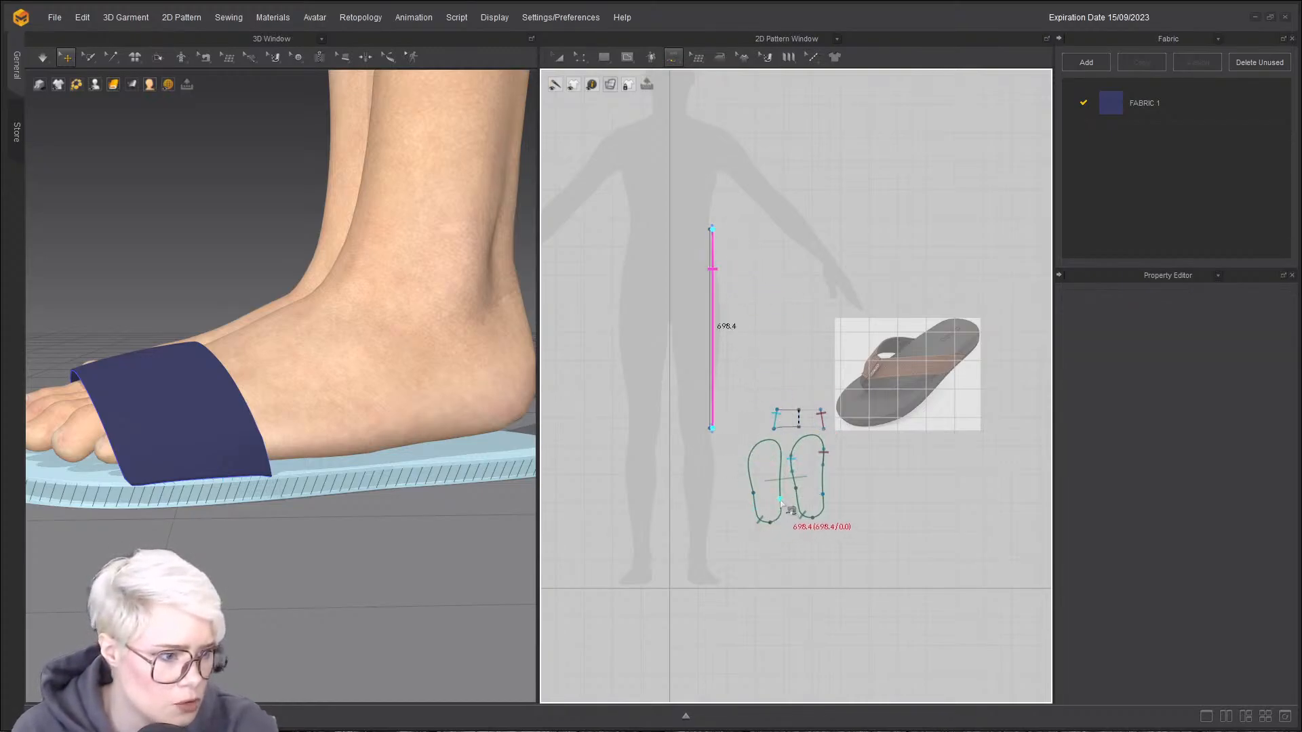
left_click(758, 478)
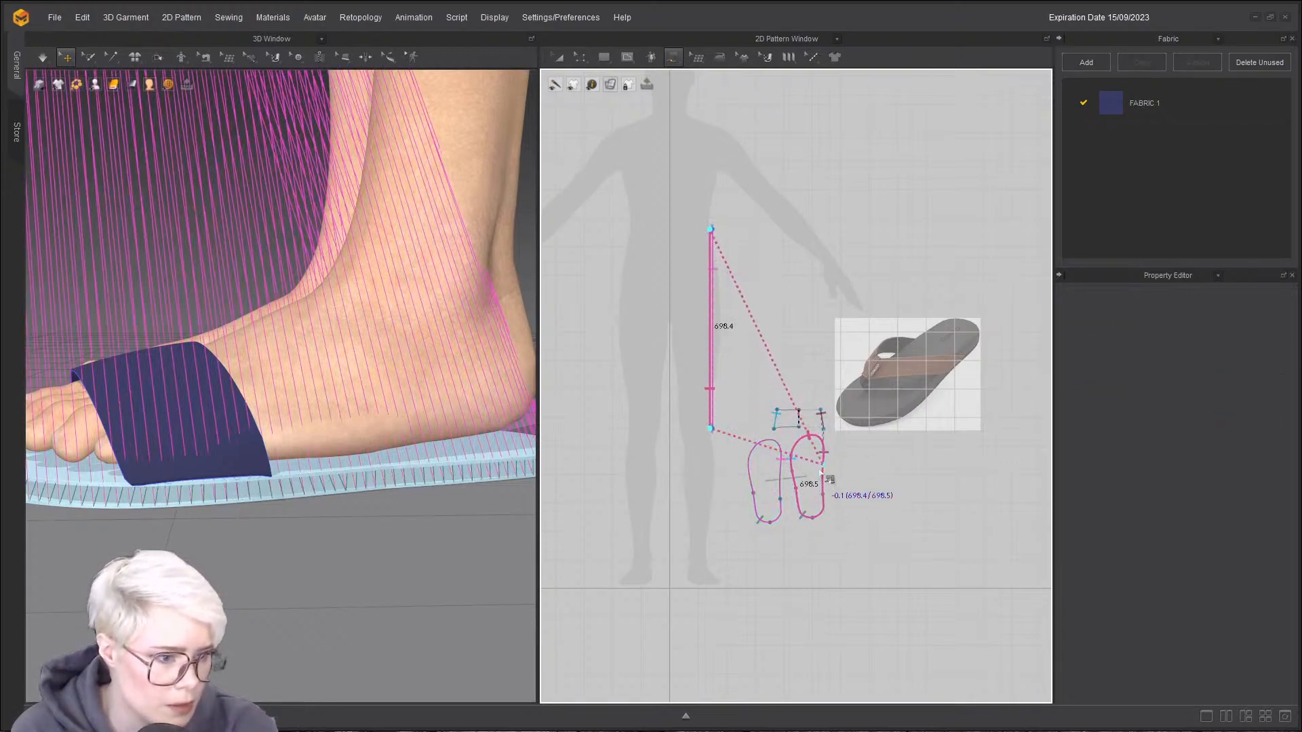
left_click(823, 469)
scroll(255, 530, "down", 3)
right_click_drag(254, 530, 295, 547)
scroll(642, 525, "up", 3)
key("z")
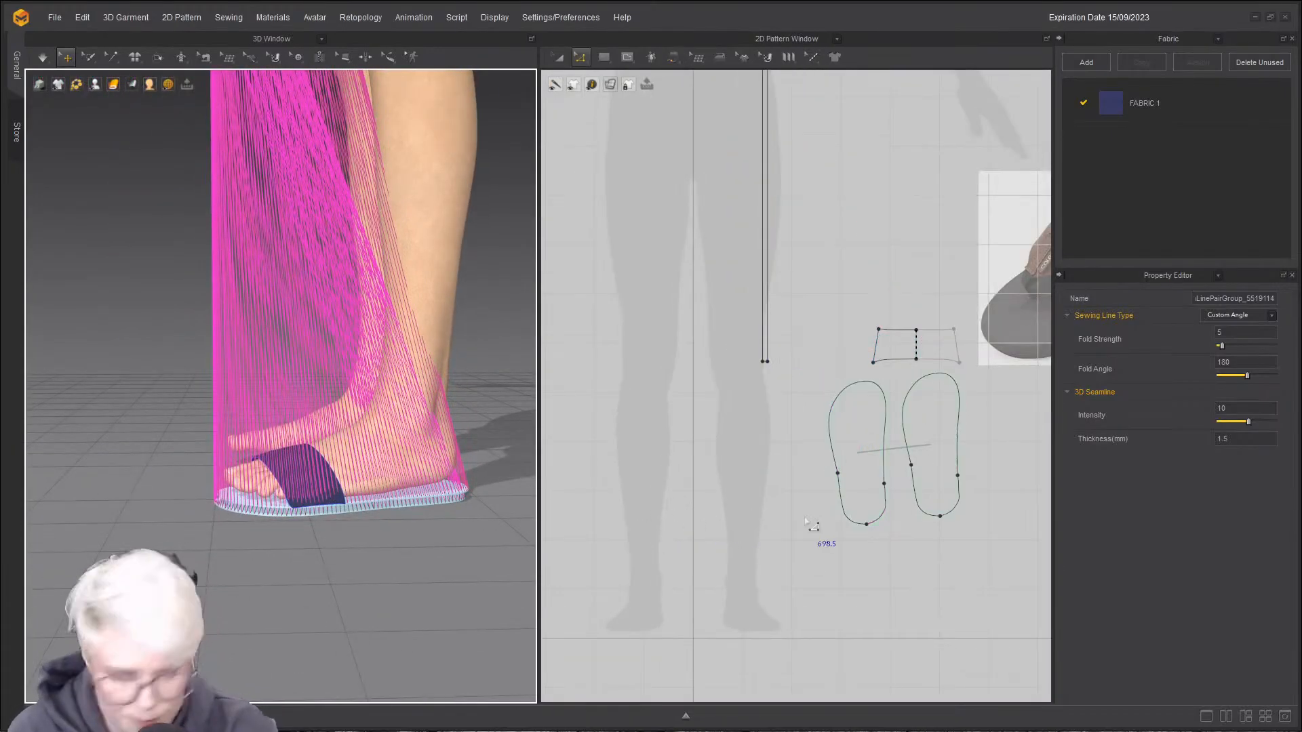
- Delete the layer-clone seam that joins the two soles directly, keeping the strip's seam on the cloned sole
left_click(883, 449)
key("b")
left_click(884, 468)
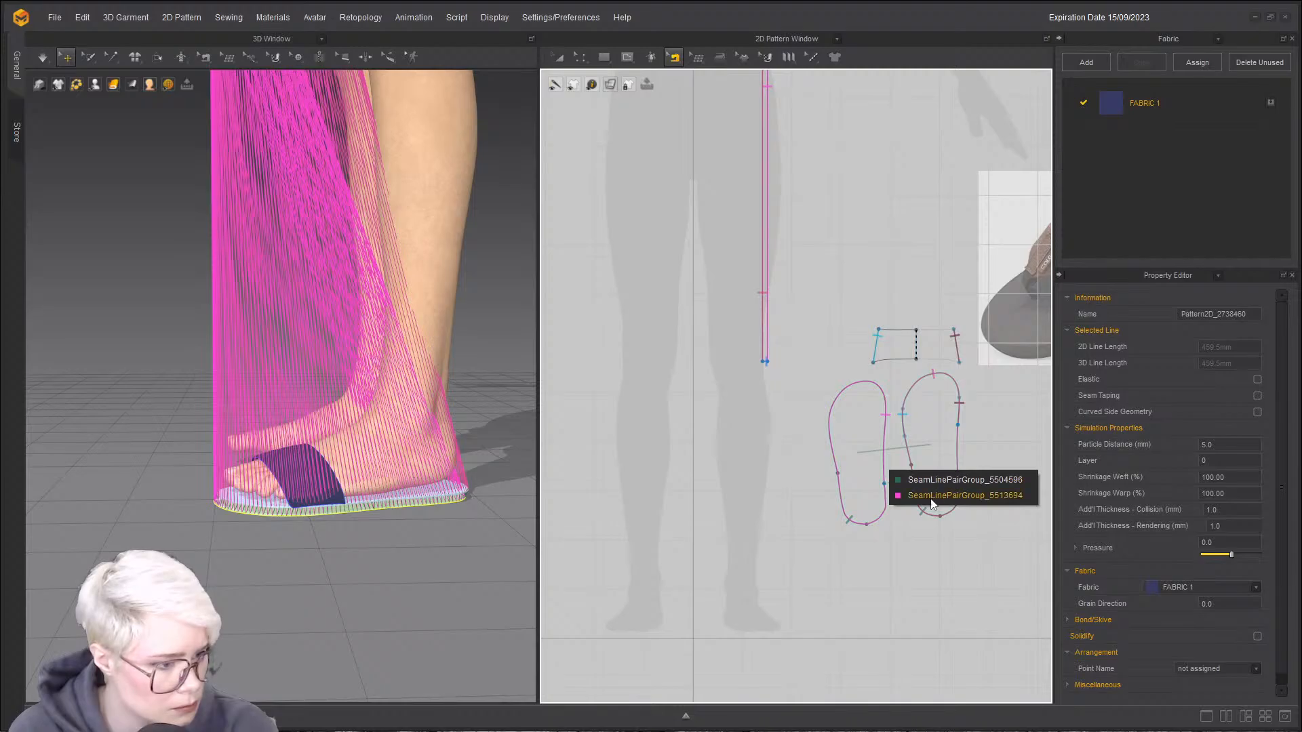
left_click(931, 498)
left_click(894, 450)
left_click(918, 462)
key("Delete")
left_click(884, 482)
- Select the side strip in 3D and bring it down to the gap between the two soles
scroll(708, 468, "down", 2)
scroll(233, 73, "down", 5)
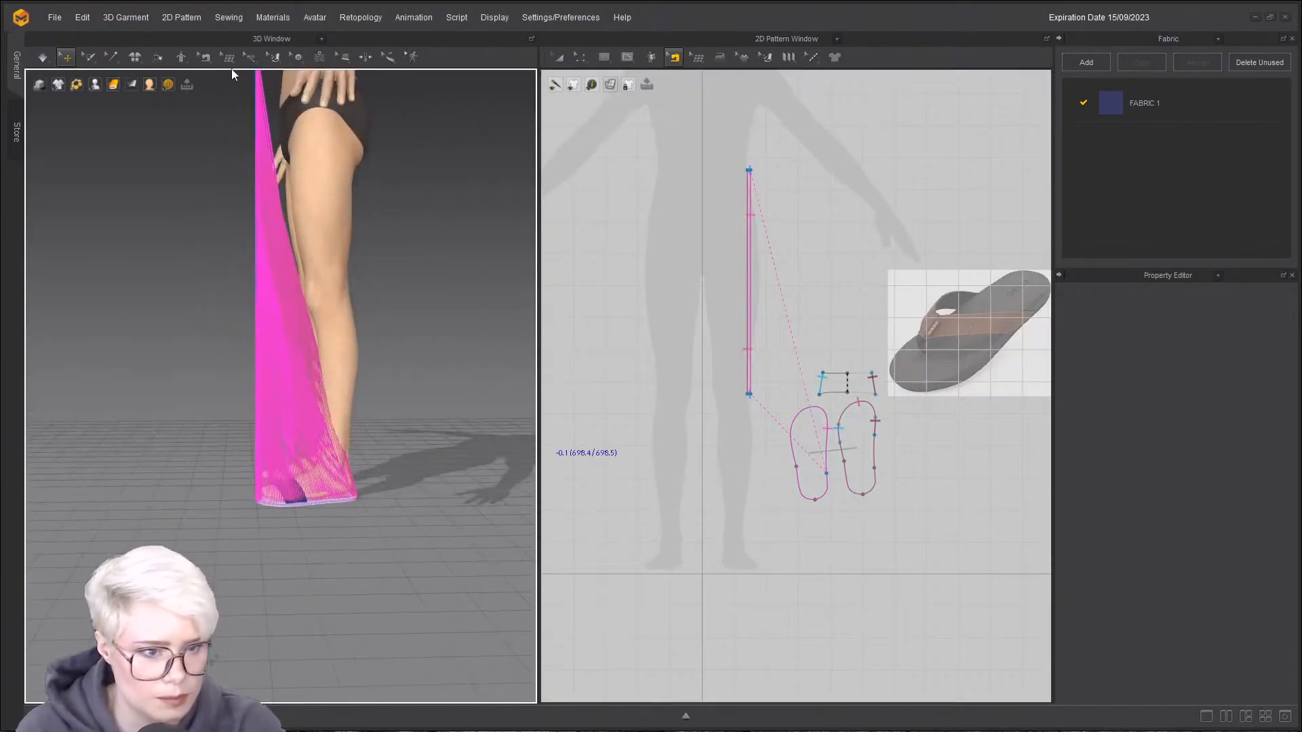
scroll(232, 73, "down", 5)
left_click(291, 298)
right_click_drag(298, 305, 402, 274)
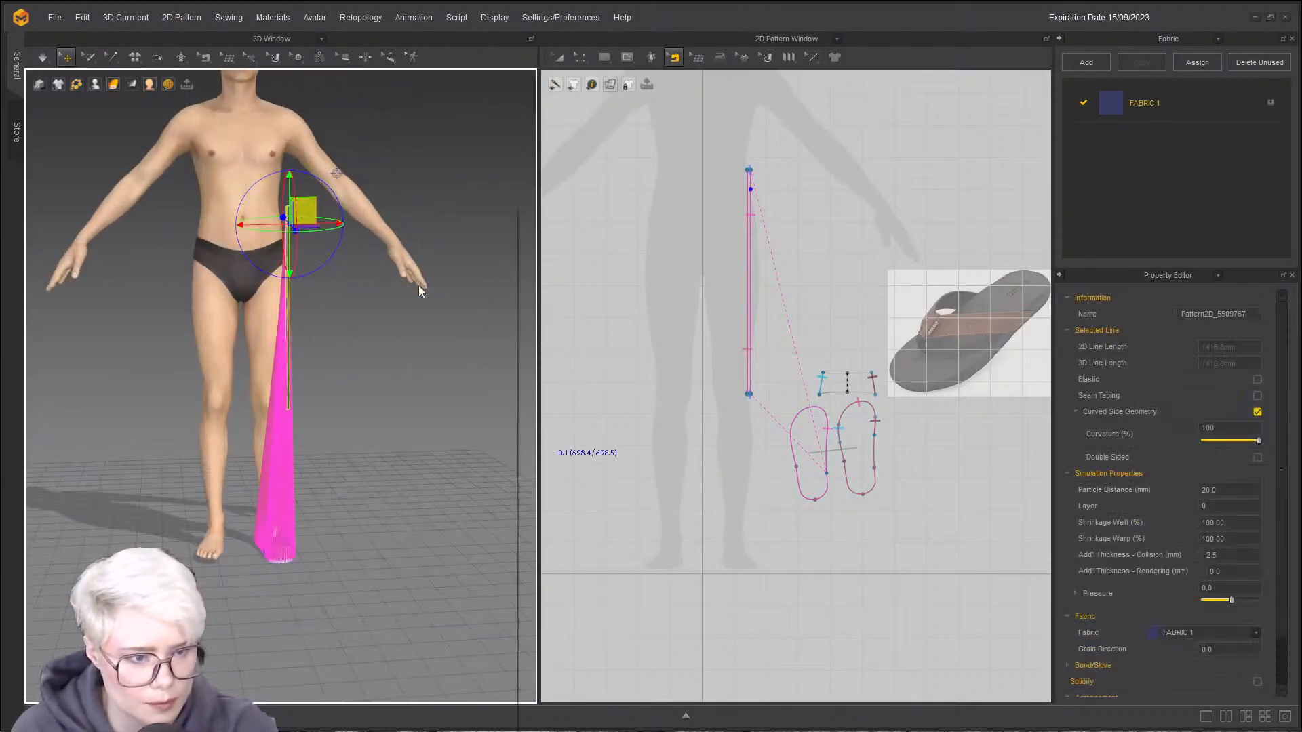
right_click(402, 273)
left_click(458, 650)
scroll(353, 564, "up", 3)
right_click_drag(353, 564, 326, 407)
scroll(247, 578, "up", 3)
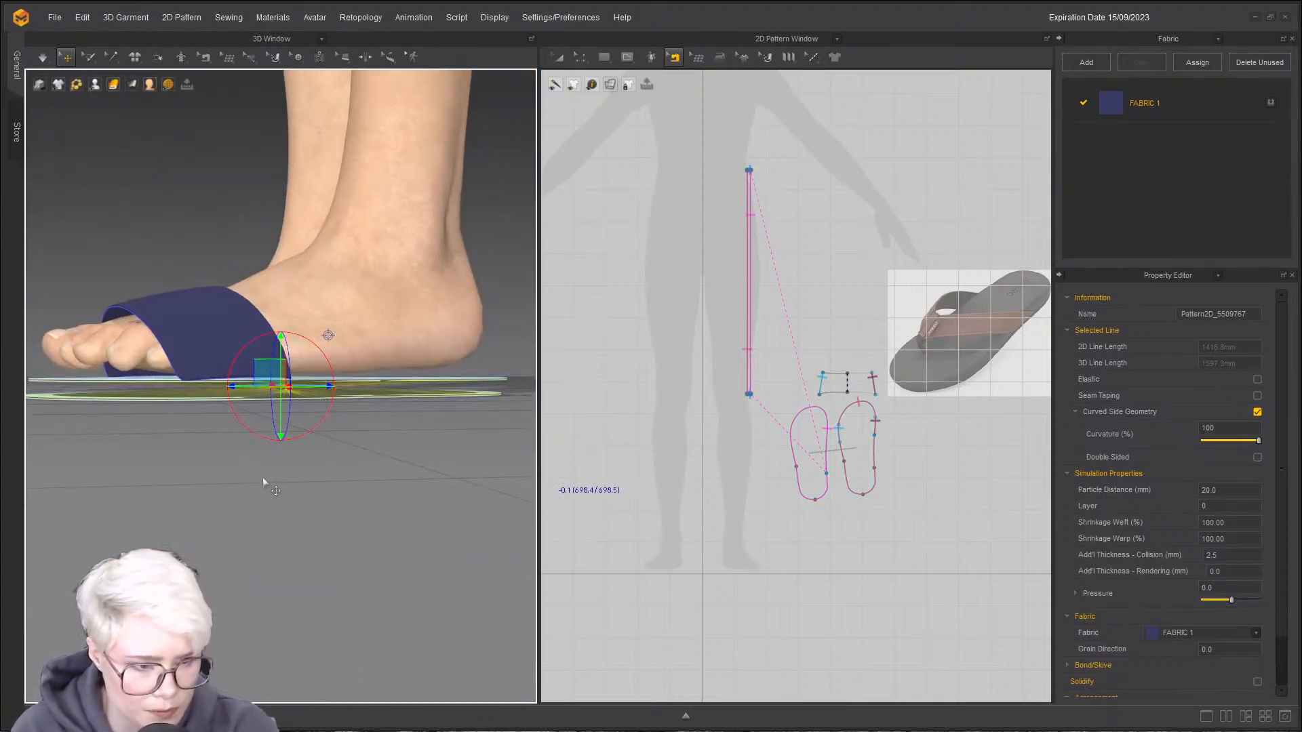
- Remove the strip's seam to the original sole and simulate so the strip wraps around the cloned sole
key("space")
key("space")
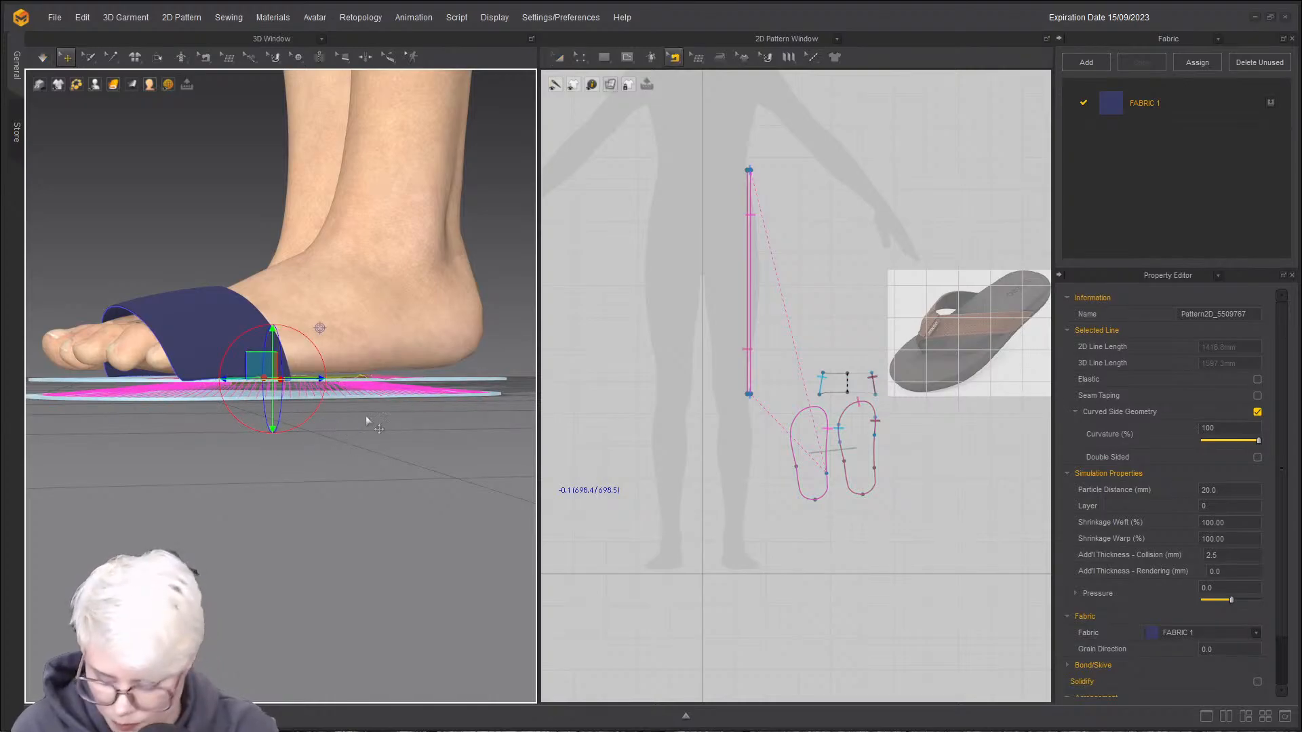
key("z")
scroll(705, 342, "up", 6)
key("a")
key("space")
left_click_drag(360, 391, 414, 658)
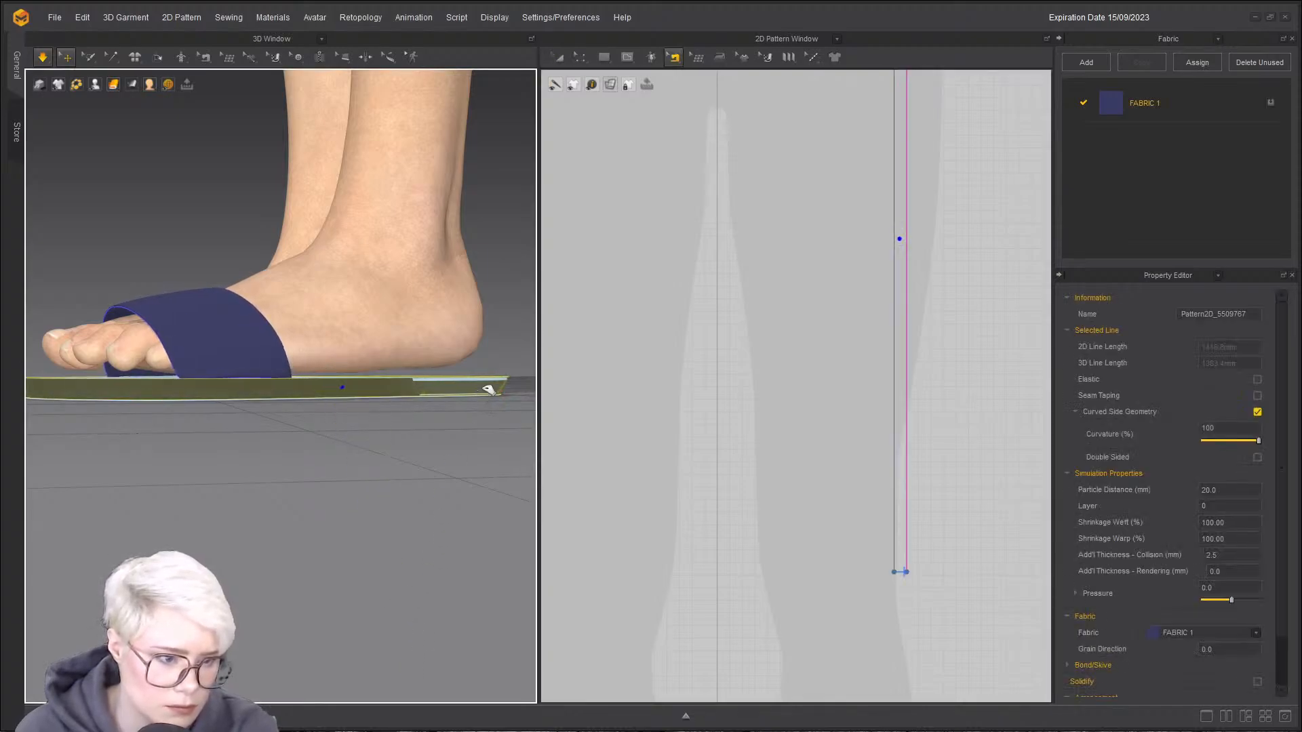
left_click_drag(465, 393, 405, 471)
right_click_drag(404, 470, 373, 475)
- Tug the strip and the strap during simulation to settle the strip around the sole's edge
left_click(219, 516)
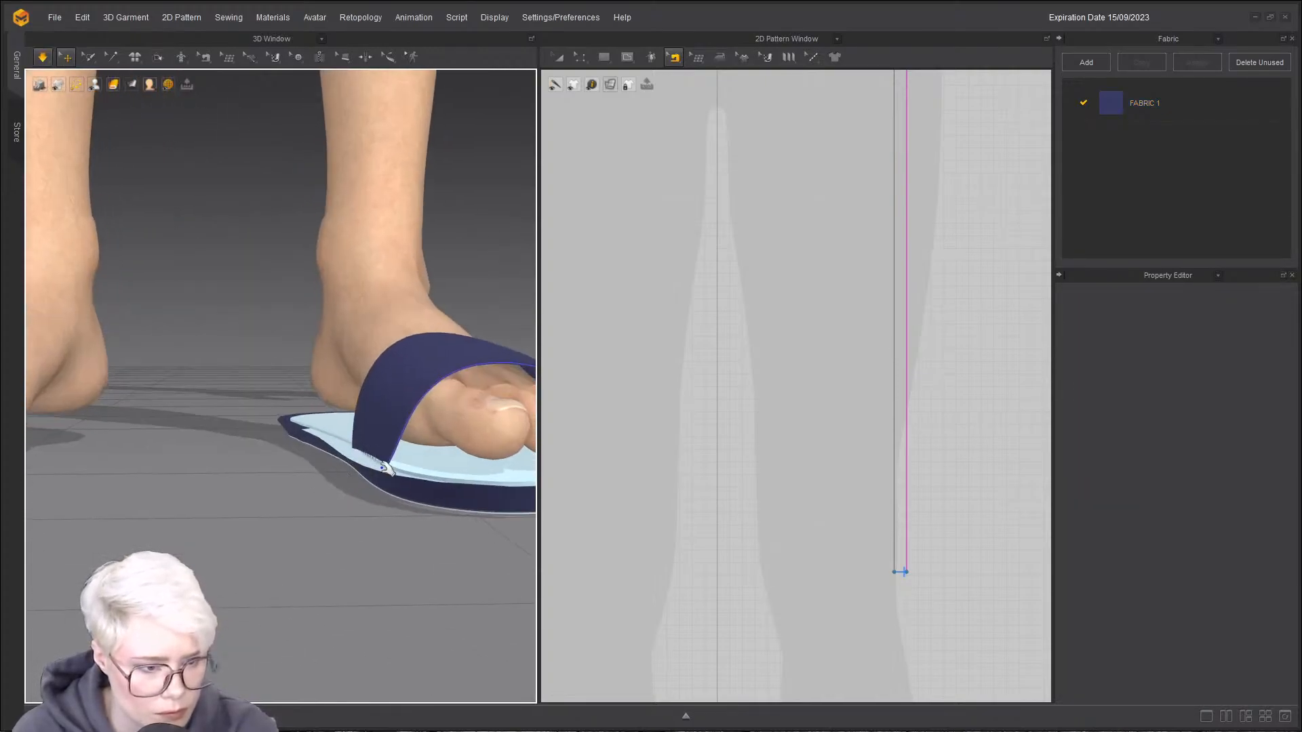
left_click(383, 475)
scroll(352, 502, "up", 5)
left_click(296, 518)
key("space")
right_click_drag(323, 521, 418, 479)
right_click_drag(519, 469, 316, 508)
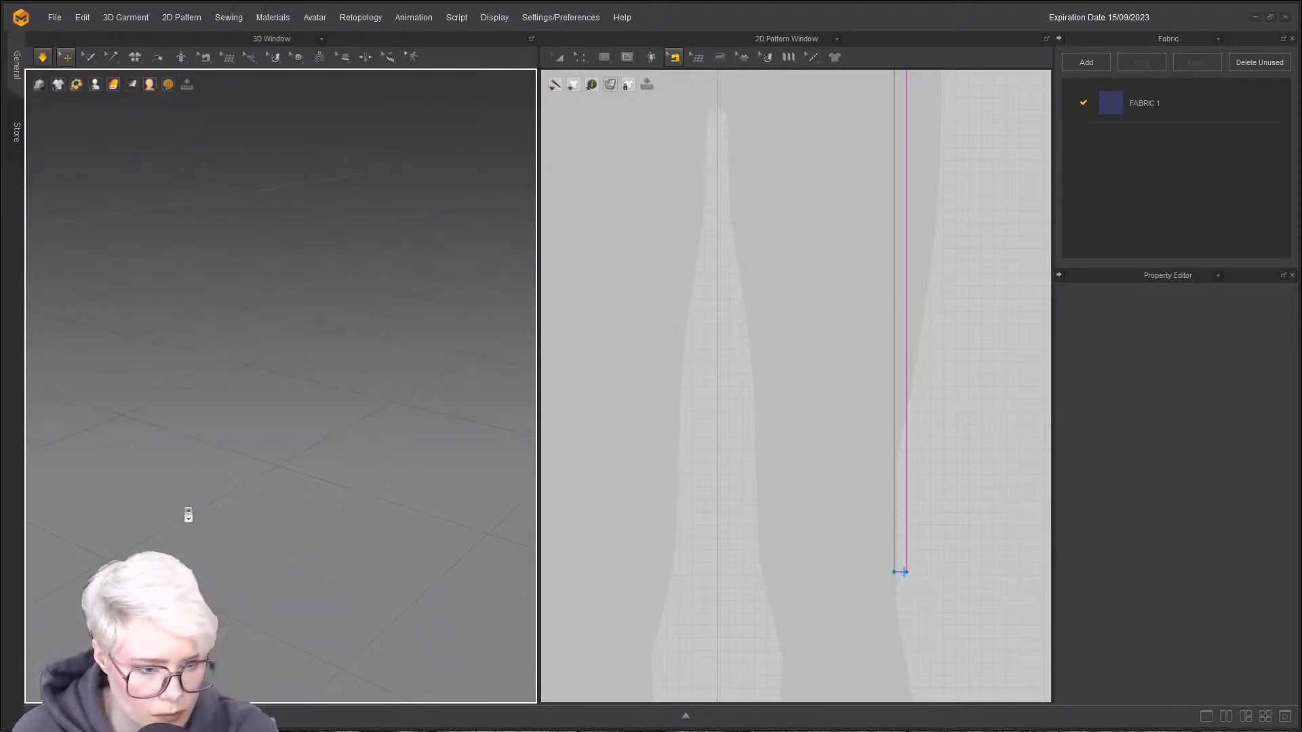
scroll(169, 420, "down", 2)
right_click_drag(170, 420, 435, 501)
scroll(204, 434, "up", 2)
left_click_drag(153, 409, 140, 422)
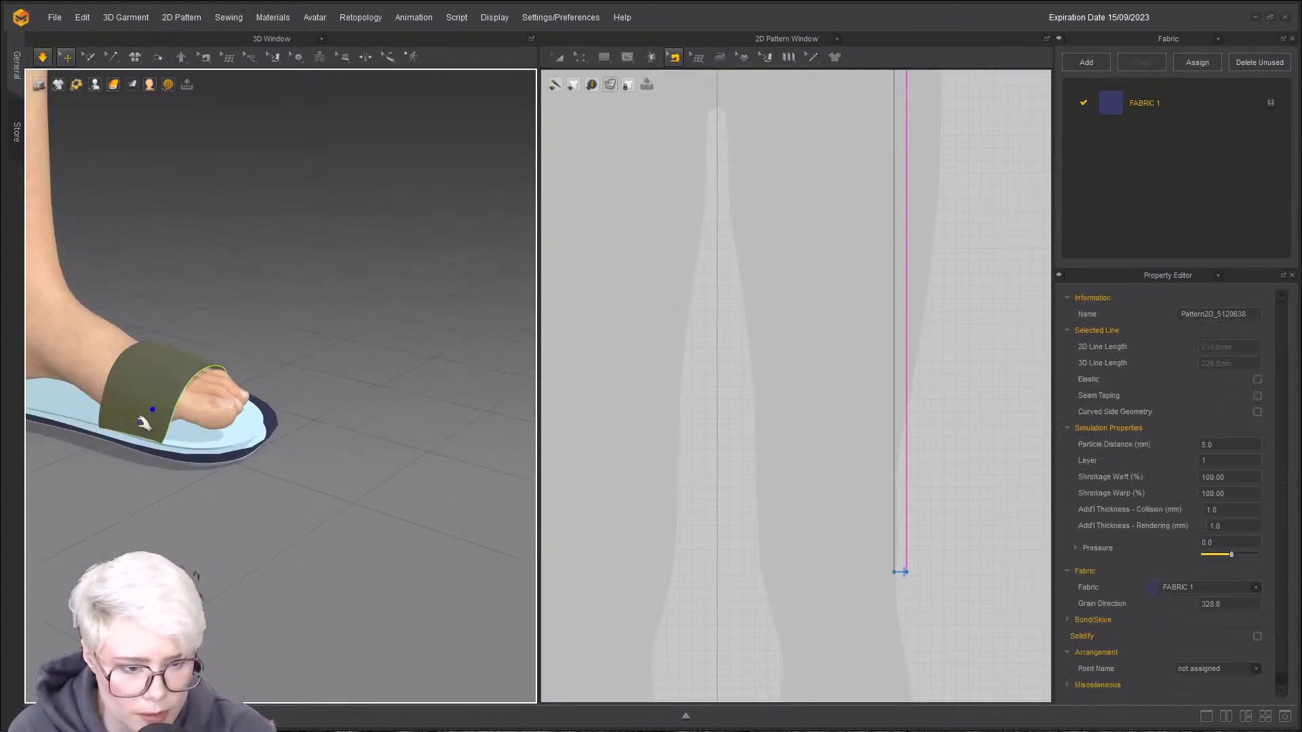
scroll(142, 423, "up", 4)
left_click(364, 501)
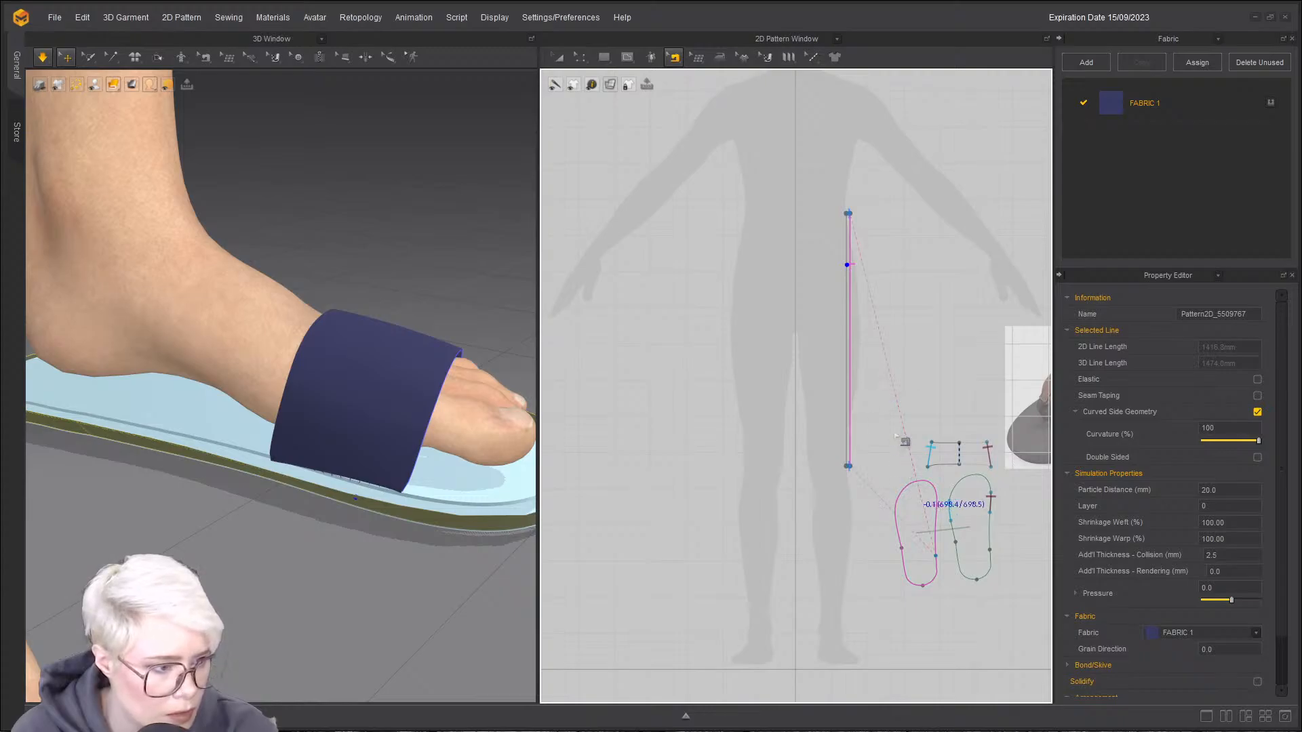
- Sew the strip's free long edge to the full outline of the original sole
left_click(847, 216)
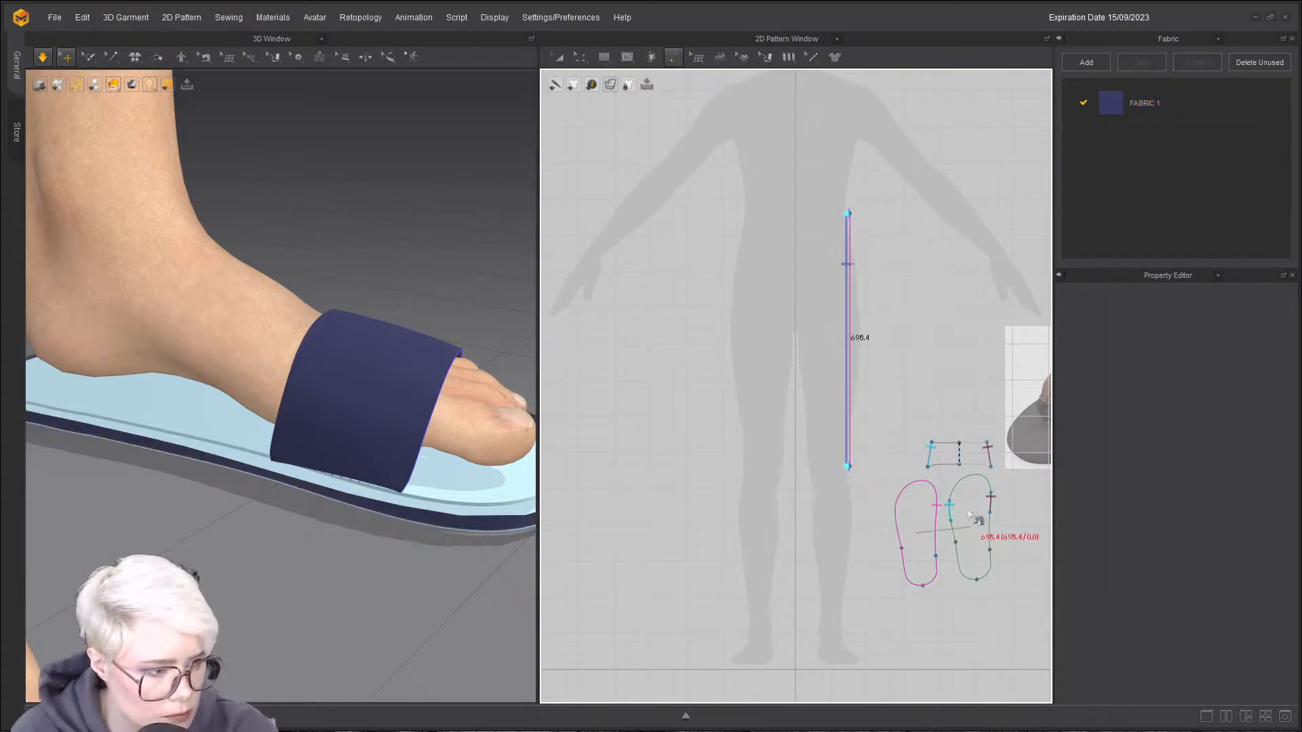
left_click(935, 555)
right_click_drag(279, 494, 275, 434)
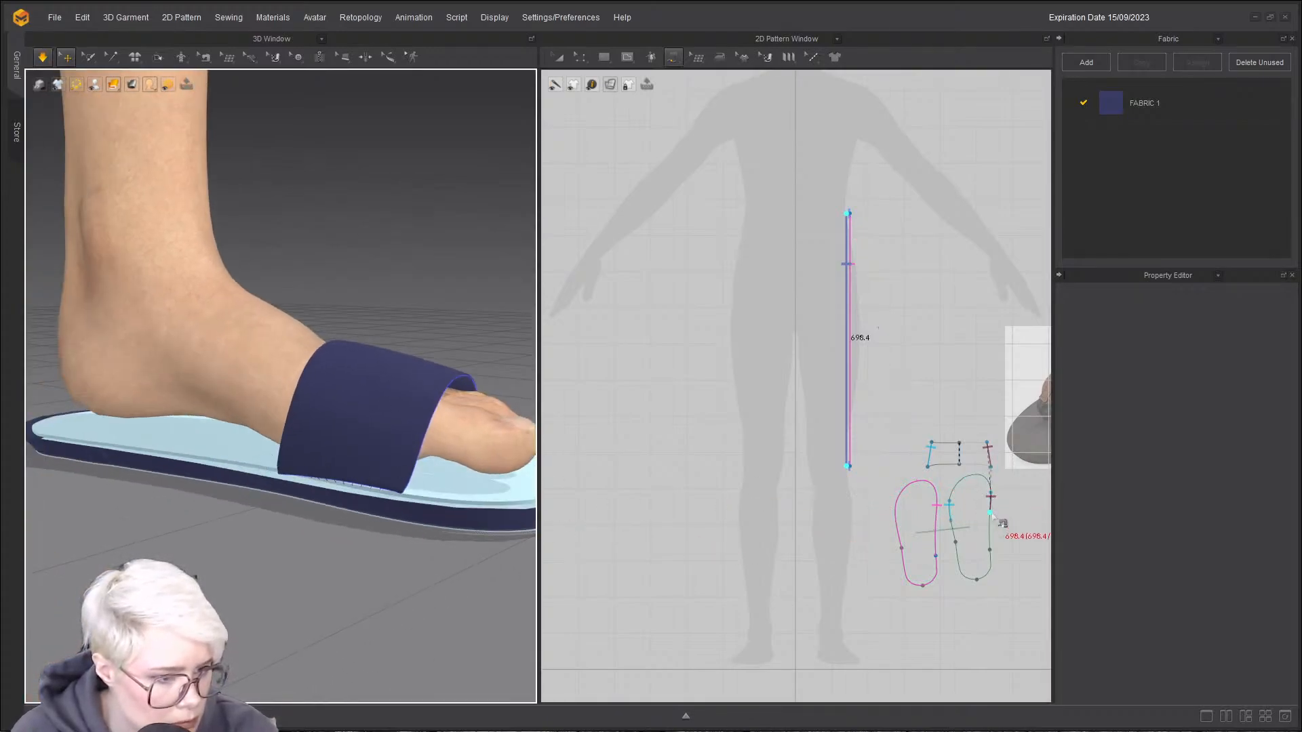
left_click(992, 551)
left_click(990, 549)
- Simulate the new seam so the strip closes the side of the sole, and check the heel area
right_click_drag(440, 520, 345, 520)
key("space")
scroll(346, 520, "down", 3)
middle_click_drag(346, 520, 330, 493)
right_click_drag(329, 493, 334, 455)
scroll(340, 494, "down", 4)
key("space")
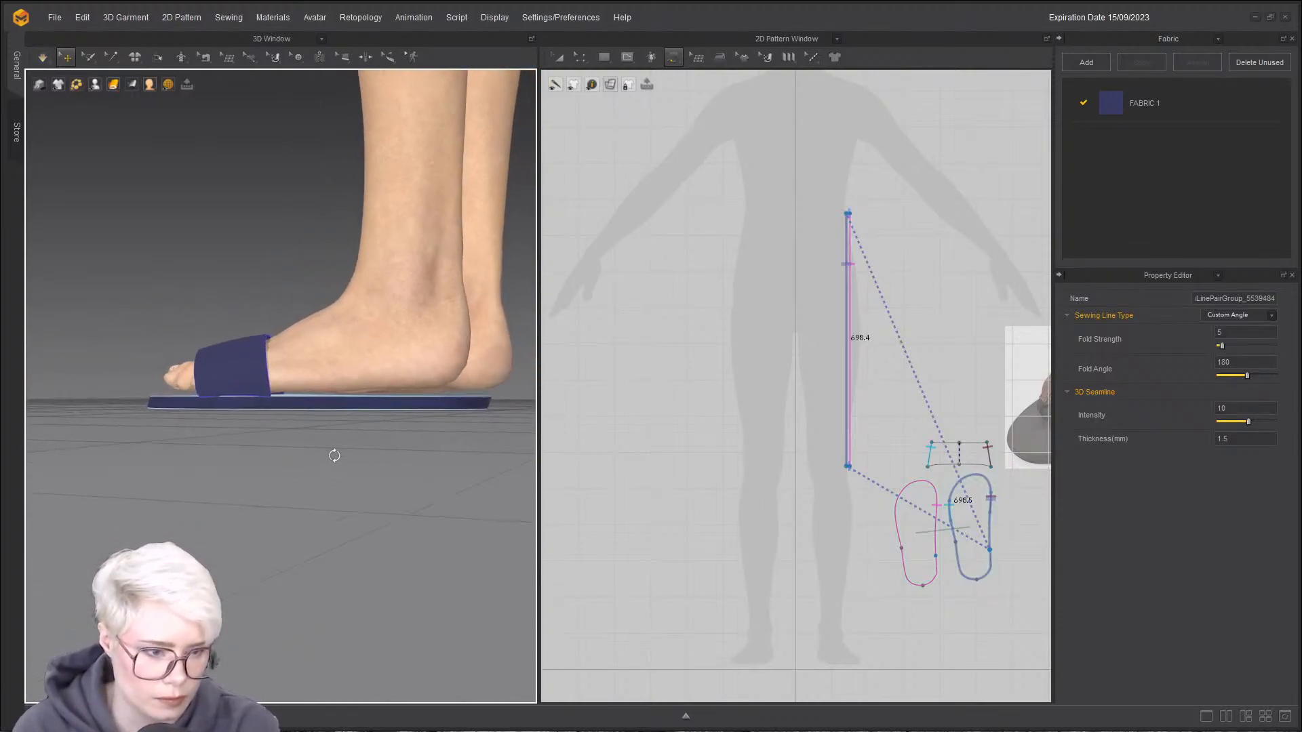
scroll(430, 413, "up", 5)
left_click(353, 453)
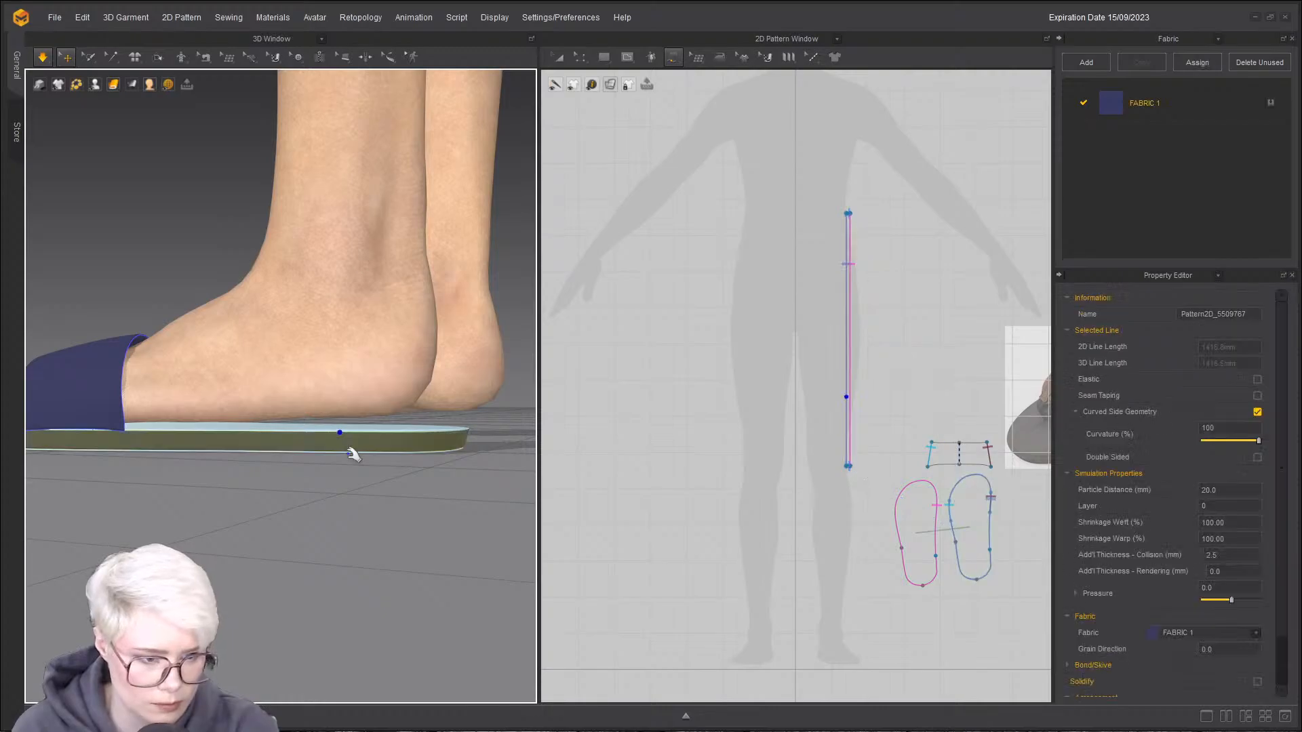
left_click(382, 432)
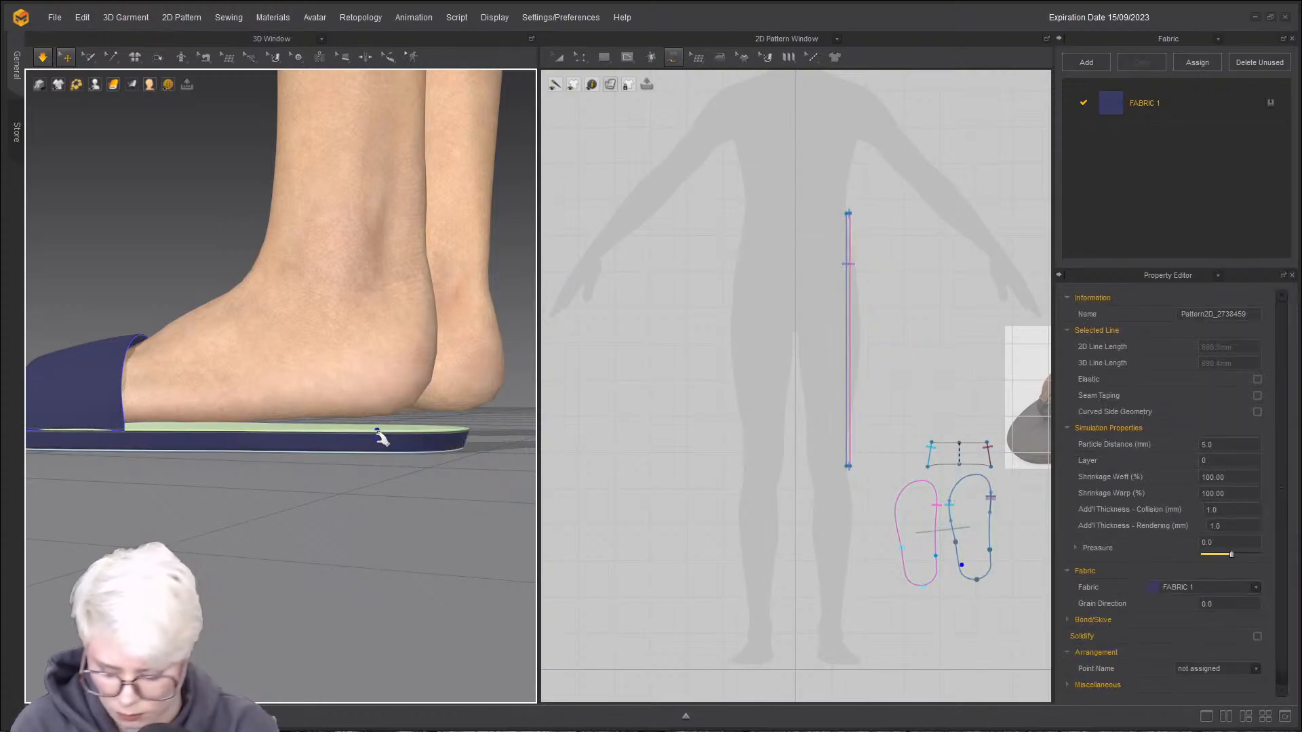
right_click_drag(378, 453, 411, 407)
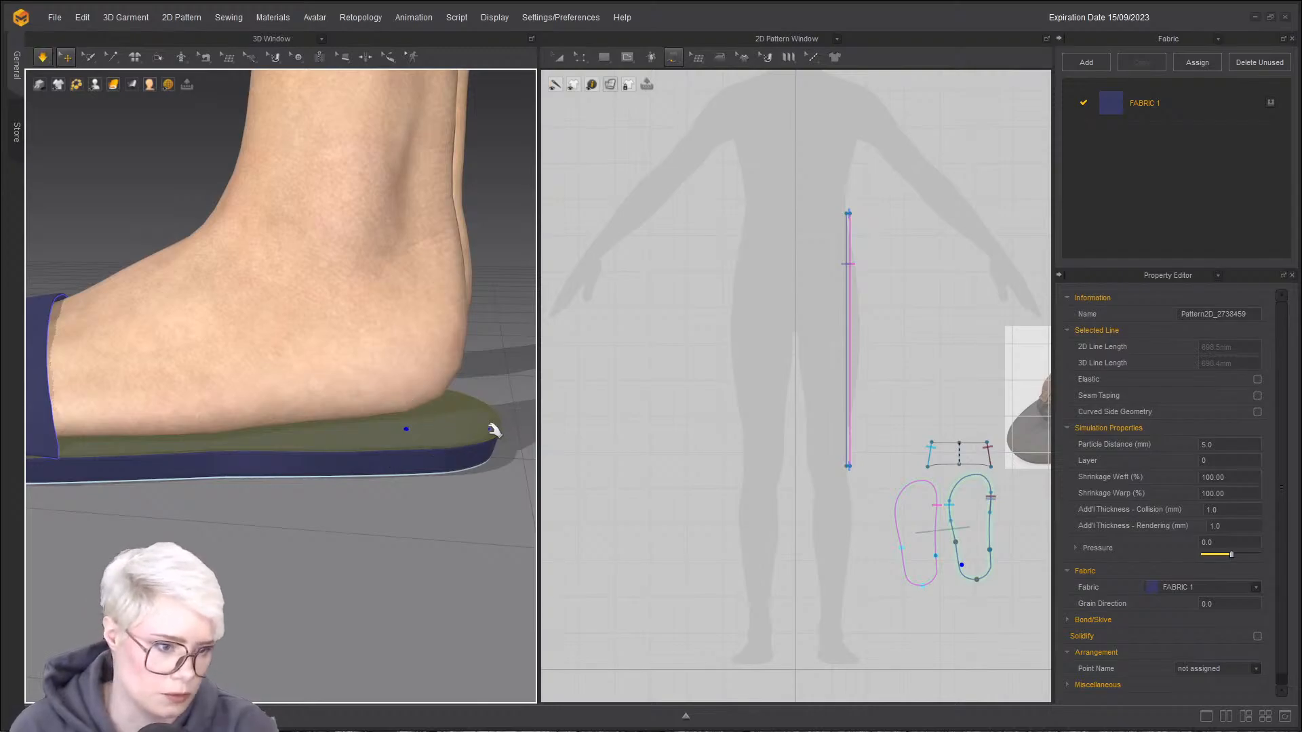
left_click(453, 477)
right_click_drag(453, 477, 447, 441)
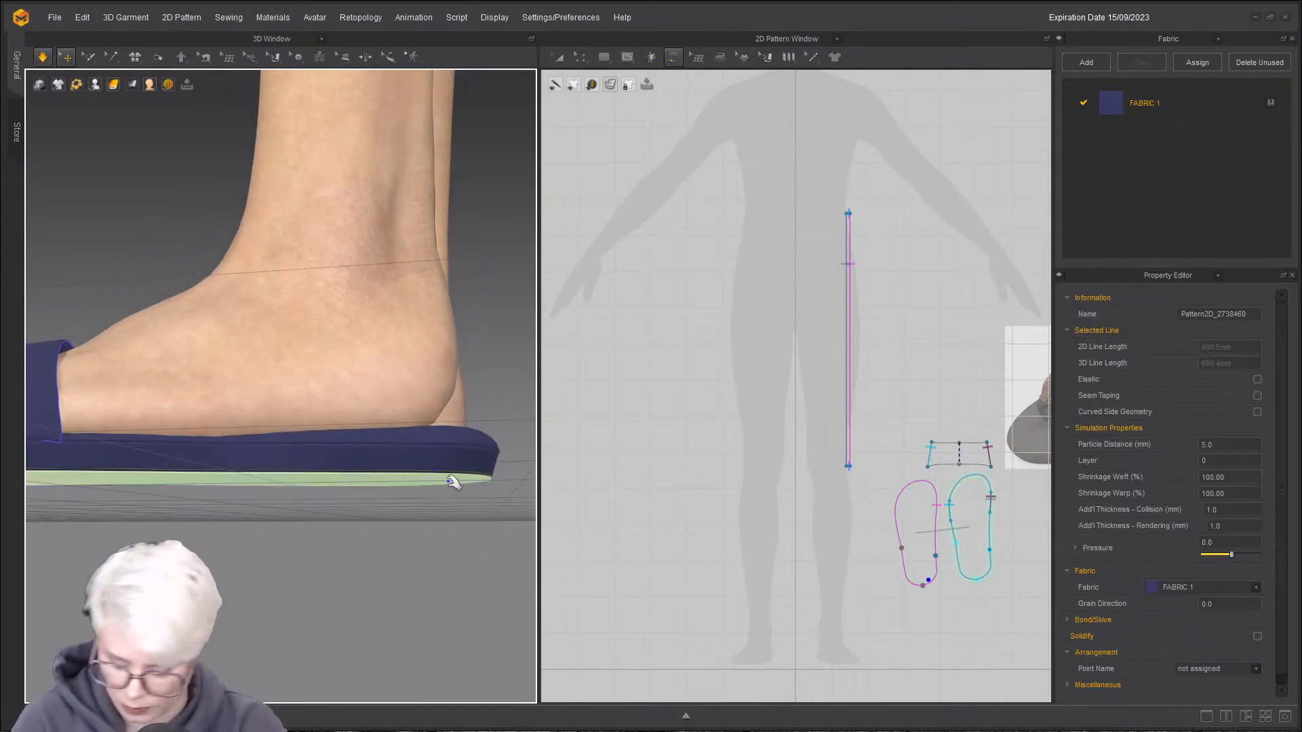
- Try pulling the cloned sole at the heel during simulation, and undo the changes
left_click_drag(449, 480, 465, 449)
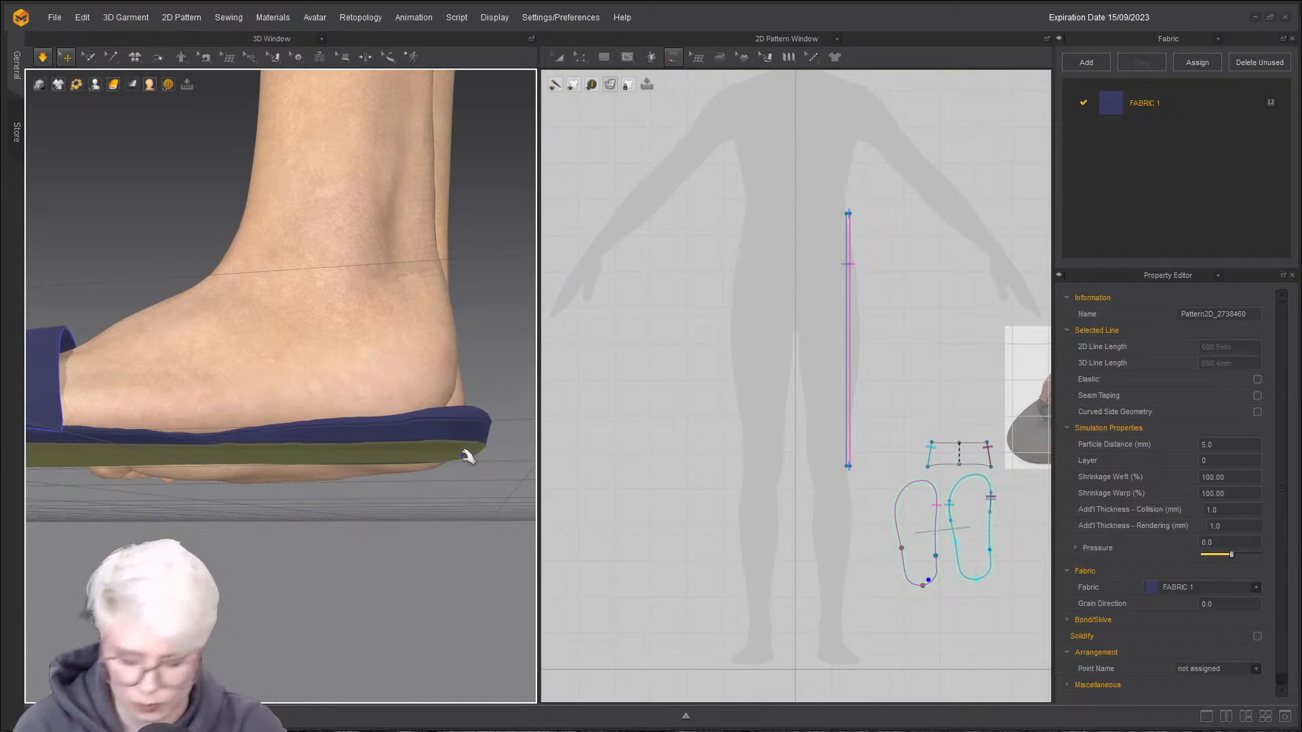
key("ctrl+z")
mouse_move(464, 503)
right_mouse_down()
mouse_move(487, 514)
mouse_move(478, 484)
right_mouse_up()
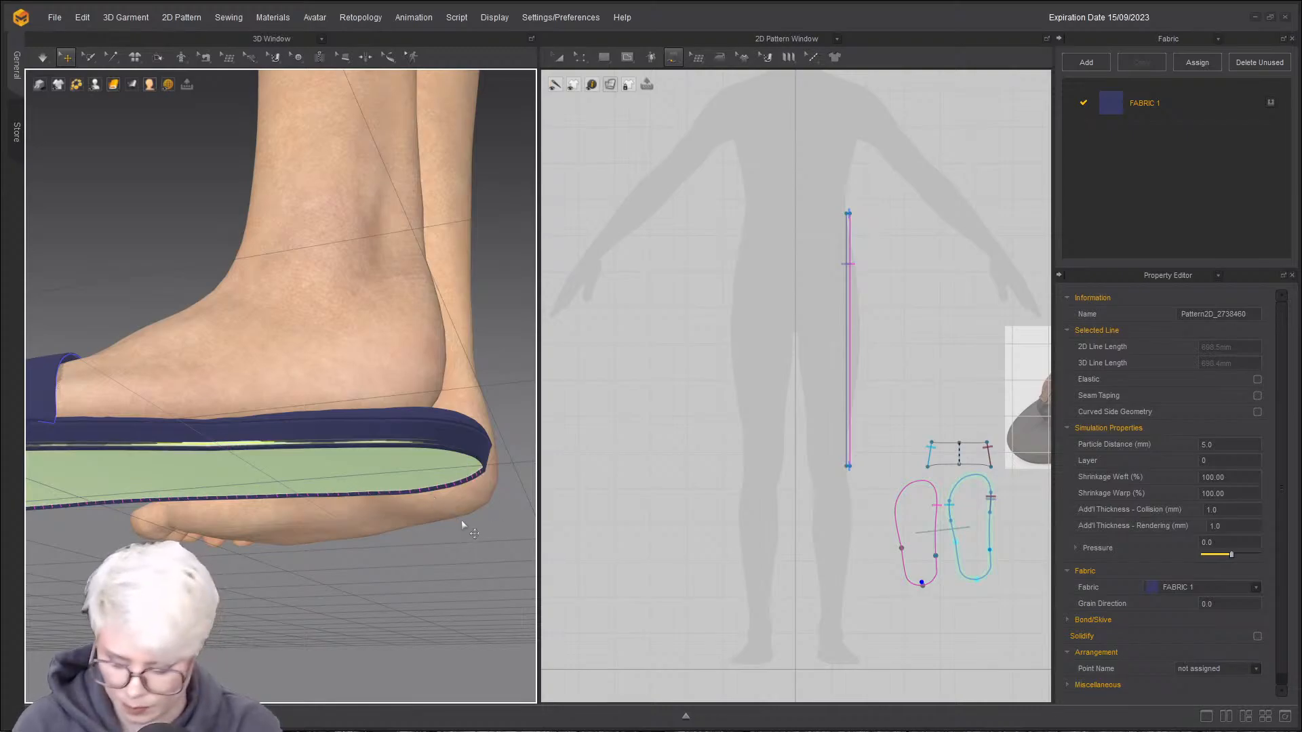
key("ctrl+z")
left_click(418, 474)
key("ctrl+z")
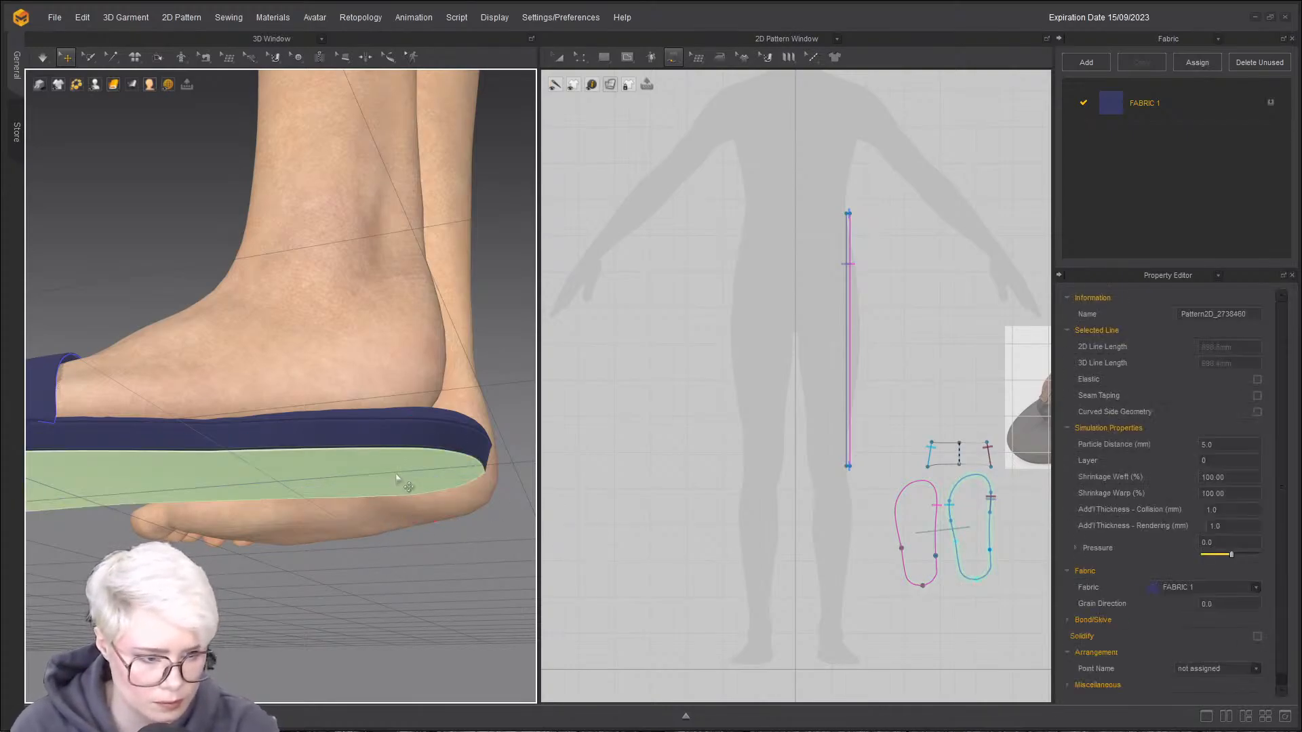
- Raise the cloned sole slightly towards the original sole in 3D
left_click(407, 474)
left_click_drag(434, 492, 429, 439)
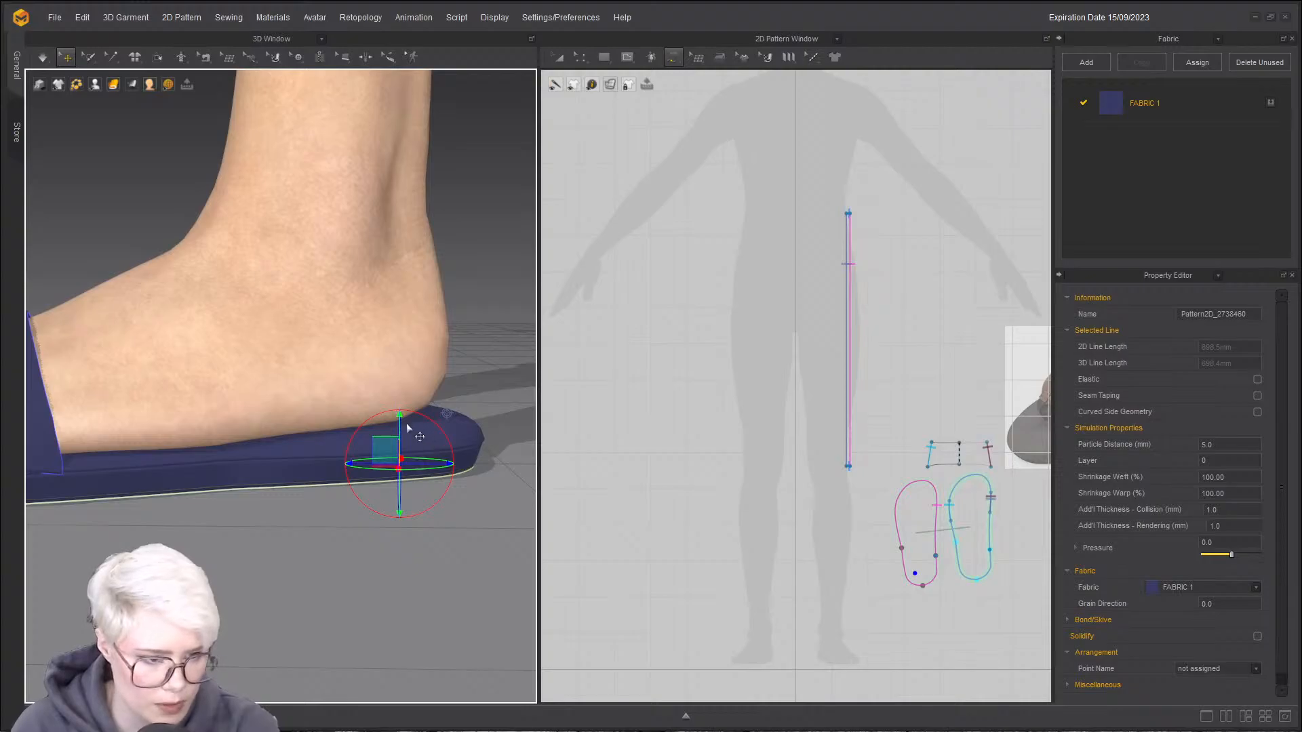
right_click_drag(411, 430, 408, 417)
left_click_drag(400, 426, 399, 421)
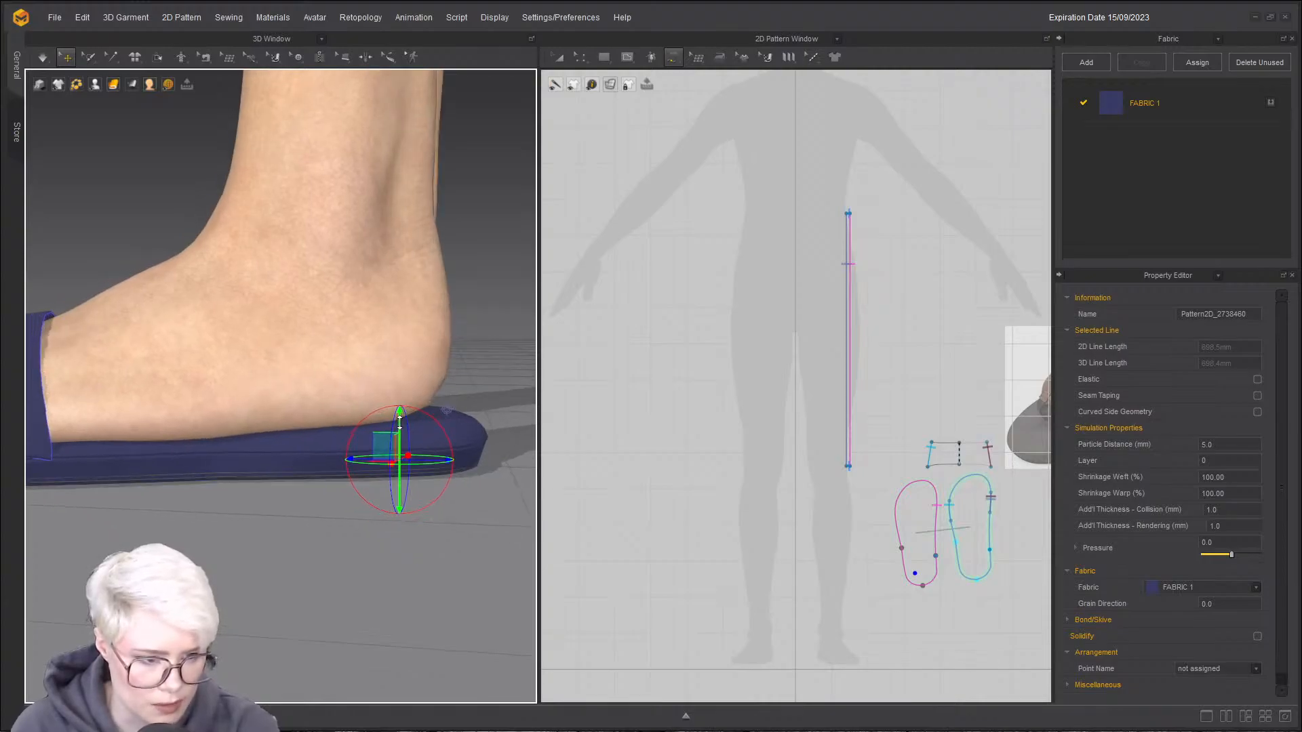
left_click(466, 488)
left_click(458, 486)
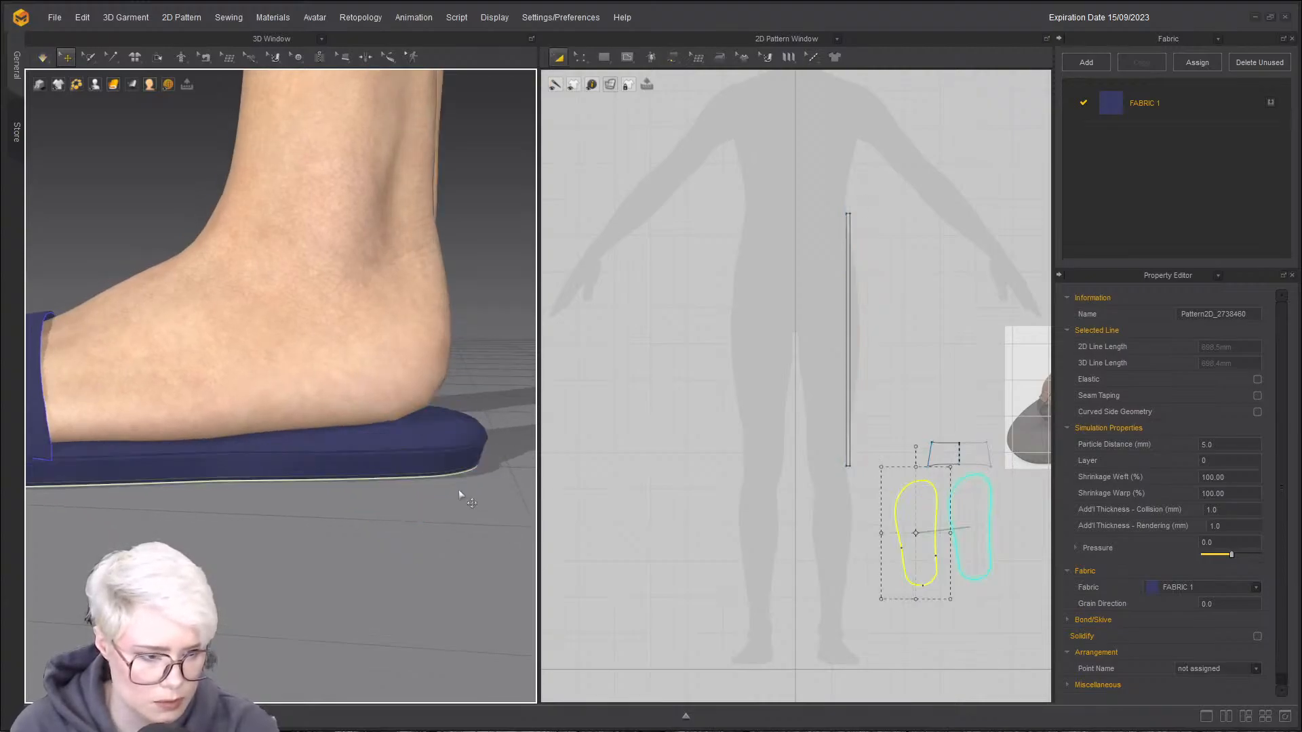
- Simulate the sandal again and adjust the side strip near the heel
key("m")
right_click_drag(436, 485, 369, 464)
left_click(363, 456)
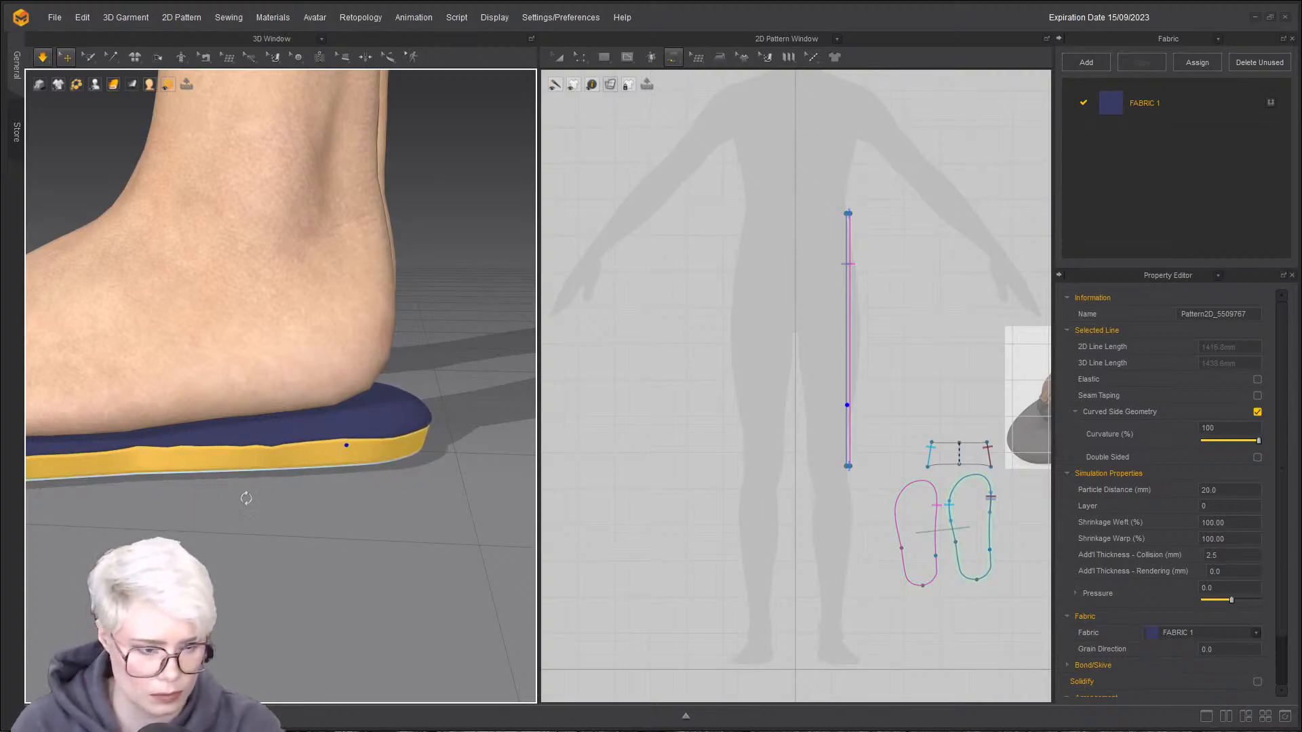
right_click_drag(235, 491, 293, 448)
left_click(290, 447)
scroll(516, 544, "up", 2)
- Examine the sole and its side strip from several angles, including the toe end
left_click(990, 550)
right_click_drag(314, 570, 286, 497)
left_click(220, 459)
right_click_drag(222, 463, 257, 596)
right_click_drag(324, 554, 305, 404)
left_click(237, 498)
scroll(287, 575, "down", 3)
middle_click_drag(305, 404, 299, 418)
left_click(301, 409)
scroll(301, 427, "up", 5)
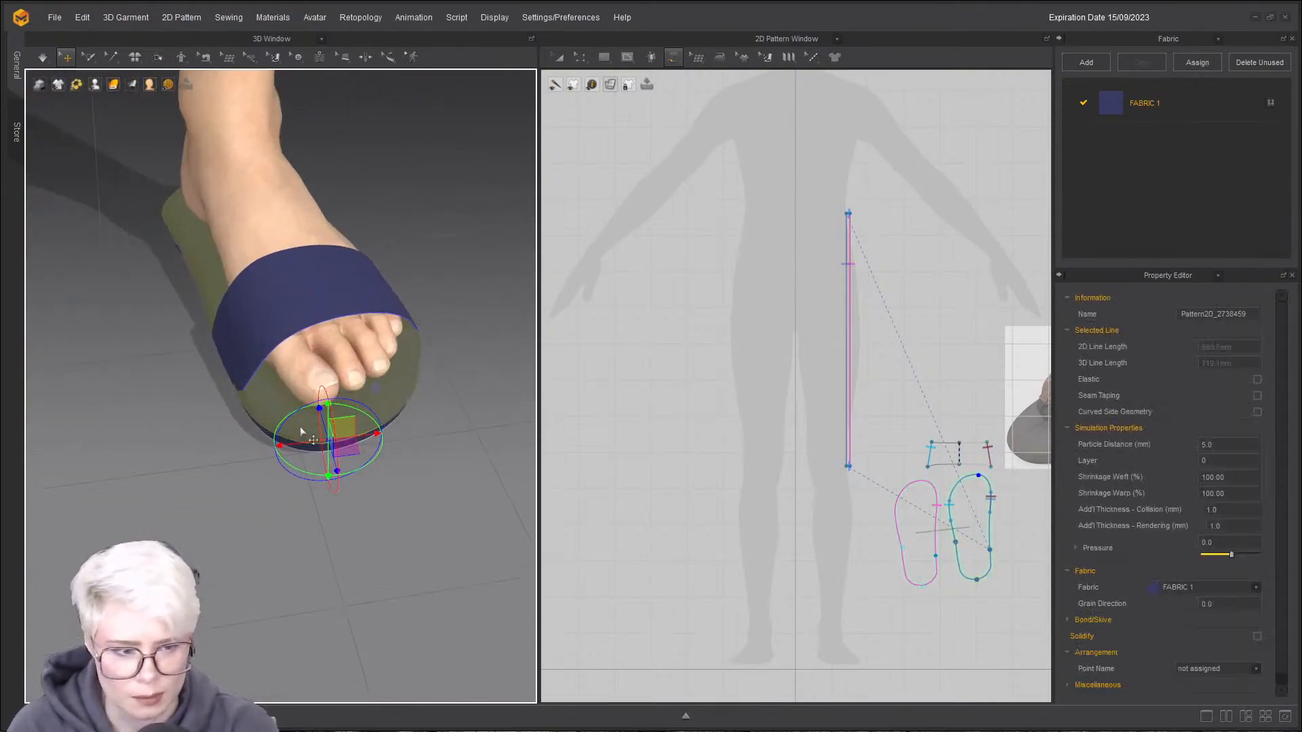
left_click(100, 425)
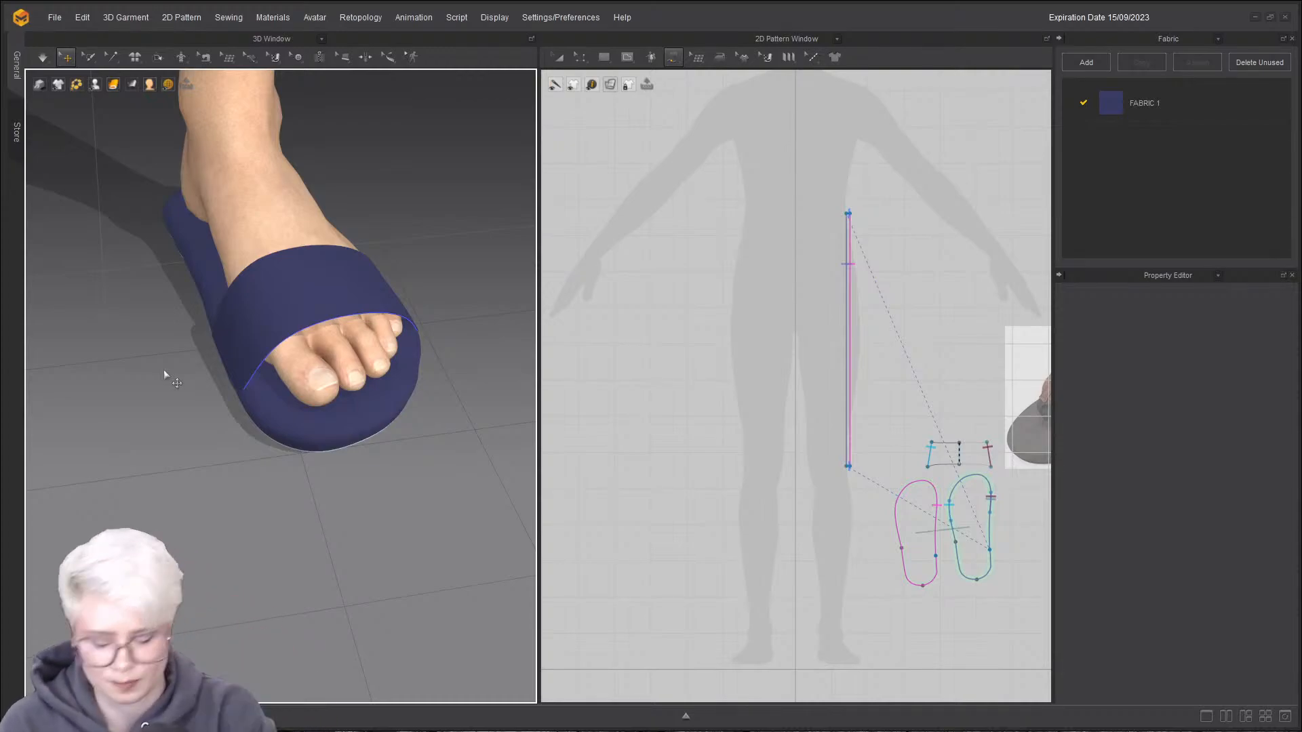
- Set the sewing line type of all the strip's seams to Turned
left_click_drag(819, 177, 900, 487)
left_click(1272, 317)
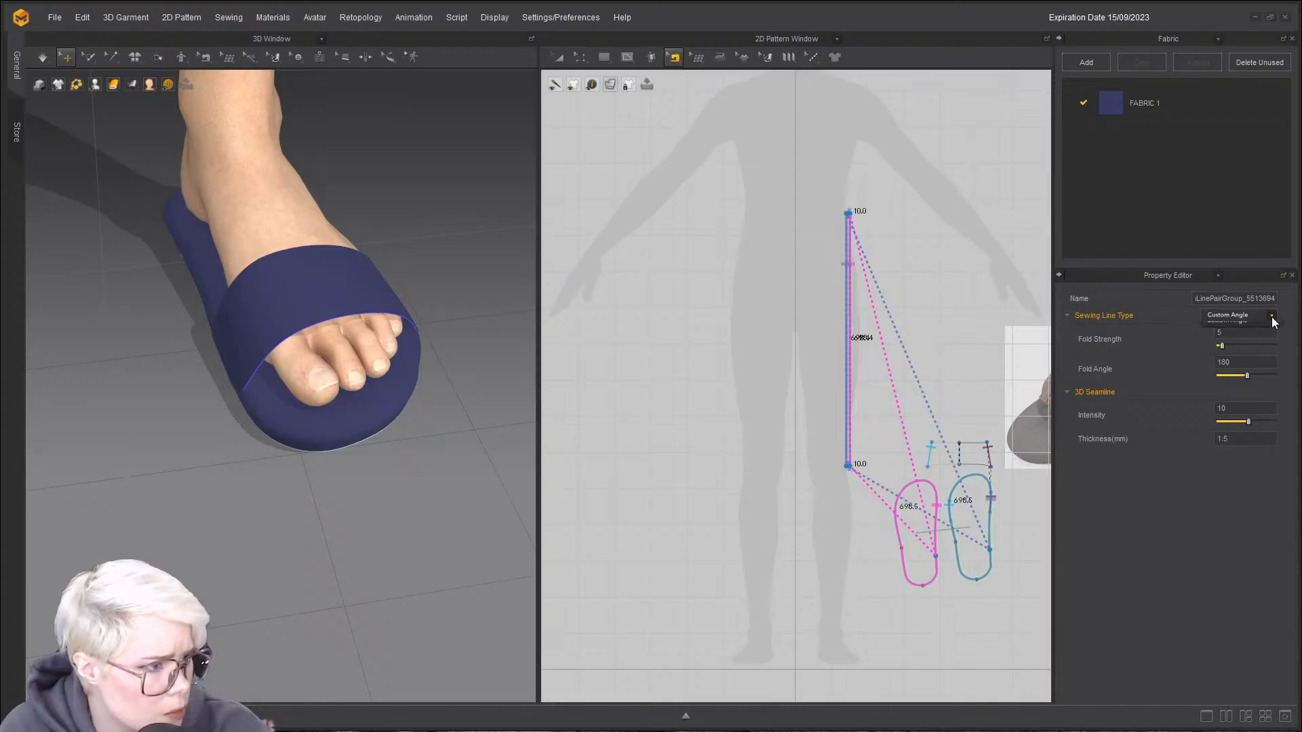
left_click(1238, 328)
scroll(372, 475, "up", 5)
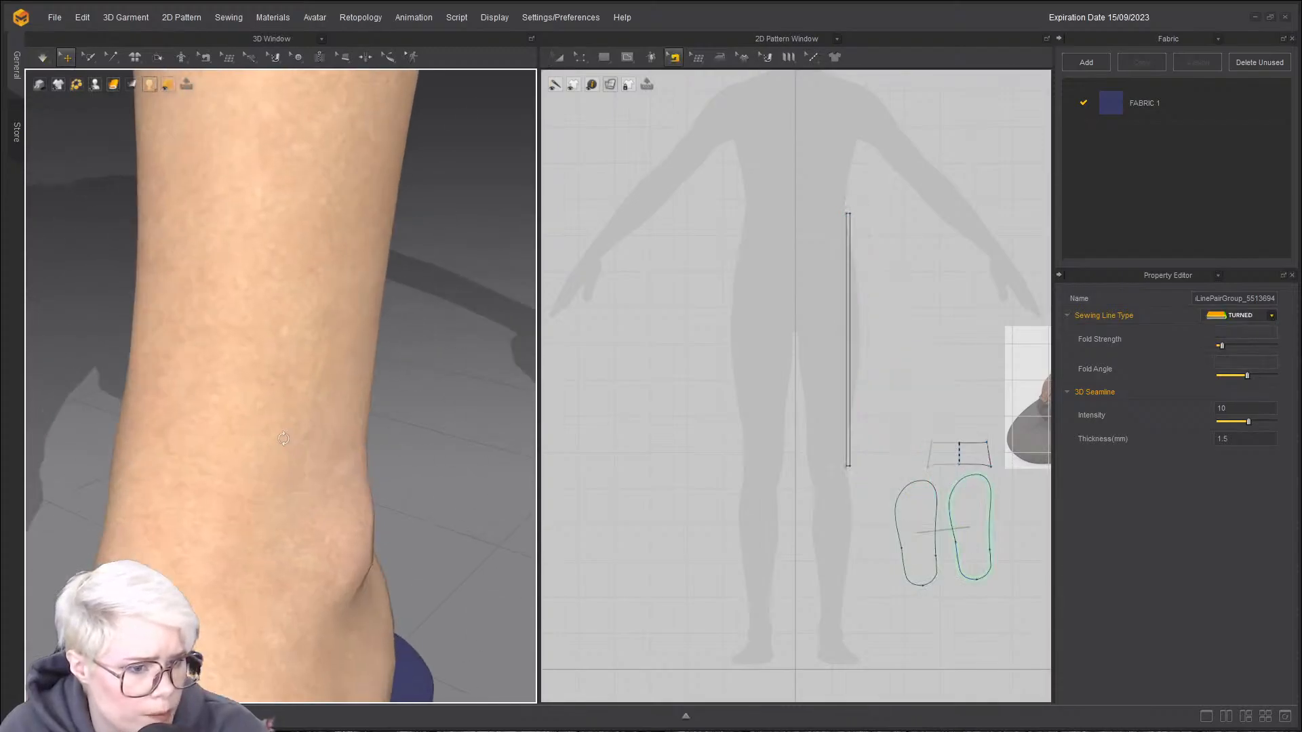
scroll(274, 614, "up", 10)
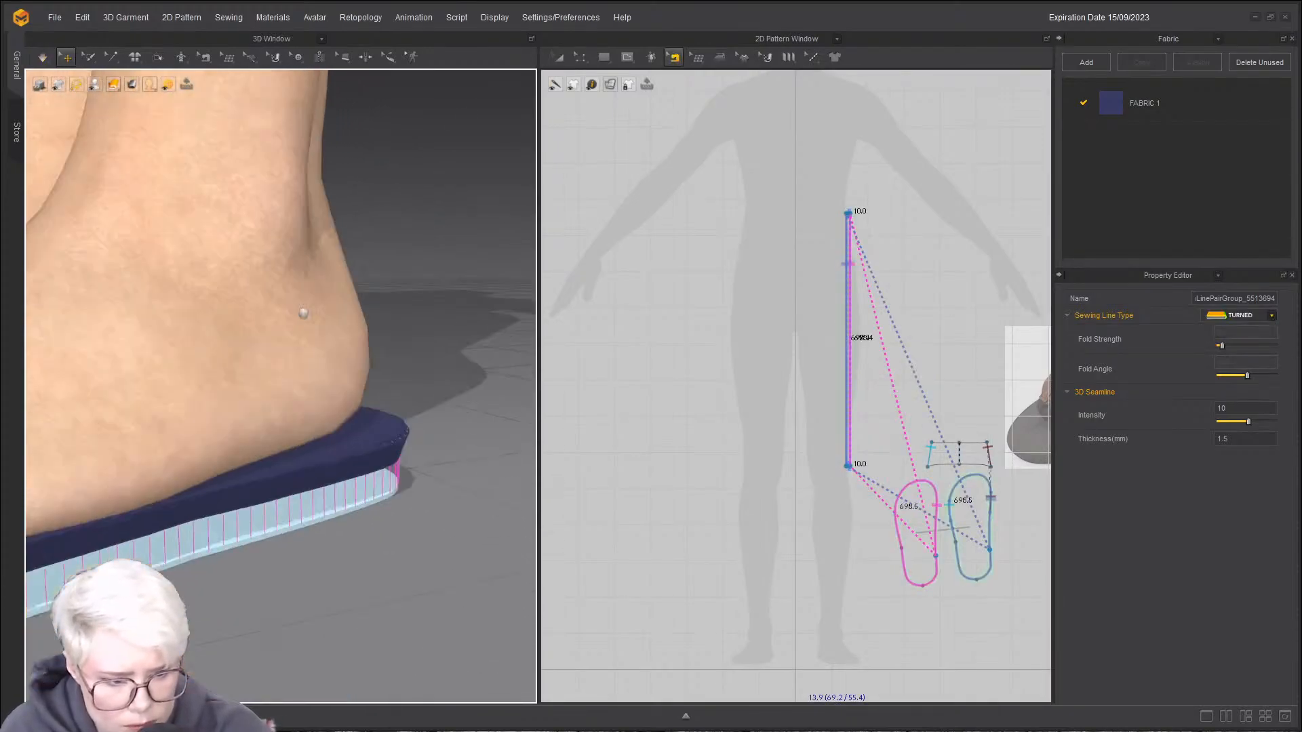
- Simulate the sole with its turned seams and check the gap between the strip and the cloned sole
left_click(370, 479)
right_click_drag(357, 511, 232, 572)
key("space")
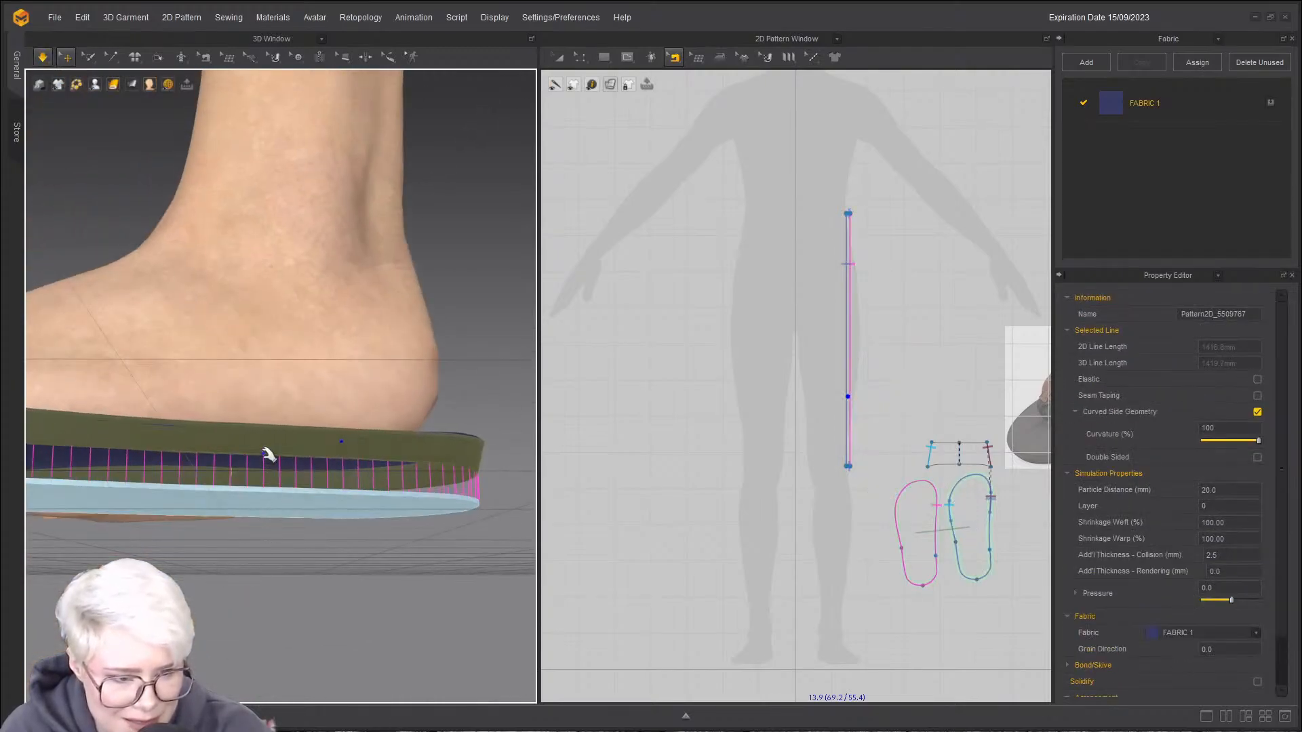
right_click_drag(339, 587, 399, 456)
key("space")
key("Escape")
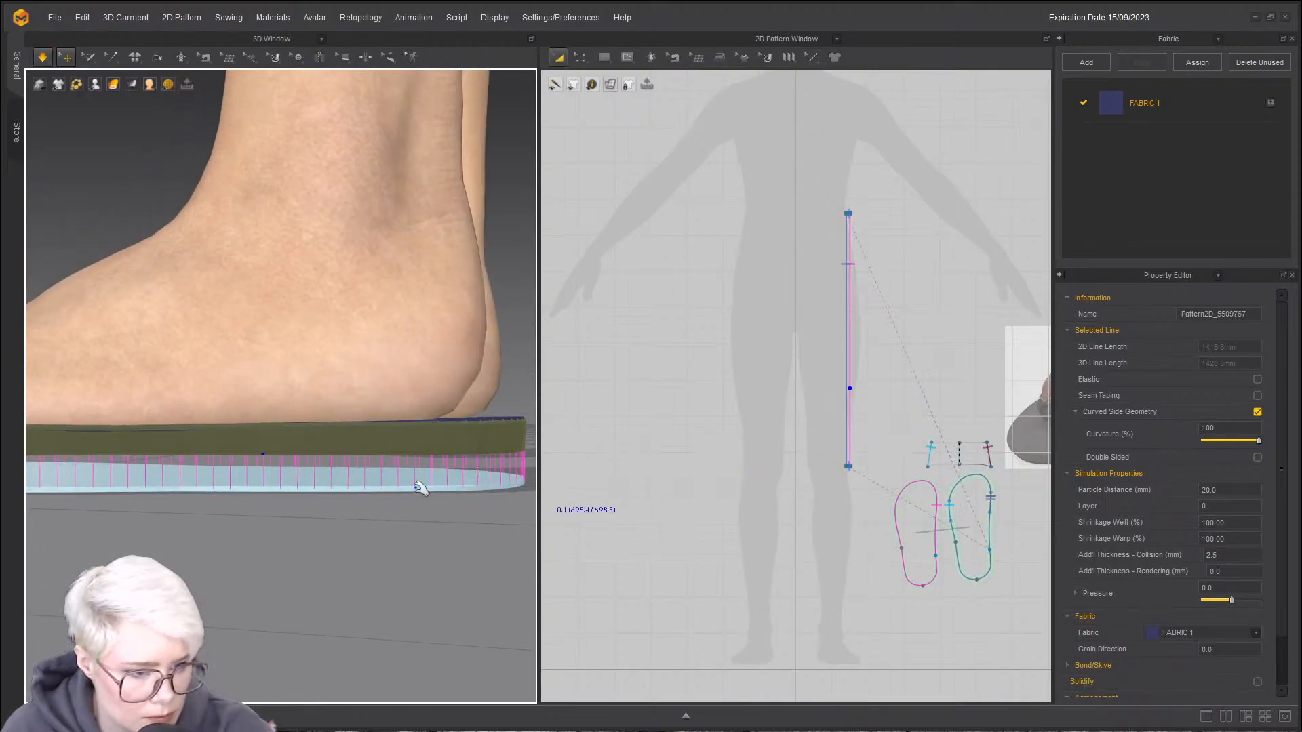
key("n")
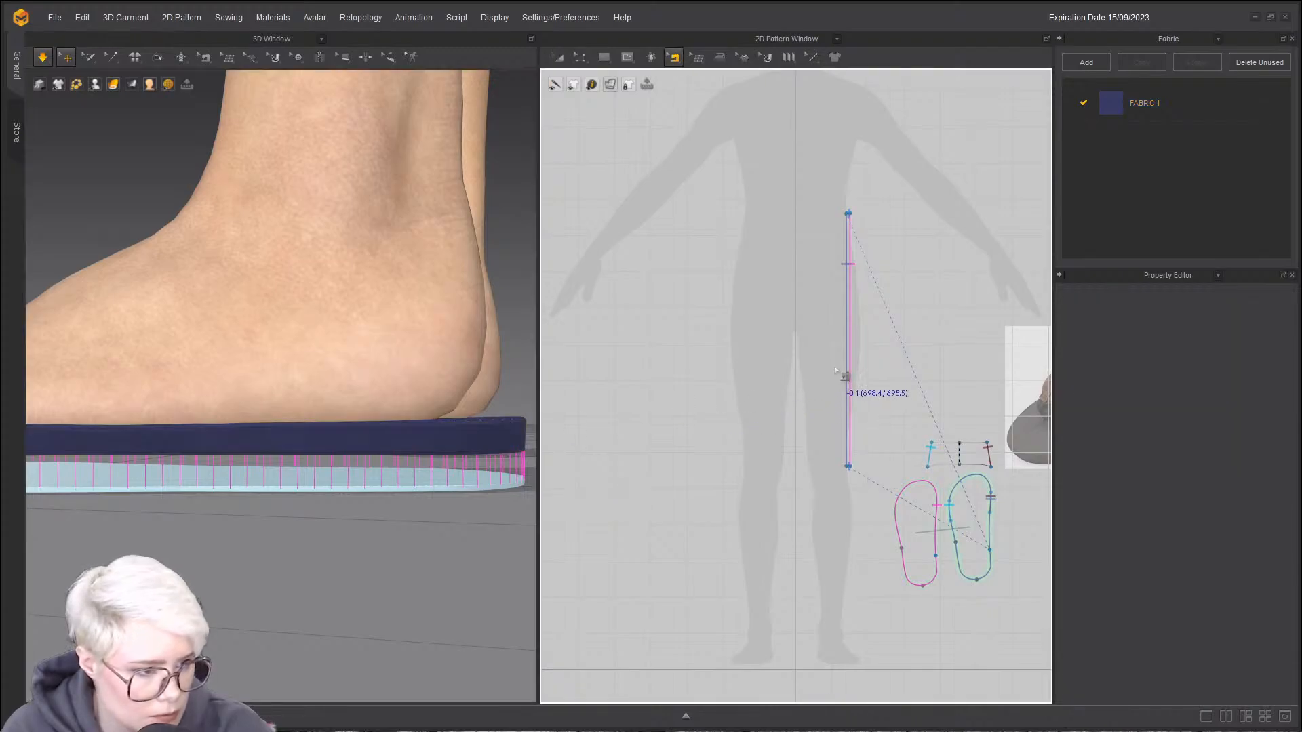
- Move the side strip down toward the cloned sole near the heel and simulate the sandal
key("Escape")
left_click(848, 361)
mouse_move(428, 451)
left_mouse_down()
mouse_move(428, 541)
mouse_move(434, 466)
left_mouse_up()
key("space")
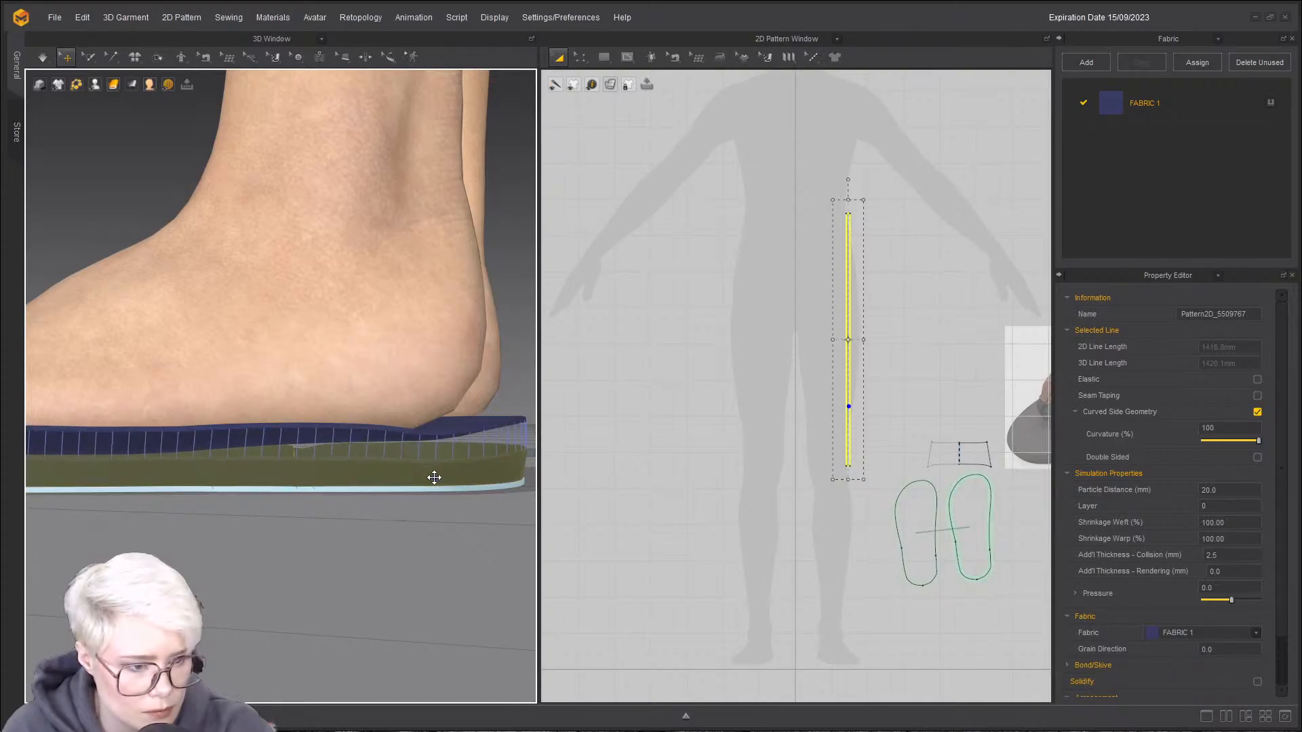
key("space")
- Simulate with the cloned bottom sole pulled up toward the side strip to close the gap between them
left_click(420, 480)
right_click_drag(420, 480, 203, 339)
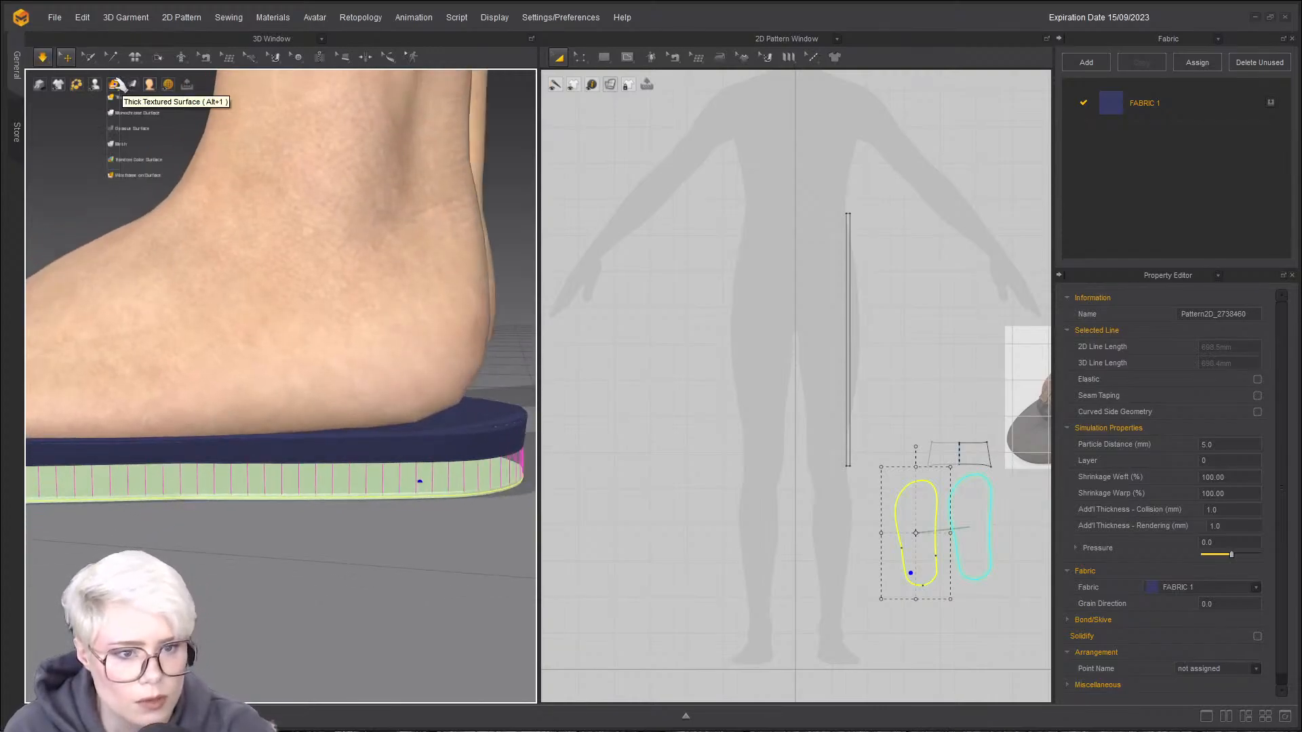
left_click(322, 471)
scroll(327, 492, "down", 1)
key("space")
right_click_drag(306, 501, 252, 441)
left_click_drag(263, 448, 264, 423)
middle_click_drag(298, 455, 400, 510)
right_click_drag(367, 513, 290, 489)
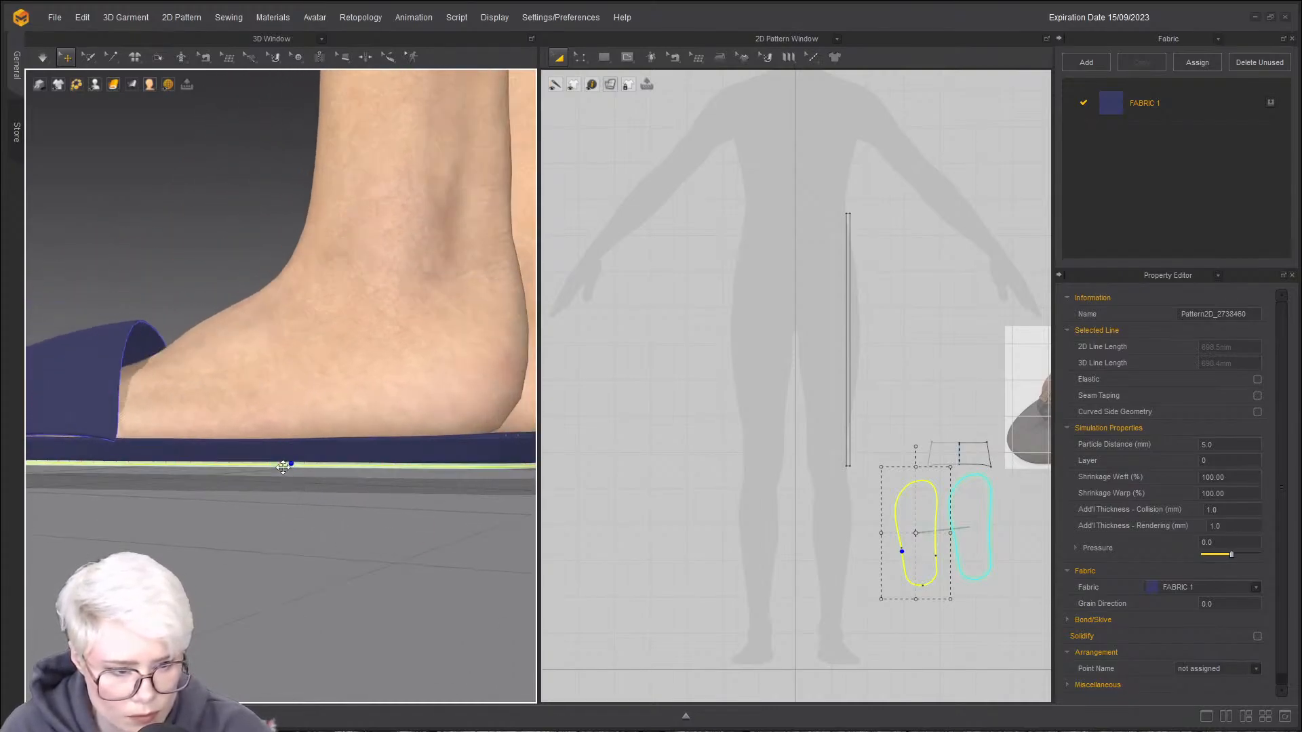
- Set the ground collision height to 0 in the simulation properties and run the simulation
right_click(382, 533)
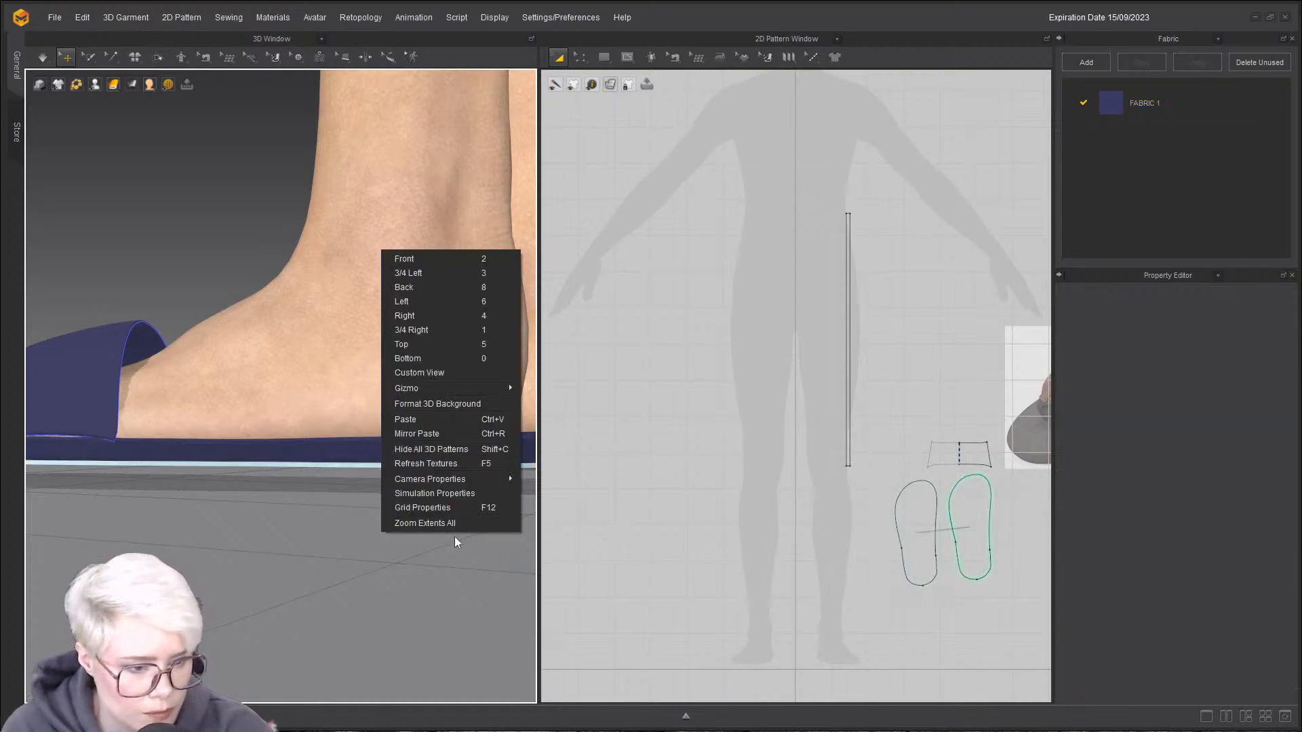
left_click(422, 494)
left_click(1229, 553)
type("0")
key("Return")
key("space")
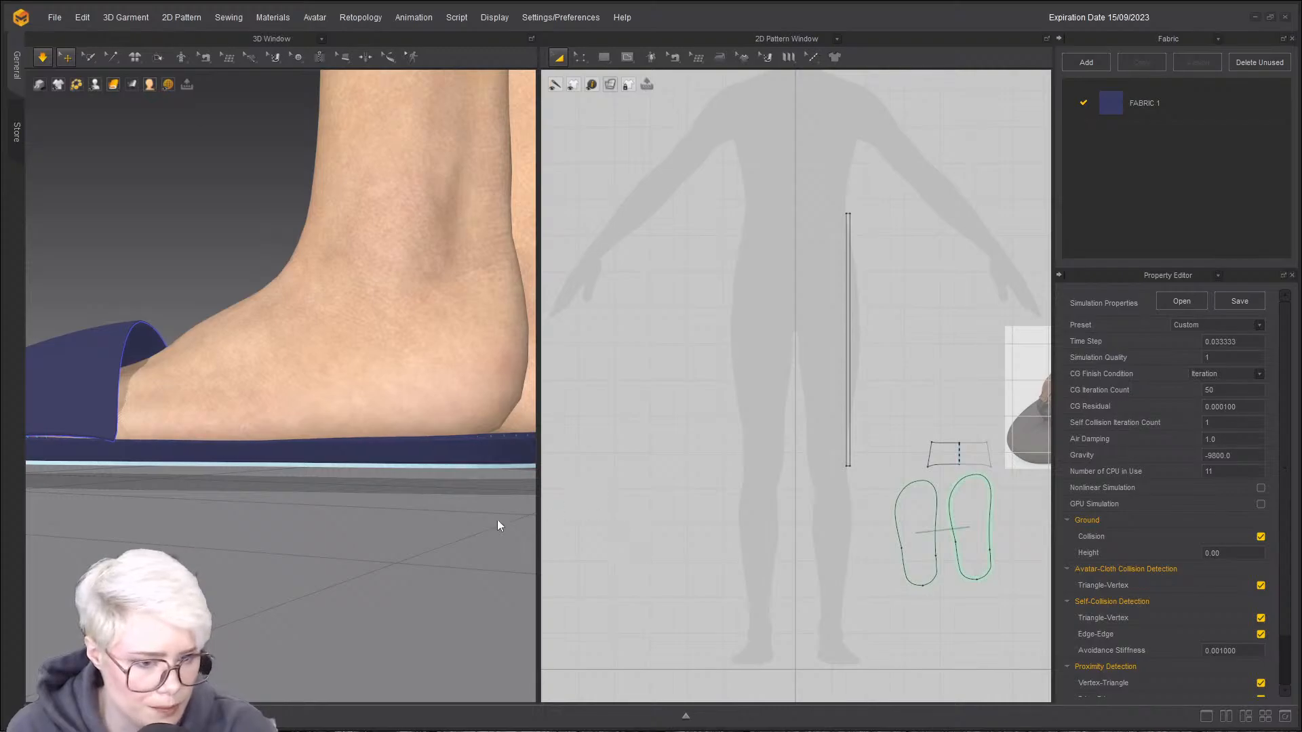
- Lower the bottom sole slightly beneath the heel and simulate the sandal until the sole settles
right_click_drag(340, 500, 334, 552)
left_click_drag(371, 522, 360, 537)
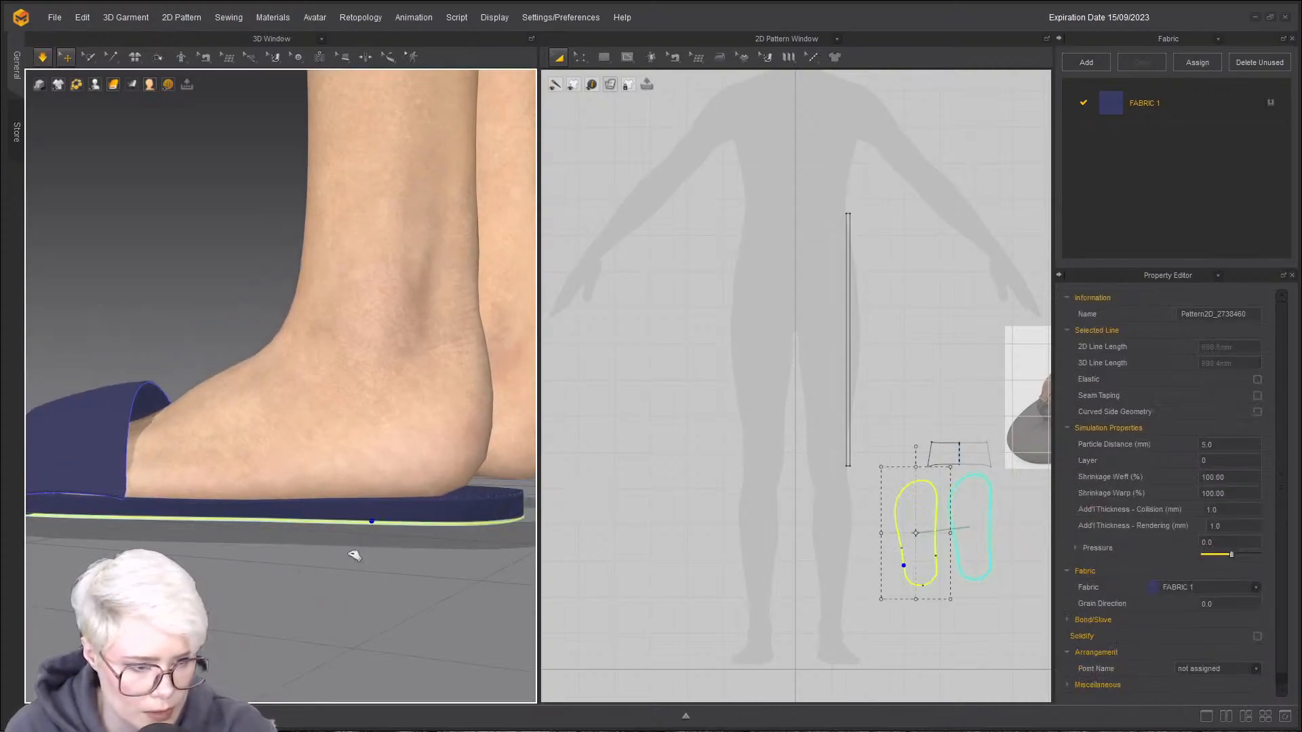
left_click(356, 520)
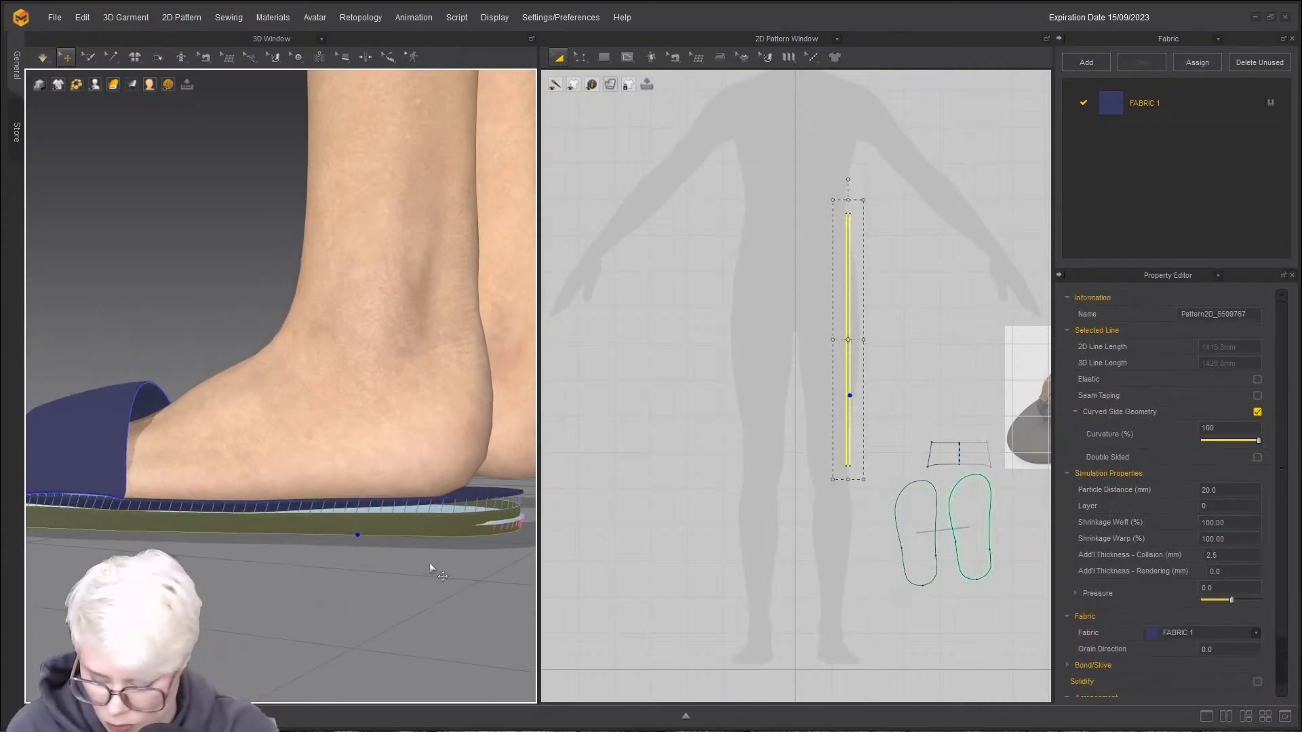
left_click(419, 529)
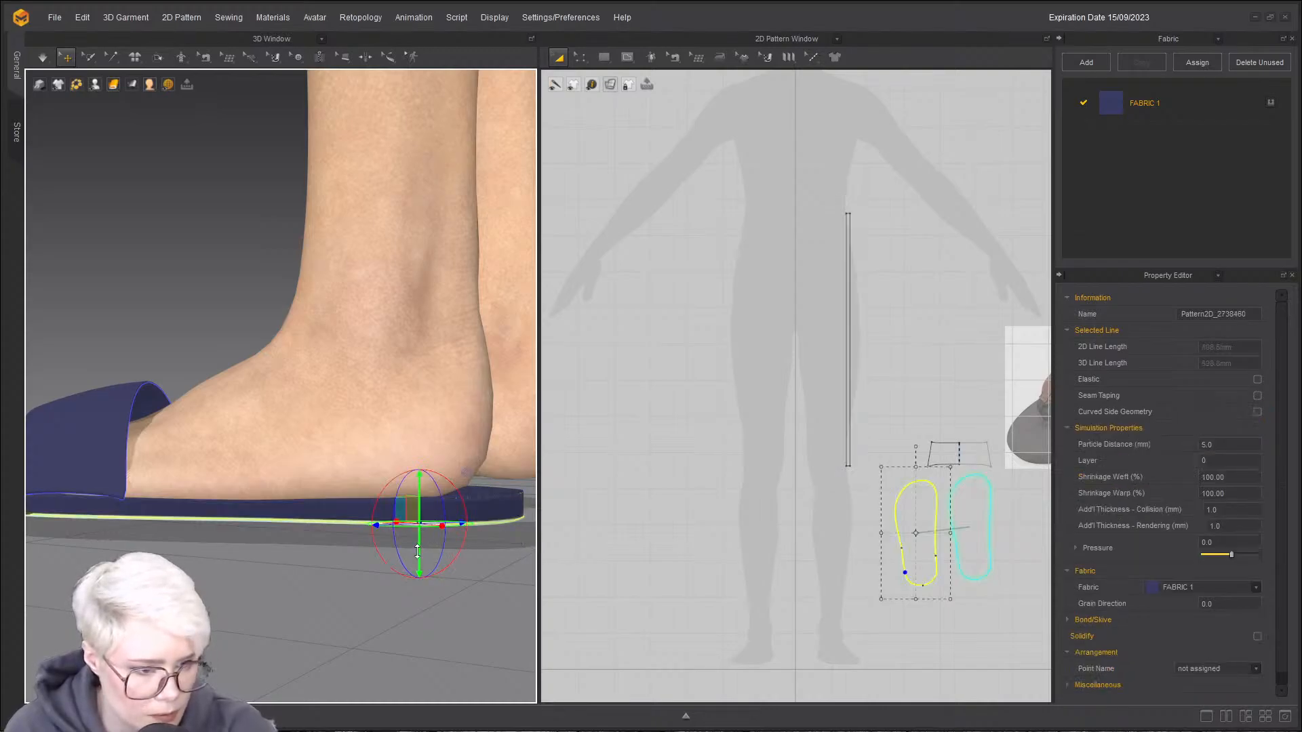
key("space")
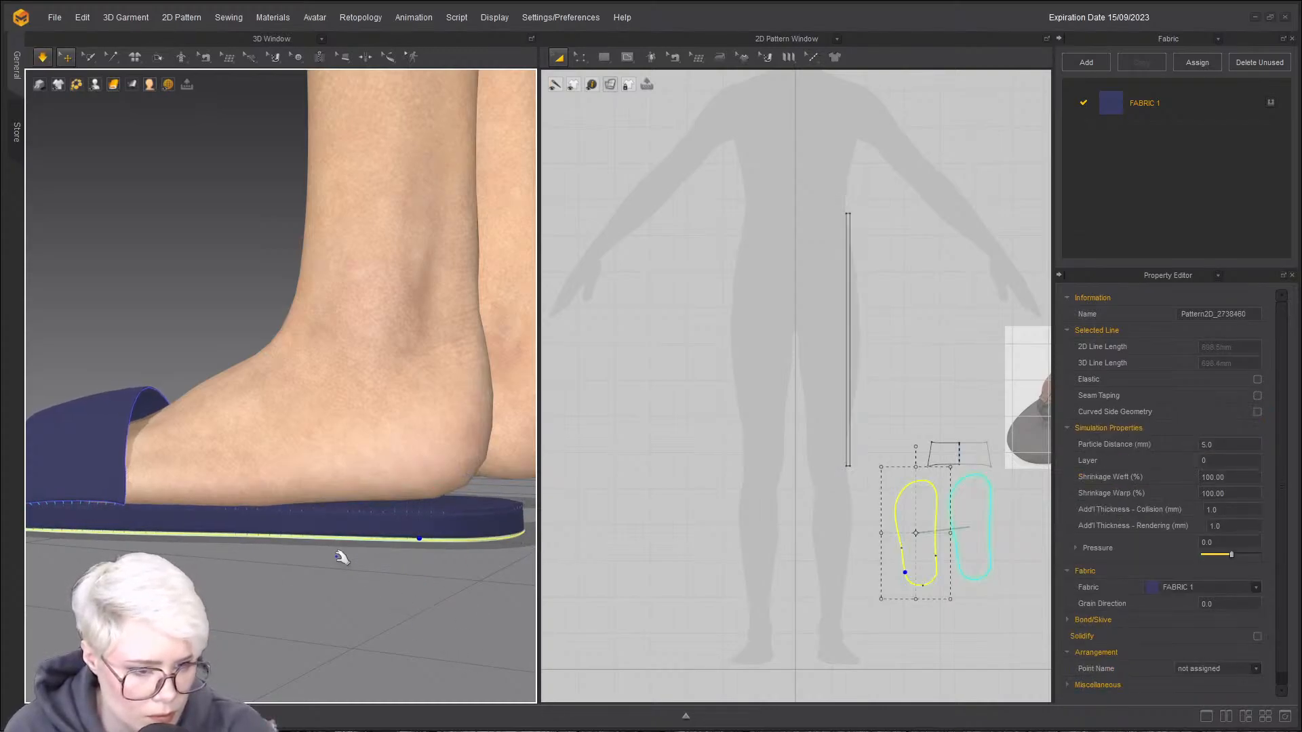
right_click_drag(332, 567, 279, 547)
key("space")
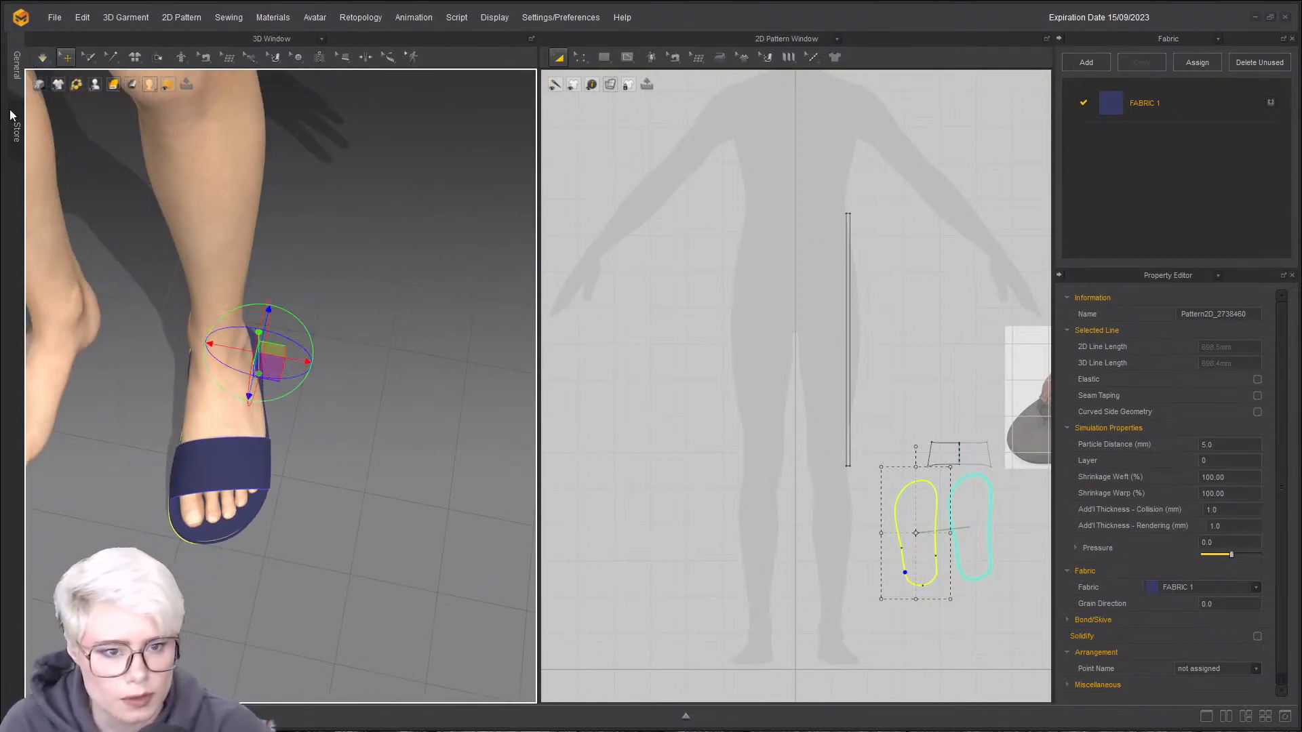
- Save the project under the new file name "sandal 2" in the Stream files folder
left_click(56, 17)
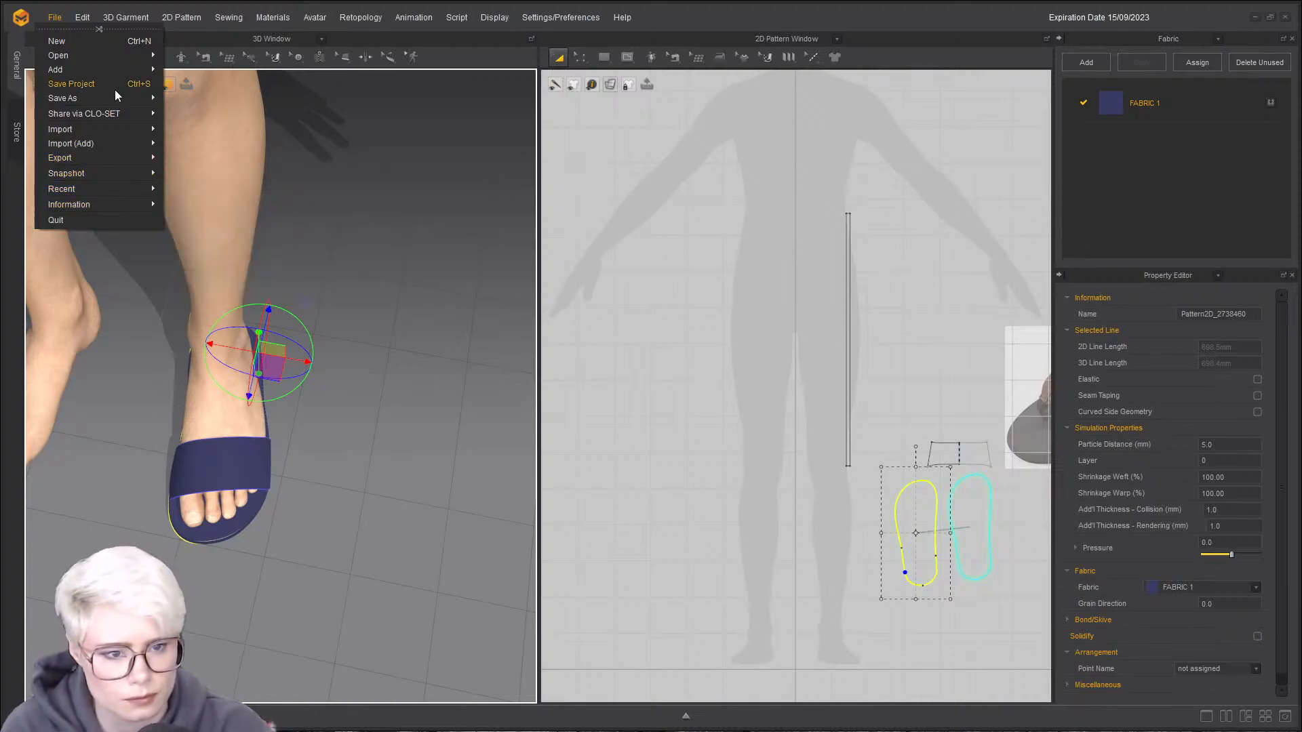
mouse_move(116, 97)
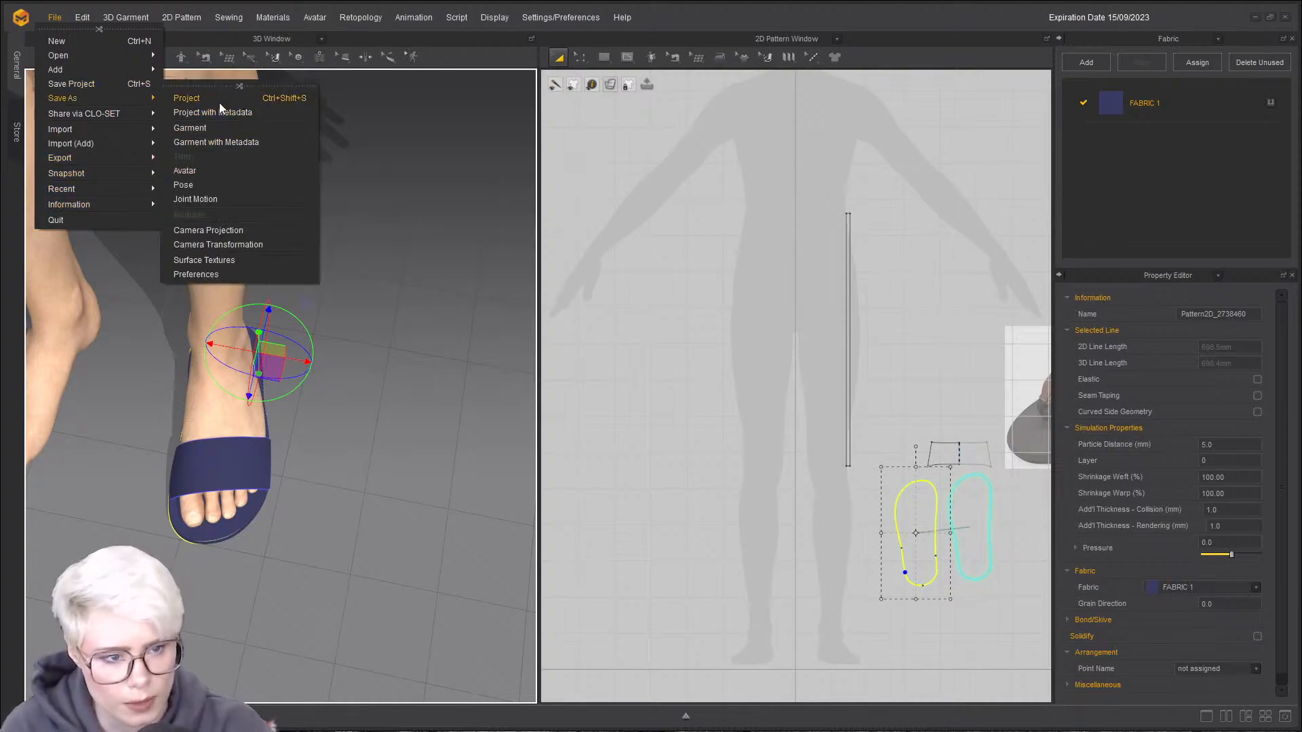
left_click(219, 103)
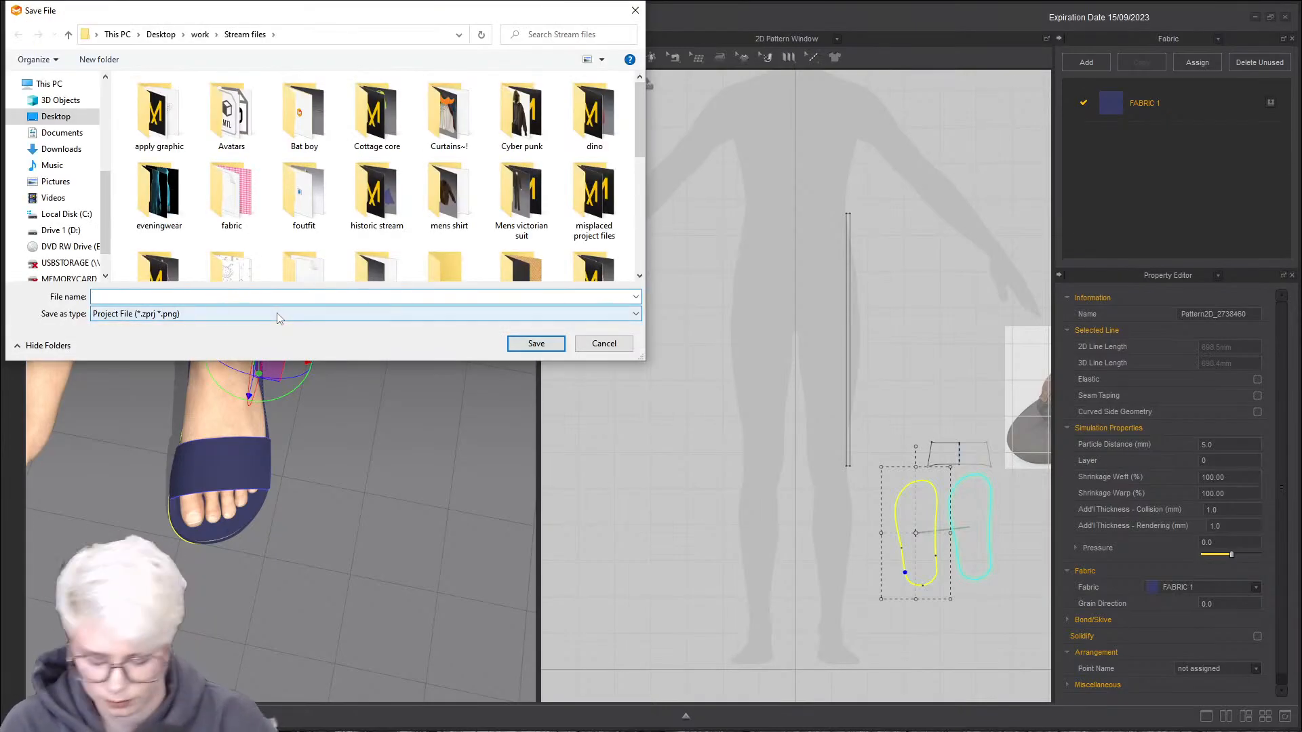
type("sandal 2")
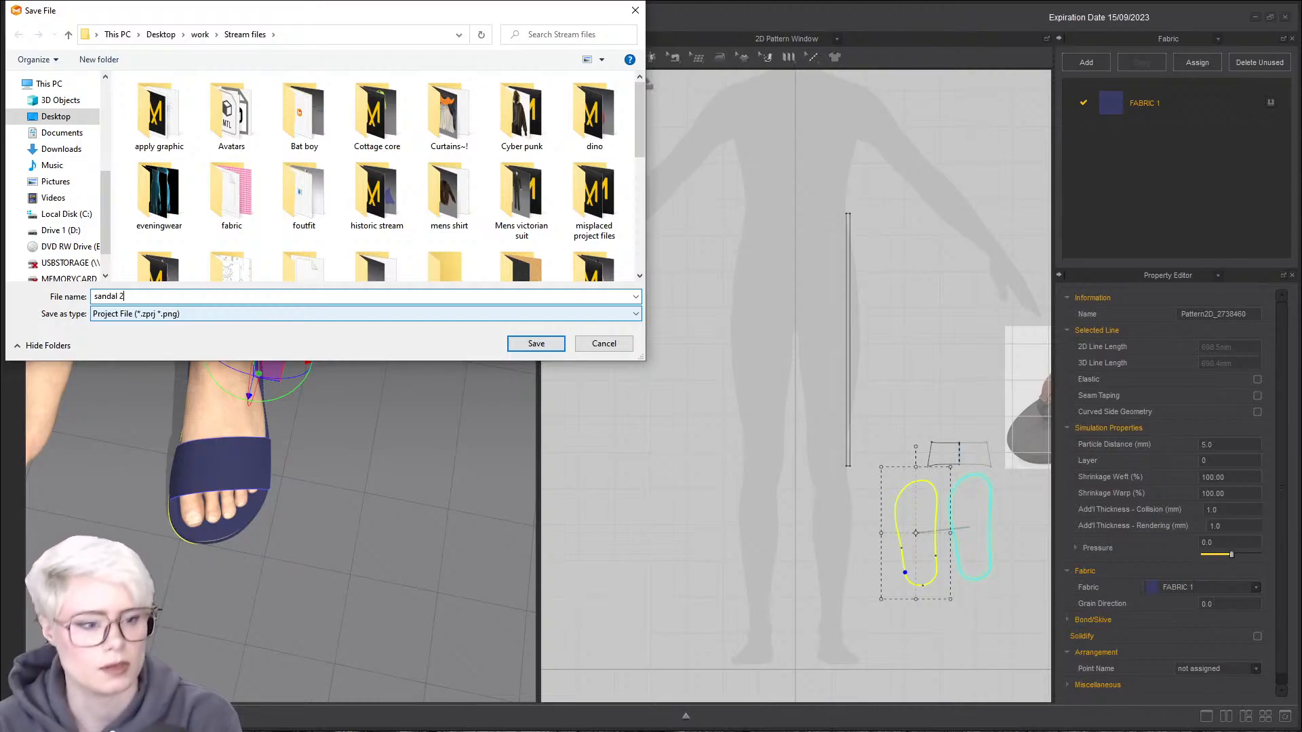
key("Return")
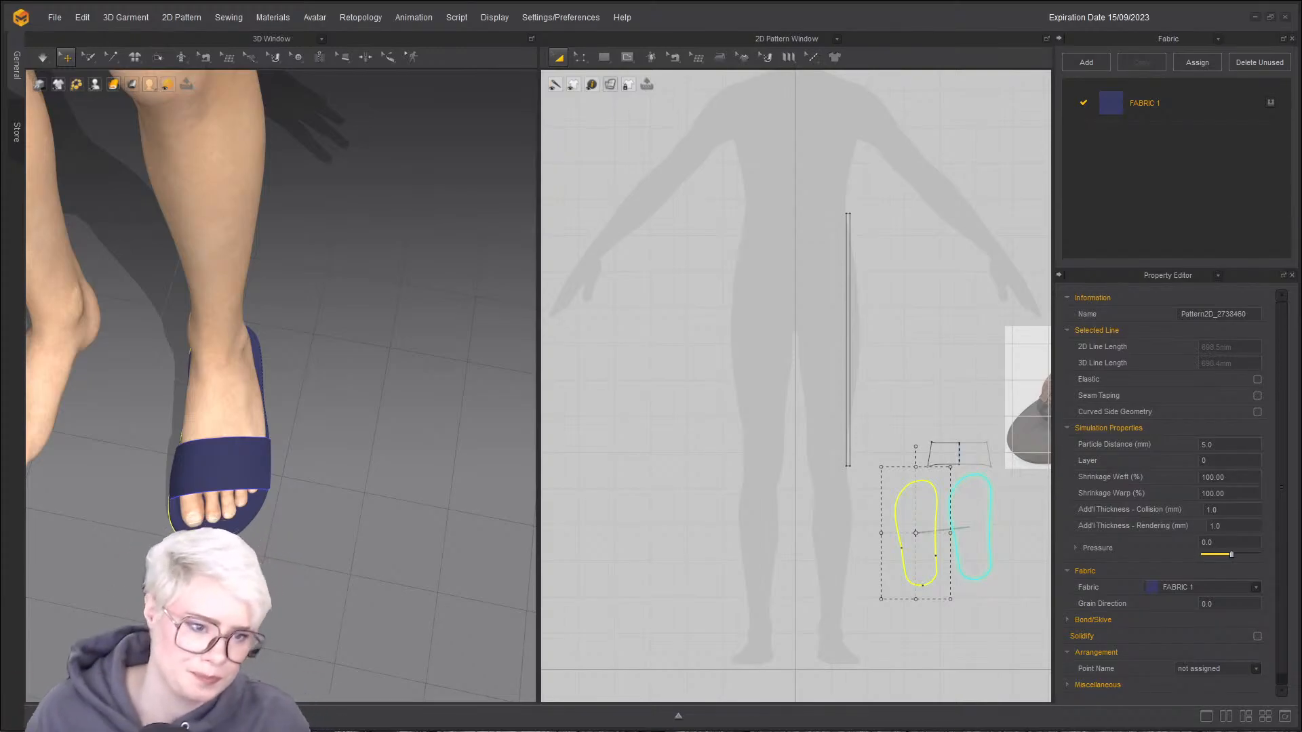
- Select all the sandal's pattern pieces and mirror-paste a copy of them for the other foot
right_click_drag(437, 478, 499, 434)
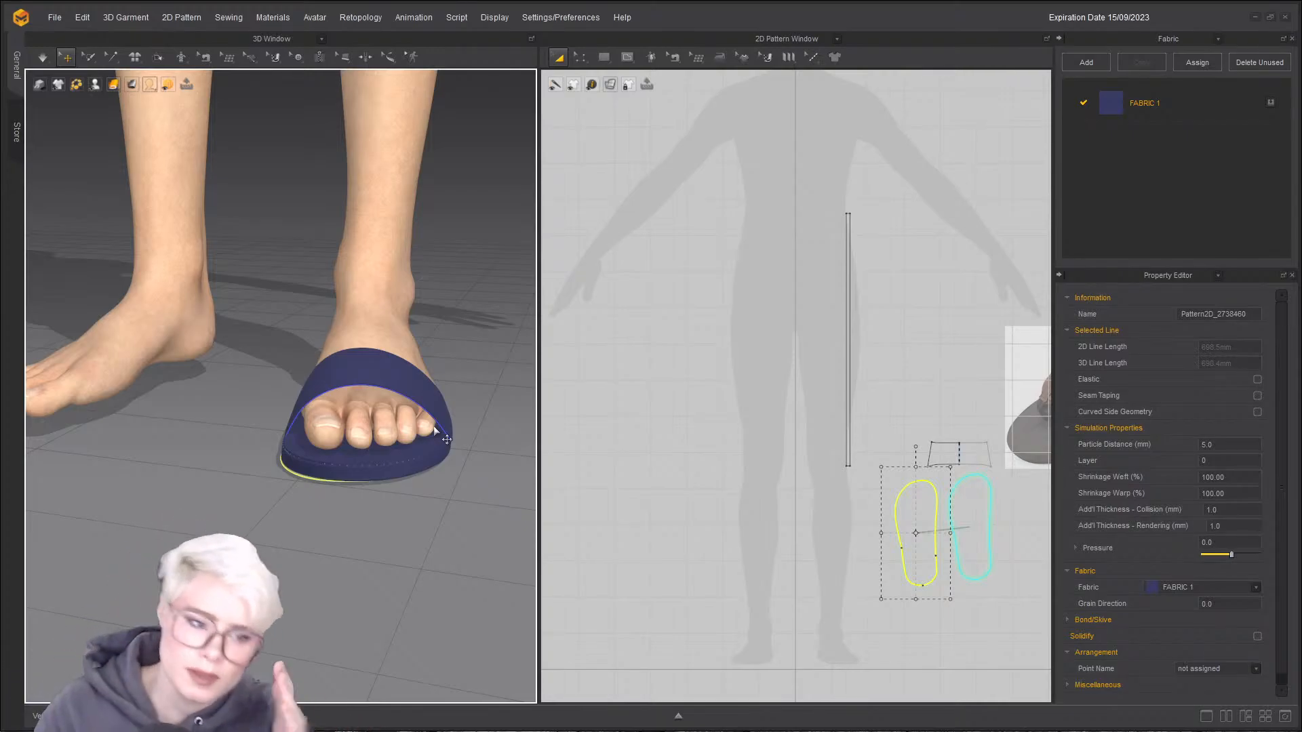
right_click_drag(468, 410, 380, 364, "alt")
left_click_drag(381, 364, 204, 400, "alt")
right_click_drag(204, 400, 264, 457, "alt")
left_click_drag(264, 457, 221, 457, "alt")
right_click_drag(221, 457, 271, 506, "alt")
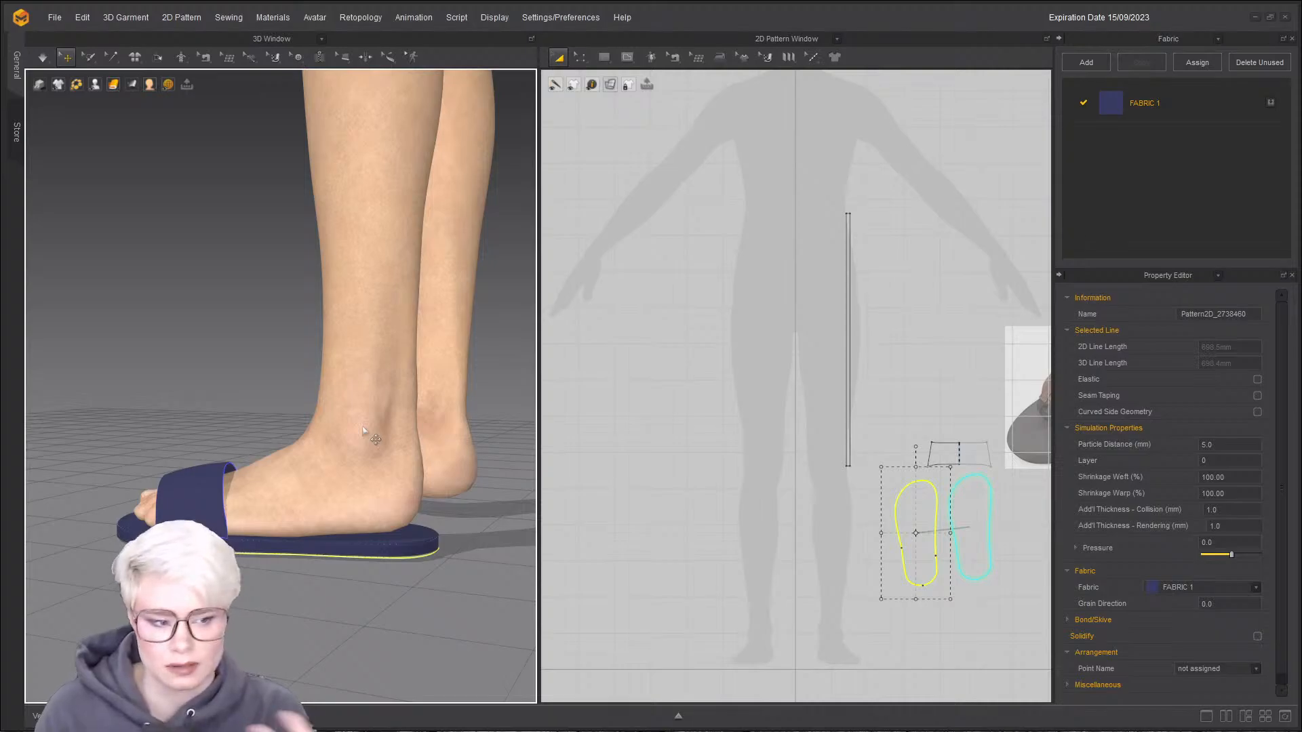
right_click_drag(362, 431, 630, 582)
middle_click_drag(988, 547, 880, 496)
left_click_drag(948, 544, 687, 303)
key("ctrl+c")
key("ctrl+r")
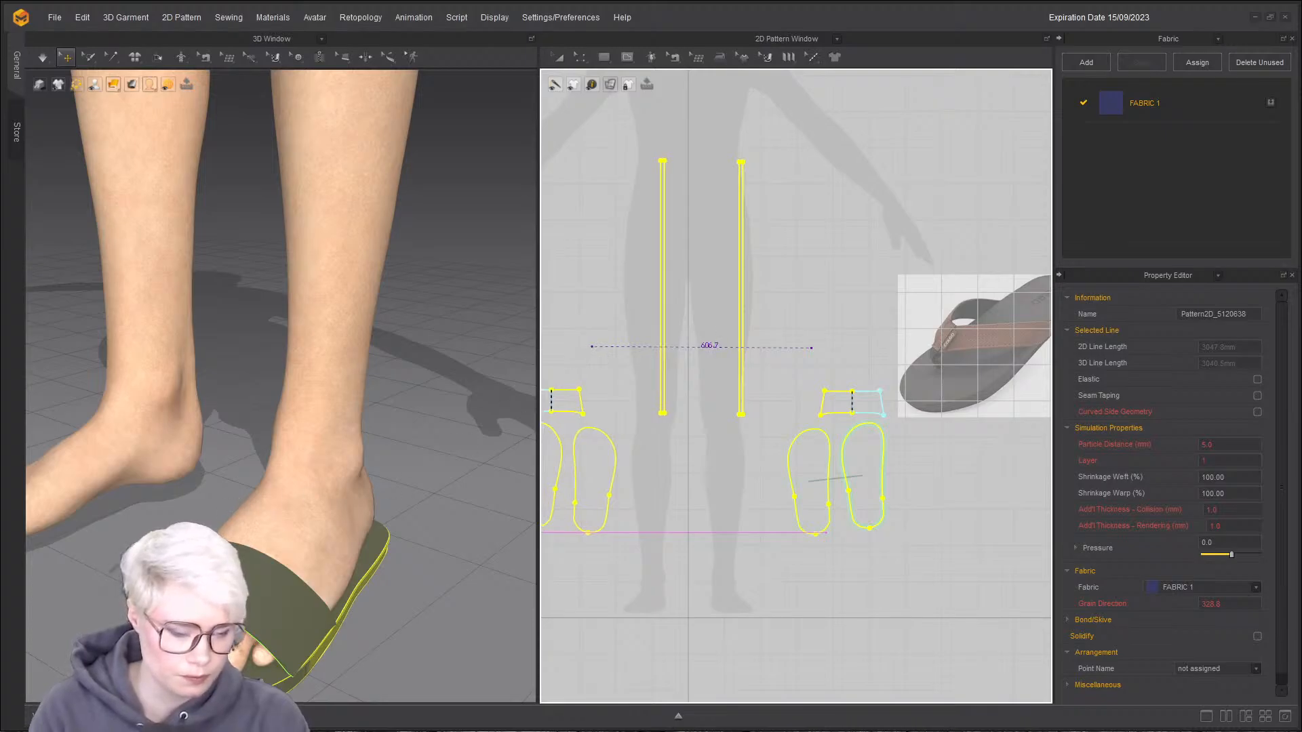
left_click(512, 552)
- Examine the pair of sandals on both feet up close, from several angles and on the full avatar
right_click_drag(512, 552, 261, 457)
scroll(345, 508, "down", 3)
scroll(369, 500, "up", 3)
scroll(264, 449, "up", 2)
left_click(369, 514)
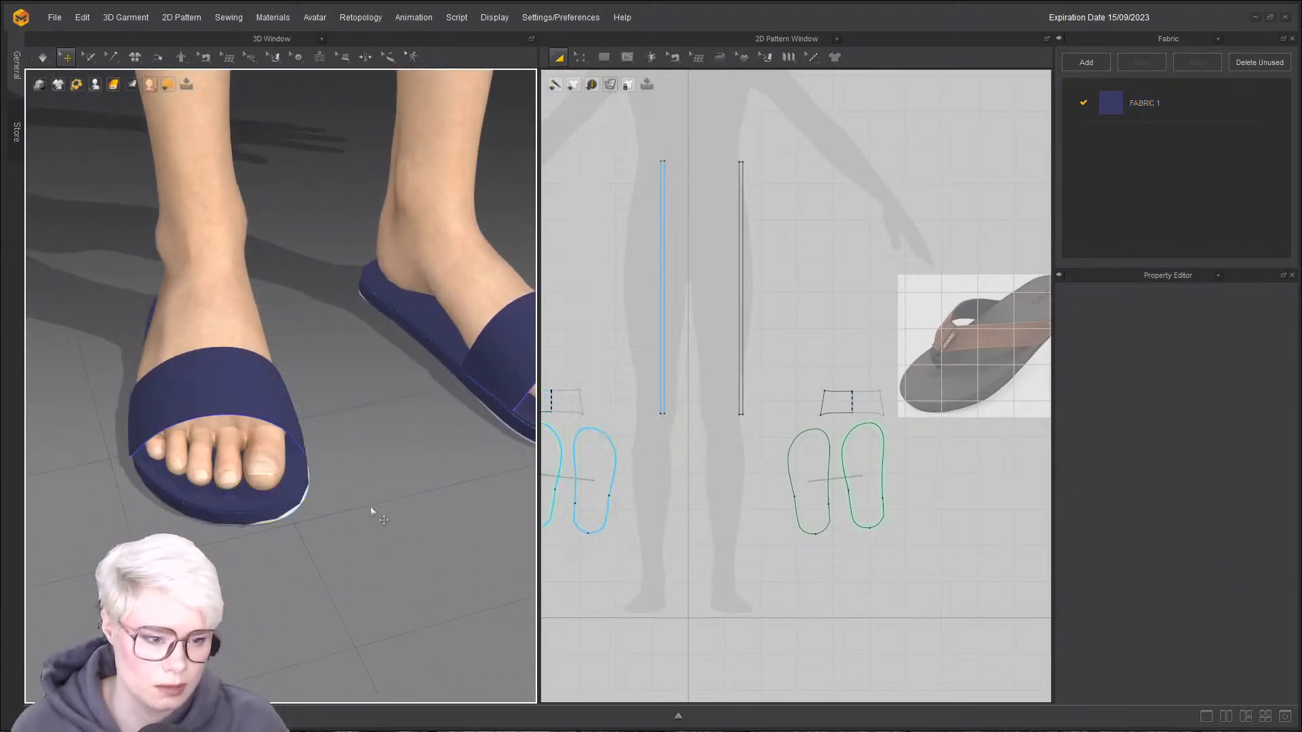
scroll(290, 537, "up", 3)
scroll(294, 451, "down", 4)
right_click_drag(323, 513, 291, 416)
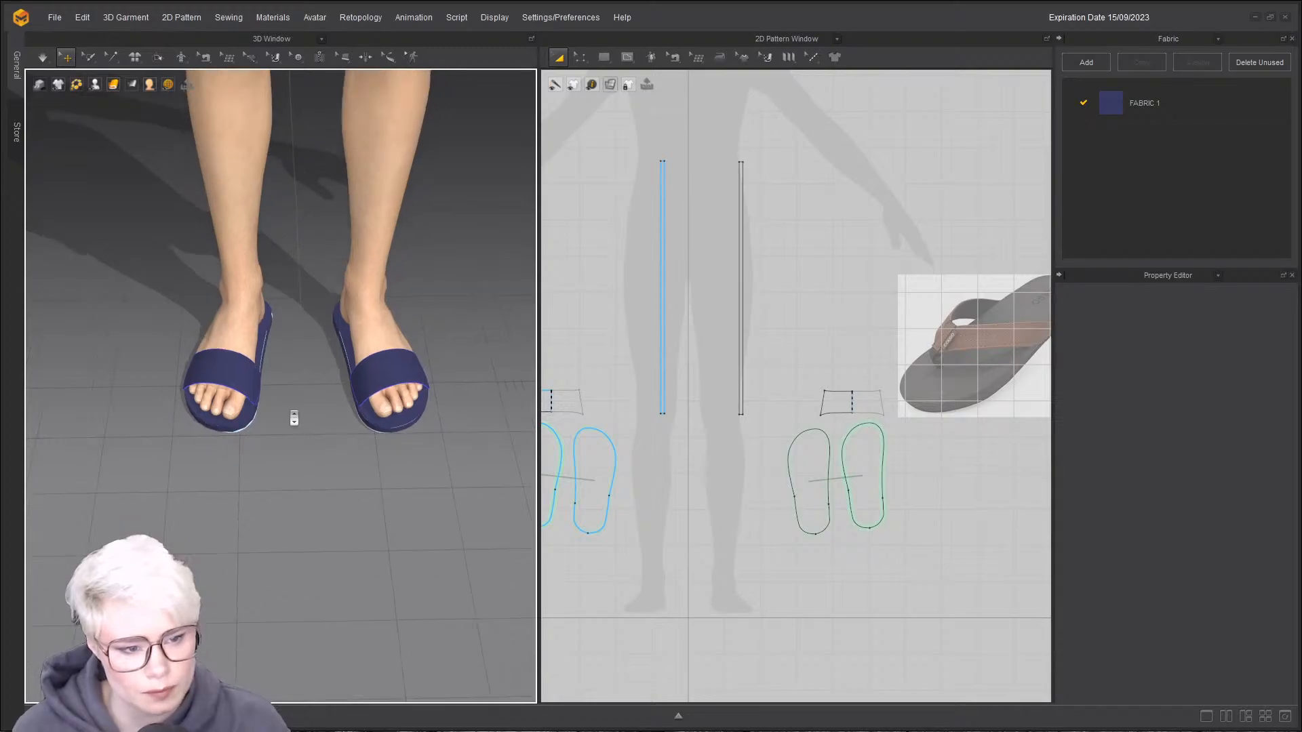
scroll(308, 465, "down", 5)
mouse_move(314, 466)
right_mouse_down()
mouse_move(301, 409)
mouse_move(328, 385)
mouse_move(321, 446)
right_mouse_up()
scroll(306, 516, "up", 3)
middle_click_drag(292, 580, 300, 403)
scroll(282, 372, "up", 8)
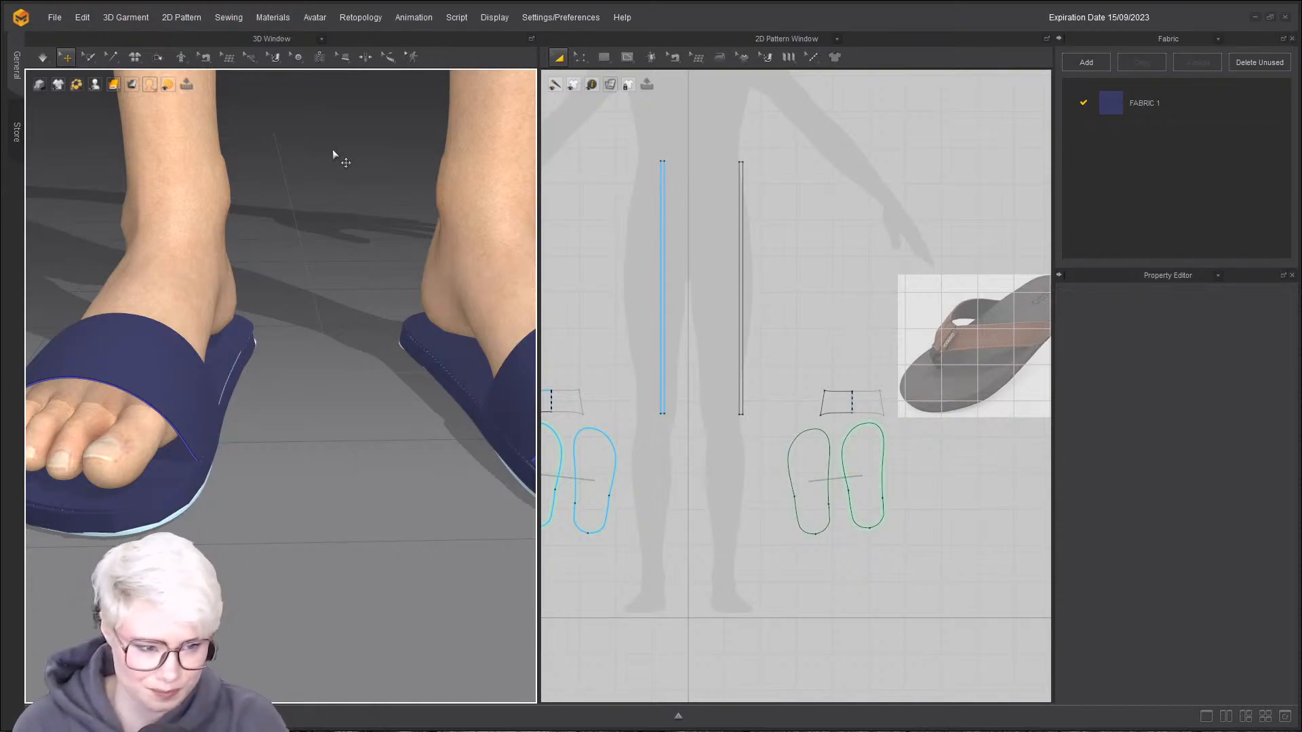
scroll(377, 304, "down", 10)
scroll(377, 305, "down", 5)
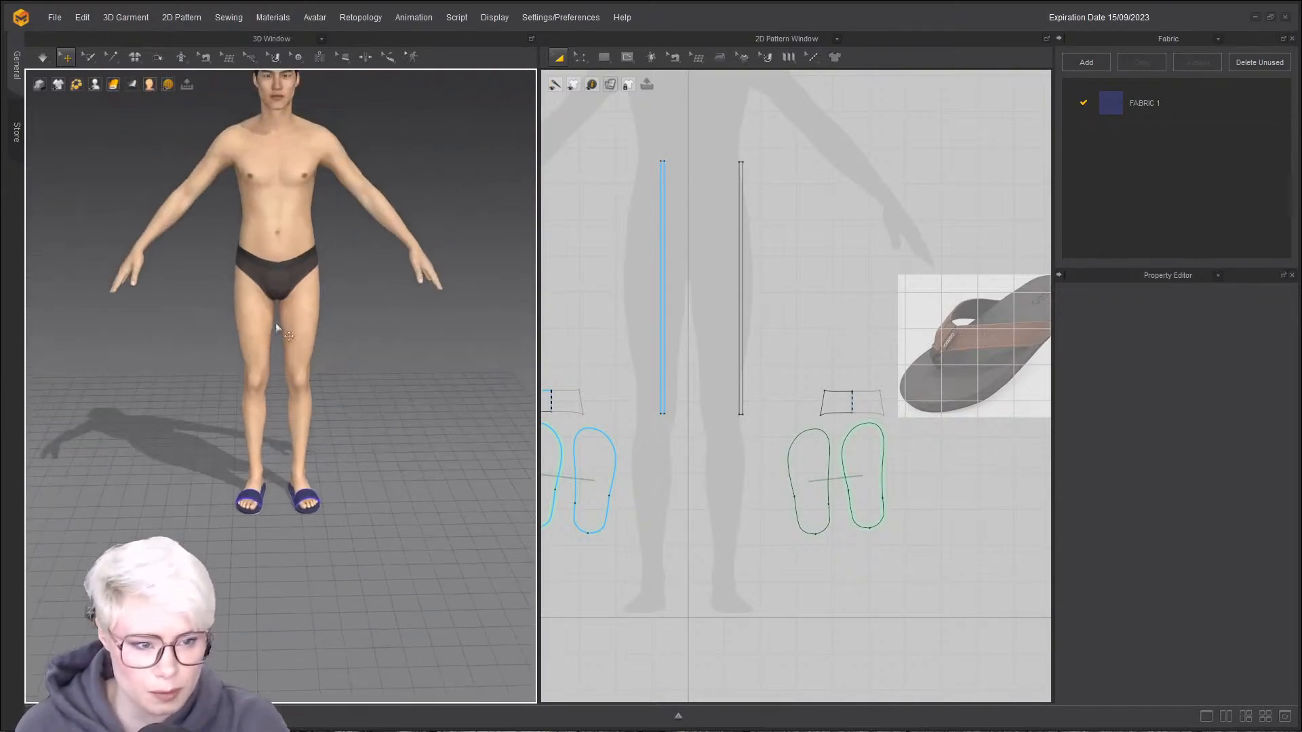
scroll(302, 329, "up", 3)
- Add the Male_CargoShorts garment from the library to the scene with load type Add, without saving the project
left_click(1285, 716)
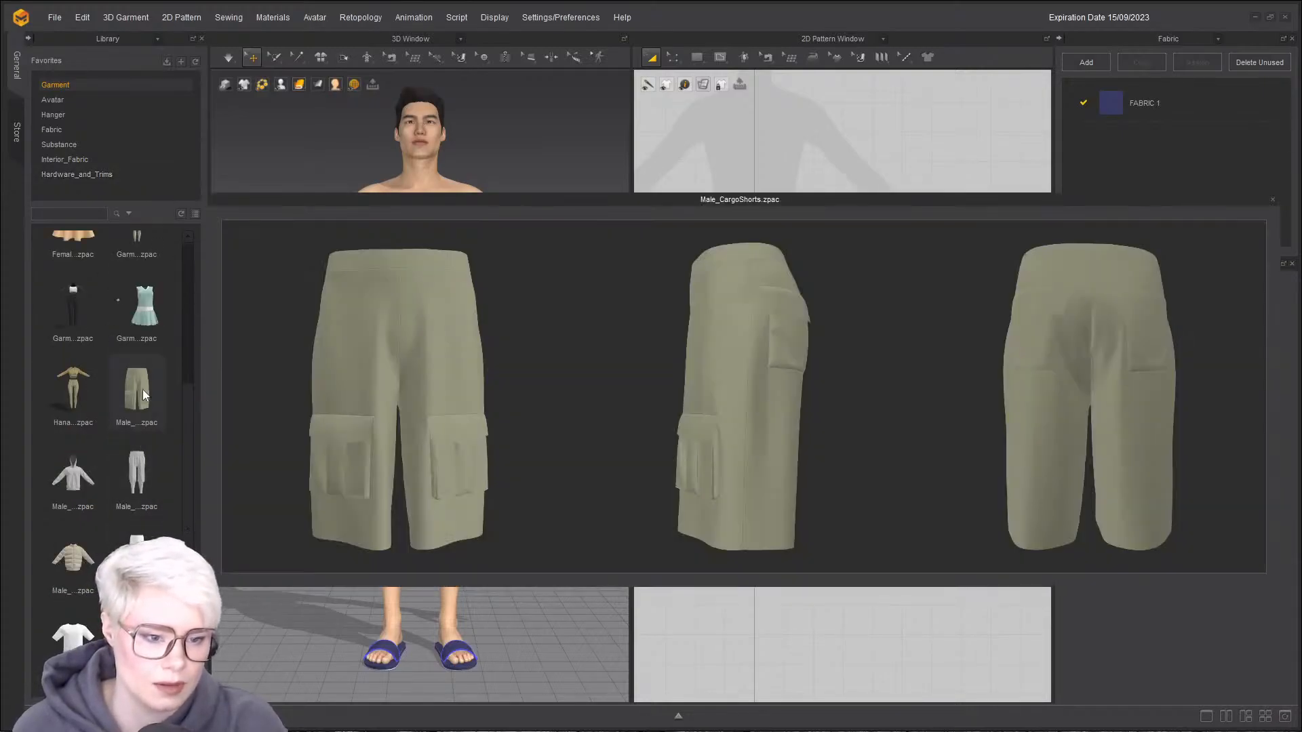
double_click(142, 390)
left_click(721, 395)
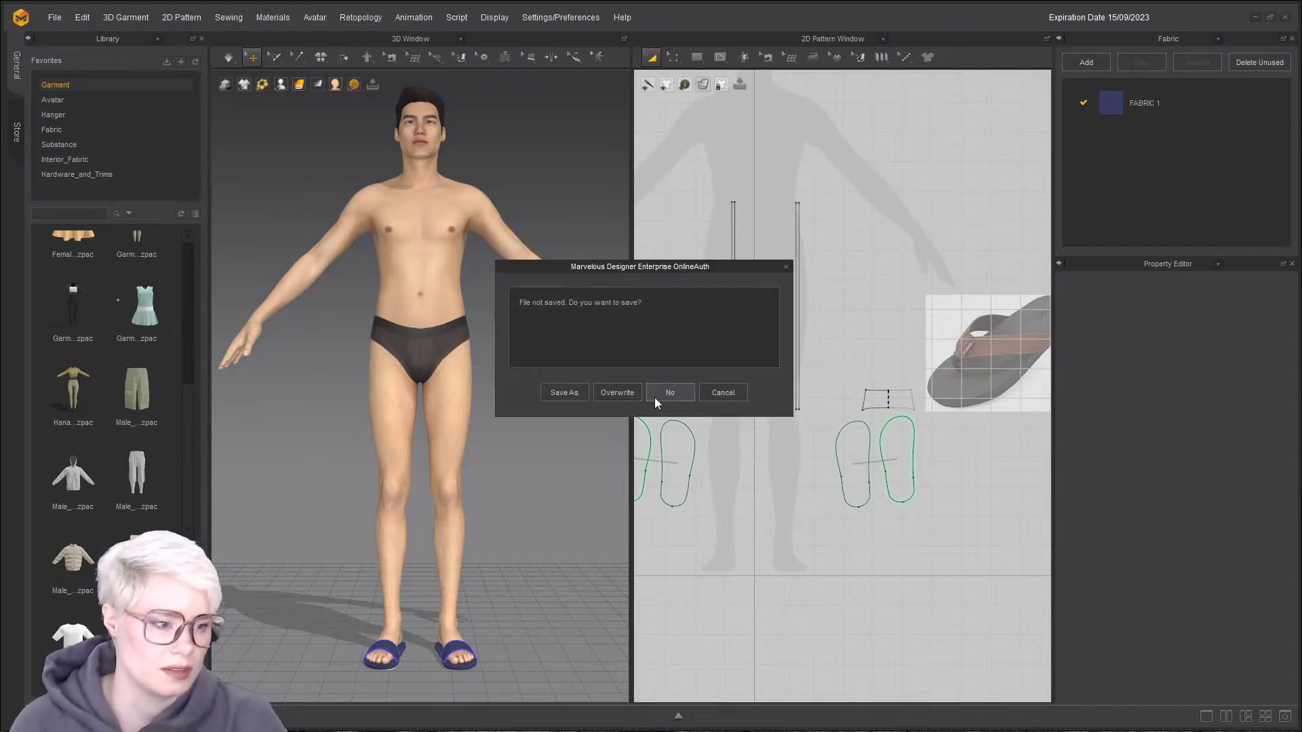
left_click(655, 399)
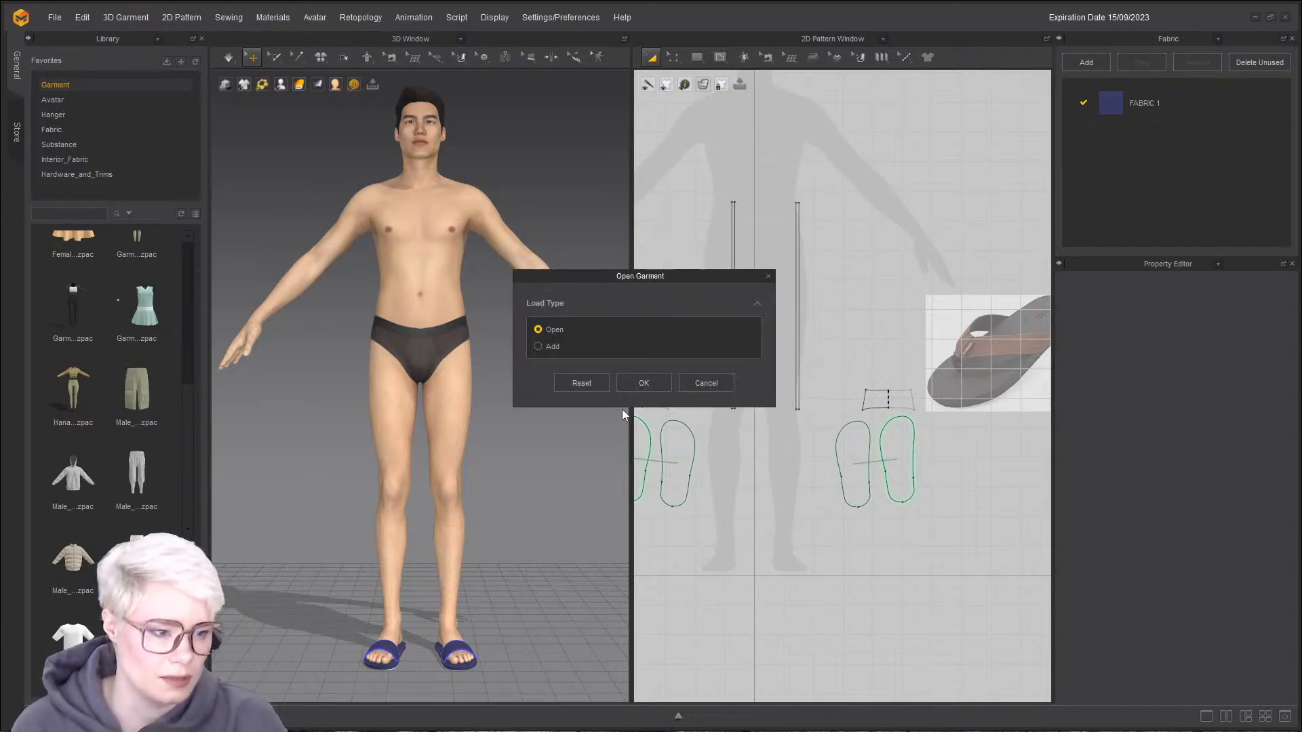
left_click(555, 345)
left_click(648, 501)
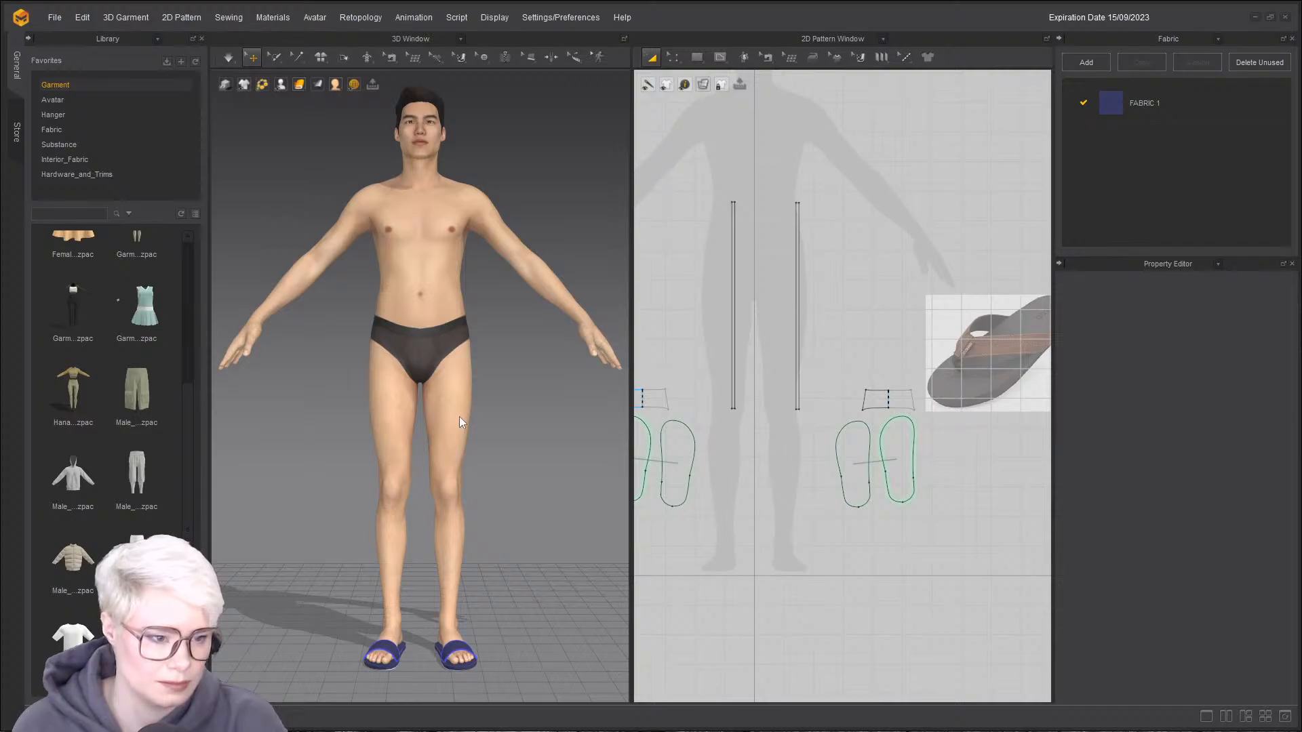
left_click(673, 357)
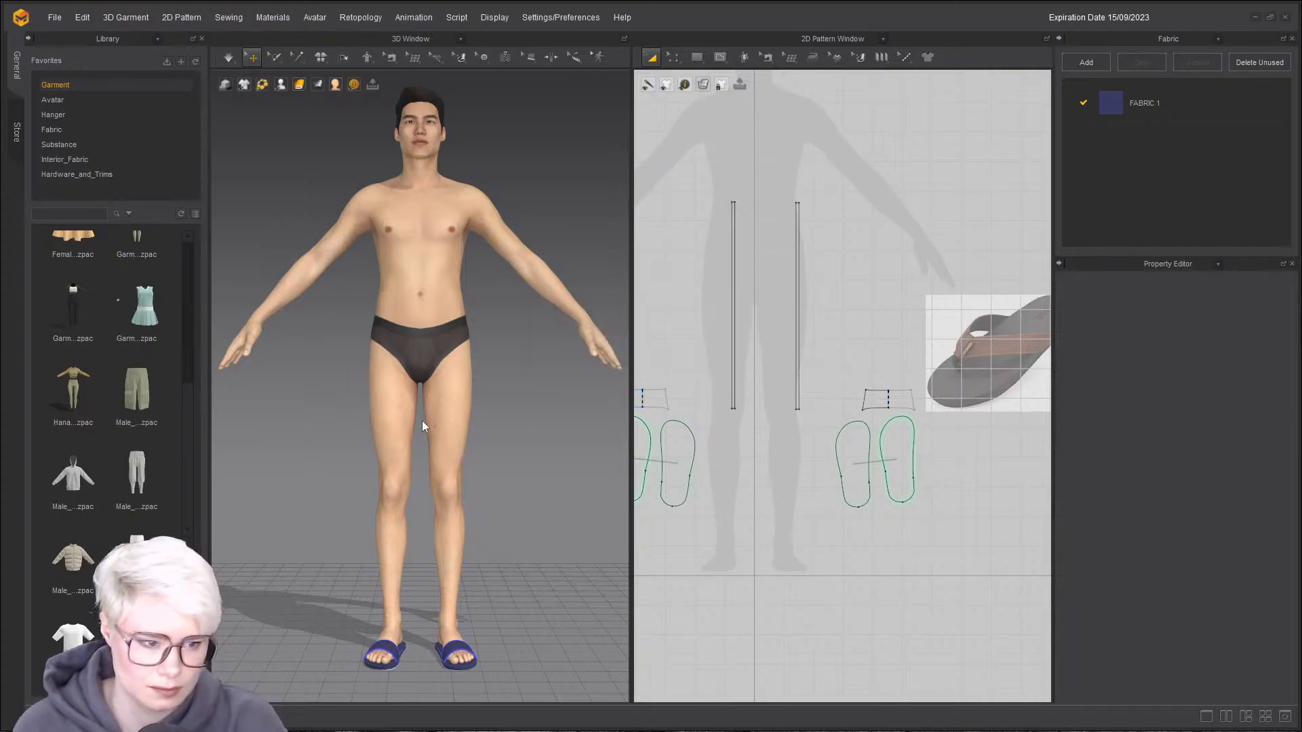
right_click_drag(434, 405, 705, 424)
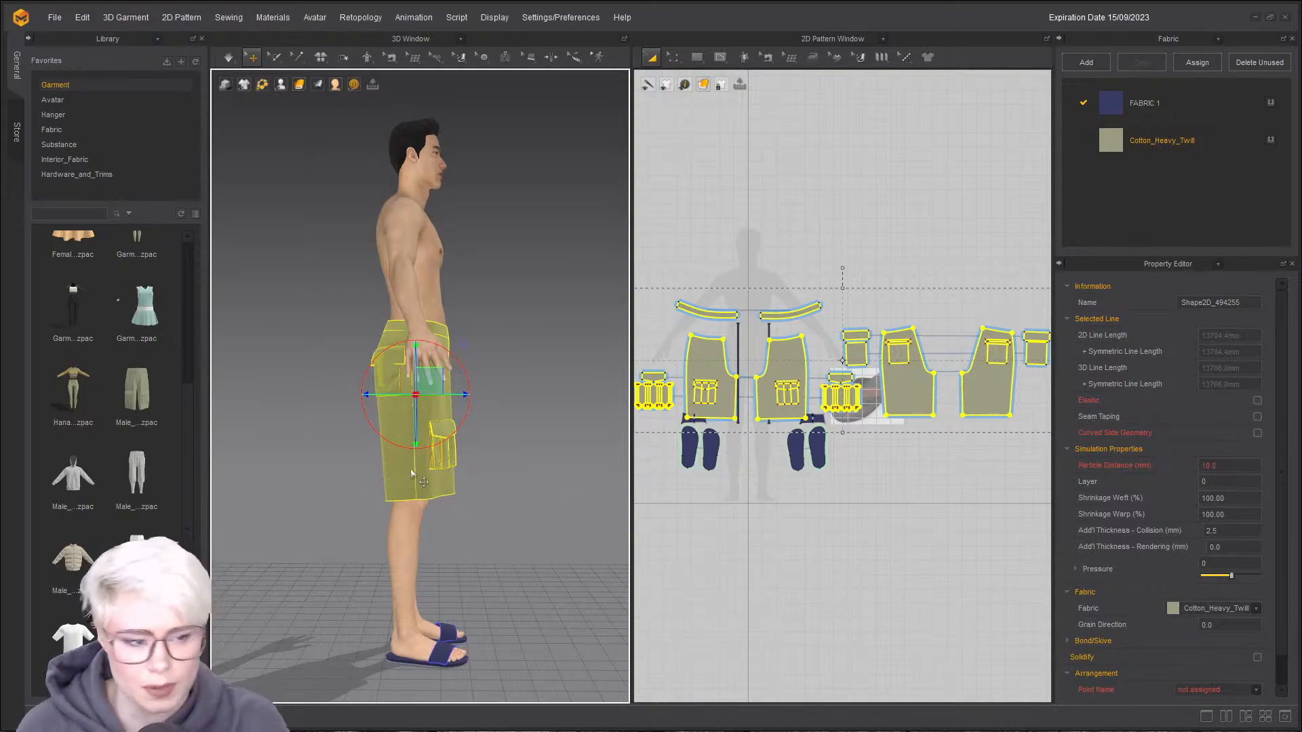
- Simulate the cargo shorts on the avatar and check them together with the sandals
key("space")
right_click_drag(600, 519, 559, 507)
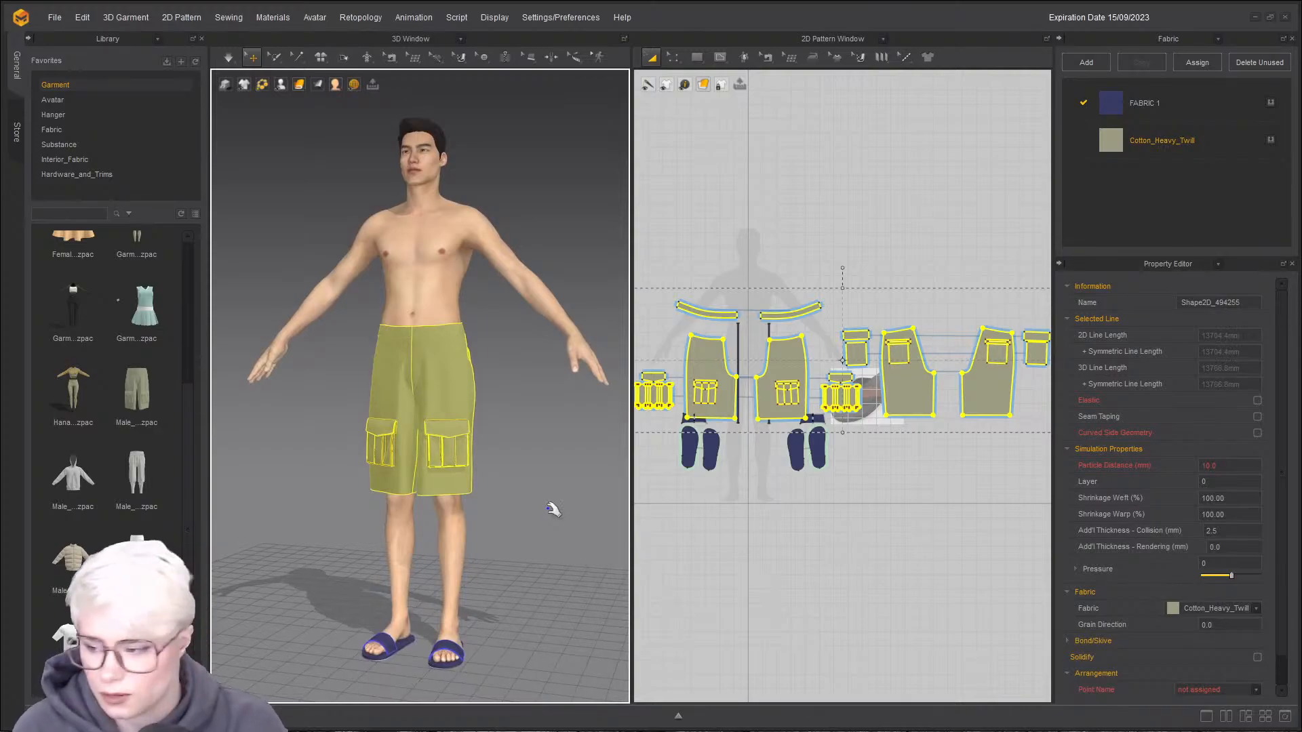
key("space")
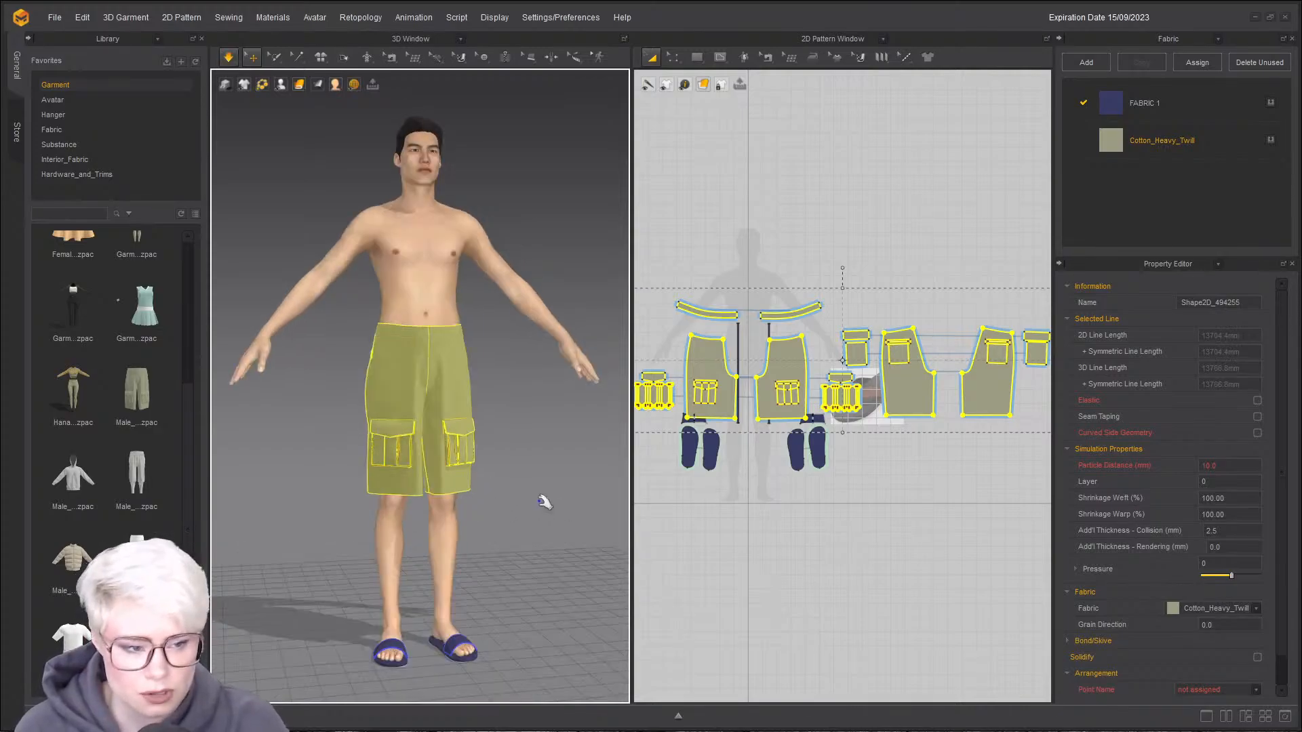
left_click(527, 577)
right_click_drag(527, 578, 365, 588)
middle_click_drag(365, 588, 368, 483)
key("space")
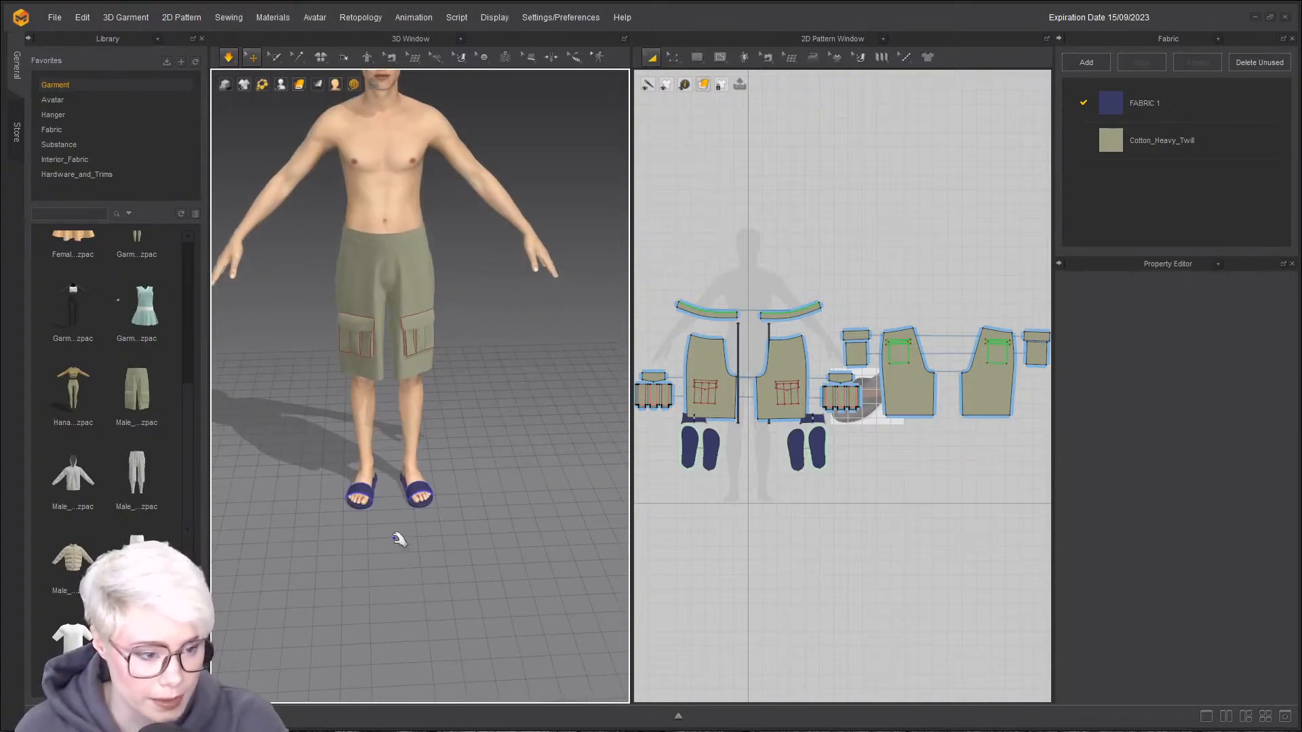
scroll(401, 542, "up", 5)
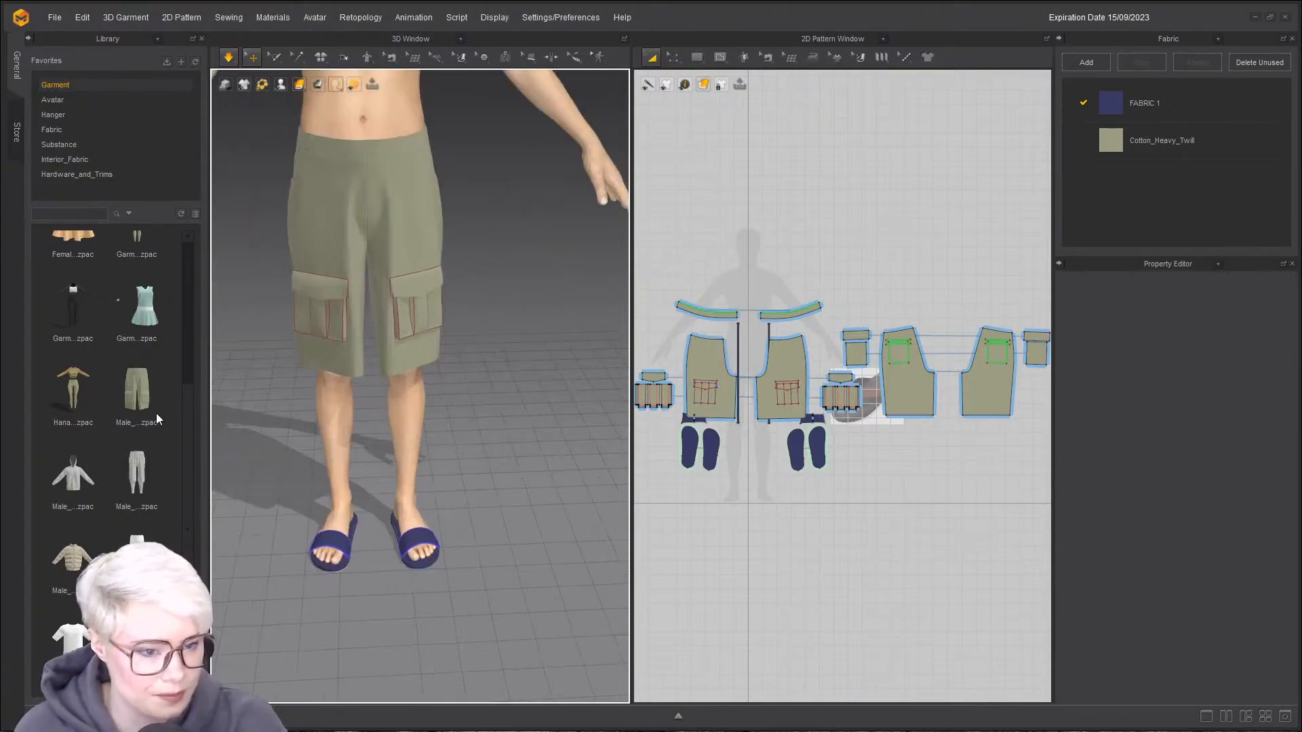